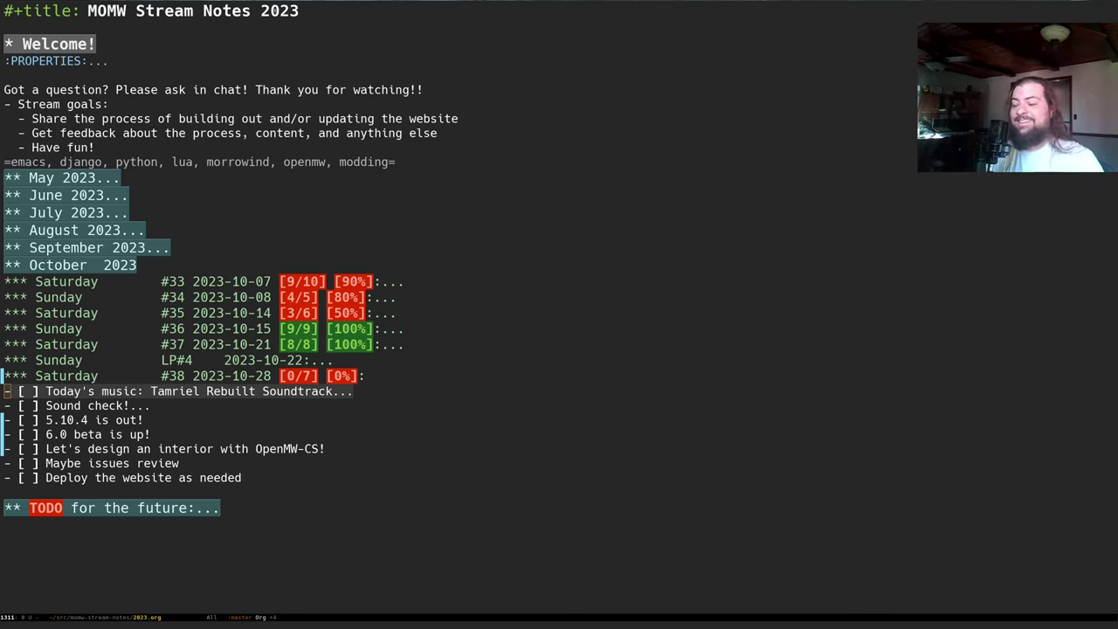
# - Unfold the "Today's music" item under Saturday #38 and check it off
pyautogui.click(285, 561)
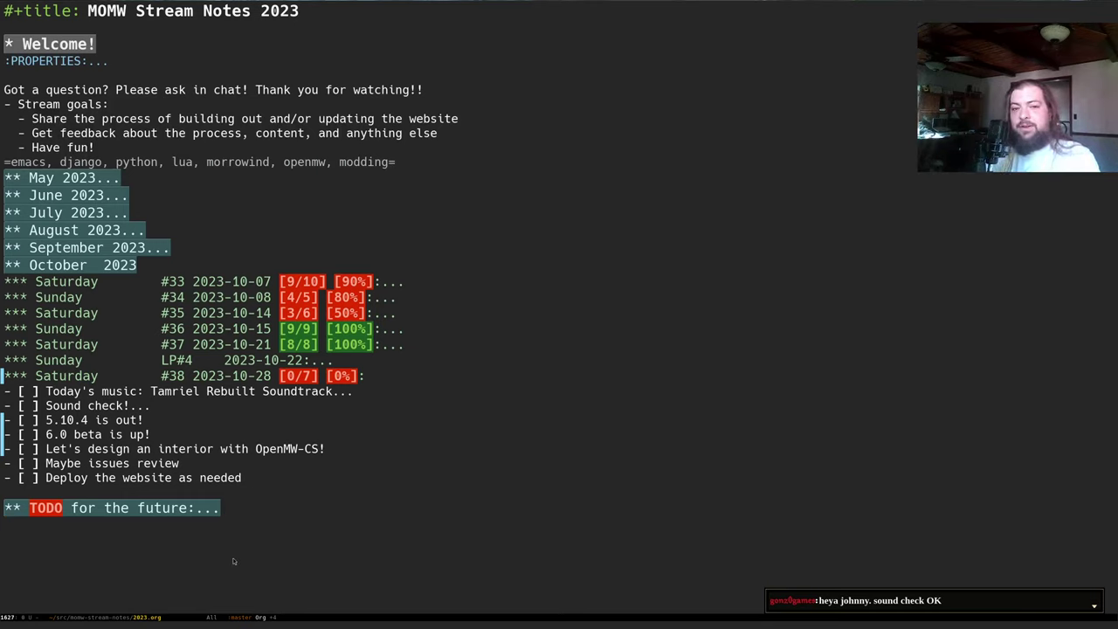
pyautogui.click(290, 425)
pyautogui.hotkey('ctrl', 'a')
pyautogui.press('Up')
pyautogui.press('Up')
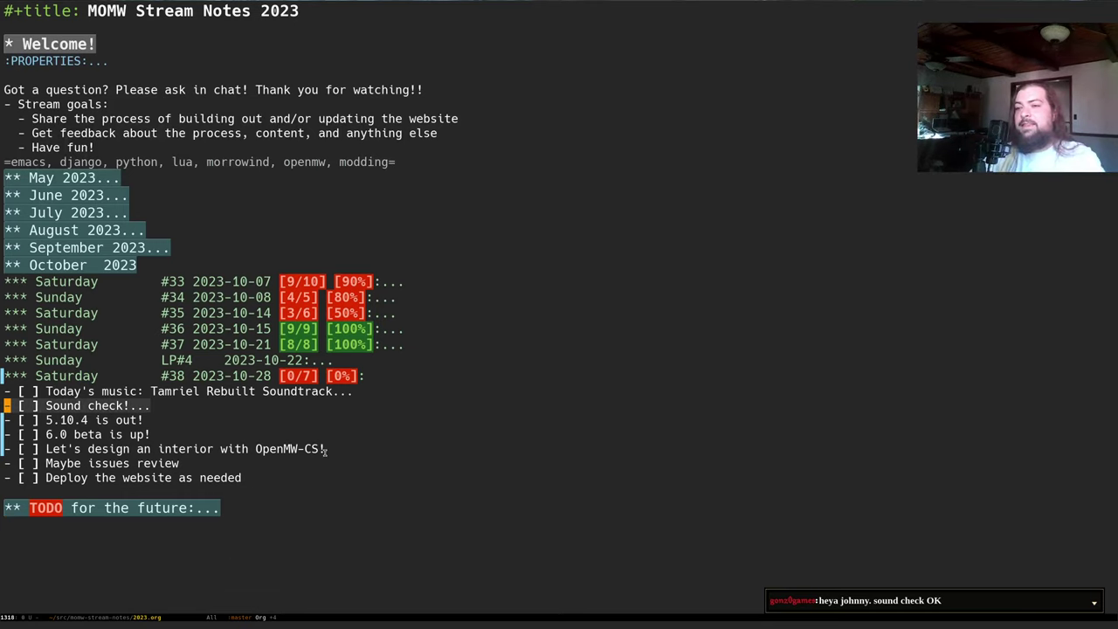
pyautogui.press('Tab')
pyautogui.press('Tab')
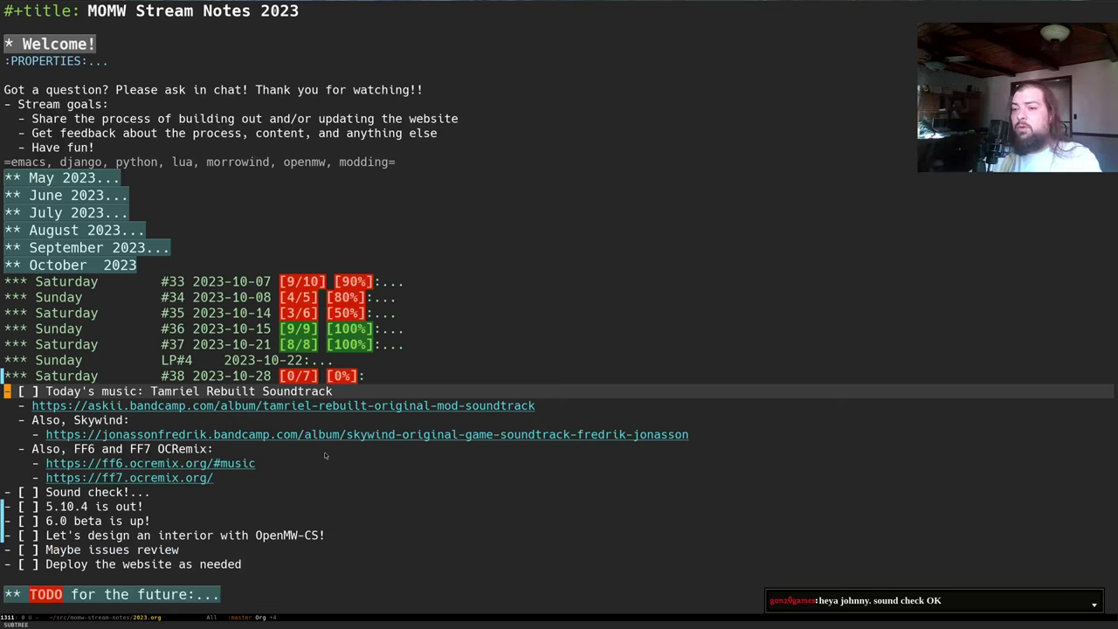
pyautogui.hotkey('ctrl', 'c')
pyautogui.hotkey('ctrl', 'c')
# - Check off the "Sound check!" item, unfolding its details and folding them again
pyautogui.press('Down')
pyautogui.press('Down')
pyautogui.press('Down')
pyautogui.press('Down')
pyautogui.press('Down')
pyautogui.press('Down')
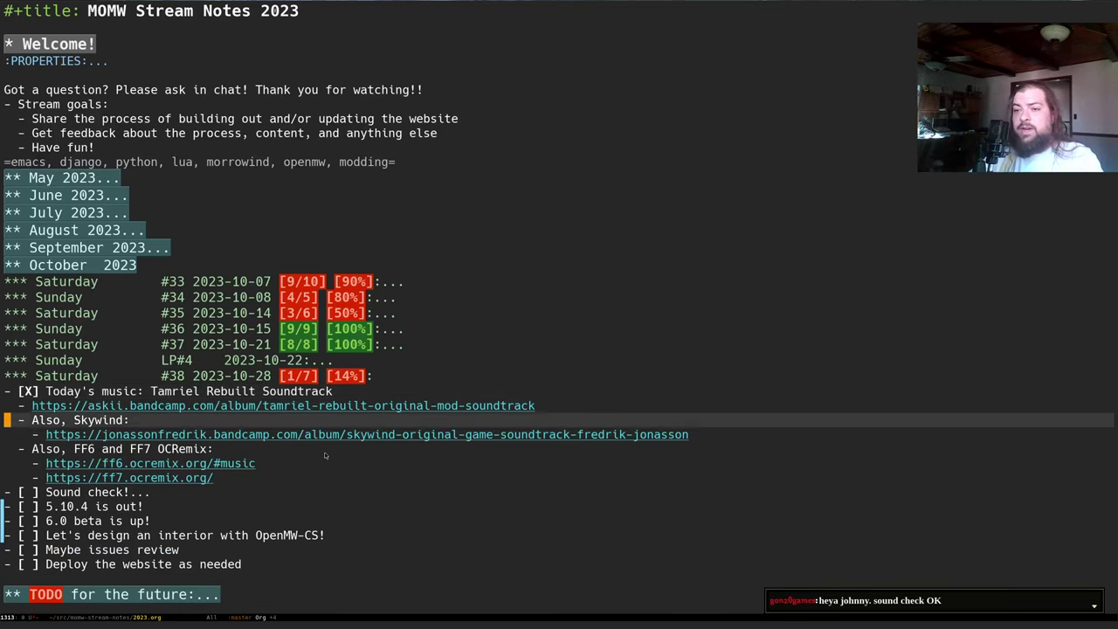
pyautogui.press('Down')
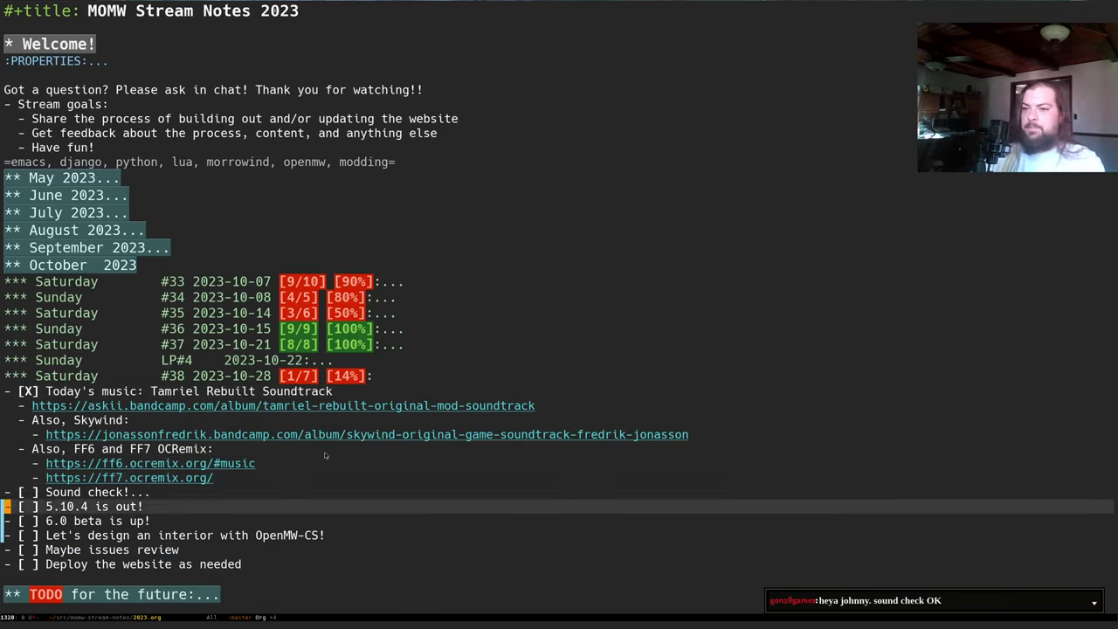
pyautogui.press('Tab')
pyautogui.hotkey('ctrl', 'c')
pyautogui.hotkey('ctrl', 'c')
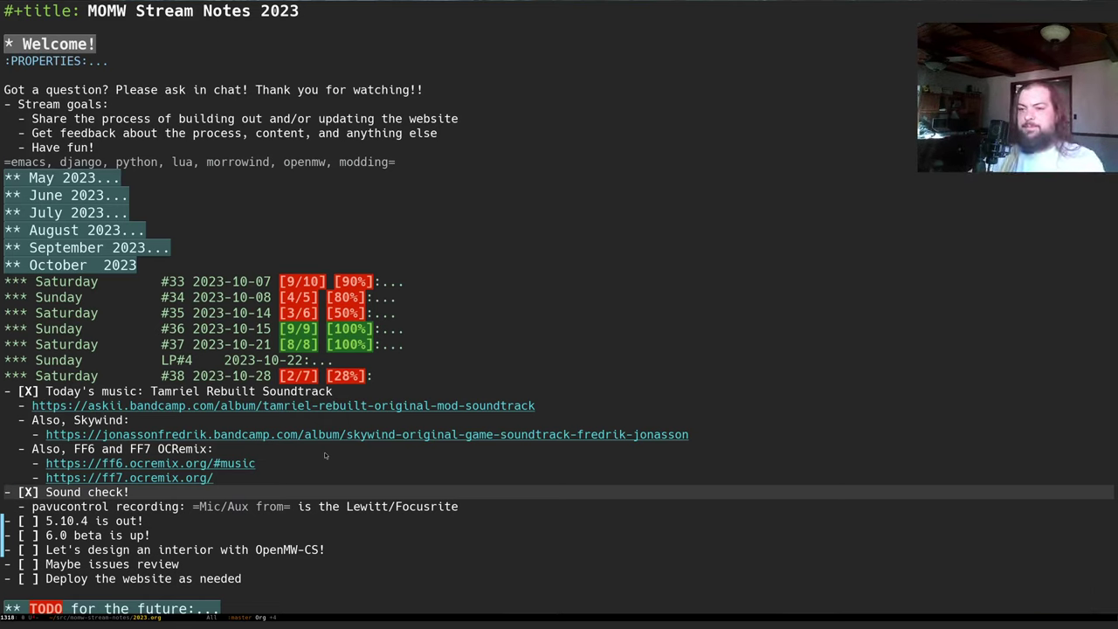
pyautogui.press('Tab')
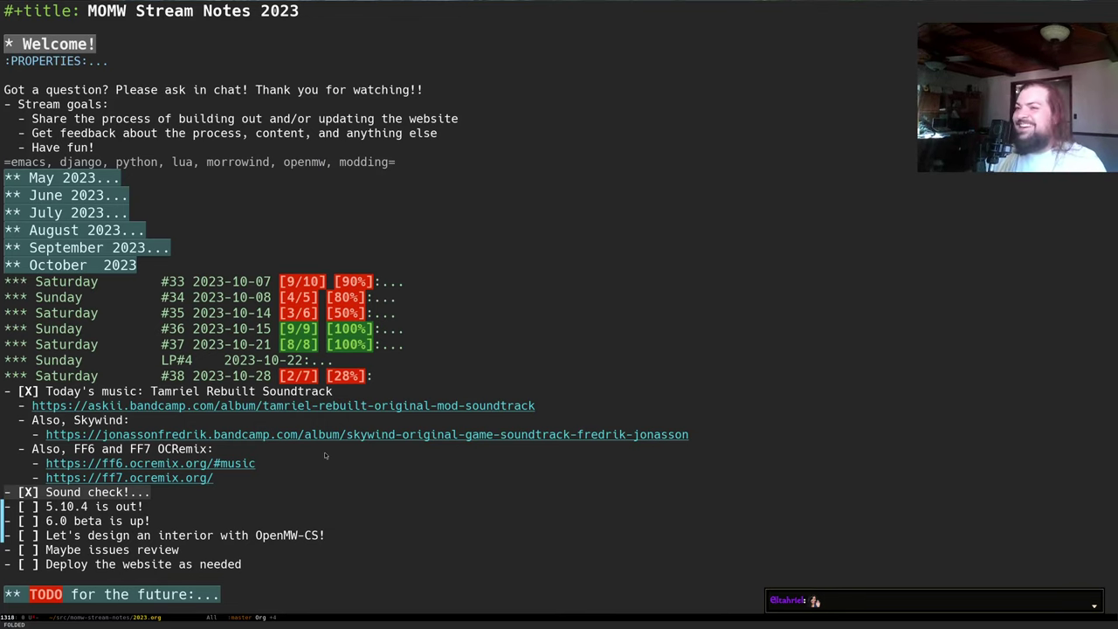
# - Check off the "5.10.4 is out!" and "6.0 beta is up!" items in the Saturday #38 list
pyautogui.scroll(-1, 382, 472)
pyautogui.click(325, 471)
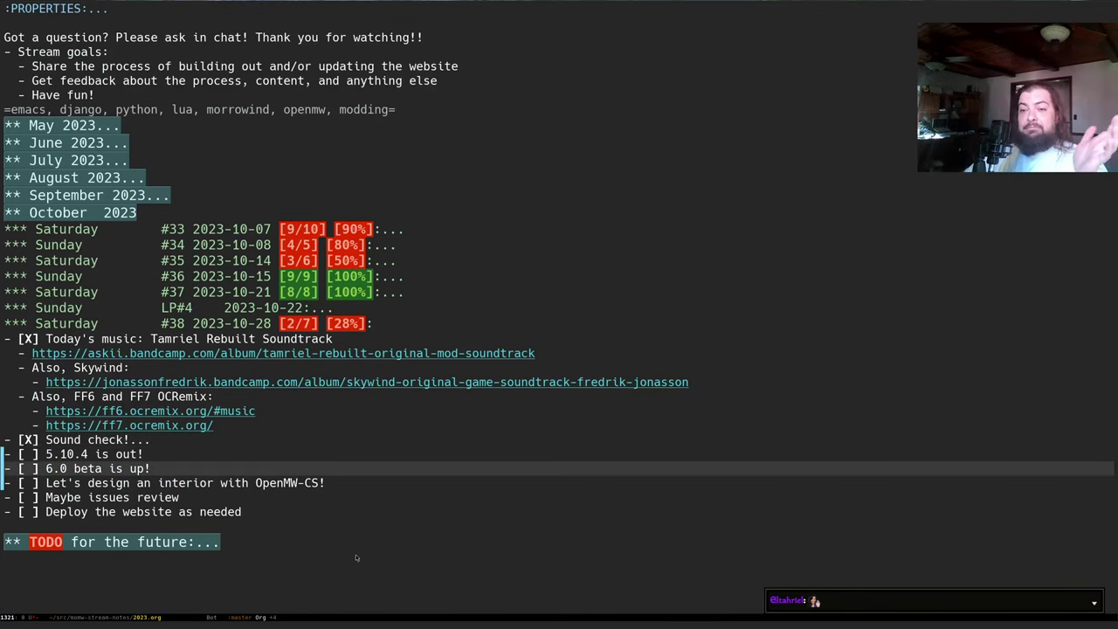
pyautogui.press('Up')
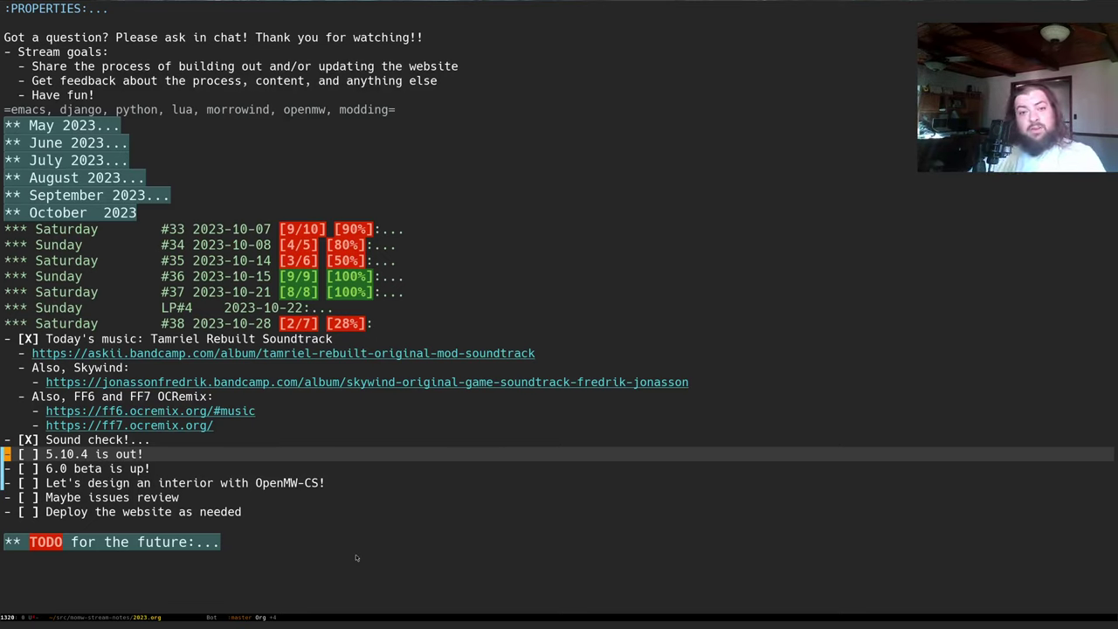
pyautogui.hotkey('ctrl', 'c')
pyautogui.hotkey('ctrl', 'c')
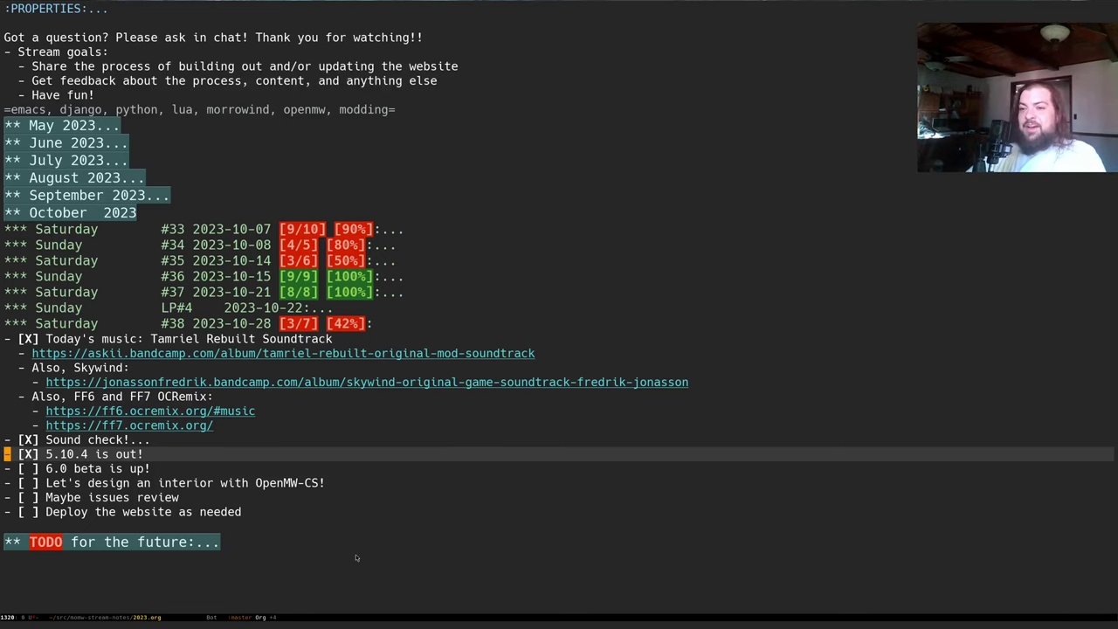
pyautogui.press('Down')
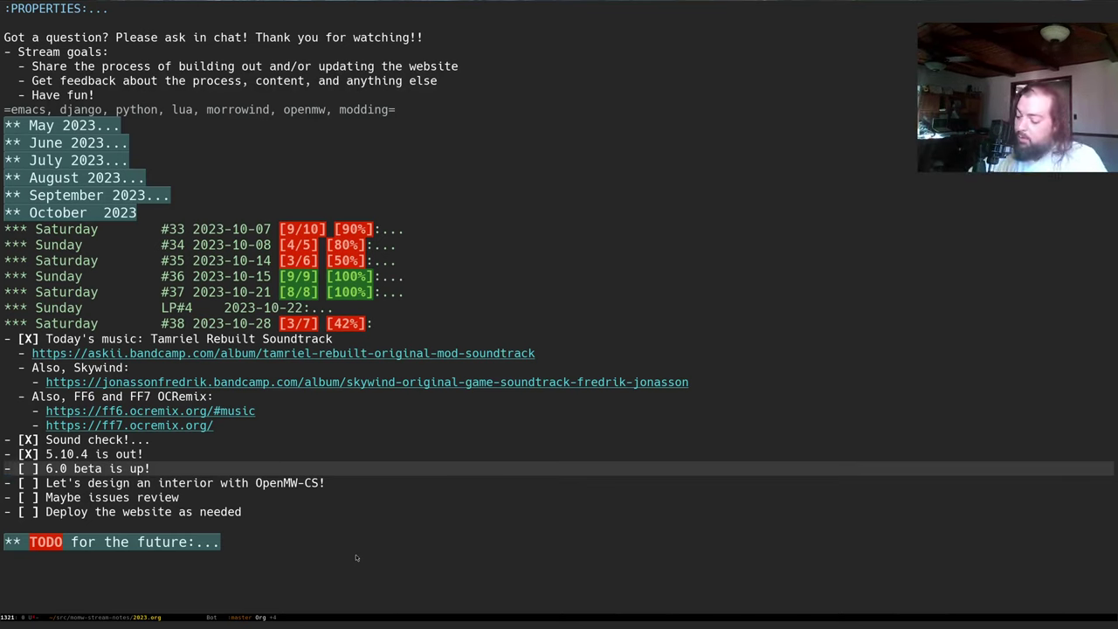
pyautogui.press('Return')
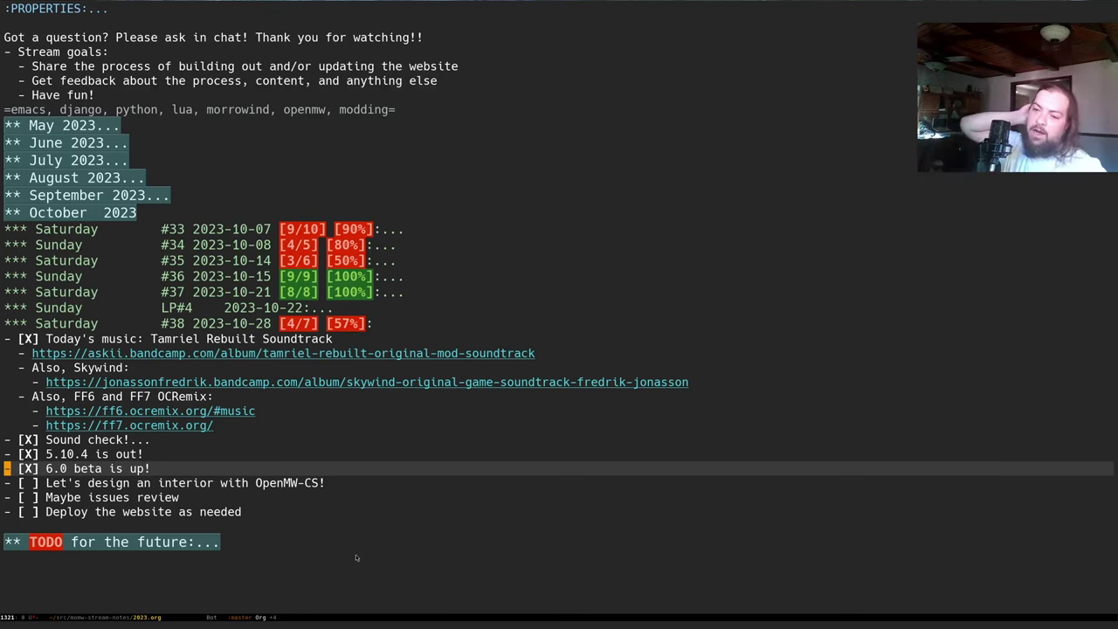
pyautogui.press('Down')
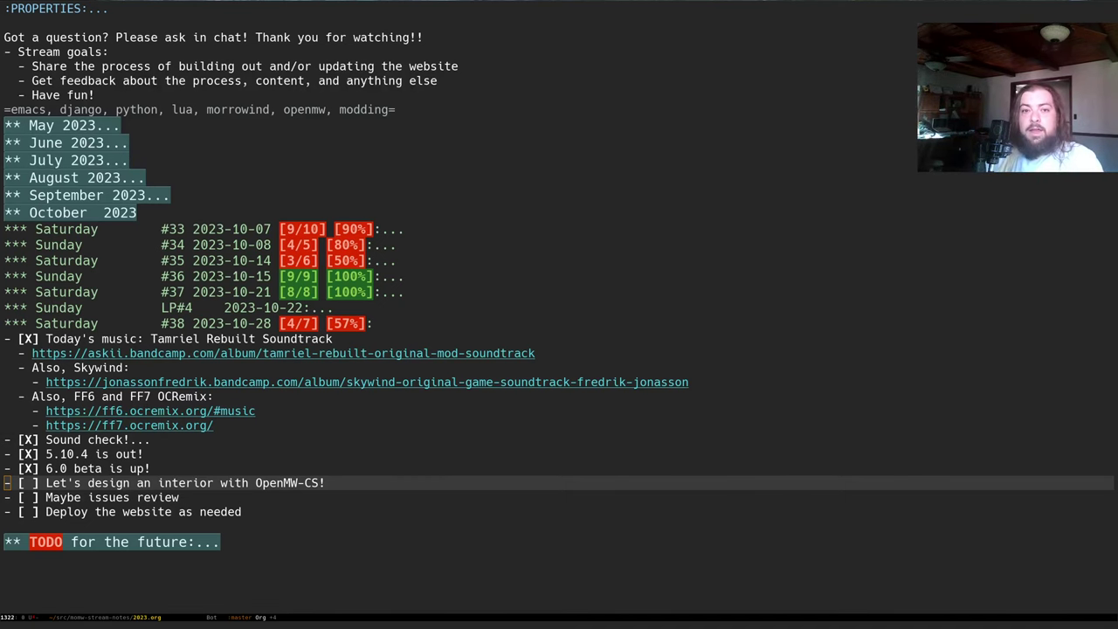
# - Switch to Firefox and look over the Abandoned Flat mod page down to its installation instructions
pyautogui.hotkey('alt', 'Tab')
pyautogui.click(529, 43)
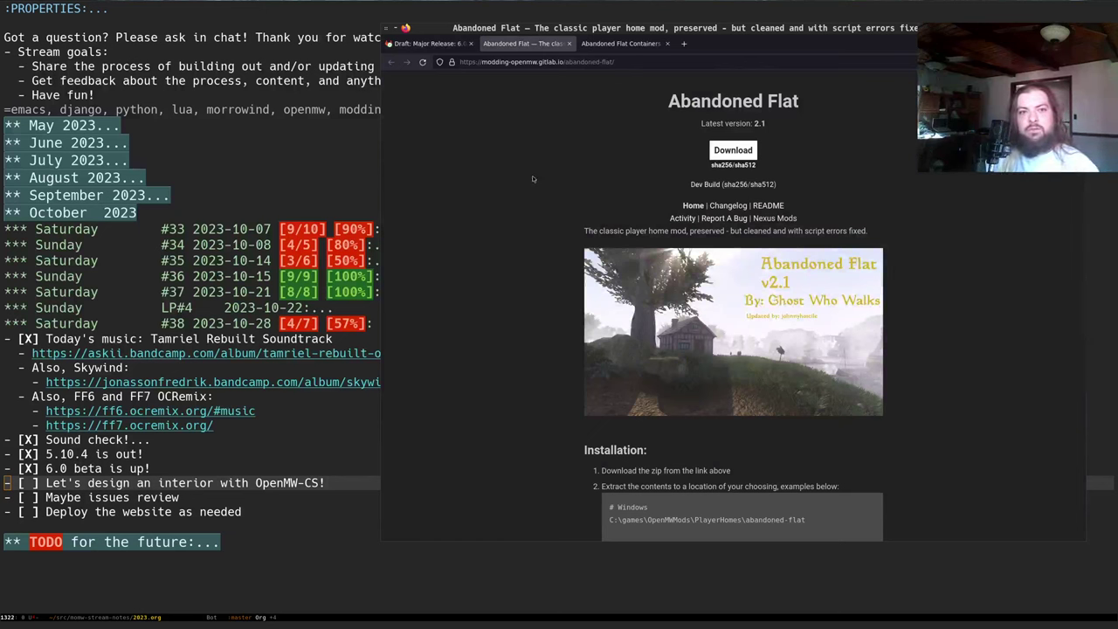
pyautogui.scroll(-3, 532, 180)
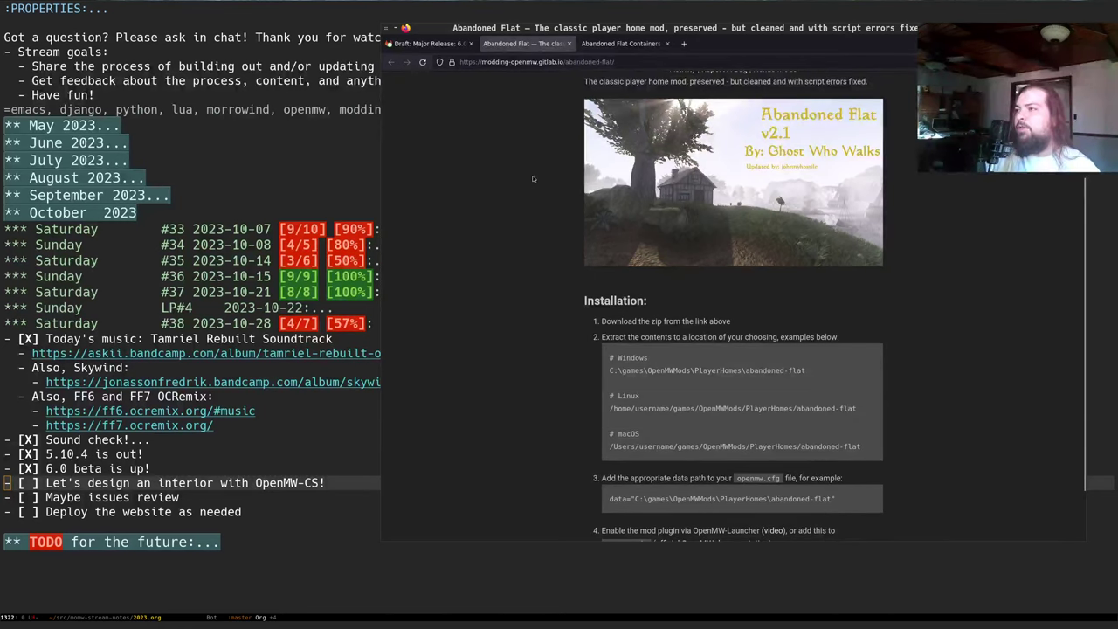
pyautogui.scroll(3, 533, 179)
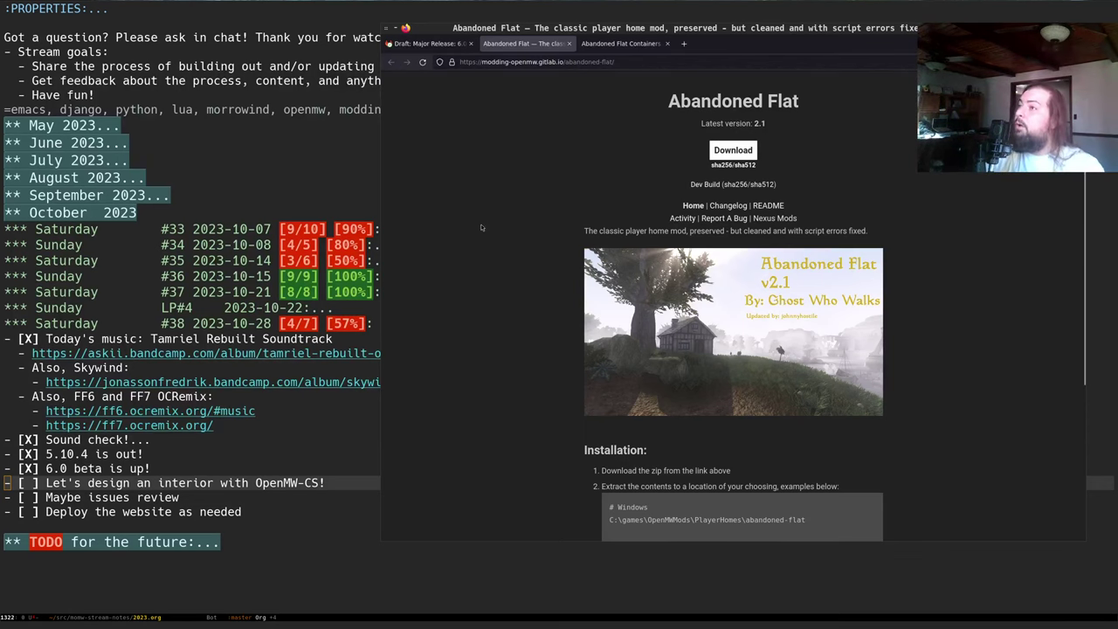
# - Show the Abandoned Flat Containers page and review its description, screenshots and installation section
pyautogui.hotkey('ctrl', 'Tab')
pyautogui.scroll(-1, 488, 282)
pyautogui.scroll(-1, 488, 283)
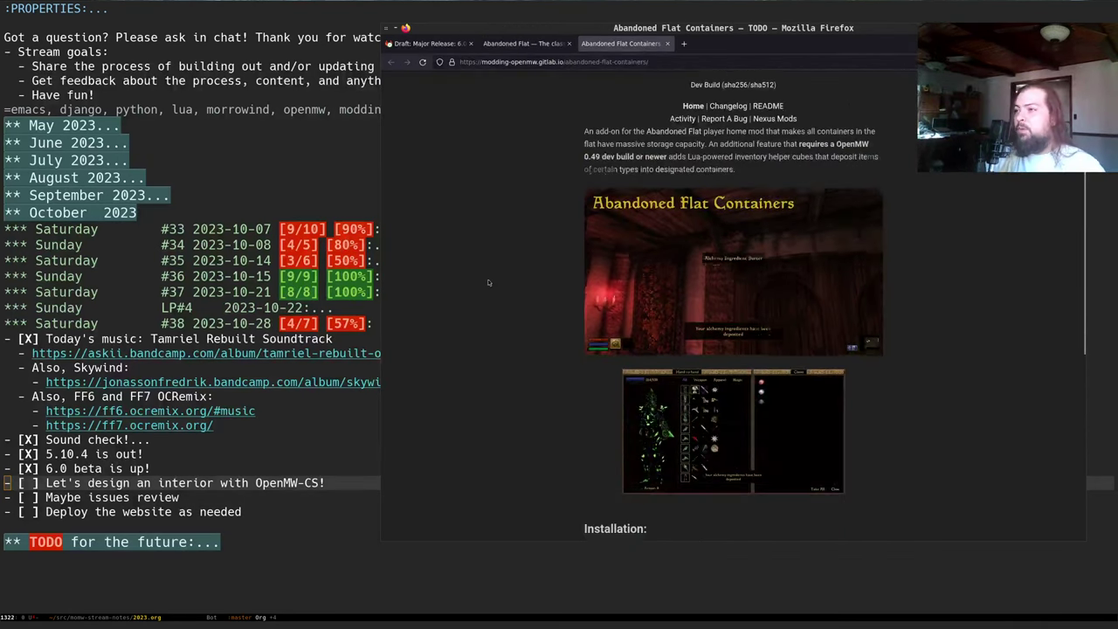
pyautogui.scroll(-1, 497, 269)
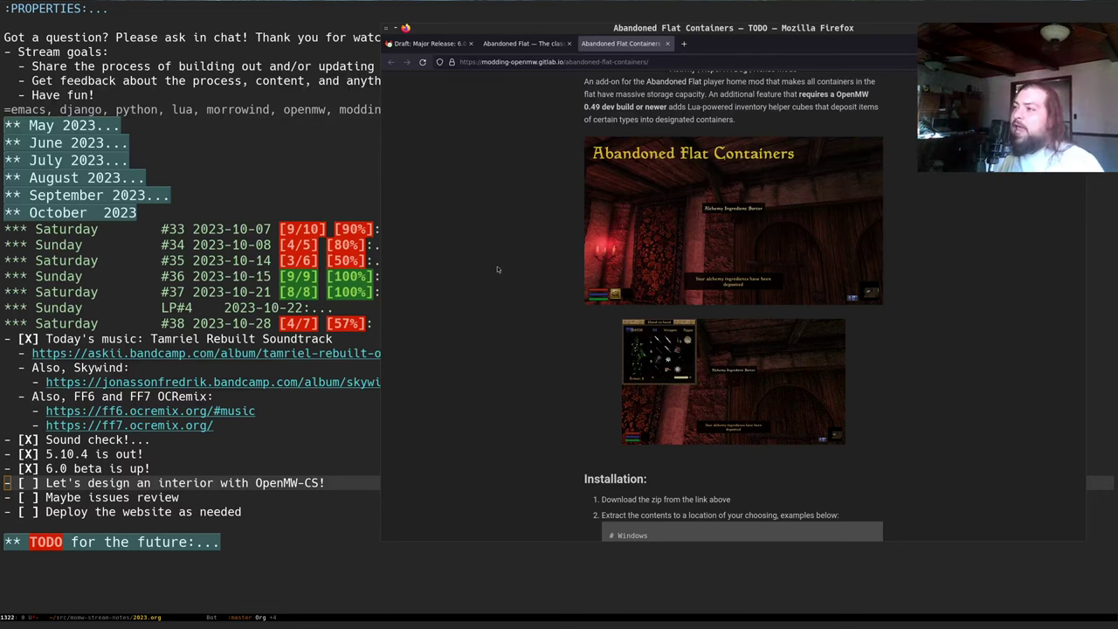
pyautogui.scroll(-2, 497, 269)
pyautogui.scroll(2, 497, 269)
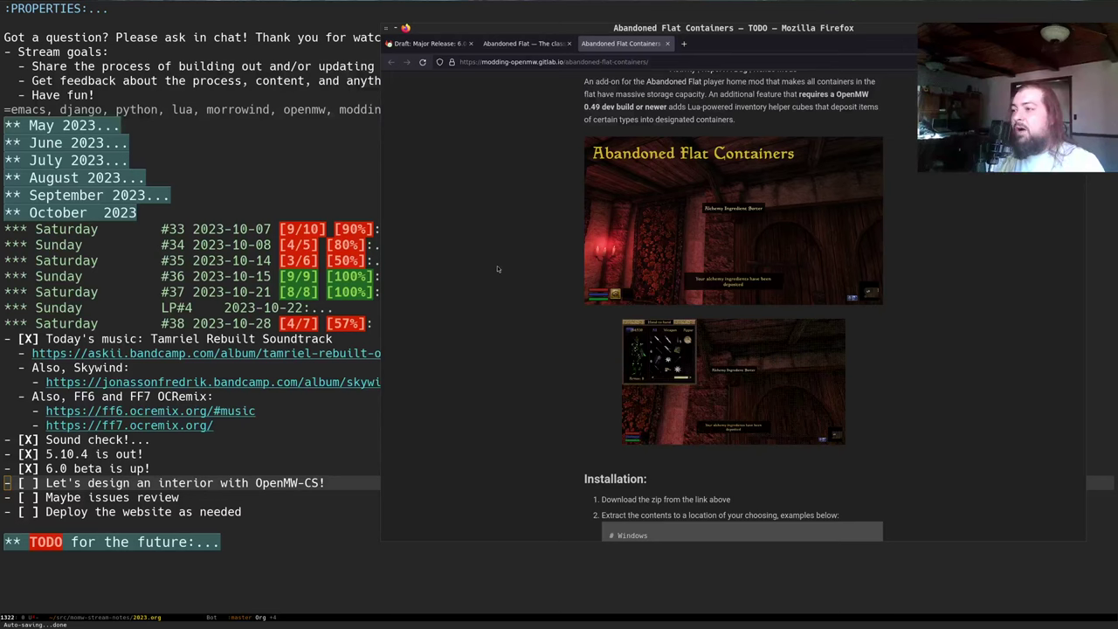
pyautogui.scroll(-1, 559, 349)
pyautogui.scroll(1, 539, 336)
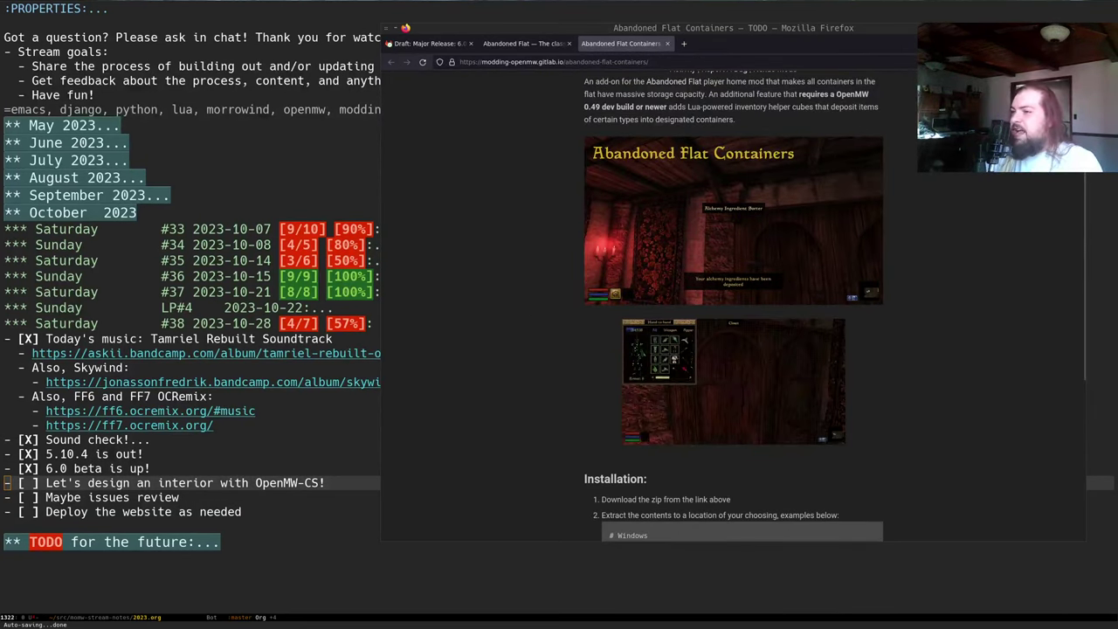
# - Switch to the terminal and rerun ~/games/openmw/run.sh --type fw --config minimal-performance --test --dev from the command history
pyautogui.hotkey('alt', 'Tab')
pyautogui.hotkey('ctrl', 'r')
pyautogui.write('run.')
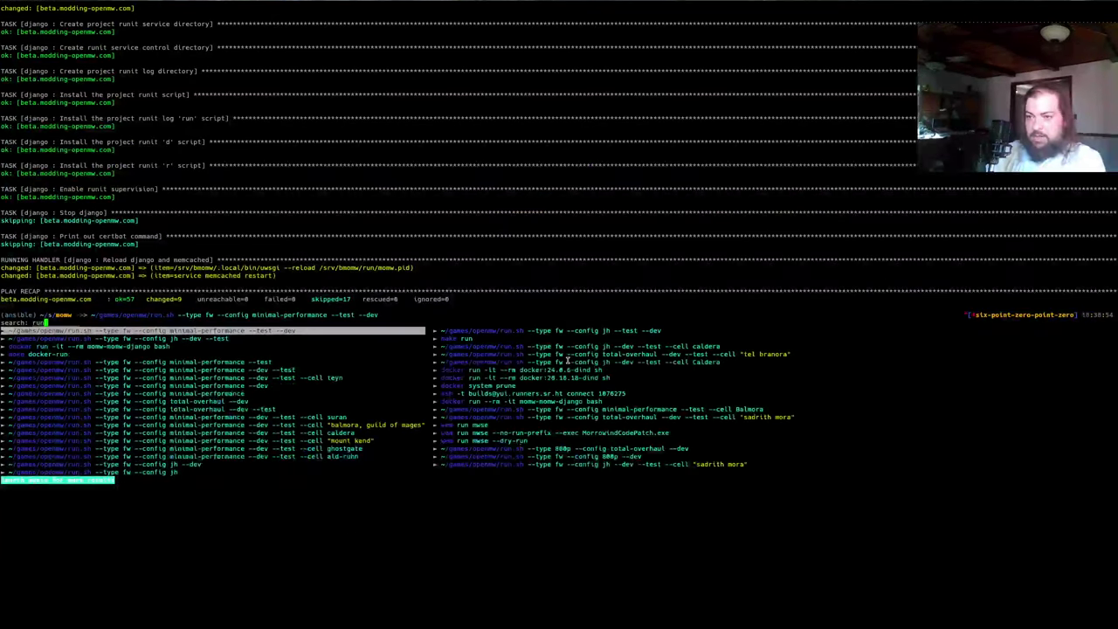
pyautogui.press('Return')
pyautogui.press('Return')
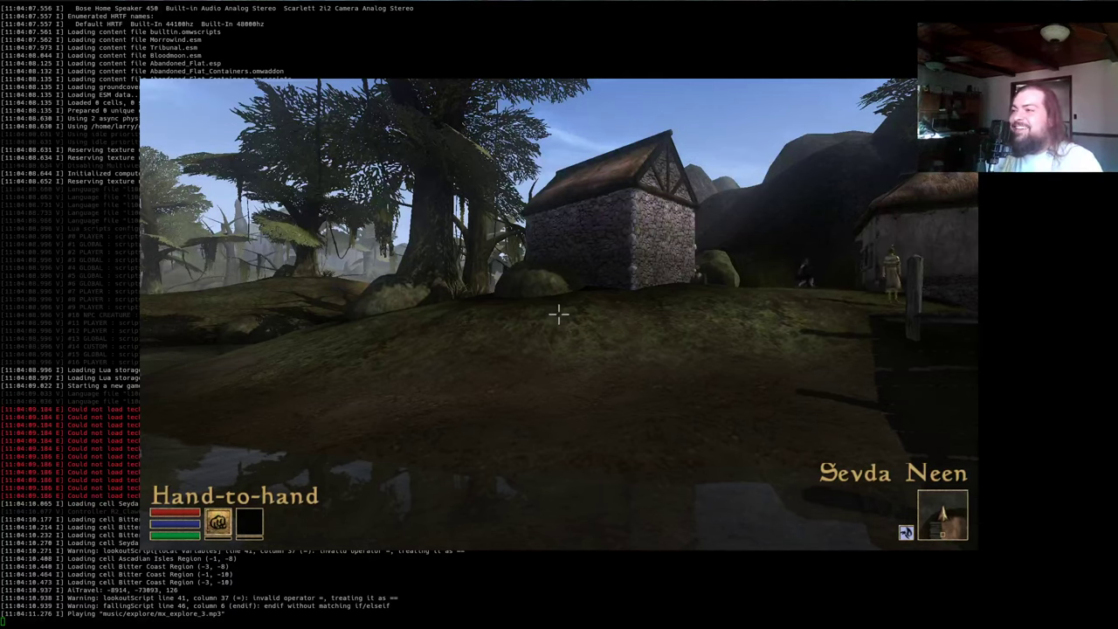
# - Teleport the player to the Abandoned Flat cell with the console command coc "abandoned flat"
pyautogui.press('`')
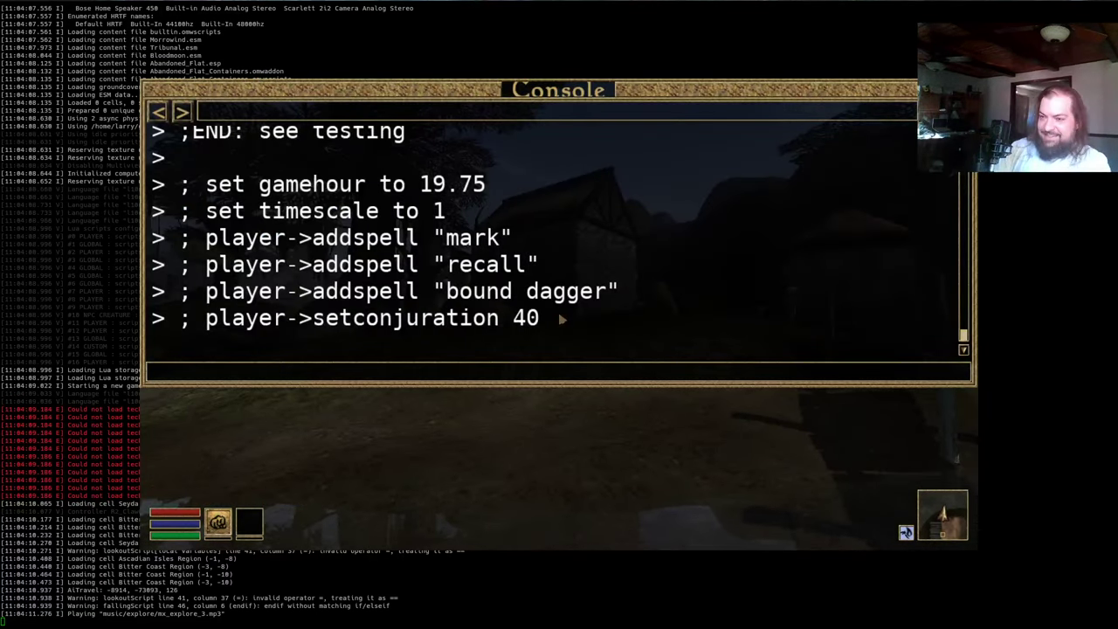
pyautogui.write('coc "aband')
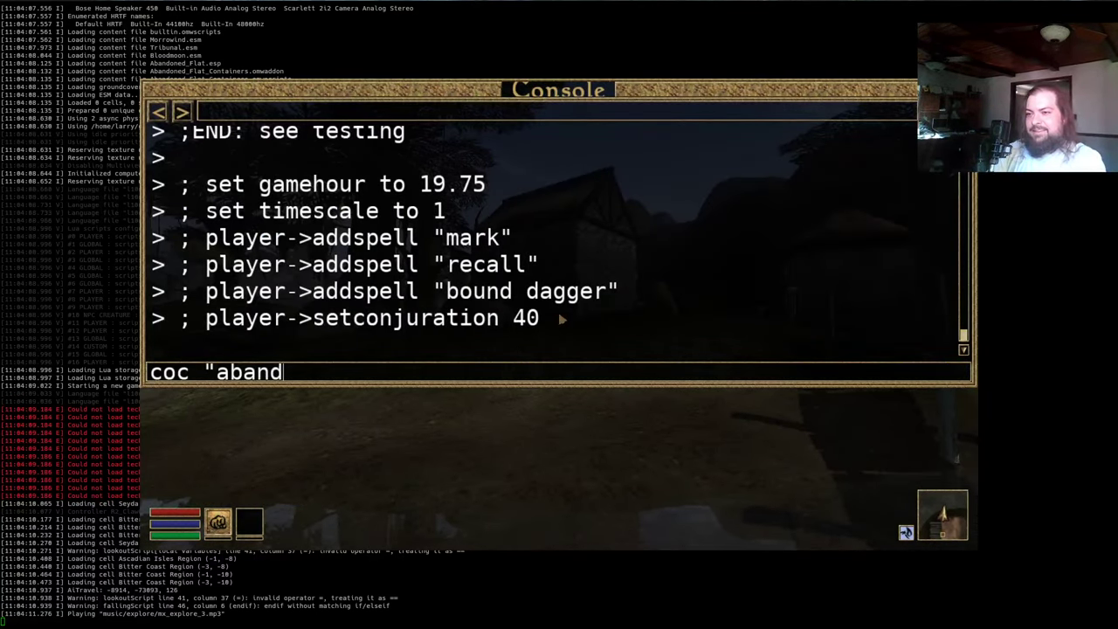
pyautogui.write('oned flat"')
pyautogui.press('Return')
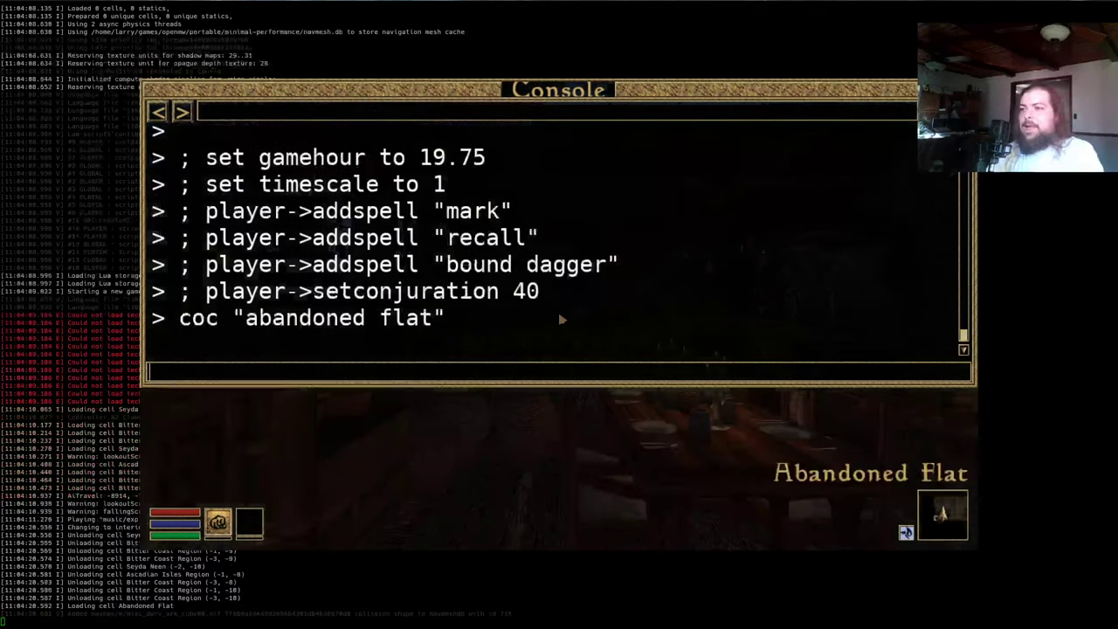
pyautogui.press('`')
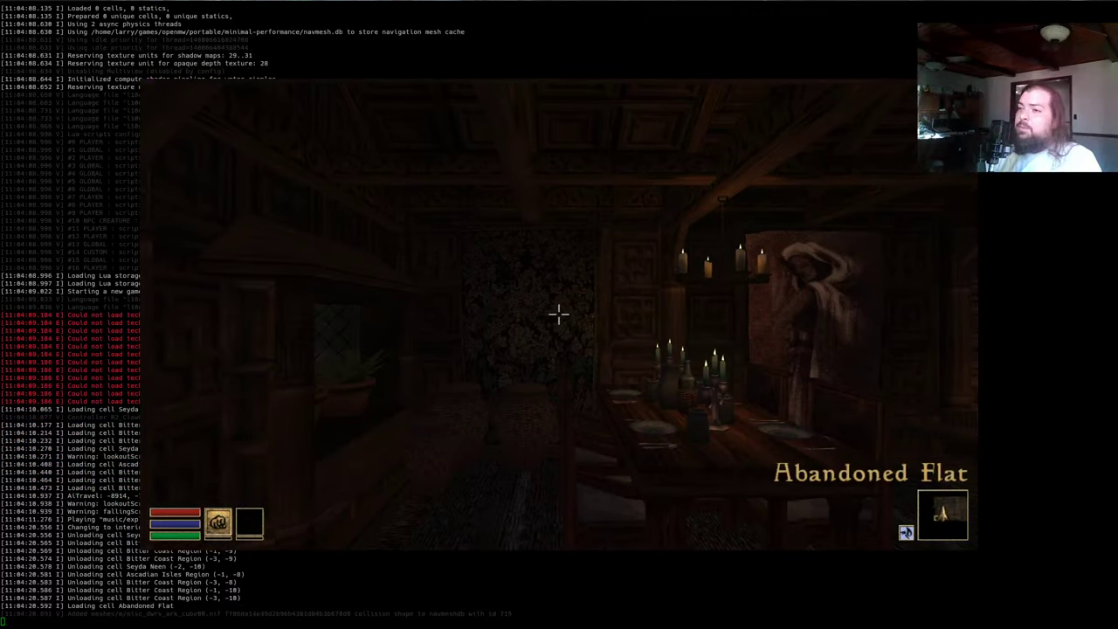
# - Look at the Lights section of the video options, including the minimum interior brightness, and return to the game
pyautogui.press('Escape')
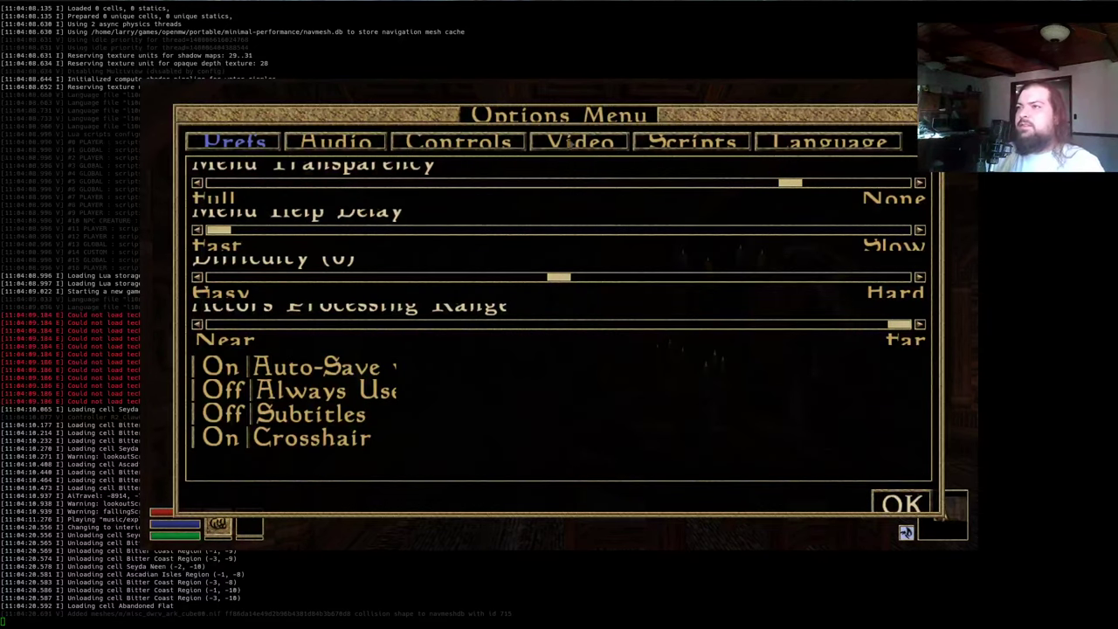
pyautogui.click(578, 141)
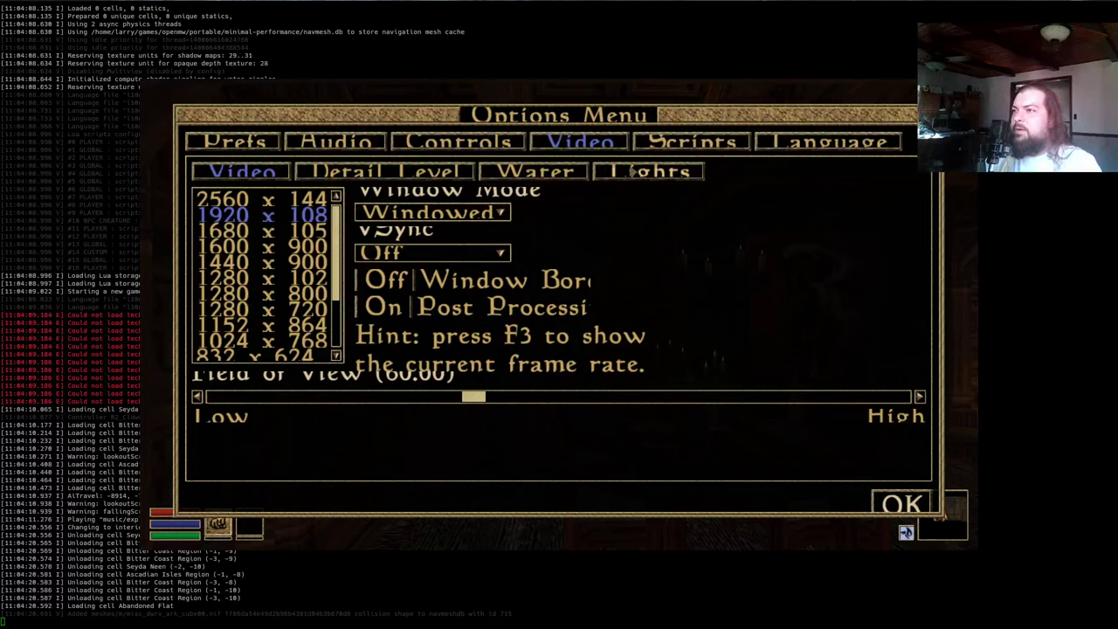
pyautogui.click(629, 171)
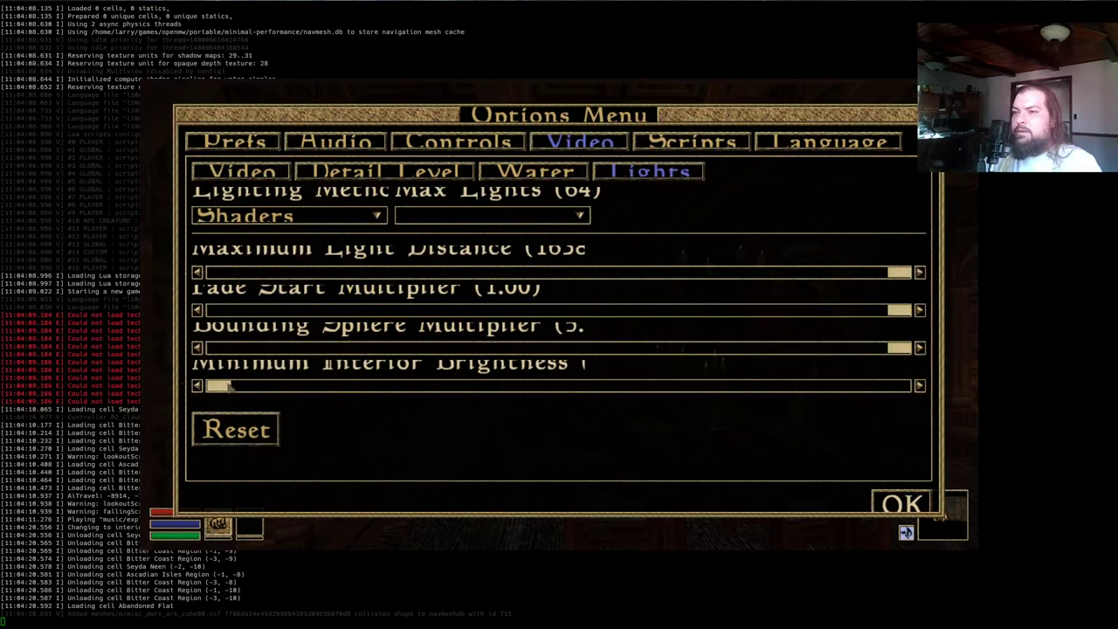
pyautogui.press('Escape')
pyautogui.press('Escape')
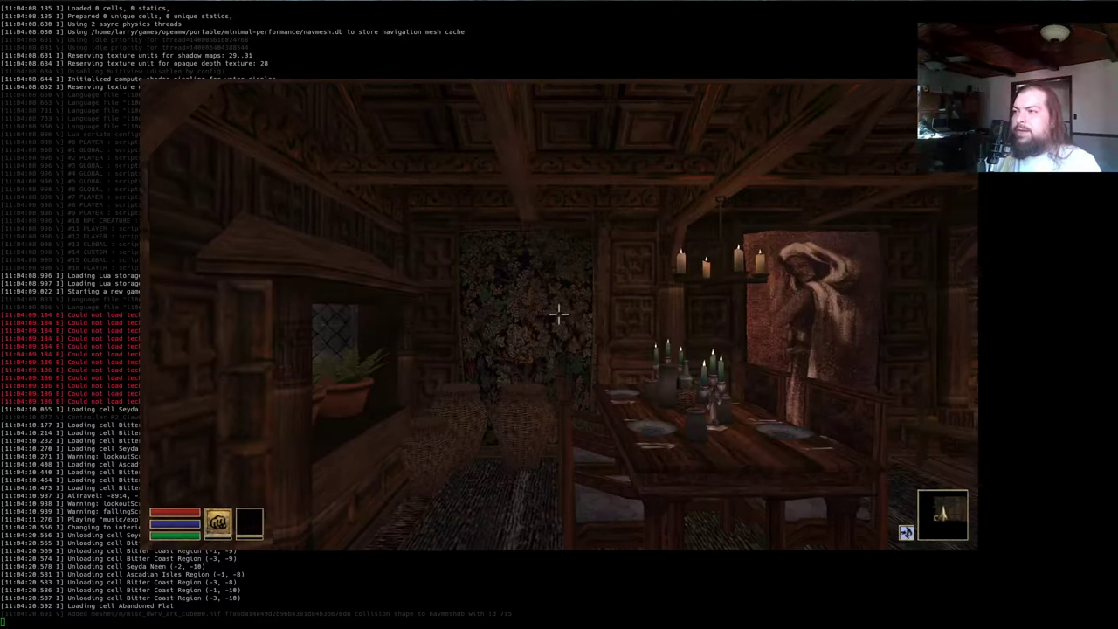
# - Walk through the flat to the Fire Fern planter and inspect the plants and container there
pyautogui.press('w')
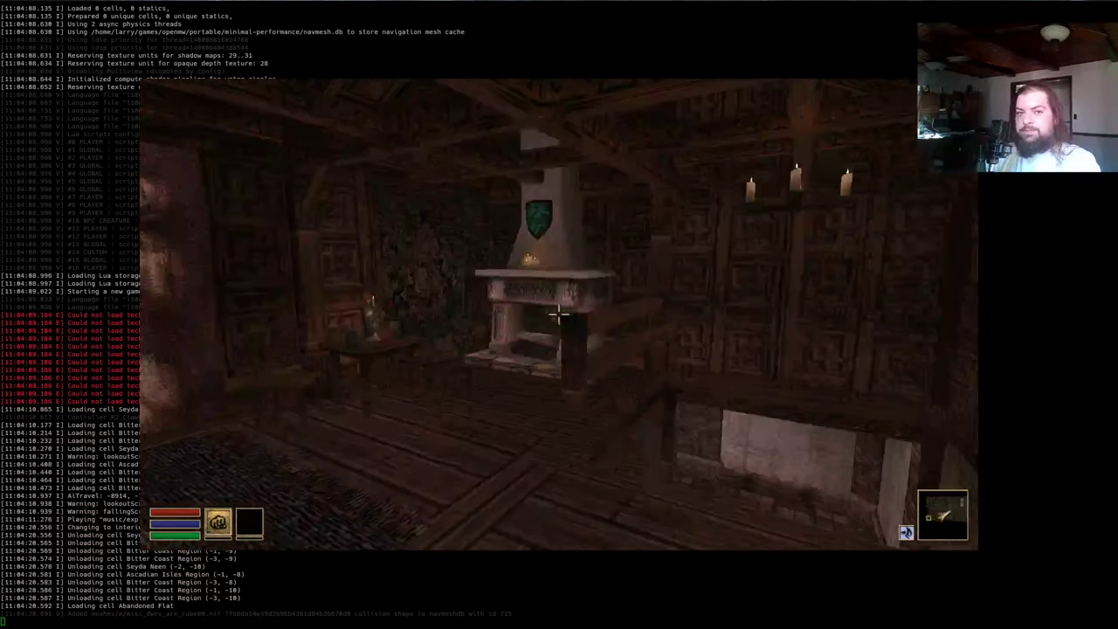
pyautogui.press('w')
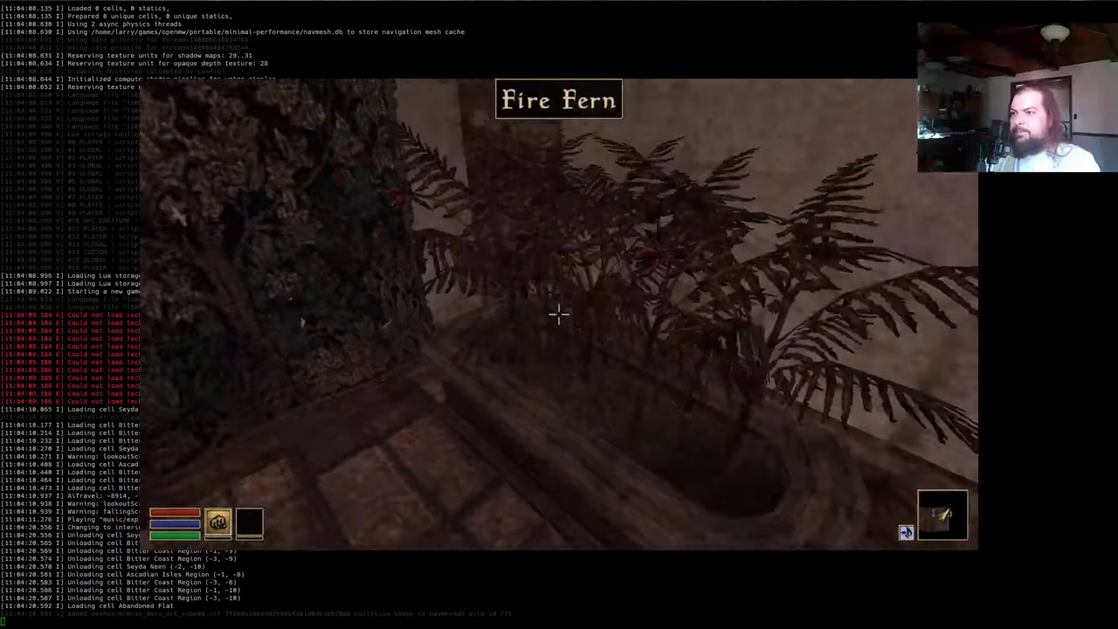
pyautogui.press('`')
pyautogui.write('t')
pyautogui.press('`')
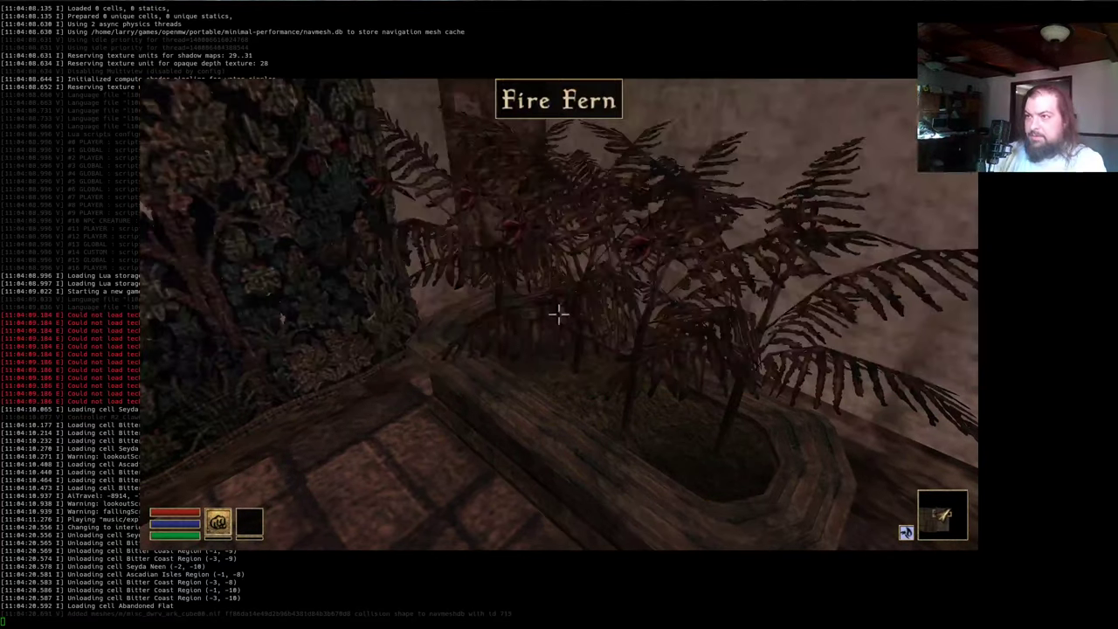
pyautogui.press('w')
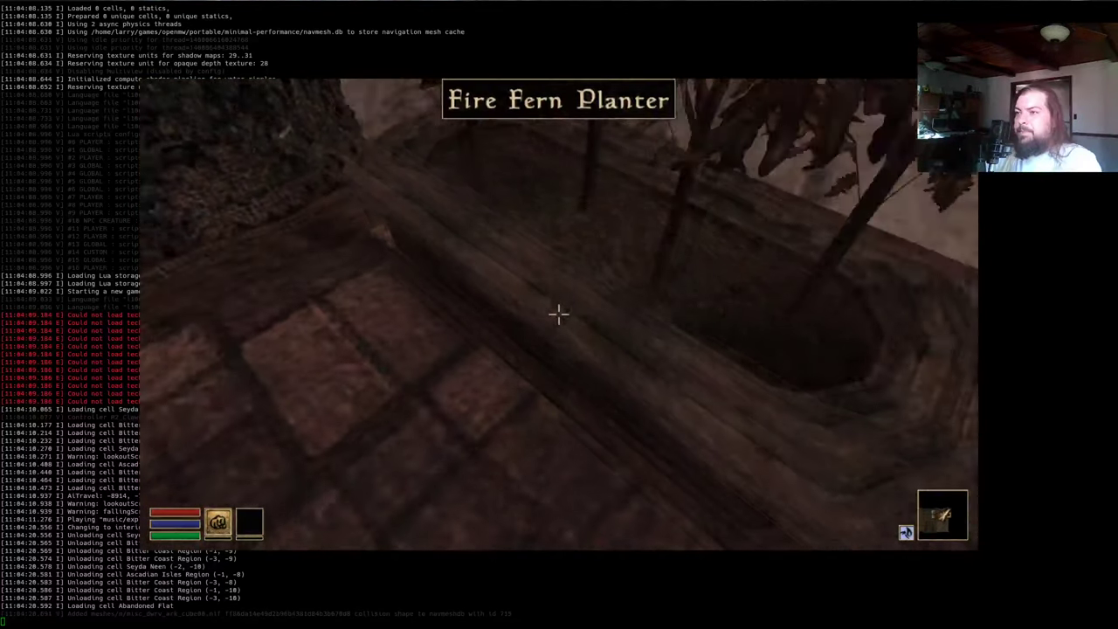
pyautogui.press('w')
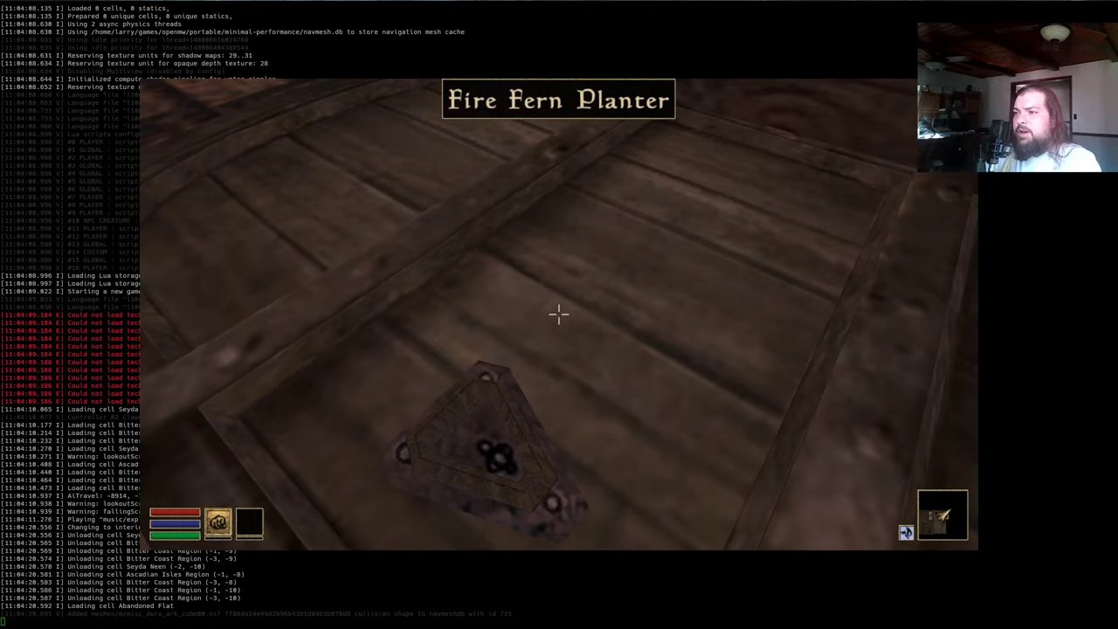
# - Walk from the Fire Fern Planter to the cabinet and inspect the Alchemy Ingredient Sorter on it
pyautogui.press('w')
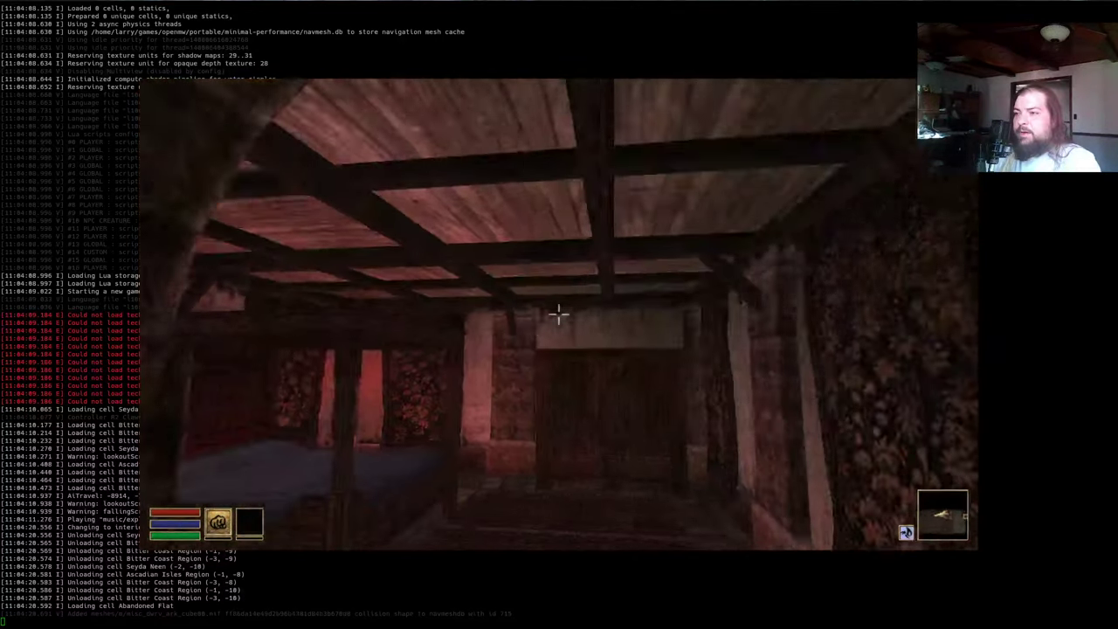
pyautogui.press('w')
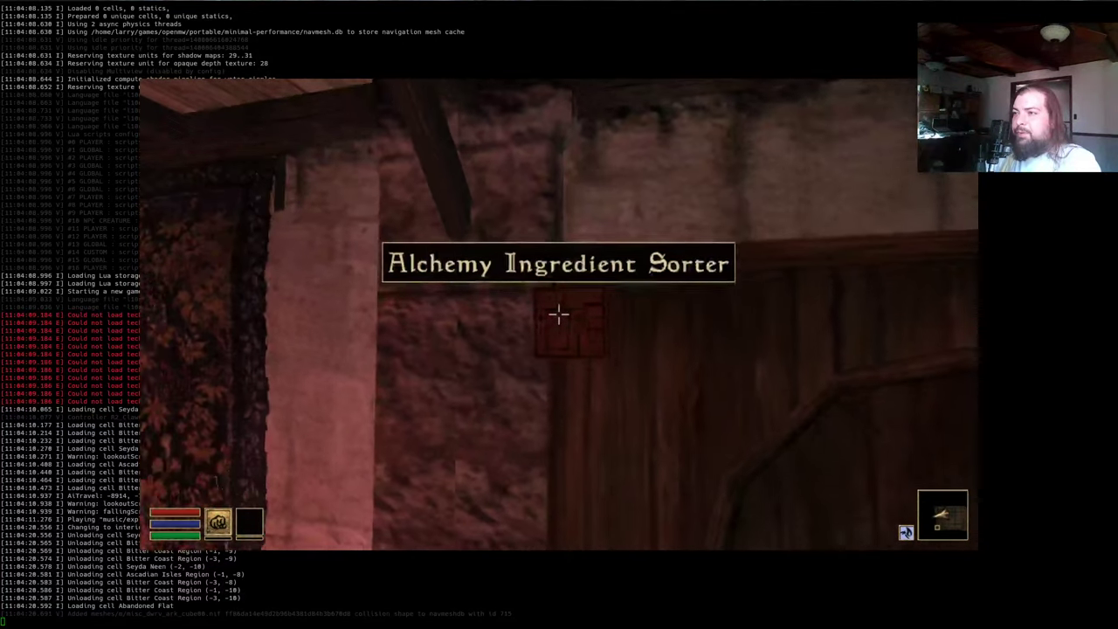
pyautogui.press('space')
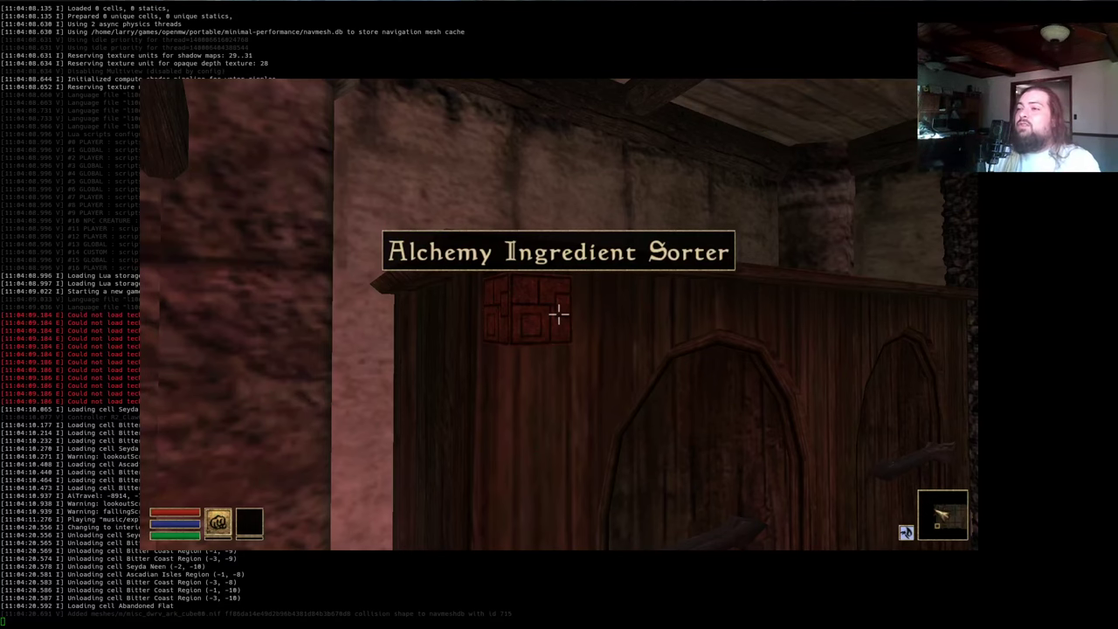
pyautogui.press('s')
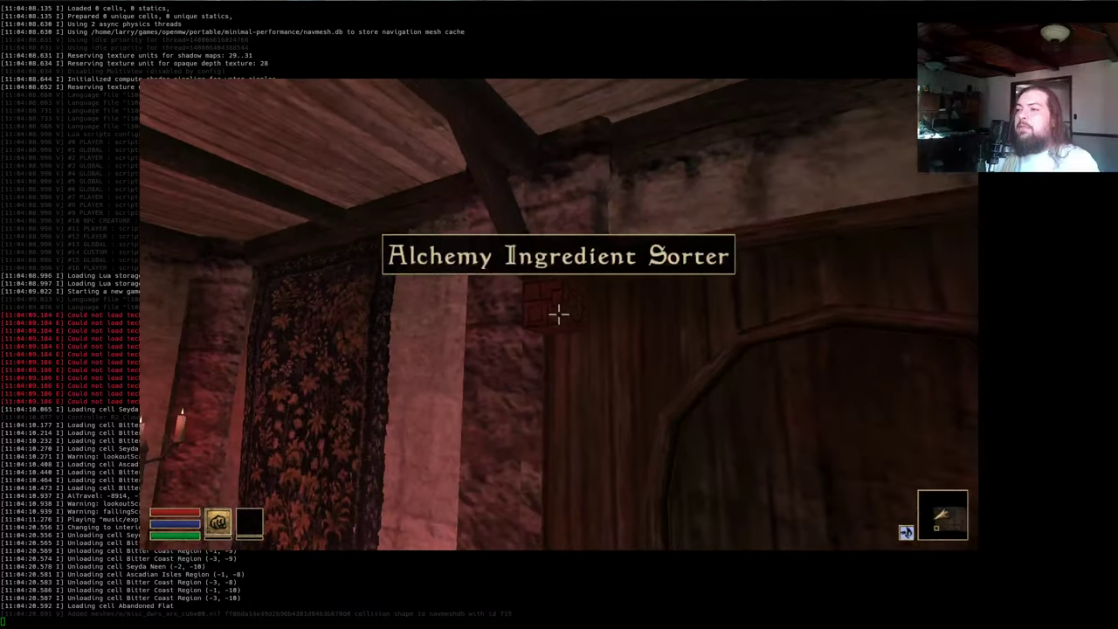
# - Go through the wooden door to the Hidden Lab, take the trap door to Thaumaturgical Studies and Practices, and enter Enchanting Storage
pyautogui.press('w')
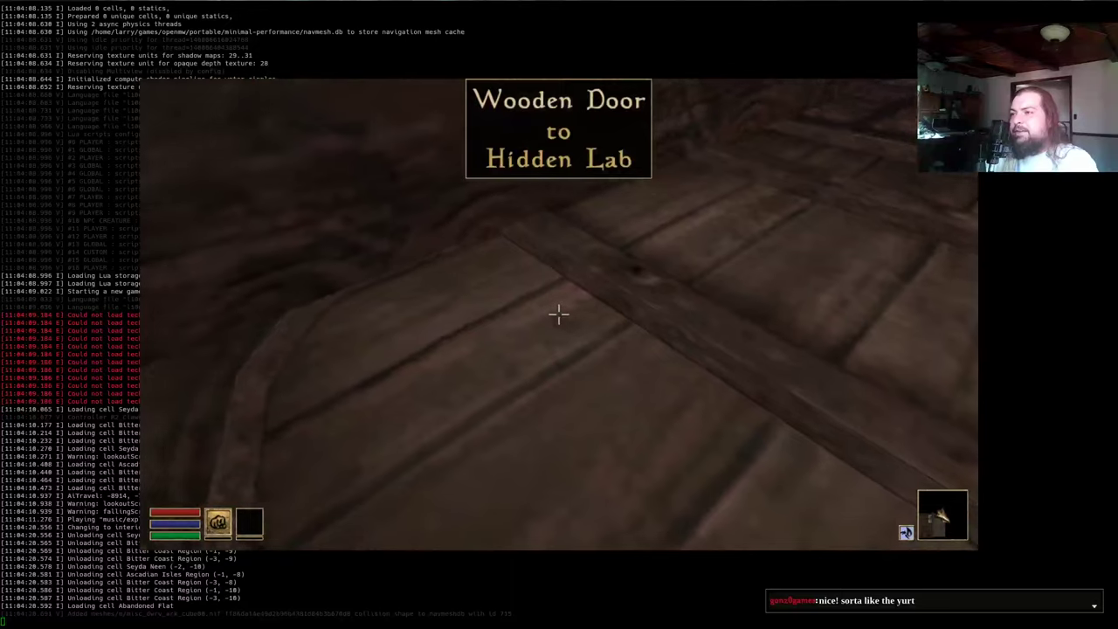
pyautogui.press('space')
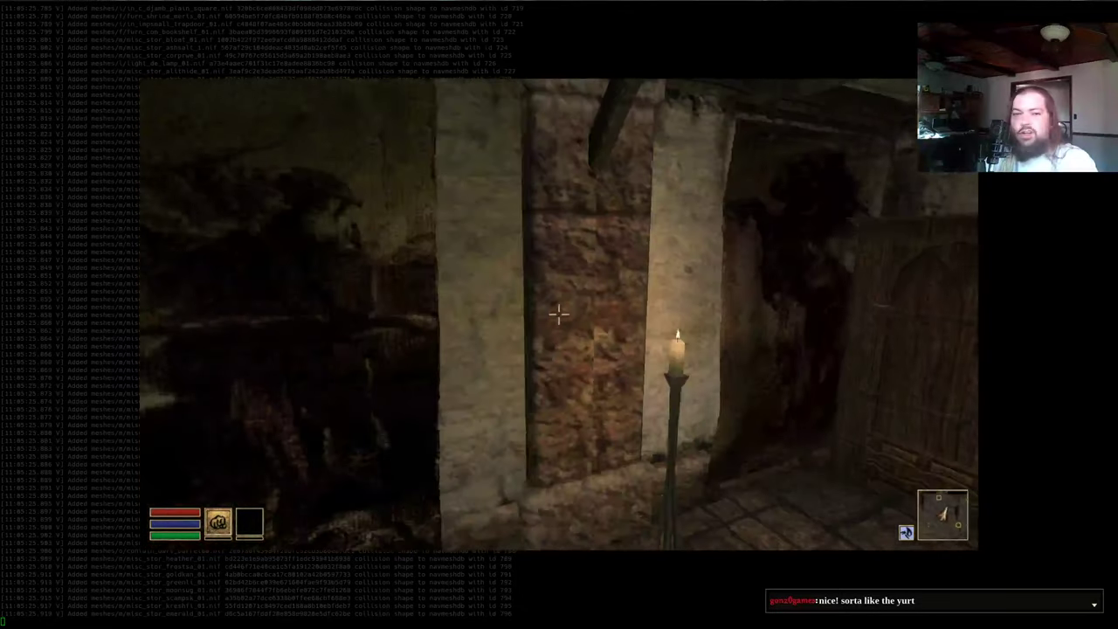
pyautogui.press('w')
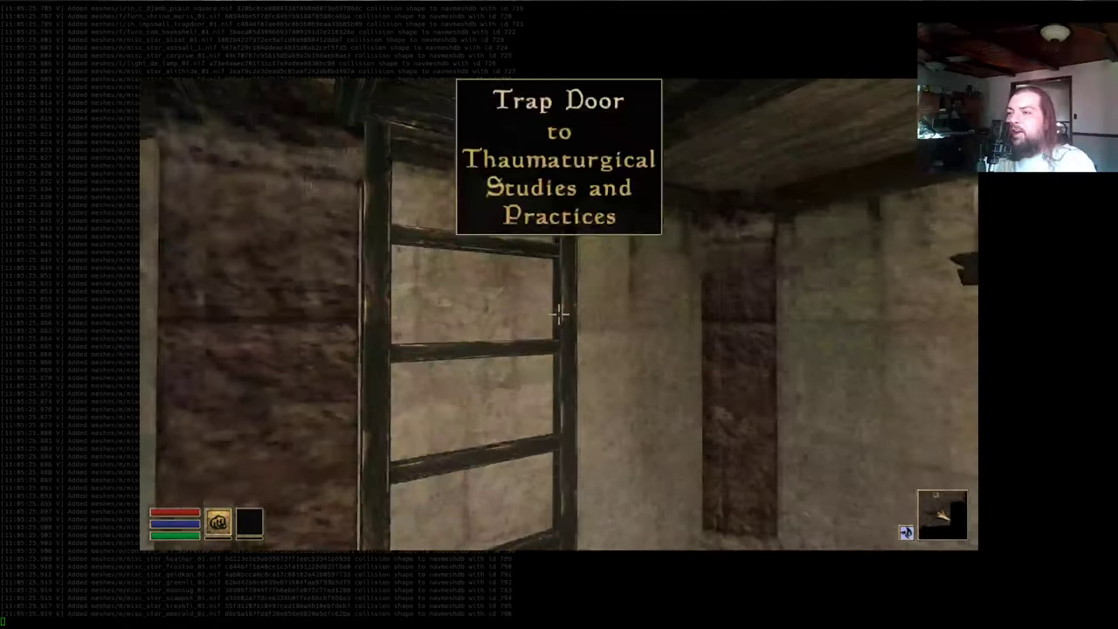
pyautogui.press('space')
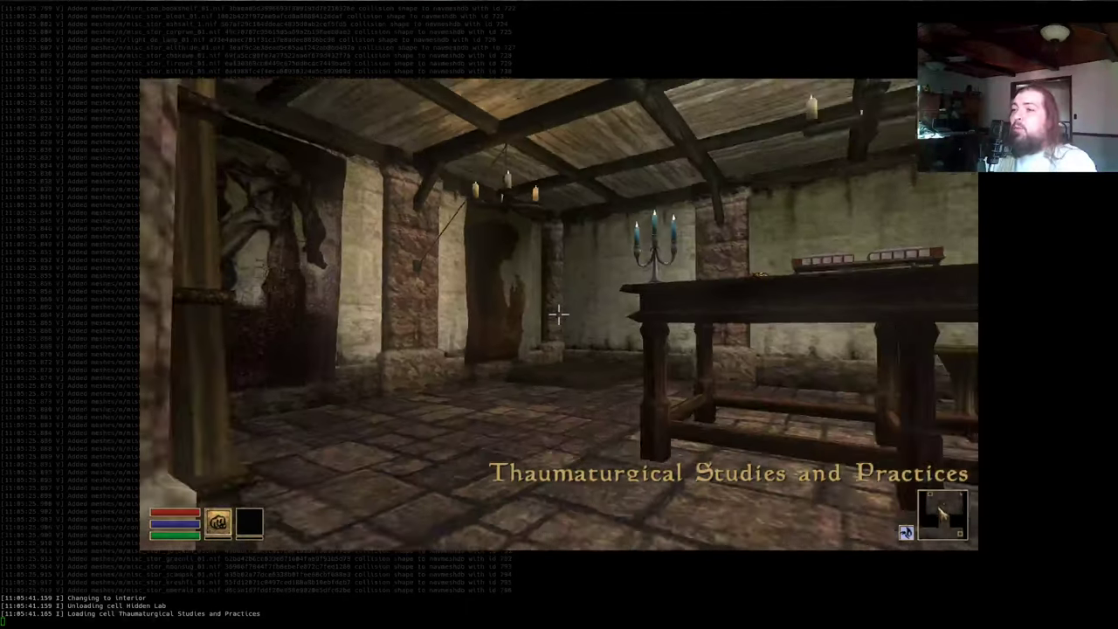
pyautogui.press('space')
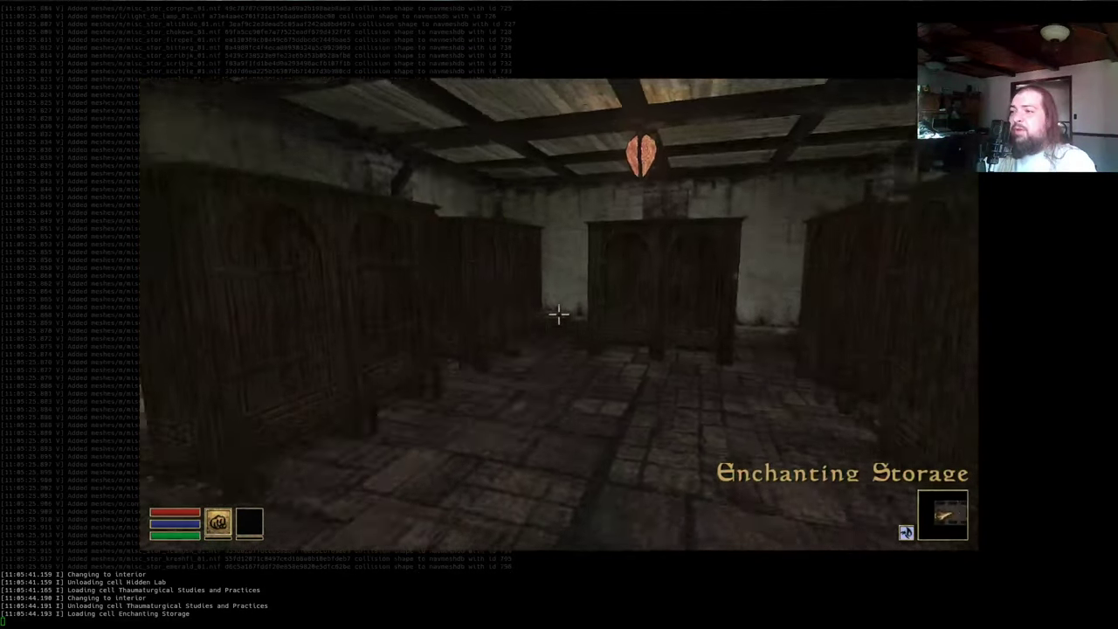
# - Look around the storage cabinets in Enchanting Storage, including Light Armor Storage, and quit the game
pyautogui.press('w')
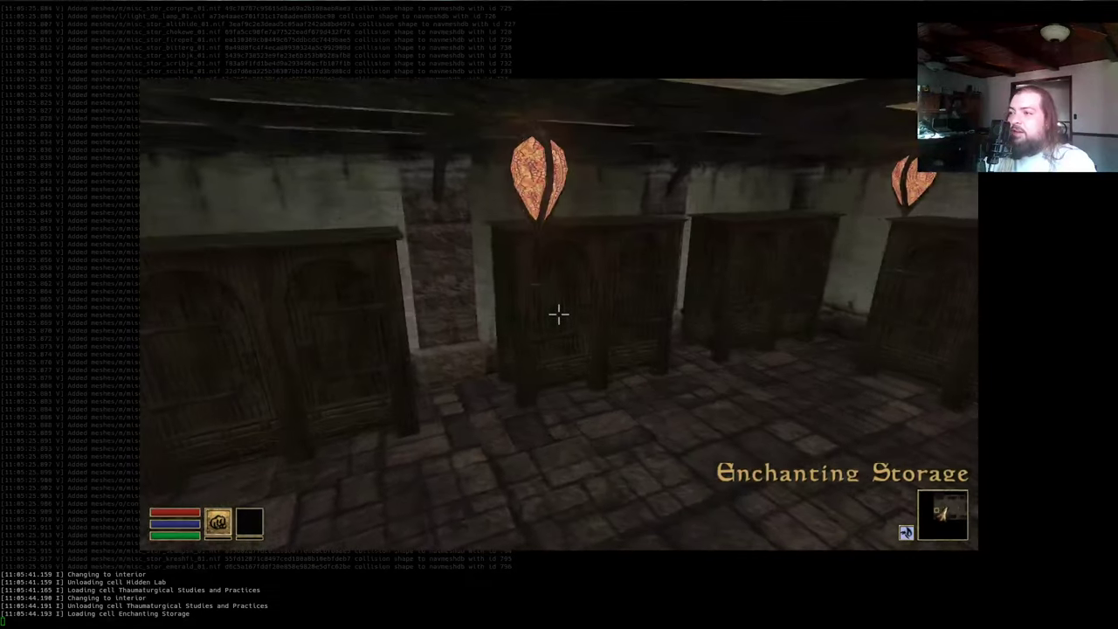
pyautogui.press('s')
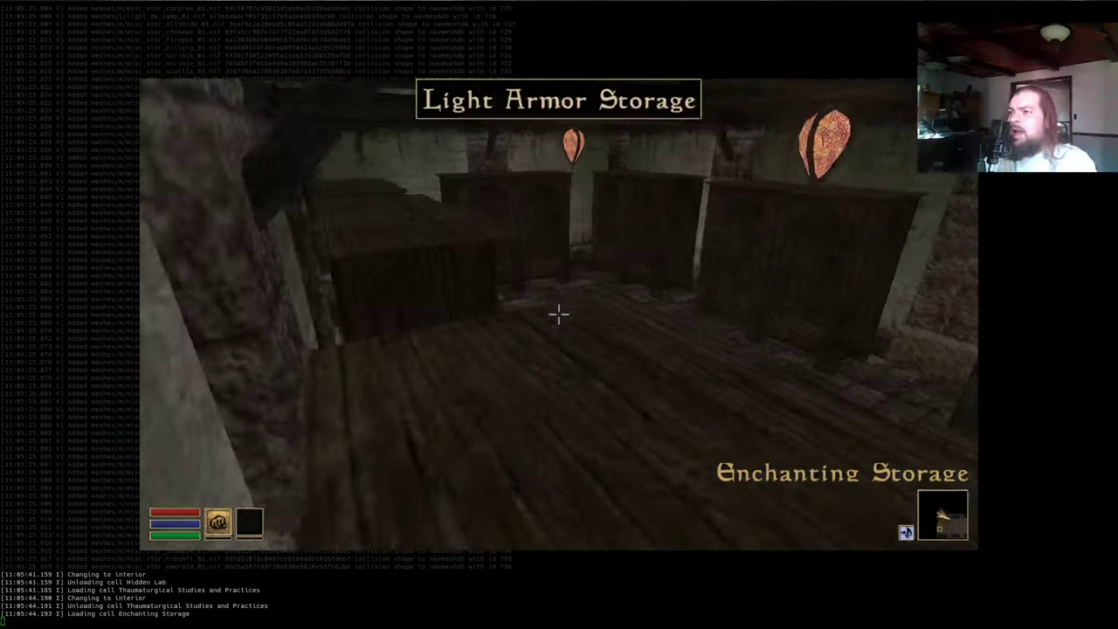
pyautogui.press('w')
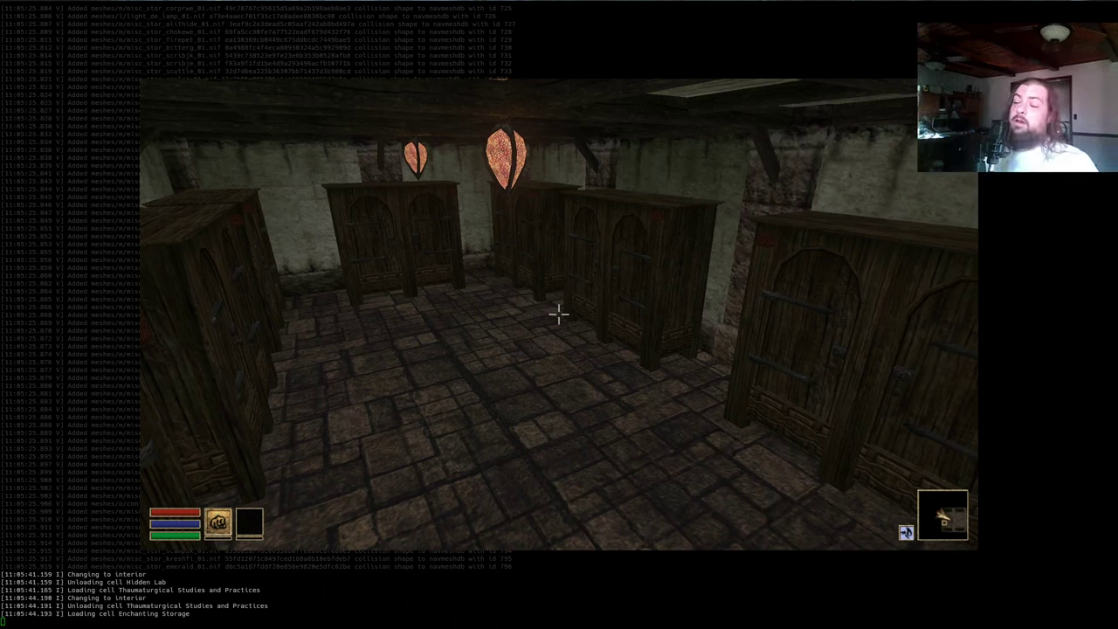
pyautogui.hotkey('alt', 'F4')
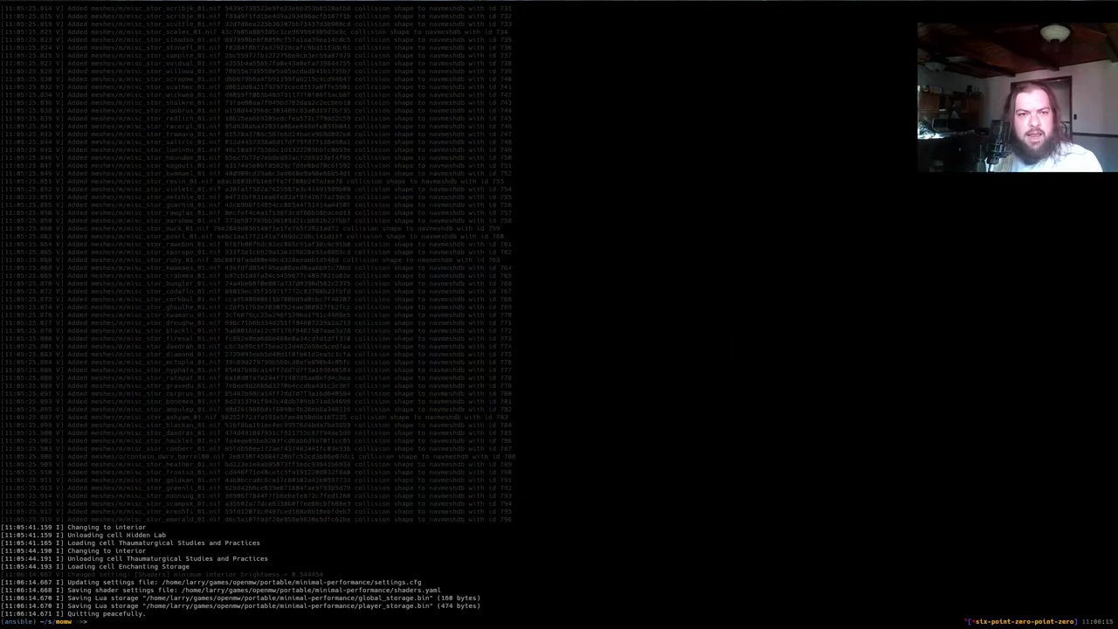
# - Switch from the terminal to Emacs and go to the end of the 2023.org stream notes
pyautogui.hotkey('alt', 'Tab')
pyautogui.hotkey('alt', '>')
pyautogui.hotkey('ctrl', 'x')
pyautogui.write('b')
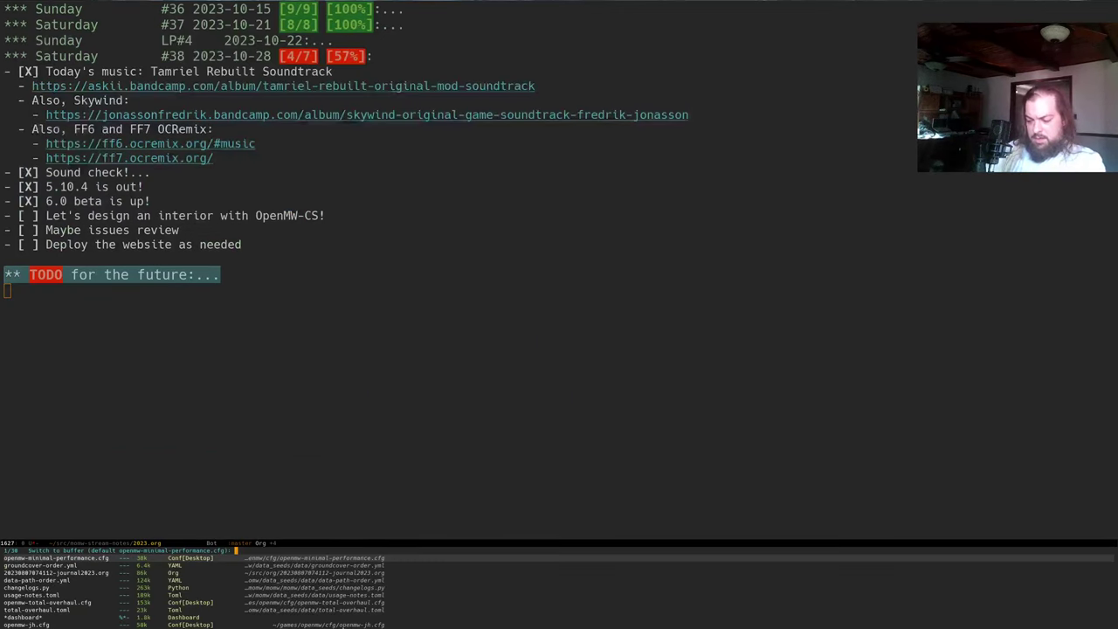
pyautogui.write('lua')
pyautogui.hotkey('ctrl', 'g')
# - Open the file ~/games/openmw/Mods/PlayerHomes/abandoned-flat-containers/scripts/abandoned-flat-containers/activator.lua
pyautogui.hotkey('ctrl', 'x')
pyautogui.hotkey('ctrl', 'f')
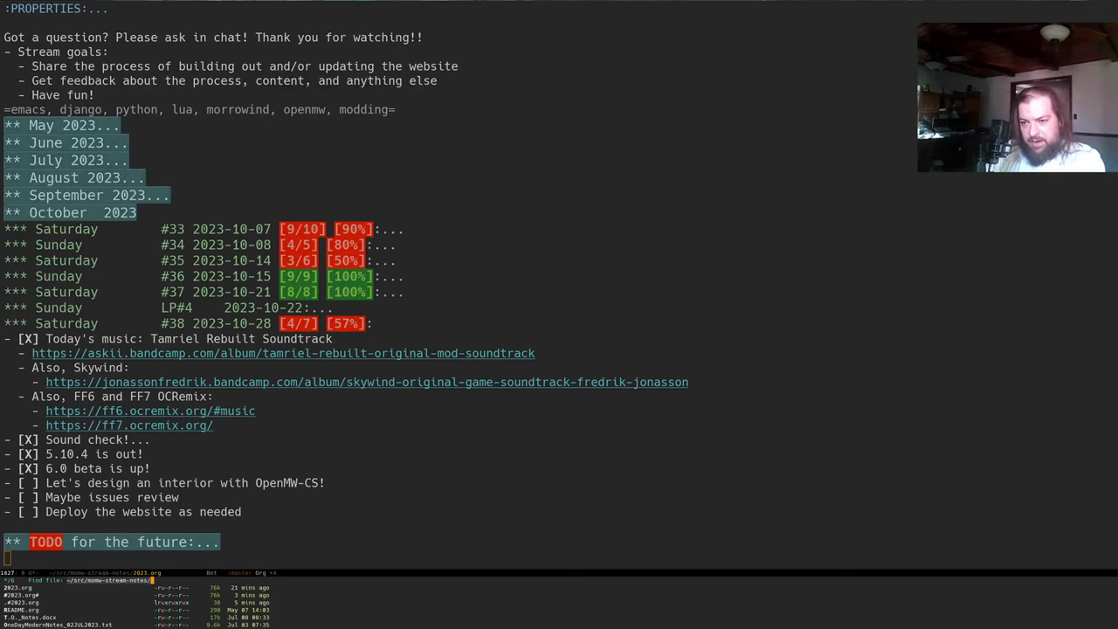
pyautogui.press('BackSpace')
pyautogui.press('BackSpace')
pyautogui.write('ga')
pyautogui.press('Tab')
pyautogui.write('openmw')
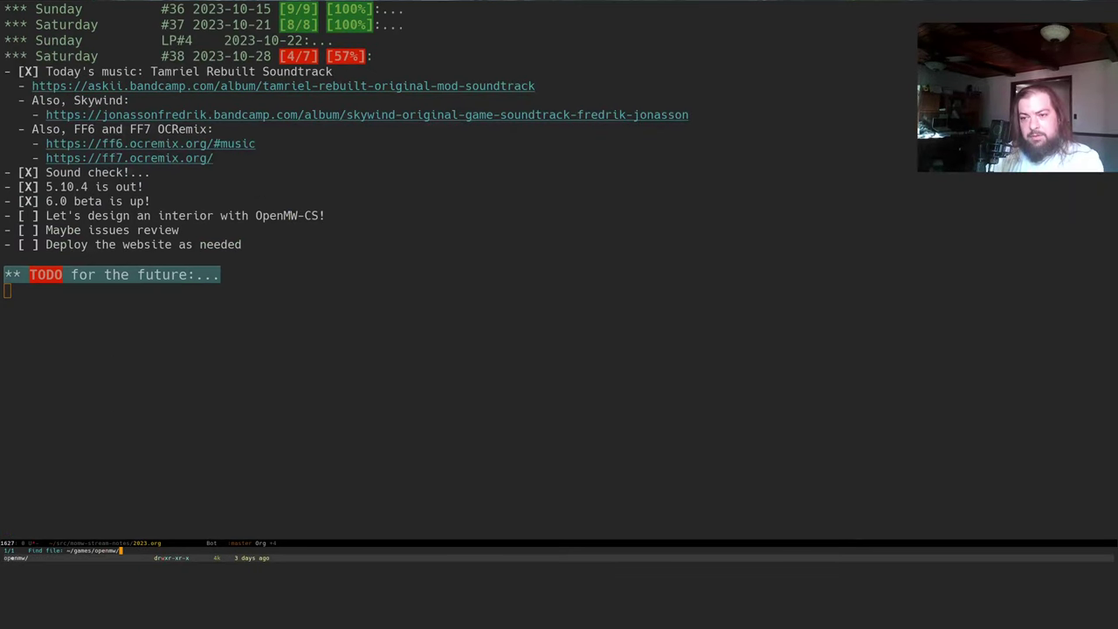
pyautogui.press('Tab')
pyautogui.write('mo')
pyautogui.press('Tab')
pyautogui.write('pla')
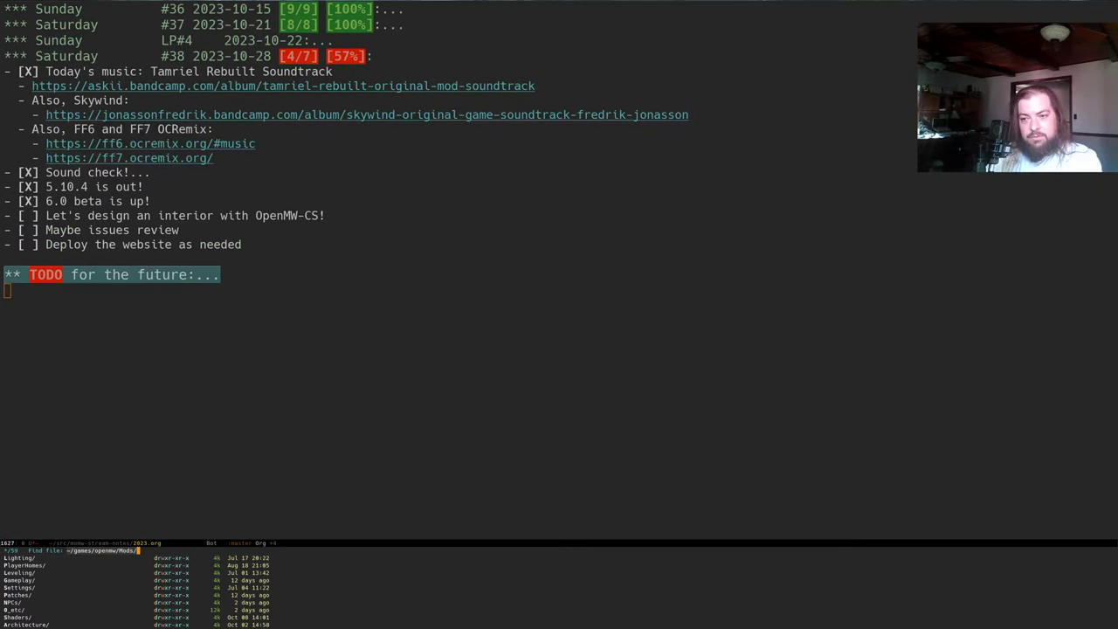
pyautogui.press('Tab')
pyautogui.write('a')
pyautogui.press('Tab')
pyautogui.write('scr')
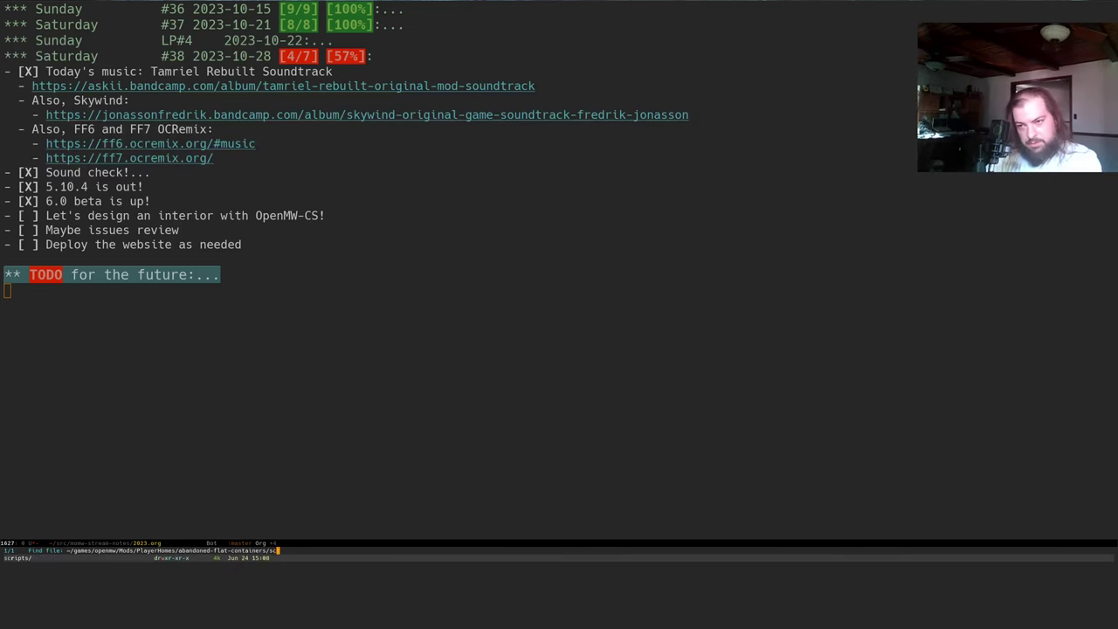
pyautogui.press('Tab')
pyautogui.press('Tab')
pyautogui.press('Tab')
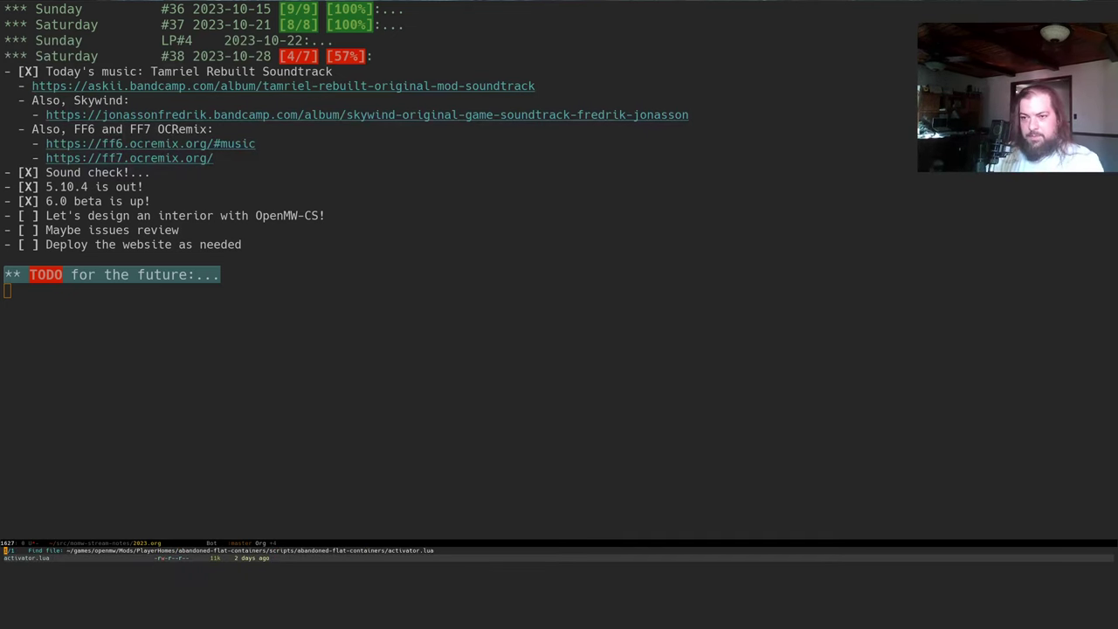
pyautogui.press('Return')
# - Find the makeWpn function in activator.lua and select its whole definition for review
pyautogui.scroll(-1, 146, 349)
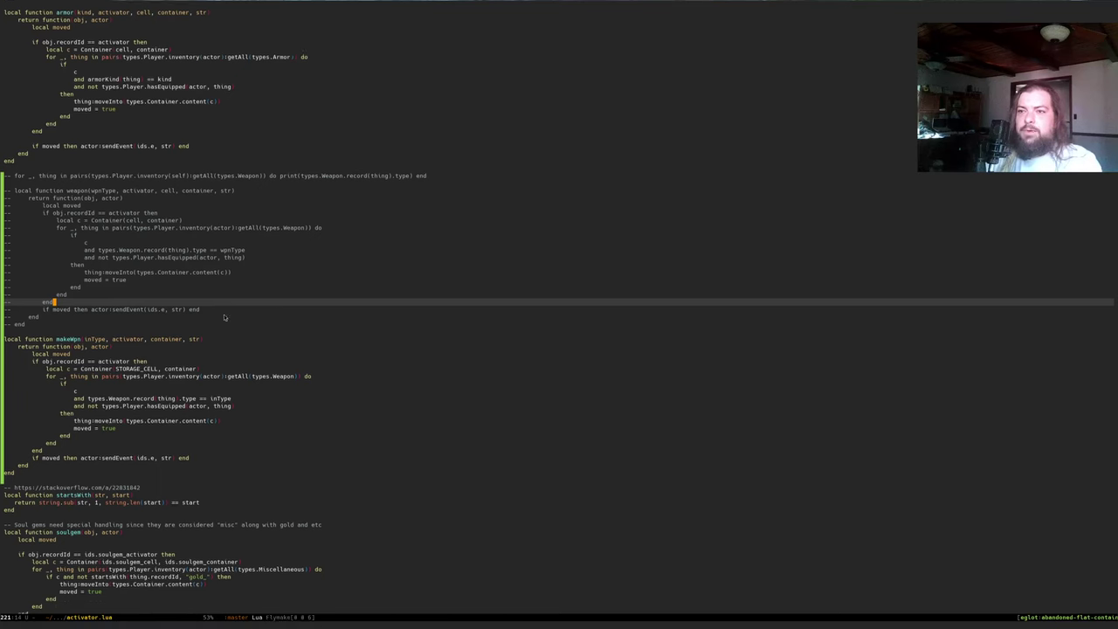
pyautogui.scroll(-2, 146, 350)
pyautogui.click(133, 298)
pyautogui.hotkey('ctrl', 'shift', 'Down')
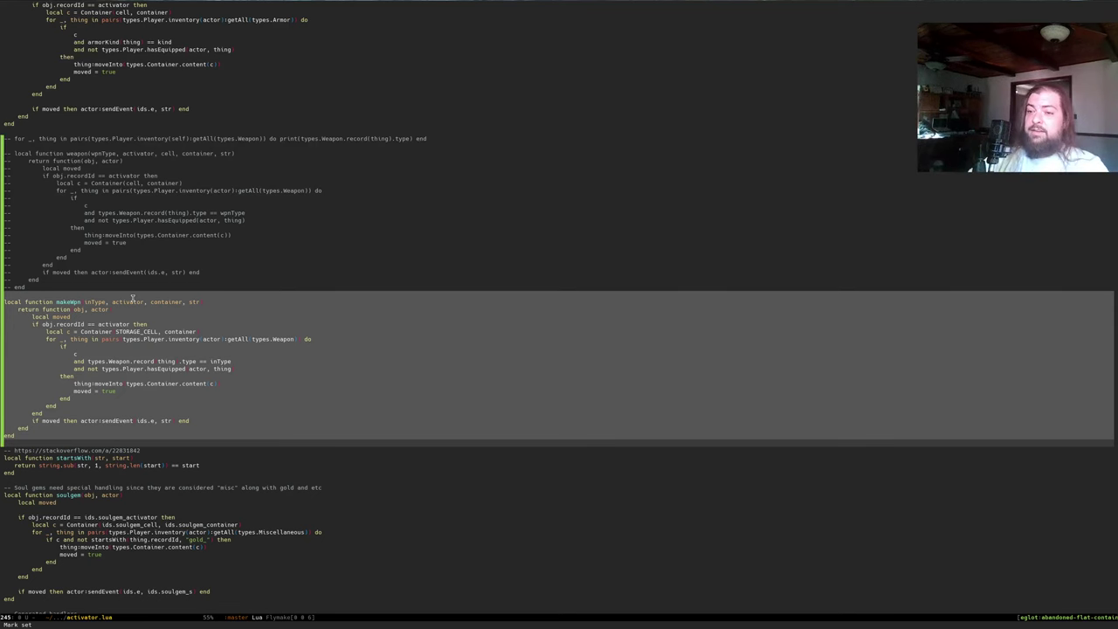
# - Examine the makeWpn weapon handler definitions, from longBlade1hand to spear, under Generated handlers
pyautogui.scroll(-3, 105, 277)
pyautogui.scroll(-5, 107, 279)
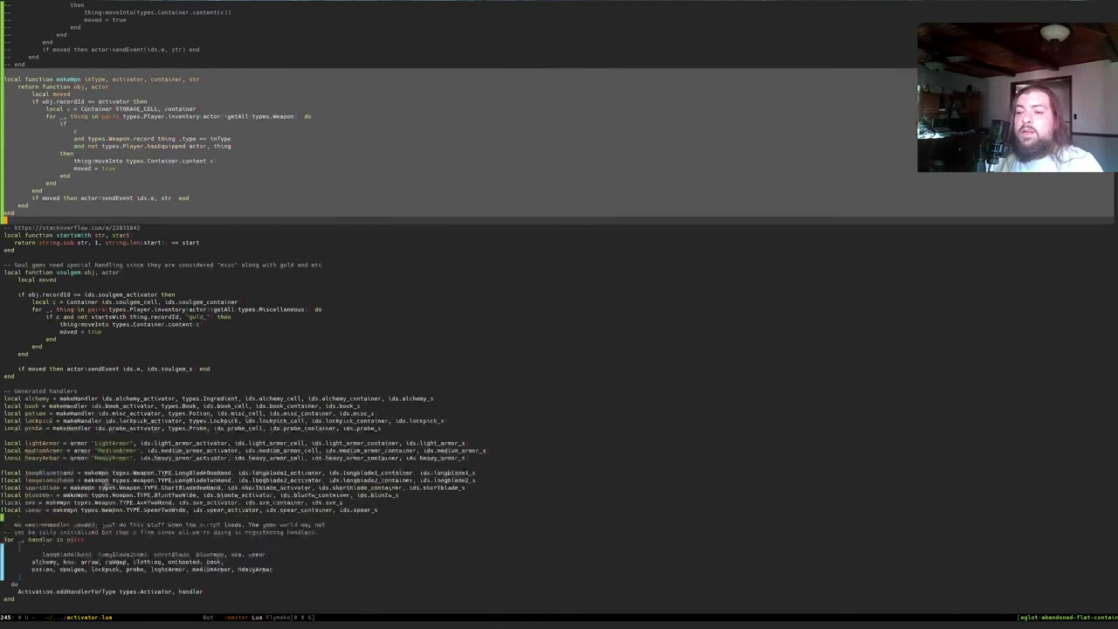
pyautogui.moveTo(41, 473); pyautogui.dragTo(68, 505)
pyautogui.click(76, 495)
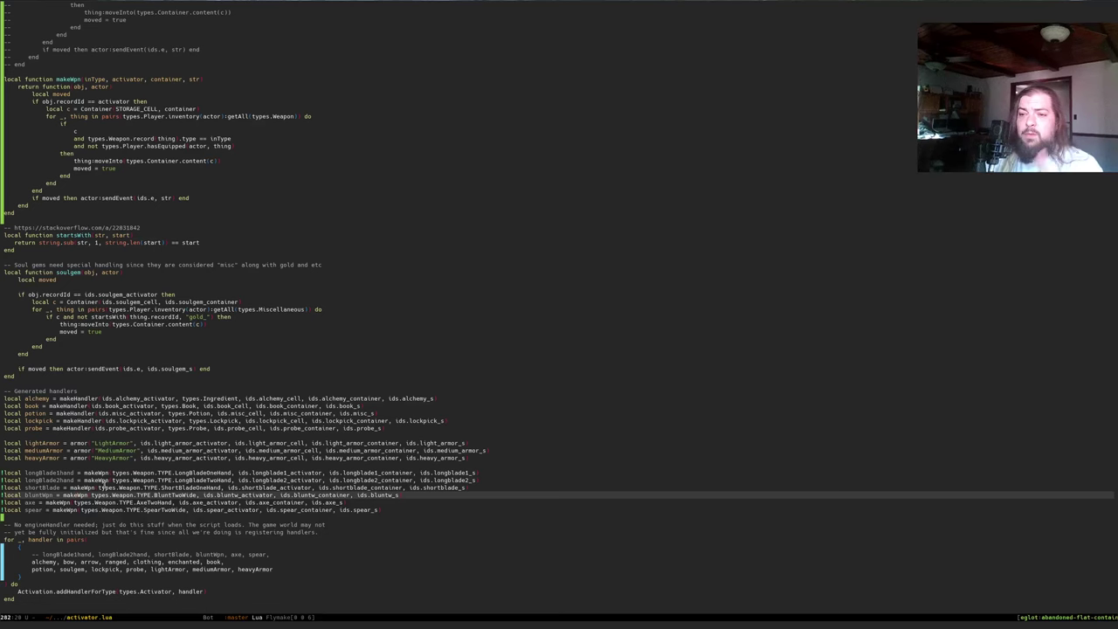
# - Switch to the terminal and rerun ~/games/openmw/install.py minimal-performance --nobackup -fw; and openmw-cs-dev from the command history
pyautogui.hotkey('alt', 'Tab')
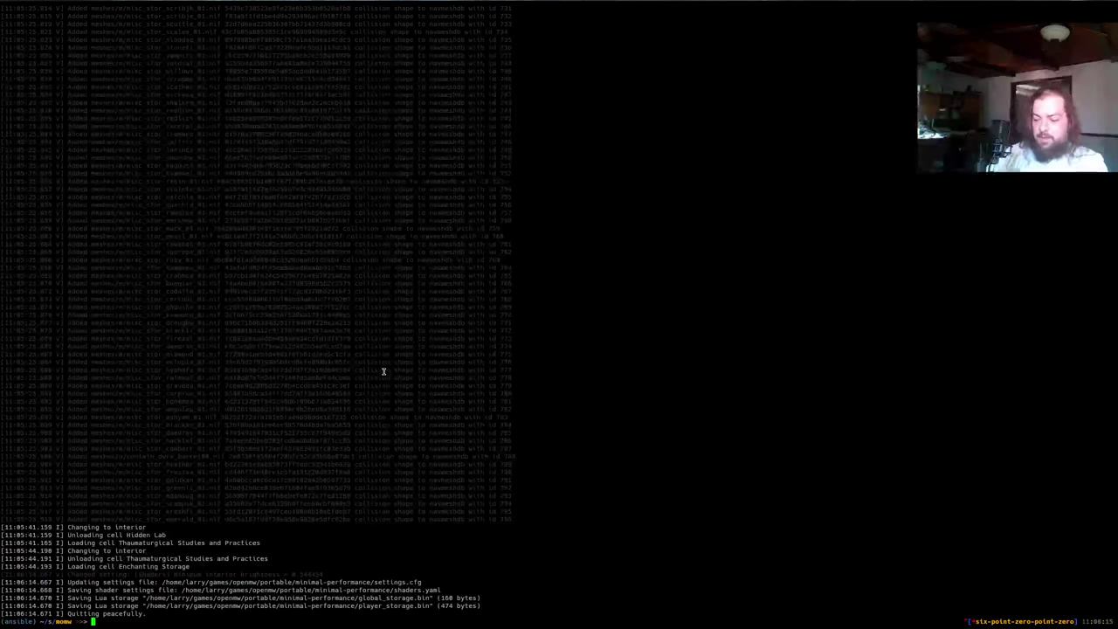
pyautogui.hotkey('ctrl', 'r')
pyautogui.write('install')
pyautogui.press('Down')
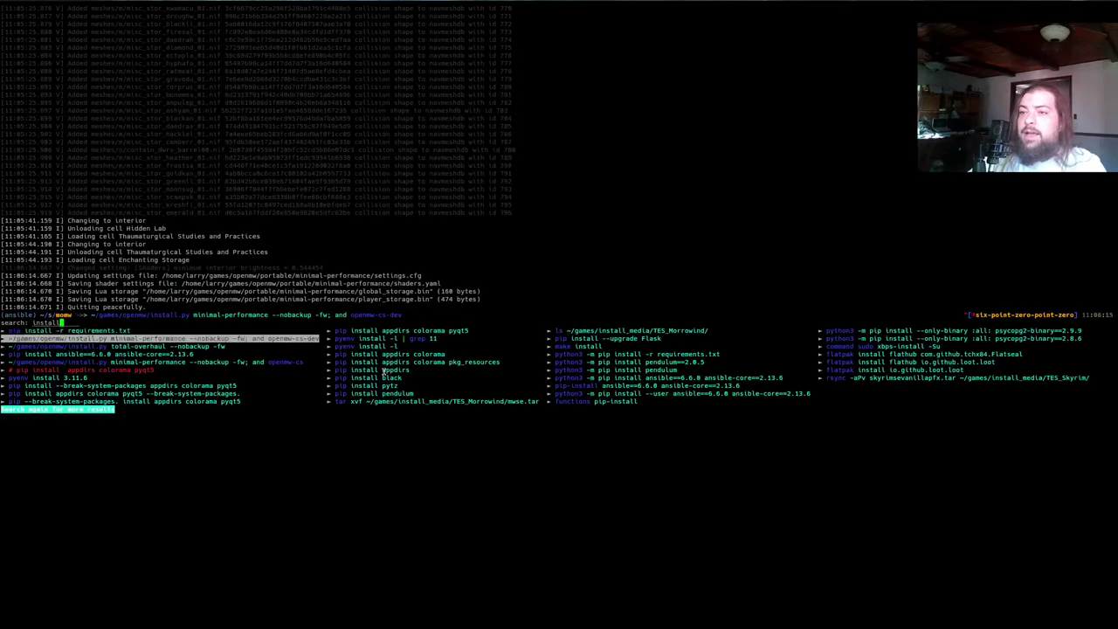
pyautogui.press('Return')
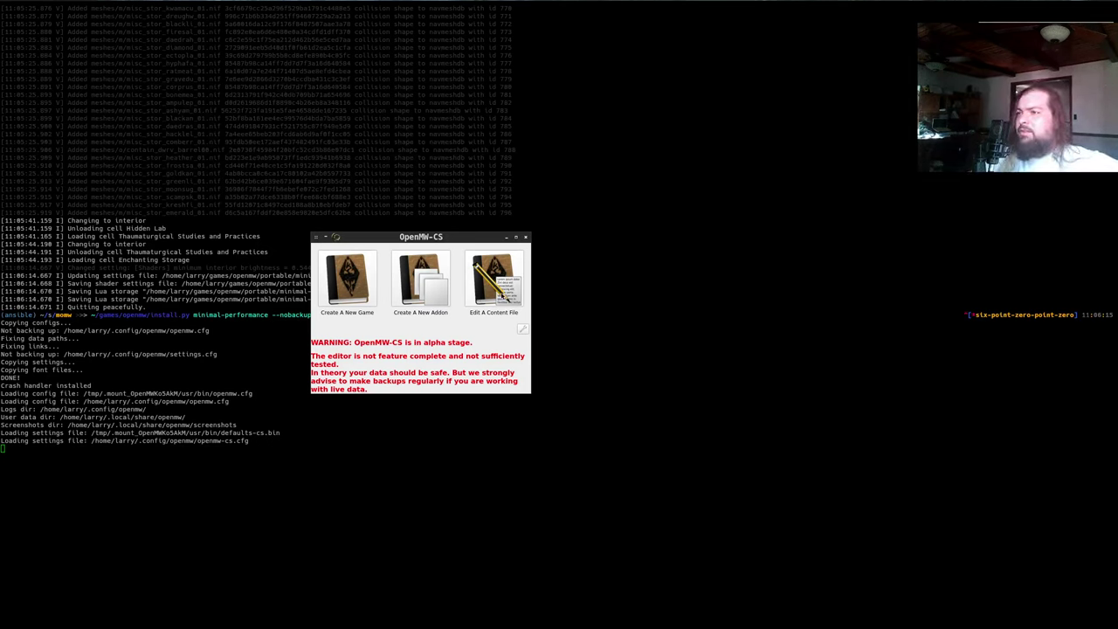
# - Check which content files OpenMW-CS offers for editing, cancel without opening any, and close the editor
pyautogui.click(500, 294)
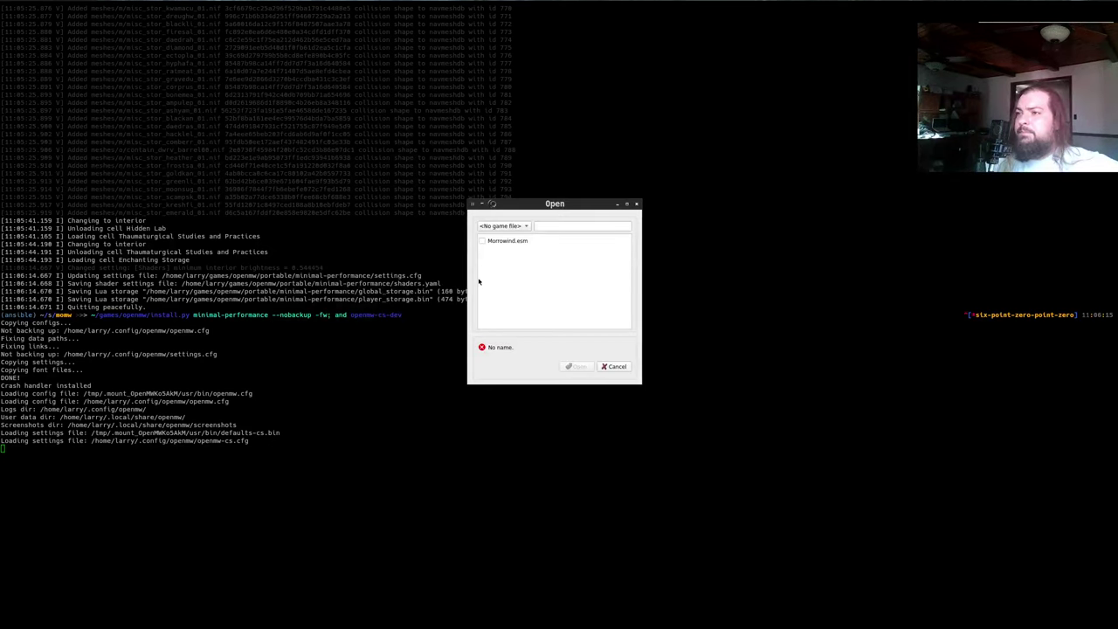
pyautogui.click(611, 366)
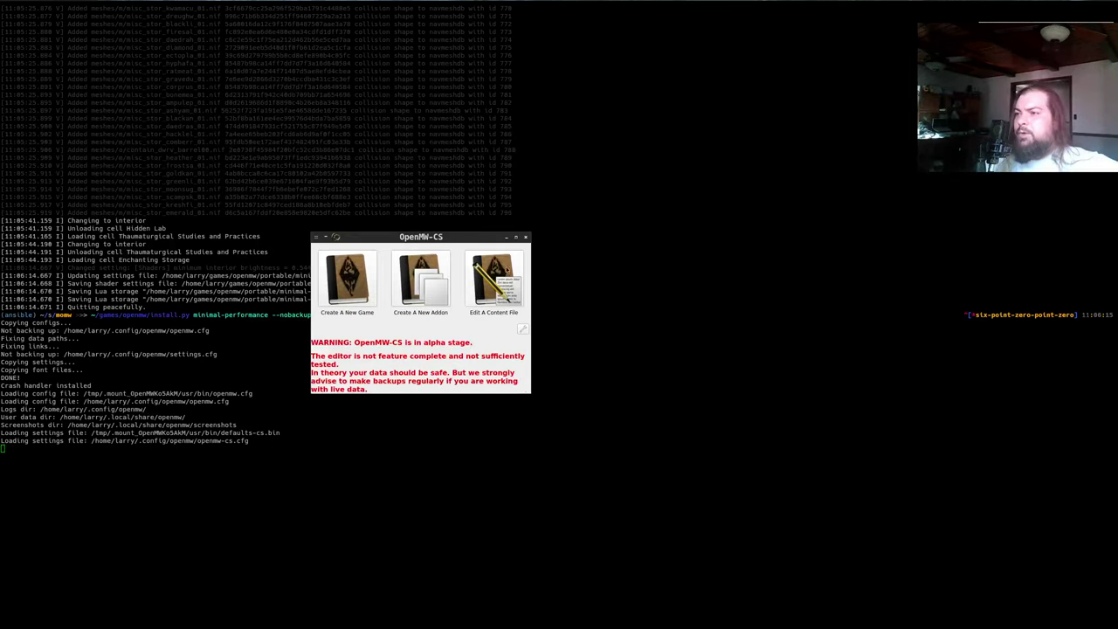
pyautogui.click(524, 243)
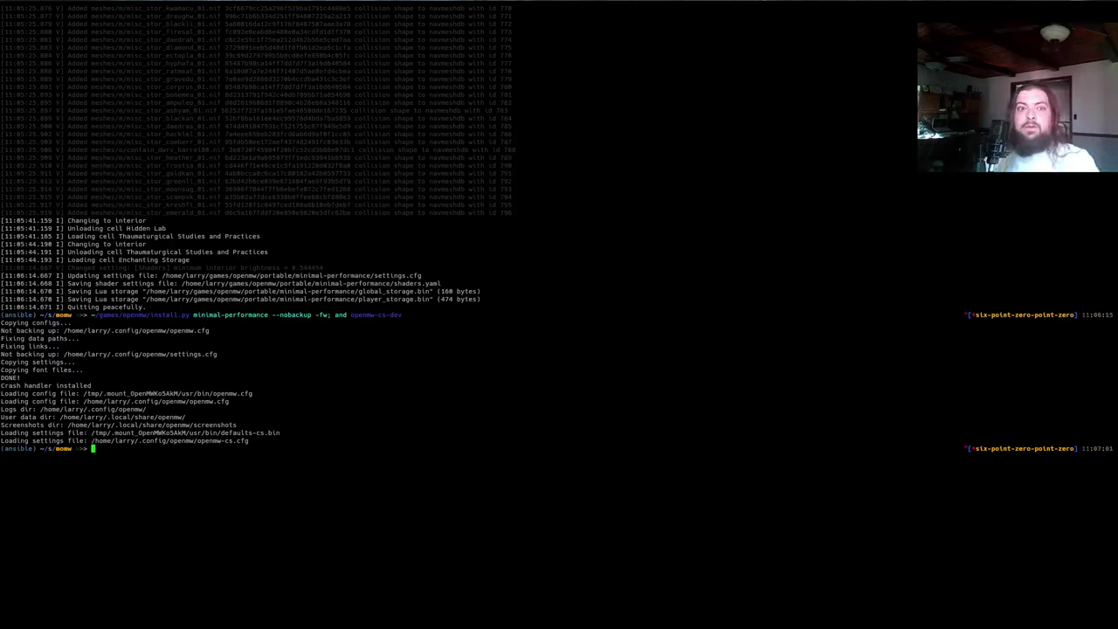
# - Return to Emacs and switch to the openmw-minimal-performance.cfg buffer
pyautogui.hotkey('alt', 'Tab')
pyautogui.click(417, 391)
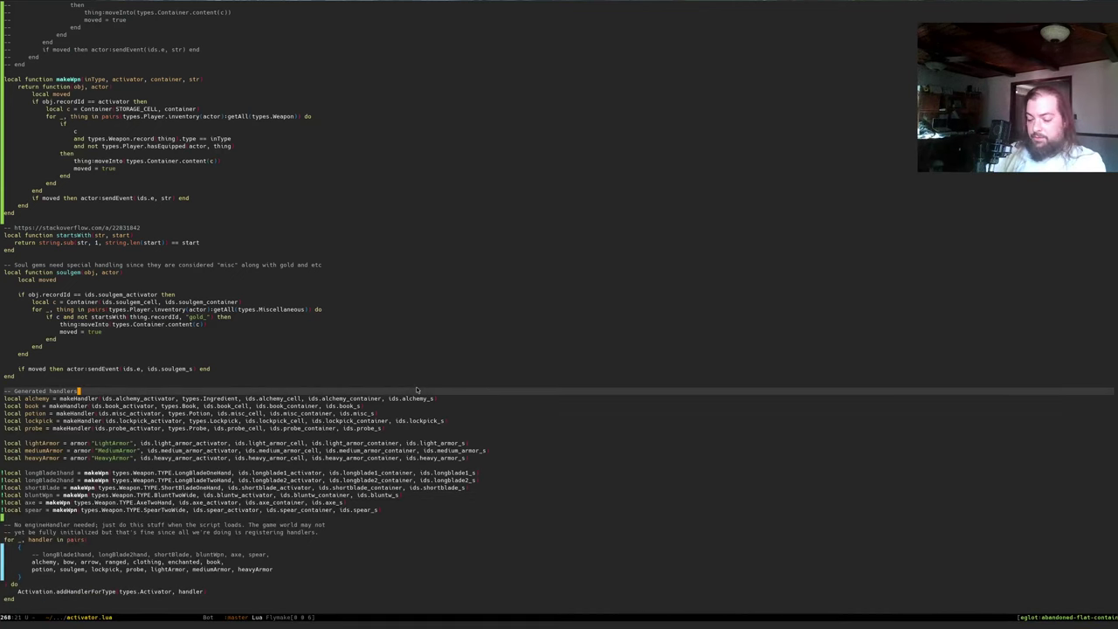
pyautogui.hotkey('ctrl', 'x')
pyautogui.write('bmin')
pyautogui.press('Return')
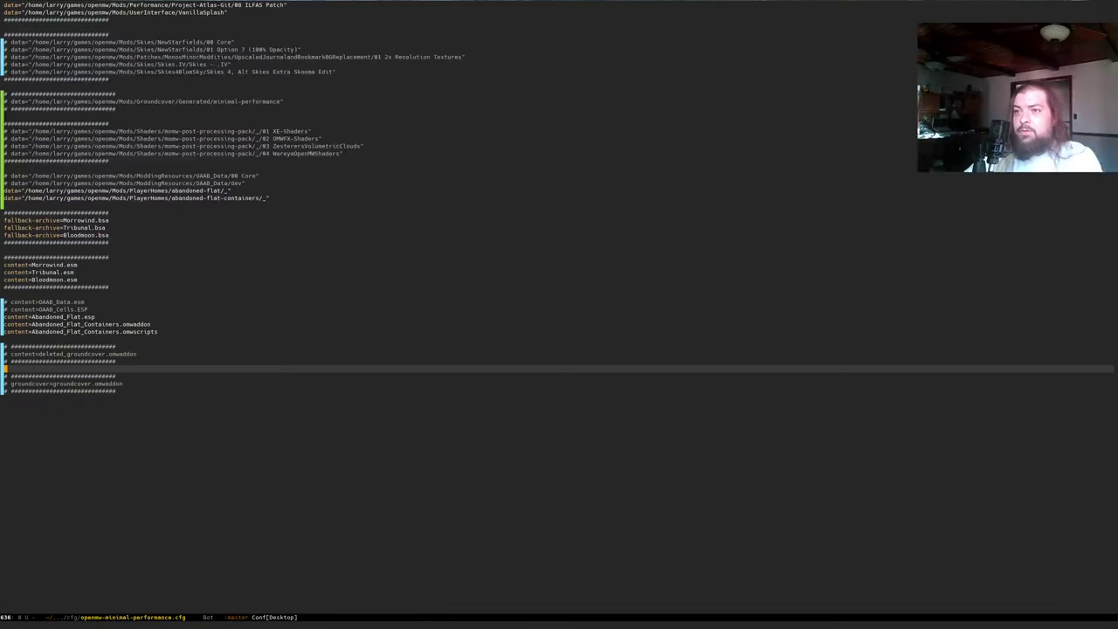
# - Move to the abandoned-flat-containers data path line in the config and examine its path through to the end
pyautogui.hotkey('ctrl', 'Up')
pyautogui.hotkey('ctrl', 'Up')
pyautogui.hotkey('ctrl', 'Up')
pyautogui.hotkey('ctrl', 'Up')
pyautogui.hotkey('ctrl', 'Up')
pyautogui.hotkey('ctrl', 'Down')
pyautogui.press('Left')
pyautogui.press('Left')
pyautogui.press('Left')
pyautogui.press('Left')
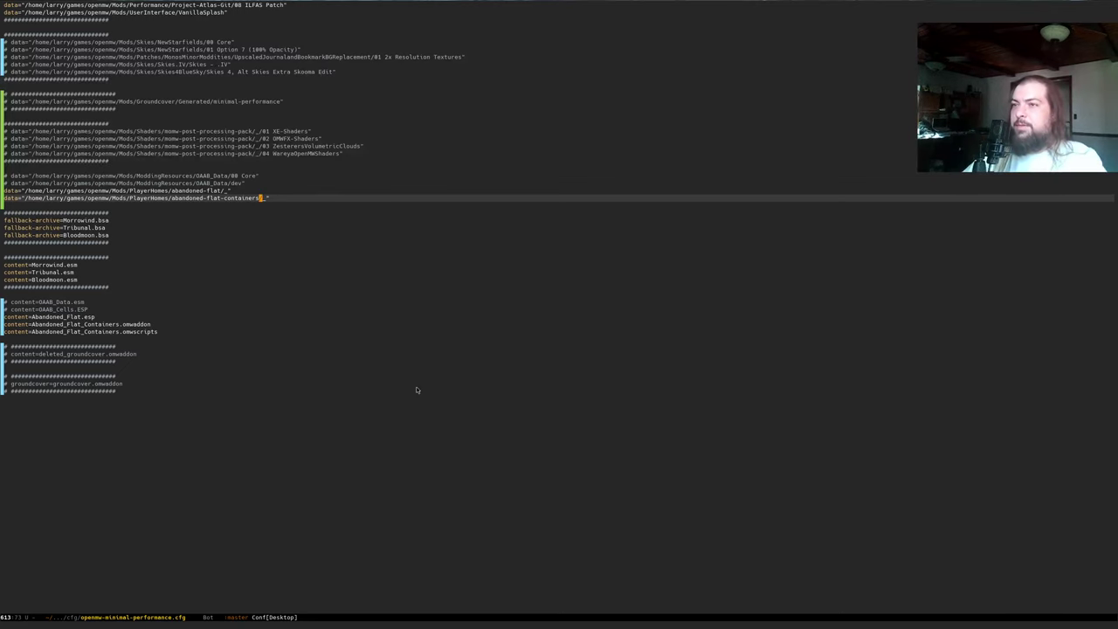
pyautogui.press('l')
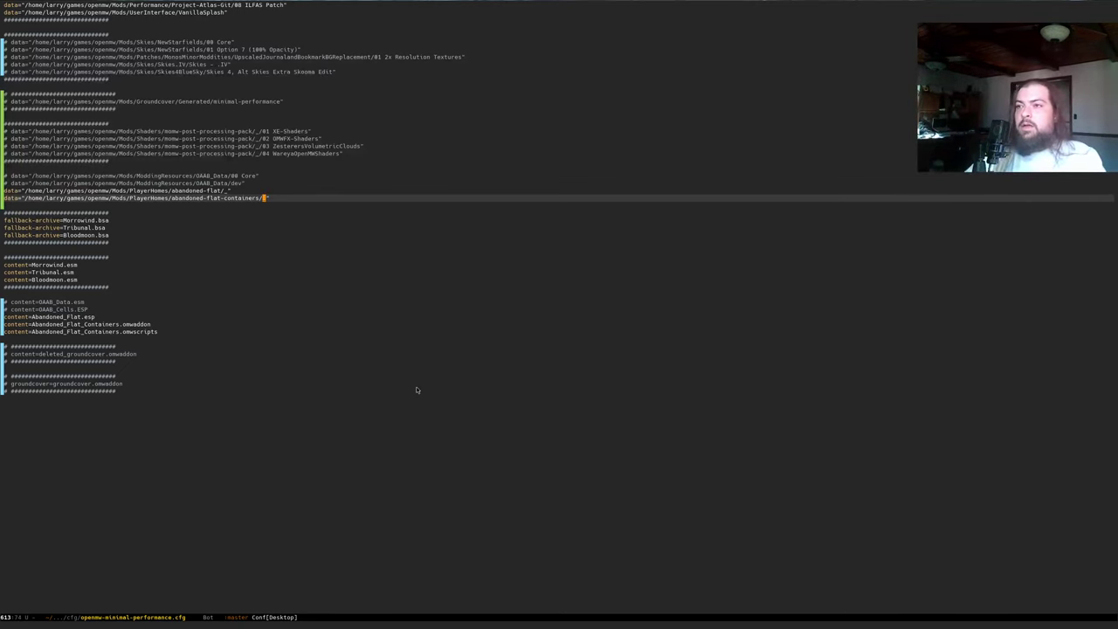
pyautogui.press('0')
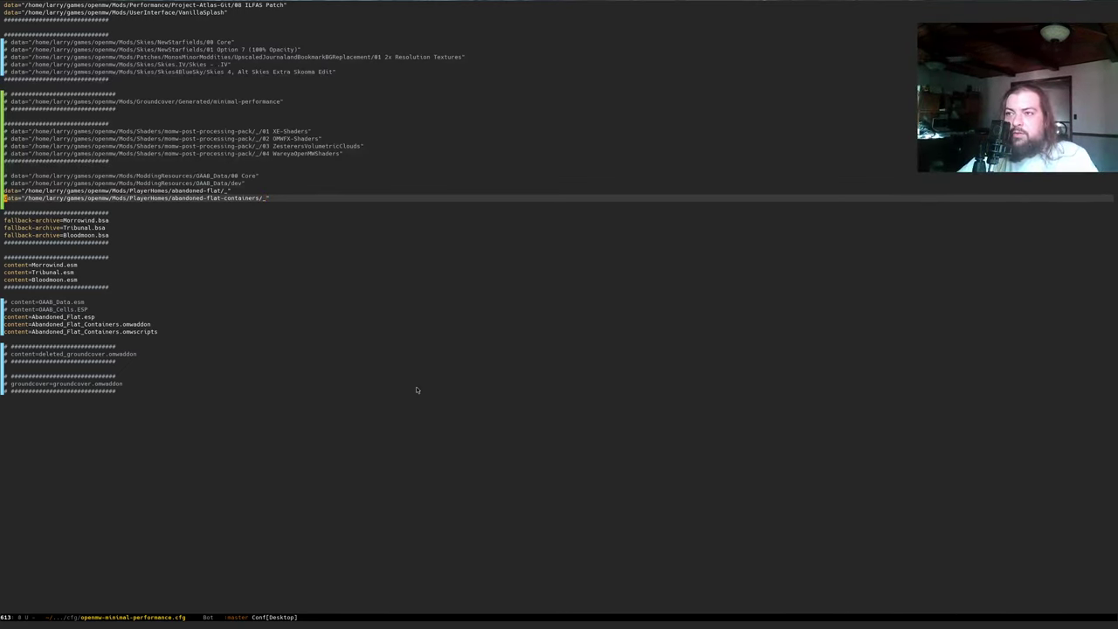
pyautogui.press('$')
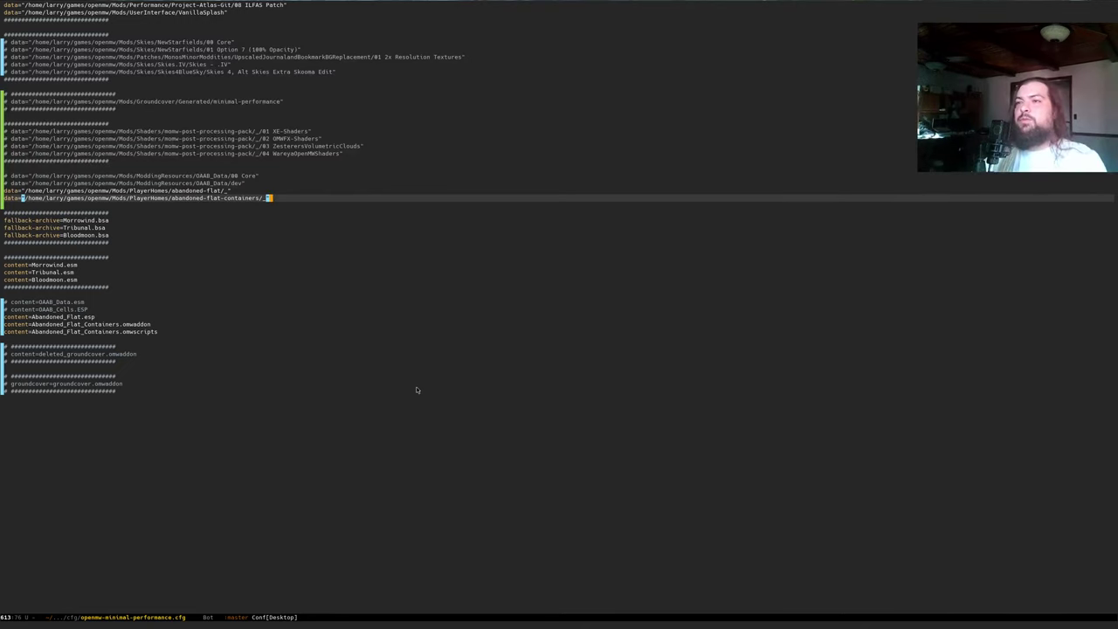
# - Trim the trailing /_ from the abandoned-flat-containers data path so it ends in abandoned-flat-containers, and save the config
pyautogui.press('0')
pyautogui.press('j')
pyautogui.press('k')
pyautogui.press('X')
pyautogui.press('X')
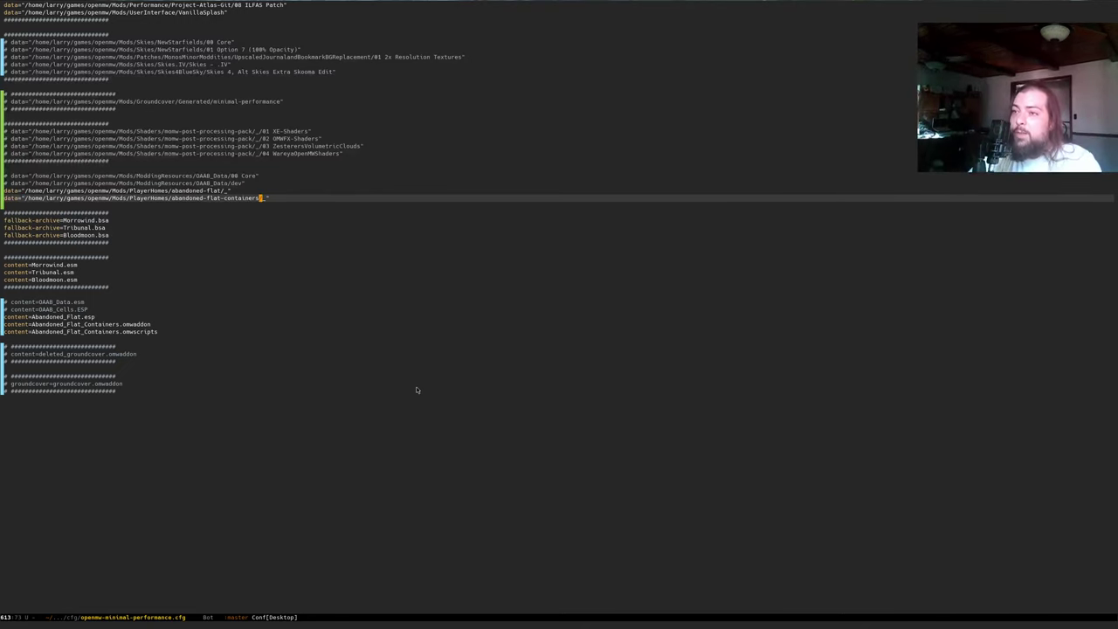
pyautogui.write('0:w')
pyautogui.press('Return')
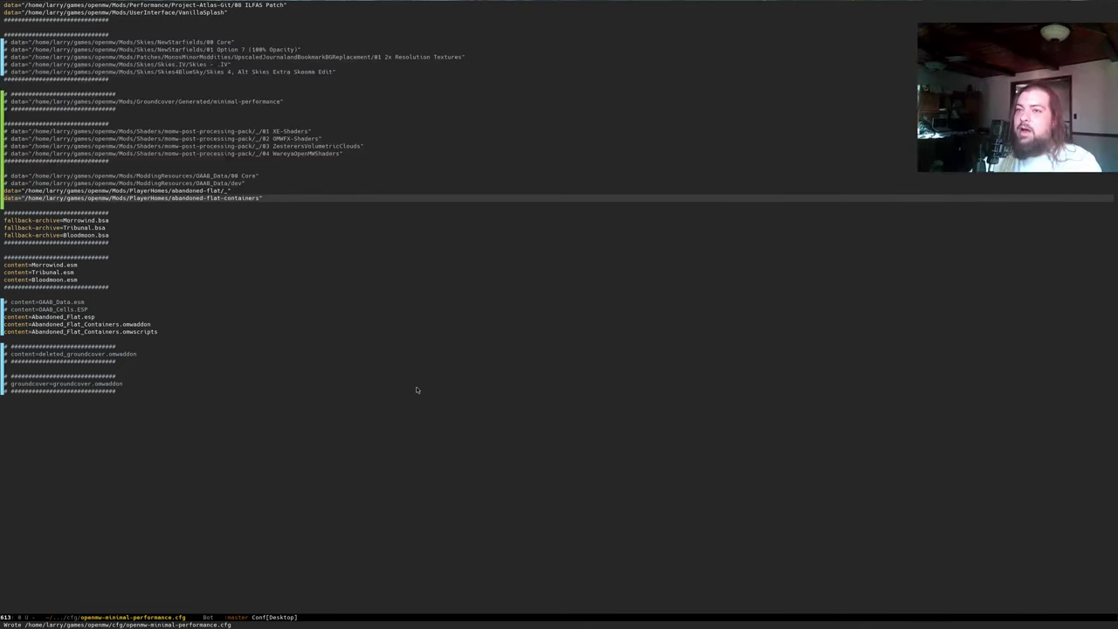
# - Switch to the terminal and rerun ~/games/openmw/install.py minimal-performance --nobackup -fw; and openmw-cs-dev
pyautogui.hotkey('alt', 'Tab')
pyautogui.press('Up')
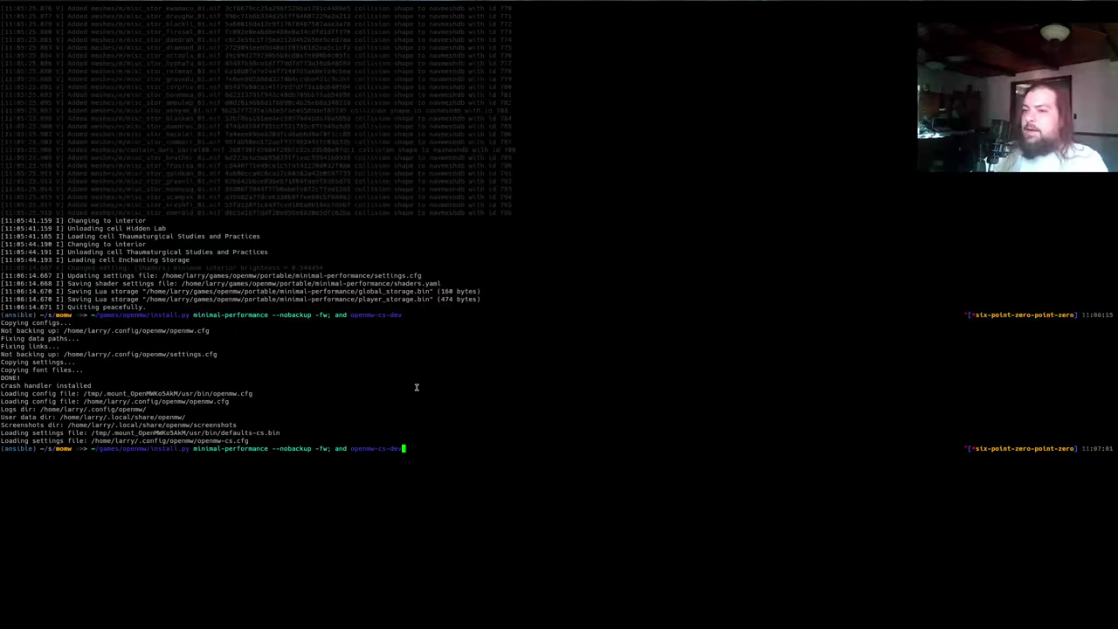
pyautogui.press('Return')
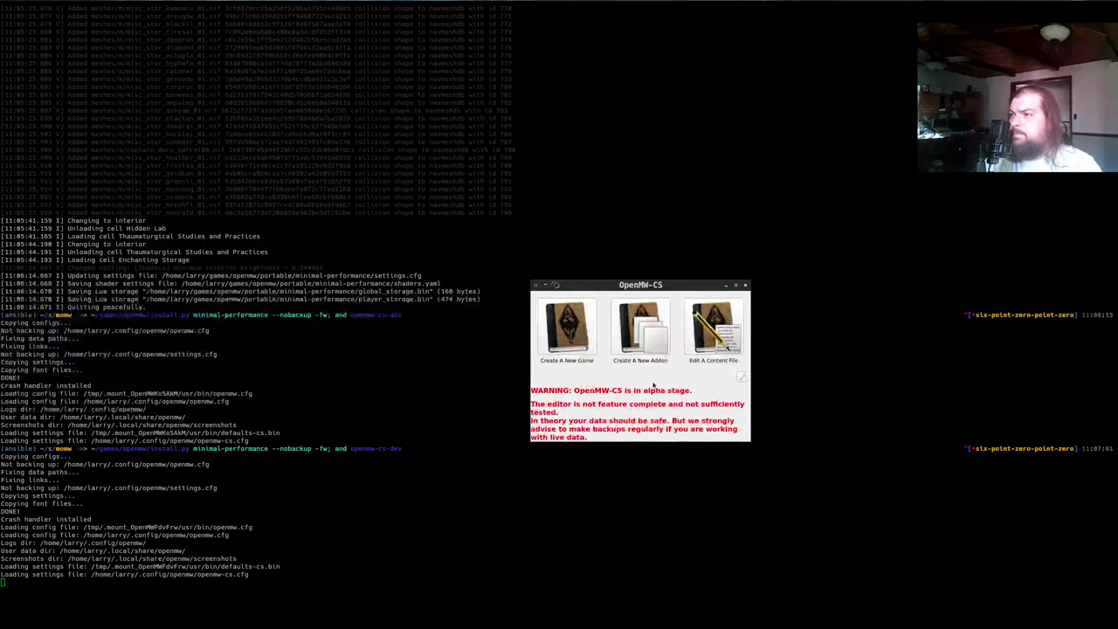
# - Check the content files offered with Morrowind.esm as the game file, cancel without opening any, and close OpenMW-CS
pyautogui.click(712, 331)
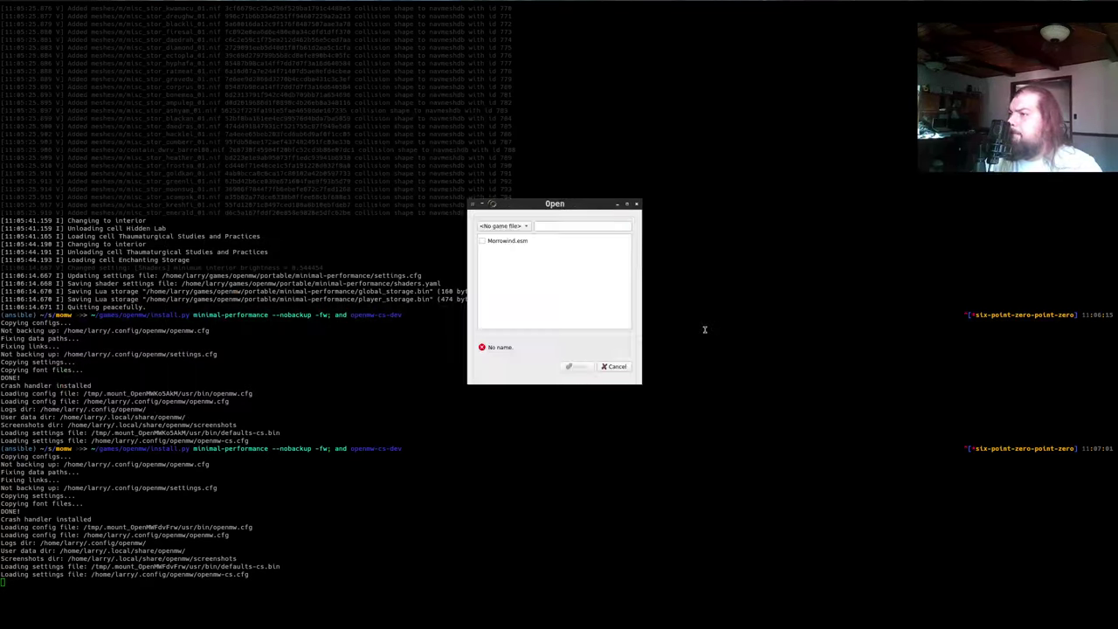
pyautogui.click(501, 227)
pyautogui.click(498, 237)
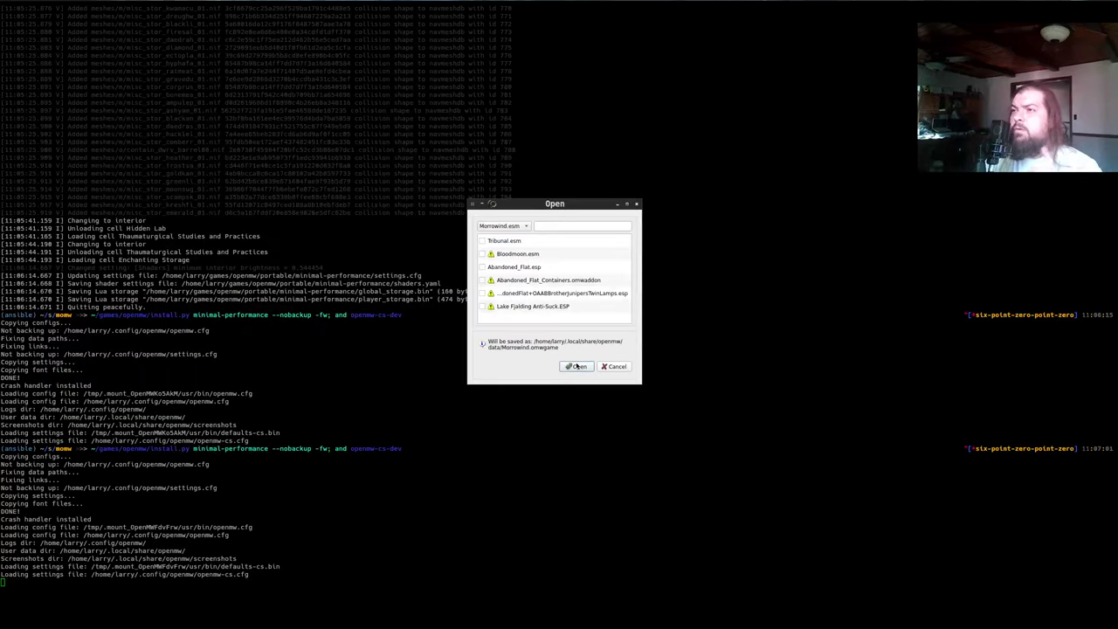
pyautogui.click(619, 368)
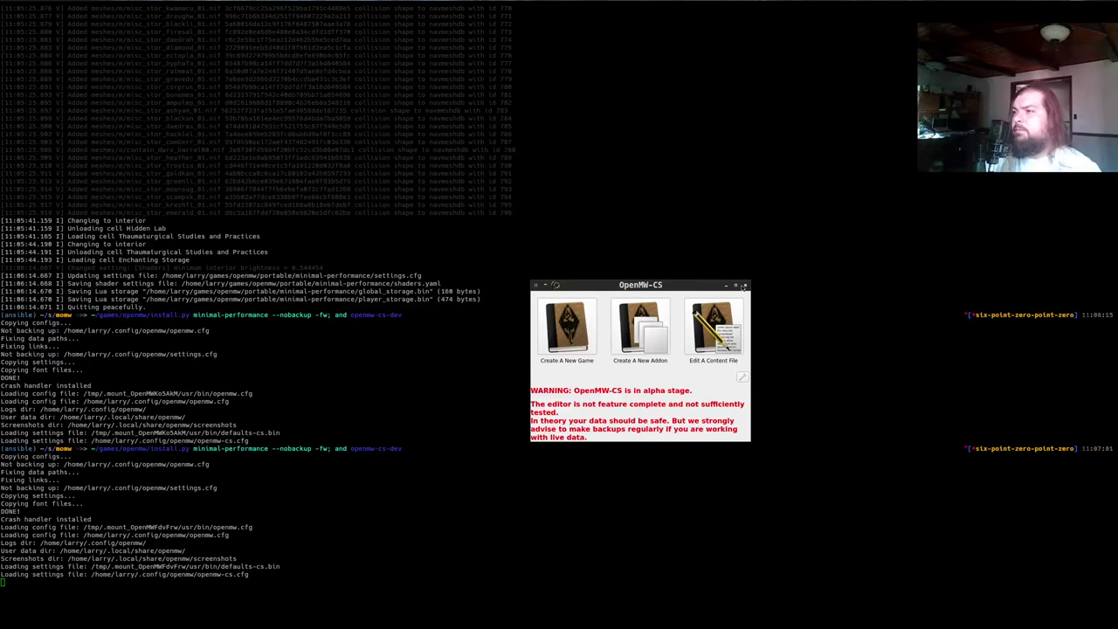
pyautogui.click(745, 286)
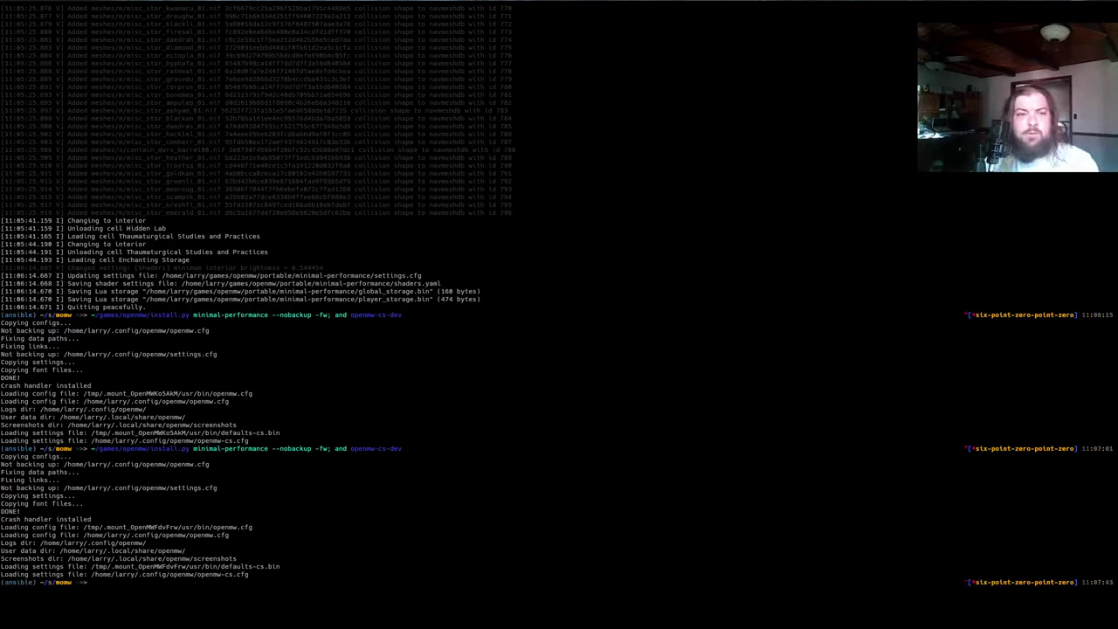
# - Return to Emacs, split the view side by side, and open openmw-total-overhaul.cfg in the second window
pyautogui.hotkey('alt', 'Tab')
pyautogui.click(308, 410)
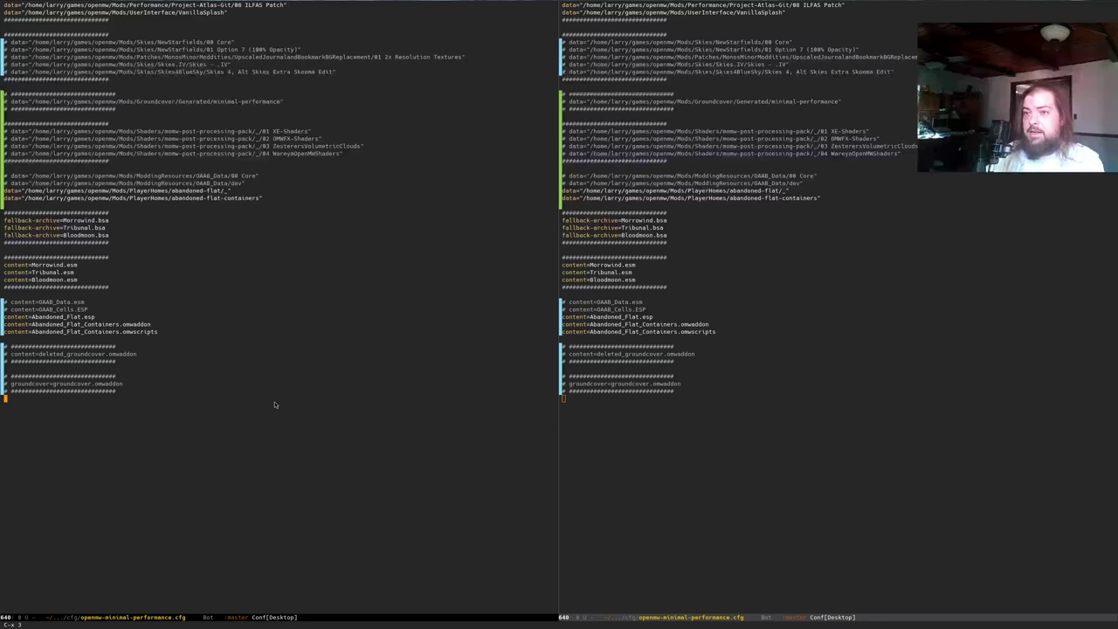
pyautogui.hotkey('ctrl', 'x')
pyautogui.press('o')
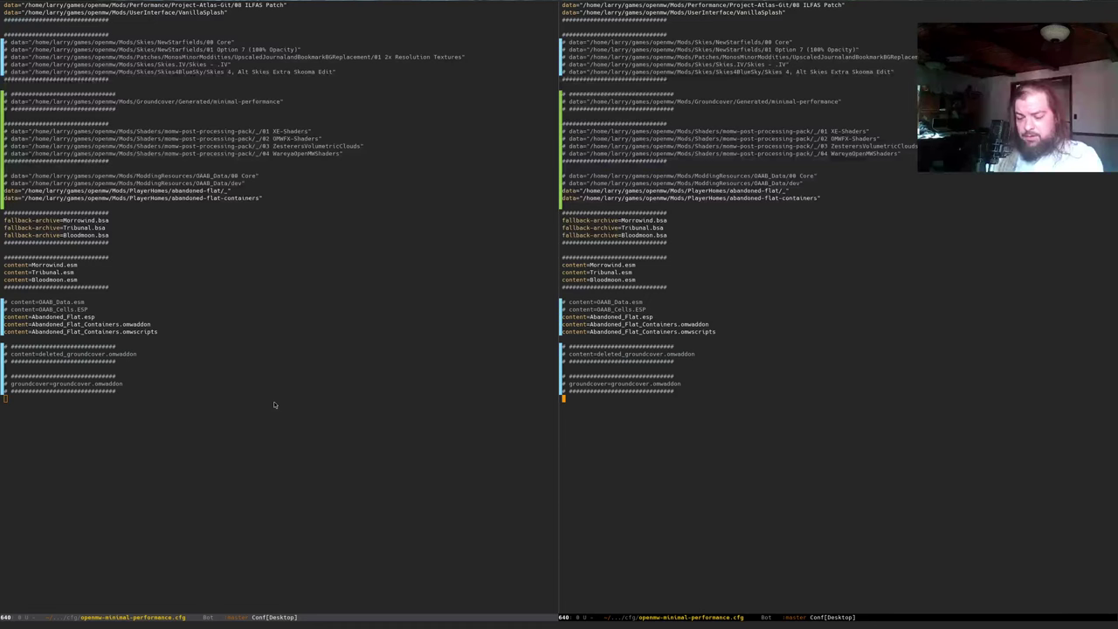
pyautogui.hotkey('ctrl', 'x')
pyautogui.hotkey('ctrl', 'f')
pyautogui.write('to')
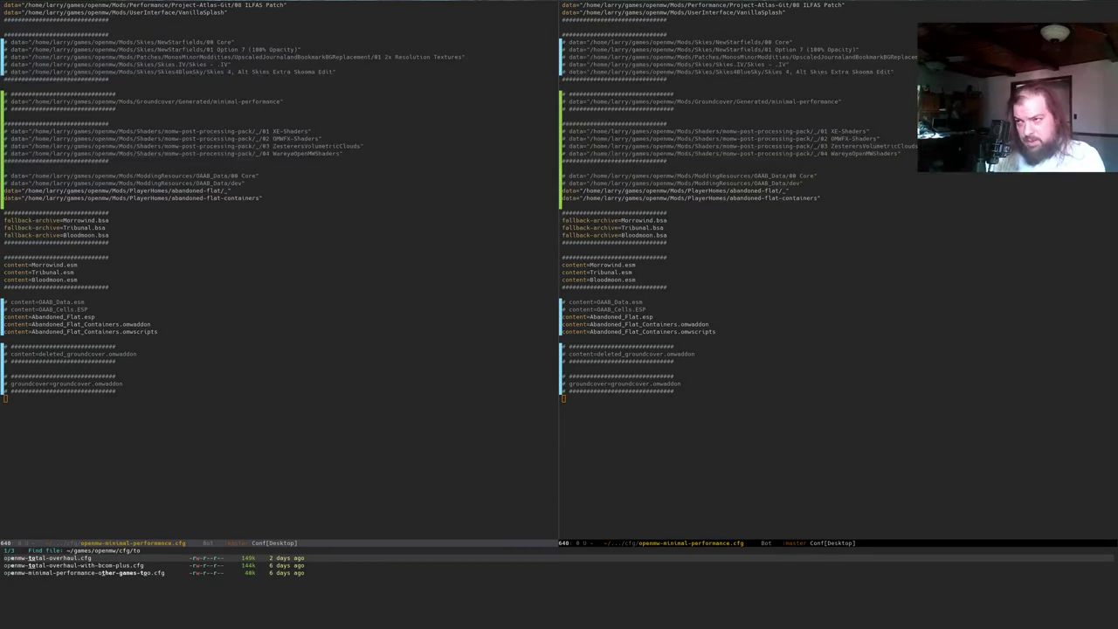
pyautogui.press('Return')
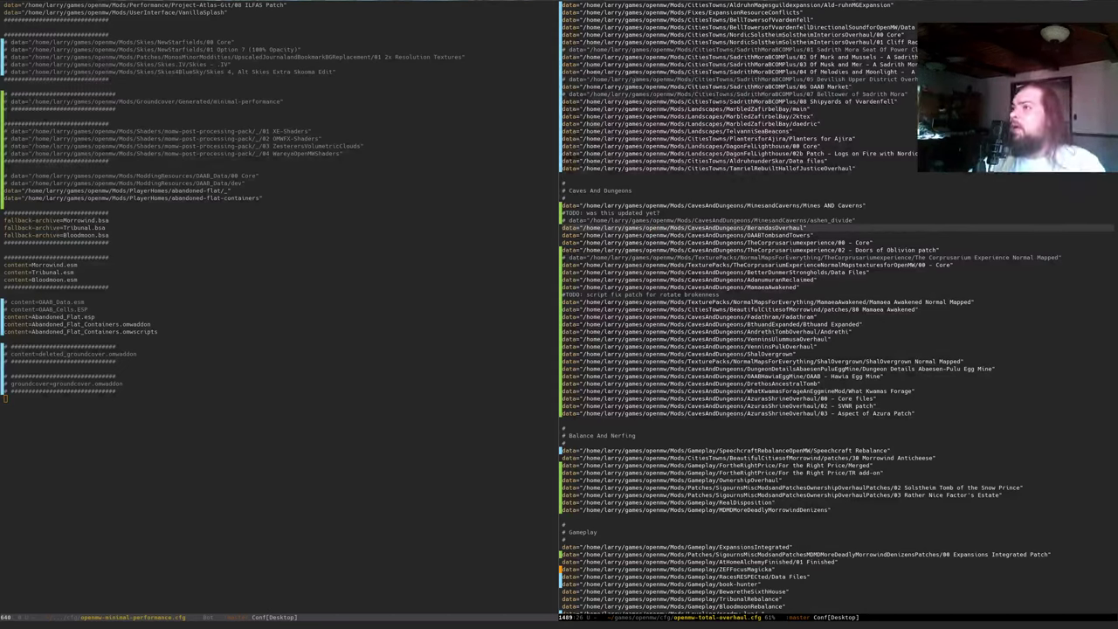
# - Search the total-overhaul config for "tamrielrebui" and copy the TamrielRebuilt/00 Core data line
pyautogui.hotkey('ctrl', 's')
pyautogui.write('tamrielrebui')
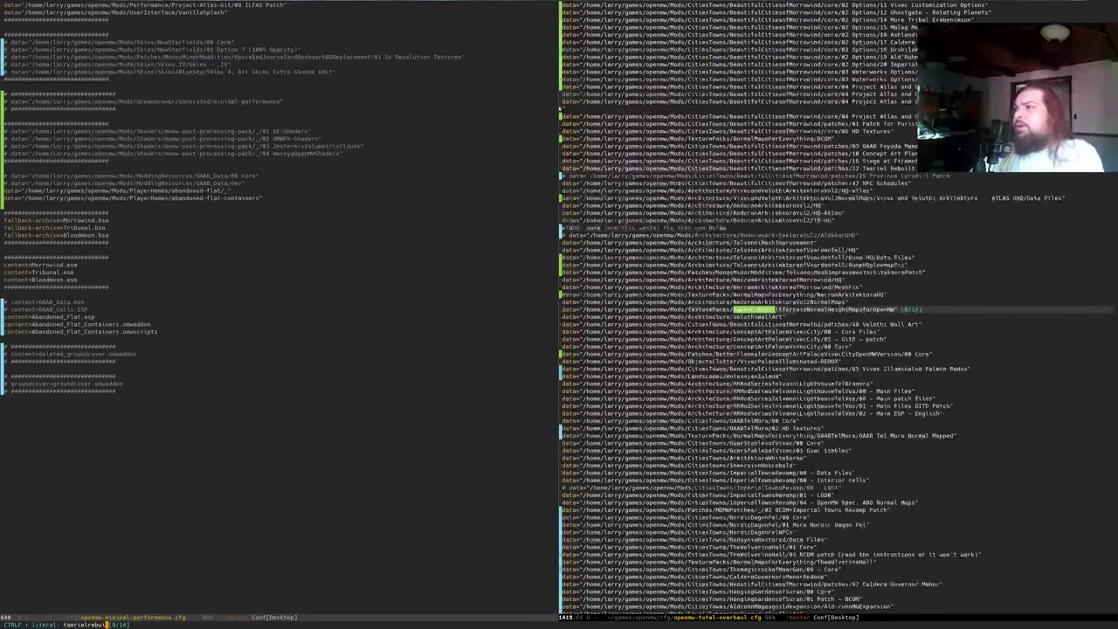
pyautogui.hotkey('ctrl', 'r')
pyautogui.hotkey('ctrl', 'r')
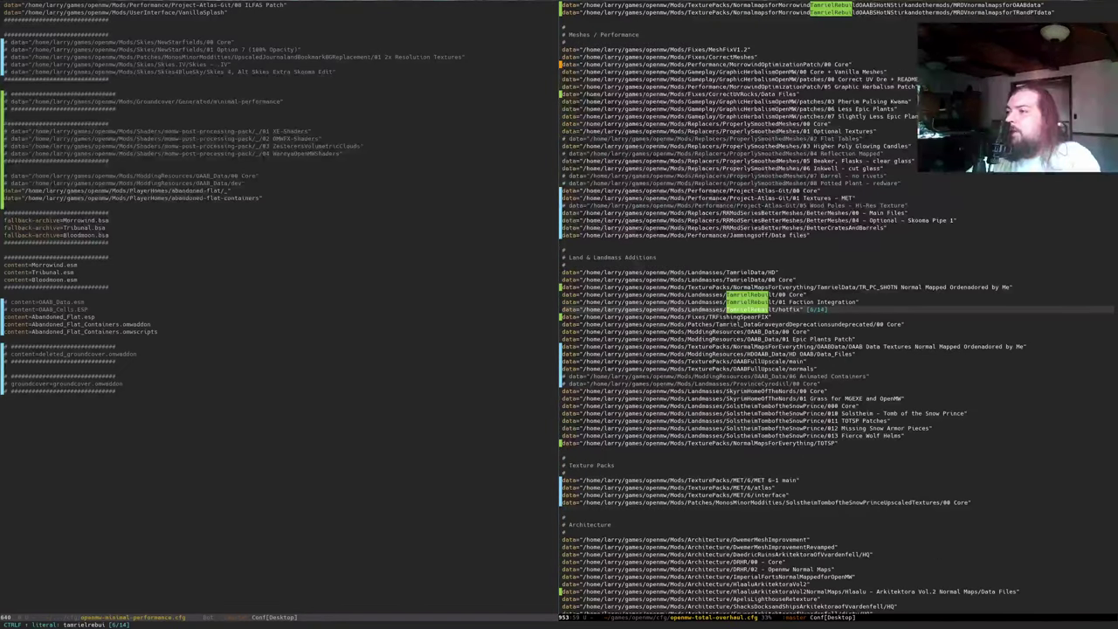
pyautogui.press('Return')
pyautogui.press('Down')
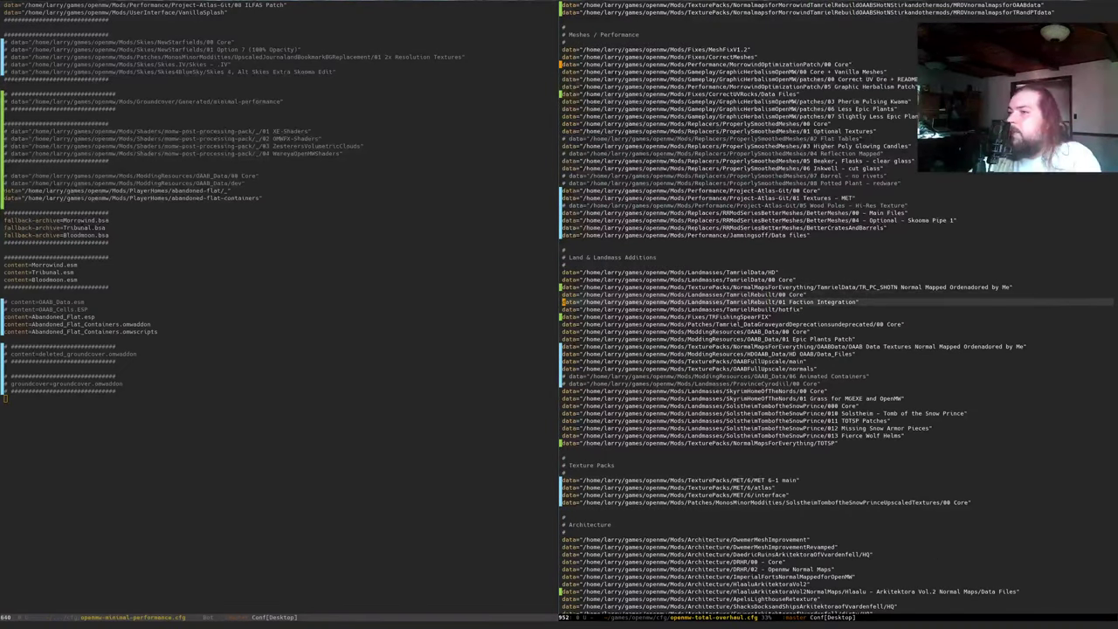
# - Paste the TamrielRebuilt/00 Core data line above the OAAB_Data paths in openmw-minimal-performance.cfg
pyautogui.hotkey('ctrl', 'x')
pyautogui.press('o')
pyautogui.hotkey('ctrl', 'Up')
pyautogui.hotkey('ctrl', 'Up')
pyautogui.hotkey('ctrl', 'Up')
pyautogui.hotkey('ctrl', 'Up')
pyautogui.hotkey('ctrl', 'Up')
pyautogui.hotkey('ctrl', 'Up')
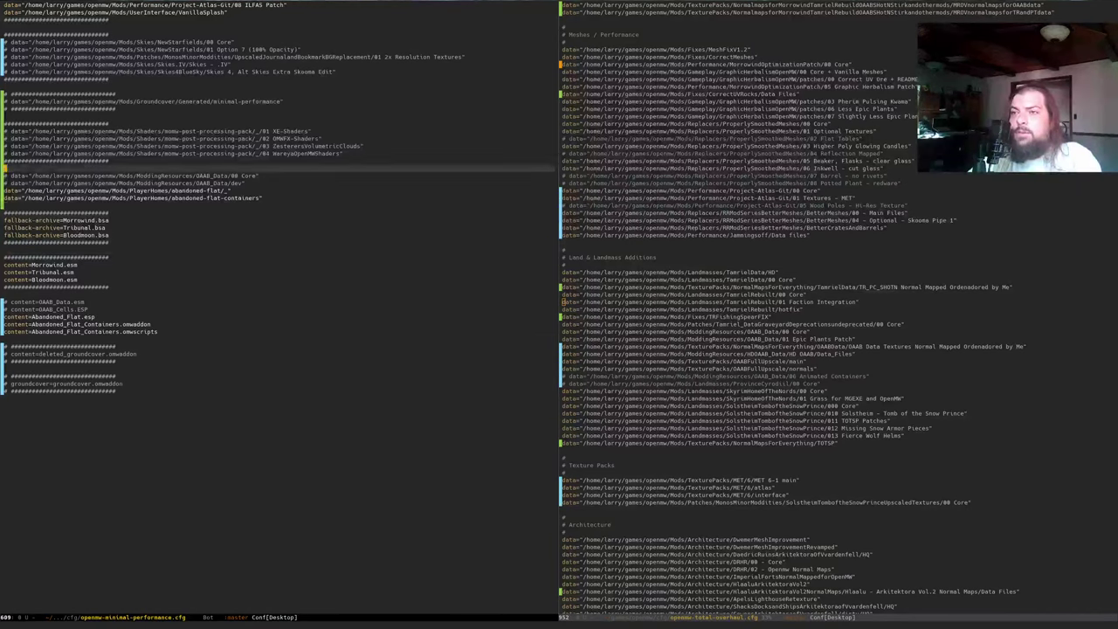
pyautogui.press('Down')
pyautogui.hotkey('ctrl', 'y')
# - Uncomment the OAAB_Data/00 Core and OAAB_Data/dev data paths in the minimal-performance config and save it
pyautogui.hotkey('ctrl', 'x')
pyautogui.hotkey('ctrl', ';')
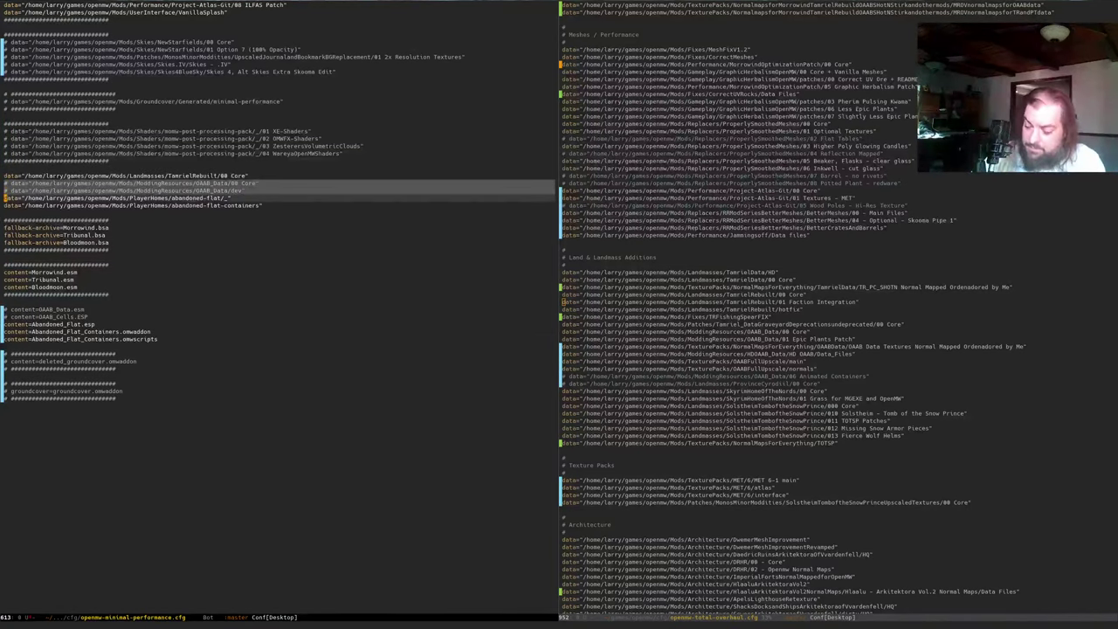
pyautogui.hotkey('ctrl', 'x')
pyautogui.hotkey('ctrl', ';')
pyautogui.hotkey('ctrl', 'x')
pyautogui.hotkey('ctrl', 's')
# - Copy the TamrielData/HD data line under Land & Landmass Additions in openmw-total-overhaul.cfg
pyautogui.hotkey('ctrl', 'x')
pyautogui.press('o')
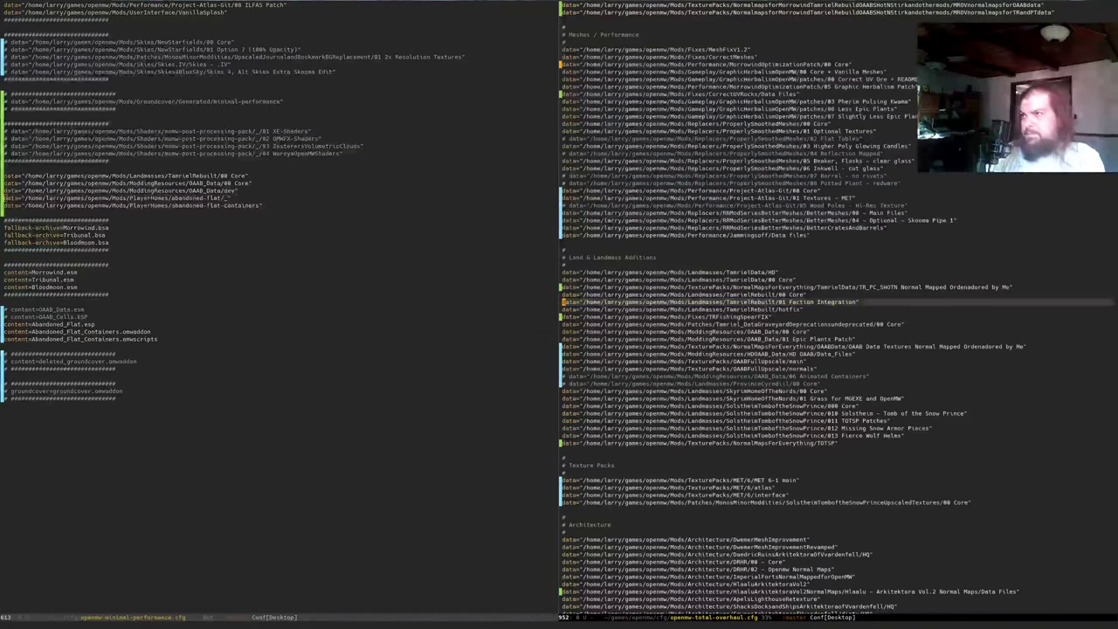
pyautogui.hotkey('ctrl', 'r')
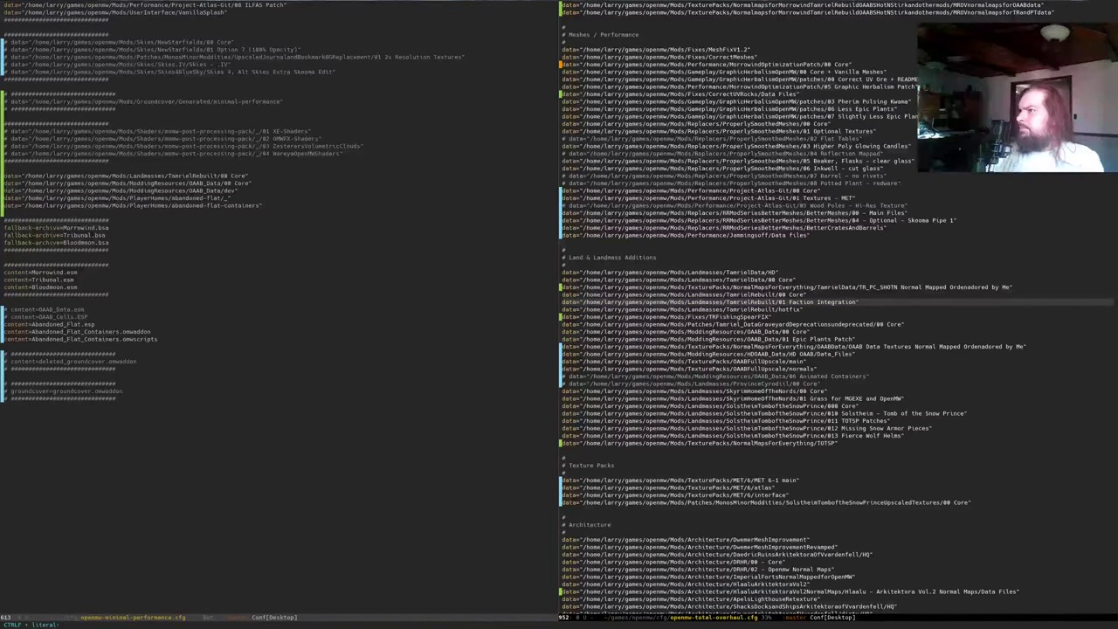
pyautogui.press('Return')
pyautogui.press('Up')
pyautogui.press('Up')
pyautogui.press('Up')
pyautogui.press('Up')
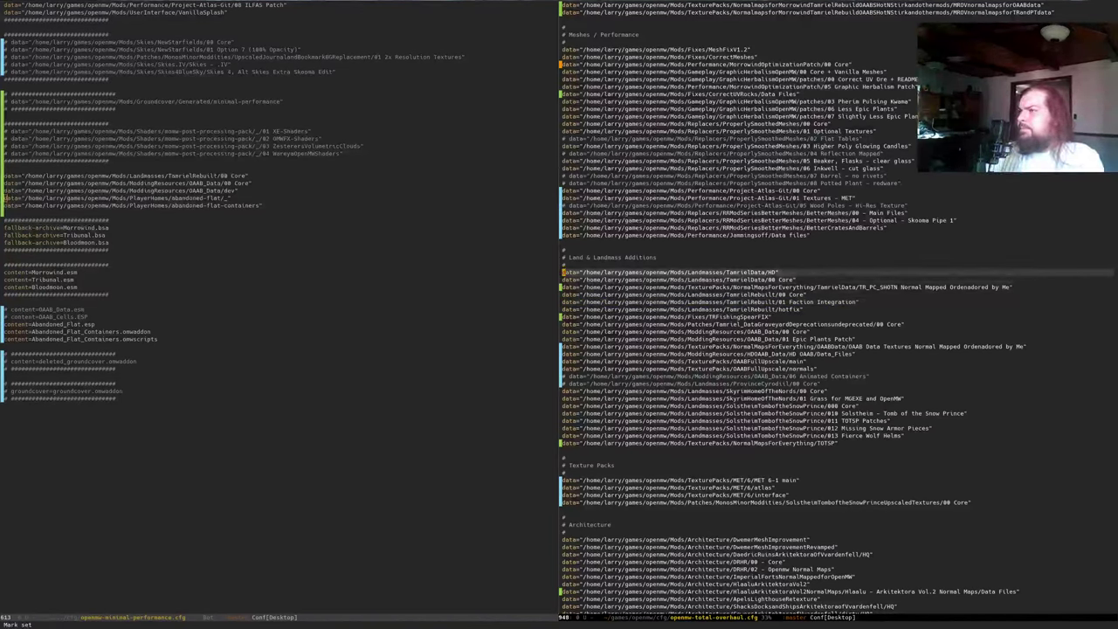
pyautogui.press('Down')
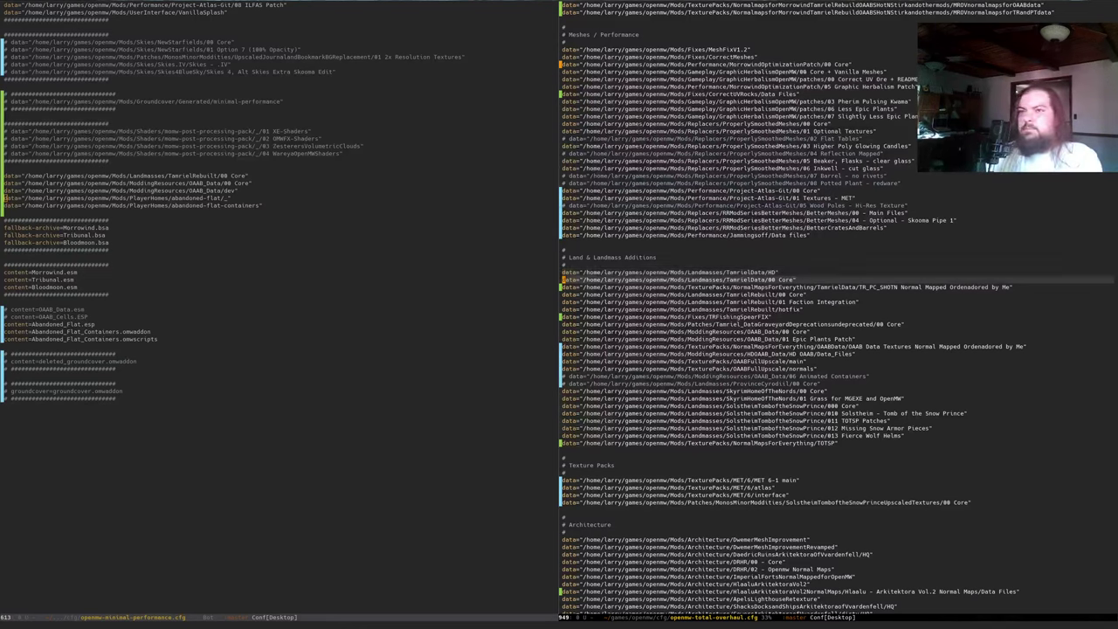
# - Replace the TamrielRebuilt/00 Core line in the minimal-performance config with the copied TamrielData/HD data line and save
pyautogui.hotkey('ctrl', 'x')
pyautogui.press('o')
pyautogui.press('Up')
pyautogui.press('Up')
pyautogui.press('Up')
pyautogui.hotkey('ctrl', 'space')
pyautogui.press('Down')
pyautogui.hotkey('ctrl', 'y')
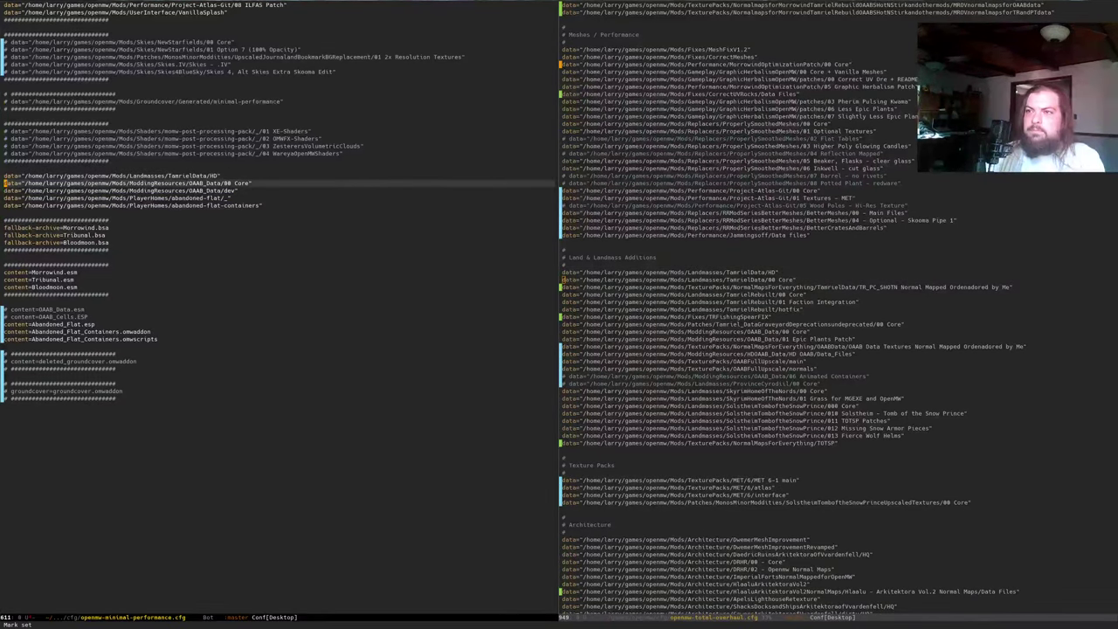
pyautogui.hotkey('ctrl', 'x')
pyautogui.hotkey('ctrl', 's')
# - Search the total-overhaul config for ".bsa" and select the PC_Data, TR_Data and Sky_Data fallback-archive lines for copying
pyautogui.hotkey('ctrl', 'x')
pyautogui.press('o')
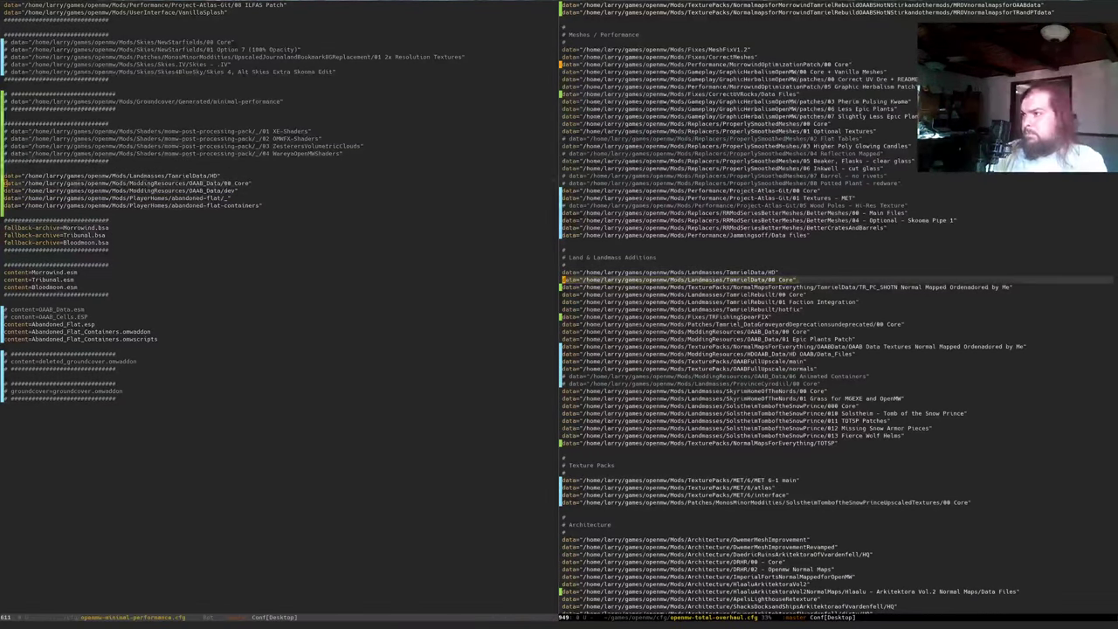
pyautogui.hotkey('ctrl', 's')
pyautogui.write('.bsa')
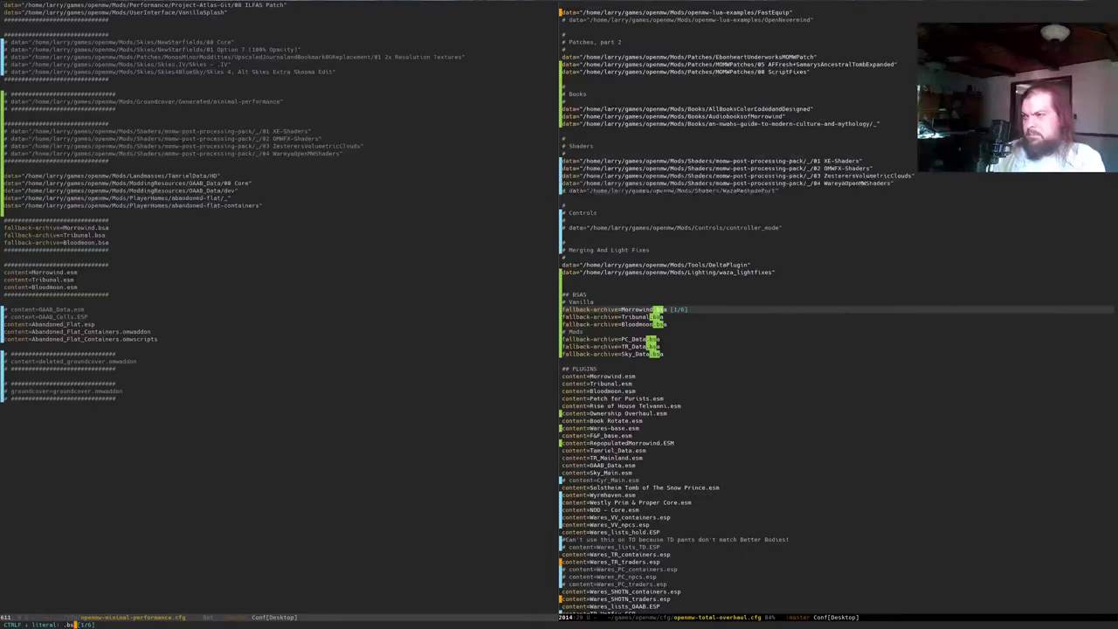
pyautogui.press('Return')
pyautogui.hotkey('ctrl', 'a')
pyautogui.press('Down')
pyautogui.press('Down')
pyautogui.press('Down')
pyautogui.press('Down')
pyautogui.press('Down')
pyautogui.press('Down')
pyautogui.press('Down')
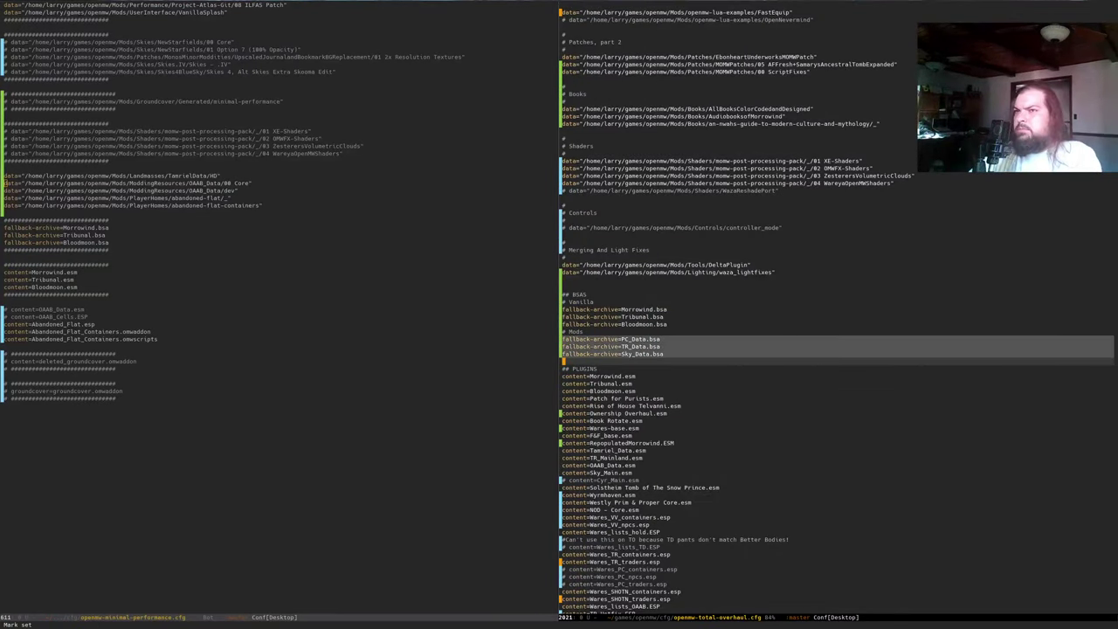
# - Paste the PC_Data, TR_Data and Sky_Data fallback-archive lines below the vanilla archives block in openmw-minimal-performance.cfg
pyautogui.hotkey('ctrl', 'x')
pyautogui.press('o')
pyautogui.hotkey('ctrl', 'Down')
pyautogui.hotkey('ctrl', 'Down')
pyautogui.press('Return')
pyautogui.hotkey('ctrl', 'y')
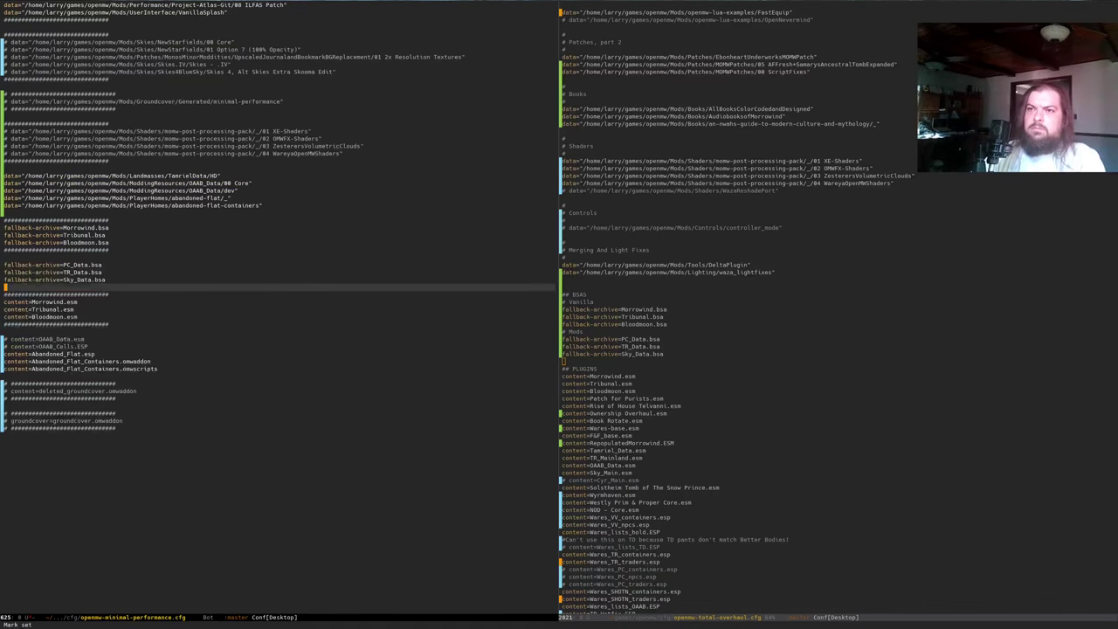
# - Search the total-overhaul config for "tam" and copy the content=Tamriel_Data.esm line
pyautogui.hotkey('ctrl', 's')
pyautogui.write('tr')
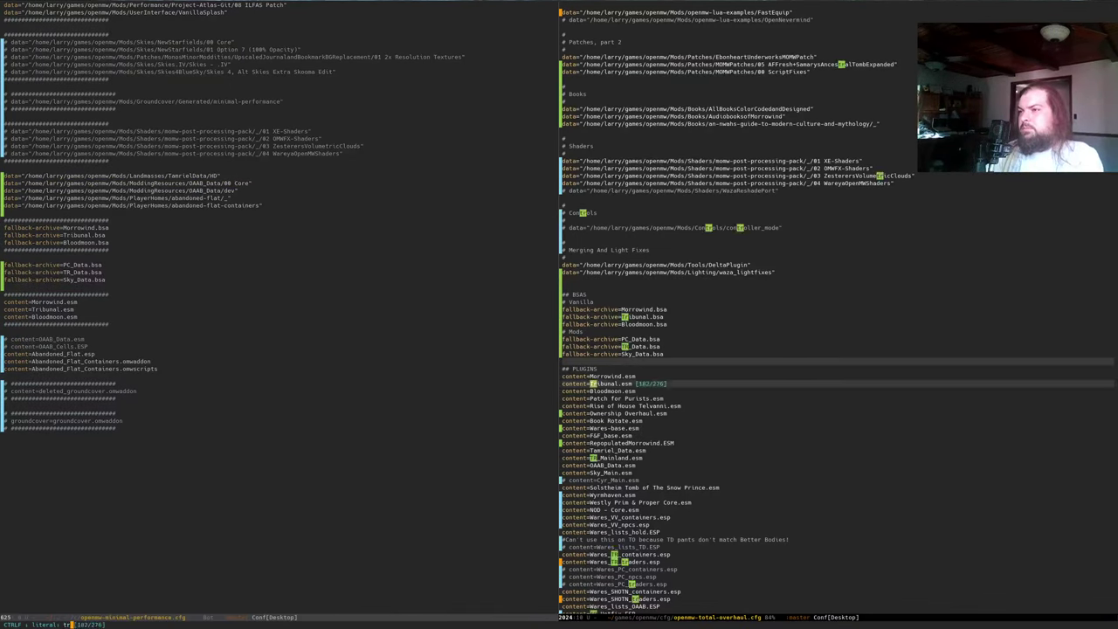
pyautogui.press('BackSpace')
pyautogui.write('am')
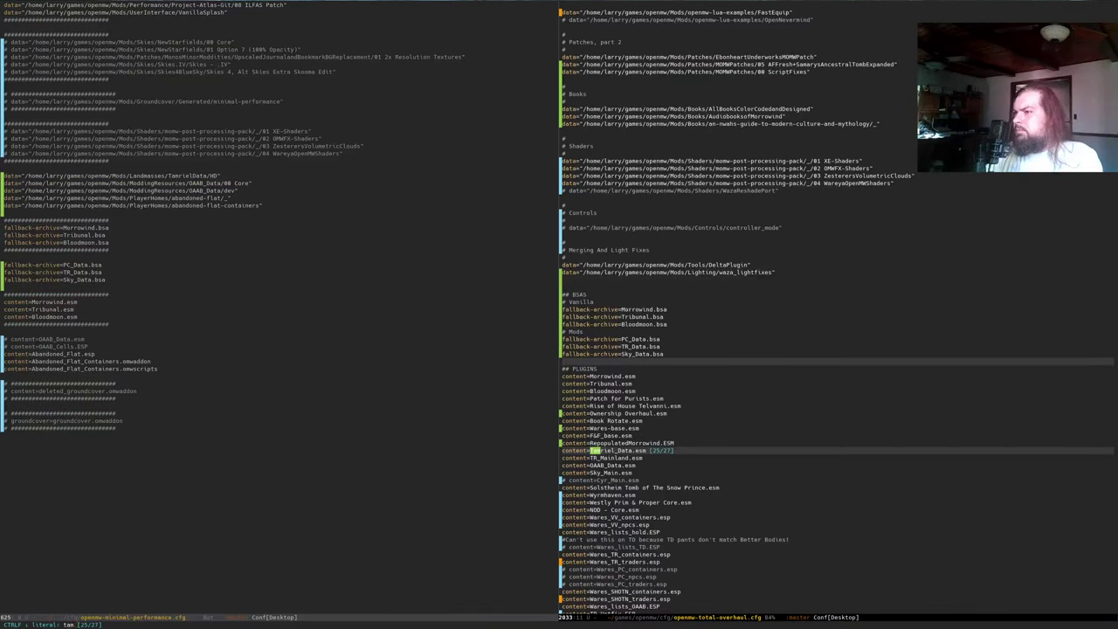
pyautogui.press('Return')
pyautogui.hotkey('ctrl', 'a')
pyautogui.hotkey('ctrl', 'space')
pyautogui.hotkey('ctrl', 'n')
pyautogui.hotkey('alt', 'w')
# - Paste content=Tamriel_Data.esm above the OAAB_Data.esm content line in openmw-minimal-performance.cfg
pyautogui.hotkey('ctrl', 'x')
pyautogui.press('o')
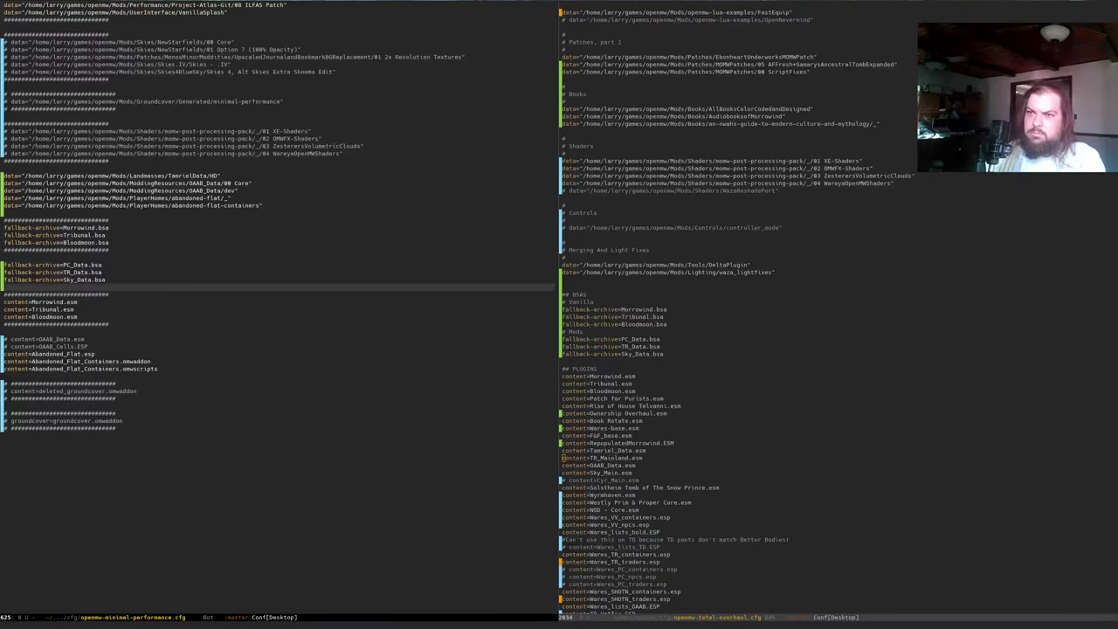
pyautogui.hotkey('alt', 'shift', ']')
pyautogui.hotkey('ctrl', 'n')
pyautogui.hotkey('ctrl', 'y')
# - Uncomment the OAAB_Data.esm and OAAB_Cells.ESP content lines and save the minimal-performance config
pyautogui.hotkey('ctrl', 'space')
pyautogui.hotkey('ctrl', 'n')
pyautogui.hotkey('ctrl', 'n')
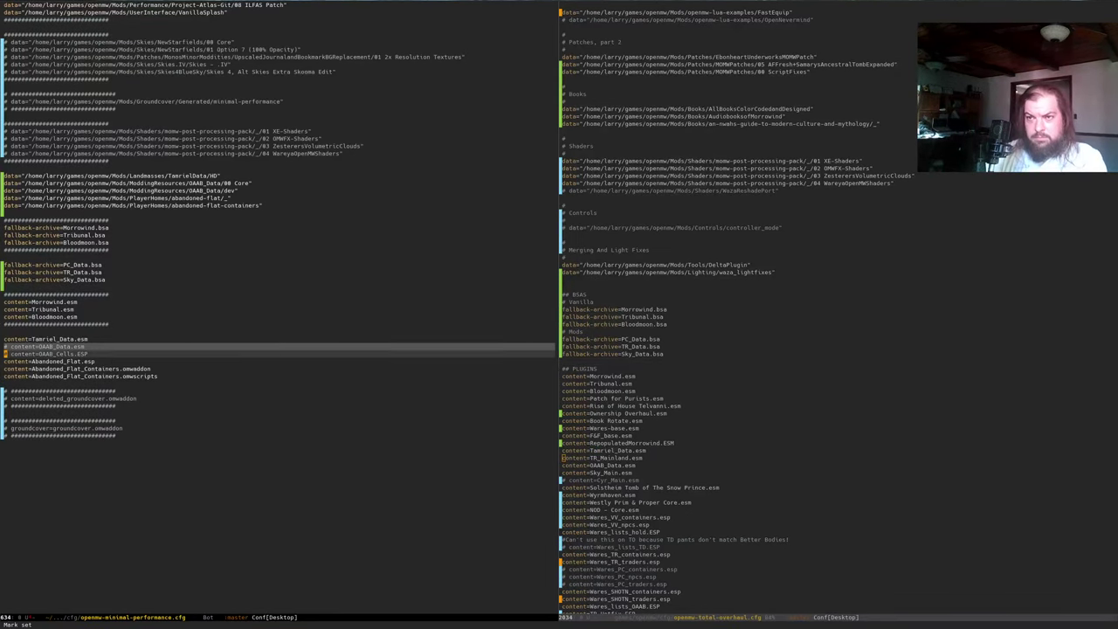
pyautogui.hotkey('alt', ';')
pyautogui.hotkey('ctrl', 'x')
pyautogui.hotkey('ctrl', 's')
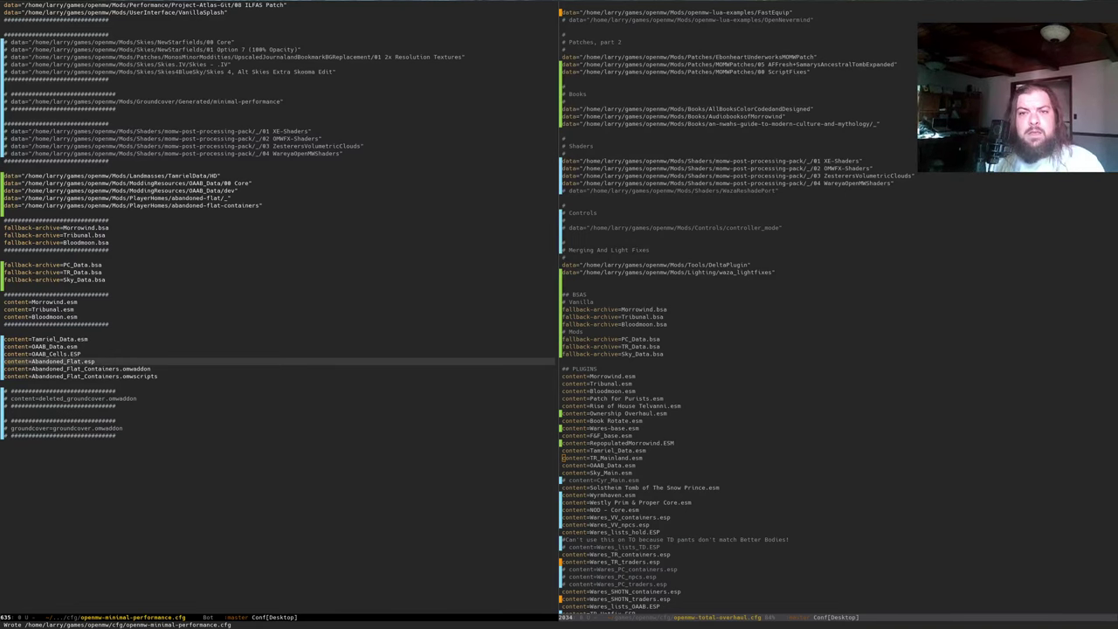
# - Rerun the minimal-performance install and openmw-cs-dev command in the terminal, and open the content file selection in OpenMW-CS
pyautogui.hotkey('alt', 'Tab')
pyautogui.tripleClick(606, 425)
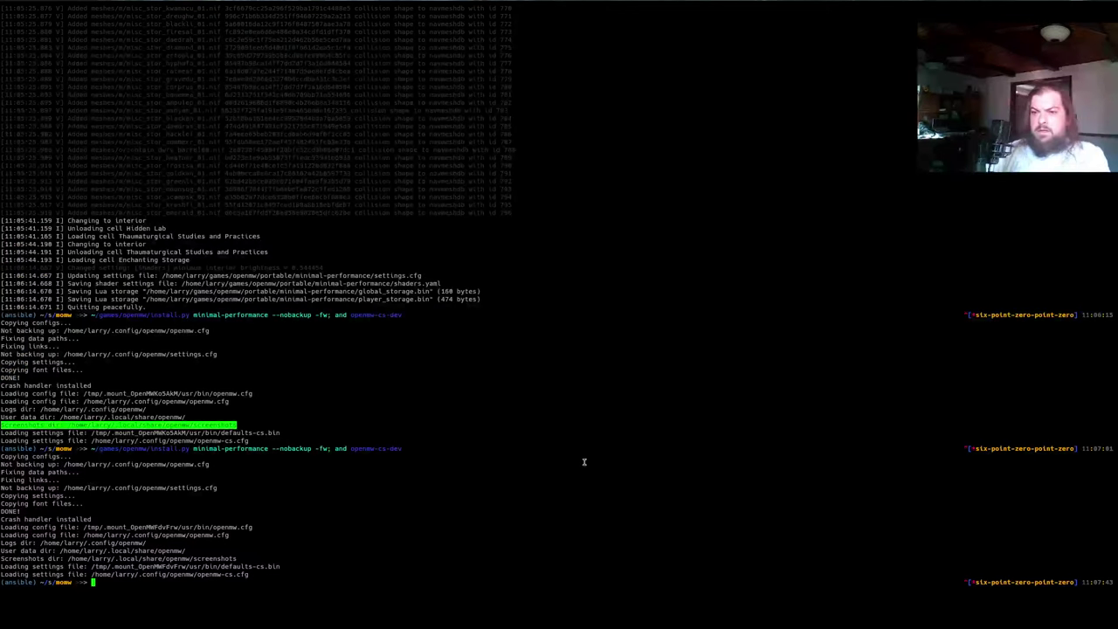
pyautogui.press('Up')
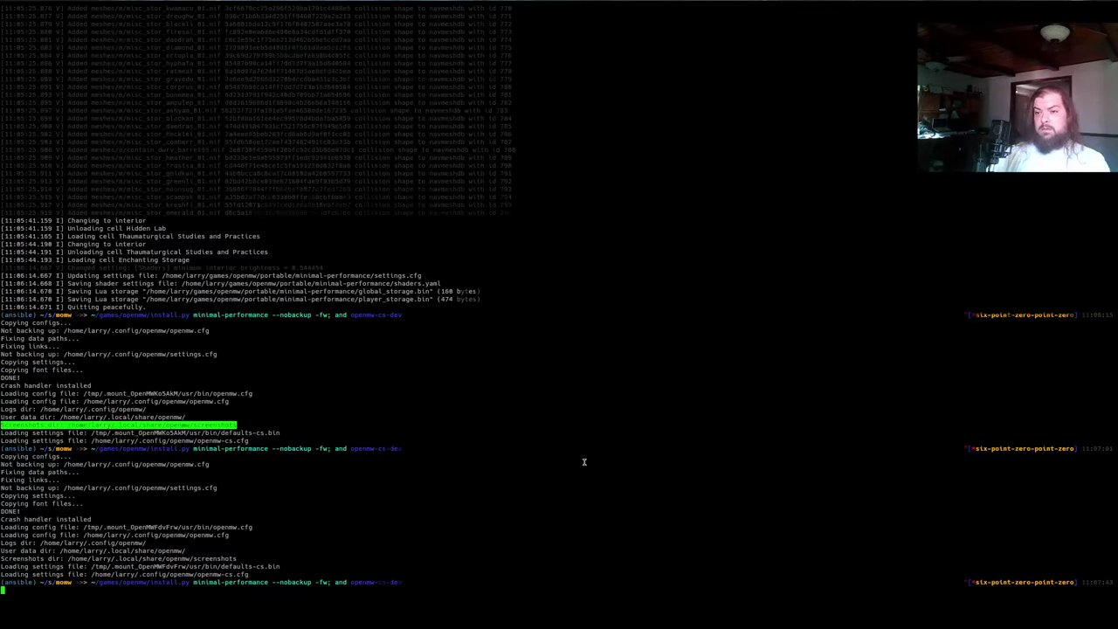
pyautogui.press('Return')
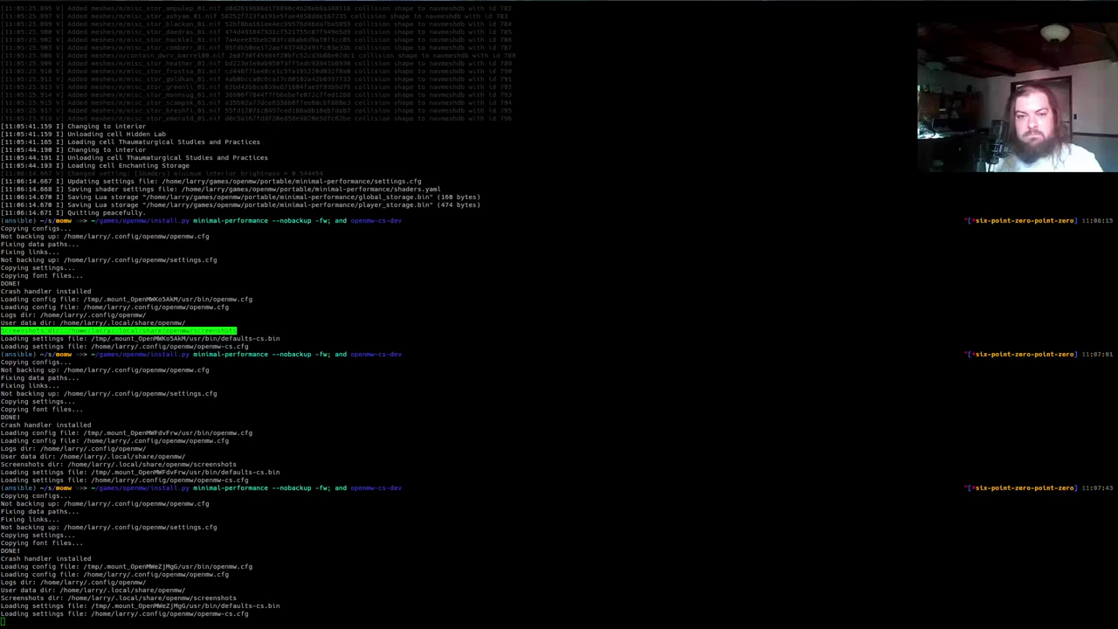
pyautogui.click(530, 342)
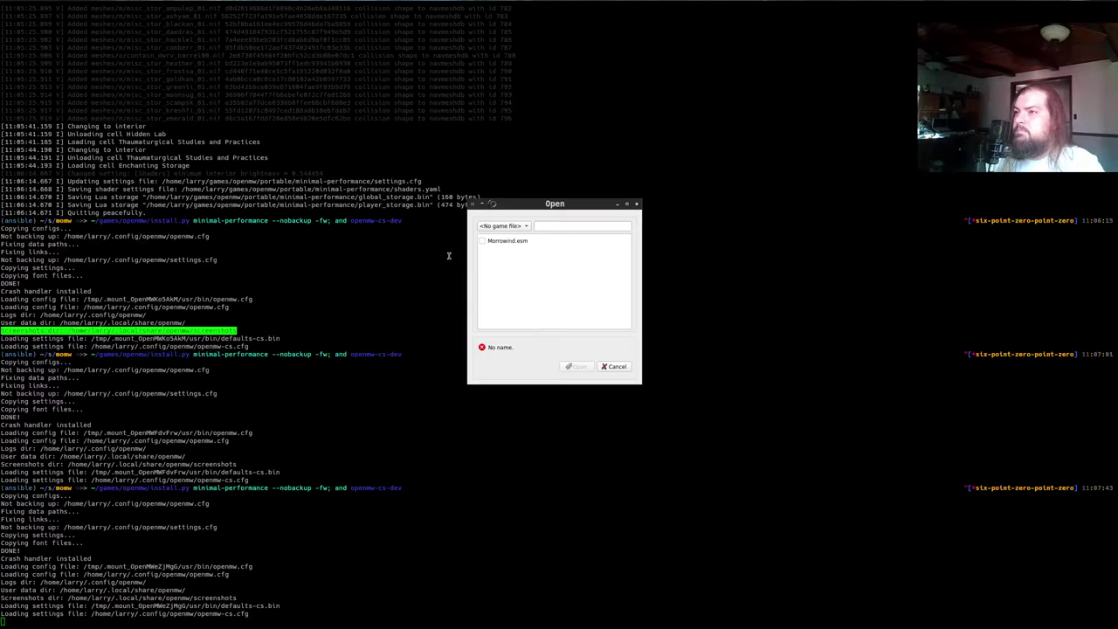
# - Choose Morrowind.esm as the game file and enable Abandoned_Flat_Containers.omwaddon together with its required masters
pyautogui.click(505, 225)
pyautogui.click(514, 239)
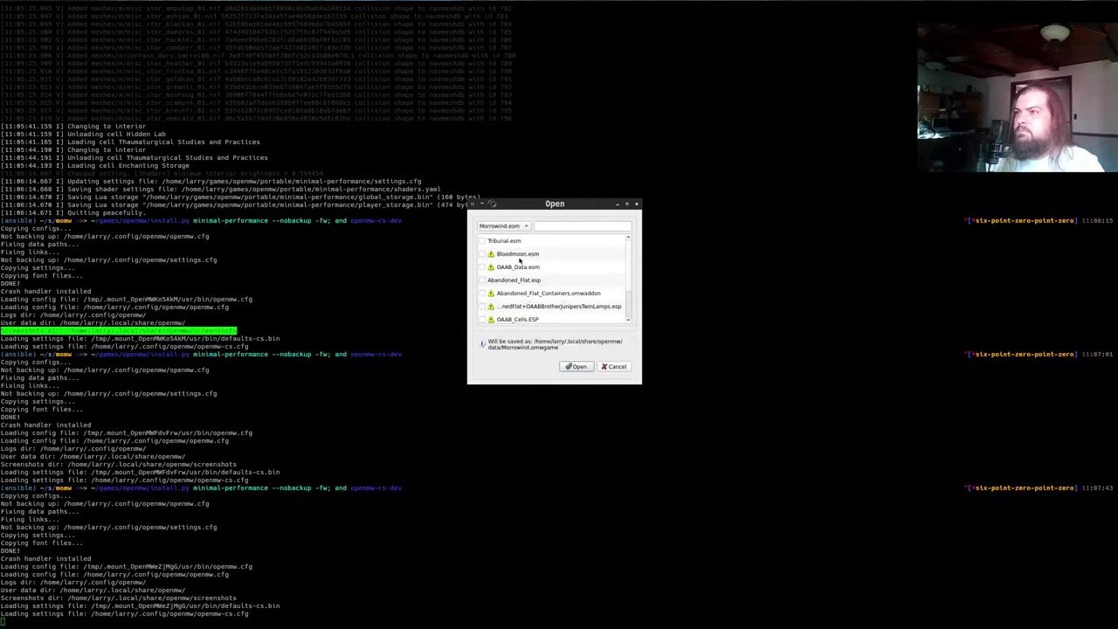
pyautogui.click(525, 293)
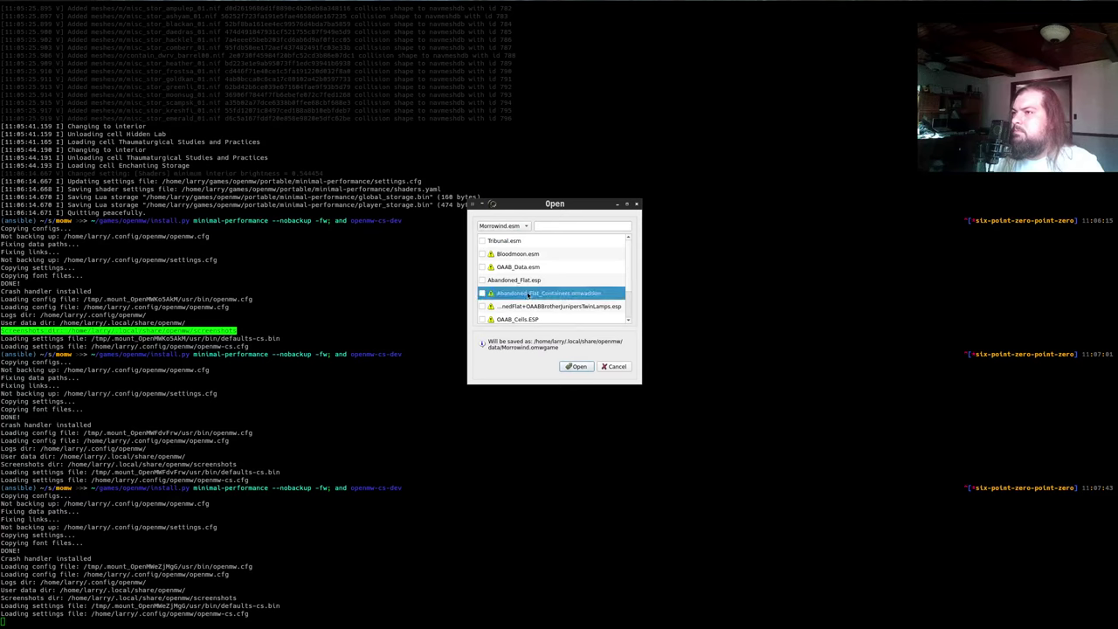
pyautogui.scroll(-2, 534, 287)
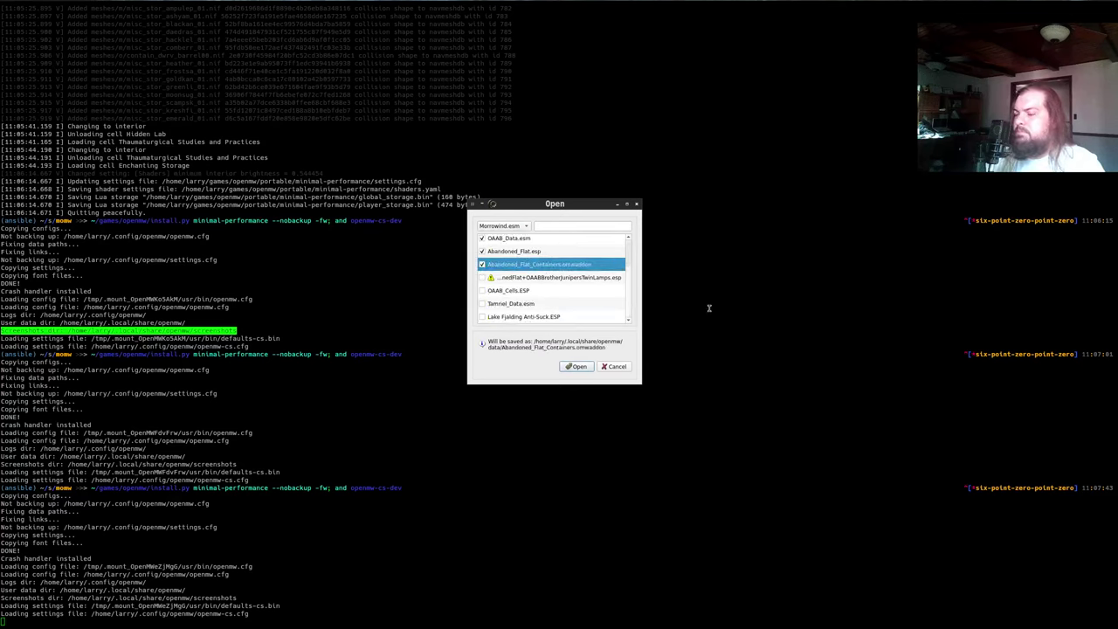
pyautogui.press('super+Up')
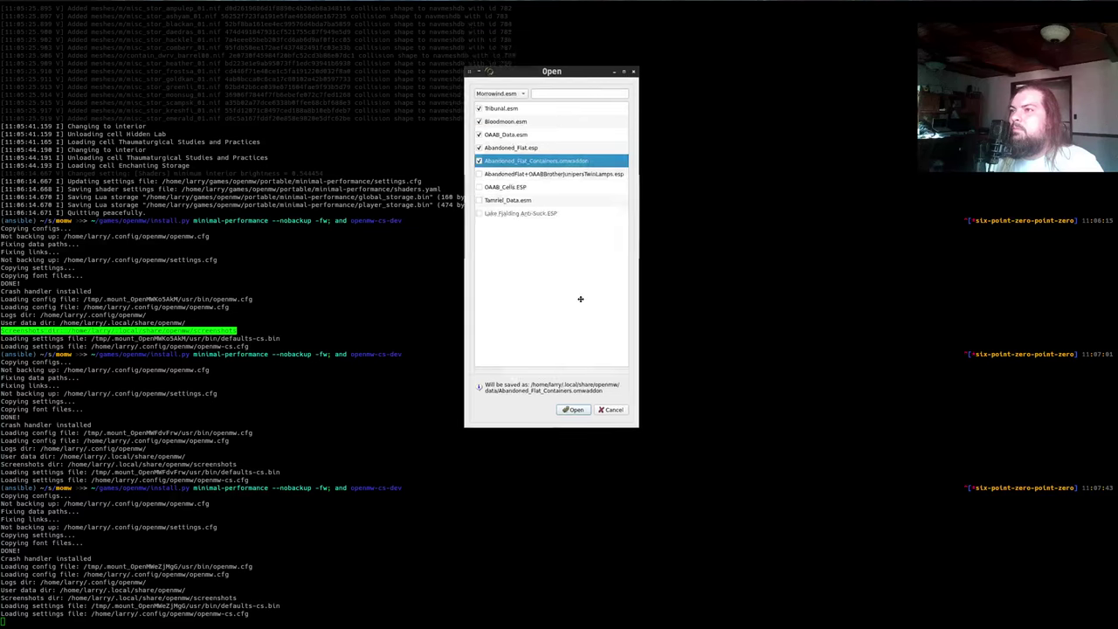
# - Enable OAAB_Cells.ESP above Abandoned_Flat.esp and Tamriel_Data.esm above OAAB_Data.esm, then load the content files and maximize the editor window
pyautogui.moveTo(509, 225); pyautogui.dragTo(512, 194)
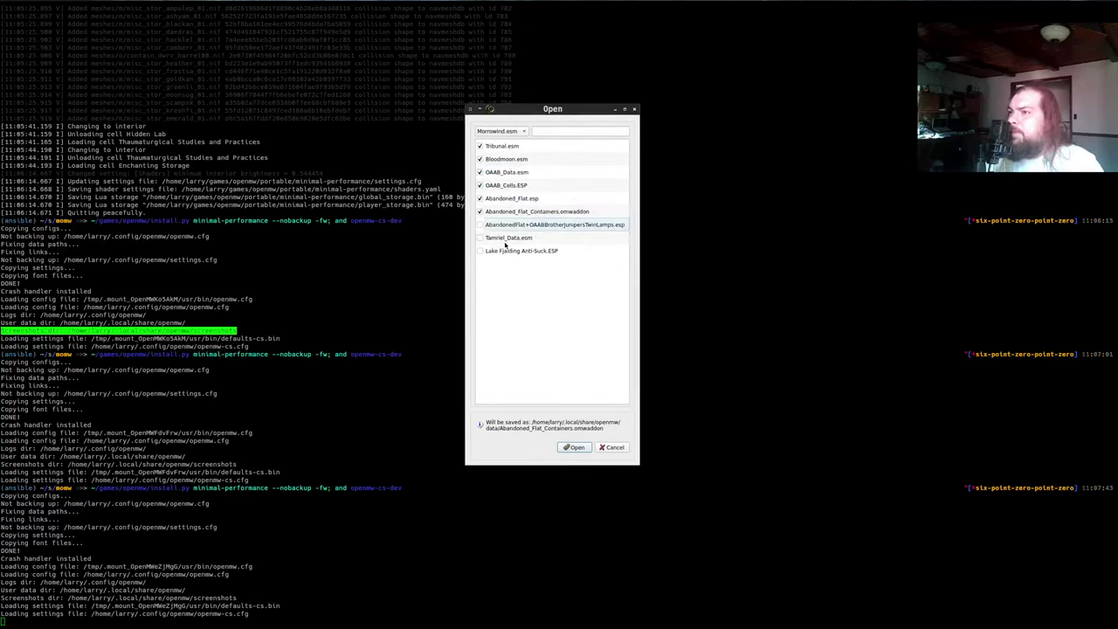
pyautogui.moveTo(505, 239); pyautogui.dragTo(475, 169)
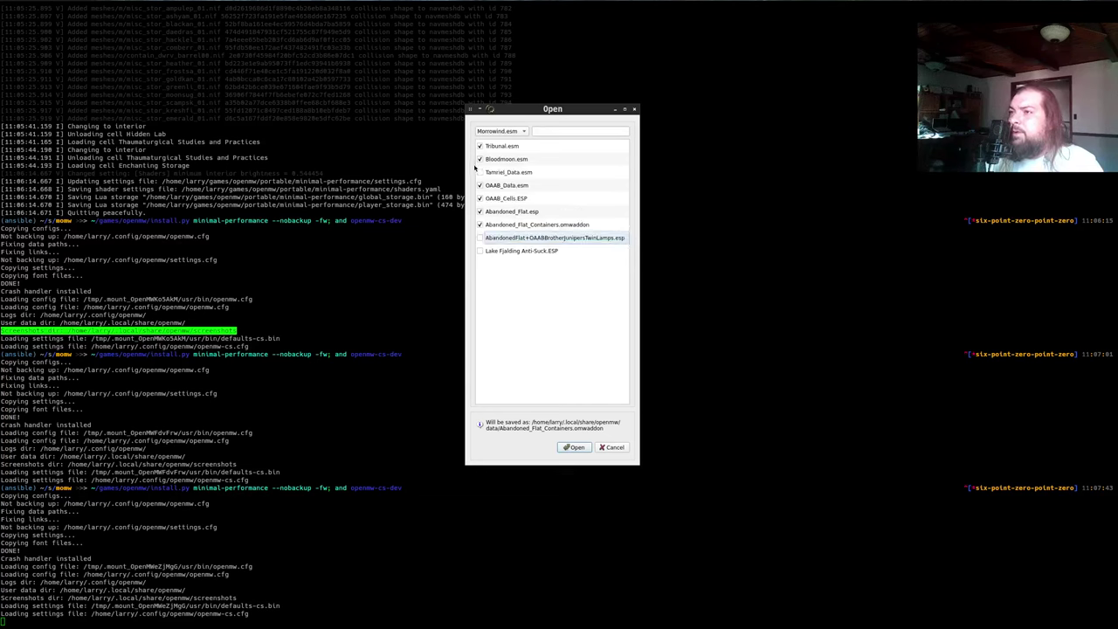
pyautogui.click(479, 172)
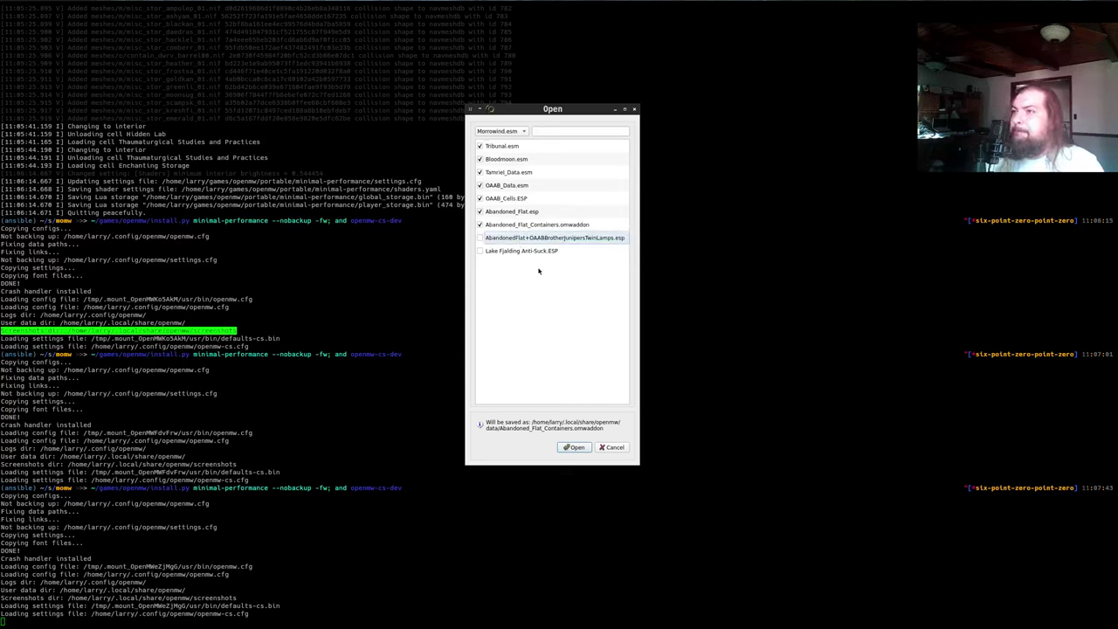
pyautogui.click(574, 447)
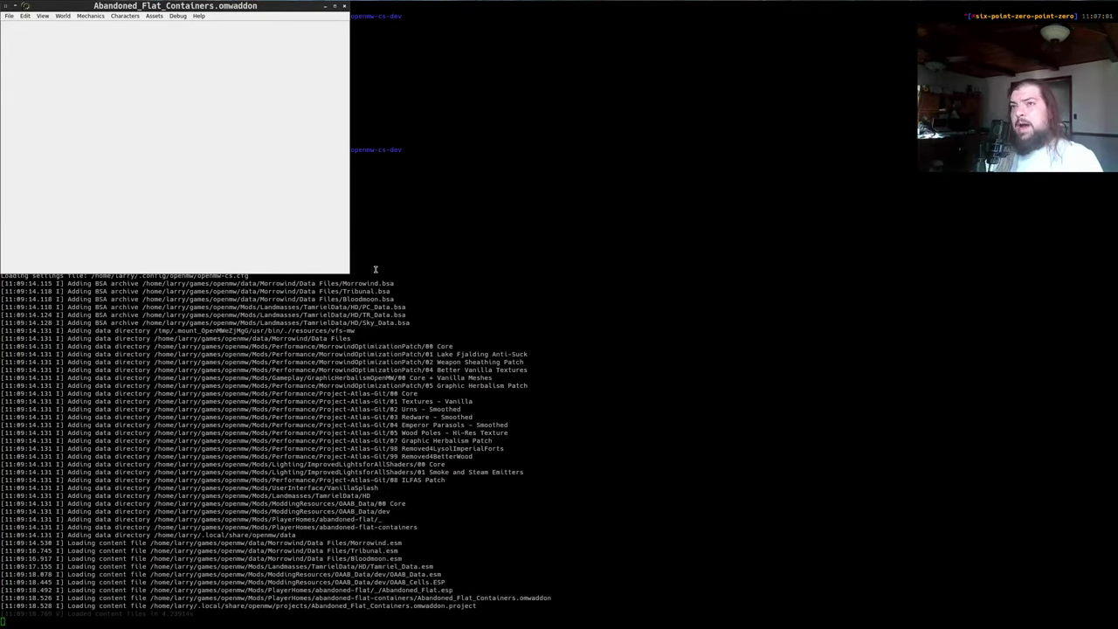
pyautogui.doubleClick(261, 8)
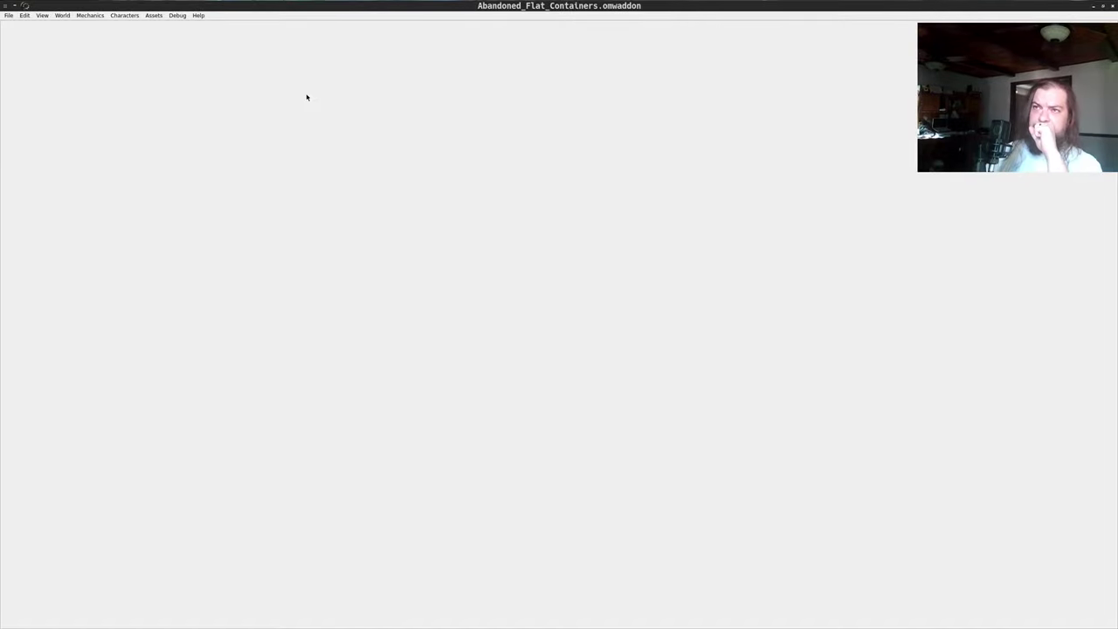
# - Open the world's cells table and filter its record IDs by "encha"
pyautogui.click(61, 15)
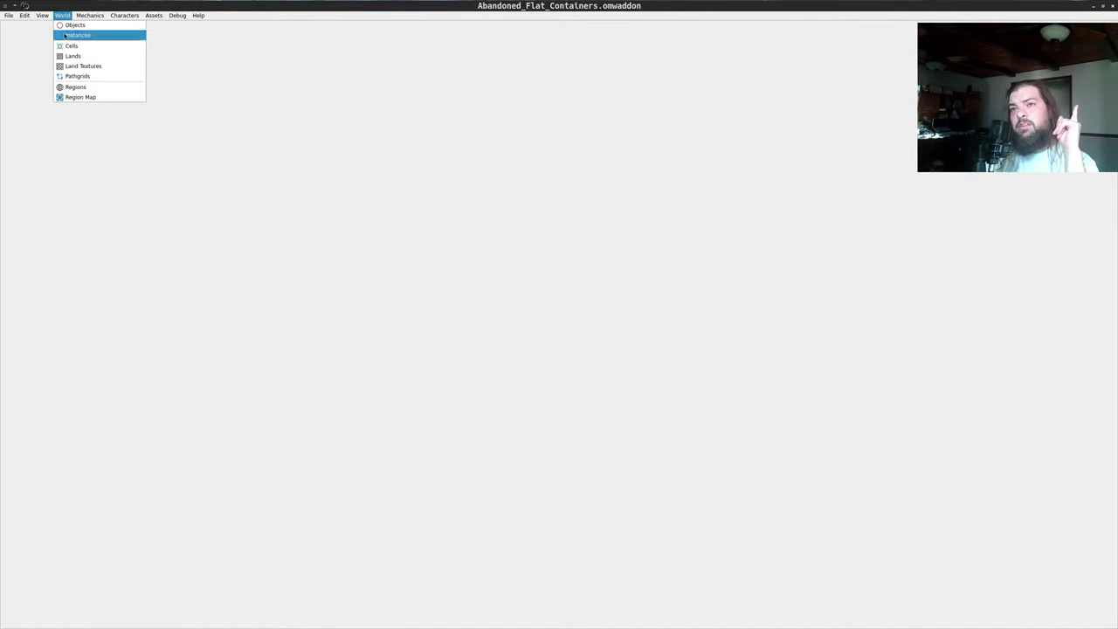
pyautogui.click(71, 45)
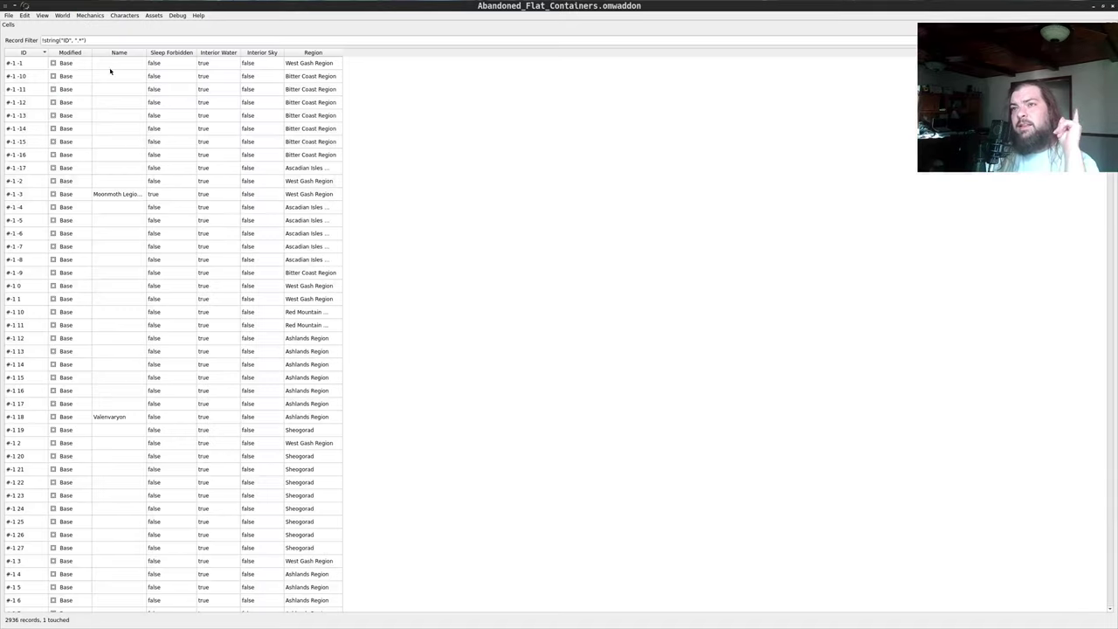
pyautogui.click(75, 40)
pyautogui.write('chan')
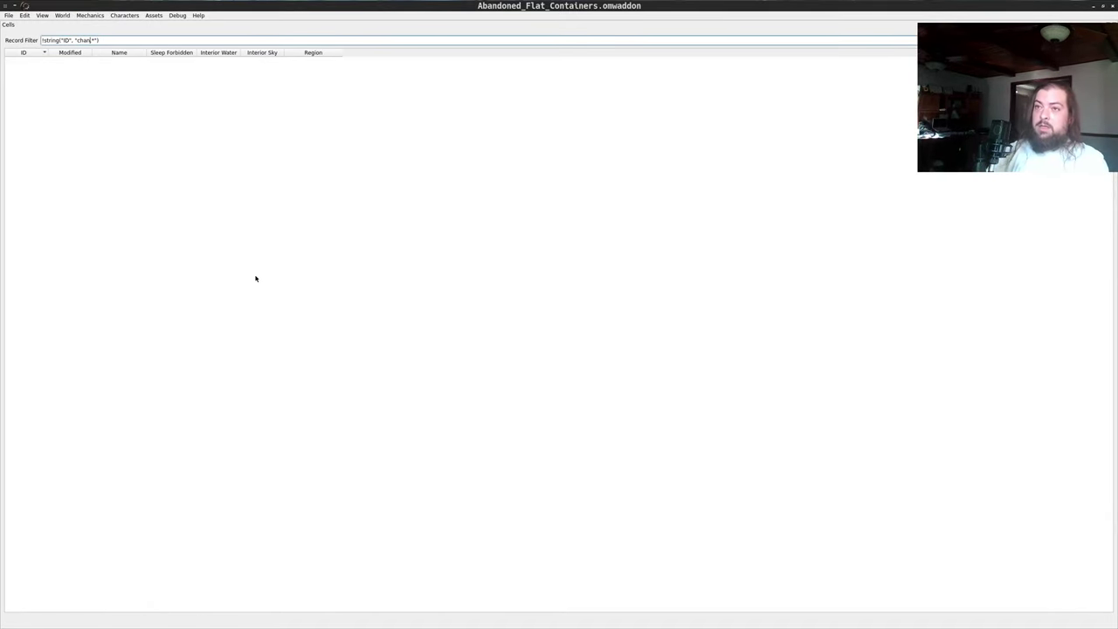
pyautogui.press('BackSpace')
pyautogui.press('BackSpace')
pyautogui.press('BackSpace')
pyautogui.press('BackSpace')
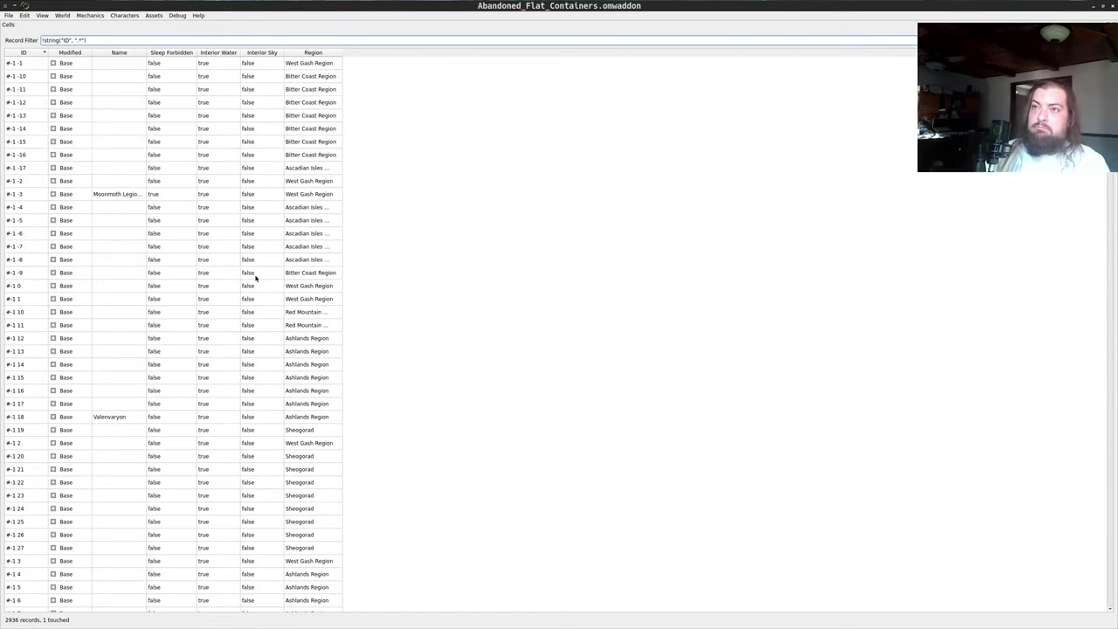
pyautogui.press('BackSpace')
pyautogui.write('[')
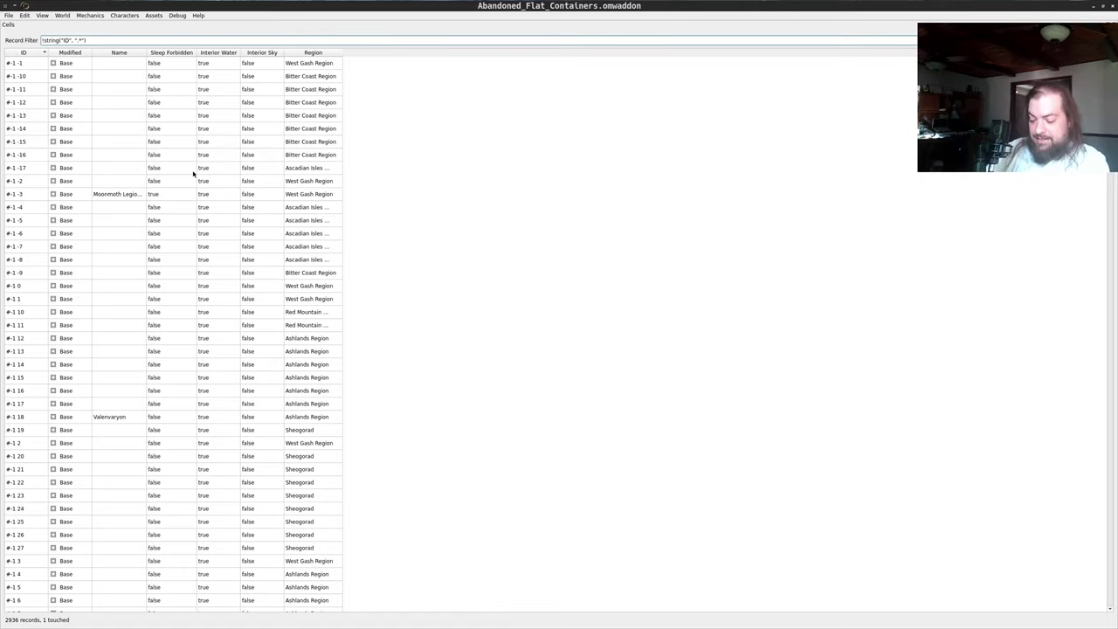
pyautogui.write('encha')
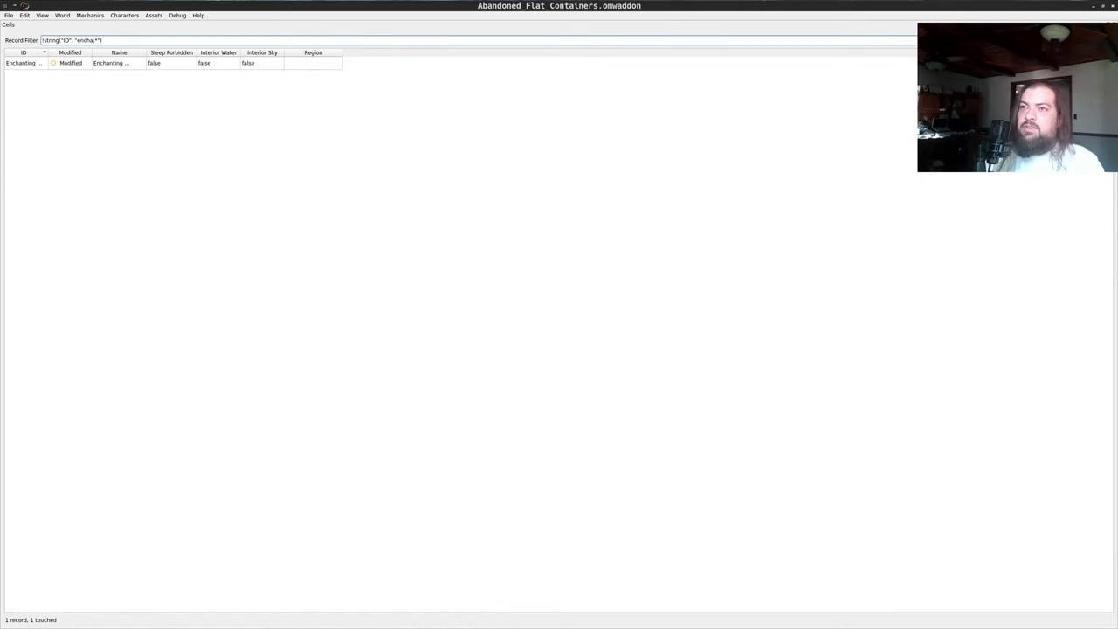
# - Open the Enchanting Storage cell in a 3D scene view and close the cells table
pyautogui.click(28, 63)
pyautogui.rightClick(32, 59)
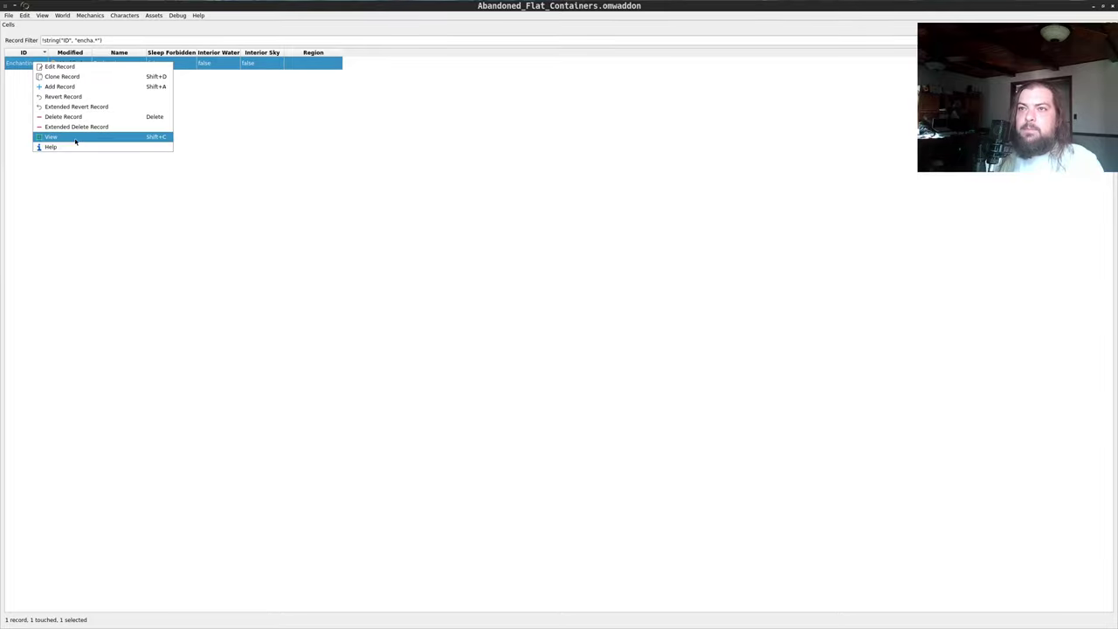
pyautogui.click(75, 137)
pyautogui.click(965, 25)
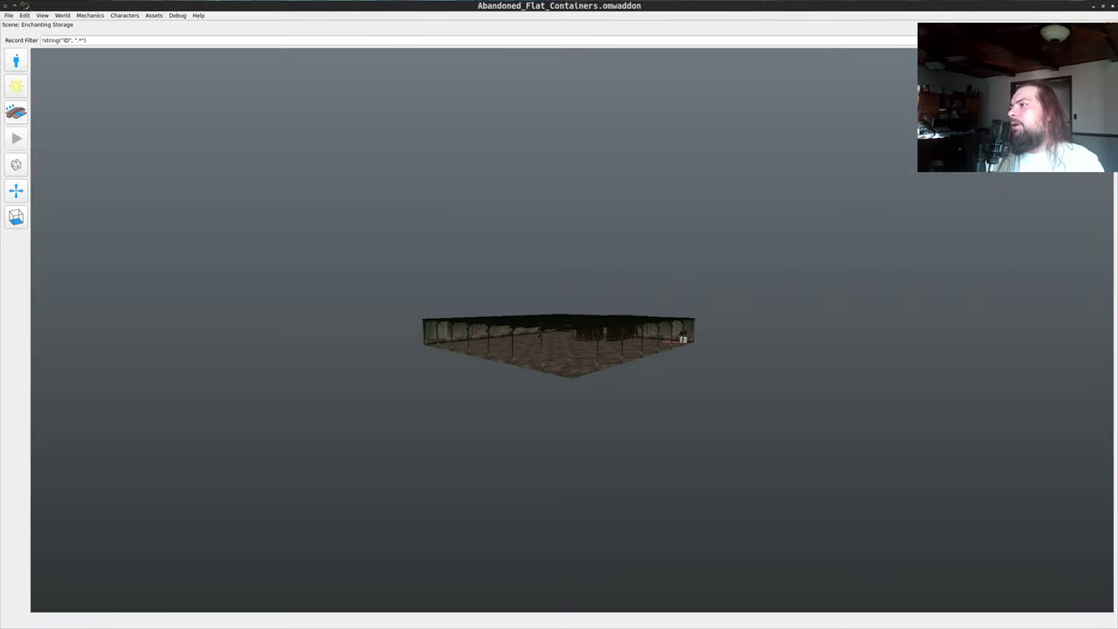
# - Examine the white cube in the corner behind the round rug of the Enchanting Storage interior
pyautogui.moveTo(732, 227); pyautogui.dragTo(790, 306)
pyautogui.scroll(6, 689, 329)
pyautogui.press('w')
pyautogui.press('w')
pyautogui.press('w')
pyautogui.press('s')
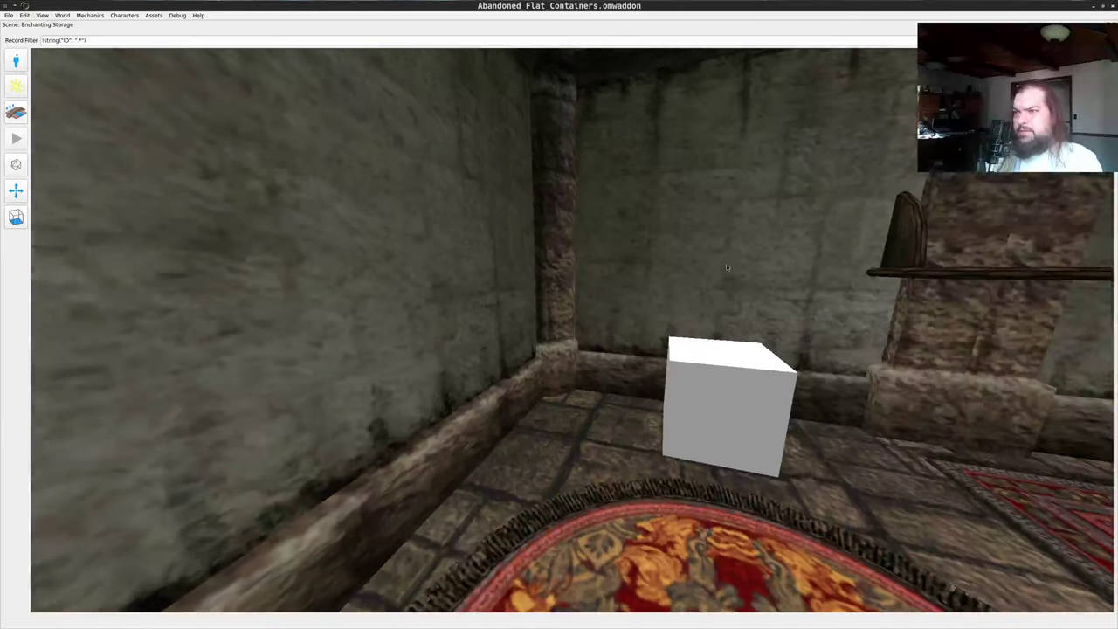
pyautogui.moveTo(725, 264); pyautogui.dragTo(769, 275)
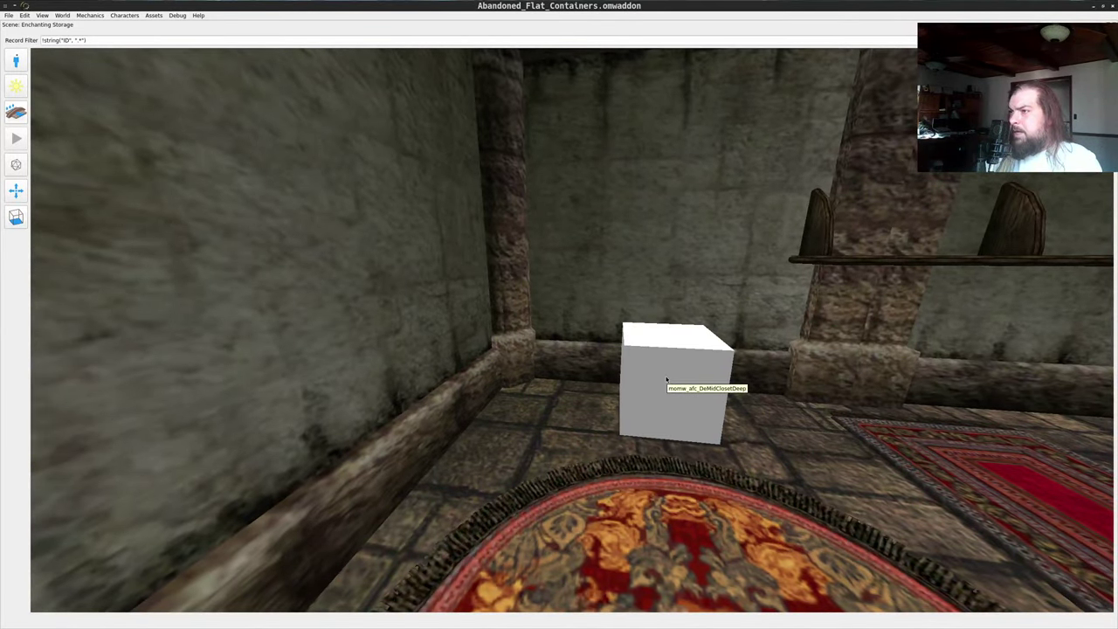
# - Switch to Emacs and show the activator.lua buffer in a single window
pyautogui.hotkey('alt', 'Tab')
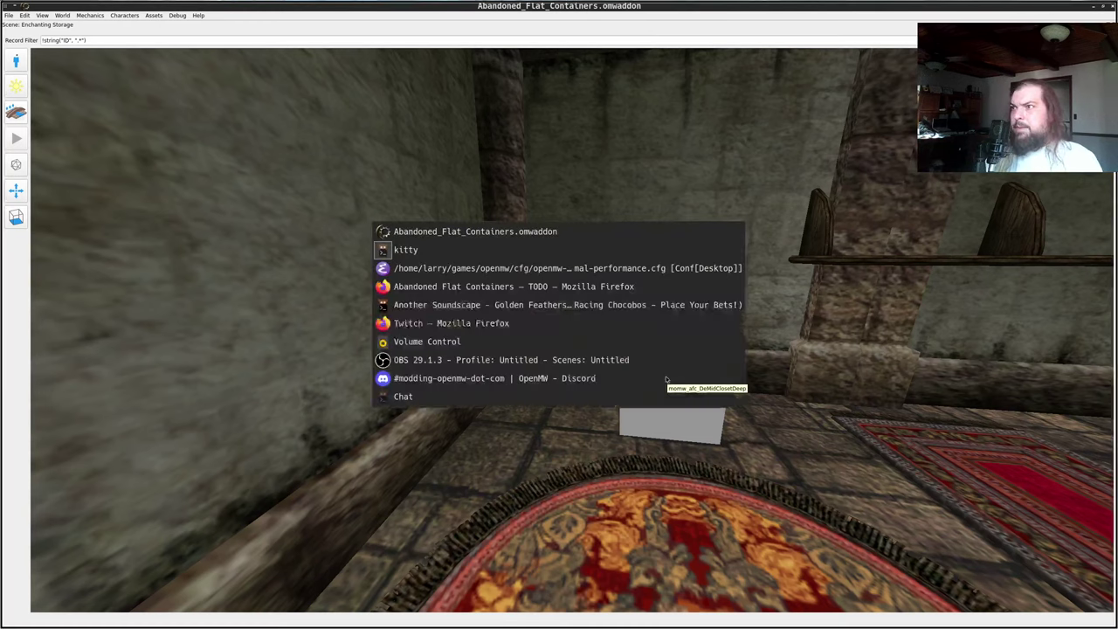
pyautogui.press('Return')
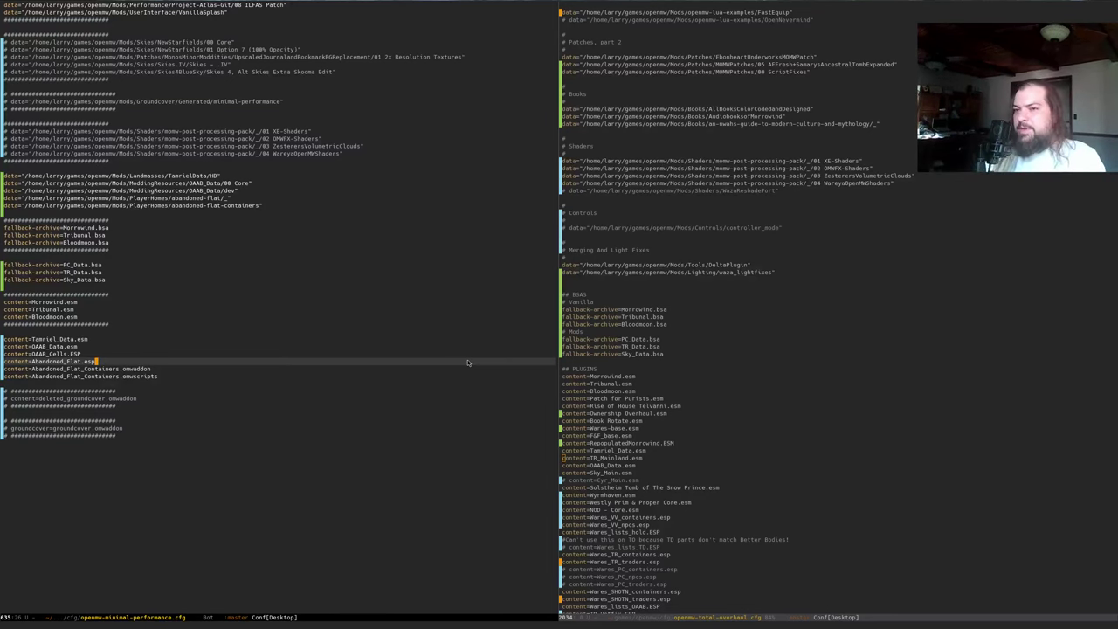
pyautogui.press('b')
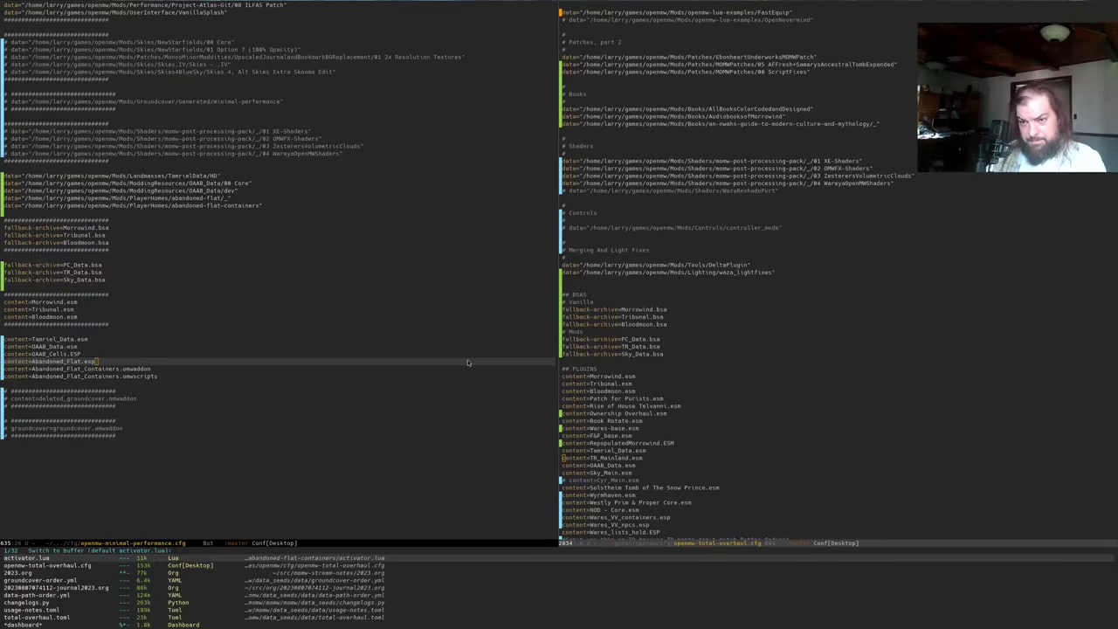
pyautogui.press('Return')
pyautogui.hotkey('ctrl', 'x')
pyautogui.press('1')
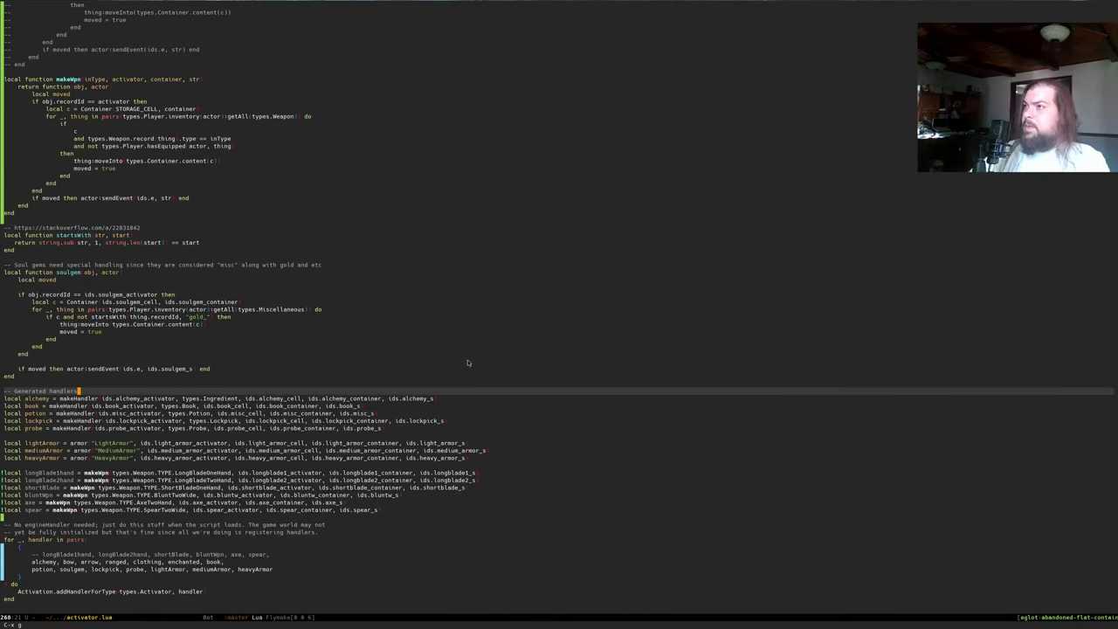
# - Open the modified, unstaged Abandoned_Flat_Containers.yaml from the repository's Magit status and show it in a single window
pyautogui.press('n')
pyautogui.press('n')
pyautogui.press('n')
pyautogui.press('Tab')
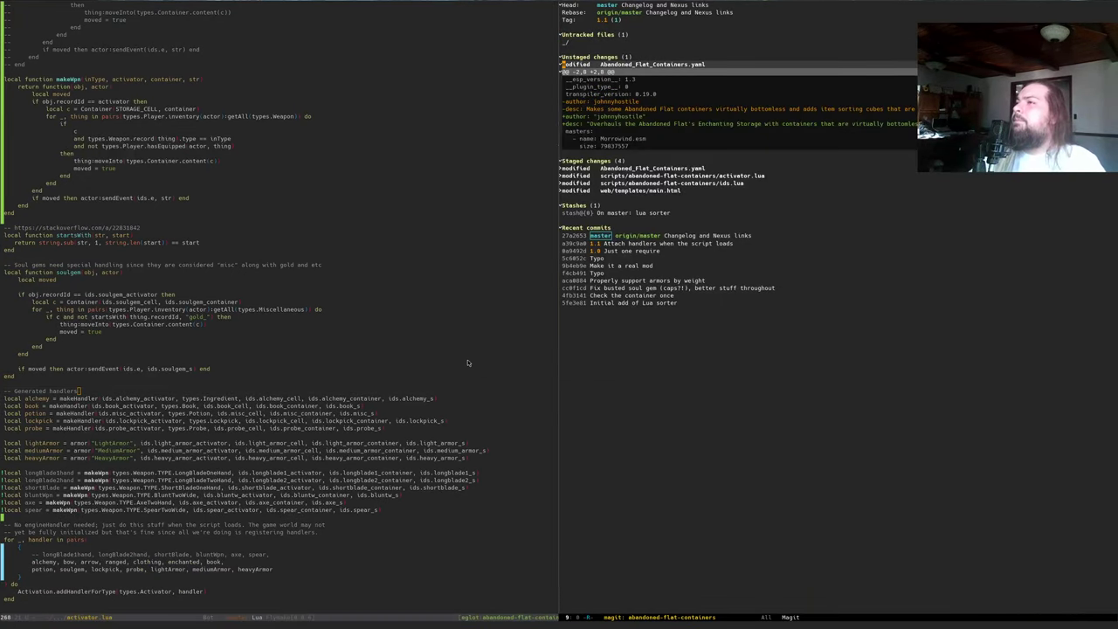
pyautogui.press('Tab')
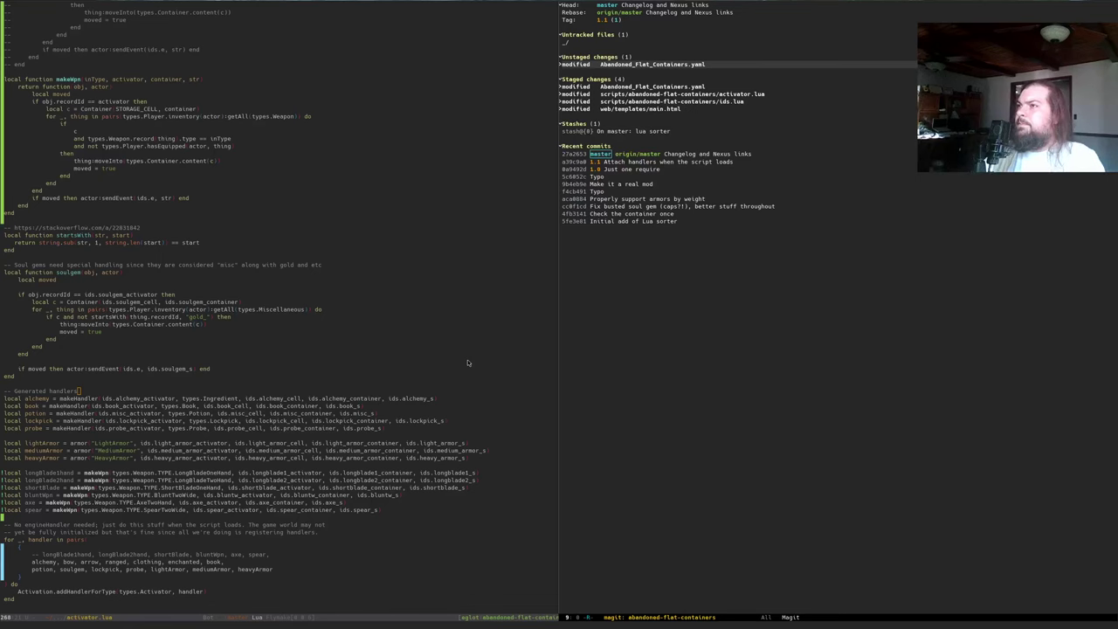
pyautogui.press('Return')
pyautogui.hotkey('ctrl', 'x')
pyautogui.press('1')
# - Check the white cube's object ID in OpenMW-CS and search Abandoned_Flat_Containers.yaml in Emacs for "afc_dem"
pyautogui.hotkey('alt', 'Tab')
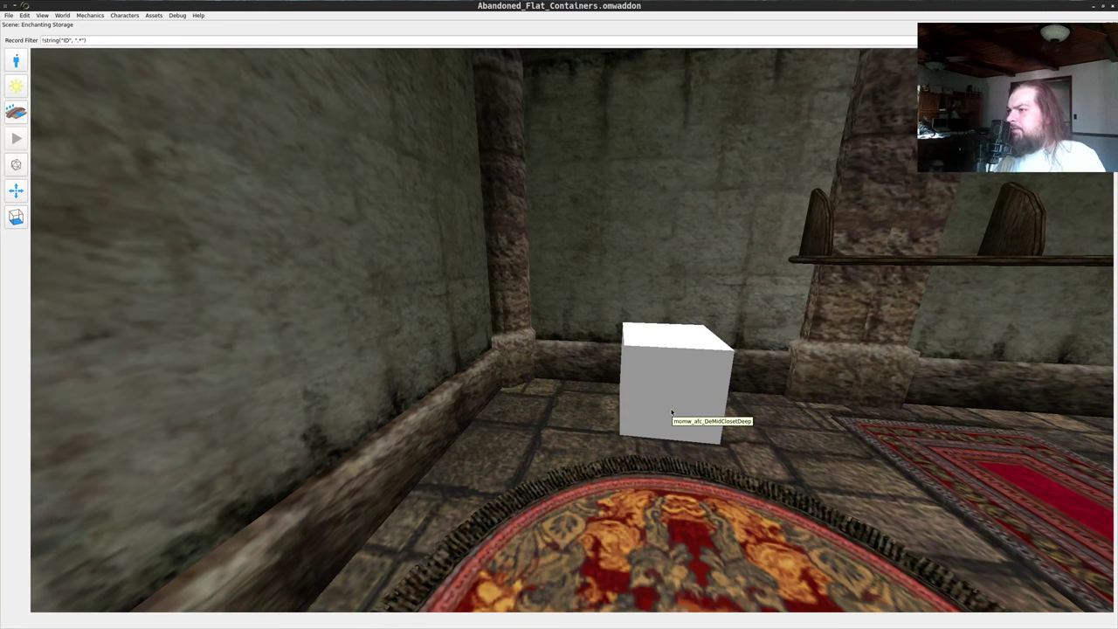
pyautogui.hotkey('alt', 'Tab')
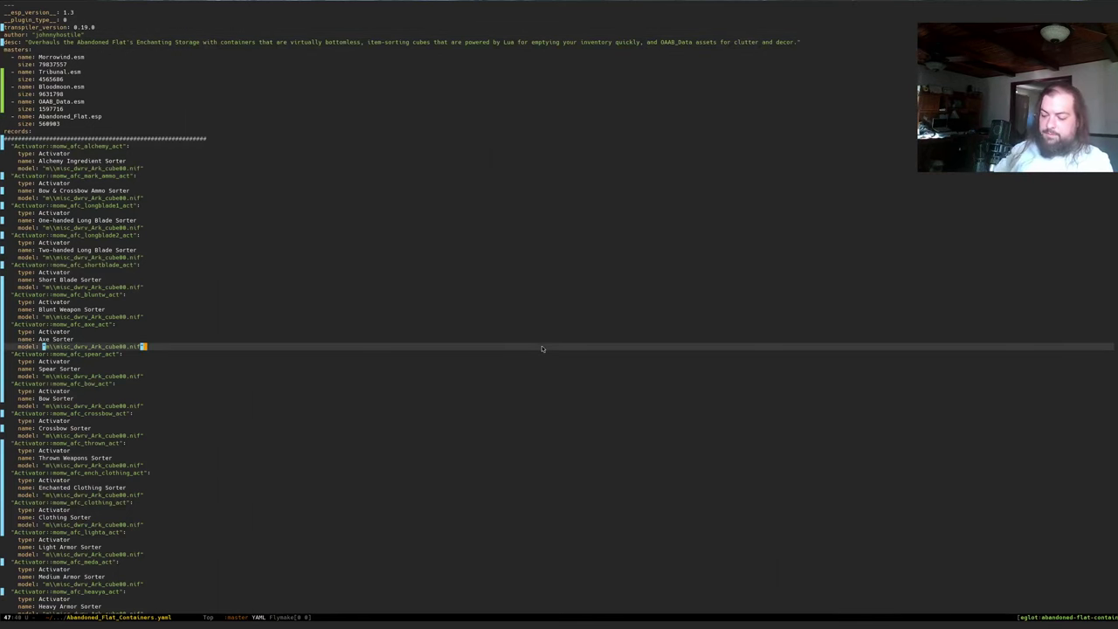
pyautogui.hotkey('ctrl', 's')
pyautogui.write('afc_')
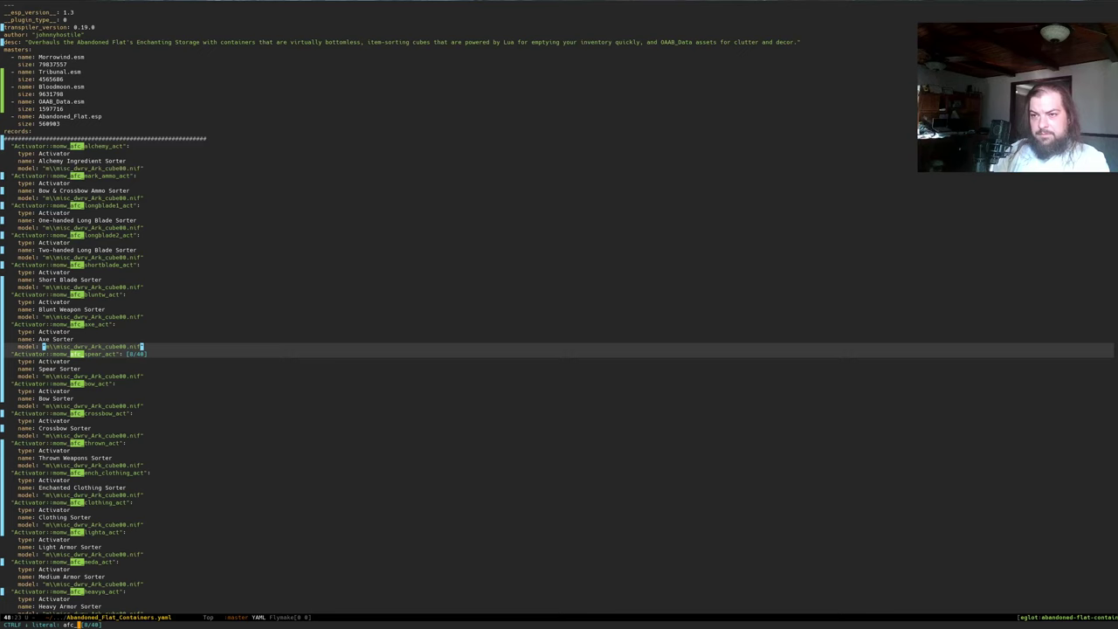
pyautogui.write('Dem')
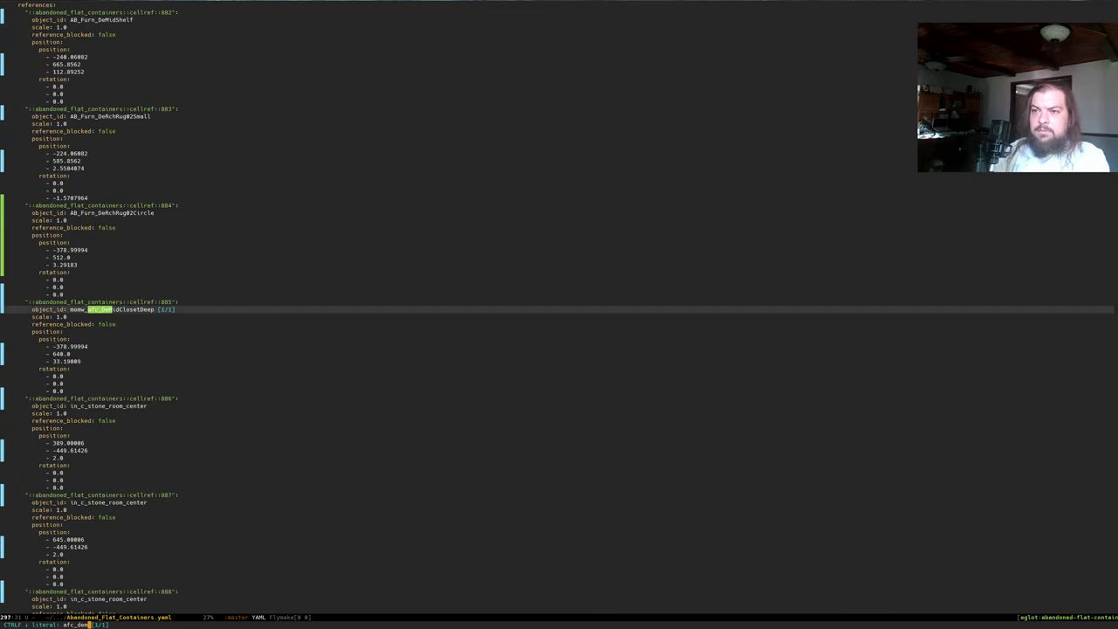
pyautogui.press('Return')
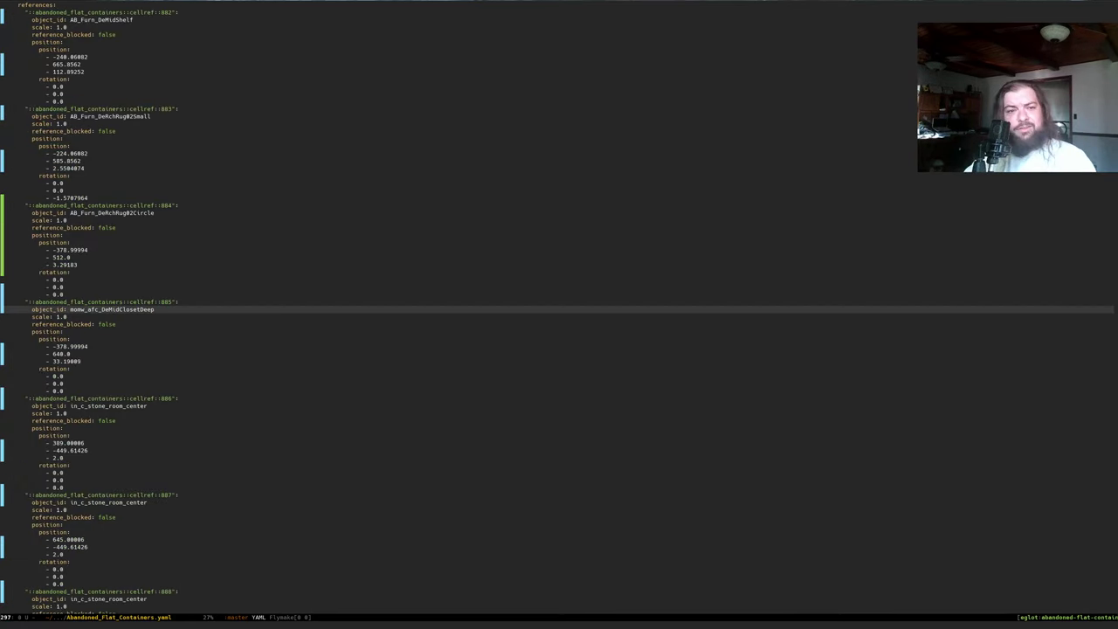
# - Copy the object ID momw_afc_DeMidClosetDeep from its cell reference in the YAML file
pyautogui.hotkey('ctrl', 'n')
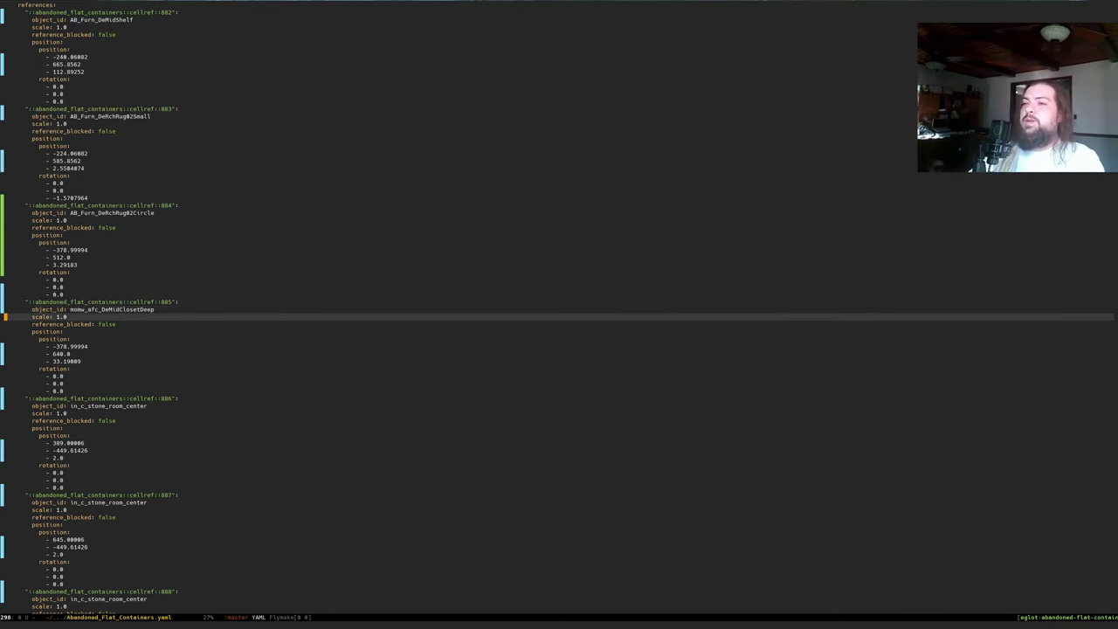
pyautogui.hotkey('alt', 'b')
pyautogui.hotkey('alt', 'b')
pyautogui.hotkey('alt', 'b')
pyautogui.hotkey('ctrl', 'space')
pyautogui.hotkey('ctrl', 'e')
pyautogui.hotkey('alt', 'w')
# - Switch to OpenMW-CS, open the world's objects table beside the scene, and widen the scene view to about half the window
pyautogui.hotkey('alt', 'Tab')
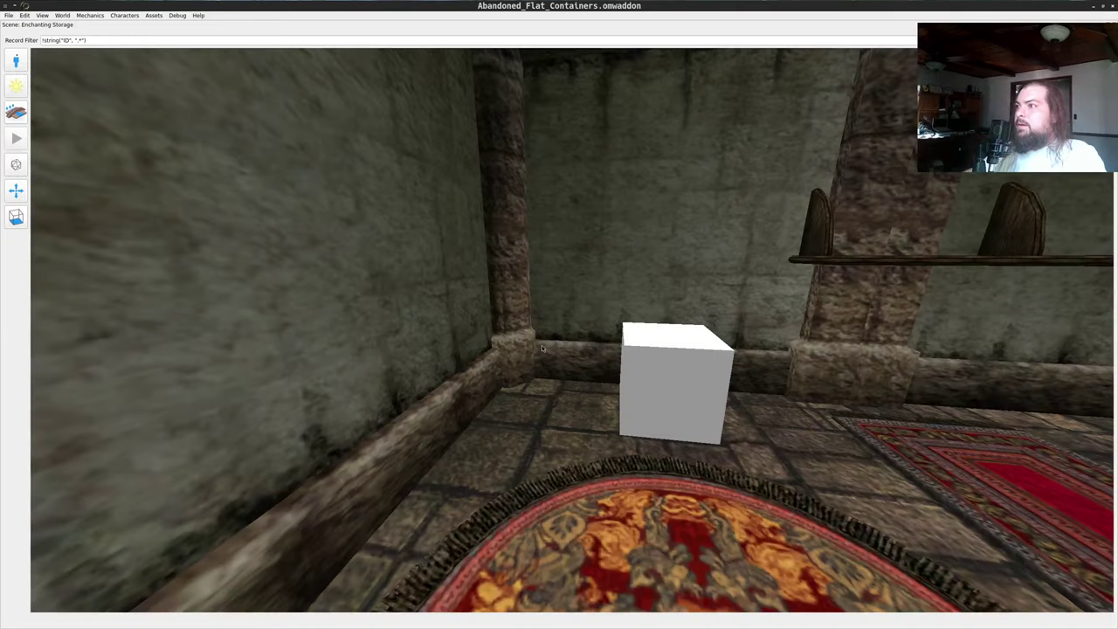
pyautogui.click(63, 15)
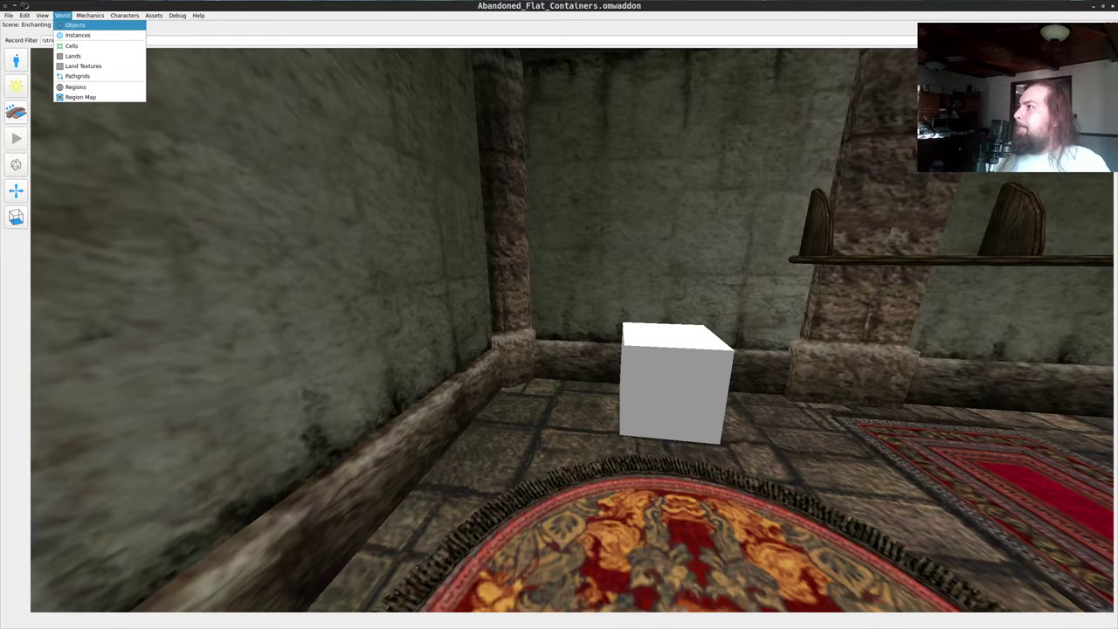
pyautogui.click(74, 24)
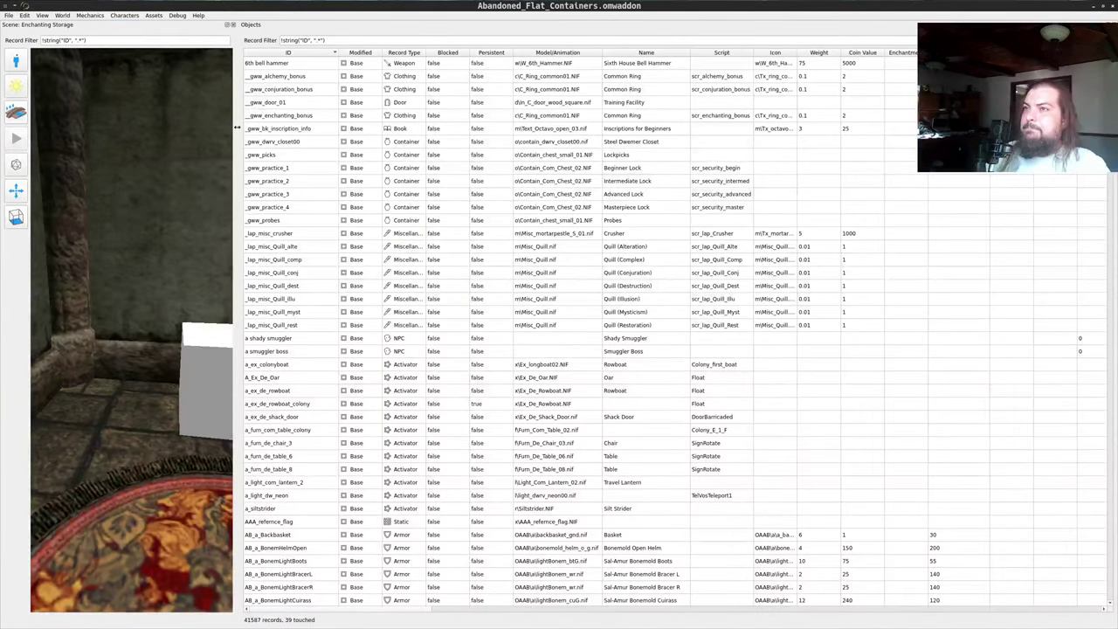
pyautogui.moveTo(236, 128); pyautogui.dragTo(594, 109)
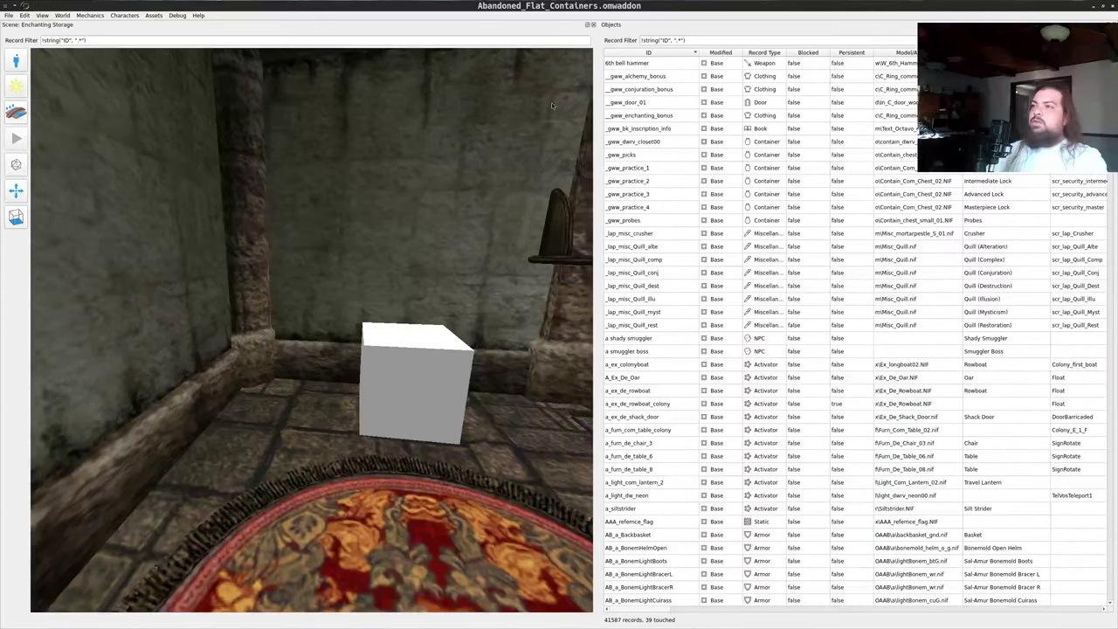
# - Filter the objects table to IDs matching "ab_.*demidclo.*"
pyautogui.click(699, 39)
pyautogui.press('Left')
pyautogui.press('Left')
pyautogui.press('Left')
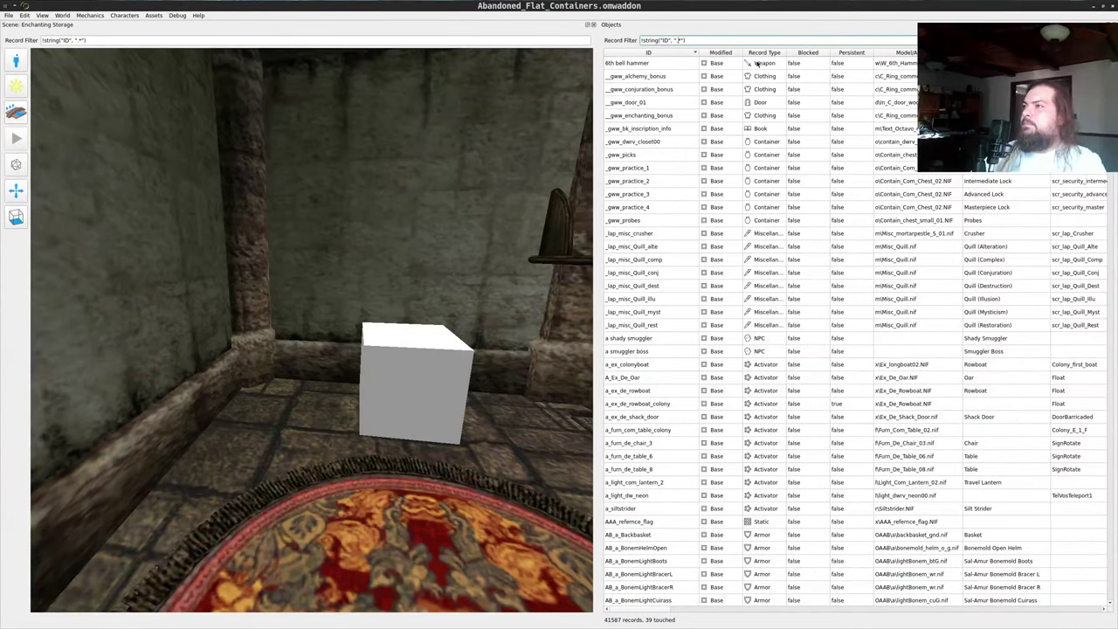
pyautogui.write('ab_')
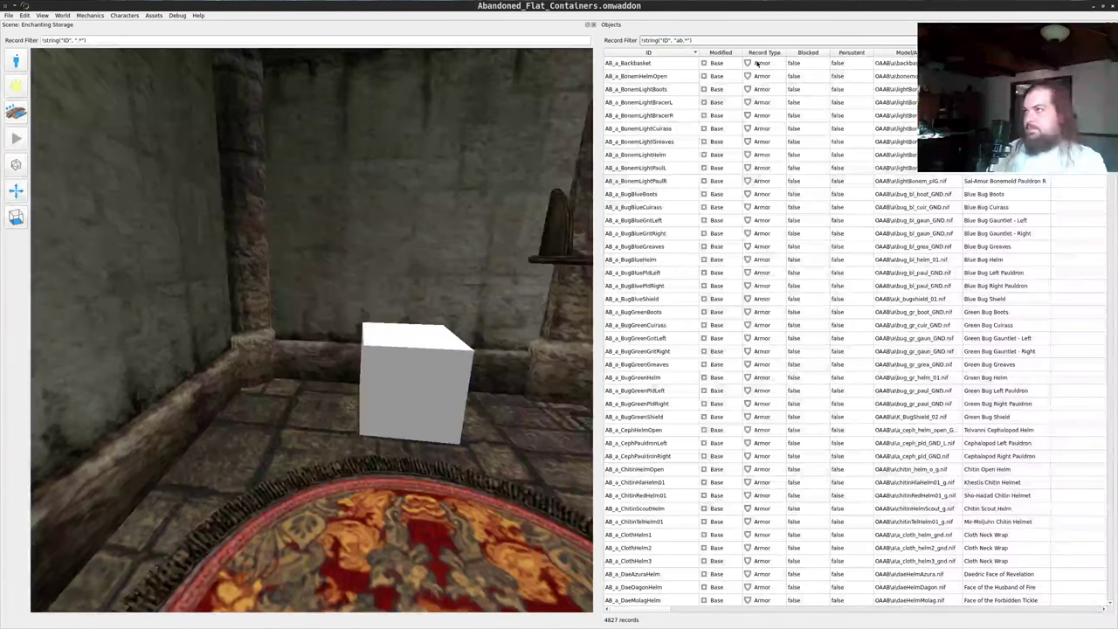
pyautogui.write('.*demid')
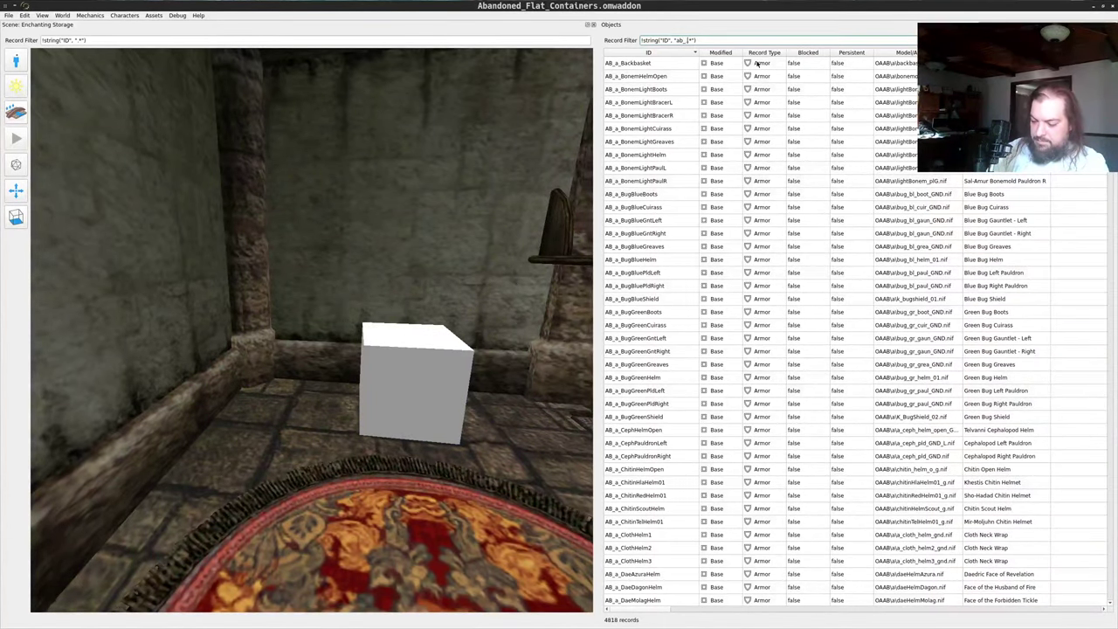
pyautogui.write('clo.*')
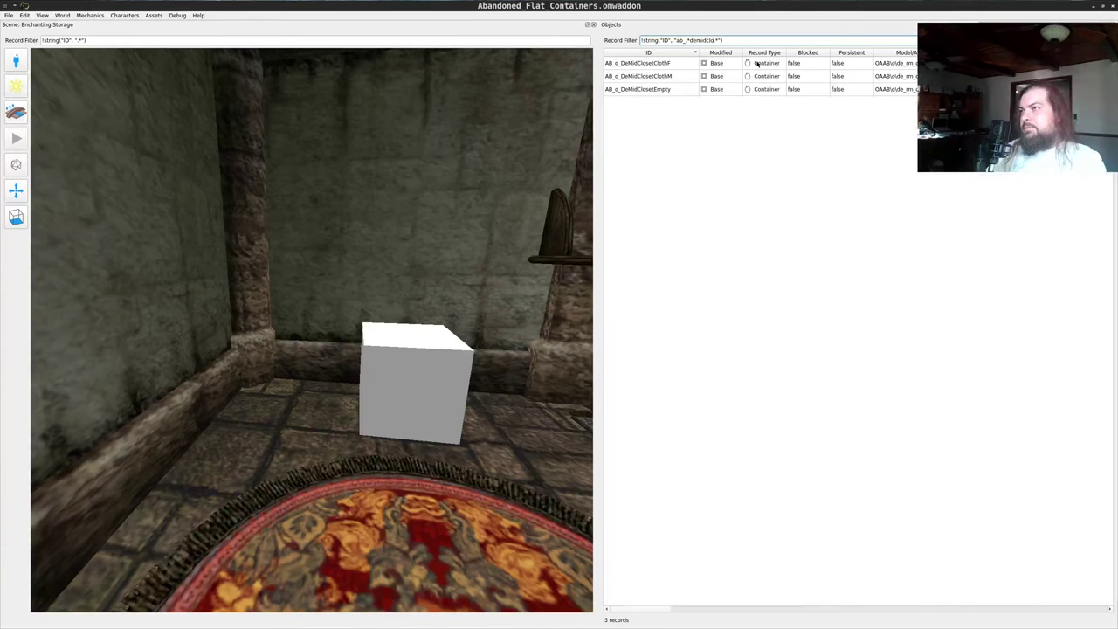
# - Preview the AB_o_DeMidClosetEmpty model in a widened view, rotate it to inspect its front and sides, and close the preview
pyautogui.rightClick(629, 92)
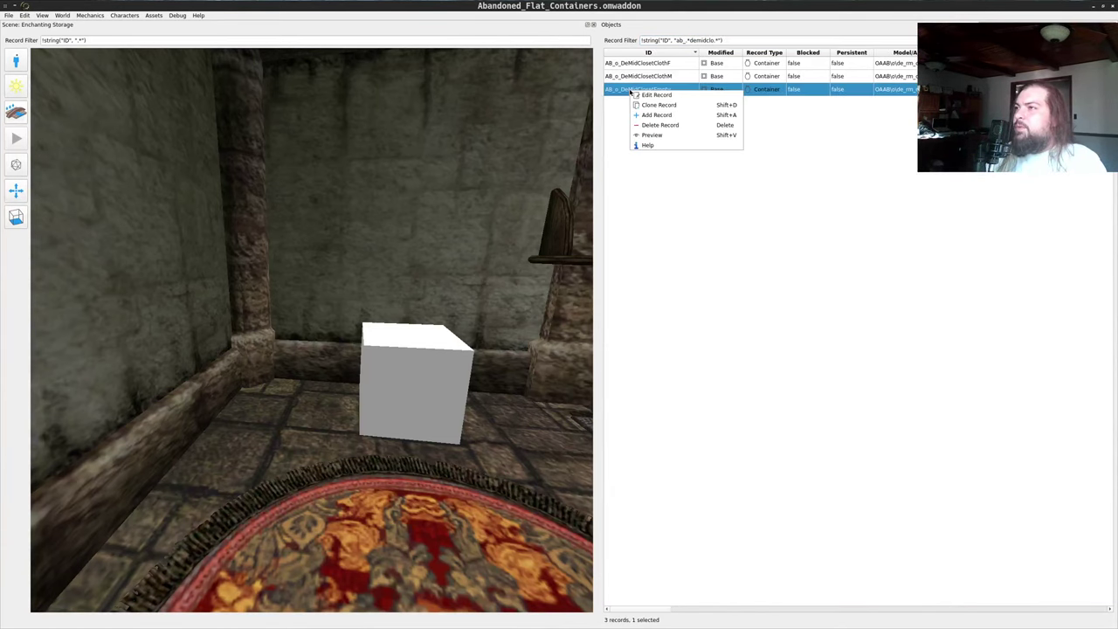
pyautogui.click(664, 135)
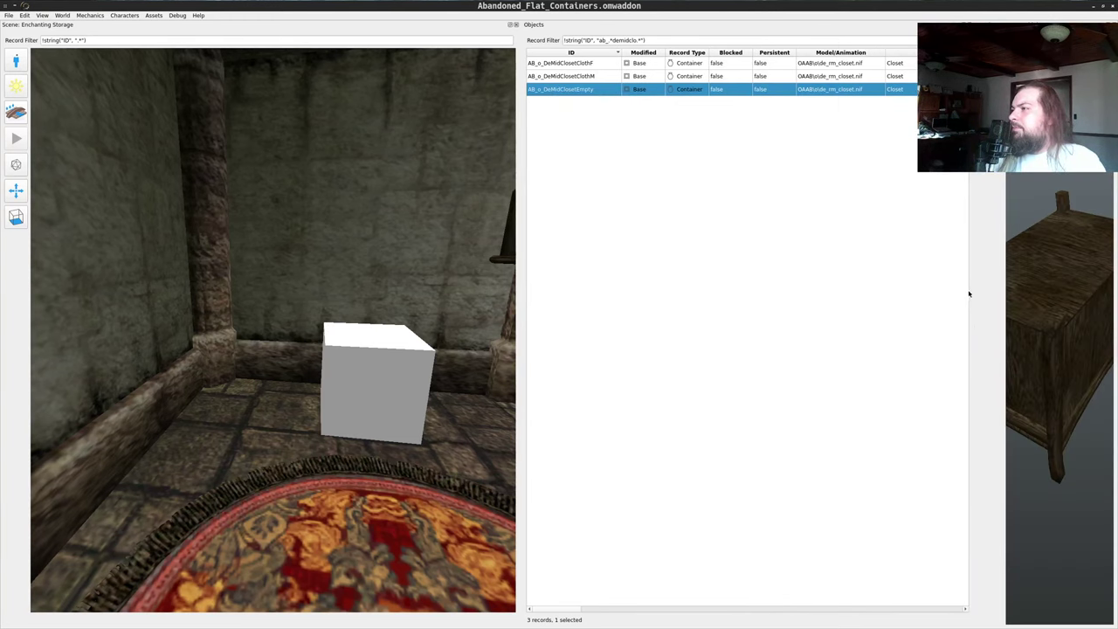
pyautogui.moveTo(973, 290); pyautogui.dragTo(783, 277)
pyautogui.moveTo(952, 262); pyautogui.dragTo(1013, 349)
pyautogui.moveTo(856, 309); pyautogui.dragTo(709, 423)
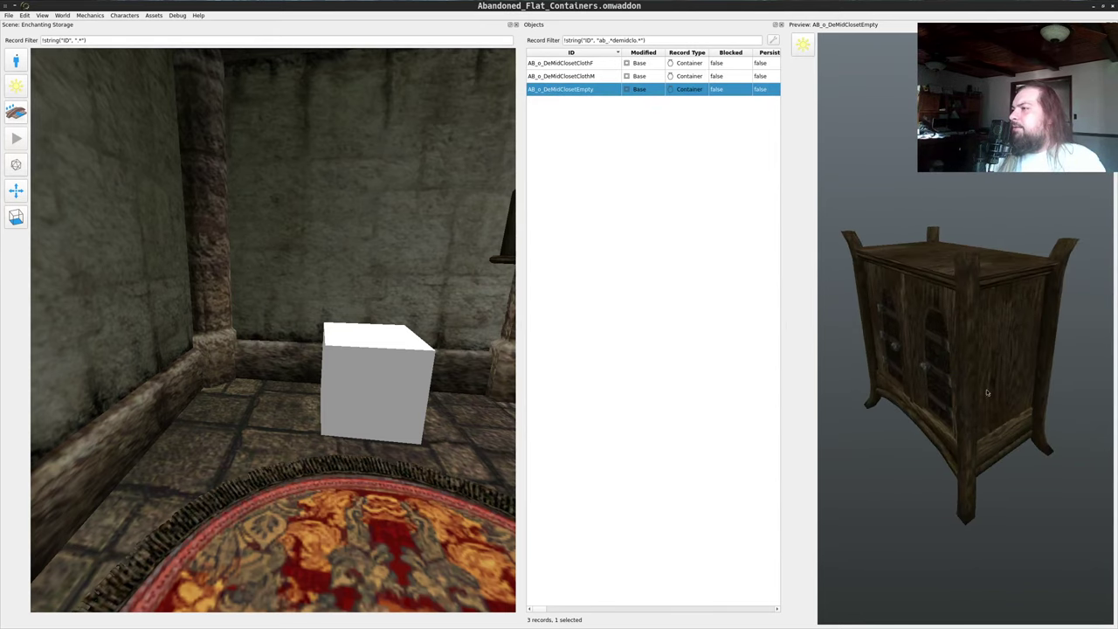
pyautogui.moveTo(986, 393); pyautogui.dragTo(837, 453)
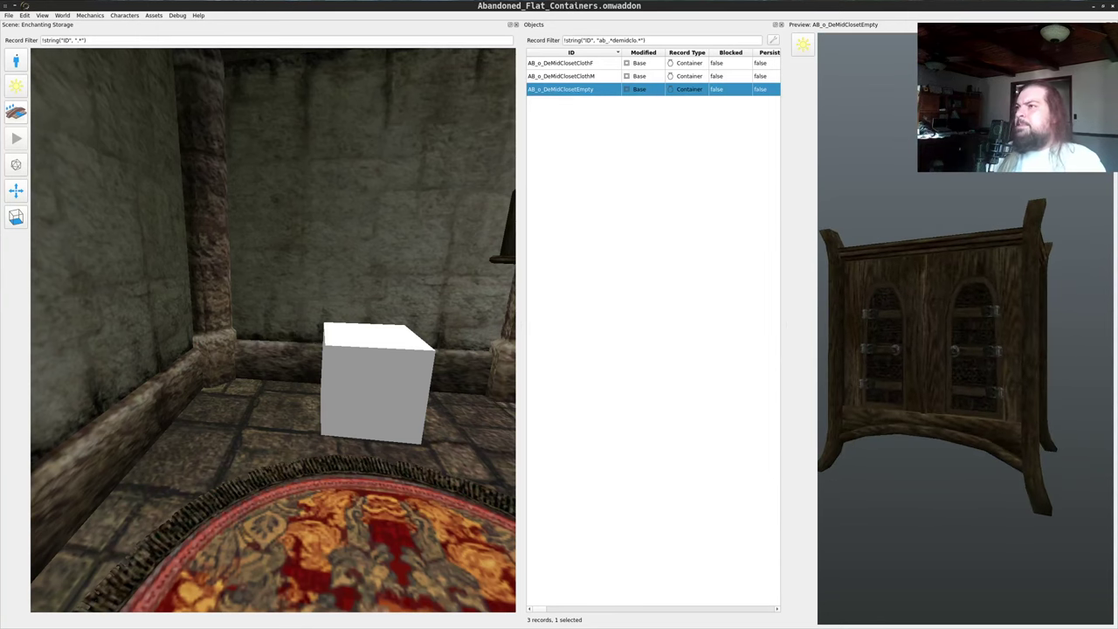
pyautogui.click(1114, 24)
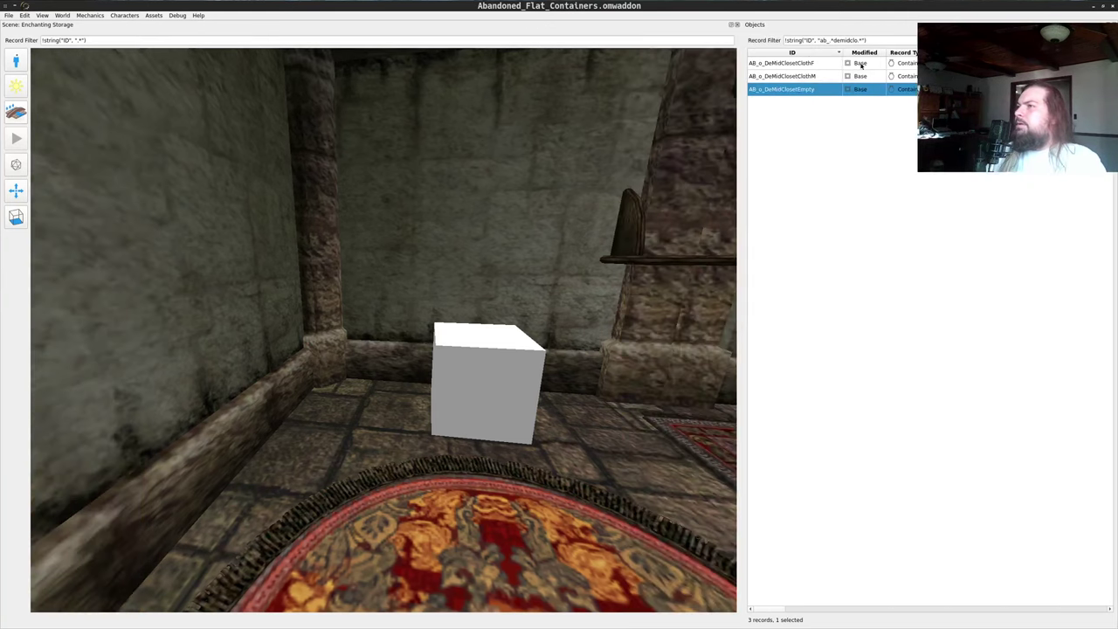
# - Start cloning AB_o_DeMidClosetEmpty and give the clone the ID momw_afc_DeMidClosetDeep, copied from the YAML file in Emacs
pyautogui.rightClick(788, 89)
pyautogui.click(804, 106)
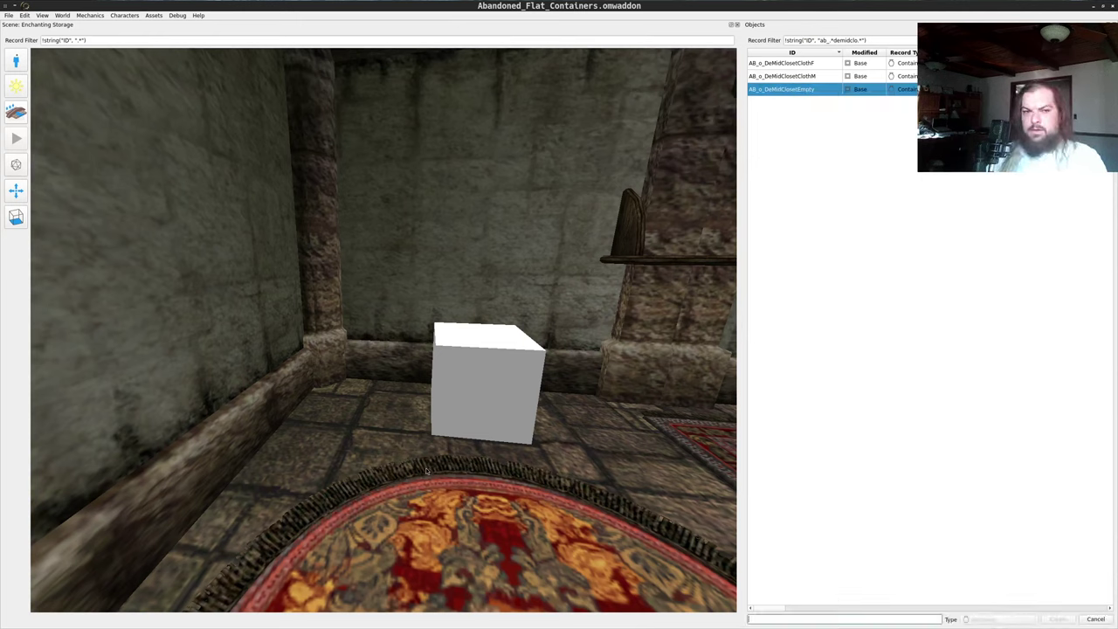
pyautogui.hotkey('alt', 'Tab')
pyautogui.hotkey('alt', 'b')
pyautogui.hotkey('alt', 'b')
pyautogui.hotkey('alt', 'b')
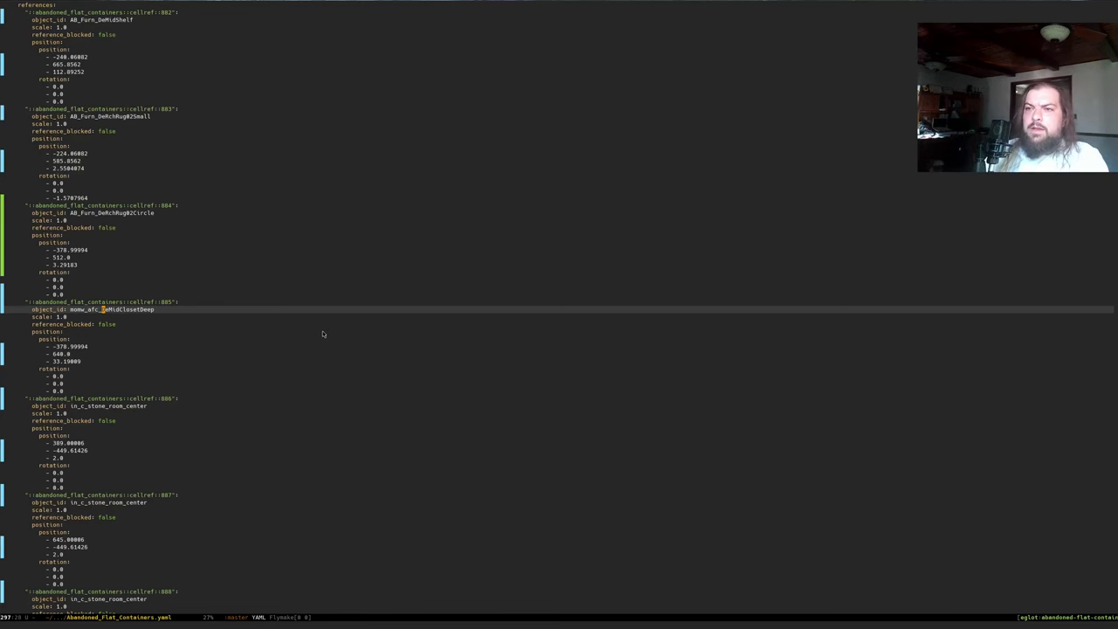
pyautogui.hotkey('ctrl', 'space')
pyautogui.hotkey('ctrl', 'e')
pyautogui.hotkey('ctrl', 'c')
pyautogui.hotkey('alt', 'w')
pyautogui.hotkey('alt', 'Tab')
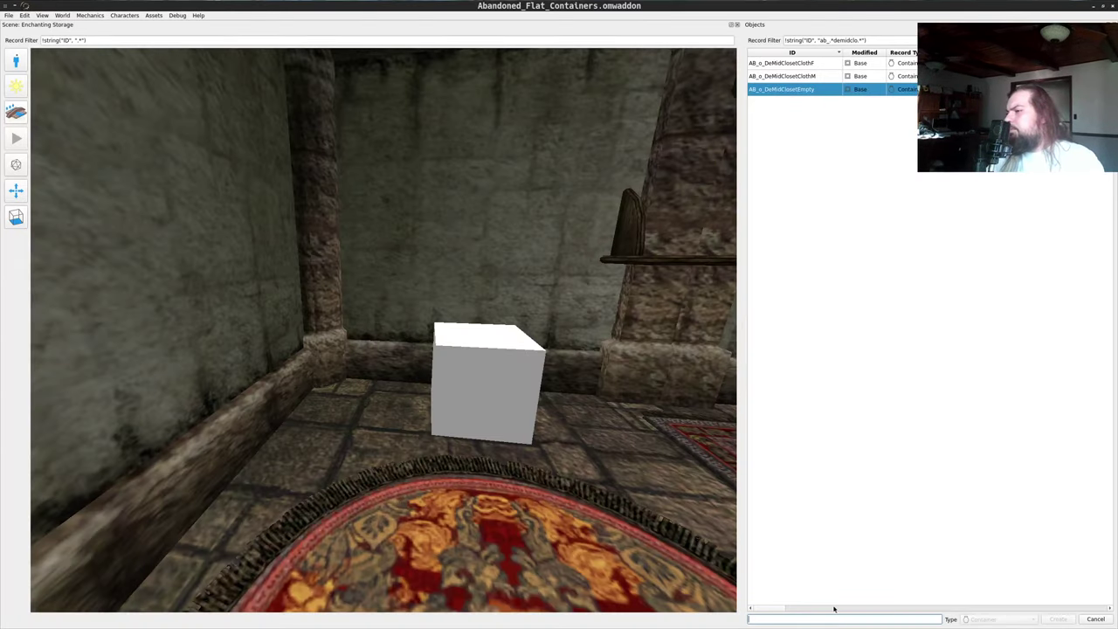
pyautogui.hotkey('ctrl', 'v')
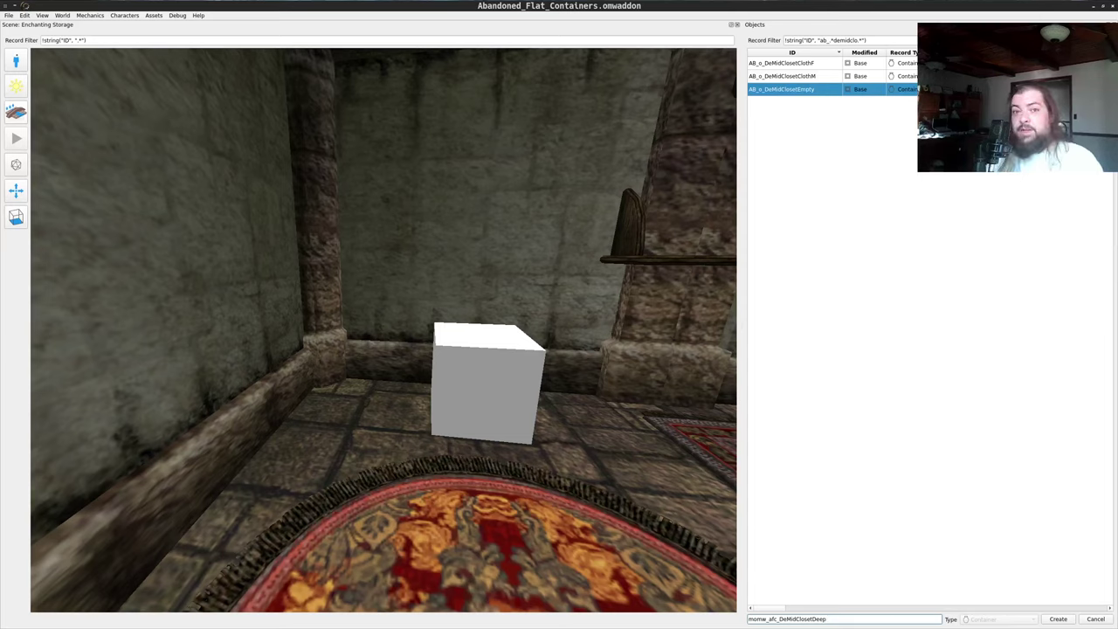
# - Switch to Emacs and stage the unstaged Abandoned_Flat_Containers.yaml in the repository's Magit status
pyautogui.hotkey('alt', 'Tab')
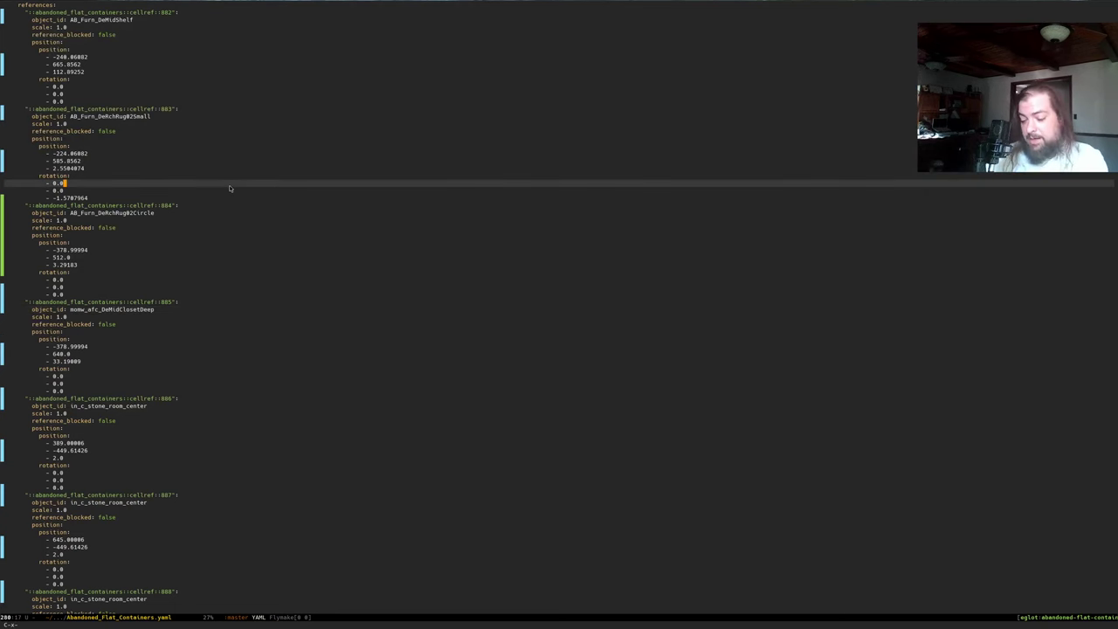
pyautogui.press('g')
pyautogui.press('Tab')
pyautogui.press('Tab')
pyautogui.press('Tab')
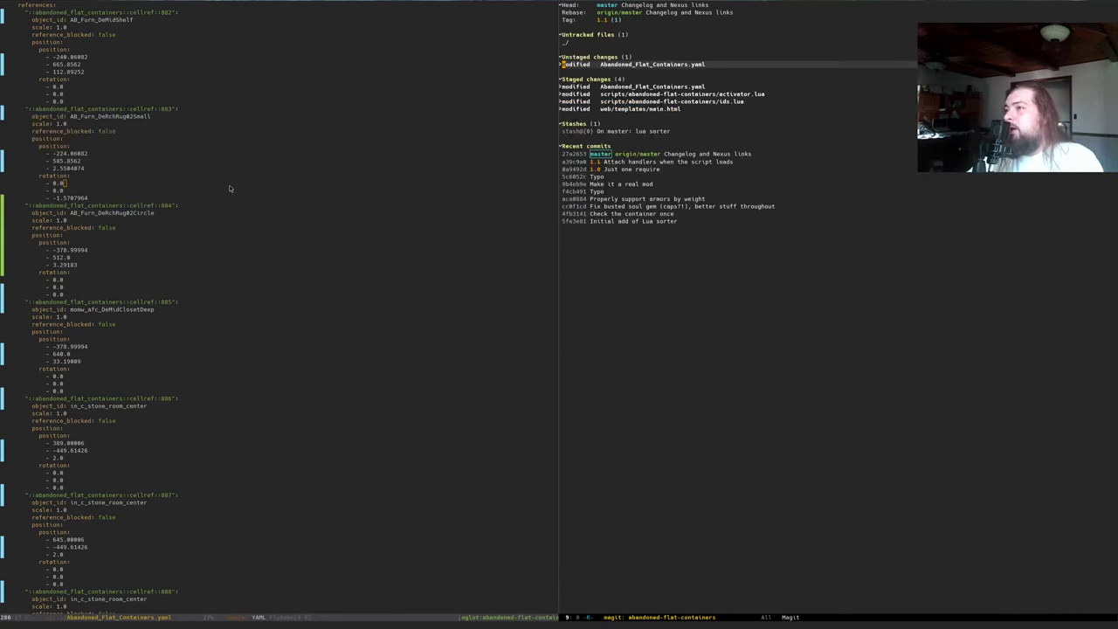
pyautogui.press('s')
pyautogui.hotkey('alt', 'Tab')
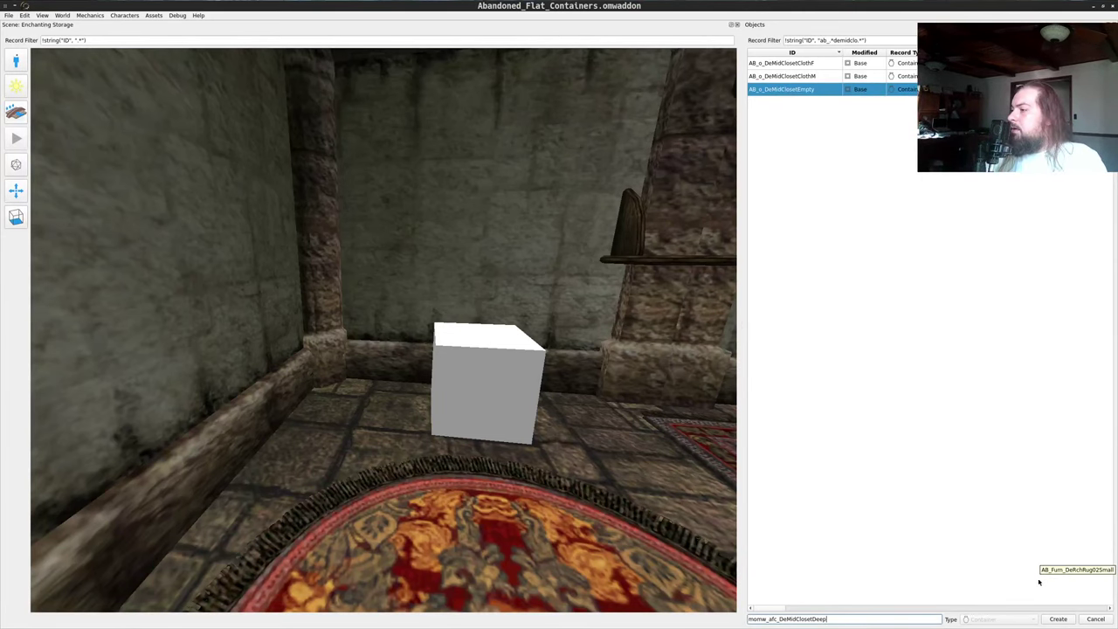
# - Create the cloned closet record in OpenMW-CS and save the addon
pyautogui.click(1057, 618)
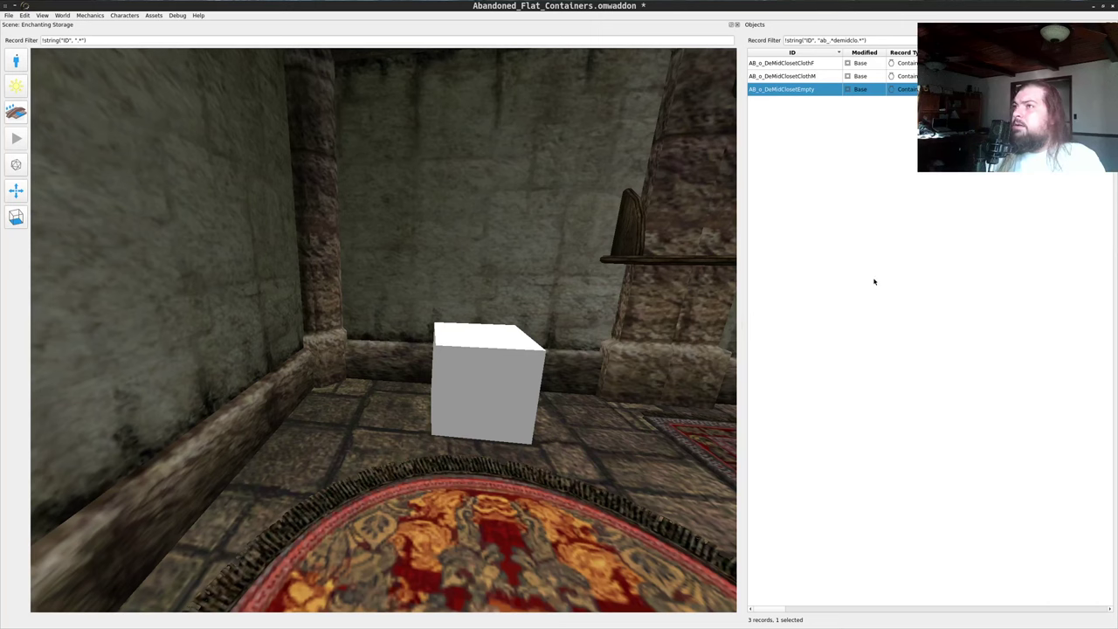
pyautogui.hotkey('ctrl', 's')
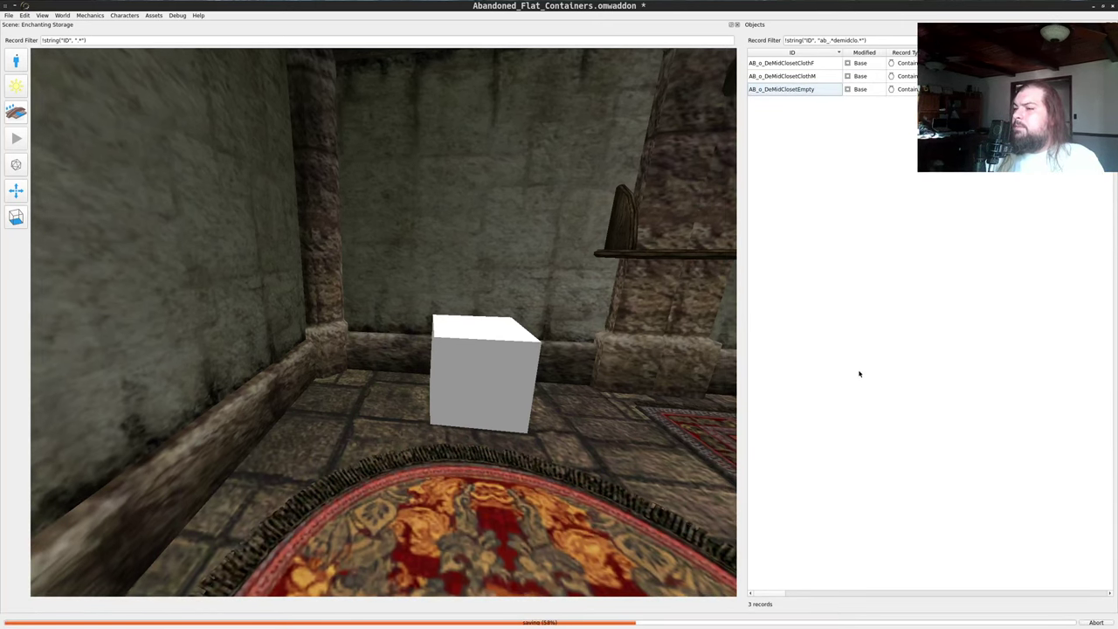
# - Return to the YAML file in Emacs, closing Magit status, and copy the object ID momw_afc_DeMidClosetDeep from its cell reference
pyautogui.hotkey('alt', 'Tab')
pyautogui.press('q')
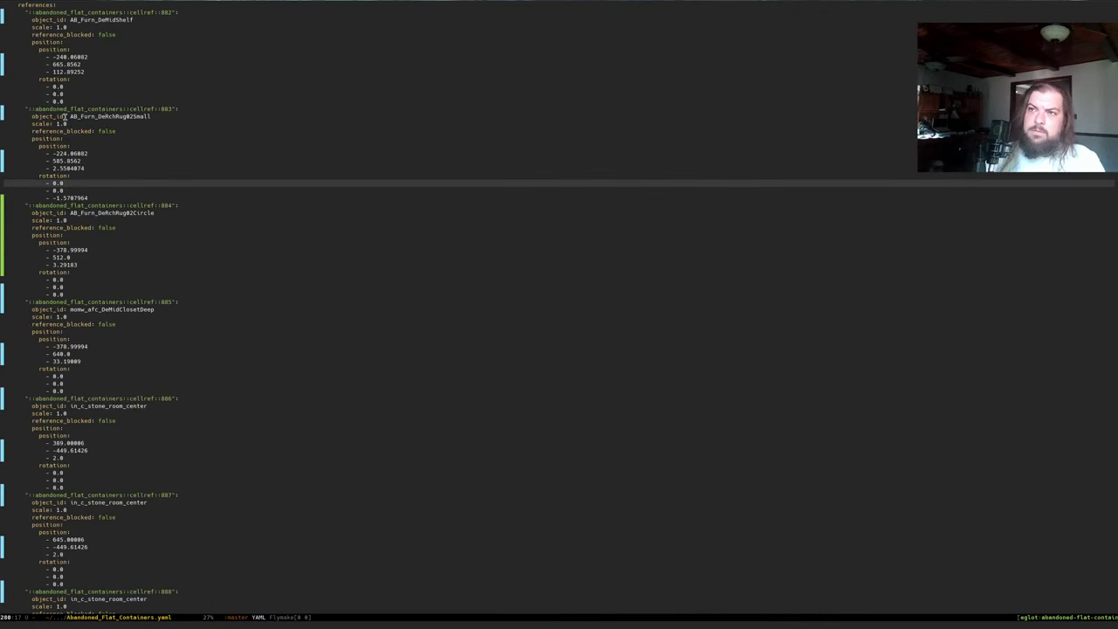
pyautogui.click(237, 225)
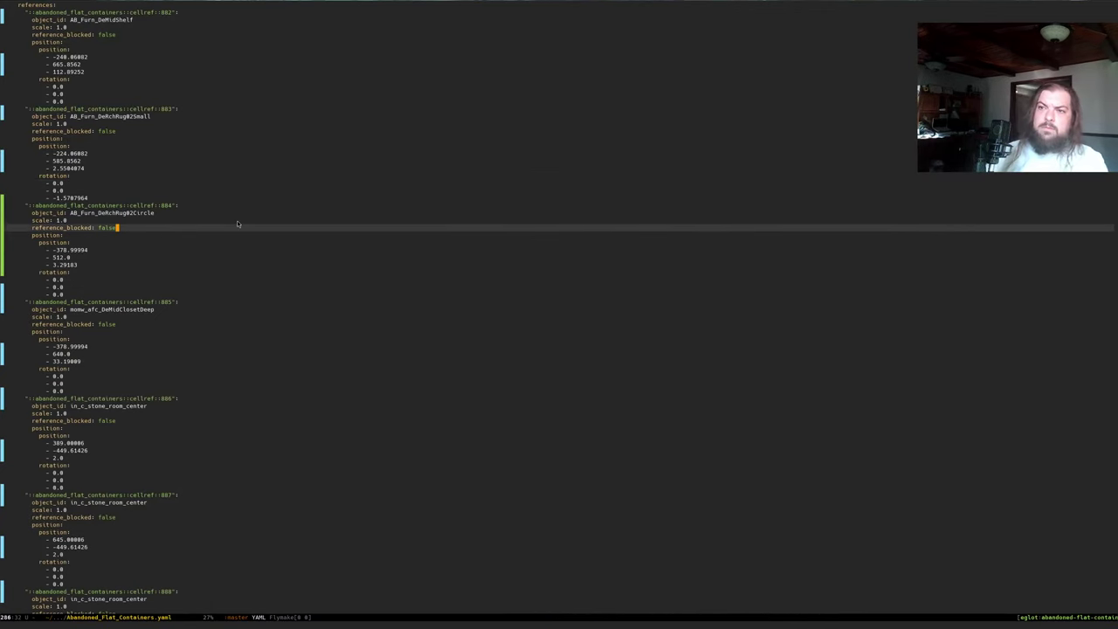
pyautogui.press('Down')
pyautogui.press('Down')
pyautogui.press('Down')
pyautogui.press('Down')
pyautogui.press('Down')
pyautogui.press('Down')
pyautogui.press('Down')
pyautogui.press('Down')
pyautogui.press('Down')
pyautogui.press('Down')
pyautogui.press('Down')
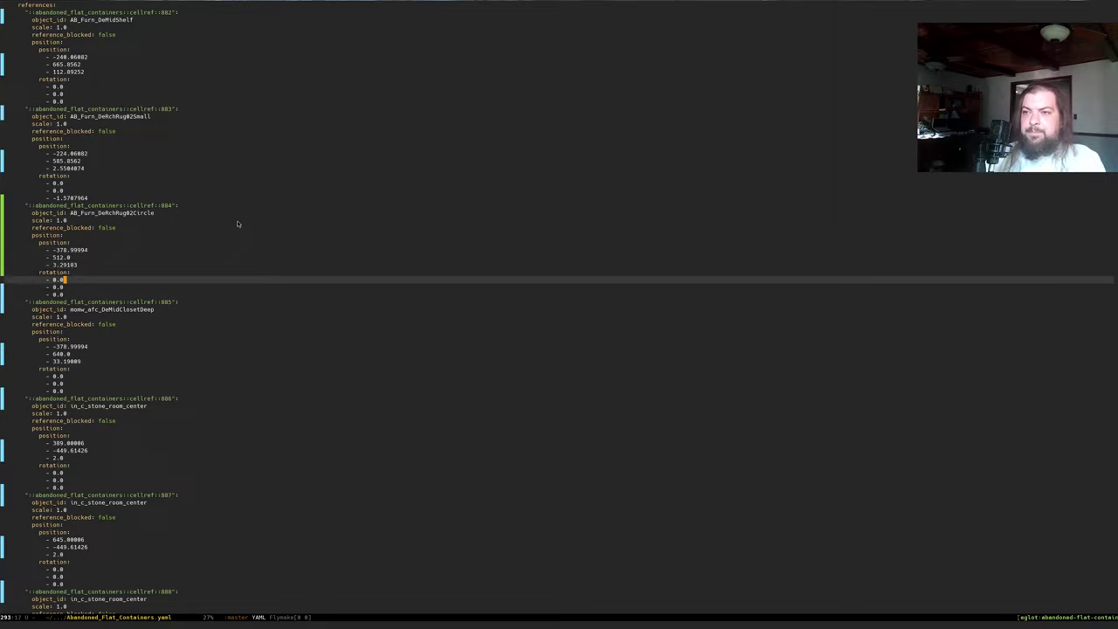
pyautogui.hotkey('alt', 'b')
pyautogui.hotkey('alt', 'b')
pyautogui.hotkey('alt', 'b')
pyautogui.hotkey('ctrl', 'e')
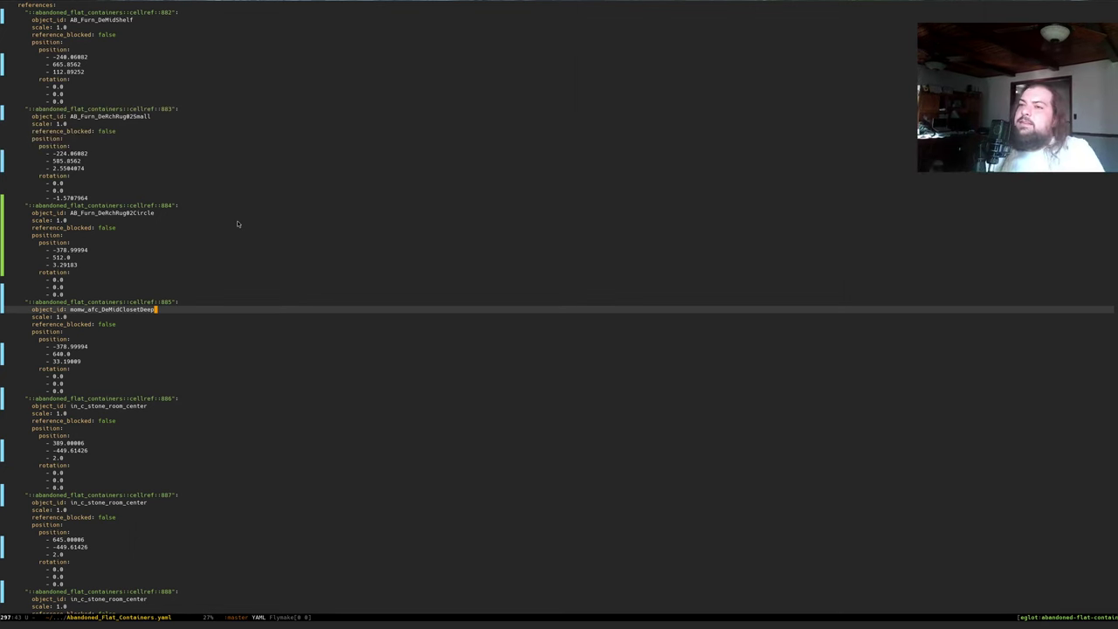
pyautogui.hotkey('alt', 'Tab')
pyautogui.hotkey('alt', 'Tab')
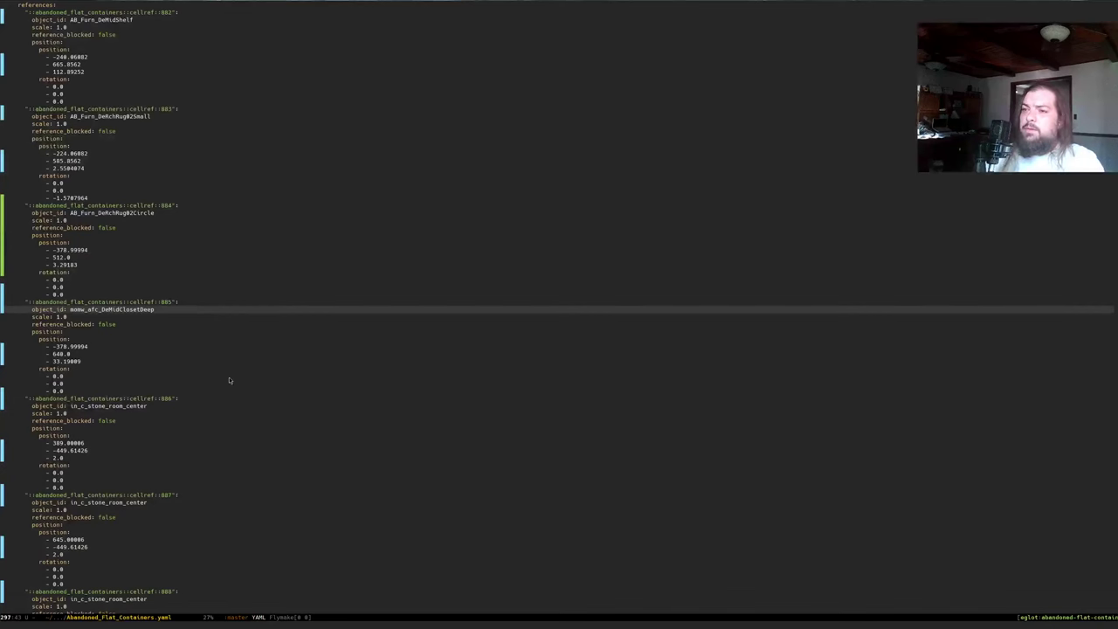
pyautogui.click(70, 309)
pyautogui.hotkey('ctrl', 'space')
pyautogui.hotkey('ctrl', 'e')
pyautogui.hotkey('ctrl', 'c')
pyautogui.hotkey('alt', 'w')
# - Switch to OpenMW-CS and filter the objects table to IDs matching "momw_afc_DeMidClosetDeep.*"
pyautogui.hotkey('alt', 'Tab')
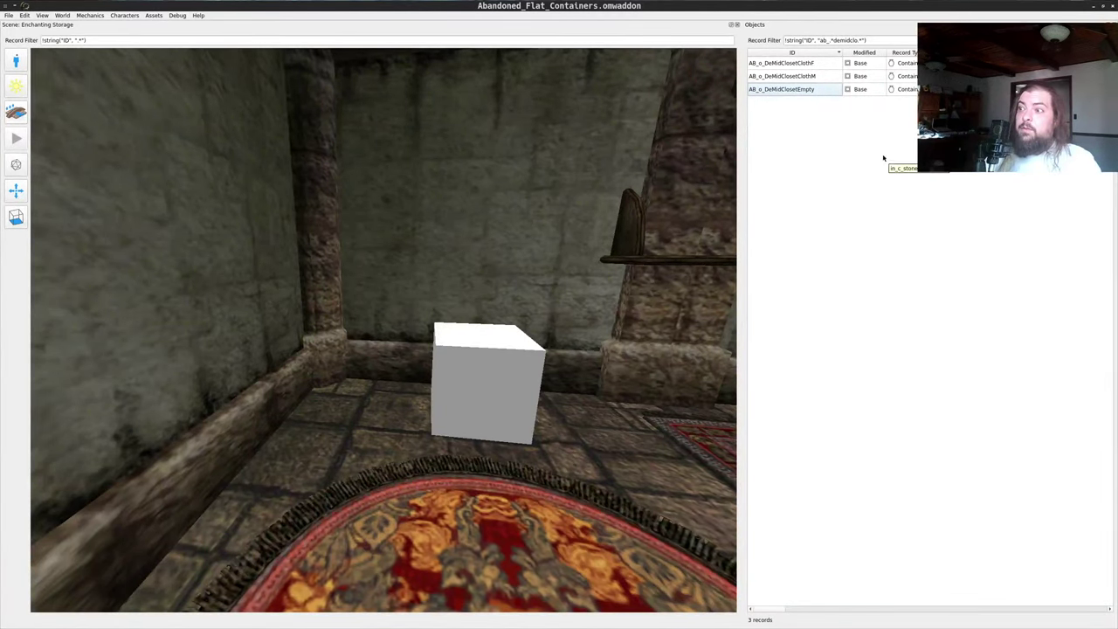
pyautogui.click(844, 40)
pyautogui.moveTo(859, 40); pyautogui.dragTo(830, 40)
pyautogui.hotkey('ctrl', 'v')
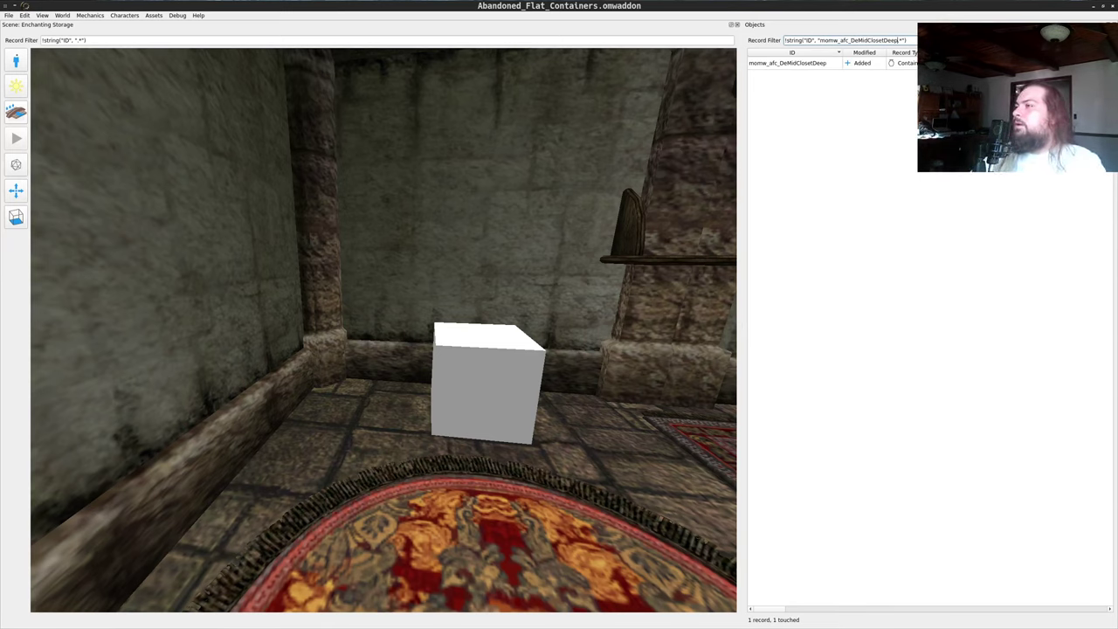
pyautogui.write('.')
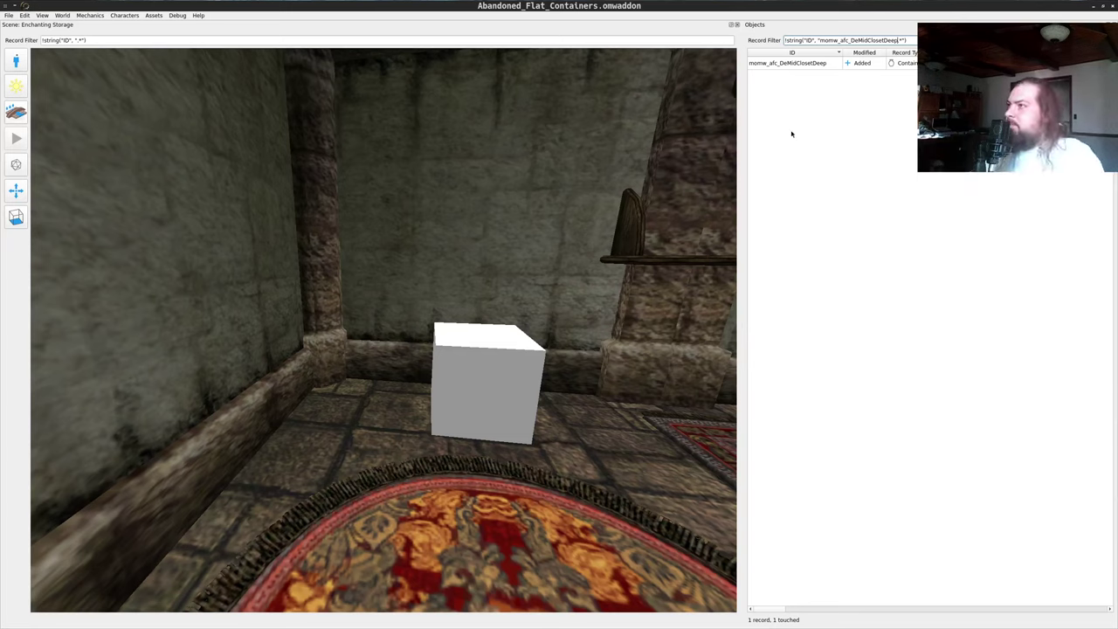
# - Open the momw_afc_DeMidClosetDeep record for editing and close it again without changes
pyautogui.rightClick(782, 64)
pyautogui.click(791, 69)
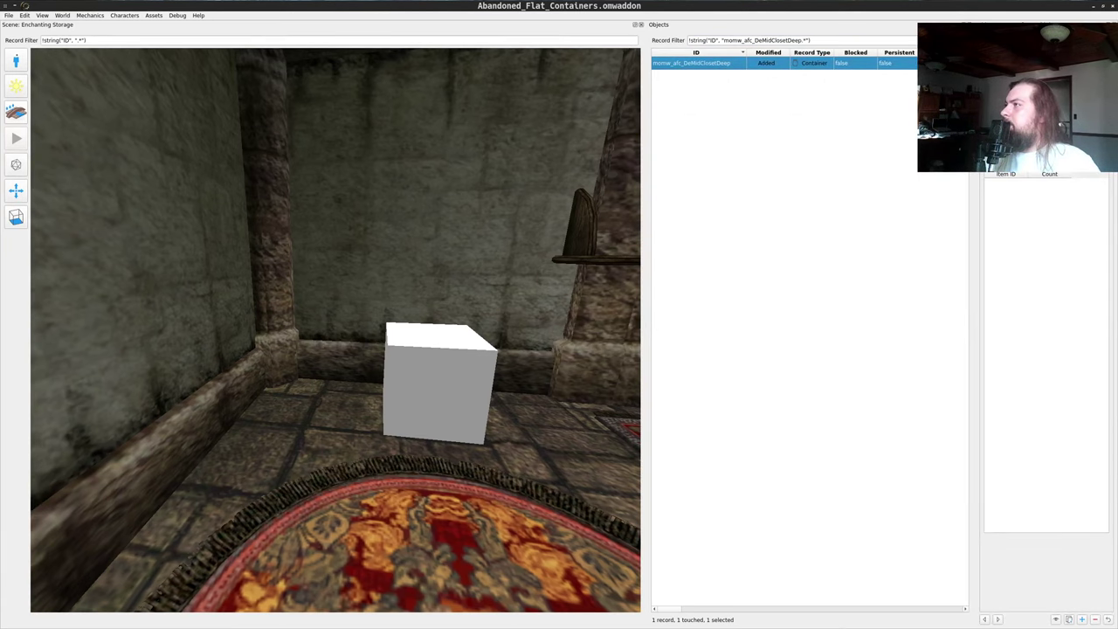
pyautogui.click(1112, 24)
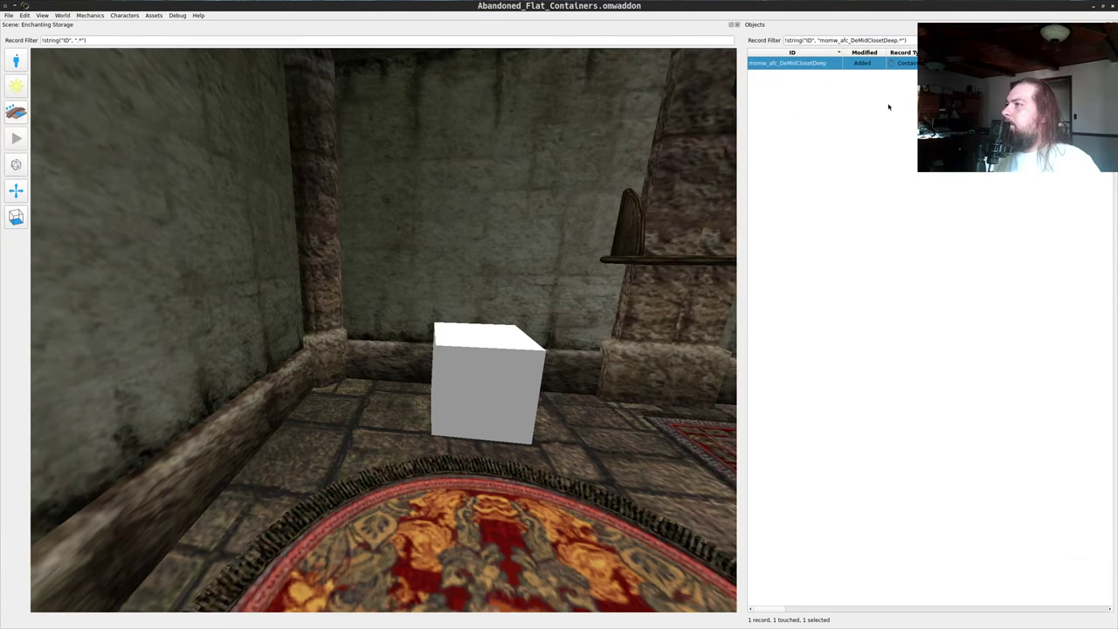
# - Clone the momw_afc_DeMidClosetDeep container as a new record with the ID momw_afc_lightarmor_closet
pyautogui.rightClick(792, 66)
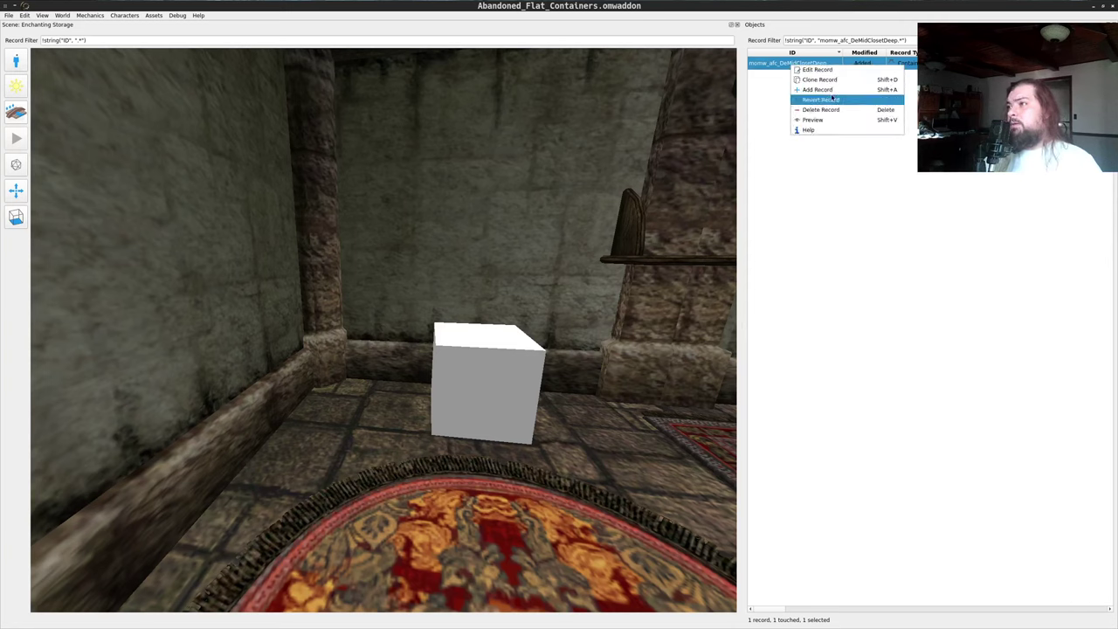
pyautogui.click(818, 80)
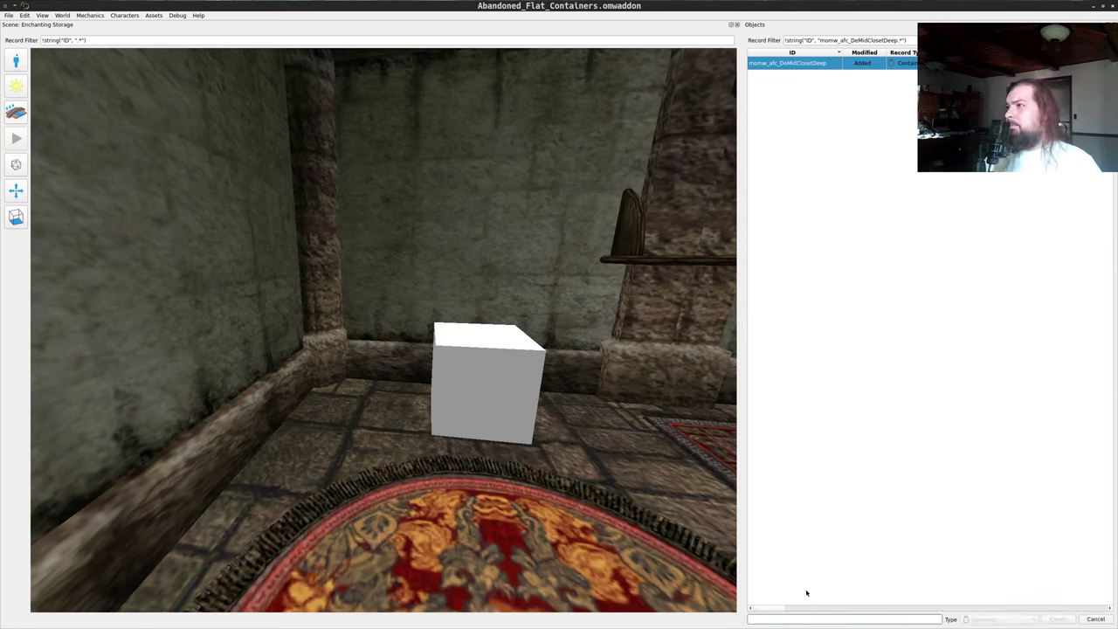
pyautogui.write('momw_afc_')
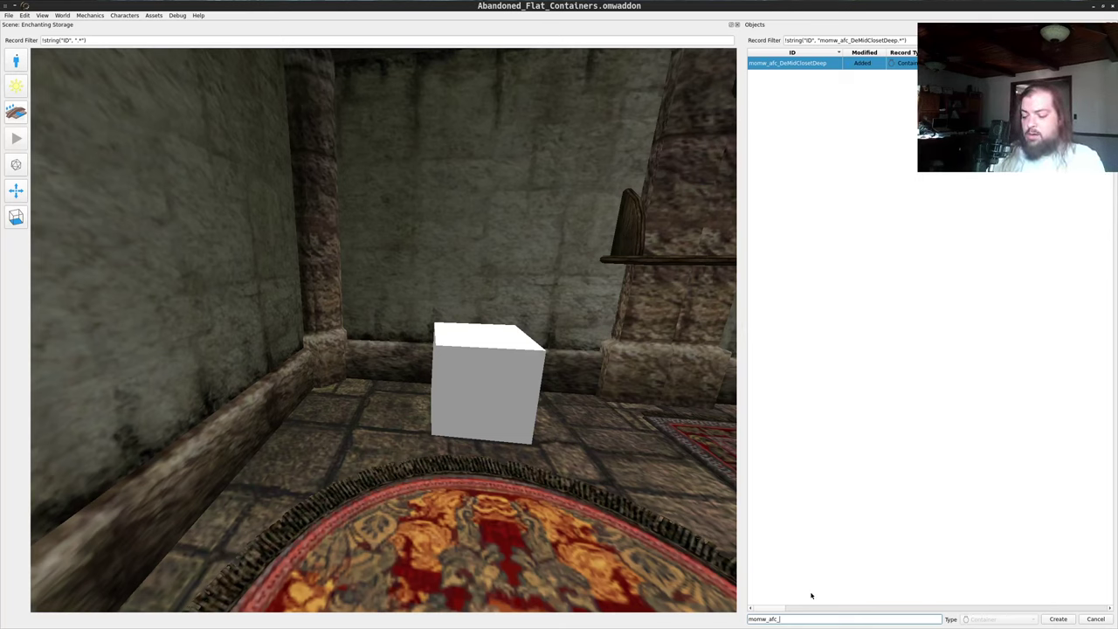
pyautogui.write('lighta')
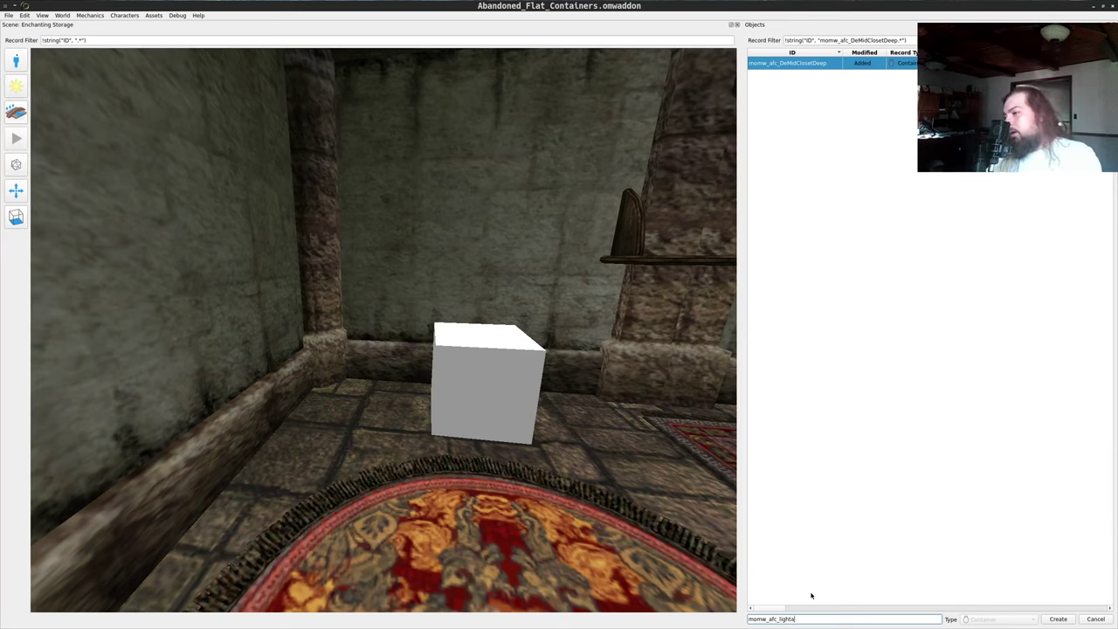
pyautogui.write('rmor')
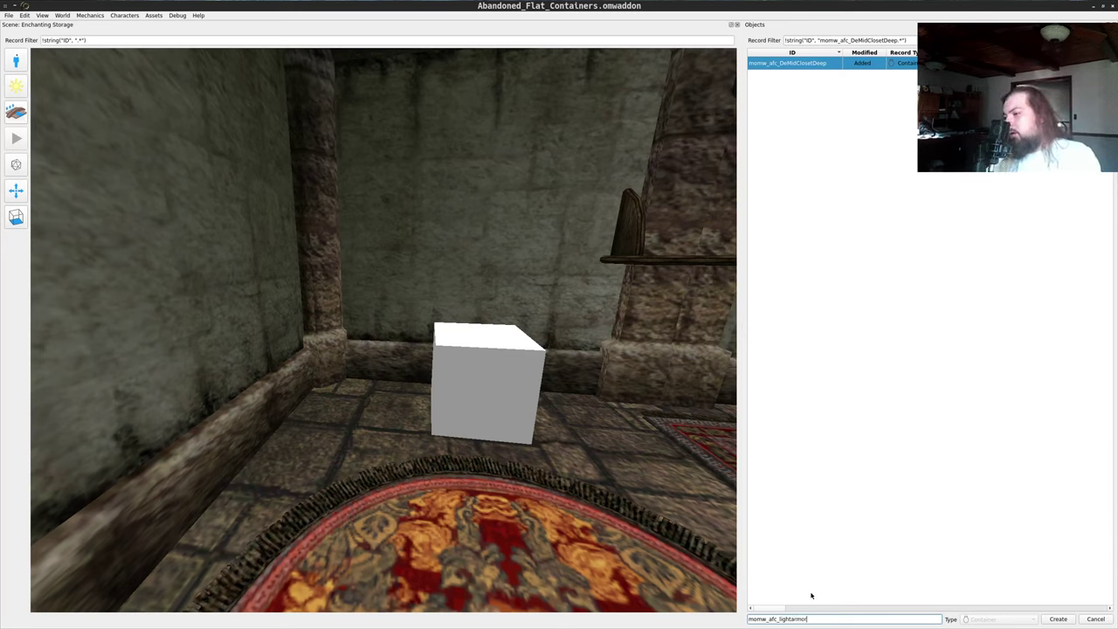
pyautogui.write('_closet')
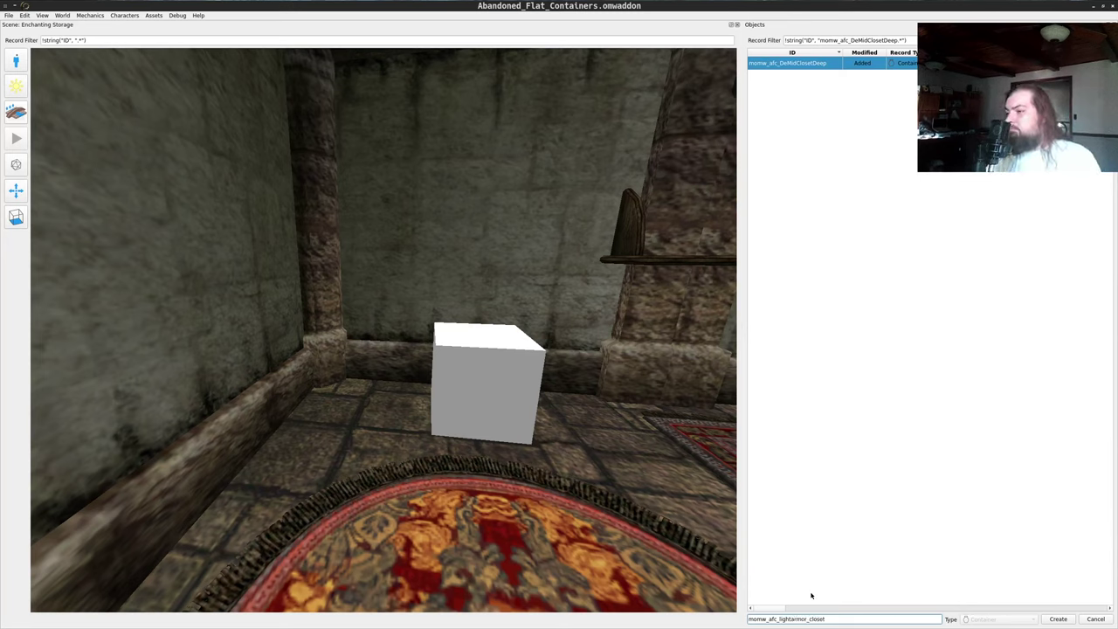
pyautogui.press('Return')
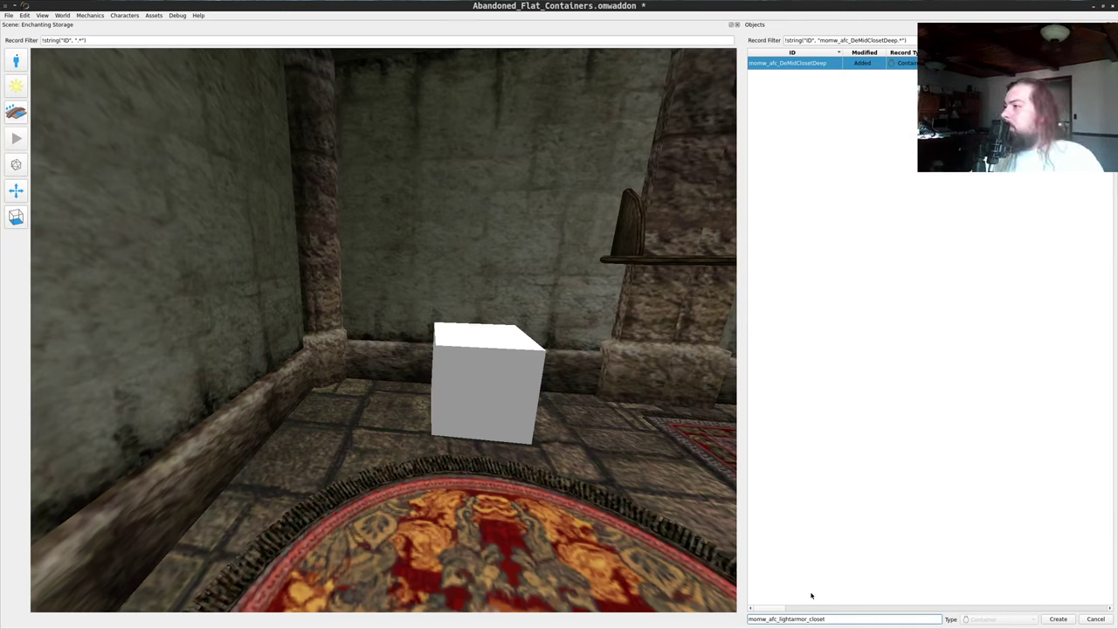
# - Filter the objects table to IDs starting with "momw_afc_li" to check the cloned light armor closet
pyautogui.click(893, 40)
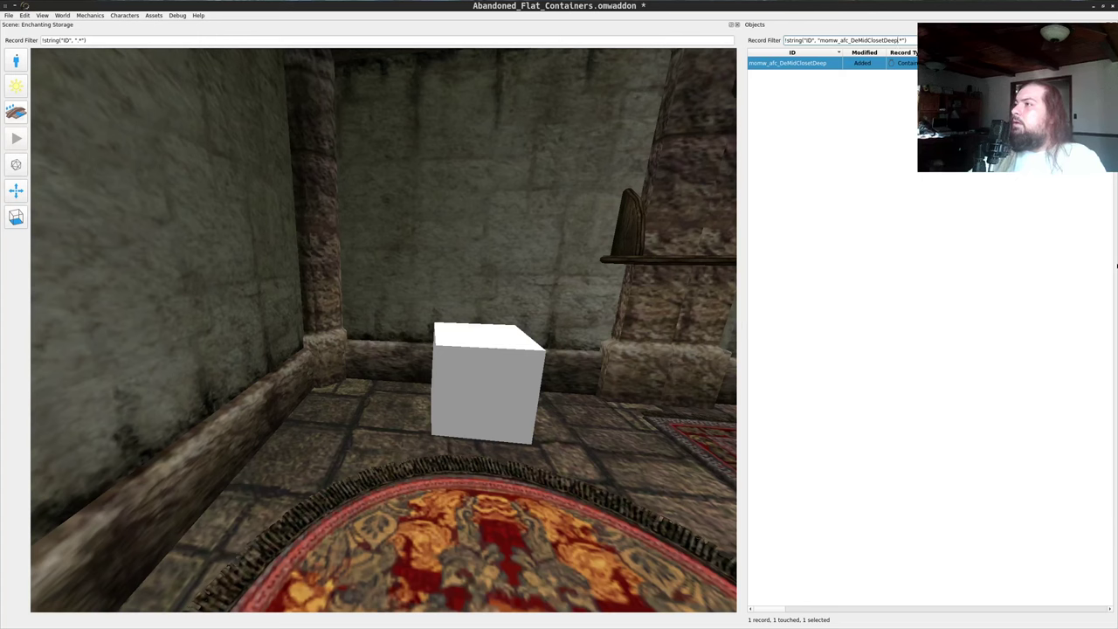
pyautogui.hotkey('shift', 'Left')
pyautogui.hotkey('shift', 'Left')
pyautogui.hotkey('shift', 'Left')
pyautogui.hotkey('shift', 'Left')
pyautogui.hotkey('shift', 'Left')
pyautogui.hotkey('shift', 'Left')
pyautogui.hotkey('shift', 'Left')
pyautogui.hotkey('shift', 'Left')
pyautogui.hotkey('shift', 'Left')
pyautogui.hotkey('shift', 'Left')
pyautogui.hotkey('shift', 'Left')
pyautogui.hotkey('shift', 'Left')
pyautogui.hotkey('shift', 'Left')
pyautogui.hotkey('shift', 'Left')
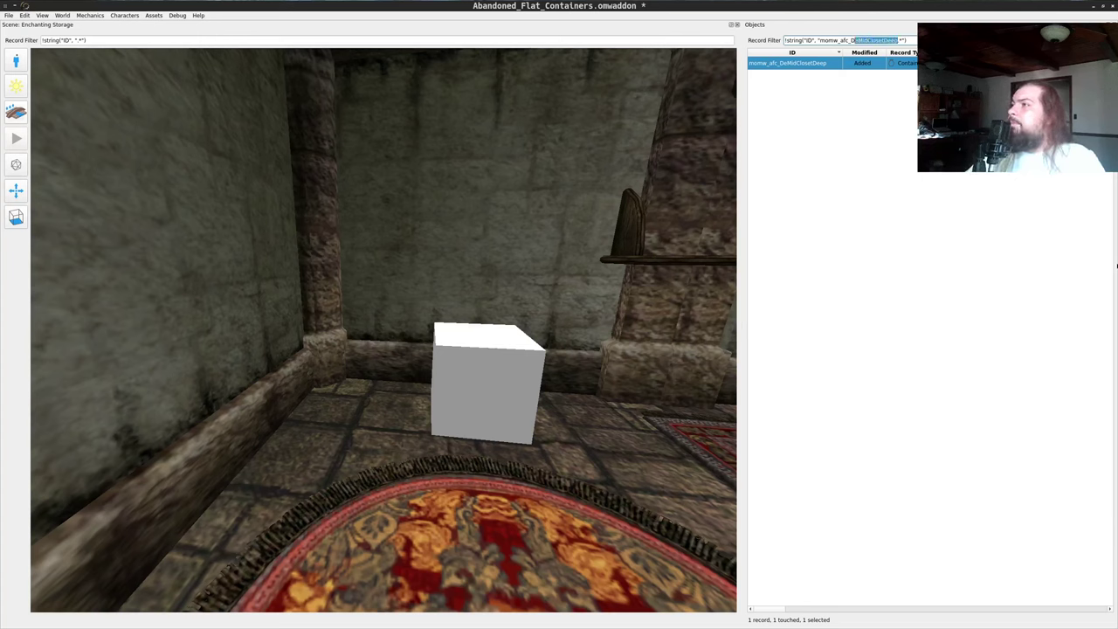
pyautogui.press('BackSpace')
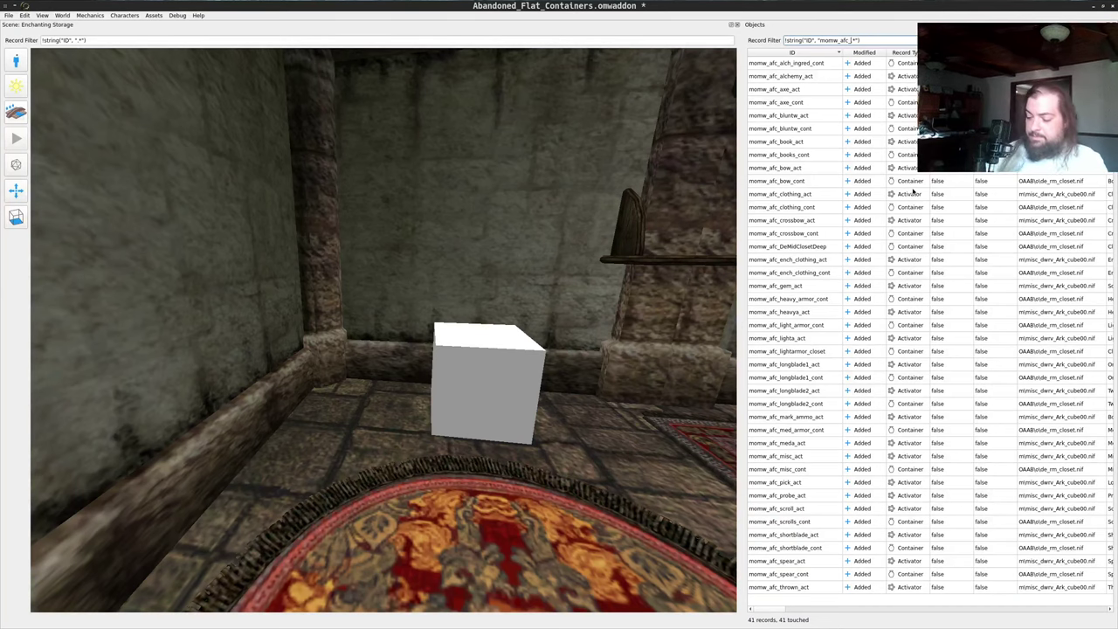
pyautogui.write('li')
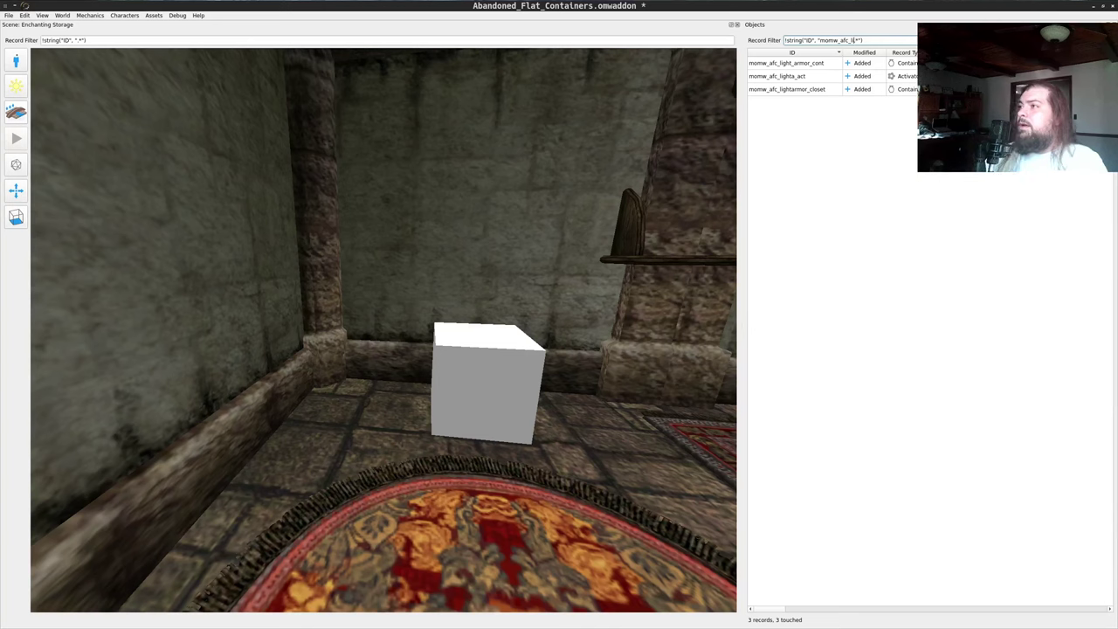
# - Filter the objects table to "momw_afc_de.*" and delete the momw_afc_DeMidClosetDeep record along with its placed closet in the scene
pyautogui.press('BackSpace')
pyautogui.press('BackSpace')
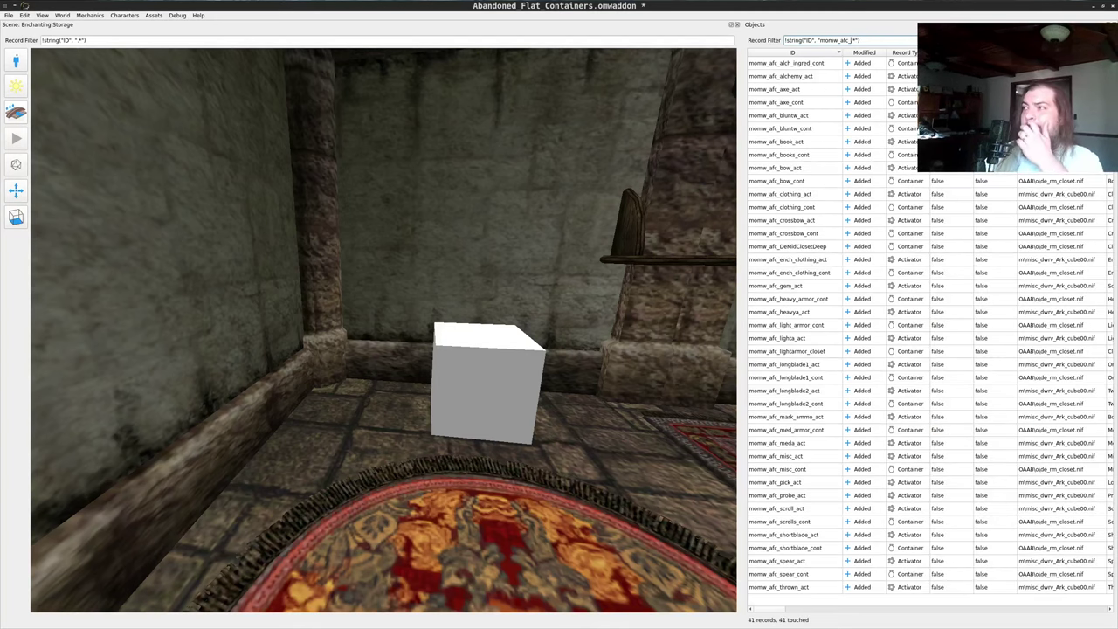
pyautogui.write('de')
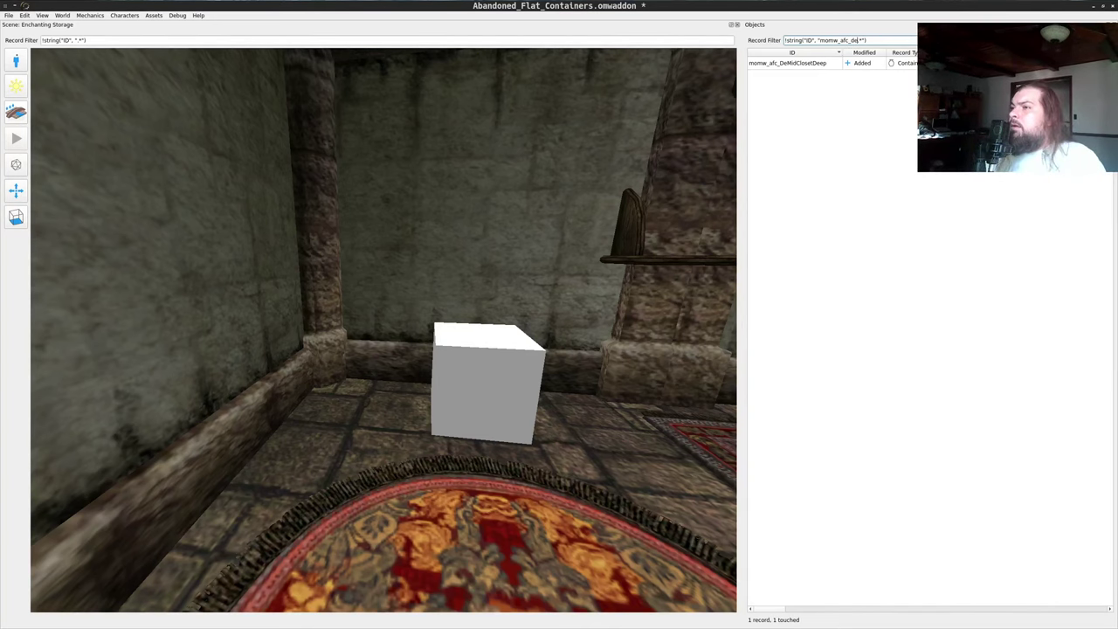
pyautogui.rightClick(799, 65)
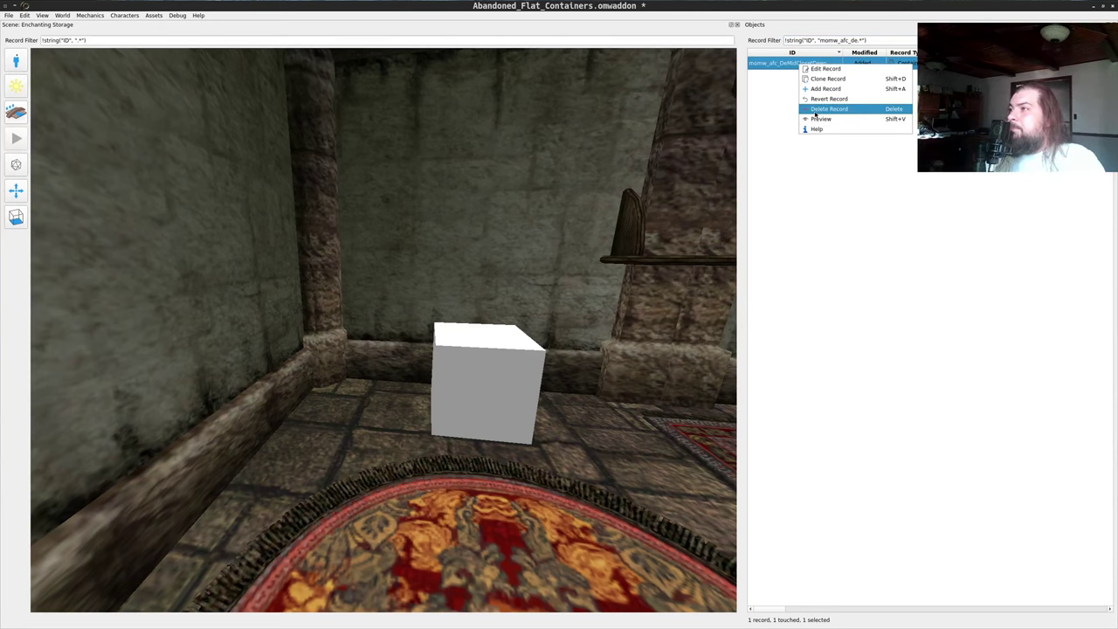
pyautogui.click(817, 109)
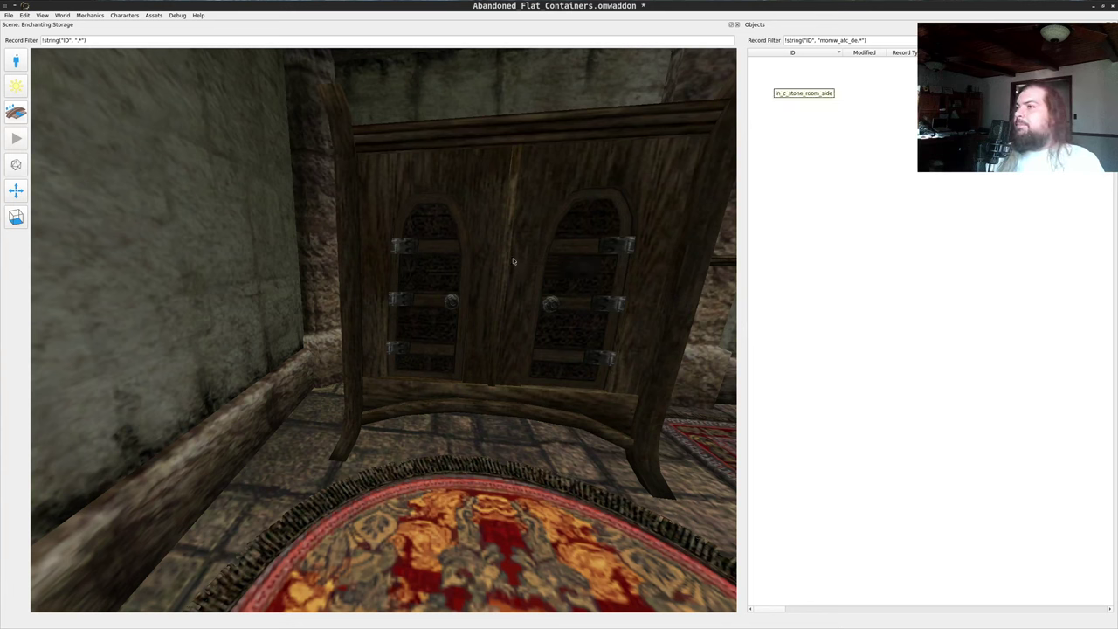
pyautogui.click(554, 274)
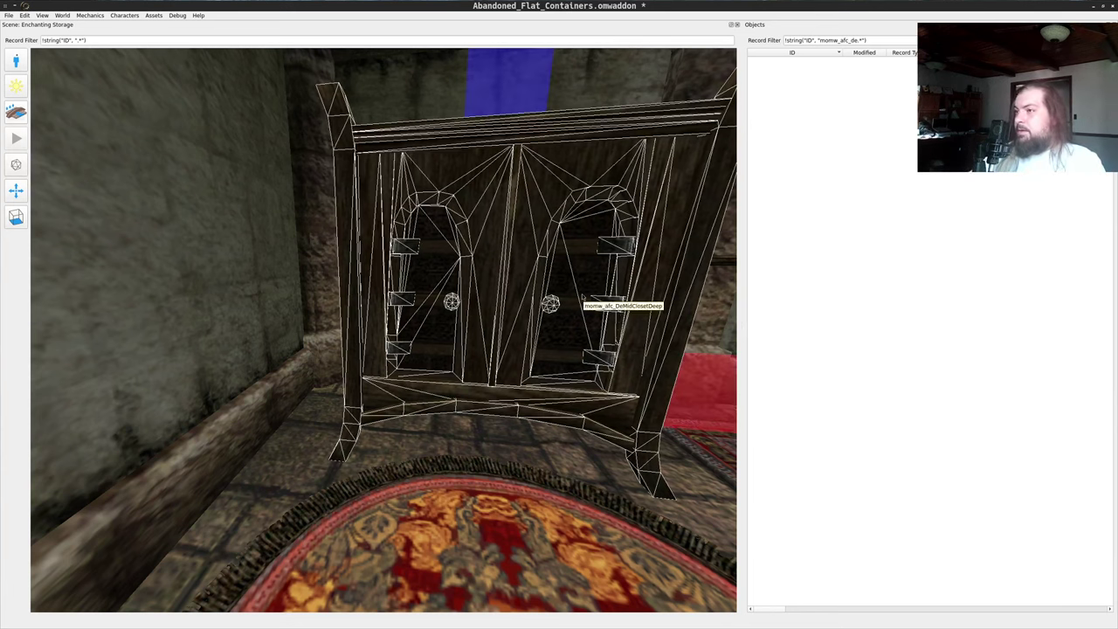
pyautogui.press('Delete')
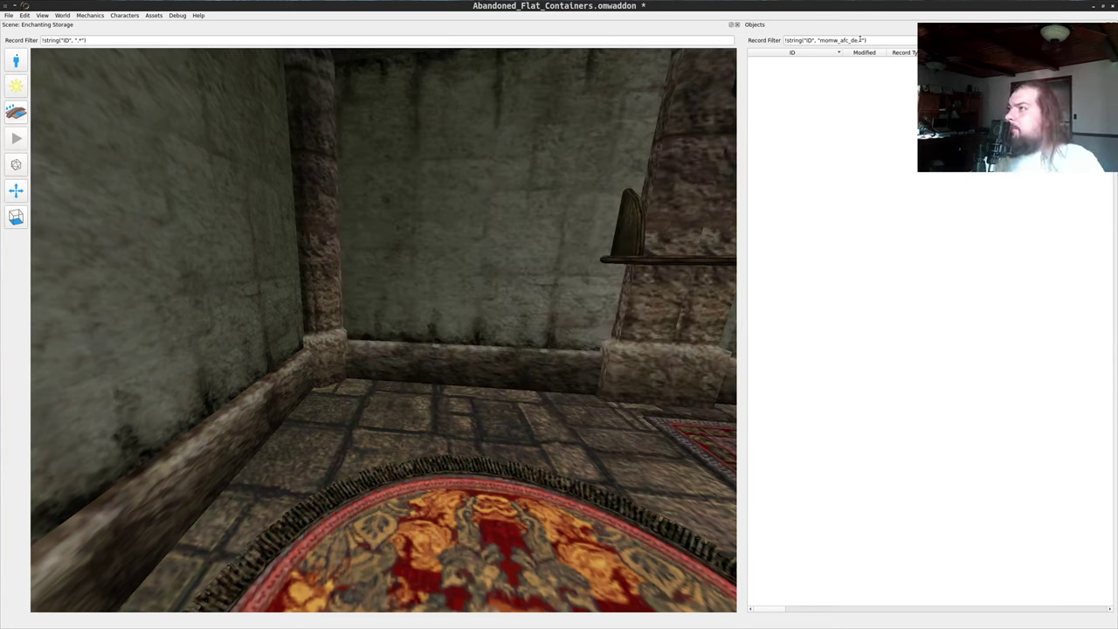
# - Filter the objects table to "momw_afc_light.*" and place momw_afc_lightarmor_closet in the room corner behind the round rug
pyautogui.click(860, 41)
pyautogui.press('BackSpace')
pyautogui.press('BackSpace')
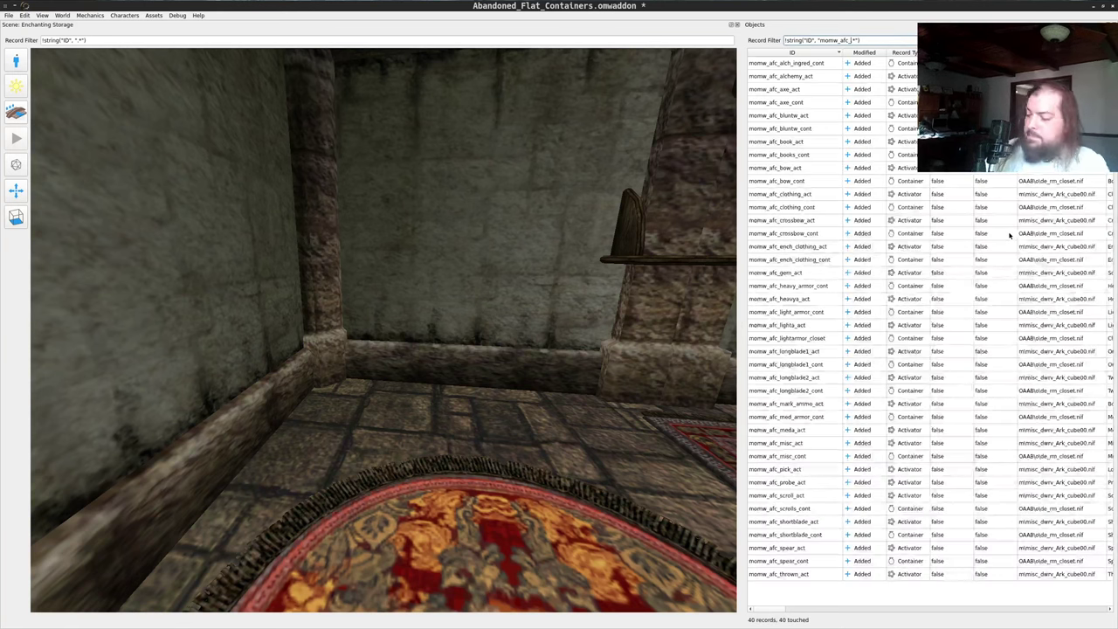
pyautogui.write('light')
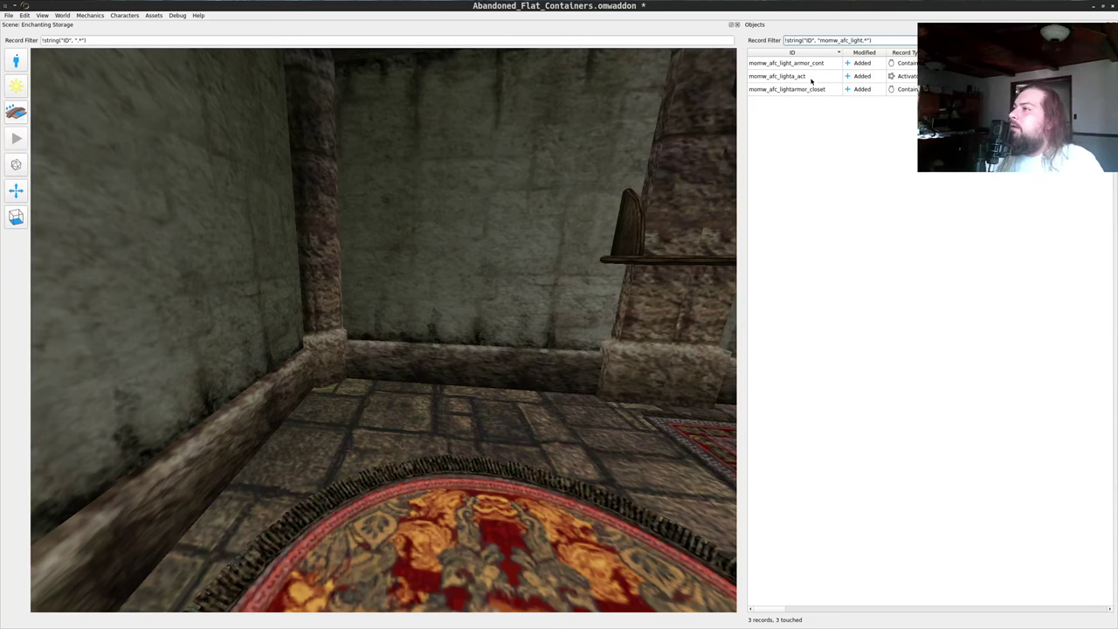
pyautogui.moveTo(801, 90); pyautogui.dragTo(514, 434)
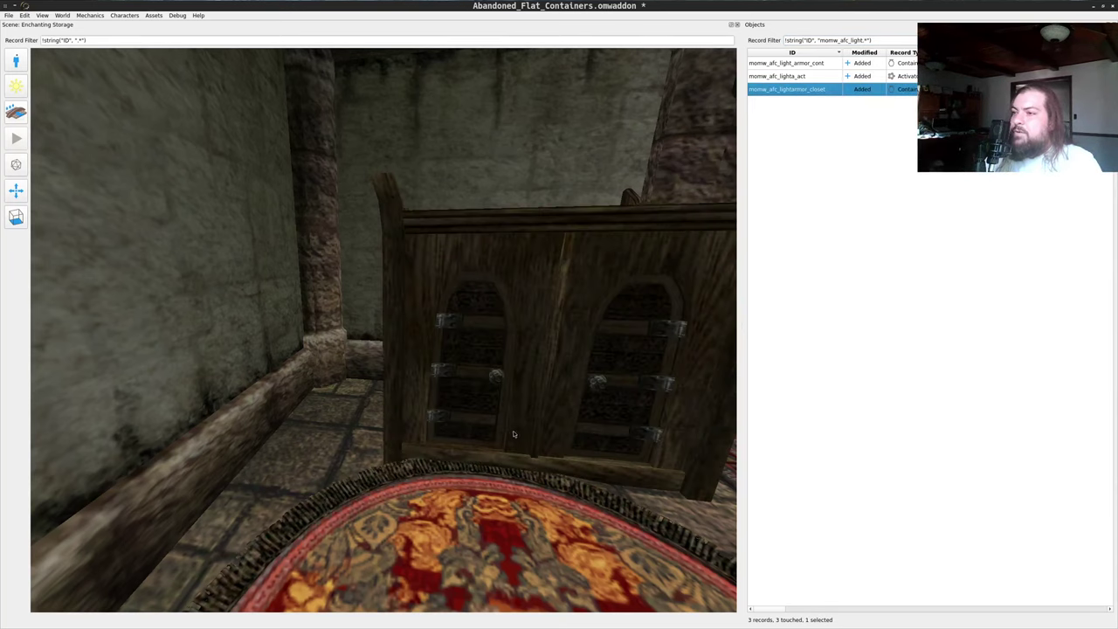
# - Select the placed light armor closet, enlarge the scene view, and seat the closet on the floor
pyautogui.click(563, 381)
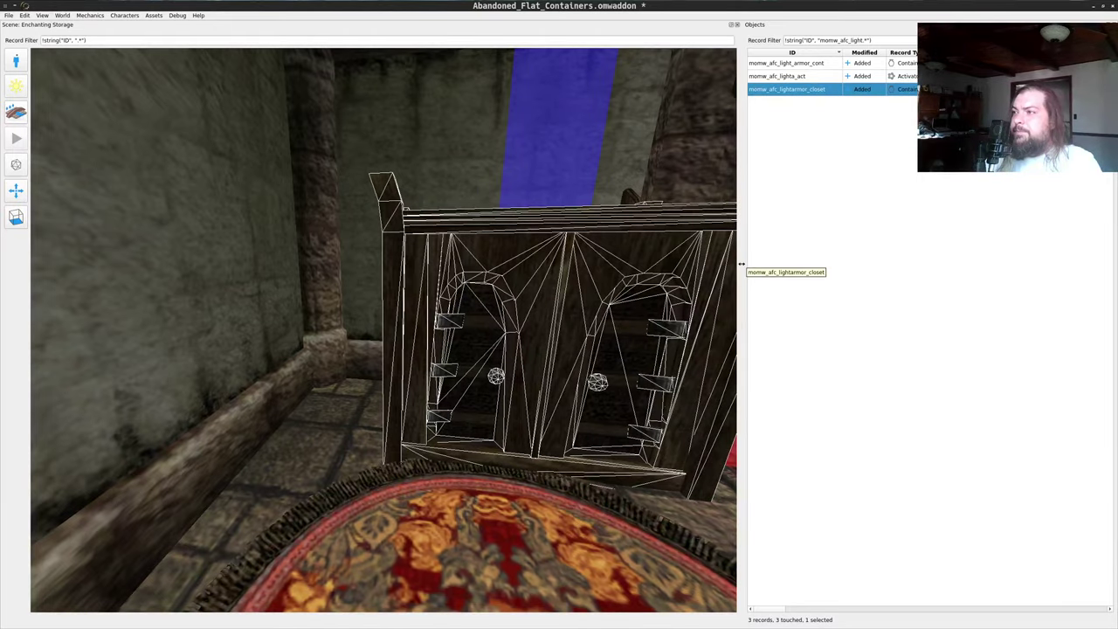
pyautogui.moveTo(743, 263); pyautogui.dragTo(920, 278)
pyautogui.moveTo(617, 321); pyautogui.dragTo(788, 441)
pyautogui.scroll(-2, 788, 442)
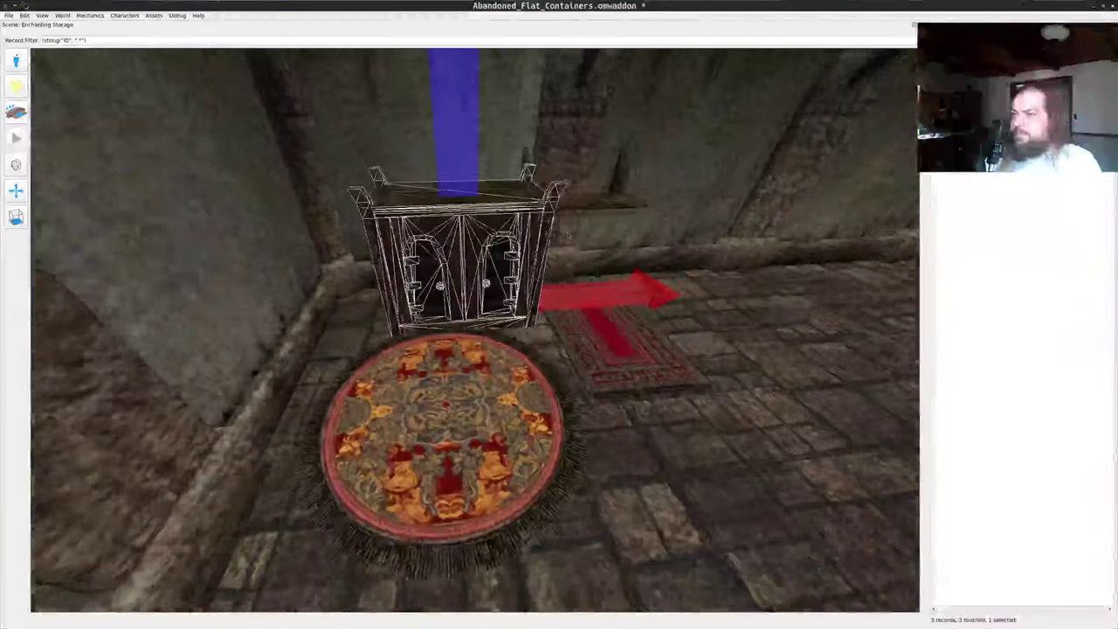
pyautogui.moveTo(487, 283); pyautogui.dragTo(493, 139)
pyautogui.press('h')
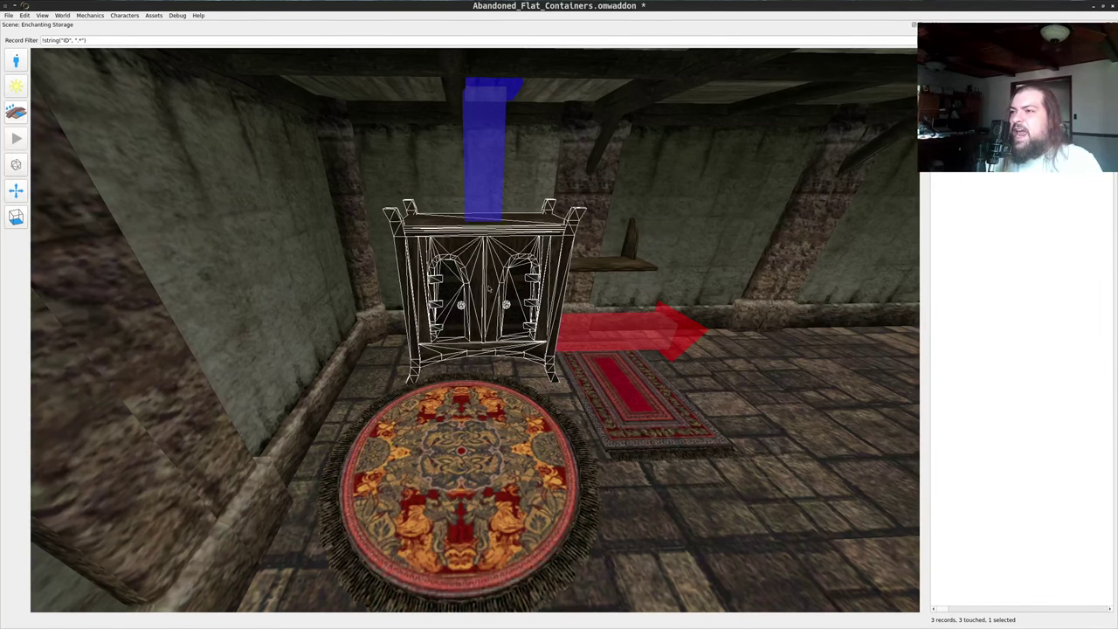
# - Move the closet slightly away from the back wall along the Y axis
pyautogui.moveTo(568, 269); pyautogui.dragTo(529, 415)
pyautogui.press('w')
pyautogui.press('s')
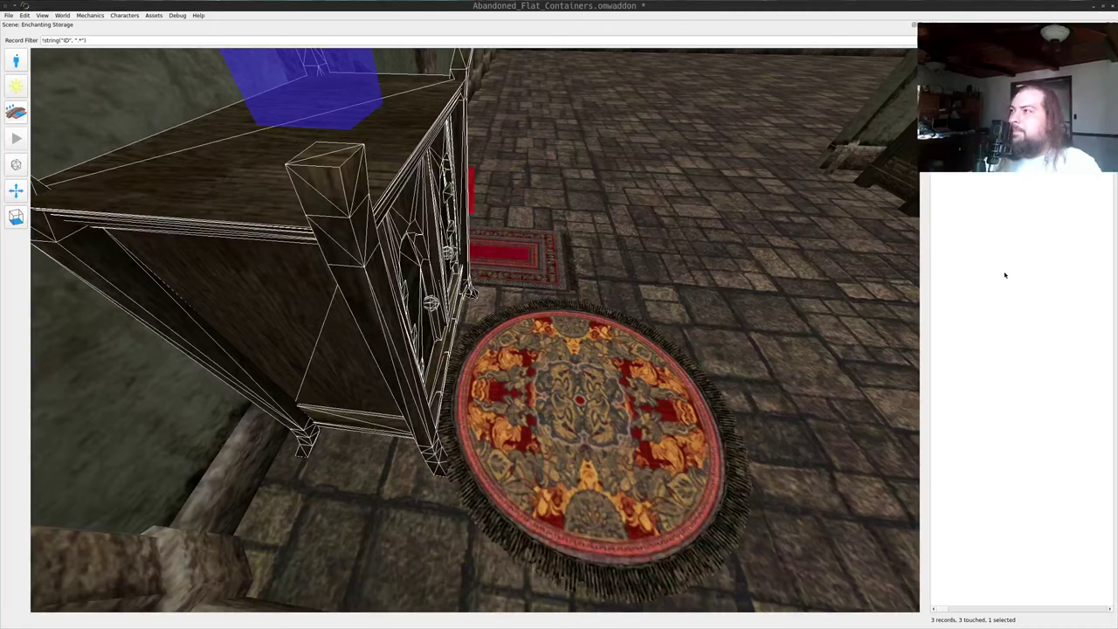
pyautogui.moveTo(375, 281)
pyautogui.mouseDown()
pyautogui.moveTo(435, 268)
pyautogui.moveTo(405, 268)
pyautogui.moveTo(559, 315)
pyautogui.mouseUp()
pyautogui.press('a')
pyautogui.press('s')
pyautogui.press('a')
pyautogui.press('a')
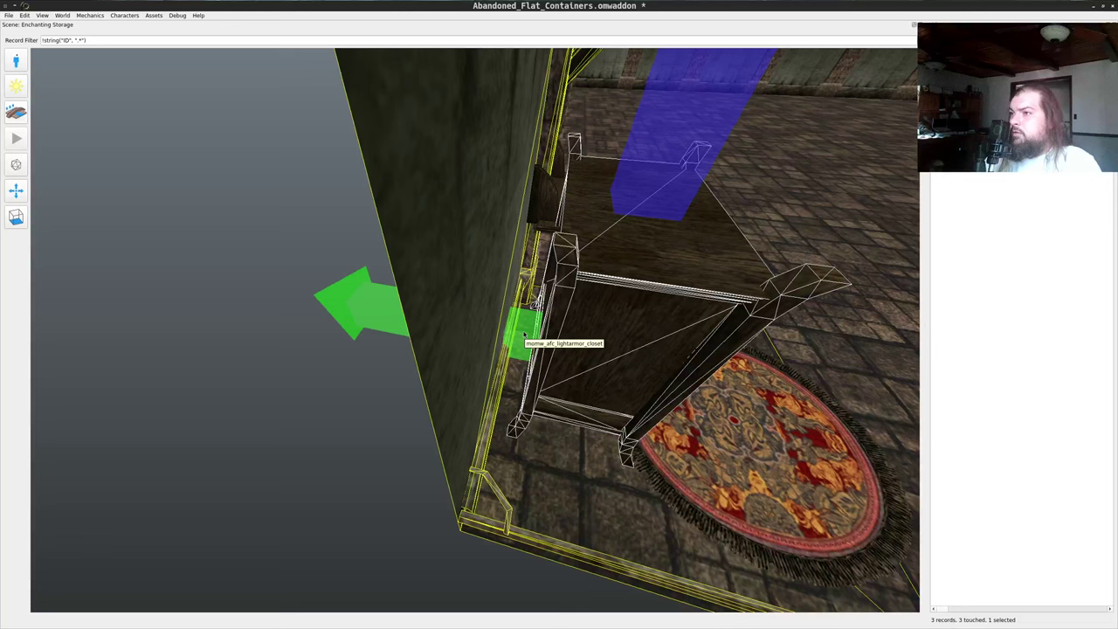
pyautogui.moveTo(522, 333)
pyautogui.mouseDown(button='right')
pyautogui.moveTo(566, 338)
pyautogui.moveTo(534, 336)
pyautogui.mouseUp(button='right')
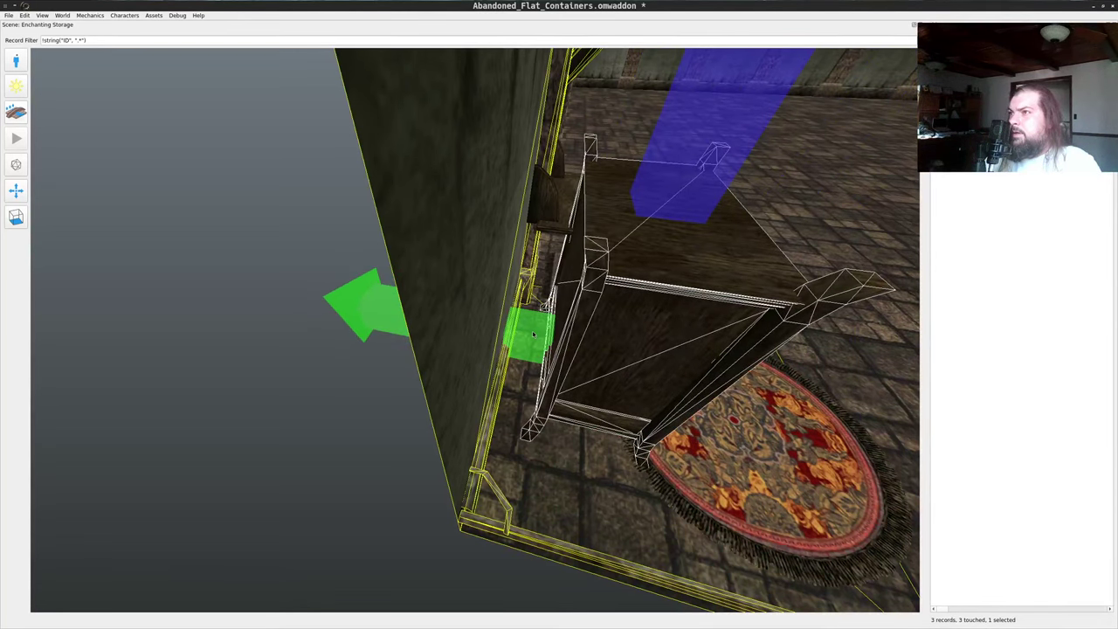
# - Nudge the closet slightly along the X axis toward the room corner
pyautogui.moveTo(533, 334); pyautogui.dragTo(419, 290)
pyautogui.press('d')
pyautogui.press('s')
pyautogui.scroll(2, 624, 312)
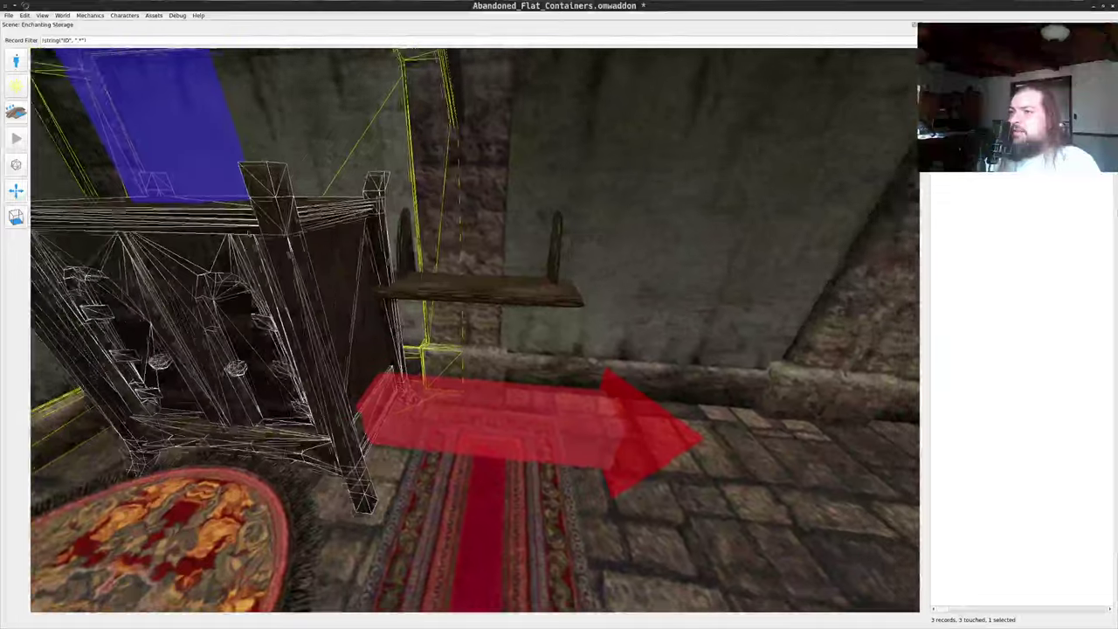
pyautogui.press('a')
pyautogui.moveTo(251, 233)
pyautogui.mouseDown()
pyautogui.moveTo(275, 205)
pyautogui.moveTo(266, 239)
pyautogui.mouseUp()
pyautogui.press('s')
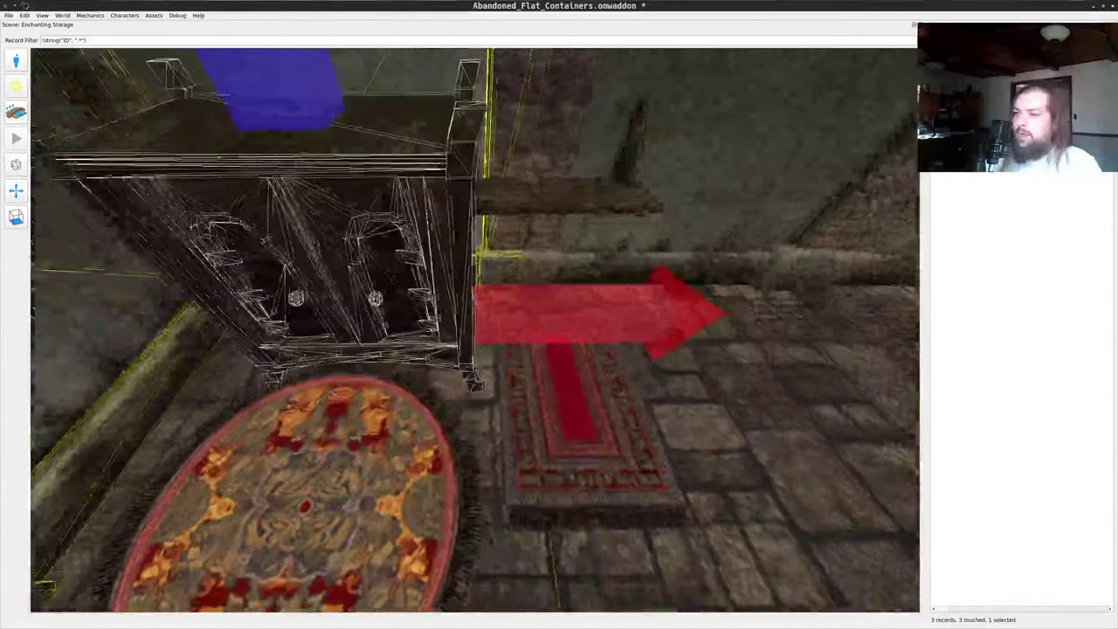
pyautogui.moveTo(524, 314); pyautogui.dragTo(543, 318)
pyautogui.moveTo(543, 318)
pyautogui.mouseDown(button='right')
pyautogui.moveTo(506, 317)
pyautogui.moveTo(532, 319)
pyautogui.mouseUp(button='right')
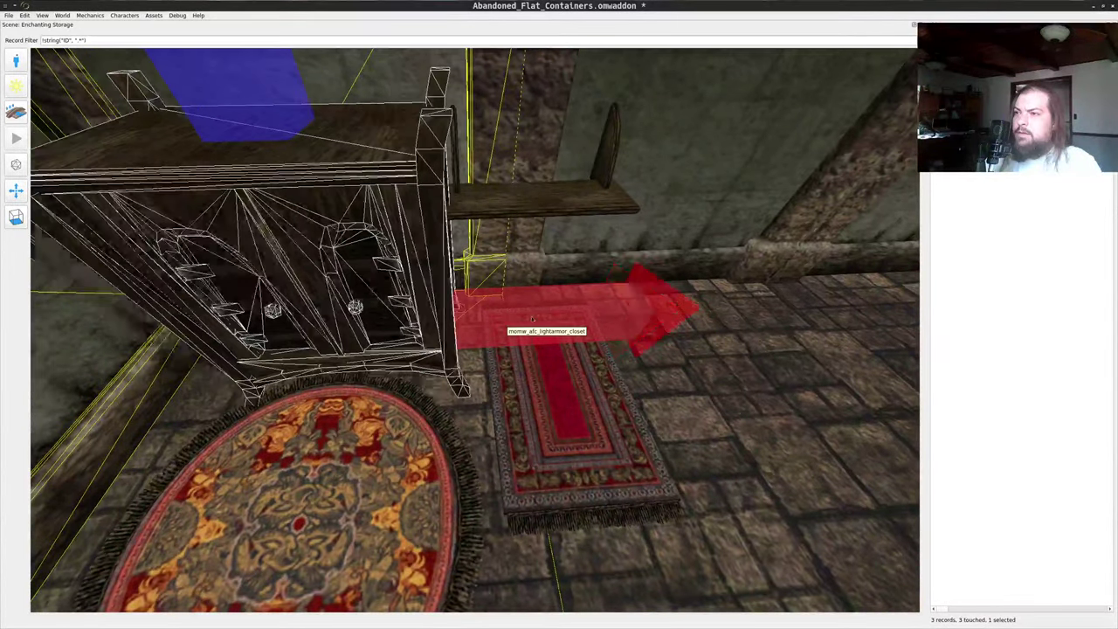
# - Place the momw_afc_lighta_act activator cube on the wall shelf beside the closet
pyautogui.moveTo(533, 319); pyautogui.dragTo(433, 262)
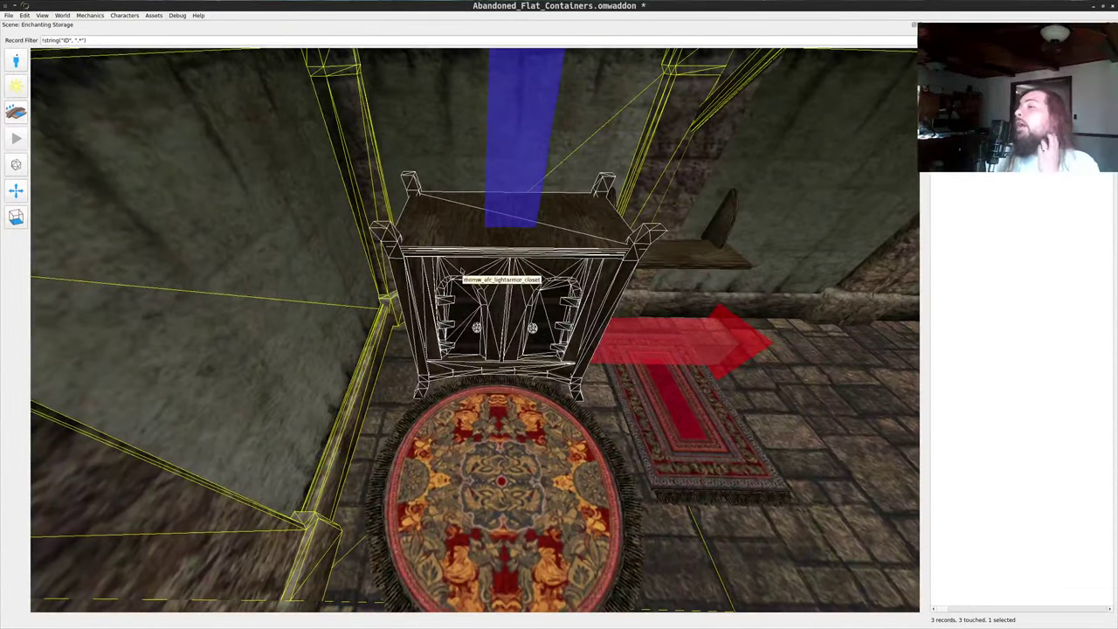
pyautogui.moveTo(523, 274)
pyautogui.mouseDown()
pyautogui.moveTo(603, 323)
pyautogui.moveTo(573, 245)
pyautogui.moveTo(546, 234)
pyautogui.moveTo(526, 246)
pyautogui.moveTo(546, 249)
pyautogui.moveTo(515, 280)
pyautogui.moveTo(503, 268)
pyautogui.mouseUp()
pyautogui.press('w')
pyautogui.press('s')
pyautogui.press('w')
pyautogui.press('s')
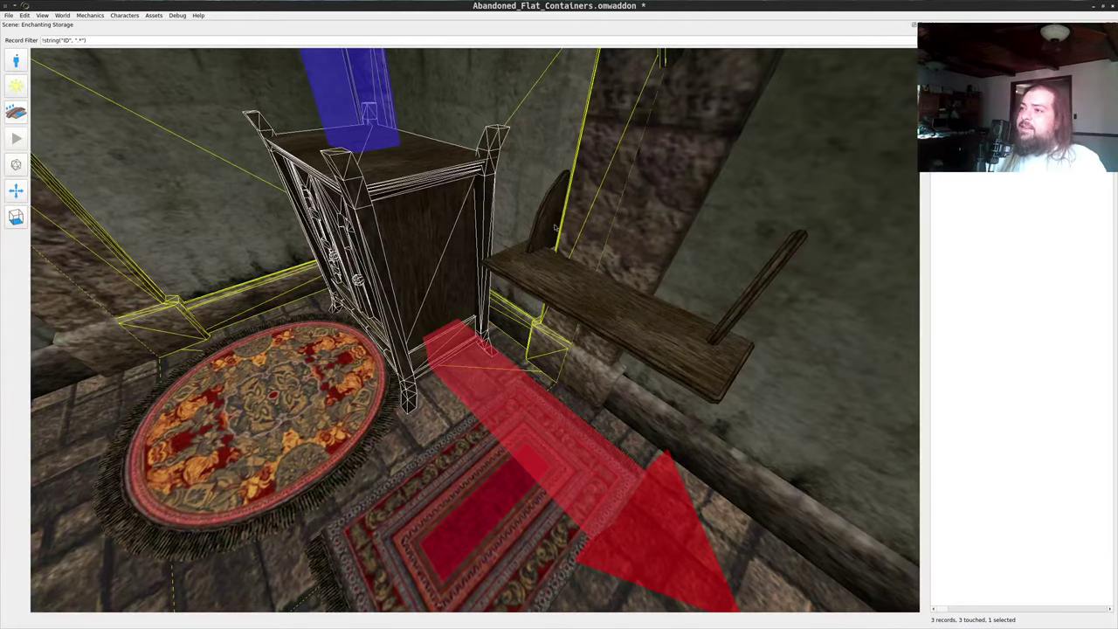
pyautogui.moveTo(555, 228); pyautogui.dragTo(730, 142)
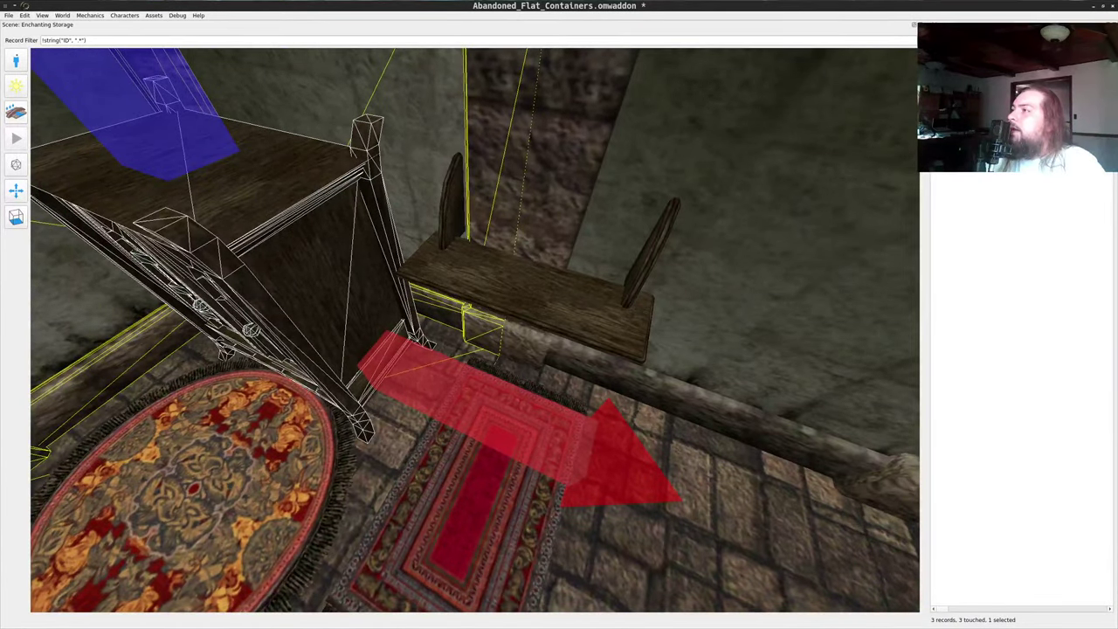
pyautogui.moveTo(961, 62); pyautogui.dragTo(484, 287)
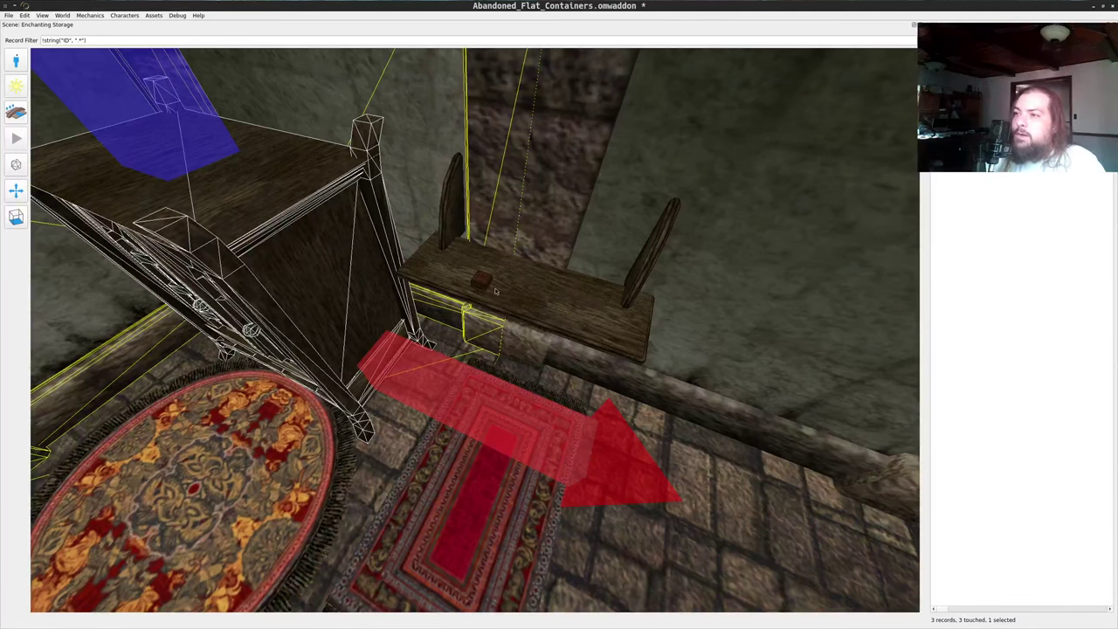
# - Select the activator cube and adjust its height so it rests on the shelf
pyautogui.middleClick(482, 282)
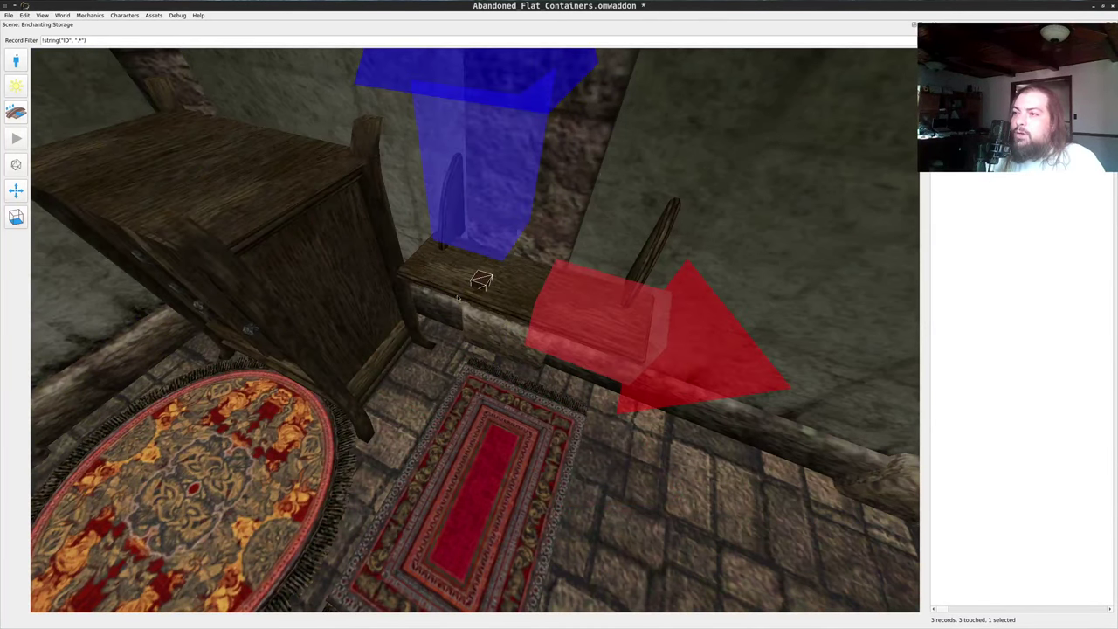
pyautogui.moveTo(450, 303); pyautogui.dragTo(492, 243)
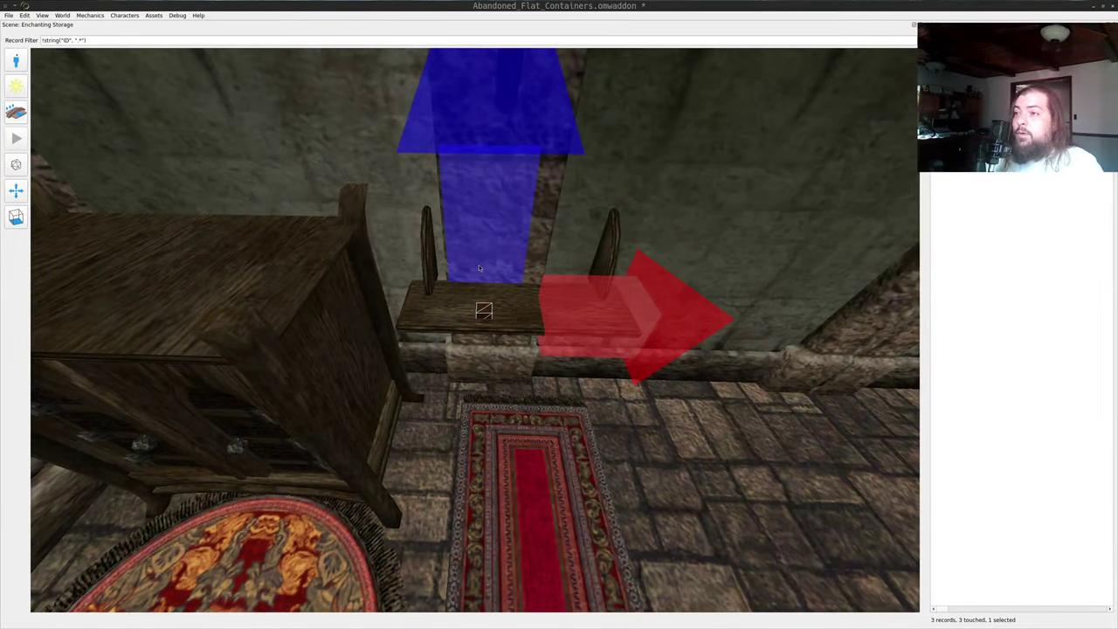
pyautogui.moveTo(479, 269)
pyautogui.mouseDown()
pyautogui.moveTo(477, 220)
pyautogui.moveTo(512, 207)
pyautogui.mouseUp()
pyautogui.press('f')
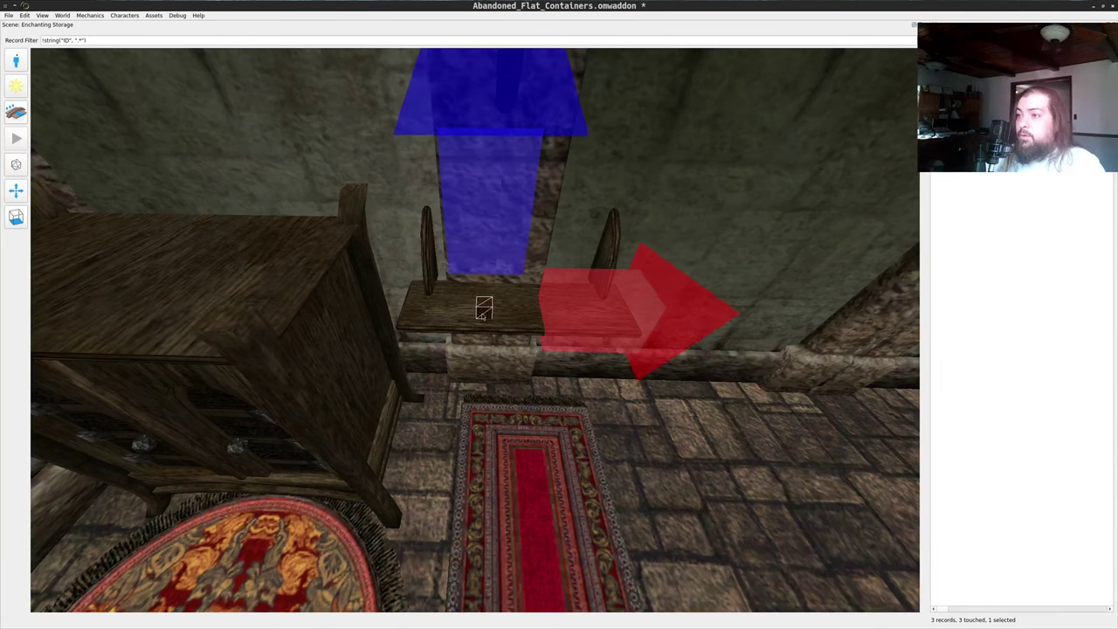
# - Examine the cube's seating on the shelf and its position relative to the closet from several angles
pyautogui.press('d')
pyautogui.moveTo(502, 294)
pyautogui.mouseDown()
pyautogui.moveTo(377, 295)
pyautogui.moveTo(423, 289)
pyautogui.moveTo(425, 275)
pyautogui.moveTo(419, 296)
pyautogui.mouseUp()
pyautogui.press('w')
pyautogui.press('a')
pyautogui.press('w')
pyautogui.moveTo(556, 303); pyautogui.dragTo(567, 238)
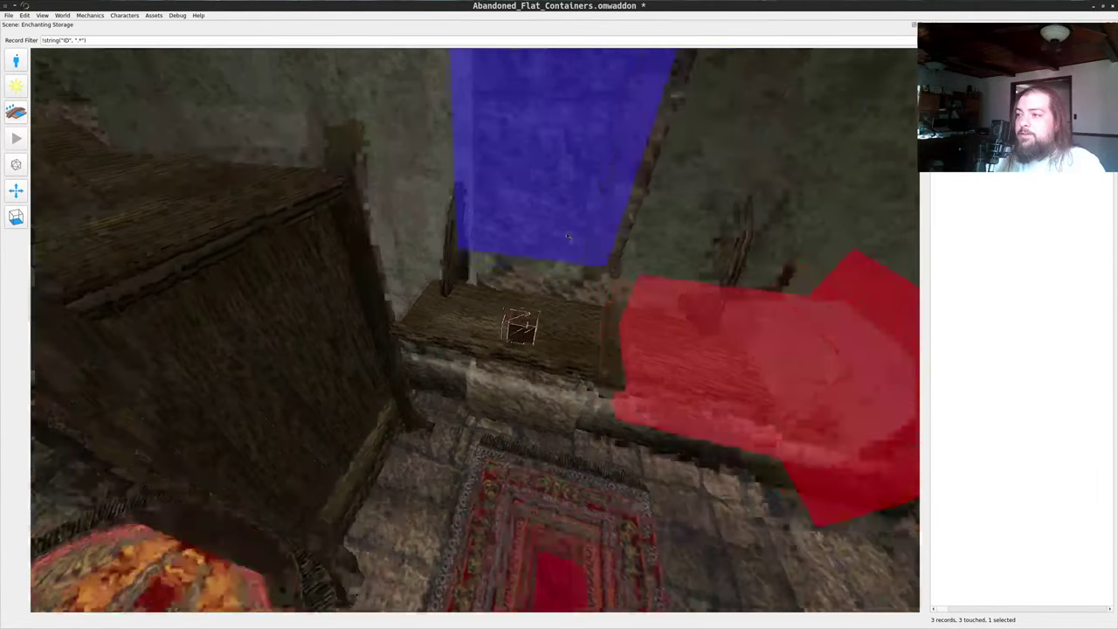
pyautogui.press('s')
pyautogui.scroll(-6, 567, 237)
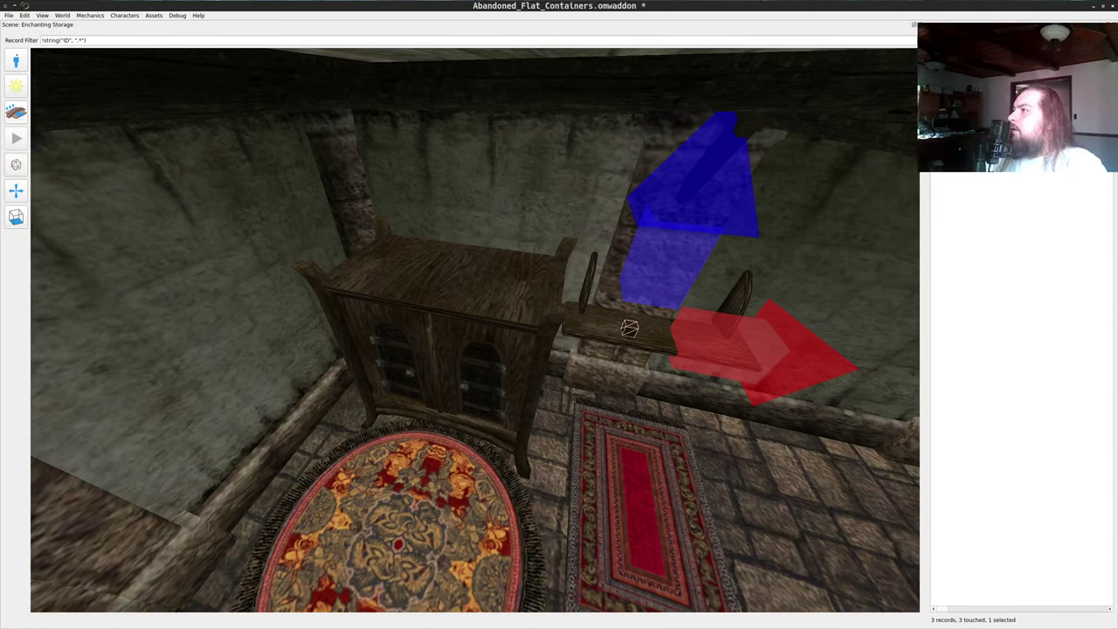
# - Open the momw_afc_light_armor_cont record to check it, close it, and delete it from the objects table
pyautogui.keyDown('shift'); pyautogui.doubleClick(971, 62); pyautogui.keyUp('shift')
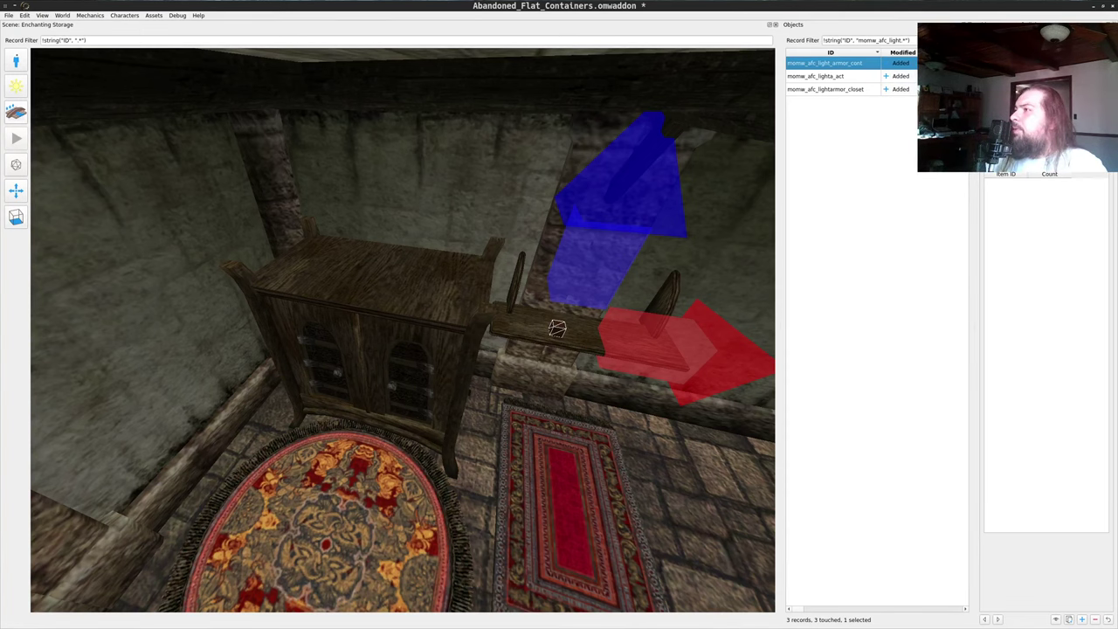
pyautogui.click(1112, 24)
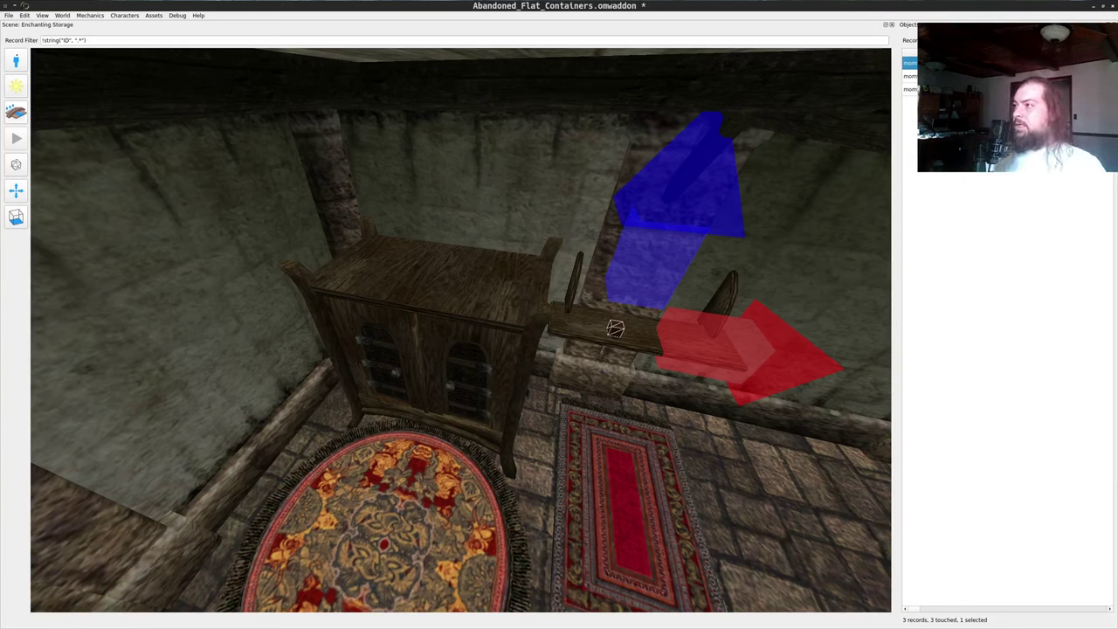
pyautogui.press('Delete')
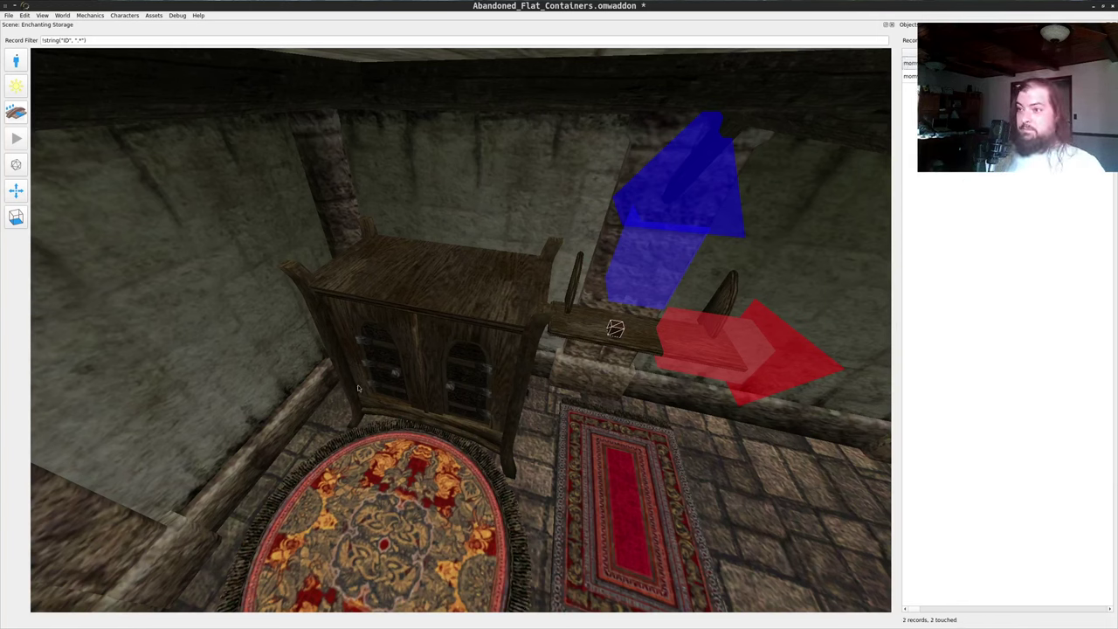
# - Open the momw_afc_lightarmor_closet record to copy its ID, and switch to Emacs to open the mod's ids.lua script
pyautogui.click(961, 76)
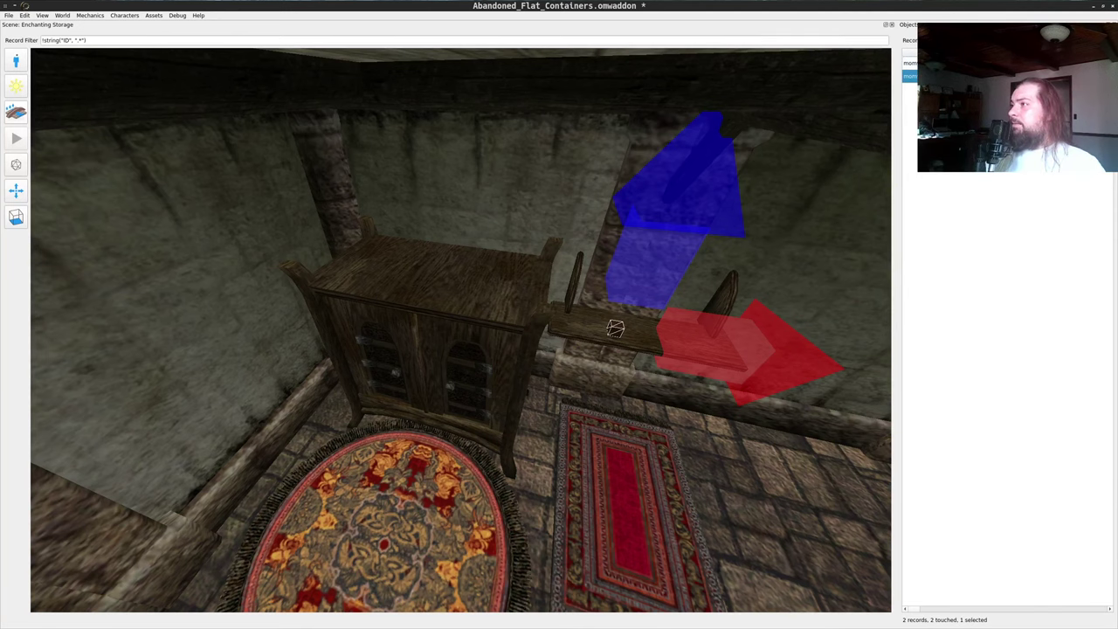
pyautogui.keyDown('shift'); pyautogui.doubleClick(961, 76); pyautogui.keyUp('shift')
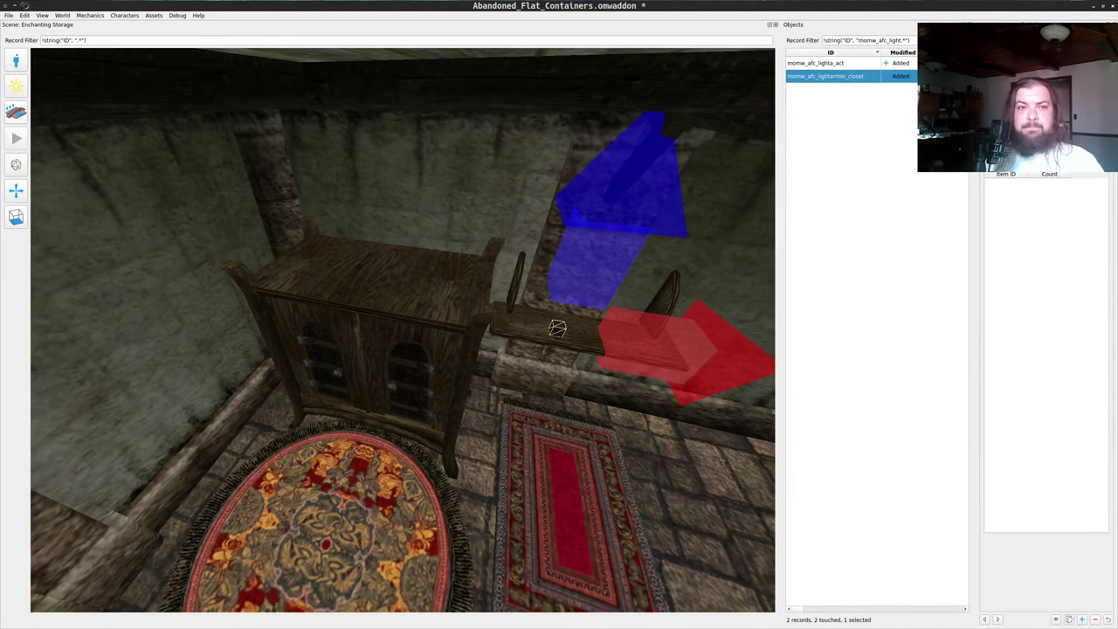
pyautogui.hotkey('alt', 'Tab')
pyautogui.click(387, 394)
pyautogui.hotkey('ctrl', 'x')
pyautogui.press('b')
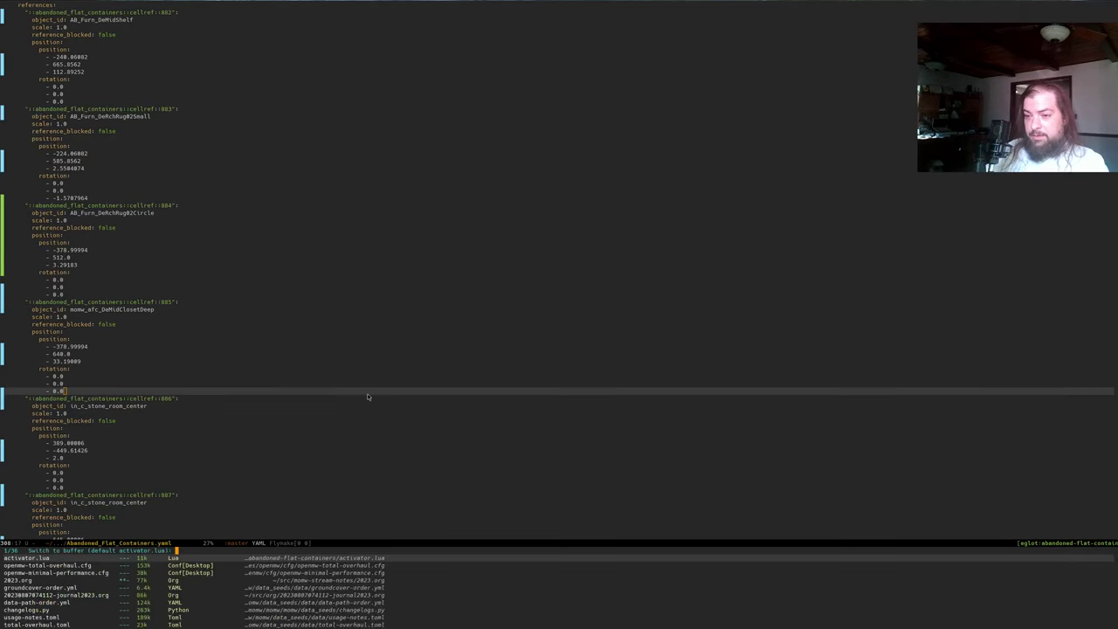
pyautogui.press('Return')
pyautogui.hotkey('ctrl', 'x')
pyautogui.hotkey('ctrl', 'f')
pyautogui.write('id')
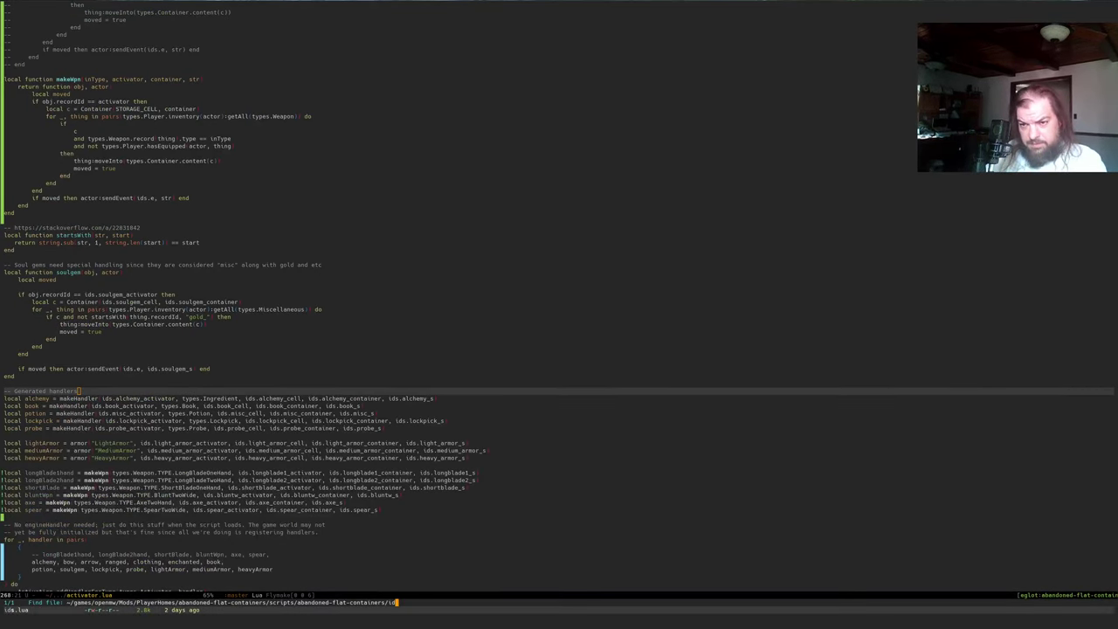
pyautogui.press('Return')
# - Replace the light_armor_container value in ids.lua with "momw_afc_lightarmor_closet" and save the file
pyautogui.hotkey('ctrl', 'x')
pyautogui.hotkey('ctrl', '=')
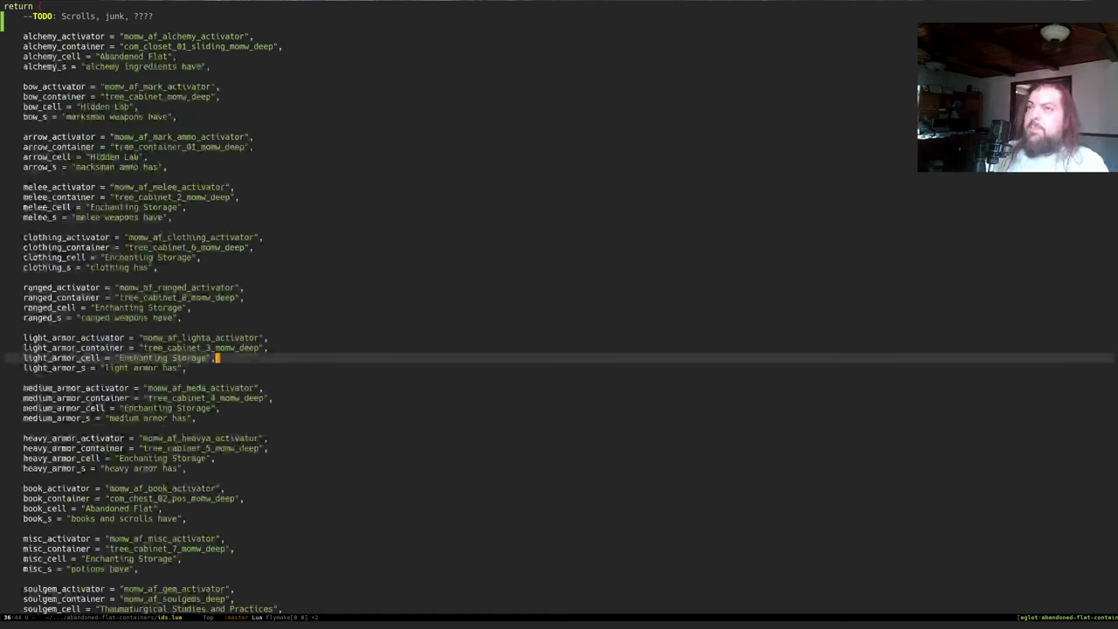
pyautogui.hotkey('ctrl', 's')
pyautogui.write('light')
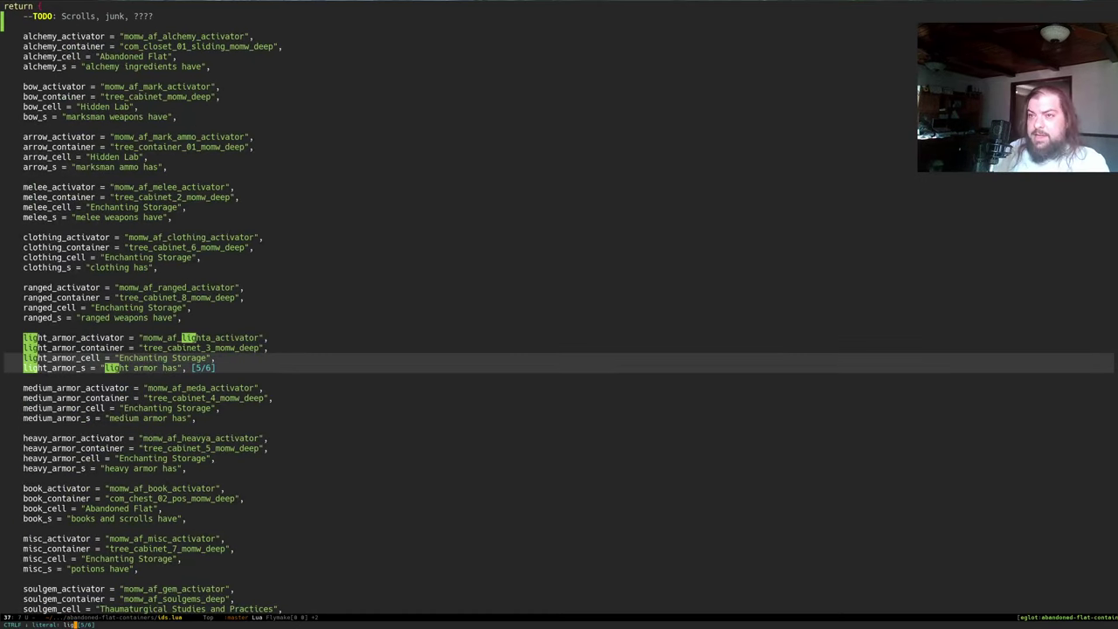
pyautogui.press('Return')
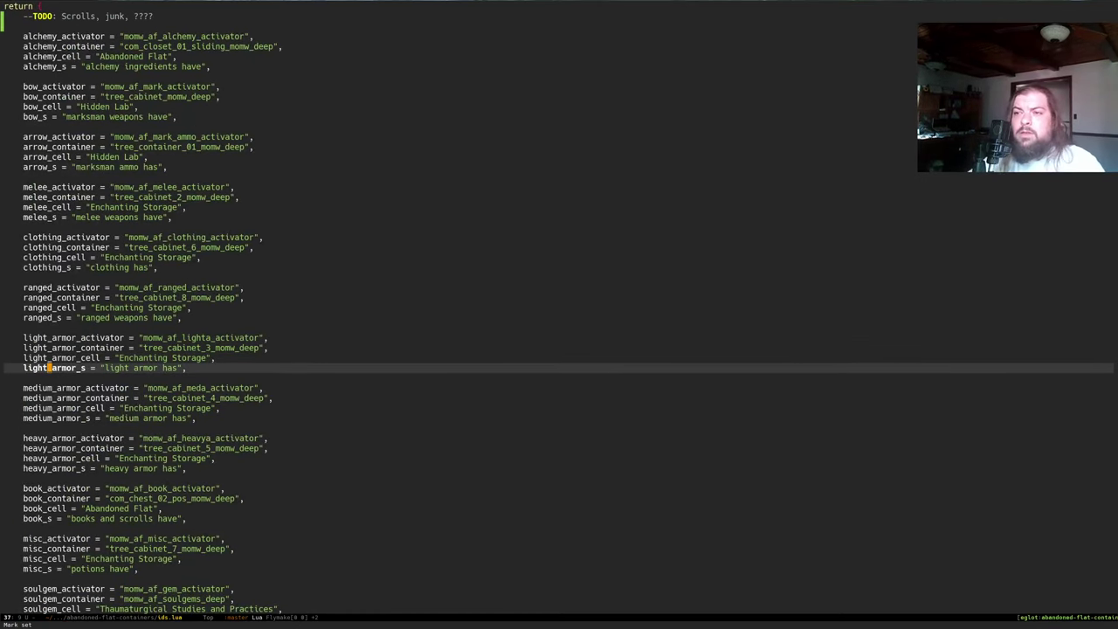
pyautogui.hotkey('ctrl', 'p')
pyautogui.hotkey('ctrl', 'p')
pyautogui.hotkey('alt', 'f')
pyautogui.hotkey('alt', 'f')
pyautogui.hotkey('alt', 'f')
pyautogui.hotkey('alt', 'b')
pyautogui.hotkey('ctrl', '=')
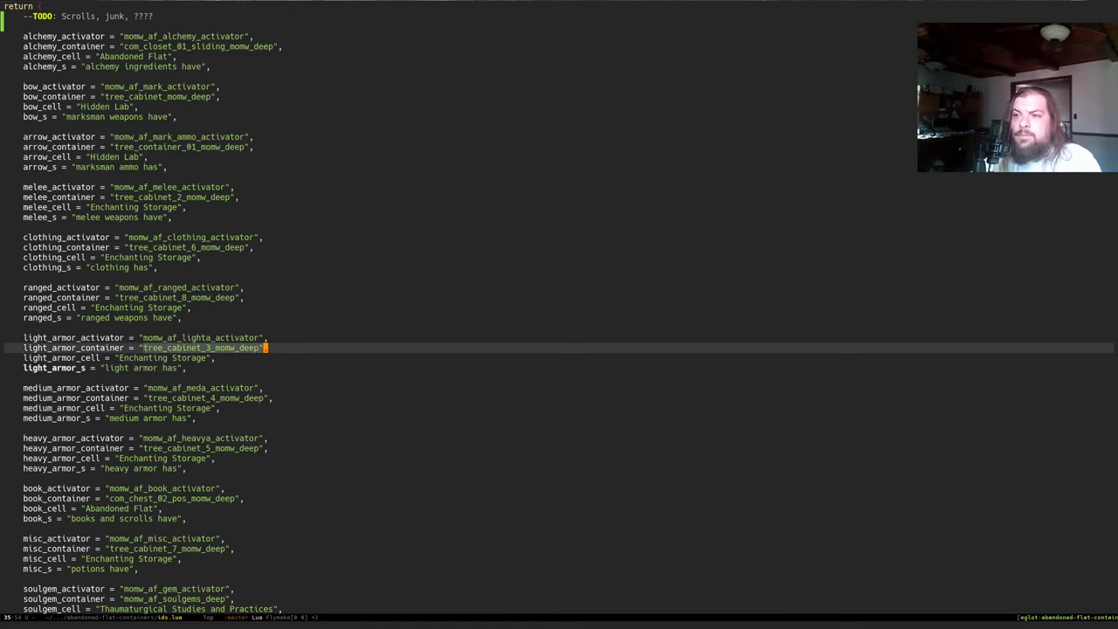
pyautogui.hotkey('ctrl', 'y')
pyautogui.hotkey('ctrl', 'x')
pyautogui.hotkey('ctrl', 's')
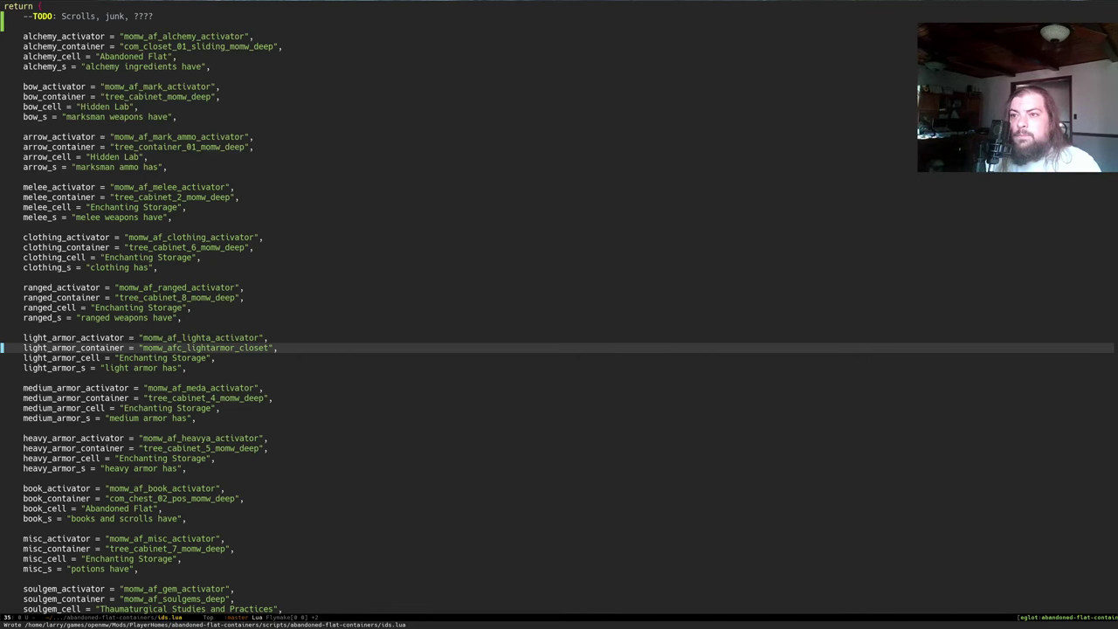
# - Switch back to OpenMW-CS and save the Abandoned_Flat_Containers.omwaddon plugin
pyautogui.hotkey('alt', 'Tab')
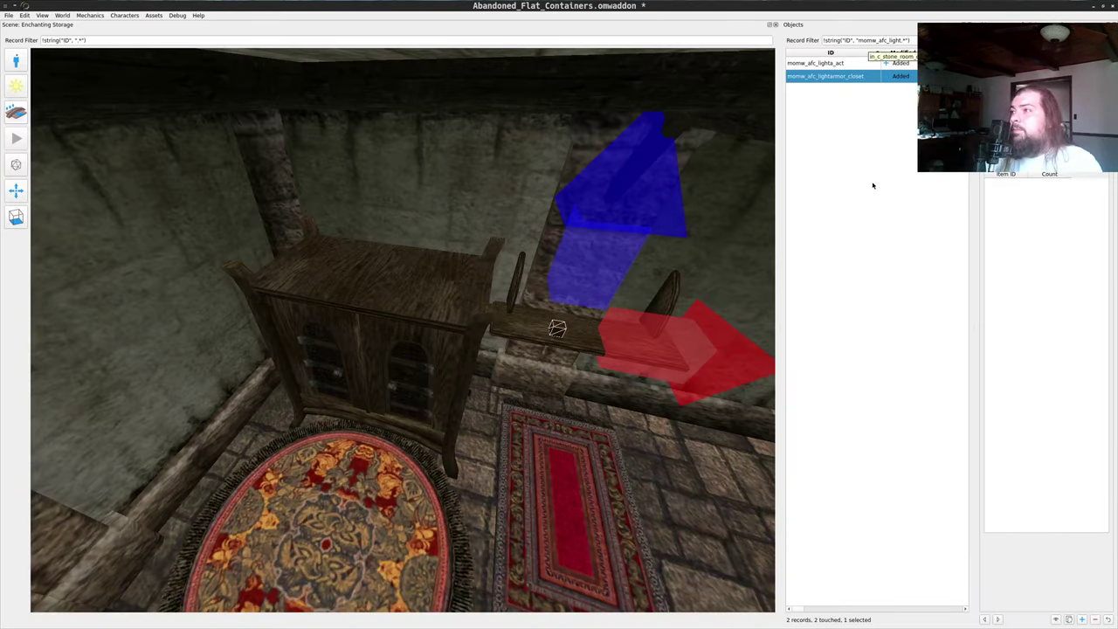
pyautogui.click(868, 185)
pyautogui.hotkey('ctrl', 's')
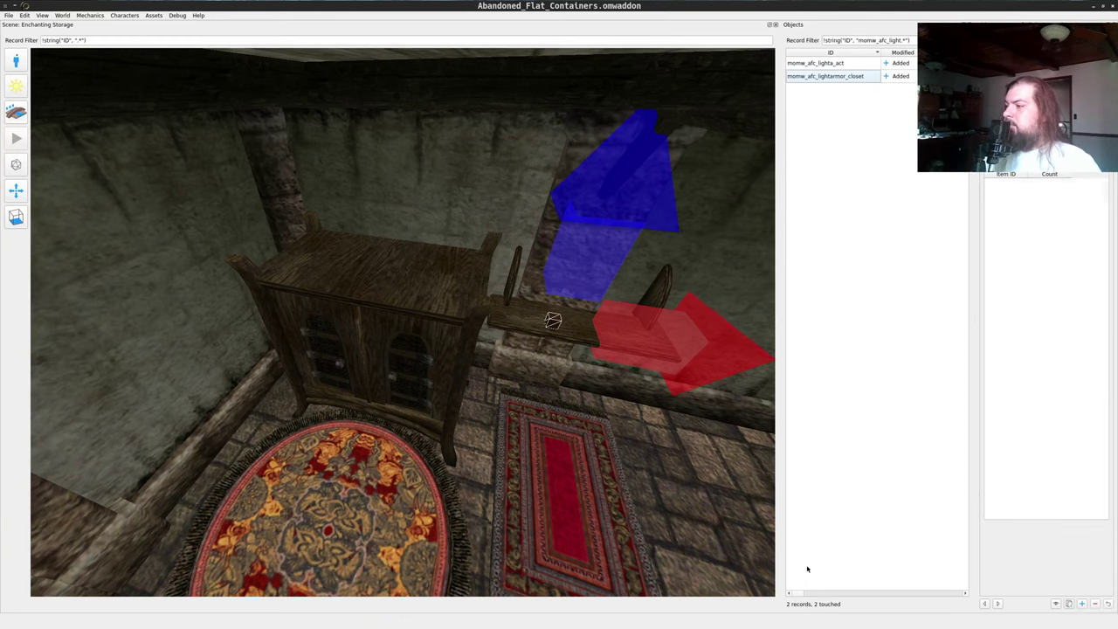
# - Switch to the terminal, split off a new pane, and change to the games/openmw/Mods/PlayerHomes/abandoned-flat-containers/ directory
pyautogui.hotkey('alt', 'Tab')
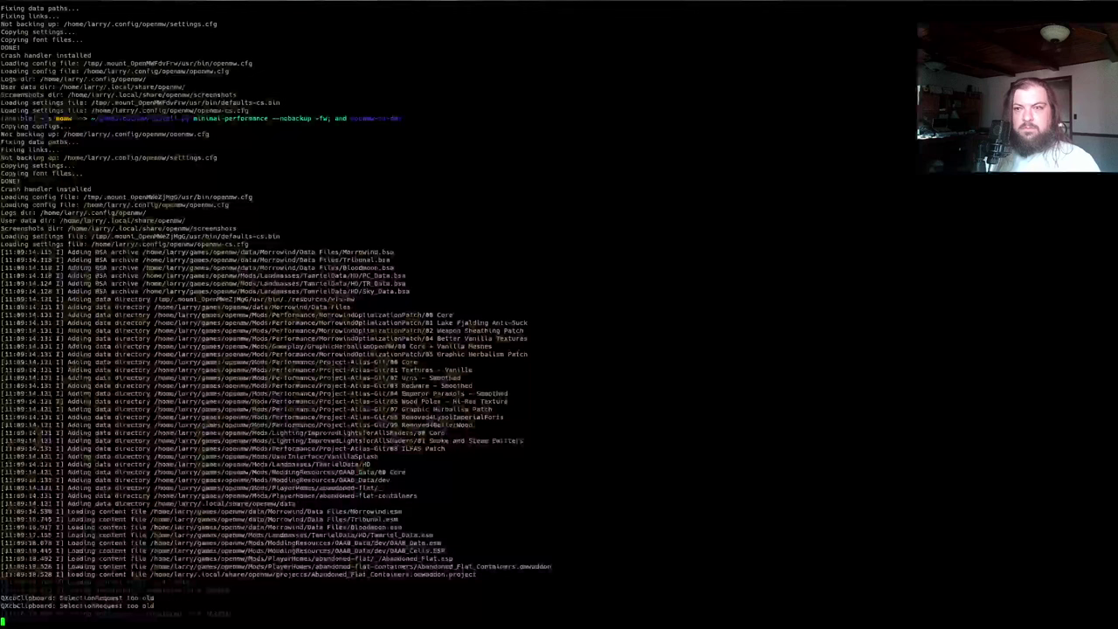
pyautogui.hotkey('ctrl', 'b')
pyautogui.hotkey('shift', '"')
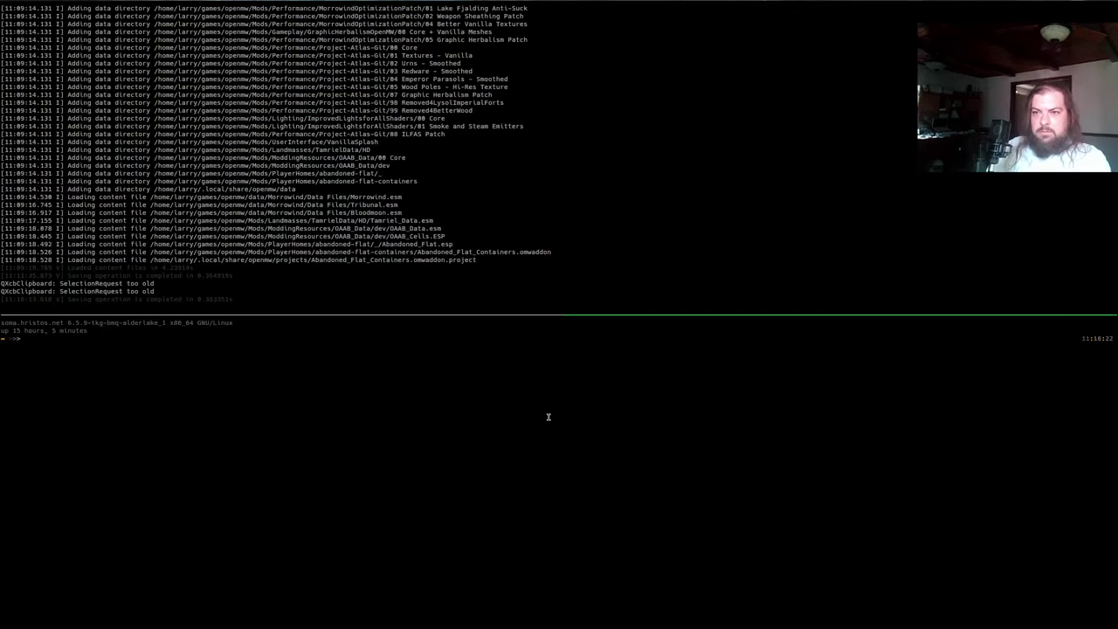
pyautogui.write('cd games/openmw/Mods/PlayerHomes/')
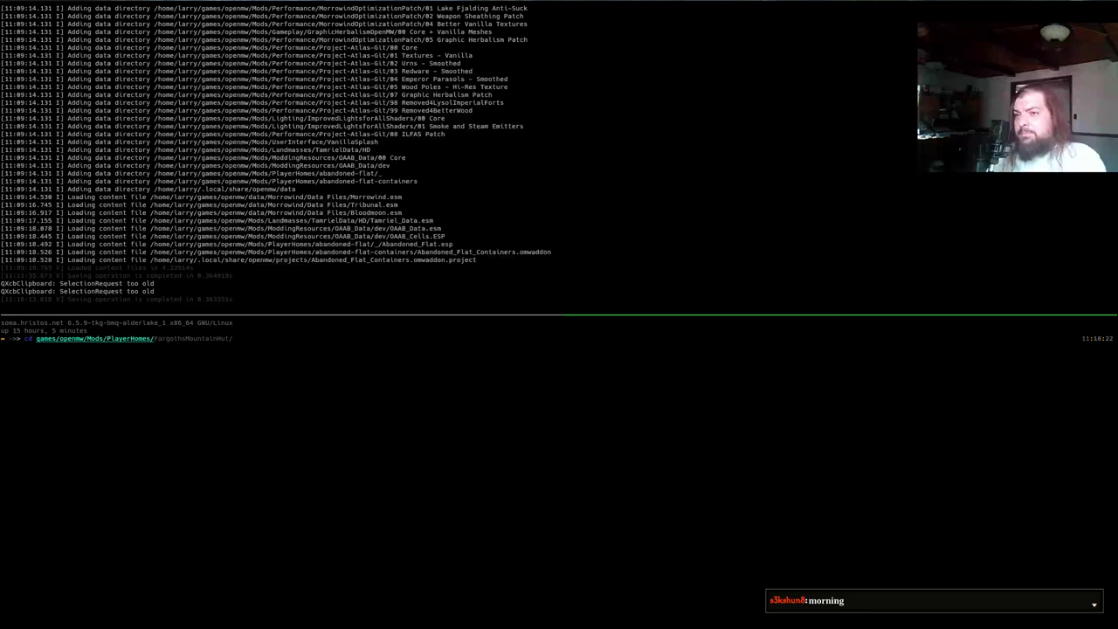
pyautogui.write('a')
pyautogui.press('Tab')
pyautogui.press('Tab')
pyautogui.press('Tab')
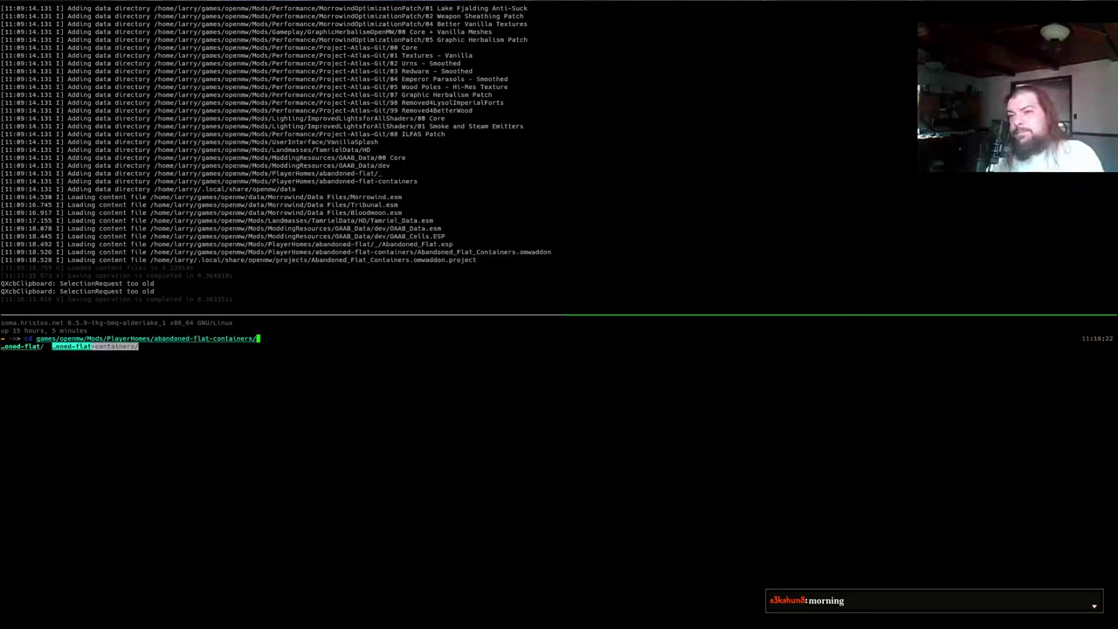
pyautogui.press('Return')
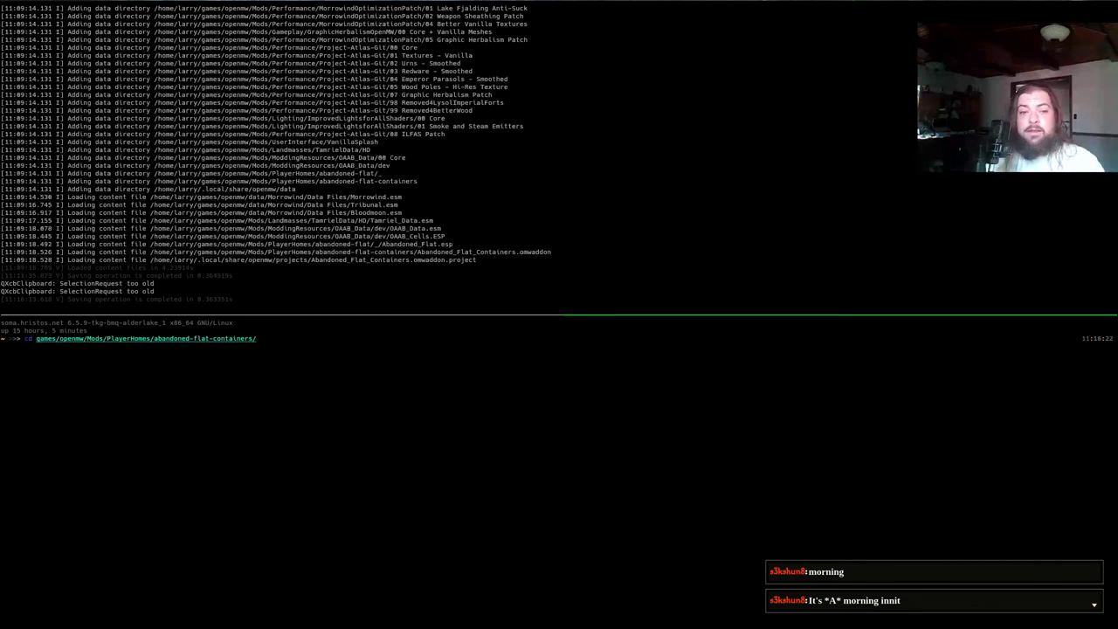
pyautogui.press('Return')
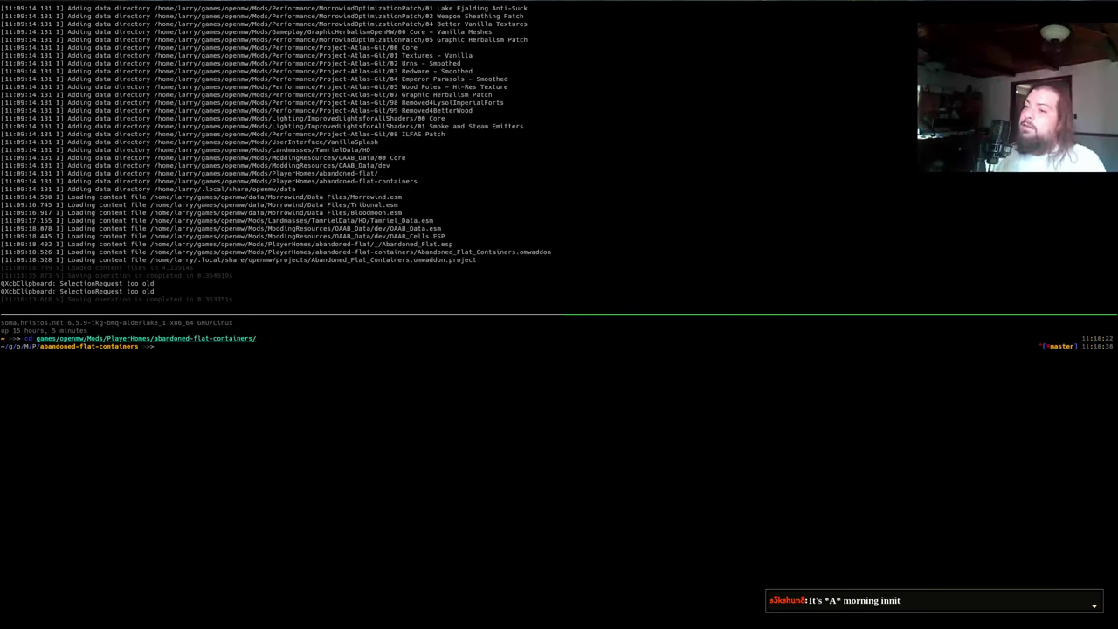
# - Copy ~/.local/share/openmw/data/Abandoned_Flat_Containers.omwaddon into the current mod directory
pyautogui.hotkey('alt', 'Tab')
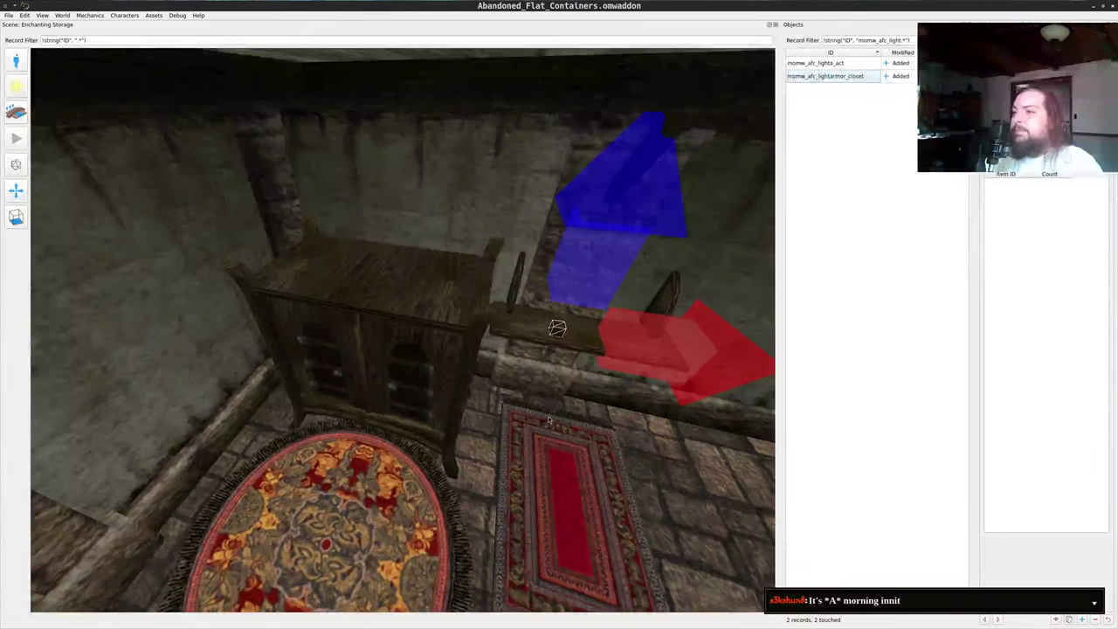
pyautogui.hotkey('alt', 'Tab')
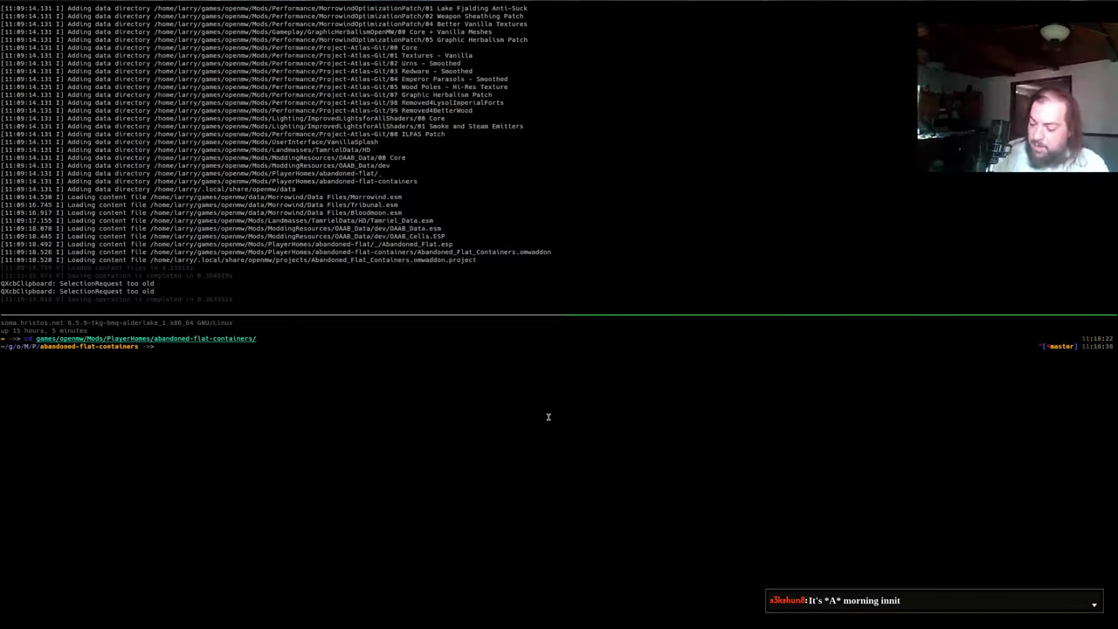
pyautogui.write('cp ~/.')
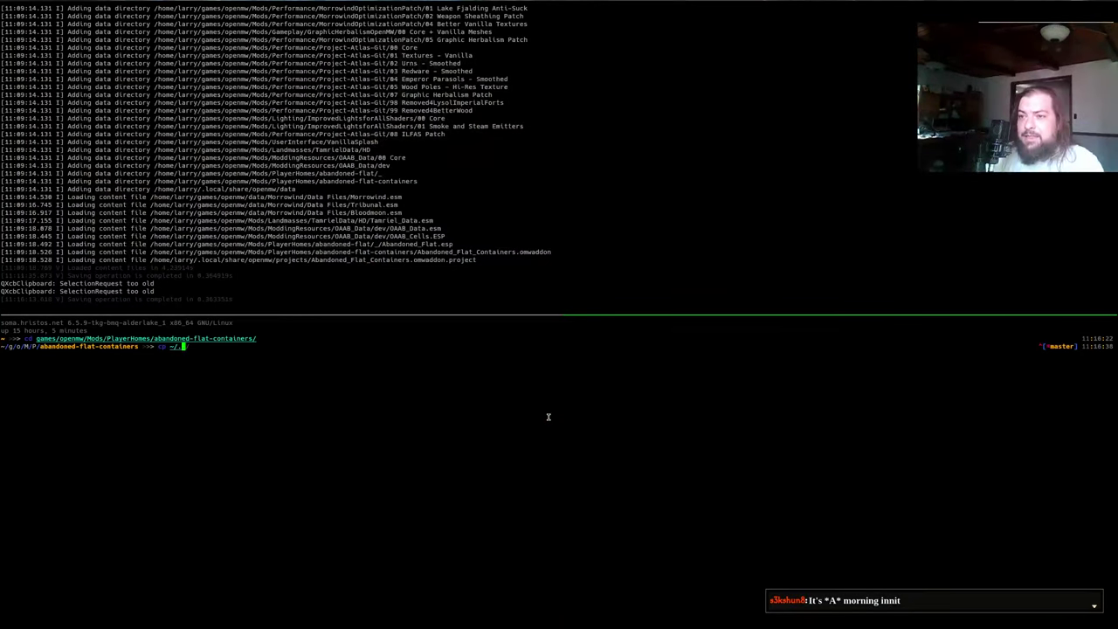
pyautogui.write('local/share/openm')
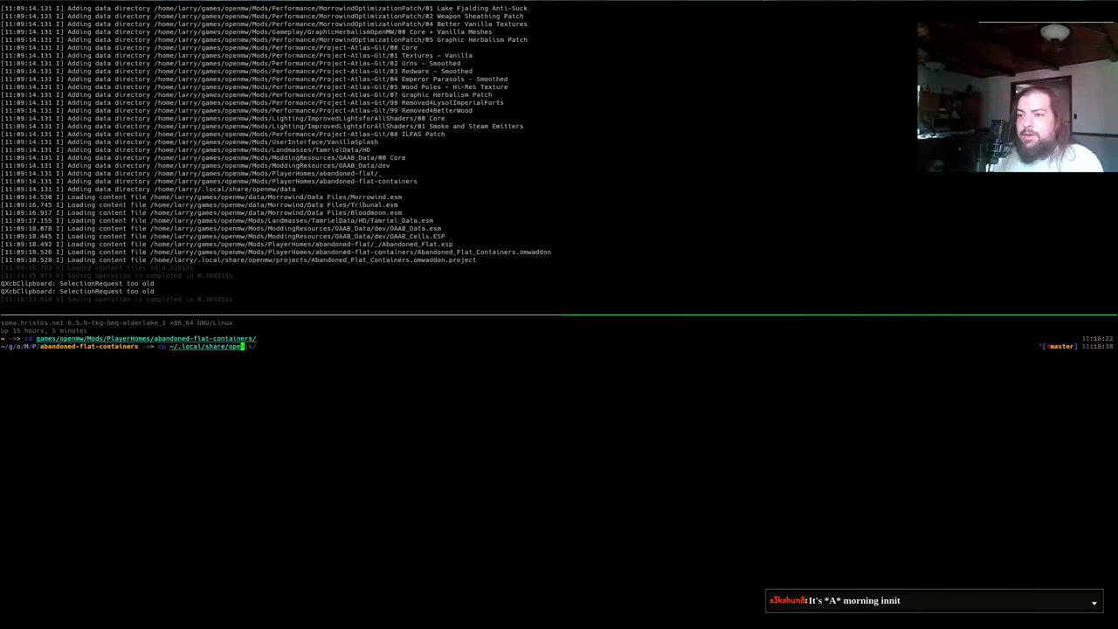
pyautogui.write('w/data/A')
pyautogui.press('Tab')
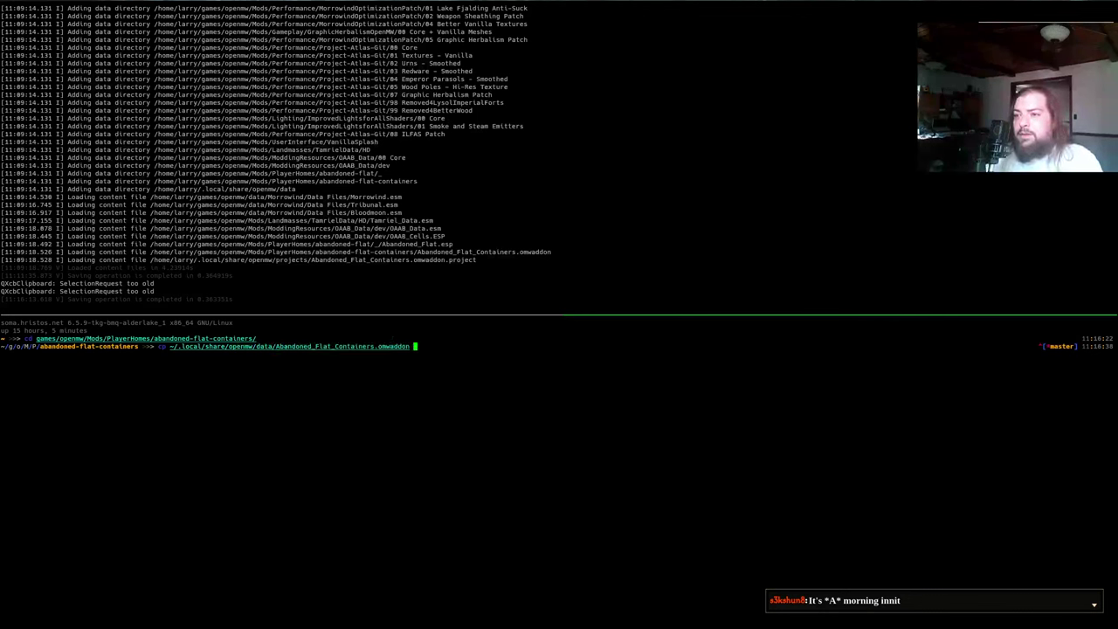
pyautogui.write('.')
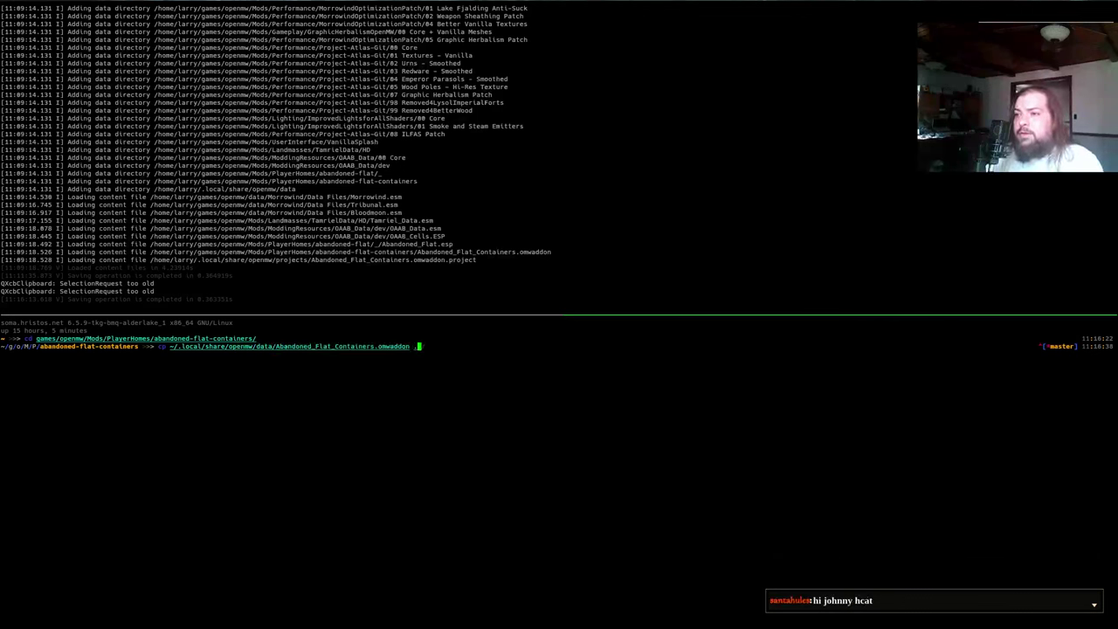
pyautogui.press('Return')
# - Convert Abandoned_Flat_Containers.omwaddon to YAML with delta_plugin convert
pyautogui.write('del')
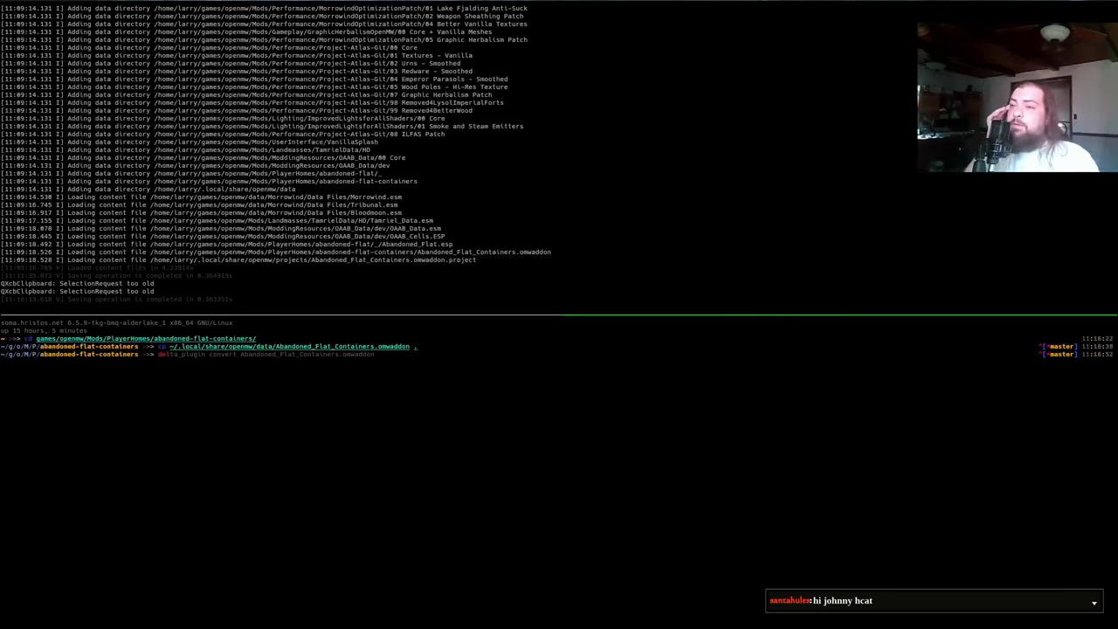
pyautogui.press('Right')
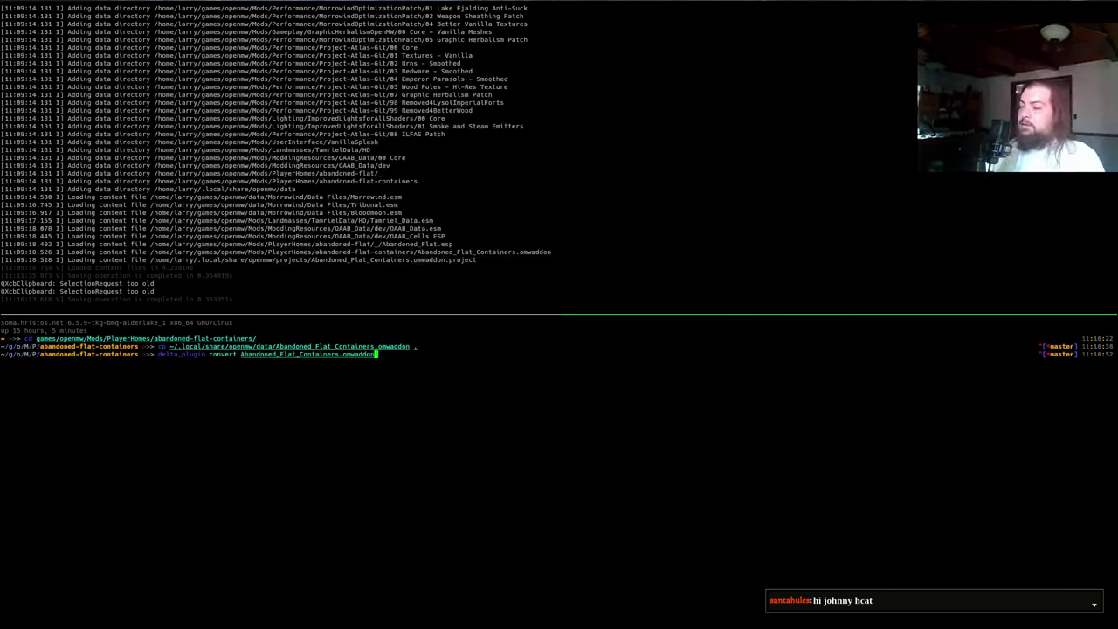
pyautogui.press('Return')
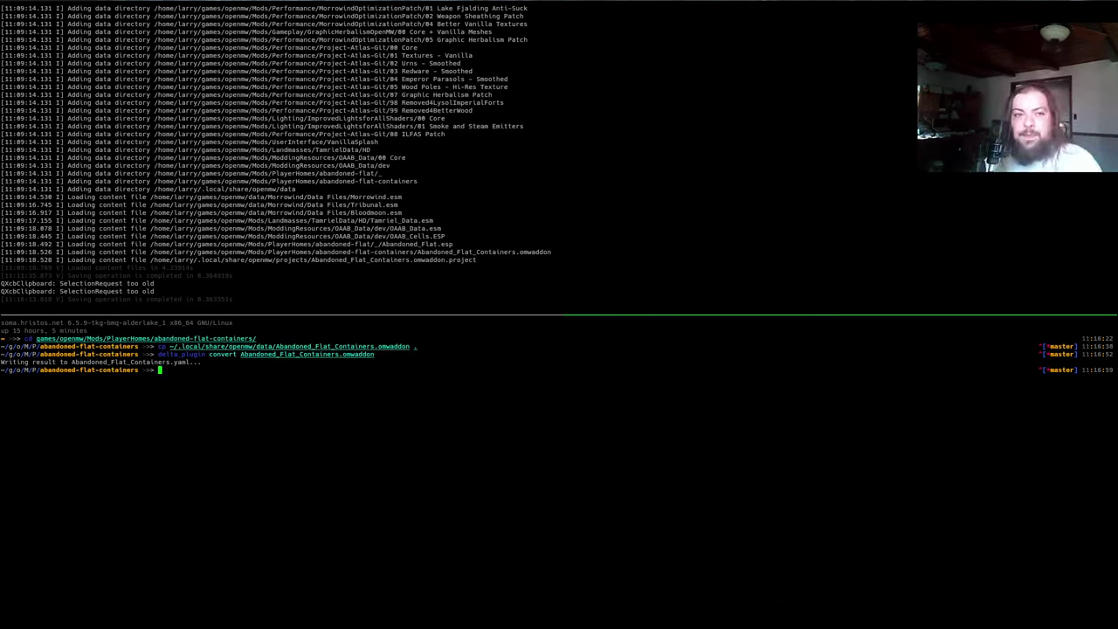
# - Switch to Emacs, open the repository's Magit status, and expand the unstaged diff of Abandoned_Flat_Containers.yaml
pyautogui.hotkey('alt', 'Tab')
pyautogui.click(349, 422)
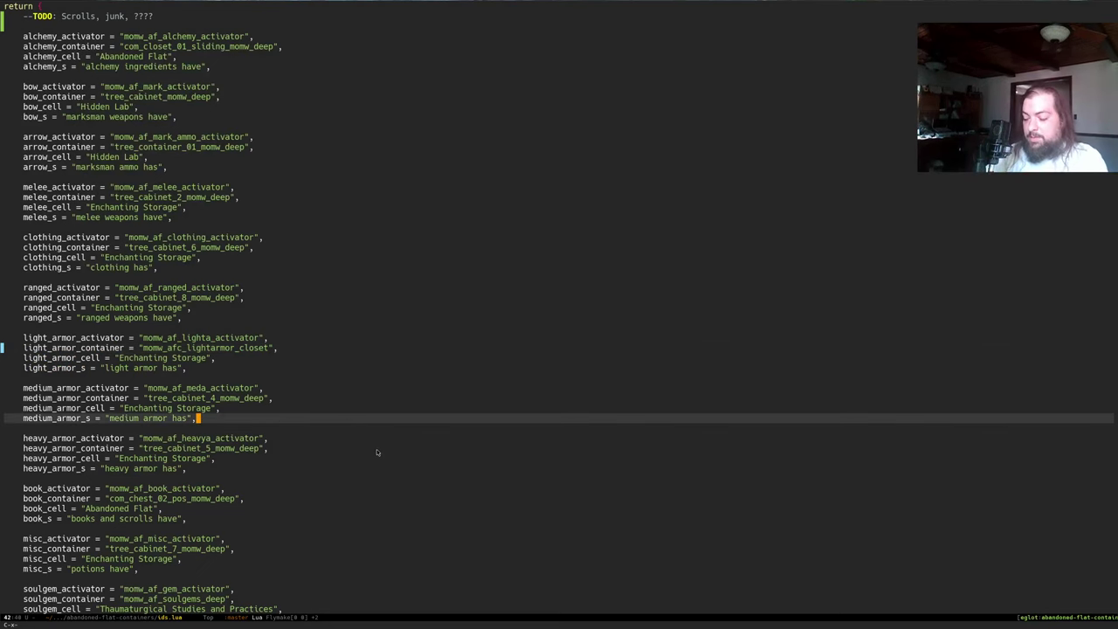
pyautogui.press('g')
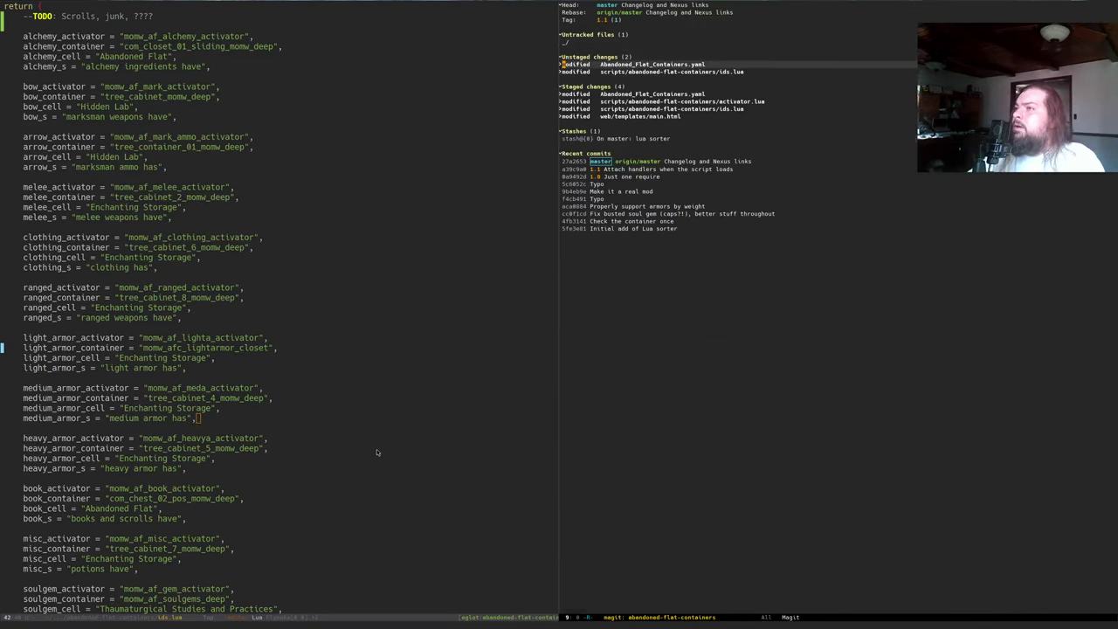
pyautogui.press('Tab')
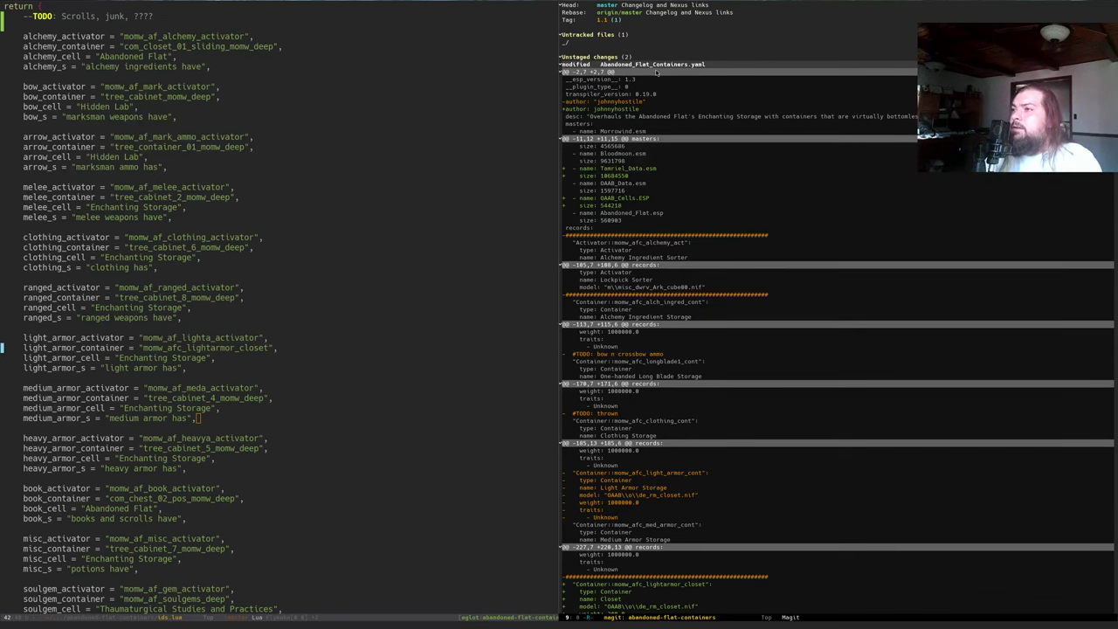
# - Examine the Abandoned_Flat_Containers.yaml diff, checking the author, masters, light armor container records, and Enchanting Storage cell references
pyautogui.click(639, 115)
pyautogui.click(609, 111)
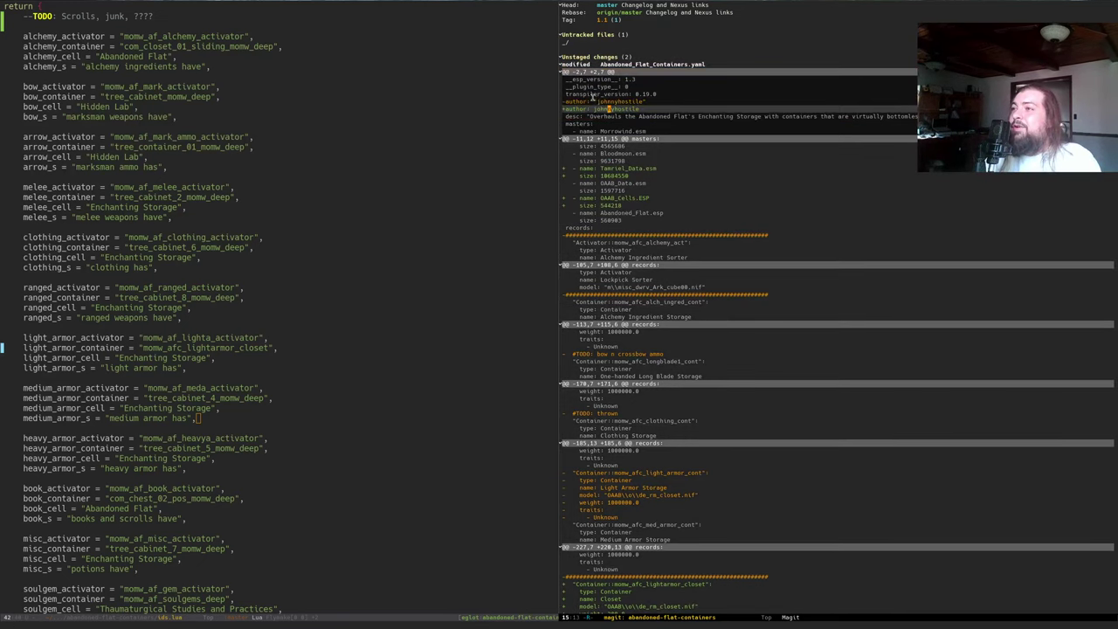
pyautogui.click(589, 122)
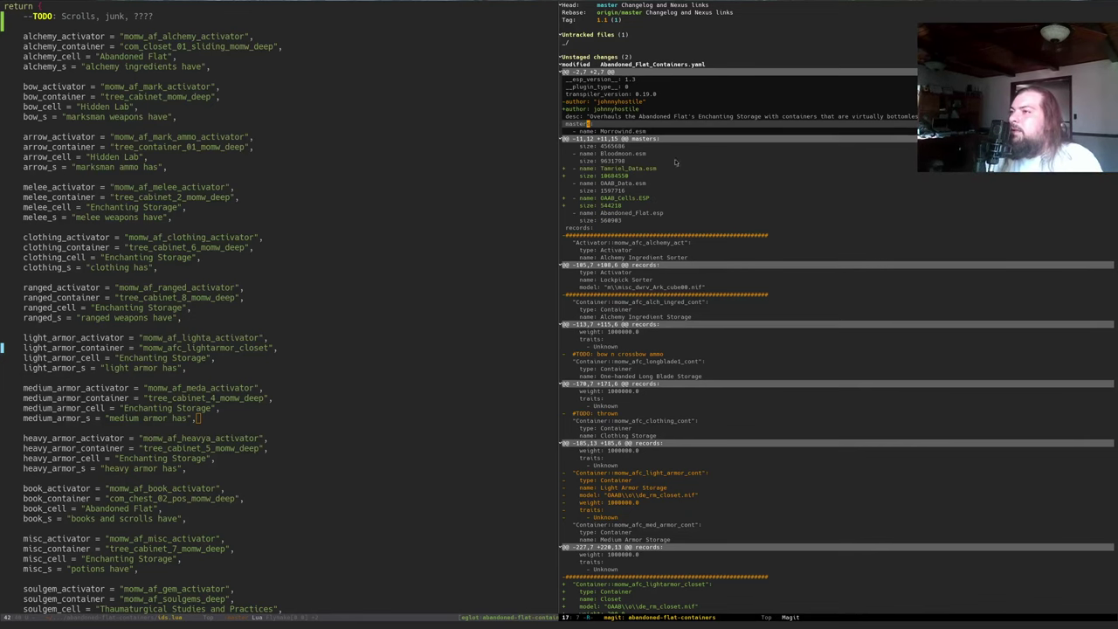
pyautogui.click(651, 197)
pyautogui.moveTo(625, 159); pyautogui.dragTo(644, 198)
pyautogui.click(642, 191)
pyautogui.scroll(-5, 649, 192)
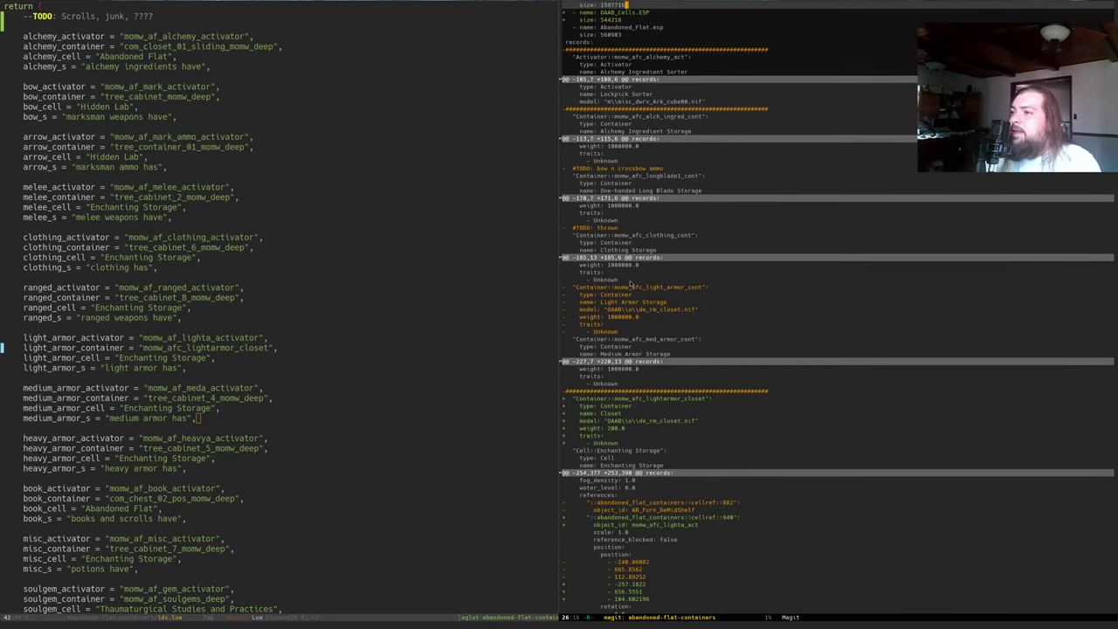
pyautogui.scroll(-1, 653, 193)
pyautogui.click(610, 227)
pyautogui.click(664, 302)
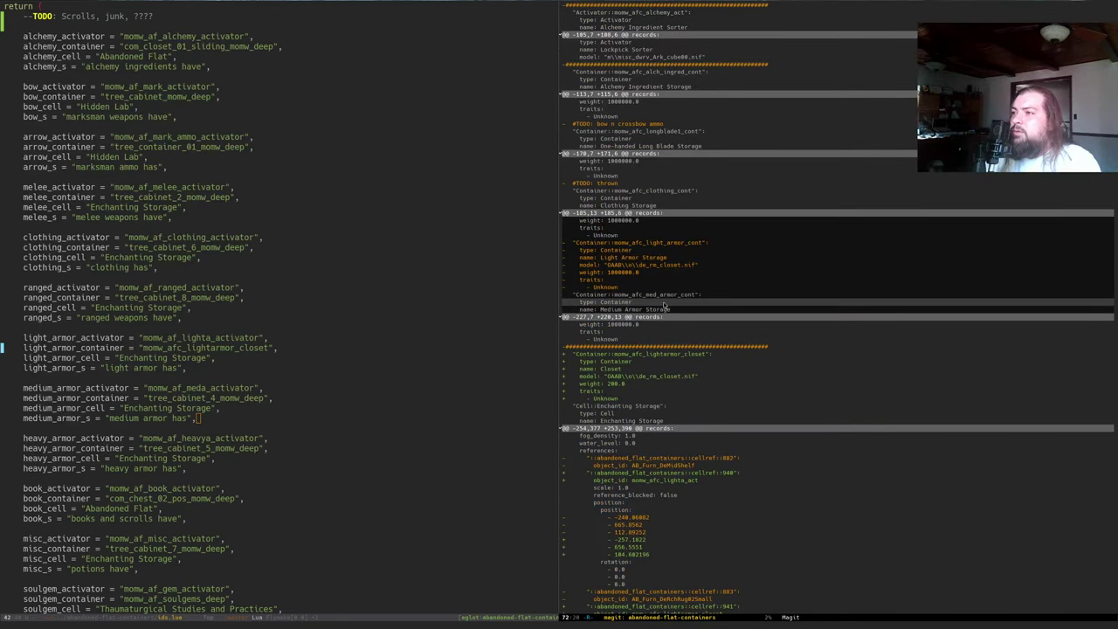
pyautogui.scroll(-4, 664, 305)
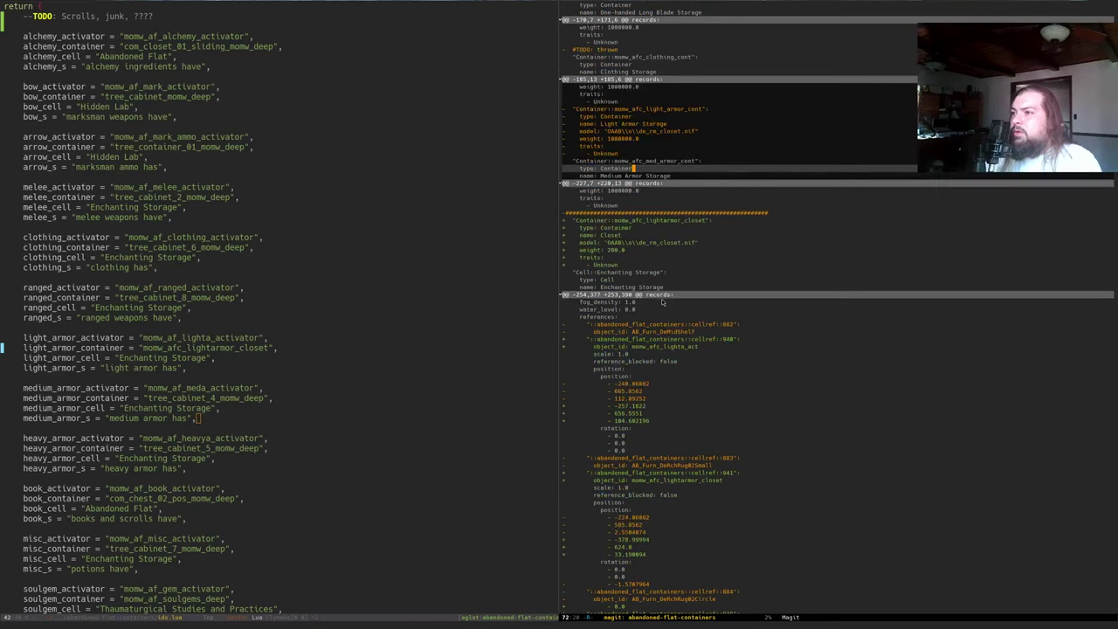
pyautogui.scroll(-7, 663, 302)
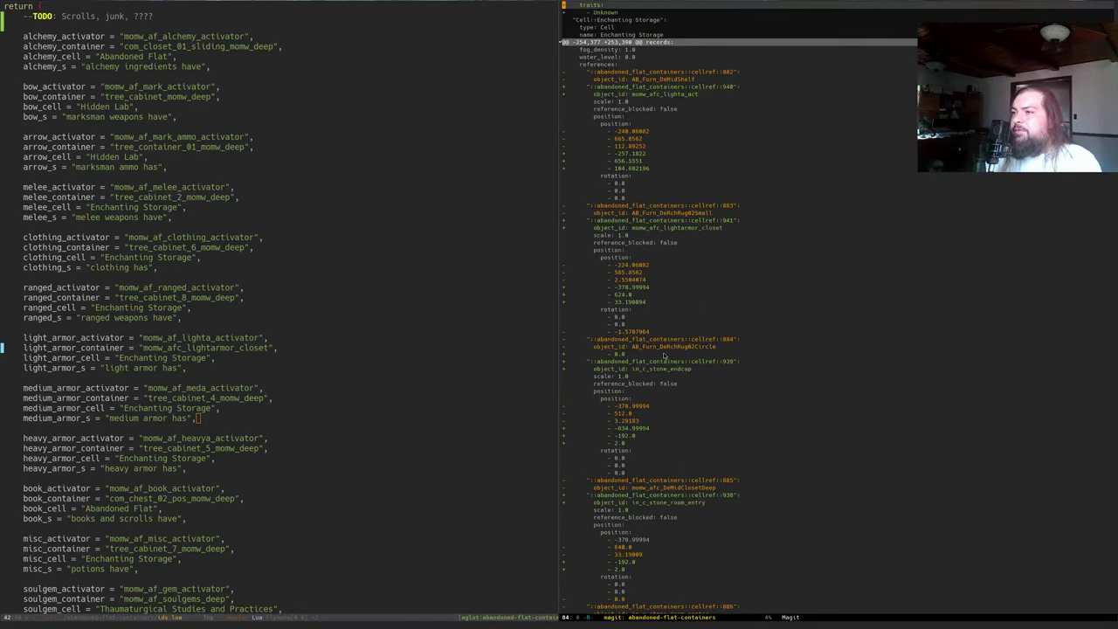
# - Switch to OpenMW-CS, look over the closet and wall shelf in the Enchanting Storage scene, and close the editor
pyautogui.hotkey('alt', 'Tab')
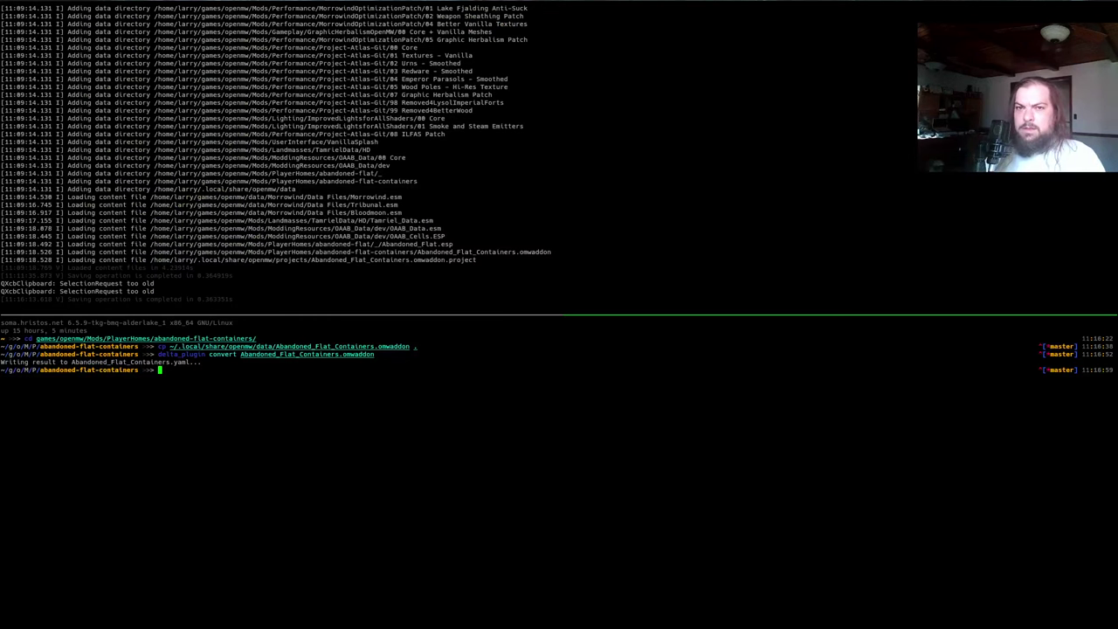
pyautogui.hotkey('alt', 'Tab')
pyautogui.moveTo(642, 384); pyautogui.dragTo(514, 329)
pyautogui.press('w')
pyautogui.press('d')
pyautogui.press('s')
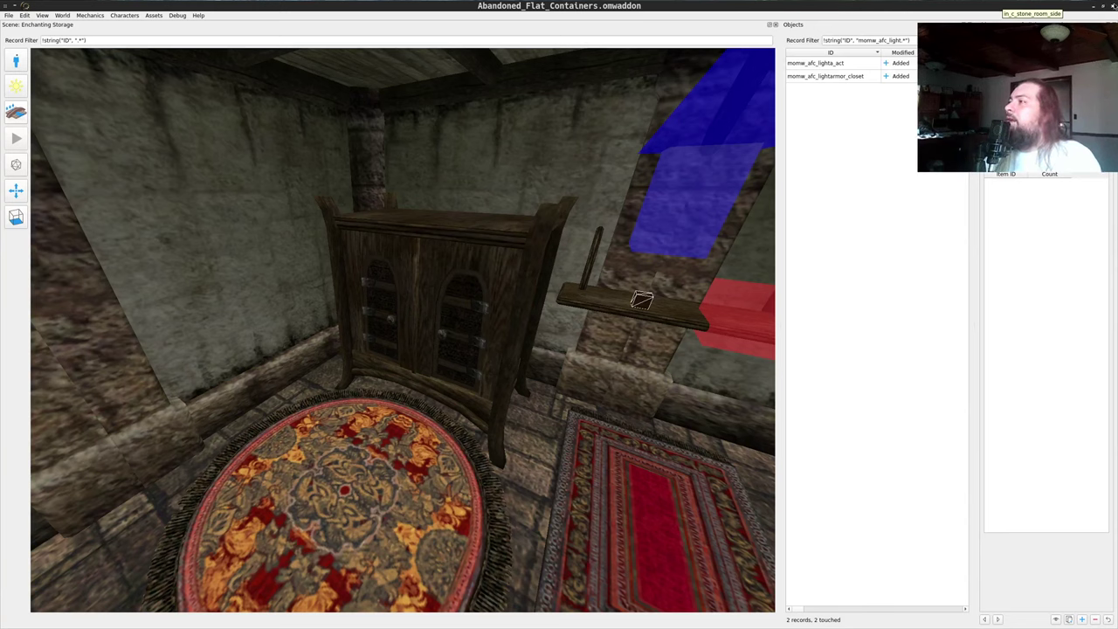
pyautogui.click(1114, 6)
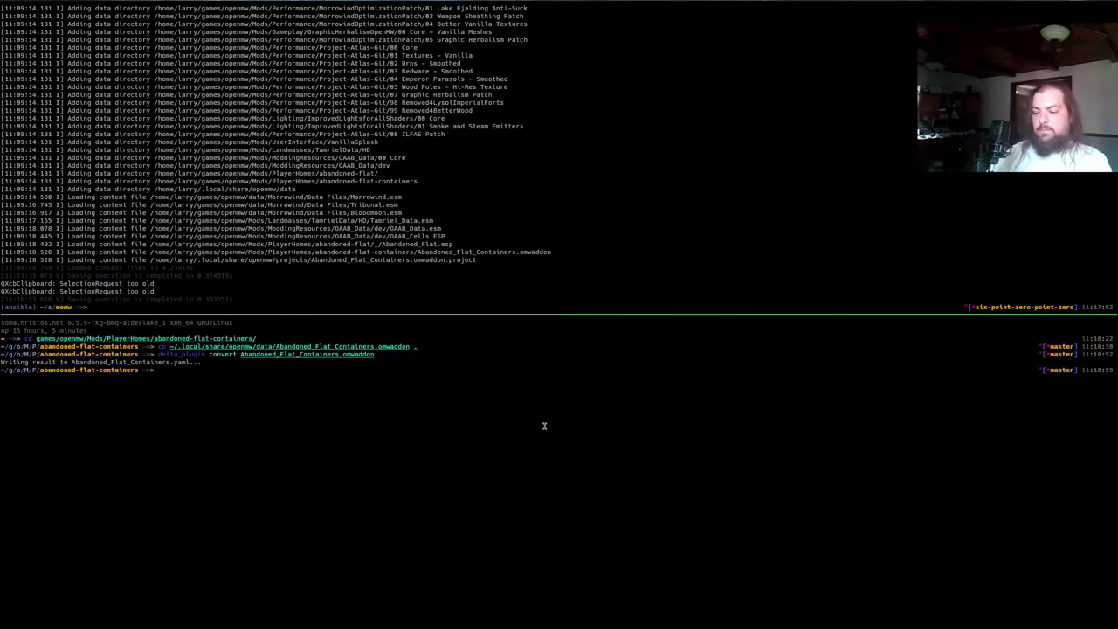
# - Move ~/.local/share/openmw/data/Abandoned_Flat_Containers.omwaddon into the current mod directory with mv -iv, overwriting the existing copy
pyautogui.press('Up')
pyautogui.press('Up')
pyautogui.hotkey('ctrl', 'a')
pyautogui.hotkey('alt', 'd')
pyautogui.write('mv')
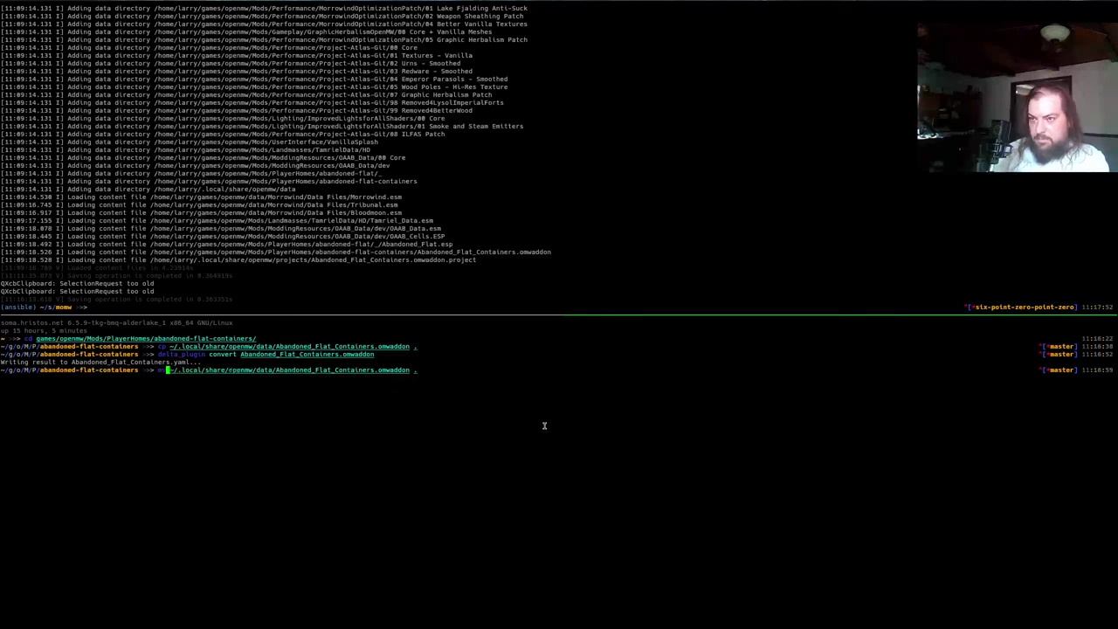
pyautogui.press('BackSpace')
pyautogui.press('BackSpace')
pyautogui.press('BackSpace')
pyautogui.write('mv -iv')
pyautogui.press('Return')
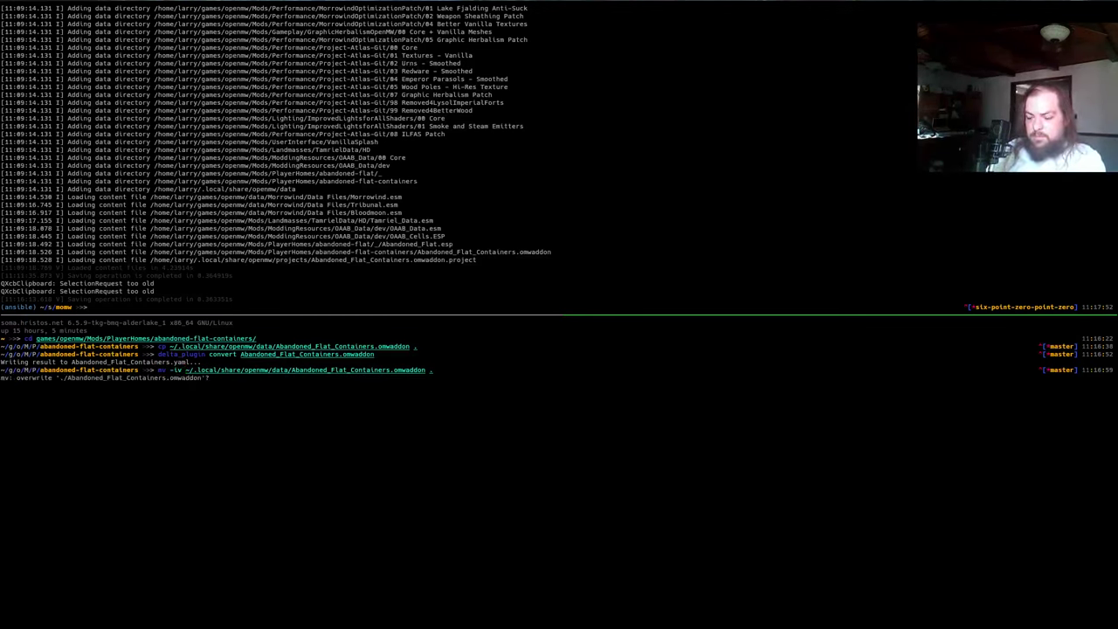
pyautogui.write('y')
pyautogui.press('Return')
# - Convert the moved Abandoned_Flat_Containers.omwaddon to YAML with delta_plugin convert, and refresh the repository's Magit status in Emacs
pyautogui.write('delta_plugin convert Abandoned_Flat_Containers.omwaddon')
pyautogui.press('Return')
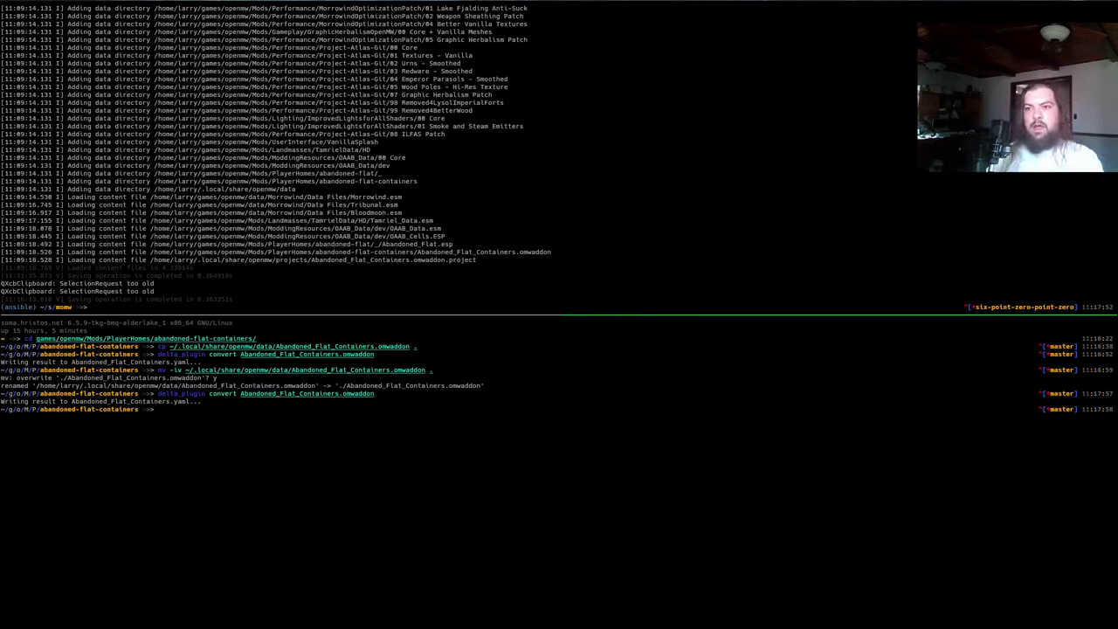
pyautogui.hotkey('alt', 'Tab')
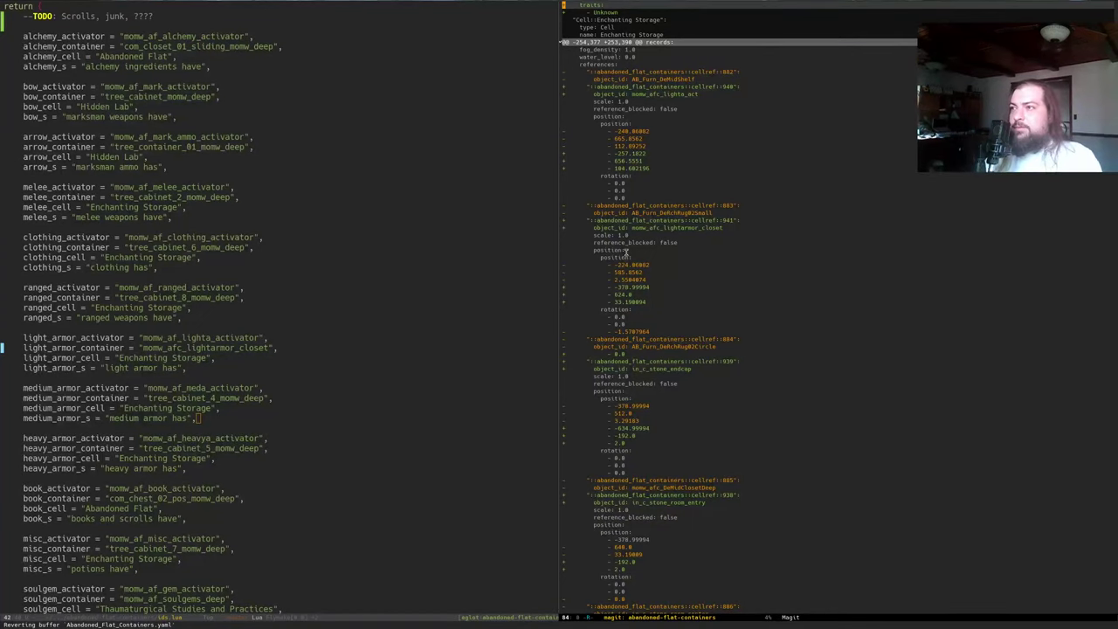
pyautogui.click(442, 308)
pyautogui.hotkey('ctrl', 'x')
pyautogui.press('g')
# - Review the regenerated Abandoned_Flat_Containers.yaml diff, from its masters through the Enchanting Storage cell references, and collapse it
pyautogui.scroll(10, 748, 143)
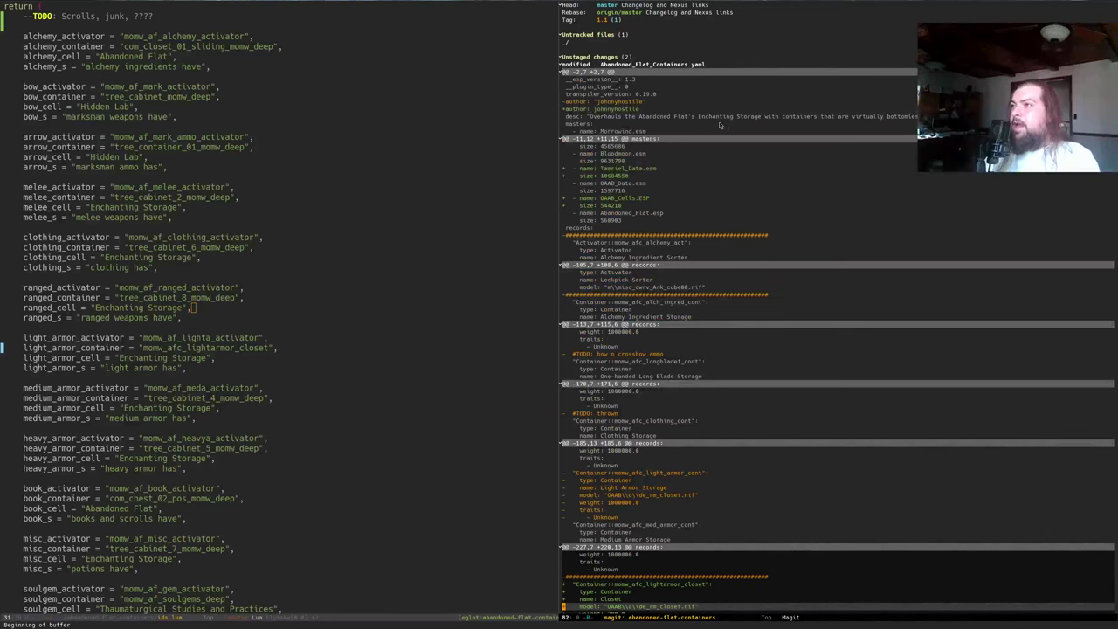
pyautogui.click(729, 66)
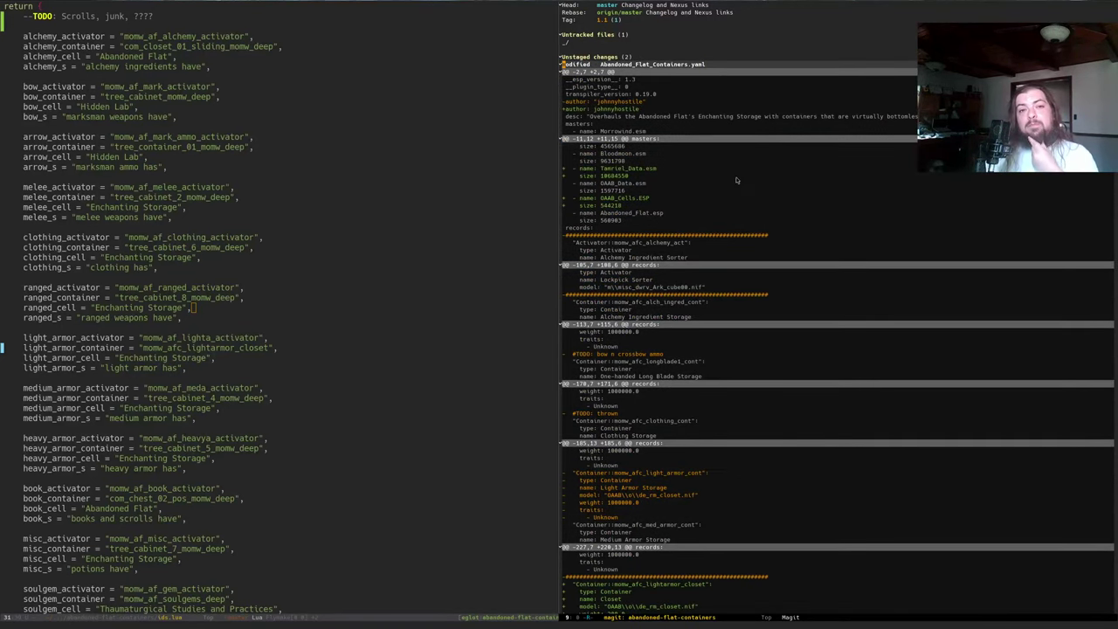
pyautogui.scroll(-15, 739, 255)
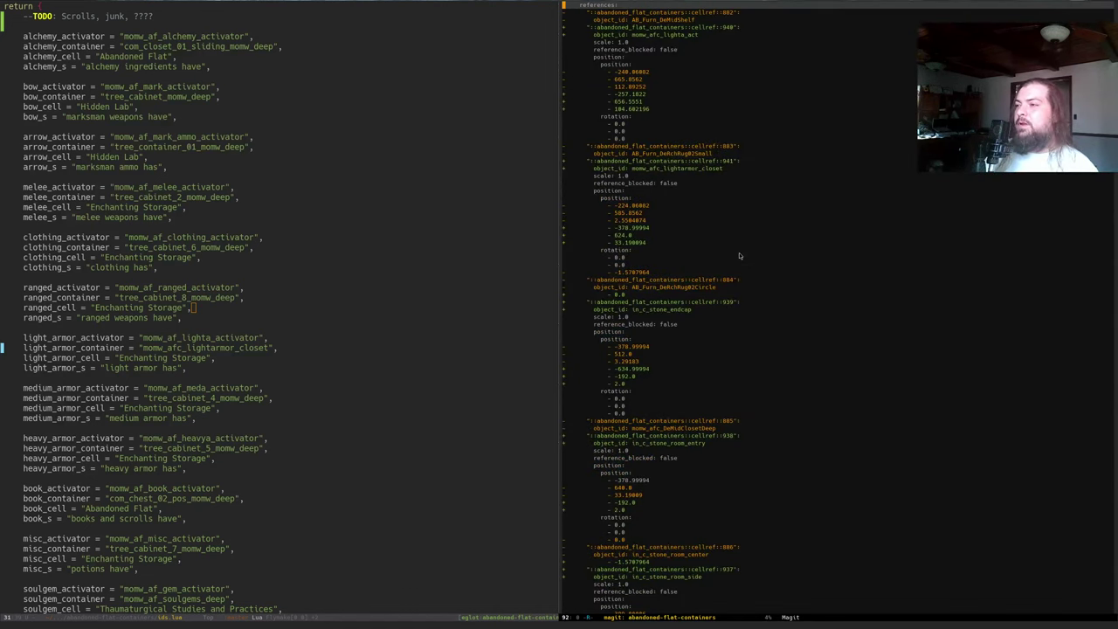
pyautogui.scroll(-4, 681, 283)
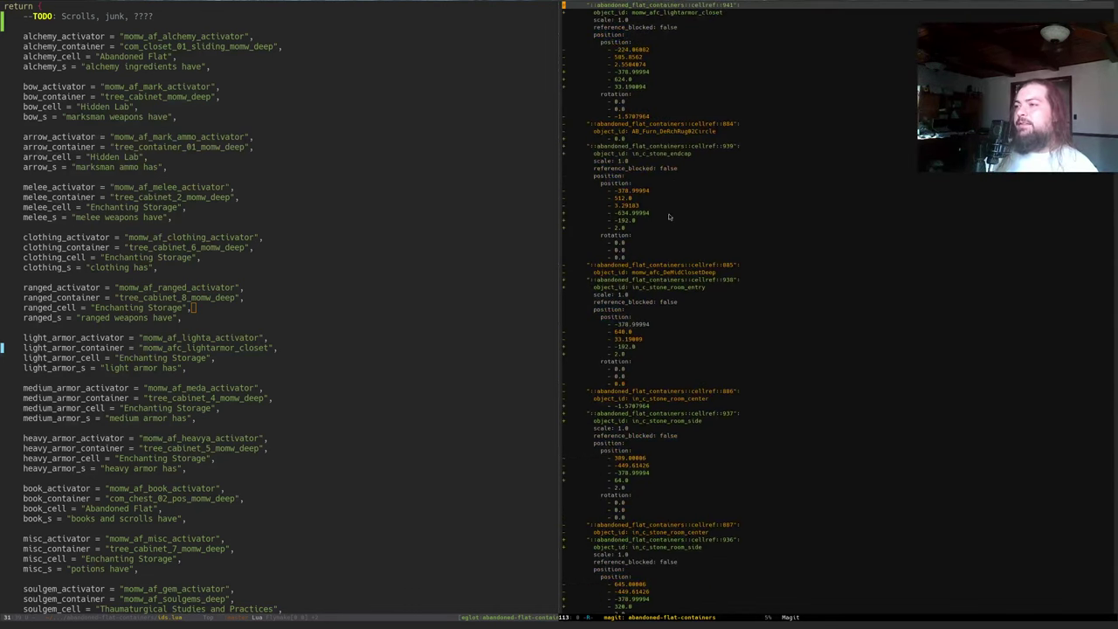
pyautogui.moveTo(662, 214); pyautogui.dragTo(712, 346)
pyautogui.scroll(-1, 716, 330)
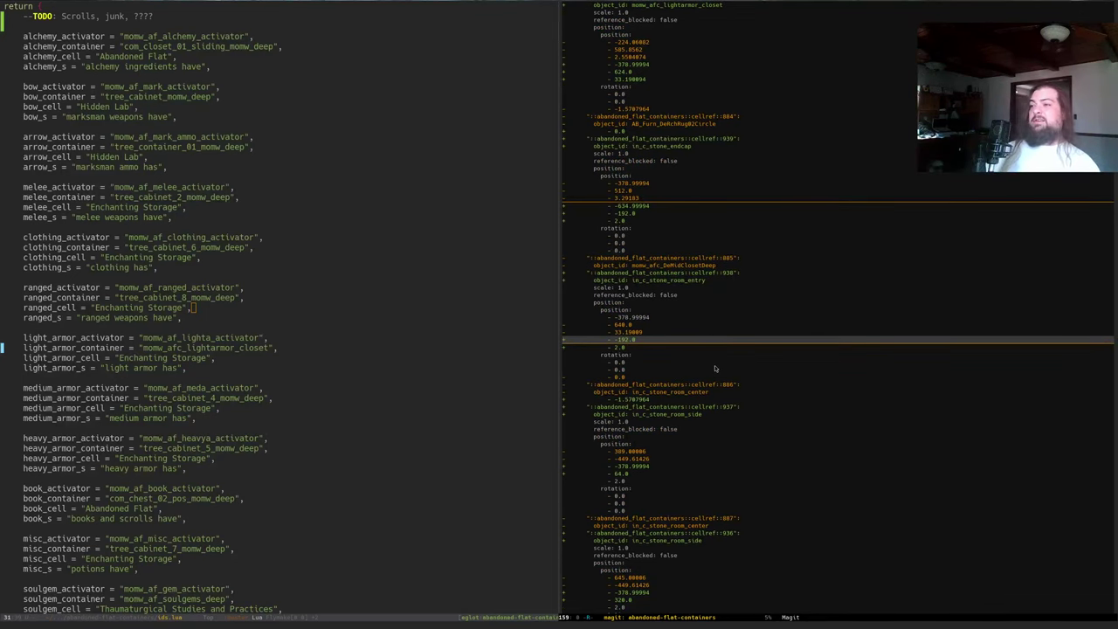
pyautogui.scroll(-10, 714, 367)
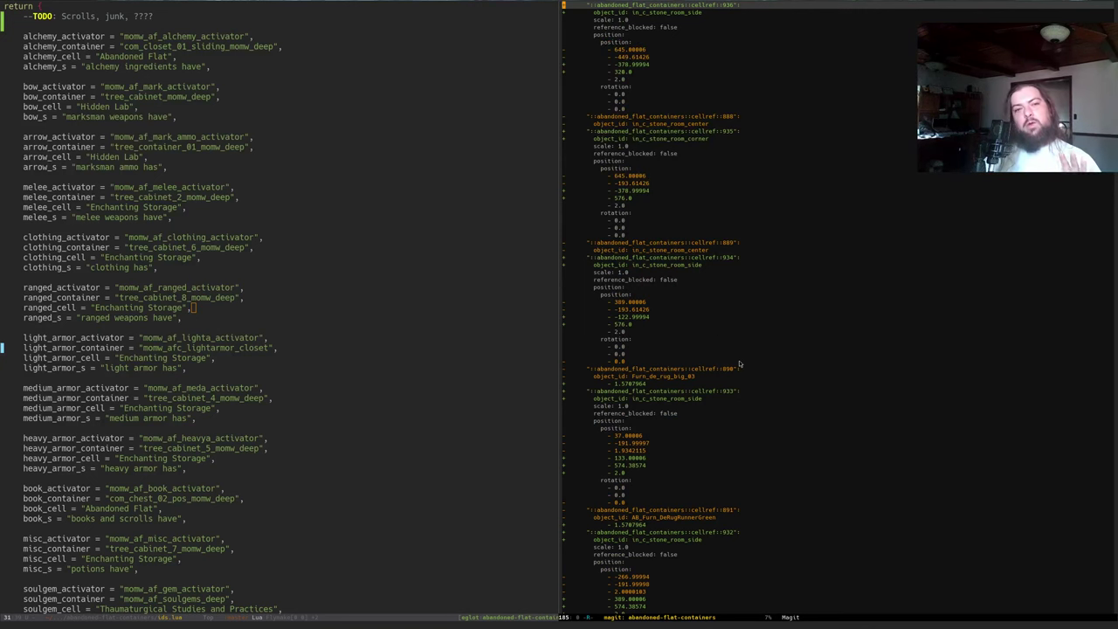
pyautogui.scroll(-2, 739, 363)
pyautogui.click(739, 363)
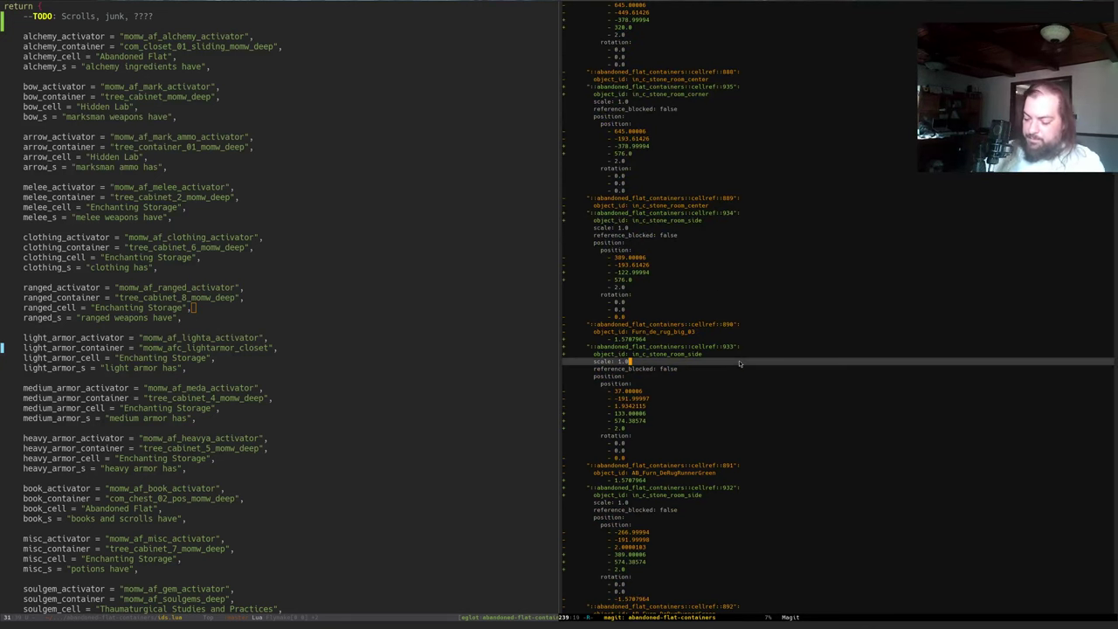
pyautogui.press('alt+less')
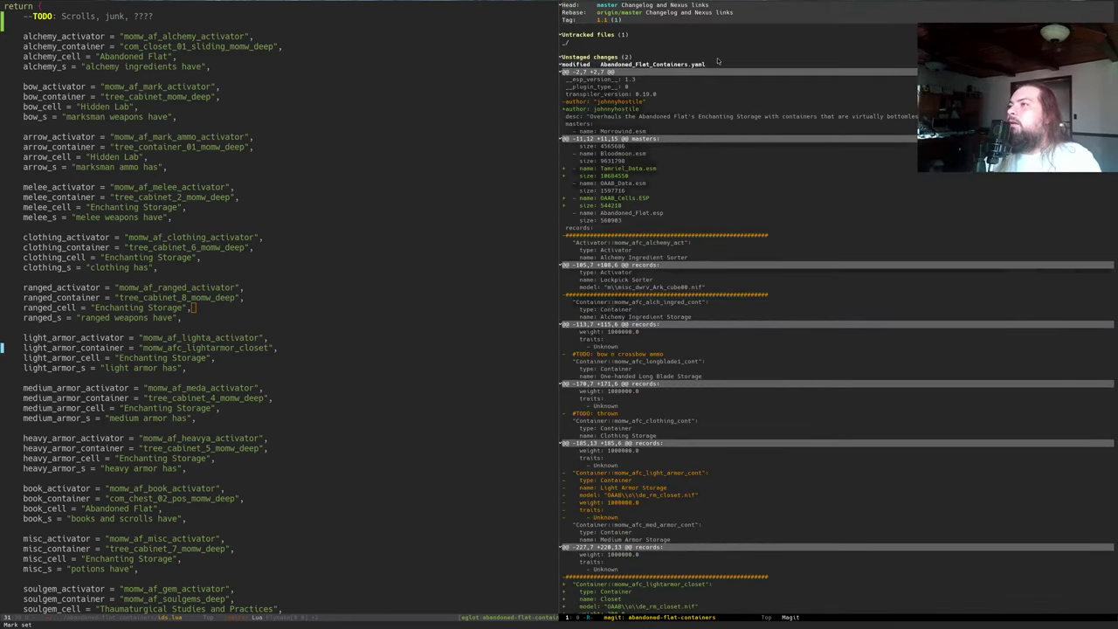
pyautogui.press('Tab')
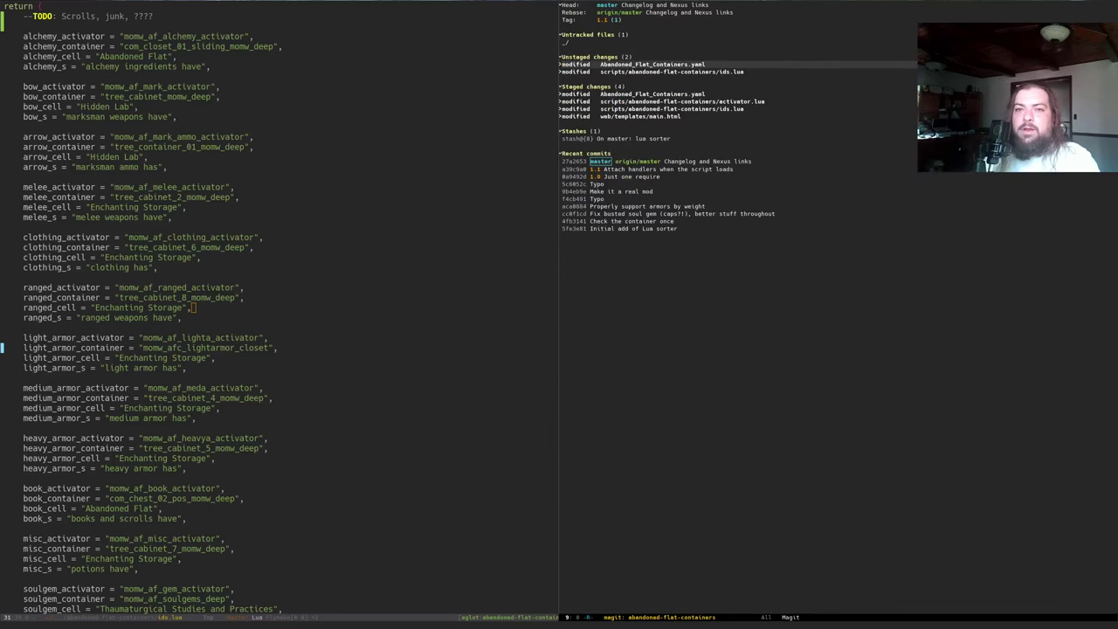
# - In the terminal, launch the game with ~/games/openmw/run.sh --type fw --config minimal-performance --test --dev --cell "Enchanting Storage"
pyautogui.hotkey('alt', 'Tab')
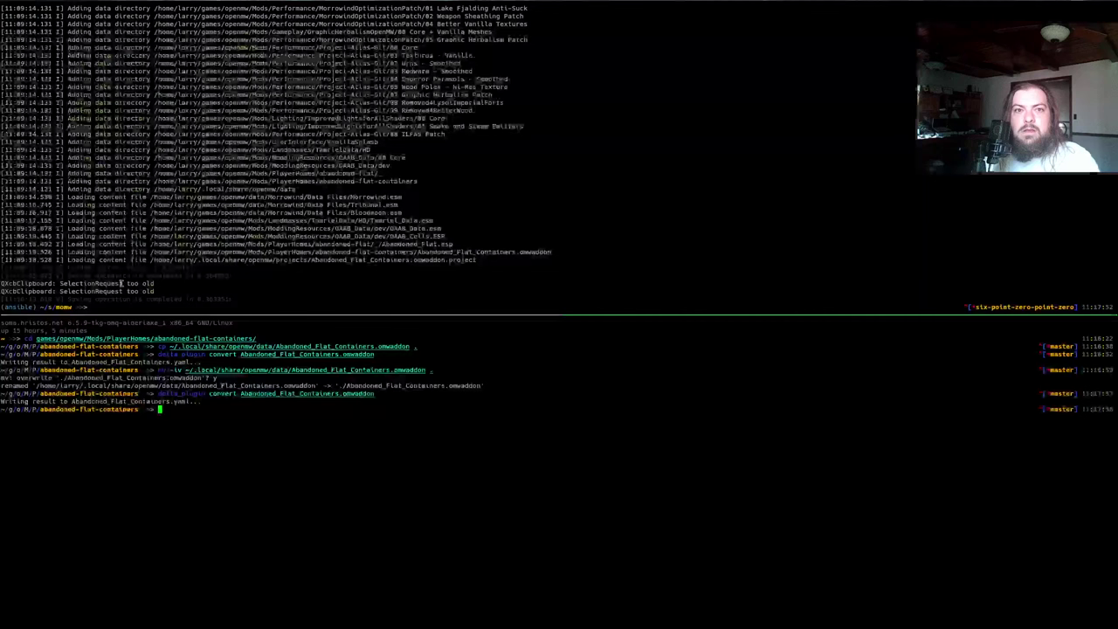
pyautogui.hotkey('ctrl', 'r')
pyautogui.write('run.sh')
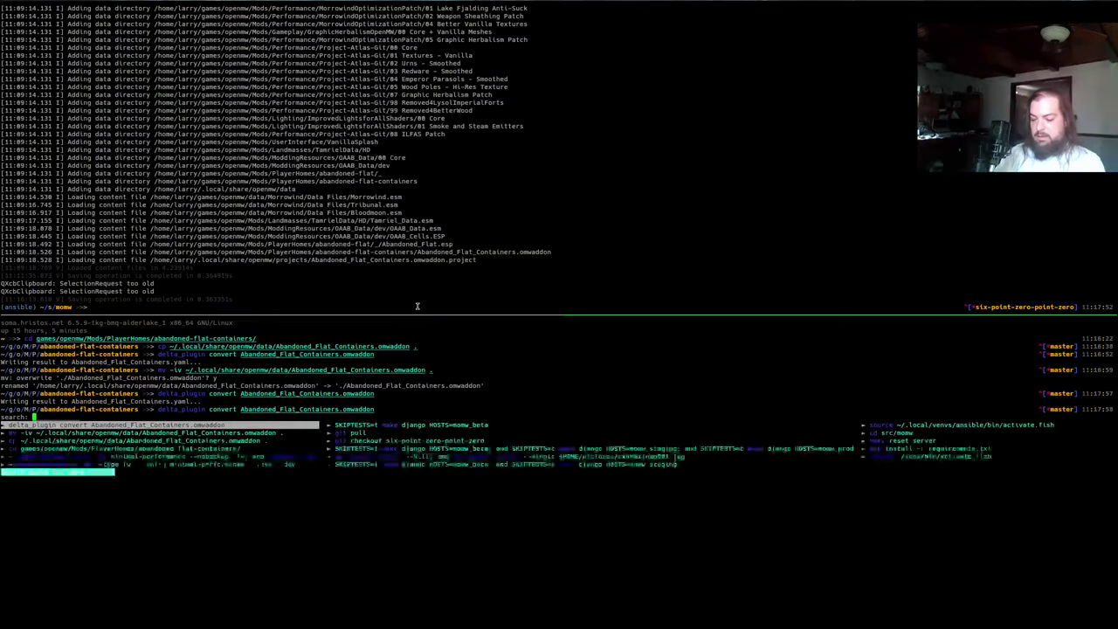
pyautogui.press('Return')
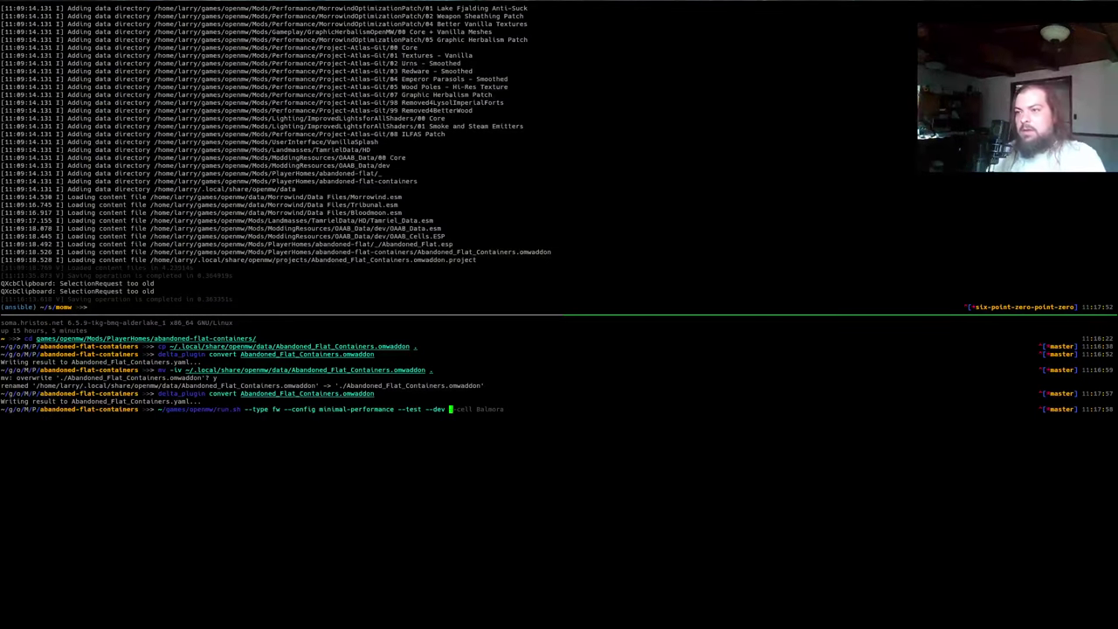
pyautogui.write('--cell "Enchanting Storage"')
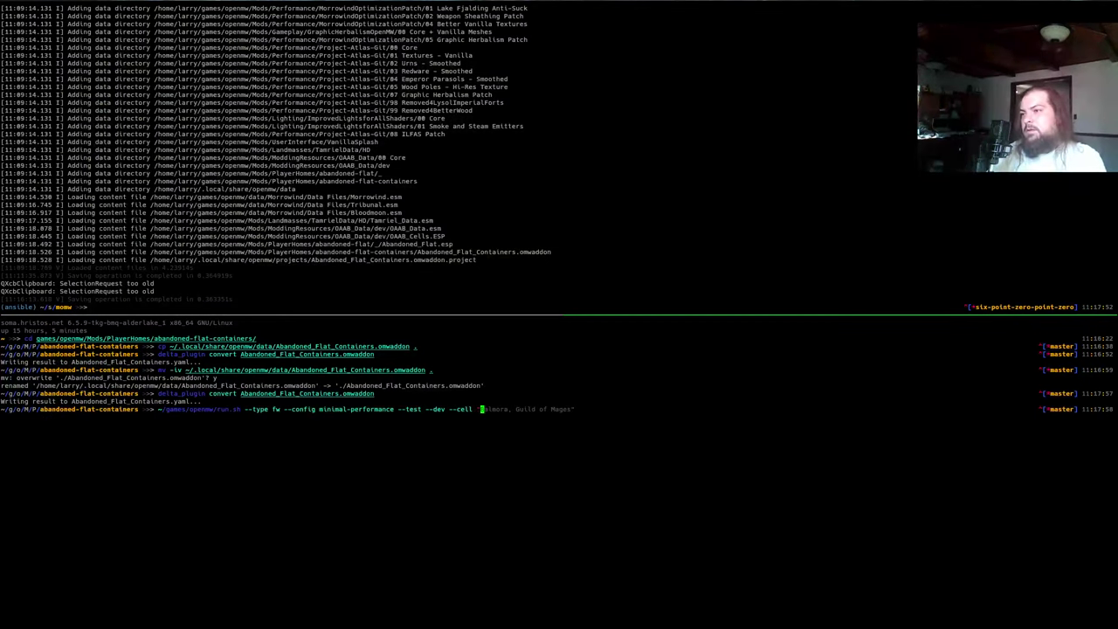
pyautogui.press('Return')
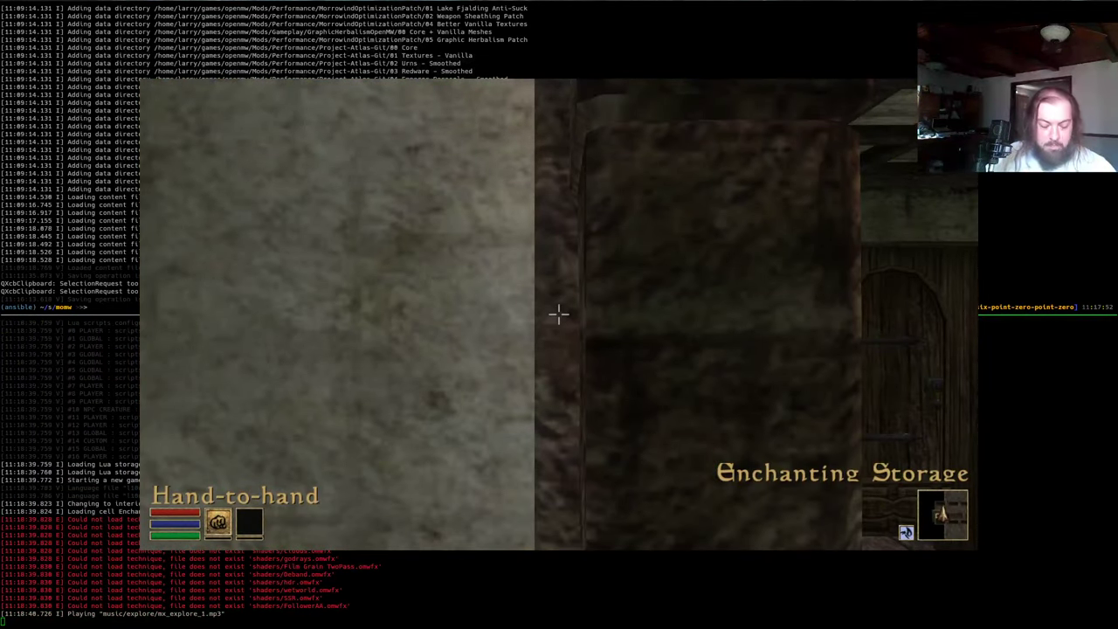
# - Toggle collision with the tcl console command and move through Enchanting Storage to the light armor closet and its shelf
pyautogui.press('w')
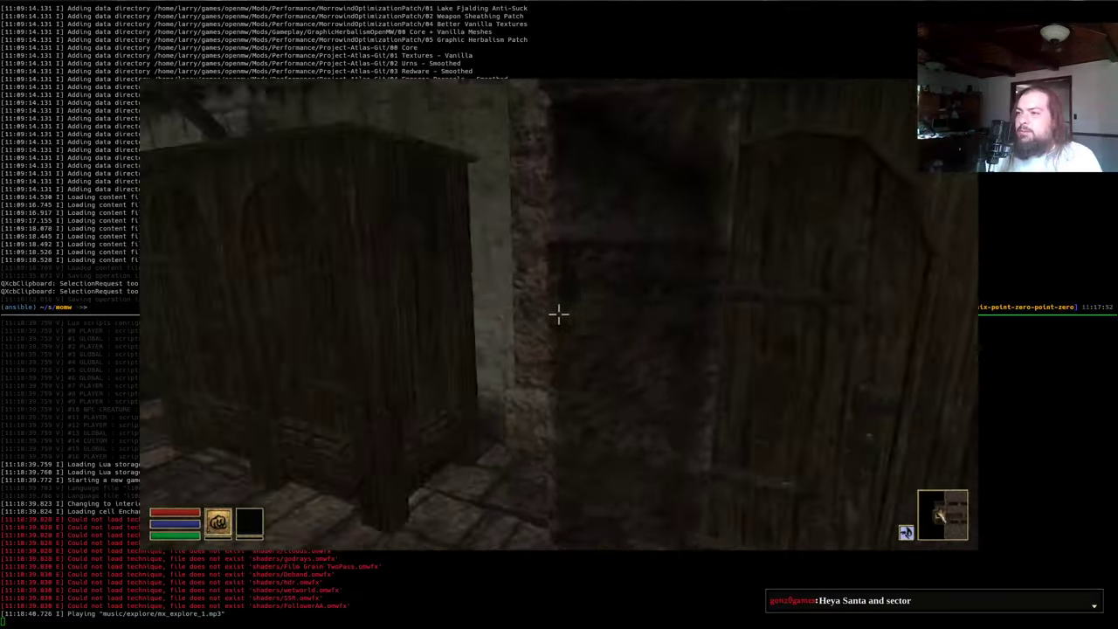
pyautogui.moveTo(559, 314)
pyautogui.press('w')
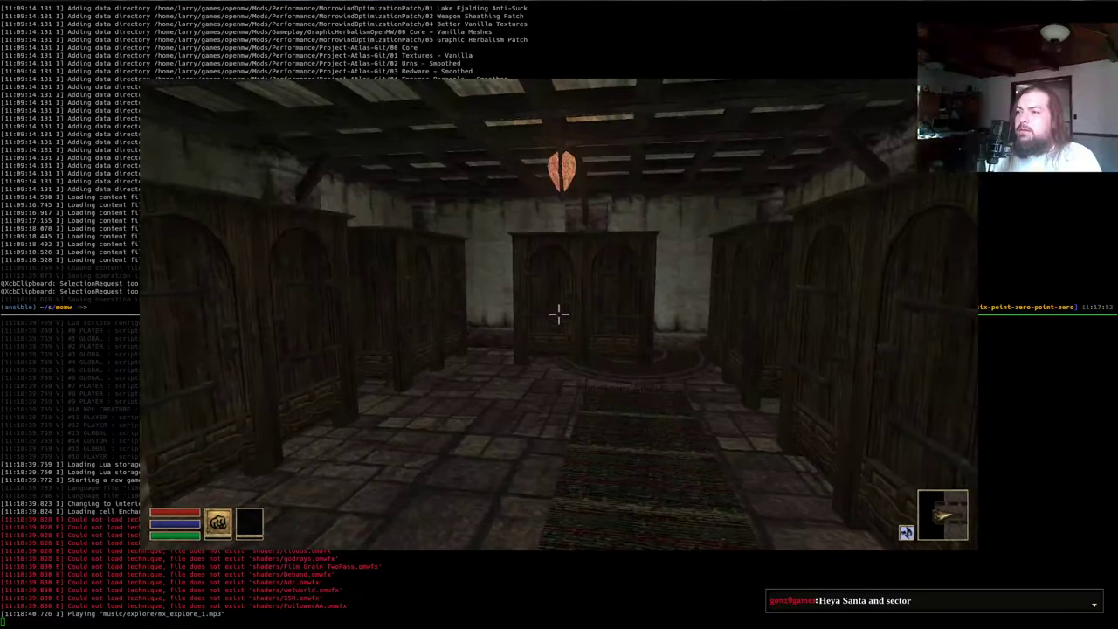
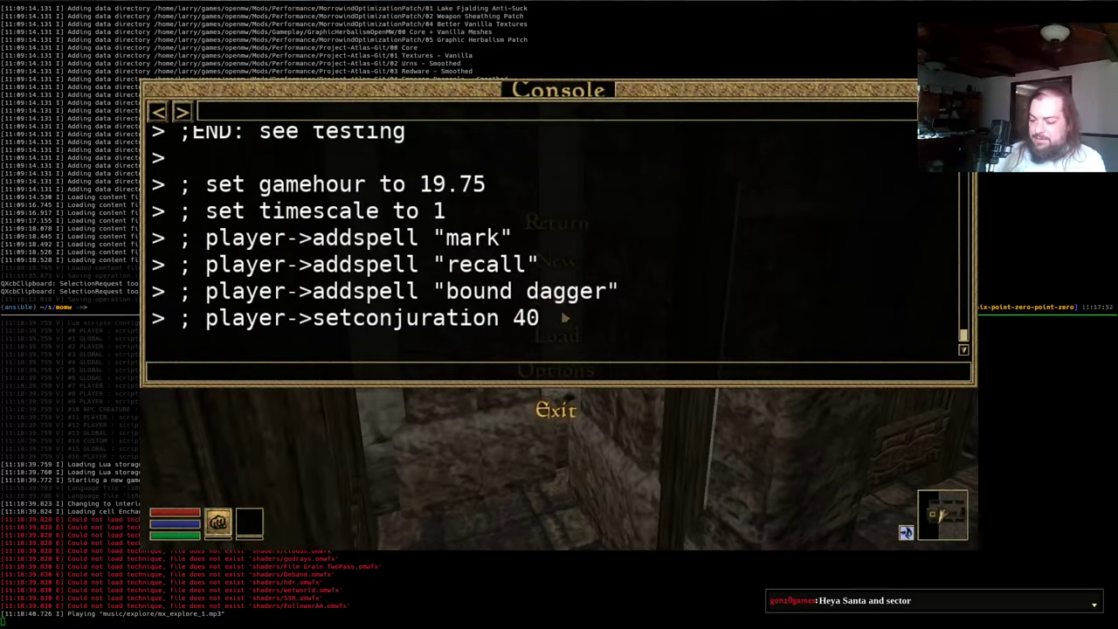
pyautogui.write('tcl')
pyautogui.press('`')
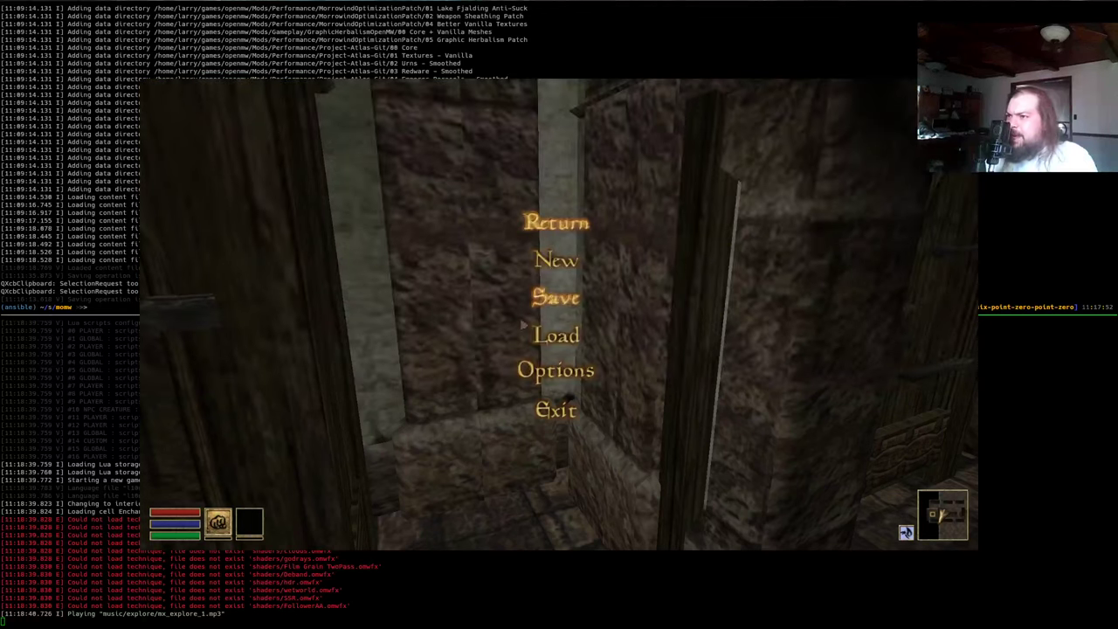
pyautogui.press('`')
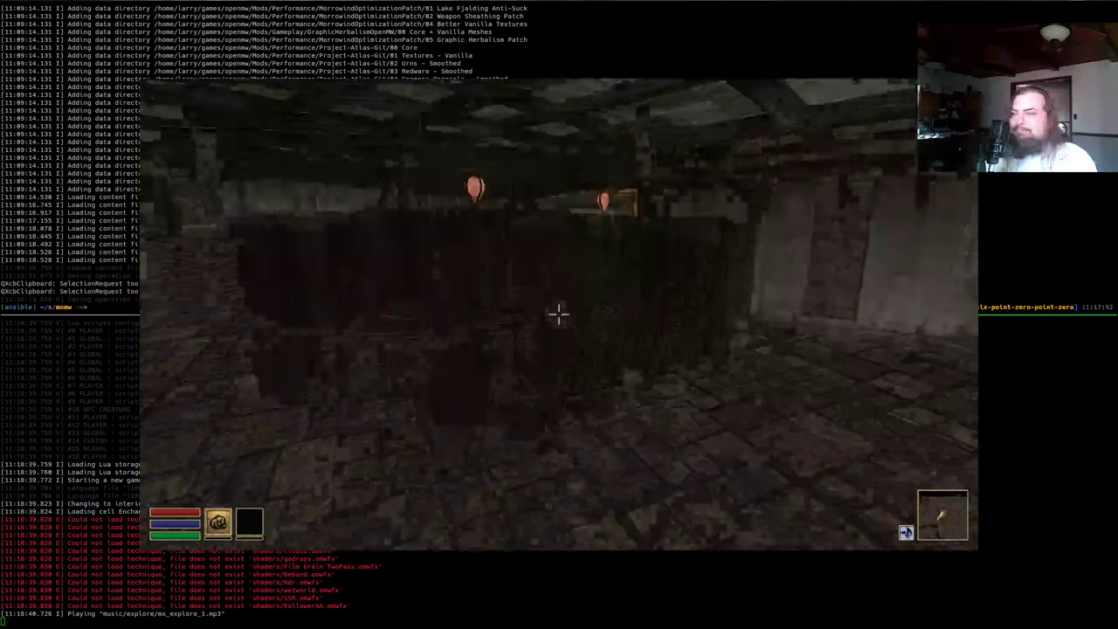
pyautogui.press('w')
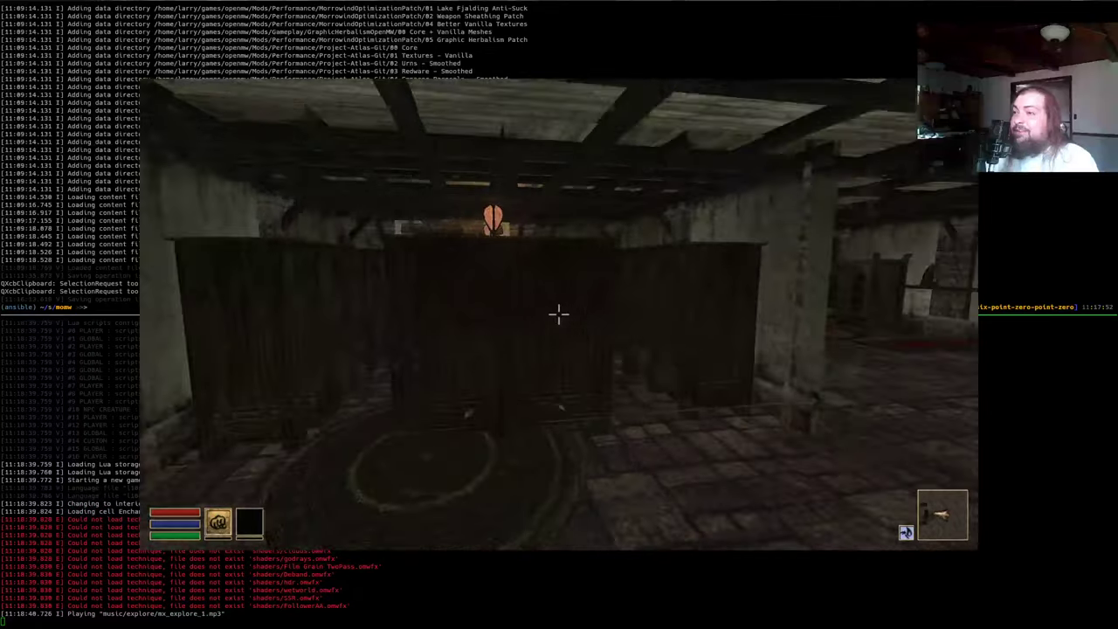
pyautogui.press('w')
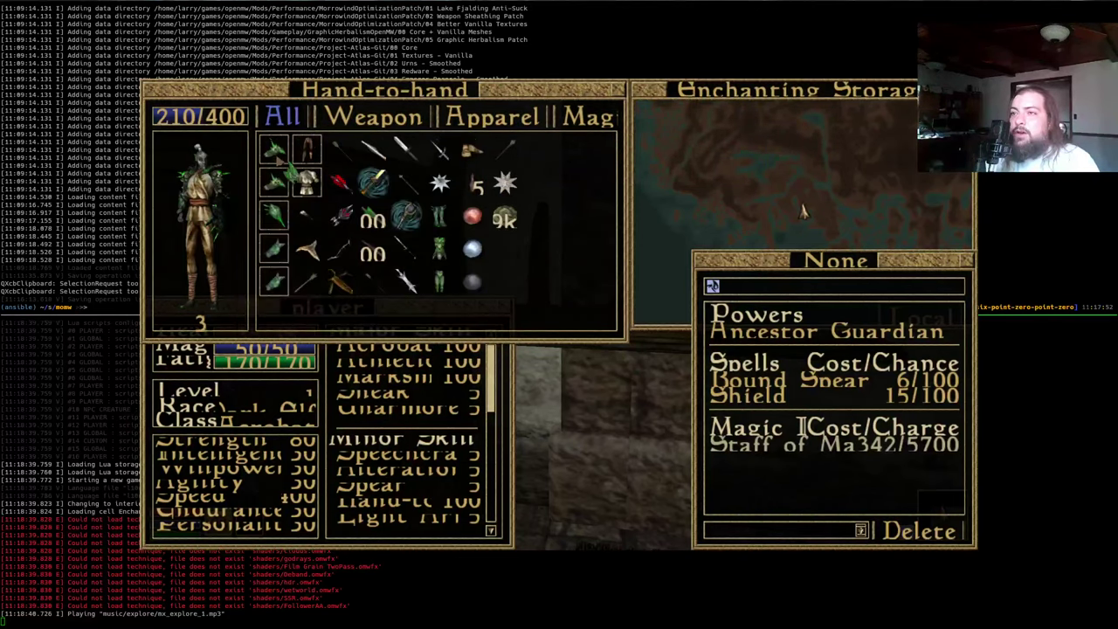
# - Unequip the character's green armor pieces in the inventory, leaving the shirt and pants worn, and return to the game
pyautogui.click(277, 159)
pyautogui.click(283, 161)
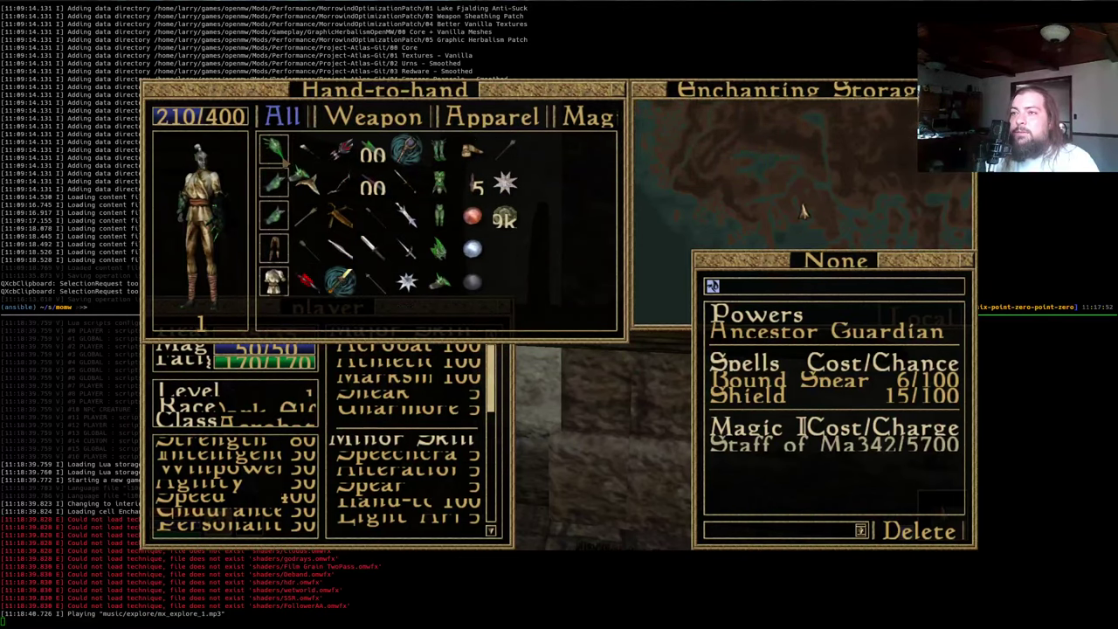
pyautogui.click(282, 163)
pyautogui.click(282, 162)
pyautogui.rightClick(458, 284)
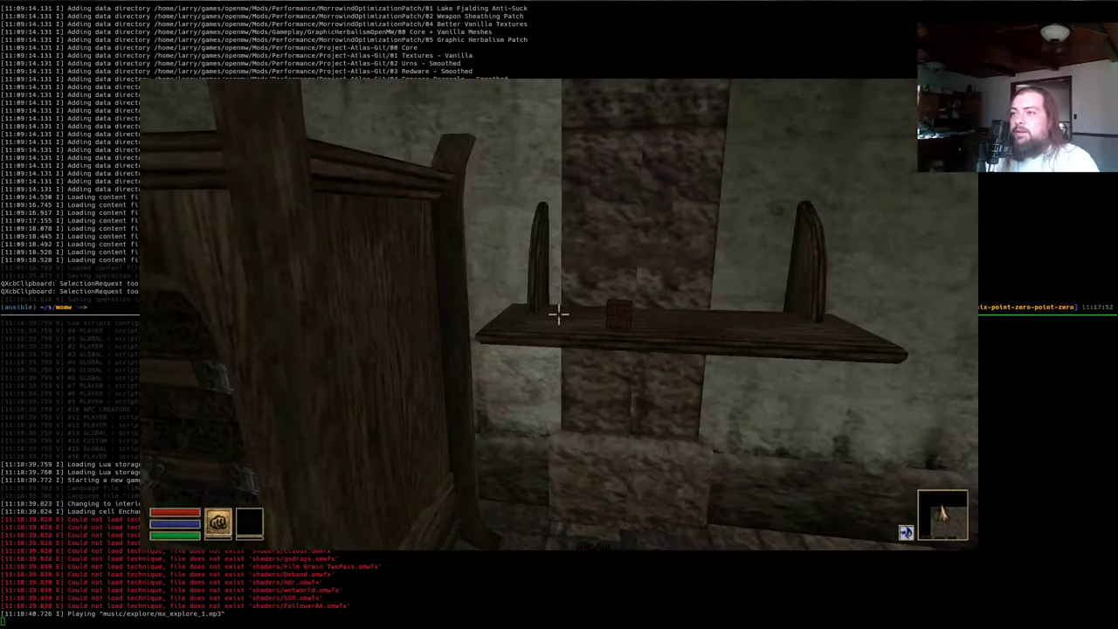
# - Open the light armor closet to check its contents, close it, and quit the game
pyautogui.press('w')
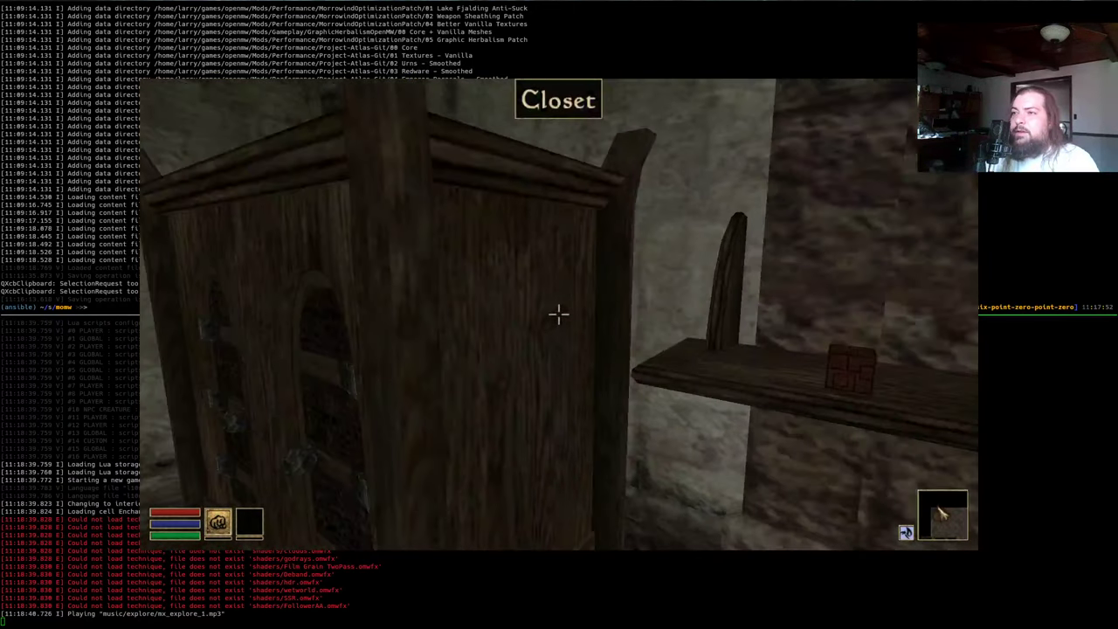
pyautogui.press('space')
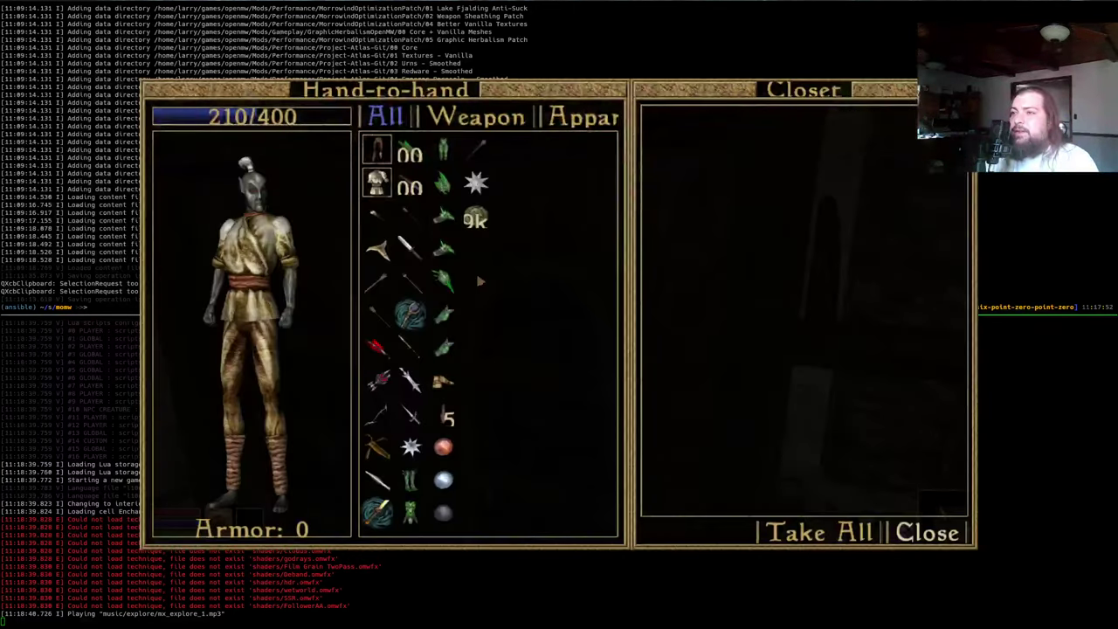
pyautogui.press('Escape')
pyautogui.hotkey('alt', 'F4')
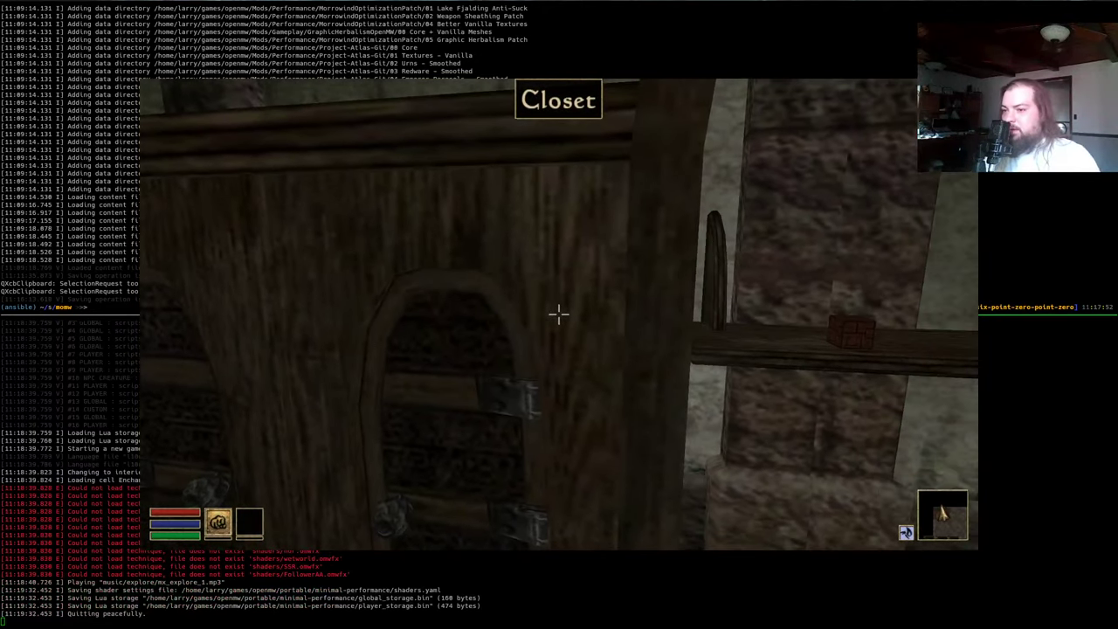
# - Close the finished game's terminal pane and switch to Emacs with the Magit status open
pyautogui.hotkey('ctrl', 'd')
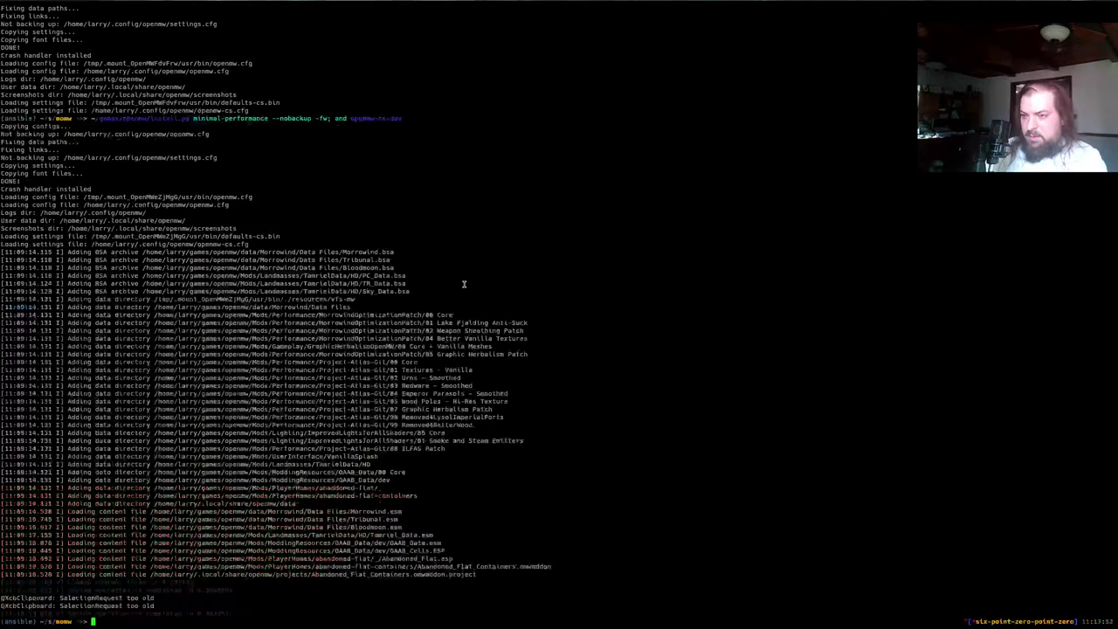
pyautogui.press('Up')
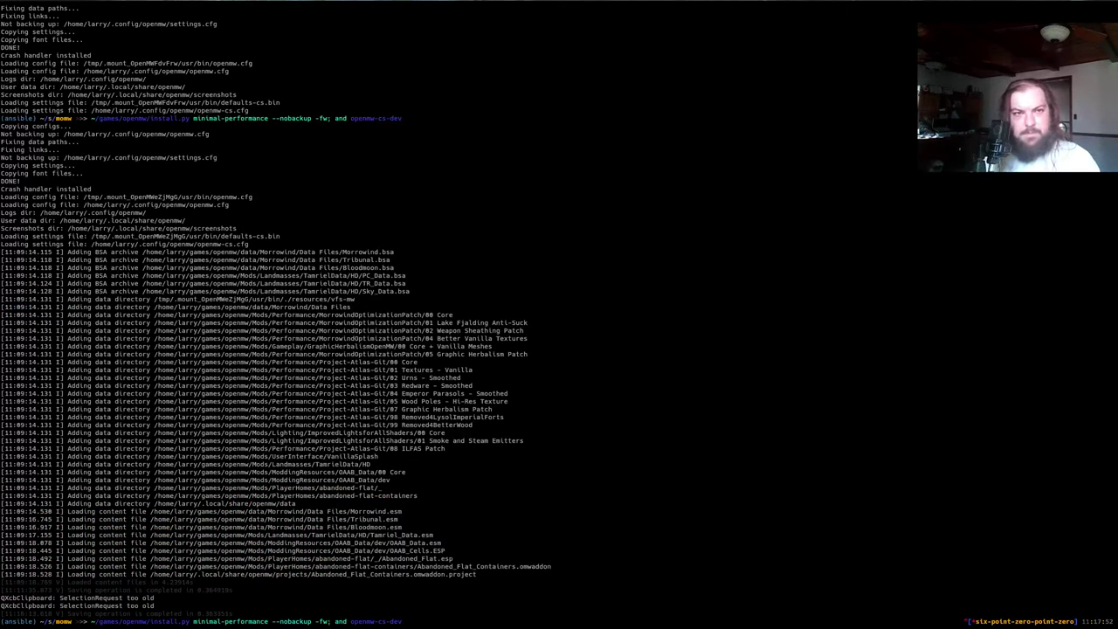
pyautogui.hotkey('alt', 'Tab')
# - Review the unstaged diff of Abandoned_Flat_Containers.yaml in Magit and stage that file's changes
pyautogui.click(844, 89)
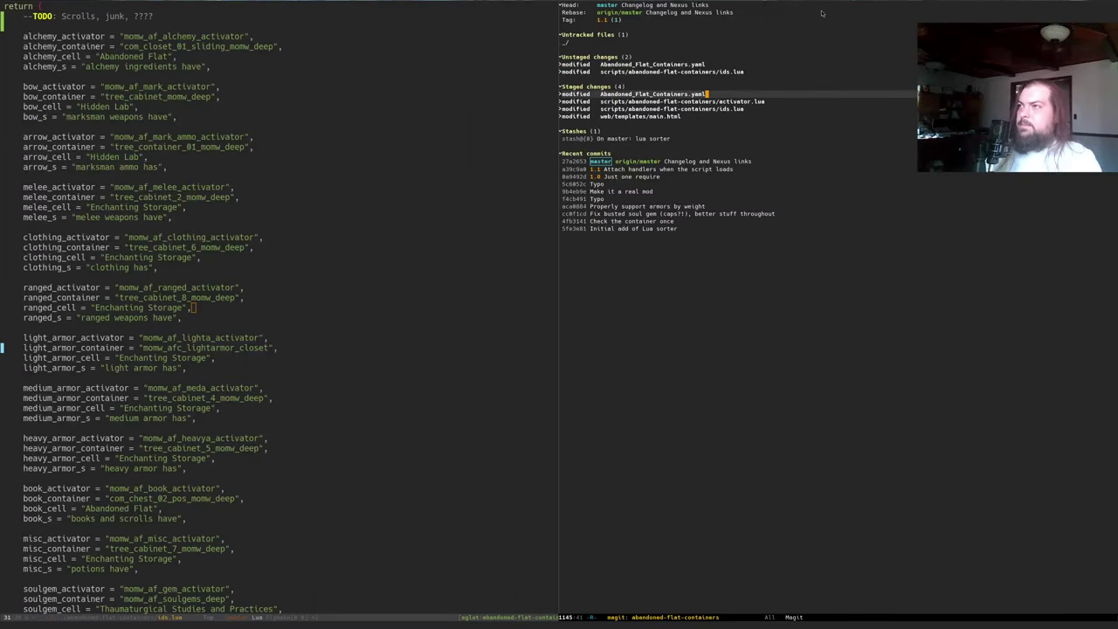
pyautogui.moveTo(773, 65); pyautogui.dragTo(760, 72)
pyautogui.press('p')
pyautogui.press('p')
pyautogui.press('p')
pyautogui.press('n')
pyautogui.press('Tab')
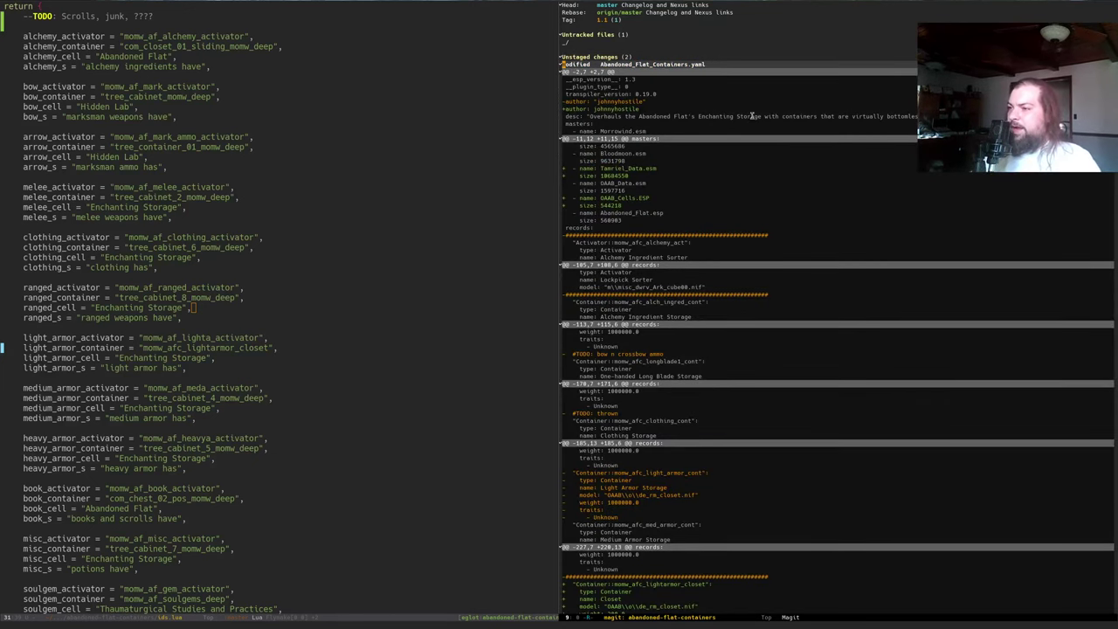
pyautogui.scroll(-1, 723, 377)
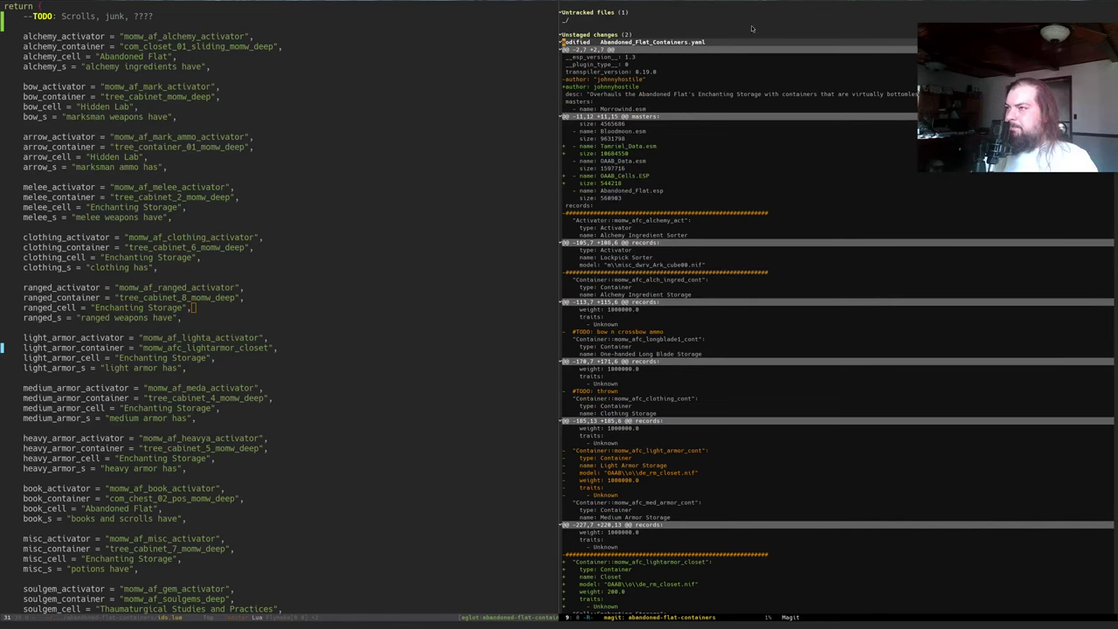
pyautogui.click(721, 42)
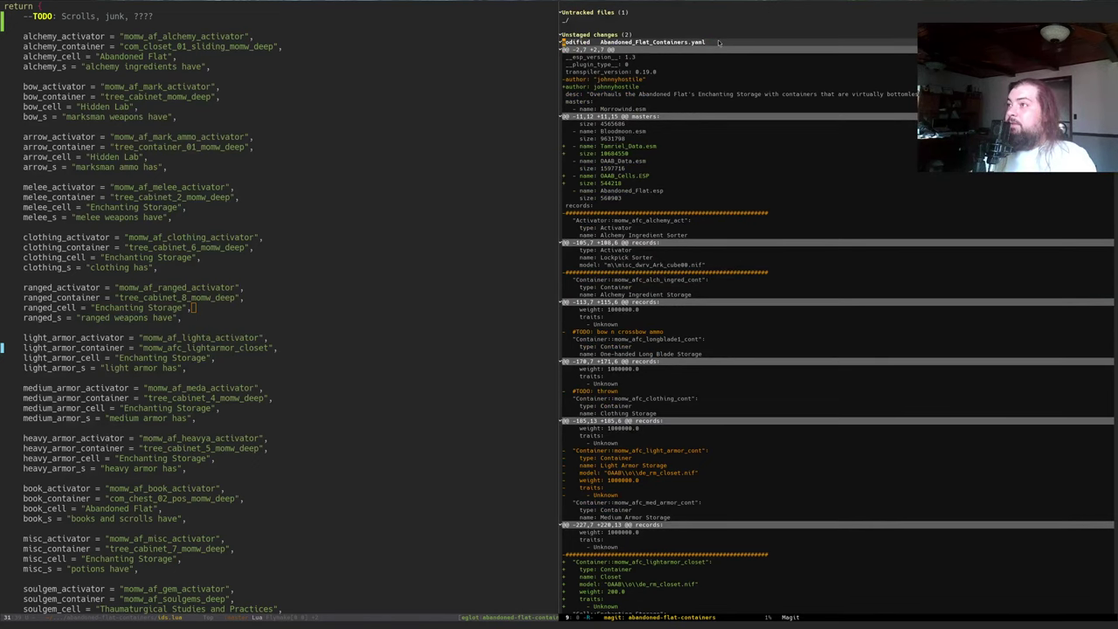
pyautogui.press('s')
pyautogui.click(738, 64)
pyautogui.hotkey('ctrl', 'a')
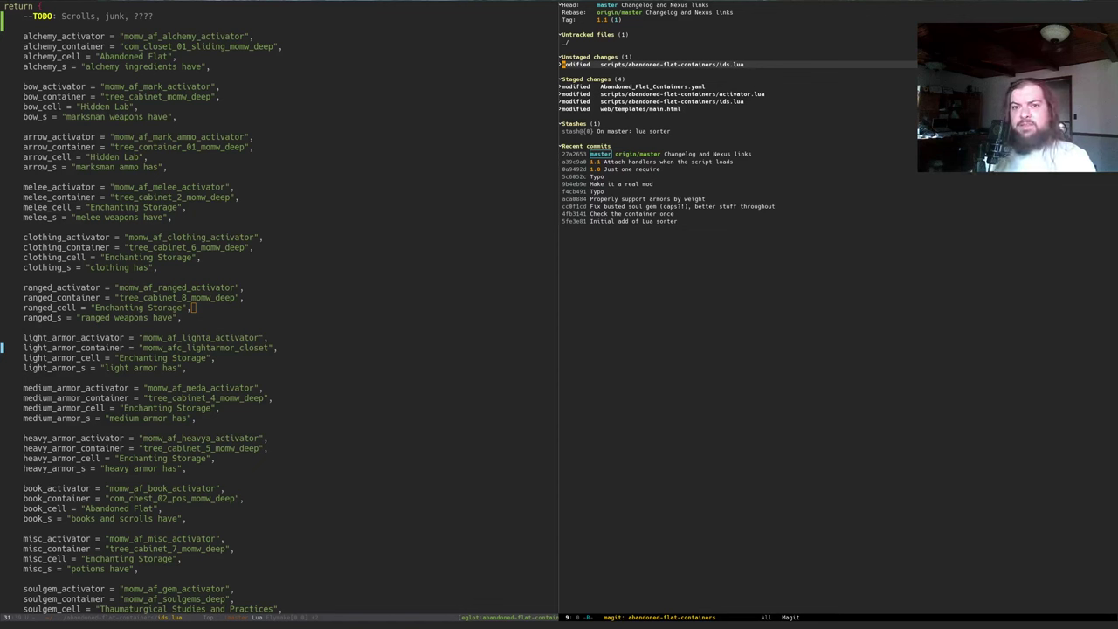
# - Switch to the terminal and rerun ~/games/openmw/install.py minimal-performance --nobackup -fw; and openmw-cs-dev
pyautogui.hotkey('alt', 'Tab')
pyautogui.press('Up')
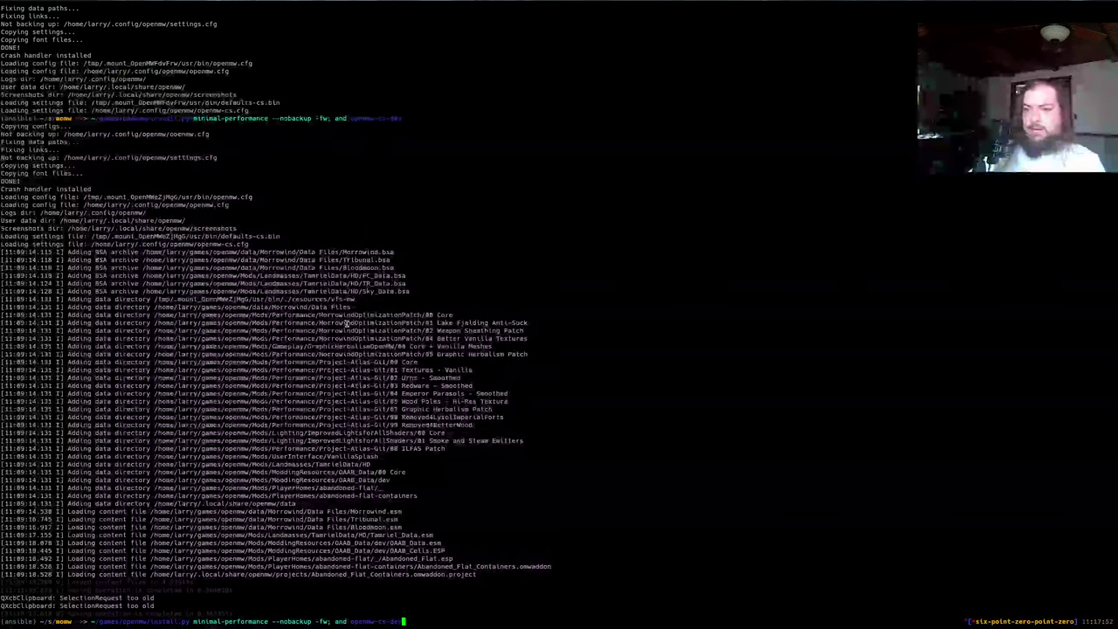
pyautogui.press('Return')
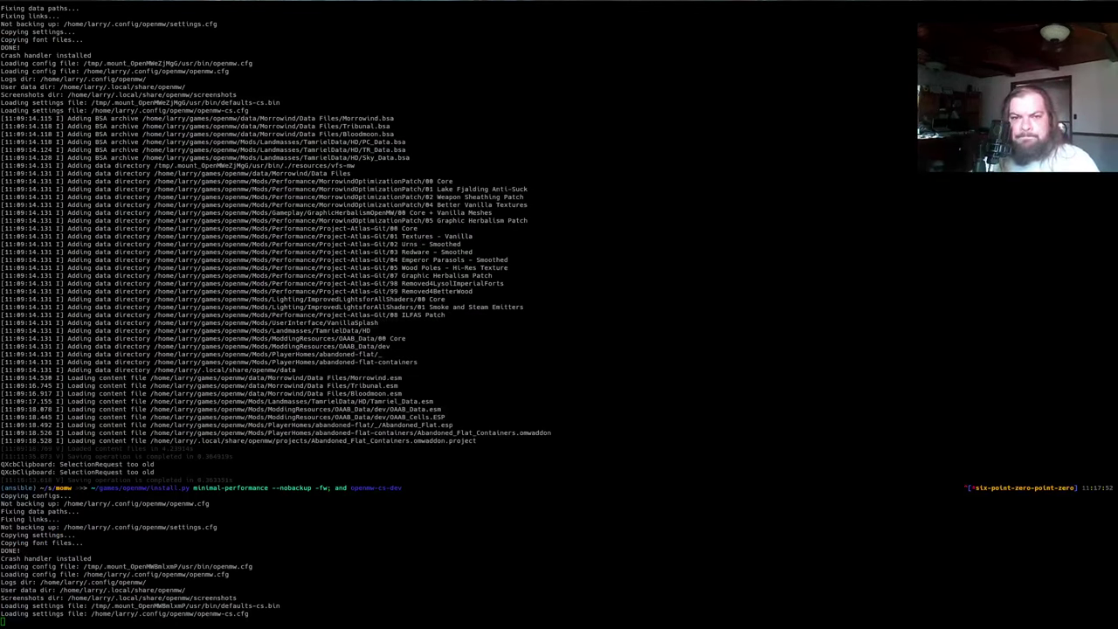
# - Open Abandoned_Flat_Containers.omwaddon with all its dependencies for editing and maximize the editor window
pyautogui.click(264, 258)
pyautogui.click(264, 266)
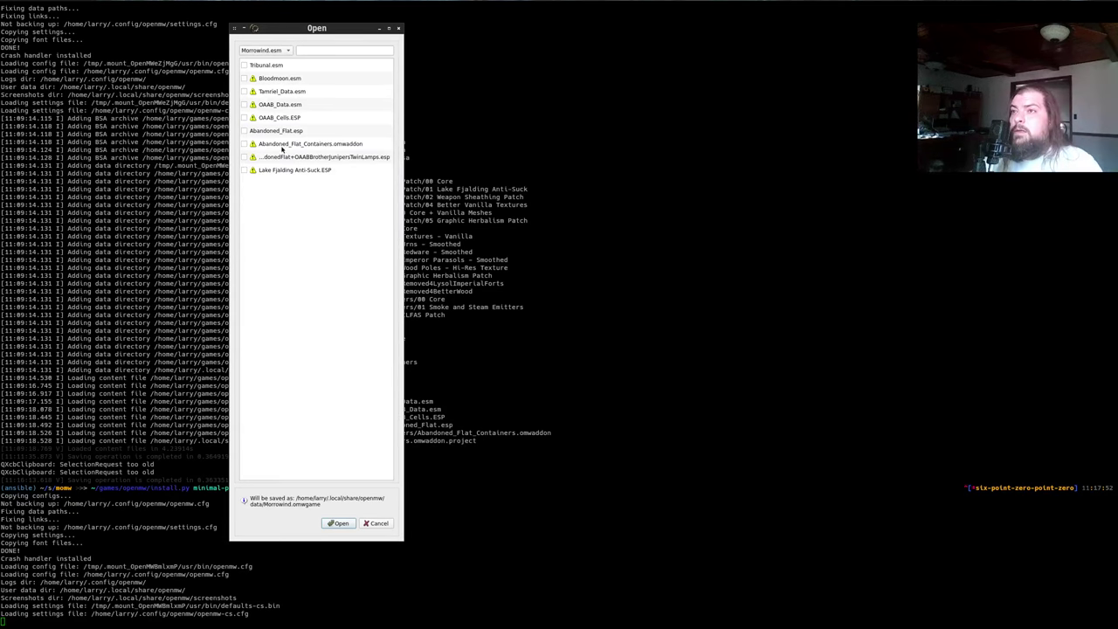
pyautogui.click(249, 143)
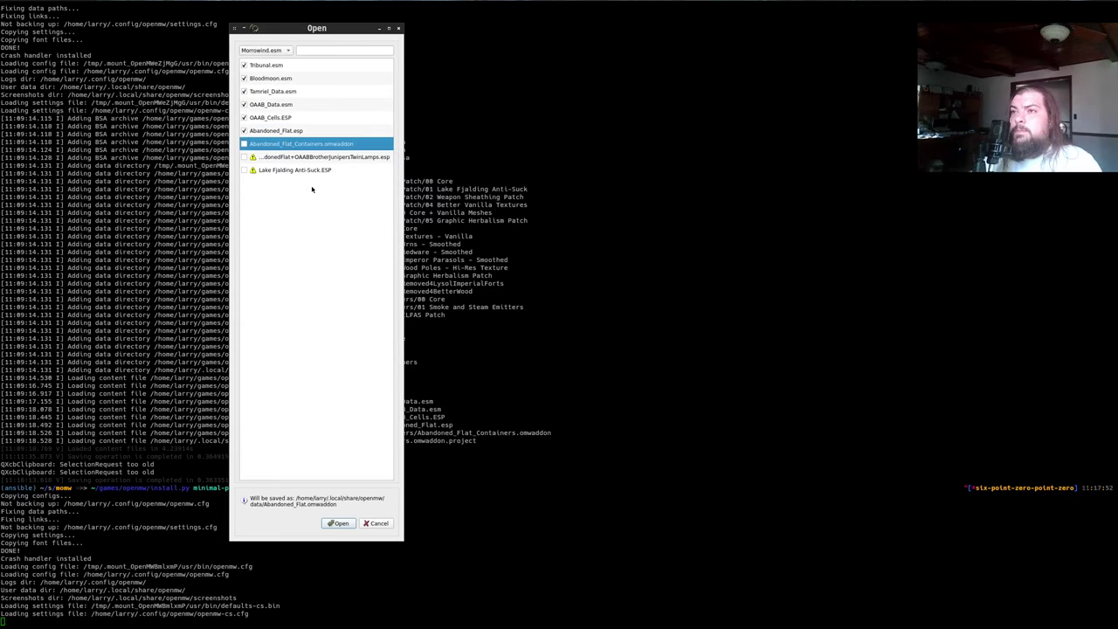
pyautogui.click(244, 144)
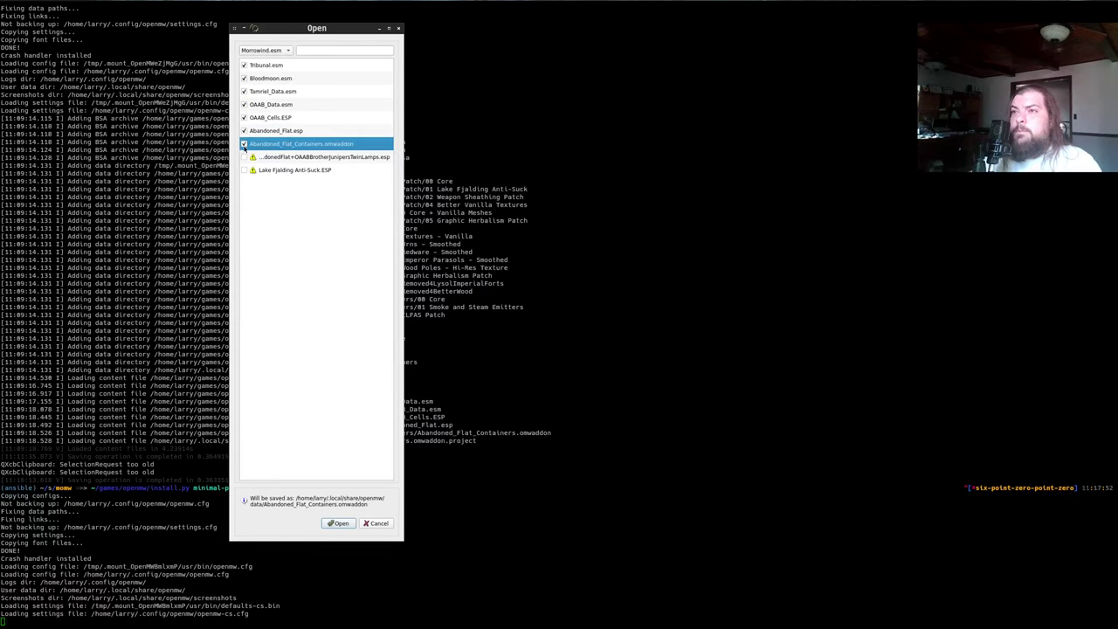
pyautogui.click(341, 525)
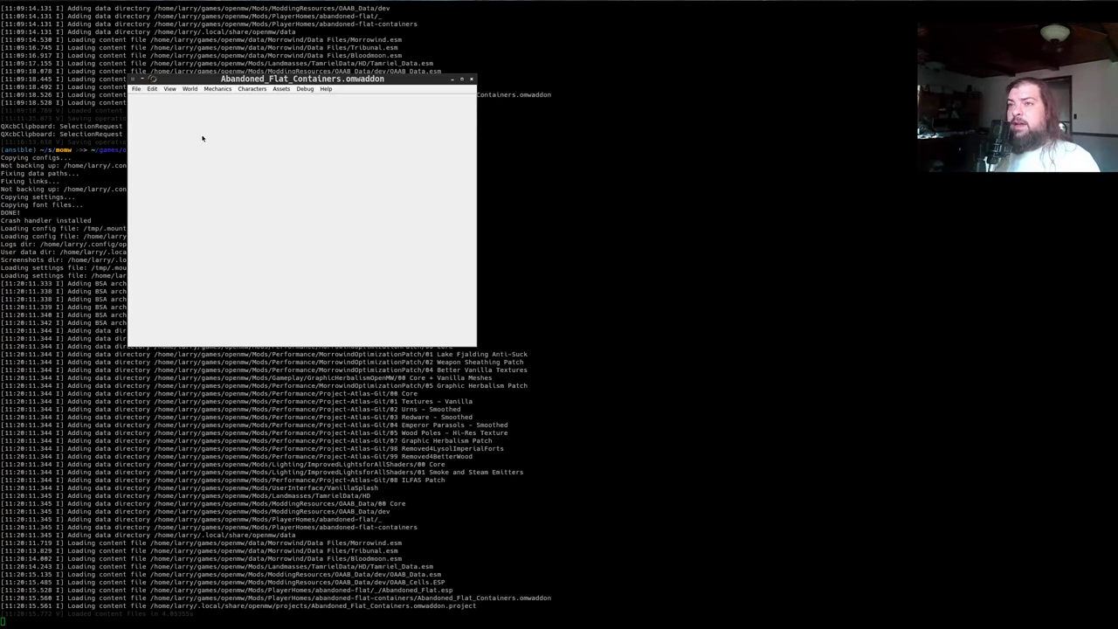
pyautogui.doubleClick(194, 82)
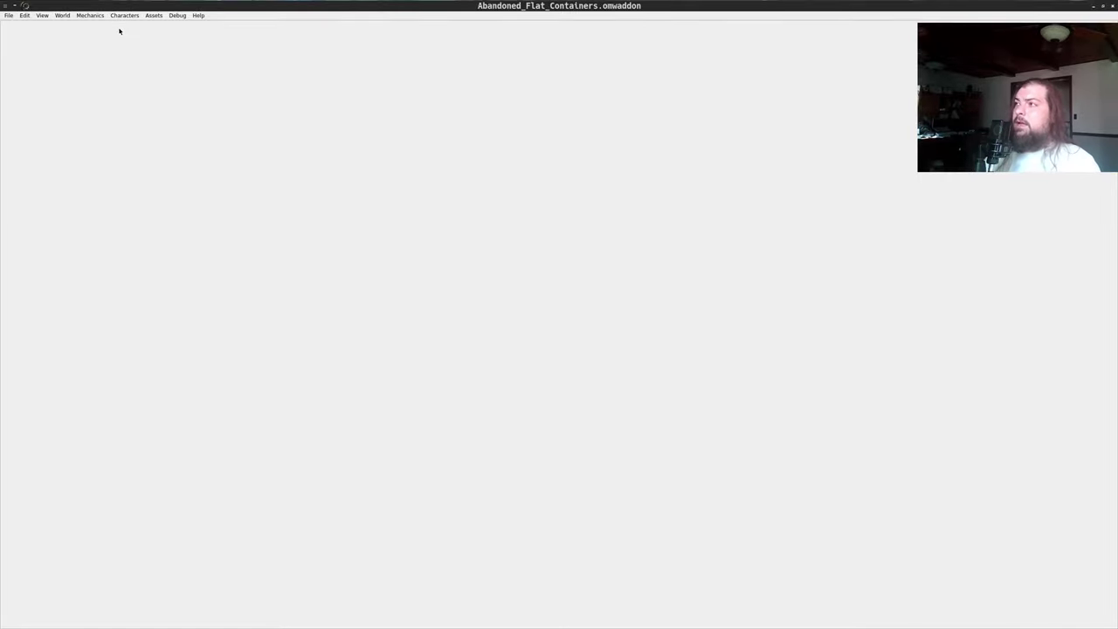
# - List the cells, filter their IDs by "enchan", and open the Enchanting Storage cell in an enlarged scene view
pyautogui.click(42, 15)
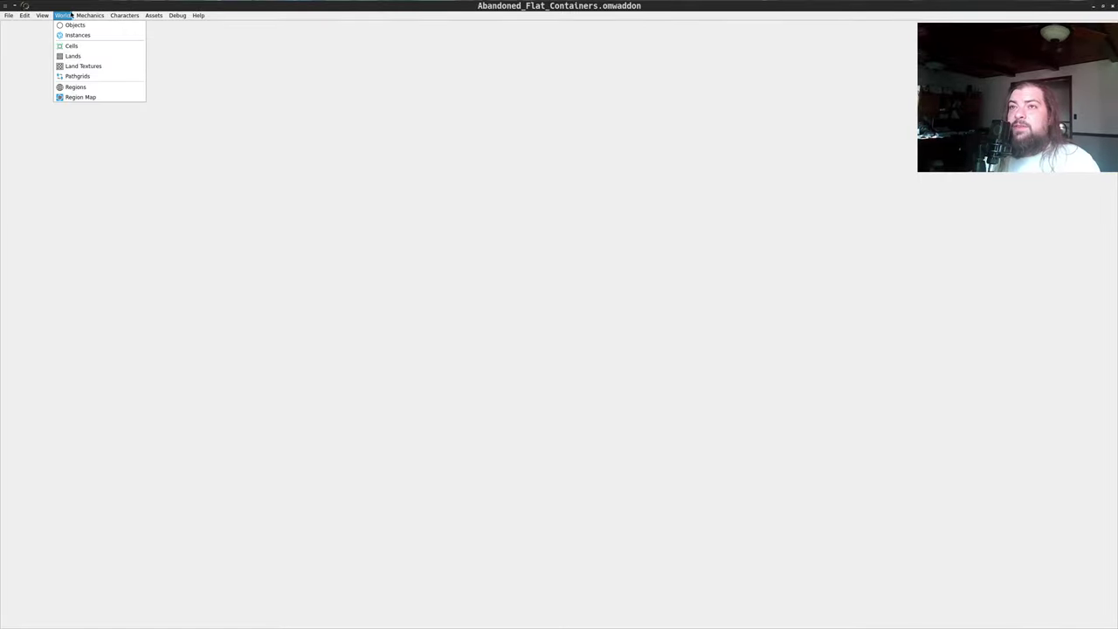
pyautogui.moveTo(77, 15)
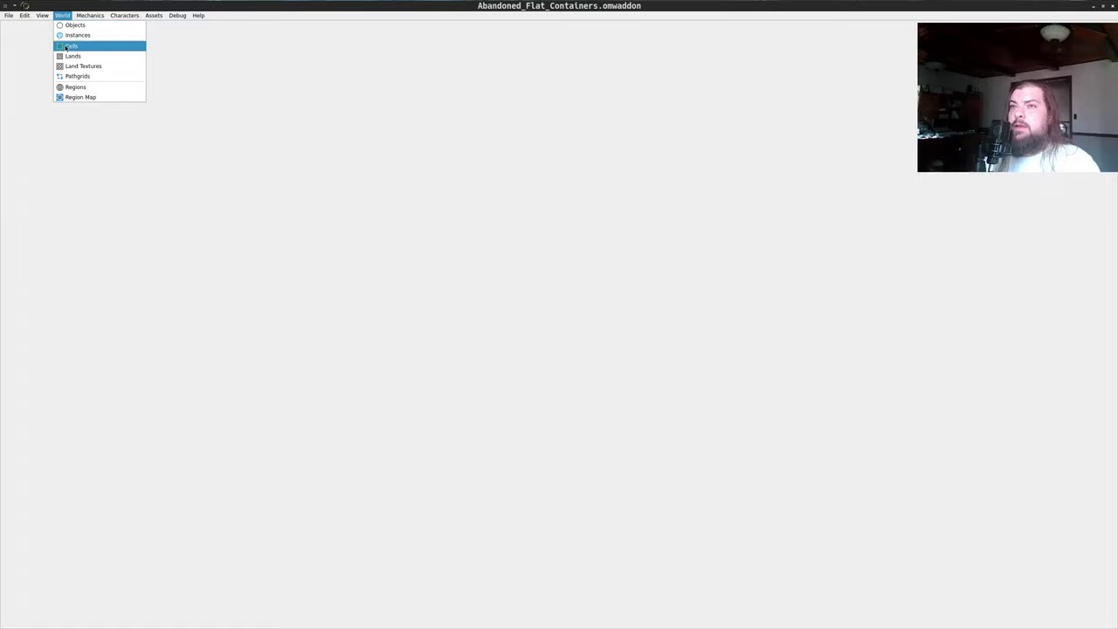
pyautogui.click(68, 45)
pyautogui.click(75, 40)
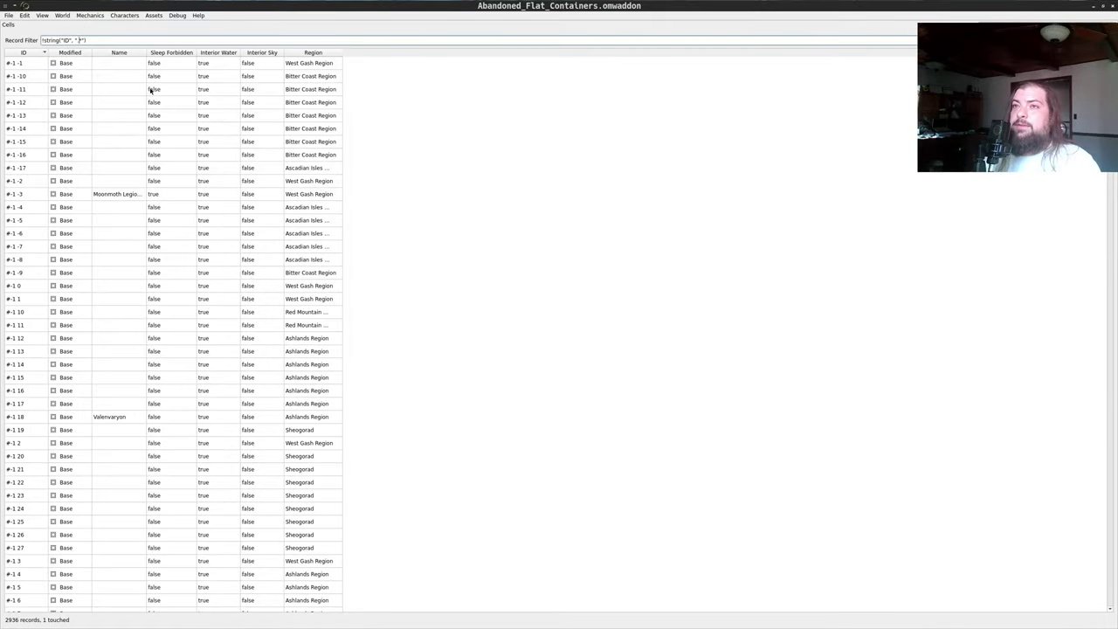
pyautogui.write('enchan')
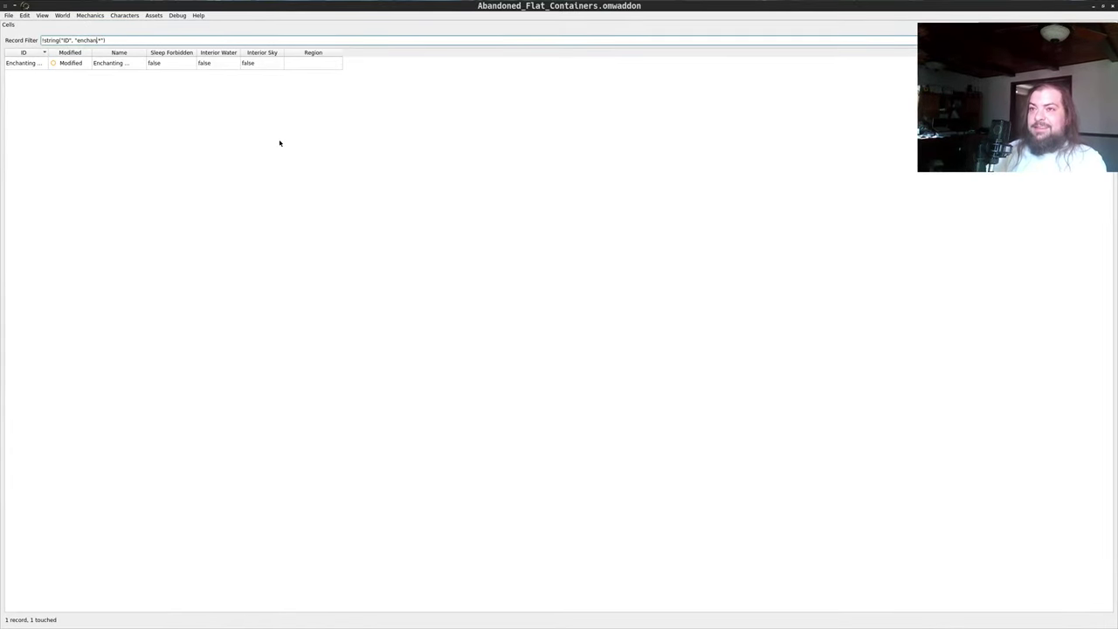
pyautogui.rightClick(19, 66)
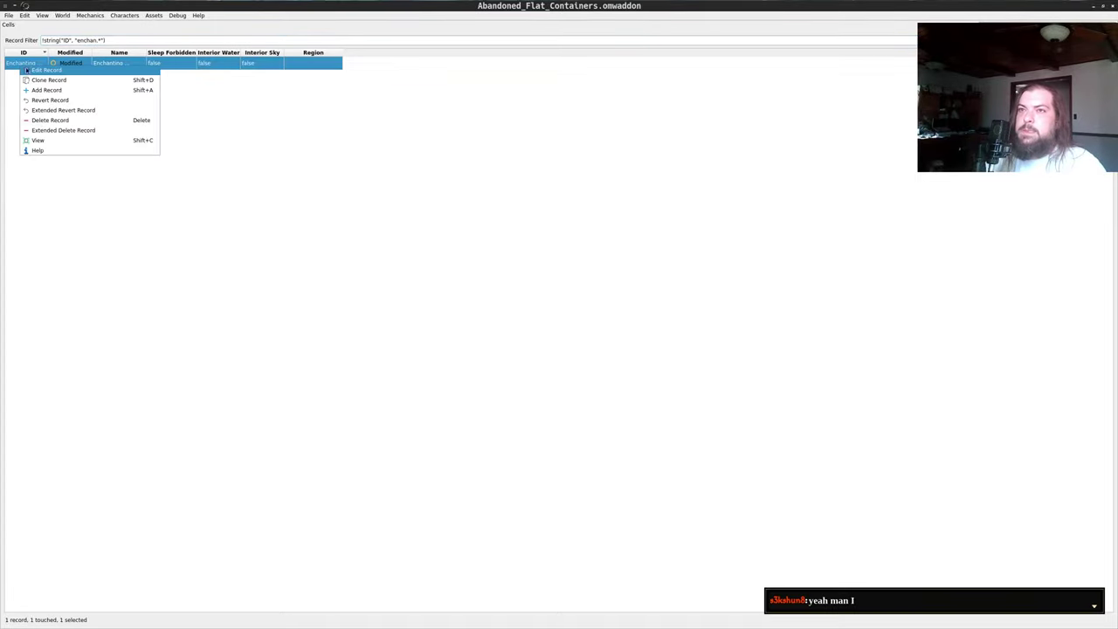
pyautogui.click(49, 141)
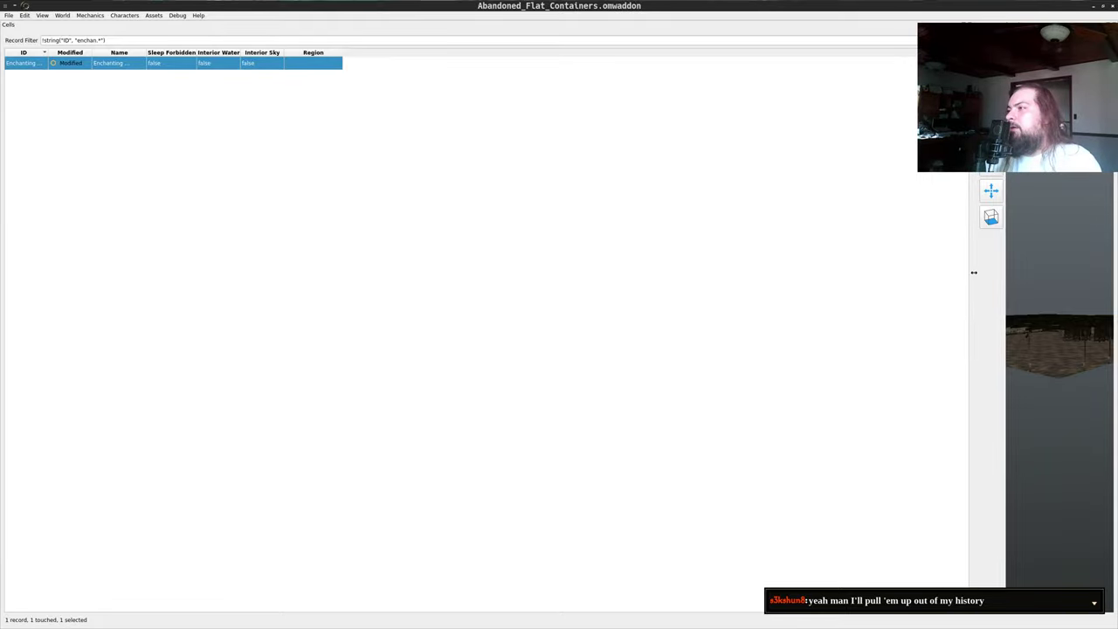
pyautogui.moveTo(974, 273); pyautogui.dragTo(577, 273)
# - Delete the double-door cabinet standing against the wall and the one beside it in the Enchanting Storage scene
pyautogui.scroll(2, 859, 293)
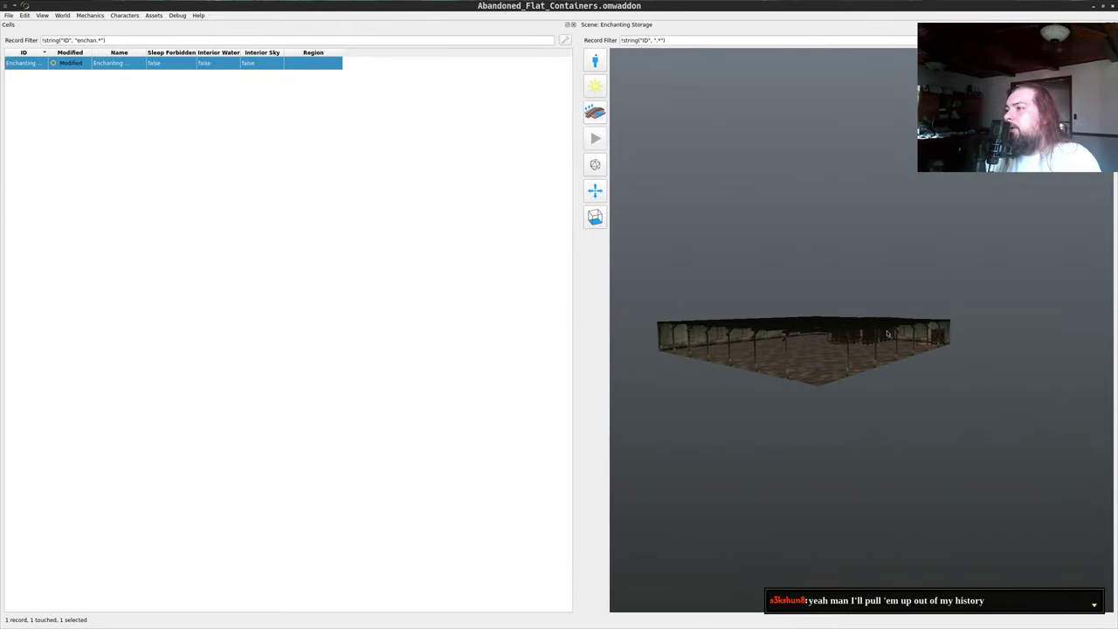
pyautogui.scroll(10, 886, 336)
pyautogui.moveTo(871, 342); pyautogui.dragTo(704, 467)
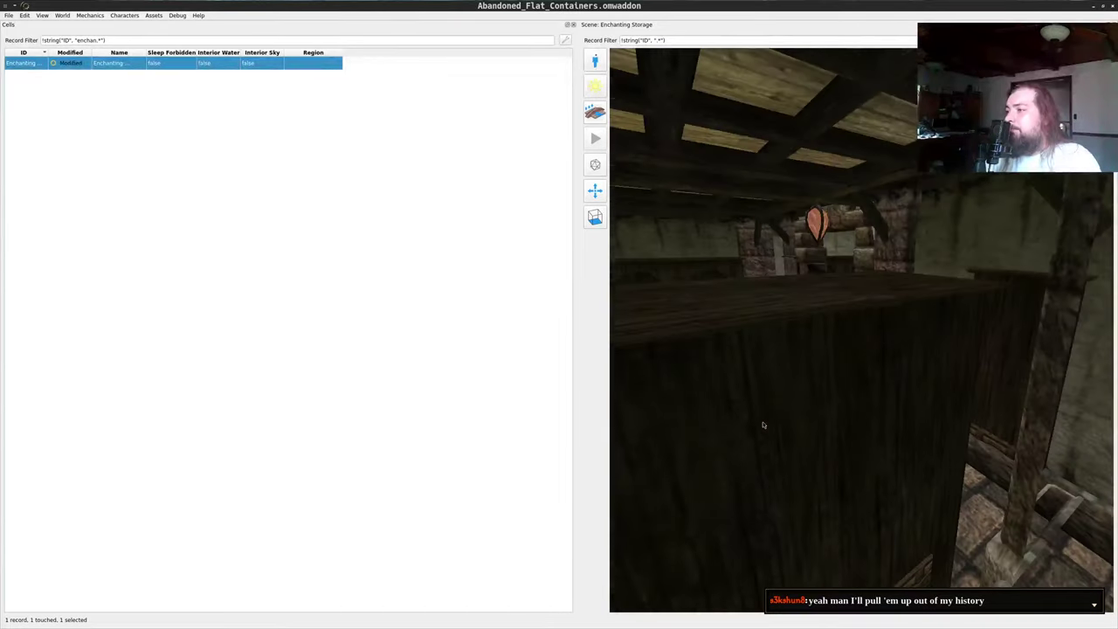
pyautogui.scroll(6, 717, 455)
pyautogui.moveTo(760, 428); pyautogui.dragTo(739, 352)
pyautogui.scroll(2, 816, 312)
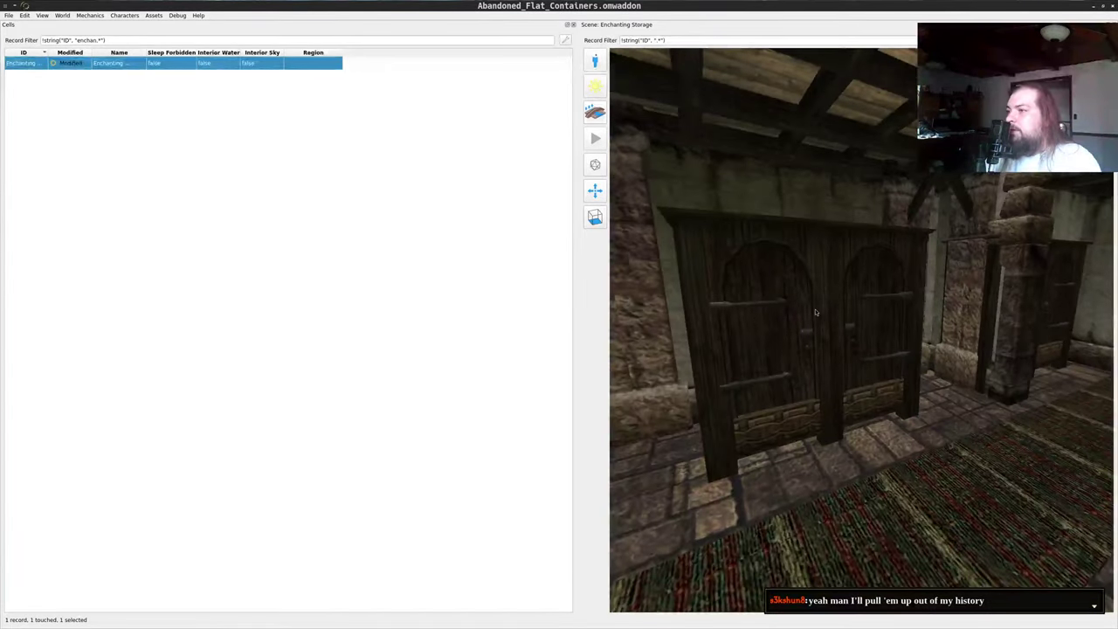
pyautogui.middleClick(816, 312)
pyautogui.press('a')
pyautogui.moveTo(816, 312); pyautogui.dragTo(786, 330)
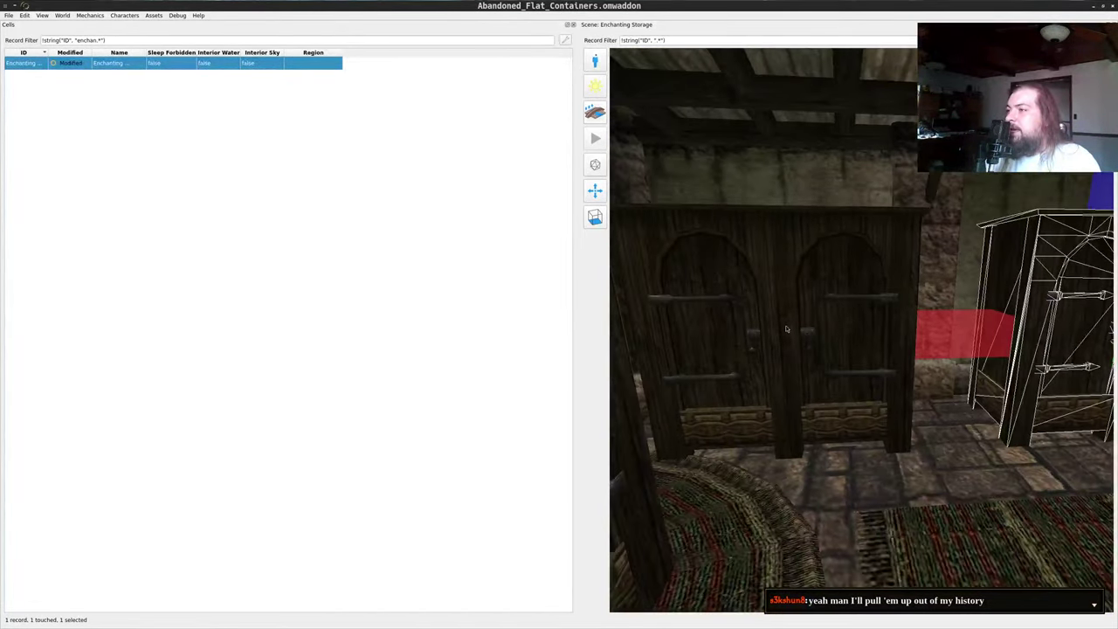
pyautogui.click(786, 328)
pyautogui.press('Delete')
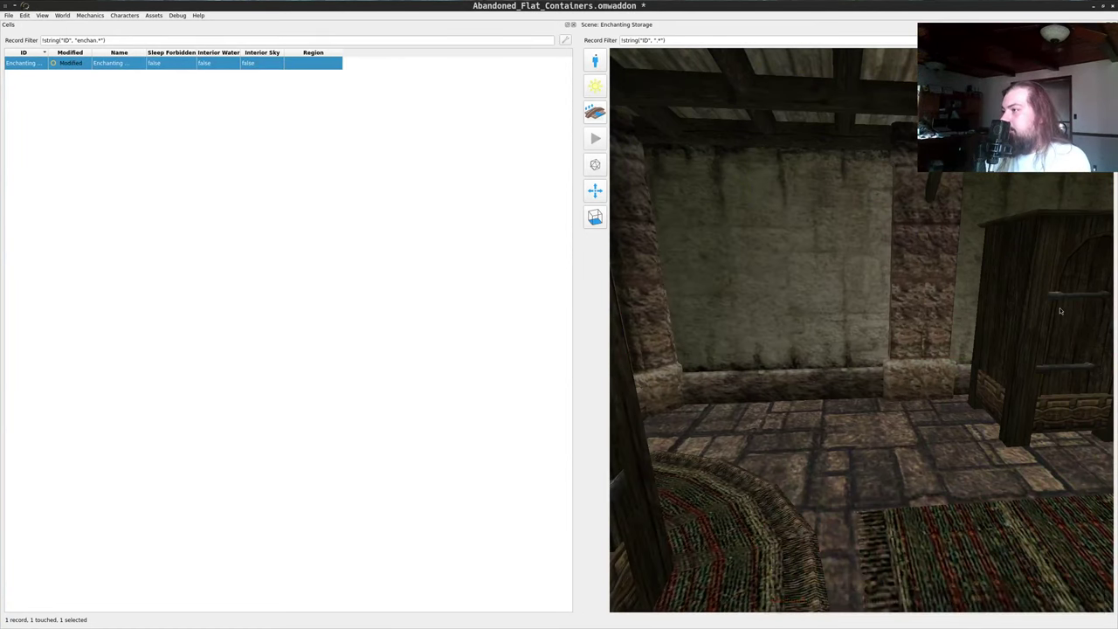
pyautogui.middleClick(1065, 333)
pyautogui.press('Delete')
# - Delete the double-door cabinet standing on the round rug
pyautogui.moveTo(1051, 336); pyautogui.dragTo(864, 299)
pyautogui.press('s')
pyautogui.press('a')
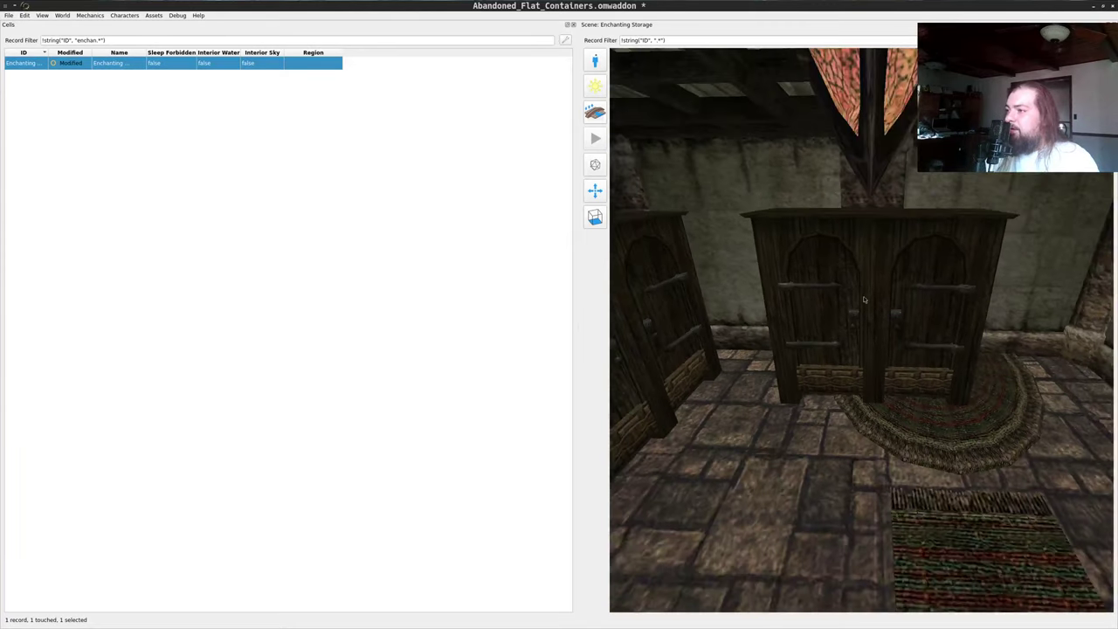
pyautogui.click(864, 299)
pyautogui.press('Delete')
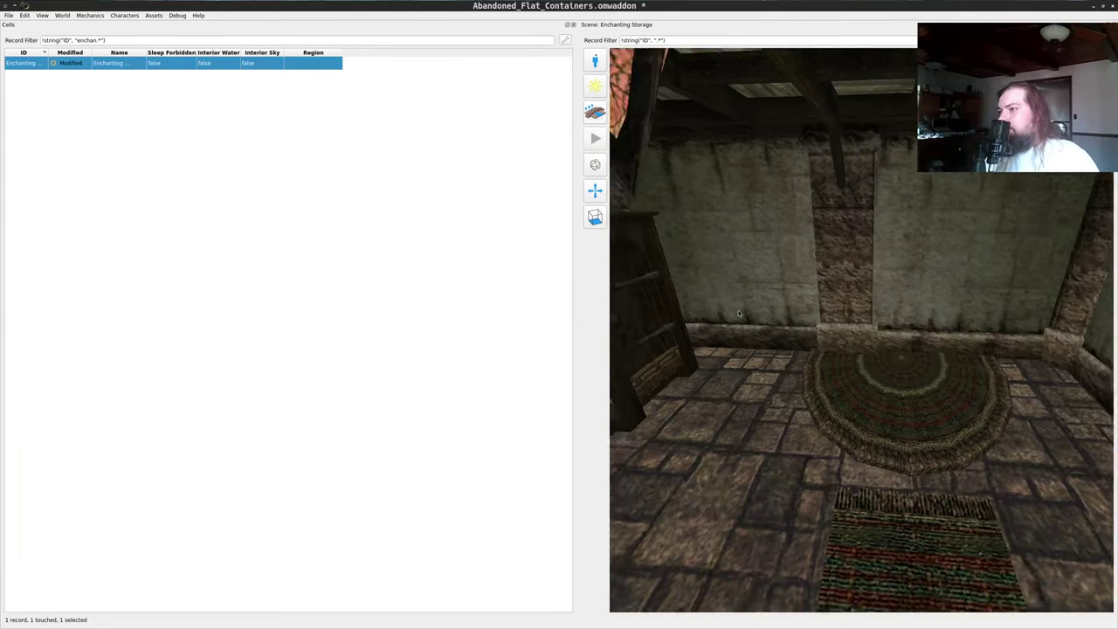
# - Select the two neighbouring double-door cabinets along the next wall and delete them together
pyautogui.moveTo(738, 313); pyautogui.dragTo(774, 298)
pyautogui.moveTo(666, 326); pyautogui.dragTo(773, 325)
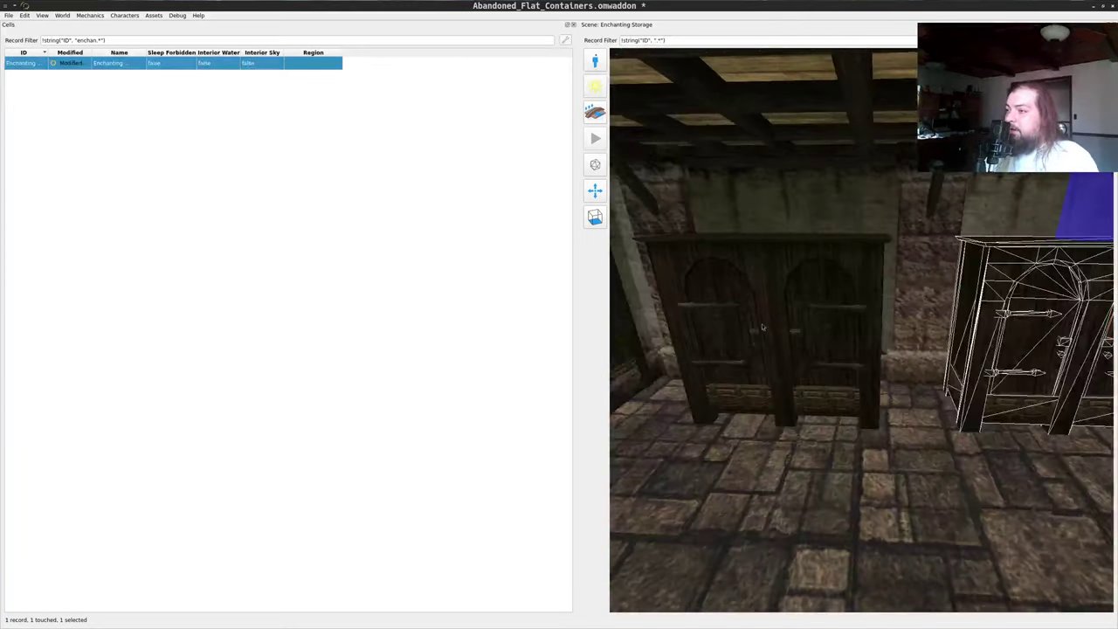
pyautogui.keyDown('ctrl'); pyautogui.middleClick(775, 349); pyautogui.keyUp('ctrl')
pyautogui.moveTo(655, 318); pyautogui.dragTo(756, 331)
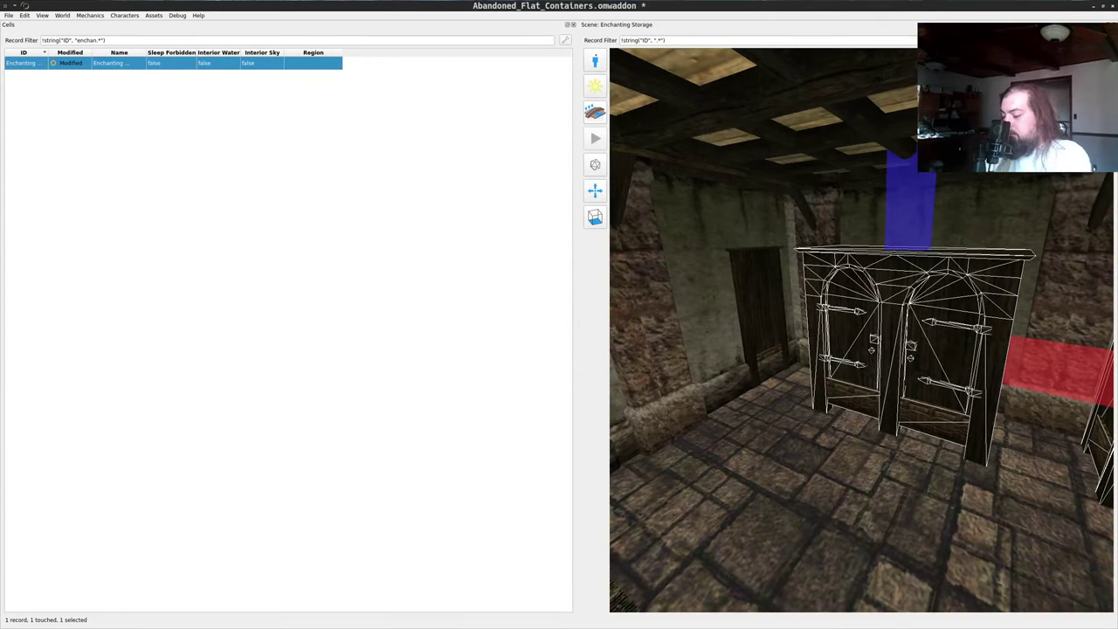
pyautogui.press('Delete')
# - From outside the room, select the remaining cabinet together with the adjoining wall pieces and delete the group
pyautogui.moveTo(660, 322); pyautogui.dragTo(945, 411)
pyautogui.press('w')
pyautogui.press('s')
pyautogui.press('w')
pyautogui.press('s')
pyautogui.press('a')
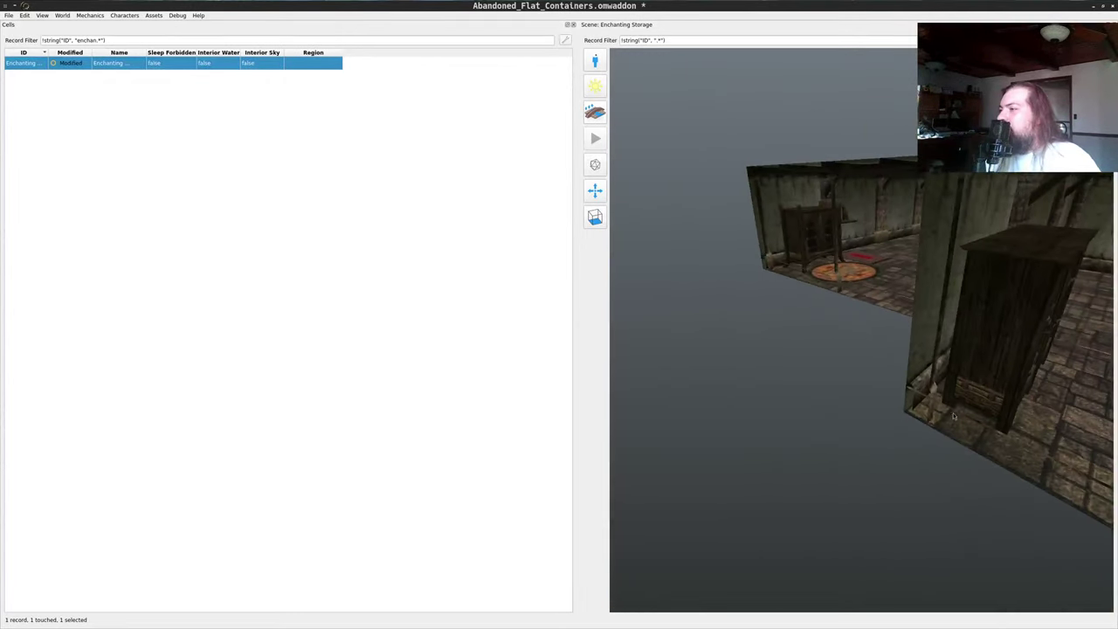
pyautogui.moveTo(940, 415); pyautogui.dragTo(913, 496, button='middle')
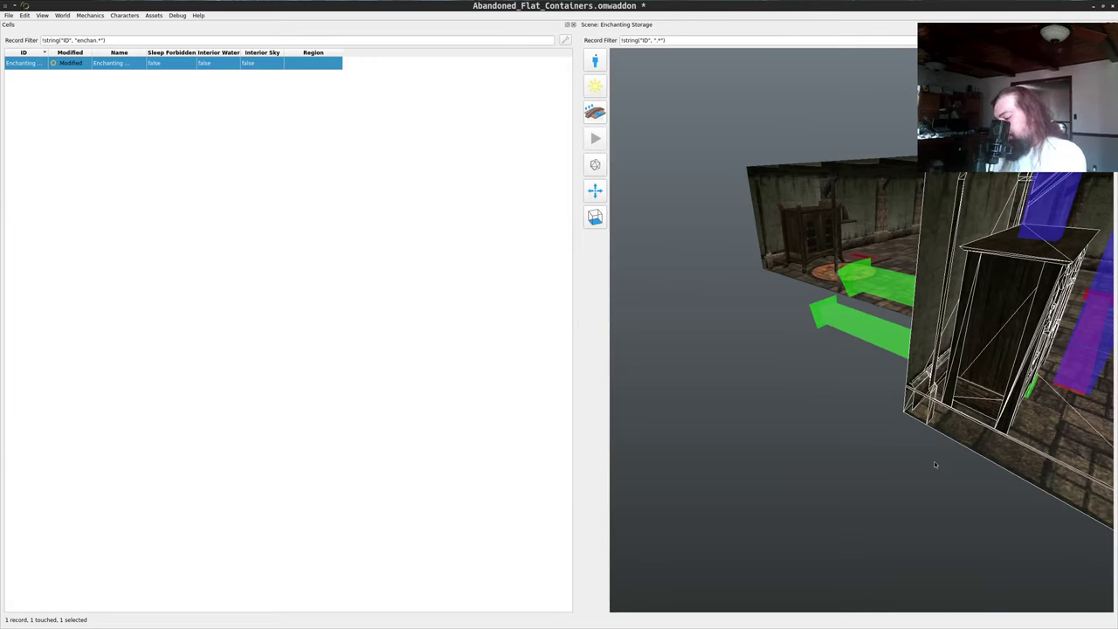
pyautogui.press('Delete')
# - Delete the next group of pieces at the room's outer edge, along with the leftover single pieces around it
pyautogui.moveTo(1036, 339); pyautogui.dragTo(781, 421)
pyautogui.press('d')
pyautogui.moveTo(781, 421); pyautogui.dragTo(793, 507, button='middle')
pyautogui.press('Delete')
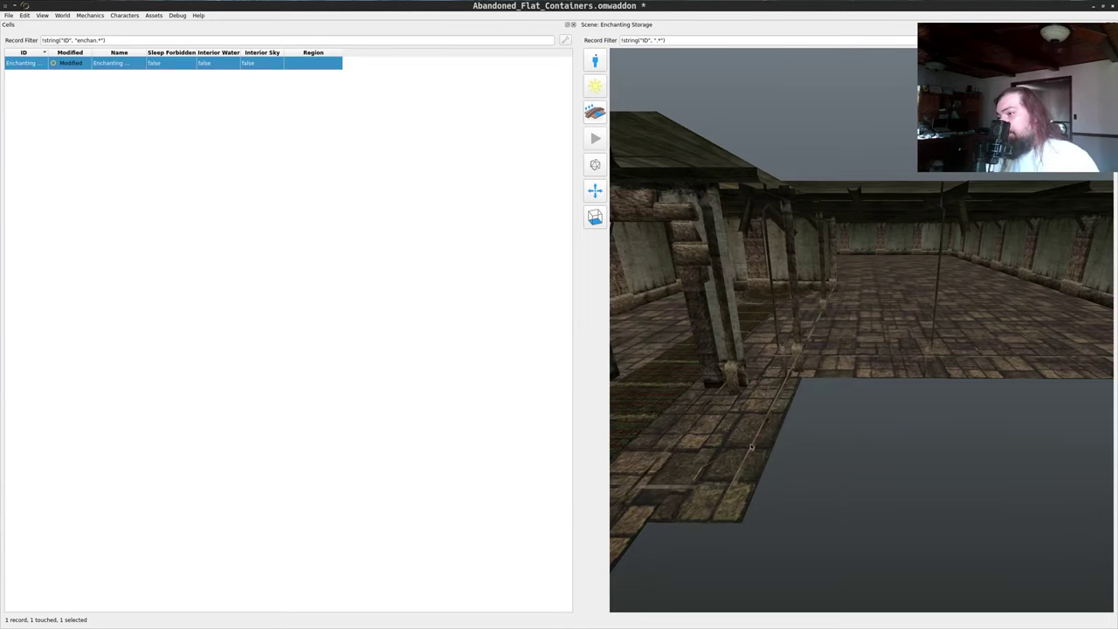
pyautogui.middleClick(755, 443)
pyautogui.press('Delete')
pyautogui.moveTo(781, 442); pyautogui.dragTo(767, 370)
pyautogui.press('w')
pyautogui.press('w')
pyautogui.middleClick(766, 373)
pyautogui.press('Delete')
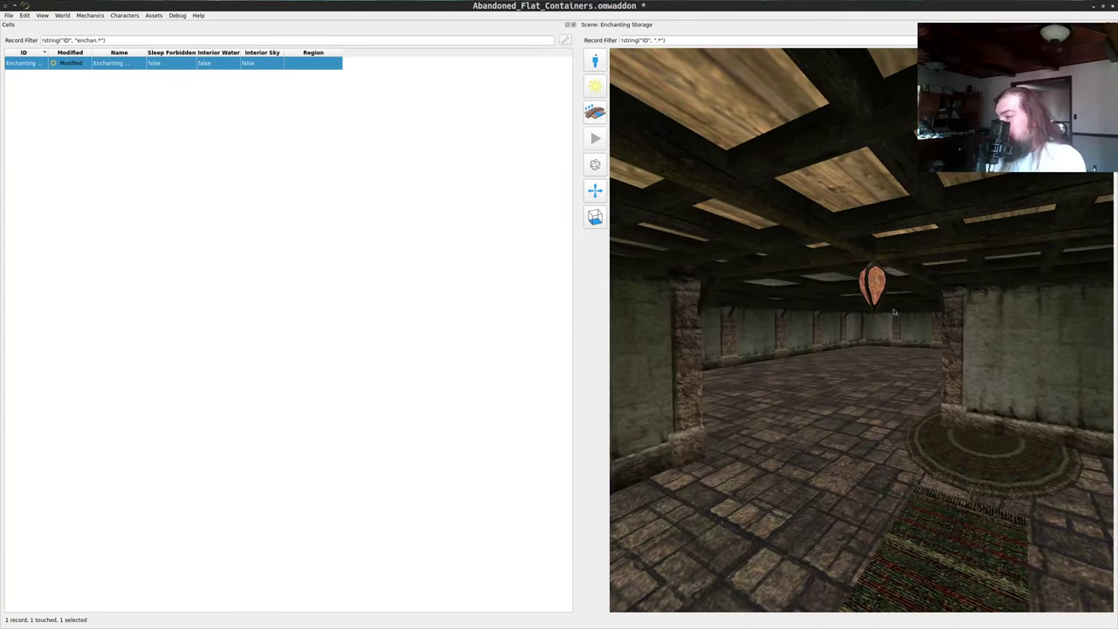
# - Delete the hanging lantern, the wall sections on both sides of the opening, and a further nearby room piece
pyautogui.middleClick(874, 287)
pyautogui.press('Delete')
pyautogui.click(1020, 366)
pyautogui.press('Delete')
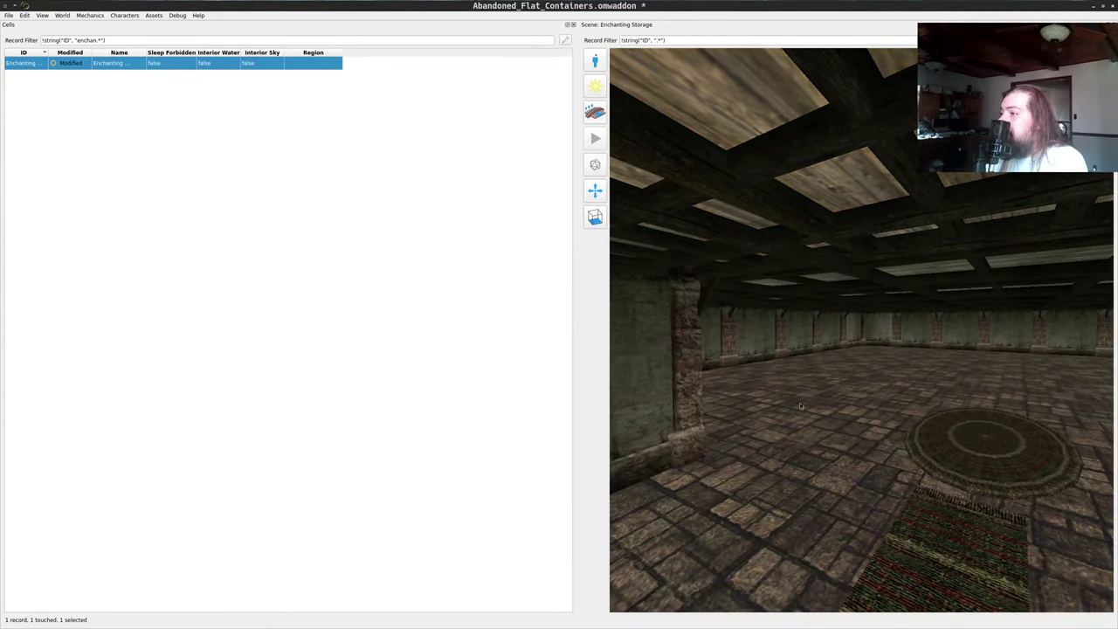
pyautogui.click(643, 367)
pyautogui.press('Delete')
pyautogui.moveTo(806, 359); pyautogui.dragTo(733, 354)
pyautogui.middleClick(856, 232)
pyautogui.press('Delete')
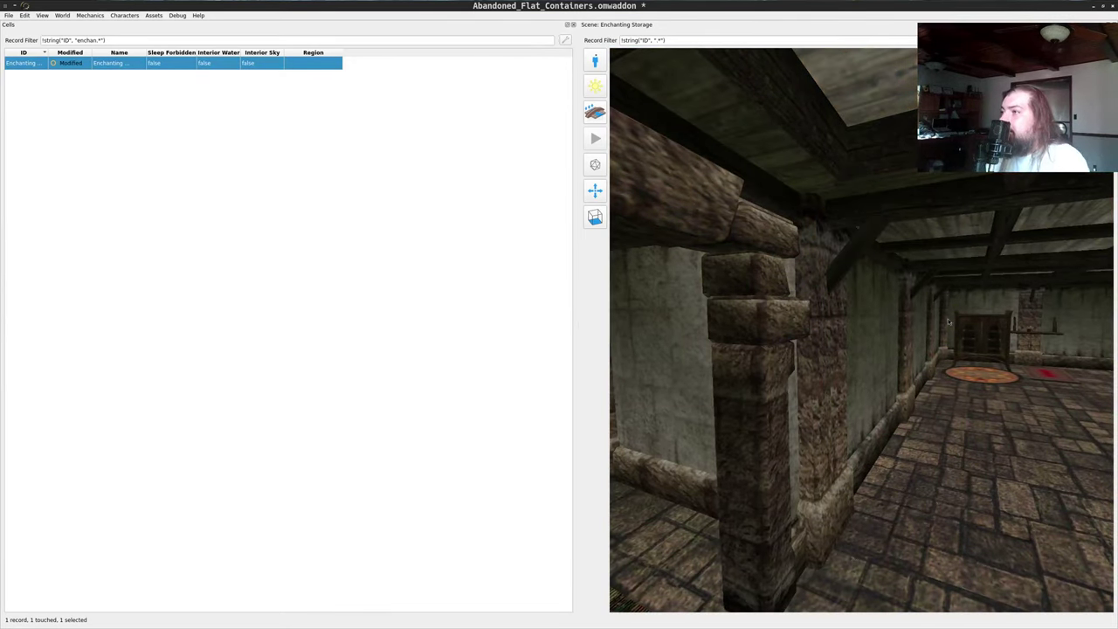
# - Delete one more leftover room piece around the ladder doorway and save the addon
pyautogui.moveTo(876, 304); pyautogui.dragTo(795, 413)
pyautogui.press('s')
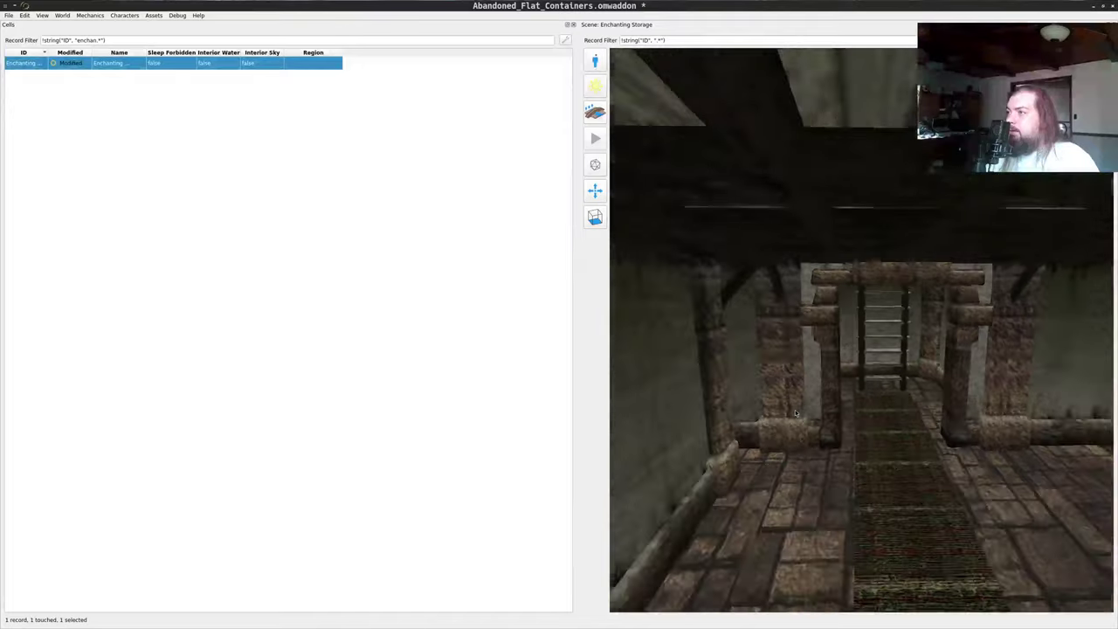
pyautogui.press('w')
pyautogui.press('d')
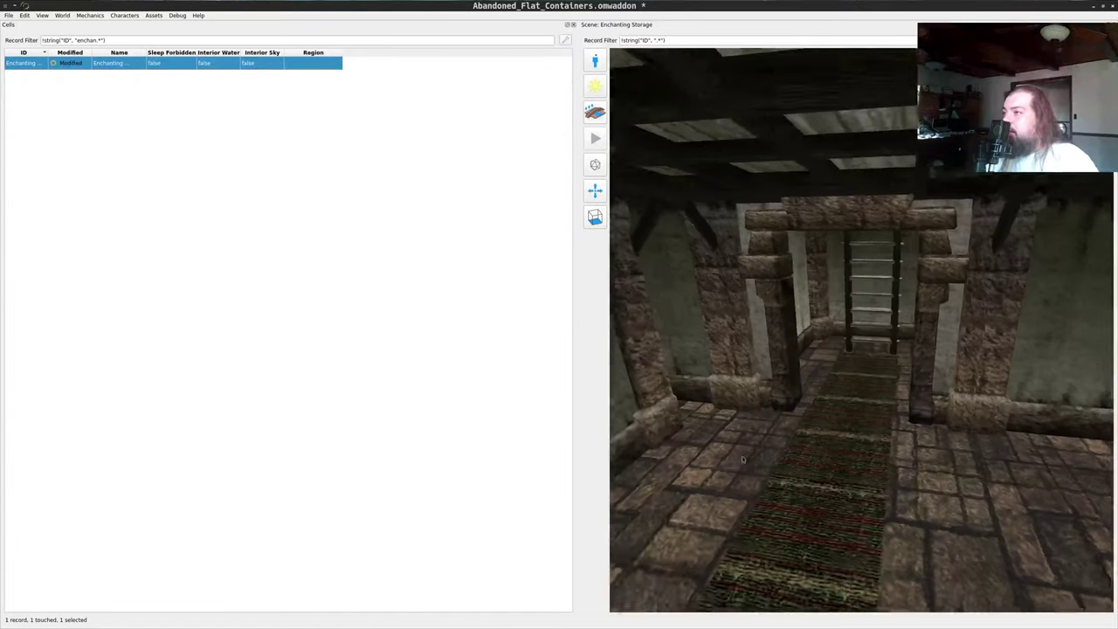
pyautogui.moveTo(795, 414); pyautogui.dragTo(1026, 115)
pyautogui.press('a')
pyautogui.middleClick(841, 300)
pyautogui.press('Delete')
pyautogui.press('w')
pyautogui.moveTo(891, 262); pyautogui.dragTo(865, 211)
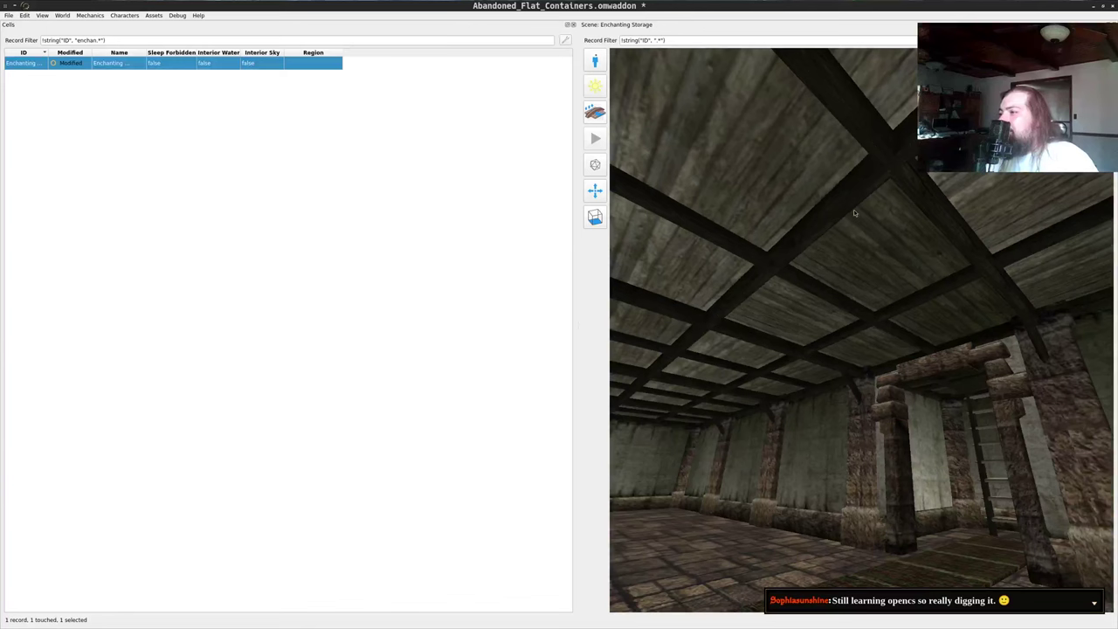
pyautogui.hotkey('ctrl', 's')
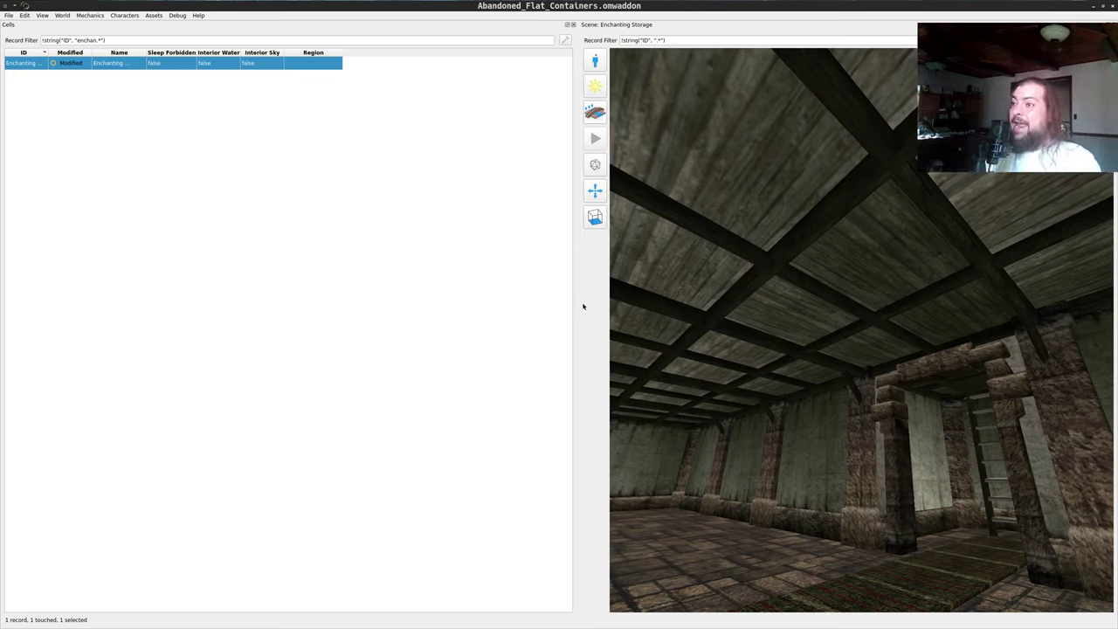
# - Widen the scene view and examine the corner with the light armor closet, wall shelf and two rugs from several angles
pyautogui.moveTo(579, 303); pyautogui.dragTo(293, 288)
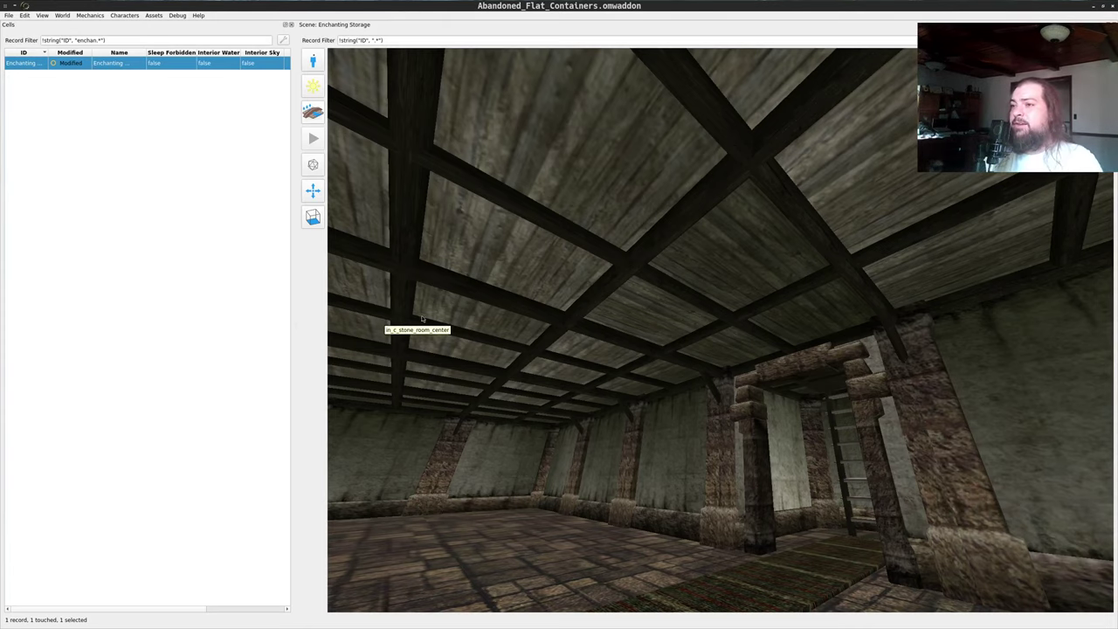
pyautogui.moveTo(715, 210); pyautogui.dragTo(545, 98)
pyautogui.press('w')
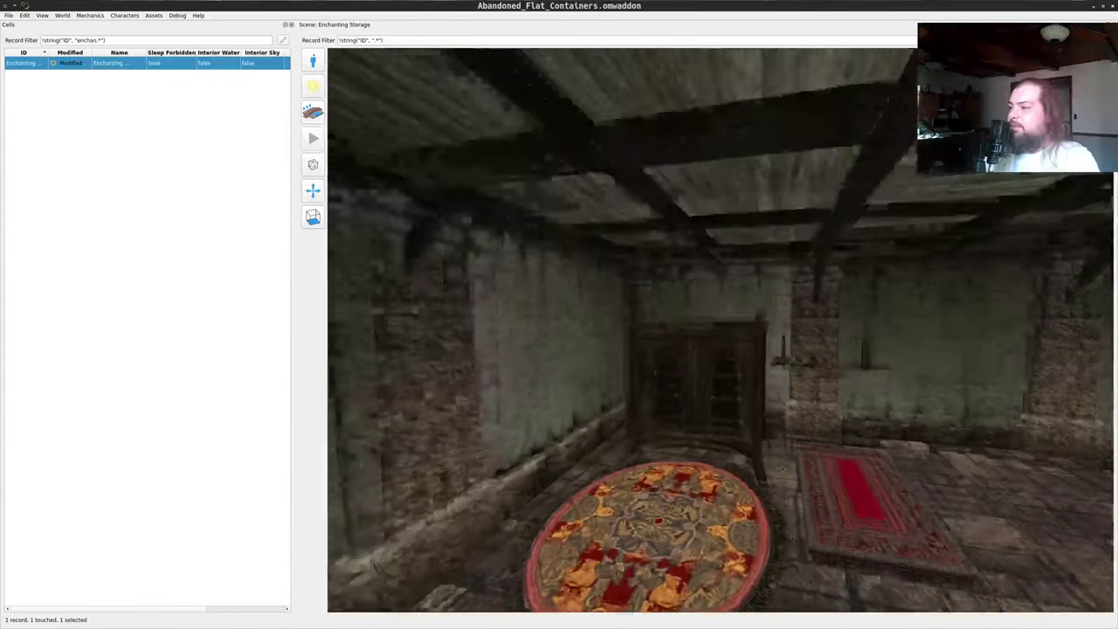
pyautogui.moveTo(781, 469); pyautogui.dragTo(684, 294)
pyautogui.press('w')
pyautogui.press('s')
pyautogui.press('s')
pyautogui.press('a')
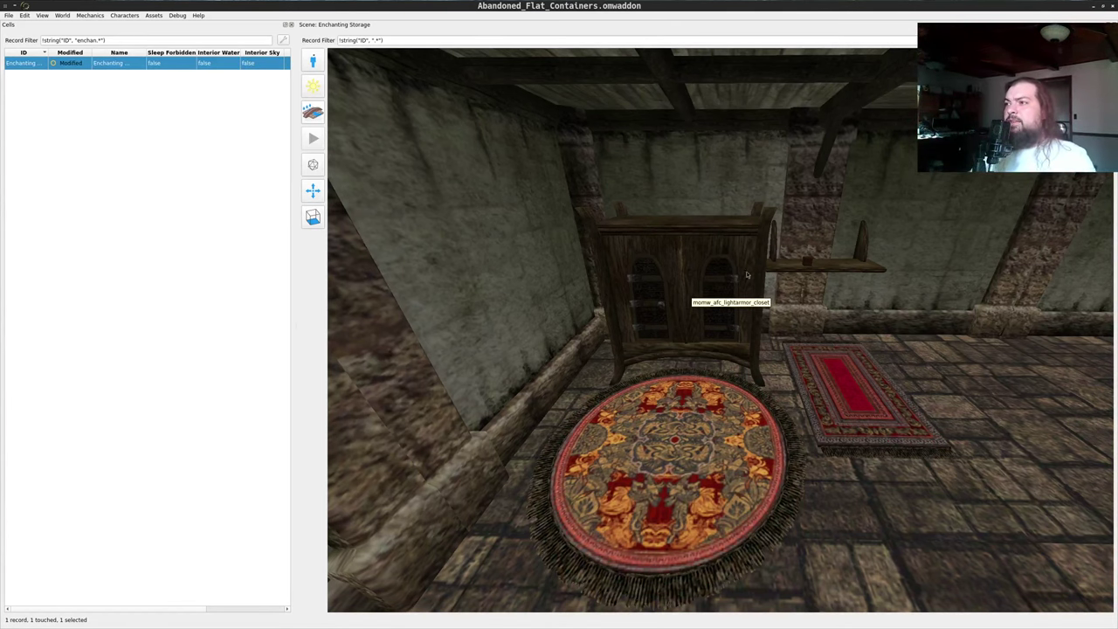
pyautogui.press('d')
pyautogui.moveTo(747, 275)
pyautogui.mouseDown()
pyautogui.moveTo(732, 282)
pyautogui.moveTo(759, 289)
pyautogui.mouseUp()
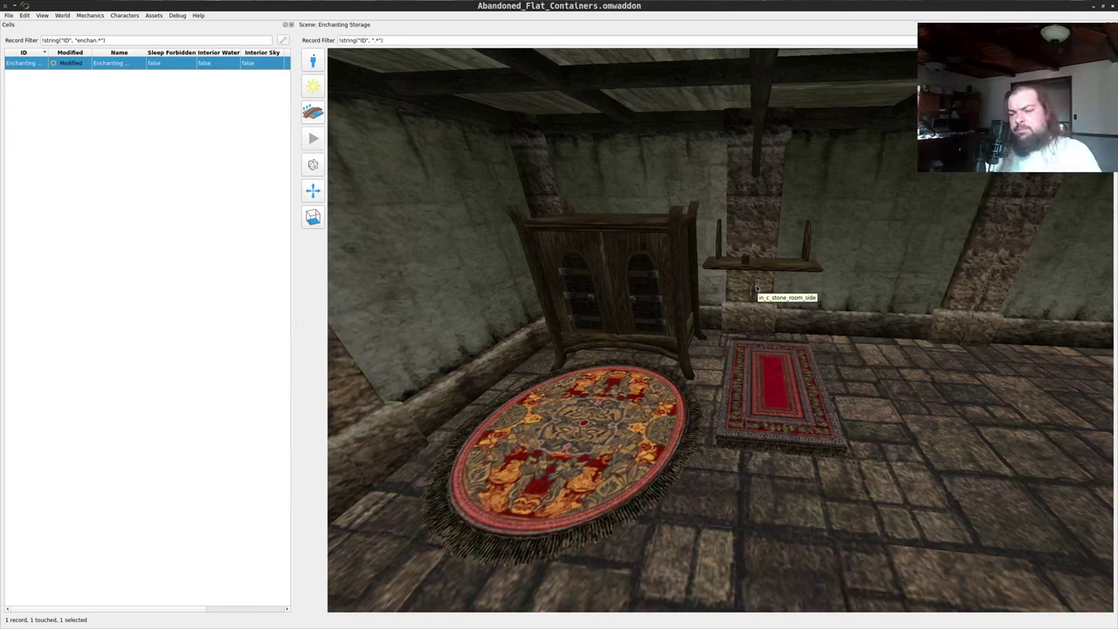
pyautogui.moveTo(868, 310); pyautogui.dragTo(926, 306)
pyautogui.scroll(3, 805, 307)
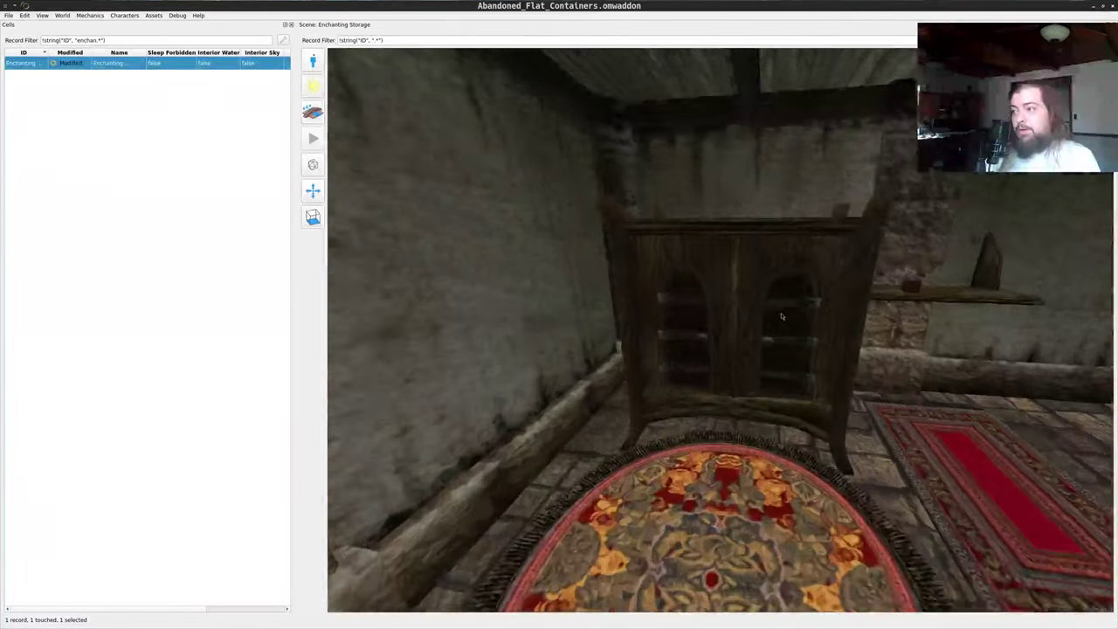
pyautogui.moveTo(780, 312); pyautogui.dragTo(845, 342)
pyautogui.press('d')
pyautogui.press('s')
pyautogui.press('a')
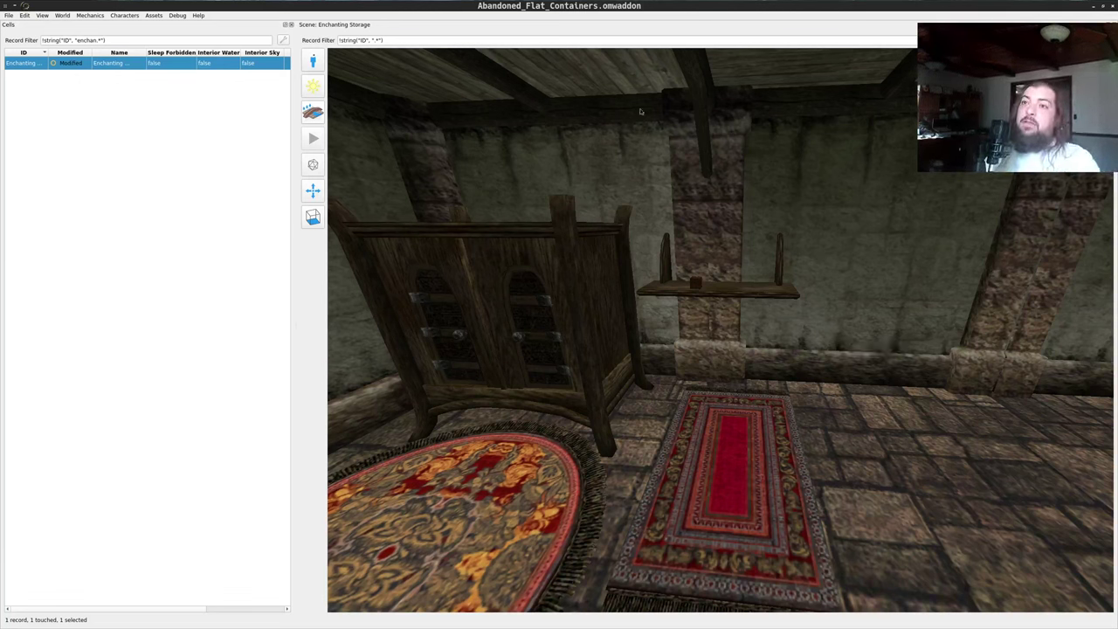
# - Open a second view window for the addon and maximize it
pyautogui.click(62, 15)
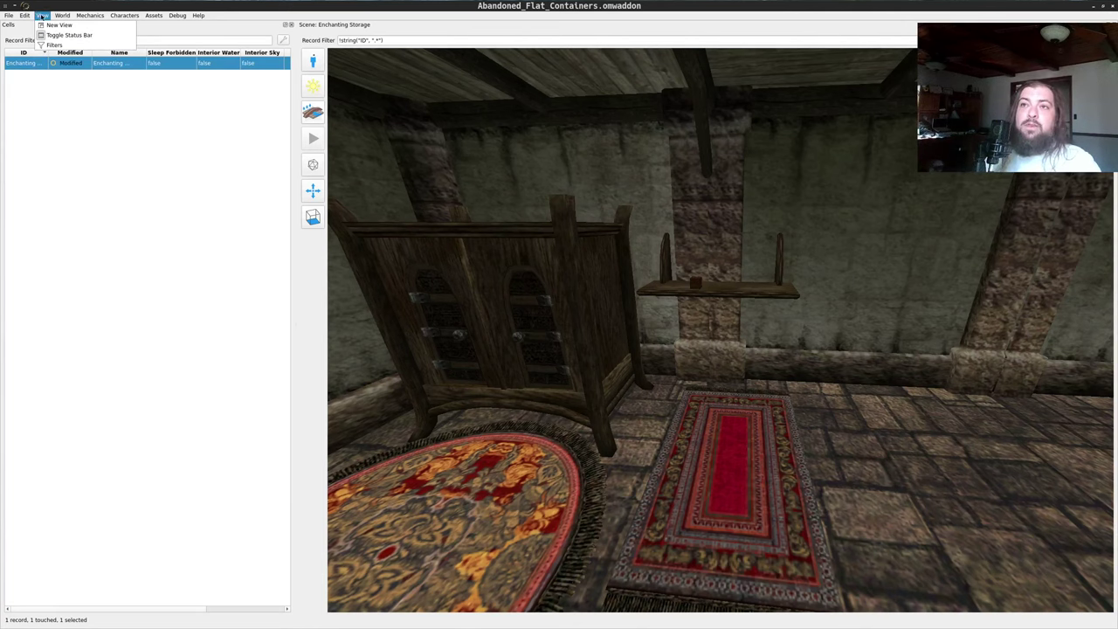
pyautogui.click(45, 23)
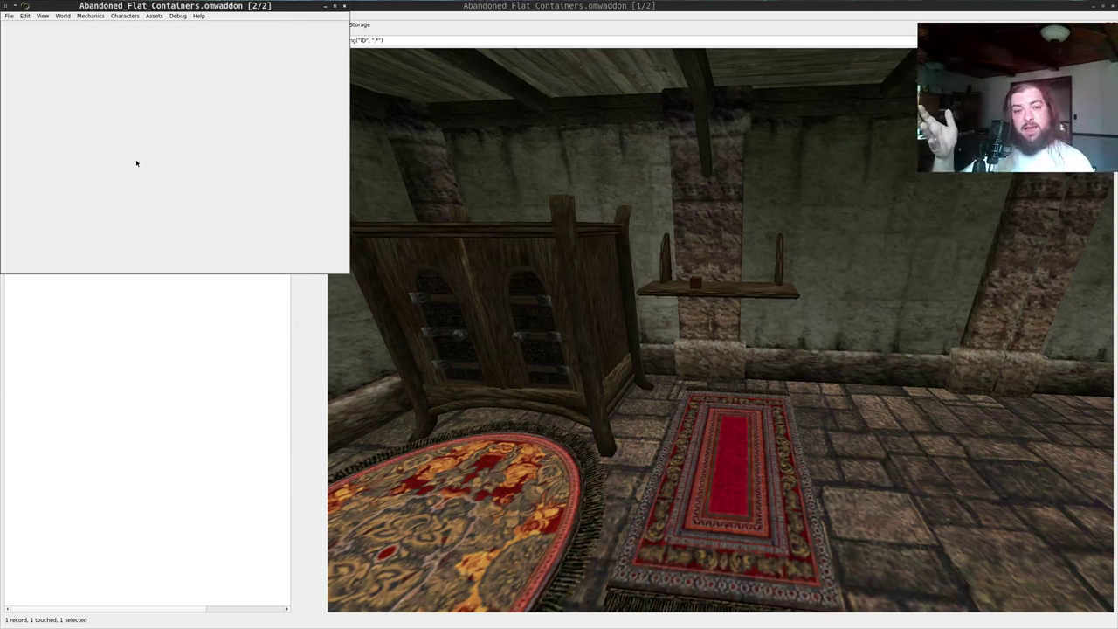
pyautogui.click(506, 8)
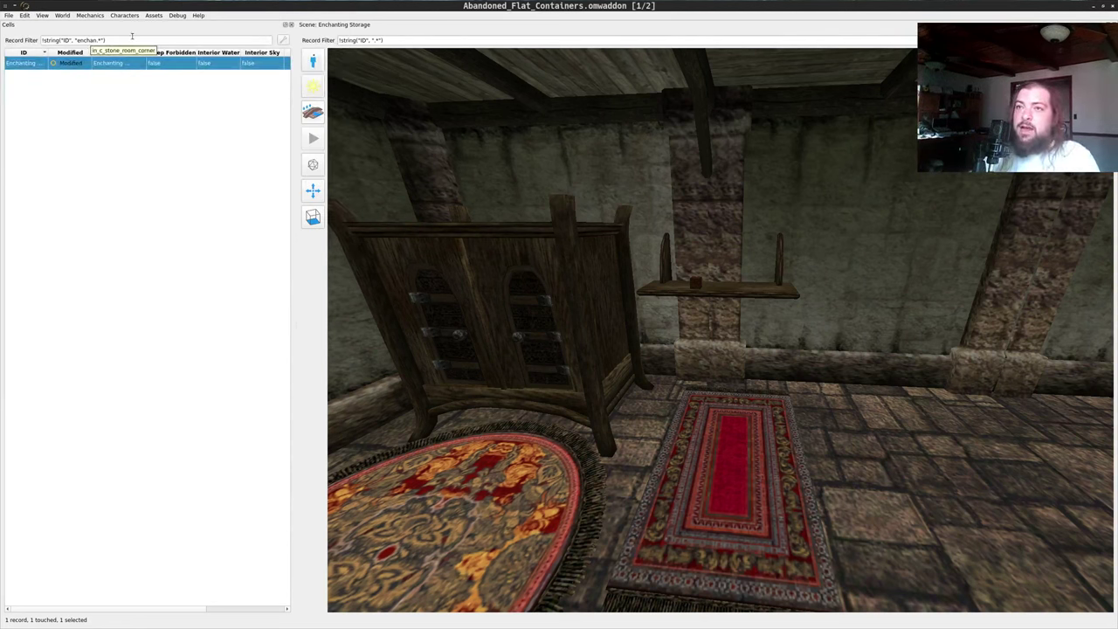
pyautogui.moveTo(118, 41); pyautogui.dragTo(51, 36)
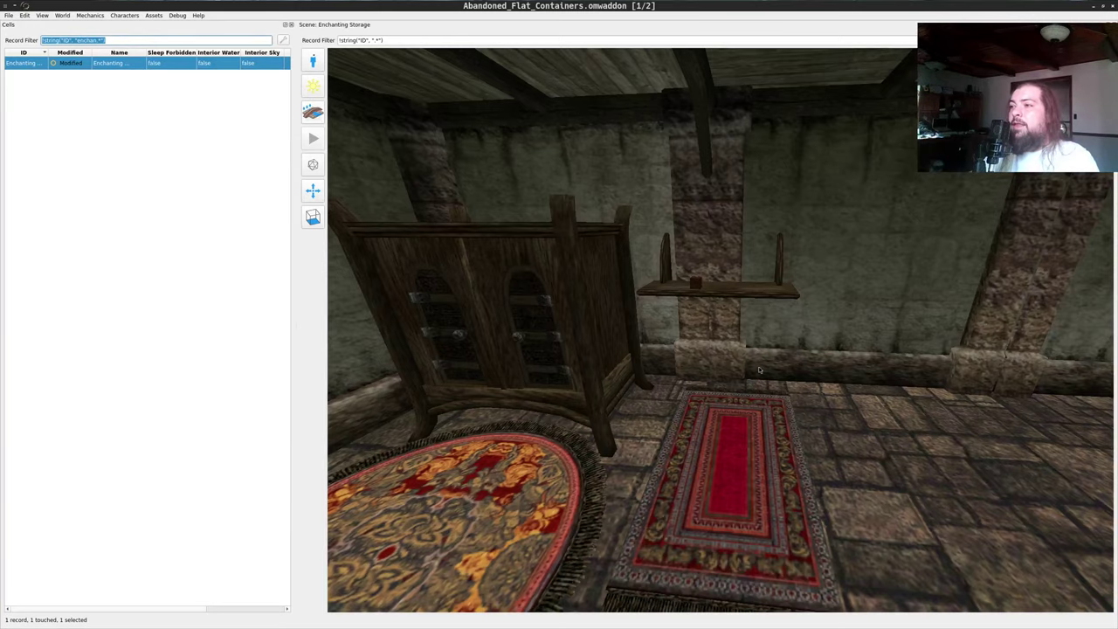
pyautogui.moveTo(759, 370); pyautogui.dragTo(778, 352)
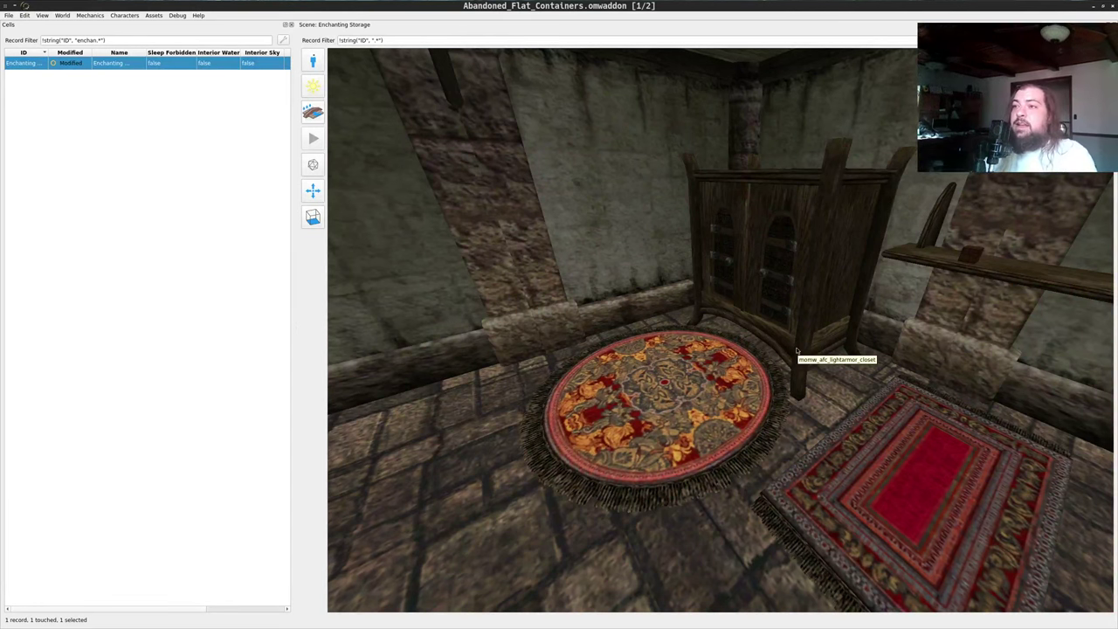
pyautogui.hotkey('alt', 'Tab')
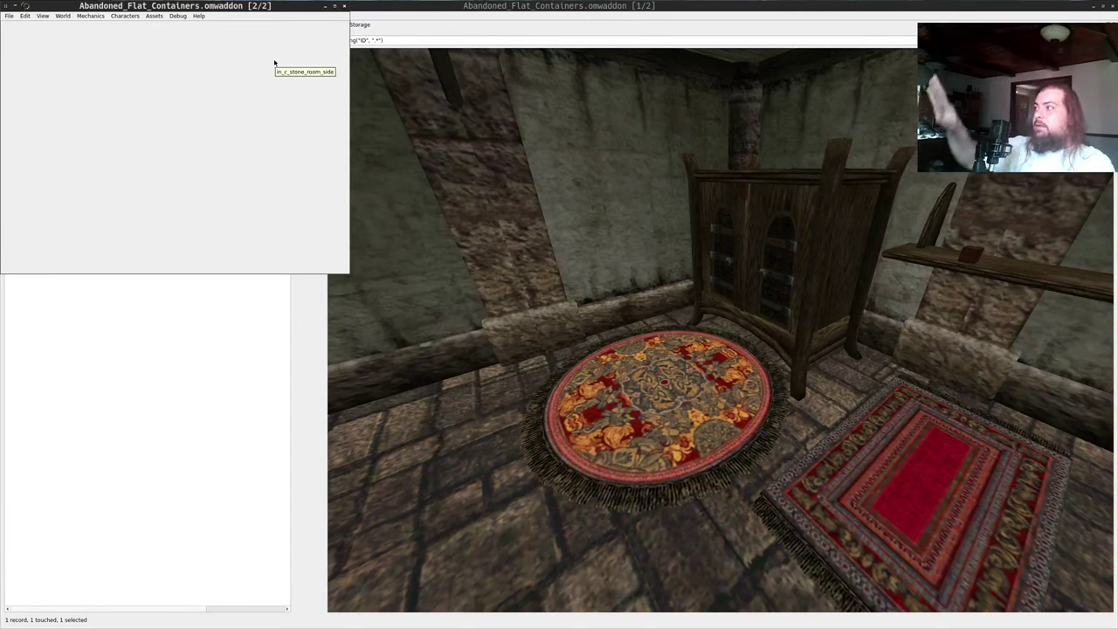
pyautogui.doubleClick(206, 6)
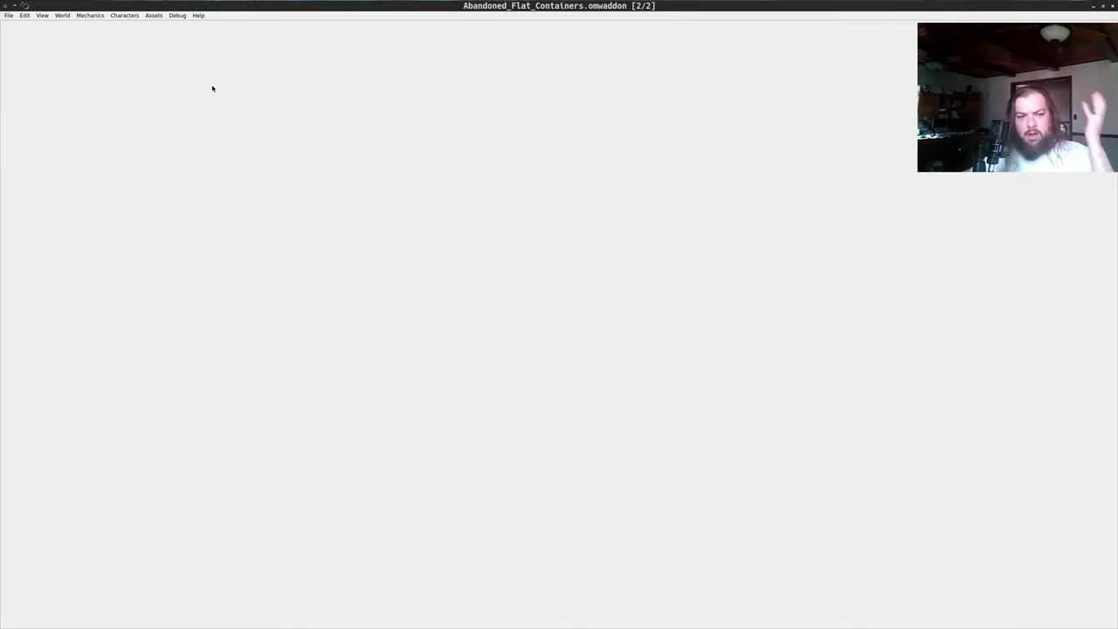
# - Open the Cells table in the new window and place the cursor inside the ID pattern of its record filter
pyautogui.click(65, 16)
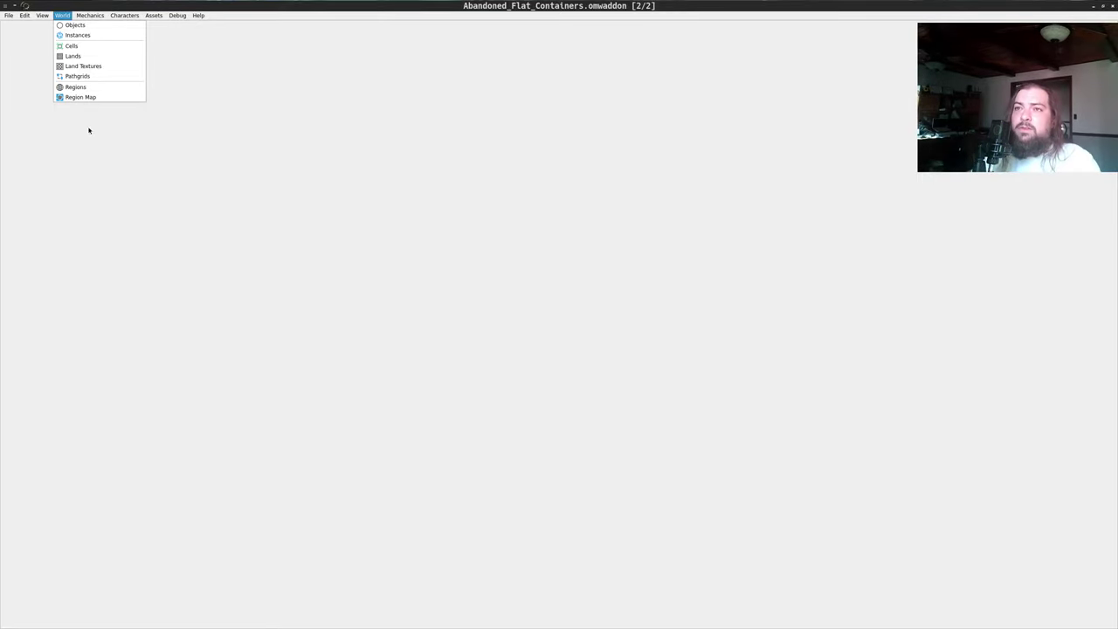
pyautogui.click(87, 45)
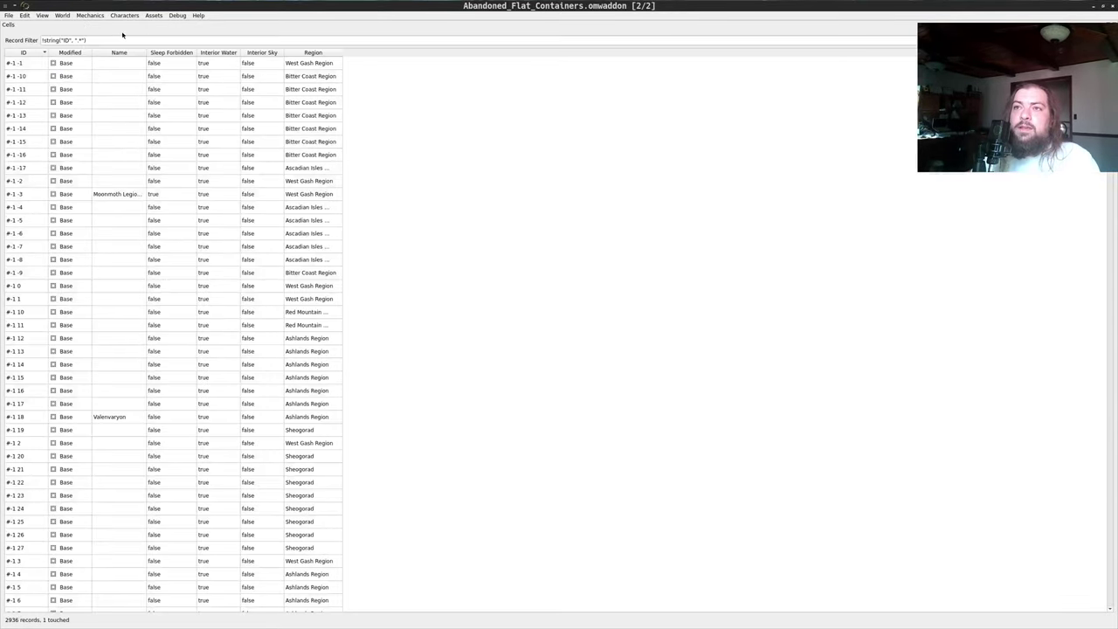
pyautogui.click(111, 41)
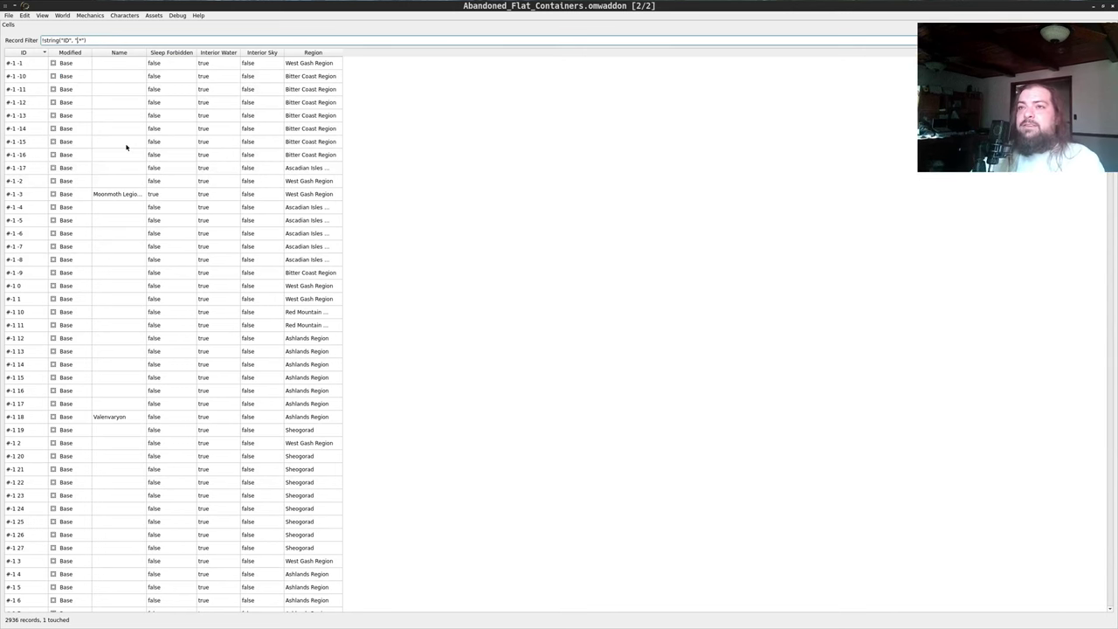
# - Filter the Cells table to IDs matching "oaab_.*" and widen the ID column to show the full IDs
pyautogui.press('Left')
pyautogui.press('Left')
pyautogui.press('Left')
pyautogui.press('Left')
pyautogui.write('oaab')
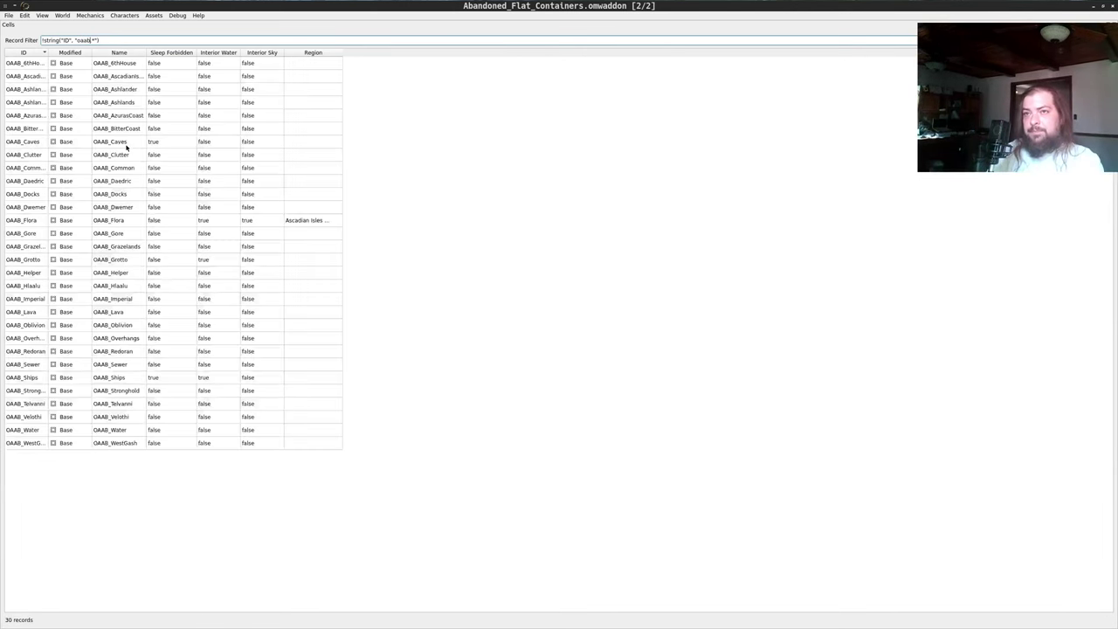
pyautogui.write('_')
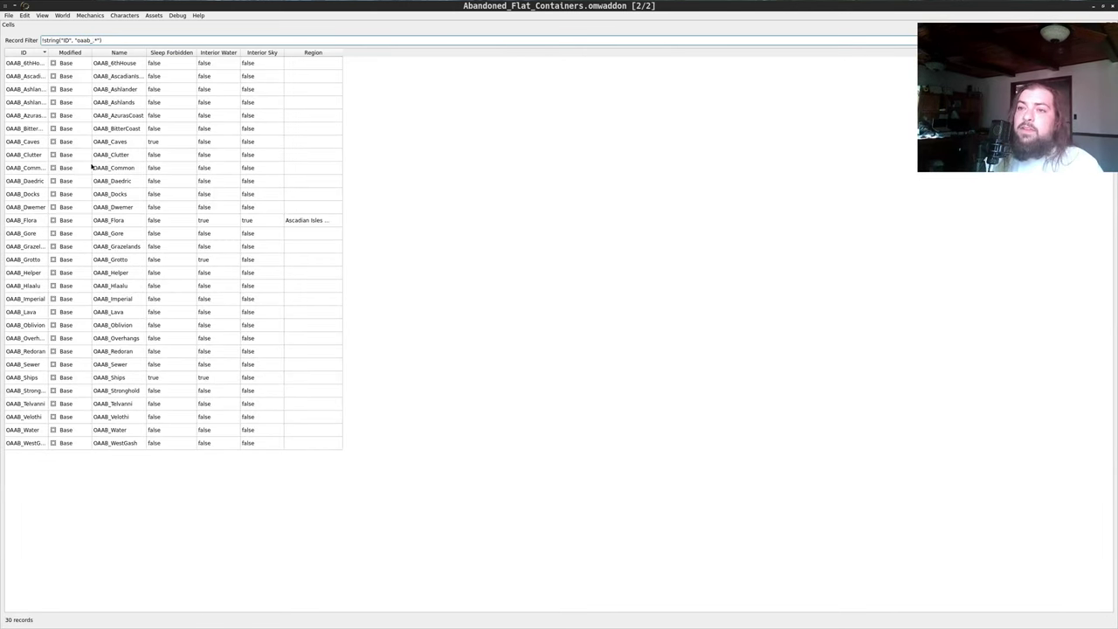
pyautogui.moveTo(48, 52); pyautogui.dragTo(94, 53)
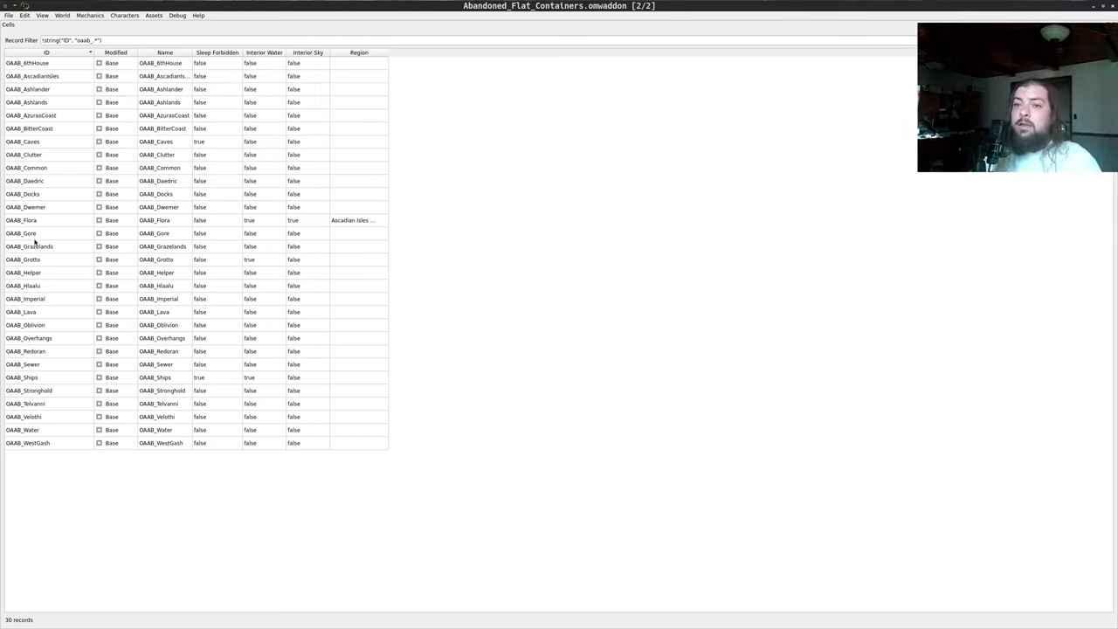
# - Open the OAAB_Clutter cell in a scene view and enlarge that view beside the cell list
pyautogui.rightClick(35, 156)
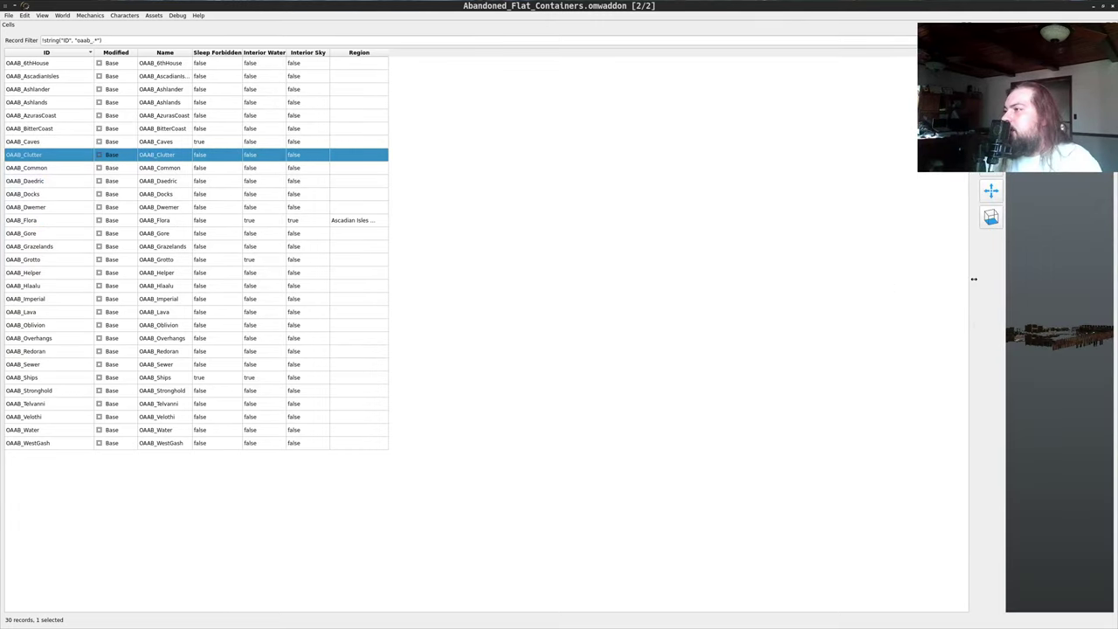
pyautogui.moveTo(974, 278); pyautogui.dragTo(245, 274)
pyautogui.moveTo(734, 390); pyautogui.dragTo(709, 345)
pyautogui.press('w')
pyautogui.press('a')
pyautogui.press('a')
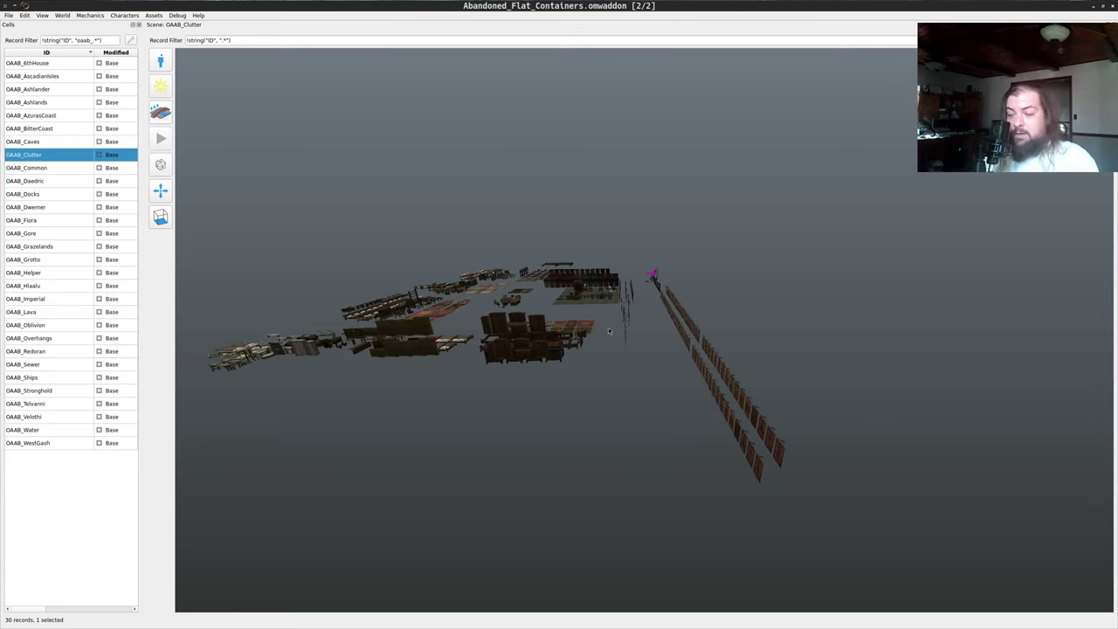
# - Examine the banners, easels, paintings and magenta map pieces in the OAAB_Clutter scene
pyautogui.moveTo(610, 331); pyautogui.dragTo(678, 315)
pyautogui.press('w')
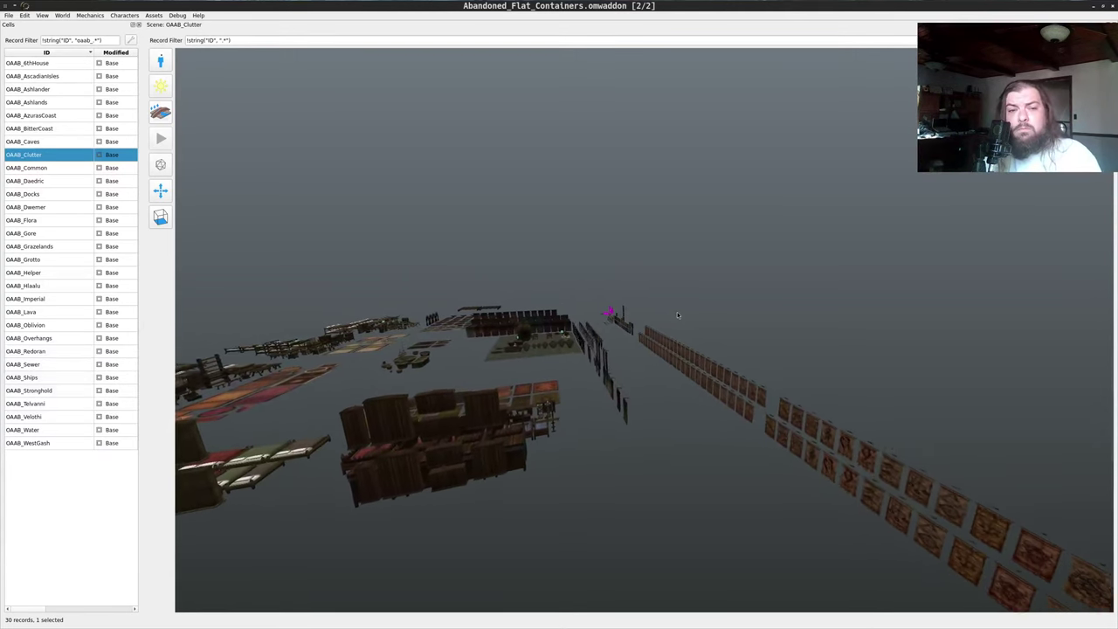
pyautogui.press('w')
pyautogui.moveTo(673, 335)
pyautogui.mouseDown()
pyautogui.moveTo(723, 318)
pyautogui.moveTo(625, 276)
pyautogui.moveTo(659, 343)
pyautogui.moveTo(576, 315)
pyautogui.moveTo(715, 307)
pyautogui.moveTo(689, 310)
pyautogui.moveTo(703, 325)
pyautogui.mouseUp()
pyautogui.press('w')
pyautogui.press('w')
pyautogui.press('w')
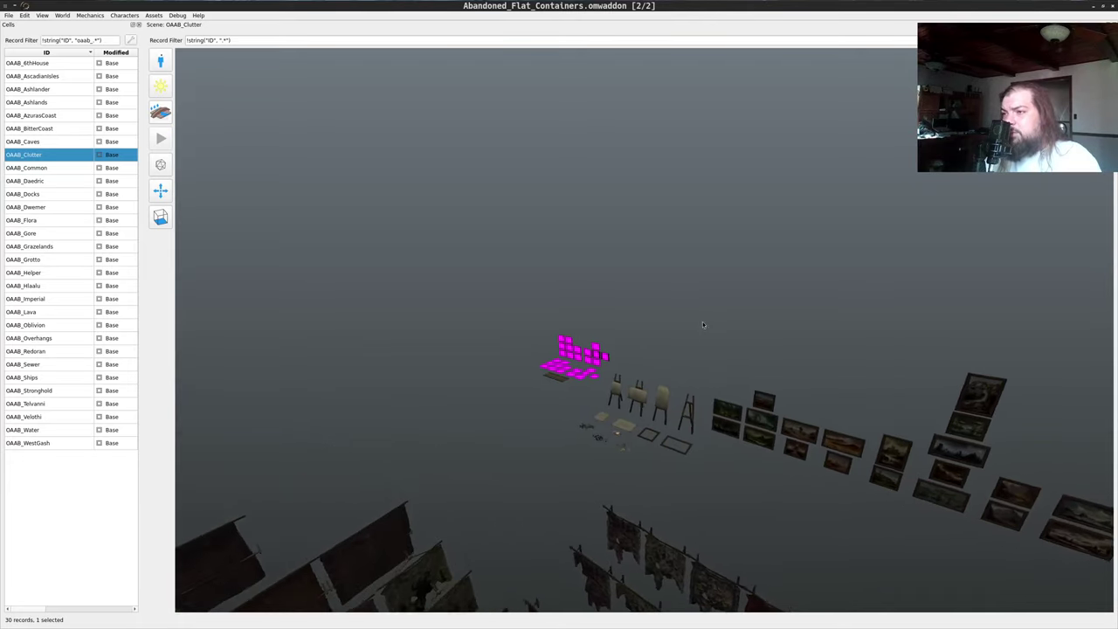
pyautogui.press('w')
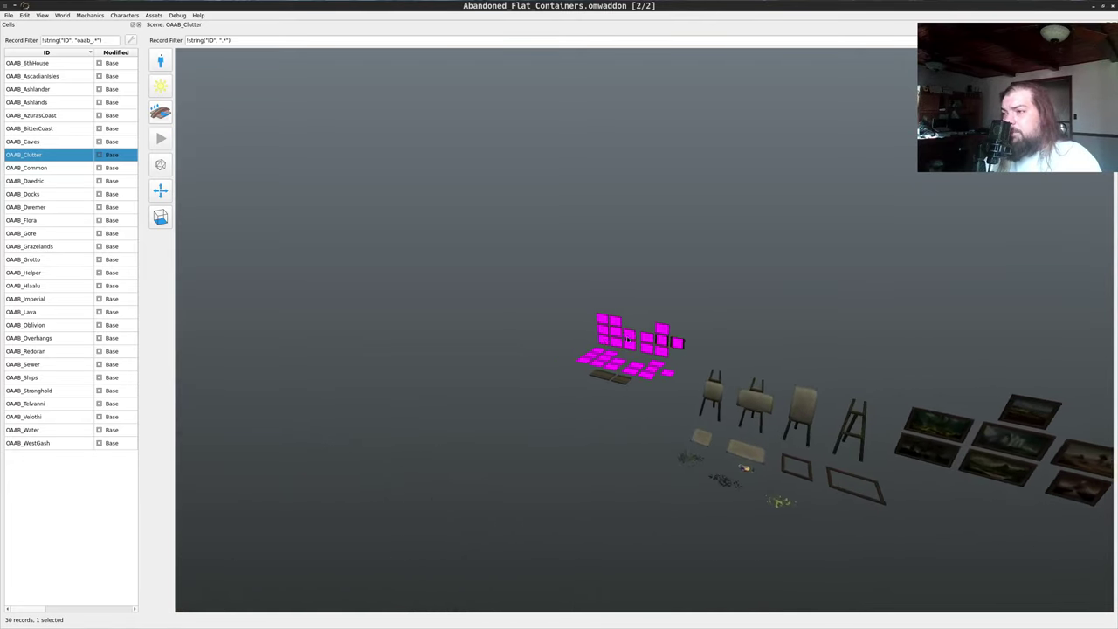
pyautogui.press('w')
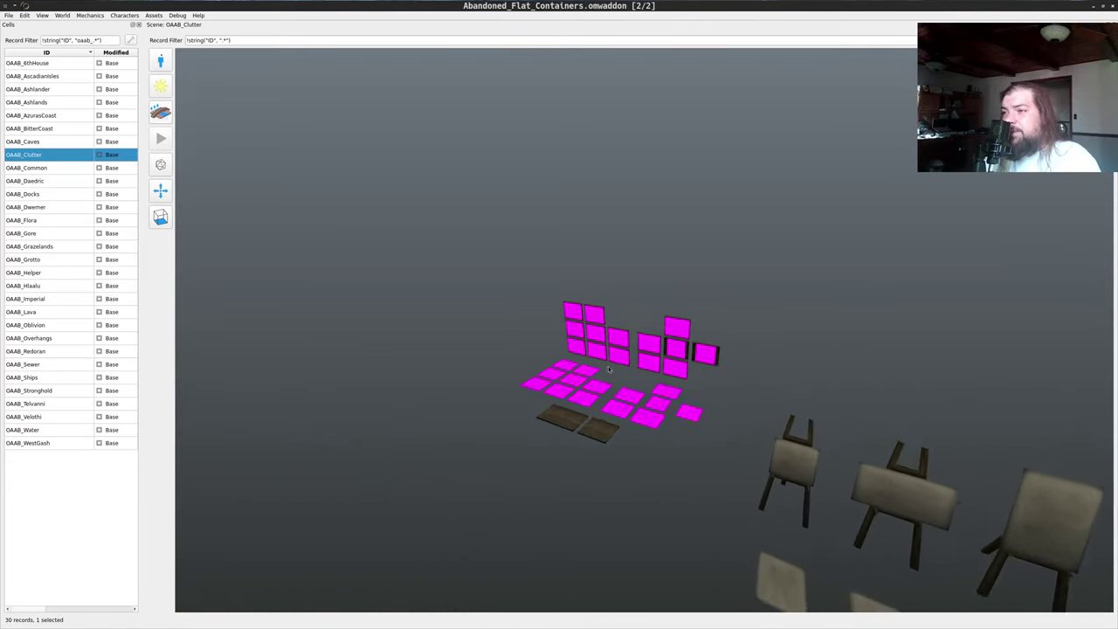
pyautogui.press('w')
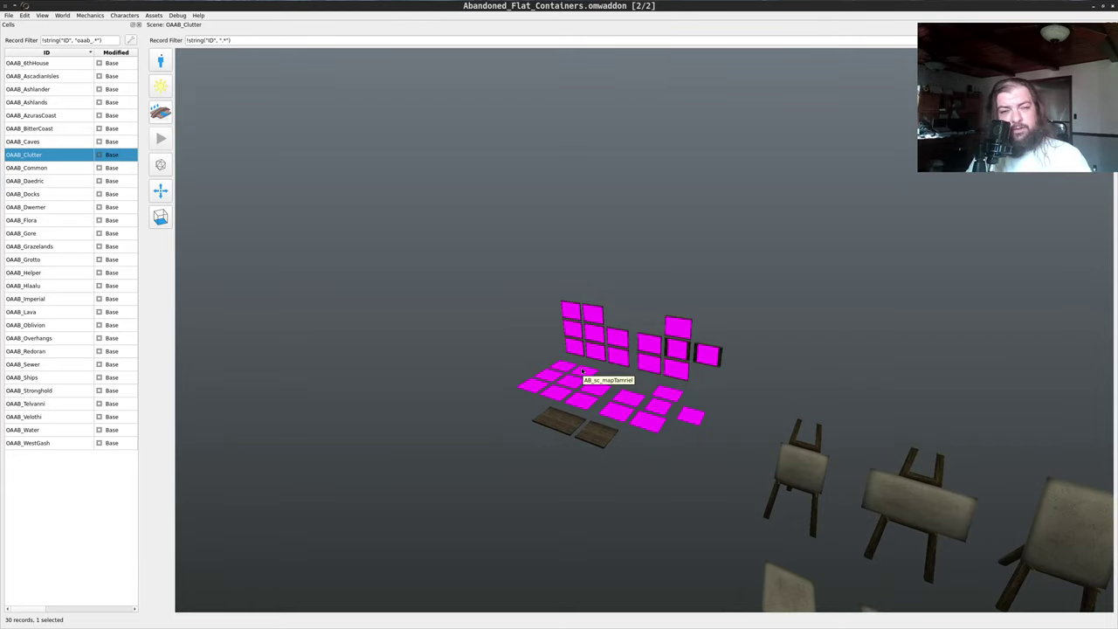
# - Examine the stone-floored display area with its tables, hanging tapestries and mounted trophies
pyautogui.moveTo(328, 261); pyautogui.dragTo(682, 297)
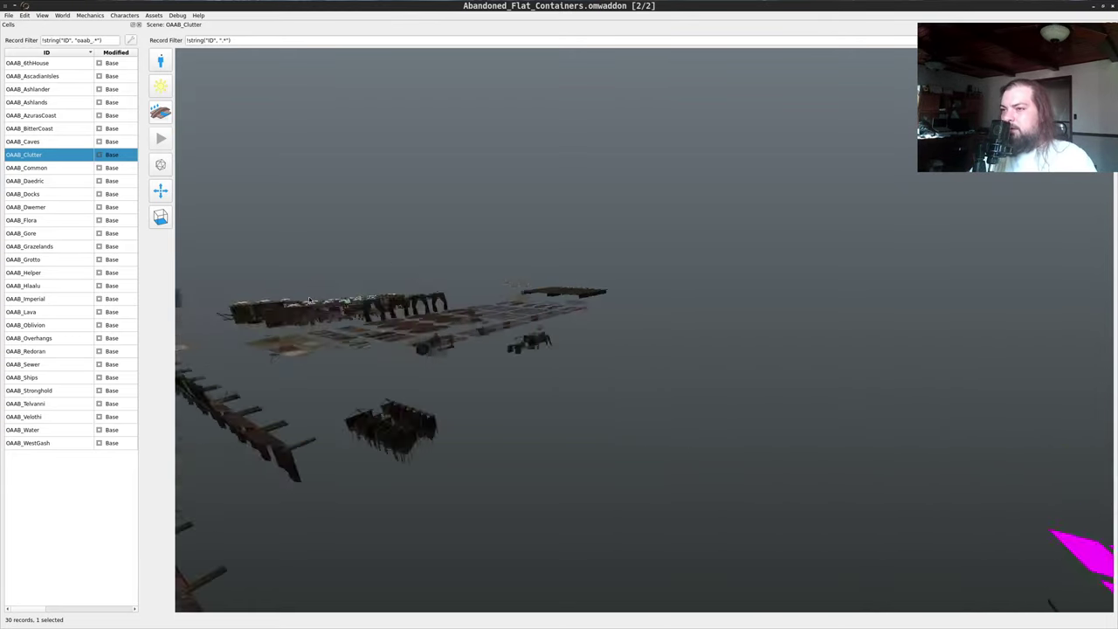
pyautogui.moveTo(245, 371); pyautogui.dragTo(617, 226)
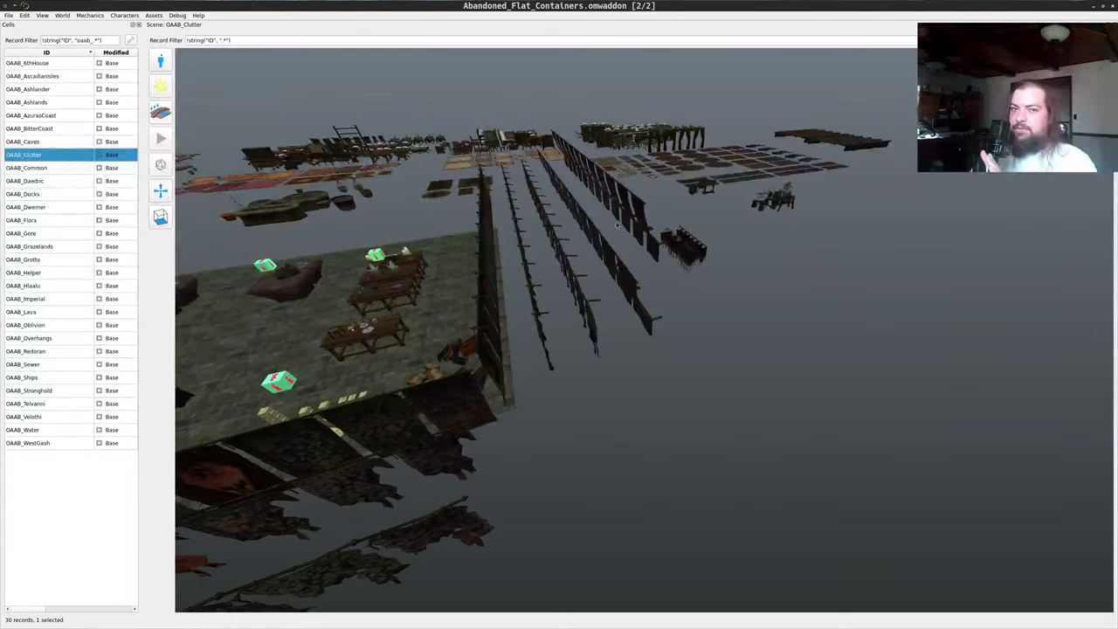
pyautogui.moveTo(459, 214); pyautogui.dragTo(515, 210)
pyautogui.press('w')
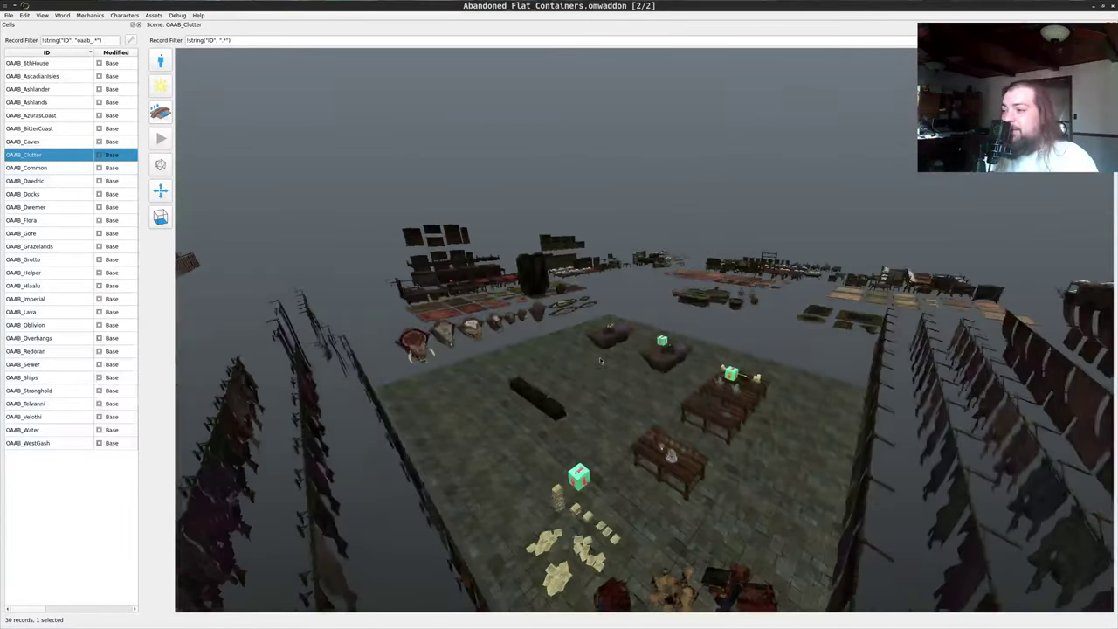
pyautogui.moveTo(415, 263); pyautogui.dragTo(512, 308)
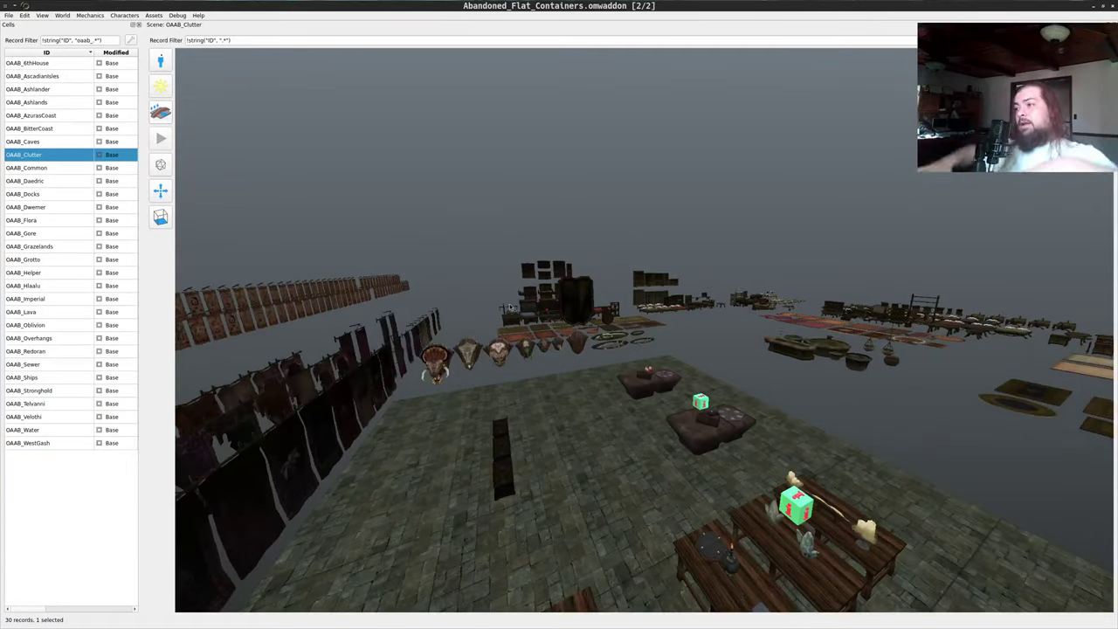
# - Switch to the window with the Enchanting Storage scene and inspect the wardrobe, shelf and rugs there
pyautogui.hotkey('alt', 'Tab')
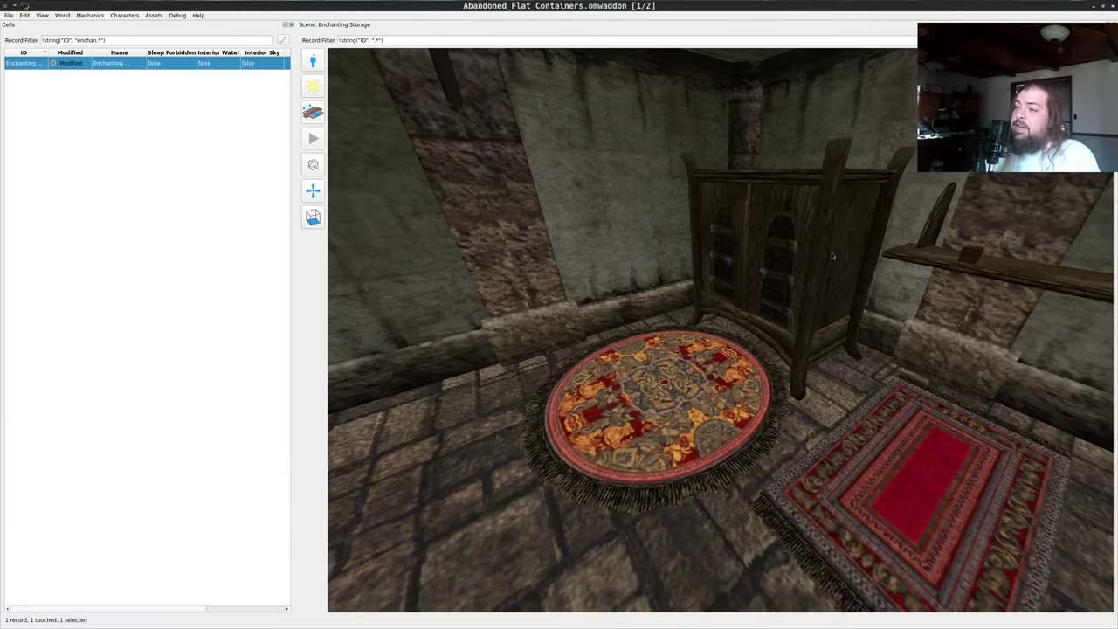
pyautogui.moveTo(833, 252); pyautogui.dragTo(767, 189)
pyautogui.press('s')
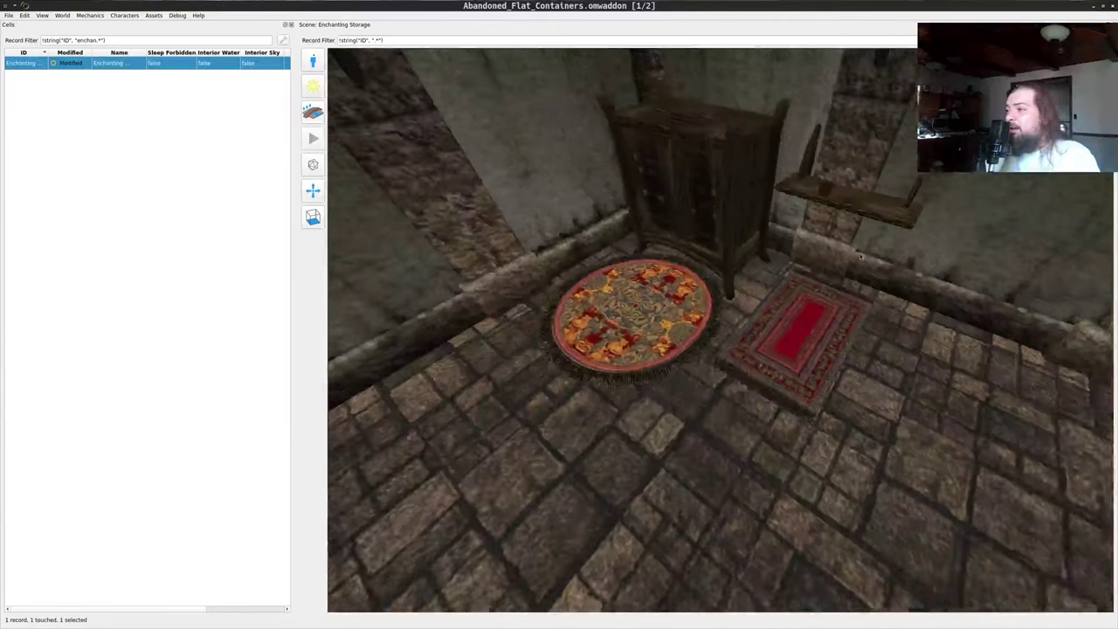
pyautogui.scroll(2, 716, 310)
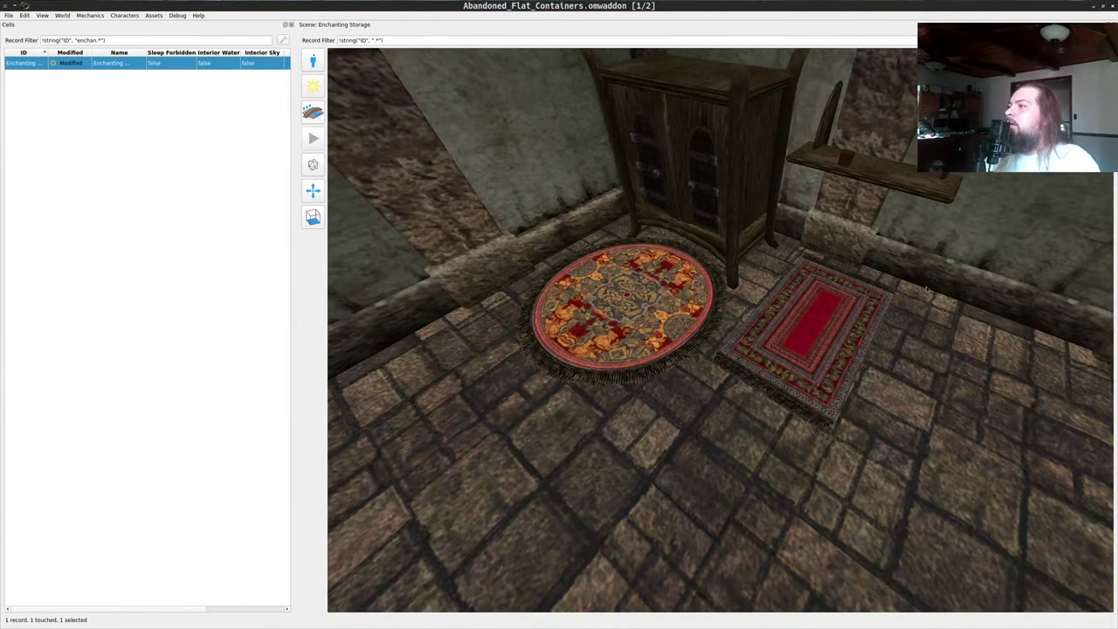
pyautogui.moveTo(706, 316); pyautogui.dragTo(880, 290)
pyautogui.scroll(1, 880, 290)
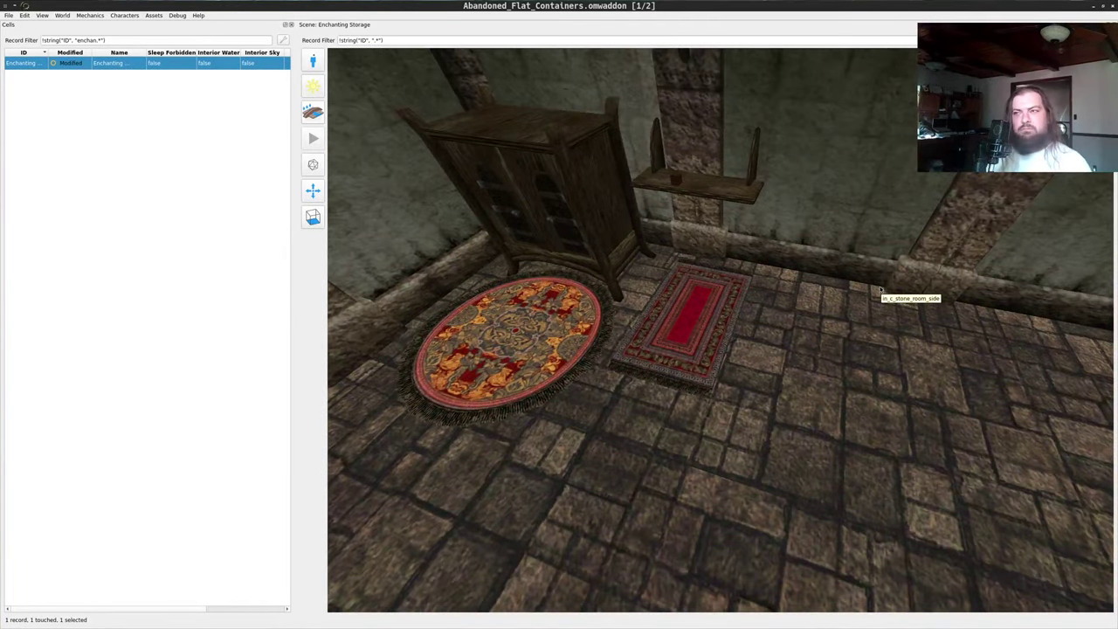
# - Return to the OAAB_Clutter window and inspect the row of mounted heads and fish trophies up close
pyautogui.hotkey('alt', 'Tab')
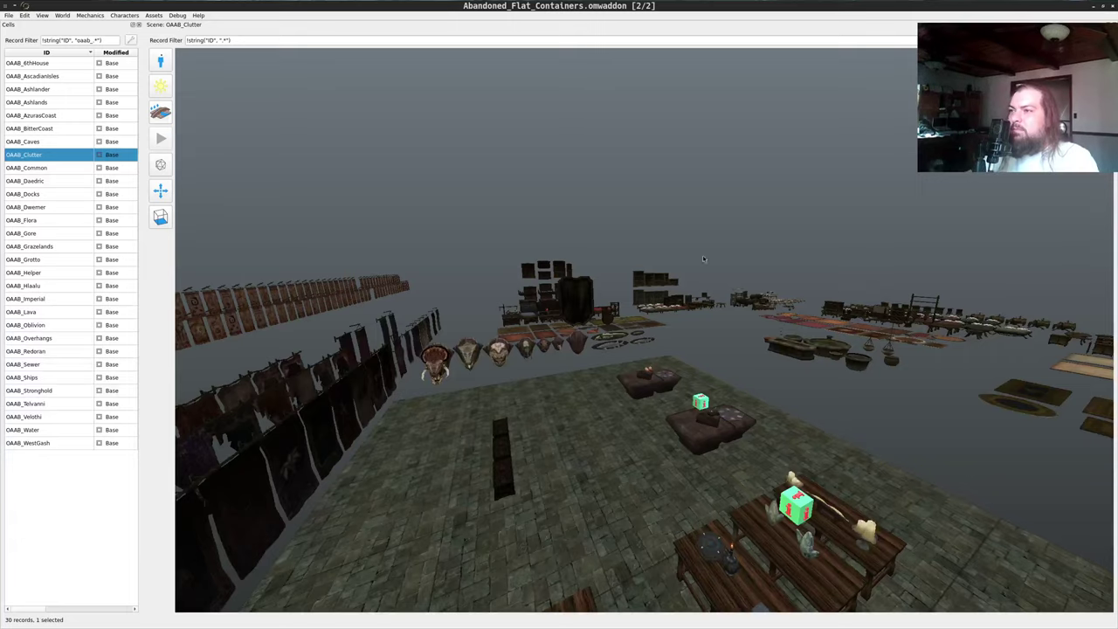
pyautogui.press('w')
pyautogui.moveTo(493, 333); pyautogui.dragTo(621, 305)
pyautogui.press('d')
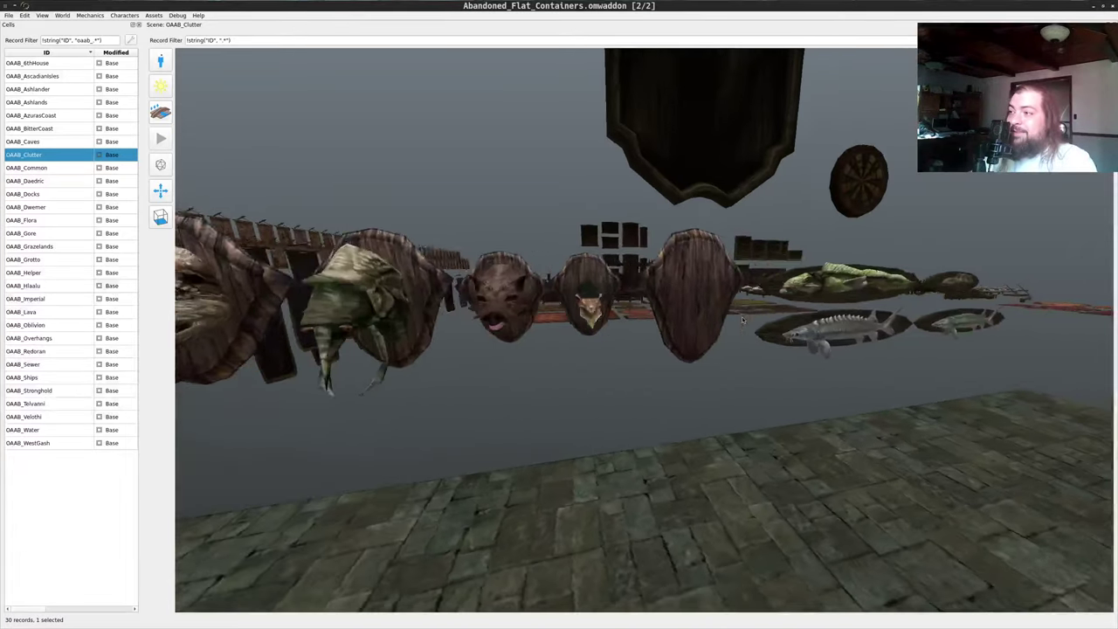
pyautogui.press('w')
pyautogui.press('s')
pyautogui.moveTo(686, 200); pyautogui.dragTo(658, 230)
# - Inspect the rune mat and candles on the stone blocks and the carved stones on the wooden tables
pyautogui.press('d')
pyautogui.press('a')
pyautogui.press('a')
pyautogui.press('a')
pyautogui.press('w')
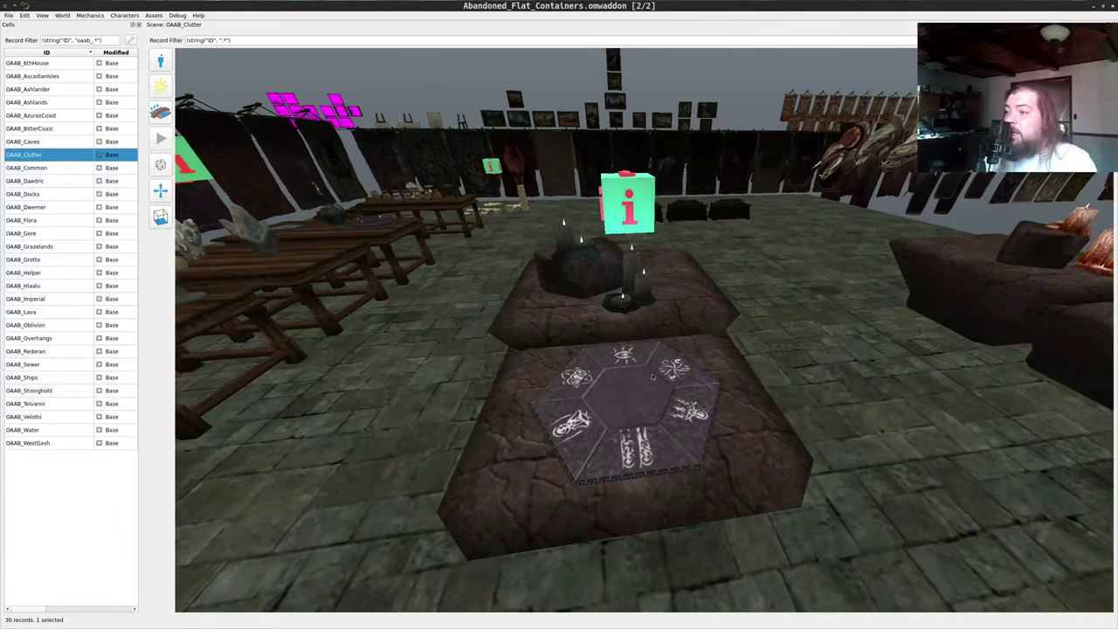
pyautogui.press('s')
pyautogui.press('a')
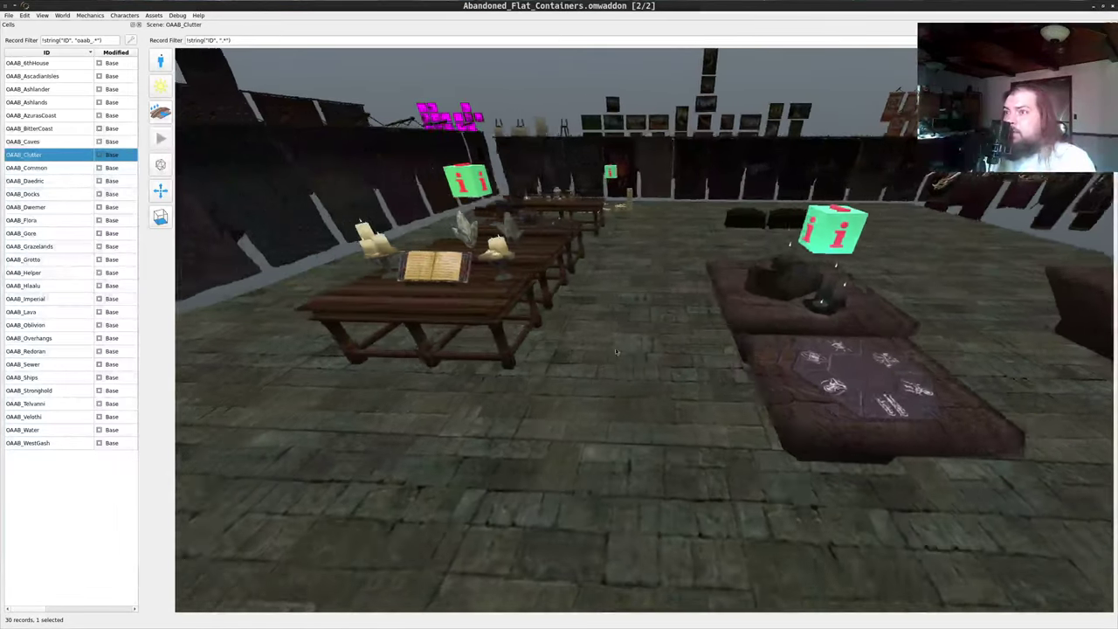
pyautogui.press('w')
pyautogui.moveTo(639, 432)
pyautogui.mouseDown()
pyautogui.moveTo(642, 404)
pyautogui.moveTo(647, 423)
pyautogui.moveTo(803, 421)
pyautogui.moveTo(706, 410)
pyautogui.moveTo(899, 384)
pyautogui.mouseUp()
pyautogui.press('a')
pyautogui.press('d')
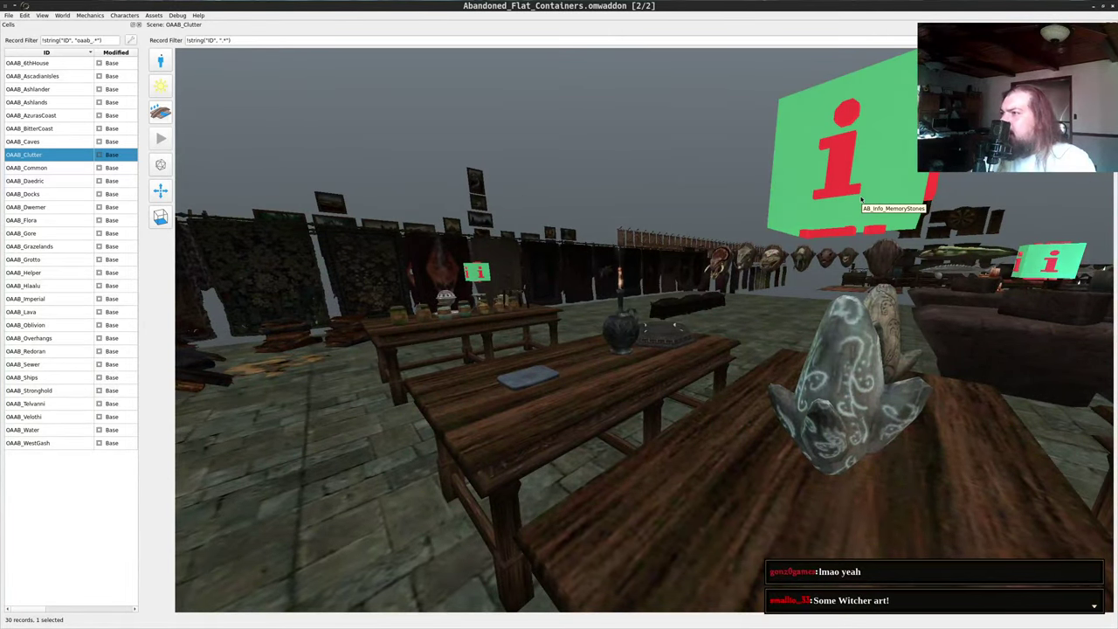
# - Inspect the labelled ingredient jars and incense burner on the wooden table
pyautogui.press('s')
pyautogui.moveTo(699, 354)
pyautogui.mouseDown()
pyautogui.moveTo(743, 337)
pyautogui.moveTo(743, 319)
pyautogui.moveTo(770, 403)
pyautogui.moveTo(793, 346)
pyautogui.moveTo(473, 356)
pyautogui.moveTo(410, 339)
pyautogui.mouseUp()
pyautogui.press('a')
pyautogui.press('w')
pyautogui.press('s')
pyautogui.press('a')
pyautogui.press('w')
pyautogui.press('d')
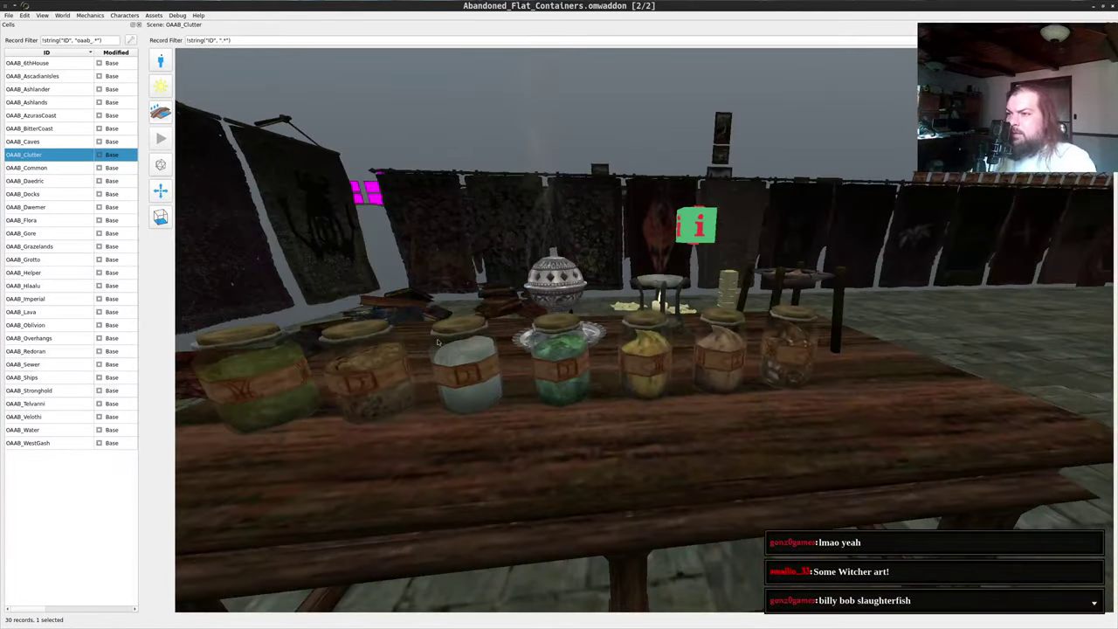
pyautogui.press('s')
pyautogui.press('s')
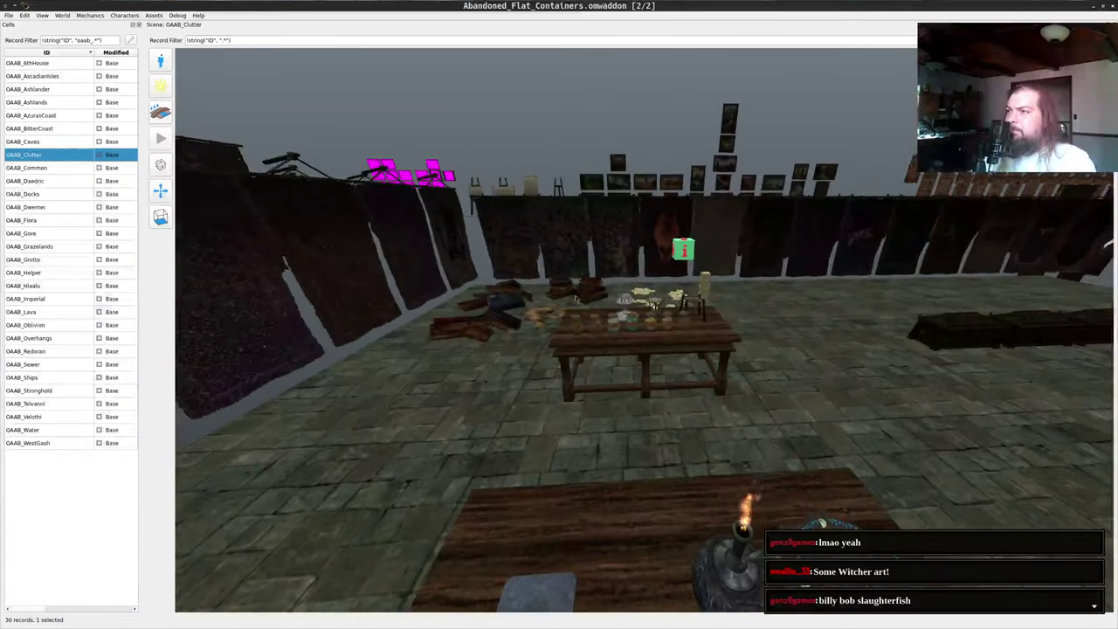
# - Examine the groups of round, square and long rugs laid out beyond the stone floor
pyautogui.moveTo(462, 347); pyautogui.dragTo(515, 415)
pyautogui.moveTo(877, 298); pyautogui.dragTo(682, 236)
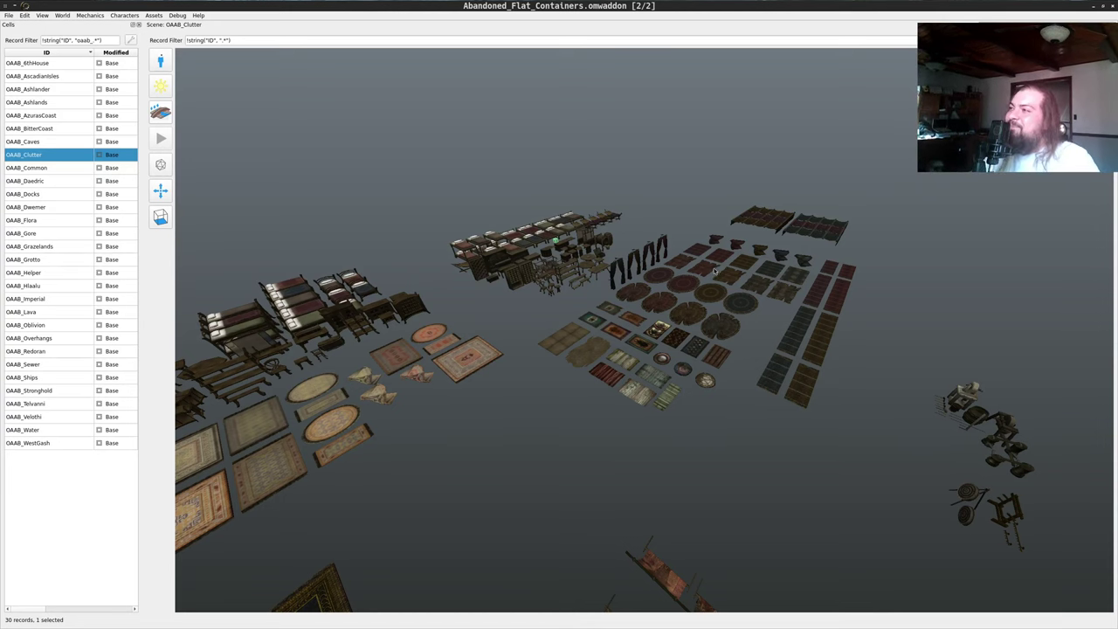
pyautogui.moveTo(717, 271); pyautogui.dragTo(794, 254)
pyautogui.press('w')
pyautogui.press('d')
pyautogui.press('w')
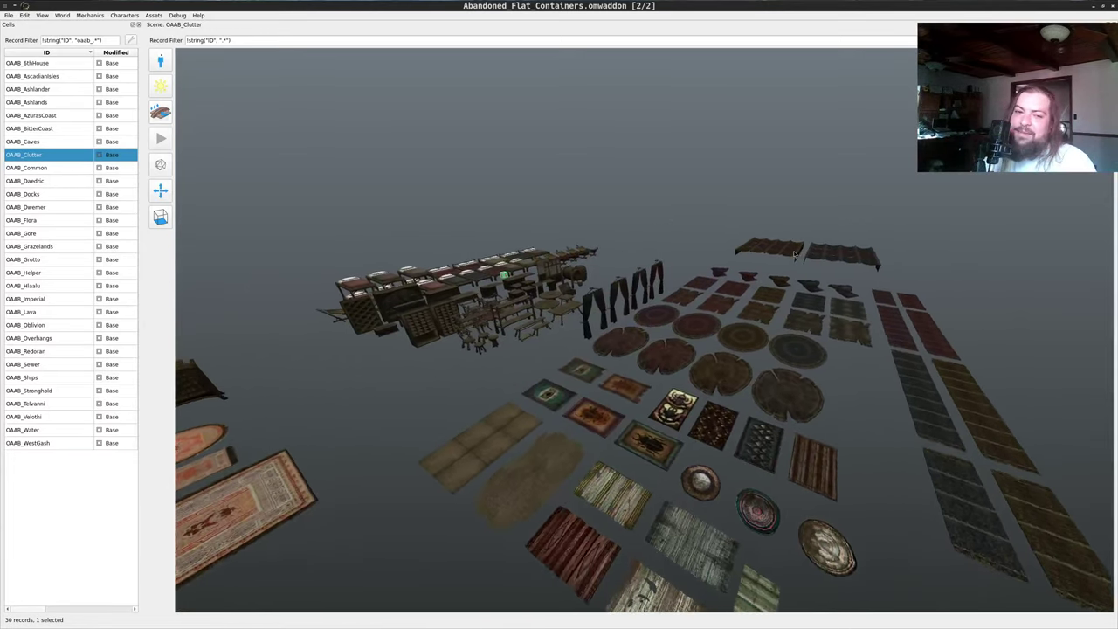
# - Examine the rows of wooden furniture, beds and benches beside the patterned carpets
pyautogui.moveTo(603, 229); pyautogui.dragTo(791, 245)
pyautogui.press('w')
pyautogui.moveTo(629, 246); pyautogui.dragTo(722, 236)
pyautogui.press('w')
pyautogui.press('d')
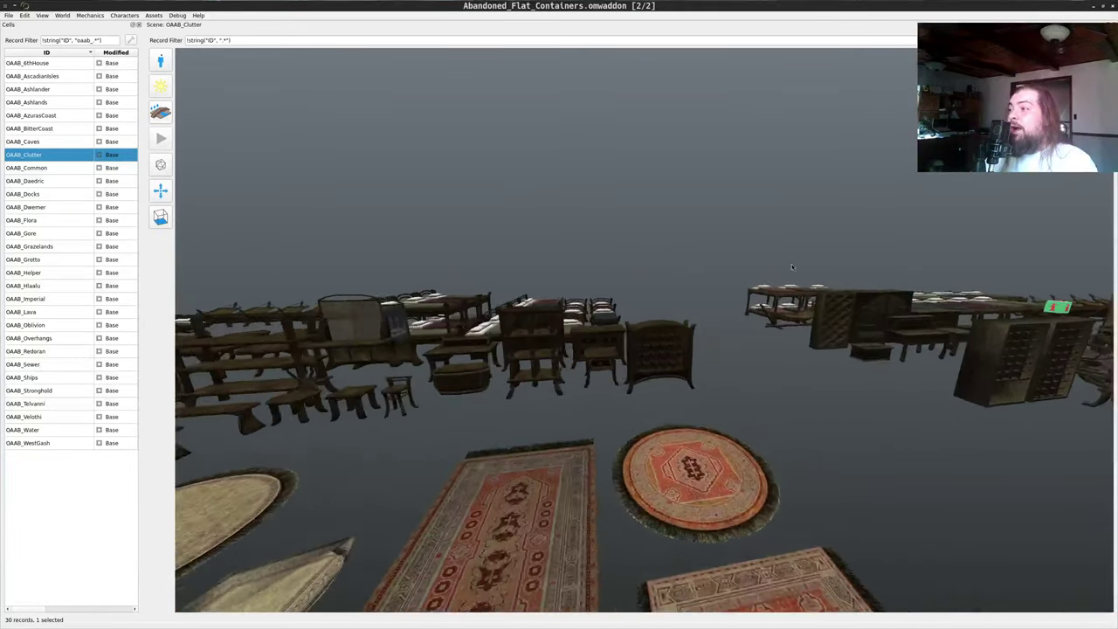
pyautogui.moveTo(846, 229); pyautogui.dragTo(653, 387)
pyautogui.press('s')
pyautogui.press('a')
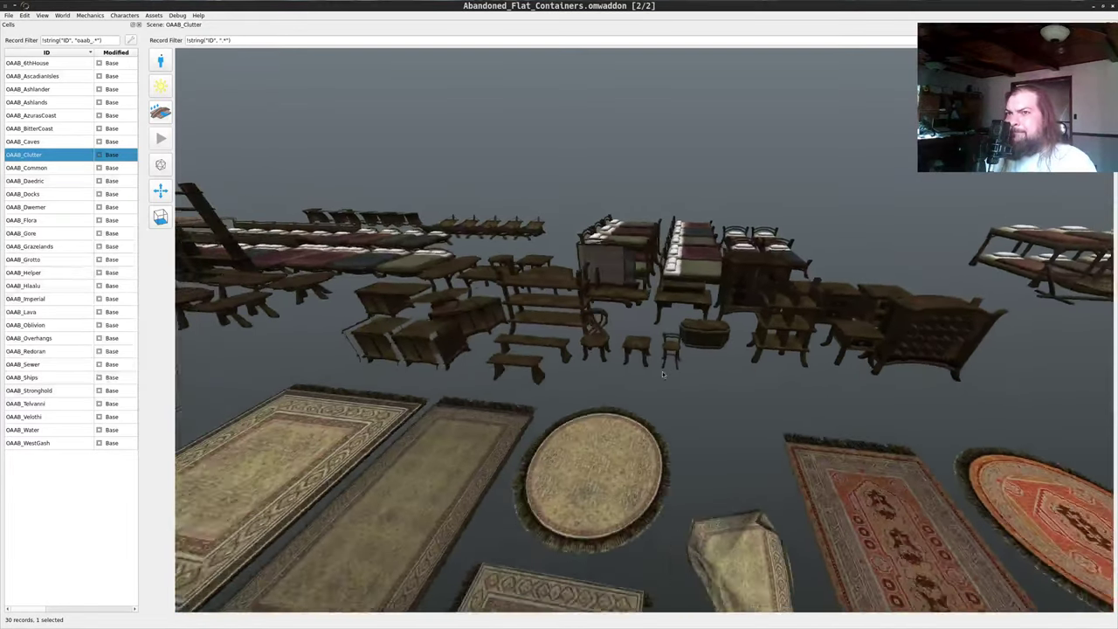
# - Open the Objects table beside the OAAB_Clutter scene and widen the scene view to share the space
pyautogui.click(58, 16)
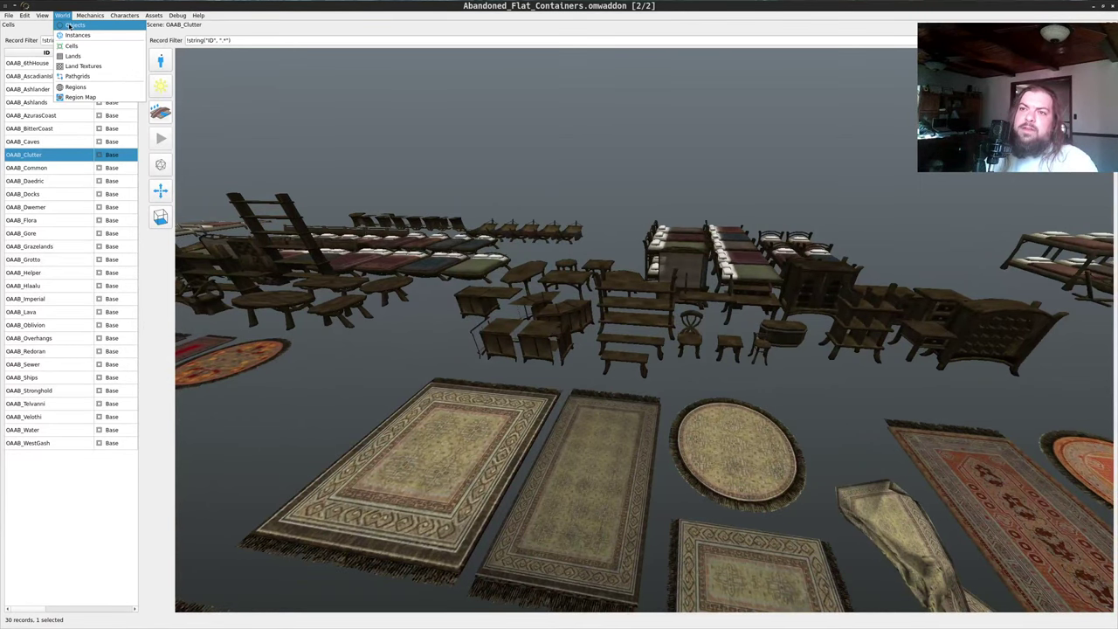
pyautogui.click(73, 26)
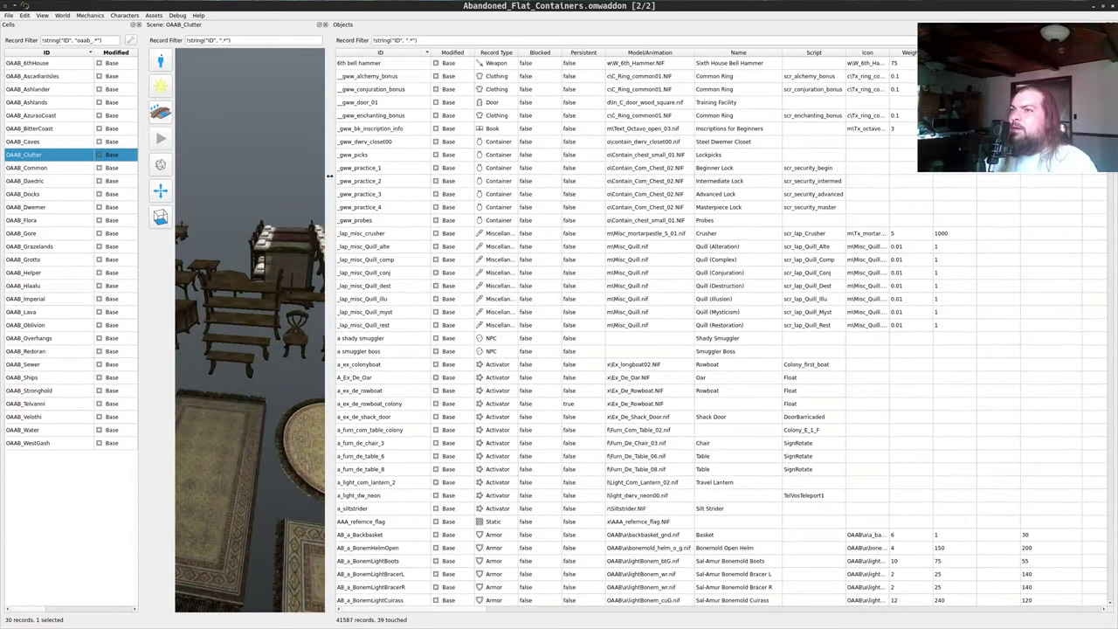
pyautogui.moveTo(330, 176); pyautogui.dragTo(556, 176)
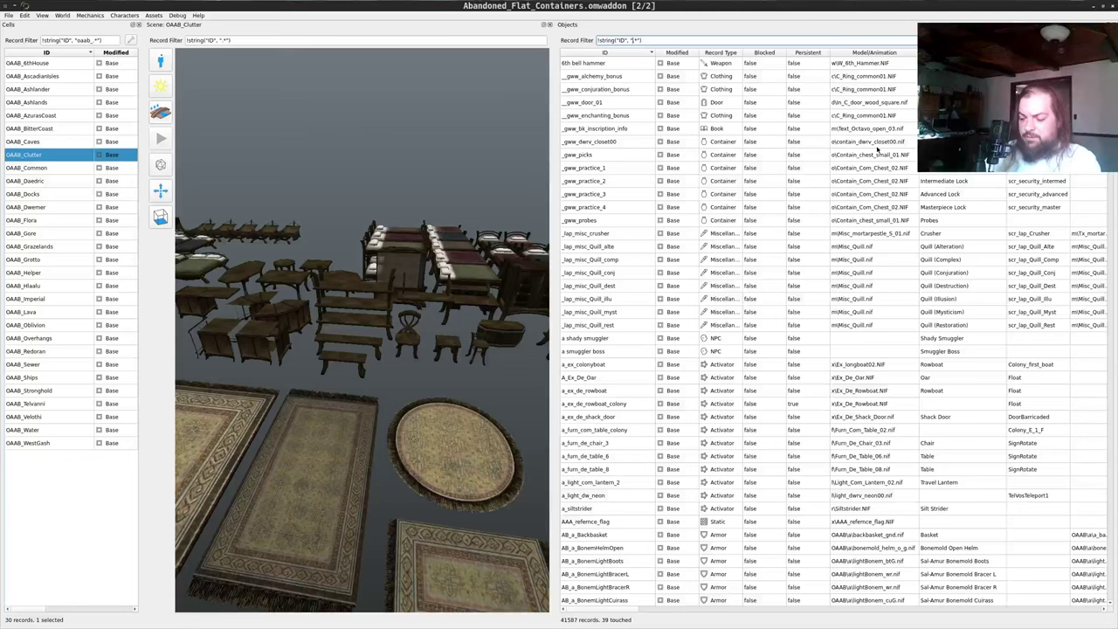
# - Filter the Objects table to static records whose IDs start with "t_", and widen the ID column
pyautogui.write('to')
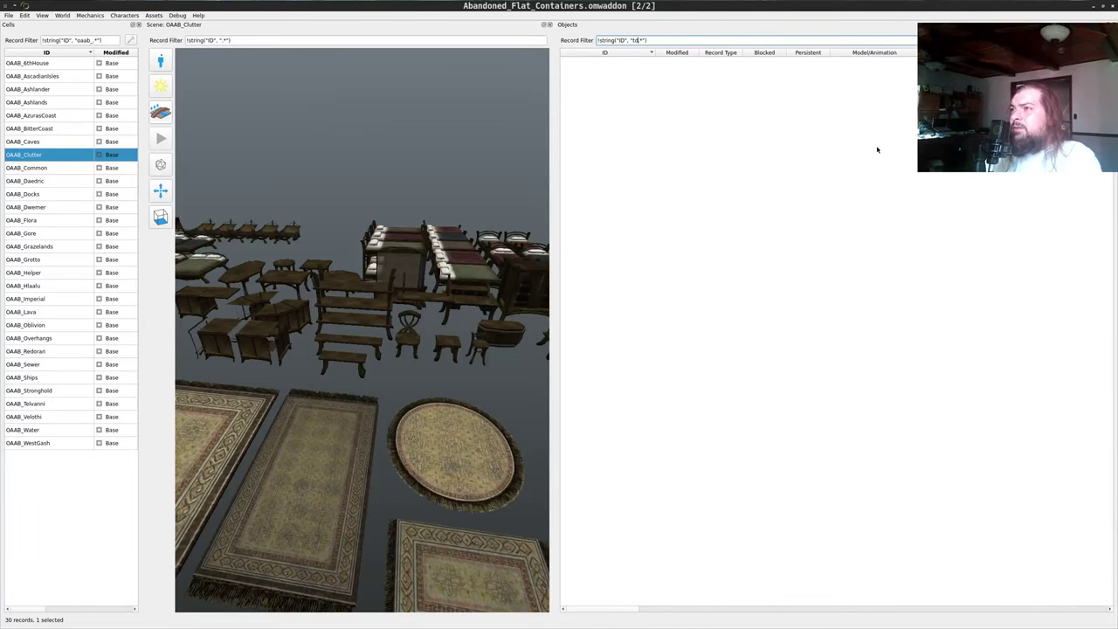
pyautogui.write('.')
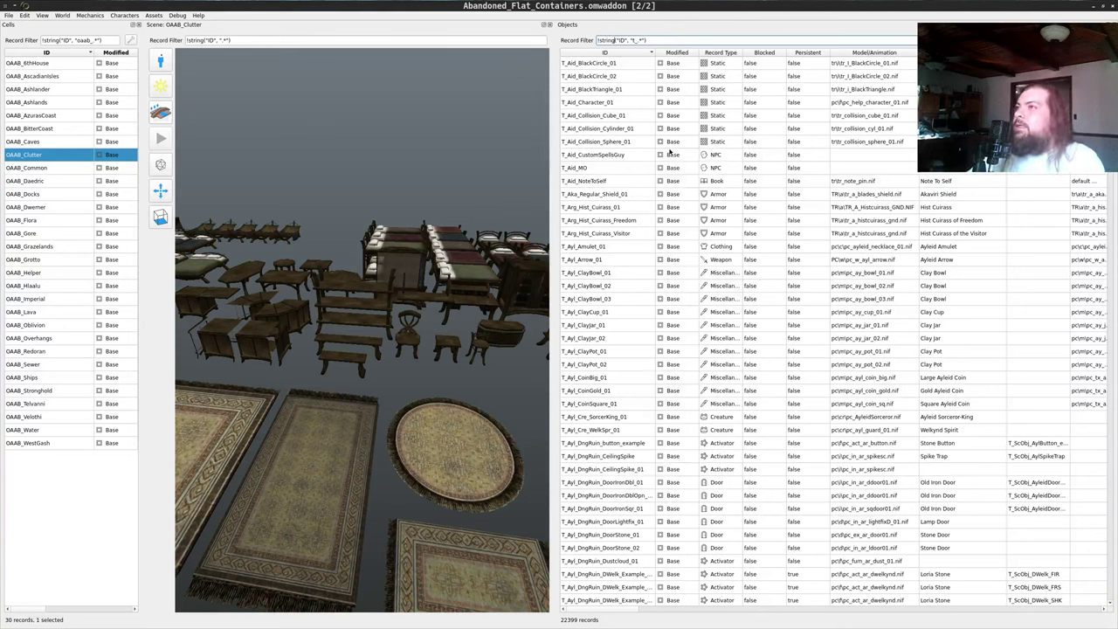
pyautogui.write('and(')
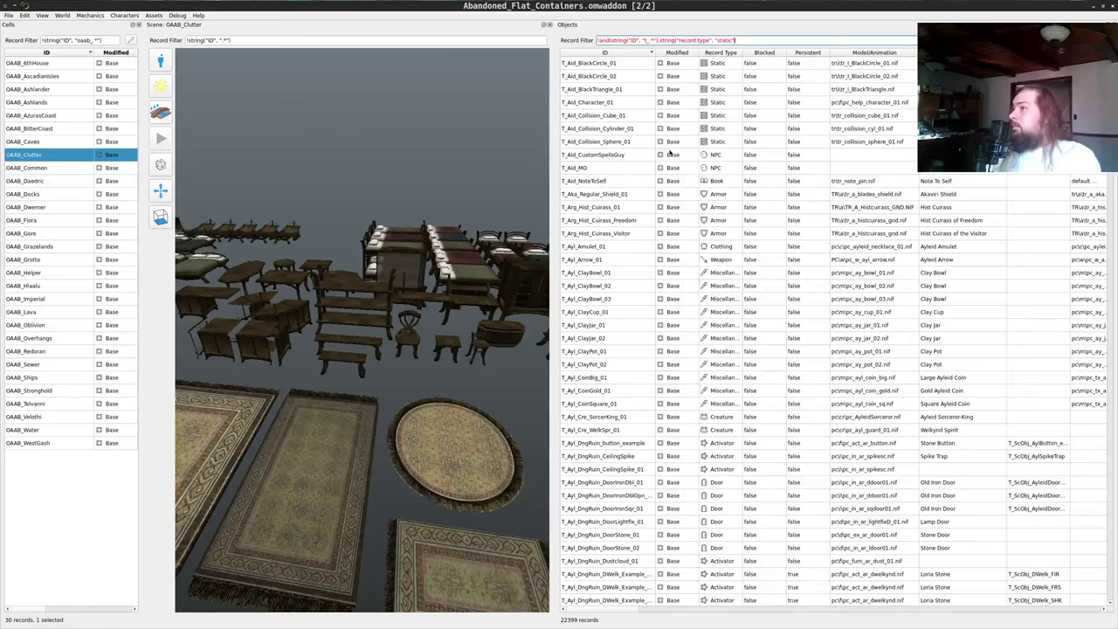
pyautogui.write(')')
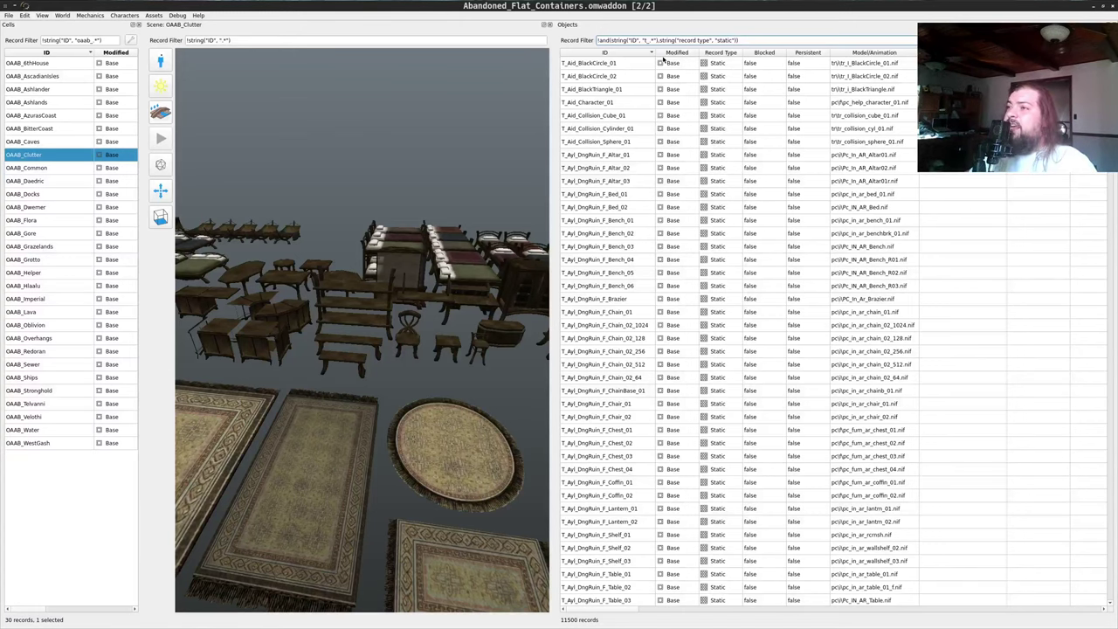
pyautogui.moveTo(655, 54); pyautogui.dragTo(716, 63)
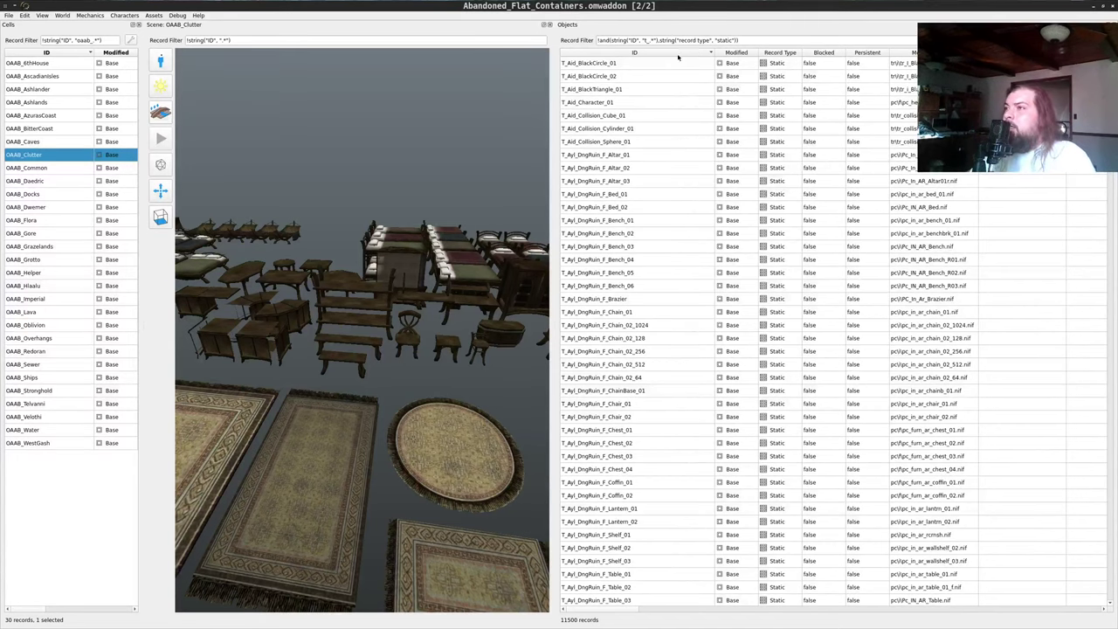
# - Narrow the ID part of the object filter to "t_.*table.*" and select the whole filter expression for reuse
pyautogui.click(654, 39)
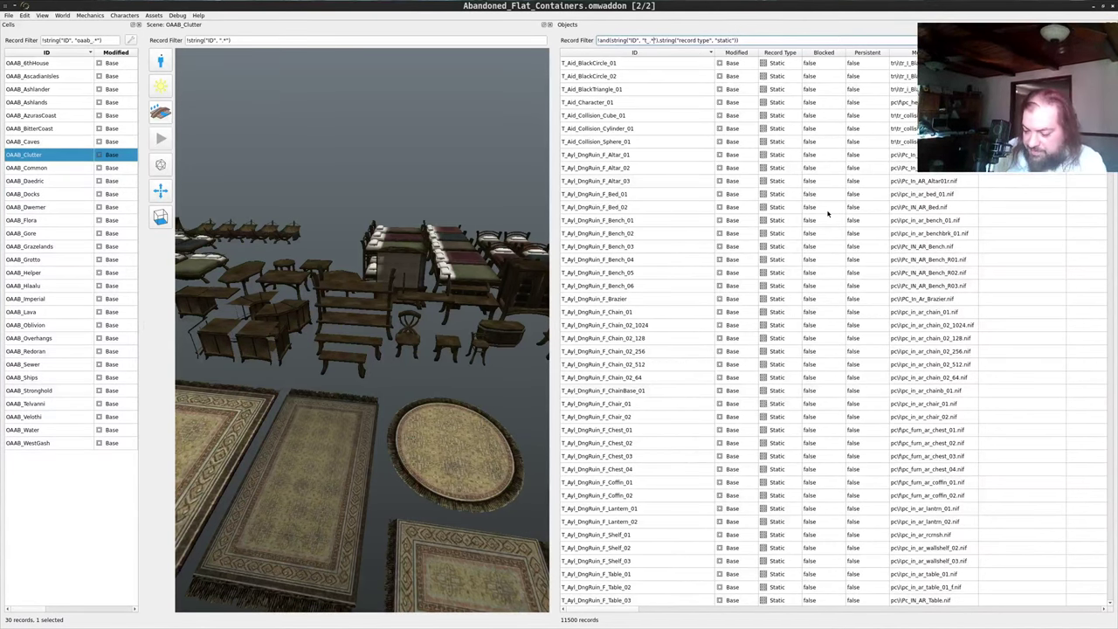
pyautogui.write('table*')
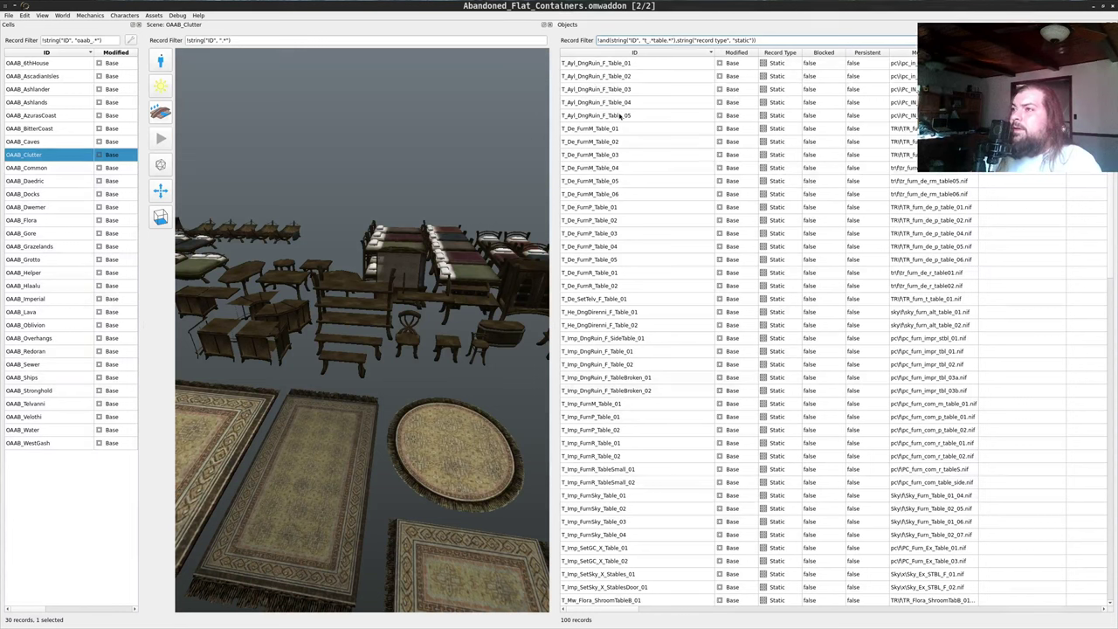
pyautogui.tripleClick(689, 39)
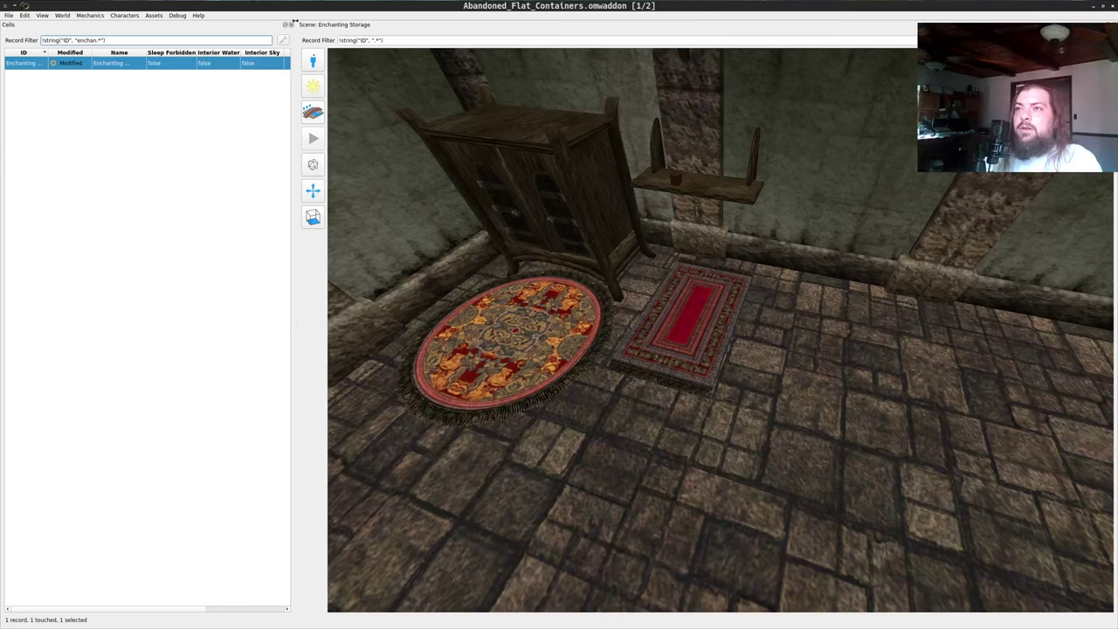
# - Replace the Cells table beside the Enchanting Storage scene with an Objects table filtered to static records matching "t_.*table.*"
pyautogui.click(289, 24)
pyautogui.click(61, 15)
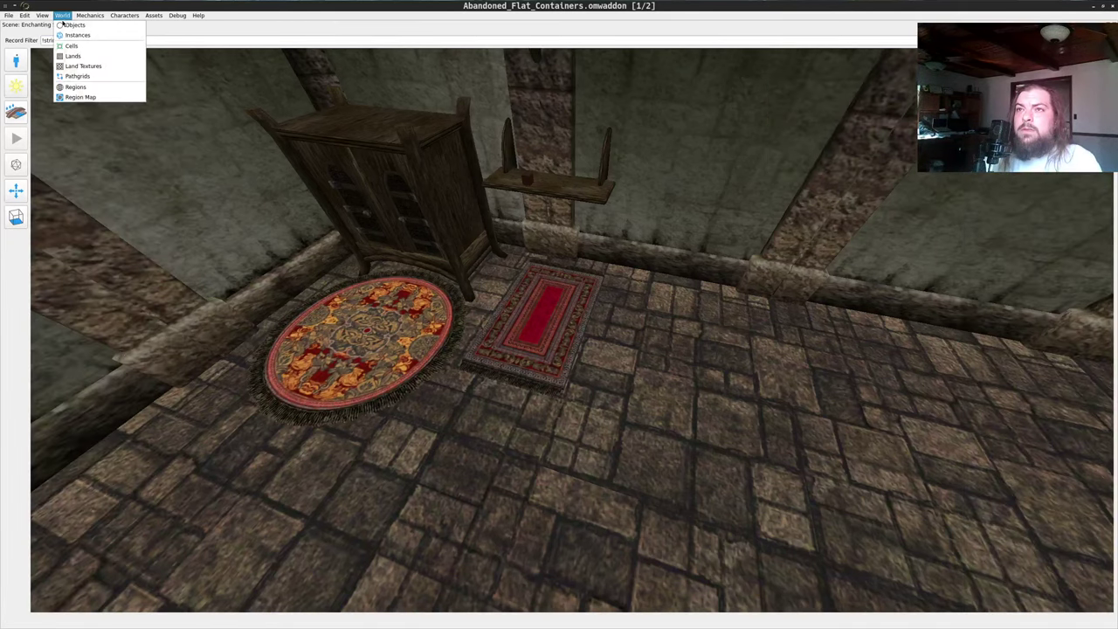
pyautogui.click(67, 25)
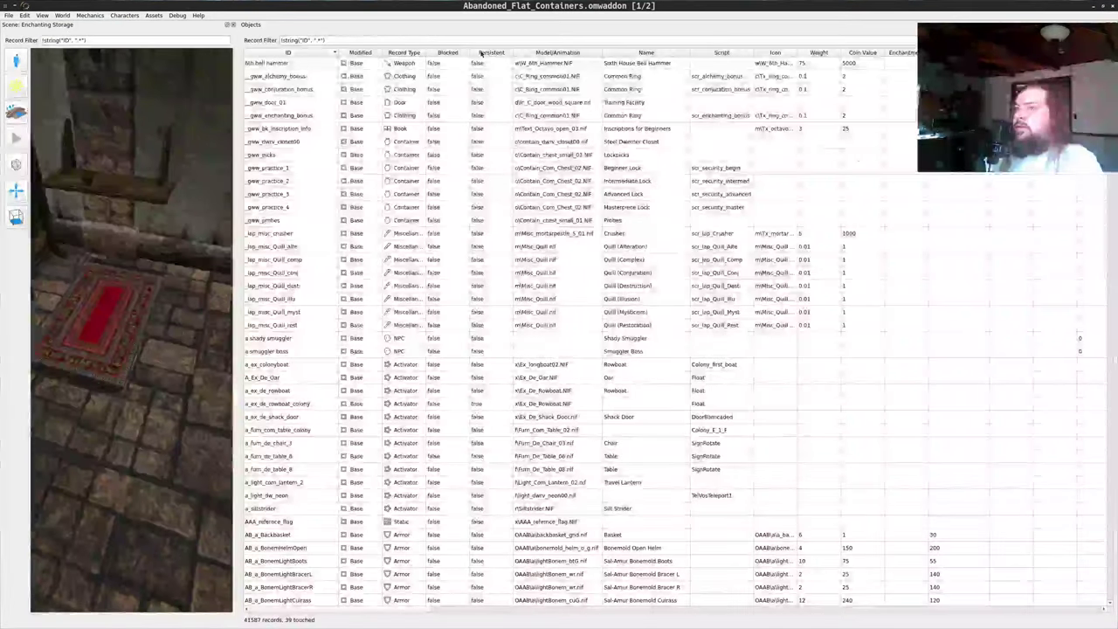
pyautogui.hotkey('ctrl', 'a')
pyautogui.write('!and(string("ID", "T_.*table.*"),string("record type", "static"))')
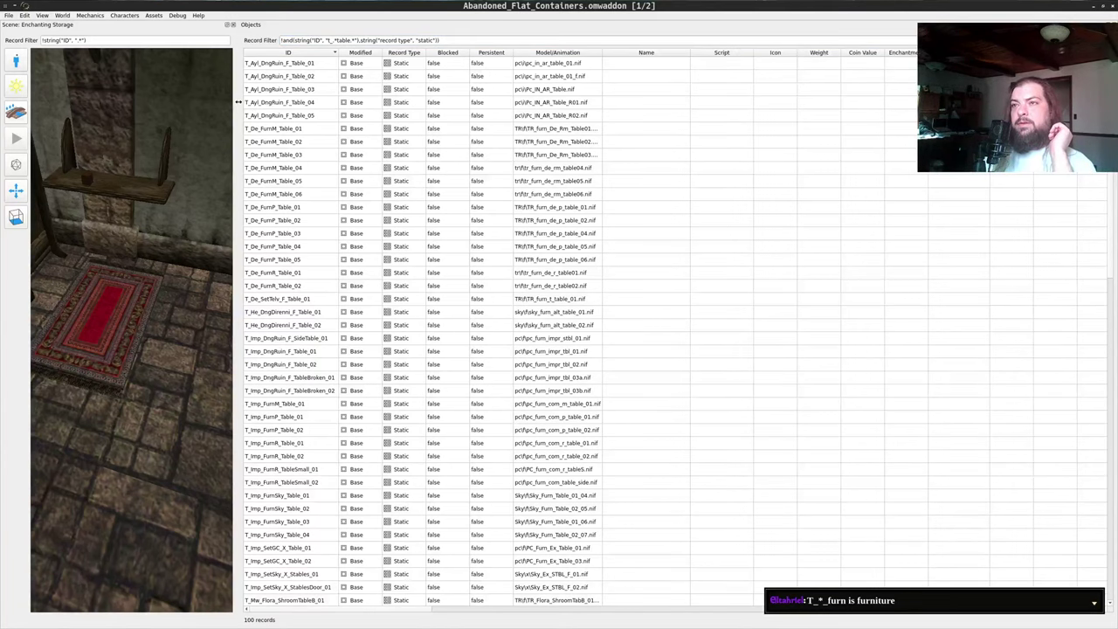
# - Widen the scene view and change the ID part of the object filter to "t_.*furn.*"
pyautogui.moveTo(237, 102); pyautogui.dragTo(466, 102)
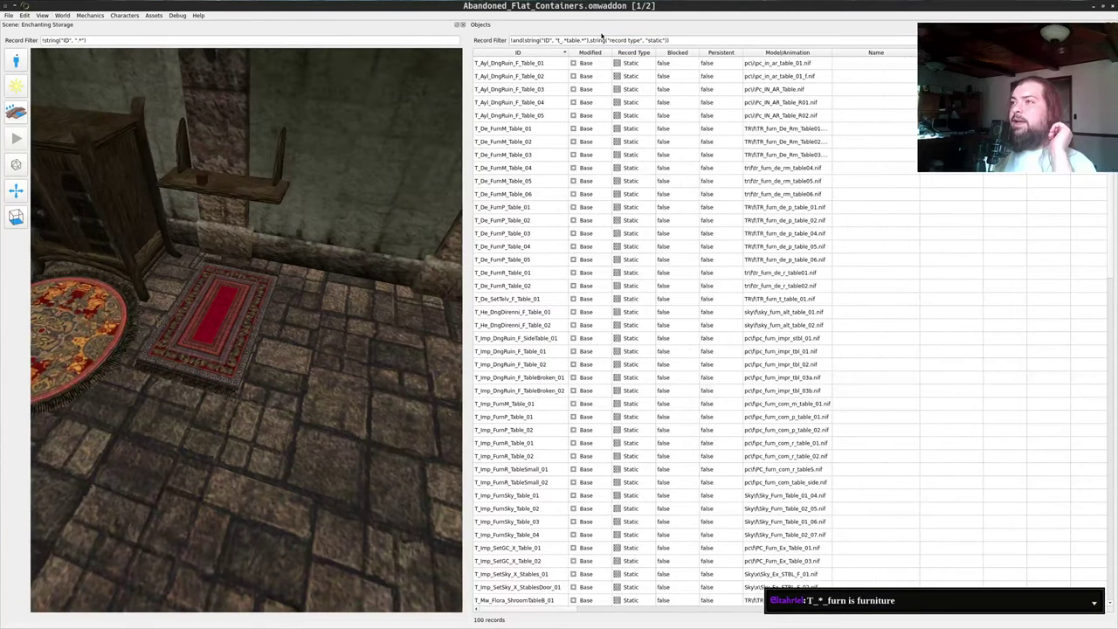
pyautogui.click(574, 40)
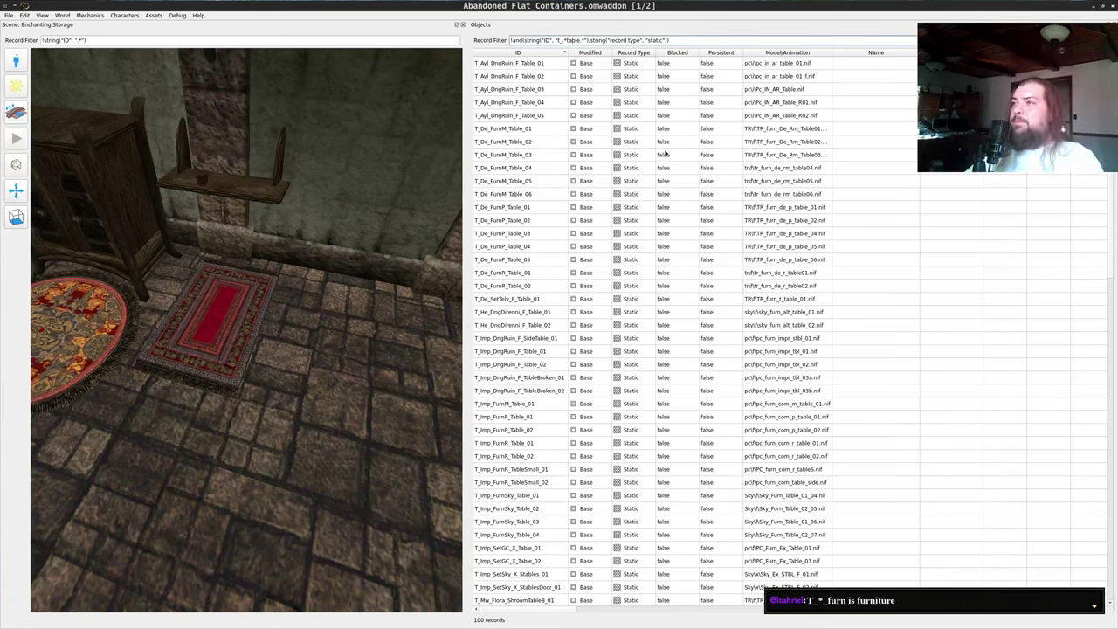
pyautogui.hotkey('ctrl', 'shift', 'Left')
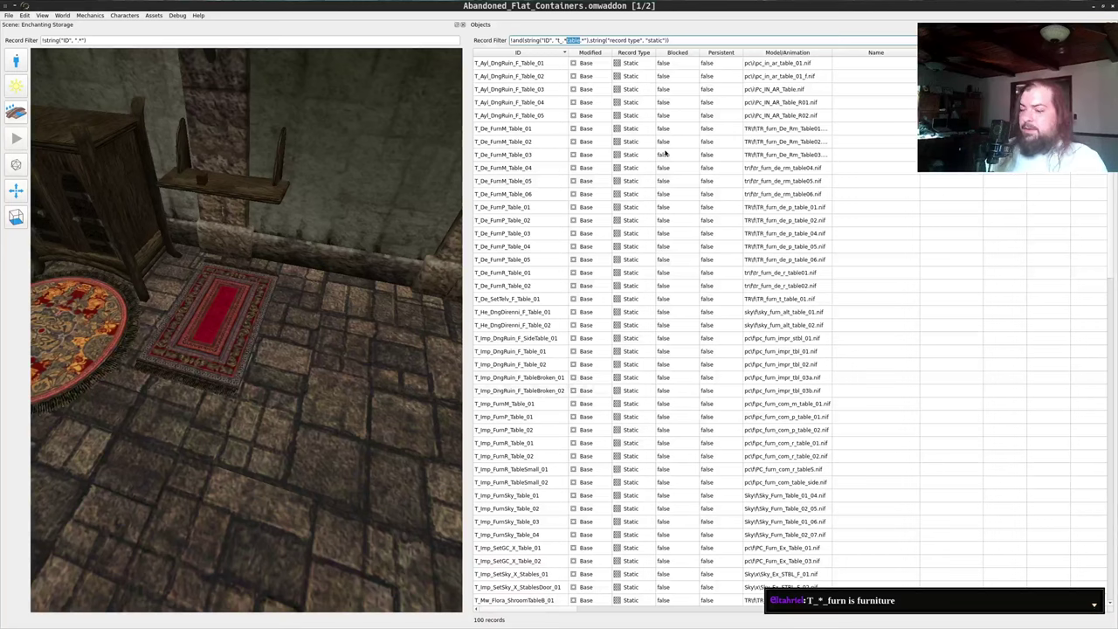
pyautogui.write('furn')
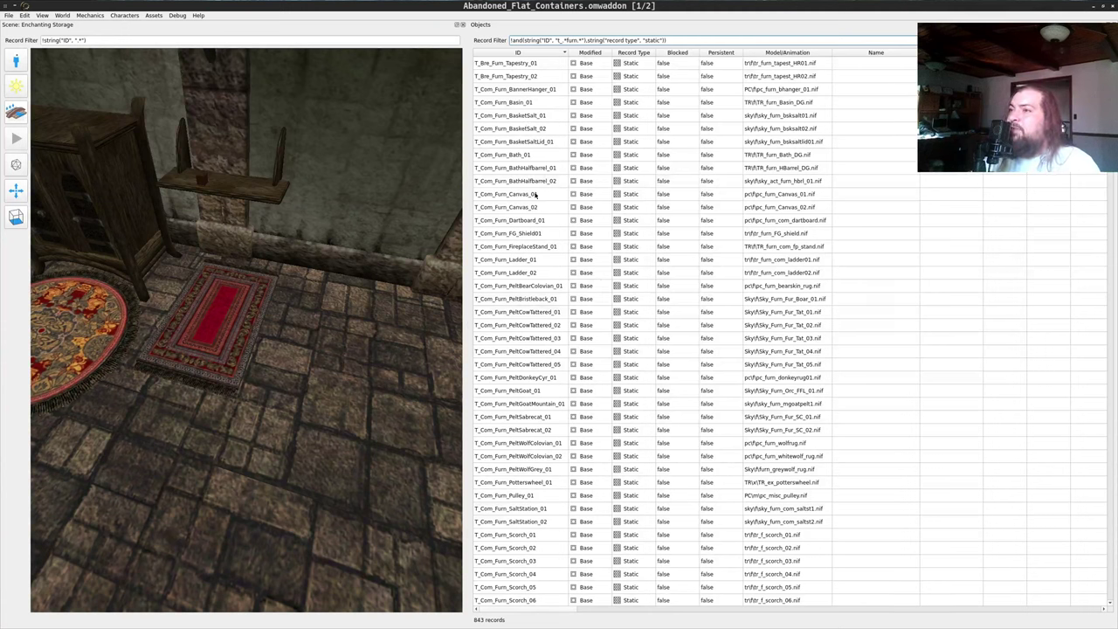
# - Place T_Com_Furn_Dartboard_01 in the Enchanting Storage room, enlarge the scene view, and raise the dartboard above the floor
pyautogui.moveTo(512, 221); pyautogui.dragTo(344, 409)
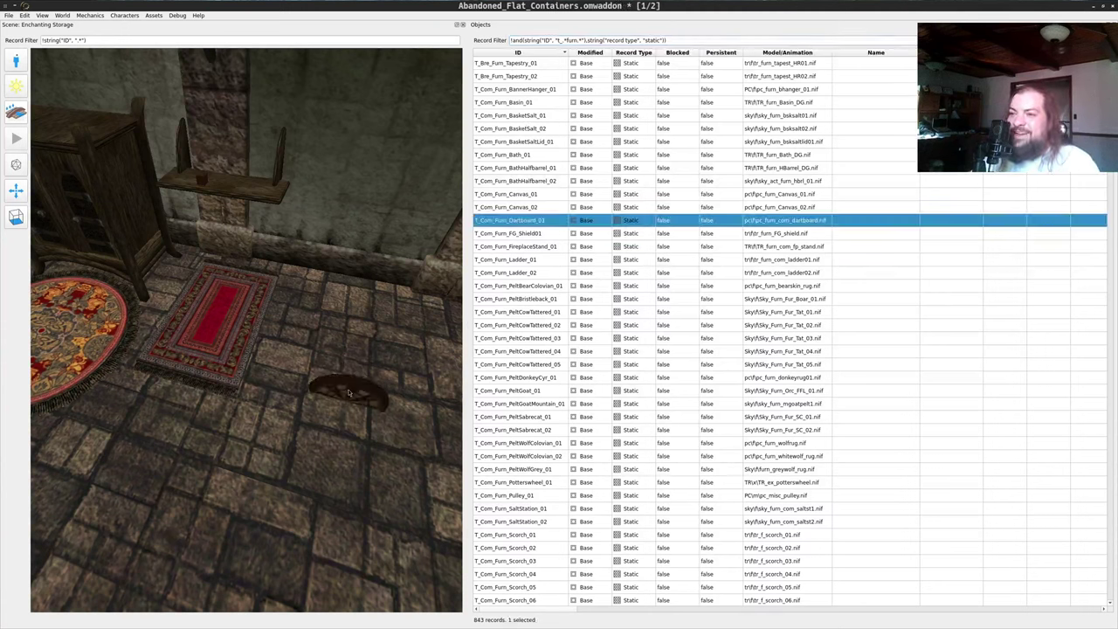
pyautogui.click(349, 393)
pyautogui.moveTo(338, 299); pyautogui.dragTo(453, 300, button='middle')
pyautogui.moveTo(470, 297); pyautogui.dragTo(925, 315)
pyautogui.moveTo(670, 337); pyautogui.dragTo(542, 379, button='middle')
pyautogui.scroll(3, 542, 379)
pyautogui.moveTo(541, 379); pyautogui.dragTo(629, 245)
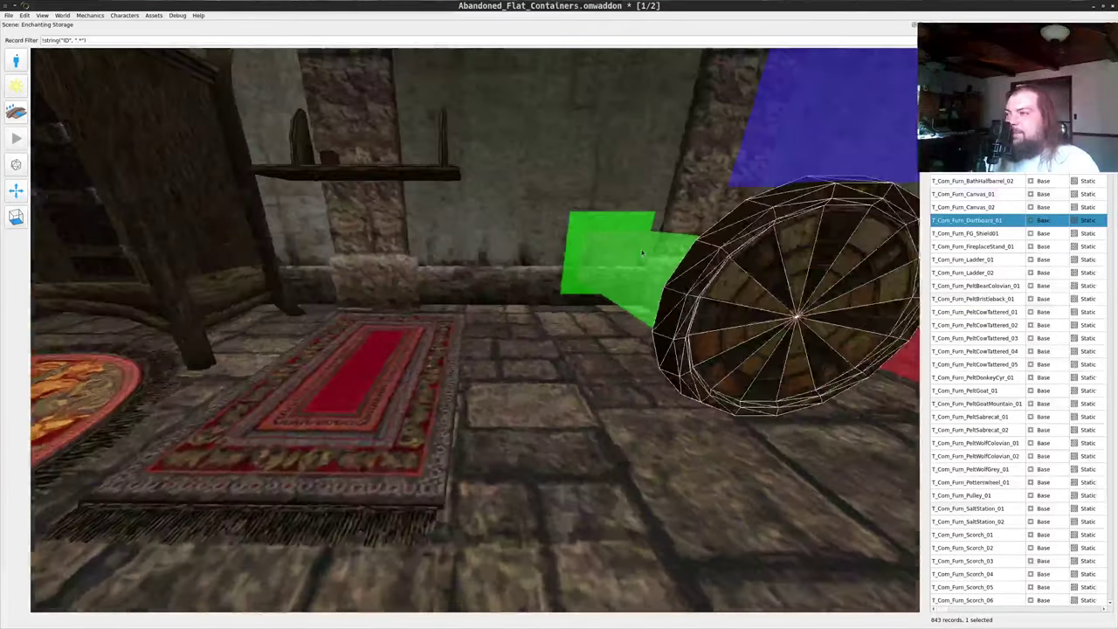
pyautogui.scroll(-3, 628, 246)
pyautogui.moveTo(617, 255); pyautogui.dragTo(536, 303, button='right')
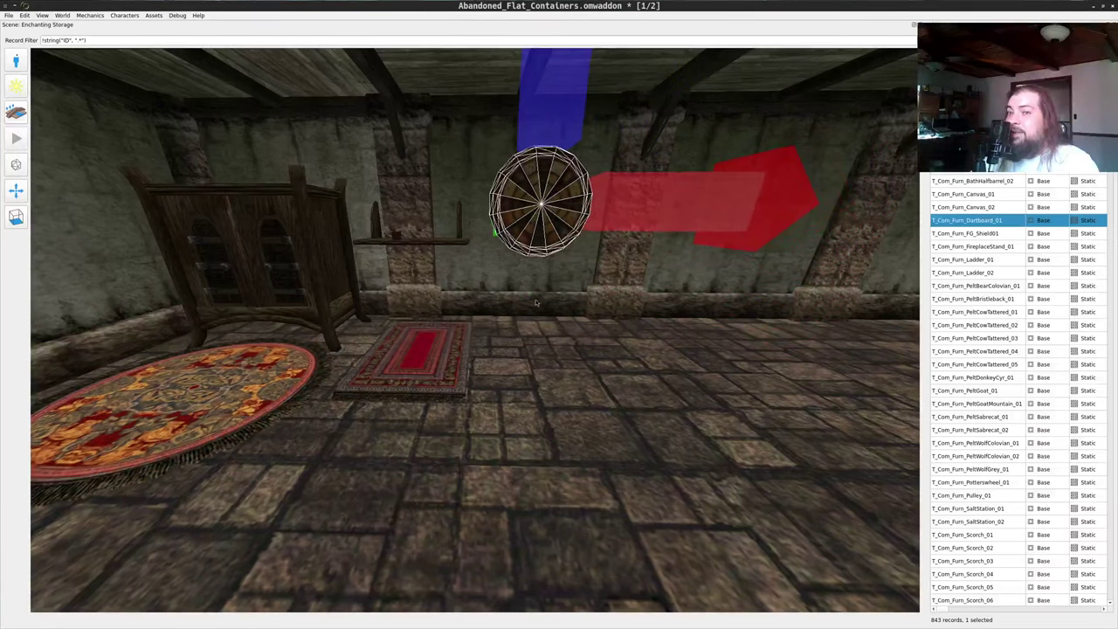
# - Move the dartboard towards the stone wall, between the wall shelf and the neighbouring pillar
pyautogui.moveTo(534, 313); pyautogui.dragTo(504, 114, button='middle')
pyautogui.click(393, 153)
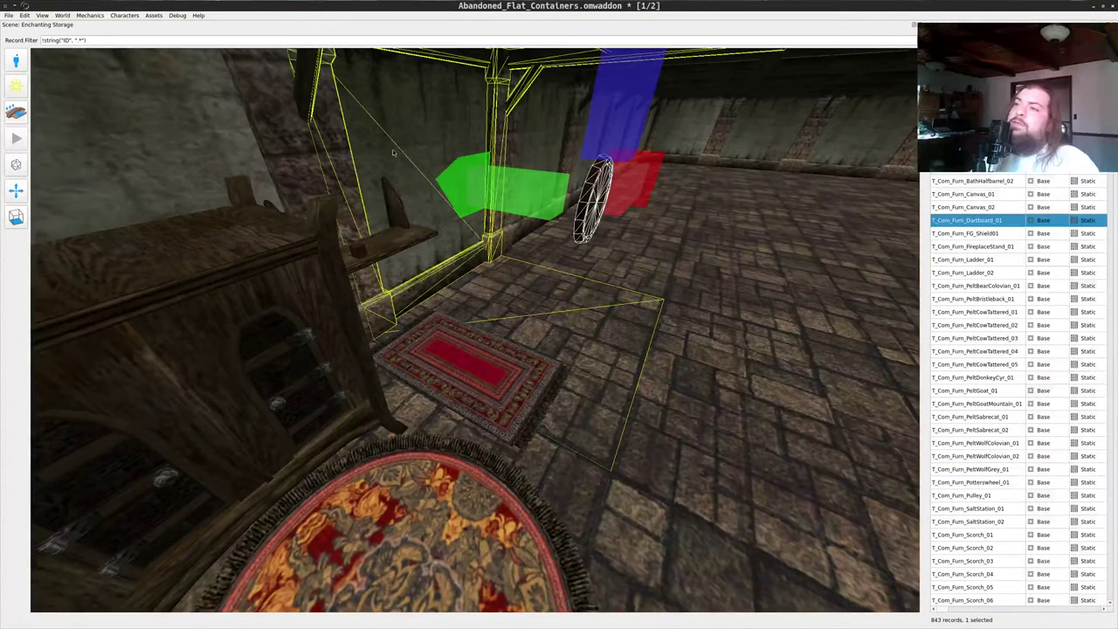
pyautogui.moveTo(506, 164); pyautogui.dragTo(625, 126)
pyautogui.moveTo(626, 128); pyautogui.dragTo(493, 343, button='middle')
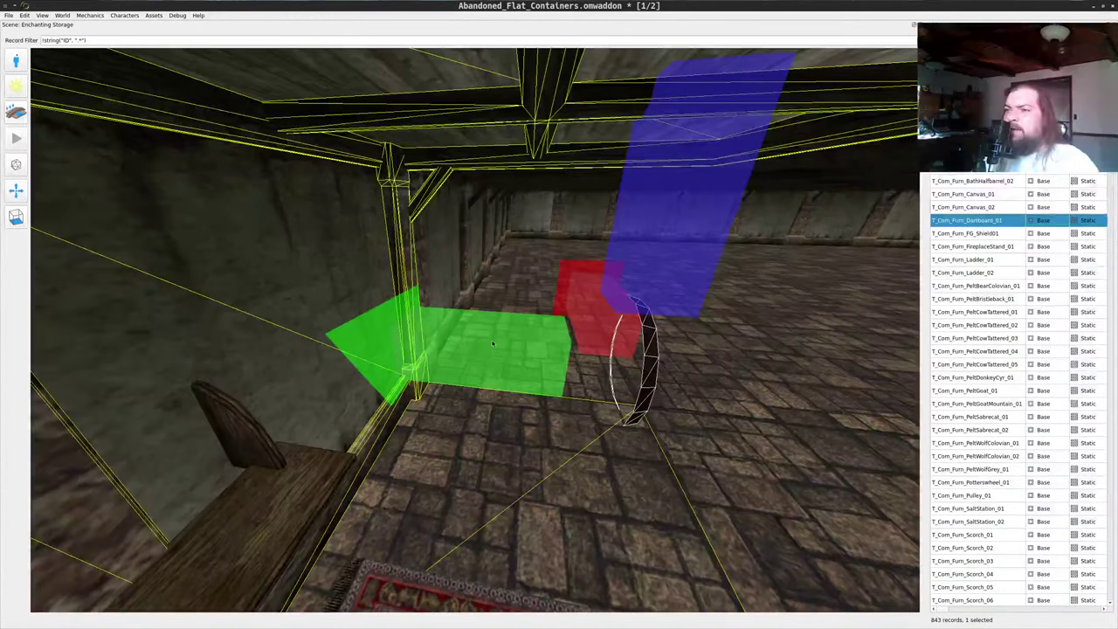
pyautogui.moveTo(498, 351); pyautogui.dragTo(323, 390, button='right')
pyautogui.moveTo(454, 332); pyautogui.dragTo(349, 424)
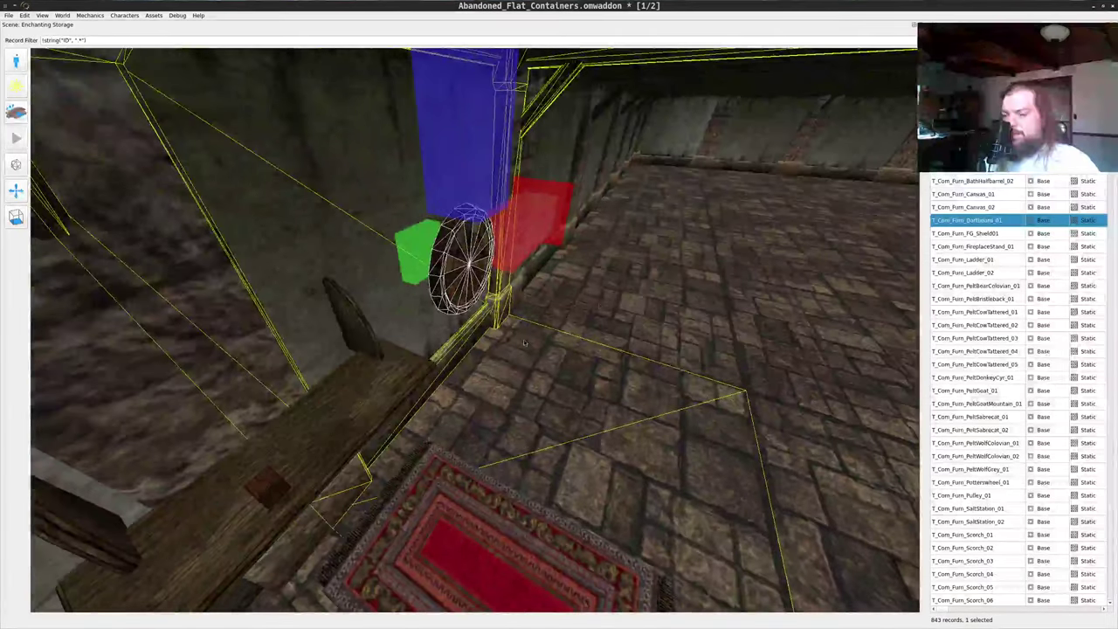
# - Adjust the dartboard so its back sits flat against the wall beside the shelf, and deselect it
pyautogui.moveTo(647, 367); pyautogui.dragTo(402, 393)
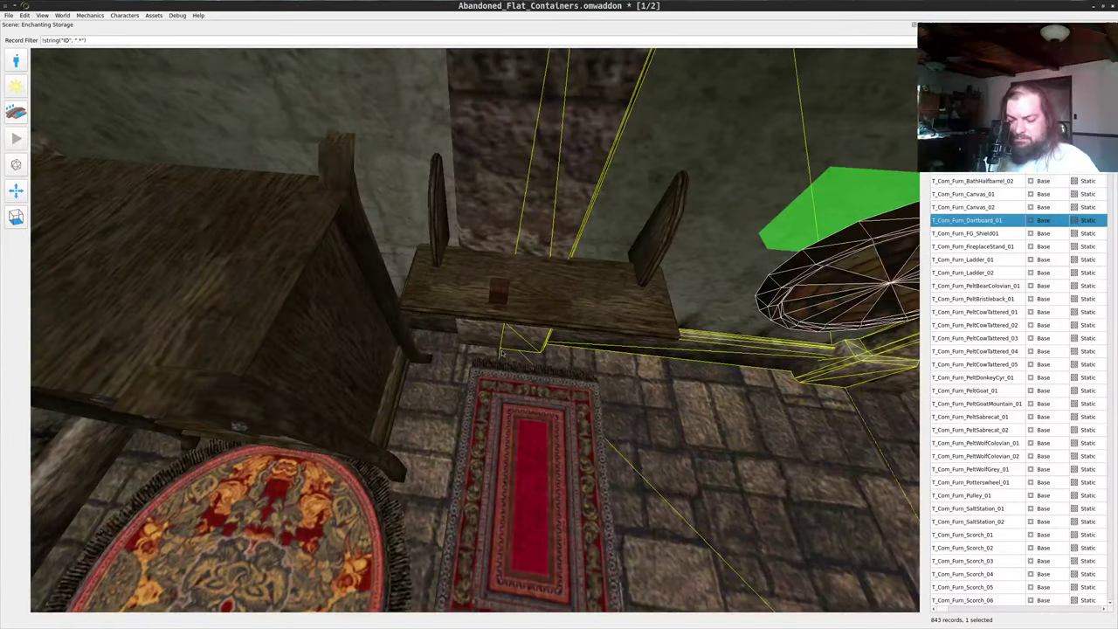
pyautogui.moveTo(509, 336); pyautogui.dragTo(417, 226)
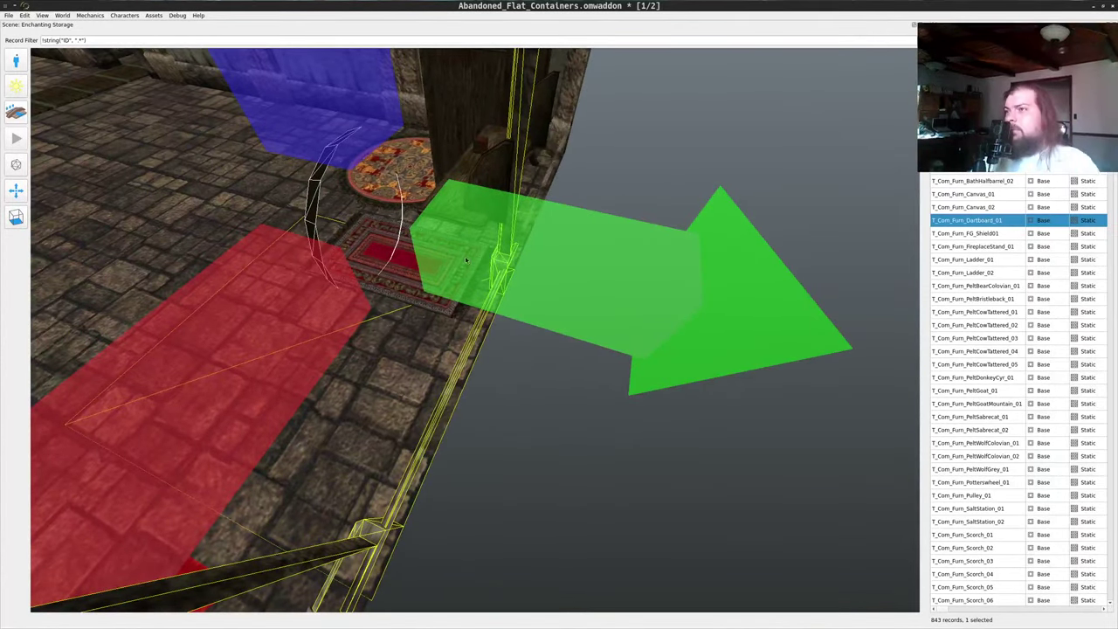
pyautogui.moveTo(466, 261); pyautogui.dragTo(540, 309)
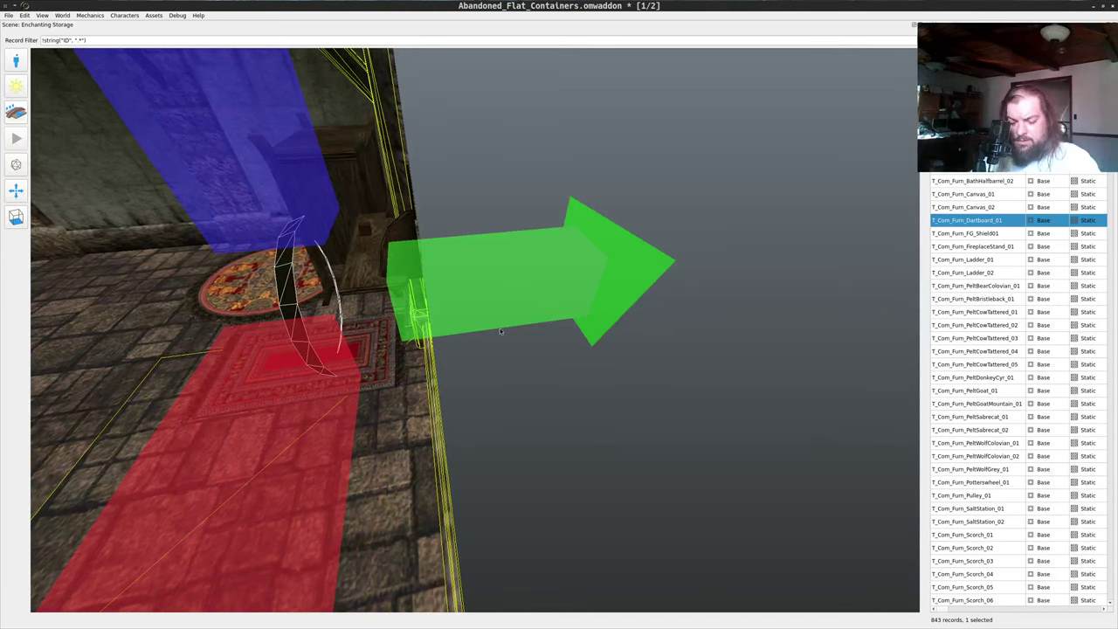
pyautogui.moveTo(529, 274); pyautogui.dragTo(535, 160, button='right')
pyautogui.moveTo(526, 329); pyautogui.dragTo(392, 323)
pyautogui.middleClick(357, 181)
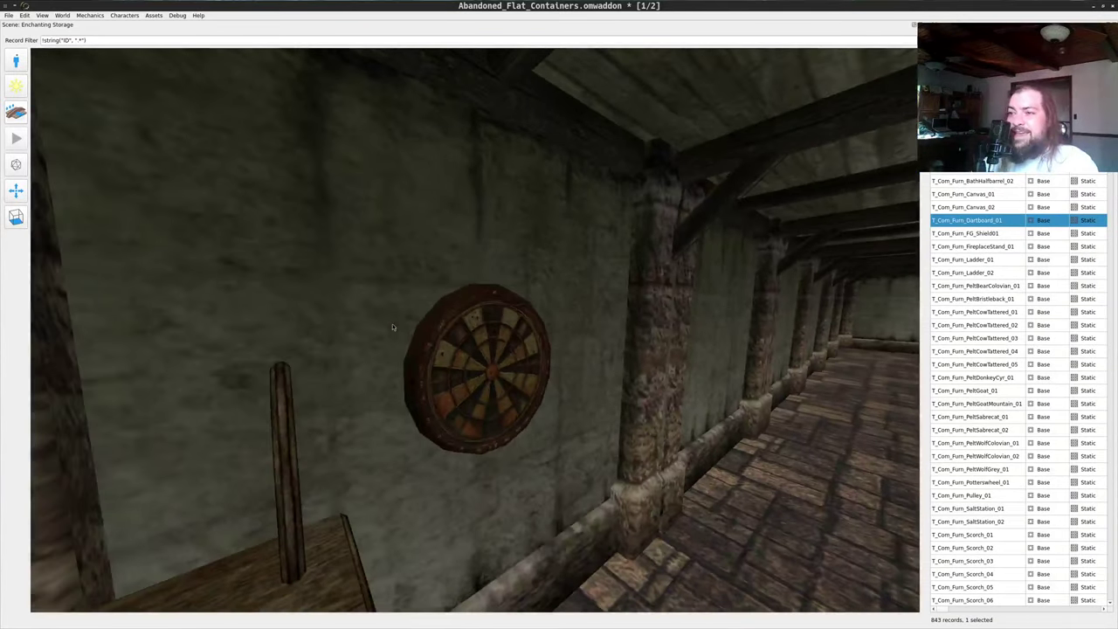
# - Switch the scene to brighter lighting and check the dartboard's placement on the wall from farther back
pyautogui.click(13, 86)
pyautogui.click(68, 89)
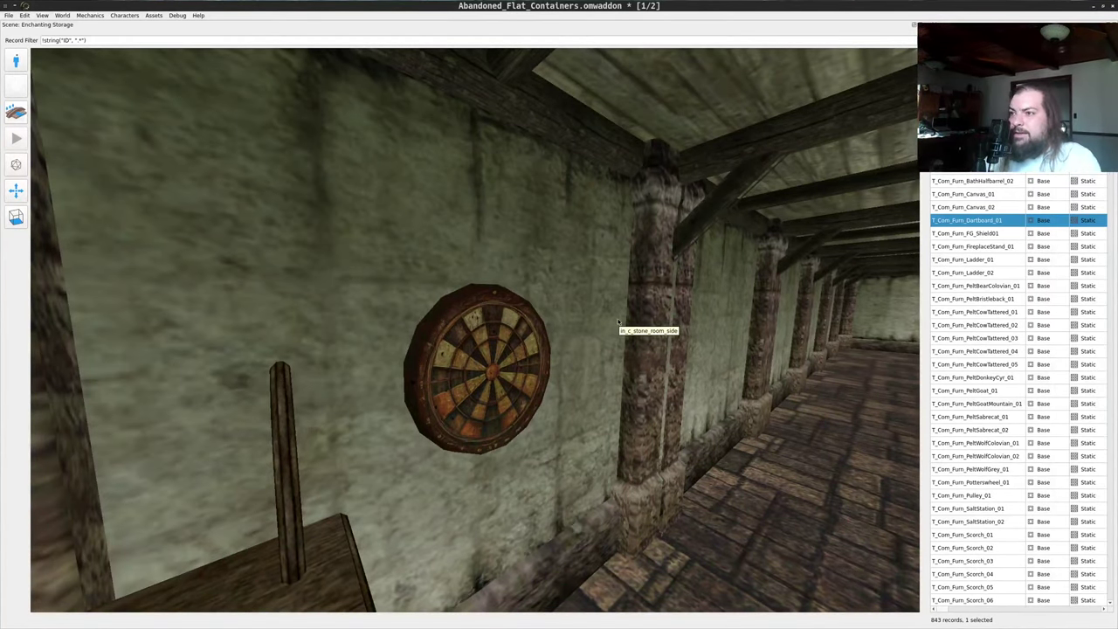
pyautogui.moveTo(619, 321); pyautogui.dragTo(562, 292)
pyautogui.scroll(-1, 524, 323)
pyautogui.moveTo(384, 347); pyautogui.dragTo(434, 352)
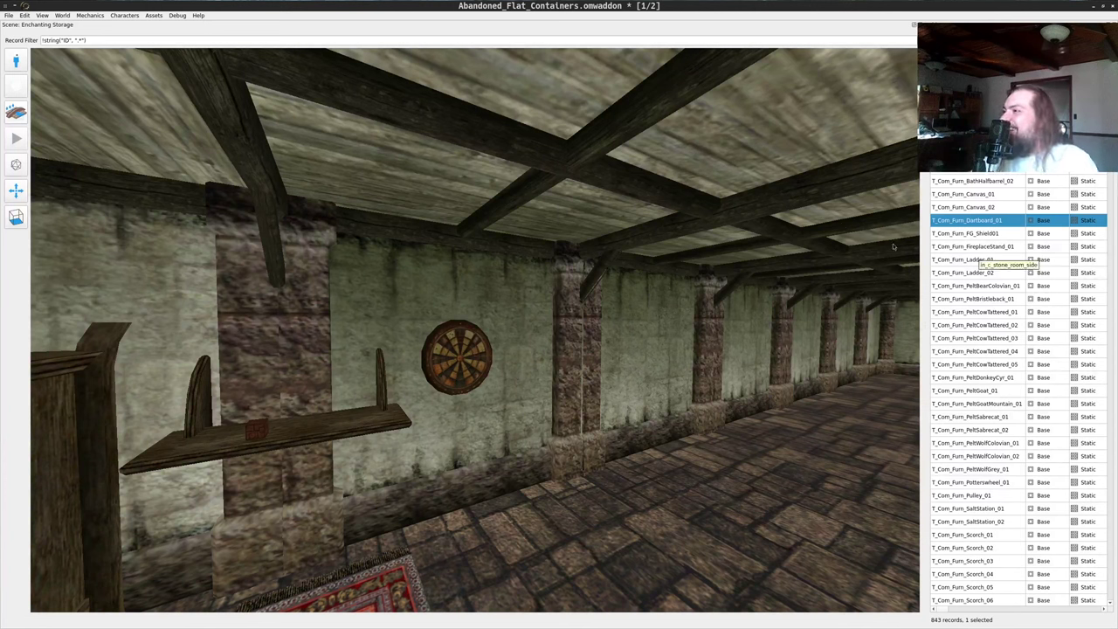
# - Try out T_Com_Furn_FireplaceStand_01 on the floor near the wall, raising it slightly, and delete it
pyautogui.click(978, 249)
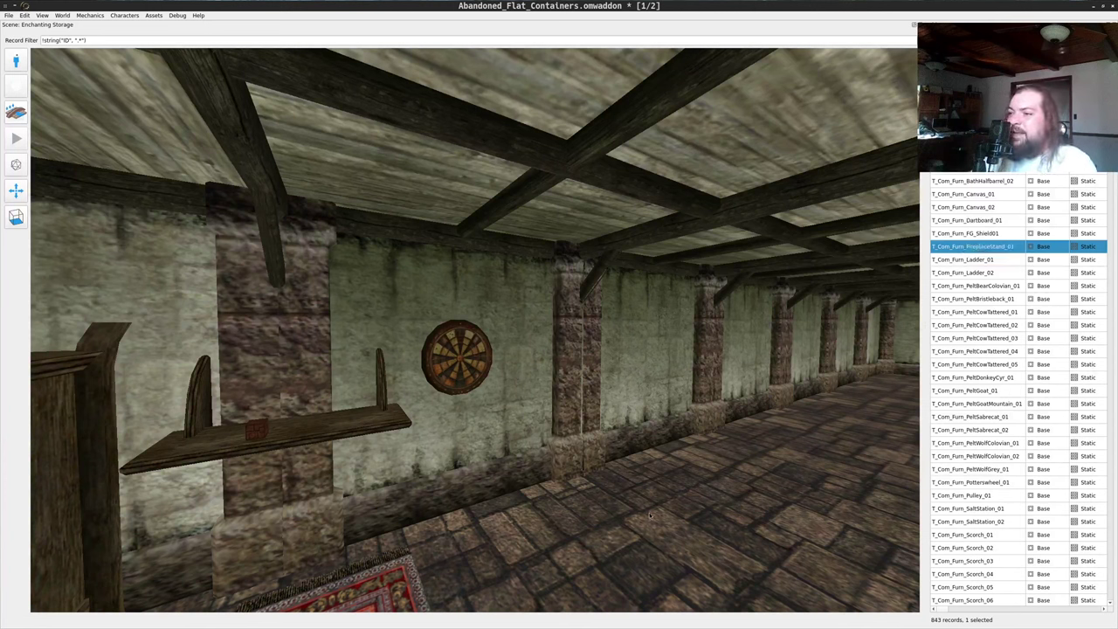
pyautogui.moveTo(661, 505); pyautogui.dragTo(648, 505)
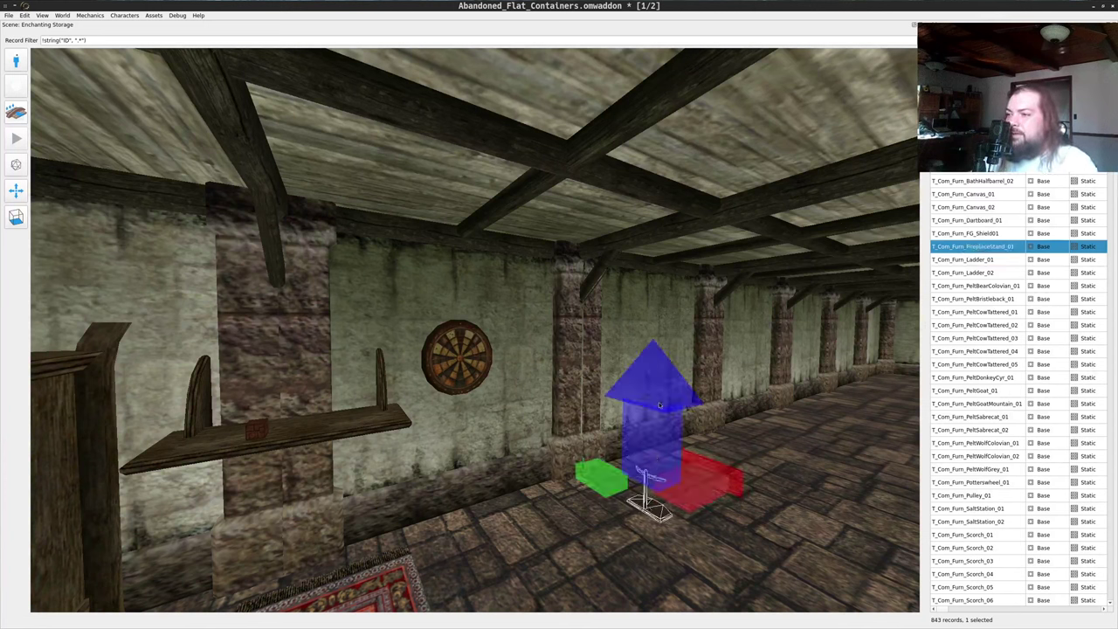
pyautogui.moveTo(660, 403); pyautogui.dragTo(657, 371)
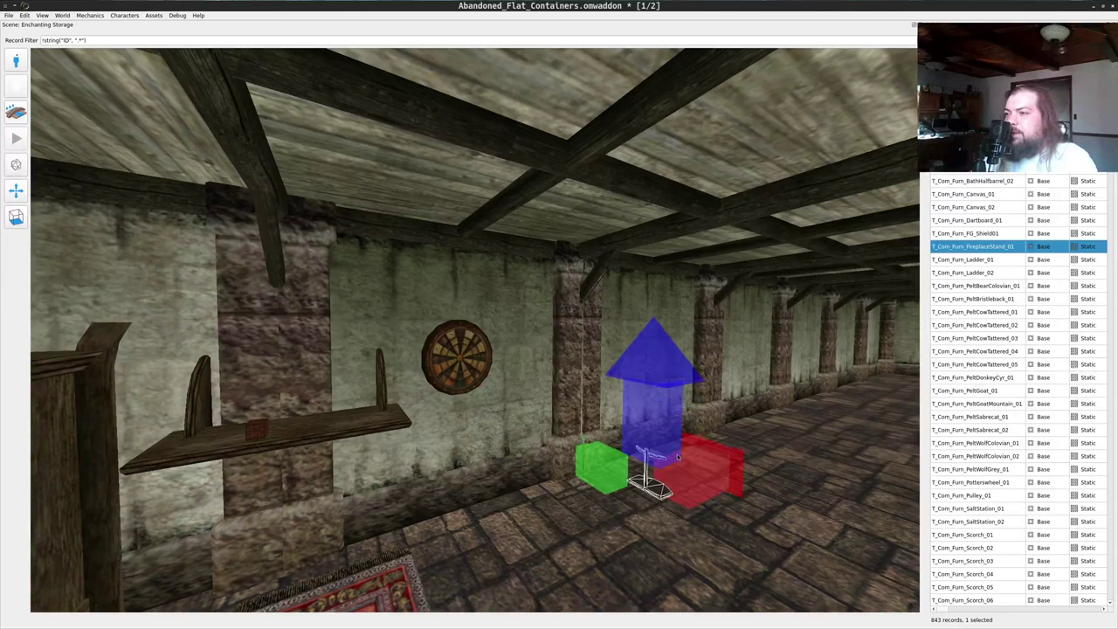
pyautogui.press('Delete')
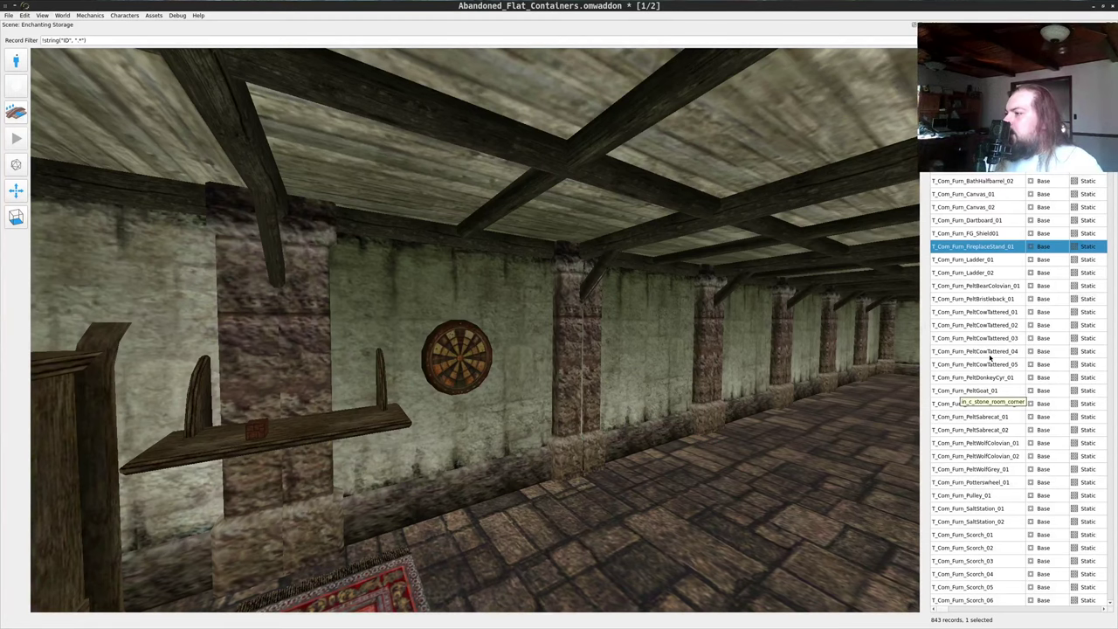
# - Widen the object list and place T_Com_Furn_TrophDeer_01 on the floor near the wall beyond the dartboard
pyautogui.scroll(-2, 990, 357)
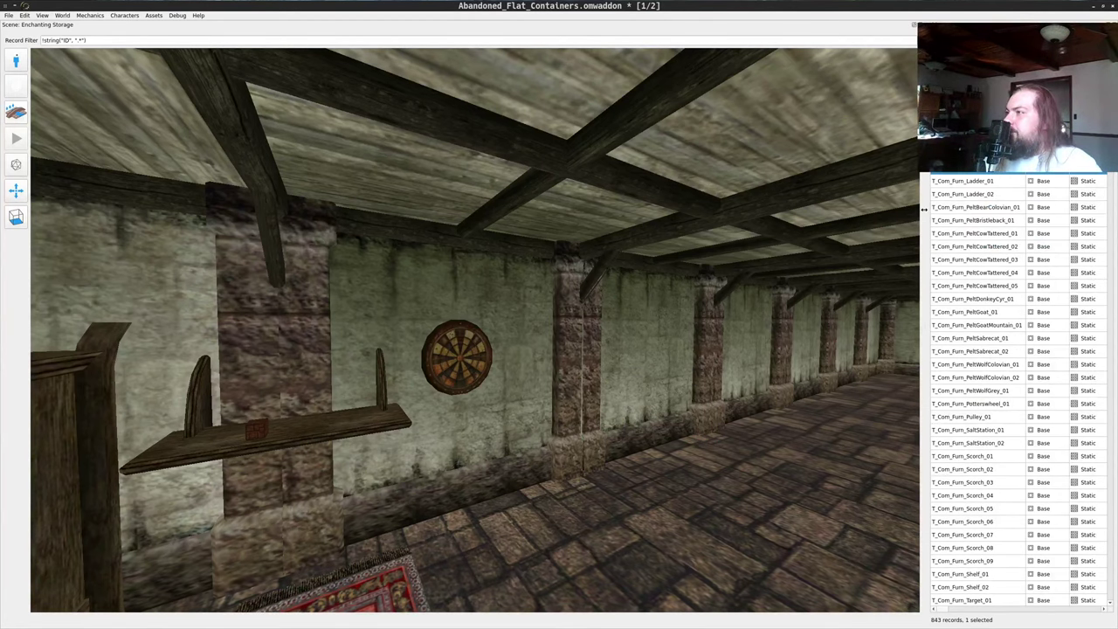
pyautogui.moveTo(923, 209); pyautogui.dragTo(721, 262)
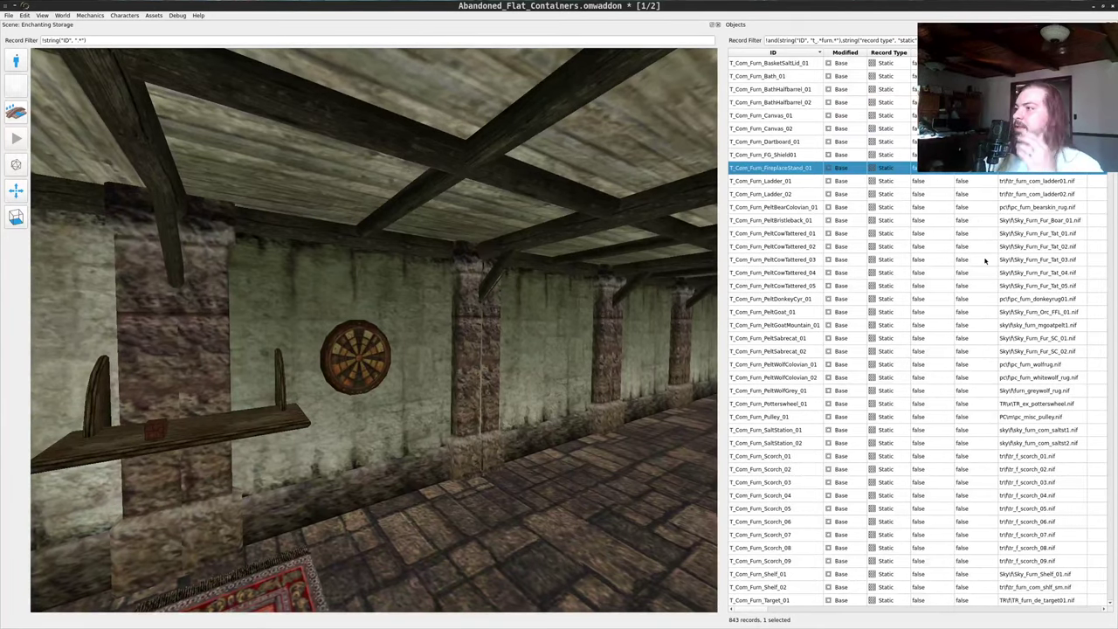
pyautogui.scroll(-4, 839, 298)
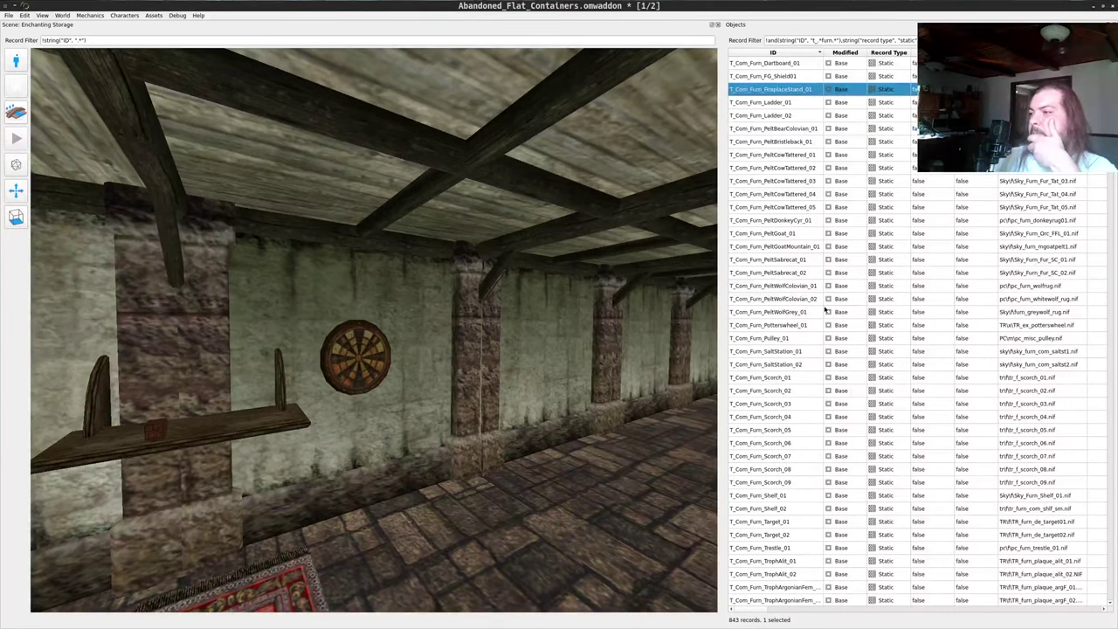
pyautogui.scroll(-5, 825, 310)
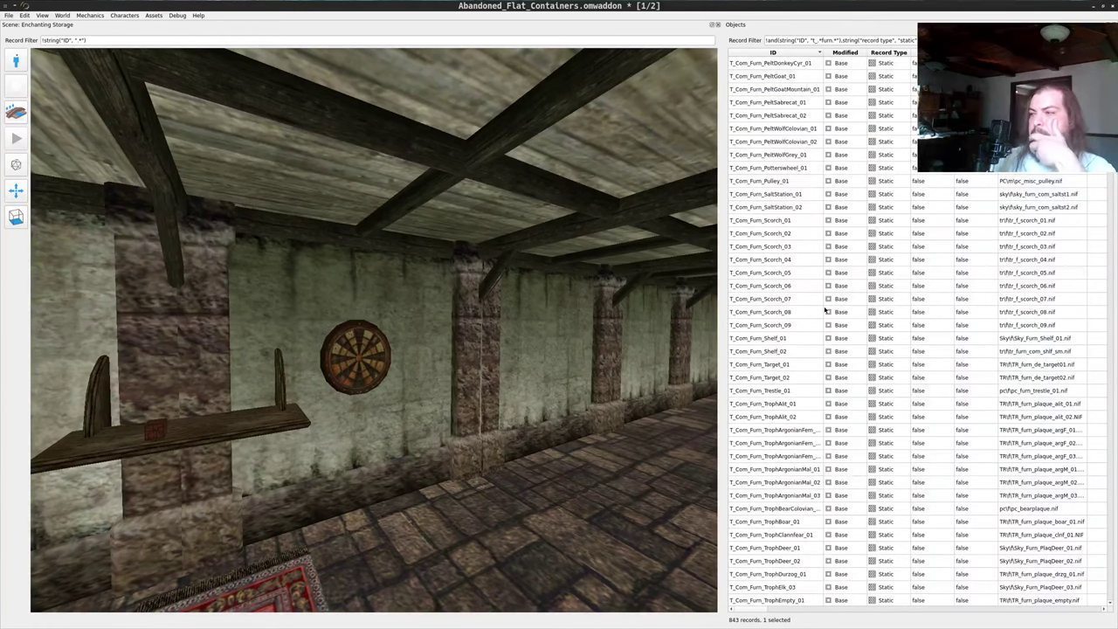
pyautogui.scroll(-1, 834, 323)
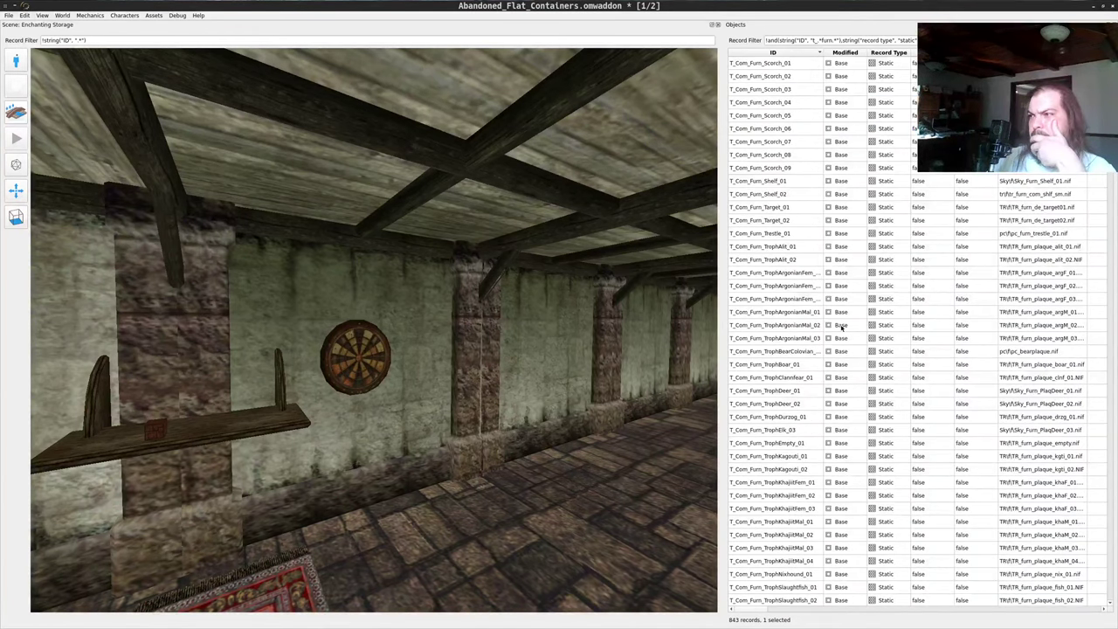
pyautogui.scroll(-1, 839, 350)
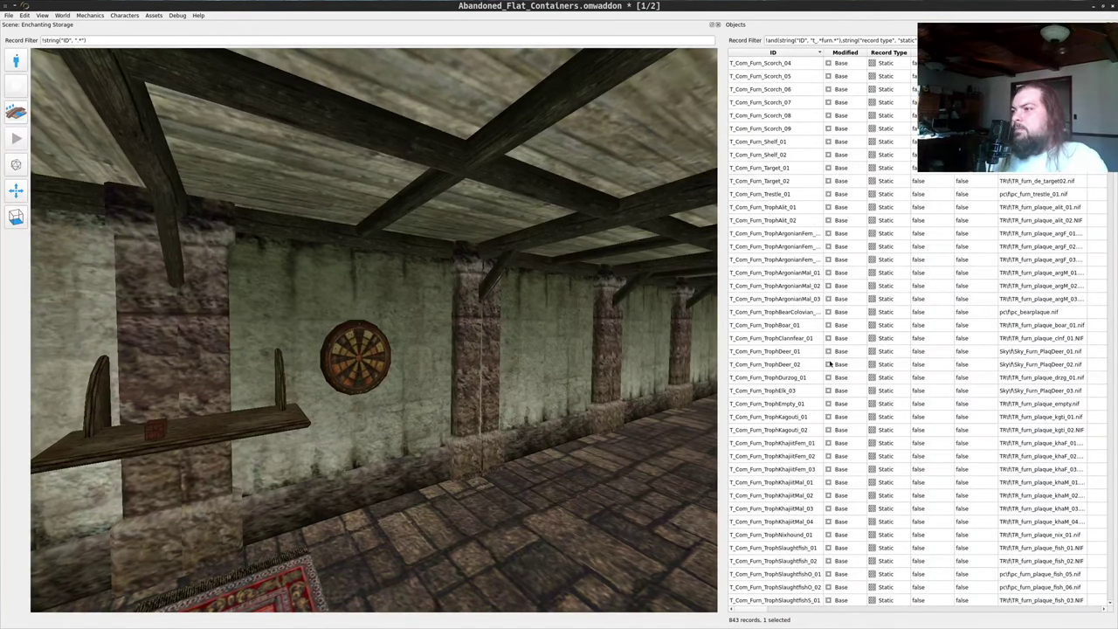
pyautogui.click(776, 351)
pyautogui.moveTo(564, 514); pyautogui.dragTo(562, 512)
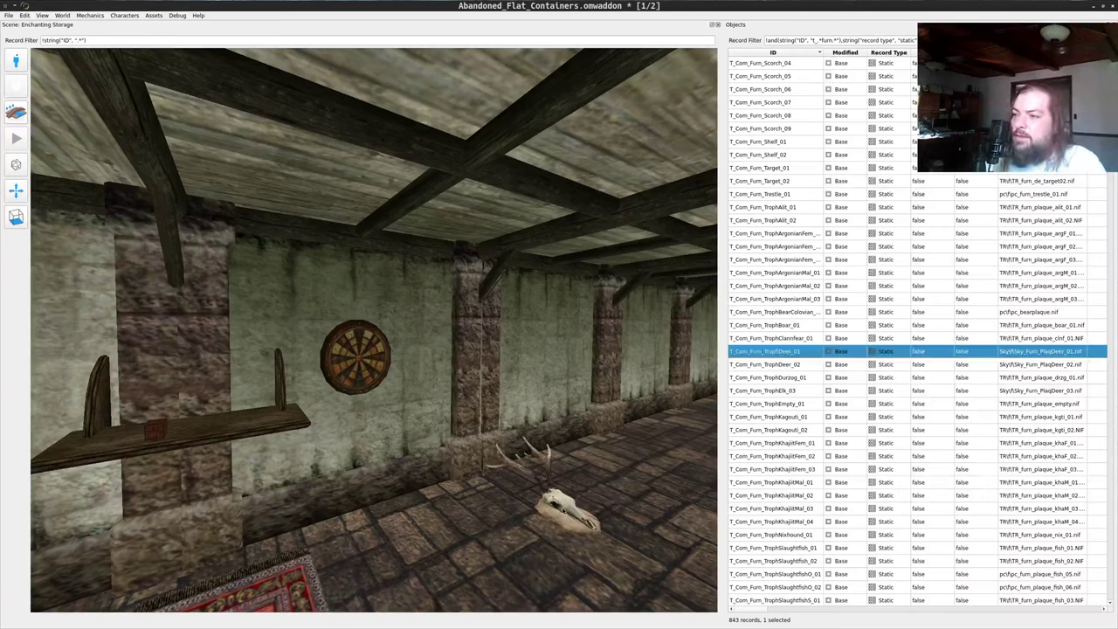
# - Raise the deer trophy off the floor and rotate it about the vertical axis so its plaque backs onto the stone wall
pyautogui.middleClick(562, 509)
pyautogui.moveTo(580, 439); pyautogui.dragTo(576, 360, button='right')
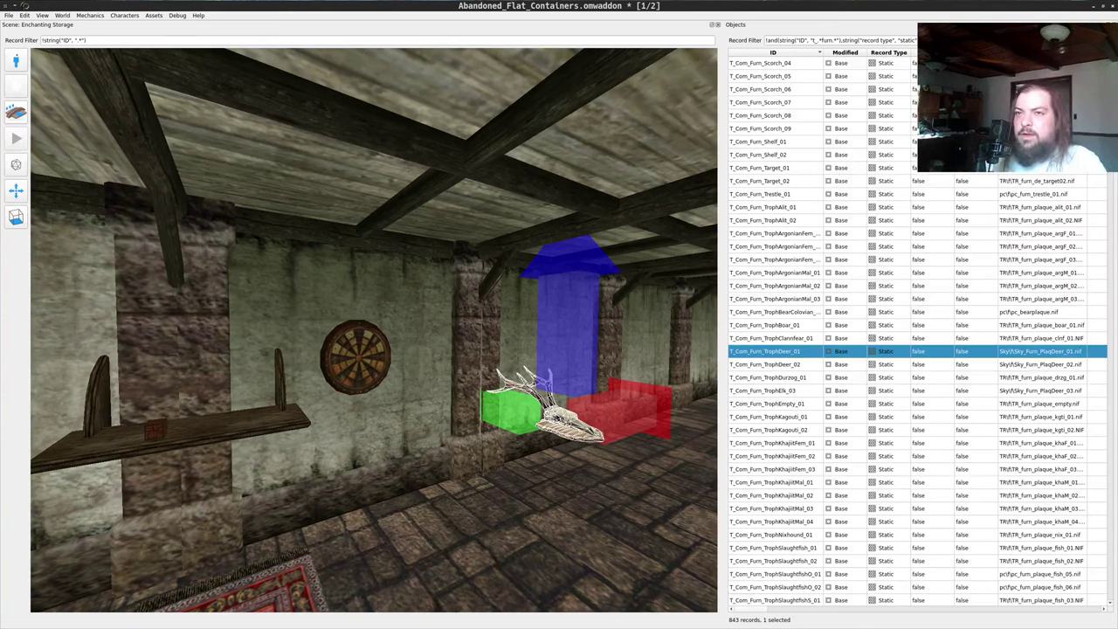
pyautogui.click(16, 192)
pyautogui.click(42, 189)
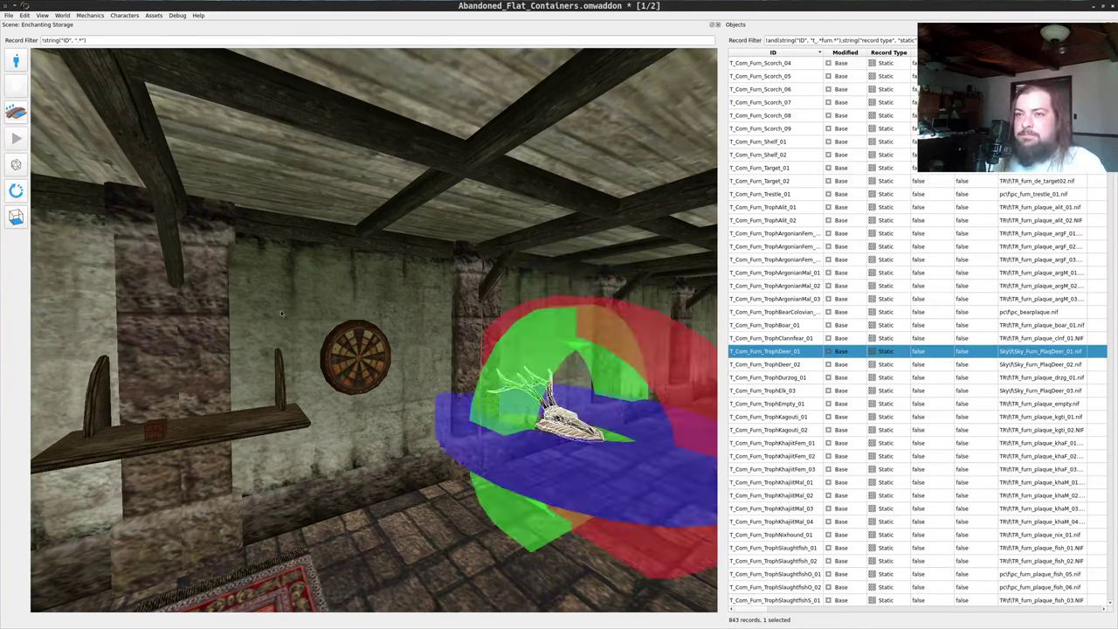
pyautogui.click(429, 364)
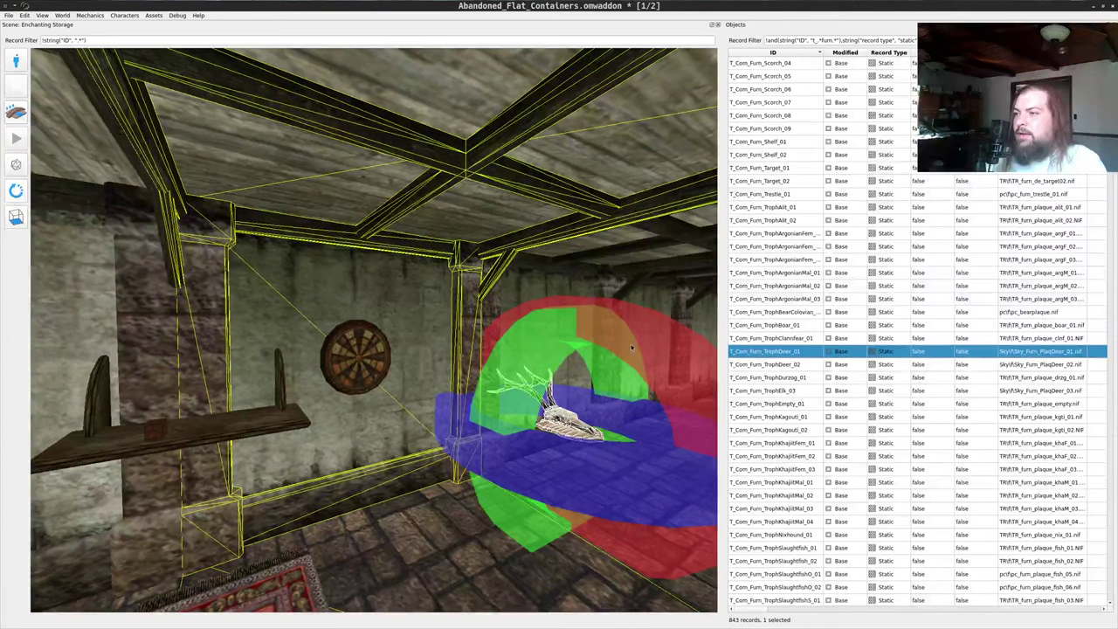
pyautogui.moveTo(627, 354); pyautogui.dragTo(630, 505)
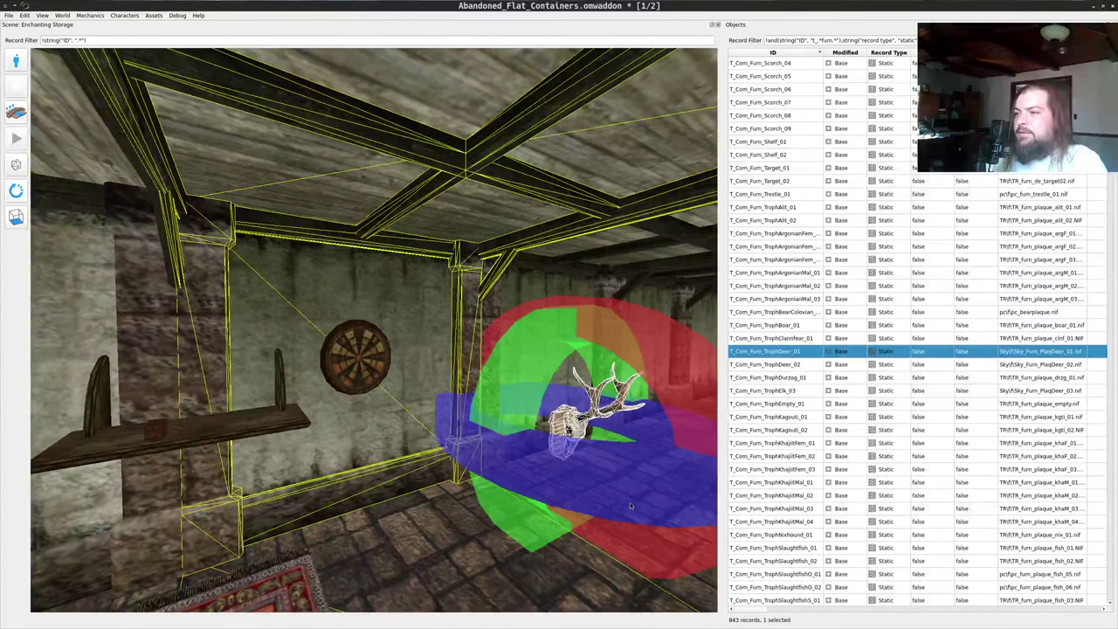
# - Switch to moving objects and lift the deer trophy to hanging height in front of the wall section past the pillar
pyautogui.click(17, 194)
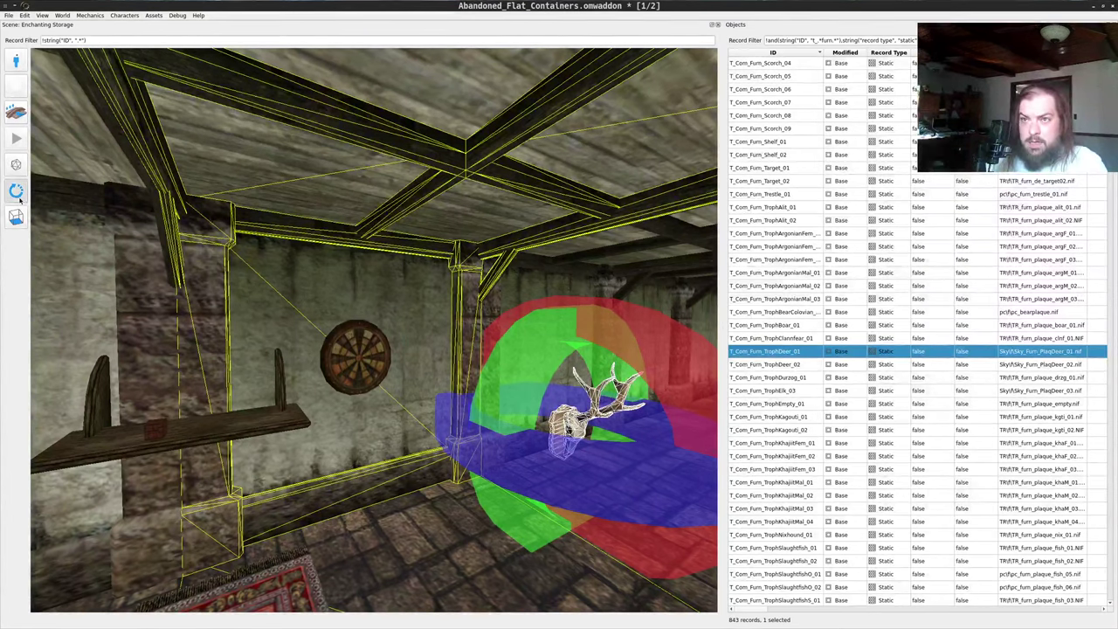
pyautogui.click(38, 190)
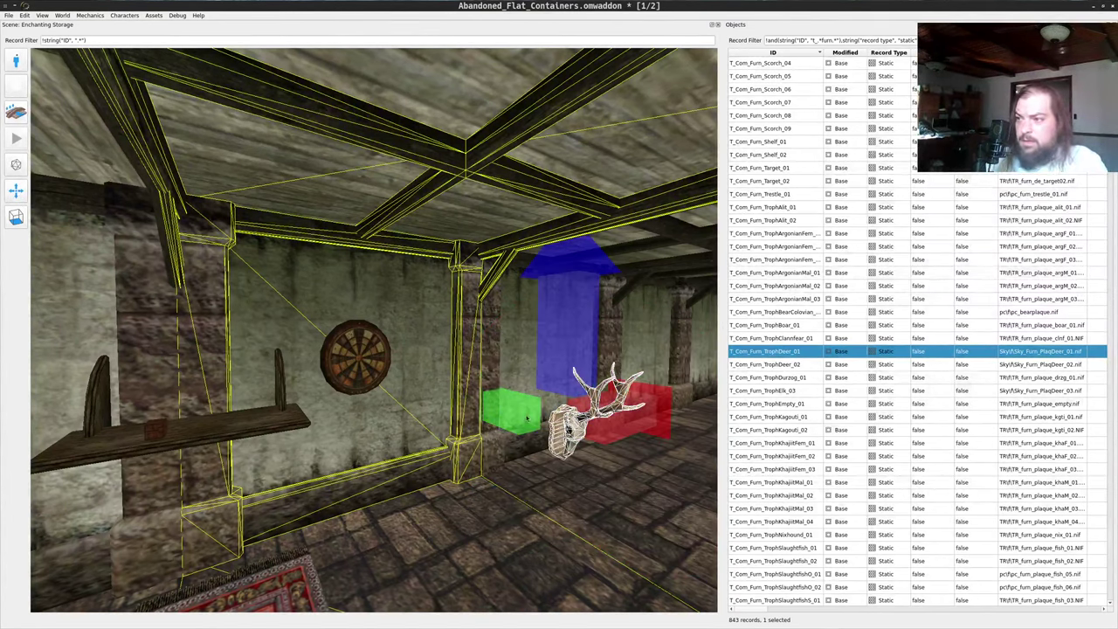
pyautogui.moveTo(583, 377); pyautogui.dragTo(545, 297)
pyautogui.moveTo(608, 359); pyautogui.dragTo(693, 325)
pyautogui.moveTo(538, 349); pyautogui.dragTo(525, 366)
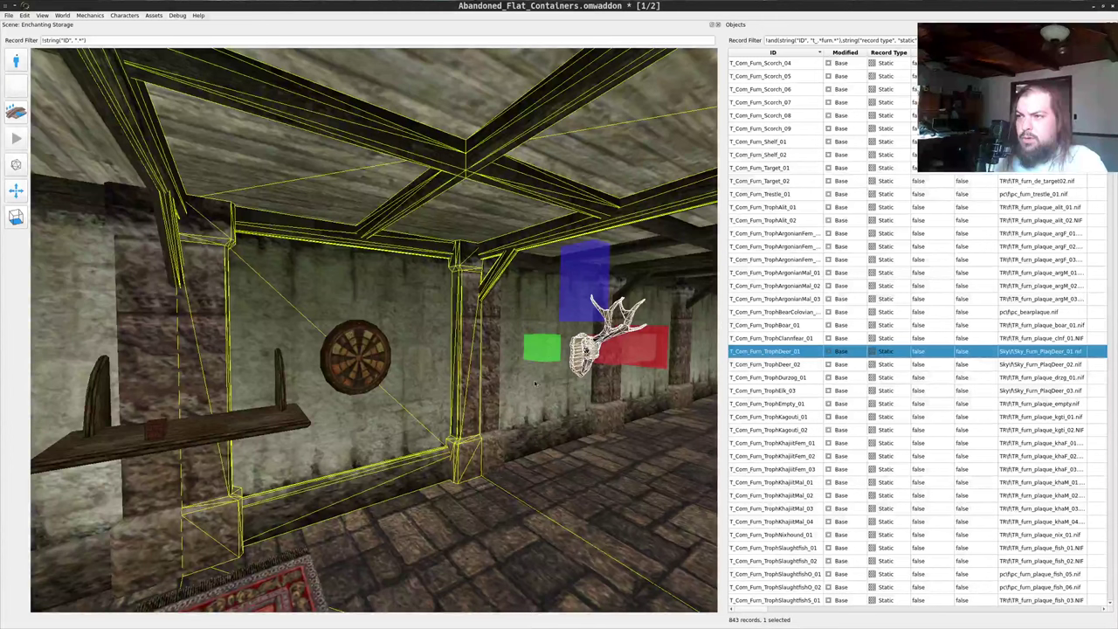
# - Move the deer trophy up to the wall surface and inspect its plaque from the side and from behind the wall
pyautogui.moveTo(543, 349); pyautogui.dragTo(601, 500)
pyautogui.press('w')
pyautogui.moveTo(601, 501); pyautogui.dragTo(549, 549, button='middle')
pyautogui.moveTo(549, 548); pyautogui.dragTo(568, 543)
pyautogui.press('a')
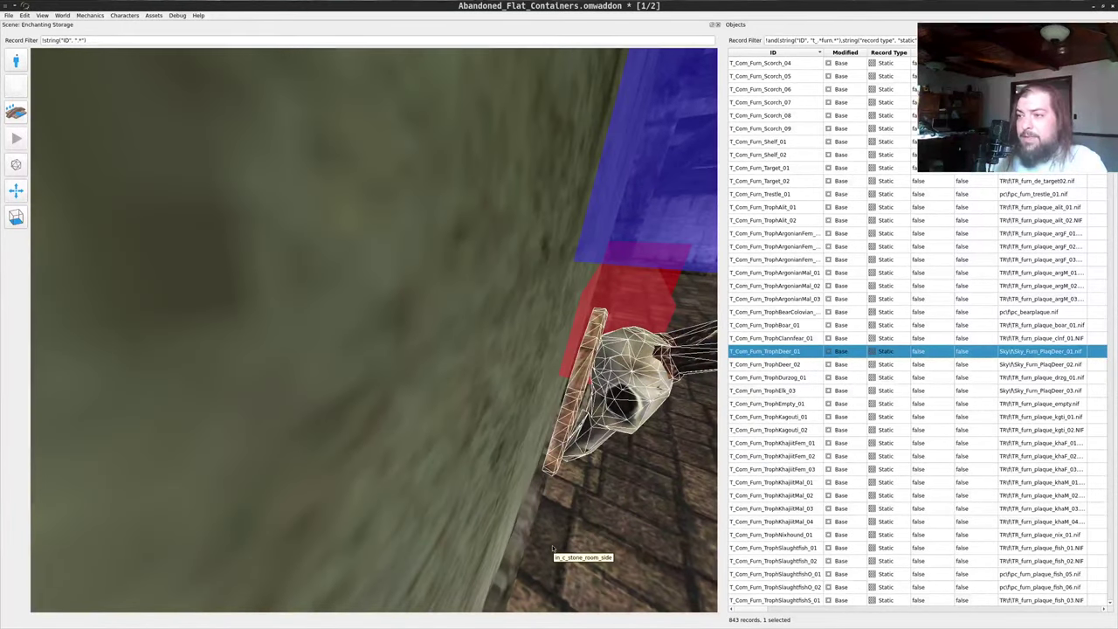
pyautogui.press('a')
pyautogui.press('d')
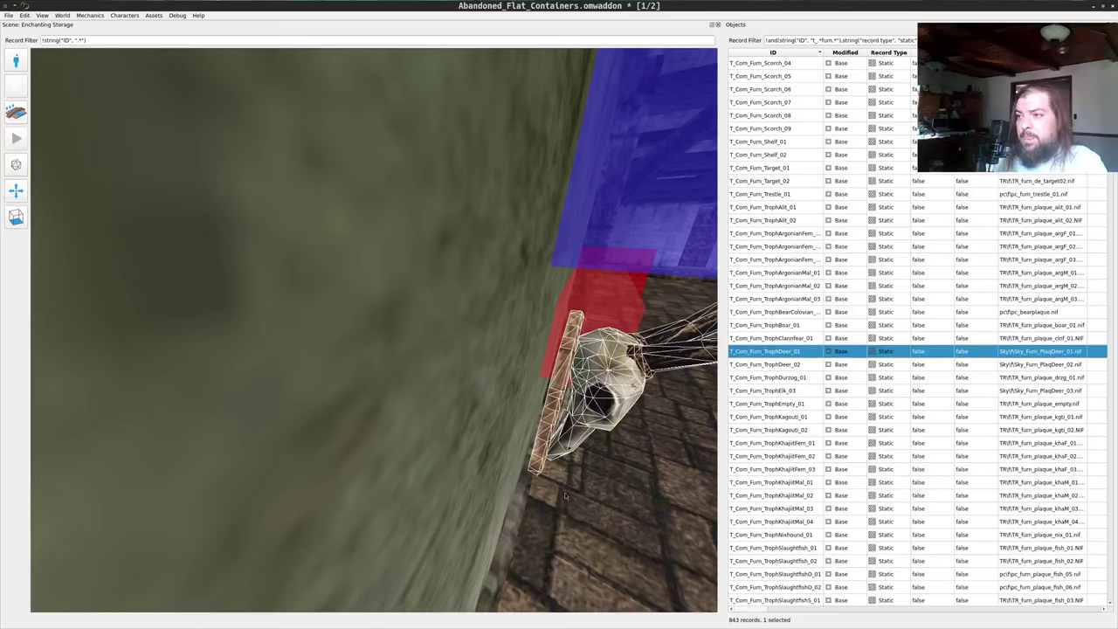
pyautogui.press('a')
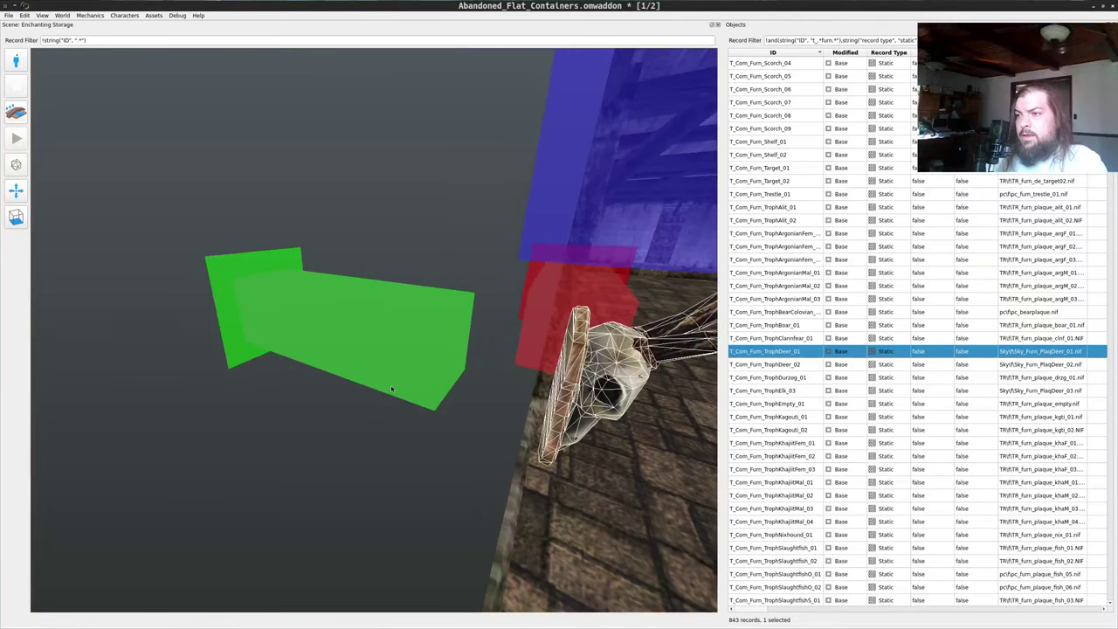
pyautogui.press('d')
pyautogui.press('s')
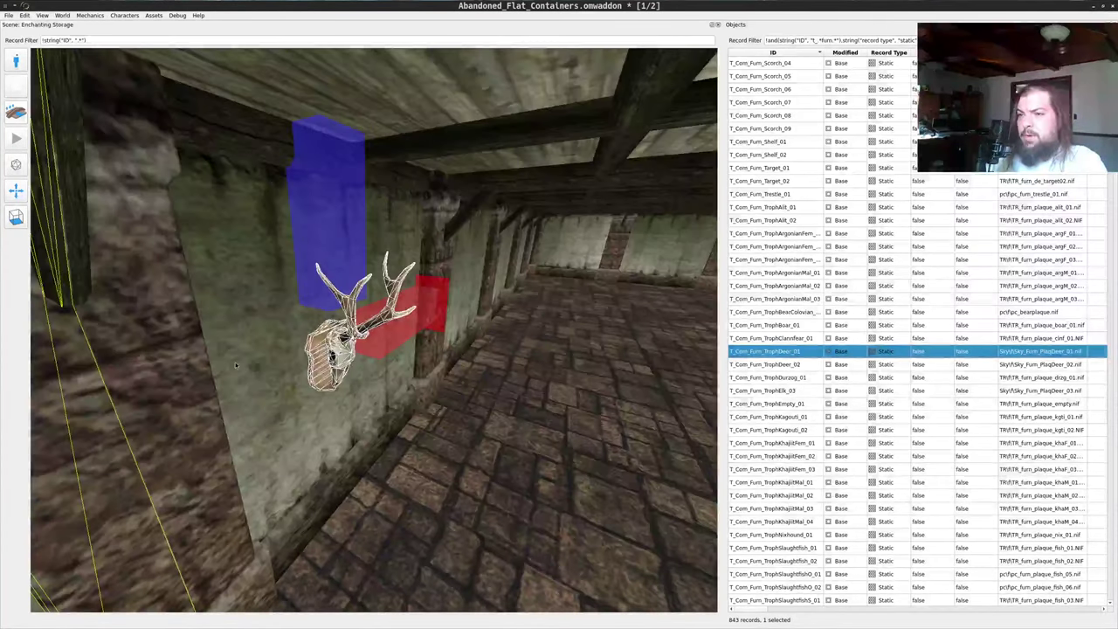
# - Nudge the deer trophy closer to the wall and check the gap behind its plaque from the side
pyautogui.moveTo(355, 433); pyautogui.dragTo(331, 428)
pyautogui.press('a')
pyautogui.press('w')
pyautogui.press('a')
pyautogui.moveTo(342, 298); pyautogui.dragTo(321, 376)
pyautogui.middleClick(617, 423)
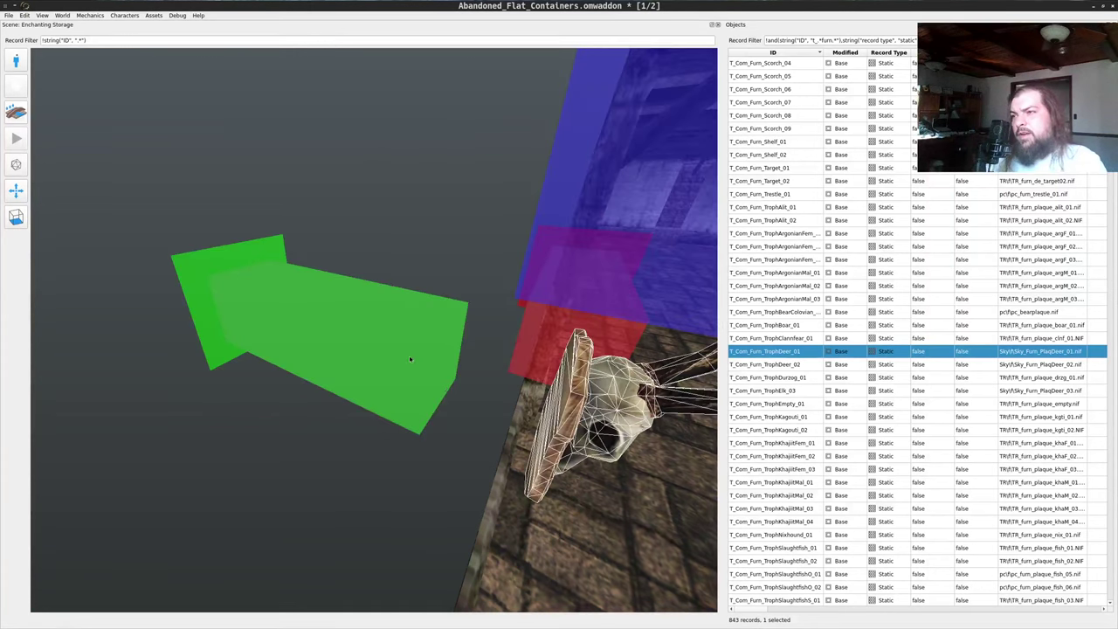
pyautogui.moveTo(396, 348); pyautogui.dragTo(379, 378, button='right')
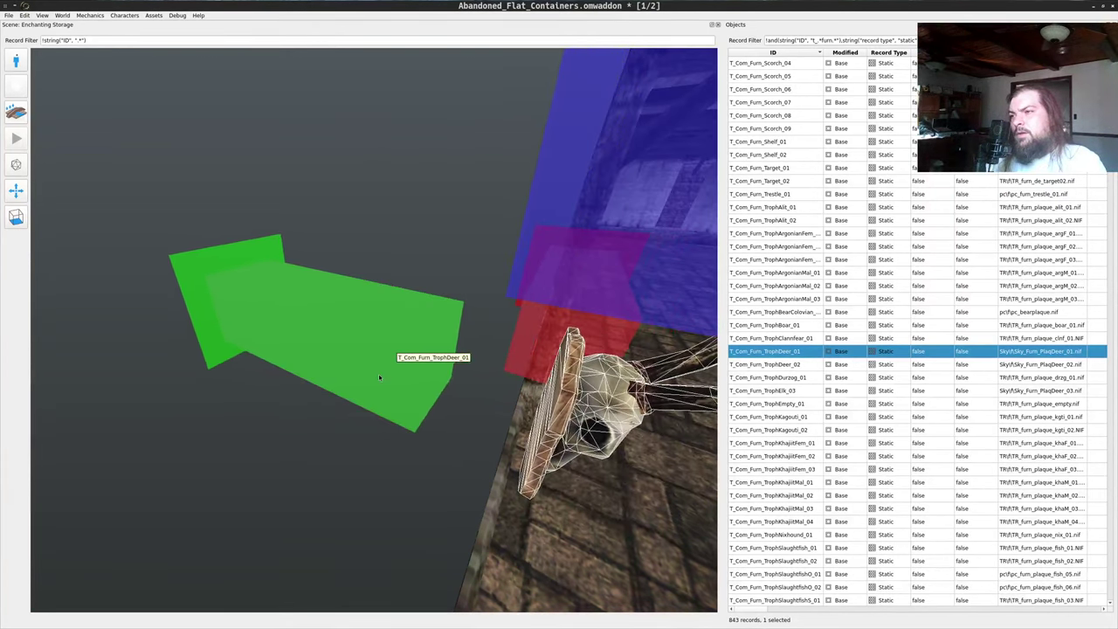
pyautogui.press('d')
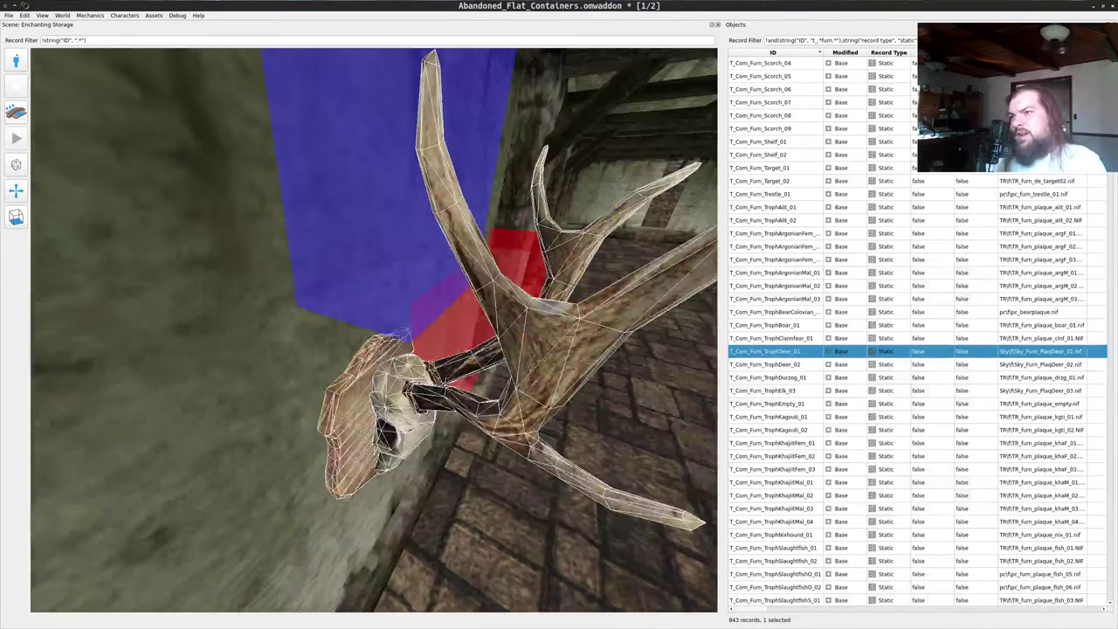
pyautogui.press('a')
pyautogui.press('a')
pyautogui.press('w')
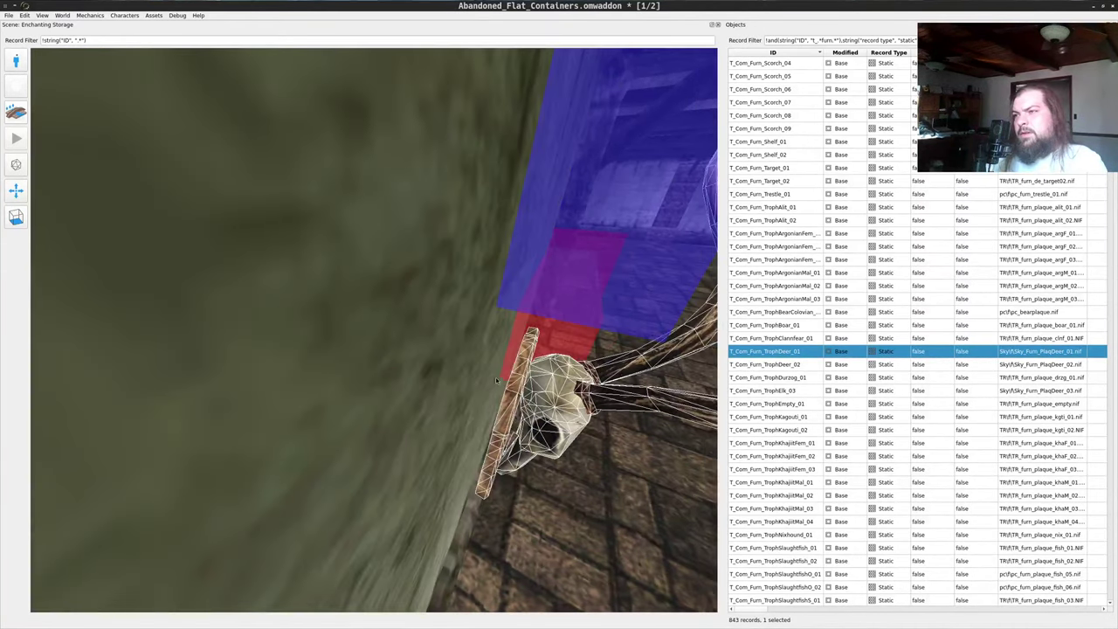
# - Fine-tune the deer trophy's depth so its plaque sits flush against the wall, checking it up close and from farther back
pyautogui.moveTo(537, 307); pyautogui.dragTo(480, 209)
pyautogui.press('w')
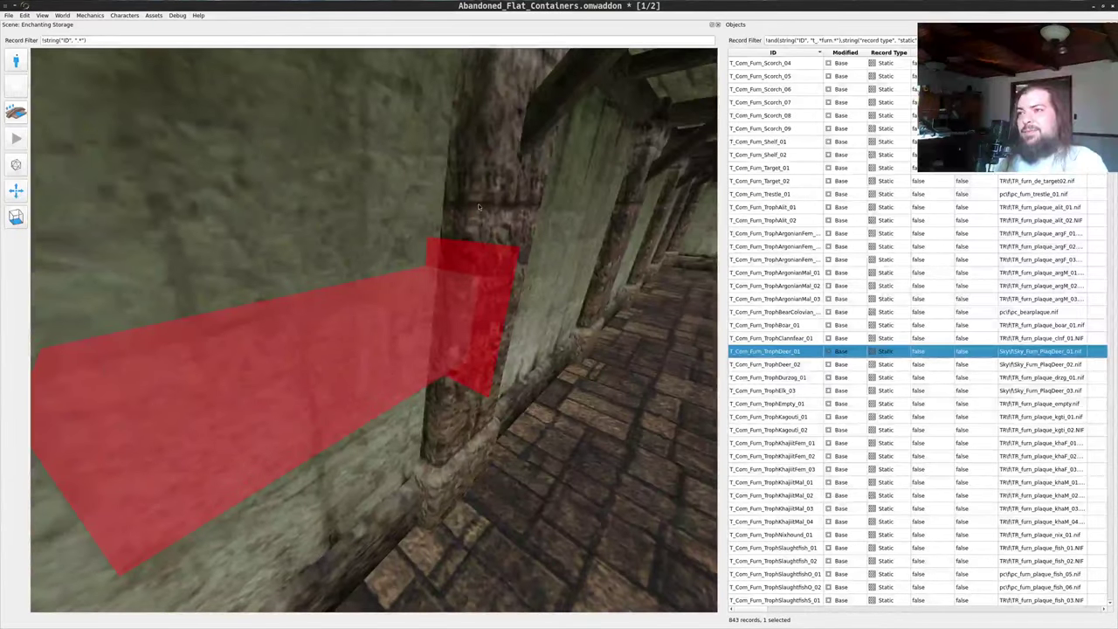
pyautogui.press('s')
pyautogui.moveTo(443, 273); pyautogui.dragTo(524, 399)
pyautogui.press('a')
pyautogui.press('a')
pyautogui.moveTo(511, 392); pyautogui.dragTo(434, 357)
pyautogui.moveTo(434, 356); pyautogui.dragTo(412, 353, button='right')
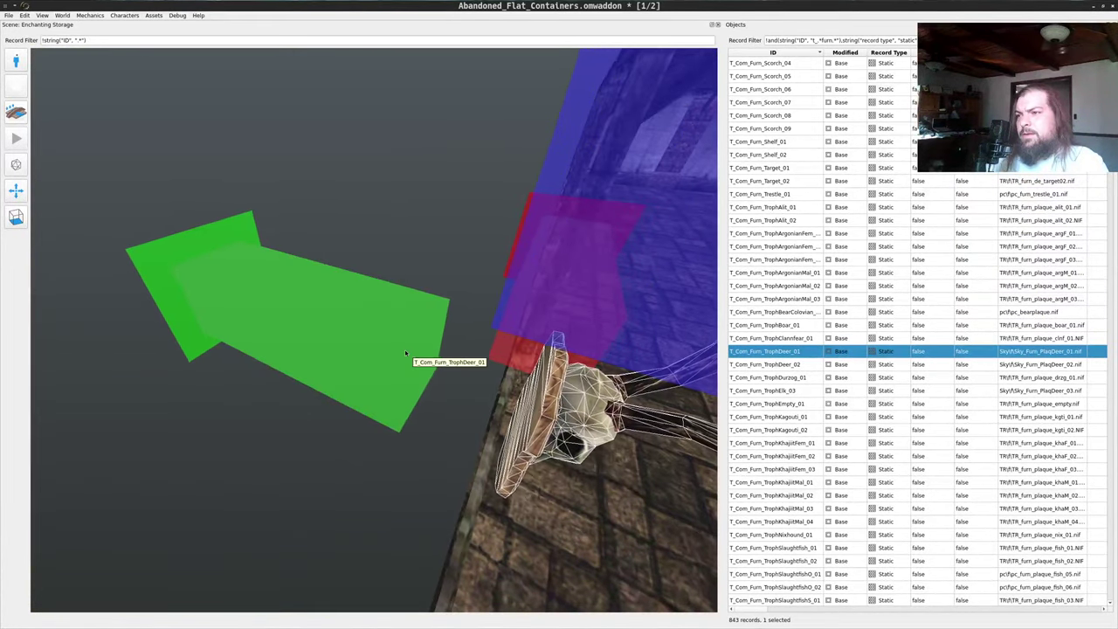
pyautogui.scroll(5, 409, 352)
pyautogui.moveTo(423, 370); pyautogui.dragTo(437, 373)
pyautogui.scroll(5, 556, 483)
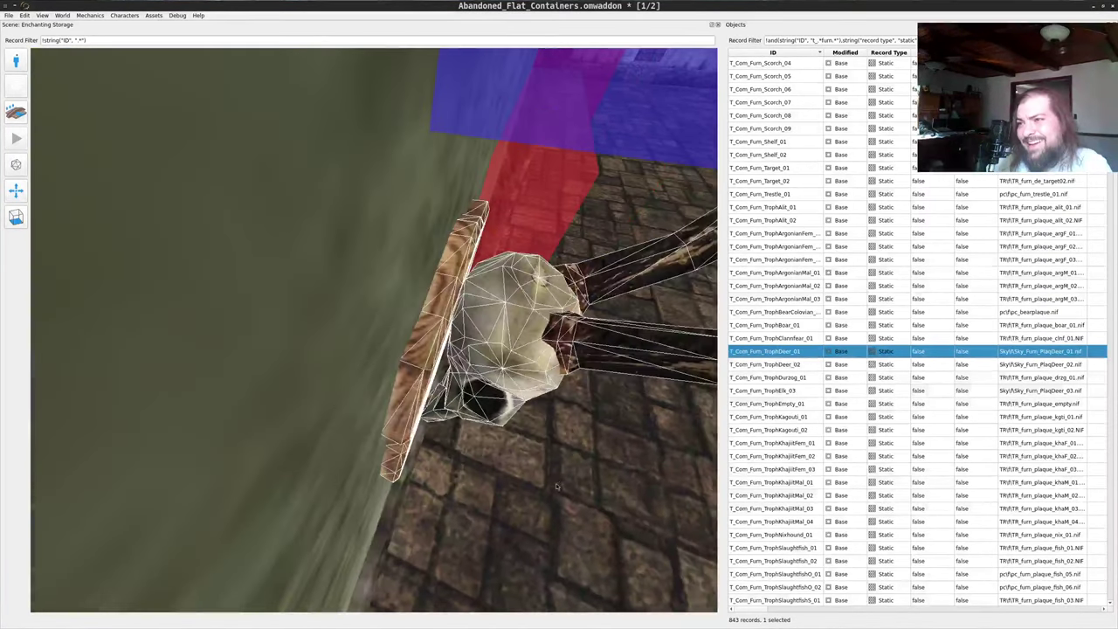
pyautogui.moveTo(558, 458); pyautogui.dragTo(429, 362)
pyautogui.scroll(-4, 560, 453)
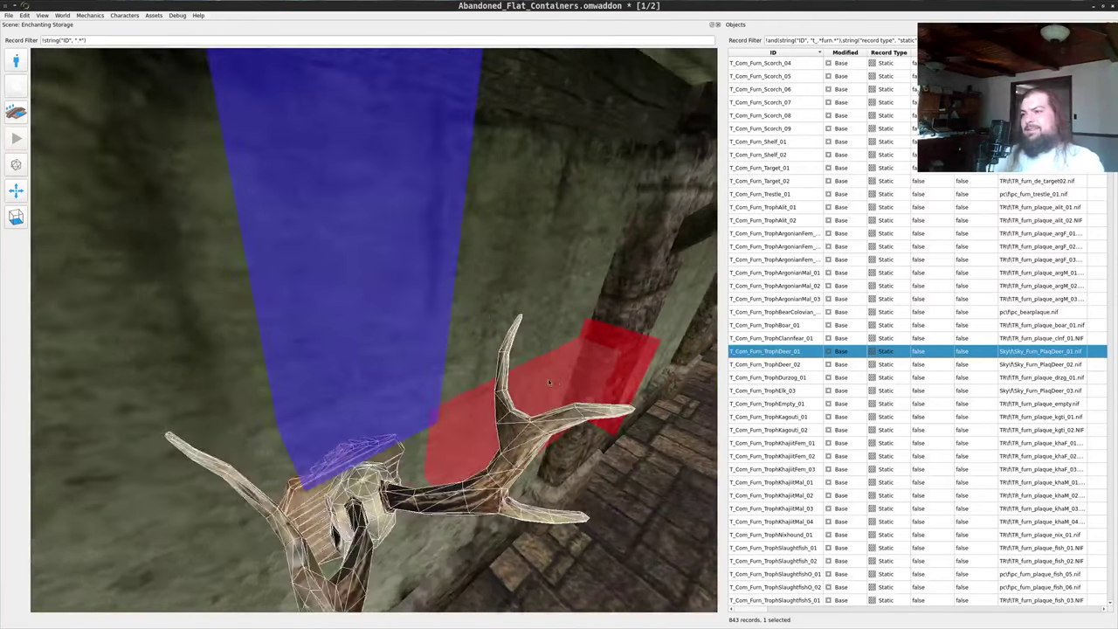
pyautogui.scroll(-4, 429, 360)
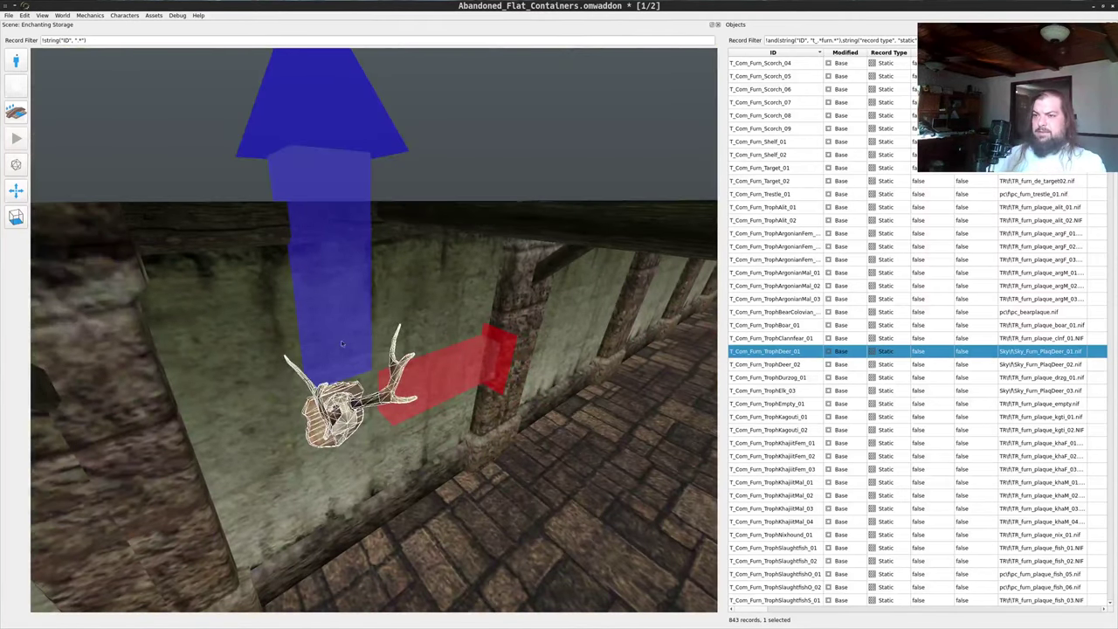
# - Raise the deer trophy higher on the wall section and deselect it
pyautogui.moveTo(341, 343); pyautogui.dragTo(343, 297, button='right')
pyautogui.press('a')
pyautogui.scroll(3, 365, 328)
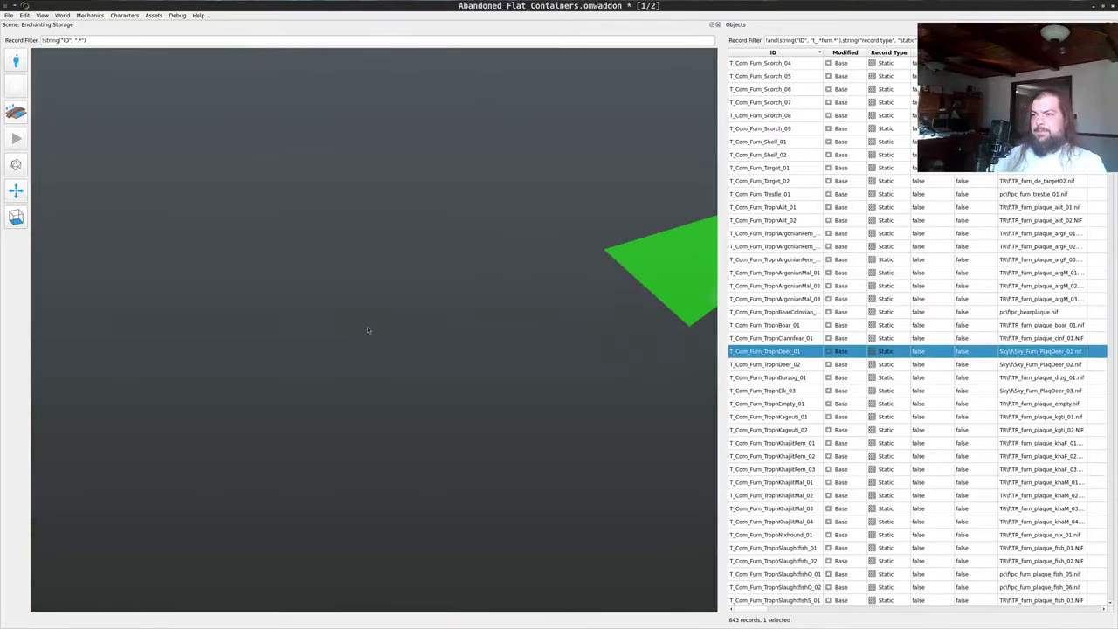
pyautogui.scroll(-5, 407, 361)
pyautogui.moveTo(408, 361); pyautogui.dragTo(332, 485)
pyautogui.scroll(4, 454, 411)
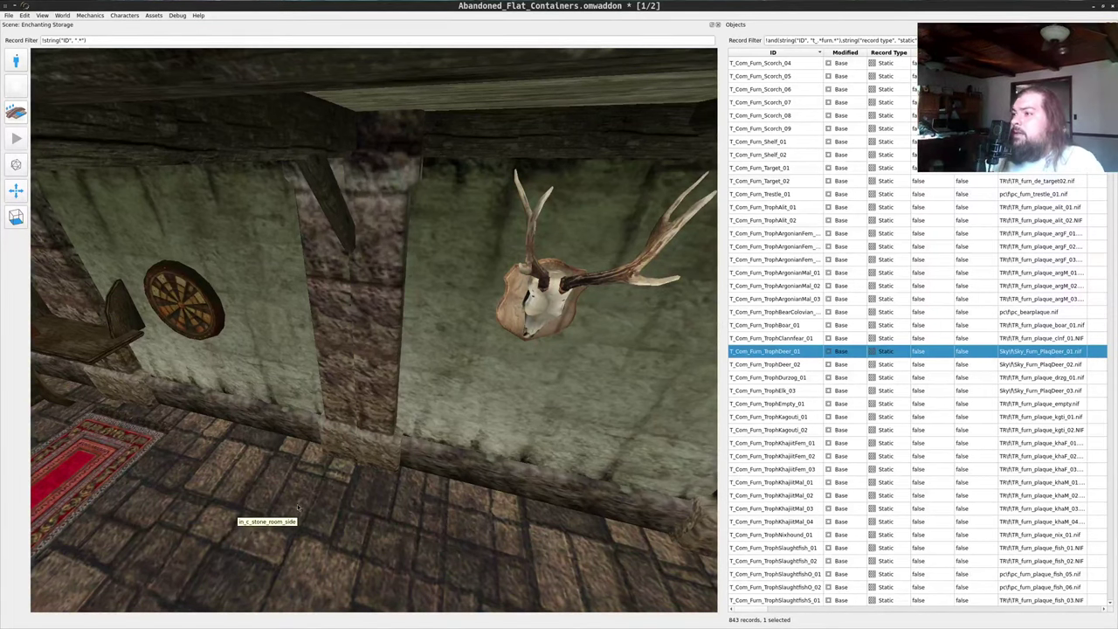
# - Place T_De_Furn_Rug_17 on the open stone floor, away from the cabinet and the wall decorations
pyautogui.moveTo(397, 343); pyautogui.dragTo(12, 334)
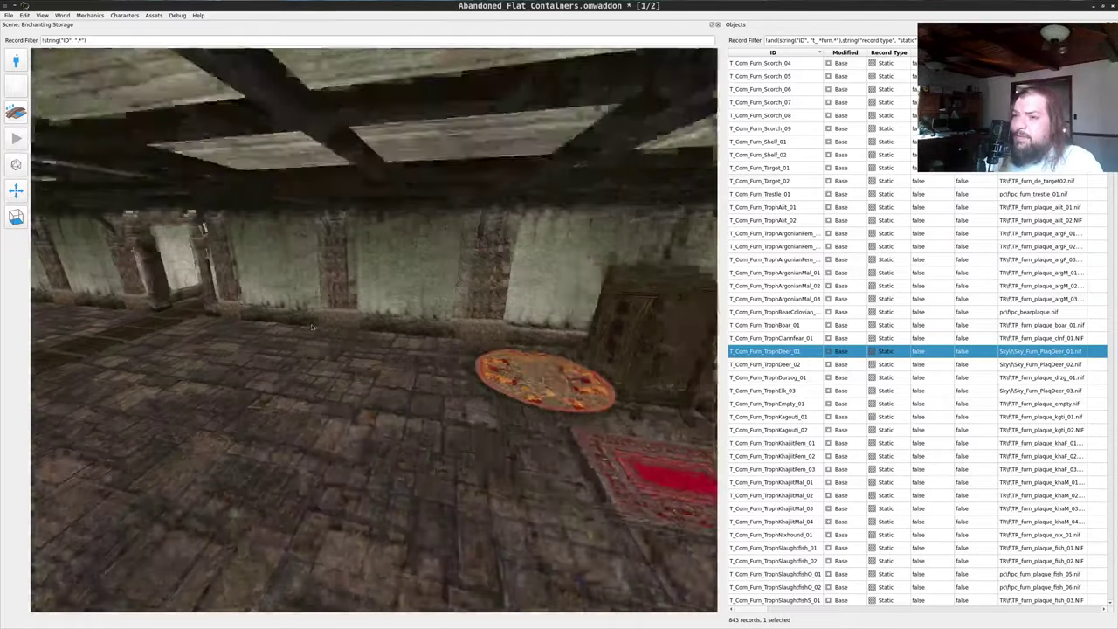
pyautogui.moveTo(376, 297); pyautogui.dragTo(404, 351)
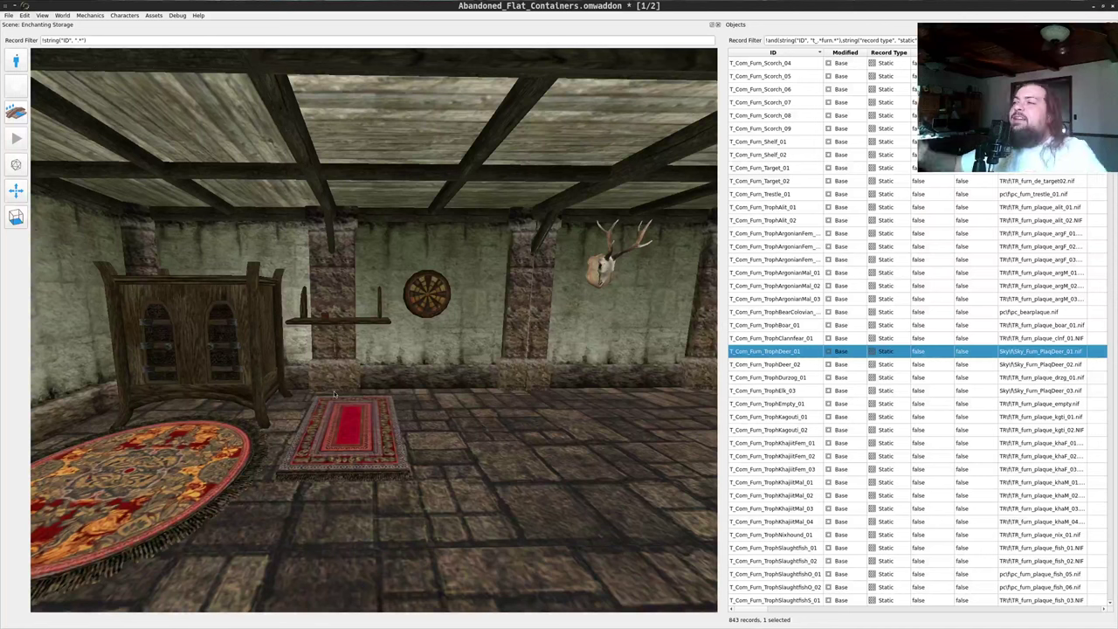
pyautogui.moveTo(342, 335); pyautogui.dragTo(529, 249)
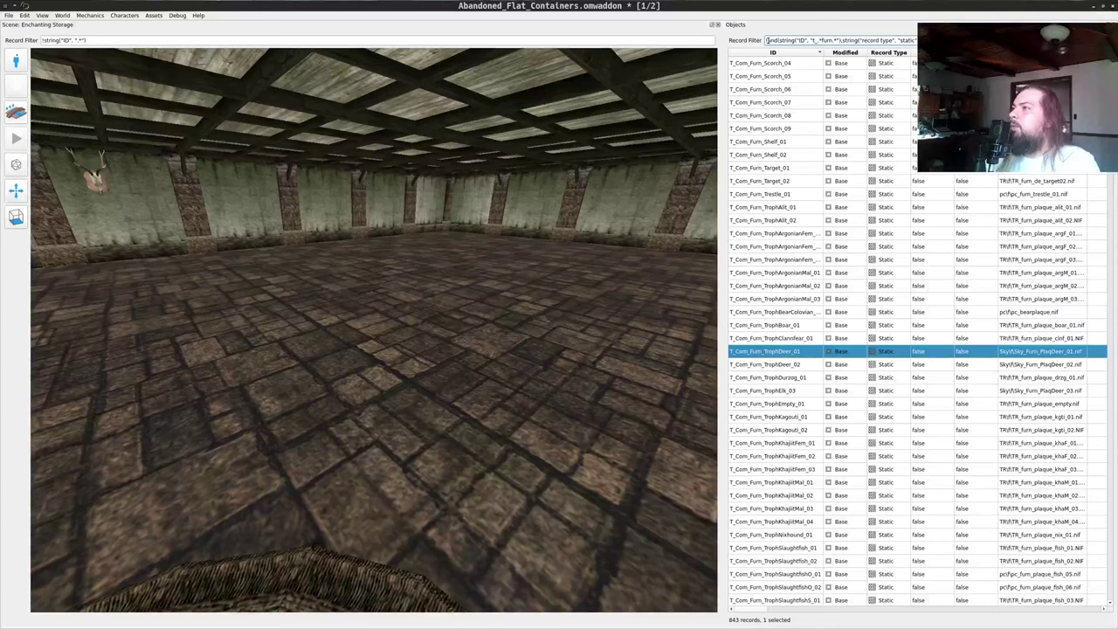
pyautogui.scroll(-10, 771, 371)
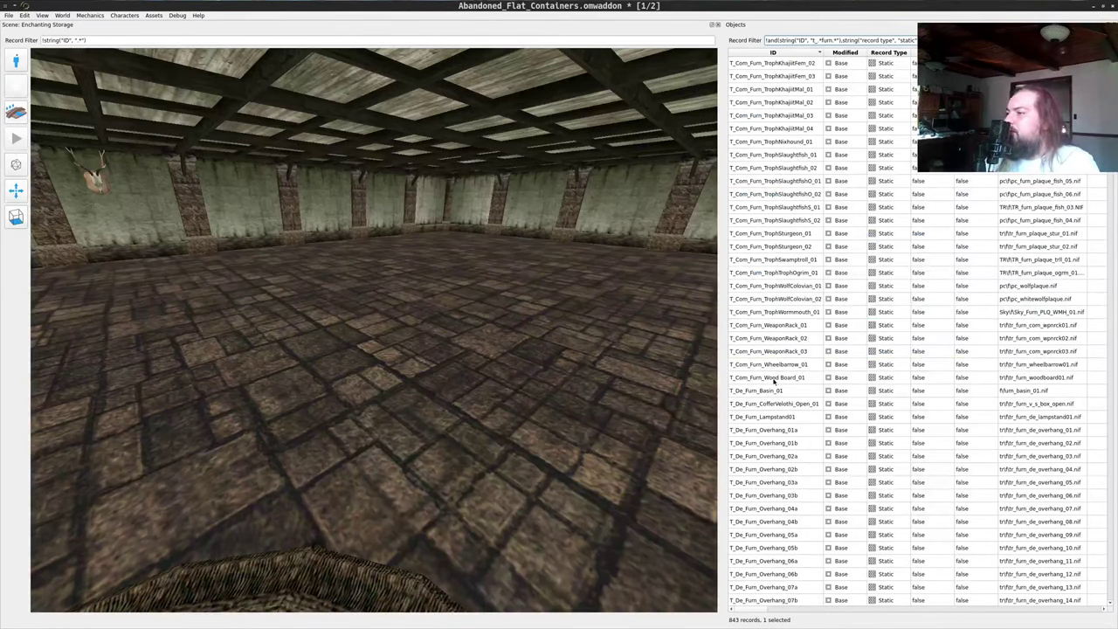
pyautogui.scroll(-4, 773, 380)
pyautogui.scroll(-13, 773, 380)
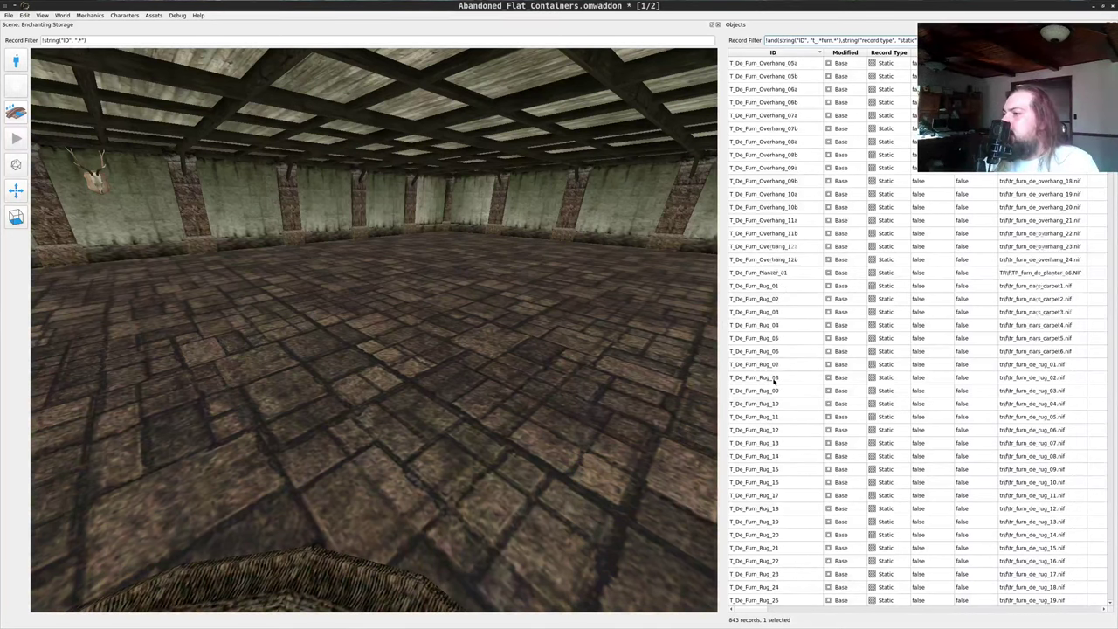
pyautogui.moveTo(758, 306); pyautogui.dragTo(393, 362)
pyautogui.press('s')
pyautogui.press('s')
pyautogui.press('d')
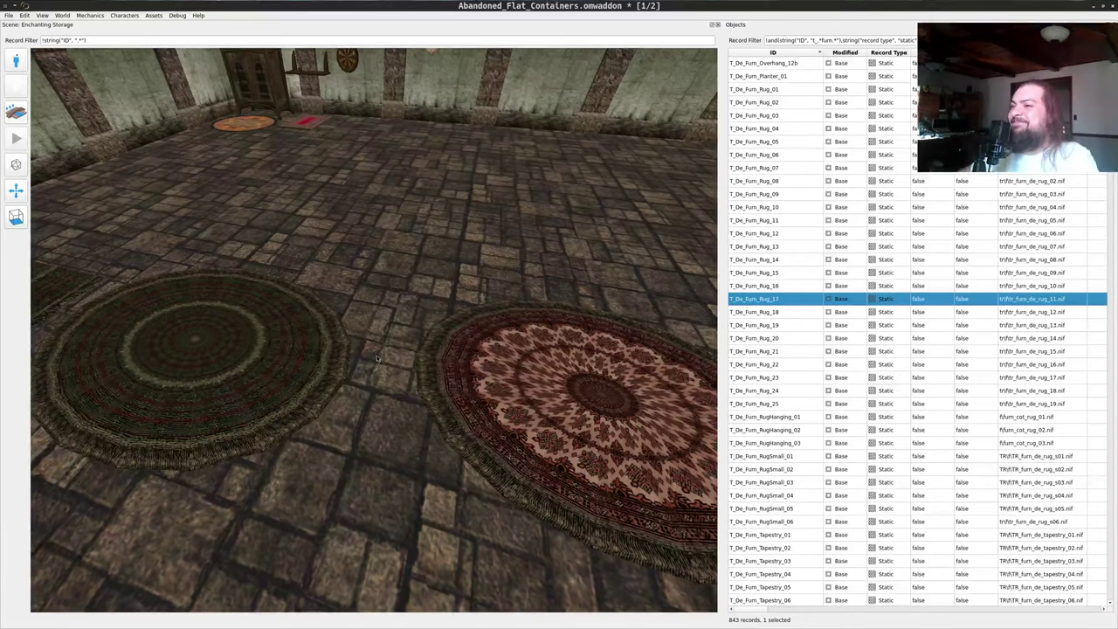
# - Delete the dark green round rug lying beside the red and white round rug
pyautogui.moveTo(353, 368); pyautogui.dragTo(204, 337)
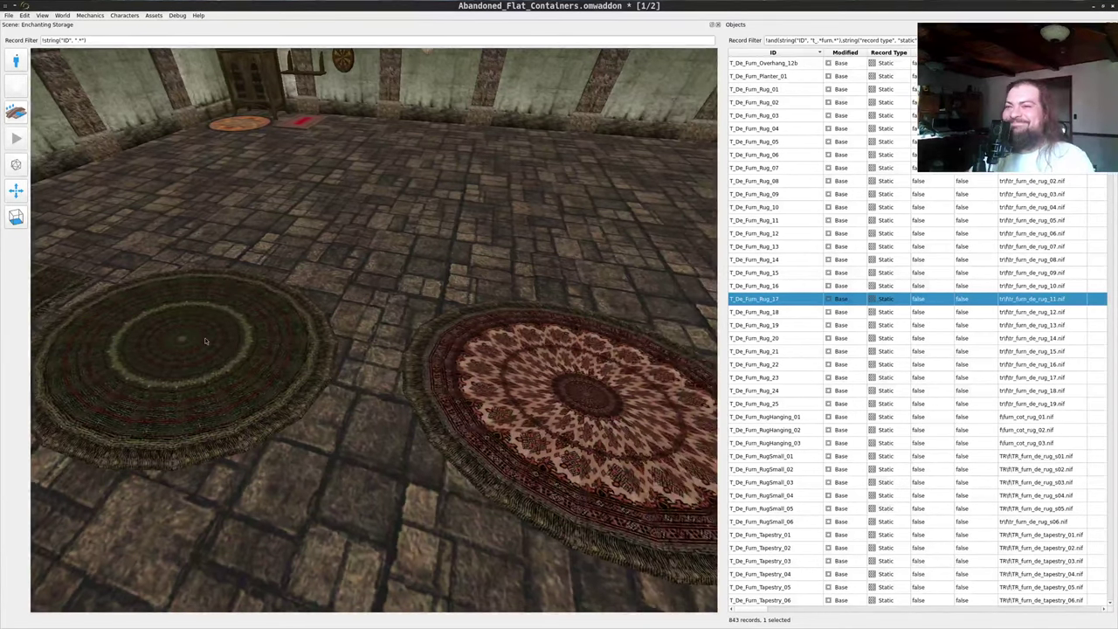
pyautogui.click(190, 336)
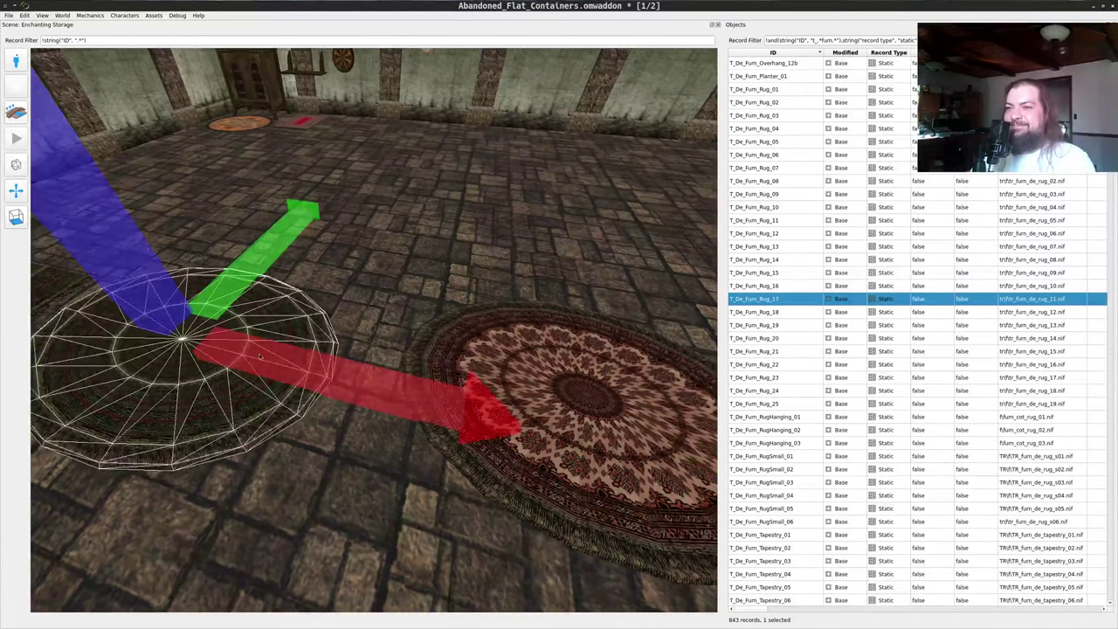
pyautogui.press('Delete')
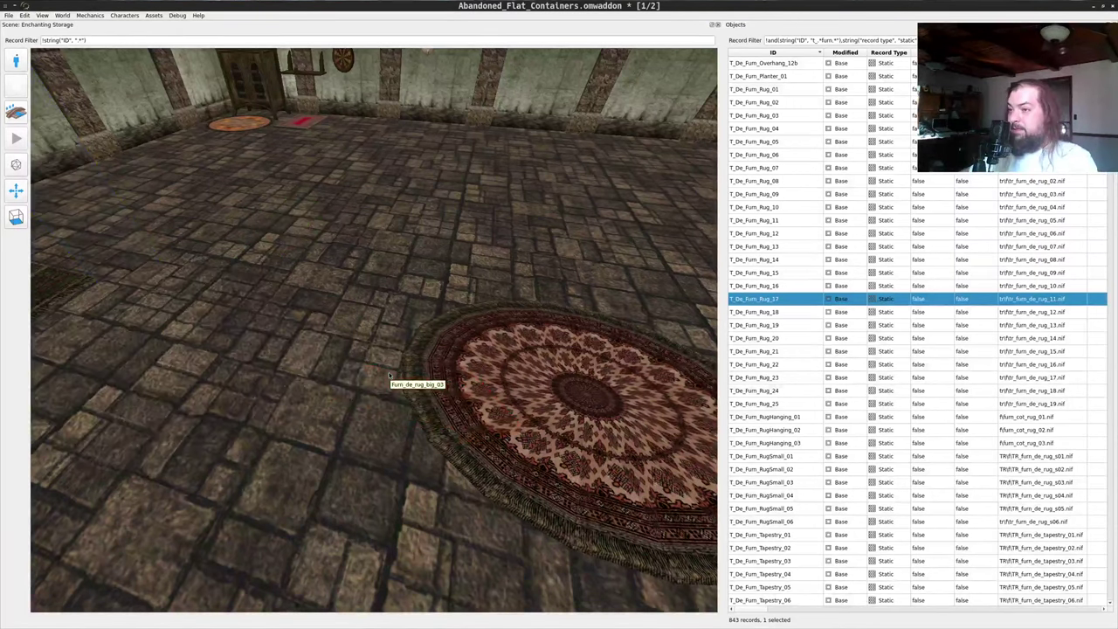
# - Place T_De_Furn_Rug_20 on the open stone floor next to the red and white round rug
pyautogui.moveTo(412, 302); pyautogui.dragTo(724, 314)
pyautogui.scroll(-3, 383, 323)
pyautogui.scroll(4, 333, 412)
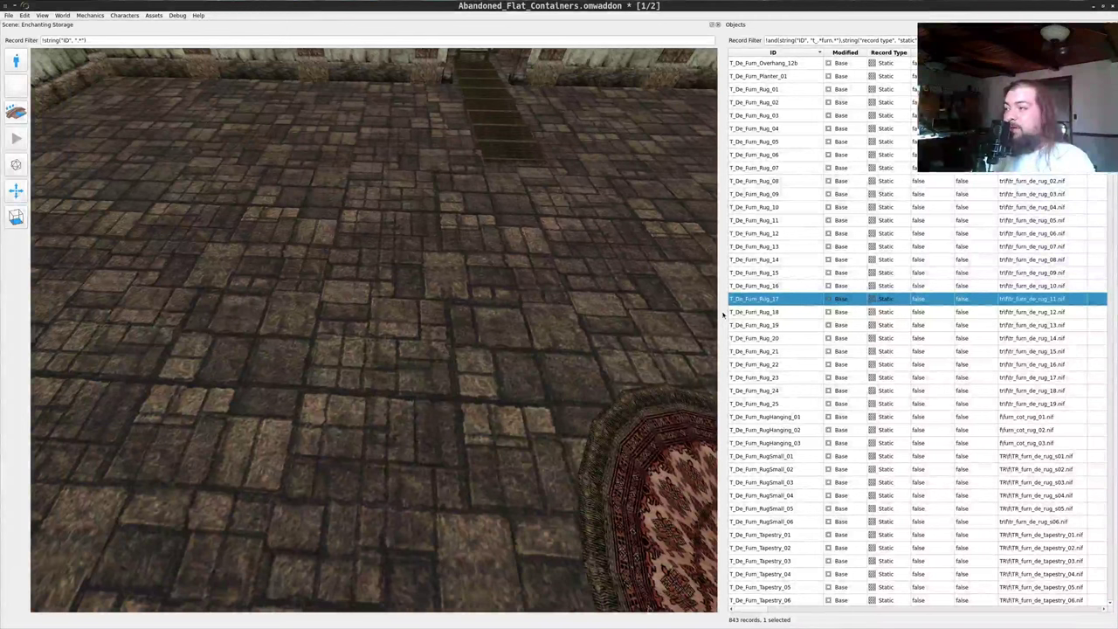
pyautogui.click(774, 339)
pyautogui.moveTo(320, 382); pyautogui.dragTo(321, 383)
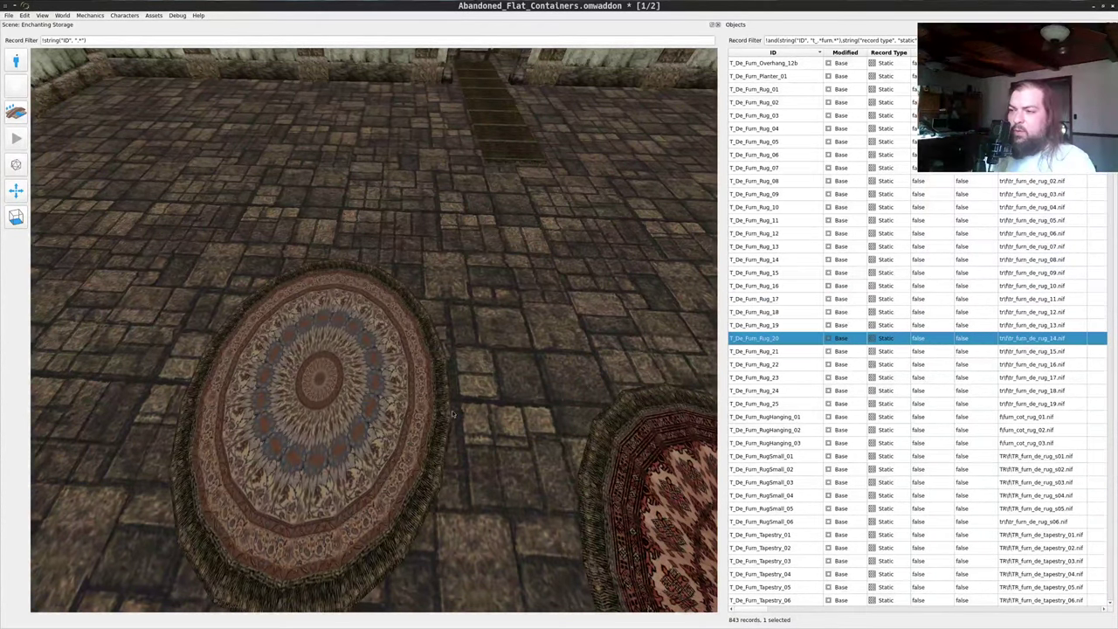
# - Place T_De_Furn_Rug_25 on the floor in front of the other round rugs
pyautogui.moveTo(510, 383); pyautogui.dragTo(633, 462)
pyautogui.moveTo(434, 430); pyautogui.dragTo(458, 418)
pyautogui.press('Down')
pyautogui.press('Down')
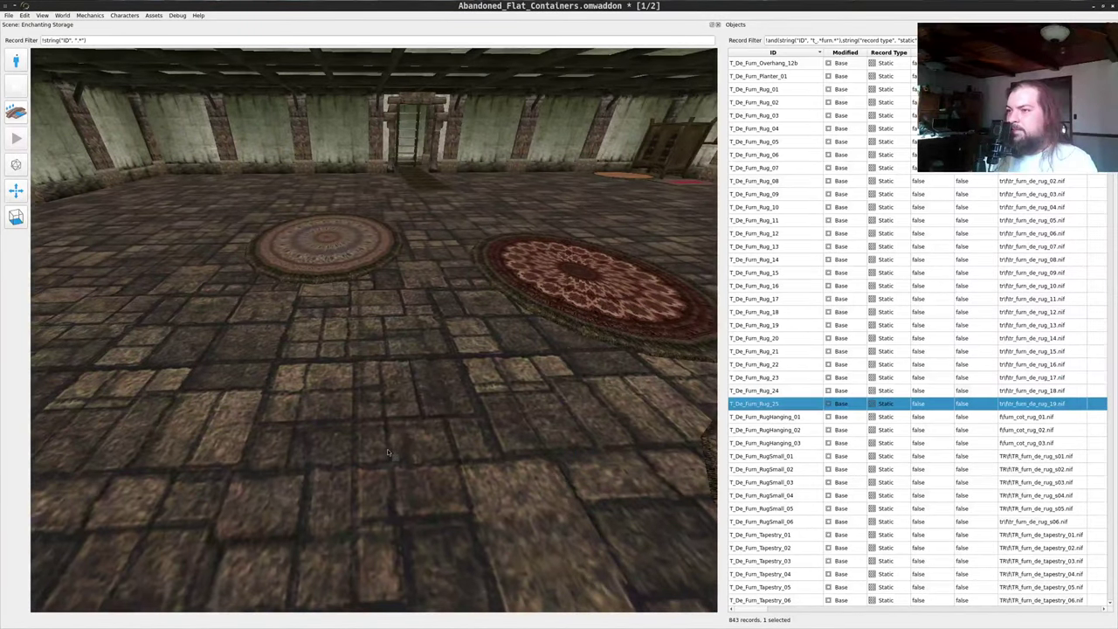
pyautogui.moveTo(388, 452); pyautogui.dragTo(388, 452)
pyautogui.scroll(-6, 500, 505)
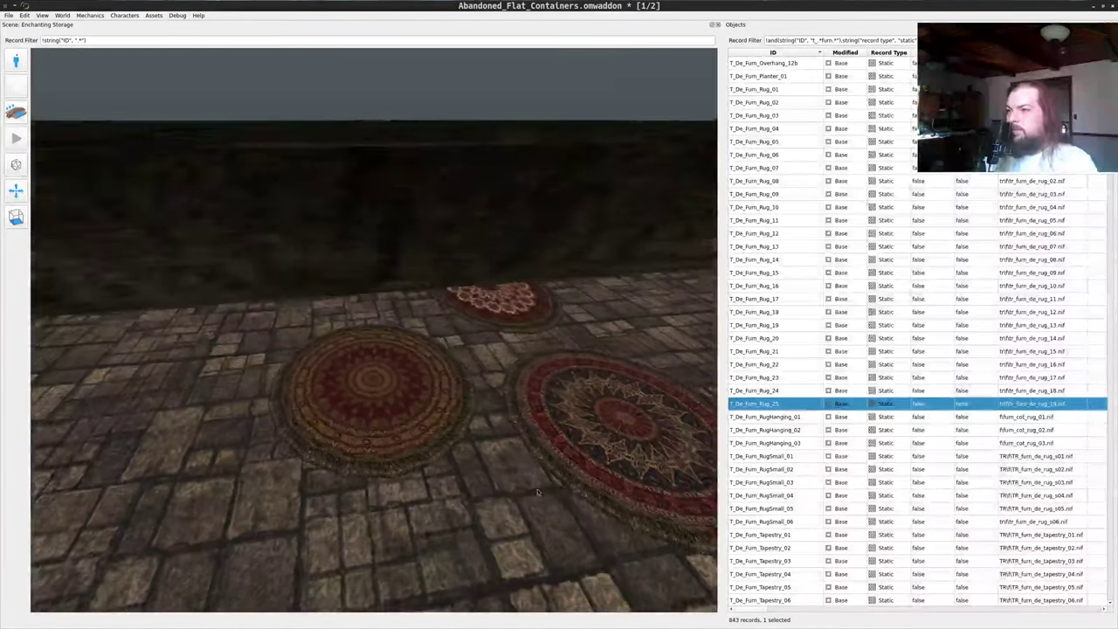
# - Place T_De_Furn_Rug_24 on the free floor beside the red and gold round rug
pyautogui.moveTo(573, 475); pyautogui.dragTo(471, 543)
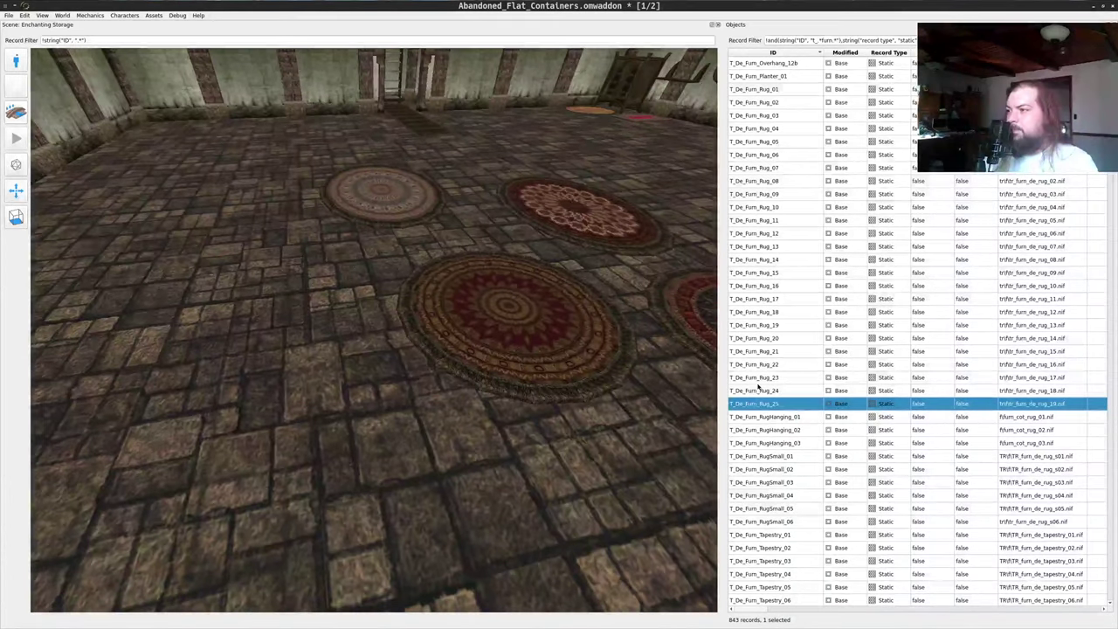
pyautogui.click(727, 392)
pyautogui.moveTo(294, 422); pyautogui.dragTo(294, 423)
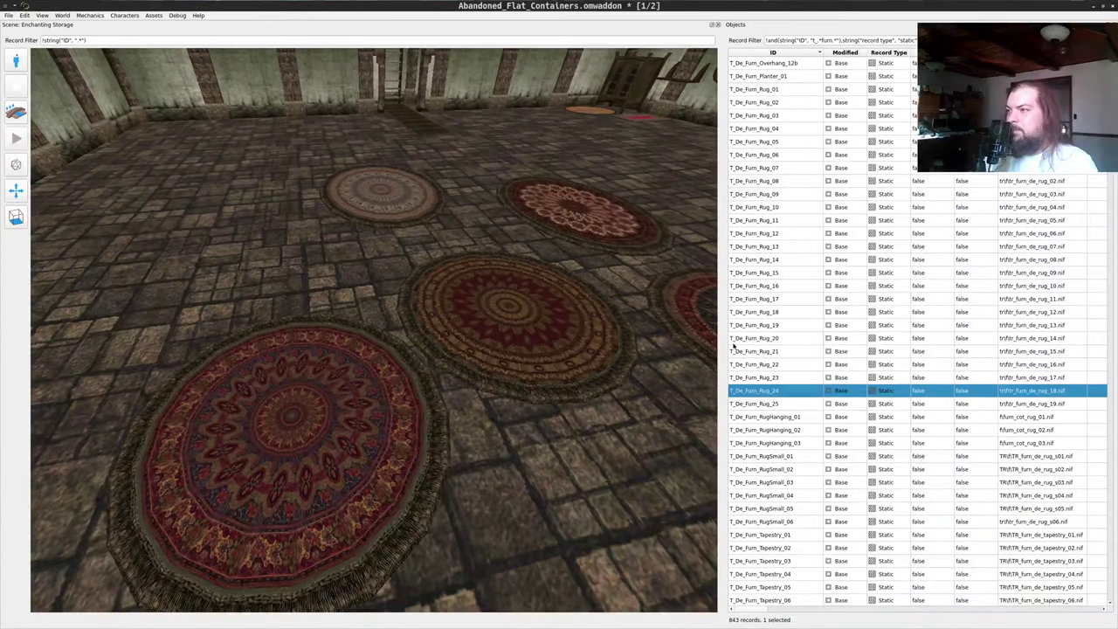
# - Place the rectangular T_De_Furn_Rug_10 on the floor next to the group of round rugs
pyautogui.moveTo(771, 208); pyautogui.dragTo(156, 271)
pyautogui.press('a')
pyautogui.moveTo(239, 279); pyautogui.dragTo(323, 305)
pyautogui.moveTo(413, 315); pyautogui.dragTo(574, 283)
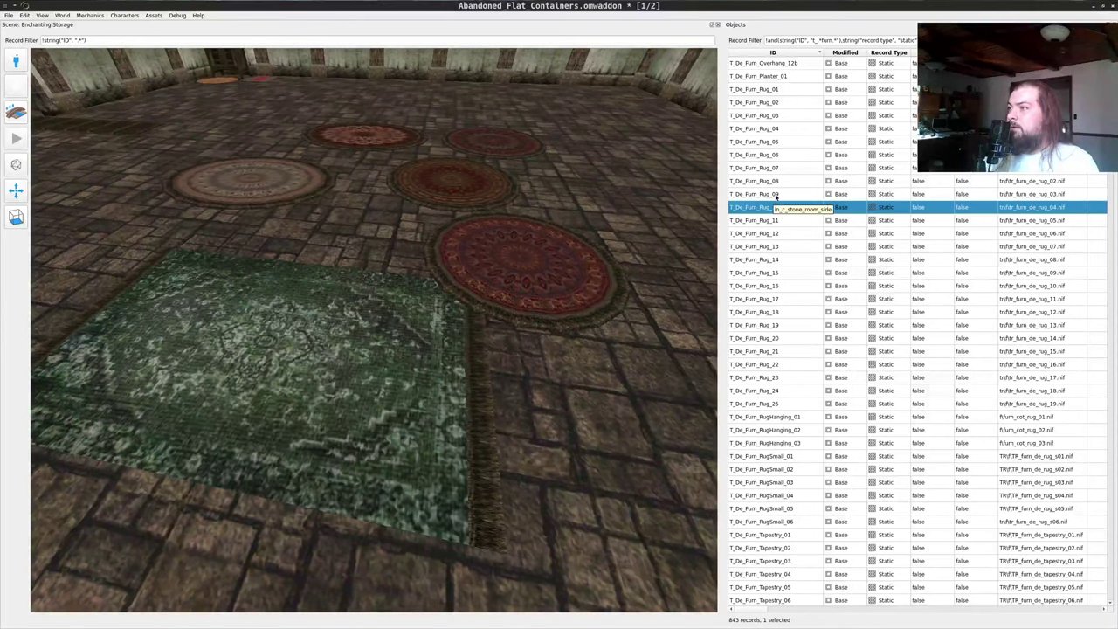
# - Place T_De_Furn_Rug_09 beside the green rectangular rug and shift it away so the two no longer touch
pyautogui.moveTo(776, 196); pyautogui.dragTo(387, 477)
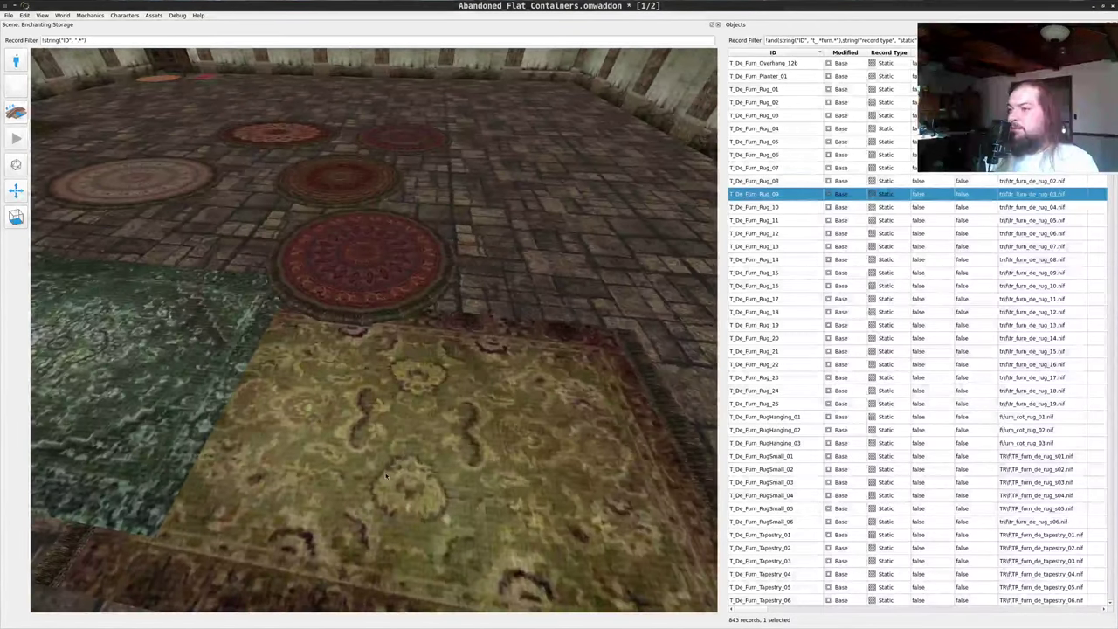
pyautogui.middleClick(392, 472)
pyautogui.moveTo(514, 423); pyautogui.dragTo(699, 444, button='right')
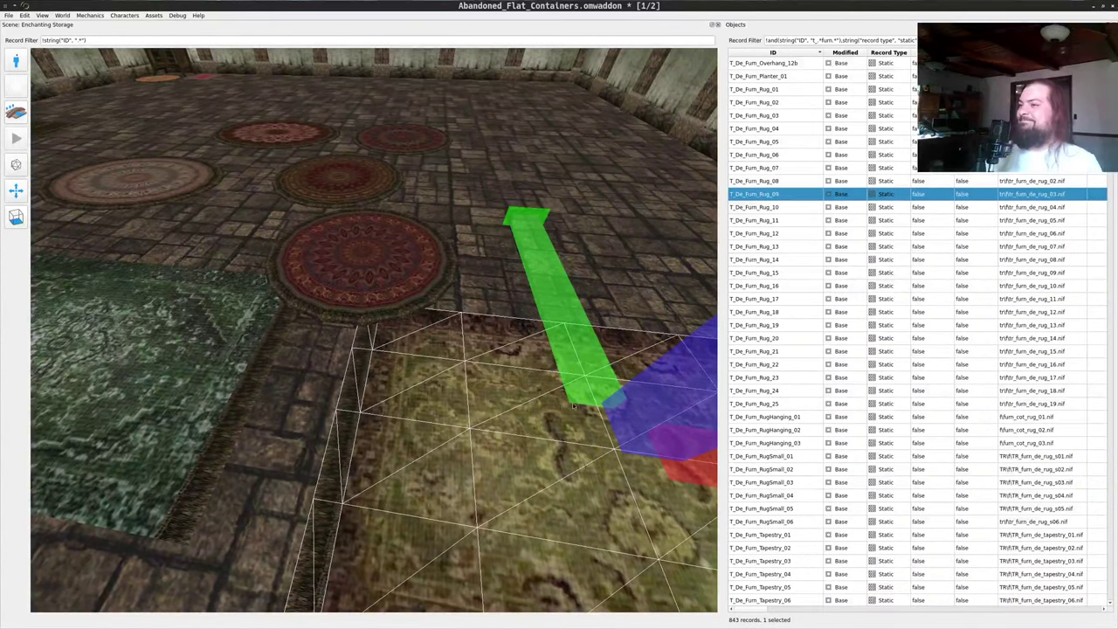
pyautogui.scroll(-3, 553, 443)
pyautogui.keyDown('ctrl'); pyautogui.moveTo(553, 443); pyautogui.dragTo(444, 425); pyautogui.keyUp('ctrl')
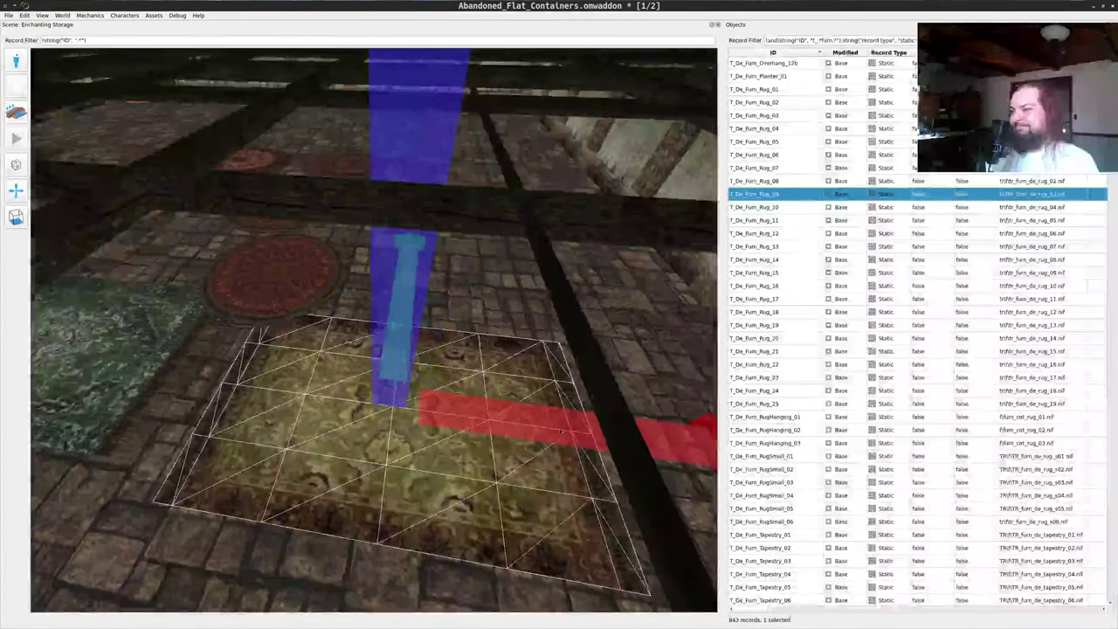
pyautogui.moveTo(442, 425); pyautogui.dragTo(508, 434, button='right')
# - Place T_De_Furn_Rug_01 near the beige round rug and slide it clear of the green rug
pyautogui.moveTo(435, 406); pyautogui.dragTo(531, 296)
pyautogui.middleClick(619, 153)
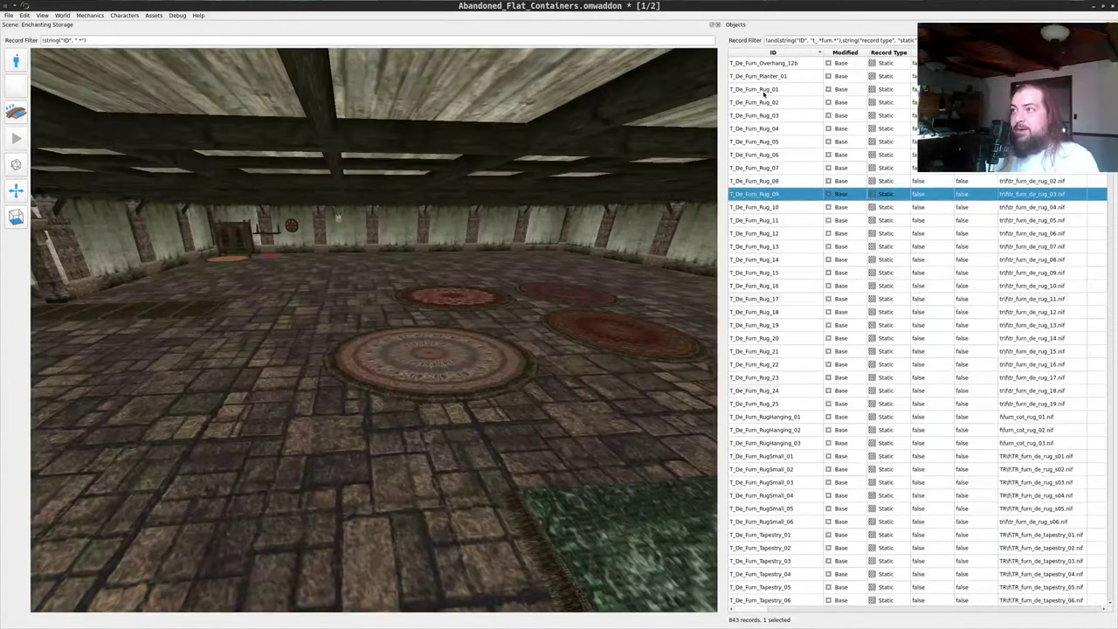
pyautogui.moveTo(766, 91); pyautogui.dragTo(467, 409)
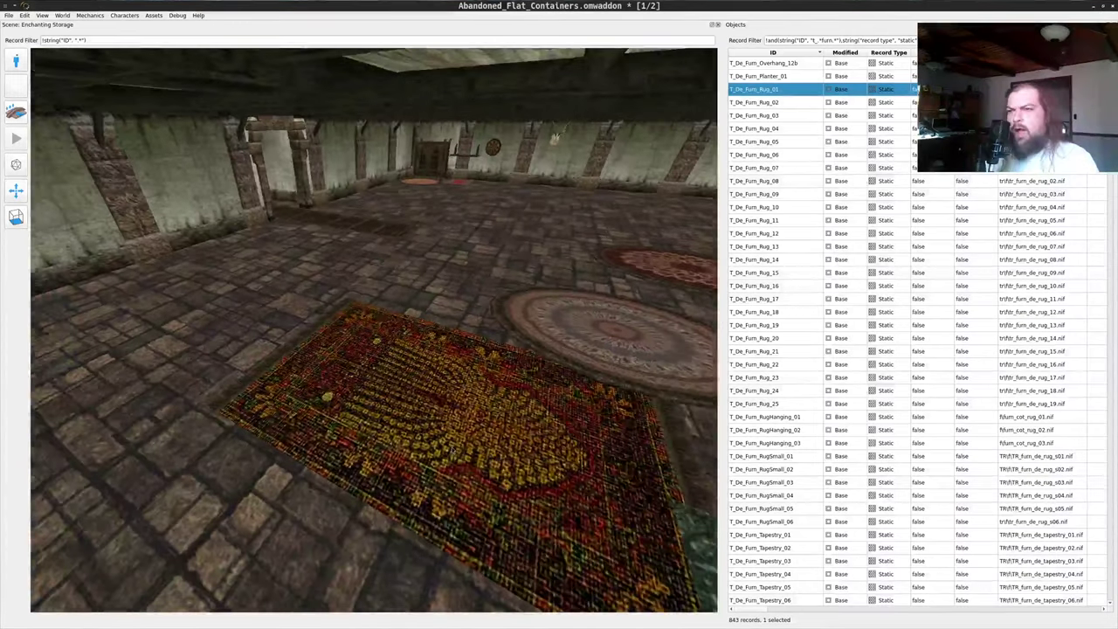
pyautogui.middleClick(468, 409)
pyautogui.moveTo(464, 341); pyautogui.dragTo(435, 371, button='right')
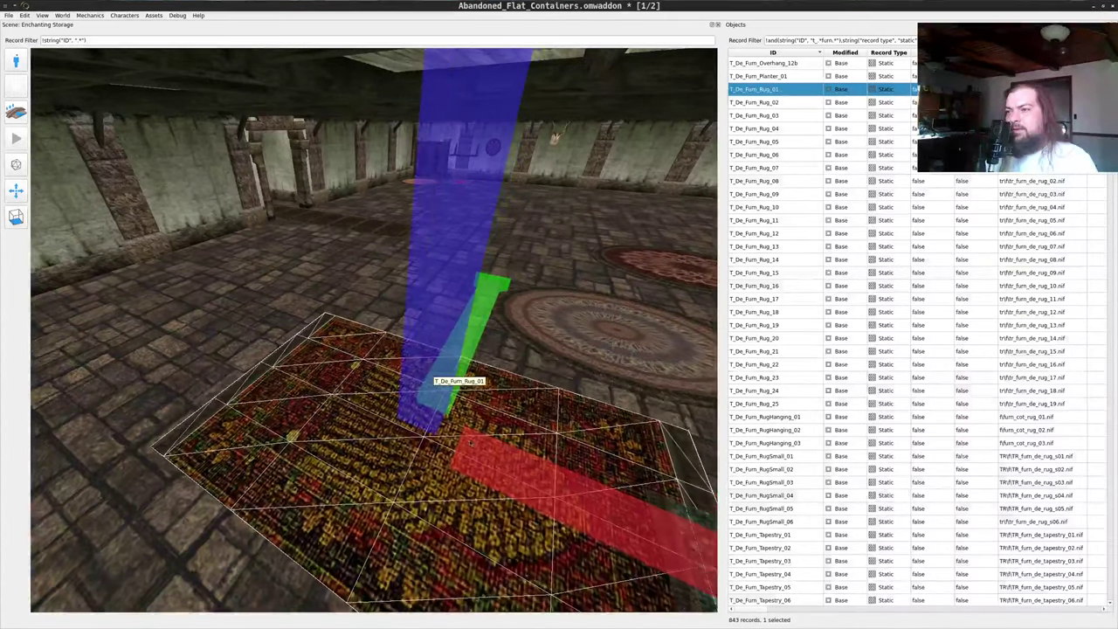
pyautogui.moveTo(533, 475); pyautogui.dragTo(403, 424, button='right')
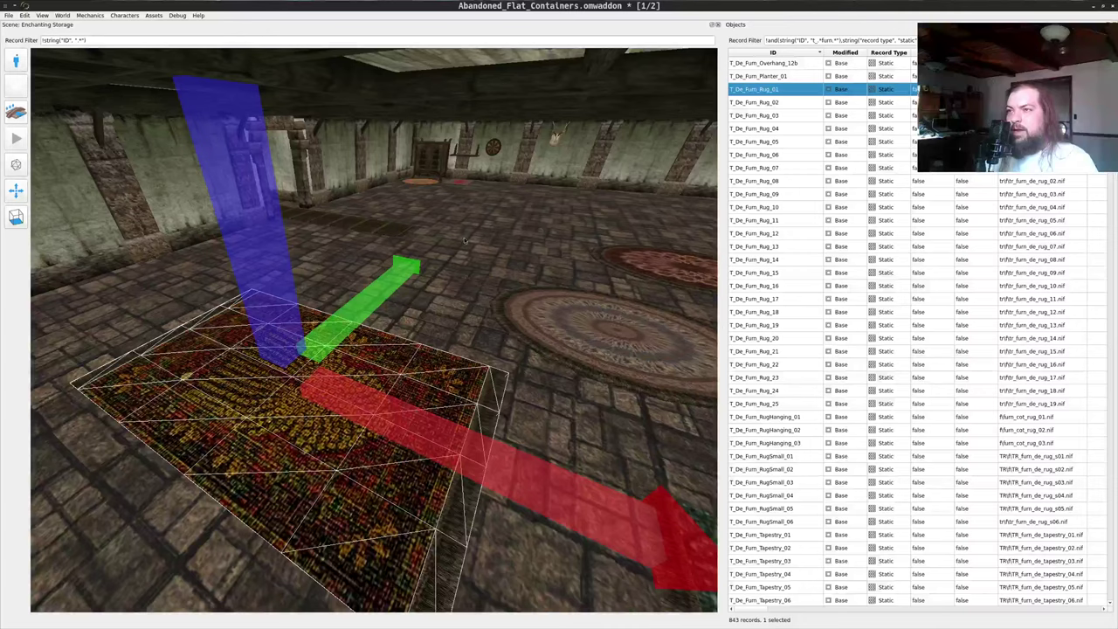
# - Examine the placed rugs and the bare walls from several viewpoints around the storage room
pyautogui.moveTo(468, 269); pyautogui.dragTo(646, 359)
pyautogui.press('w')
pyautogui.press('w')
pyautogui.press('s')
pyautogui.press('s')
pyautogui.moveTo(523, 360); pyautogui.dragTo(569, 366)
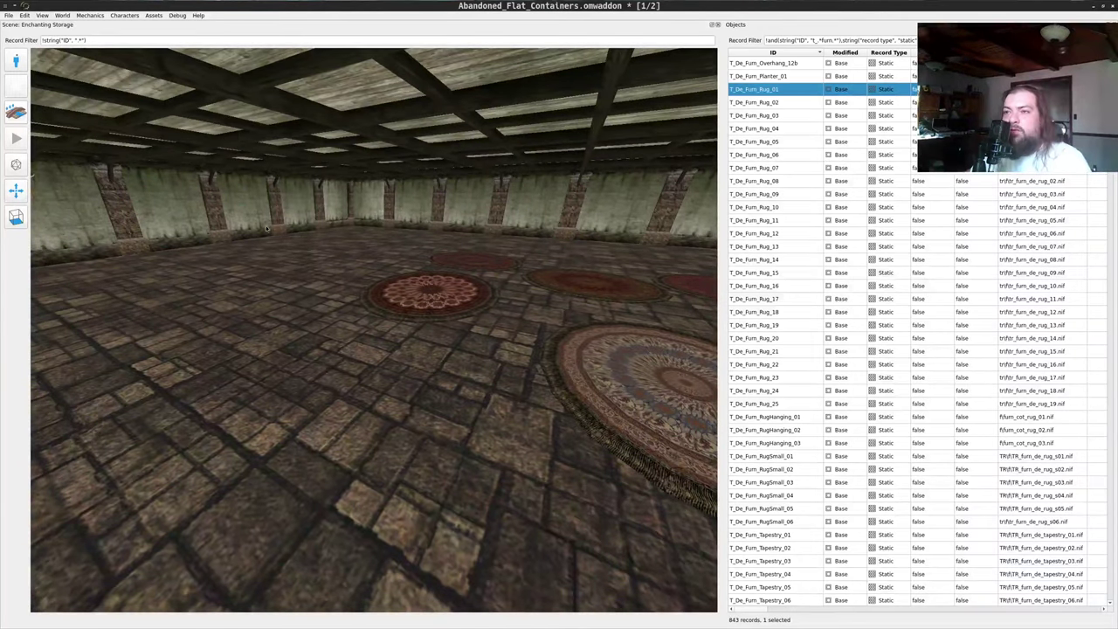
pyautogui.moveTo(267, 228); pyautogui.dragTo(393, 247)
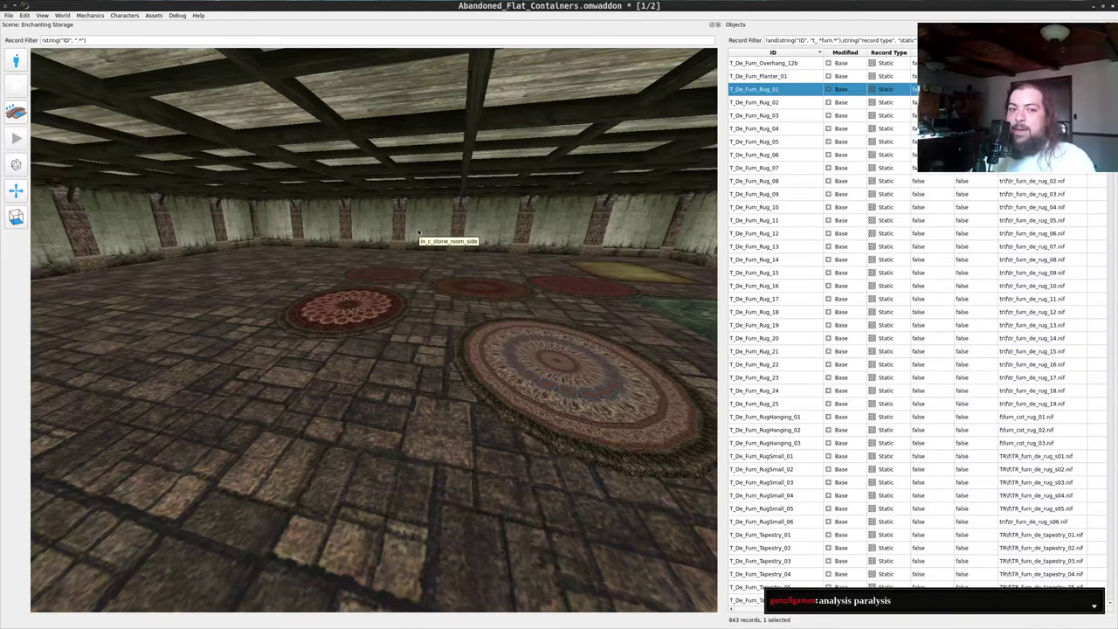
pyautogui.moveTo(404, 276); pyautogui.dragTo(413, 353)
pyautogui.press('w')
pyautogui.press('a')
pyautogui.press('w')
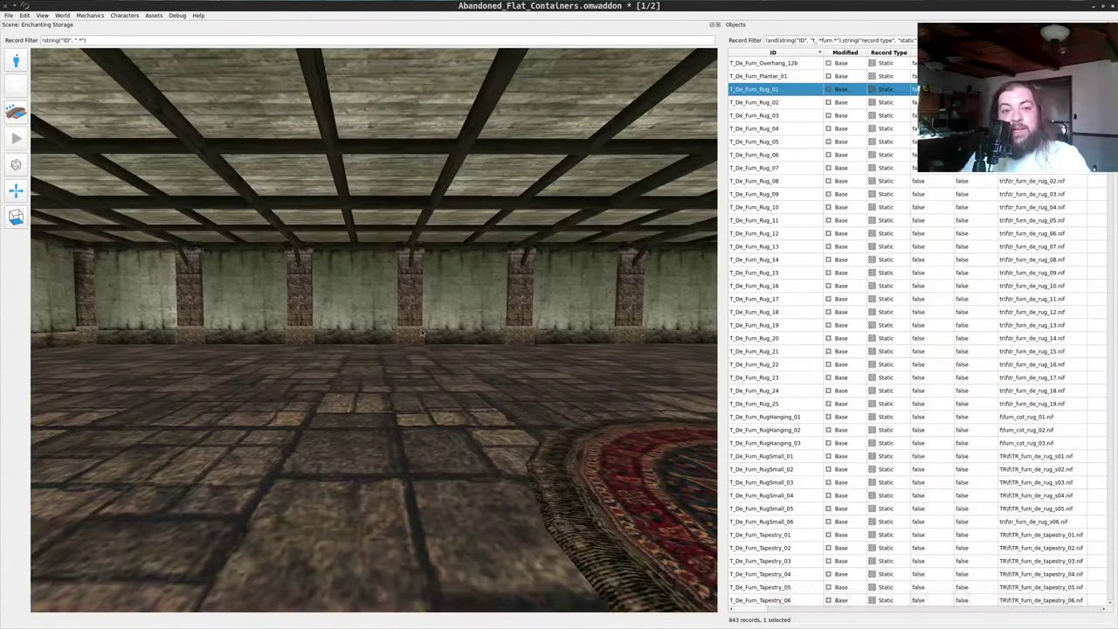
pyautogui.moveTo(424, 282); pyautogui.dragTo(416, 339)
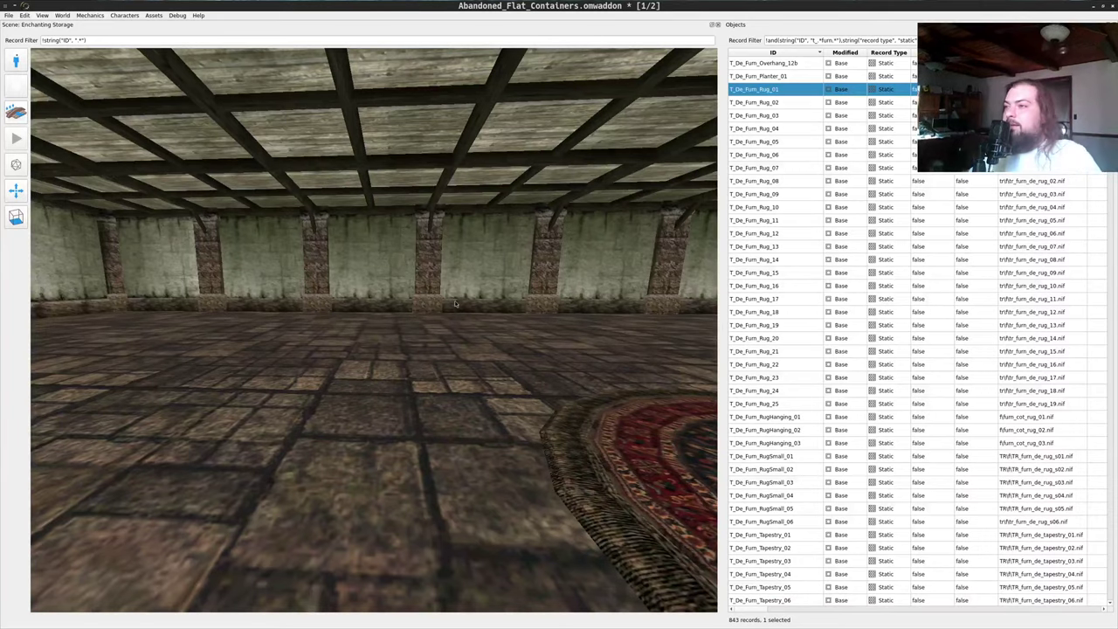
pyautogui.moveTo(393, 426); pyautogui.dragTo(98, 369)
pyautogui.press('w')
pyautogui.press('w')
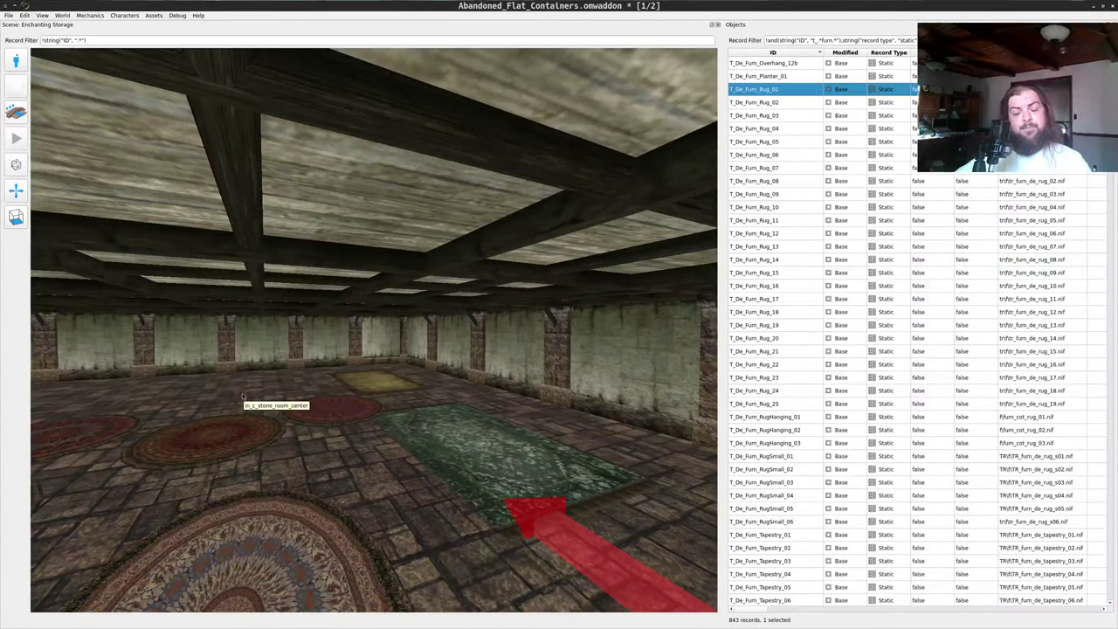
# - Review the decorated wall with the cabinet, shelf, dartboard and deer trophy, and the empty wall sections beside it
pyautogui.moveTo(243, 397); pyautogui.dragTo(131, 389)
pyautogui.press('w')
pyautogui.moveTo(472, 388); pyautogui.dragTo(118, 377)
pyautogui.press('w')
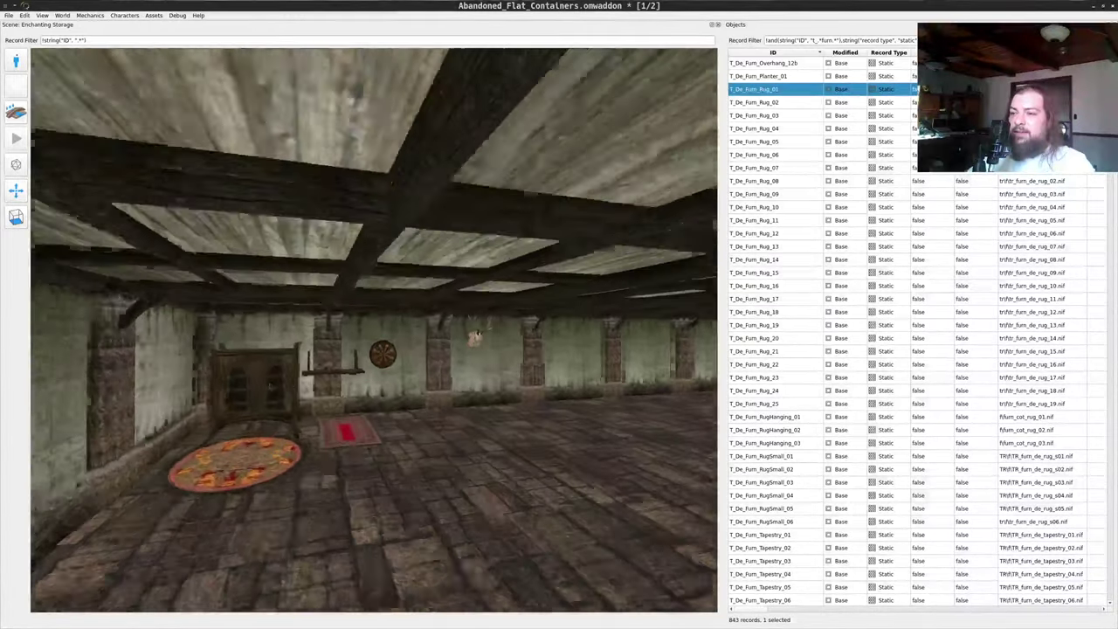
pyautogui.moveTo(428, 378); pyautogui.dragTo(501, 377)
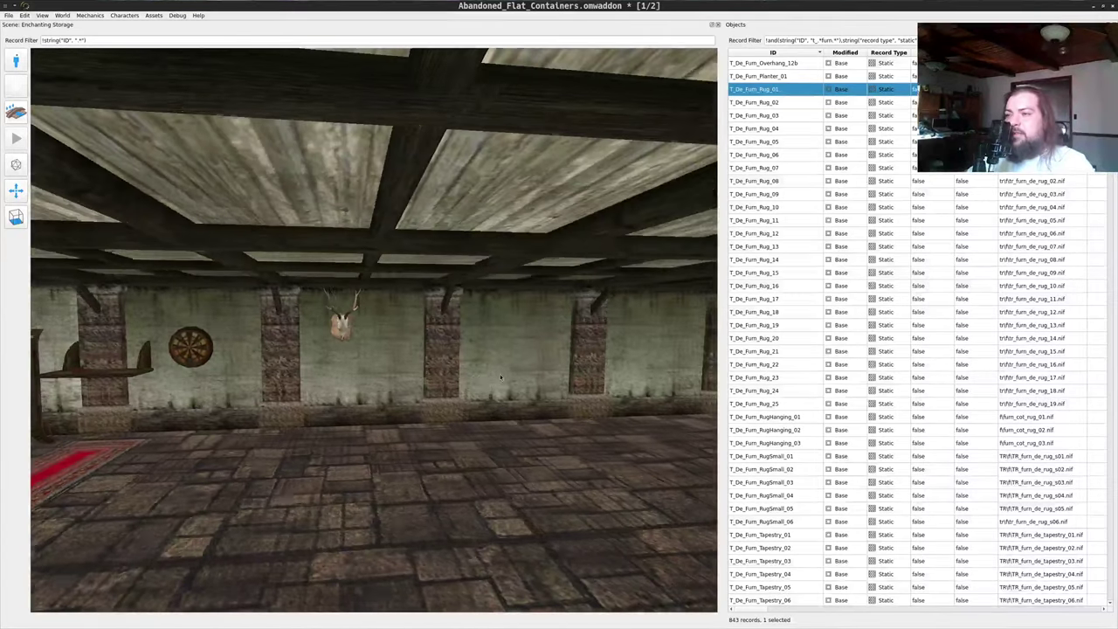
pyautogui.press('a')
pyautogui.press('d')
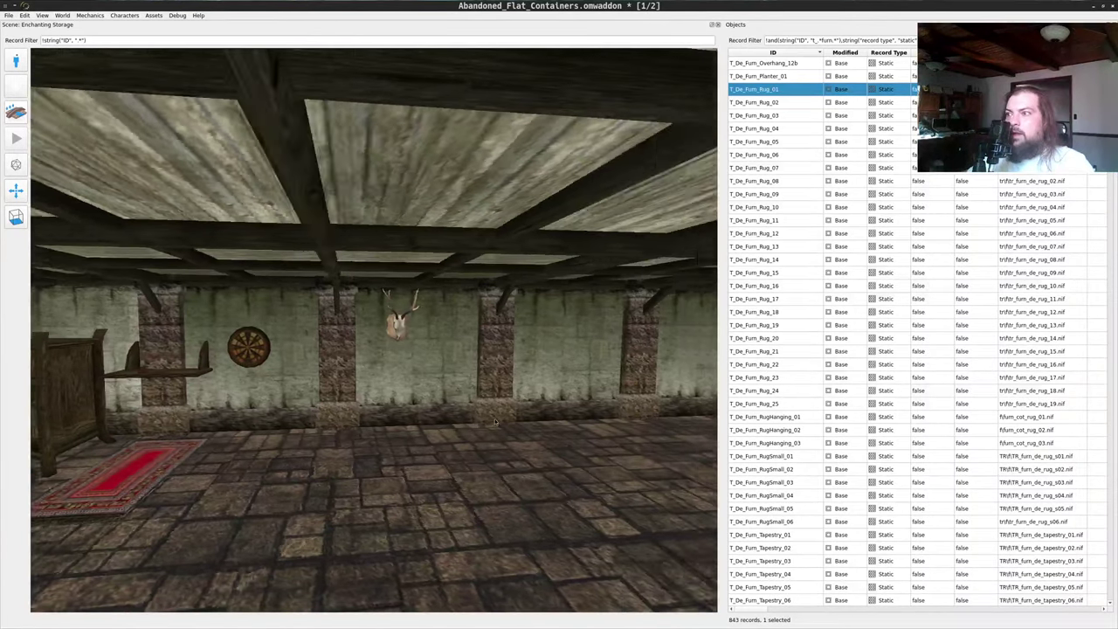
pyautogui.moveTo(495, 423); pyautogui.dragTo(524, 423)
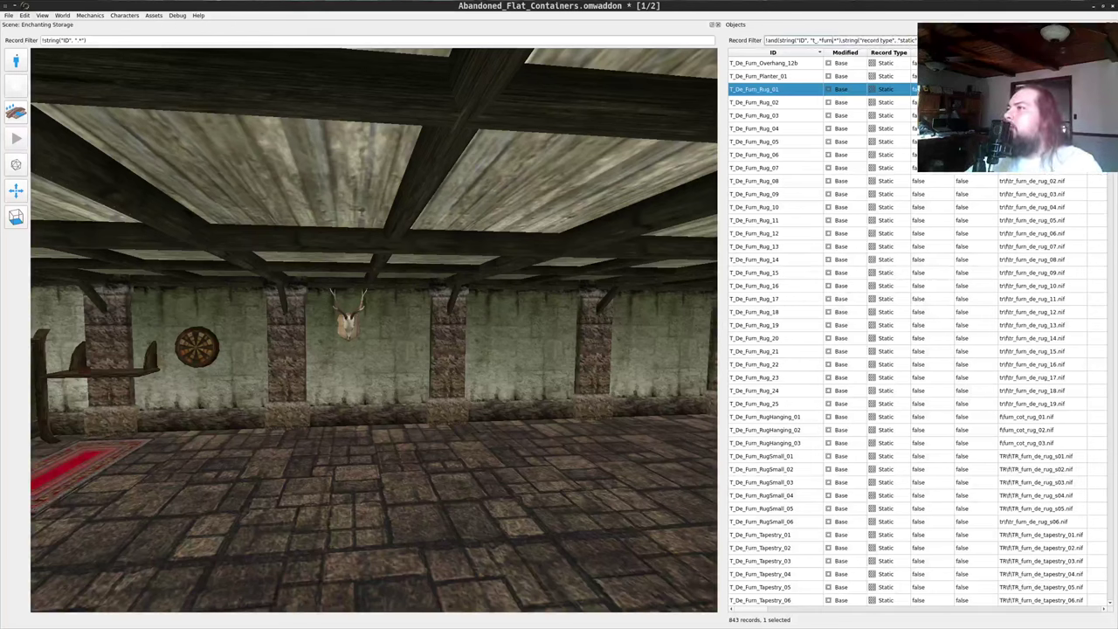
# - Wrap the object record filter in an or() expression that also includes the momw_afc records, and show the start of the list
pyautogui.click(767, 40)
pyautogui.write('or(')
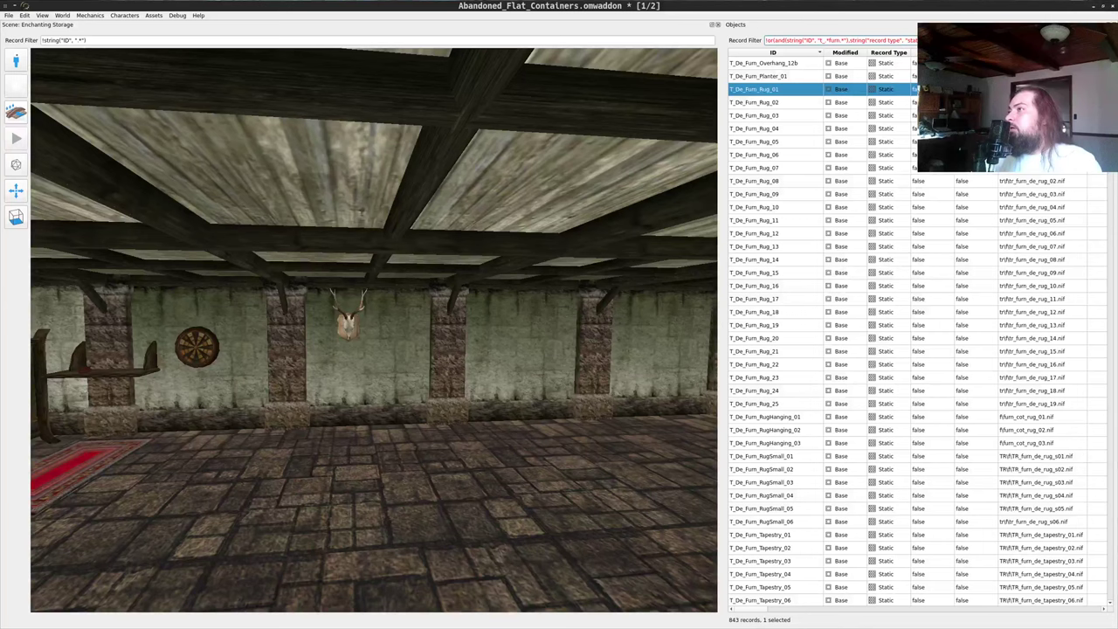
pyautogui.click(961, 40)
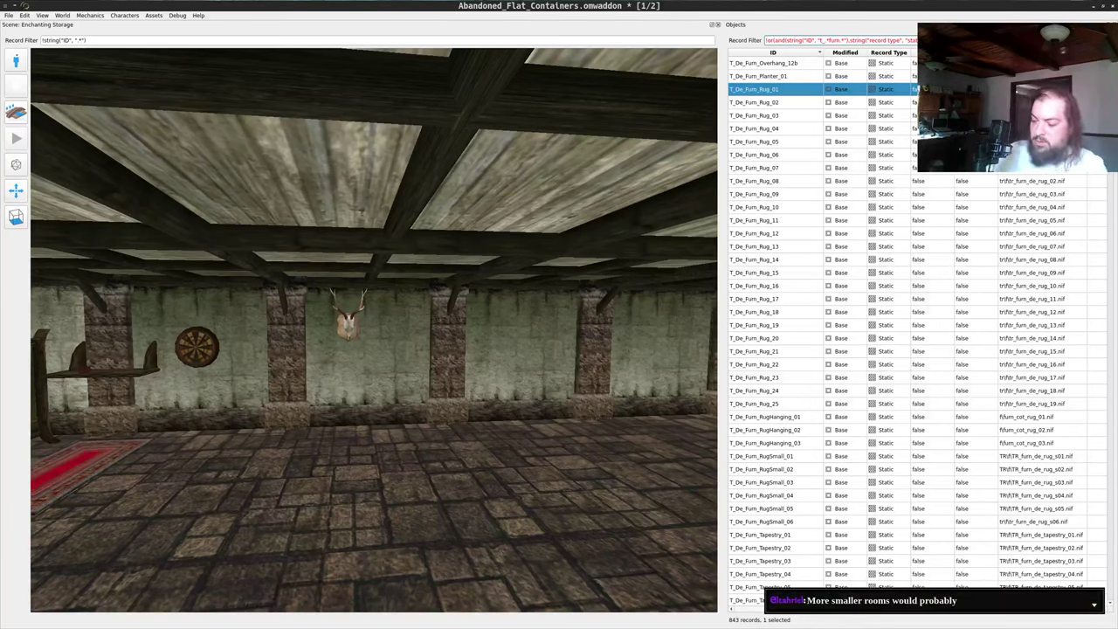
pyautogui.write(')')
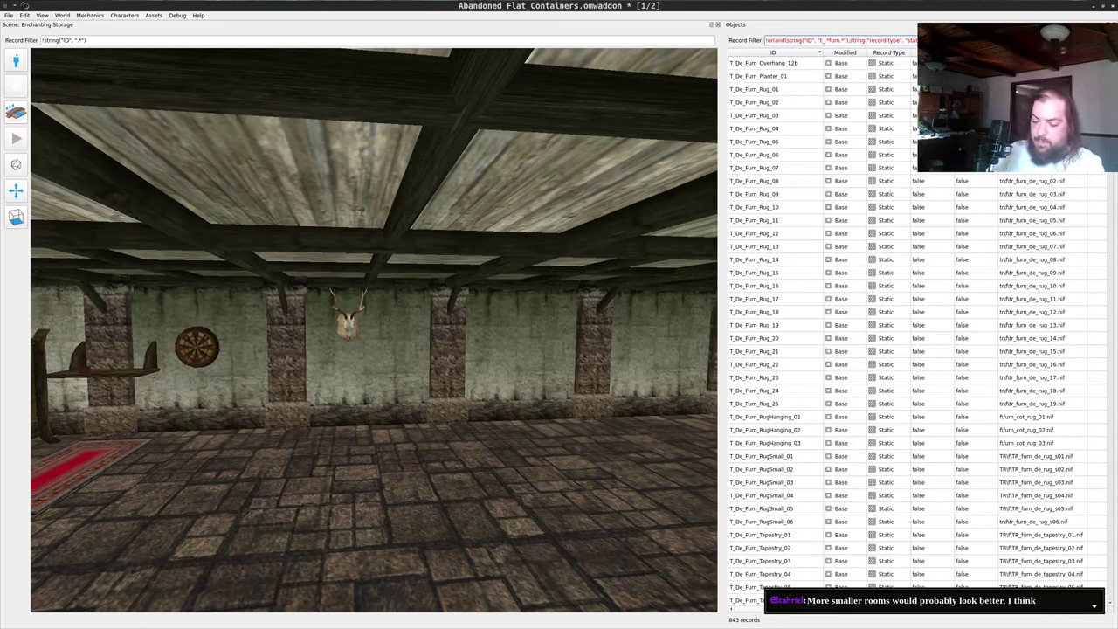
pyautogui.write(')')
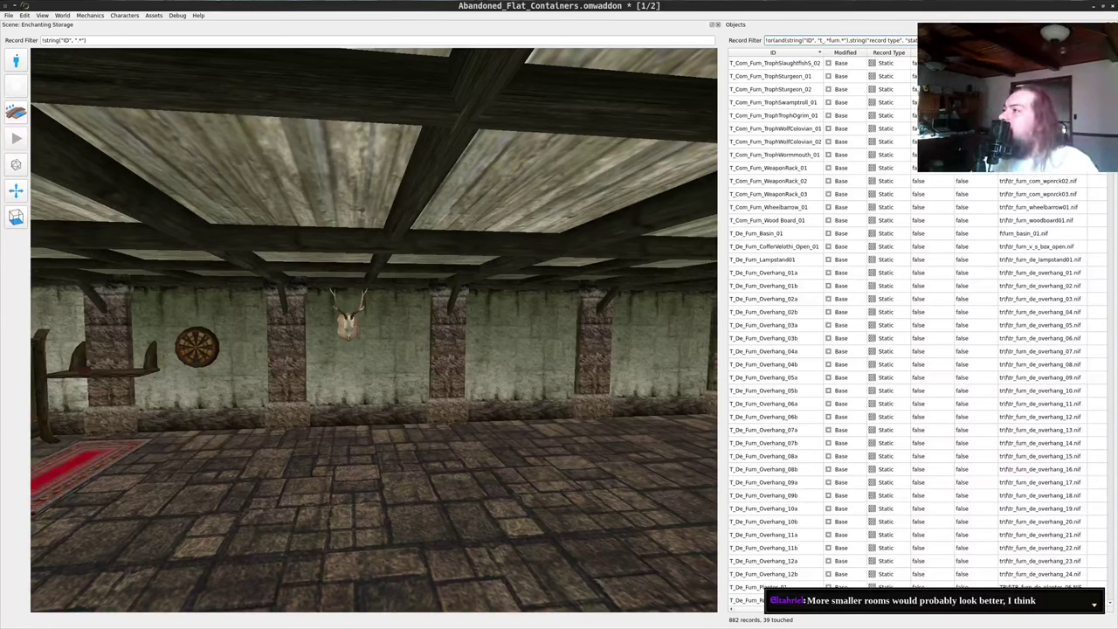
pyautogui.moveTo(1111, 159); pyautogui.dragTo(1111, 61)
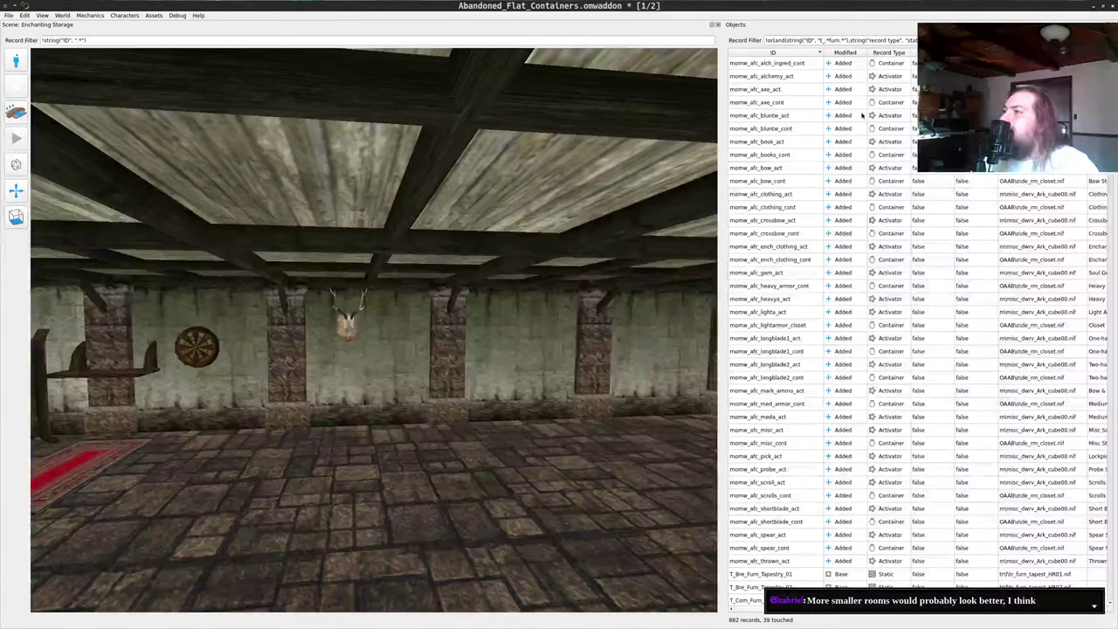
# - Place the momw_afc_med_armor_cont closet on the floor near the deer trophy wall and select it
pyautogui.click(775, 91)
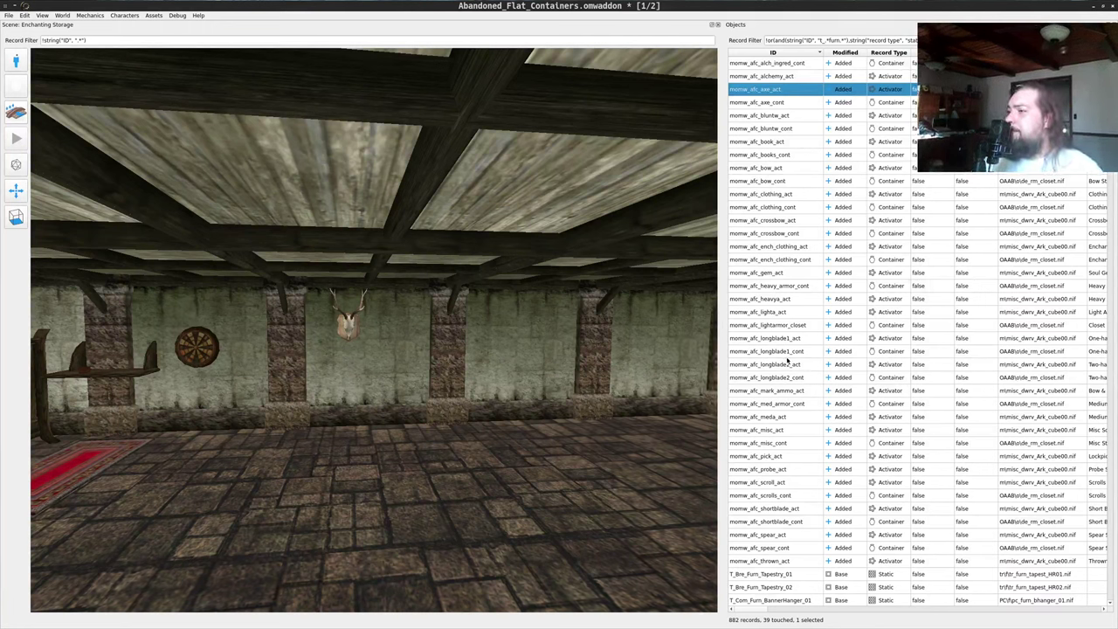
pyautogui.click(770, 325)
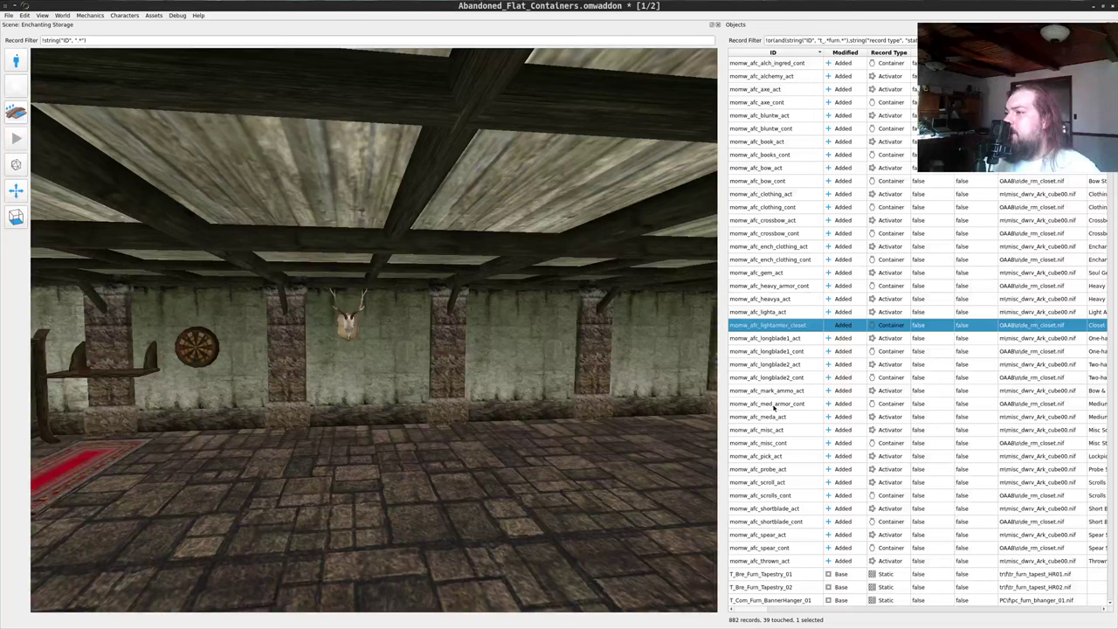
pyautogui.moveTo(774, 406); pyautogui.dragTo(491, 500)
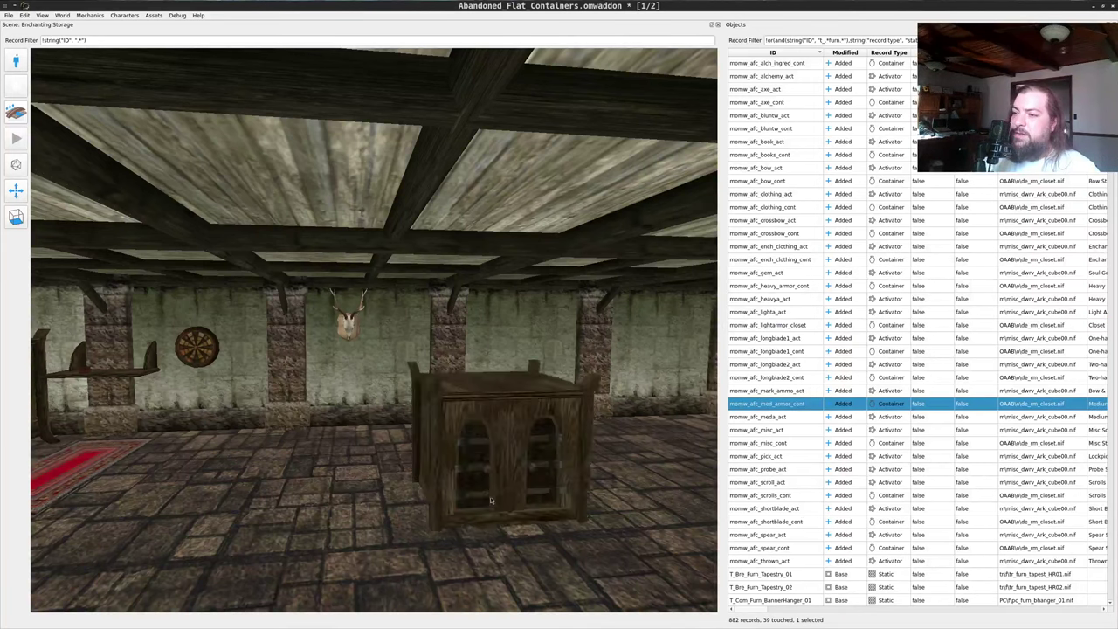
pyautogui.middleClick(516, 453)
pyautogui.moveTo(465, 391); pyautogui.dragTo(340, 381)
pyautogui.press('d')
pyautogui.press('a')
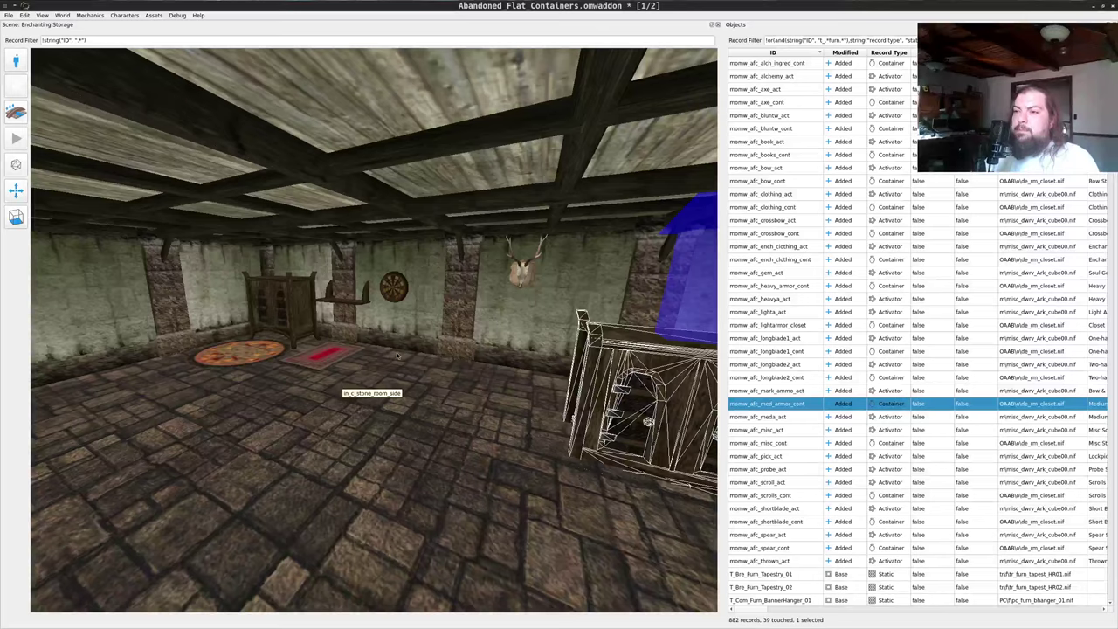
# - Delete the placed momw_afc_med_armor_cont closet from the storage room
pyautogui.moveTo(340, 385); pyautogui.dragTo(401, 301)
pyautogui.press('w')
pyautogui.press('s')
pyautogui.press('s')
pyautogui.press('s')
pyautogui.press('w')
pyautogui.press('s')
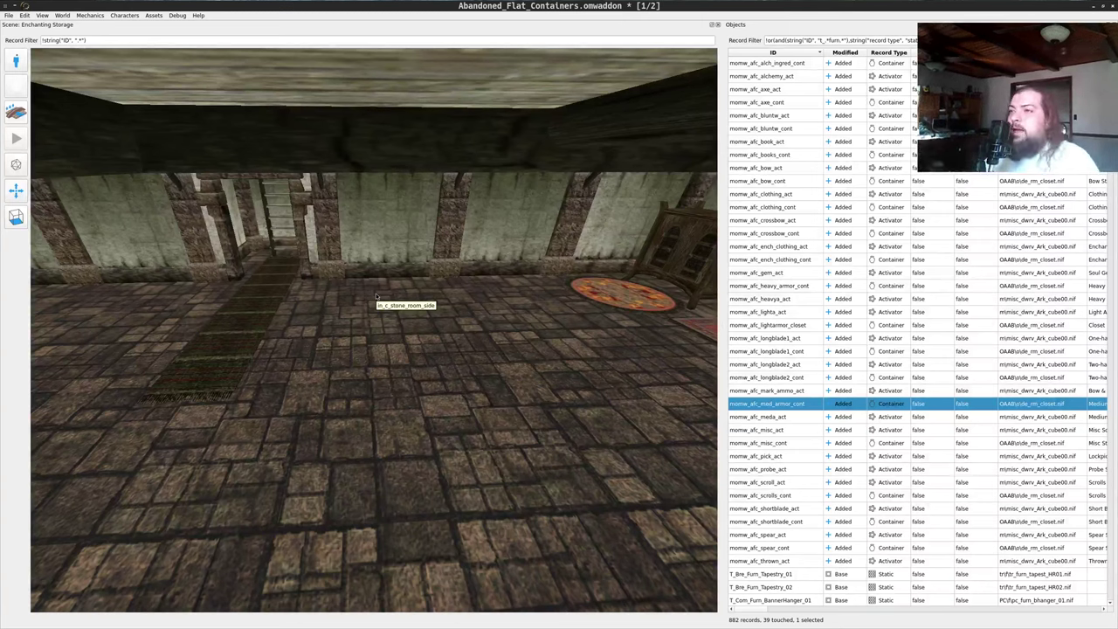
pyautogui.moveTo(335, 297); pyautogui.dragTo(470, 260)
pyautogui.scroll(-8, 432, 297)
pyautogui.press('Delete')
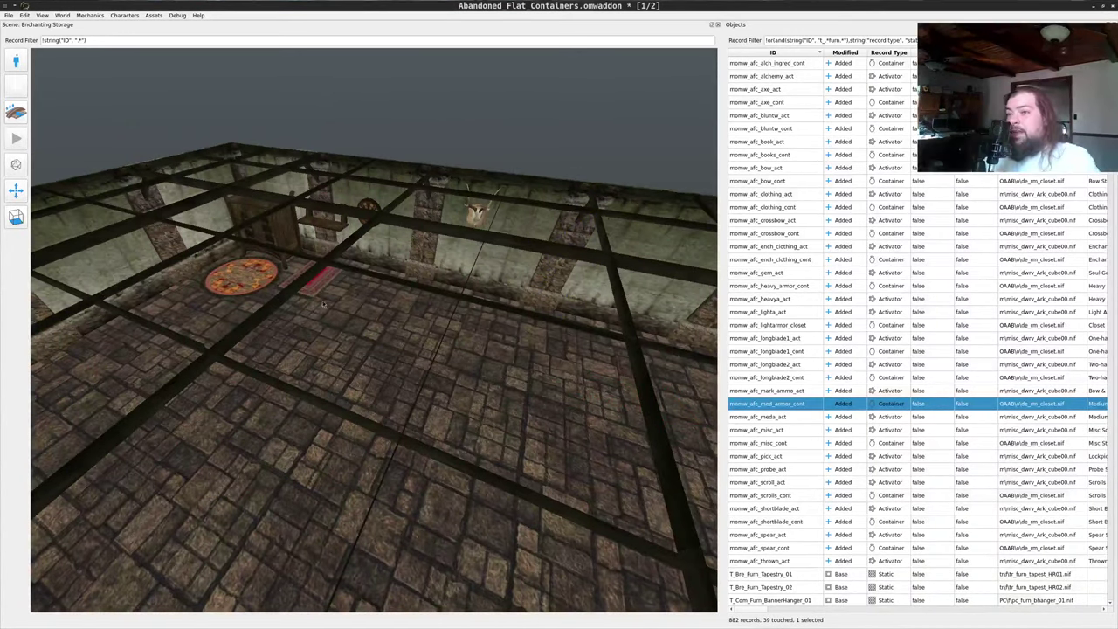
# - Delete the room corner with the cabinet, shelf, dartboard and two rugs, plus the adjoining wall section with the deer trophy
pyautogui.moveTo(279, 261); pyautogui.dragTo(347, 346, button='middle')
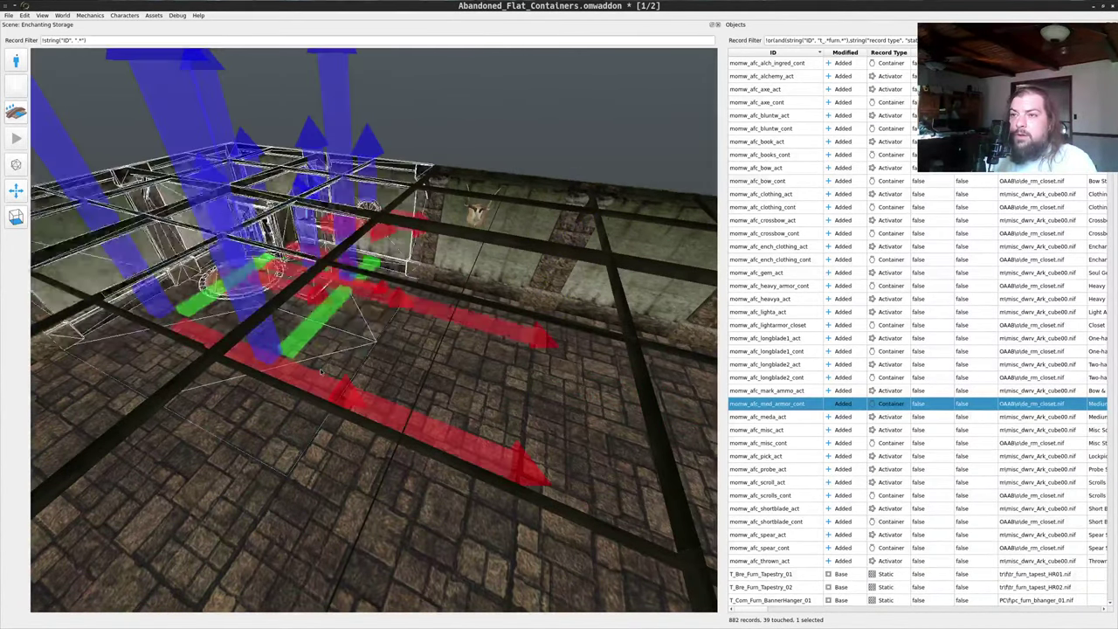
pyautogui.press('Delete')
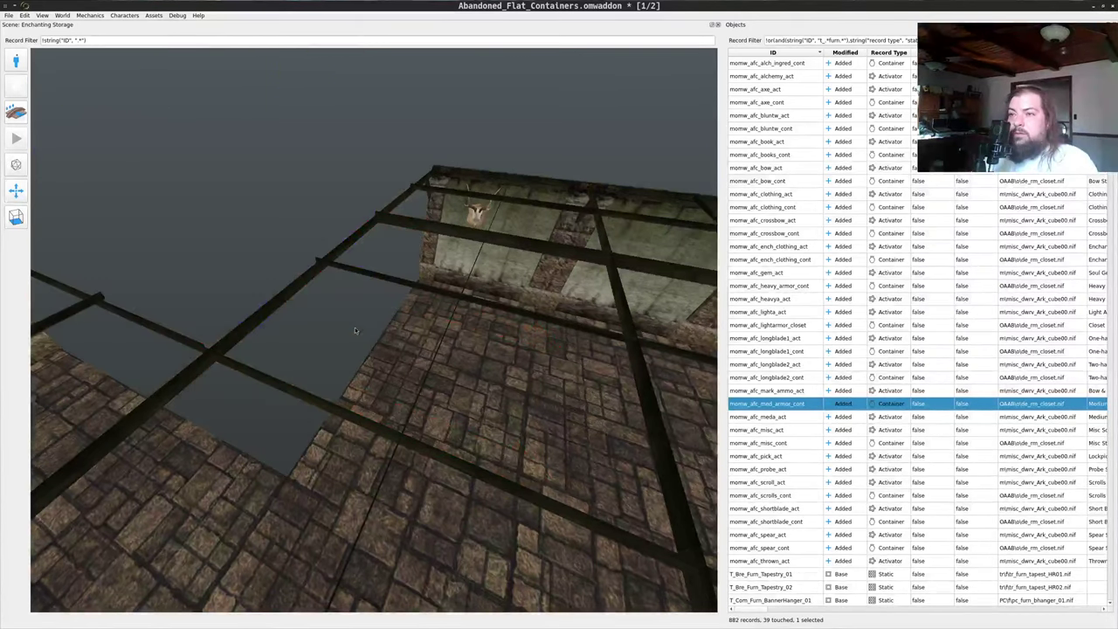
pyautogui.moveTo(332, 301); pyautogui.dragTo(354, 294)
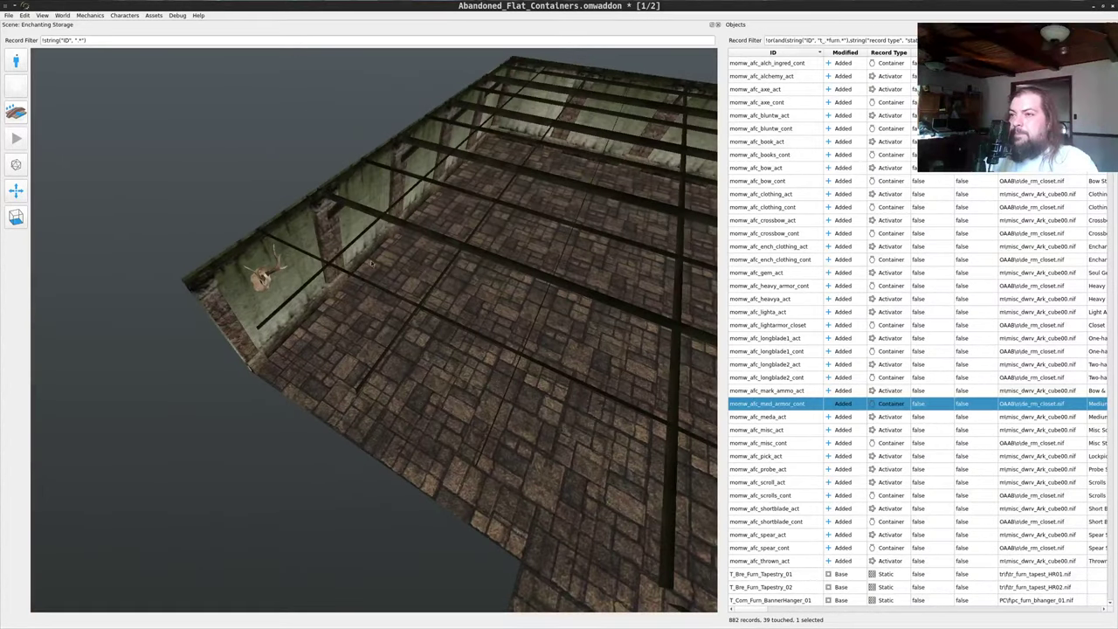
pyautogui.moveTo(371, 243); pyautogui.dragTo(382, 392, button='middle')
pyautogui.press('d')
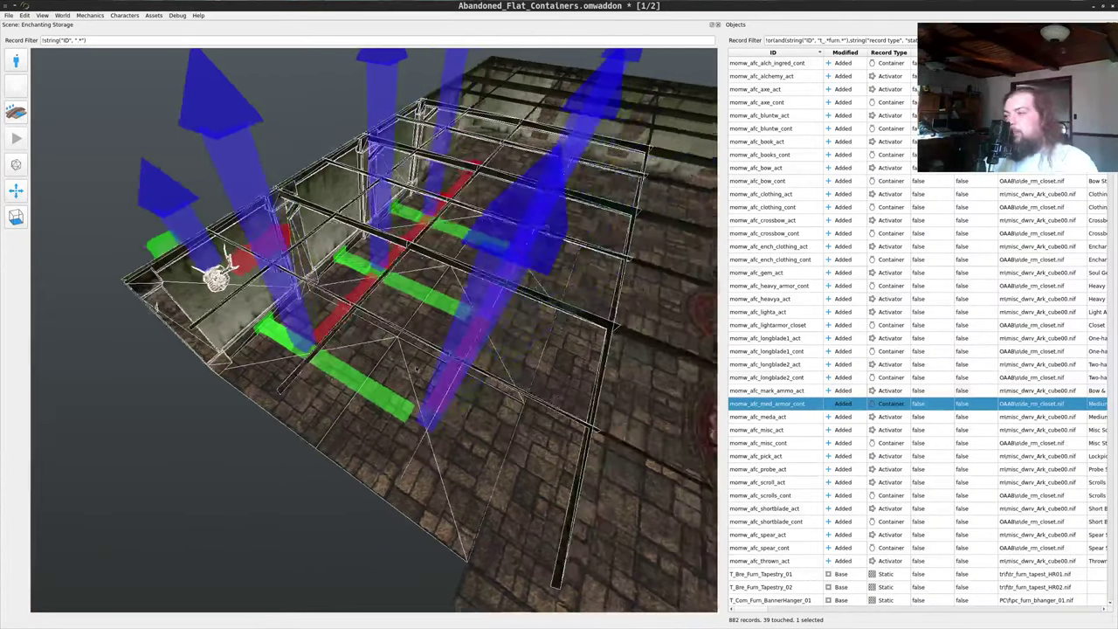
pyautogui.press('Delete')
# - Select the in_c_stone_room_side piece directly beside the entrance doorway, at the open edge of the room
pyautogui.moveTo(481, 265); pyautogui.dragTo(498, 327)
pyautogui.press('w')
pyautogui.press('w')
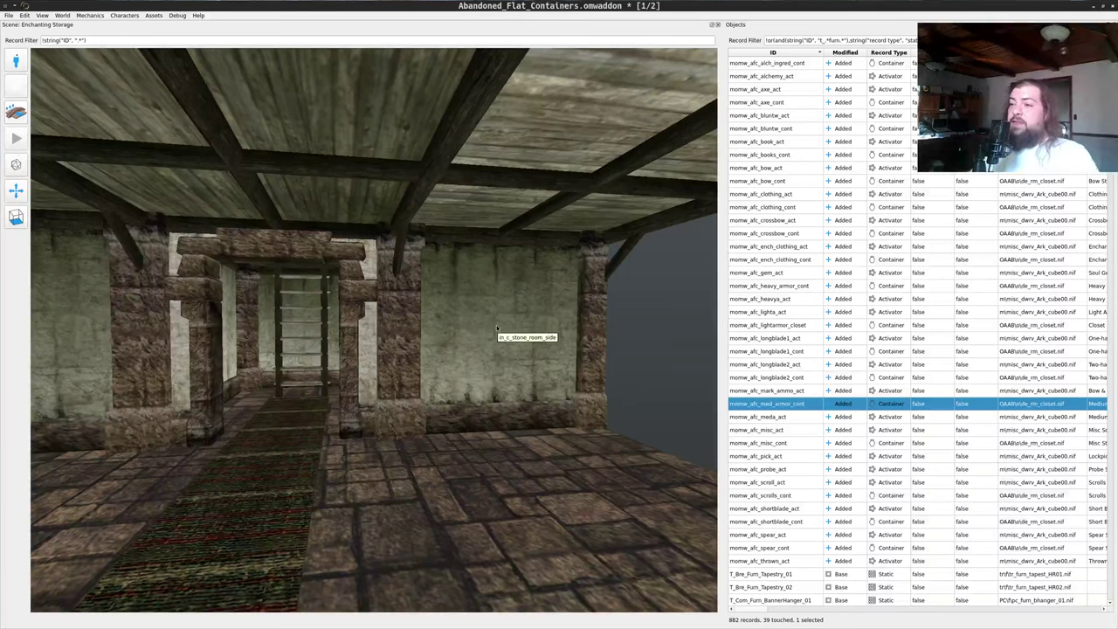
pyautogui.middleClick(539, 415)
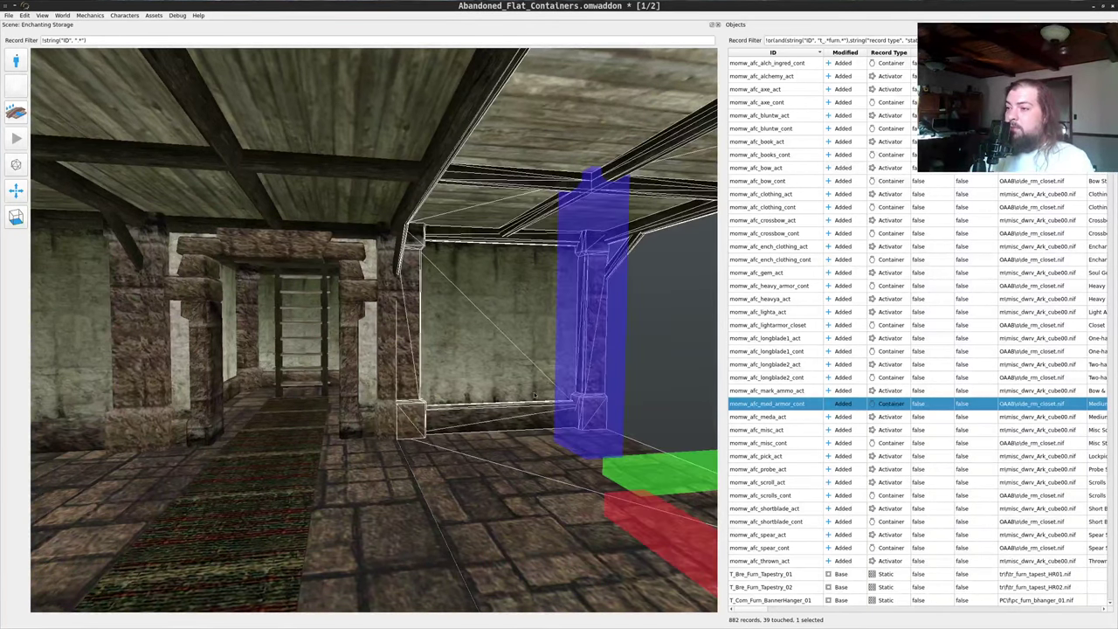
pyautogui.moveTo(540, 415); pyautogui.dragTo(497, 380)
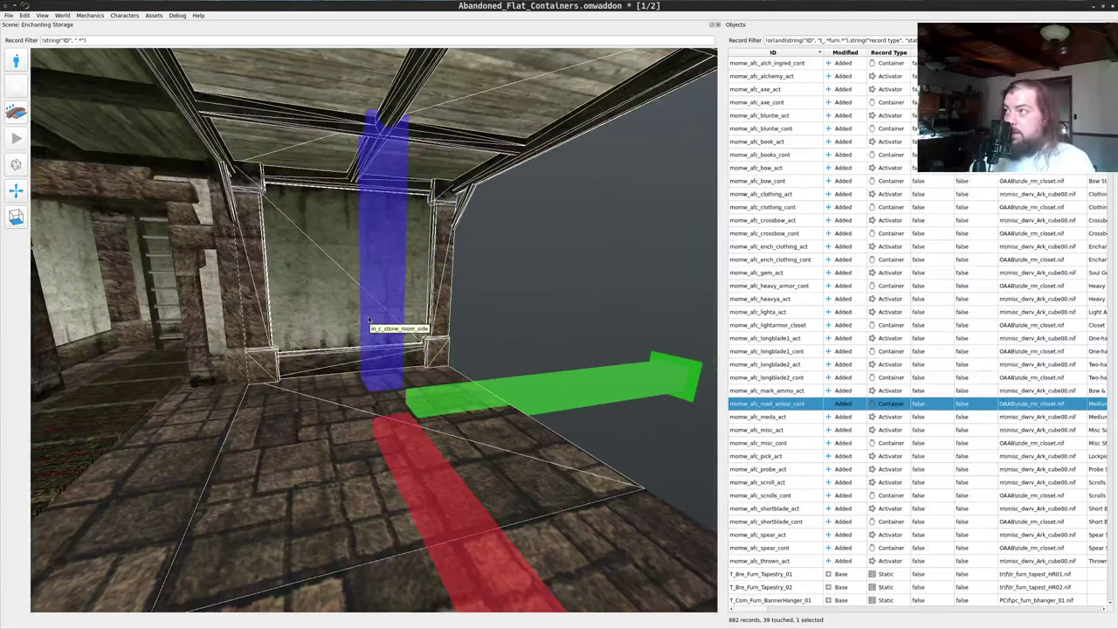
# - Wrap the object record filter in a further or() expression that also includes the in_c_stone records
pyautogui.click(767, 40)
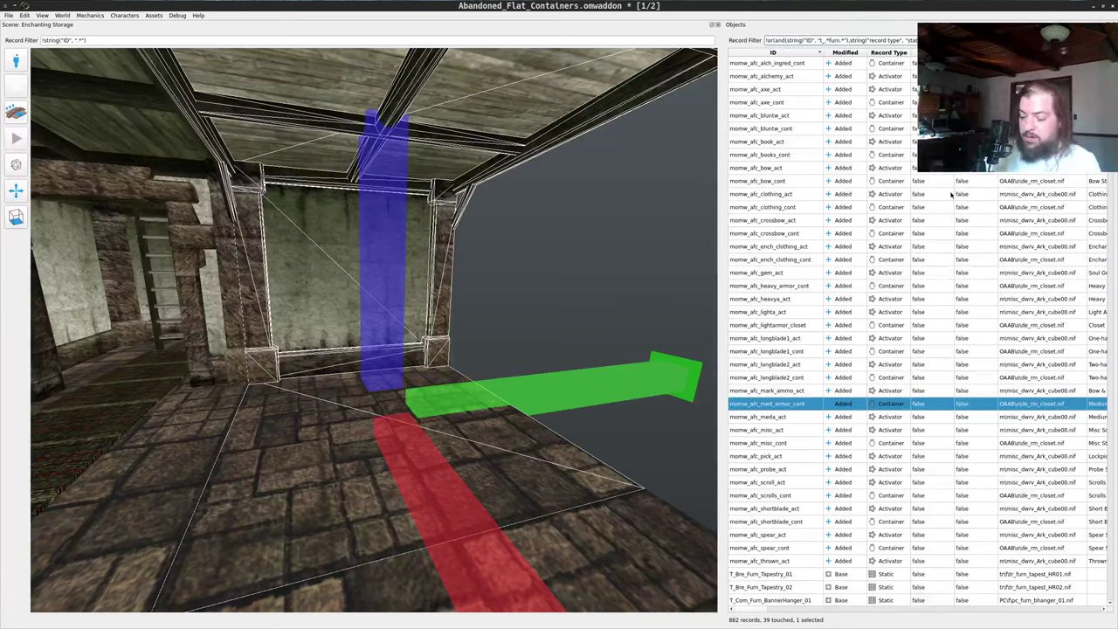
pyautogui.write('or(')
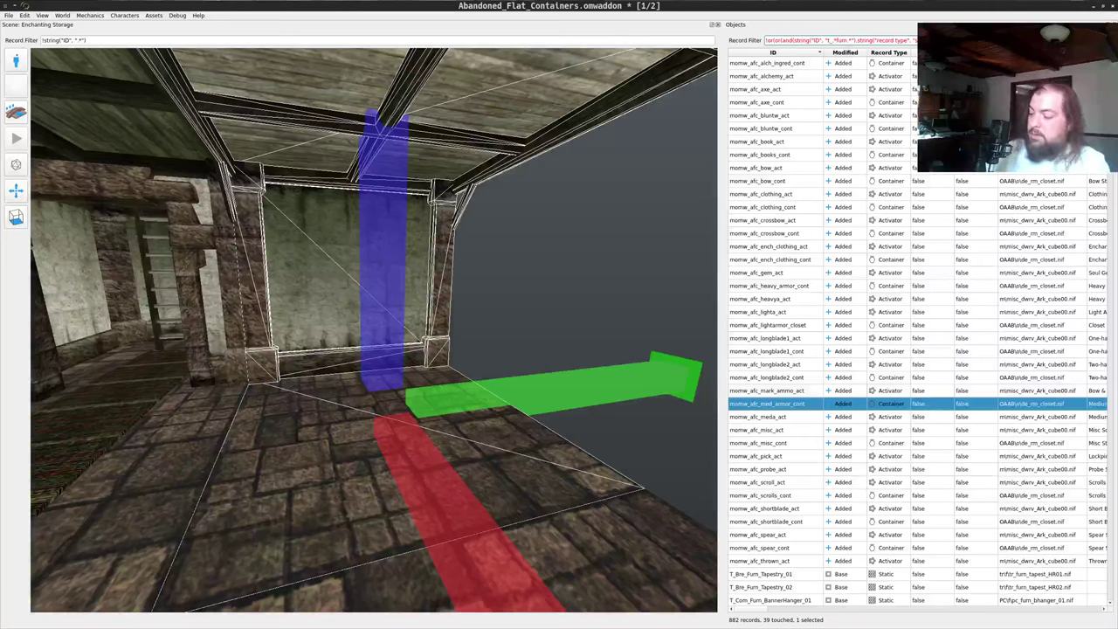
pyautogui.write(')')
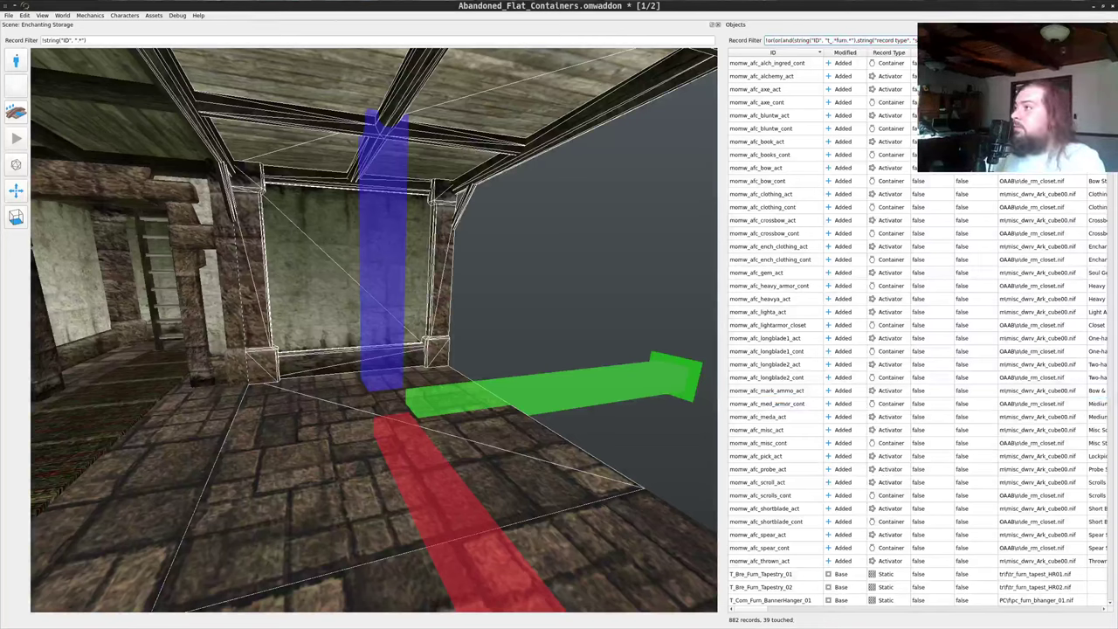
pyautogui.write(',')
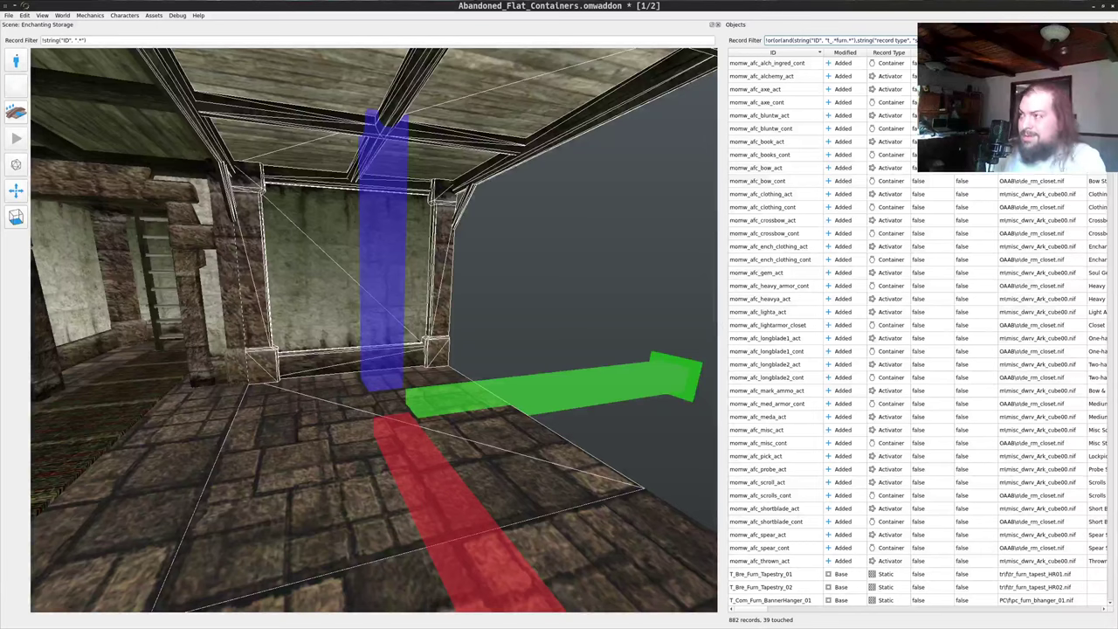
pyautogui.write('.*')
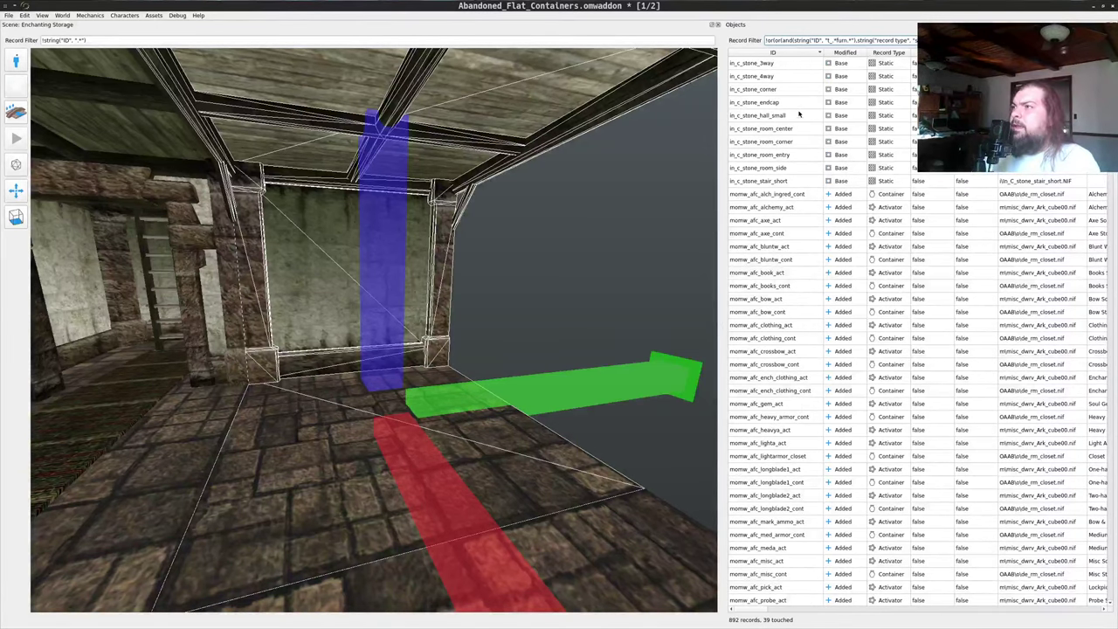
# - Delete the selected in_c_stone_room_side piece beside the entrance
pyautogui.moveTo(614, 212); pyautogui.dragTo(392, 241)
pyautogui.press('s')
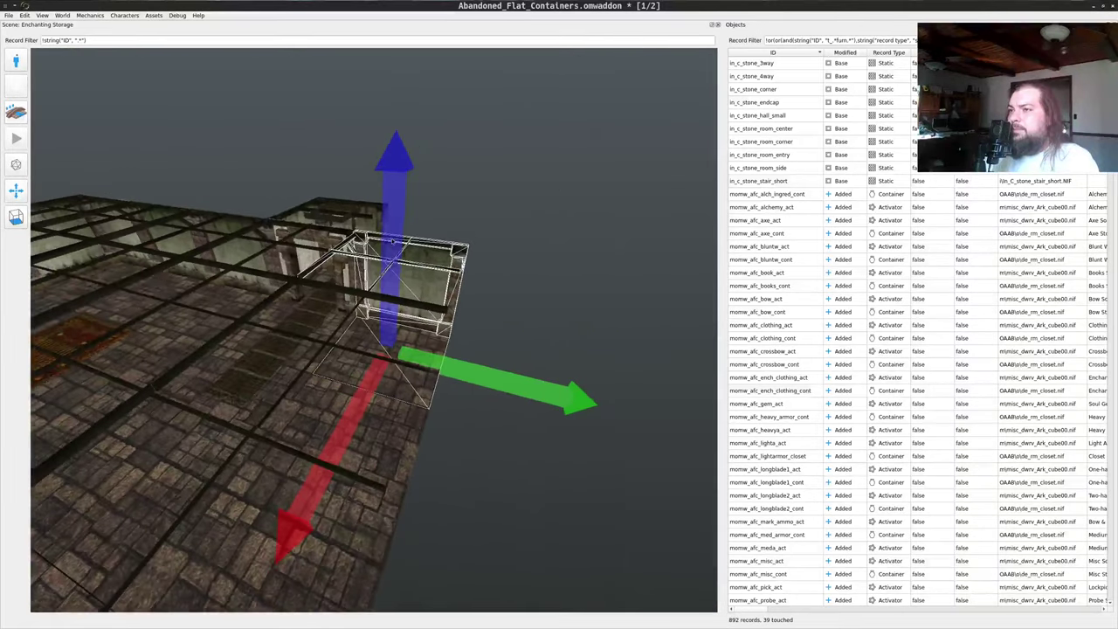
pyautogui.press('Delete')
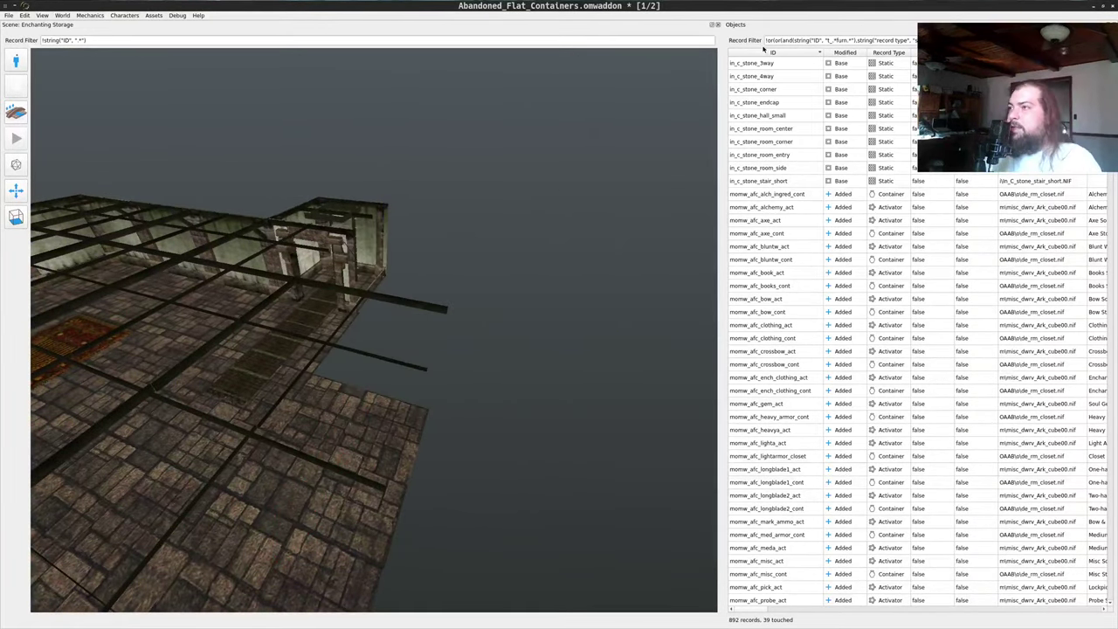
# - Place an in_c_stone_corner piece near the gap beside the entrance and lower it towards floor level
pyautogui.click(771, 90)
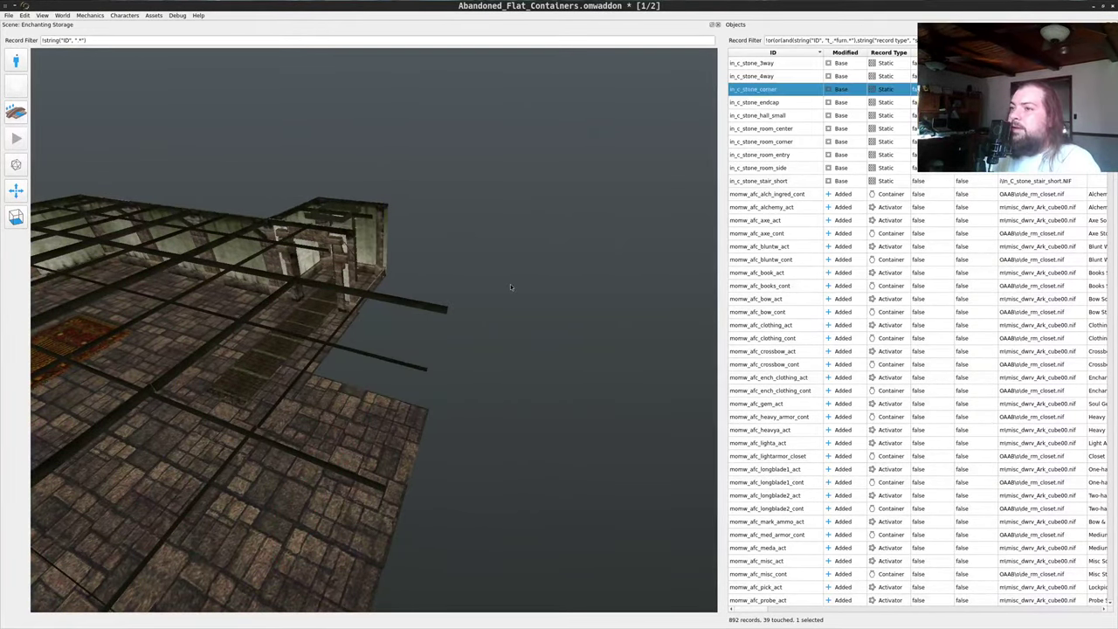
pyautogui.moveTo(770, 90); pyautogui.dragTo(487, 333)
pyautogui.scroll(-10, 474, 286)
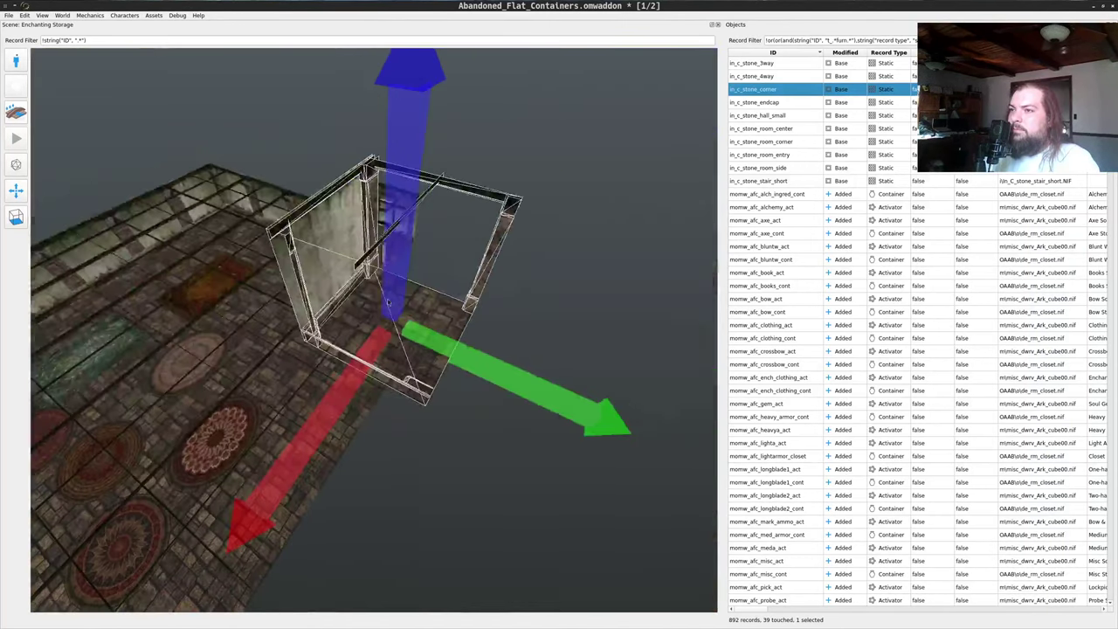
pyautogui.moveTo(388, 302); pyautogui.dragTo(390, 325)
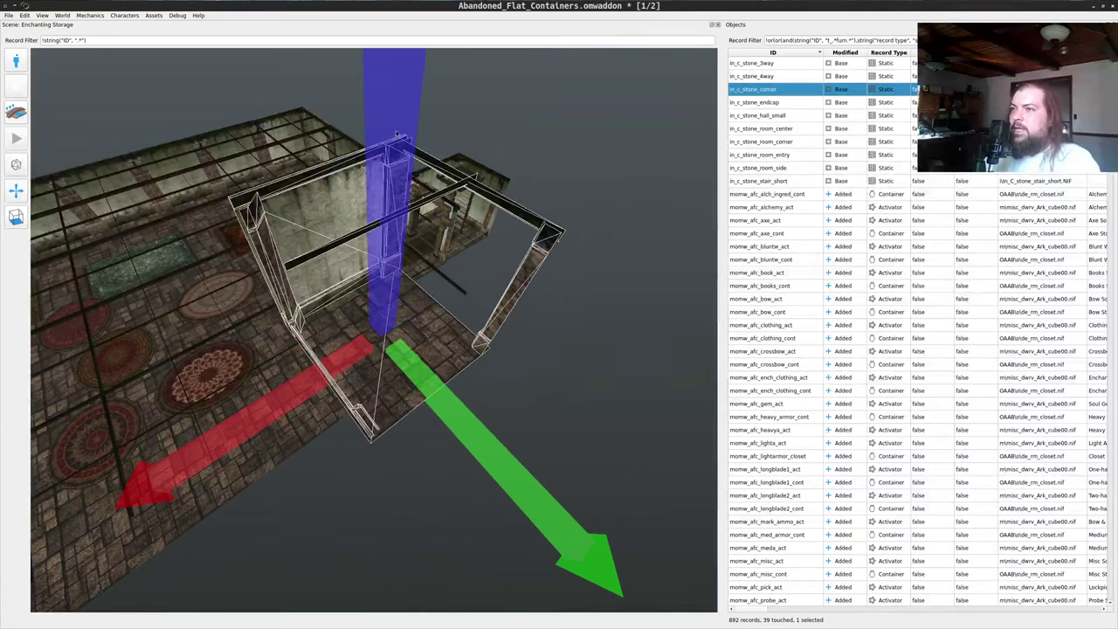
pyautogui.scroll(-5, 398, 144)
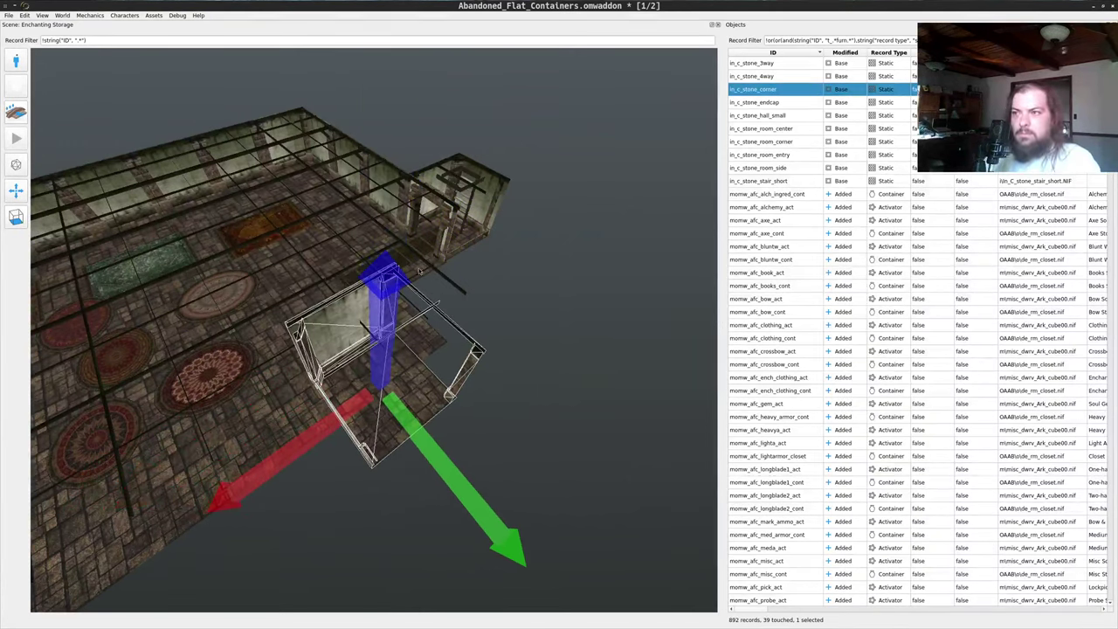
# - Mark the entrance piece as the secondary selection and rotate the corner piece about its vertical axis so its walls face outward
pyautogui.keyDown('shift'); pyautogui.middleClick(341, 268); pyautogui.keyUp('shift')
pyautogui.click(16, 190)
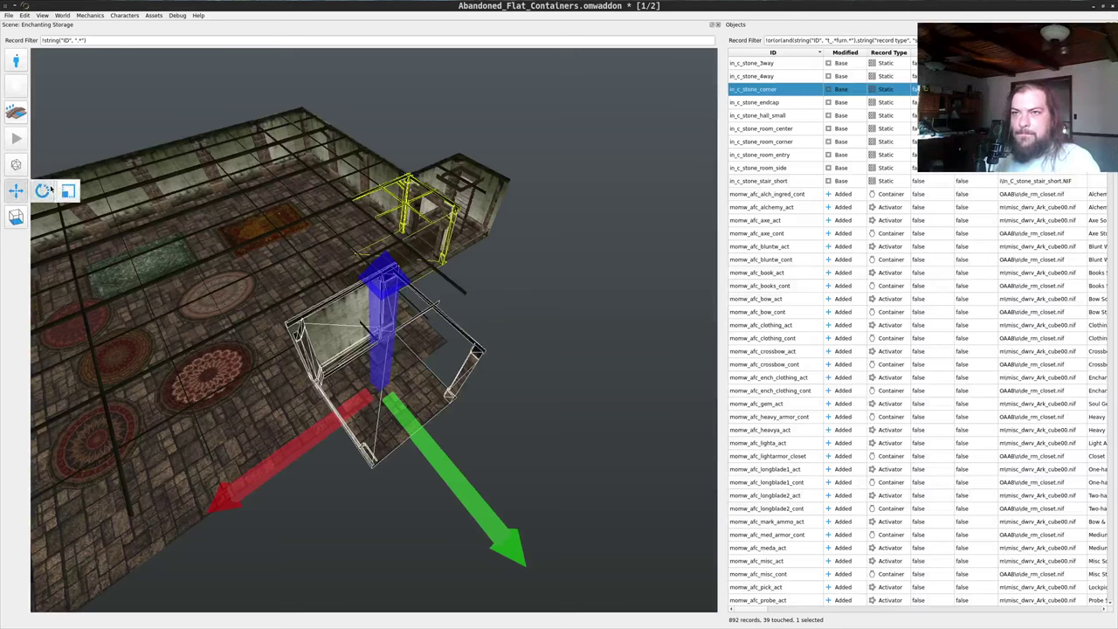
pyautogui.click(56, 191)
pyautogui.moveTo(517, 412); pyautogui.dragTo(491, 381)
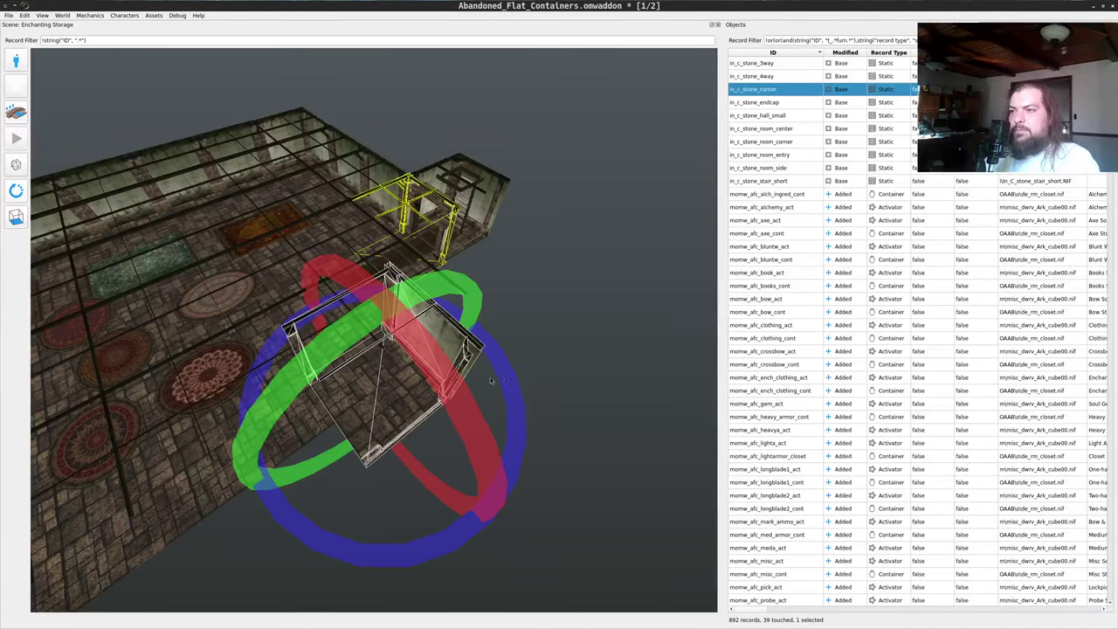
# - Move the in_c_stone_corner piece across the floor towards the gap beside the entrance
pyautogui.click(18, 192)
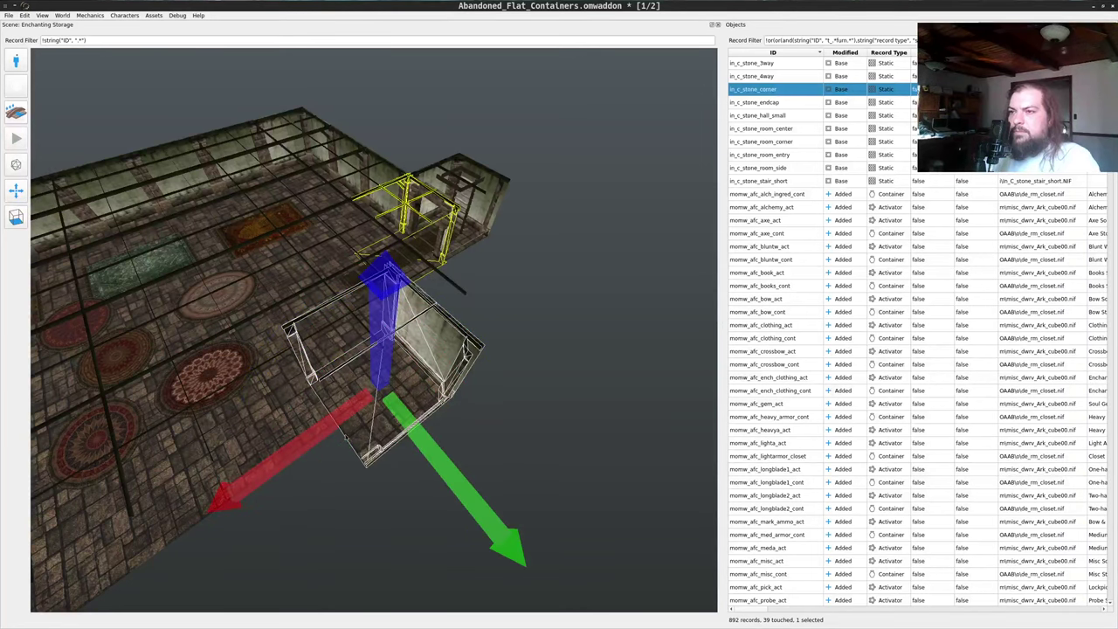
pyautogui.moveTo(319, 434); pyautogui.dragTo(491, 286)
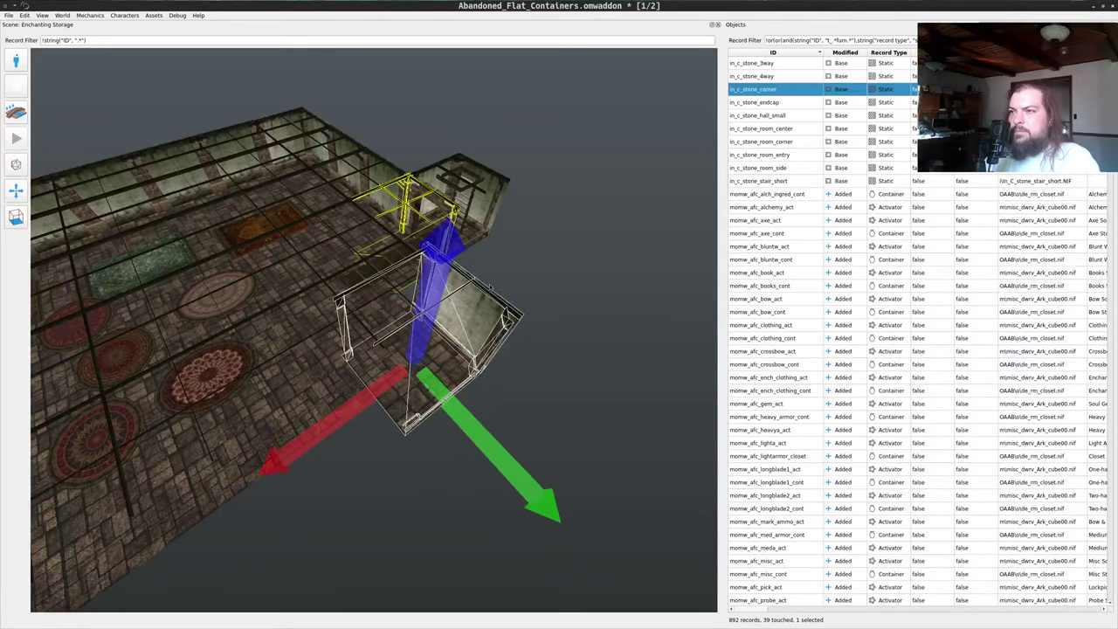
pyautogui.moveTo(360, 426); pyautogui.dragTo(481, 306)
pyautogui.moveTo(481, 306); pyautogui.dragTo(466, 357, button='right')
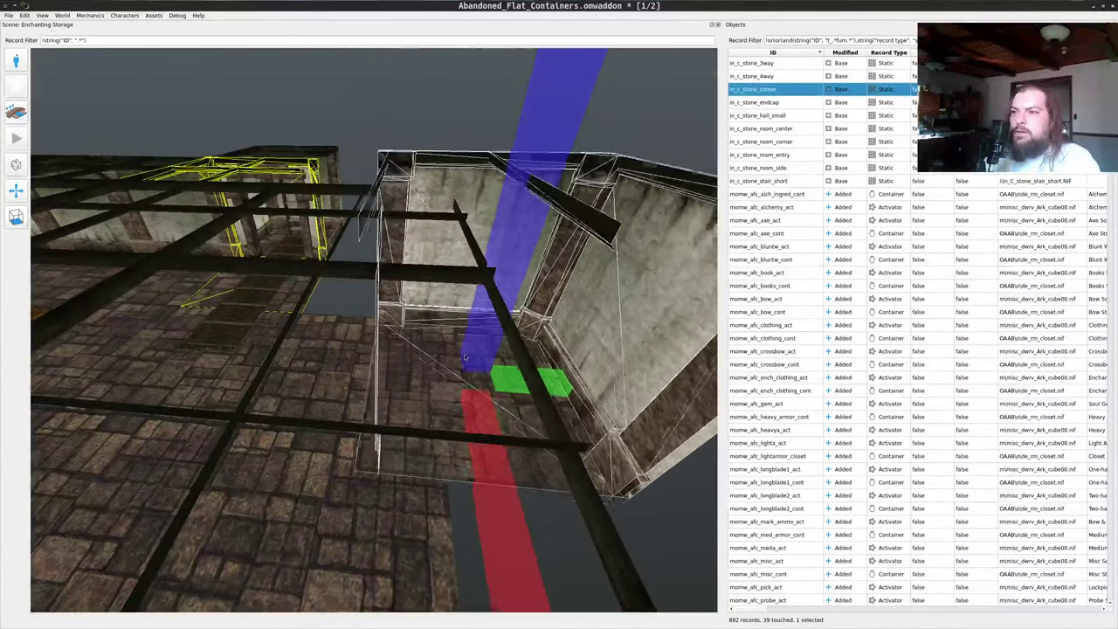
pyautogui.moveTo(465, 357); pyautogui.dragTo(237, 474)
pyautogui.moveTo(257, 463); pyautogui.dragTo(504, 451)
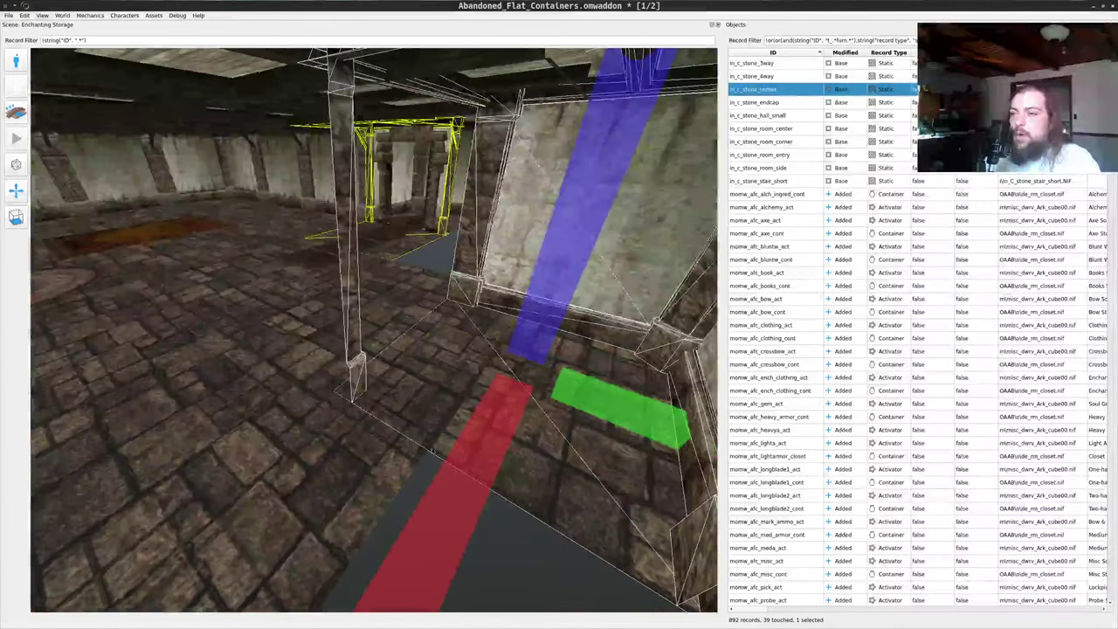
pyautogui.moveTo(498, 453); pyautogui.dragTo(530, 333, button='right')
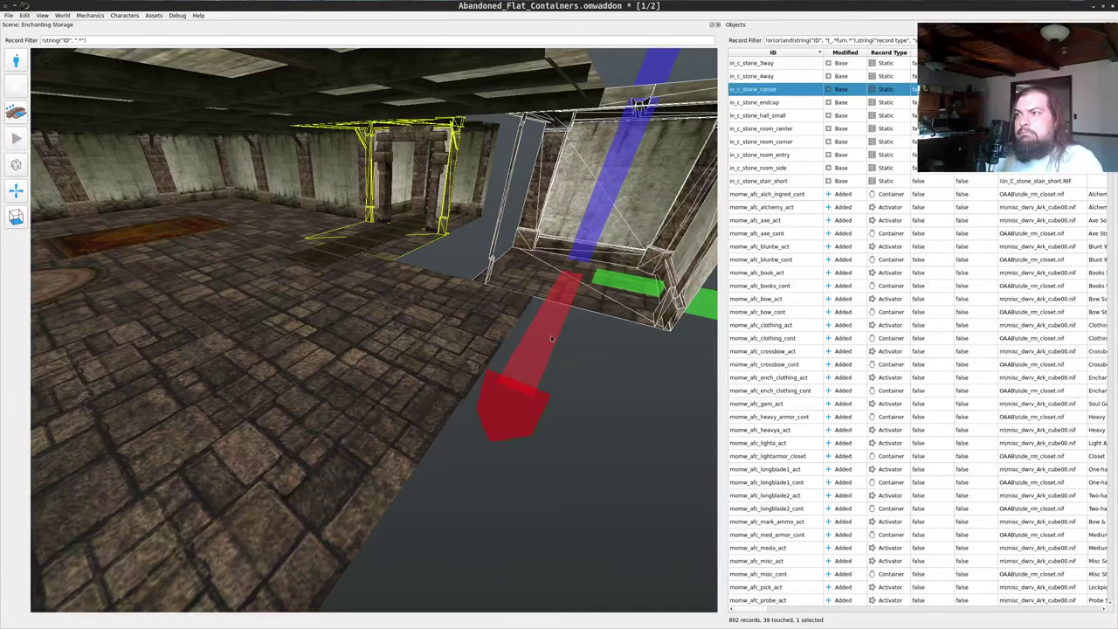
# - Fit the corner piece into the gap next to the entrance and check the join from inside the room
pyautogui.press('d')
pyautogui.moveTo(524, 339); pyautogui.dragTo(604, 168)
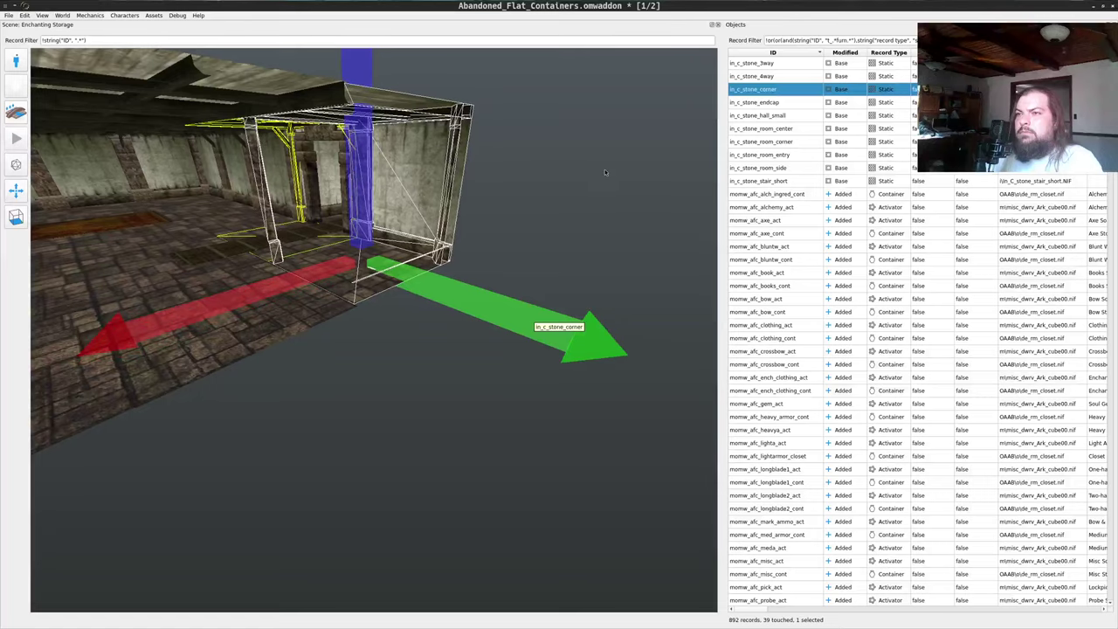
pyautogui.press('w')
pyautogui.moveTo(562, 265); pyautogui.dragTo(425, 345)
pyautogui.middleClick(557, 309)
pyautogui.press('w')
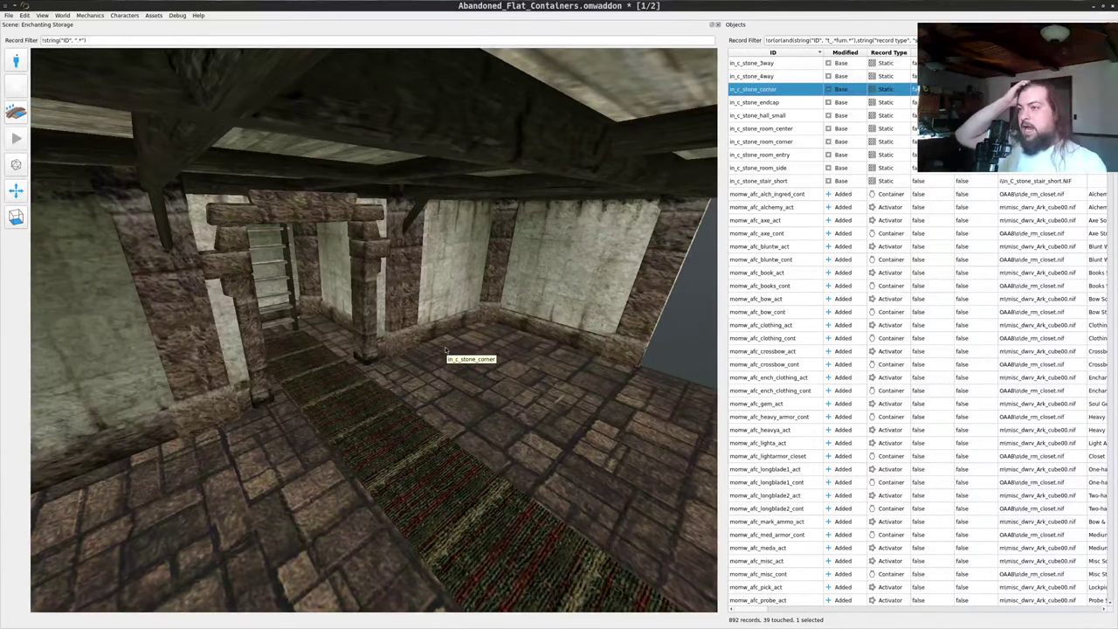
# - Delete the wall piece on the other side of the entrance and the neighbouring room section beyond it
pyautogui.moveTo(573, 373); pyautogui.dragTo(319, 445)
pyautogui.click(319, 446)
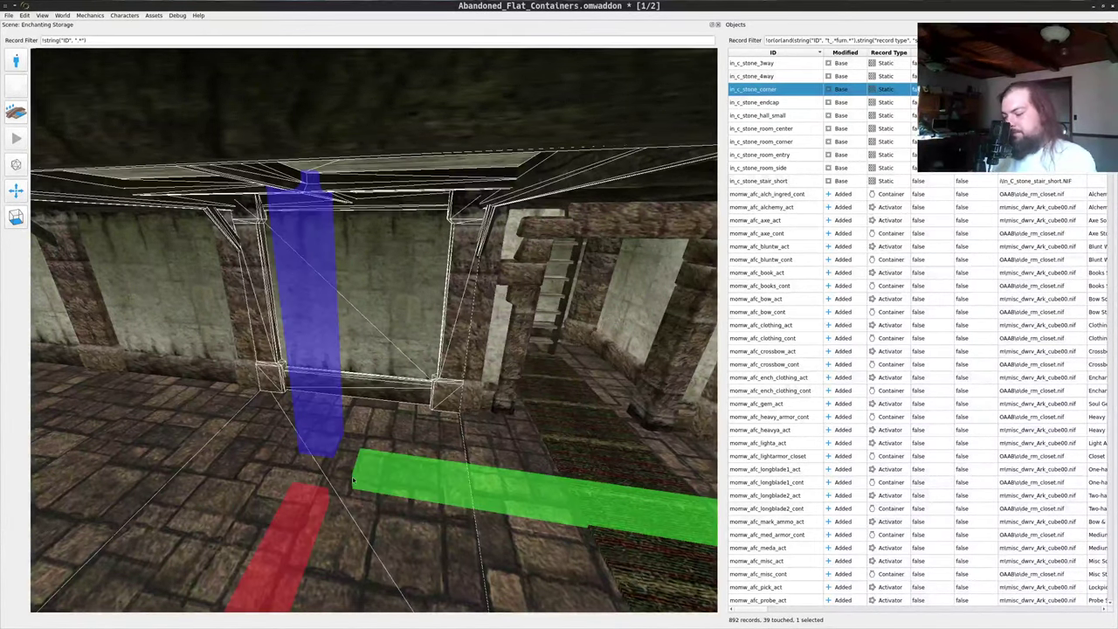
pyautogui.press('Delete')
pyautogui.moveTo(236, 423); pyautogui.dragTo(114, 414)
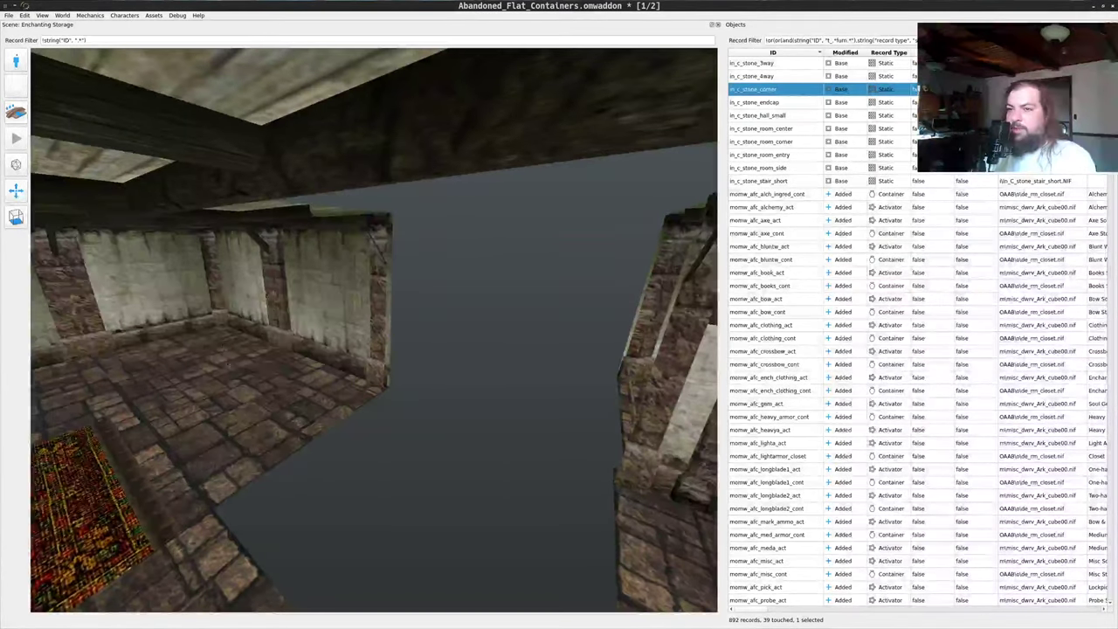
pyautogui.middleClick(264, 464)
pyautogui.press('Delete')
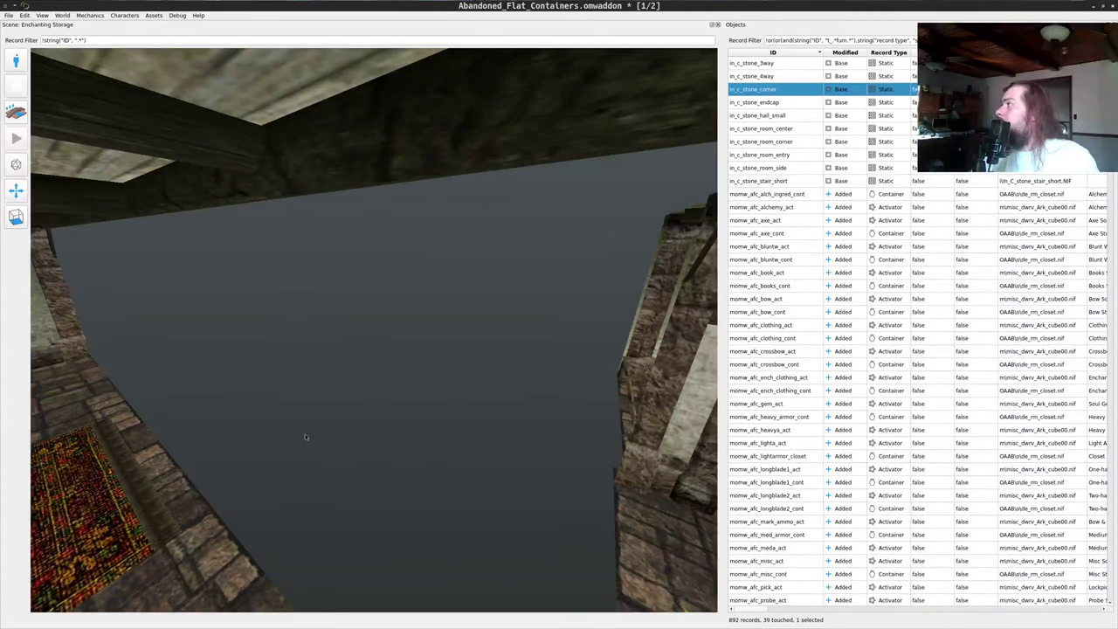
# - Delete the room section under the orange patterned rug together with the rug, and view the remaining floor around the entrance
pyautogui.moveTo(362, 377); pyautogui.dragTo(227, 397)
pyautogui.press('a')
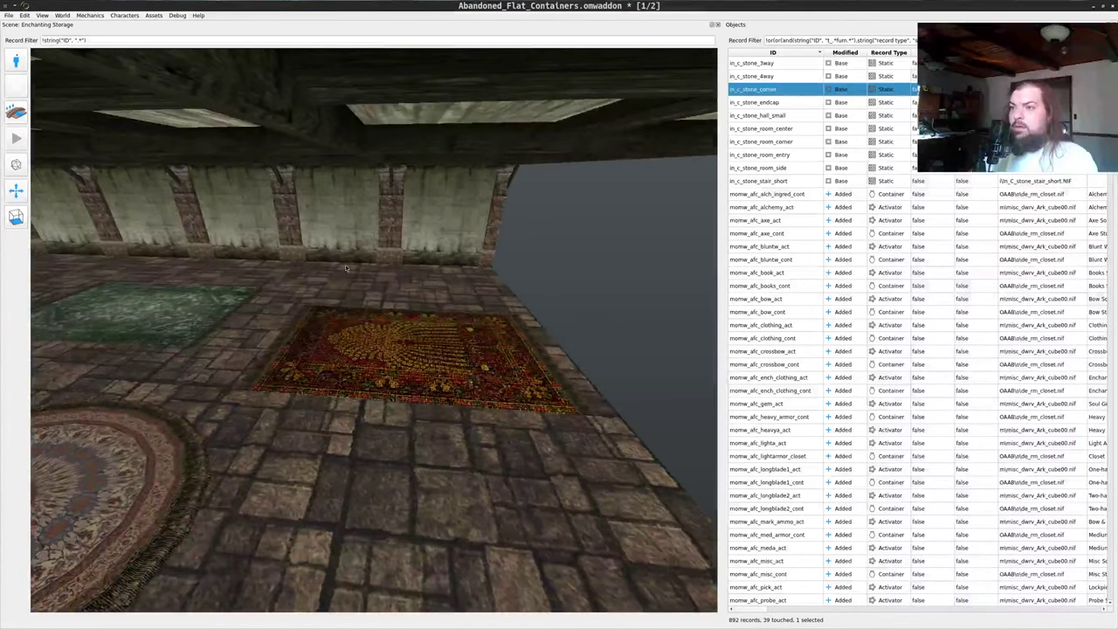
pyautogui.moveTo(336, 290); pyautogui.dragTo(340, 402, button='middle')
pyautogui.hotkey('ctrl', 'z')
pyautogui.press('Delete')
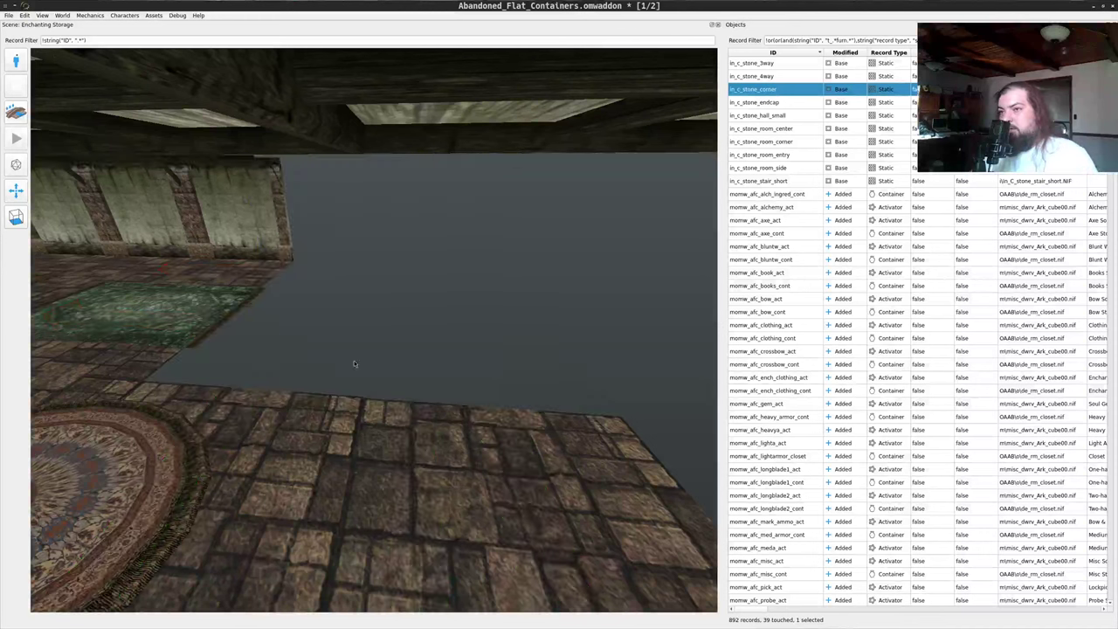
pyautogui.moveTo(453, 383); pyautogui.dragTo(494, 291)
pyautogui.press('s')
pyautogui.press('w')
pyautogui.press('a')
pyautogui.press('d')
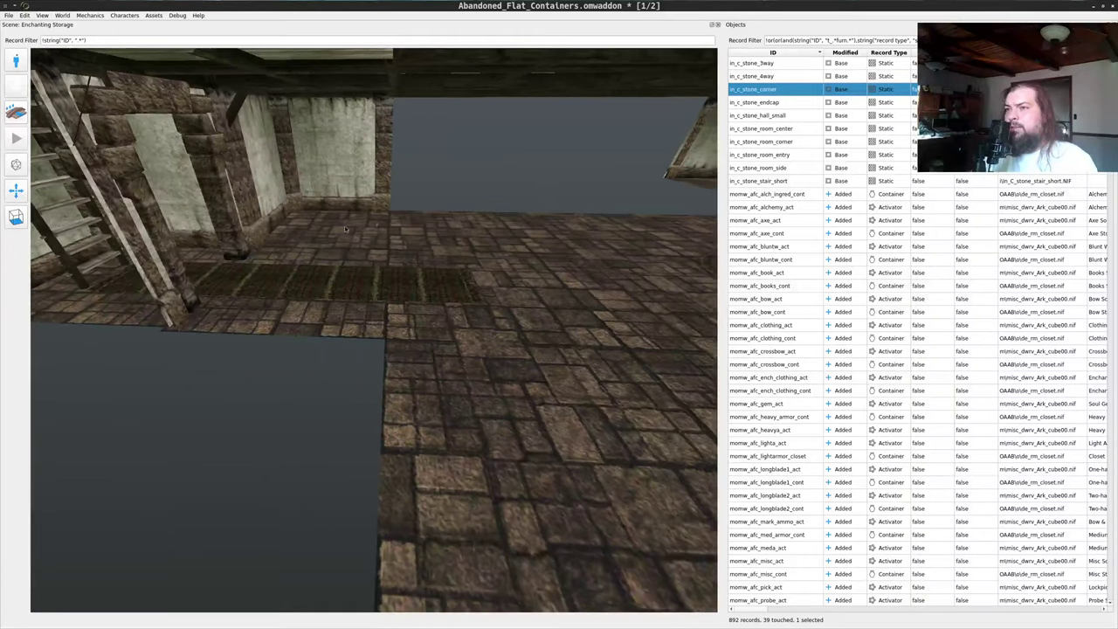
# - Place another in_c_stone_corner piece in the scene near the gap beside the entrance
pyautogui.click(397, 283)
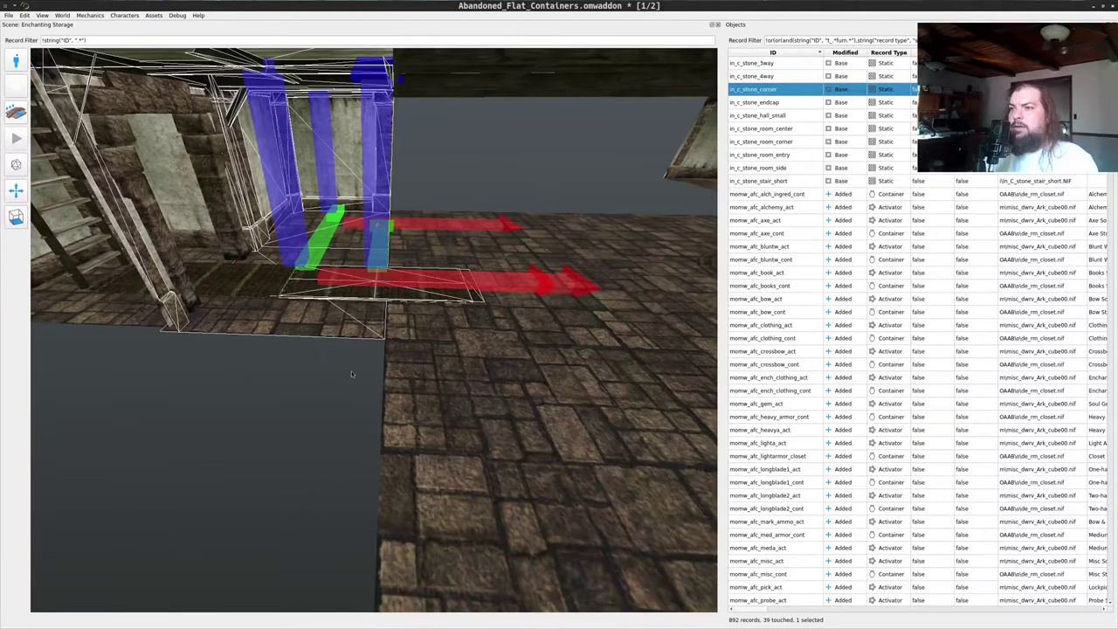
pyautogui.middleClick(319, 415)
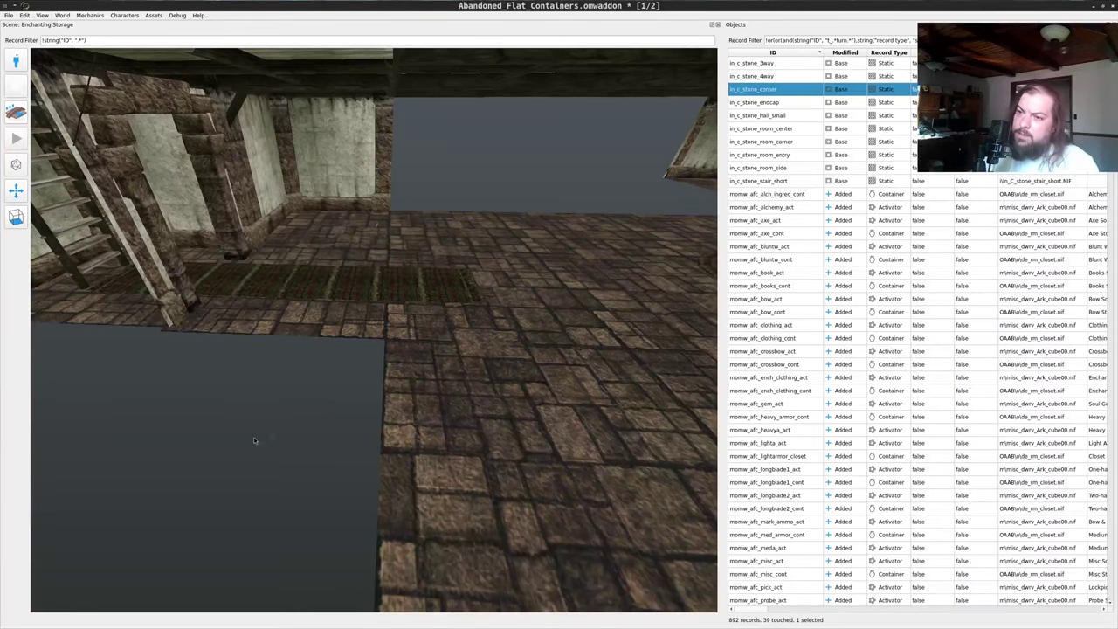
pyautogui.moveTo(753, 89); pyautogui.dragTo(254, 441)
pyautogui.middleClick(347, 398)
pyautogui.moveTo(346, 397)
pyautogui.mouseDown()
pyautogui.moveTo(303, 250)
pyautogui.moveTo(272, 229)
pyautogui.moveTo(262, 238)
pyautogui.moveTo(69, 169)
pyautogui.mouseUp()
pyautogui.scroll(-5, 319, 306)
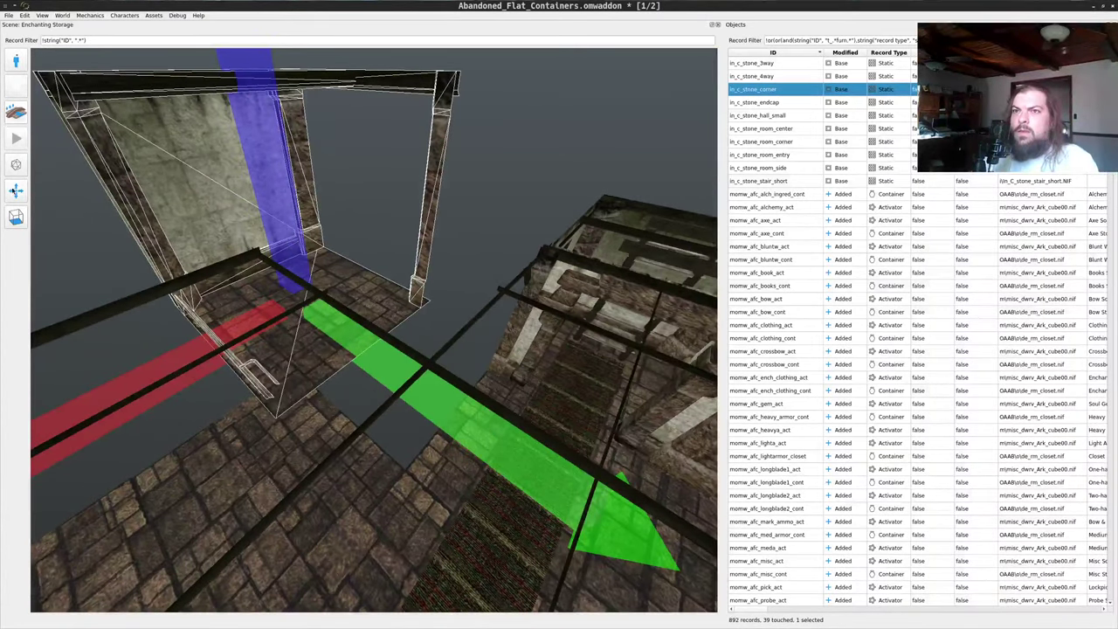
# - Rotate the new corner piece around its vertical axis so its two walls close off the room's outer corner
pyautogui.click(16, 190)
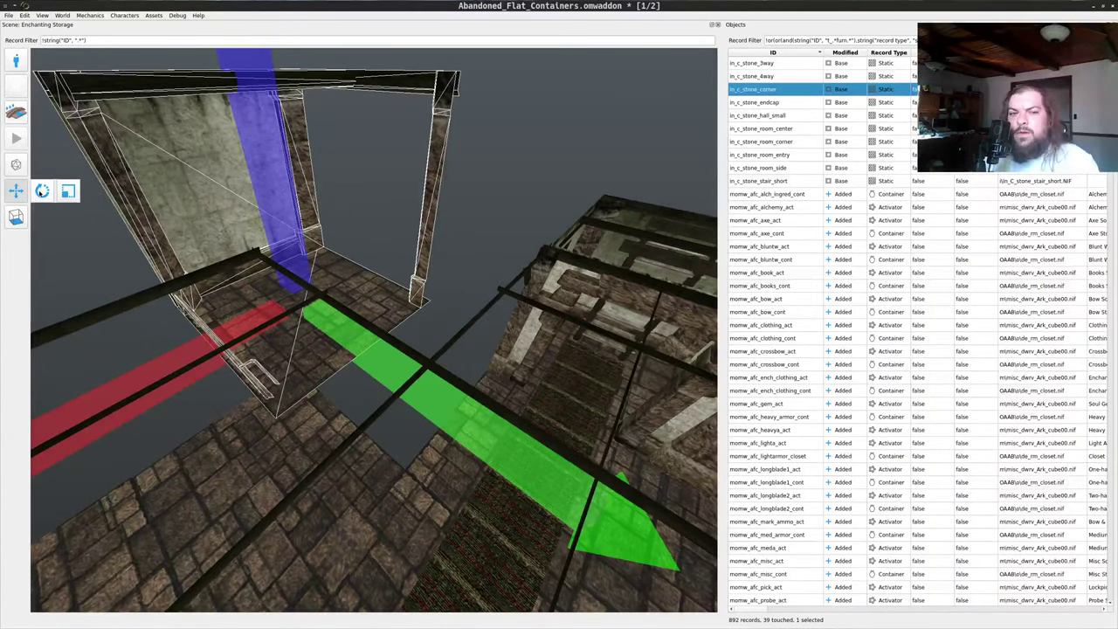
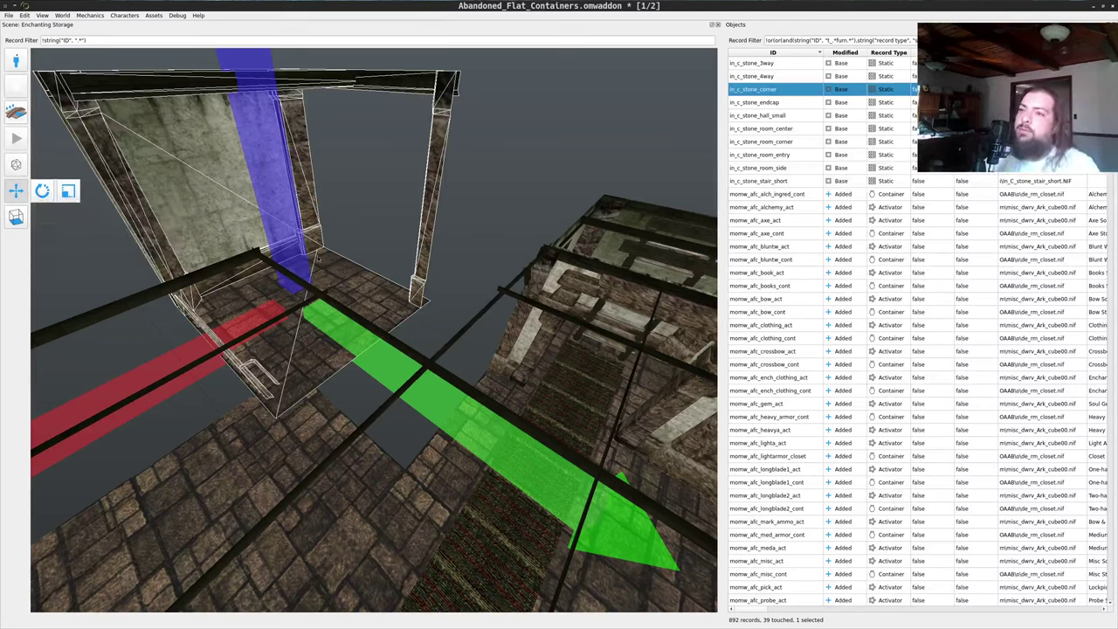
pyautogui.click(44, 191)
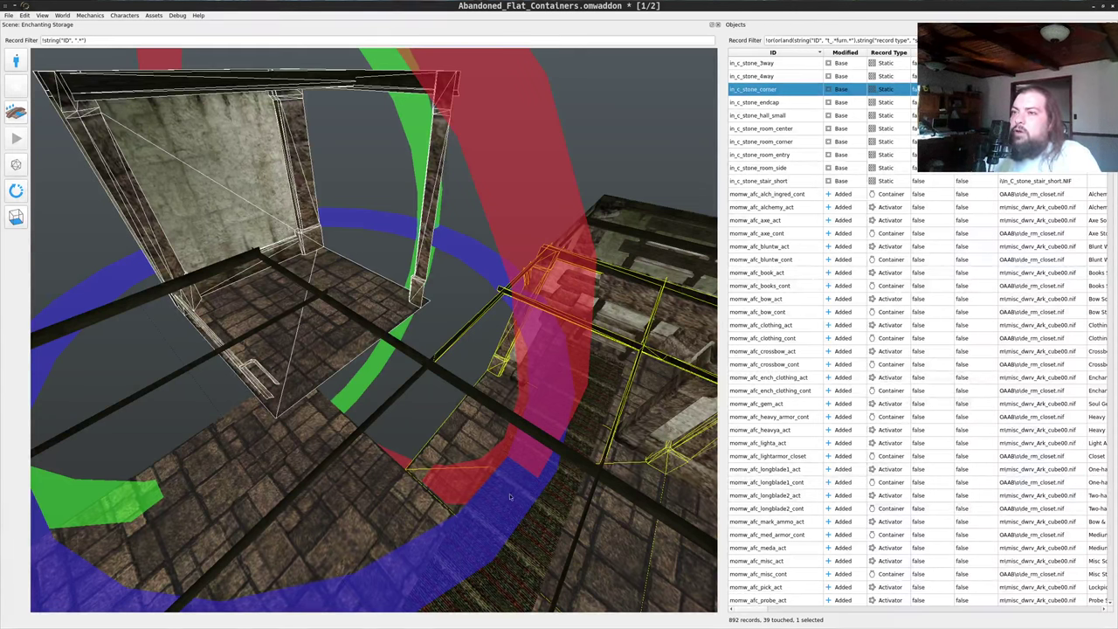
pyautogui.moveTo(511, 497); pyautogui.dragTo(191, 465)
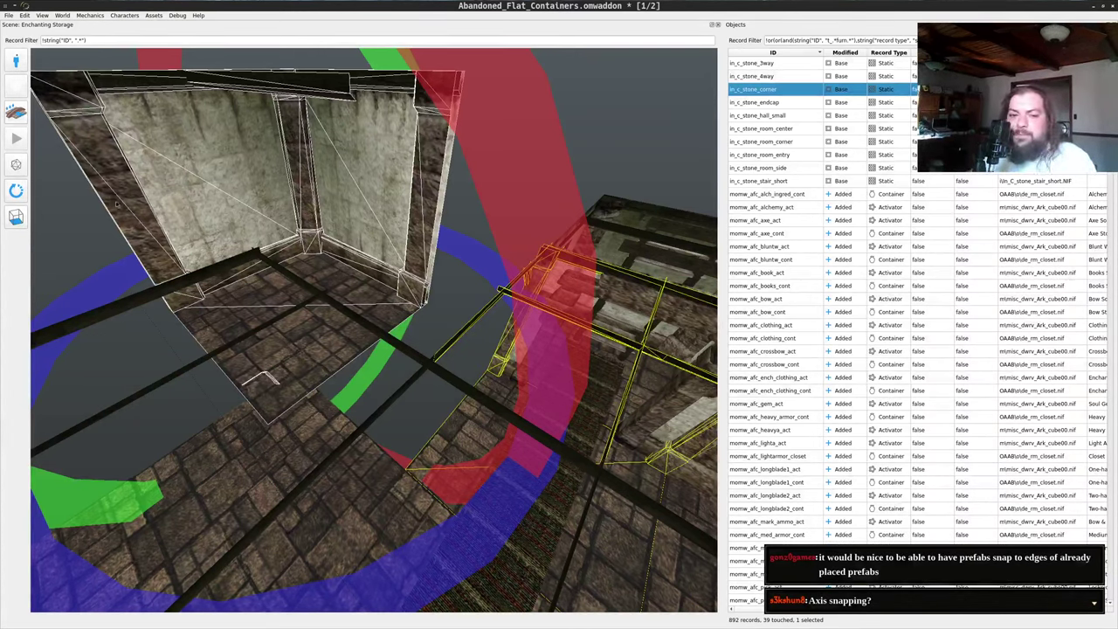
pyautogui.moveTo(453, 216); pyautogui.dragTo(437, 252)
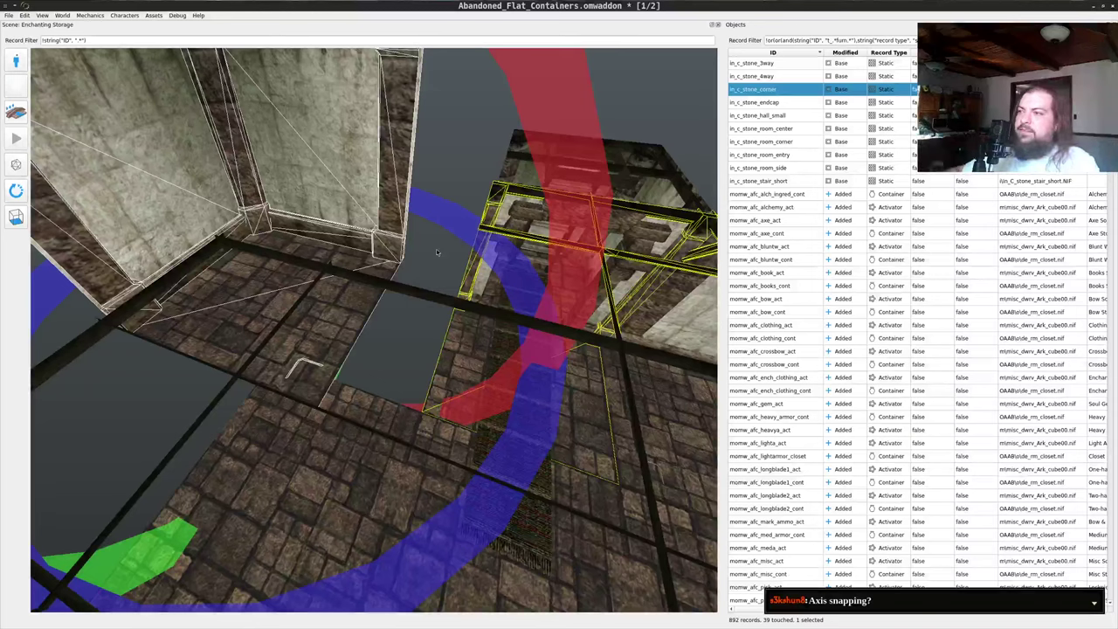
# - Move the rotated corner piece into the gap beside the entrance, flush with the neighbouring carpeted section
pyautogui.click(16, 191)
pyautogui.click(16, 192)
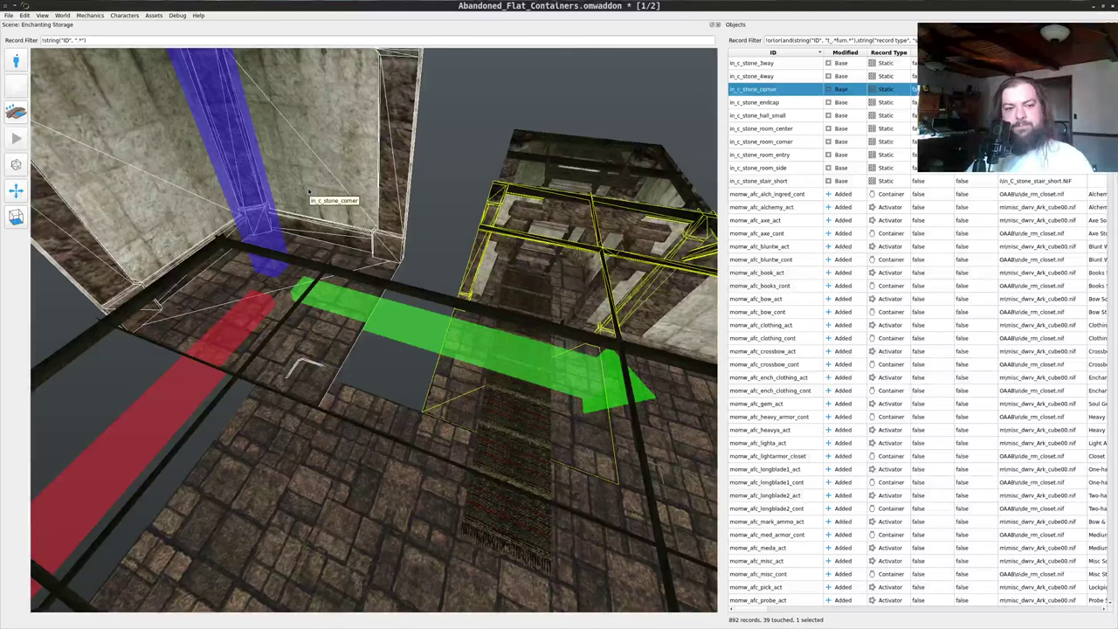
pyautogui.moveTo(249, 188); pyautogui.dragTo(361, 310, button='right')
pyautogui.moveTo(356, 374); pyautogui.dragTo(384, 389, button='right')
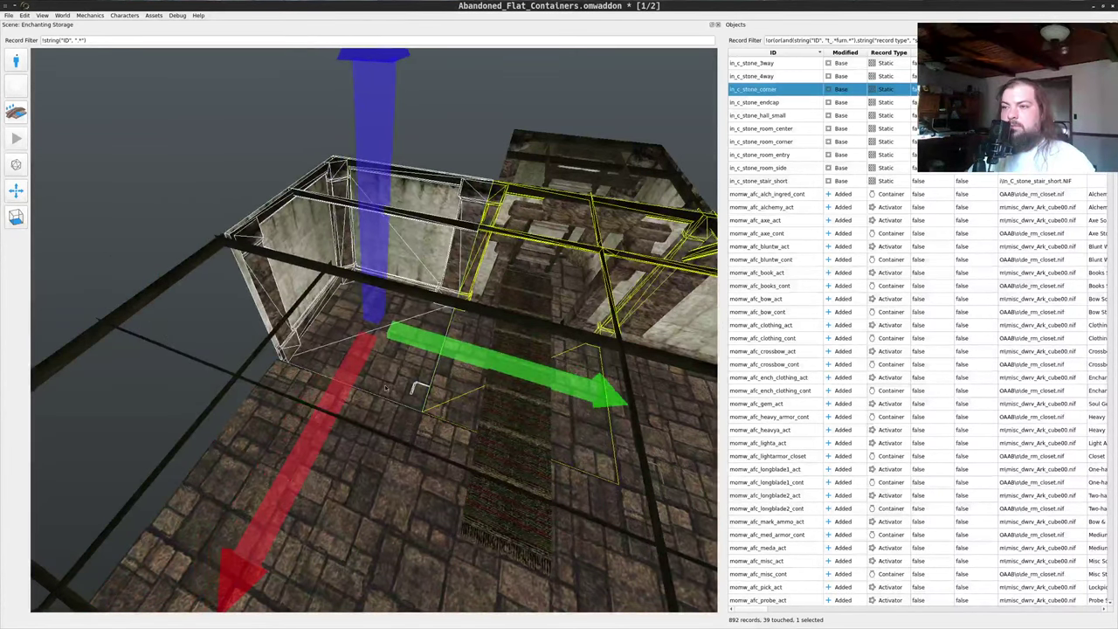
pyautogui.moveTo(372, 409); pyautogui.dragTo(487, 351)
pyautogui.press('space')
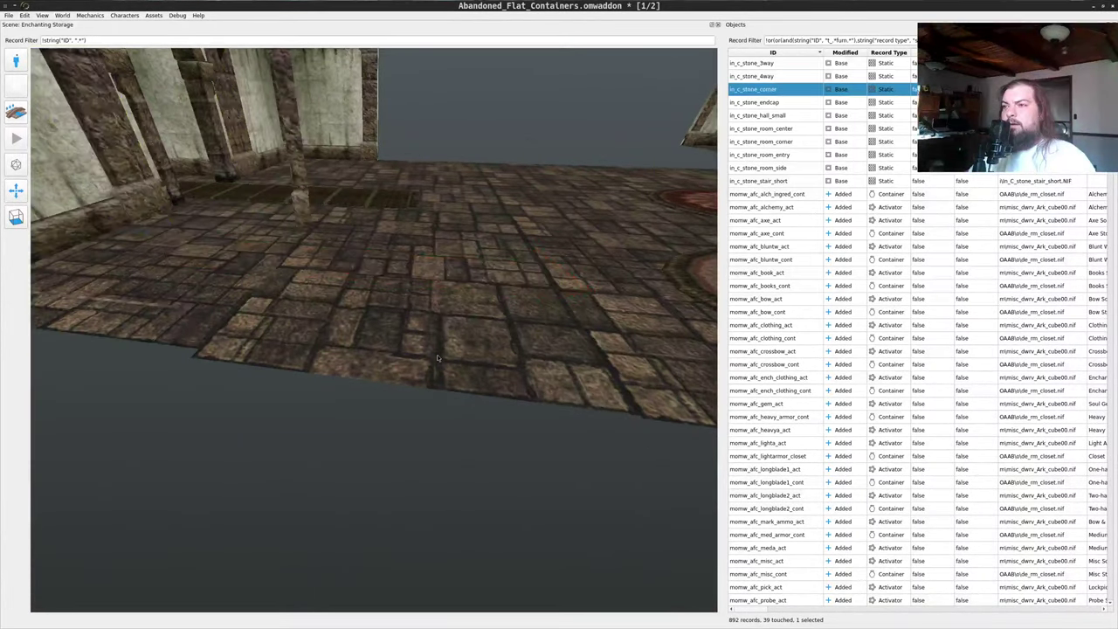
# - Delete the floor section in front of the new corner and the neighbouring section at the edge of the round rug
pyautogui.middleClick(441, 358)
pyautogui.press('Delete')
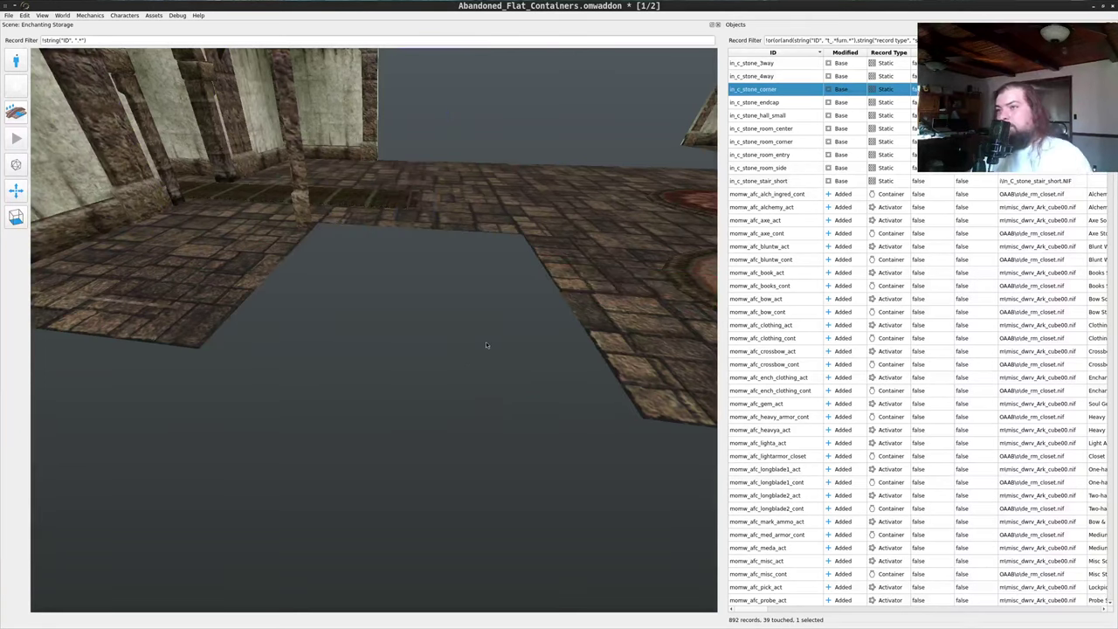
pyautogui.press('d')
pyautogui.middleClick(489, 340)
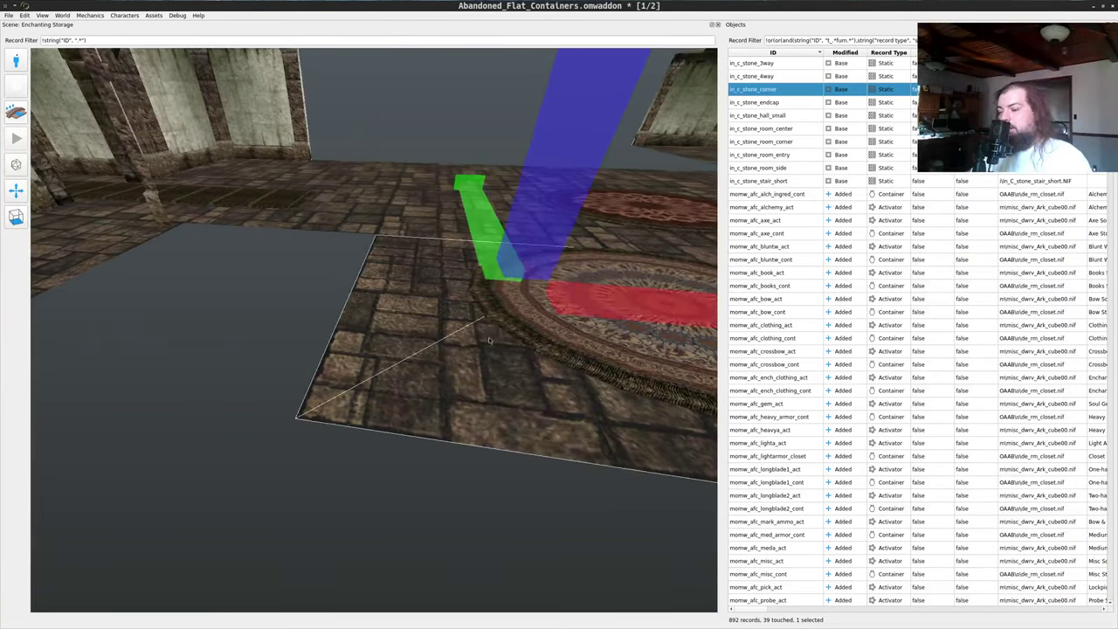
pyautogui.press('Delete')
# - Delete the excess room sections on the other side of the entrance carpet, including the large one in the foreground
pyautogui.moveTo(472, 244); pyautogui.dragTo(271, 251)
pyautogui.press('d')
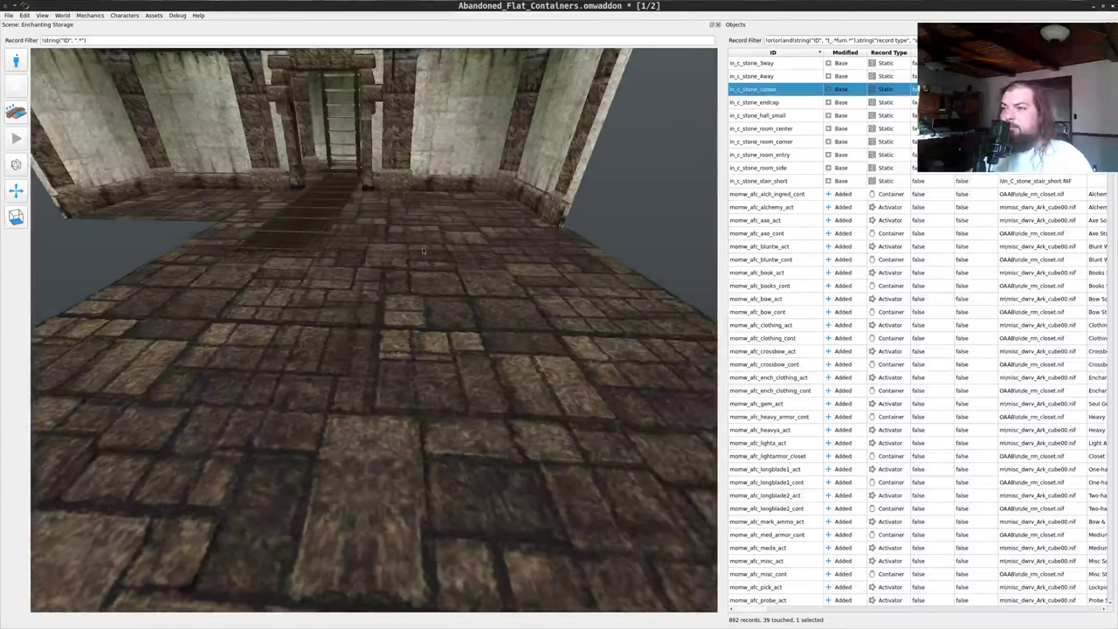
pyautogui.hotkey('ctrl', 'z')
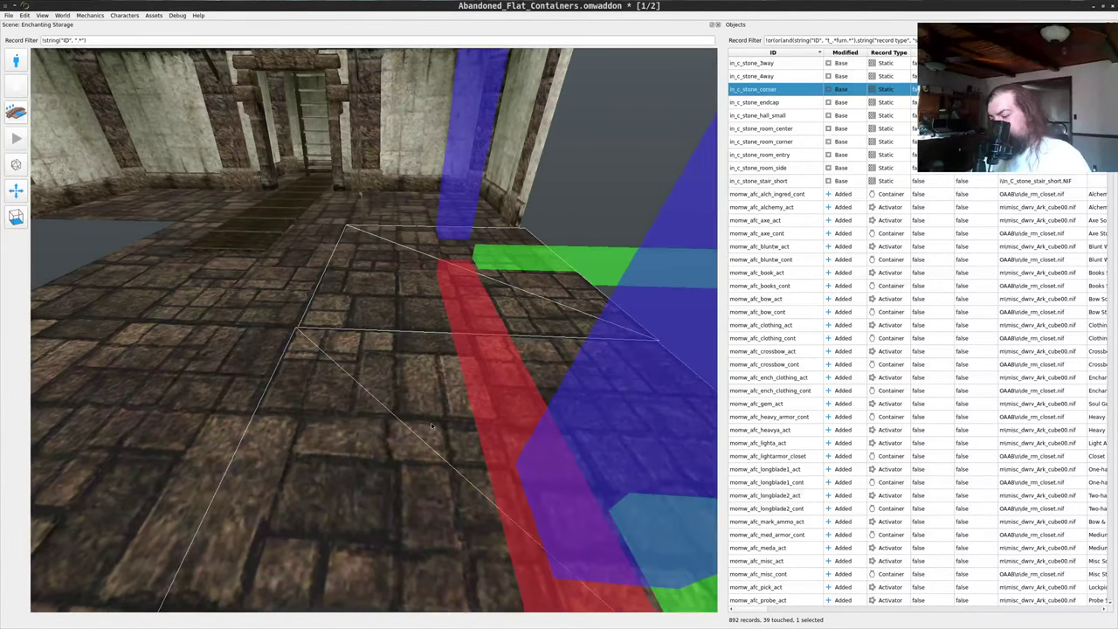
pyautogui.press('Delete')
pyautogui.moveTo(420, 321); pyautogui.dragTo(704, 200)
pyautogui.moveTo(607, 151); pyautogui.dragTo(722, 122)
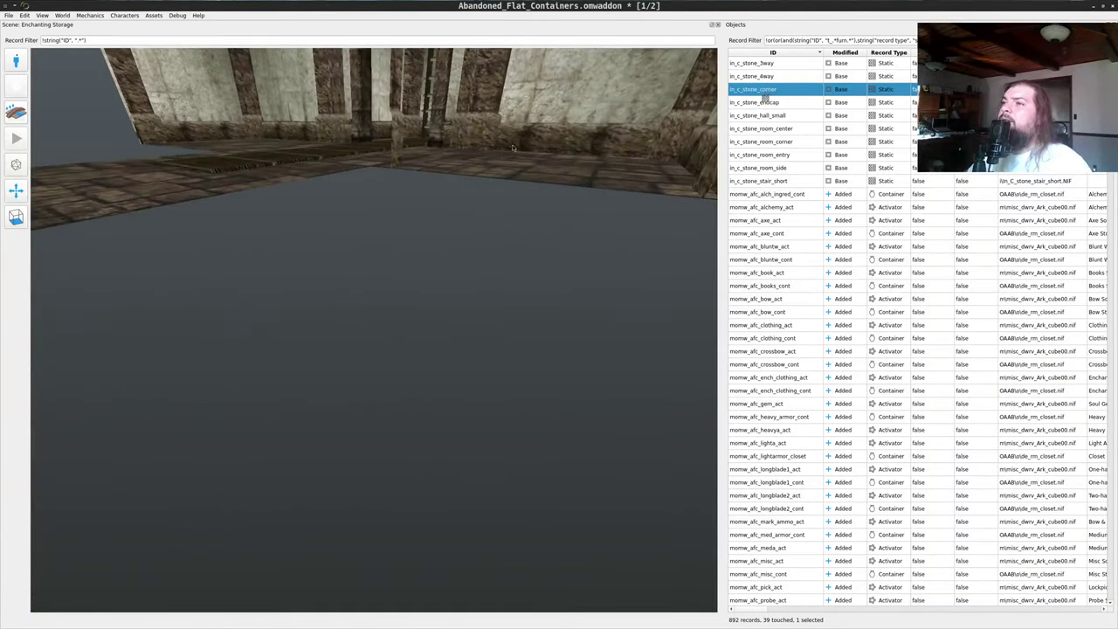
# - Place a further in_c_stone_corner piece in front of the corner section that is already built
pyautogui.moveTo(512, 144); pyautogui.dragTo(464, 218)
pyautogui.scroll(3, 459, 243)
pyautogui.scroll(-5, 443, 244)
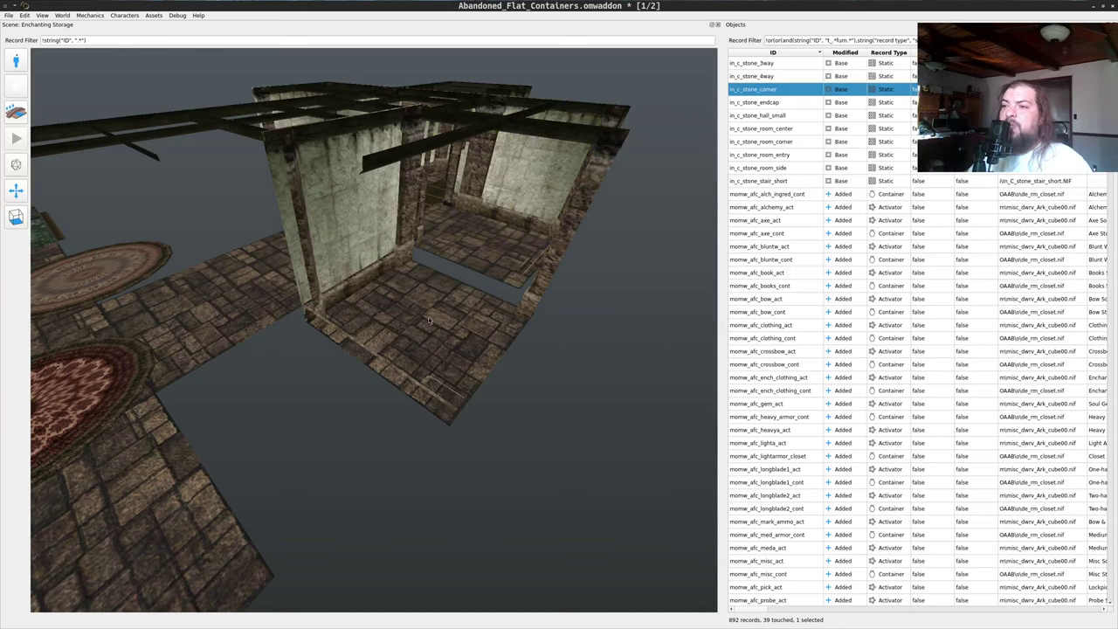
# - Rotate the newly placed corner piece around its vertical axis so its walls face the open outer sides
pyautogui.click(414, 346)
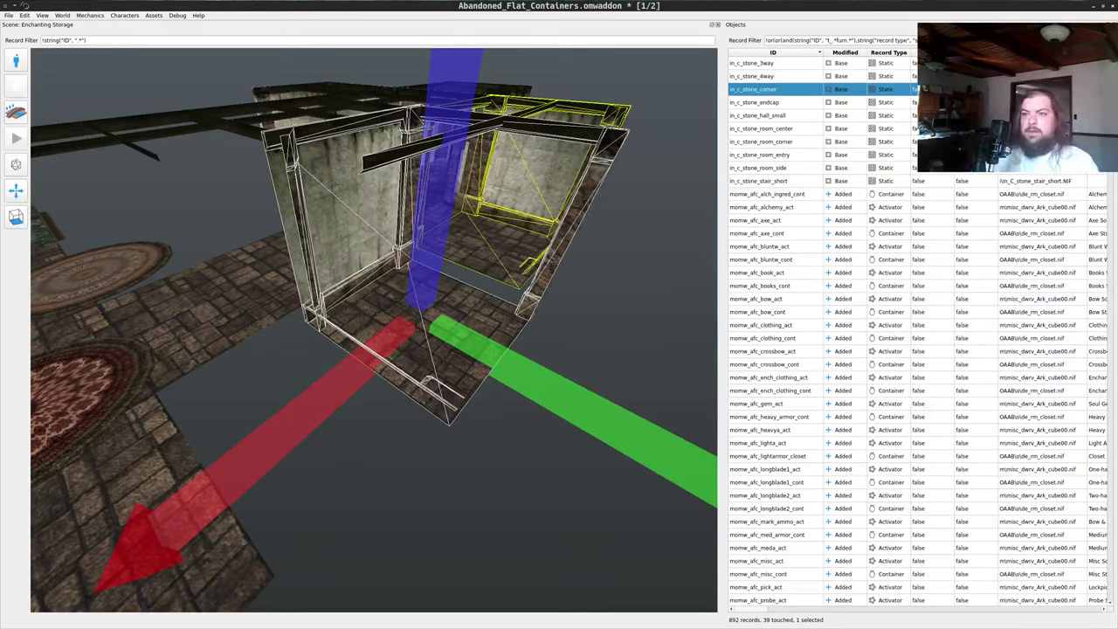
pyautogui.click(42, 190)
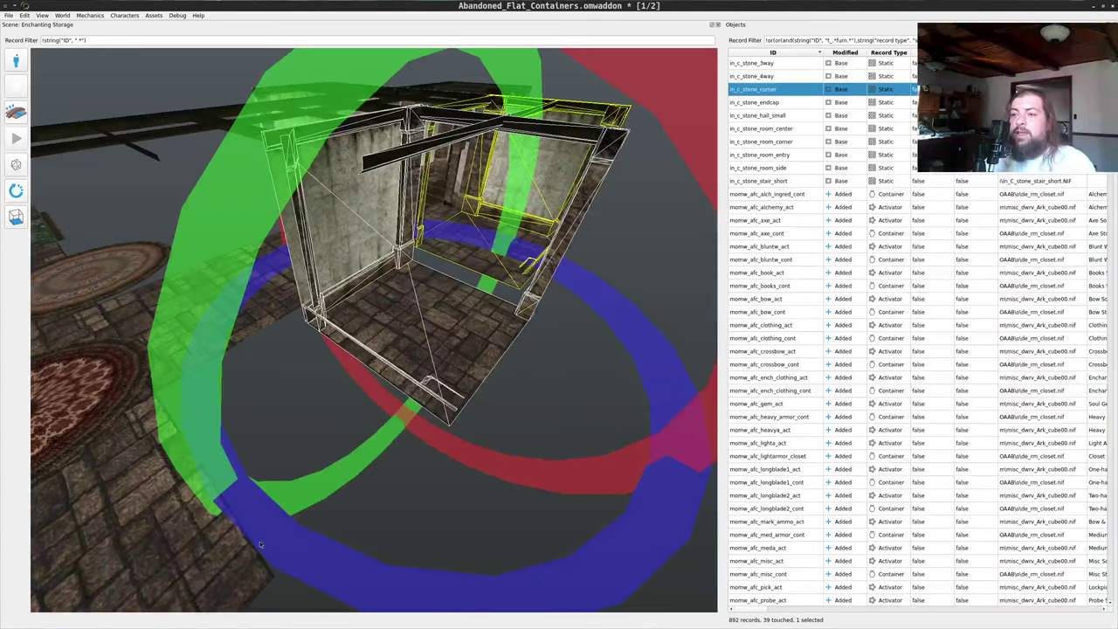
pyautogui.moveTo(261, 540); pyautogui.dragTo(575, 423)
pyautogui.moveTo(685, 413); pyautogui.dragTo(673, 388)
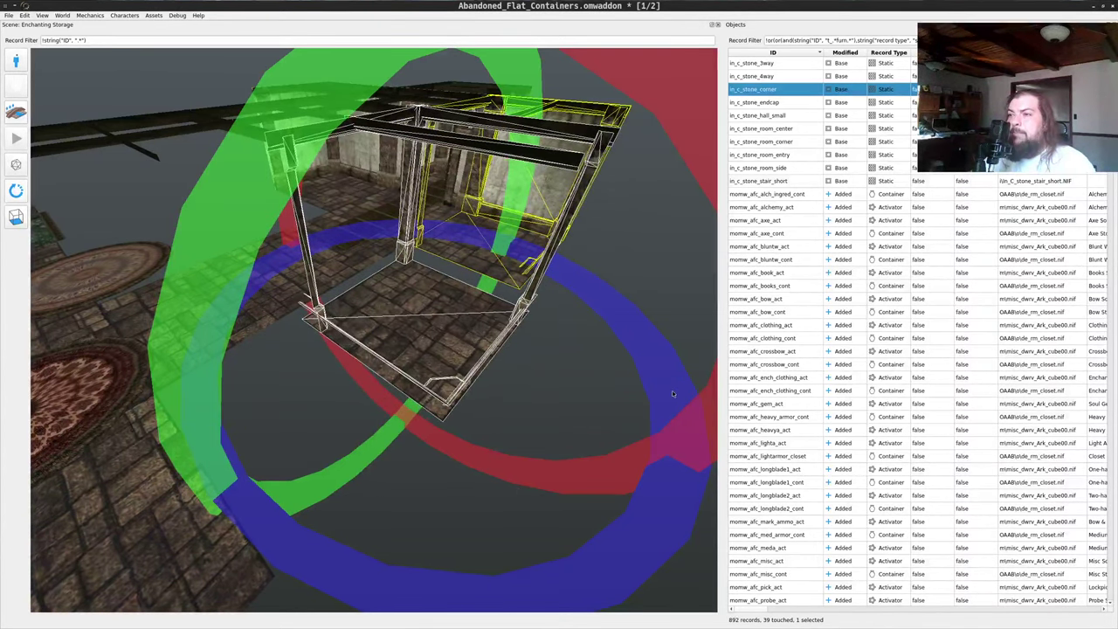
pyautogui.hotkey('ctrl', 'z')
# - Move the rotated corner piece along the floor and adjust its height to line it up with the adjoining corner section
pyautogui.click(16, 190)
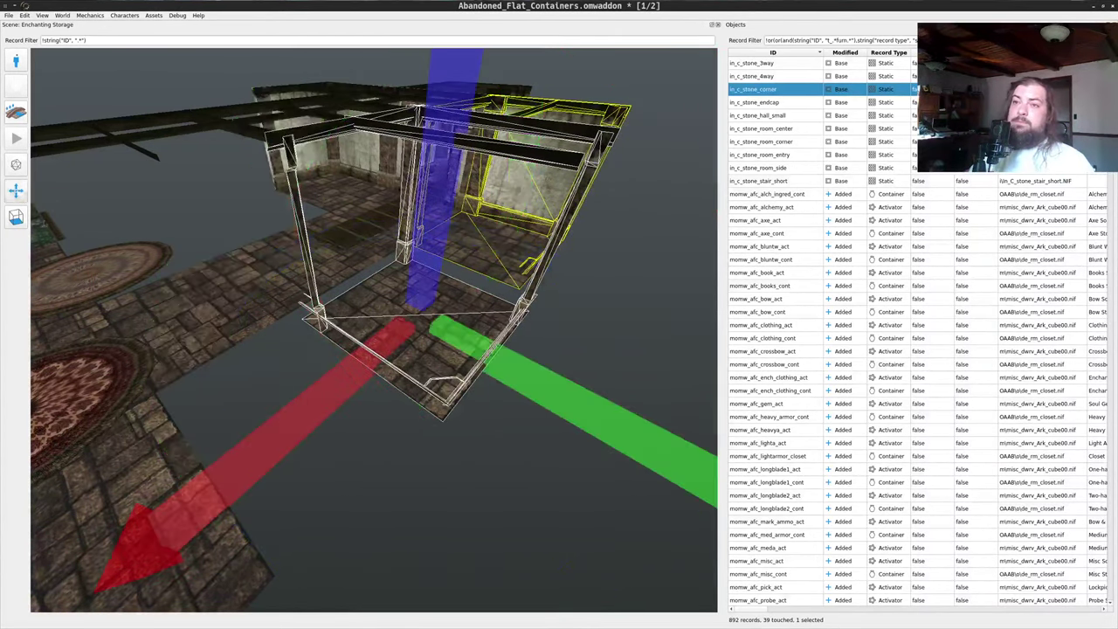
pyautogui.moveTo(539, 366); pyautogui.dragTo(518, 353)
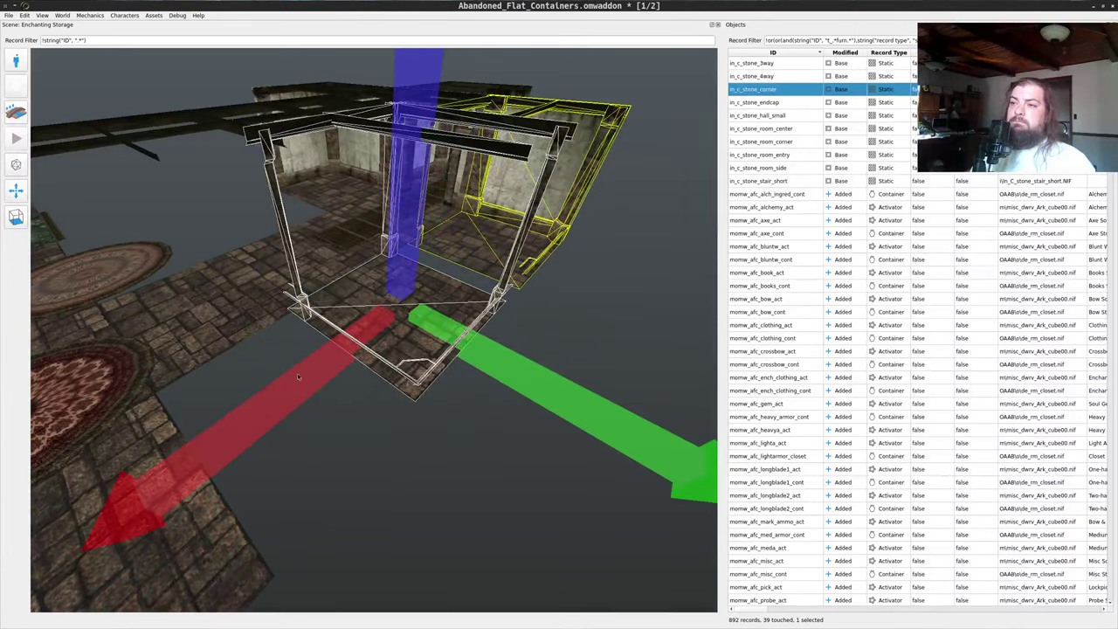
pyautogui.moveTo(395, 289); pyautogui.dragTo(399, 300)
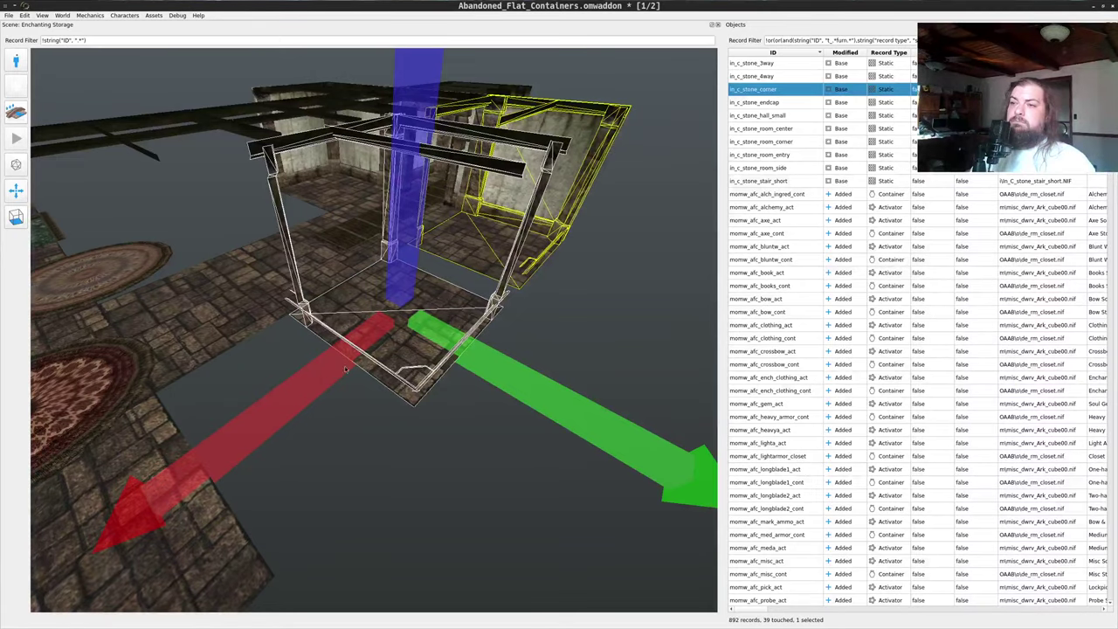
pyautogui.moveTo(345, 368); pyautogui.dragTo(280, 408)
pyautogui.moveTo(432, 385); pyautogui.dragTo(402, 350)
# - Inspect the join between the two adjoining corner pieces from inside the room
pyautogui.press('w')
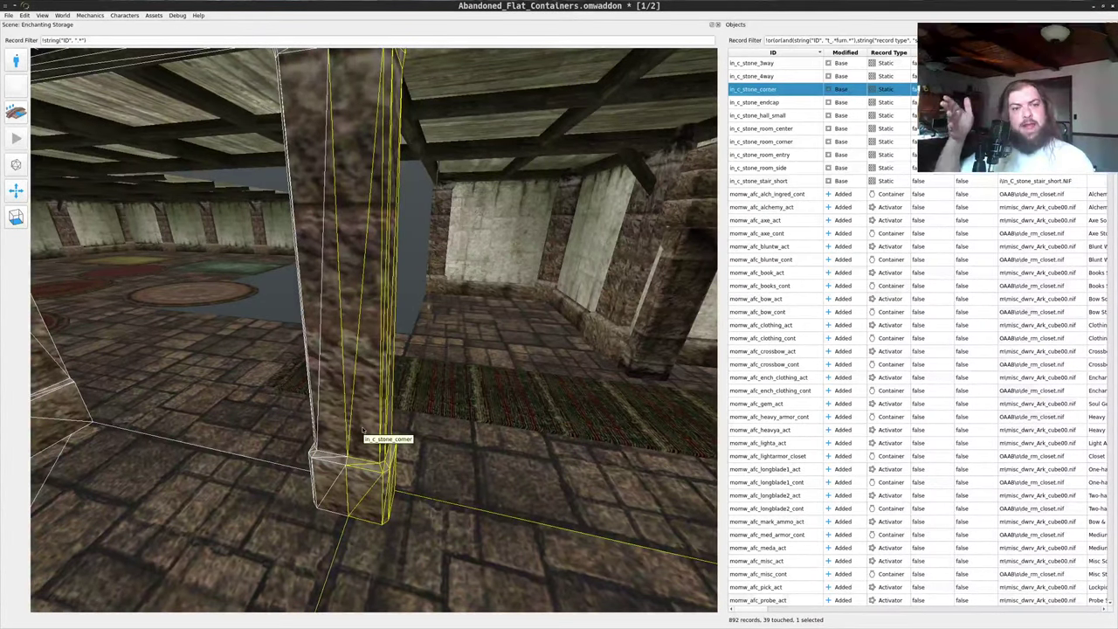
pyautogui.press('w')
pyautogui.moveTo(363, 429); pyautogui.dragTo(574, 417)
pyautogui.press('s')
pyautogui.press('d')
pyautogui.press('s')
pyautogui.press('d')
pyautogui.press('d')
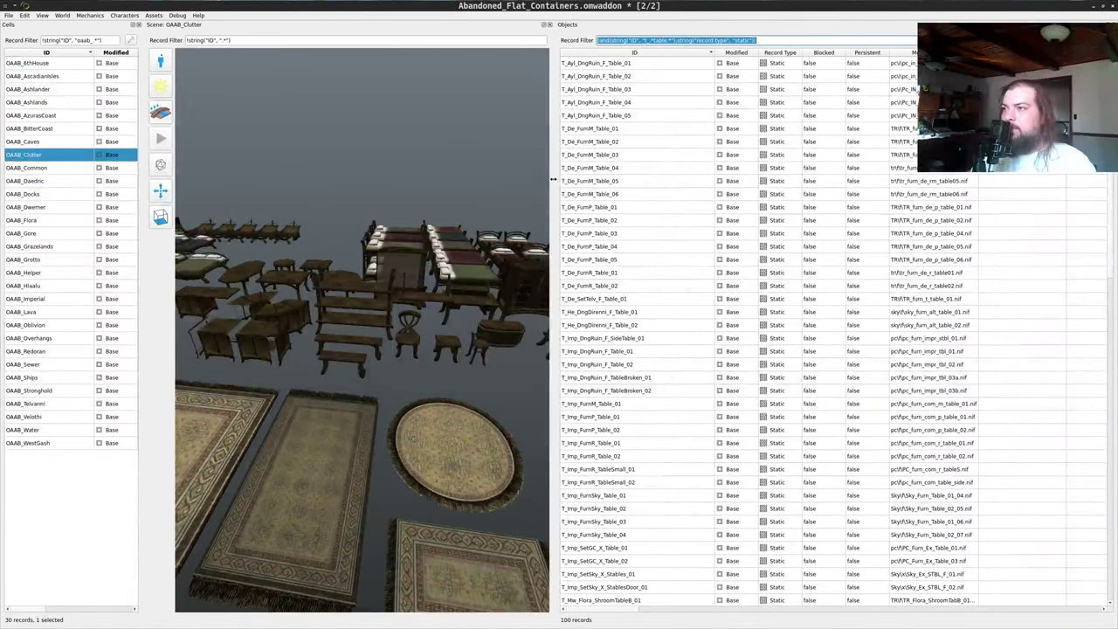
# - Enlarge the OAAB_Clutter scene view and look over its rugs, beds and other furniture
pyautogui.moveTo(553, 179); pyautogui.dragTo(608, 179)
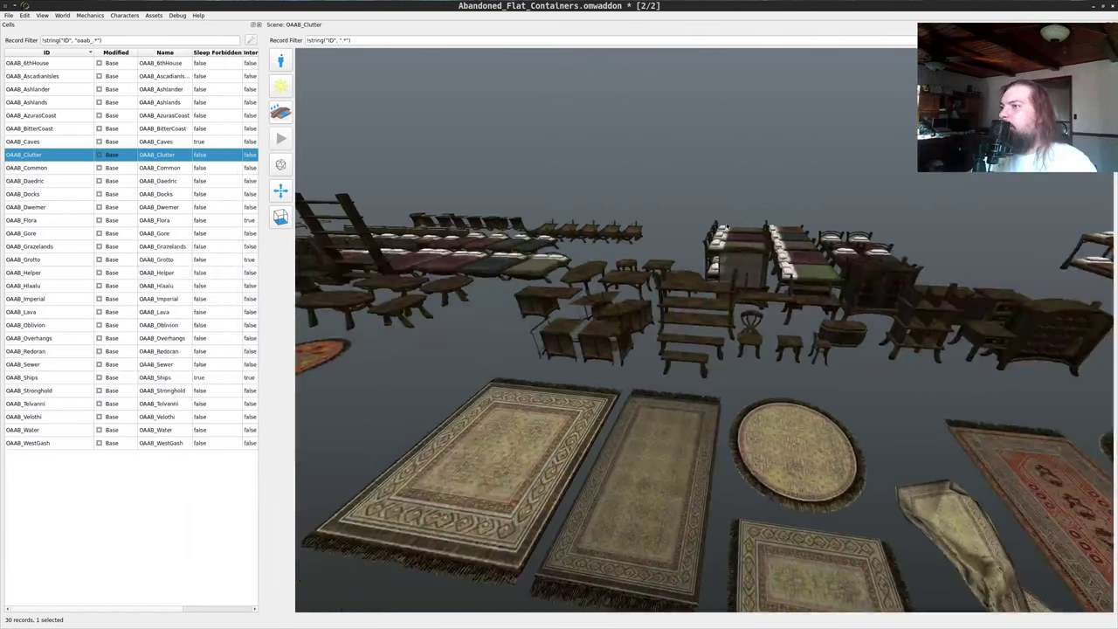
pyautogui.moveTo(699, 332); pyautogui.dragTo(577, 336)
pyautogui.moveTo(737, 246); pyautogui.dragTo(402, 301)
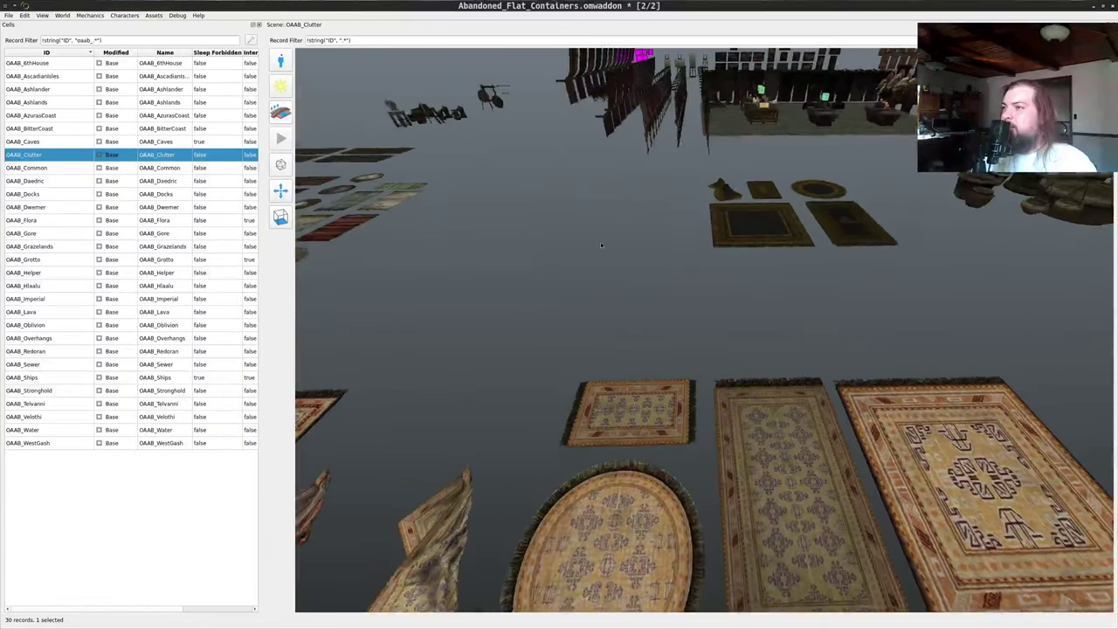
pyautogui.press('s')
pyautogui.moveTo(692, 227); pyautogui.dragTo(388, 191)
pyautogui.press('s')
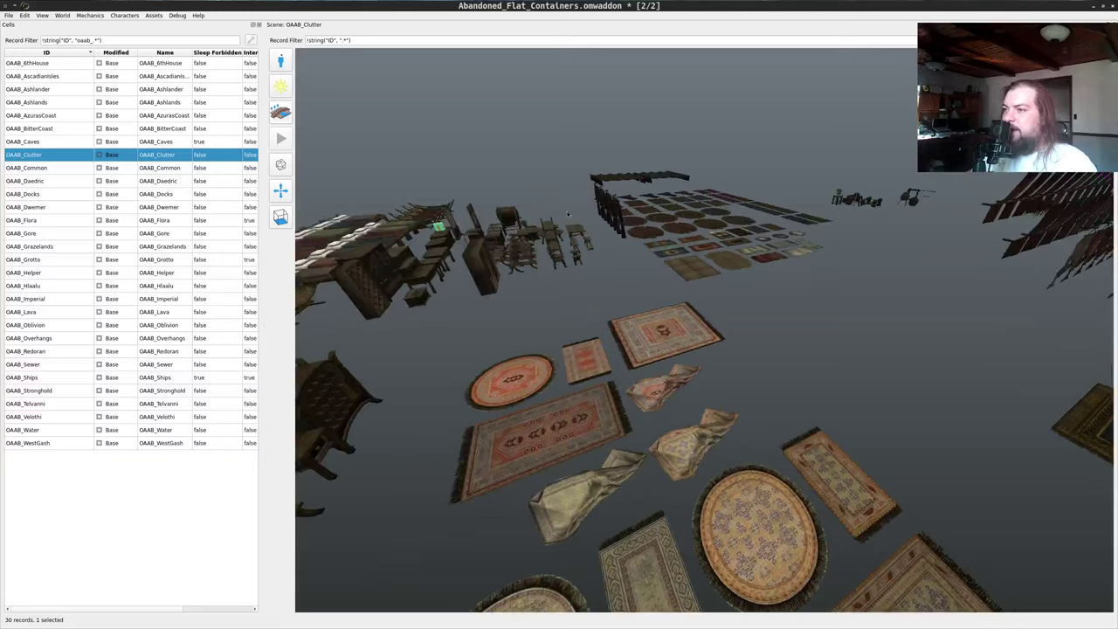
pyautogui.moveTo(488, 454); pyautogui.dragTo(884, 234)
pyautogui.press('w')
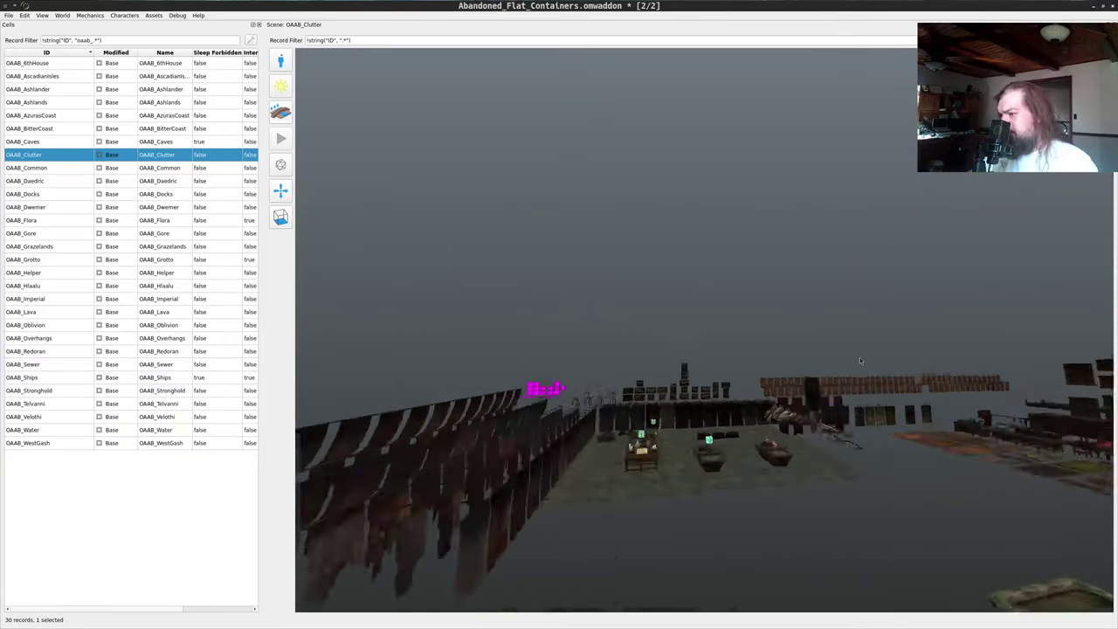
pyautogui.moveTo(859, 358); pyautogui.dragTo(1099, 433)
pyautogui.press('s')
pyautogui.press('w')
pyautogui.moveTo(529, 500); pyautogui.dragTo(323, 599)
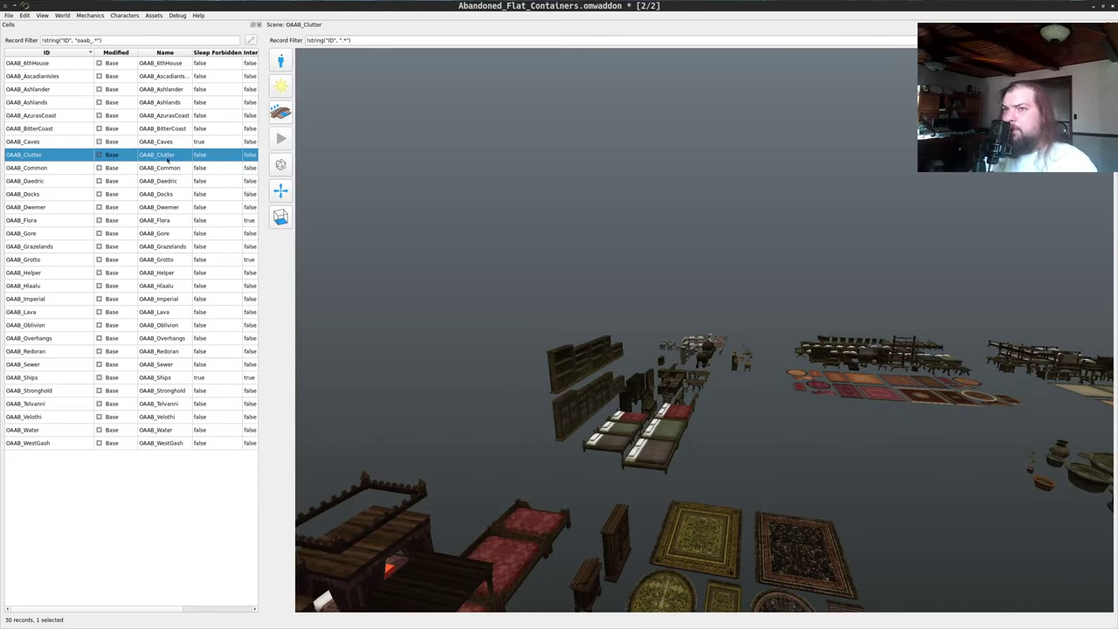
# - Open the OAAB_Common cell in a scene view and close the OAAB_Clutter scene
pyautogui.doubleClick(53, 171)
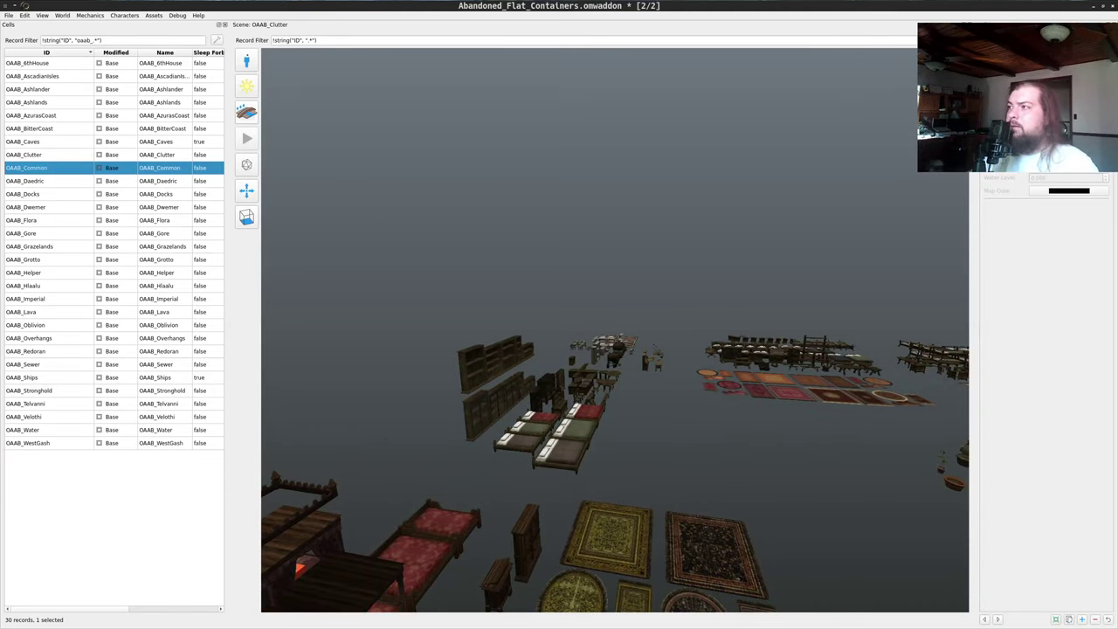
pyautogui.click(1110, 25)
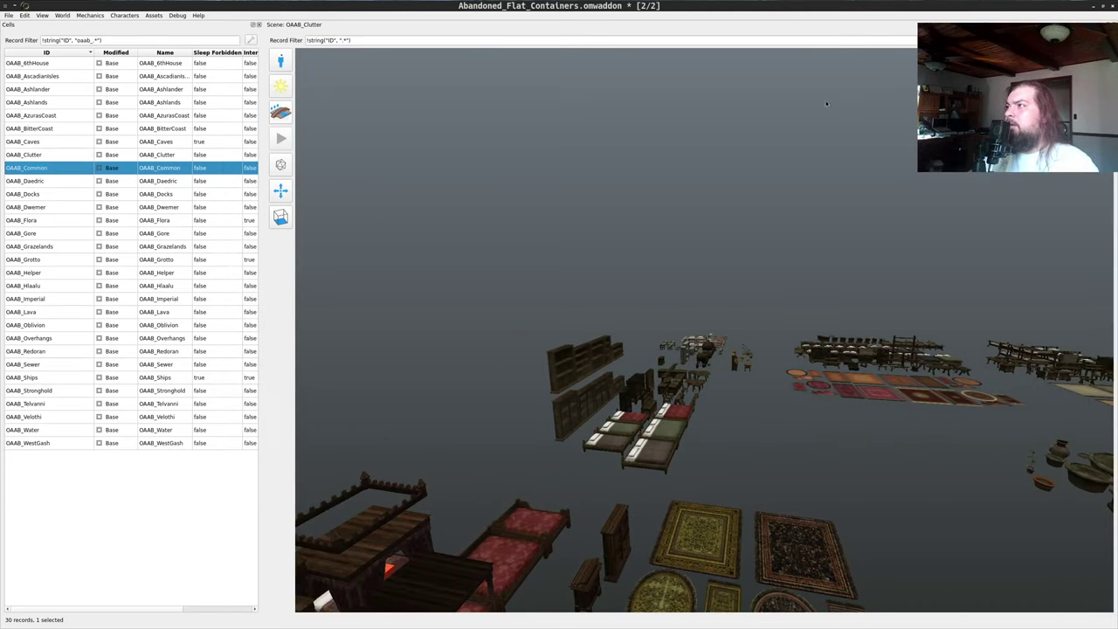
pyautogui.rightClick(36, 168)
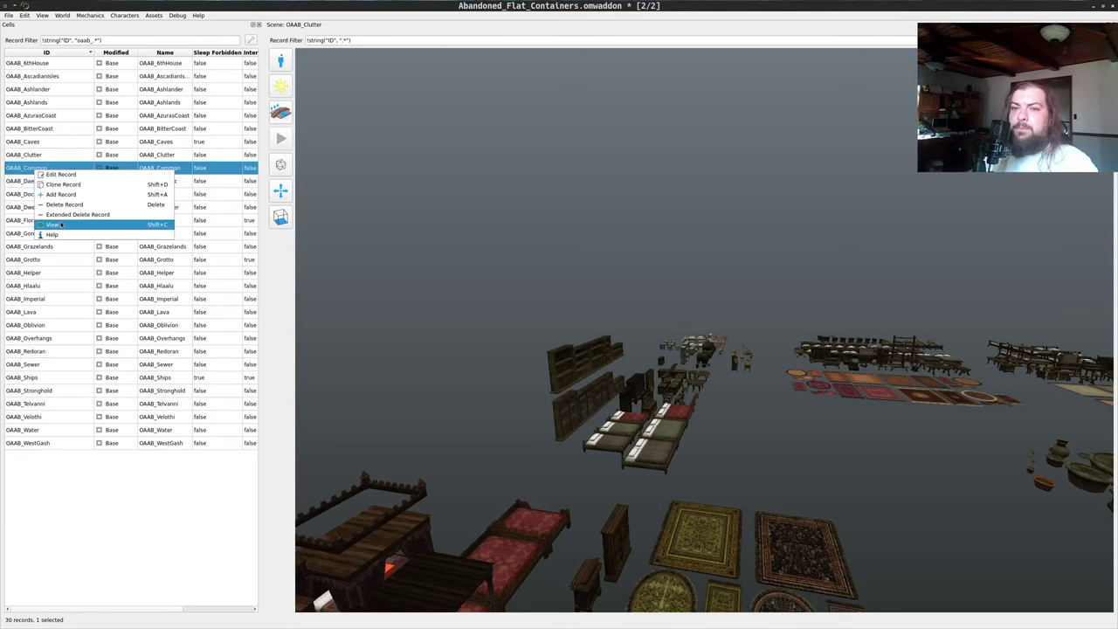
pyautogui.click(166, 225)
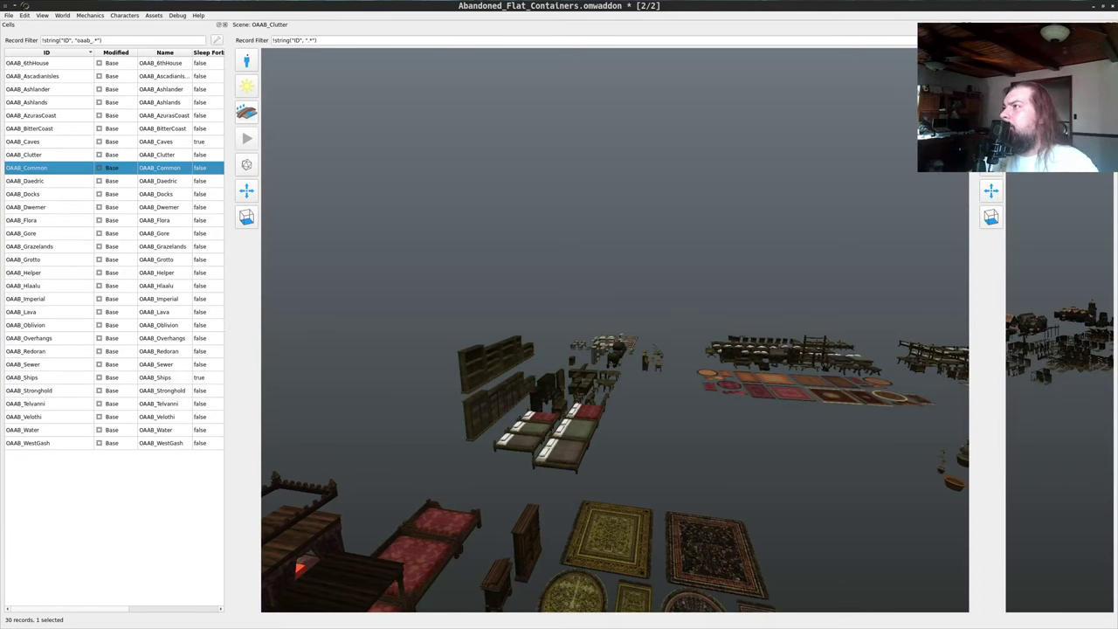
pyautogui.click(970, 25)
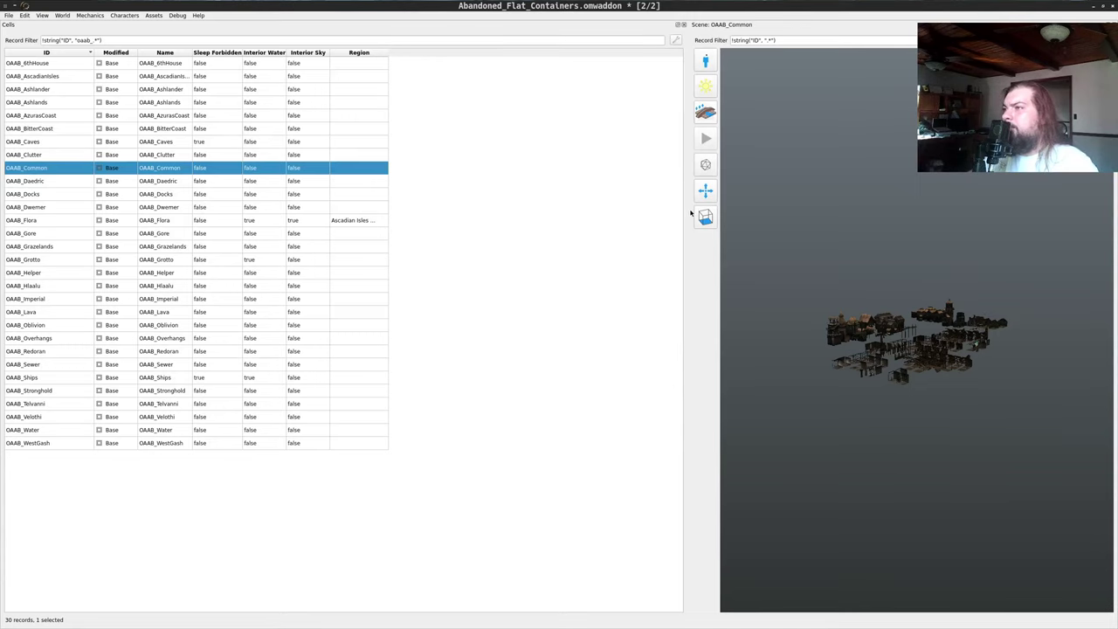
# - Enlarge the OAAB_Common scene view and look over its stone wall, corner and floor pieces
pyautogui.moveTo(669, 207); pyautogui.dragTo(52, 267)
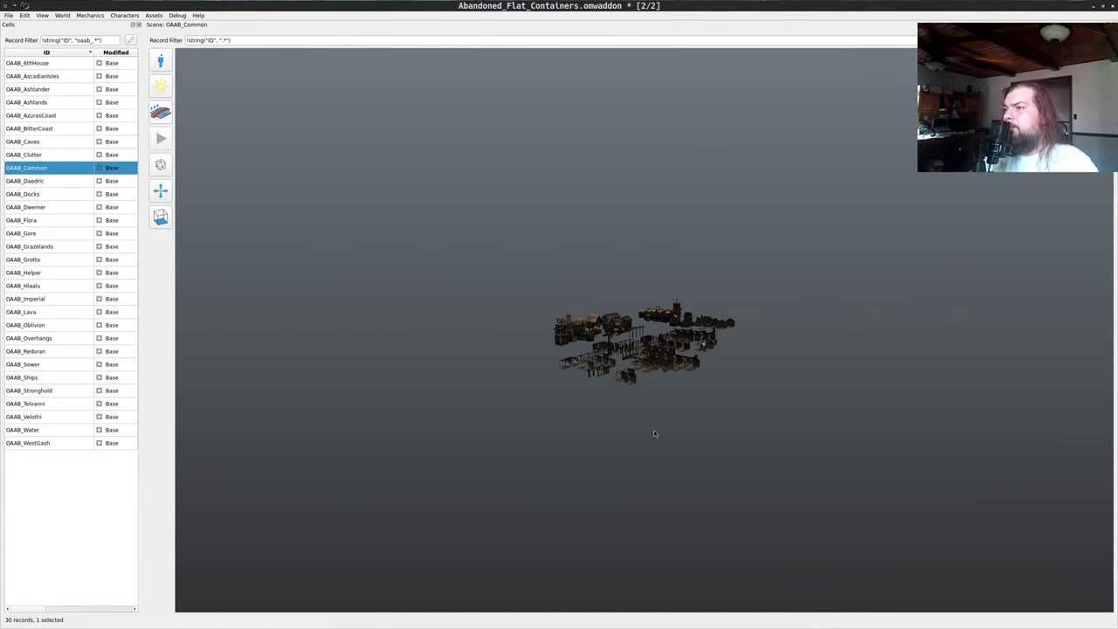
pyautogui.moveTo(654, 434); pyautogui.dragTo(661, 347)
pyautogui.scroll(10, 660, 348)
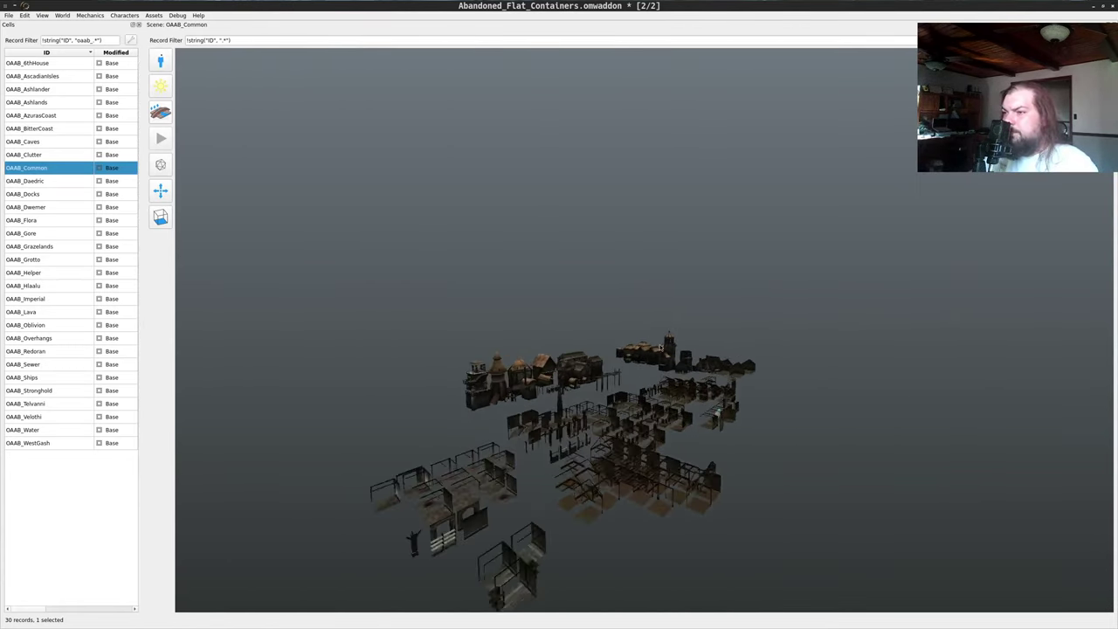
pyautogui.scroll(10, 661, 347)
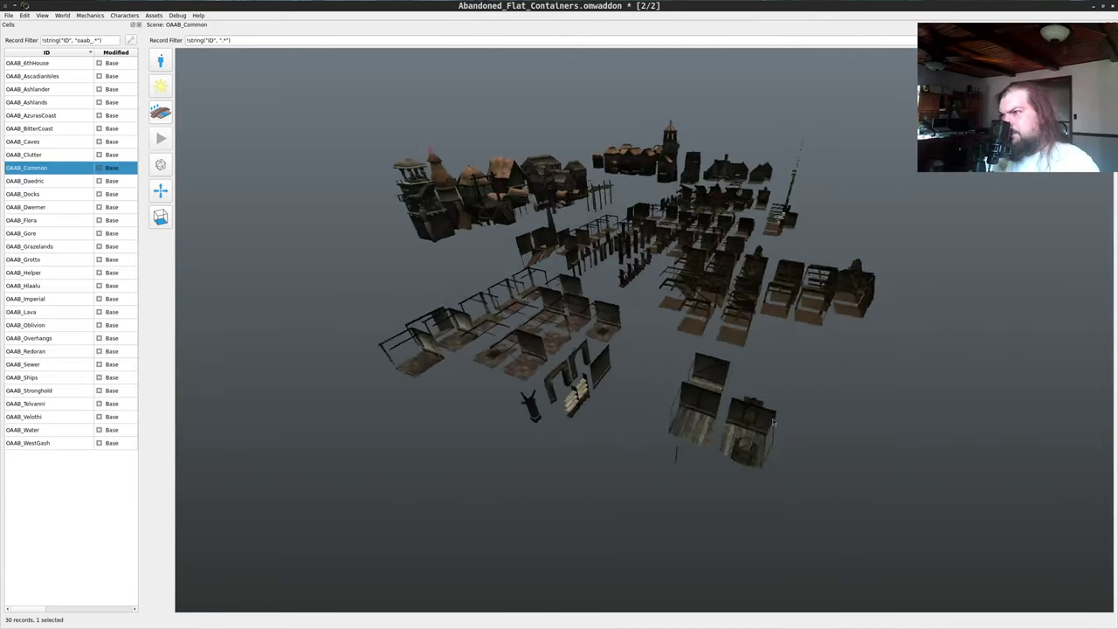
pyautogui.press('w')
pyautogui.moveTo(773, 422); pyautogui.dragTo(660, 345)
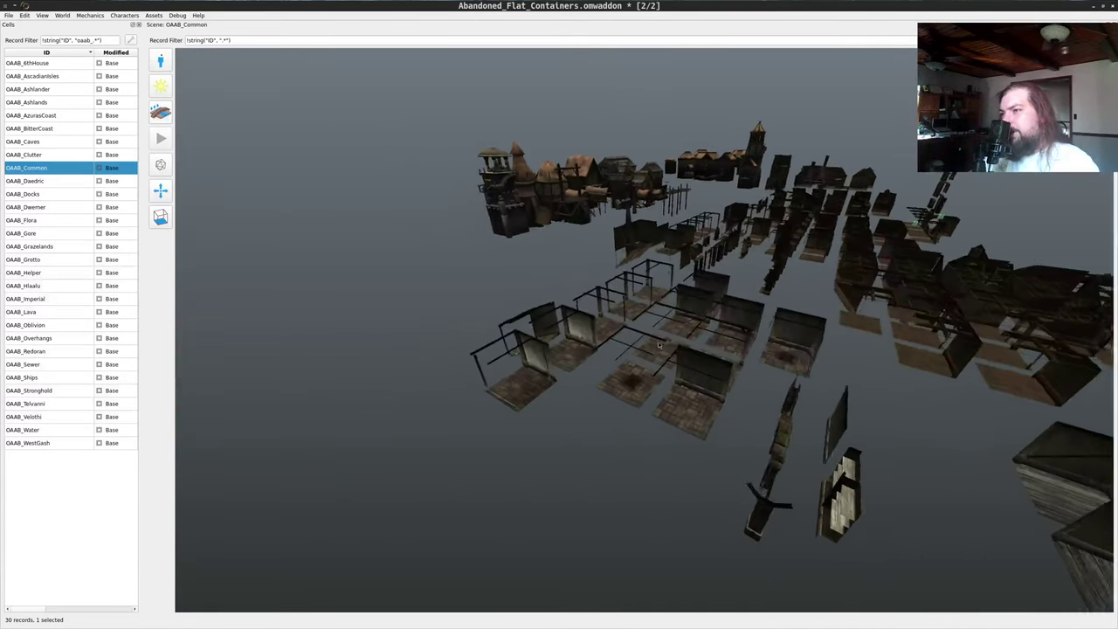
pyautogui.scroll(10, 660, 346)
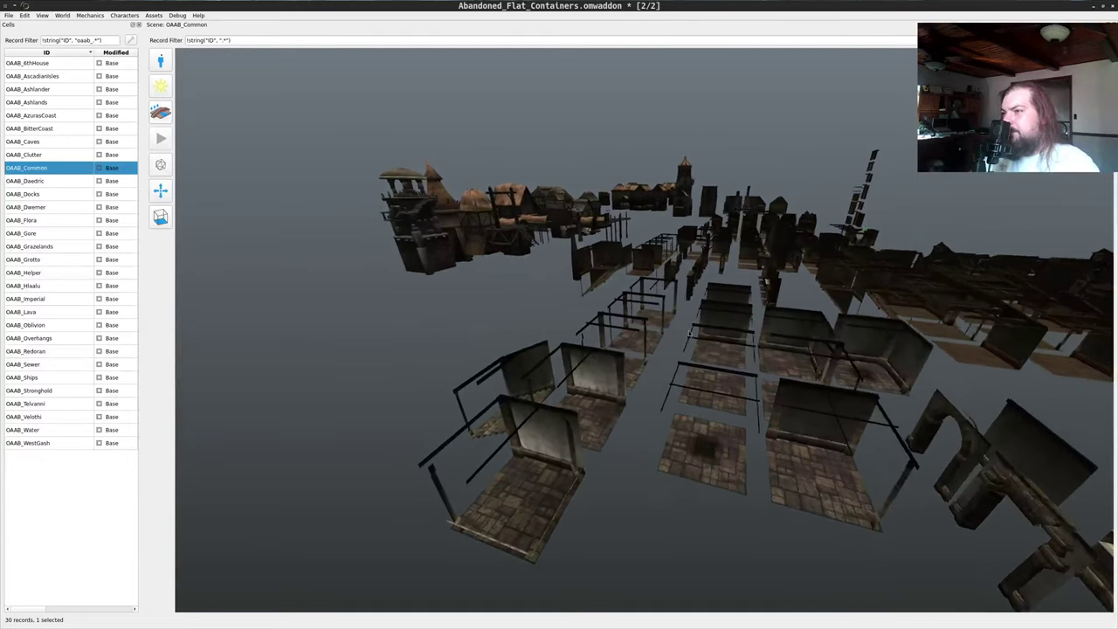
pyautogui.scroll(10, 691, 332)
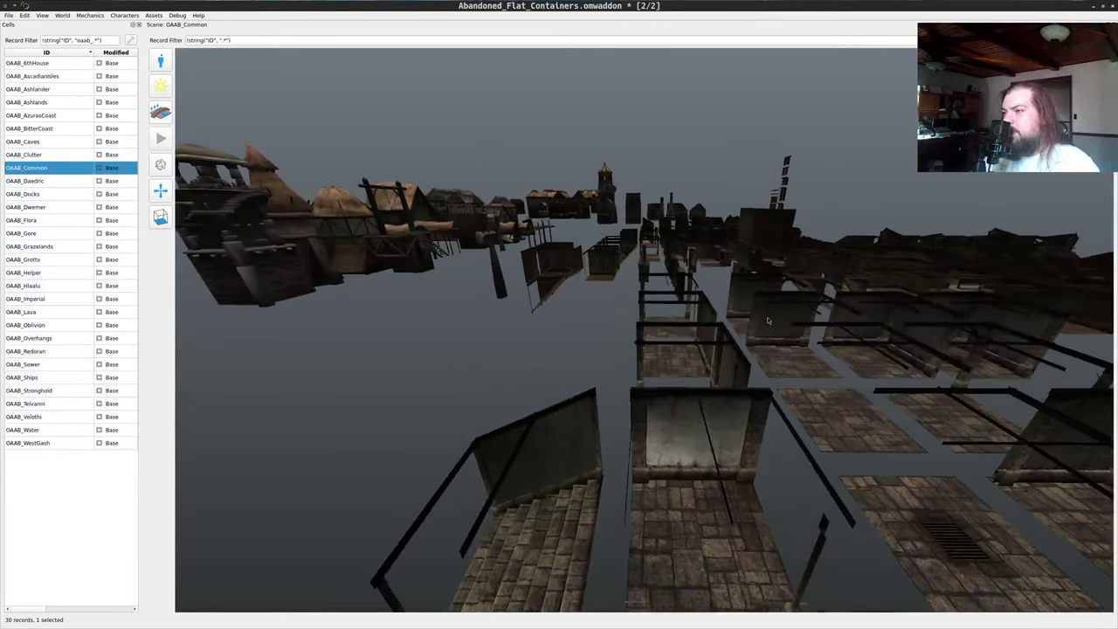
pyautogui.scroll(10, 769, 320)
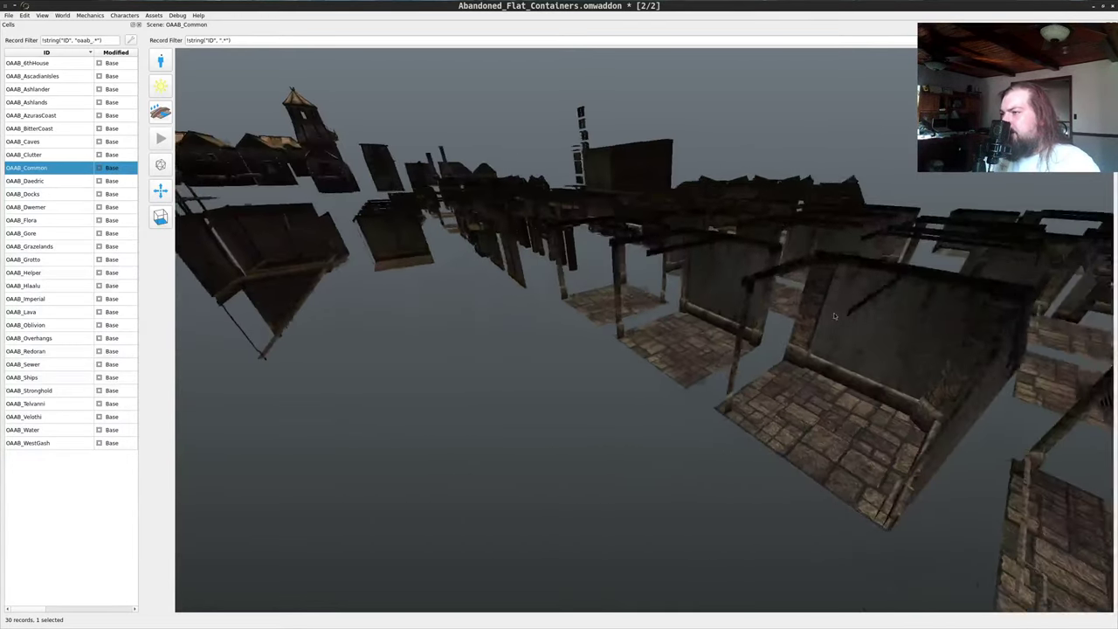
pyautogui.scroll(10, 834, 316)
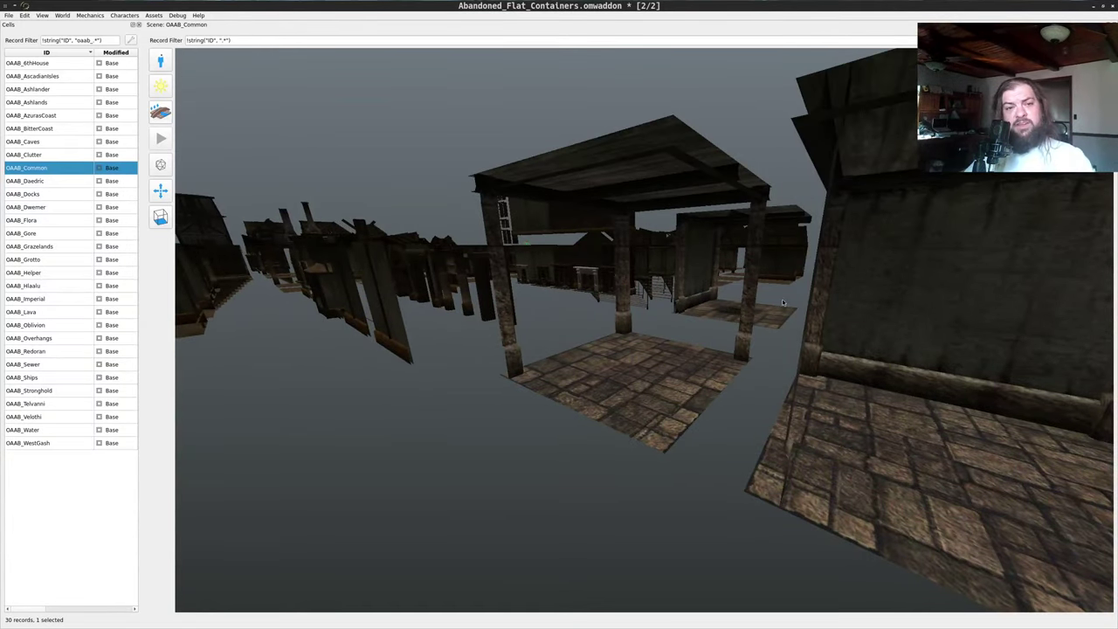
pyautogui.moveTo(636, 212); pyautogui.dragTo(772, 250)
pyautogui.scroll(-10, 682, 282)
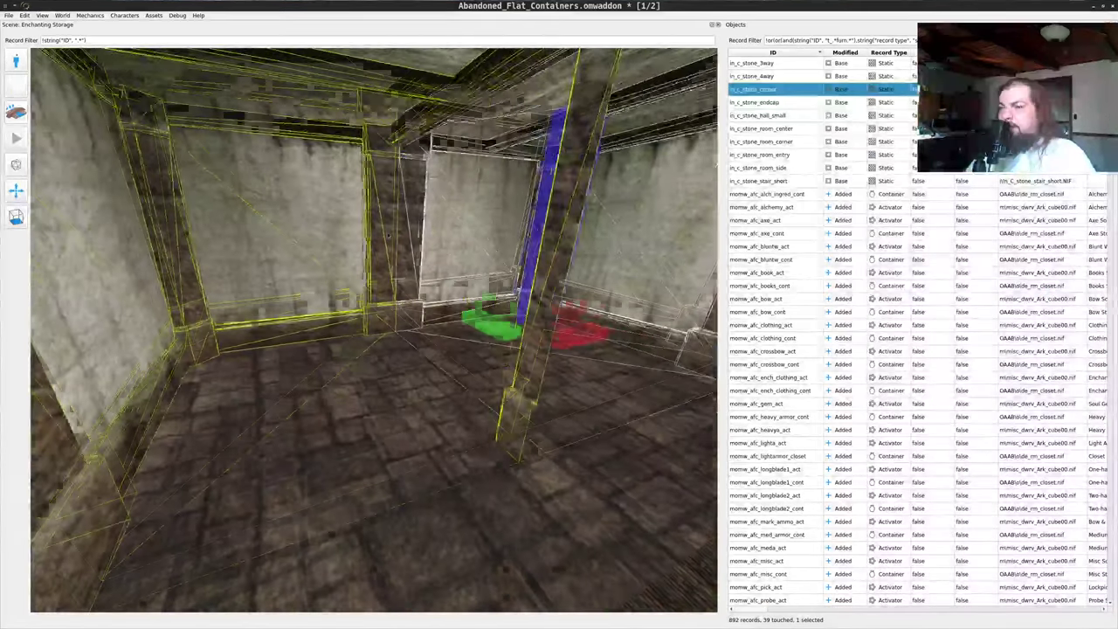
# - Examine the corner sections in Enchanting Storage, then the in_c_stone_room_corner piece in OAAB_Common
pyautogui.moveTo(388, 235); pyautogui.dragTo(542, 357)
pyautogui.press('s')
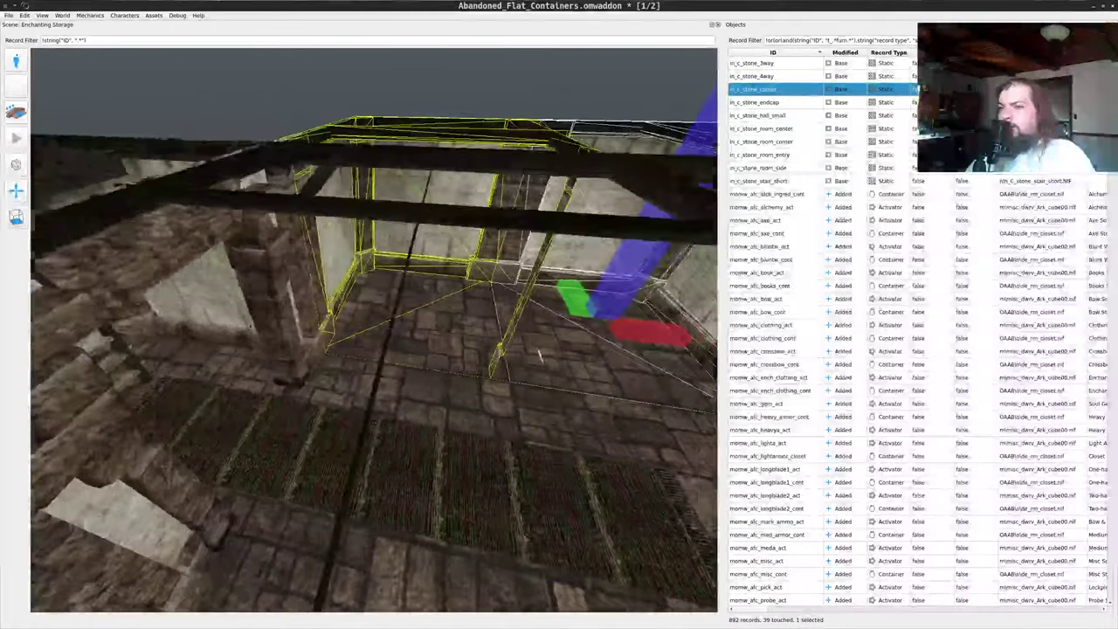
pyautogui.press('w')
pyautogui.middleClick(356, 419)
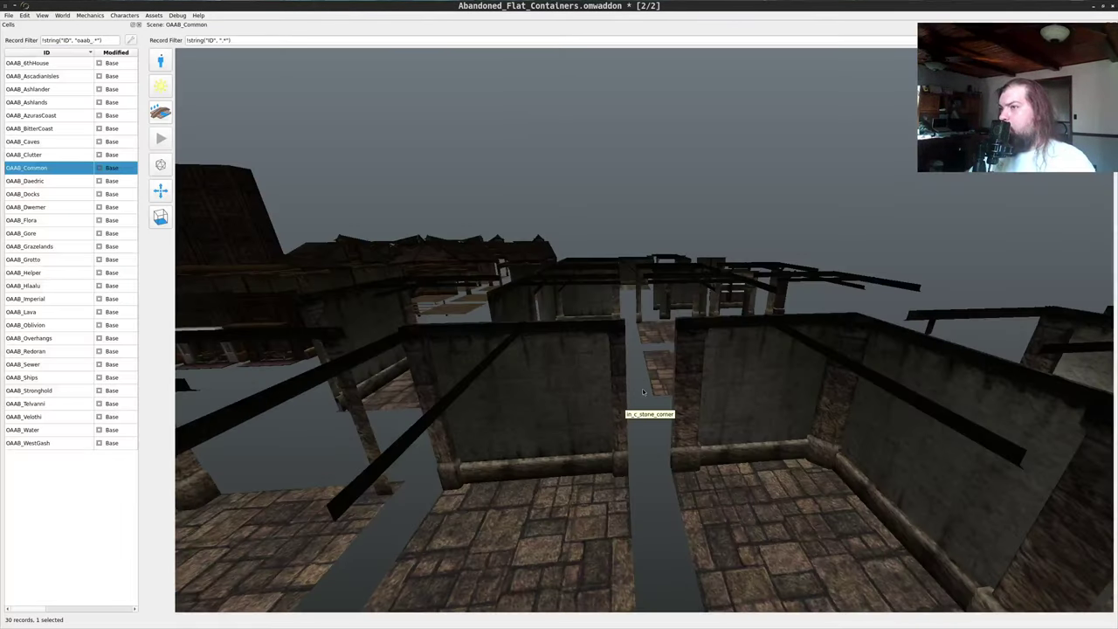
pyautogui.moveTo(623, 405); pyautogui.dragTo(620, 468)
pyautogui.press('d')
pyautogui.press('d')
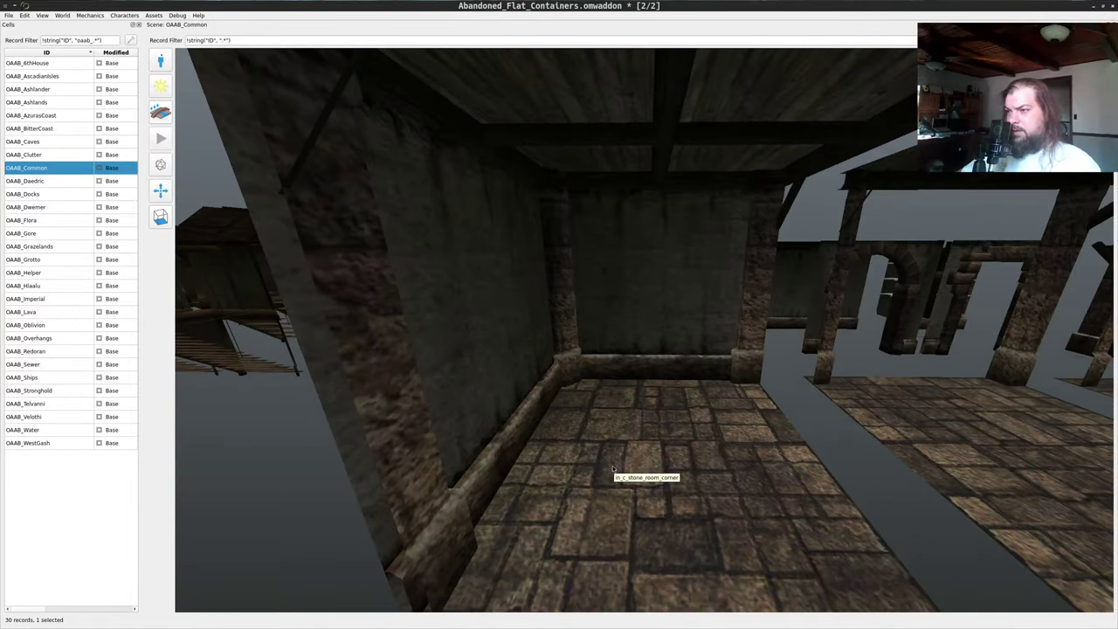
# - Select the in_c_stone_corner piece in Enchanting Storage and compare it with the in_c_stone_corner piece in OAAB_Common
pyautogui.hotkey('alt', 'Tab')
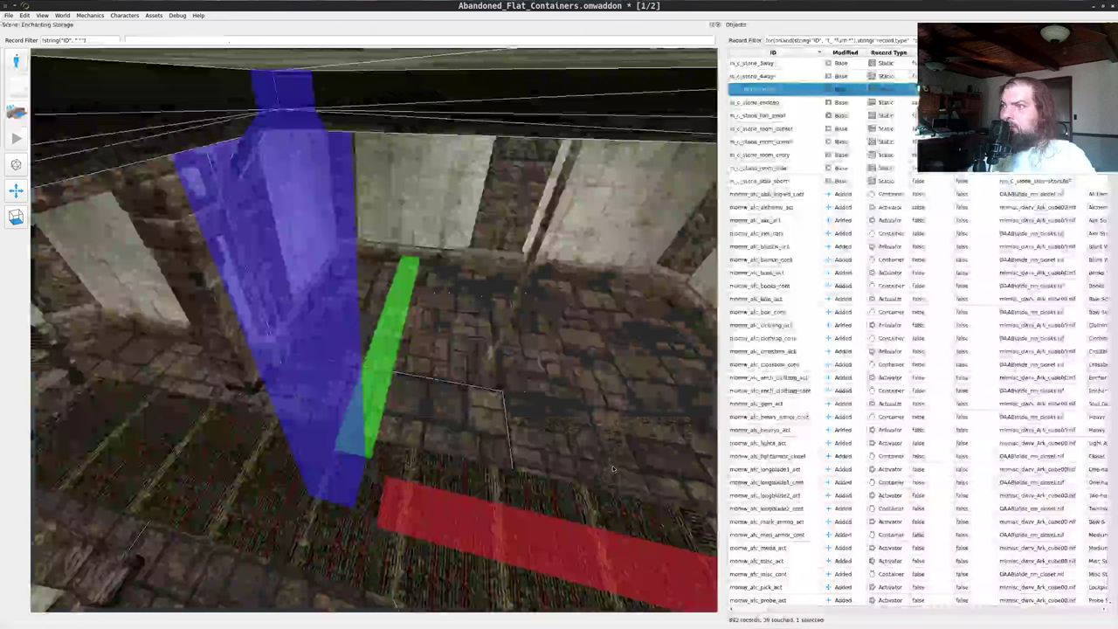
pyautogui.press('w')
pyautogui.moveTo(613, 371); pyautogui.dragTo(499, 429)
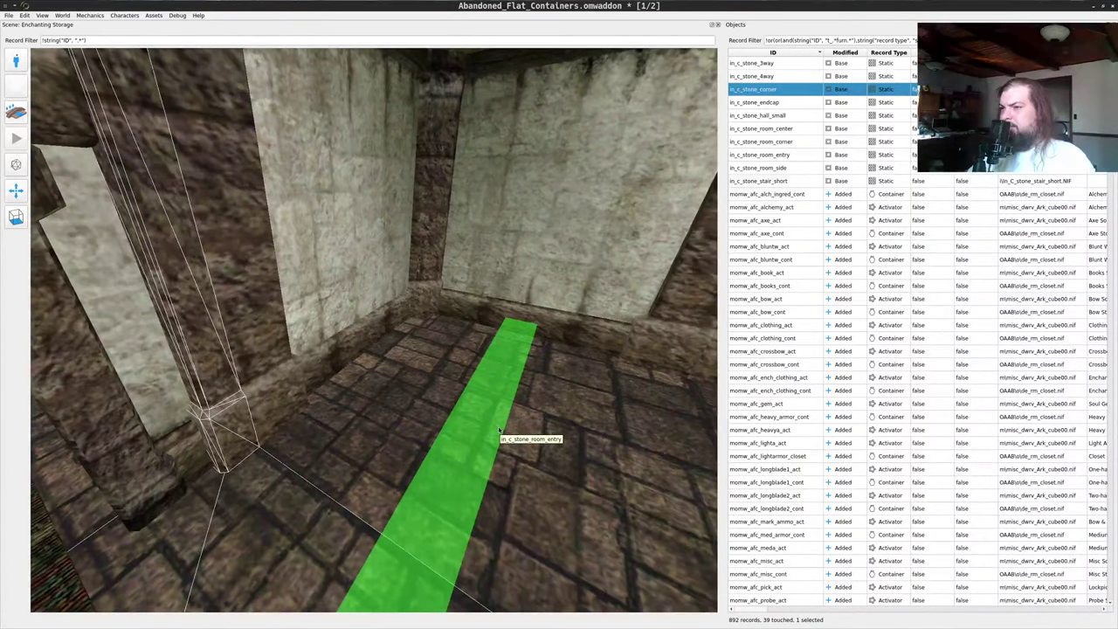
pyautogui.press('s')
pyautogui.moveTo(569, 418); pyautogui.dragTo(498, 420)
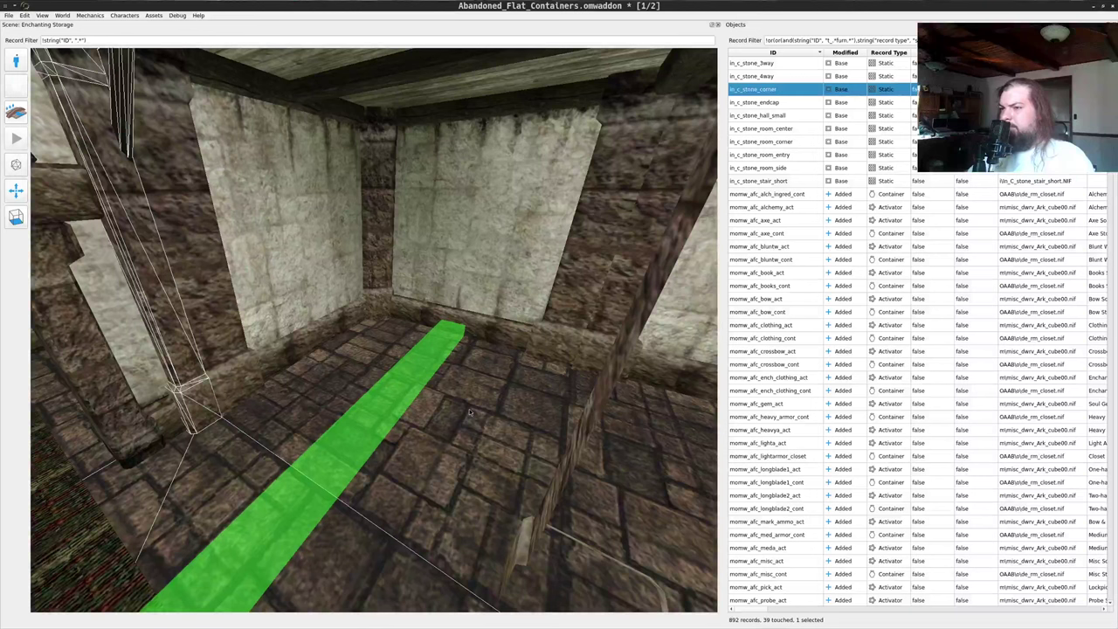
pyautogui.middleClick(450, 433)
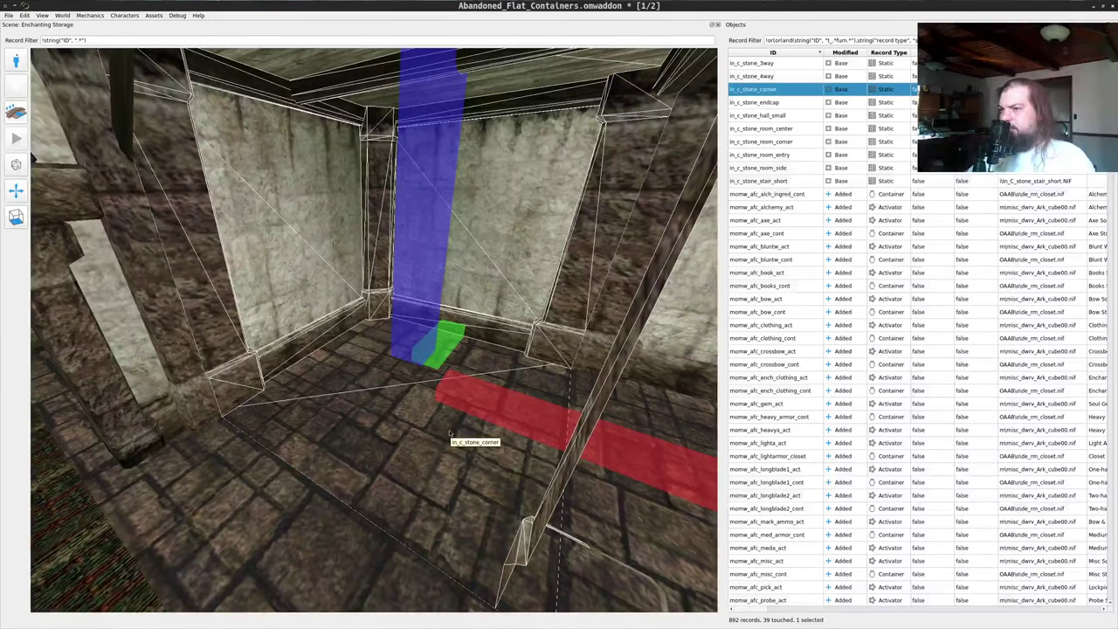
pyautogui.hotkey('alt', 'Tab')
pyautogui.moveTo(525, 442); pyautogui.dragTo(683, 496)
pyautogui.press('w')
pyautogui.press('d')
pyautogui.press('w')
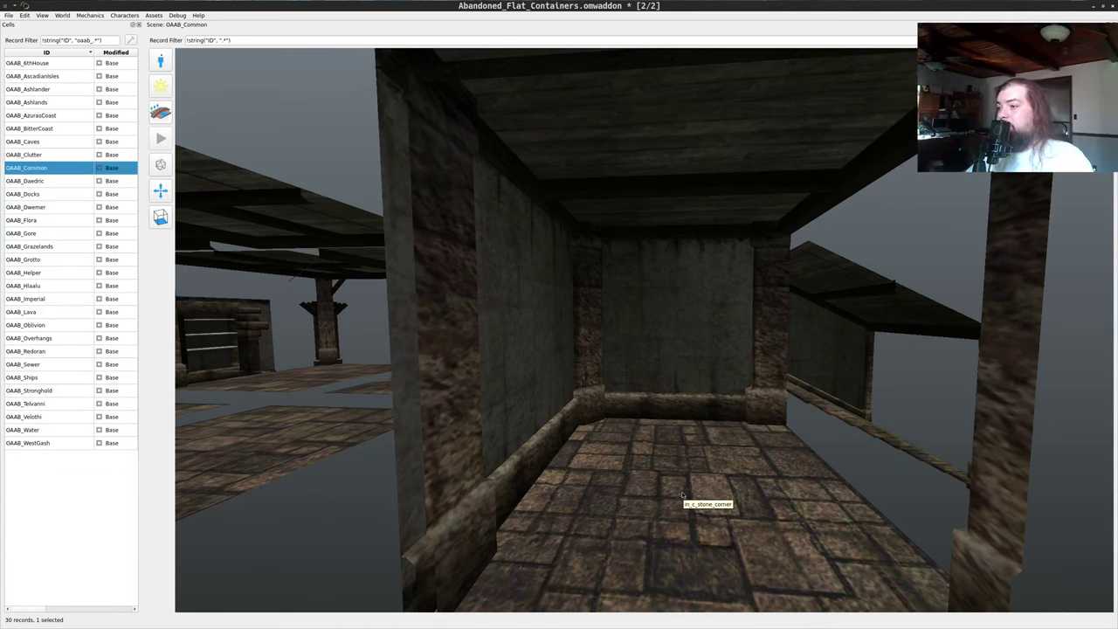
# - Delete the selected in_c_stone_corner piece in Enchanting Storage and place an in_c_stone_room_corner in the gap
pyautogui.hotkey('alt', 'Tab')
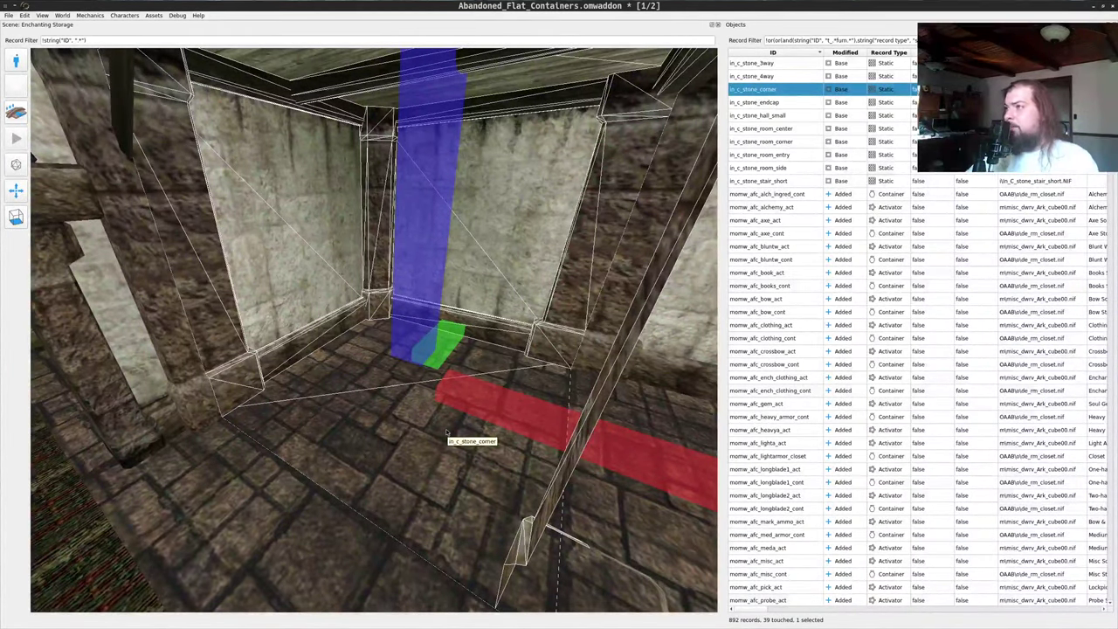
pyautogui.press('Delete')
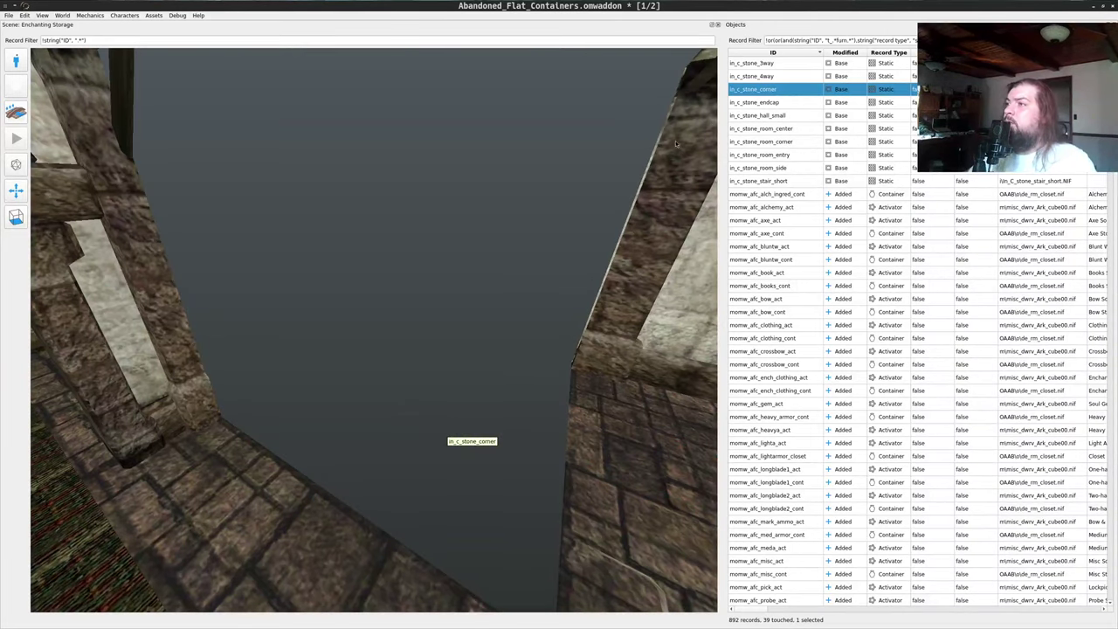
pyautogui.click(774, 144)
pyautogui.scroll(-3, 443, 387)
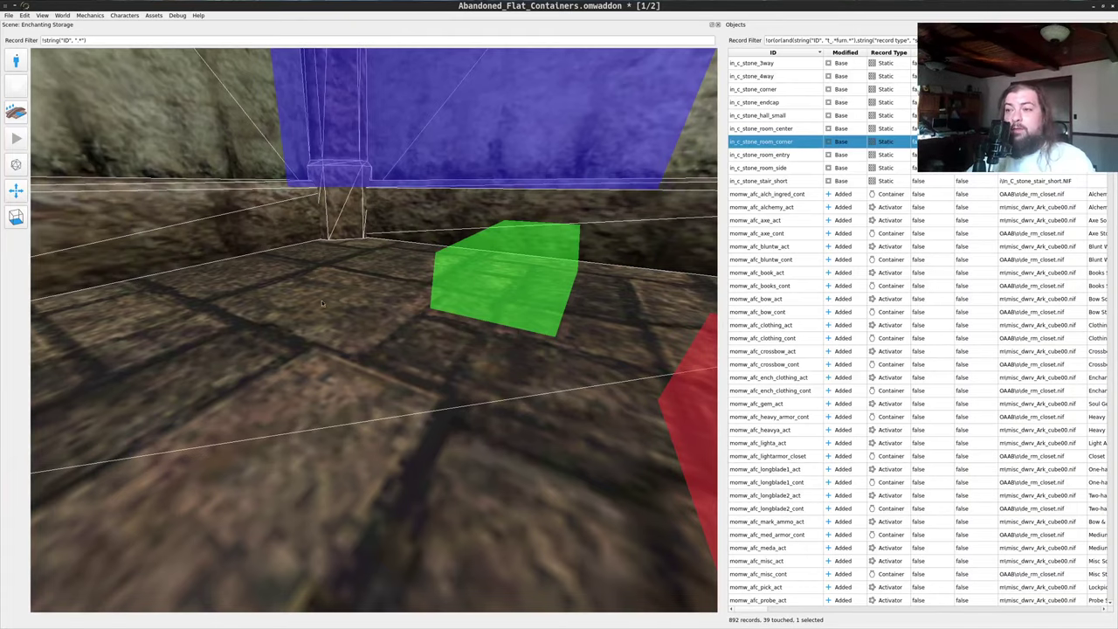
# - Mark the adjoining room piece as the snap reference and move the new in_c_stone_room_corner flush against it
pyautogui.scroll(-3, 449, 324)
pyautogui.moveTo(449, 324); pyautogui.dragTo(403, 380)
pyautogui.keyDown('shift'); pyautogui.middleClick(339, 336); pyautogui.keyUp('shift')
pyautogui.moveTo(404, 381); pyautogui.dragTo(400, 434, button='right')
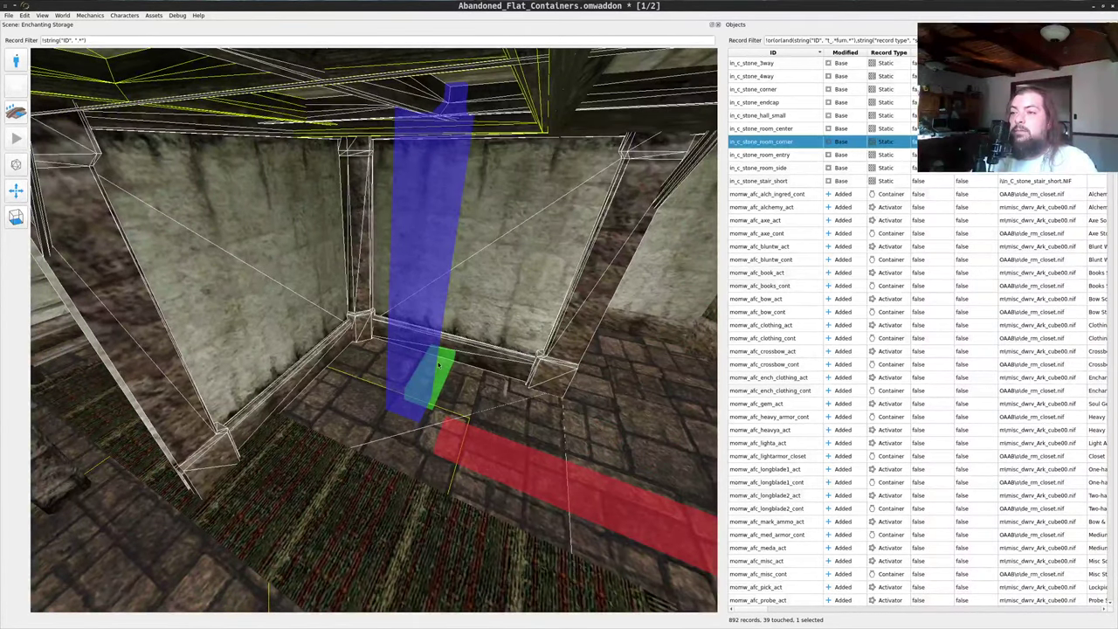
pyautogui.moveTo(444, 376); pyautogui.dragTo(664, 18, button='right')
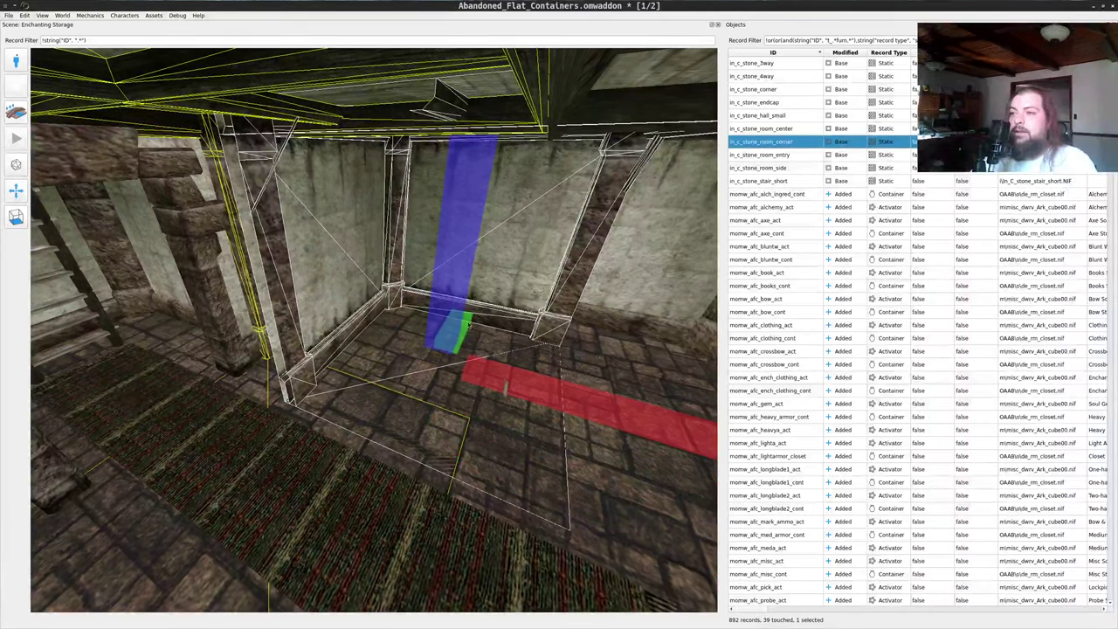
pyautogui.moveTo(469, 325); pyautogui.dragTo(557, 242, button='right')
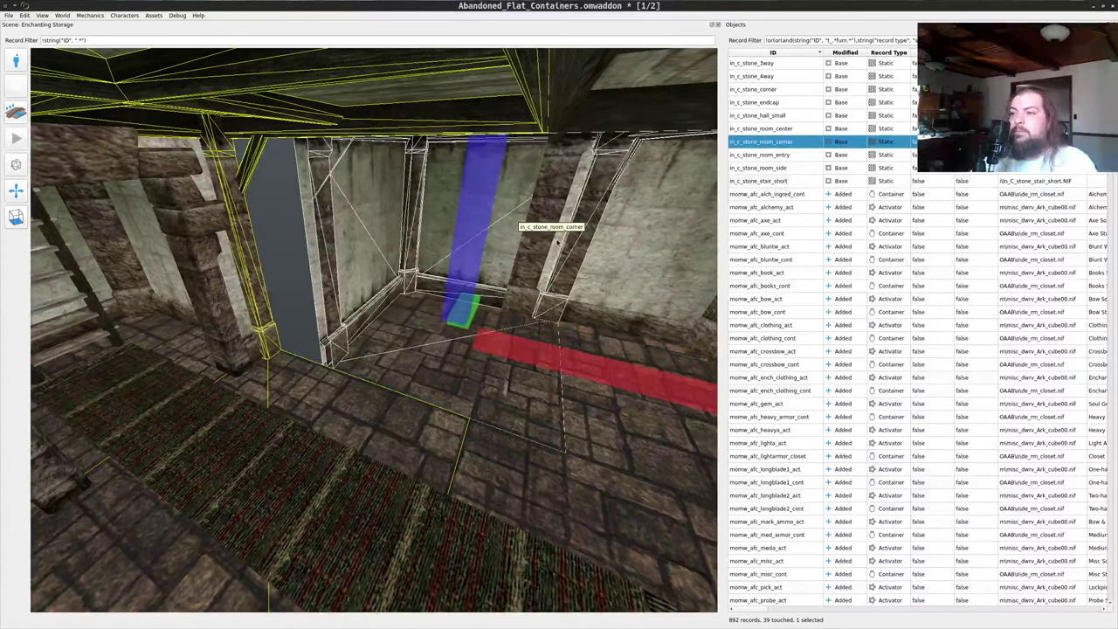
pyautogui.moveTo(547, 321); pyautogui.dragTo(560, 255, button='right')
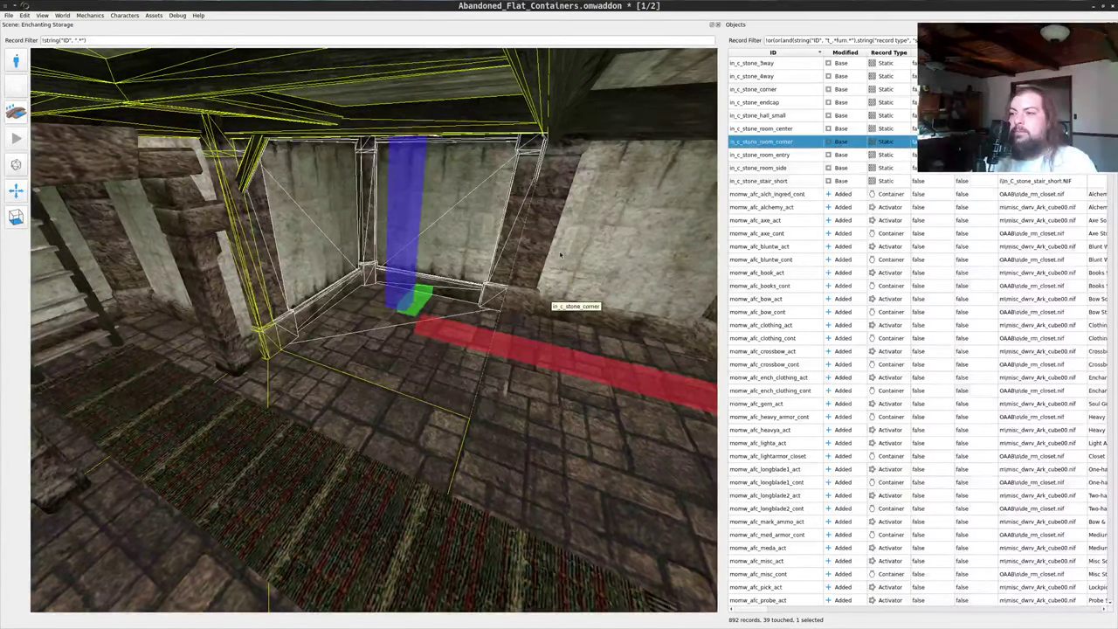
# - Delete the corner piece next to the first in_c_stone_room_corner and place another in_c_stone_room_corner in its gap
pyautogui.moveTo(521, 264); pyautogui.dragTo(537, 415)
pyautogui.middleClick(537, 416)
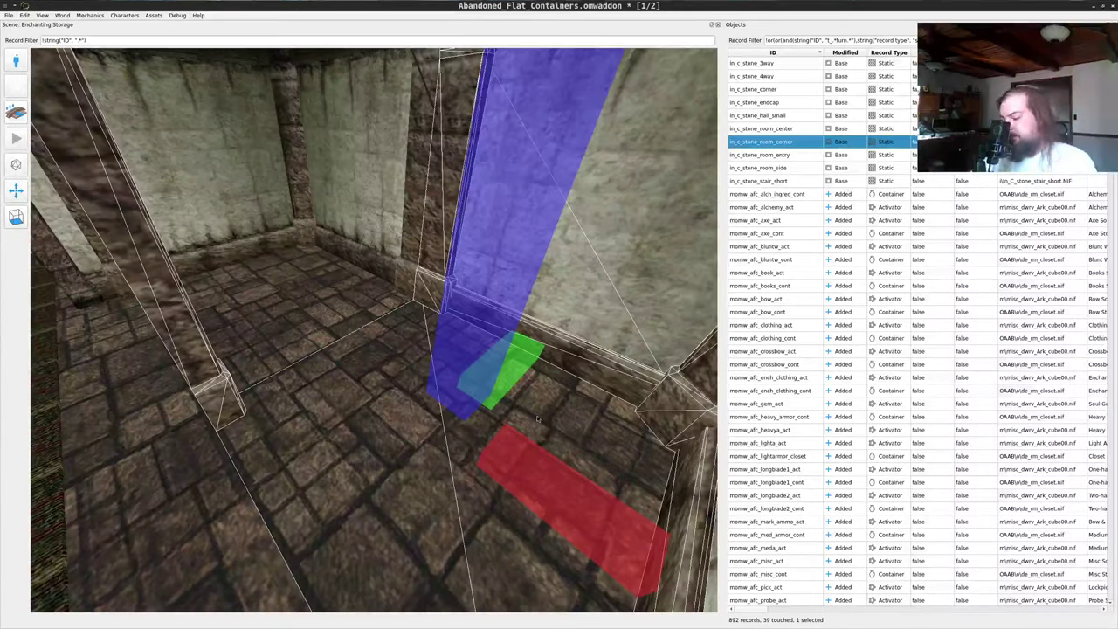
pyautogui.press('Delete')
pyautogui.moveTo(423, 379); pyautogui.dragTo(458, 404)
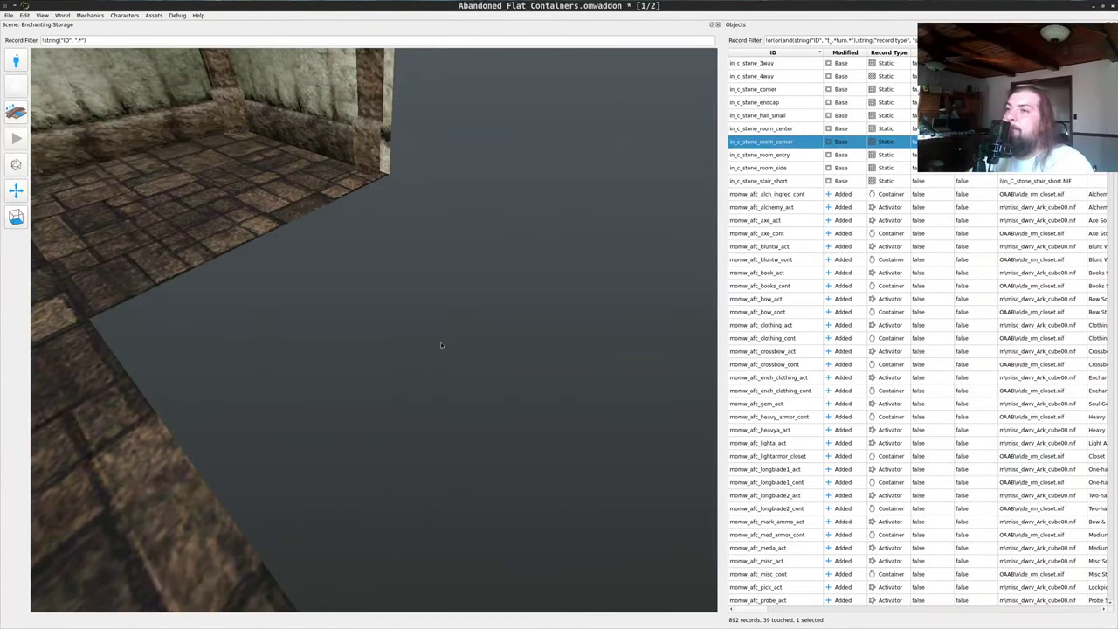
pyautogui.moveTo(440, 343); pyautogui.dragTo(439, 341)
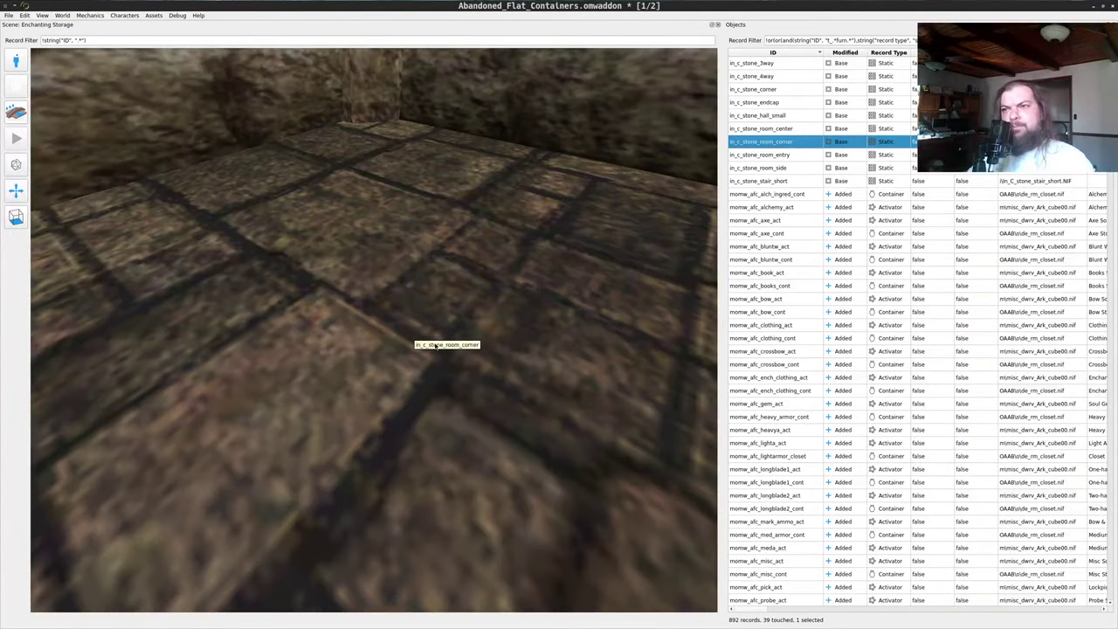
# - Mark the adjoining corner section as the snap reference and move the second in_c_stone_room_corner towards it
pyautogui.moveTo(421, 355); pyautogui.dragTo(371, 353, button='right')
pyautogui.press('s')
pyautogui.moveTo(371, 355); pyautogui.dragTo(376, 194)
pyautogui.keyDown('shift'); pyautogui.middleClick(260, 254); pyautogui.keyUp('shift')
pyautogui.press('s')
pyautogui.moveTo(442, 181); pyautogui.dragTo(443, 193, button='right')
pyautogui.moveTo(443, 194); pyautogui.dragTo(431, 229)
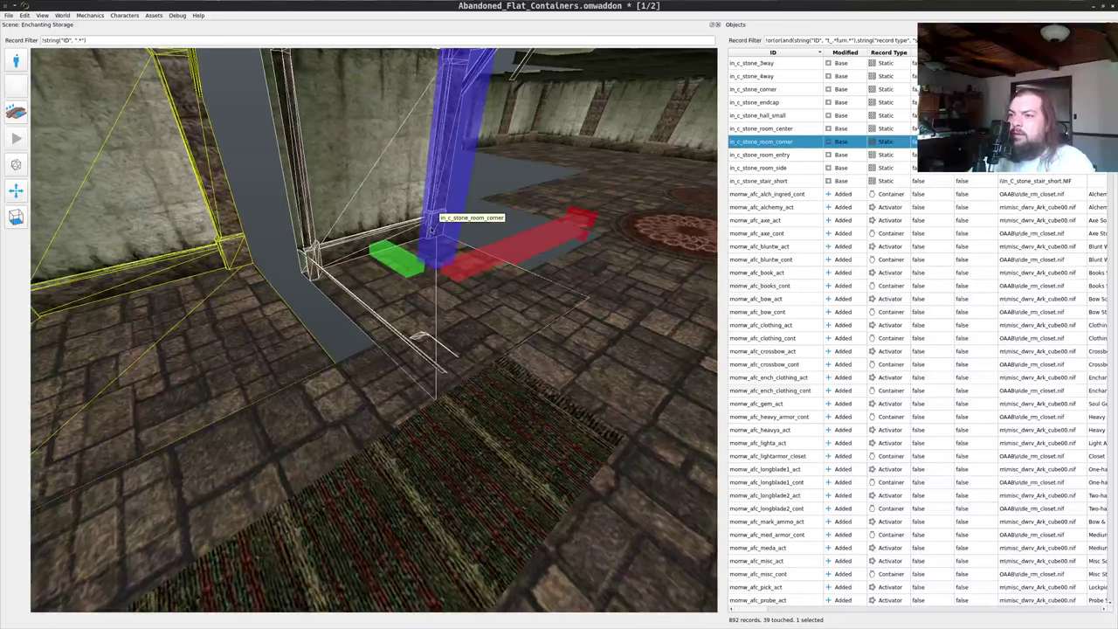
pyautogui.hotkey('ctrl', 'z')
pyautogui.hotkey('ctrl', 'shift', 'z')
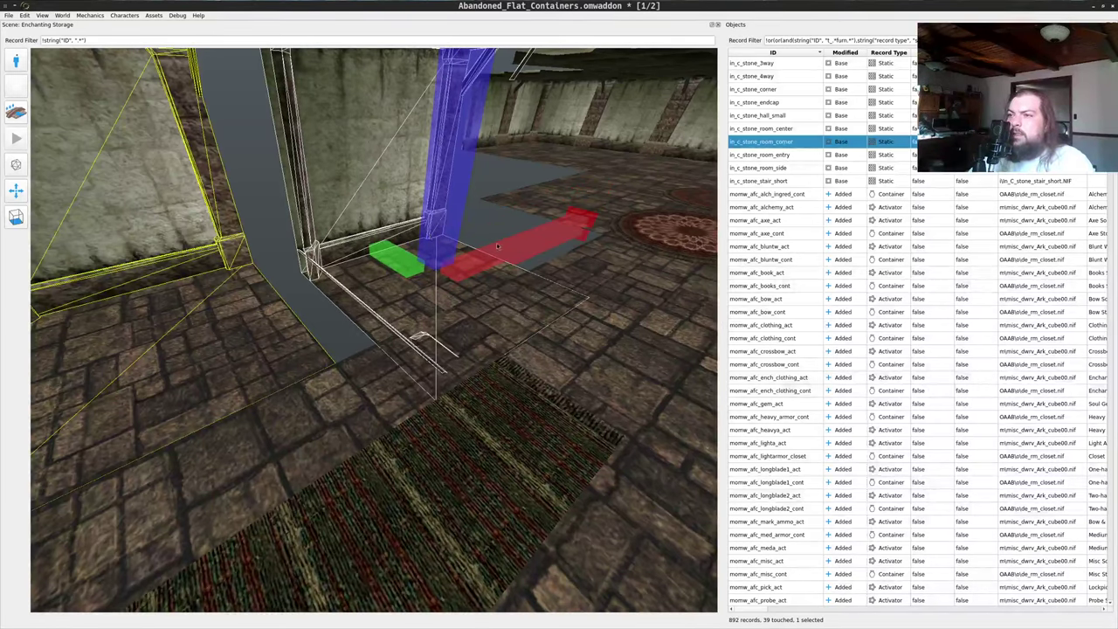
pyautogui.moveTo(498, 249); pyautogui.dragTo(463, 266, button='right')
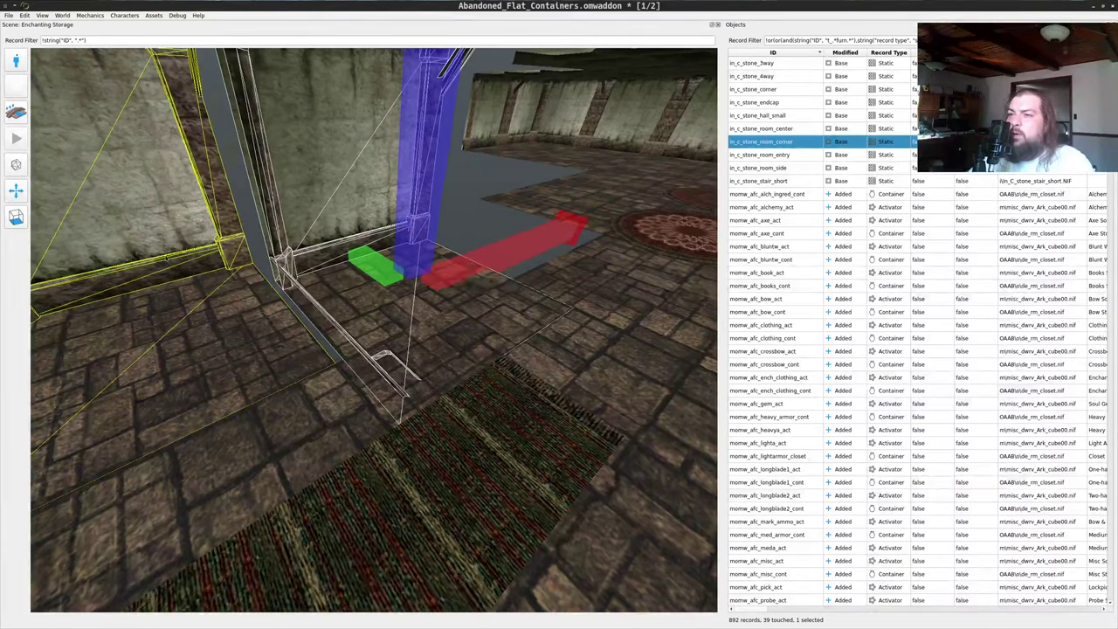
# - Rotate the second in_c_stone_room_corner to match the adjoining corner section and move it flush against that section
pyautogui.click(21, 196)
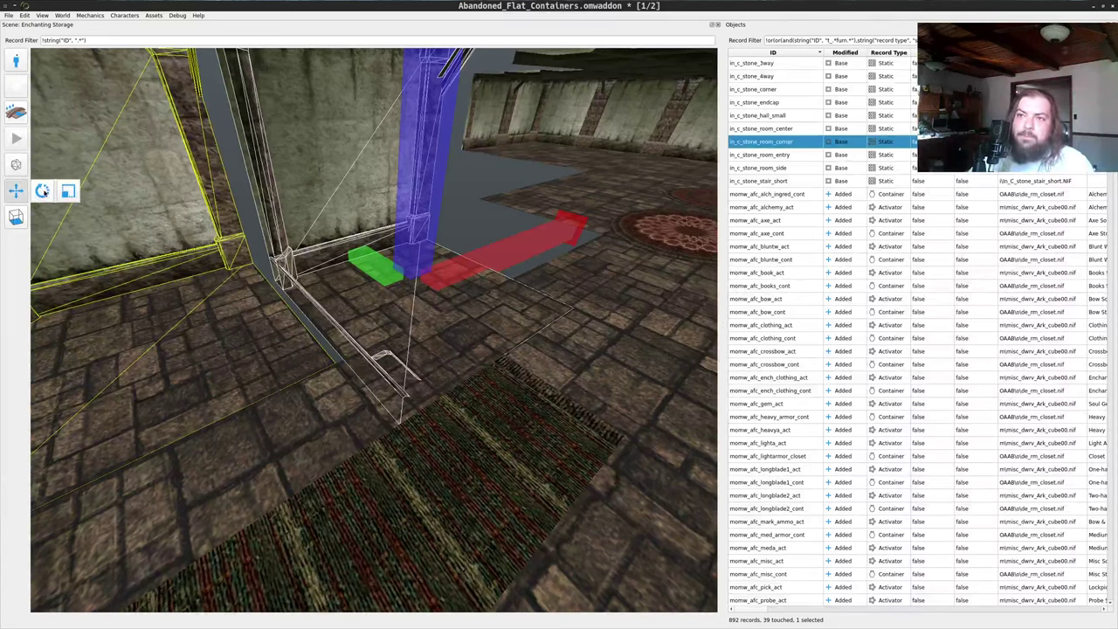
pyautogui.click(42, 191)
pyautogui.moveTo(647, 274); pyautogui.dragTo(422, 527, button='right')
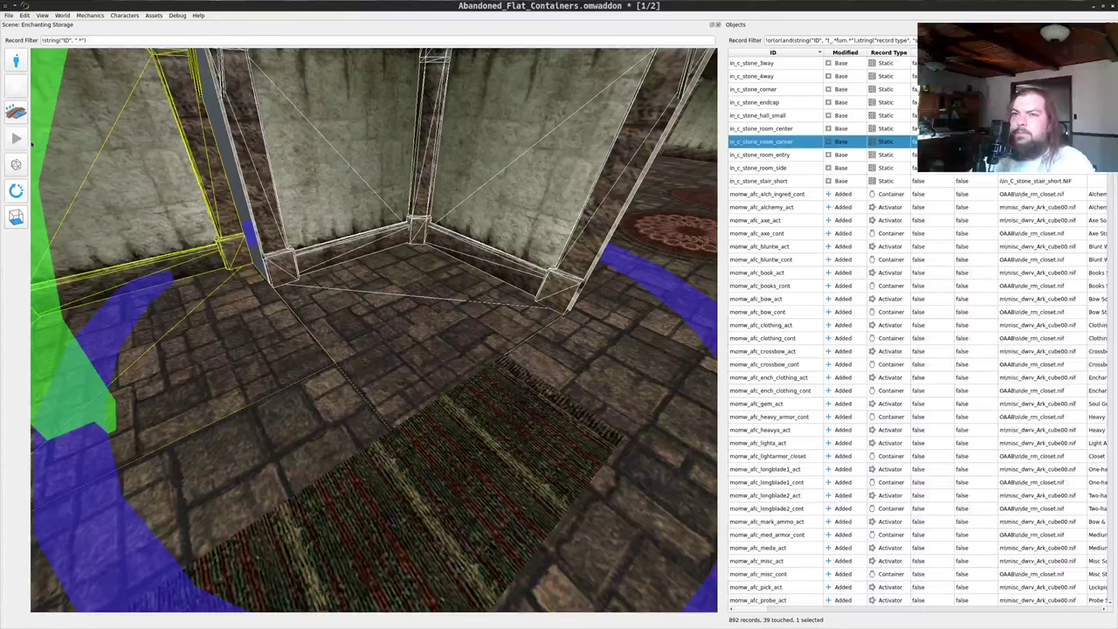
pyautogui.click(17, 190)
pyautogui.click(17, 189)
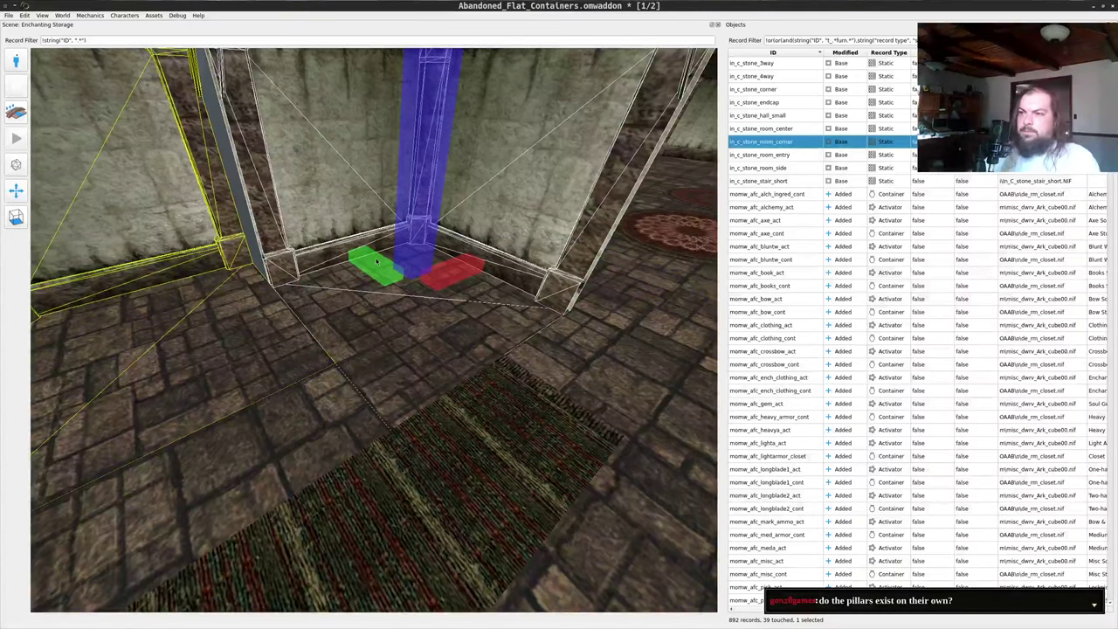
pyautogui.moveTo(377, 262); pyautogui.dragTo(328, 179, button='right')
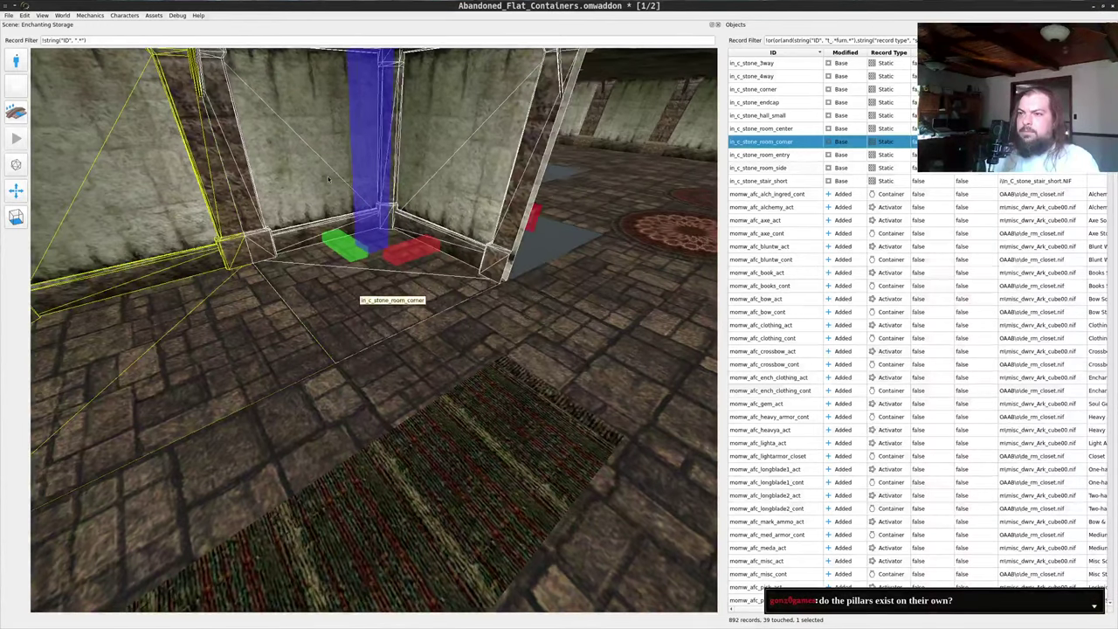
pyautogui.moveTo(328, 179); pyautogui.dragTo(97, 284)
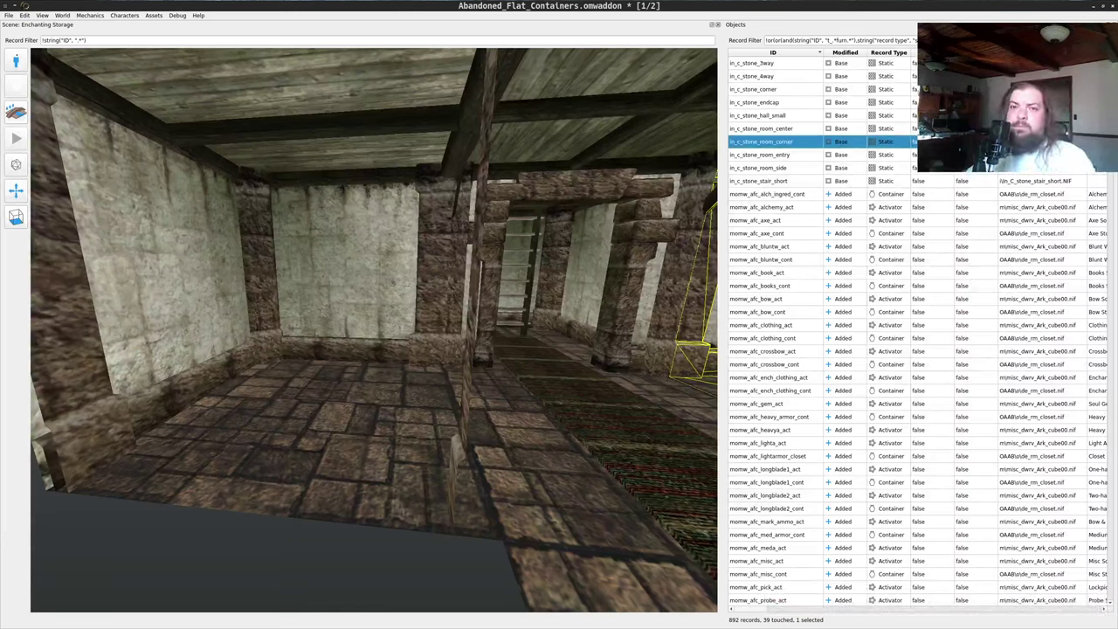
# - Examine the in_c_pillar_stone pillar and the AB_In_ComStoneWallShelf unit in the OAAB_Common scene
pyautogui.hotkey('alt', 'Tab')
pyautogui.moveTo(599, 210); pyautogui.dragTo(576, 341)
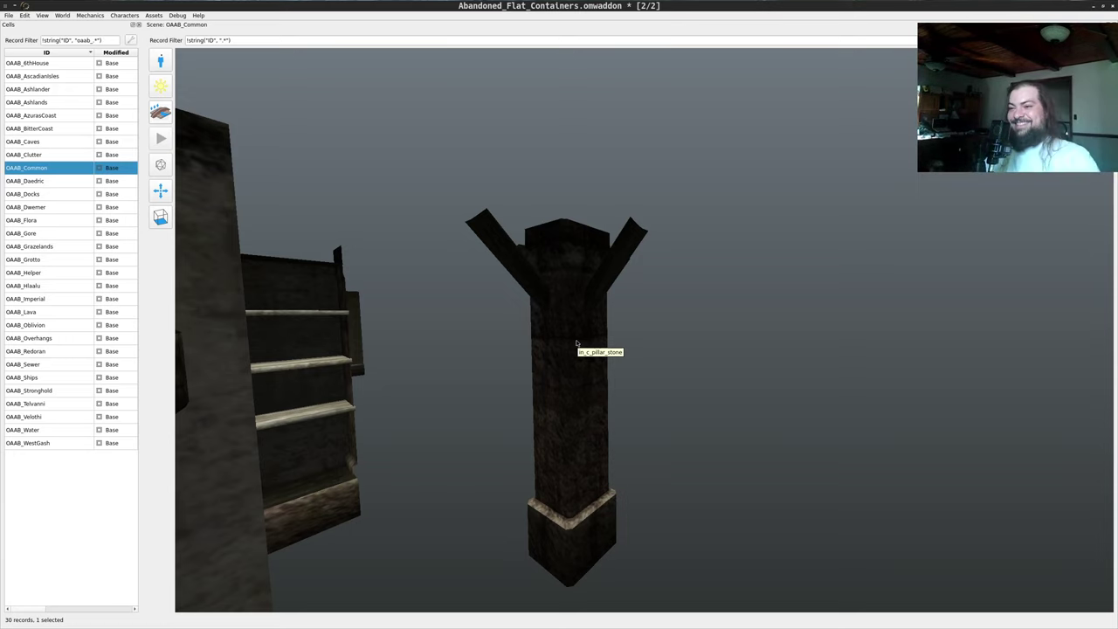
pyautogui.moveTo(492, 340); pyautogui.dragTo(620, 376)
pyautogui.scroll(-4, 606, 381)
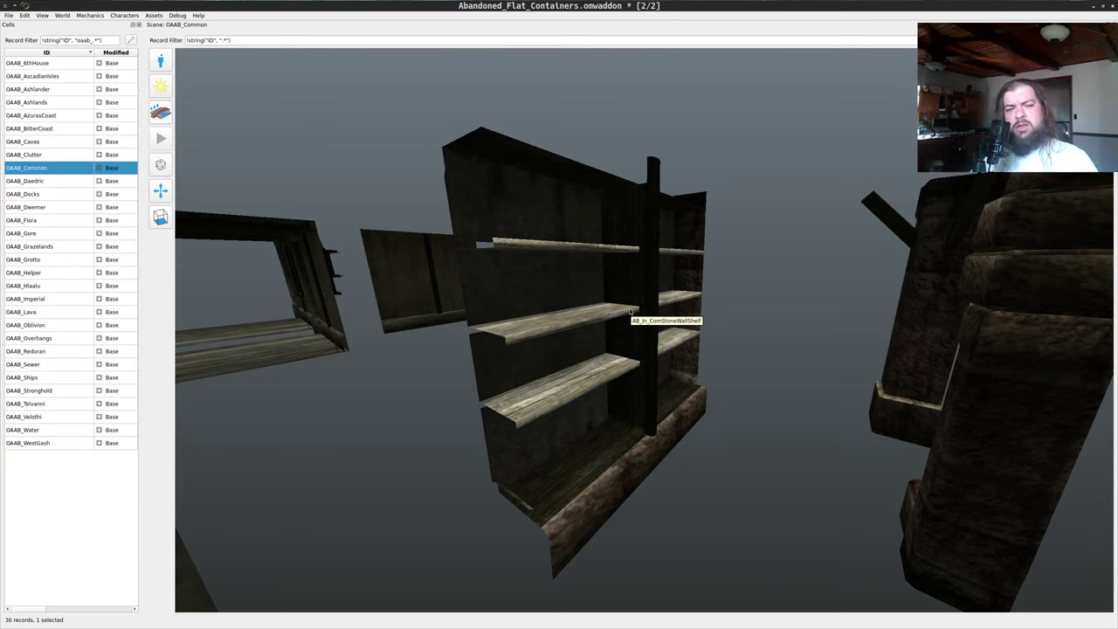
pyautogui.moveTo(613, 260); pyautogui.dragTo(645, 328)
pyautogui.scroll(3, 777, 267)
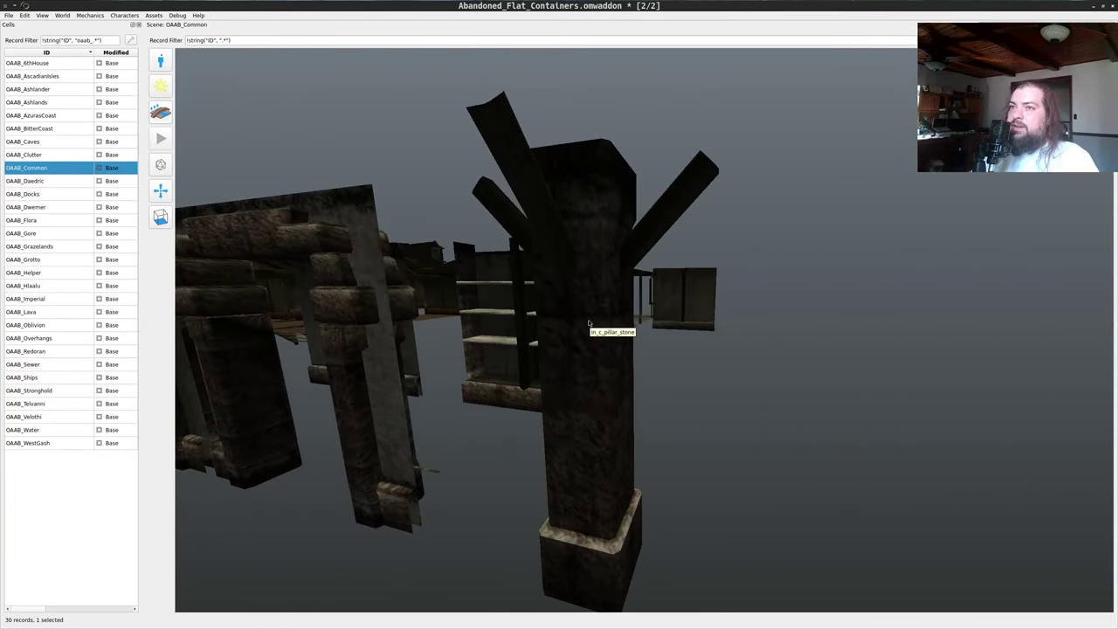
pyautogui.hotkey('alt', 'Tab')
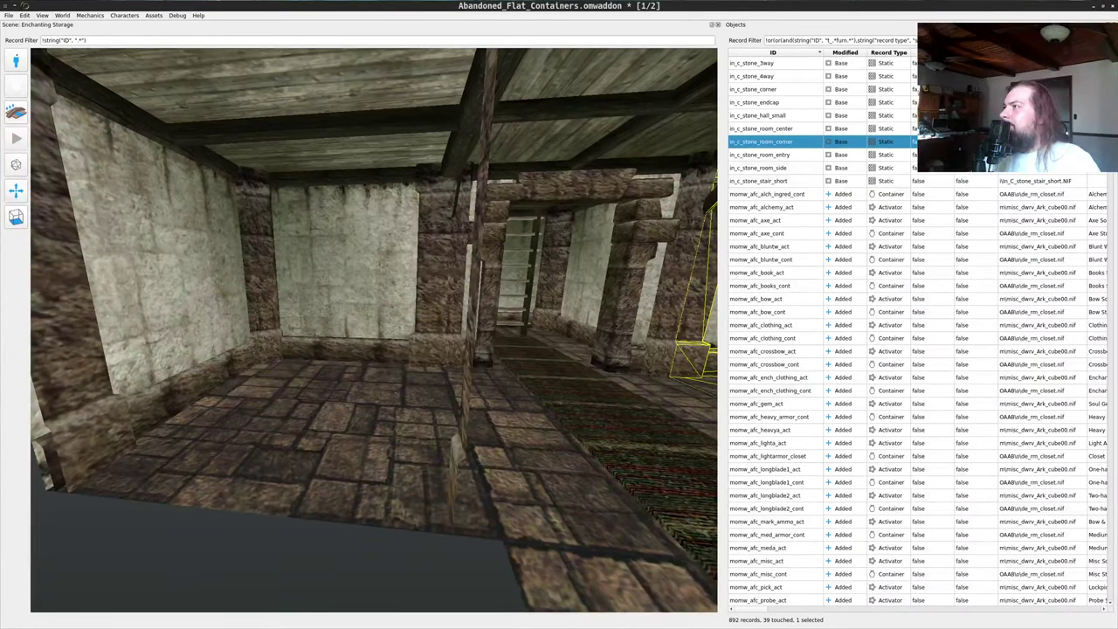
# - Check the stone pillar's ID in the OAAB_Common scene and filter the object records for the in_c_pillar pieces
pyautogui.click(996, 40)
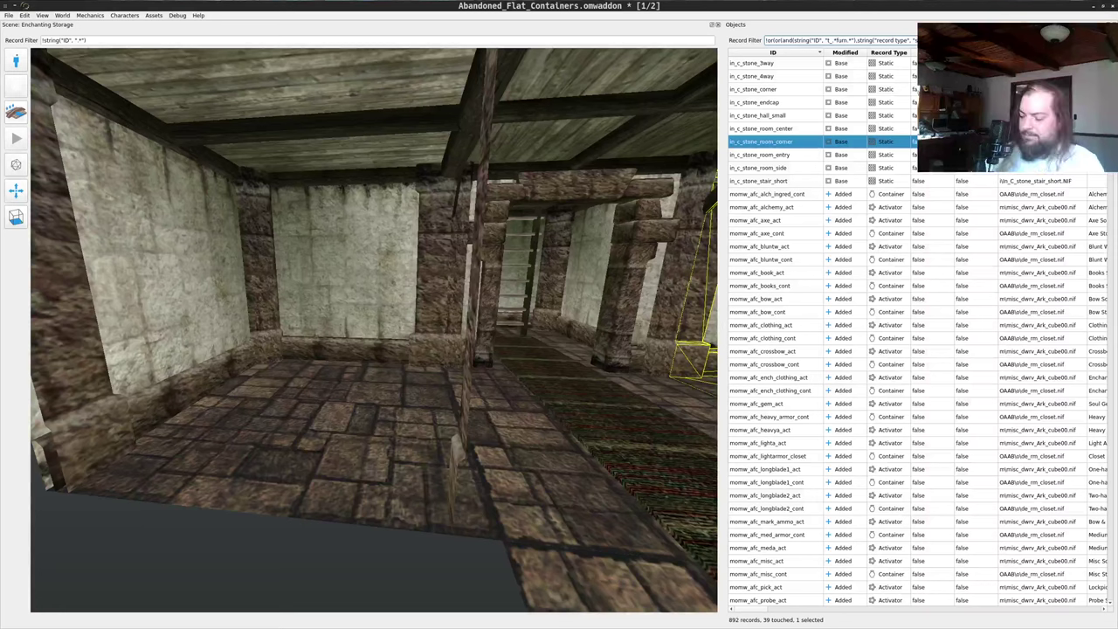
pyautogui.write('.*')
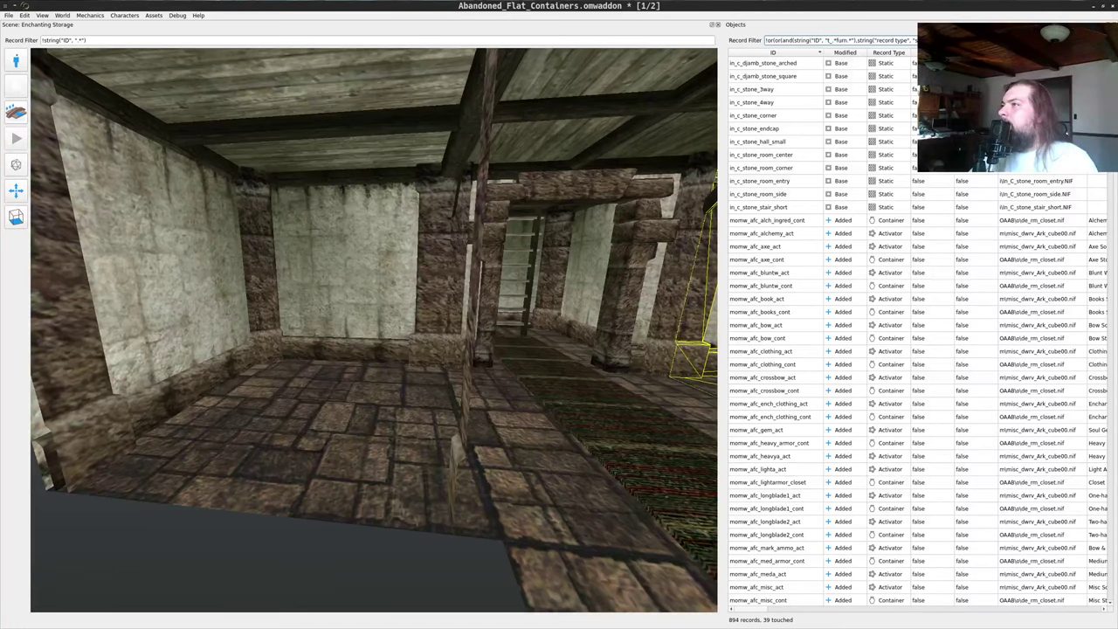
pyautogui.hotkey('alt', 'Tab')
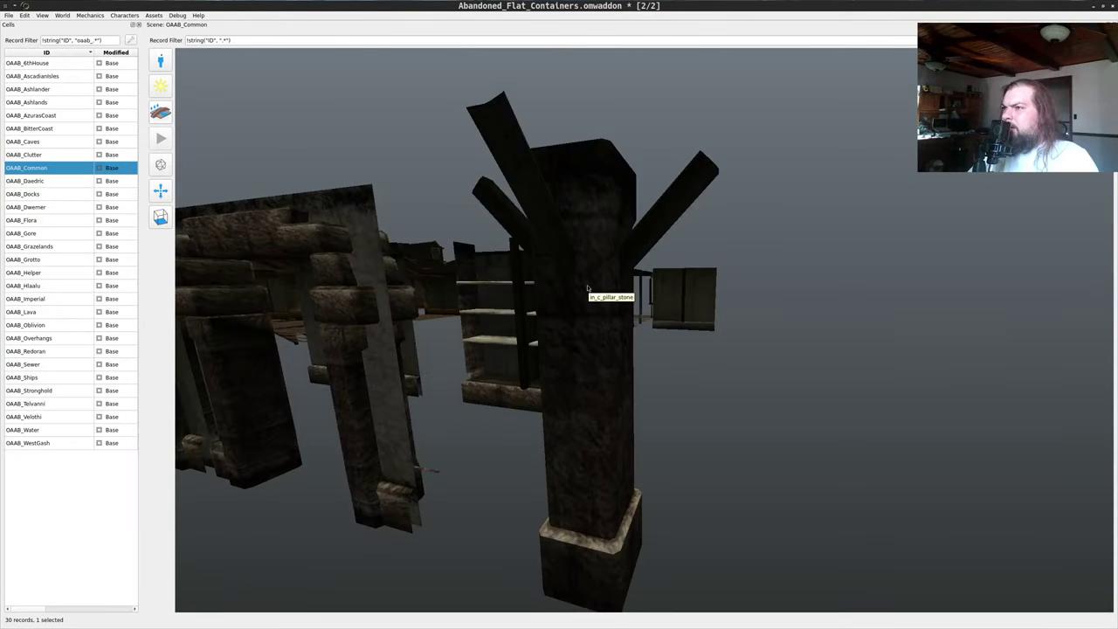
pyautogui.hotkey('alt', 'Tab')
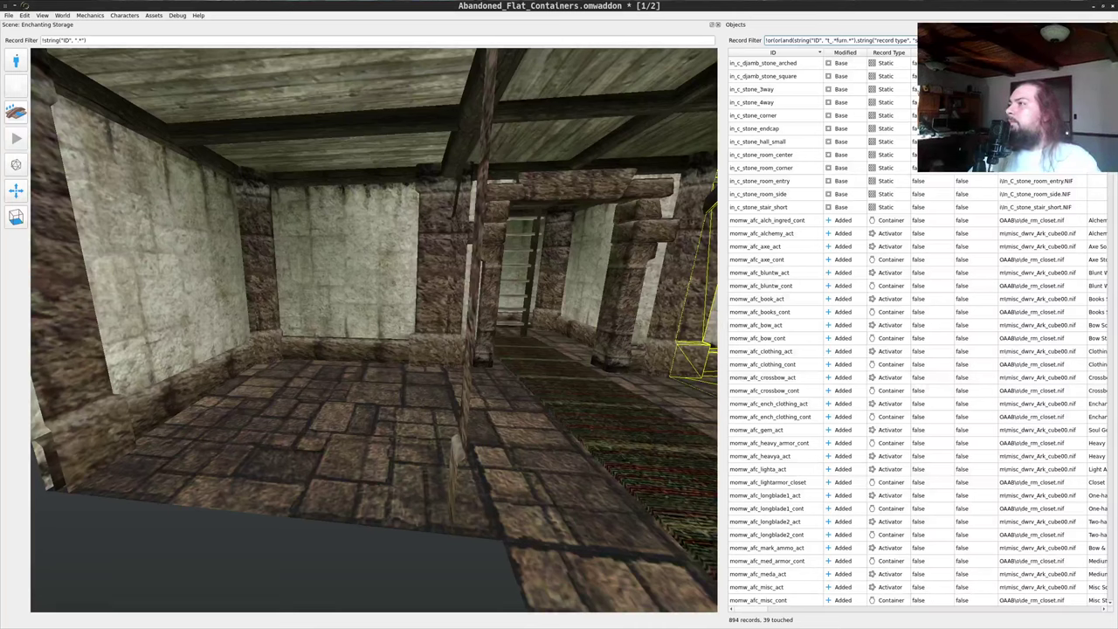
pyautogui.press('BackSpace')
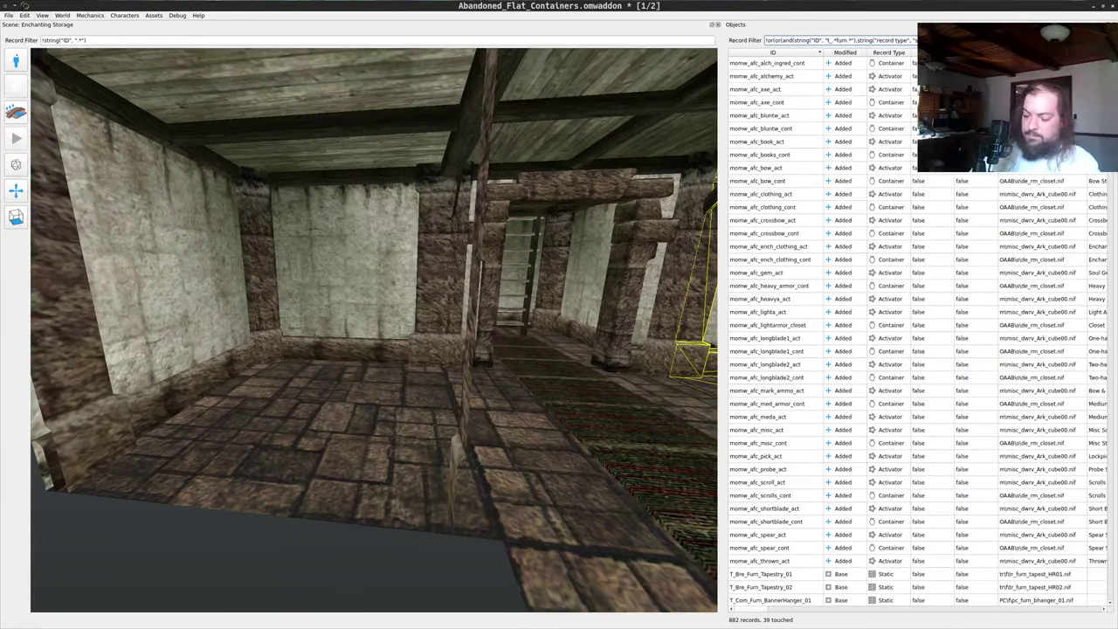
pyautogui.write('*')
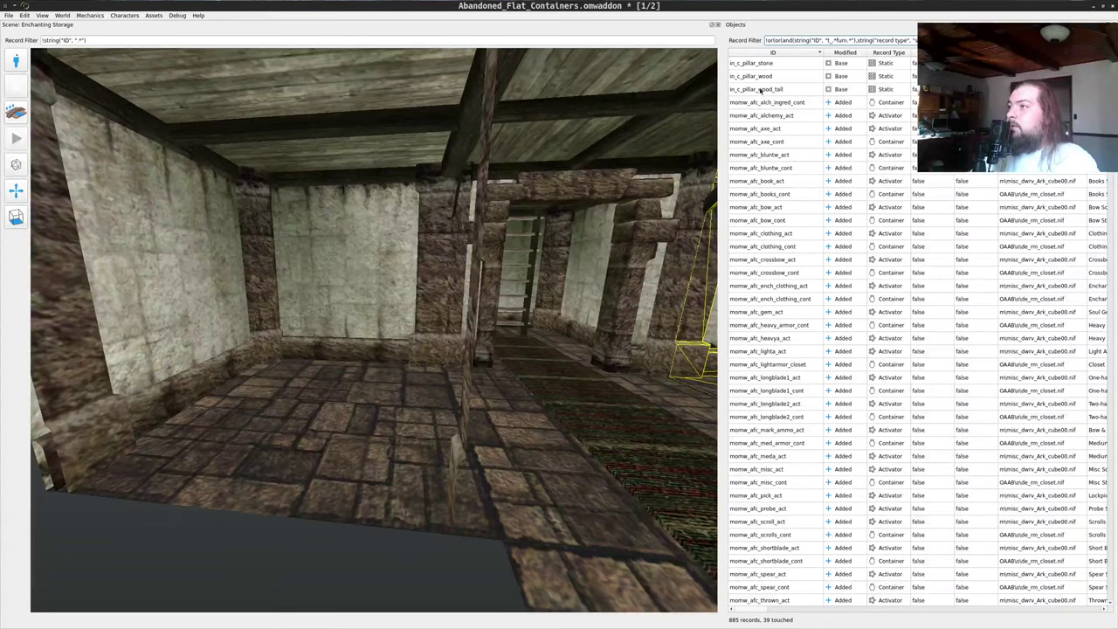
# - Place an in_c_pillar_wood and an in_c_pillar_stone side by side on the stone floor of the smaller room
pyautogui.moveTo(751, 76); pyautogui.dragTo(353, 430)
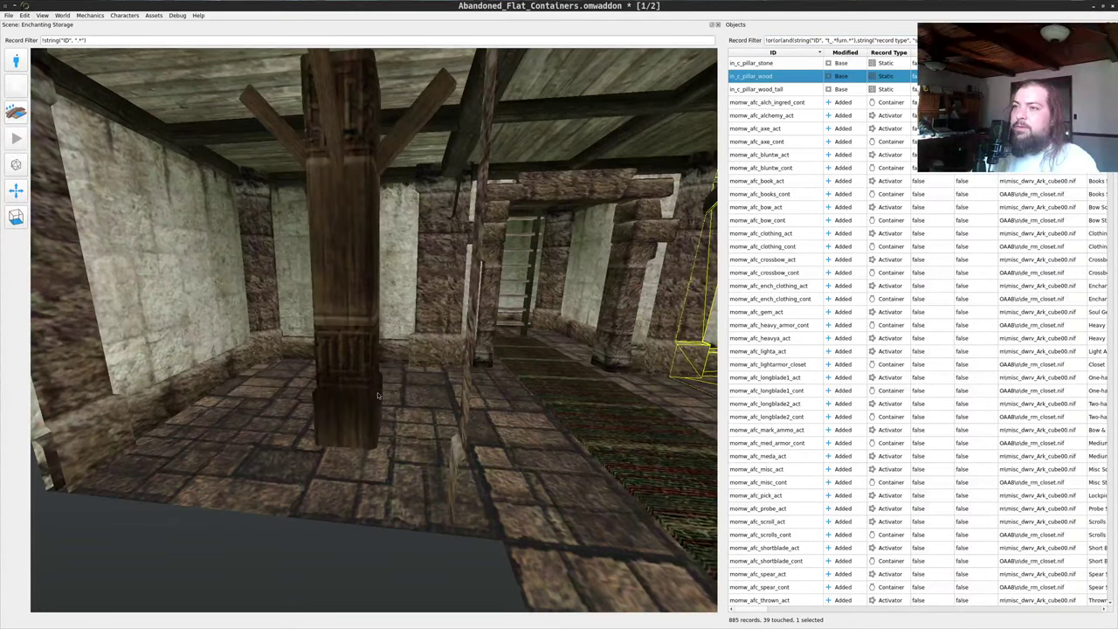
pyautogui.moveTo(425, 384); pyautogui.dragTo(470, 357)
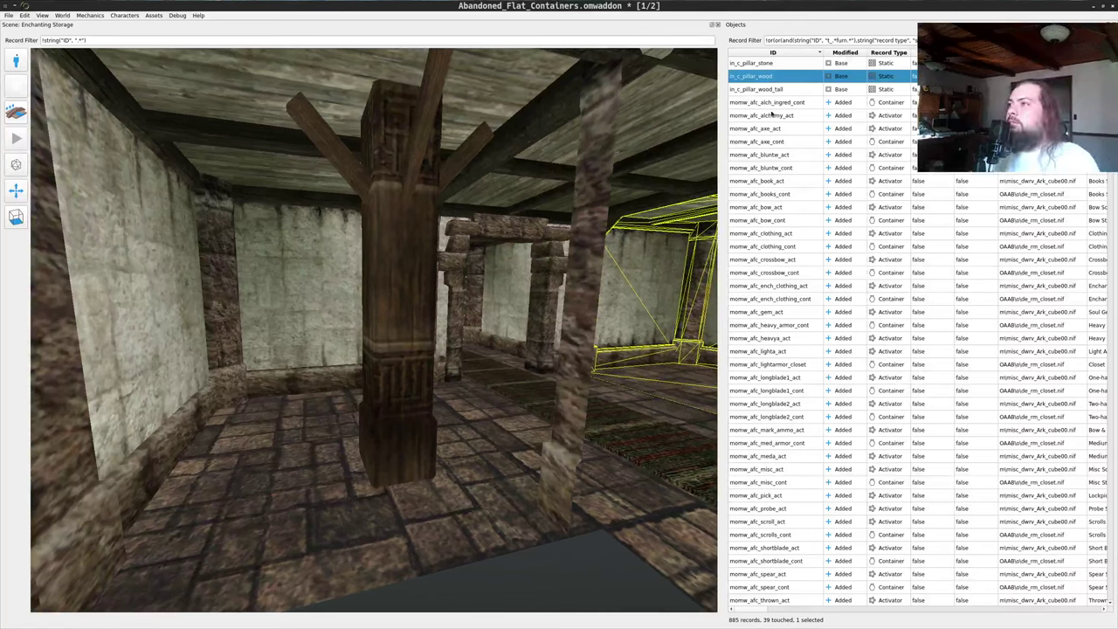
pyautogui.moveTo(751, 63); pyautogui.dragTo(361, 395)
pyautogui.press('w')
pyautogui.press('s')
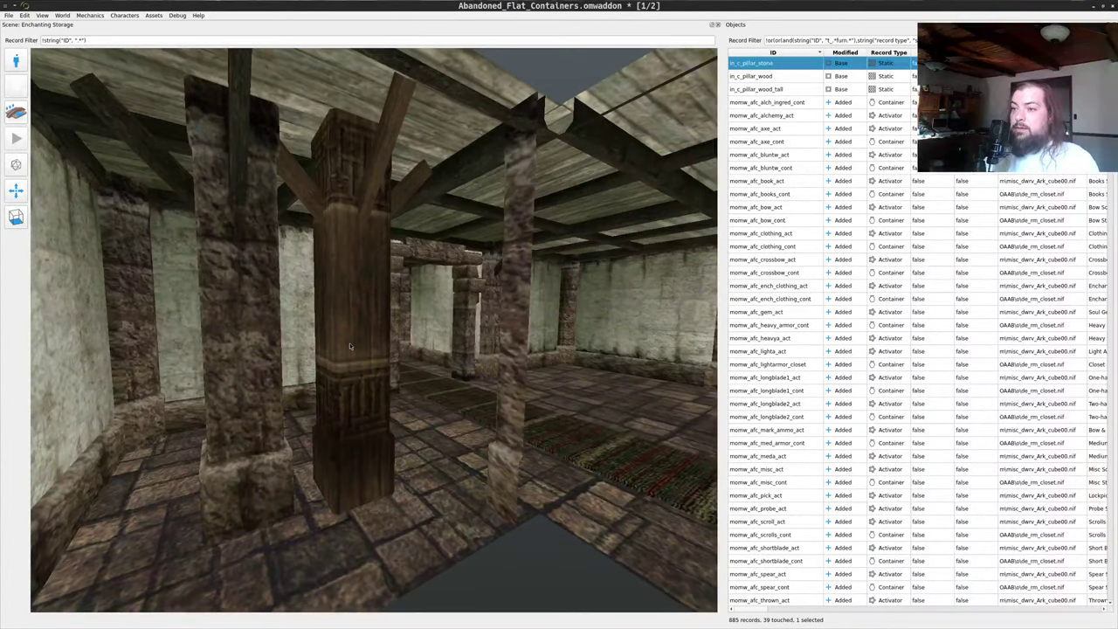
# - Delete the in_c_pillar_wood and check the in_c_pillar_stone up close
pyautogui.click(358, 332)
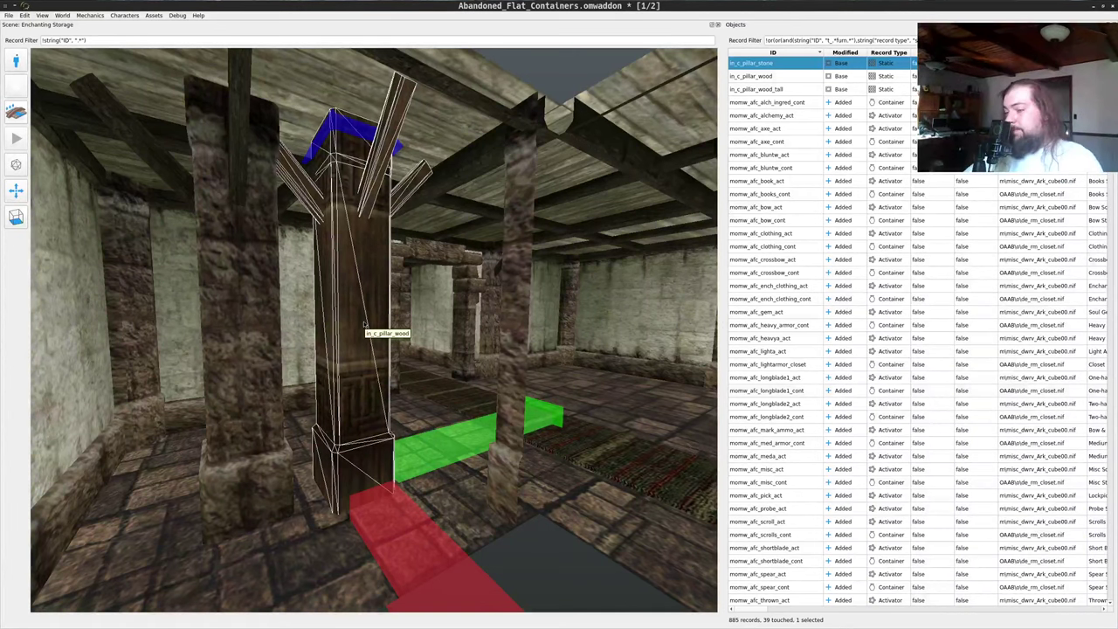
pyautogui.press('Delete')
pyautogui.moveTo(365, 324); pyautogui.dragTo(427, 203)
pyautogui.press('w')
pyautogui.press('w')
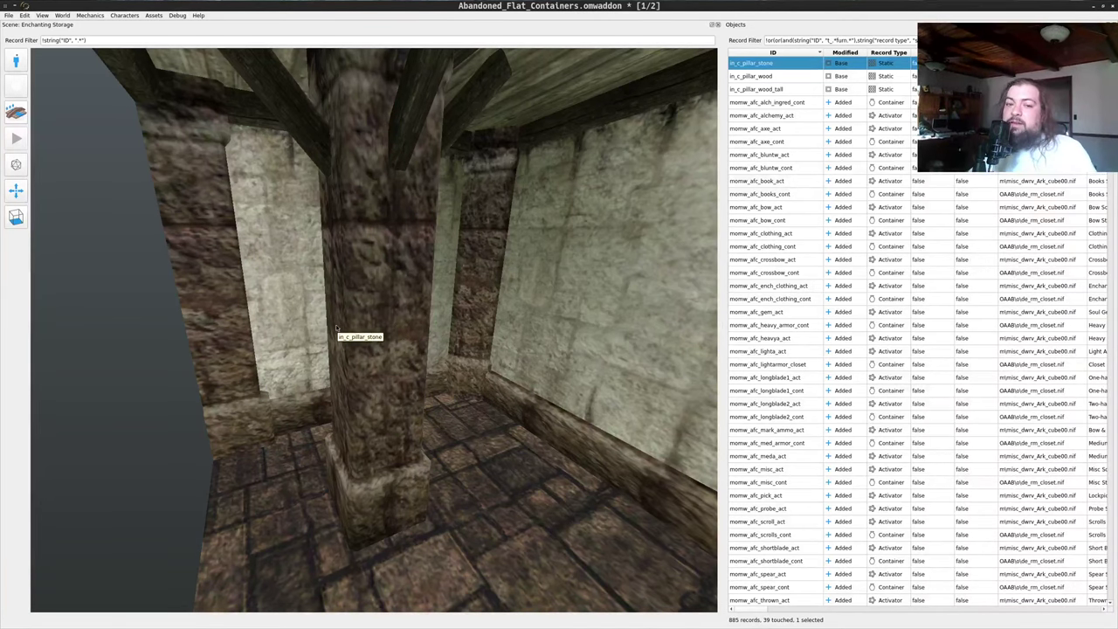
# - Filter the object records for the in_c_stone pieces
pyautogui.moveTo(347, 314); pyautogui.dragTo(523, 381)
pyautogui.press('w')
pyautogui.press('s')
pyautogui.press('s')
pyautogui.press('a')
pyautogui.press('a')
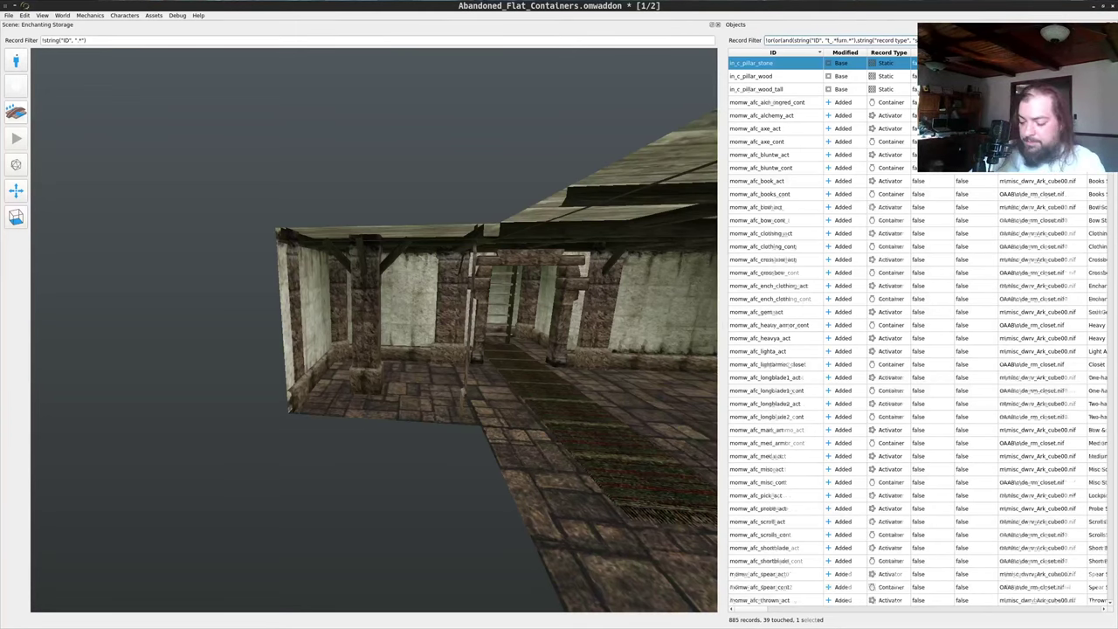
pyautogui.write('stone')
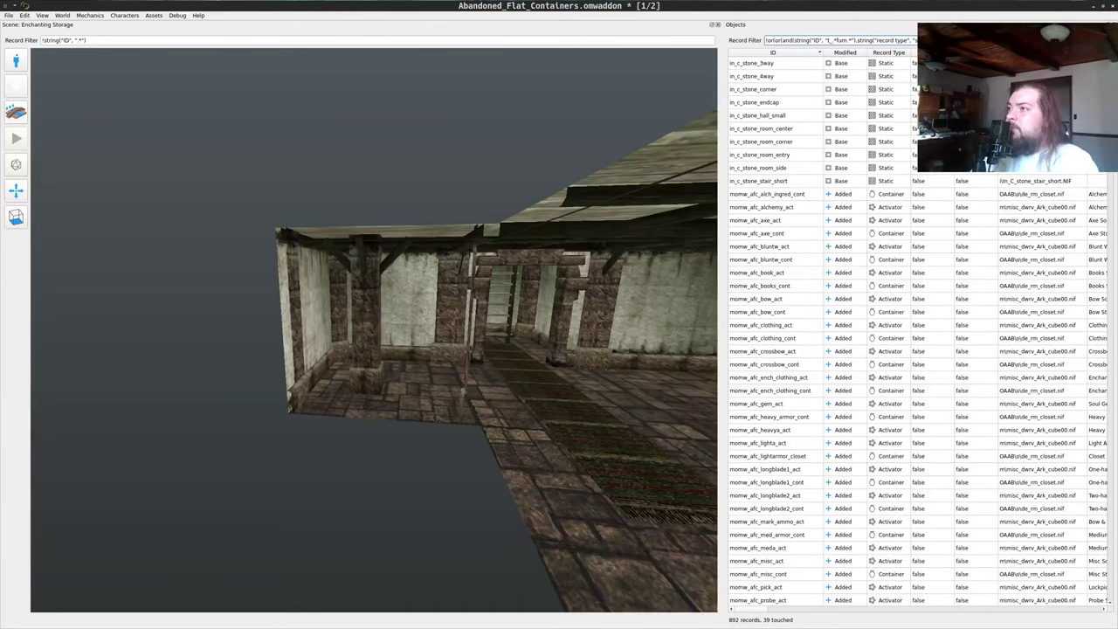
# - Place another in_c_stone_room_corner at the room's open edge and mark the adjoining corner section as the snap reference
pyautogui.moveTo(554, 254); pyautogui.dragTo(560, 346)
pyautogui.press('w')
pyautogui.moveTo(769, 142); pyautogui.dragTo(365, 291)
pyautogui.press('s')
pyautogui.press('a')
pyautogui.press('w')
pyautogui.middleClick(388, 309)
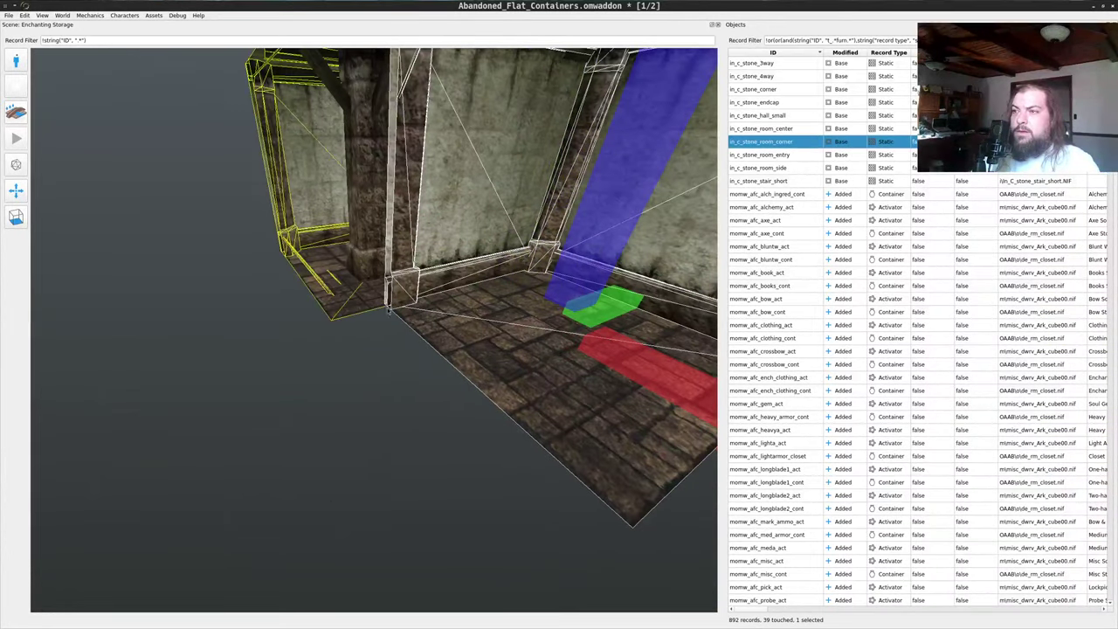
# - Rotate the new in_c_stone_room_corner so its walls line up with the adjoining corner section
pyautogui.click(16, 190)
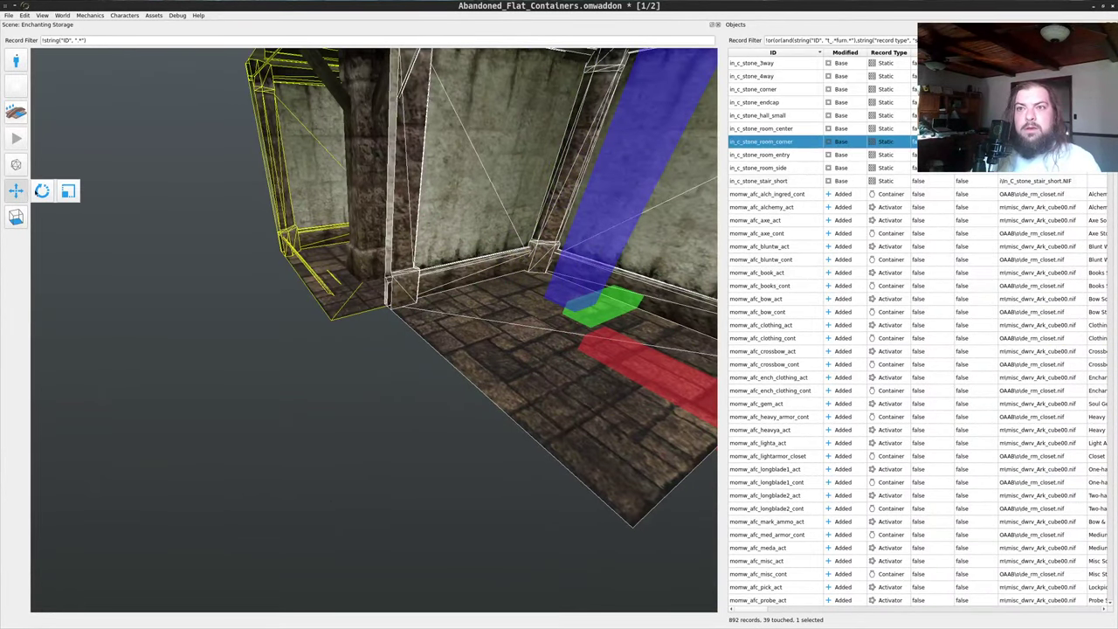
pyautogui.click(42, 191)
pyautogui.moveTo(269, 298); pyautogui.dragTo(439, 416, button='right')
pyautogui.moveTo(247, 521); pyautogui.dragTo(218, 419, button='right')
pyautogui.moveTo(236, 419); pyautogui.dragTo(437, 367)
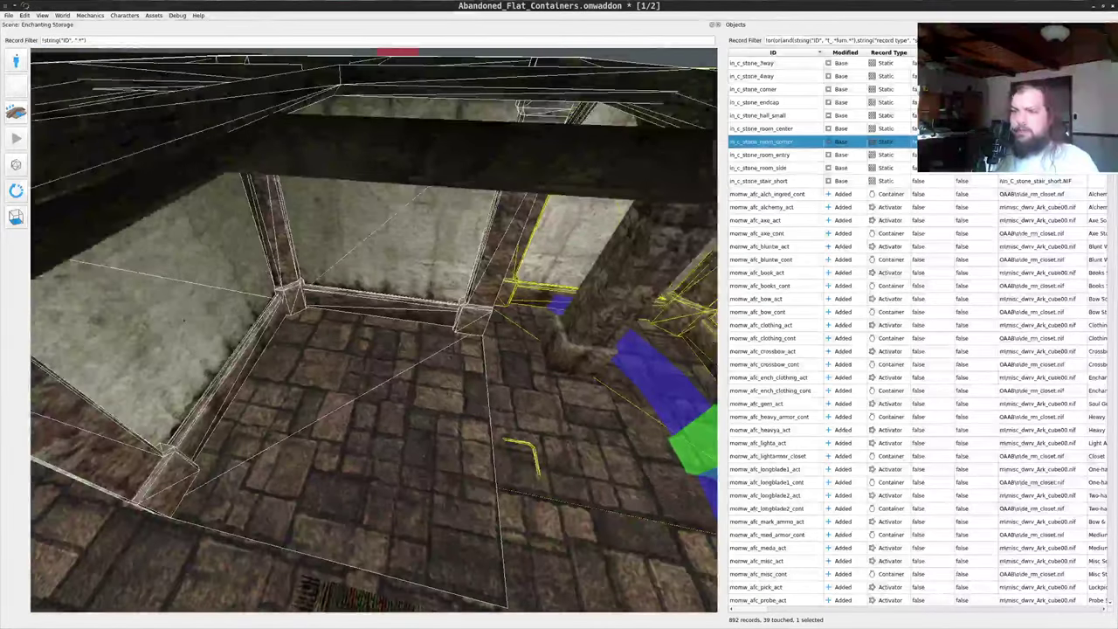
# - Move the rotated in_c_stone_room_corner flush against the adjoining corner section and clear the selection
pyautogui.click(25, 193)
pyautogui.click(15, 192)
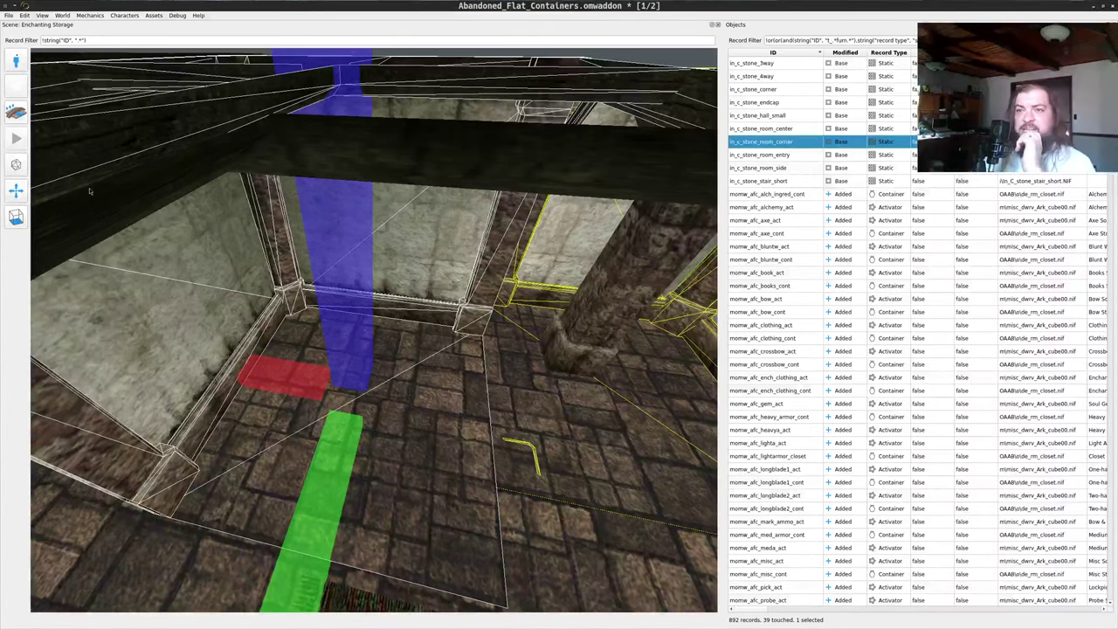
pyautogui.moveTo(334, 346); pyautogui.dragTo(335, 377)
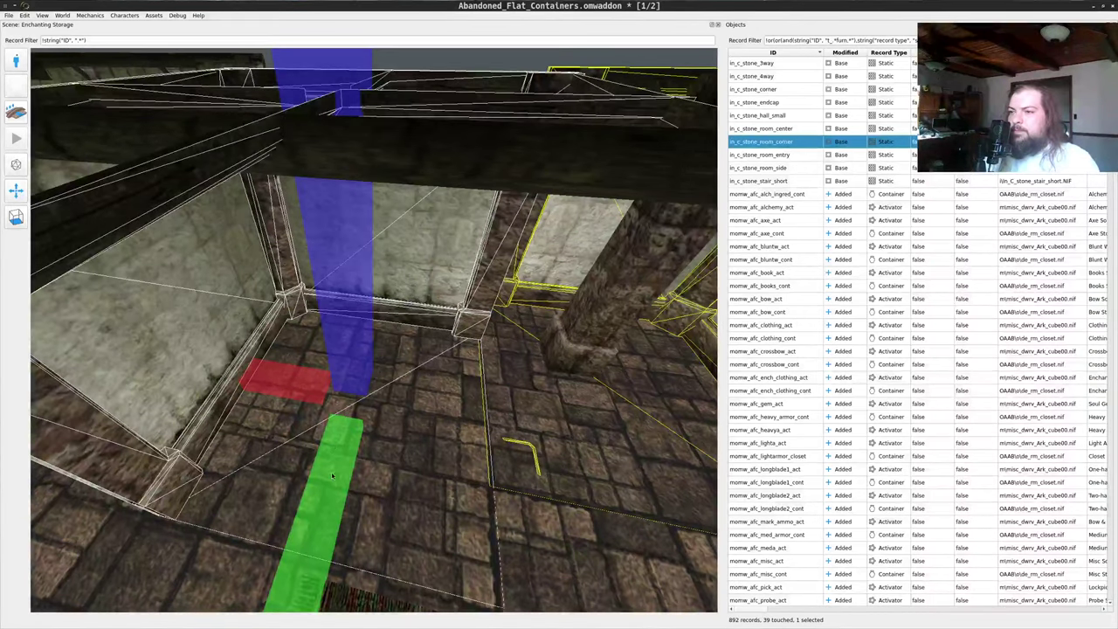
pyautogui.moveTo(332, 474); pyautogui.dragTo(242, 627)
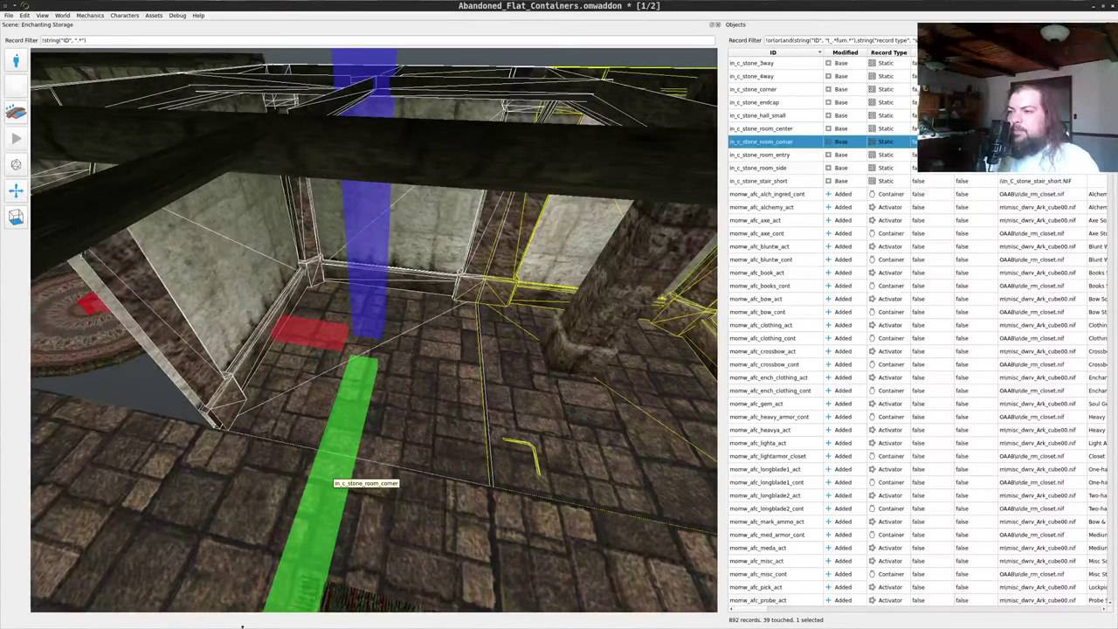
pyautogui.moveTo(330, 336); pyautogui.dragTo(511, 390)
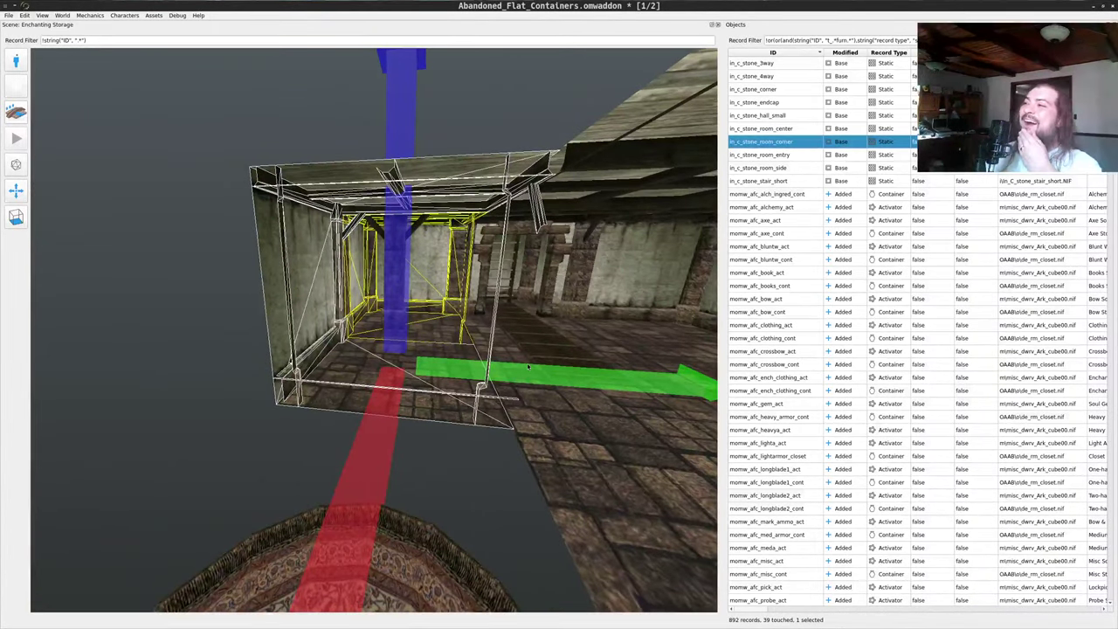
pyautogui.moveTo(538, 356); pyautogui.dragTo(568, 354)
pyautogui.moveTo(486, 347); pyautogui.dragTo(402, 377)
pyautogui.press('space')
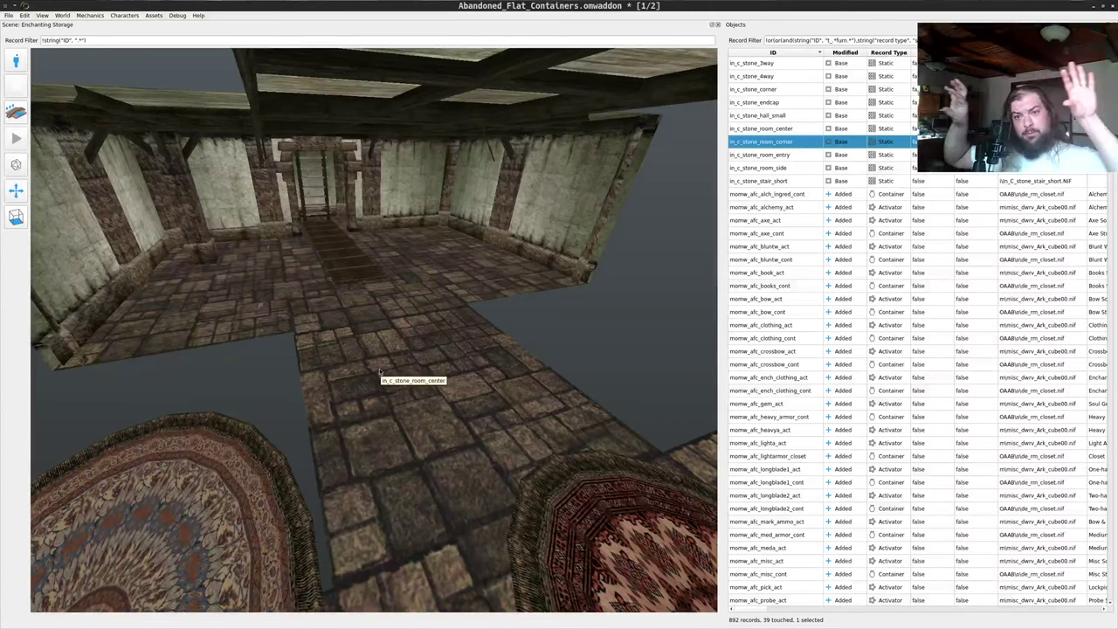
# - Delete the block of wall pieces, floor pieces and rugs along one side of the larger room
pyautogui.moveTo(379, 372)
pyautogui.mouseDown()
pyautogui.moveTo(381, 408)
pyautogui.moveTo(348, 411)
pyautogui.moveTo(401, 390)
pyautogui.moveTo(377, 375)
pyautogui.mouseUp()
pyautogui.scroll(-5, 348, 409)
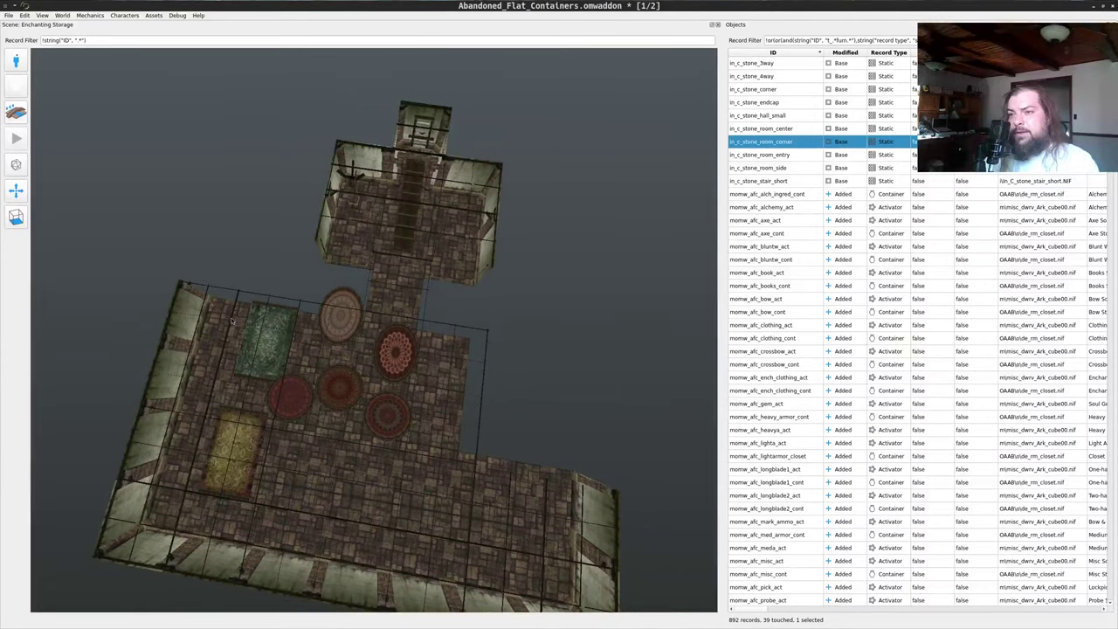
pyautogui.moveTo(201, 341); pyautogui.dragTo(295, 414, button='middle')
pyautogui.middleClick(215, 364)
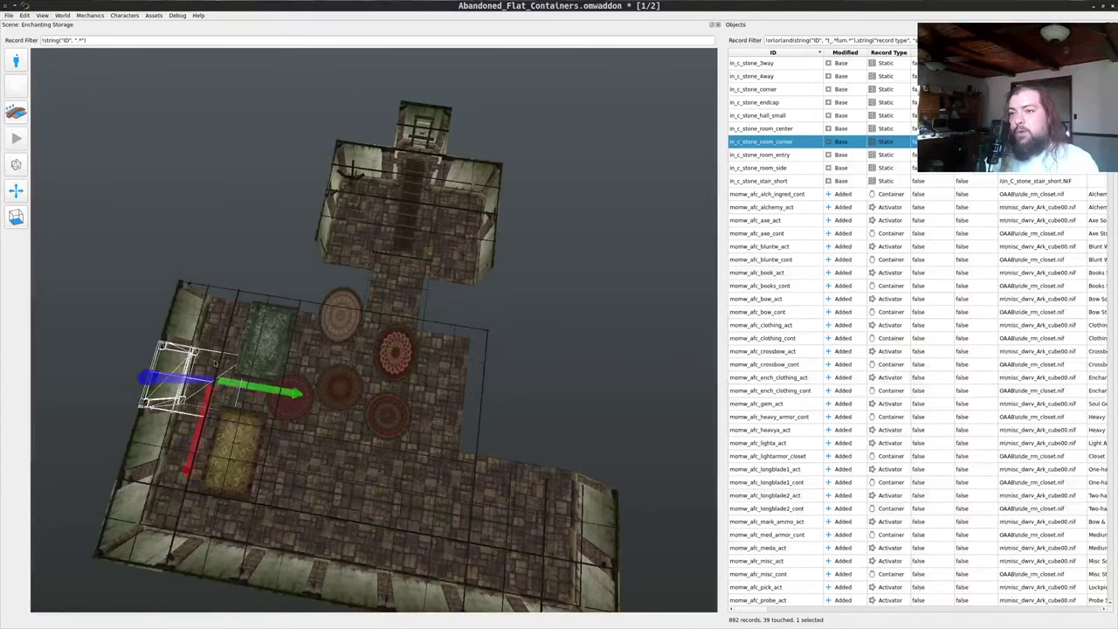
pyautogui.moveTo(215, 363); pyautogui.dragTo(217, 480, button='middle')
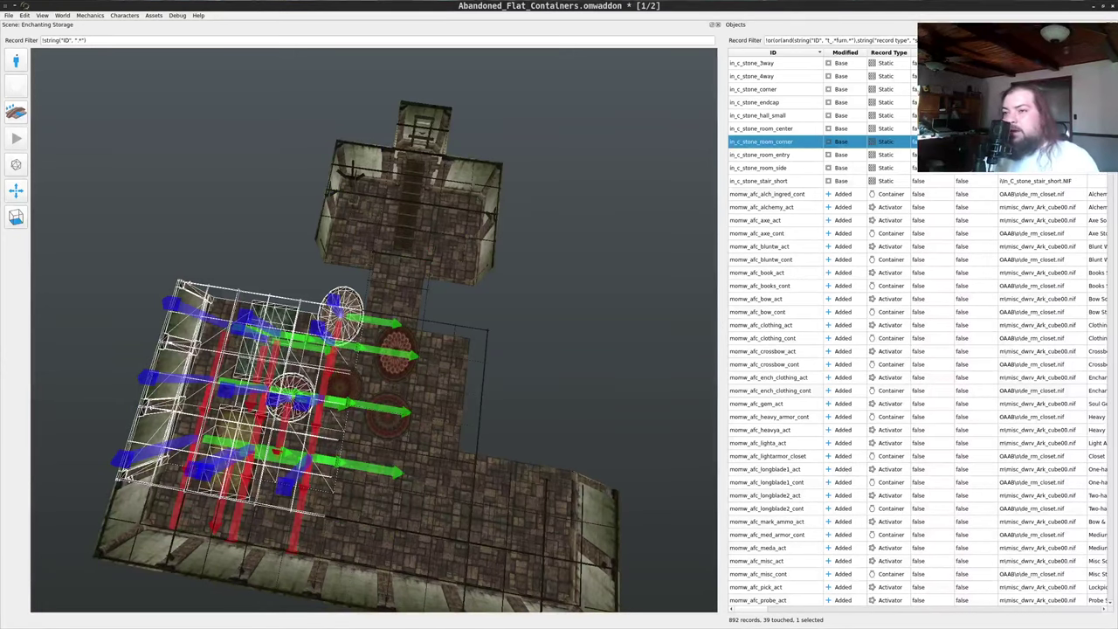
pyautogui.press('Delete')
# - Delete the wall and floor pieces at the near end of the long wing and the floor section beside the rugs
pyautogui.moveTo(323, 396); pyautogui.dragTo(424, 294)
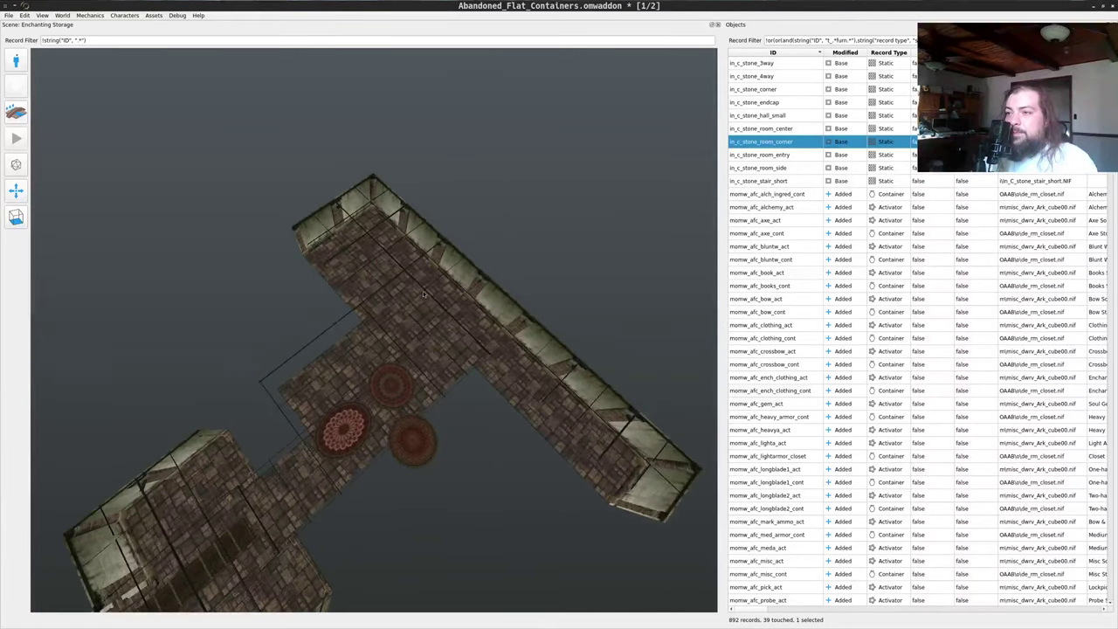
pyautogui.click(405, 266)
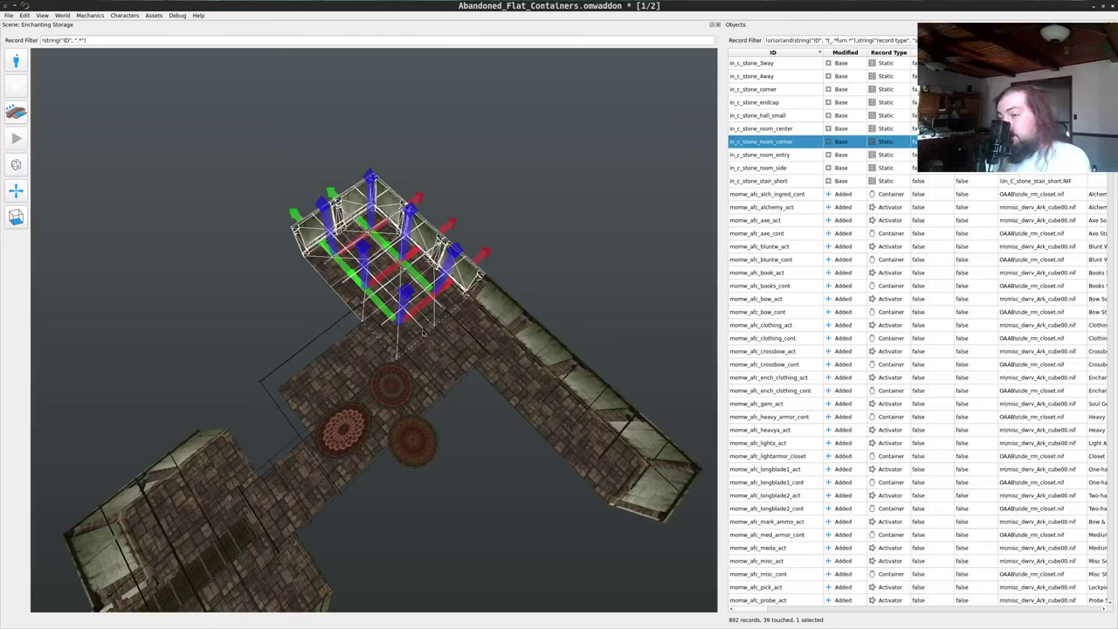
pyautogui.press('Delete')
pyautogui.moveTo(332, 360); pyautogui.dragTo(410, 378, button='middle')
pyautogui.press('Delete')
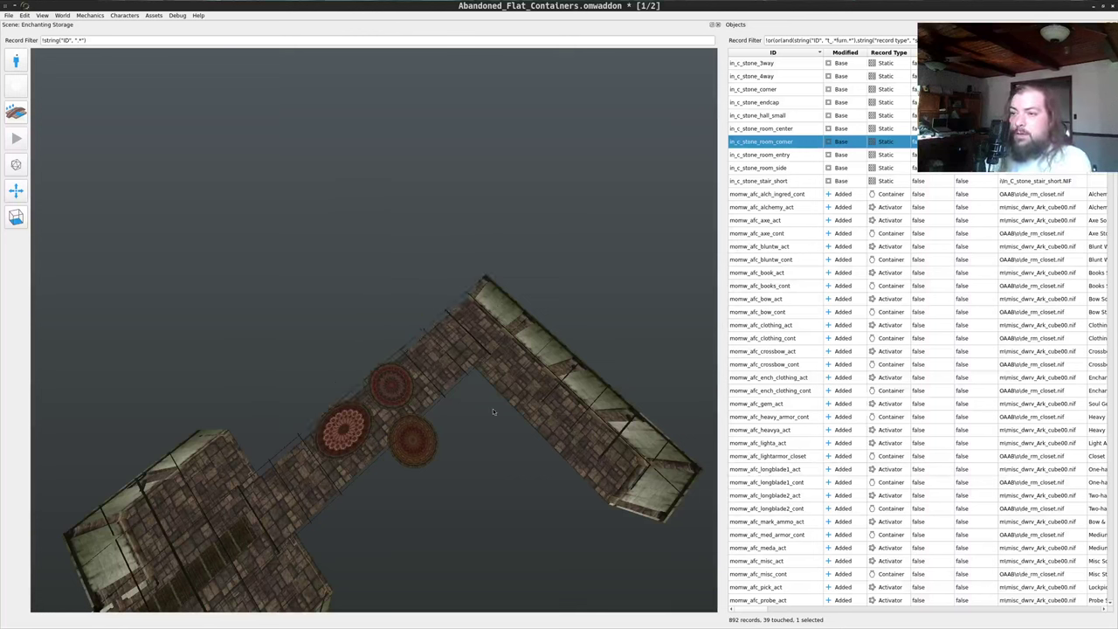
# - Delete the round rug beside the corridor and the remaining wing pieces, keeping only the straight corridor with its end wall
pyautogui.click(414, 447)
pyautogui.press('Delete')
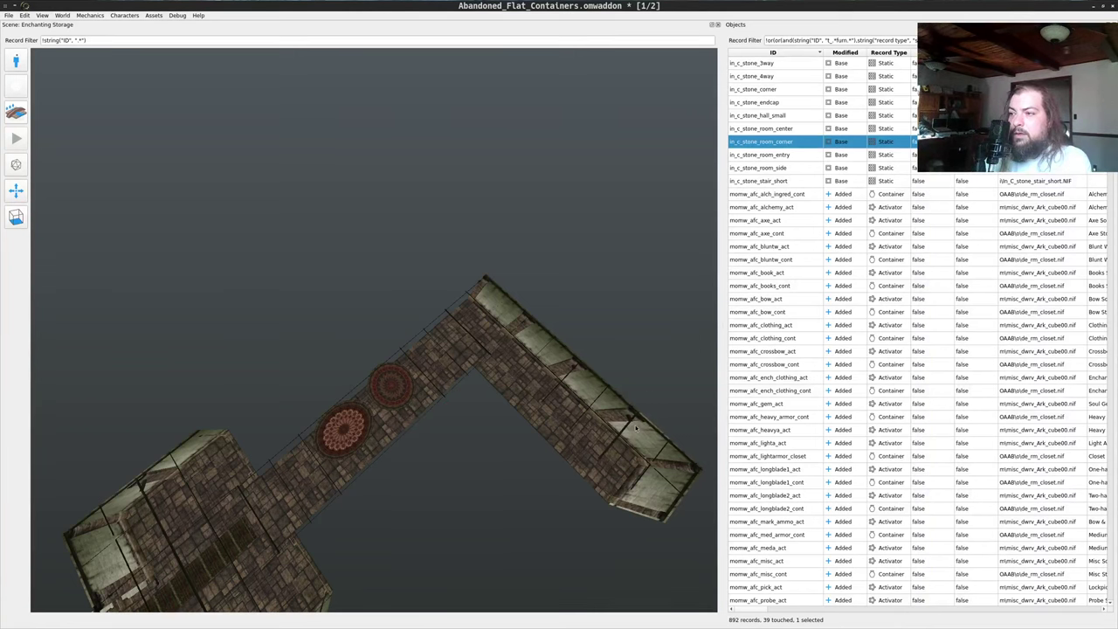
pyautogui.click(580, 502)
pyautogui.press('Delete')
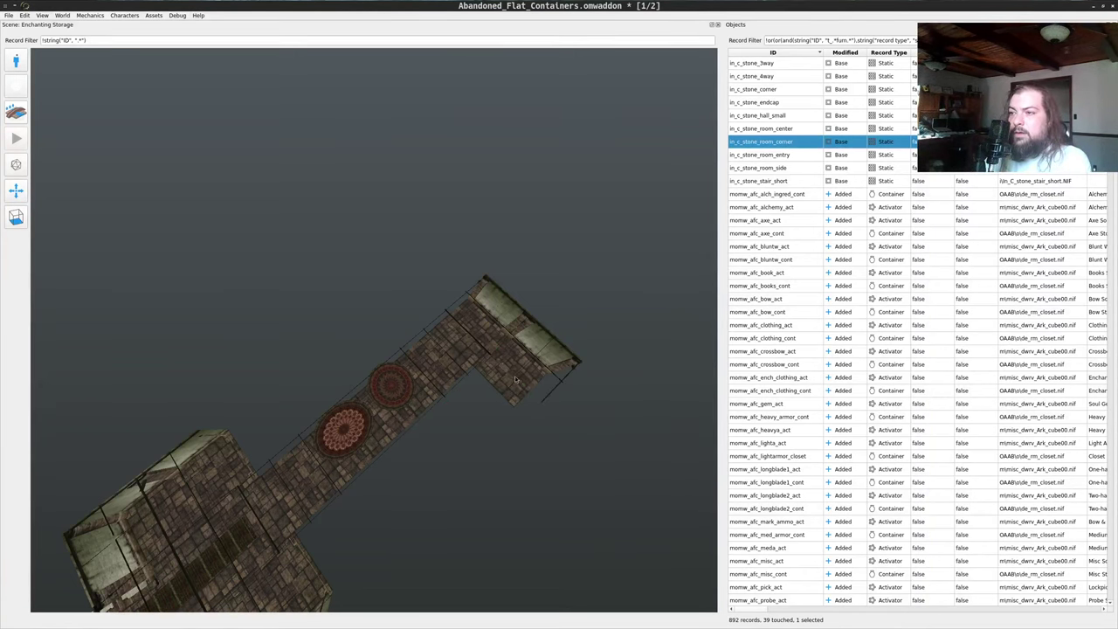
pyautogui.moveTo(527, 380); pyautogui.dragTo(441, 320)
pyautogui.moveTo(441, 253); pyautogui.dragTo(449, 381)
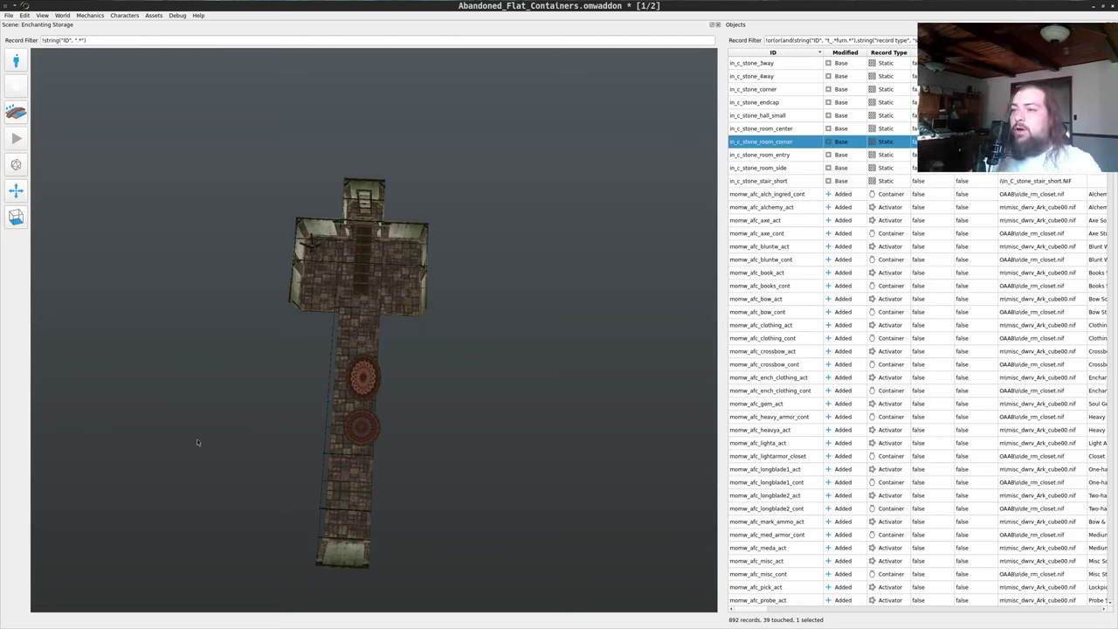
pyautogui.moveTo(197, 439); pyautogui.dragTo(350, 299)
pyautogui.scroll(5, 340, 438)
pyautogui.scroll(5, 347, 434)
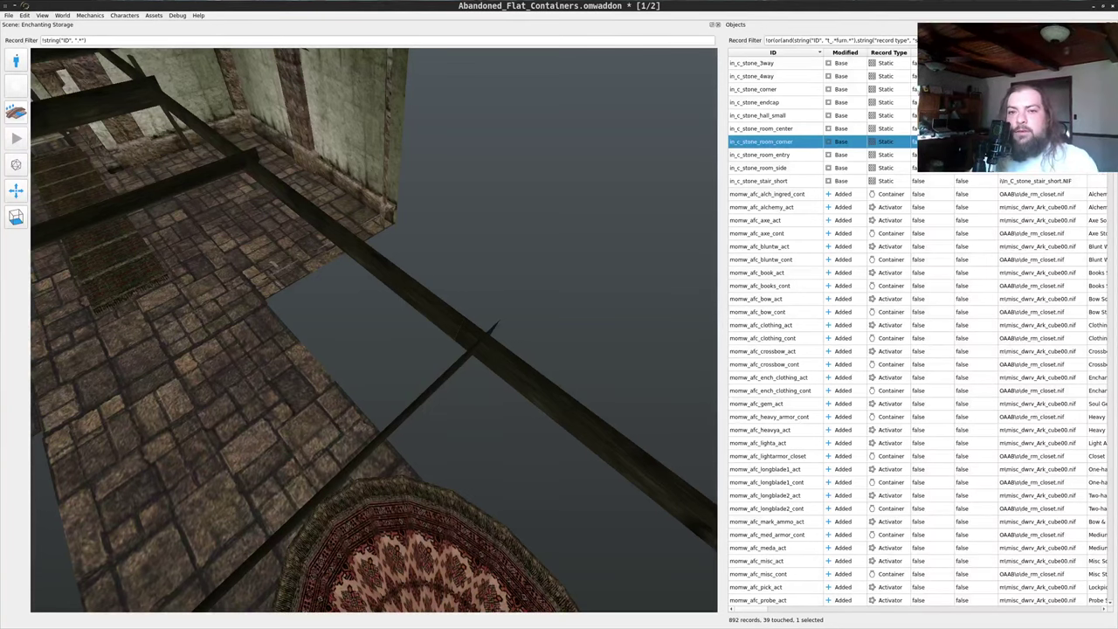
# - Find the small stone hall piece in the OAAB_Common cell and select in_c_stone_hall_small in the object records
pyautogui.hotkey('alt', 'Tab')
pyautogui.press('s')
pyautogui.moveTo(440, 236); pyautogui.dragTo(557, 417)
pyautogui.press('w')
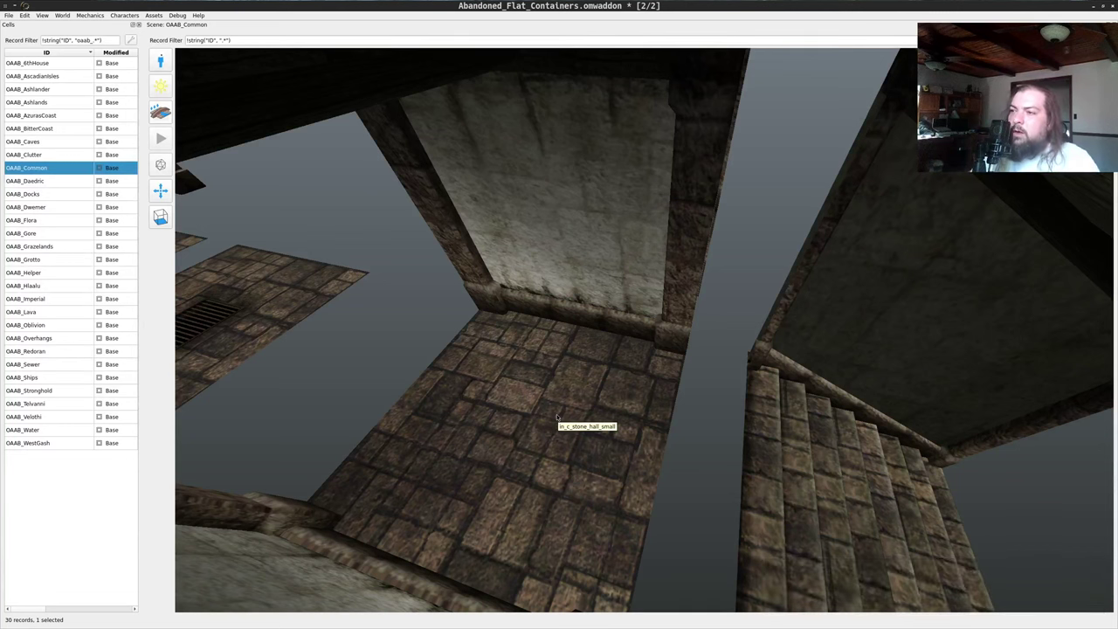
pyautogui.hotkey('alt', 'Tab')
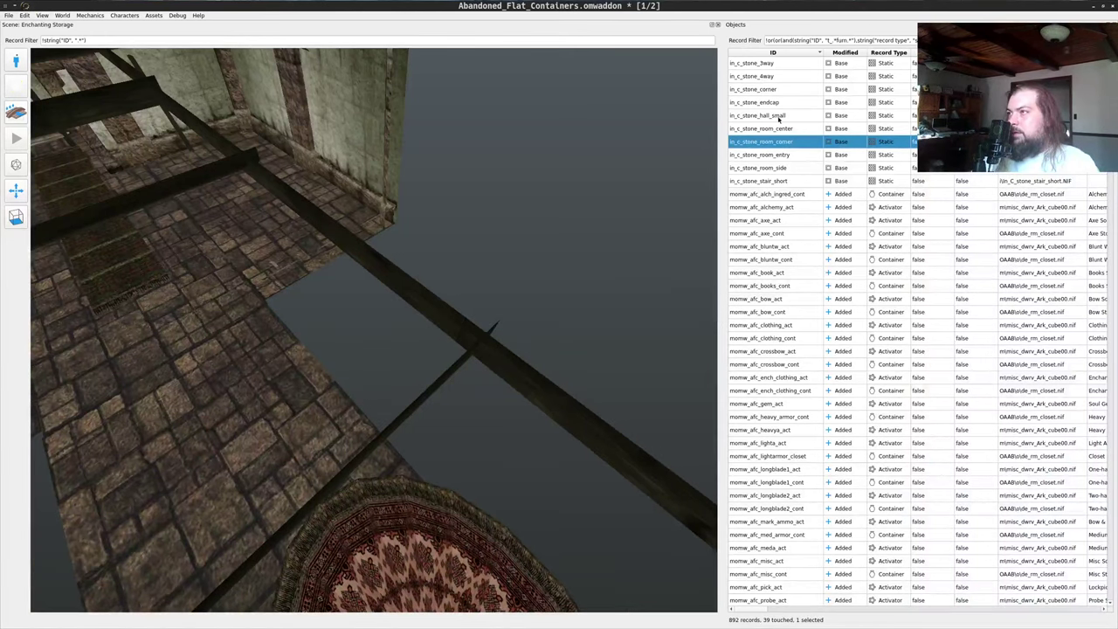
pyautogui.click(779, 119)
# - Delete the corridor floor section bordering the room, the round rug and the floor piece beneath the rug
pyautogui.moveTo(472, 289); pyautogui.dragTo(311, 327)
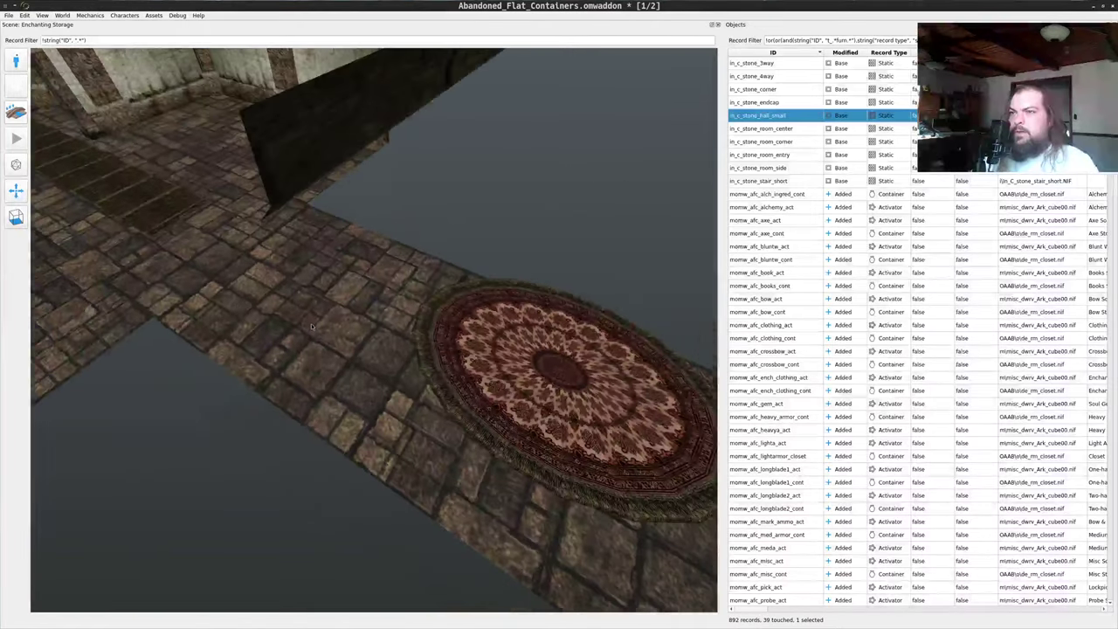
pyautogui.middleClick(364, 341)
pyautogui.press('Delete')
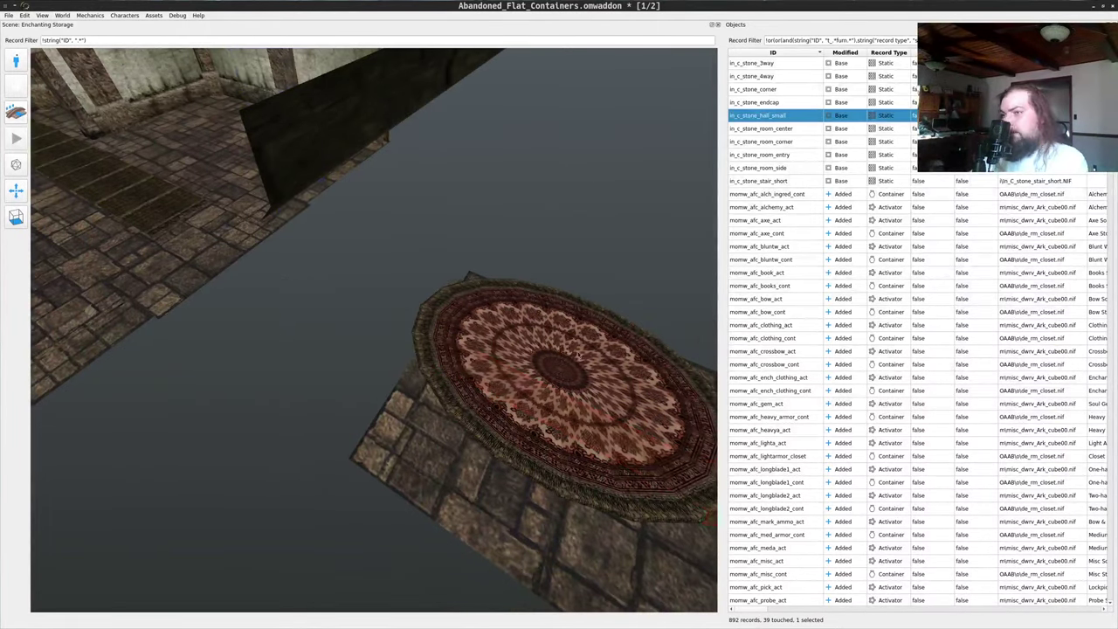
pyautogui.middleClick(565, 364)
pyautogui.press('Delete')
pyautogui.middleClick(515, 409)
pyautogui.press('Delete')
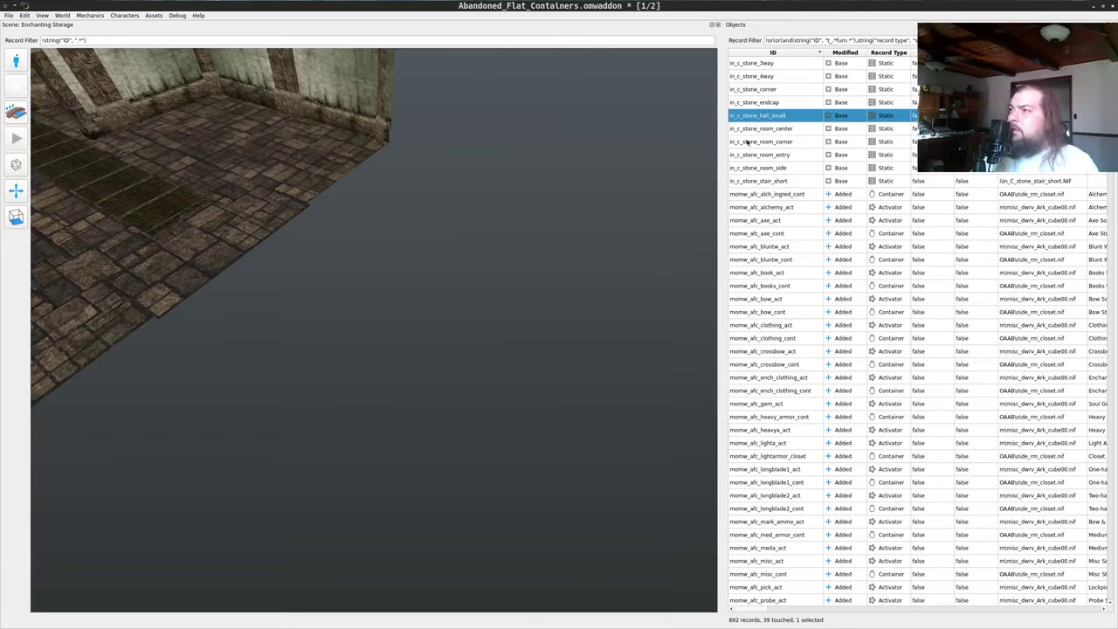
# - Place an in_c_stone_hall_small piece outside the room's wall opening and select it
pyautogui.moveTo(455, 278); pyautogui.dragTo(461, 217)
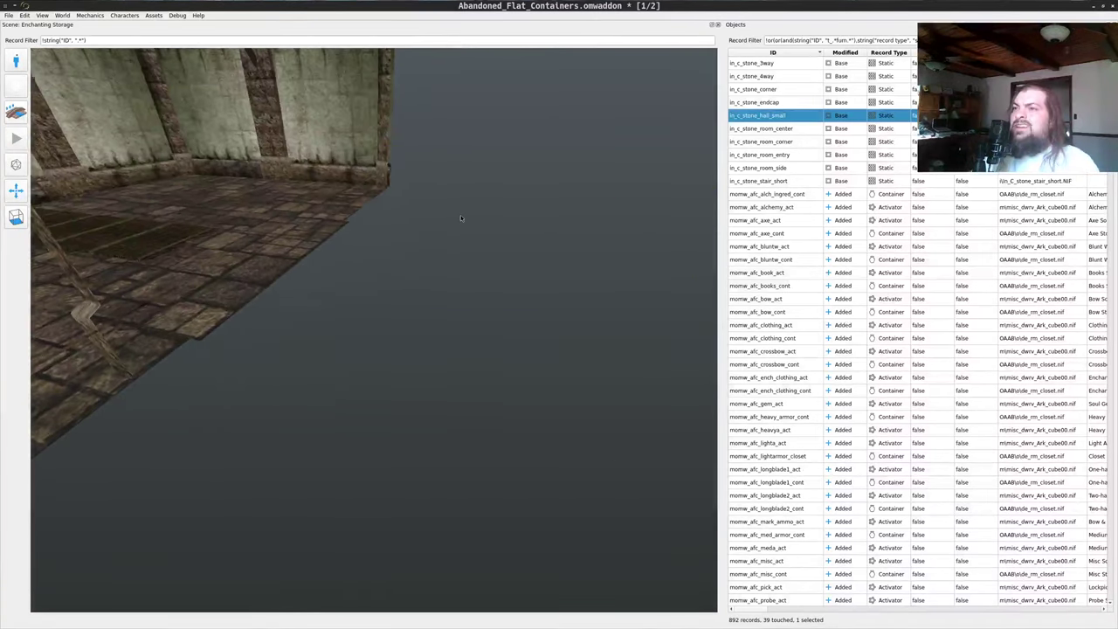
pyautogui.hotkey('ctrl', 'z')
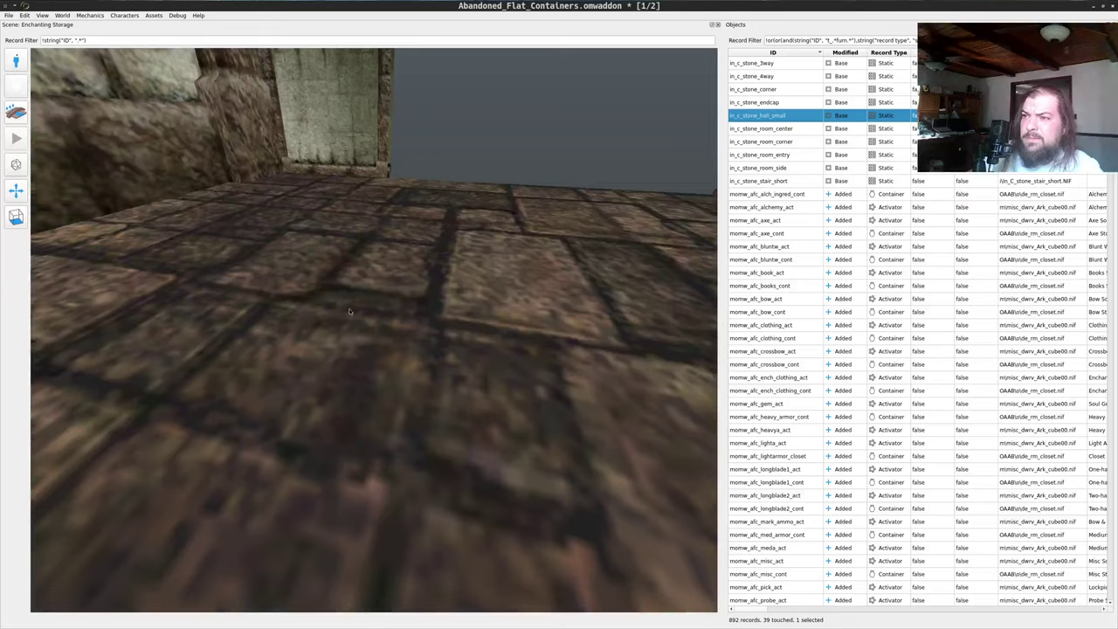
pyautogui.middleClick(411, 327)
pyautogui.moveTo(411, 329); pyautogui.dragTo(453, 444)
pyautogui.press('s')
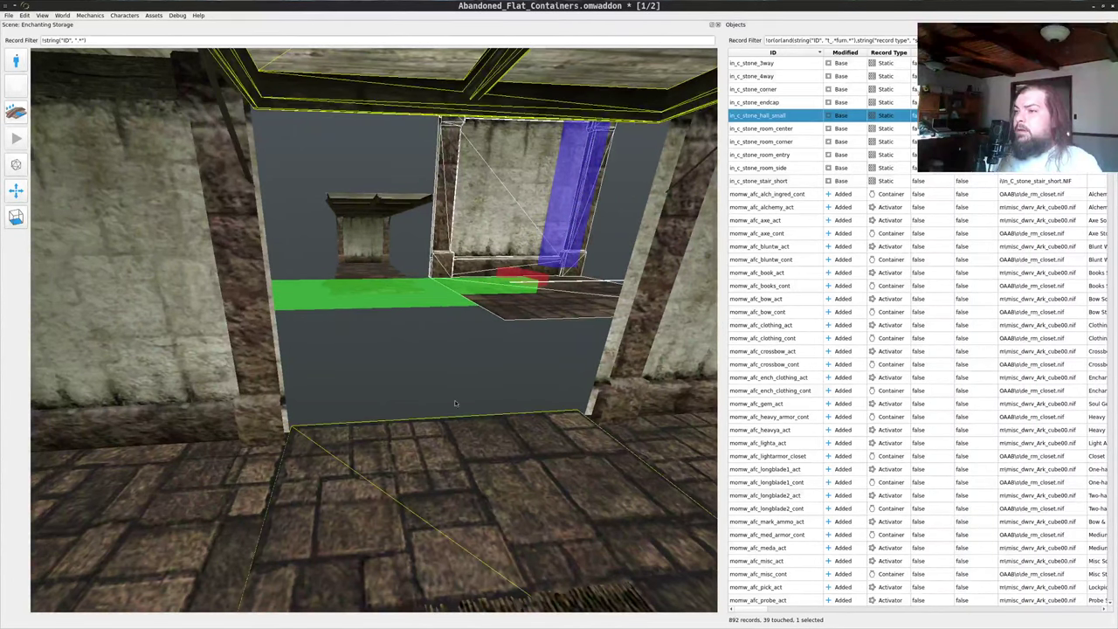
pyautogui.moveTo(455, 402); pyautogui.dragTo(370, 386)
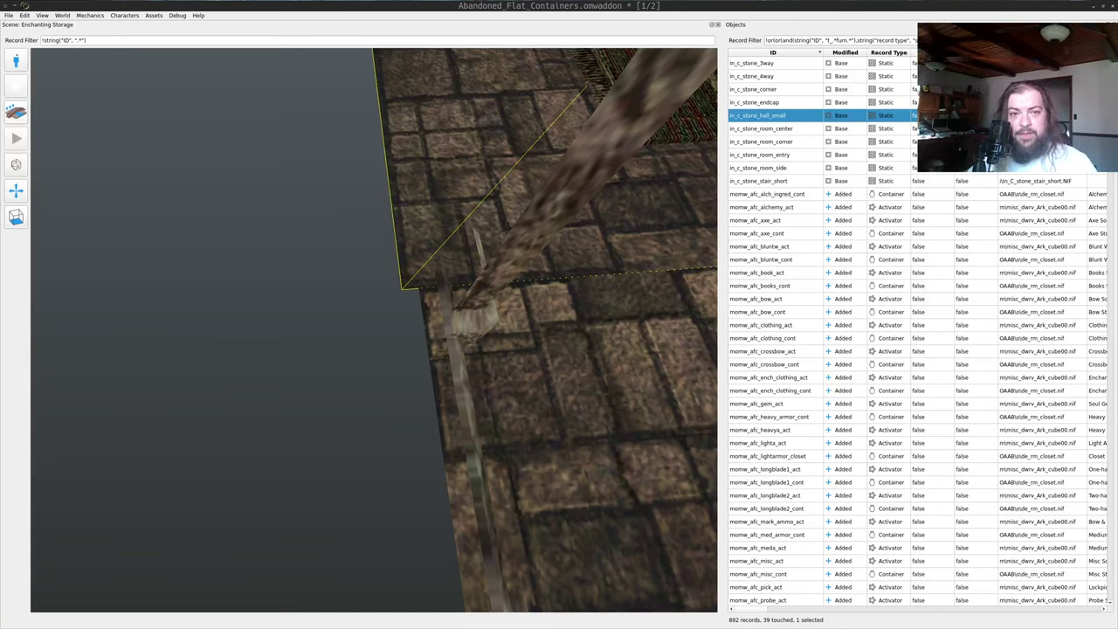
pyautogui.hotkey('alt', 'Tab')
pyautogui.hotkey('ctrl', 't')
pyautogui.write('https://openmw.readthedocs.io/en/latest/manuals/openmw-cs/records-drag-and-drop.html')
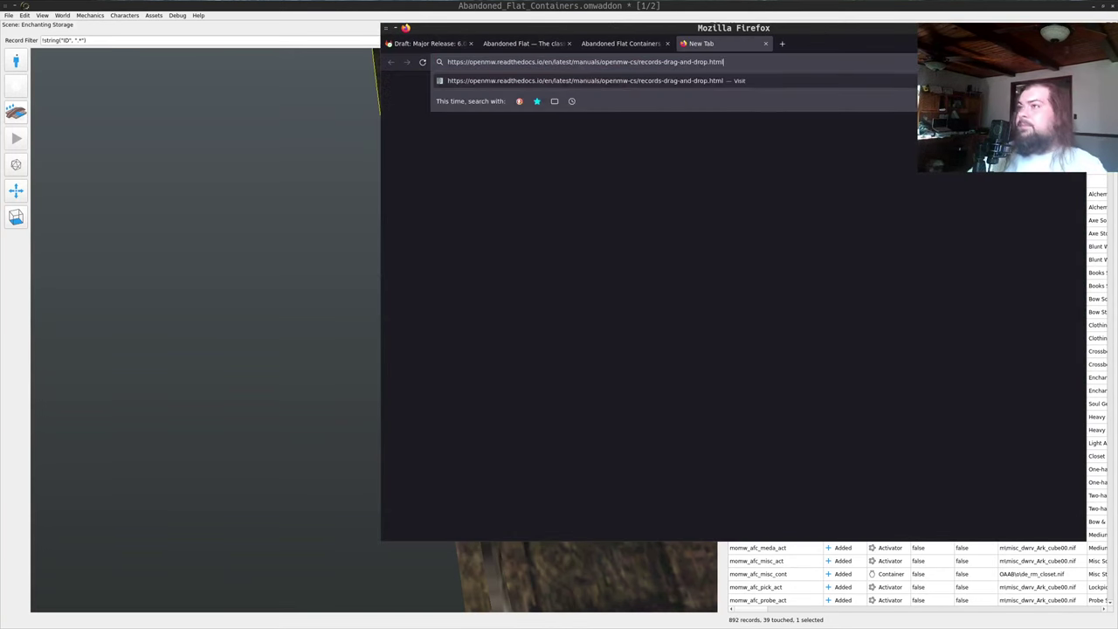
pyautogui.press('Return')
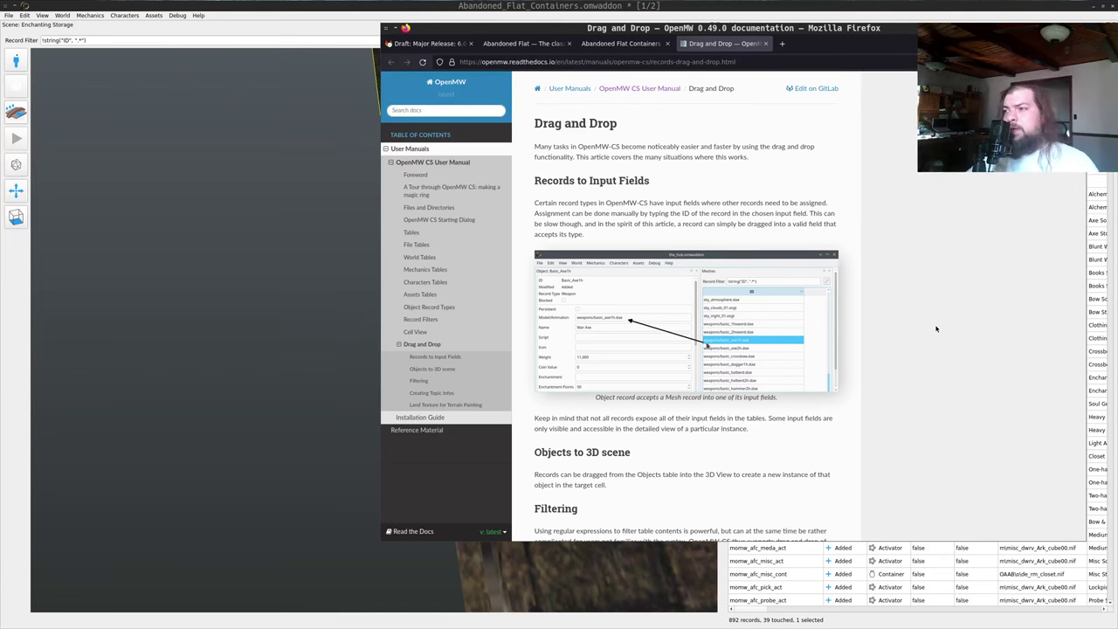
pyautogui.click(275, 186)
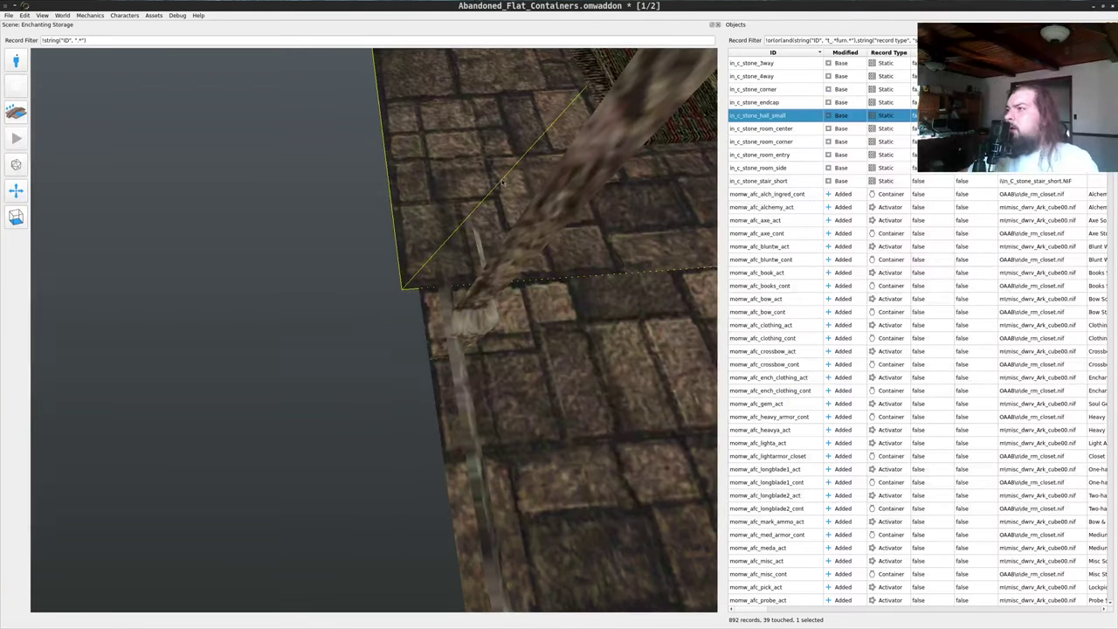
# - Rotate the in_c_stone_hall_small piece about a quarter turn around its vertical axis so its open end faces the room
pyautogui.moveTo(274, 186); pyautogui.dragTo(403, 196)
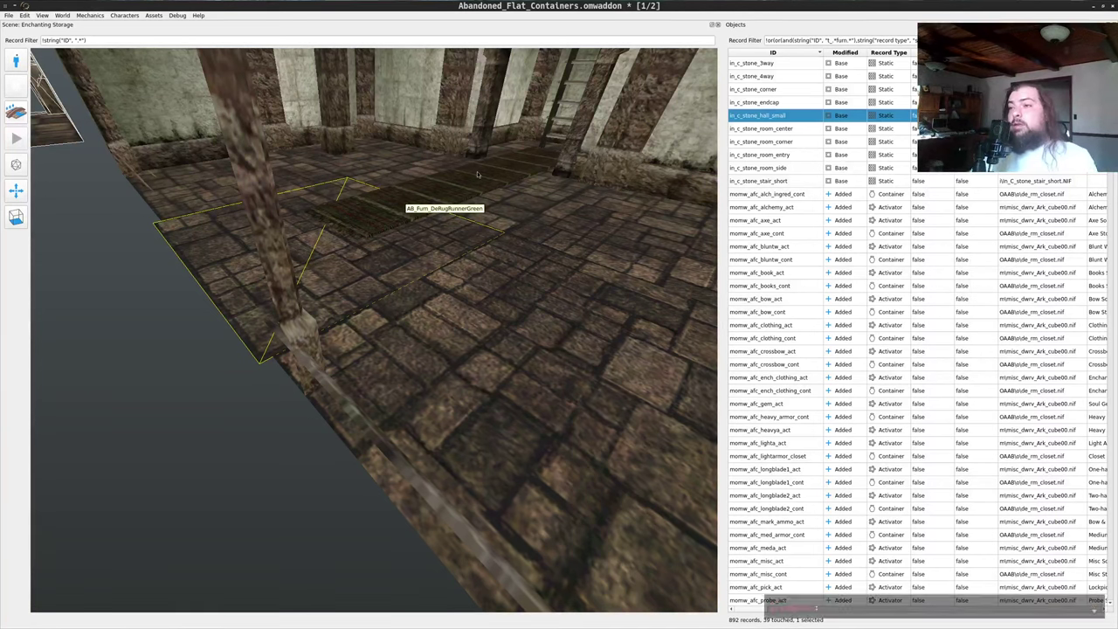
pyautogui.moveTo(404, 234); pyautogui.dragTo(382, 231)
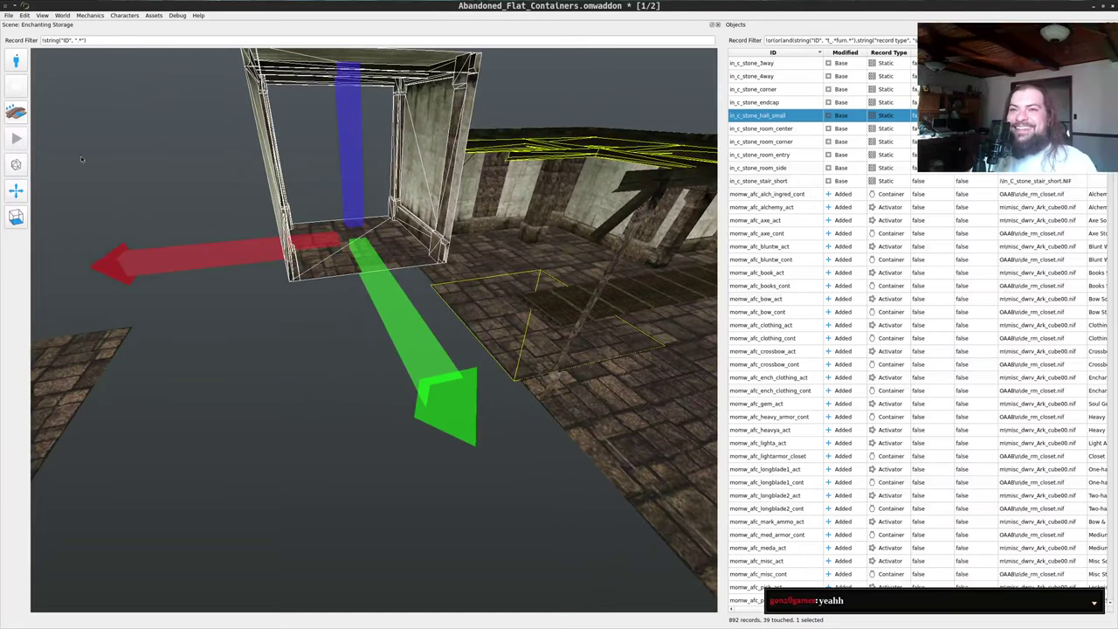
pyautogui.click(16, 190)
pyautogui.click(40, 190)
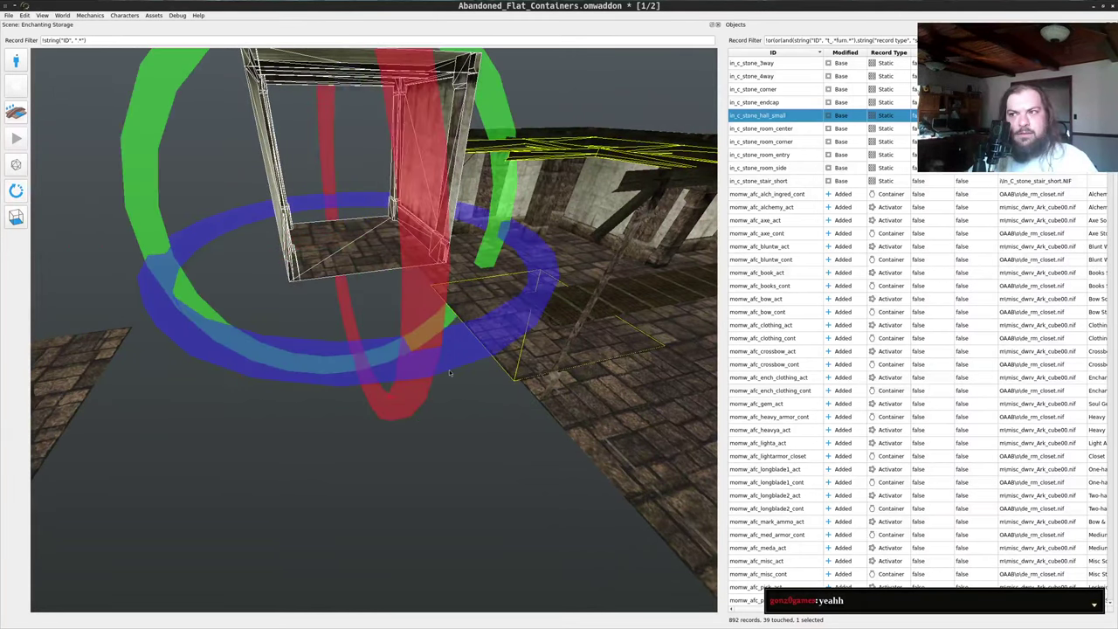
pyautogui.moveTo(485, 340); pyautogui.dragTo(277, 299, button='right')
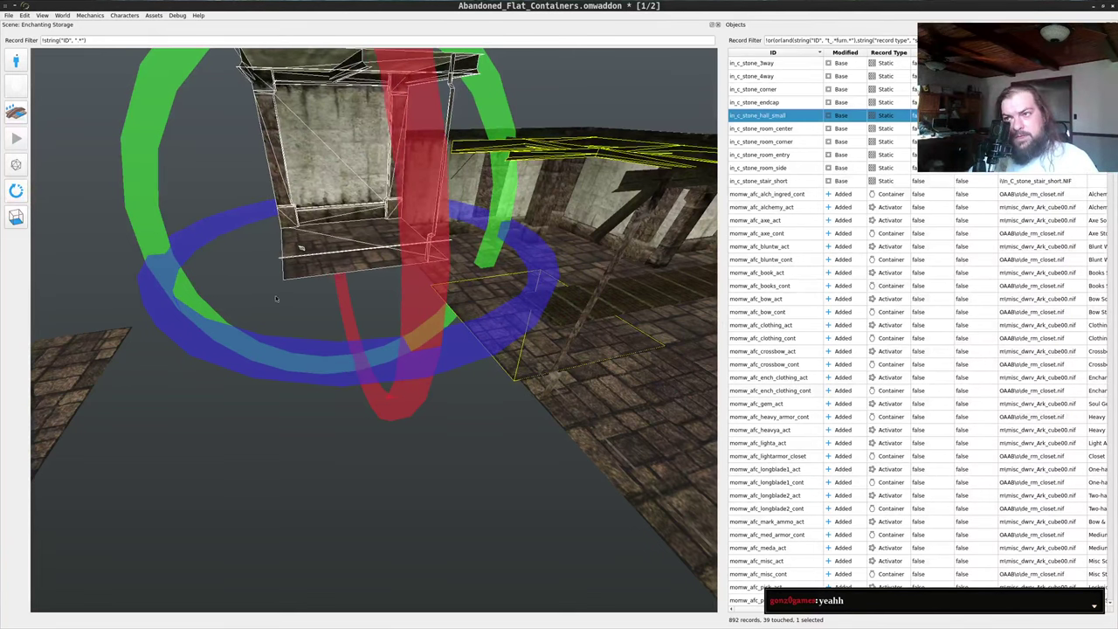
pyautogui.moveTo(277, 300); pyautogui.dragTo(472, 304)
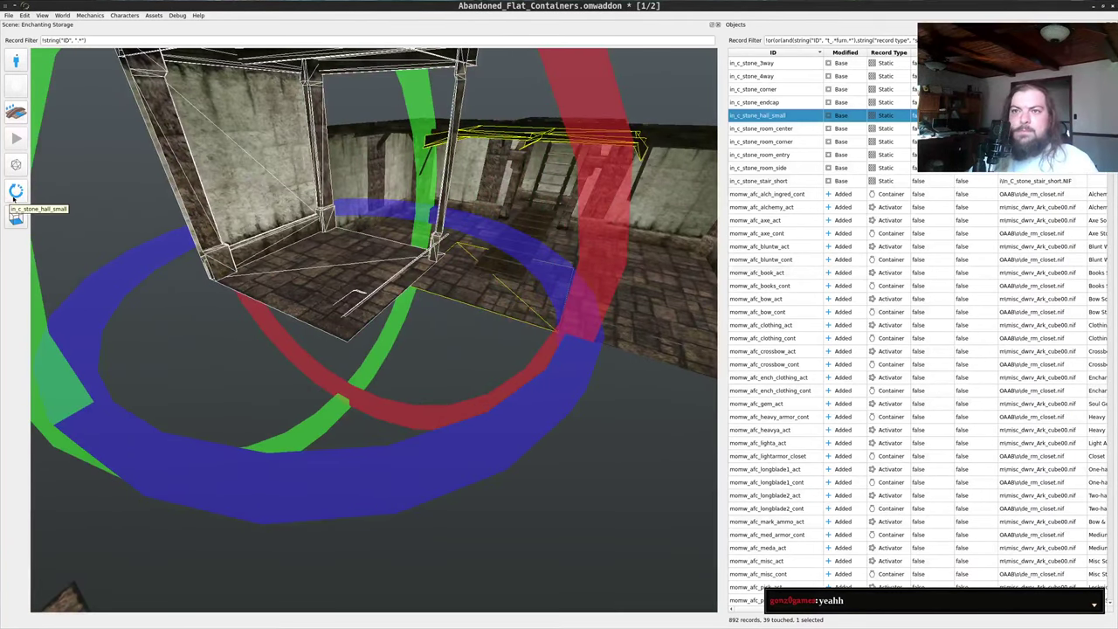
# - Move the rotated hall piece level with the room's floor and in line with the wall opening
pyautogui.click(17, 193)
pyautogui.click(16, 192)
pyautogui.moveTo(325, 238); pyautogui.dragTo(327, 297, button='right')
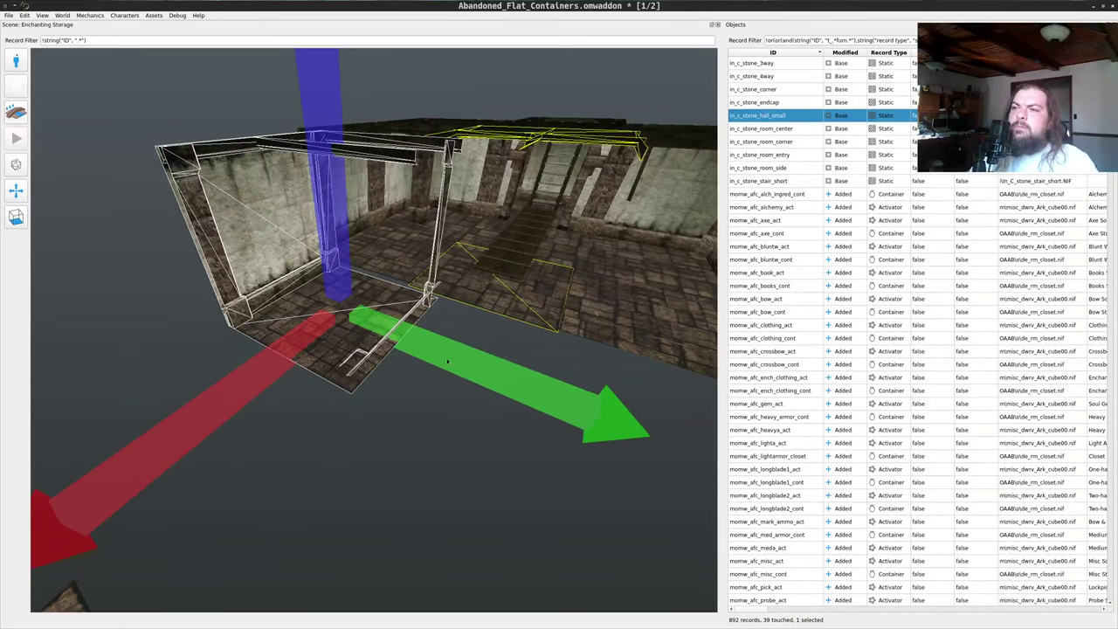
pyautogui.moveTo(447, 360); pyautogui.dragTo(671, 71, button='right')
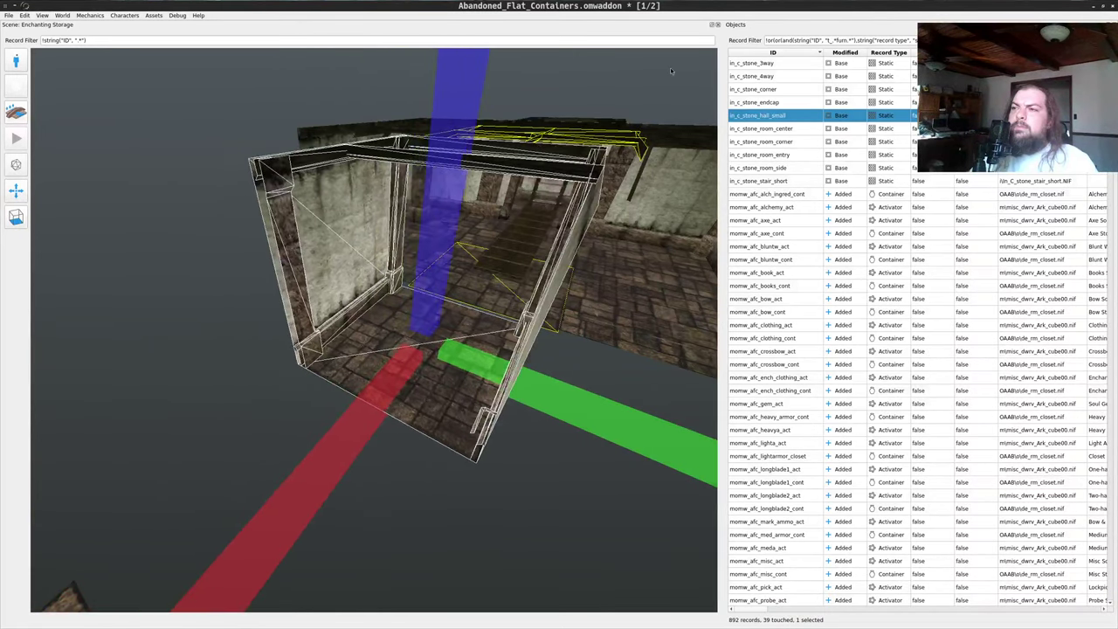
pyautogui.moveTo(289, 346); pyautogui.dragTo(470, 343)
pyautogui.scroll(2, 470, 344)
pyautogui.moveTo(480, 361); pyautogui.dragTo(501, 361, button='right')
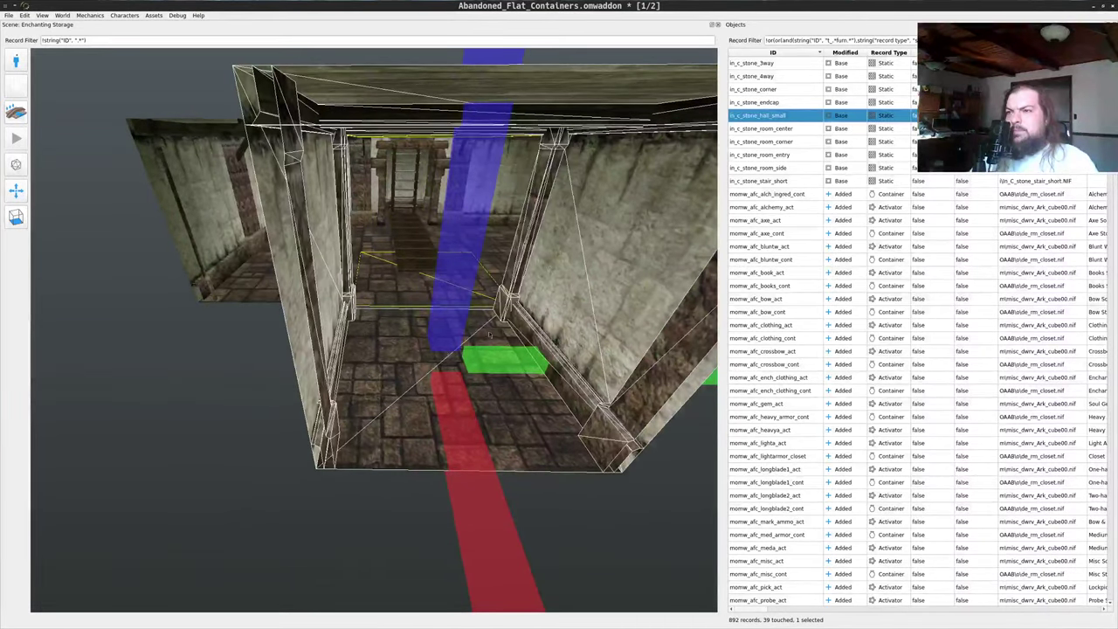
# - Fine-tune the in_c_stone_hall_small position so its floor edge meets the room's floor at the opening, undoing the misplaced shift
pyautogui.moveTo(323, 373); pyautogui.dragTo(647, 483)
pyautogui.scroll(3, 473, 390)
pyautogui.moveTo(316, 144); pyautogui.dragTo(308, 182, button='right')
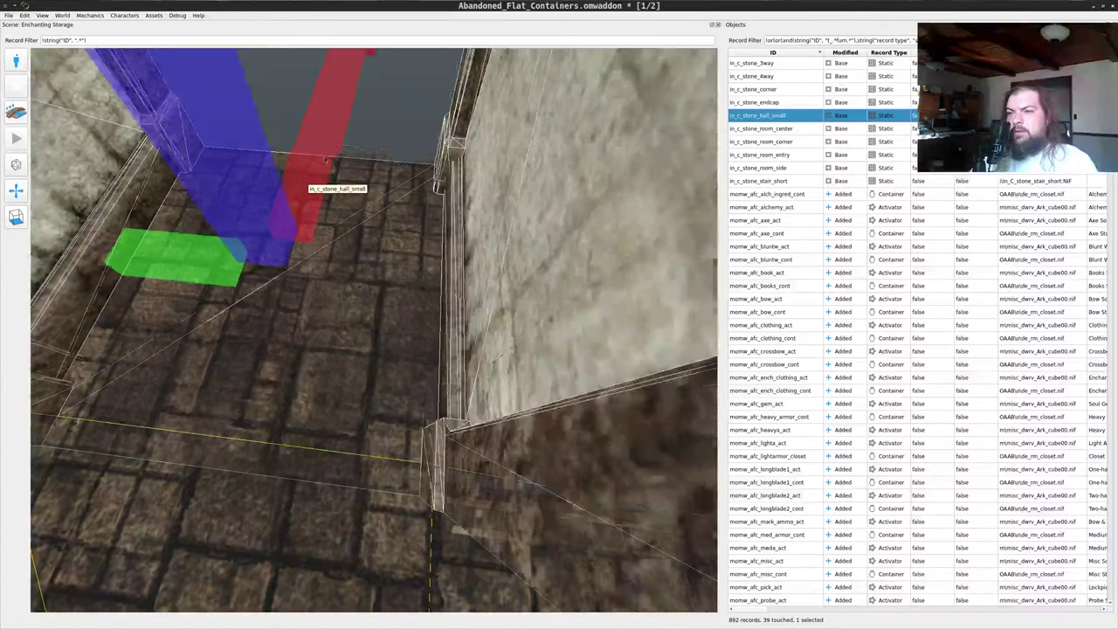
pyautogui.hotkey('ctrl', 'z')
pyautogui.moveTo(307, 181); pyautogui.dragTo(686, 197)
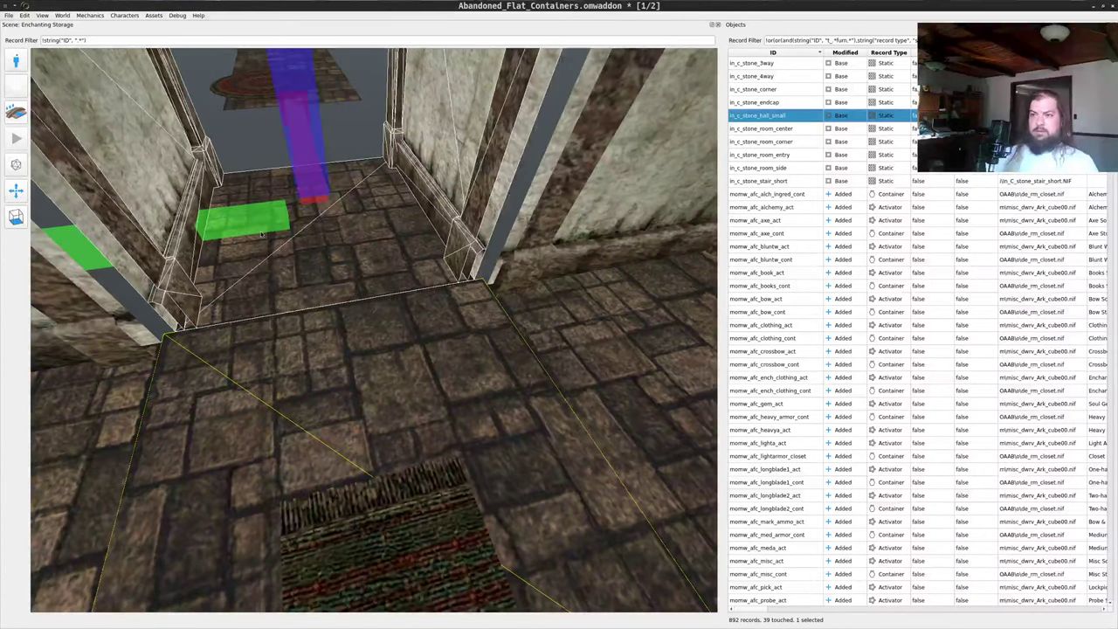
pyautogui.moveTo(254, 233); pyautogui.dragTo(238, 235, button='right')
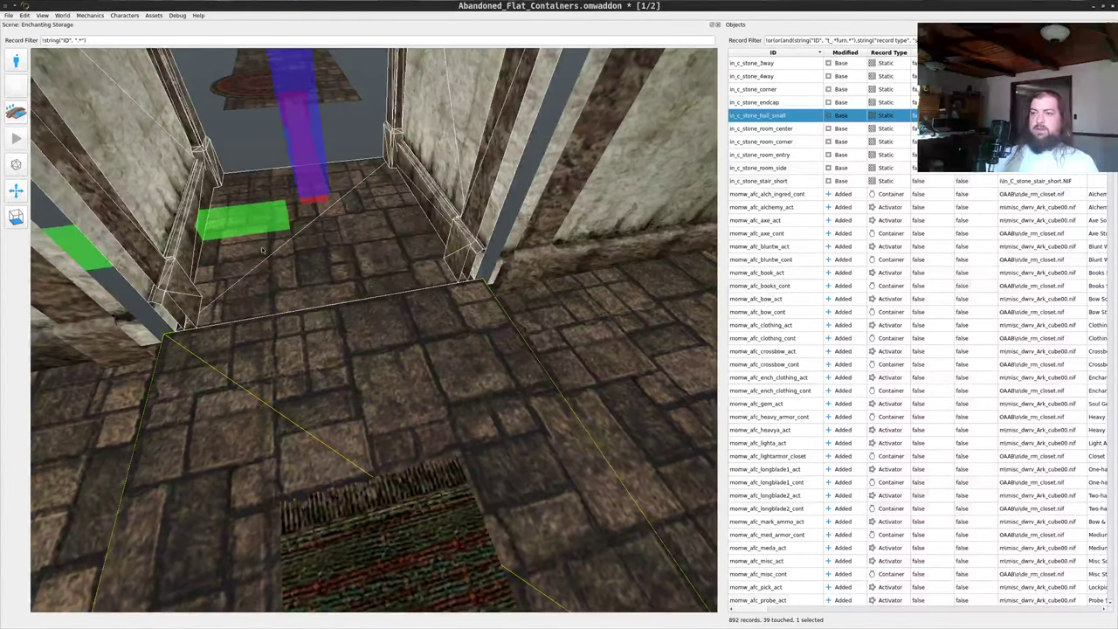
pyautogui.moveTo(263, 250); pyautogui.dragTo(350, 261)
pyautogui.scroll(-4, 301, 199)
pyautogui.scroll(3, 290, 197)
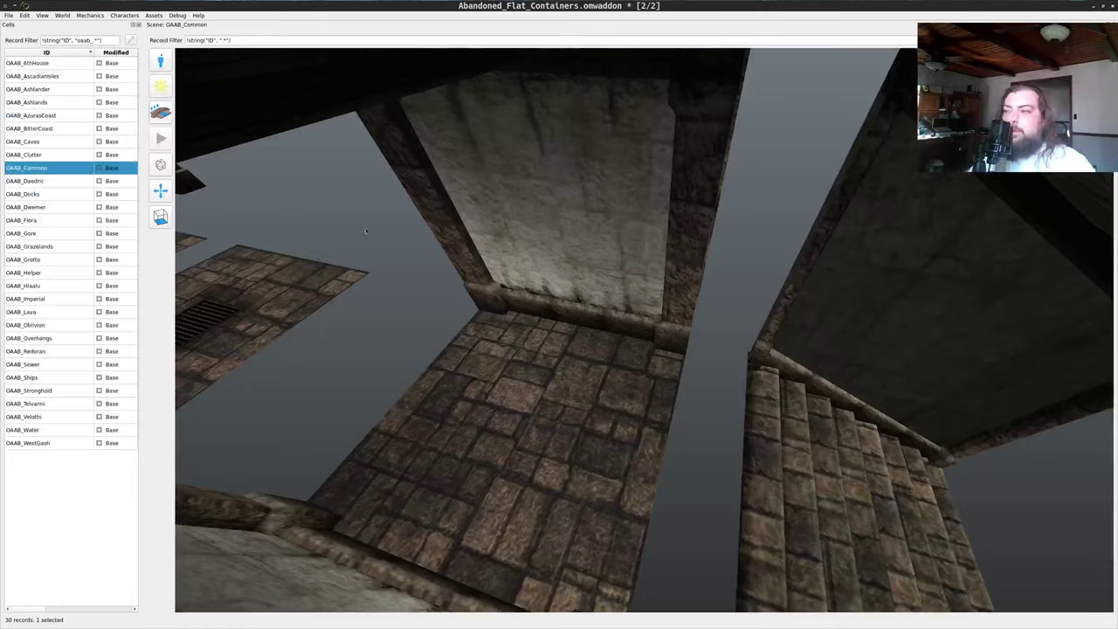
# - Examine the arched and square stone door jambs in the OAAB_Common cell as candidates for the hall opening
pyautogui.moveTo(288, 229); pyautogui.dragTo(438, 242)
pyautogui.press('w')
pyautogui.press('a')
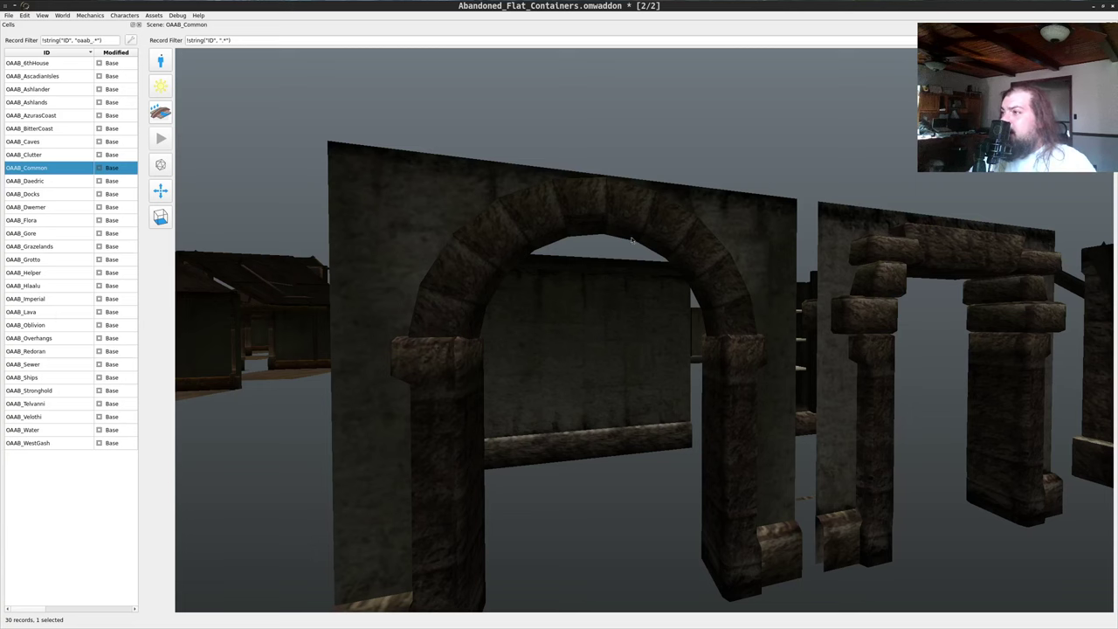
pyautogui.moveTo(891, 261); pyautogui.dragTo(742, 256)
pyautogui.press('d')
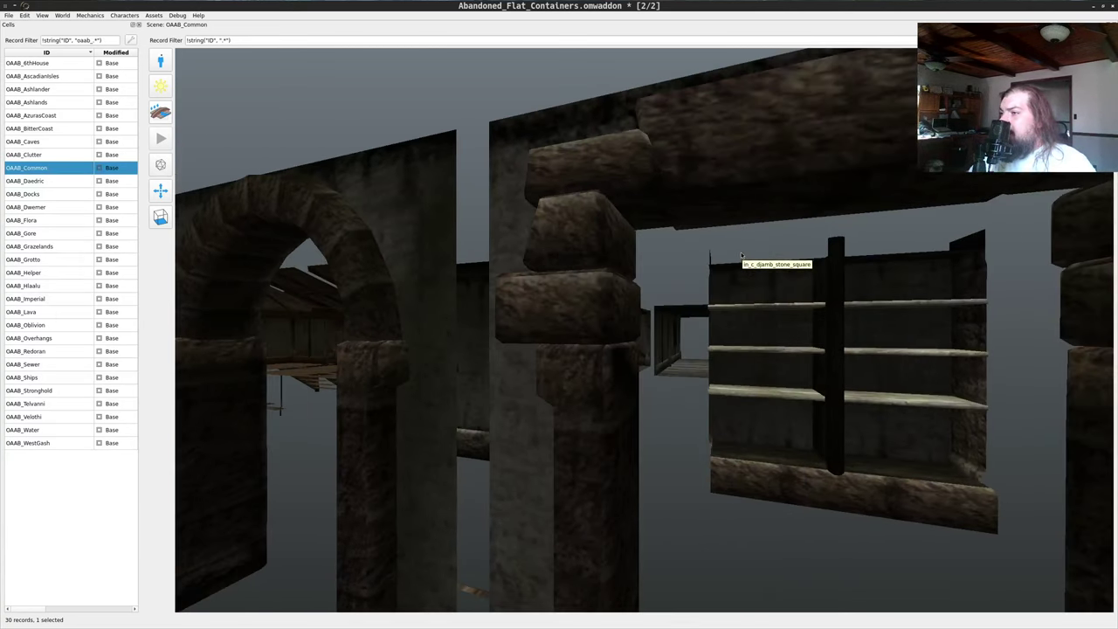
pyautogui.press('a')
pyautogui.press('s')
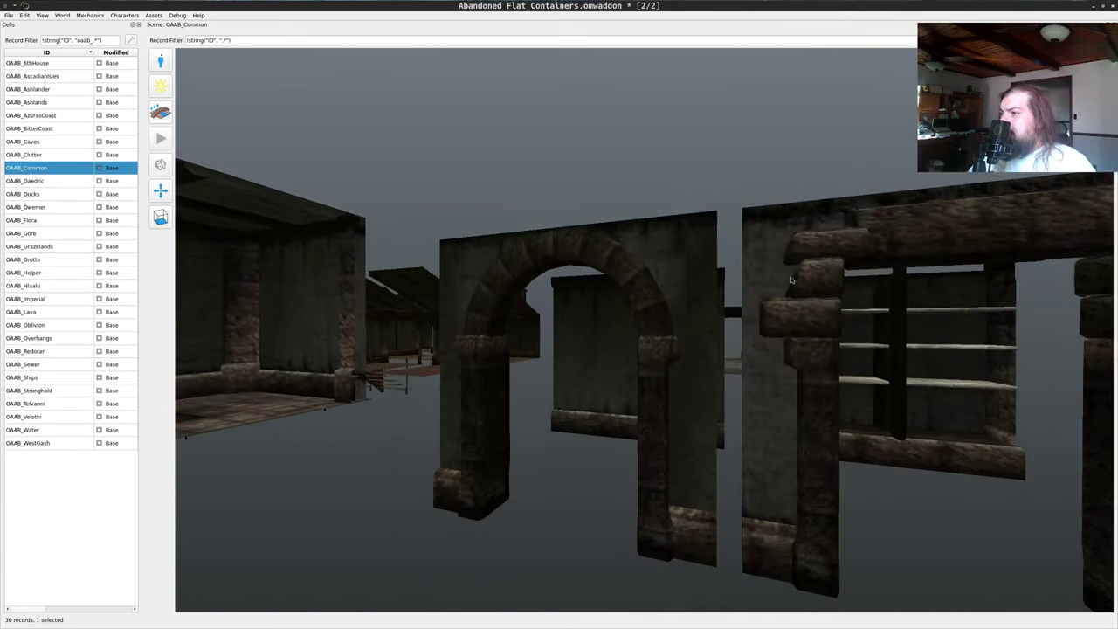
pyautogui.moveTo(784, 278); pyautogui.dragTo(858, 295)
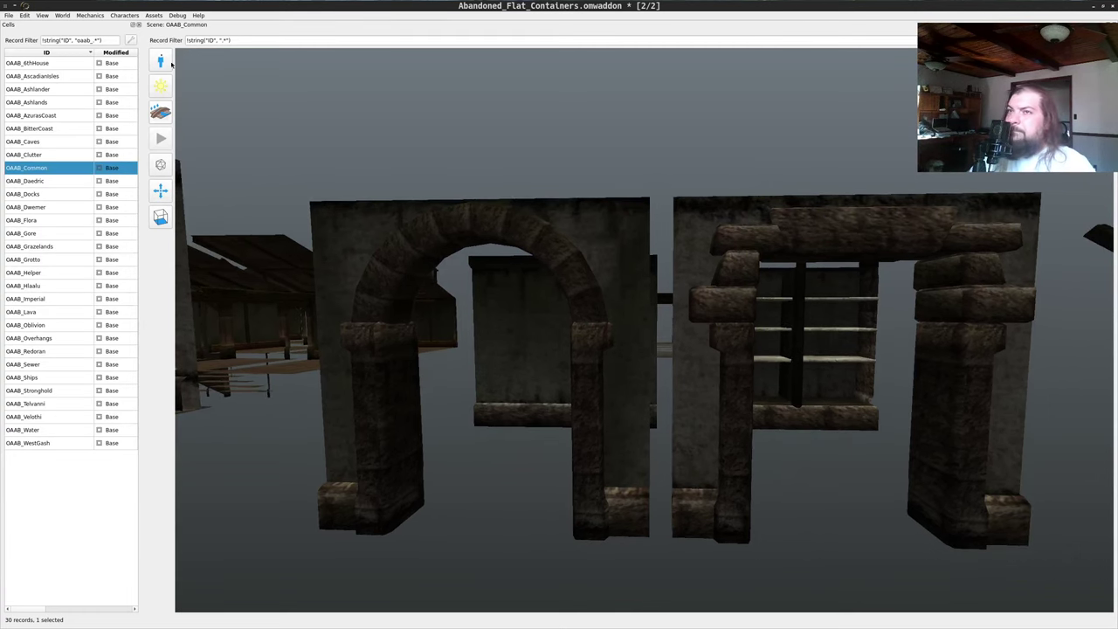
# - Switch the OAAB_Common scene to the brighter lighting mode and compare the arched jamb with in_c_djamb_stone_square
pyautogui.click(166, 89)
pyautogui.click(215, 86)
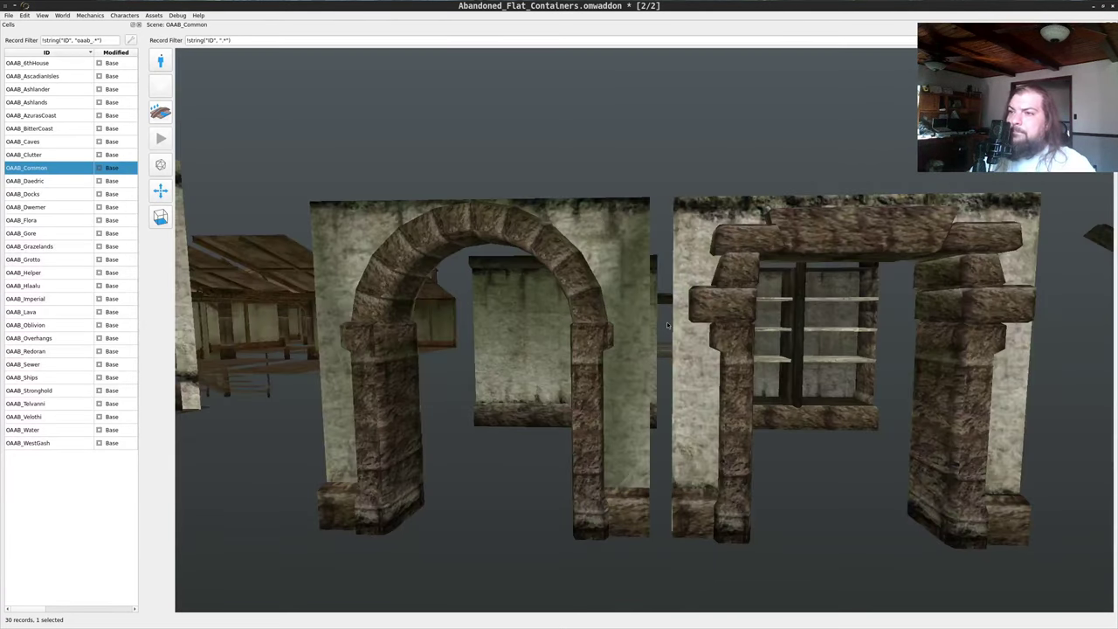
pyautogui.press('d')
pyautogui.moveTo(666, 323)
pyautogui.mouseDown()
pyautogui.moveTo(616, 331)
pyautogui.moveTo(666, 332)
pyautogui.mouseUp()
pyautogui.press('s')
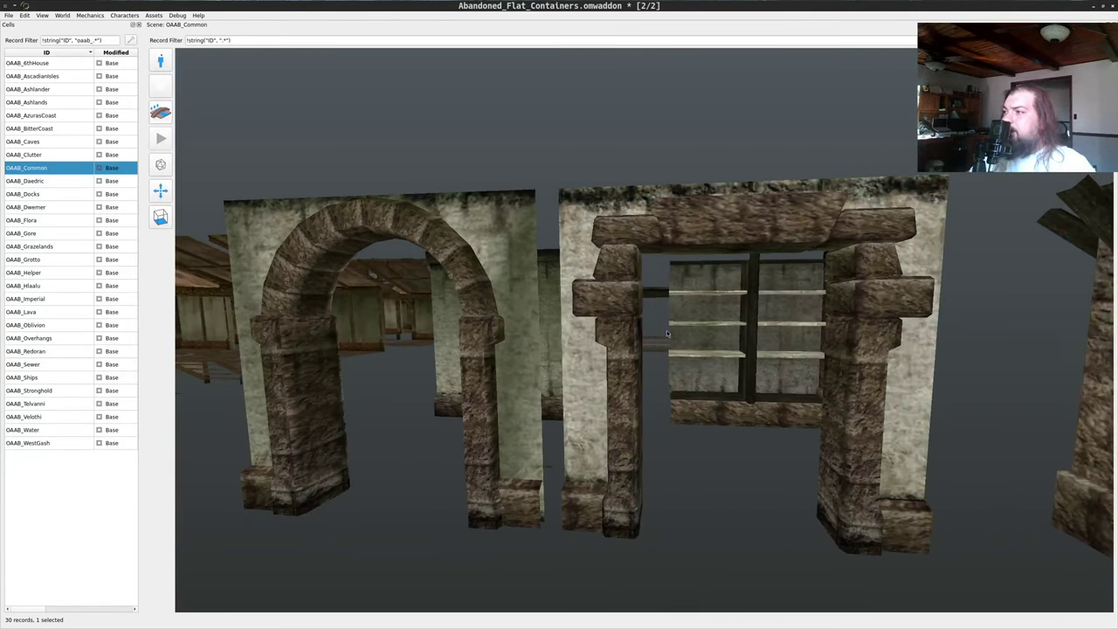
pyautogui.press('d')
pyautogui.press('a')
pyautogui.press('w')
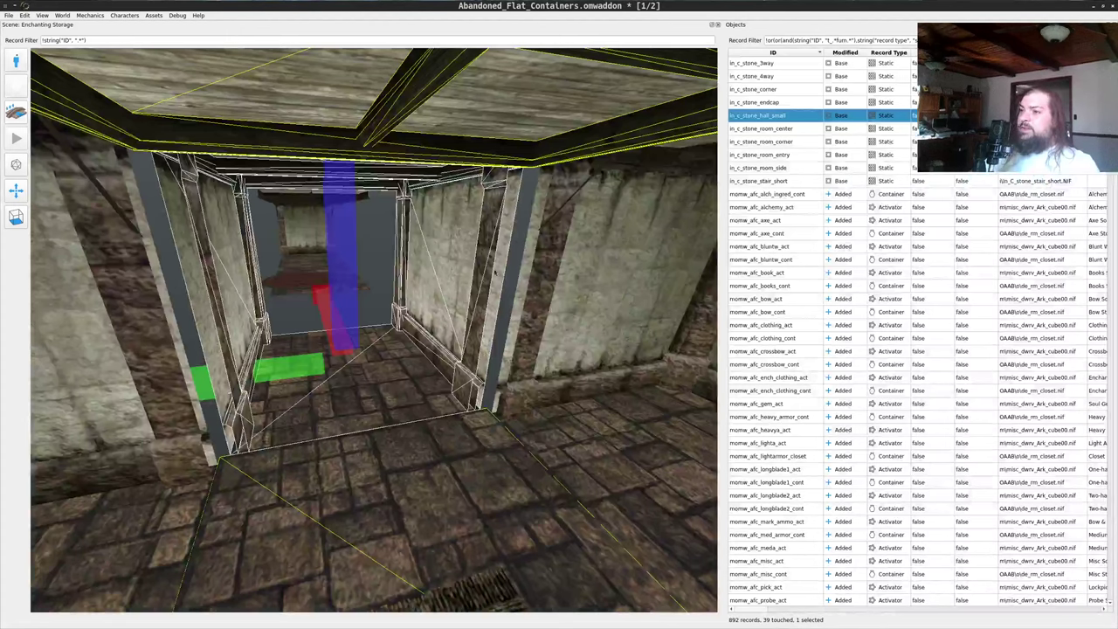
# - Add another or( to the start of the Objects record filter and select the whole expression for copying
pyautogui.moveTo(625, 285); pyautogui.dragTo(593, 268)
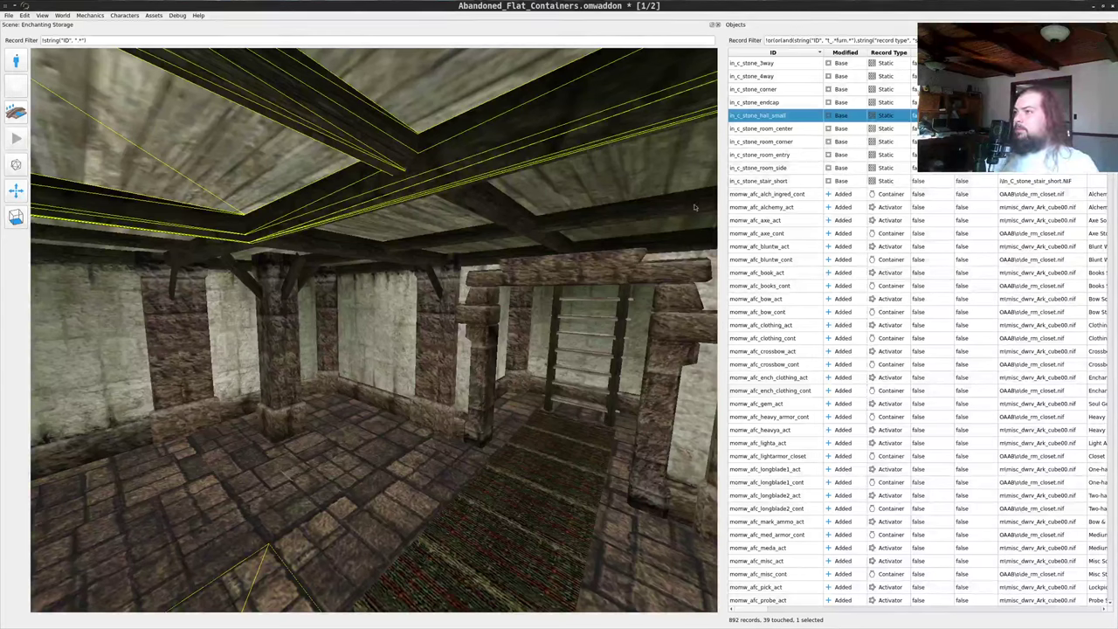
pyautogui.scroll(-5, 788, 389)
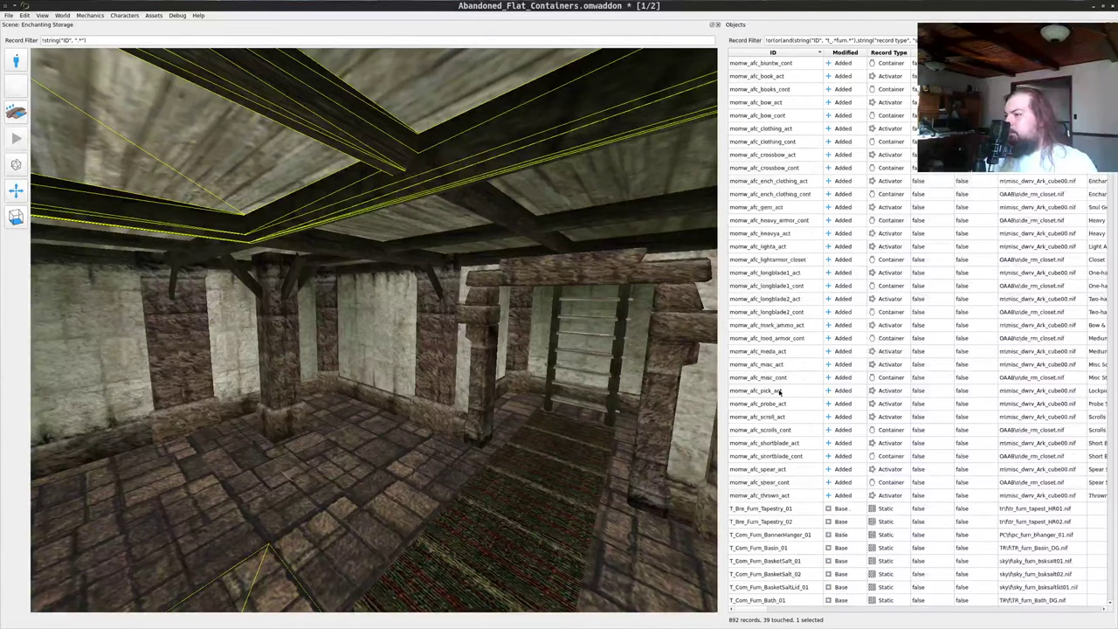
pyautogui.scroll(5, 777, 392)
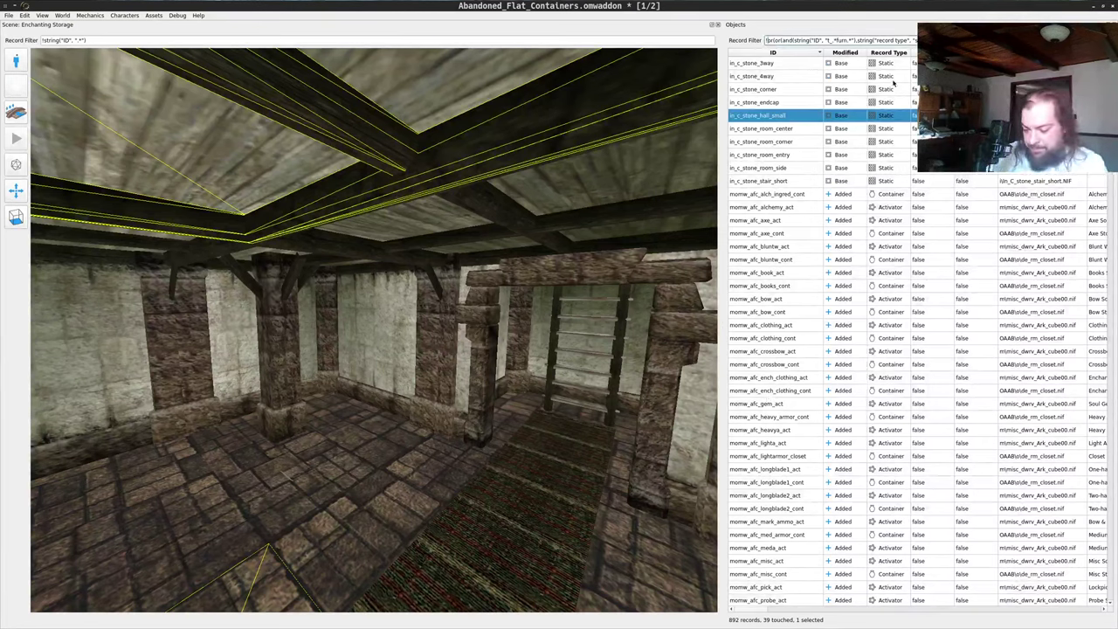
pyautogui.write('or(')
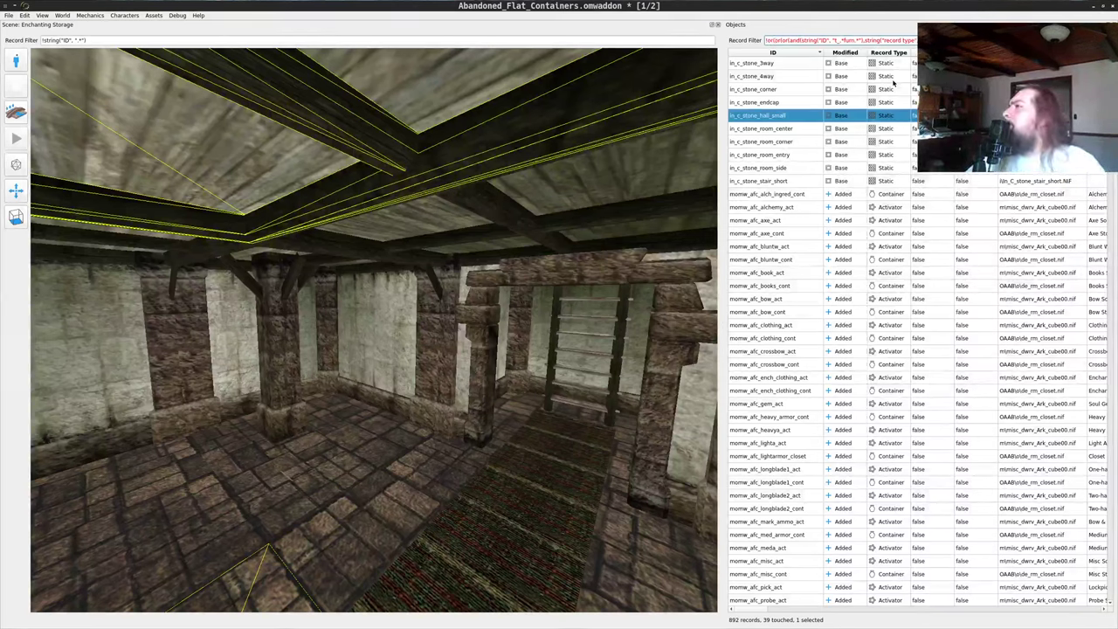
pyautogui.hotkey('ctrl', 'a')
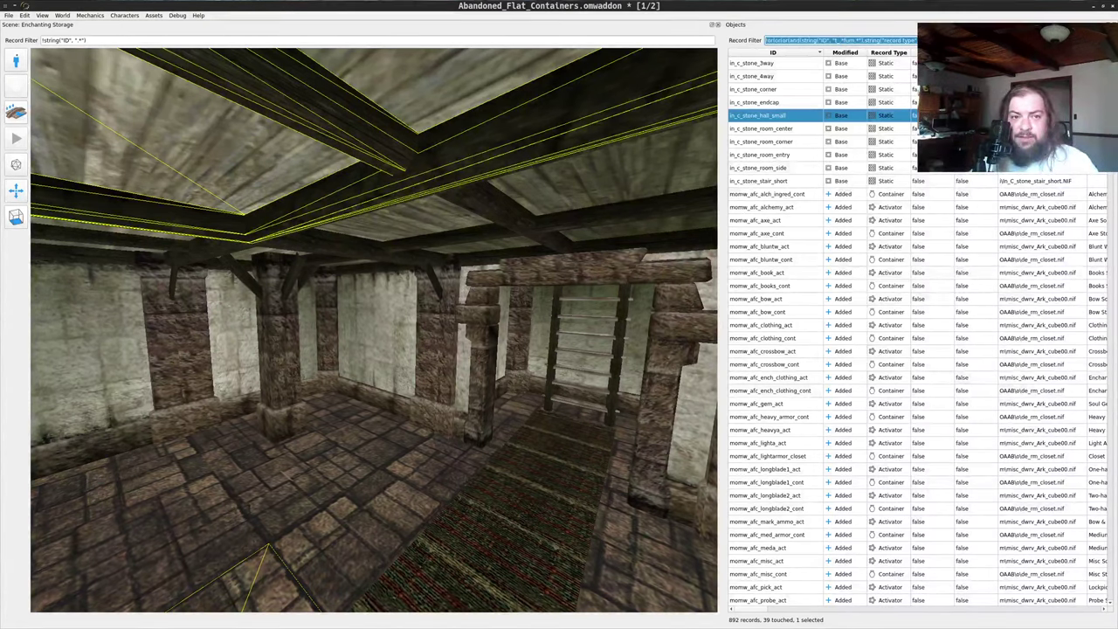
# - Switch to Emacs, open the *scratch* buffer and paste the filter expression below a few blank lines
pyautogui.hotkey('alt', 'Tab')
pyautogui.press('q')
pyautogui.hotkey('ctrl', 'x')
pyautogui.write('bs')
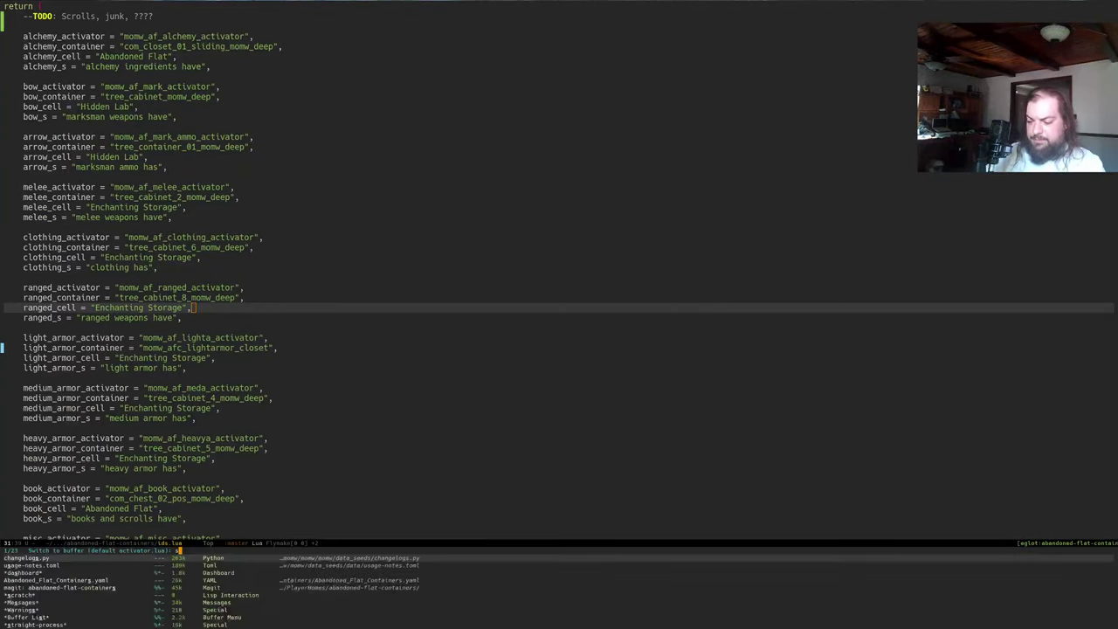
pyautogui.write('scra')
pyautogui.press('Return')
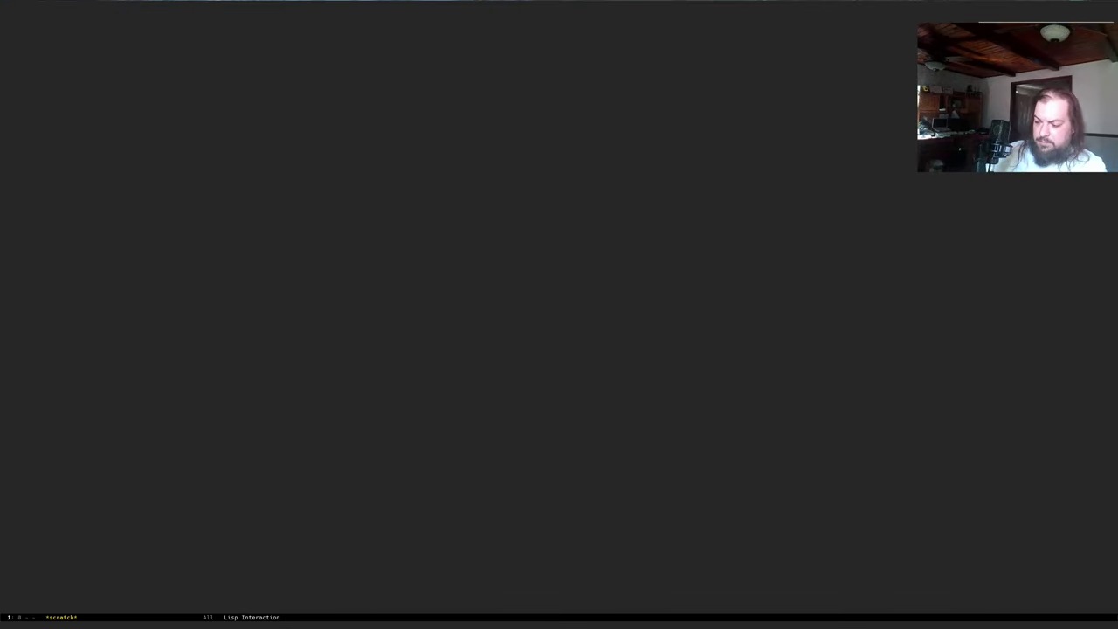
pyautogui.press('Return')
pyautogui.press('Return')
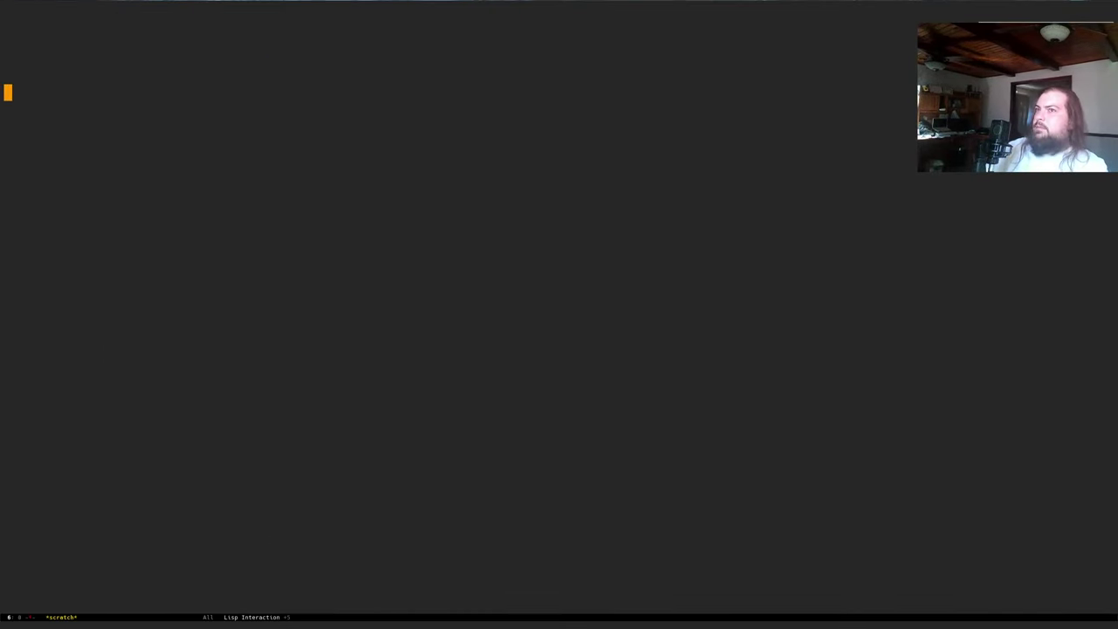
pyautogui.hotkey('ctrl', 'y')
# - Append the condition ,string("ID","ab_.*") inside the outermost or() of the filter expression
pyautogui.press('Left')
pyautogui.press('Left')
pyautogui.press('Left')
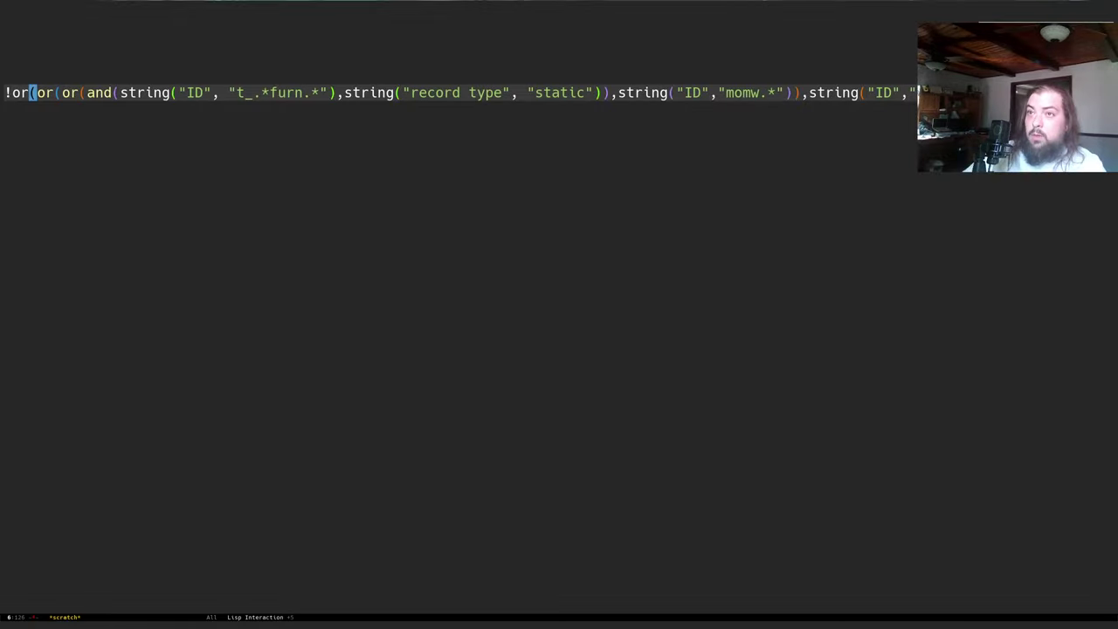
pyautogui.press('Right')
pyautogui.press('Right')
pyautogui.press('Right')
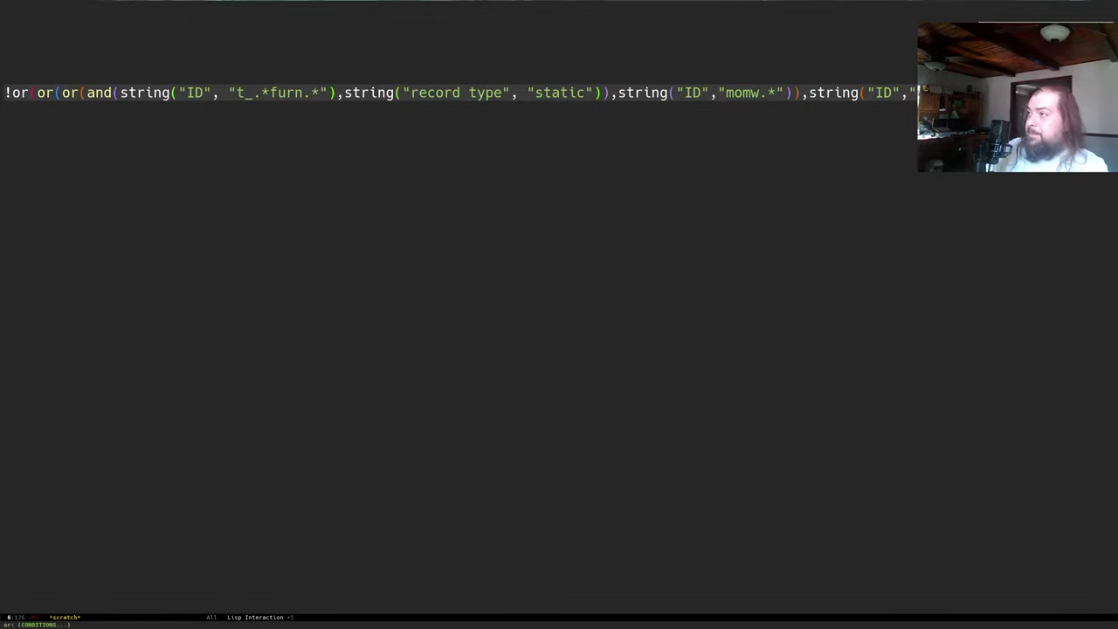
pyautogui.write(',str')
pyautogui.press('BackSpace')
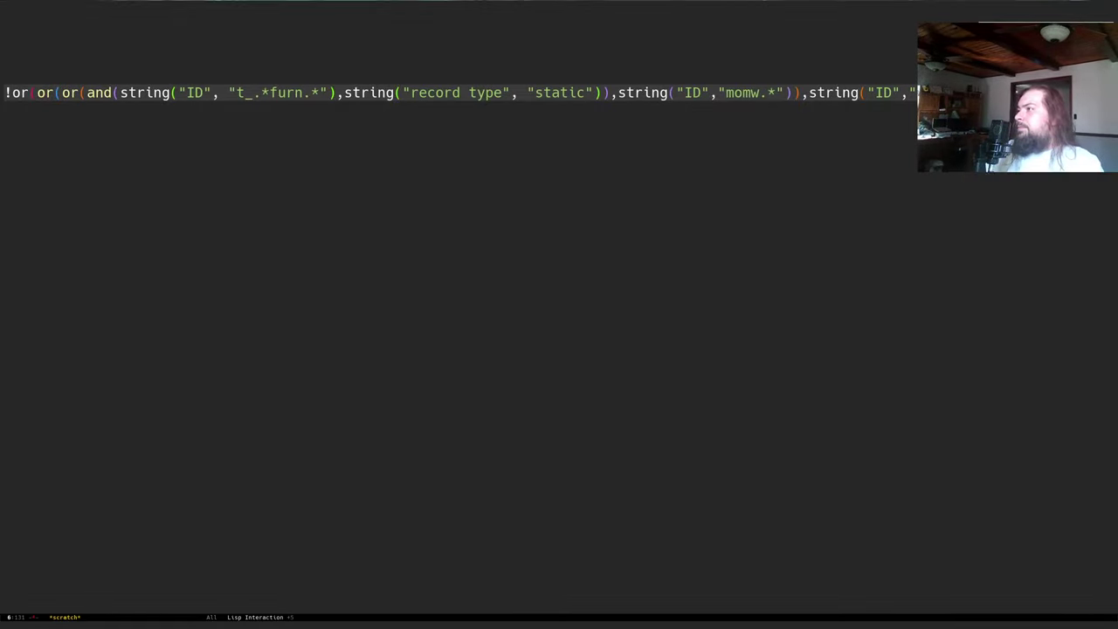
pyautogui.write('ng("')
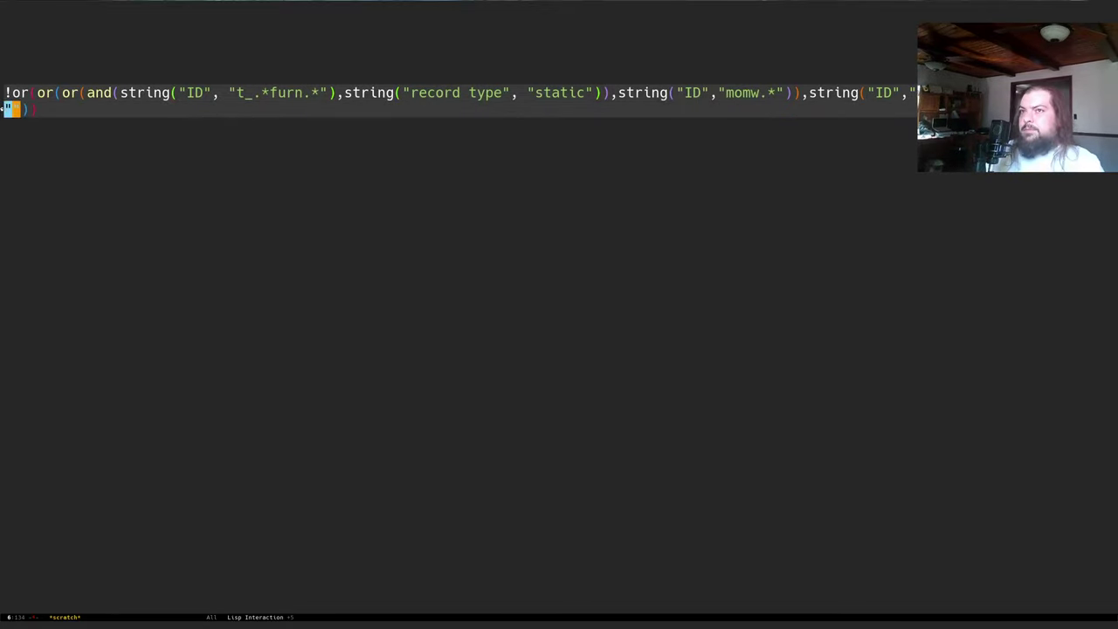
pyautogui.write('ID","')
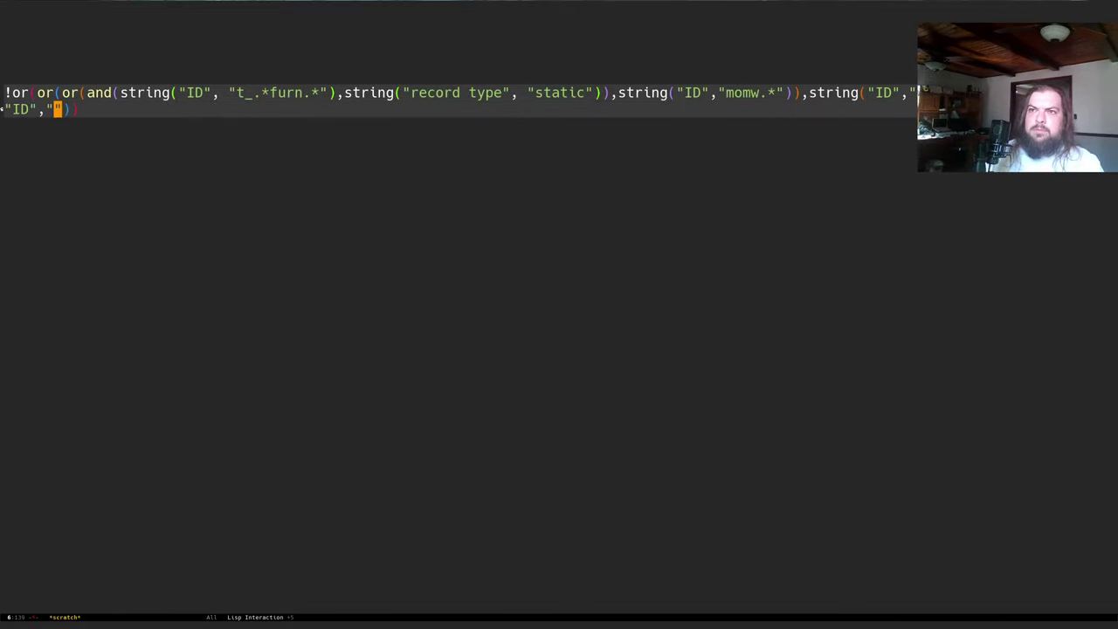
pyautogui.write('ab_')
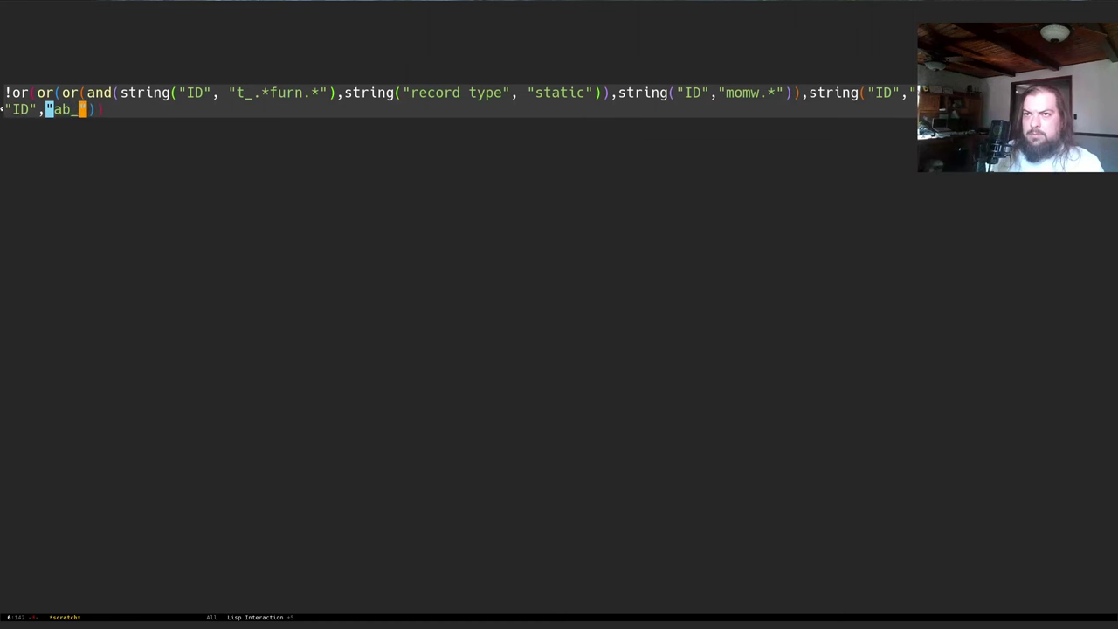
pyautogui.write('.*')
# - Copy the completed filter expression and paste it over the Objects record filter in OpenMW-CS
pyautogui.hotkey('ctrl', 'a')
pyautogui.hotkey('ctrl', 'space')
pyautogui.hotkey('ctrl', 'e')
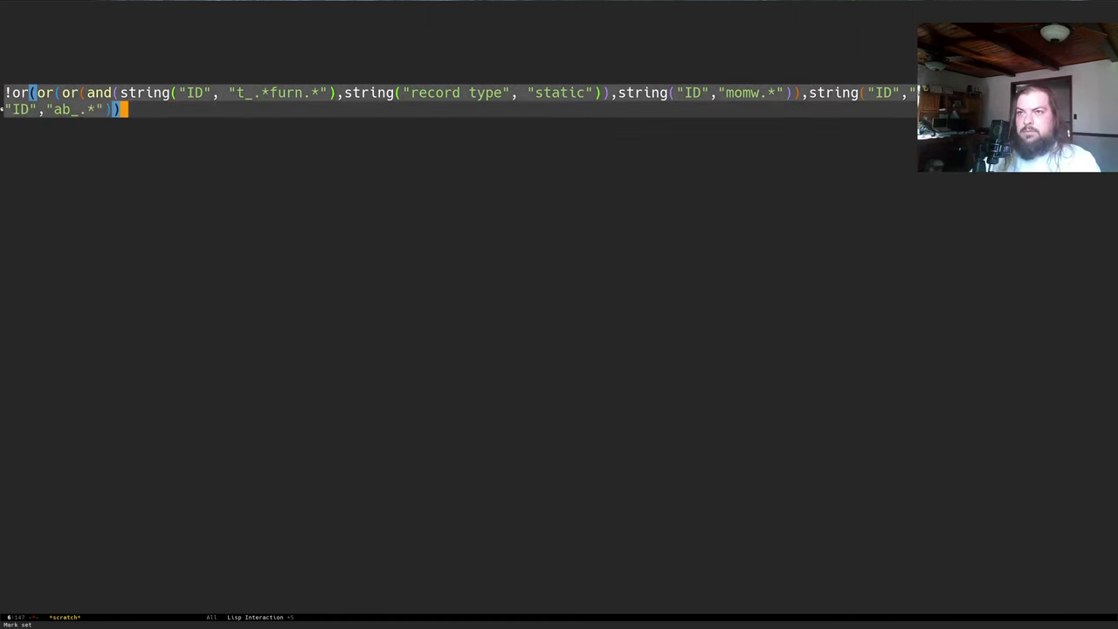
pyautogui.hotkey('alt', 'w')
pyautogui.hotkey('alt', 'Tab')
pyautogui.hotkey('ctrl', 'v')
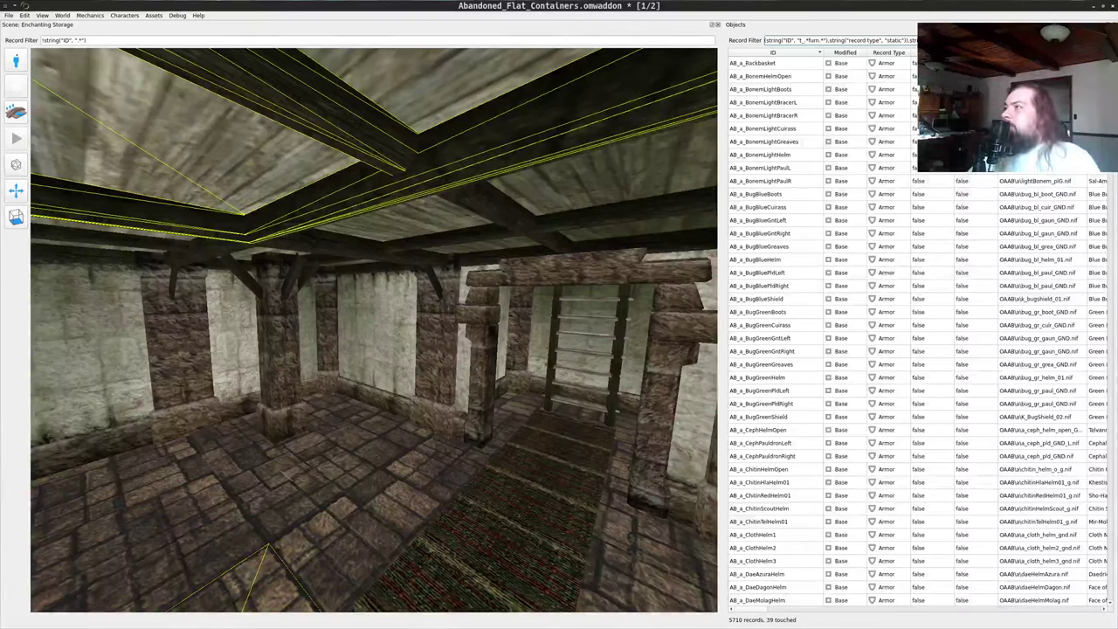
# - Broaden the Objects filter to cover the other in_c_ pieces and find in_c_djamb_stone_square in the list
pyautogui.press('Left')
pyautogui.press('Left')
pyautogui.press('Left')
pyautogui.press('Left')
pyautogui.press('Left')
pyautogui.press('Left')
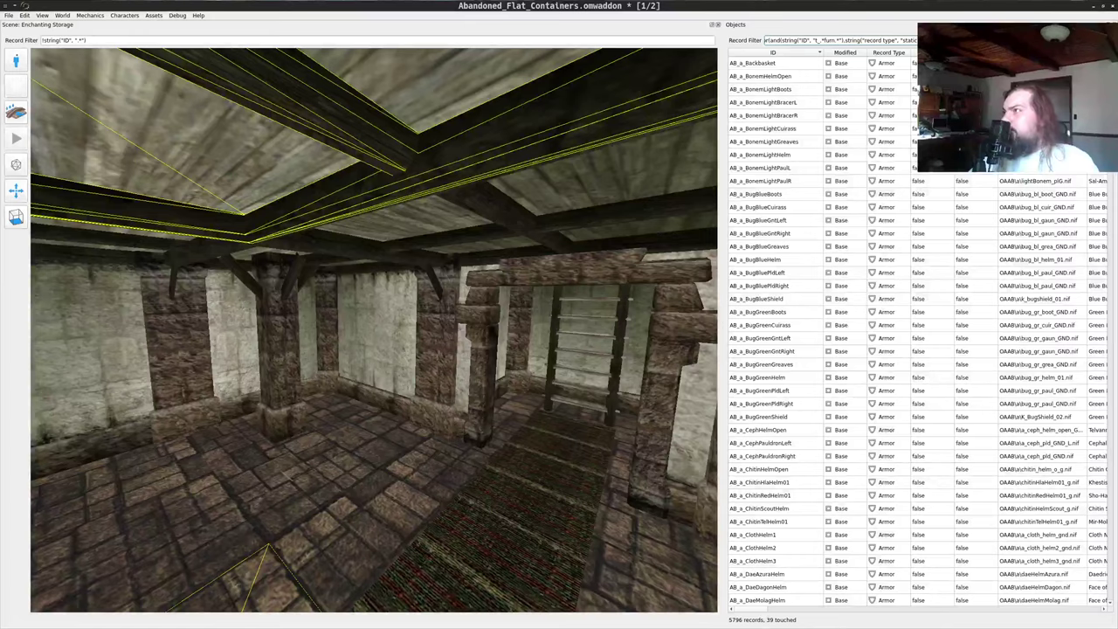
pyautogui.scroll(-20, 1099, 389)
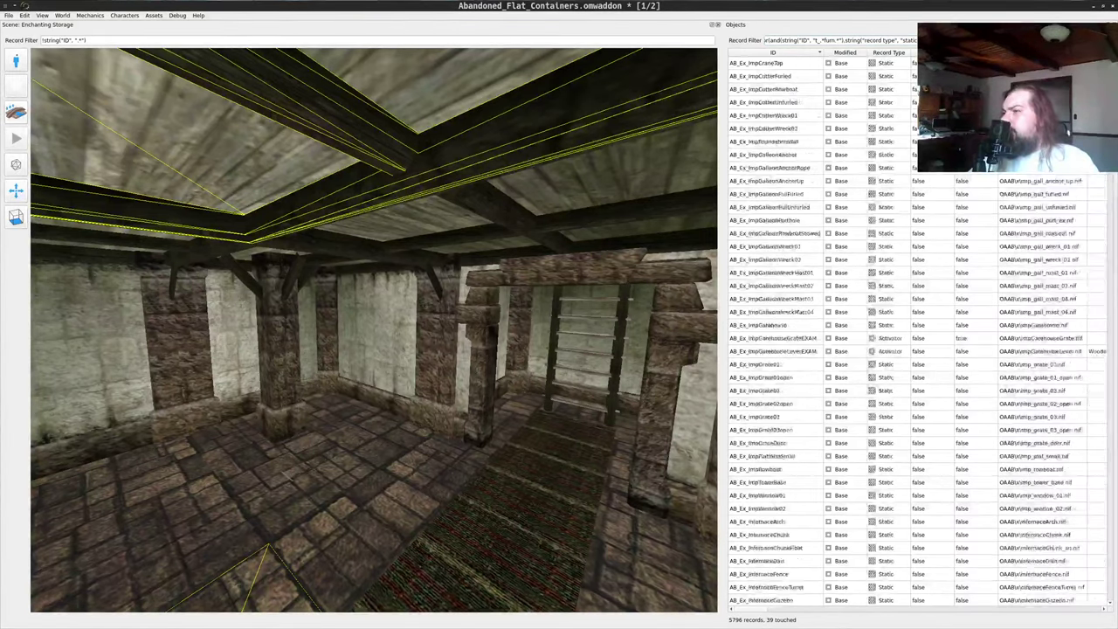
pyautogui.scroll(-20, 1098, 389)
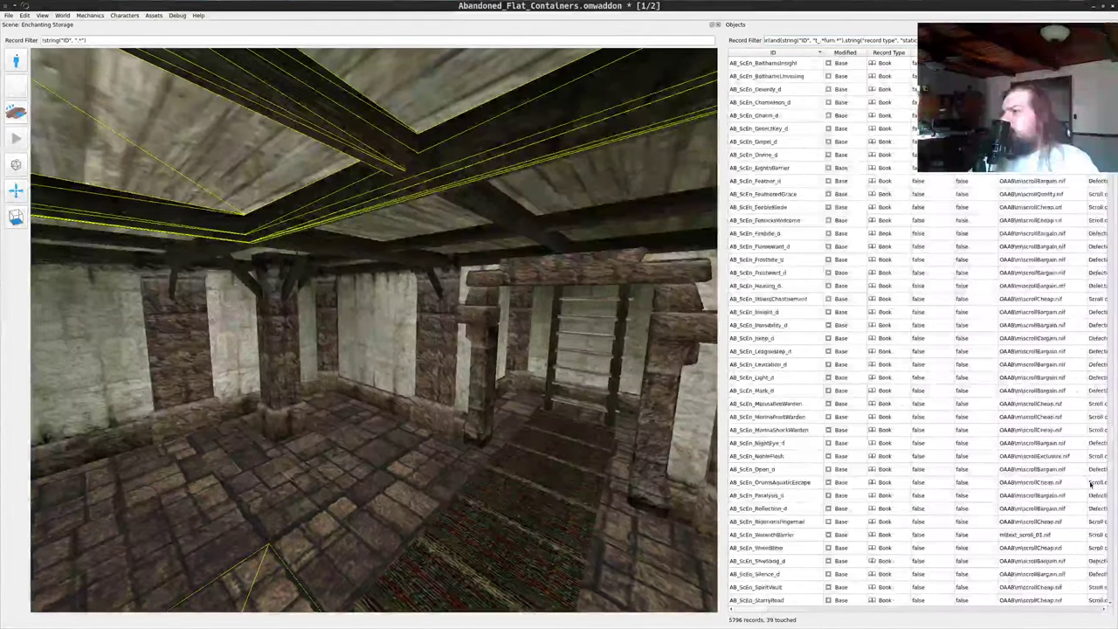
pyautogui.moveTo(1097, 507); pyautogui.dragTo(1092, 520)
pyautogui.scroll(3, 912, 329)
pyautogui.scroll(15, 913, 325)
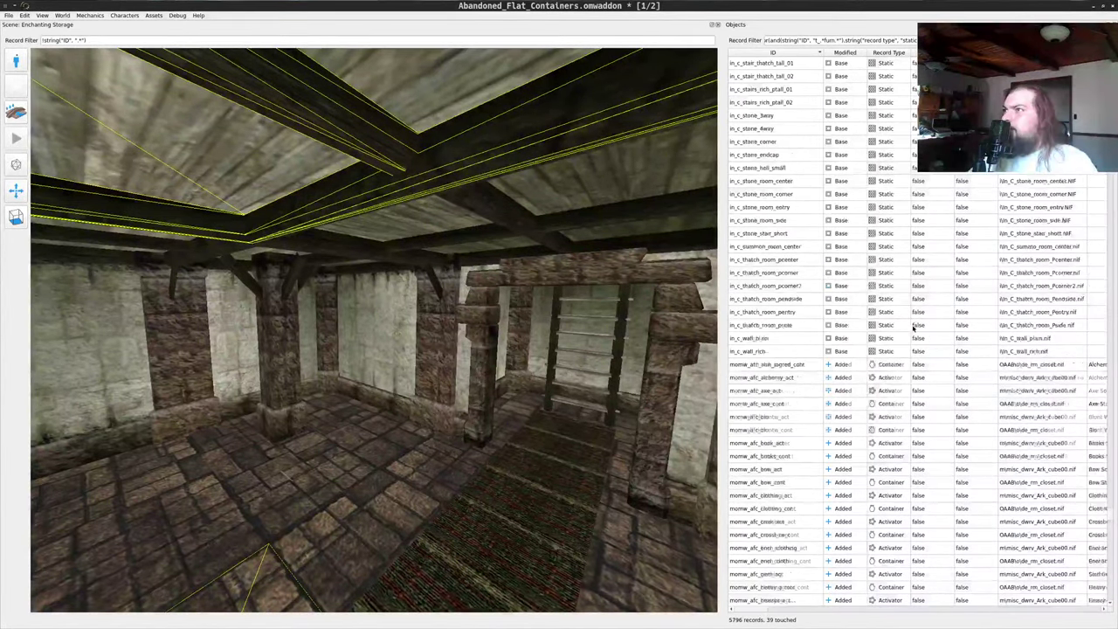
pyautogui.scroll(3, 913, 324)
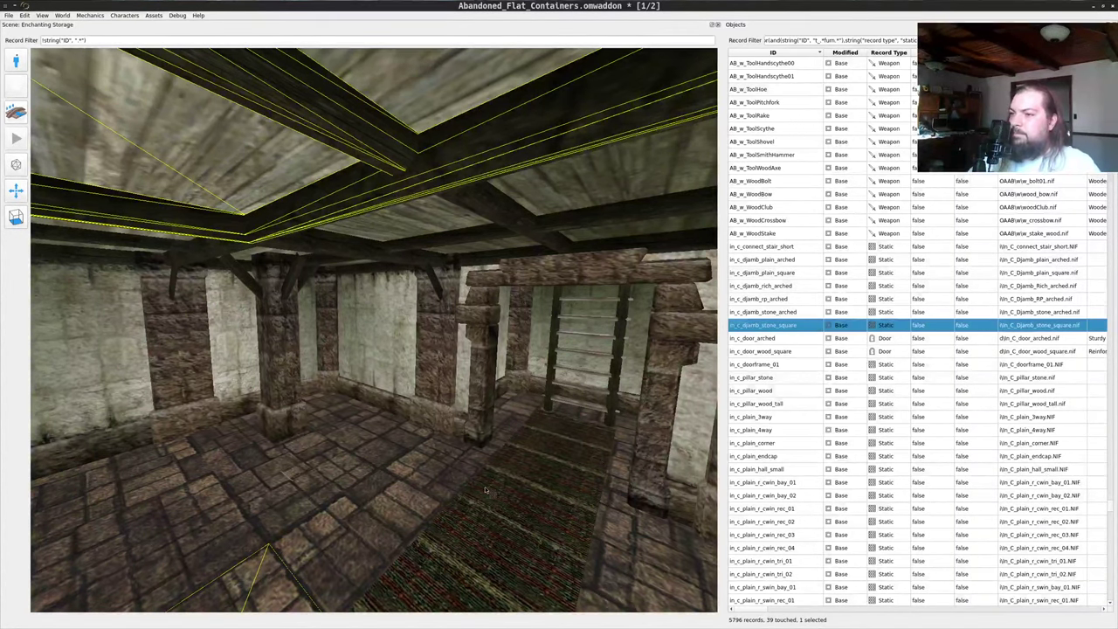
# - Place in_c_djamb_stone_square on the rug and rotate it about its vertical axis to face the hall opening
pyautogui.moveTo(485, 490); pyautogui.dragTo(429, 297)
pyautogui.press('d')
pyautogui.press('s')
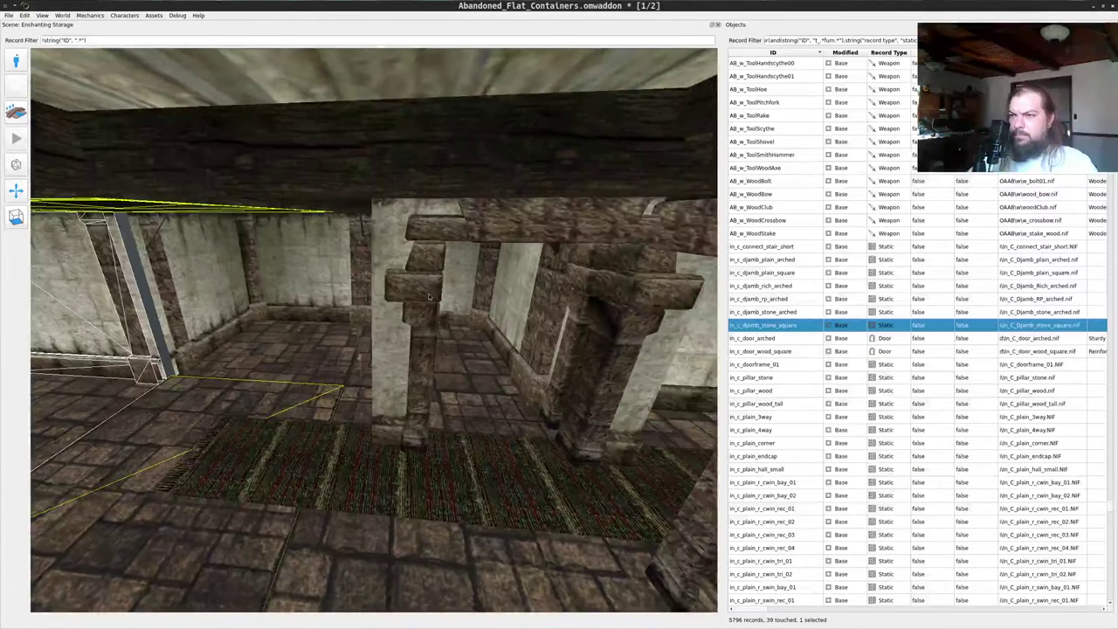
pyautogui.middleClick(429, 297)
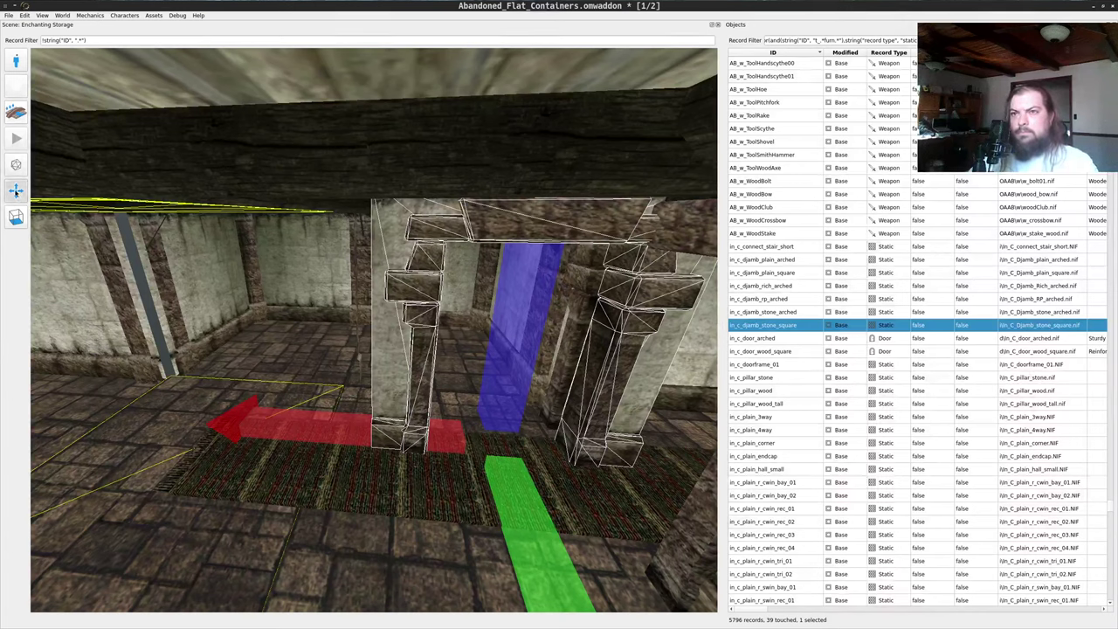
pyautogui.click(42, 191)
pyautogui.moveTo(271, 450); pyautogui.dragTo(463, 543, button='right')
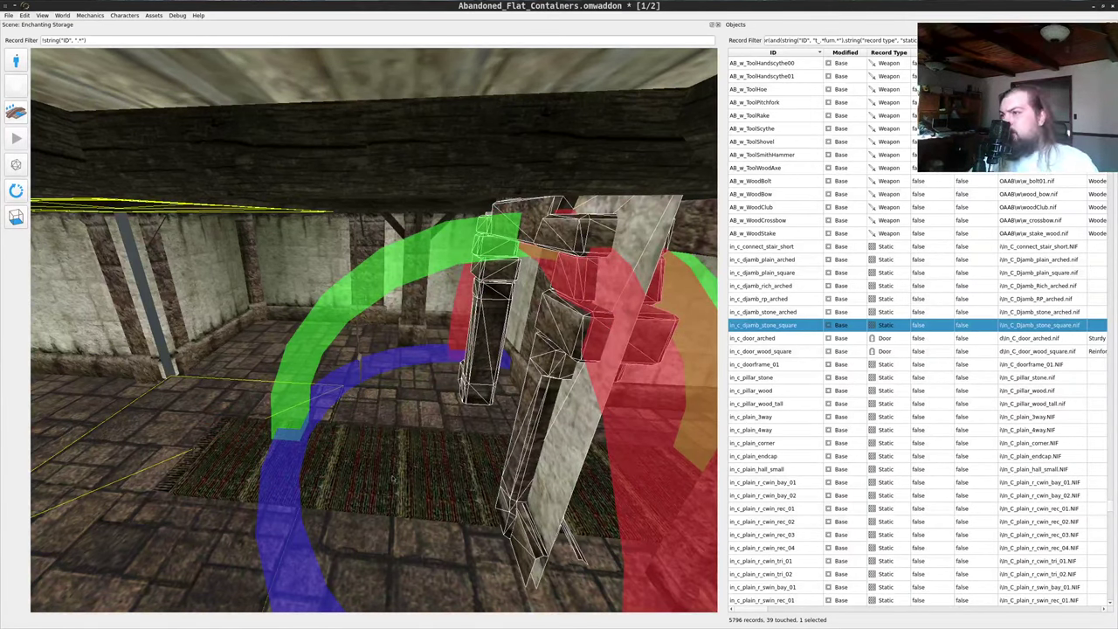
# - Move the rotated square stone jamb across the room towards the hall opening and in line with it
pyautogui.click(14, 194)
pyautogui.moveTo(471, 393); pyautogui.dragTo(304, 433)
pyautogui.moveTo(423, 429); pyautogui.dragTo(408, 22, button='right')
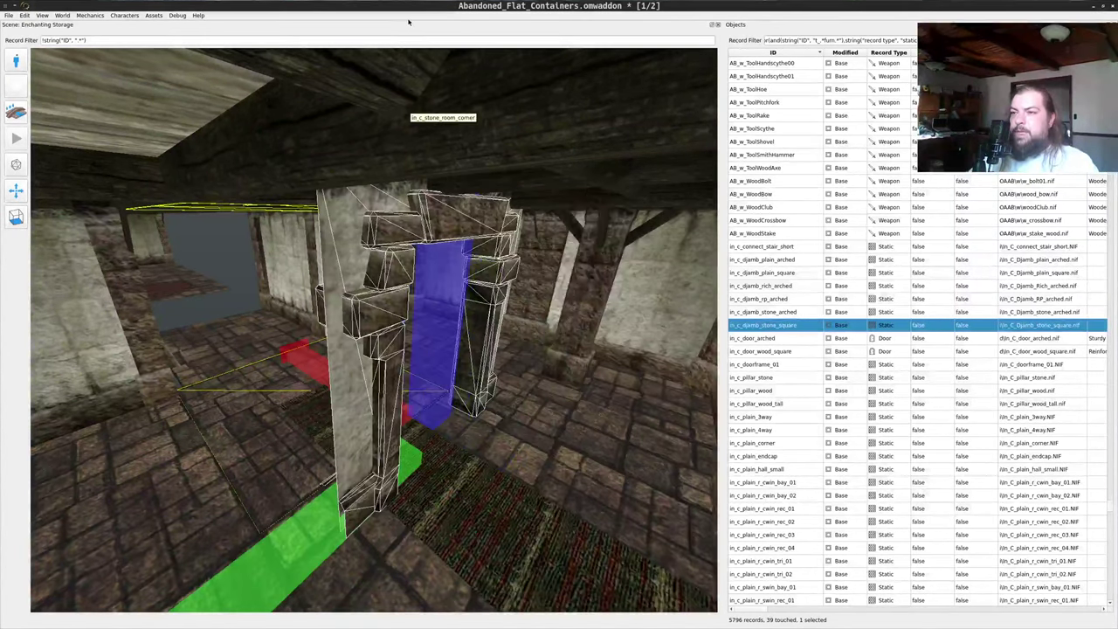
pyautogui.press('d')
pyautogui.moveTo(322, 483); pyautogui.dragTo(304, 409)
pyautogui.moveTo(304, 409); pyautogui.dragTo(324, 248, button='right')
pyautogui.moveTo(321, 394); pyautogui.dragTo(305, 307, button='right')
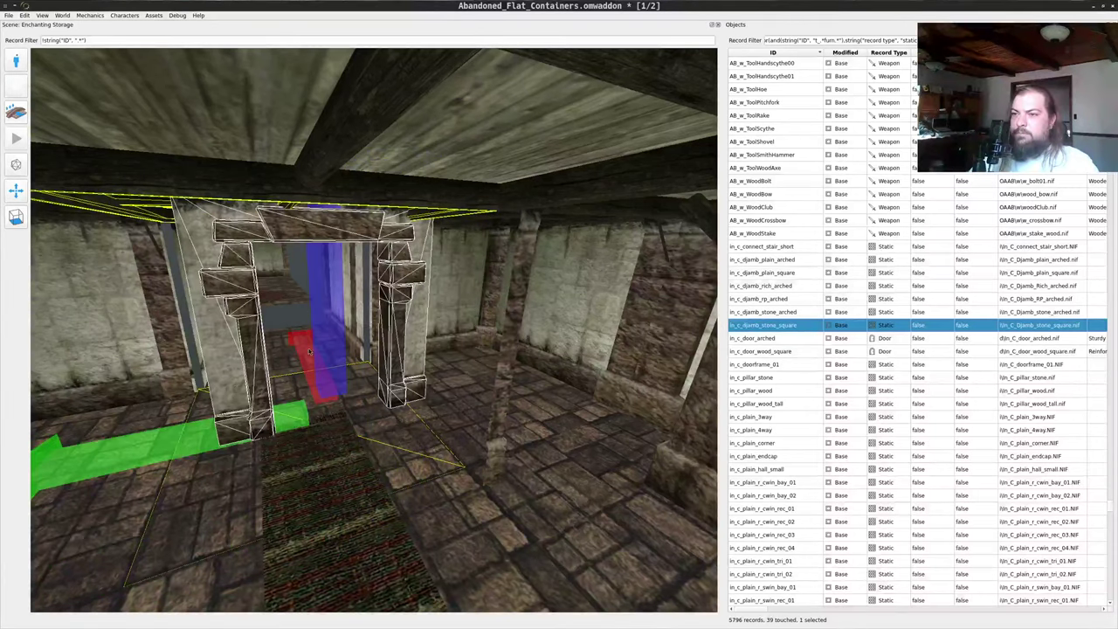
pyautogui.moveTo(308, 350); pyautogui.dragTo(269, 133, button='right')
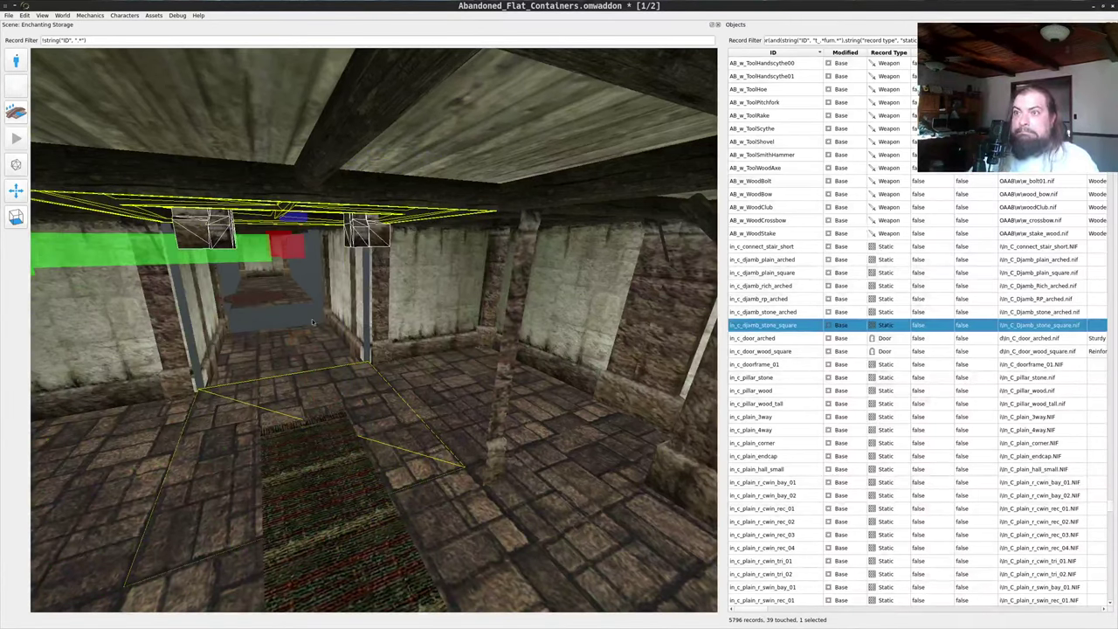
# - Move the in_c_djamb_stone_square door jamb down into the passage opening and center it between the side walls
pyautogui.press('h')
pyautogui.press('a')
pyautogui.moveTo(310, 356); pyautogui.dragTo(612, 367)
pyautogui.moveTo(352, 376); pyautogui.dragTo(256, 371, button='right')
pyautogui.press('a')
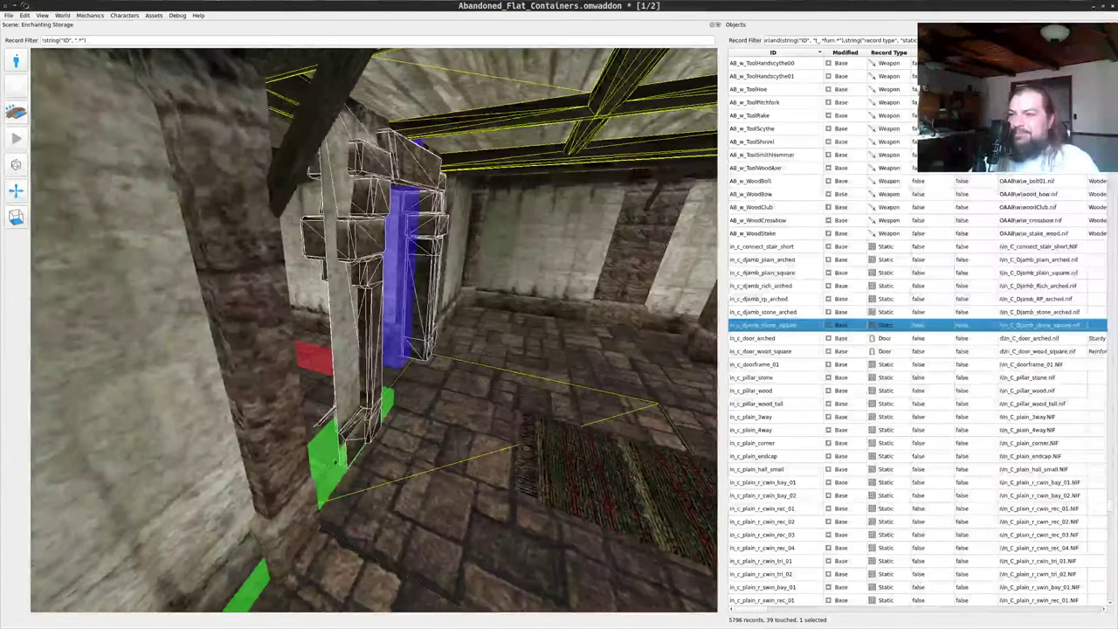
pyautogui.moveTo(322, 470); pyautogui.dragTo(278, 535, button='right')
pyautogui.press('d')
pyautogui.moveTo(463, 397); pyautogui.dragTo(257, 346)
pyautogui.press('s')
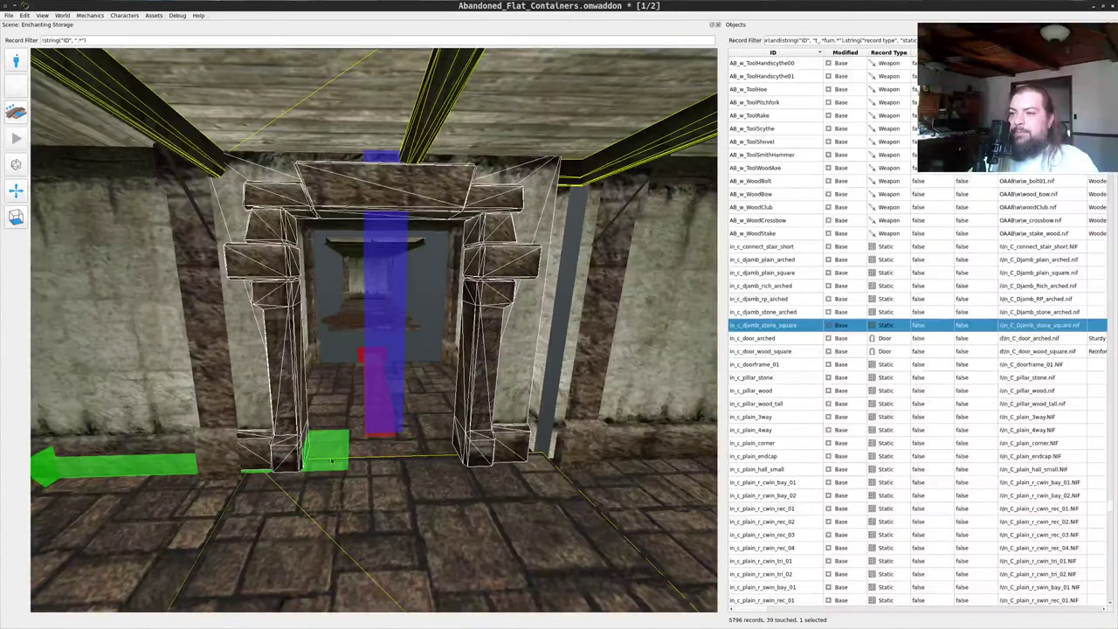
pyautogui.moveTo(329, 457); pyautogui.dragTo(351, 458, button='right')
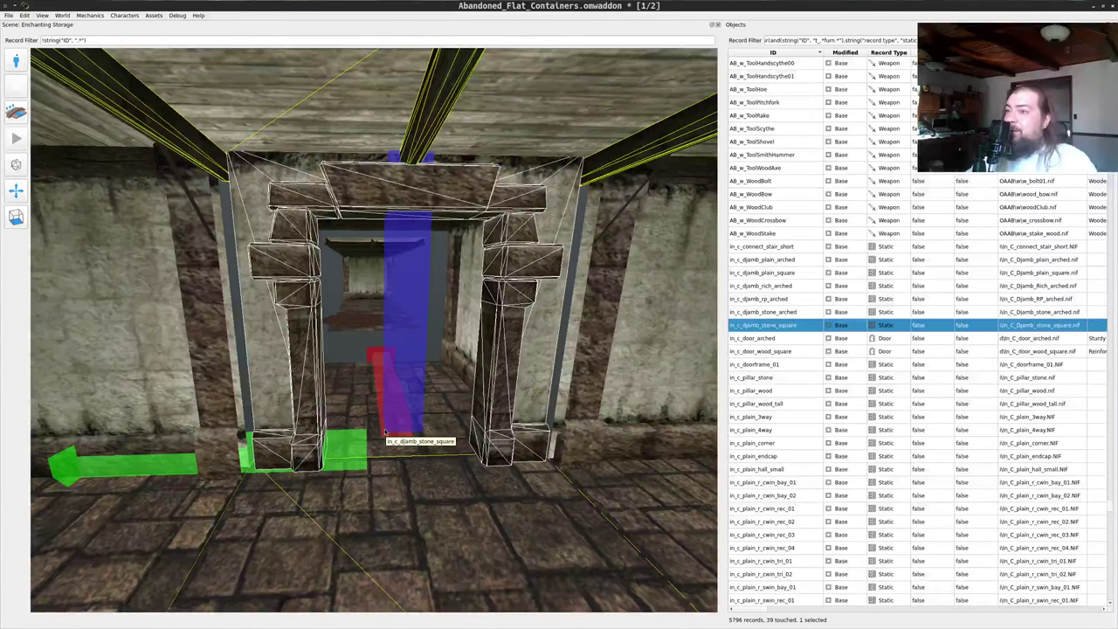
# - Fine-tune the stone door jamb's position in the passage opening, then deselect it
pyautogui.press('a')
pyautogui.moveTo(284, 398); pyautogui.dragTo(405, 410)
pyautogui.press('w')
pyautogui.press('s')
pyautogui.press('a')
pyautogui.moveTo(395, 438)
pyautogui.mouseDown(button='right')
pyautogui.moveTo(356, 505)
pyautogui.moveTo(438, 365)
pyautogui.moveTo(393, 424)
pyautogui.moveTo(400, 440)
pyautogui.mouseUp(button='right')
pyautogui.moveTo(401, 437); pyautogui.dragTo(430, 437)
pyautogui.moveTo(425, 289); pyautogui.dragTo(363, 307)
pyautogui.press('s')
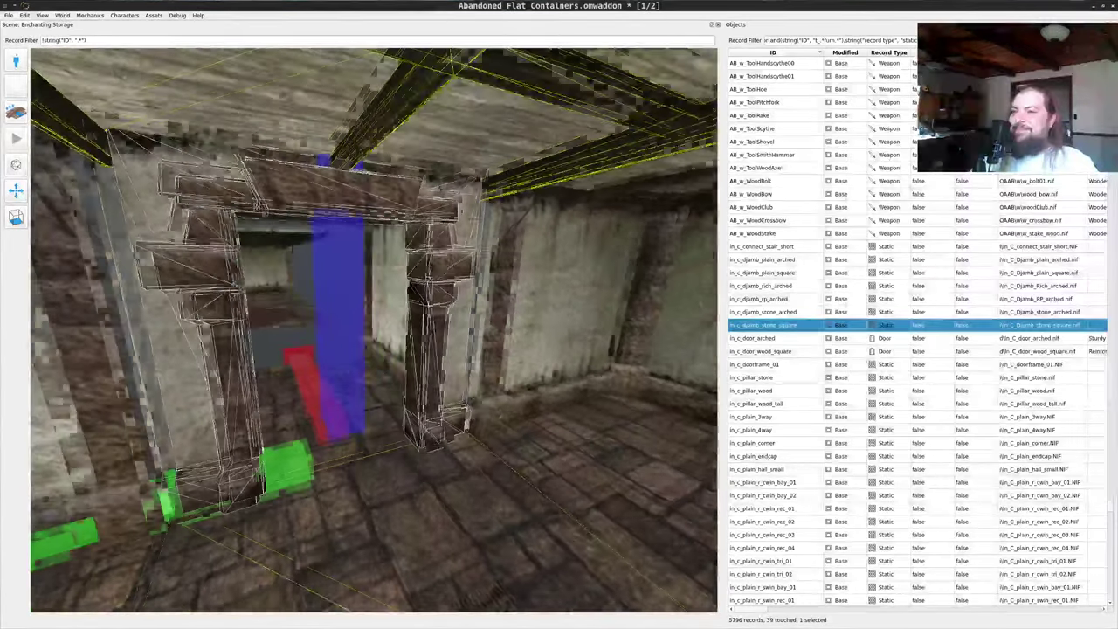
pyautogui.middleClick(307, 271)
pyautogui.press('d')
pyautogui.moveTo(307, 270); pyautogui.dragTo(265, 311)
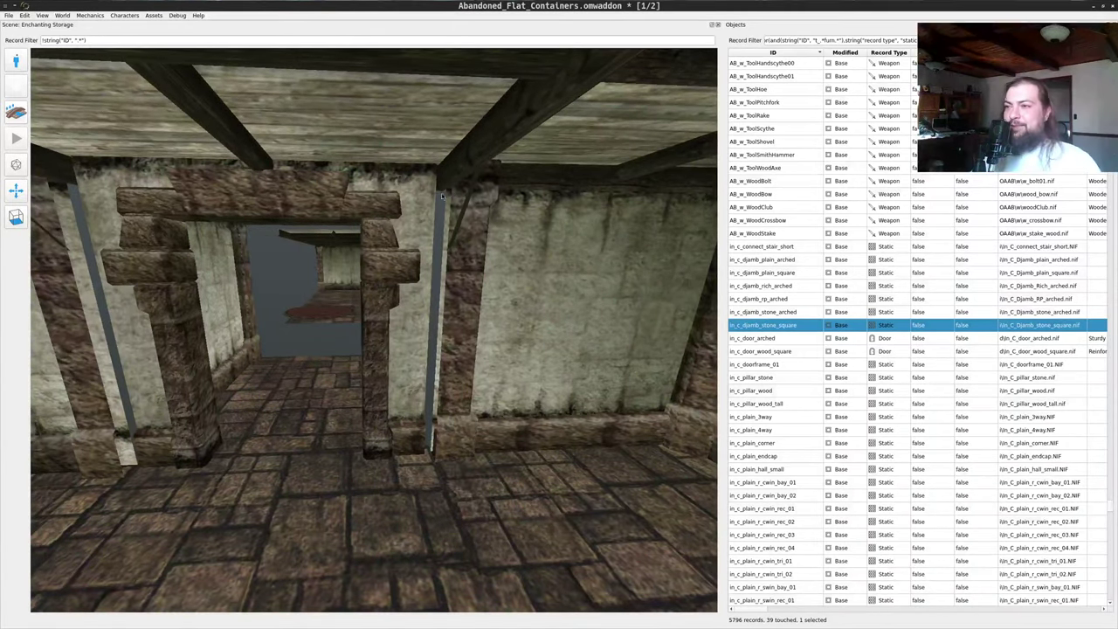
# - Examine the wall gaps on both sides of the stone door jamb and compare them with the doorway by the ladder
pyautogui.press('a')
pyautogui.moveTo(442, 196); pyautogui.dragTo(399, 221)
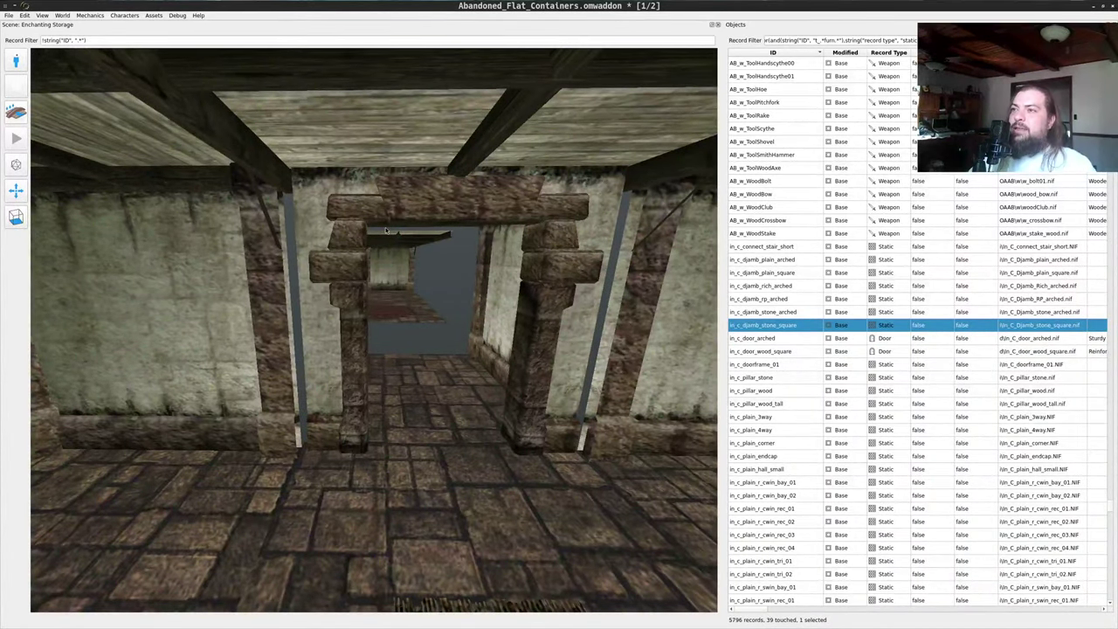
pyautogui.press('a')
pyautogui.moveTo(364, 255); pyautogui.dragTo(450, 251)
pyautogui.press('a')
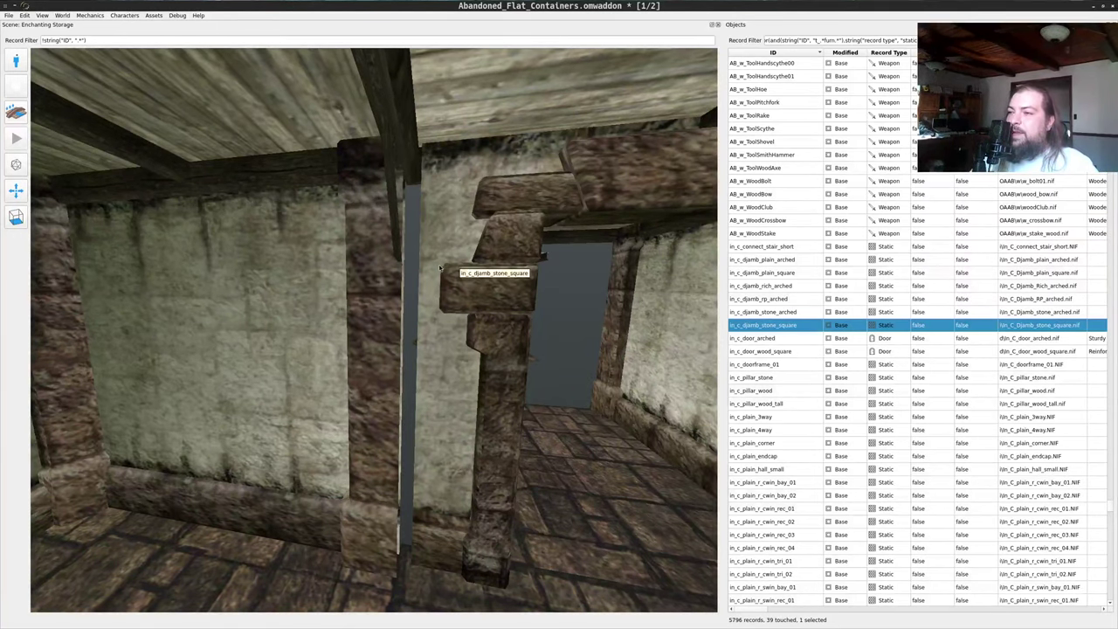
pyautogui.moveTo(420, 307); pyautogui.dragTo(504, 285)
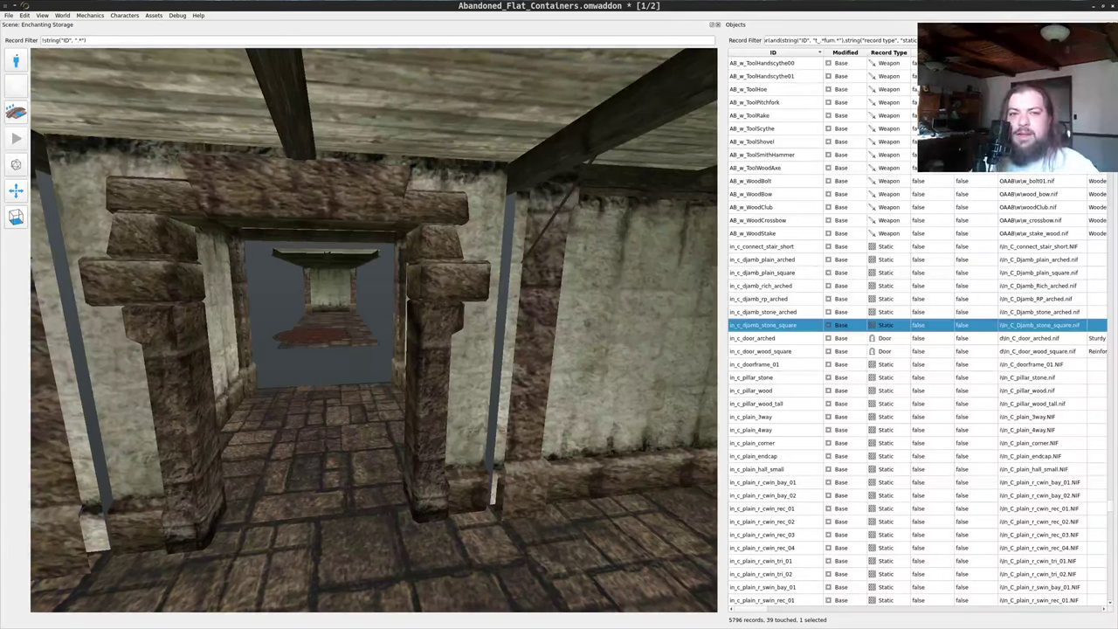
pyautogui.hotkey('alt', 'Tab')
pyautogui.moveTo(634, 207); pyautogui.dragTo(582, 373)
pyautogui.press('s')
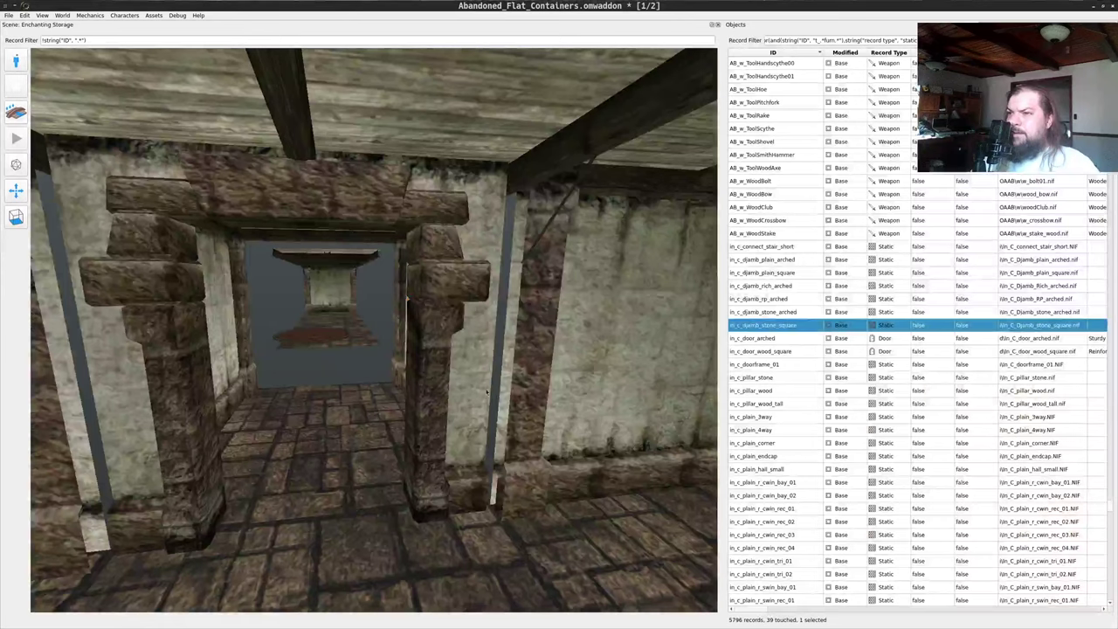
pyautogui.moveTo(582, 369); pyautogui.dragTo(309, 393)
pyautogui.press('s')
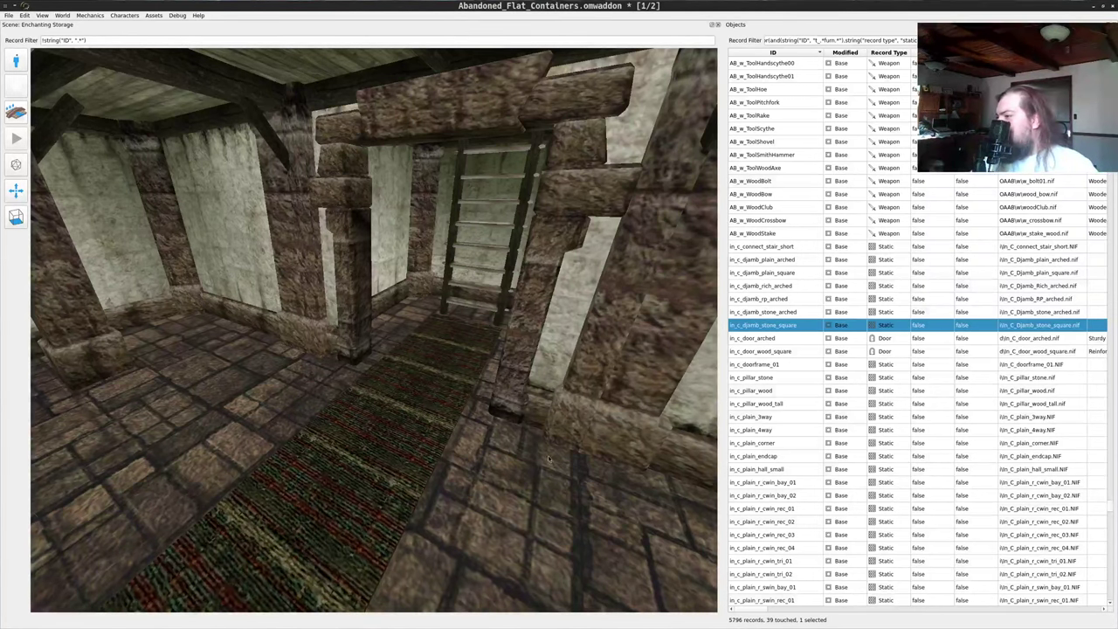
# - Delete the in_c_stone_room_center piece in front of the gapped doorway
pyautogui.moveTo(547, 458); pyautogui.dragTo(367, 477)
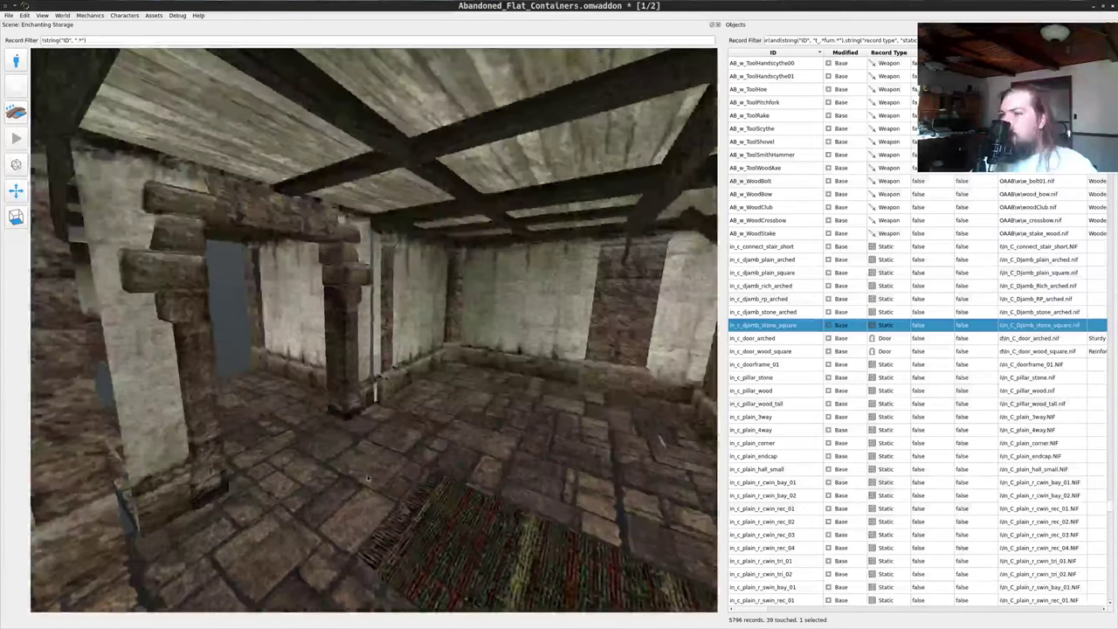
pyautogui.middleClick(367, 477)
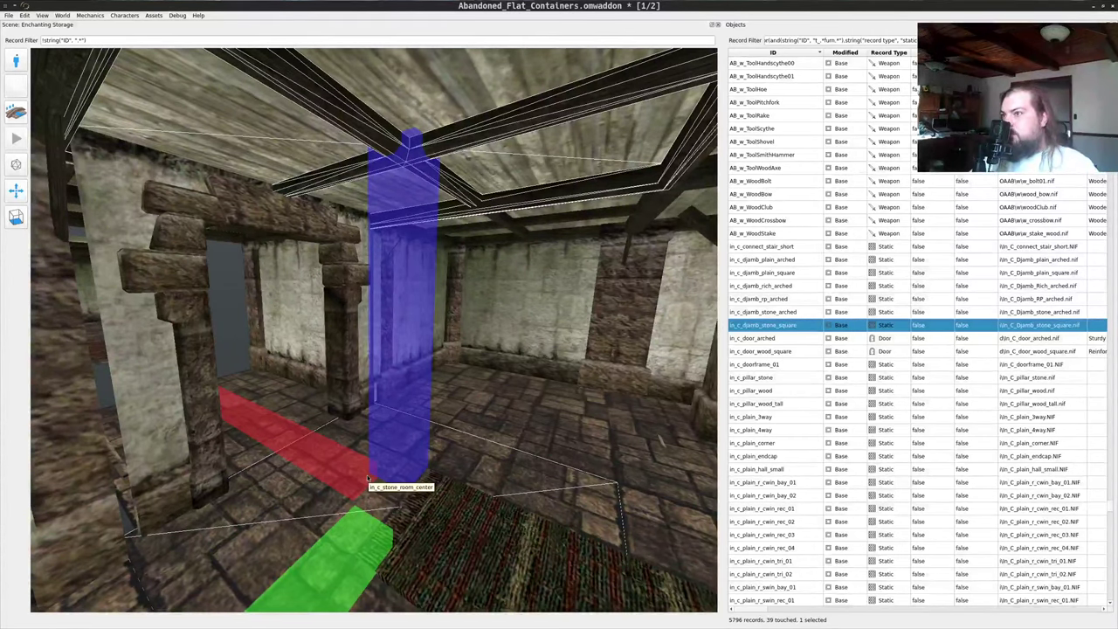
pyautogui.press('Delete')
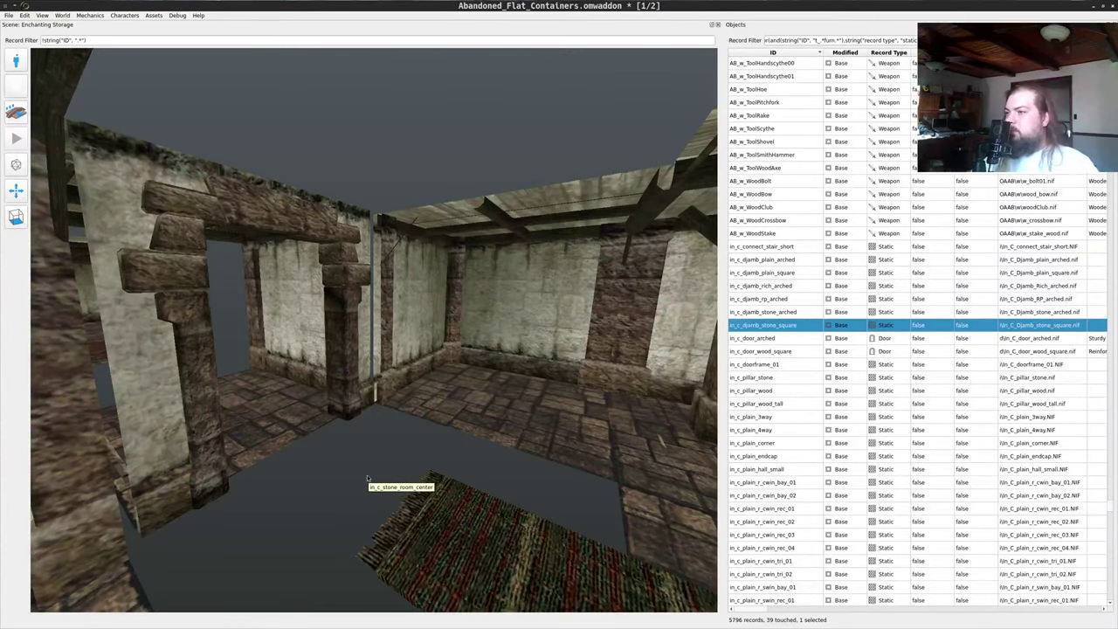
# - Add an in_c_stone_room_entry piece to the scene over the floor gap and select it
pyautogui.moveTo(319, 432); pyautogui.dragTo(414, 476)
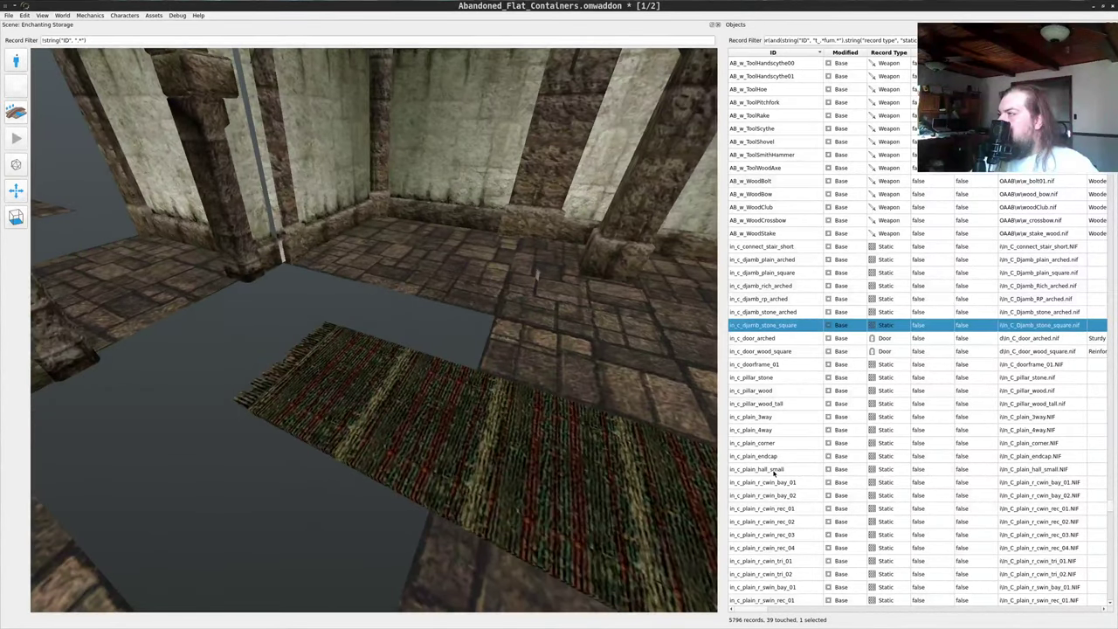
pyautogui.scroll(-16, 774, 473)
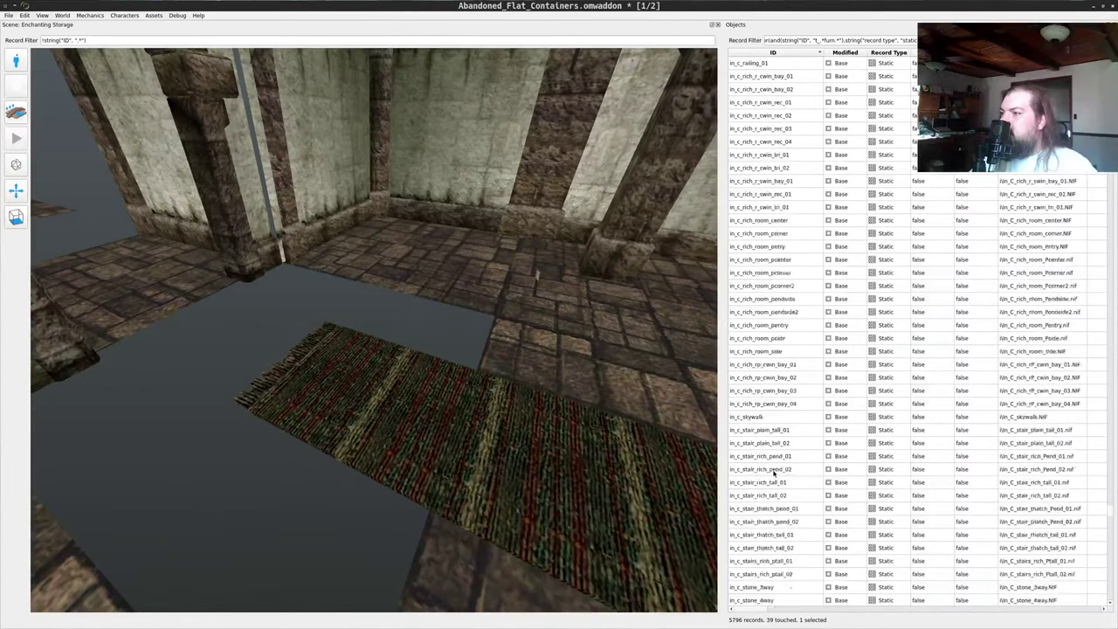
pyautogui.scroll(-4, 774, 473)
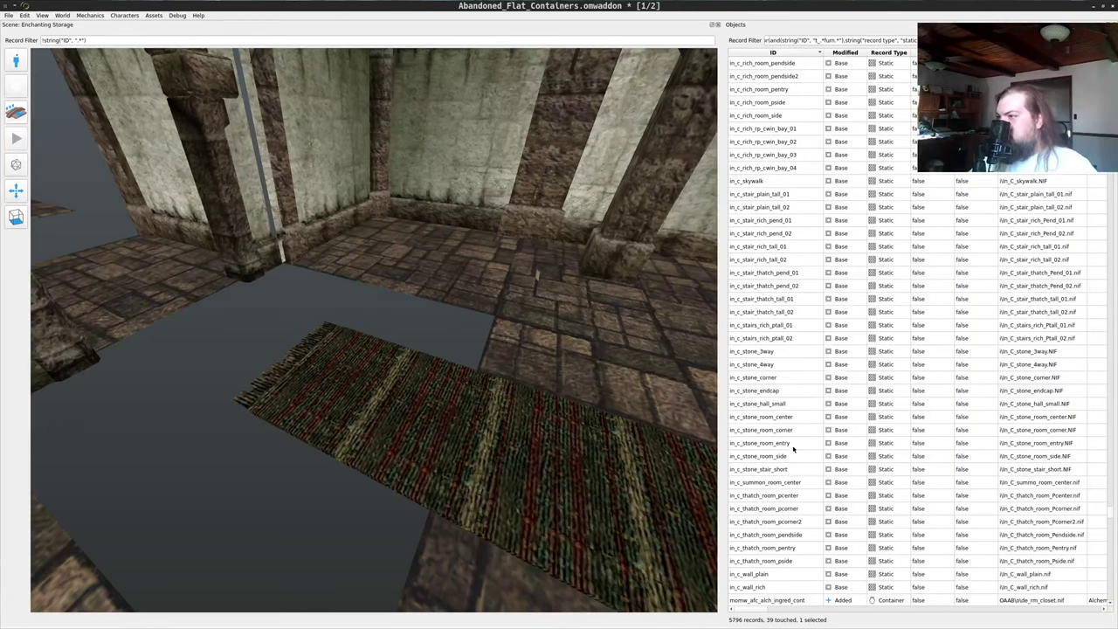
pyautogui.moveTo(240, 455); pyautogui.dragTo(240, 455)
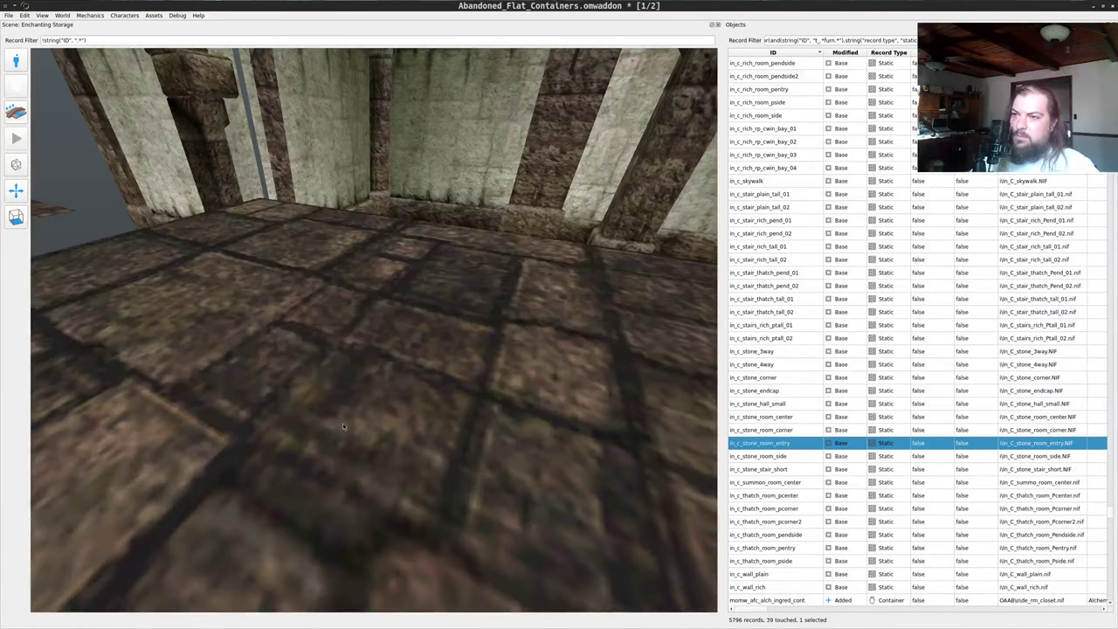
pyautogui.middleClick(347, 383)
pyautogui.moveTo(348, 383); pyautogui.dragTo(393, 403)
pyautogui.press('s')
pyautogui.press('w')
pyautogui.press('s')
pyautogui.moveTo(512, 317); pyautogui.dragTo(435, 299)
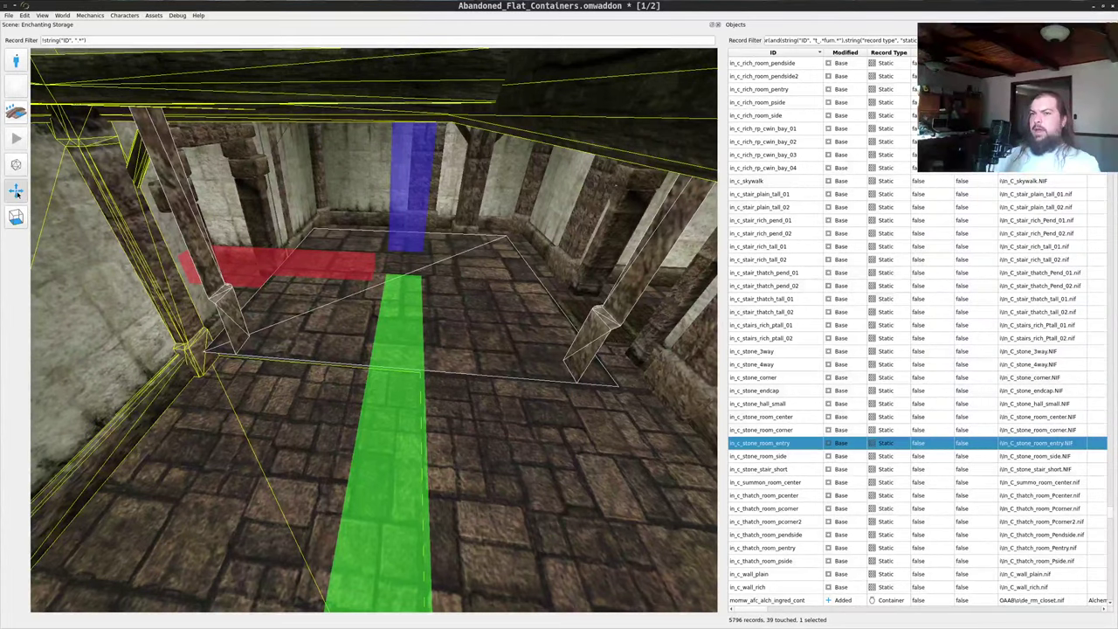
# - Rotate the room entry piece a quarter turn about the vertical axis and move it toward the gap in front of the doorway
pyautogui.click(42, 191)
pyautogui.moveTo(330, 263); pyautogui.dragTo(529, 339)
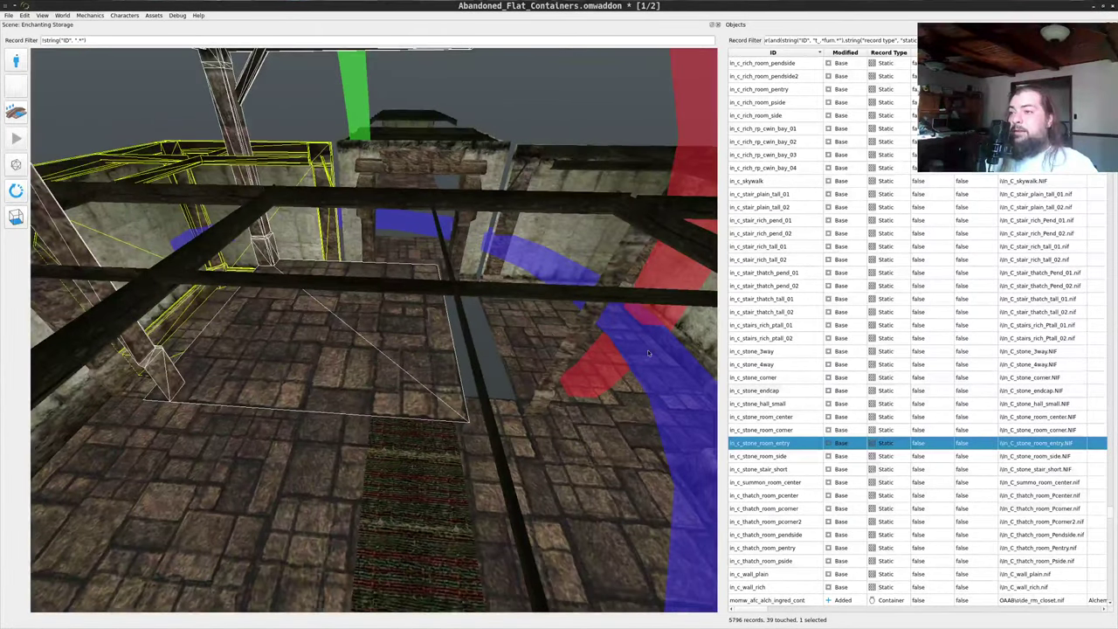
pyautogui.moveTo(648, 352); pyautogui.dragTo(332, 446, button='right')
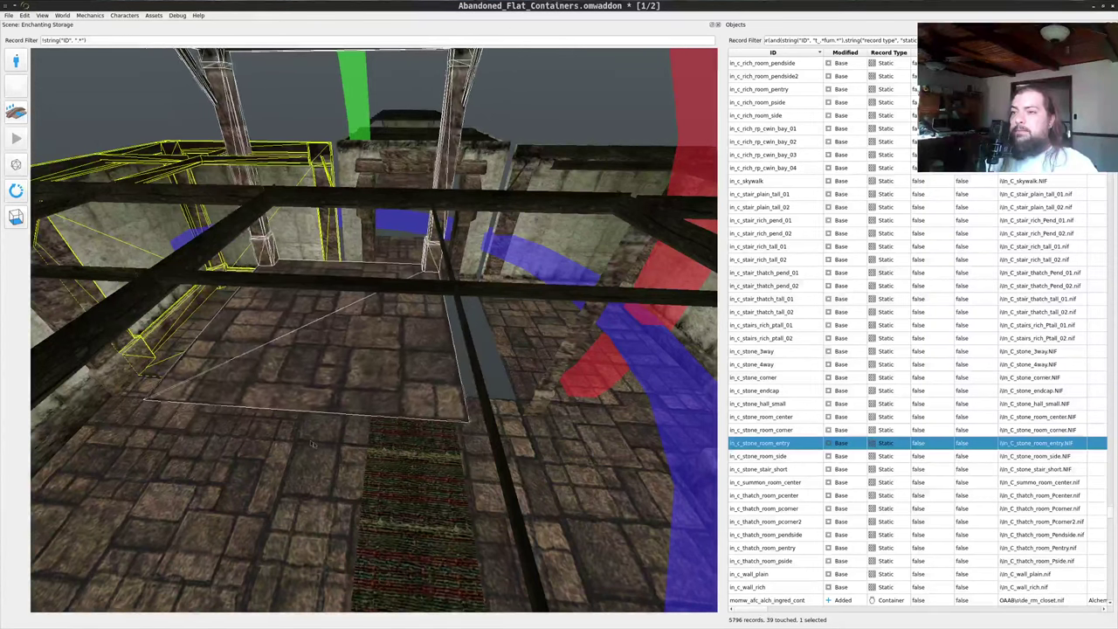
pyautogui.moveTo(315, 429); pyautogui.dragTo(180, 294)
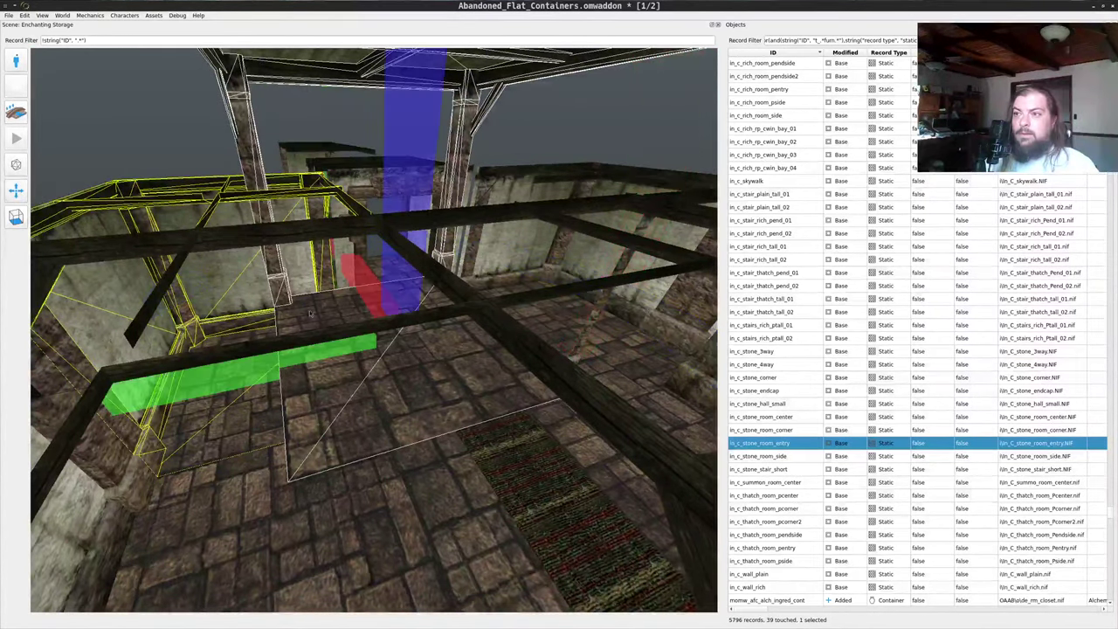
pyautogui.moveTo(423, 283); pyautogui.dragTo(367, 411, button='right')
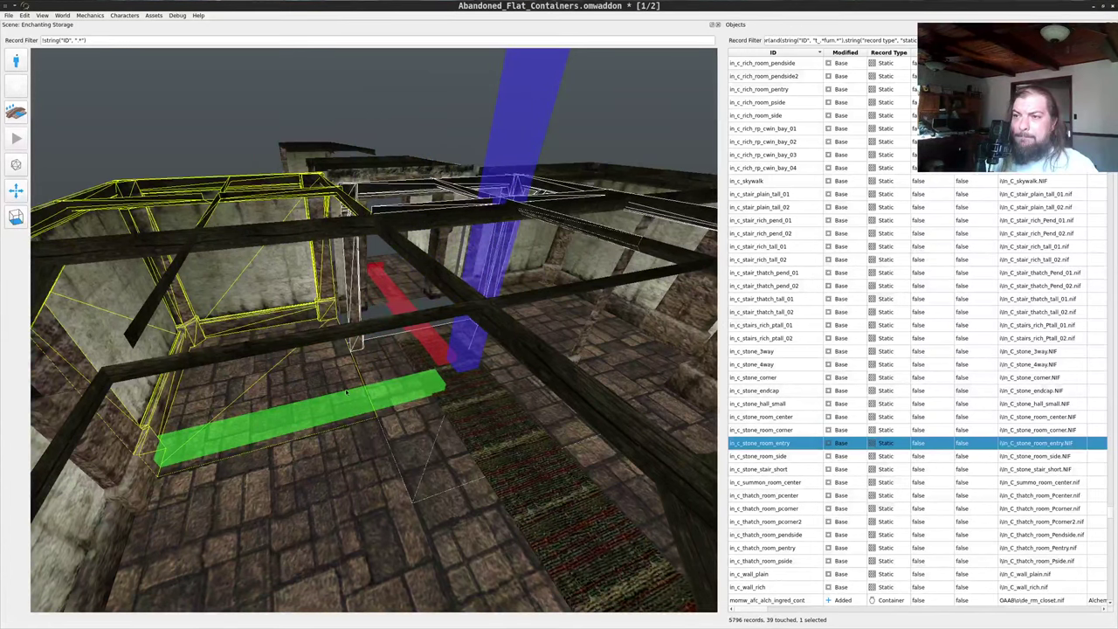
# - Delete the in_c_stone_corner piece surrounding the freestanding stone pillar
pyautogui.scroll(4, 347, 392)
pyautogui.moveTo(347, 391); pyautogui.dragTo(357, 442)
pyautogui.scroll(2, 360, 341)
pyautogui.scroll(-5, 364, 338)
pyautogui.scroll(4, 323, 371)
pyautogui.press('space')
pyautogui.scroll(4, 310, 398)
pyautogui.scroll(-5, 586, 411)
pyautogui.scroll(5, 428, 365)
pyautogui.scroll(4, 411, 463)
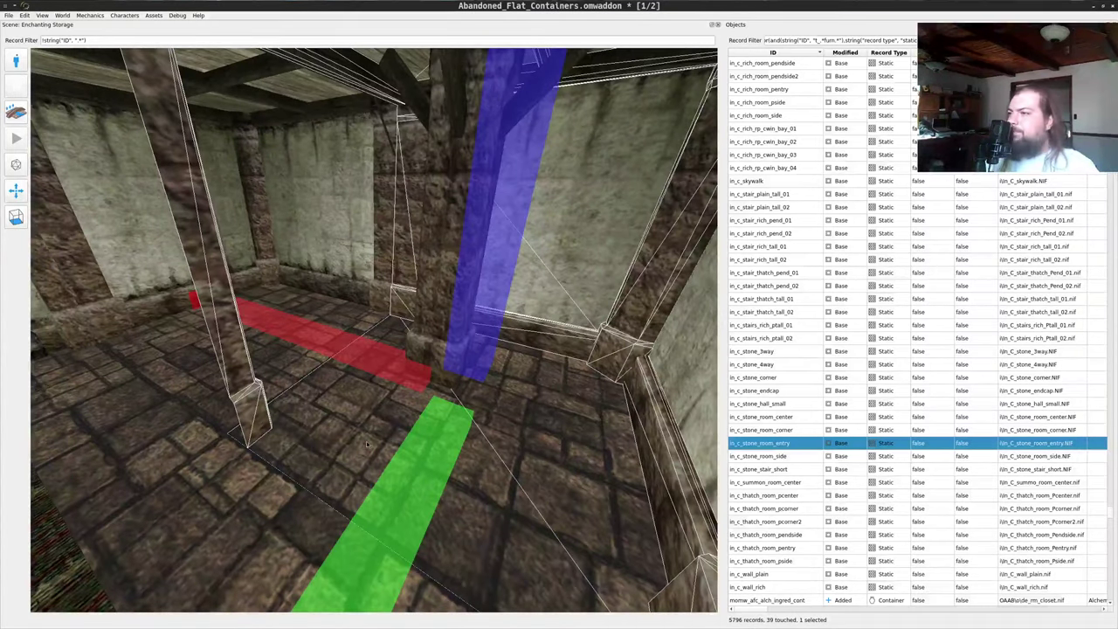
pyautogui.press('Delete')
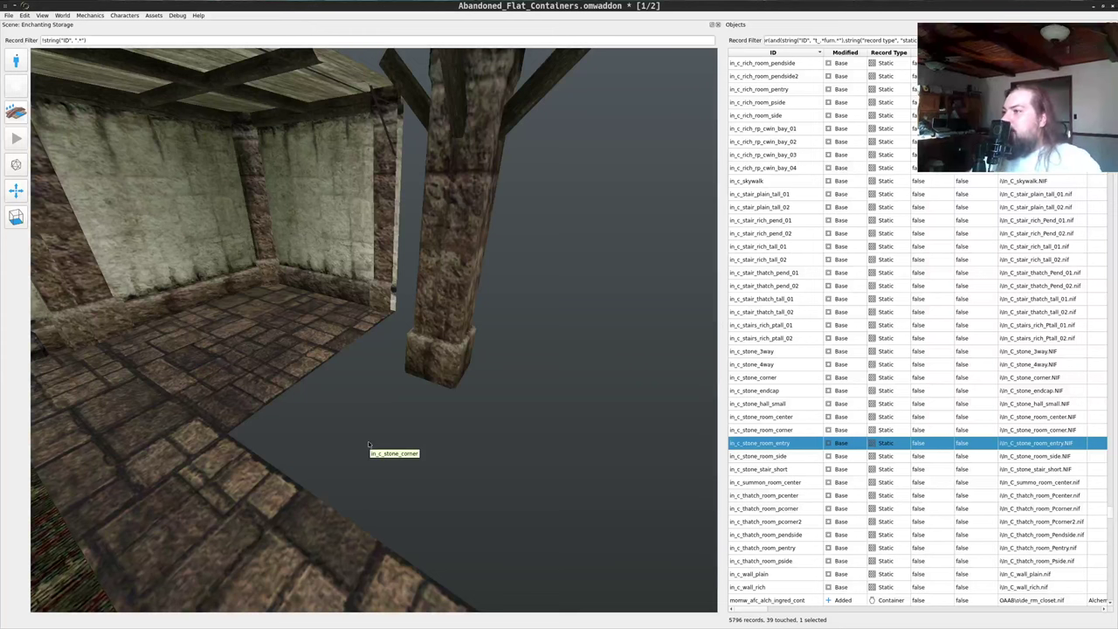
# - Add an in_c_stone_room_corner piece and move it into the floor gap around the freestanding pillar
pyautogui.click(784, 431)
pyautogui.moveTo(558, 452); pyautogui.dragTo(601, 264)
pyautogui.middleClick(558, 448)
pyautogui.scroll(-6, 530, 382)
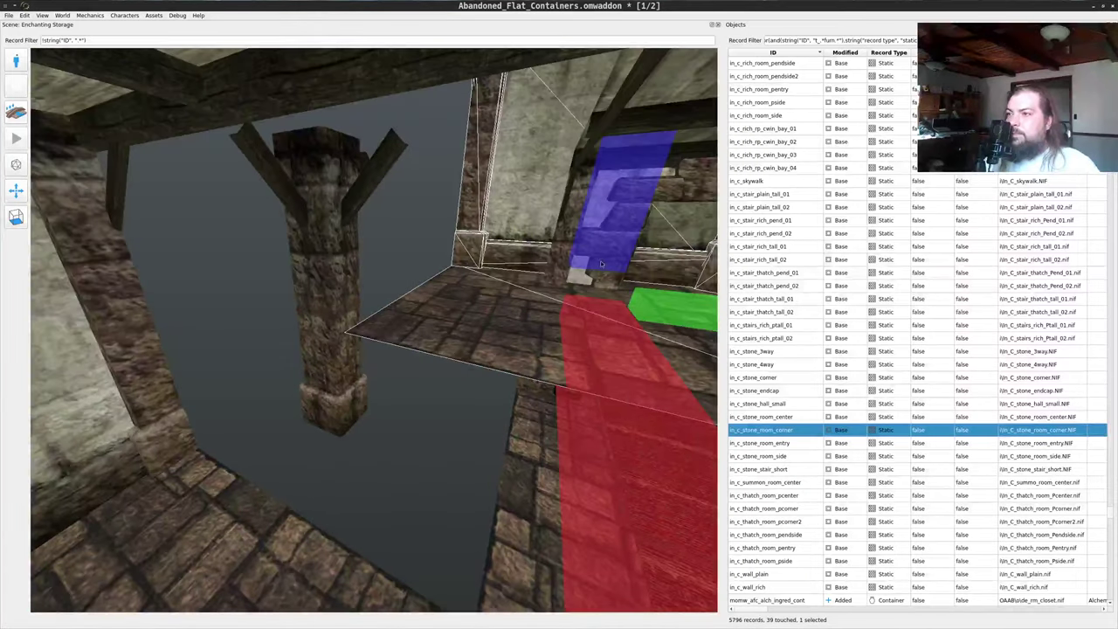
pyautogui.keyDown('shift'); pyautogui.middleClick(528, 469); pyautogui.keyUp('shift')
pyautogui.moveTo(577, 250); pyautogui.dragTo(552, 359, button='right')
pyautogui.moveTo(552, 358); pyautogui.dragTo(592, 452)
pyautogui.moveTo(591, 452); pyautogui.dragTo(620, 307, button='right')
pyautogui.moveTo(620, 310); pyautogui.dragTo(437, 250)
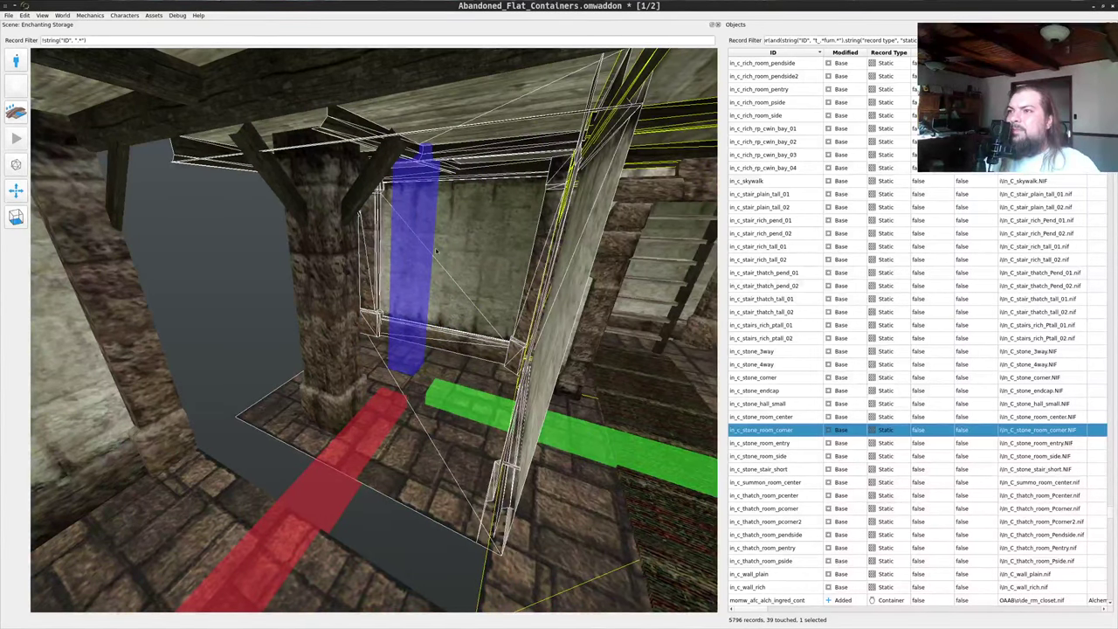
# - Rotate the room corner piece a quarter turn about the vertical axis so its walls close the outer sides
pyautogui.click(16, 191)
pyautogui.click(42, 191)
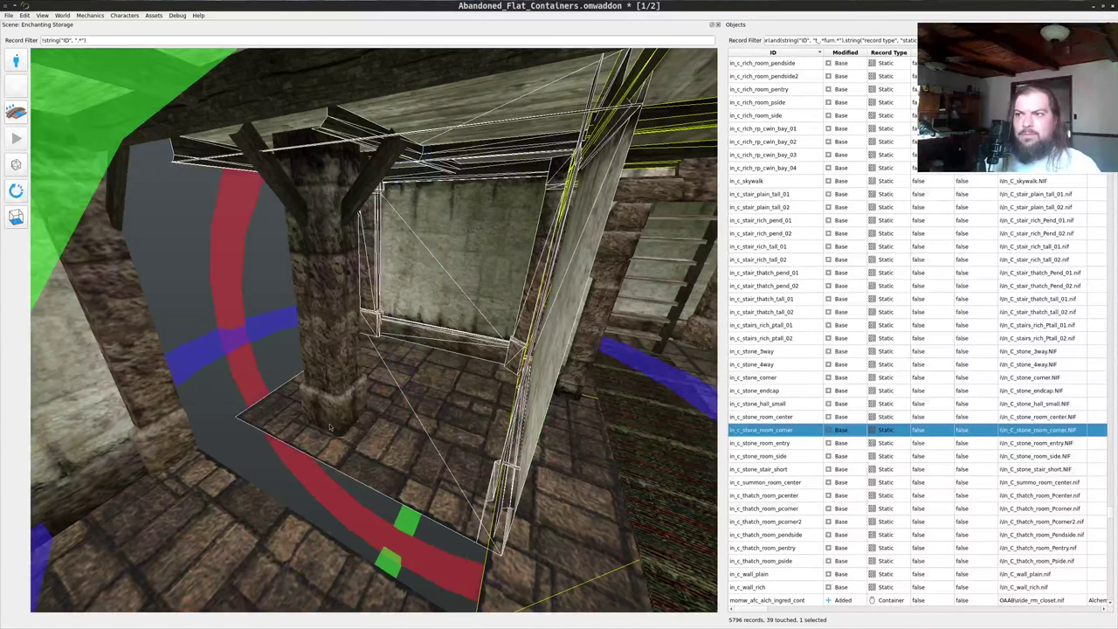
pyautogui.moveTo(228, 340); pyautogui.dragTo(361, 525)
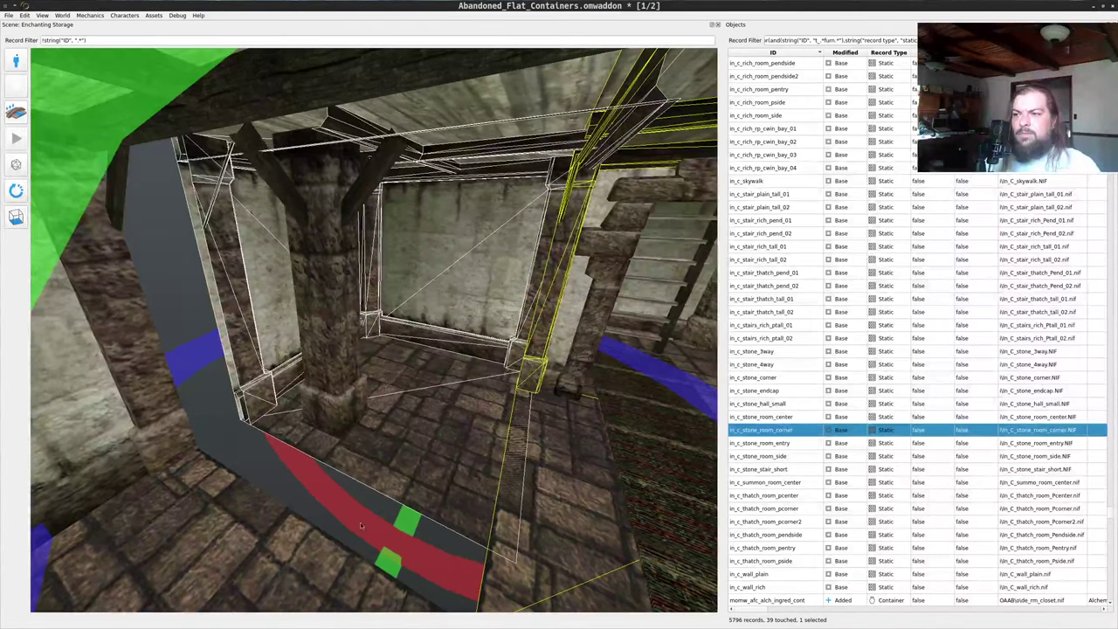
pyautogui.click(16, 191)
pyautogui.click(25, 194)
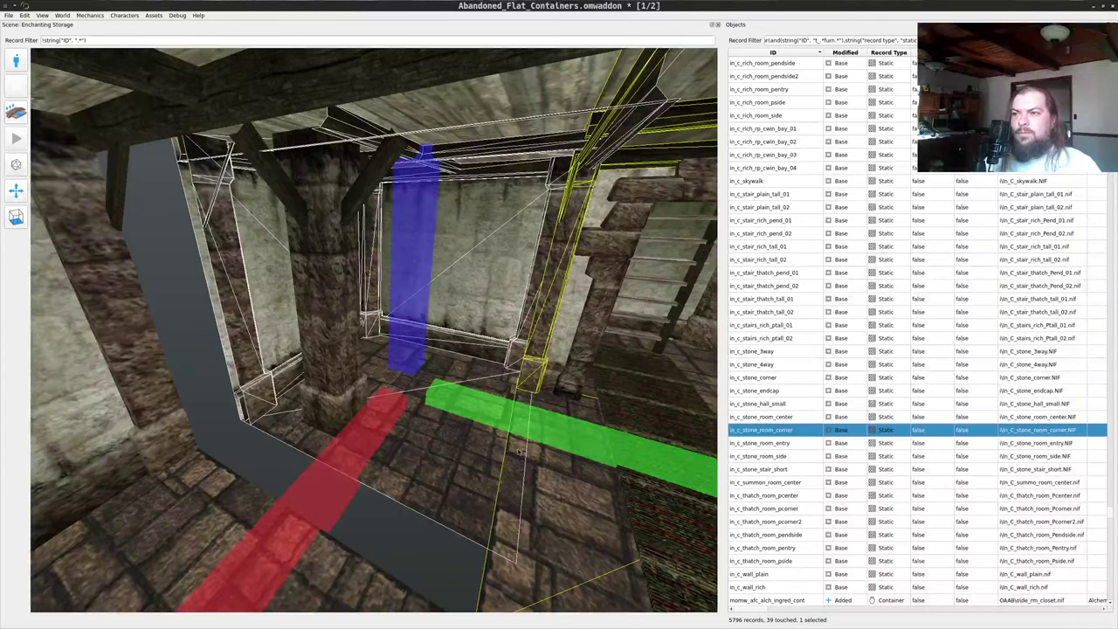
# - Inspect the rebuilt room from several sides, including the freestanding pillar and where it meets the ceiling beams
pyautogui.moveTo(539, 425); pyautogui.dragTo(491, 398)
pyautogui.moveTo(380, 416); pyautogui.dragTo(446, 337)
pyautogui.press('s')
pyautogui.press('s')
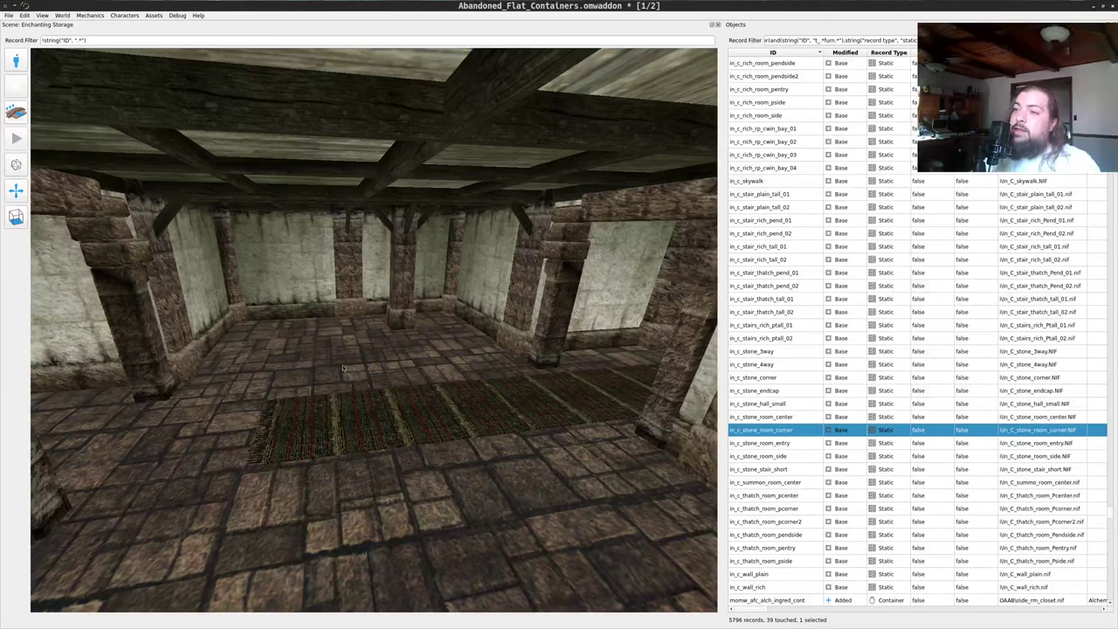
pyautogui.moveTo(446, 337); pyautogui.dragTo(387, 438)
pyautogui.press('w')
pyautogui.middleClick(404, 422)
pyautogui.scroll(-3, 388, 437)
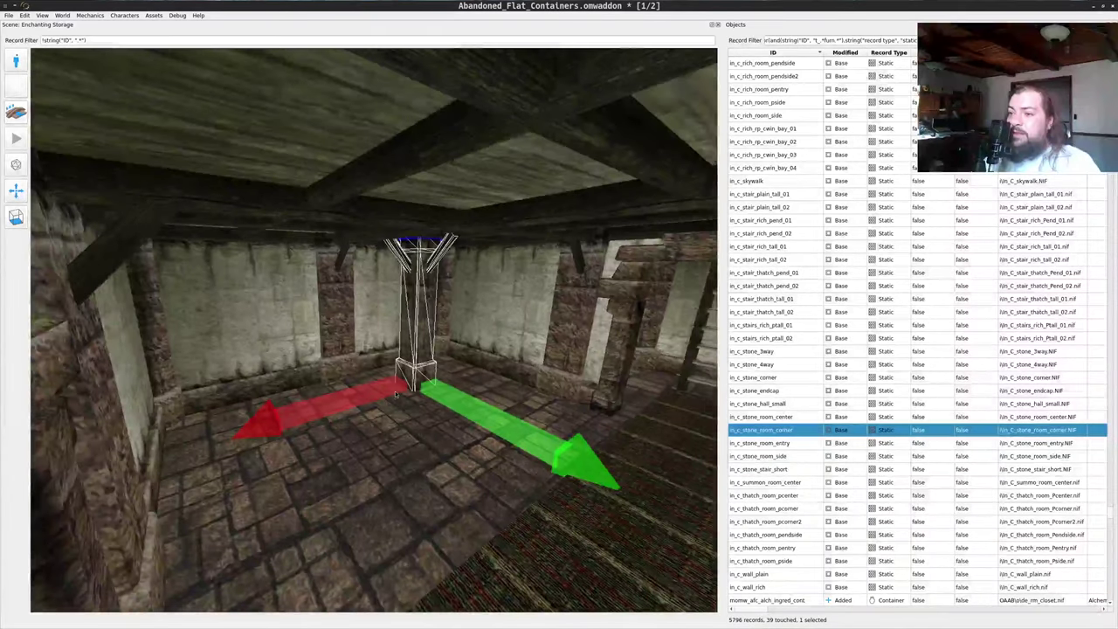
pyautogui.moveTo(382, 389); pyautogui.dragTo(488, 528)
pyautogui.press('w')
pyautogui.moveTo(394, 501); pyautogui.dragTo(306, 441)
pyautogui.press('s')
pyautogui.press('space')
pyautogui.press('w')
pyautogui.scroll(8, 306, 441)
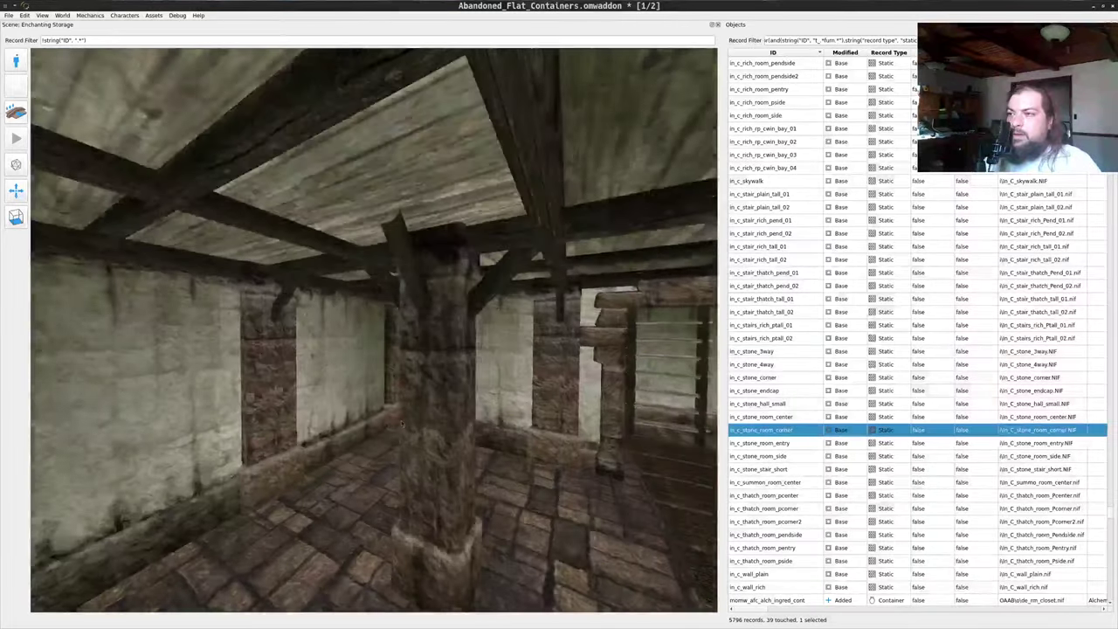
pyautogui.scroll(-8, 195, 393)
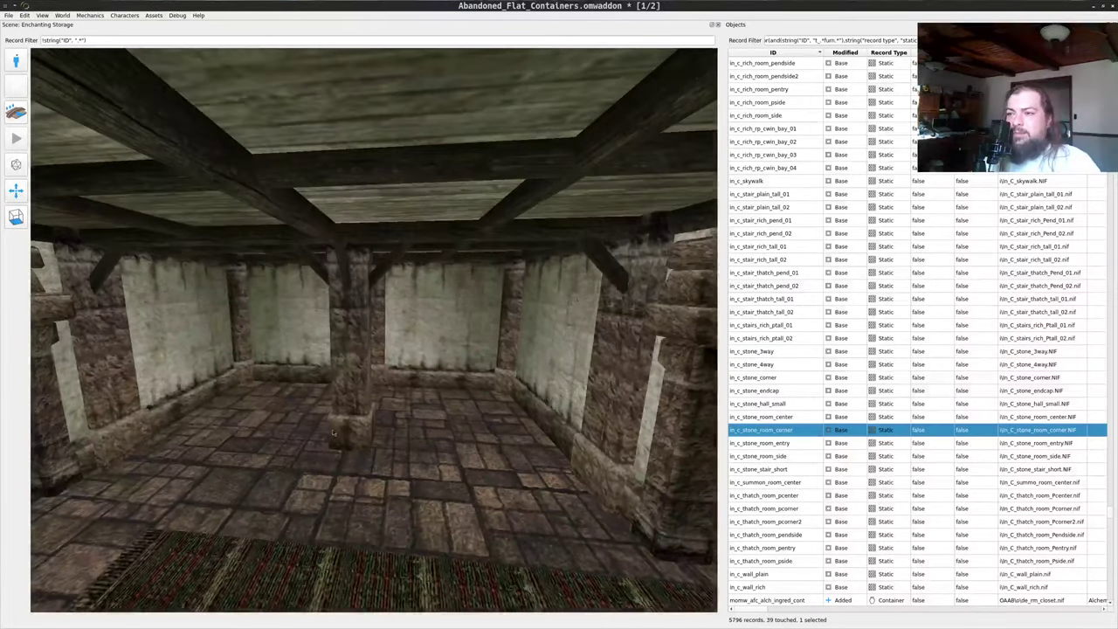
# - Check the room corner beside the doorway and save the addon file
pyautogui.moveTo(332, 433)
pyautogui.mouseDown()
pyautogui.moveTo(198, 391)
pyautogui.moveTo(167, 418)
pyautogui.moveTo(341, 434)
pyautogui.mouseUp()
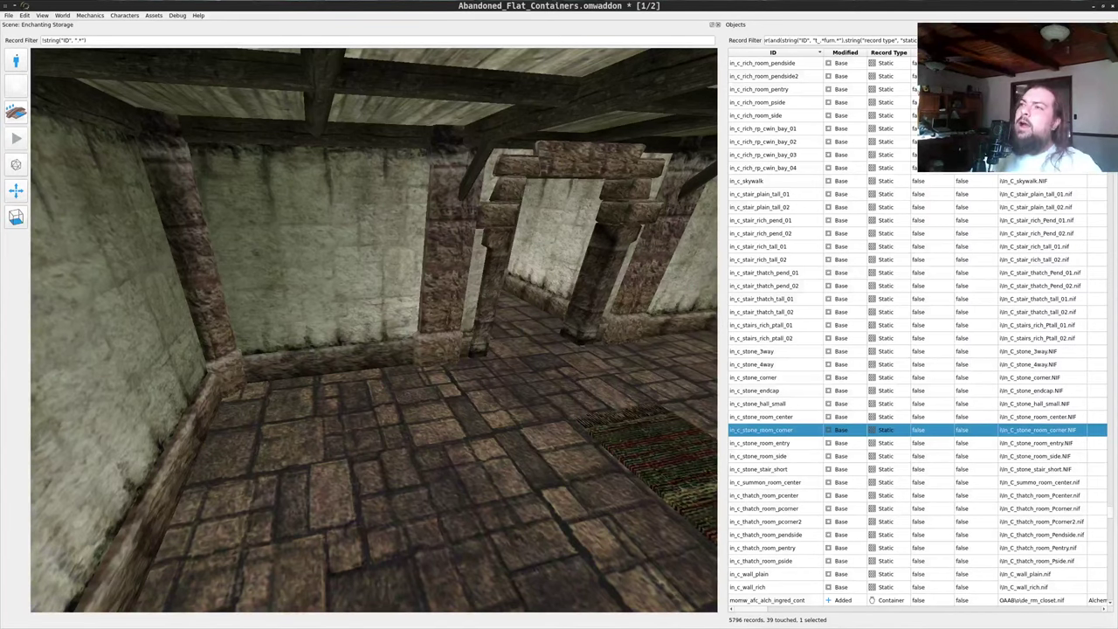
pyautogui.hotkey('ctrl', 's')
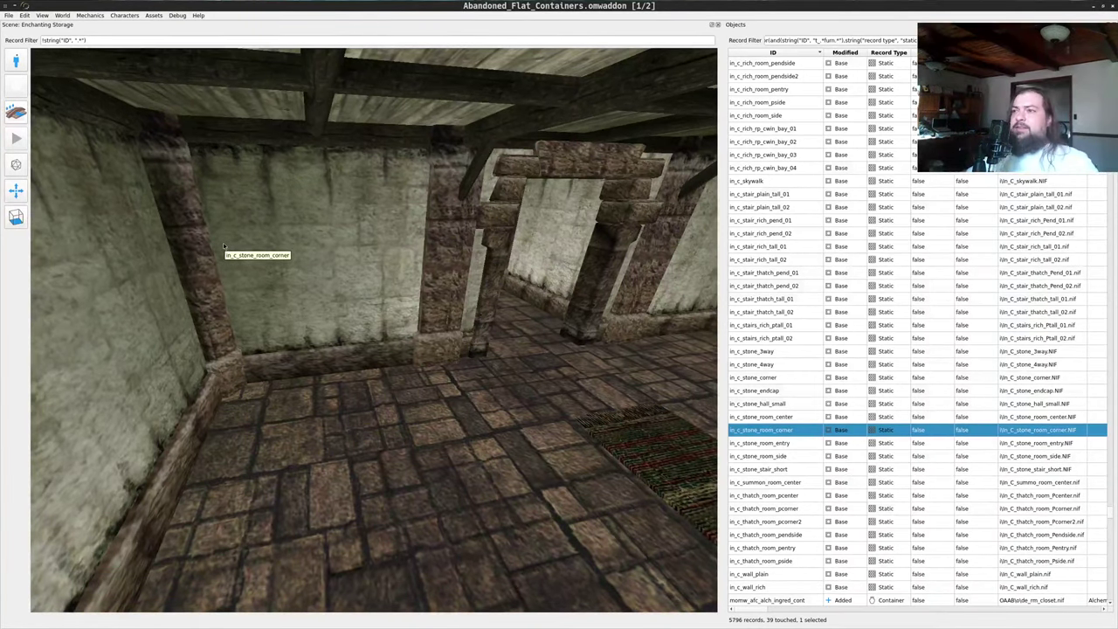
# - Survey the stone interior pieces laid out in the OAAB_Common cell, from close by and from above
pyautogui.moveTo(566, 266); pyautogui.dragTo(597, 252)
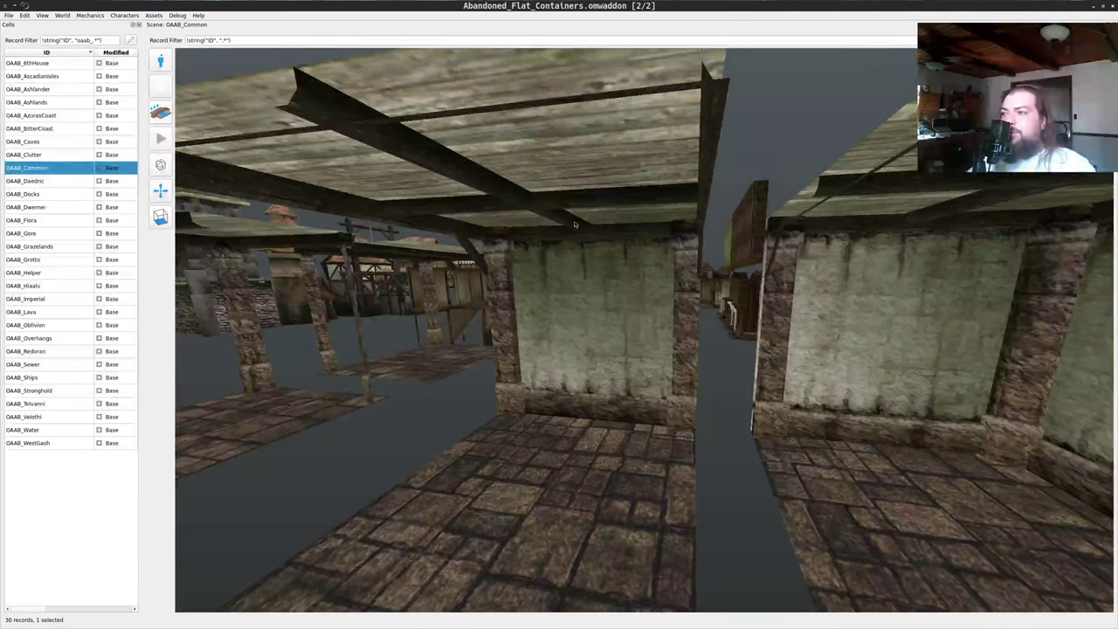
pyautogui.scroll(-5, 537, 295)
pyautogui.scroll(-8, 535, 293)
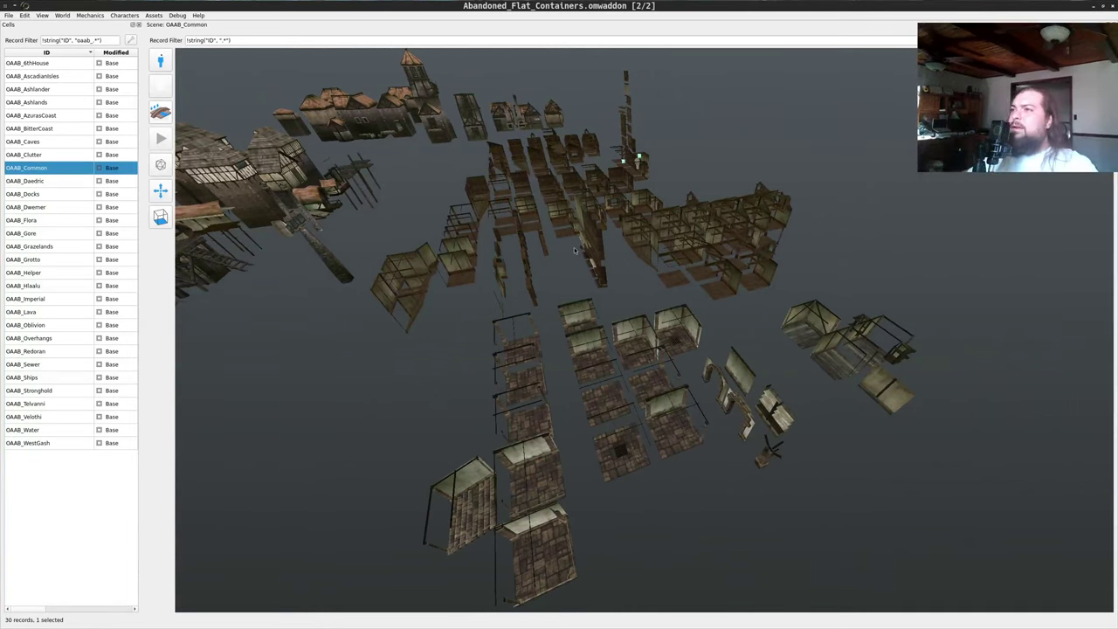
pyautogui.moveTo(673, 218); pyautogui.dragTo(683, 220)
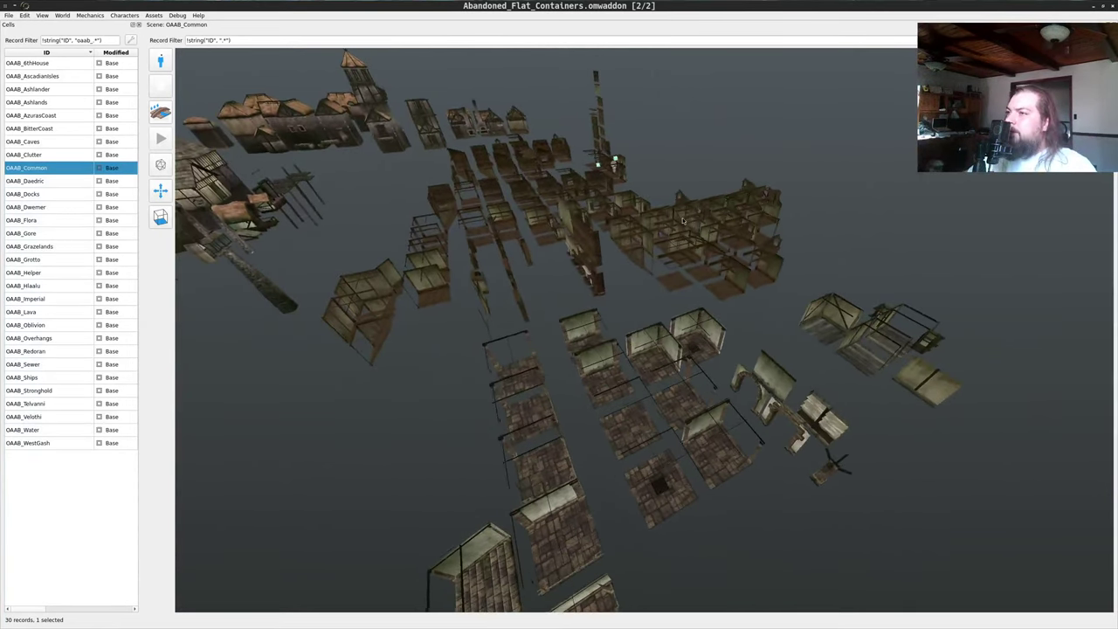
pyautogui.scroll(5, 683, 221)
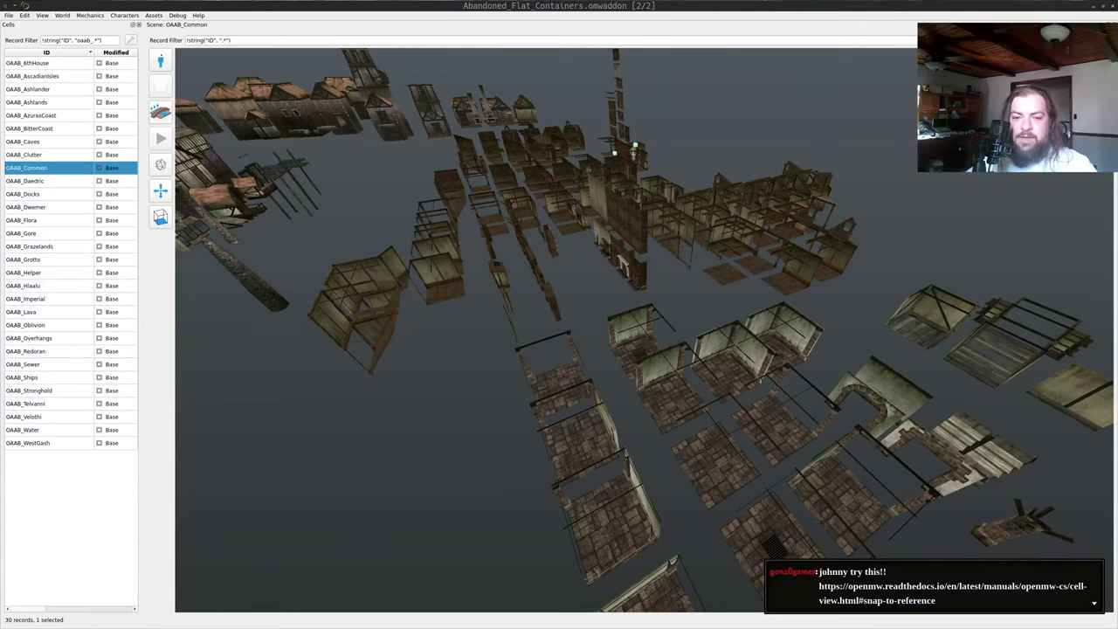
# - Switch to Firefox and open the OpenMW-CS cell-view manual page at its snap-to-reference section in a new tab
pyautogui.hotkey('alt', 'Tab')
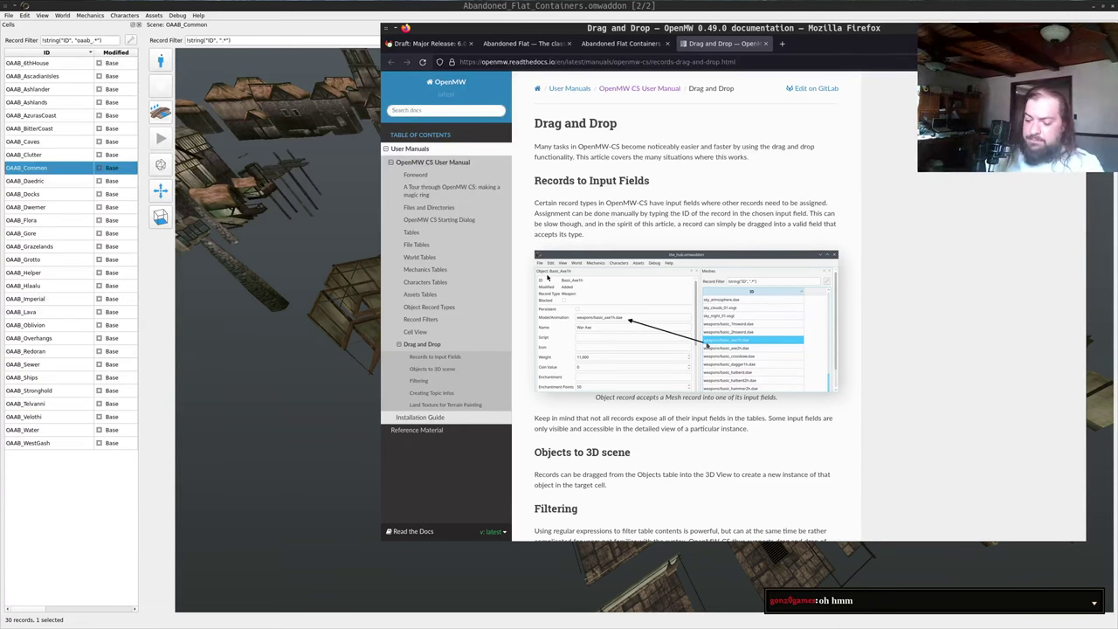
pyautogui.hotkey('ctrl', 't')
pyautogui.write('https://openmw.readthedocs.io/en/latest/manuals/openmw-cs/cell-view.html#snap-to-reference')
pyautogui.press('Return')
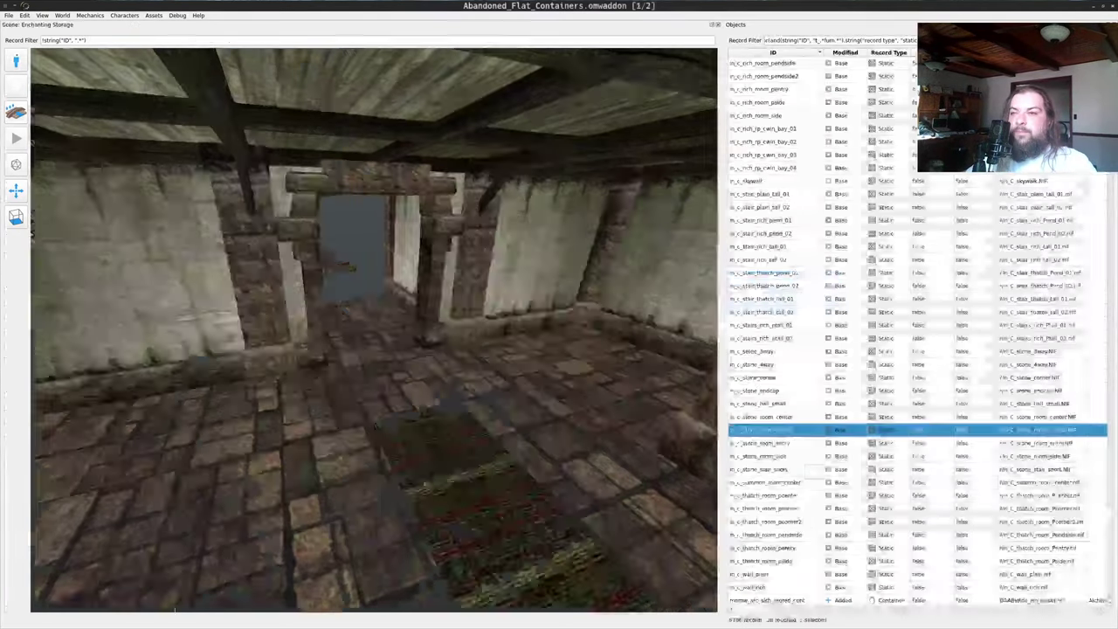
# - Back in the Enchanting Storage scene, mark the corner piece adjoining one in_c_stone_room_corner as snap target and align the piece along its red axis
pyautogui.moveTo(244, 288); pyautogui.dragTo(240, 330)
pyautogui.middleClick(216, 376)
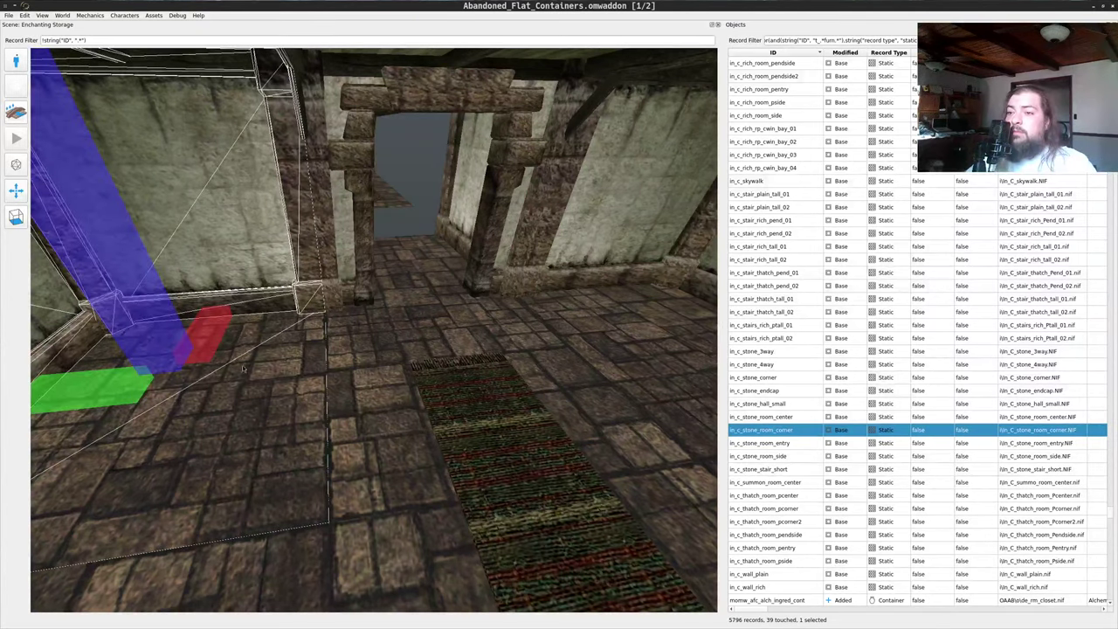
pyautogui.moveTo(245, 370); pyautogui.dragTo(179, 409)
pyautogui.scroll(-3, 262, 417)
pyautogui.moveTo(282, 420); pyautogui.dragTo(625, 425)
pyautogui.scroll(2, 190, 435)
pyautogui.keyDown('shift'); pyautogui.middleClick(205, 401); pyautogui.keyUp('shift')
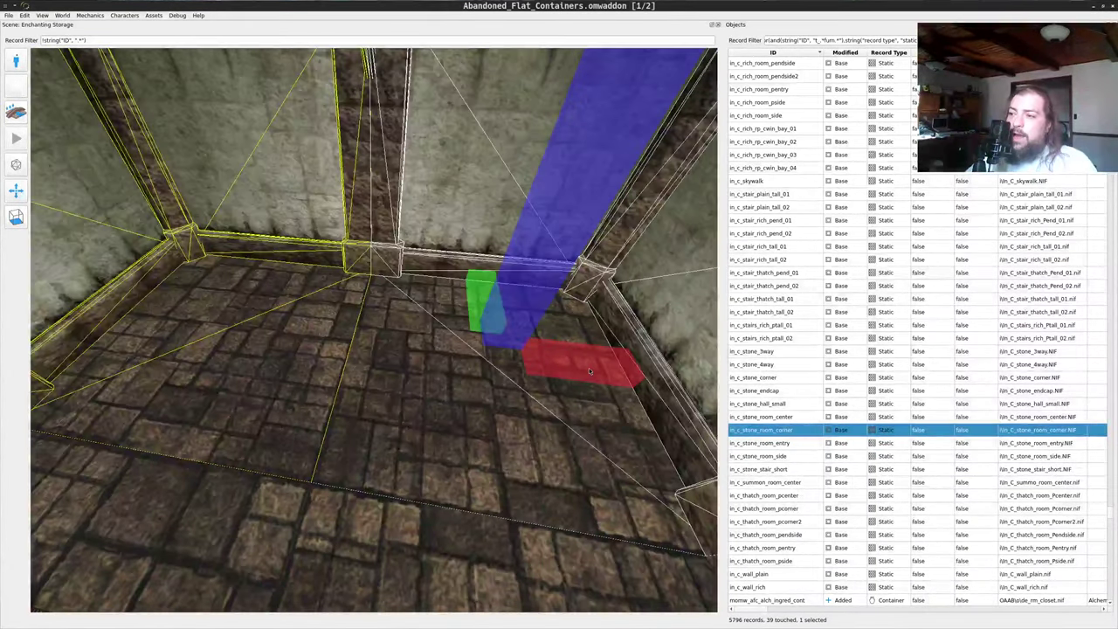
pyautogui.moveTo(586, 380)
pyautogui.mouseDown()
pyautogui.moveTo(632, 374)
pyautogui.moveTo(553, 361)
pyautogui.moveTo(627, 378)
pyautogui.moveTo(579, 363)
pyautogui.mouseUp()
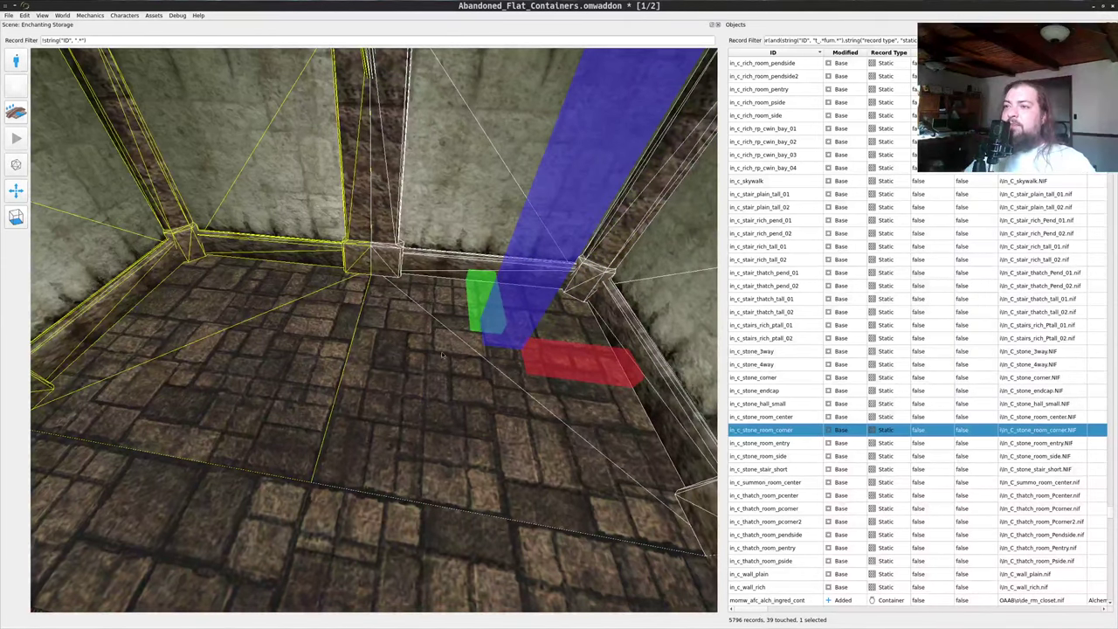
# - Inspect the joint between the two corner pieces from inside and above, clear the selection, and save the addon file
pyautogui.moveTo(442, 354); pyautogui.dragTo(444, 365)
pyautogui.press('a')
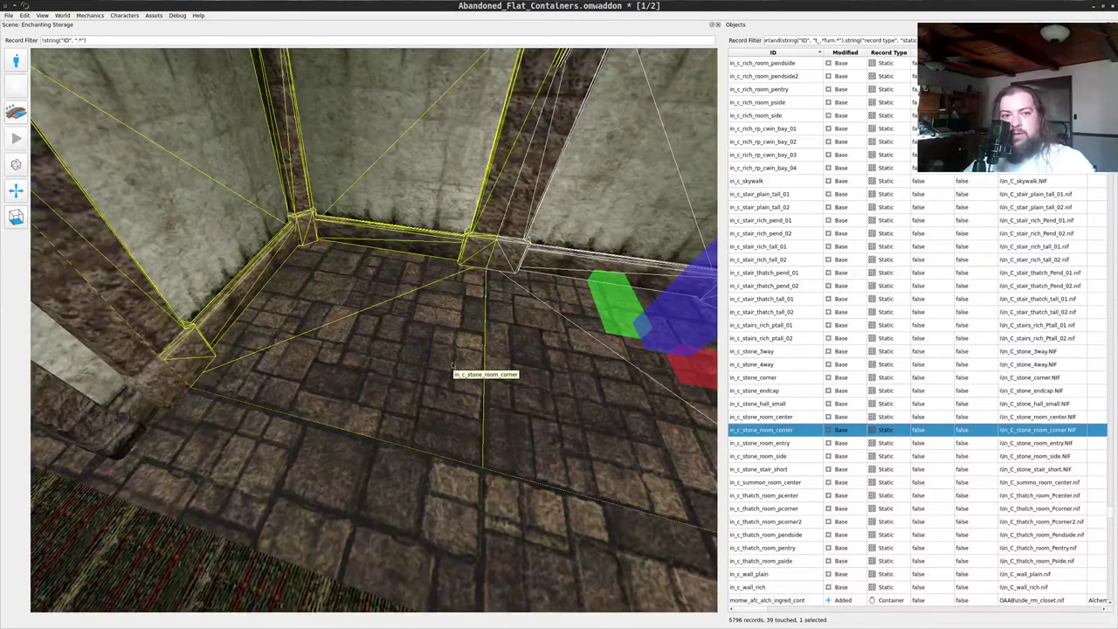
pyautogui.press('s')
pyautogui.press('a')
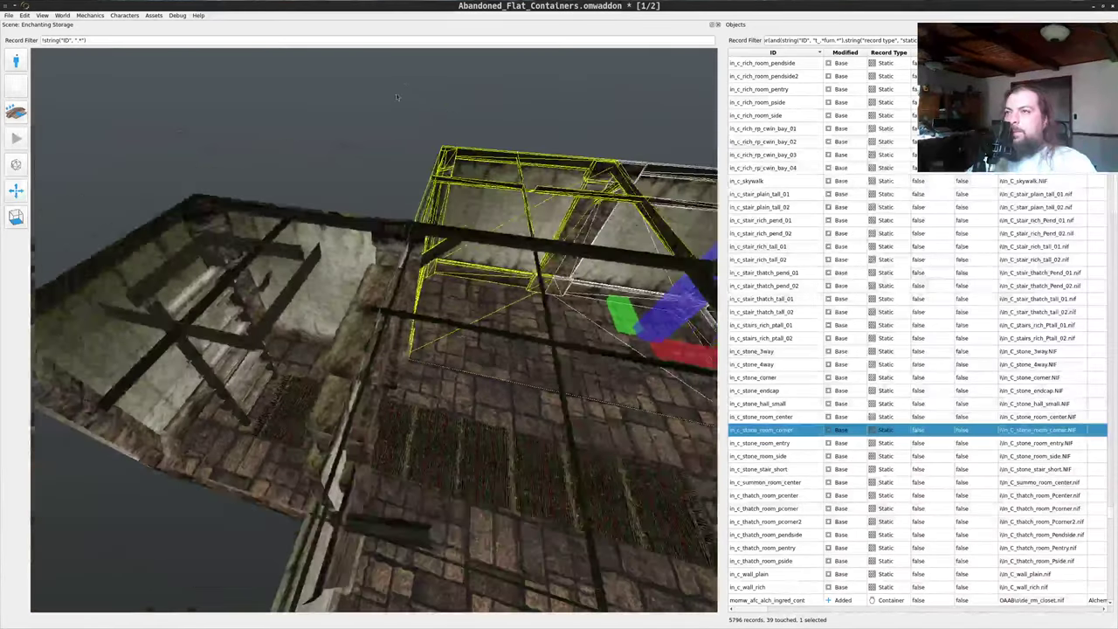
pyautogui.middleClick(392, 105)
pyautogui.hotkey('ctrl', 's')
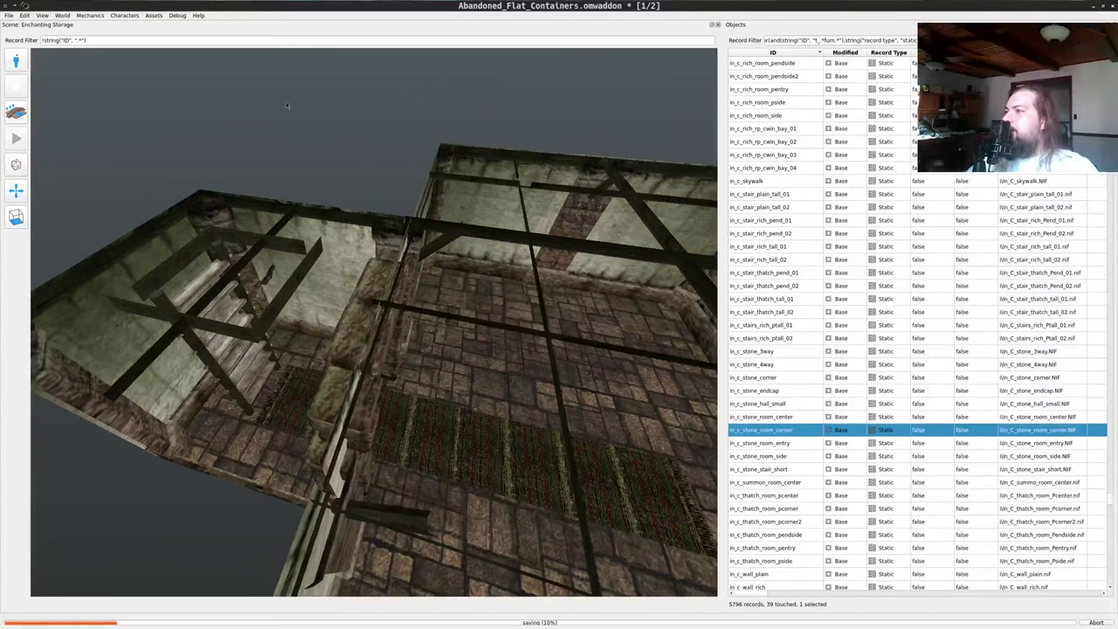
# - Select the stone piece beyond the doorway and try placing an in_c_stone_hall_small piece next to it
pyautogui.hotkey('alt', 'Tab')
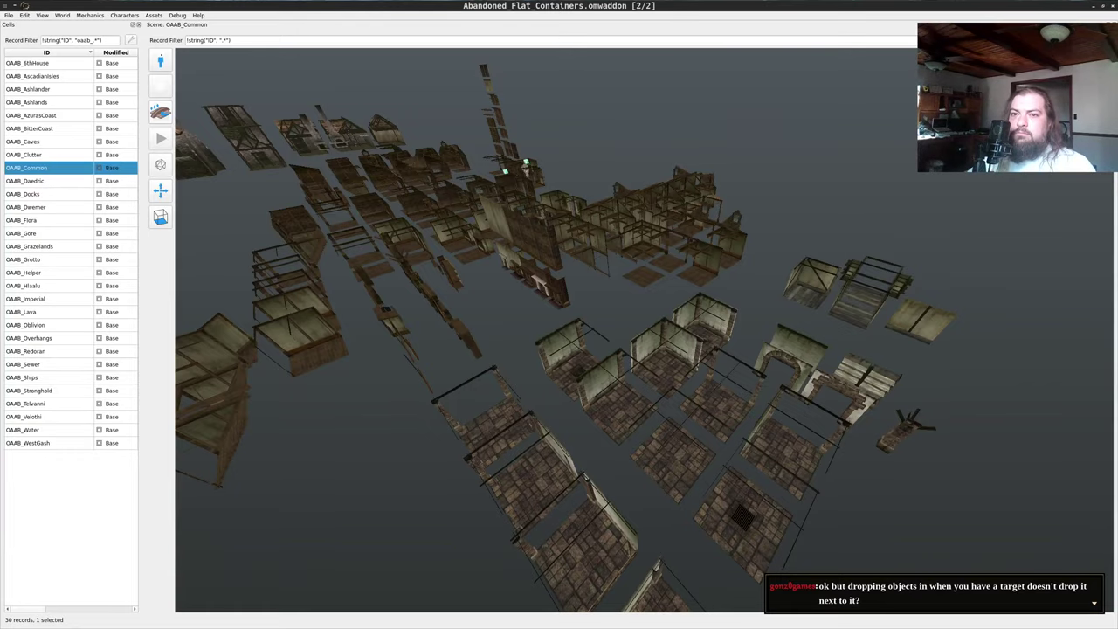
pyautogui.hotkey('alt', 'Tab')
pyautogui.moveTo(419, 224); pyautogui.dragTo(313, 306)
pyautogui.press('d')
pyautogui.click(313, 307)
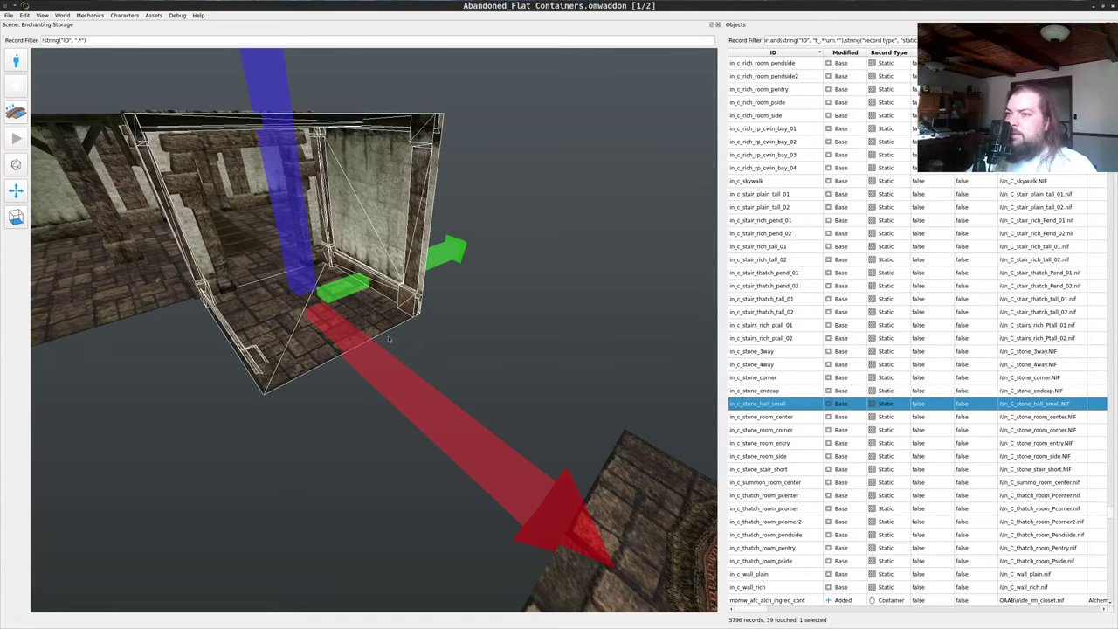
pyautogui.moveTo(389, 339); pyautogui.dragTo(388, 373)
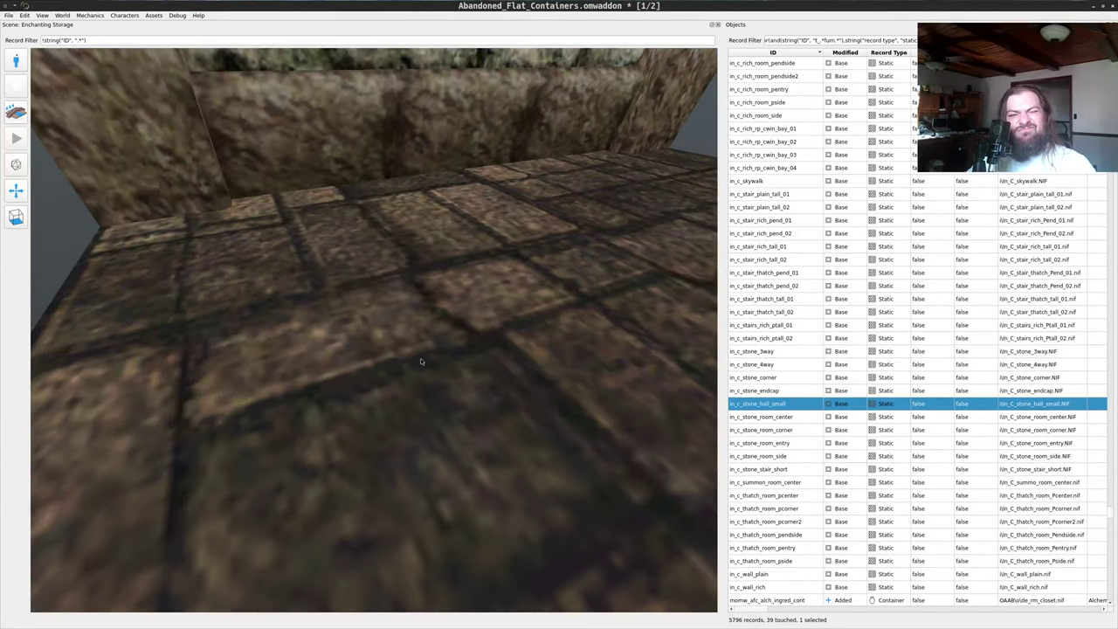
pyautogui.scroll(-10, 479, 376)
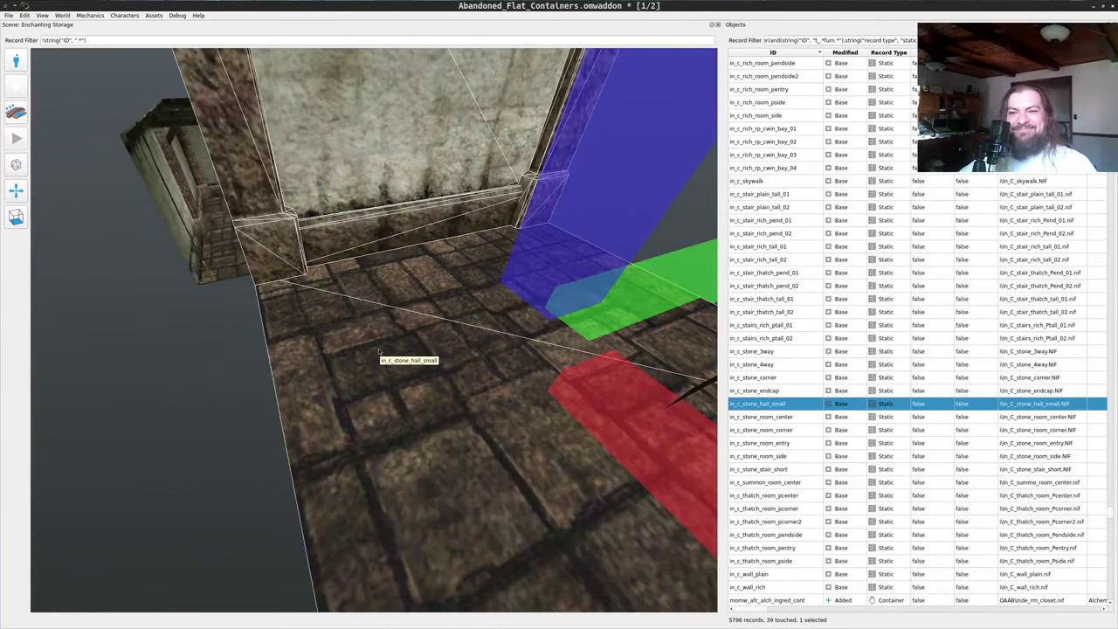
pyautogui.scroll(-5, 379, 351)
pyautogui.press('w')
pyautogui.moveTo(574, 287); pyautogui.dragTo(557, 238)
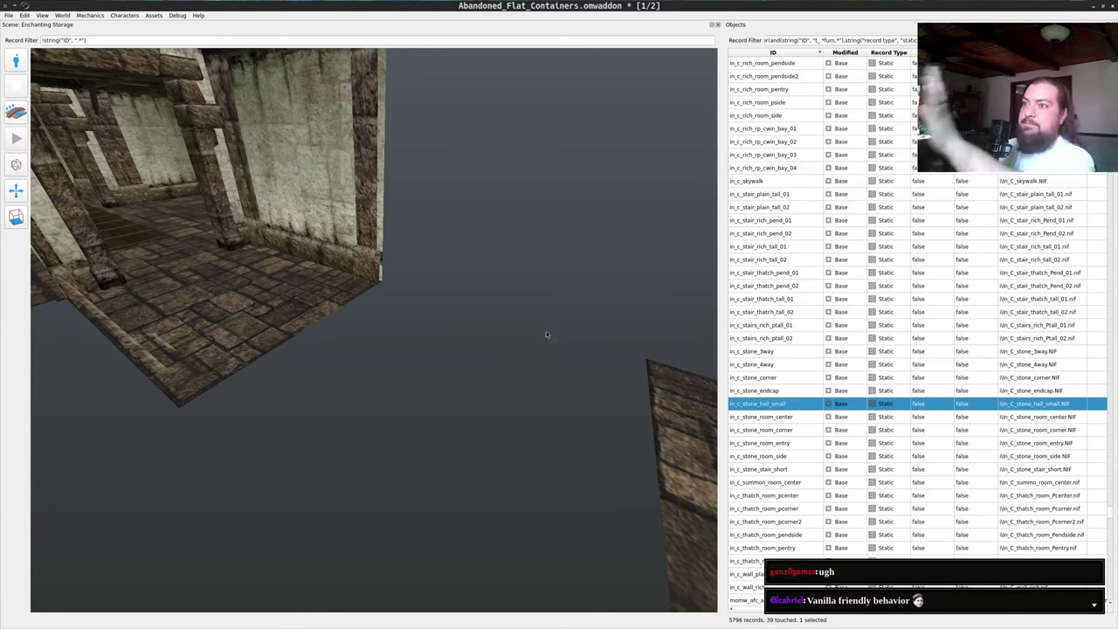
# - Add in_c_stone_hall_small pieces in the empty space just beyond the doorway piece
pyautogui.moveTo(366, 339); pyautogui.dragTo(312, 314)
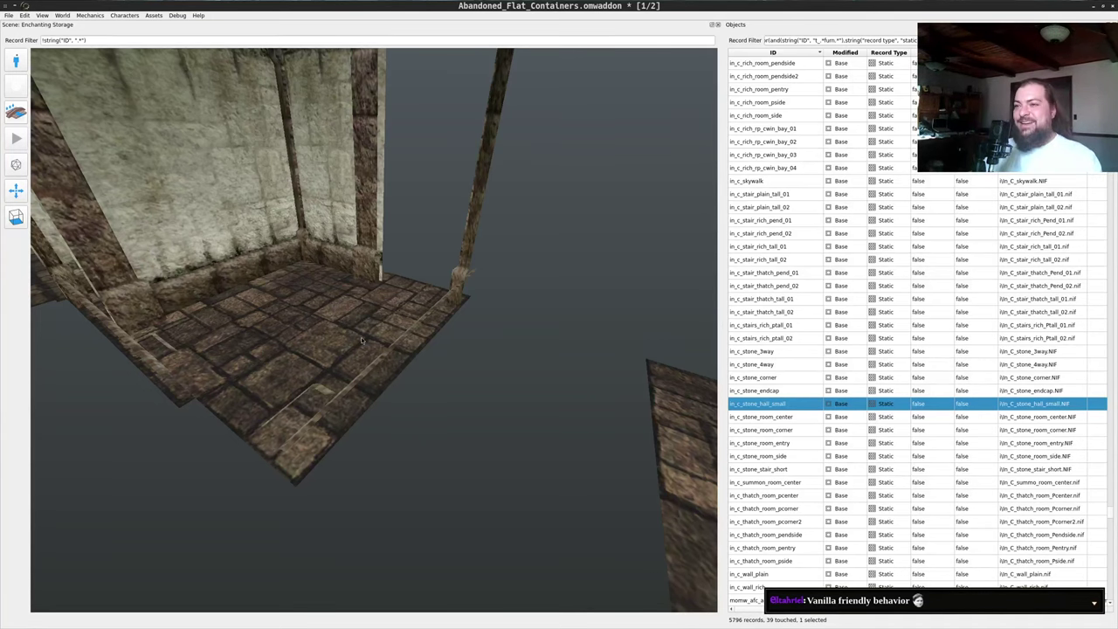
pyautogui.moveTo(362, 340); pyautogui.dragTo(426, 332)
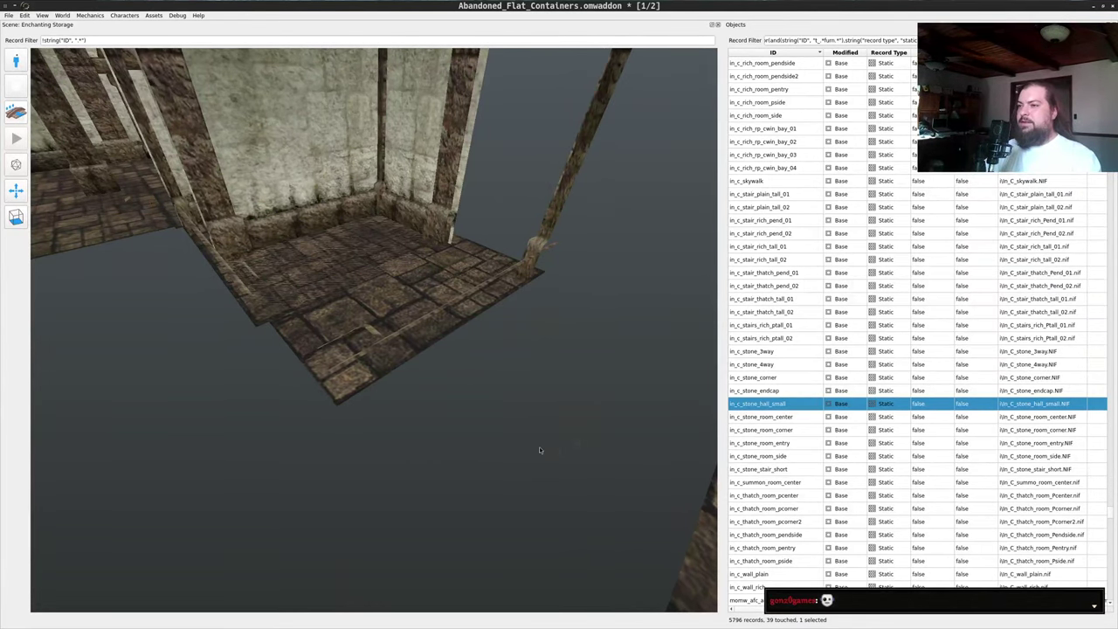
pyautogui.scroll(2, 541, 447)
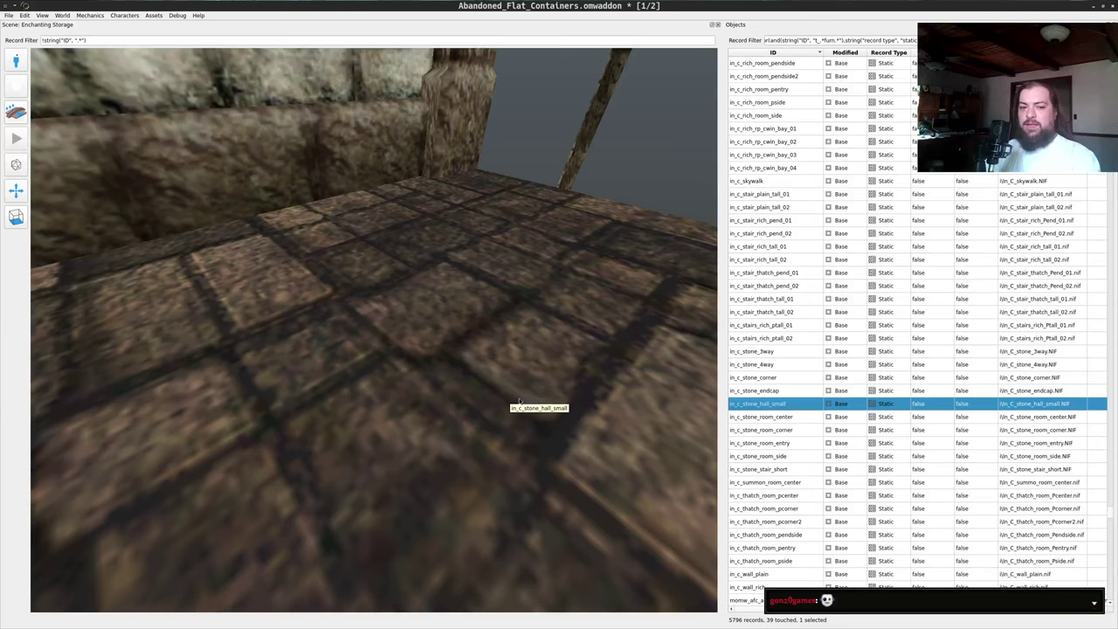
pyautogui.scroll(-5, 564, 393)
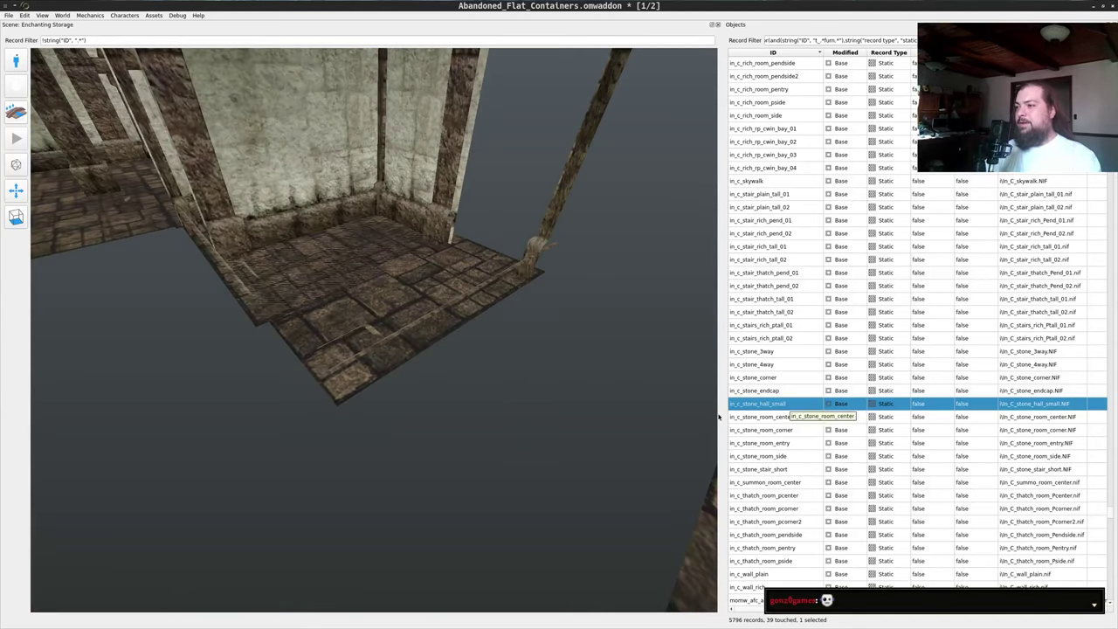
pyautogui.scroll(3, 463, 352)
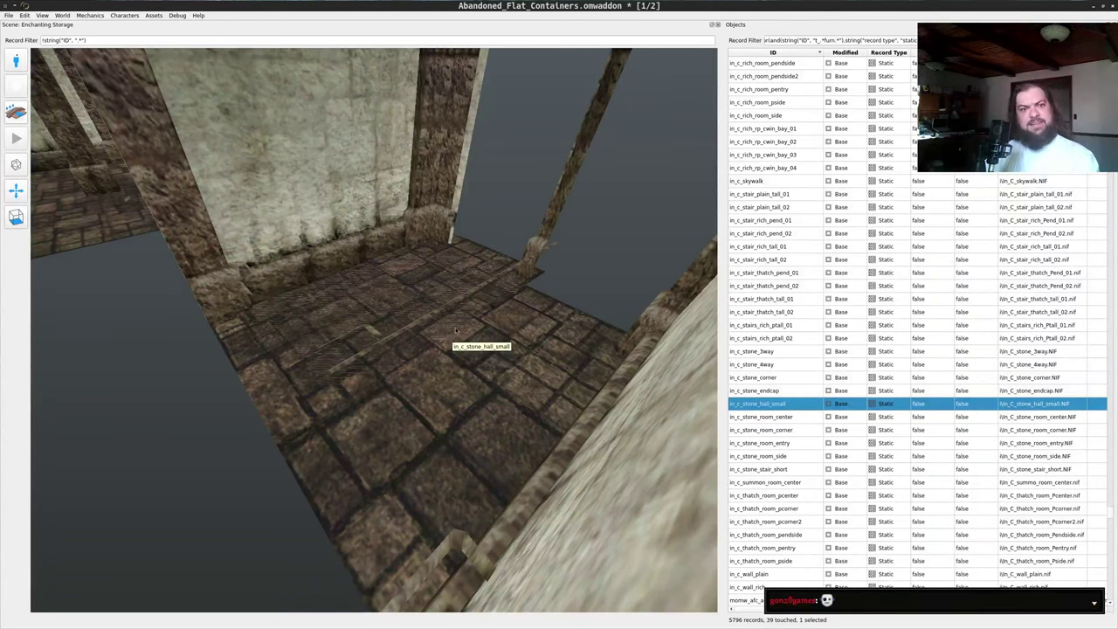
# - Delete the detached floor section with the round rug and the walled floor piece adjoining it
pyautogui.moveTo(463, 370); pyautogui.dragTo(554, 330)
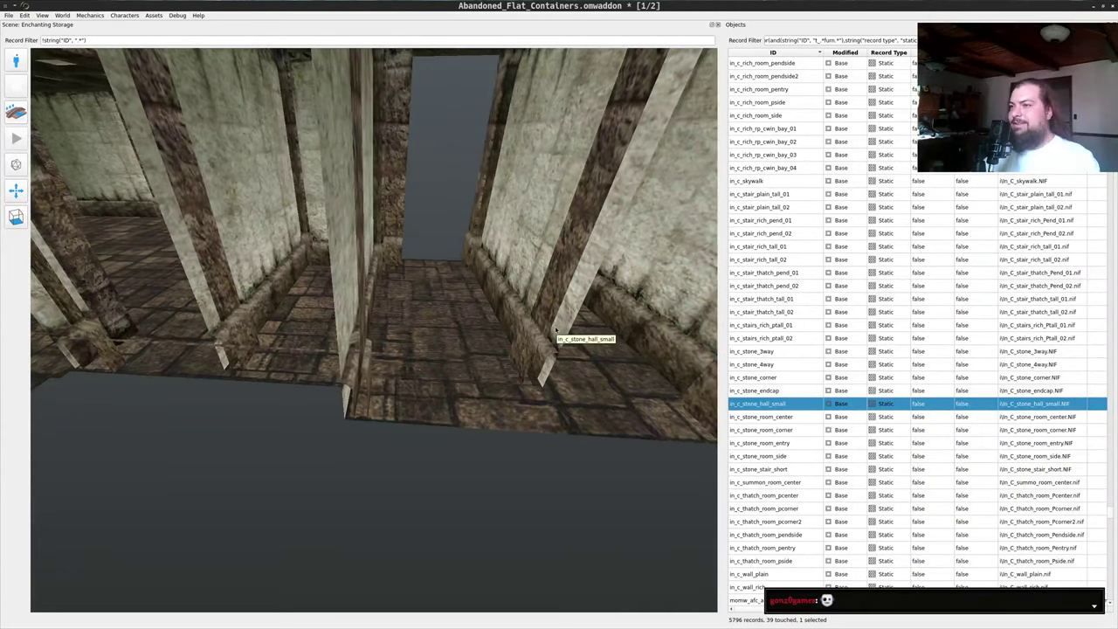
pyautogui.moveTo(555, 330); pyautogui.dragTo(342, 341)
pyautogui.moveTo(497, 346)
pyautogui.mouseDown()
pyautogui.moveTo(515, 346)
pyautogui.moveTo(404, 387)
pyautogui.moveTo(479, 352)
pyautogui.mouseUp()
pyautogui.scroll(-8, 490, 350)
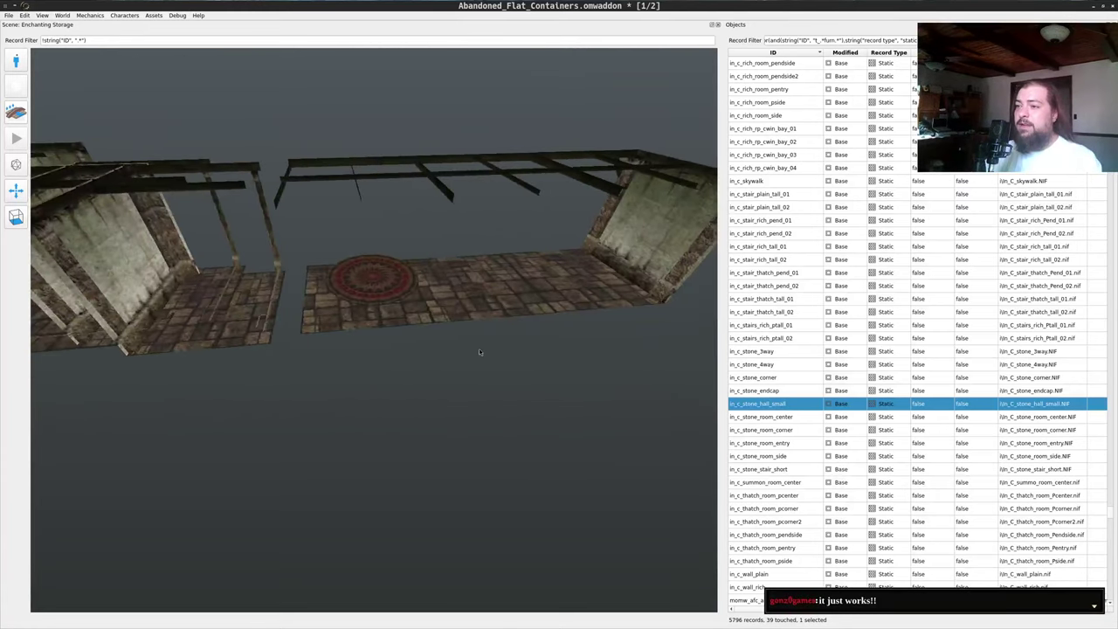
pyautogui.click(434, 332)
pyautogui.press('Delete')
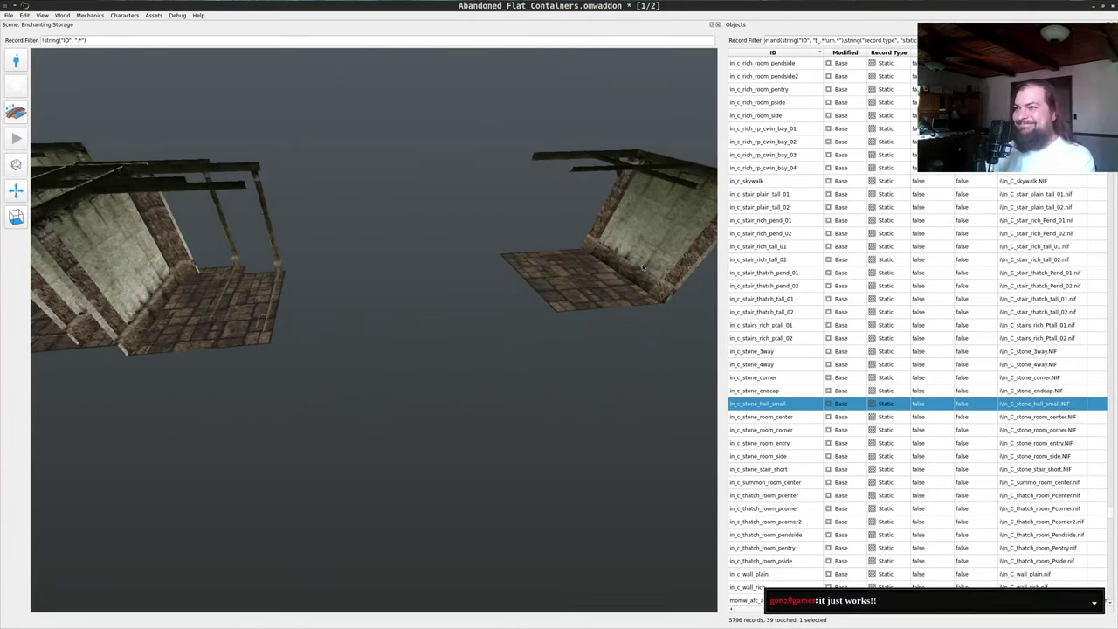
pyautogui.click(644, 266)
pyautogui.press('Delete')
# - Select the loose in_c_stone_hall_small pieces beside the doorway and move them well clear of the building
pyautogui.moveTo(484, 272); pyautogui.dragTo(435, 284)
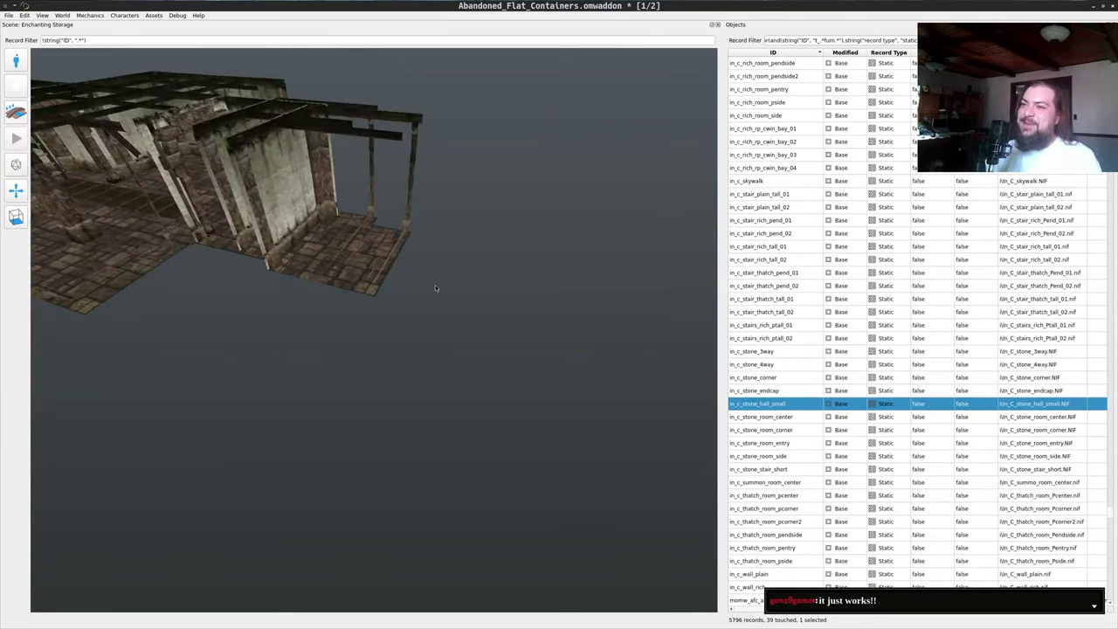
pyautogui.press('a')
pyautogui.moveTo(447, 265); pyautogui.dragTo(451, 322, button='middle')
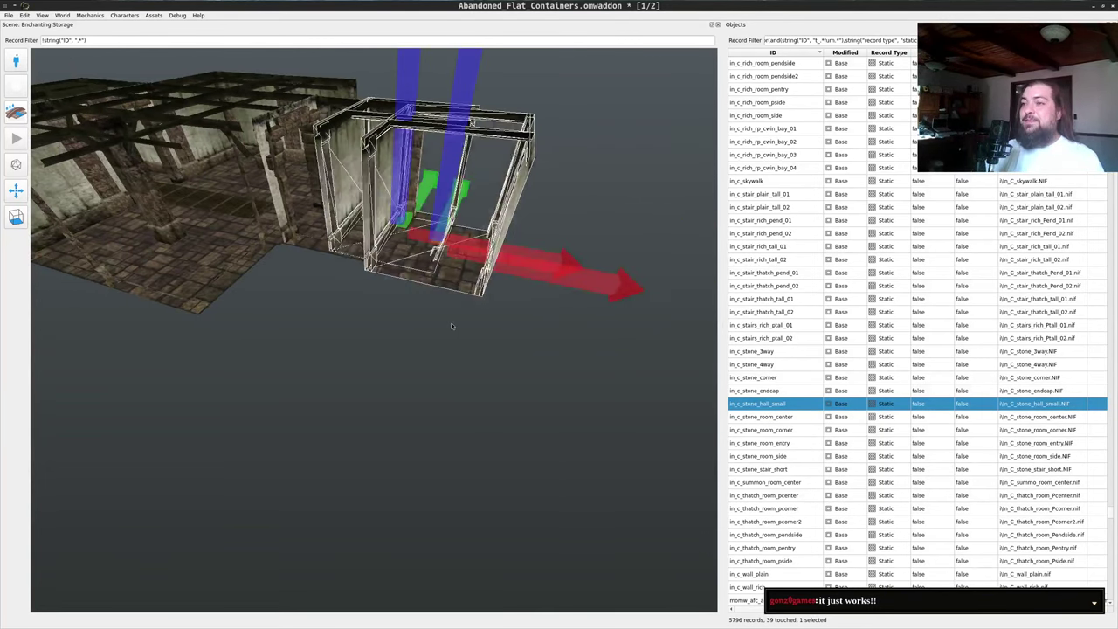
pyautogui.moveTo(564, 265); pyautogui.dragTo(825, 322, button='right')
pyautogui.moveTo(450, 319); pyautogui.dragTo(432, 277)
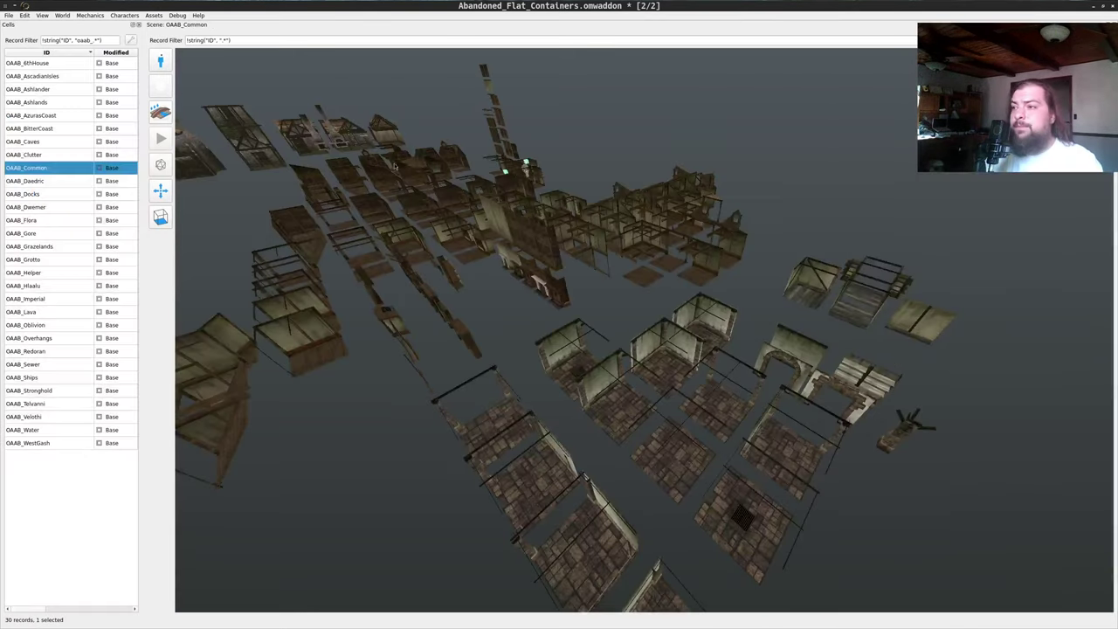
# - Examine the stone hallway junction pieces in the OAAB_Common cell up close and identify the four-way piece's ID
pyautogui.moveTo(612, 332); pyautogui.dragTo(1027, 342)
pyautogui.press('w')
pyautogui.press('w')
pyautogui.press('w')
pyautogui.press('w')
pyautogui.press('w')
pyautogui.moveTo(783, 385); pyautogui.dragTo(645, 473)
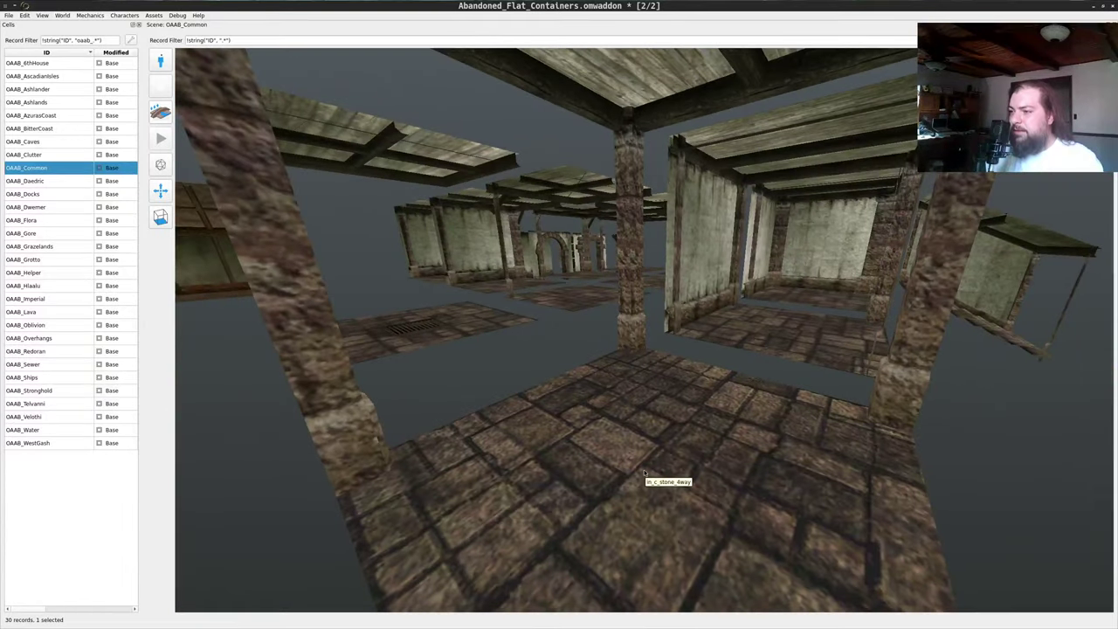
# - Return to the Enchanting Storage window and find and select in_c_stone_4way in the list of objects
pyautogui.hotkey('alt', 'Tab')
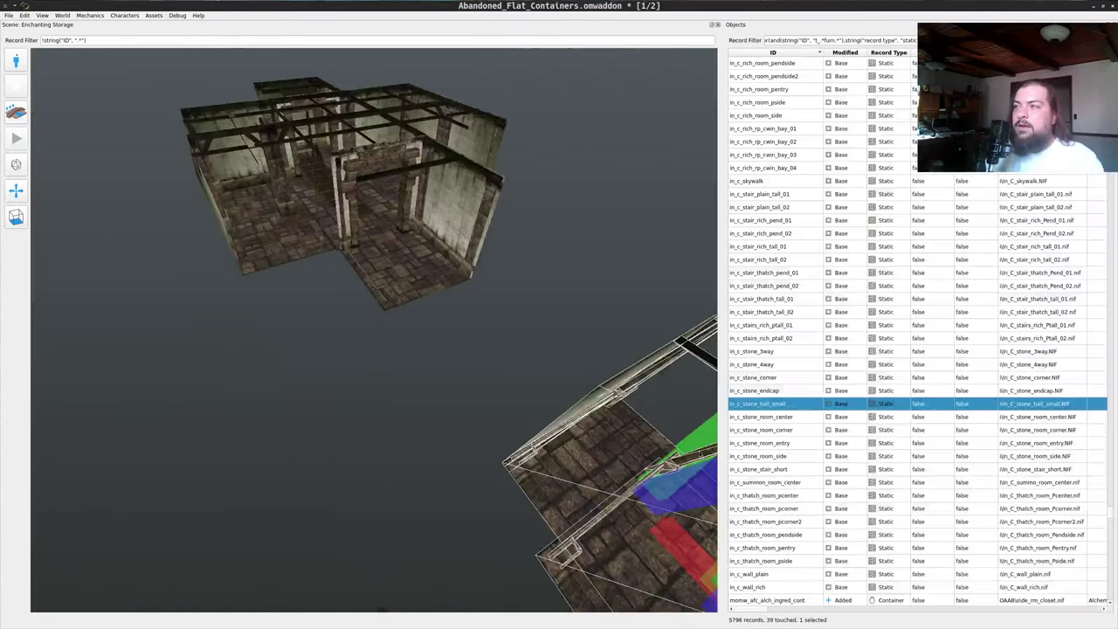
pyautogui.scroll(-1, 775, 403)
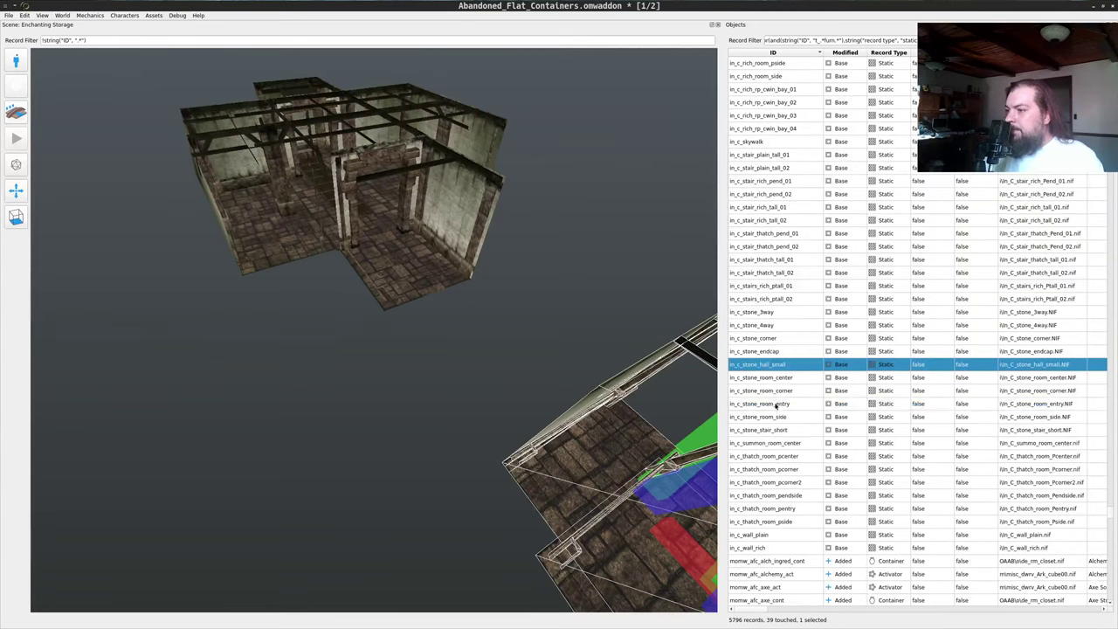
pyautogui.scroll(-2, 784, 416)
pyautogui.hotkey('alt', 'Tab')
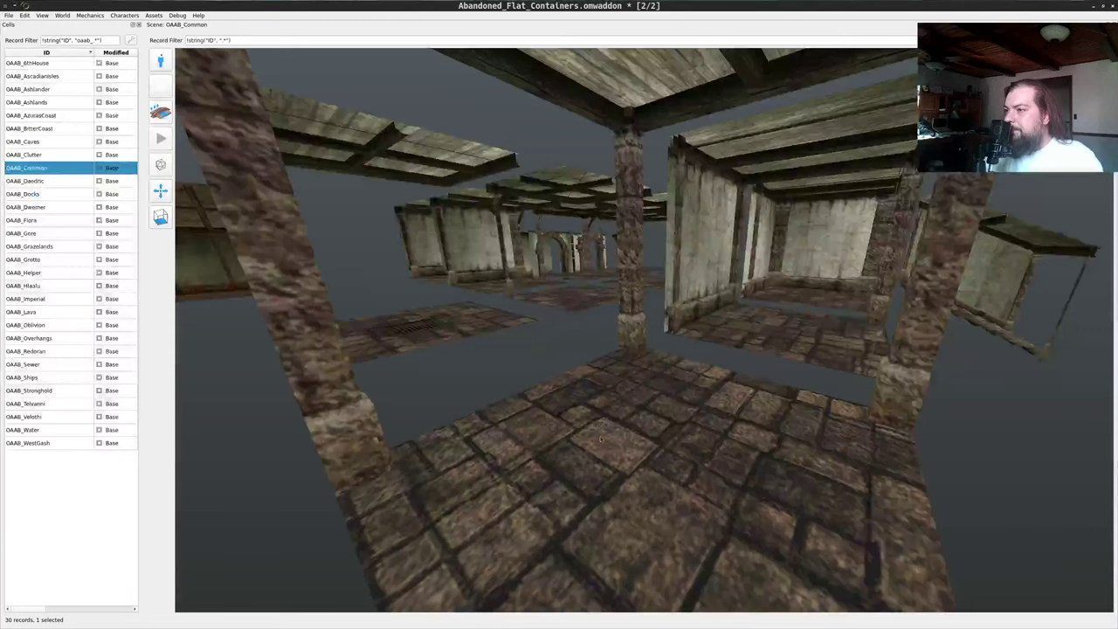
pyautogui.hotkey('alt', 'Tab')
pyautogui.hotkey('alt', 'Tab')
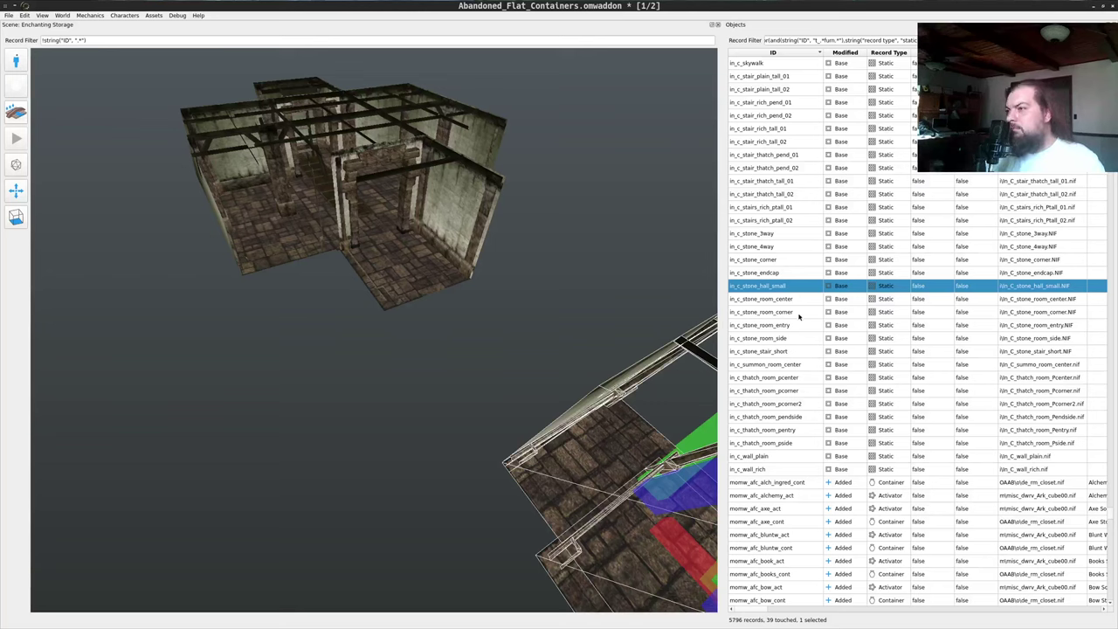
pyautogui.scroll(-7, 823, 418)
pyautogui.scroll(6, 817, 415)
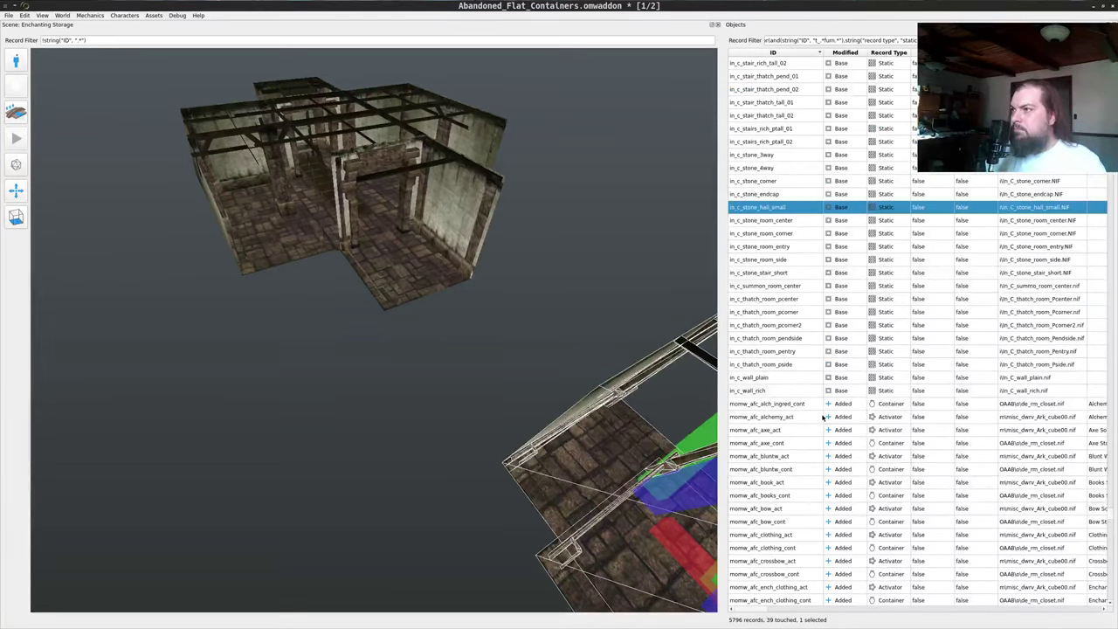
pyautogui.scroll(3, 813, 414)
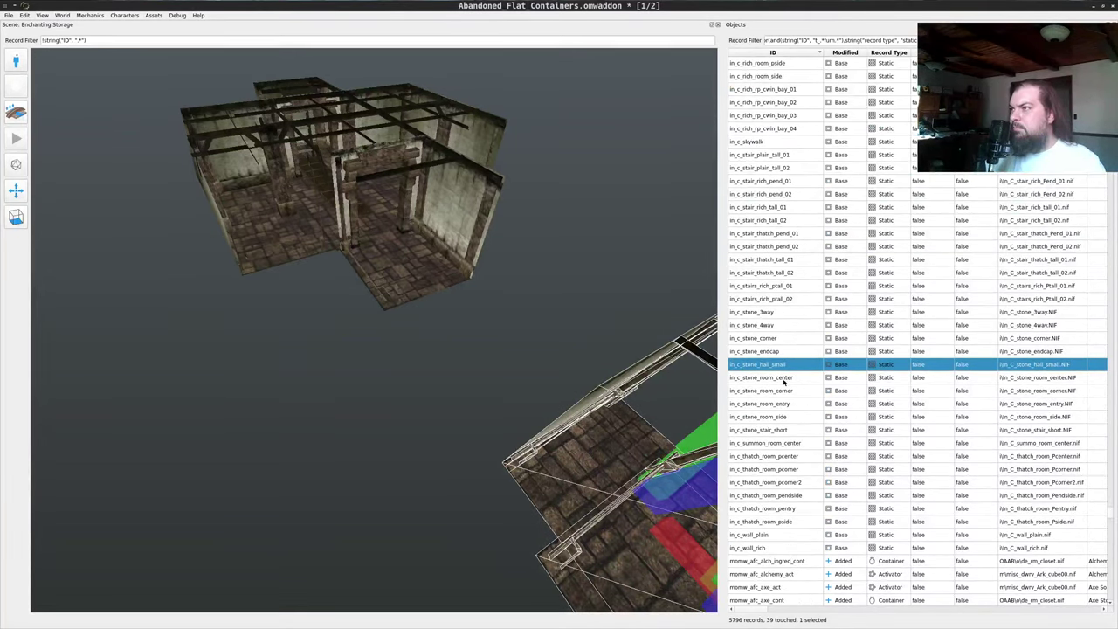
pyautogui.scroll(2, 784, 380)
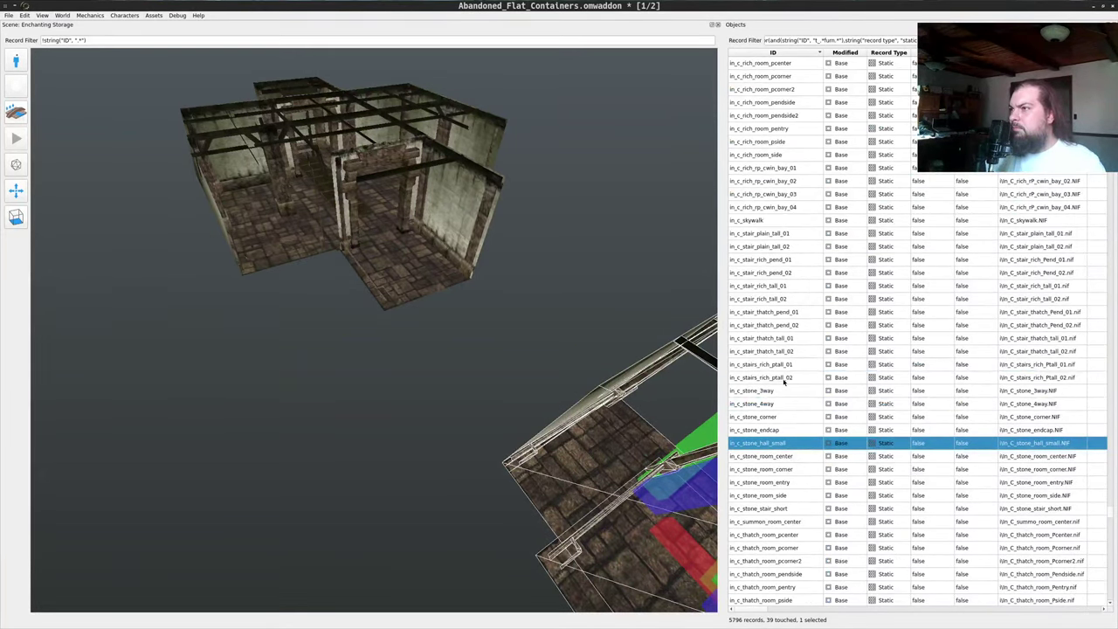
pyautogui.click(759, 404)
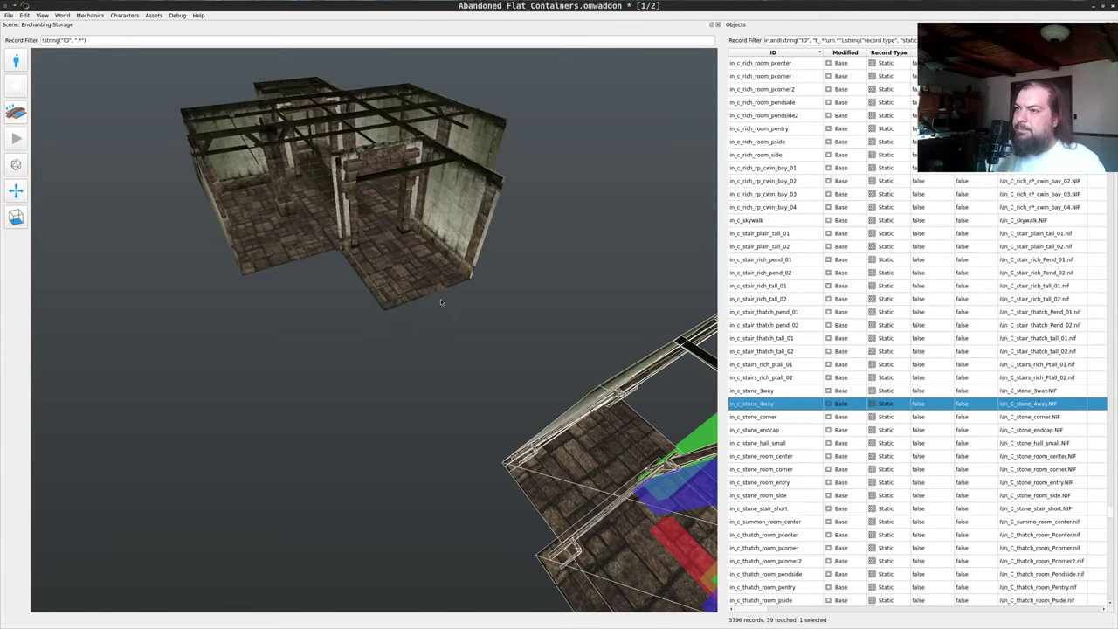
# - Add an in_c_stone_4way piece in the empty space just outside the building's outermost hall section
pyautogui.scroll(5, 429, 296)
pyautogui.moveTo(437, 327); pyautogui.dragTo(427, 356)
pyautogui.scroll(-5, 431, 325)
pyautogui.moveTo(330, 217); pyautogui.dragTo(771, 439)
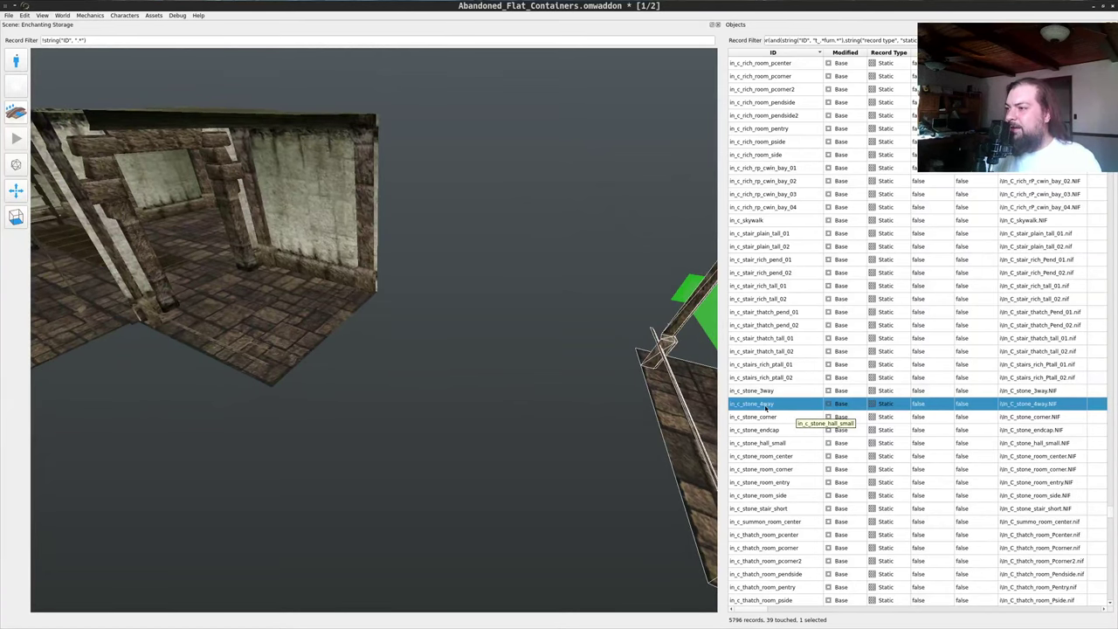
pyautogui.moveTo(330, 339); pyautogui.dragTo(339, 339)
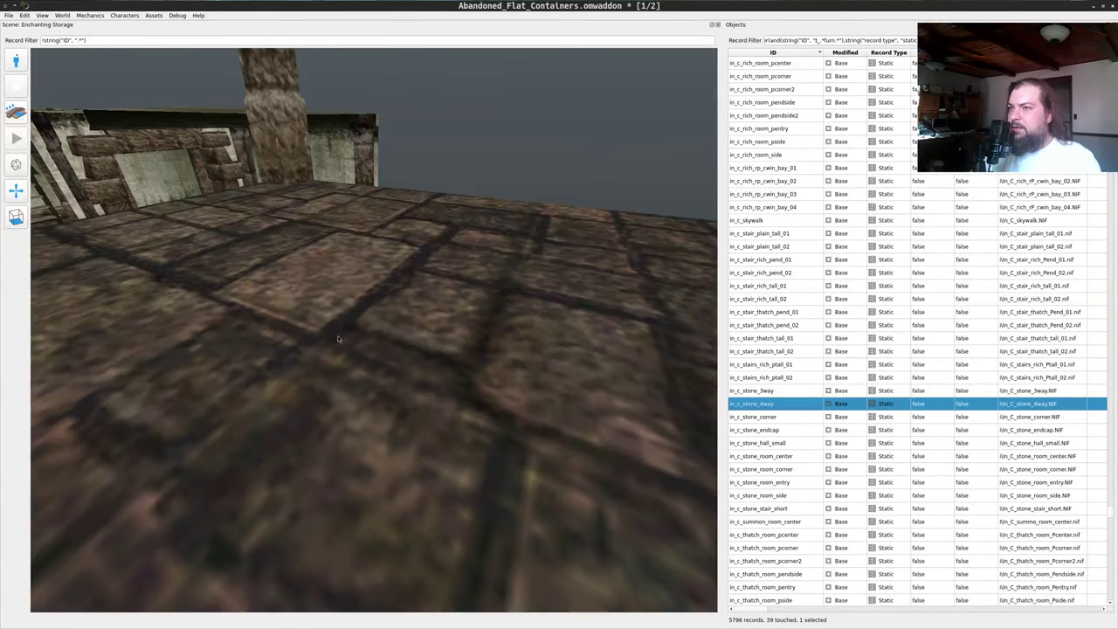
pyautogui.scroll(-8, 371, 353)
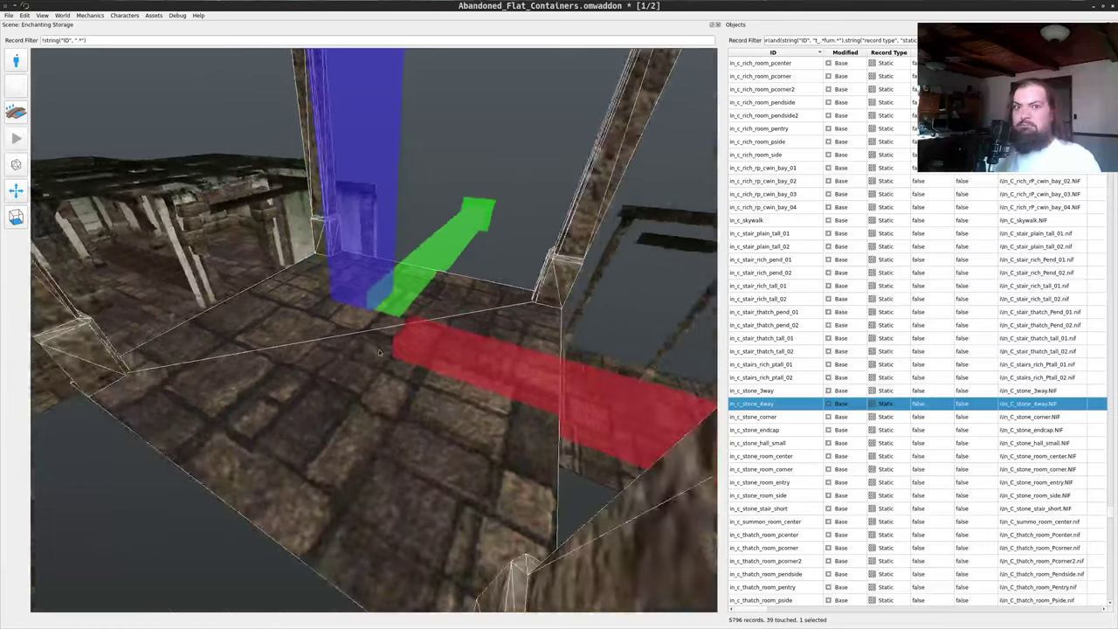
# - Set the building's end hall section as the snap target and move the four-way piece closer to it
pyautogui.moveTo(415, 364); pyautogui.dragTo(519, 284)
pyautogui.keyDown('shift'); pyautogui.middleClick(434, 253); pyautogui.keyUp('shift')
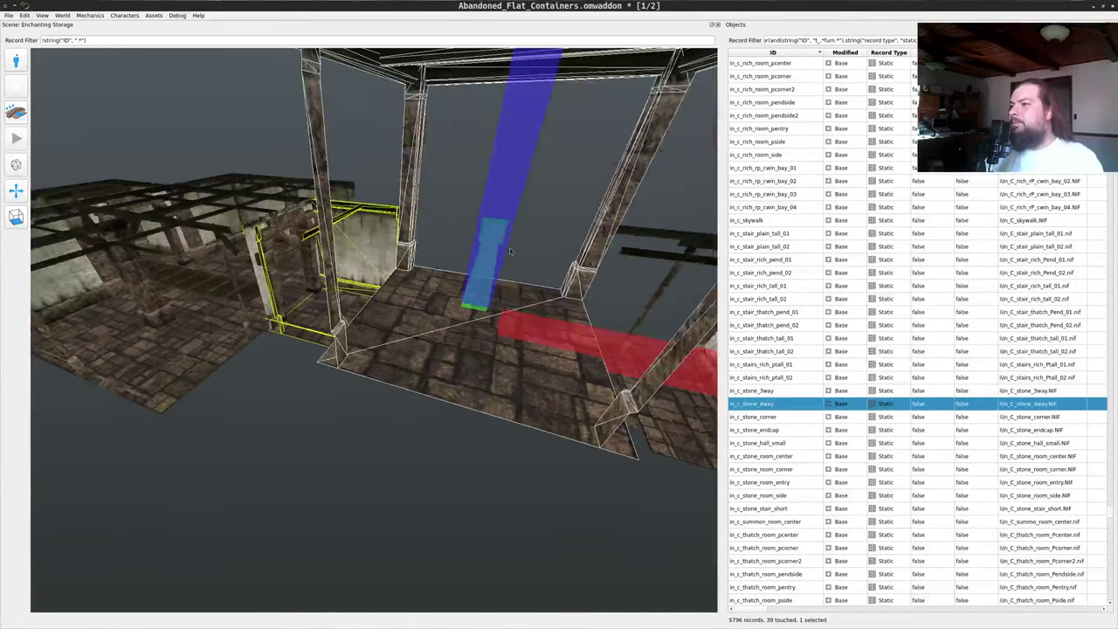
pyautogui.moveTo(510, 251); pyautogui.dragTo(440, 420, button='right')
pyautogui.press('a')
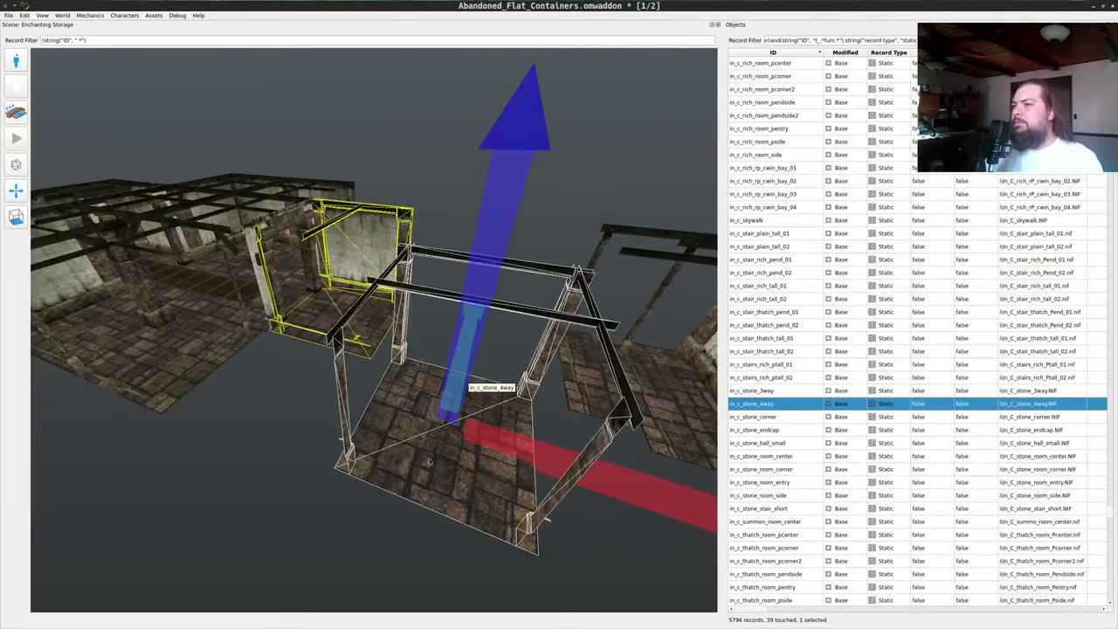
pyautogui.moveTo(524, 446); pyautogui.dragTo(375, 422)
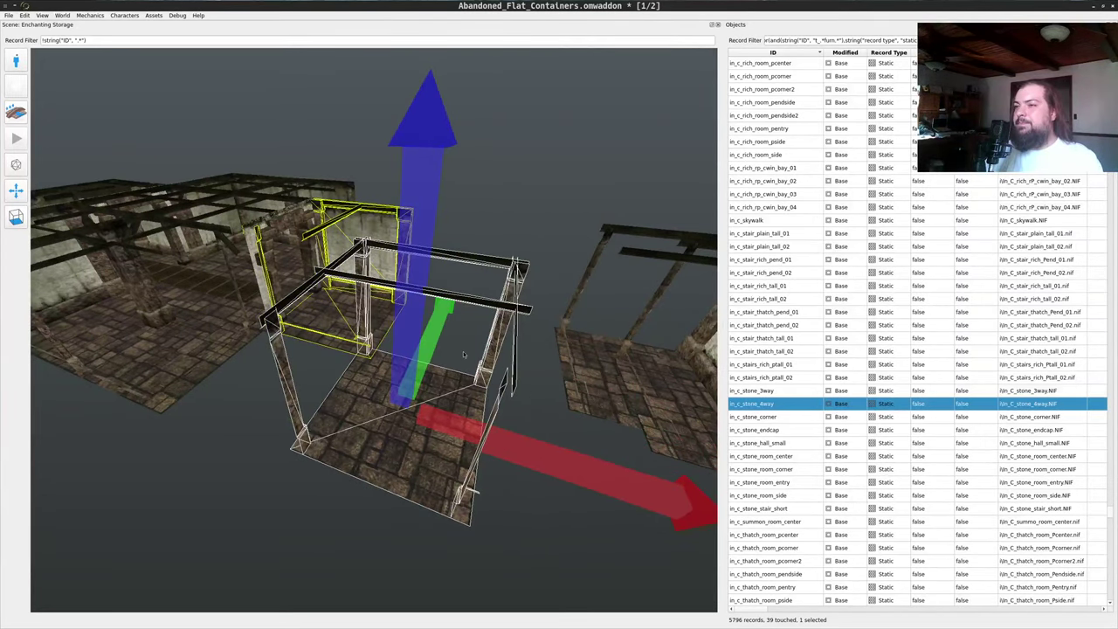
# - Align the four-way piece flush with the open end of the hall section, matching floor and beams
pyautogui.scroll(2, 379, 371)
pyautogui.press('d')
pyautogui.scroll(3, 379, 370)
pyautogui.press('d')
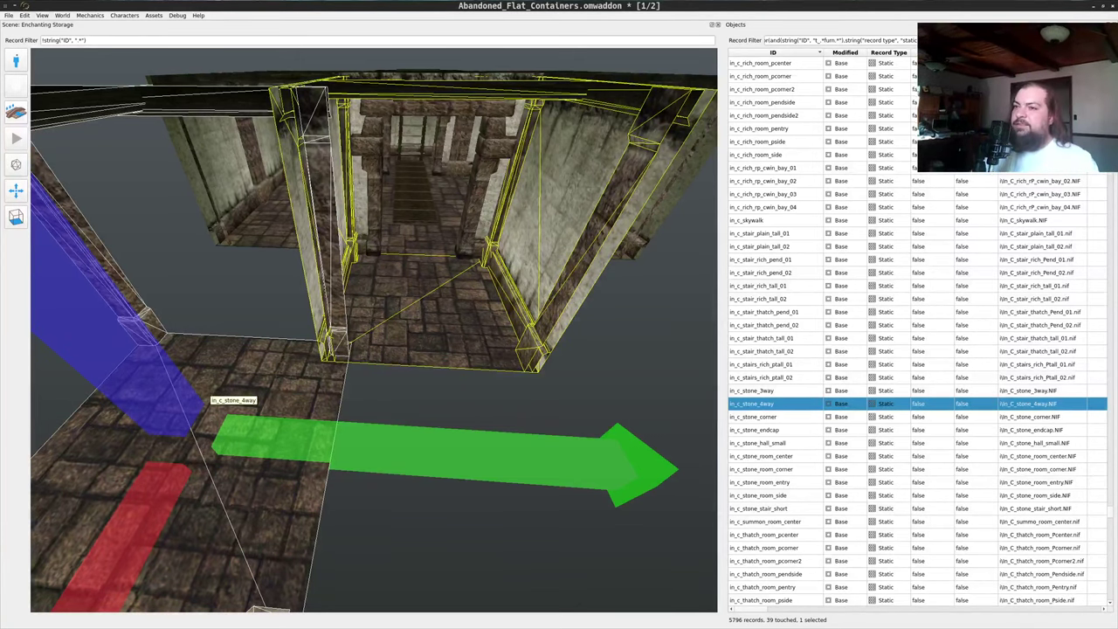
pyautogui.moveTo(354, 457); pyautogui.dragTo(522, 109, button='right')
pyautogui.moveTo(523, 115); pyautogui.dragTo(496, 467)
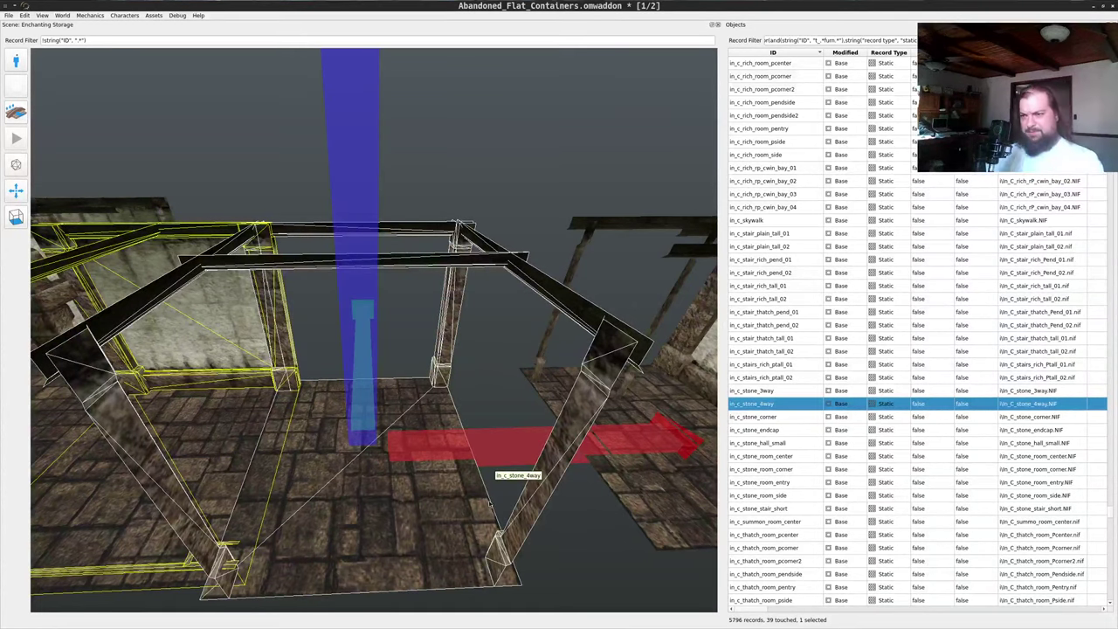
# - Separate the two overlapping loose in_c_stone_hall_small pieces by moving one of them well away from the building
pyautogui.moveTo(480, 447); pyautogui.dragTo(449, 400)
pyautogui.middleClick(489, 326)
pyautogui.press('s')
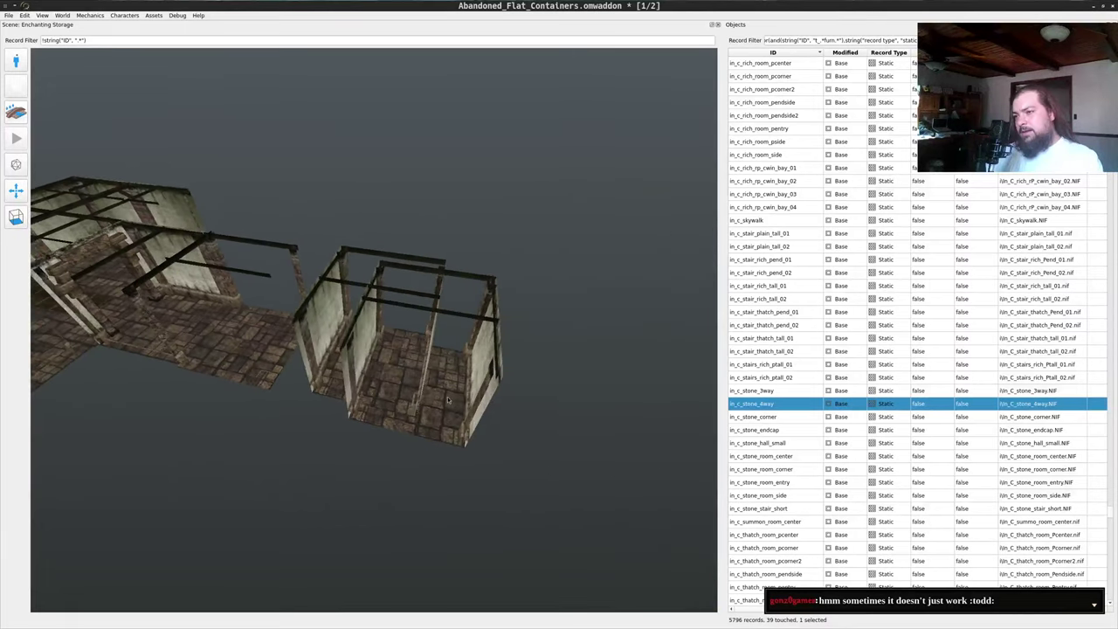
pyautogui.middleClick(448, 400)
pyautogui.moveTo(552, 416); pyautogui.dragTo(735, 465, button='right')
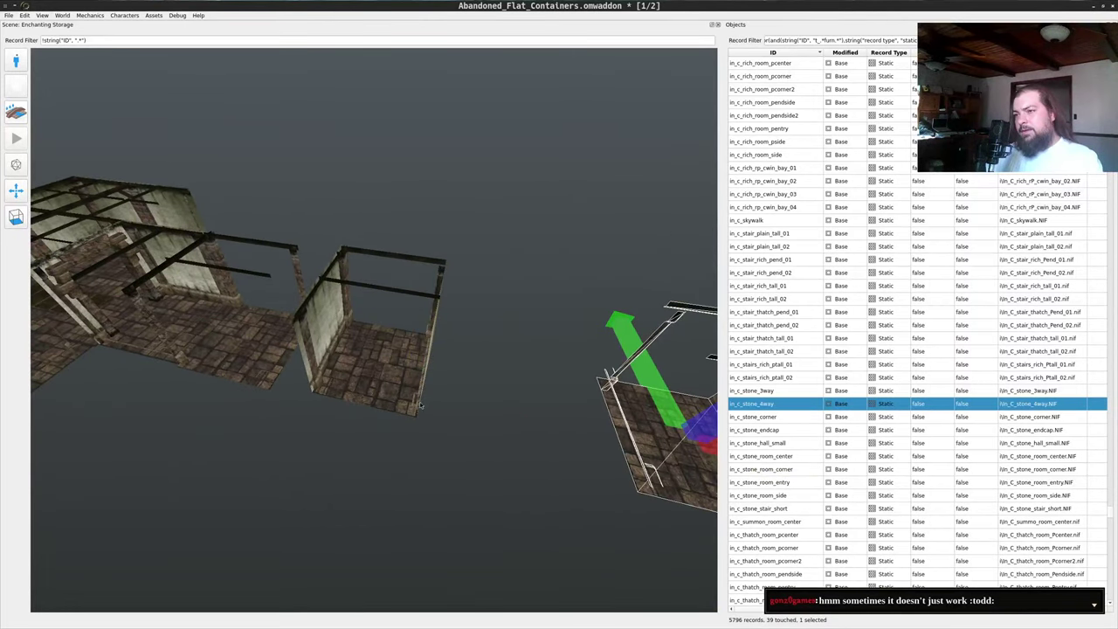
# - Rotate the nearer loose hall piece a quarter turn so its open end faces the four-way piece
pyautogui.press('a')
pyautogui.middleClick(432, 376)
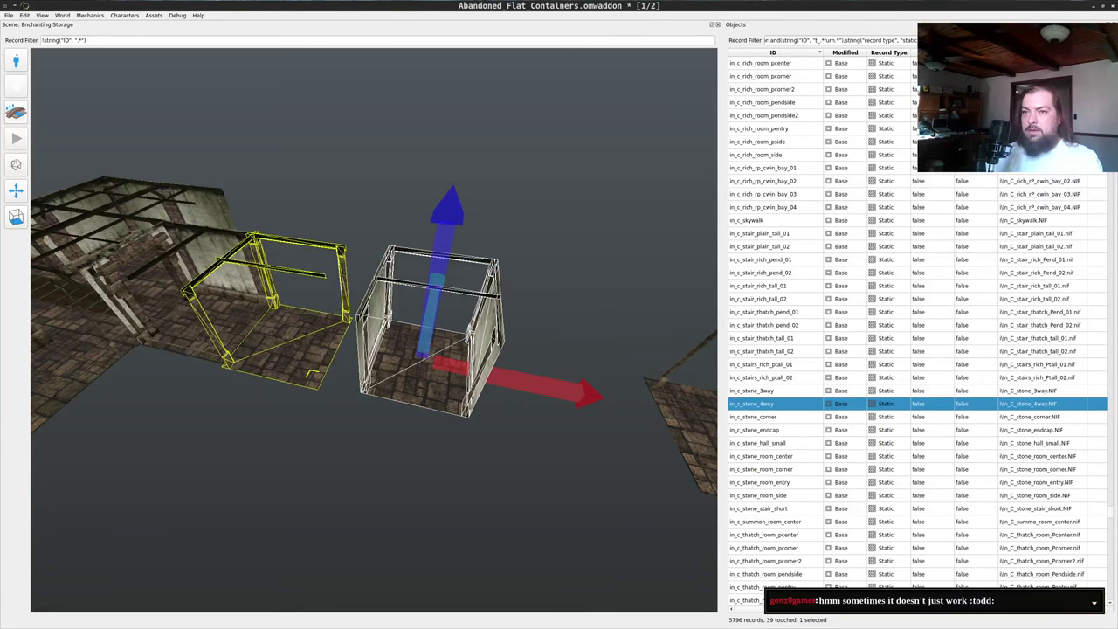
pyautogui.click(13, 196)
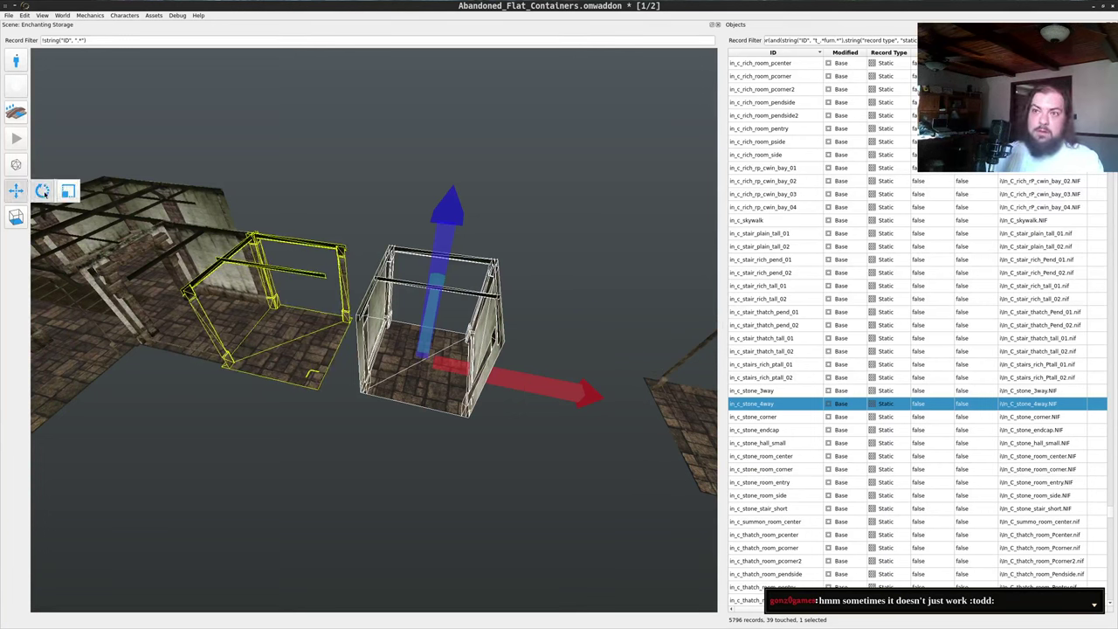
pyautogui.click(42, 191)
pyautogui.moveTo(553, 423); pyautogui.dragTo(368, 446)
pyautogui.click(13, 196)
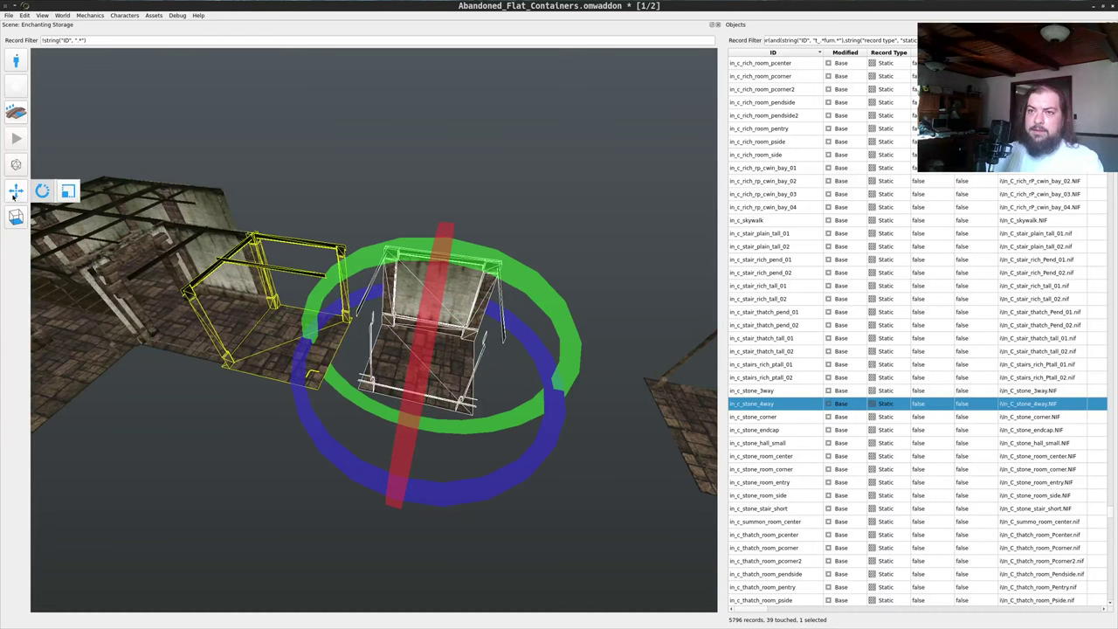
pyautogui.click(42, 190)
# - Move the rotated hall piece flush against the outer side of the four-way piece
pyautogui.press('d')
pyautogui.moveTo(442, 334); pyautogui.dragTo(410, 371)
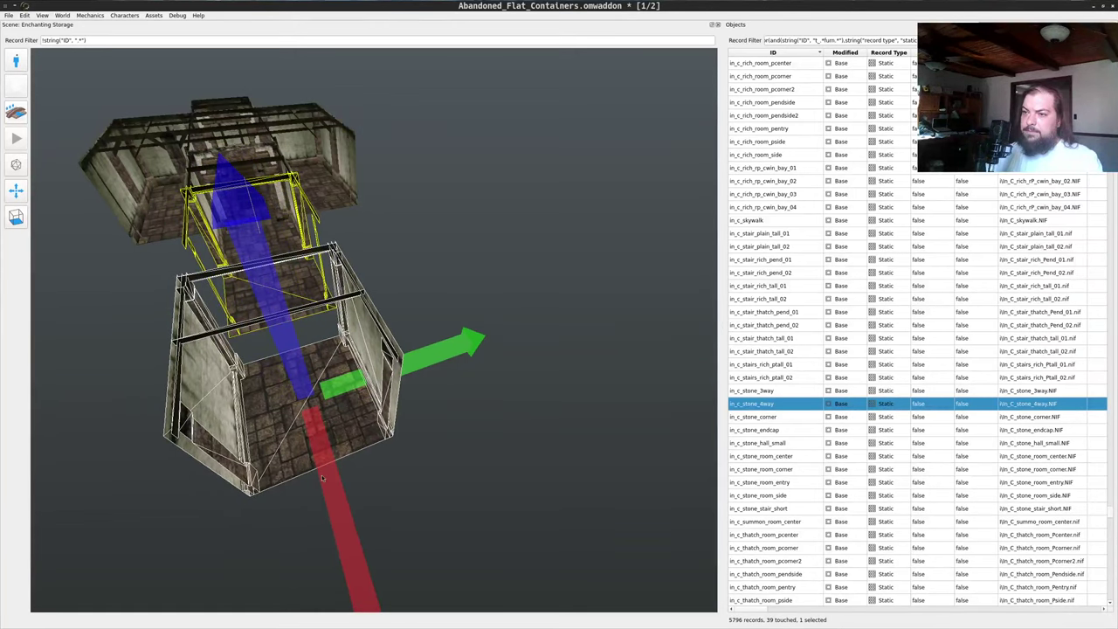
pyautogui.moveTo(323, 478); pyautogui.dragTo(306, 418, button='right')
pyautogui.moveTo(306, 417); pyautogui.dragTo(345, 318)
# - Examine the extended hallway from inside and the gap between its end and the remaining loose hall piece
pyautogui.moveTo(453, 394); pyautogui.dragTo(506, 368)
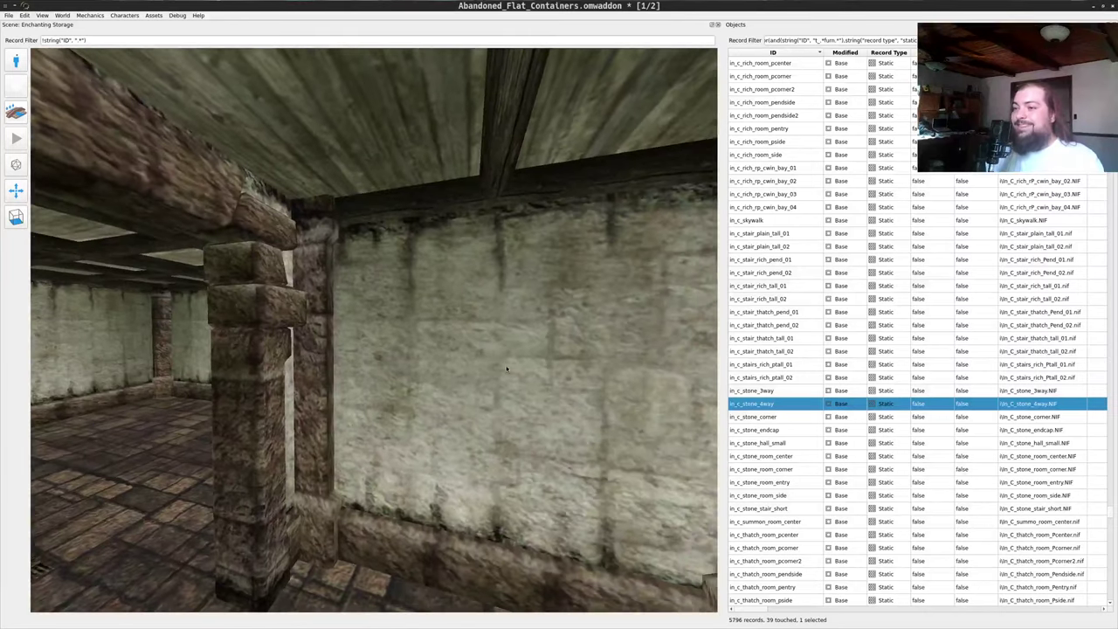
pyautogui.moveTo(747, 377); pyautogui.dragTo(599, 360)
pyautogui.press('w')
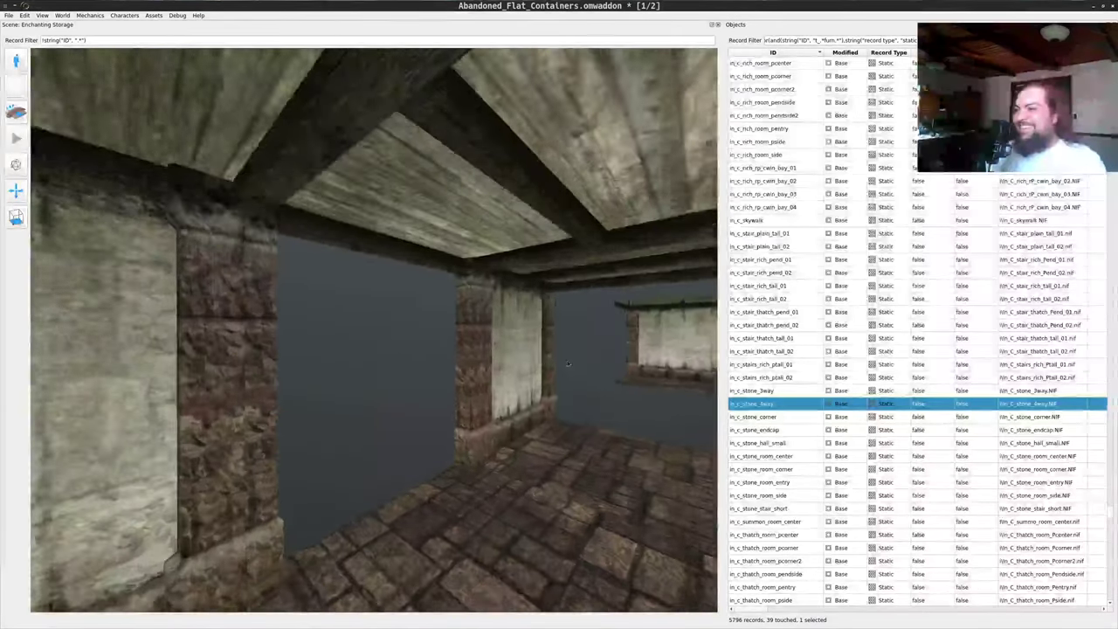
pyautogui.press('w')
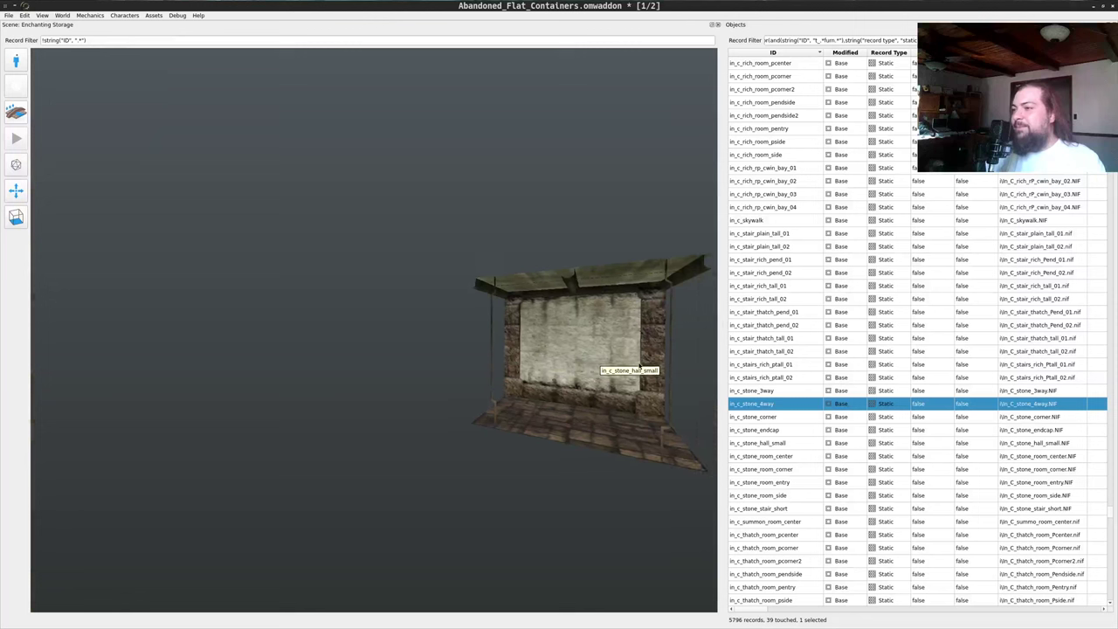
pyautogui.press('s')
pyautogui.moveTo(614, 366); pyautogui.dragTo(524, 395)
pyautogui.press('a')
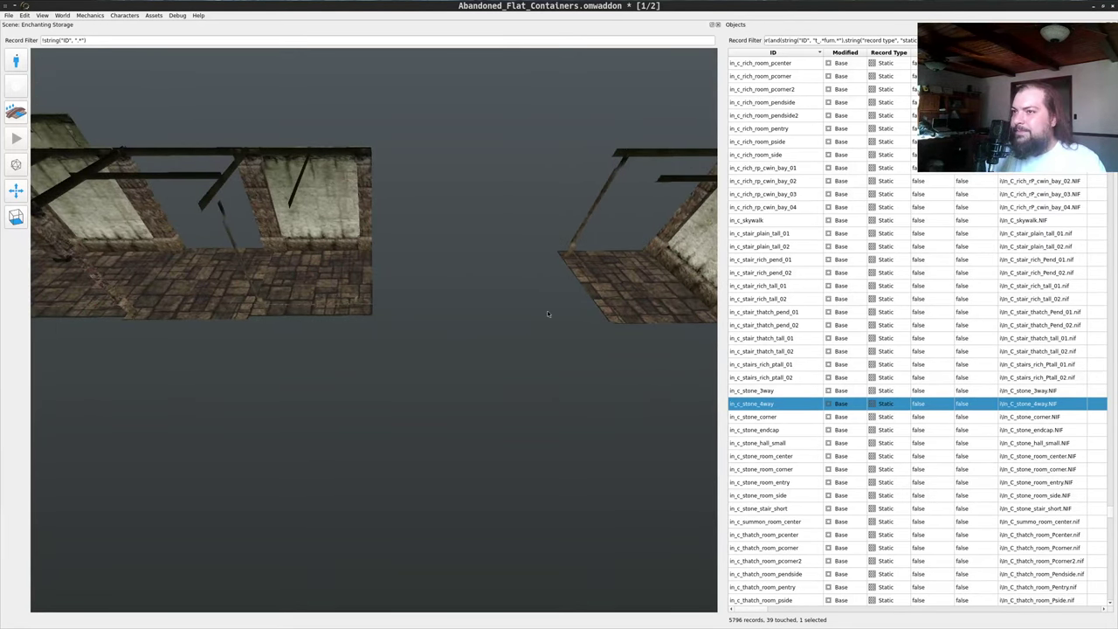
# - Add a second in_c_stone_4way piece just beyond the hallway's outer end and select it
pyautogui.press('w')
pyautogui.moveTo(547, 312); pyautogui.dragTo(656, 398)
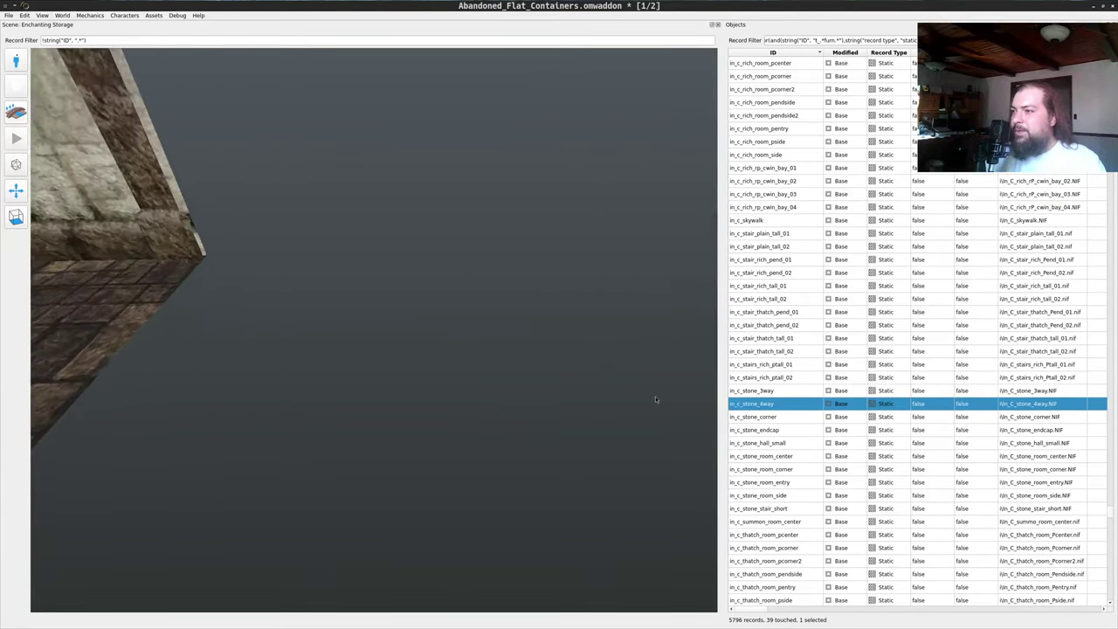
pyautogui.press('w')
pyautogui.moveTo(428, 370); pyautogui.dragTo(443, 343)
pyautogui.middleClick(443, 342)
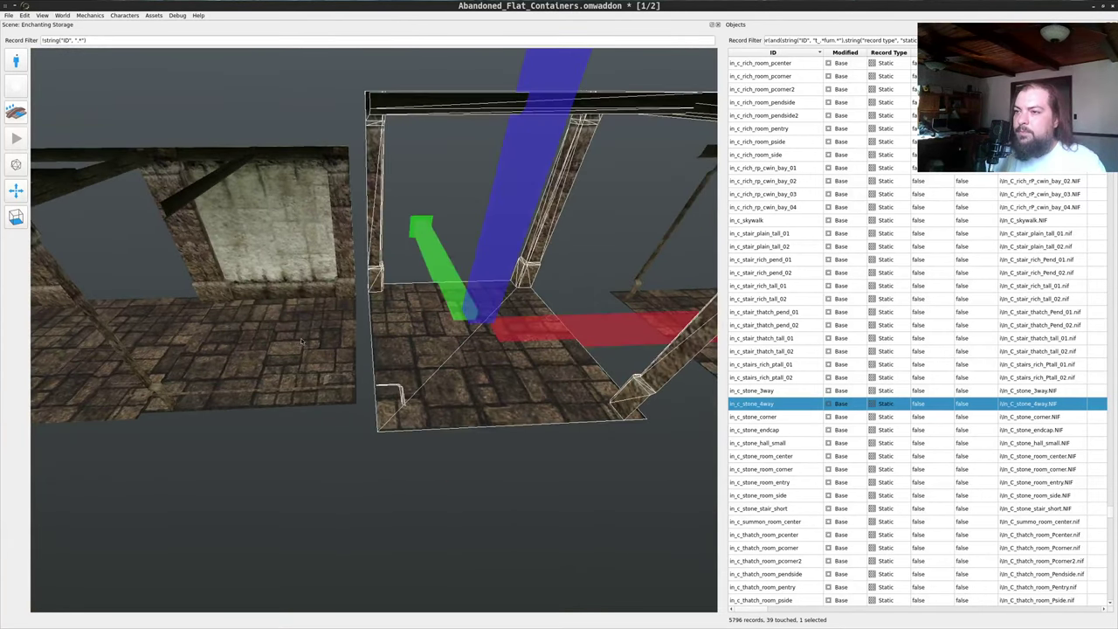
# - Set the last hall piece as the snap target and align the second four-way piece flush with its end
pyautogui.keyDown('shift'); pyautogui.middleClick(303, 340); pyautogui.keyUp('shift')
pyautogui.moveTo(502, 258); pyautogui.dragTo(439, 322, button='right')
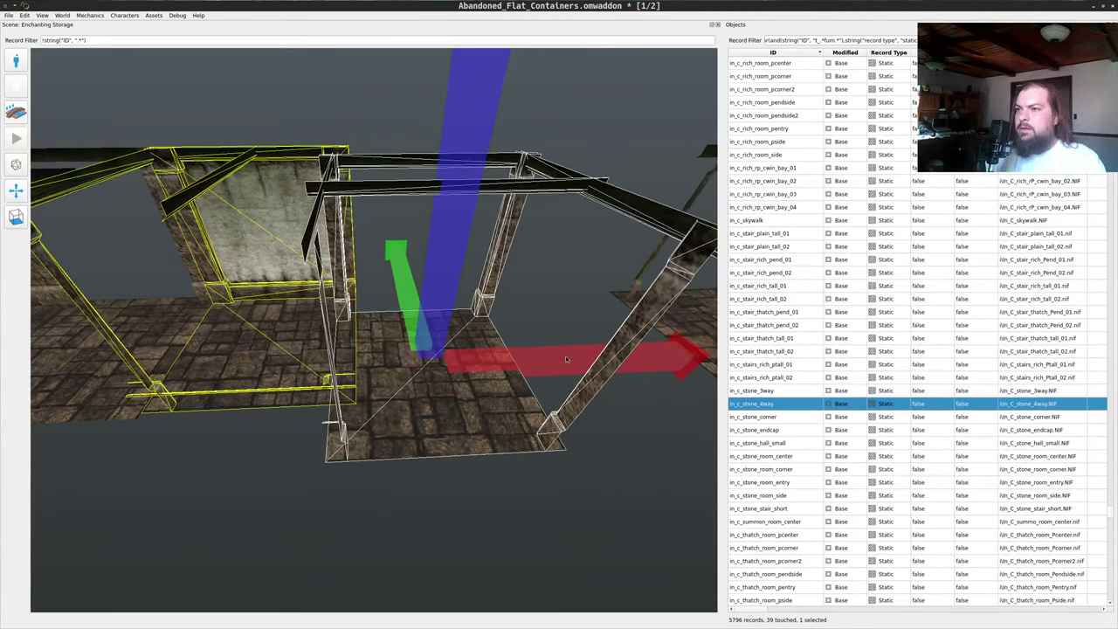
pyautogui.moveTo(566, 359); pyautogui.dragTo(525, 324, button='right')
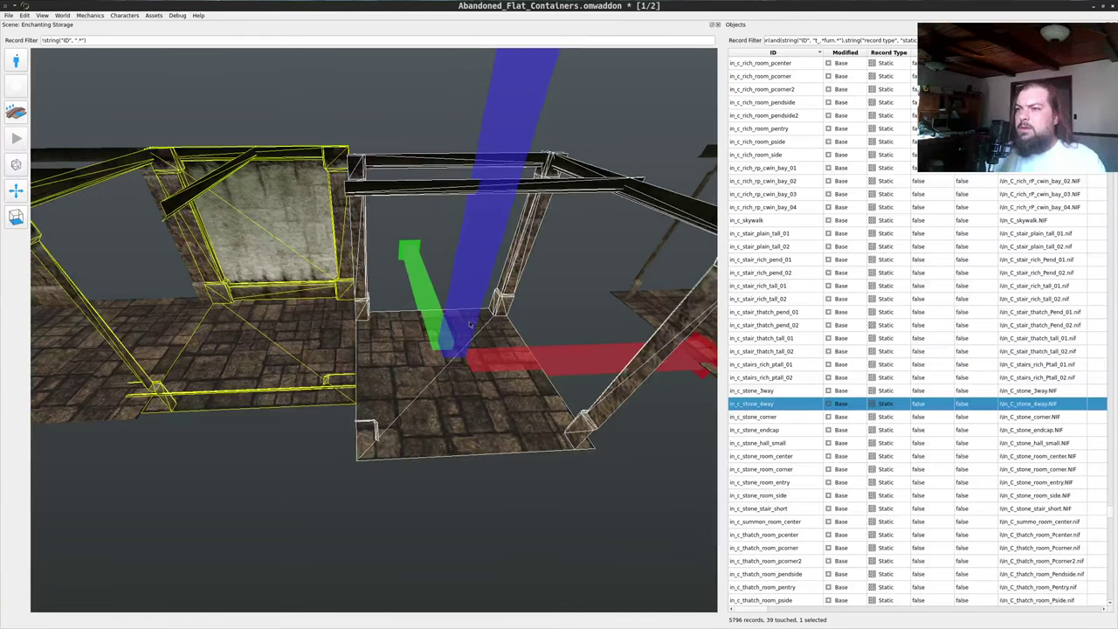
pyautogui.moveTo(426, 299); pyautogui.dragTo(435, 382, button='right')
pyautogui.moveTo(434, 535); pyautogui.dragTo(393, 483, button='right')
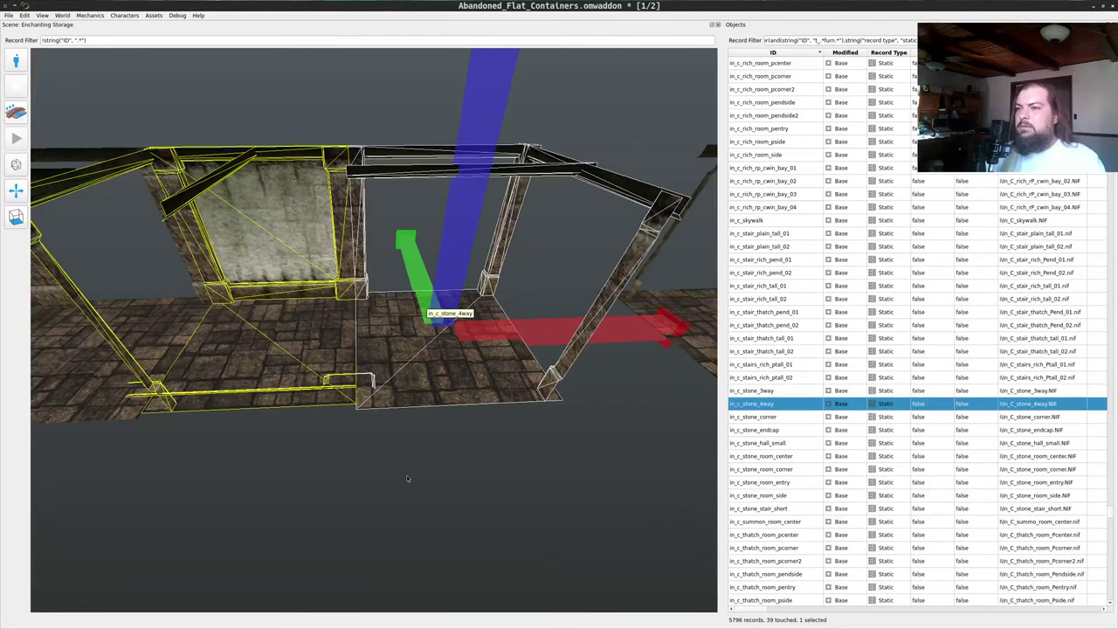
# - Go to the open side of the second four-way piece and find the in_c_djamb pieces among the objects
pyautogui.moveTo(406, 474); pyautogui.dragTo(428, 281)
pyautogui.middleClick(374, 457)
pyautogui.press('d')
pyautogui.press('w')
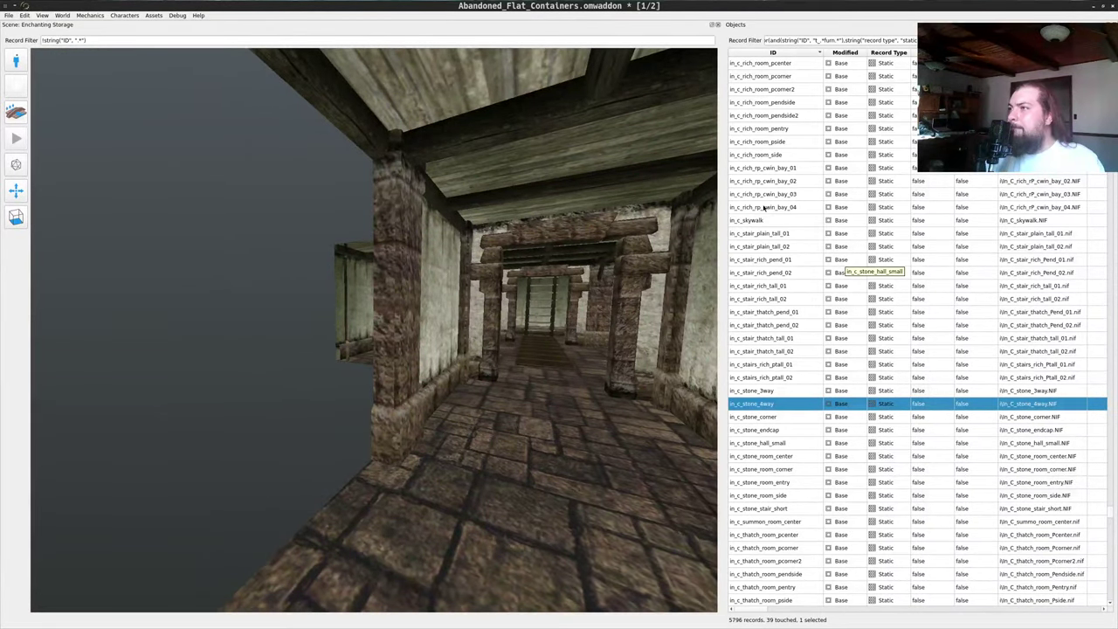
pyautogui.scroll(15, 762, 229)
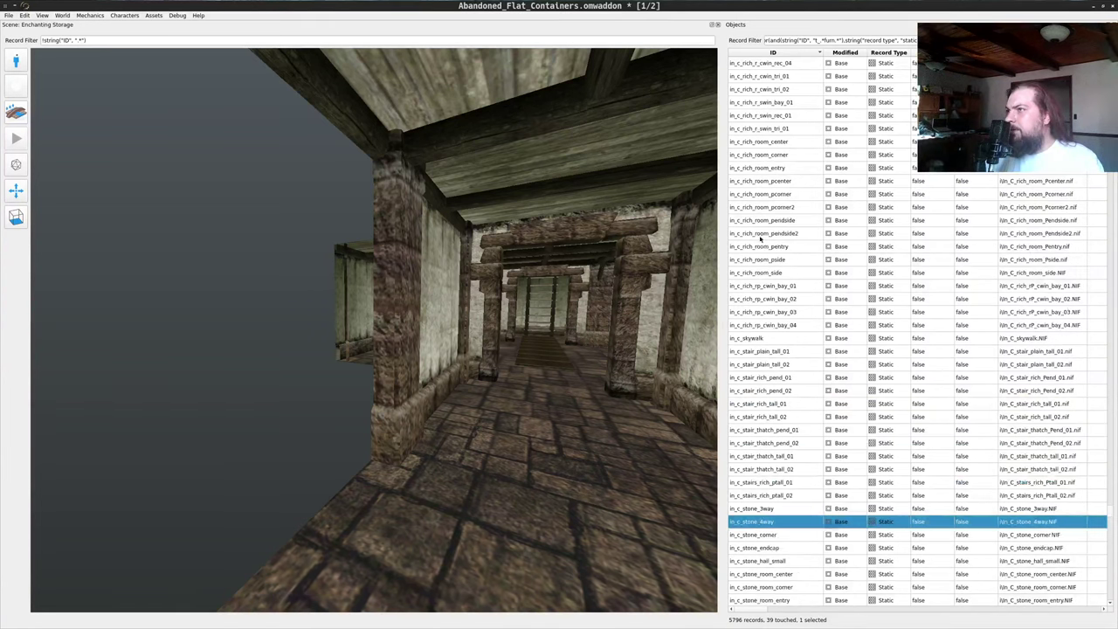
pyautogui.scroll(6, 758, 246)
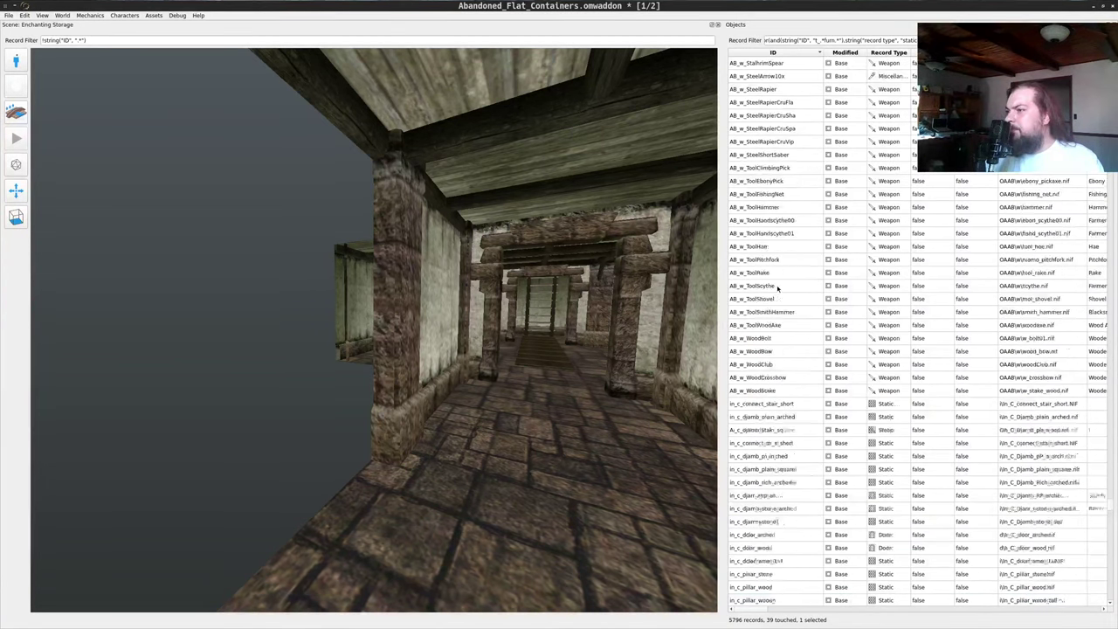
# - Try an in_c_djamb_plain_arched door jamb in the open side of the second four-way piece
pyautogui.click(788, 379)
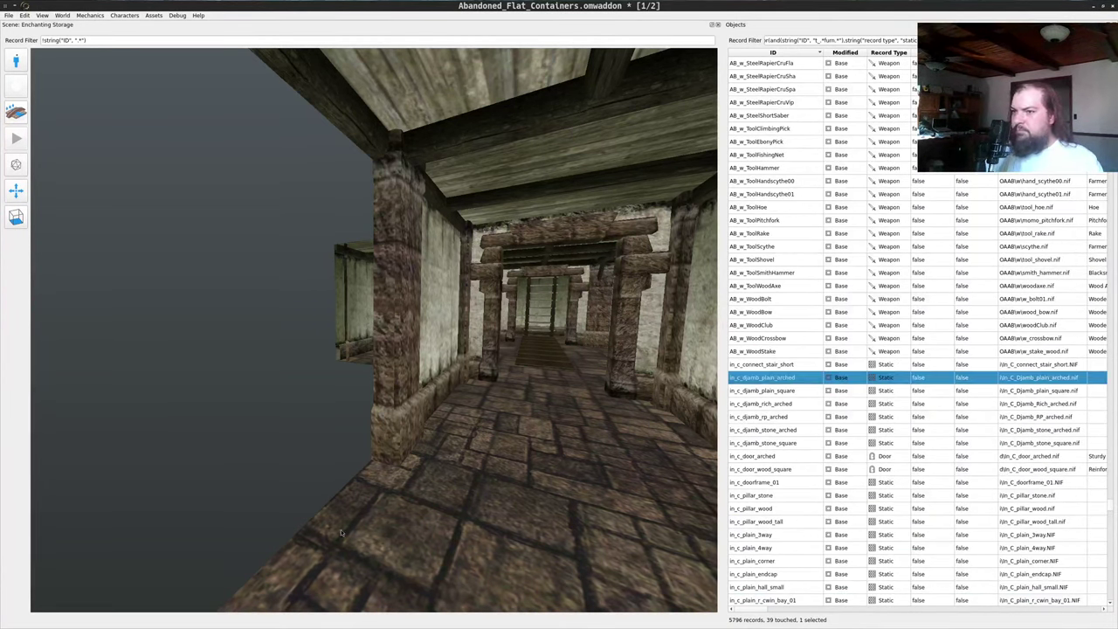
pyautogui.moveTo(318, 540); pyautogui.dragTo(319, 539)
pyautogui.middleClick(388, 424)
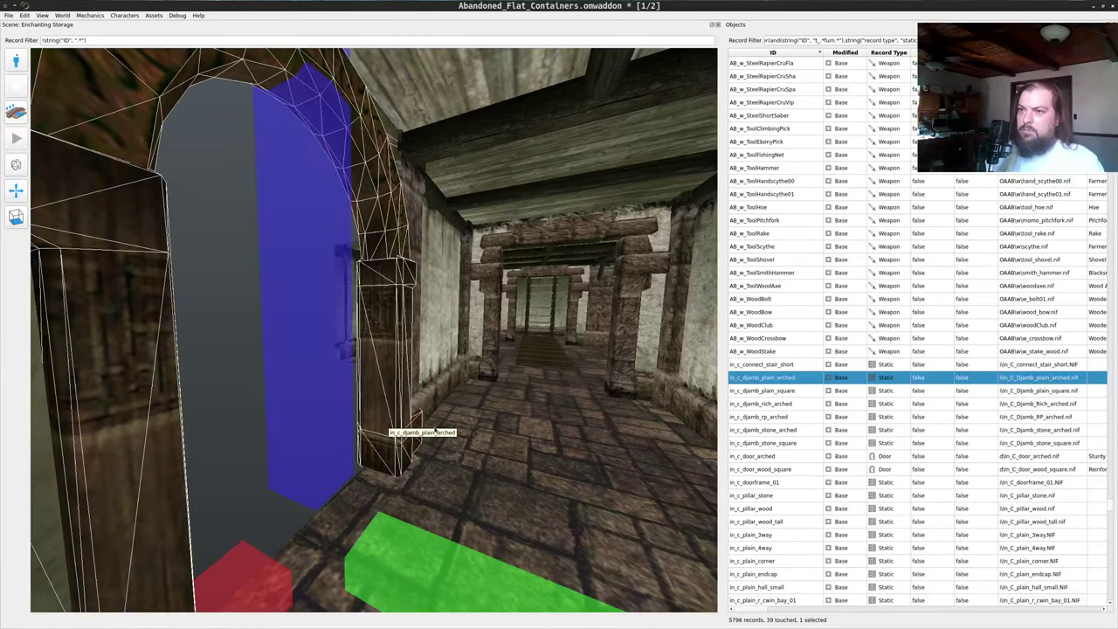
pyautogui.press('d')
pyautogui.moveTo(388, 424); pyautogui.dragTo(461, 422)
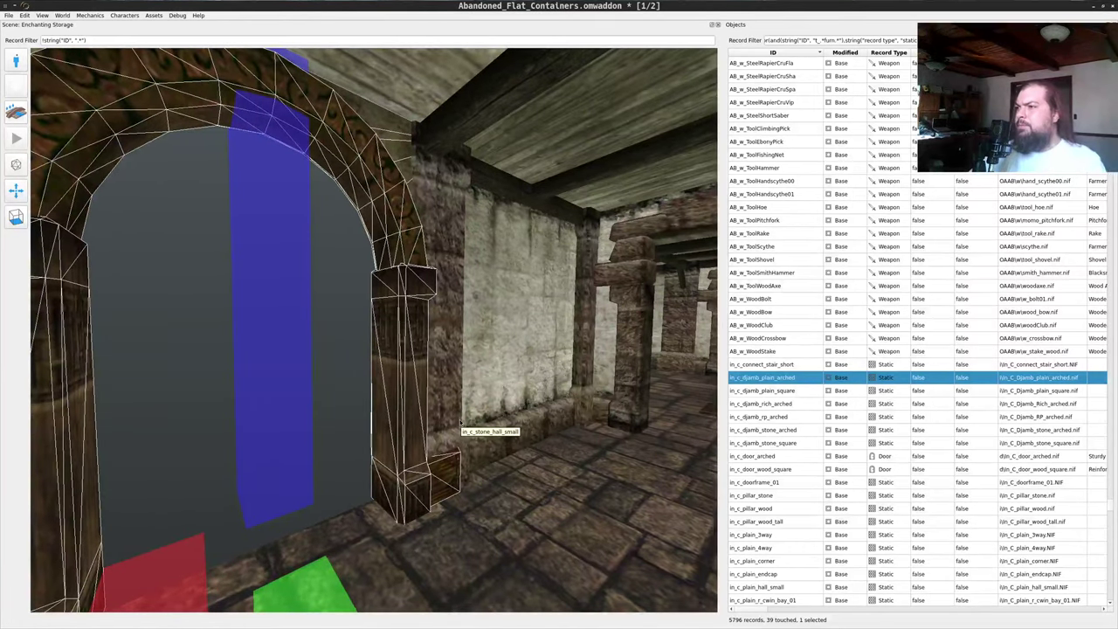
pyautogui.press('Delete')
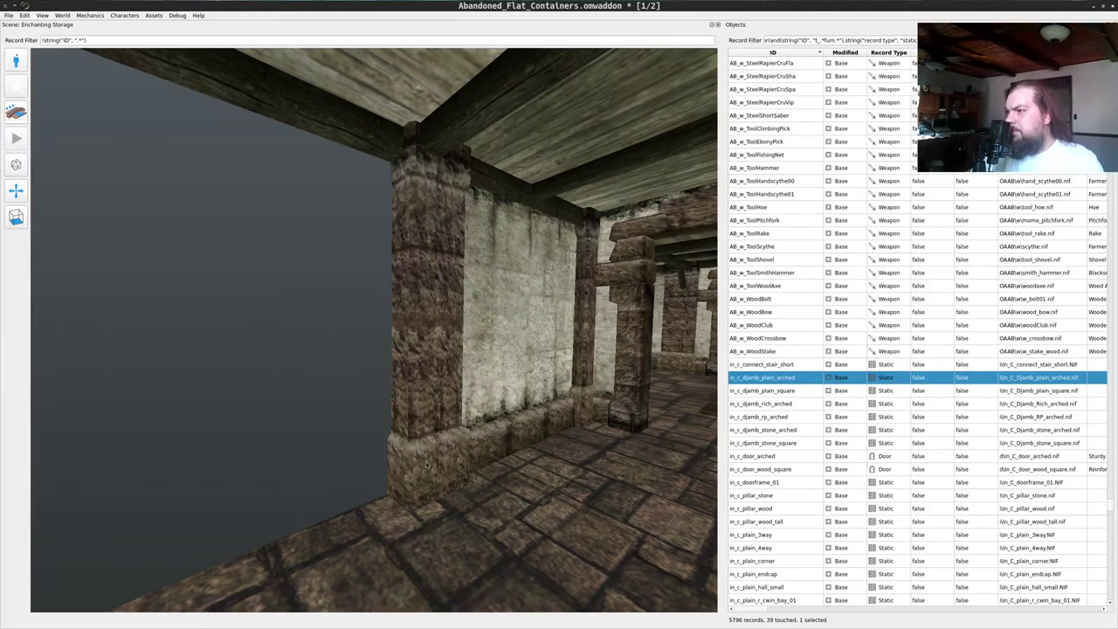
# - Add an in_c_djamb_stone_arched door jamb and align it flush in the four-way piece's side opening
pyautogui.moveTo(759, 433); pyautogui.dragTo(424, 400)
pyautogui.middleClick(545, 365)
pyautogui.press('s')
pyautogui.keyDown('shift'); pyautogui.middleClick(427, 402); pyautogui.keyUp('shift')
pyautogui.moveTo(441, 250); pyautogui.dragTo(245, 162, button='right')
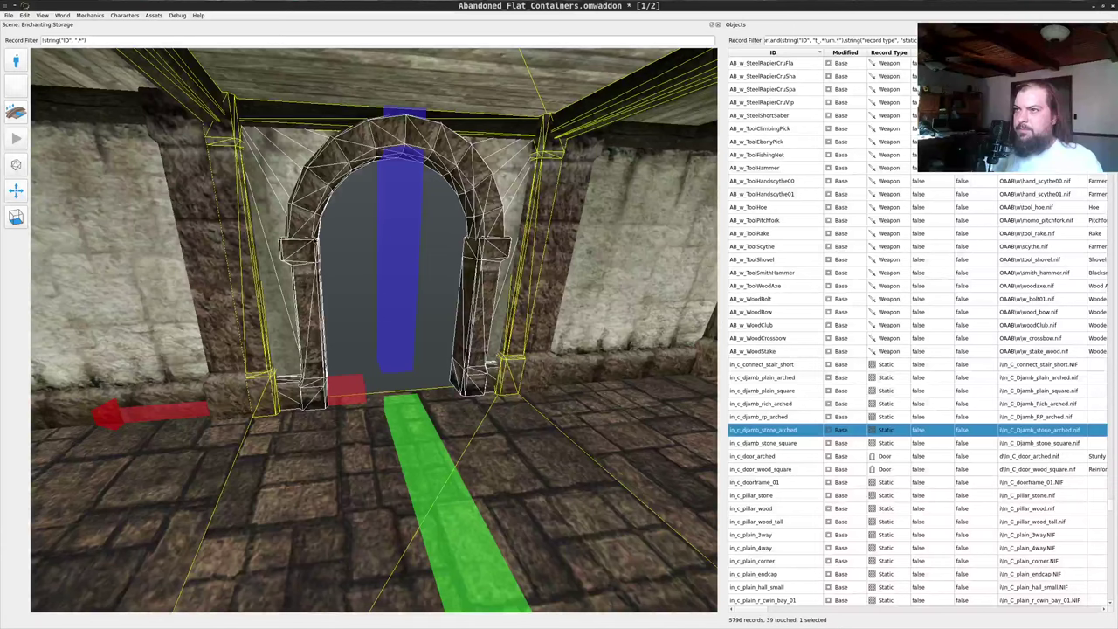
pyautogui.moveTo(379, 329); pyautogui.dragTo(350, 277, button='right')
pyautogui.middleClick(351, 277)
pyautogui.moveTo(350, 276)
pyautogui.mouseDown()
pyautogui.moveTo(352, 263)
pyautogui.moveTo(347, 297)
pyautogui.mouseUp()
pyautogui.press('w')
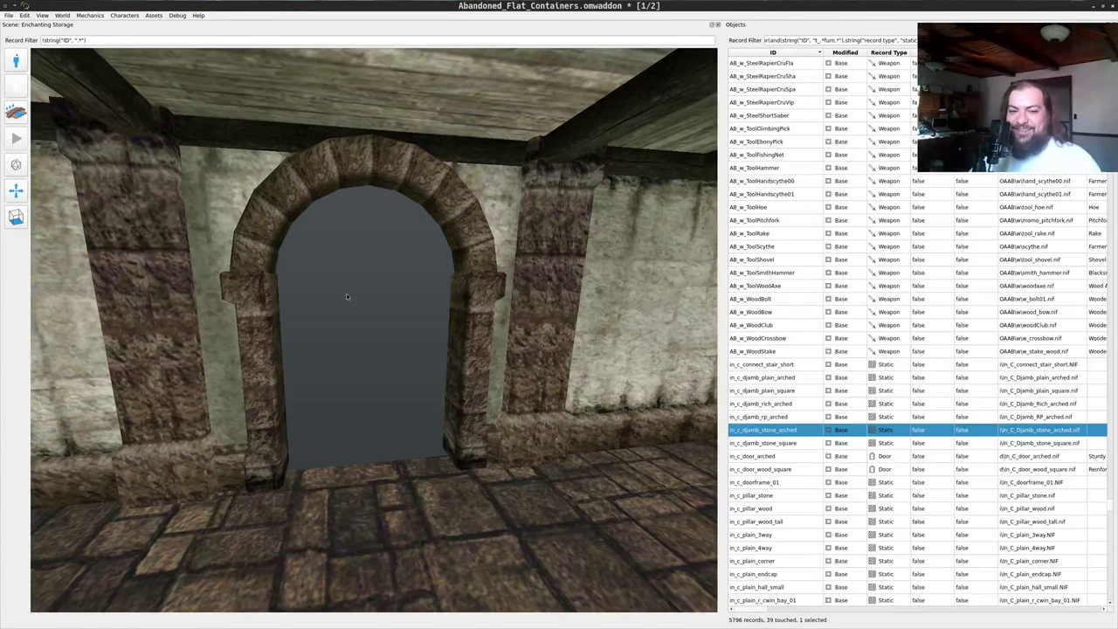
# - Examine the fitted stone arched jamb and the unfilled opening on the opposite side of the four-way piece
pyautogui.press('a')
pyautogui.moveTo(355, 299); pyautogui.dragTo(420, 315)
pyautogui.press('w')
pyautogui.press('s')
pyautogui.press('w')
pyautogui.press('w')
pyautogui.moveTo(443, 387); pyautogui.dragTo(534, 416)
pyautogui.press('s')
pyautogui.press('s')
pyautogui.press('w')
pyautogui.press('w')
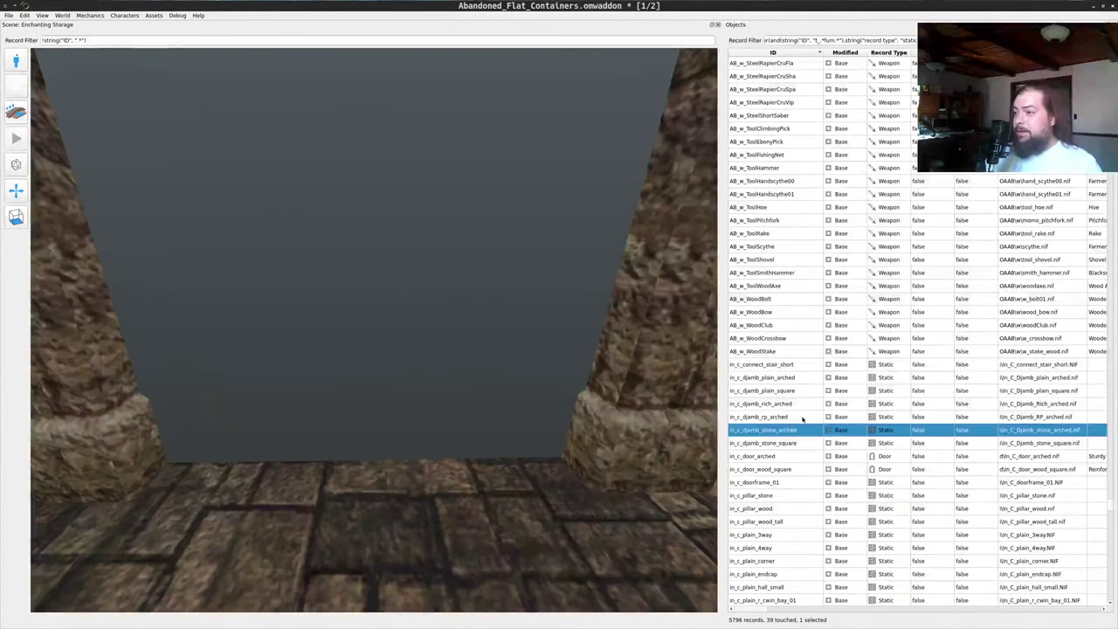
# - Place a second in_c_djamb_stone_arched jamb in the opposite opening of the four-way piece and select it
pyautogui.scroll(3, 417, 478)
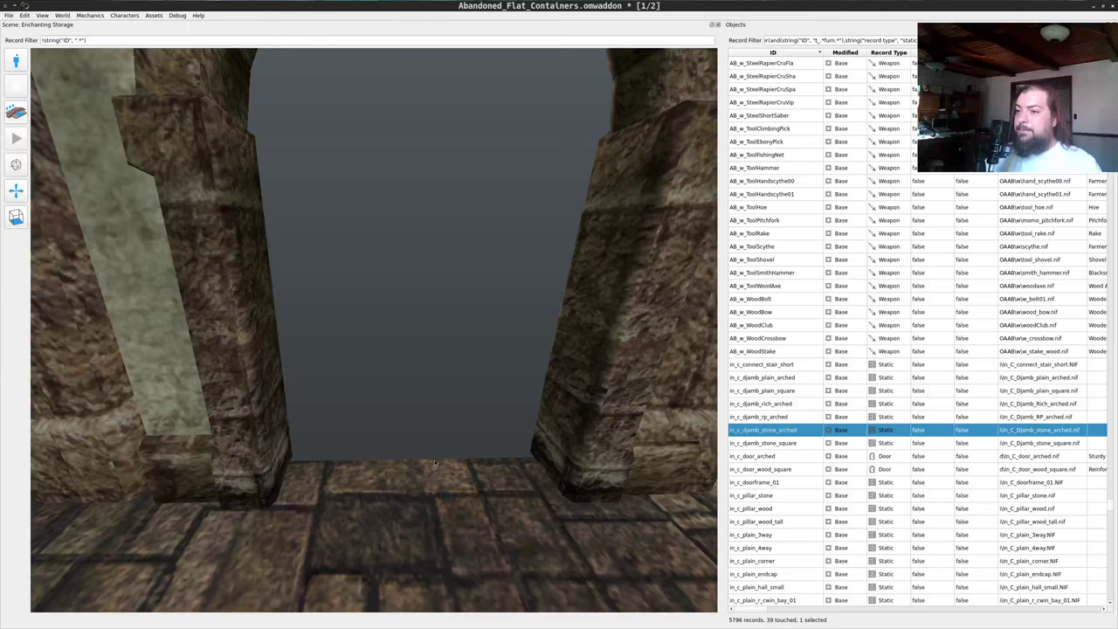
pyautogui.scroll(-6, 411, 340)
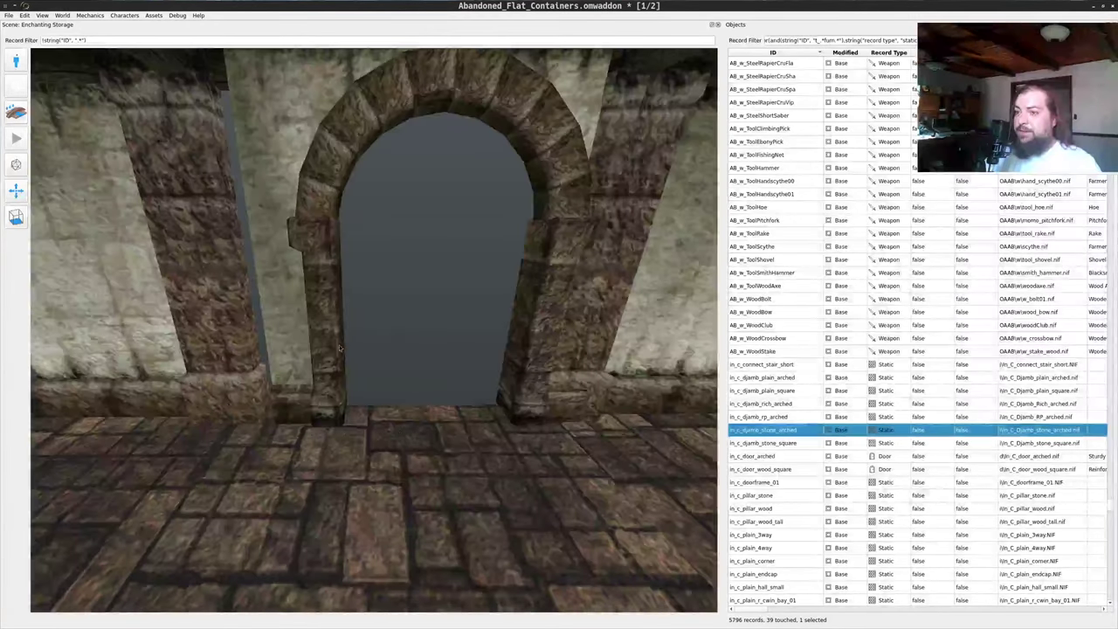
pyautogui.click(323, 325)
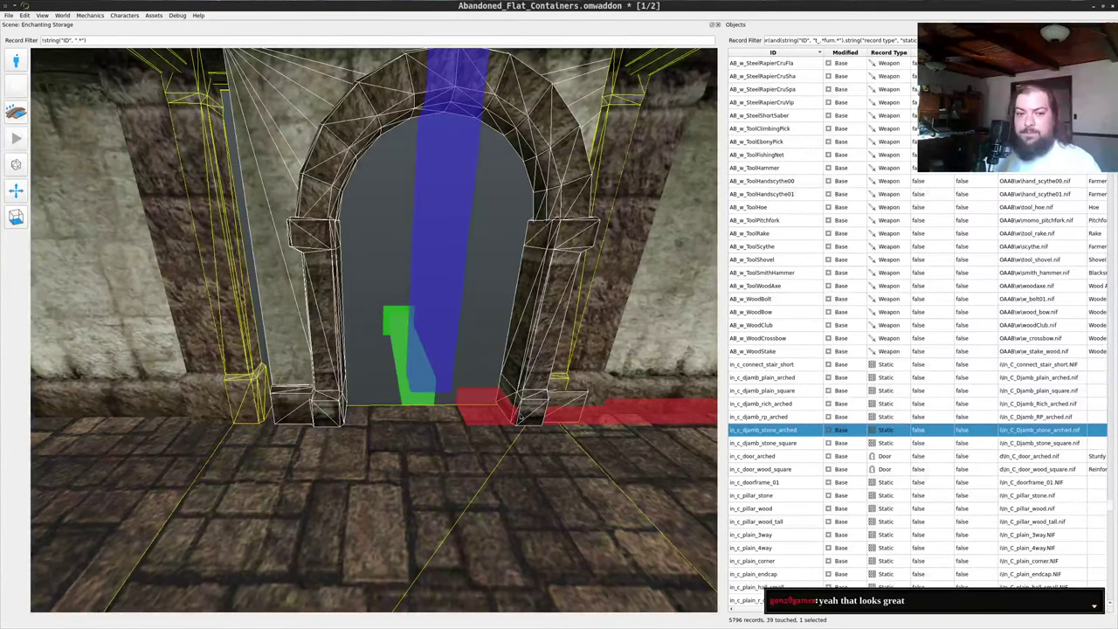
# - Shift the second stone arched jamb until it sits centred and flush between the pillars of its opening
pyautogui.moveTo(589, 408); pyautogui.dragTo(508, 412)
pyautogui.moveTo(367, 369); pyautogui.dragTo(395, 367, button='middle')
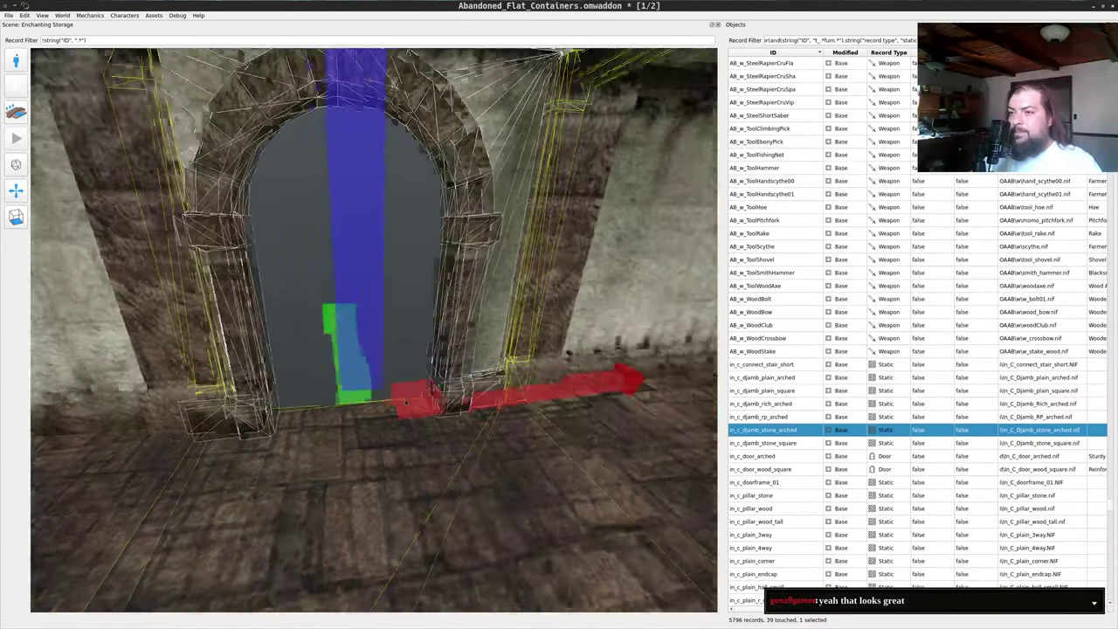
pyautogui.scroll(3, 394, 367)
pyautogui.moveTo(393, 370); pyautogui.dragTo(381, 340)
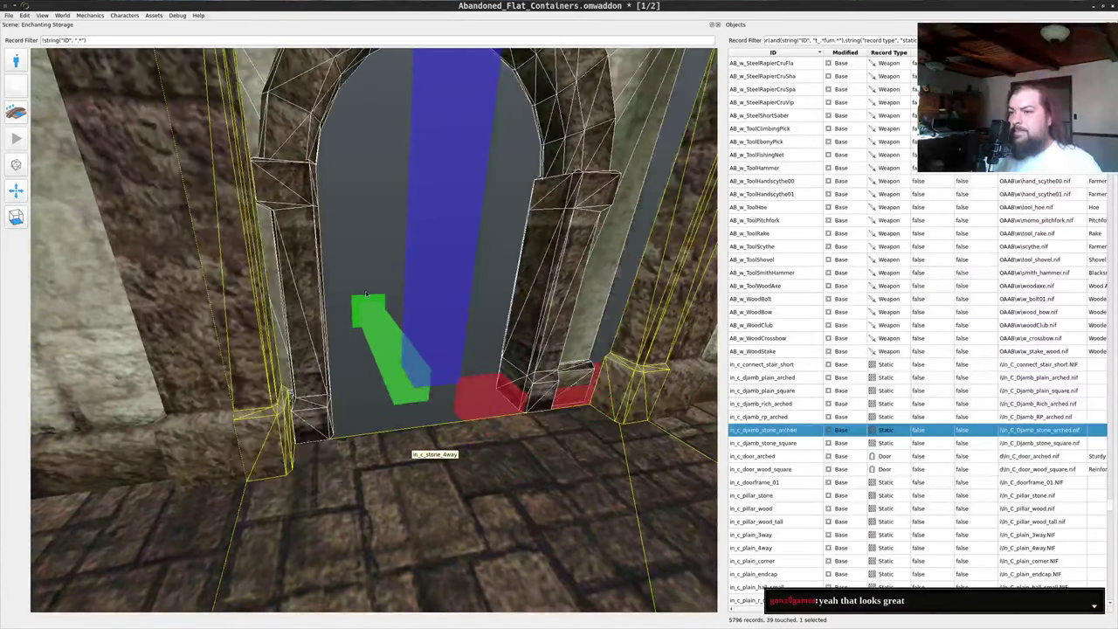
pyautogui.press('d')
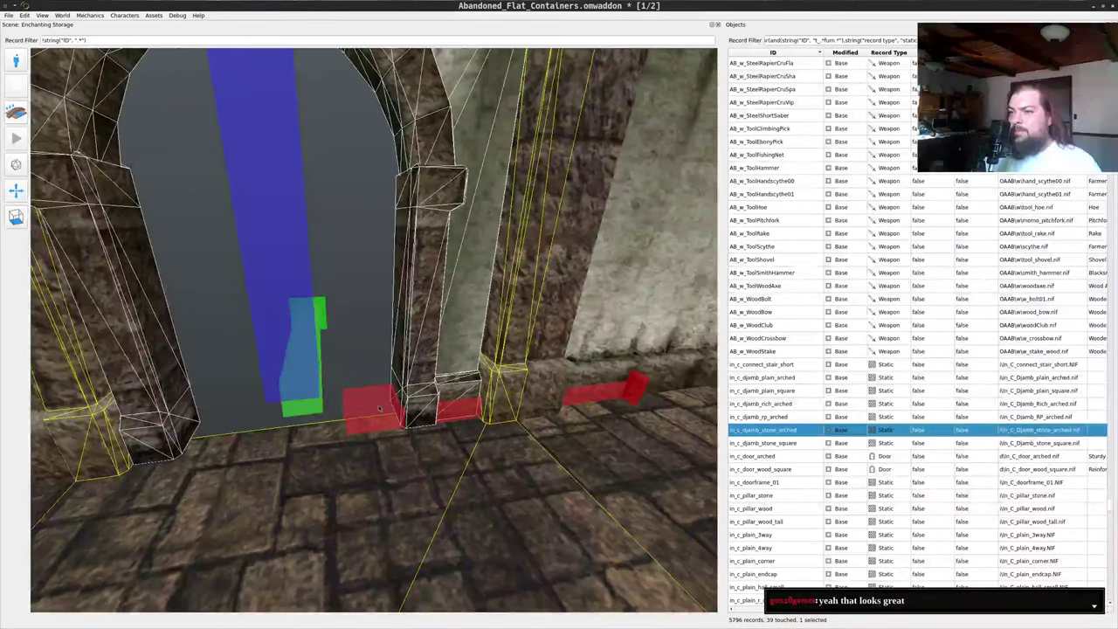
pyautogui.moveTo(369, 352); pyautogui.dragTo(404, 357)
pyautogui.click(379, 300)
pyautogui.moveTo(379, 300); pyautogui.dragTo(369, 232)
pyautogui.scroll(-5, 370, 232)
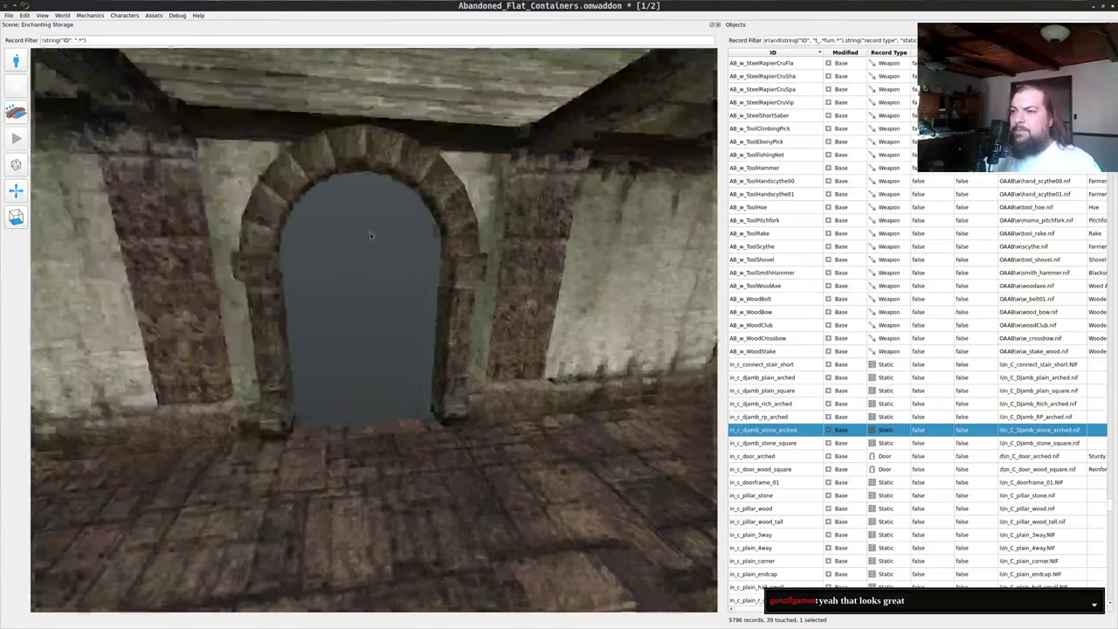
# - Check both arched doorways from outside the four-way piece and save the addon
pyautogui.scroll(-8, 395, 305)
pyautogui.press('s')
pyautogui.press('d')
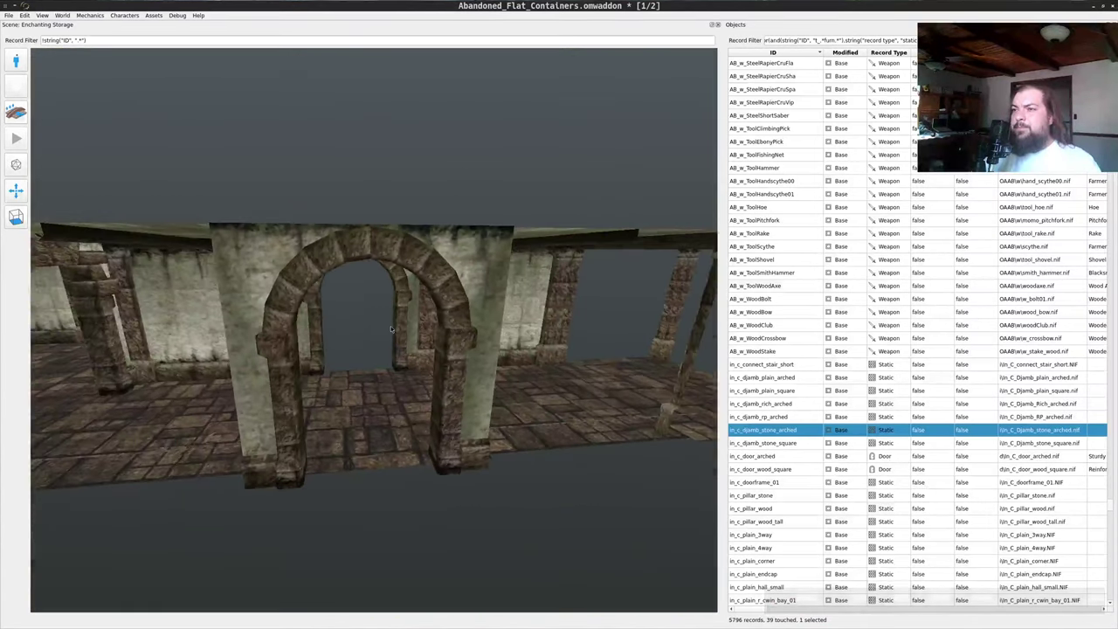
pyautogui.hotkey('ctrl', 's')
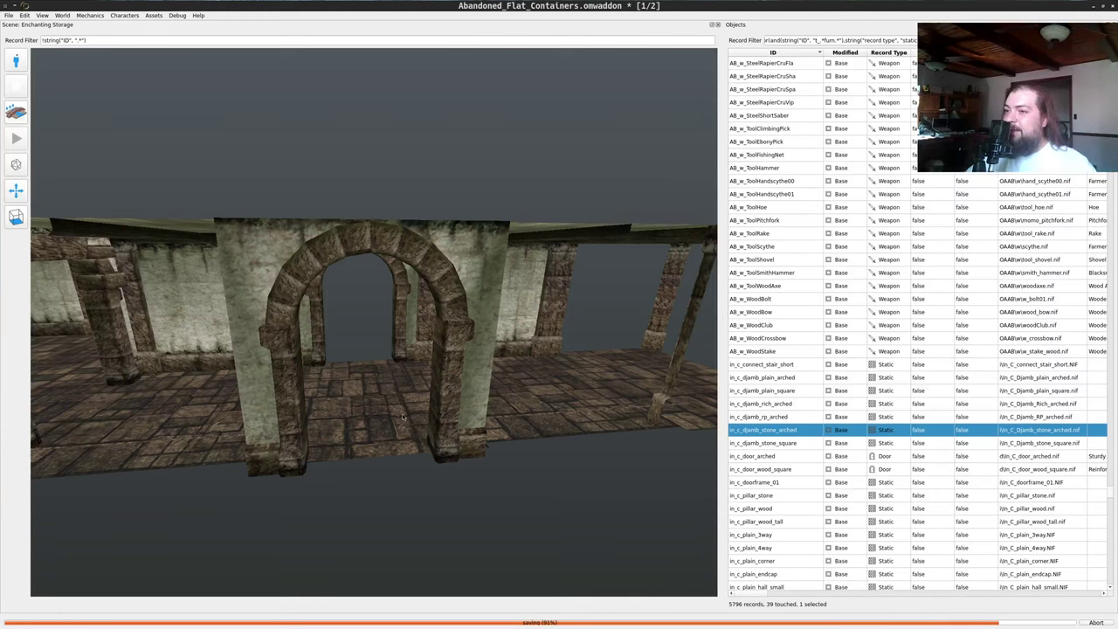
# - Examine the hallway walls, pillars and new arched doorways from inside the extended interior
pyautogui.moveTo(414, 415); pyautogui.dragTo(426, 387)
pyautogui.press('w')
pyautogui.press('w')
pyautogui.press('s')
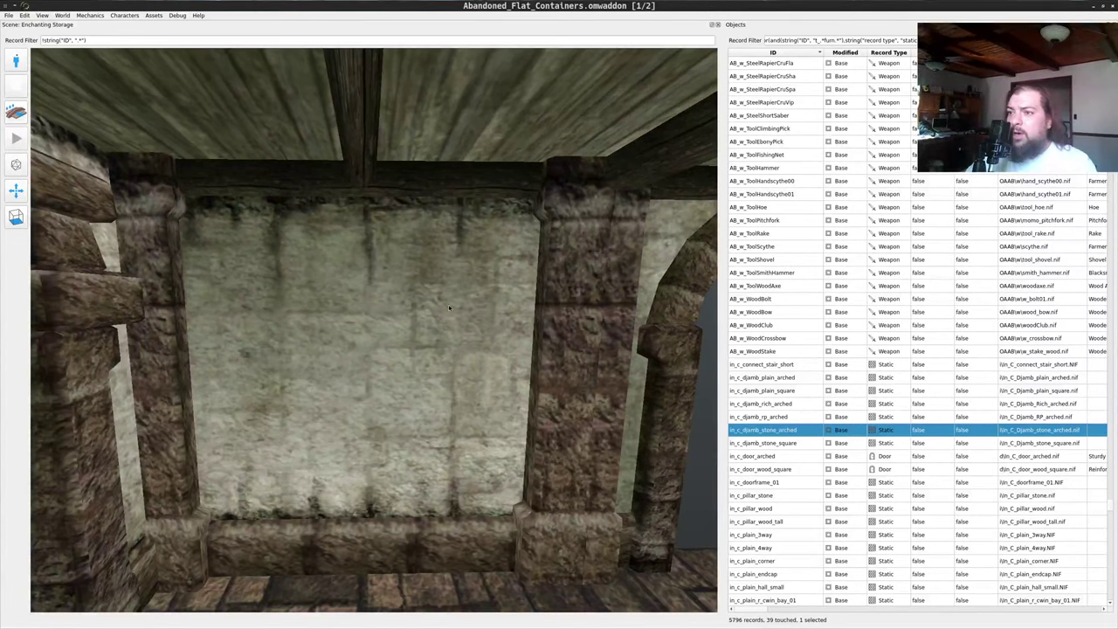
pyautogui.moveTo(336, 343); pyautogui.dragTo(465, 384)
pyautogui.press('w')
pyautogui.press('s')
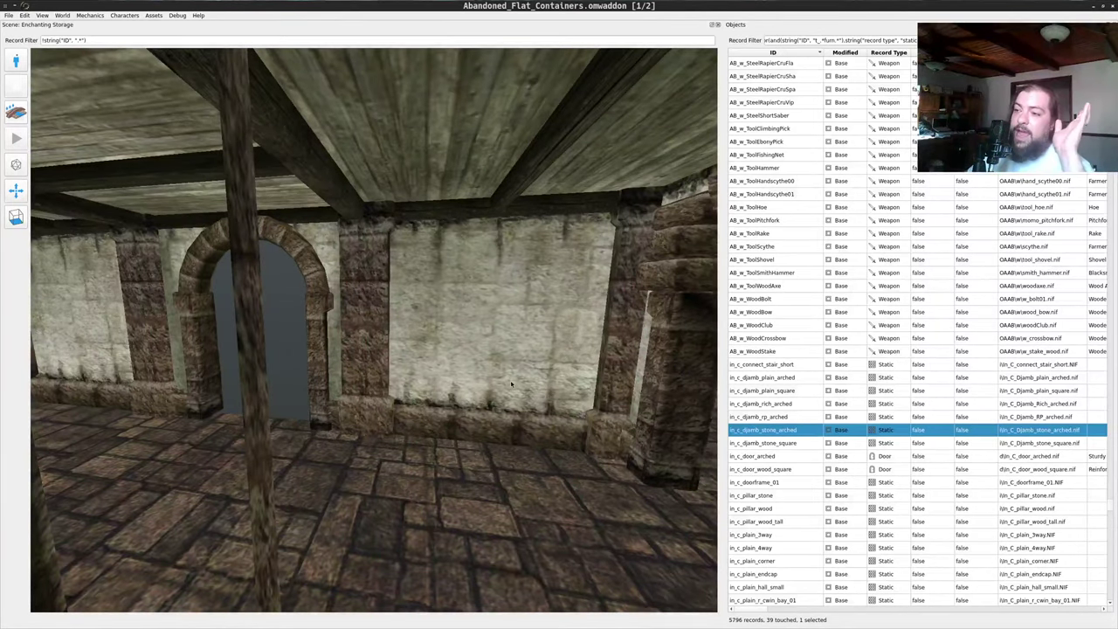
pyautogui.moveTo(497, 383); pyautogui.dragTo(481, 343)
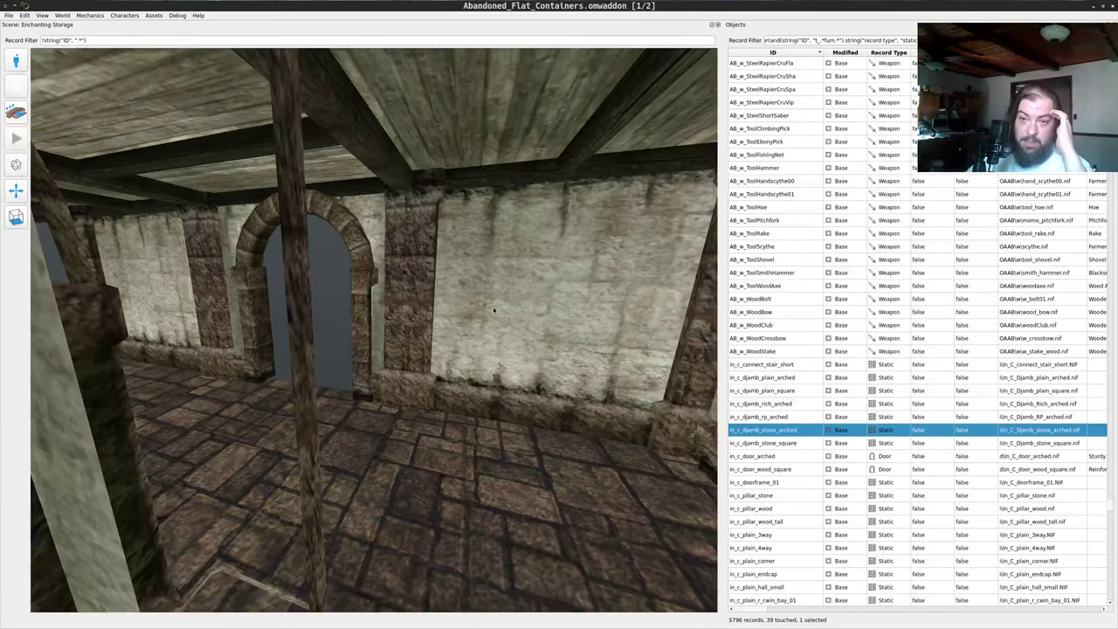
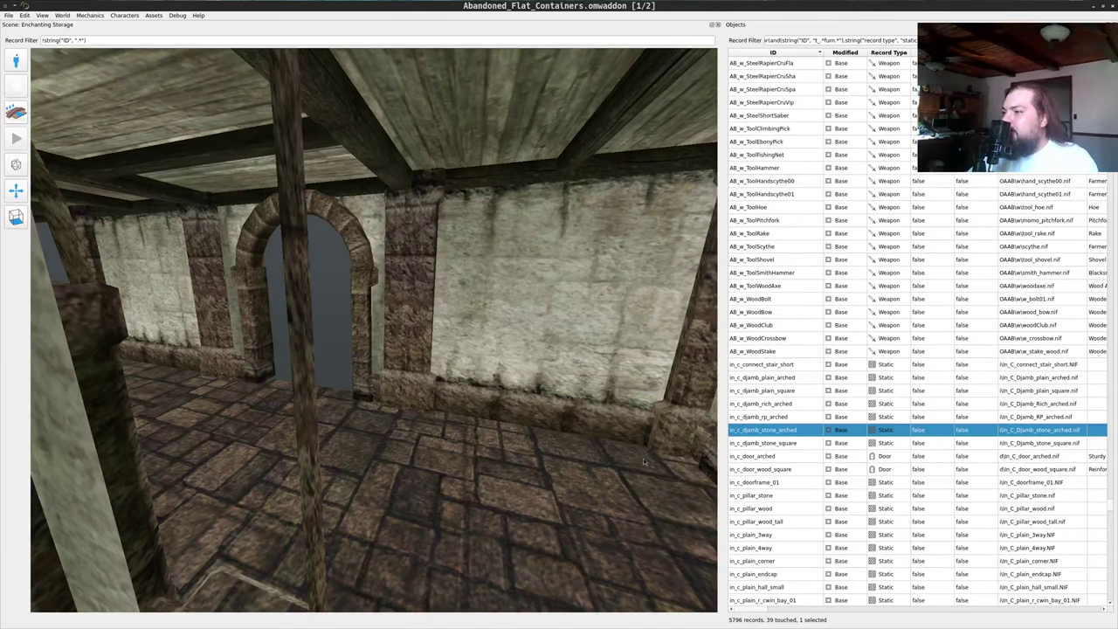
# - Review the overall layout from outside the ladder corner and from within the carpeted main room
pyautogui.moveTo(437, 379); pyautogui.dragTo(218, 288)
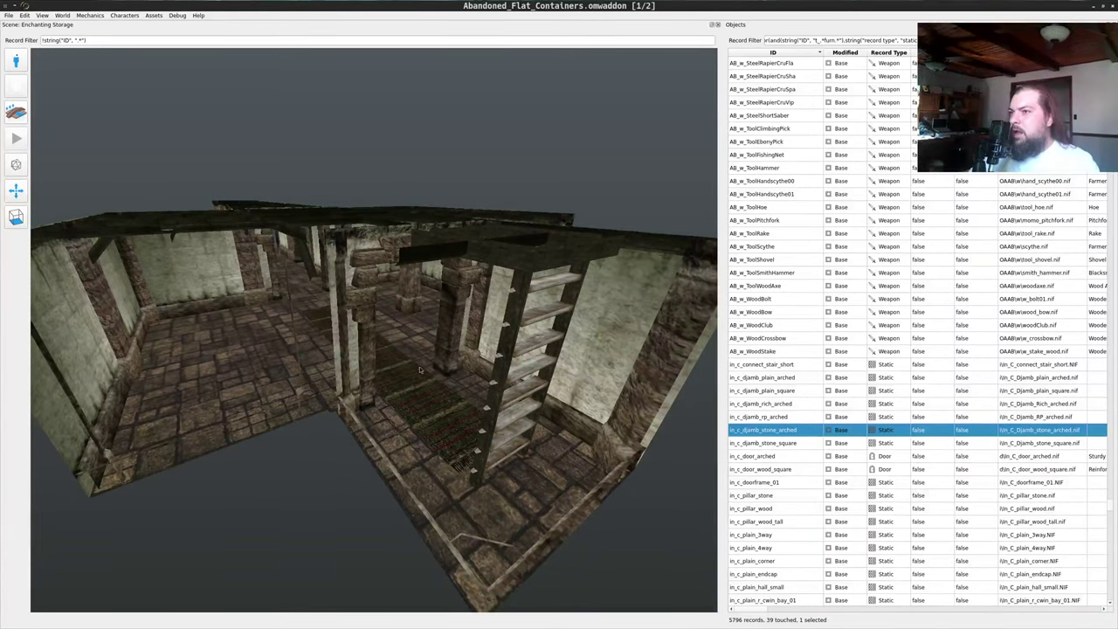
pyautogui.moveTo(420, 370); pyautogui.dragTo(541, 240)
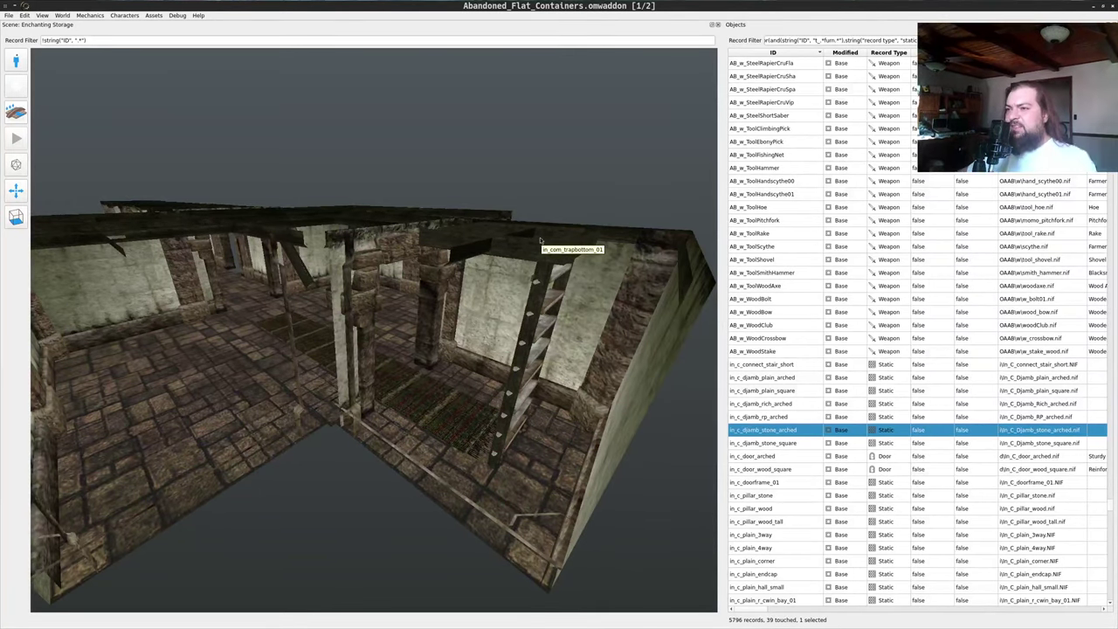
pyautogui.press('w')
pyautogui.moveTo(540, 240); pyautogui.dragTo(459, 352)
pyautogui.press('w')
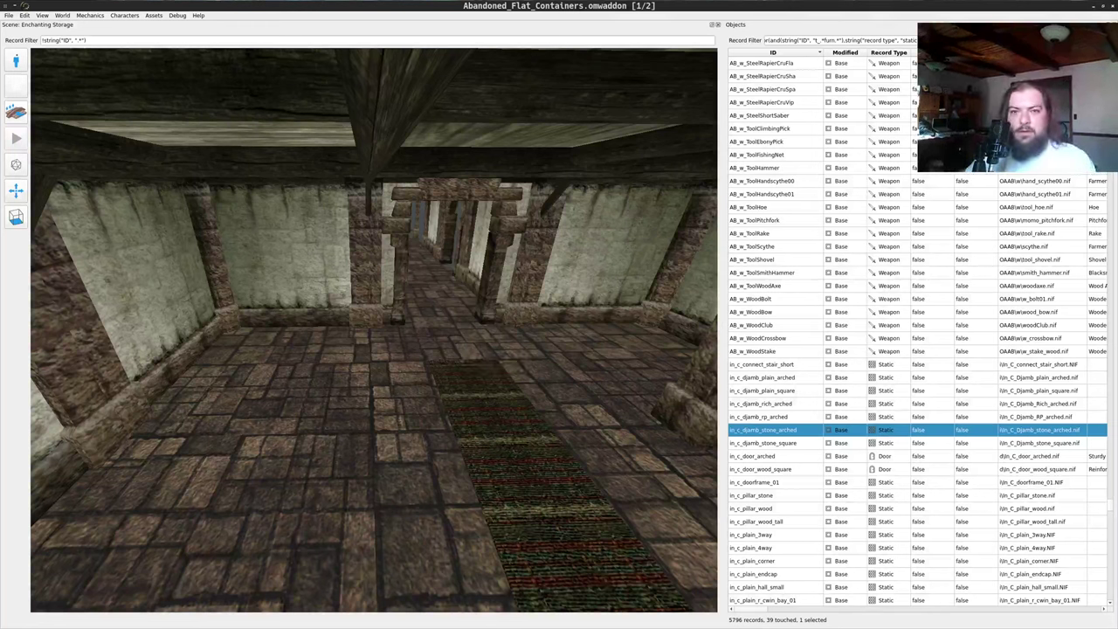
# - Switch to the cell list, open the OAAB_Grazelands cell as a scene and enlarge its view
pyautogui.hotkey('alt', 'Tab')
pyautogui.press('s')
pyautogui.moveTo(722, 288); pyautogui.dragTo(673, 141)
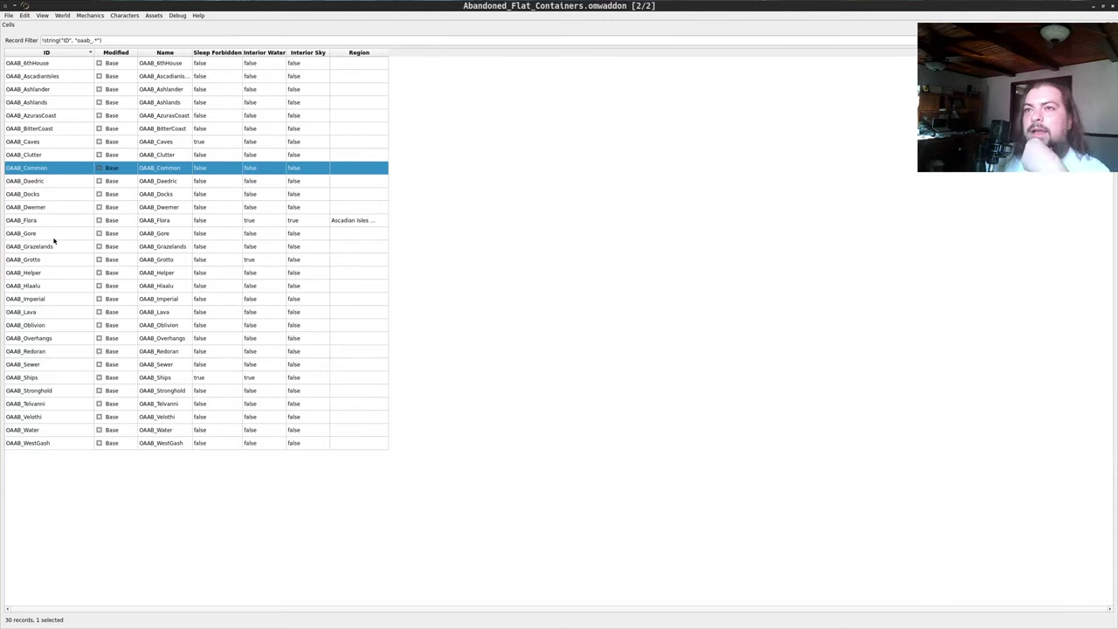
pyautogui.rightClick(35, 247)
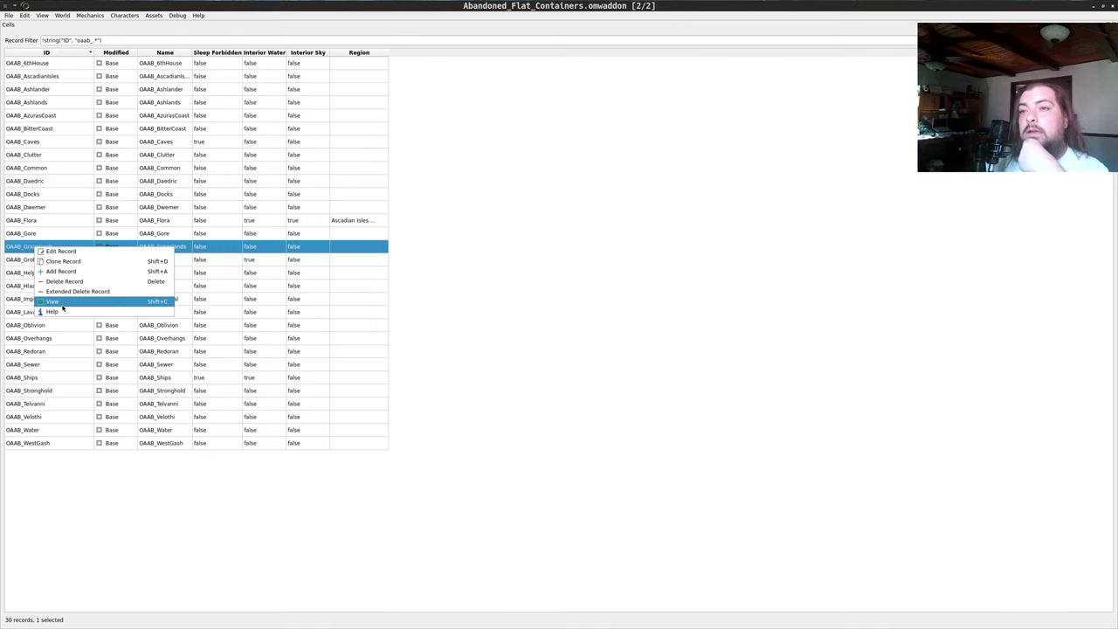
pyautogui.click(72, 302)
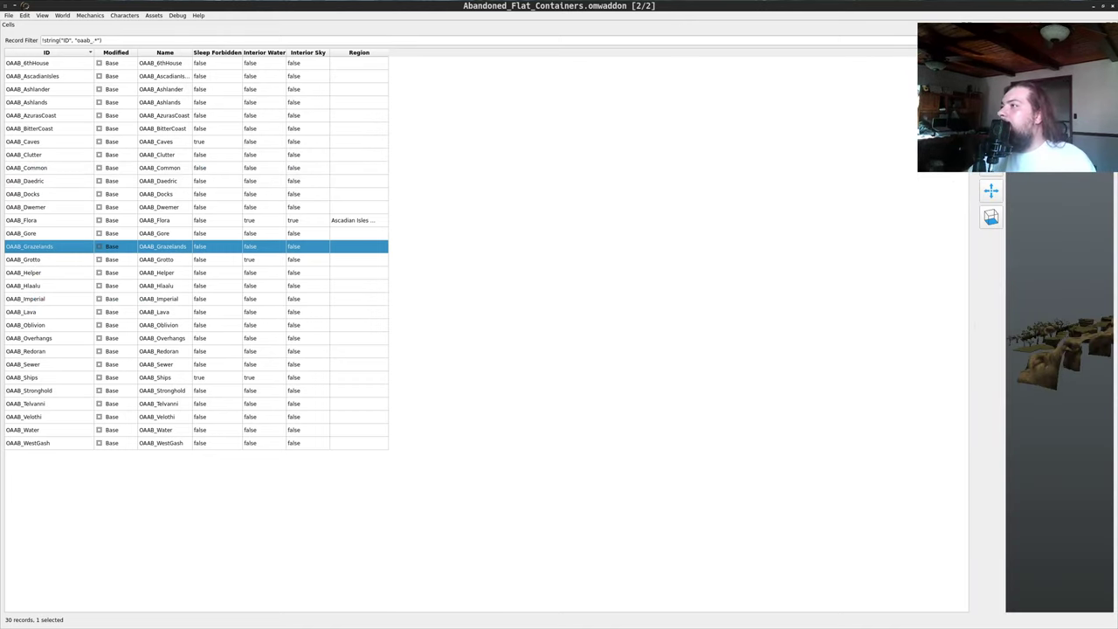
pyautogui.moveTo(972, 76); pyautogui.dragTo(111, 76)
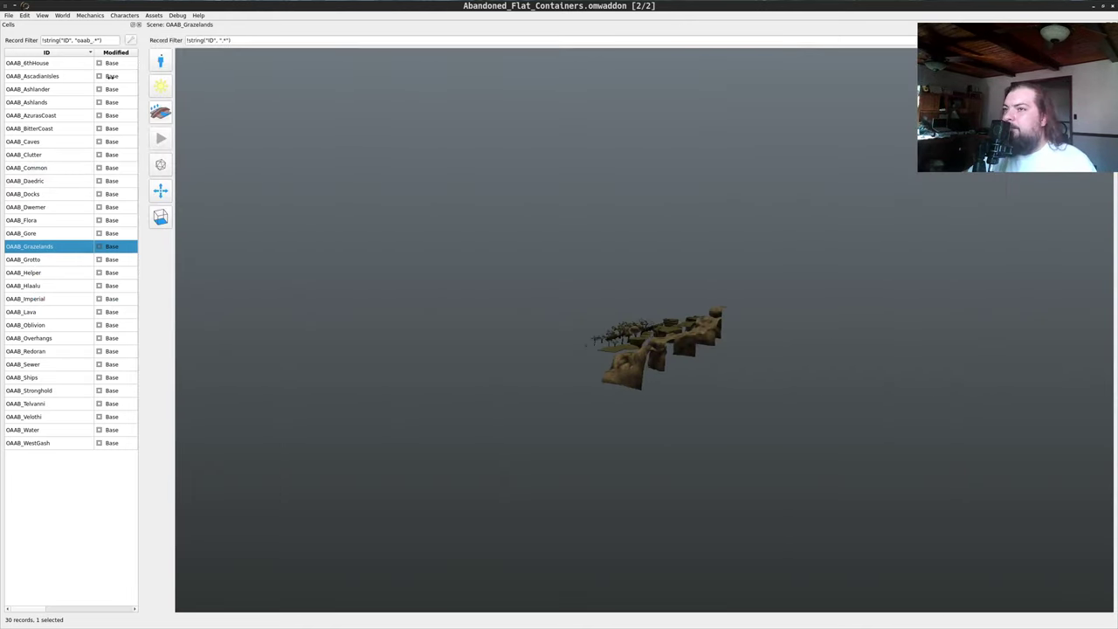
# - Examine the rock terraces, lattice panels and grassy planter pieces in the OAAB_Grazelands cell
pyautogui.moveTo(505, 238); pyautogui.dragTo(626, 366)
pyautogui.press('w')
pyautogui.moveTo(687, 384); pyautogui.dragTo(529, 450)
pyautogui.press('s')
pyautogui.press('w')
pyautogui.press('w')
pyautogui.press('w')
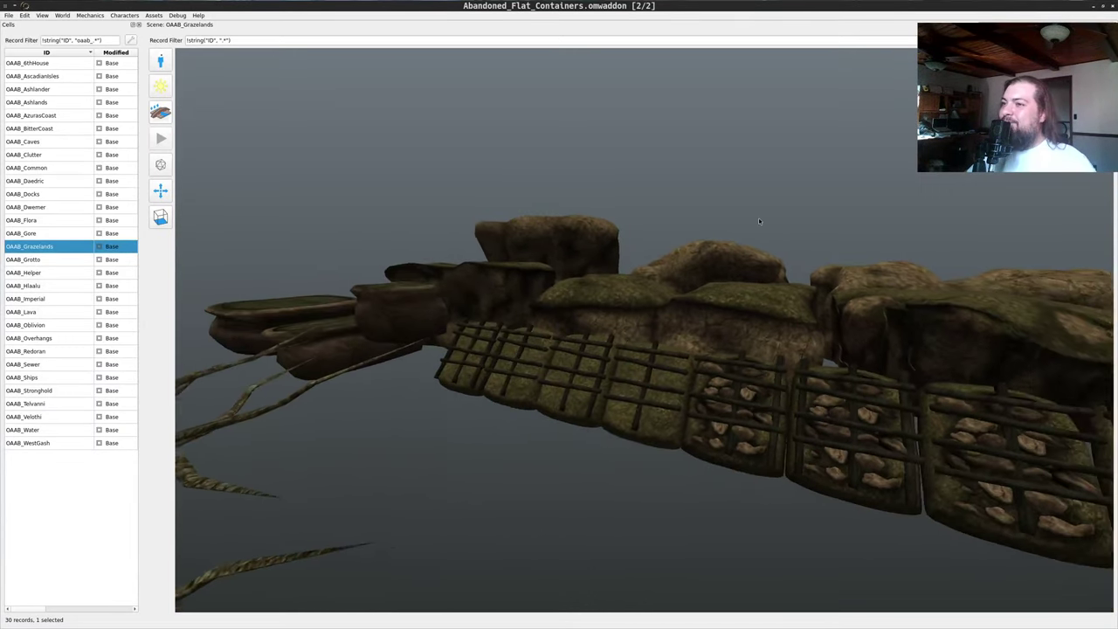
pyautogui.press('a')
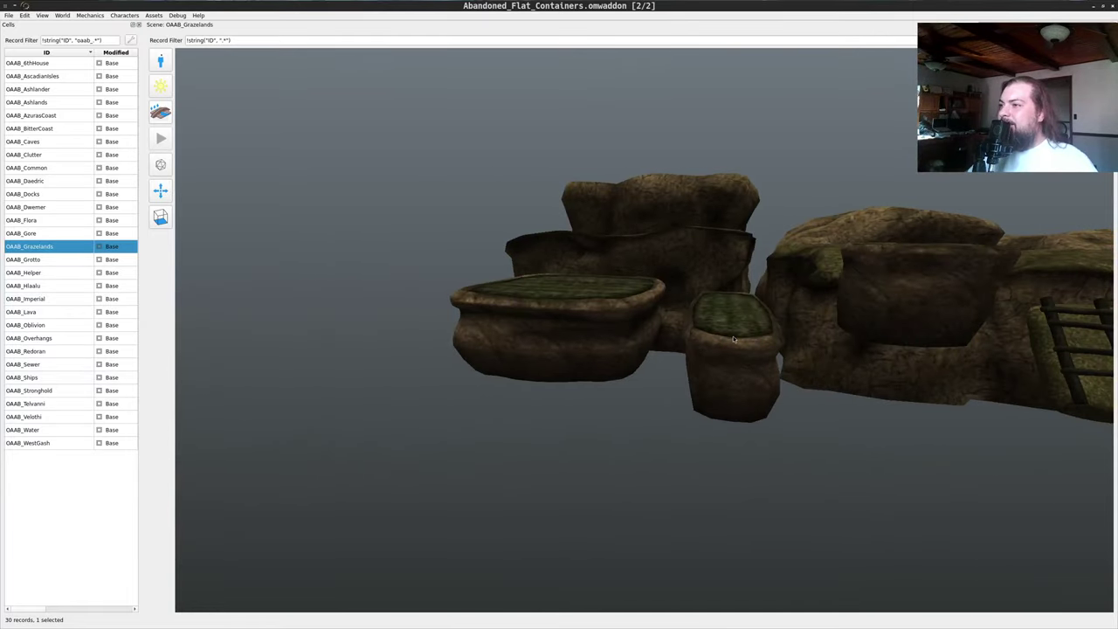
pyautogui.press('w')
pyautogui.moveTo(728, 423); pyautogui.dragTo(662, 401)
pyautogui.press('d')
pyautogui.press('w')
pyautogui.press('d')
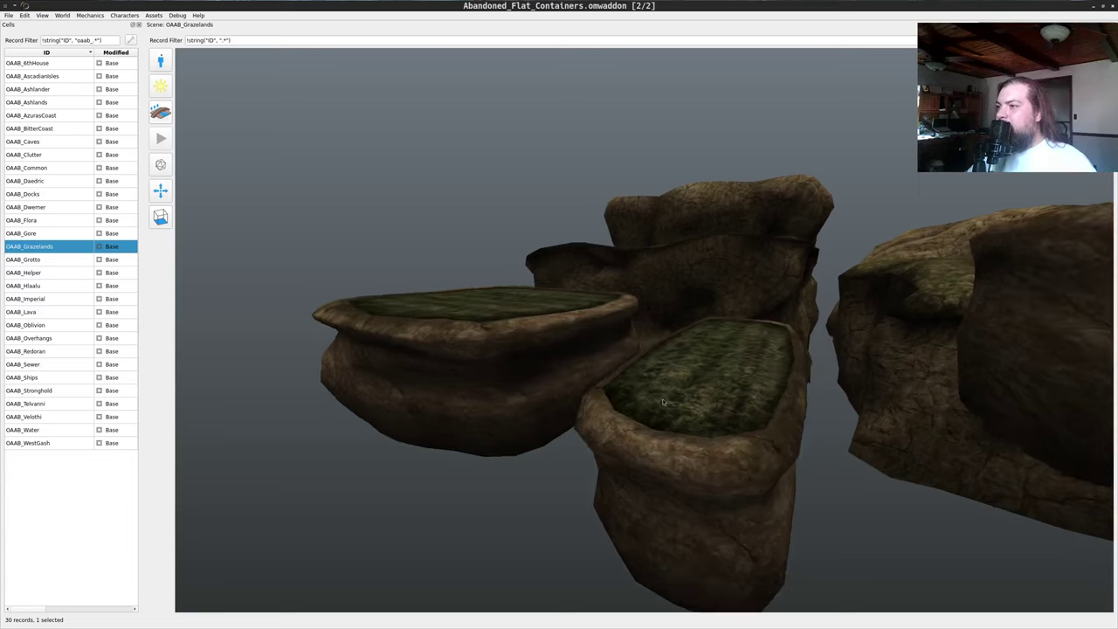
# - Close the OAAB_Grazelands scene and open the OAAB_Flora cell as a scene
pyautogui.click(1114, 24)
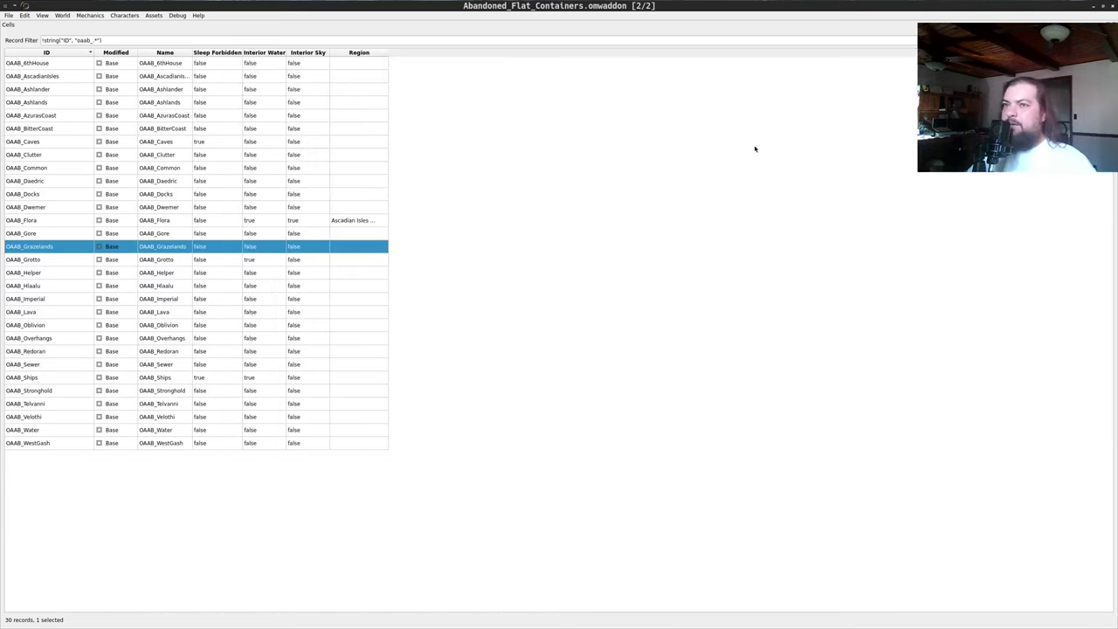
pyautogui.rightClick(32, 220)
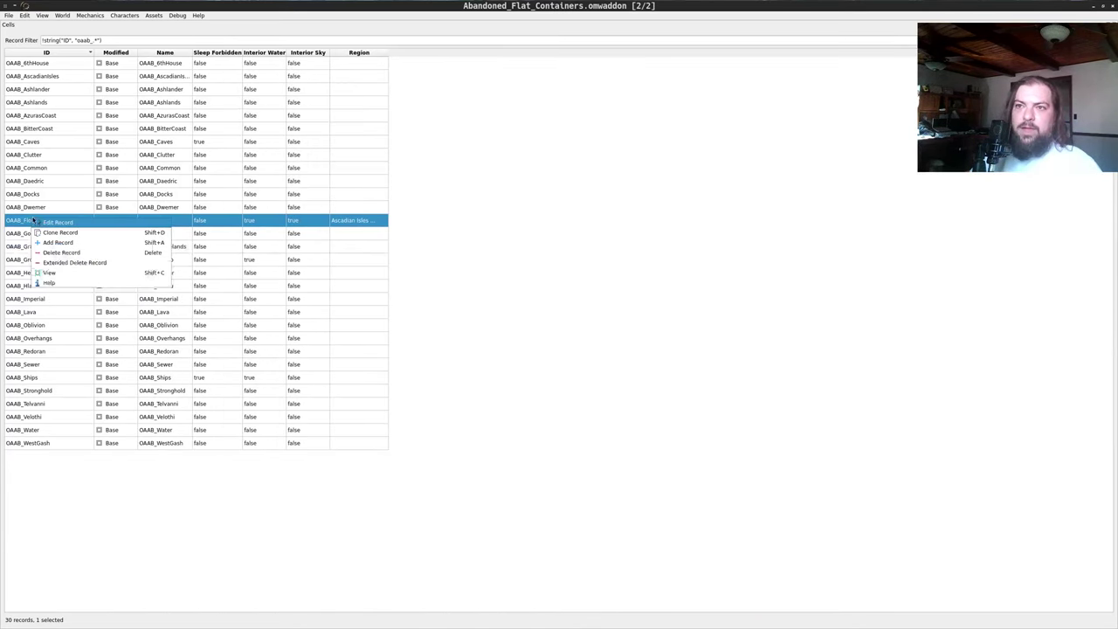
pyautogui.doubleClick(53, 276)
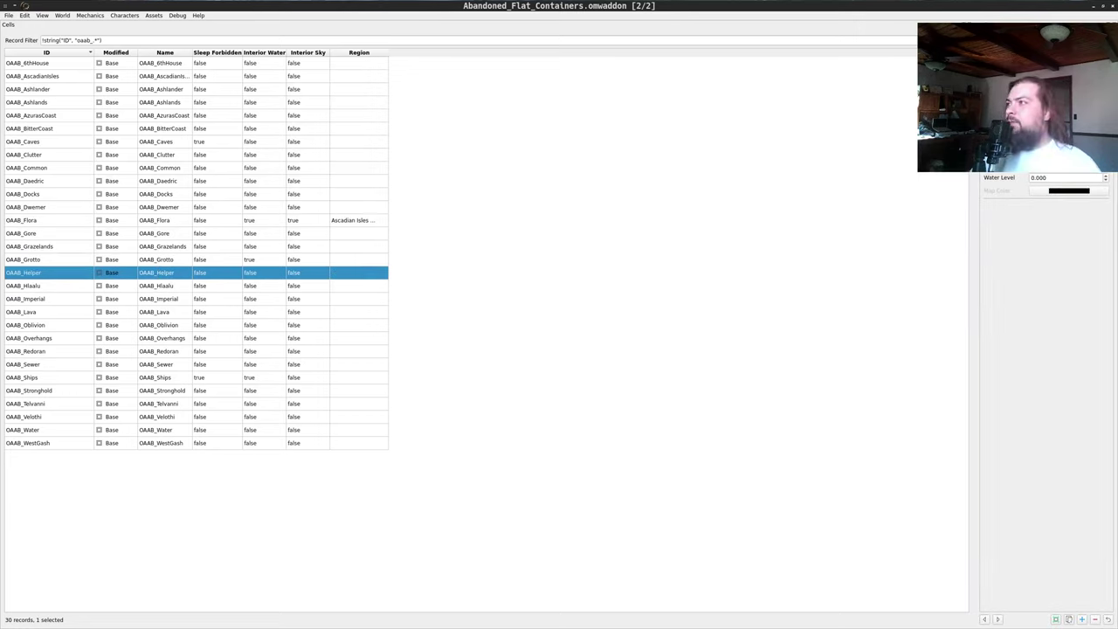
pyautogui.hotkey('ctrl', 'w')
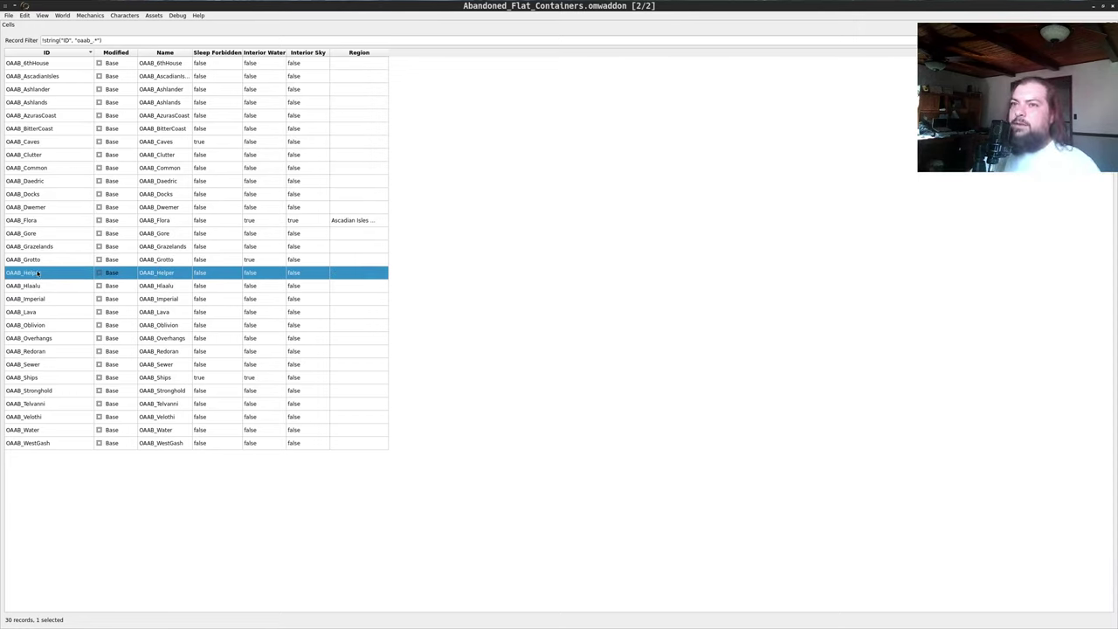
pyautogui.rightClick(39, 221)
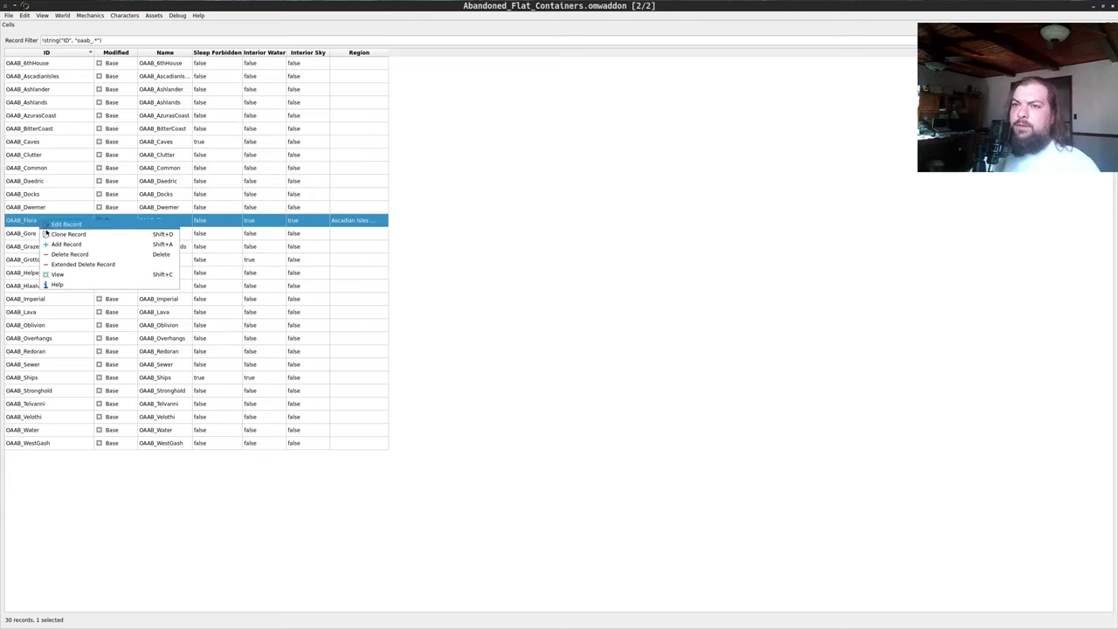
pyautogui.click(56, 275)
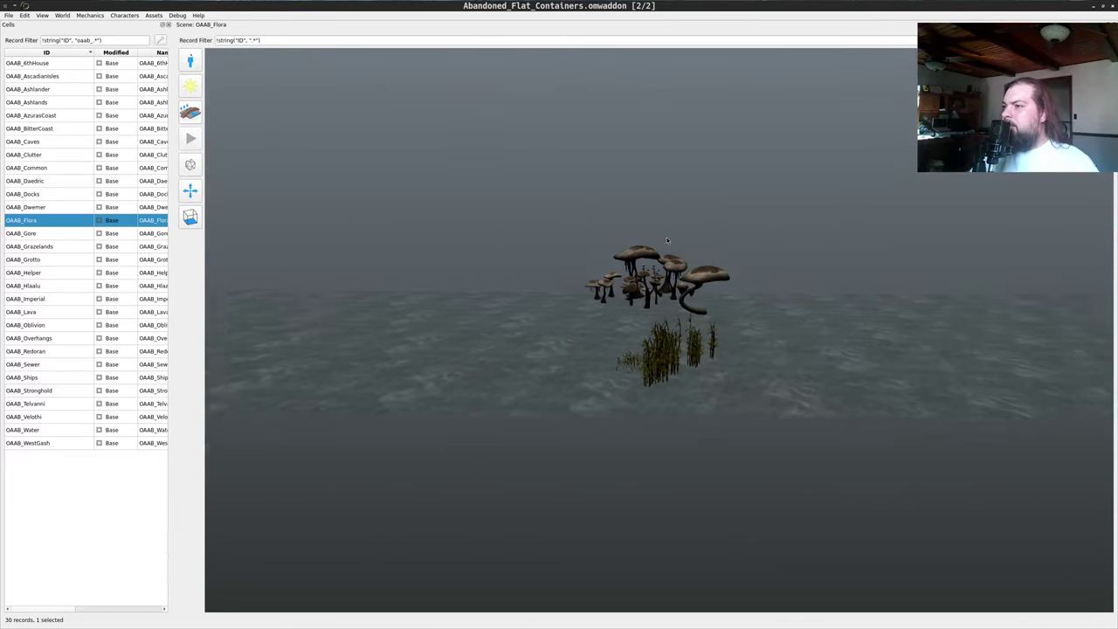
# - Examine the mushroom trees and branching fungus plants above the water in the OAAB_Flora cell
pyautogui.press('w')
pyautogui.moveTo(625, 251); pyautogui.dragTo(771, 371)
pyautogui.press('w')
pyautogui.scroll(5, 771, 367)
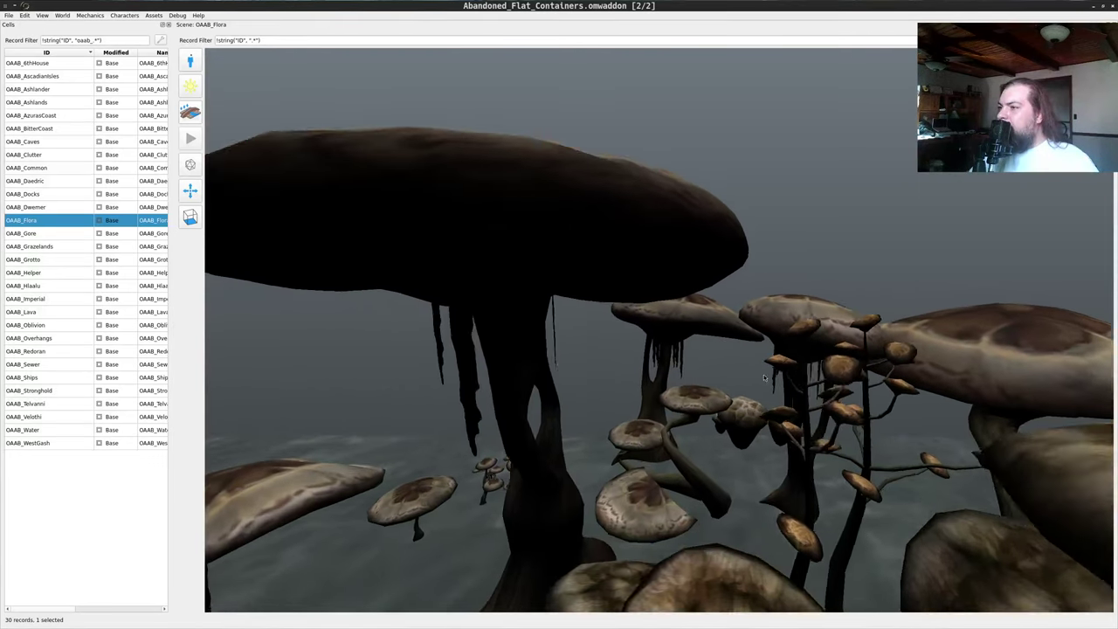
pyautogui.scroll(3, 749, 404)
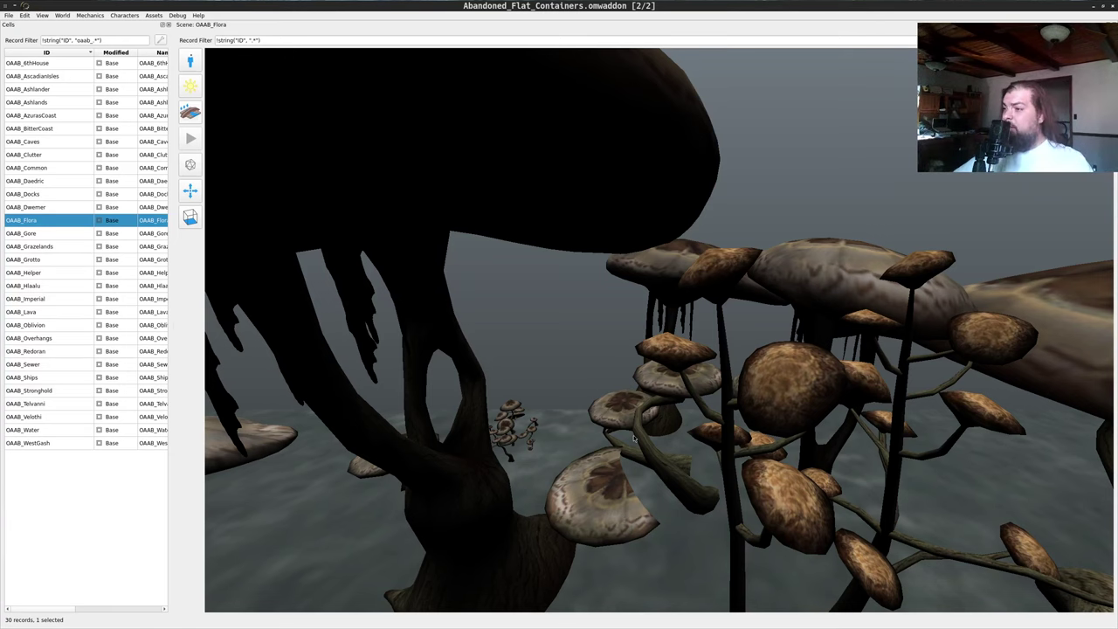
pyautogui.scroll(-5, 680, 540)
pyautogui.moveTo(680, 539); pyautogui.dragTo(641, 431)
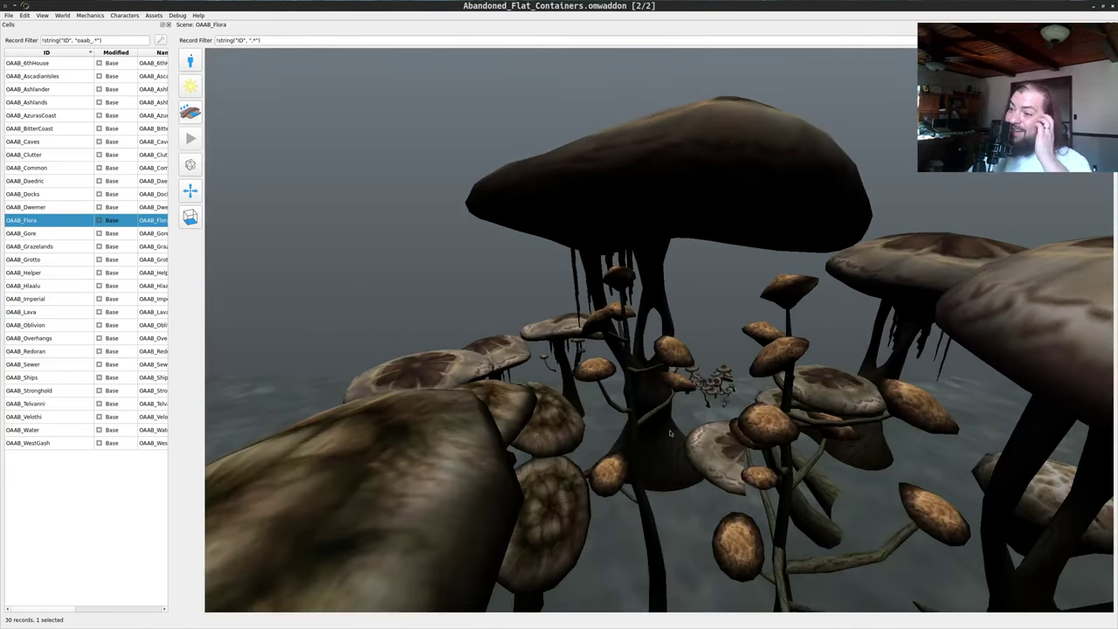
pyautogui.moveTo(729, 352); pyautogui.dragTo(670, 425)
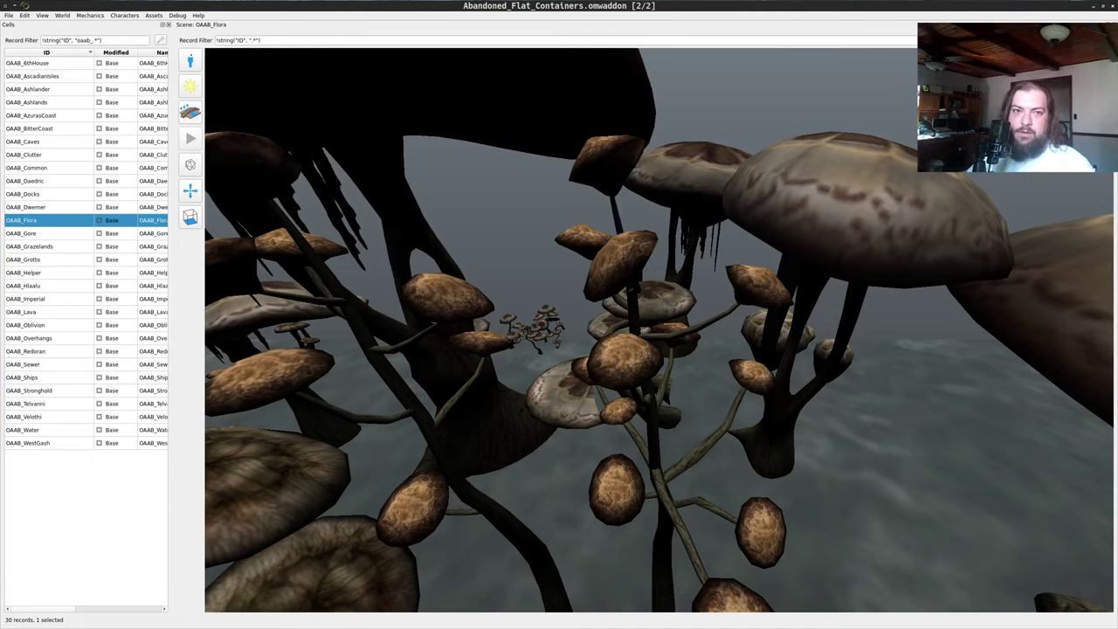
# - Switch to Emacs and try to move the record filter expression from the scratch buffer into the 2023.org notes
pyautogui.hotkey('alt', 'Tab')
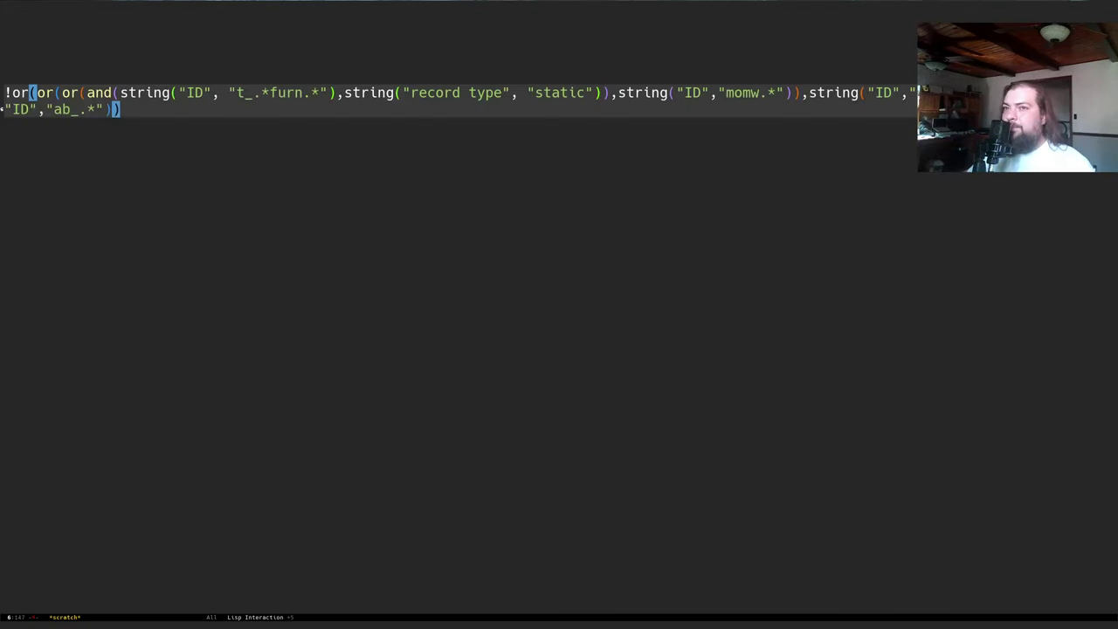
pyautogui.click(400, 326)
pyautogui.hotkey('ctrl', 'x')
pyautogui.press('h')
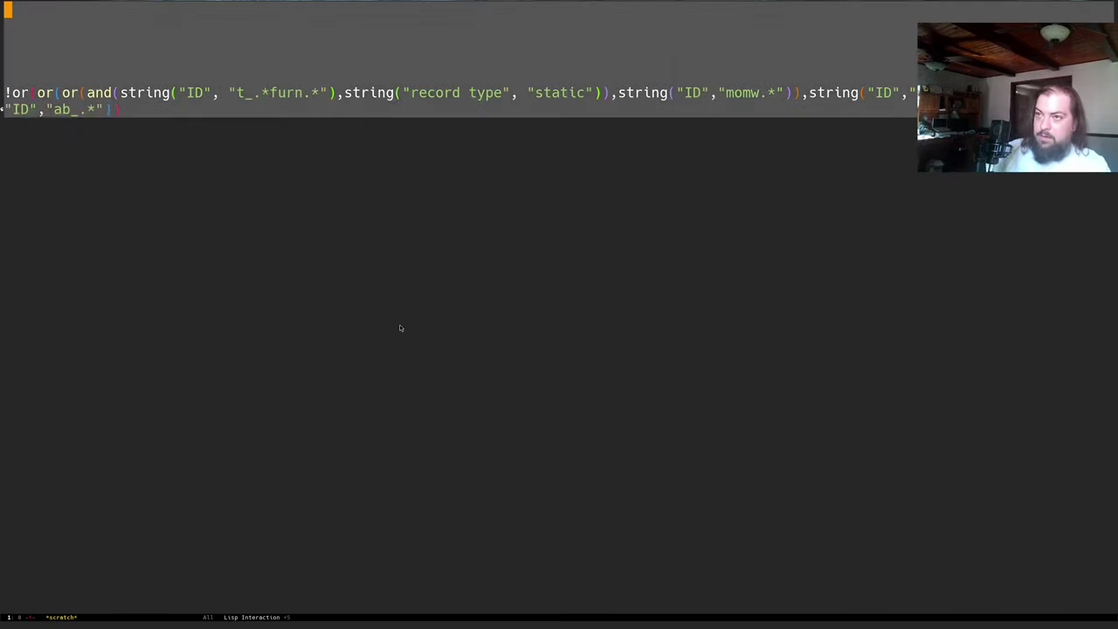
pyautogui.hotkey('ctrl', 'w')
pyautogui.hotkey('ctrl', 'x')
pyautogui.press('b')
pyautogui.press('Return')
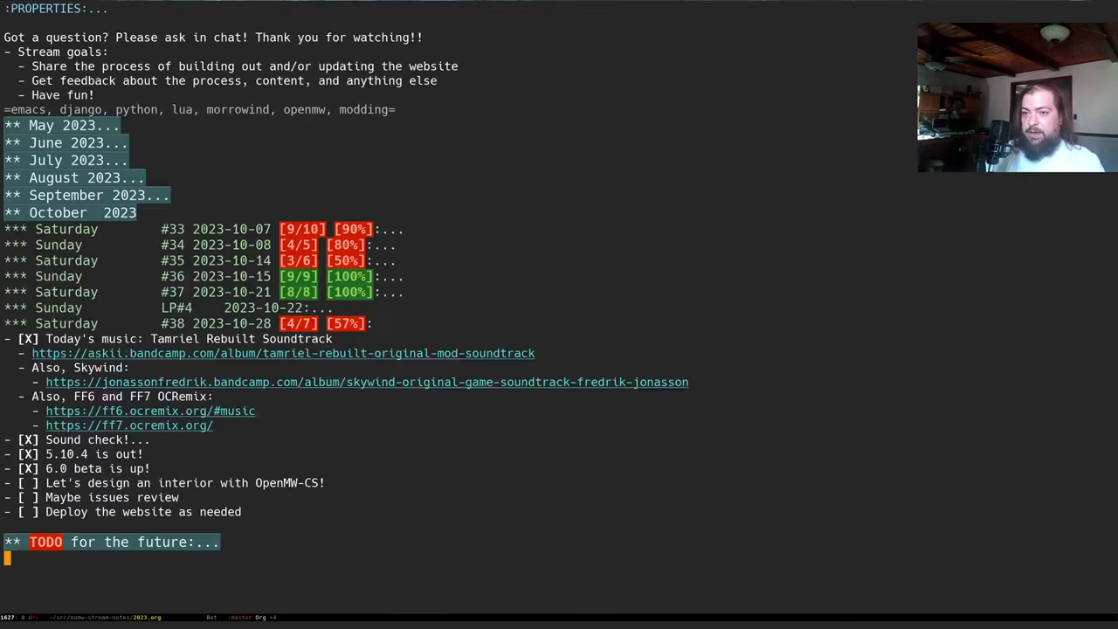
pyautogui.hotkey('ctrl', 'y')
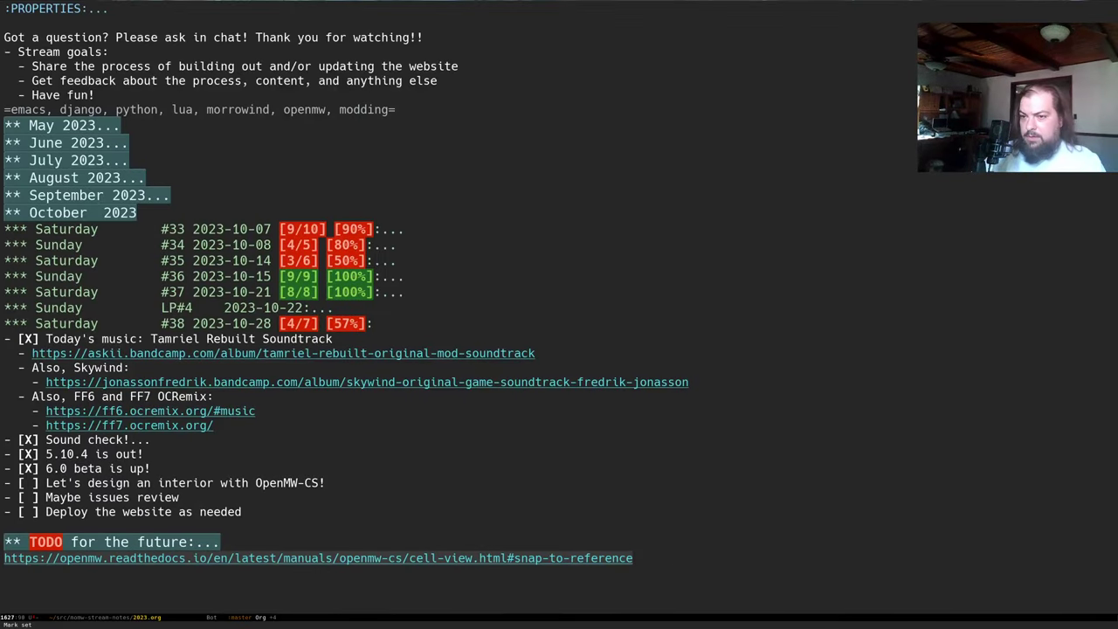
pyautogui.hotkey('ctrl', '/')
pyautogui.hotkey('ctrl', 'x')
pyautogui.press('b')
pyautogui.press('Return')
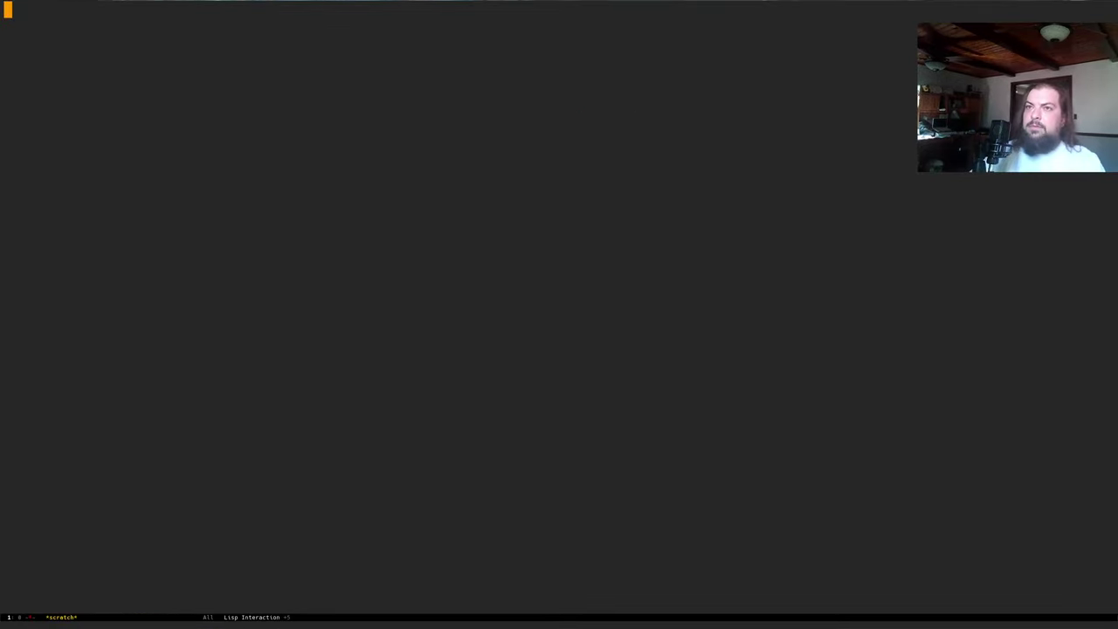
# - Cut the filter expression from the scratch buffer and paste it on its own line above the TODO heading in 2023.org
pyautogui.hotkey('ctrl', '/')
pyautogui.press('Up')
pyautogui.press('Down')
pyautogui.hotkey('ctrl', 'k')
pyautogui.hotkey('ctrl', 'y')
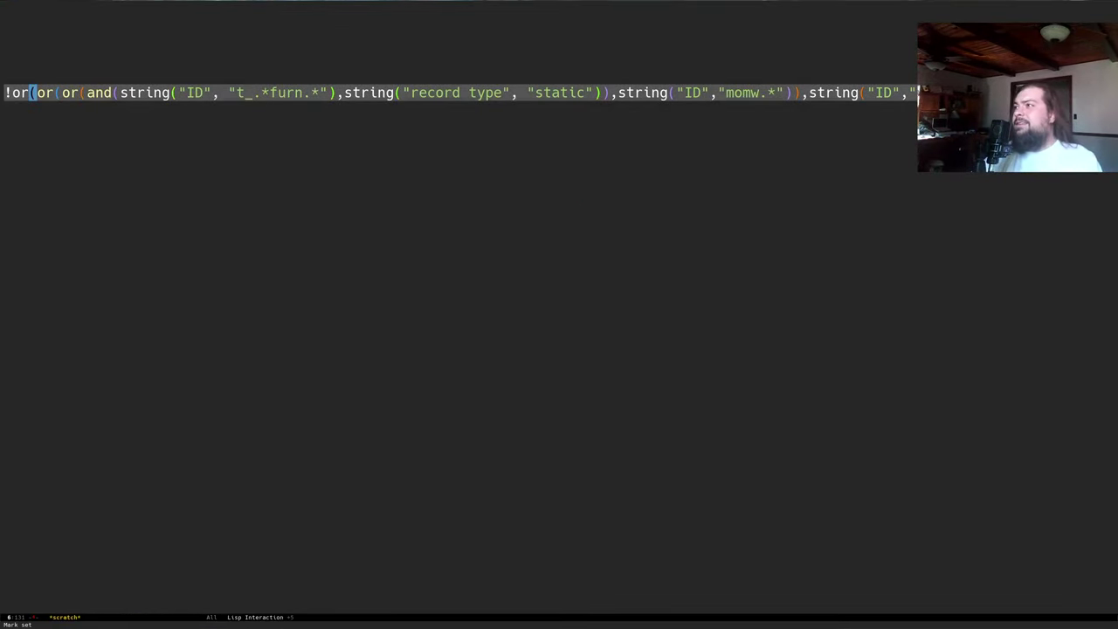
pyautogui.hotkey('ctrl', 'a')
pyautogui.hotkey('ctrl', 'k')
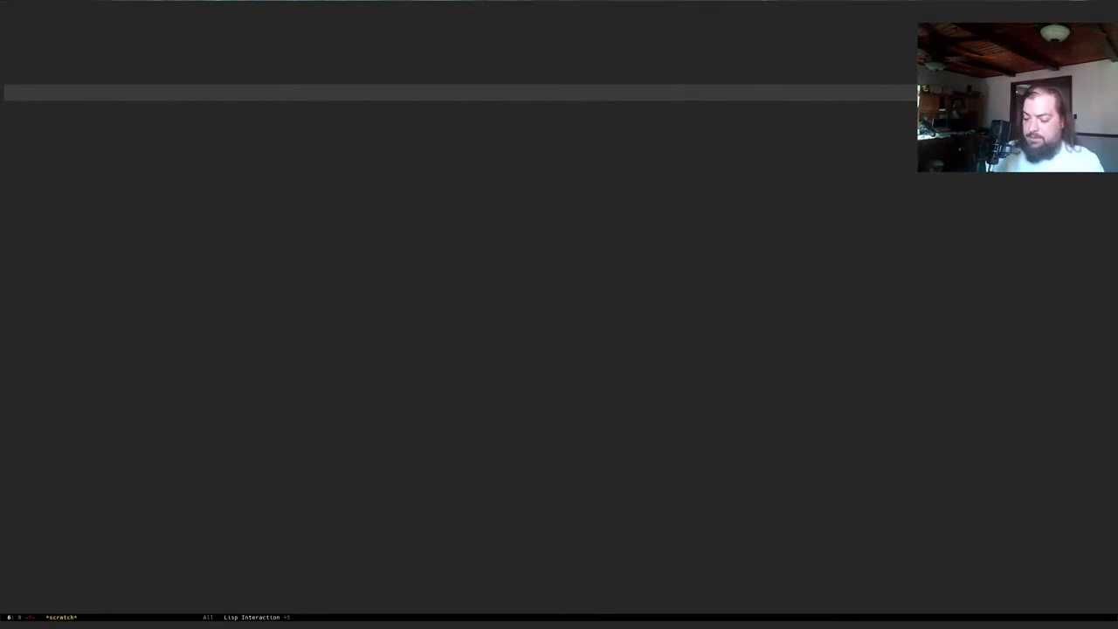
pyautogui.hotkey('ctrl', 'x')
pyautogui.press('b')
pyautogui.press('Return')
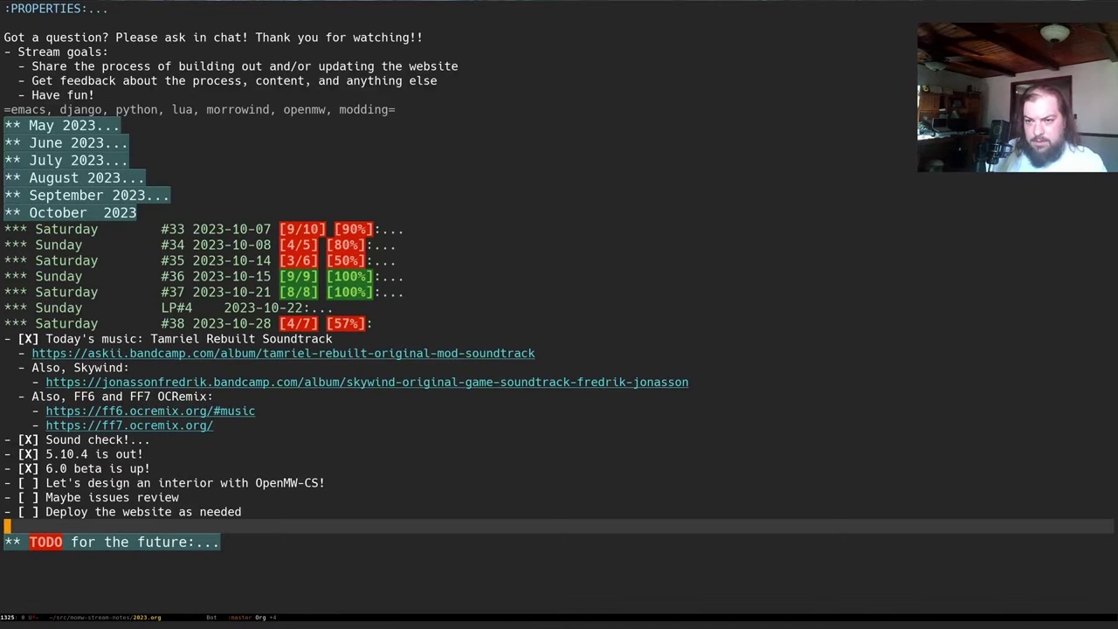
pyautogui.press('Return')
pyautogui.hotkey('ctrl', 'y')
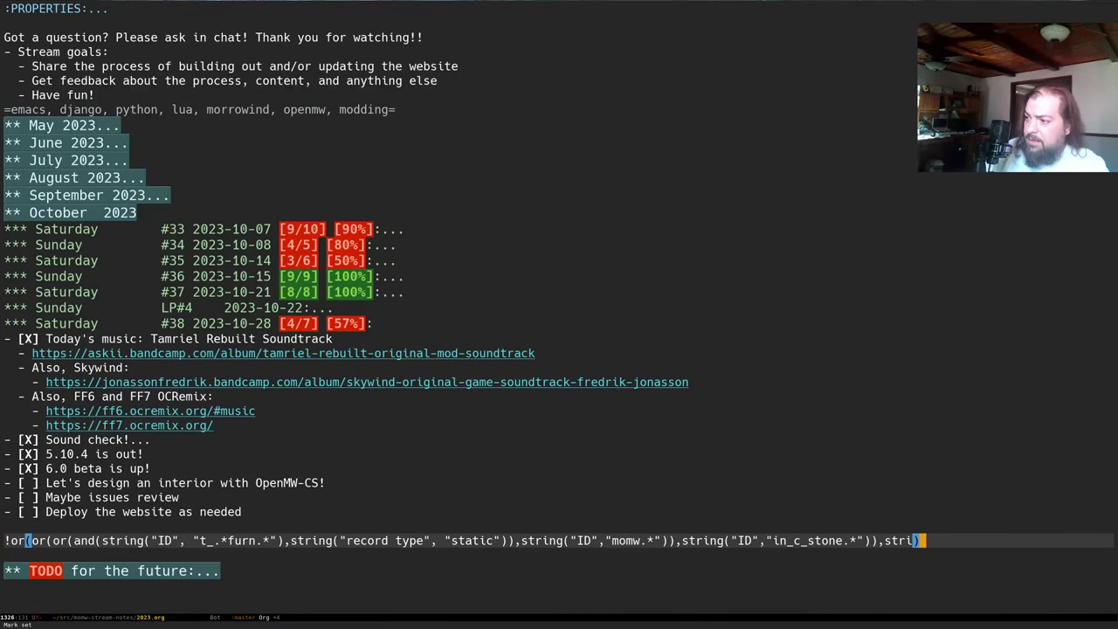
# - Delete the unfinished ",stri" fragment from the end of the pasted filter expression
pyautogui.press('Left')
pyautogui.press('BackSpace')
pyautogui.press('BackSpace')
pyautogui.press('BackSpace')
pyautogui.press('BackSpace')
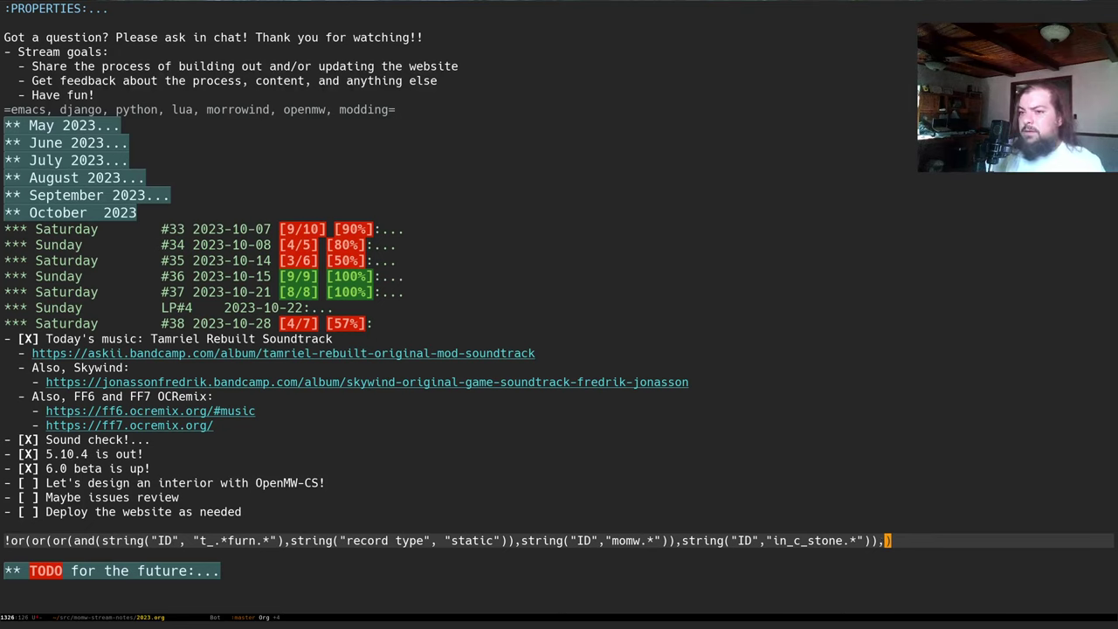
pyautogui.press('BackSpace')
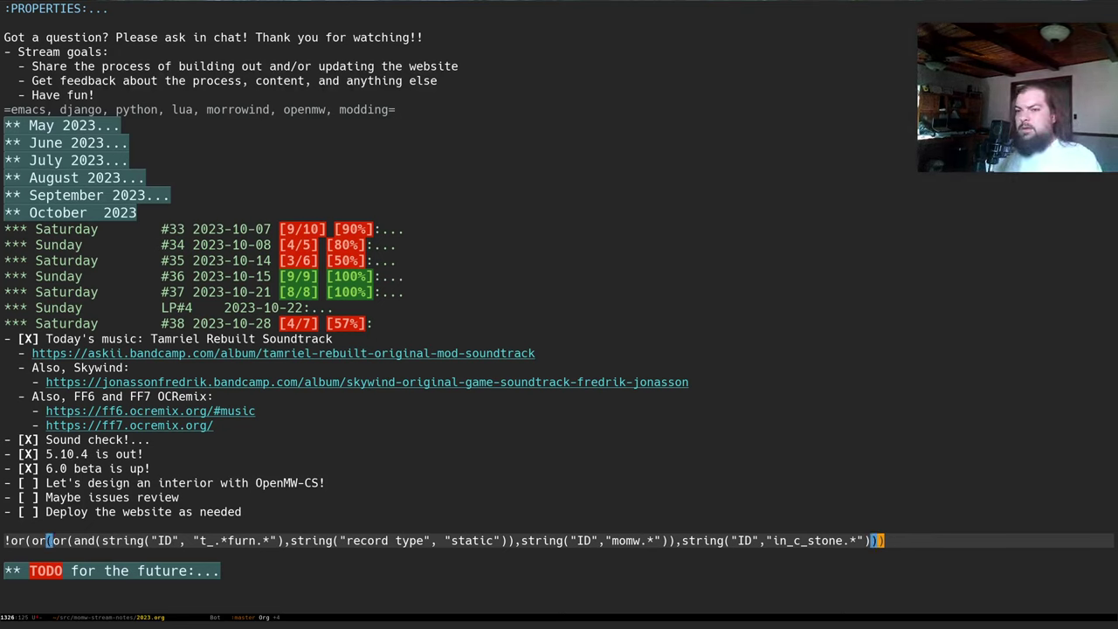
# - Duplicate the filter expression on a separate line above the original in the notes
pyautogui.hotkey('ctrl', 'a')
pyautogui.hotkey('ctrl', 'o')
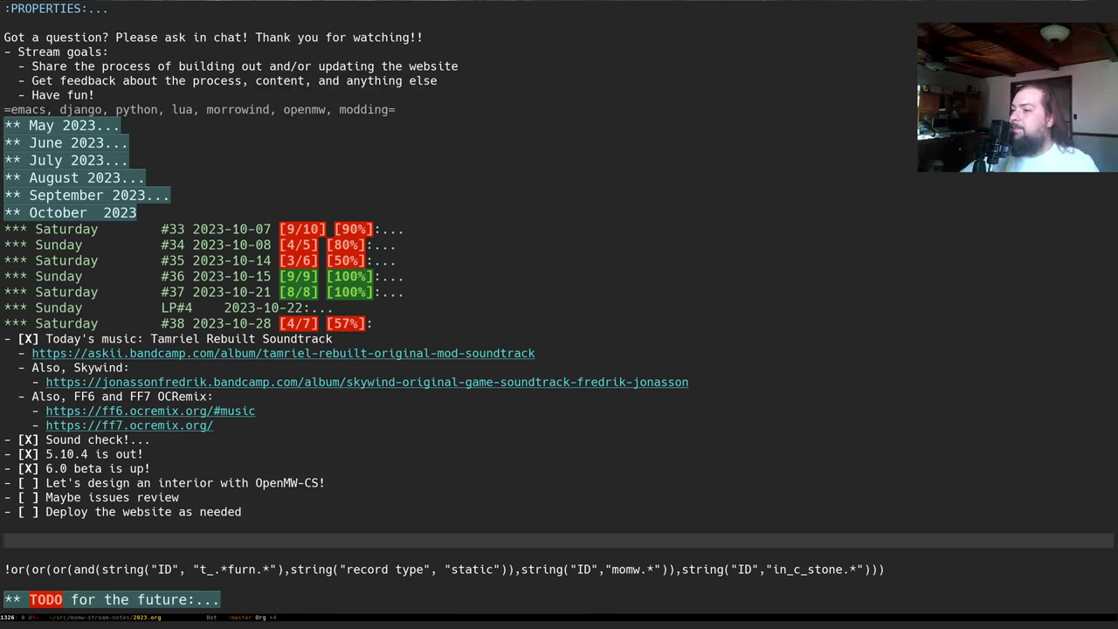
pyautogui.press('Down')
pyautogui.press('Down')
pyautogui.press('Down')
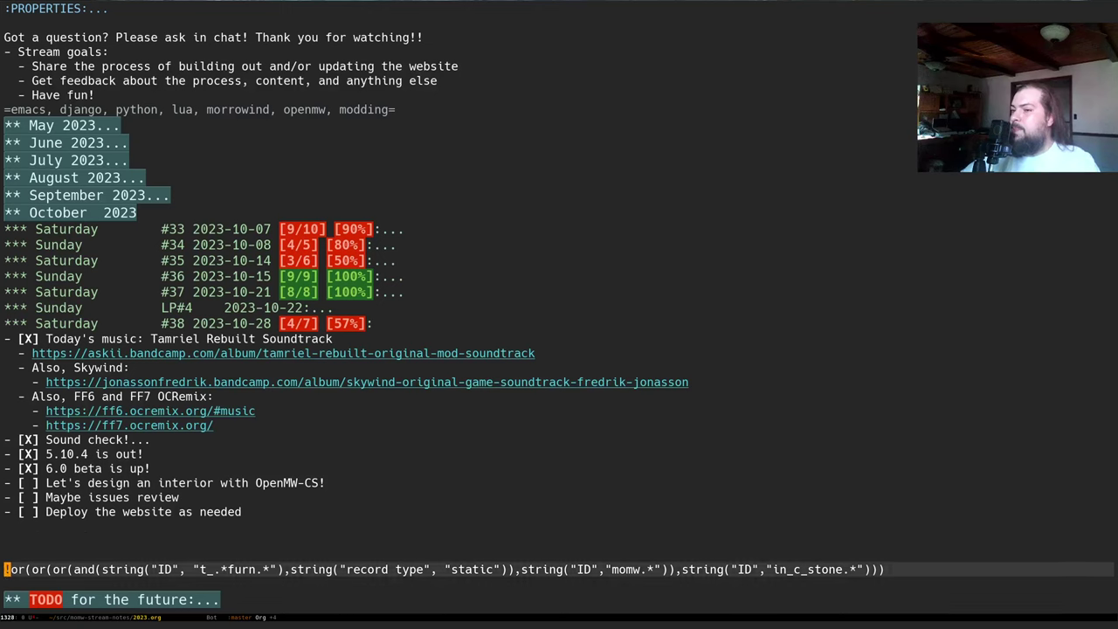
pyautogui.press('Up')
pyautogui.press('Up')
pyautogui.hotkey('ctrl', 'y')
pyautogui.press('Up')
# - Replace the "record type" field with "id" in the upper copy of the filter expression
pyautogui.hotkey('alt', 'f')
pyautogui.hotkey('alt', 'f')
pyautogui.hotkey('alt', 'f')
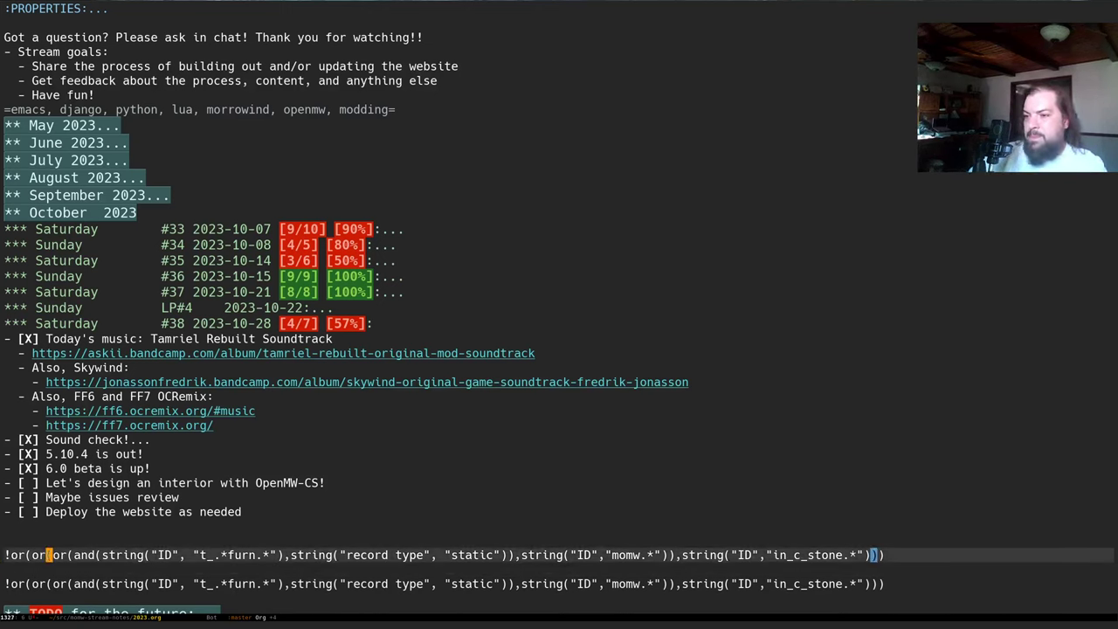
pyautogui.hotkey('alt', 'f')
pyautogui.hotkey('alt', 'f')
pyautogui.hotkey('alt', 'f')
pyautogui.hotkey('alt', 'f')
pyautogui.hotkey('alt', 'f')
pyautogui.hotkey('alt', 'f')
pyautogui.hotkey('alt', 'f')
pyautogui.hotkey('alt', 'f')
pyautogui.hotkey('alt', 'f')
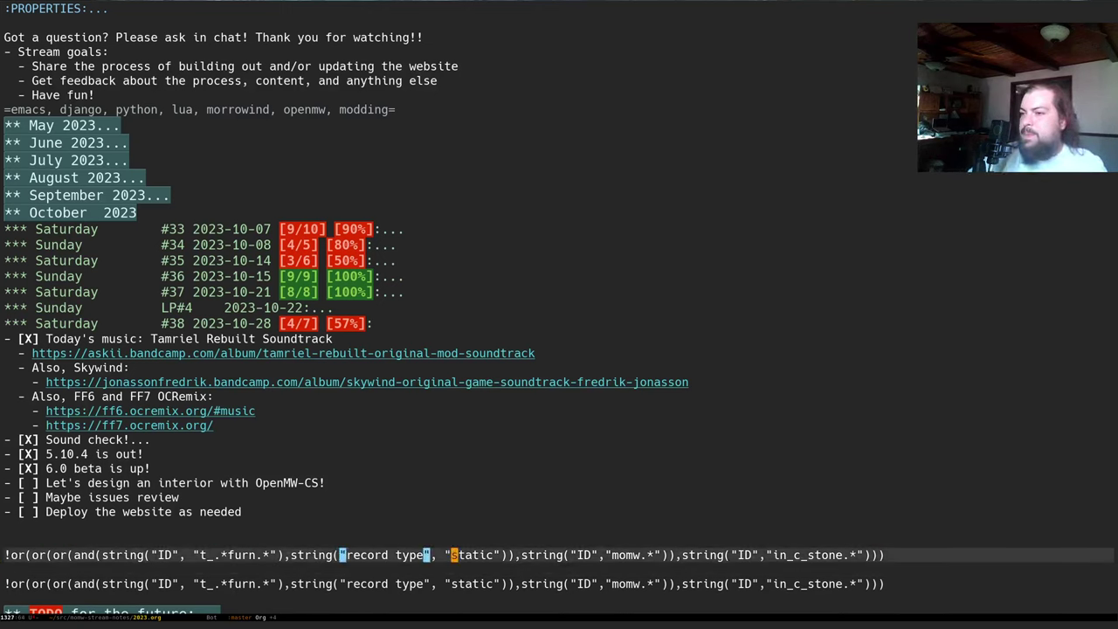
pyautogui.hotkey('alt', 'b')
pyautogui.hotkey('alt', 'b')
pyautogui.hotkey('alt', 'f')
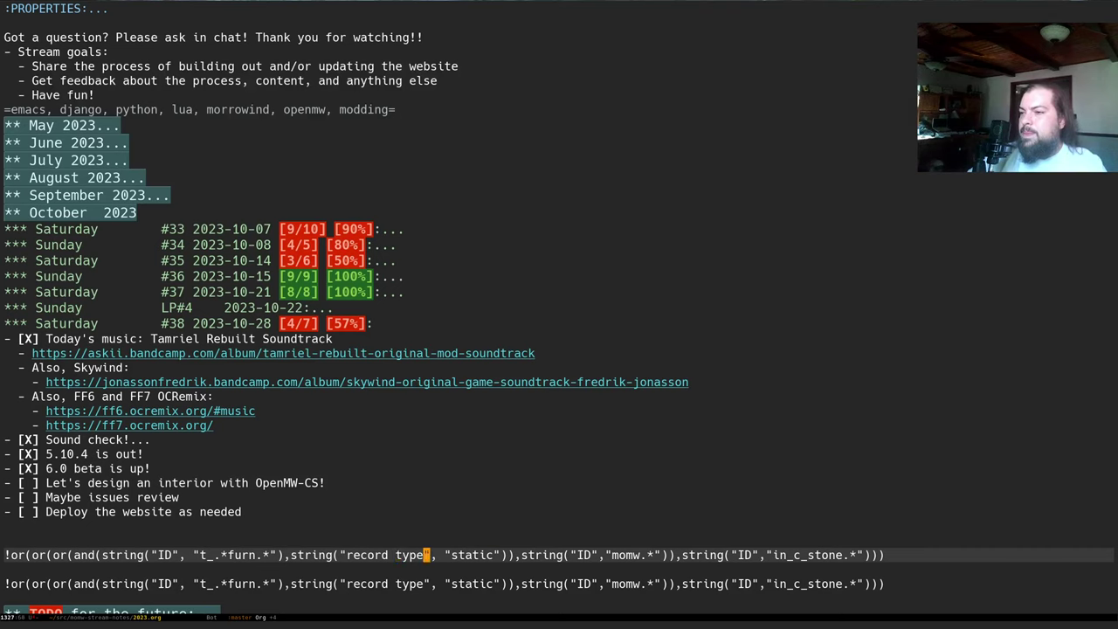
pyautogui.hotkey('alt', 'b')
pyautogui.hotkey('alt', 'b')
pyautogui.hotkey('ctrl', 'space')
pyautogui.hotkey('alt', 'f')
pyautogui.hotkey('alt', 'f')
pyautogui.write('id')
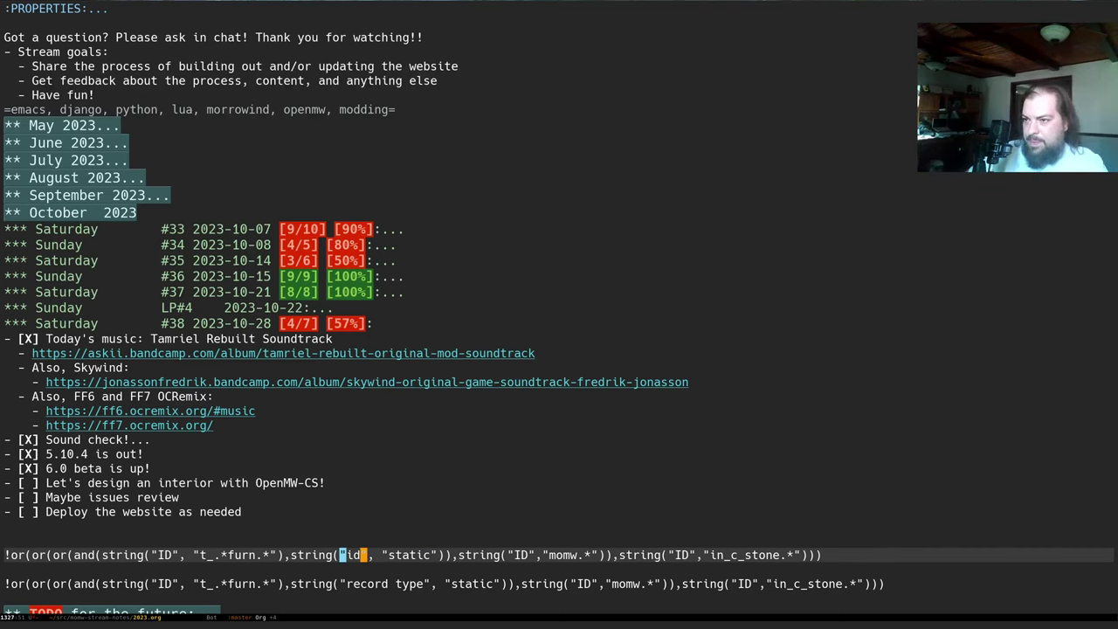
# - Replace the "static" value with the pattern "ab_.*furn.*" in the upper filter expression
pyautogui.hotkey('ctrl', 'f')
pyautogui.hotkey('ctrl', 'f')
pyautogui.hotkey('ctrl', 'f')
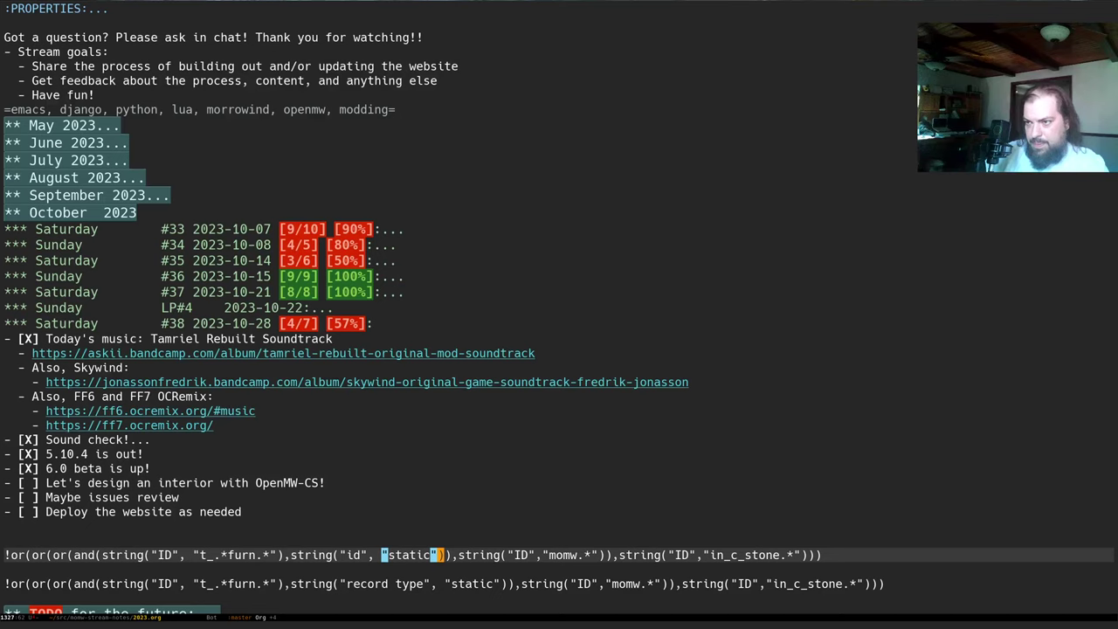
pyautogui.hotkey('ctrl', 'space')
pyautogui.hotkey('alt', 'f')
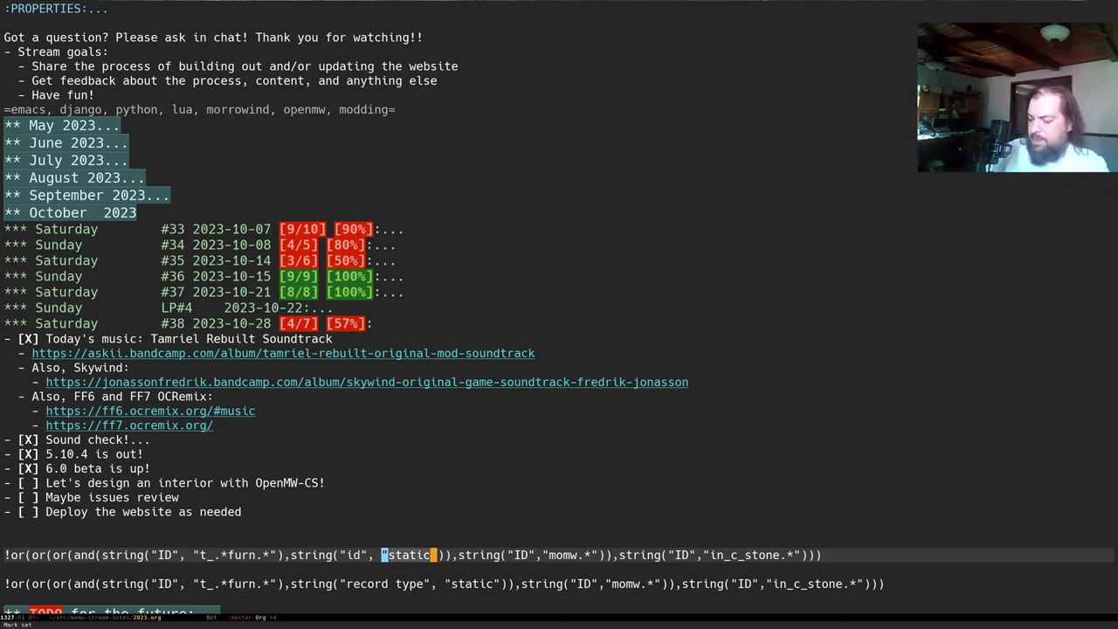
pyautogui.write('ab_')
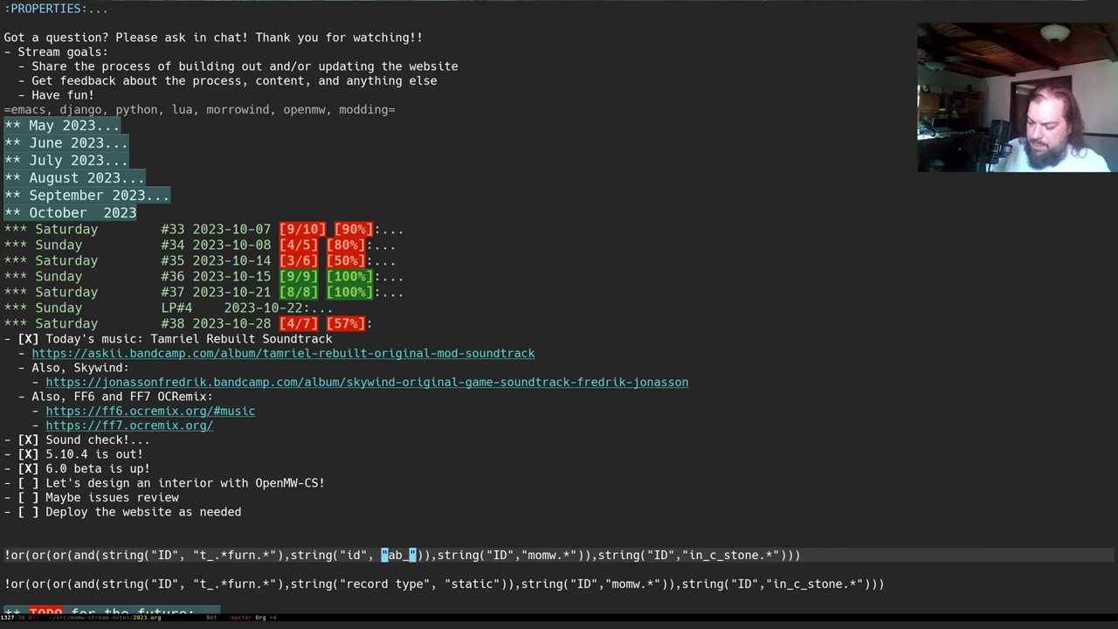
pyautogui.write('.*.*')
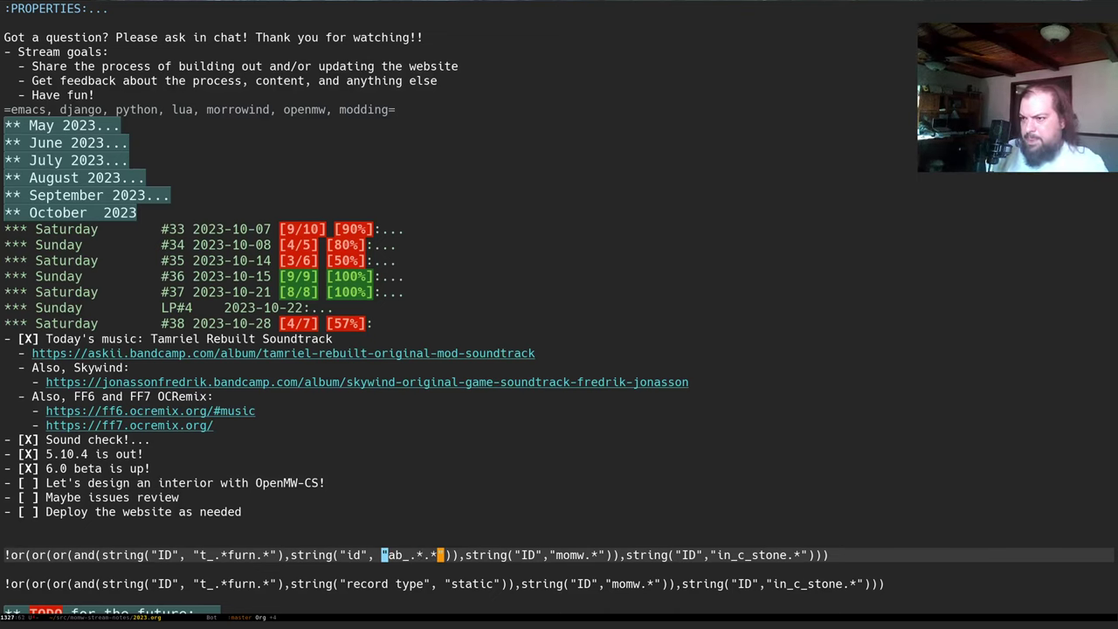
pyautogui.press('Left')
pyautogui.press('Left')
pyautogui.write('furn')
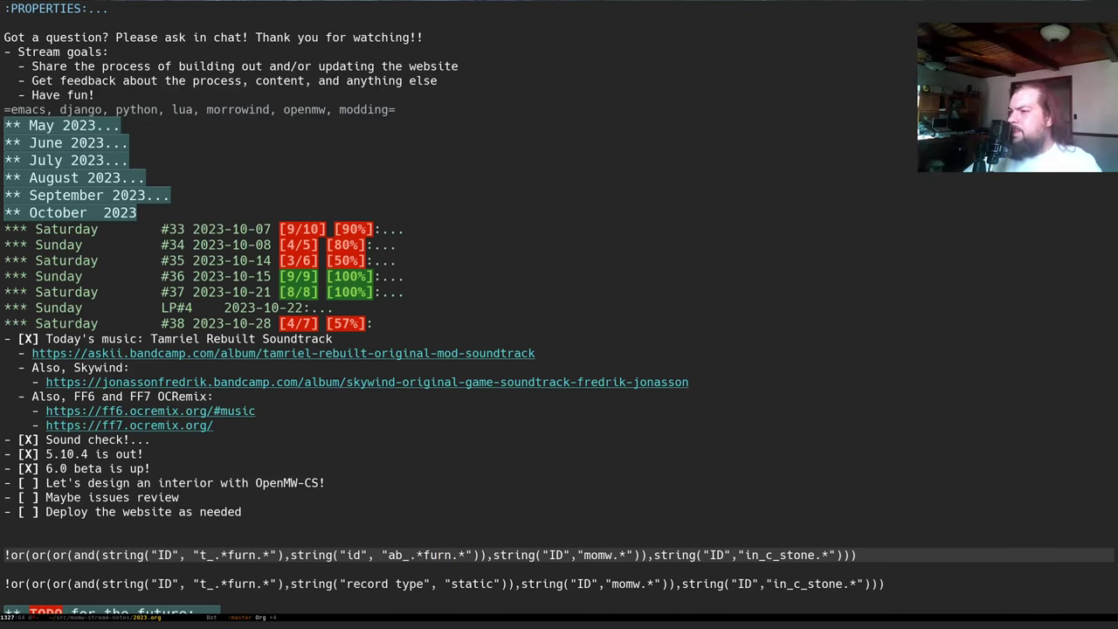
# - Copy the whole edited filter expression and switch back to the Abandoned_Flat_Containers.omwaddon [2/2] window in OpenMW-CS
pyautogui.hotkey('ctrl', 'Right')
pyautogui.press('Right')
pyautogui.hotkey('ctrl', 'Left')
pyautogui.press('Left')
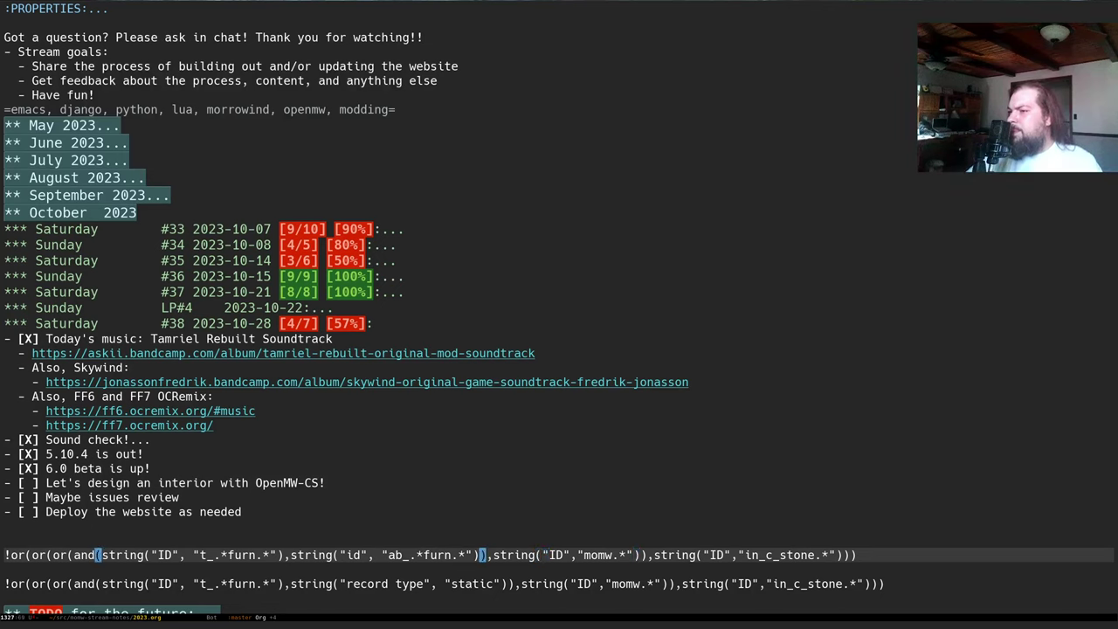
pyautogui.hotkey('ctrl', 'a')
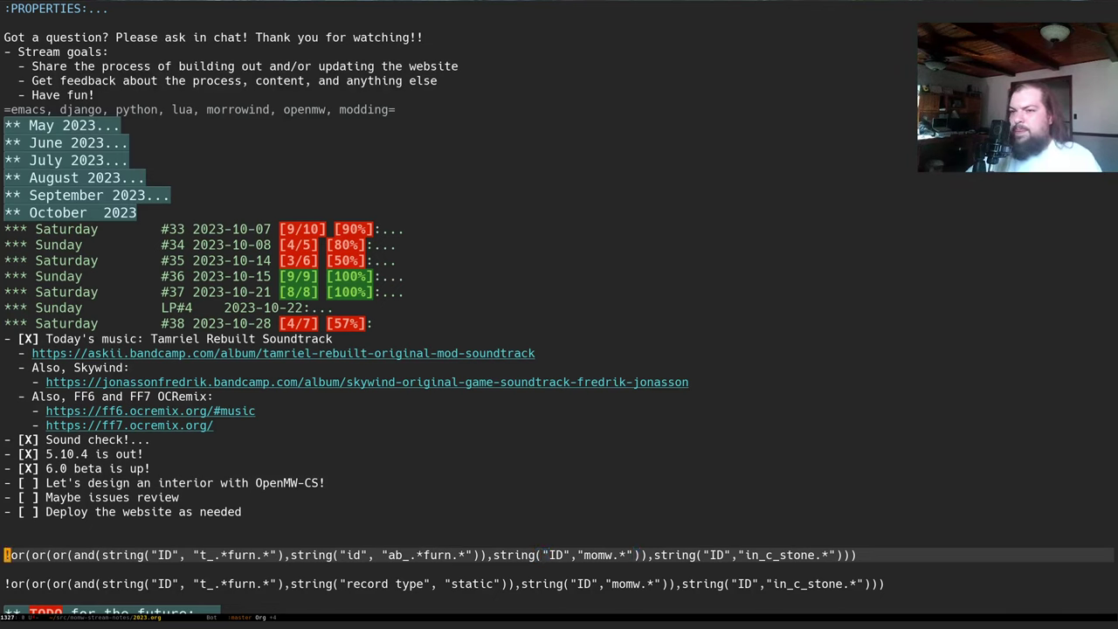
pyautogui.hotkey('ctrl', 'space')
pyautogui.hotkey('ctrl', 'e')
pyautogui.hotkey('alt', 'w')
pyautogui.hotkey('alt', 'Tab')
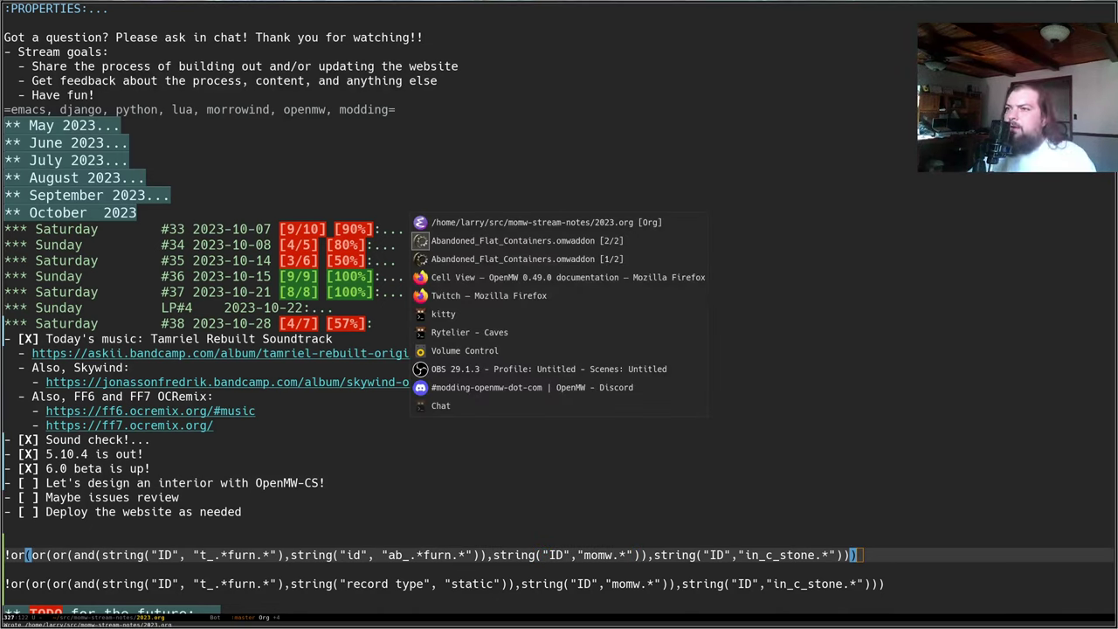
# - Switch to the Abandoned_Flat_Containers.omwaddon [1/2] window and replace the Objects record filter with the copied "ab_.*furn.*" expression
pyautogui.hotkey('alt', 'Tab')
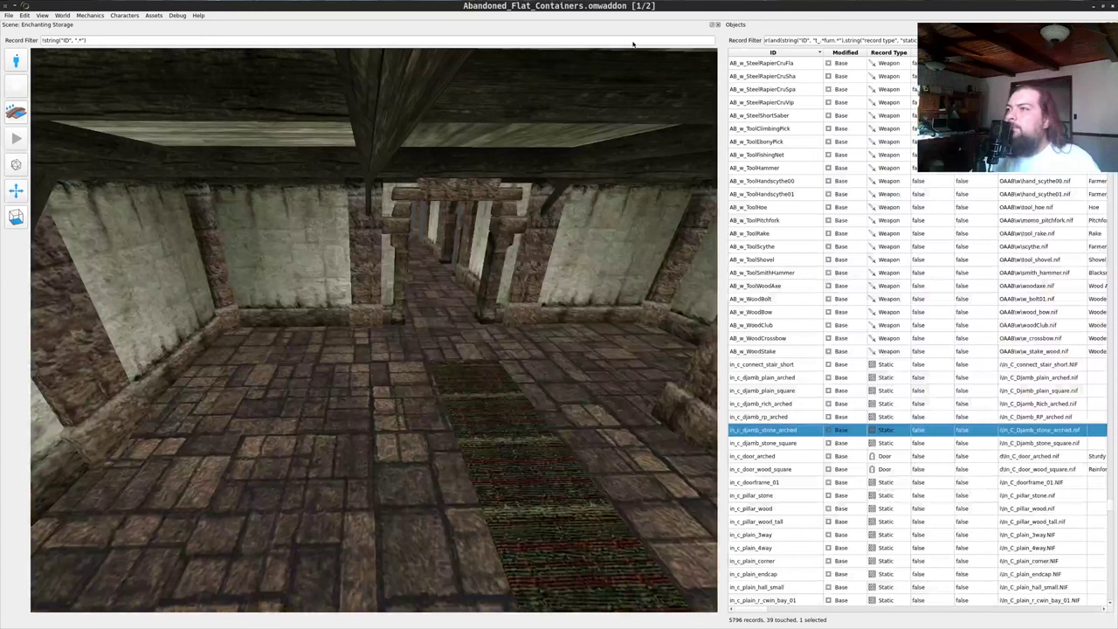
pyautogui.click(852, 39)
pyautogui.hotkey('ctrl', 'a')
pyautogui.hotkey('ctrl', 'v')
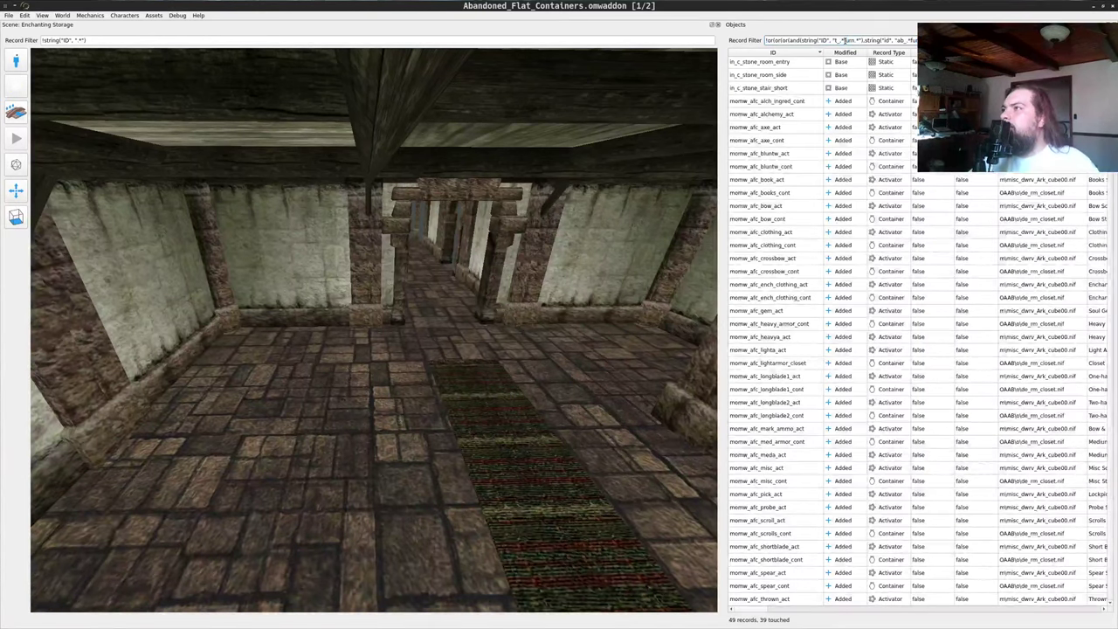
pyautogui.scroll(3, 832, 128)
pyautogui.scroll(-3, 827, 128)
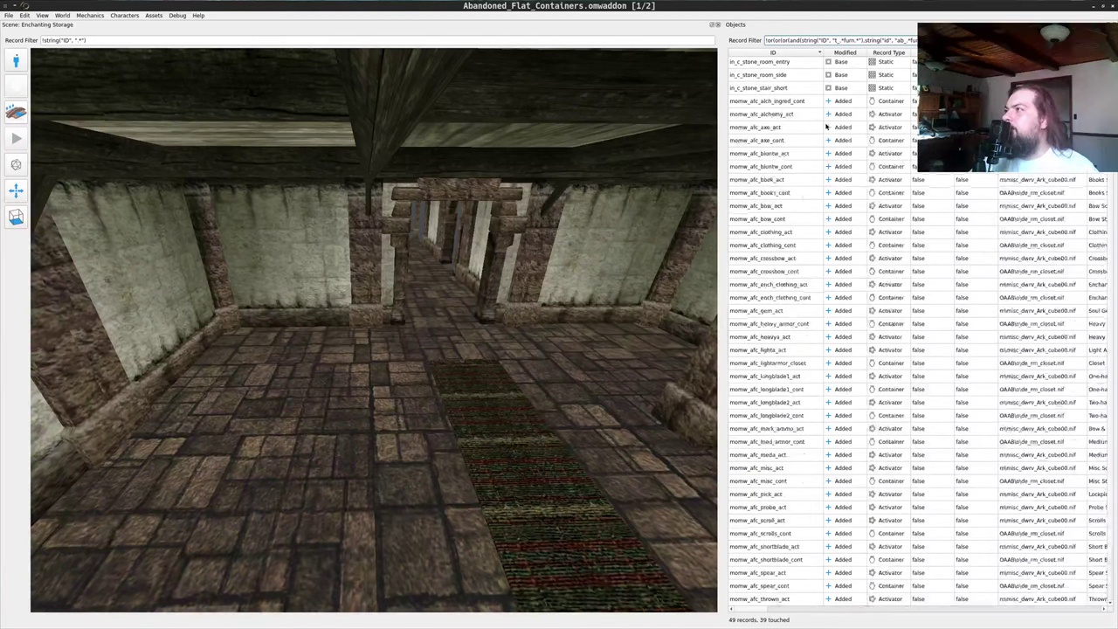
pyautogui.scroll(3, 826, 127)
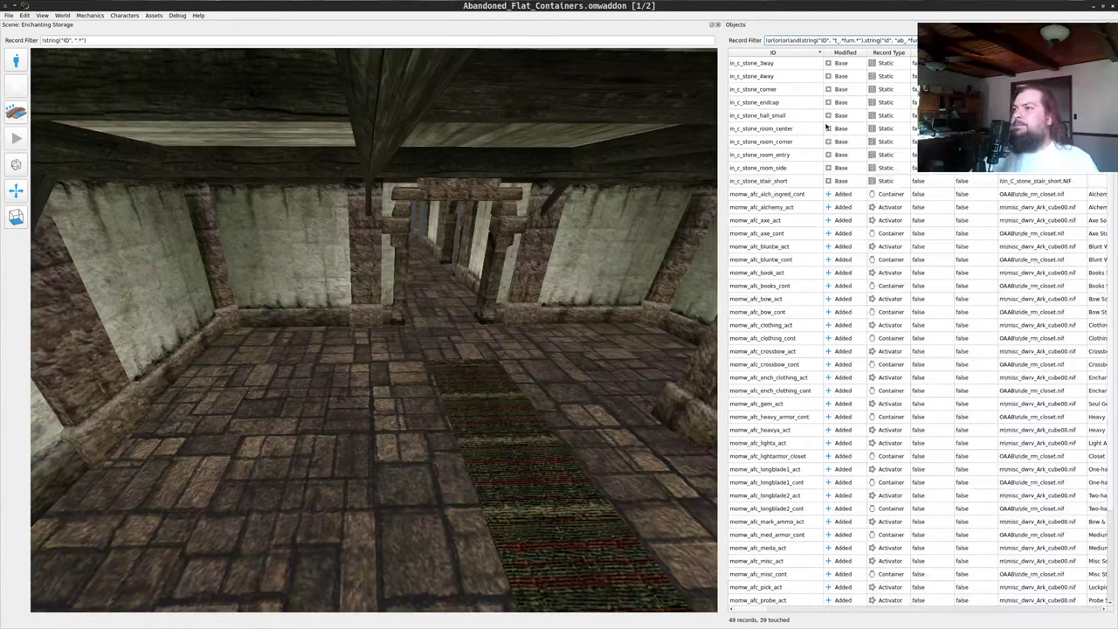
# - Return to the 2023.org notes in Emacs and copy the whole lower filter expression containing "record type", "static"
pyautogui.hotkey('alt', 'Tab')
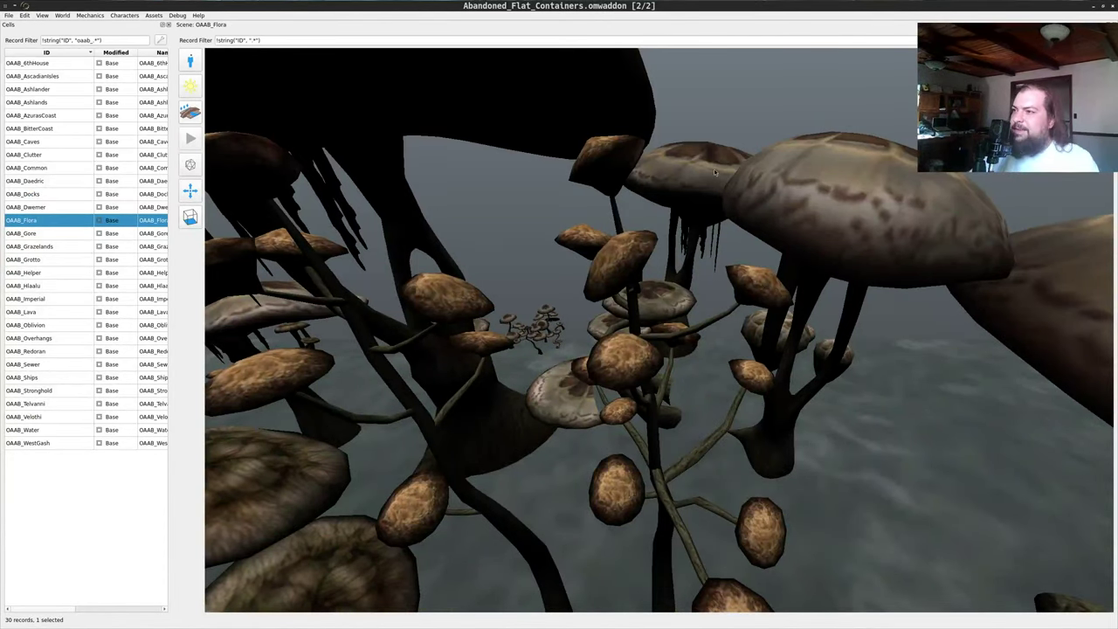
pyautogui.hotkey('alt', 'Tab')
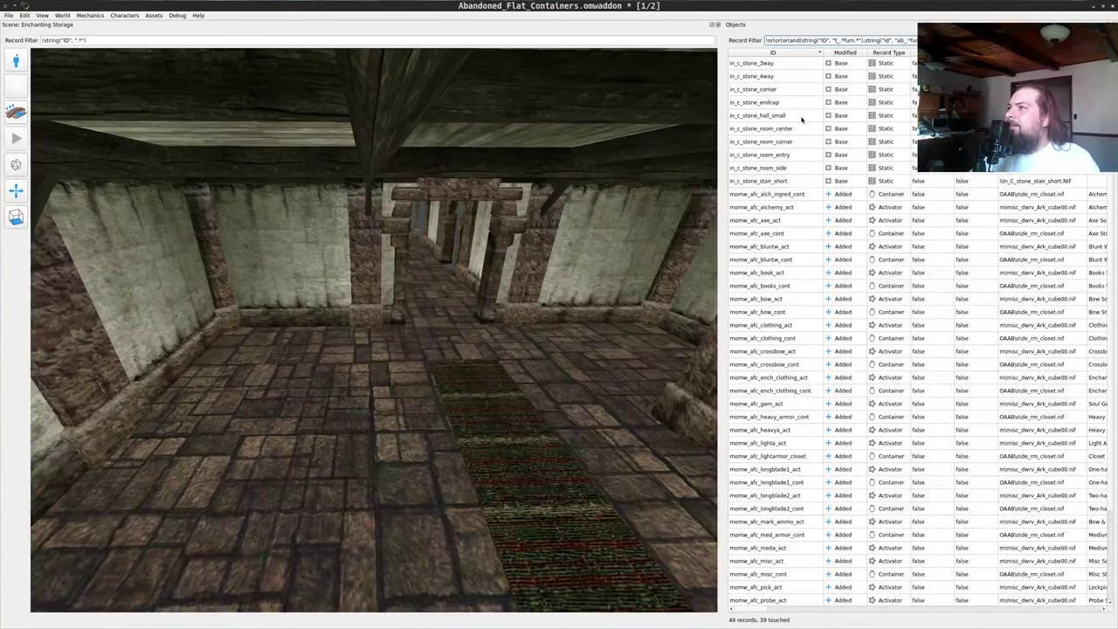
pyautogui.hotkey('alt', 'Tab')
pyautogui.hotkey('alt', 'Tab')
pyautogui.press('Tab')
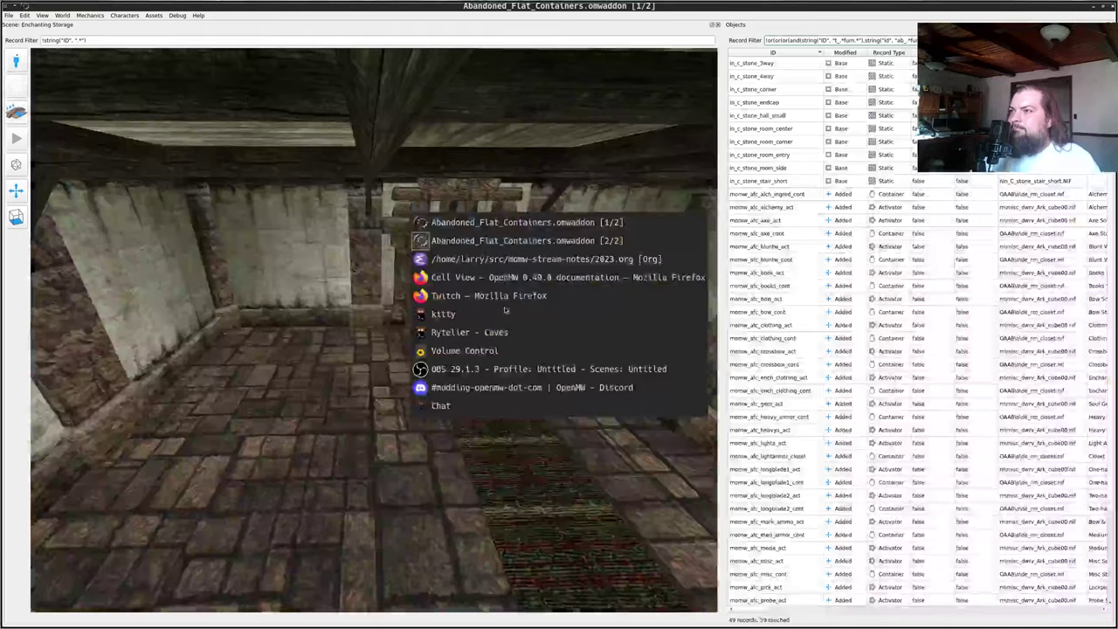
pyautogui.click(341, 584)
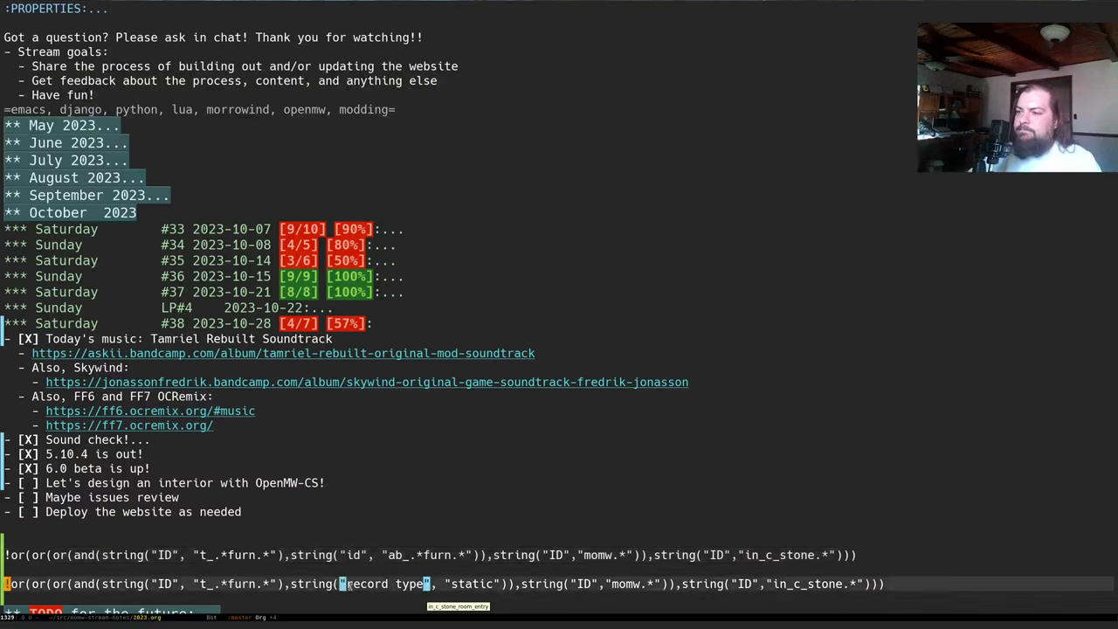
pyautogui.hotkey('ctrl', 'a')
pyautogui.hotkey('ctrl', 'space')
pyautogui.hotkey('ctrl', 'e')
pyautogui.hotkey('alt', 'w')
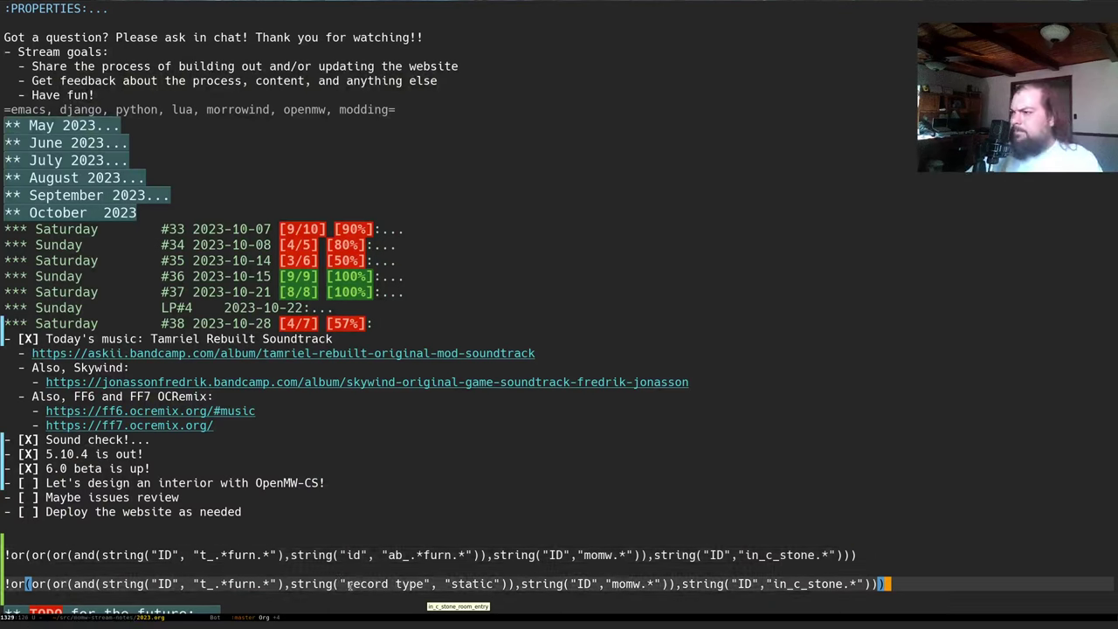
# - Switch back to the [1/2] window, apply the copied "static" expression as the Objects record filter and check the listed records
pyautogui.hotkey('alt', 'Tab')
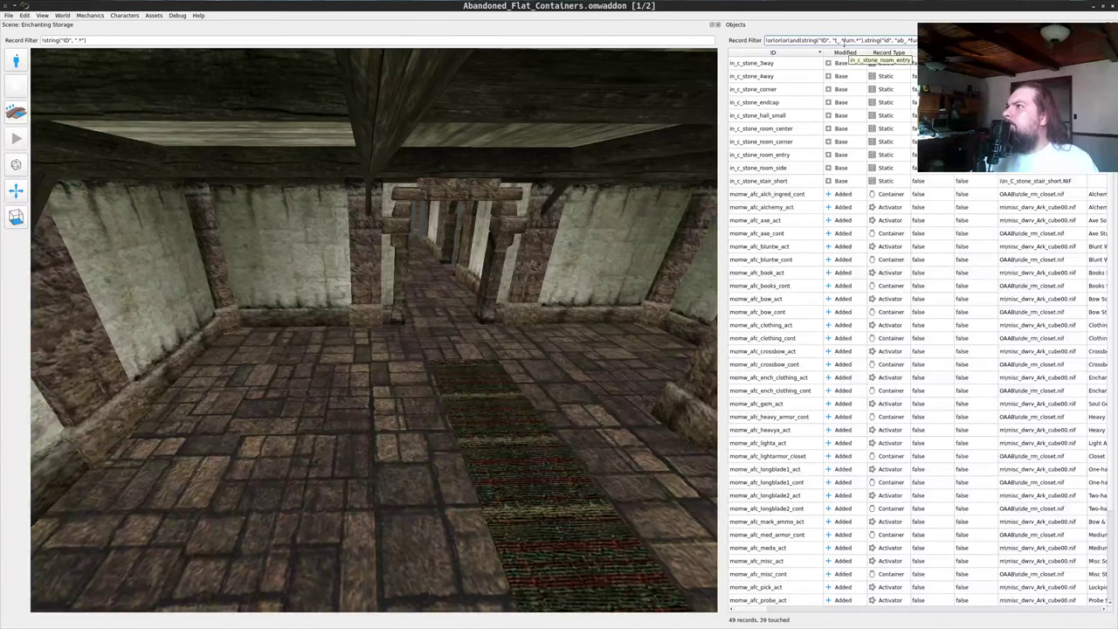
pyautogui.click(784, 39)
pyautogui.hotkey('ctrl', 'a')
pyautogui.hotkey('ctrl', 'v')
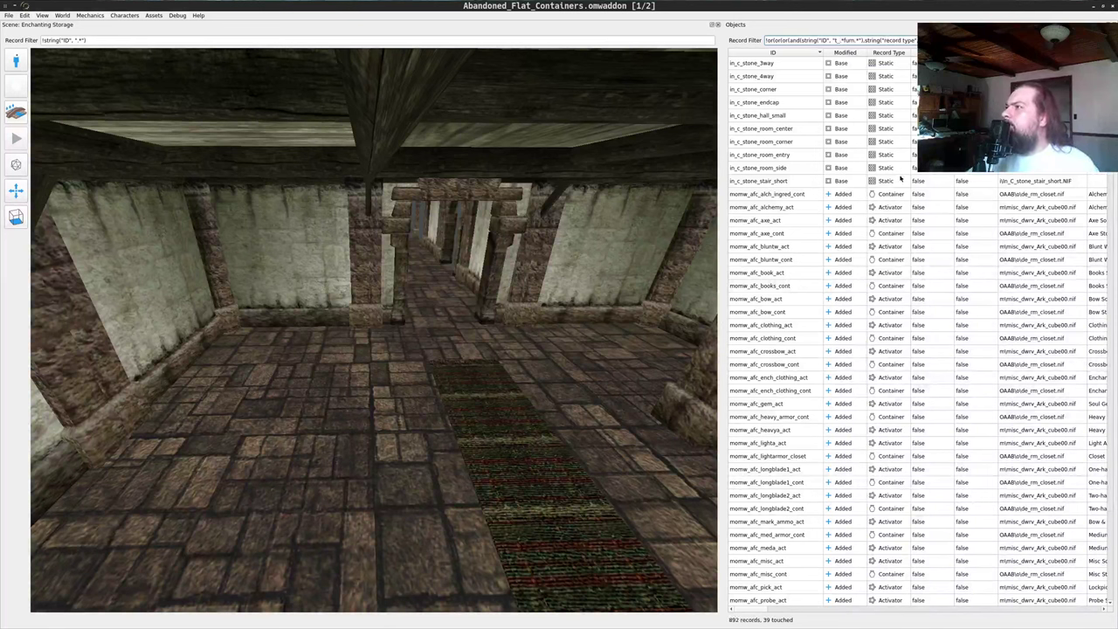
pyautogui.scroll(-18, 901, 179)
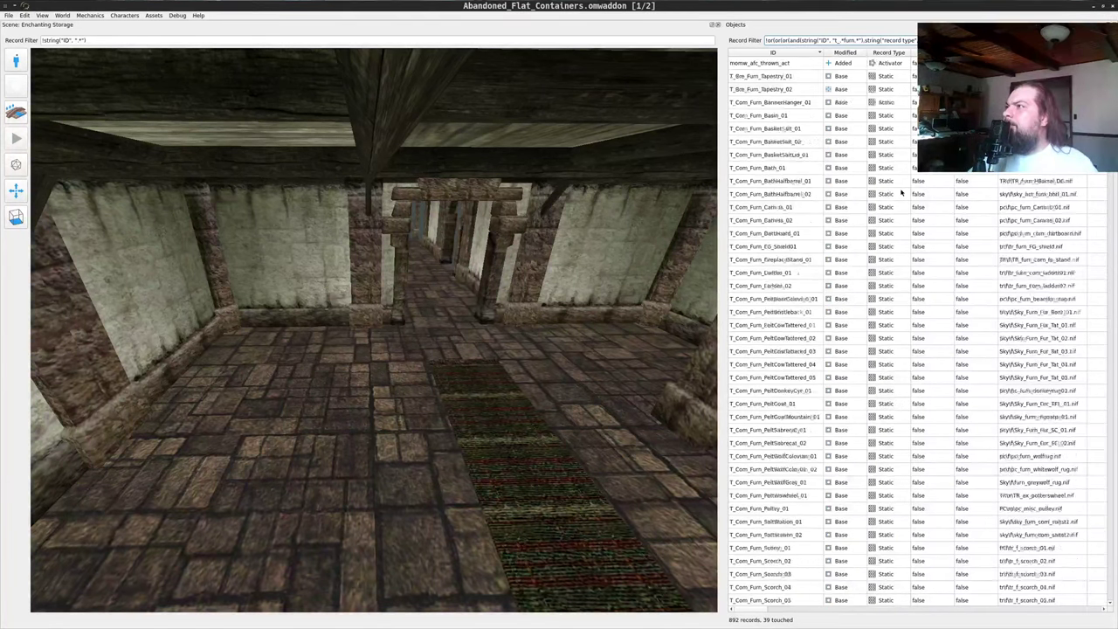
# - Switch to the 2023.org notes and wrap the lower filter expression in an additional nested "or("
pyautogui.hotkey('alt', 'Tab')
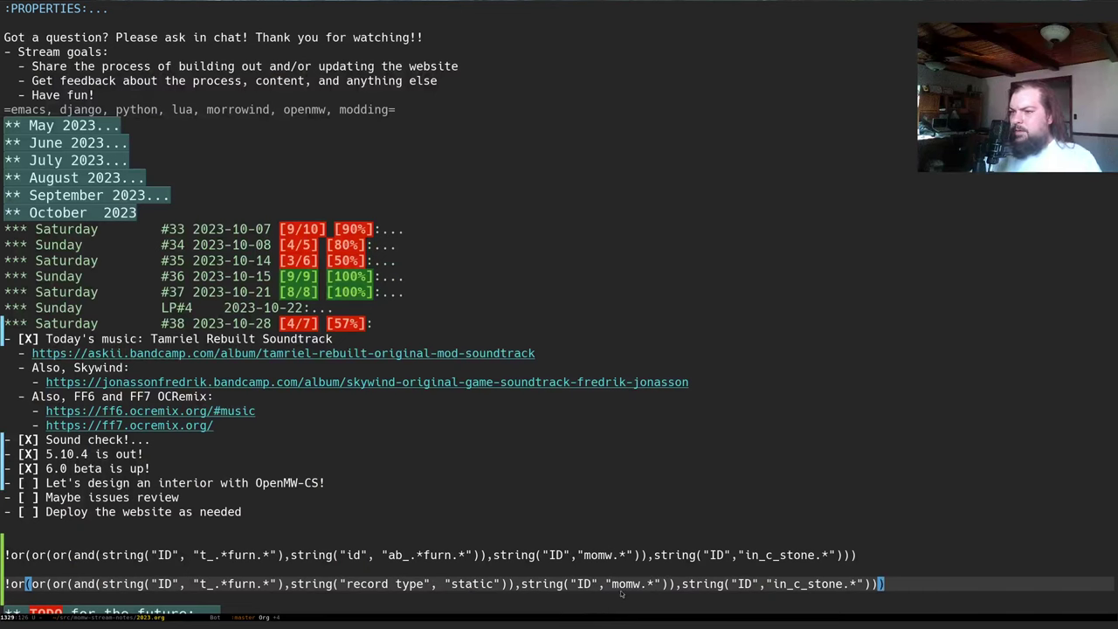
pyautogui.press('Right')
pyautogui.press('Up')
pyautogui.press('Right')
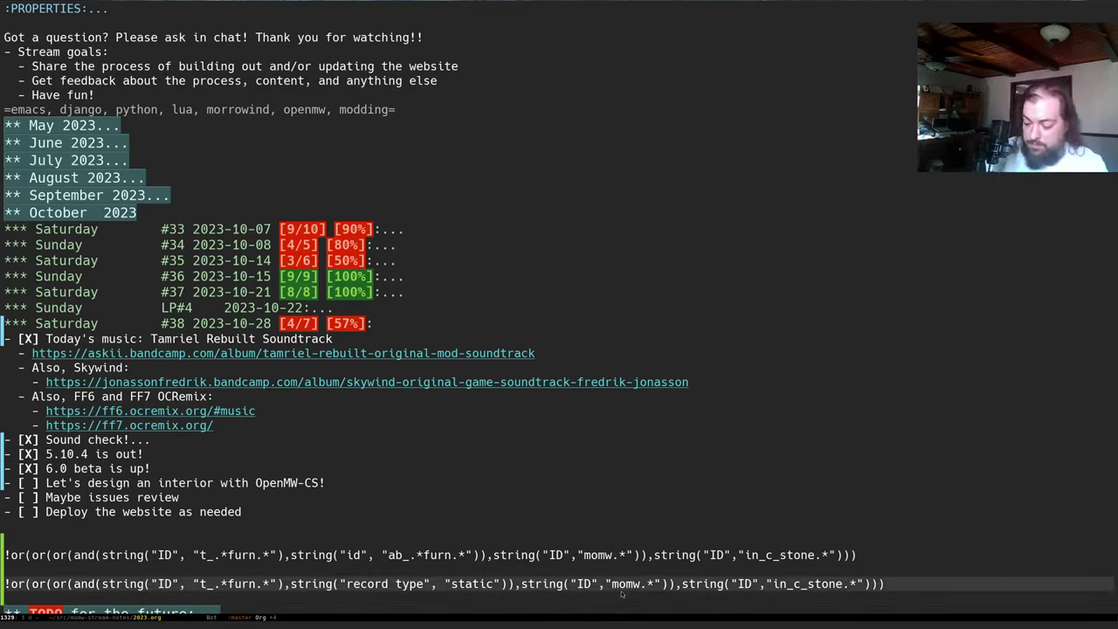
pyautogui.write('or(')
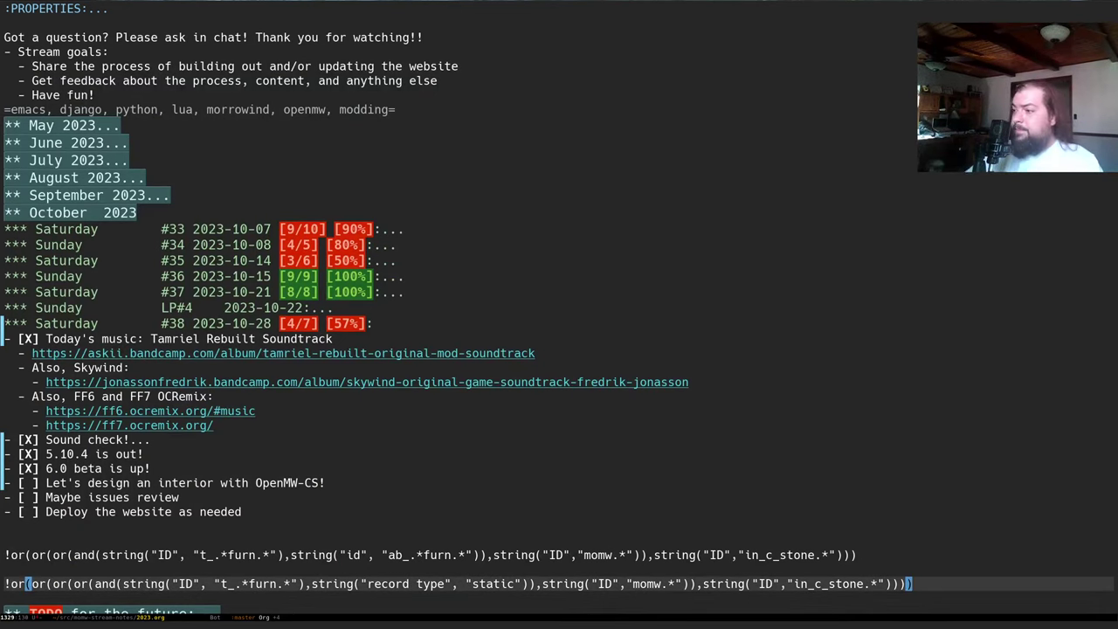
# - Add string("id","ab_.*") as the last condition of the lower filter expression and save the notes
pyautogui.press('End')
pyautogui.press('Left')
pyautogui.write(',stri')
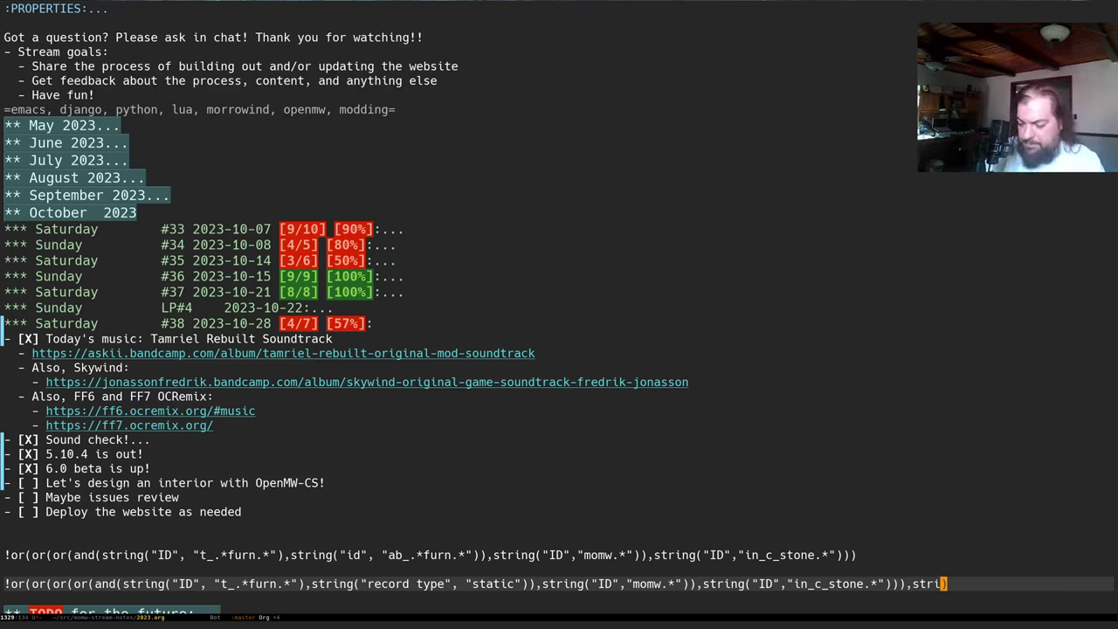
pyautogui.write('ng("id",')
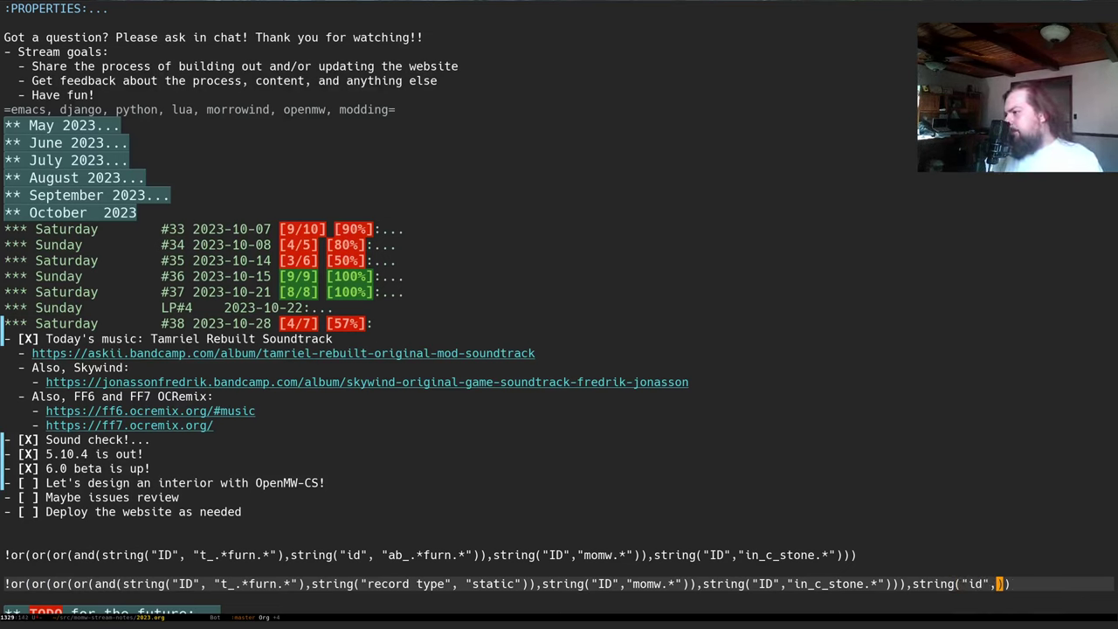
pyautogui.write('"ab')
pyautogui.write('_.*')
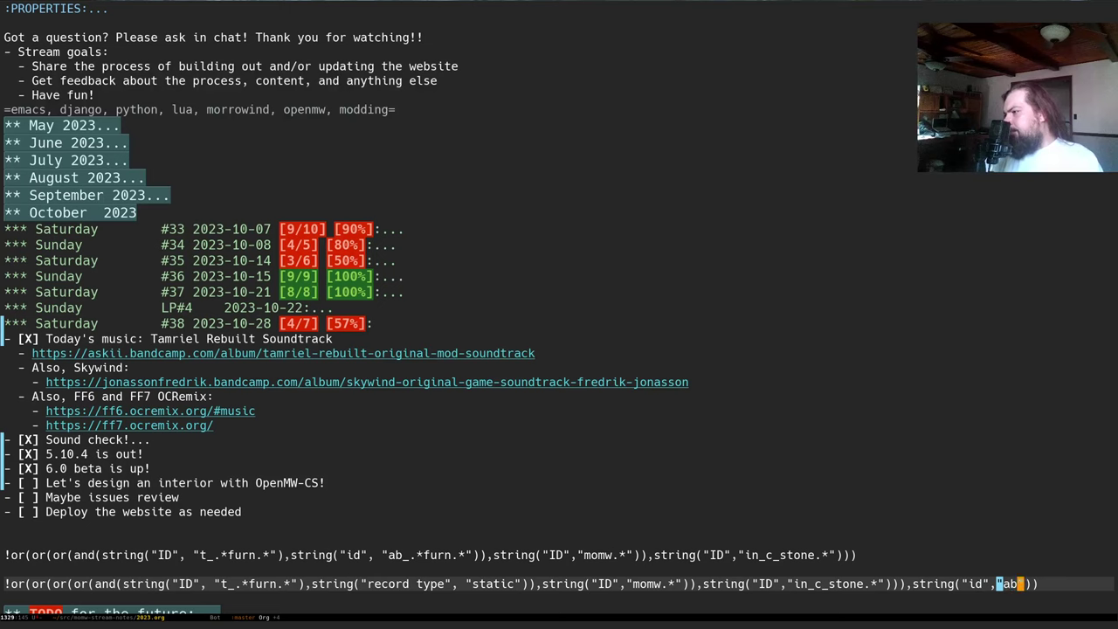
pyautogui.hotkey('ctrl', 'e')
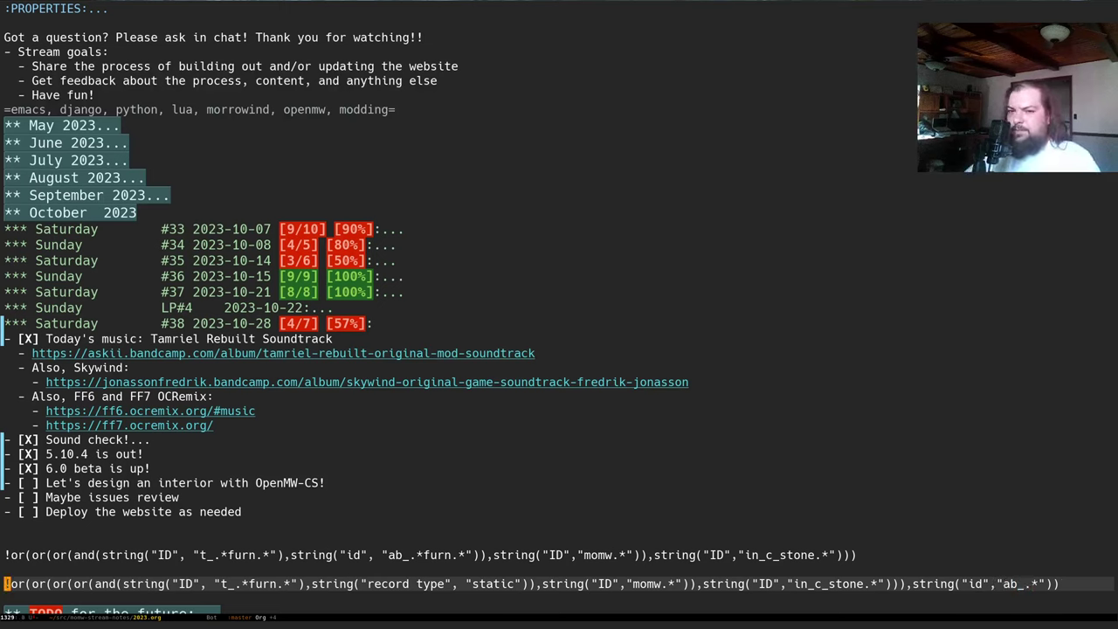
pyautogui.hotkey('ctrl', 'x')
pyautogui.hotkey('ctrl', 's')
pyautogui.hotkey('ctrl', 'a')
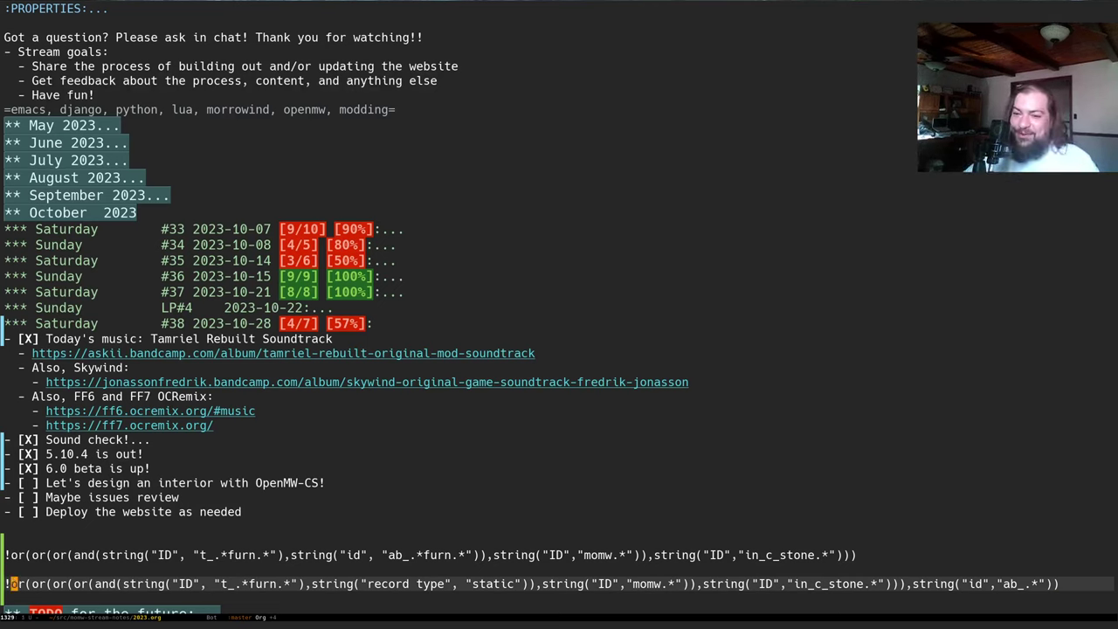
pyautogui.press('Right')
pyautogui.press('Right')
pyautogui.press('Right')
pyautogui.press('Right')
pyautogui.press('Right')
pyautogui.press('Right')
pyautogui.press('Right')
pyautogui.press('Right')
pyautogui.press('Right')
pyautogui.press('Right')
pyautogui.press('Right')
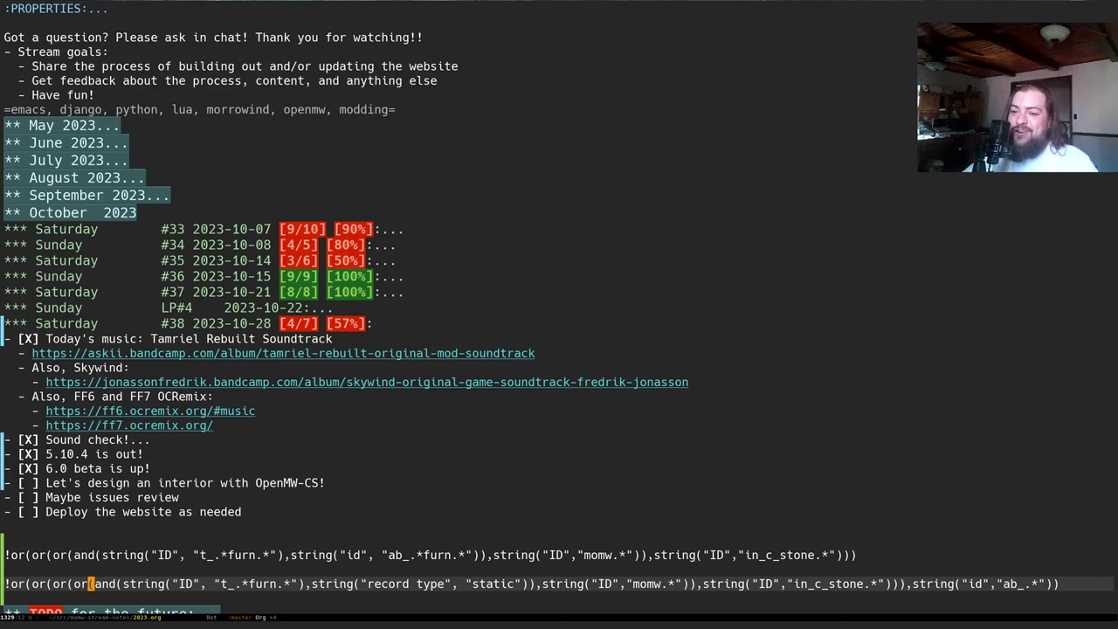
pyautogui.press('Right')
pyautogui.press('Right')
pyautogui.press('Right')
# - Copy the extended lower expression into the Objects record filter of the [1/2] window and append "furn.*" to its "ab_.*" pattern
pyautogui.hotkey('ctrl', 'a')
pyautogui.hotkey('ctrl', 'space')
pyautogui.hotkey('ctrl', 'e')
pyautogui.hotkey('alt', 'w')
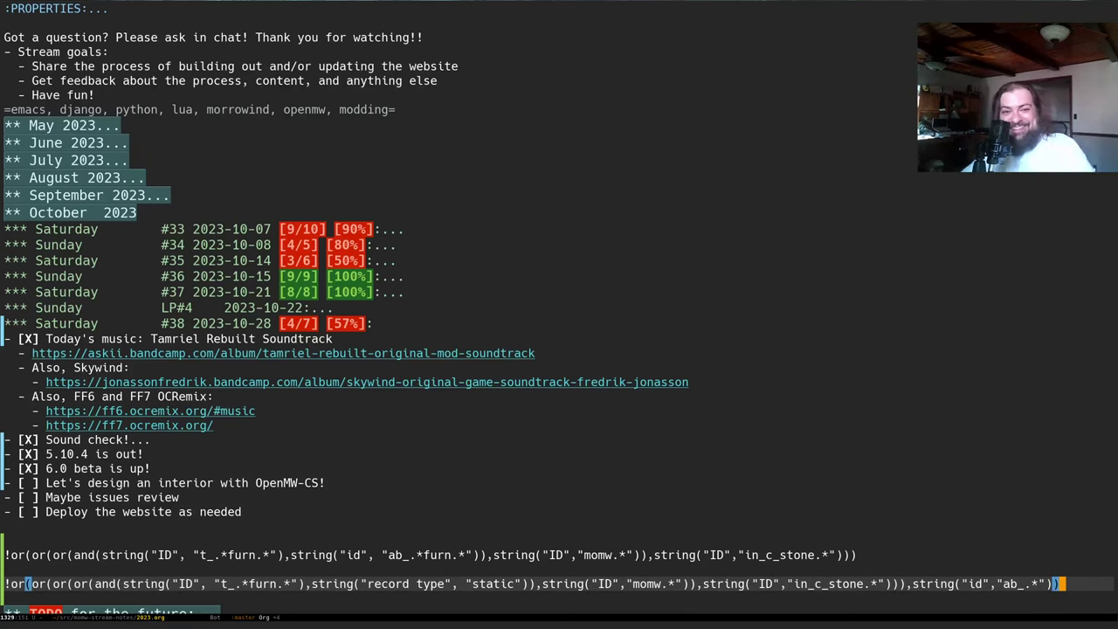
pyautogui.hotkey('alt', 'Tab')
pyautogui.hotkey('ctrl', 'a')
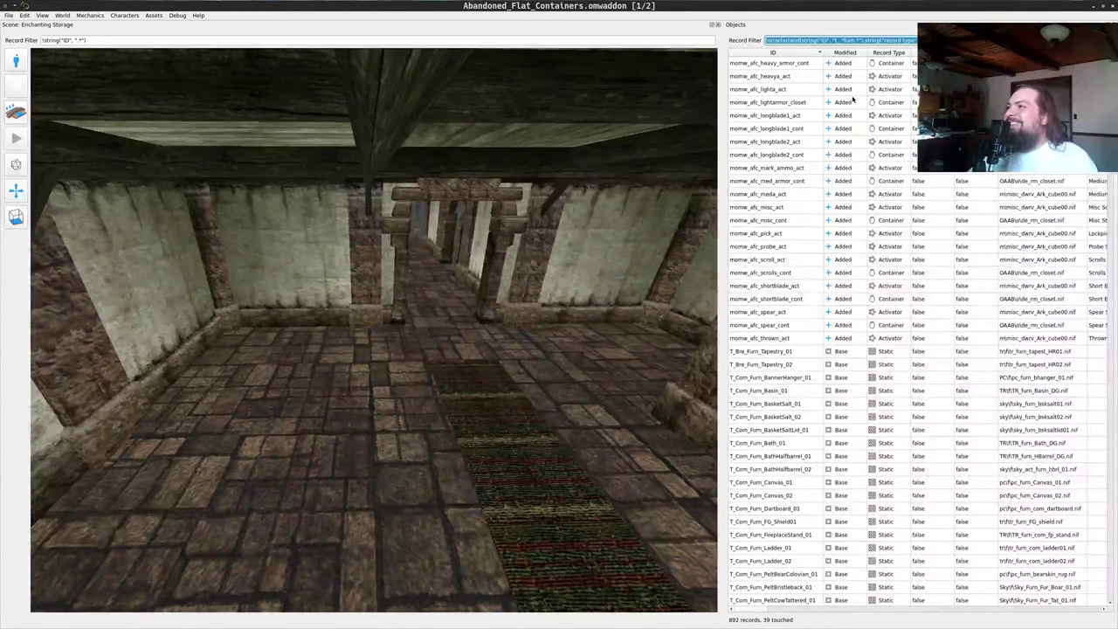
pyautogui.hotkey('ctrl', 'v')
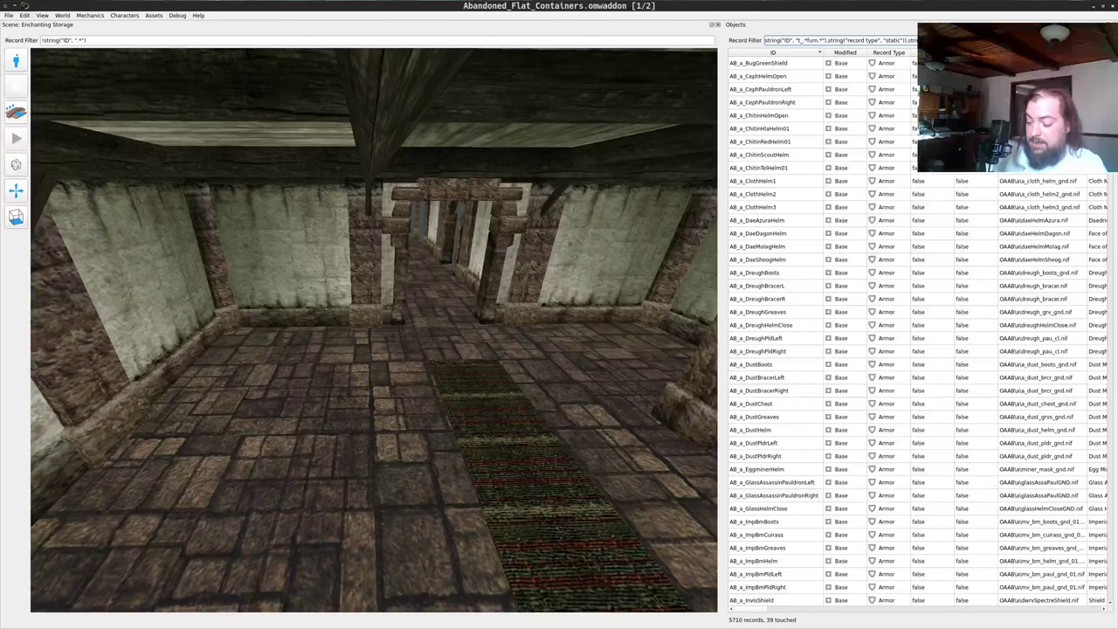
pyautogui.write('furn.*')
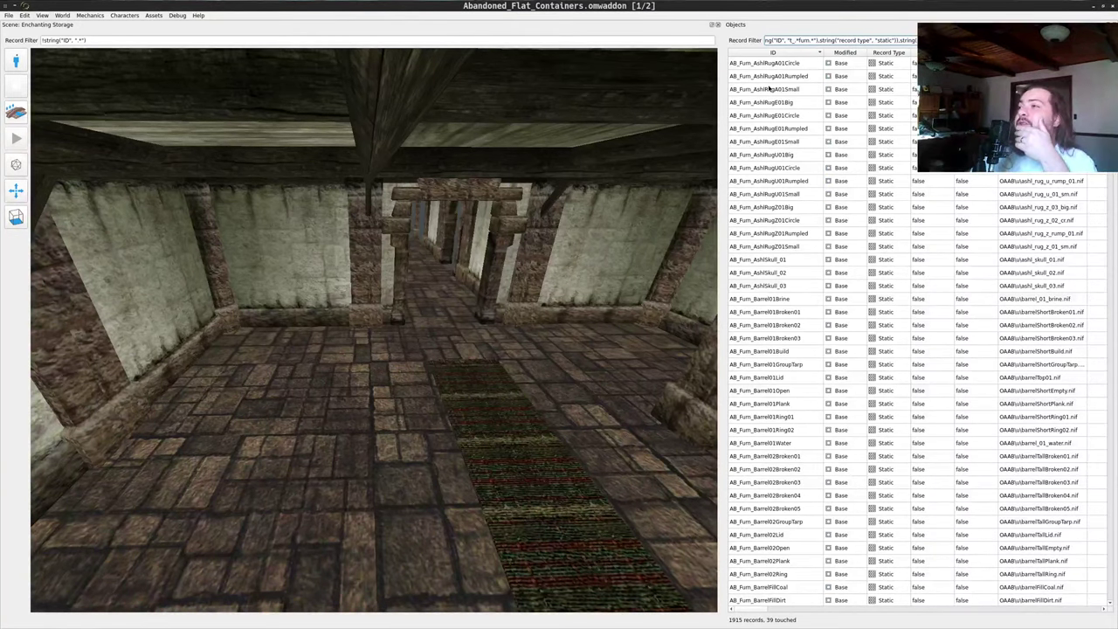
# - Try placing AB_Furn_Barrel01Broken02 on the floor beside the rug in Enchanting Storage, and undo the placement
pyautogui.scroll(-2, 784, 234)
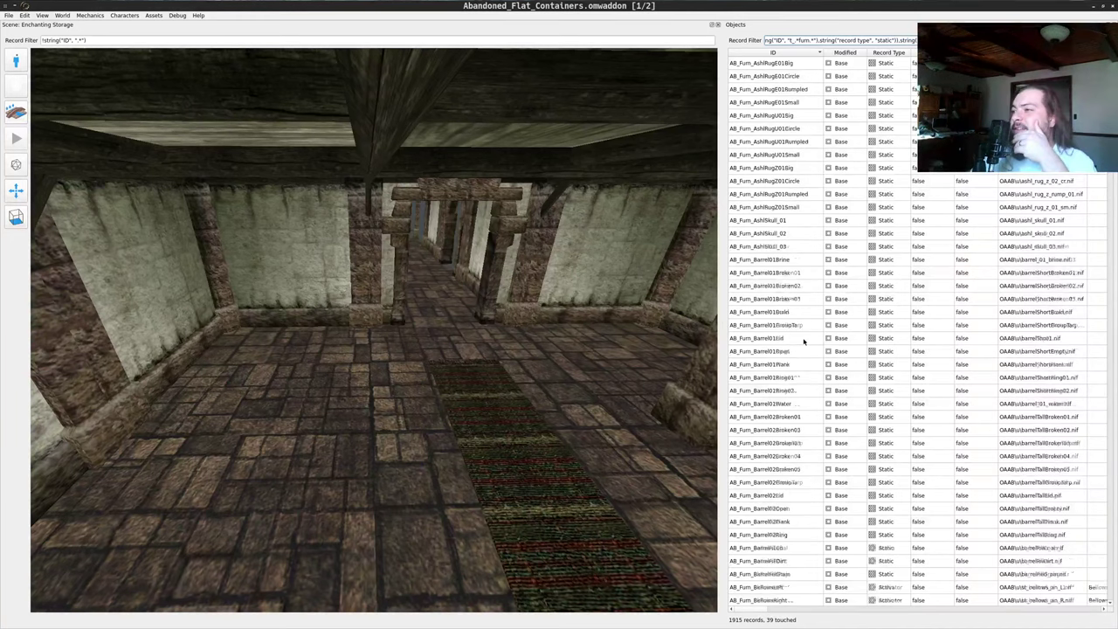
pyautogui.moveTo(769, 248); pyautogui.dragTo(391, 431)
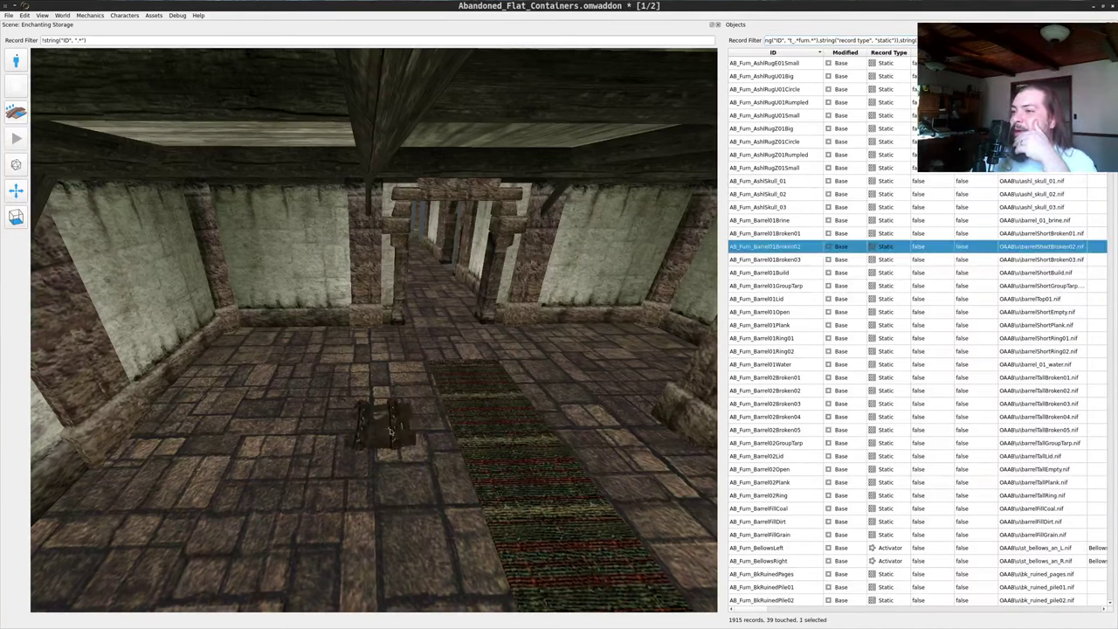
pyautogui.hotkey('ctrl', 'z')
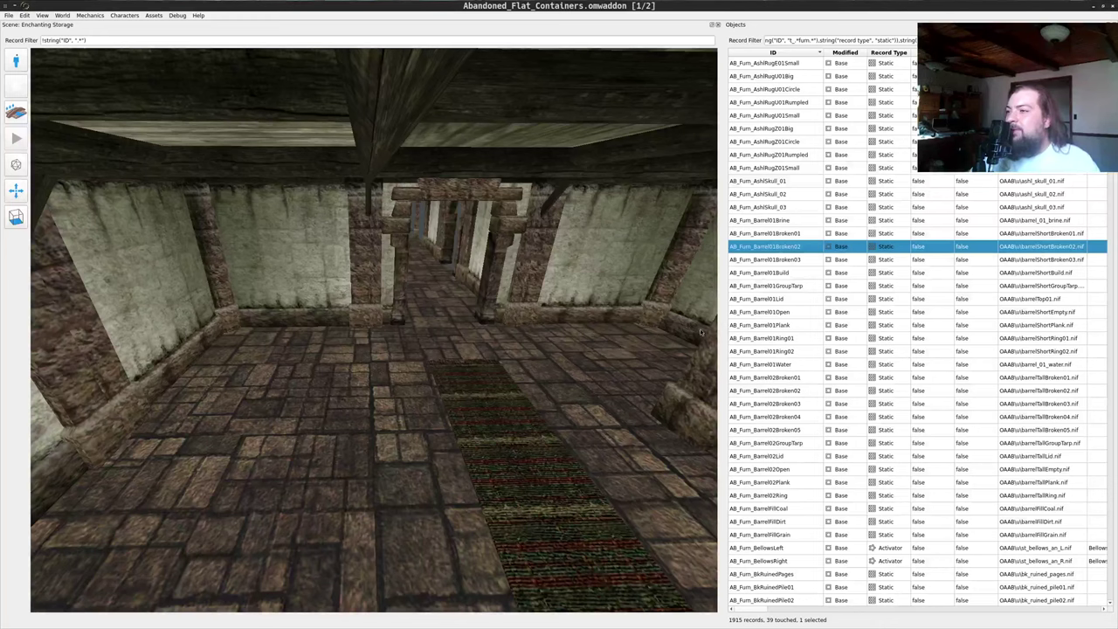
# - Try placing AB_Furn_Barrel01Plank on the floor beside the rug, select it in the scene, and undo the placement
pyautogui.click(768, 325)
pyautogui.moveTo(365, 417); pyautogui.dragTo(382, 423)
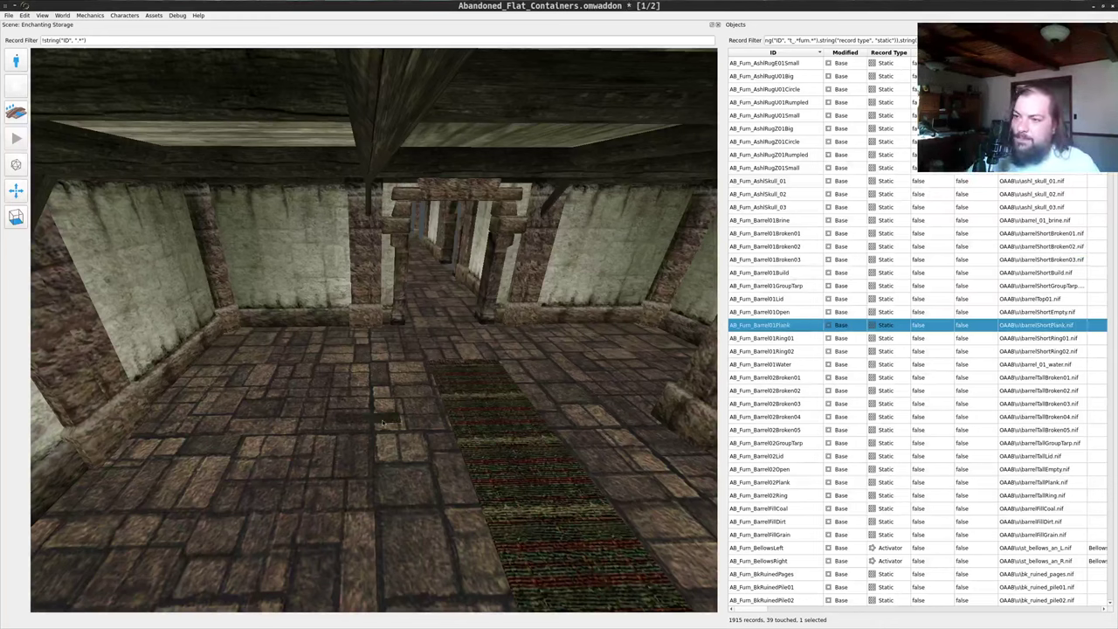
pyautogui.click(384, 422)
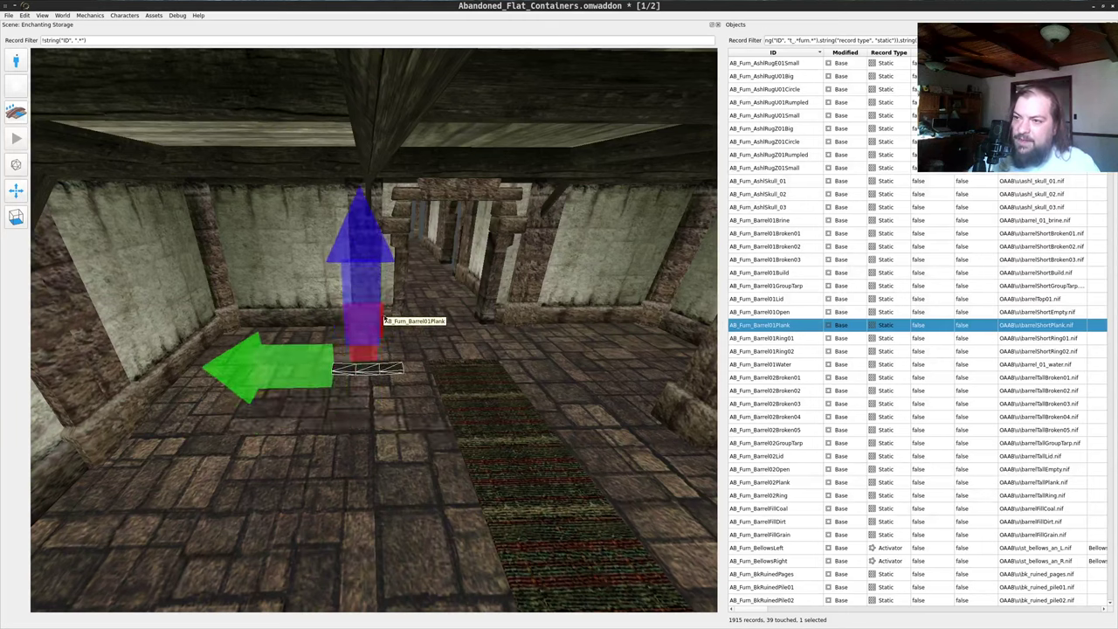
pyautogui.hotkey('ctrl', 'z')
# - Look further down the Objects table through the AB_Furn records, including the bone and candle pieces
pyautogui.scroll(1, 787, 358)
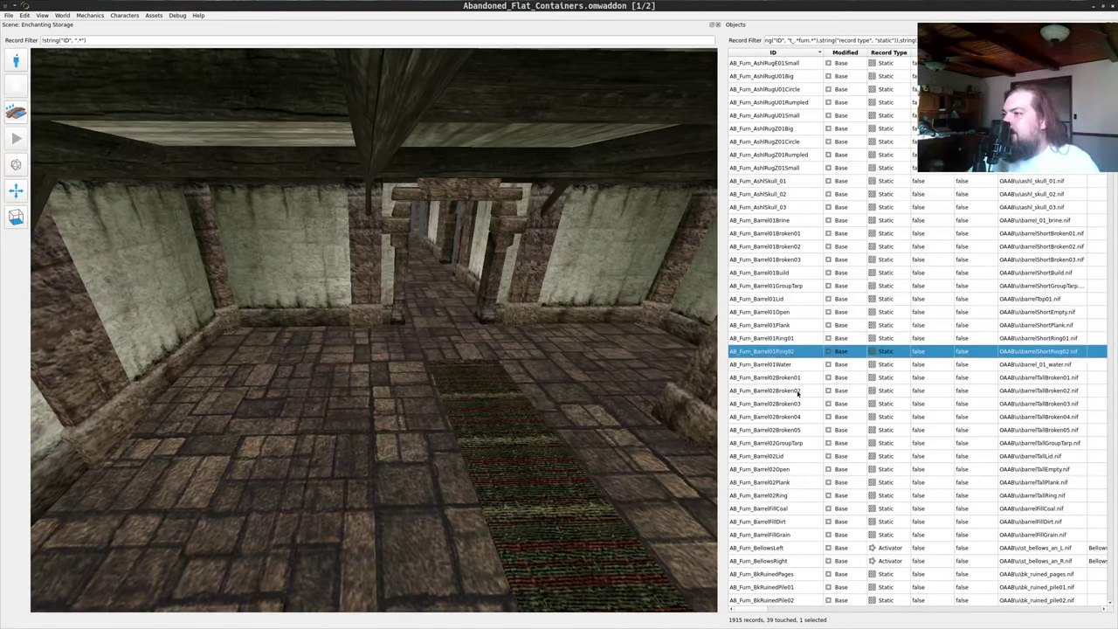
pyautogui.scroll(-10, 787, 358)
pyautogui.scroll(-4, 792, 400)
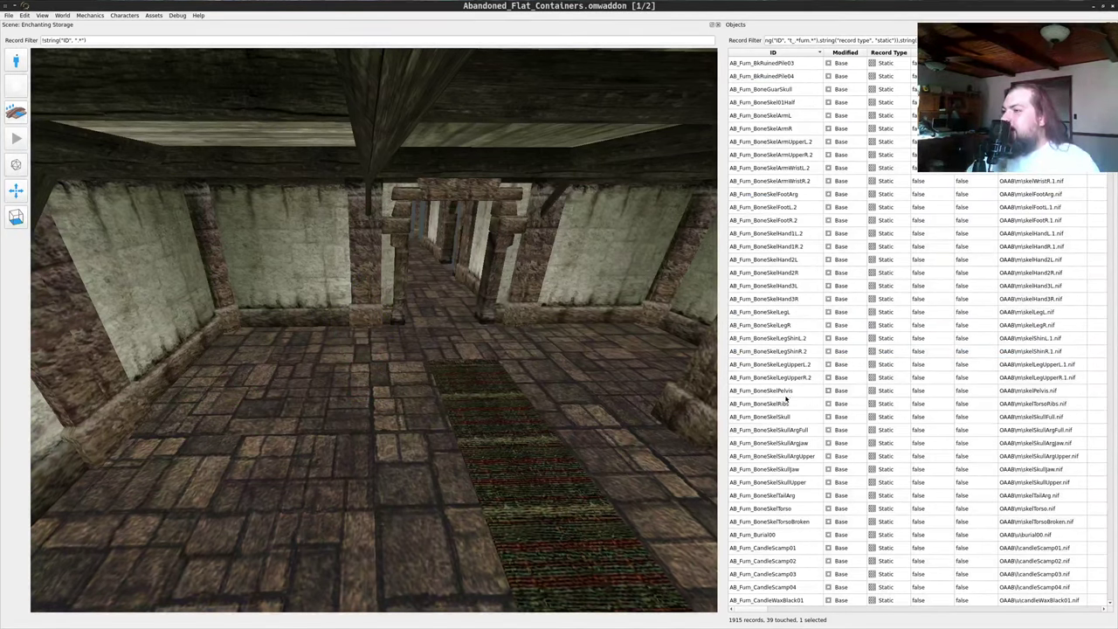
pyautogui.scroll(-2, 786, 399)
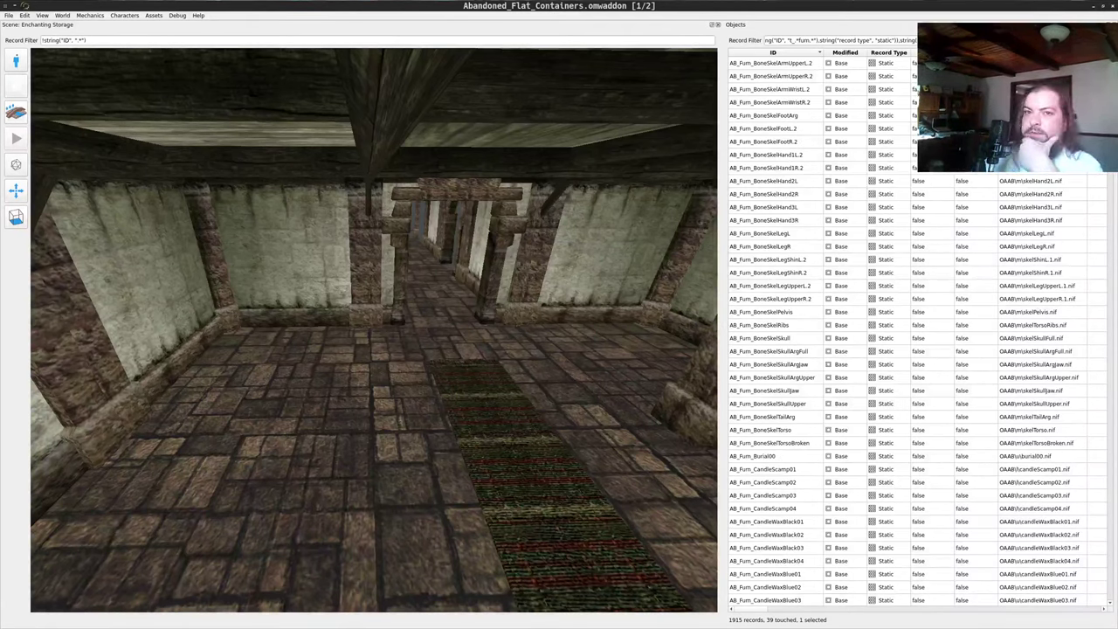
# - Switch to the Abandoned_Flat_Containers.omwaddon [2/2] window and close the OAAB_Flora scene view
pyautogui.hotkey('alt', 'Tab')
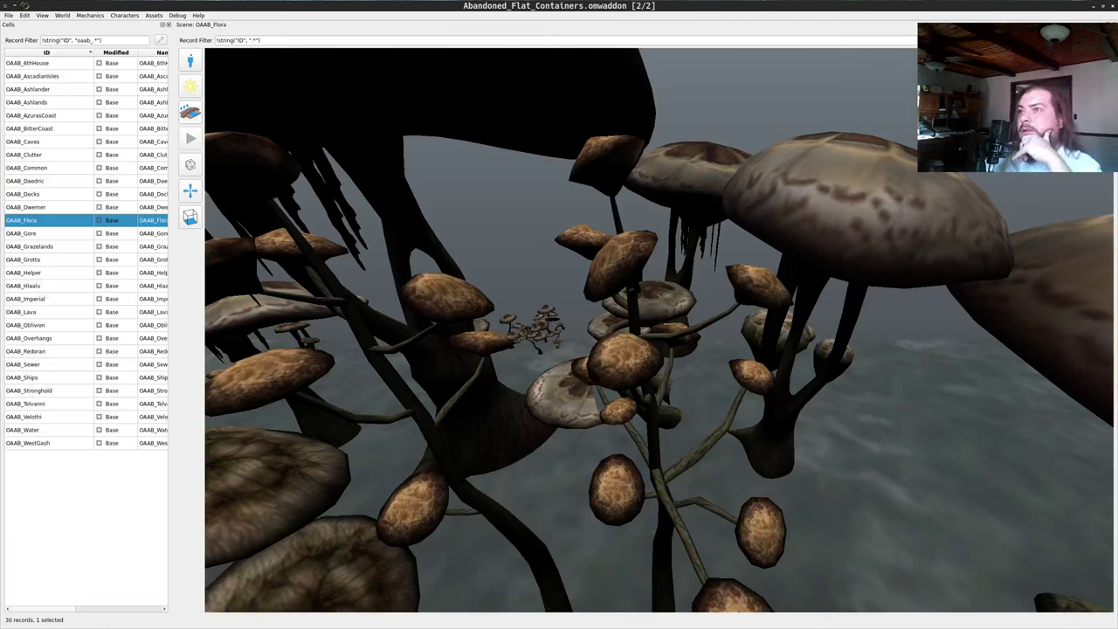
pyautogui.click(1114, 24)
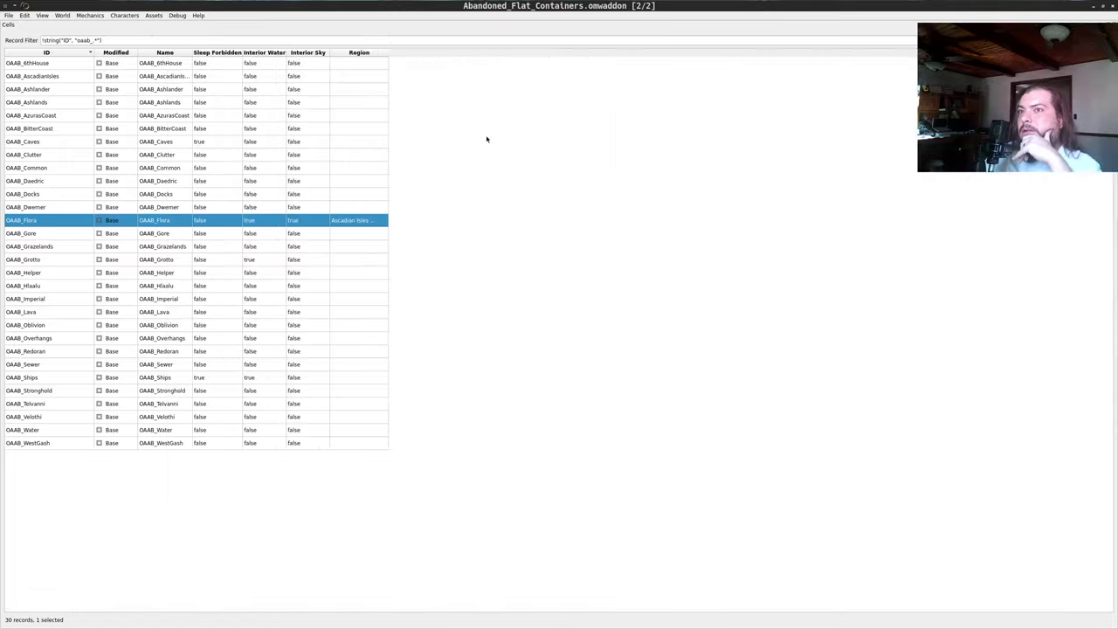
# - Open the OAAB_Clutter cell in a wide scene view beside the cell list and switch it to the brighter lighting mode
pyautogui.click(40, 180)
pyautogui.click(42, 167)
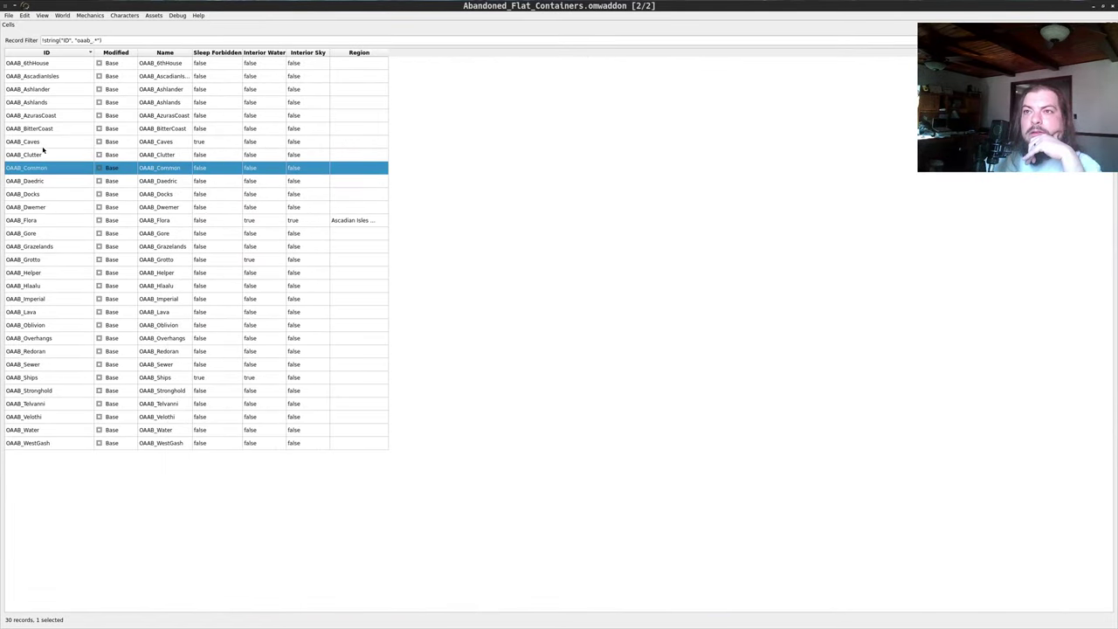
pyautogui.click(41, 154)
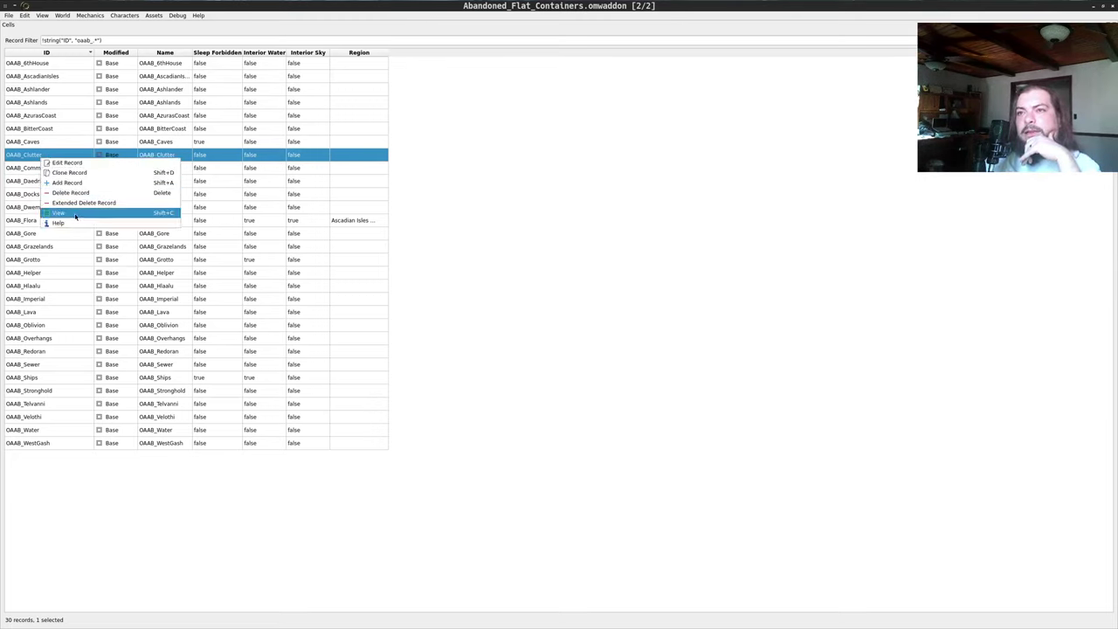
pyautogui.click(139, 213)
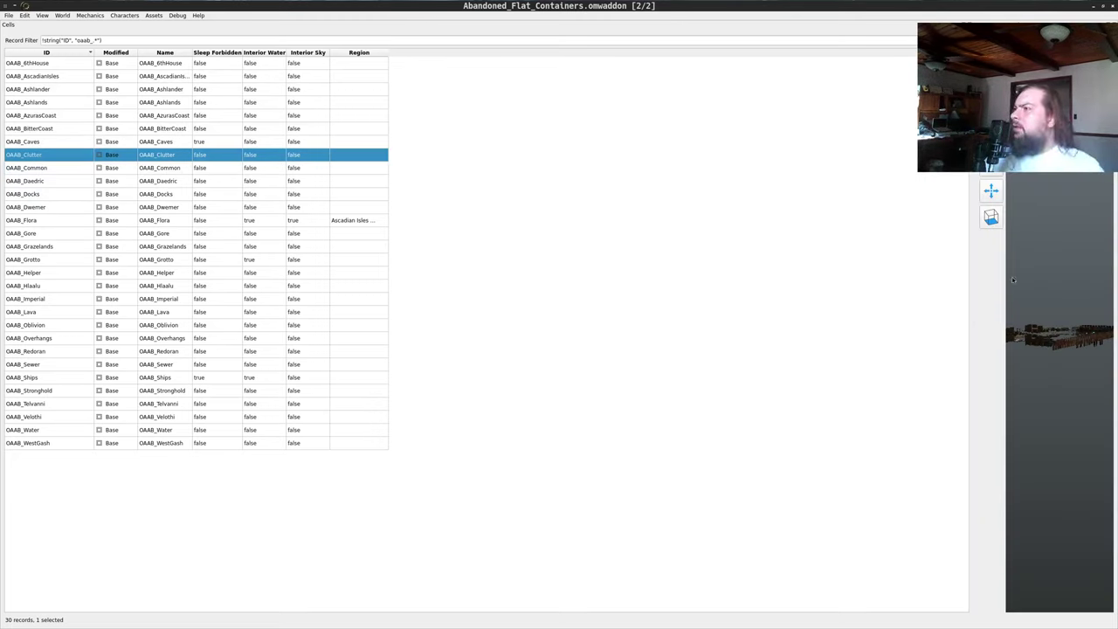
pyautogui.moveTo(789, 244); pyautogui.dragTo(225, 245)
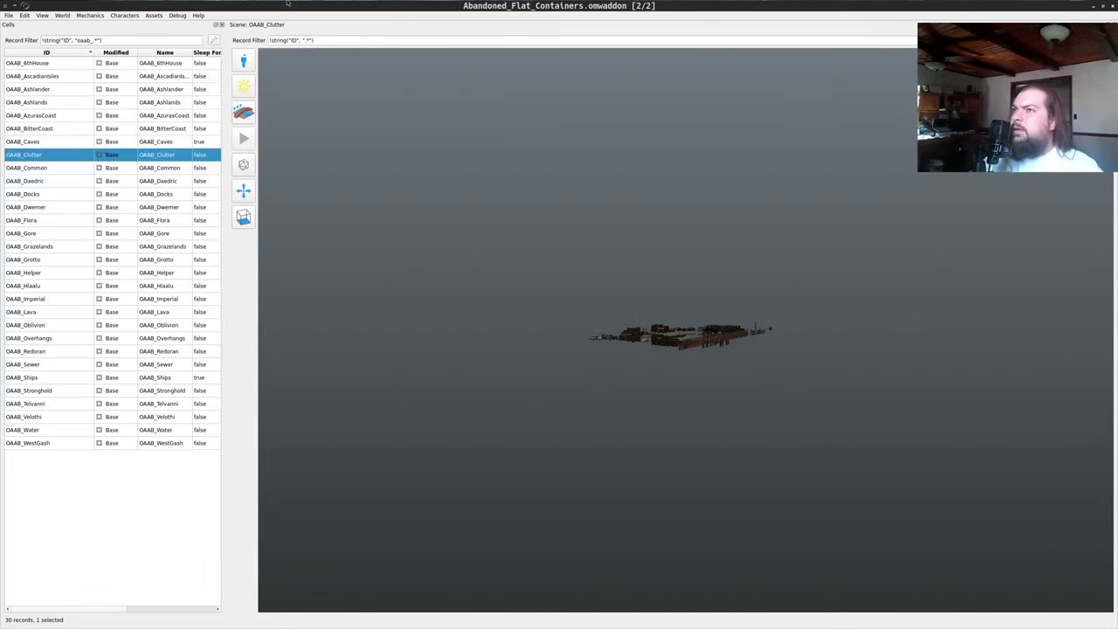
pyautogui.click(298, 87)
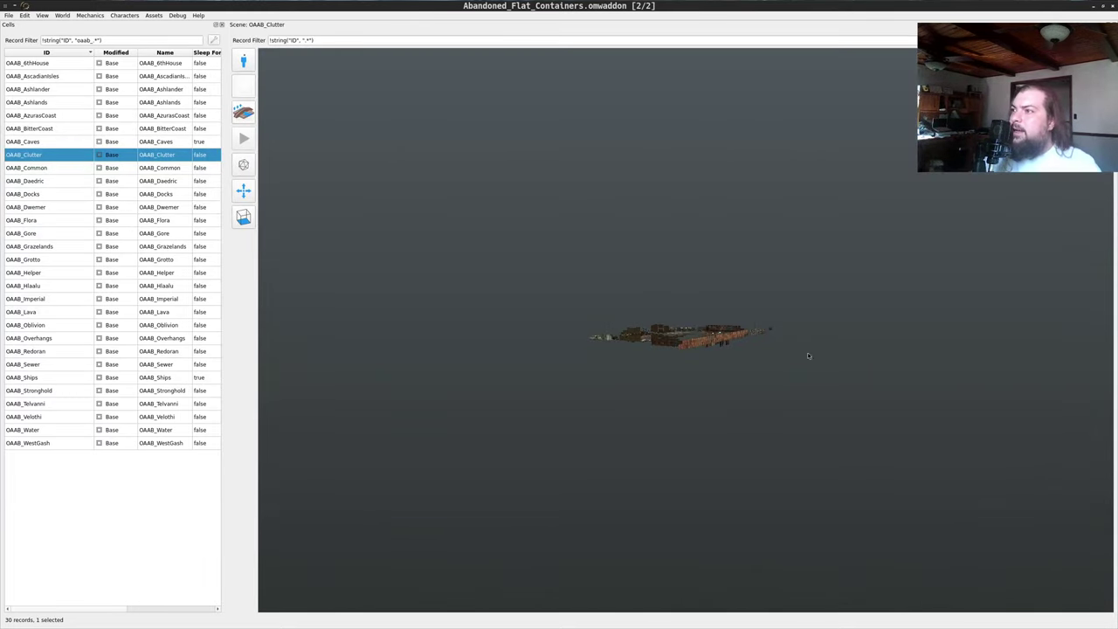
# - Look over the OAAB_Clutter furniture layout, moving in past the beds to the green-lined display case beside the armor stands
pyautogui.scroll(5, 743, 374)
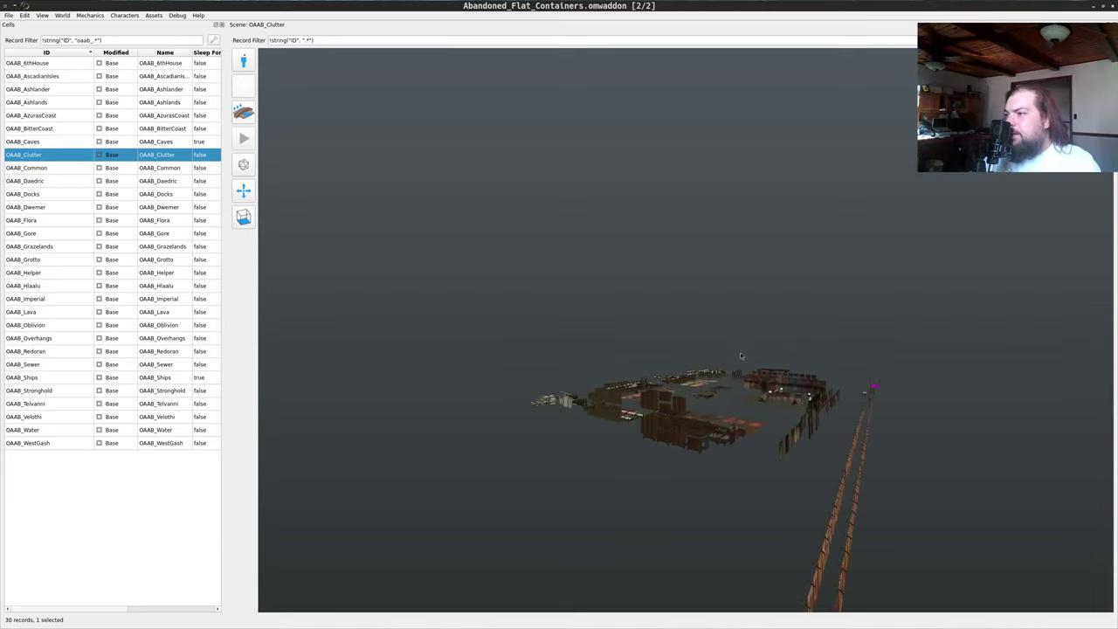
pyautogui.moveTo(740, 352); pyautogui.dragTo(688, 341)
pyautogui.scroll(10, 688, 341)
pyautogui.scroll(8, 688, 341)
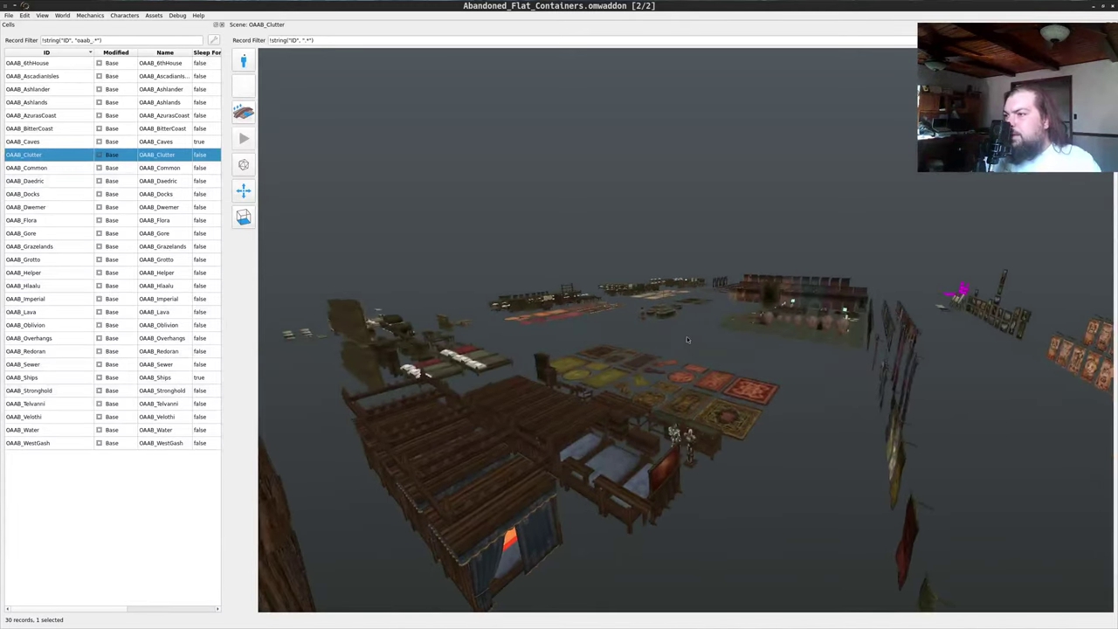
pyautogui.press('w')
pyautogui.moveTo(673, 367); pyautogui.dragTo(571, 364)
pyautogui.press('d')
pyautogui.press('w')
pyautogui.press('s')
pyautogui.press('a')
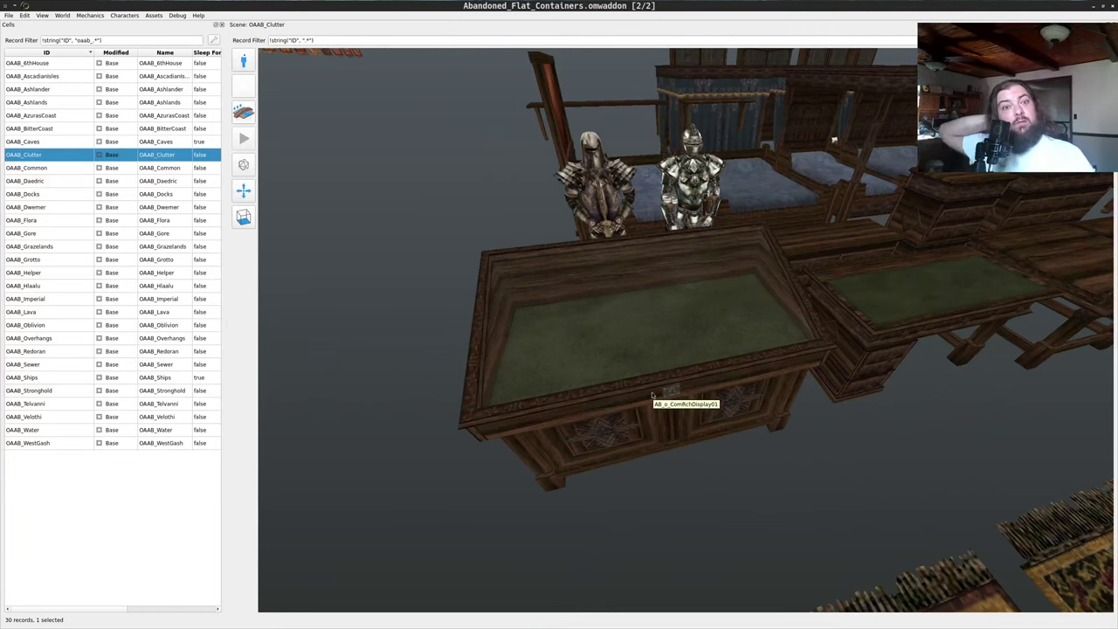
# - Look through the OAAB_Clutter pieces out to the barrels, barrel racks, buckets and weathered cabinets
pyautogui.press('d')
pyautogui.moveTo(652, 396); pyautogui.dragTo(974, 362)
pyautogui.press('w')
pyautogui.press('s')
pyautogui.press('w')
pyautogui.press('d')
pyautogui.press('w')
pyautogui.press('d')
pyautogui.press('w')
pyautogui.press('w')
pyautogui.press('w')
pyautogui.press('d')
pyautogui.press('d')
pyautogui.press('s')
pyautogui.press('w')
pyautogui.press('d')
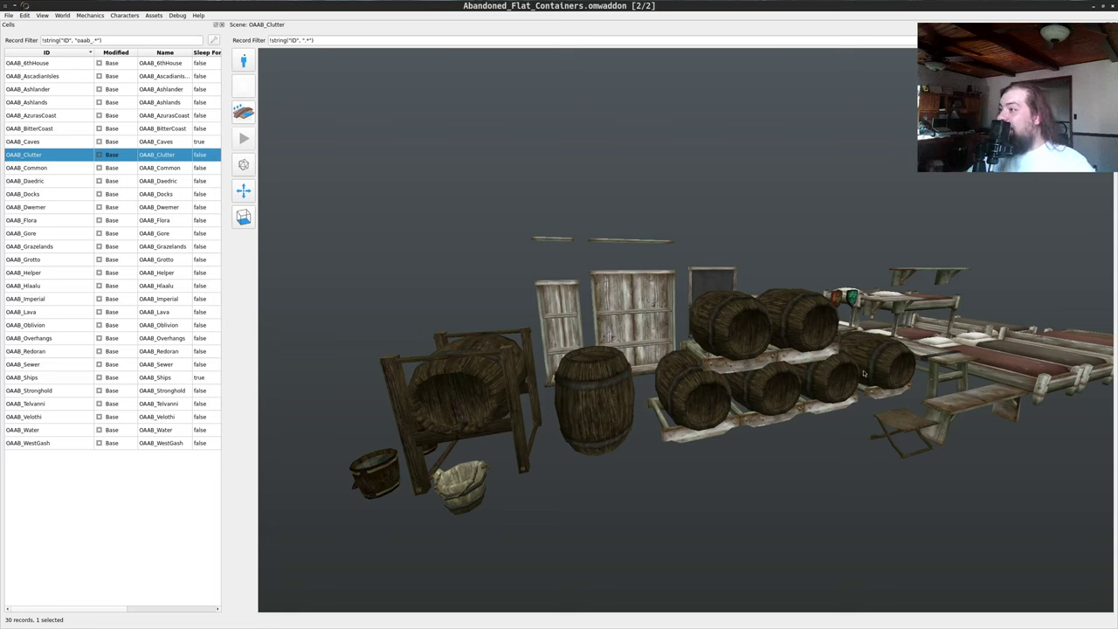
# - Look over the rugs in OAAB_Clutter and the rows of dark wooden chests, dressers and beds behind them
pyautogui.moveTo(769, 445); pyautogui.dragTo(1062, 424)
pyautogui.press('s')
pyautogui.press('s')
pyautogui.moveTo(848, 399); pyautogui.dragTo(1031, 428)
pyautogui.press('s')
pyautogui.moveTo(800, 384); pyautogui.dragTo(860, 346)
pyautogui.press('w')
pyautogui.press('w')
pyautogui.press('d')
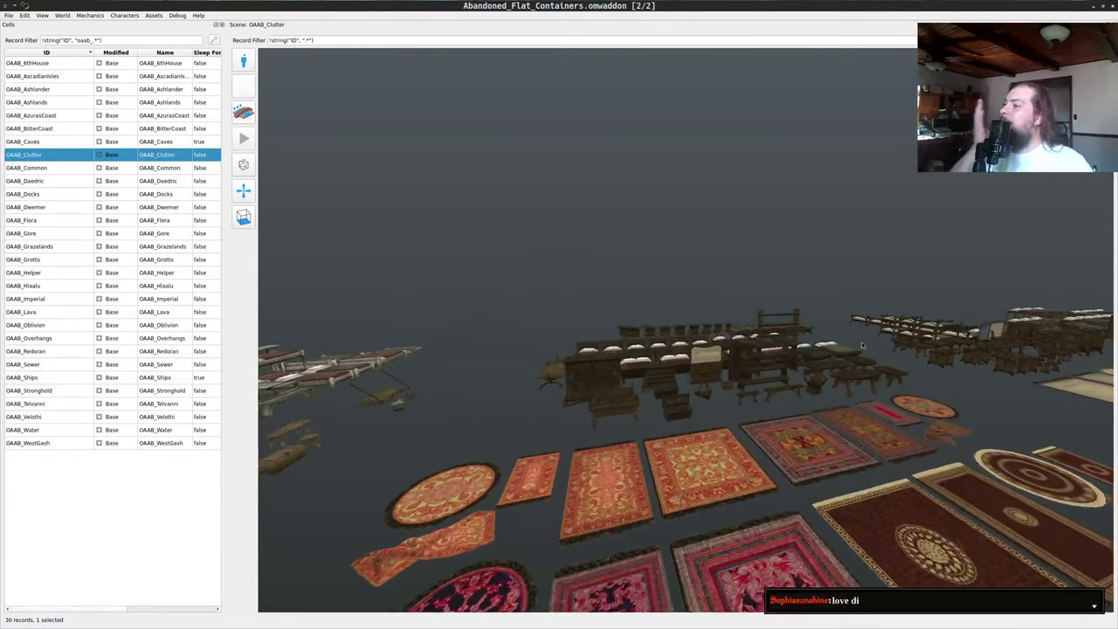
pyautogui.press('d')
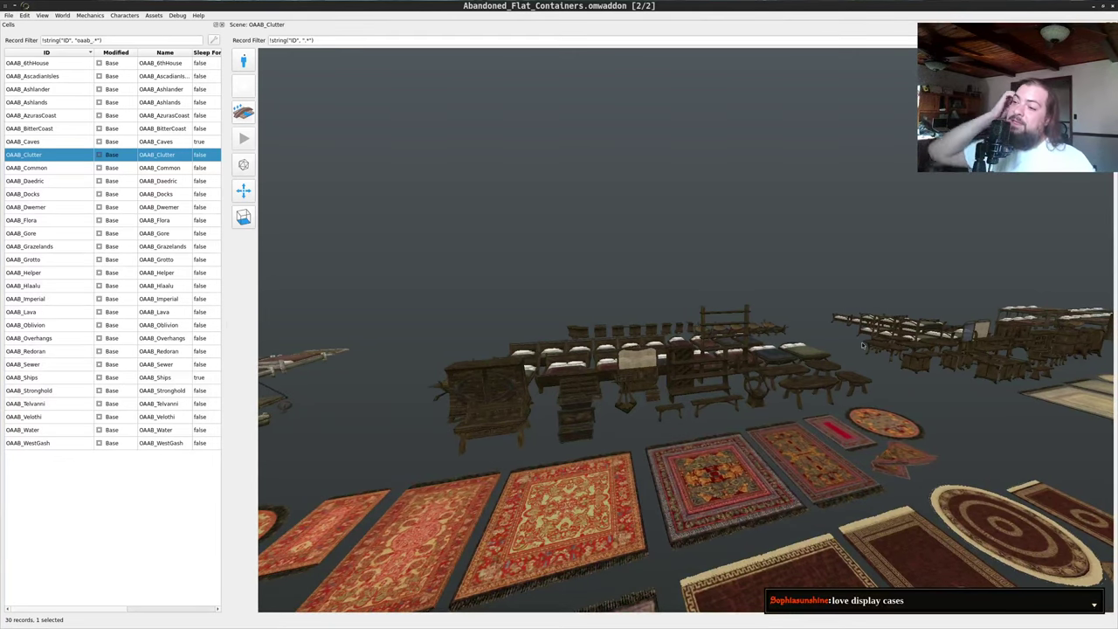
pyautogui.press('w')
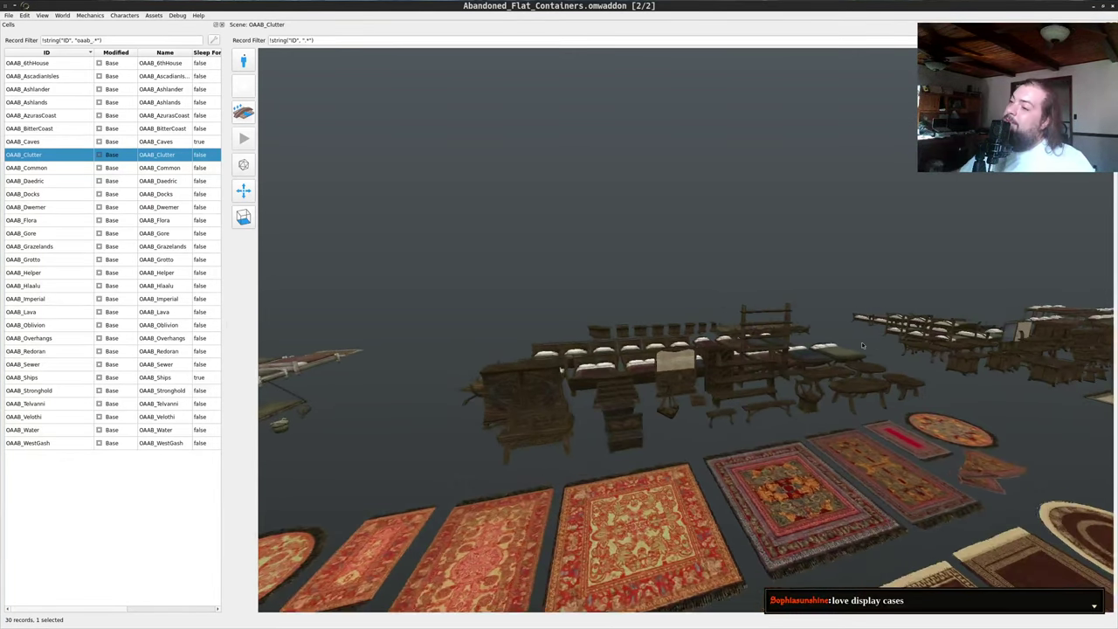
pyautogui.press('w')
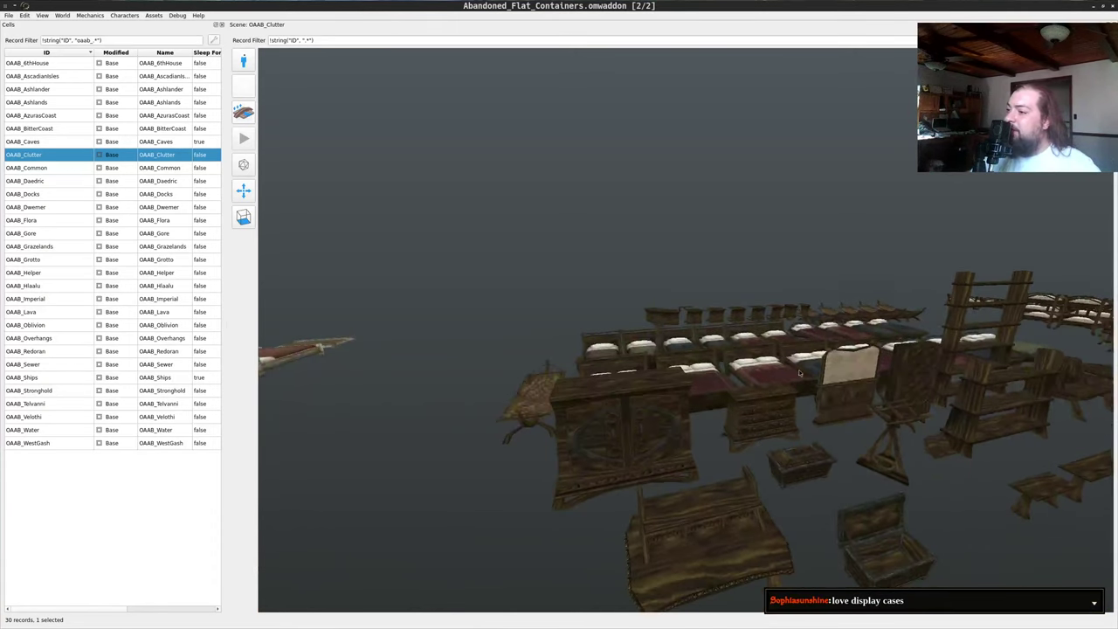
pyautogui.press('w')
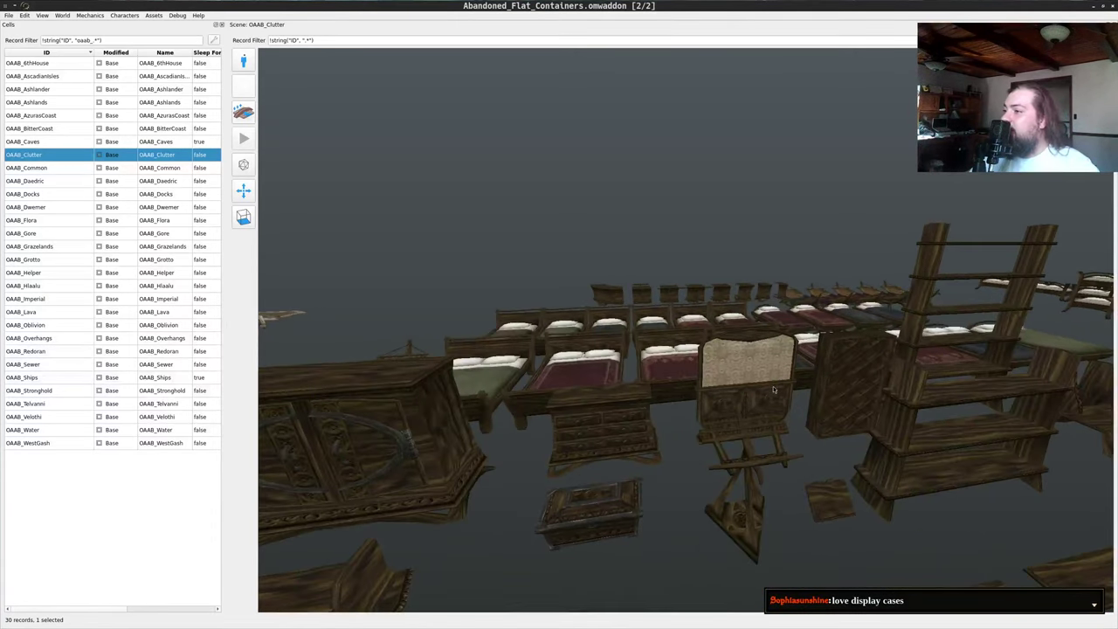
# - Examine the dark wooden shelves, benches, chairs and tables in OAAB_Clutter up close, including the wall shelf AB_Furn_DeMidShelf
pyautogui.moveTo(773, 386); pyautogui.dragTo(663, 348)
pyautogui.press('w')
pyautogui.press('w')
pyautogui.press('d')
pyautogui.press('w')
pyautogui.press('w')
pyautogui.press('d')
pyautogui.press('s')
pyautogui.press('w')
pyautogui.press('d')
pyautogui.press('w')
pyautogui.press('d')
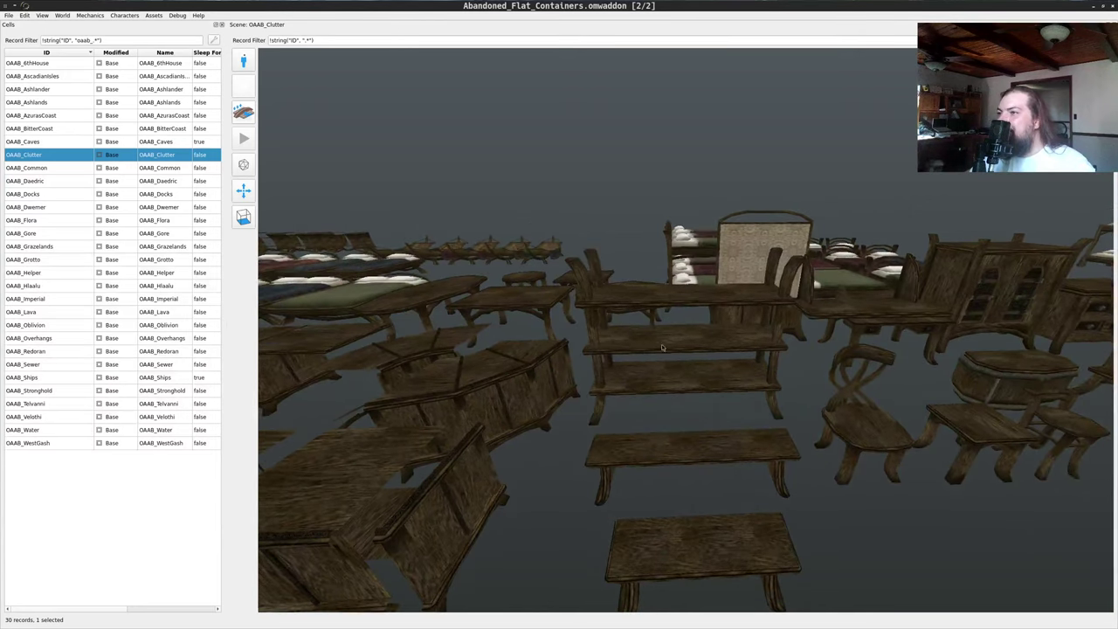
pyautogui.press('d')
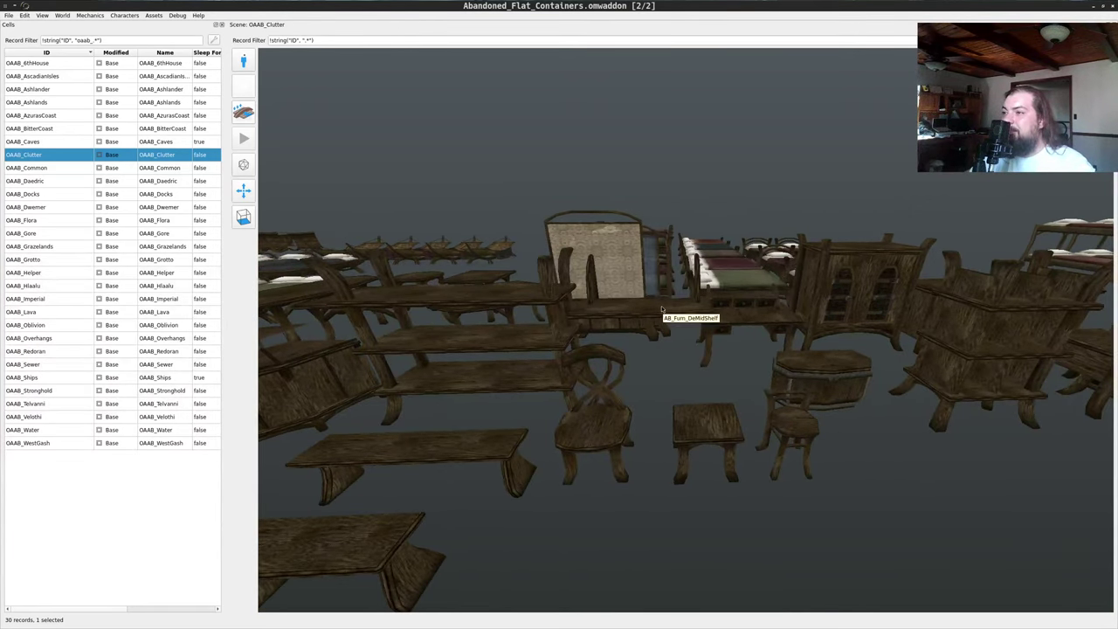
pyautogui.moveTo(683, 395)
pyautogui.mouseDown()
pyautogui.moveTo(659, 294)
pyautogui.moveTo(706, 371)
pyautogui.moveTo(675, 391)
pyautogui.mouseUp()
pyautogui.press('w')
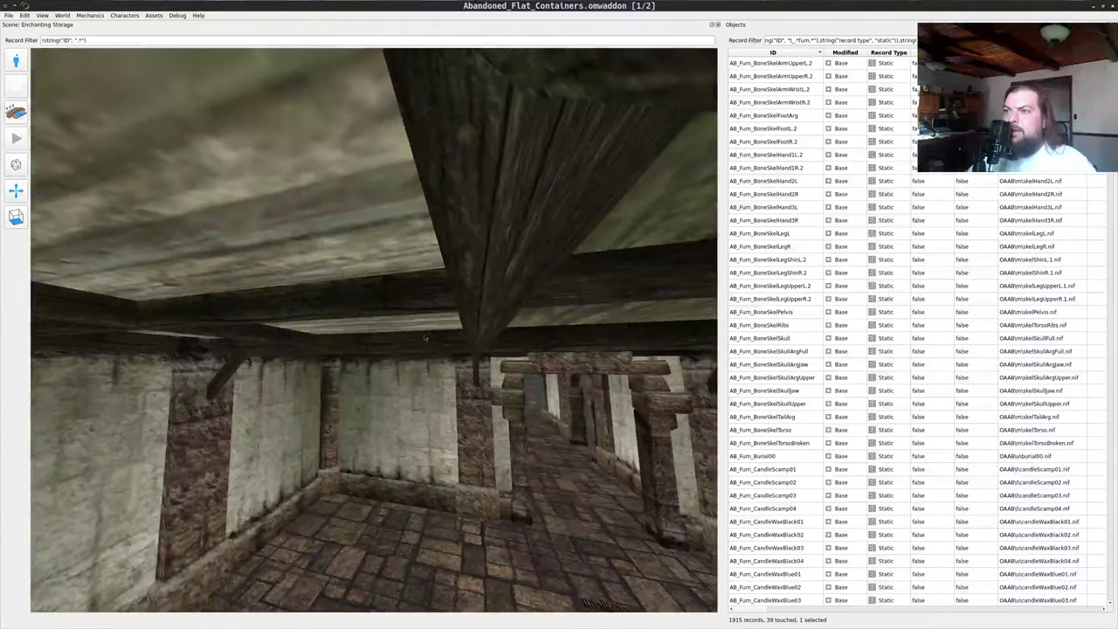
# - Return to the OAAB_Clutter window and examine the furniture around the wall shelf, desk and glass-door cabinet
pyautogui.hotkey('alt', 'Tab')
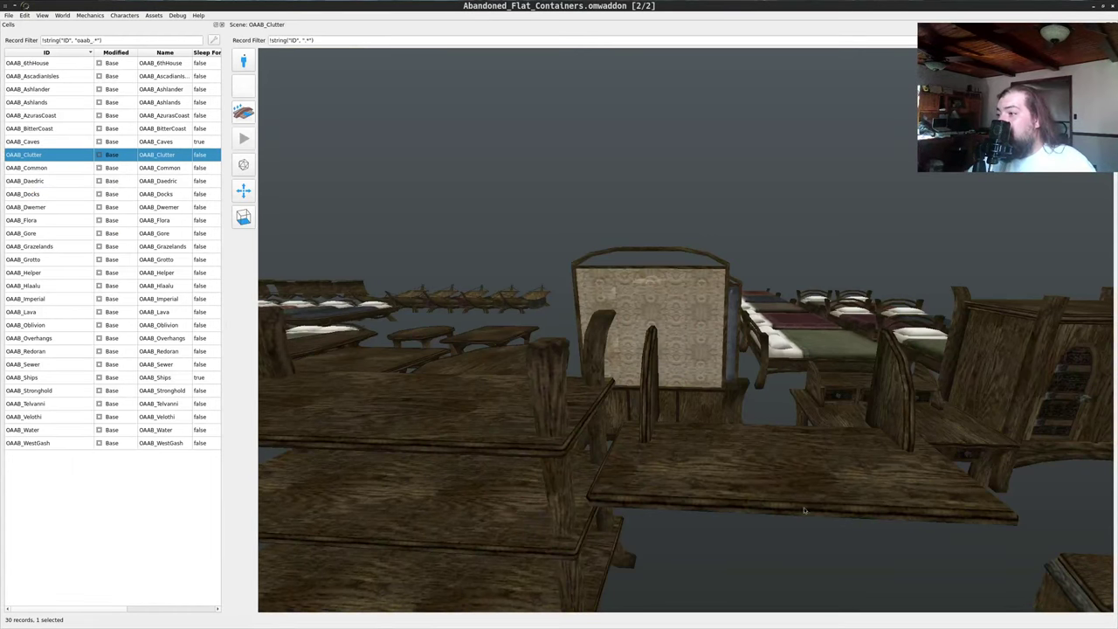
pyautogui.press('d')
pyautogui.moveTo(805, 511); pyautogui.dragTo(607, 468)
pyautogui.scroll(-5, 797, 476)
pyautogui.press('d')
pyautogui.moveTo(843, 473); pyautogui.dragTo(762, 519)
pyautogui.press('w')
pyautogui.press('a')
pyautogui.press('d')
pyautogui.press('w')
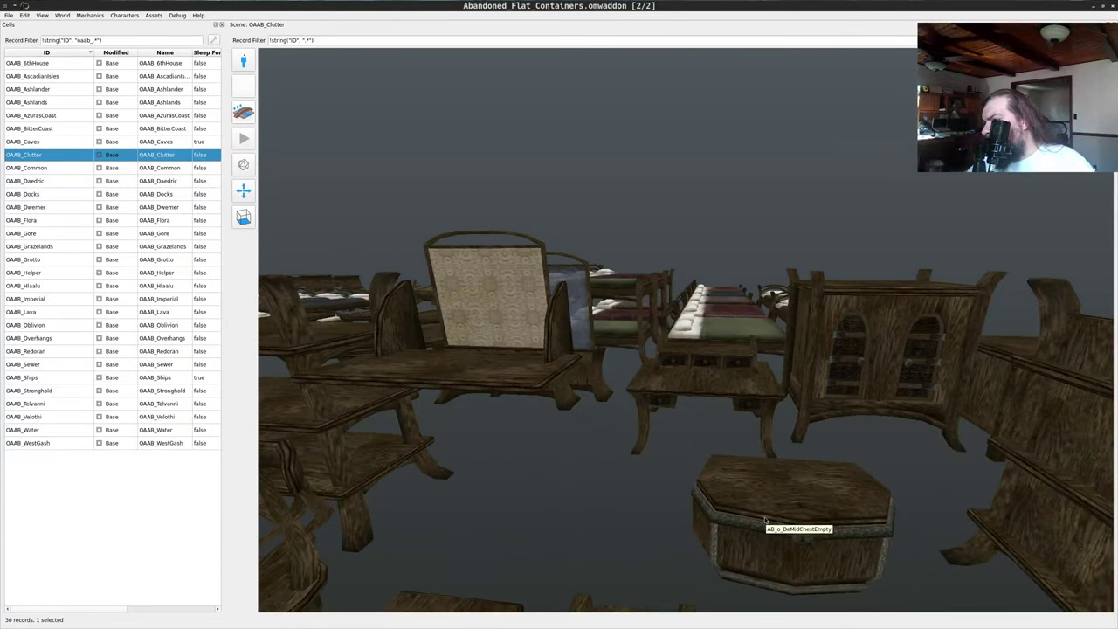
# - Inspect the octagonal wooden chest in OAAB_Clutter from several angles and check its record ID
pyautogui.press('a')
pyautogui.moveTo(806, 572); pyautogui.dragTo(754, 496)
pyautogui.press('d')
pyautogui.press('s')
pyautogui.press('a')
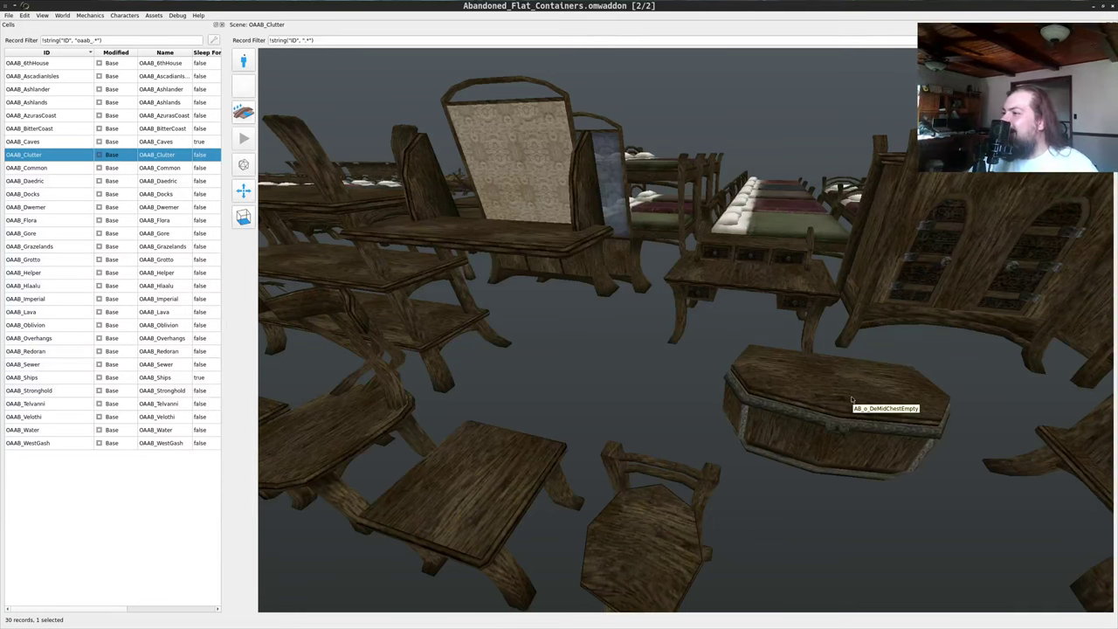
pyautogui.moveTo(815, 390); pyautogui.dragTo(781, 395)
pyautogui.press('a')
pyautogui.press('d')
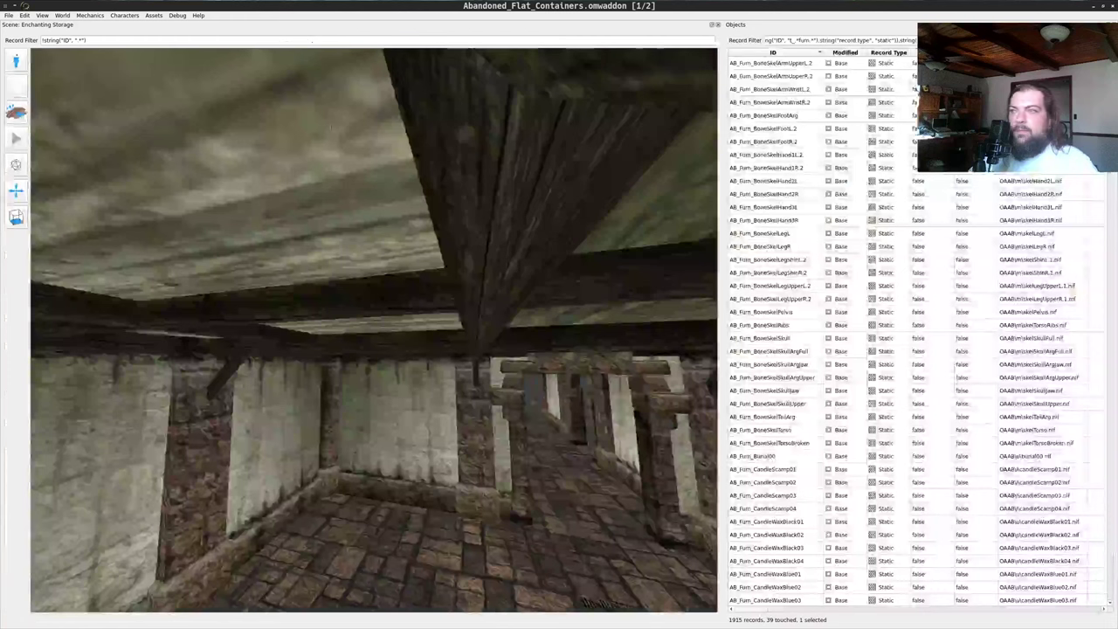
pyautogui.hotkey('alt', 'Tab')
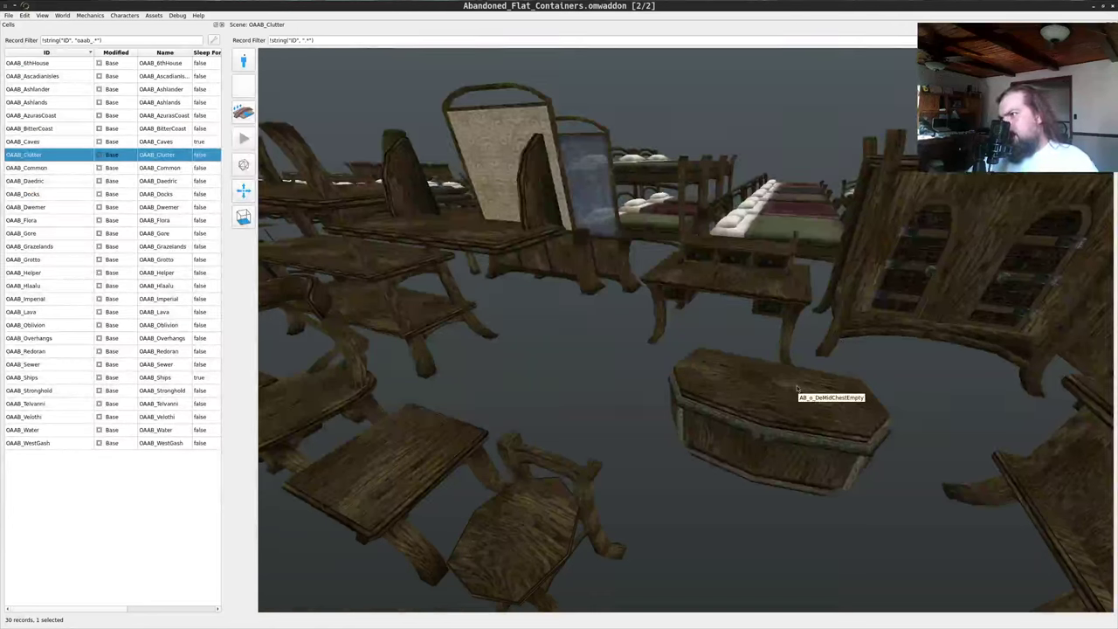
# - Switch to the Enchanting Storage window and change the OAAB part of the Objects record filter to match chest records
pyautogui.hotkey('alt', 'Tab')
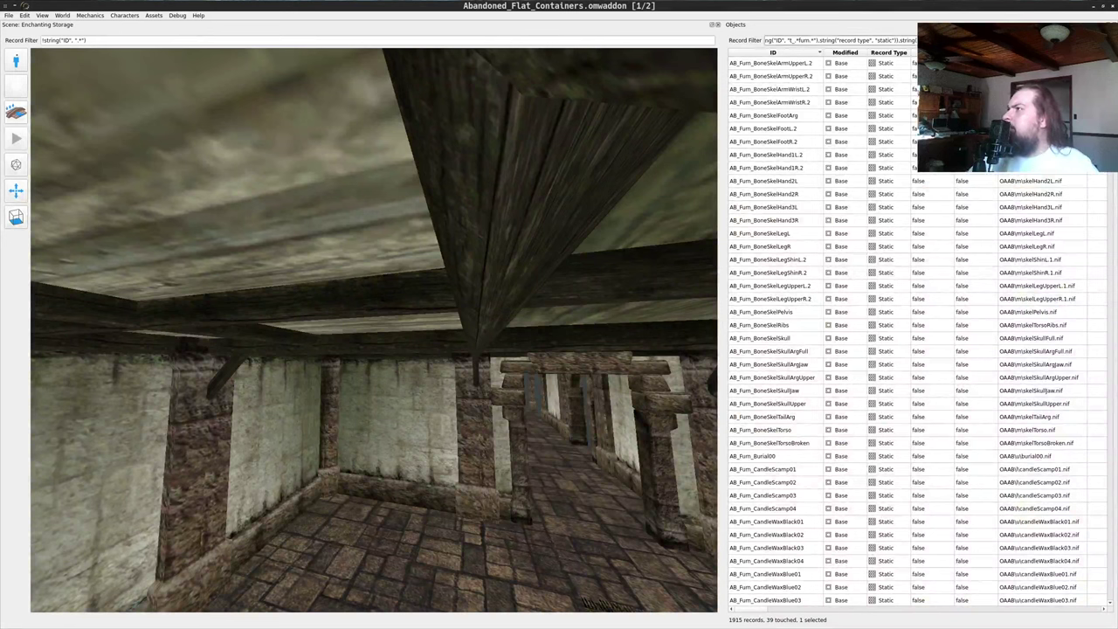
pyautogui.press('BackSpace')
pyautogui.press('BackSpace')
pyautogui.press('BackSpace')
pyautogui.press('BackSpace')
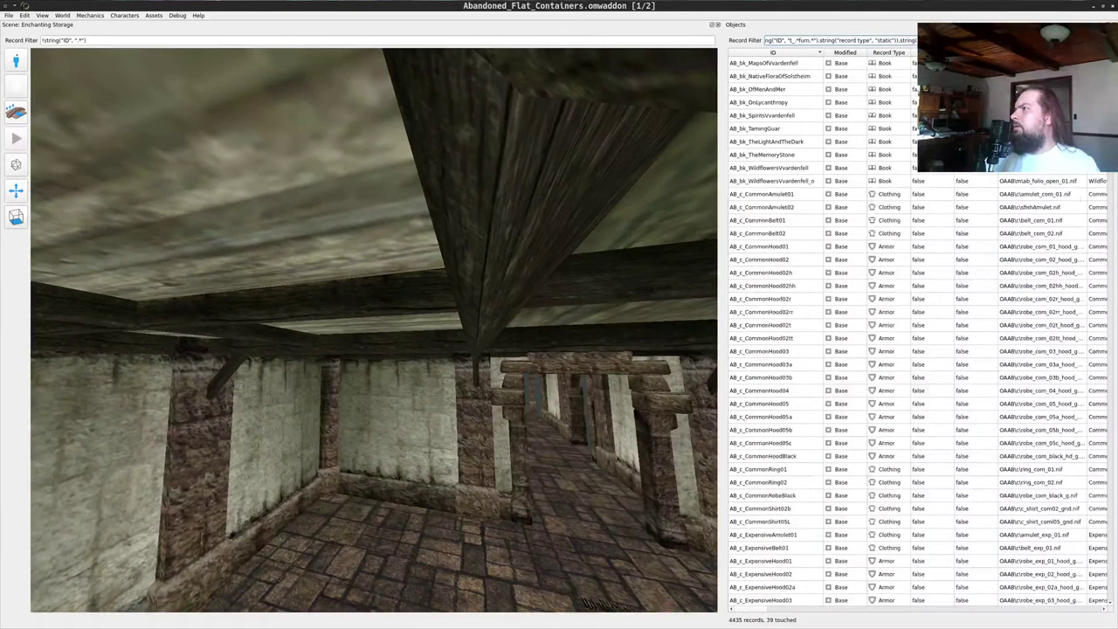
pyautogui.press('BackSpace')
pyautogui.write('furn')
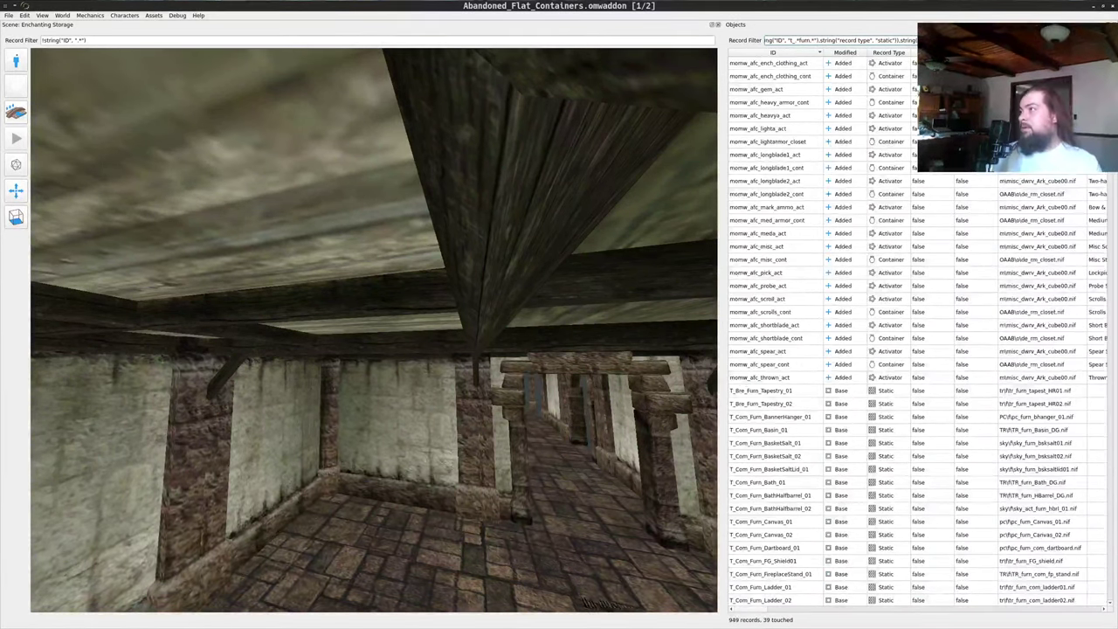
# - Find AB_o_DeMidChestEmpty in the Objects table and place it on the floor near the room corner in Enchanting Storage
pyautogui.scroll(-10, 1061, 431)
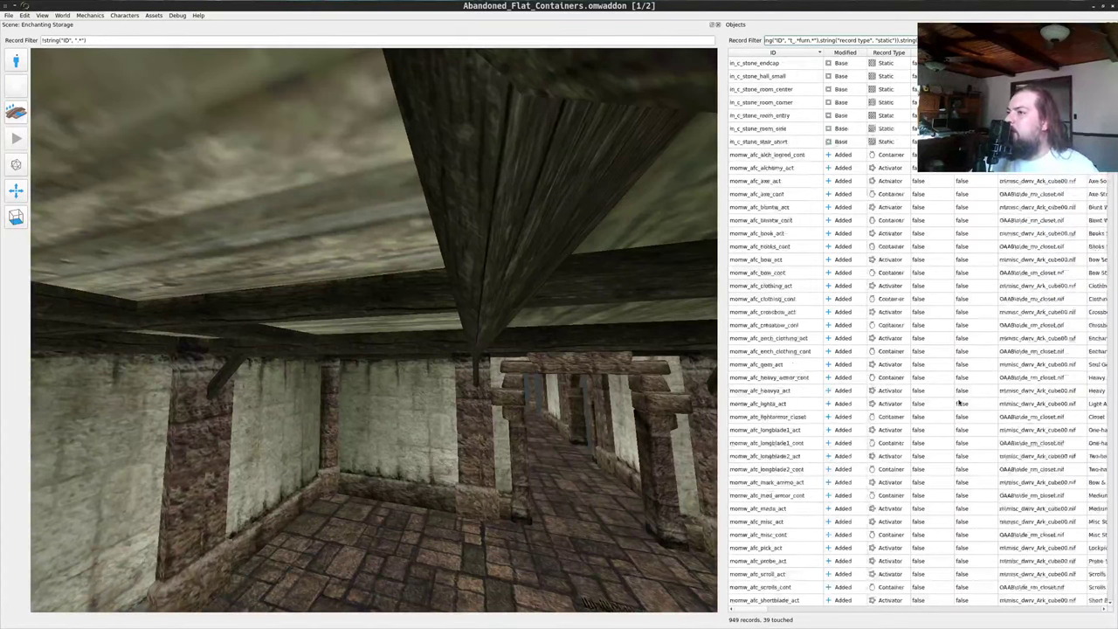
pyautogui.scroll(1, 884, 320)
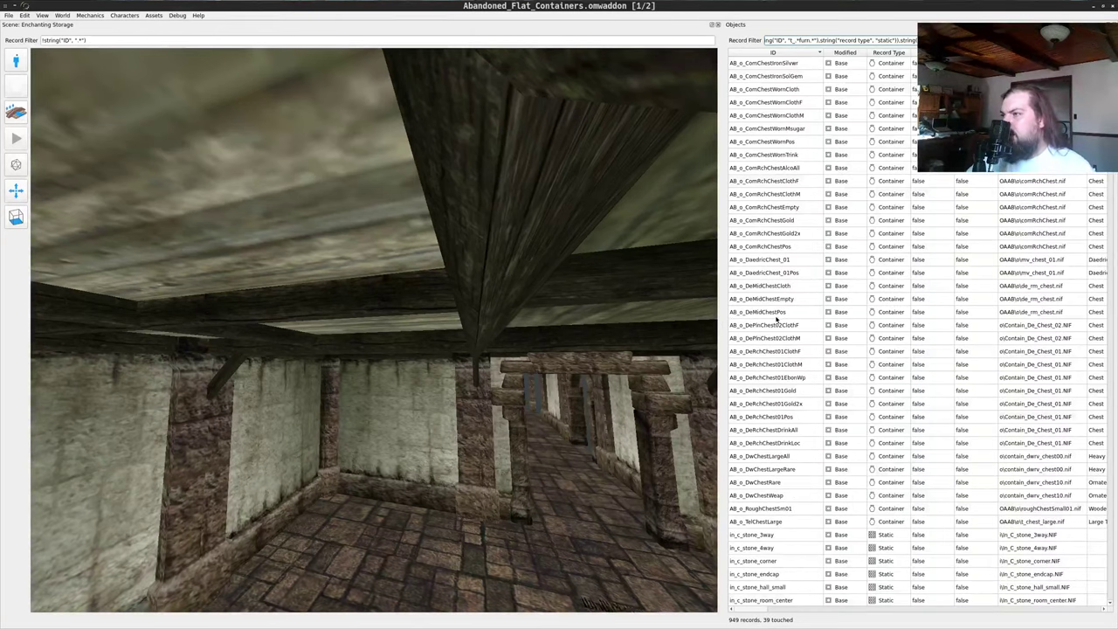
pyautogui.click(763, 300)
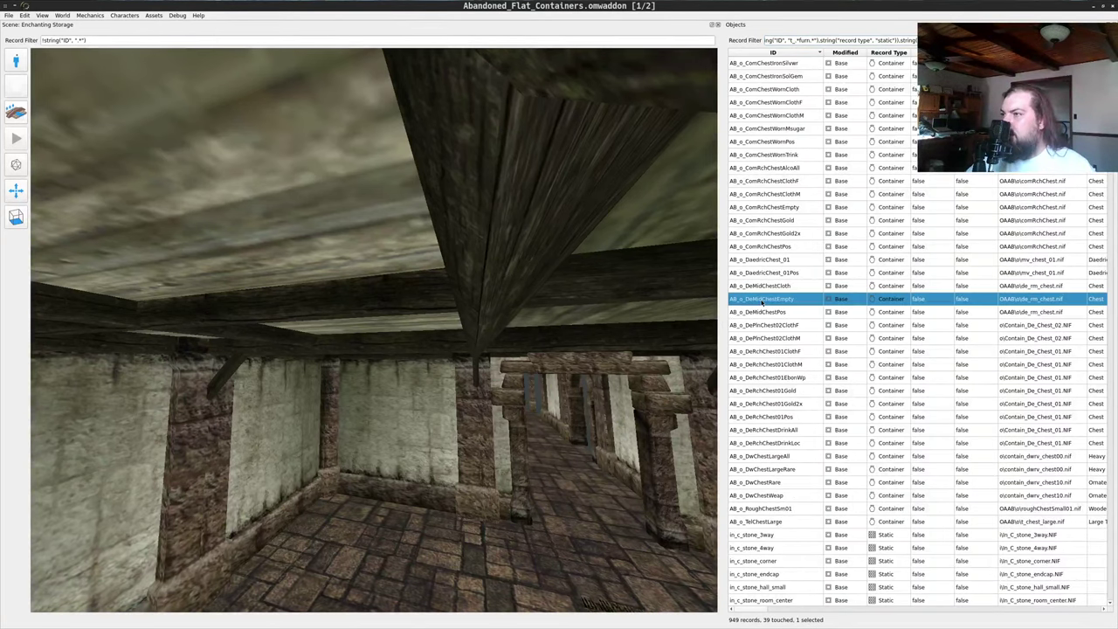
pyautogui.middleClick(407, 541)
pyautogui.moveTo(407, 542); pyautogui.dragTo(402, 455)
pyautogui.moveTo(367, 400); pyautogui.dragTo(384, 340)
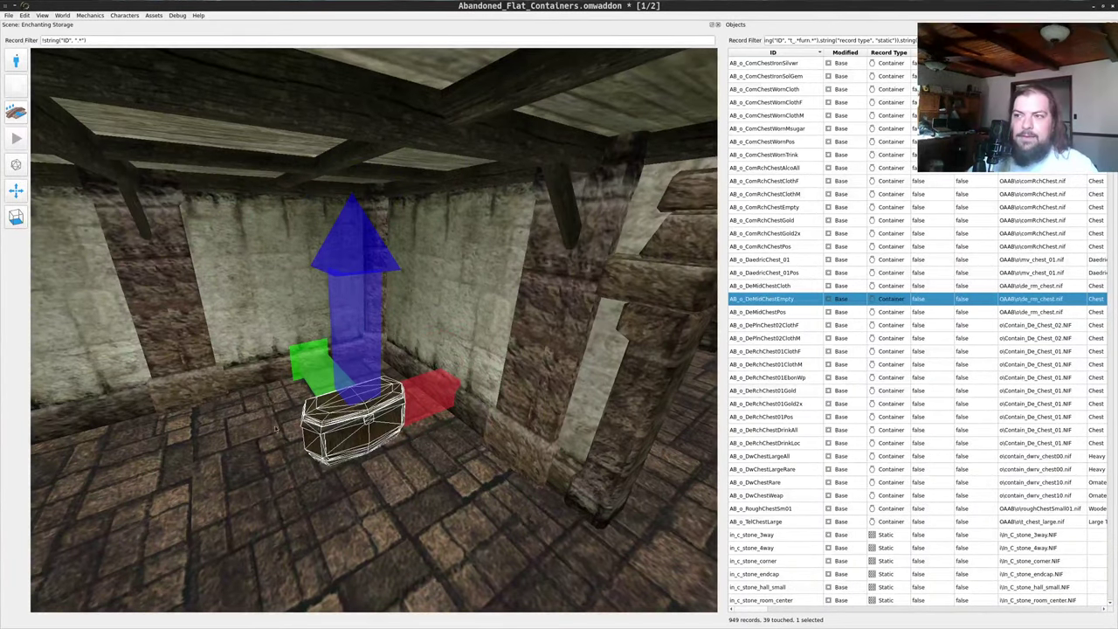
# - Mark the surrounding corner room piece in the scene and rotate the chest about its vertical axis to follow the side wall
pyautogui.keyDown('shift'); pyautogui.middleClick(450, 455); pyautogui.keyUp('shift')
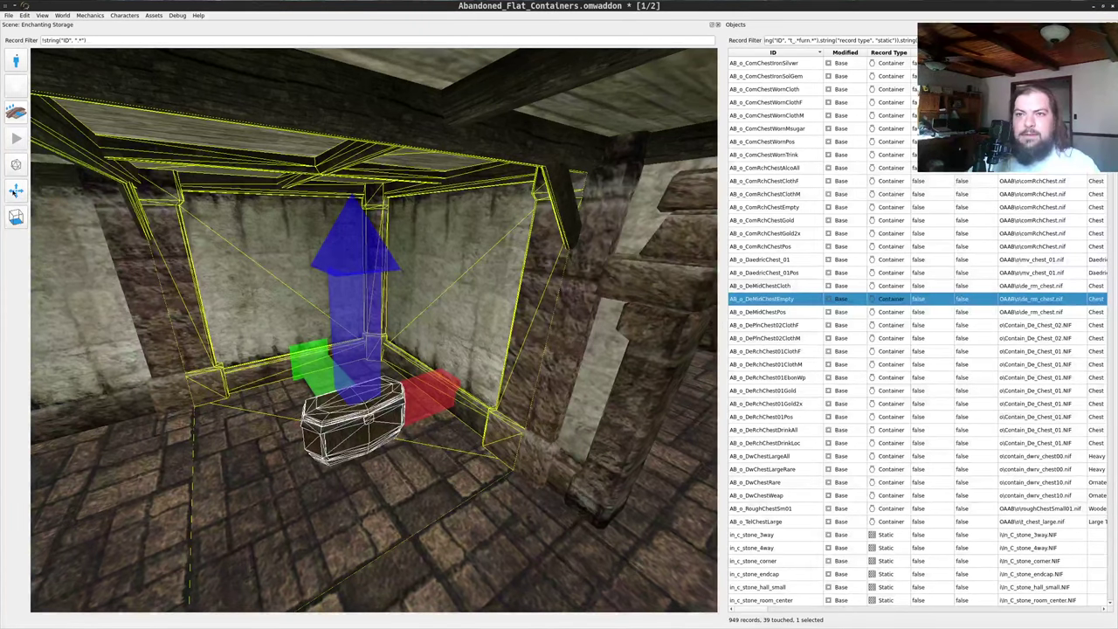
pyautogui.click(43, 191)
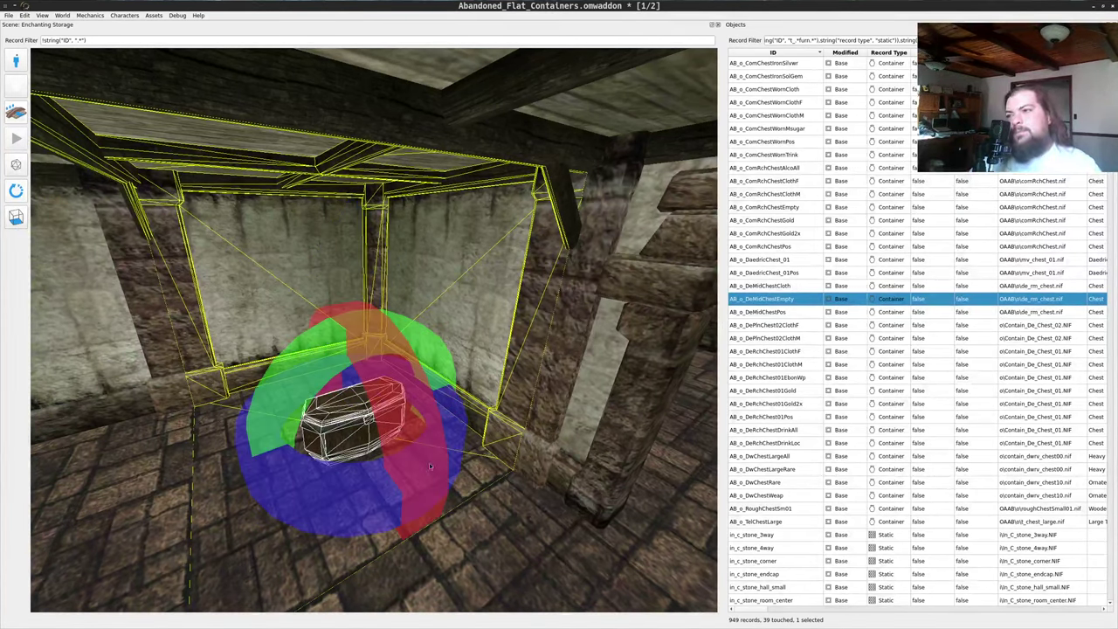
pyautogui.moveTo(344, 486); pyautogui.dragTo(231, 433)
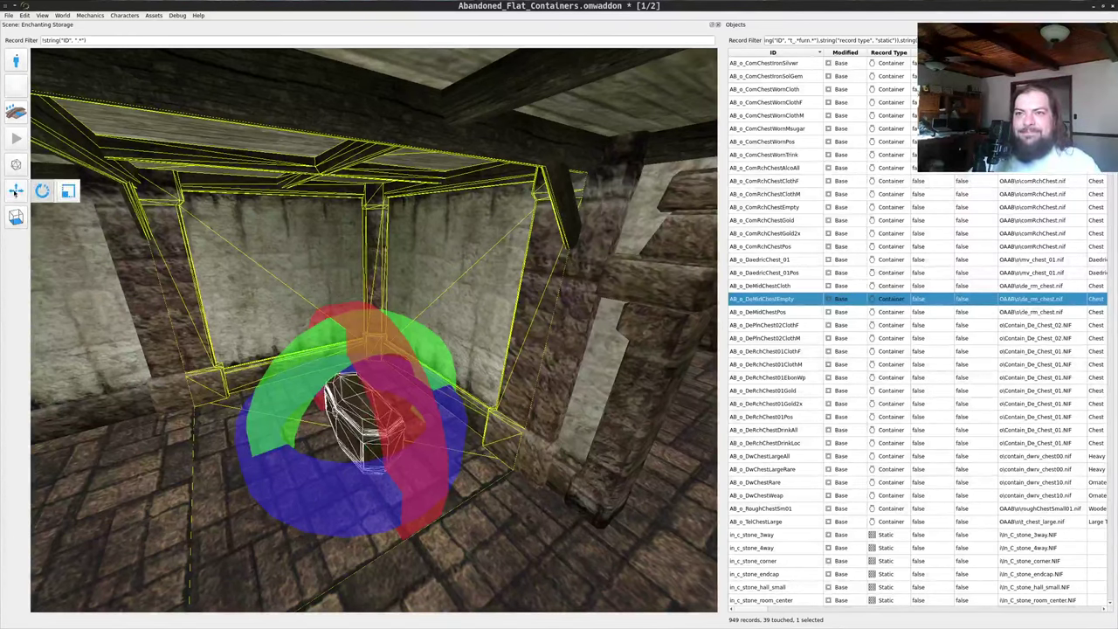
# - Move the chest across the floor until it stands against the wall between the corner and the archway
pyautogui.click(15, 192)
pyautogui.moveTo(421, 395); pyautogui.dragTo(185, 539)
pyautogui.press('w')
pyautogui.moveTo(468, 346); pyautogui.dragTo(417, 435)
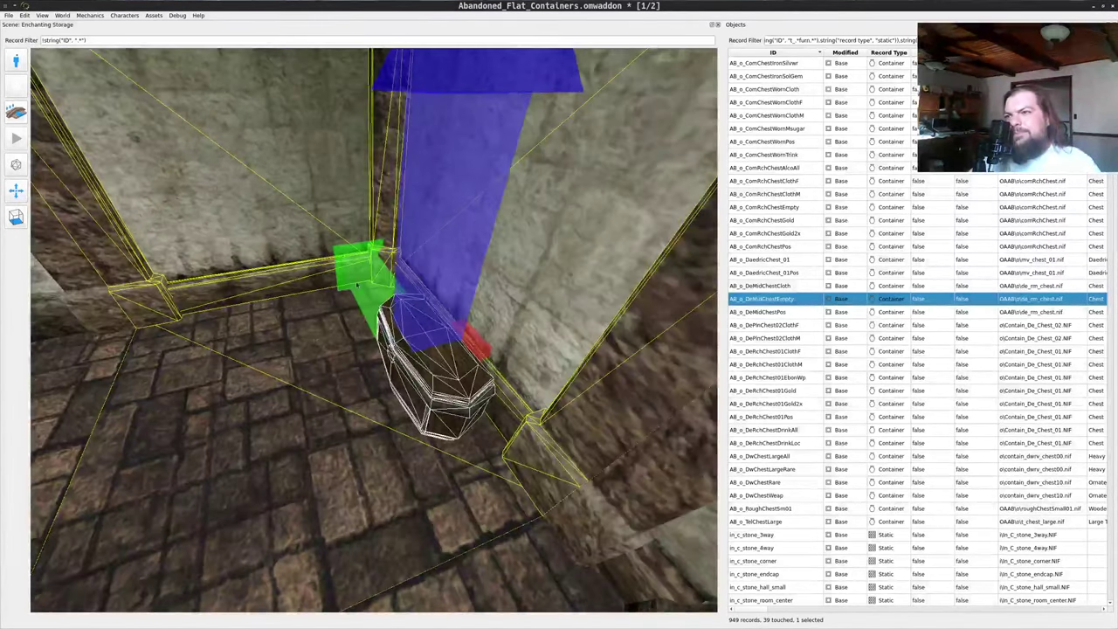
pyautogui.moveTo(414, 493); pyautogui.dragTo(522, 338)
# - Check the chest's placement from the rug side of Enchanting Storage and switch back to the OAAB_Clutter window
pyautogui.moveTo(550, 411); pyautogui.dragTo(444, 327)
pyautogui.scroll(-5, 642, 368)
pyautogui.scroll(4, 642, 368)
pyautogui.scroll(4, 443, 327)
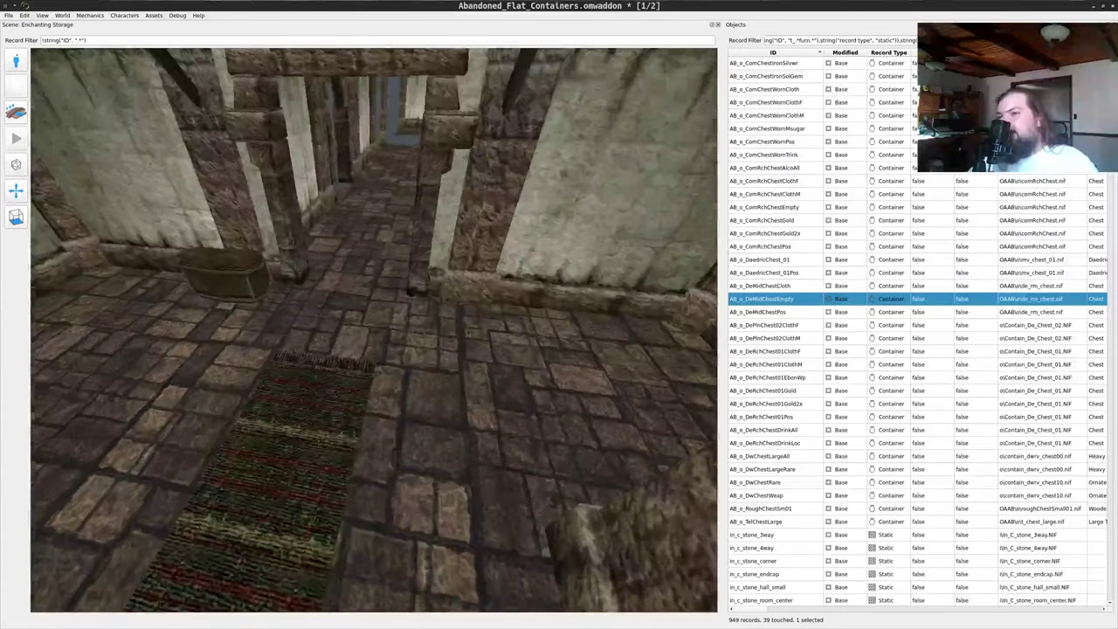
pyautogui.press('a')
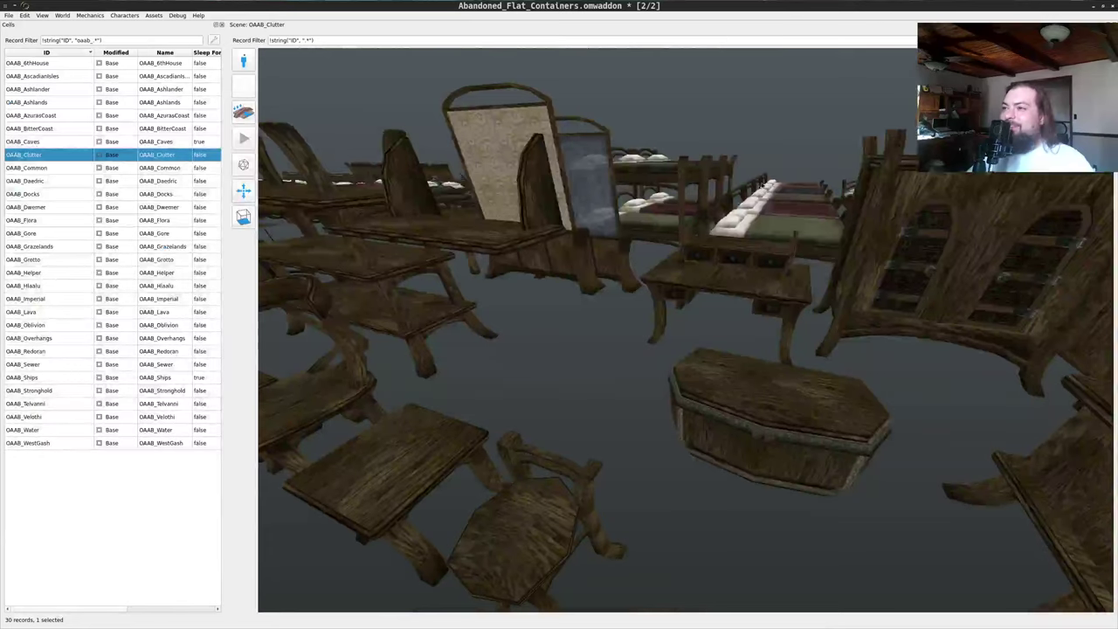
# - Examine the beds, tables, cabinets and display cases in the OAAB_Clutter showcase for furniture suited to Enchanting Storage
pyautogui.moveTo(761, 186); pyautogui.dragTo(700, 164)
pyautogui.moveTo(707, 181); pyautogui.dragTo(738, 410)
pyautogui.press('w')
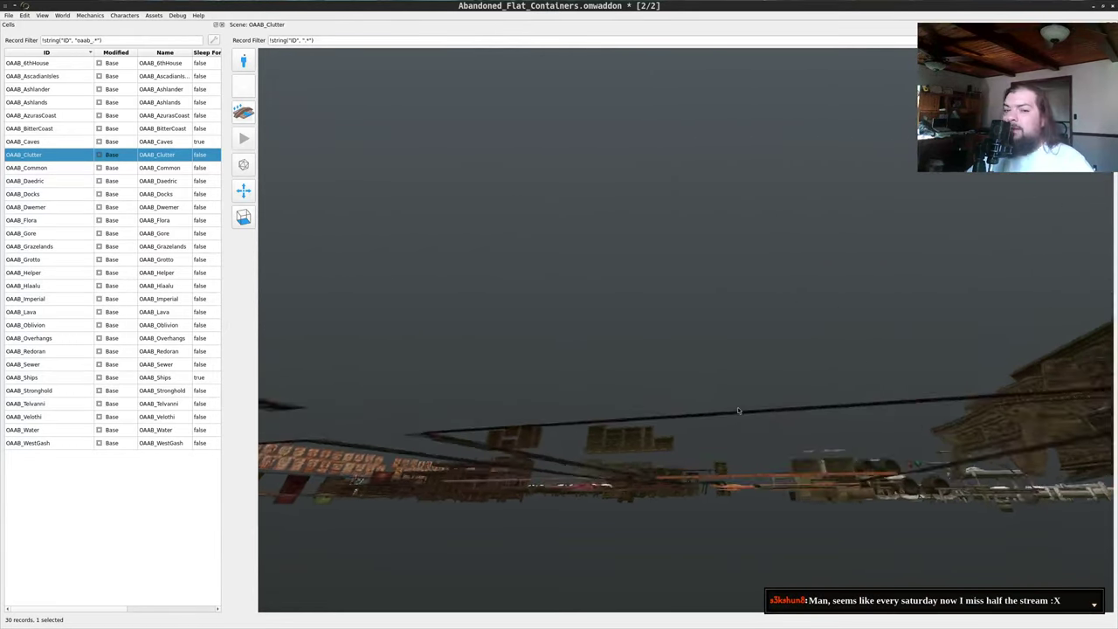
pyautogui.moveTo(645, 441); pyautogui.dragTo(679, 359)
pyautogui.press('w')
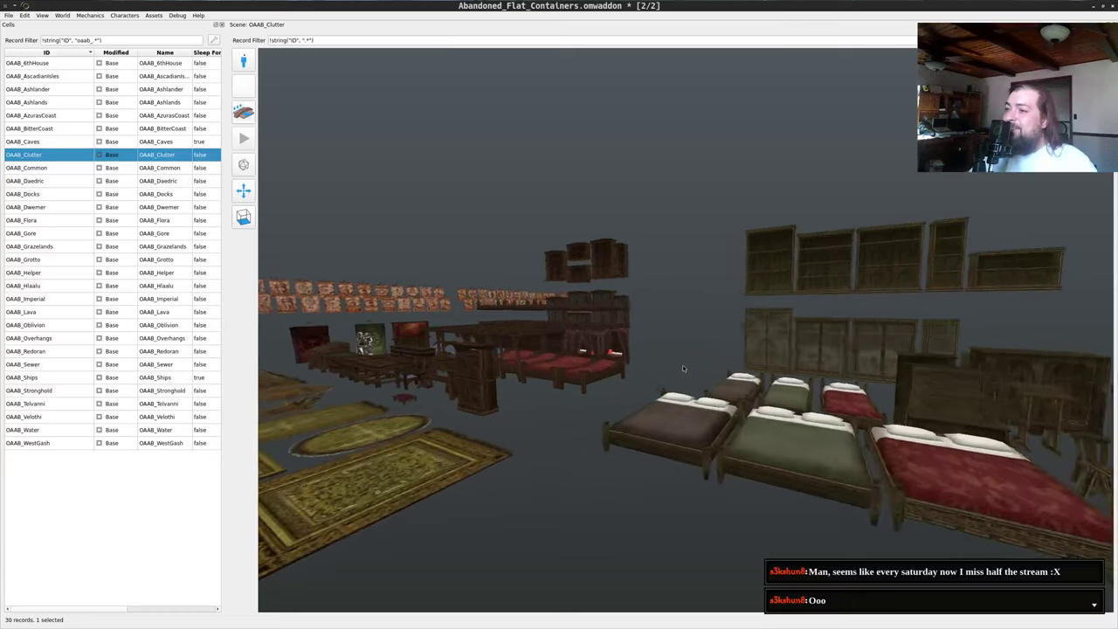
pyautogui.press('w')
pyautogui.press('a')
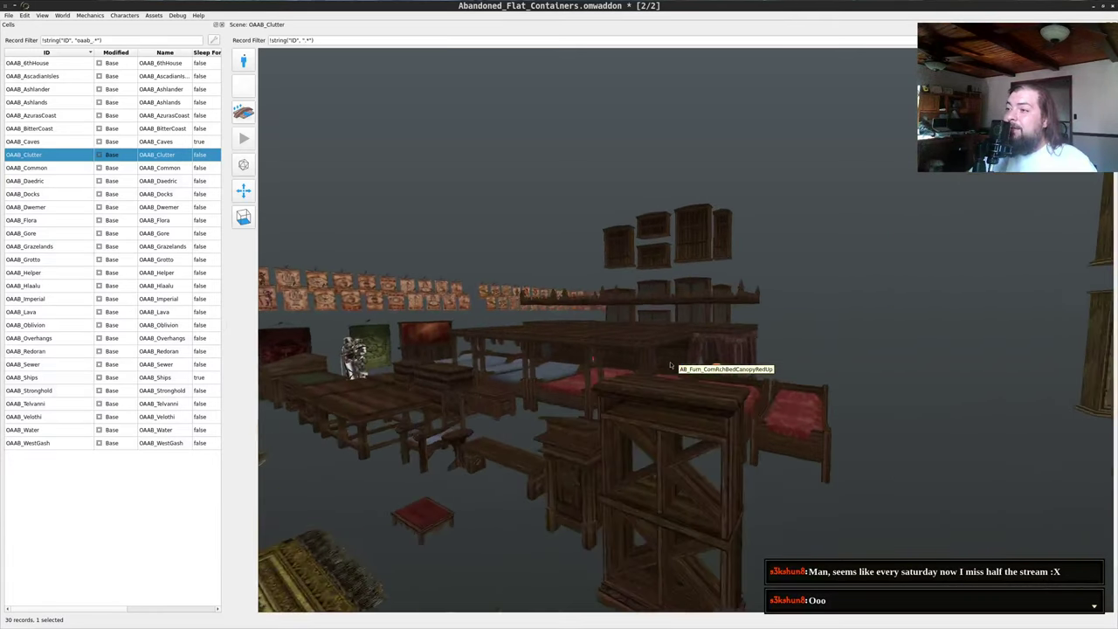
pyautogui.press('a')
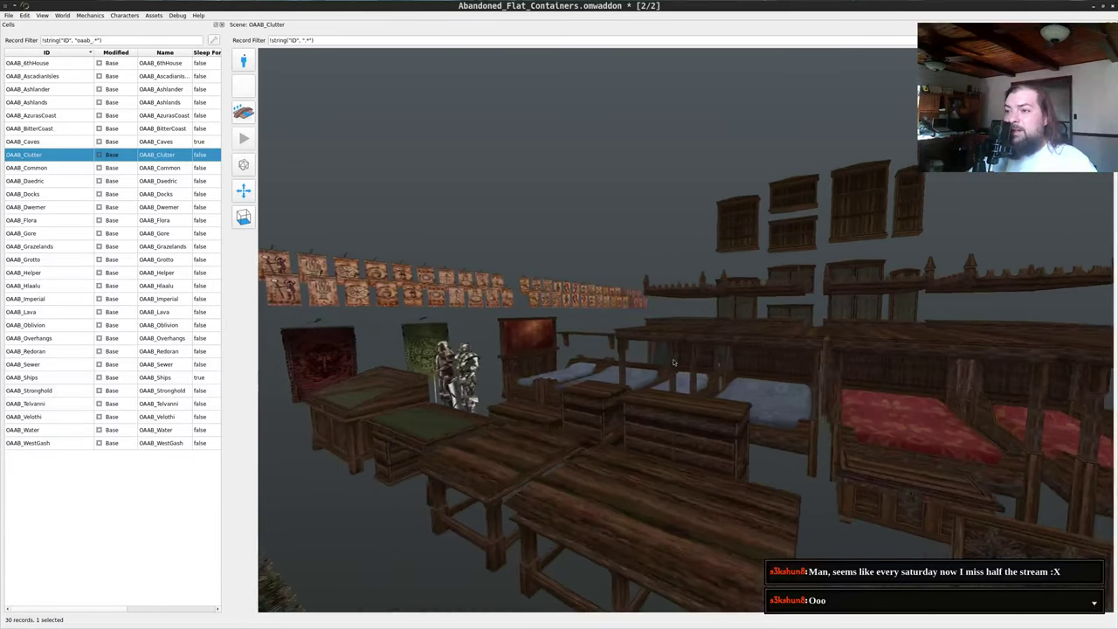
pyautogui.moveTo(674, 369); pyautogui.dragTo(739, 411)
pyautogui.press('w')
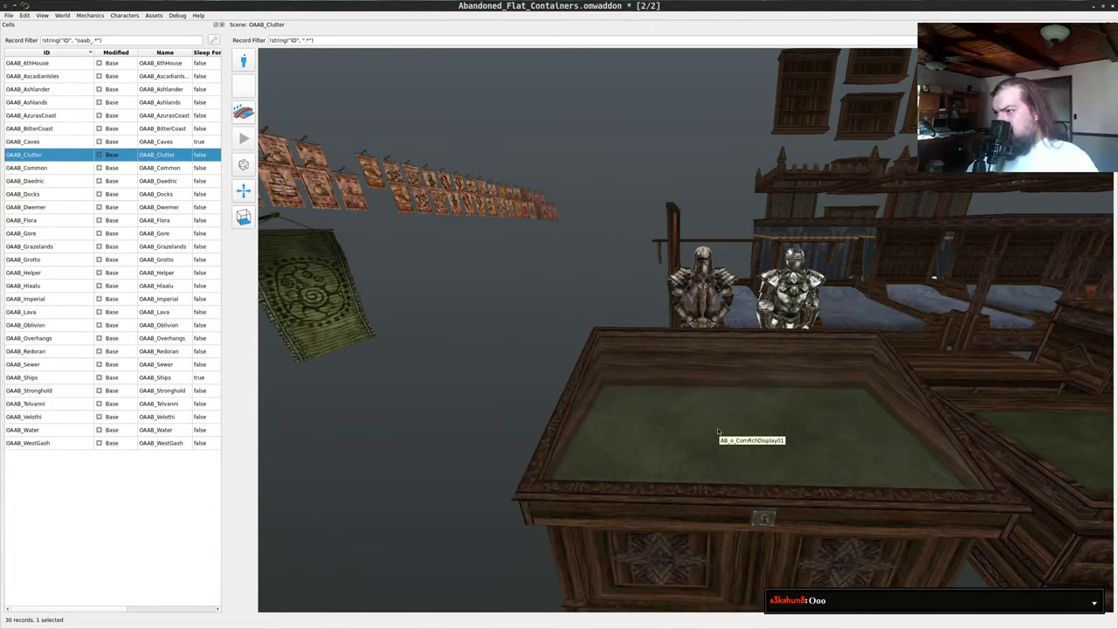
# - Return to the Enchanting Storage window and narrow the Objects filter's ab_ condition to IDs containing "display"
pyautogui.hotkey('alt', 'Tab')
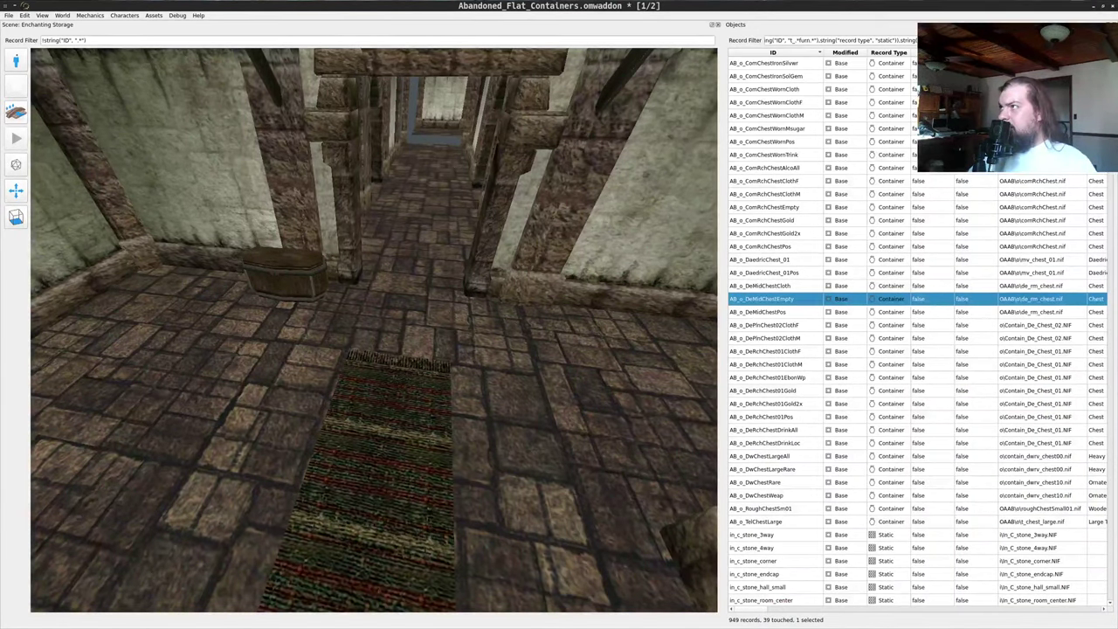
pyautogui.click(948, 40)
pyautogui.press('BackSpace')
pyautogui.press('BackSpace')
pyautogui.press('BackSpace')
pyautogui.press('BackSpace')
pyautogui.press('BackSpace')
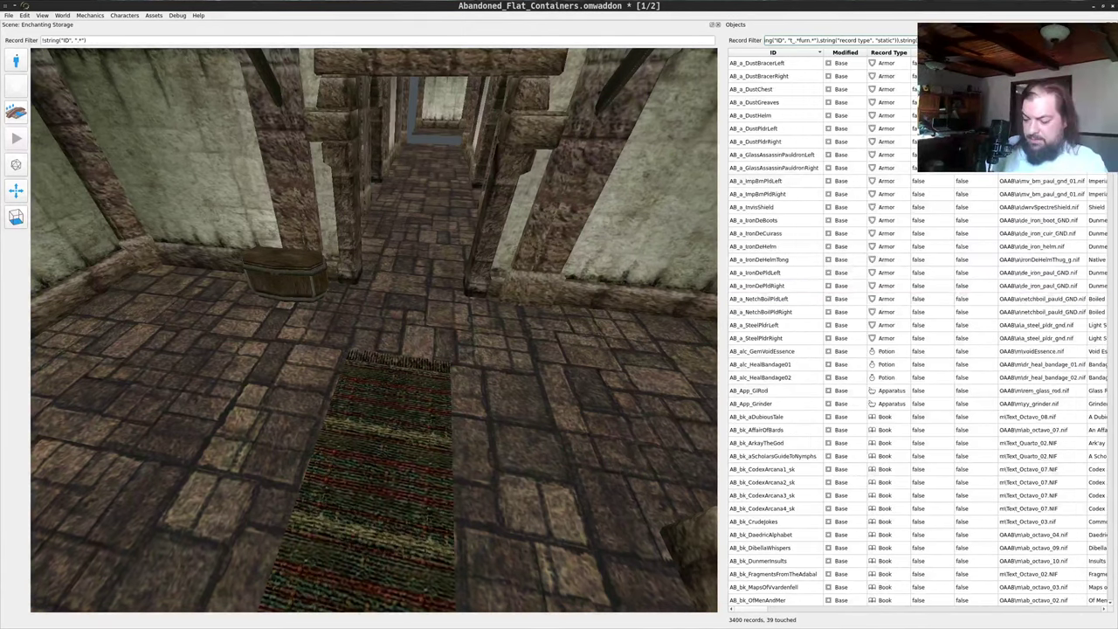
pyautogui.write('closet')
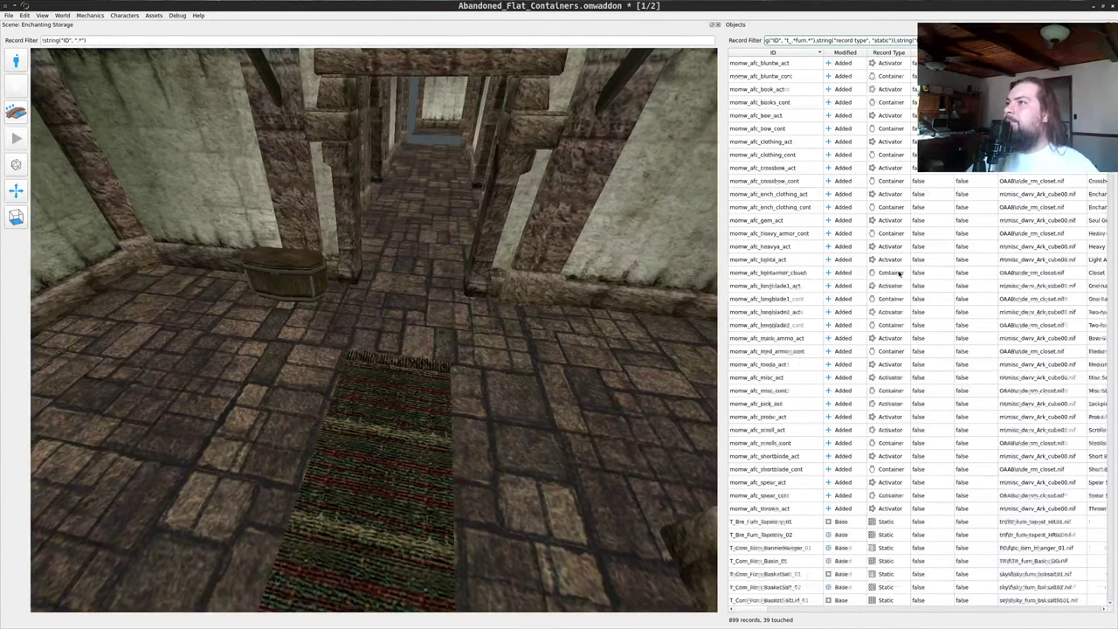
pyautogui.scroll(7, 899, 273)
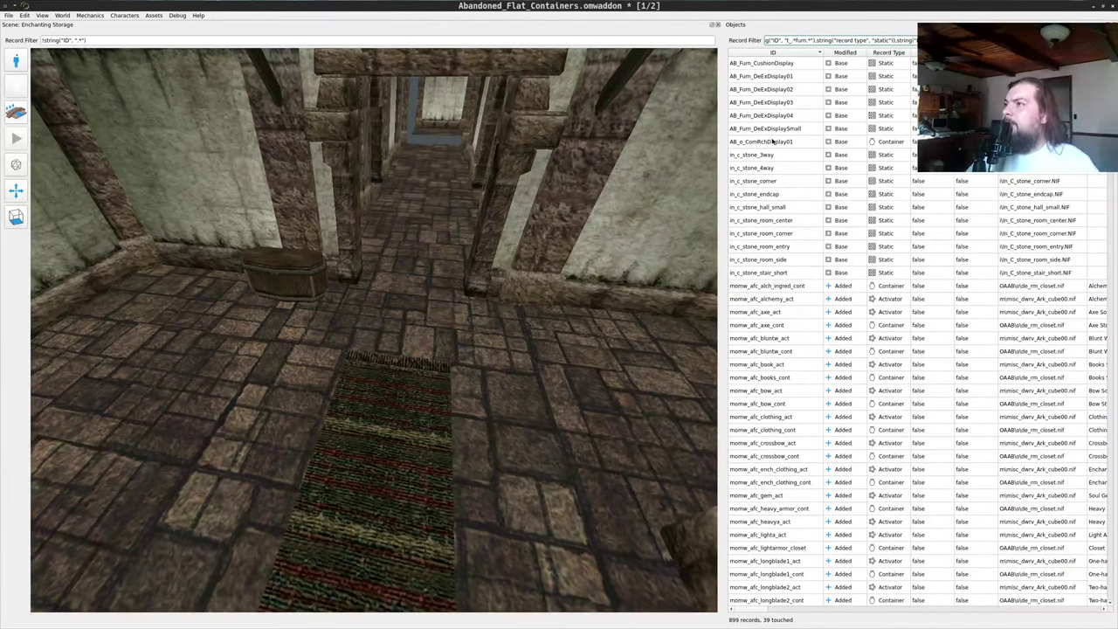
# - Place AB_o_ComRchDisplay01 on the floor beside the chest in Enchanting Storage and adjust its height to stand on the floor
pyautogui.moveTo(775, 142); pyautogui.dragTo(287, 325)
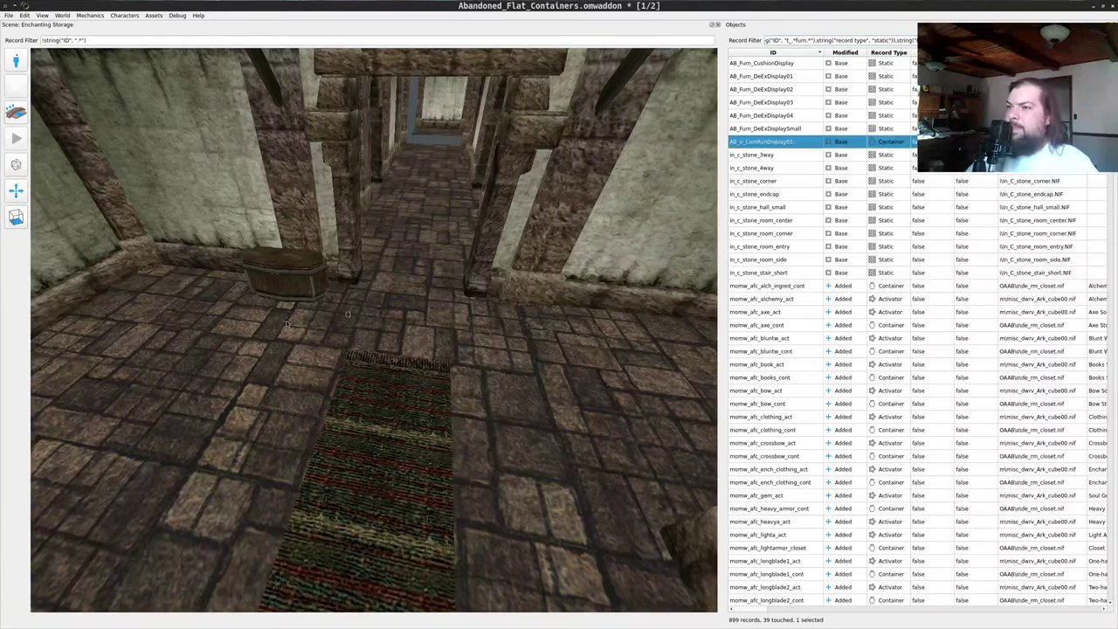
pyautogui.moveTo(233, 365); pyautogui.dragTo(696, 318)
pyautogui.middleClick(247, 367)
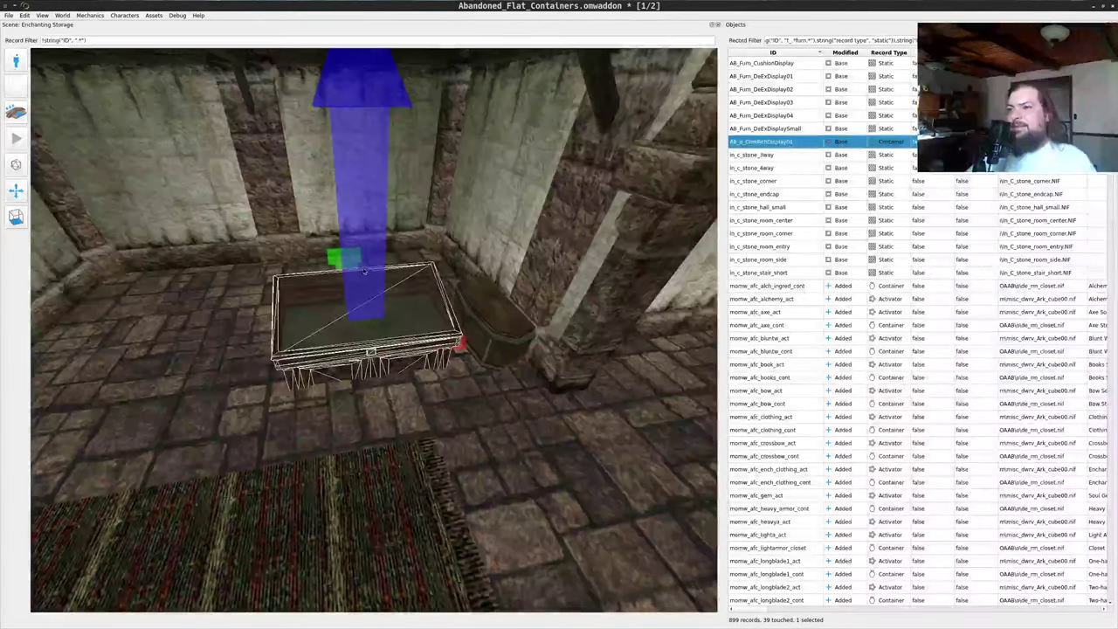
pyautogui.moveTo(363, 251); pyautogui.dragTo(362, 208)
pyautogui.moveTo(364, 184); pyautogui.dragTo(362, 155, button='right')
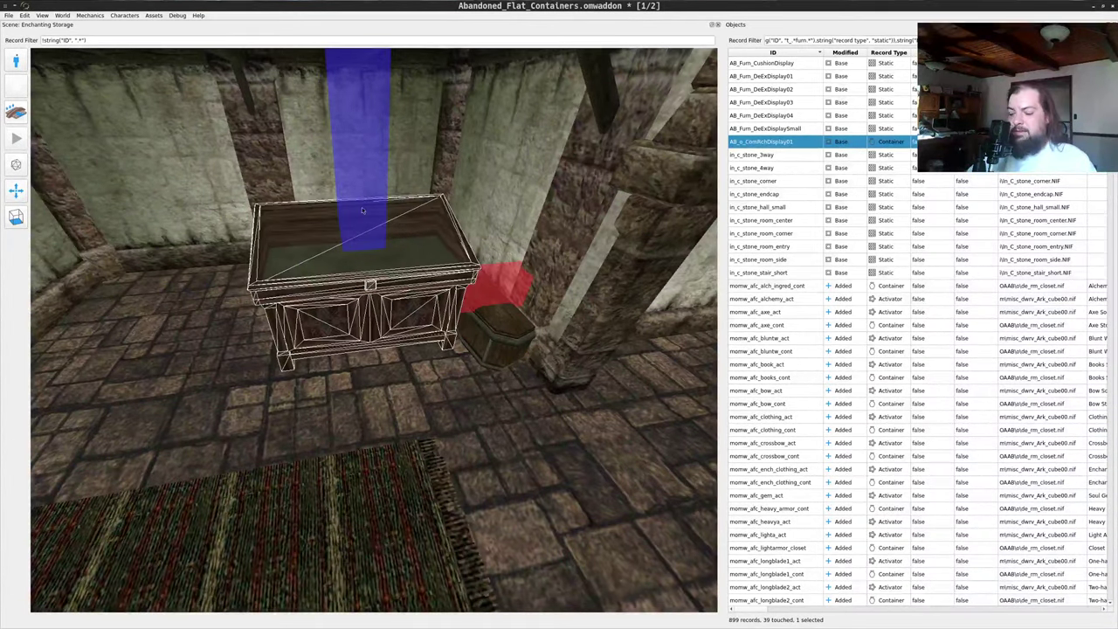
pyautogui.moveTo(361, 207); pyautogui.dragTo(356, 279, button='right')
# - Mark the surrounding corner room piece and move the display case into the corner against the walls
pyautogui.moveTo(356, 278); pyautogui.dragTo(228, 221)
pyautogui.press('a')
pyautogui.keyDown('shift'); pyautogui.middleClick(236, 232); pyautogui.keyUp('shift')
pyautogui.keyDown('ctrl'); pyautogui.moveTo(414, 210); pyautogui.dragTo(95, 627, button='right'); pyautogui.keyUp('ctrl')
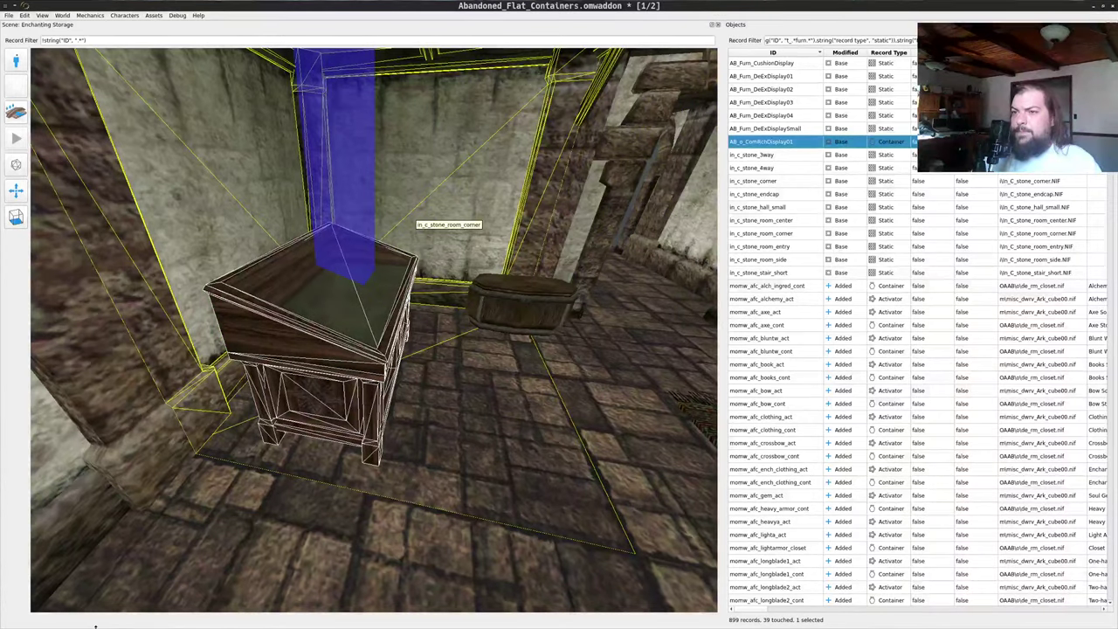
pyautogui.press('d')
pyautogui.moveTo(436, 293); pyautogui.dragTo(378, 255)
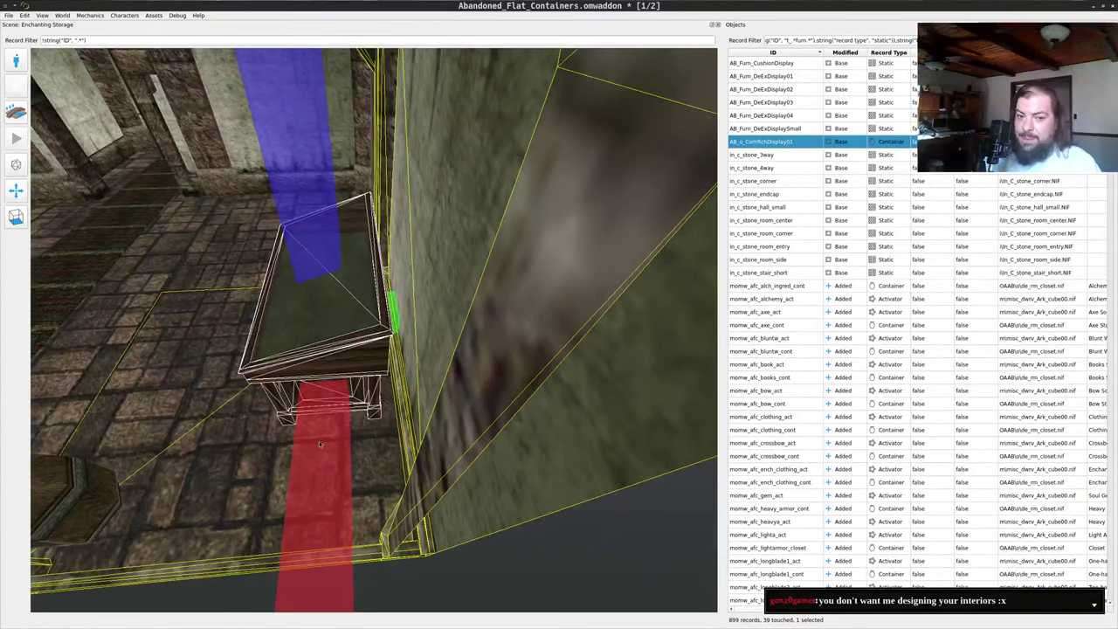
pyautogui.moveTo(380, 325); pyautogui.dragTo(265, 326)
# - Undo the last three display case changes and redo them
pyautogui.hotkey('ctrl', 'z')
pyautogui.hotkey('ctrl', 'z')
pyautogui.hotkey('ctrl', 'z')
pyautogui.hotkey('ctrl', 'shift', 'z')
pyautogui.hotkey('ctrl', 'shift', 'z')
pyautogui.hotkey('ctrl', 'shift', 'z')
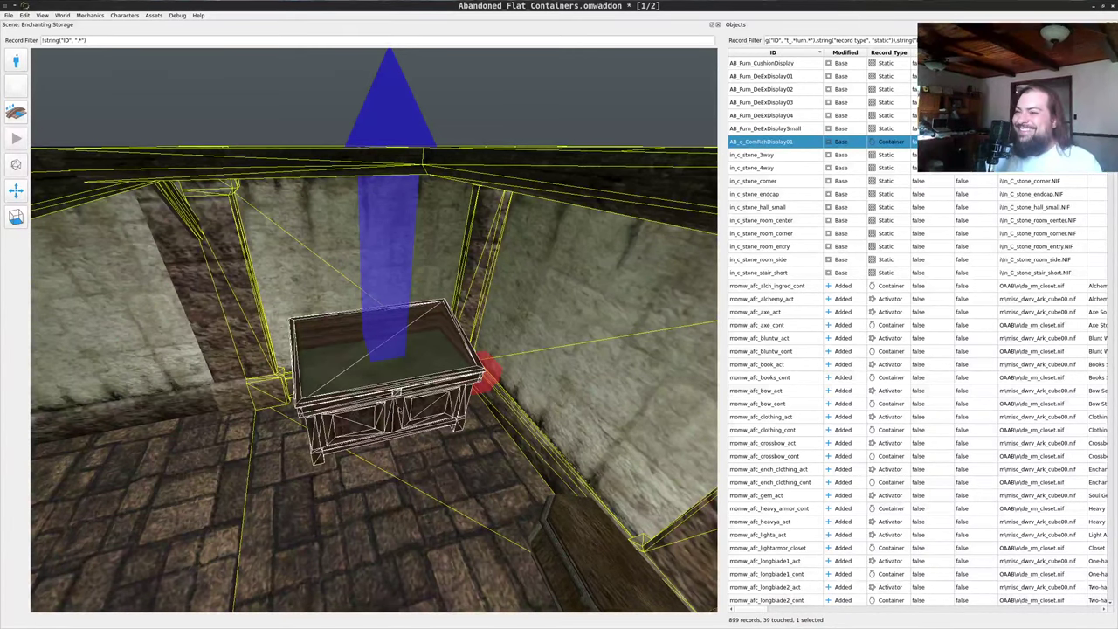
# - Clear the selection, check the display case's fit in the corner up close, and save Abandoned_Flat_Containers.omwaddon
pyautogui.middleClick(480, 101)
pyautogui.moveTo(385, 289); pyautogui.dragTo(456, 304)
pyautogui.press('w')
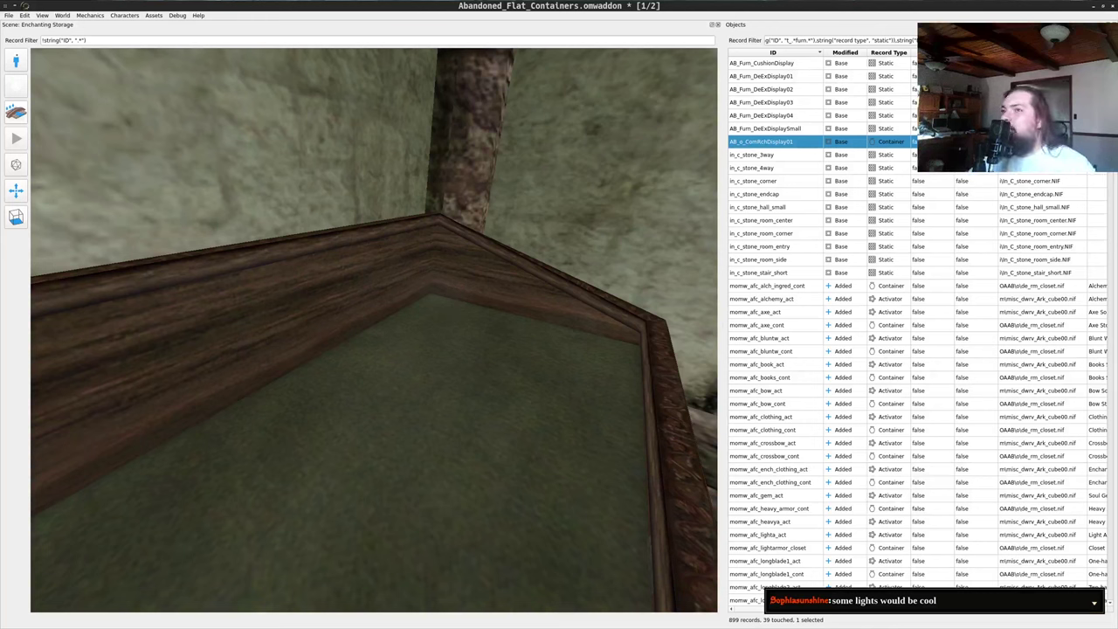
pyautogui.hotkey('ctrl', 's')
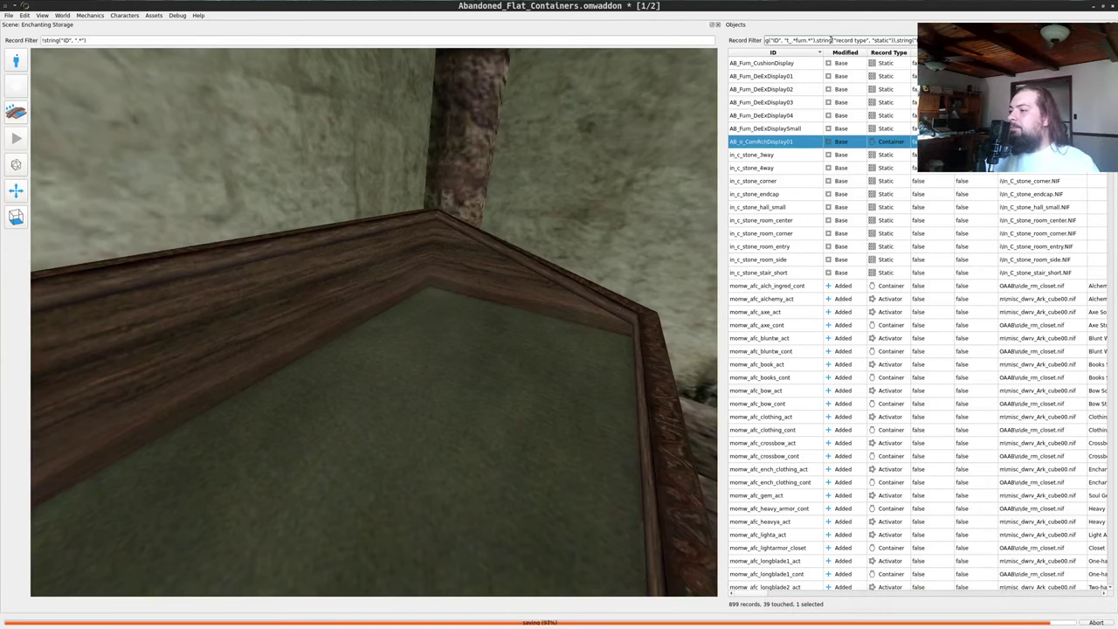
# - Copy the current Objects filter, switch to the Emacs notes in 2023.org, and replace the second saved filter line with it
pyautogui.tripleClick(866, 40)
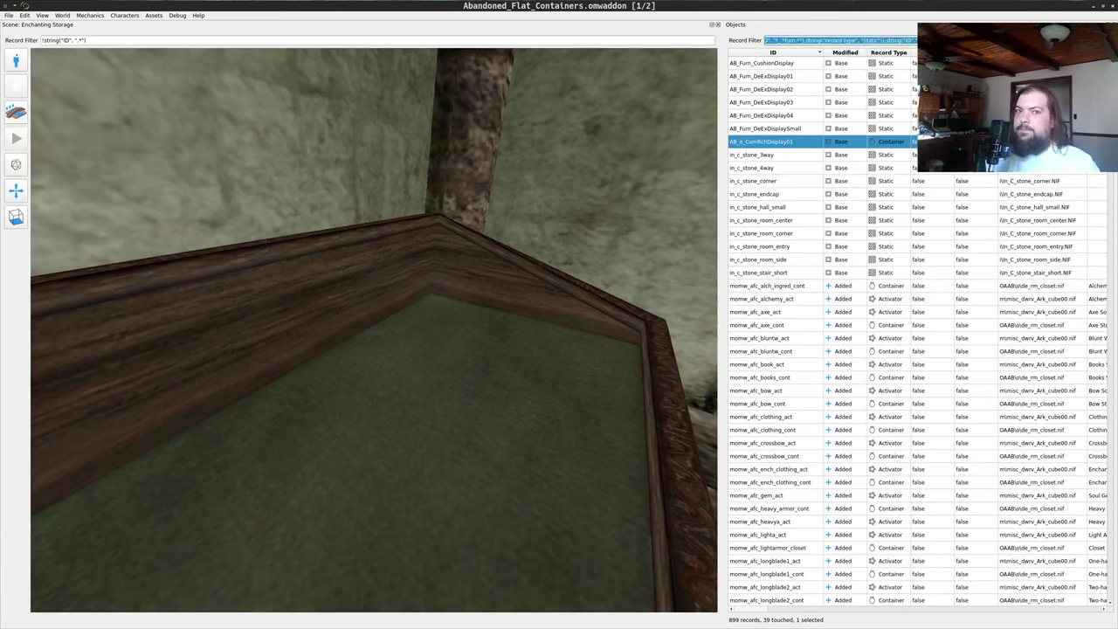
pyautogui.hotkey('alt', 'Tab')
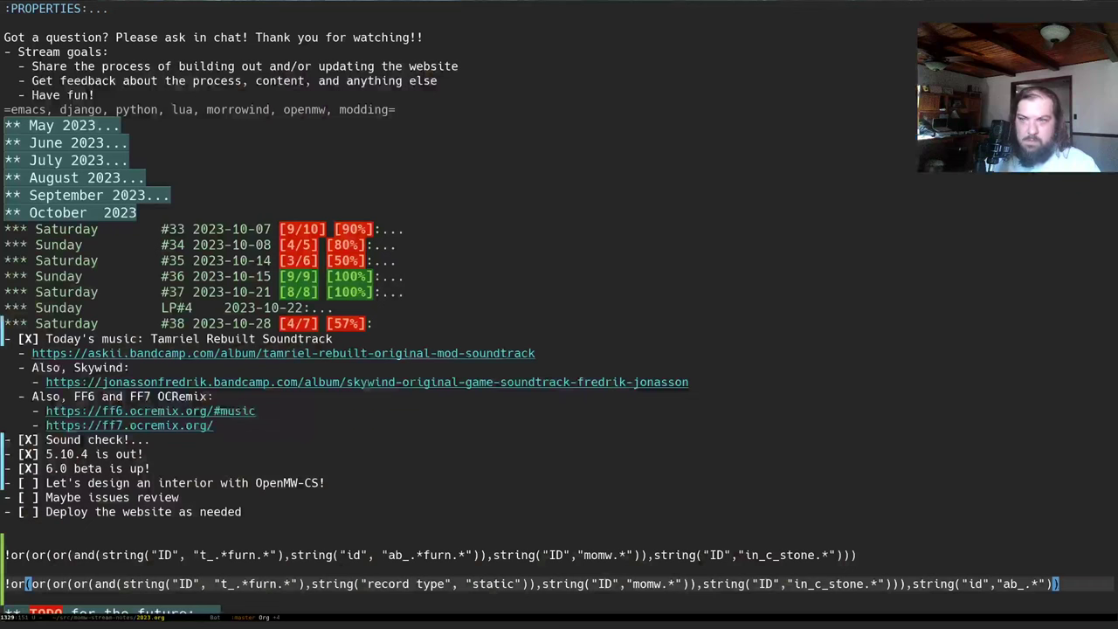
pyautogui.press('Down')
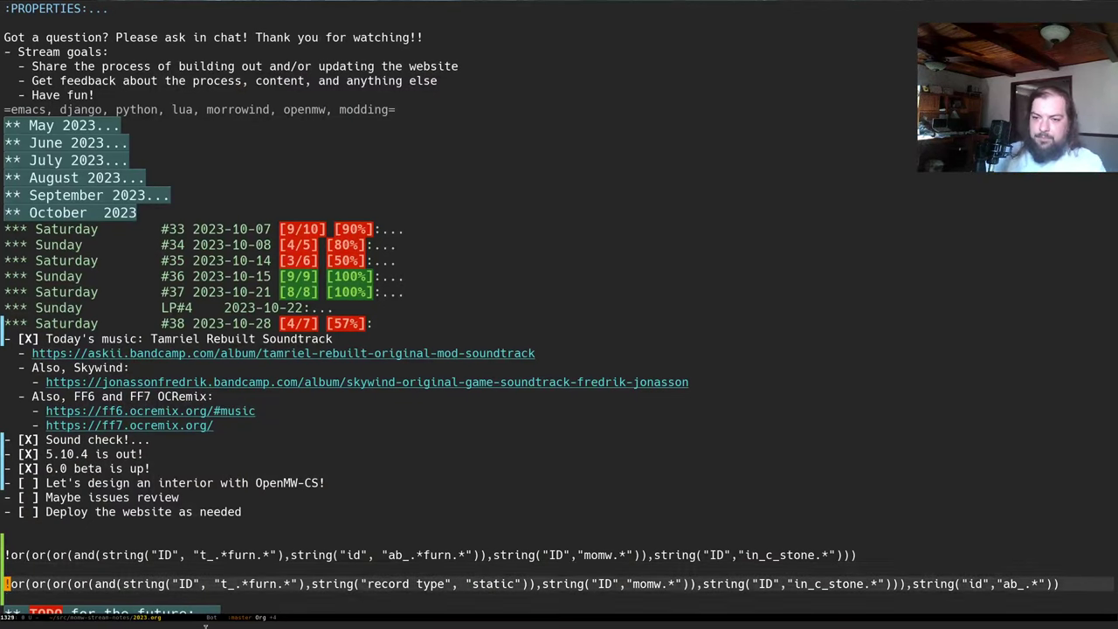
pyautogui.hotkey('ctrl', 'space')
pyautogui.hotkey('ctrl', 'e')
pyautogui.hotkey('ctrl', 'y')
pyautogui.hotkey('ctrl', 'a')
# - Replace the first saved filter line in the notes with the new expression !and(string("id"))
pyautogui.press('Up')
pyautogui.press('Up')
pyautogui.hotkey('ctrl', 'space')
pyautogui.hotkey('ctrl', 'e')
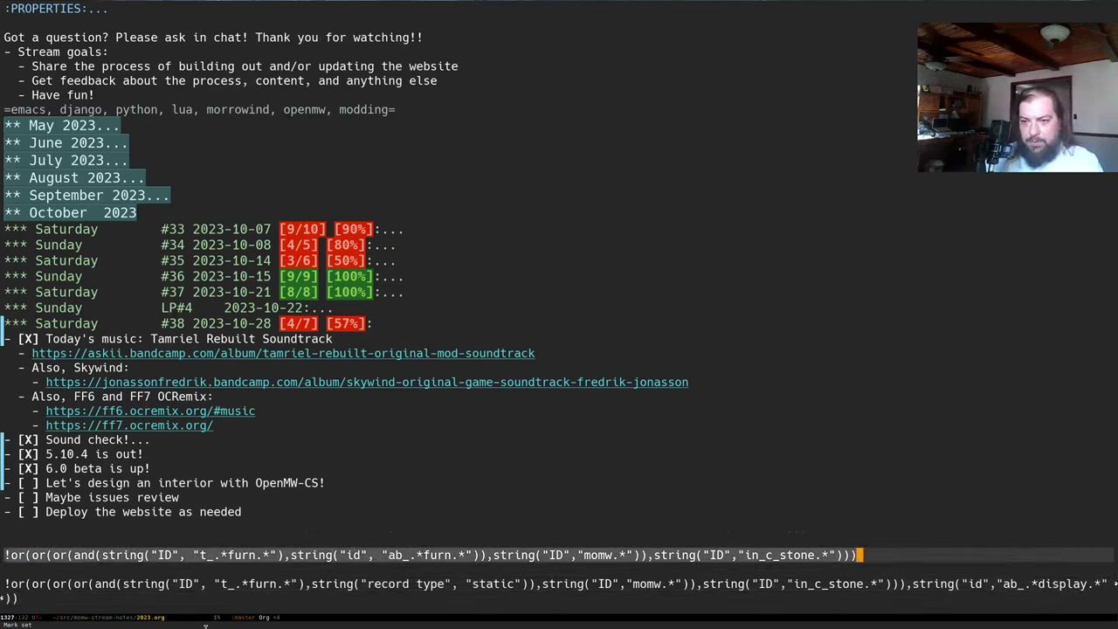
pyautogui.hotkey('ctrl', 'w')
pyautogui.write('!and')
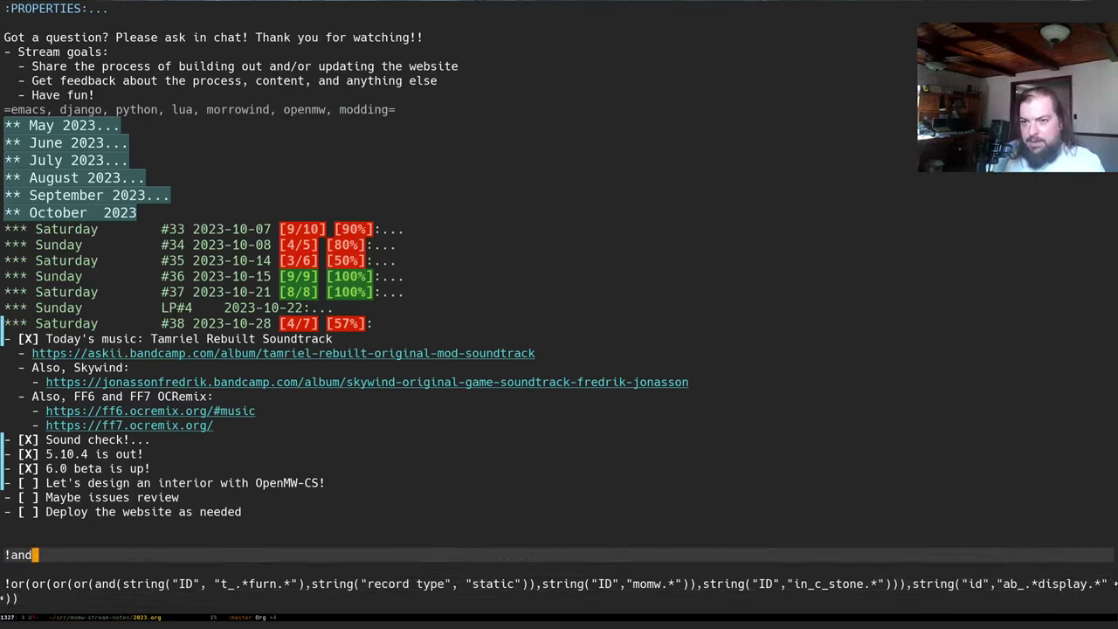
pyautogui.write('(string("')
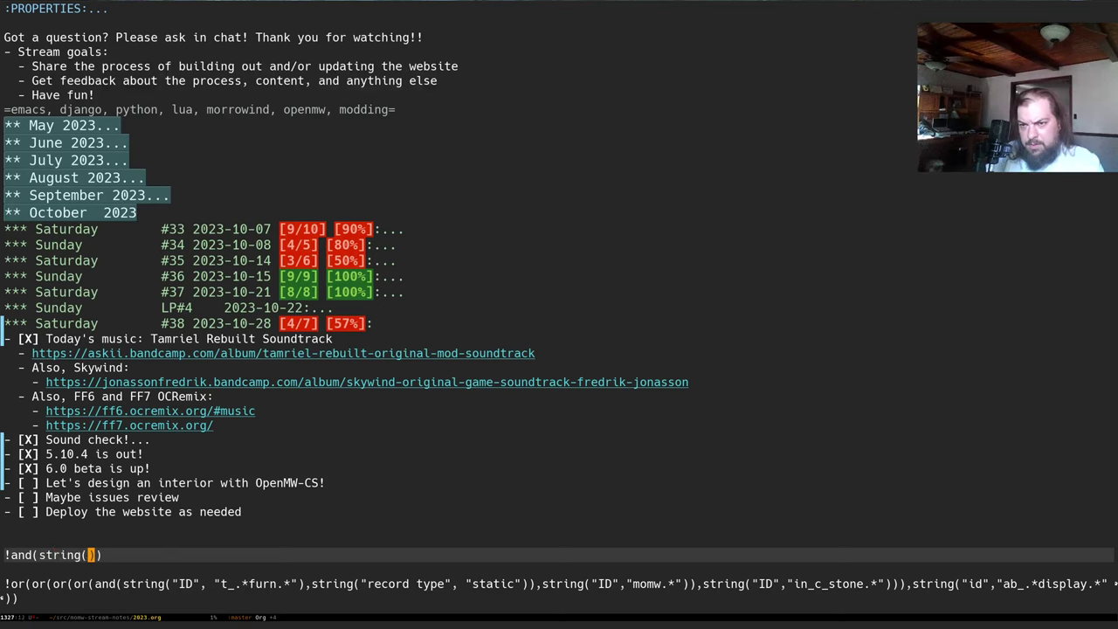
pyautogui.write('id')
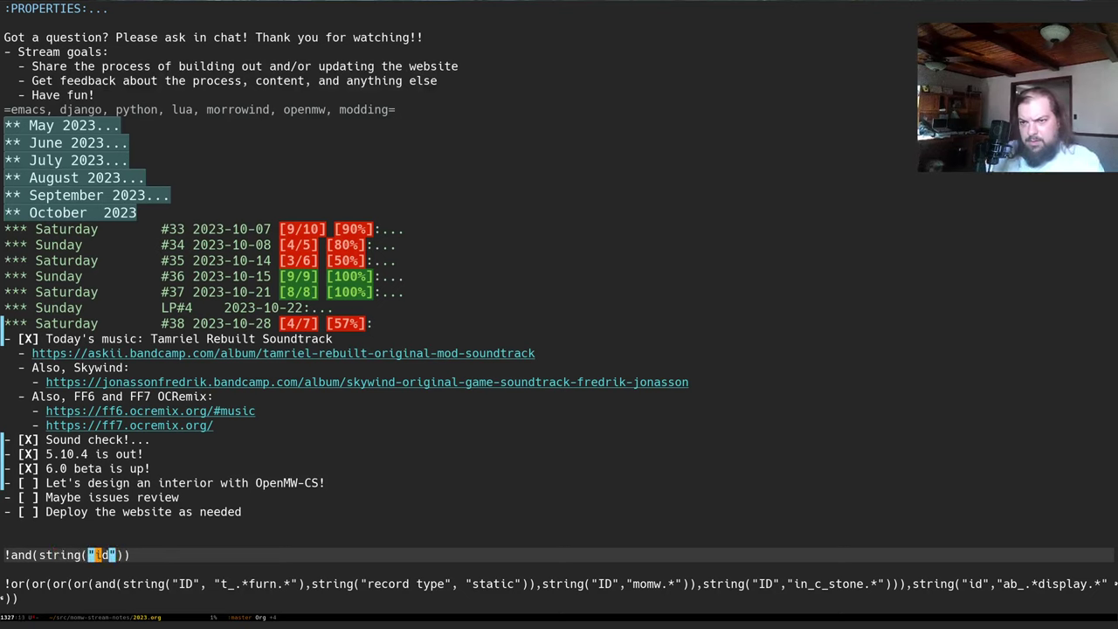
# - Replace the string("id") condition inside the new and() expression with or(string("id"))
pyautogui.hotkey('alt', 'b')
pyautogui.hotkey('alt', 'b')
pyautogui.hotkey('alt', 'f')
pyautogui.hotkey('ctrl', 'f')
pyautogui.hotkey('ctrl', 'space')
pyautogui.hotkey('alt', 'f')
pyautogui.hotkey('alt', 'f')
pyautogui.hotkey('ctrl', 'f')
pyautogui.hotkey('ctrl', 'f')
pyautogui.hotkey('ctrl', 'w')
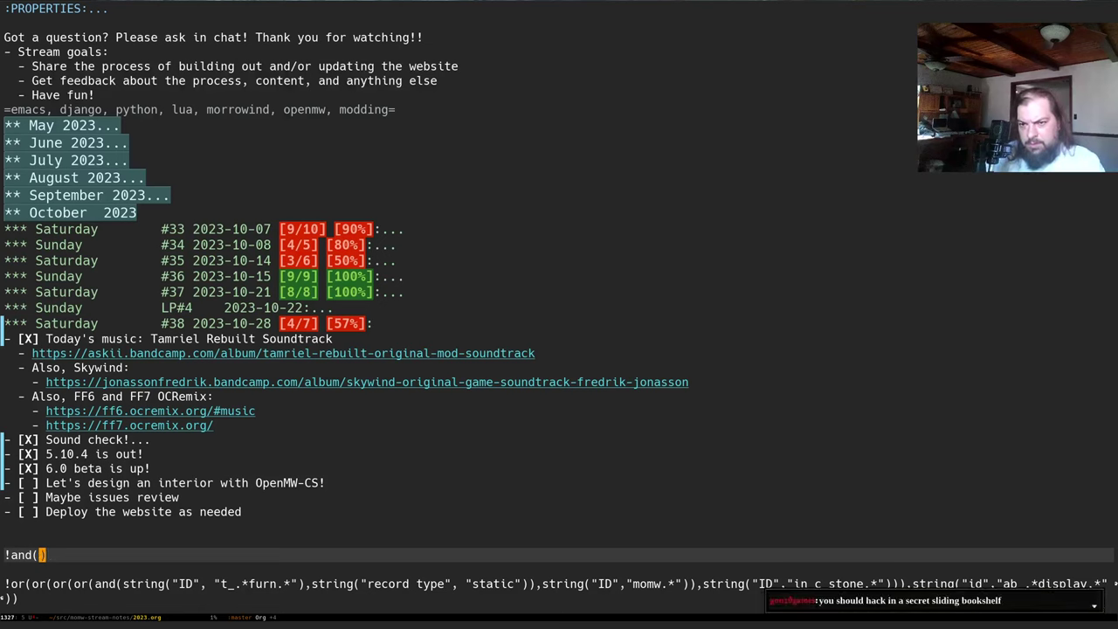
pyautogui.write('or(')
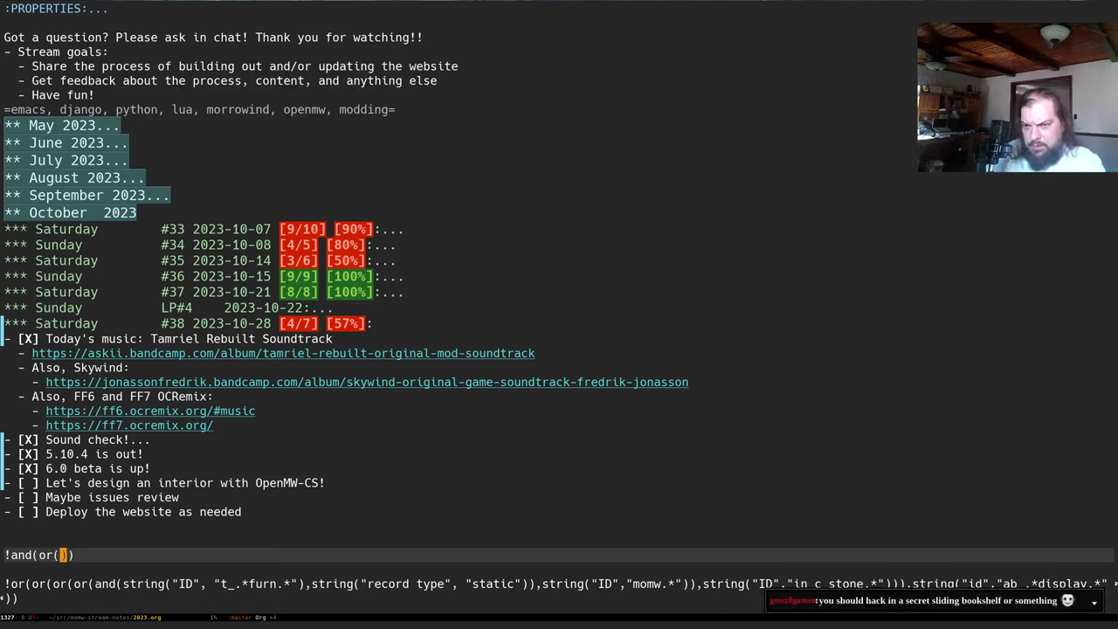
pyautogui.write('string("id')
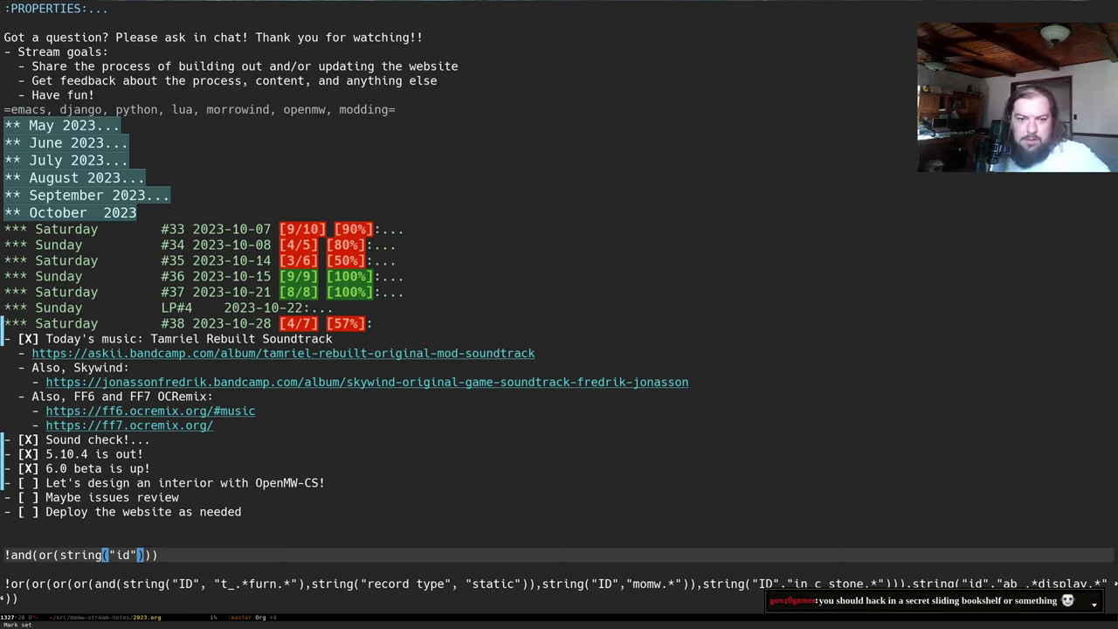
pyautogui.press('Left')
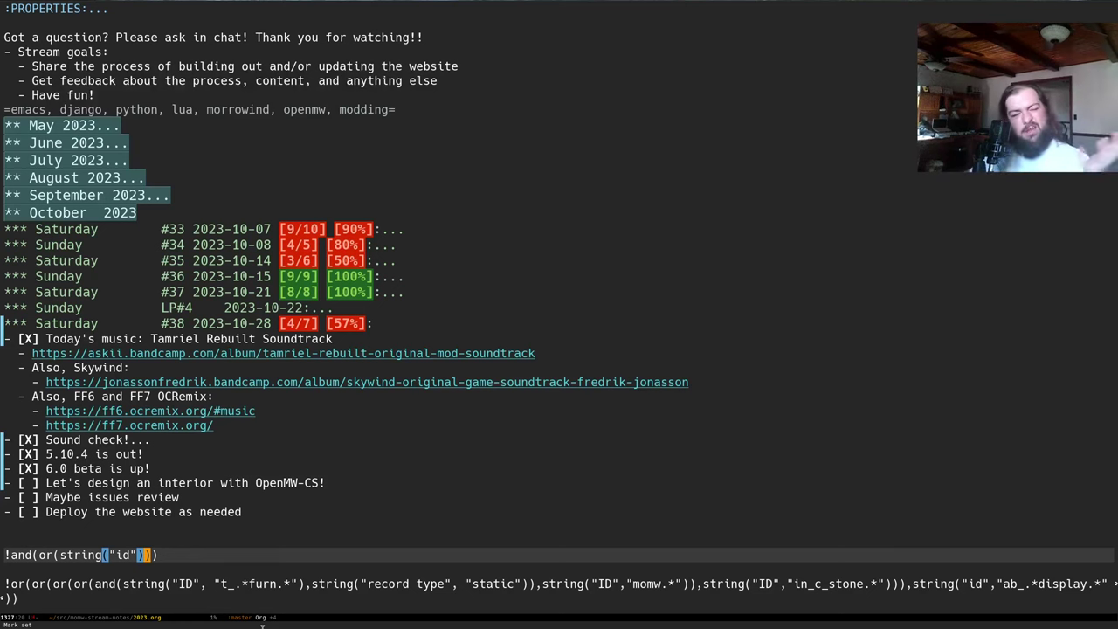
# - Switch to OpenMW-CS and examine the display case, arched doorway, chest and remaining wall space in Enchanting Storage
pyautogui.hotkey('alt', 'Tab')
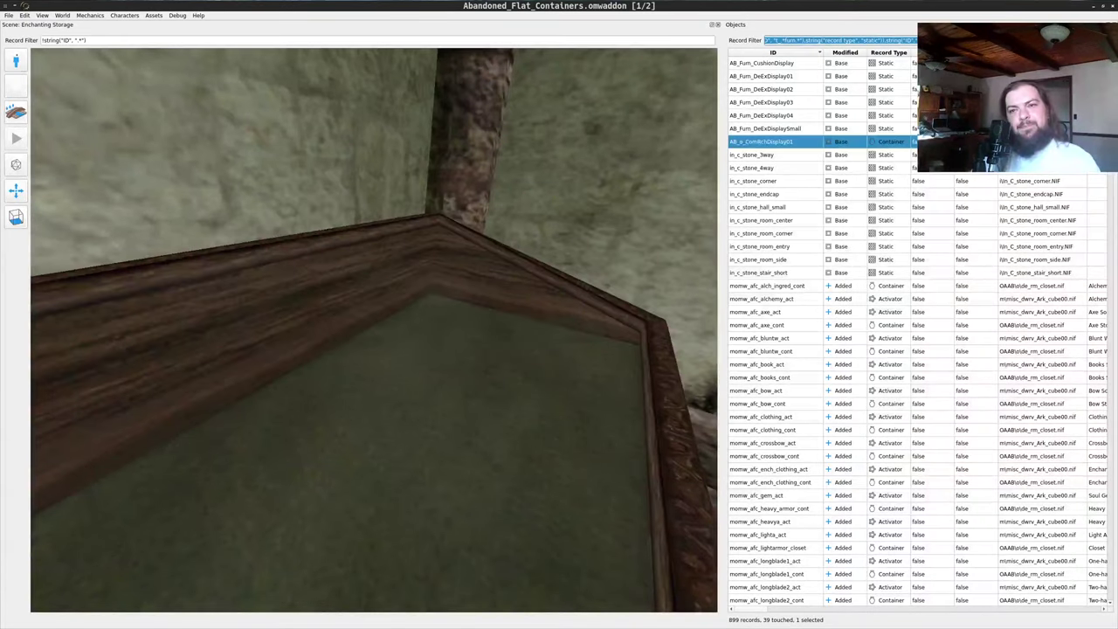
pyautogui.moveTo(427, 320); pyautogui.dragTo(337, 371)
pyautogui.scroll(-3, 335, 370)
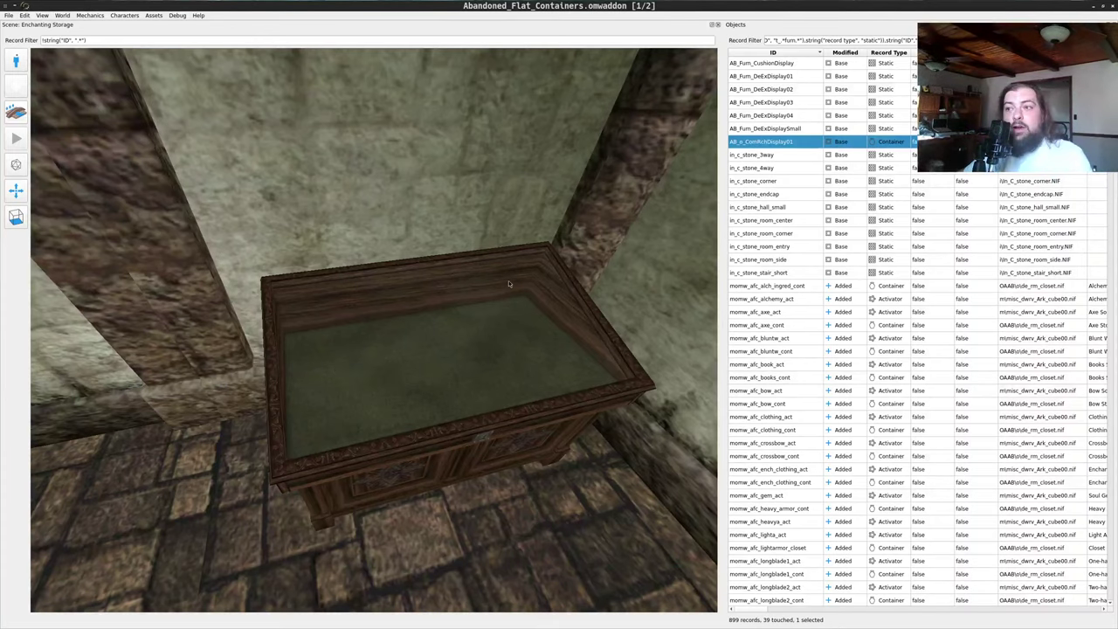
pyautogui.moveTo(508, 281); pyautogui.dragTo(465, 218)
pyautogui.scroll(-15, 453, 248)
pyautogui.scroll(5, 575, 224)
pyautogui.scroll(5, 523, 172)
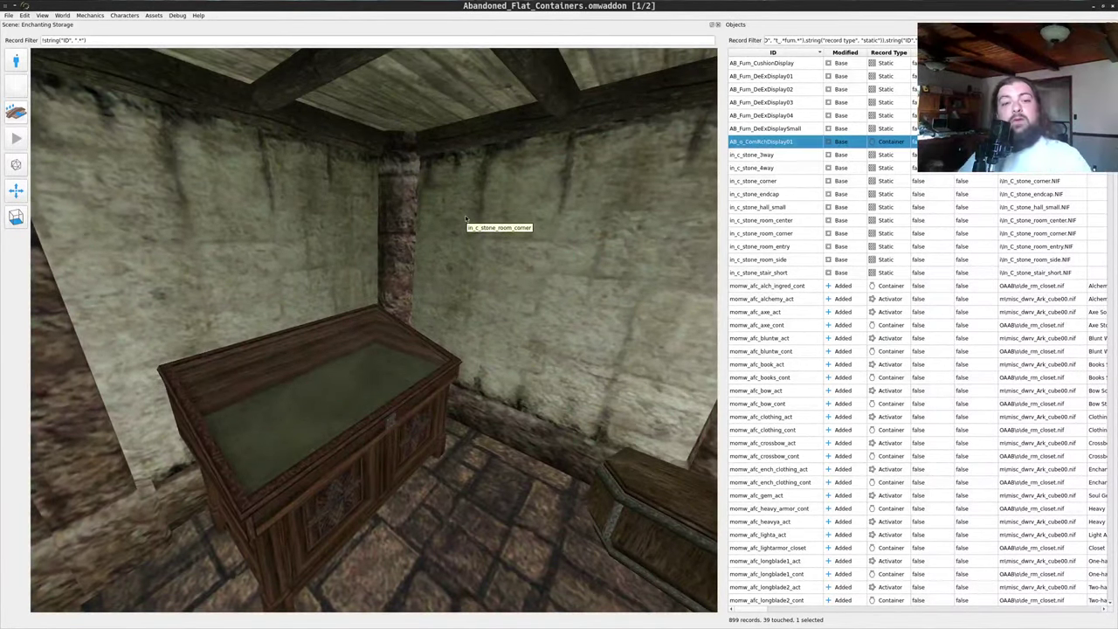
pyautogui.moveTo(433, 231); pyautogui.dragTo(365, 384)
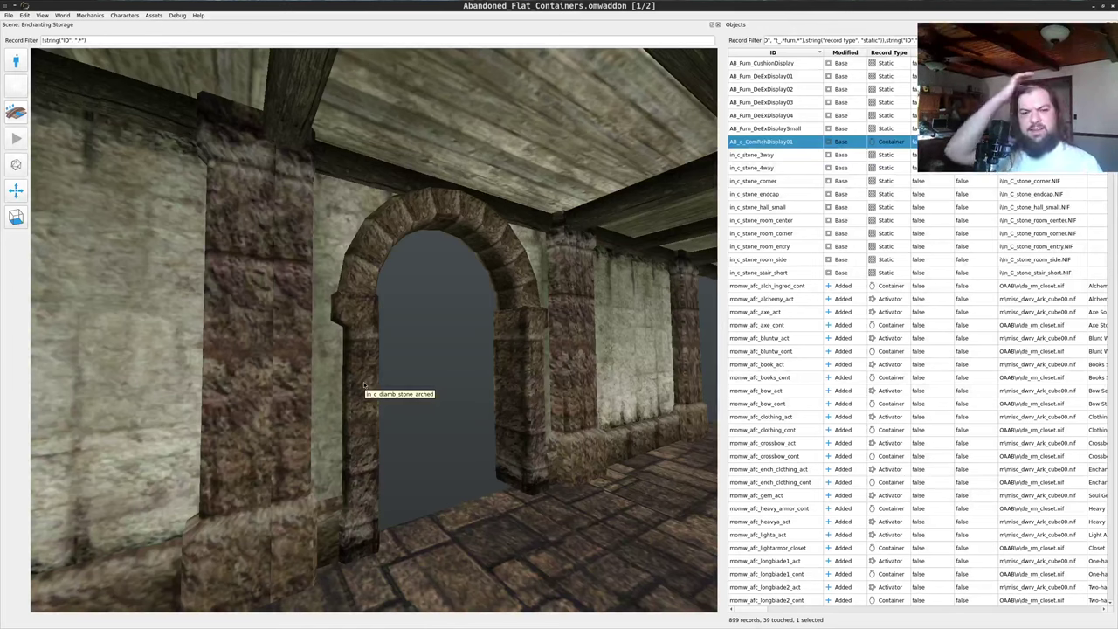
pyautogui.moveTo(364, 384); pyautogui.dragTo(375, 310)
pyautogui.press('a')
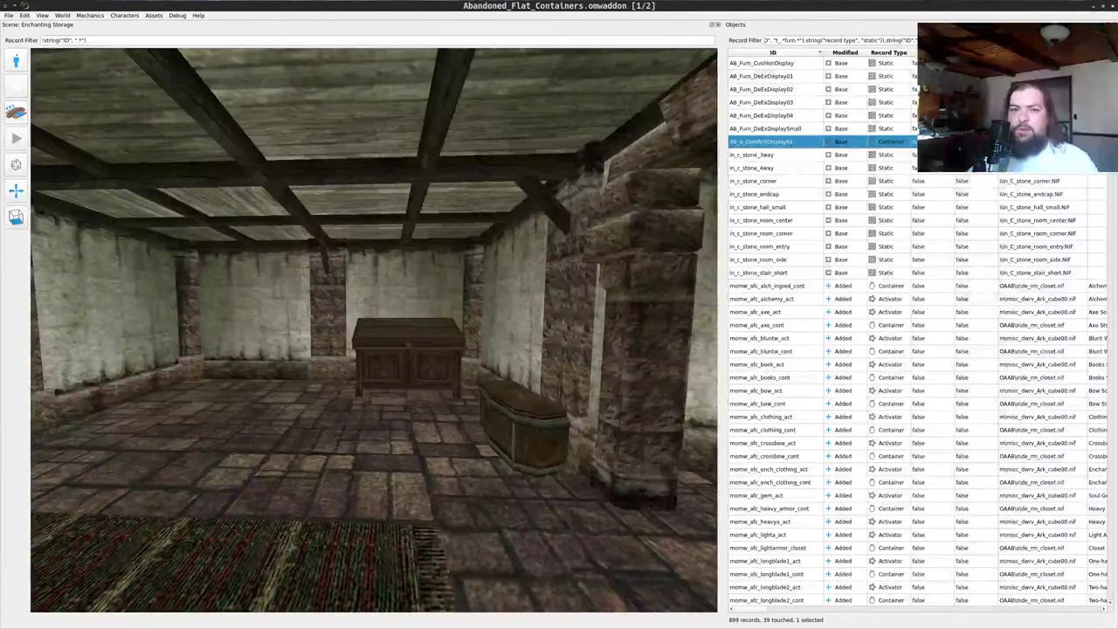
# - Switch to the Emacs notes and complete the ID condition inside or() as string("id","t_.*")
pyautogui.hotkey('alt', 'Tab')
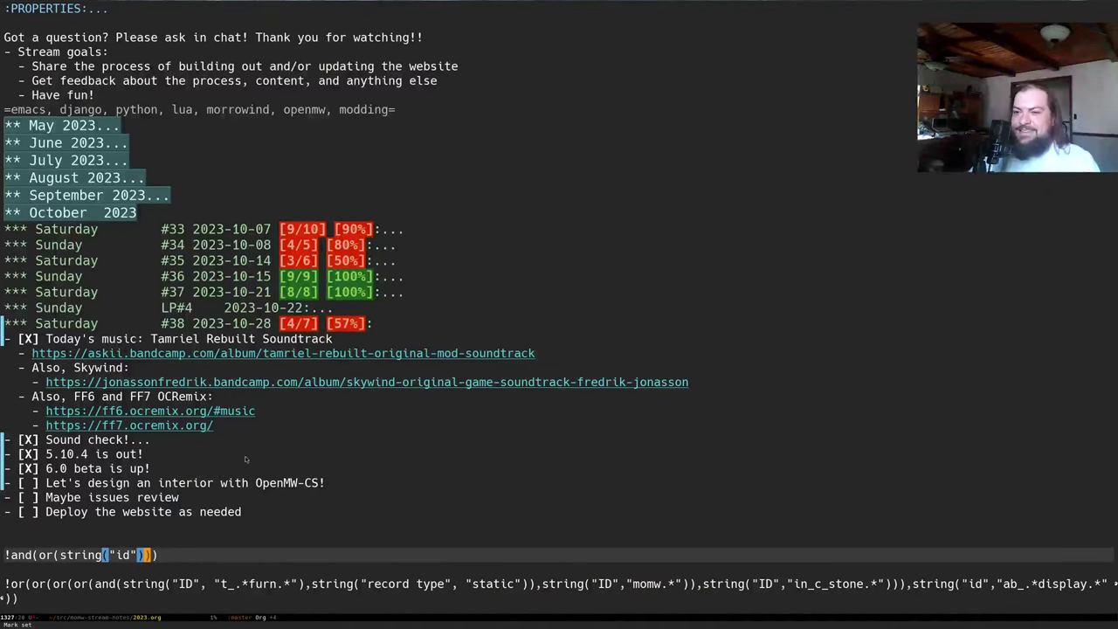
pyautogui.press('Left')
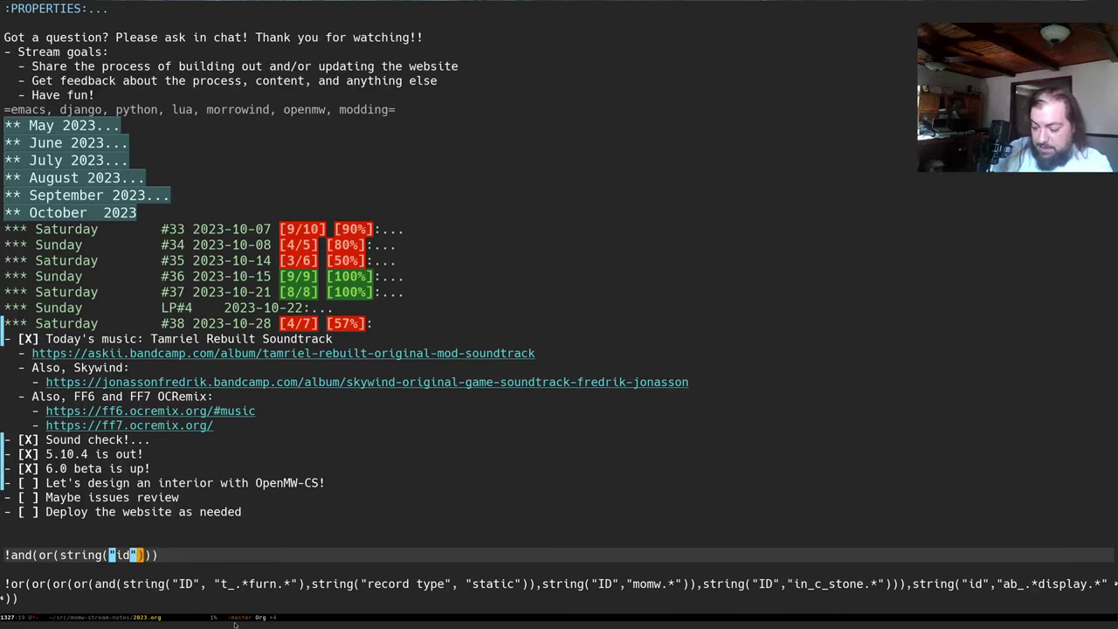
pyautogui.write('","t')
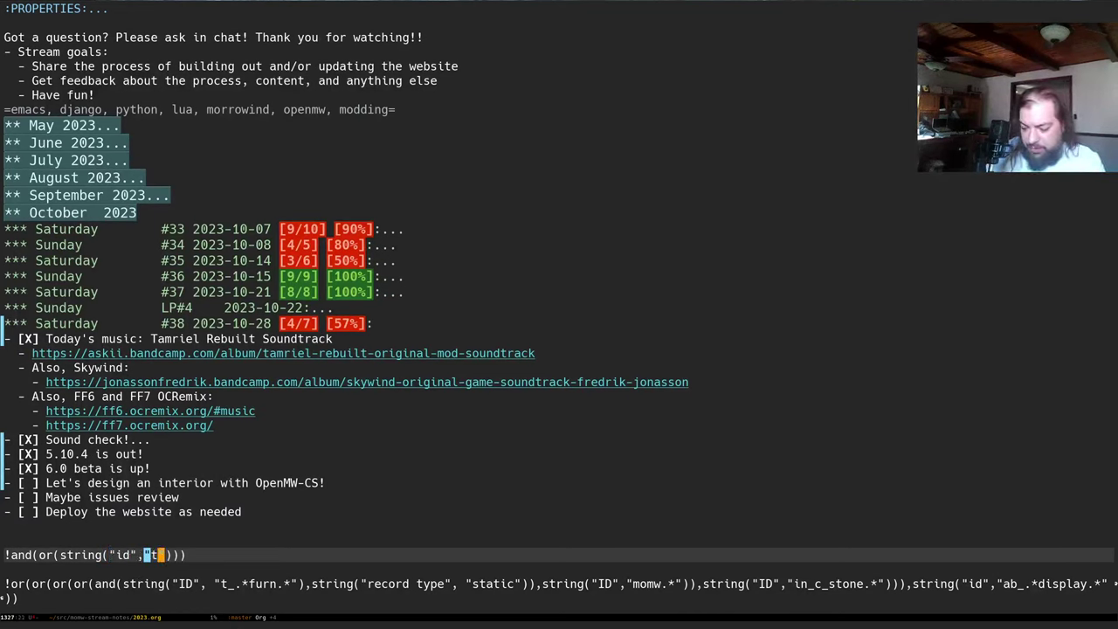
pyautogui.write('_.*')
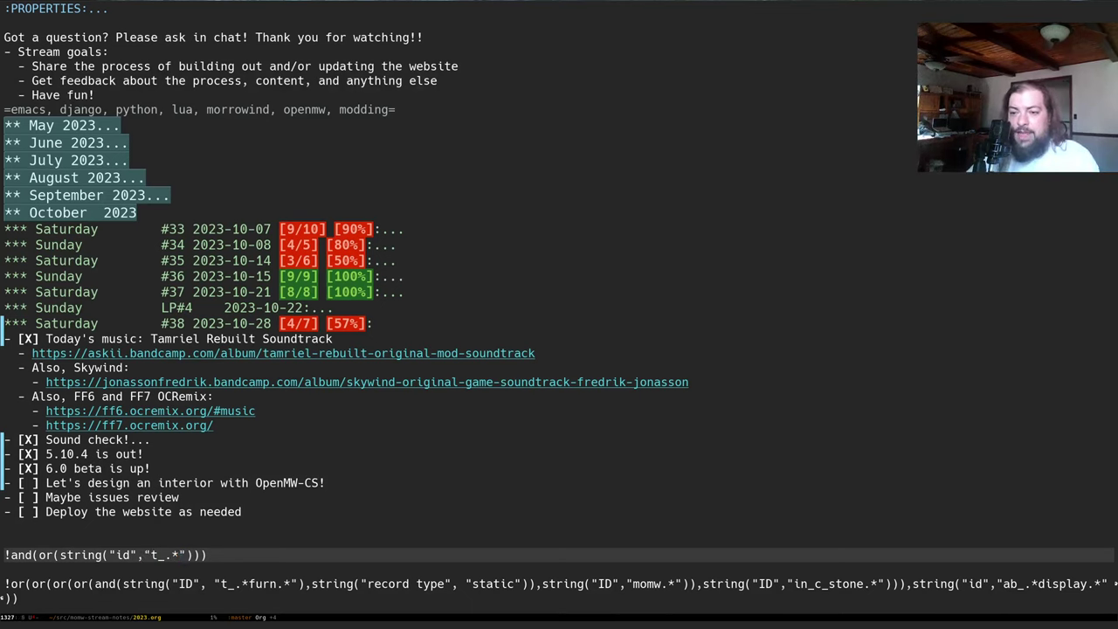
# - Duplicate the ID condition inside or() and change the copy to string("id","ab_.*")
pyautogui.hotkey('ctrl', 'space')
pyautogui.hotkey('alt', 'f')
pyautogui.hotkey('ctrl', 'alt', 'f')
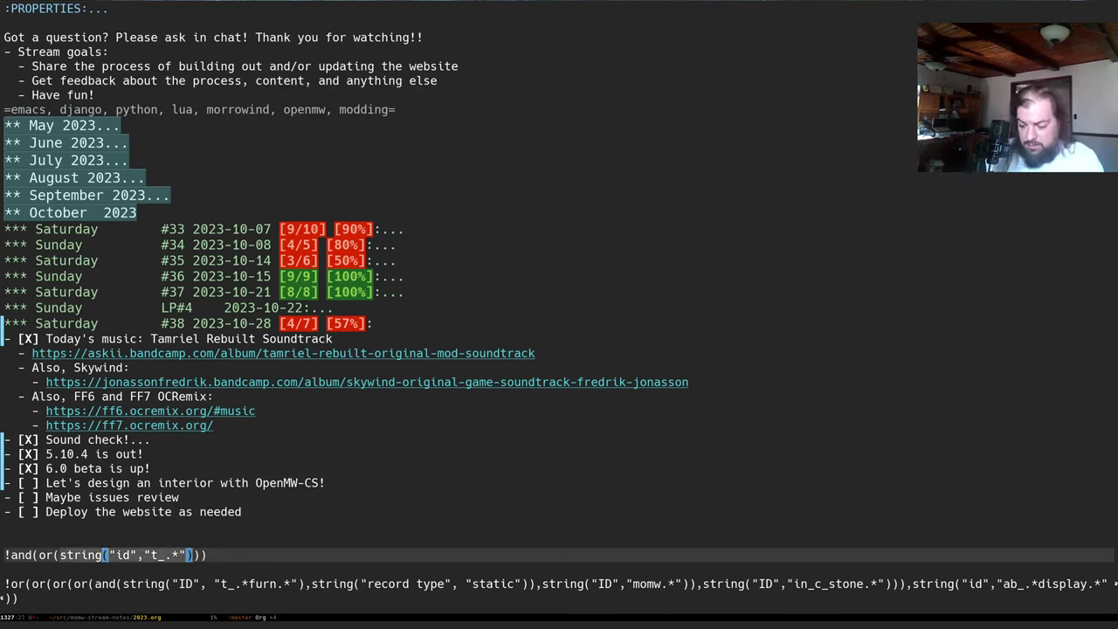
pyautogui.hotkey('alt', 'w')
pyautogui.write(',')
pyautogui.hotkey('ctrl', 'y')
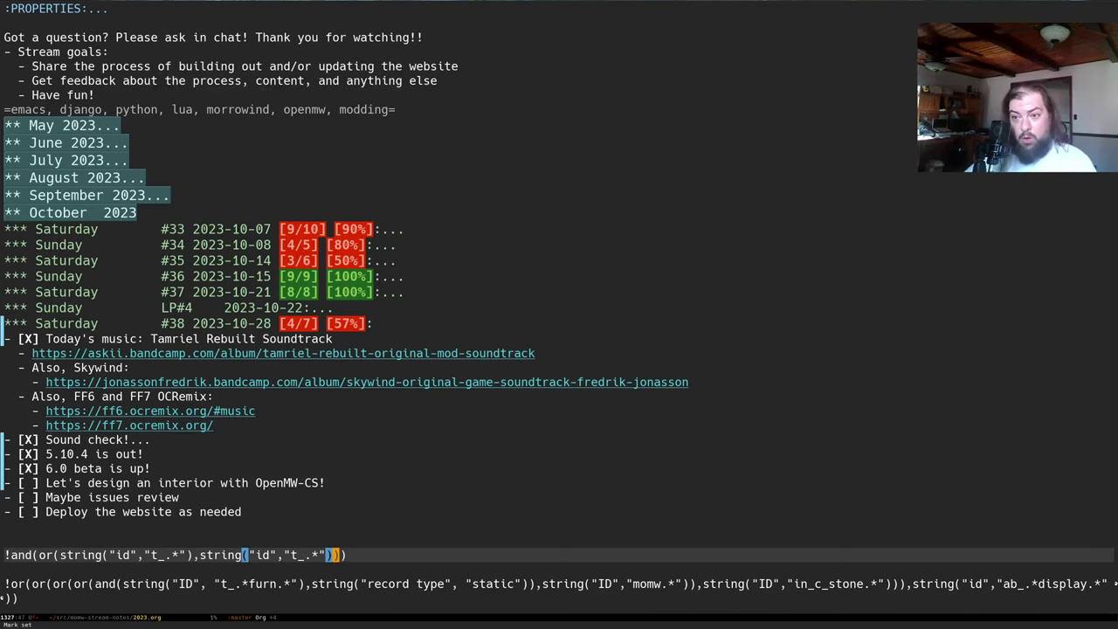
pyautogui.hotkey('ctrl', 'b')
pyautogui.hotkey('ctrl', 'b')
pyautogui.hotkey('ctrl', 'b')
pyautogui.hotkey('ctrl', 'b')
pyautogui.hotkey('ctrl', 'b')
pyautogui.press('BackSpace')
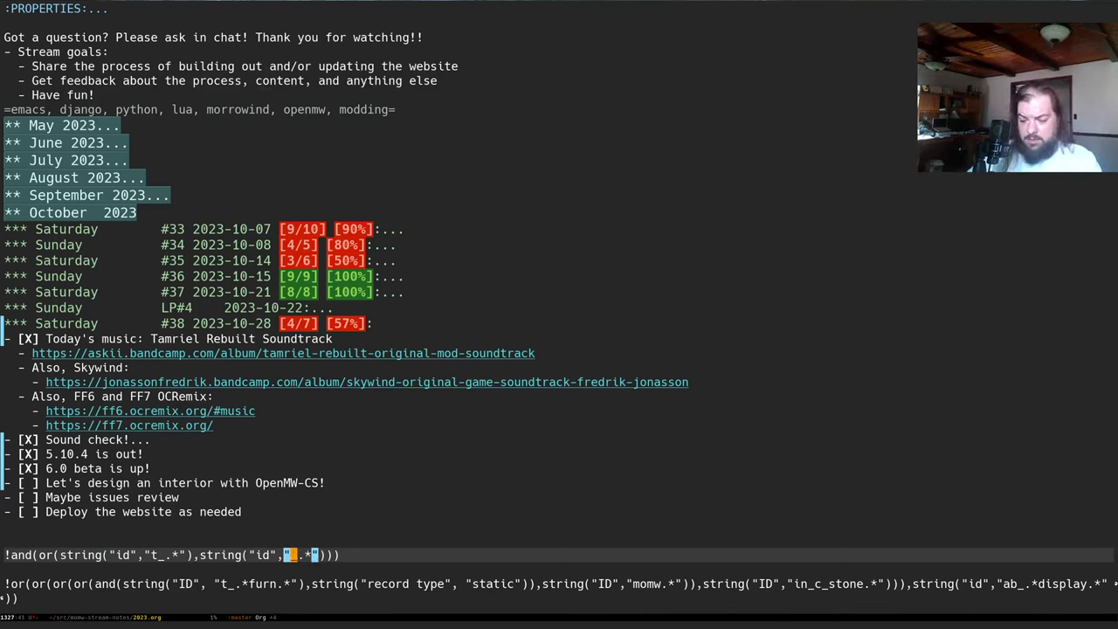
pyautogui.write('ab')
# - Add string("record type","light") as the second condition of the outer and() expression
pyautogui.hotkey('ctrl', 'a')
pyautogui.hotkey('ctrl', 'f')
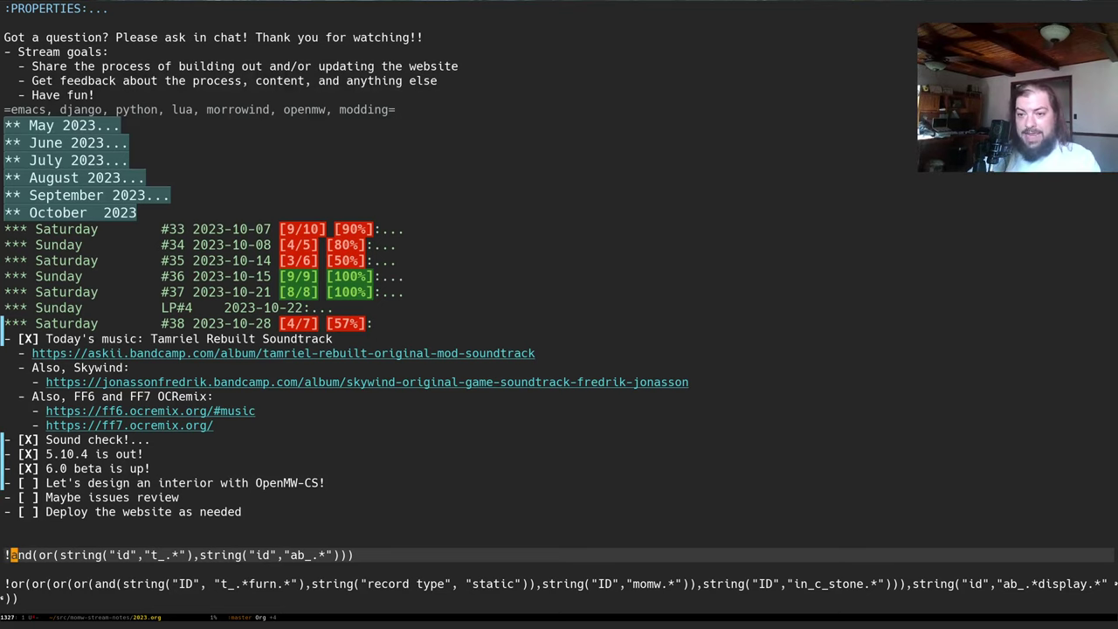
pyautogui.hotkey('ctrl', 'n')
pyautogui.hotkey('ctrl', 'b')
pyautogui.hotkey('ctrl', 'b')
pyautogui.write(',')
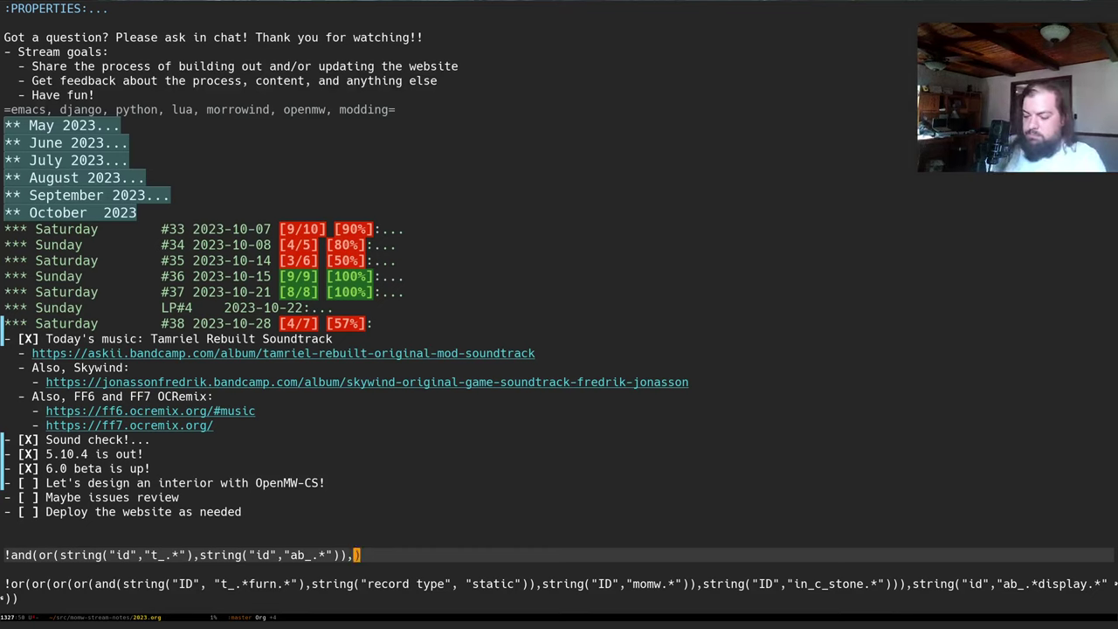
pyautogui.write('string(')
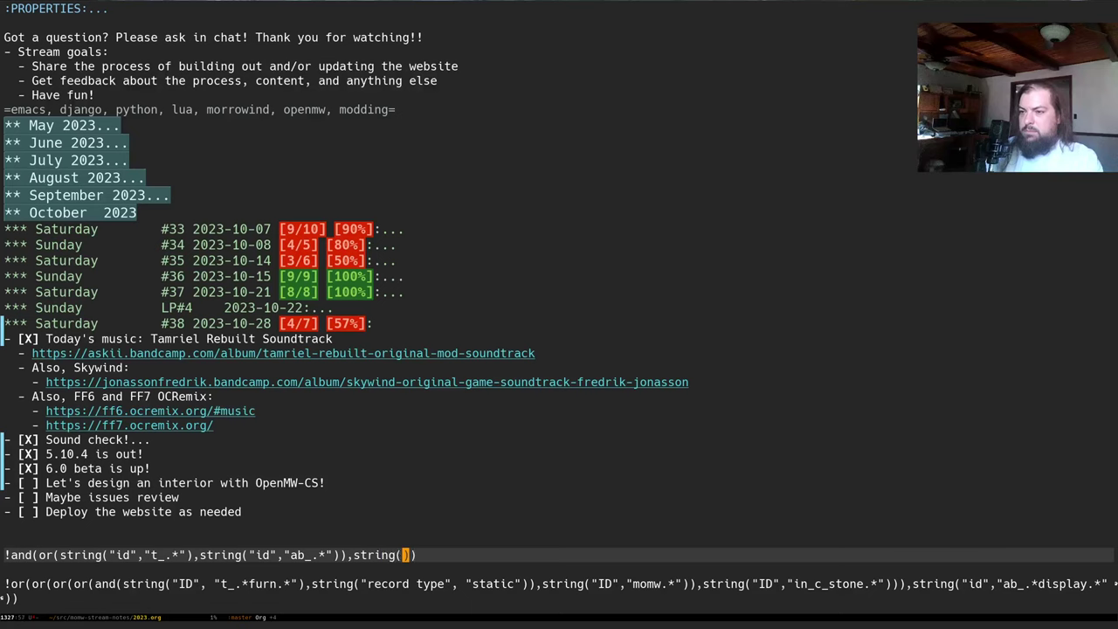
pyautogui.write('"record ty')
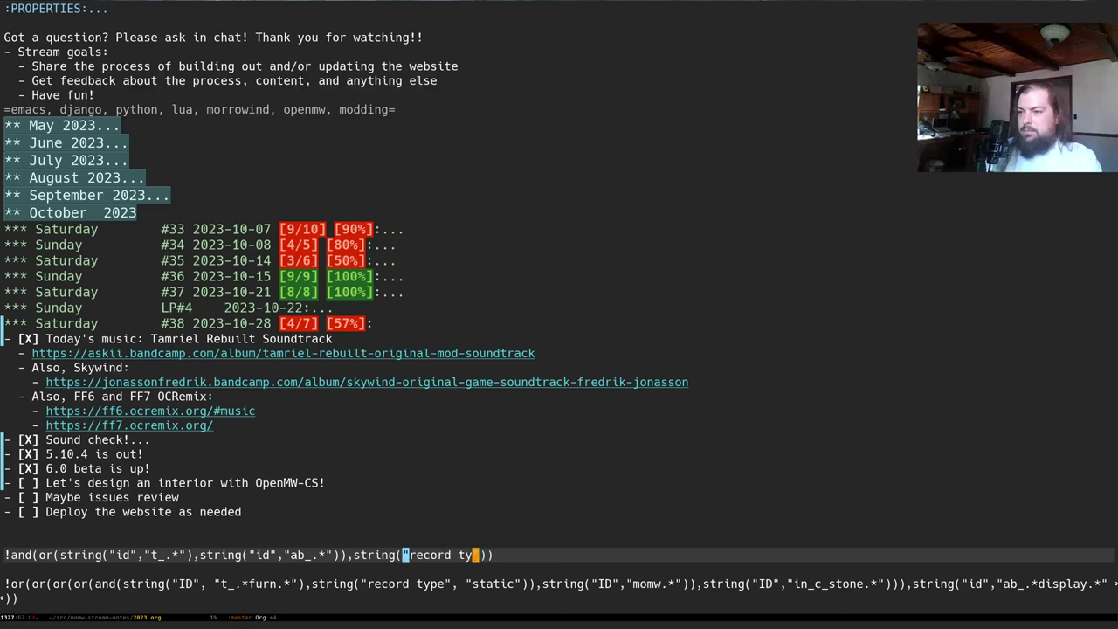
pyautogui.write('pe","light')
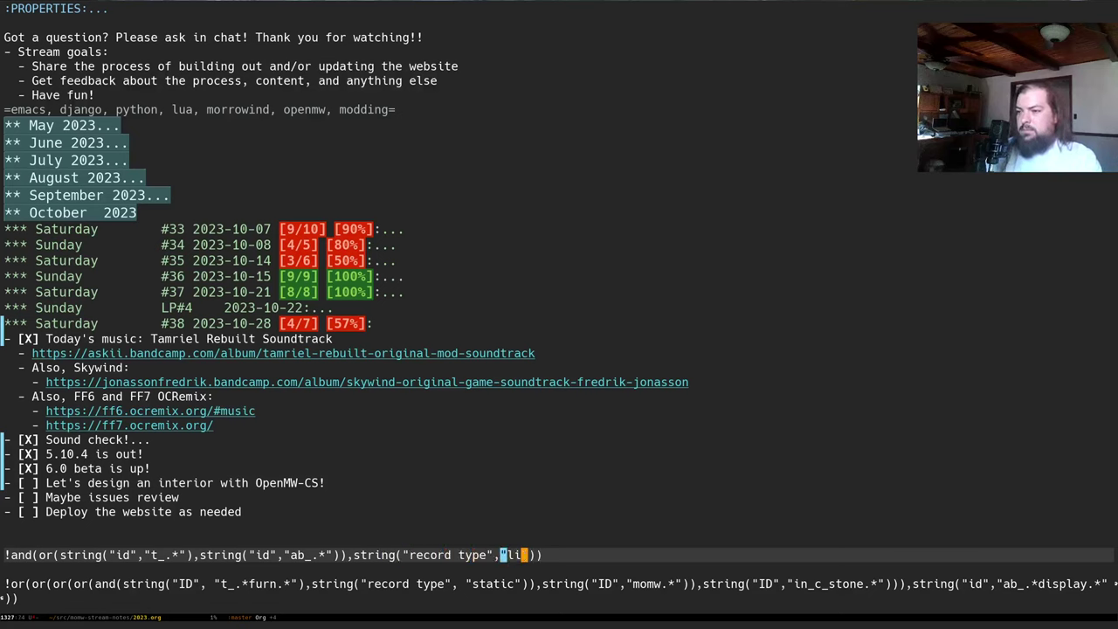
# - Switch to OpenMW-CS and replace the Objects record filter with !and(or(string("id","t_.*"),string("id","ab_.*")),string("record type","light"))
pyautogui.hotkey('alt', 'Tab')
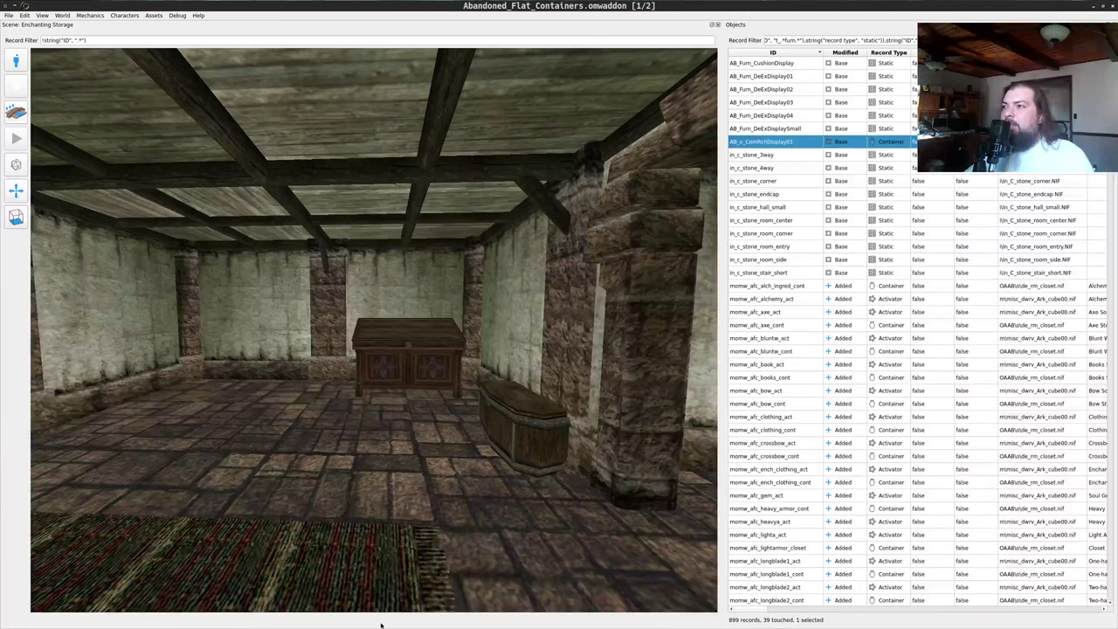
pyautogui.tripleClick(857, 42)
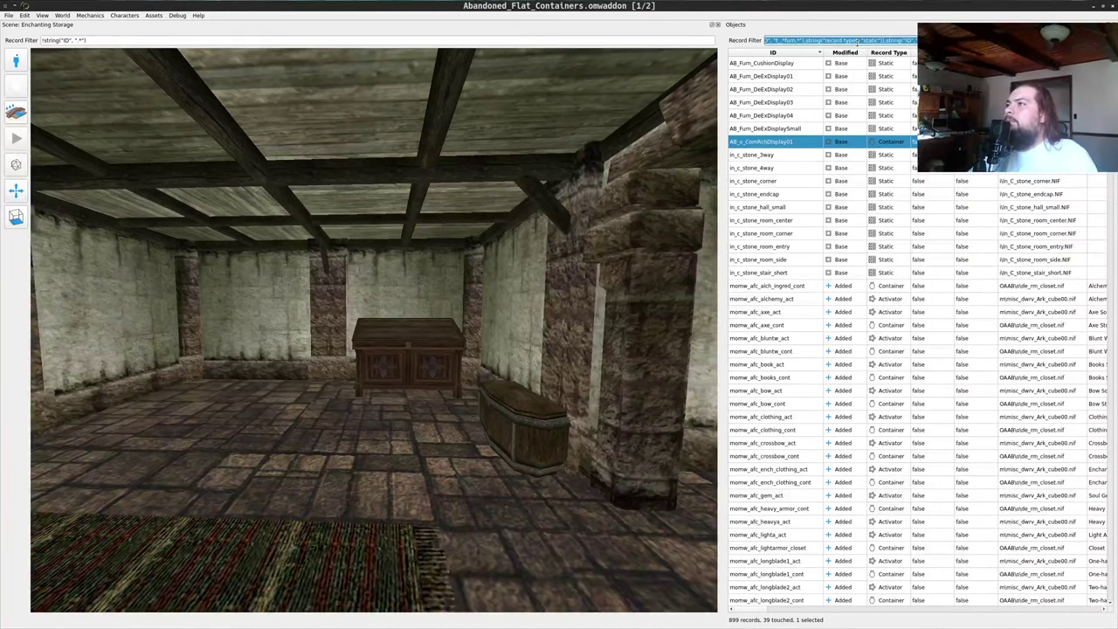
pyautogui.hotkey('ctrl', 'v')
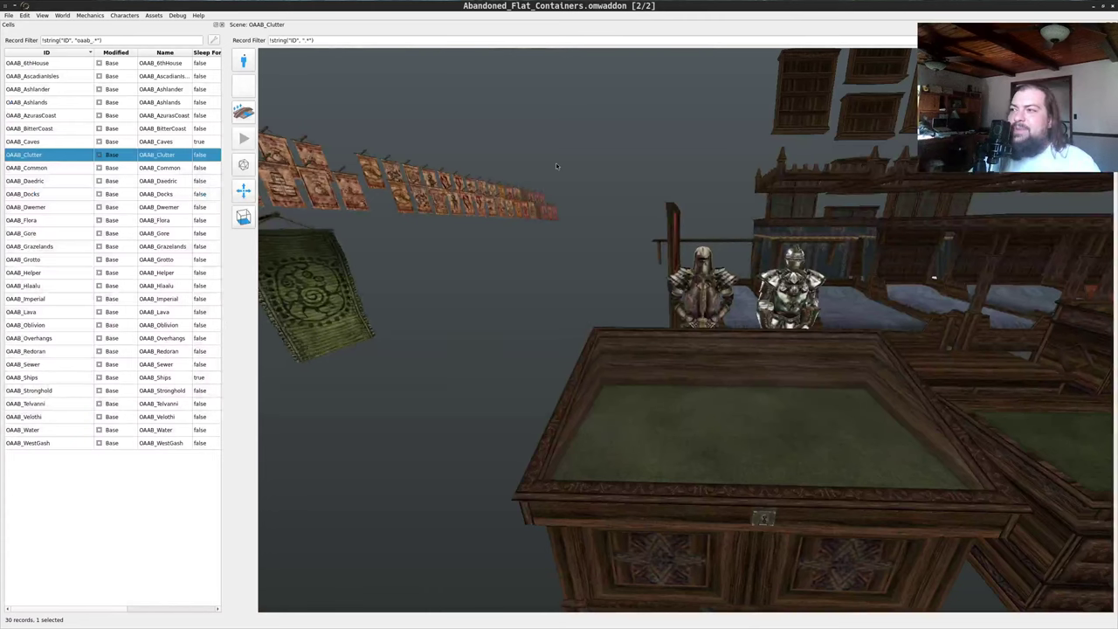
# - Look over the furniture, rugs and other decor laid out in the OAAB_Clutter scene
pyautogui.scroll(-8, 556, 162)
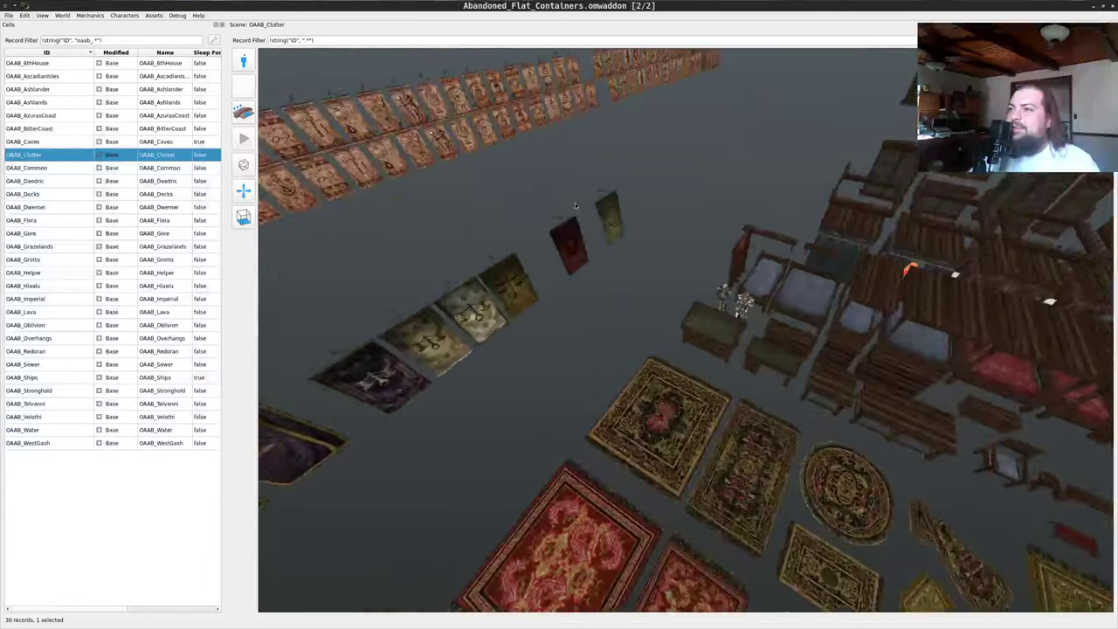
pyautogui.moveTo(735, 201); pyautogui.dragTo(827, 224)
pyautogui.press('a')
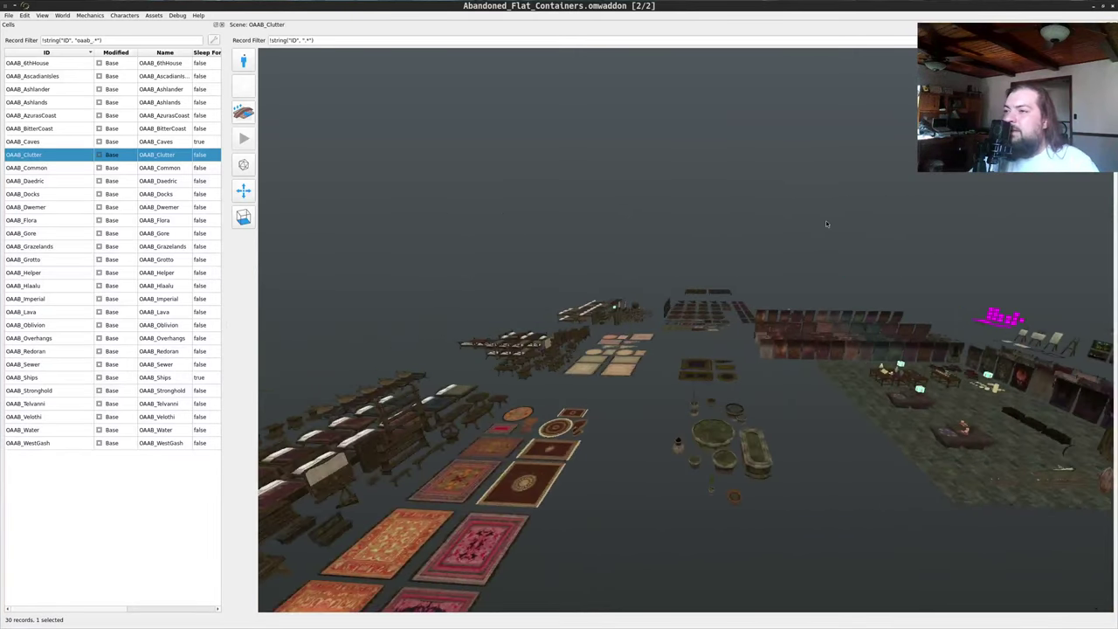
# - Open the OAAB_Imperial cell's scene, close the OAAB_Clutter scene, and examine the Imperial pieces up close
pyautogui.rightClick(35, 301)
pyautogui.click(82, 355)
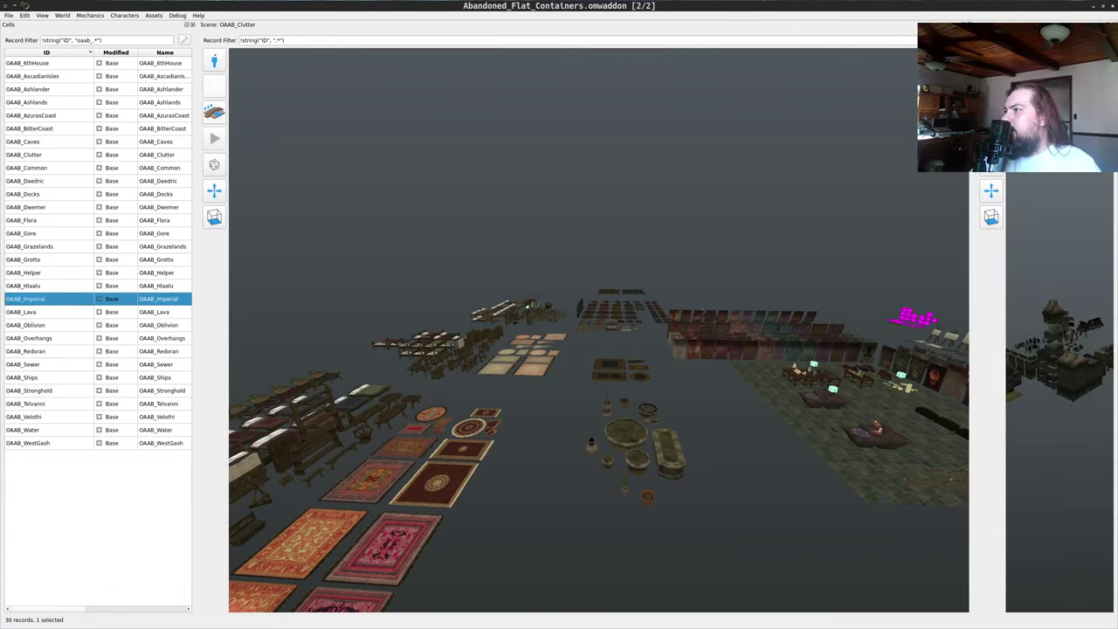
pyautogui.click(971, 24)
pyautogui.moveTo(891, 291); pyautogui.dragTo(923, 312)
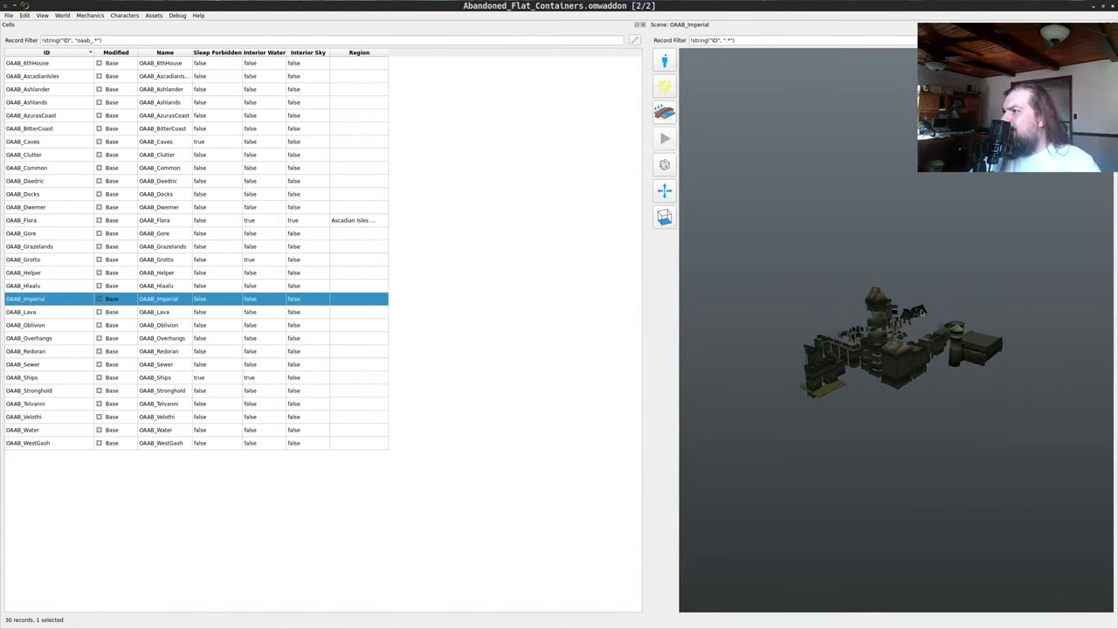
pyautogui.scroll(12, 923, 312)
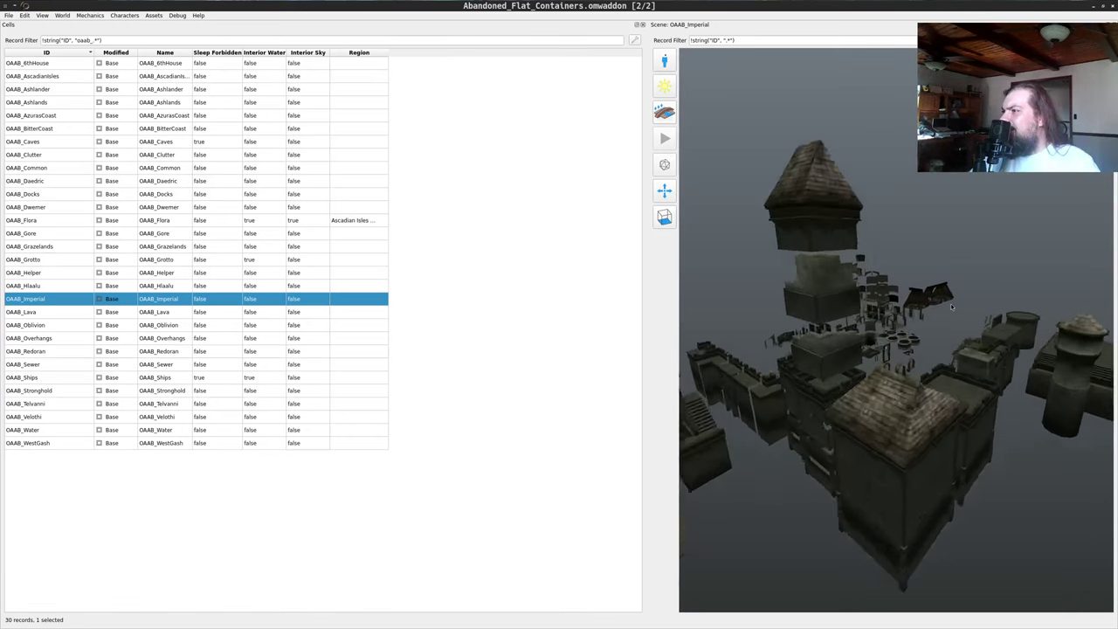
pyautogui.scroll(8, 952, 306)
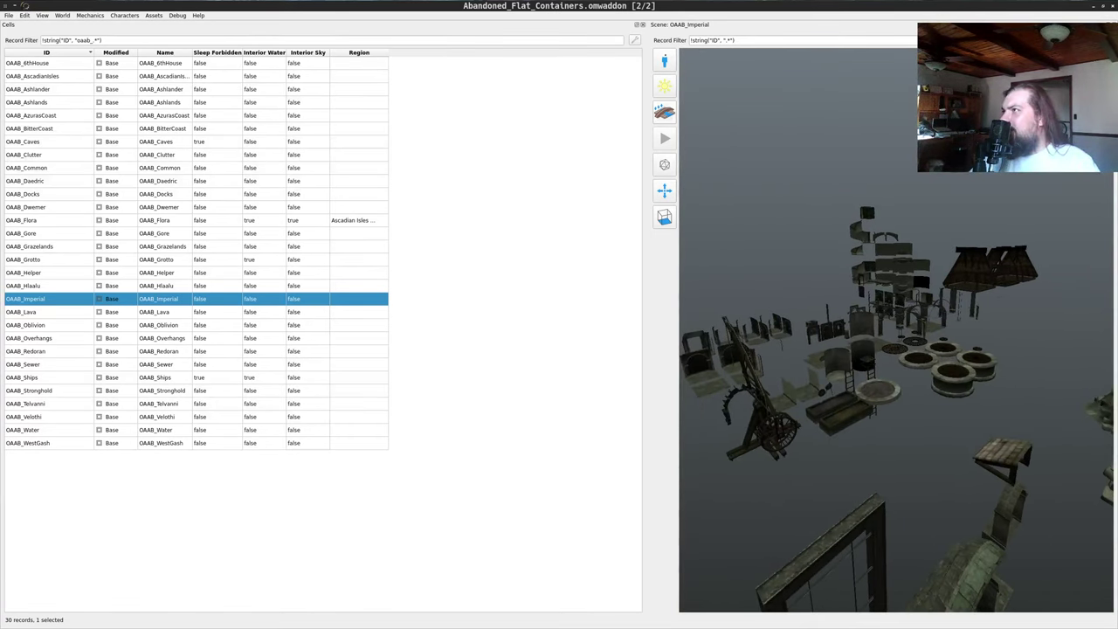
# - Return to the Enchanting Storage window and browse the filtered light records for candles, chandeliers and lanterns
pyautogui.hotkey('alt', 'Tab')
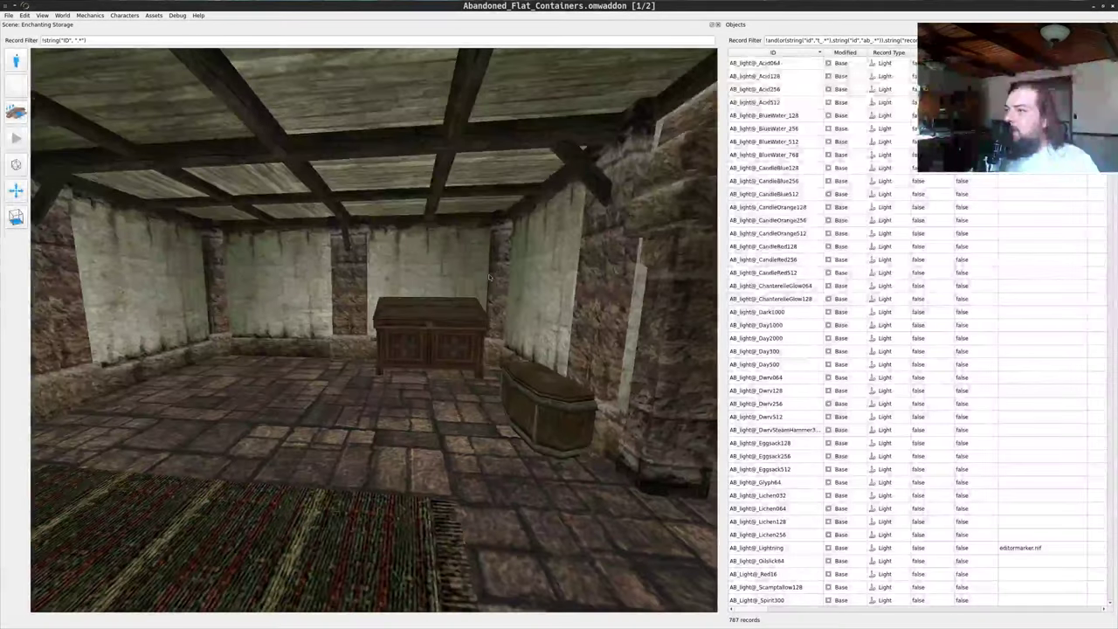
pyautogui.scroll(4, 580, 269)
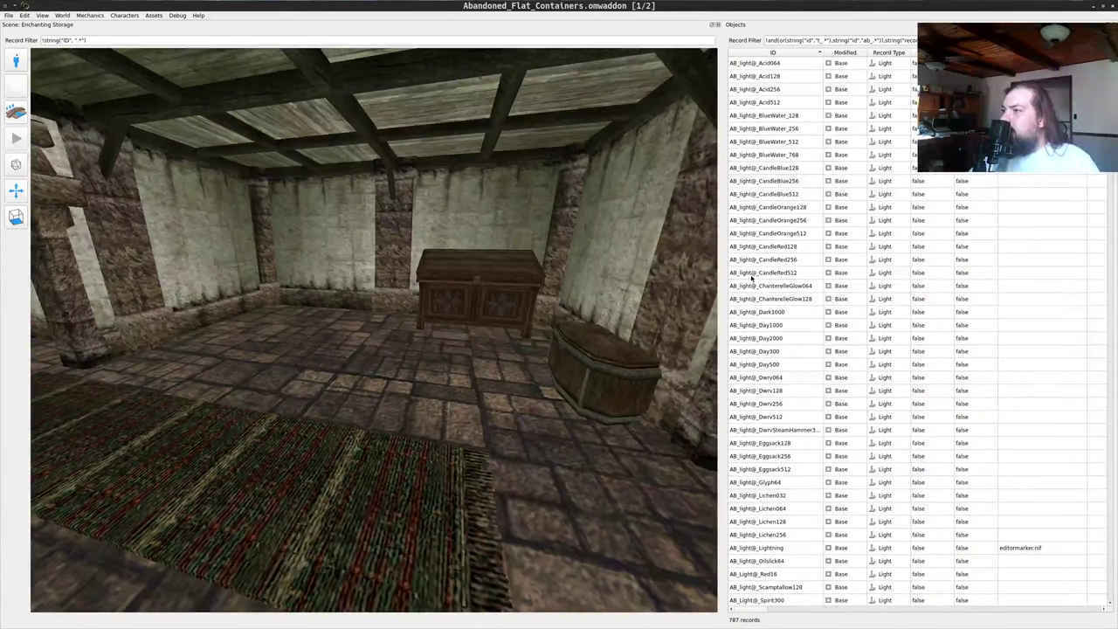
pyautogui.moveTo(582, 321); pyautogui.dragTo(368, 458)
pyautogui.hotkey('ctrl', 'z')
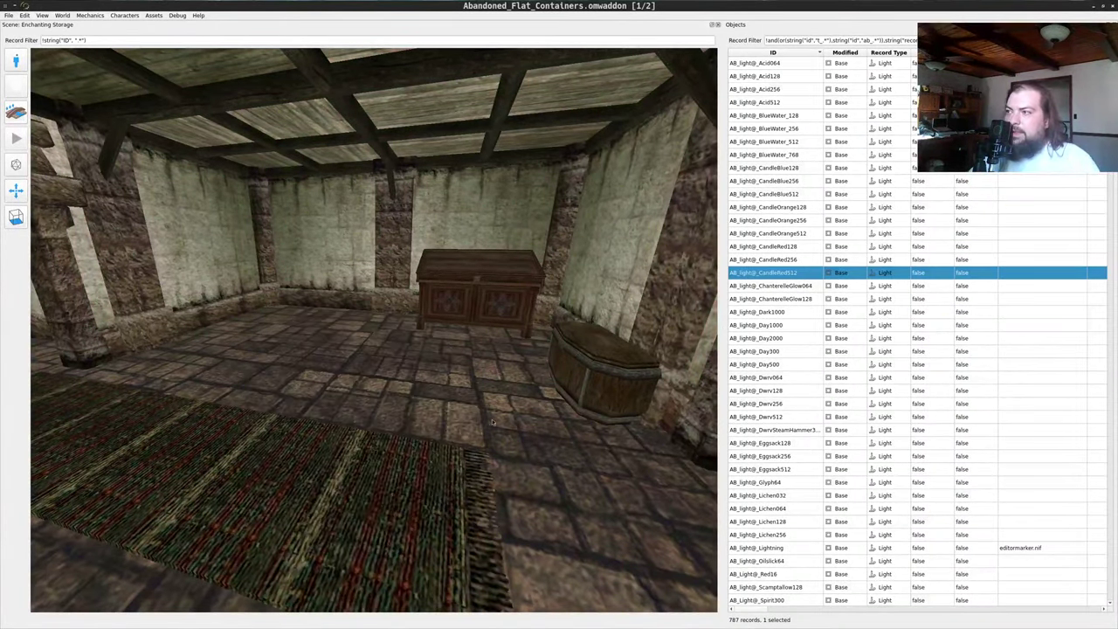
pyautogui.scroll(-20, 890, 322)
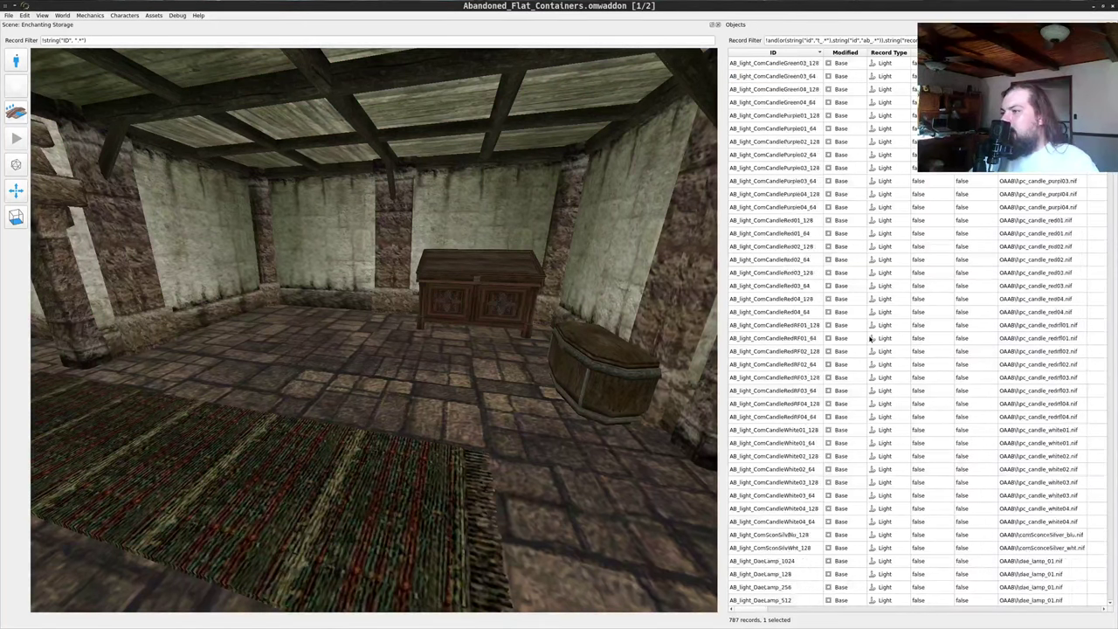
pyautogui.scroll(-20, 870, 338)
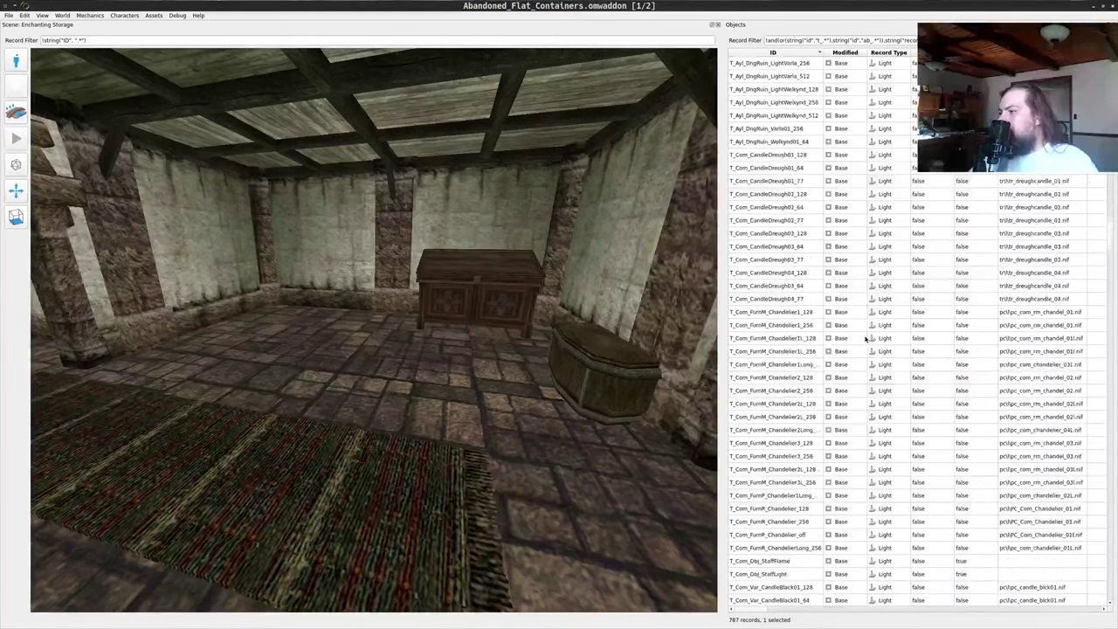
pyautogui.scroll(-20, 867, 338)
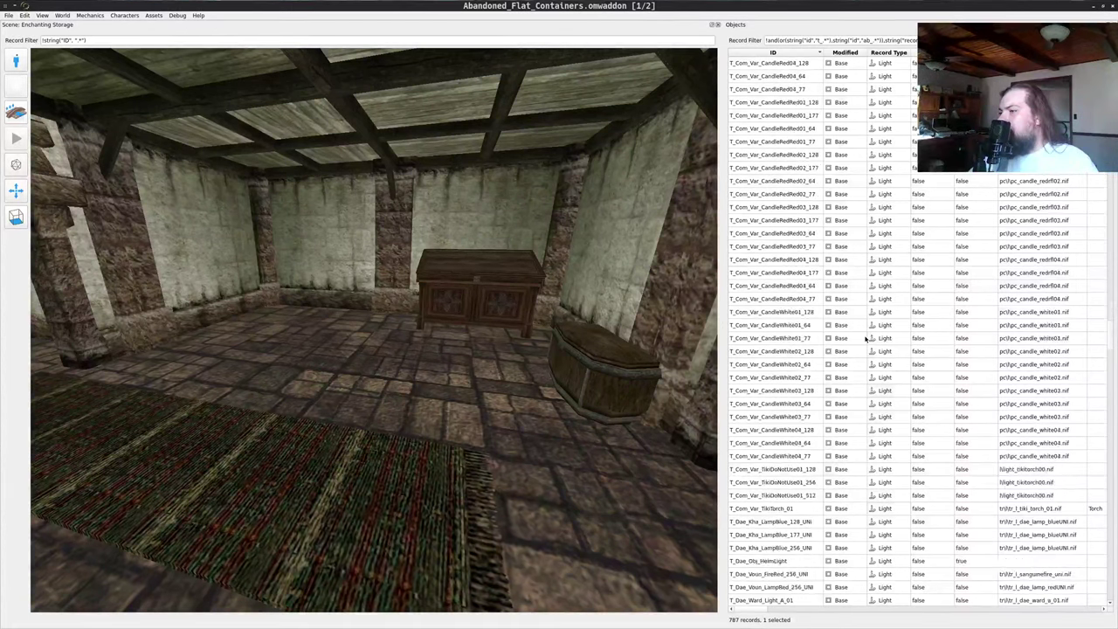
pyautogui.scroll(-20, 864, 338)
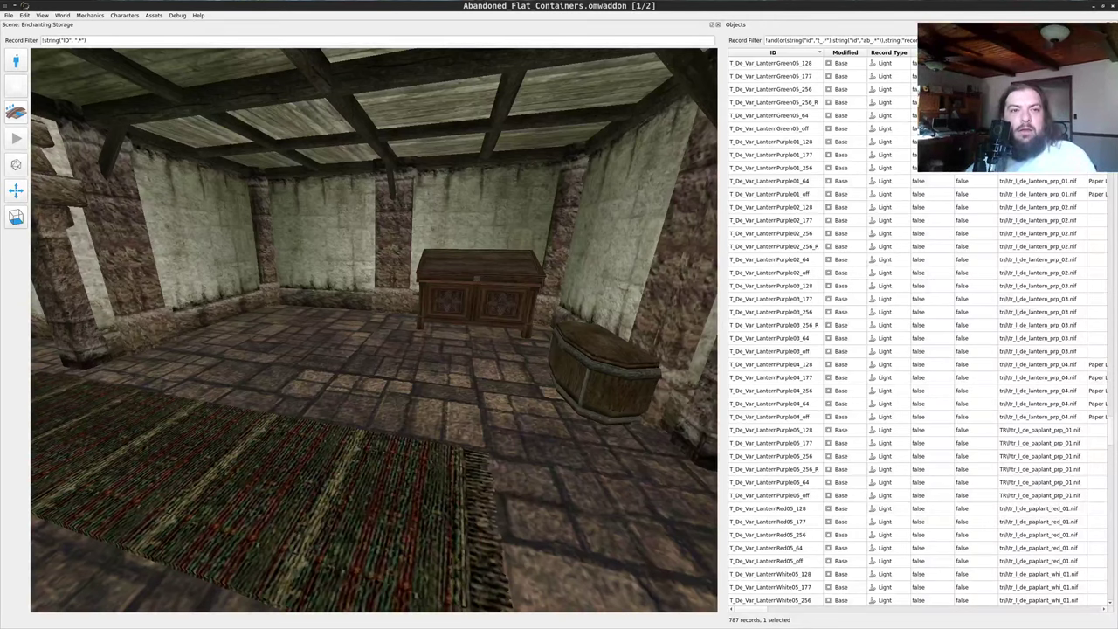
# - Switch to the Emacs notes and wrap the first filter line's string("record type","light") condition in or()
pyautogui.hotkey('alt', 'Tab')
pyautogui.scroll(-2, 350, 534)
pyautogui.click(294, 468)
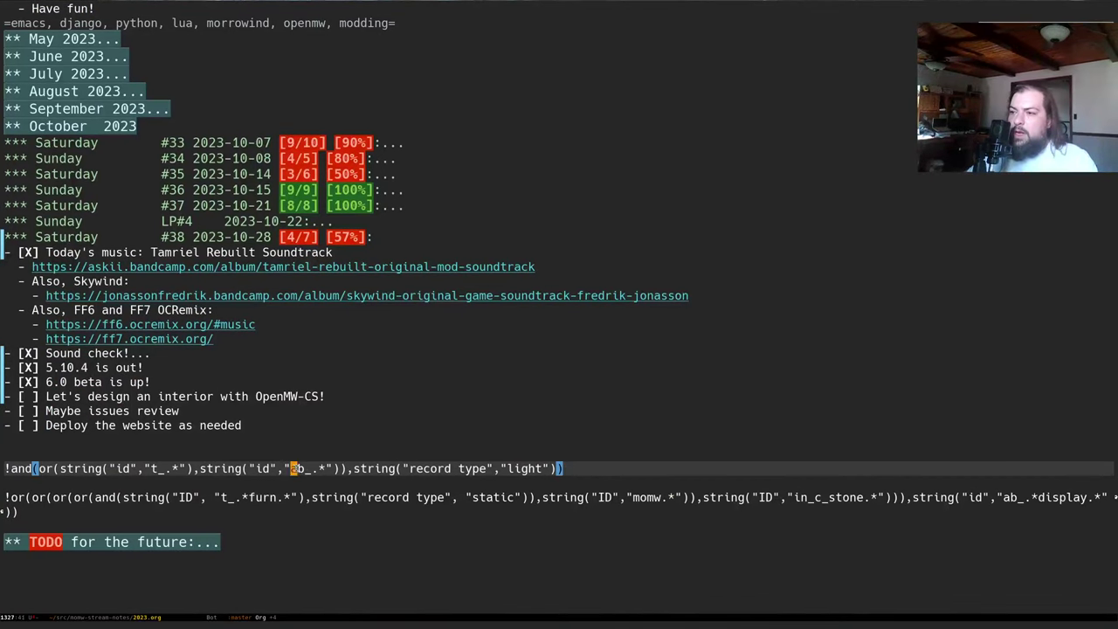
pyautogui.hotkey('ctrl', 'a')
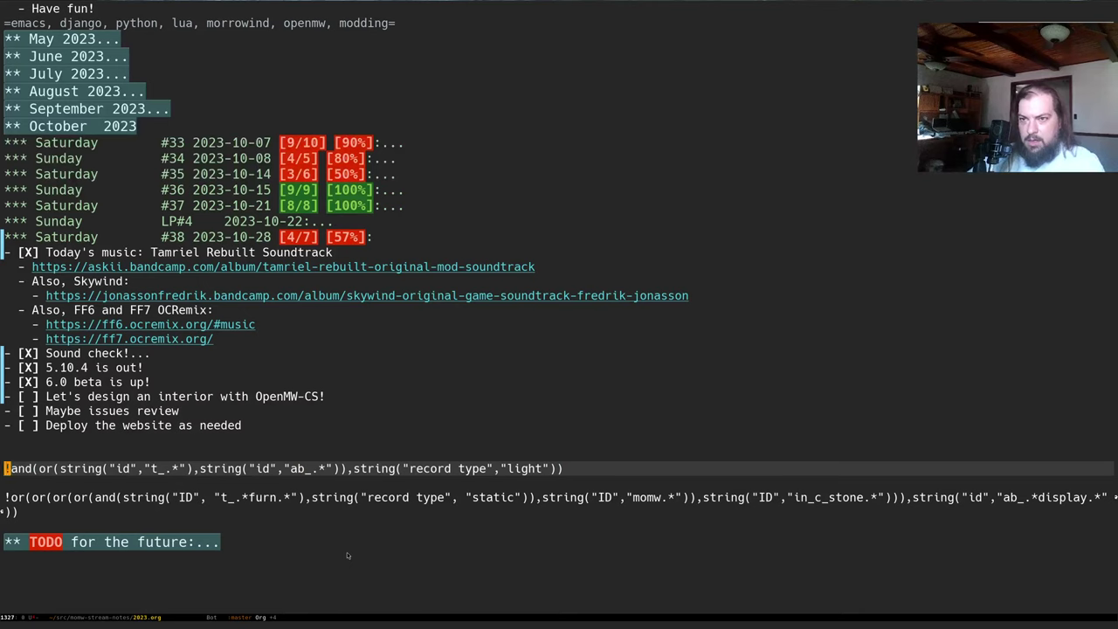
pyautogui.hotkey('ctrl', 'f')
pyautogui.hotkey('ctrl', 'n')
pyautogui.hotkey('alt', 'b')
pyautogui.hotkey('alt', 'b')
pyautogui.hotkey('alt', 'b')
pyautogui.hotkey('alt', 'b')
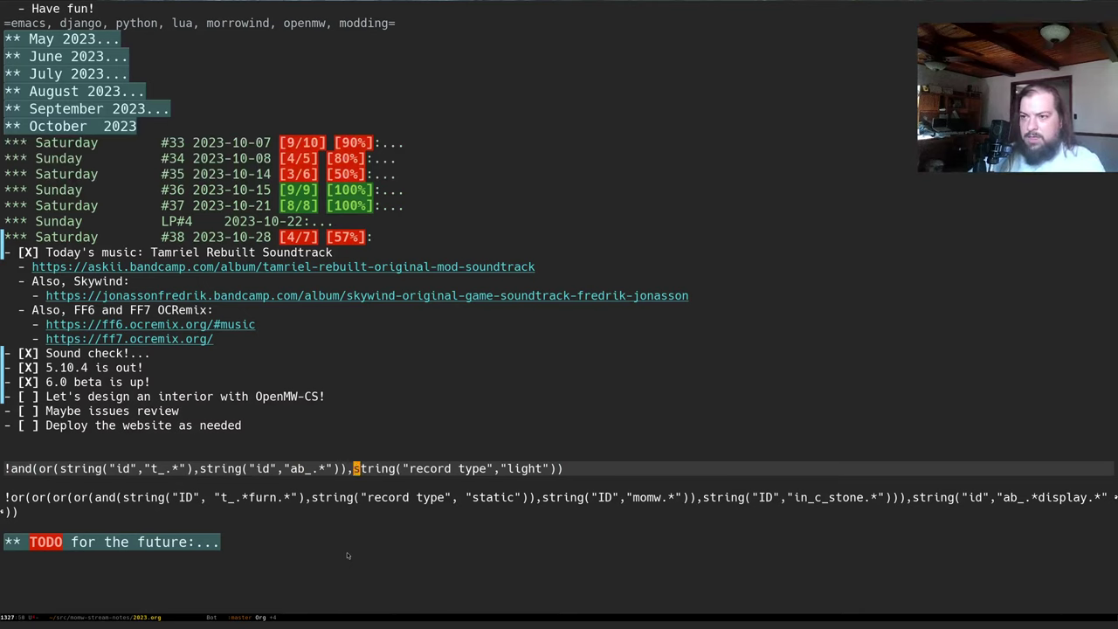
pyautogui.hotkey('ctrl', 'alt', 'space')
pyautogui.hotkey('ctrl', 'w')
pyautogui.write('o')
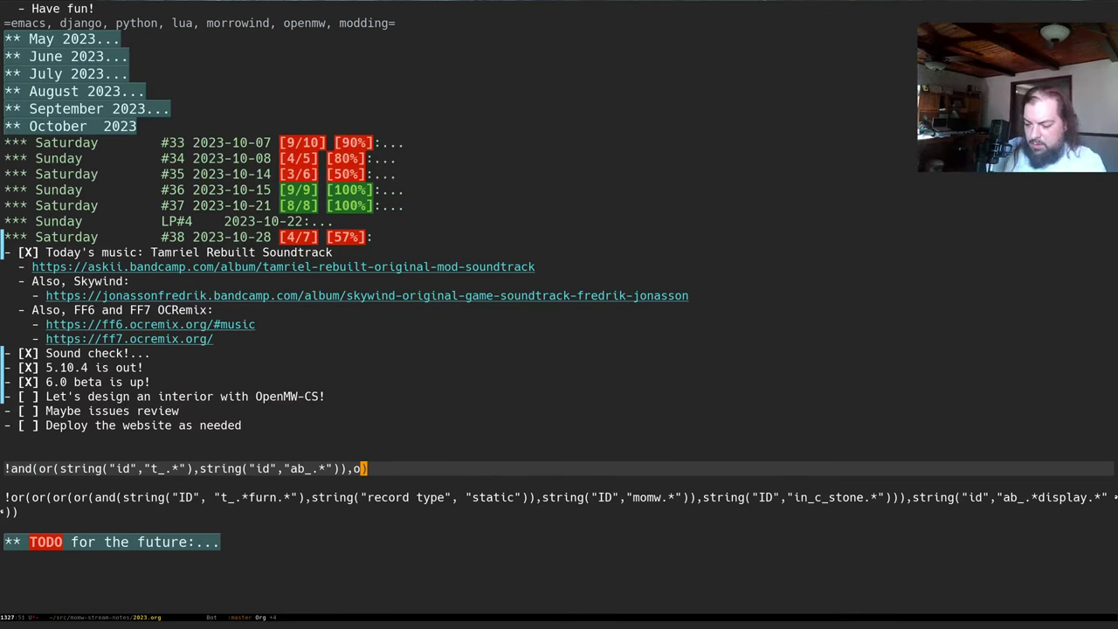
pyautogui.write('r(')
pyautogui.hotkey('ctrl', 'y')
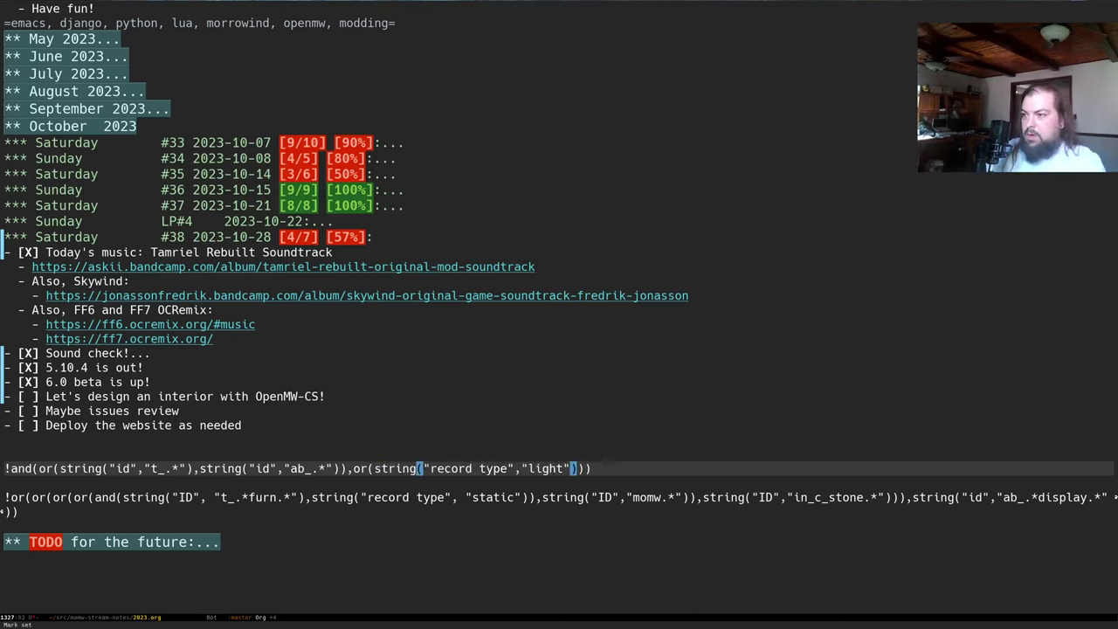
# - Add a string("id",".*light.*") condition after the light record type inside the or() of the first filter line
pyautogui.write(',string("id')
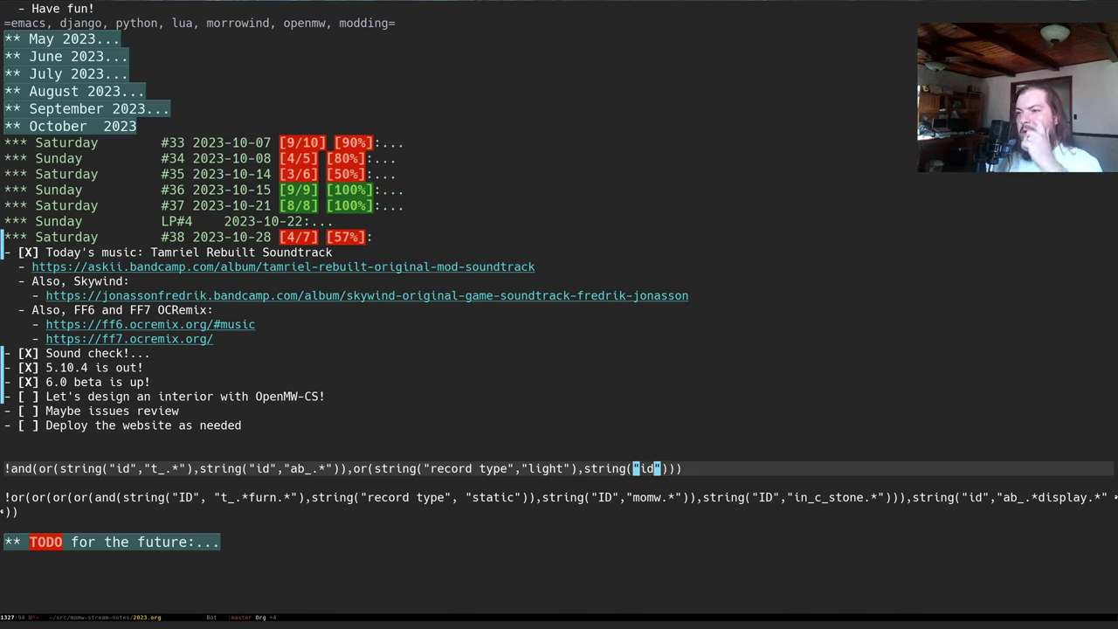
pyautogui.write('","')
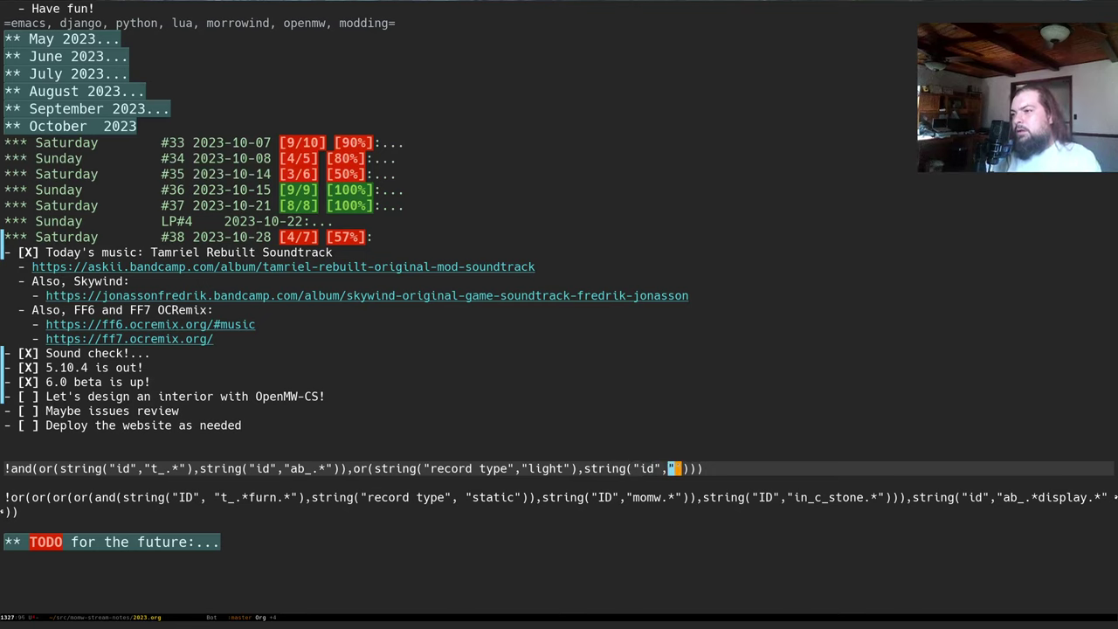
pyautogui.write('.*.*')
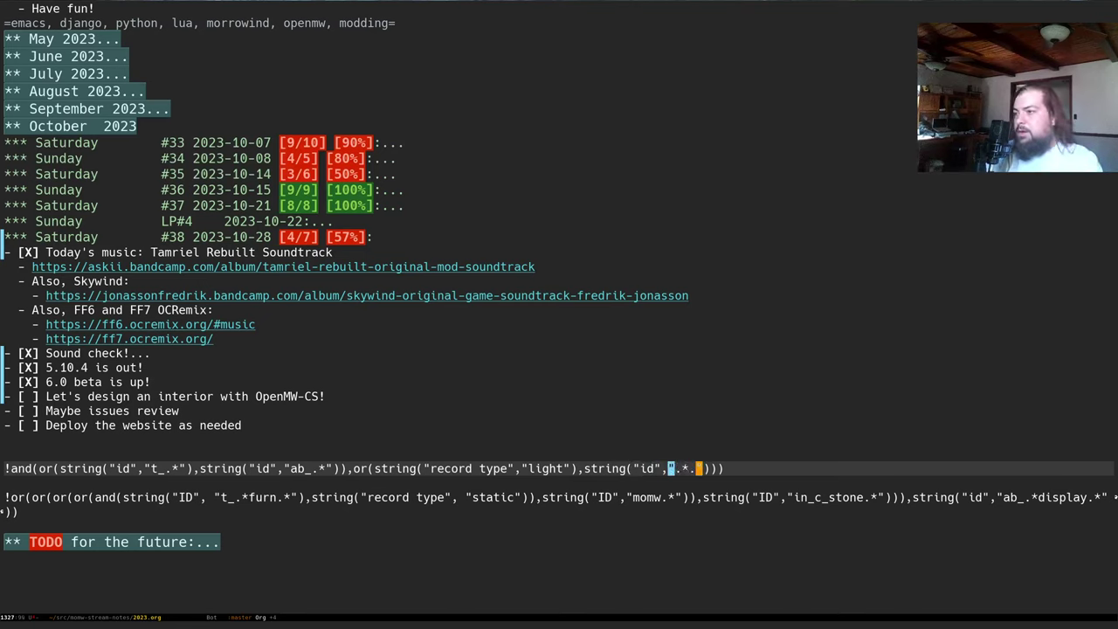
pyautogui.press('Left')
pyautogui.press('Left')
pyautogui.write('light')
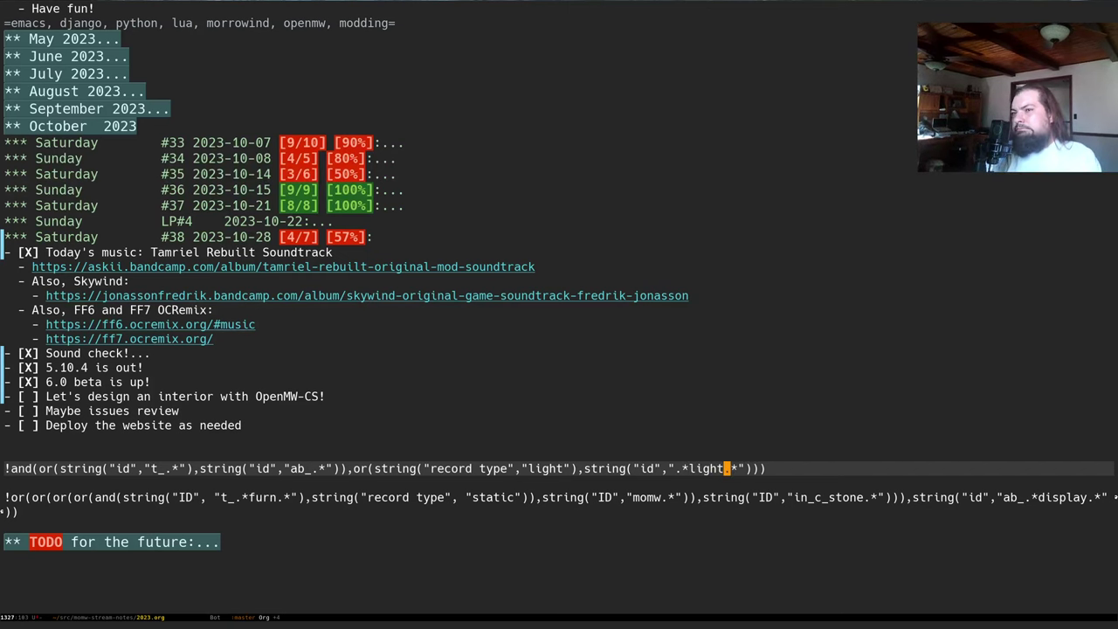
# - Copy the extended filter line, save the notes, and apply it as the Objects filter in the OpenMW-CS Enchanting Storage window
pyautogui.hotkey('ctrl', 'a')
pyautogui.hotkey('ctrl', 'space')
pyautogui.hotkey('ctrl', 'e')
pyautogui.hotkey('alt', 'w')
pyautogui.hotkey('ctrl', 'x')
pyautogui.hotkey('ctrl', 's')
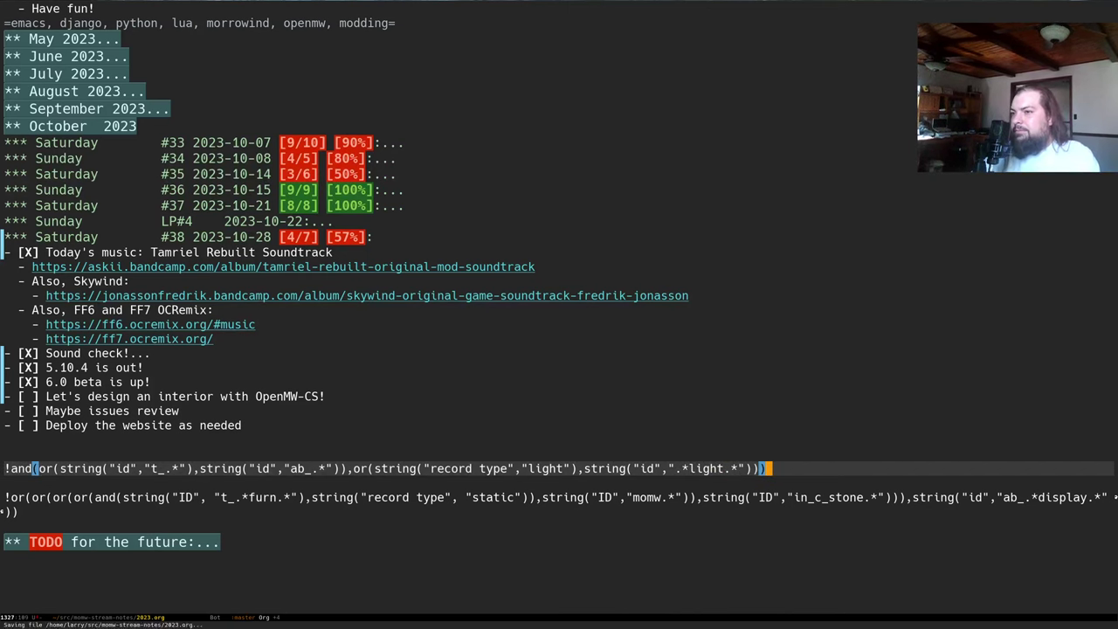
pyautogui.hotkey('alt', 'Tab')
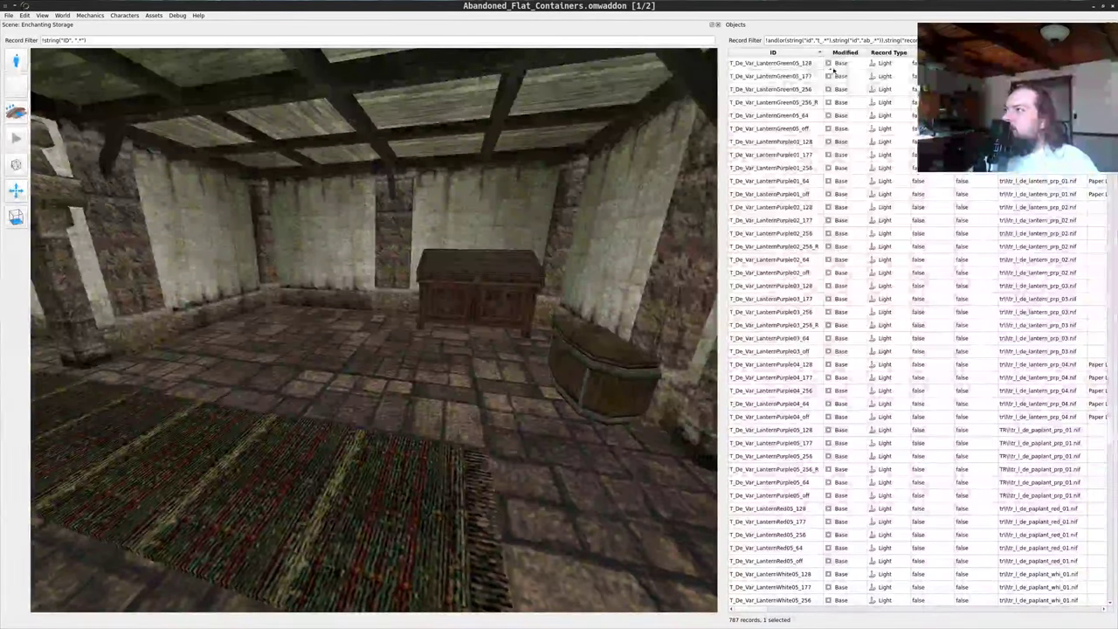
pyautogui.hotkey('ctrl', 'a')
pyautogui.hotkey('ctrl', 'v')
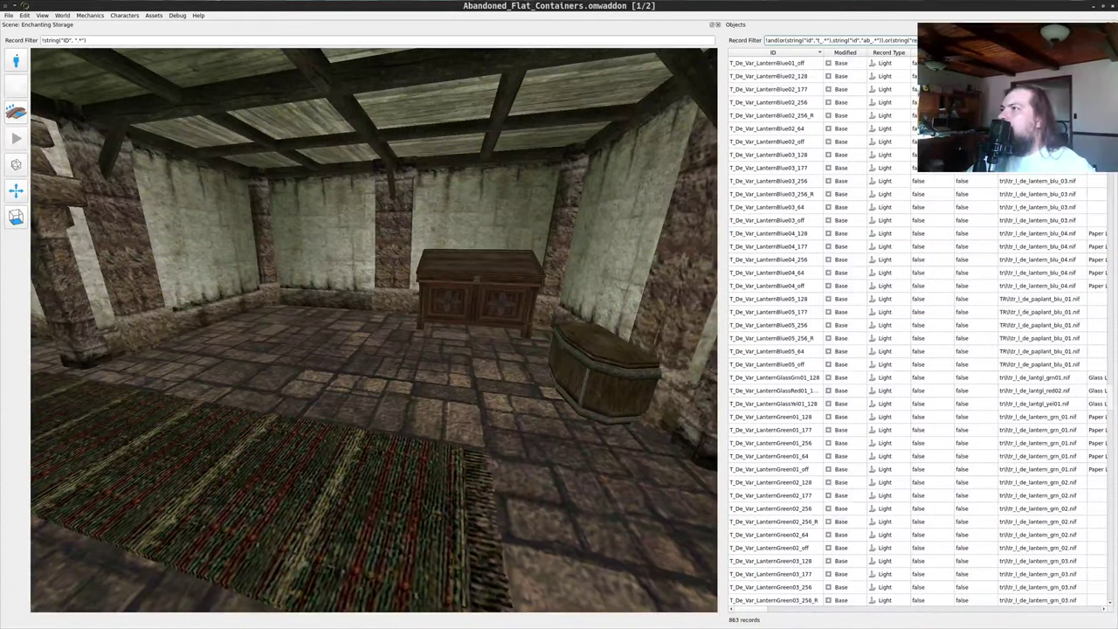
# - Browse down the filtered objects, try placing T_Glb_Var_DaylightPanel_01 in the Enchanting Storage scene, and undo the placement
pyautogui.scroll(-9, 903, 152)
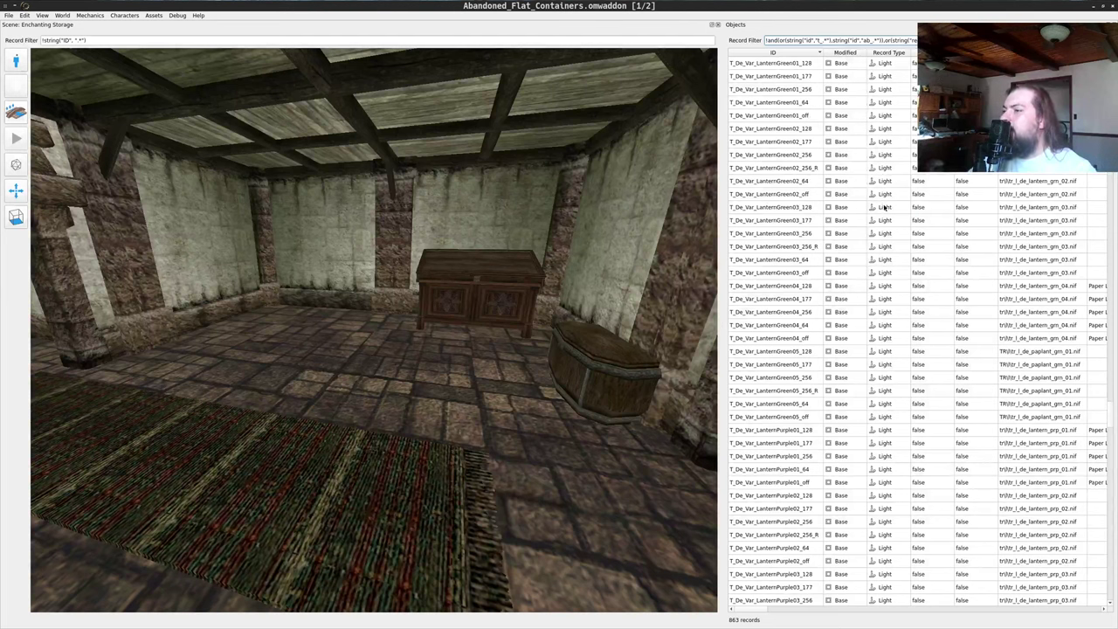
pyautogui.scroll(-20, 885, 207)
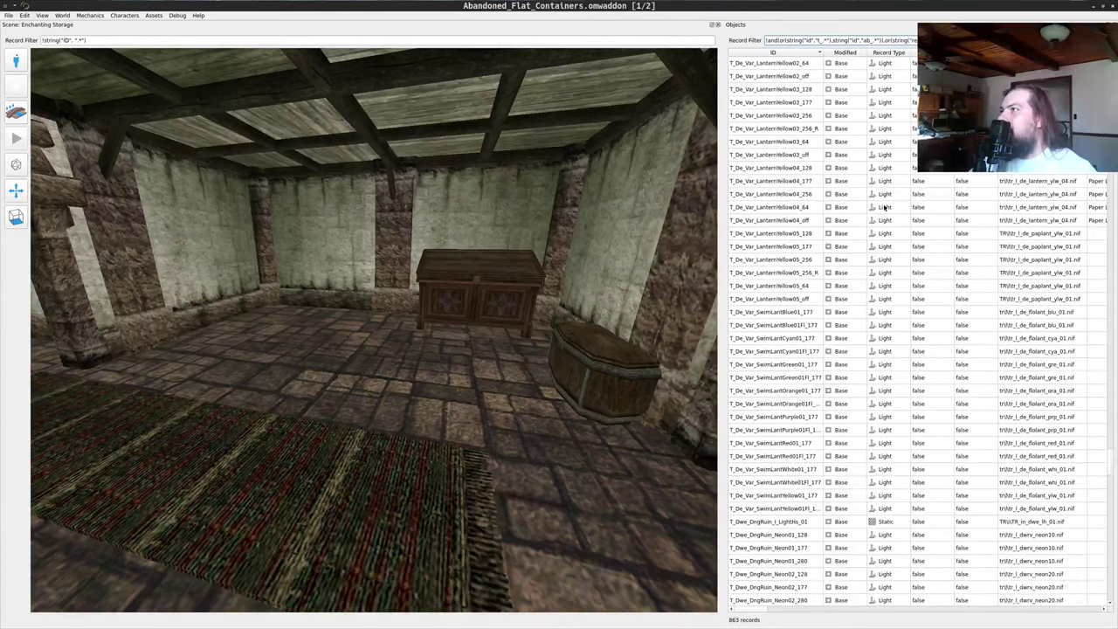
pyautogui.scroll(-16, 885, 207)
pyautogui.scroll(-15, 885, 207)
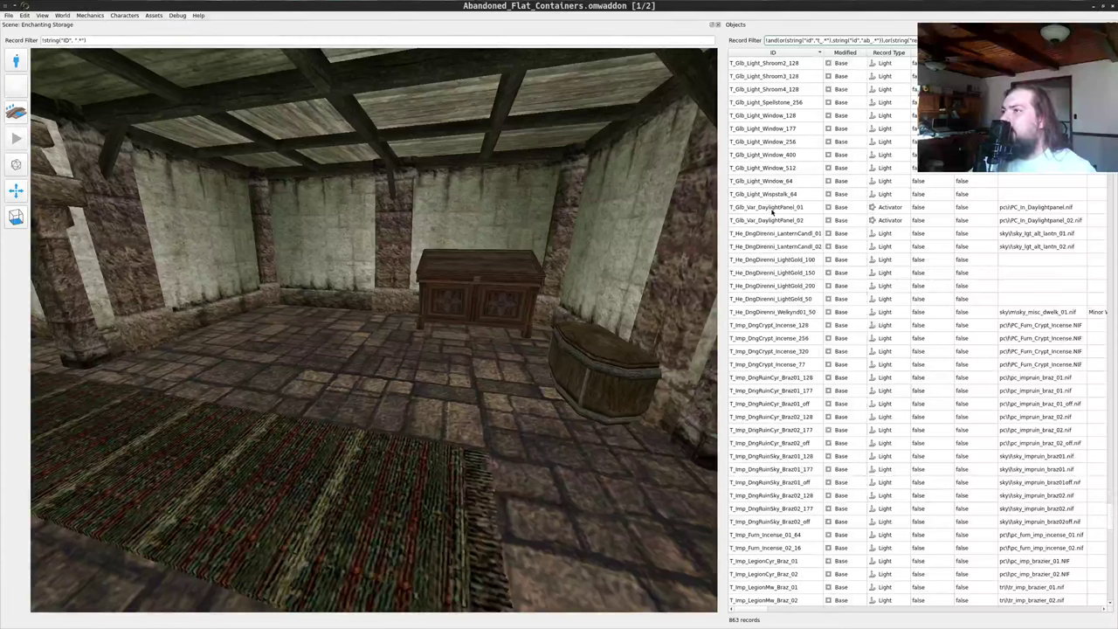
pyautogui.moveTo(772, 208); pyautogui.dragTo(419, 427)
pyautogui.hotkey('ctrl', 'z')
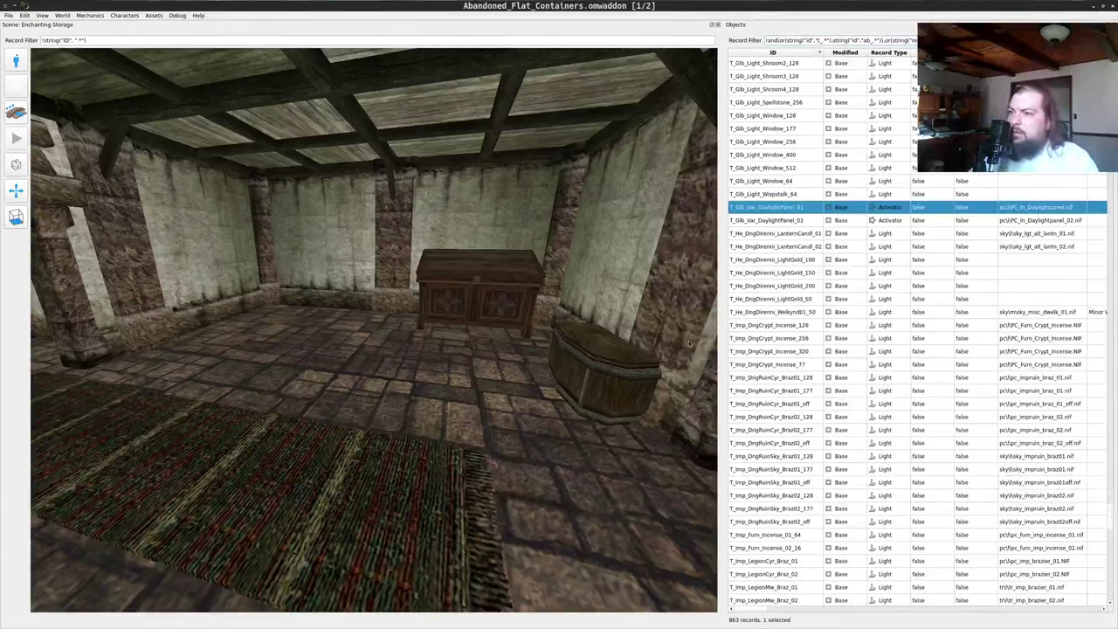
# - Look through the rest of the filtered records, covering the Imperial, Nordic, Orc and Rga lanterns, chandeliers, sconces and burners
pyautogui.scroll(-14, 774, 337)
pyautogui.scroll(-2, 780, 351)
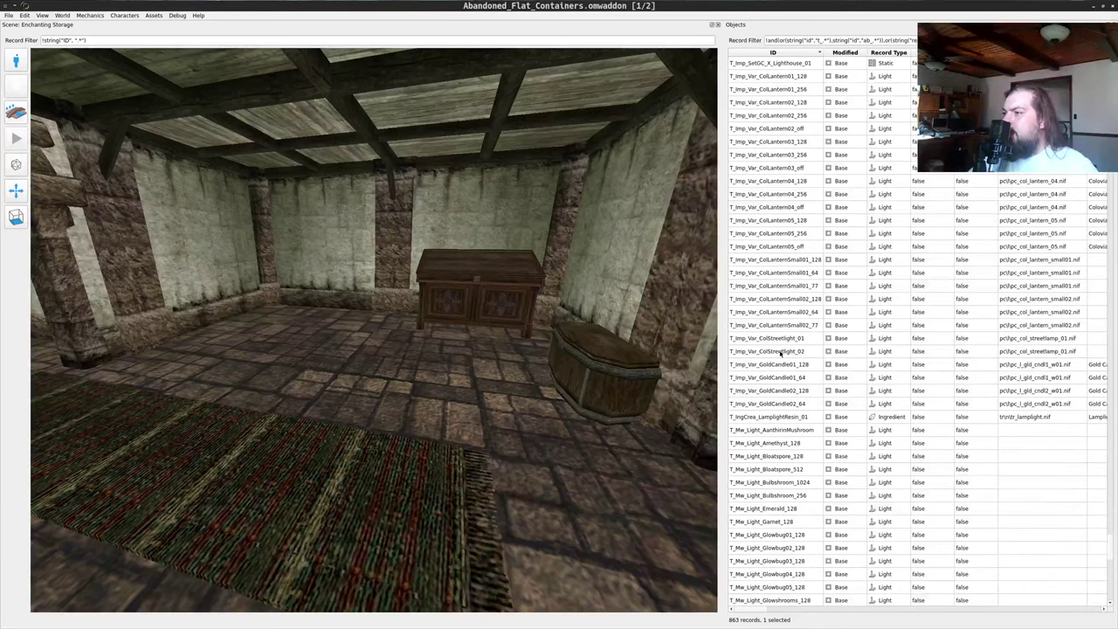
pyautogui.scroll(-13, 817, 456)
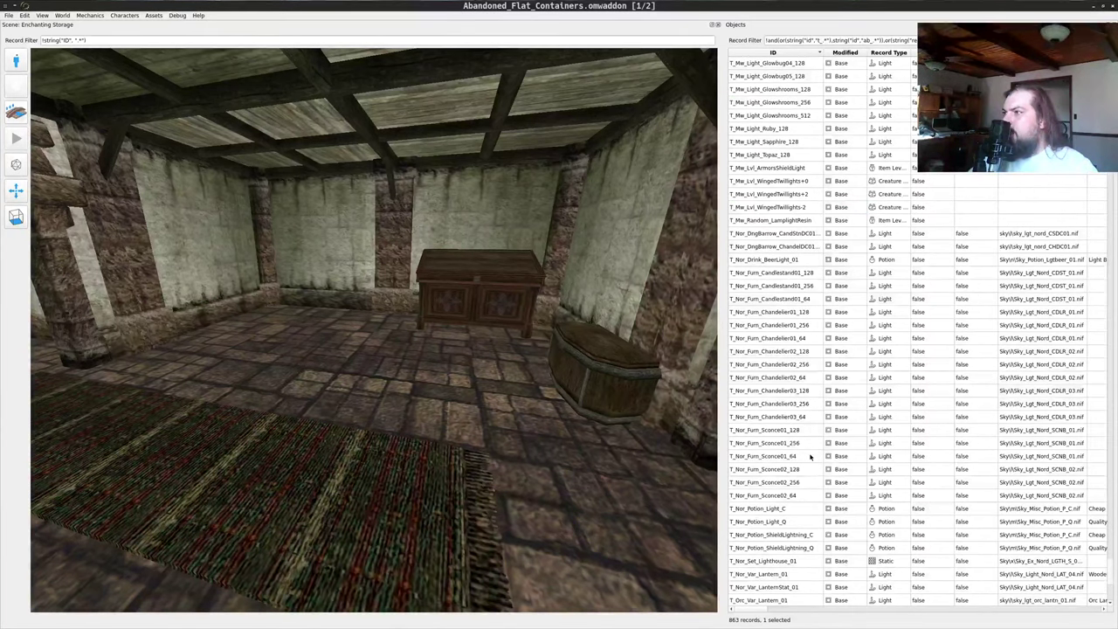
pyautogui.scroll(-1, 810, 456)
pyautogui.scroll(-5, 810, 456)
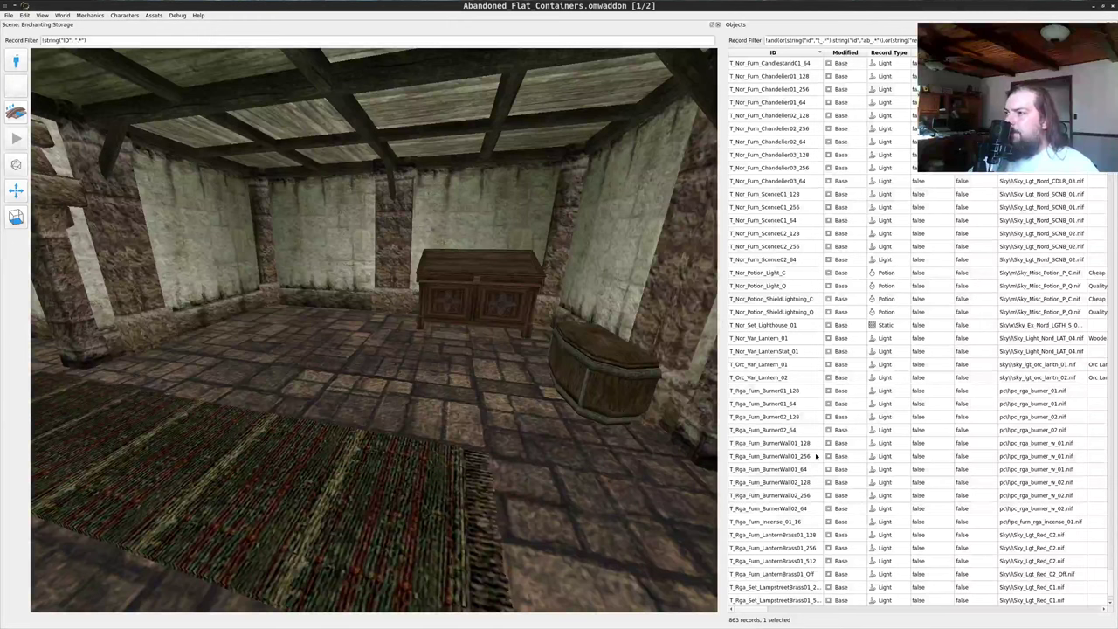
pyautogui.scroll(-2, 817, 456)
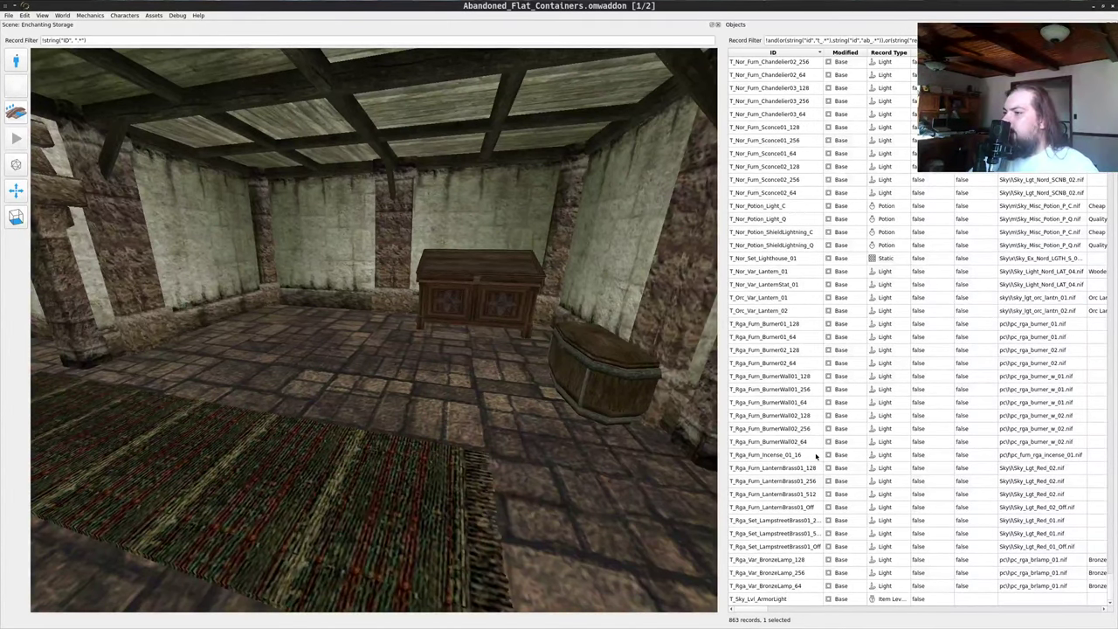
pyautogui.scroll(12, 816, 456)
# - Switch to the Emacs notes and duplicate the first filter line directly below itself
pyautogui.hotkey('alt', 'Tab')
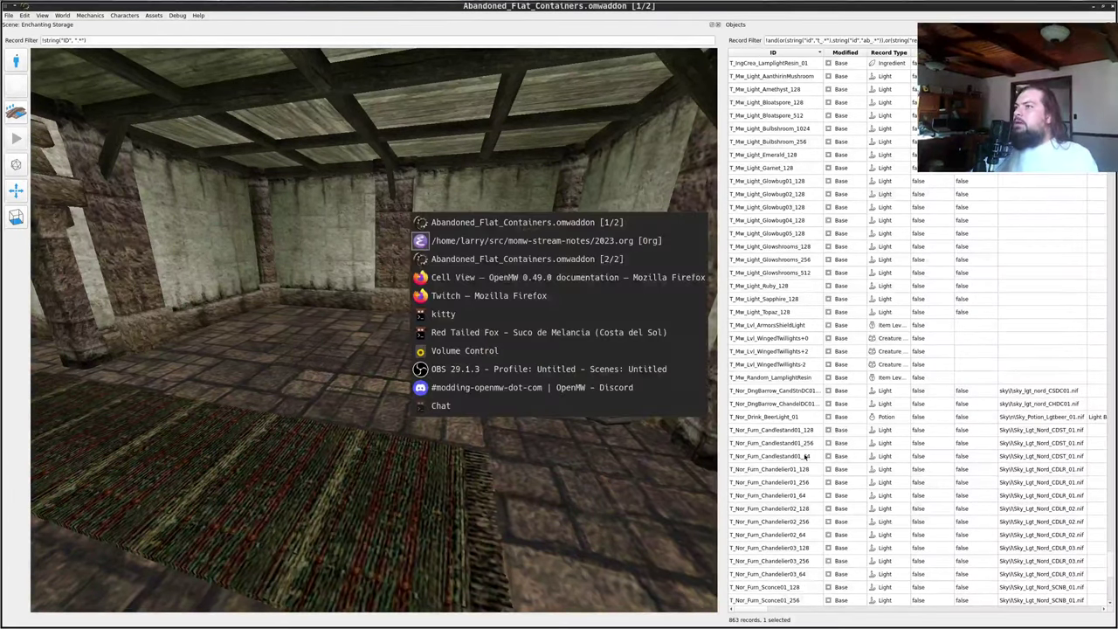
pyautogui.press('Up')
pyautogui.press('Down')
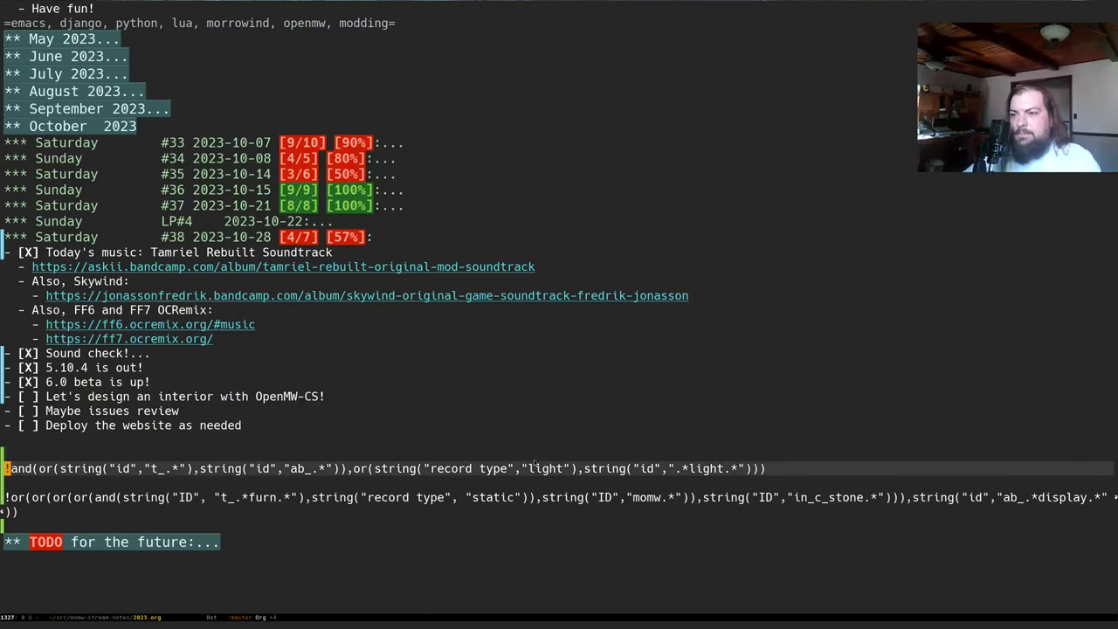
pyautogui.press('Down')
pyautogui.press('Up')
pyautogui.hotkey('ctrl', 'space')
pyautogui.press('Down')
pyautogui.hotkey('alt', 'w')
pyautogui.hotkey('ctrl', 'y')
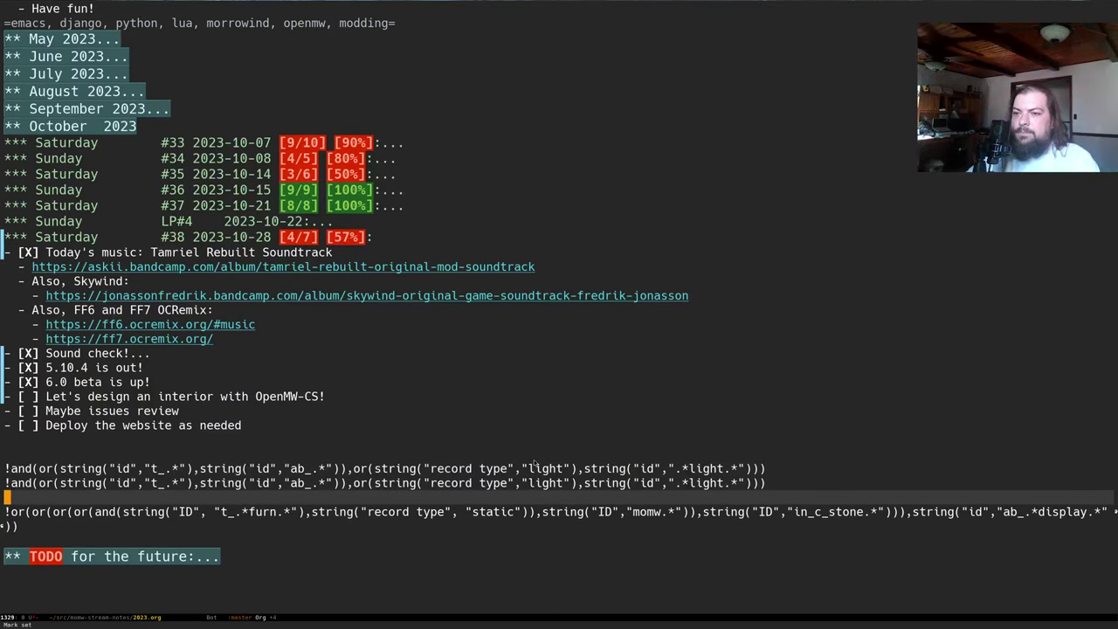
# - Cut the or() group holding the record type and ".*light.*" conditions from the first copy of the filter line
pyautogui.hotkey('ctrl', 'p')
pyautogui.hotkey('ctrl', 'p')
pyautogui.hotkey('alt', 'f')
pyautogui.hotkey('alt', 'f')
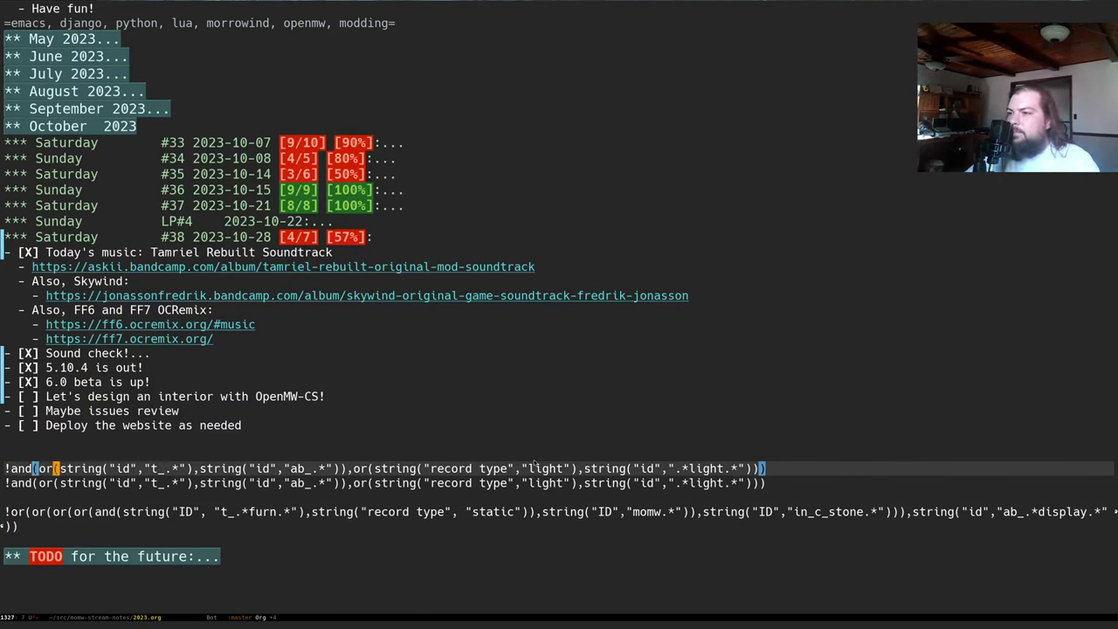
pyautogui.hotkey('alt', 'f')
pyautogui.hotkey('alt', 'f')
pyautogui.hotkey('alt', 'f')
pyautogui.hotkey('alt', 'f')
pyautogui.hotkey('alt', 'f')
pyautogui.hotkey('alt', 'f')
pyautogui.hotkey('alt', 'f')
pyautogui.hotkey('alt', 'f')
pyautogui.hotkey('alt', 'b')
pyautogui.hotkey('alt', 'b')
pyautogui.hotkey('ctrl', 'space')
pyautogui.hotkey('ctrl', 'e')
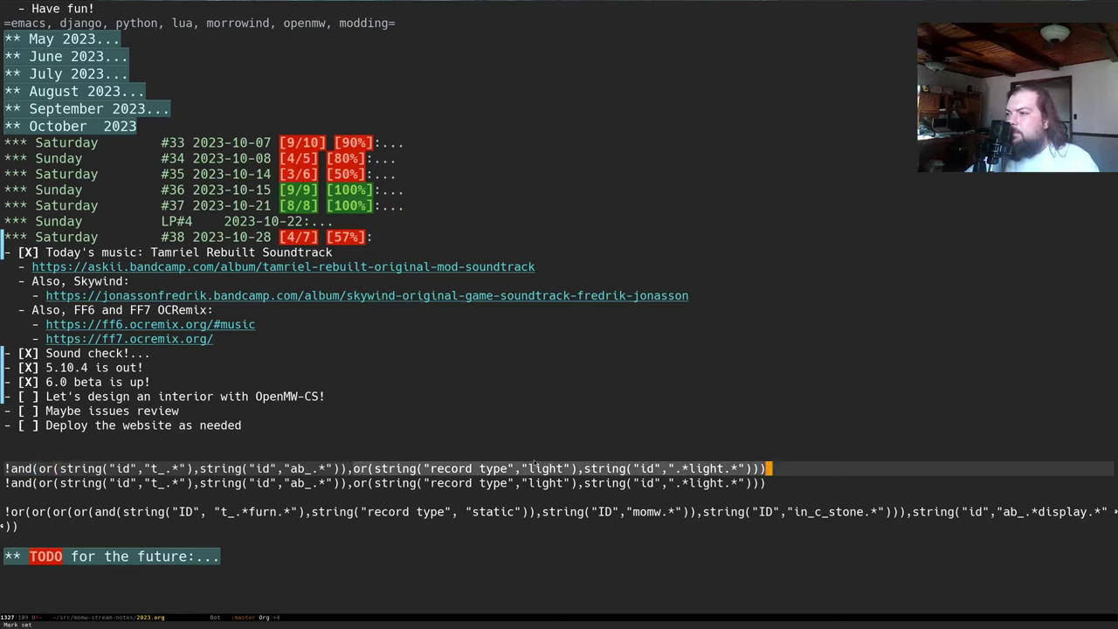
pyautogui.hotkey('ctrl', 'b')
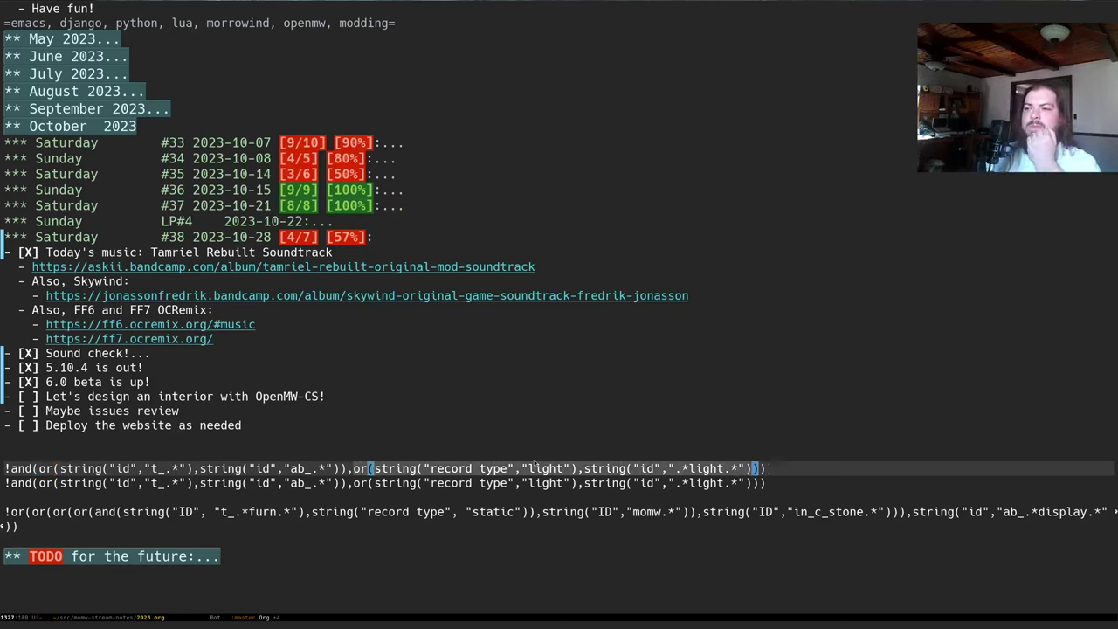
pyautogui.hotkey('ctrl', 'w')
# - Insert string("id",".*light.*") as the last condition of the first filter line and save the notes
pyautogui.write('strin')
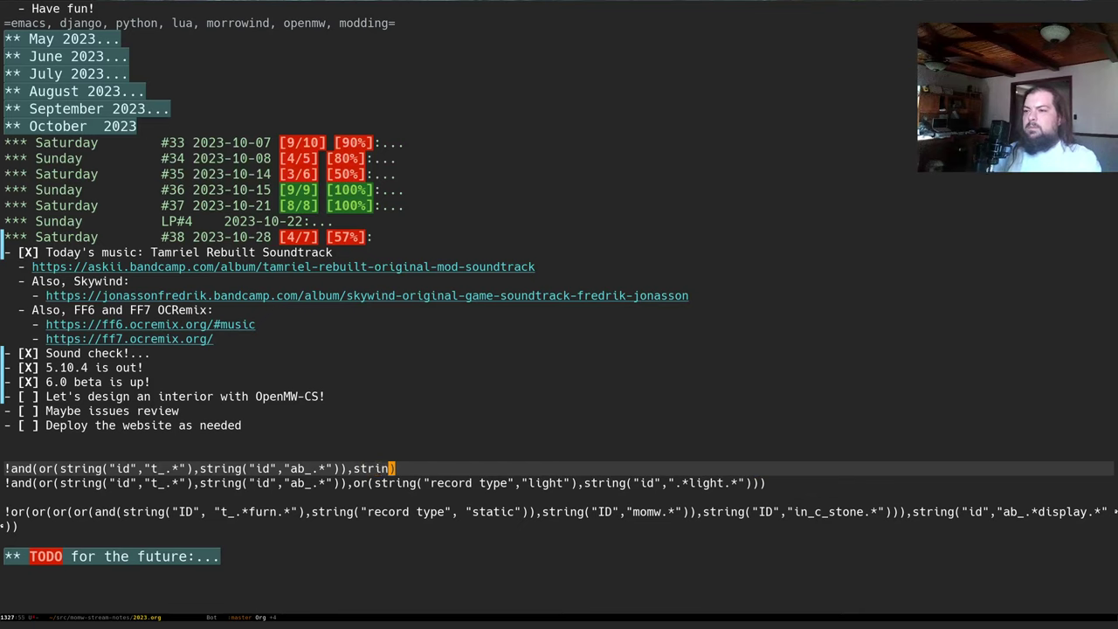
pyautogui.write('g("id","')
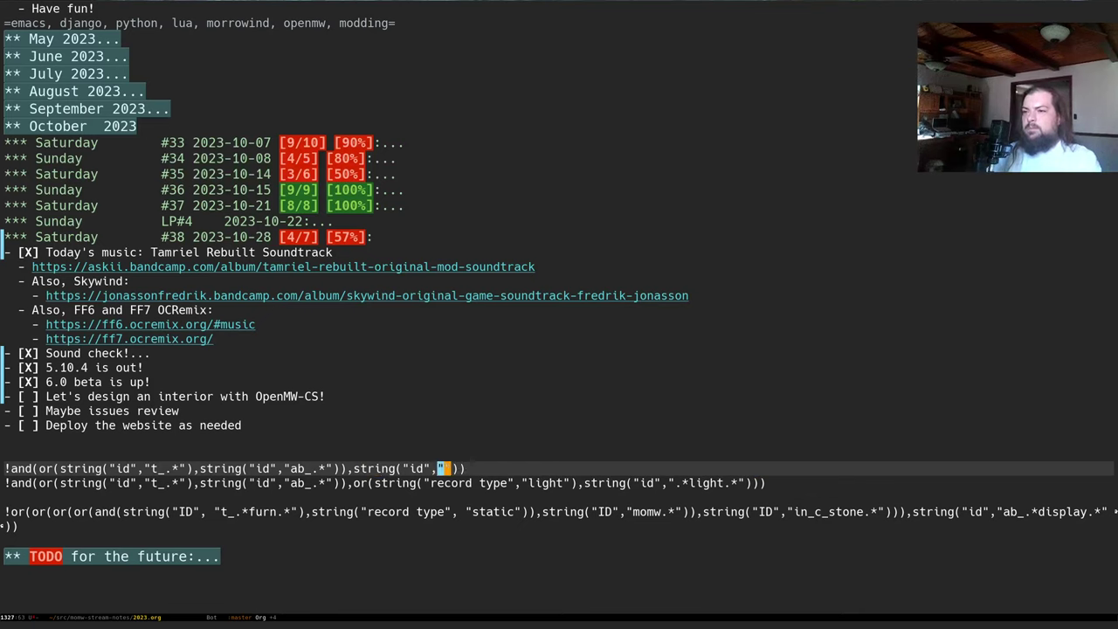
pyautogui.write('.*lig')
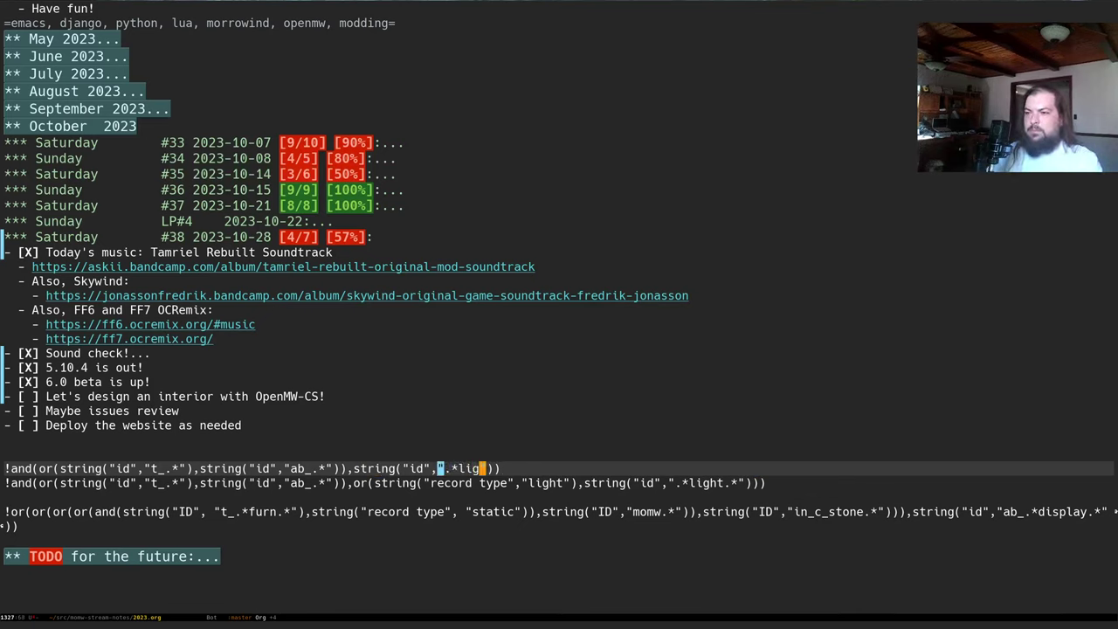
pyautogui.write('ht')
pyautogui.write('.*')
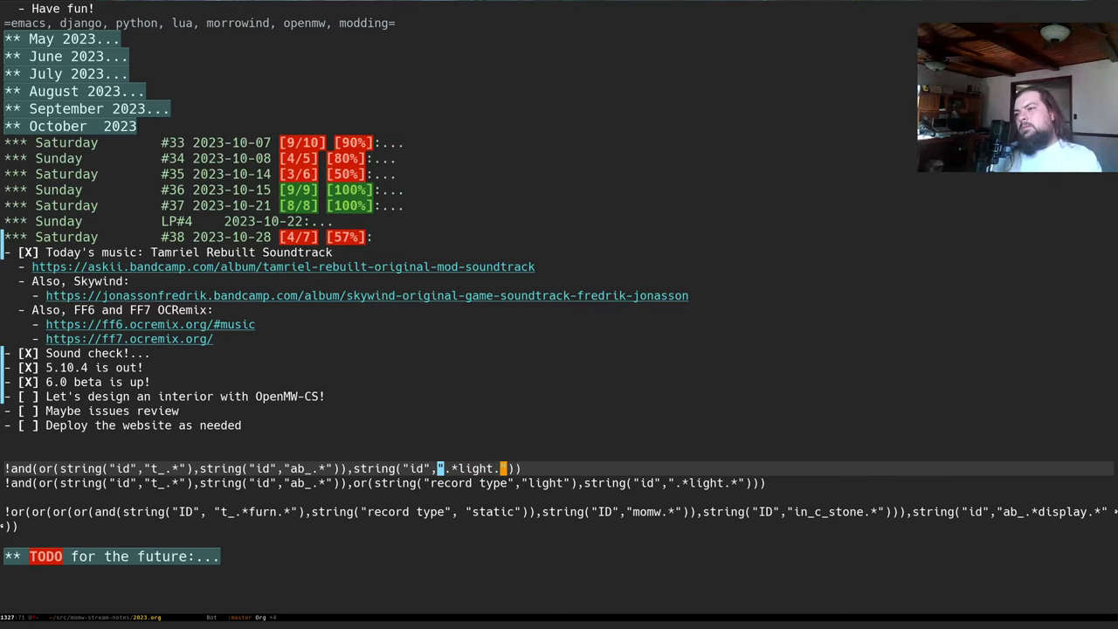
pyautogui.hotkey('ctrl', 'x')
pyautogui.hotkey('ctrl', 's')
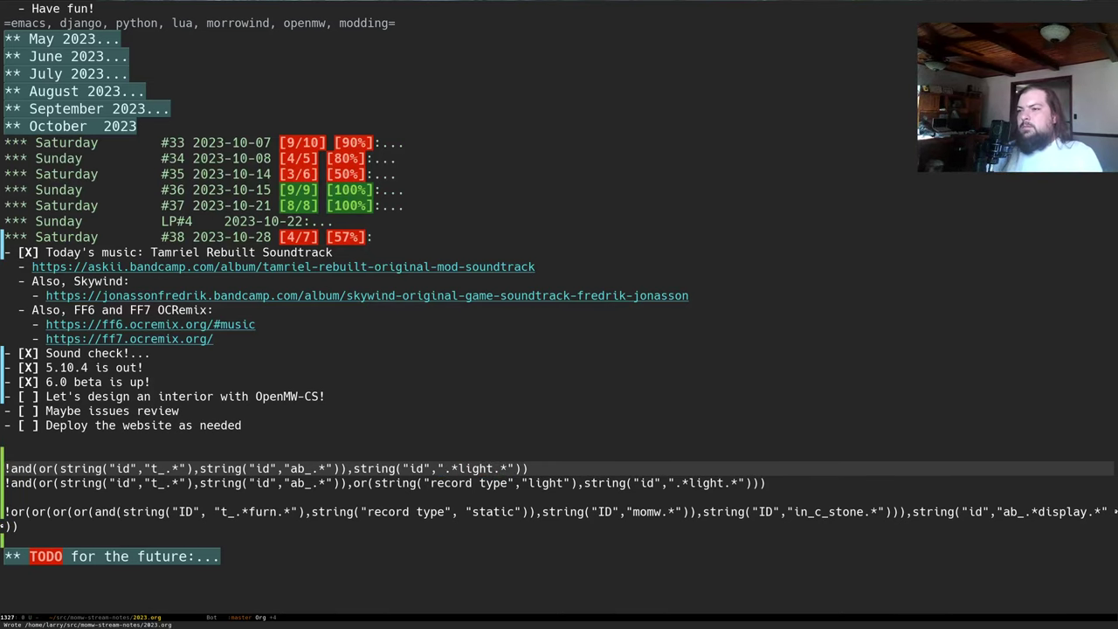
# - Copy the shortened first filter line and apply it as the Objects filter in the OpenMW-CS Enchanting Storage window
pyautogui.hotkey('ctrl', 'space')
pyautogui.hotkey('ctrl', 'e')
pyautogui.hotkey('alt', 'w')
pyautogui.hotkey('alt', 'Tab')
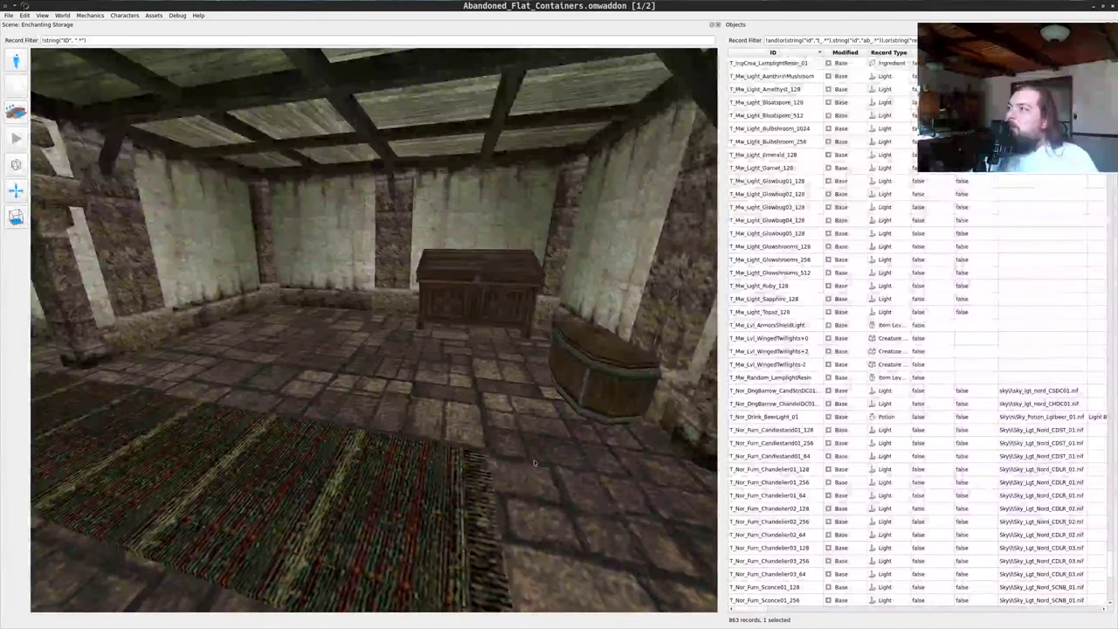
pyautogui.hotkey('ctrl', 'a')
pyautogui.hotkey('ctrl', 'v')
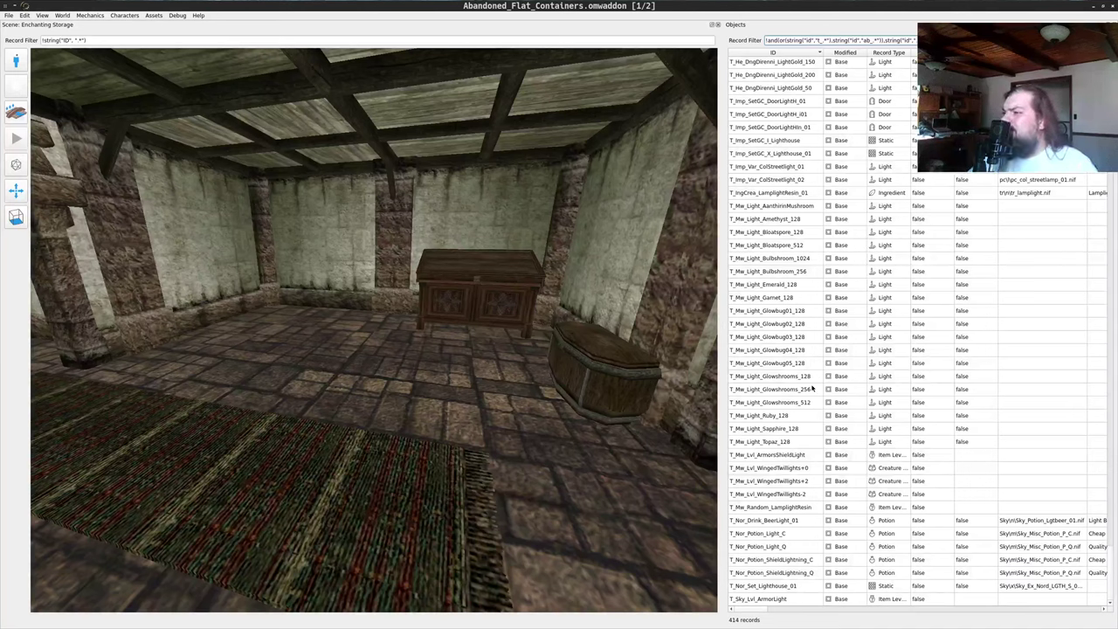
# - Look through the records matched by the ".*light.*" ID filter, including the T_Glb_Light entries, and return to the Emacs notes
pyautogui.click(887, 417)
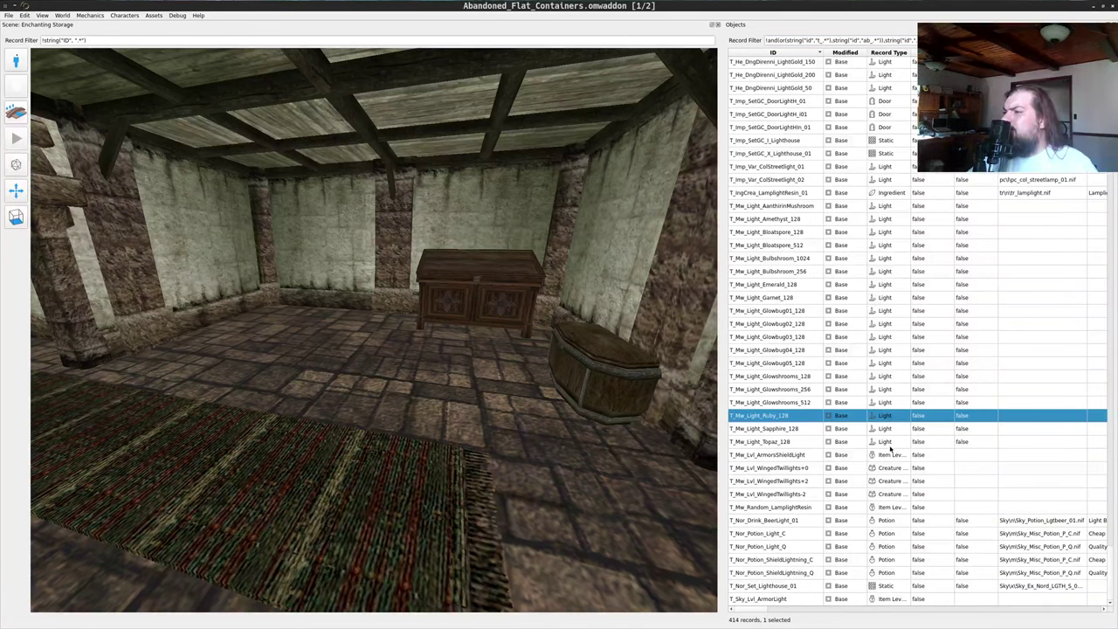
pyautogui.scroll(12, 891, 449)
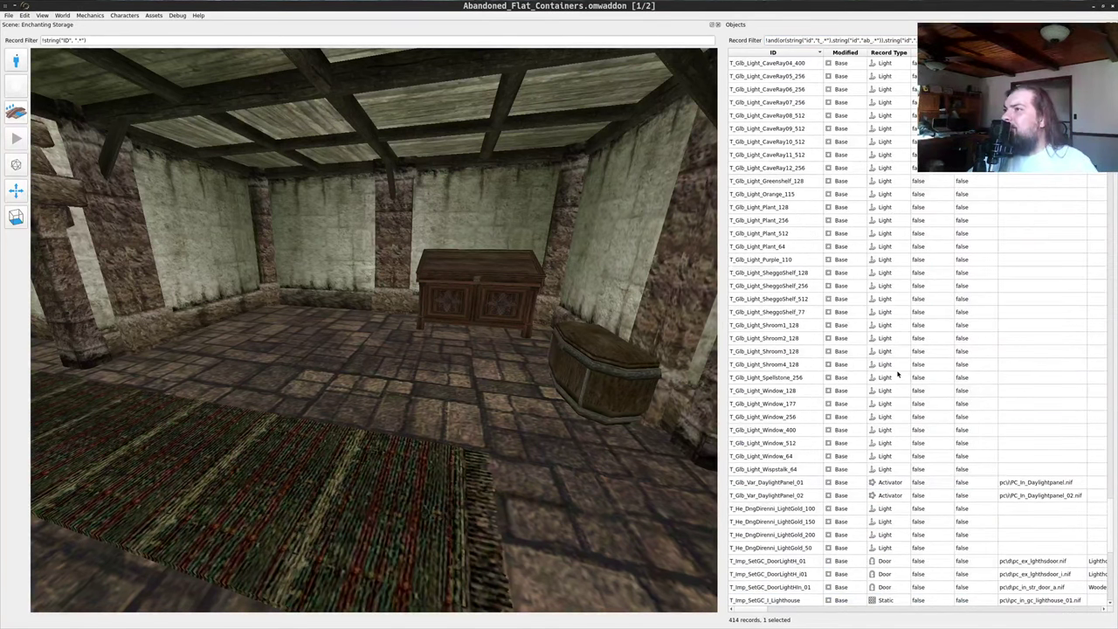
pyautogui.scroll(8, 901, 374)
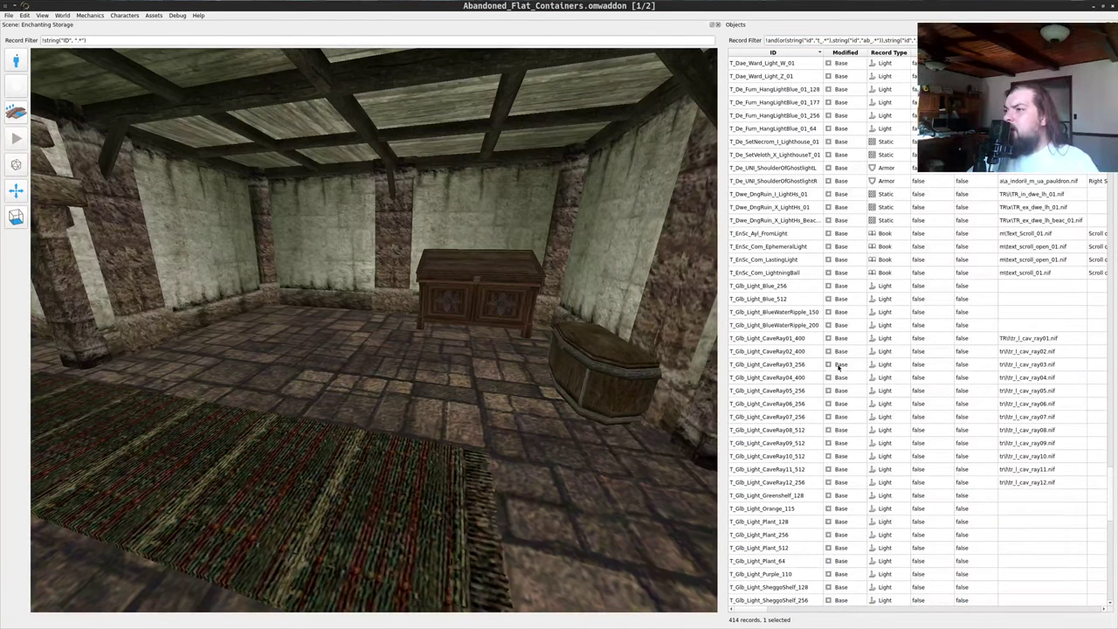
pyautogui.click(801, 365)
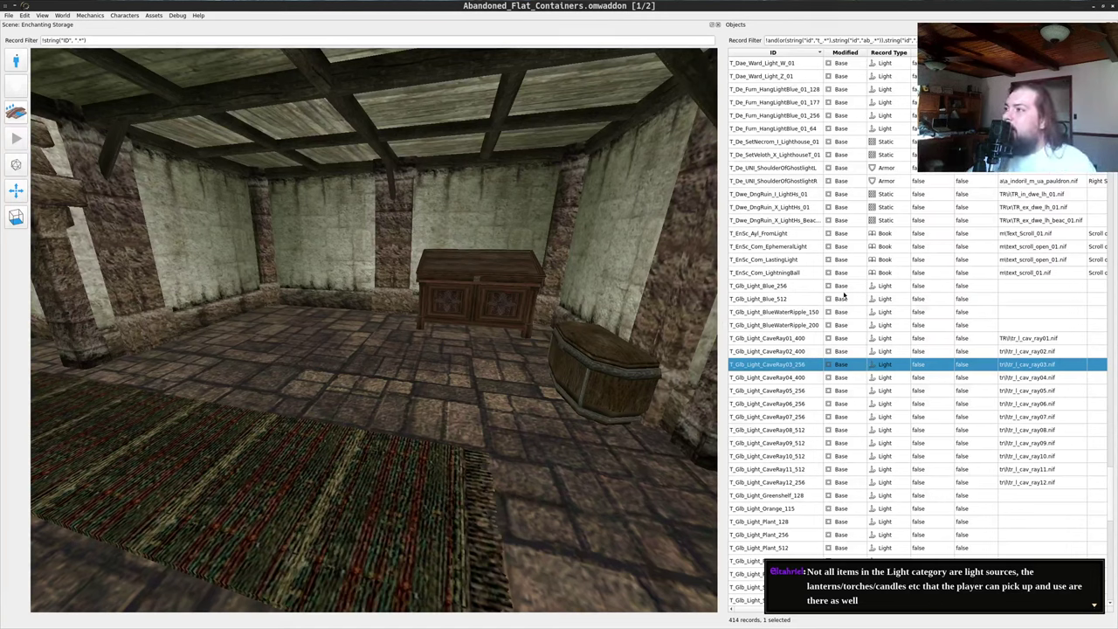
pyautogui.hotkey('alt', 'Tab')
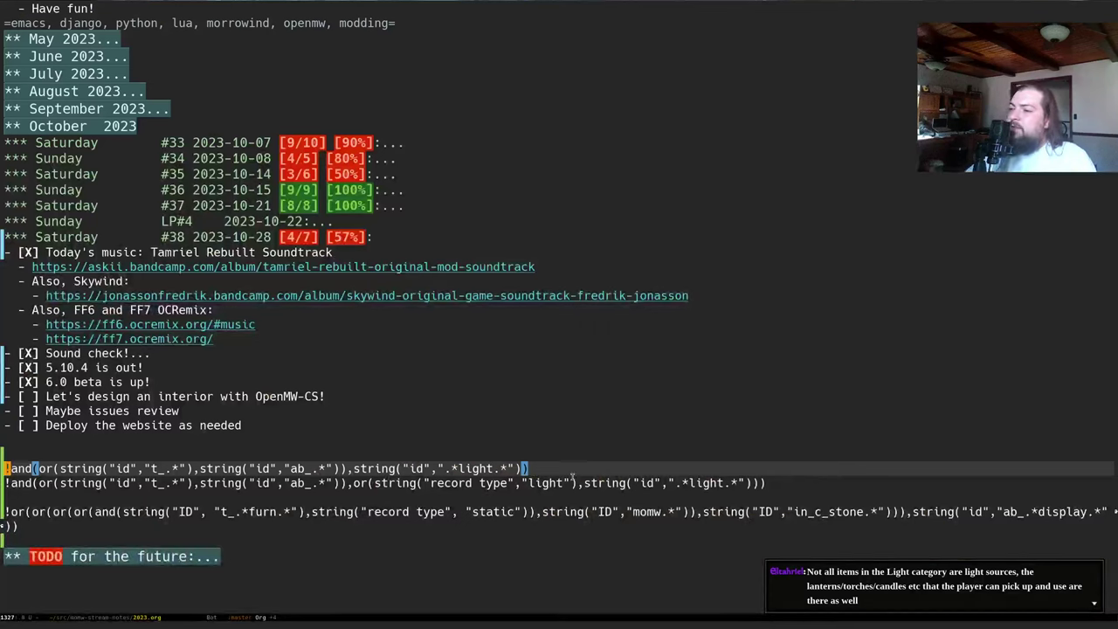
# - Copy the filter line in the stream notes that combines the string("record type","light") and string("id",".*light.*") conditions
pyautogui.press('Down')
pyautogui.hotkey('ctrl', 'space')
pyautogui.hotkey('ctrl', 'e')
pyautogui.hotkey('alt', 'w')
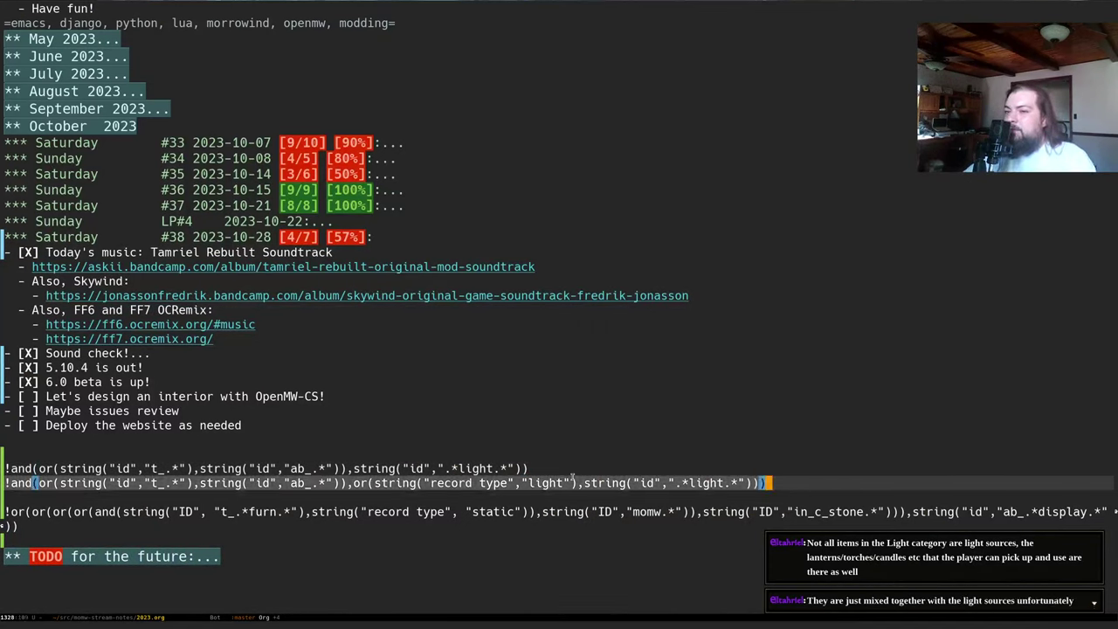
pyautogui.press('Down')
pyautogui.press('Up')
# - Switch to OpenMW-CS and replace the Objects table's record filter with the copied light filter expression
pyautogui.hotkey('alt', 'Tab')
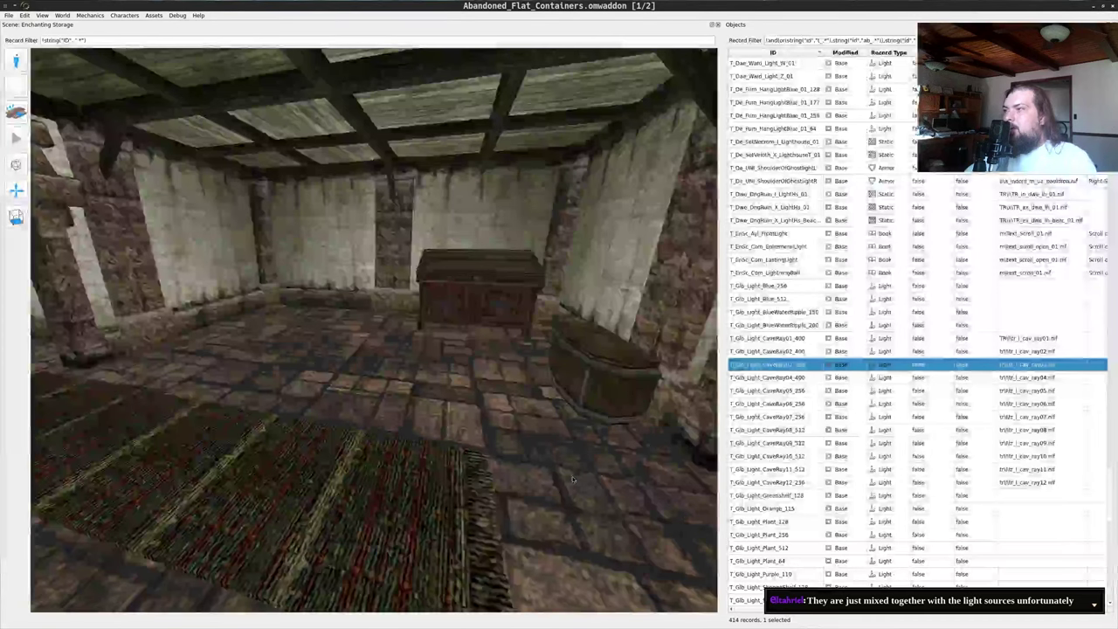
pyautogui.click(912, 41)
pyautogui.hotkey('ctrl', 'a')
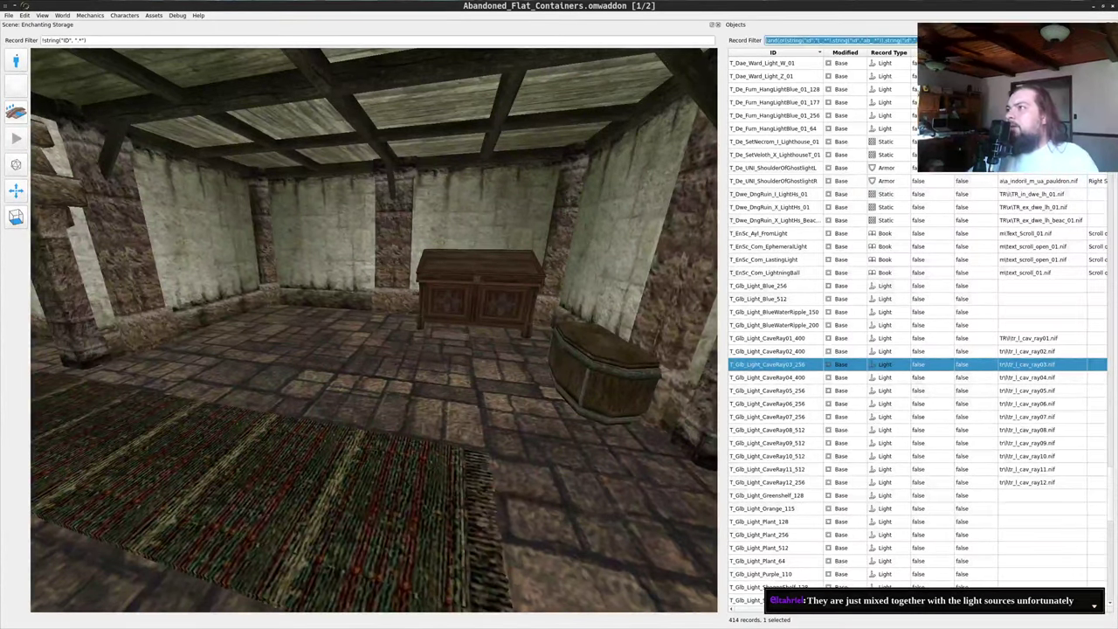
pyautogui.hotkey('ctrl', 'v')
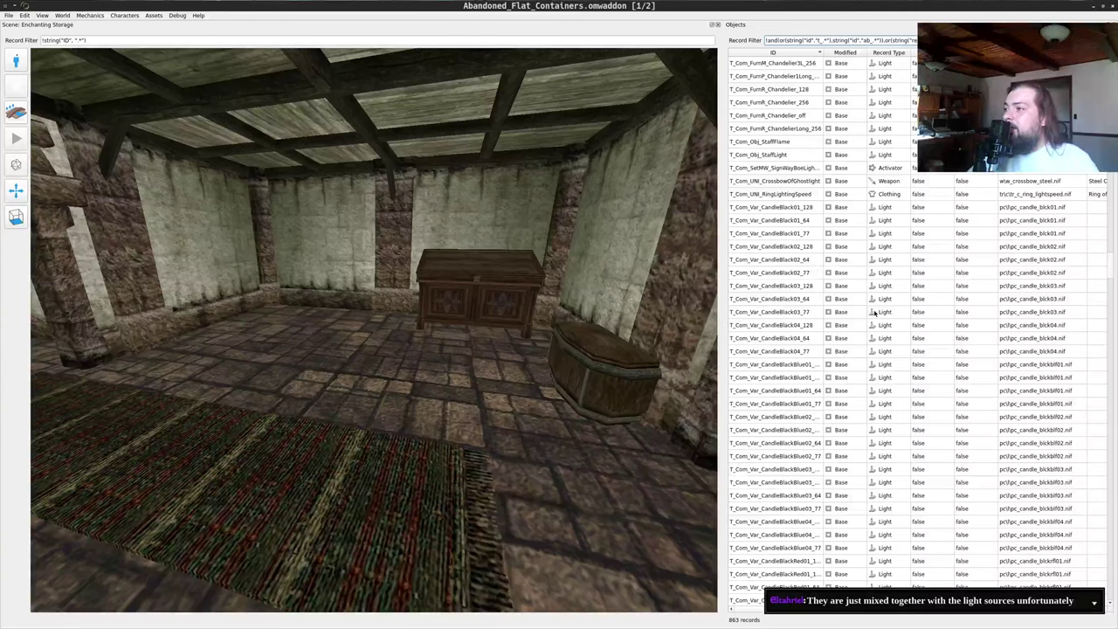
# - Try the red candle T_Com_Var_CandleRed01_128 on the floor of the Enchanting Storage room, and undo its placement
pyautogui.scroll(-14, 874, 312)
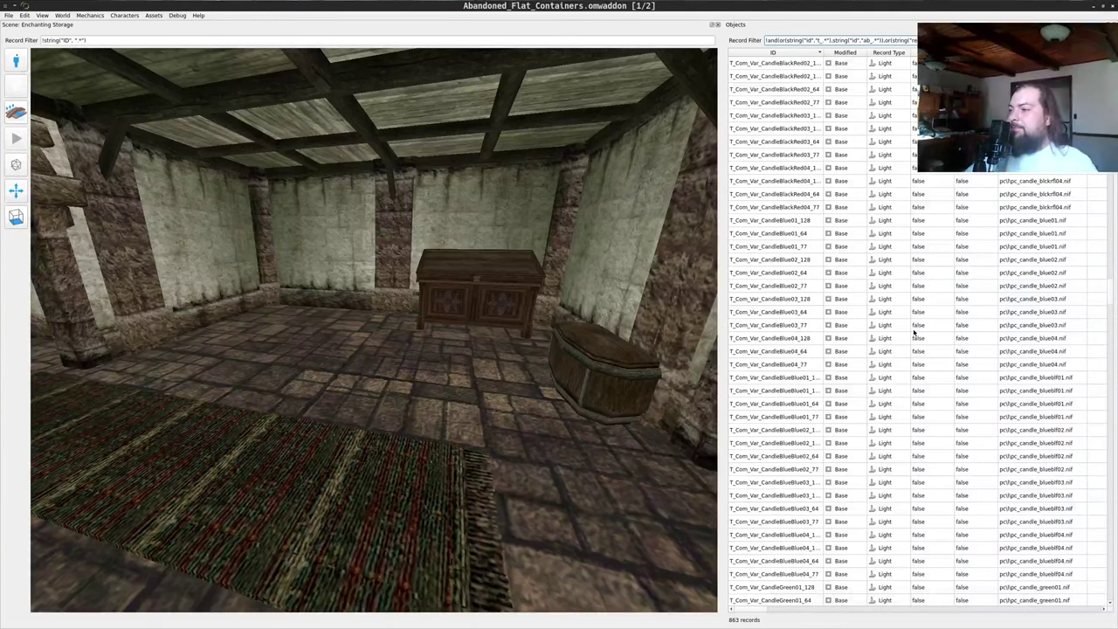
pyautogui.scroll(-13, 899, 338)
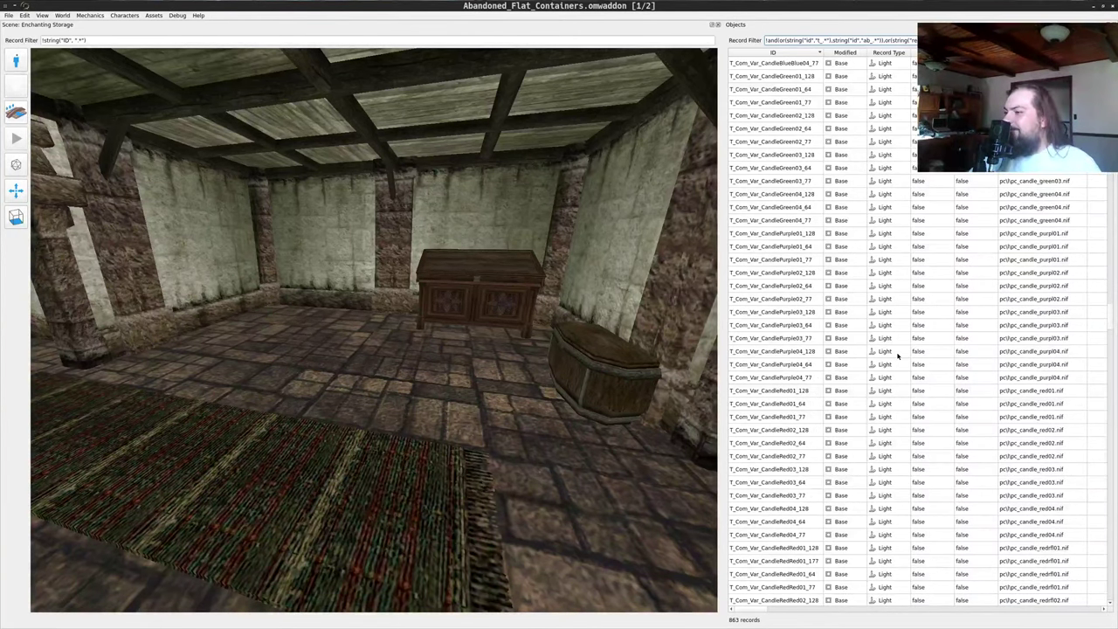
pyautogui.click(776, 393)
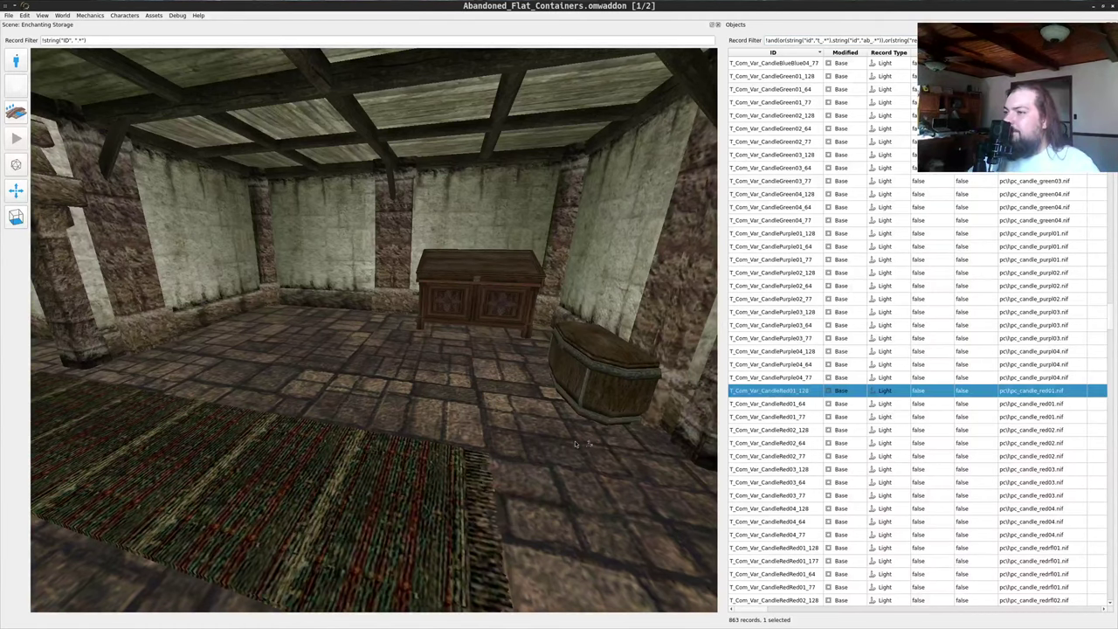
pyautogui.moveTo(591, 446); pyautogui.dragTo(646, 423)
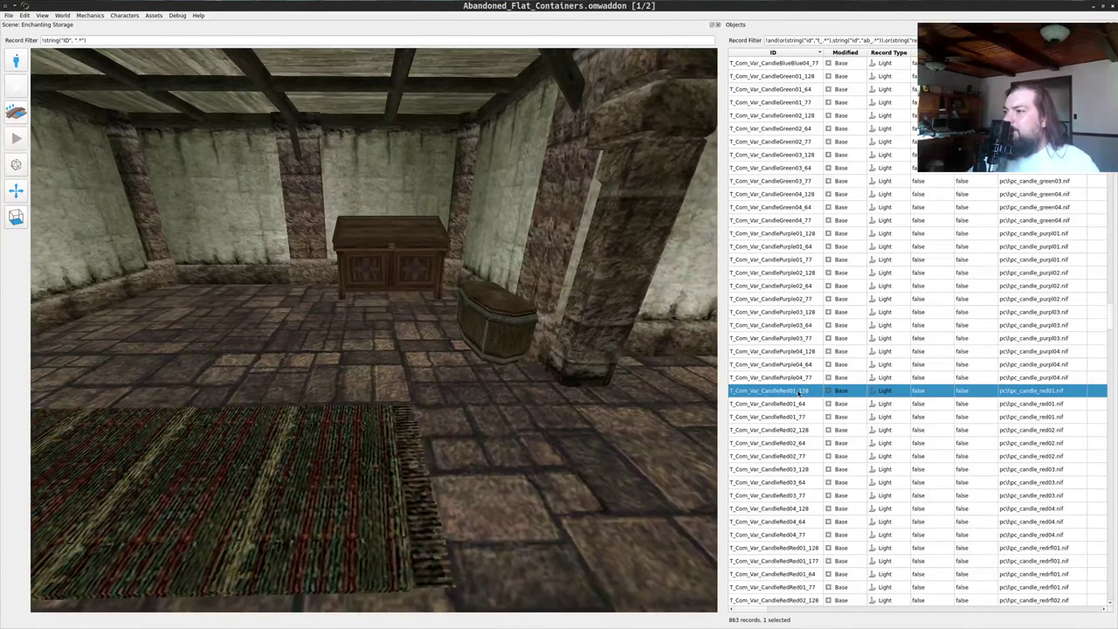
pyautogui.moveTo(786, 393); pyautogui.dragTo(353, 464)
pyautogui.hotkey('ctrl', 'z')
# - Try placing the red candle T_Com_Var_CandleRed01_64 in the empty space outside the interior
pyautogui.moveTo(489, 471); pyautogui.dragTo(566, 388)
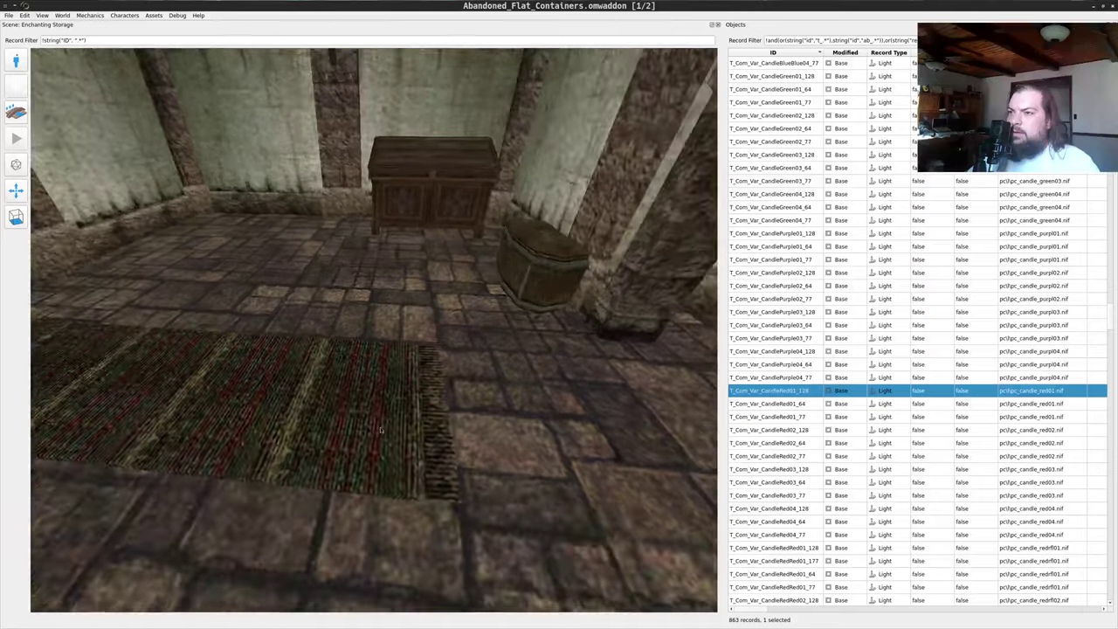
pyautogui.scroll(-12, 570, 385)
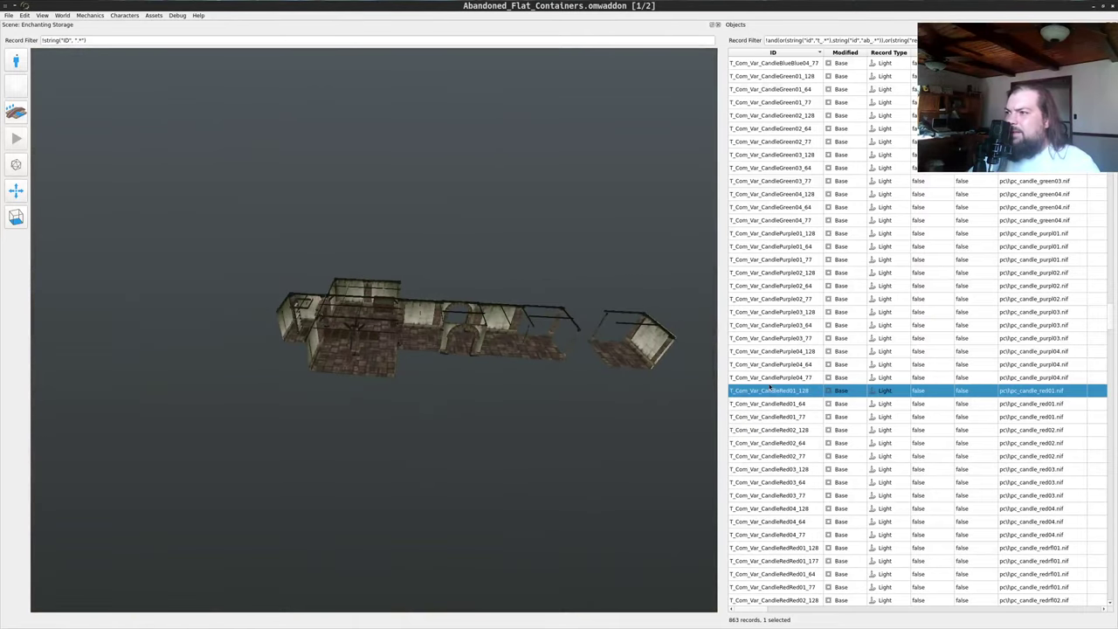
pyautogui.moveTo(767, 402); pyautogui.dragTo(528, 436)
pyautogui.moveTo(446, 445); pyautogui.dragTo(575, 381)
pyautogui.scroll(-5, 575, 382)
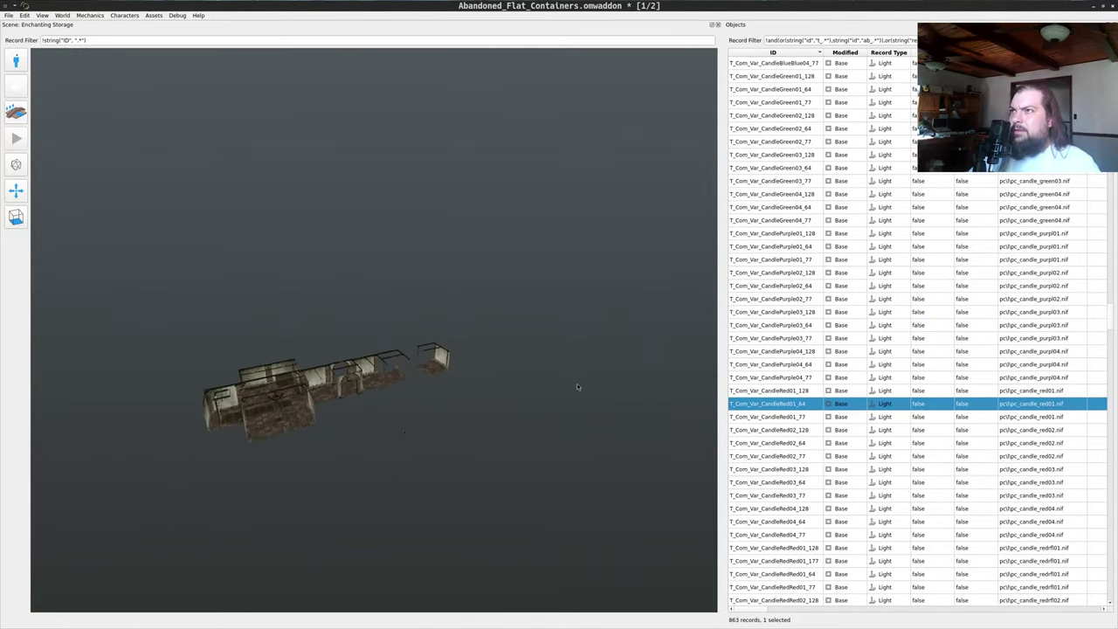
pyautogui.hotkey('ctrl', 's')
# - Place the lantern T_De_SetInd_Lantern03_256 in the empty space outside the interior and view it up close
pyautogui.scroll(-6, 824, 374)
pyautogui.scroll(-3, 824, 374)
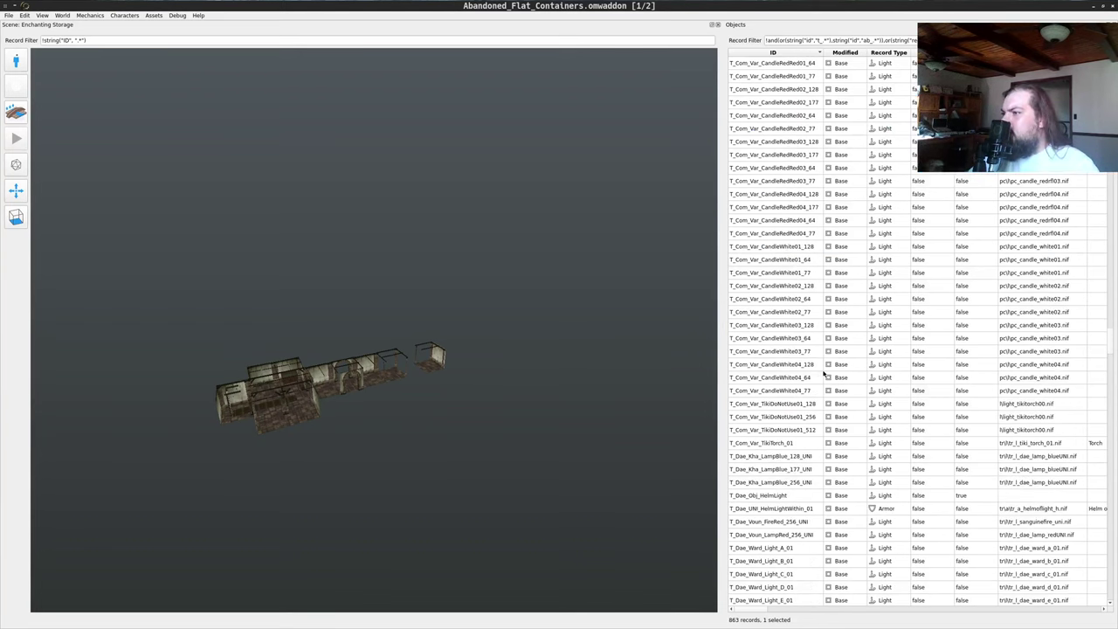
pyautogui.scroll(-4, 823, 373)
pyautogui.scroll(-11, 824, 374)
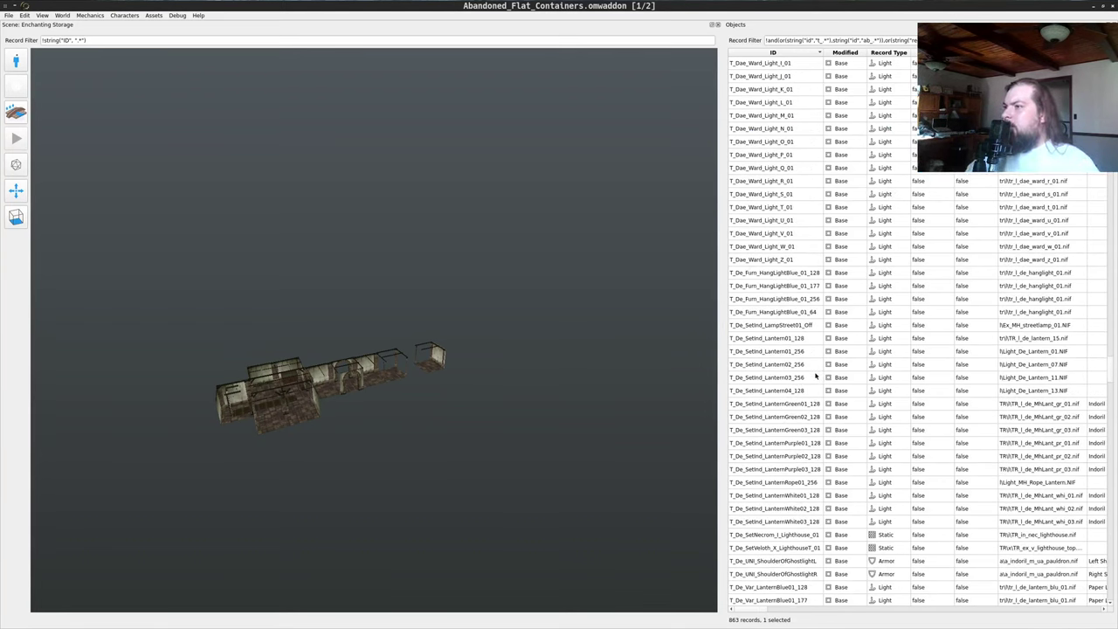
pyautogui.moveTo(763, 378); pyautogui.dragTo(579, 403)
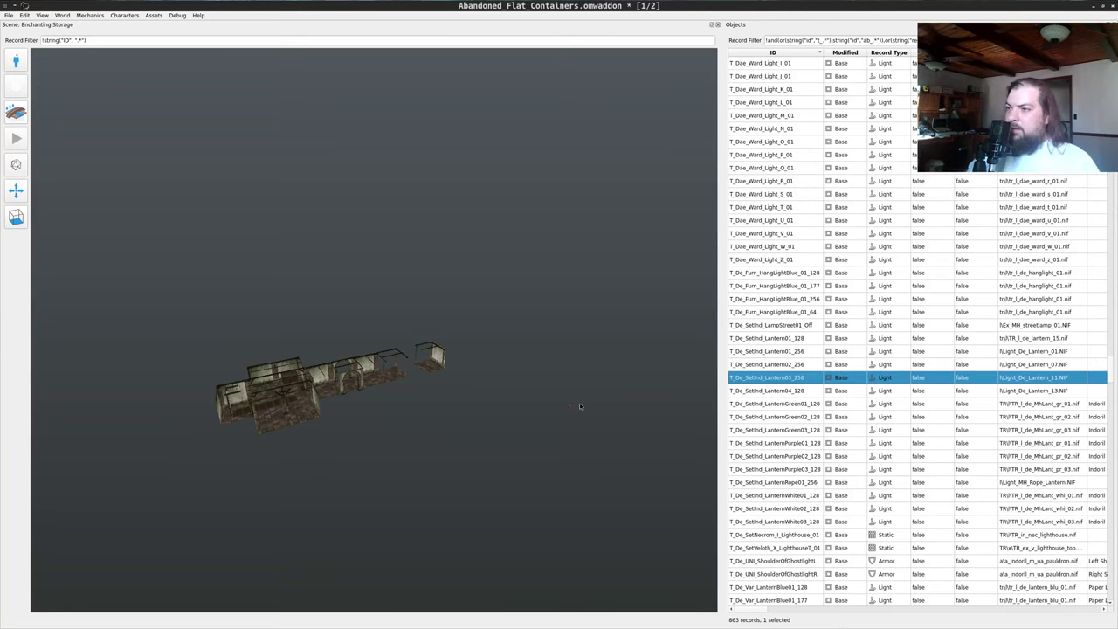
pyautogui.scroll(6, 586, 411)
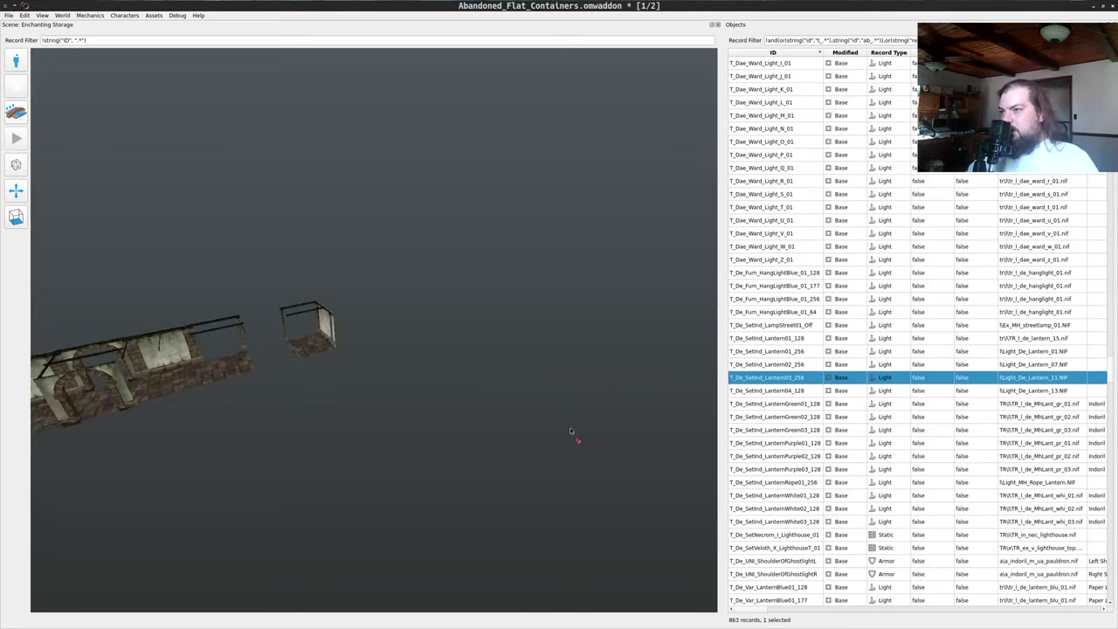
pyautogui.moveTo(600, 459); pyautogui.dragTo(493, 283)
pyautogui.scroll(5, 449, 437)
pyautogui.scroll(4, 247, 328)
pyautogui.scroll(-4, 492, 247)
pyautogui.scroll(-3, 417, 260)
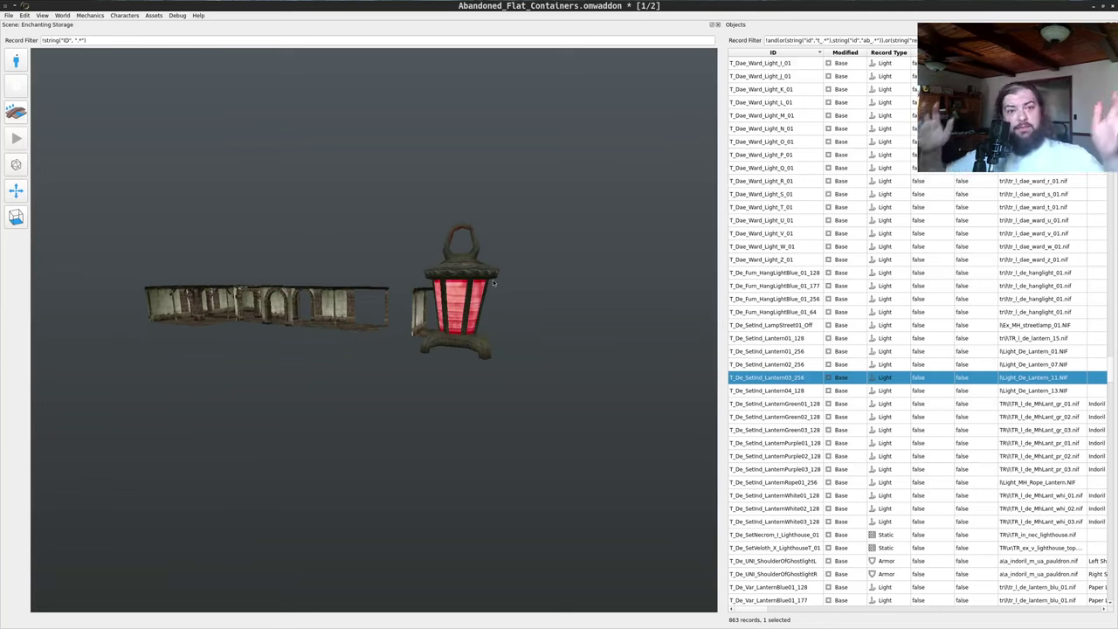
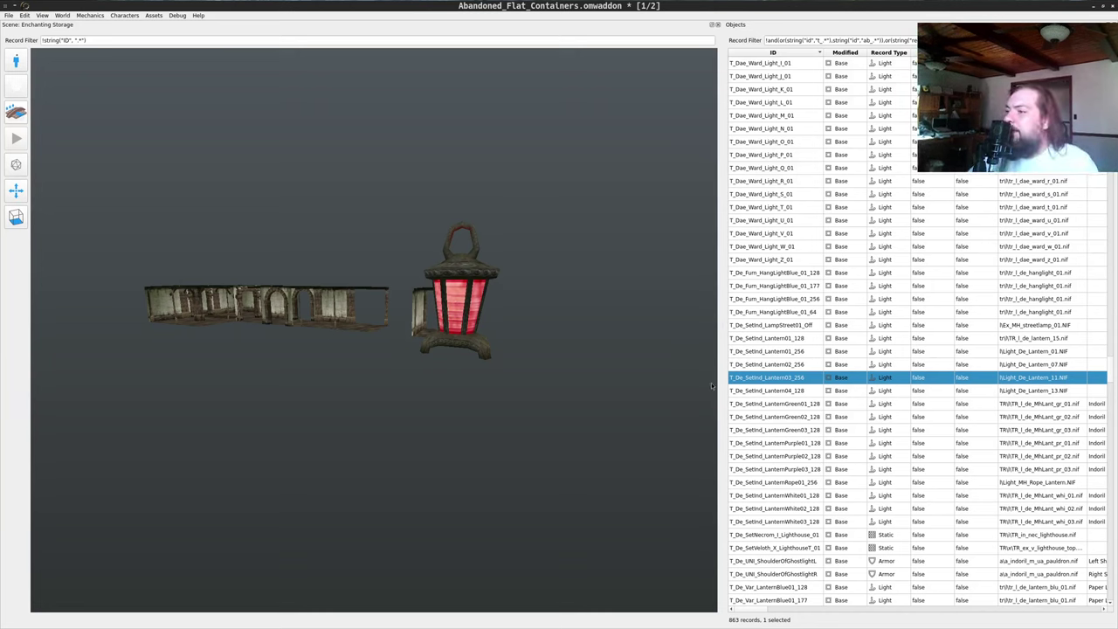
# - Place the green lantern T_De_SetInd_LanternGreen01_128 near the red lantern, shift it horizontally and raise it to about the same height
pyautogui.click(774, 405)
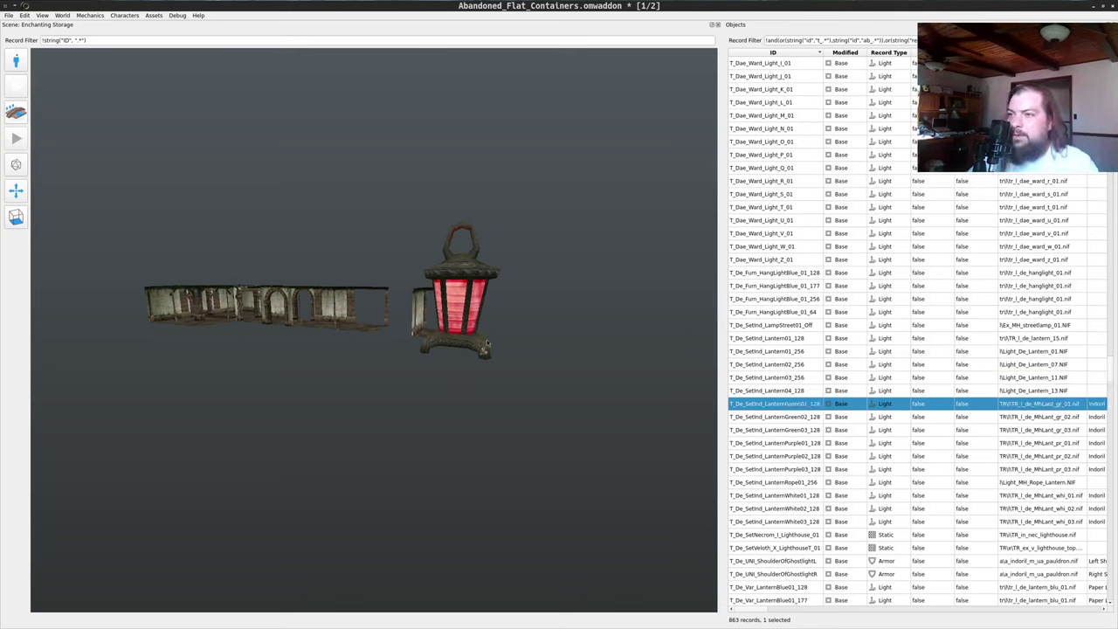
pyautogui.moveTo(487, 339); pyautogui.dragTo(490, 346)
pyautogui.middleClick(488, 390)
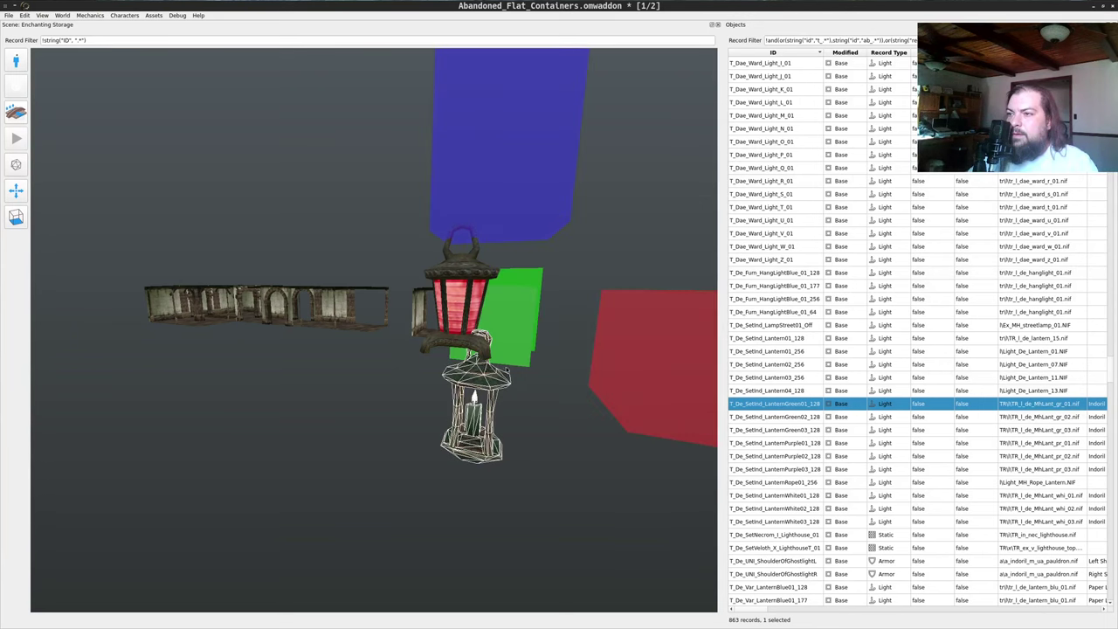
pyautogui.moveTo(511, 299); pyautogui.dragTo(393, 465, button='right')
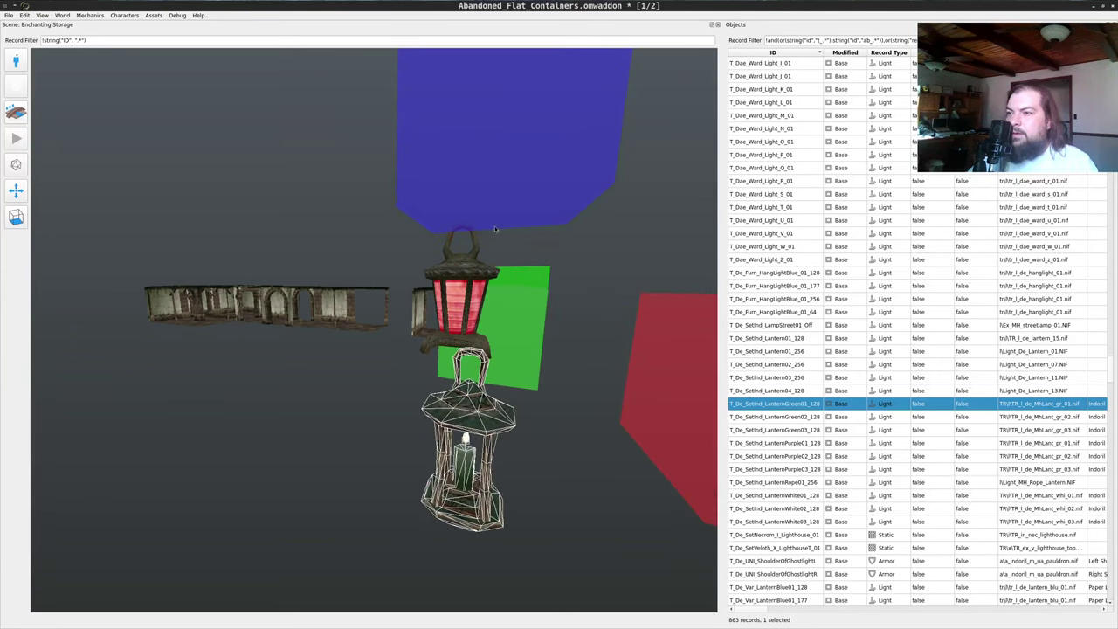
pyautogui.moveTo(494, 224); pyautogui.dragTo(460, 100, button='right')
pyautogui.middleClick(567, 424)
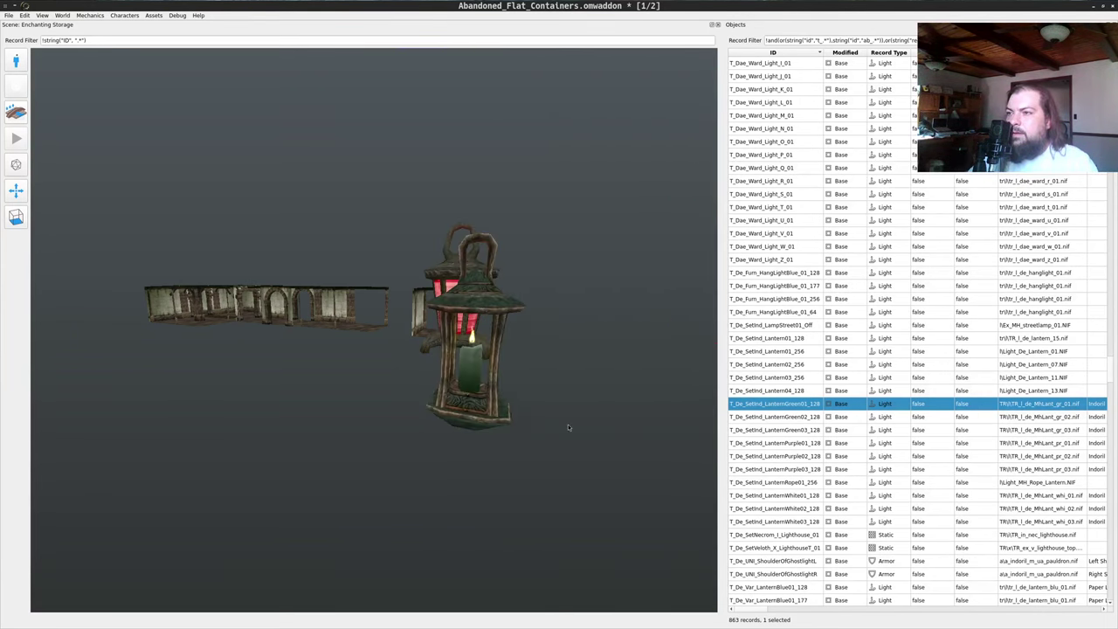
pyautogui.press('a')
pyautogui.moveTo(568, 425); pyautogui.dragTo(537, 458)
pyautogui.press('w')
pyautogui.press('s')
pyautogui.press('w')
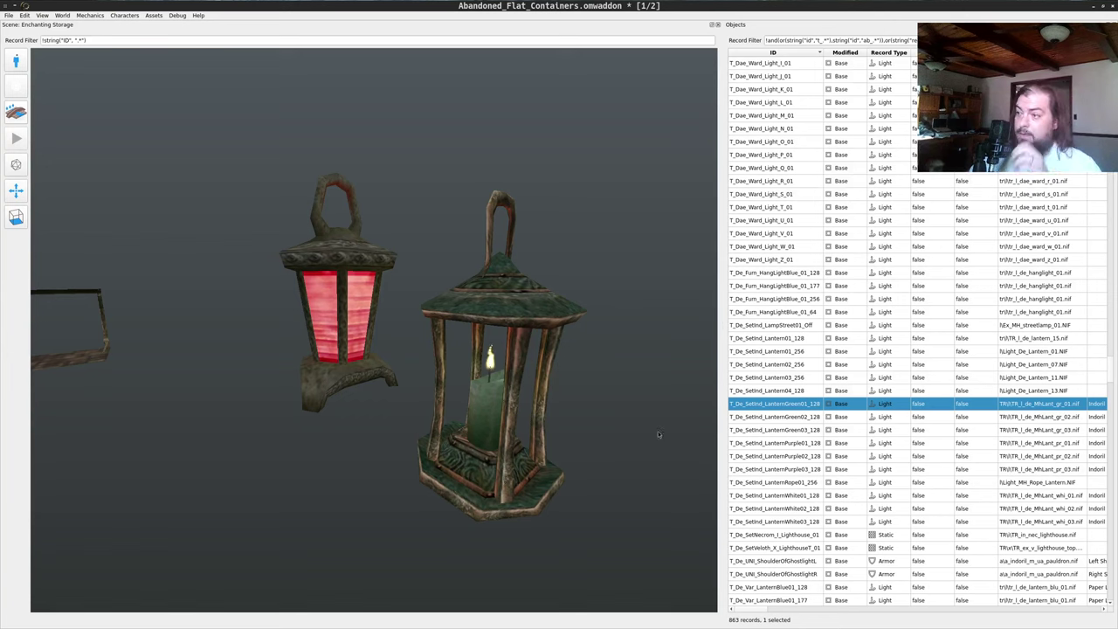
# - Add the blue lantern T_De_Var_LanternBlue01_64 to the scene, shift it sideways and raise it level with the other two lanterns
pyautogui.scroll(-4, 769, 402)
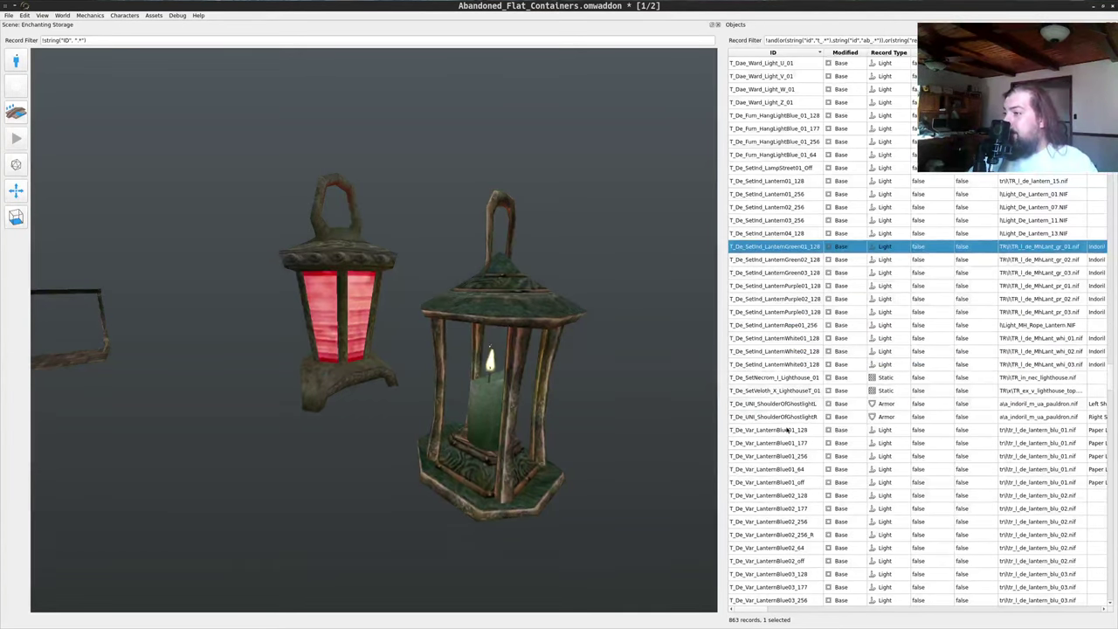
pyautogui.click(766, 472)
pyautogui.moveTo(510, 502); pyautogui.dragTo(495, 501)
pyautogui.scroll(-5, 603, 501)
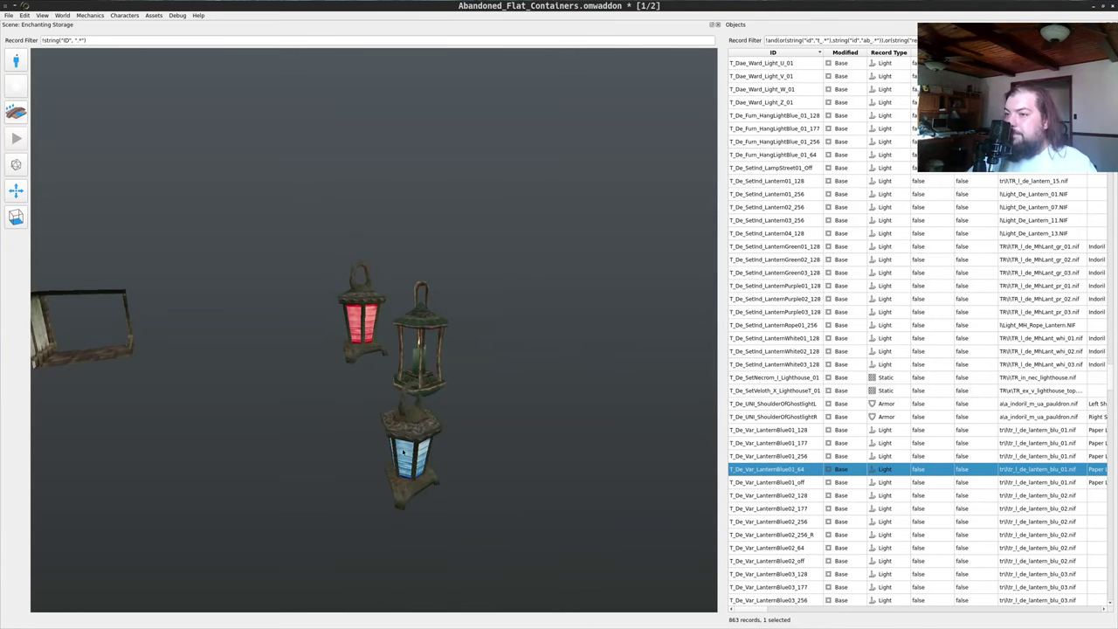
pyautogui.middleClick(403, 452)
pyautogui.moveTo(486, 344); pyautogui.dragTo(380, 390, button='right')
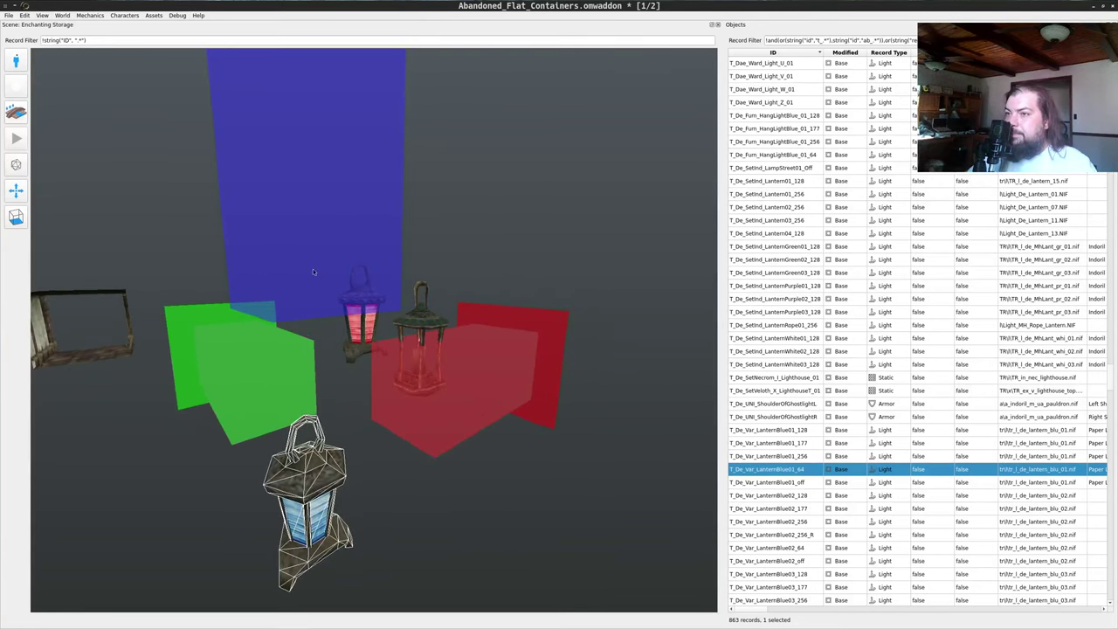
pyautogui.moveTo(312, 268); pyautogui.dragTo(310, 96, button='right')
pyautogui.middleClick(542, 441)
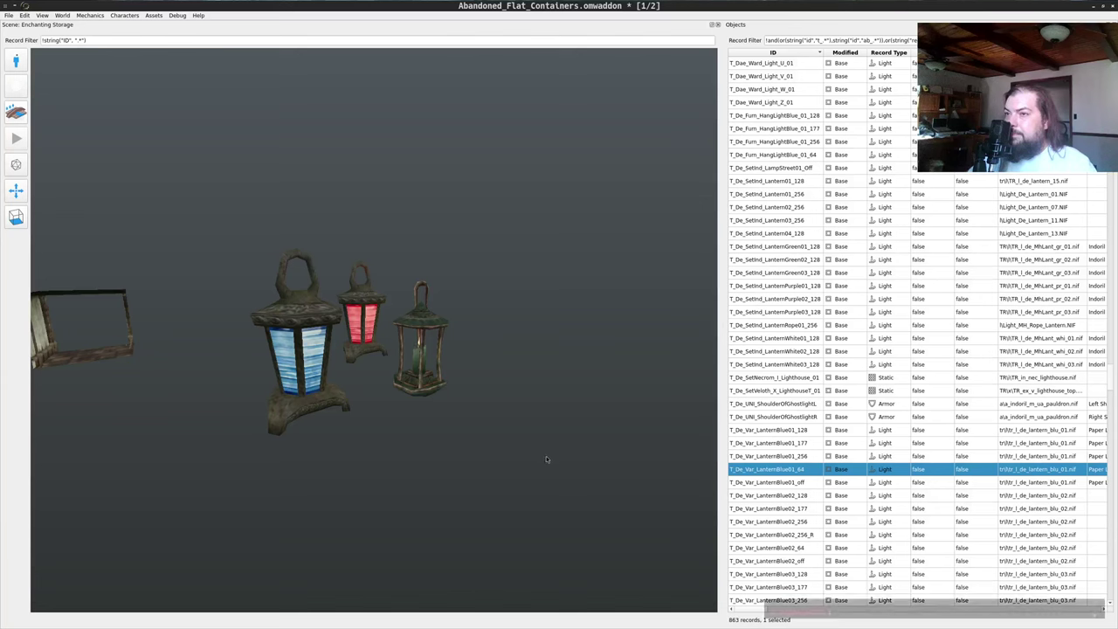
pyautogui.moveTo(546, 456)
pyautogui.mouseDown()
pyautogui.moveTo(516, 466)
pyautogui.moveTo(550, 474)
pyautogui.mouseUp()
# - Find the purple lantern T_De_Var_LanternPurple05_256_R in the Objects table and place it in front of the other lanterns
pyautogui.scroll(-9, 765, 469)
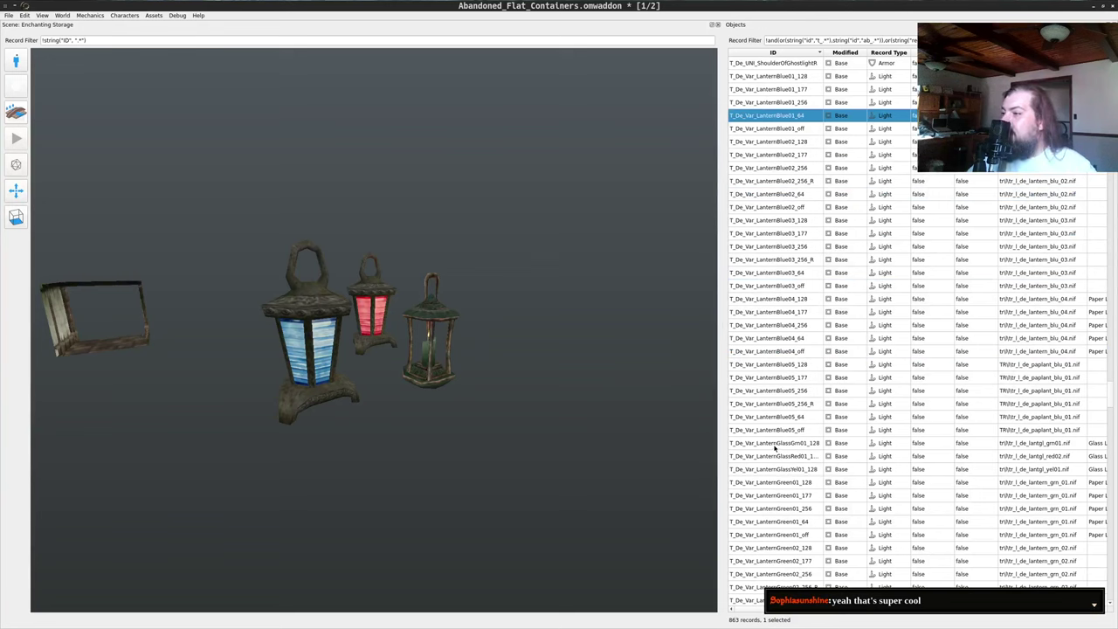
pyautogui.click(773, 444)
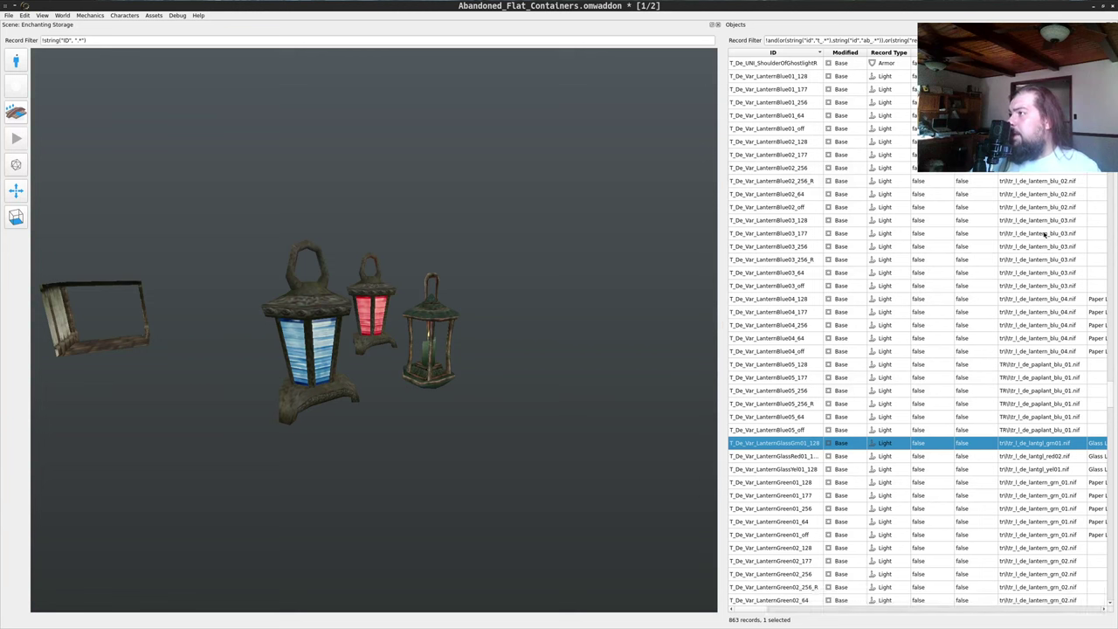
pyautogui.scroll(-8, 1072, 276)
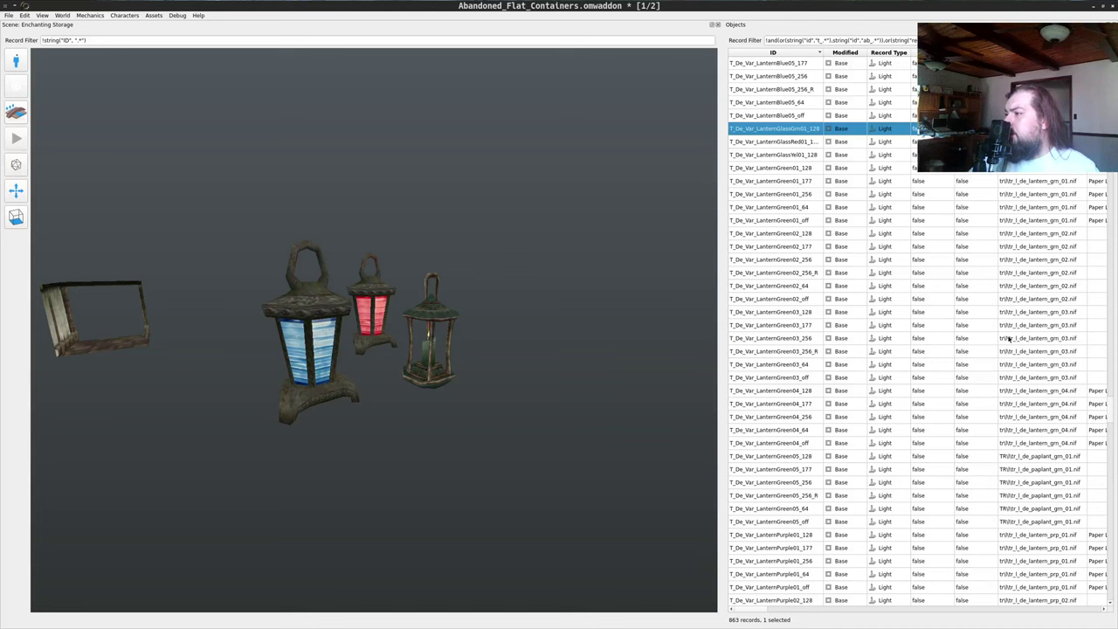
pyautogui.scroll(-2, 1009, 339)
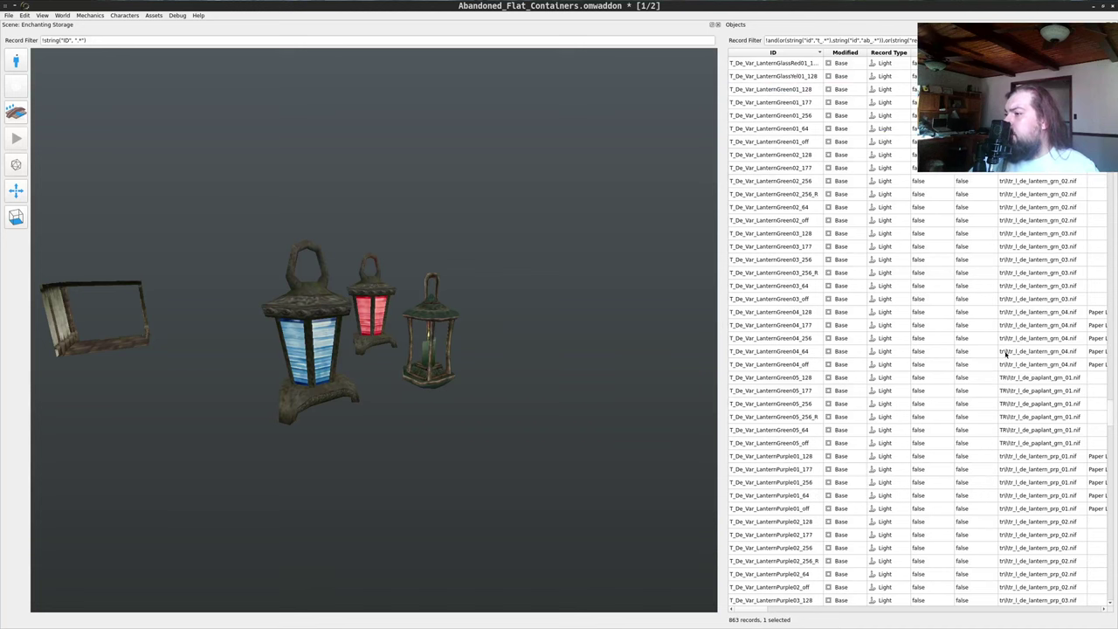
pyautogui.scroll(-7, 1006, 353)
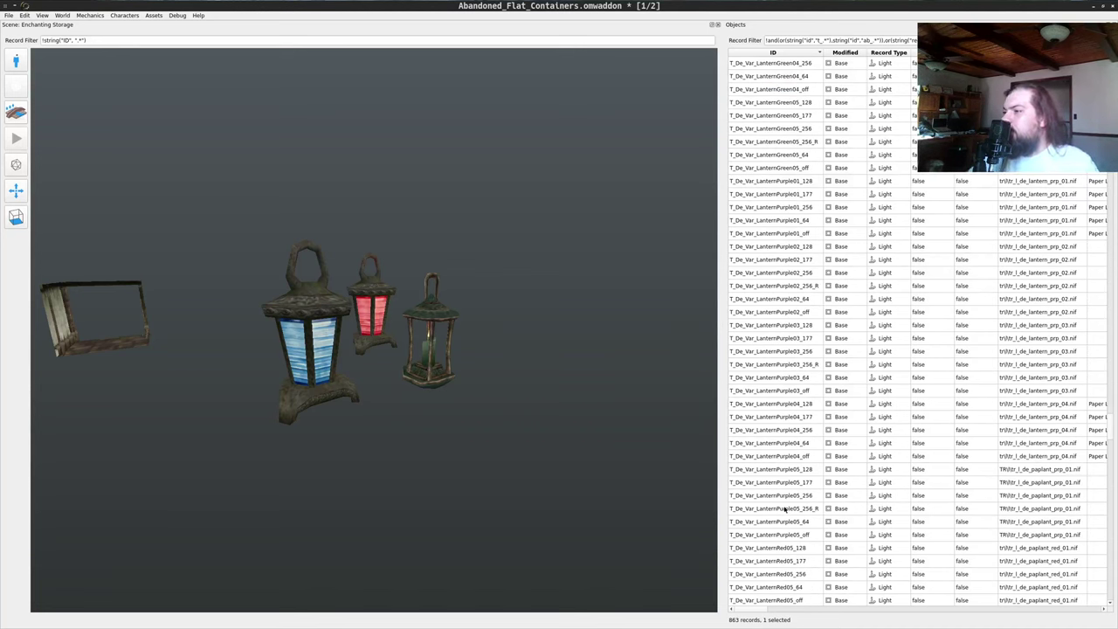
pyautogui.moveTo(784, 509); pyautogui.dragTo(366, 424)
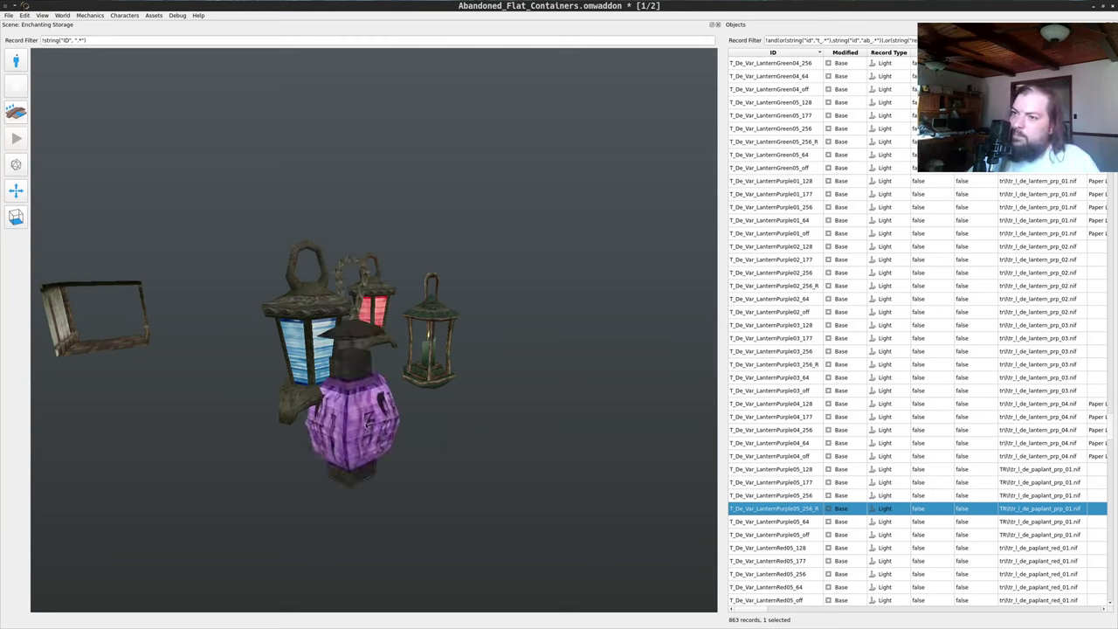
# - Move the purple lantern clear of the other lanterns, raise it slightly and view it up close
pyautogui.scroll(-4, 366, 434)
pyautogui.middleClick(368, 365)
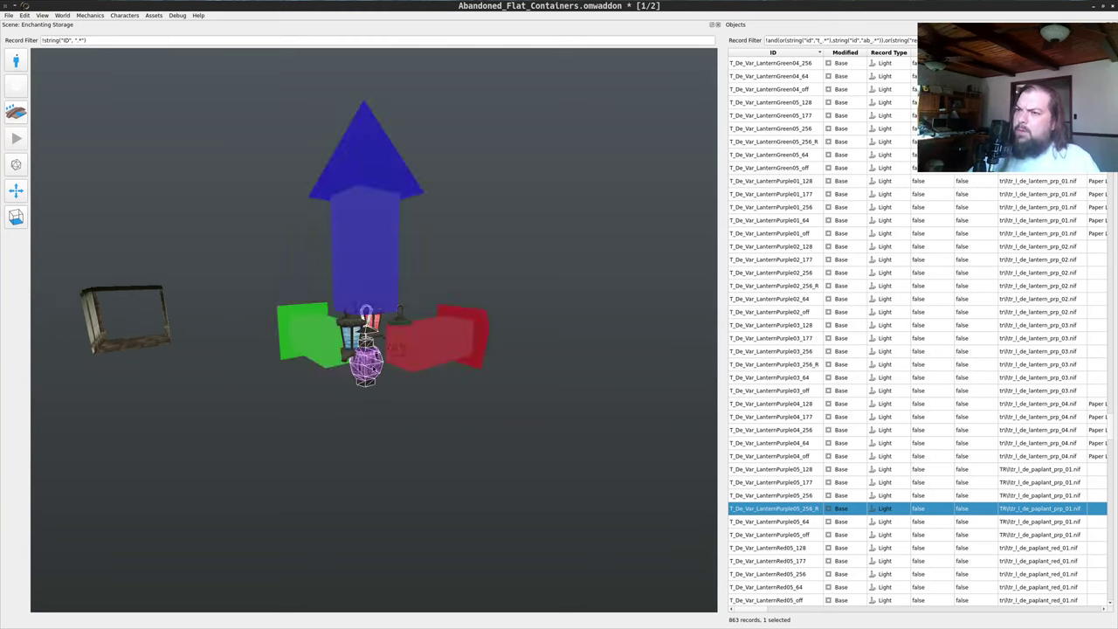
pyautogui.moveTo(373, 366); pyautogui.dragTo(447, 307)
pyautogui.moveTo(366, 374); pyautogui.dragTo(450, 382, button='right')
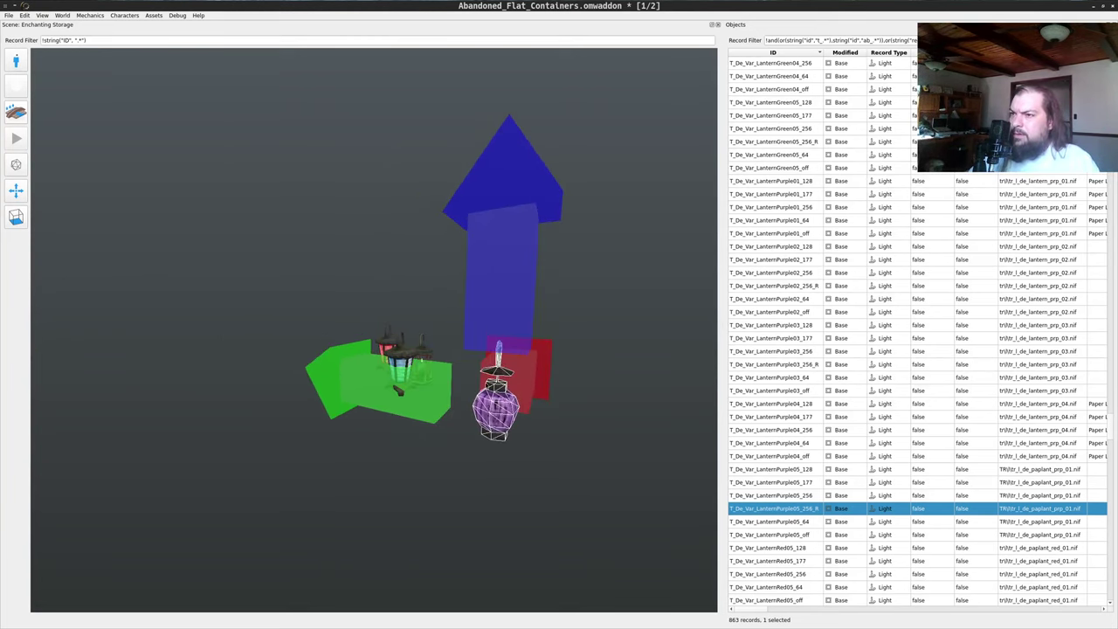
pyautogui.moveTo(511, 302); pyautogui.dragTo(512, 243, button='right')
pyautogui.middleClick(588, 419)
pyautogui.moveTo(587, 419); pyautogui.dragTo(466, 416)
pyautogui.scroll(5, 592, 370)
pyautogui.scroll(5, 399, 405)
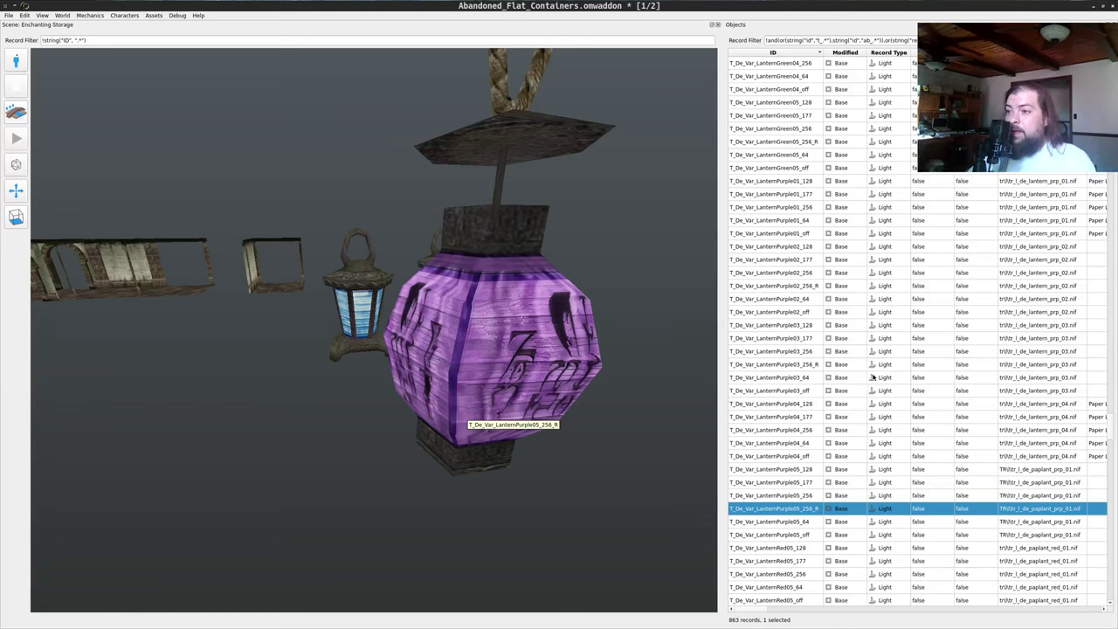
# - Place the green paper lantern T_De_Var_LanternGreen05_128 in front of the purple lantern and shift it clear of it
pyautogui.moveTo(466, 415); pyautogui.dragTo(615, 360)
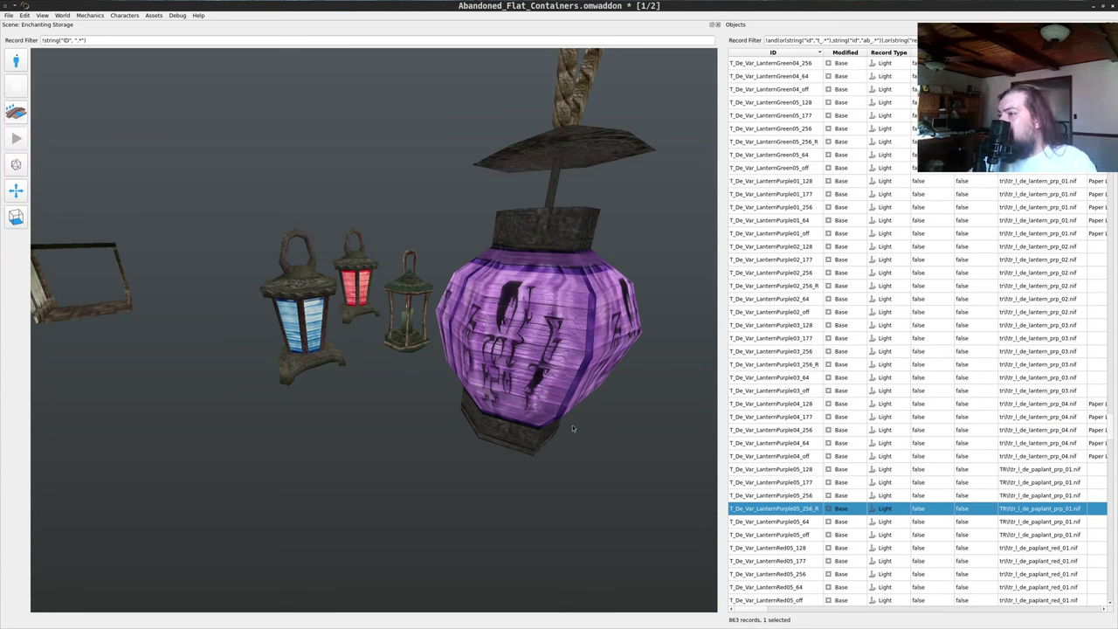
pyautogui.scroll(-3, 805, 485)
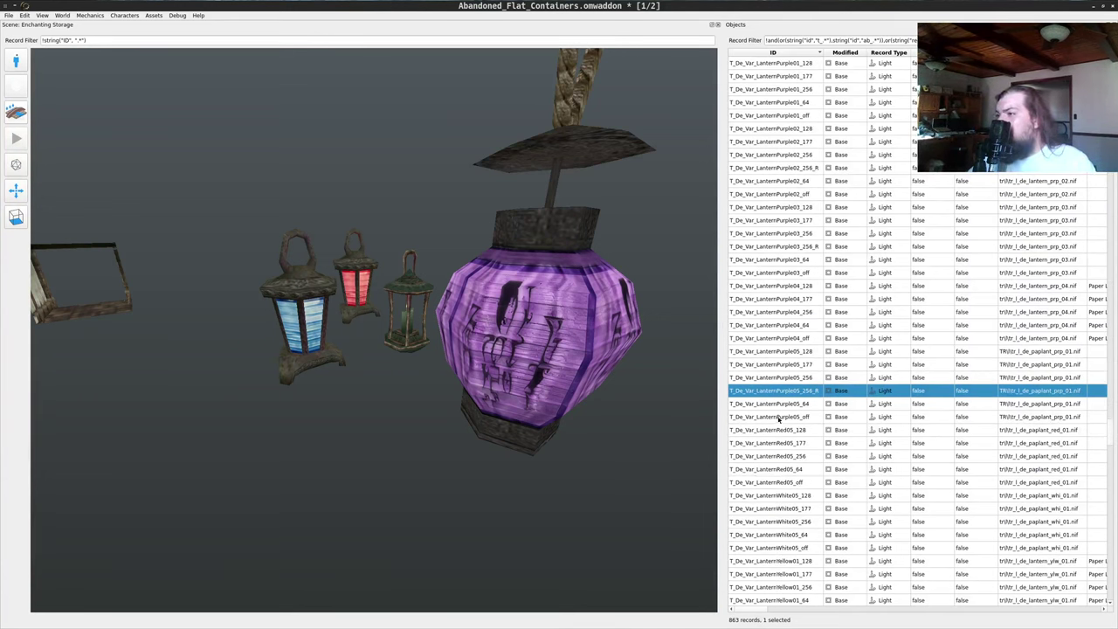
pyautogui.scroll(7, 780, 349)
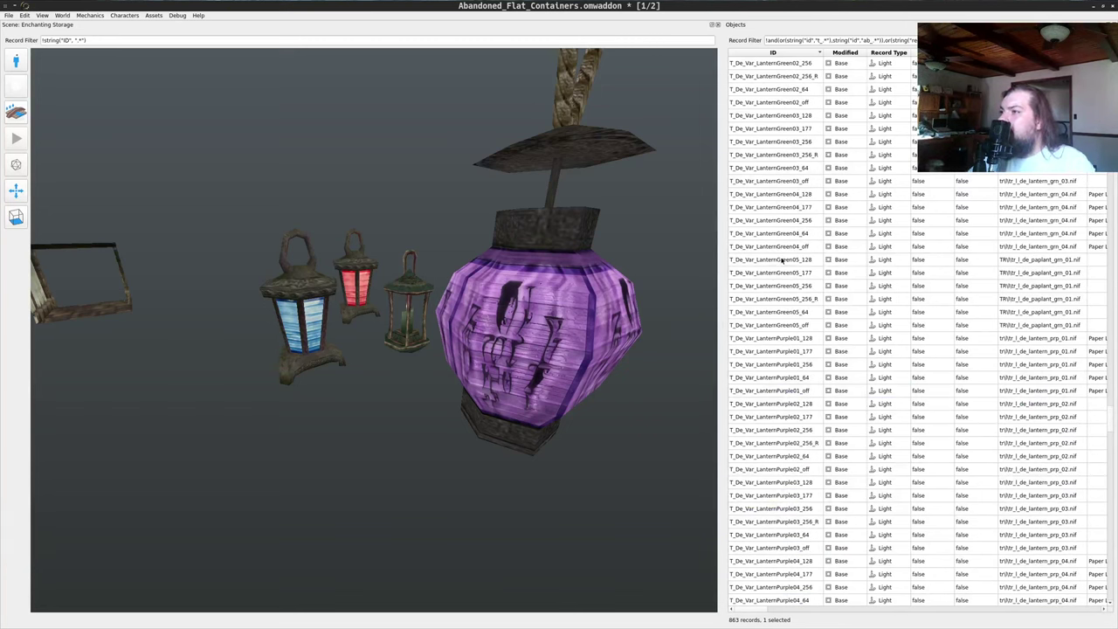
pyautogui.moveTo(782, 260); pyautogui.dragTo(476, 420)
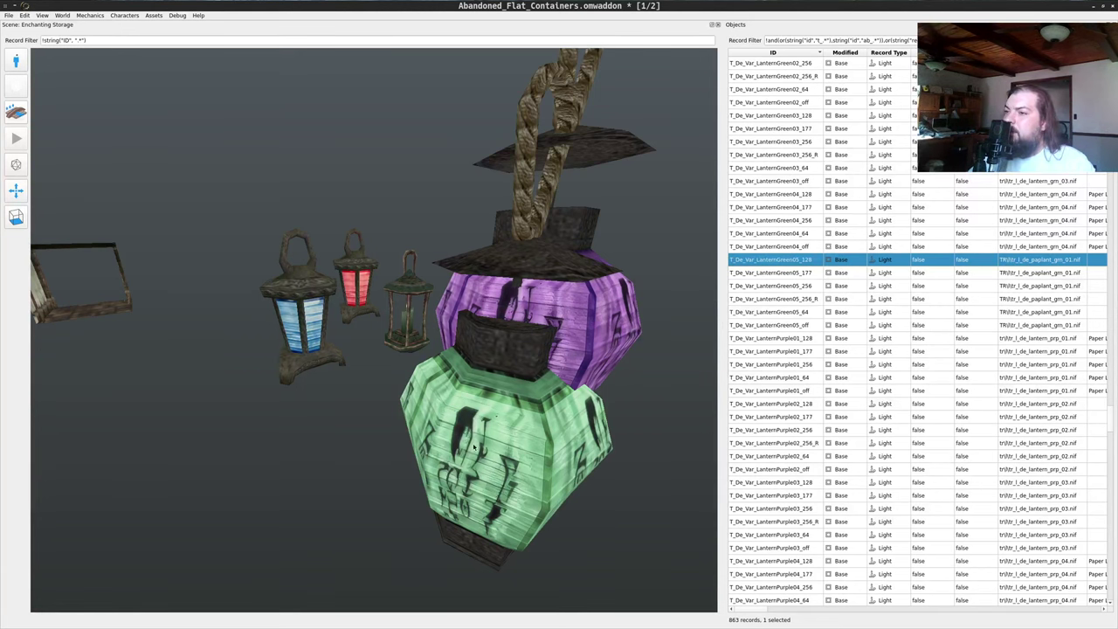
pyautogui.scroll(-5, 455, 426)
pyautogui.middleClick(417, 375)
pyautogui.moveTo(430, 340); pyautogui.dragTo(358, 375, button='right')
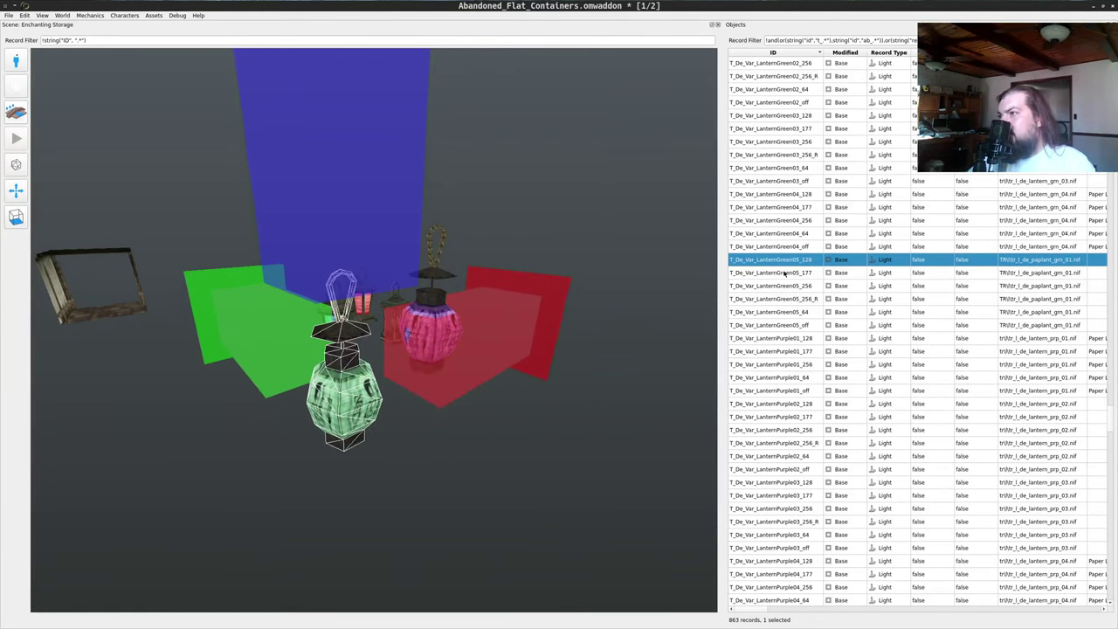
# - Add the green lantern T_De_Var_LanternGreen05_256_R beside the first green paper lantern and adjust its height
pyautogui.moveTo(780, 300); pyautogui.dragTo(589, 517)
pyautogui.middleClick(520, 533)
pyautogui.middleClick(621, 430)
pyautogui.moveTo(577, 455); pyautogui.dragTo(586, 424)
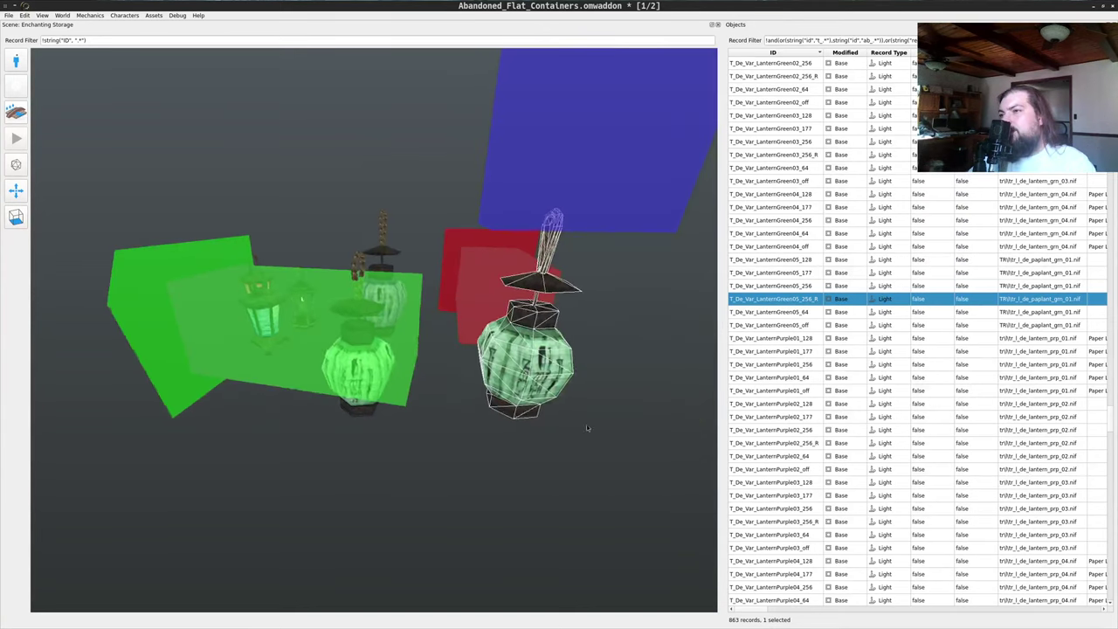
pyautogui.moveTo(578, 186); pyautogui.dragTo(565, 267, button='right')
pyautogui.middleClick(416, 477)
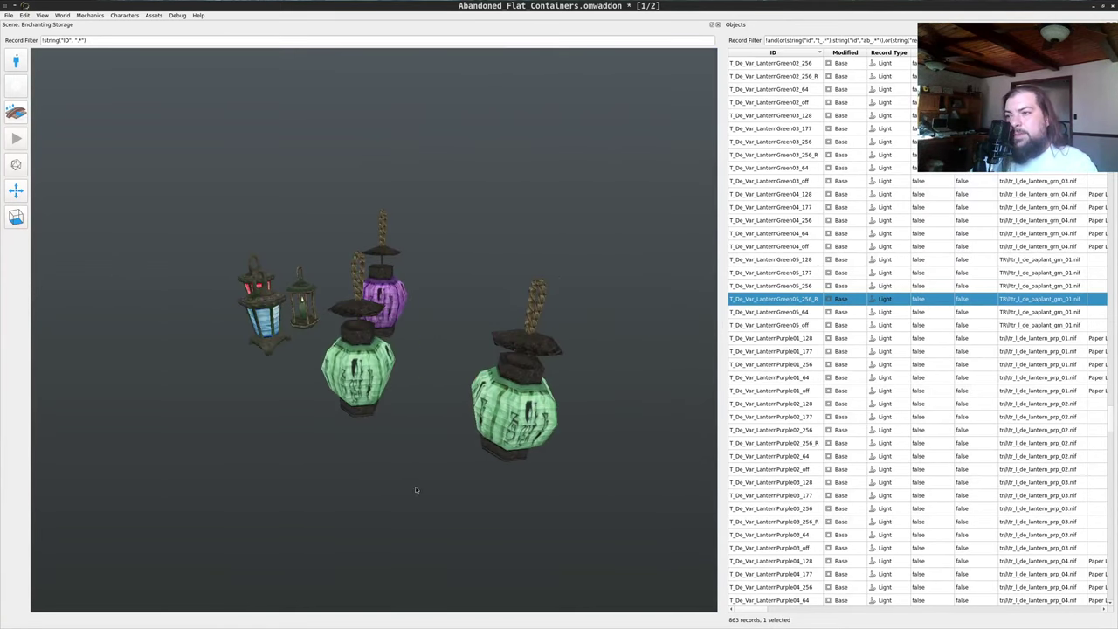
# - Raise the second green paper lantern slightly and compare it with the first one from a closer angle
pyautogui.moveTo(415, 488); pyautogui.dragTo(463, 441)
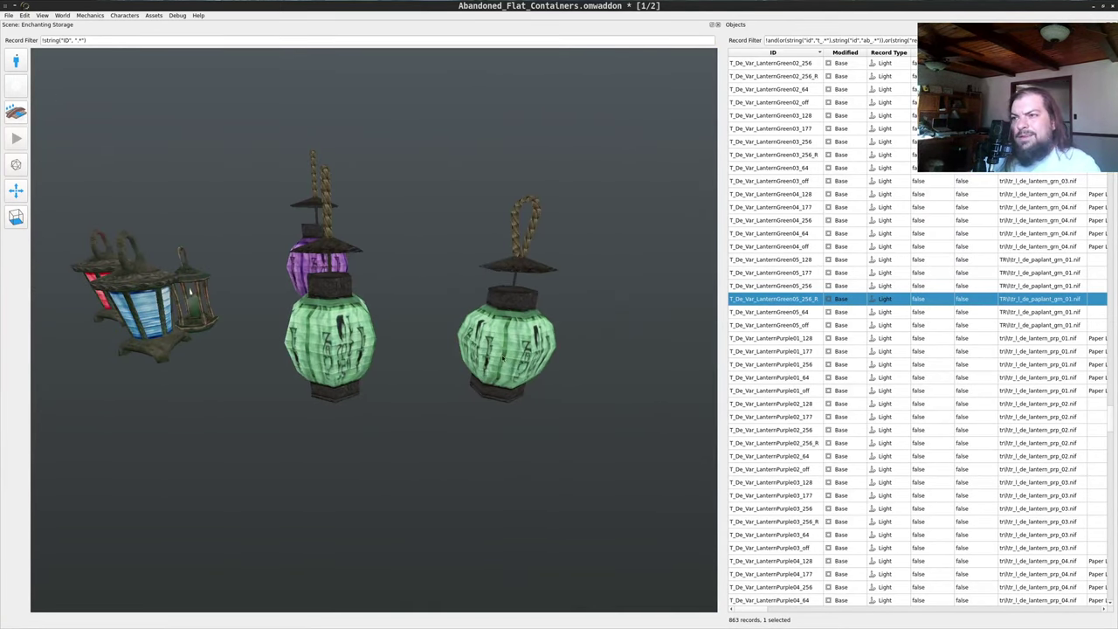
pyautogui.middleClick(503, 359)
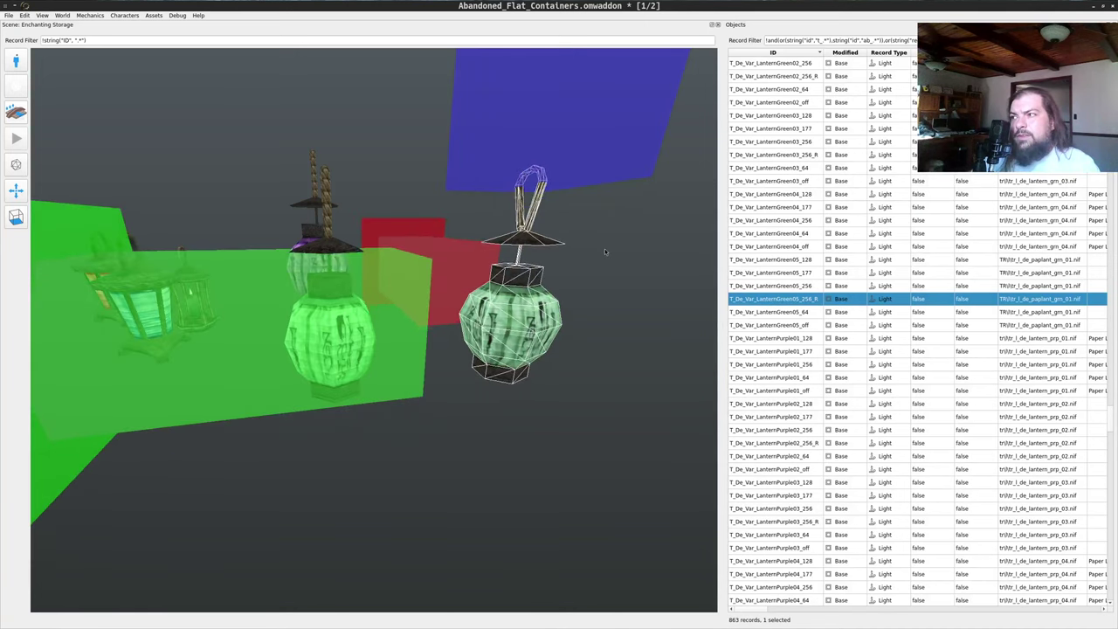
pyautogui.middleClick(596, 399)
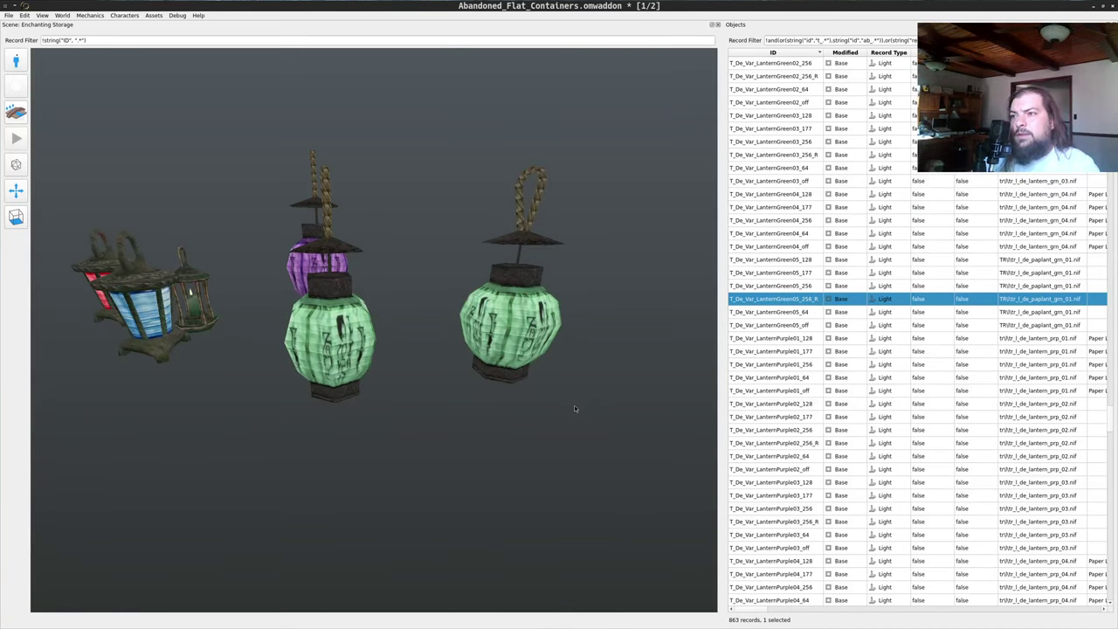
pyautogui.moveTo(574, 405); pyautogui.dragTo(573, 408)
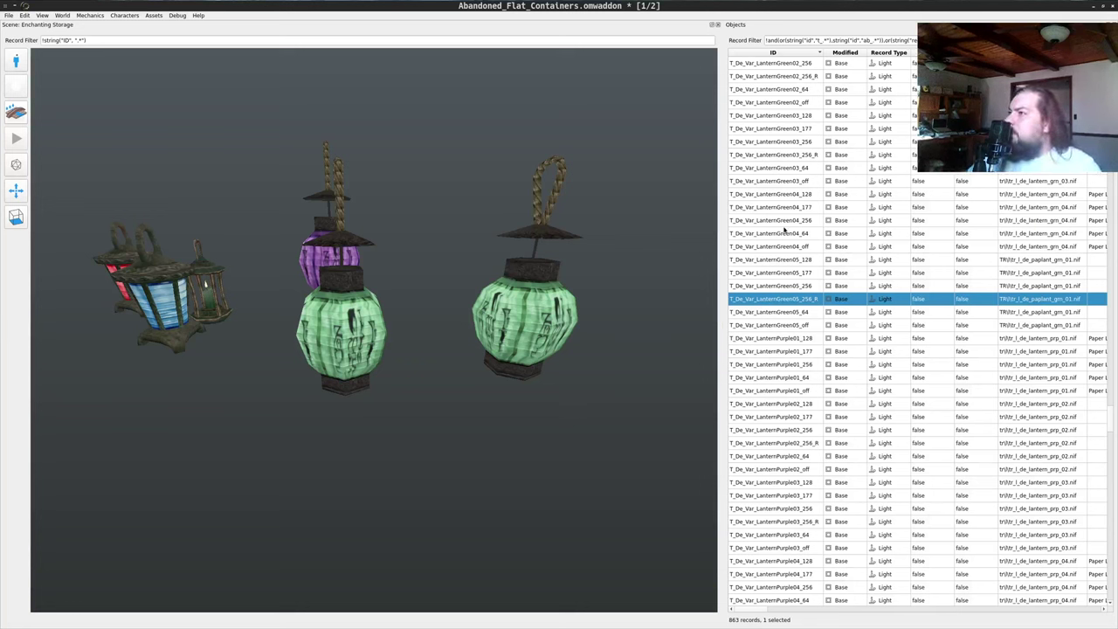
# - Find the yellow glass lantern T_De_Var_LanternGlassYel01_128 in the Objects table and place it below the green paper lanterns
pyautogui.scroll(3, 778, 202)
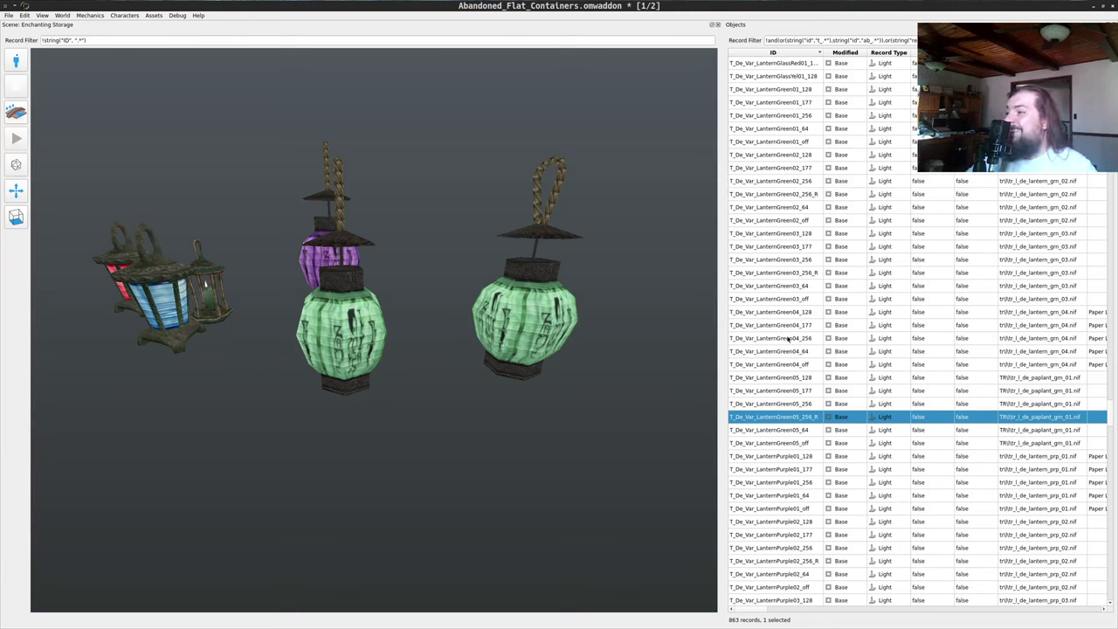
pyautogui.scroll(2, 773, 208)
pyautogui.moveTo(784, 157); pyautogui.dragTo(484, 418)
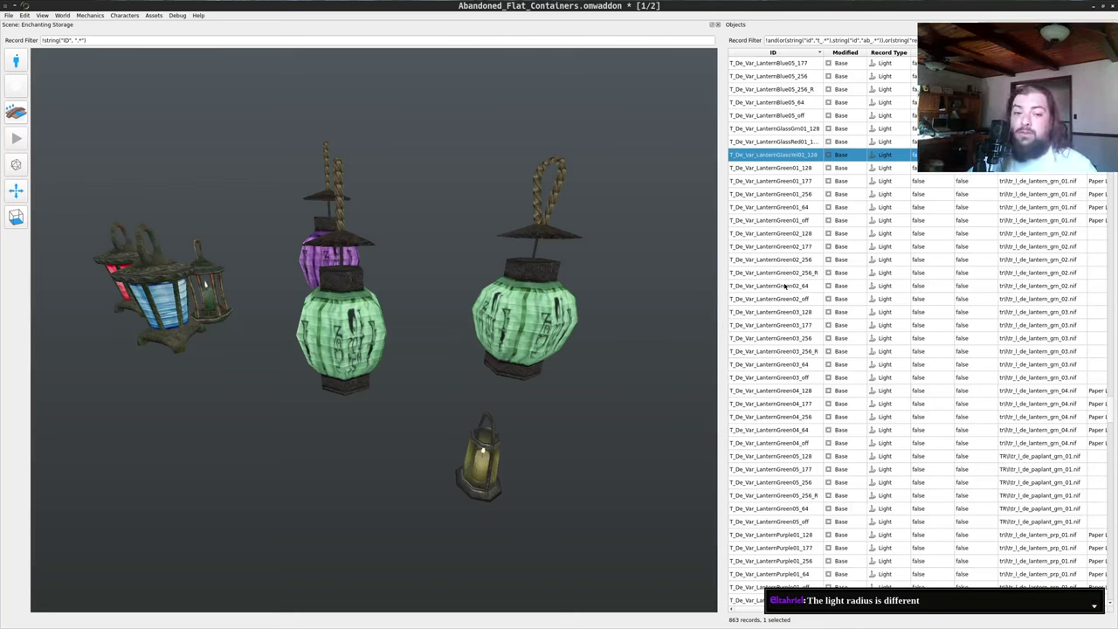
# - Add the blue paper lantern T_De_Var_LanternBlue05_256 below the other lanterns and shift it sideways away from the yellow glass lantern
pyautogui.scroll(3, 797, 266)
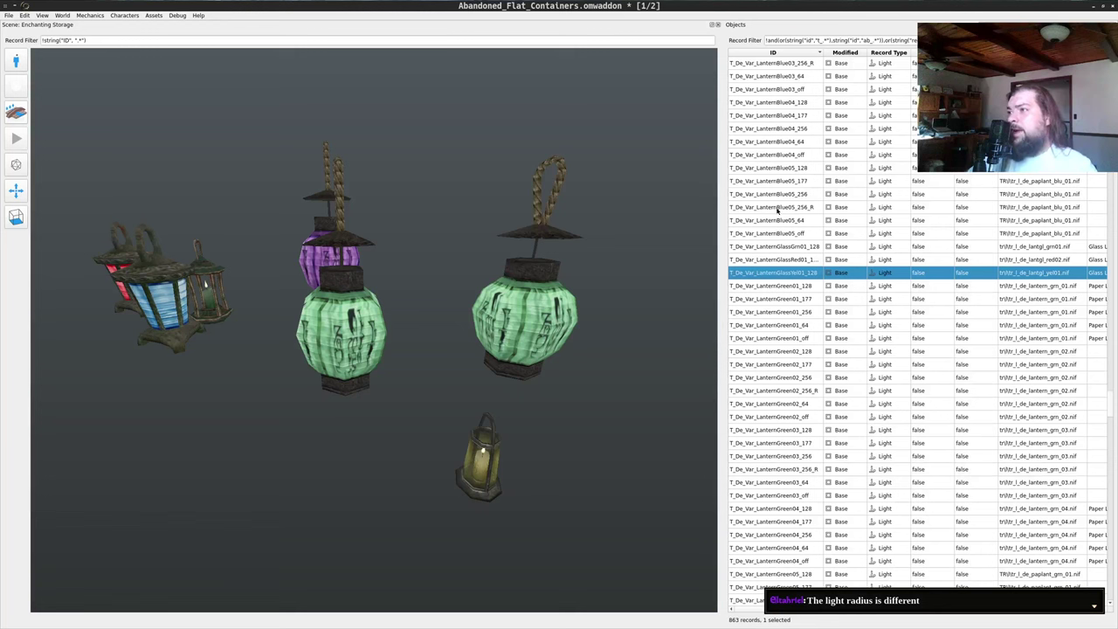
pyautogui.click(782, 195)
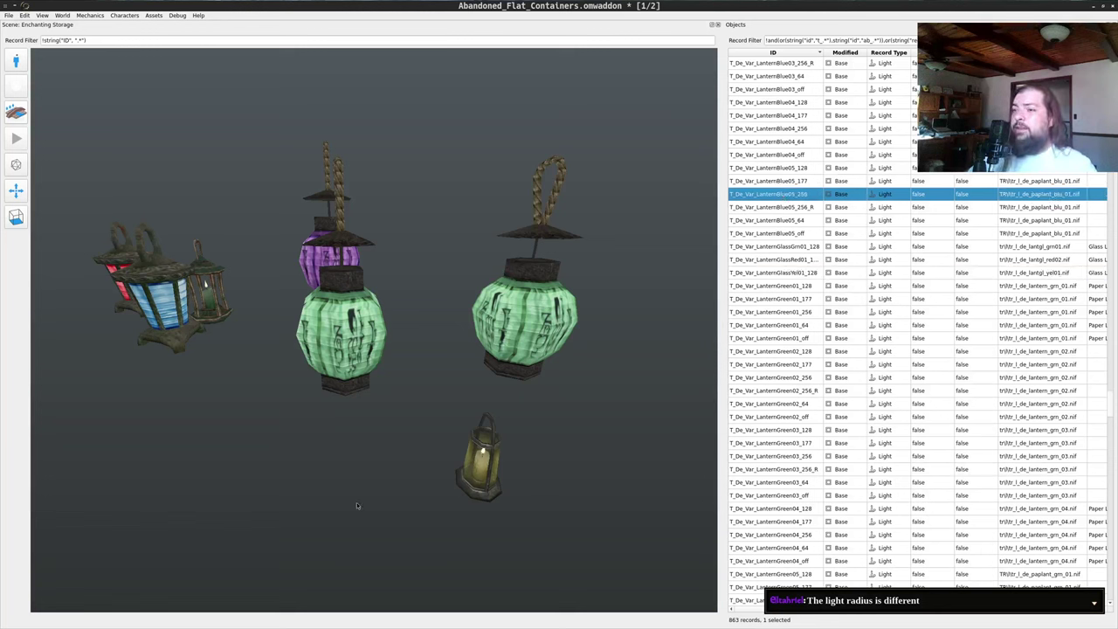
pyautogui.moveTo(758, 206); pyautogui.dragTo(332, 521)
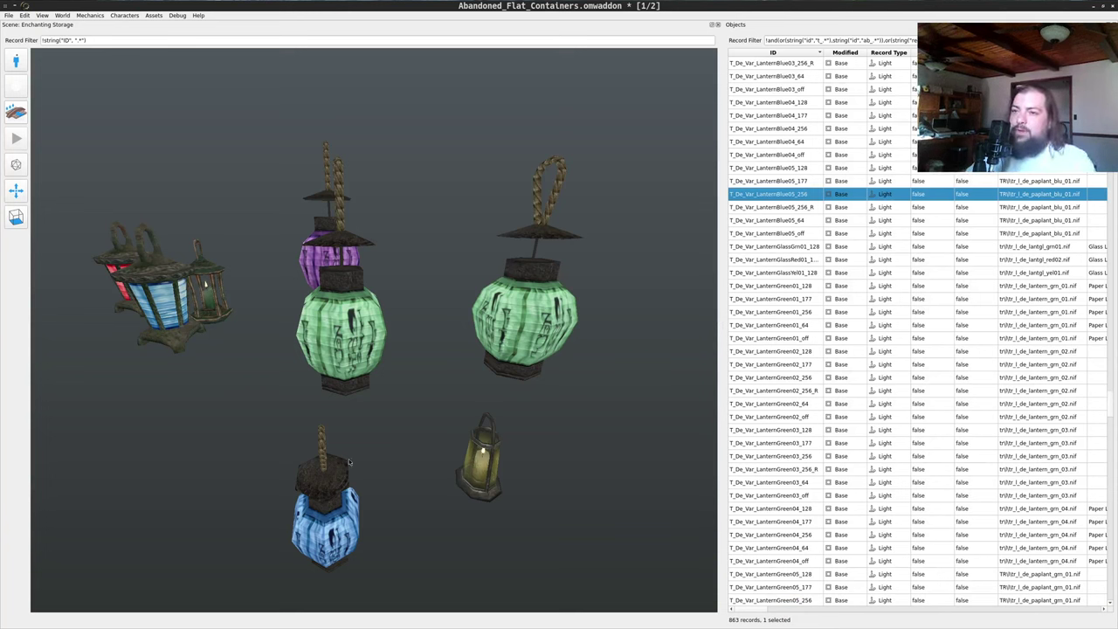
pyautogui.moveTo(343, 522); pyautogui.dragTo(358, 493)
pyautogui.middleClick(359, 492)
pyautogui.moveTo(362, 386); pyautogui.dragTo(253, 405, button='right')
pyautogui.scroll(-6, 440, 398)
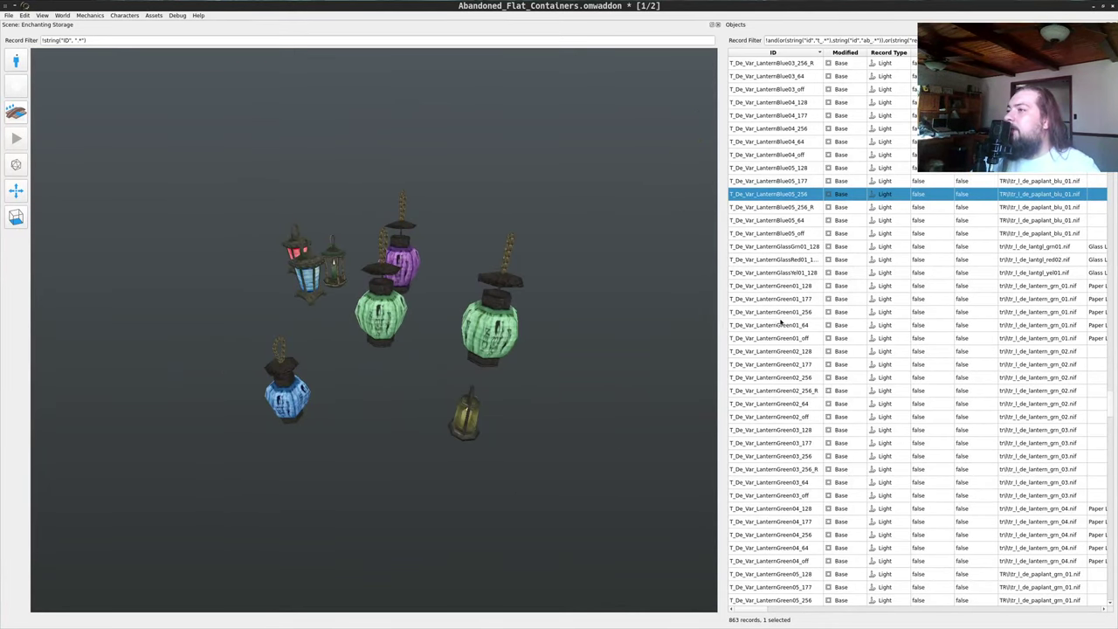
# - Examine the red, blue and green hanging lanterns up close and pull the green candle lantern away from the red one
pyautogui.scroll(7, 777, 325)
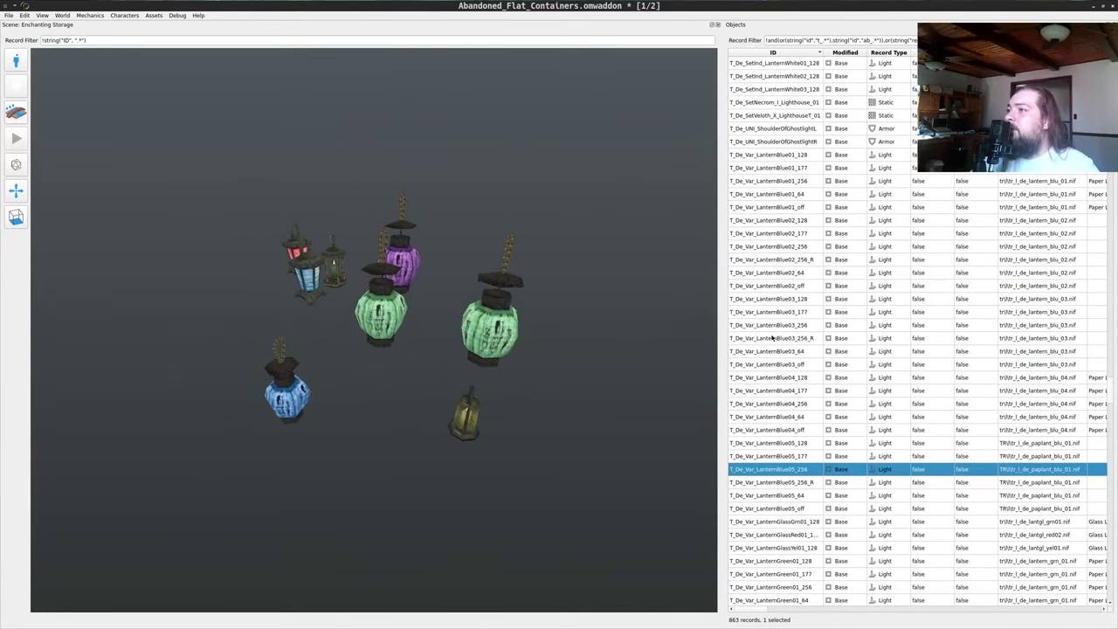
pyautogui.scroll(-6, 775, 306)
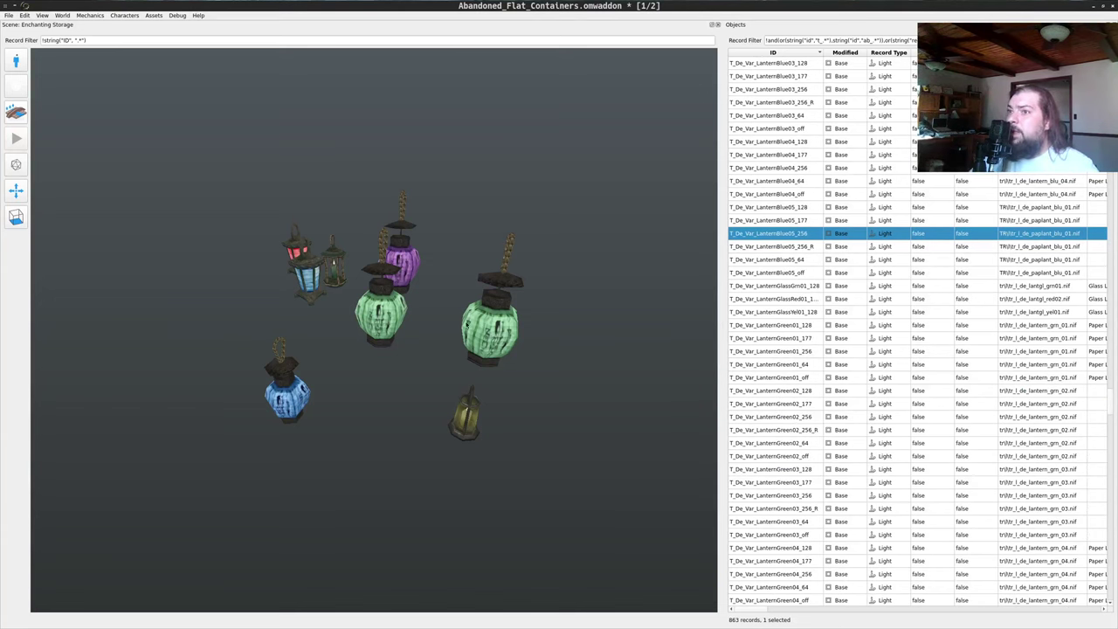
pyautogui.press('w')
pyautogui.press('a')
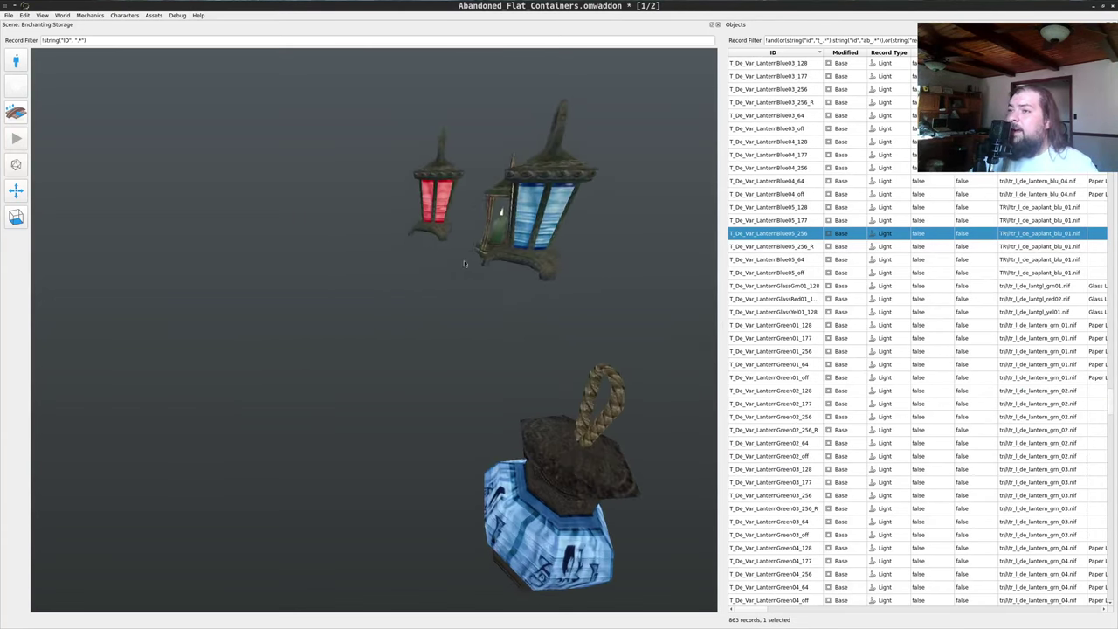
pyautogui.press('d')
pyautogui.moveTo(469, 262); pyautogui.dragTo(442, 234)
pyautogui.press('w')
pyautogui.press('s')
pyautogui.press('d')
pyautogui.middleClick(442, 234)
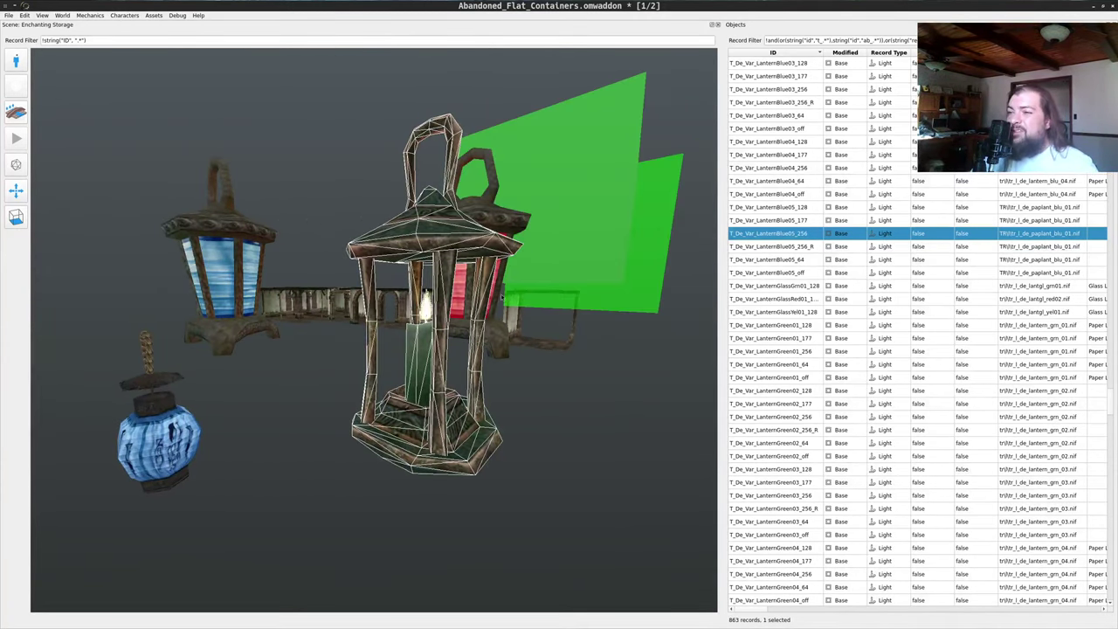
pyautogui.moveTo(546, 276); pyautogui.dragTo(476, 285, button='right')
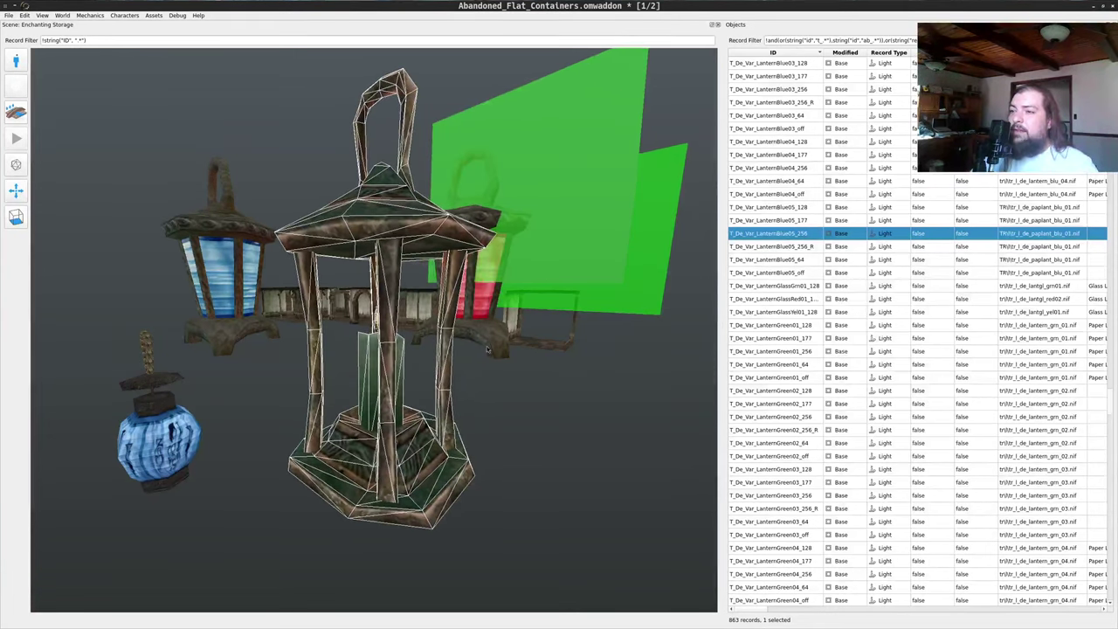
pyautogui.middleClick(491, 377)
pyautogui.moveTo(449, 456); pyautogui.dragTo(678, 396)
pyautogui.scroll(-5, 444, 460)
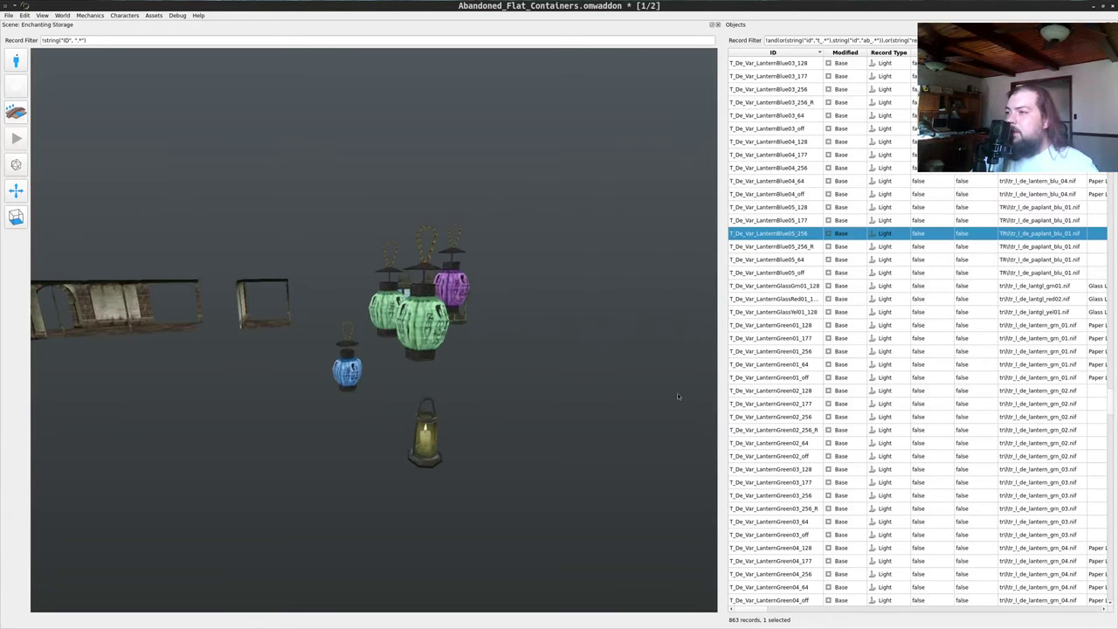
# - Preview the lighthouse static AB_Ex_VelLighthouse01 from the start of the Objects table in the scene and delete it
pyautogui.scroll(-1, 821, 419)
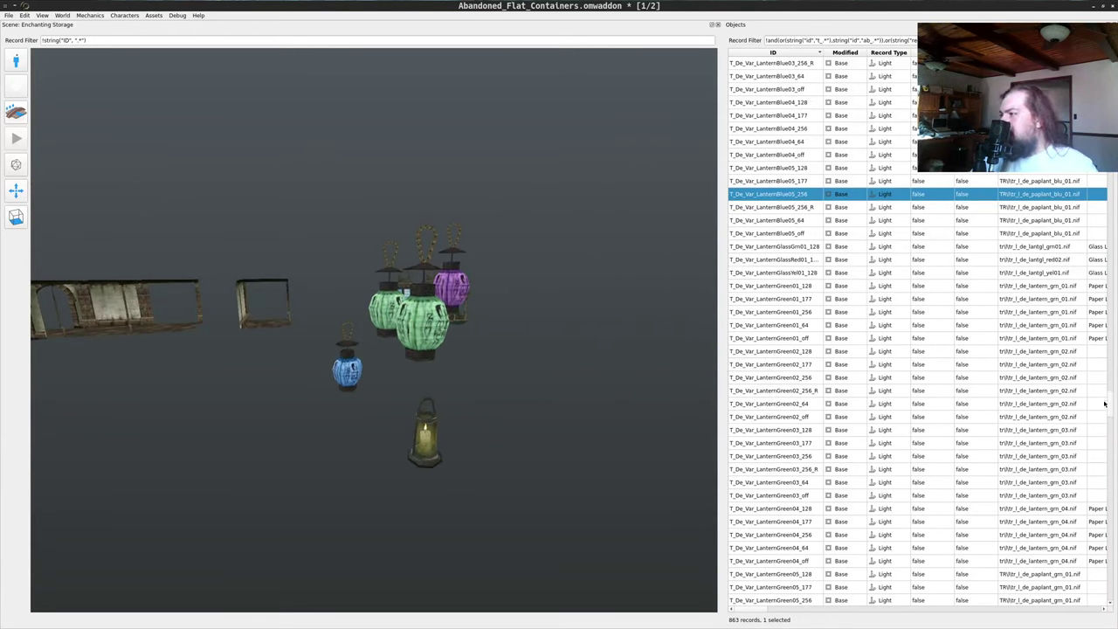
pyautogui.moveTo(1110, 408); pyautogui.dragTo(1109, 72)
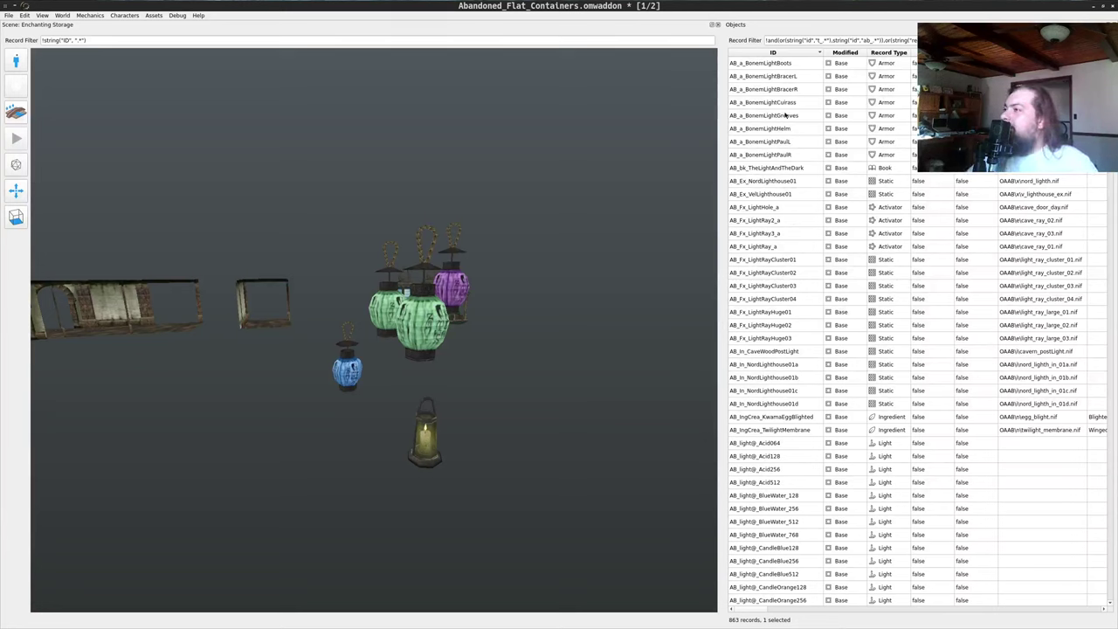
pyautogui.click(778, 194)
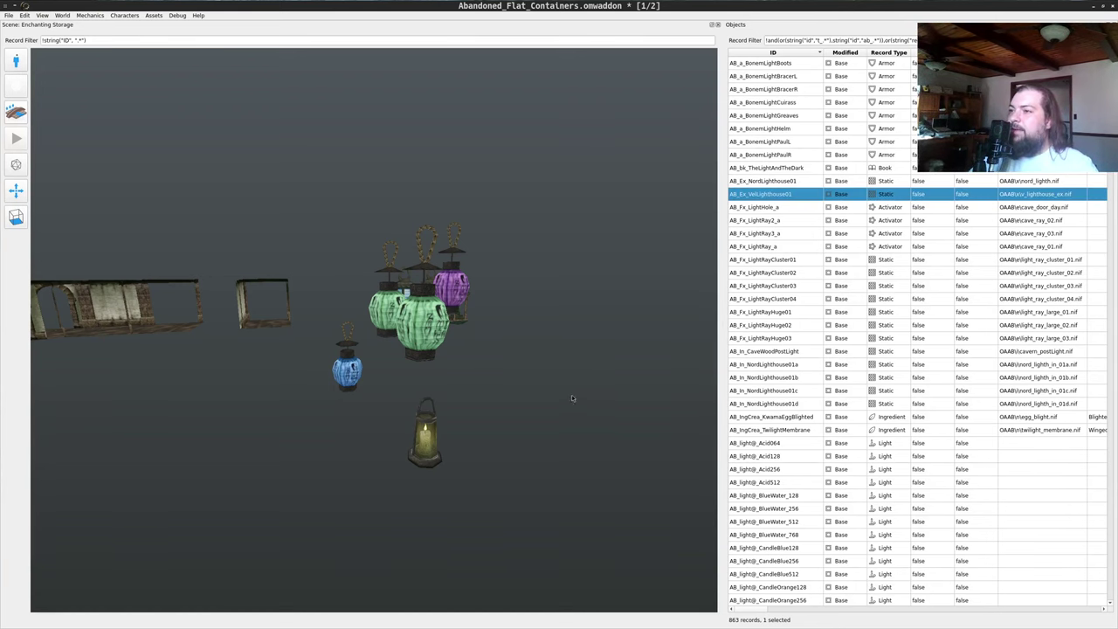
pyautogui.scroll(-10, 559, 389)
pyautogui.moveTo(518, 378)
pyautogui.mouseDown()
pyautogui.moveTo(641, 371)
pyautogui.moveTo(513, 383)
pyautogui.moveTo(513, 394)
pyautogui.mouseUp()
pyautogui.moveTo(332, 405); pyautogui.dragTo(365, 403)
pyautogui.middleClick(346, 351)
pyautogui.moveTo(349, 349); pyautogui.dragTo(551, 319, button='right')
pyautogui.press('Delete')
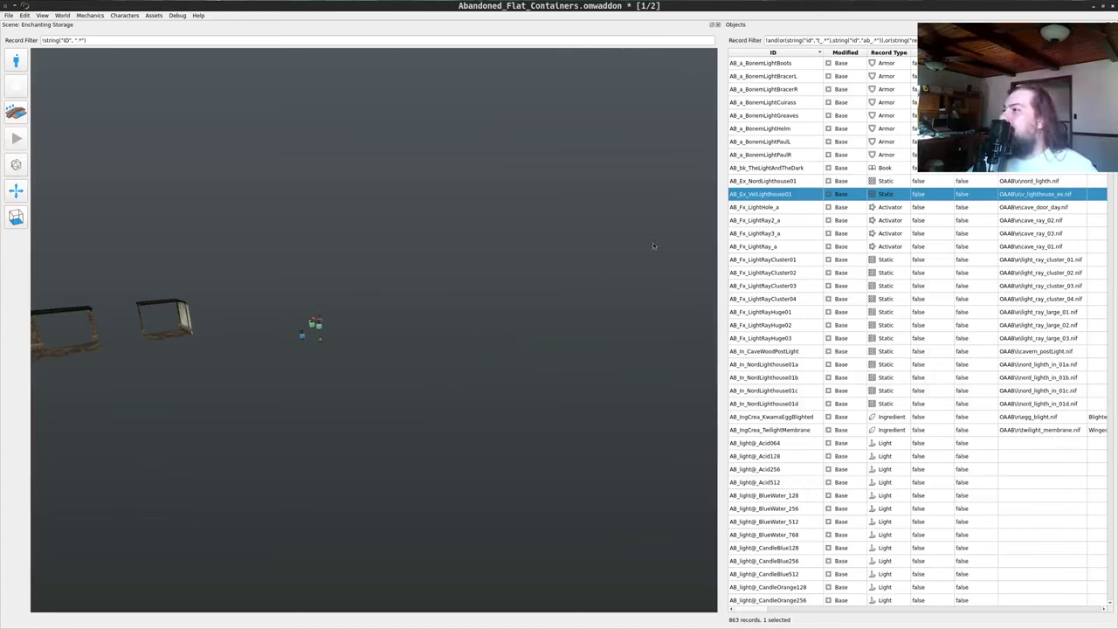
# - Preview the light effect AB_Fx_LightHole_a in the empty space beside the lanterns and delete it
pyautogui.moveTo(765, 209); pyautogui.dragTo(555, 314)
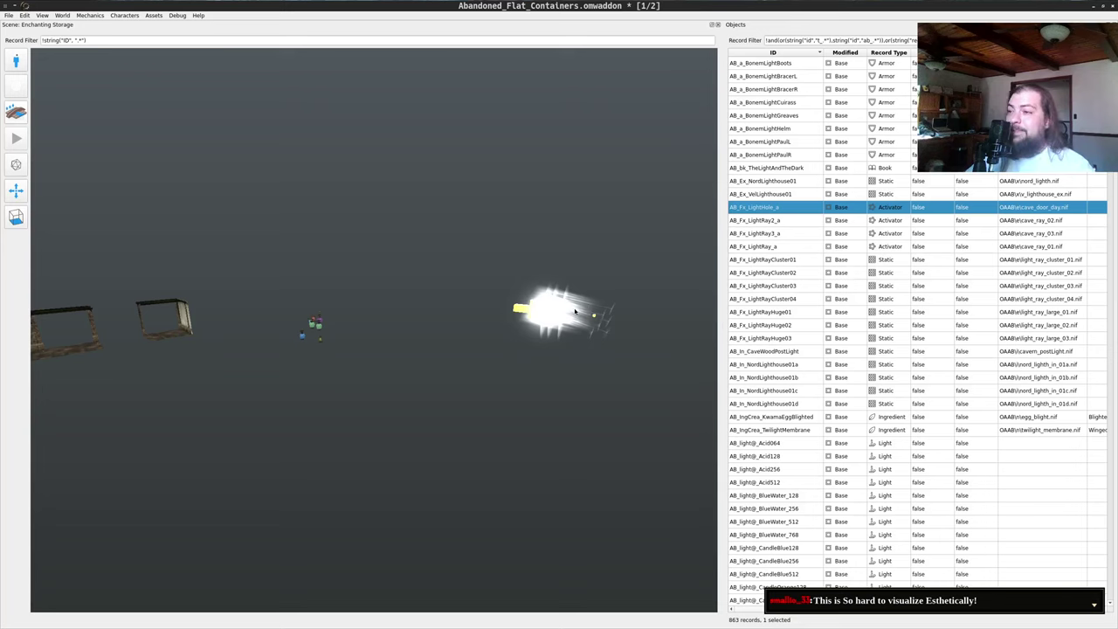
pyautogui.click(566, 315)
pyautogui.moveTo(559, 291); pyautogui.dragTo(515, 341)
pyautogui.press('Delete')
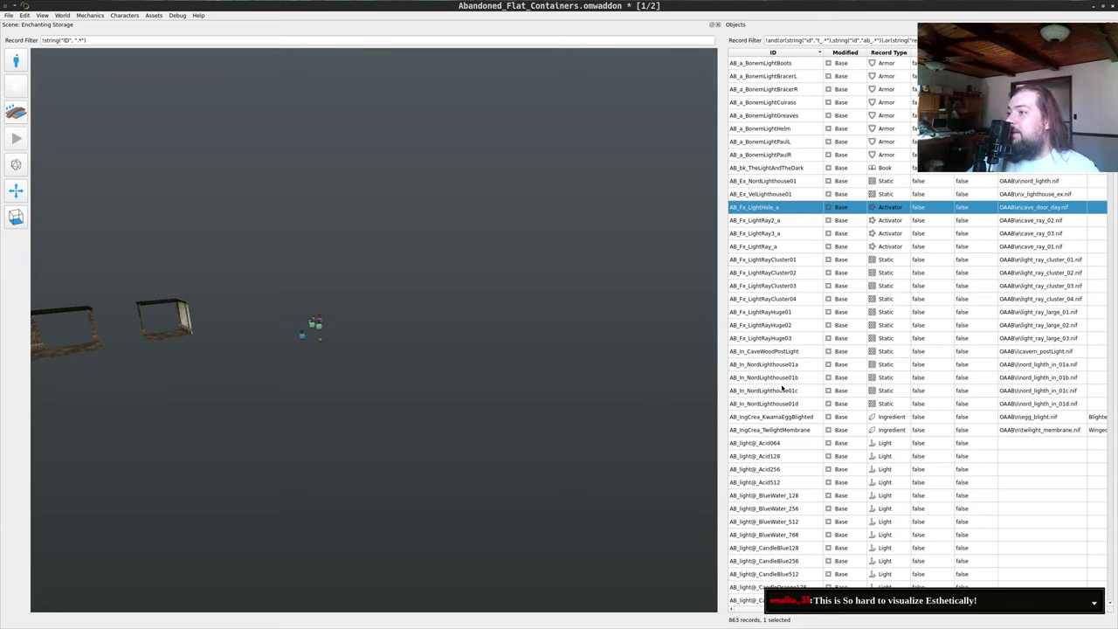
# - Find the black candle AB_light_ComCandleBlck01_128 in the Objects table, place it near the lanterns and view it up close
pyautogui.scroll(-5, 766, 350)
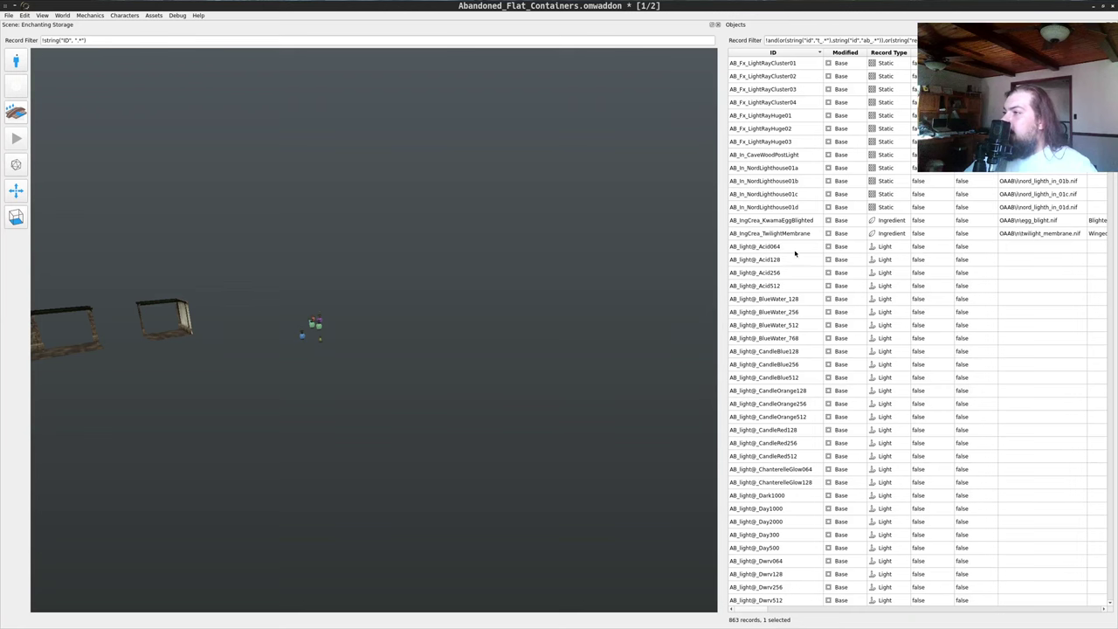
pyautogui.click(795, 249)
pyautogui.scroll(-13, 842, 327)
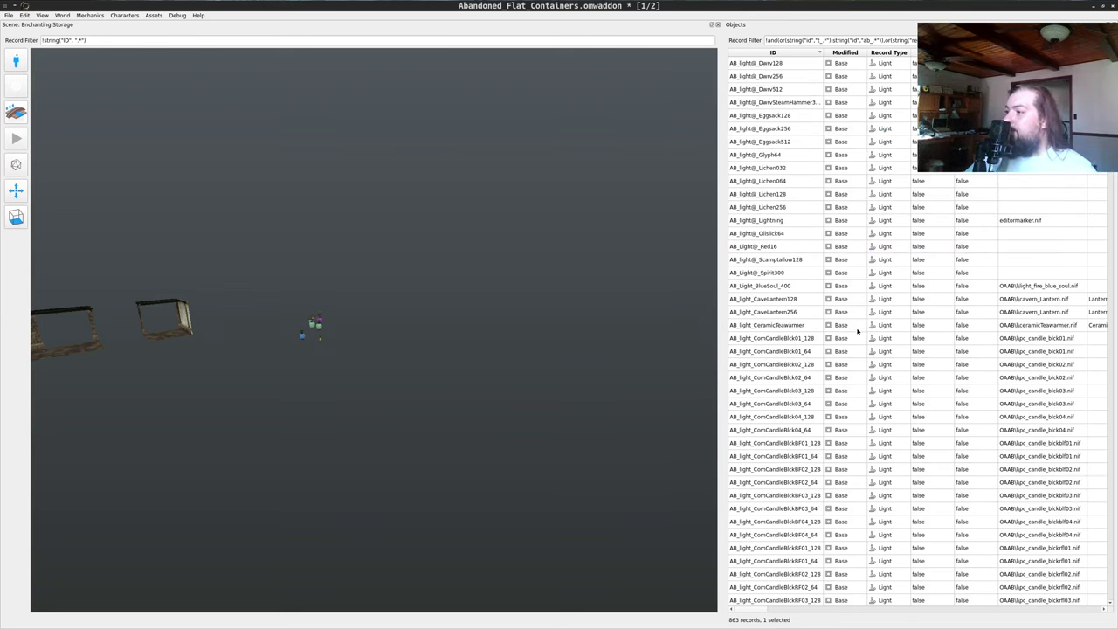
pyautogui.scroll(-1, 857, 330)
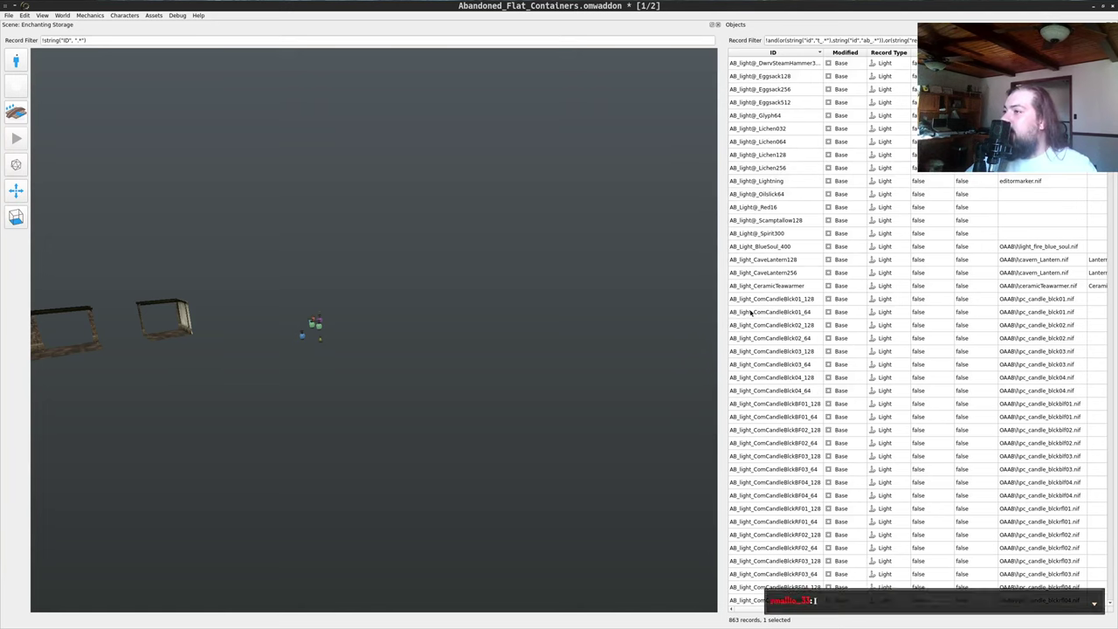
pyautogui.moveTo(465, 350); pyautogui.dragTo(523, 277)
pyautogui.press('w')
pyautogui.press('a')
pyautogui.press('w')
pyautogui.press('w')
pyautogui.press('d')
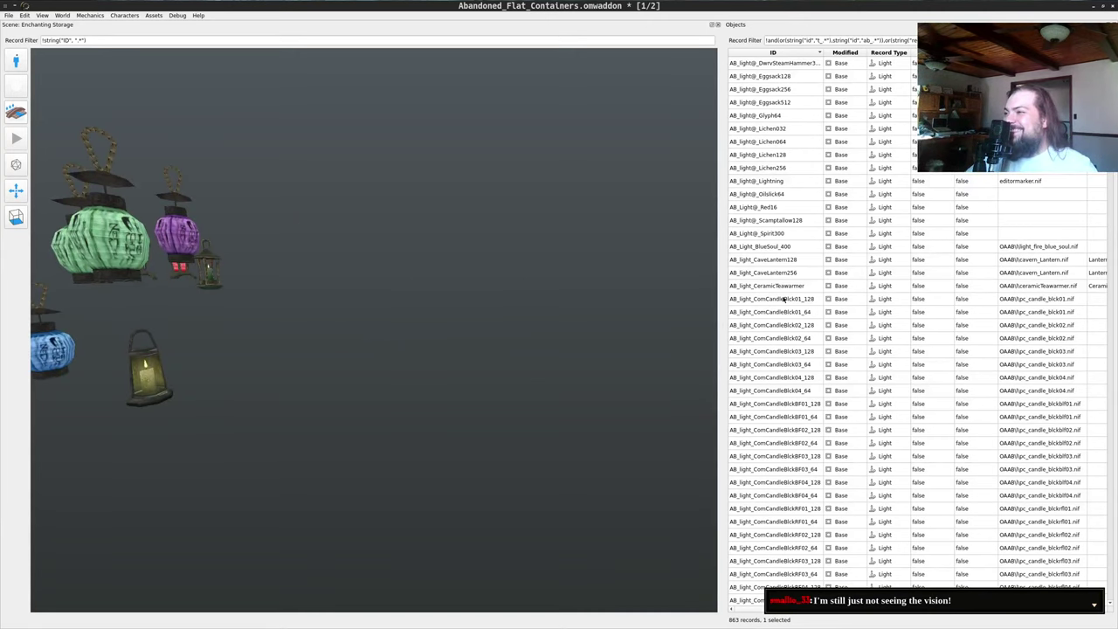
pyautogui.moveTo(783, 299); pyautogui.dragTo(560, 441)
pyautogui.press('d')
pyautogui.press('w')
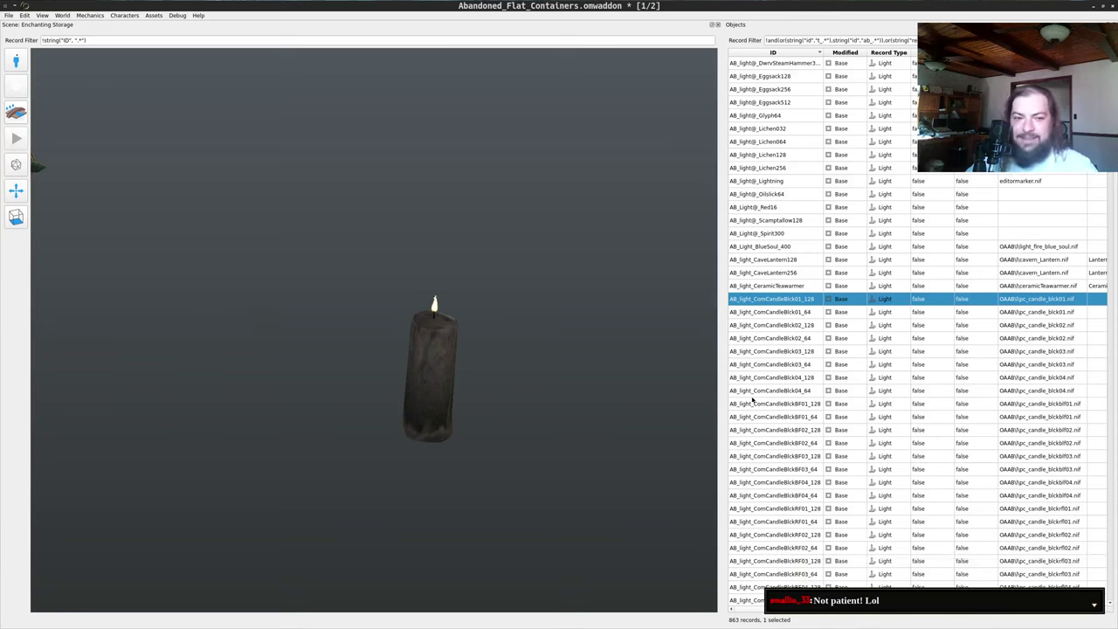
pyautogui.scroll(-3, 774, 472)
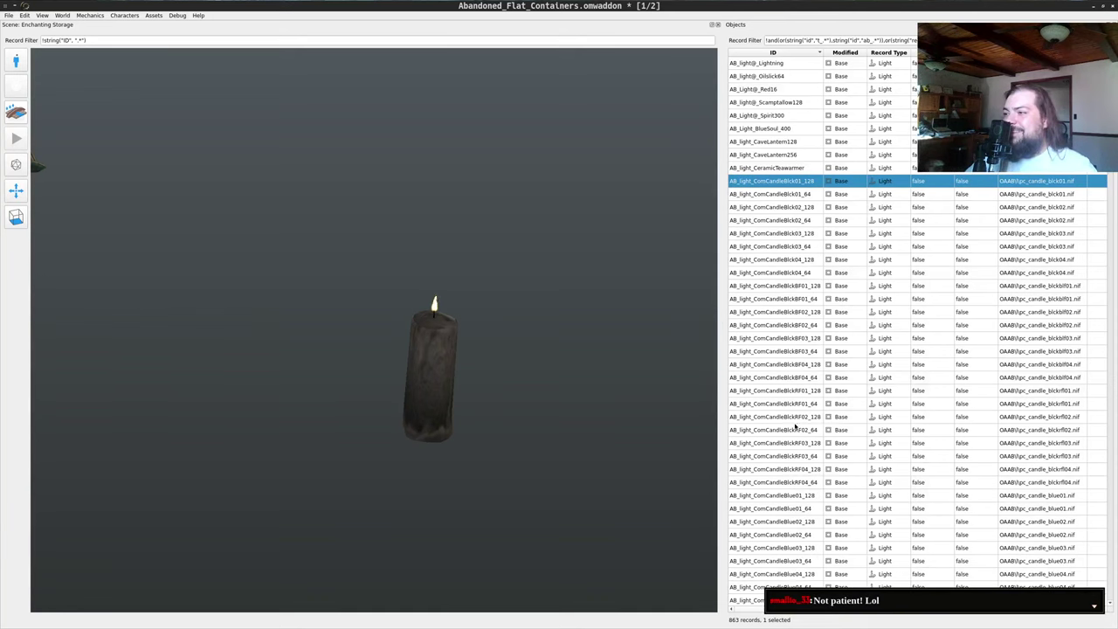
# - Place the candle AB_light_ComCandleBlckRF02_128 beside the black candle and the standing lamp AB_light_DaeLamp_512 next to both candles for comparison
pyautogui.moveTo(787, 420); pyautogui.dragTo(563, 430)
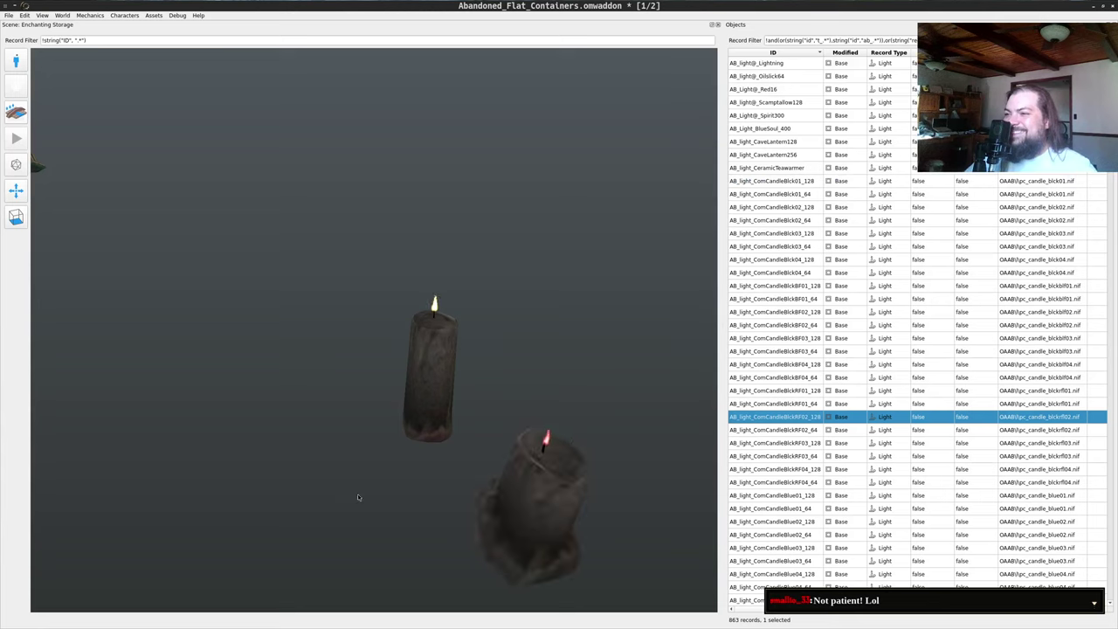
pyautogui.moveTo(358, 498); pyautogui.dragTo(486, 448)
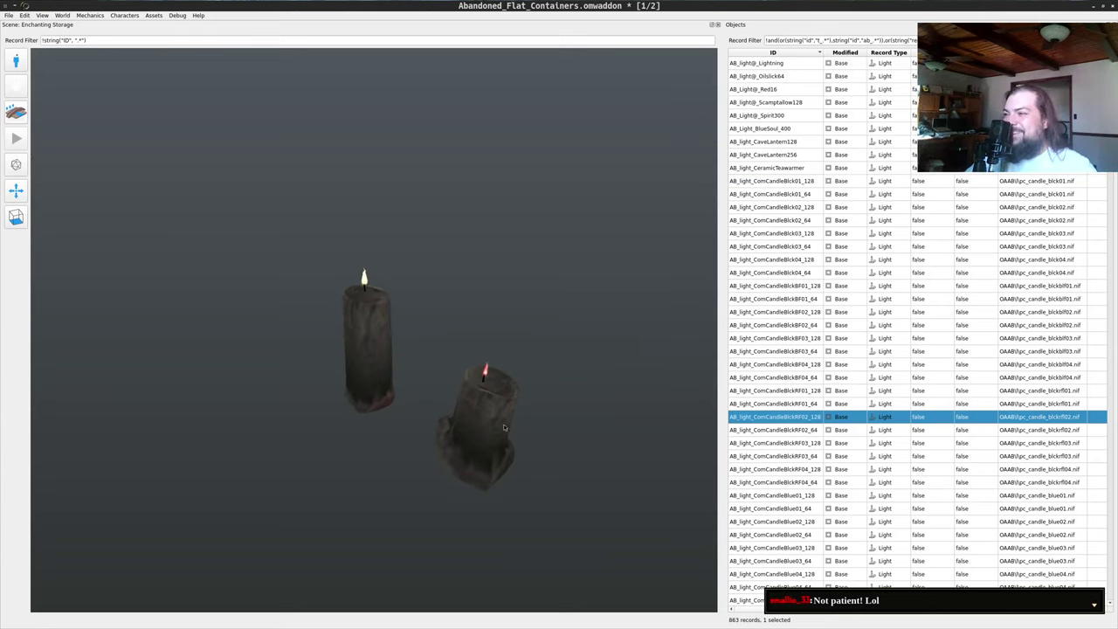
pyautogui.scroll(-10, 789, 405)
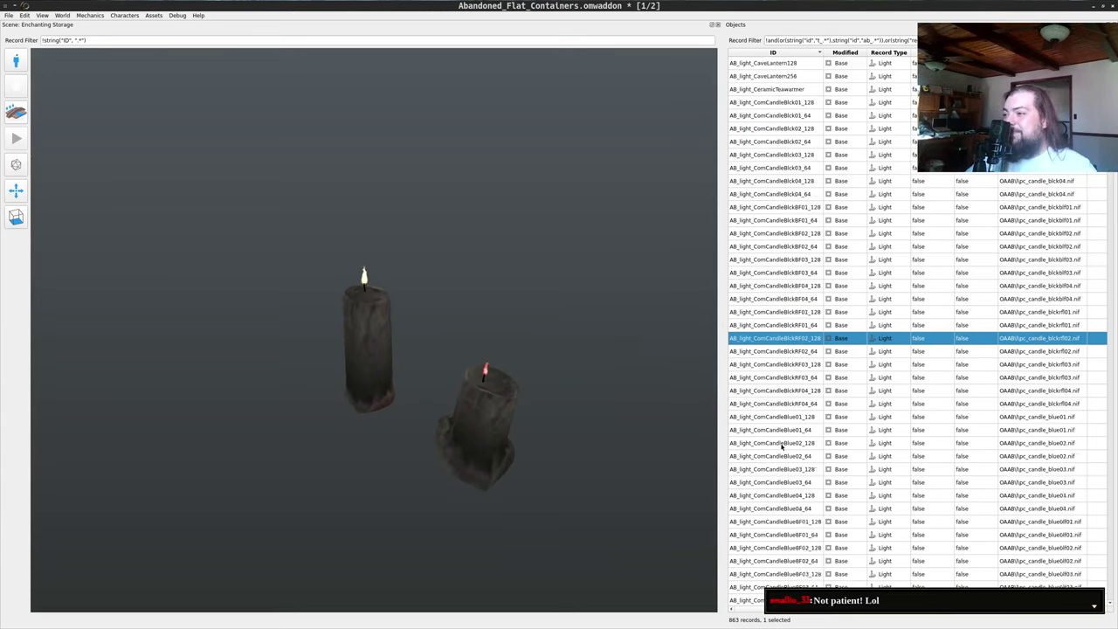
pyautogui.scroll(-7, 780, 419)
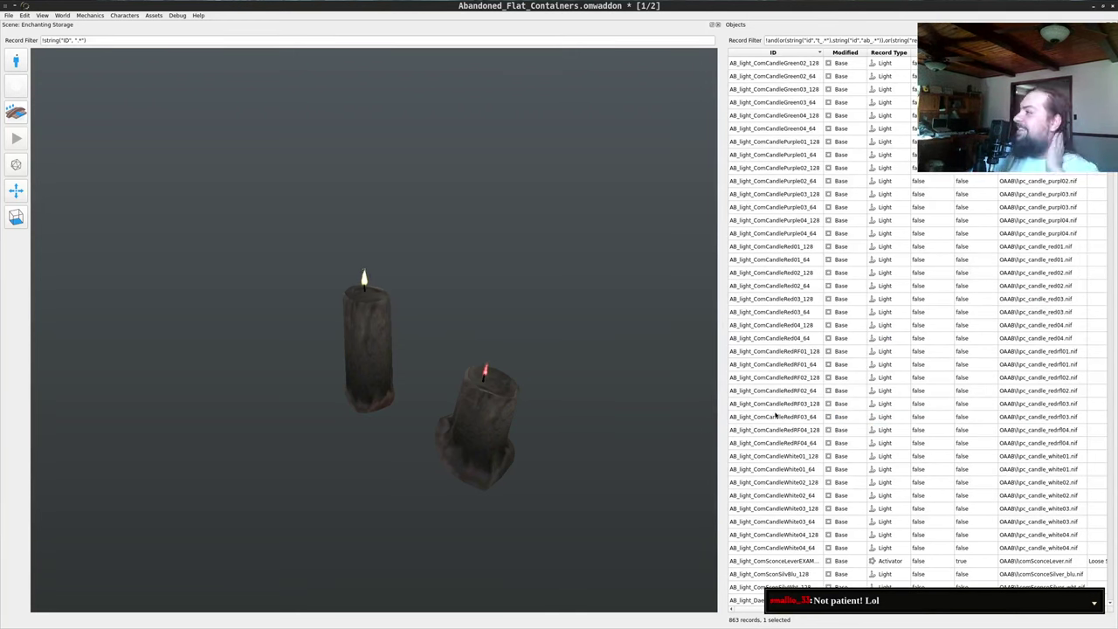
pyautogui.scroll(-6, 776, 416)
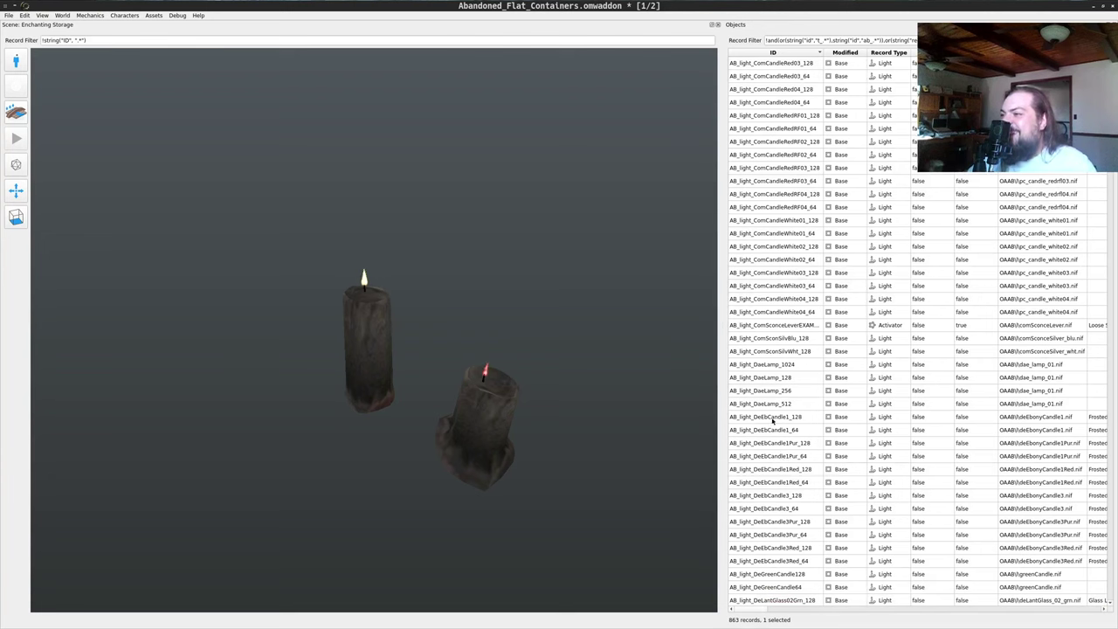
pyautogui.moveTo(765, 404); pyautogui.dragTo(313, 490)
pyautogui.scroll(-2, 345, 425)
pyautogui.scroll(-5, 352, 301)
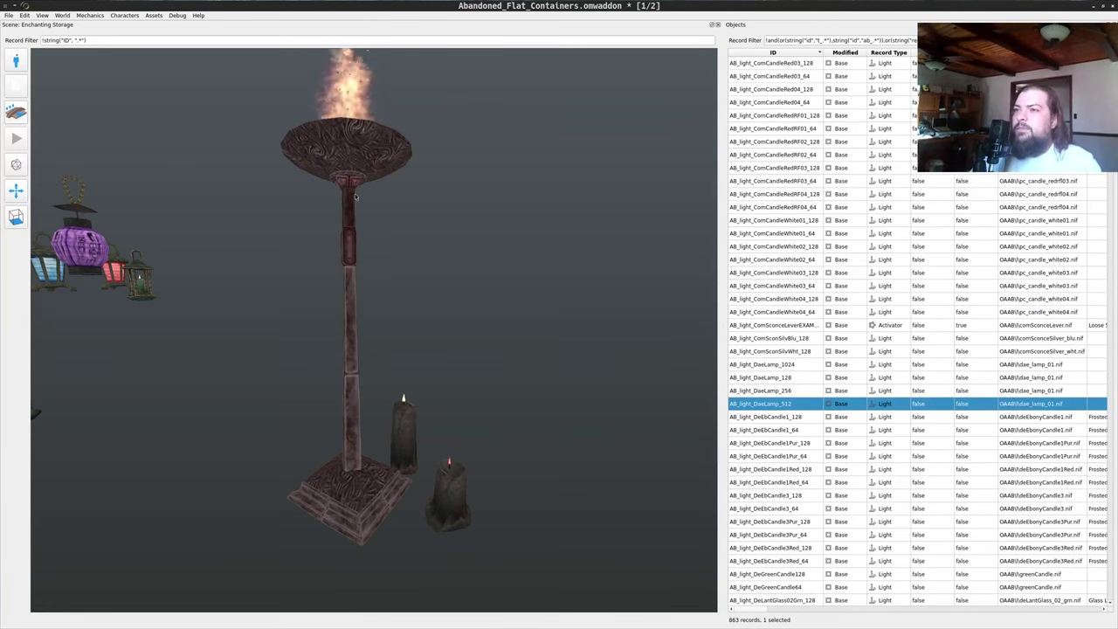
pyautogui.moveTo(326, 232); pyautogui.dragTo(411, 196)
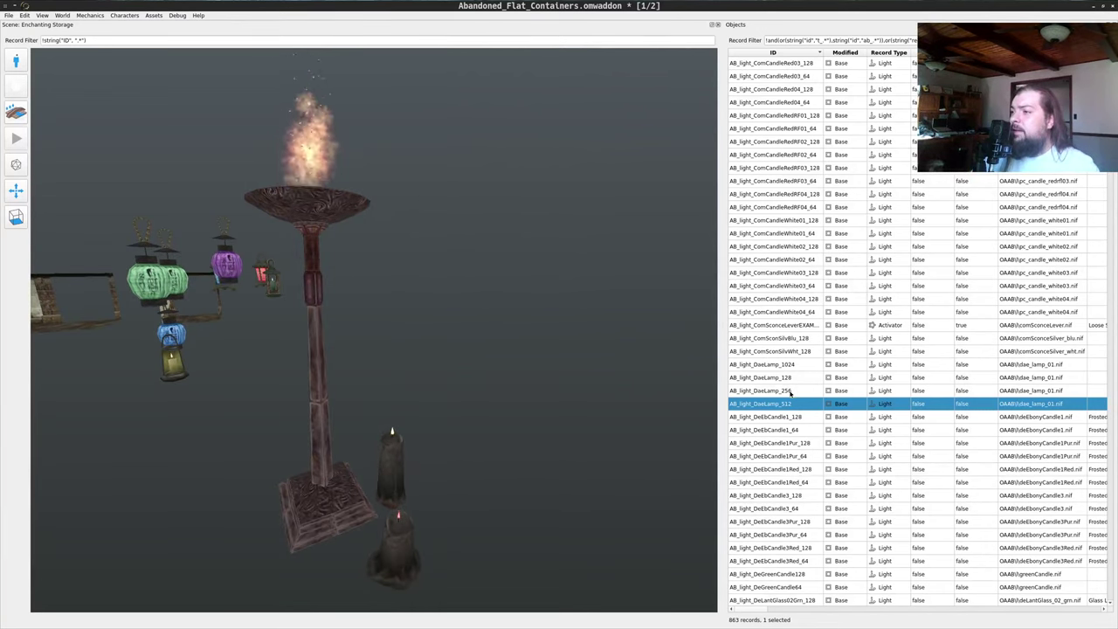
# - Place the paper lanterns AB_light_DeLantPaperBlu01_256_s and AB_light_DeLantPaper03_128 in the empty space beside the standing lamp
pyautogui.scroll(-10, 786, 390)
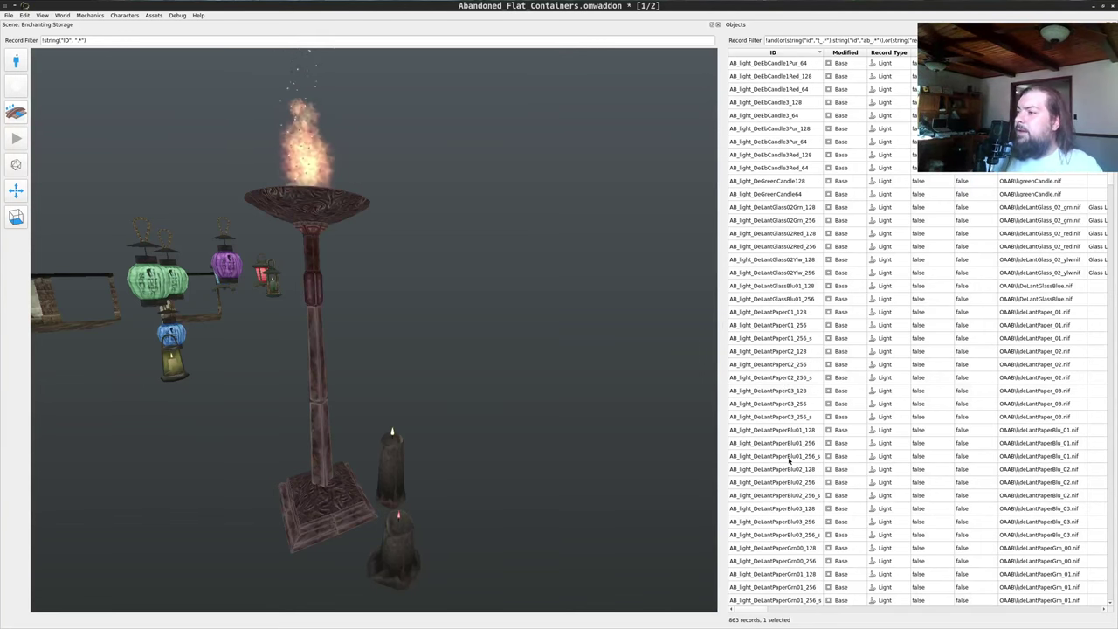
pyautogui.moveTo(789, 456); pyautogui.dragTo(517, 456)
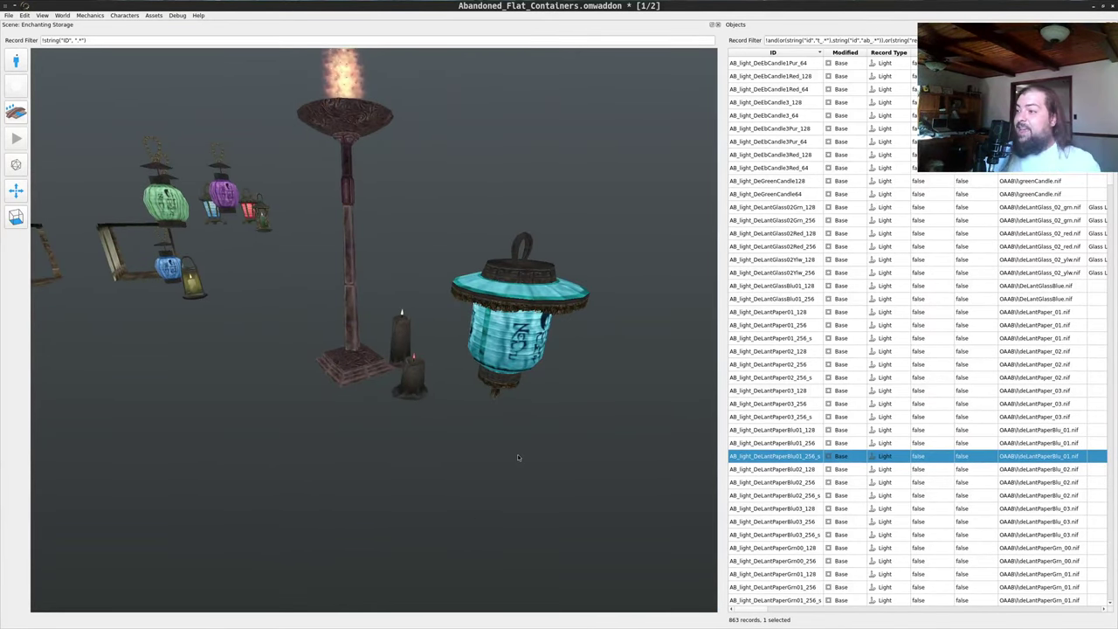
pyautogui.click(773, 392)
pyautogui.moveTo(442, 466); pyautogui.dragTo(412, 479)
pyautogui.moveTo(188, 532); pyautogui.dragTo(316, 484)
pyautogui.scroll(-3, 315, 485)
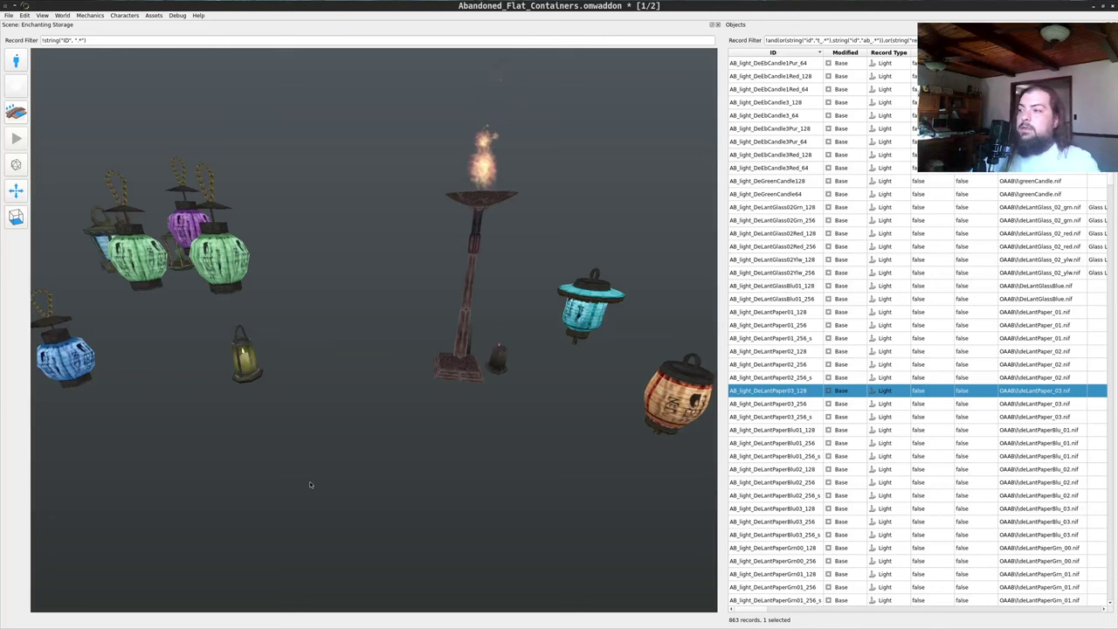
# - Place the green paper lantern AB_light_DeLantPaperGrn02_256 in front of the standing lamp and view it alongside the other lights
pyautogui.scroll(-4, 776, 468)
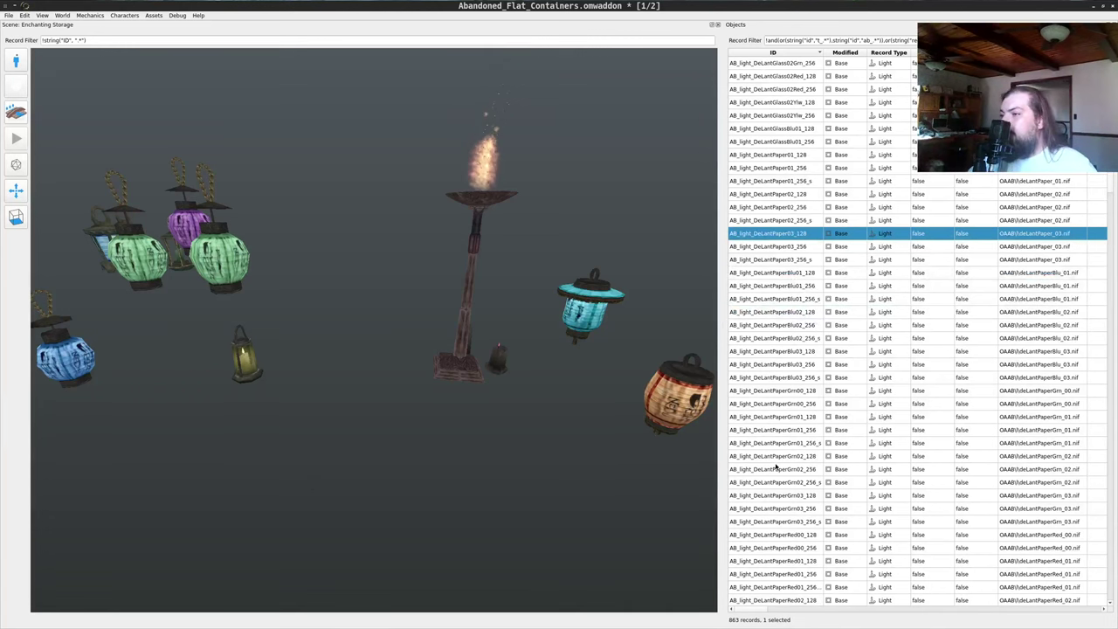
pyautogui.click(787, 483)
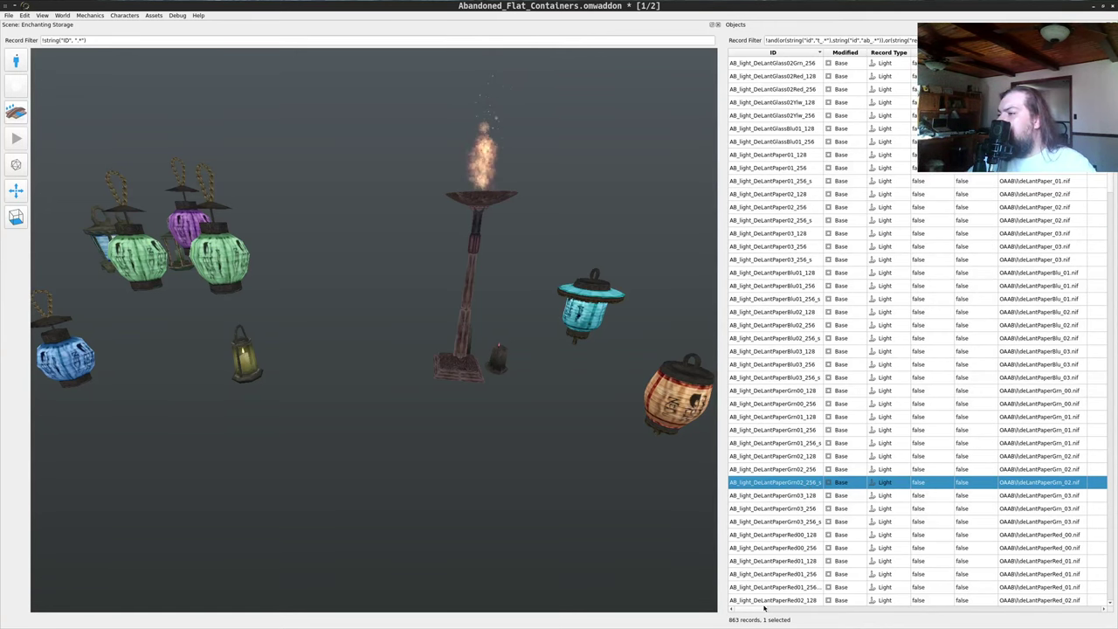
pyautogui.moveTo(765, 608)
pyautogui.mouseDown()
pyautogui.moveTo(788, 616)
pyautogui.moveTo(753, 613)
pyautogui.mouseUp()
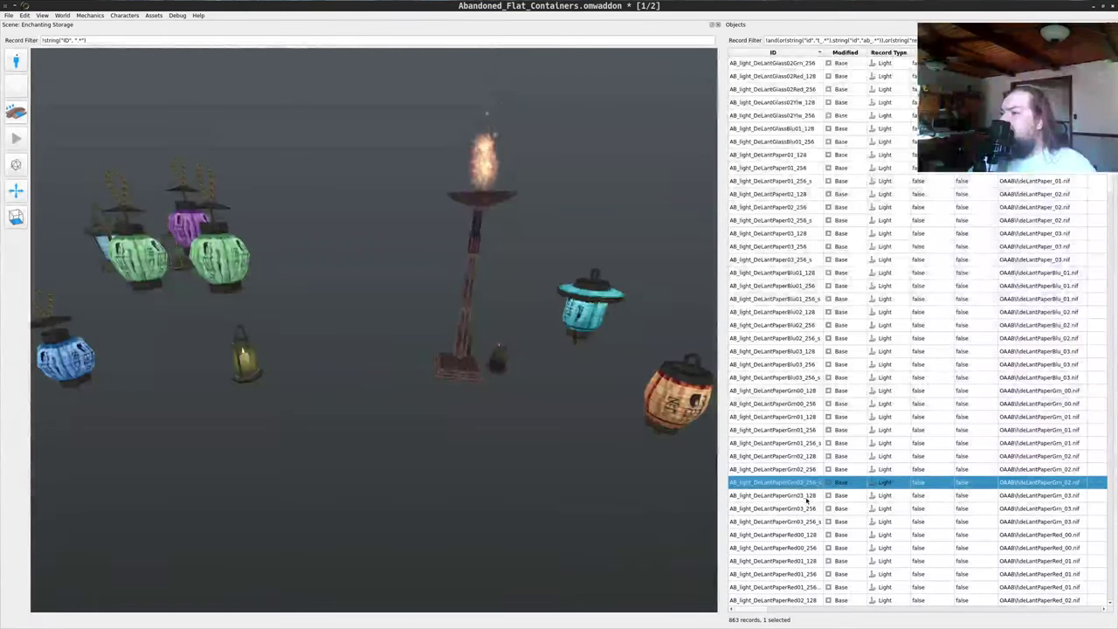
pyautogui.moveTo(808, 469); pyautogui.dragTo(634, 472)
pyautogui.moveTo(528, 476); pyautogui.dragTo(542, 490)
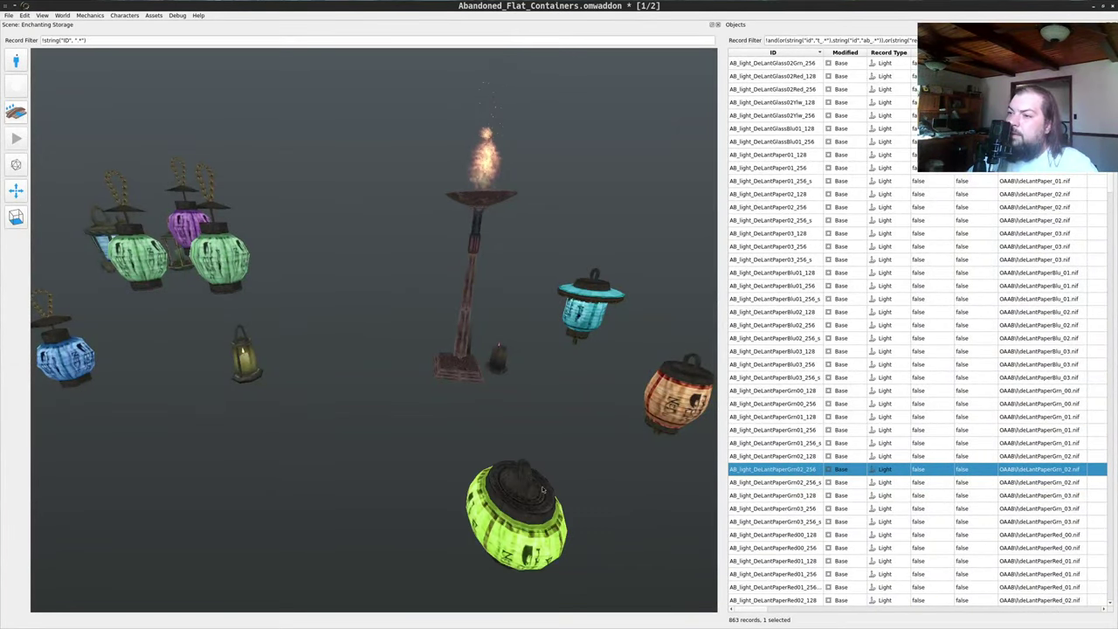
pyautogui.press('s')
pyautogui.moveTo(608, 500); pyautogui.dragTo(682, 543)
pyautogui.press('d')
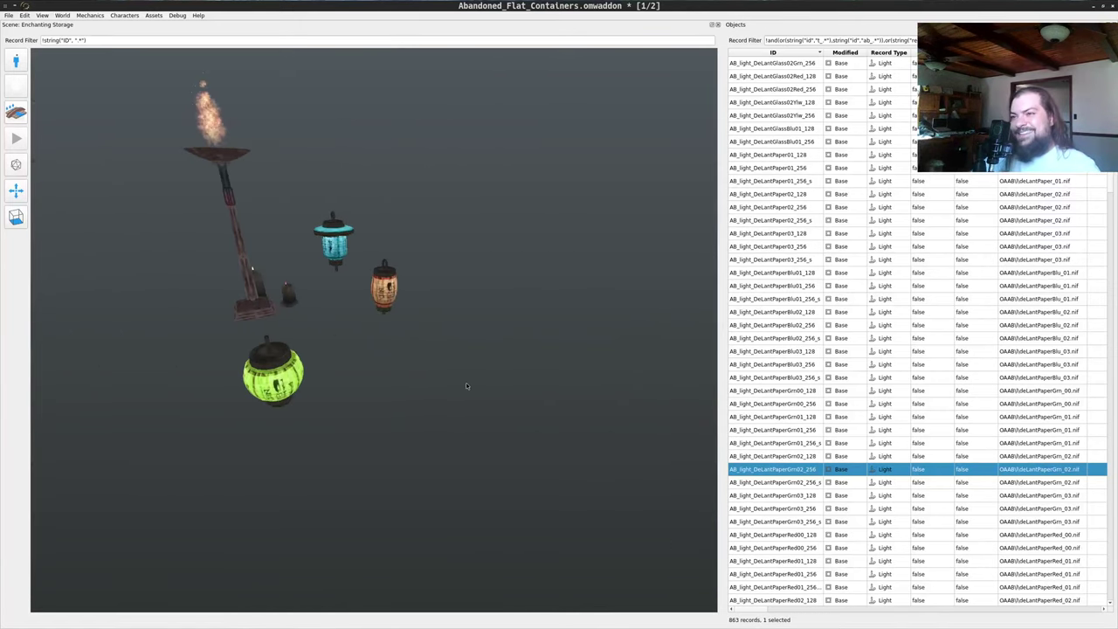
pyautogui.press('w')
pyautogui.moveTo(465, 383); pyautogui.dragTo(551, 271)
# - Place the red paper lanterns AB_light_DeLantPaperRed00_256, AB_light_DeLantPaperRed03_256 and AB_light_DeLantPaperRed03_128 in front of the green one
pyautogui.scroll(-3, 800, 430)
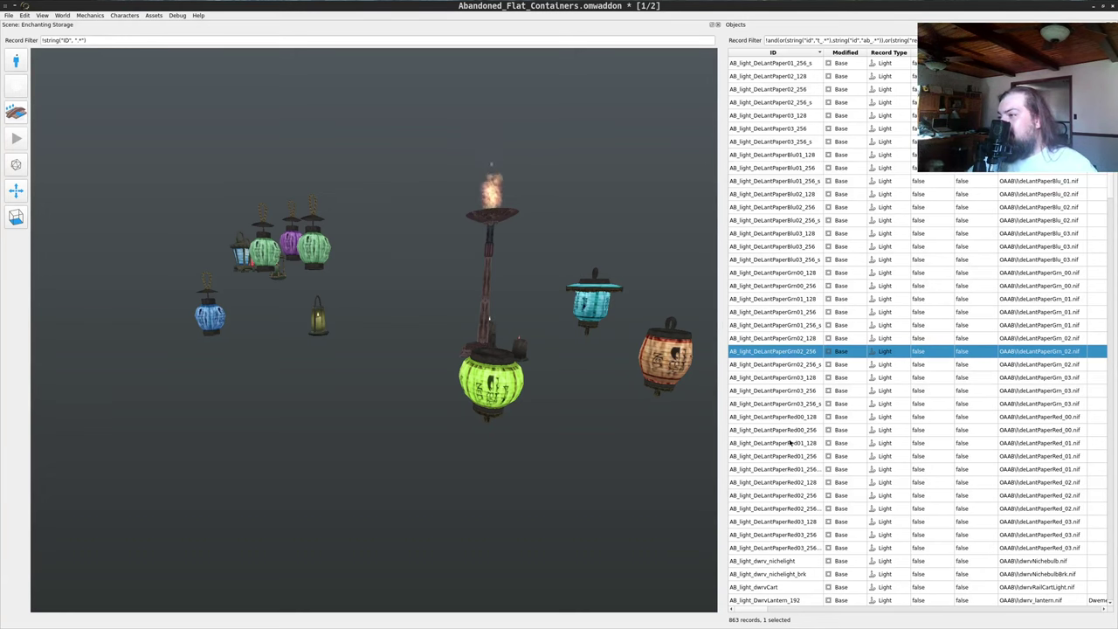
pyautogui.moveTo(797, 430); pyautogui.dragTo(582, 459)
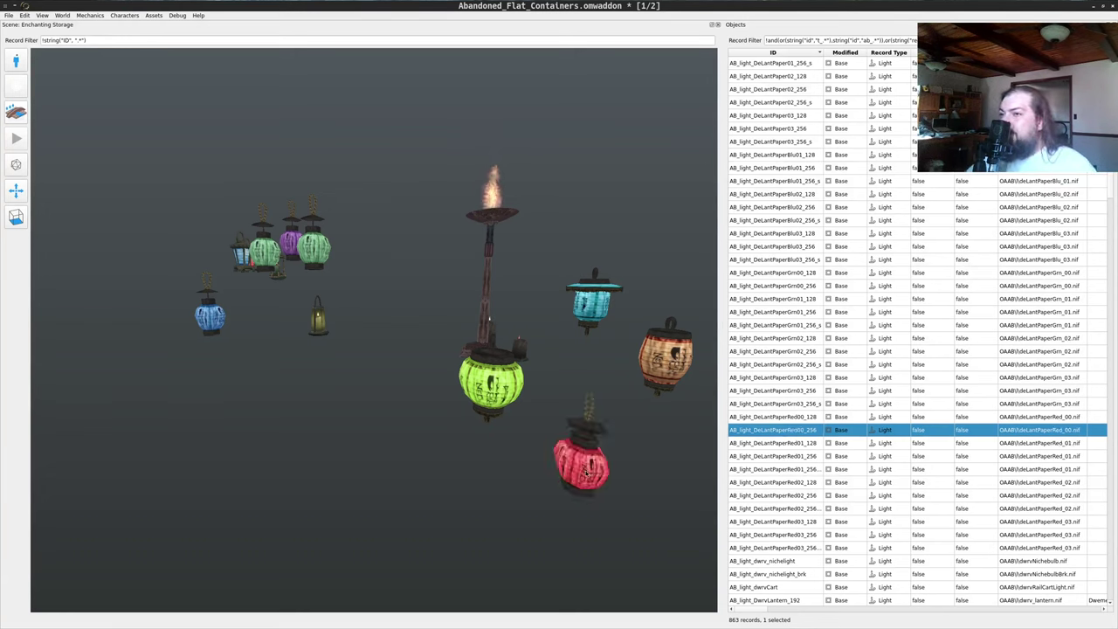
pyautogui.moveTo(508, 445); pyautogui.dragTo(541, 447)
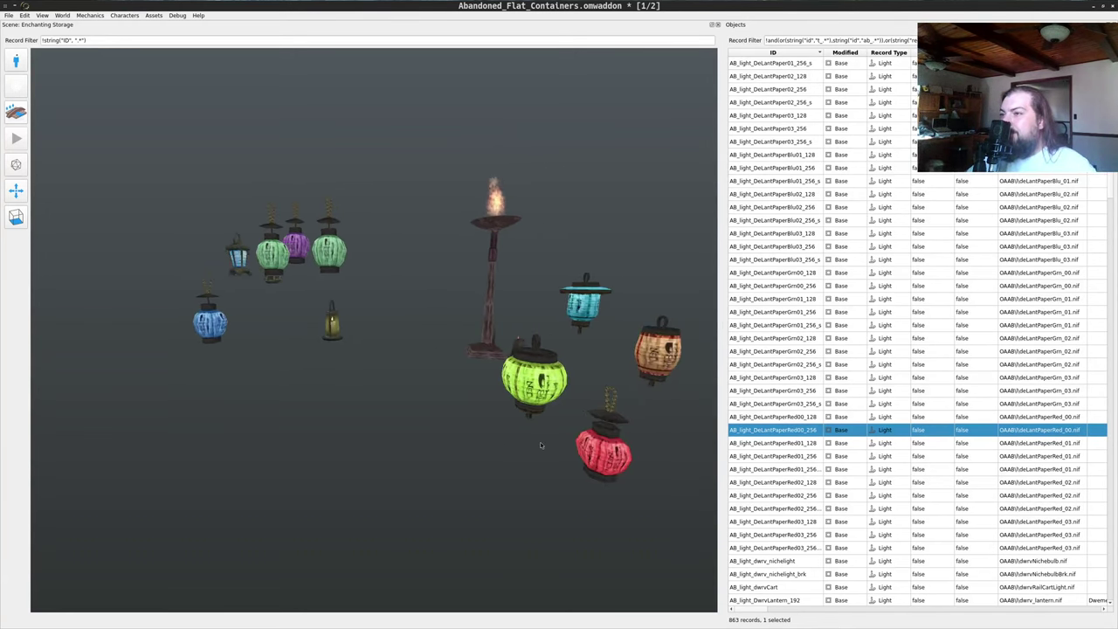
pyautogui.click(784, 548)
pyautogui.moveTo(793, 535); pyautogui.dragTo(575, 461)
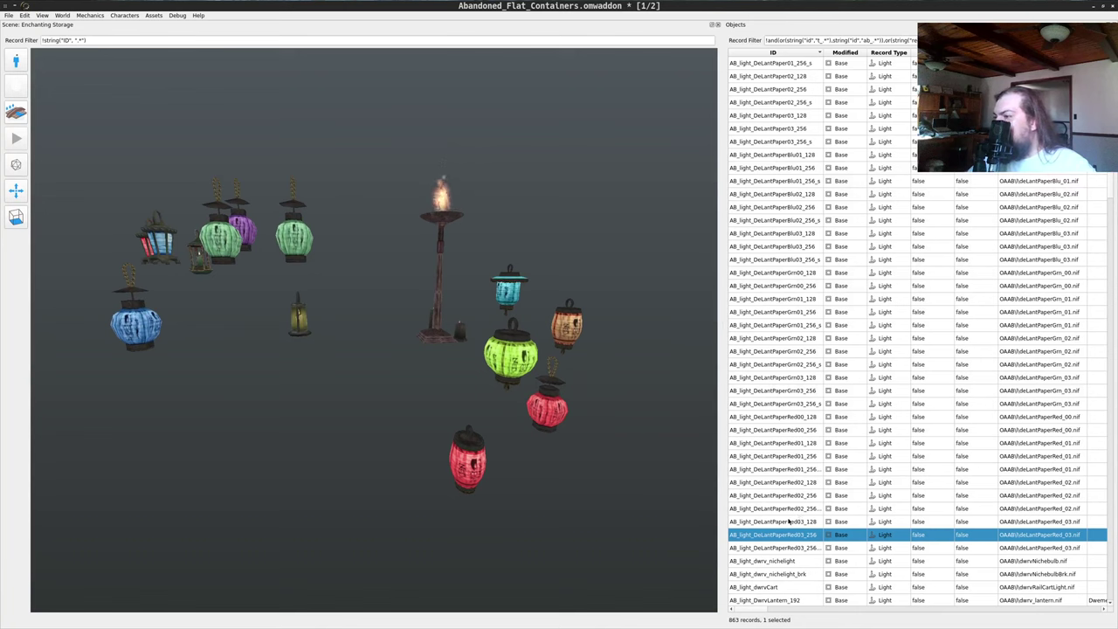
pyautogui.moveTo(789, 521); pyautogui.dragTo(605, 480)
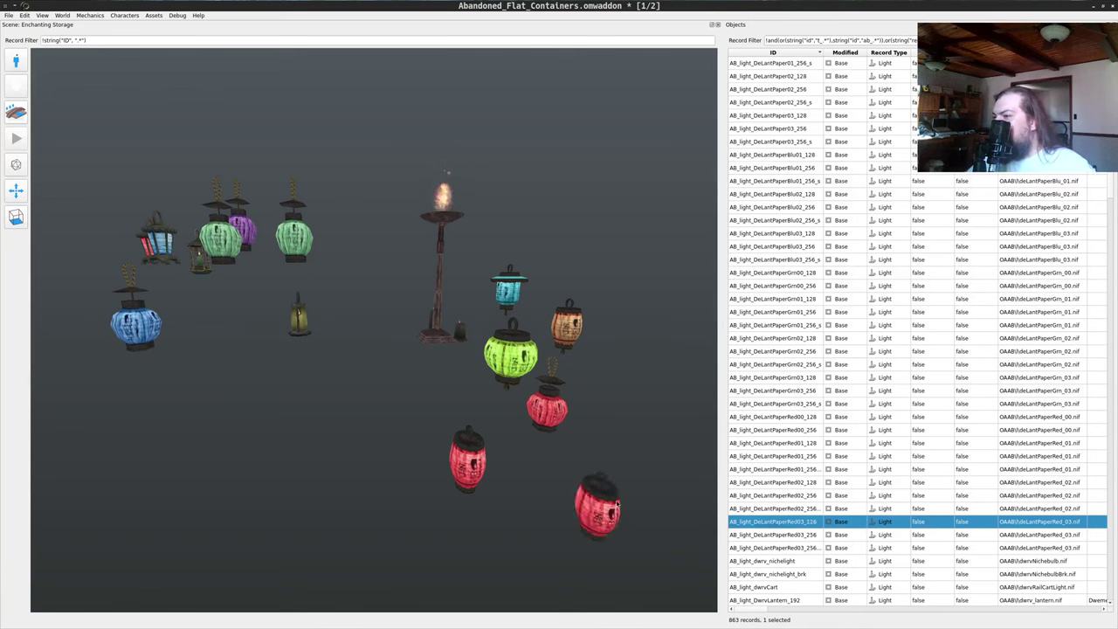
# - Place the Dwemer light AB_light_DwrvNixieFast in the empty space near the lanterns and view it up close
pyautogui.scroll(-5, 761, 489)
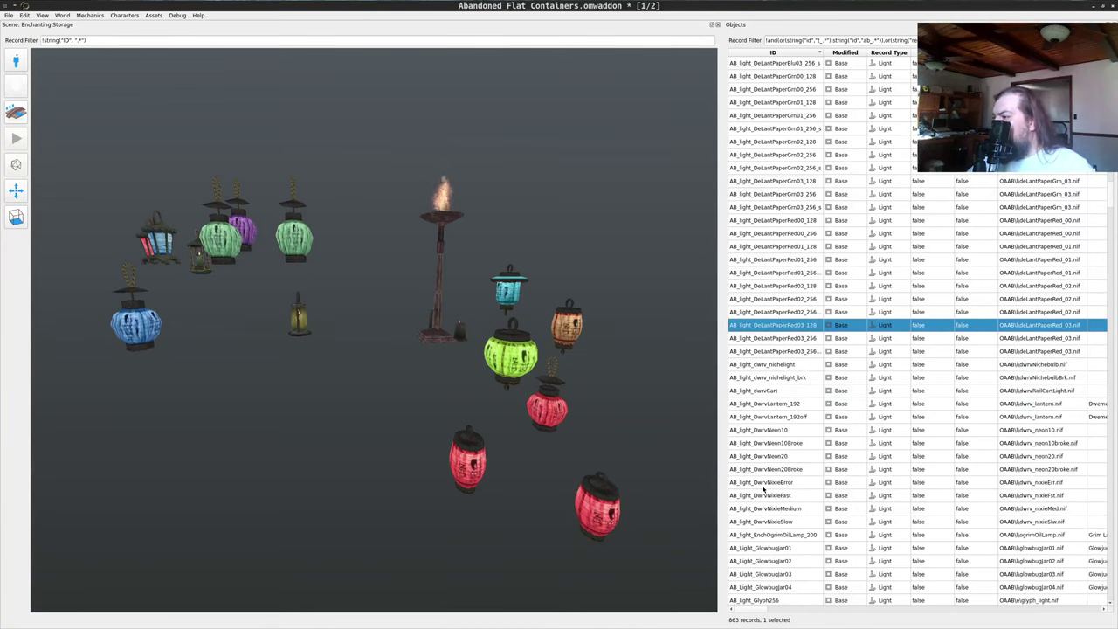
pyautogui.moveTo(774, 496); pyautogui.dragTo(283, 472)
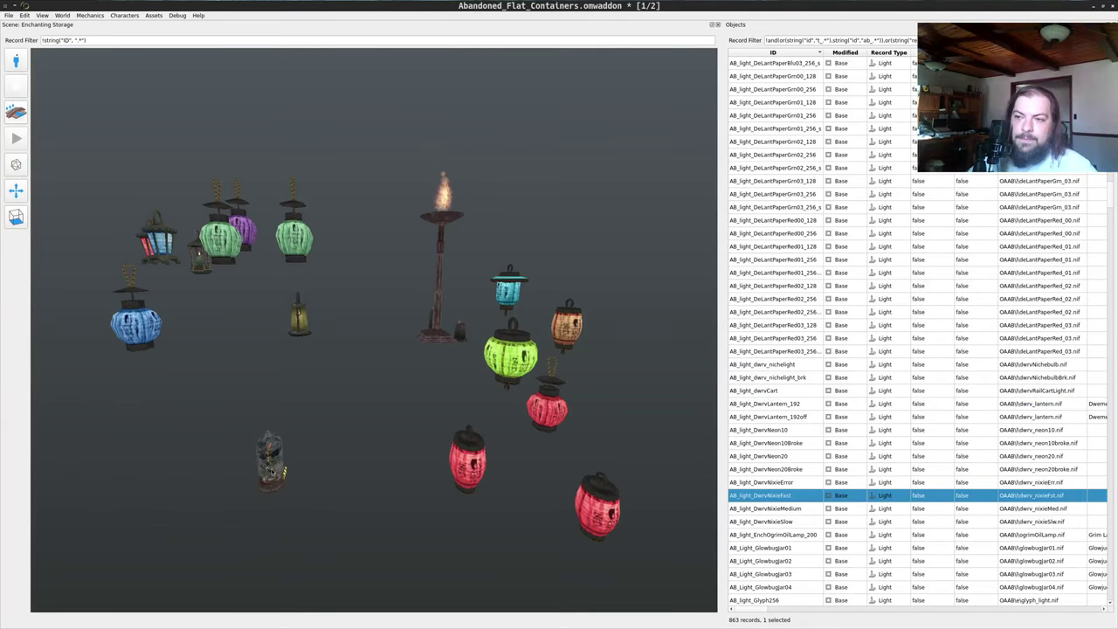
pyautogui.middleClick(272, 473)
pyautogui.press('a')
pyautogui.middleClick(355, 442)
pyautogui.moveTo(355, 442); pyautogui.dragTo(511, 509)
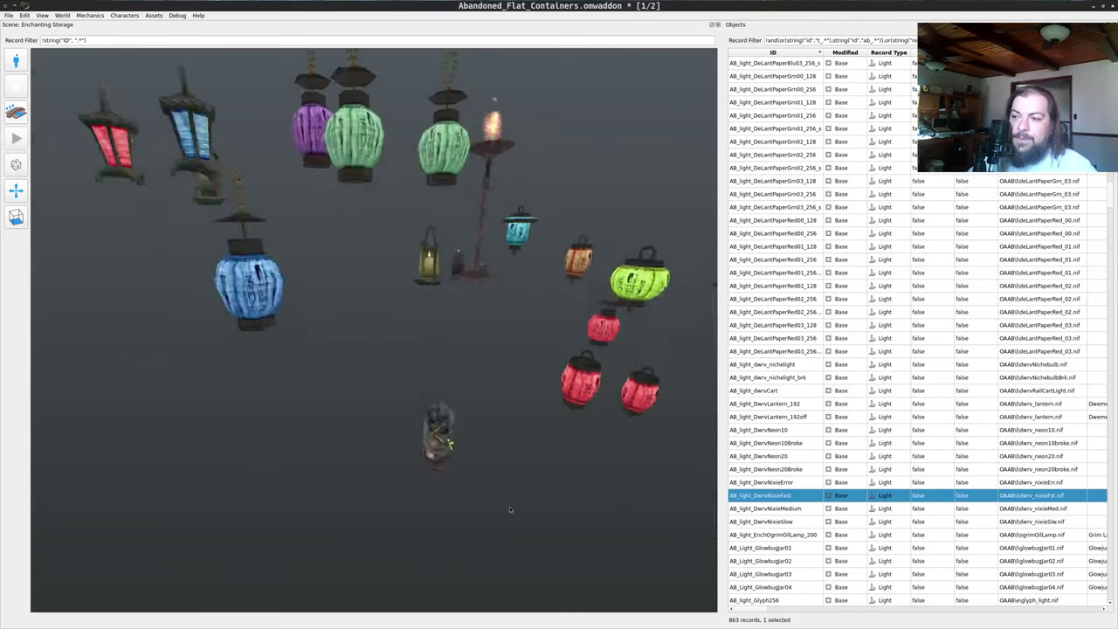
pyautogui.press('w')
pyautogui.press('d')
pyautogui.moveTo(423, 368); pyautogui.dragTo(298, 380)
pyautogui.press('s')
pyautogui.press('a')
pyautogui.press('w')
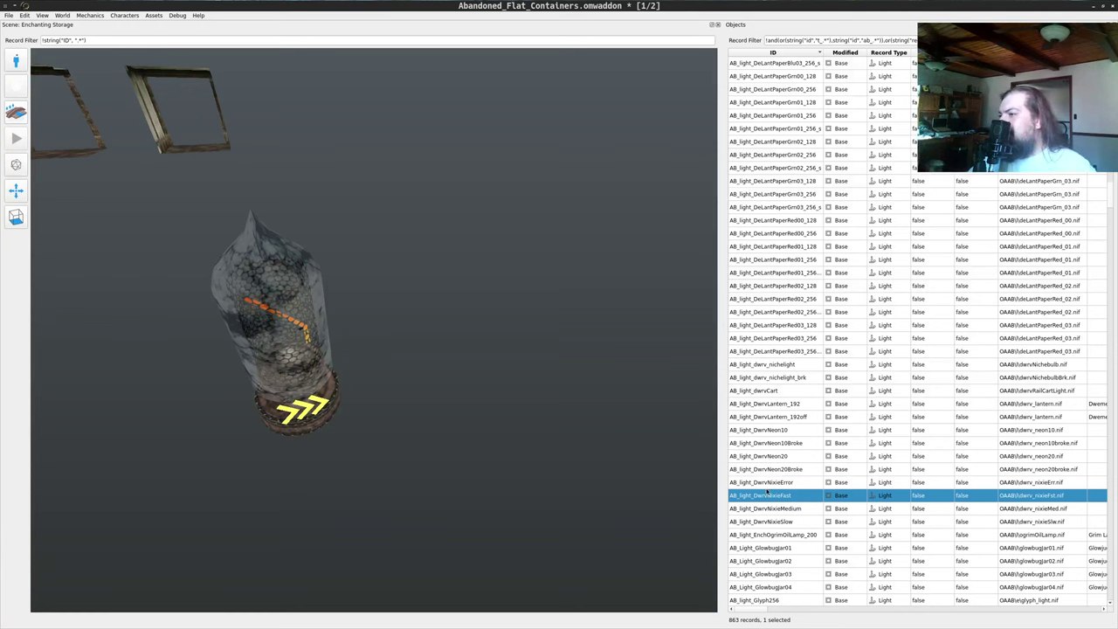
# - Place AB_light_DwrvNixieSlow beside the fast nixie light and move it closer so both can be compared
pyautogui.scroll(-3, 767, 493)
pyautogui.scroll(-1, 786, 469)
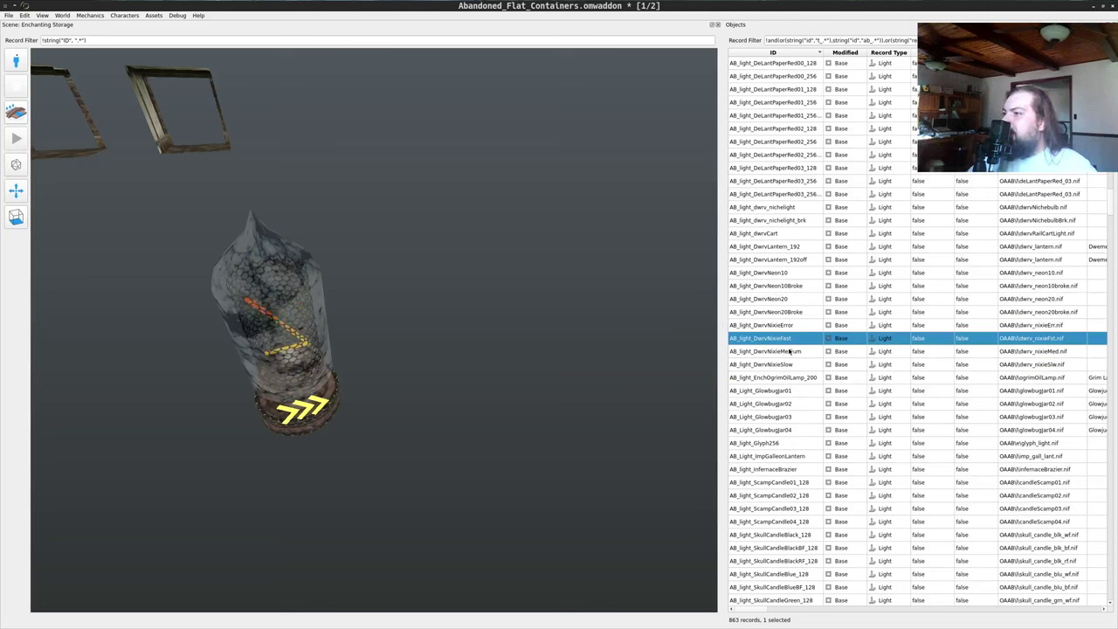
pyautogui.click(778, 365)
pyautogui.moveTo(428, 385); pyautogui.dragTo(439, 394)
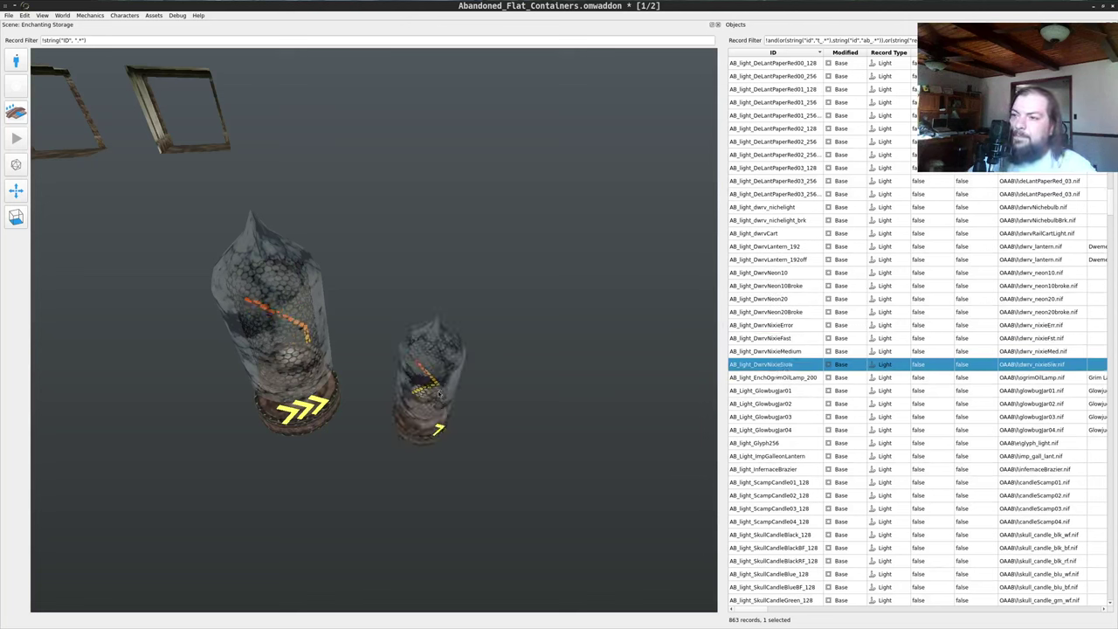
pyautogui.middleClick(435, 402)
pyautogui.moveTo(463, 286); pyautogui.dragTo(439, 138, button='right')
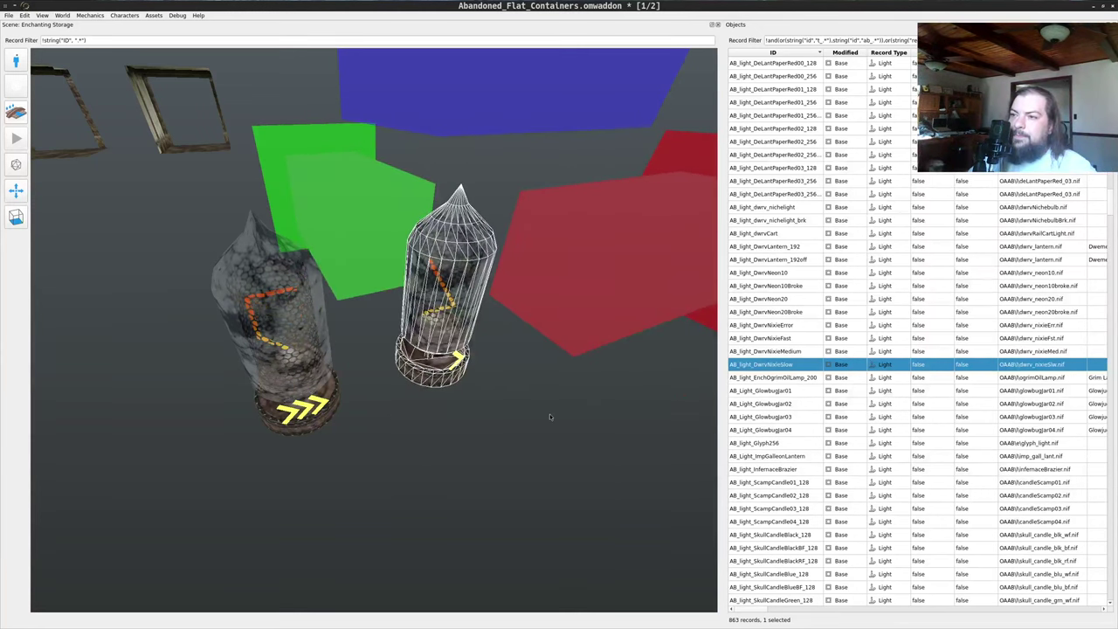
pyautogui.middleClick(547, 416)
pyautogui.moveTo(521, 433); pyautogui.dragTo(463, 425)
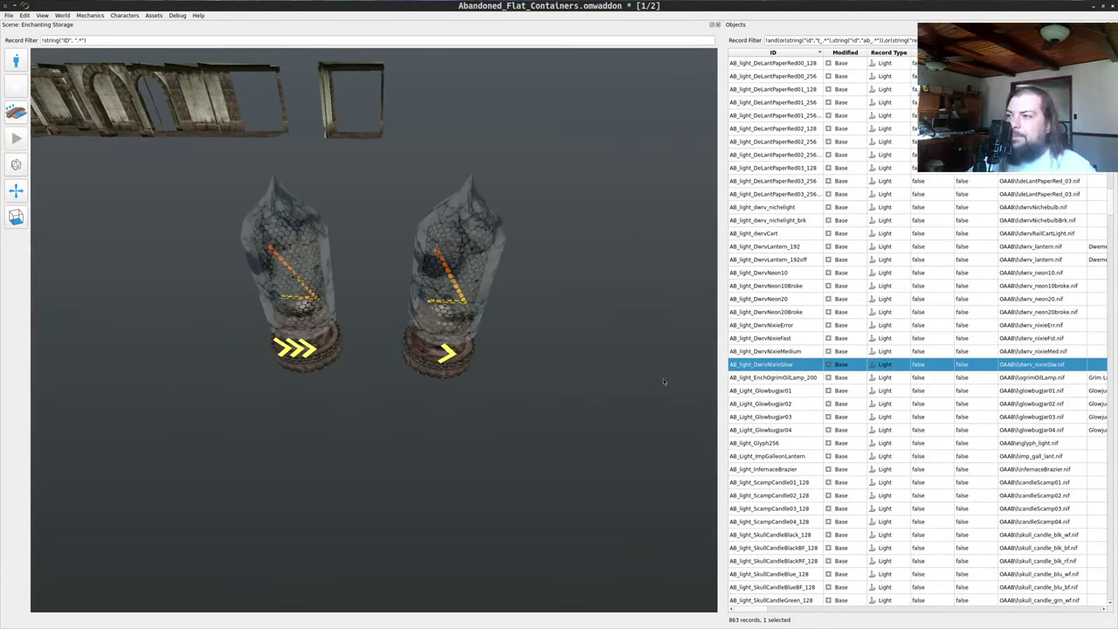
# - Add AB_light_DwrvNixieMedium to the row of nixie lights and shift it level with the other two
pyautogui.click(767, 352)
pyautogui.moveTo(587, 357); pyautogui.dragTo(590, 371)
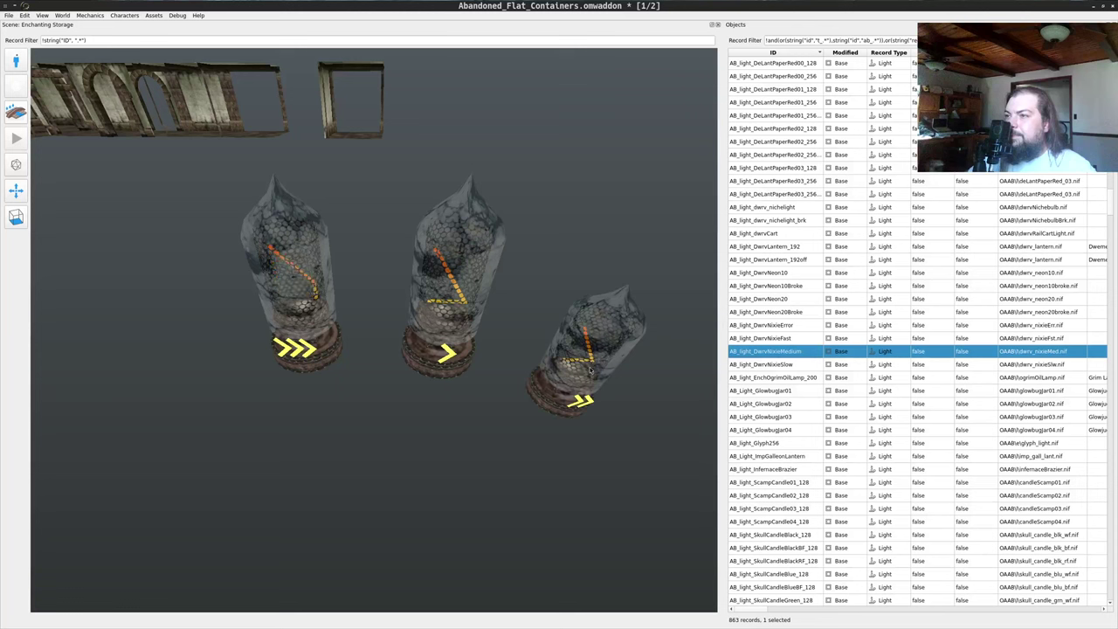
pyautogui.moveTo(574, 382); pyautogui.dragTo(664, 192, button='right')
pyautogui.moveTo(528, 455); pyautogui.dragTo(531, 465)
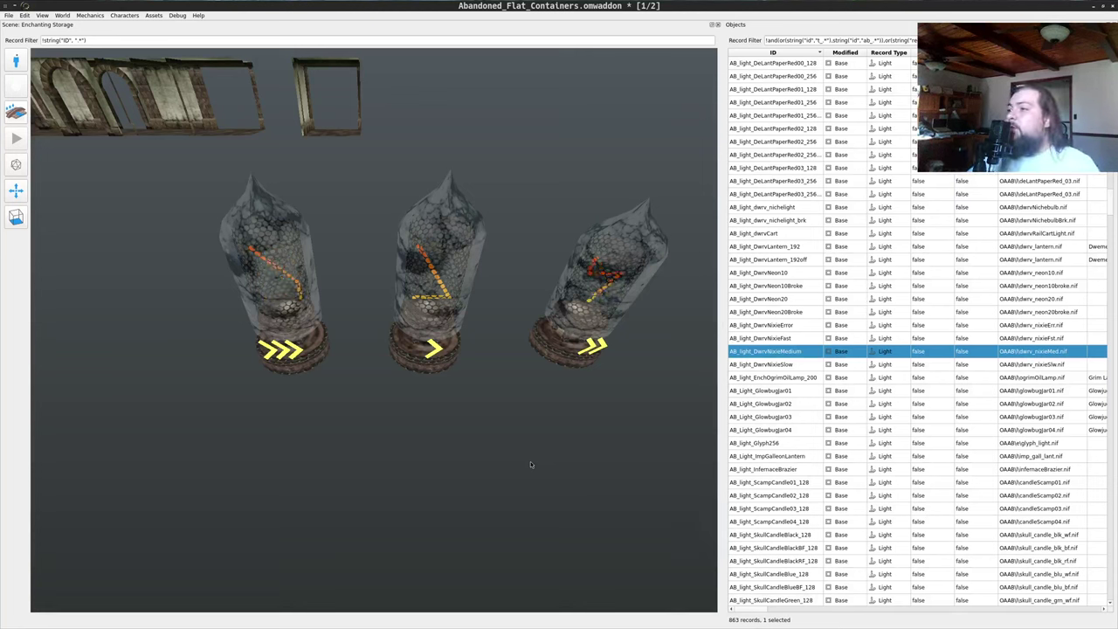
# - Place the glowbug jar AB_Light_GlowbugJar04 in front of the nixie lights and view it up close
pyautogui.click(767, 429)
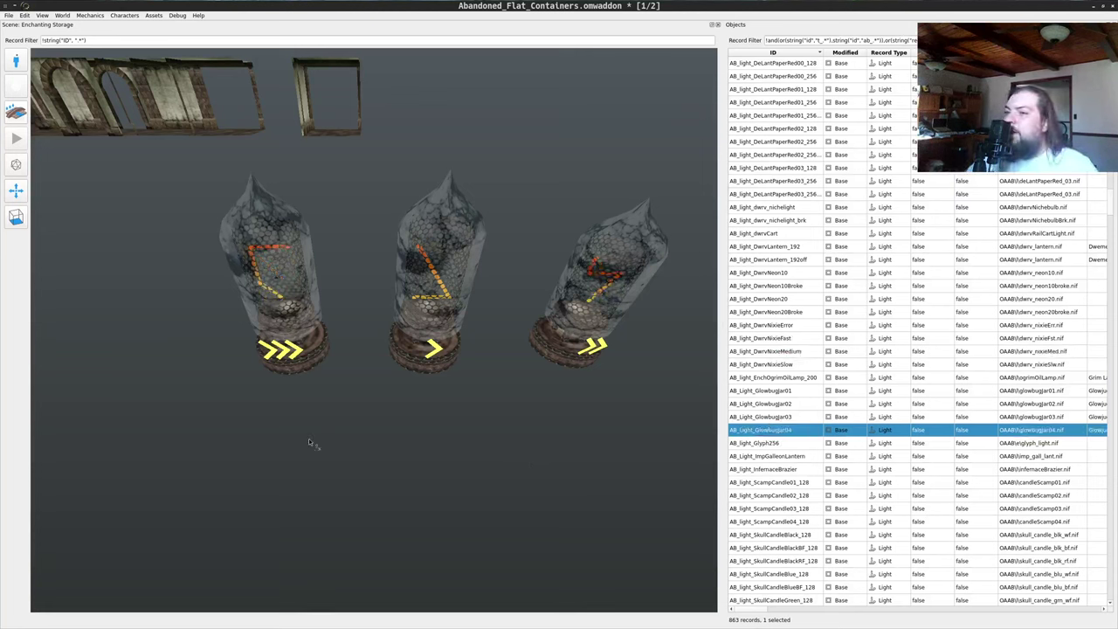
pyautogui.moveTo(309, 442); pyautogui.dragTo(311, 442)
pyautogui.moveTo(523, 455); pyautogui.dragTo(474, 286)
pyautogui.press('s')
pyautogui.press('a')
pyautogui.press('d')
pyautogui.press('w')
pyautogui.press('s')
pyautogui.press('a')
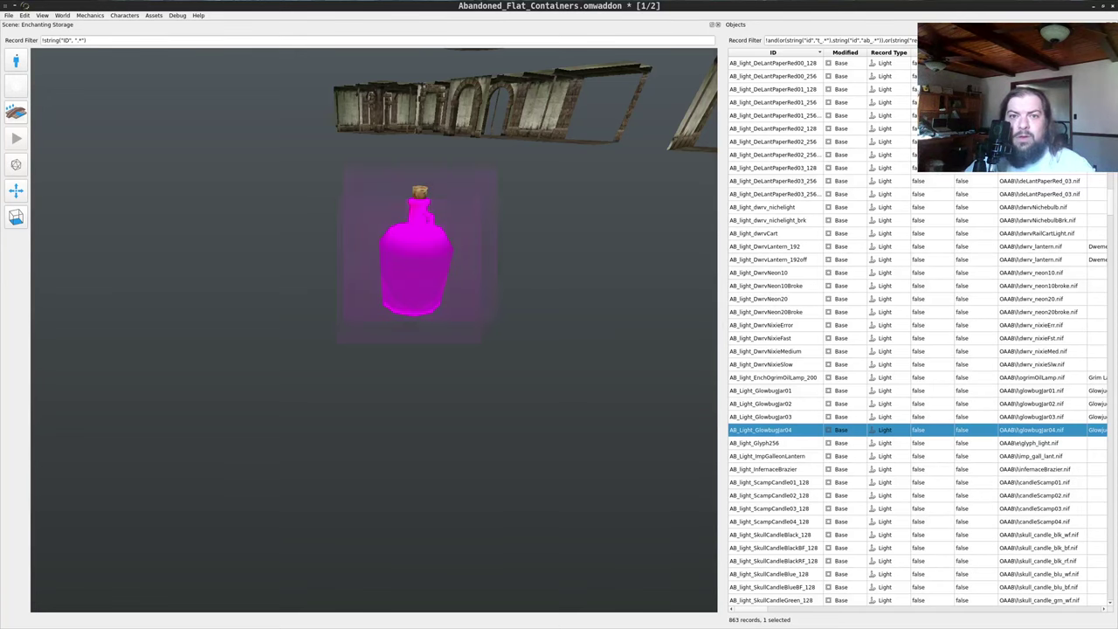
# - Switch to the terminal log and highlight the failed-to-open-image errors at its end to examine the glowbug jar's missing textures
pyautogui.hotkey('alt', 'Tab')
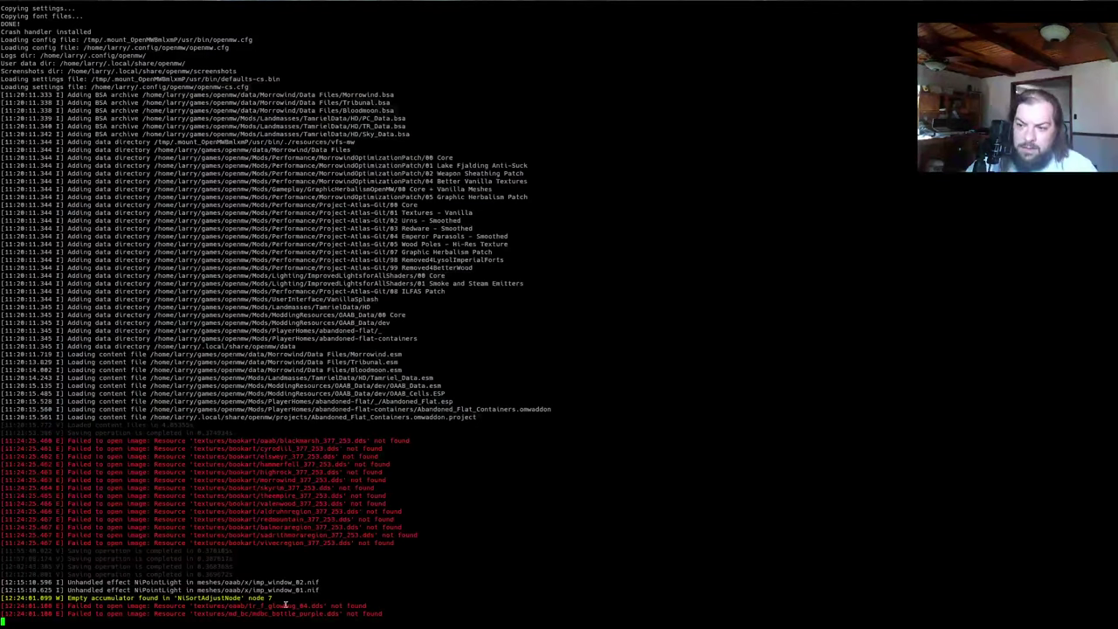
pyautogui.tripleClick(234, 599)
pyautogui.moveTo(234, 599); pyautogui.dragTo(211, 615)
pyautogui.click(236, 607)
pyautogui.tripleClick(240, 606)
pyautogui.click(237, 613)
pyautogui.doubleClick(213, 598)
pyautogui.doubleClick(214, 605)
pyautogui.doubleClick(213, 606)
pyautogui.tripleClick(211, 608)
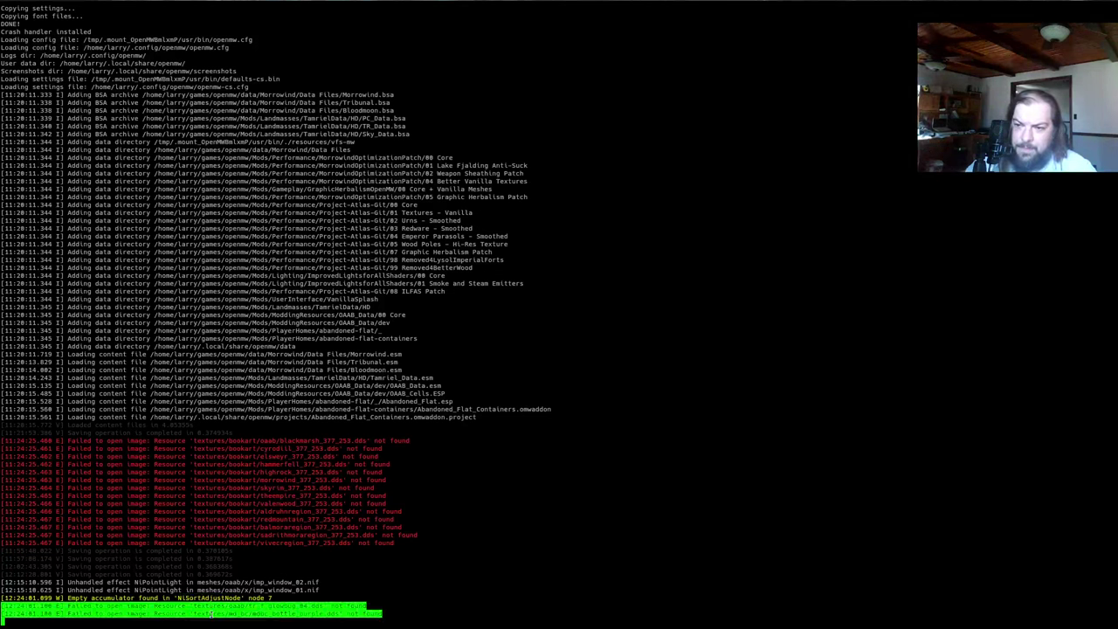
# - Switch to the 2023.org notes and paste the two glowbug jar failed-to-open-image errors above the record filter strings
pyautogui.hotkey('alt', 'Tab')
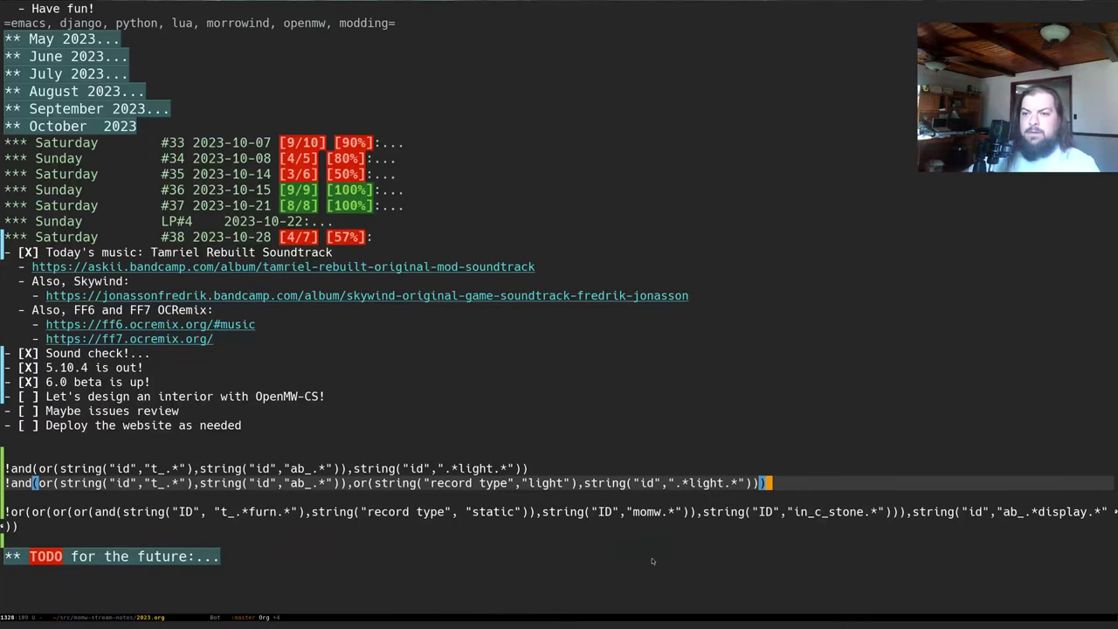
pyautogui.press('Up')
pyautogui.press('Up')
pyautogui.hotkey('ctrl', 'y')
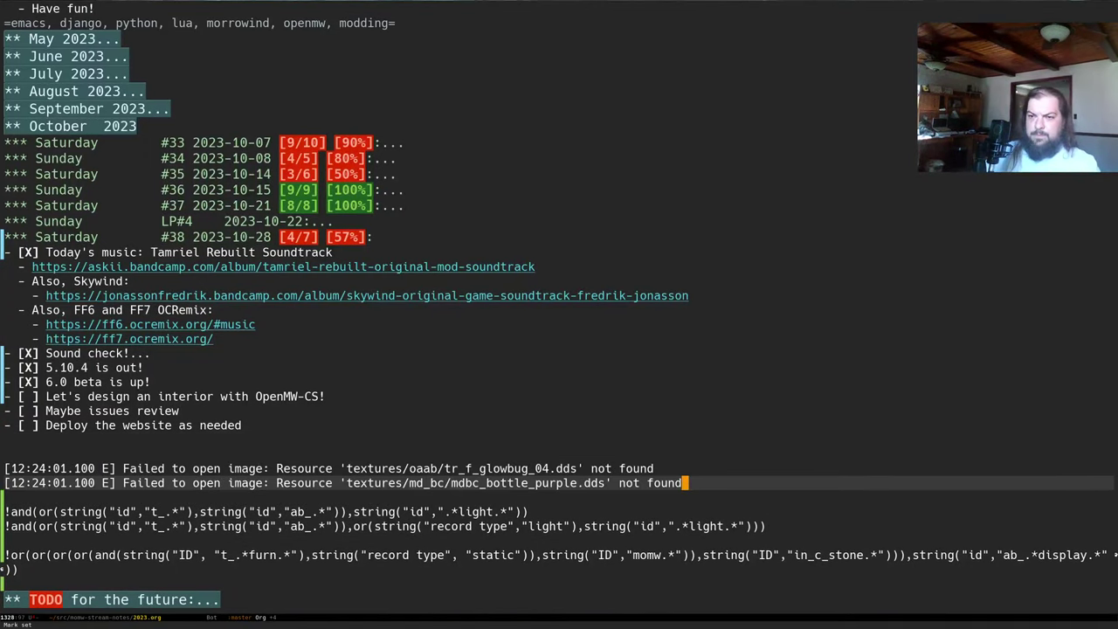
# - Switch back to OpenMW-CS and delete the untextured glowbug jar from the Enchanting Storage scene
pyautogui.hotkey('alt', 'Tab')
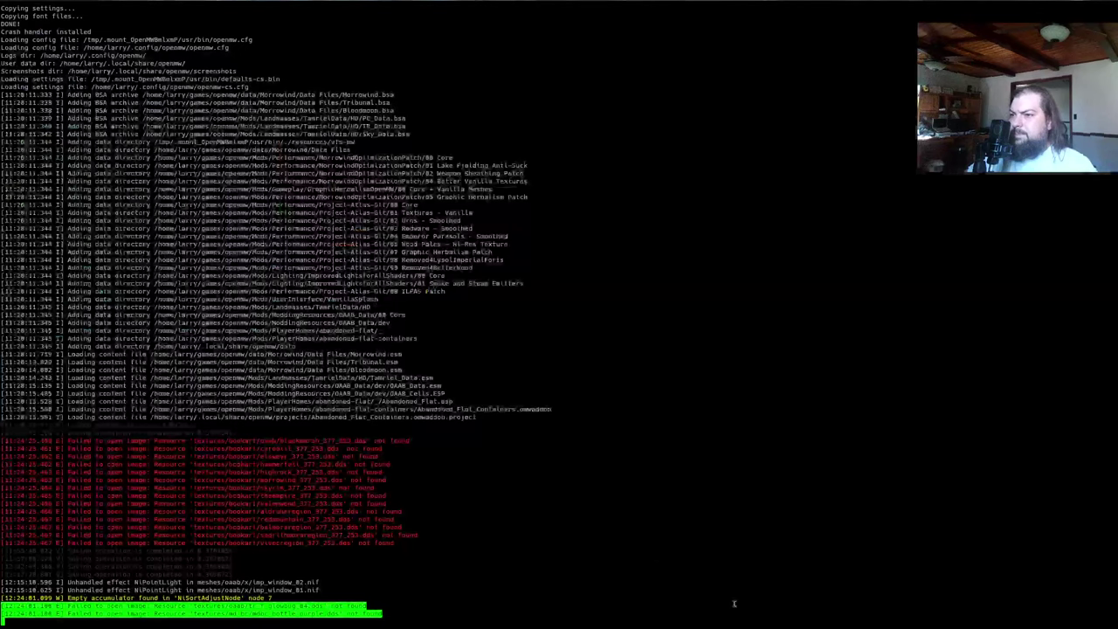
pyautogui.hotkey('alt', 'Tab')
pyautogui.hotkey('alt', 'Tab')
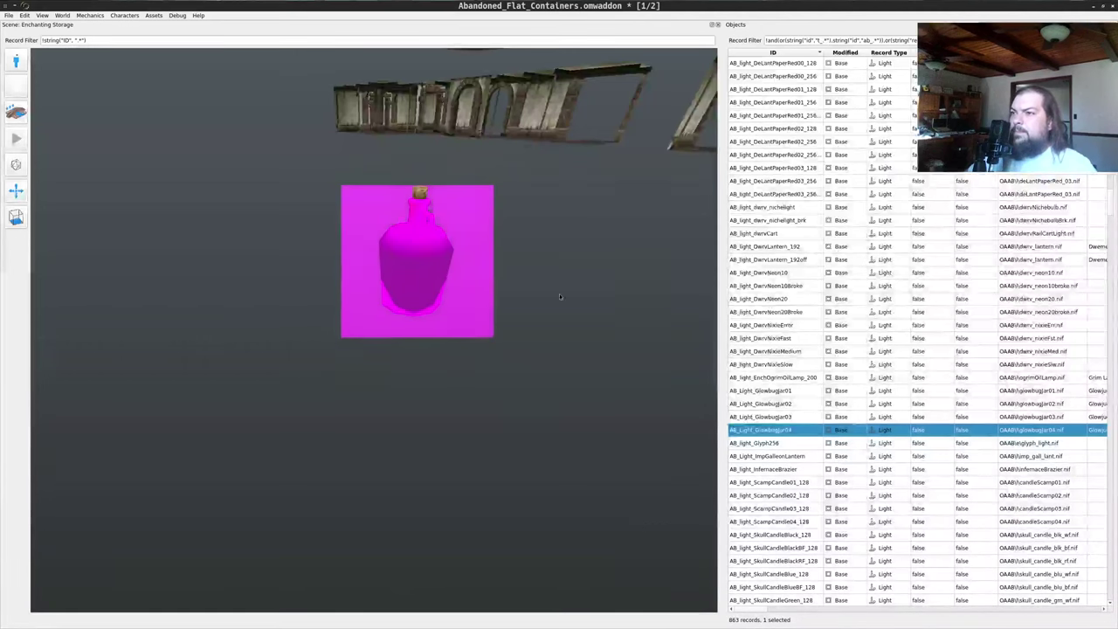
pyautogui.moveTo(560, 297); pyautogui.dragTo(578, 314)
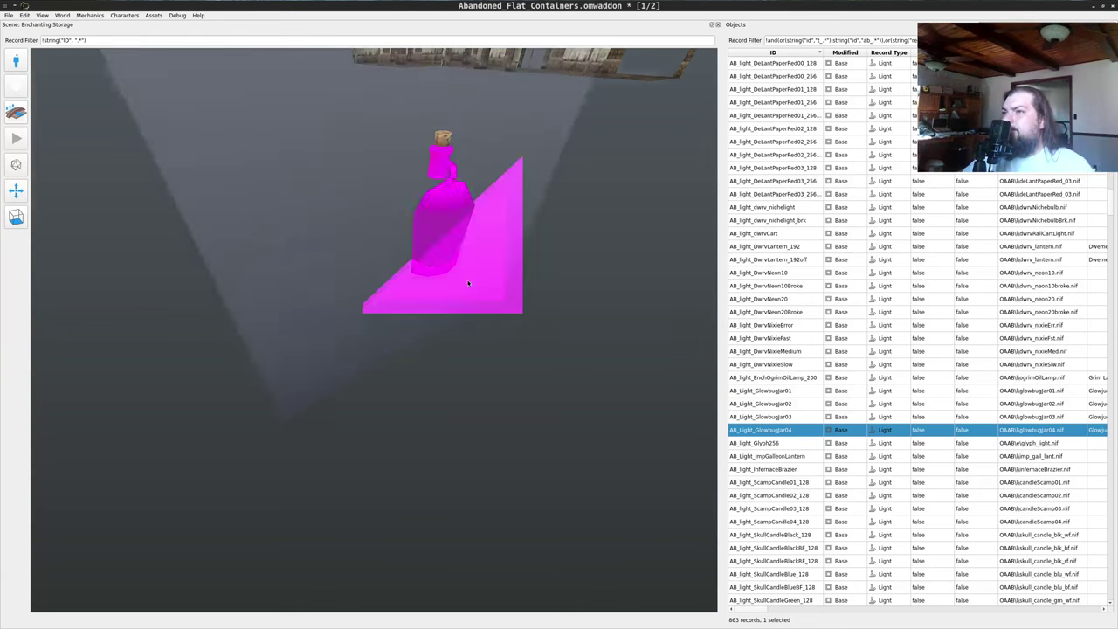
pyautogui.middleClick(477, 282)
pyautogui.press('Delete')
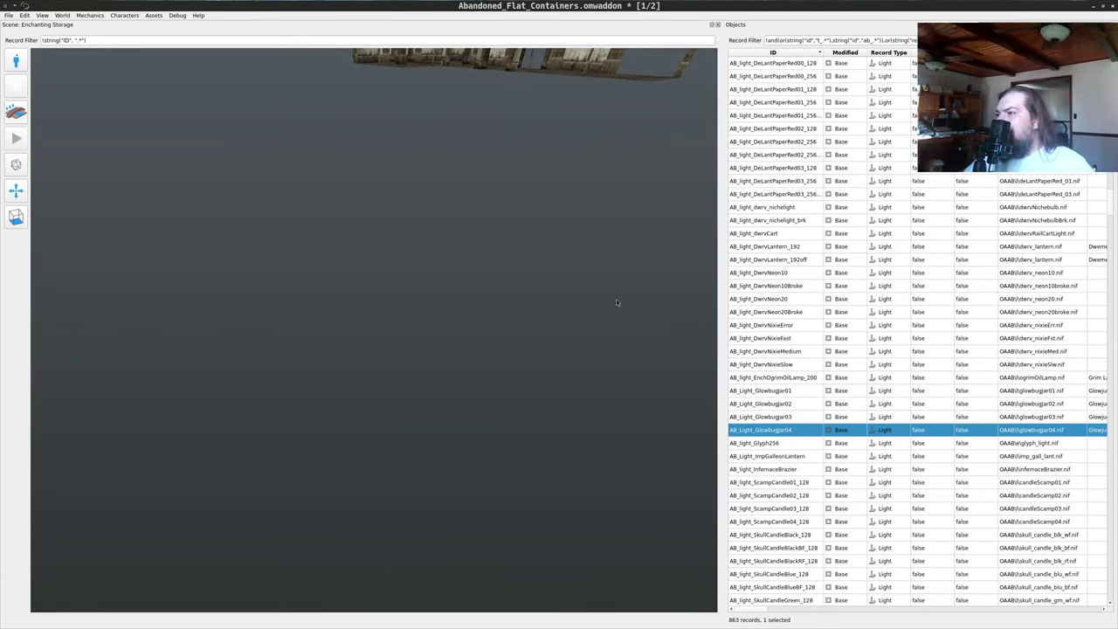
# - Place the candle AB_light_ScampCandle01_128 in the empty area of the scene and view it up close
pyautogui.scroll(-3, 762, 414)
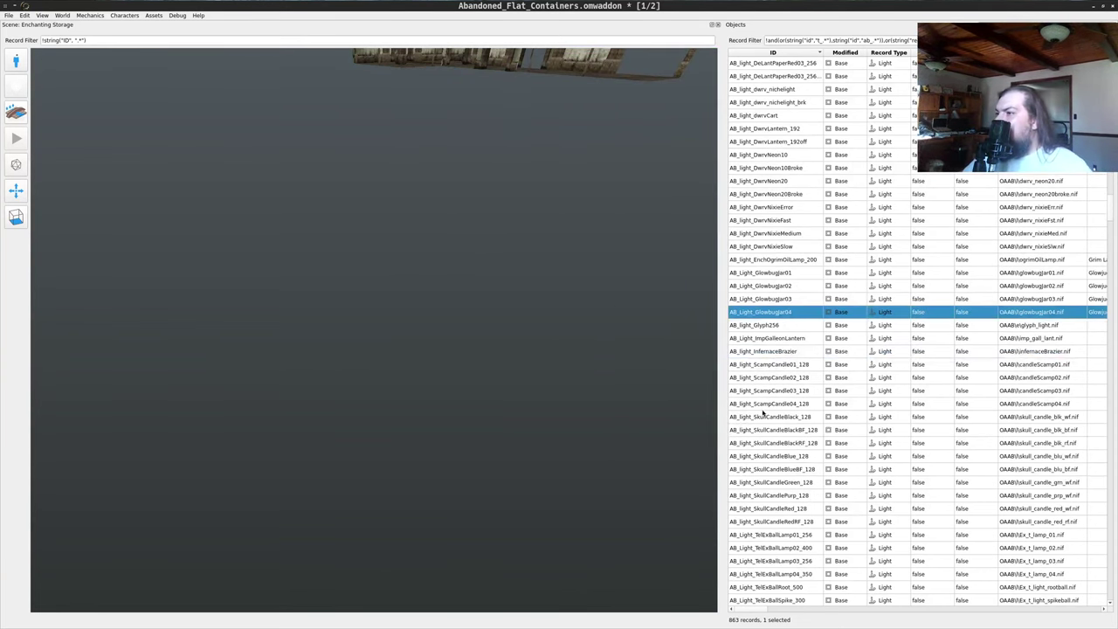
pyautogui.click(782, 367)
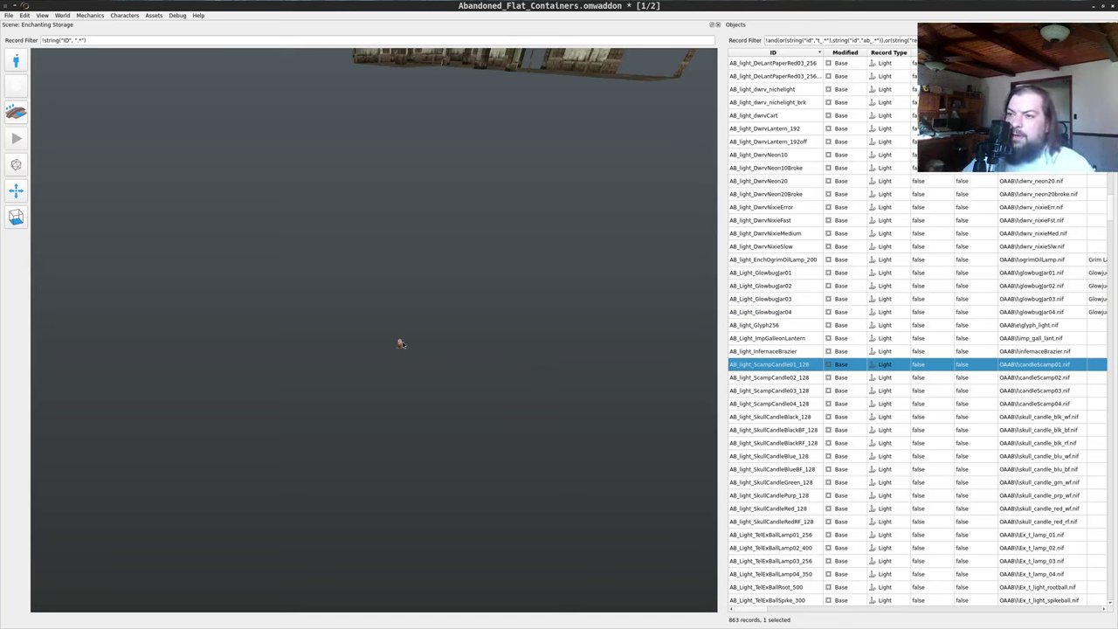
pyautogui.moveTo(426, 388); pyautogui.dragTo(594, 356)
pyautogui.scroll(3, 415, 356)
pyautogui.scroll(8, 423, 359)
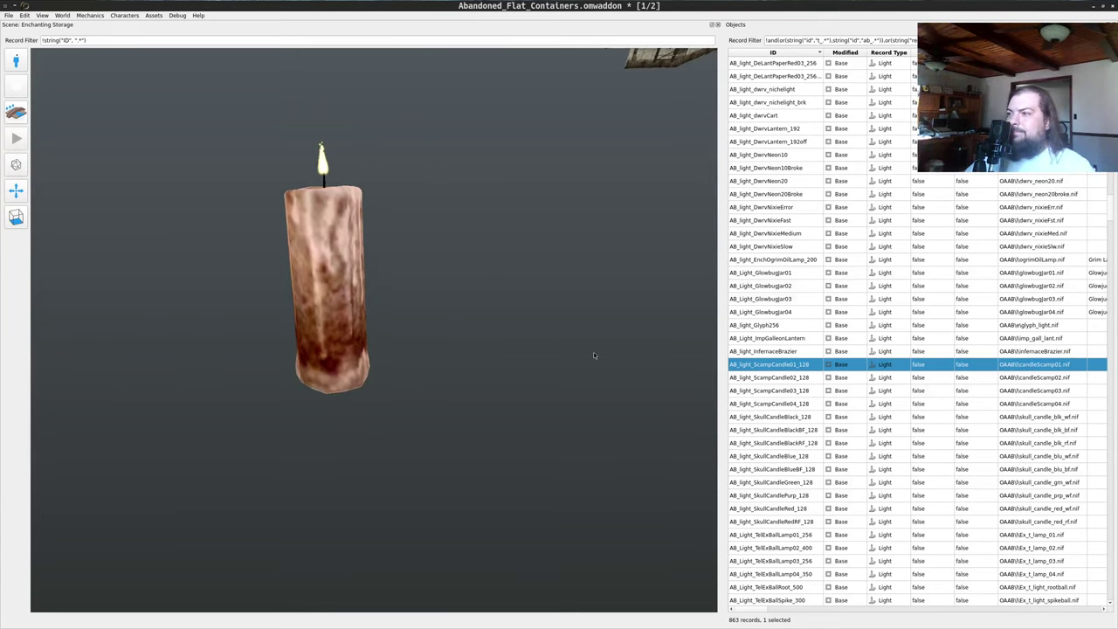
# - Place AB_light_SkullCandleBlack_128 by the scamp candle and shift it sideways so both stand apart
pyautogui.click(739, 417)
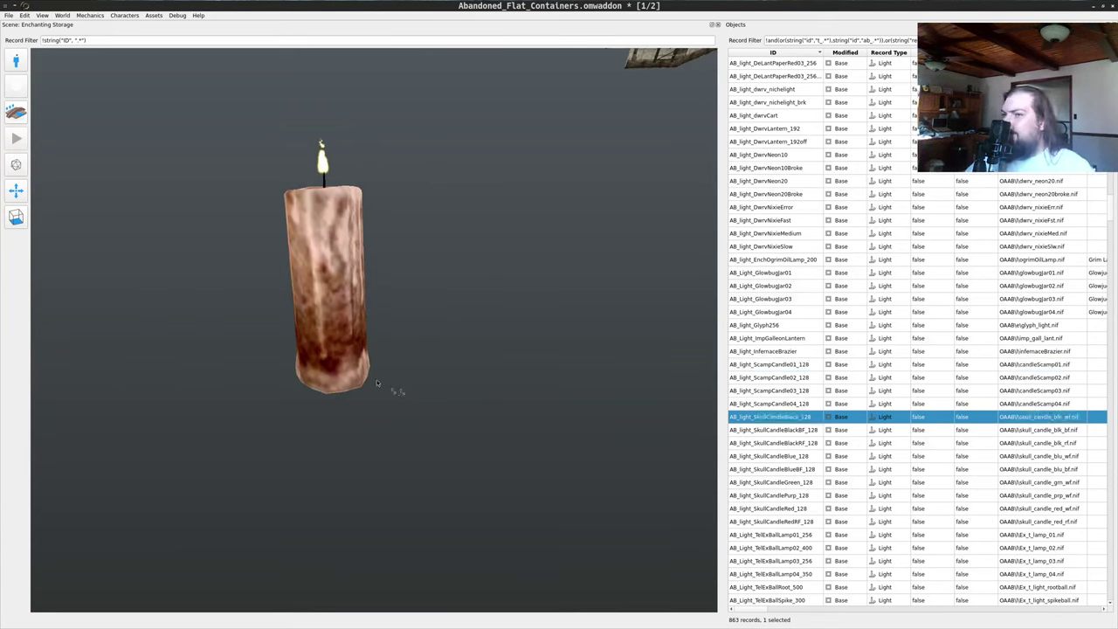
pyautogui.moveTo(357, 378); pyautogui.dragTo(358, 378)
pyautogui.middleClick(359, 378)
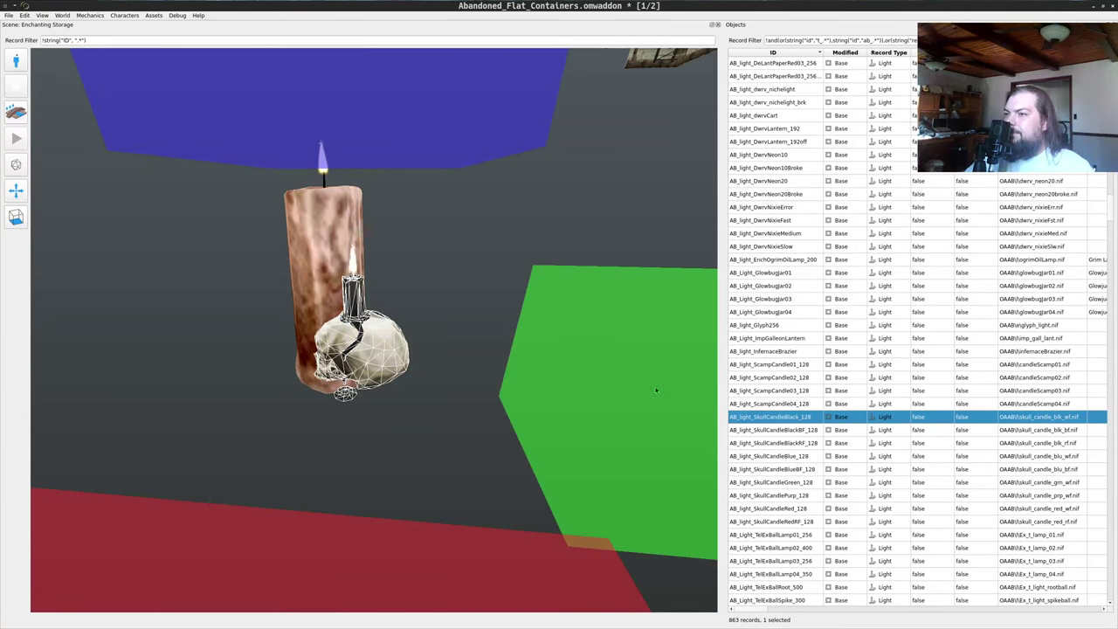
pyautogui.moveTo(657, 389); pyautogui.dragTo(732, 408, button='right')
pyautogui.moveTo(508, 288); pyautogui.dragTo(619, 342)
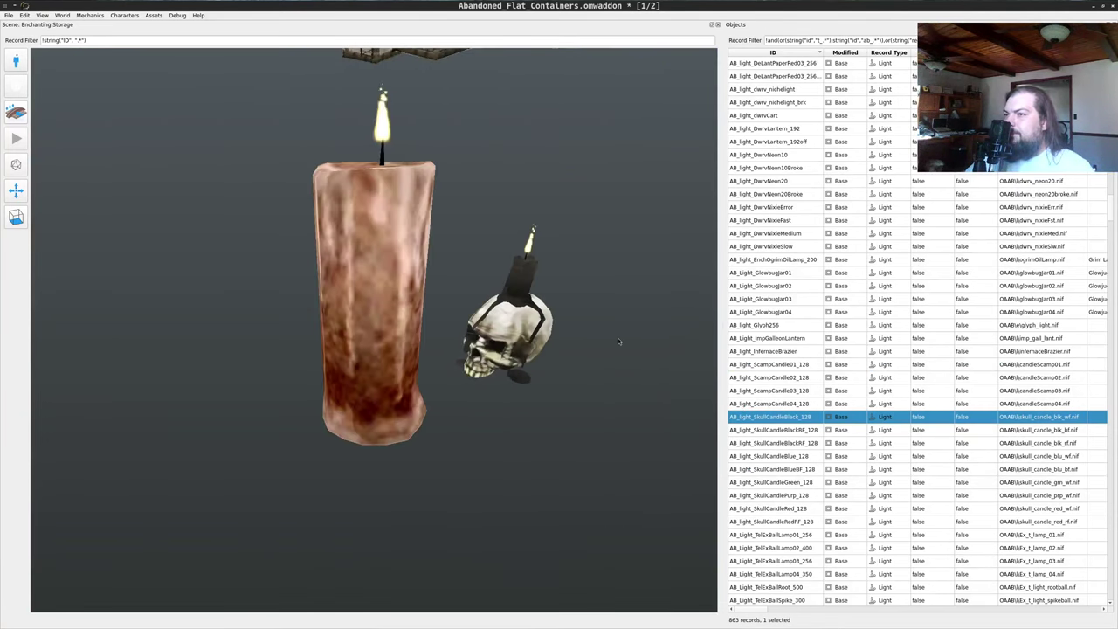
# - Find the dreugh candle T_Com_CandleDreugh03_128 among the light records and place it beside the skull candle
pyautogui.scroll(-3, 613, 364)
pyautogui.scroll(-5, 762, 419)
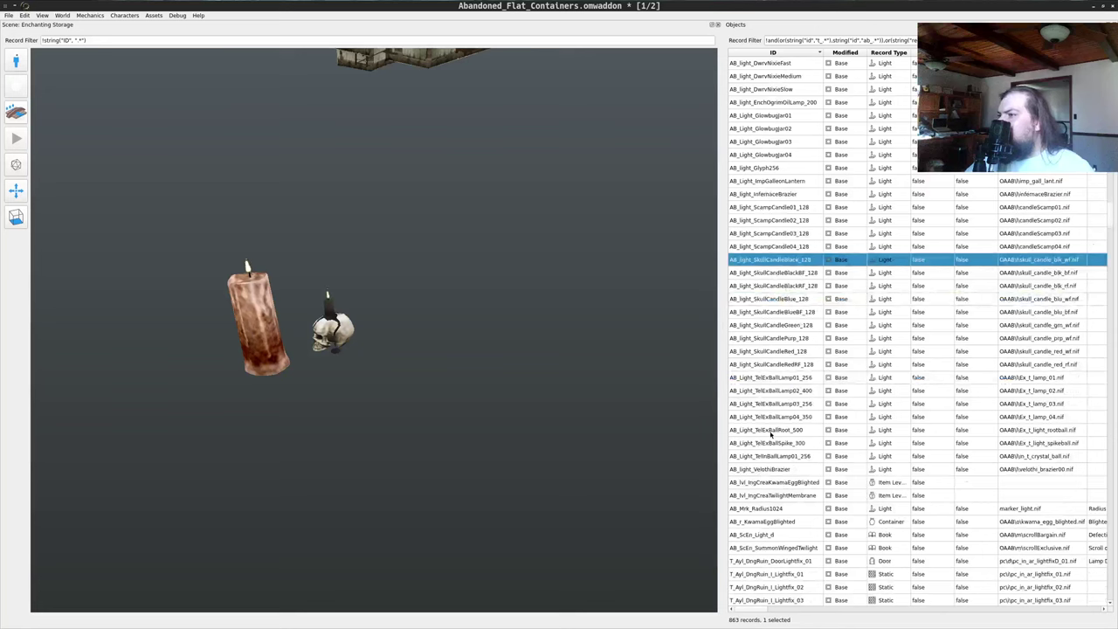
pyautogui.moveTo(668, 355); pyautogui.dragTo(470, 327)
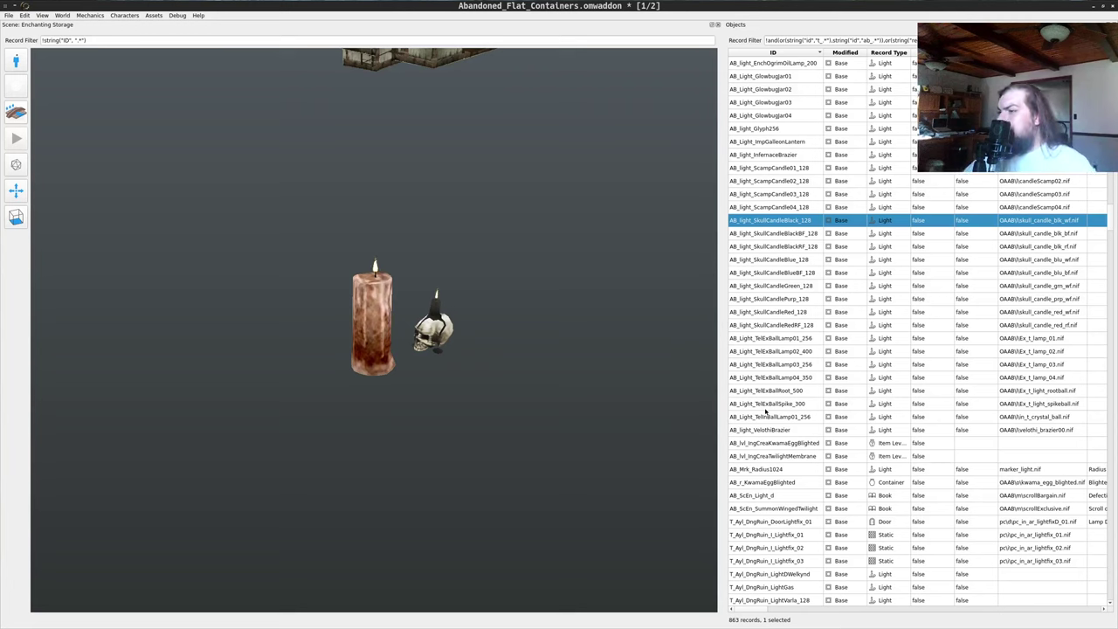
pyautogui.scroll(-8, 768, 425)
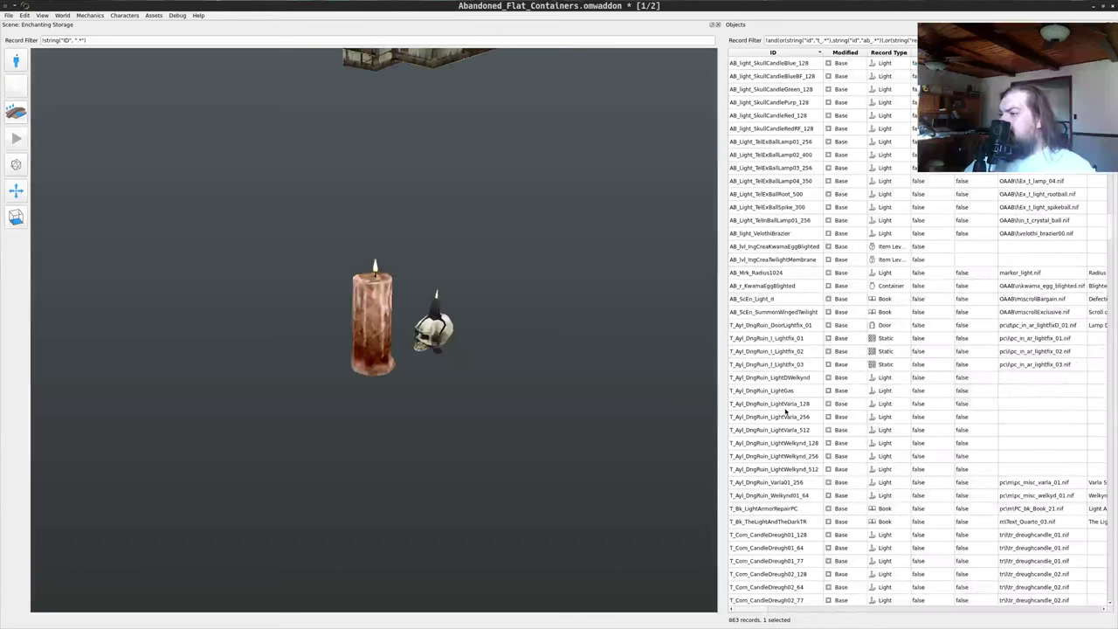
pyautogui.scroll(-2, 777, 414)
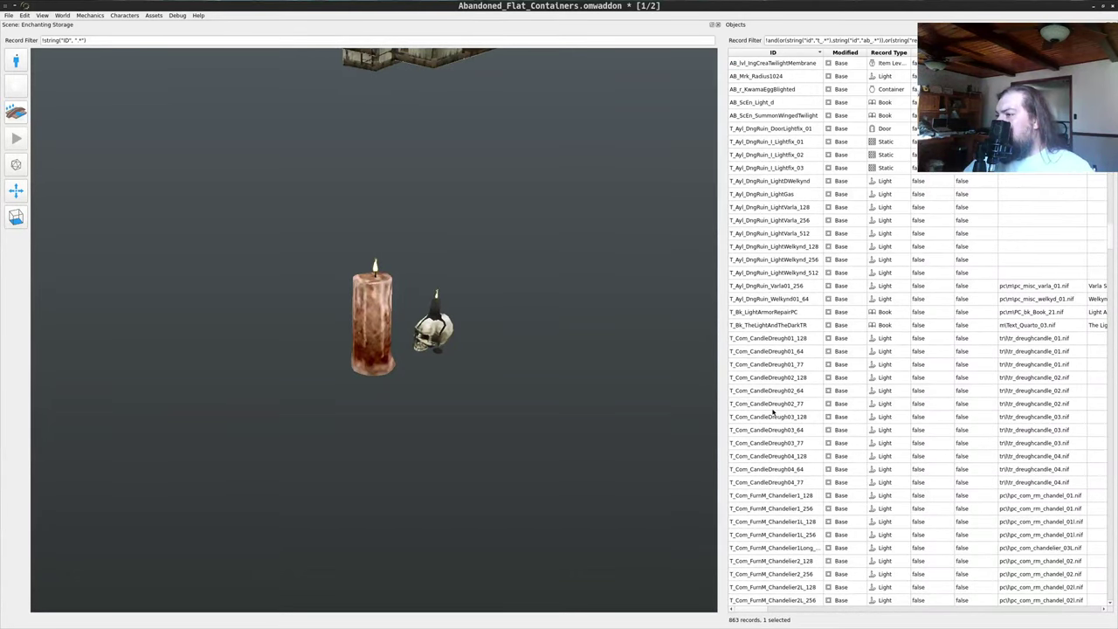
pyautogui.moveTo(769, 417); pyautogui.dragTo(524, 402)
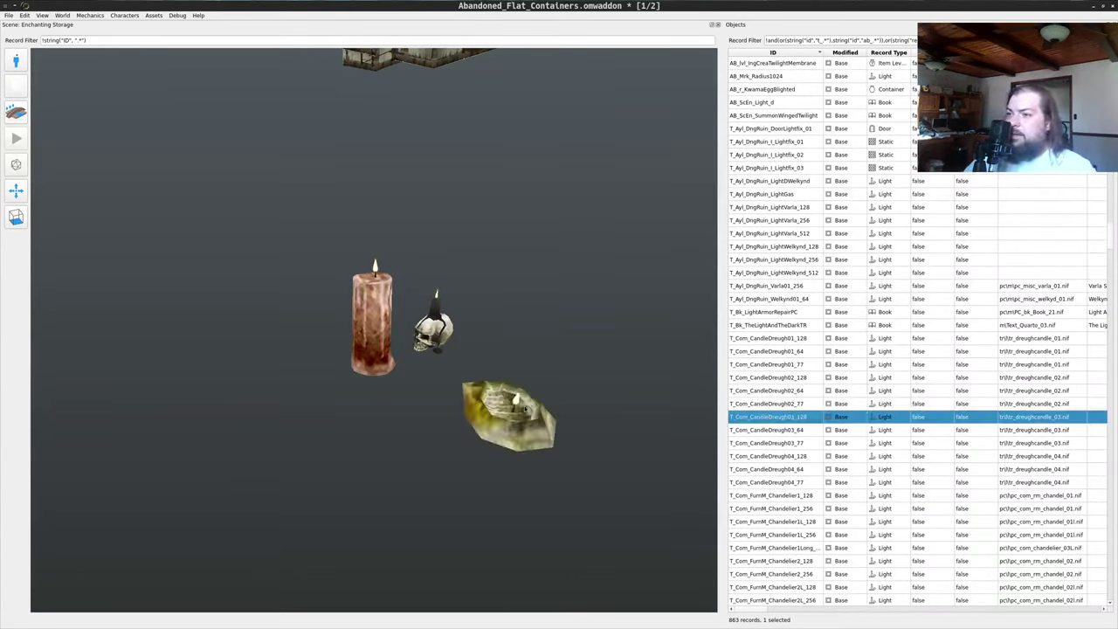
pyautogui.moveTo(524, 402); pyautogui.dragTo(588, 371, button='middle')
pyautogui.moveTo(588, 371); pyautogui.dragTo(646, 377)
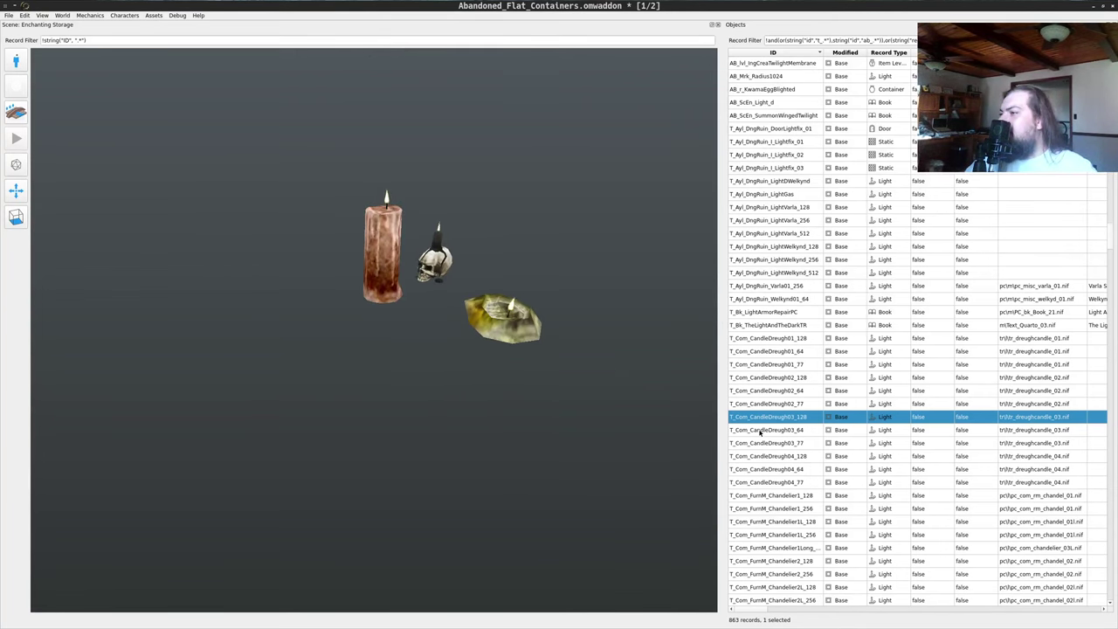
# - Place the chandelier T_Com_FurnM_Chandelier1_256 beside the dreugh candle and bring it fully into view
pyautogui.scroll(-3, 761, 432)
pyautogui.moveTo(757, 392); pyautogui.dragTo(620, 437)
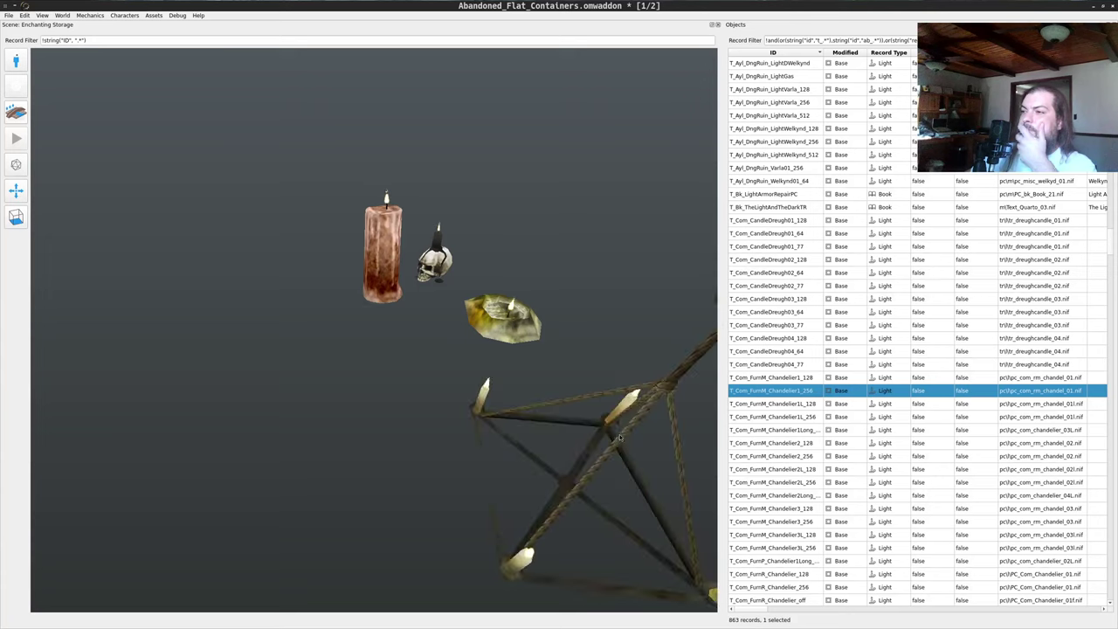
pyautogui.scroll(-5, 592, 417)
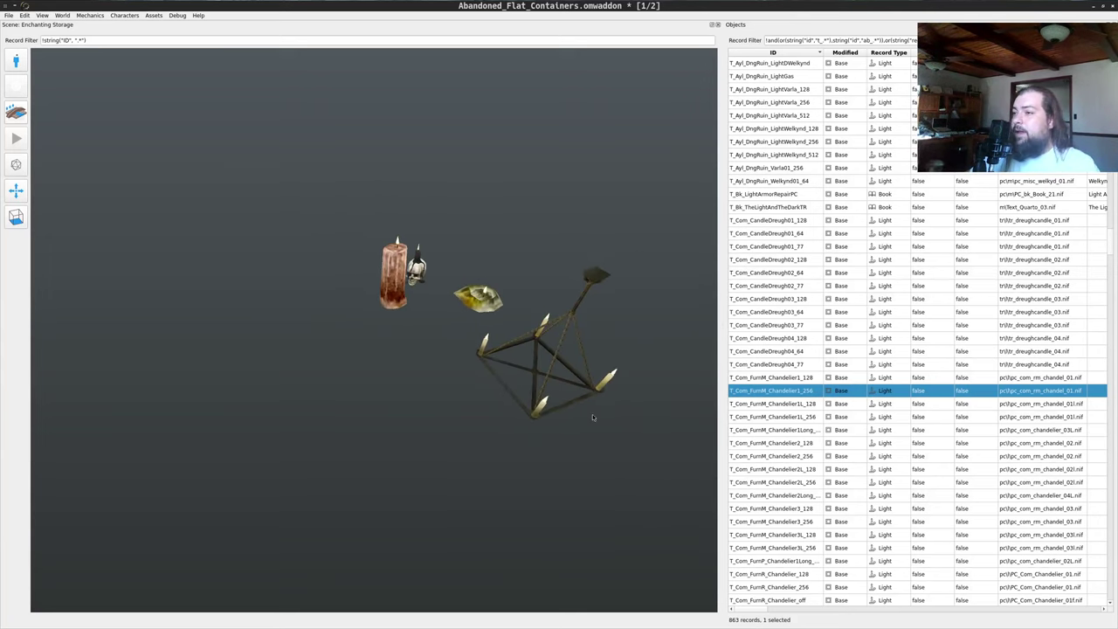
pyautogui.moveTo(593, 414); pyautogui.dragTo(660, 378)
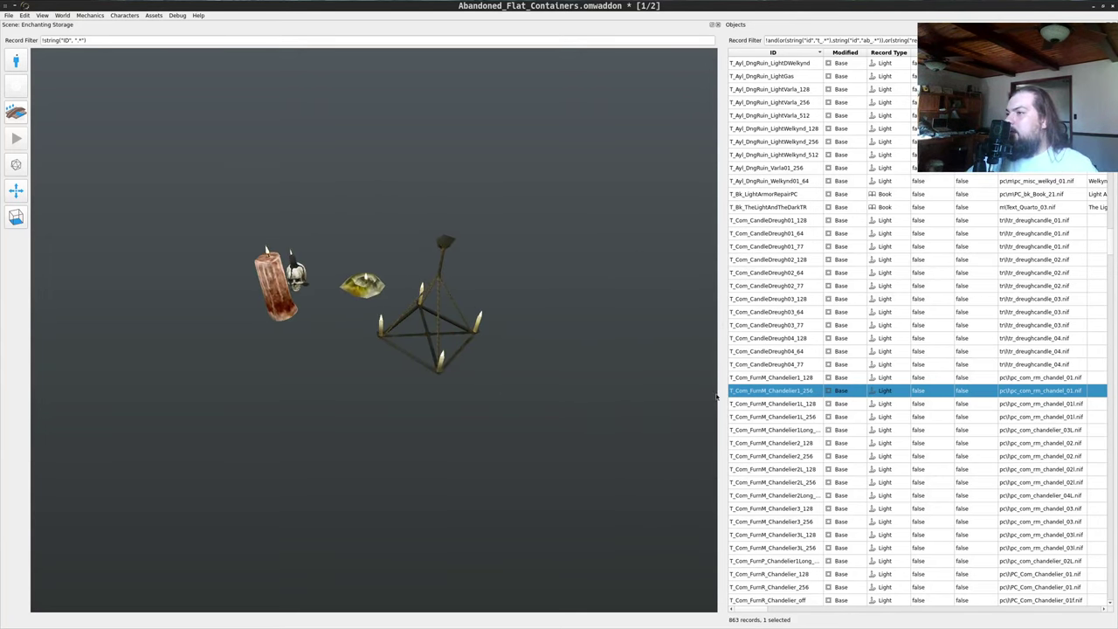
# - Fit the ID column to the full record names and place T_Com_FurnM_Chandelier1Long_256 beside the first chandelier
pyautogui.scroll(-3, 756, 358)
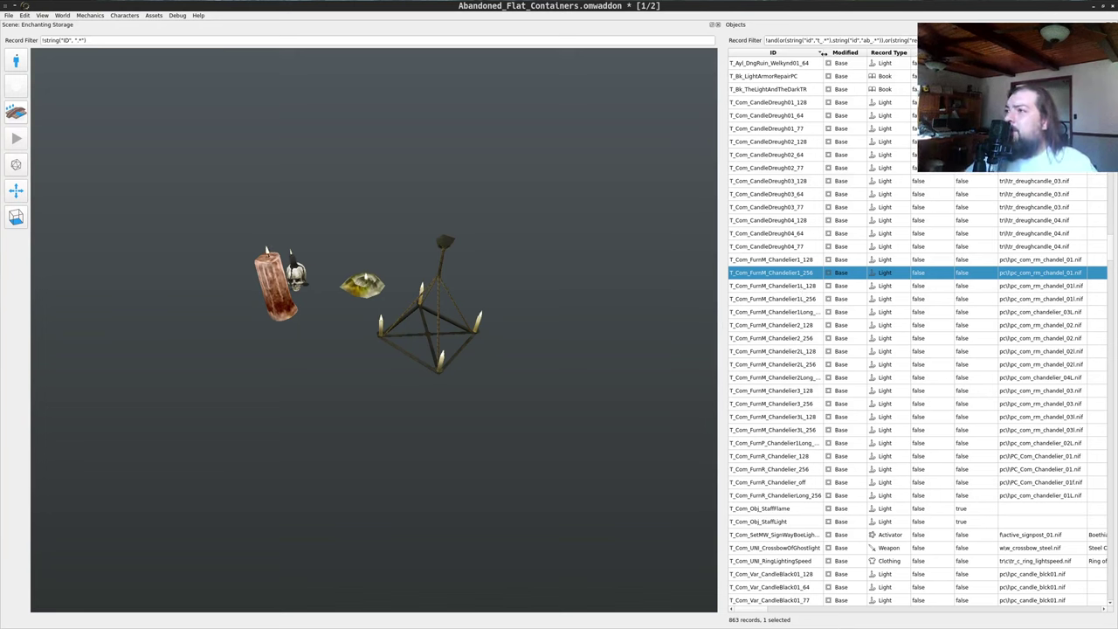
pyautogui.doubleClick(823, 53)
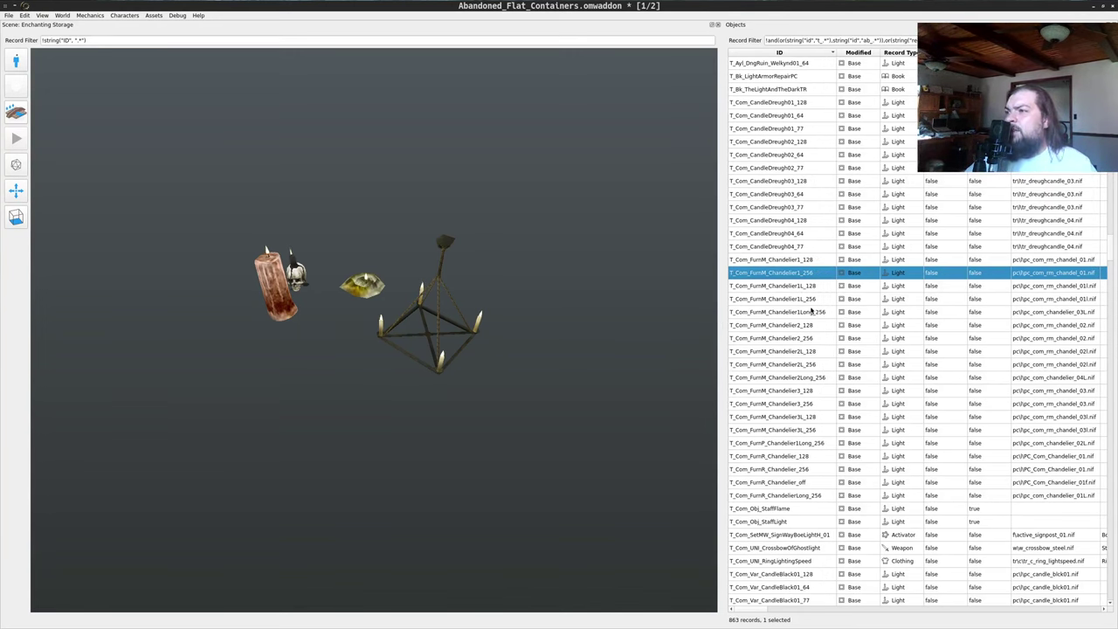
pyautogui.click(751, 312)
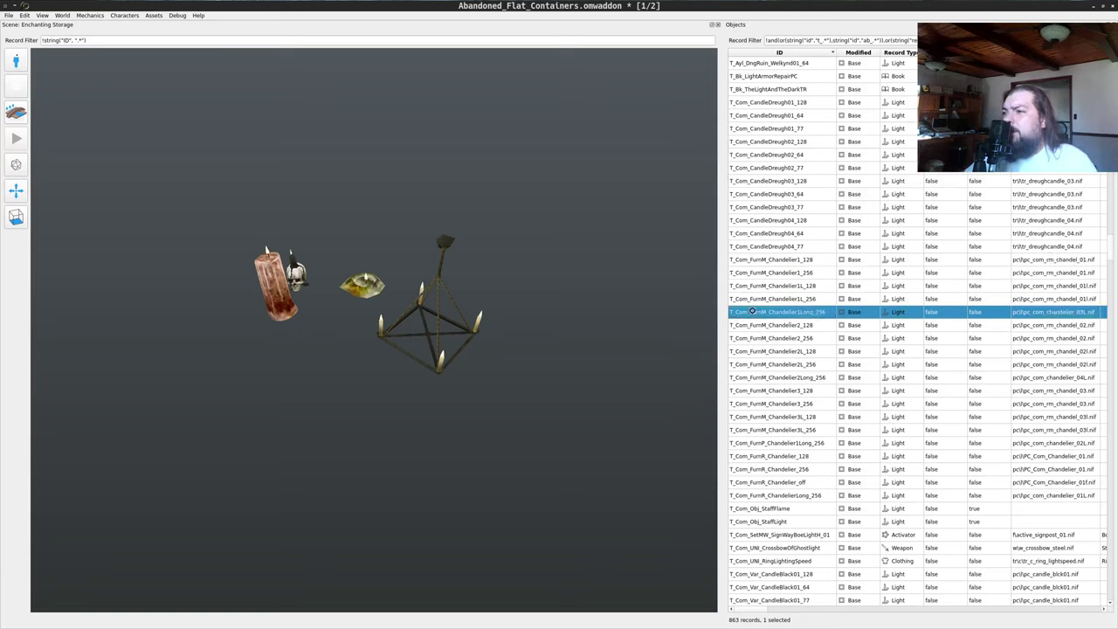
pyautogui.moveTo(752, 311); pyautogui.dragTo(583, 348)
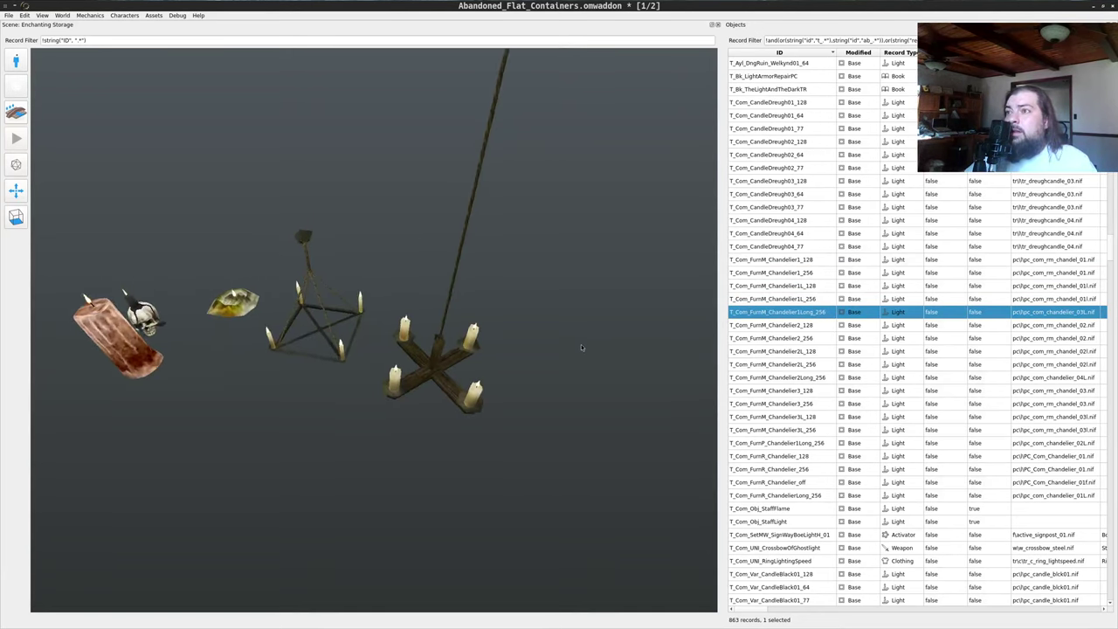
pyautogui.scroll(-3, 581, 346)
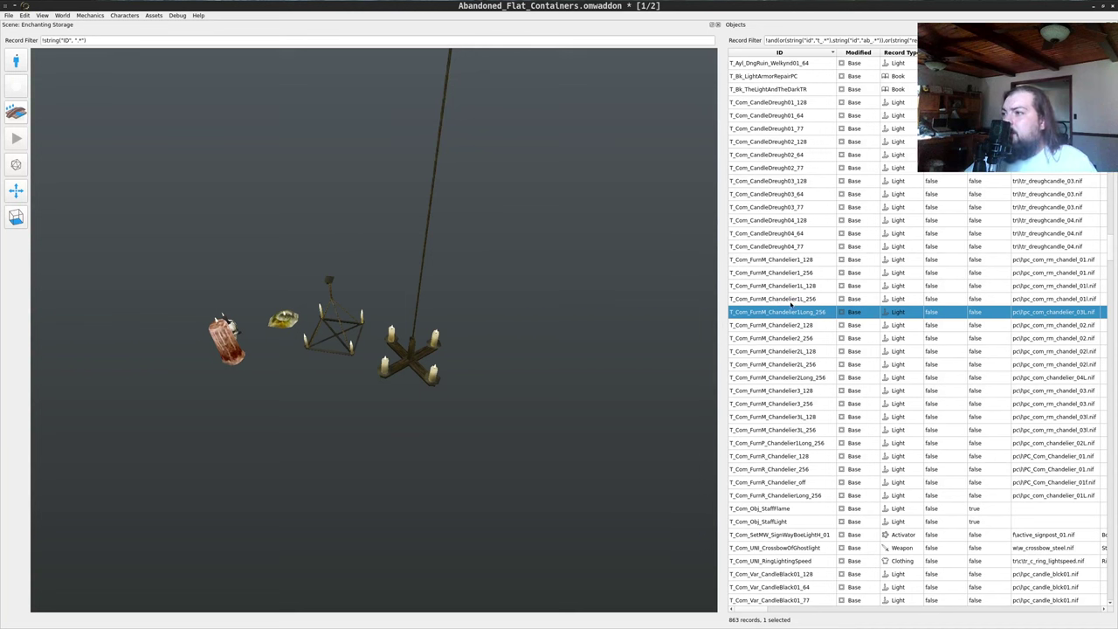
# - Place T_Com_FurnM_Chandelier1L_256 next to the long chandelier and view the whole row of lights
pyautogui.moveTo(791, 300); pyautogui.dragTo(529, 377)
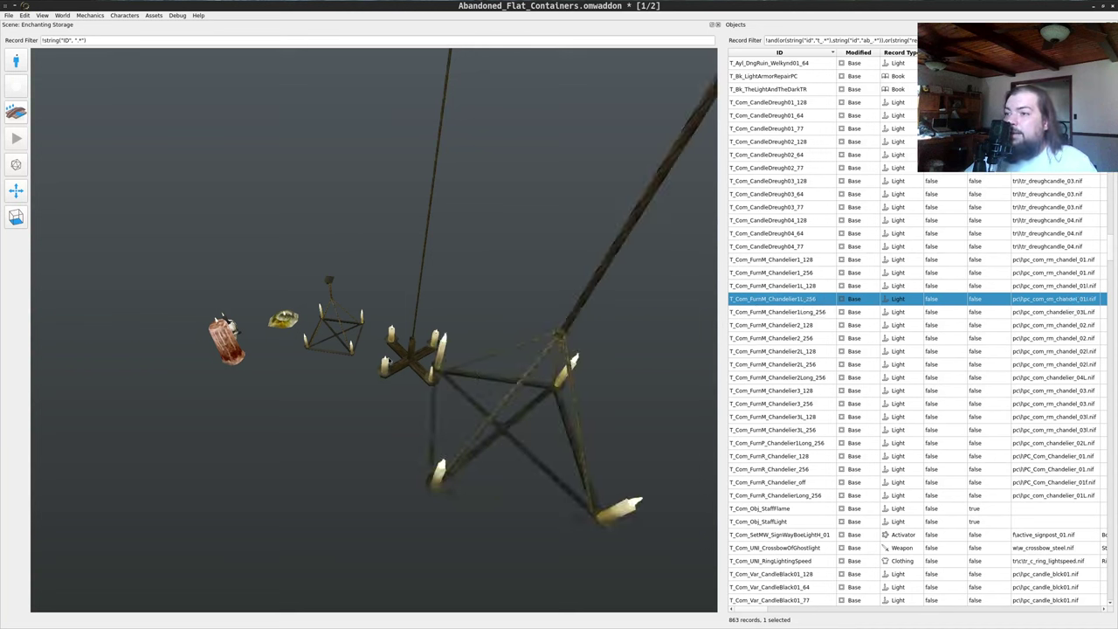
pyautogui.press('a')
pyautogui.scroll(-3, 486, 309)
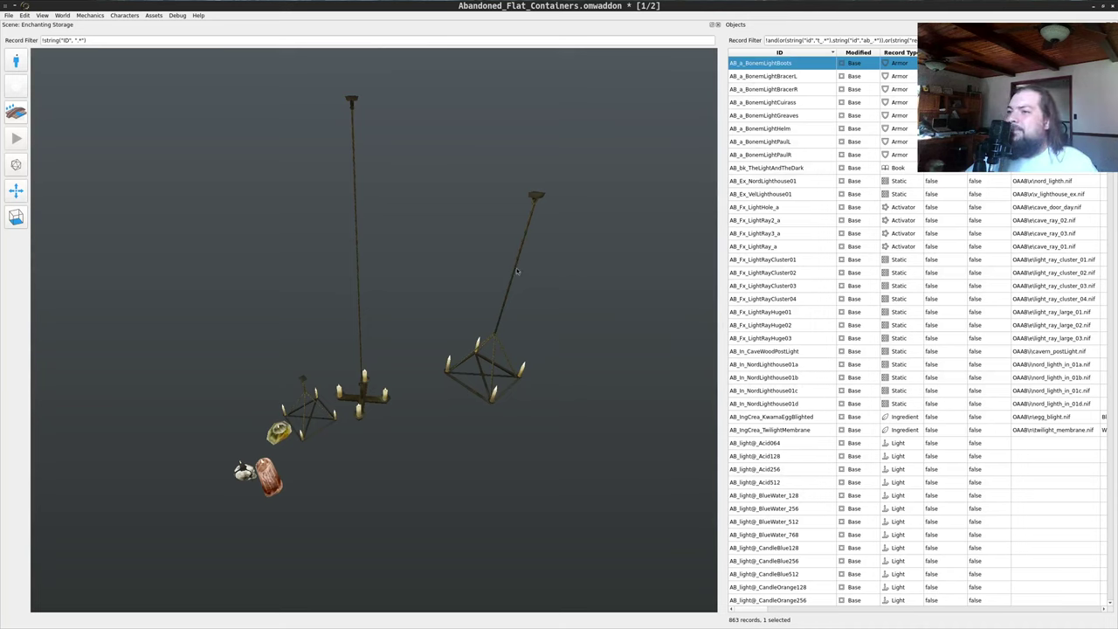
# - Find T_Com_FurnR_Chandelier_off among the chandelier records, place it beside the other chandeliers and examine it up close
pyautogui.scroll(-20, 1066, 350)
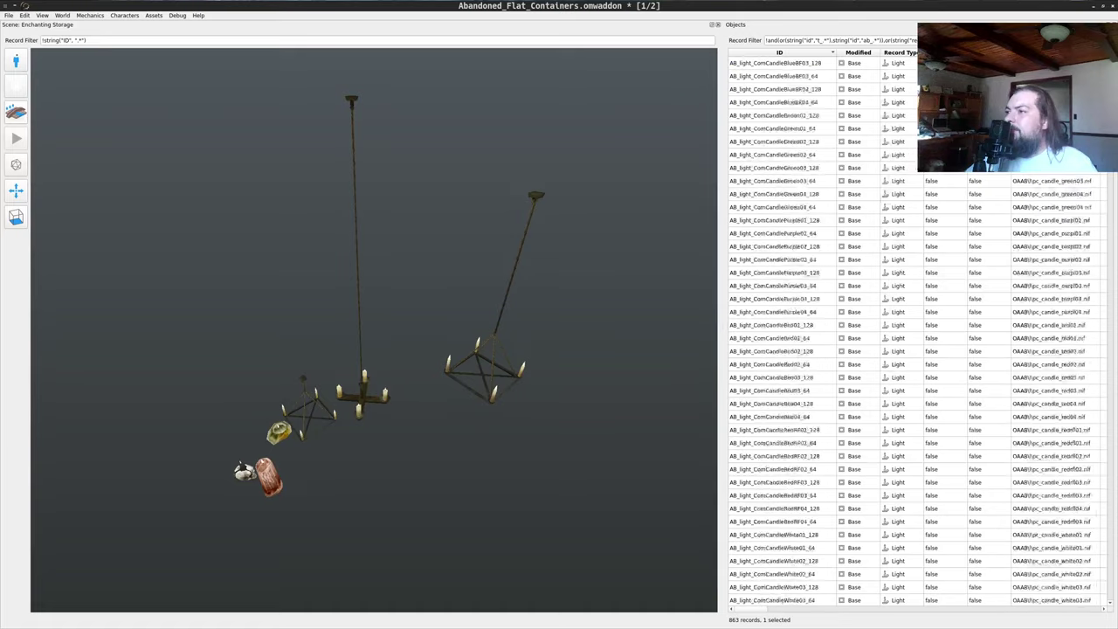
pyautogui.scroll(20, 1066, 350)
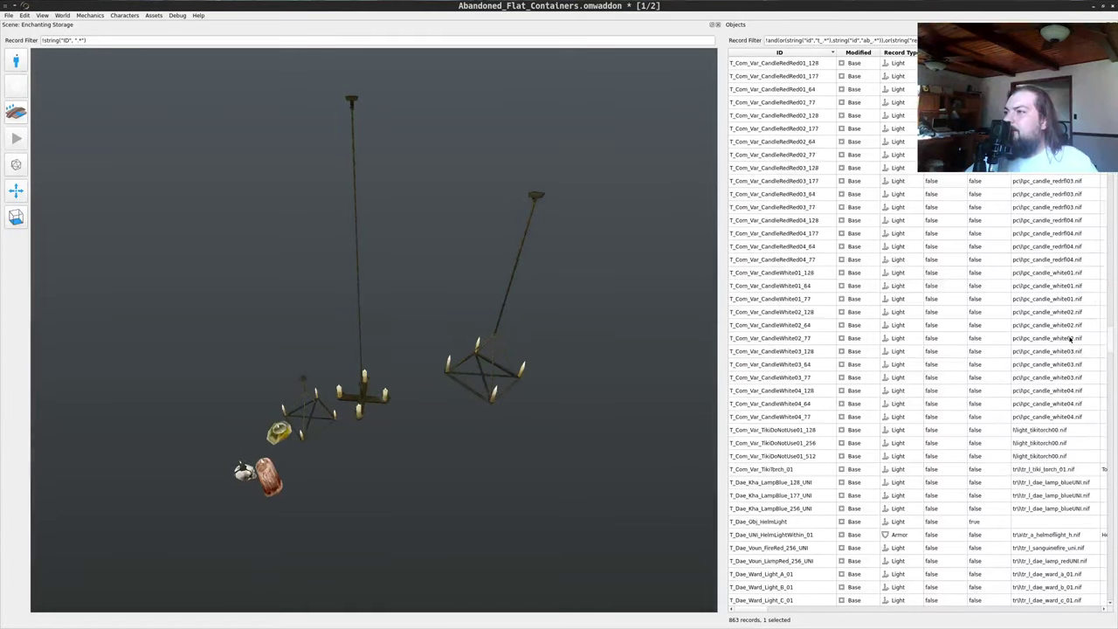
pyautogui.scroll(15, 1081, 274)
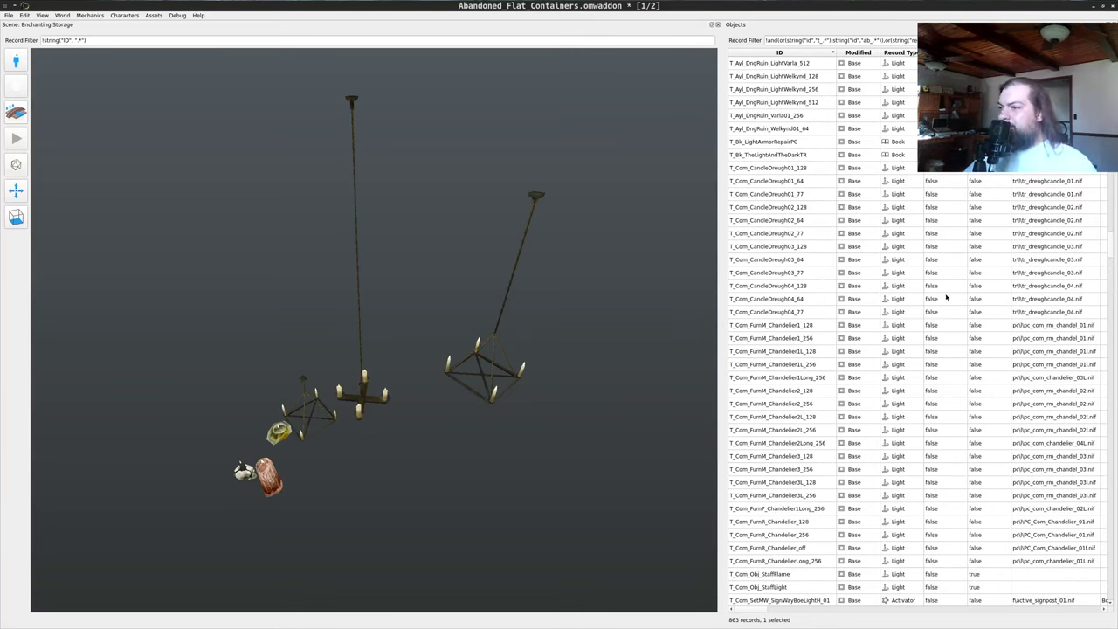
pyautogui.scroll(-2, 946, 298)
pyautogui.click(792, 351)
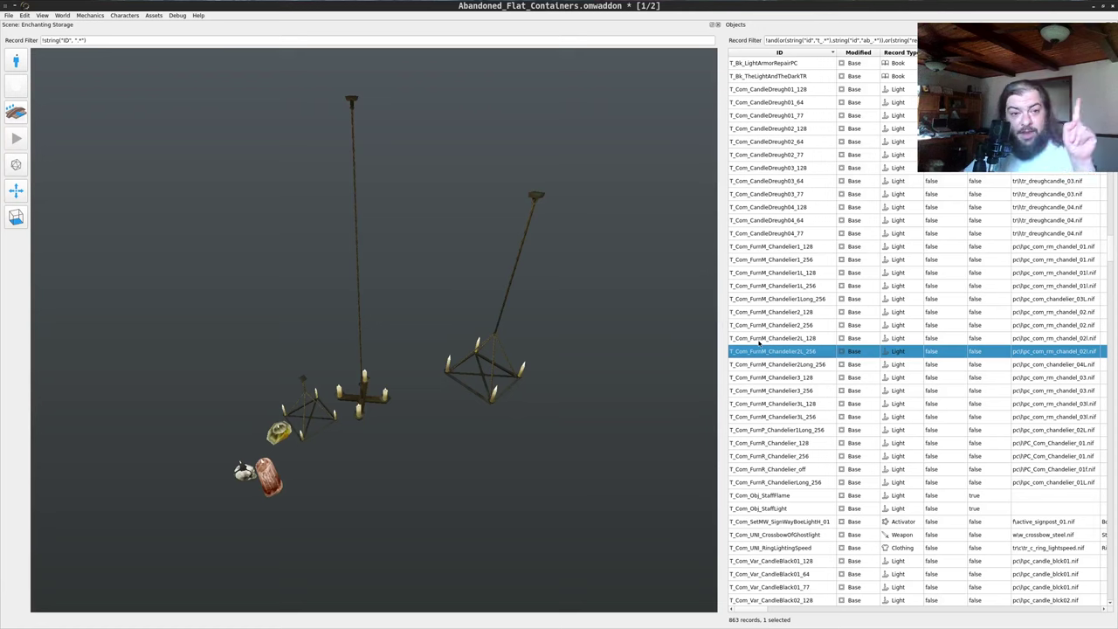
pyautogui.click(788, 469)
pyautogui.moveTo(602, 449); pyautogui.dragTo(571, 485)
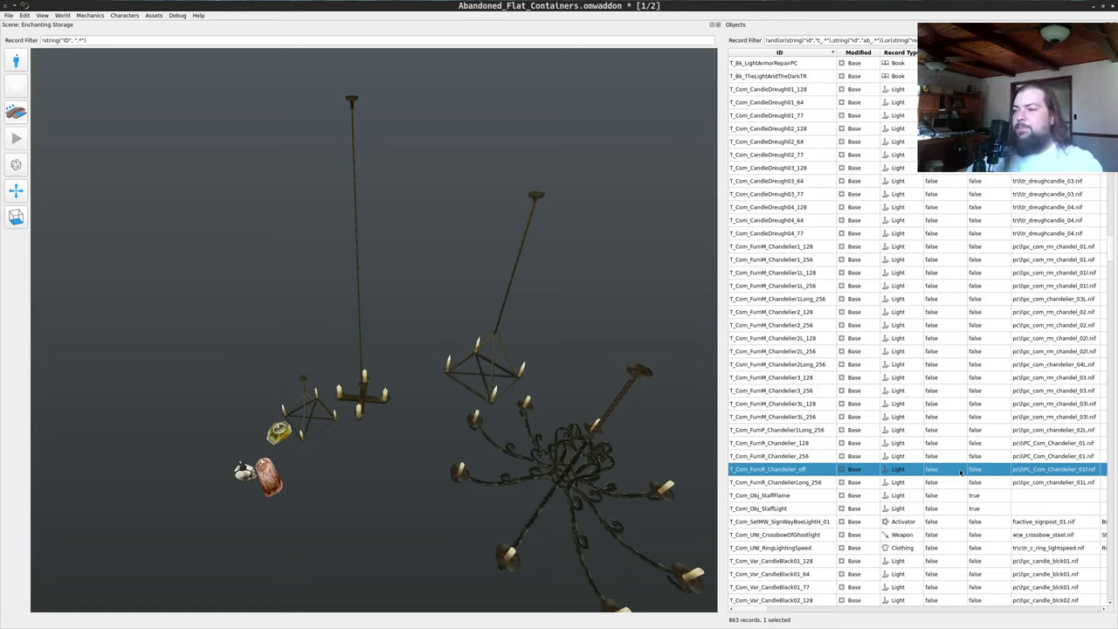
pyautogui.moveTo(605, 449); pyautogui.dragTo(522, 325)
pyautogui.press('w')
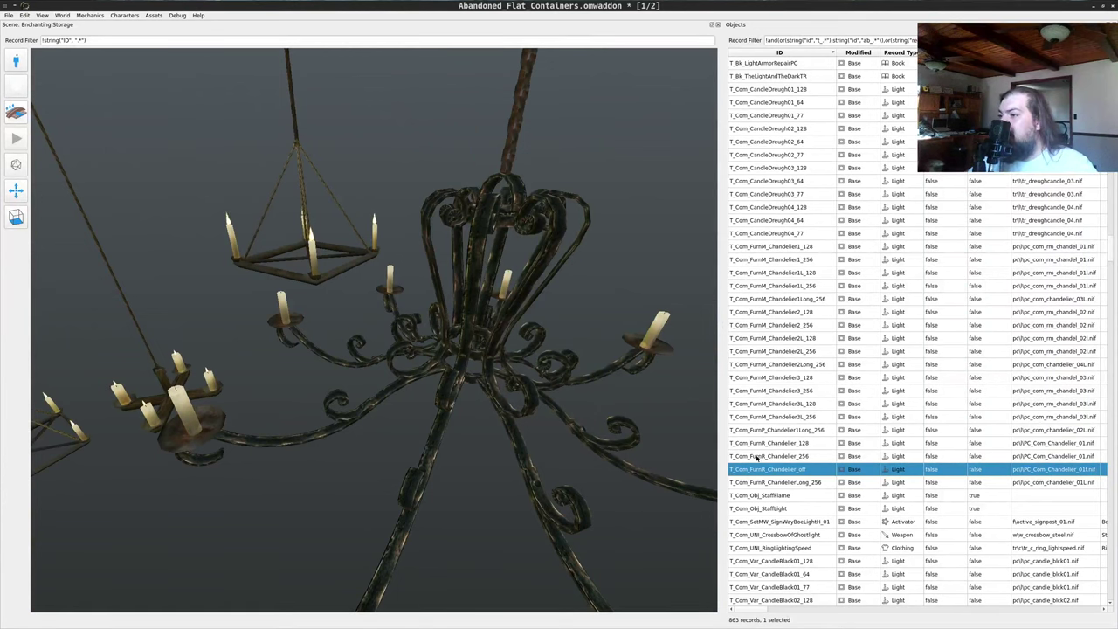
pyautogui.press('d')
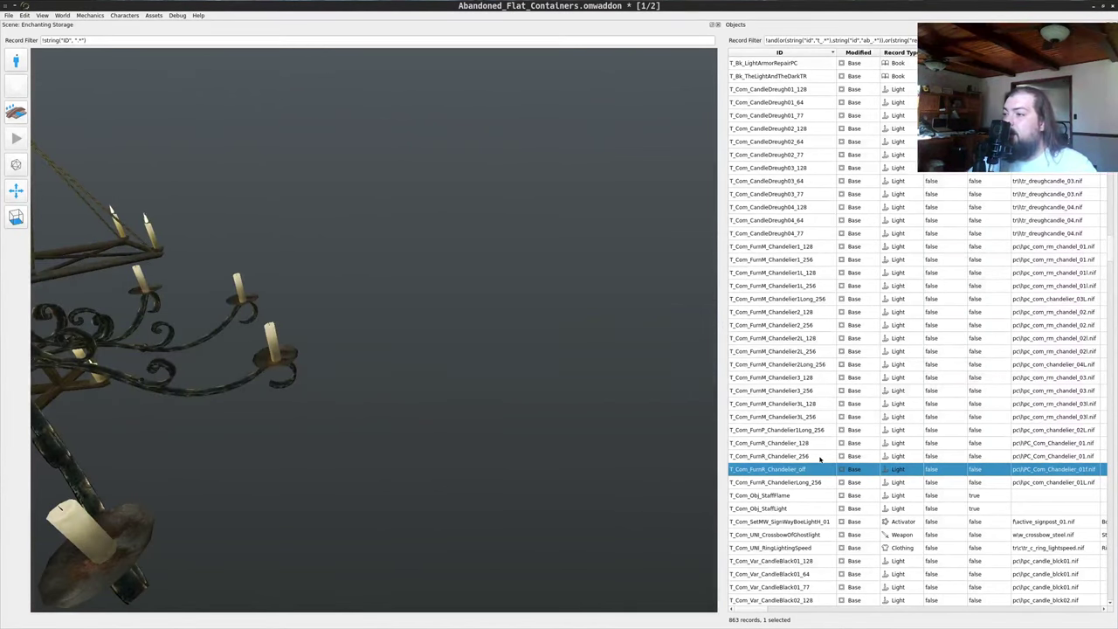
# - Place the lit chandelier T_Com_FurnR_Chandelier_256 beside the unlit T_Com_FurnR_Chandelier_off and delete the unlit one
pyautogui.moveTo(819, 456); pyautogui.dragTo(462, 387)
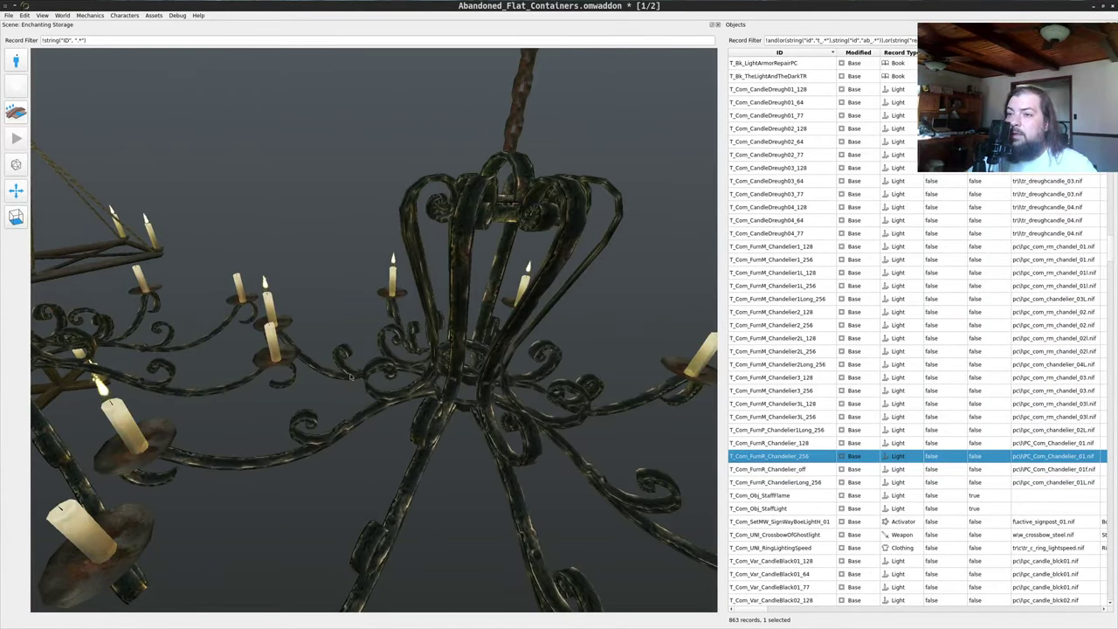
pyautogui.press('s')
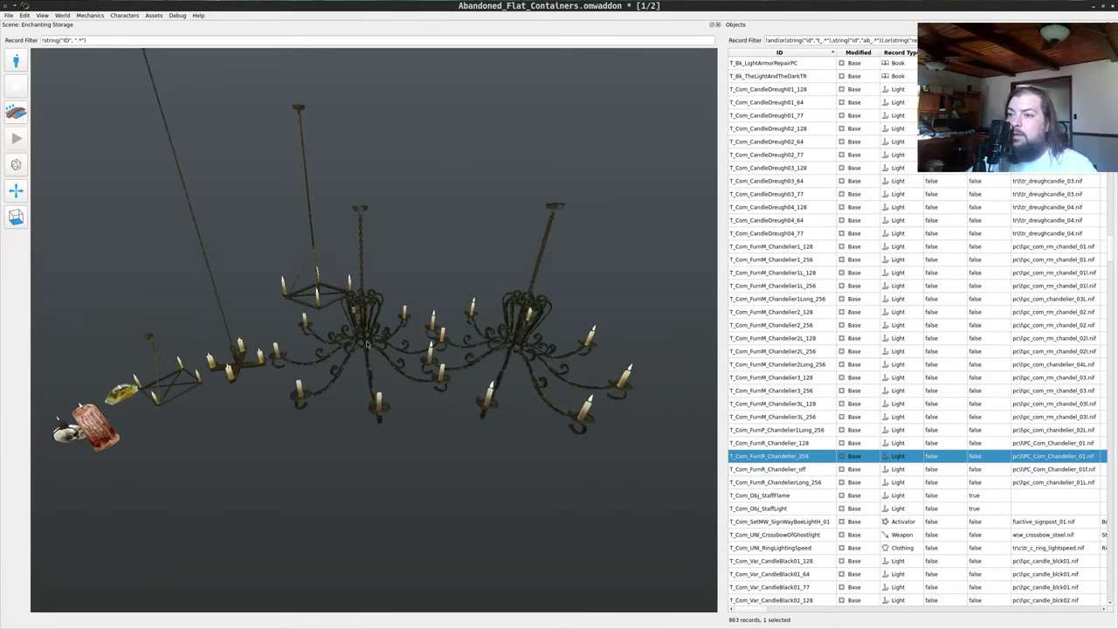
pyautogui.click(366, 360)
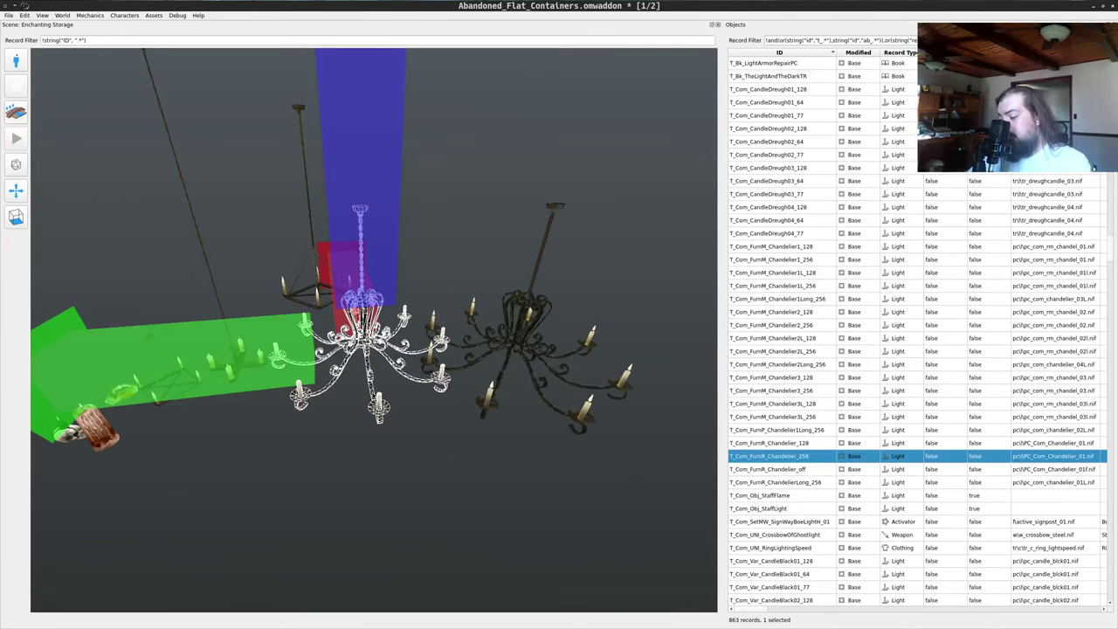
pyautogui.press('Delete')
pyautogui.press('w')
pyautogui.moveTo(535, 358); pyautogui.dragTo(423, 361)
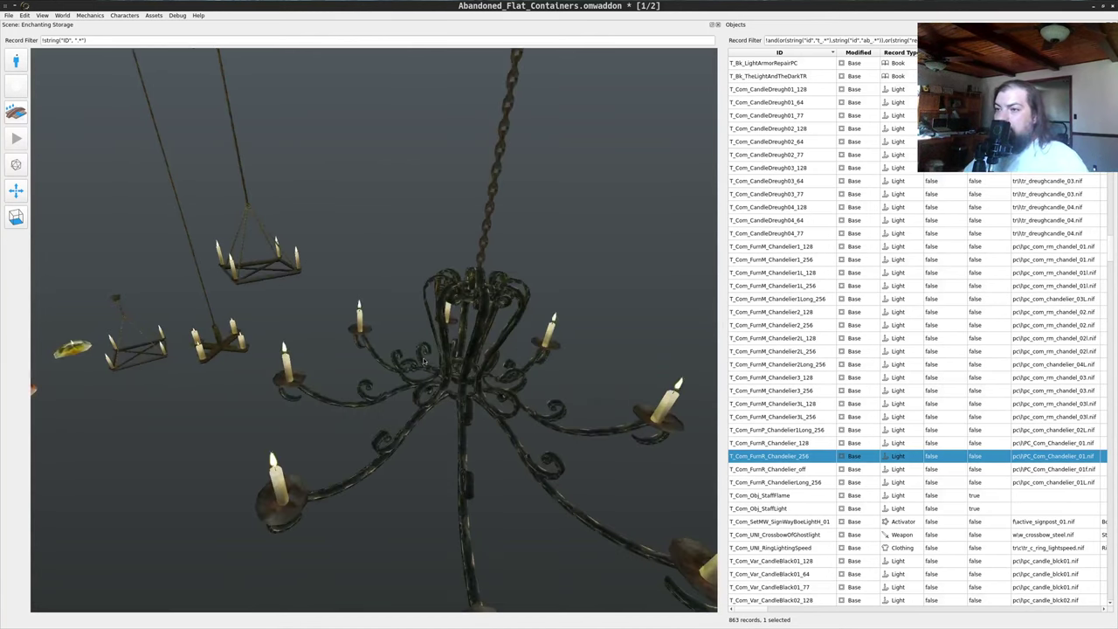
pyautogui.scroll(-4, 423, 361)
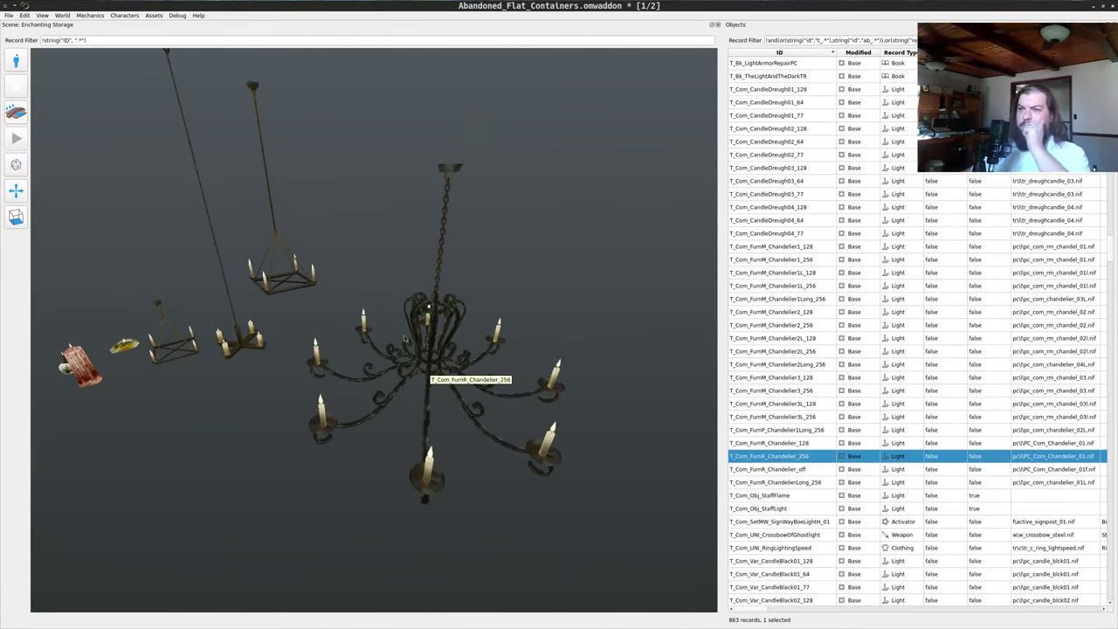
# - Examine the furnished storage room and its corridor from inside, and return to an overview of the placed lights
pyautogui.moveTo(440, 294); pyautogui.dragTo(158, 250)
pyautogui.moveTo(437, 349); pyautogui.dragTo(223, 189)
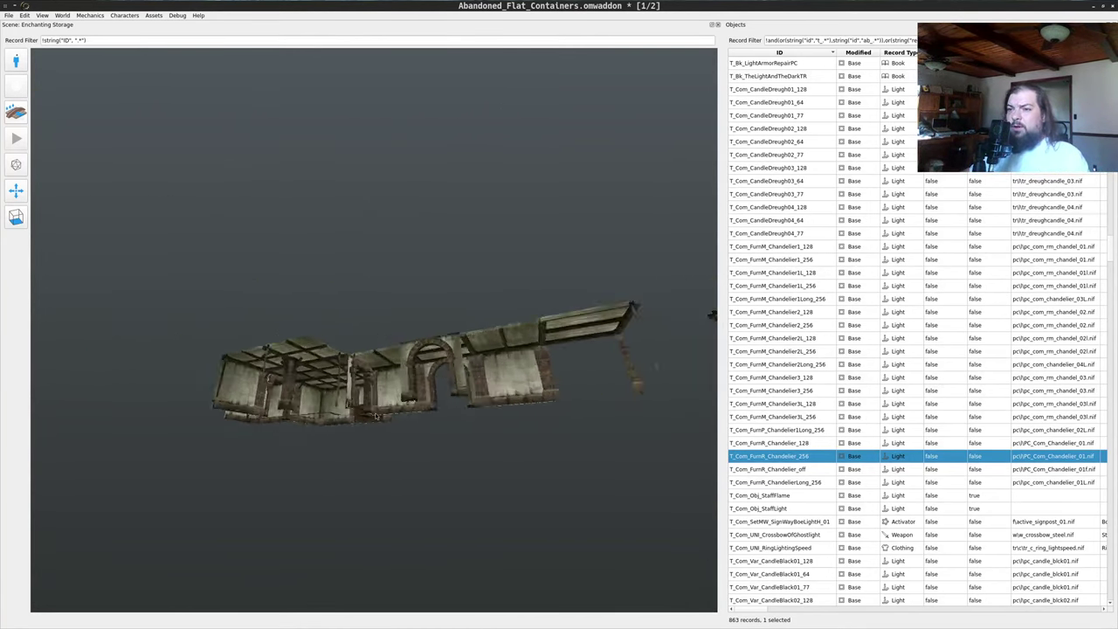
pyautogui.press('w')
pyautogui.moveTo(431, 521); pyautogui.dragTo(408, 320)
pyautogui.press('w')
pyautogui.press('w')
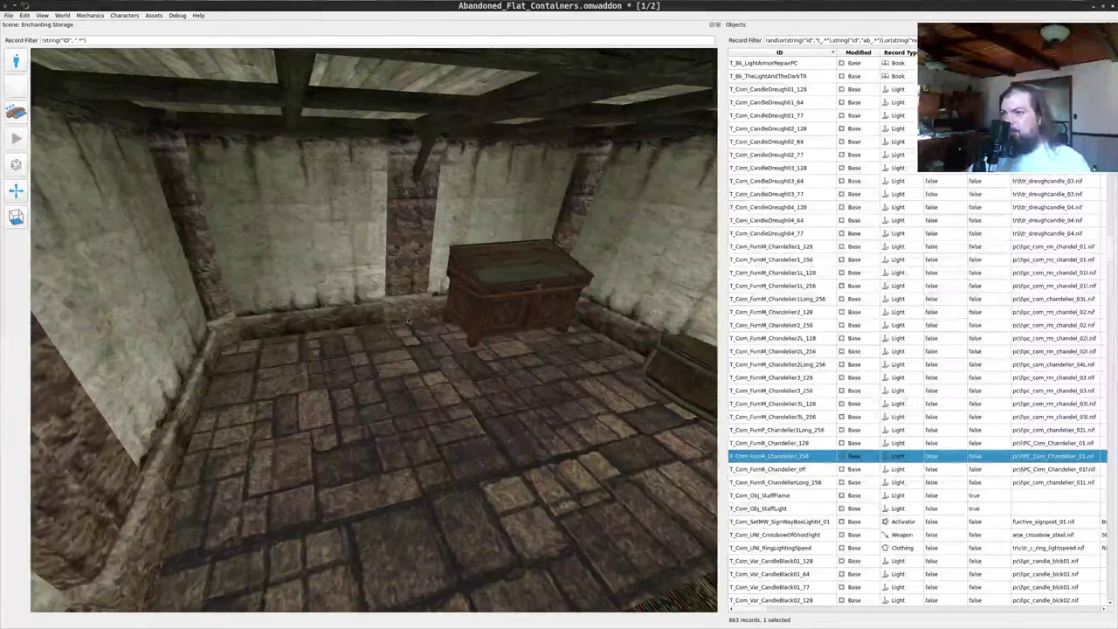
pyautogui.moveTo(408, 320); pyautogui.dragTo(562, 273, button='middle')
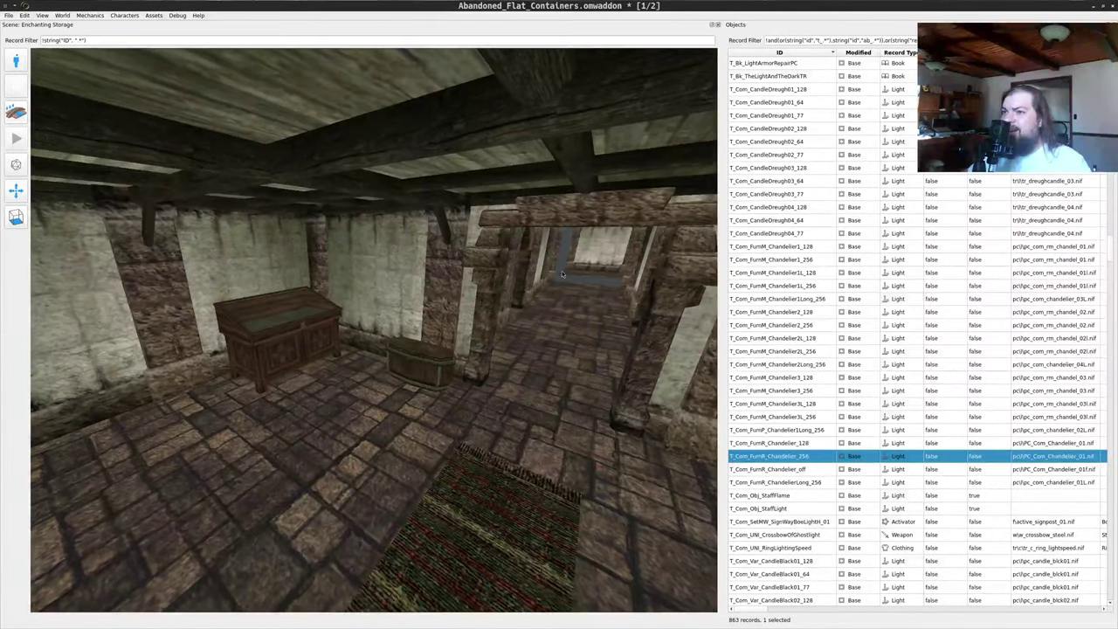
pyautogui.press('w')
pyautogui.moveTo(562, 274); pyautogui.dragTo(409, 332)
pyautogui.press('w')
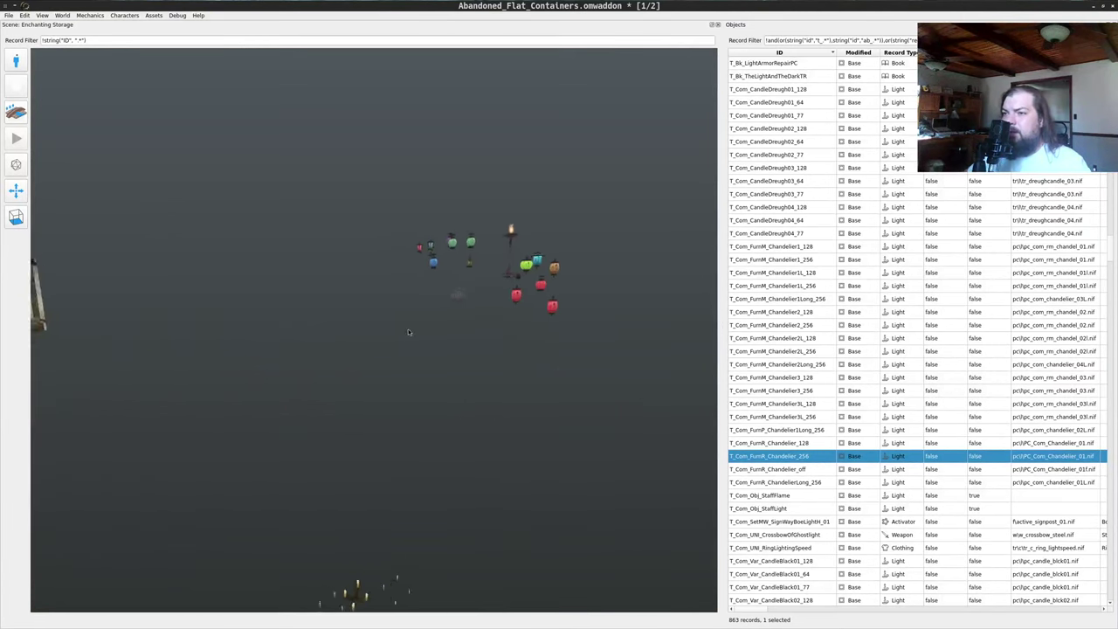
pyautogui.moveTo(408, 329); pyautogui.dragTo(474, 329, button='middle')
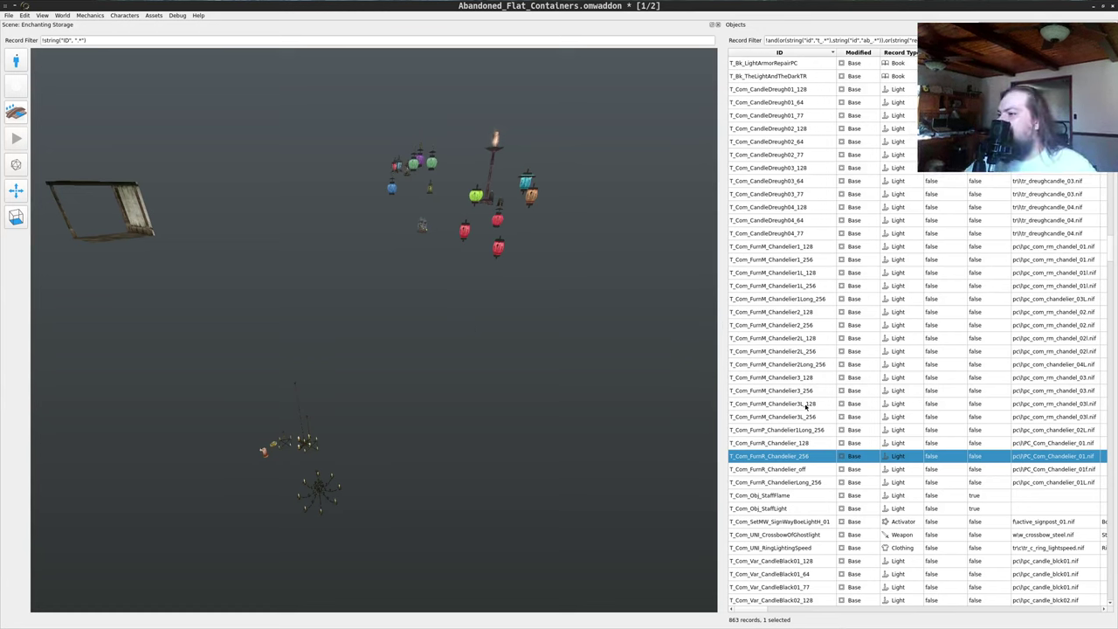
# - Find T_Com_Var_TikiDoNotUse01_128 past the coloured candle records, preview it up close in the scene and undo its placement
pyautogui.scroll(-3, 802, 384)
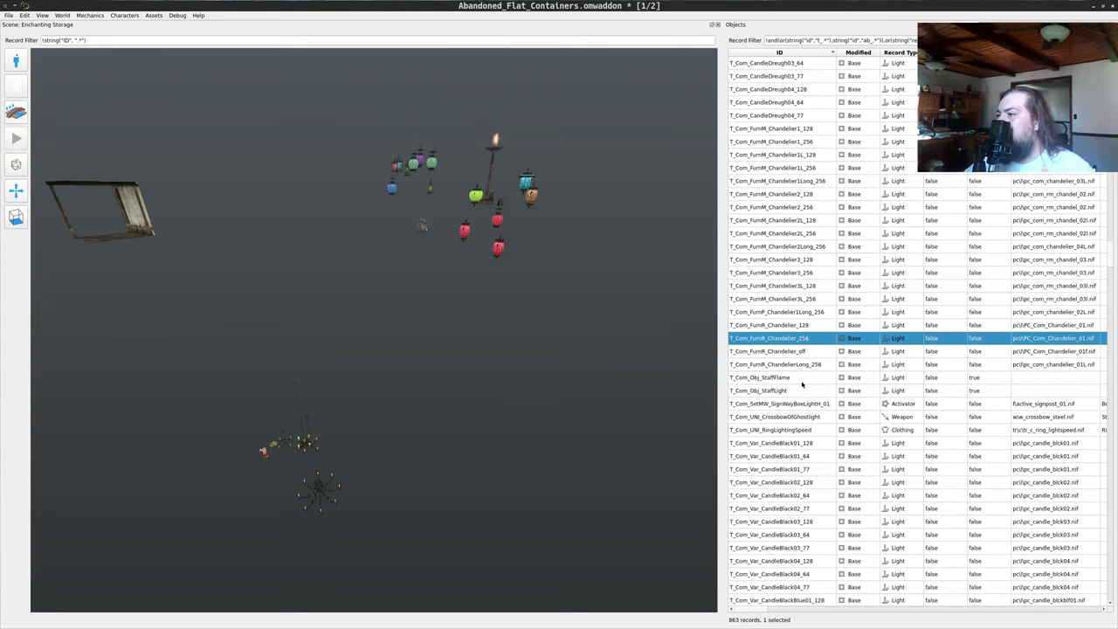
pyautogui.scroll(-2, 802, 384)
pyautogui.scroll(-3, 784, 380)
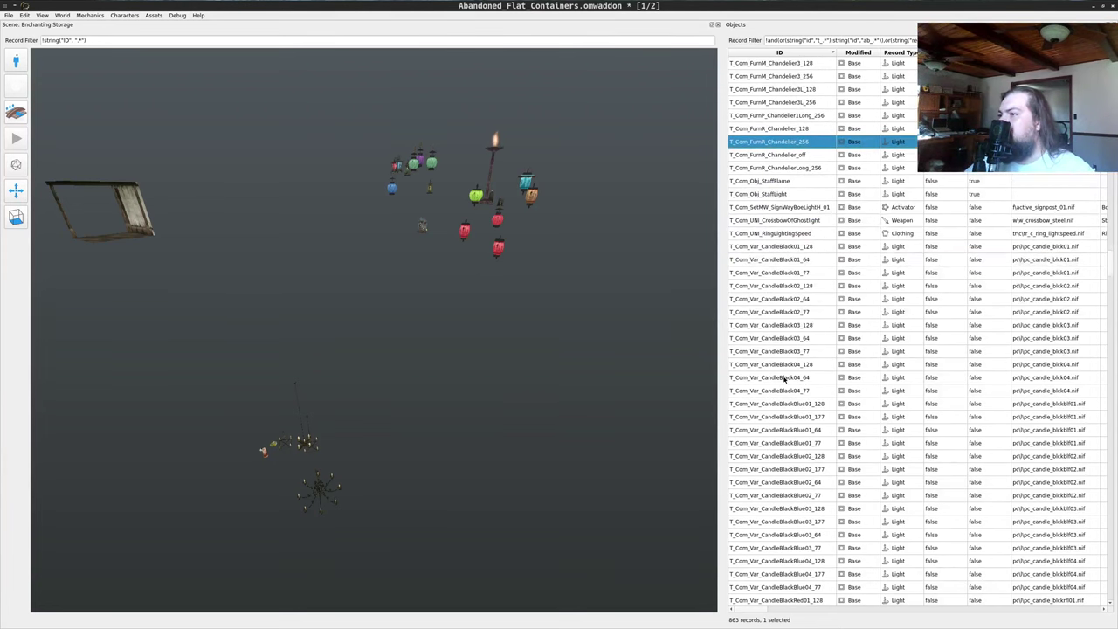
pyautogui.scroll(-2, 784, 379)
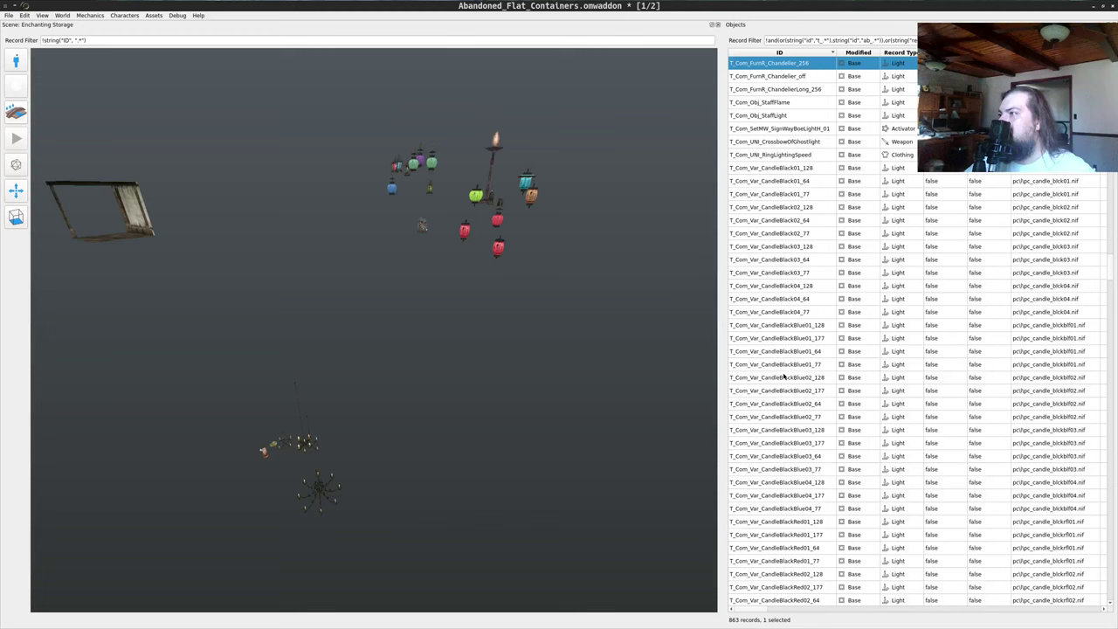
pyautogui.scroll(-18, 784, 377)
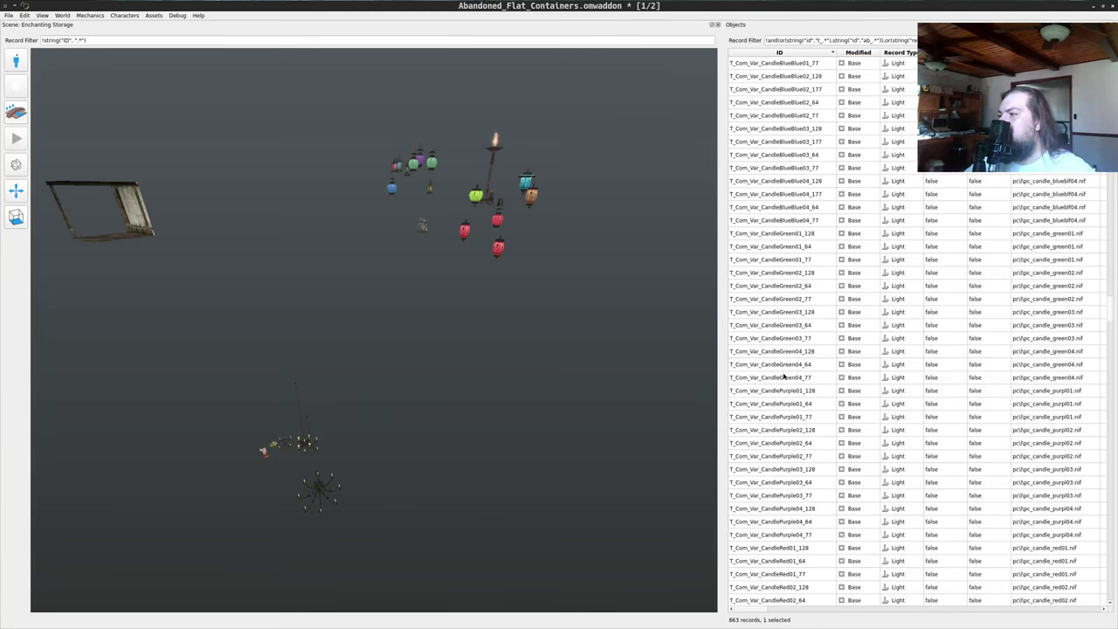
pyautogui.scroll(-10, 784, 378)
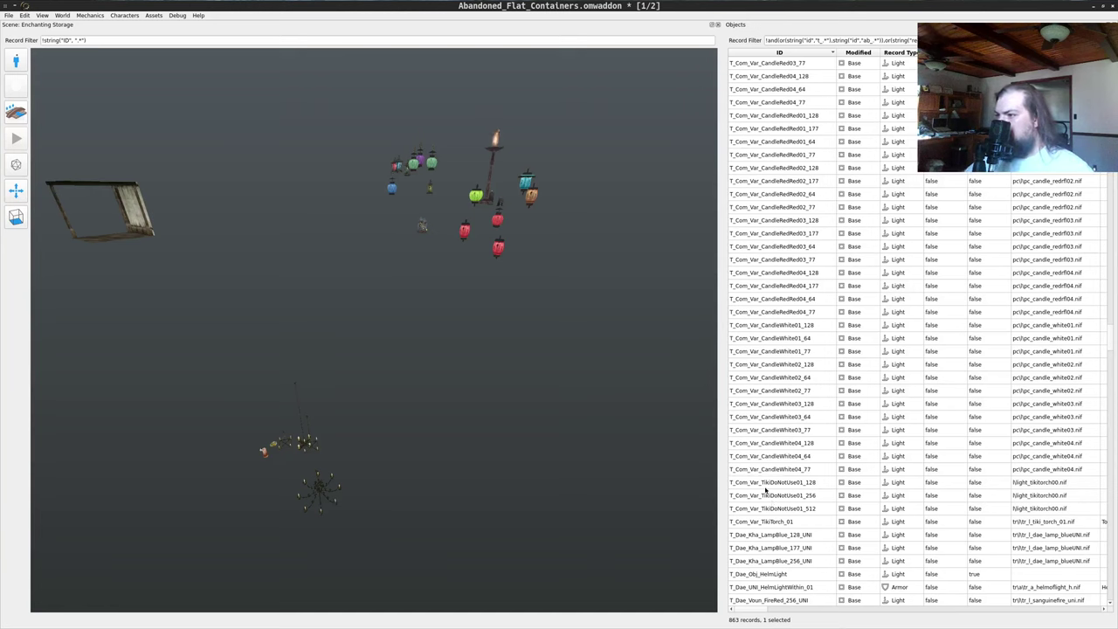
pyautogui.moveTo(772, 486); pyautogui.dragTo(504, 373)
pyautogui.press('w')
pyautogui.press('w')
pyautogui.moveTo(485, 305); pyautogui.dragTo(489, 215)
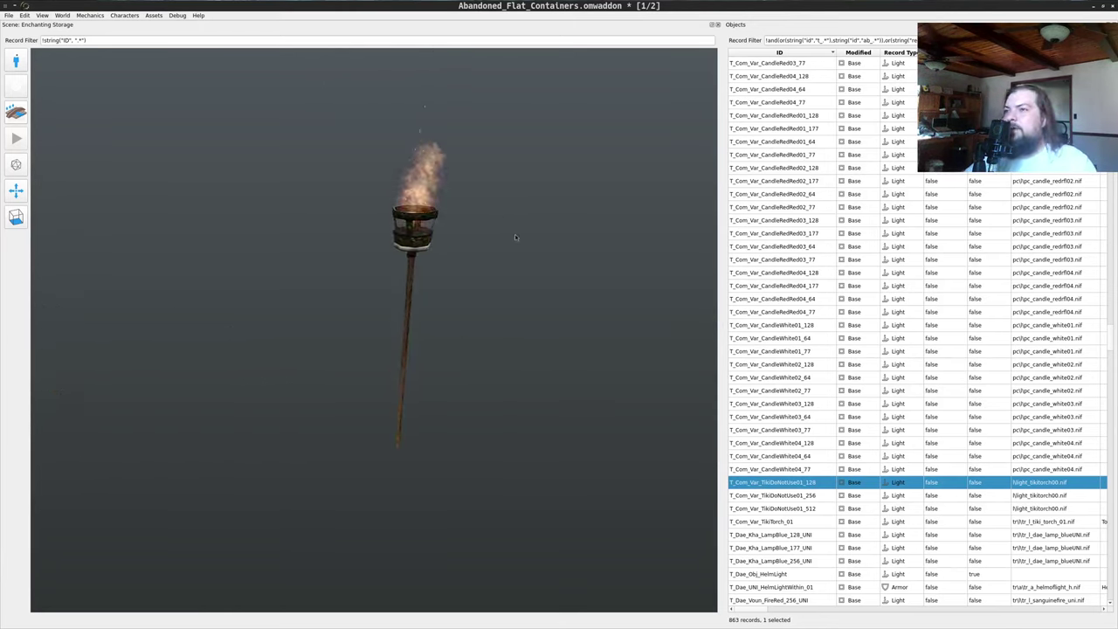
pyautogui.hotkey('ctrl', 'z')
# - Place the torch T_Com_Var_TikiTorch_01 and the lamp T_Dae_Kha_LampBlue_128_UNI side by side in the empty space
pyautogui.scroll(-3, 769, 449)
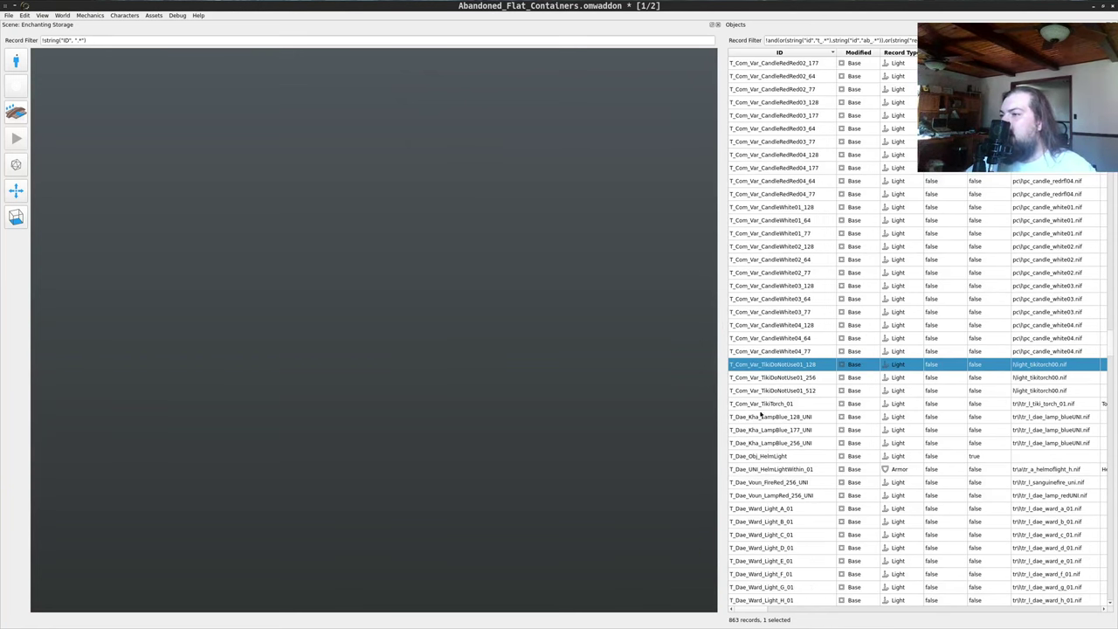
pyautogui.click(763, 417)
pyautogui.click(768, 404)
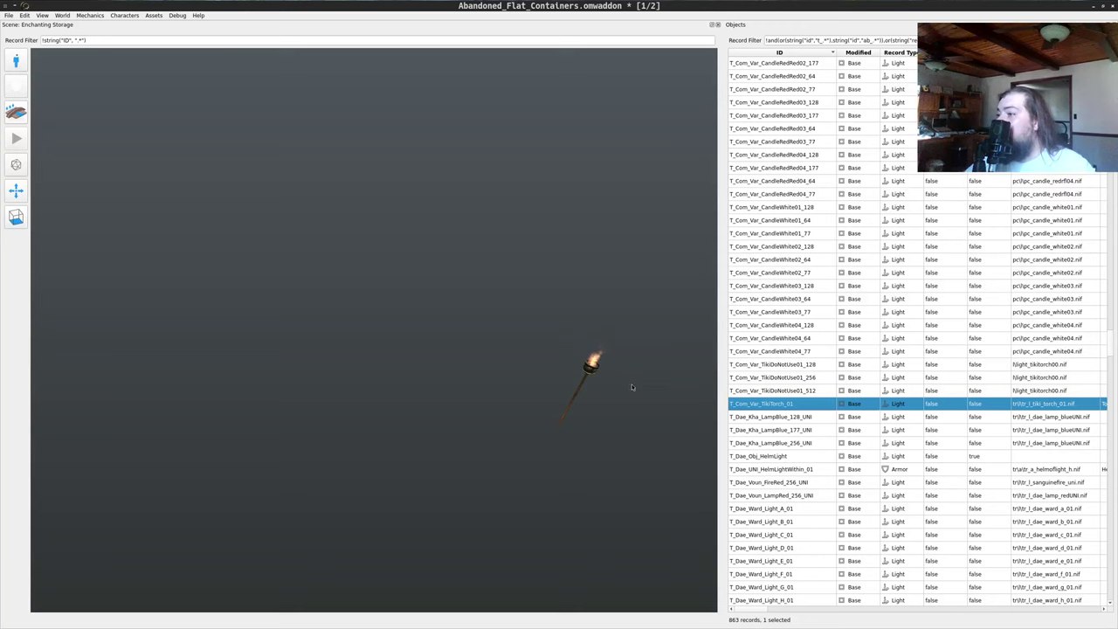
pyautogui.moveTo(756, 418); pyautogui.dragTo(718, 418)
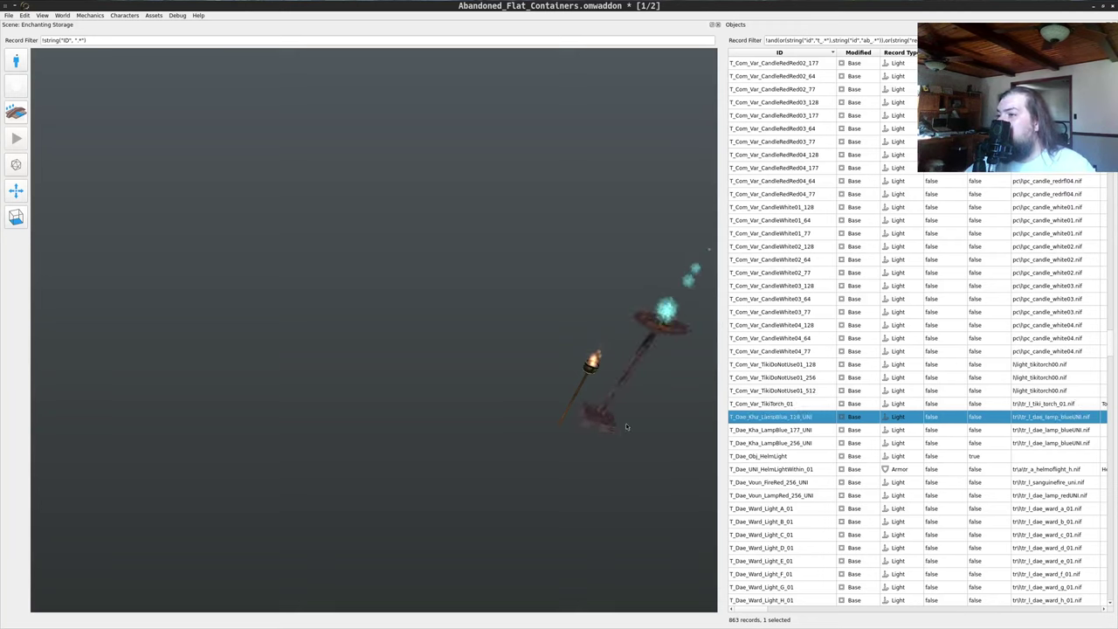
pyautogui.press('d')
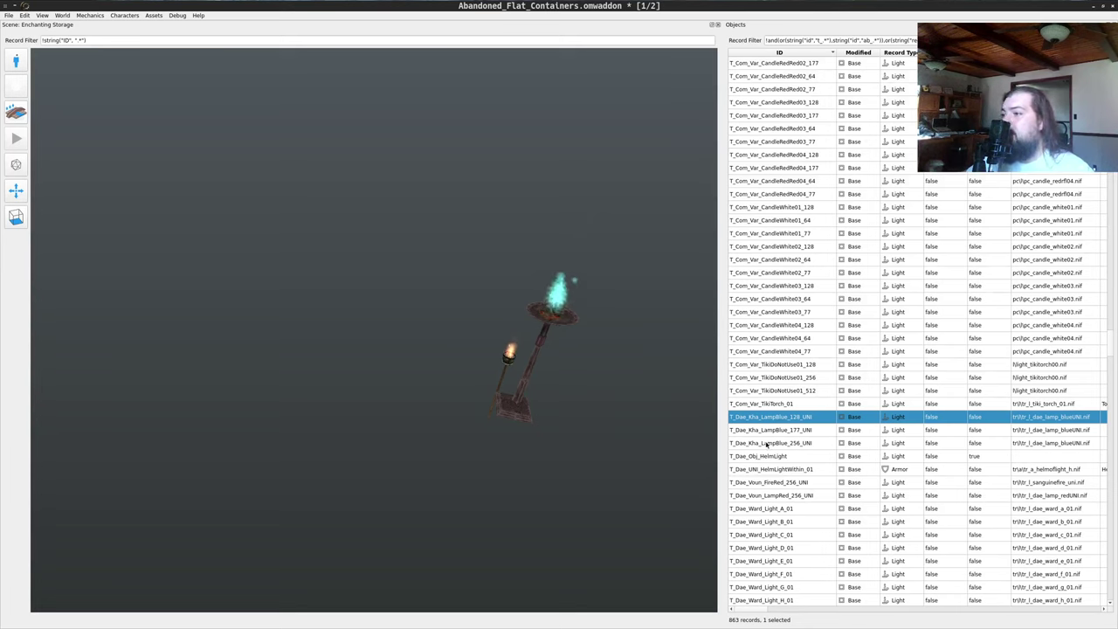
# - Add the larger blue lamp variants T_Dae_Kha_LampBlue_256_UNI and T_Dae_Kha_LampBlue_177_UNI near the first blue lamp
pyautogui.moveTo(768, 444); pyautogui.dragTo(596, 428)
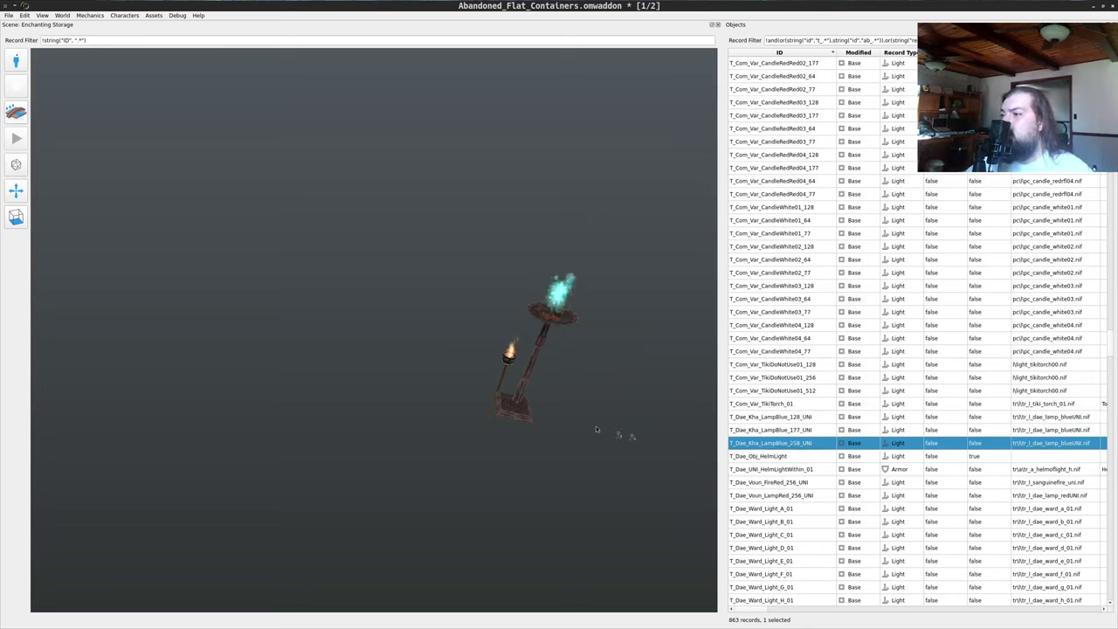
pyautogui.moveTo(448, 408); pyautogui.dragTo(463, 410)
pyautogui.moveTo(531, 304); pyautogui.dragTo(568, 292)
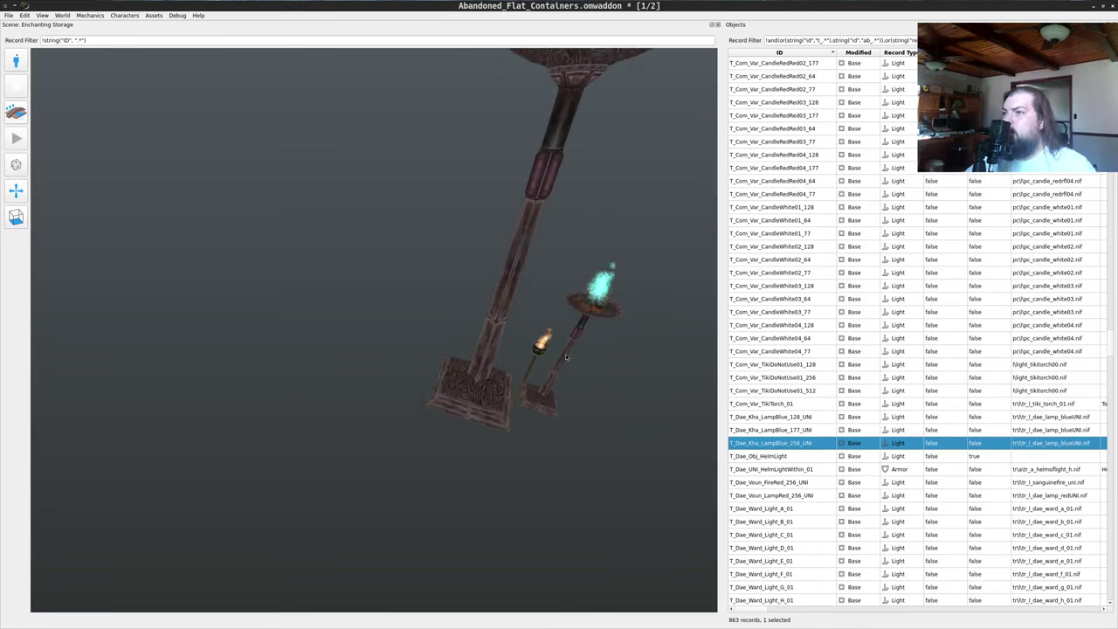
pyautogui.scroll(-3, 568, 292)
pyautogui.moveTo(782, 431); pyautogui.dragTo(328, 376)
pyautogui.scroll(-4, 595, 411)
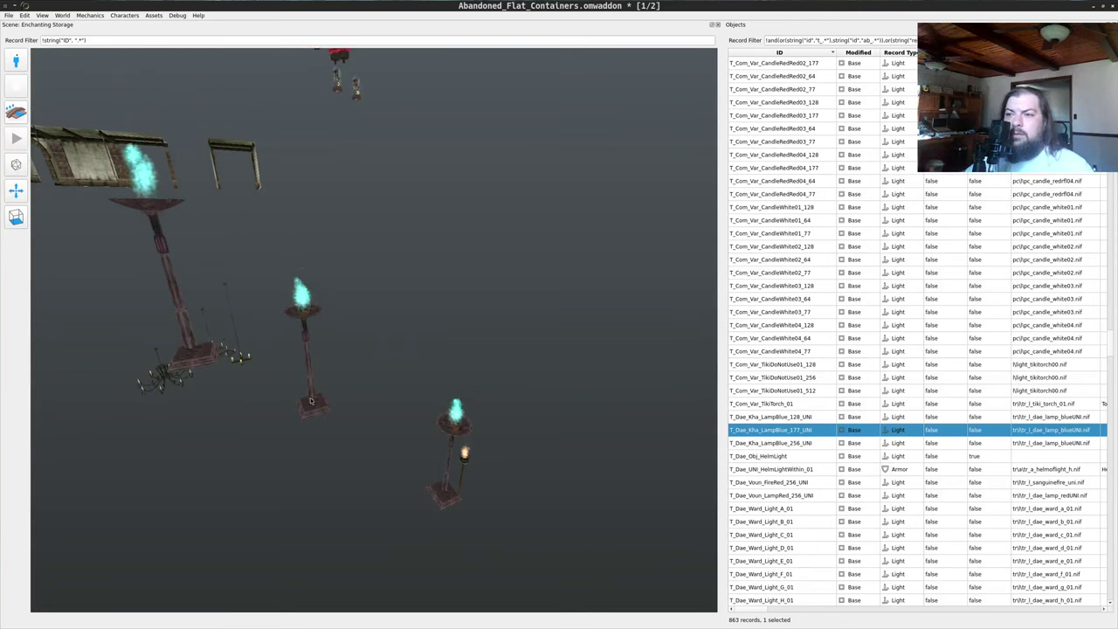
# - Move the 177 and 256 blue lamps into a row with the first blue lamp and compare all three
pyautogui.middleClick(315, 409)
pyautogui.moveTo(315, 409); pyautogui.dragTo(323, 476, button='right')
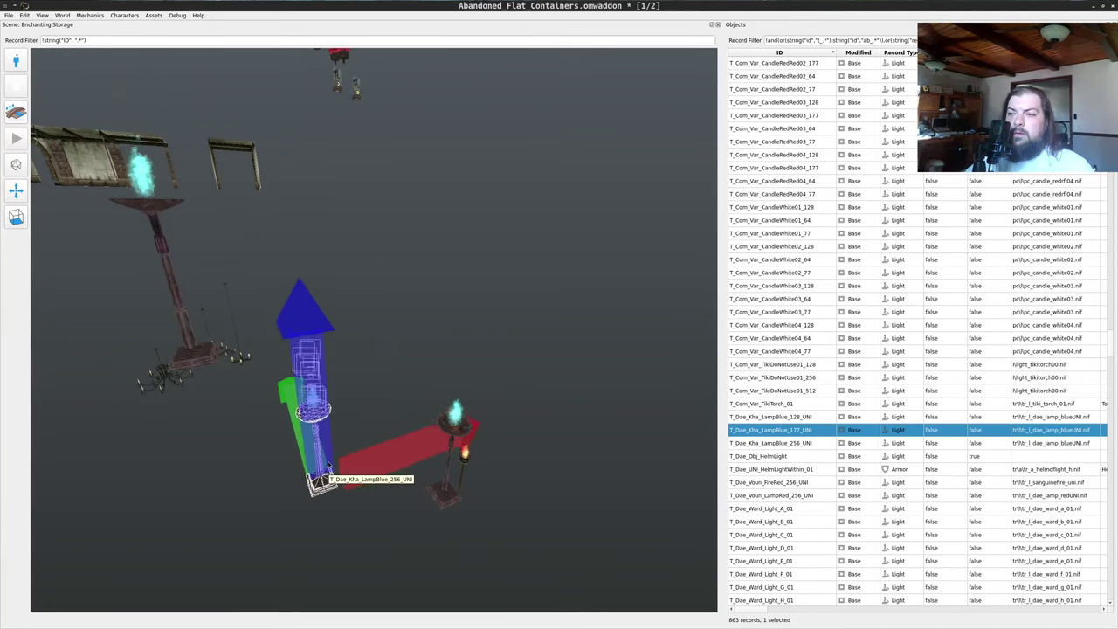
pyautogui.middleClick(180, 321)
pyautogui.moveTo(181, 320); pyautogui.dragTo(235, 551, button='right')
pyautogui.middleClick(343, 538)
pyautogui.moveTo(343, 538); pyautogui.dragTo(448, 247)
pyautogui.press('w')
pyautogui.press('s')
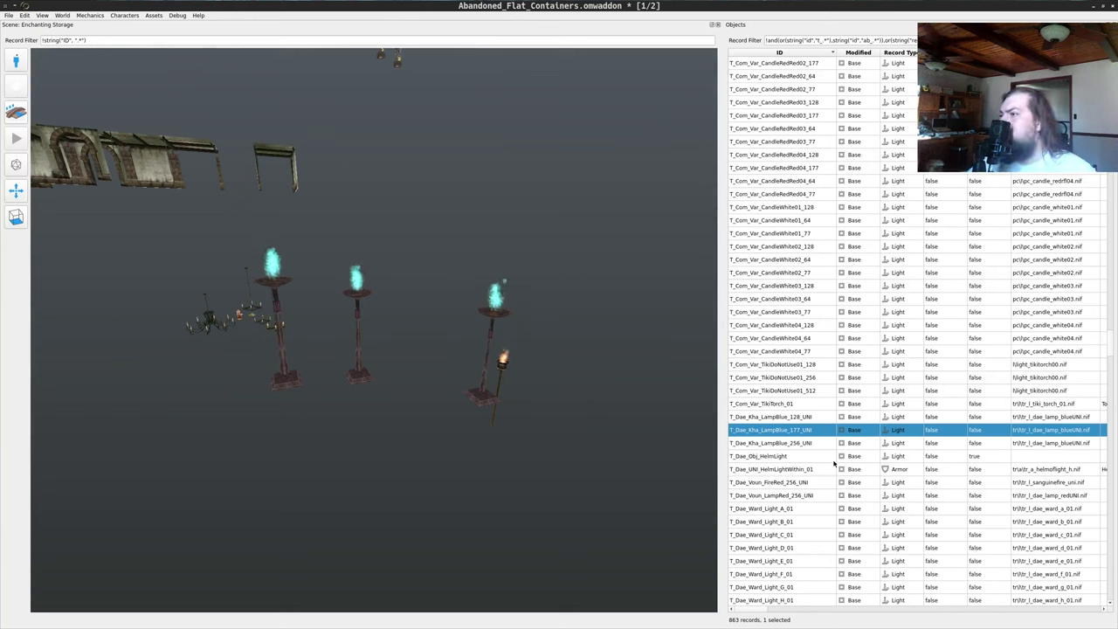
# - Place the daedric letters T_Dae_Ward_Light_J_01 and T_Dae_Ward_Light_O_01 next to each other in front of the blue lamps
pyautogui.scroll(-3, 835, 464)
pyautogui.scroll(-2, 797, 477)
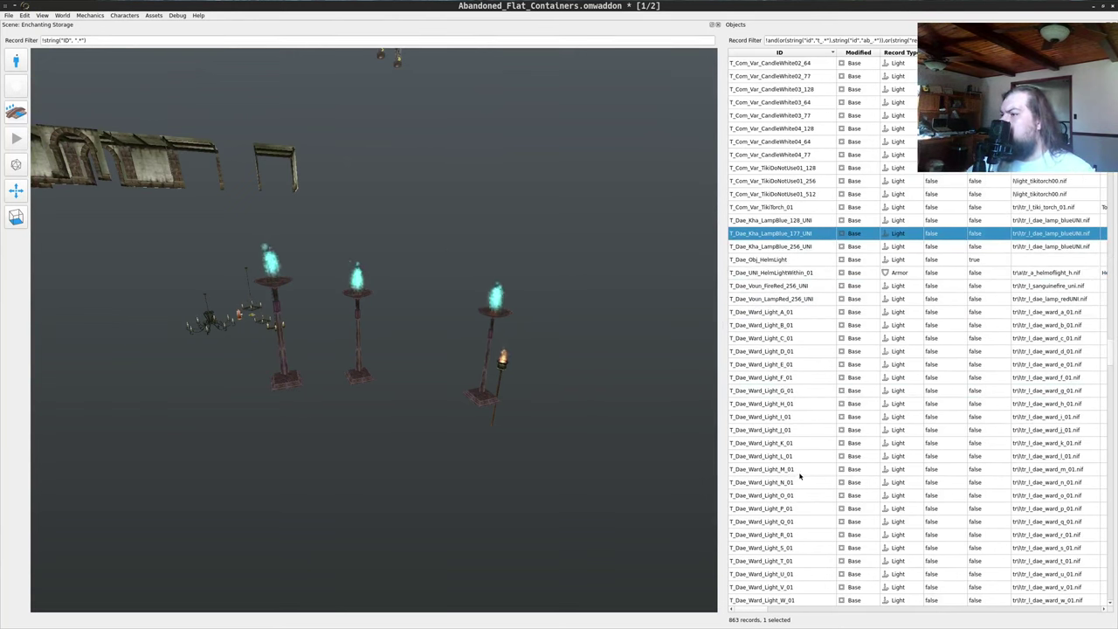
pyautogui.click(784, 430)
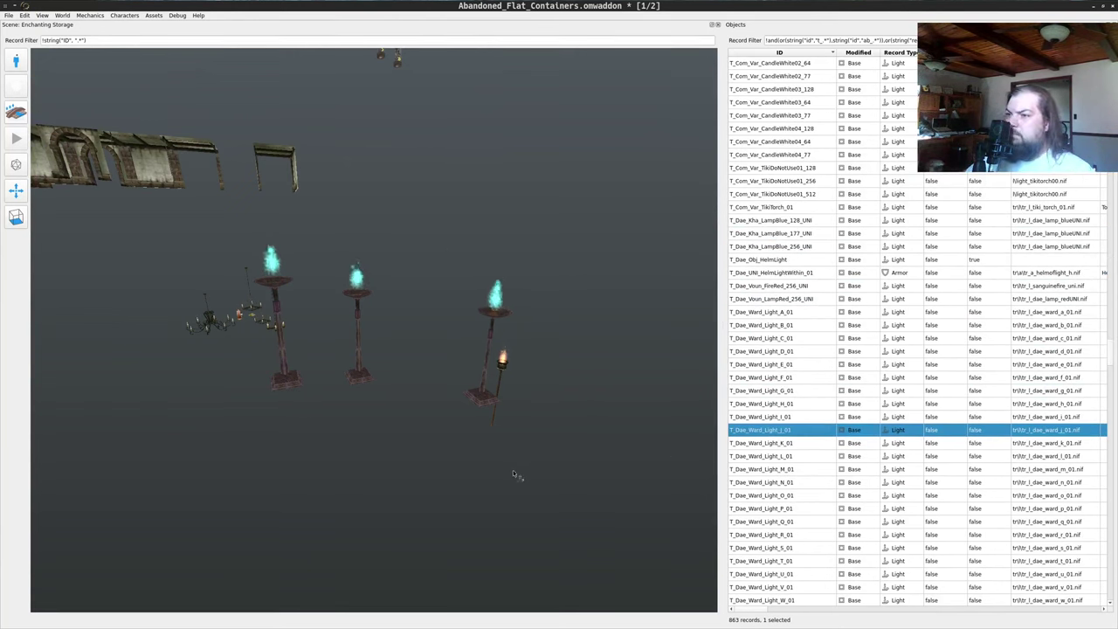
pyautogui.press('w')
pyautogui.moveTo(546, 487); pyautogui.dragTo(335, 387)
pyautogui.press('d')
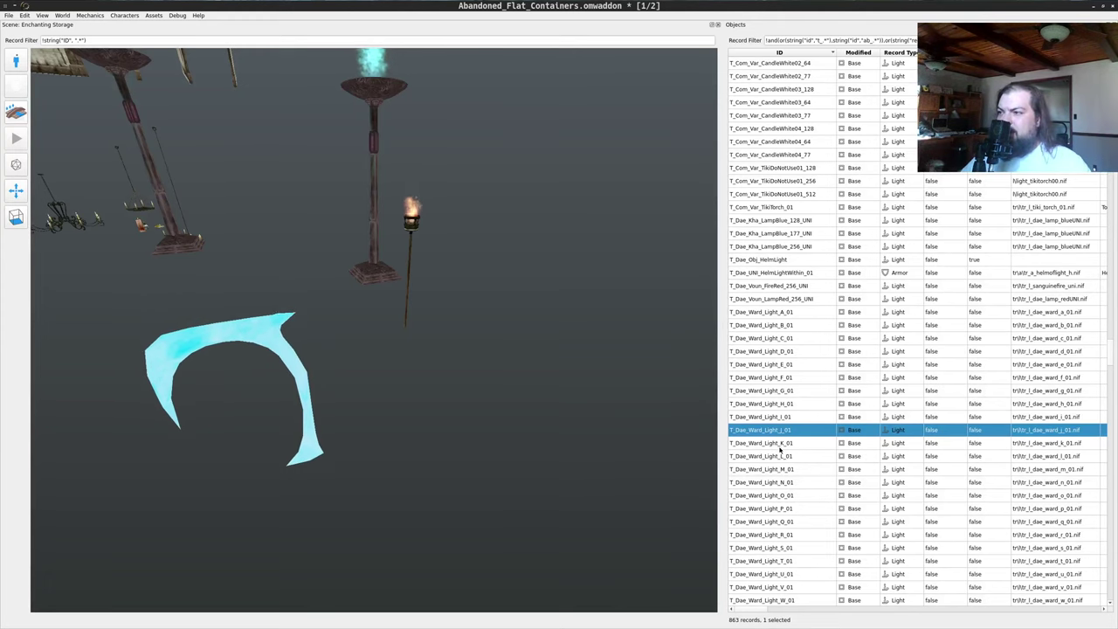
pyautogui.moveTo(769, 495); pyautogui.dragTo(517, 455)
pyautogui.moveTo(626, 407); pyautogui.dragTo(504, 169)
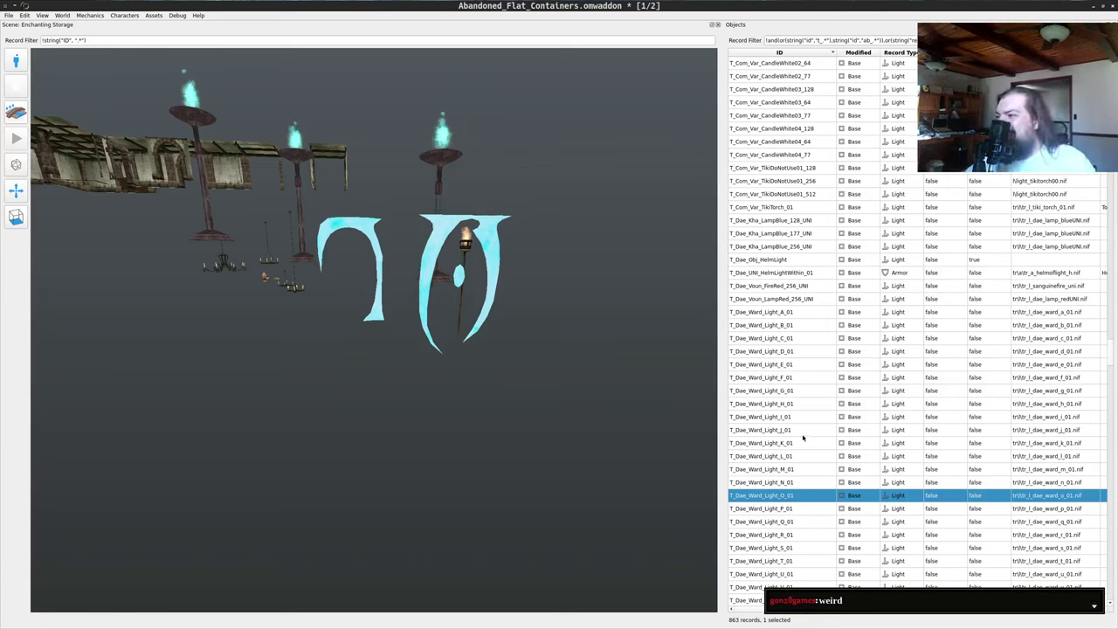
# - Start a second group of daedric letters below the lamps with T_Dae_Ward_Light_H_01 and T_Dae_Ward_Light_E_01
pyautogui.moveTo(791, 406); pyautogui.dragTo(592, 504)
pyautogui.scroll(4, 591, 504)
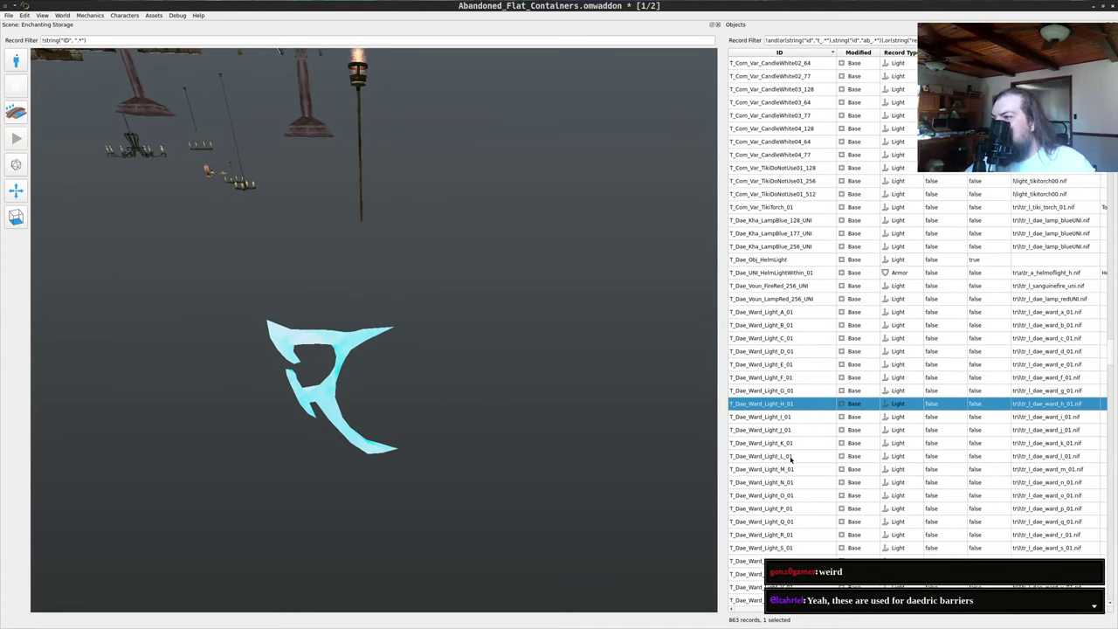
pyautogui.moveTo(781, 365); pyautogui.dragTo(505, 384)
pyautogui.moveTo(432, 339); pyautogui.dragTo(463, 327)
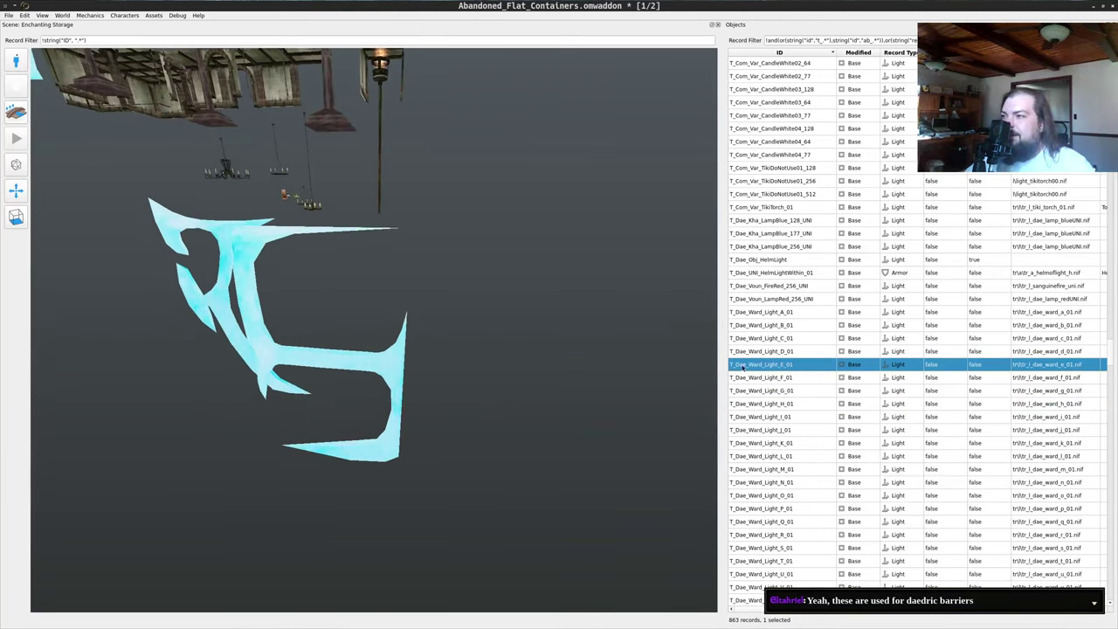
# - Complete the daedric word HELLO with two T_Dae_Ward_Light_L_01 letters and one T_Dae_Ward_Light_O_01, and view the whole word
pyautogui.click(783, 456)
pyautogui.moveTo(581, 395); pyautogui.dragTo(489, 385)
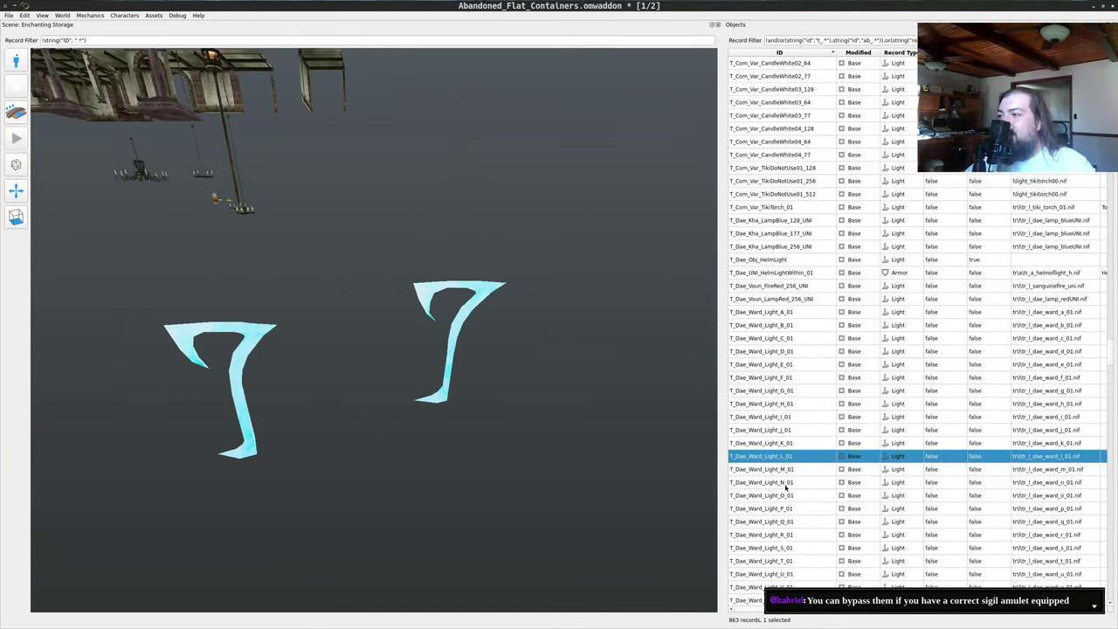
pyautogui.moveTo(783, 498); pyautogui.dragTo(666, 404)
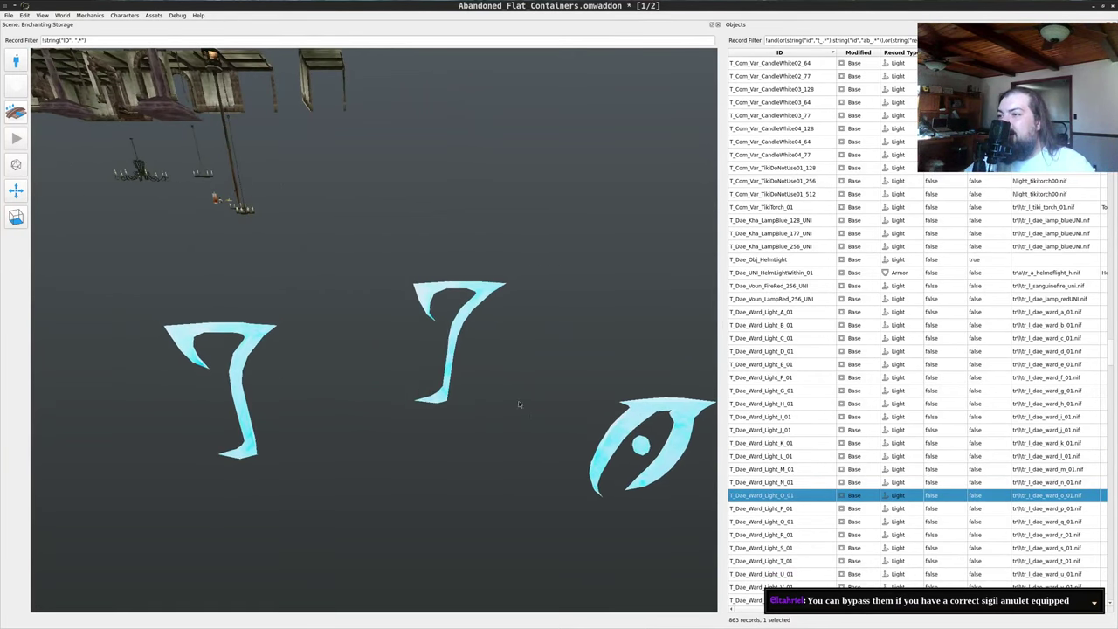
pyautogui.scroll(-8, 519, 405)
pyautogui.moveTo(297, 410); pyautogui.dragTo(495, 339)
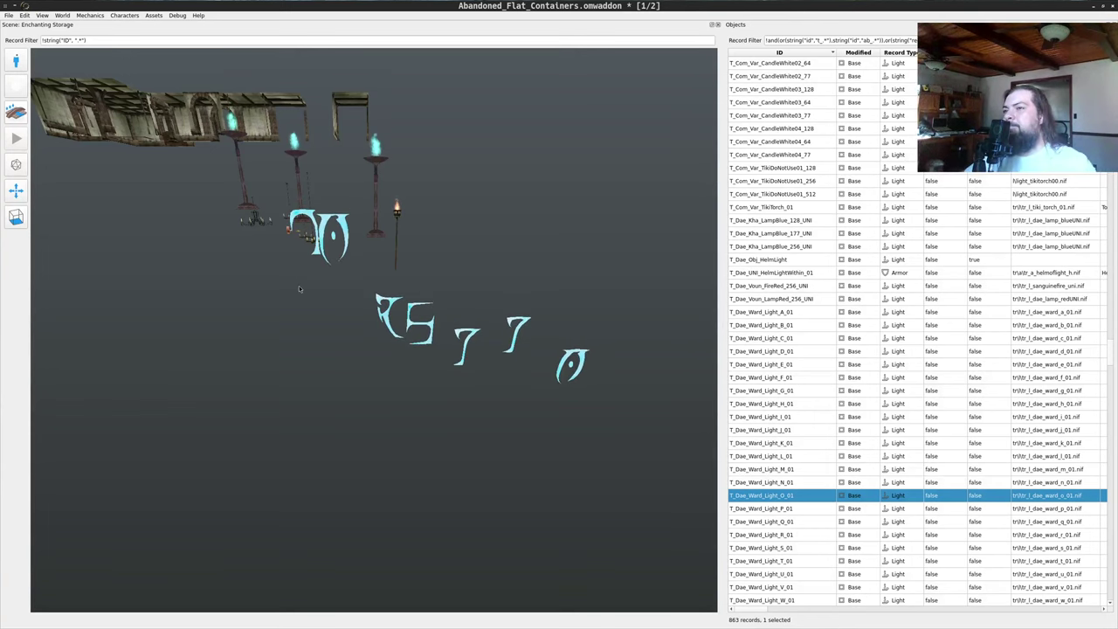
pyautogui.moveTo(409, 308); pyautogui.dragTo(468, 283)
pyautogui.press('a')
pyautogui.press('w')
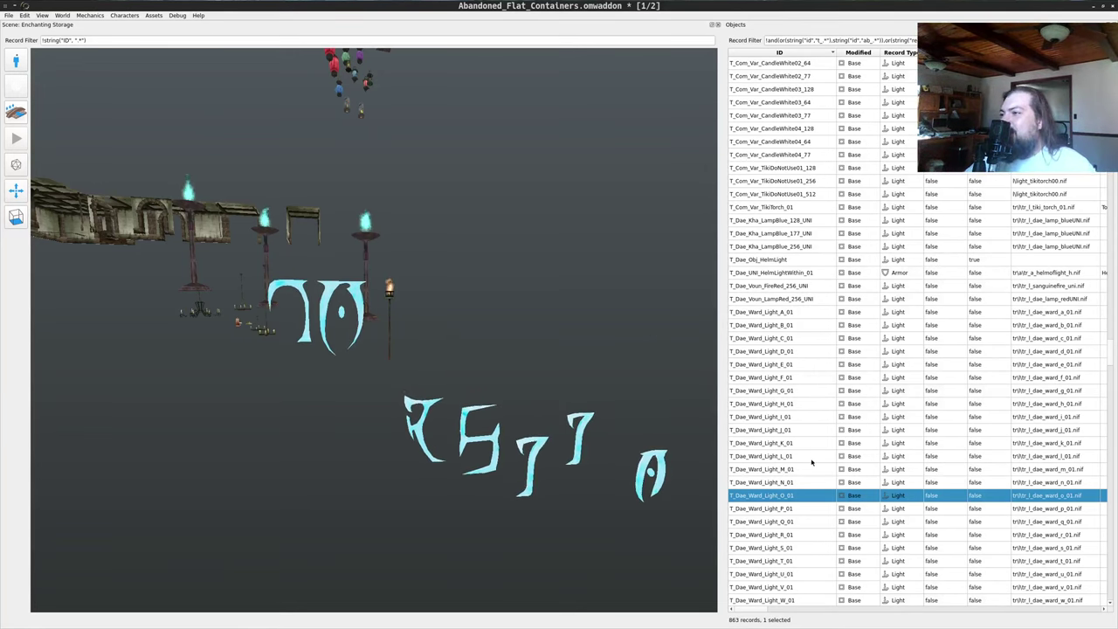
# - Place the hanging lamp T_De_Furn_HangLightBlue_01_256 in the empty space near the daedric letters
pyautogui.scroll(-2, 808, 454)
pyautogui.scroll(-6, 799, 374)
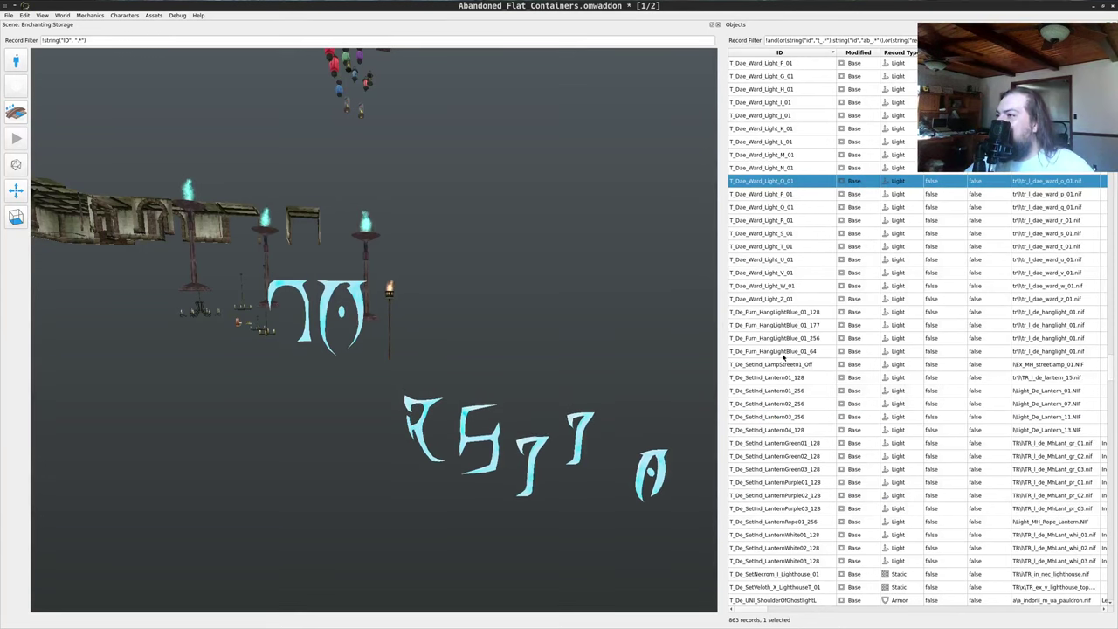
pyautogui.moveTo(578, 279); pyautogui.dragTo(558, 326)
pyautogui.press('s')
pyautogui.press('a')
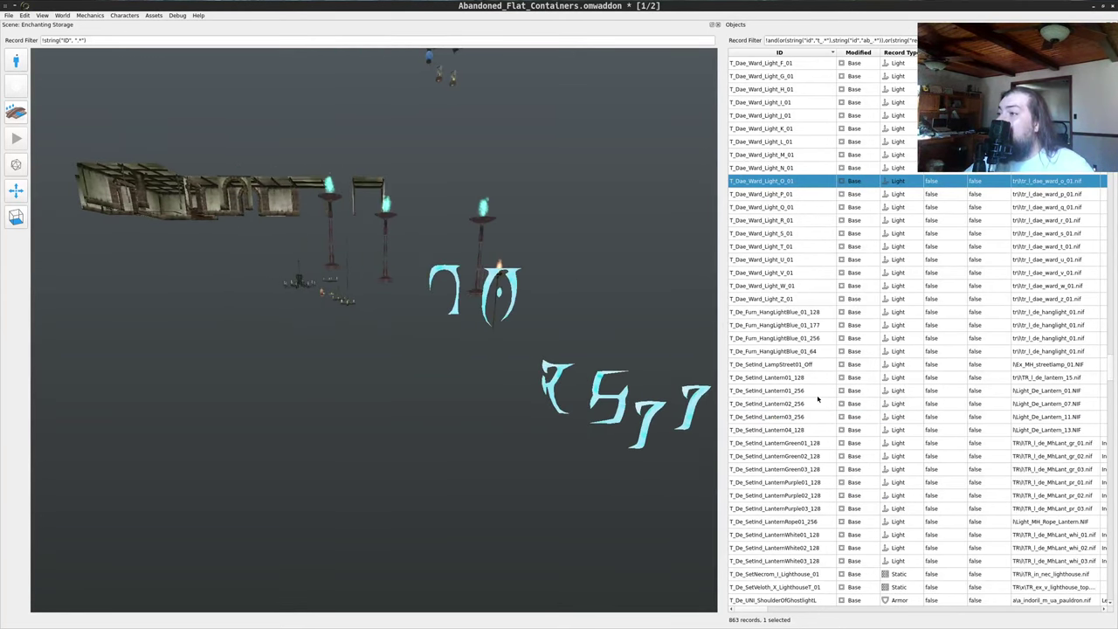
pyautogui.click(797, 337)
pyautogui.moveTo(331, 418); pyautogui.dragTo(516, 382)
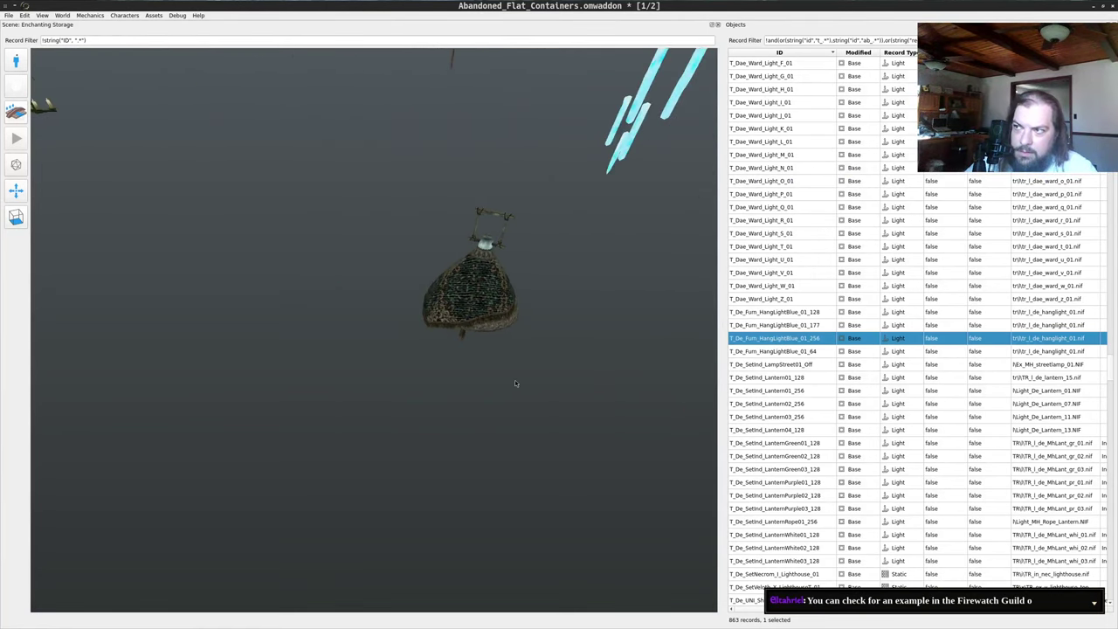
# - Examine the blue hanging lamp up close, including its underside and tassel
pyautogui.press('w')
pyautogui.moveTo(361, 303); pyautogui.dragTo(498, 241)
pyautogui.press('w')
pyautogui.press('w')
pyautogui.press('a')
pyautogui.press('s')
pyautogui.press('d')
pyautogui.press('w')
pyautogui.press('s')
pyautogui.press('a')
pyautogui.press('s')
pyautogui.press('w')
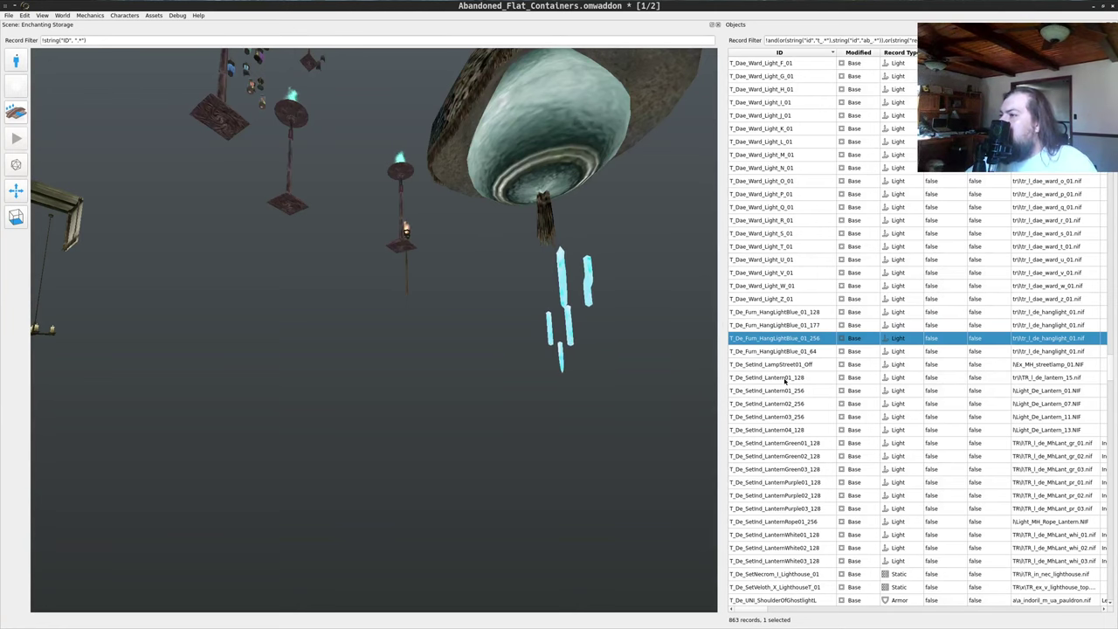
# - Place the lantern T_De_SetInd_Lantern01_128 in the scene and view it together with the earlier coloured lanterns
pyautogui.moveTo(785, 381); pyautogui.dragTo(391, 451)
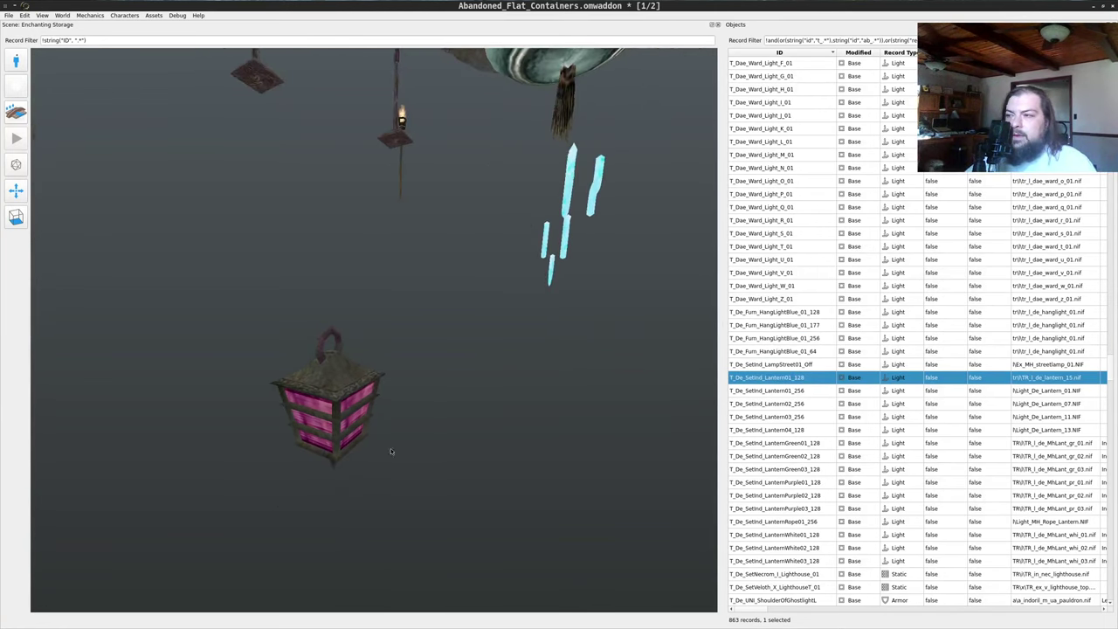
pyautogui.press('a')
pyautogui.moveTo(539, 512); pyautogui.dragTo(532, 334)
pyautogui.press('s')
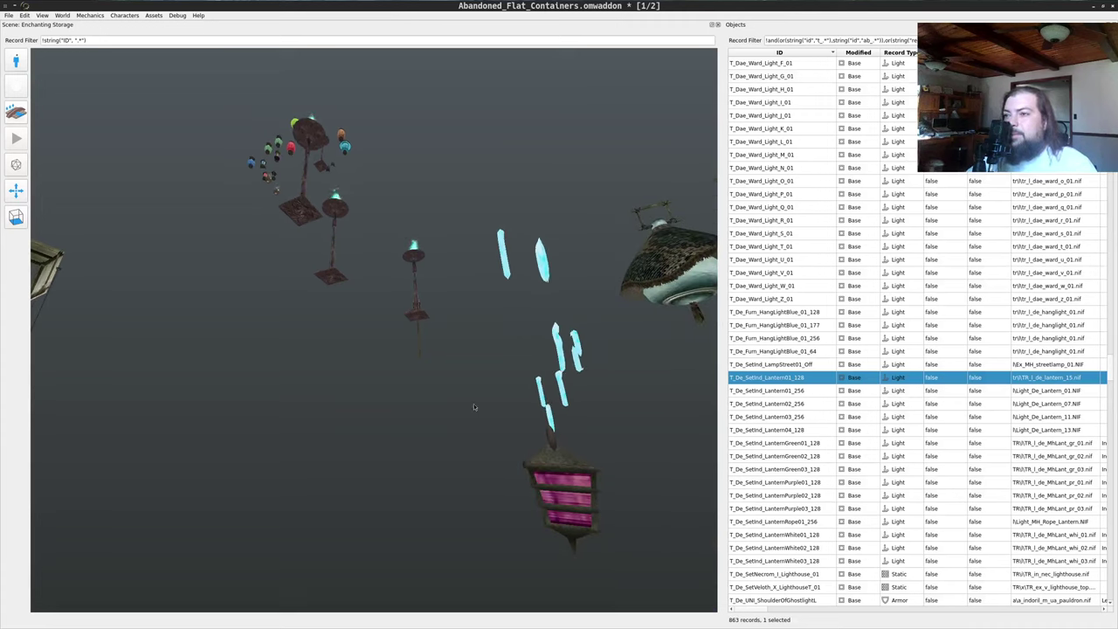
pyautogui.moveTo(474, 407); pyautogui.dragTo(494, 342)
pyautogui.press('w')
pyautogui.press('s')
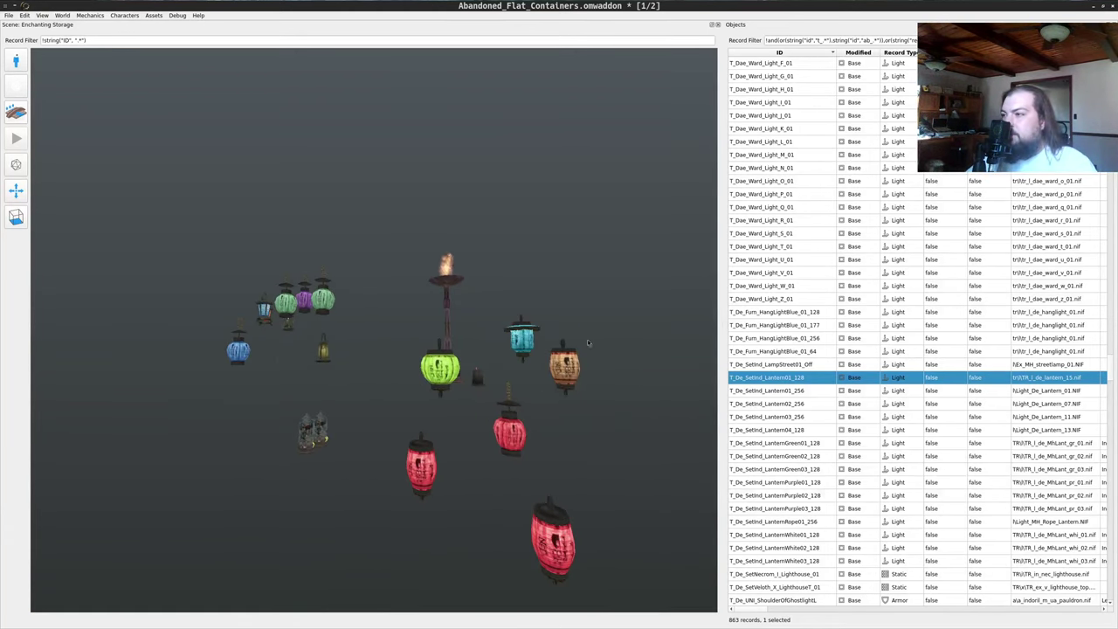
pyautogui.moveTo(588, 343); pyautogui.dragTo(615, 401)
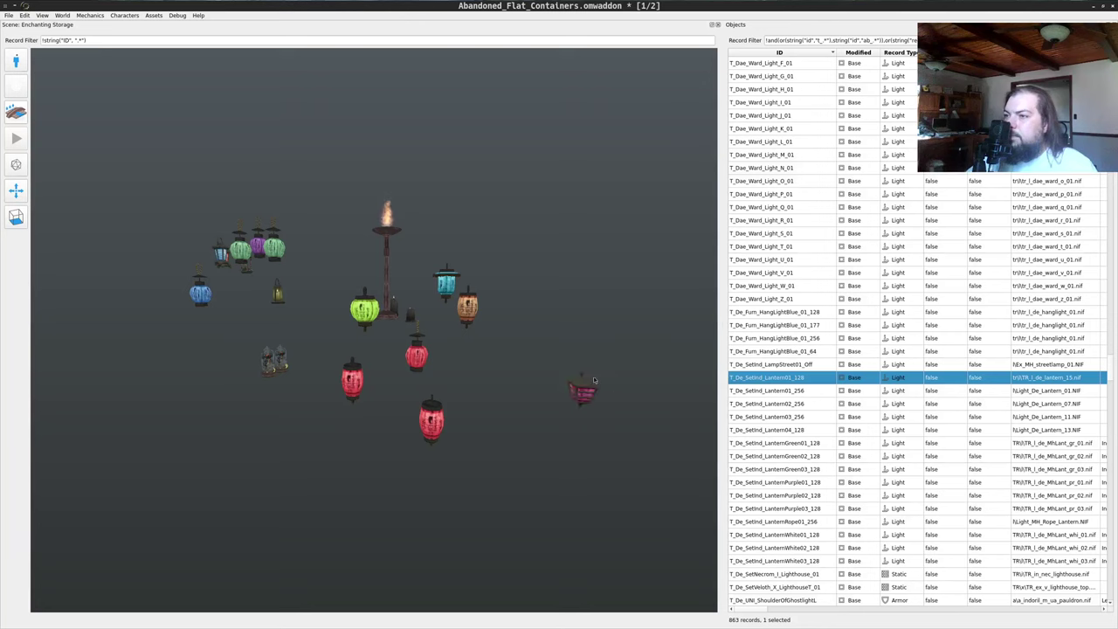
# - Add T_De_SetInd_Lantern04_128, T_De_SetInd_Lantern02_256 and T_De_SetInd_Lantern03_256 around the magenta lantern
pyautogui.click(771, 428)
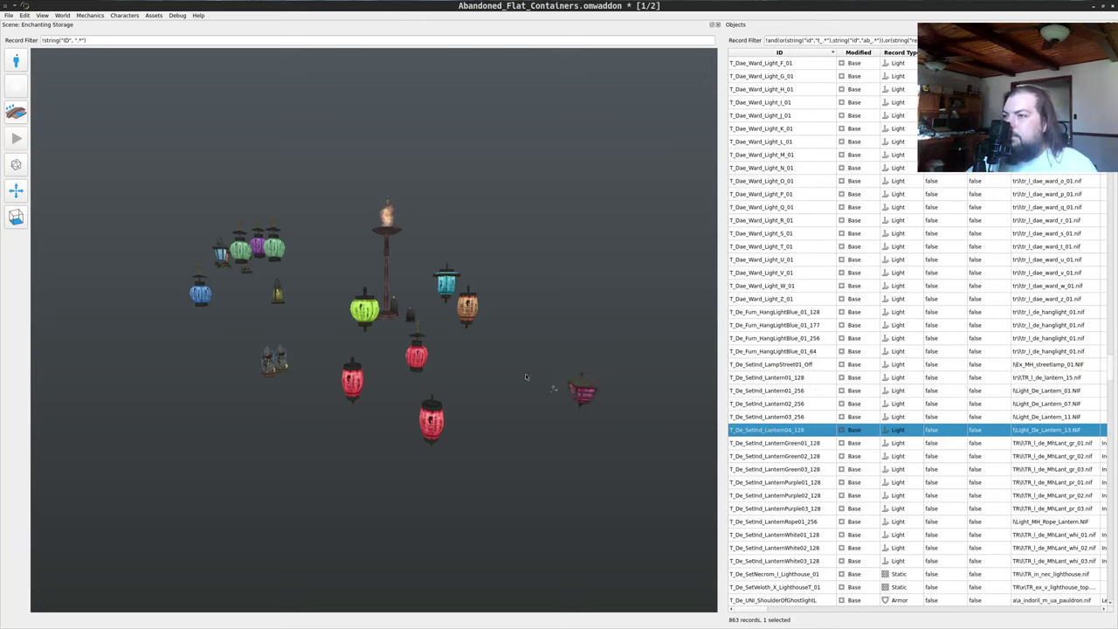
pyautogui.click(785, 405)
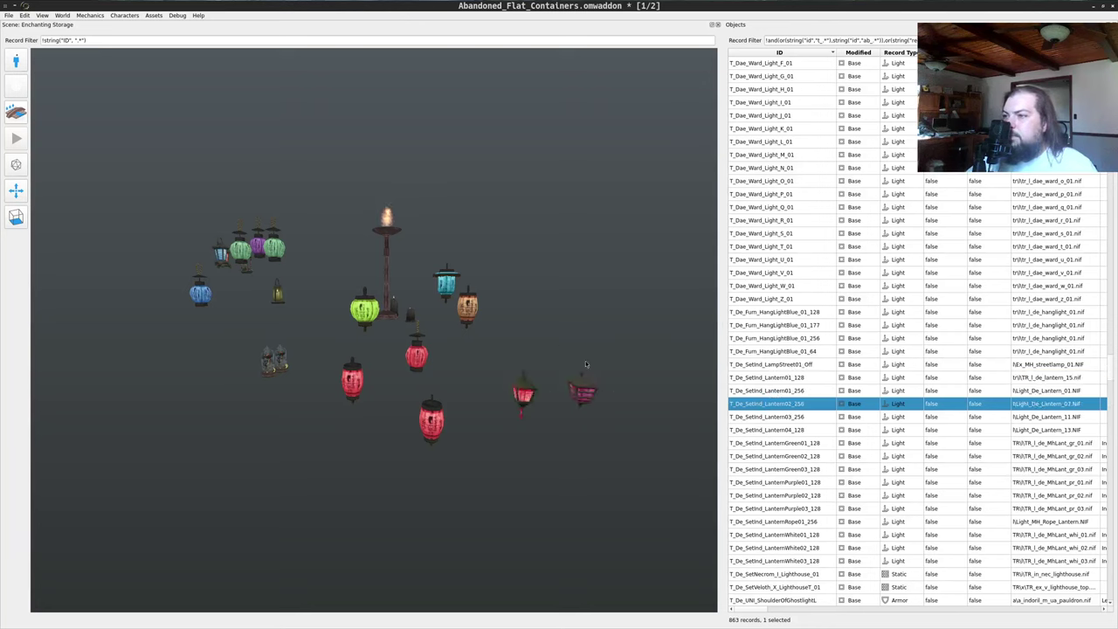
pyautogui.click(791, 418)
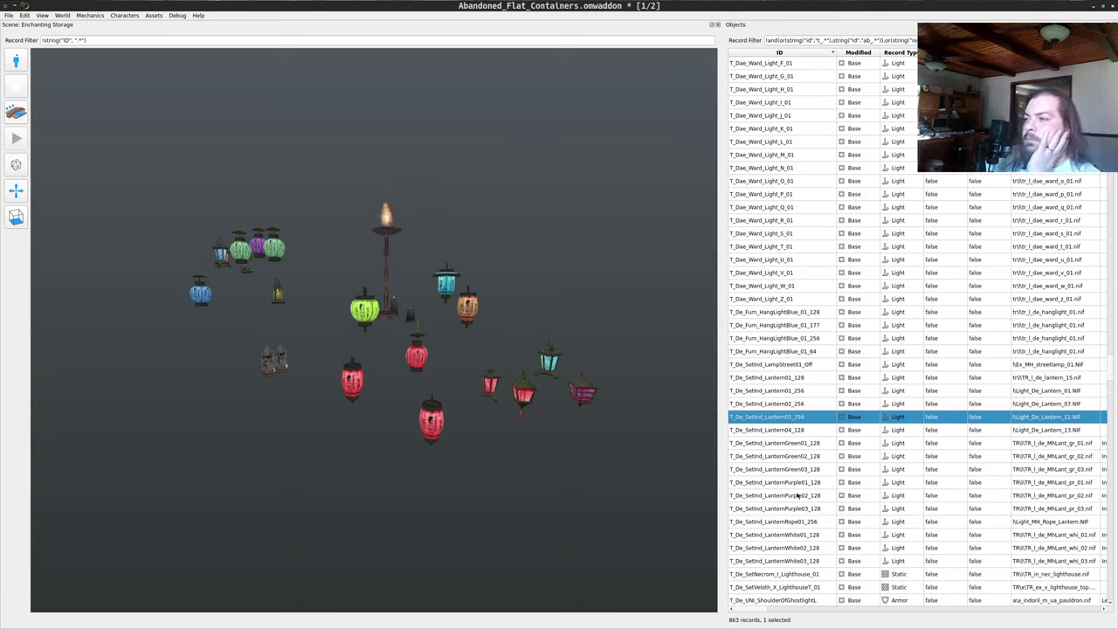
# - Place the T_De_SetInd_Lantern models Purple01, Green03, Green01, Green02 and Purple03 (all _128) below the red lanterns and inspect them up close
pyautogui.click(769, 483)
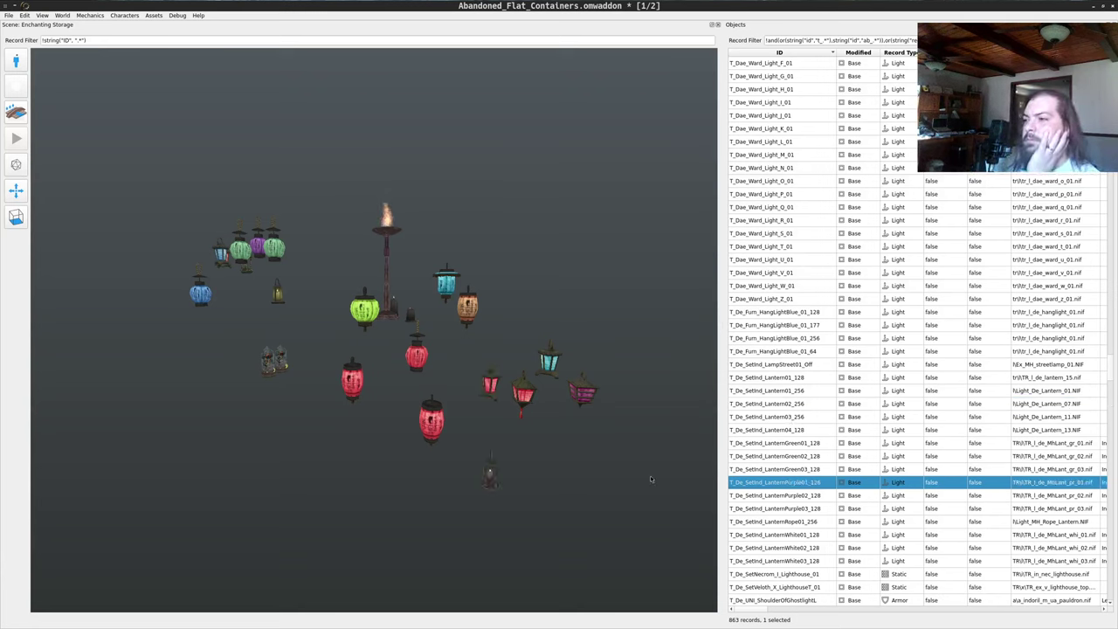
pyautogui.click(765, 469)
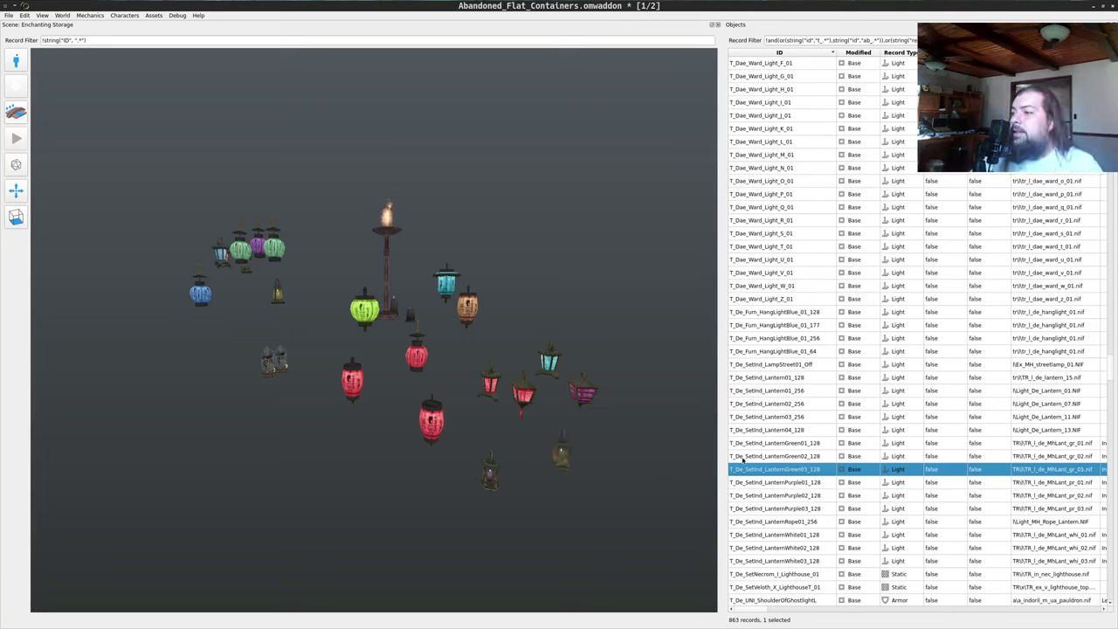
pyautogui.click(770, 442)
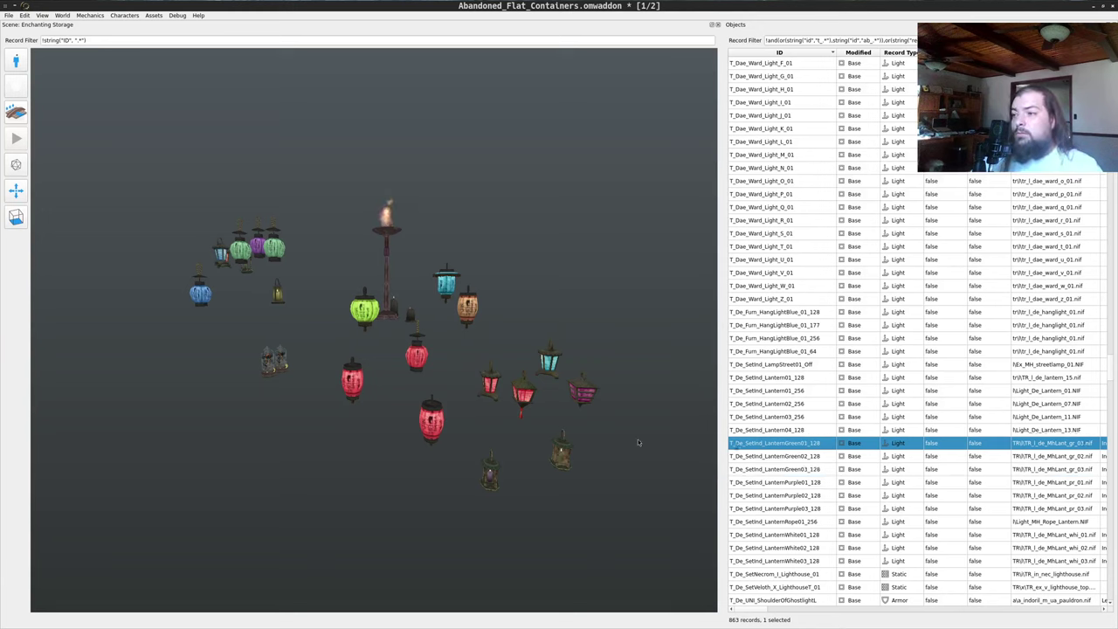
pyautogui.click(748, 456)
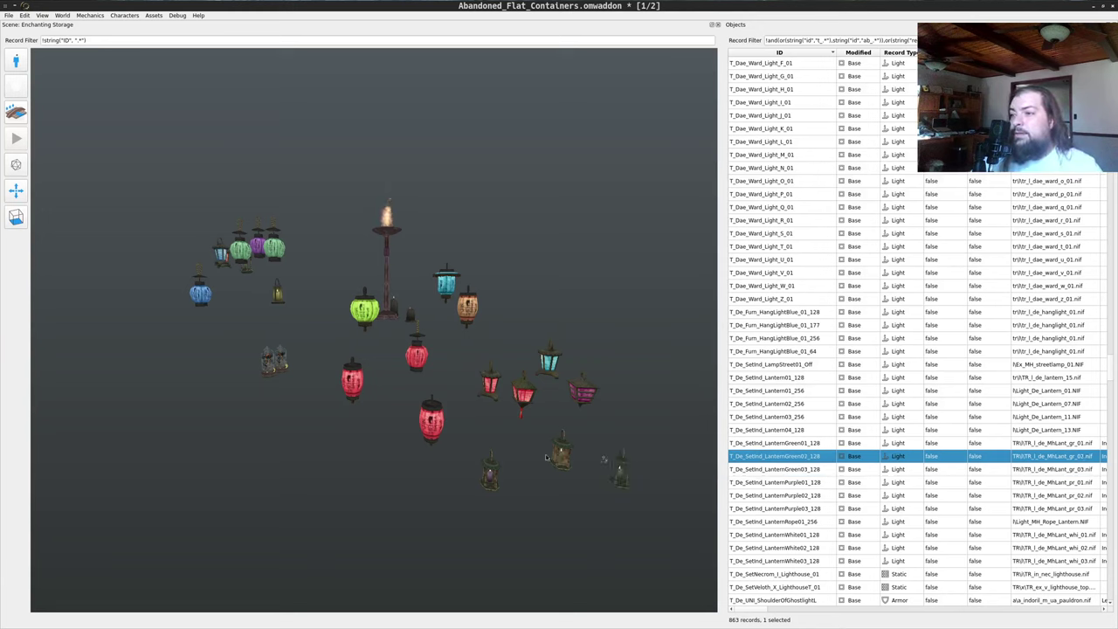
pyautogui.click(782, 510)
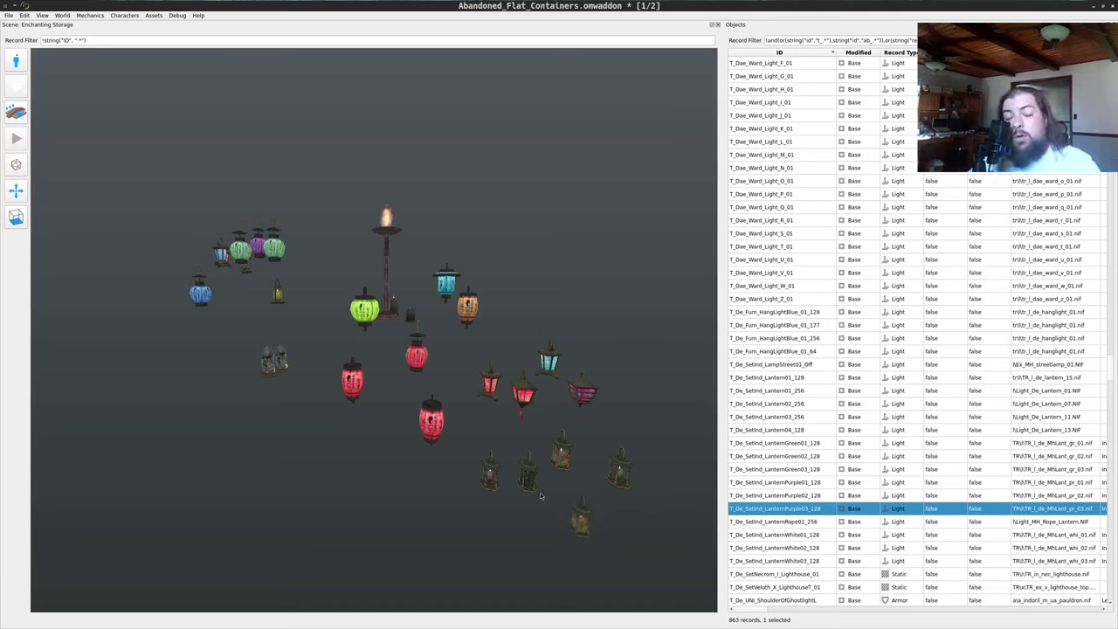
pyautogui.press('w')
pyautogui.moveTo(493, 486); pyautogui.dragTo(438, 276)
pyautogui.press('w')
pyautogui.press('s')
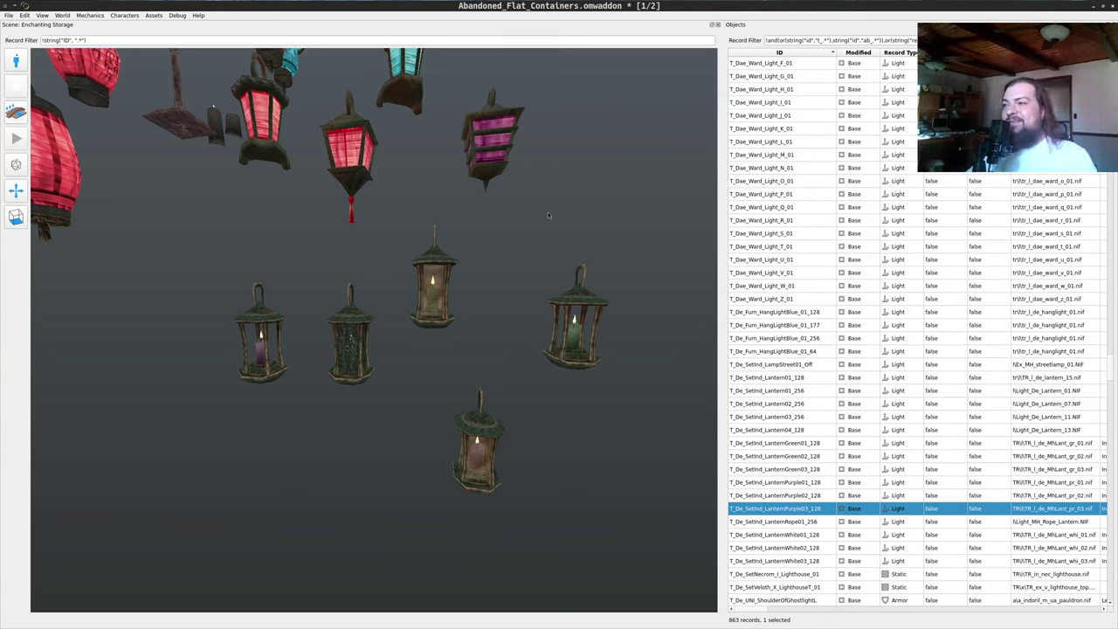
# - Try the armor pieces T_De_UNI_ShoulderOfGhostlightR and T_De_UNI_ShoulderOfGhostlightL beside the lanterns, and undo both placements
pyautogui.scroll(-7, 789, 380)
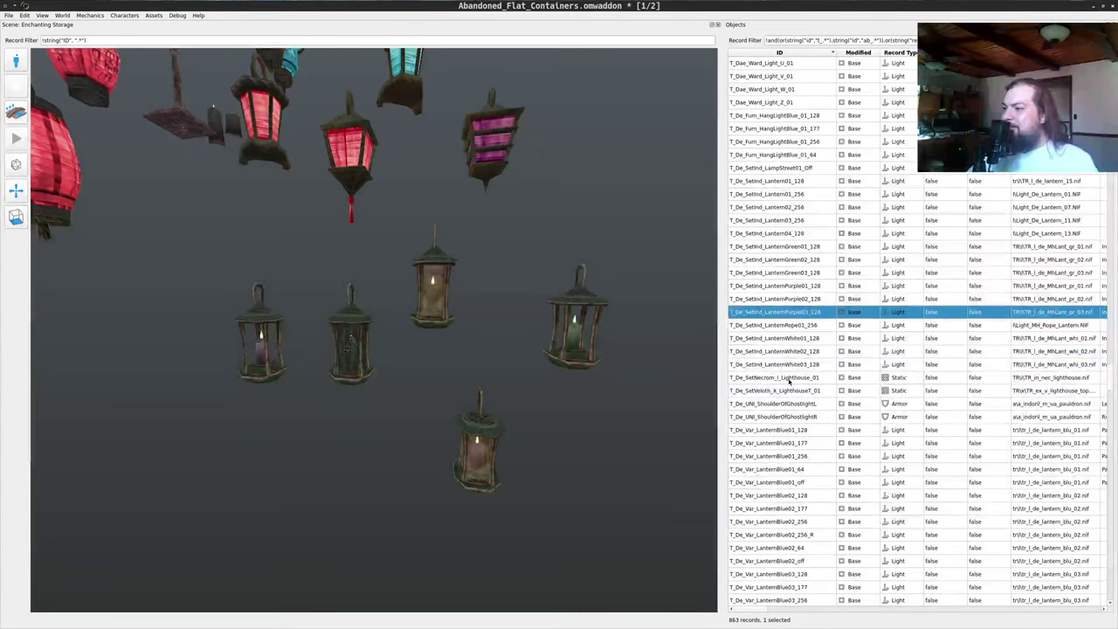
pyautogui.scroll(-2, 780, 363)
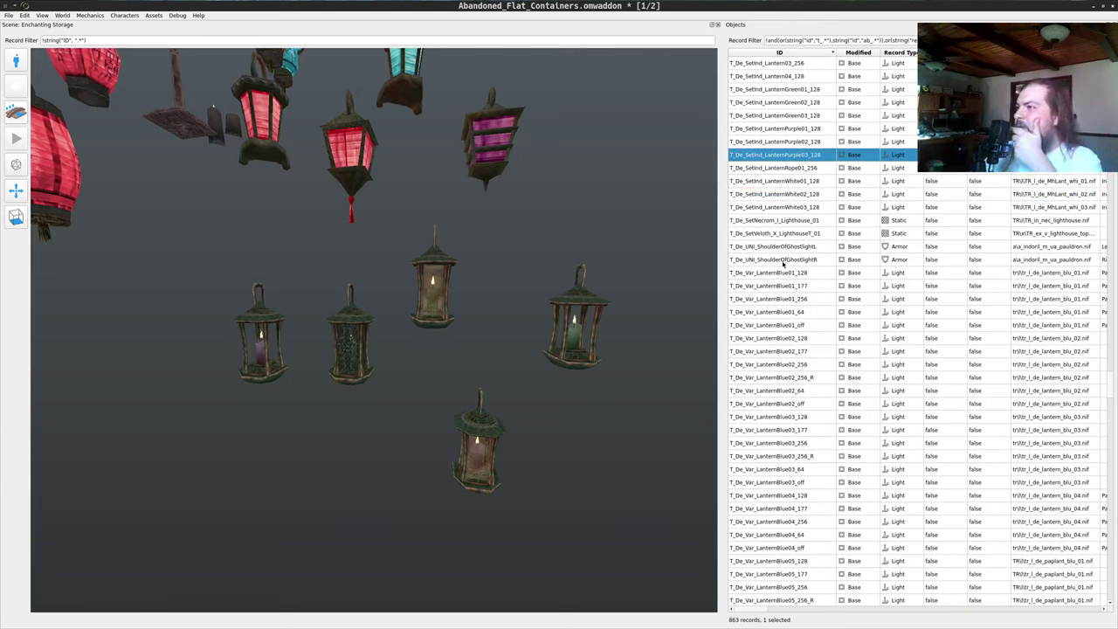
pyautogui.moveTo(783, 261); pyautogui.dragTo(603, 444)
pyautogui.moveTo(622, 404); pyautogui.dragTo(632, 428)
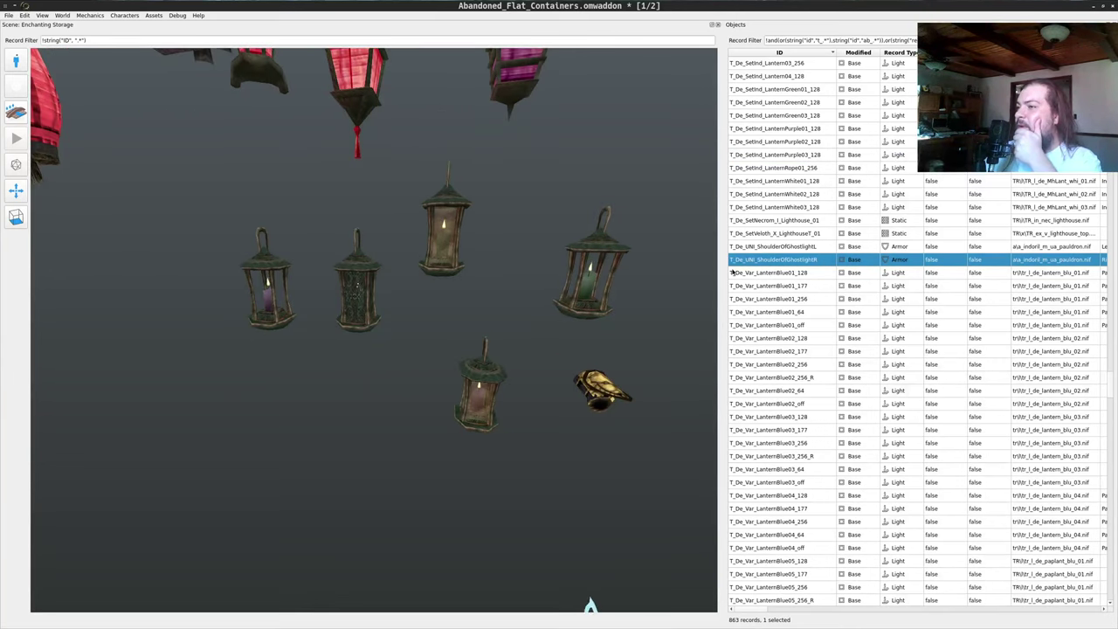
pyautogui.click(801, 248)
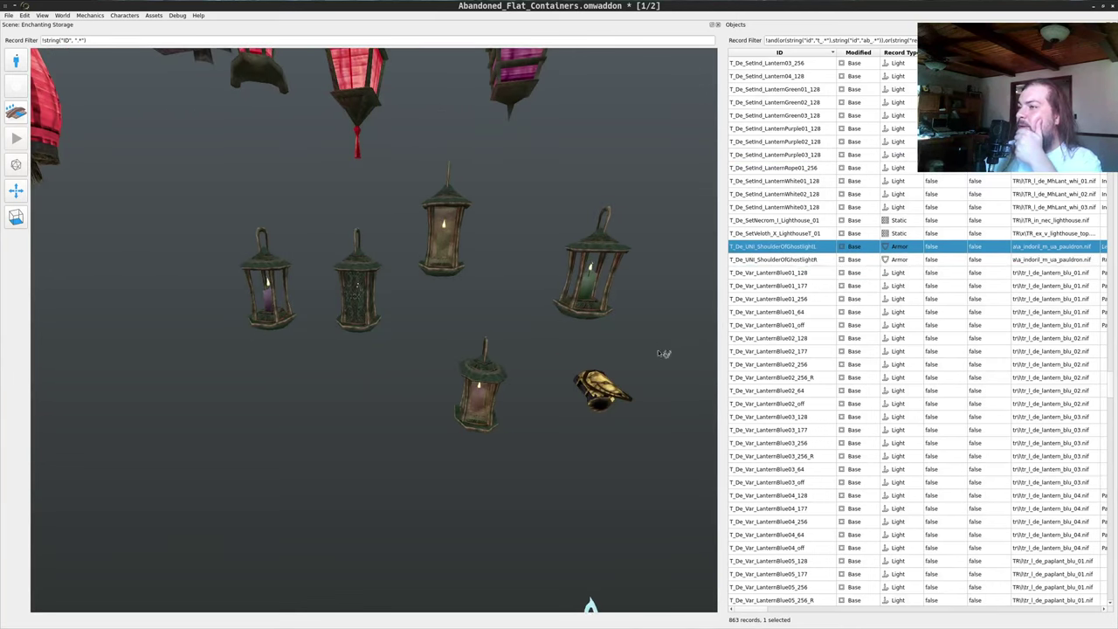
pyautogui.moveTo(657, 373); pyautogui.dragTo(655, 367)
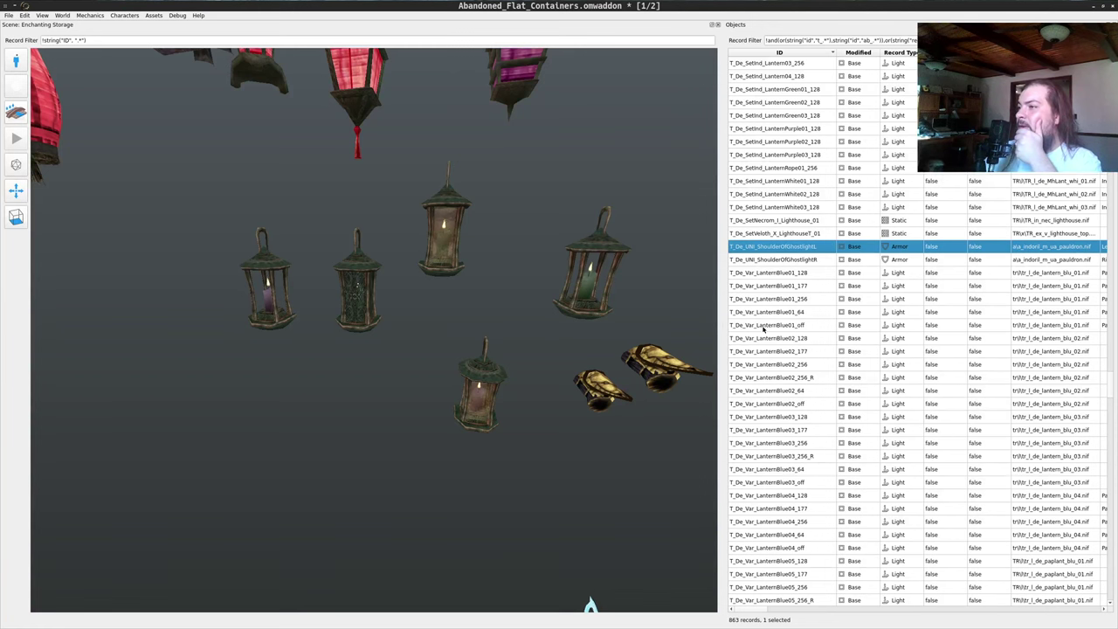
pyautogui.scroll(-10, 763, 328)
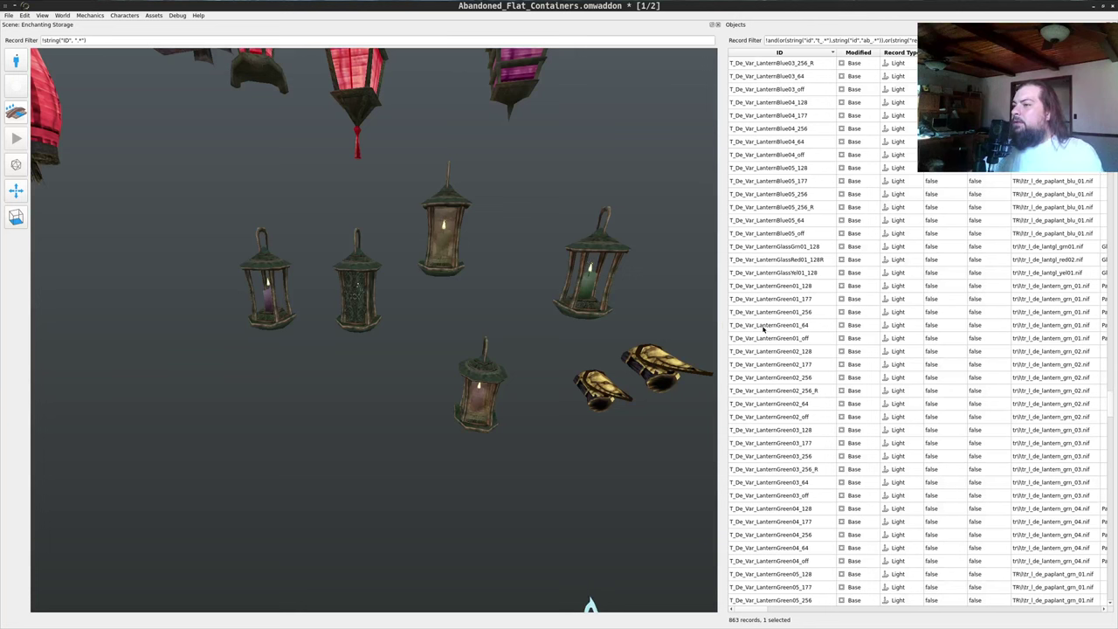
pyautogui.hotkey('ctrl', 'z')
pyautogui.hotkey('ctrl', 'z')
# - Place the green lanterns T_De_Var_LanternGreen05_64 and T_De_Var_LanternGreen04_256 on either side of the lowest candle lantern
pyautogui.scroll(-6, 768, 349)
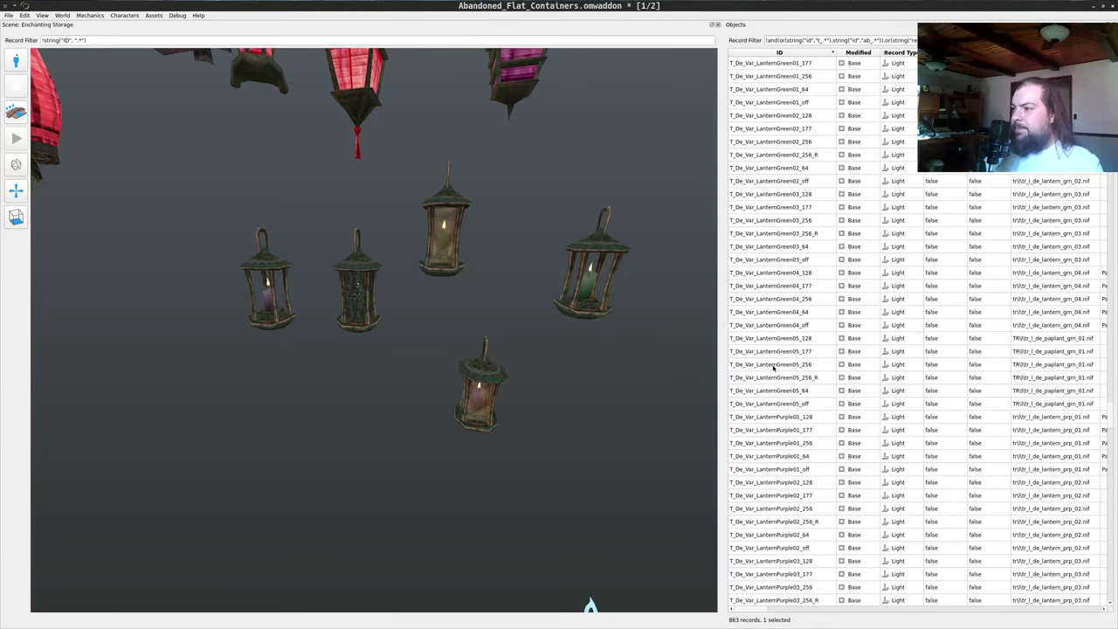
pyautogui.moveTo(766, 392); pyautogui.dragTo(580, 410)
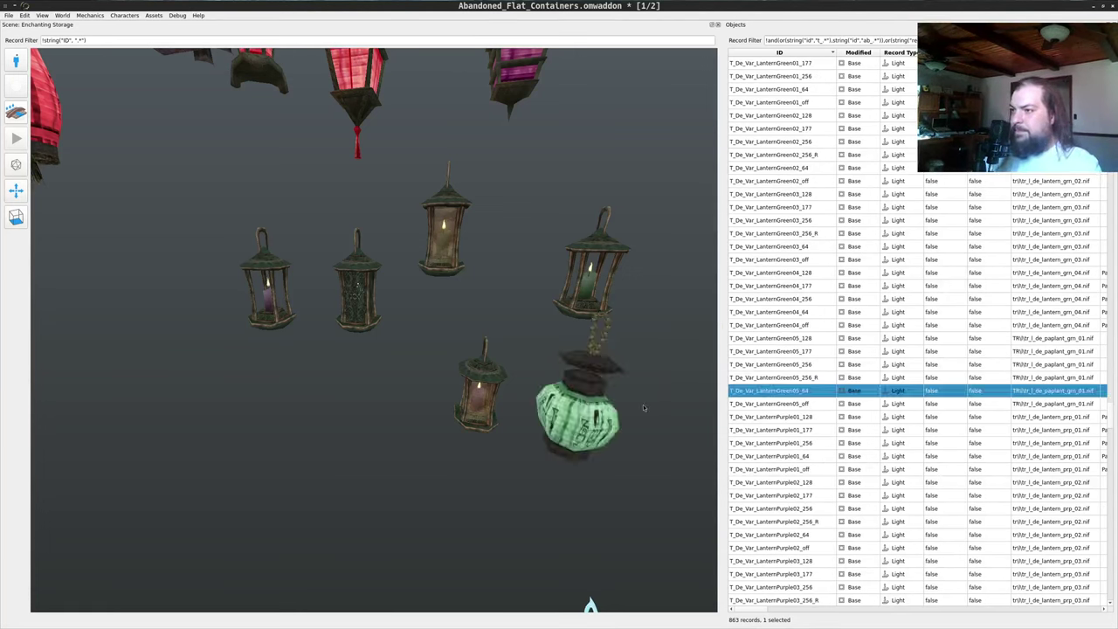
pyautogui.moveTo(774, 300); pyautogui.dragTo(392, 366)
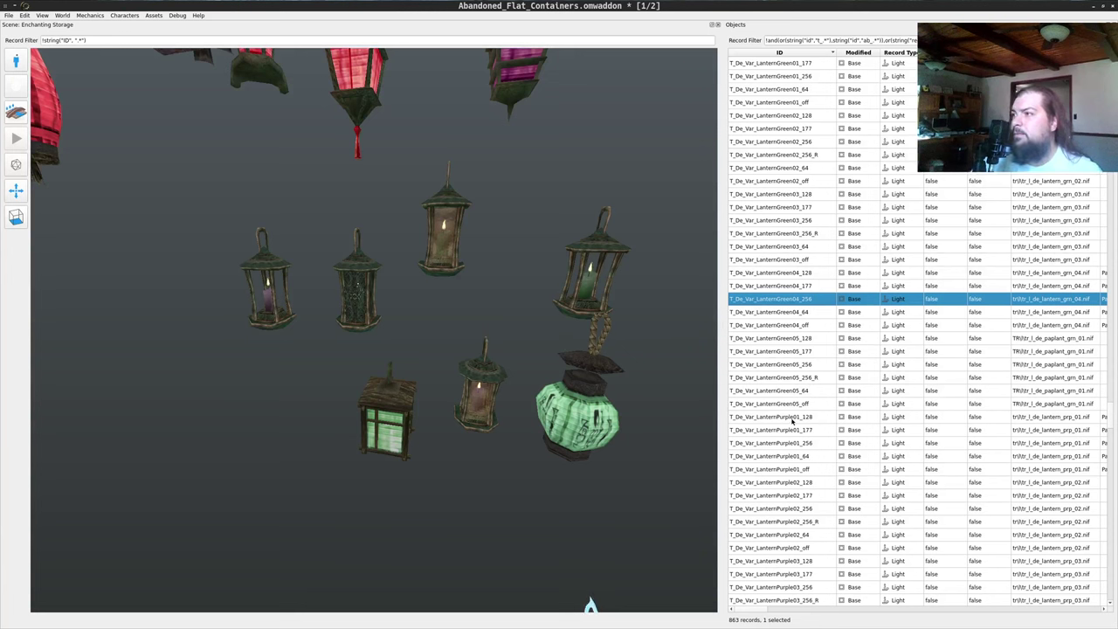
# - Place the floating lantern T_De_Var_SwimLantPurple01Fl_177 beside the square green lantern and move it farther away from it
pyautogui.scroll(-13, 793, 420)
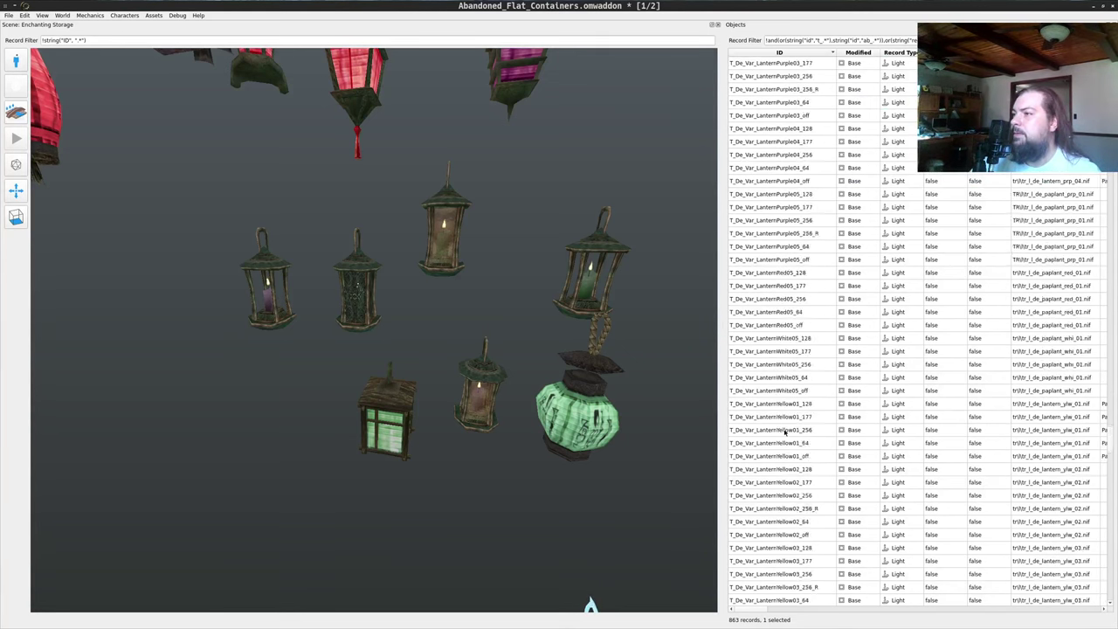
pyautogui.scroll(-16, 784, 431)
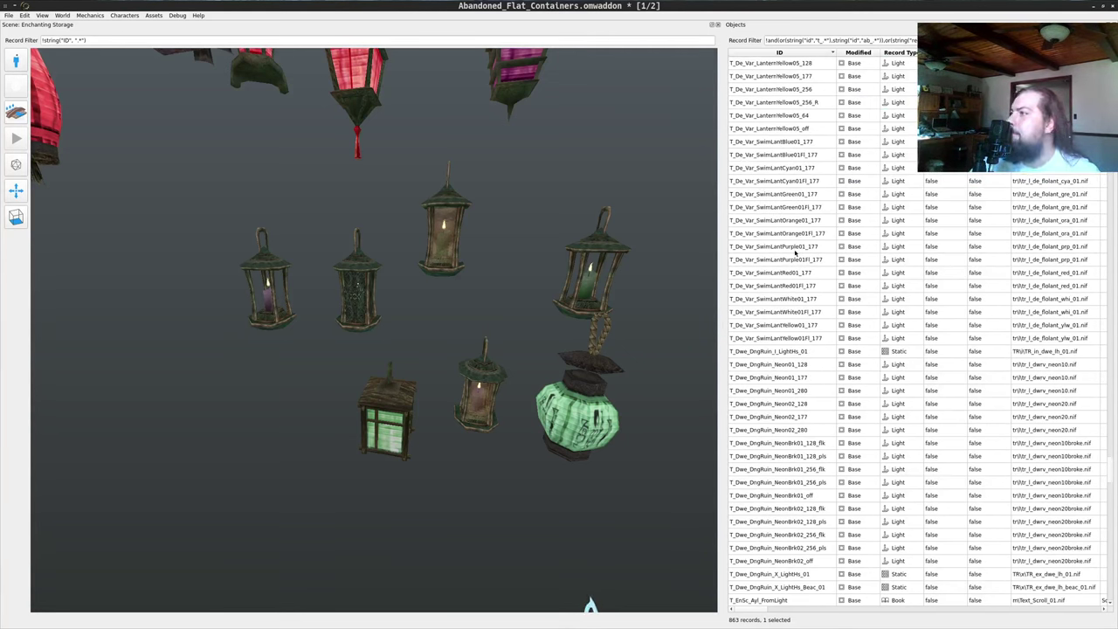
pyautogui.click(785, 259)
pyautogui.moveTo(321, 406); pyautogui.dragTo(346, 399)
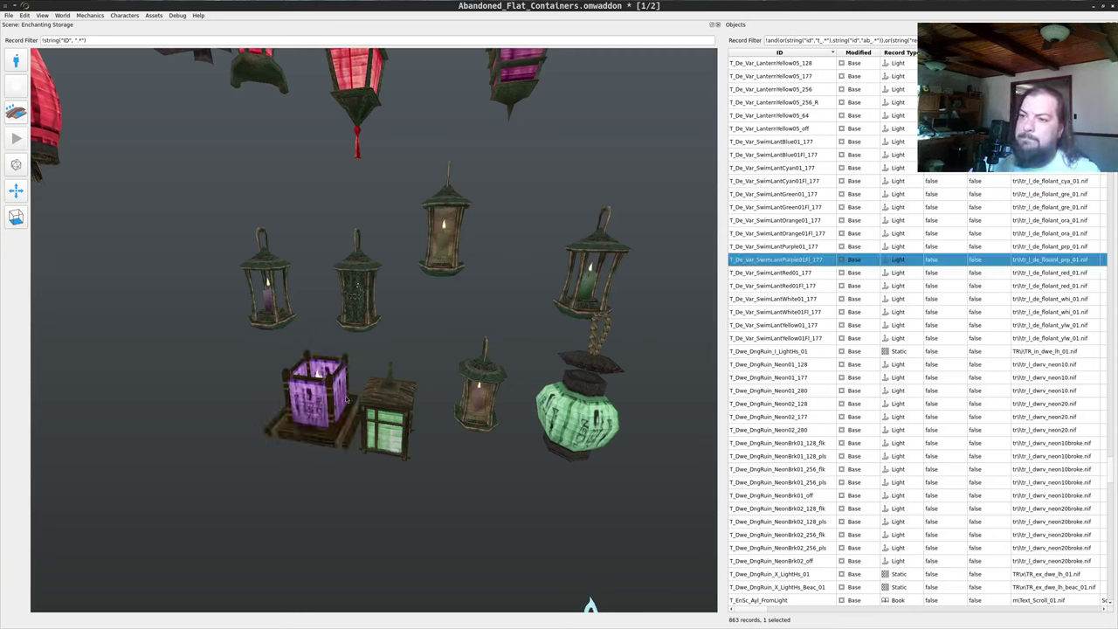
pyautogui.click(324, 409)
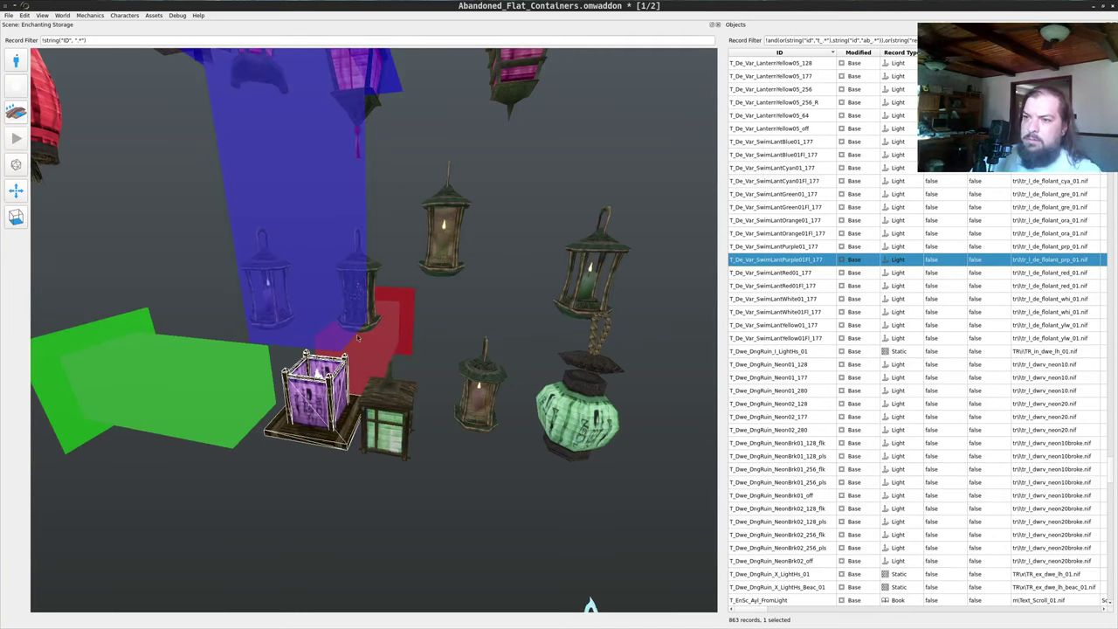
pyautogui.moveTo(184, 374); pyautogui.dragTo(124, 364)
pyautogui.click(250, 451)
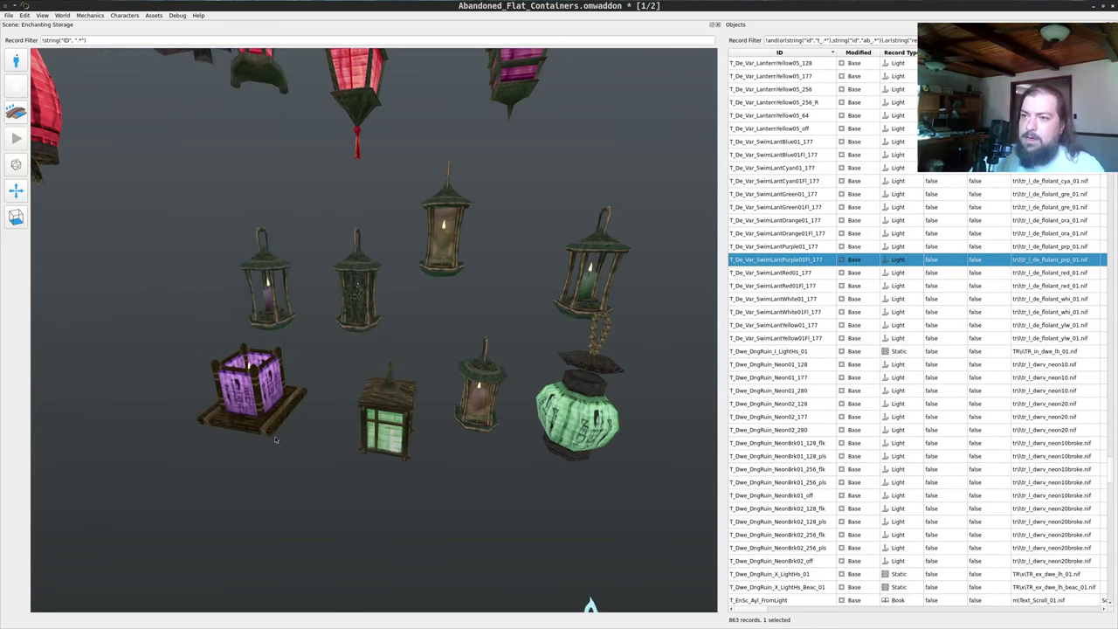
# - Place T_De_Var_SwimLantWhite01_177 and T_De_Var_SwimLantBlue01_177 next to the purple floating lantern for a close comparison
pyautogui.press('a')
pyautogui.moveTo(291, 457); pyautogui.dragTo(503, 421)
pyautogui.press('w')
pyautogui.press('d')
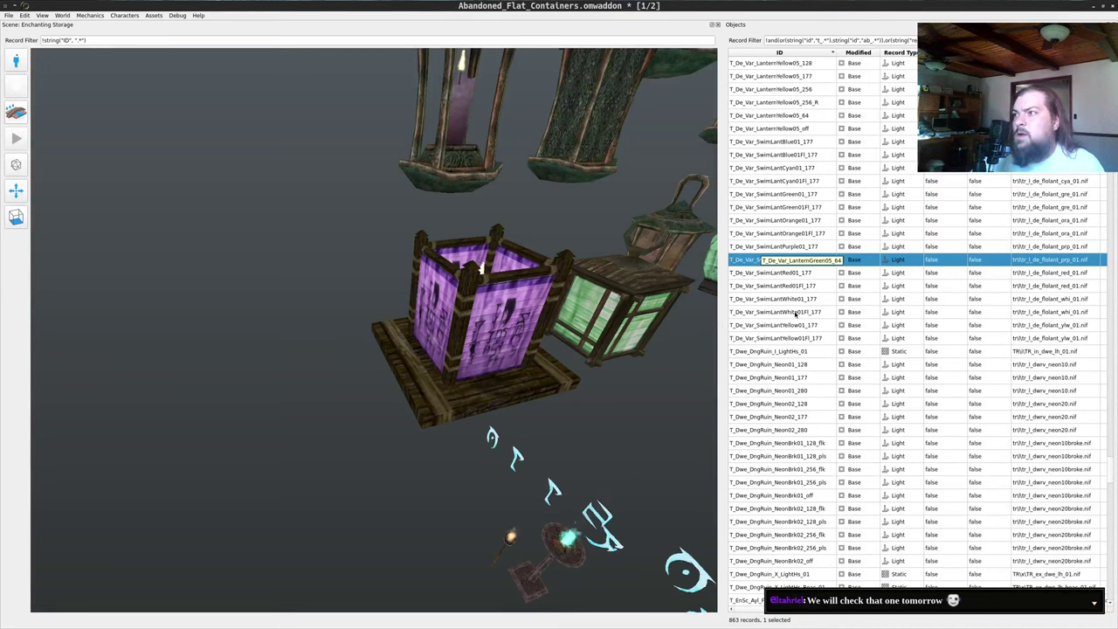
pyautogui.moveTo(776, 298); pyautogui.dragTo(235, 384)
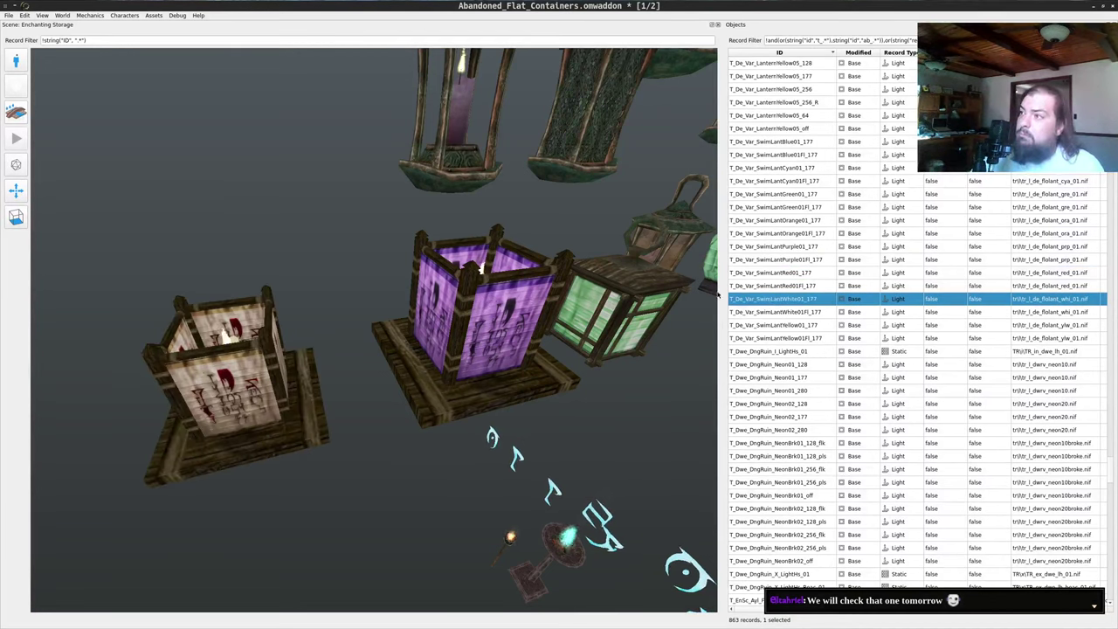
pyautogui.click(773, 142)
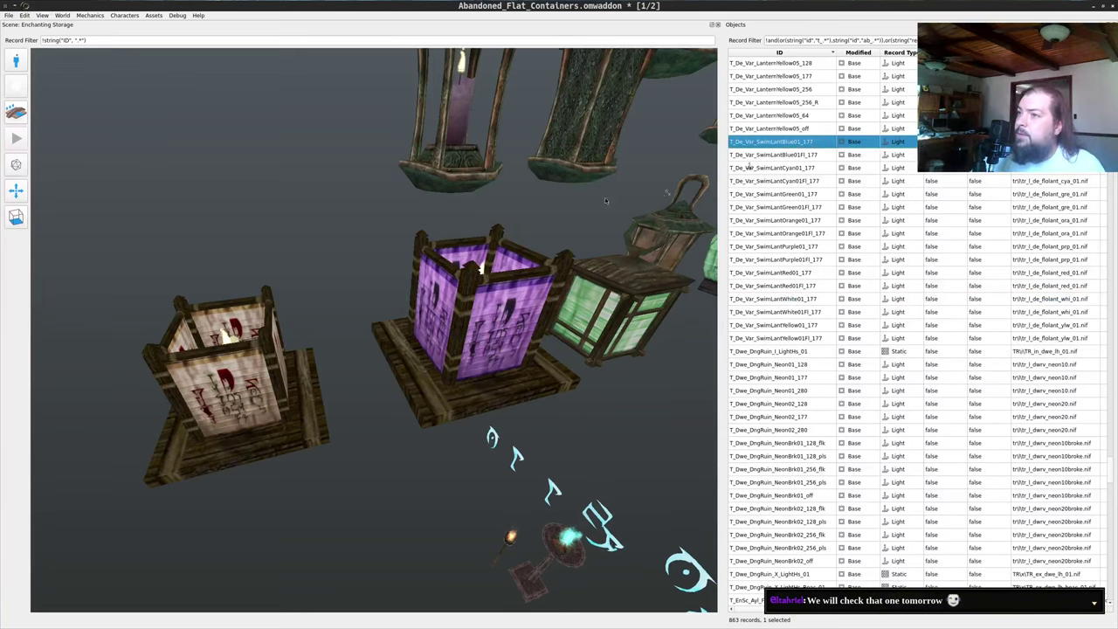
pyautogui.moveTo(277, 247); pyautogui.dragTo(382, 230)
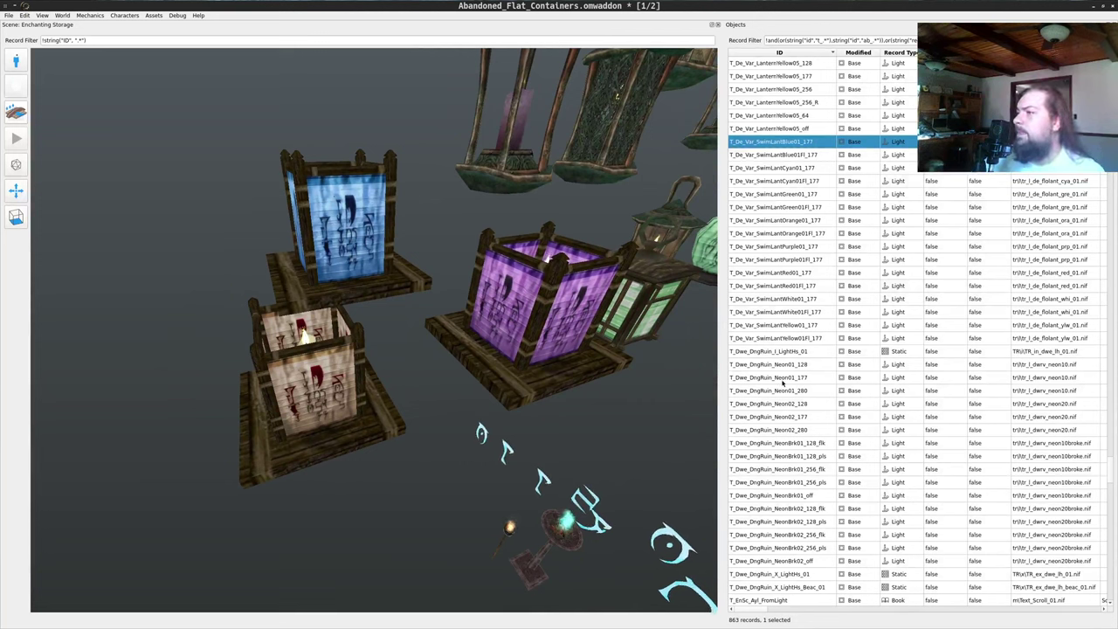
# - Try the Dwemer light T_Dwe_DngRuin_Neon01_177 beside the floating lanterns and undo its placement
pyautogui.moveTo(762, 377); pyautogui.dragTo(448, 496)
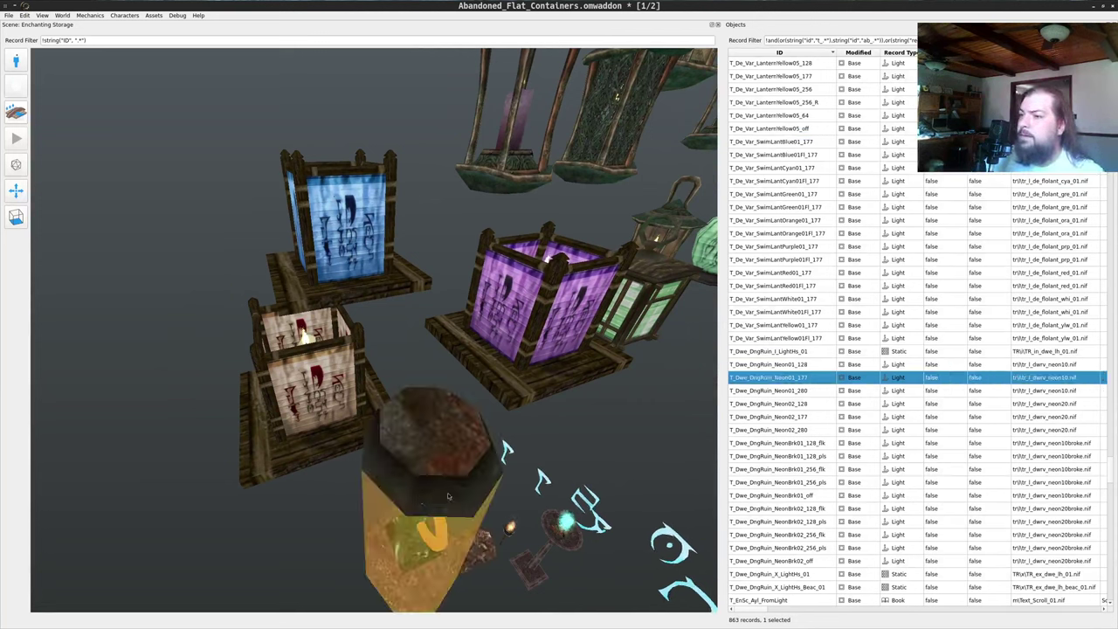
pyautogui.hotkey('ctrl', 'z')
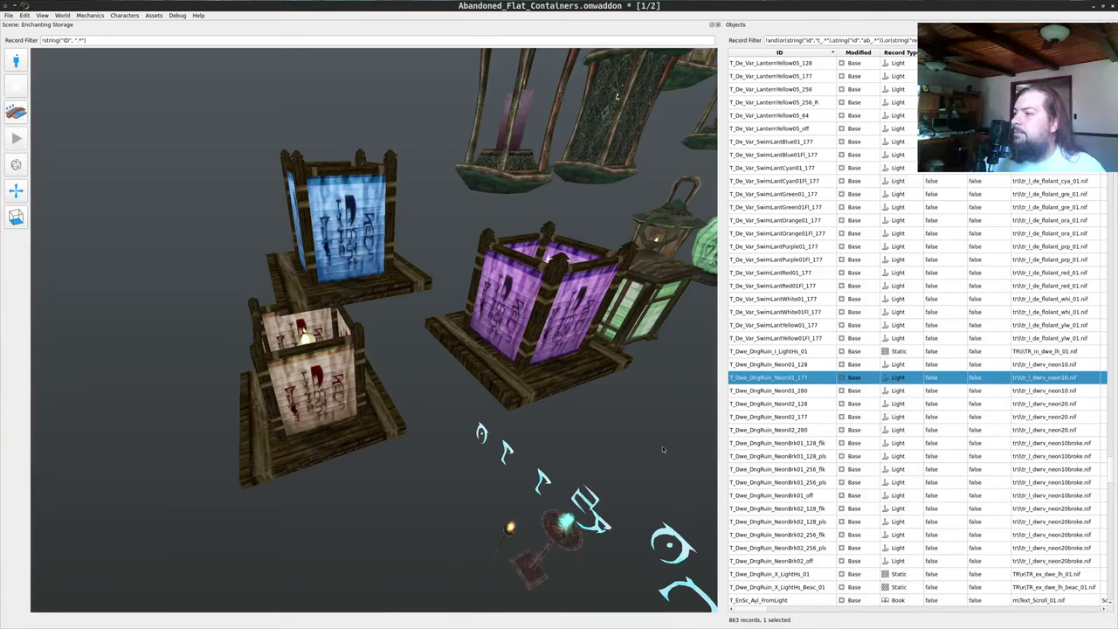
# - Place the lanterns T_He_DngDirenni_LanternCandl_02 and T_He_DngDirenni_LanternCandl_01 next to the blue and white floating lanterns
pyautogui.scroll(-1, 783, 437)
pyautogui.scroll(-10, 770, 436)
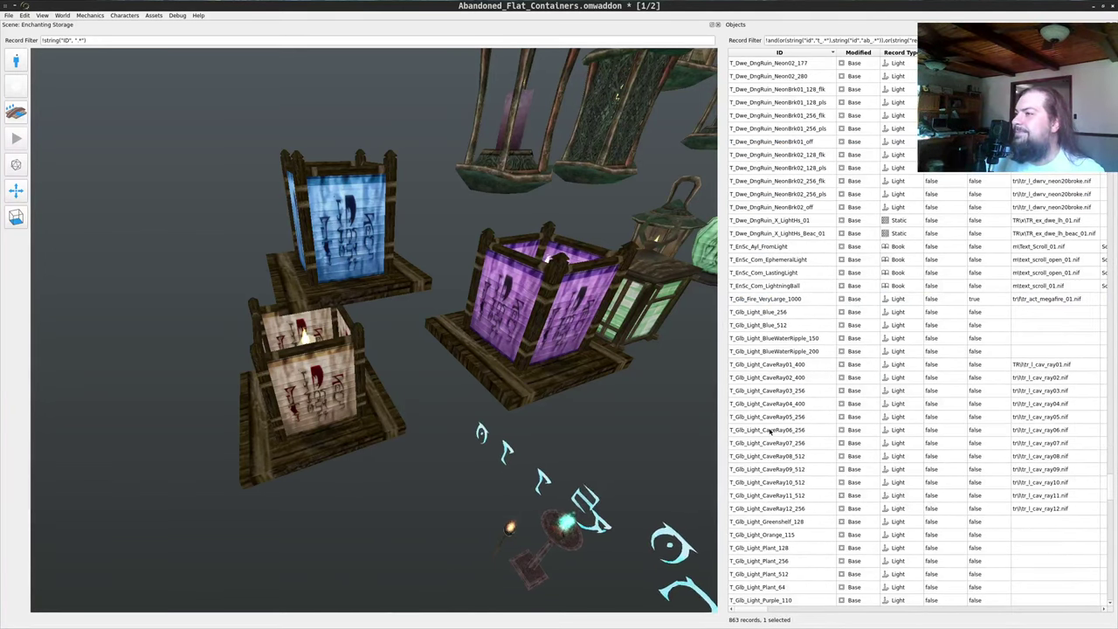
pyautogui.scroll(-7, 764, 430)
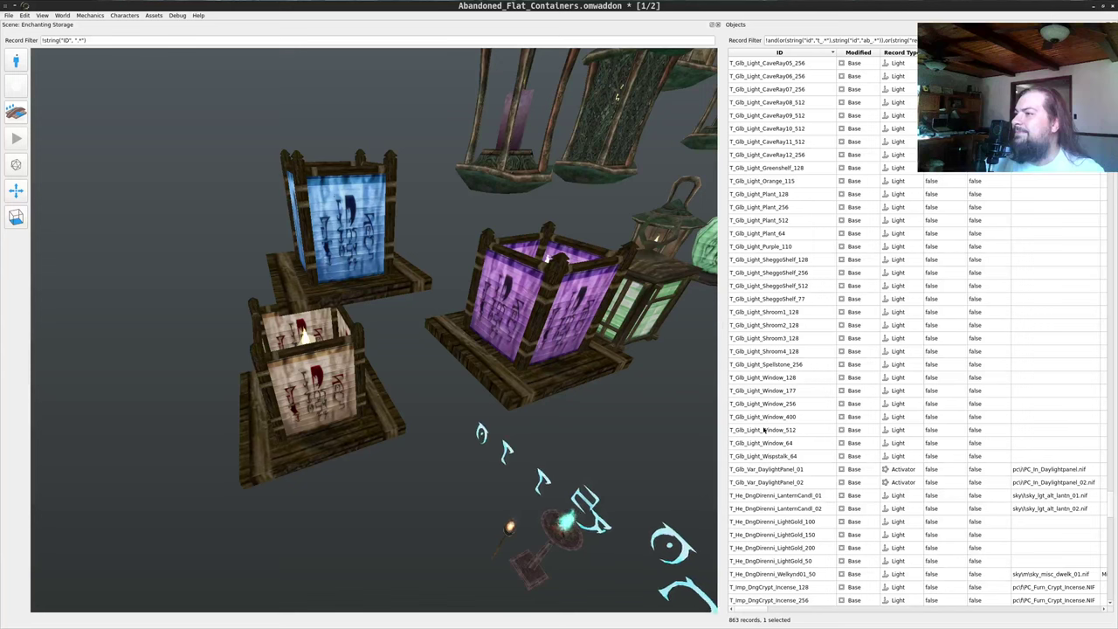
pyautogui.scroll(-2, 779, 432)
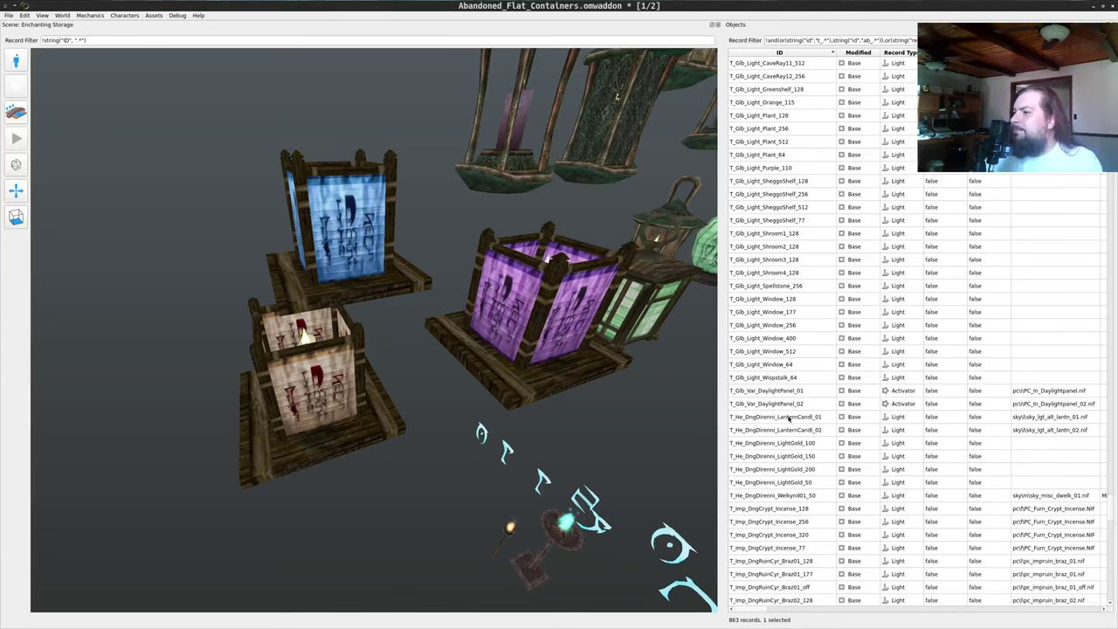
pyautogui.scroll(-2, 779, 428)
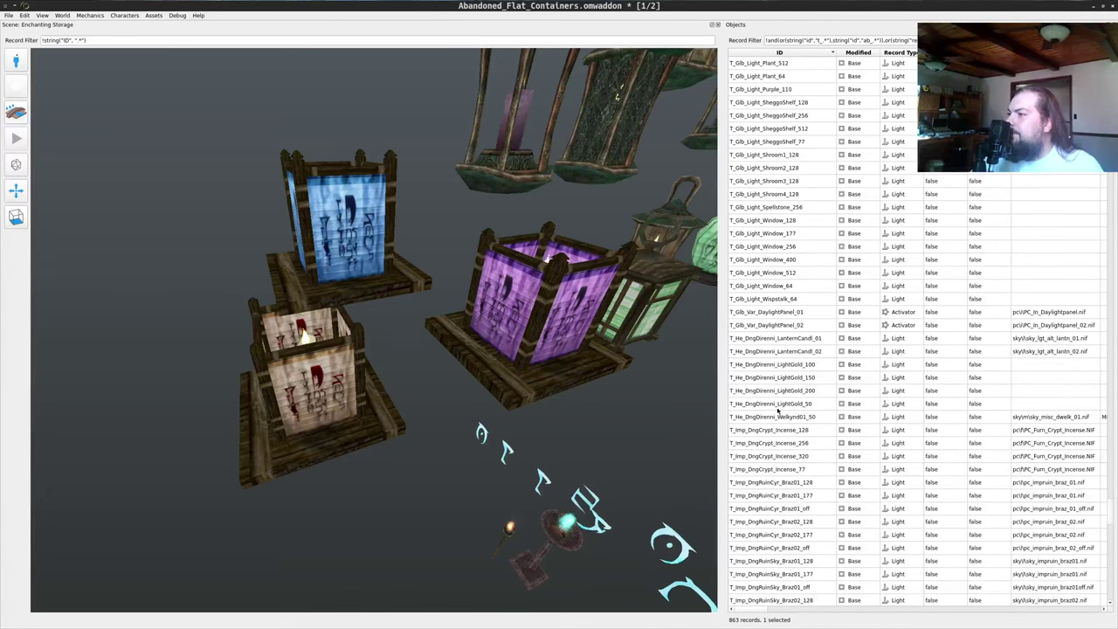
pyautogui.click(780, 351)
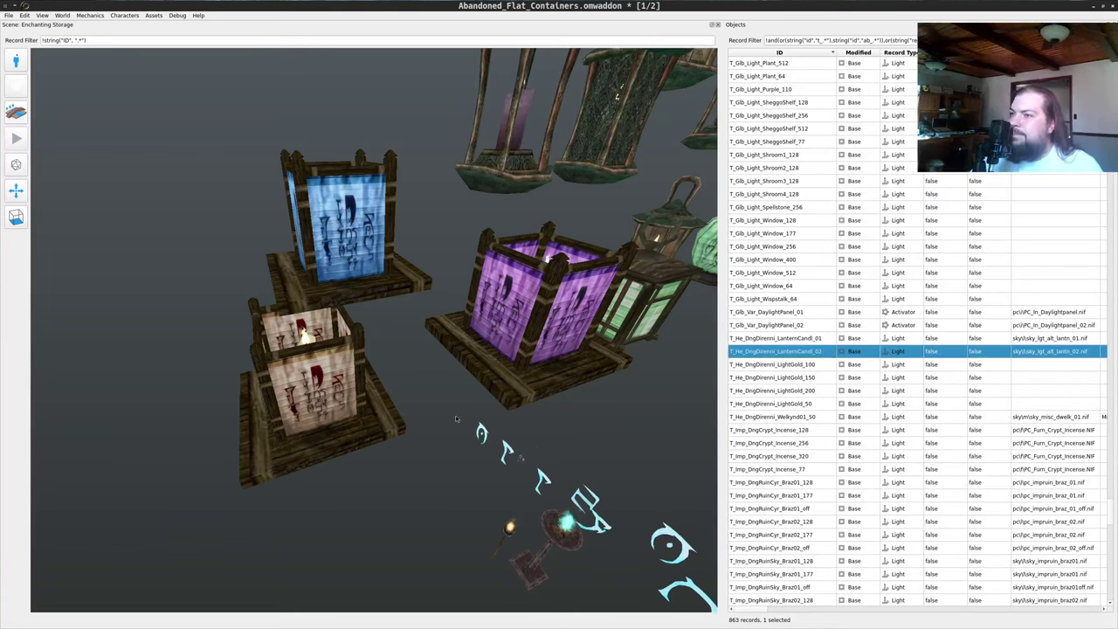
pyautogui.moveTo(161, 220); pyautogui.dragTo(339, 233)
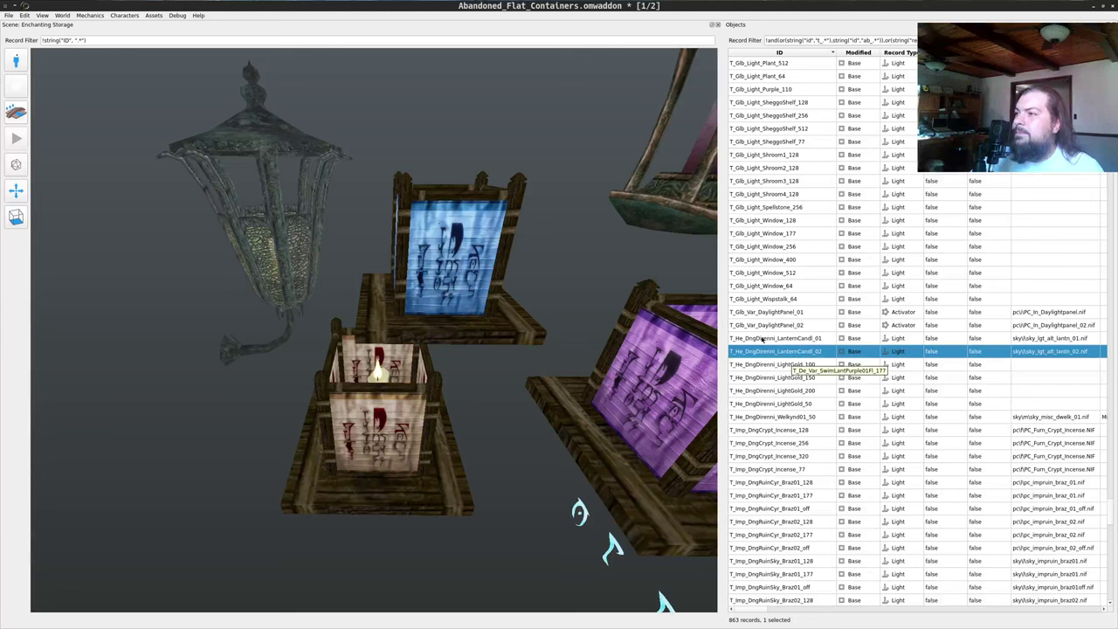
pyautogui.moveTo(765, 340); pyautogui.dragTo(511, 369)
pyautogui.moveTo(165, 310); pyautogui.dragTo(152, 306)
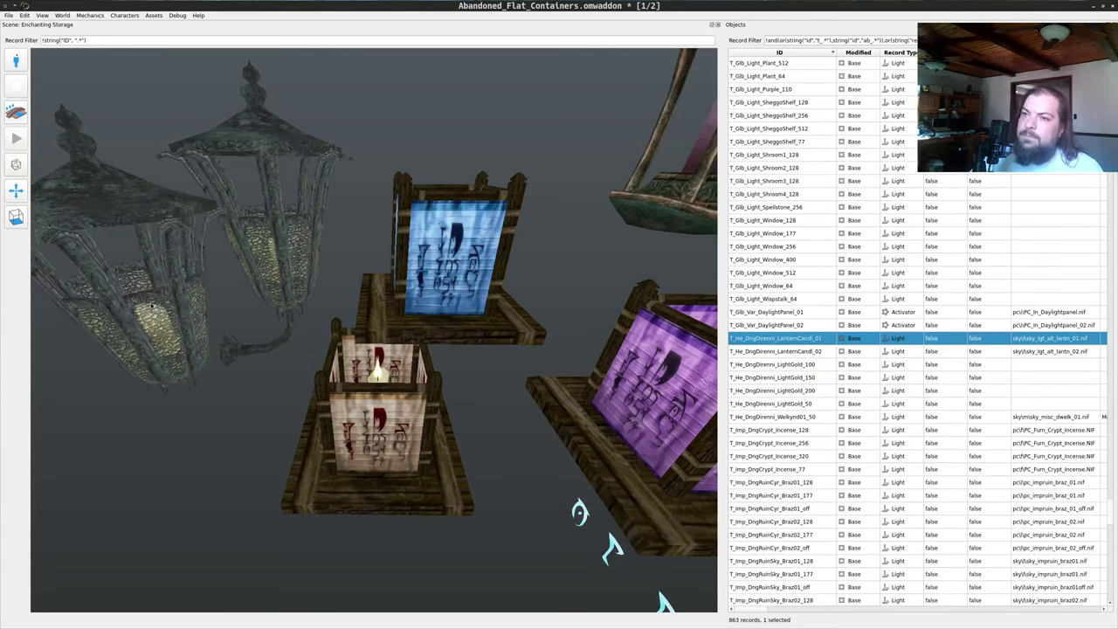
# - Move the T_He_DngDirenni_LanternCandl_01 lantern farther away from the bracketed lantern so the two stand apart
pyautogui.press('a')
pyautogui.press('s')
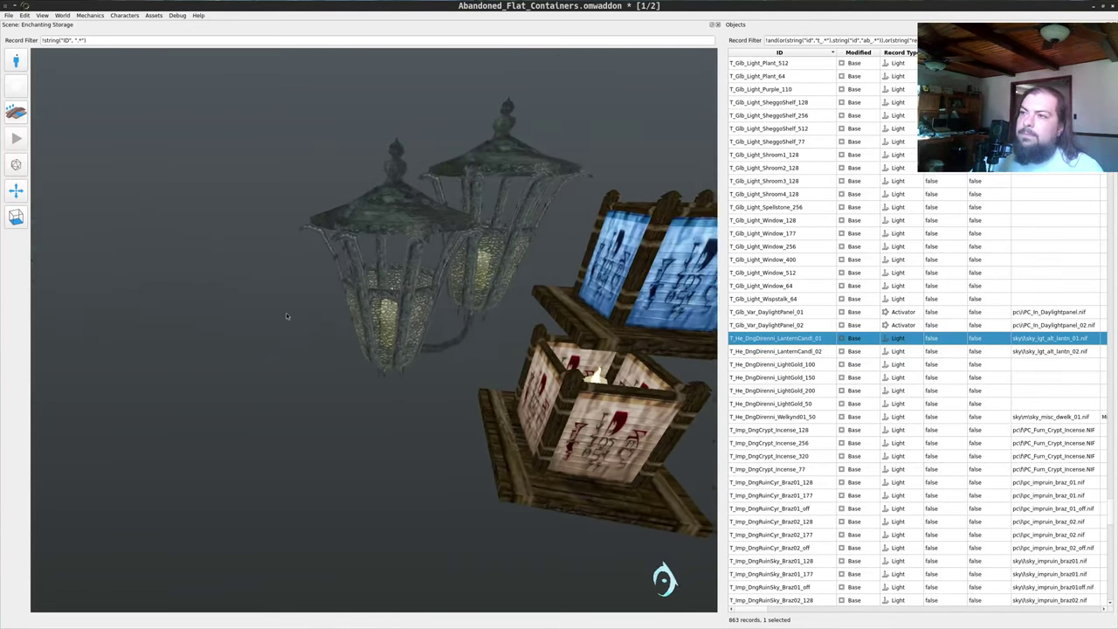
pyautogui.middleClick(394, 303)
pyautogui.moveTo(219, 290); pyautogui.dragTo(454, 325, button='right')
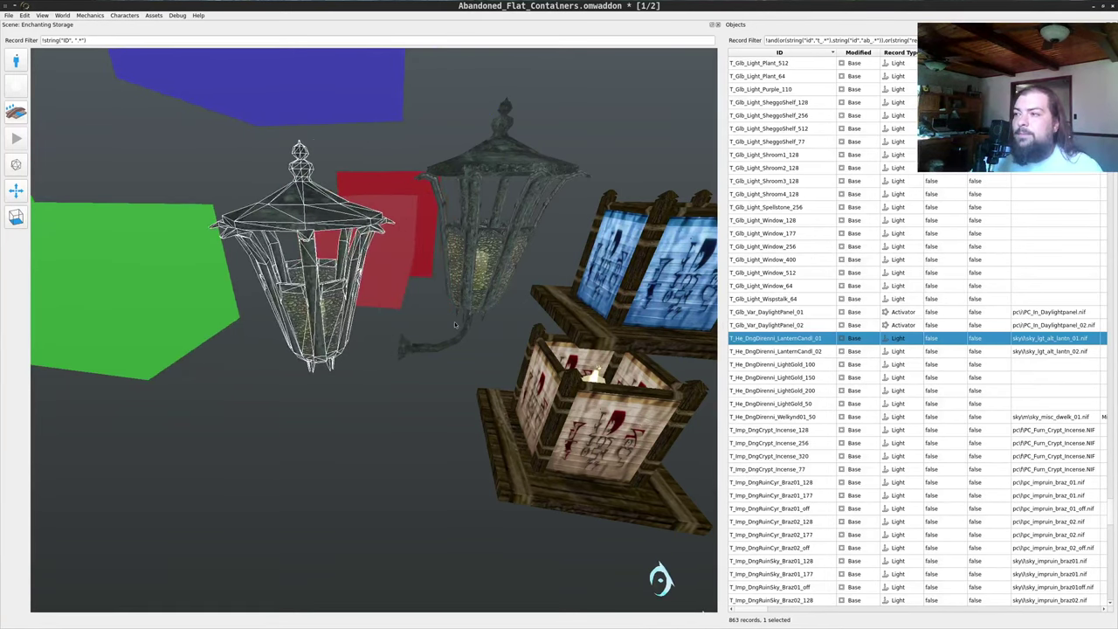
# - Place a second T_He_DngDirenni_LanternCandl_02 below the two Direnni lanterns and compare the three from several angles
pyautogui.moveTo(799, 351); pyautogui.dragTo(374, 445)
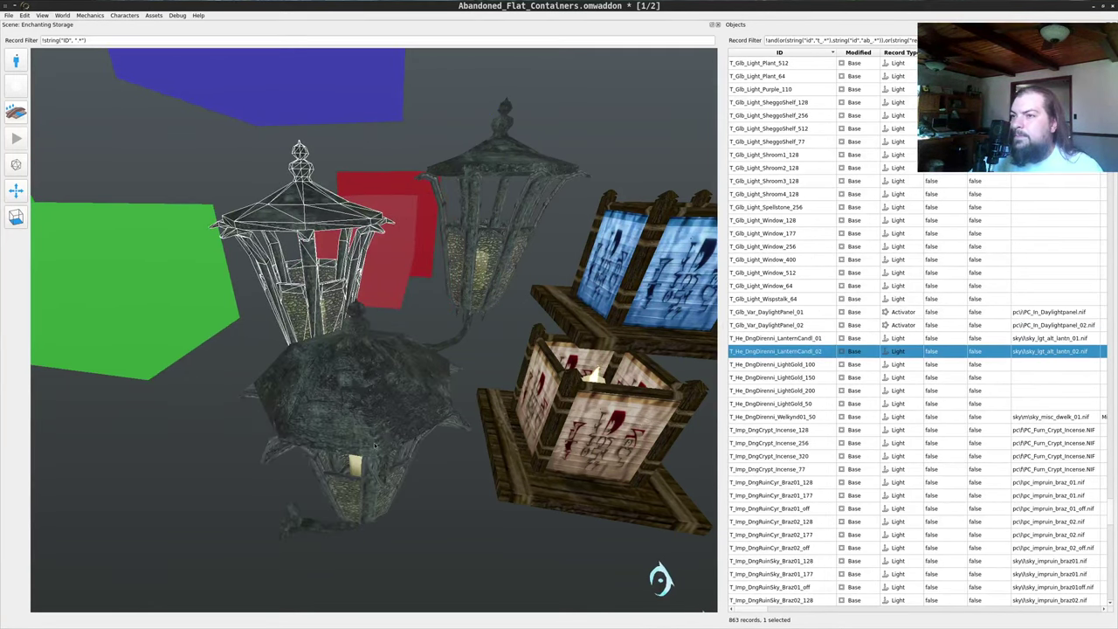
pyautogui.middleClick(379, 434)
pyautogui.press('s')
pyautogui.press('a')
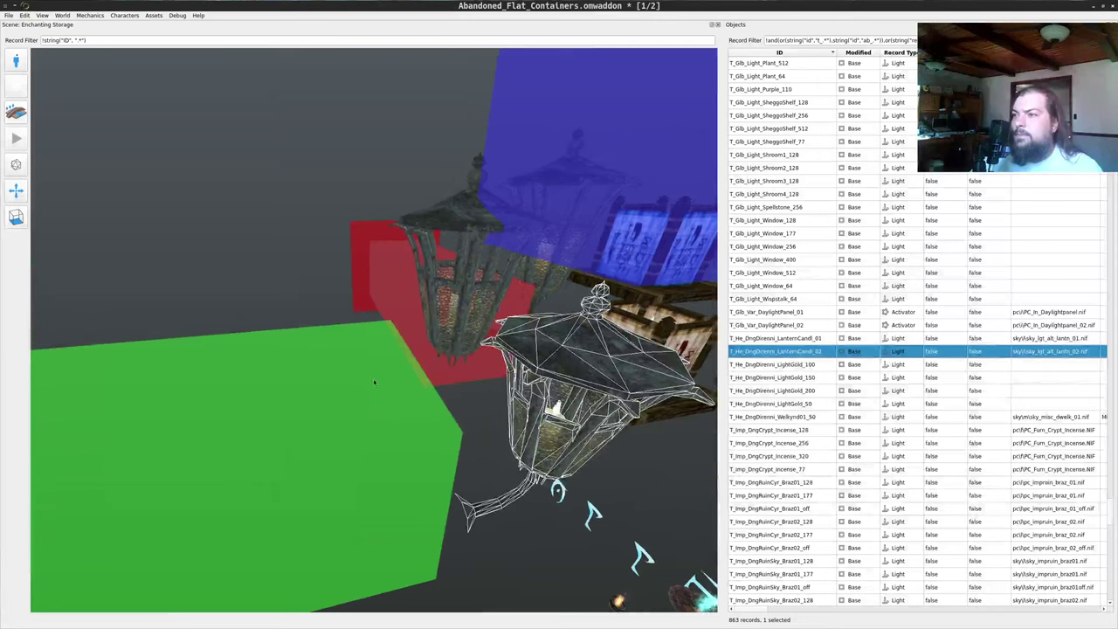
pyautogui.middleClick(298, 251)
pyautogui.press('d')
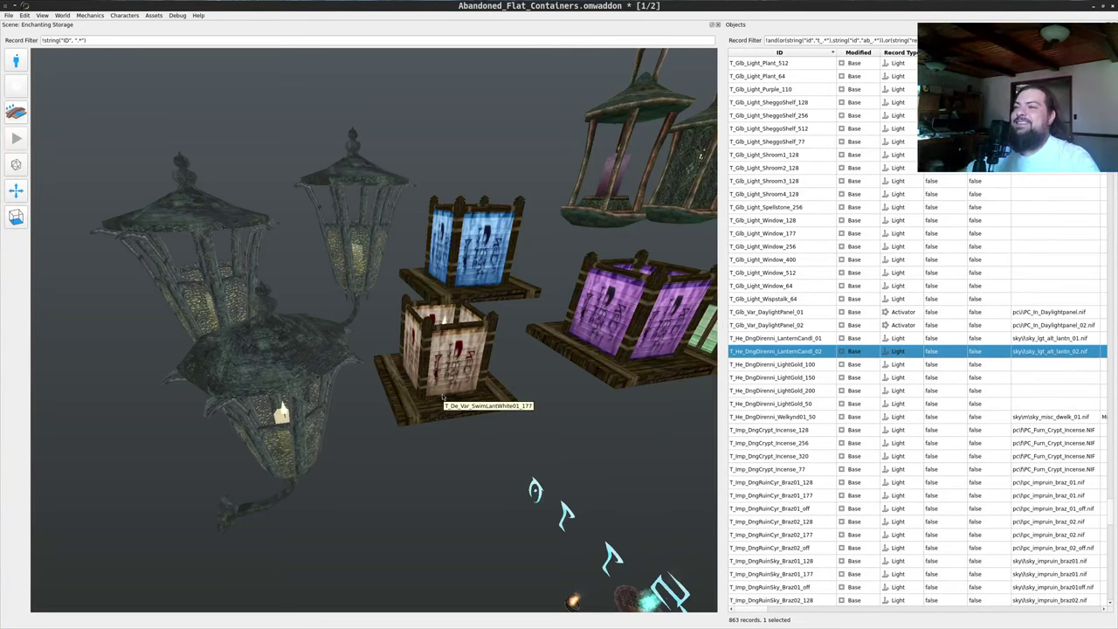
pyautogui.scroll(-3, 380, 400)
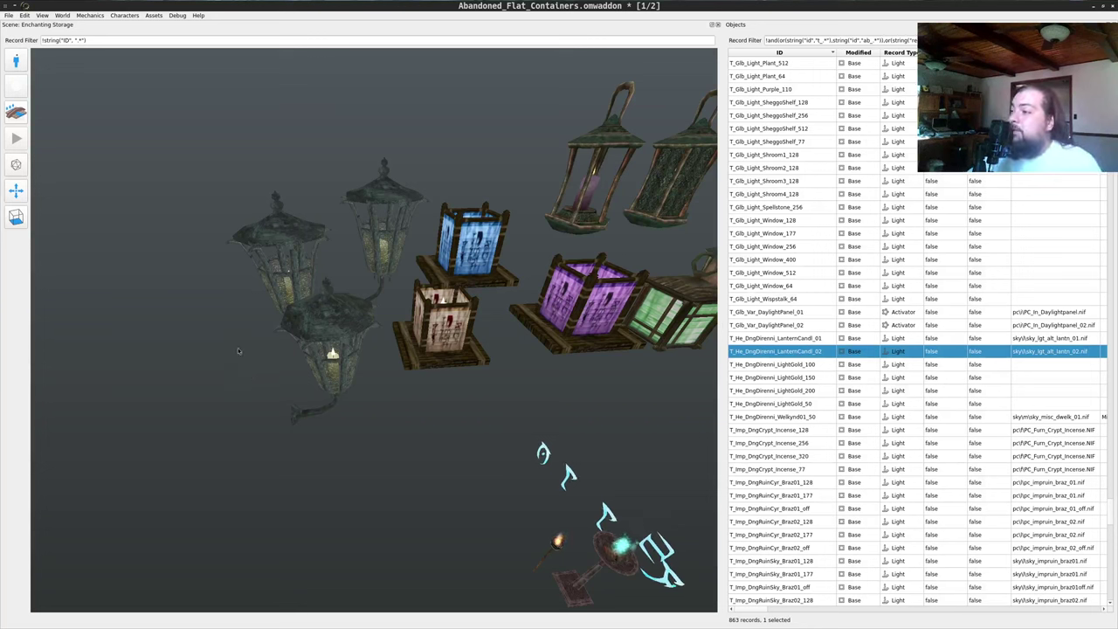
# - Place the hanging incense burner T_Imp_DngCrypt_Incense_128 in the open space below the lanterns
pyautogui.scroll(-1, 840, 464)
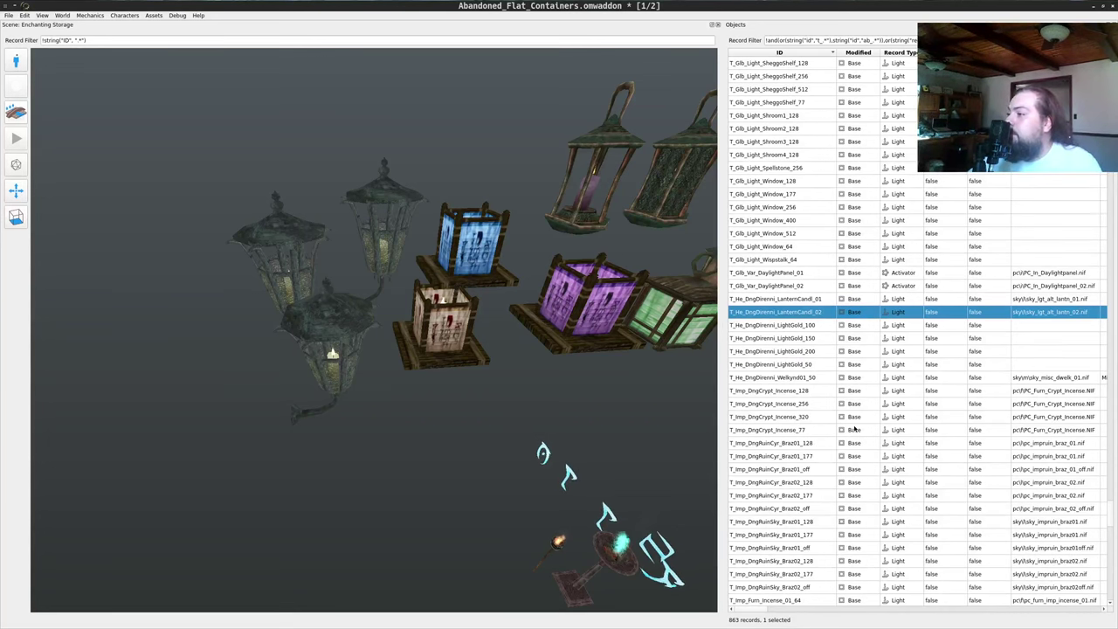
pyautogui.moveTo(786, 391); pyautogui.dragTo(392, 434)
# - Examine the hanging incense burner's chains, bowl and yellow smoke up close and from a distance
pyautogui.scroll(-4, 390, 447)
pyautogui.scroll(6, 385, 420)
pyautogui.scroll(-5, 340, 406)
pyautogui.scroll(5, 485, 406)
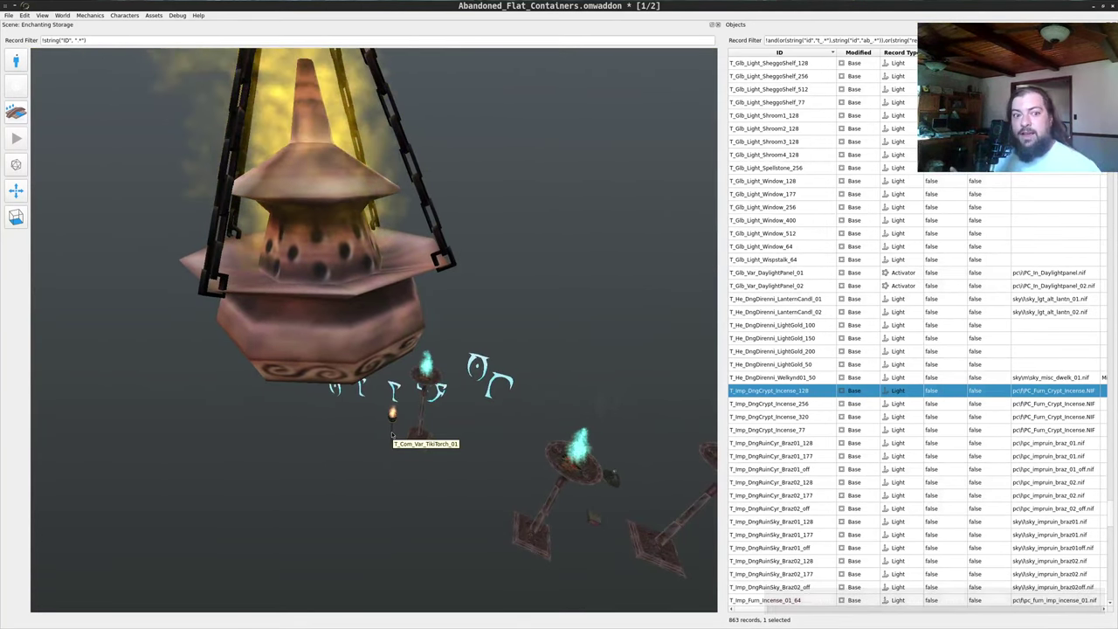
pyautogui.scroll(-5, 392, 434)
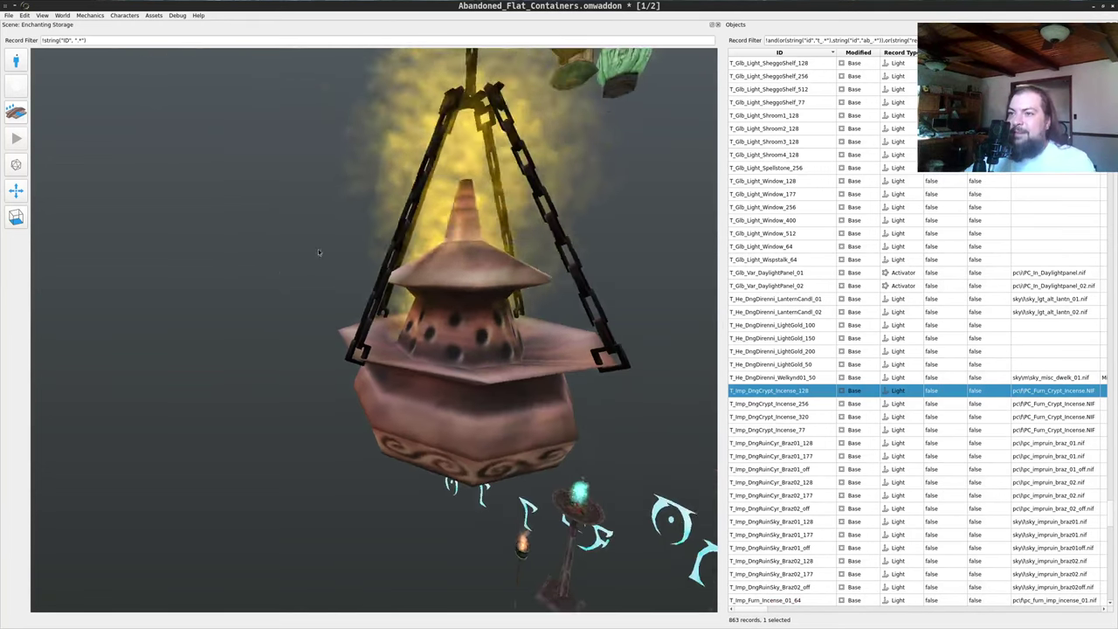
pyautogui.scroll(4, 527, 283)
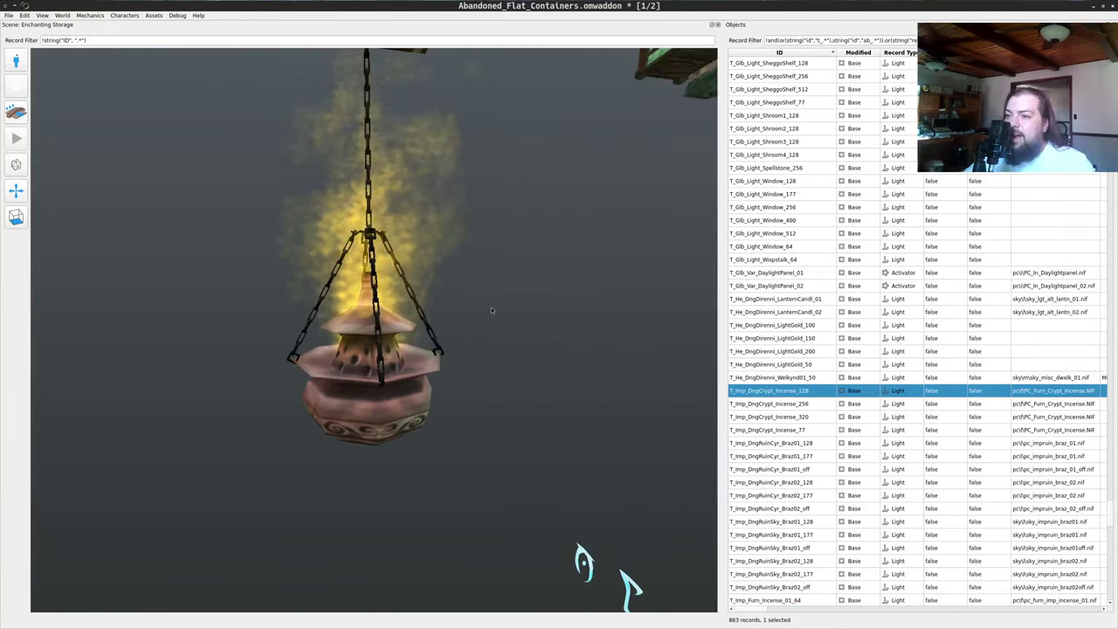
pyautogui.moveTo(508, 302); pyautogui.dragTo(499, 340)
pyautogui.scroll(4, 372, 323)
pyautogui.moveTo(372, 322); pyautogui.dragTo(365, 249)
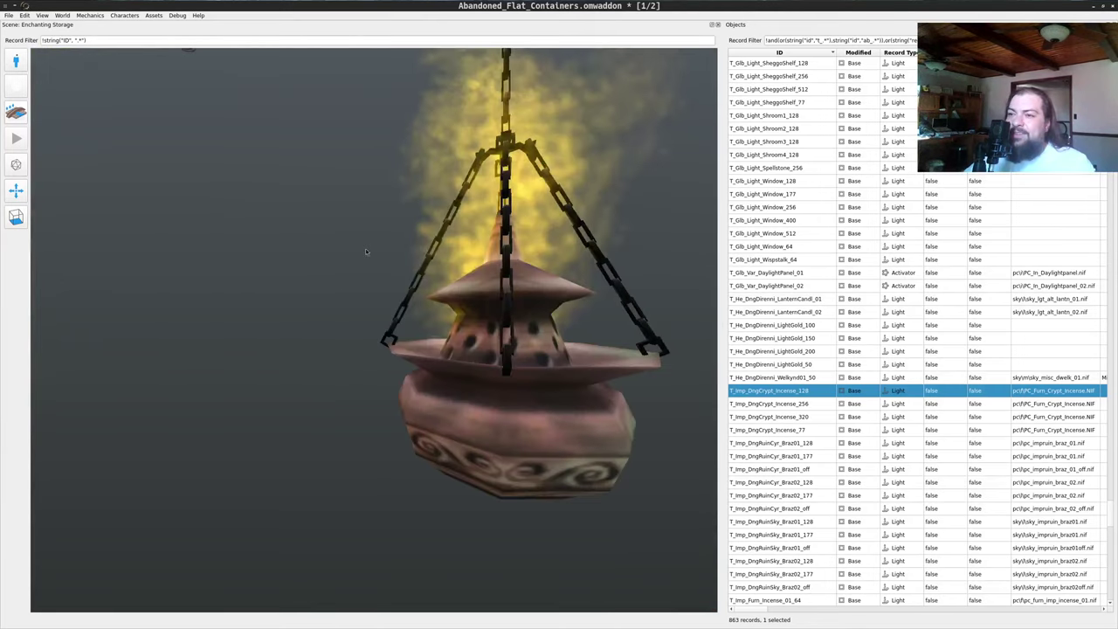
pyautogui.scroll(-5, 524, 241)
pyautogui.moveTo(563, 233); pyautogui.dragTo(583, 220)
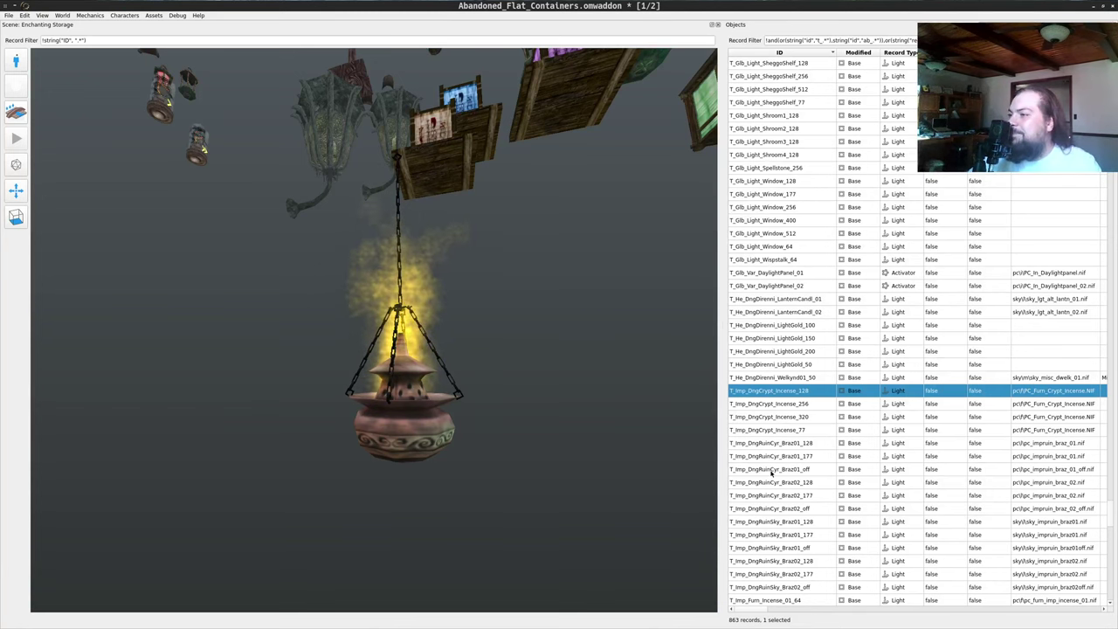
# - Try the unlit stone brazier T_Imp_DngRuinCyr_Braz01_off beside the incense burner, inspect its size, and undo the placement
pyautogui.moveTo(771, 472); pyautogui.dragTo(250, 418)
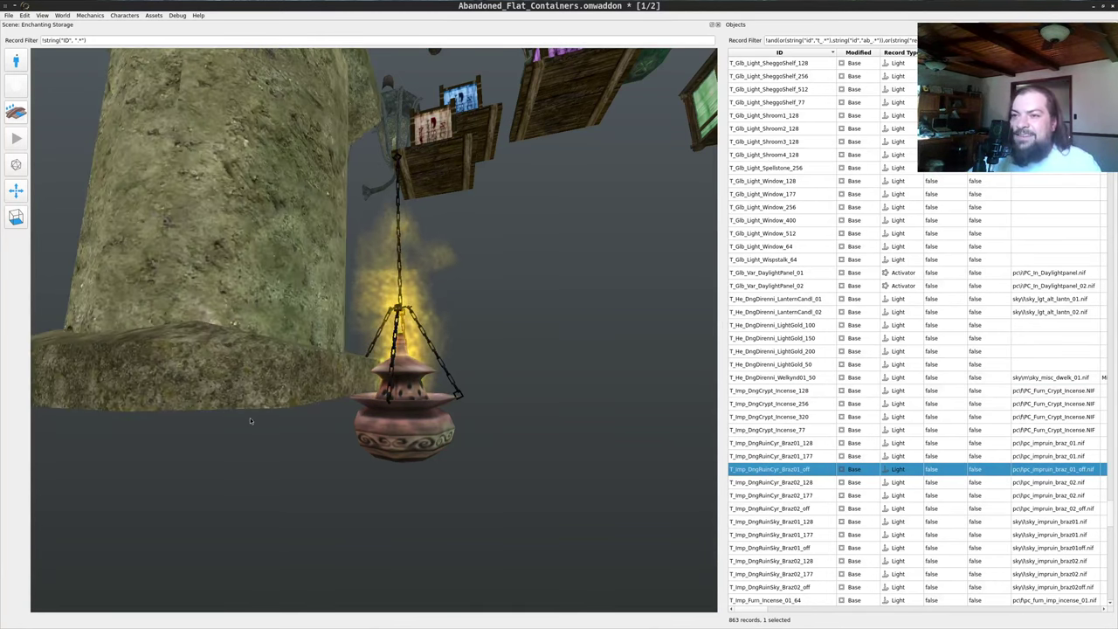
pyautogui.scroll(-6, 245, 369)
pyautogui.moveTo(542, 384); pyautogui.dragTo(502, 452)
pyautogui.scroll(4, 494, 194)
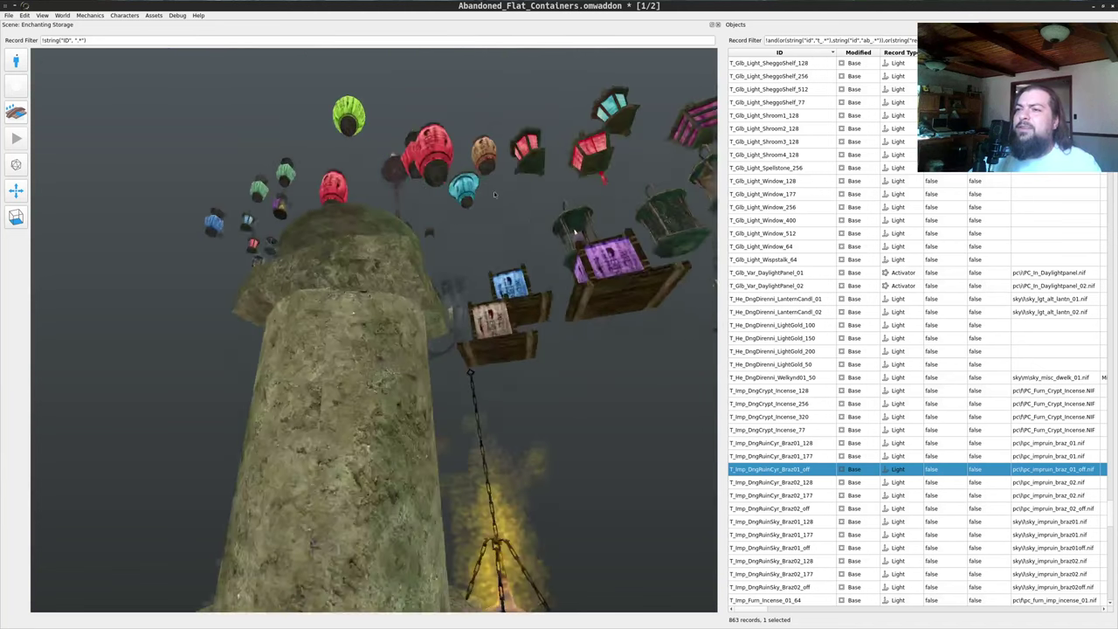
pyautogui.scroll(5, 473, 145)
pyautogui.scroll(-4, 532, 474)
pyautogui.scroll(-2, 489, 454)
pyautogui.scroll(4, 502, 452)
pyautogui.scroll(-4, 502, 452)
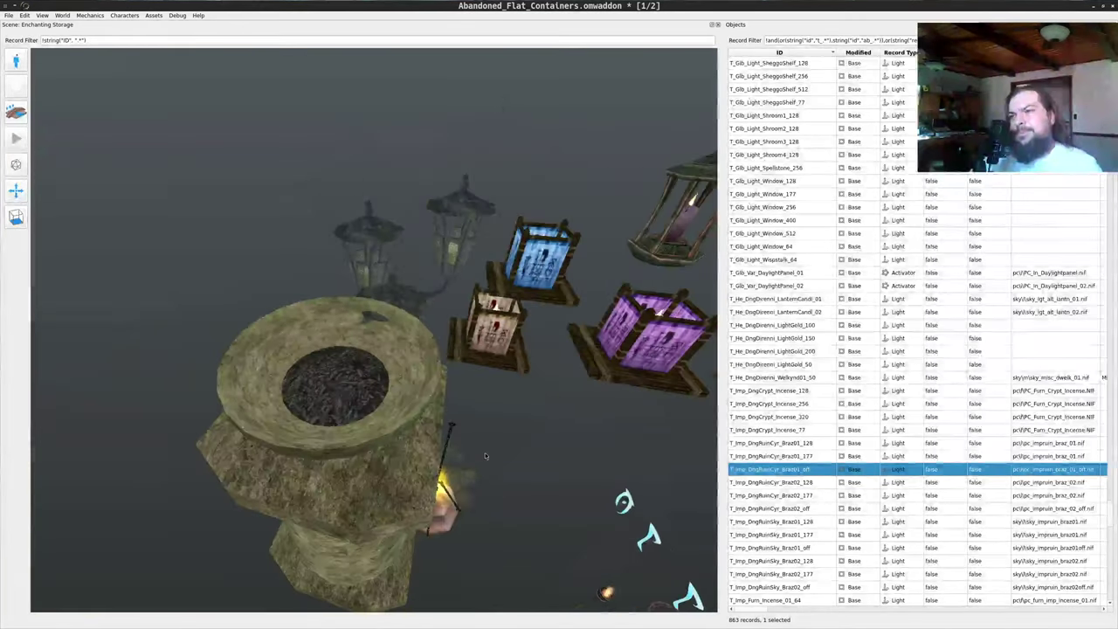
pyautogui.hotkey('ctrl', 'z')
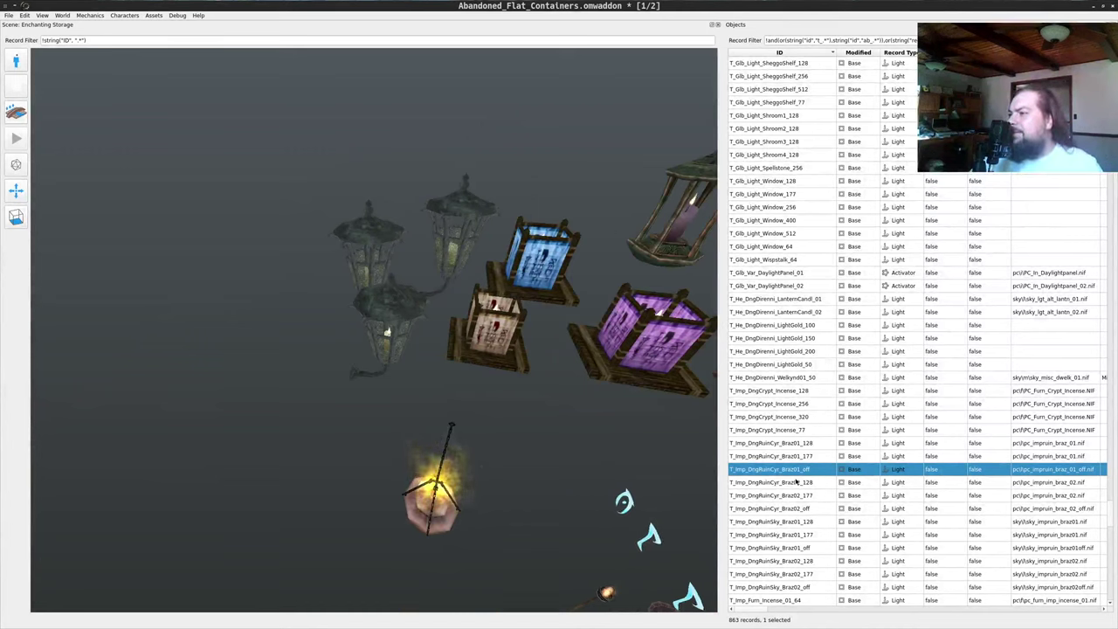
# - Try the brazier T_Imp_DngRuinSky_Braz01_128 near the Direnni lanterns and undo its placement
pyautogui.scroll(-2, 796, 480)
pyautogui.scroll(-2, 782, 428)
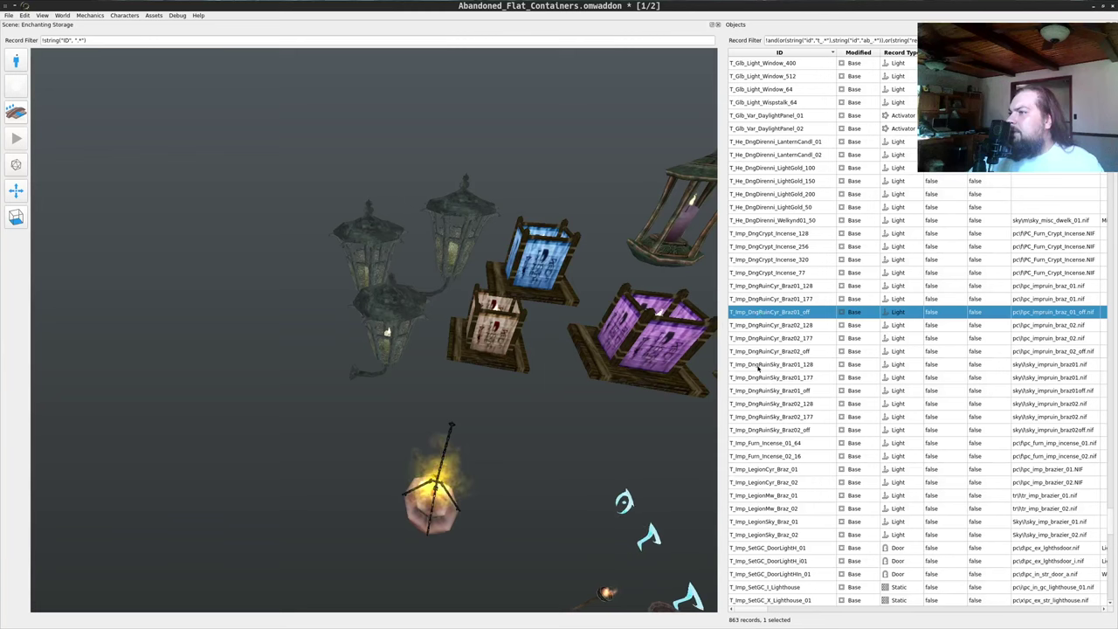
pyautogui.moveTo(762, 365); pyautogui.dragTo(185, 217)
pyautogui.hotkey('ctrl', 'z')
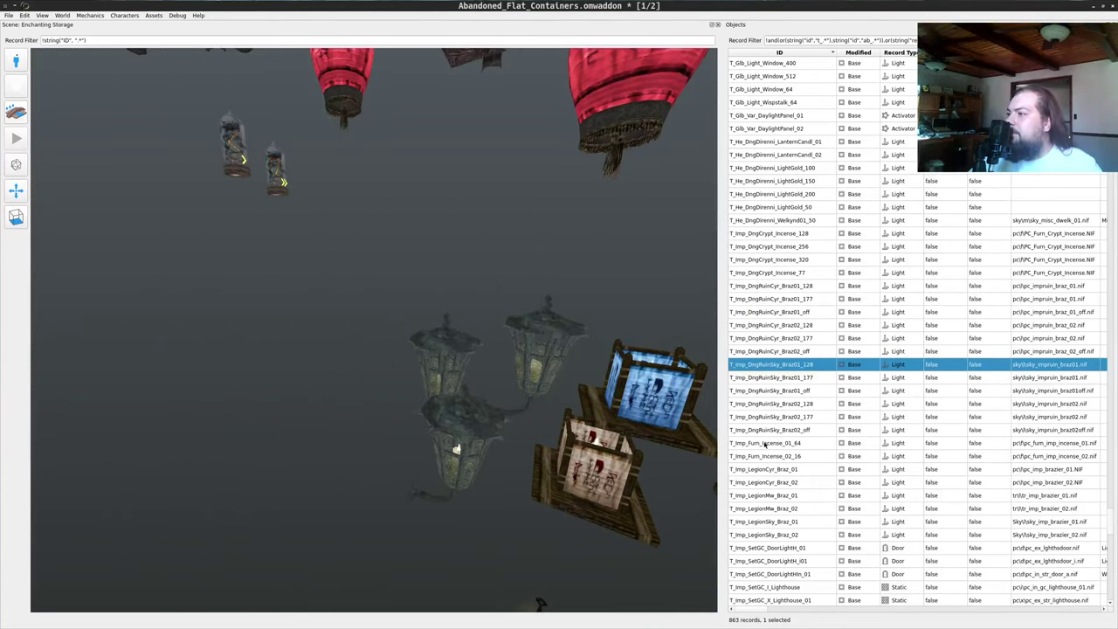
# - Place the incense stand T_Imp_Furn_Incense_01_64 beside the Direnni lanterns and inspect its candle and bowl up close
pyautogui.click(765, 443)
pyautogui.scroll(-4, 767, 420)
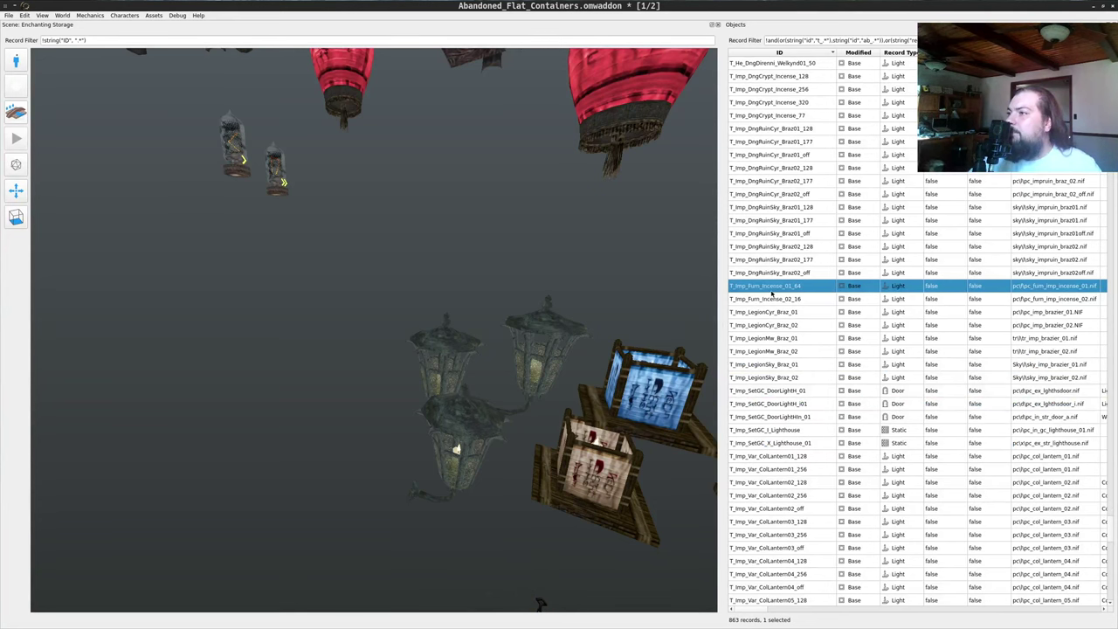
pyautogui.moveTo(259, 374); pyautogui.dragTo(261, 373)
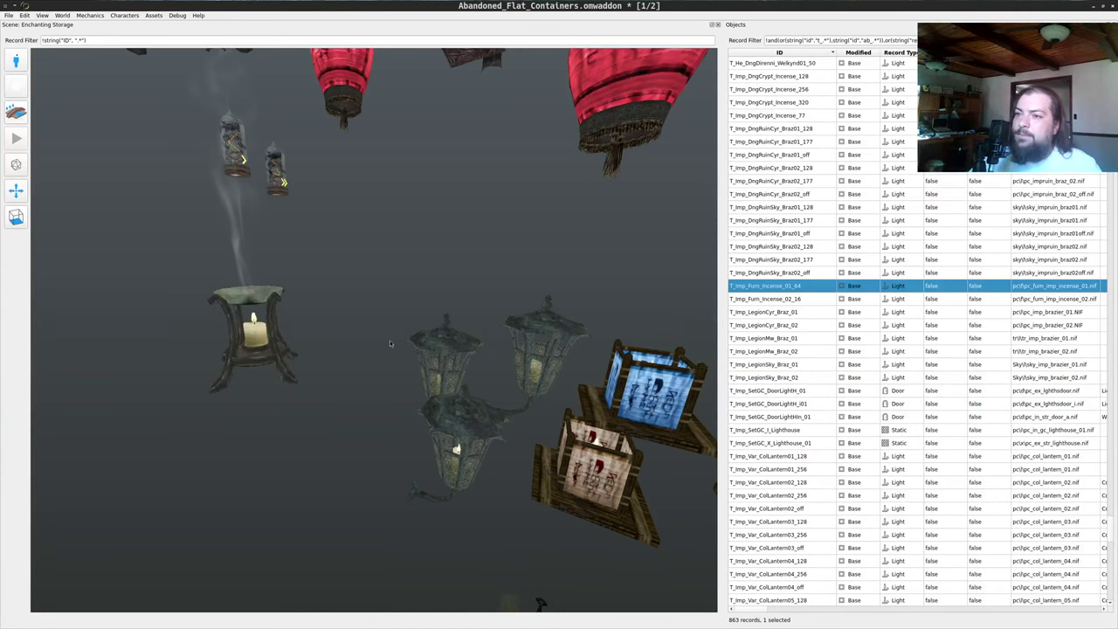
pyautogui.moveTo(462, 287); pyautogui.dragTo(565, 328)
pyautogui.scroll(5, 517, 253)
pyautogui.scroll(-5, 565, 328)
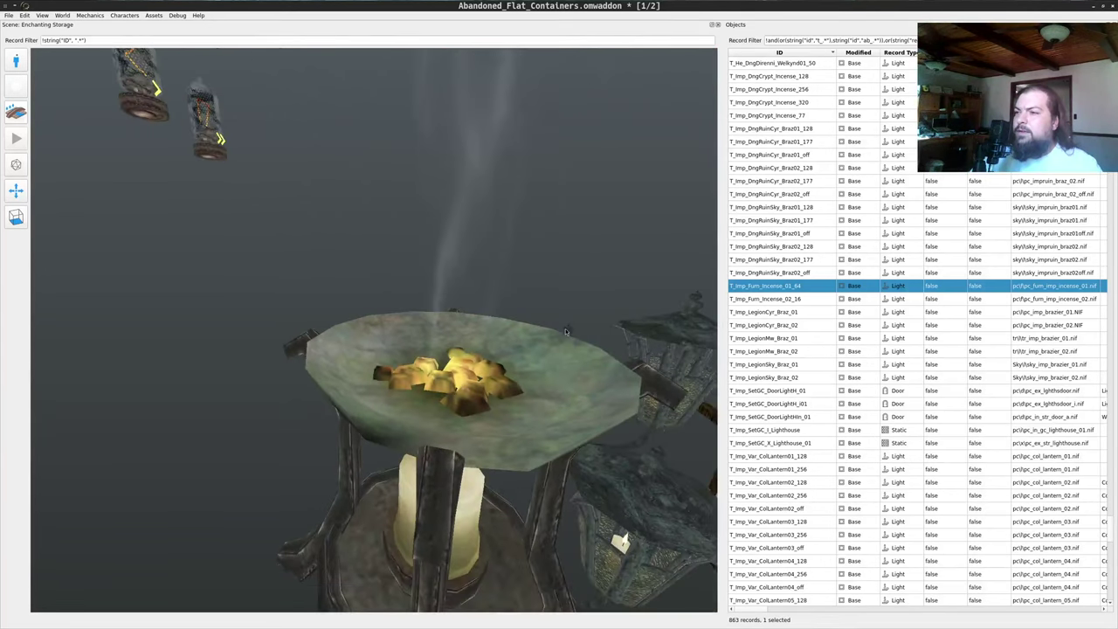
pyautogui.moveTo(565, 329); pyautogui.dragTo(601, 324, button='right')
pyautogui.moveTo(601, 324)
pyautogui.mouseDown()
pyautogui.moveTo(613, 298)
pyautogui.moveTo(589, 308)
pyautogui.mouseUp()
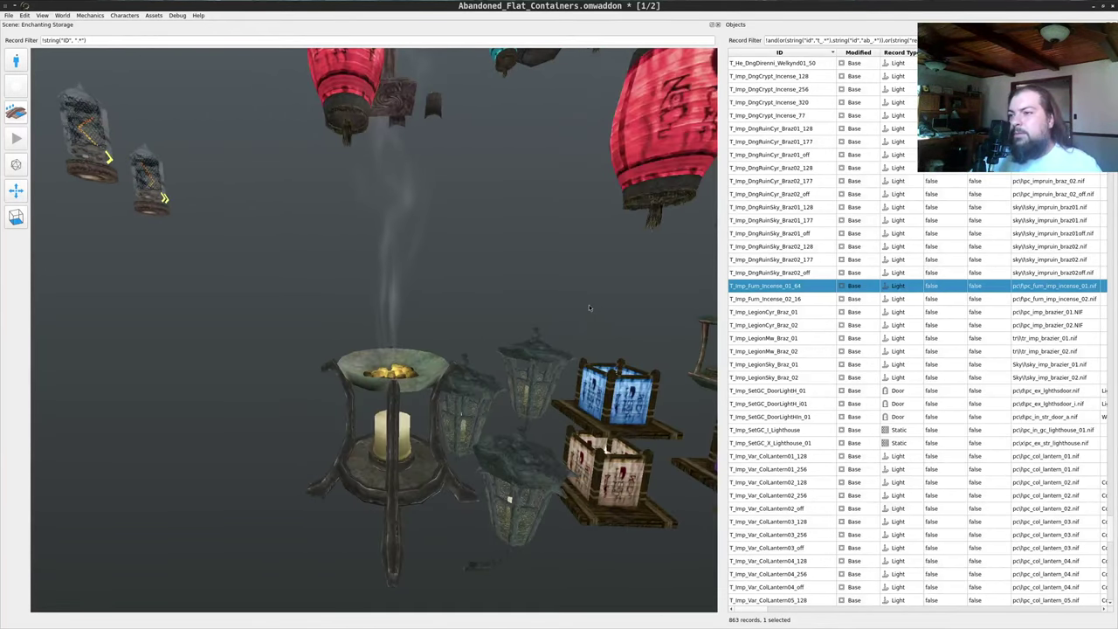
# - Place the ornate incense burner T_Imp_Furn_Incense_02_16 next to the candle incense stand
pyautogui.click(765, 300)
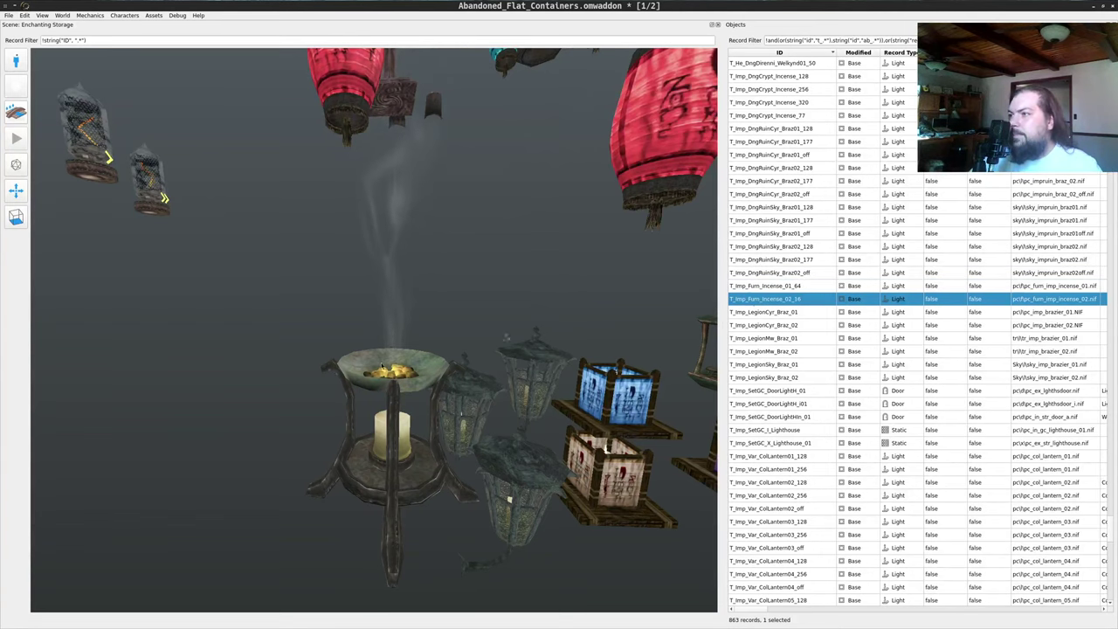
pyautogui.moveTo(221, 443); pyautogui.dragTo(216, 444)
pyautogui.moveTo(386, 303); pyautogui.dragTo(422, 309)
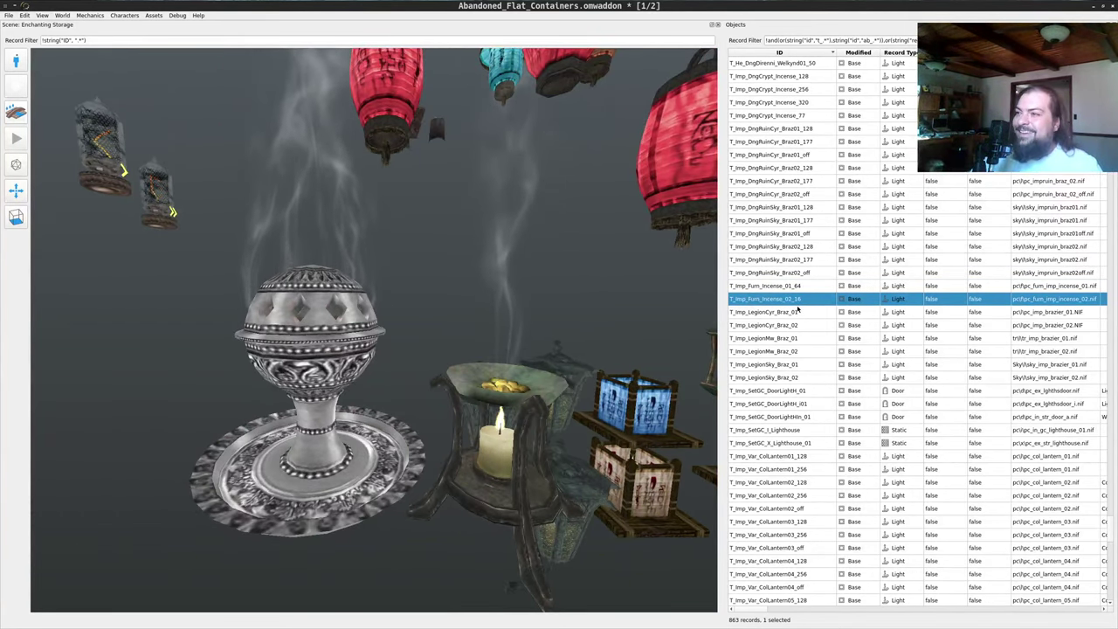
# - Place a second T_Imp_Furn_Incense_01_64 on the other side of the ornate silver incense burner for comparison
pyautogui.moveTo(793, 287); pyautogui.dragTo(120, 447)
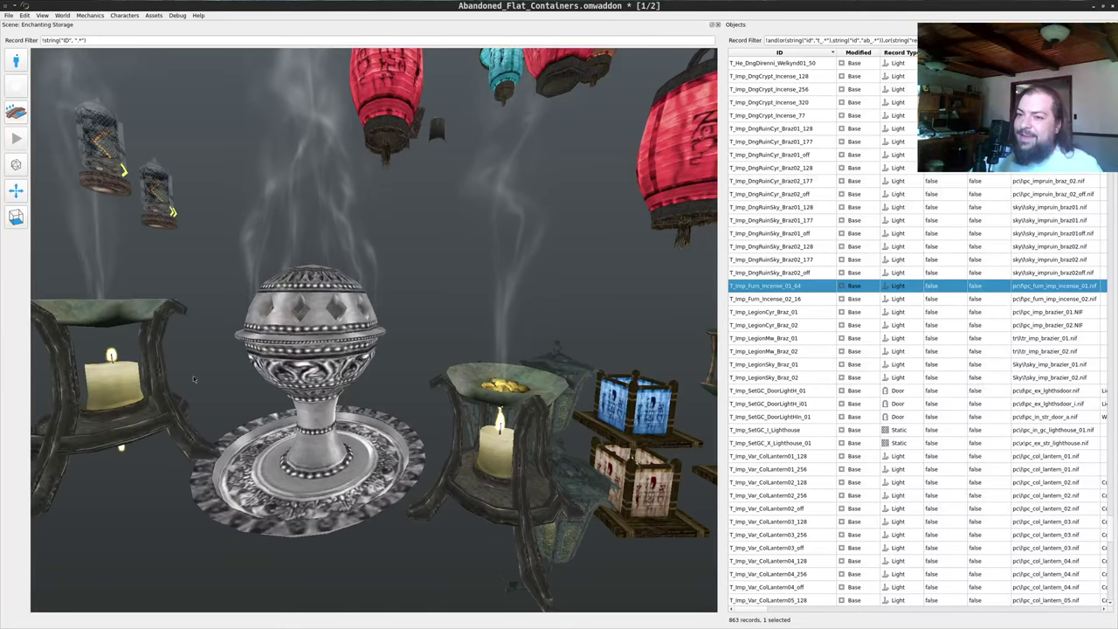
pyautogui.moveTo(253, 376)
pyautogui.mouseDown()
pyautogui.moveTo(186, 372)
pyautogui.moveTo(249, 368)
pyautogui.mouseUp()
pyautogui.scroll(-2, 270, 366)
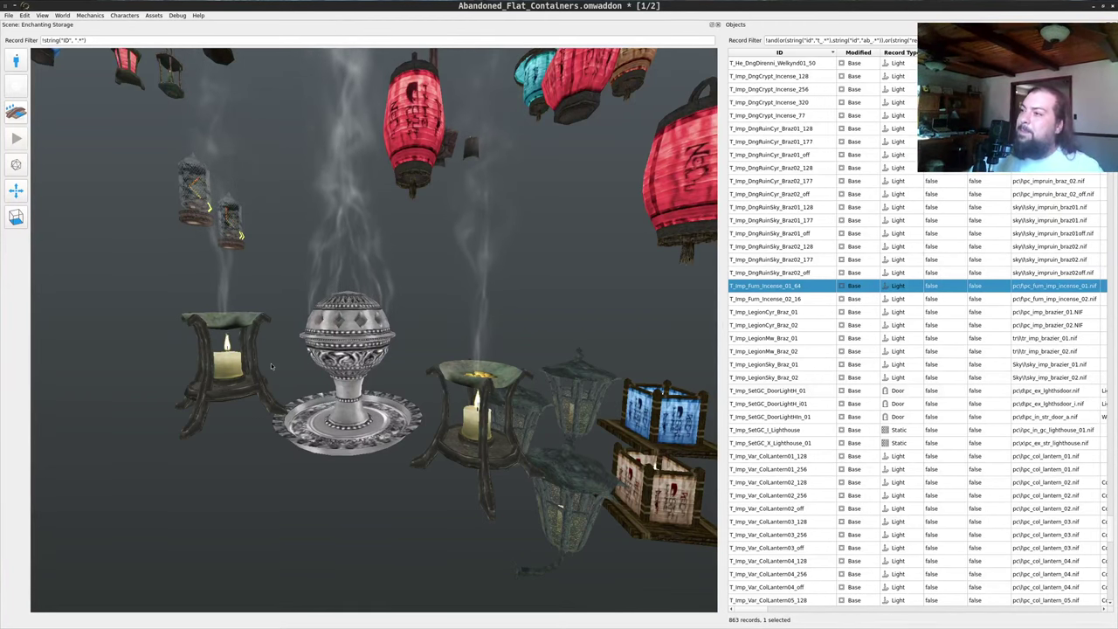
# - Look over the placed incense stands and ornate burner together and save the Abandoned_Flat_Containers.omwaddon file
pyautogui.scroll(-3, 408, 330)
pyautogui.scroll(2, 461, 381)
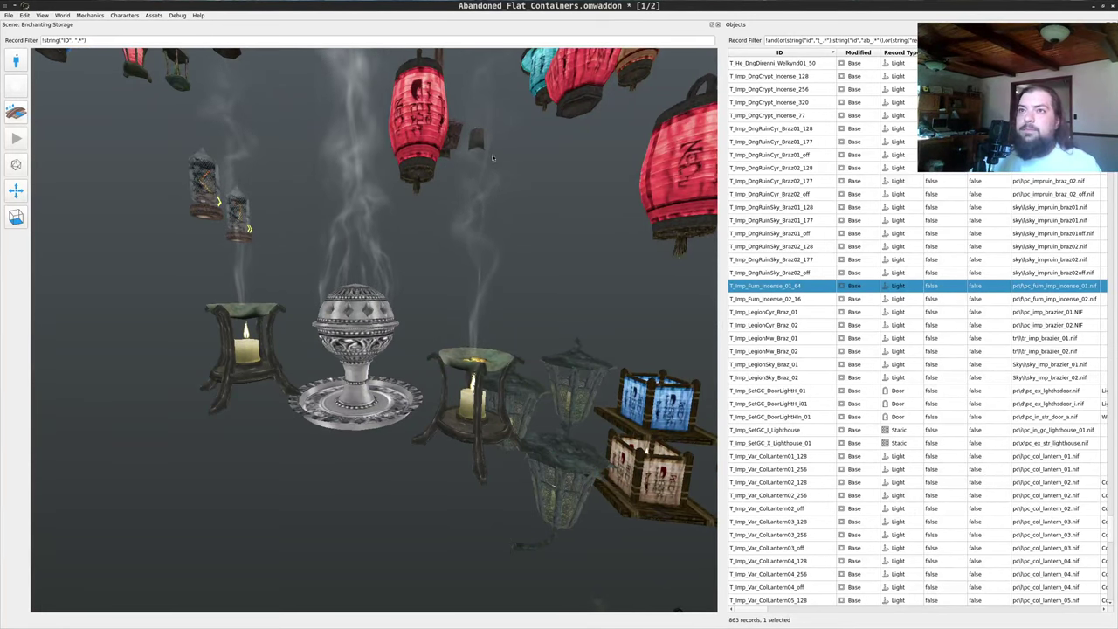
pyautogui.hotkey('ctrl', 's')
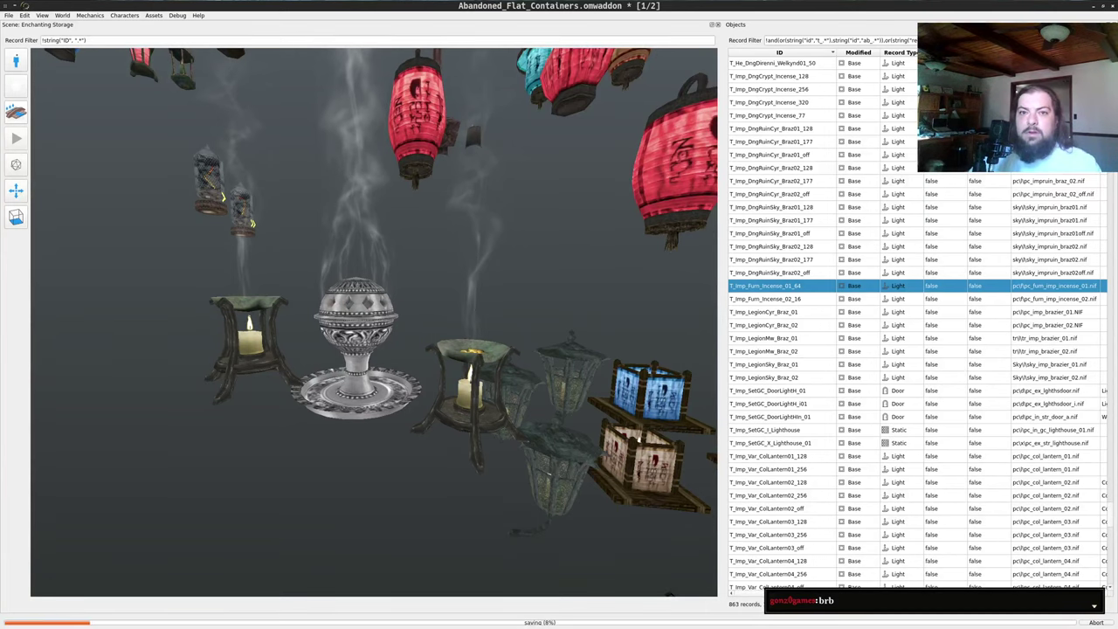
# - In the second editor window, open the scene of the OAAB_Stronghold cell and close it again
pyautogui.hotkey('alt', 'Tab')
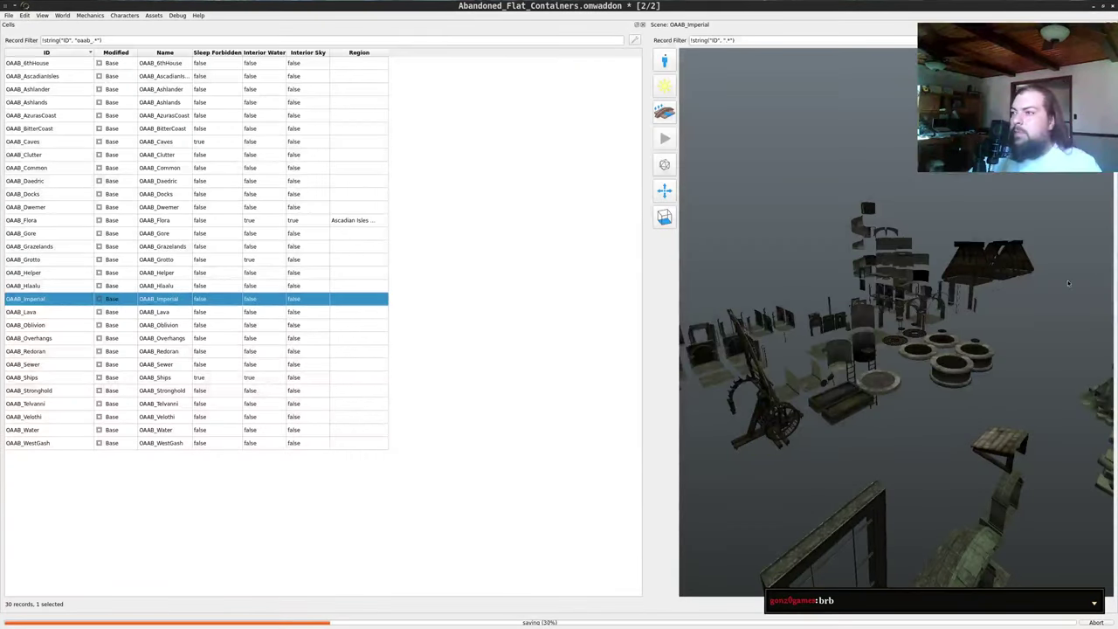
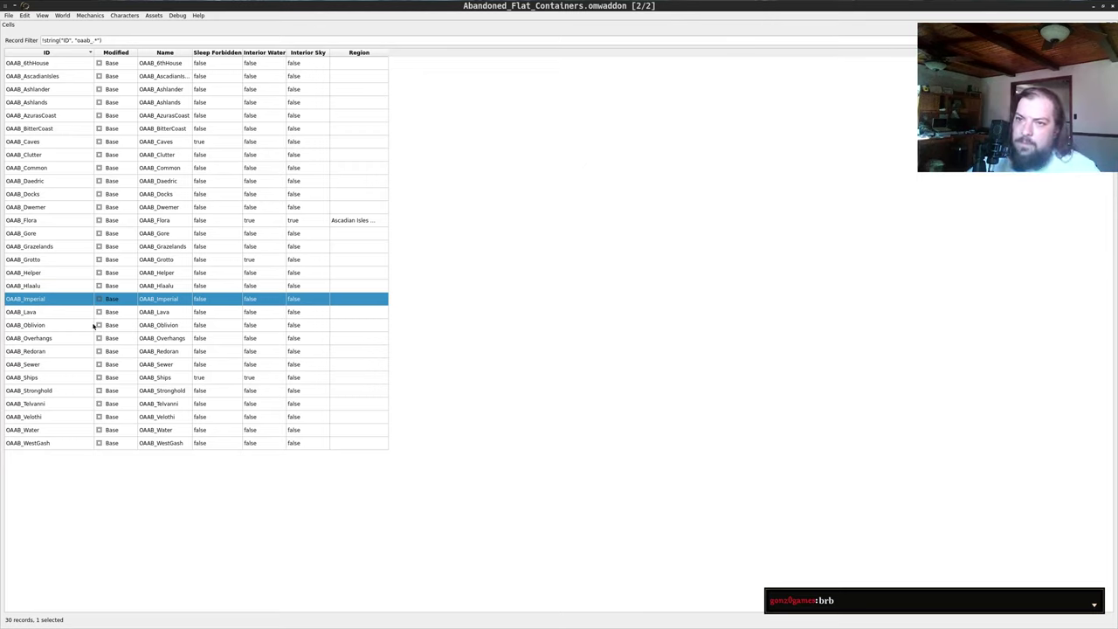
pyautogui.rightClick(33, 393)
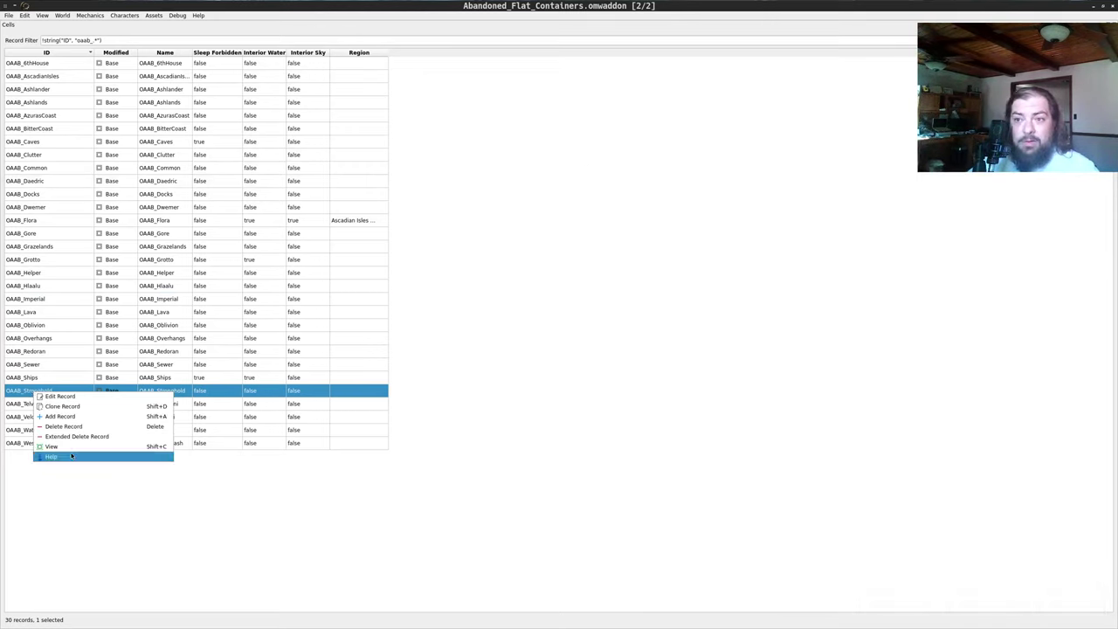
pyautogui.press('Return')
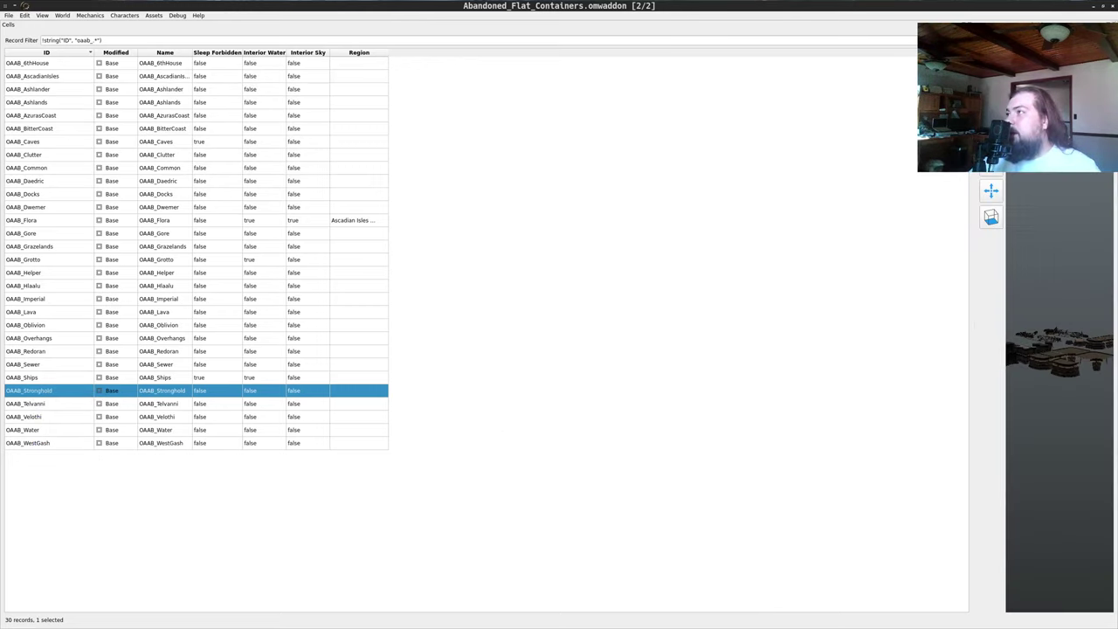
pyautogui.click(1111, 25)
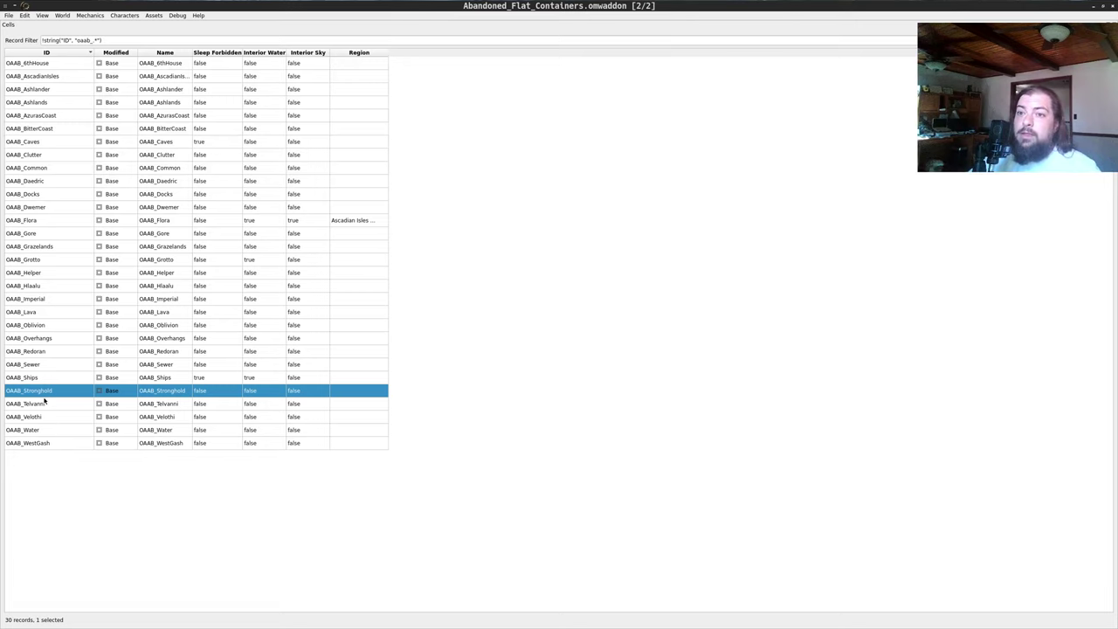
# - Open the scene of the OAAB_Clutter cell and widen it by narrowing the cell table
pyautogui.rightClick(42, 172)
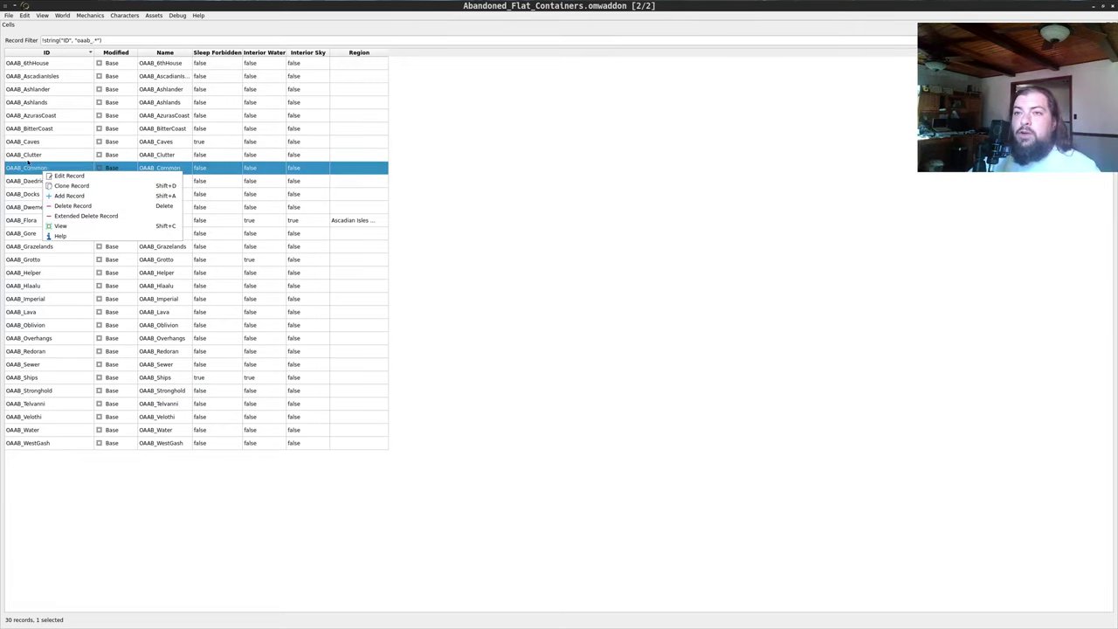
pyautogui.click(30, 155)
pyautogui.rightClick(31, 154)
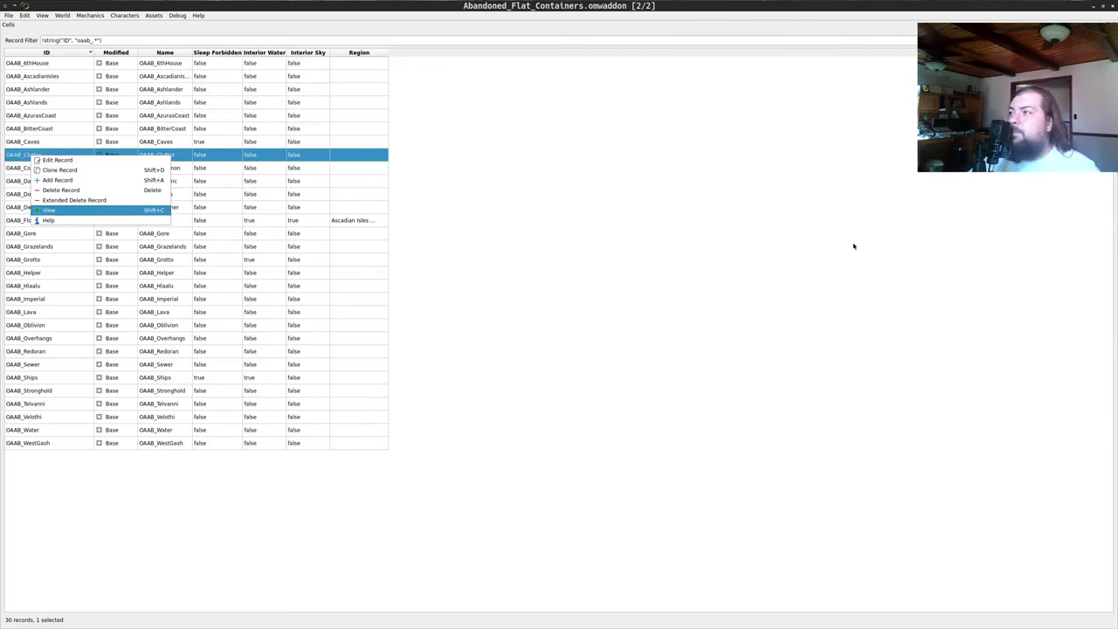
pyautogui.press('Return')
pyautogui.moveTo(947, 192); pyautogui.dragTo(230, 174)
# - Examine the dark wooden tables, counters and cabinets laid out in the OAAB_Clutter cell
pyautogui.scroll(5, 760, 375)
pyautogui.moveTo(807, 434); pyautogui.dragTo(692, 325)
pyautogui.press('w')
pyautogui.press('w')
pyautogui.press('w')
pyautogui.press('w')
pyautogui.press('w')
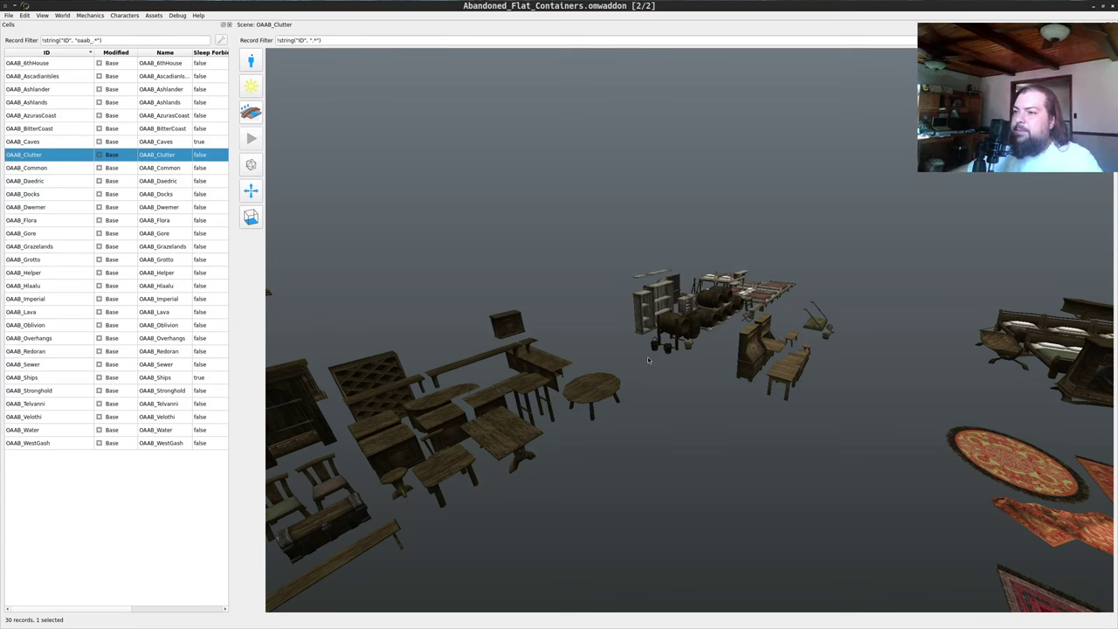
pyautogui.press('w')
pyautogui.moveTo(648, 358); pyautogui.dragTo(564, 337)
pyautogui.press('a')
pyautogui.press('w')
pyautogui.moveTo(643, 361); pyautogui.dragTo(690, 360)
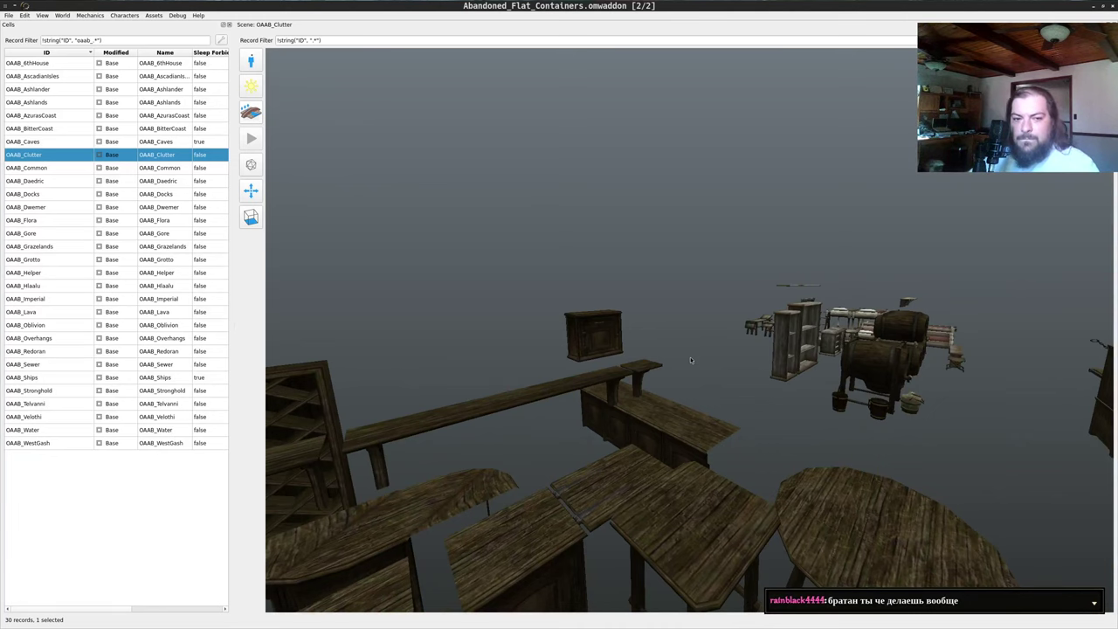
pyautogui.press('s')
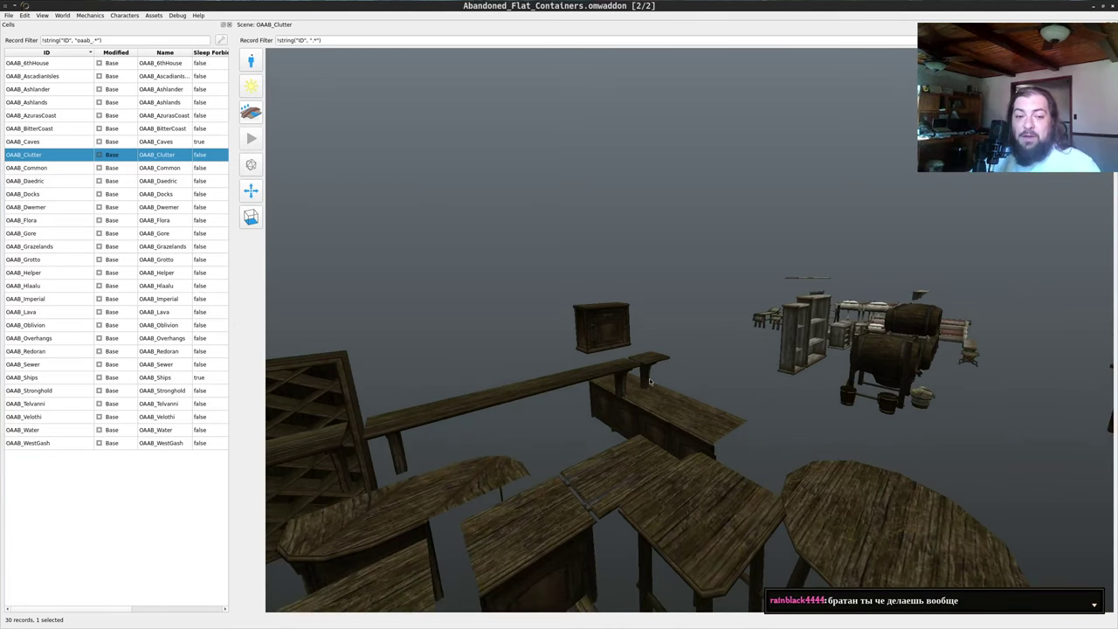
# - Examine the barrel racks and the weathered wooden bookshelves in the OAAB_Clutter cell
pyautogui.moveTo(712, 359); pyautogui.dragTo(782, 326)
pyautogui.press('w')
pyautogui.press('w')
pyautogui.moveTo(899, 312); pyautogui.dragTo(977, 295)
pyautogui.press('w')
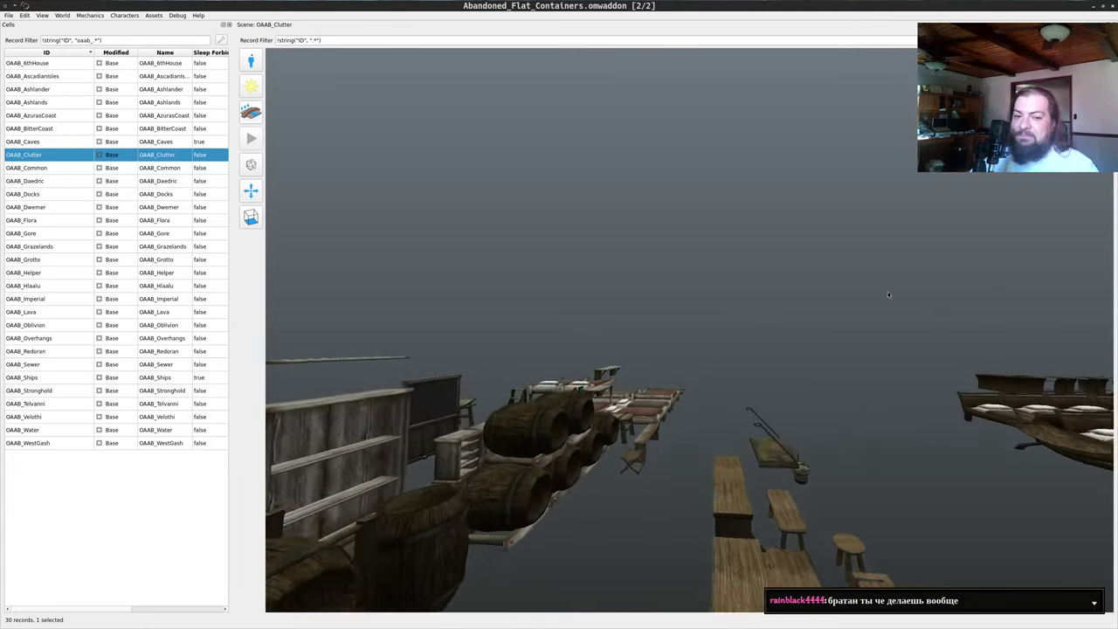
pyautogui.moveTo(889, 292); pyautogui.dragTo(627, 392)
pyautogui.press('w')
pyautogui.press('w')
pyautogui.press('s')
pyautogui.press('s')
pyautogui.press('w')
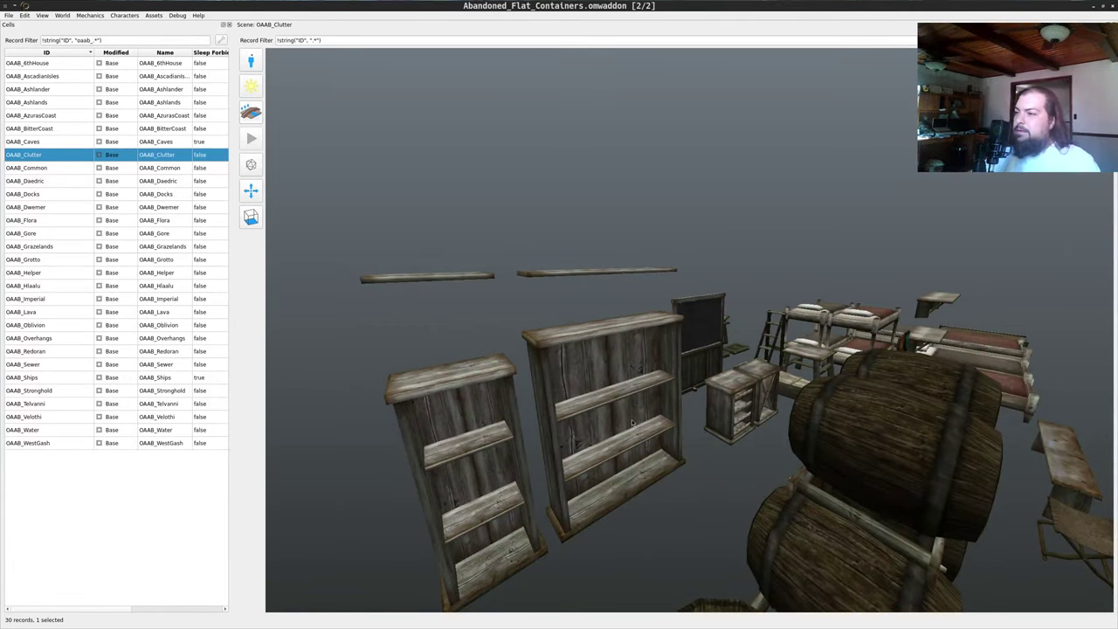
# - Switch back to the Enchanting Storage scene and bring the furnished room's interior into view
pyautogui.hotkey('alt', 'Tab')
pyautogui.scroll(-5, 480, 359)
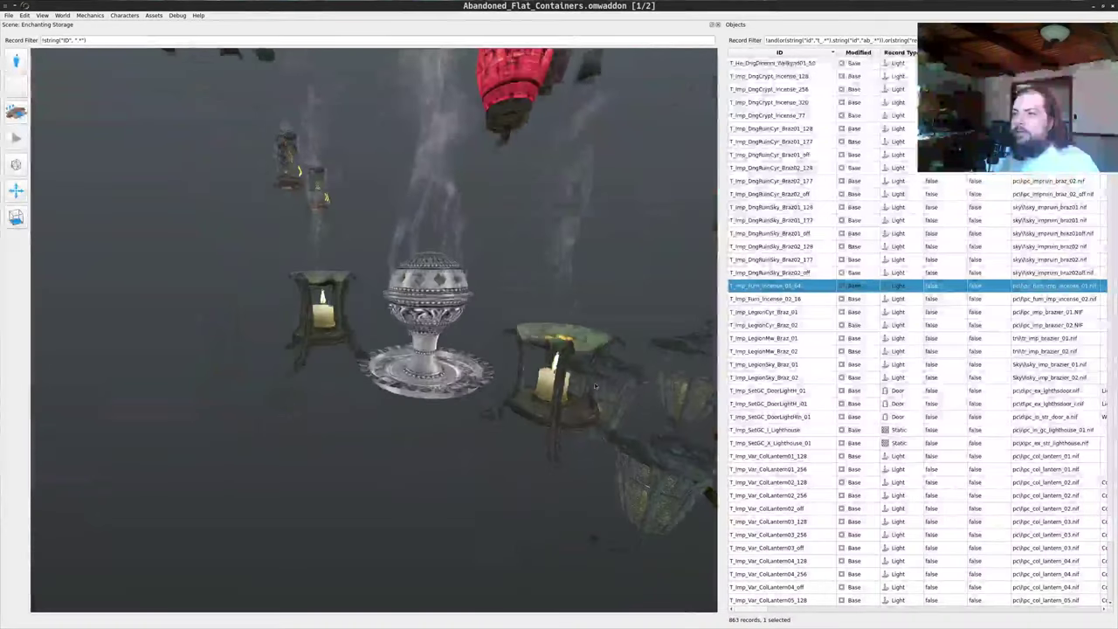
pyautogui.moveTo(480, 359); pyautogui.dragTo(319, 427)
pyautogui.scroll(5, 320, 427)
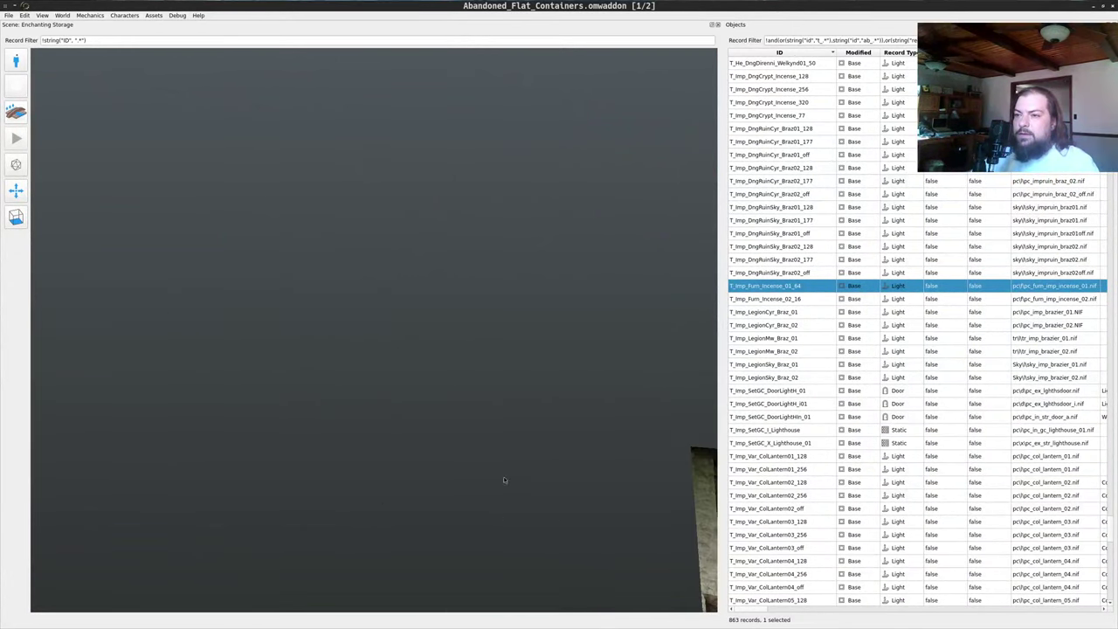
pyautogui.moveTo(504, 480); pyautogui.dragTo(522, 444)
pyautogui.scroll(8, 522, 444)
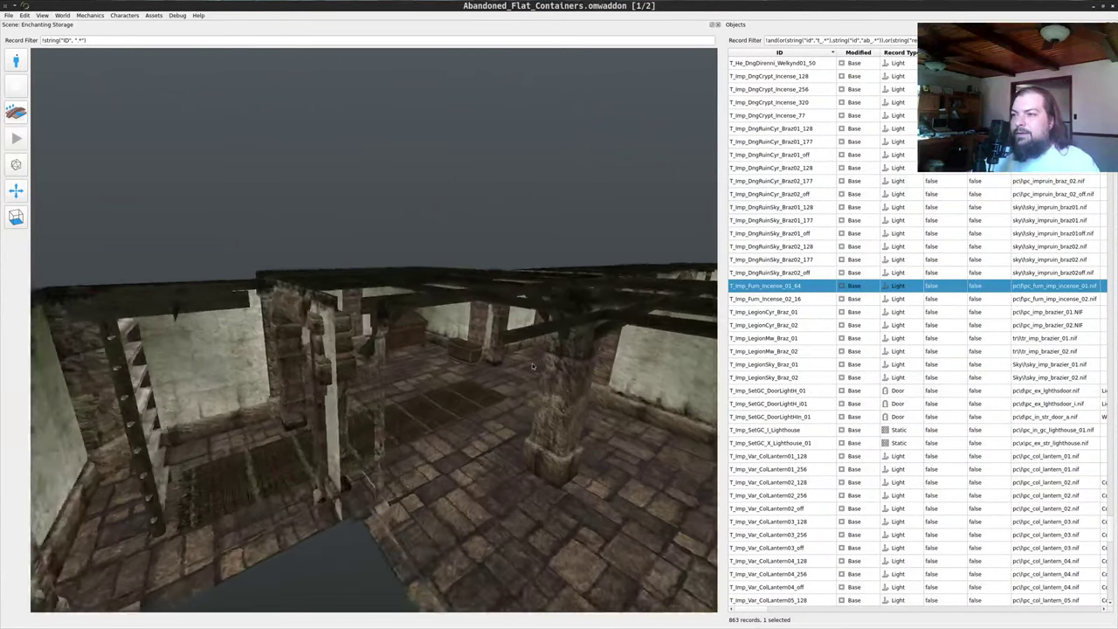
pyautogui.scroll(4, 523, 370)
# - Return to the OAAB_Clutter scene and inspect the rich wooden desk in front of the wardrobe for its ID
pyautogui.hotkey('alt', 'Tab')
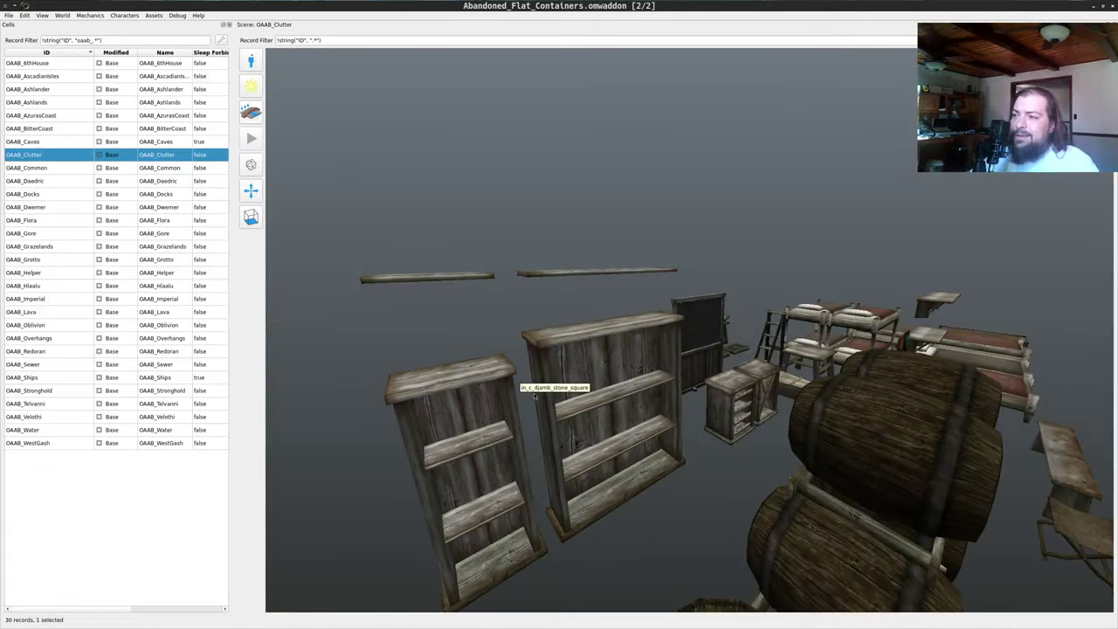
pyautogui.moveTo(523, 371); pyautogui.dragTo(852, 335)
pyautogui.press('w')
pyautogui.scroll(8, 852, 334)
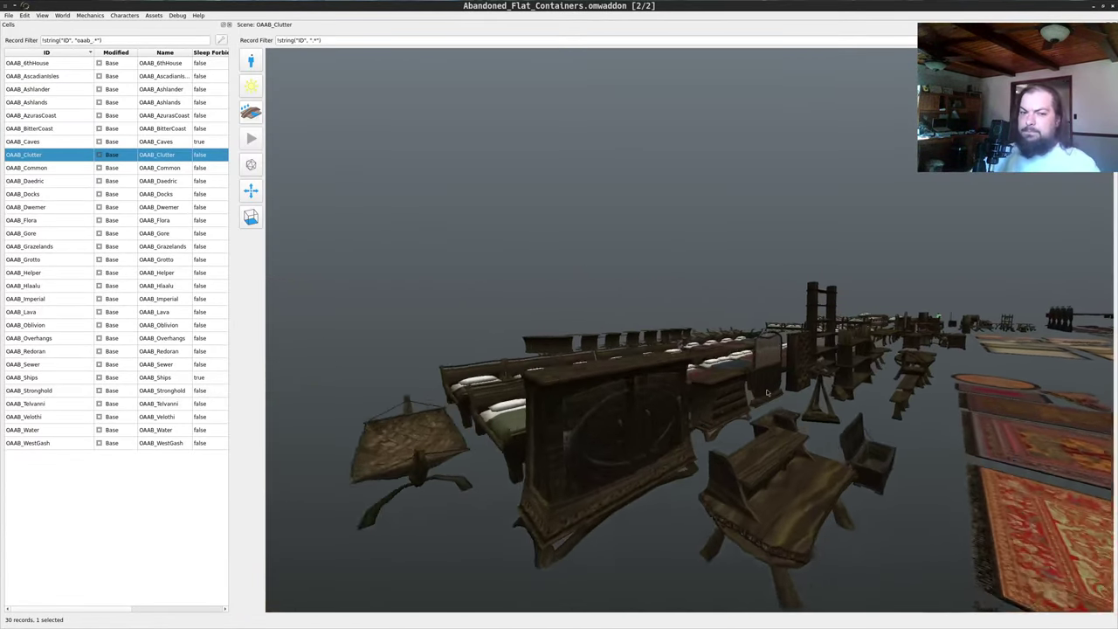
pyautogui.scroll(2, 734, 409)
pyautogui.moveTo(749, 400); pyautogui.dragTo(743, 442)
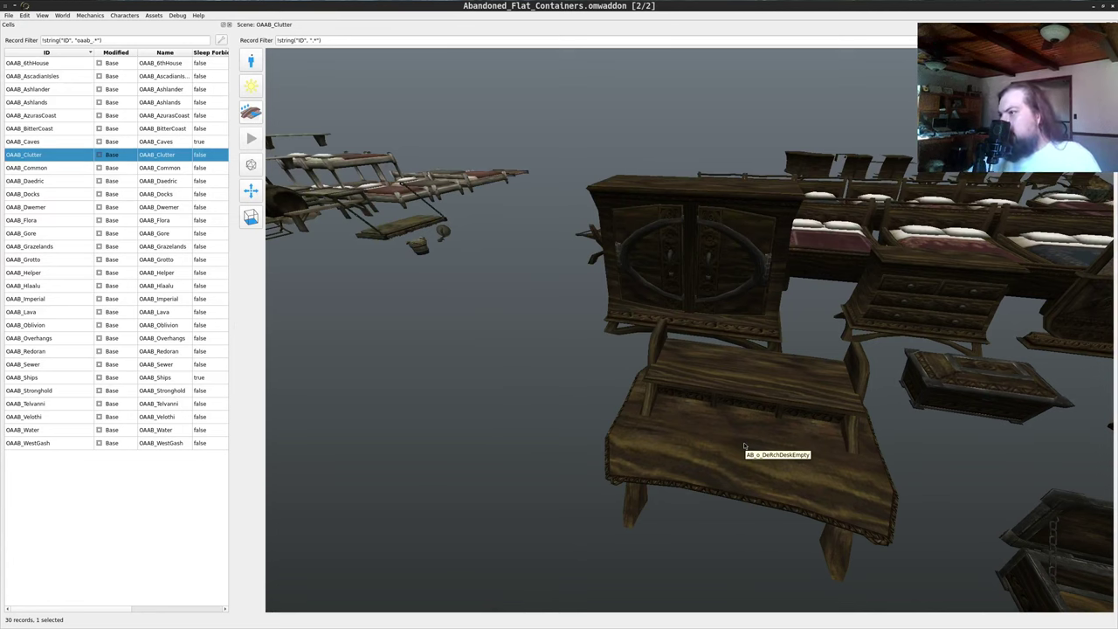
# - Switch to the 2023.org notes and change the ID pattern of the first saved record filter to .*desk.*
pyautogui.hotkey('alt', 'Tab')
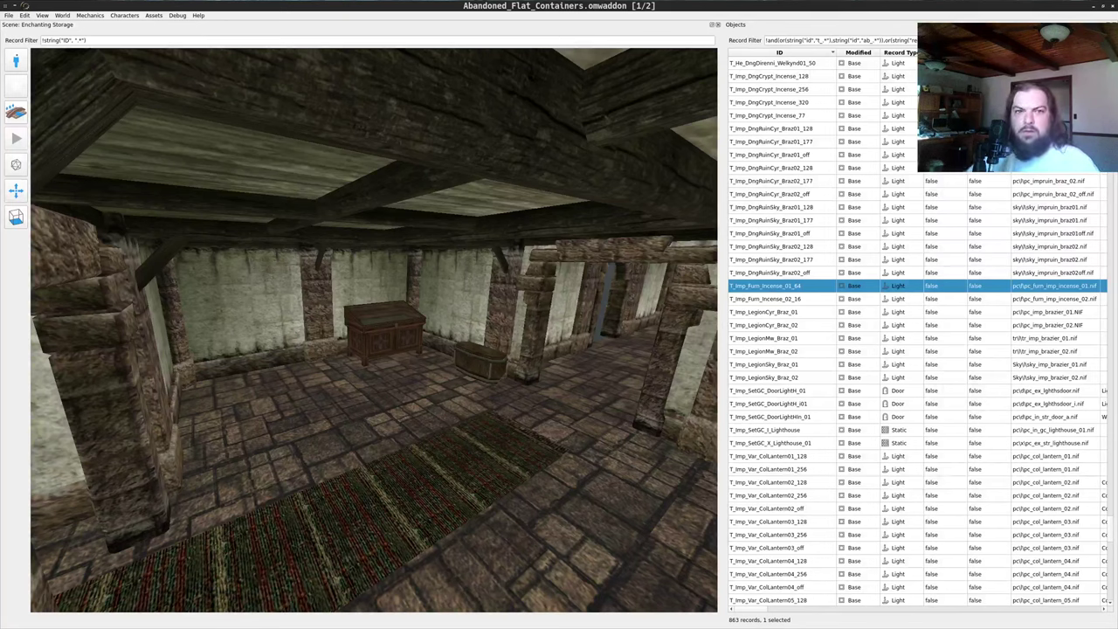
pyautogui.hotkey('alt', 'Tab')
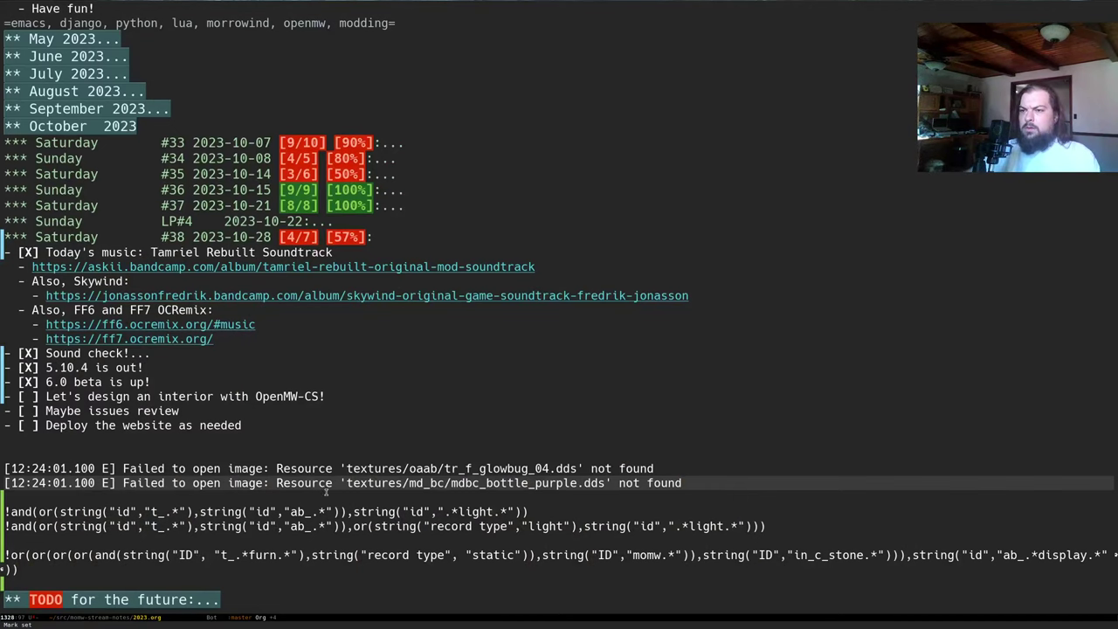
pyautogui.press('Down')
pyautogui.press('Down')
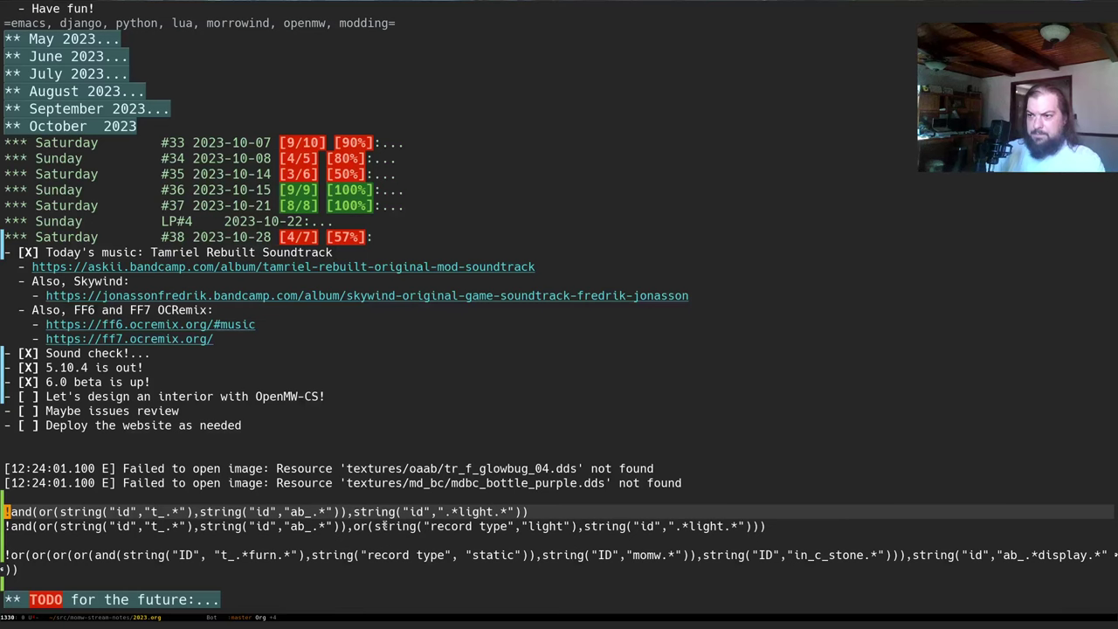
pyautogui.press('Down')
pyautogui.hotkey('ctrl', 'Left')
pyautogui.hotkey('ctrl', 'Left')
pyautogui.hotkey('alt', 'd')
pyautogui.write('d')
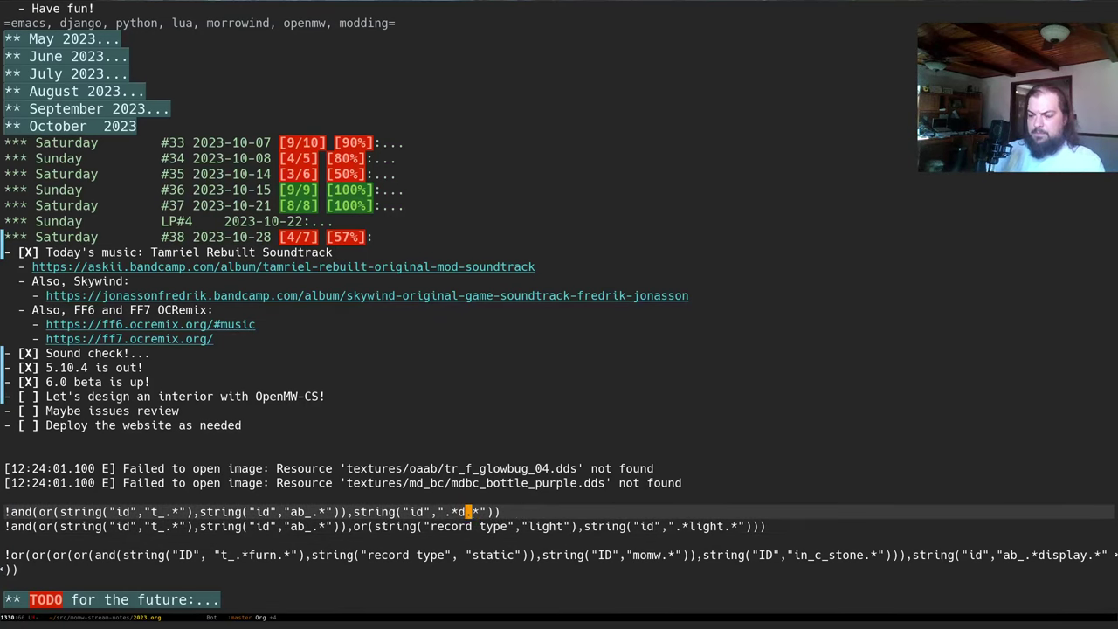
# - Copy the desk filter from the notes and apply it as the record filter of the editor's Objects table
pyautogui.hotkey('ctrl', 'space')
pyautogui.press('Down')
pyautogui.press('Left')
pyautogui.hotkey('alt', 'w')
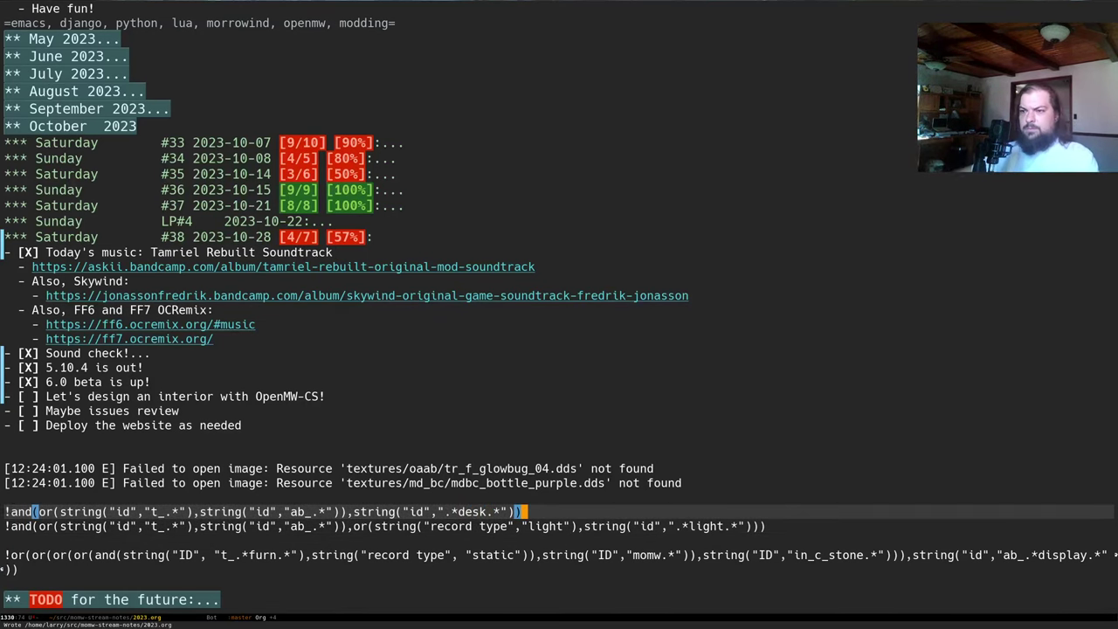
pyautogui.hotkey('alt', 'Tab')
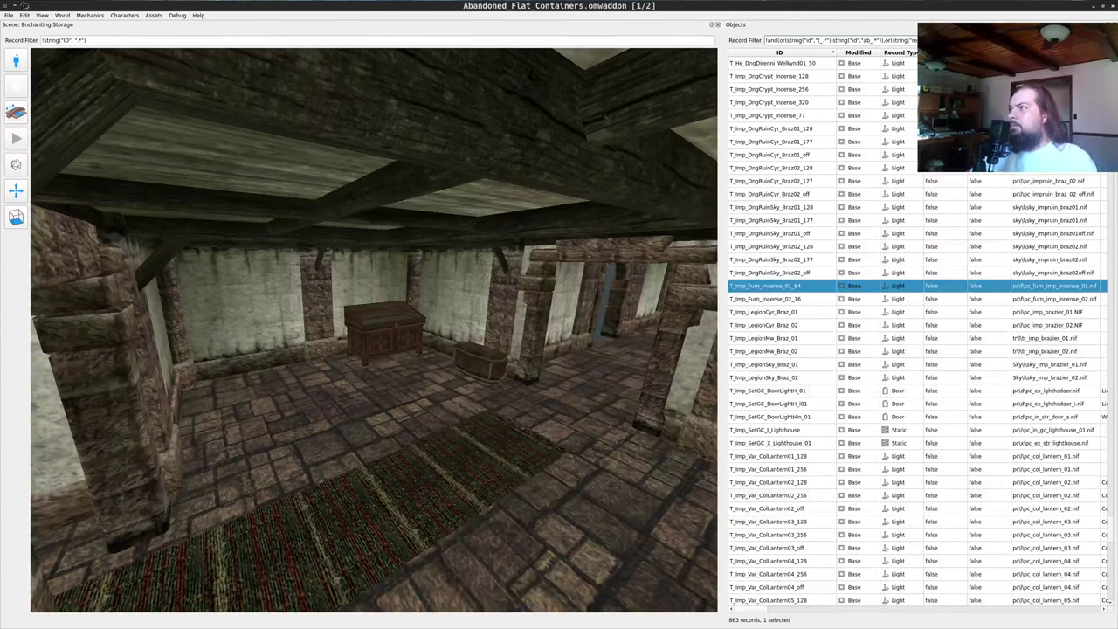
pyautogui.hotkey('ctrl', 'a')
pyautogui.hotkey('ctrl', 'v')
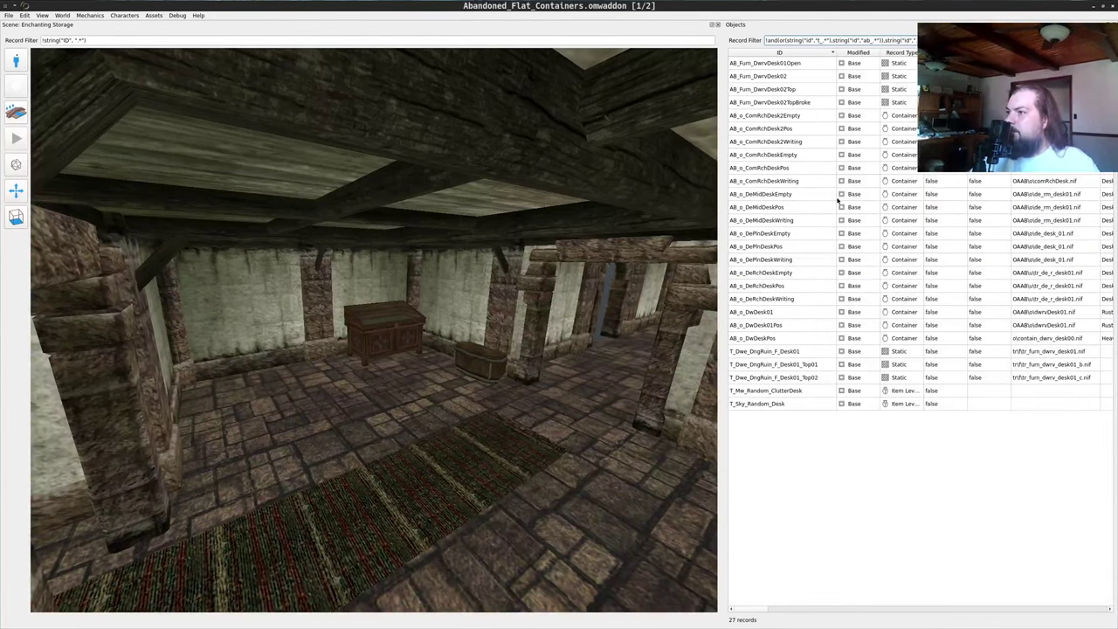
# - Try the desk AB_o_ComRchDeskEmpty on the stone floor beside the striped rug and undo its placement
pyautogui.click(773, 155)
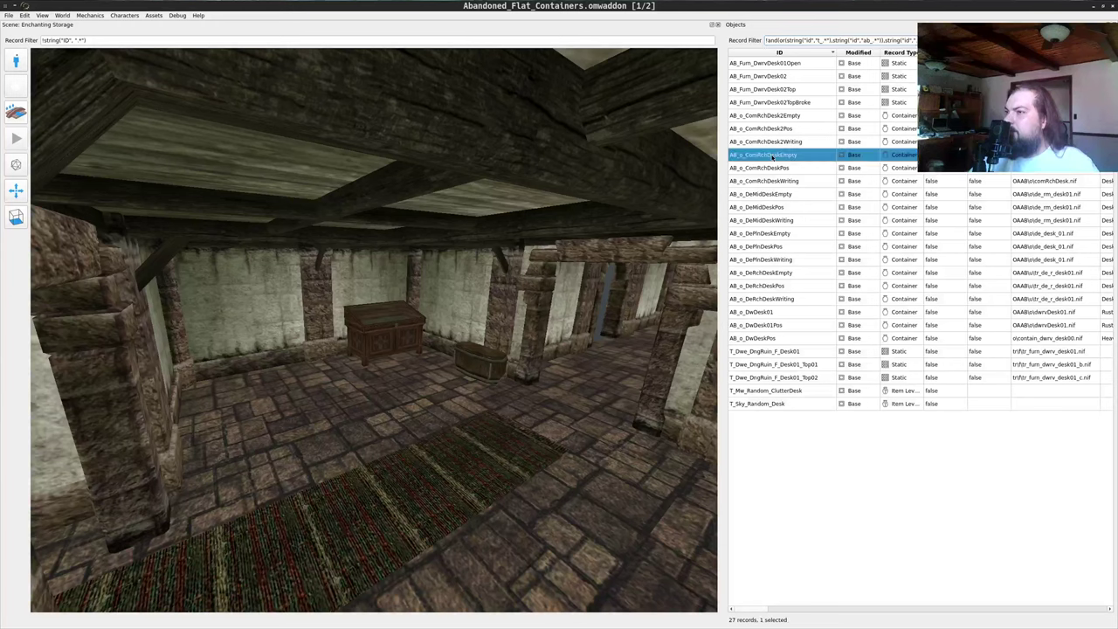
pyautogui.moveTo(593, 478); pyautogui.dragTo(590, 482)
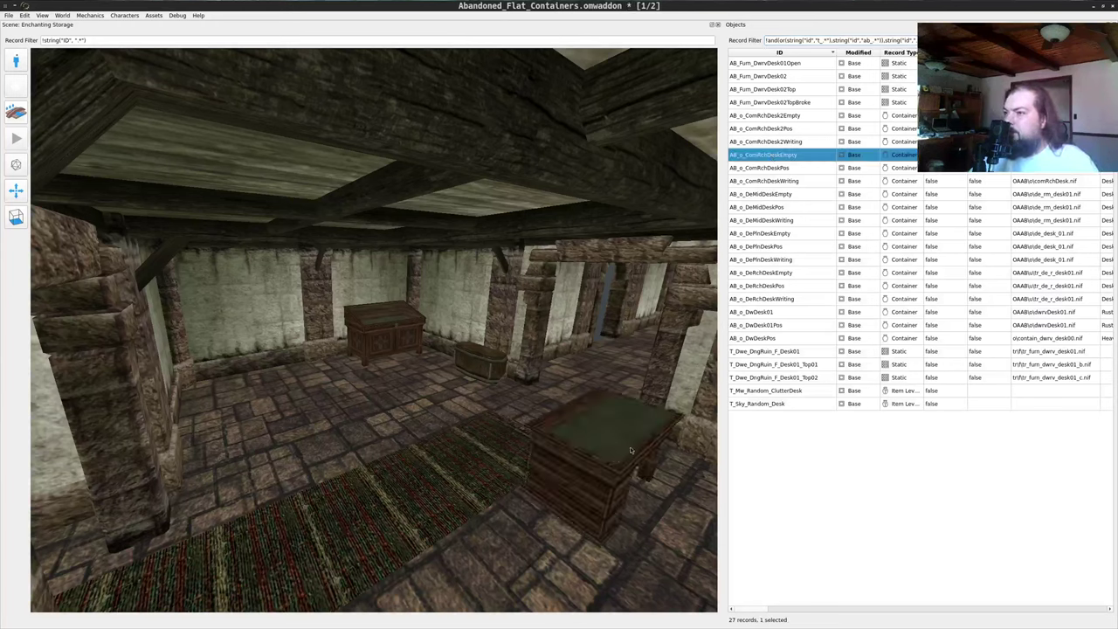
pyautogui.hotkey('ctrl', 'z')
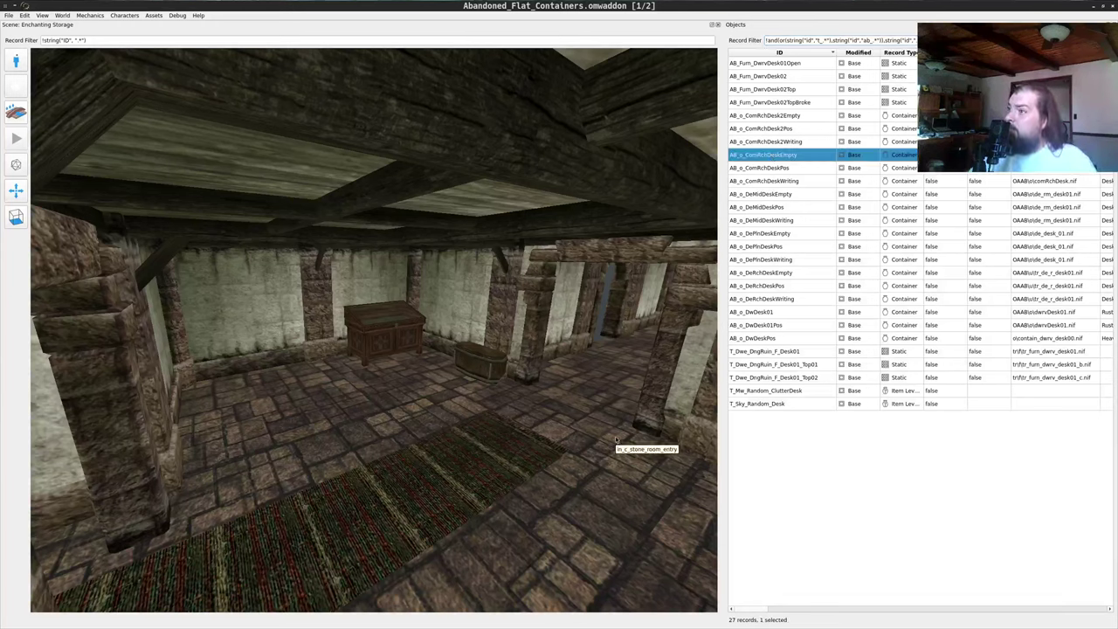
# - Check the ID of the rich desk in the OAAB_Clutter scene against the desks listed for Enchanting Storage
pyautogui.hotkey('alt', 'Tab')
pyautogui.hotkey('alt', 'Tab')
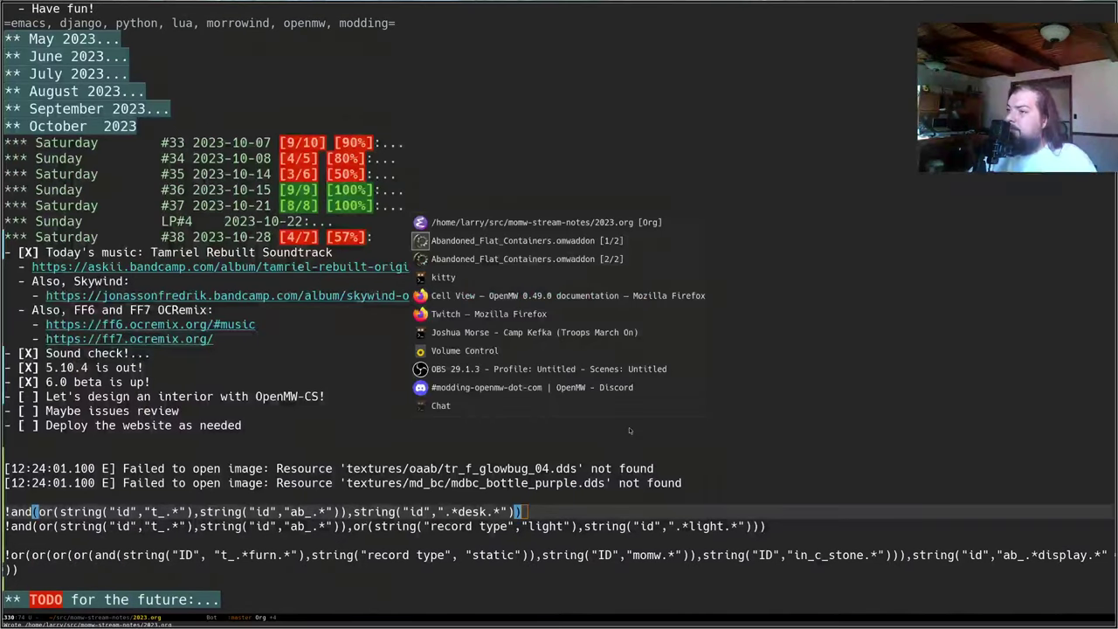
pyautogui.hotkey('alt', 'Tab')
pyautogui.hotkey('alt', 'Tab')
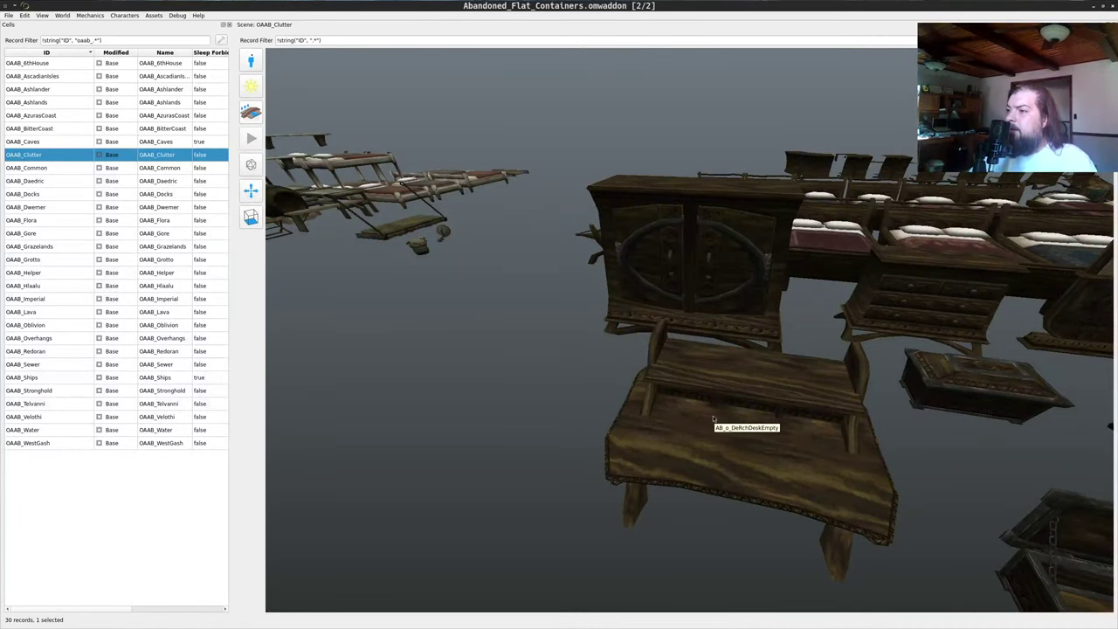
pyautogui.hotkey('alt', 'Tab')
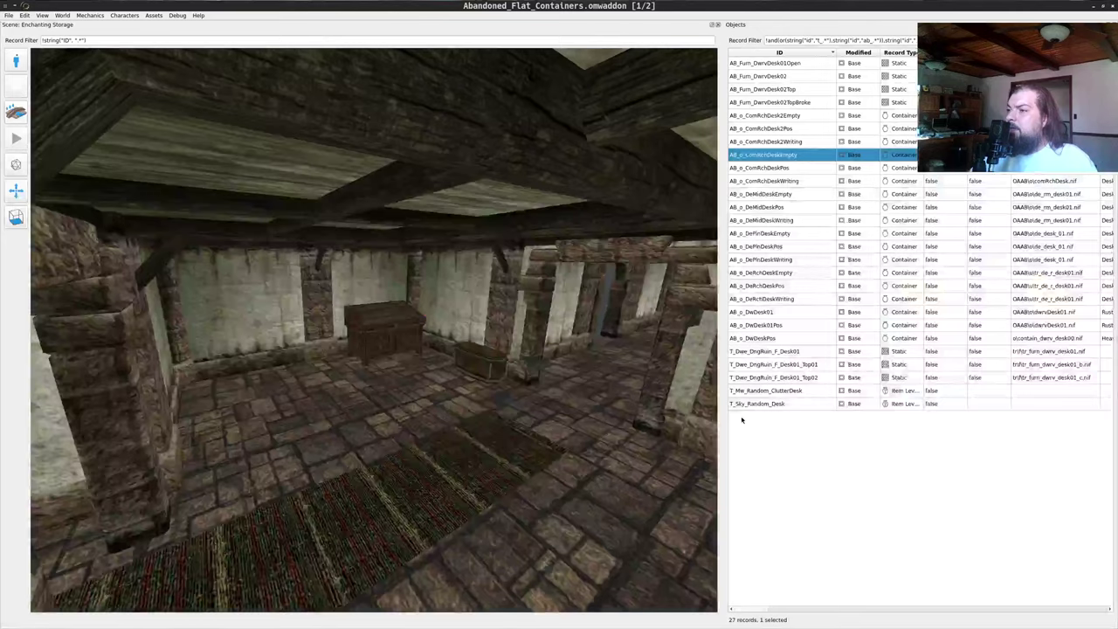
pyautogui.hotkey('alt', 'Tab')
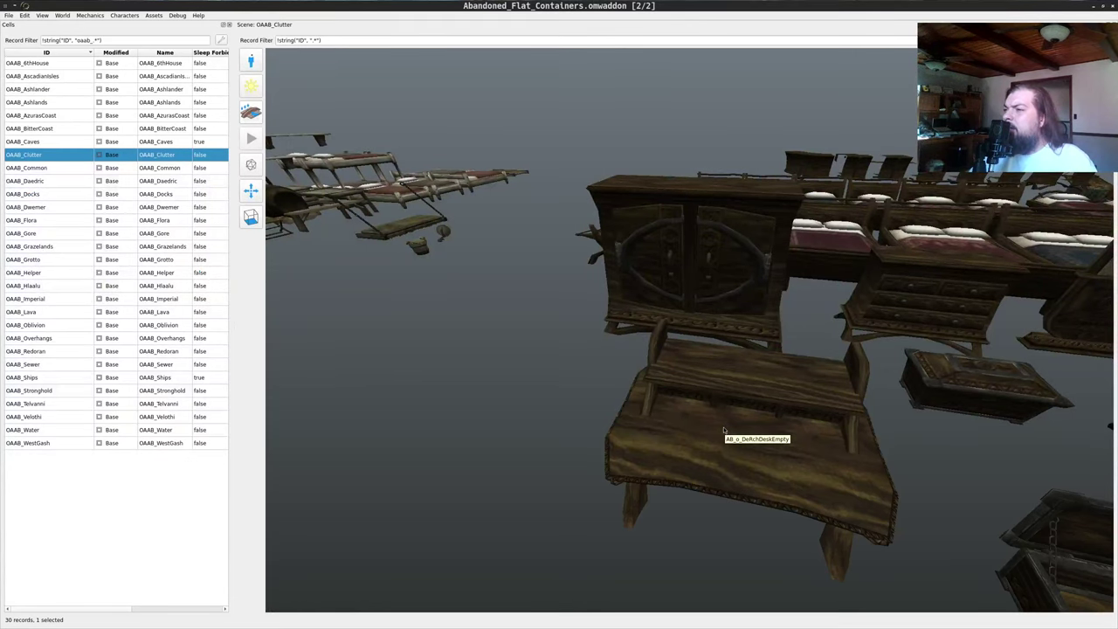
pyautogui.hotkey('alt', 'Tab')
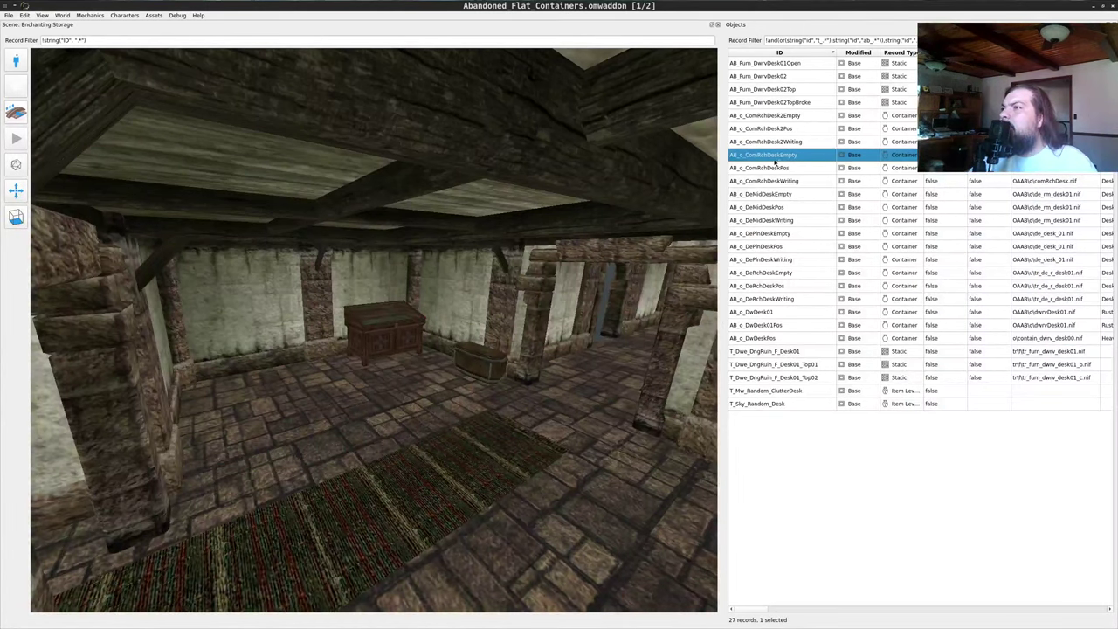
# - Place the desk AB_o_DeRchDeskEmpty on the stone floor beside the striped rug
pyautogui.click(764, 274)
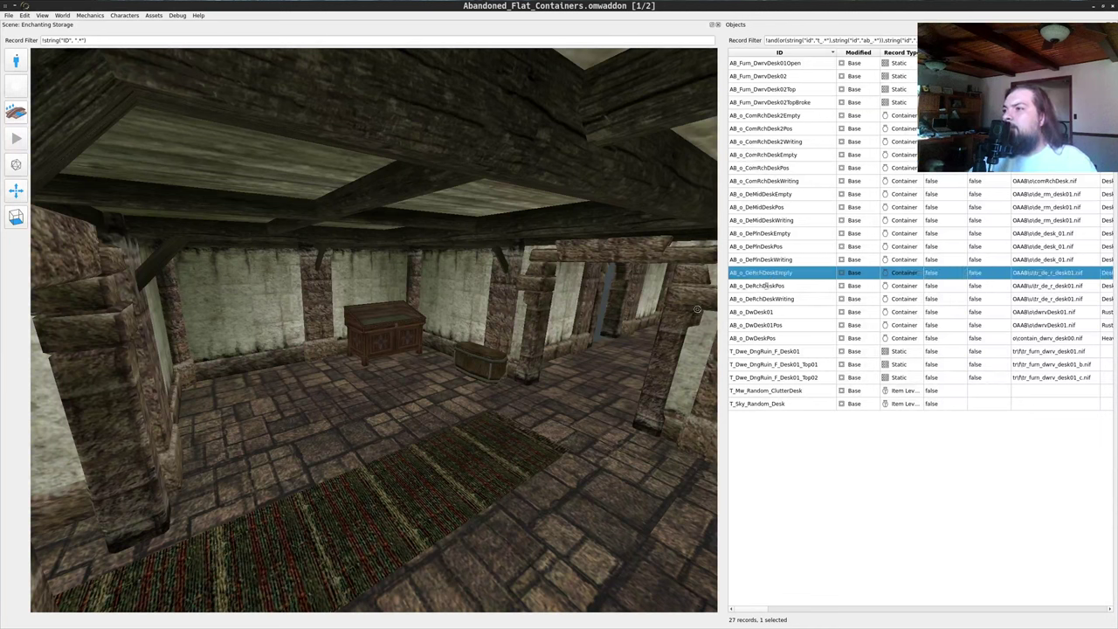
pyautogui.moveTo(417, 431); pyautogui.dragTo(778, 462)
pyautogui.middleClick(415, 423)
pyautogui.press('w')
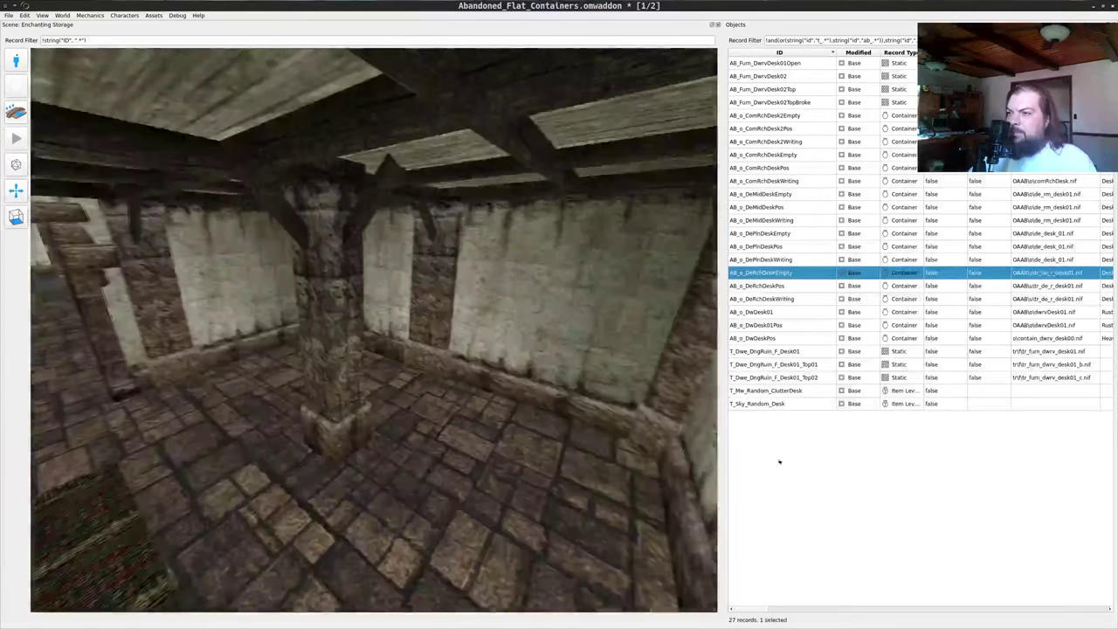
pyautogui.press('s')
pyautogui.middleClick(441, 358)
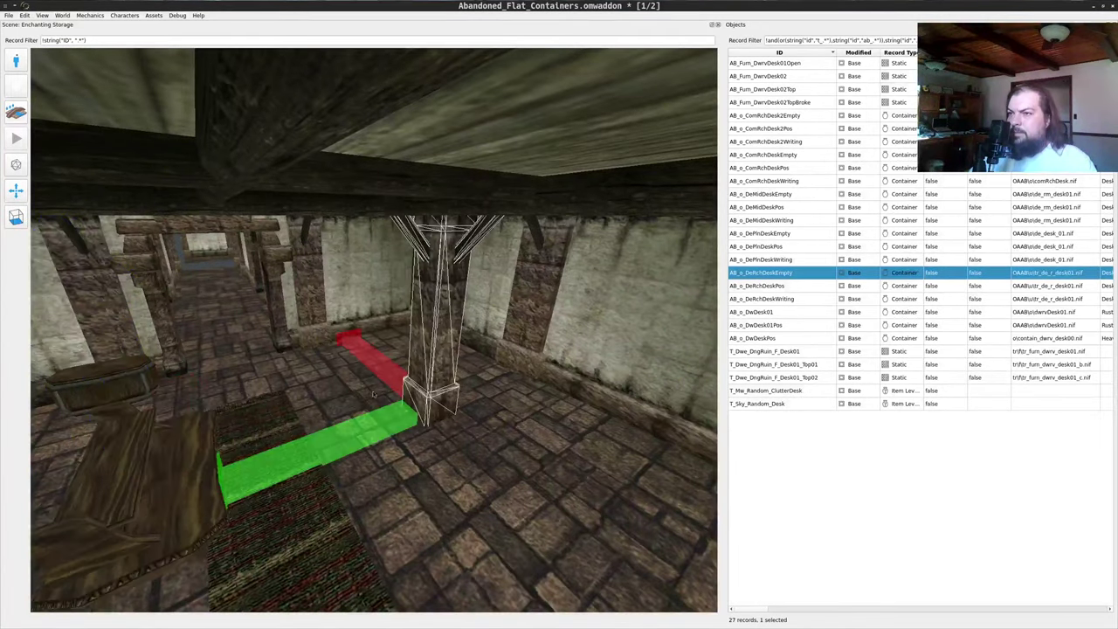
# - Select the newly placed rich desk beside the striped rug and lower it onto the stone floor
pyautogui.scroll(-5, 441, 357)
pyautogui.moveTo(431, 216); pyautogui.dragTo(525, 344, button='middle')
pyautogui.scroll(10, 494, 332)
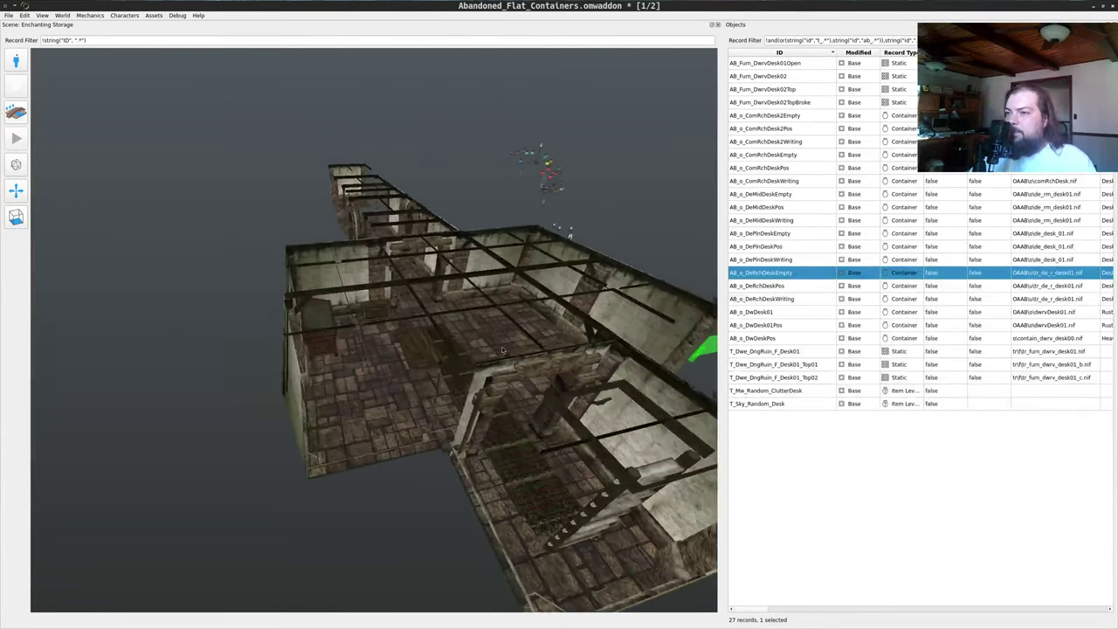
pyautogui.scroll(8, 543, 335)
pyautogui.moveTo(544, 335); pyautogui.dragTo(353, 421)
pyautogui.middleClick(268, 392)
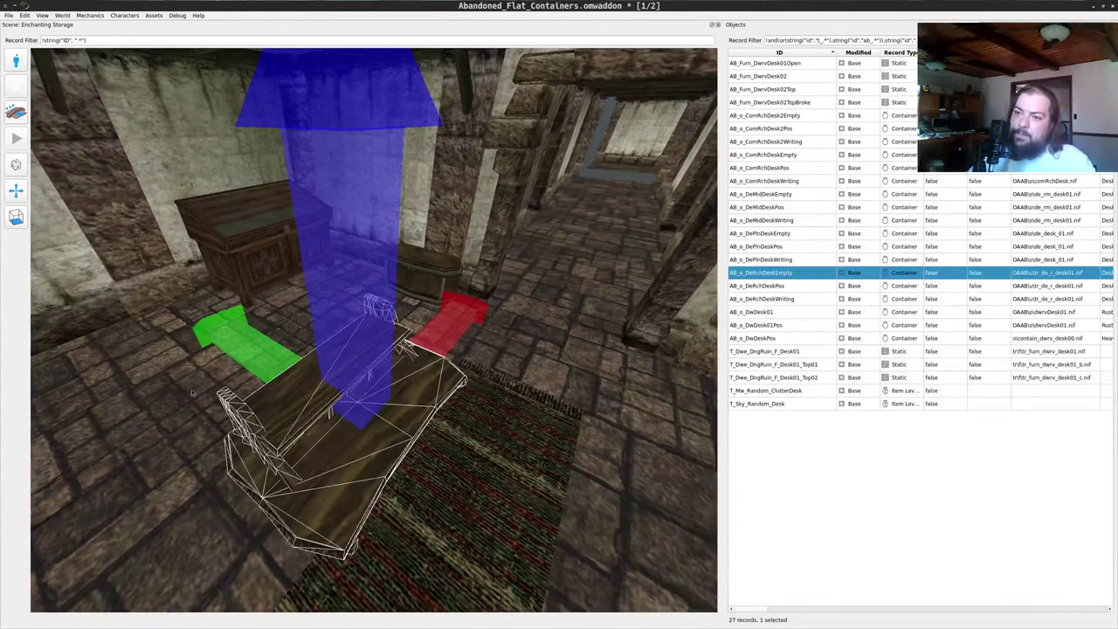
pyautogui.moveTo(351, 351); pyautogui.dragTo(392, 334)
pyautogui.scroll(5, 392, 334)
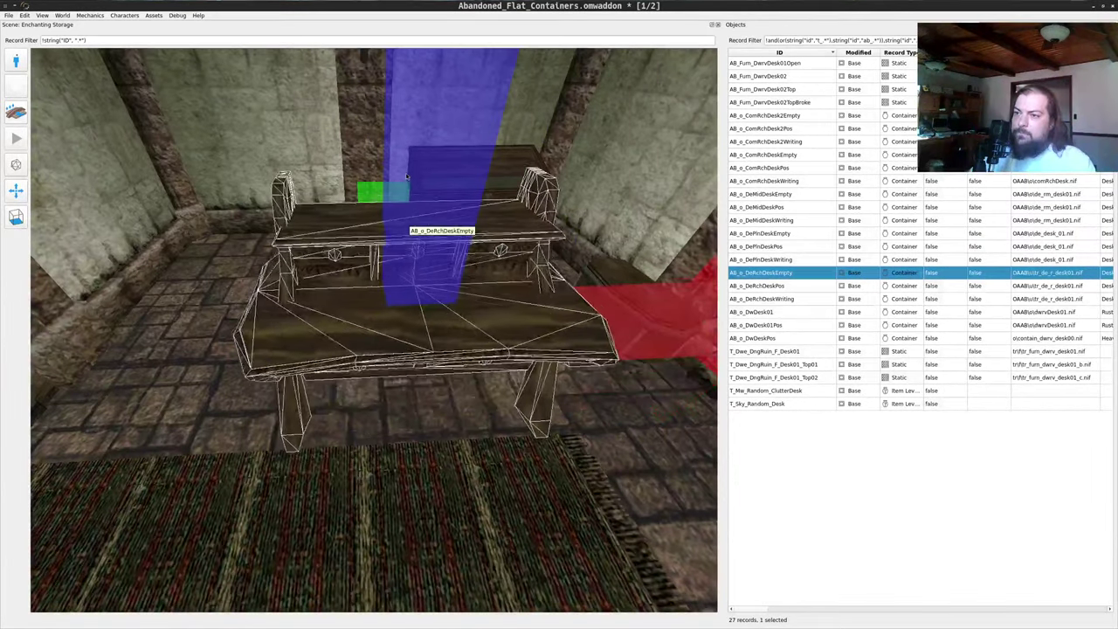
pyautogui.scroll(-3, 406, 292)
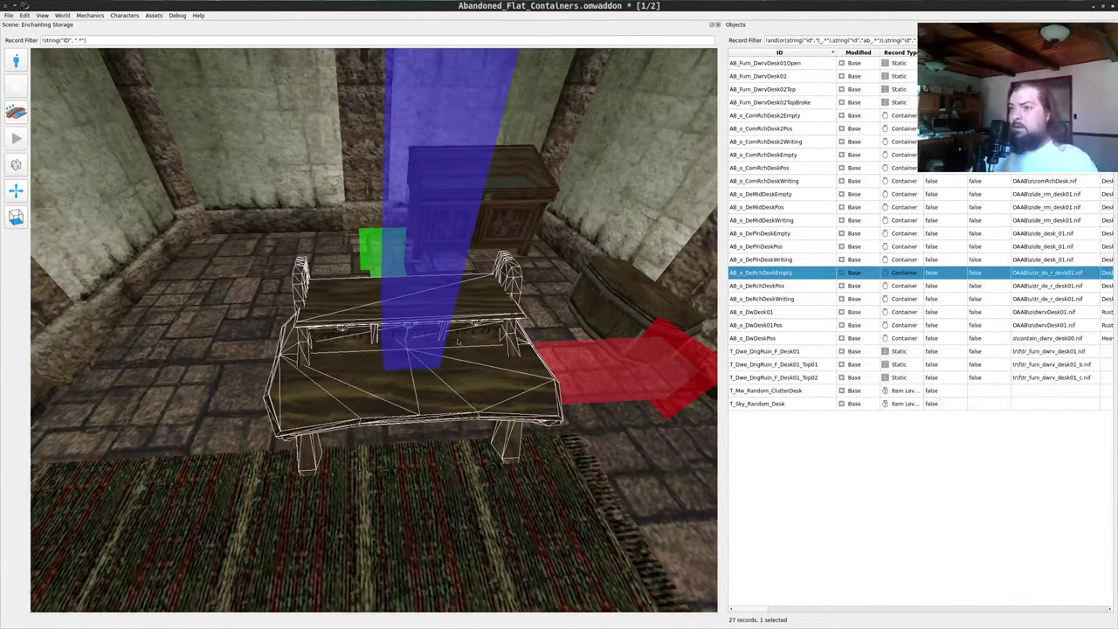
pyautogui.moveTo(458, 342)
pyautogui.mouseDown()
pyautogui.moveTo(526, 347)
pyautogui.moveTo(513, 353)
pyautogui.moveTo(507, 323)
pyautogui.moveTo(529, 324)
pyautogui.moveTo(577, 347)
pyautogui.moveTo(471, 342)
pyautogui.mouseUp()
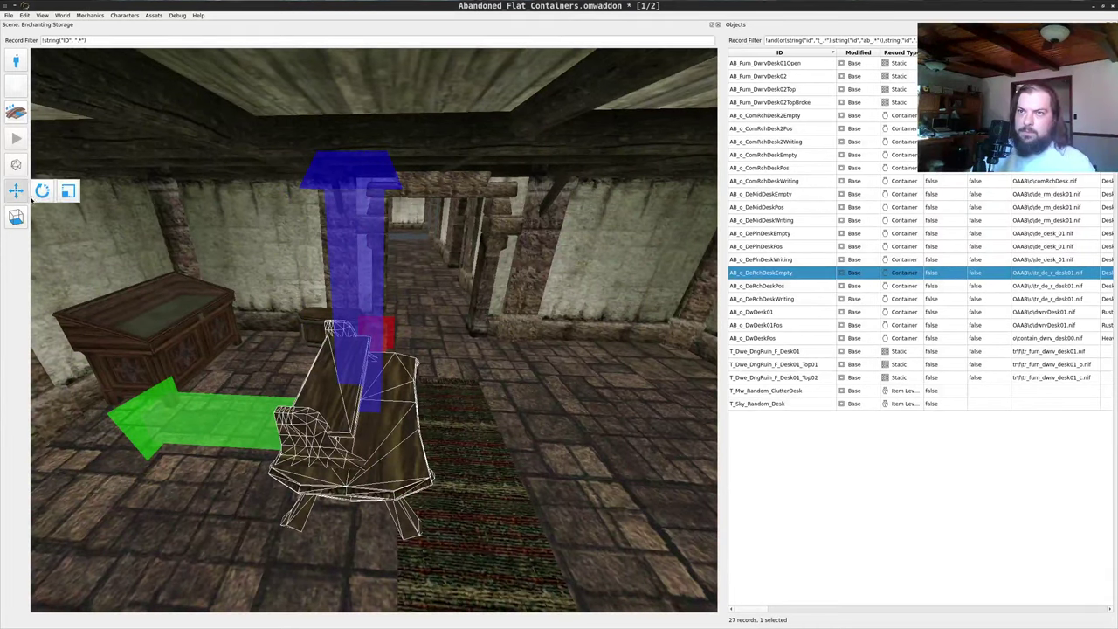
# - Rotate the rich desk around its vertical axis until its back faces the striped rug
pyautogui.click(41, 194)
pyautogui.moveTo(454, 319); pyautogui.dragTo(642, 331)
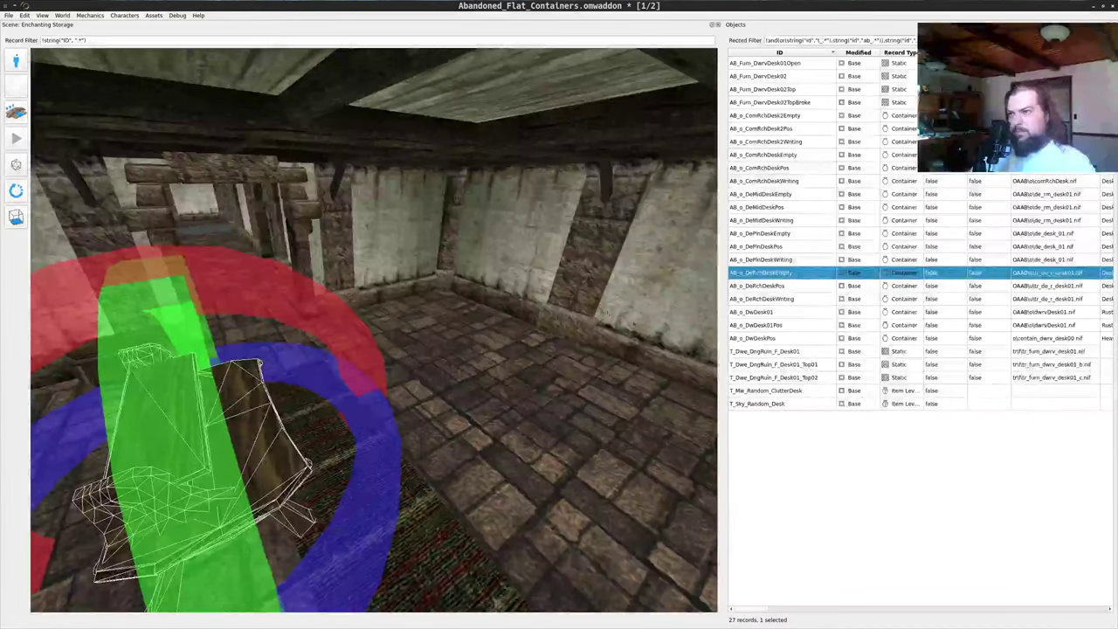
pyautogui.moveTo(381, 443); pyautogui.dragTo(189, 417)
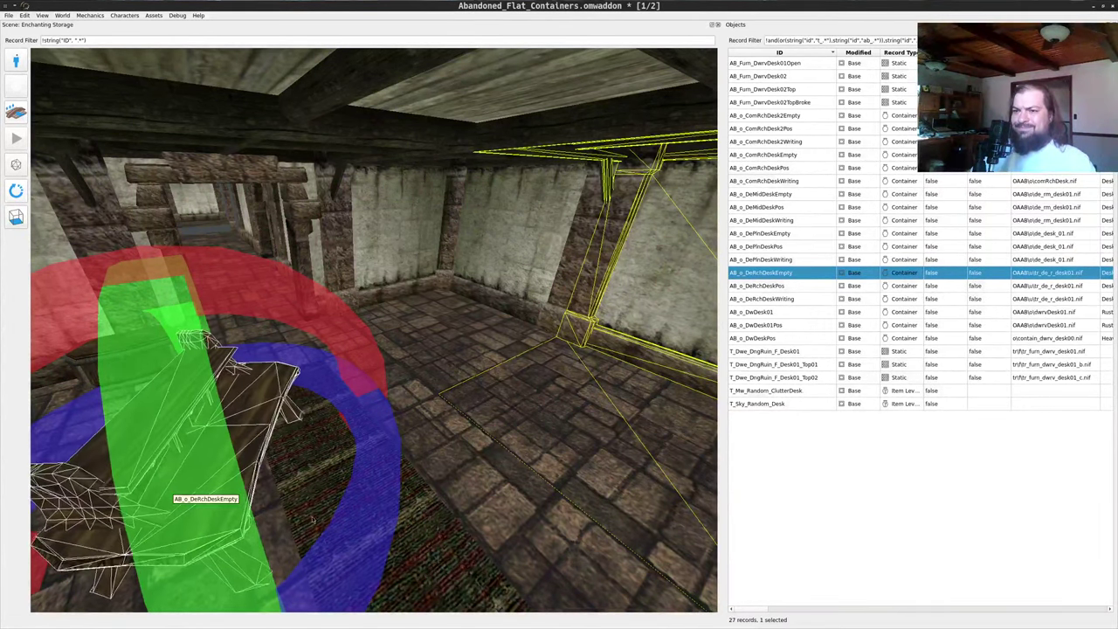
pyautogui.moveTo(312, 519); pyautogui.dragTo(288, 521)
pyautogui.moveTo(383, 427); pyautogui.dragTo(456, 455)
pyautogui.press('a')
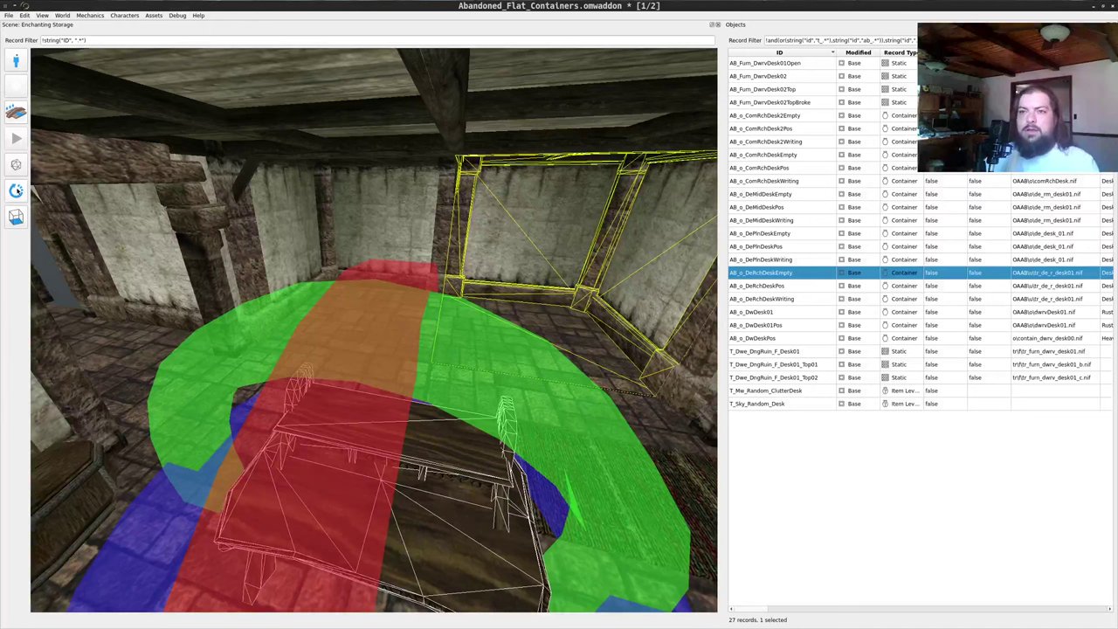
# - Move the rich desk across the striped rug to the stone floor on the rug's other side
pyautogui.click(15, 191)
pyautogui.click(17, 191)
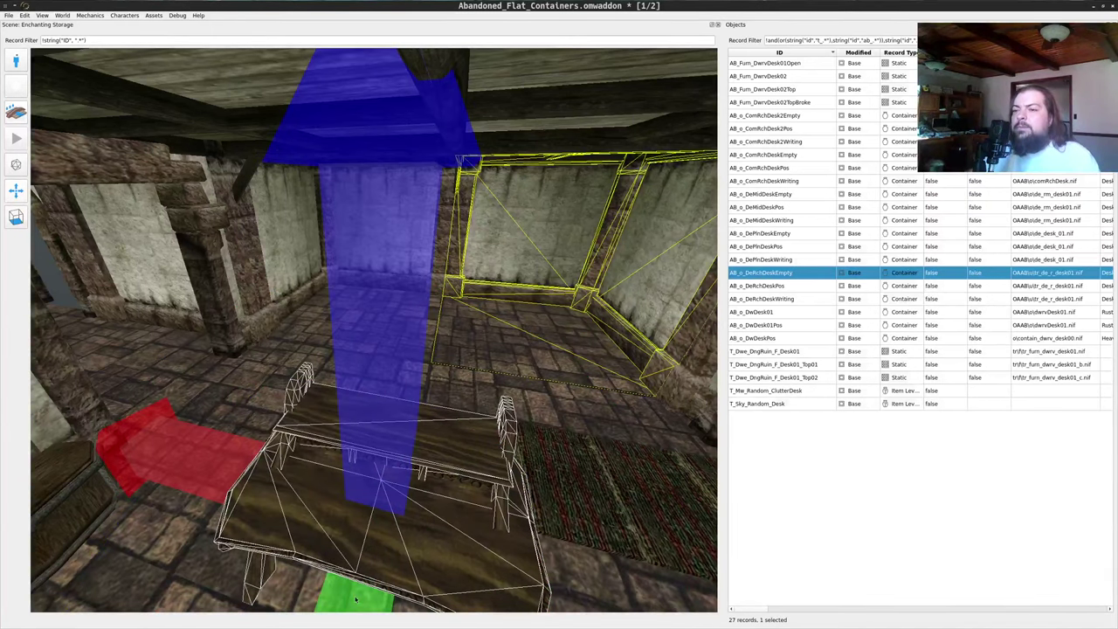
pyautogui.moveTo(356, 600); pyautogui.dragTo(441, 461)
pyautogui.press('d')
pyautogui.moveTo(555, 412); pyautogui.dragTo(428, 418)
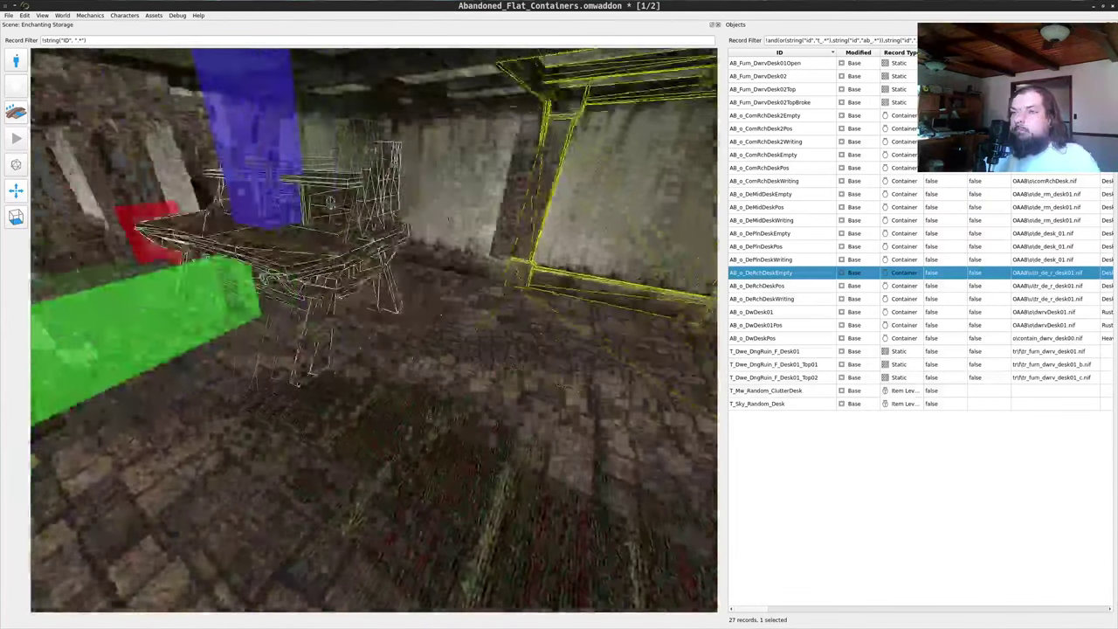
pyautogui.moveTo(105, 278); pyautogui.dragTo(61, 385, button='right')
pyautogui.press('s')
pyautogui.moveTo(603, 411); pyautogui.dragTo(651, 424)
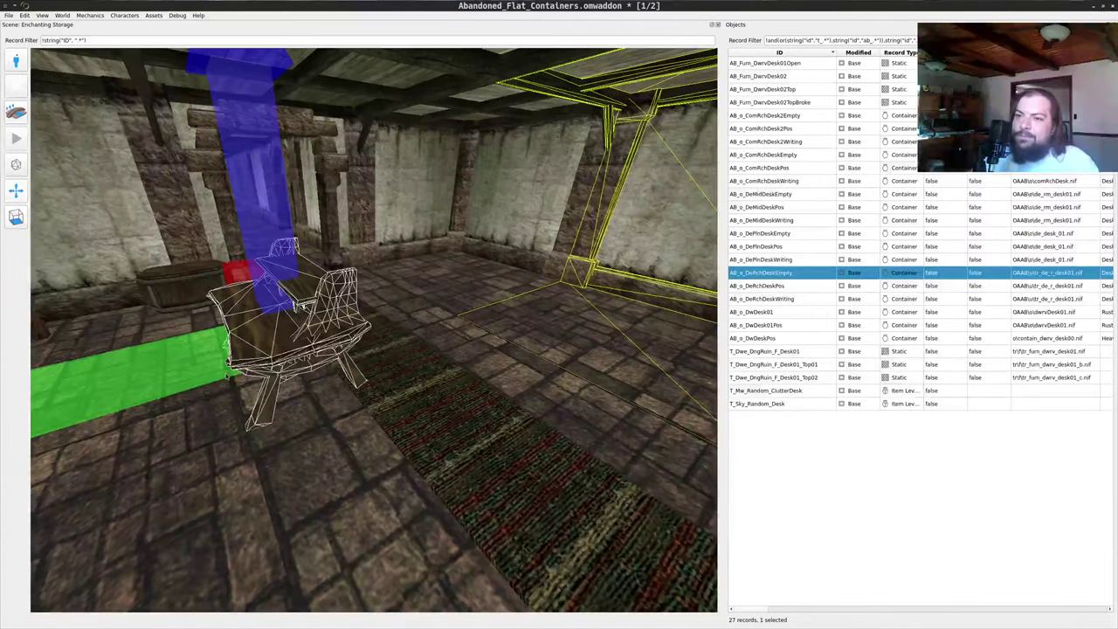
pyautogui.moveTo(212, 354); pyautogui.dragTo(748, 206, button='right')
pyautogui.press('a')
pyautogui.moveTo(492, 262); pyautogui.dragTo(582, 423)
pyautogui.press('w')
pyautogui.press('s')
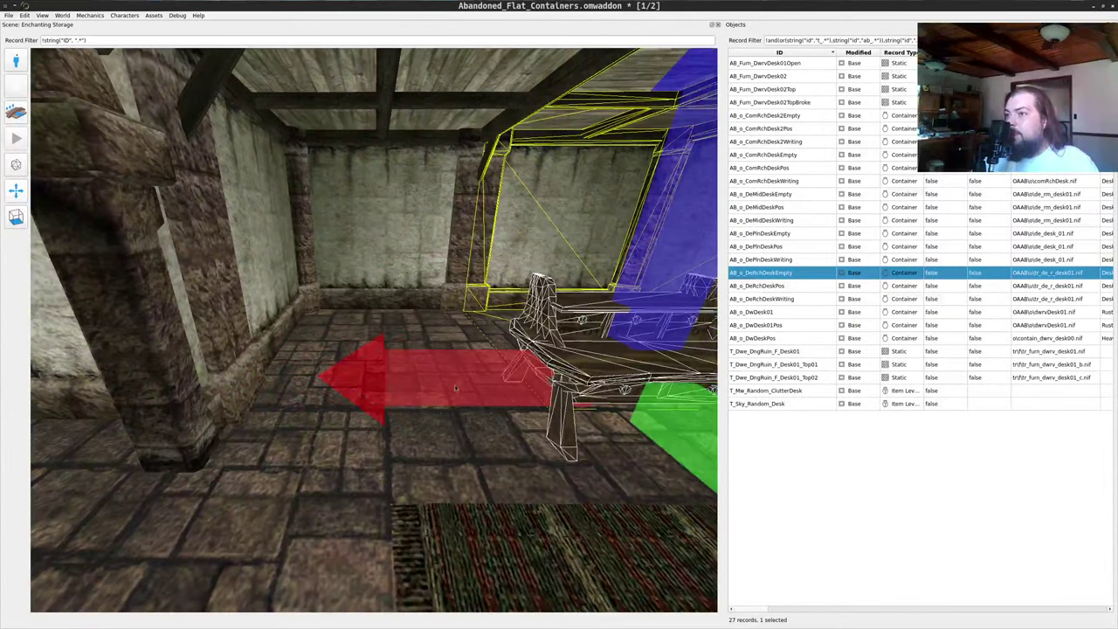
# - Line the rich desk up with the wall alcove beyond the rug and slide it back into the alcove
pyautogui.moveTo(456, 388); pyautogui.dragTo(473, 388, button='right')
pyautogui.moveTo(473, 388); pyautogui.dragTo(302, 338)
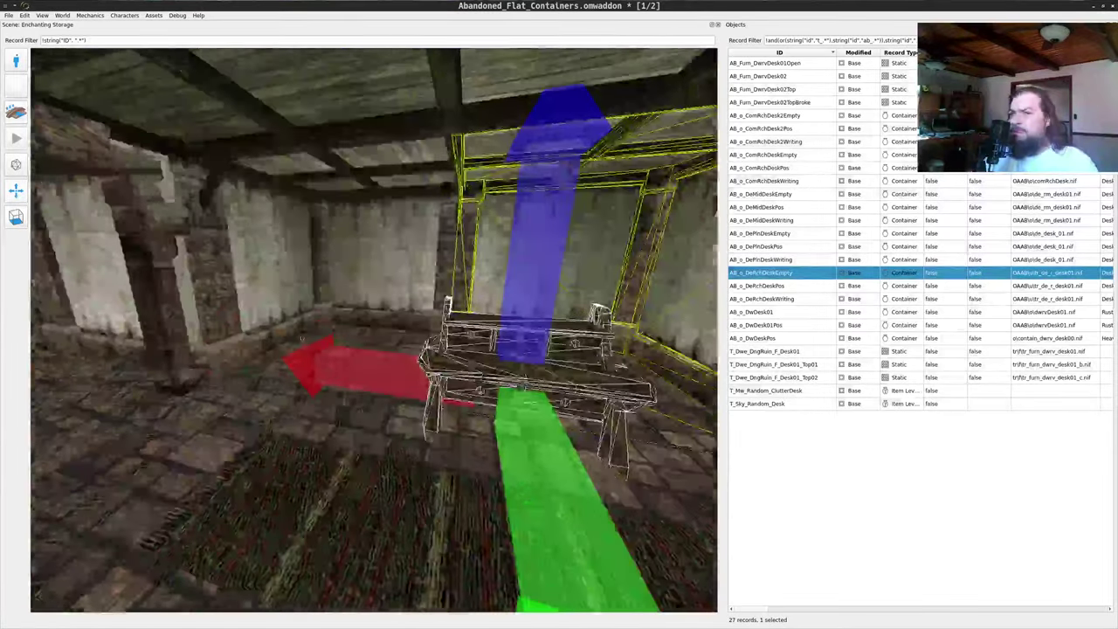
pyautogui.press('d')
pyautogui.press('a')
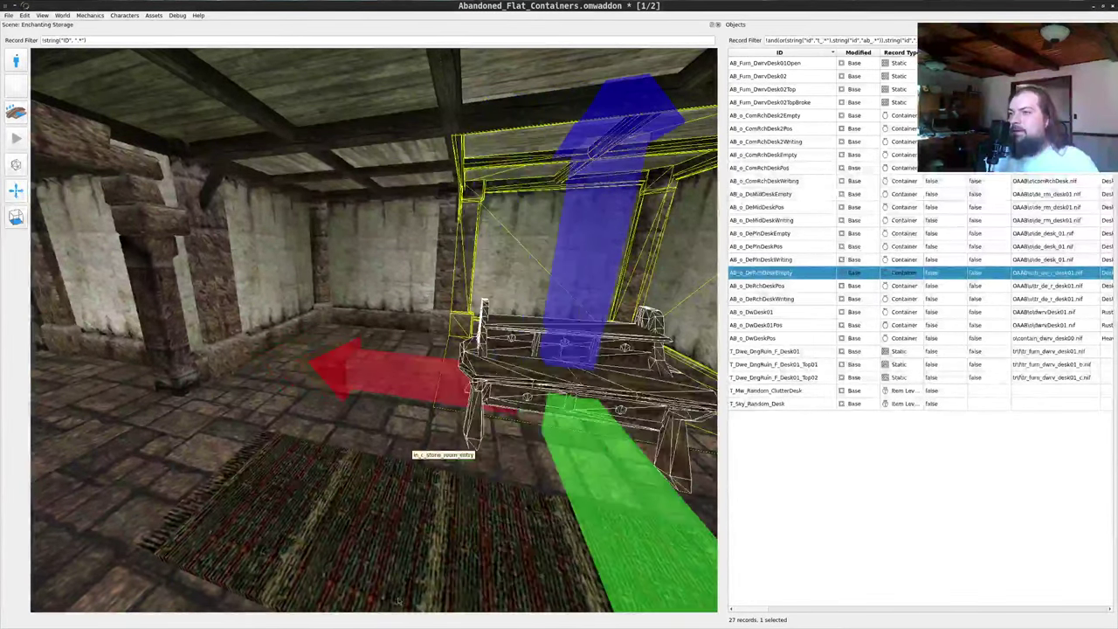
pyautogui.moveTo(409, 447); pyautogui.dragTo(511, 483)
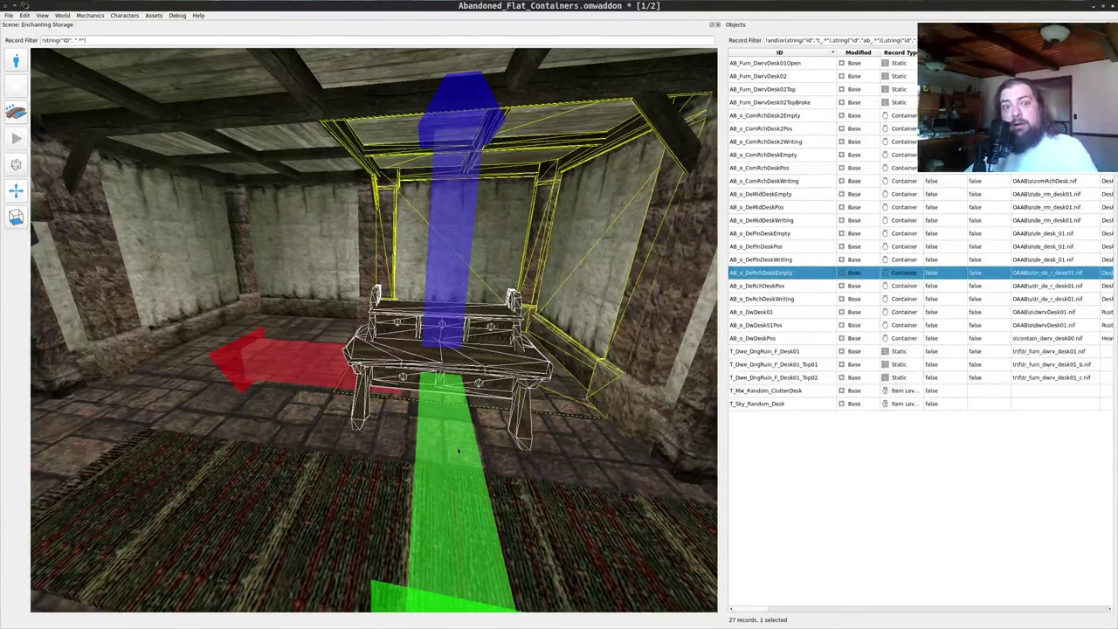
pyautogui.moveTo(470, 507); pyautogui.dragTo(619, 477, button='right')
pyautogui.moveTo(618, 476); pyautogui.dragTo(712, 461, button='middle')
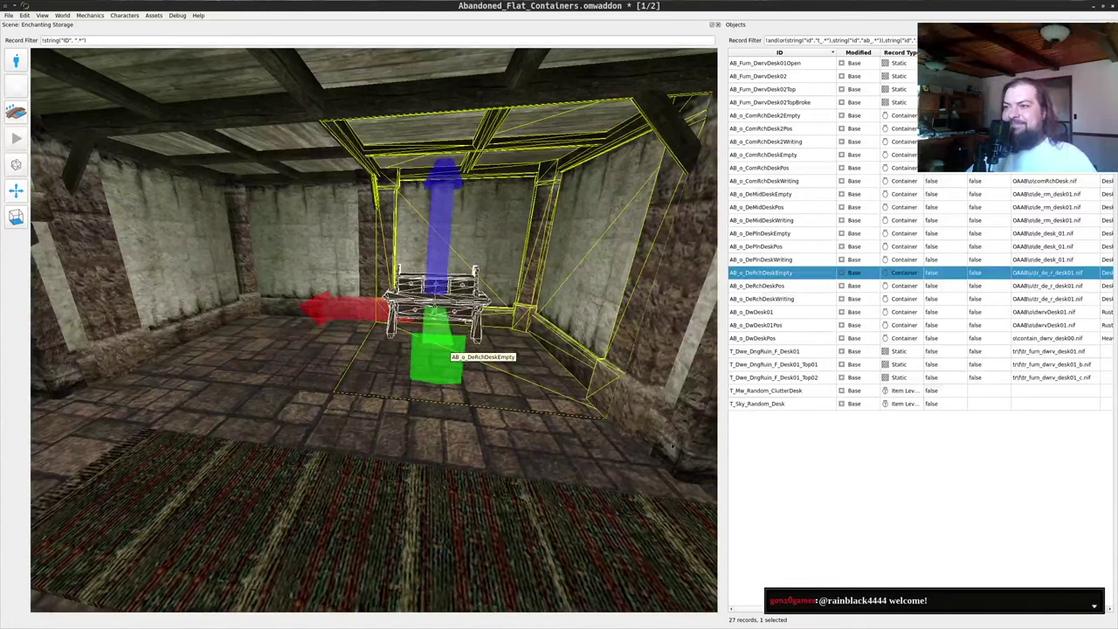
# - Push the rich desk closer to the back wall of the alcove
pyautogui.press('s')
pyautogui.moveTo(651, 447); pyautogui.dragTo(410, 383)
pyautogui.press('w')
pyautogui.press('s')
pyautogui.press('d')
pyautogui.press('s')
pyautogui.press('d')
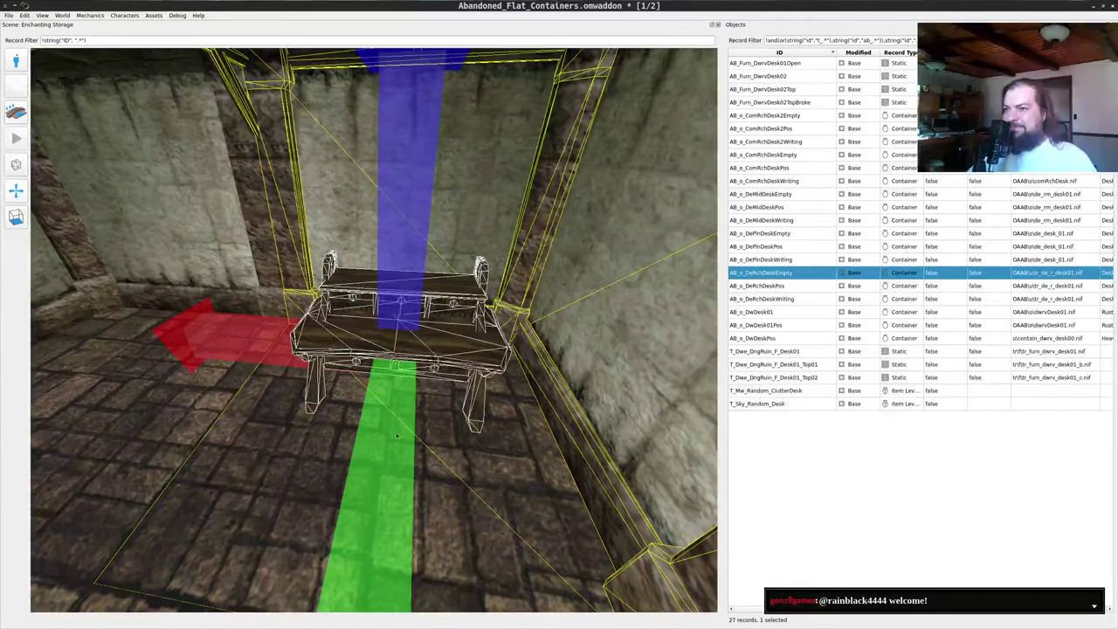
pyautogui.moveTo(410, 383); pyautogui.dragTo(410, 342, button='right')
pyautogui.press('a')
# - Pull the rich desk slightly forward so its back edge clears the alcove wall
pyautogui.moveTo(410, 342); pyautogui.dragTo(694, 447)
pyautogui.press('a')
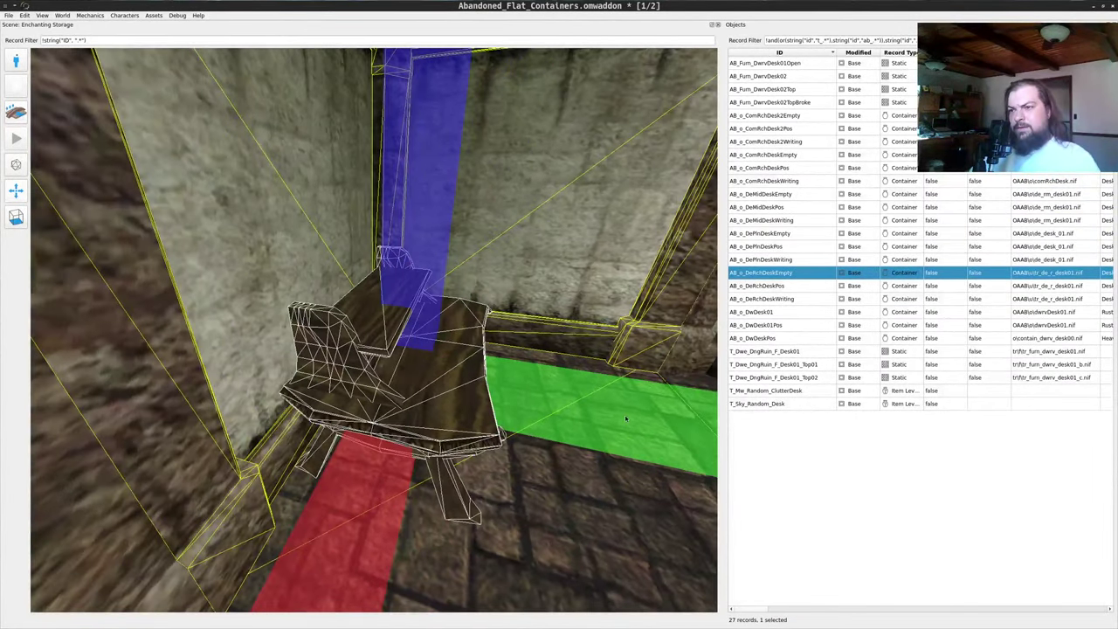
pyautogui.press('a')
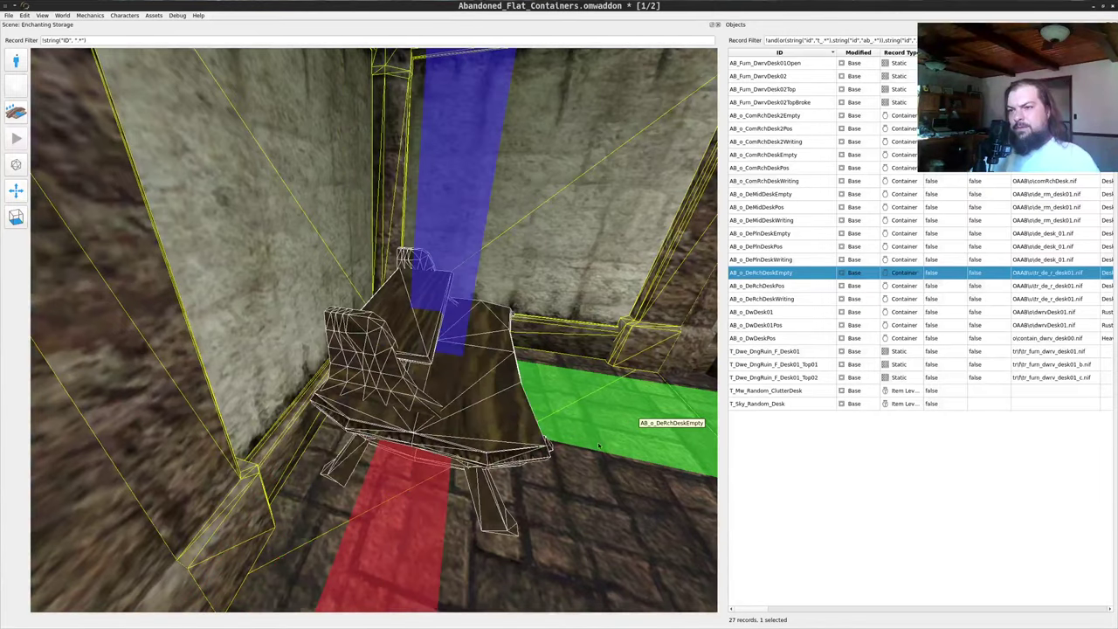
pyautogui.moveTo(608, 438); pyautogui.dragTo(393, 524)
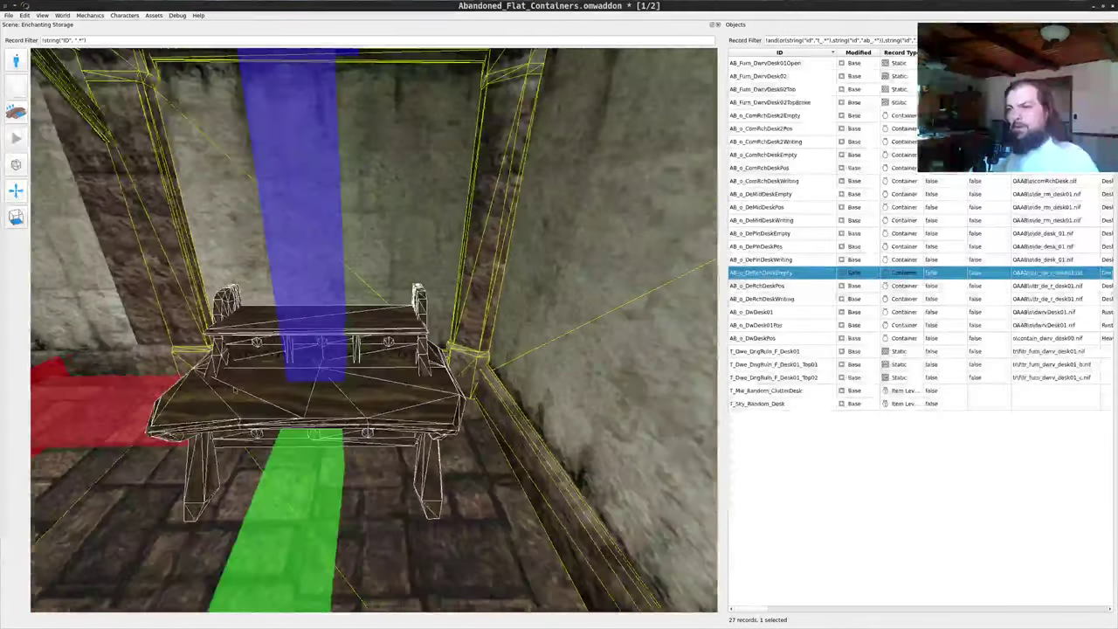
pyautogui.press('w')
pyautogui.press('s')
# - Glance at the desk in the OAAB_Clutter scene, return to Enchanting Storage and examine the incense burners among the previewed lights
pyautogui.hotkey('alt', 'Tab')
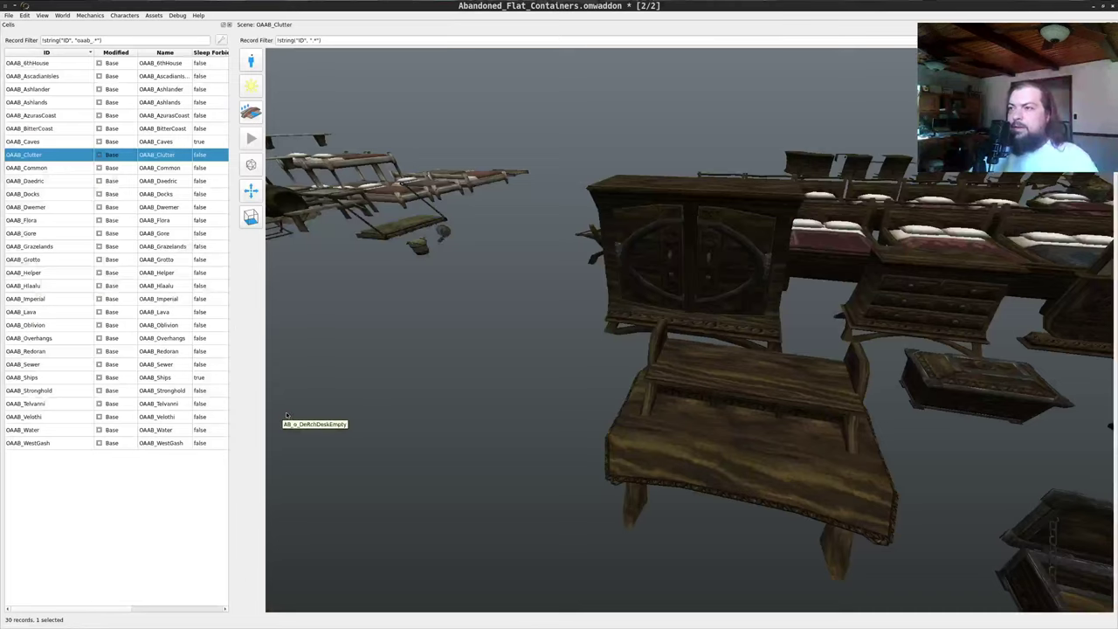
pyautogui.hotkey('alt', 'Tab')
pyautogui.moveTo(281, 414); pyautogui.dragTo(461, 418)
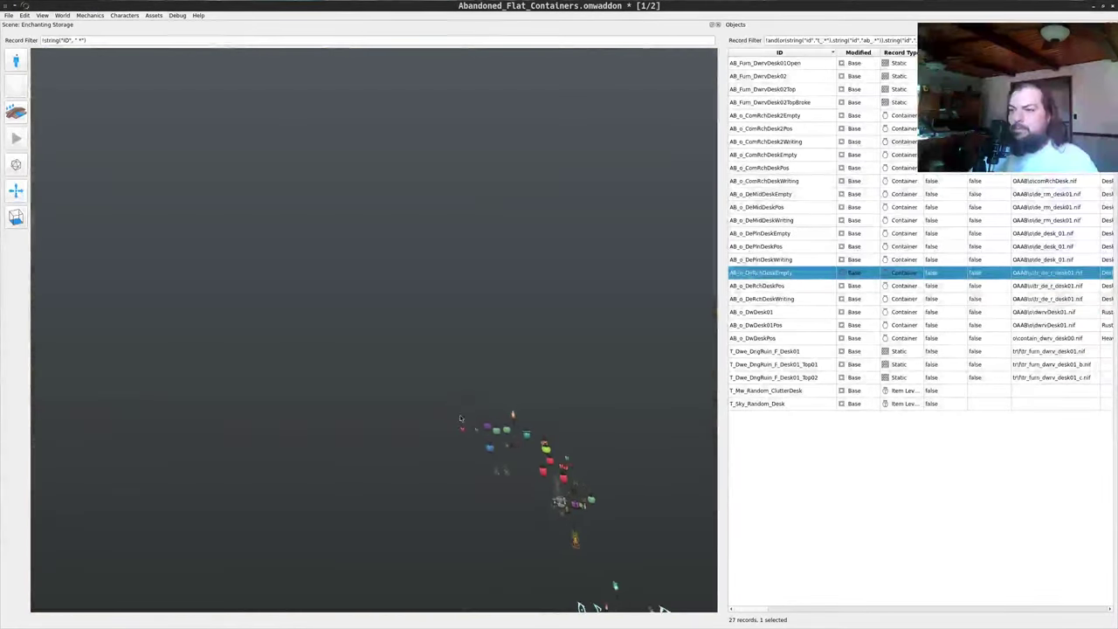
pyautogui.moveTo(527, 474); pyautogui.dragTo(513, 447)
pyautogui.scroll(10, 478, 495)
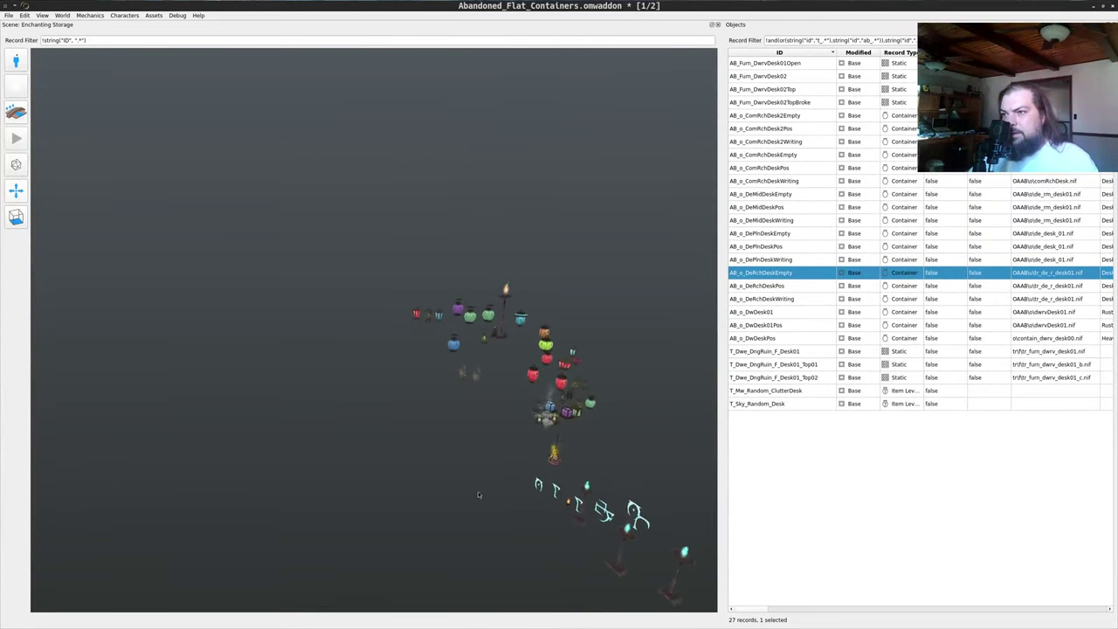
pyautogui.press('w')
pyautogui.moveTo(478, 495); pyautogui.dragTo(438, 480)
pyautogui.press('w')
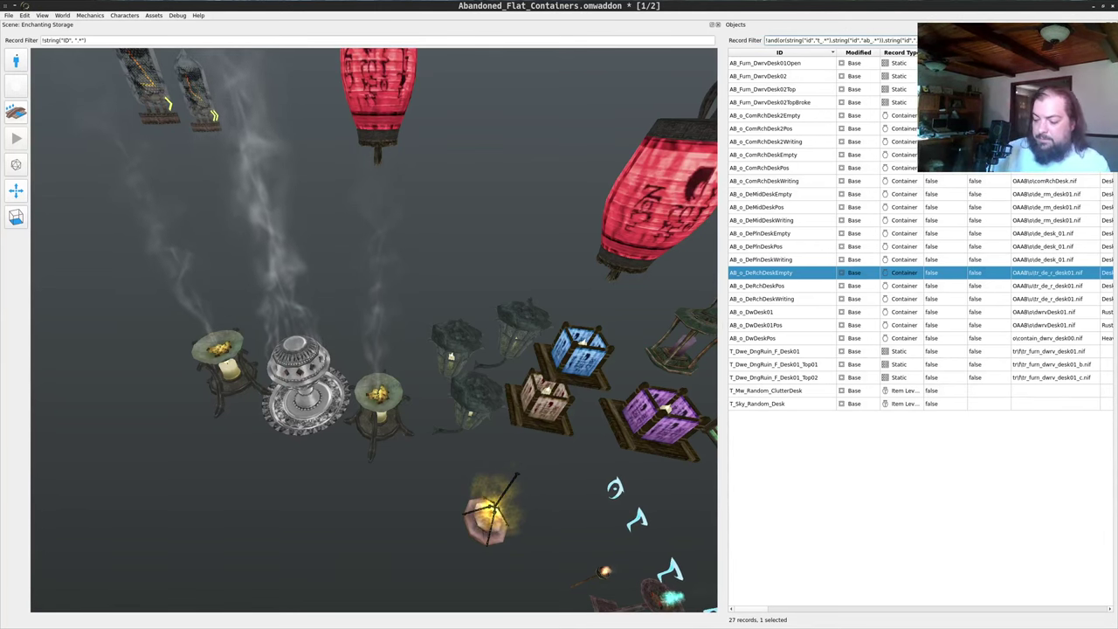
# - Change the ID pattern in the Objects record filter to match incense records
pyautogui.press('BackSpace')
pyautogui.press('BackSpace')
pyautogui.press('BackSpace')
pyautogui.press('BackSpace')
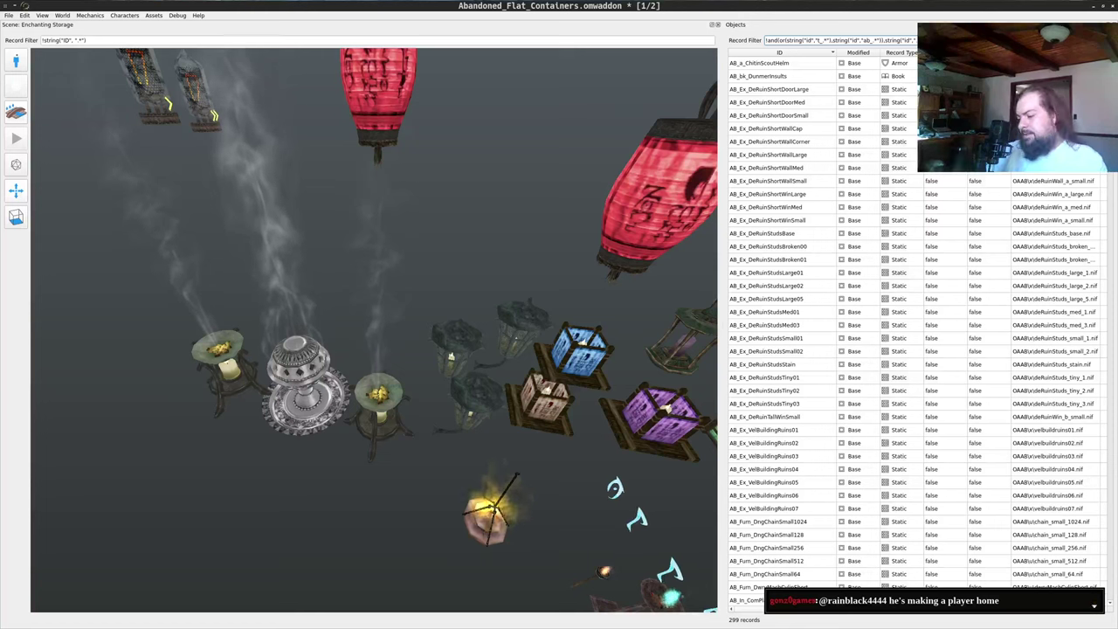
pyautogui.press('BackSpace')
pyautogui.write('cense')
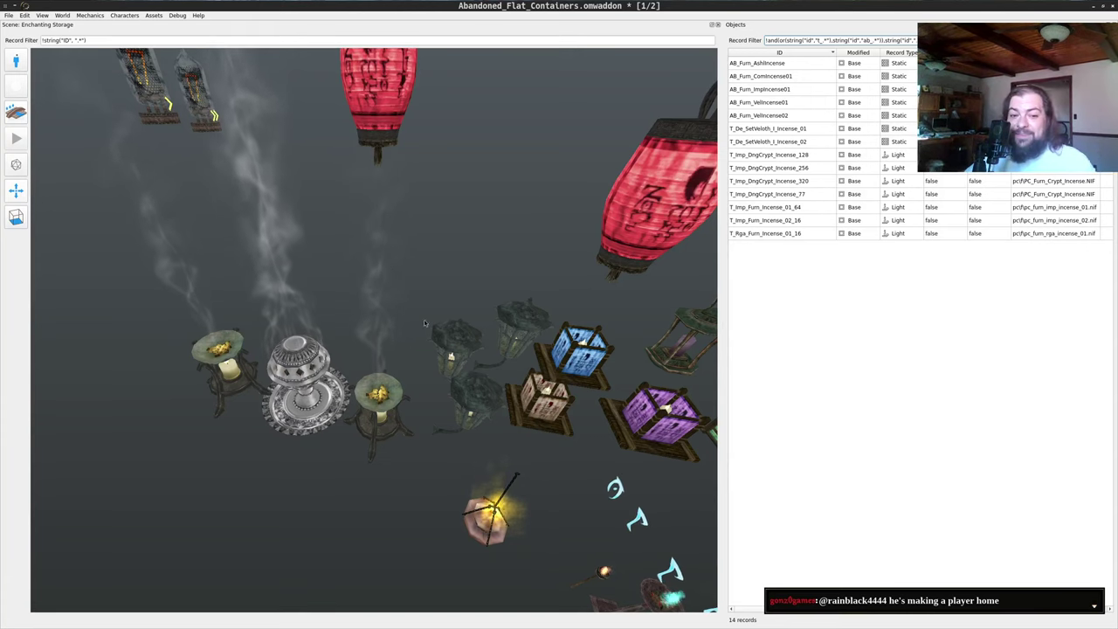
# - Check the ID of the previewed candle incense burner, then place T_Imp_Furn_Incense_01_64 on the alcove desk and select it
pyautogui.moveTo(537, 255); pyautogui.dragTo(486, 225)
pyautogui.scroll(-5, 559, 256)
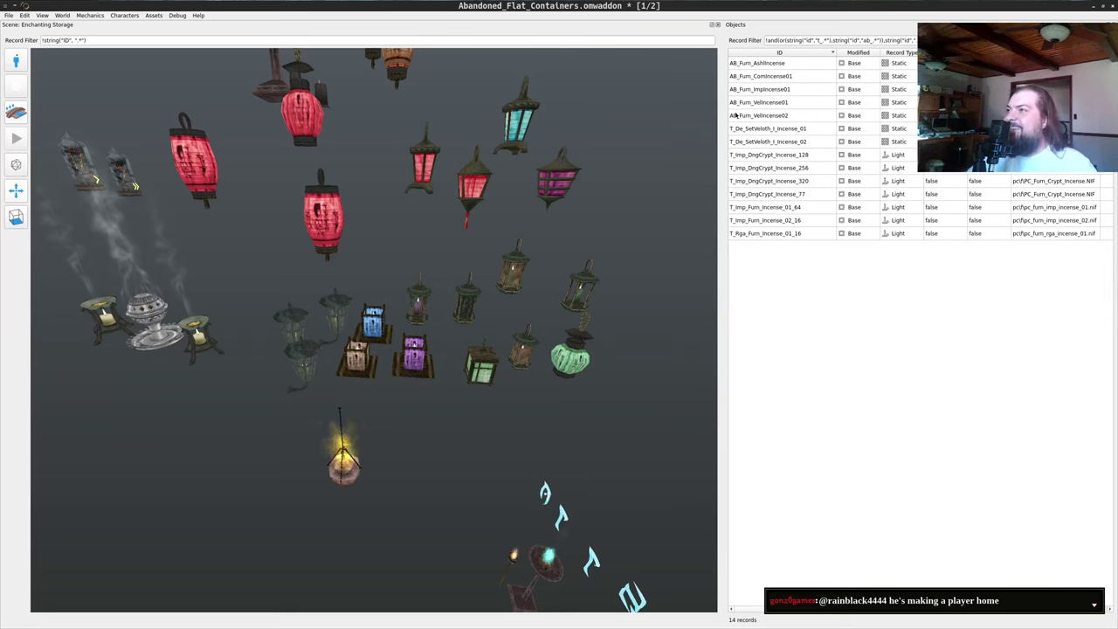
pyautogui.moveTo(686, 121); pyautogui.dragTo(529, 161)
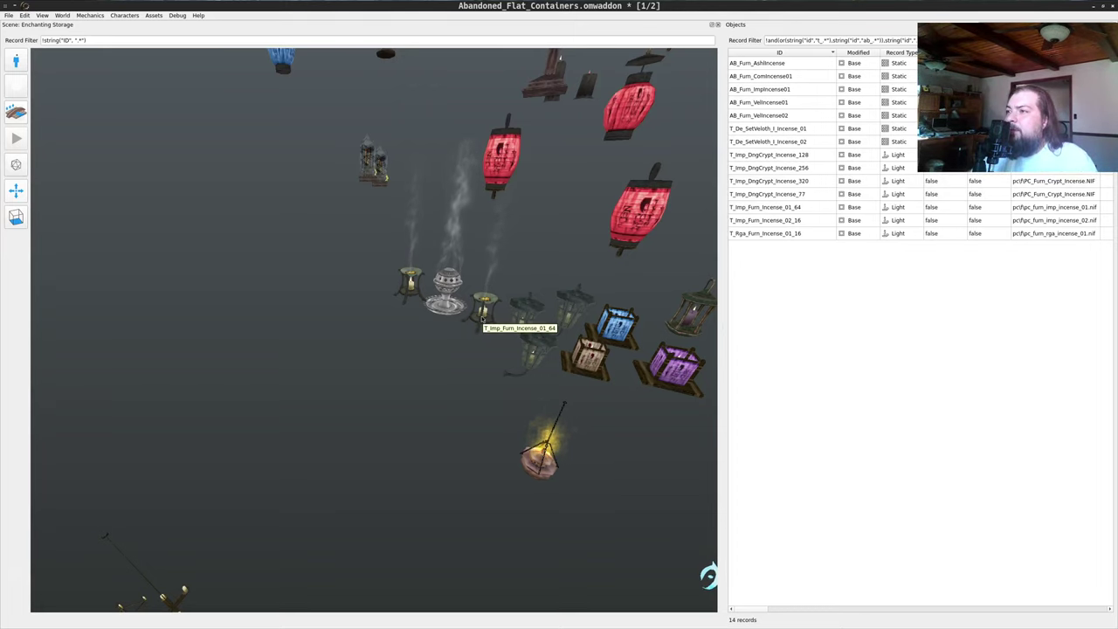
pyautogui.moveTo(481, 320); pyautogui.dragTo(269, 352)
pyautogui.scroll(5, 325, 273)
pyautogui.middleClick(328, 272)
pyautogui.scroll(3, 269, 352)
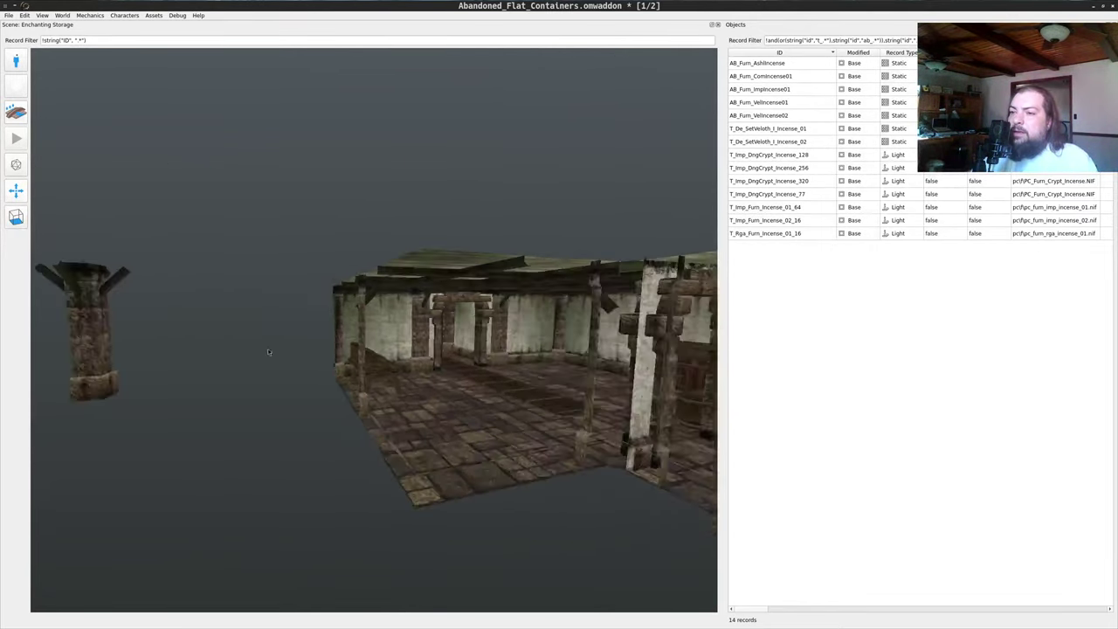
pyautogui.press('w')
pyautogui.moveTo(450, 332); pyautogui.dragTo(544, 416)
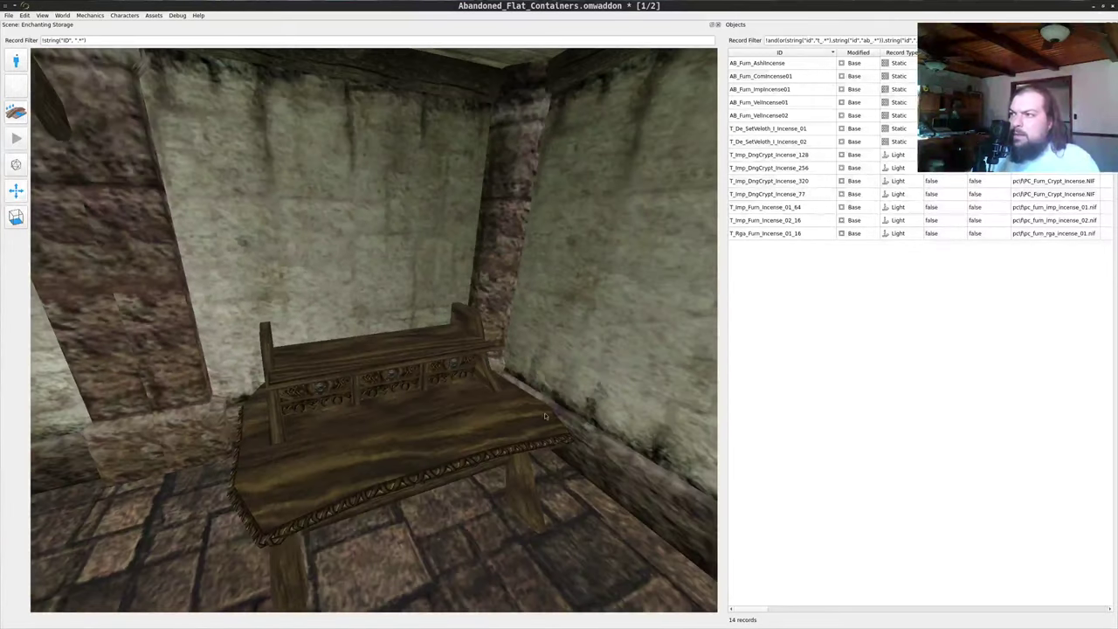
pyautogui.click(795, 208)
pyautogui.moveTo(312, 480); pyautogui.dragTo(312, 478)
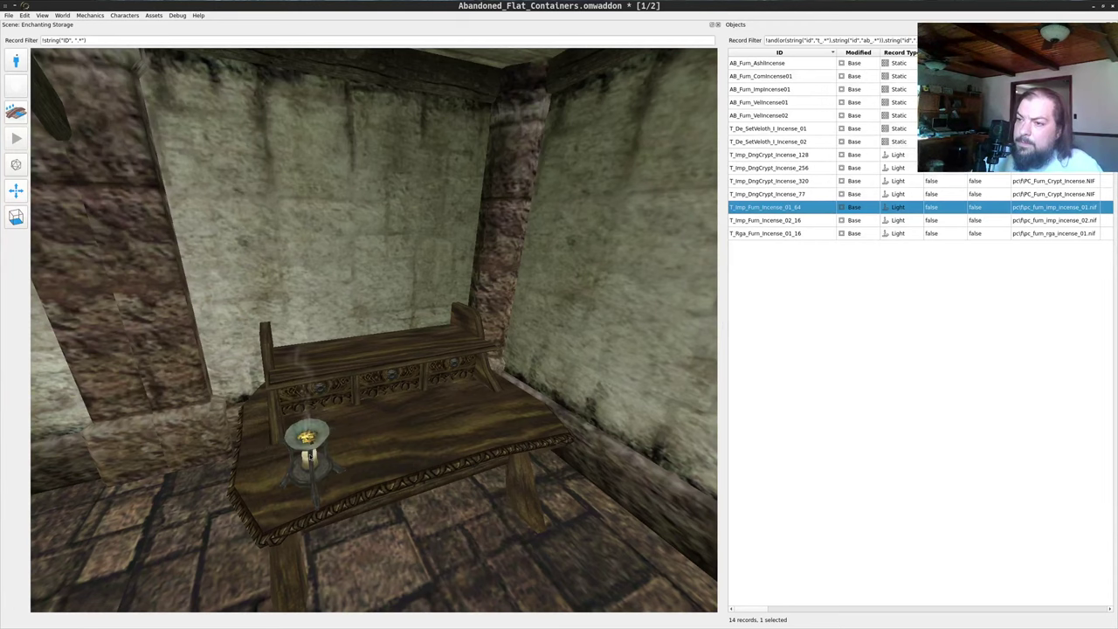
pyautogui.middleClick(311, 473)
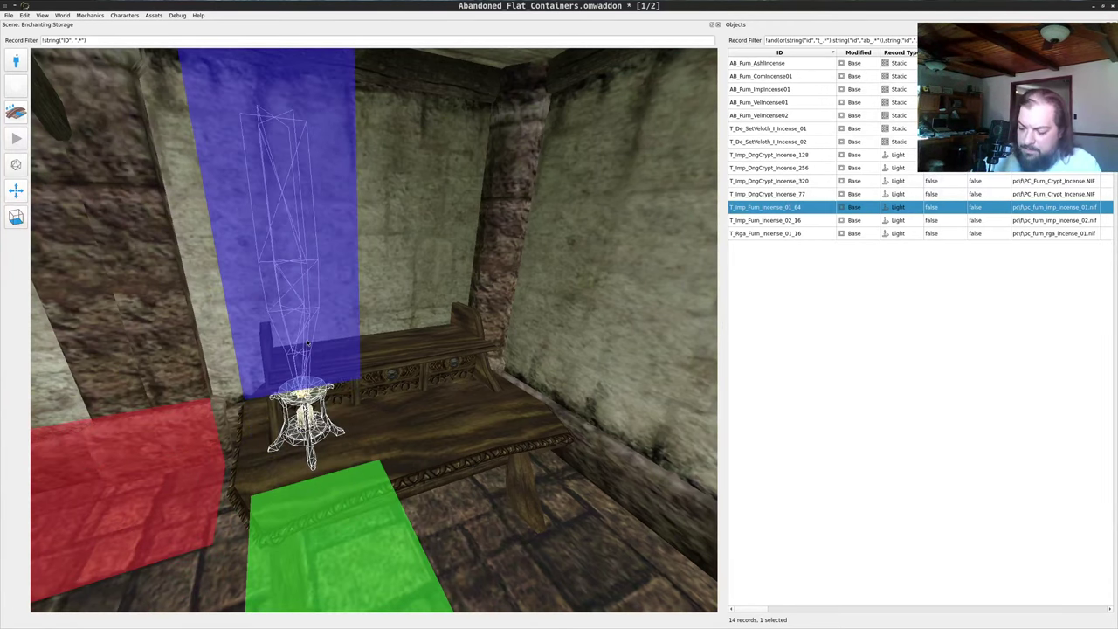
# - Raise the selected T_Imp_Furn_Incense_01_64 burner and push it back to the upper shelf of the alcove desk
pyautogui.moveTo(307, 415); pyautogui.dragTo(539, 241)
pyautogui.press('s')
pyautogui.press('w')
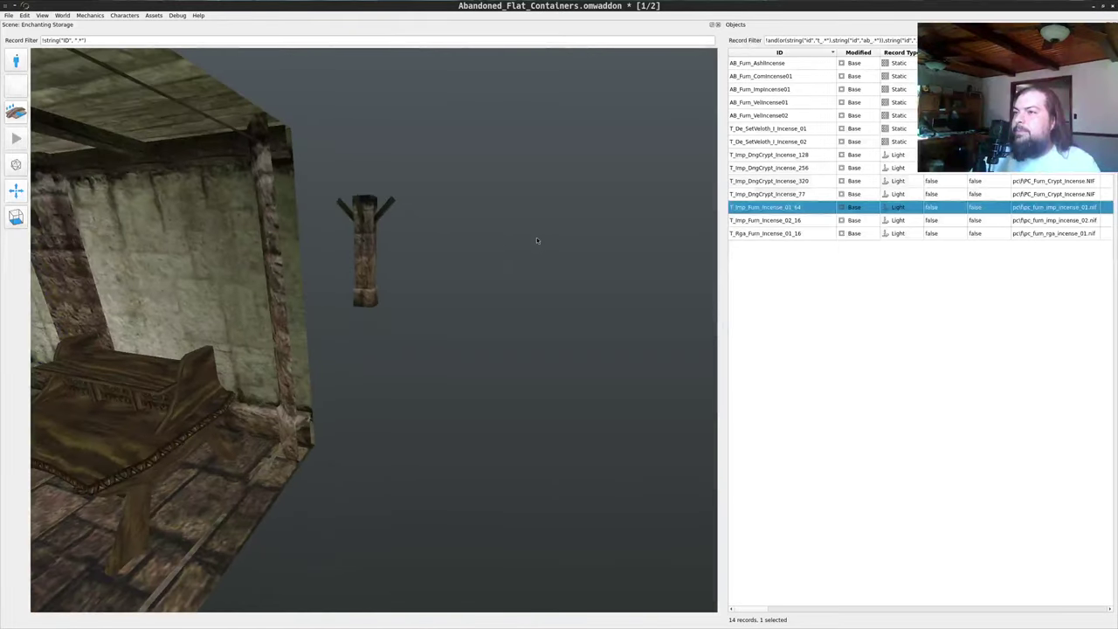
pyautogui.moveTo(487, 298); pyautogui.dragTo(493, 363)
pyautogui.press('s')
pyautogui.press('w')
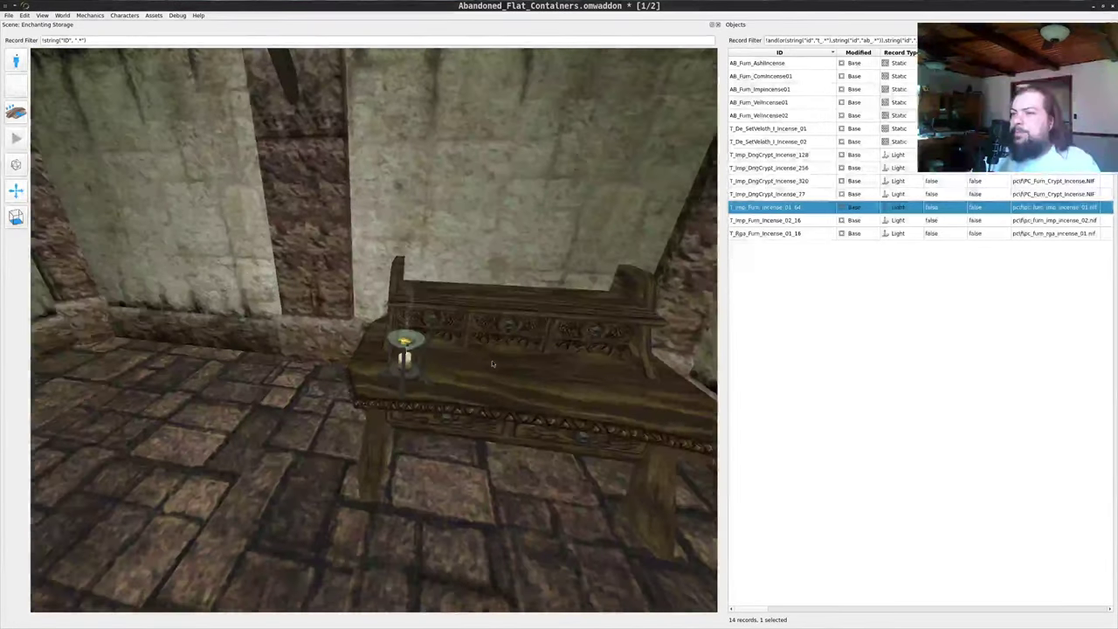
pyautogui.press('d')
pyautogui.click(353, 372)
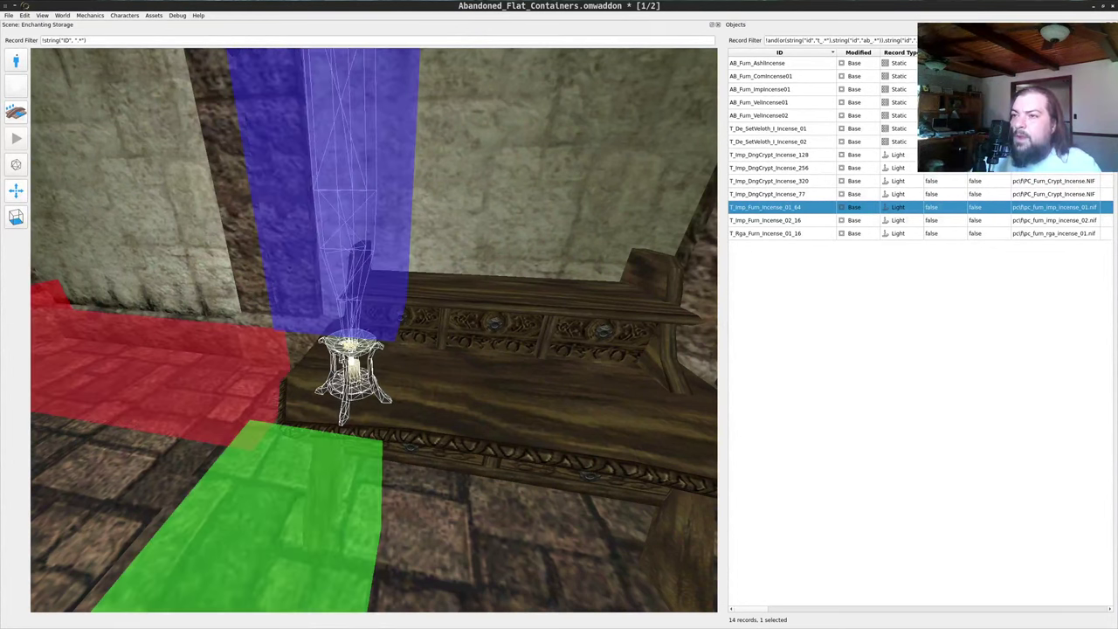
pyautogui.moveTo(345, 284); pyautogui.dragTo(350, 183)
pyautogui.moveTo(345, 489); pyautogui.dragTo(406, 376)
pyautogui.moveTo(446, 341); pyautogui.dragTo(426, 175)
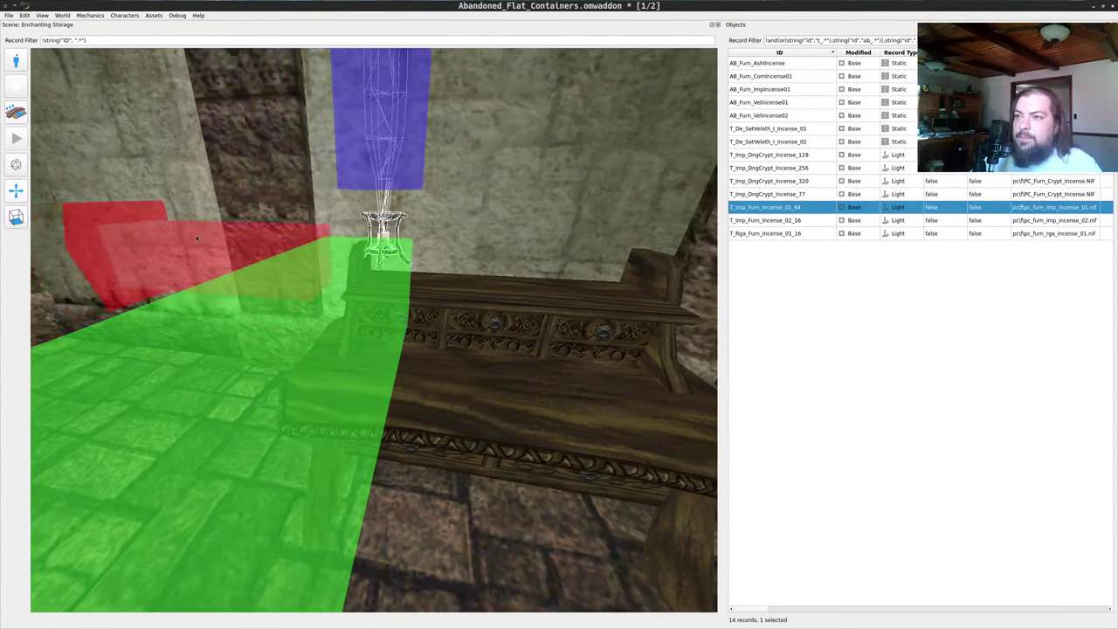
# - Slide the incense burner along the desk's upper shelf and settle it near the shelf's end beside the upright side panel
pyautogui.moveTo(196, 238); pyautogui.dragTo(410, 170)
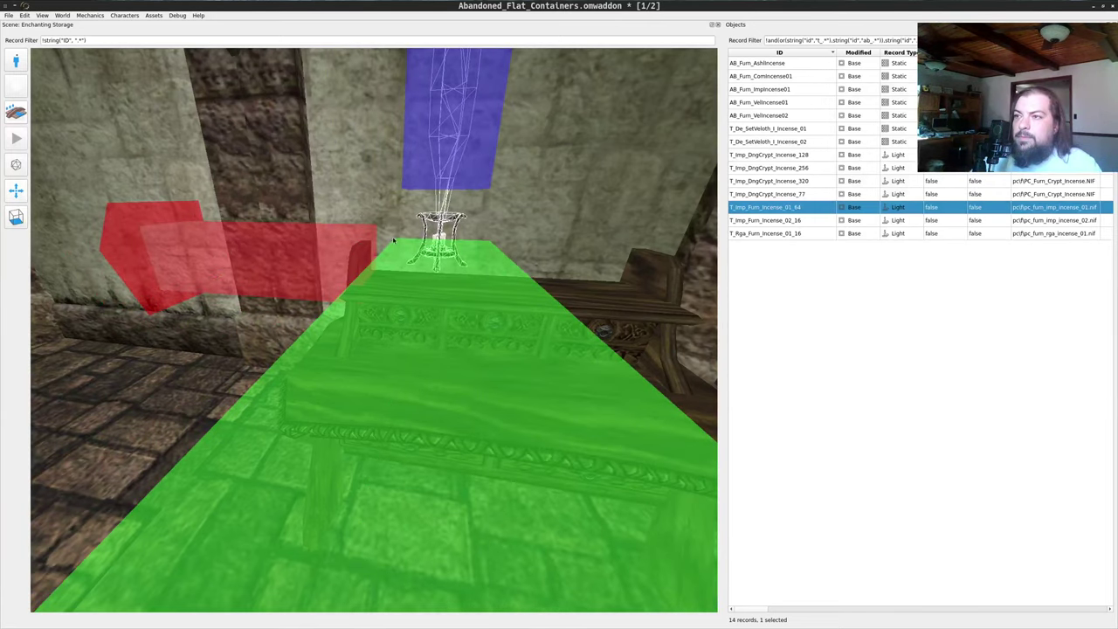
pyautogui.moveTo(393, 240); pyautogui.dragTo(557, 344)
pyautogui.press('w')
pyautogui.press('a')
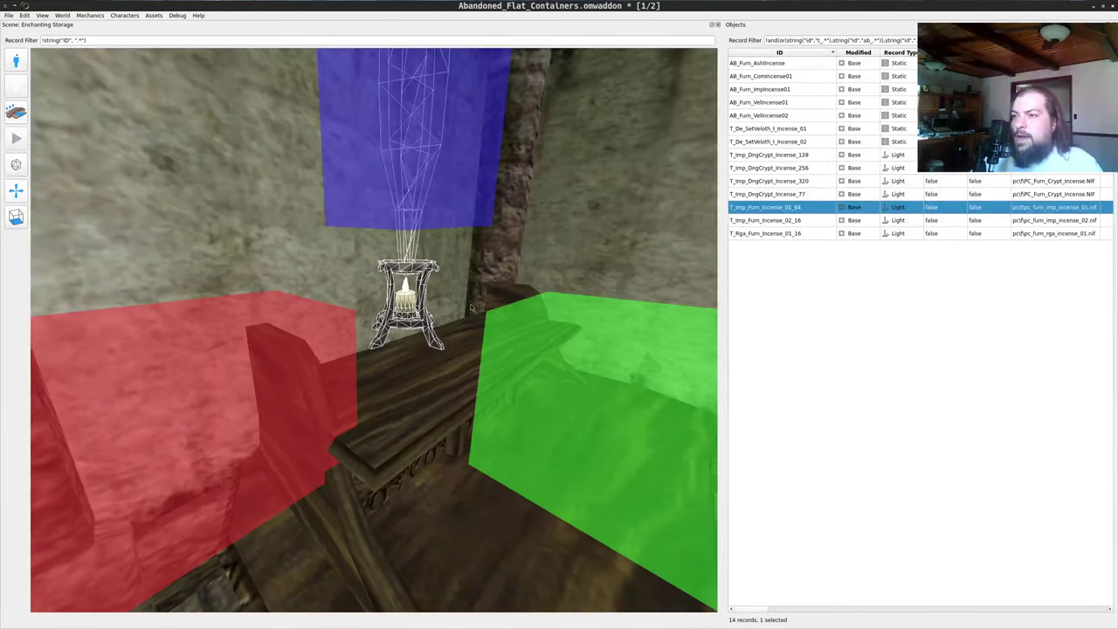
pyautogui.press('a')
pyautogui.moveTo(471, 308); pyautogui.dragTo(279, 386)
pyautogui.press('s')
pyautogui.moveTo(279, 385); pyautogui.dragTo(262, 387, button='right')
pyautogui.press('d')
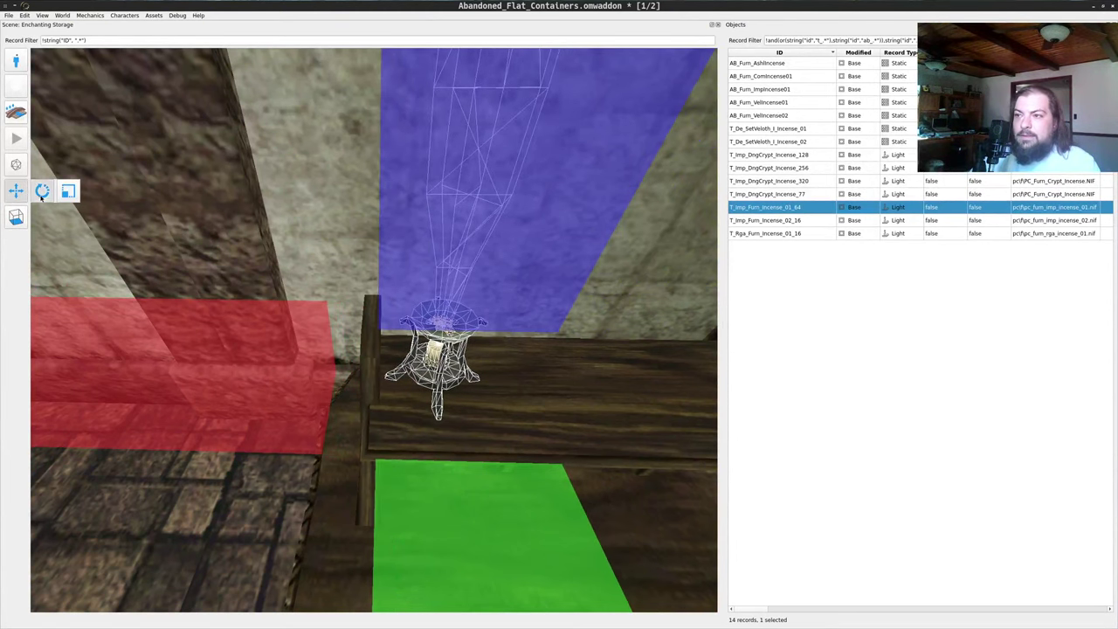
# - Rotate the incense burner in place on the desk shelf, clear the selection and check its placement
pyautogui.click(42, 194)
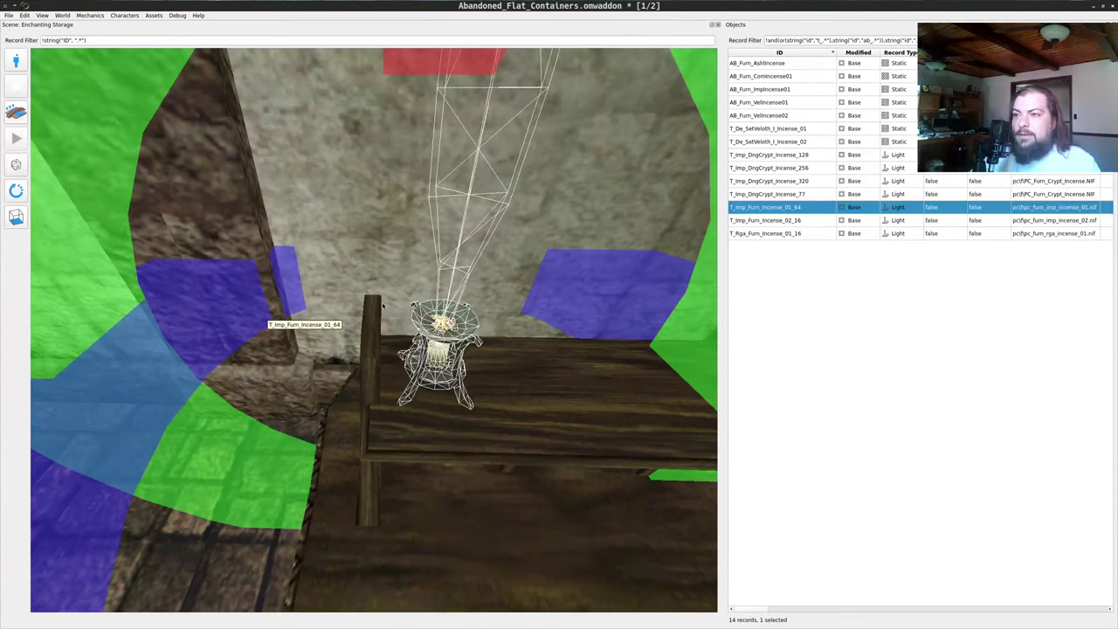
pyautogui.scroll(-6, 382, 306)
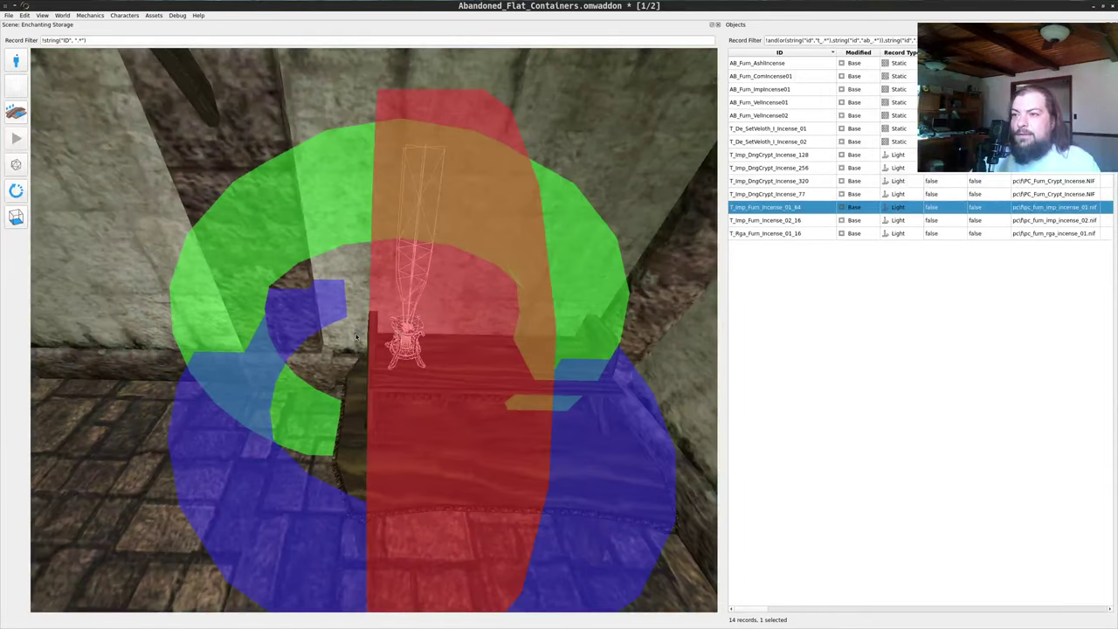
pyautogui.press('s')
pyautogui.press('d')
pyautogui.middleClick(489, 223)
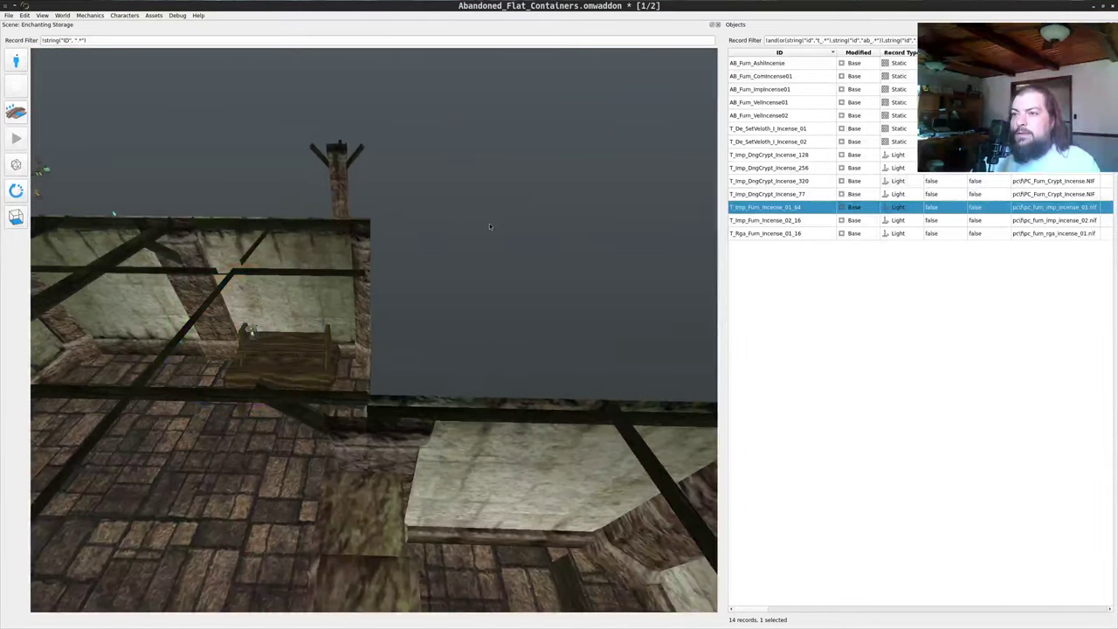
pyautogui.moveTo(490, 223); pyautogui.dragTo(408, 322)
pyautogui.scroll(8, 407, 323)
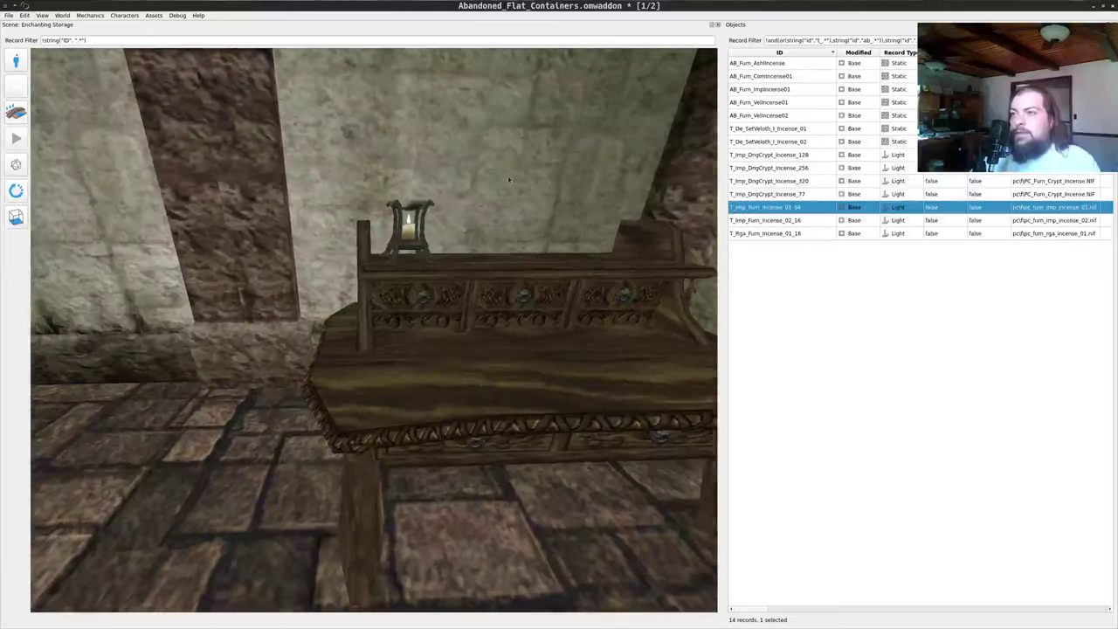
pyautogui.scroll(-4, 525, 175)
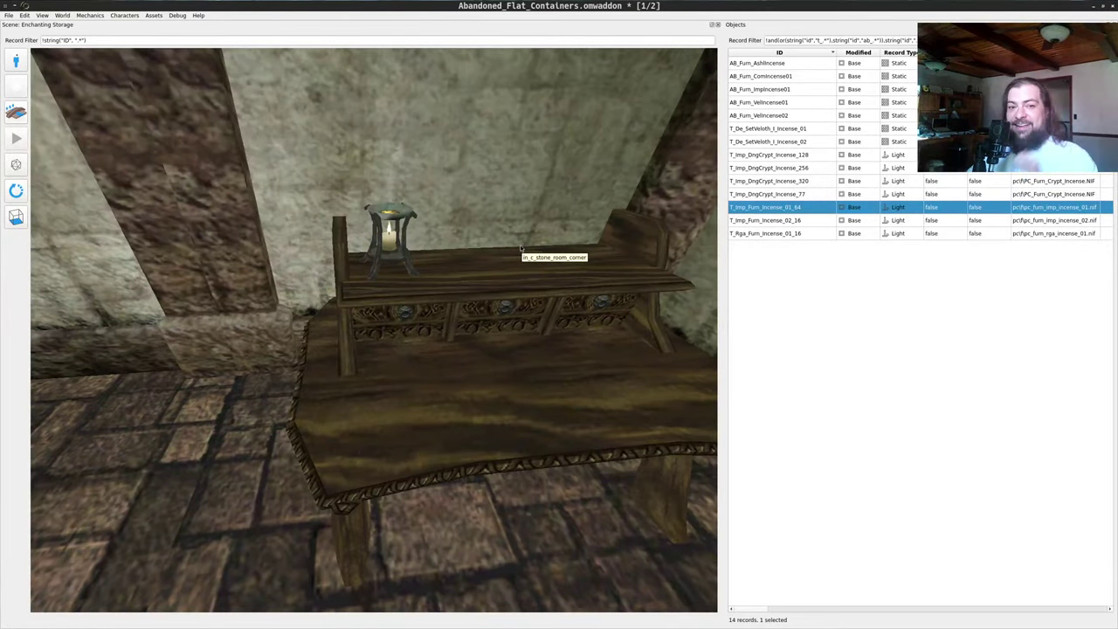
# - Examine the previewed lanterns, incense burners and other lights floating outside the room for further decoration
pyautogui.press('s')
pyautogui.press('a')
pyautogui.press('w')
pyautogui.moveTo(500, 260); pyautogui.dragTo(290, 345)
pyautogui.scroll(-6, 423, 251)
pyautogui.scroll(5, 290, 344)
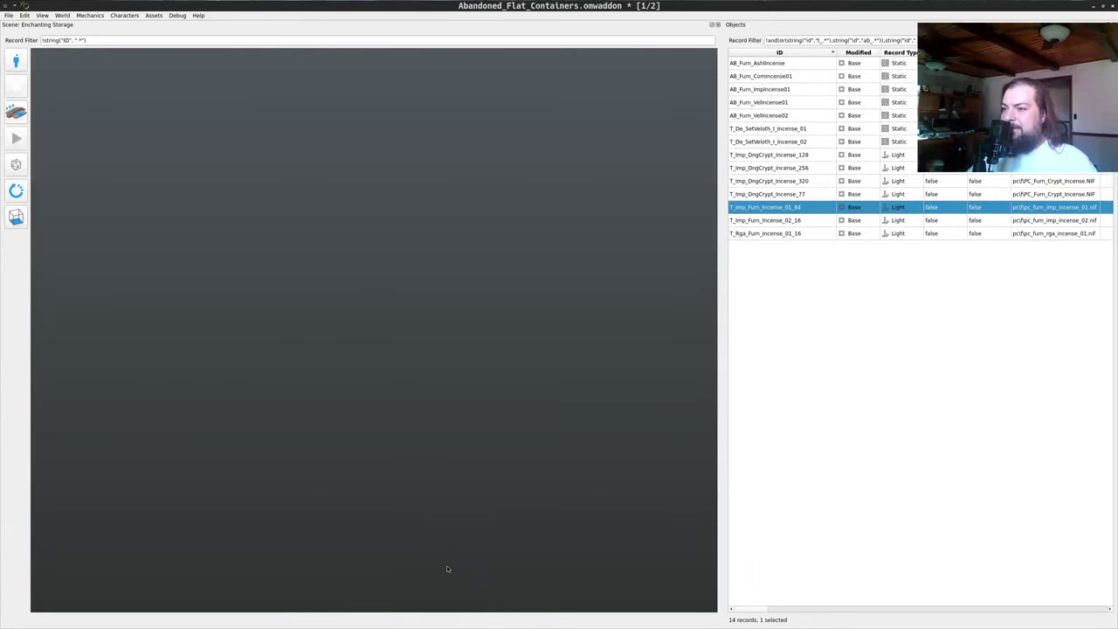
pyautogui.moveTo(447, 568); pyautogui.dragTo(567, 432)
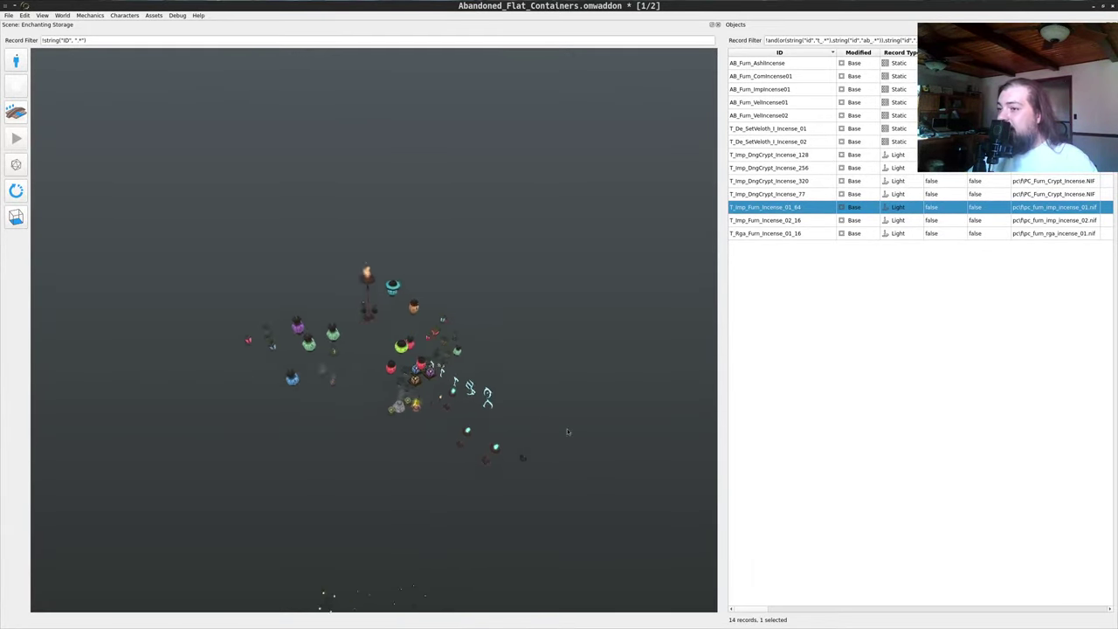
pyautogui.scroll(8, 563, 417)
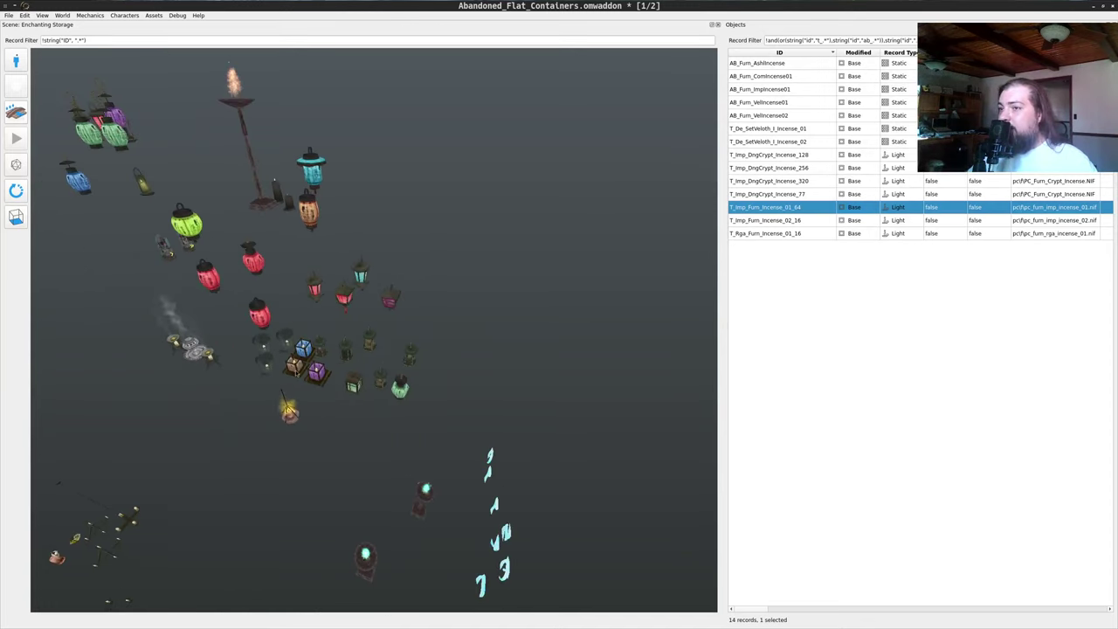
pyautogui.moveTo(297, 374); pyautogui.dragTo(561, 254)
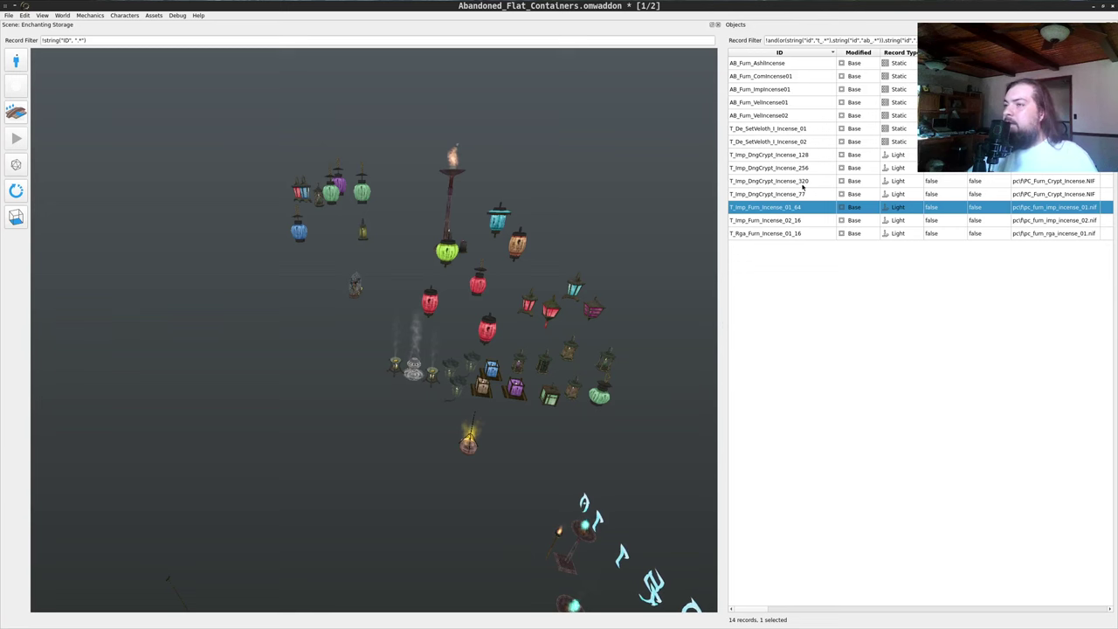
# - Switch to the 2023.org notes in Emacs and go to the saved record filter for desk IDs
pyautogui.hotkey('alt', 'Tab')
pyautogui.press('Down')
pyautogui.press('Down')
pyautogui.press('Return')
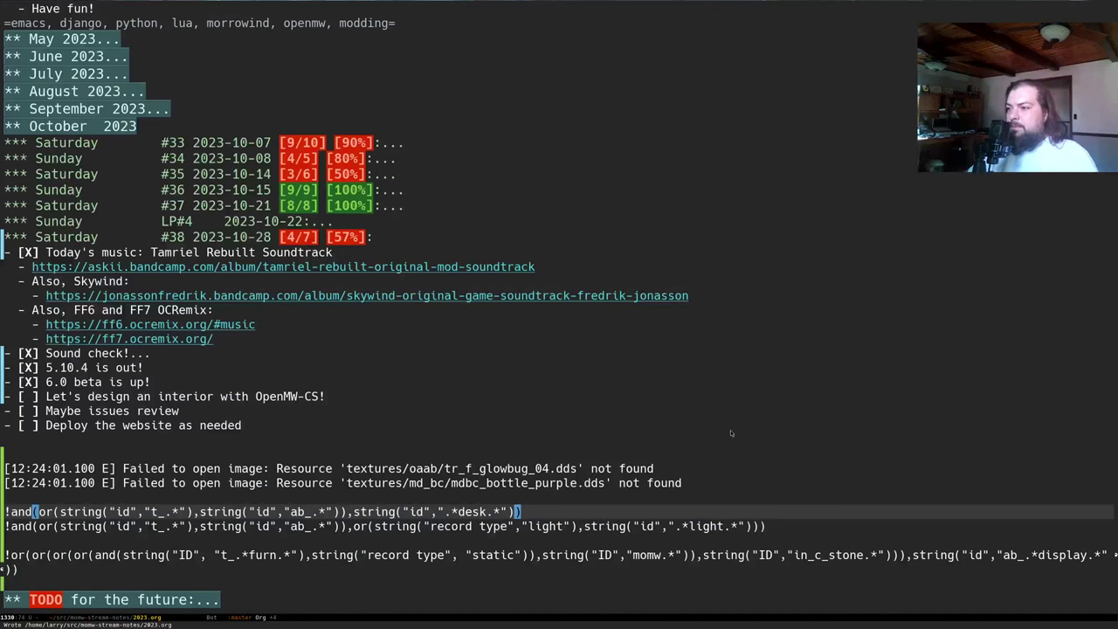
# - In the notes, change the ID term of the first filter expression to ".*light.*" and copy the whole expression
pyautogui.hotkey('alt', 'b')
pyautogui.hotkey('alt', 'd')
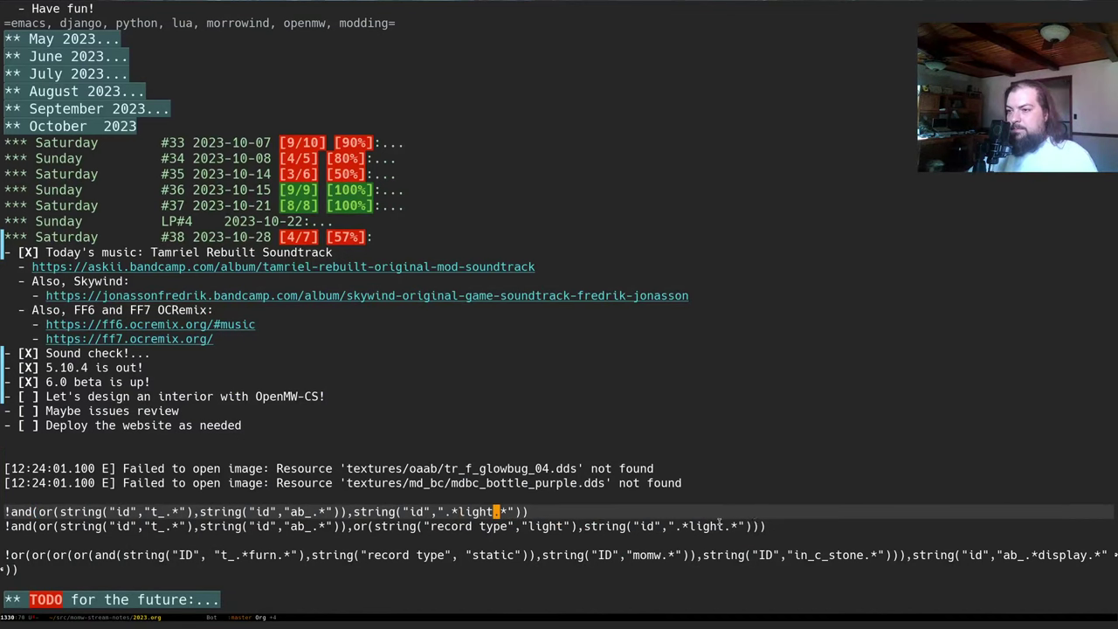
pyautogui.hotkey('ctrl', 'space')
pyautogui.hotkey('ctrl', 'e')
pyautogui.hotkey('alt', 'w')
pyautogui.hotkey('ctrl', 'c')
# - Switch to OpenMW-CS and replace the Objects record filter with the copied ".*light.*" expression
pyautogui.hotkey('alt', 'Tab')
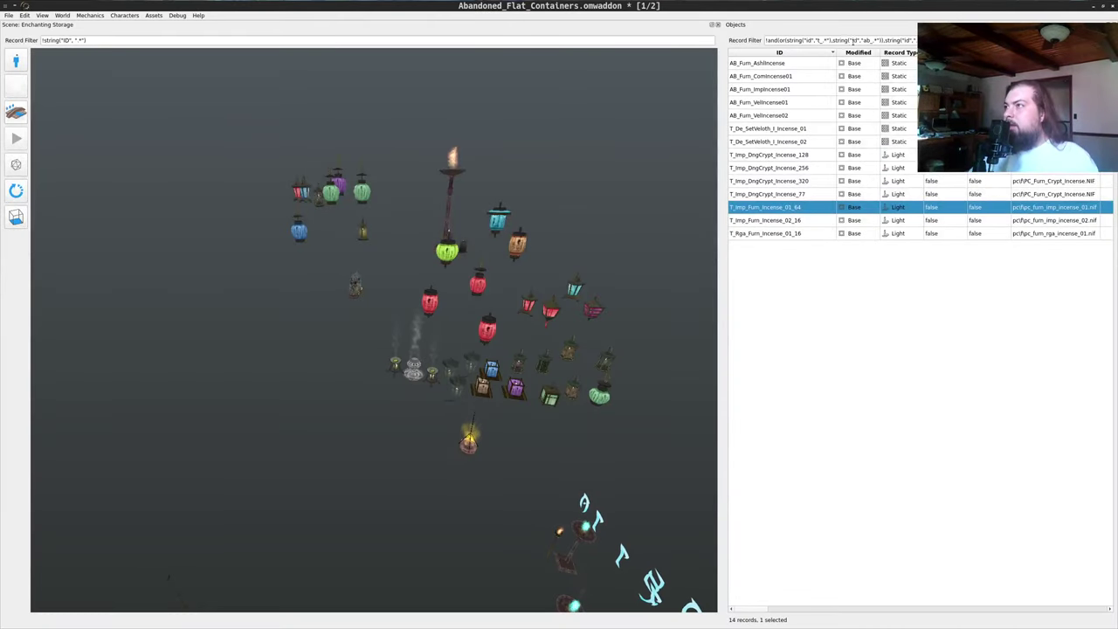
pyautogui.hotkey('ctrl', 'a')
pyautogui.hotkey('ctrl', 'v')
pyautogui.scroll(-1, 865, 293)
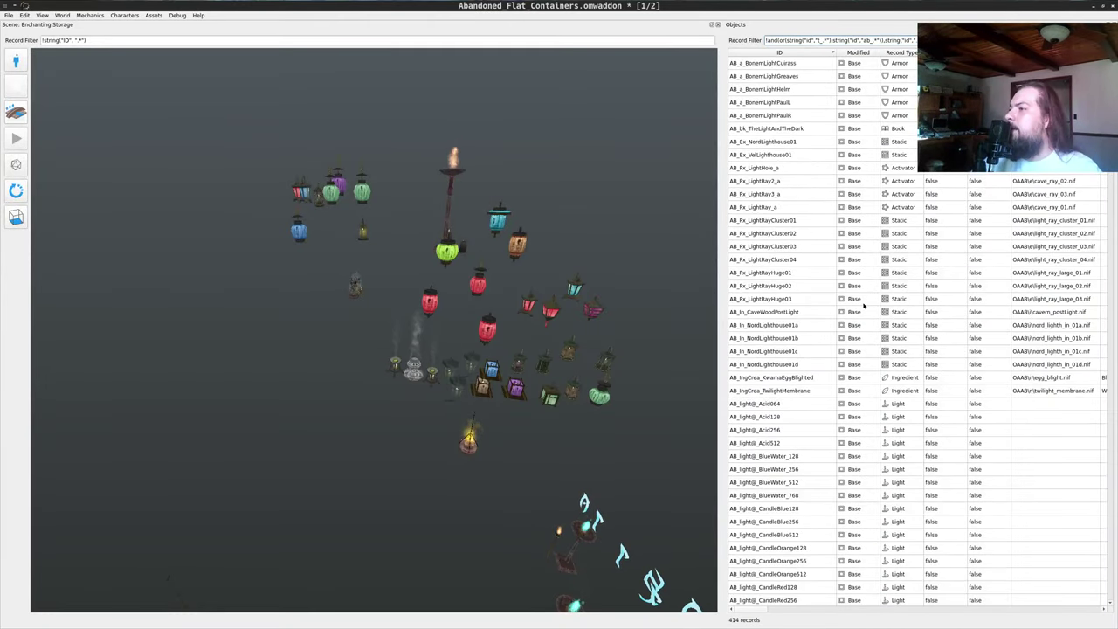
# - Find the T_Imp_Var_ColStreetlight_02 record and place it in the scene beside the lanterns
pyautogui.scroll(-20, 1068, 249)
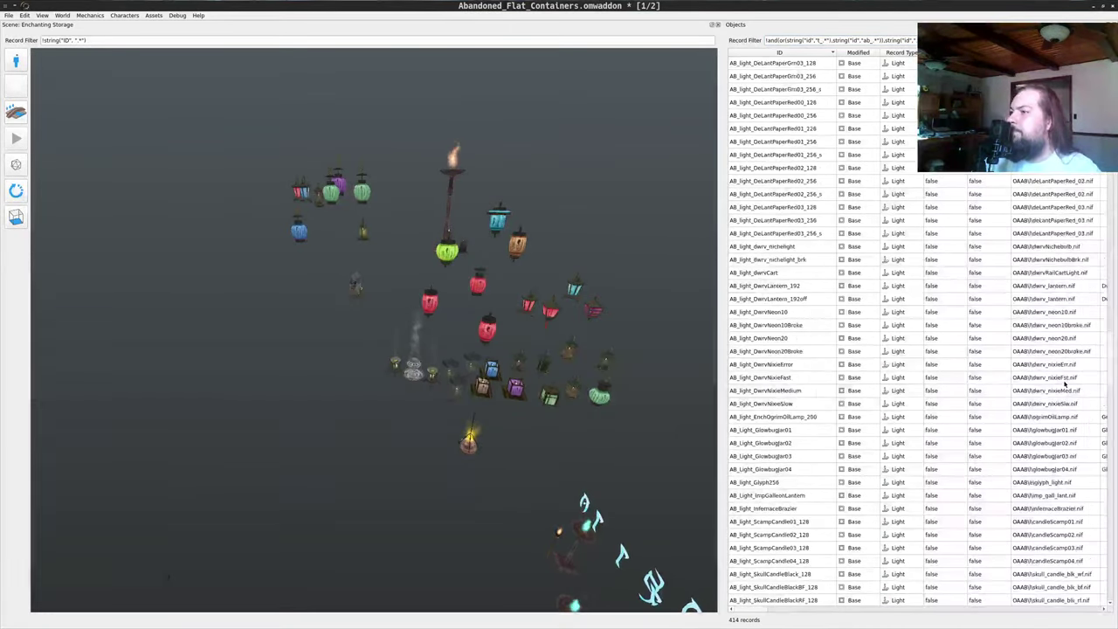
pyautogui.scroll(-7, 1069, 529)
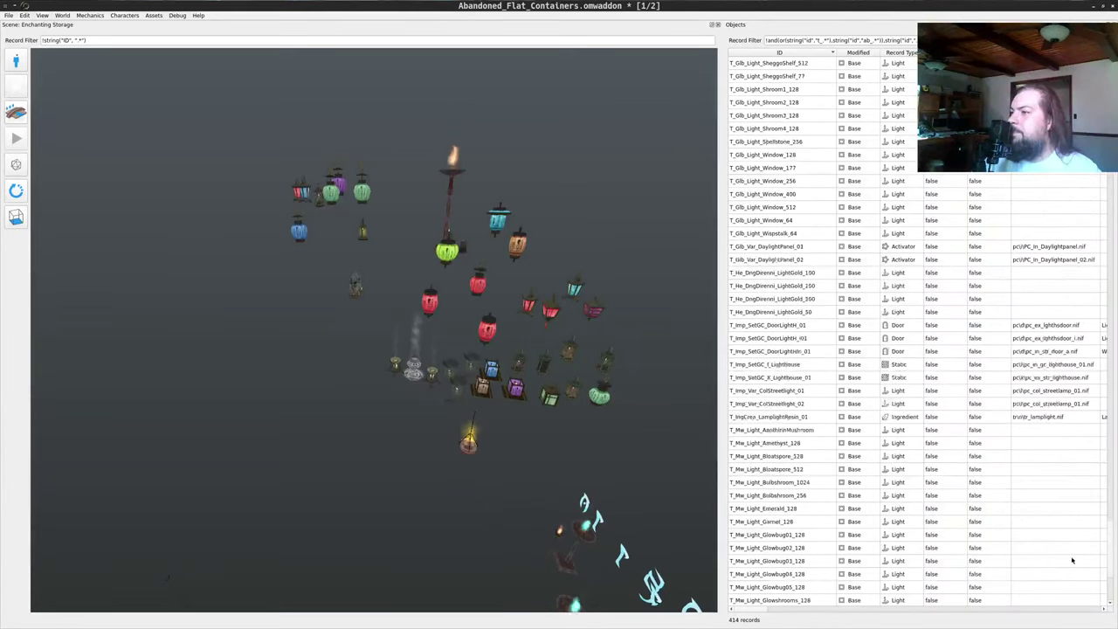
pyautogui.scroll(-7, 828, 501)
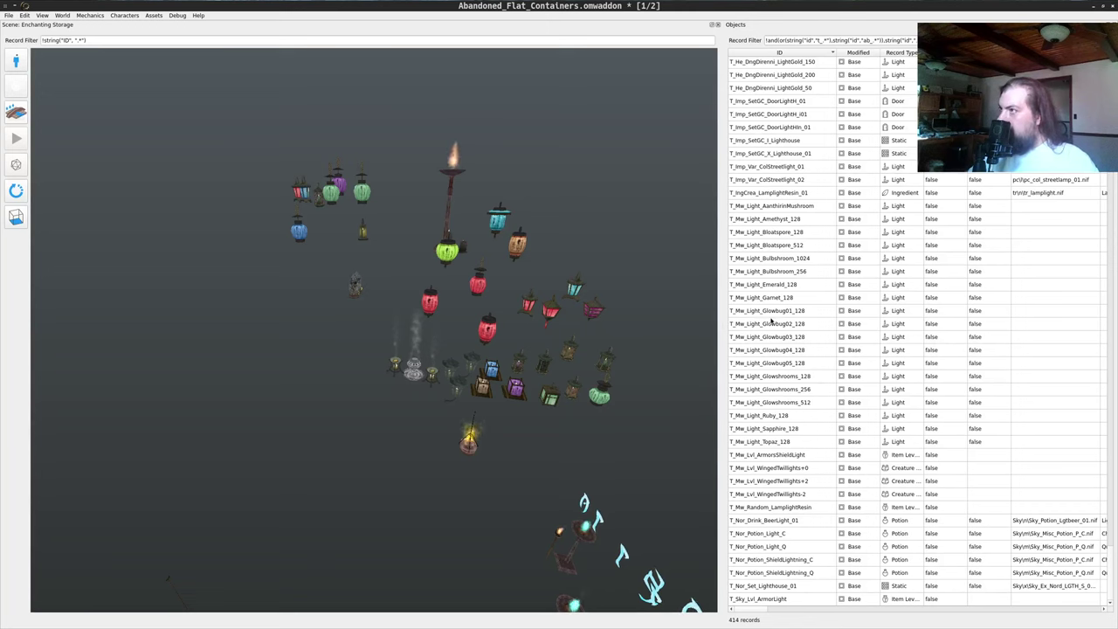
pyautogui.moveTo(779, 180); pyautogui.dragTo(699, 205)
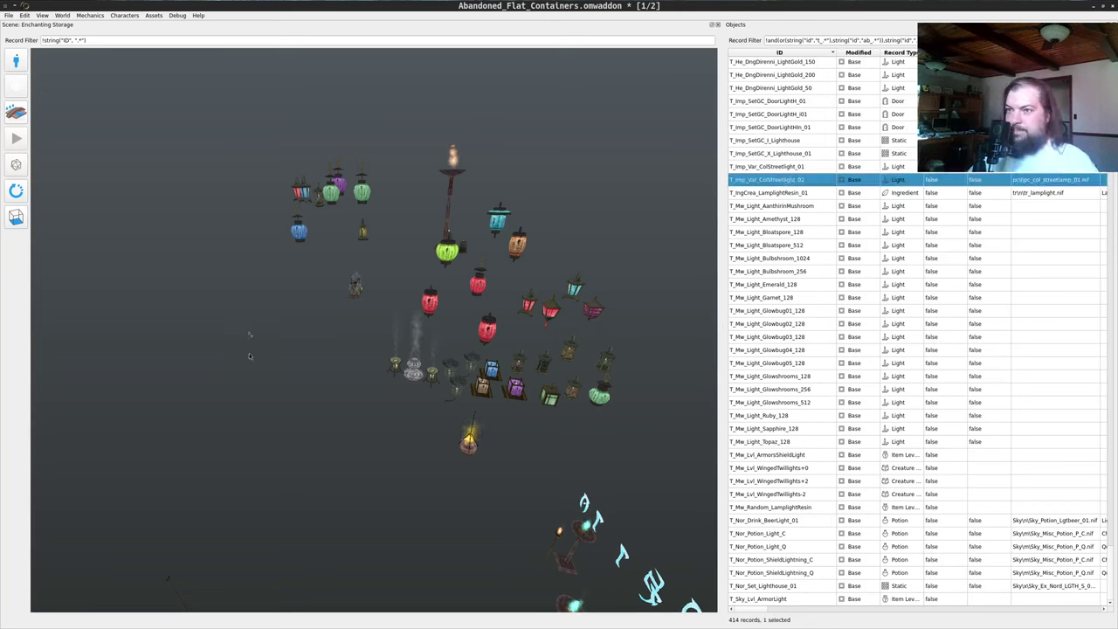
pyautogui.press('w')
pyautogui.press('a')
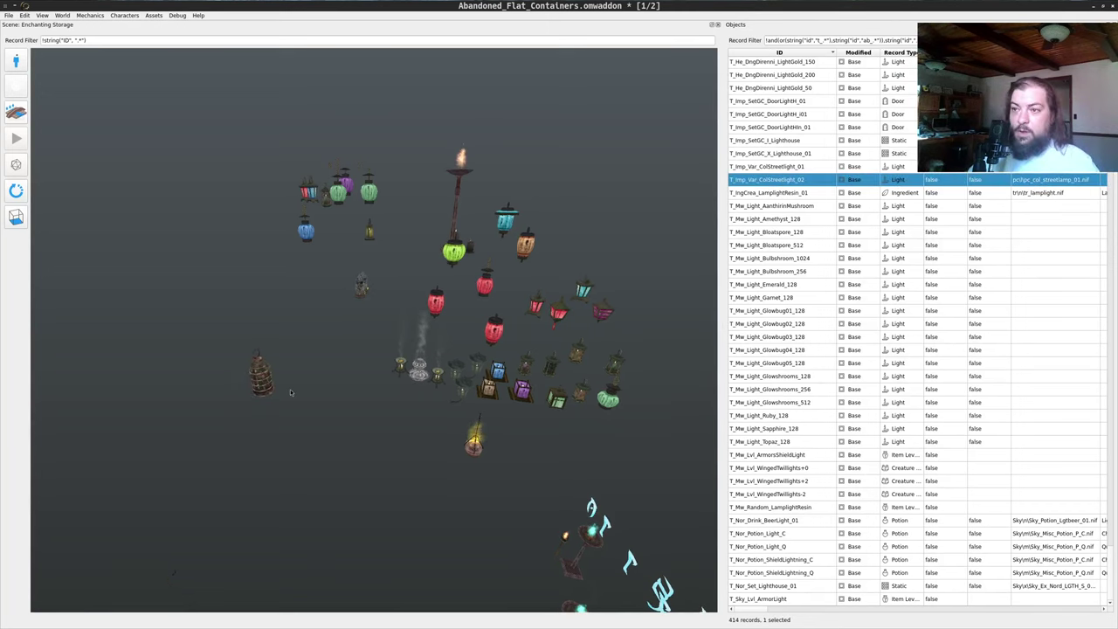
# - Inspect the newly placed streetlight up close from several angles
pyautogui.moveTo(265, 381); pyautogui.dragTo(605, 320)
pyautogui.press('w')
pyautogui.press('d')
pyautogui.press('a')
pyautogui.press('s')
pyautogui.press('a')
pyautogui.press('d')
pyautogui.scroll(2, 556, 357)
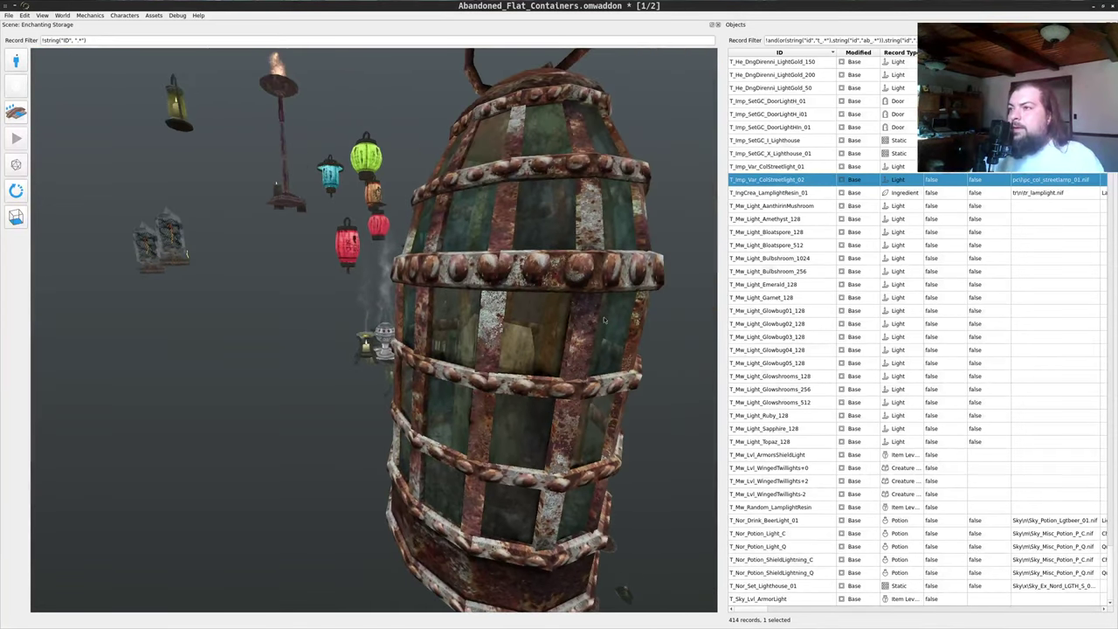
pyautogui.moveTo(604, 320); pyautogui.dragTo(620, 365, button='middle')
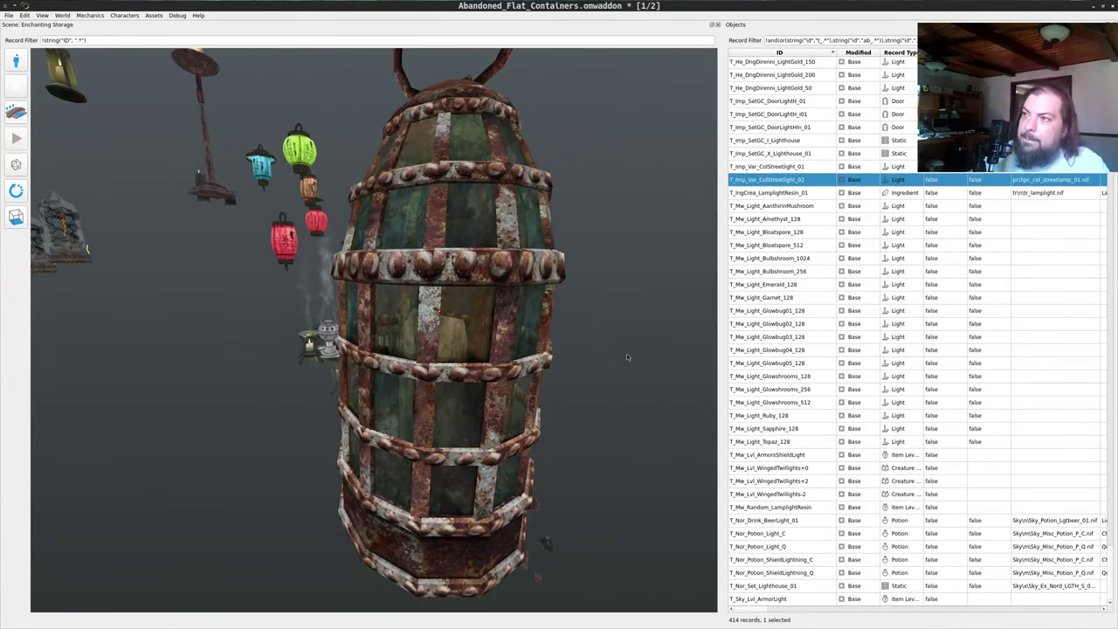
pyautogui.scroll(3, 633, 354)
pyautogui.scroll(-4, 633, 354)
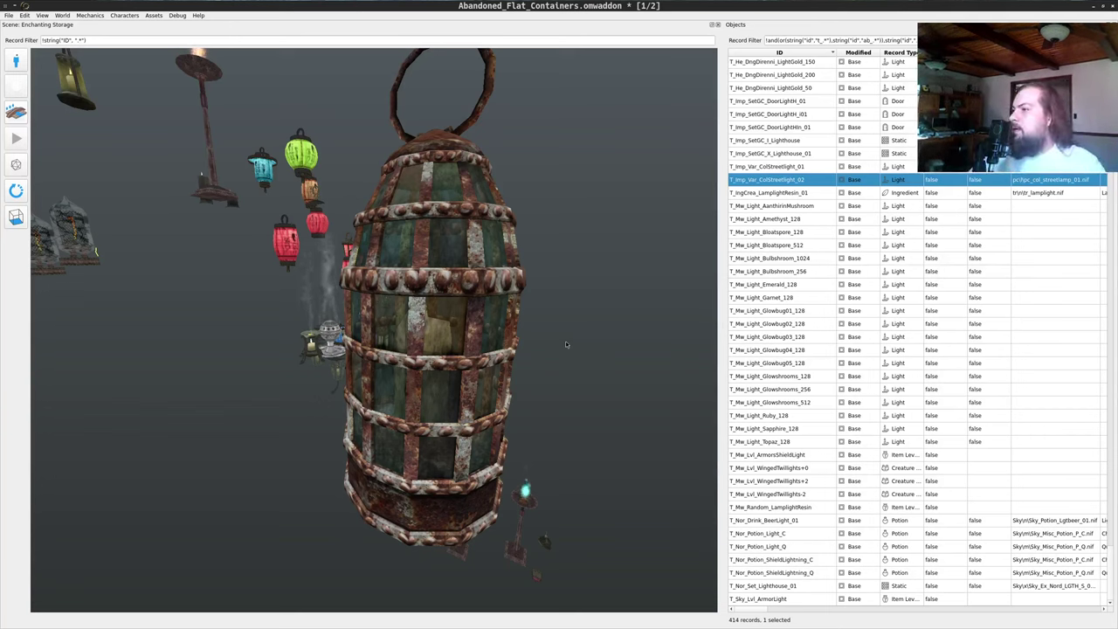
# - Try placing the T_Nor_Potion_Light_C potion in the scene, and undo its placement
pyautogui.click(800, 454)
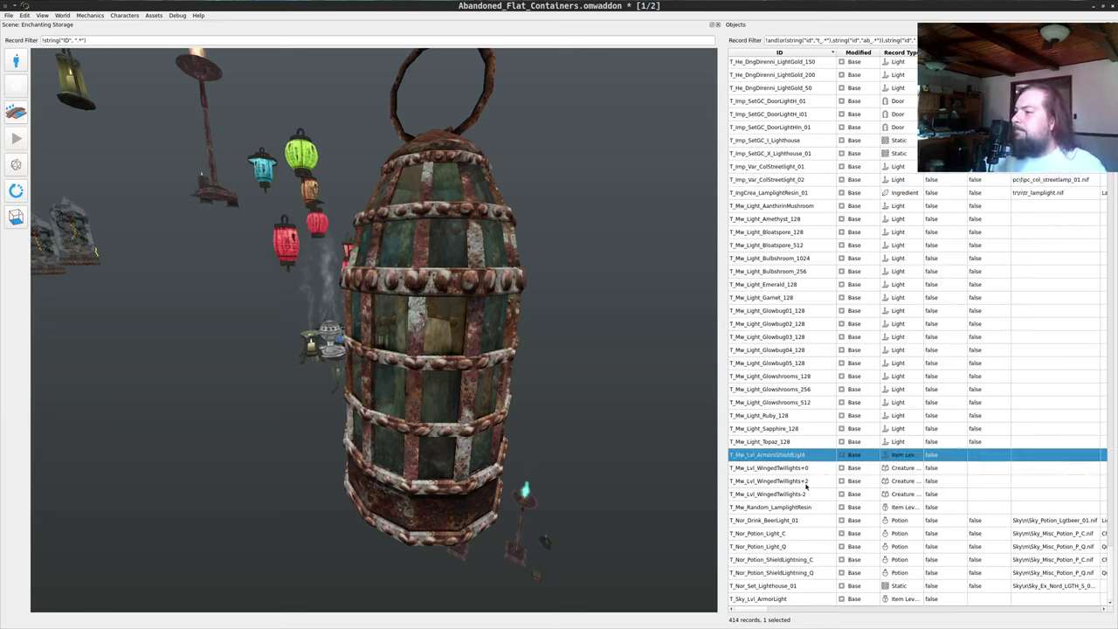
pyautogui.click(773, 533)
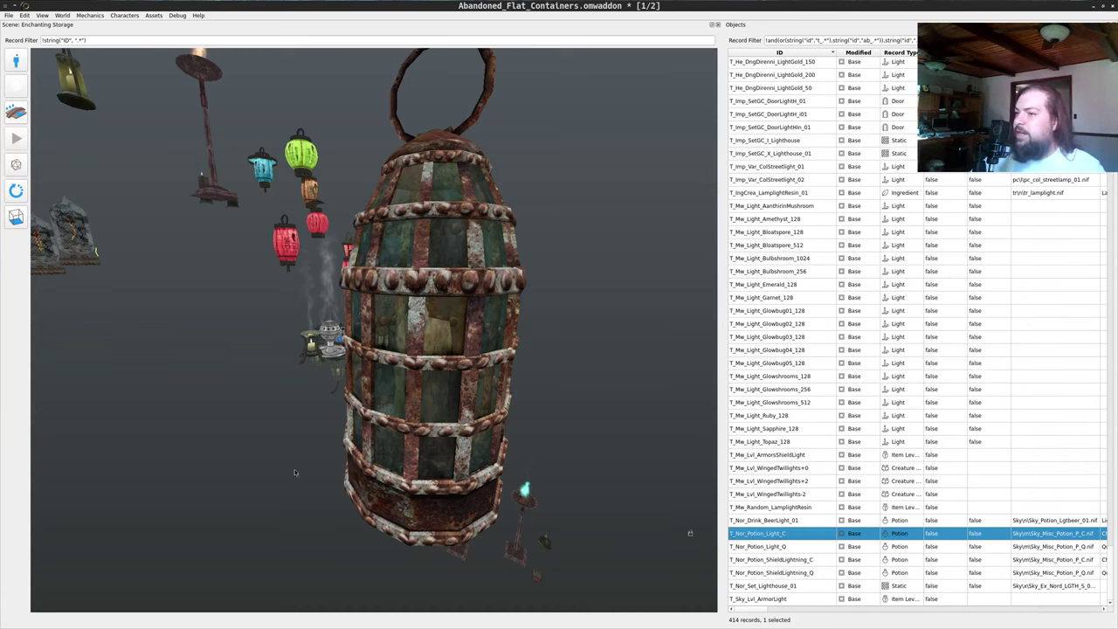
pyautogui.moveTo(174, 451); pyautogui.dragTo(275, 422)
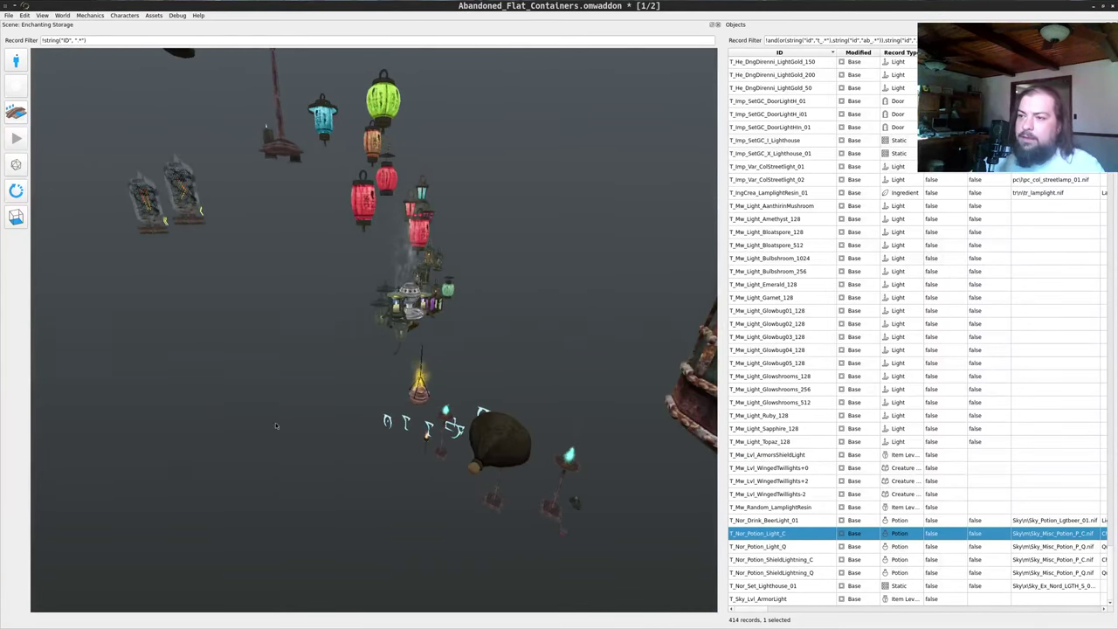
pyautogui.moveTo(423, 417); pyautogui.dragTo(465, 386)
pyautogui.hotkey('ctrl', 'z')
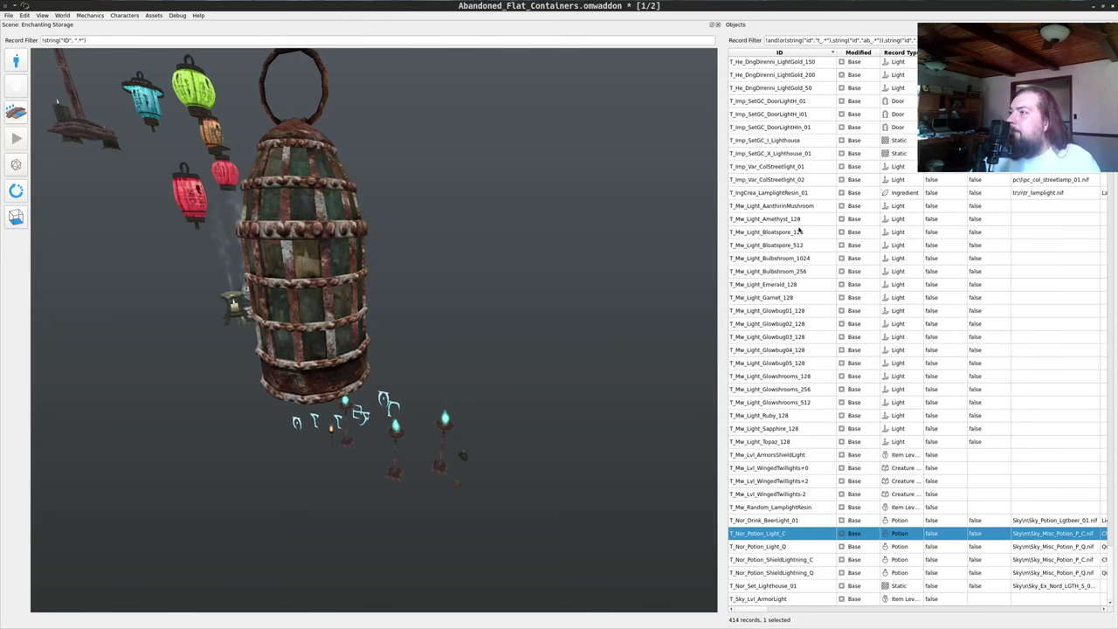
# - Place the T_Imp_SetGC_X_Lighthouse_01 static in the scene and view the whole tower
pyautogui.scroll(1, 794, 209)
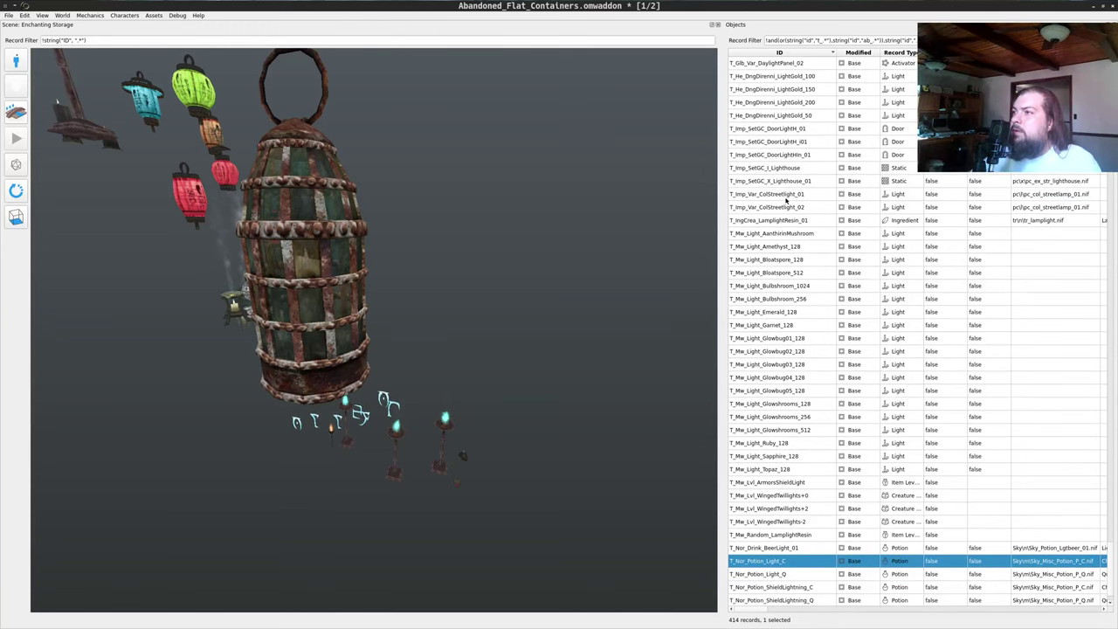
pyautogui.click(786, 182)
pyautogui.moveTo(785, 187); pyautogui.dragTo(639, 269)
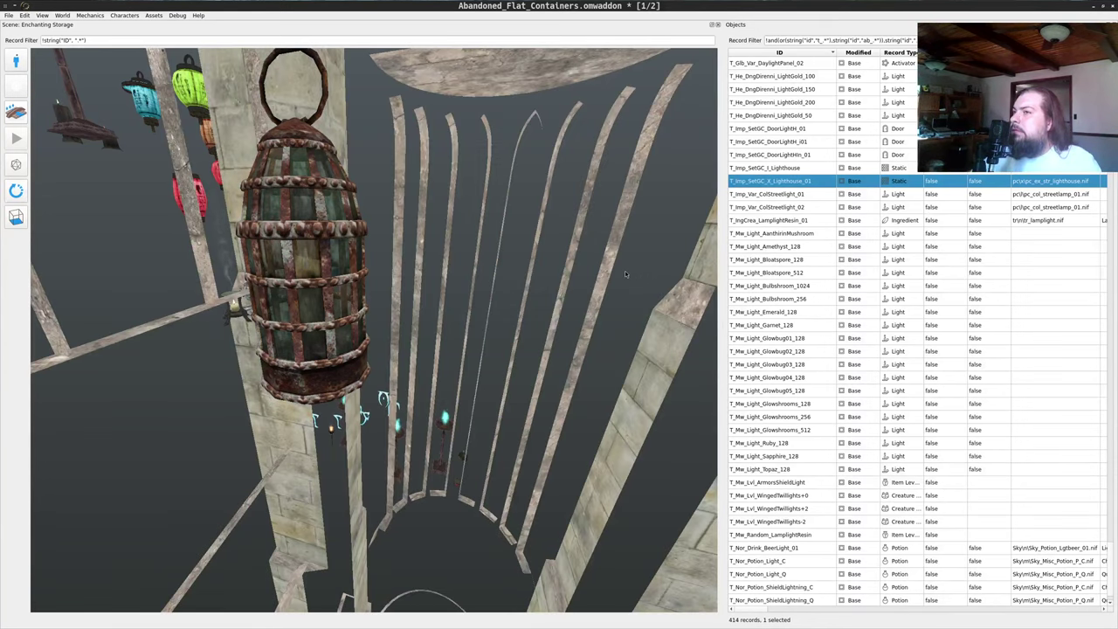
pyautogui.scroll(-10, 625, 270)
pyautogui.moveTo(555, 285); pyautogui.dragTo(482, 273)
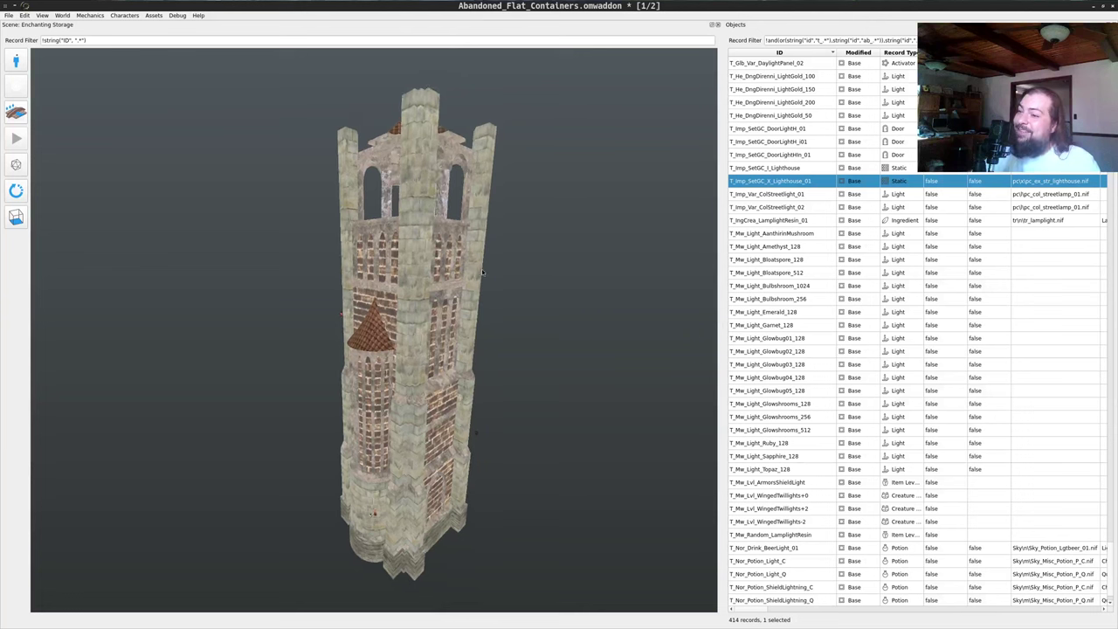
# - Try moving the lighthouse along its green axis with the move mode, and undo both the move and the placement
pyautogui.moveTo(454, 334); pyautogui.dragTo(461, 339)
pyautogui.middleClick(461, 341)
pyautogui.moveTo(509, 395); pyautogui.dragTo(18, 339)
pyautogui.click(17, 192)
pyautogui.click(16, 192)
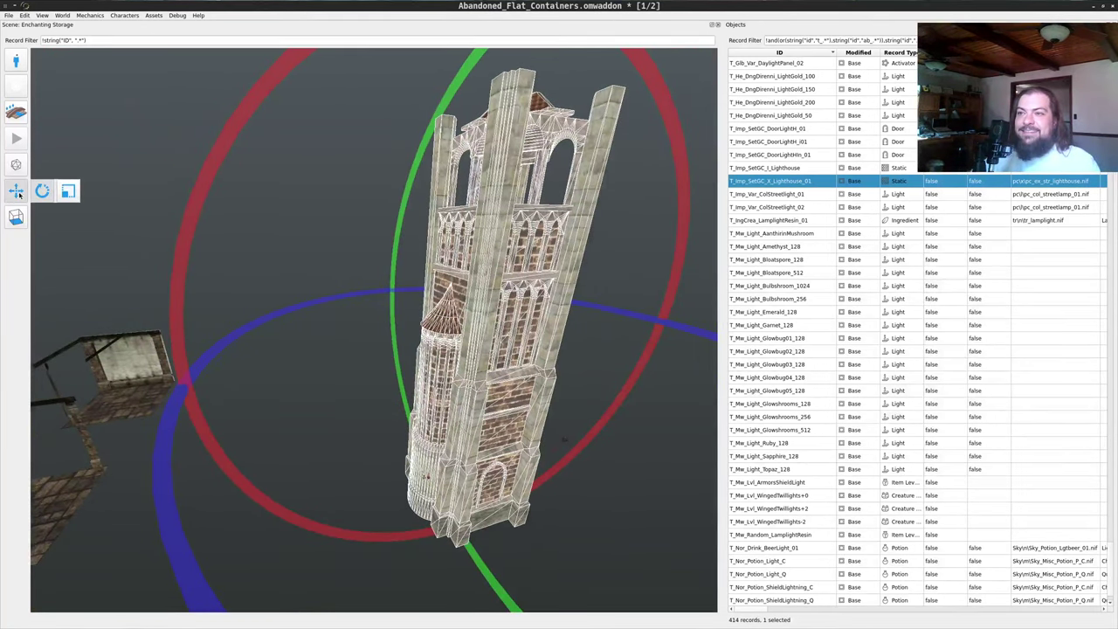
pyautogui.moveTo(355, 365); pyautogui.dragTo(209, 390, button='right')
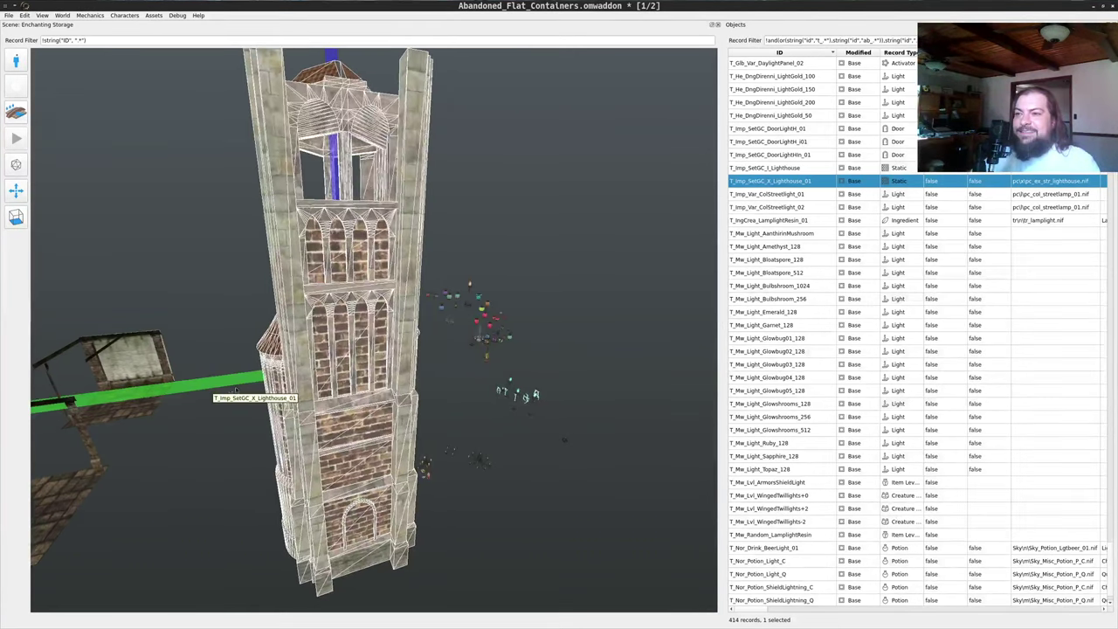
pyautogui.moveTo(209, 390); pyautogui.dragTo(424, 411)
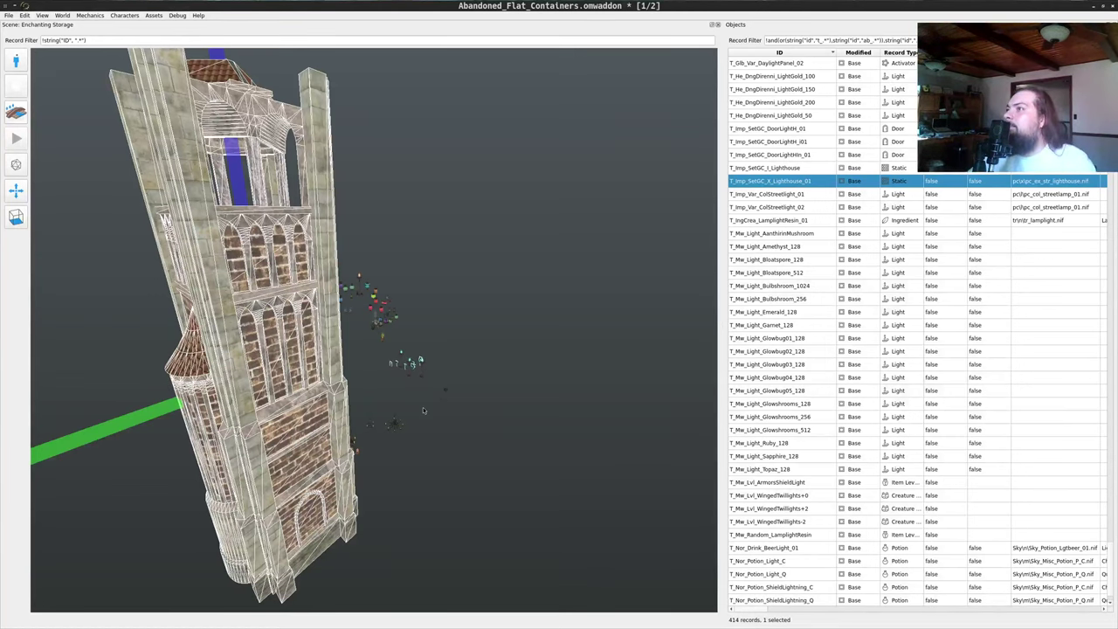
pyautogui.hotkey('ctrl', 'z')
pyautogui.hotkey('ctrl', 'z')
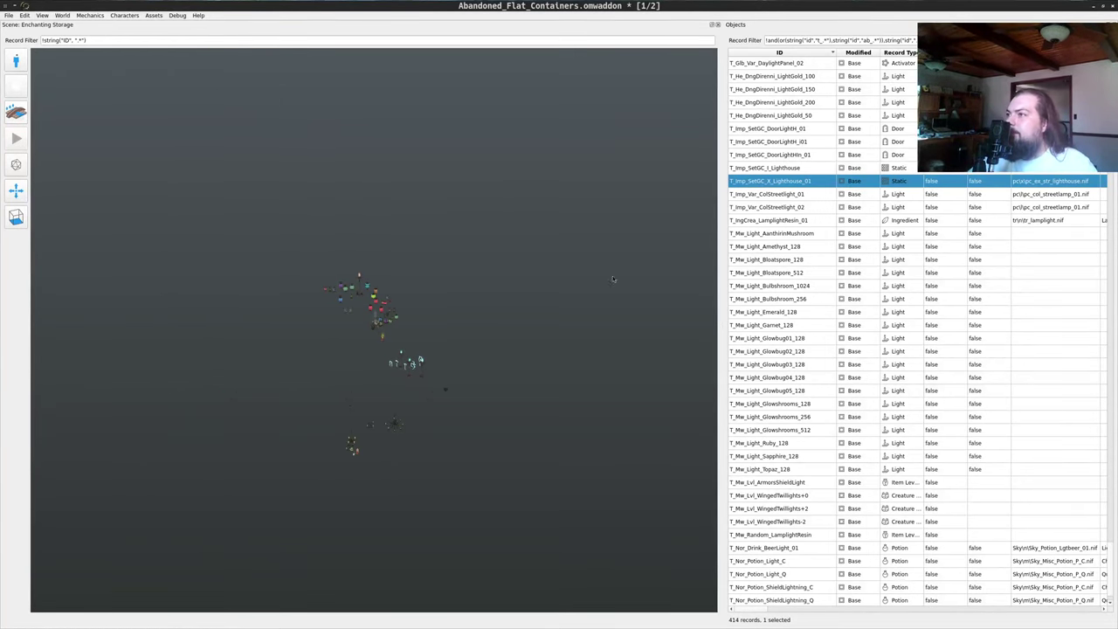
# - Look through the T_Glb and T_De light records, and examine the group of lights already in the scene
pyautogui.scroll(2, 786, 140)
pyautogui.click(781, 144)
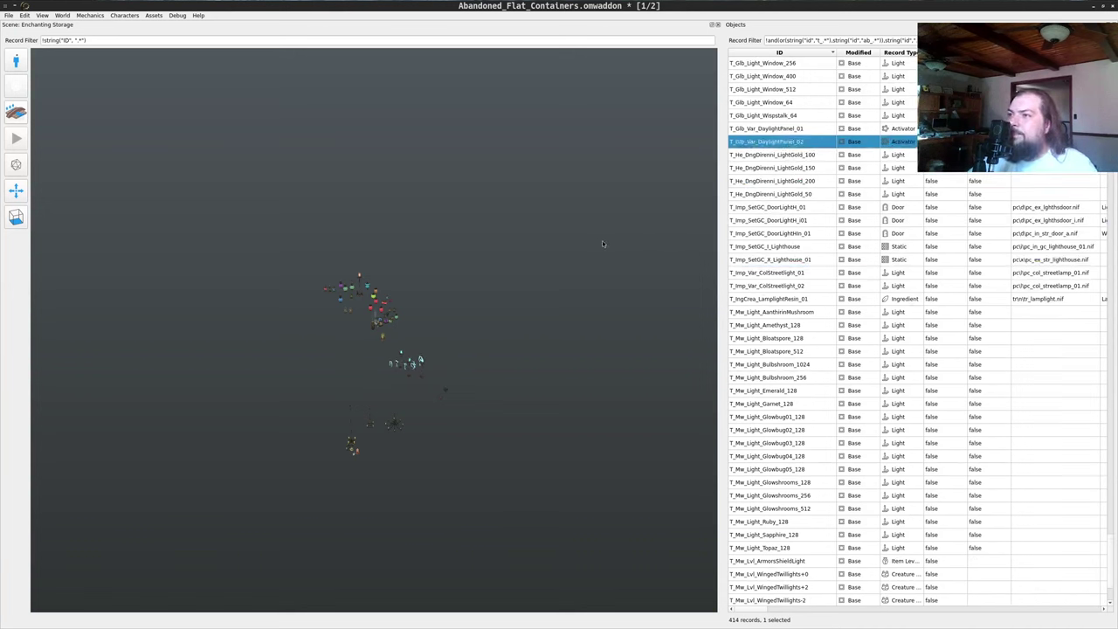
pyautogui.scroll(7, 802, 154)
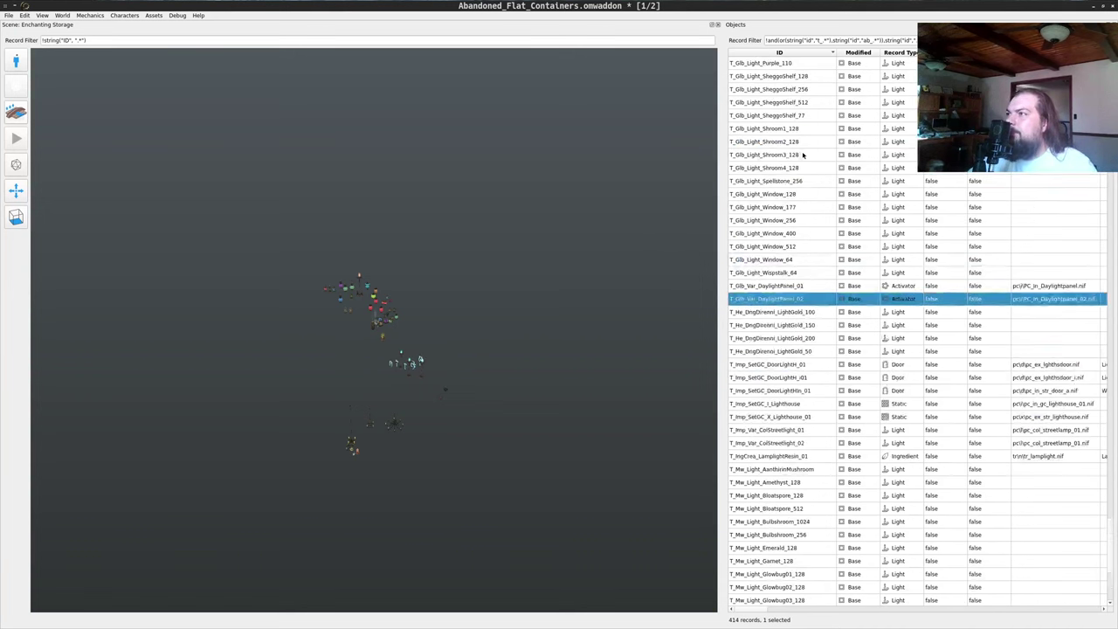
pyautogui.scroll(4, 765, 375)
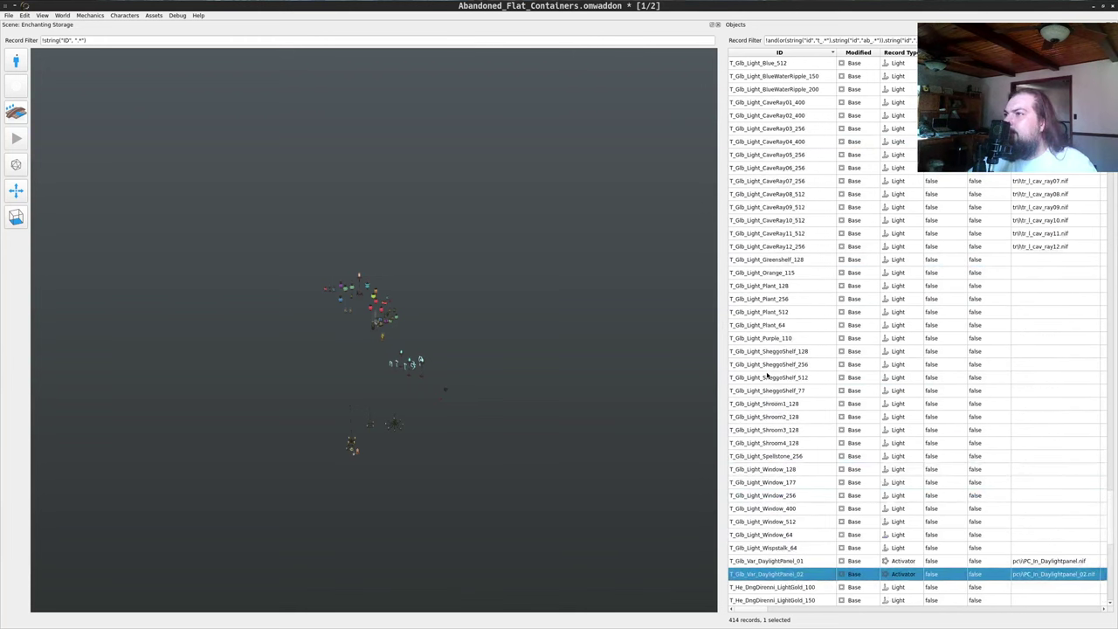
pyautogui.scroll(5, 767, 375)
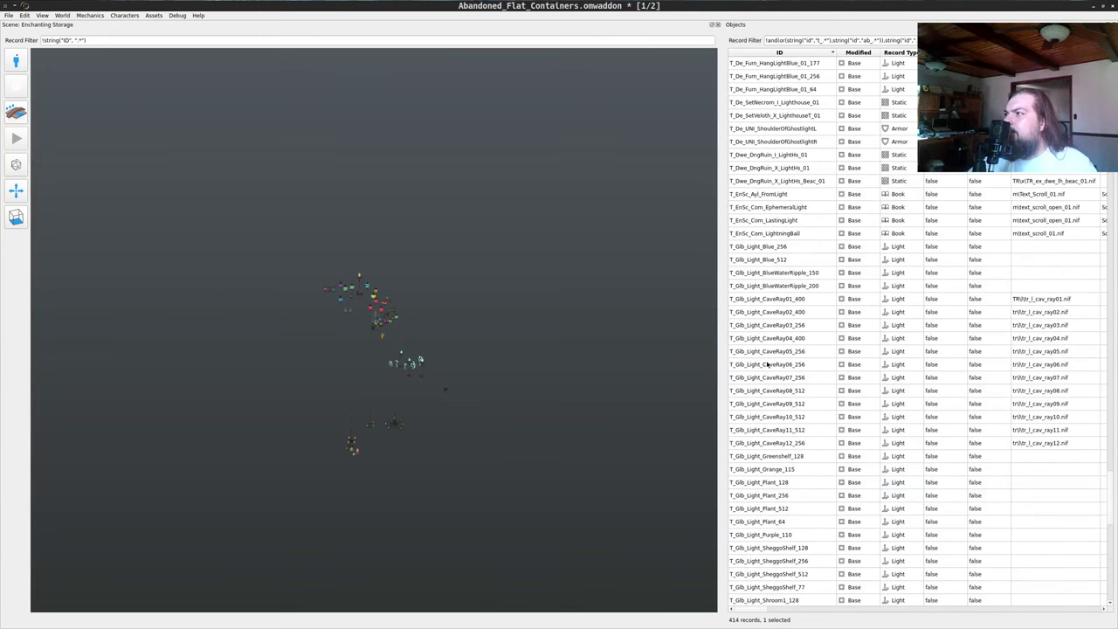
pyautogui.moveTo(569, 304); pyautogui.dragTo(537, 251)
pyautogui.press('w')
pyautogui.scroll(8, 537, 253)
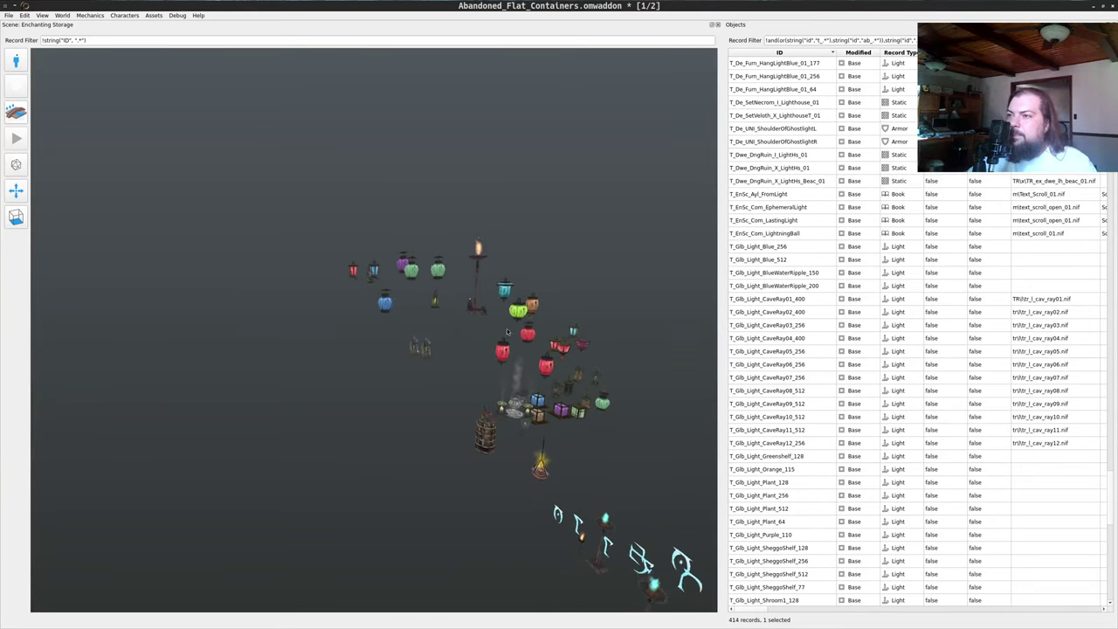
pyautogui.scroll(10, 480, 326)
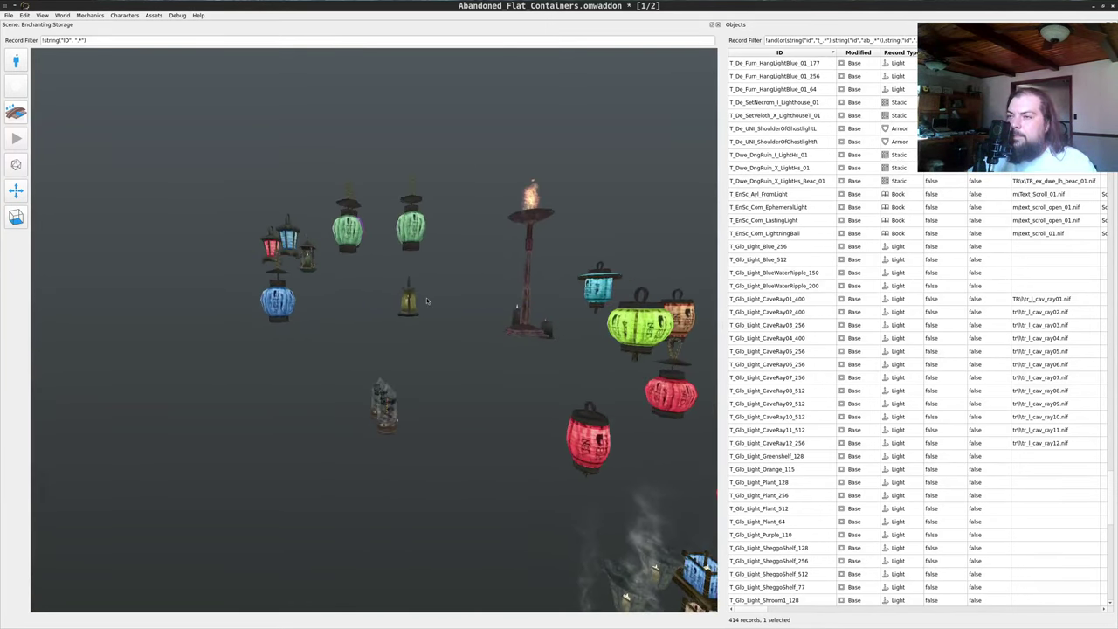
pyautogui.moveTo(496, 279); pyautogui.dragTo(507, 369)
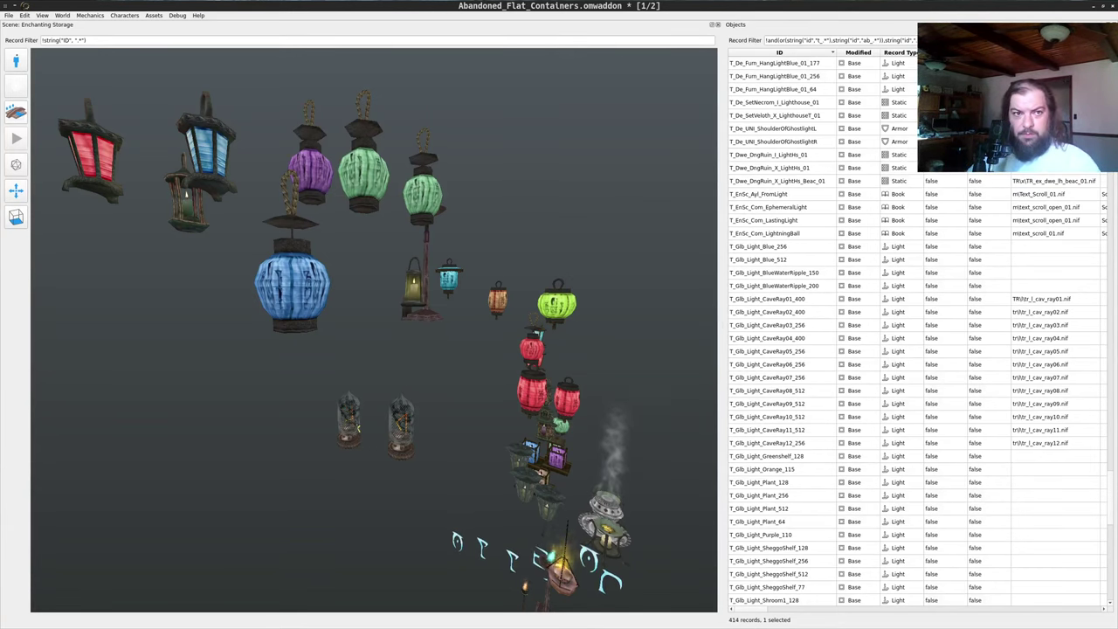
# - Switch to the notes, change the first filter expression's ID term to ".*lantern.*" and copy the whole expression
pyautogui.hotkey('alt', 'Tab')
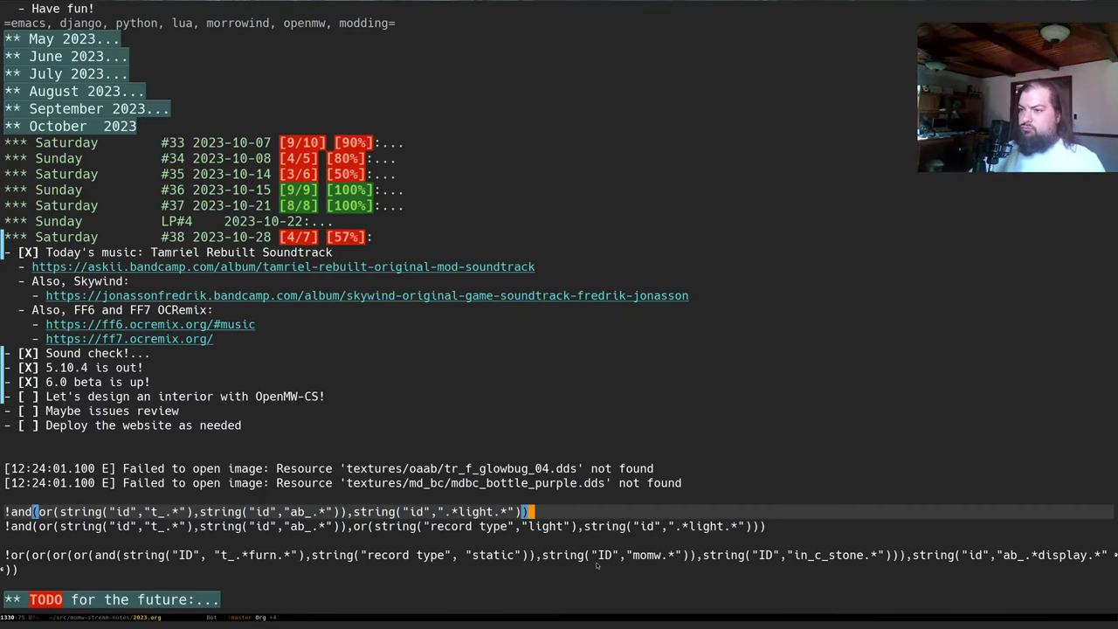
pyautogui.hotkey('alt', 'Tab')
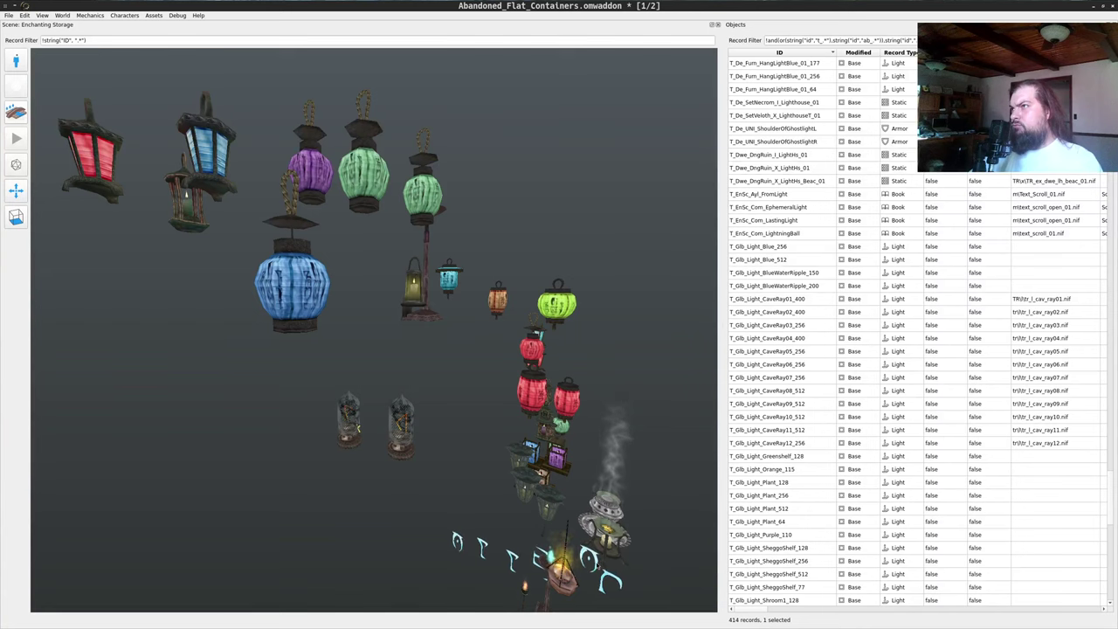
pyautogui.hotkey('alt', 'Tab')
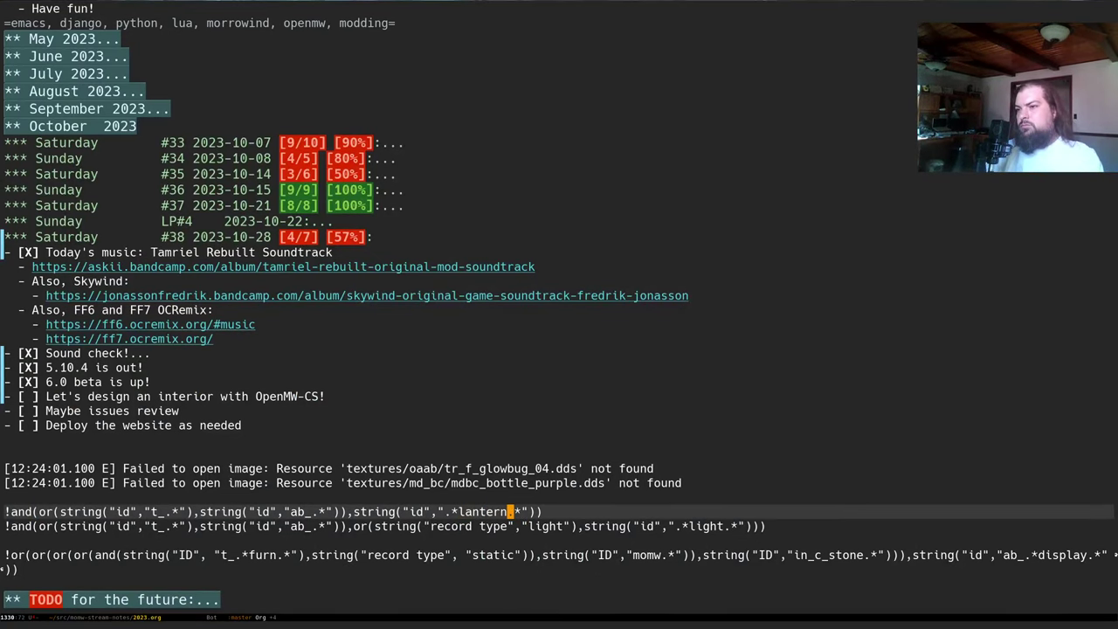
pyautogui.hotkey('ctrl', 'a')
pyautogui.hotkey('ctrl', 'c')
pyautogui.hotkey('ctrl', 'space')
pyautogui.hotkey('ctrl', 'e')
pyautogui.hotkey('alt', 'w')
# - Switch back to OpenMW-CS and replace the Objects record filter with the copied ".*lantern.*" expression
pyautogui.hotkey('alt', 'Tab')
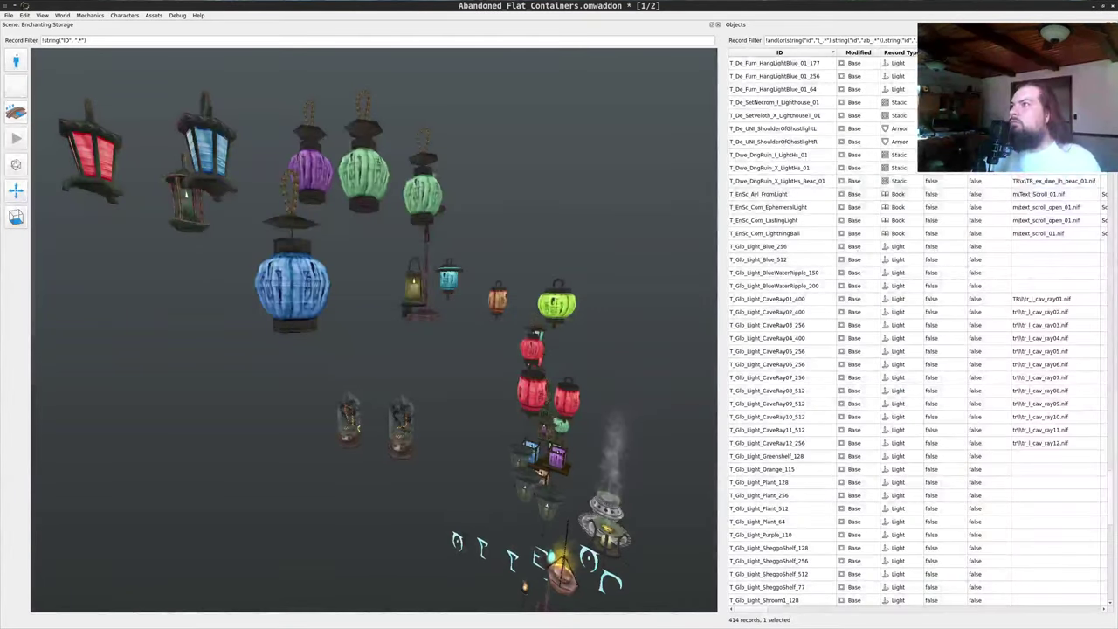
pyautogui.click(840, 41)
pyautogui.hotkey('ctrl', 'a')
pyautogui.hotkey('ctrl', 'v')
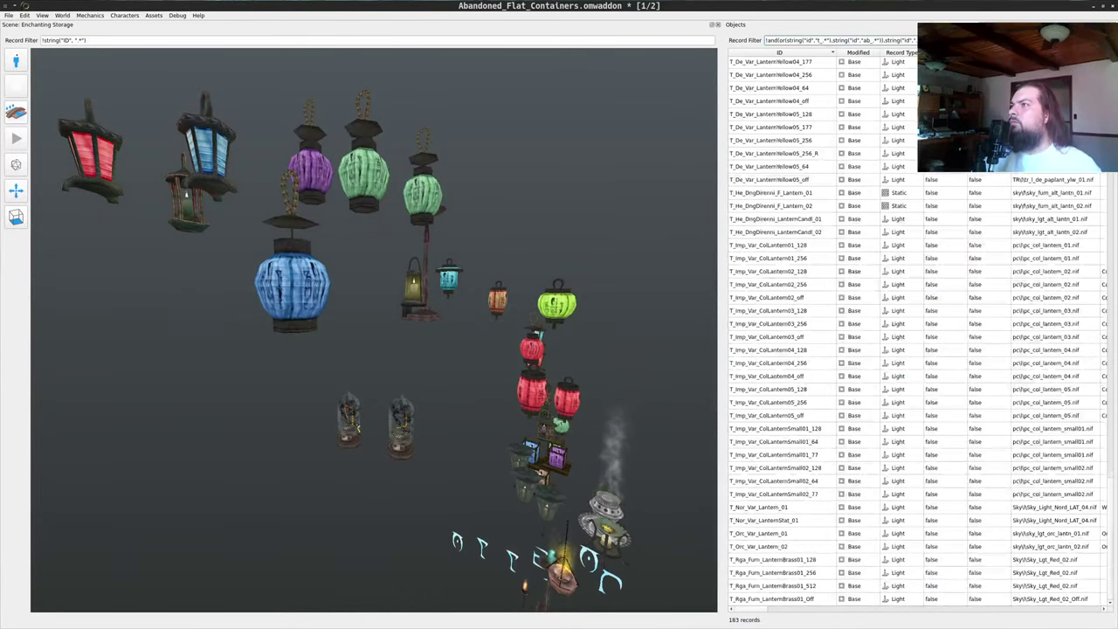
pyautogui.moveTo(502, 211); pyautogui.dragTo(503, 241)
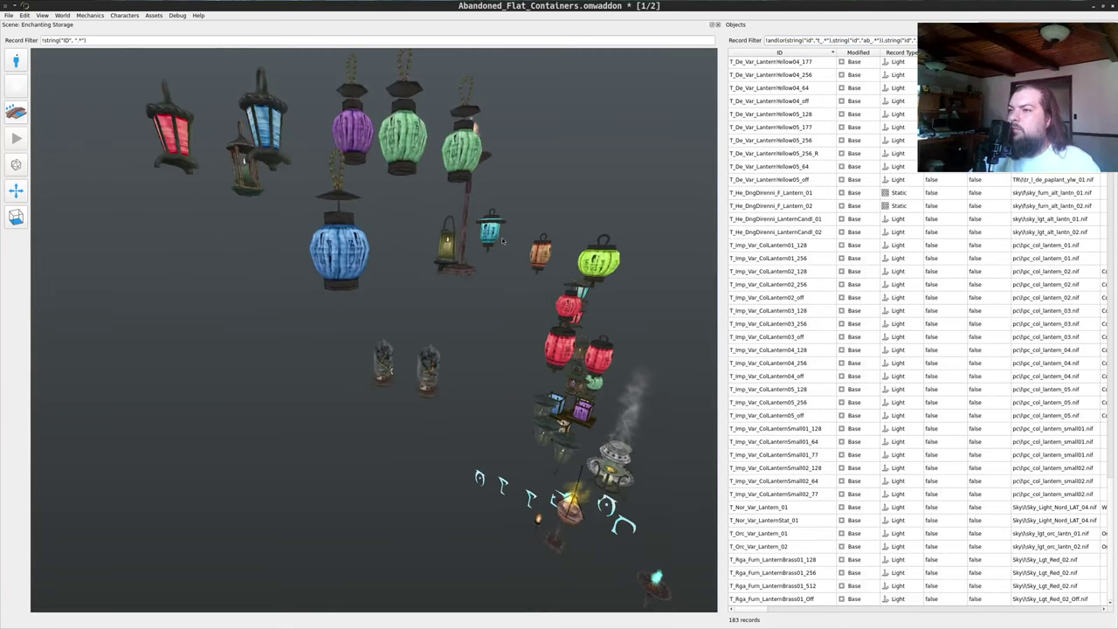
# - Select the stone pillar and try moving it into the storage room beside the green rug runner
pyautogui.scroll(-8, 515, 237)
pyautogui.moveTo(581, 288); pyautogui.dragTo(206, 399)
pyautogui.middleClick(206, 400)
pyautogui.moveTo(352, 438); pyautogui.dragTo(1109, 341, button='right')
pyautogui.press('w')
pyautogui.press('d')
pyautogui.press('w')
pyautogui.press('d')
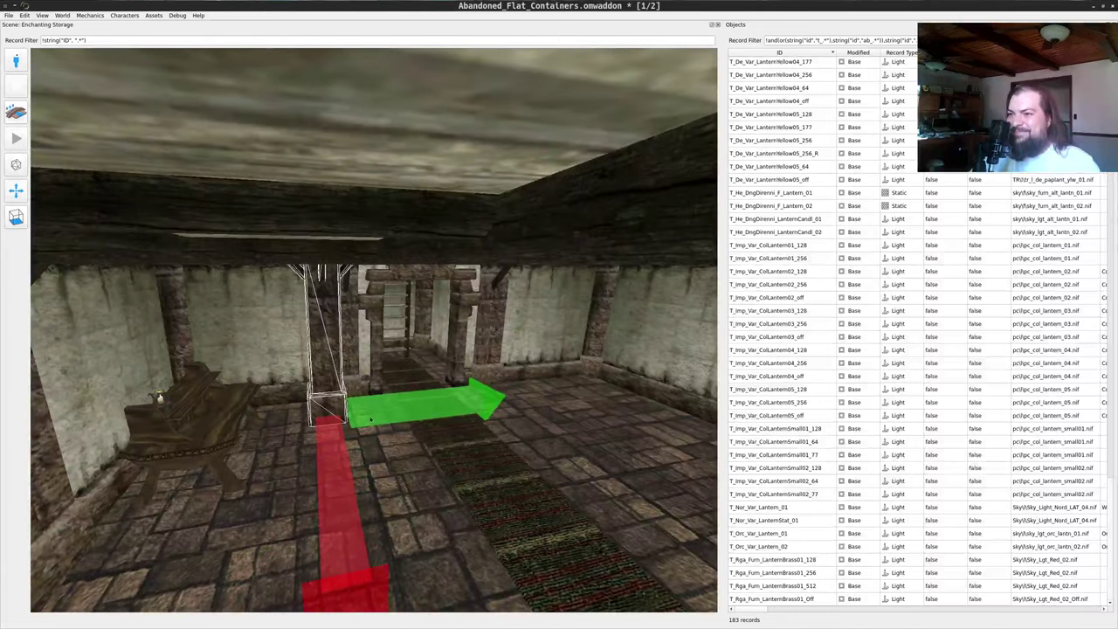
# - Try shifting the stone pillar along its green axis onto the rug runner in front of the doorway
pyautogui.moveTo(422, 401); pyautogui.dragTo(519, 397, button='right')
pyautogui.press('w')
pyautogui.press('d')
pyautogui.moveTo(428, 458); pyautogui.dragTo(422, 420)
pyautogui.press('w')
pyautogui.press('d')
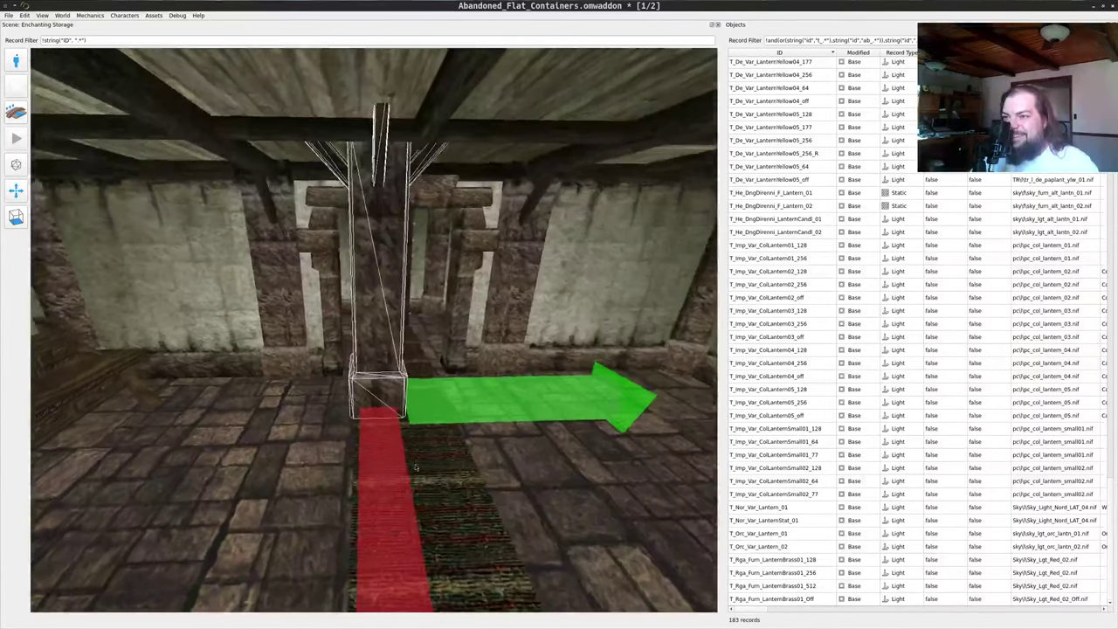
pyautogui.moveTo(437, 401); pyautogui.dragTo(464, 401, button='right')
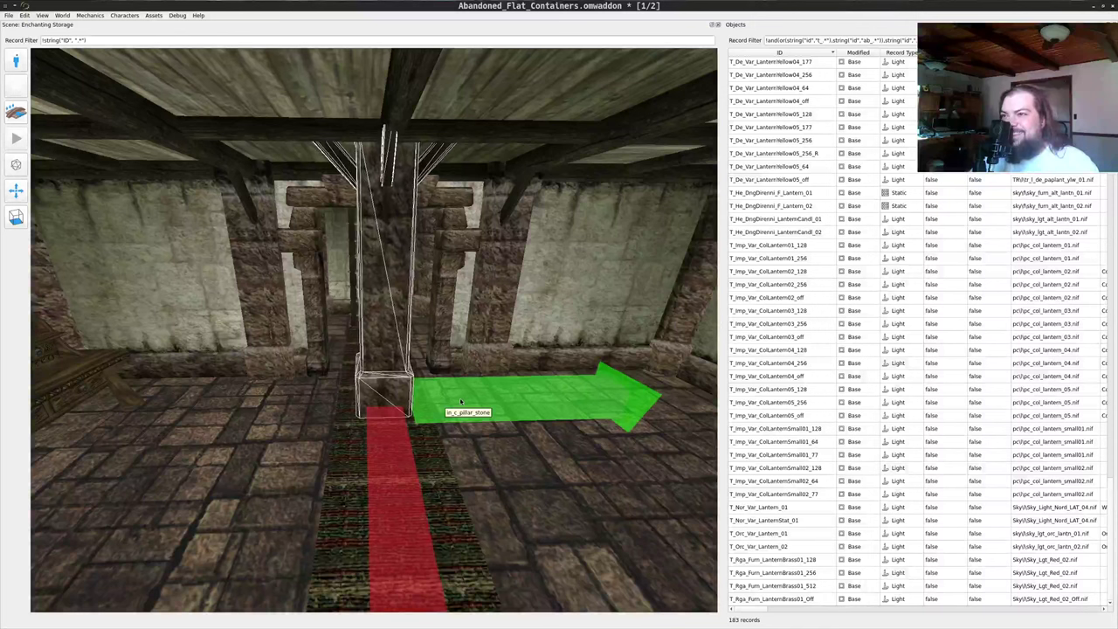
pyautogui.press('w')
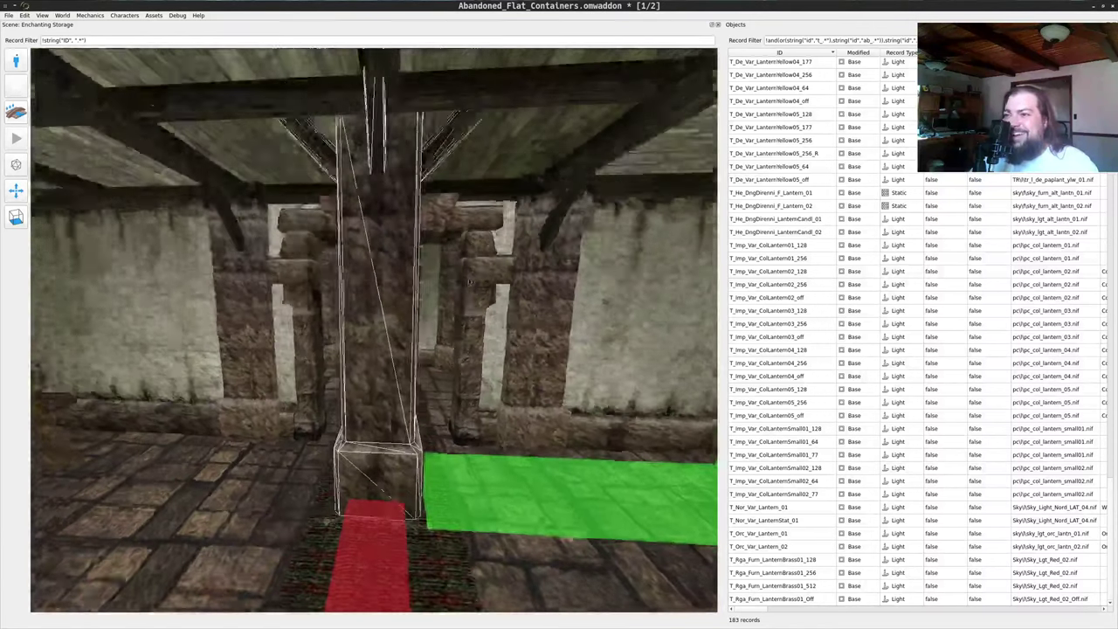
# - Examine the pillar's placement from inside the room and from above the roof beams
pyautogui.moveTo(470, 281); pyautogui.dragTo(474, 335)
pyautogui.press('s')
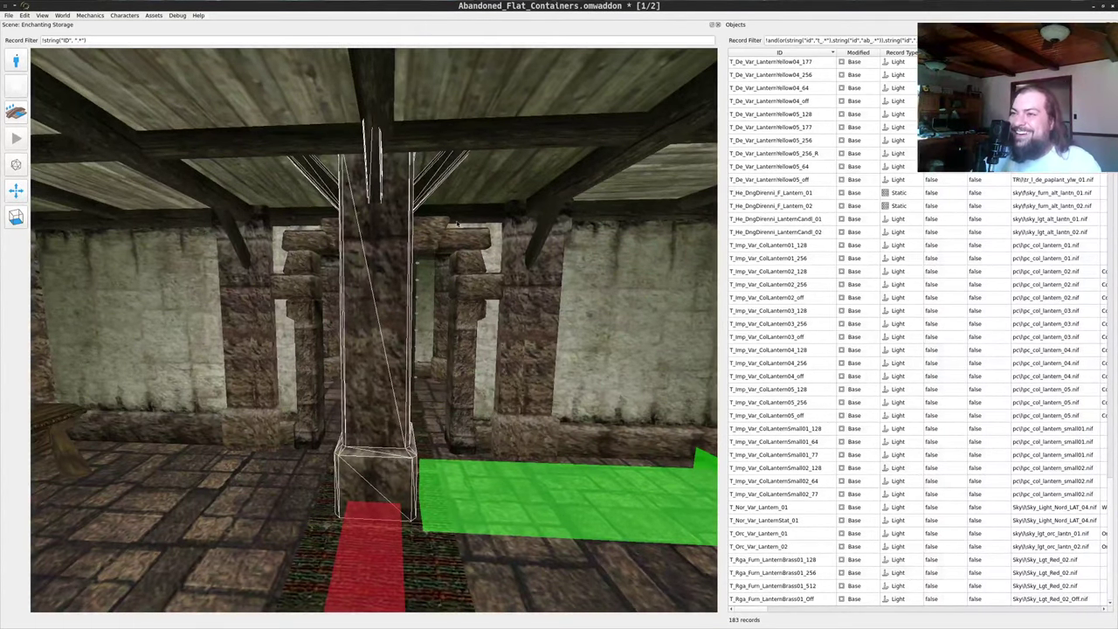
pyautogui.moveTo(456, 223); pyautogui.dragTo(461, 155)
pyautogui.press('s')
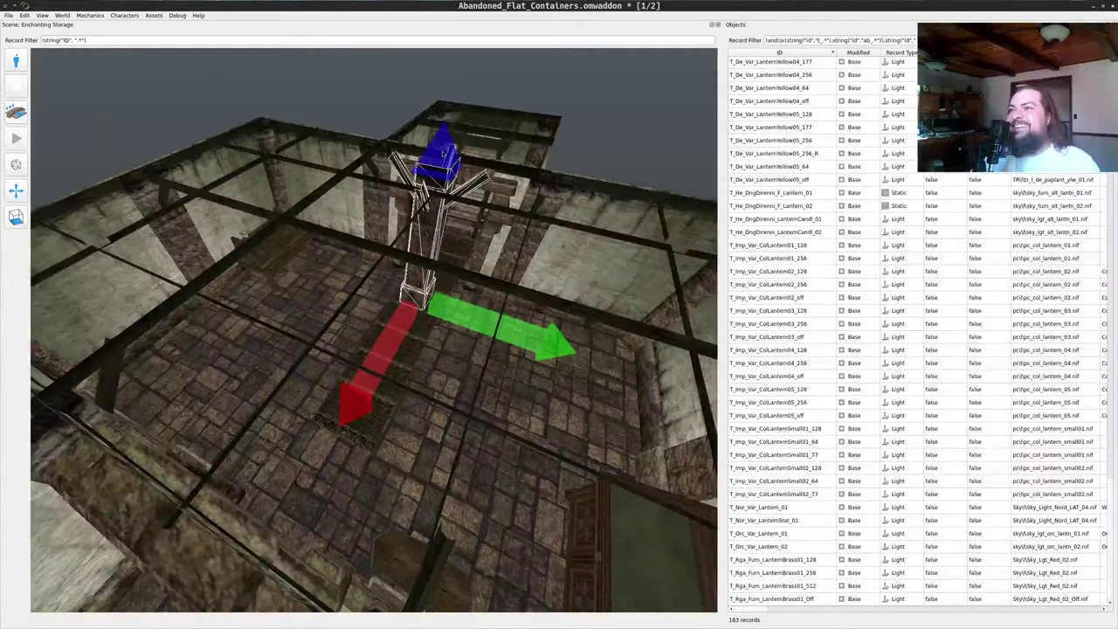
pyautogui.moveTo(443, 154); pyautogui.dragTo(394, 276, button='middle')
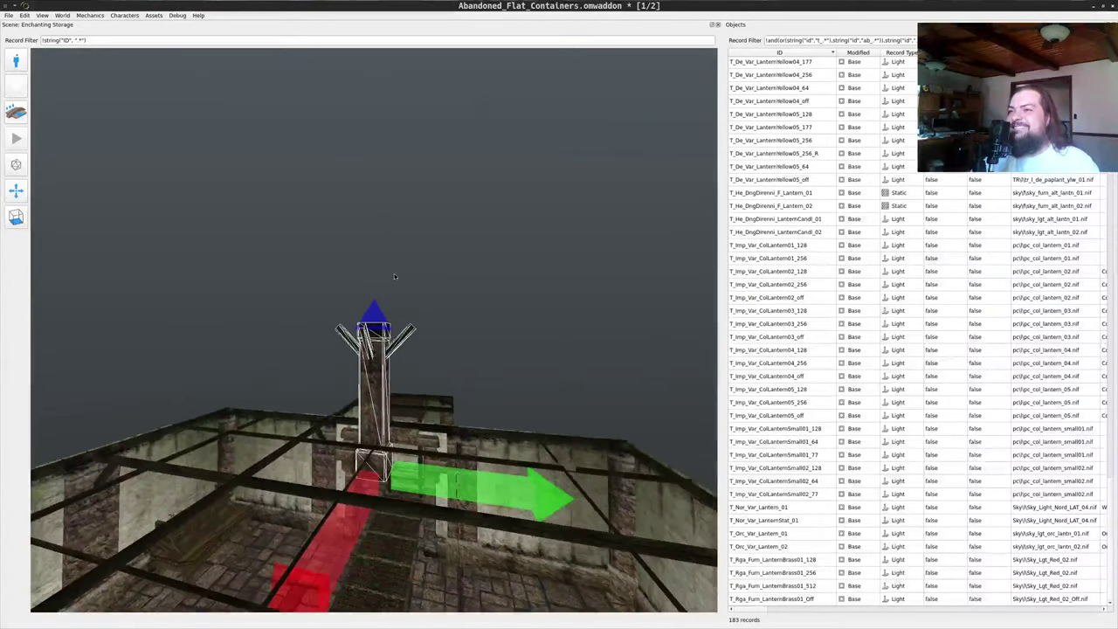
pyautogui.moveTo(392, 233); pyautogui.dragTo(417, 201, button='right')
pyautogui.moveTo(417, 202); pyautogui.dragTo(437, 61)
pyautogui.press('w')
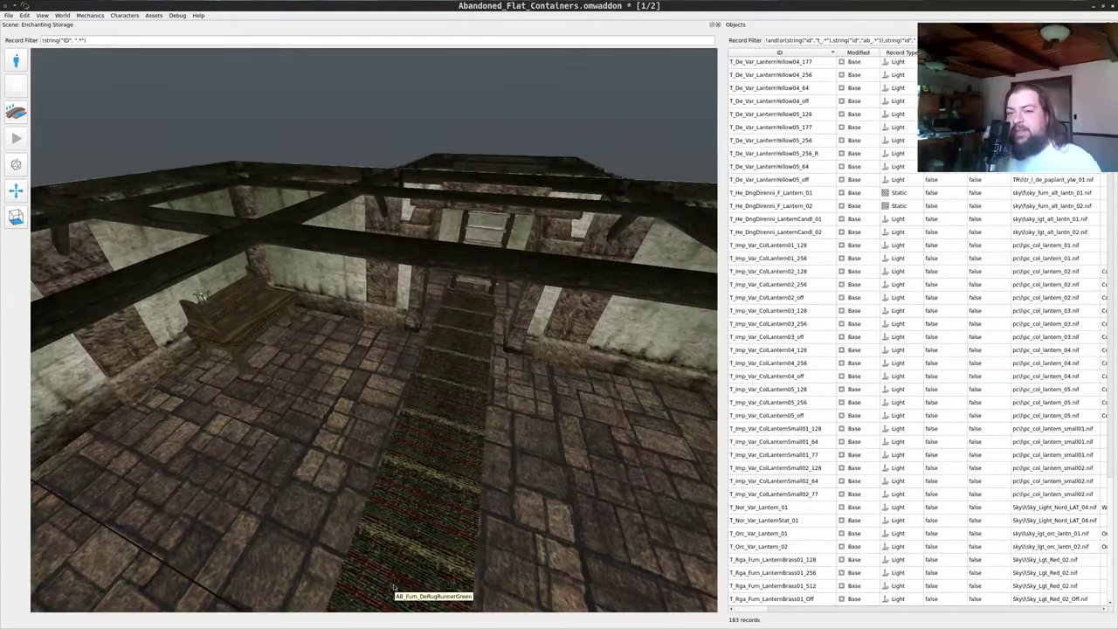
# - Look through the filtered lantern records back to the start of the list and select AB_light_CaveLantern256
pyautogui.press('w')
pyautogui.moveTo(365, 449); pyautogui.dragTo(559, 301)
pyautogui.press('w')
pyautogui.press('s')
pyautogui.press('s')
pyautogui.moveTo(558, 297); pyautogui.dragTo(539, 294, button='middle')
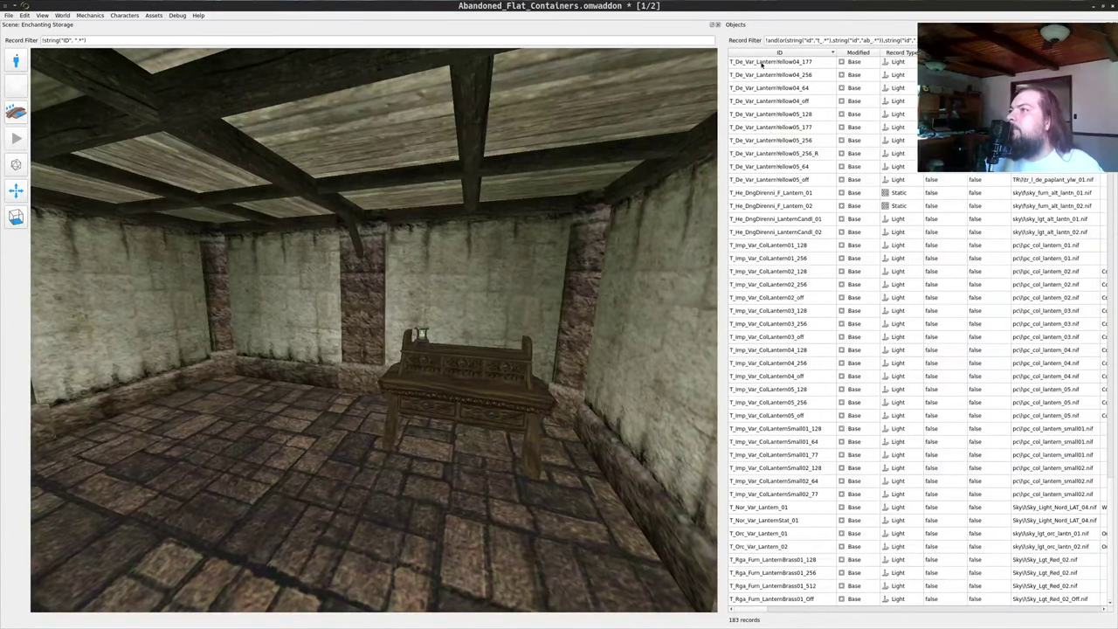
pyautogui.click(774, 102)
pyautogui.scroll(2, 782, 118)
pyautogui.scroll(20, 784, 122)
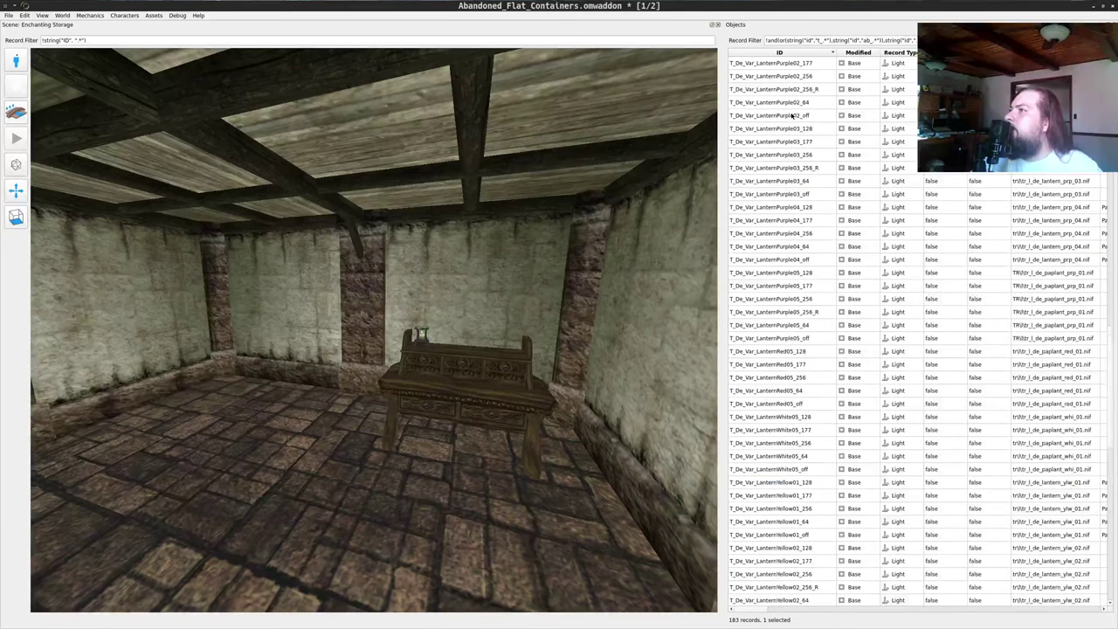
pyautogui.scroll(11, 787, 116)
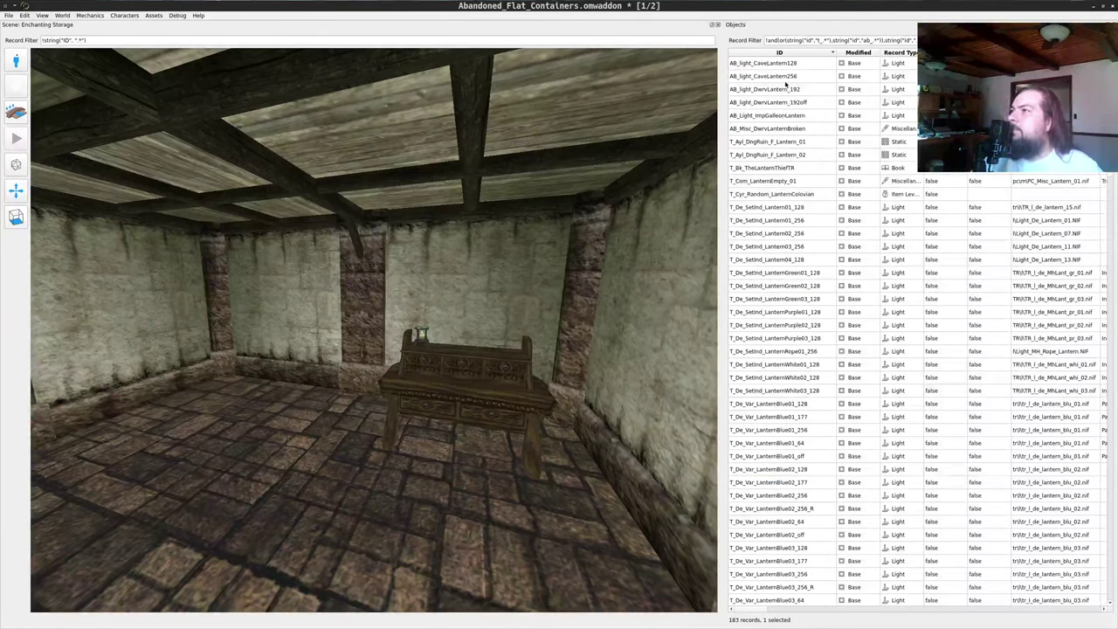
pyautogui.click(783, 77)
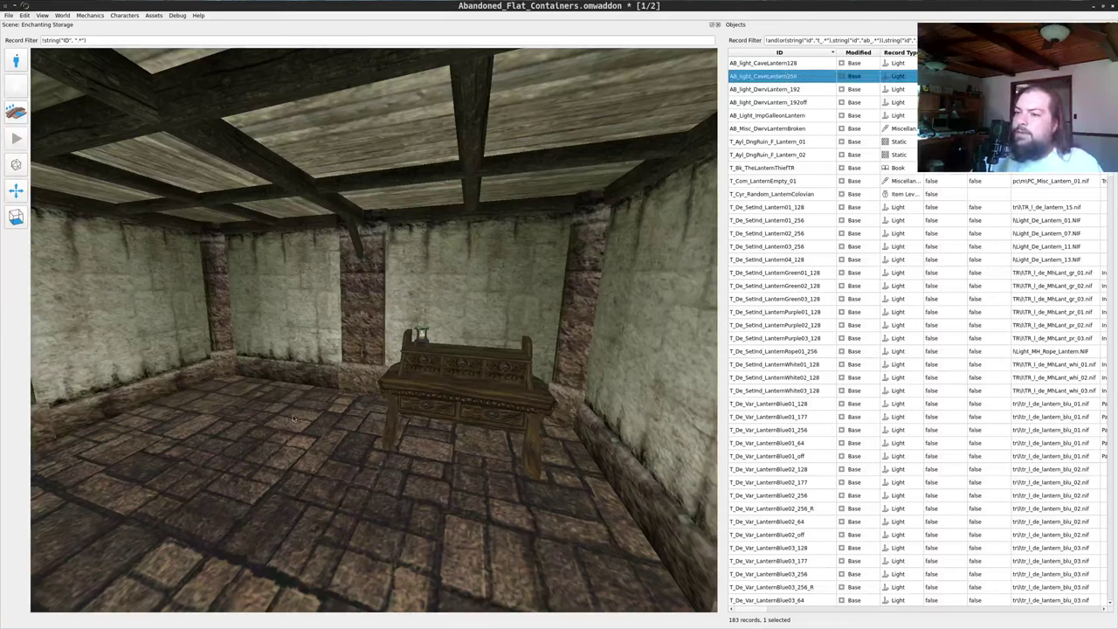
# - Try placing AB_light_CaveLantern256 and T_De_SetInd_LanternGreen01_128 above the building, undoing each placement
pyautogui.scroll(3, 320, 499)
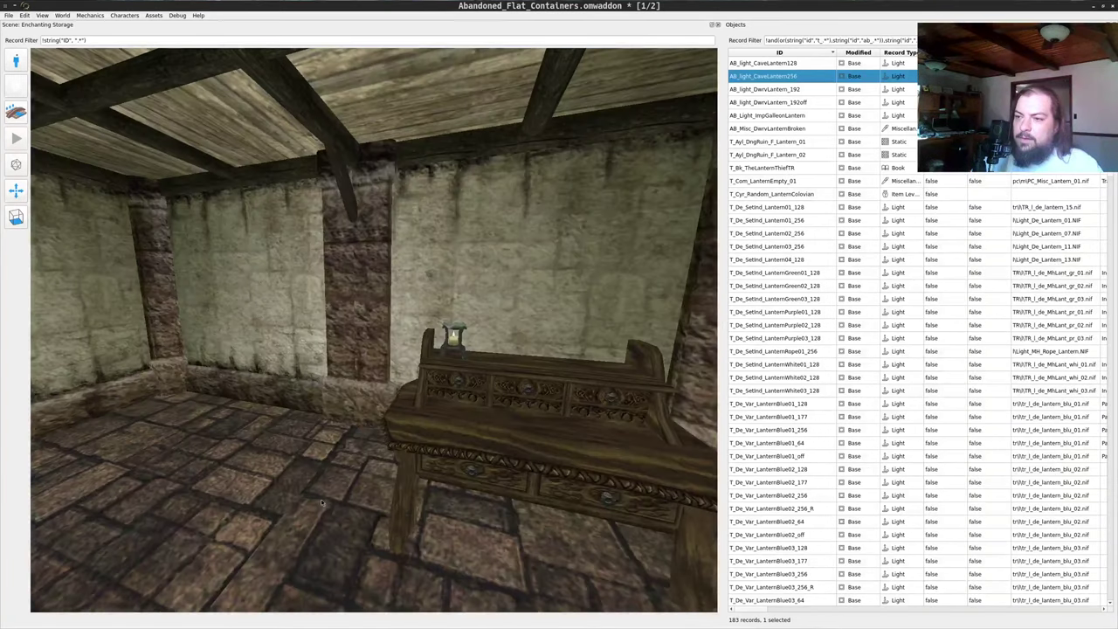
pyautogui.moveTo(327, 499); pyautogui.dragTo(396, 509)
pyautogui.scroll(-2, 396, 508)
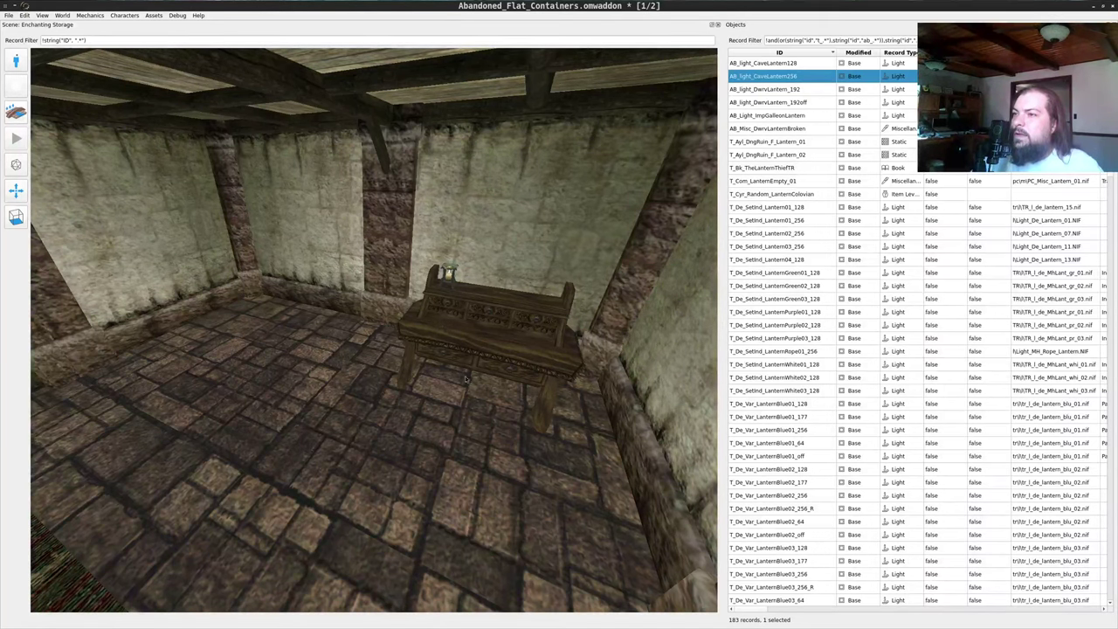
pyautogui.moveTo(423, 368); pyautogui.dragTo(647, 175)
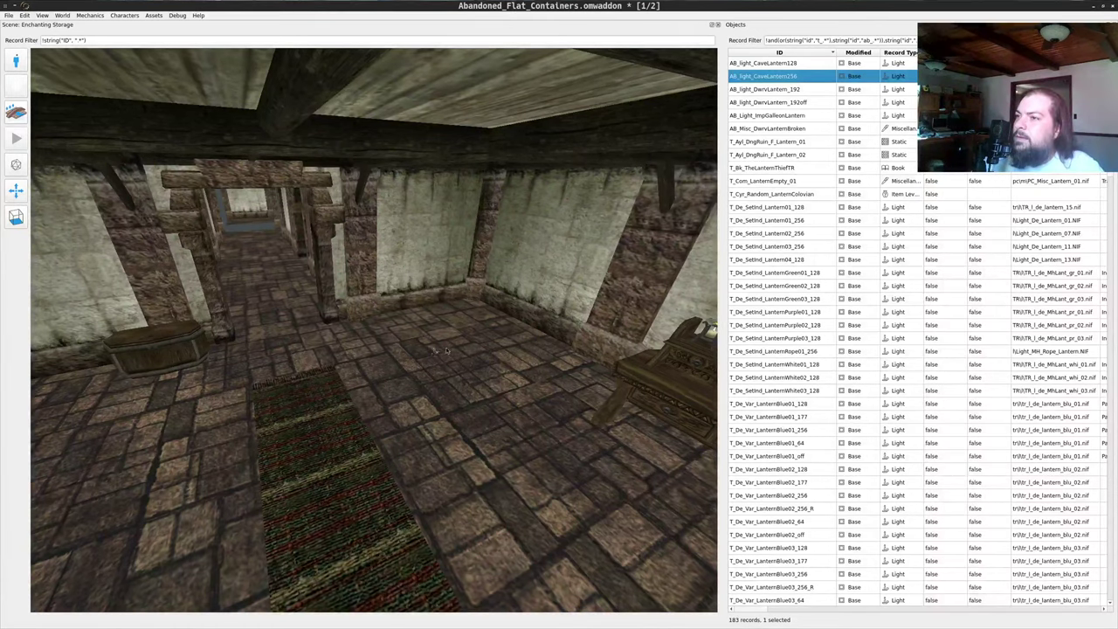
pyautogui.scroll(-8, 489, 367)
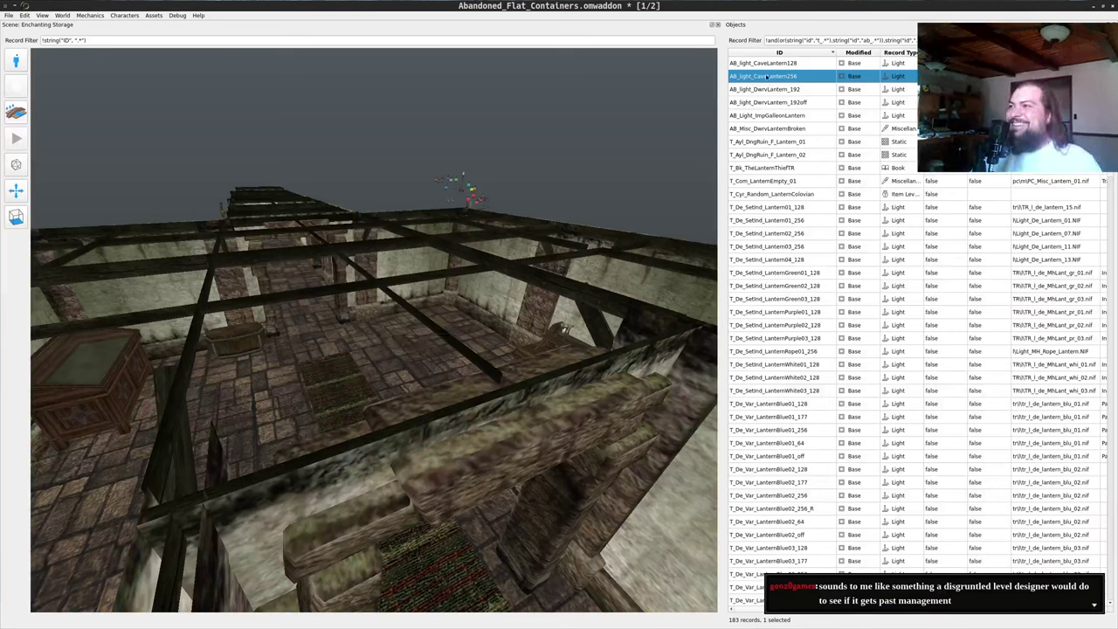
pyautogui.scroll(-2, 599, 126)
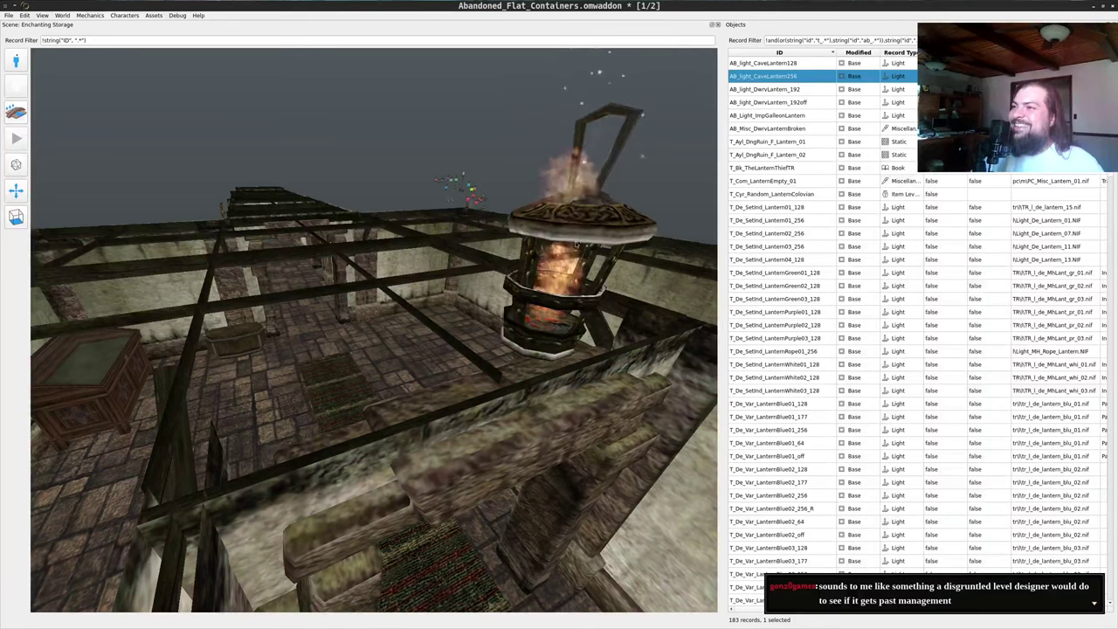
pyautogui.moveTo(699, 293)
pyautogui.mouseDown()
pyautogui.moveTo(638, 282)
pyautogui.moveTo(555, 215)
pyautogui.moveTo(548, 166)
pyautogui.moveTo(563, 282)
pyautogui.mouseUp()
pyautogui.scroll(2, 638, 282)
pyautogui.scroll(-2, 548, 166)
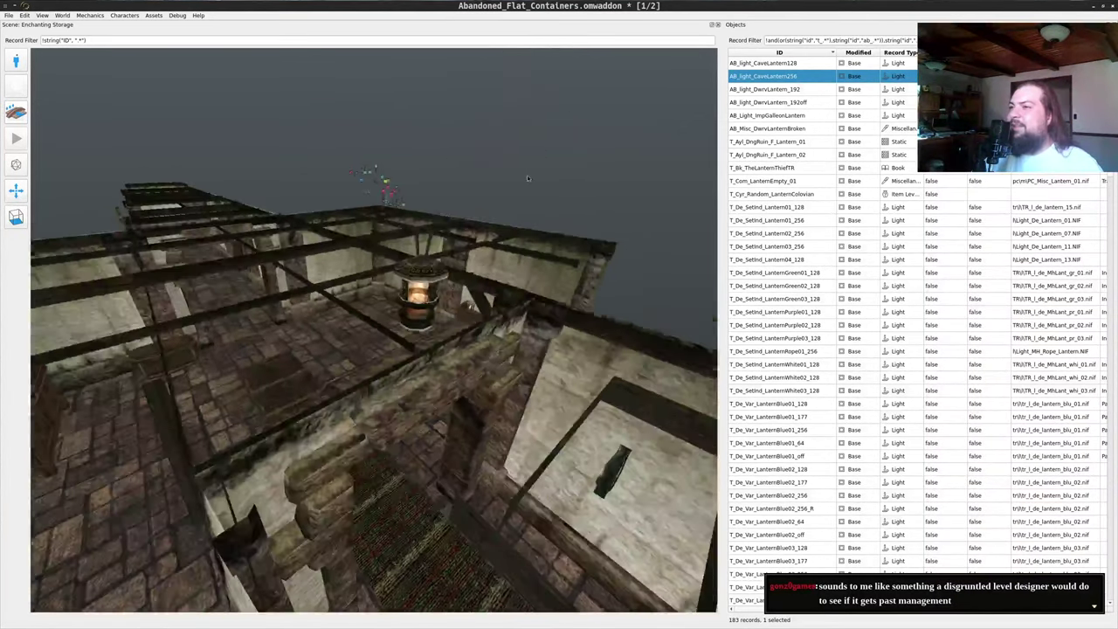
pyautogui.hotkey('ctrl', 'z')
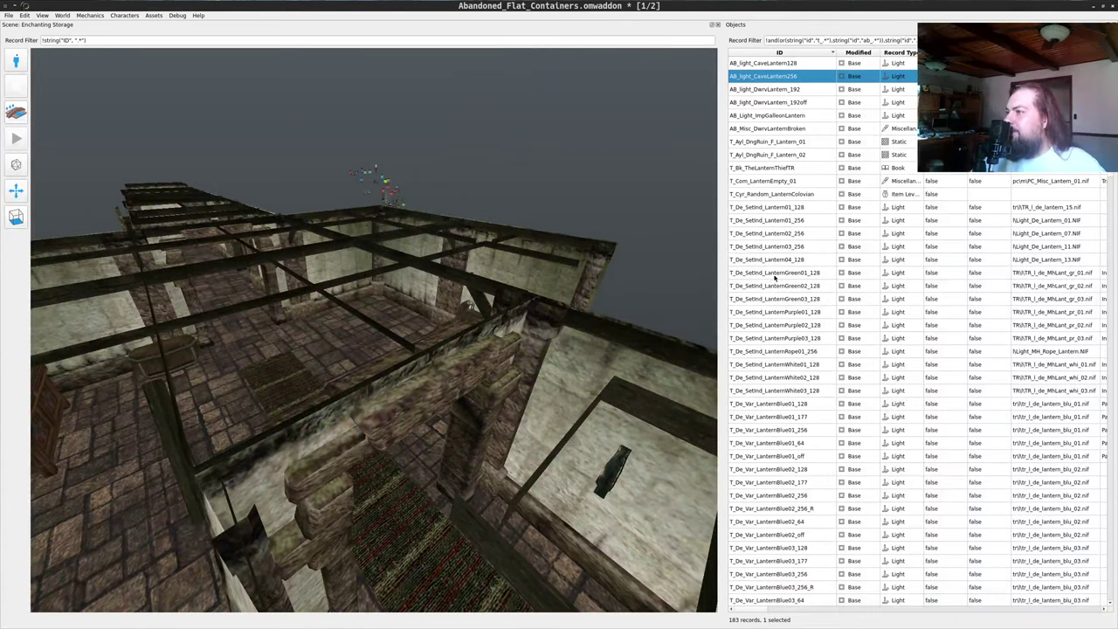
pyautogui.moveTo(760, 275); pyautogui.dragTo(559, 172)
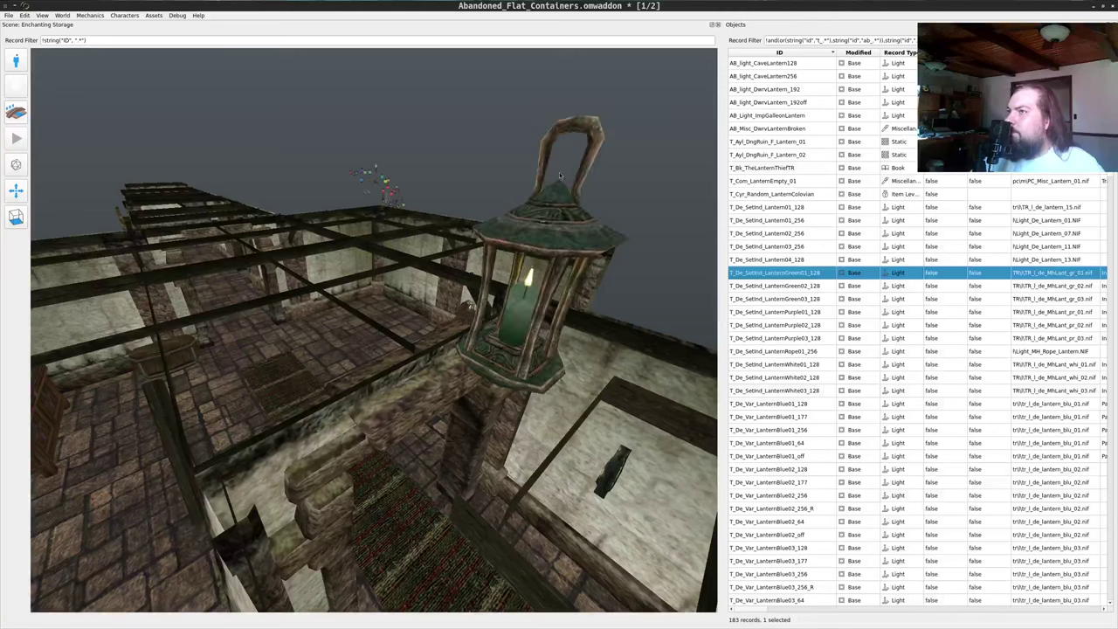
pyautogui.hotkey('ctrl', 'z')
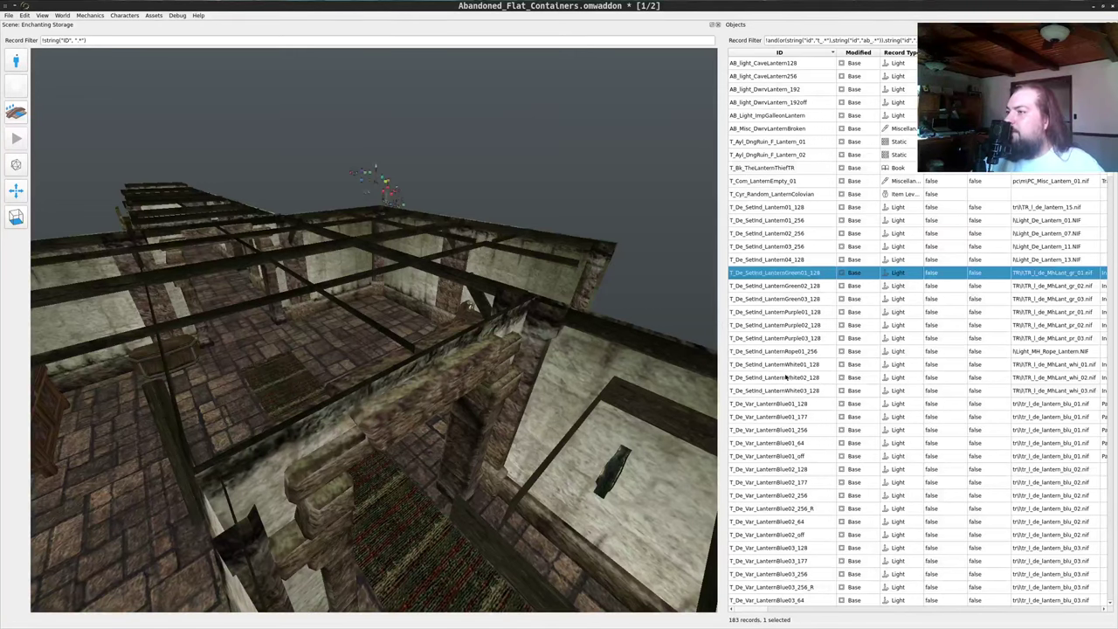
# - Place T_De_Var_LanternBlue01_256 above the building and move it along its axes over the main room
pyautogui.scroll(-2, 786, 378)
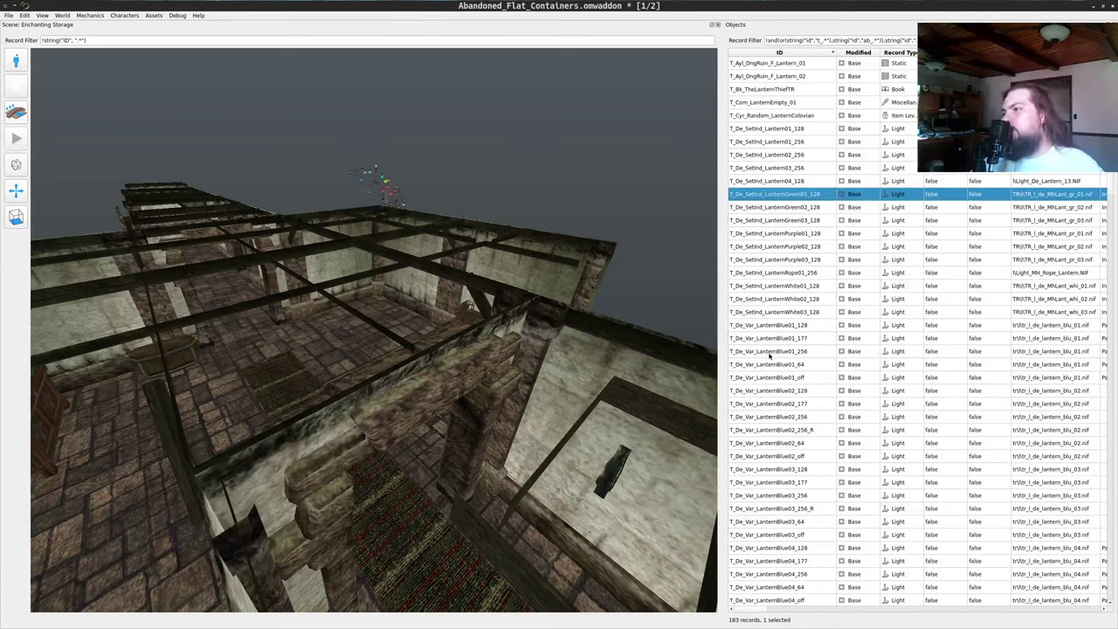
pyautogui.moveTo(766, 350); pyautogui.dragTo(529, 206)
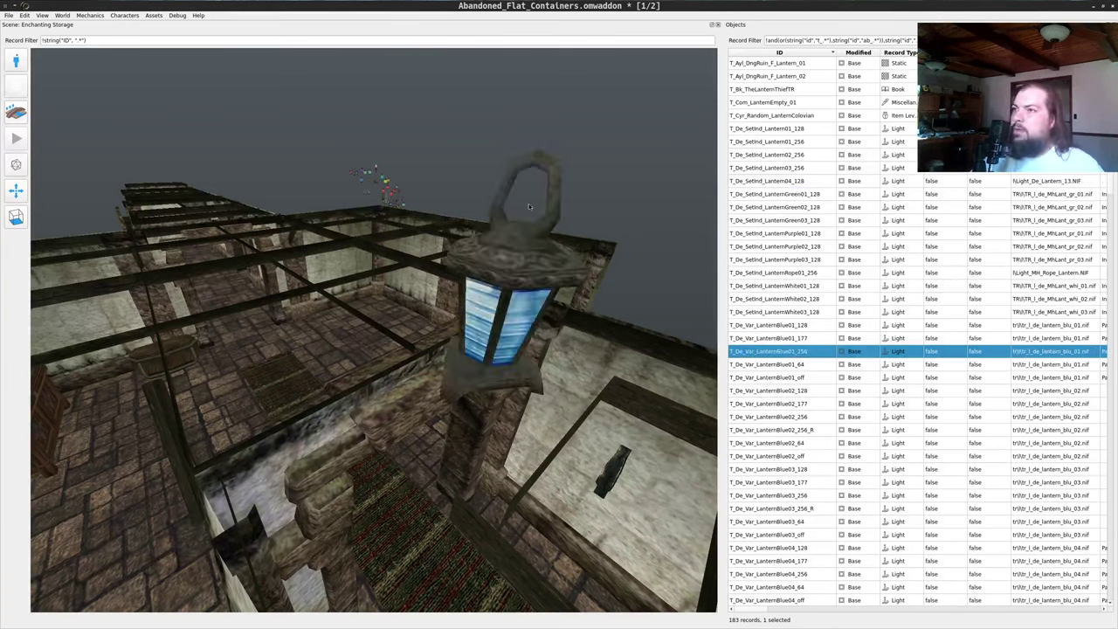
pyautogui.middleClick(509, 323)
pyautogui.moveTo(508, 323); pyautogui.dragTo(527, 357)
pyautogui.scroll(-5, 528, 357)
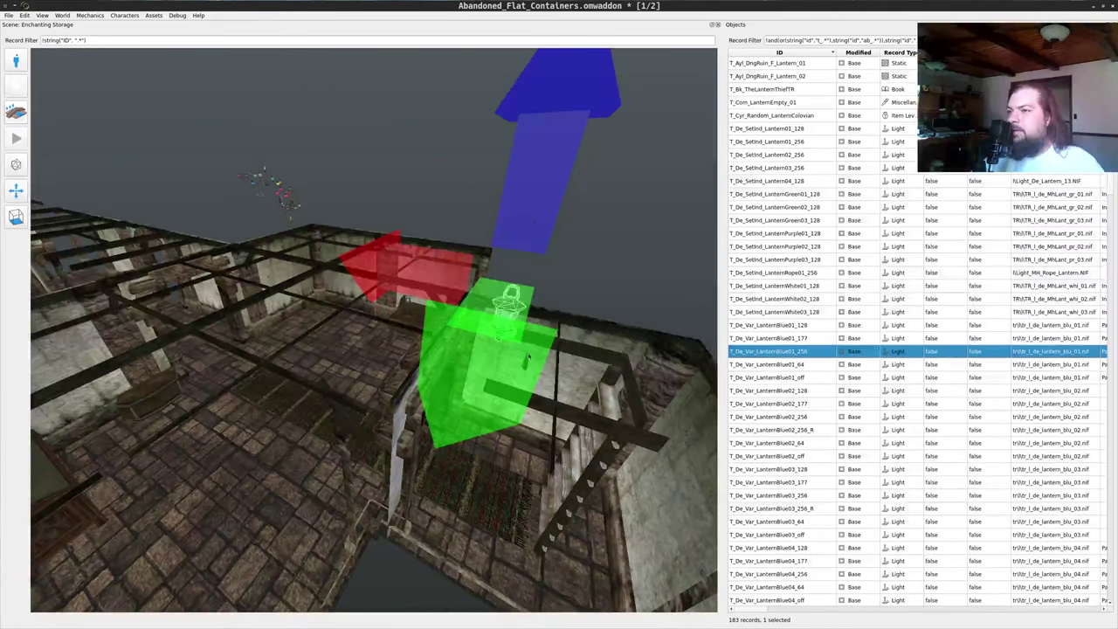
pyautogui.moveTo(527, 357); pyautogui.dragTo(518, 412, button='right')
pyautogui.moveTo(374, 387); pyautogui.dragTo(167, 344, button='right')
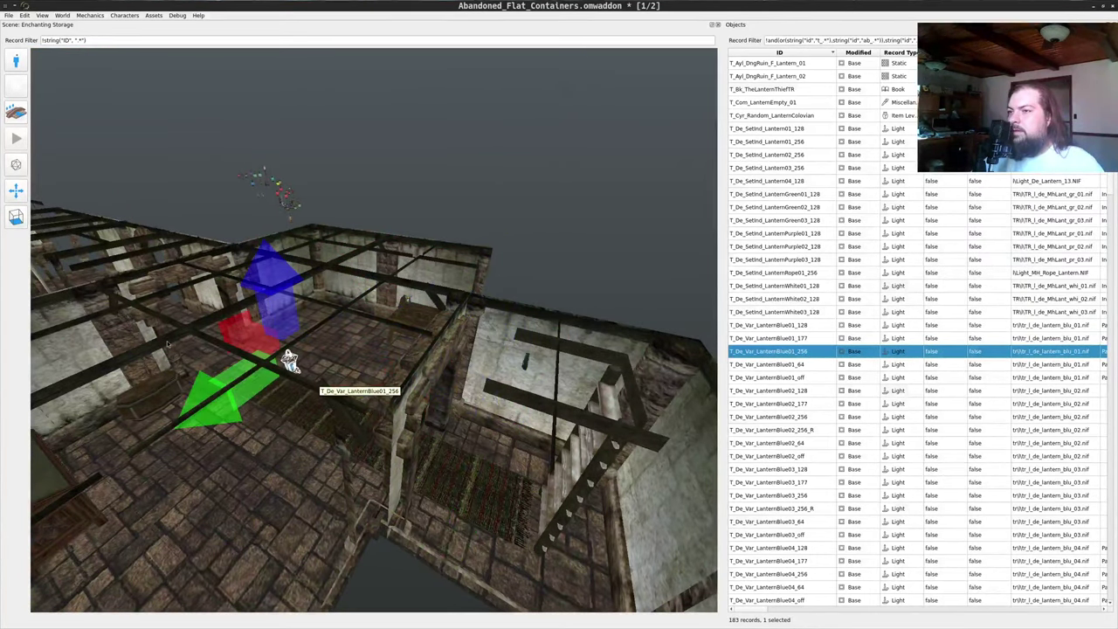
pyautogui.moveTo(279, 316); pyautogui.dragTo(270, 262, button='right')
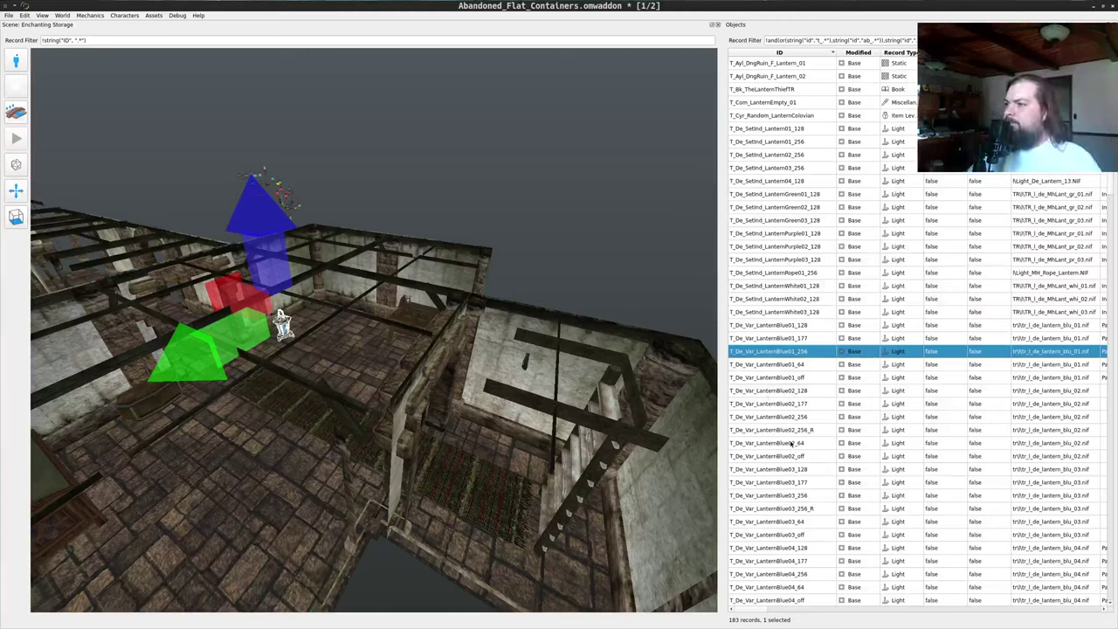
# - Place T_De_Var_LanternBlue02_256 in the scene above the building's roof beams
pyautogui.scroll(-1, 791, 444)
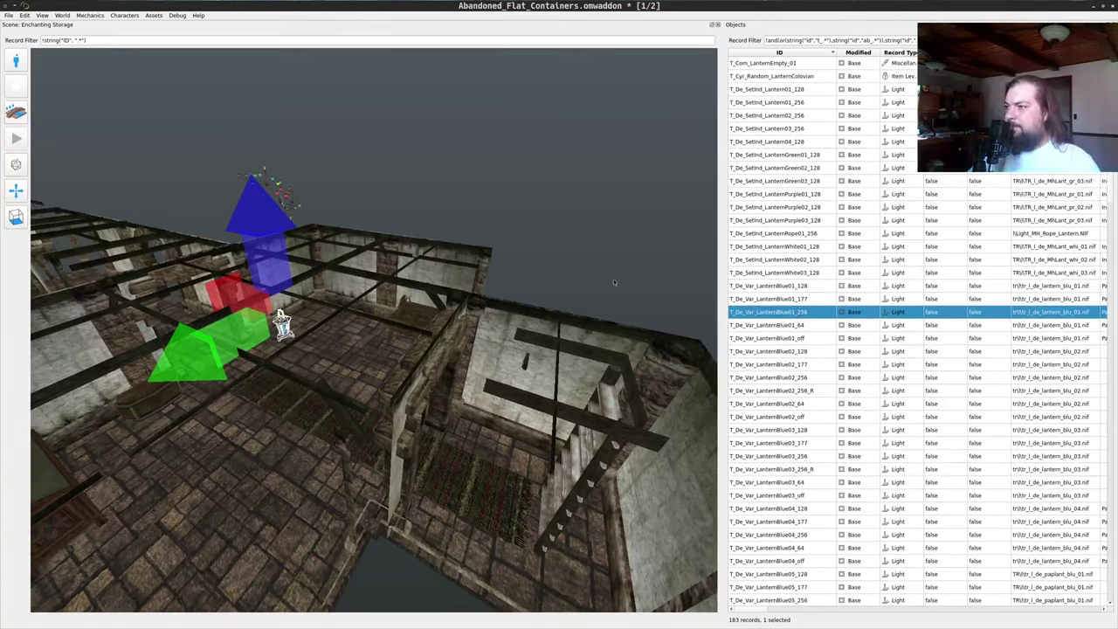
pyautogui.click(799, 378)
pyautogui.moveTo(515, 198); pyautogui.dragTo(528, 236)
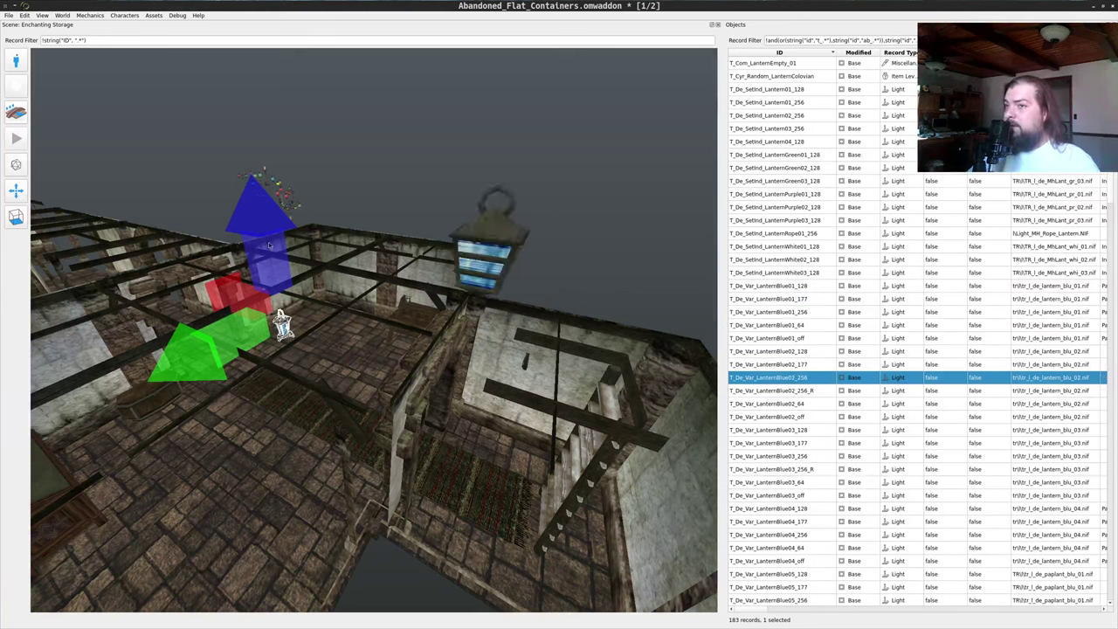
# - Move the T_De_Var_LanternBlue01_256 lantern up and across to the far side of the second blue lantern
pyautogui.moveTo(269, 245); pyautogui.dragTo(288, 168)
pyautogui.moveTo(490, 251); pyautogui.dragTo(525, 260, button='right')
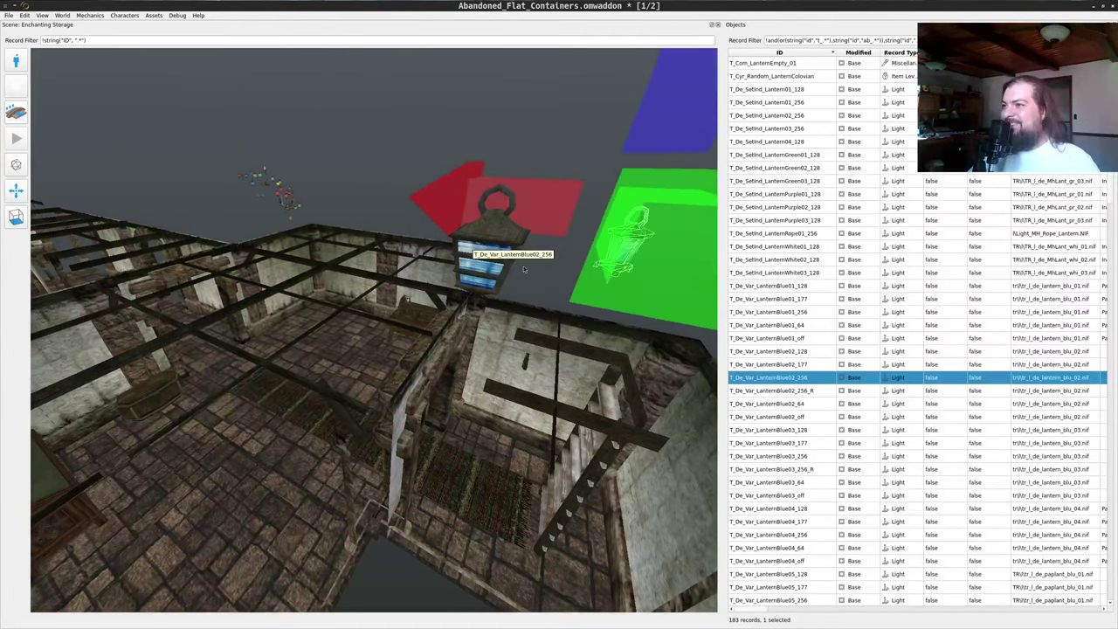
pyautogui.middleClick(525, 260)
pyautogui.press('w')
pyautogui.press('d')
pyautogui.moveTo(525, 260); pyautogui.dragTo(473, 260)
pyautogui.press('s')
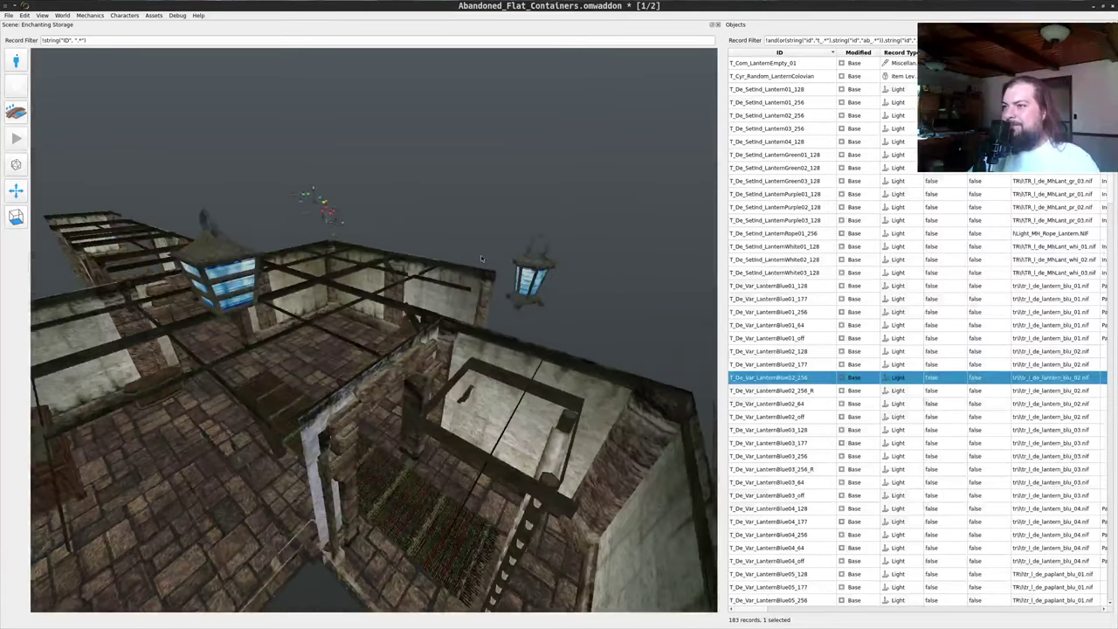
pyautogui.press('a')
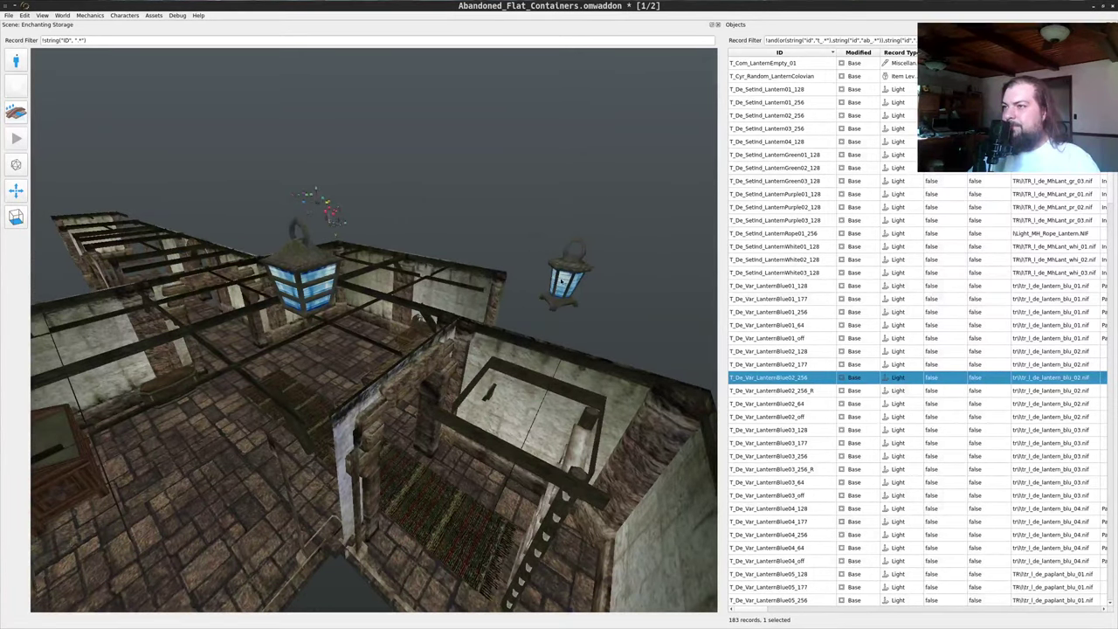
# - Reposition the T_De_Var_LanternBlue01_256 lantern closer to the second blue lantern and adjust its height along the blue axis
pyautogui.moveTo(564, 284); pyautogui.dragTo(532, 252, button='middle')
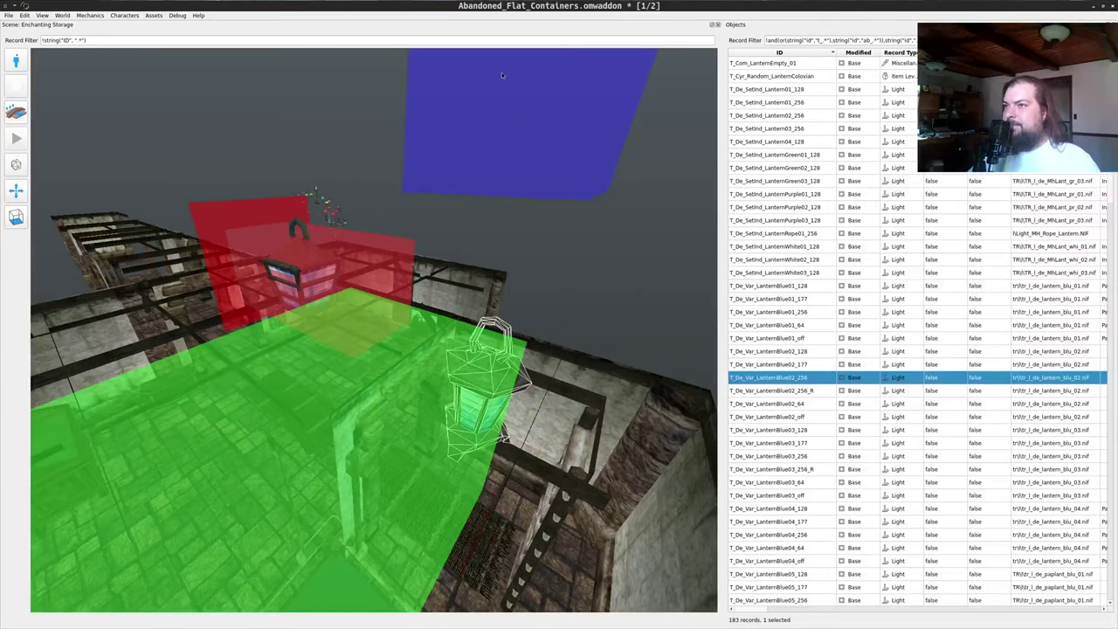
pyautogui.moveTo(501, 75); pyautogui.dragTo(482, 12, button='right')
pyautogui.middleClick(619, 242)
pyautogui.press('a')
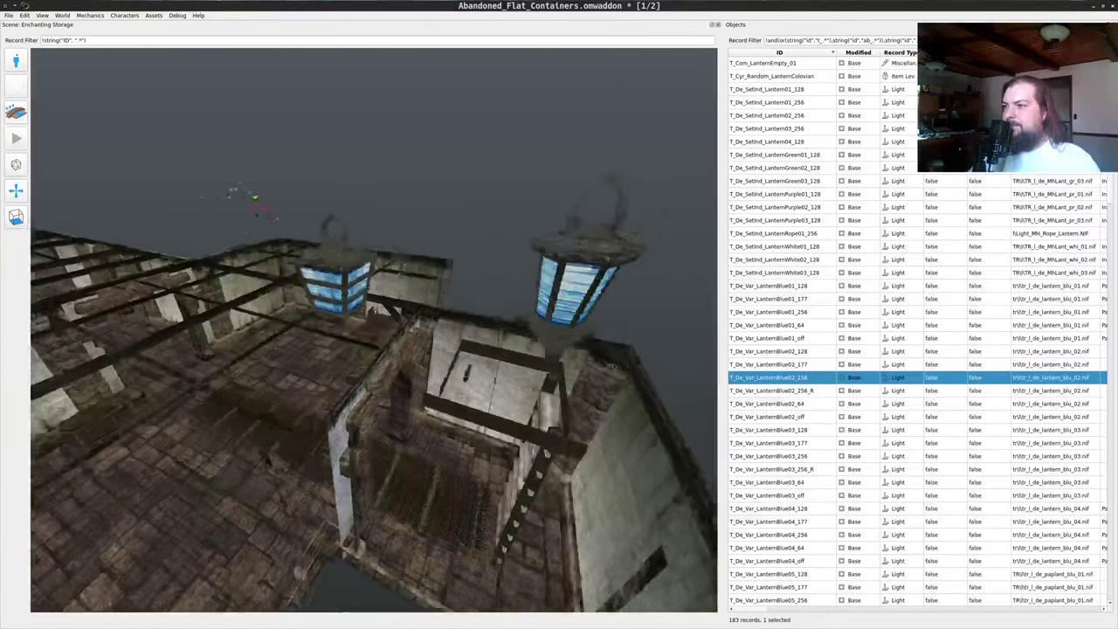
pyautogui.press('a')
pyautogui.moveTo(615, 366); pyautogui.dragTo(590, 357)
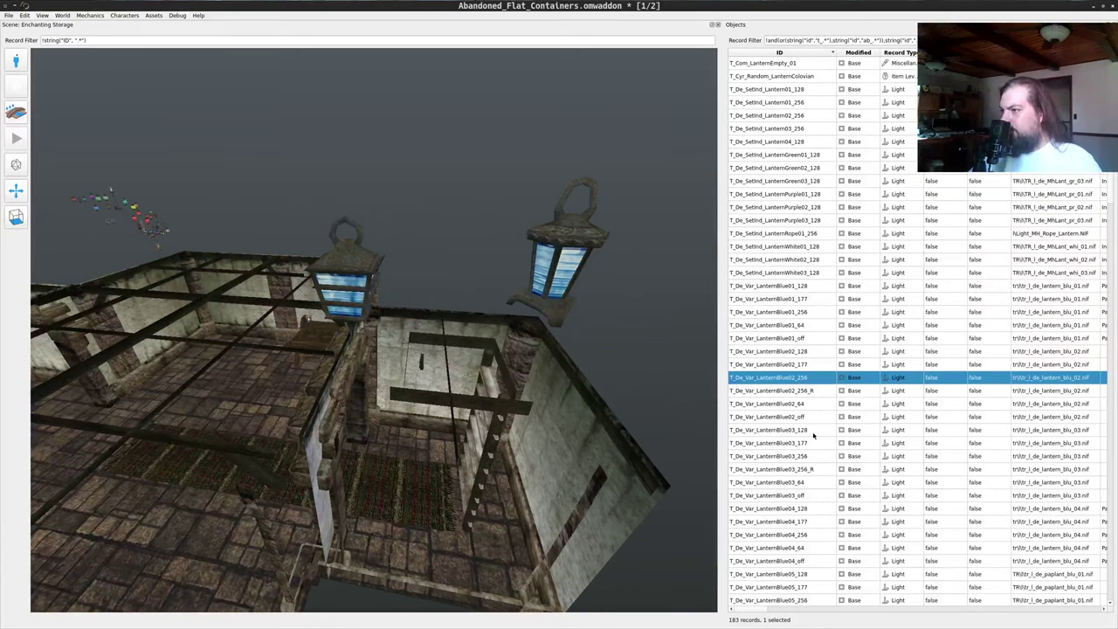
# - Place T_De_Var_LanternBlue03_256 in the scene below the first blue lantern
pyautogui.moveTo(795, 458); pyautogui.dragTo(557, 320)
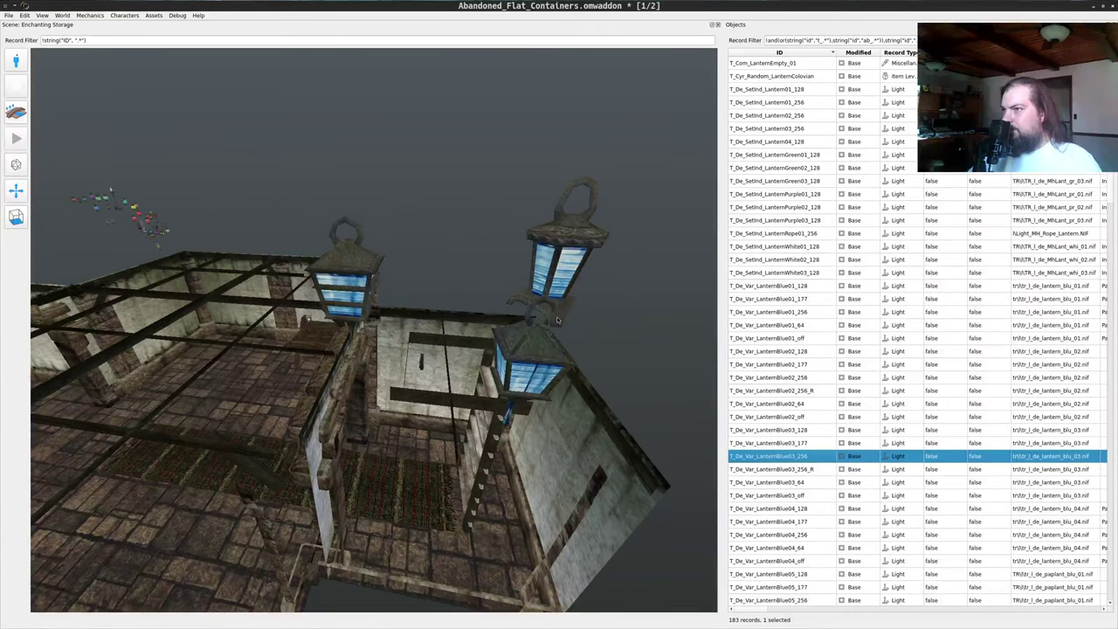
# - Move the T_De_Var_LanternBlue03_256 lantern outward along the red axis, clear of the other two blue lanterns
pyautogui.middleClick(536, 366)
pyautogui.press('s')
pyautogui.press('a')
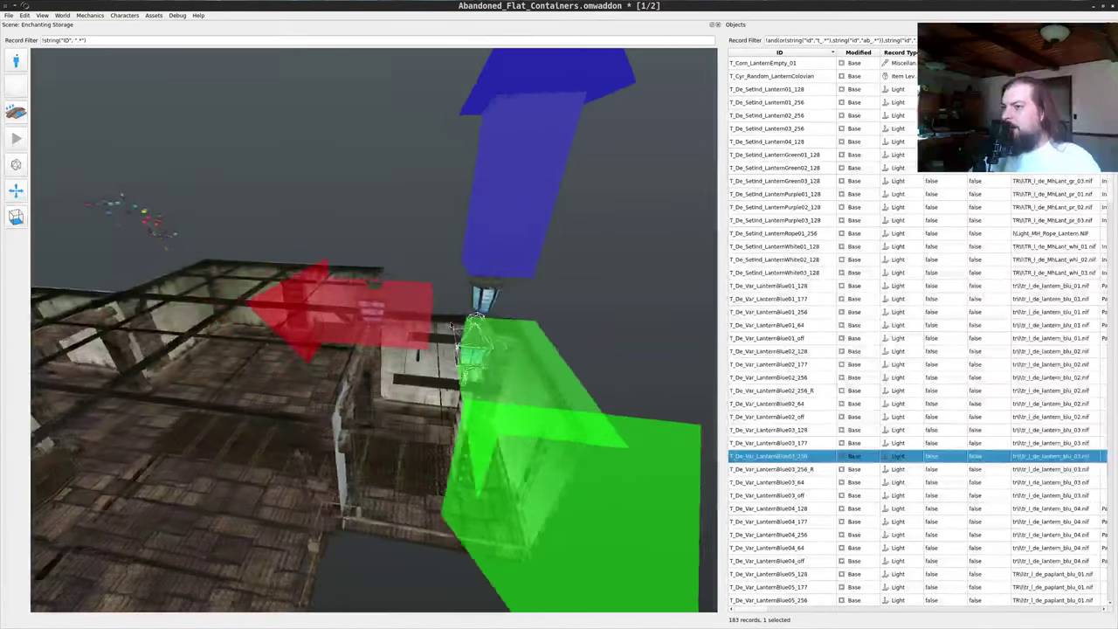
pyautogui.middleClick(645, 392)
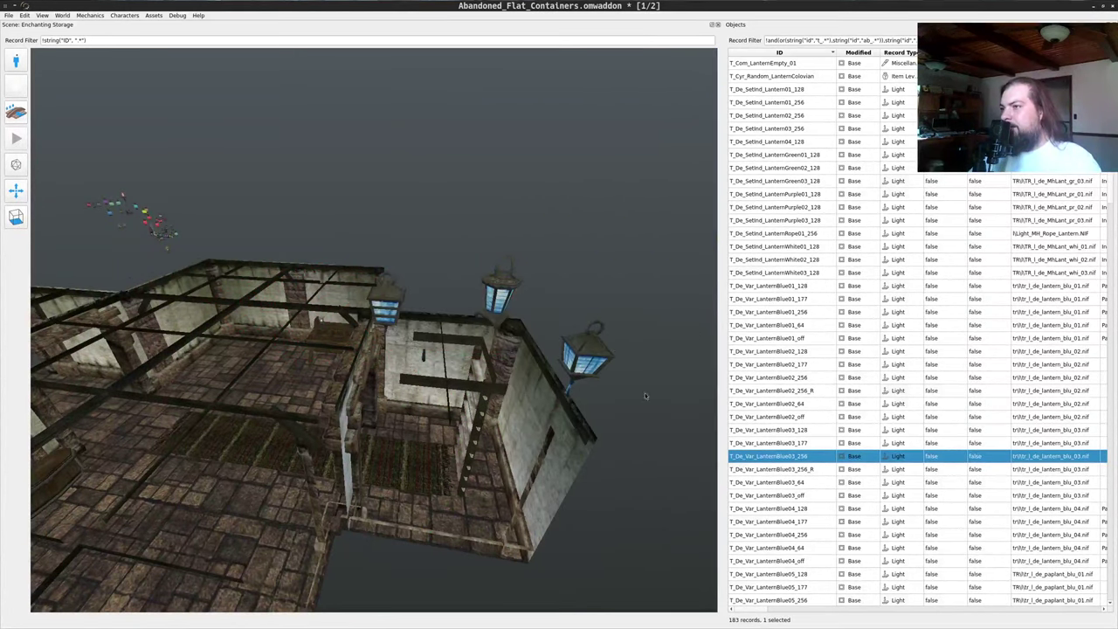
pyautogui.press('w')
pyautogui.press('d')
pyautogui.moveTo(645, 393); pyautogui.dragTo(520, 368)
pyautogui.press('w')
pyautogui.press('s')
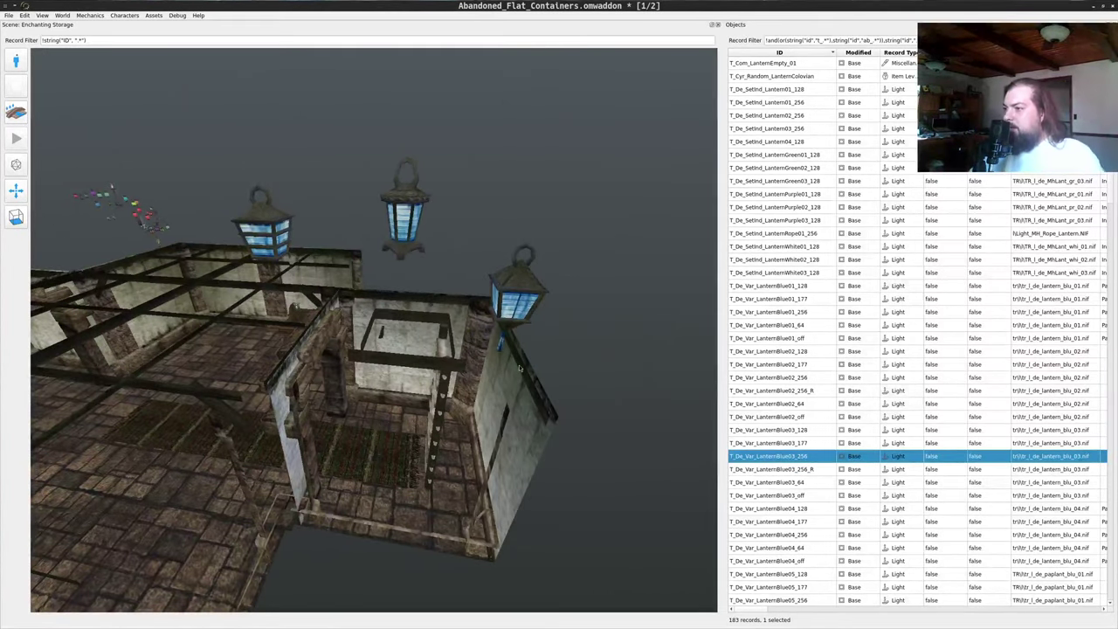
# - Place T_De_Var_LanternBlue04_256 in the scene and move it outward beside the T_De_Var_LanternBlue03_256 lantern
pyautogui.scroll(-2, 803, 471)
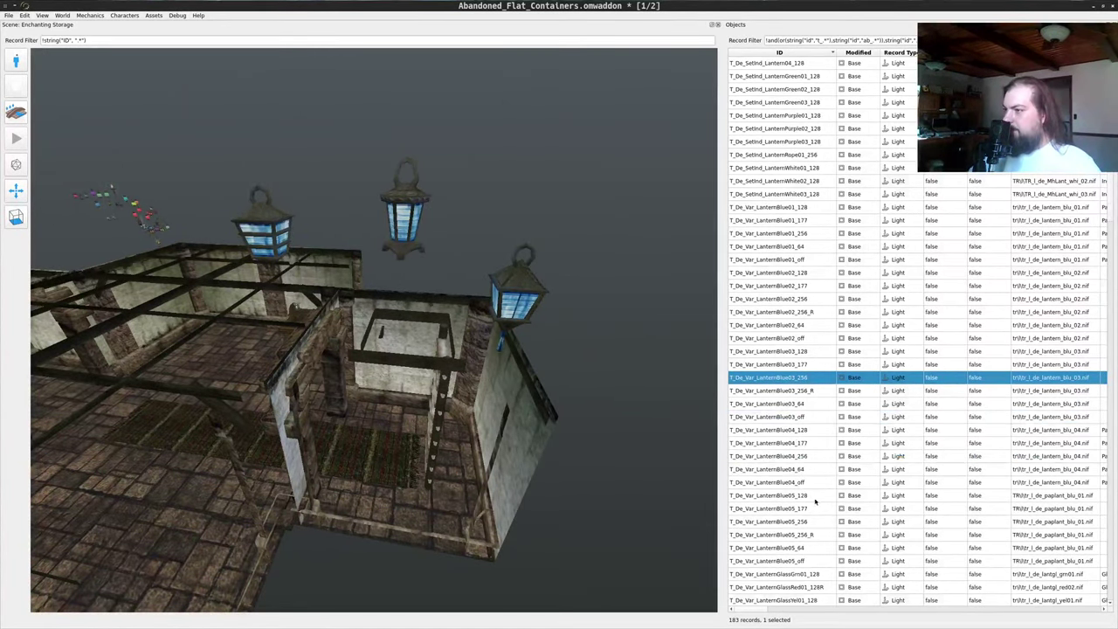
pyautogui.moveTo(793, 455); pyautogui.dragTo(528, 313)
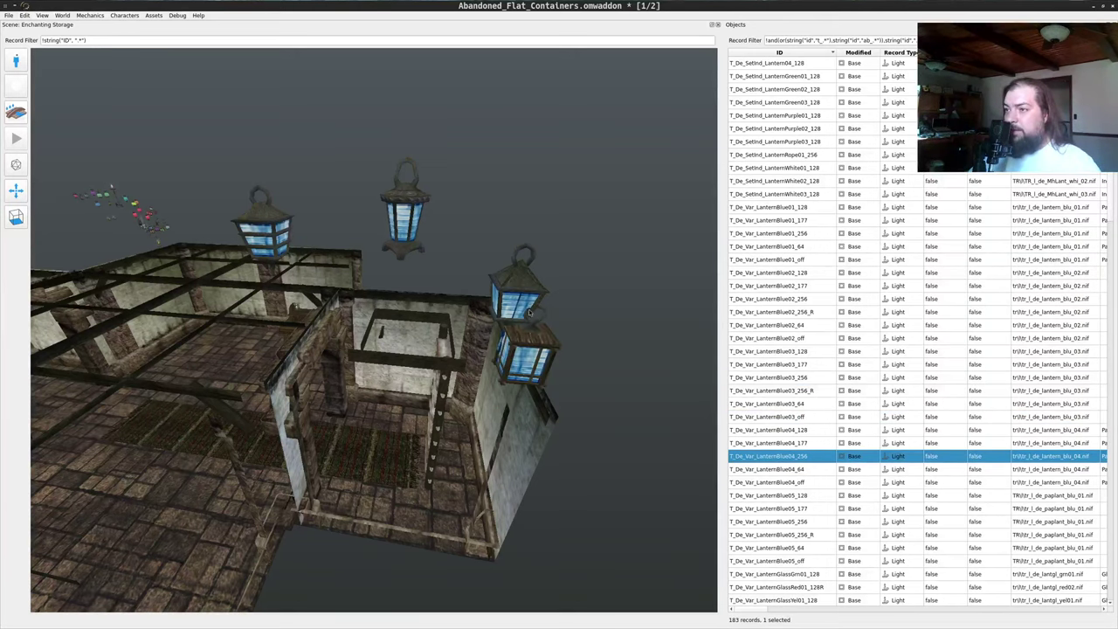
pyautogui.click(518, 349)
pyautogui.moveTo(421, 312); pyautogui.dragTo(513, 309, button='right')
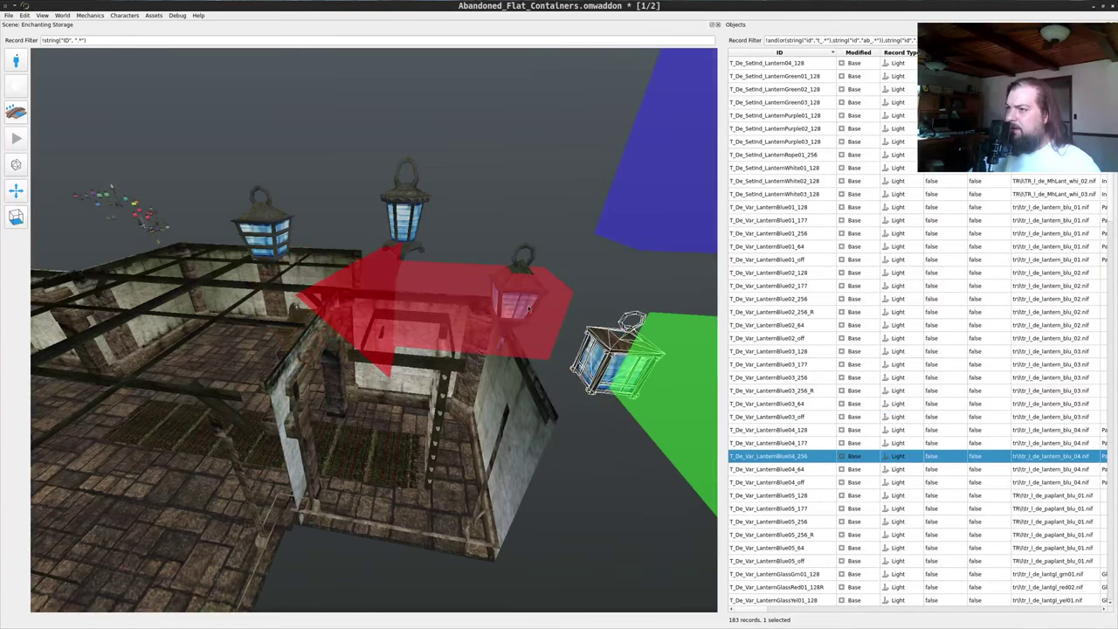
pyautogui.click(592, 298)
pyautogui.press('d')
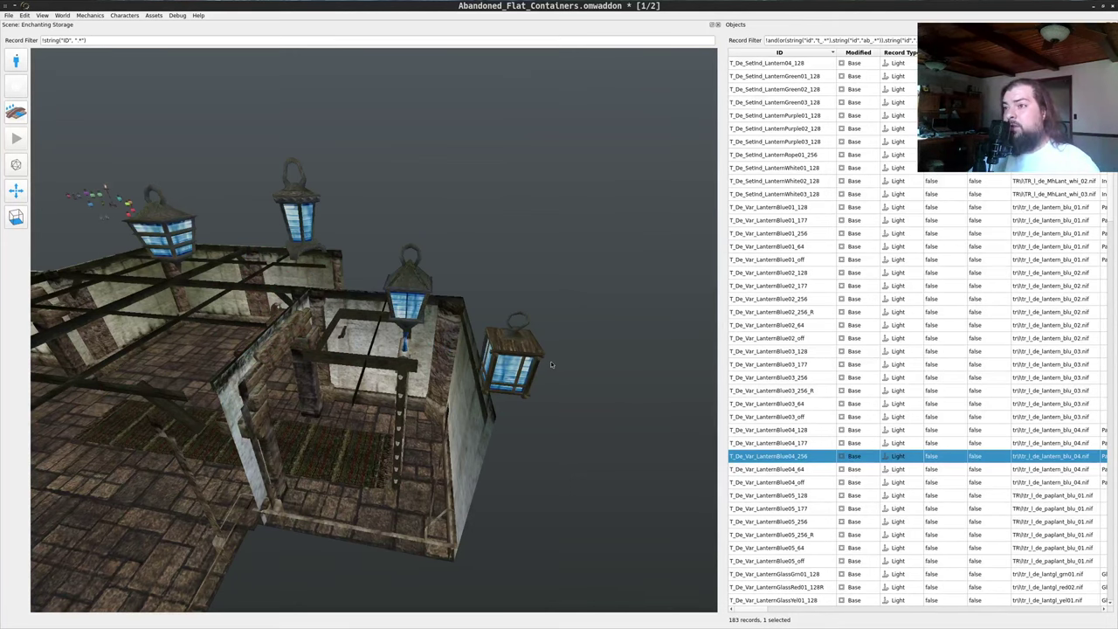
pyautogui.moveTo(550, 361); pyautogui.dragTo(633, 378)
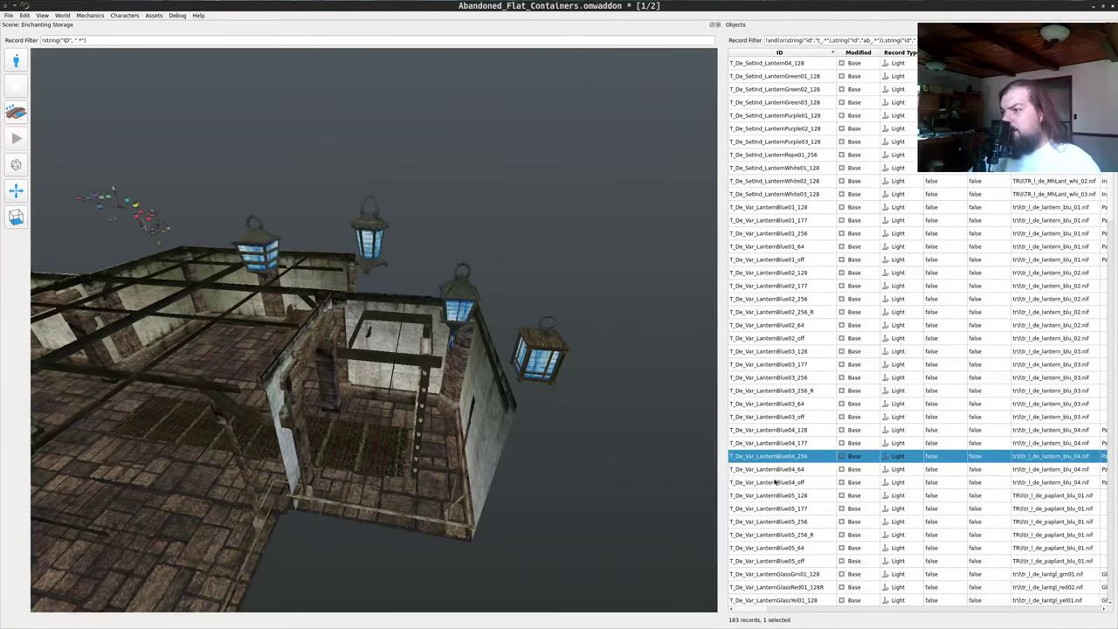
# - Place T_De_Var_LanternBlue05_256 in the scene and move it outward past the T_De_Var_LanternBlue04_256 lantern
pyautogui.moveTo(791, 522); pyautogui.dragTo(556, 382)
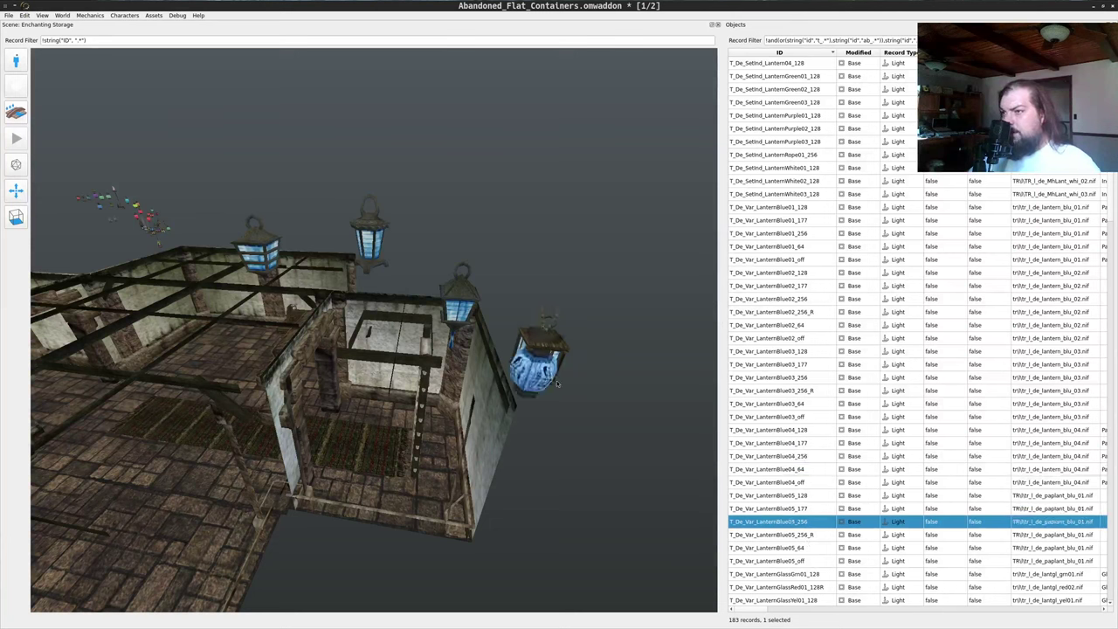
pyautogui.click(537, 371)
pyautogui.moveTo(463, 370); pyautogui.dragTo(563, 378, button='right')
pyautogui.middleClick(600, 469)
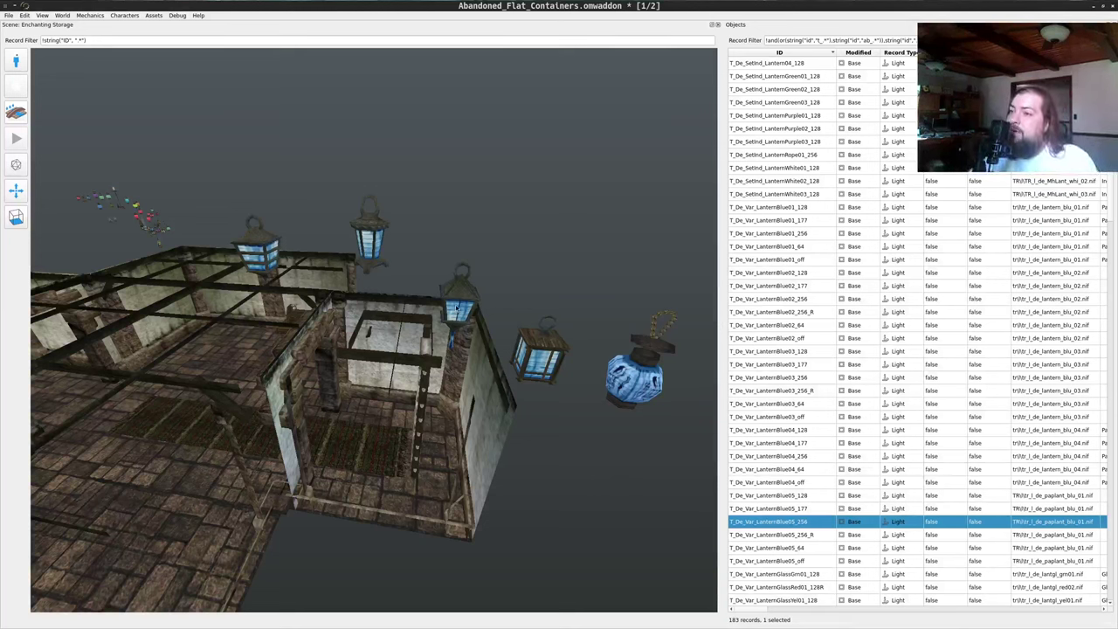
# - Move the T_De_Var_LanternBlue03_256 lantern from above the small room across into the large room
pyautogui.middleClick(457, 301)
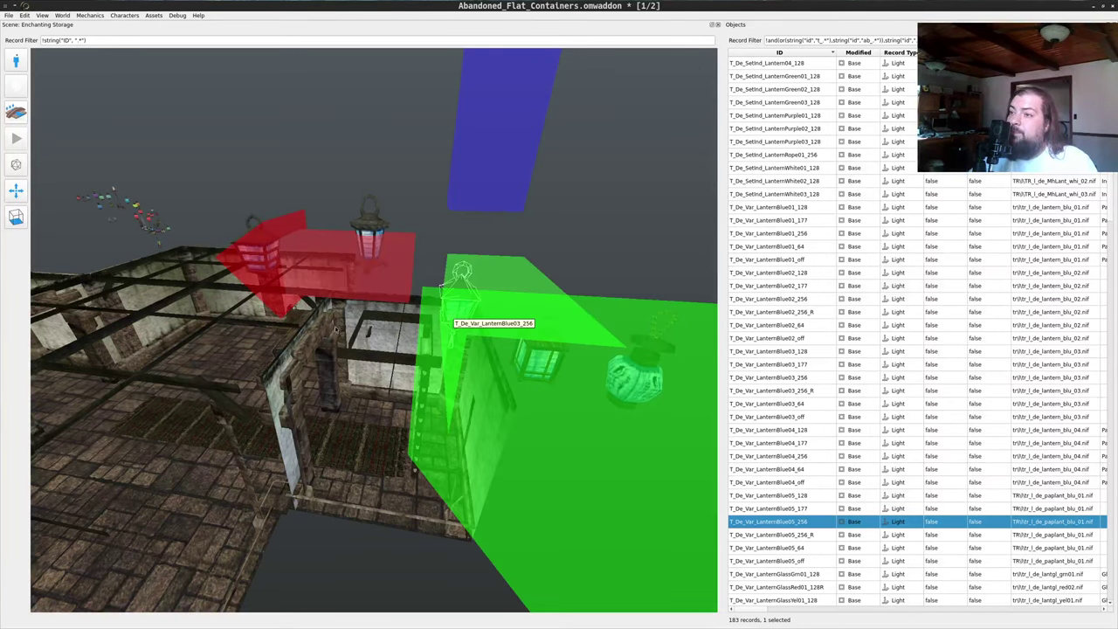
pyautogui.moveTo(454, 308); pyautogui.dragTo(428, 228)
pyautogui.scroll(-3, 428, 228)
pyautogui.moveTo(482, 182); pyautogui.dragTo(428, 402)
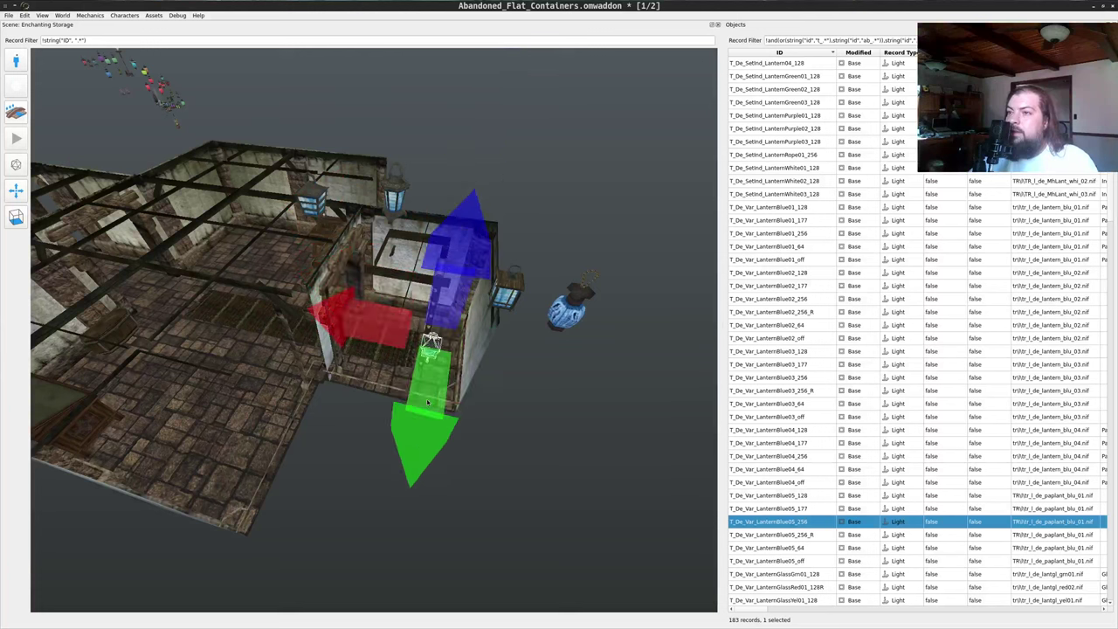
pyautogui.moveTo(374, 323); pyautogui.dragTo(183, 292)
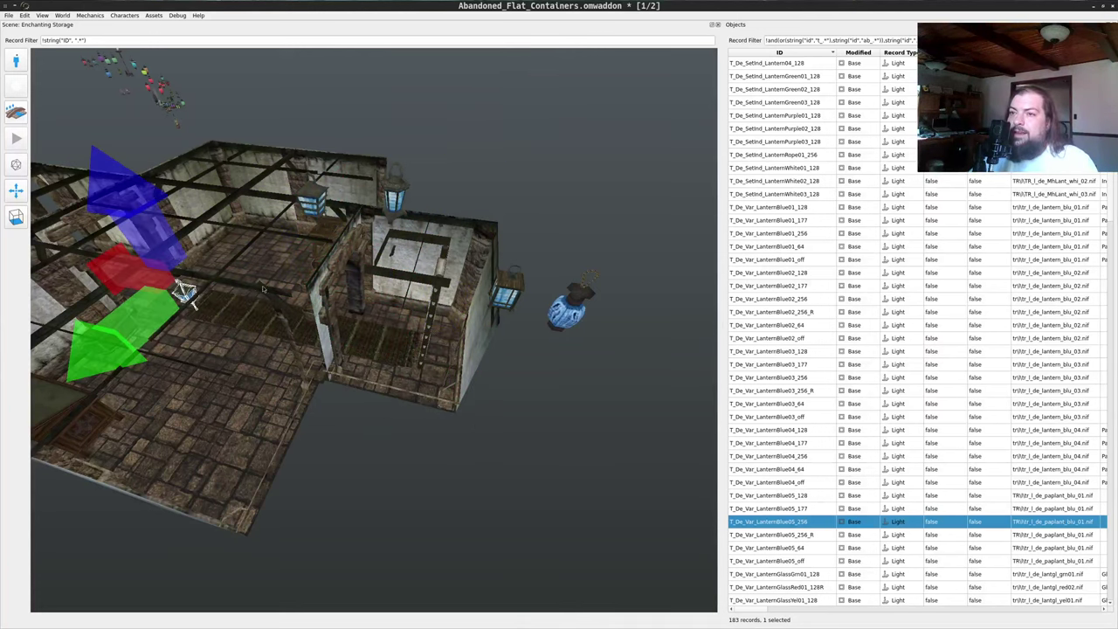
# - Adjust the T_De_Var_LanternBlue03_256 lantern's position and height so it hangs beneath the large room's ceiling beams
pyautogui.middleClick(464, 158)
pyautogui.moveTo(464, 158); pyautogui.dragTo(438, 265)
pyautogui.press('w')
pyautogui.click(397, 120)
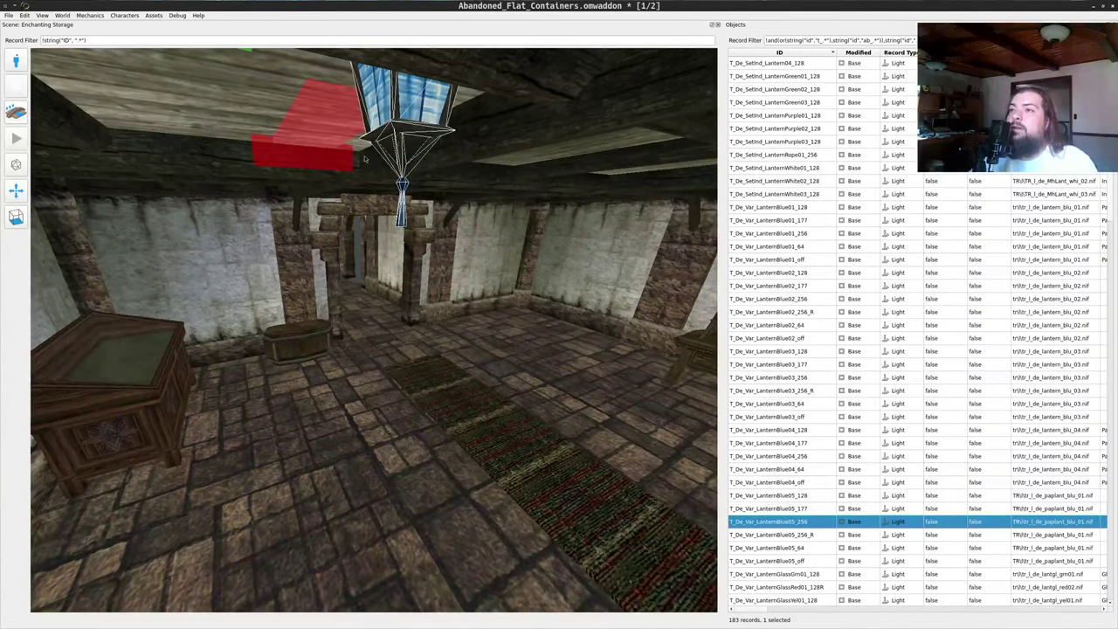
pyautogui.moveTo(402, 350); pyautogui.dragTo(419, 122)
pyautogui.press('s')
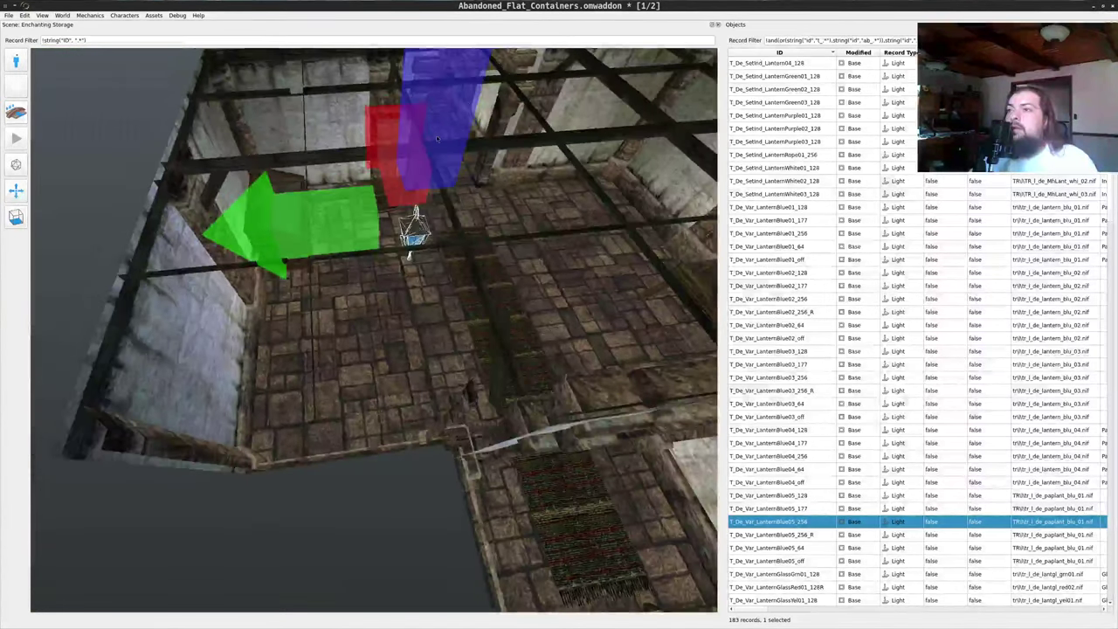
pyautogui.moveTo(441, 114); pyautogui.dragTo(440, 146, button='right')
pyautogui.press('a')
pyautogui.press('space')
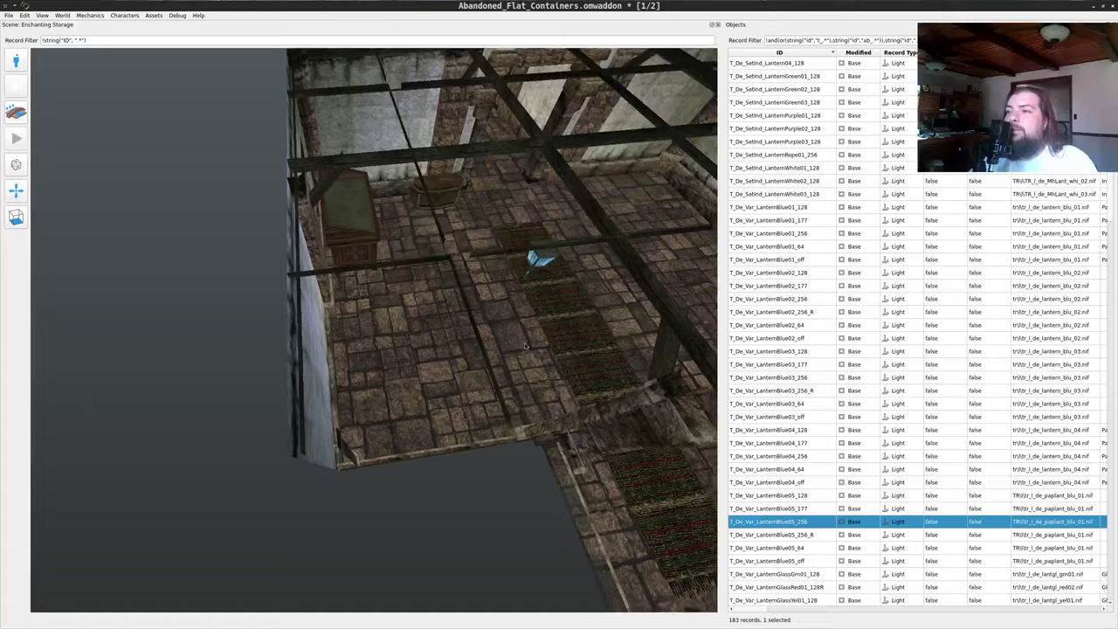
# - Move the T_De_Var_LanternBlue04_256 lantern from outside the building to above the large room
pyautogui.press('w')
pyautogui.moveTo(542, 284); pyautogui.dragTo(652, 204)
pyautogui.press('s')
pyautogui.press('s')
pyautogui.press('a')
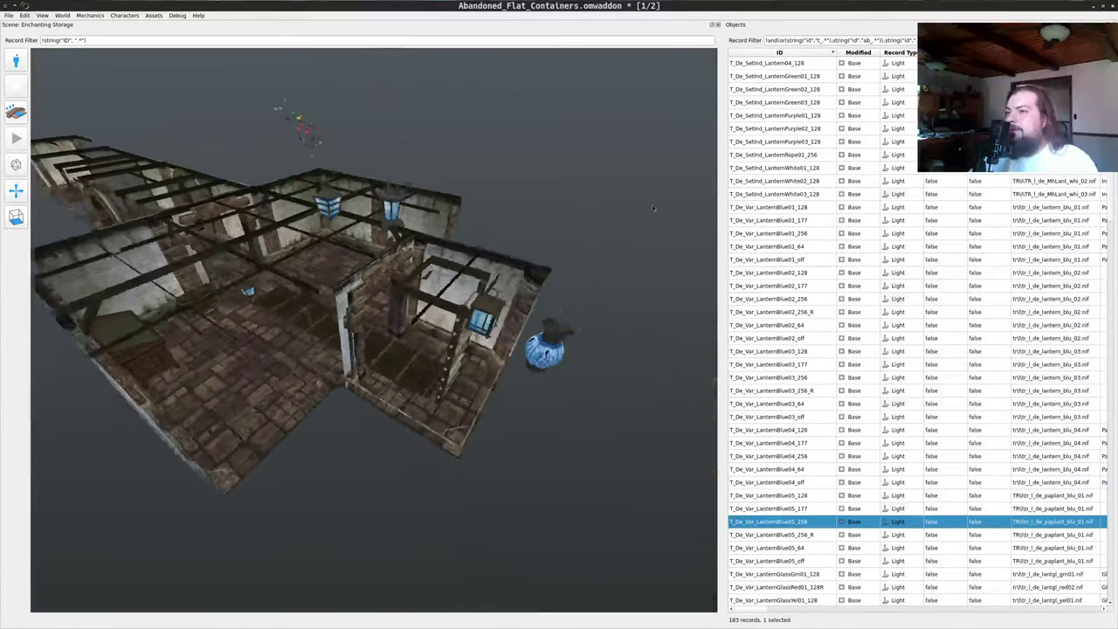
pyautogui.moveTo(562, 242); pyautogui.dragTo(608, 273, button='middle')
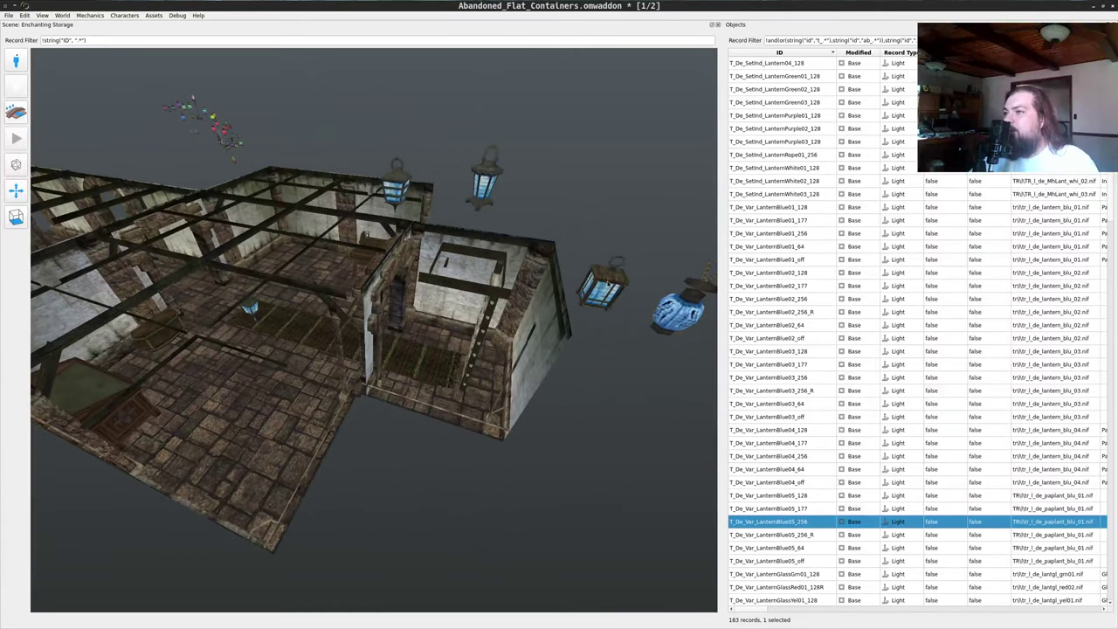
pyautogui.middleClick(608, 284)
pyautogui.moveTo(609, 285); pyautogui.dragTo(542, 325)
pyautogui.moveTo(542, 325); pyautogui.dragTo(499, 149, button='right')
pyautogui.press('w')
pyautogui.moveTo(499, 149); pyautogui.dragTo(492, 52)
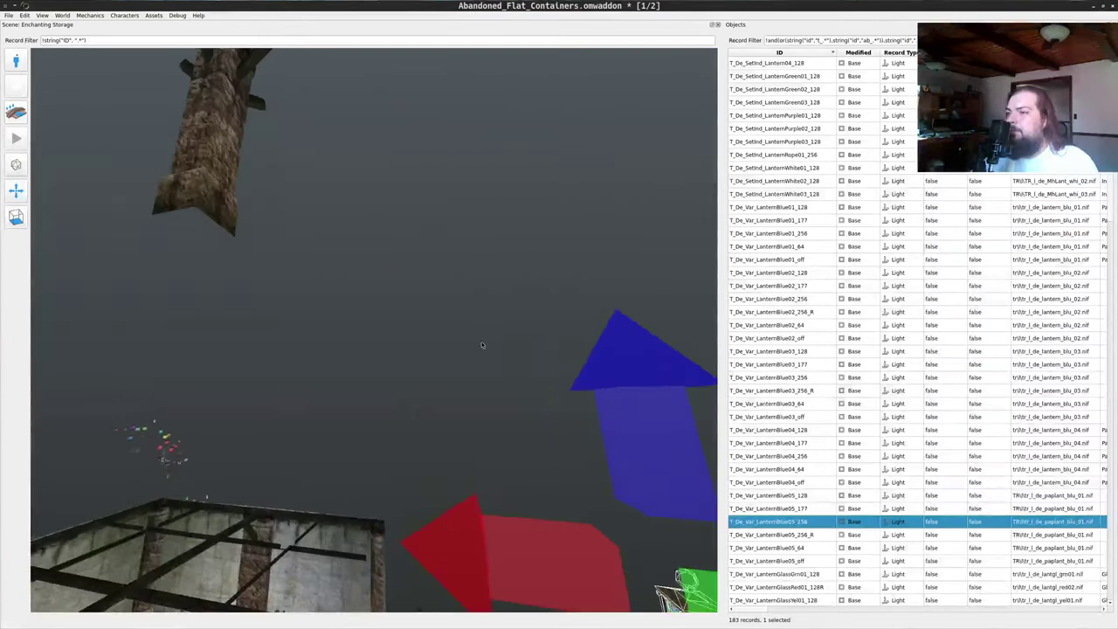
pyautogui.moveTo(482, 342); pyautogui.dragTo(492, 491)
pyautogui.moveTo(503, 309); pyautogui.dragTo(180, 379, button='right')
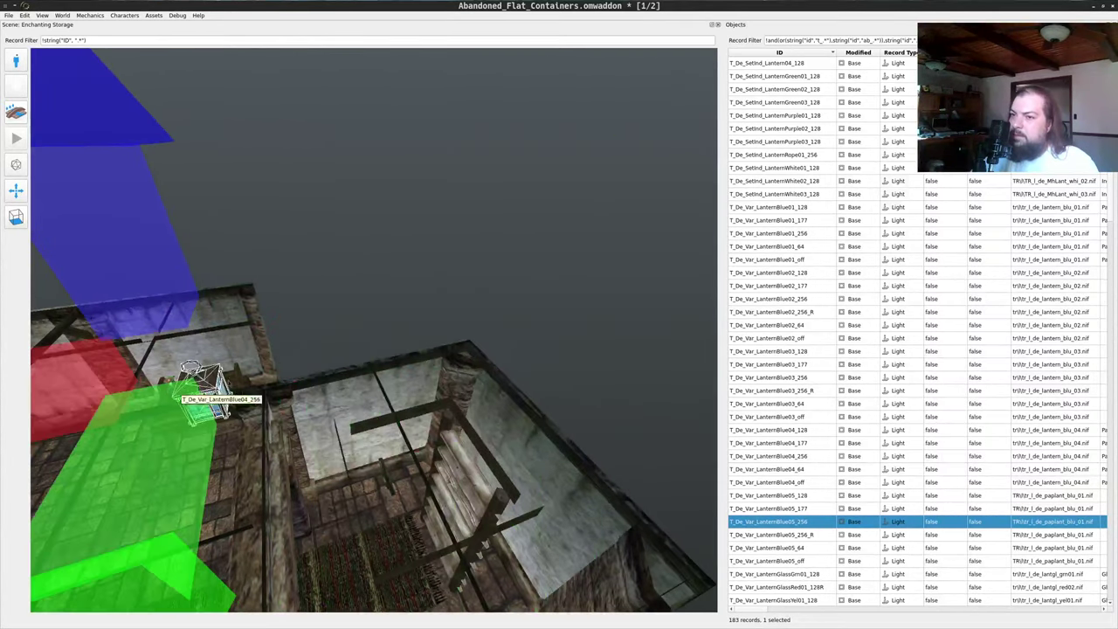
pyautogui.moveTo(209, 379); pyautogui.dragTo(178, 408)
pyautogui.press('a')
pyautogui.moveTo(305, 325); pyautogui.dragTo(170, 335, button='right')
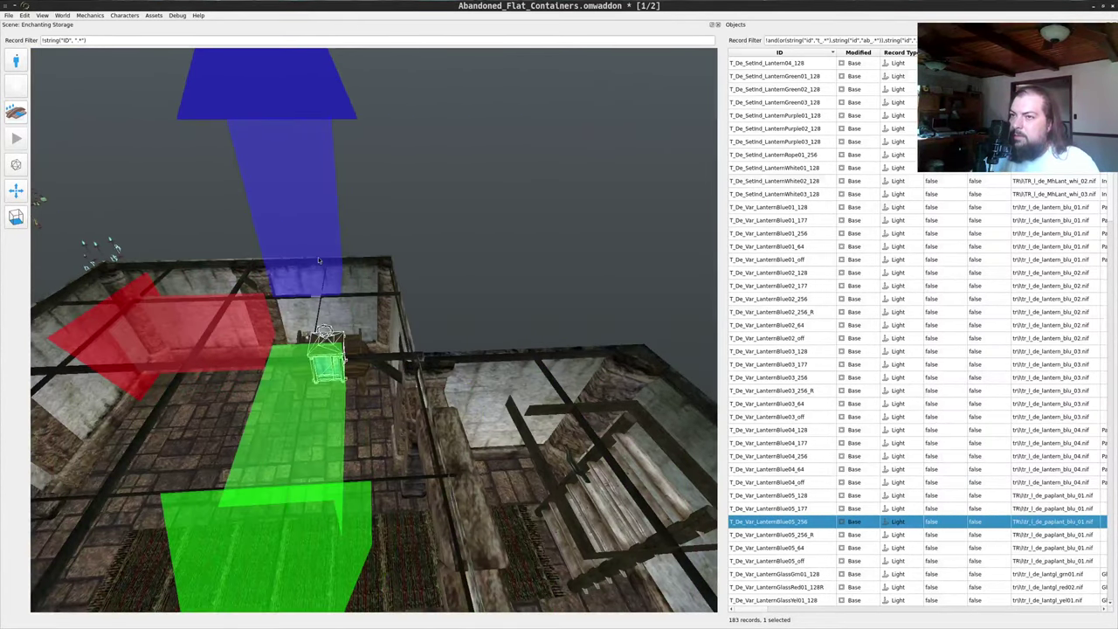
# - Move the T_De_Var_LanternBlue04_256 lantern into the room's far corner and set it on the wooden desk
pyautogui.moveTo(317, 259); pyautogui.dragTo(324, 360, button='right')
pyautogui.press('w')
pyautogui.moveTo(324, 359); pyautogui.dragTo(631, 244)
pyautogui.press('a')
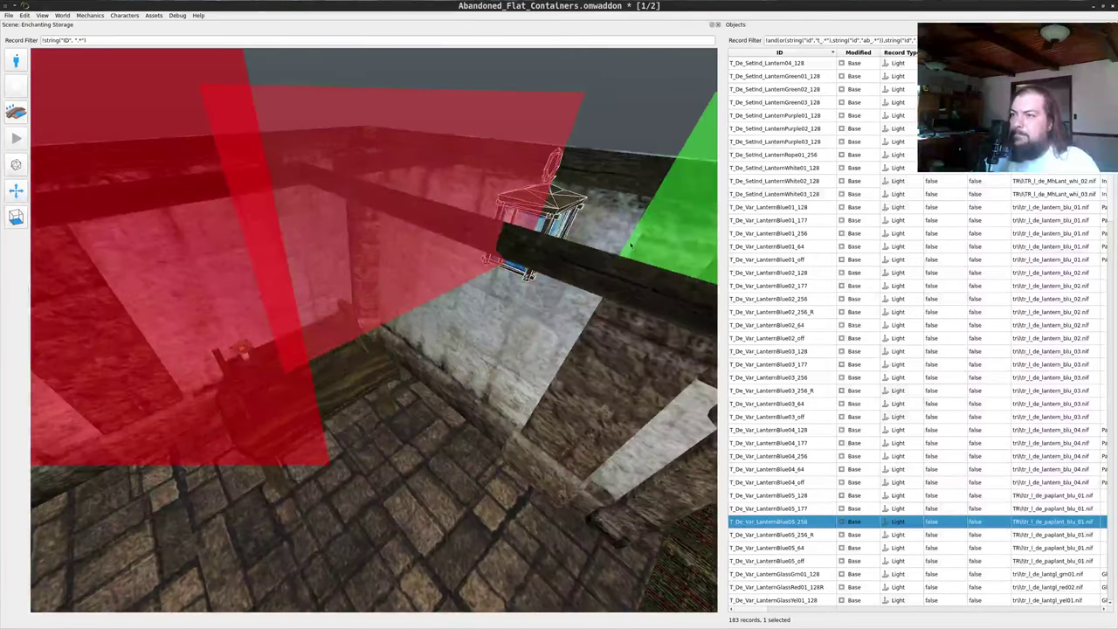
pyautogui.moveTo(690, 211); pyautogui.dragTo(393, 177, button='right')
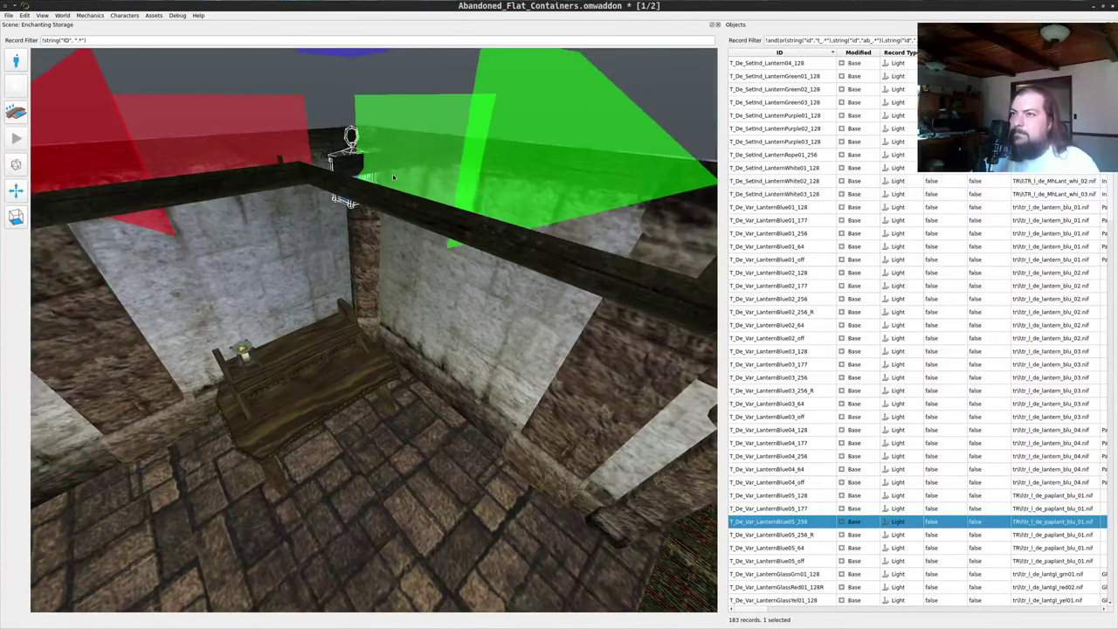
pyautogui.hotkey('ctrl', 'z')
pyautogui.scroll(8, 366, 295)
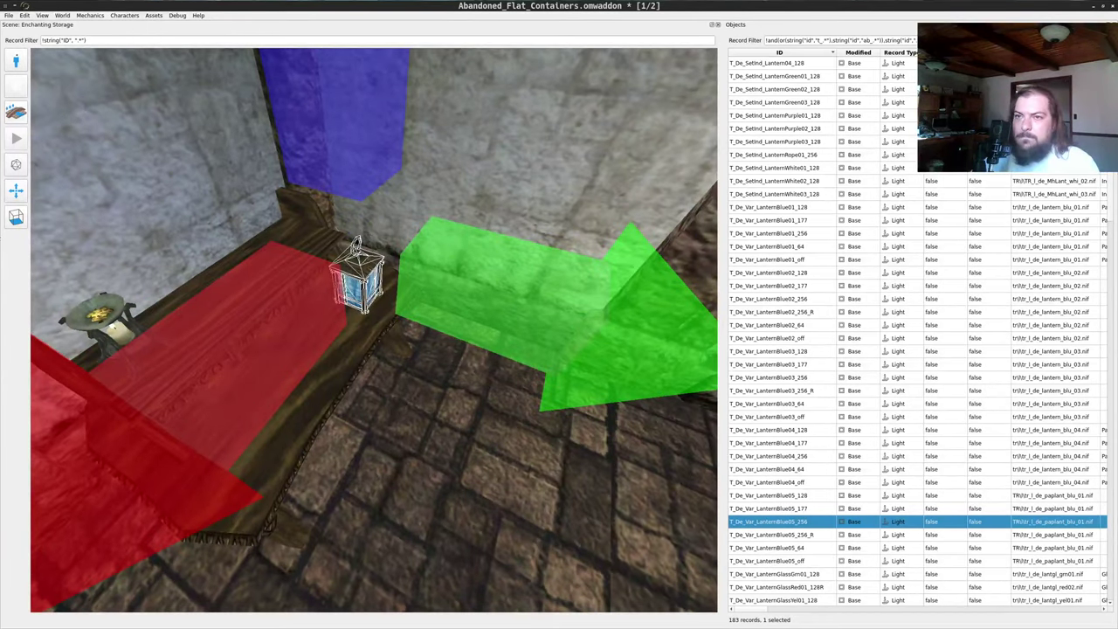
# - Rotate the T_De_Var_LanternBlue04_256 lantern on the desk about the blue vertical axis and return to move mode
pyautogui.click(16, 190)
pyautogui.click(43, 191)
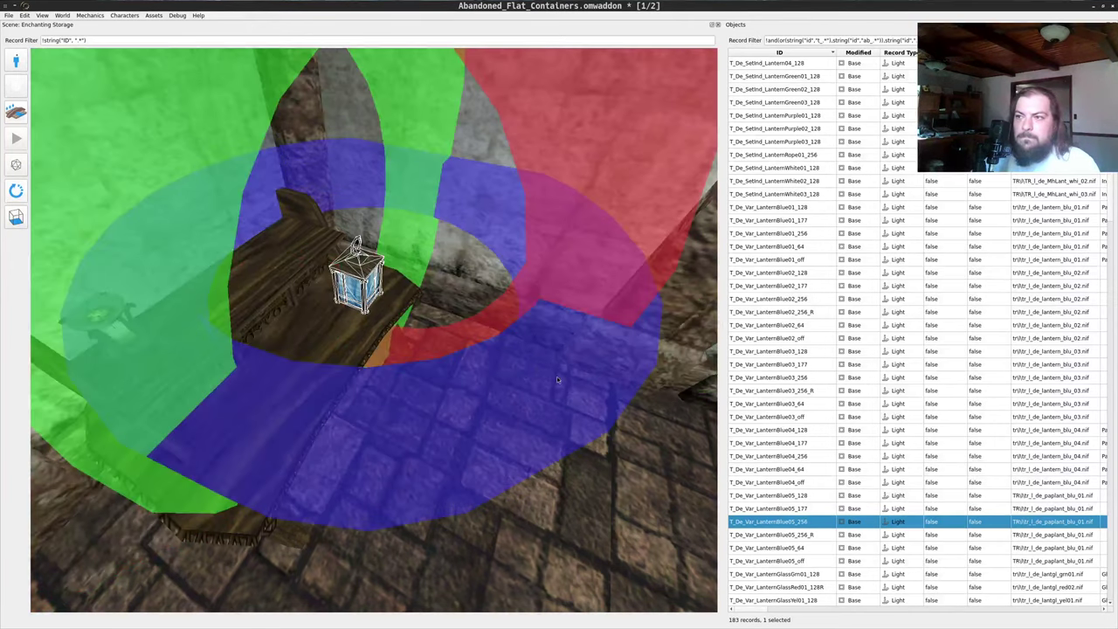
pyautogui.moveTo(482, 408); pyautogui.dragTo(348, 460)
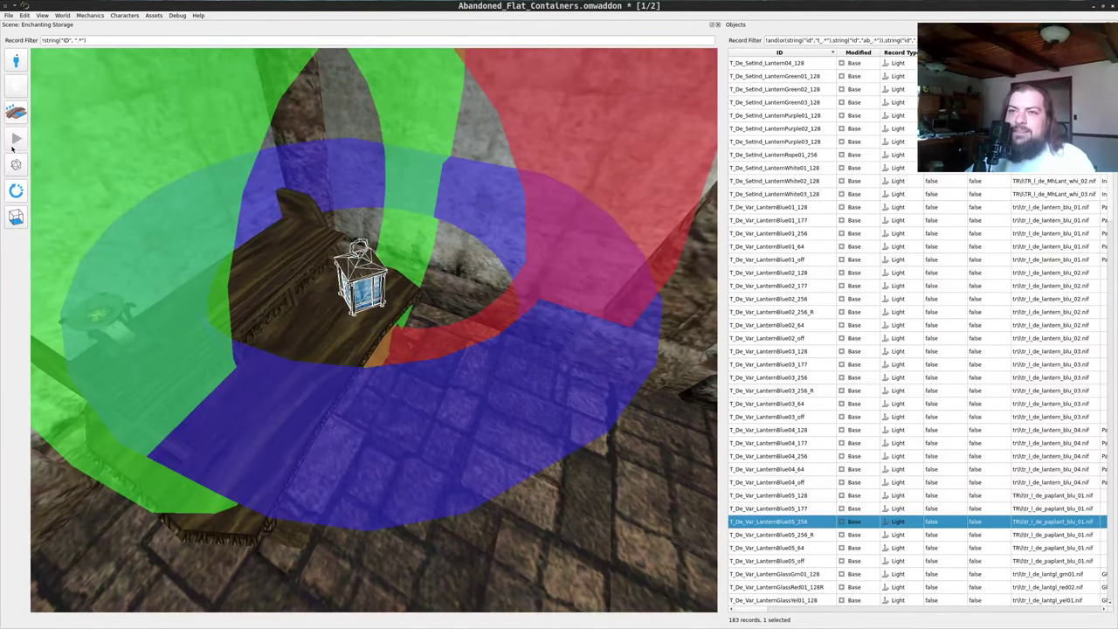
pyautogui.click(18, 198)
pyautogui.click(42, 191)
# - Examine the T_De_Var_LanternBlue04_256 lantern's placement on the desk from above the room and from close up
pyautogui.moveTo(157, 242); pyautogui.dragTo(518, 235)
pyautogui.scroll(-5, 402, 262)
pyautogui.middleClick(560, 217)
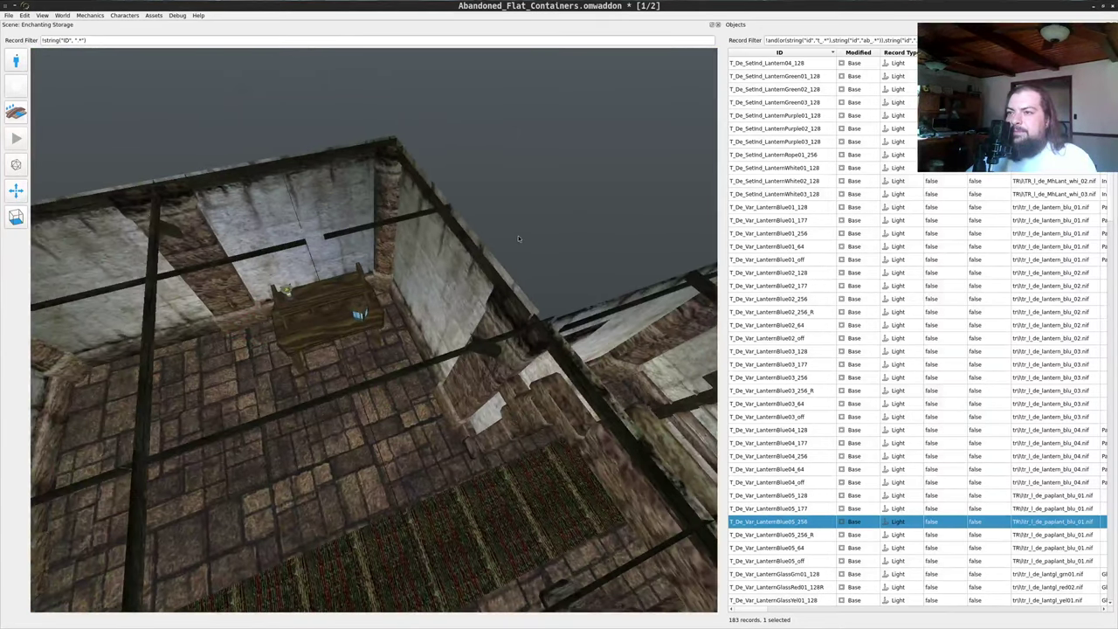
pyautogui.scroll(5, 494, 241)
pyautogui.scroll(5, 467, 262)
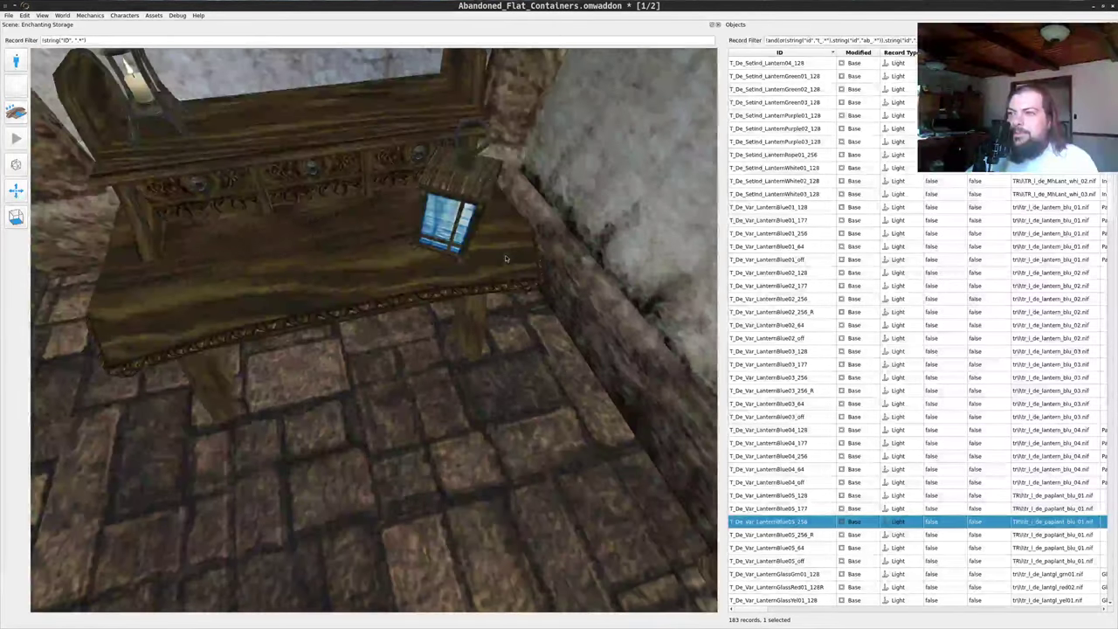
pyautogui.scroll(-8, 466, 261)
pyautogui.moveTo(466, 262); pyautogui.dragTo(526, 243)
pyautogui.scroll(-5, 526, 243)
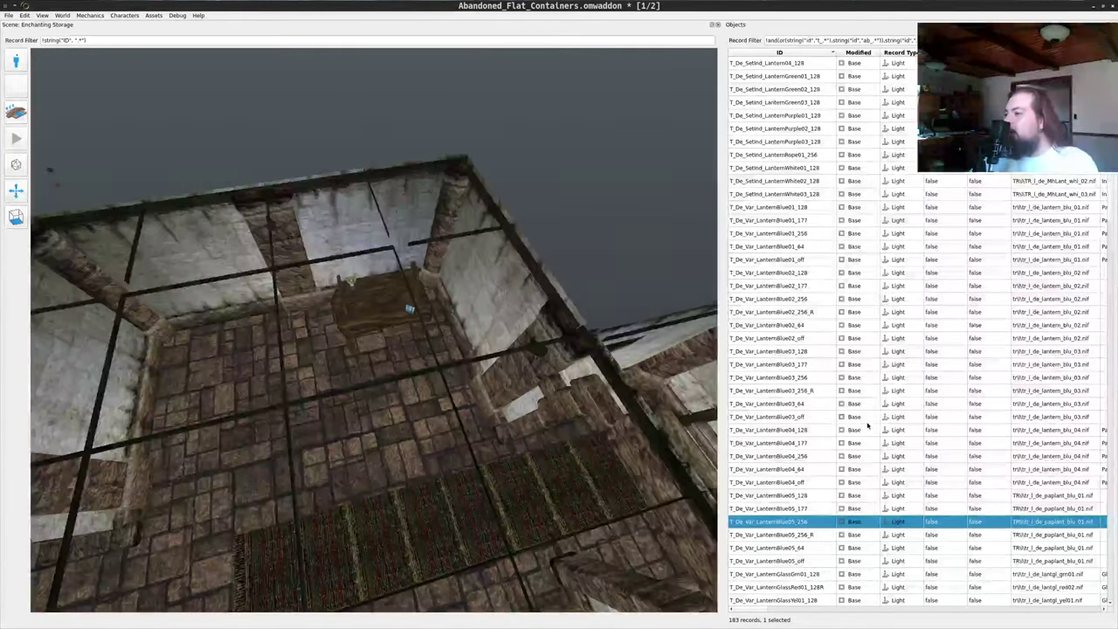
# - Place T_De_Var_LanternGreen03_256 in the large room just below the hanging blue lantern
pyautogui.scroll(-10, 782, 531)
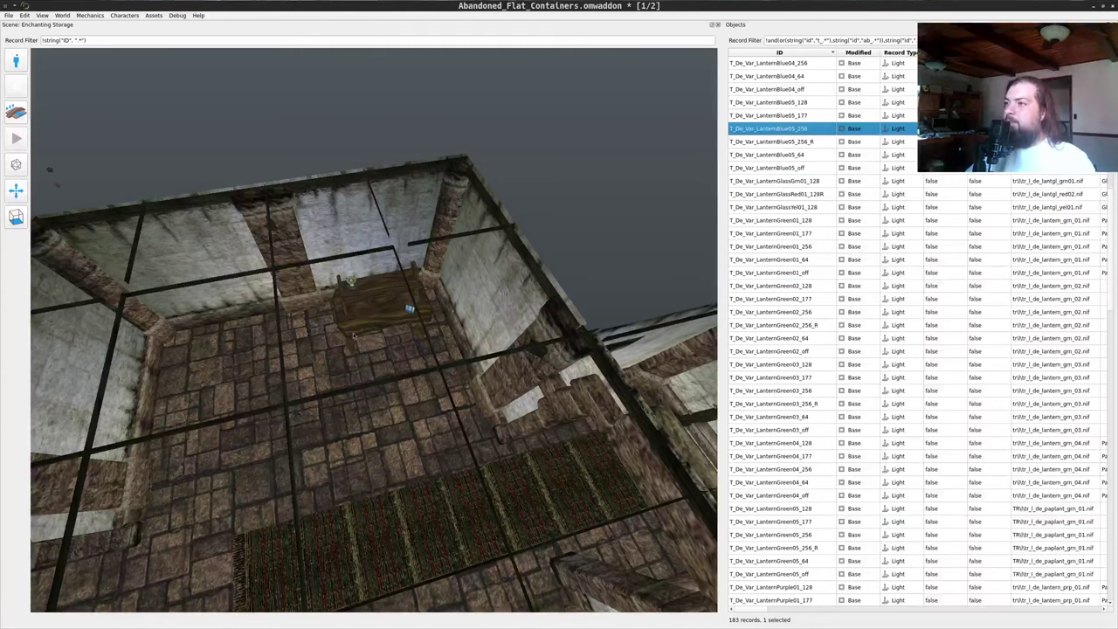
pyautogui.moveTo(357, 329); pyautogui.dragTo(364, 272)
pyautogui.scroll(4, 255, 304)
pyautogui.scroll(5, 305, 335)
pyautogui.scroll(-3, 278, 257)
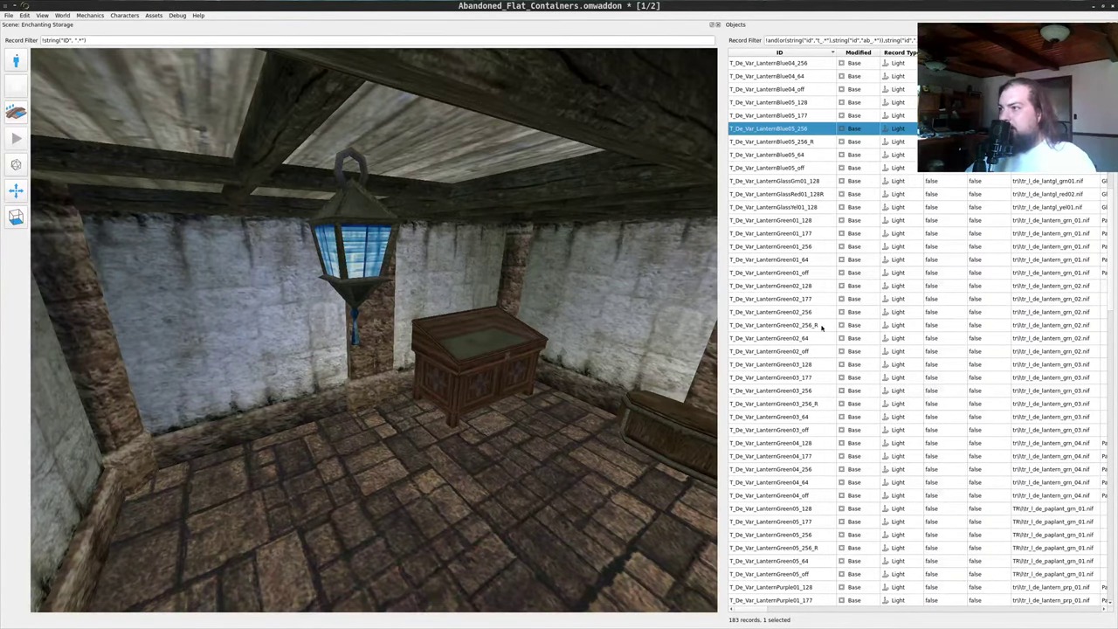
pyautogui.click(806, 393)
pyautogui.moveTo(370, 262); pyautogui.dragTo(371, 277)
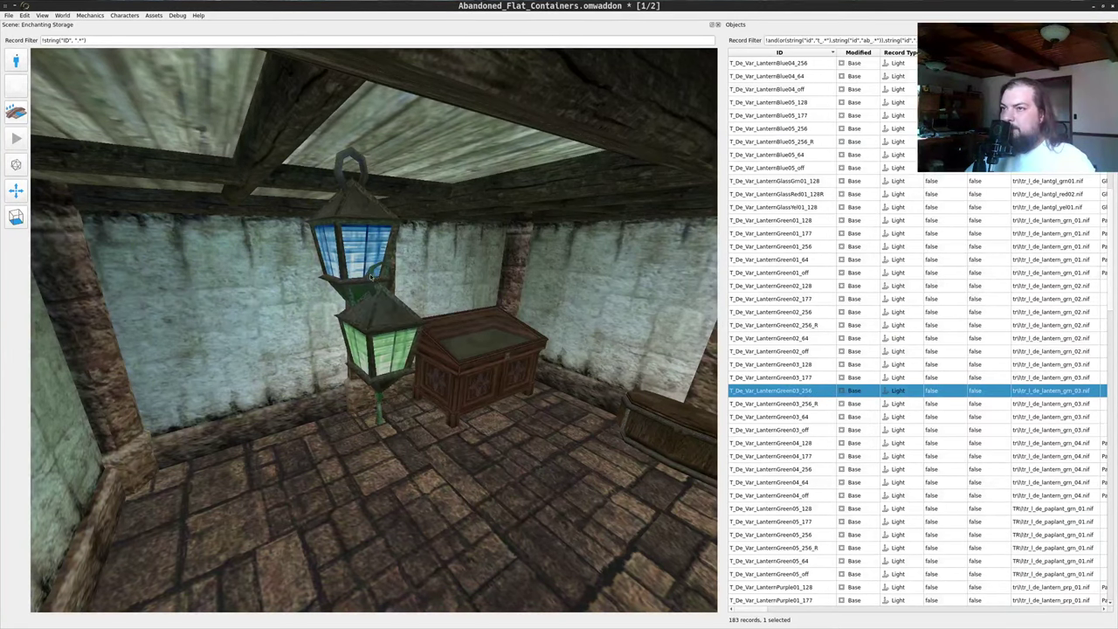
# - Move the T_De_Var_LanternGreen03_256 lantern away from the hanging blue lantern, farther into the open part of the large room
pyautogui.moveTo(360, 348); pyautogui.dragTo(444, 328)
pyautogui.scroll(-3, 476, 334)
pyautogui.scroll(3, 444, 327)
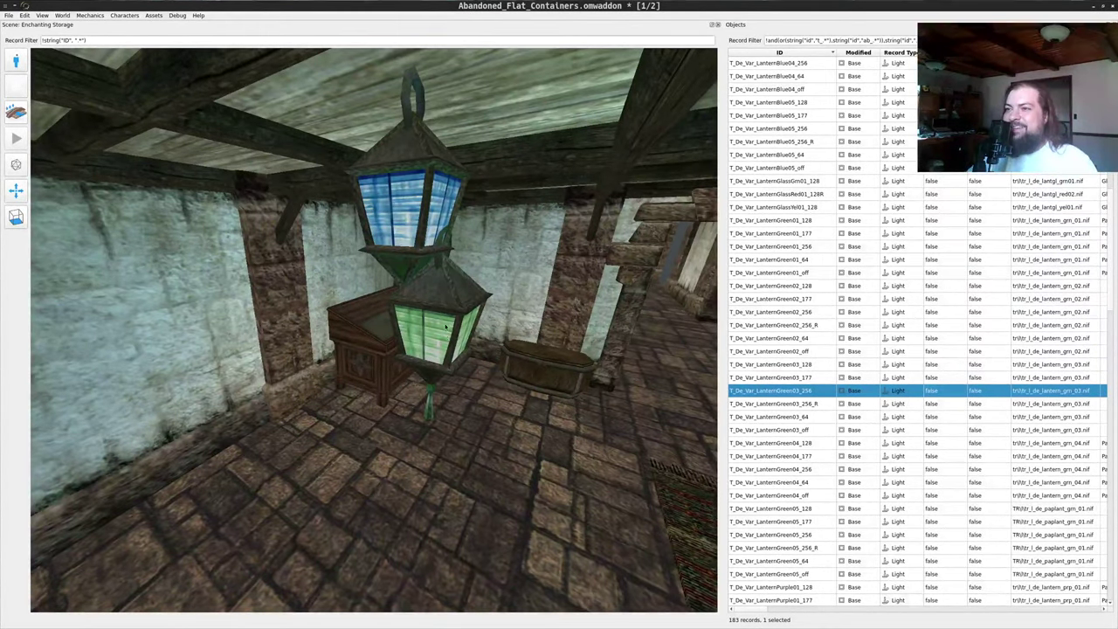
pyautogui.moveTo(446, 327); pyautogui.dragTo(306, 323)
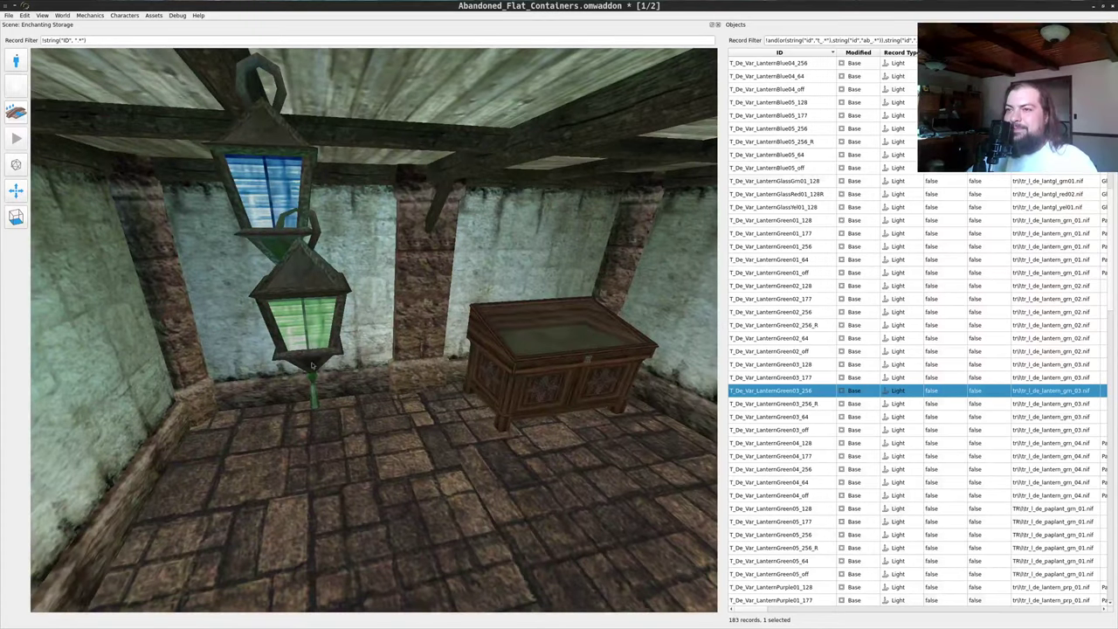
pyautogui.middleClick(307, 326)
pyautogui.scroll(-3, 306, 327)
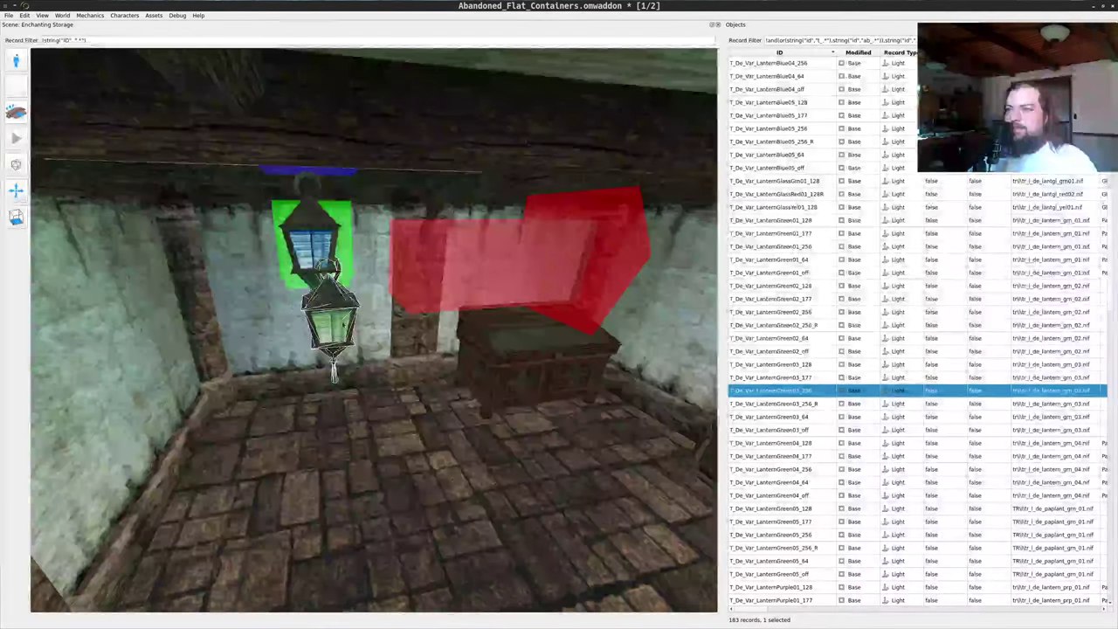
pyautogui.scroll(3, 307, 327)
pyautogui.moveTo(307, 327); pyautogui.dragTo(358, 259)
pyautogui.moveTo(359, 258); pyautogui.dragTo(457, 266, button='right')
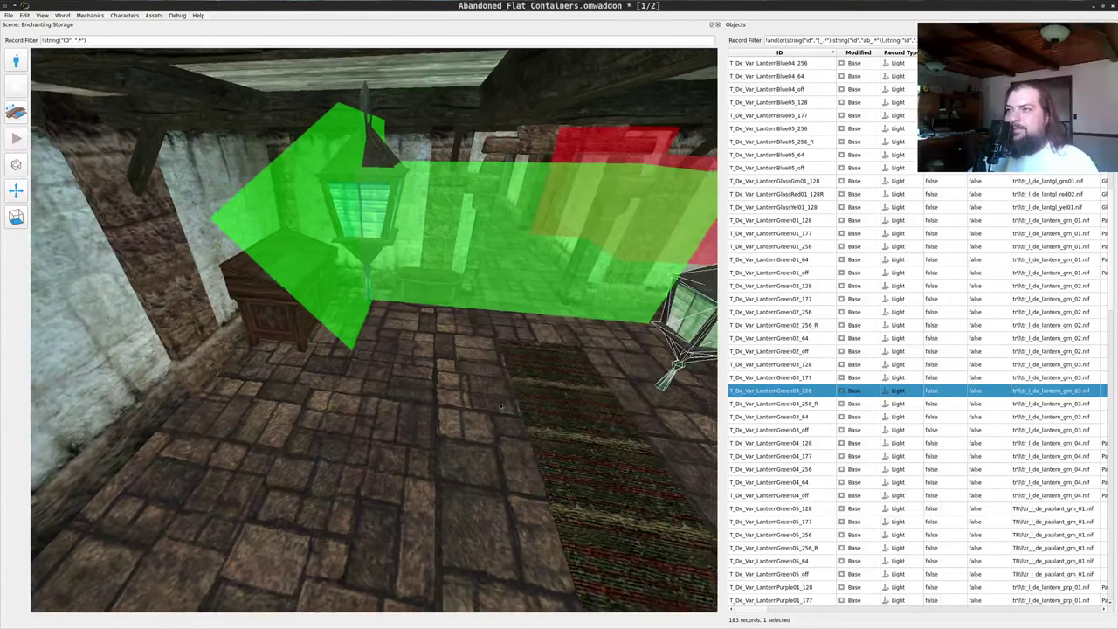
pyautogui.moveTo(458, 266); pyautogui.dragTo(475, 423)
pyautogui.scroll(-3, 499, 429)
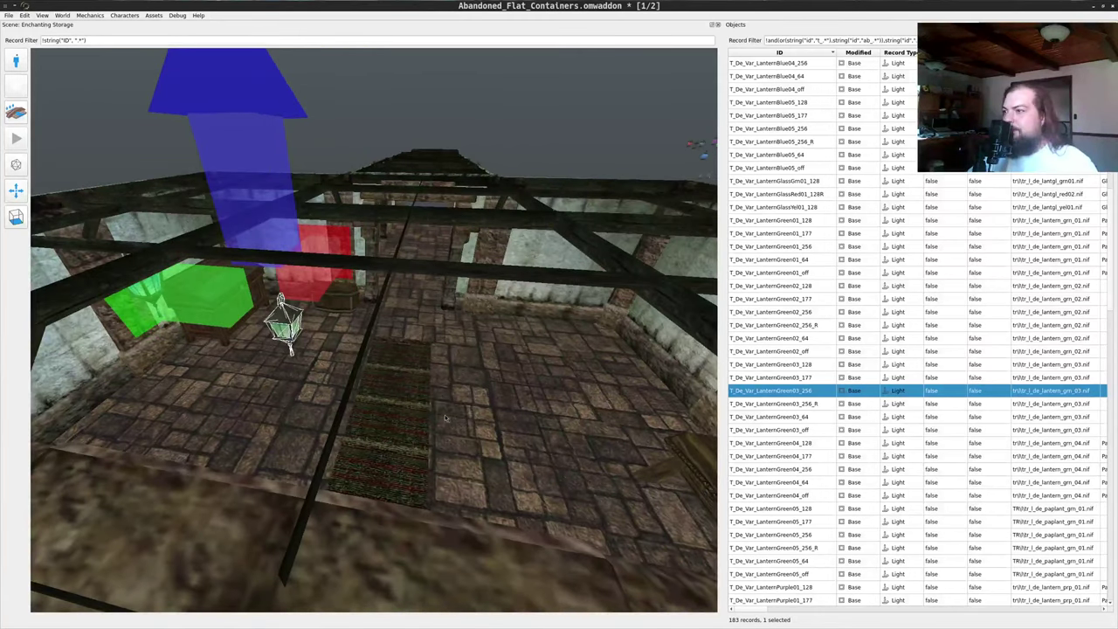
pyautogui.scroll(-8, 363, 355)
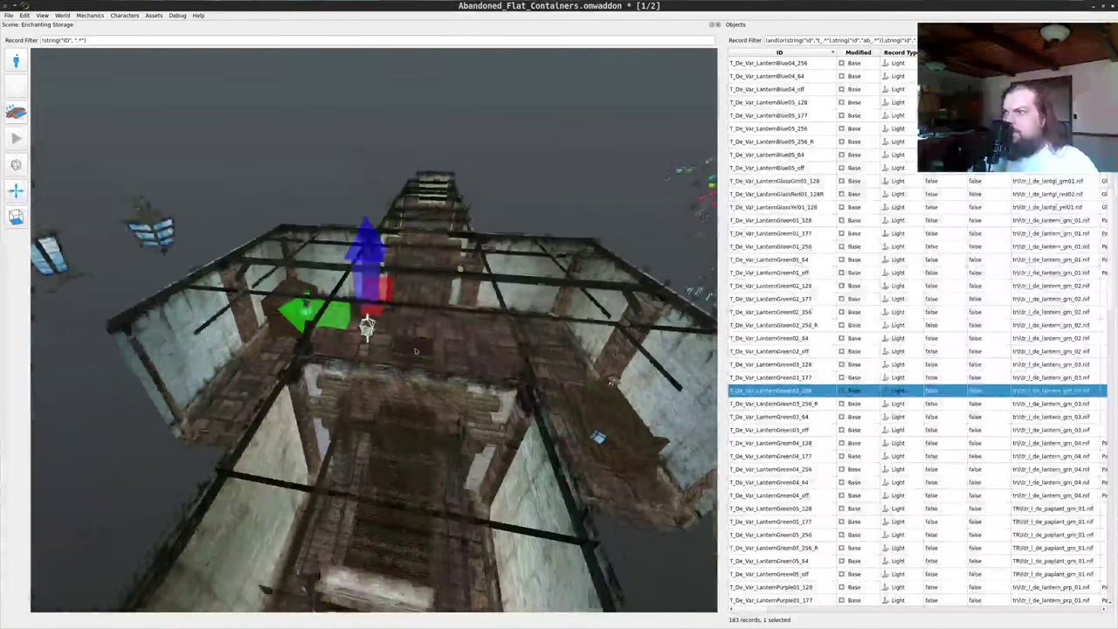
pyautogui.keyDown('ctrl'); pyautogui.moveTo(362, 355); pyautogui.dragTo(414, 344); pyautogui.keyUp('ctrl')
pyautogui.keyDown('ctrl'); pyautogui.moveTo(333, 339); pyautogui.dragTo(379, 336); pyautogui.keyUp('ctrl')
pyautogui.scroll(-2, 379, 336)
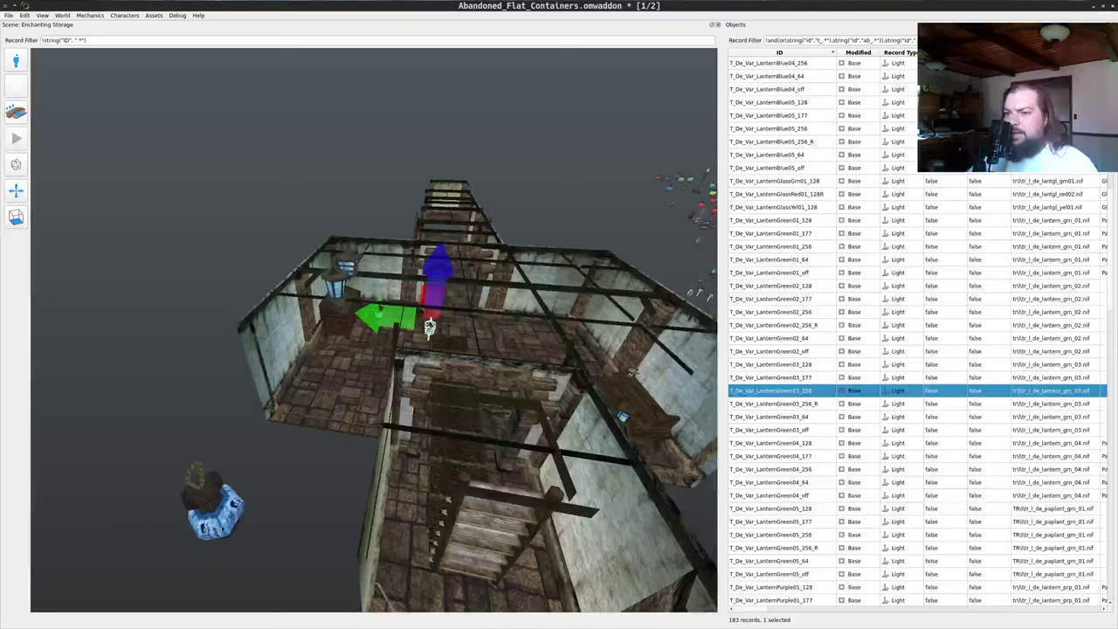
# - Place T_De_Var_LanternGreen05_256 at the ceiling of the large room, beside the doorway in front of the bare wall
pyautogui.press('w')
pyautogui.press('d')
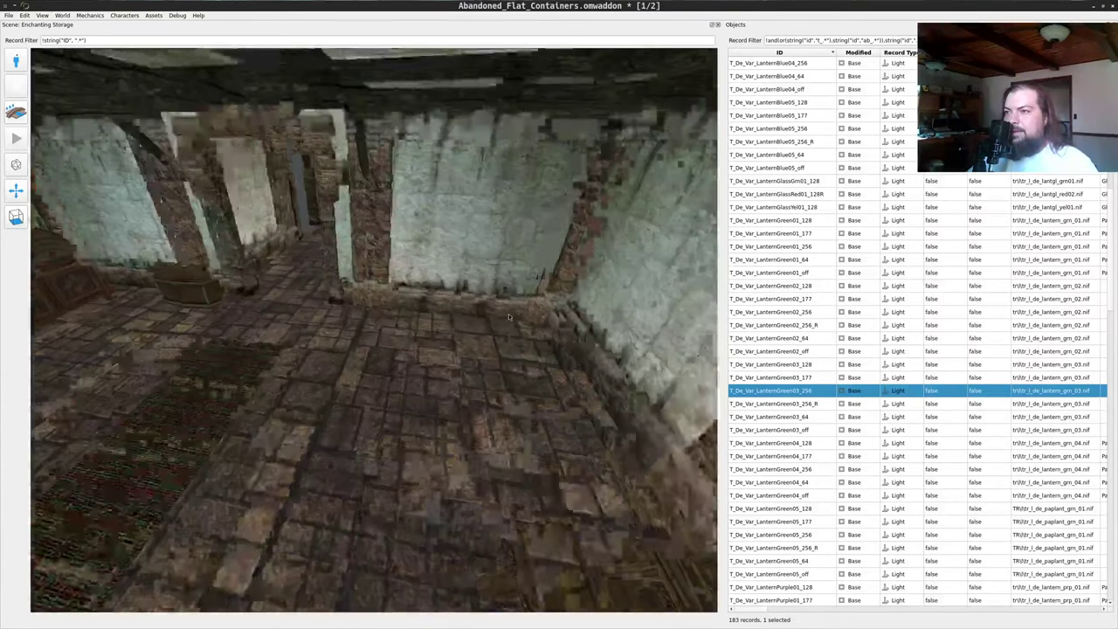
pyautogui.moveTo(509, 314); pyautogui.dragTo(548, 332)
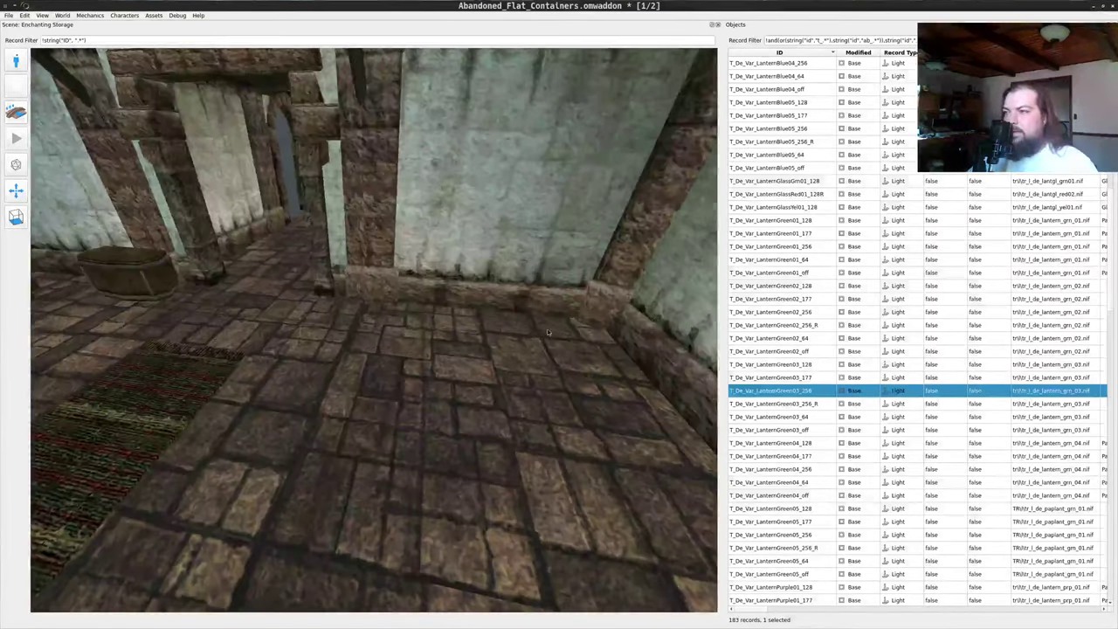
pyautogui.moveTo(794, 403); pyautogui.dragTo(763, 509)
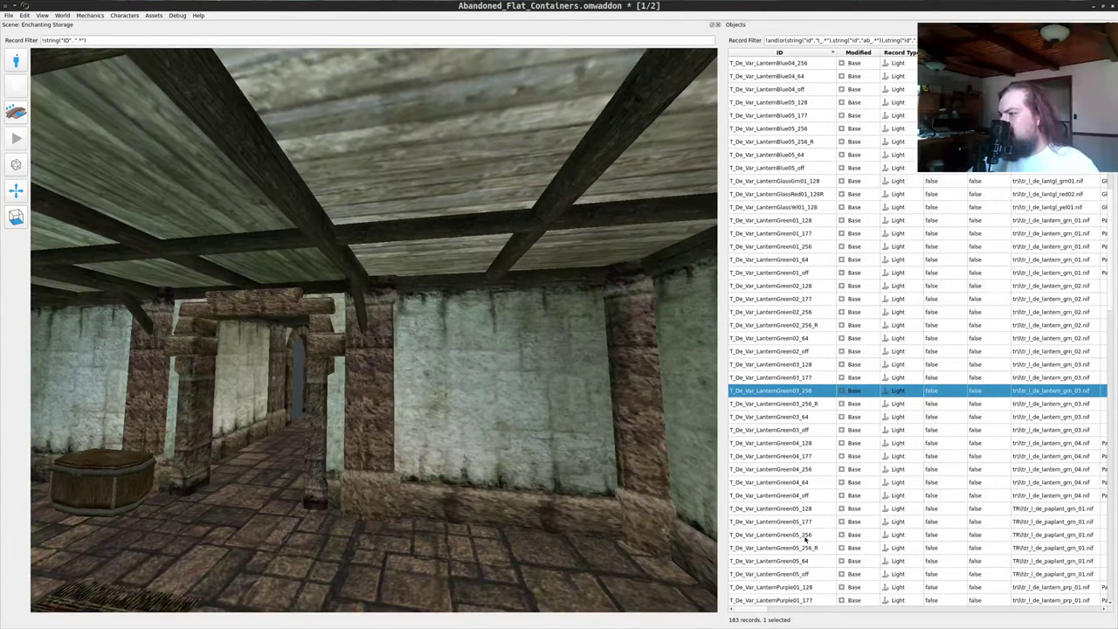
pyautogui.moveTo(806, 534); pyautogui.dragTo(462, 232)
pyautogui.press('s')
pyautogui.moveTo(378, 332); pyautogui.dragTo(450, 278)
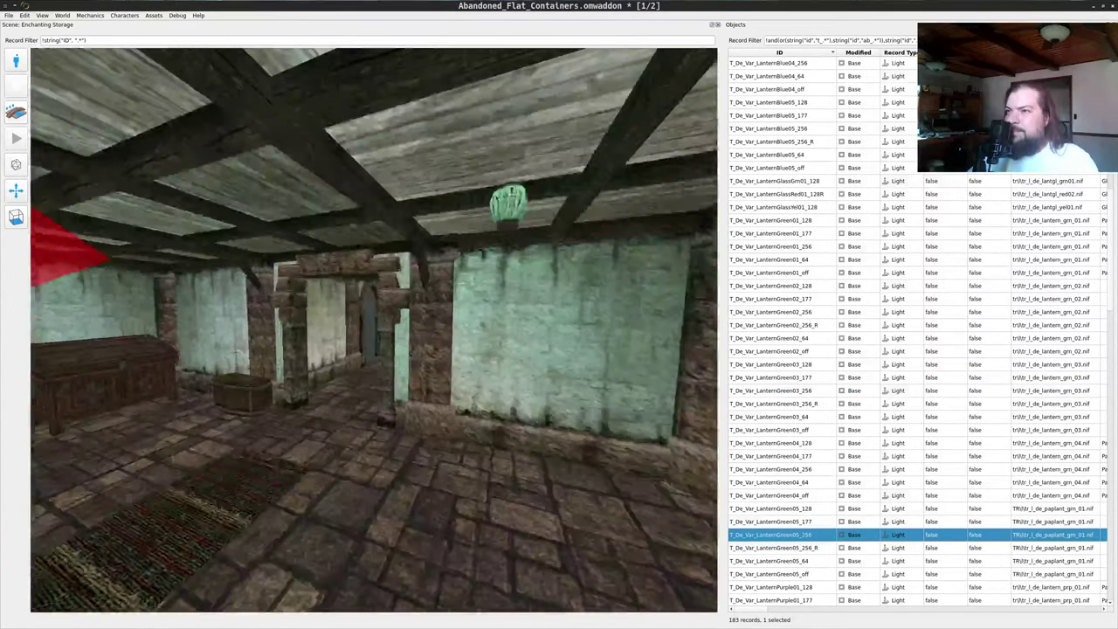
# - Adjust the T_De_Var_LanternGreen05_256 lantern's position so it hangs beneath the ceiling beams near the wall beside the doorway
pyautogui.middleClick(506, 203)
pyautogui.press('s')
pyautogui.moveTo(505, 203); pyautogui.dragTo(387, 199)
pyautogui.moveTo(443, 162); pyautogui.dragTo(434, 320)
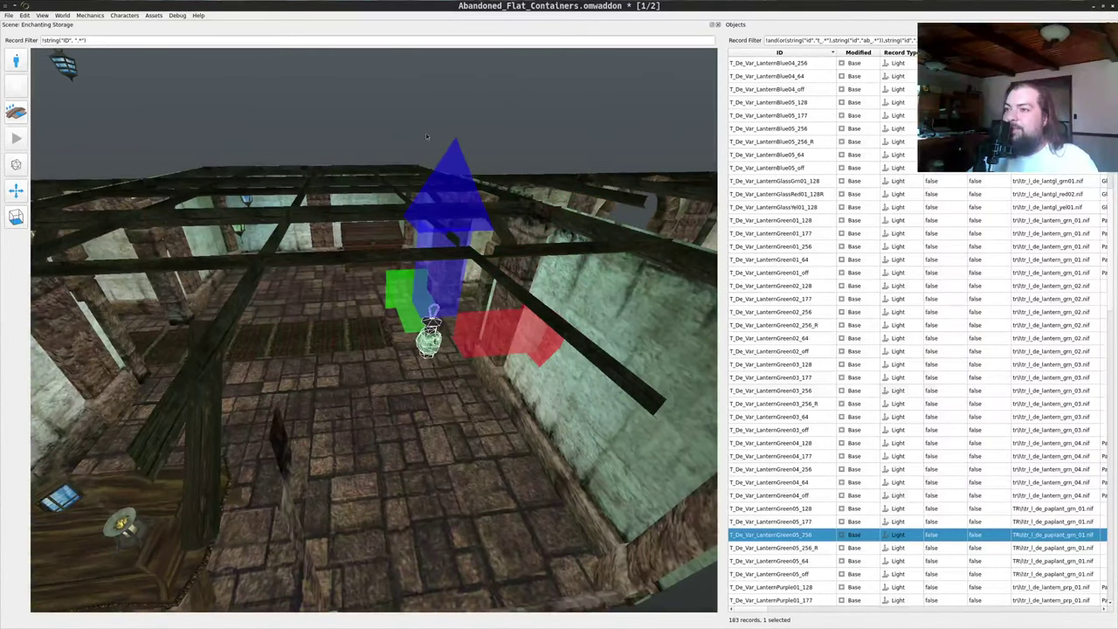
pyautogui.middleClick(434, 158)
pyautogui.press('w')
pyautogui.moveTo(434, 158); pyautogui.dragTo(391, 370)
pyautogui.press('d')
pyautogui.press('w')
pyautogui.middleClick(391, 286)
pyautogui.moveTo(391, 179); pyautogui.dragTo(389, 111, button='right')
# - Examine the placement of the green lanterns from inside the large room and from above the whole interior
pyautogui.press('s')
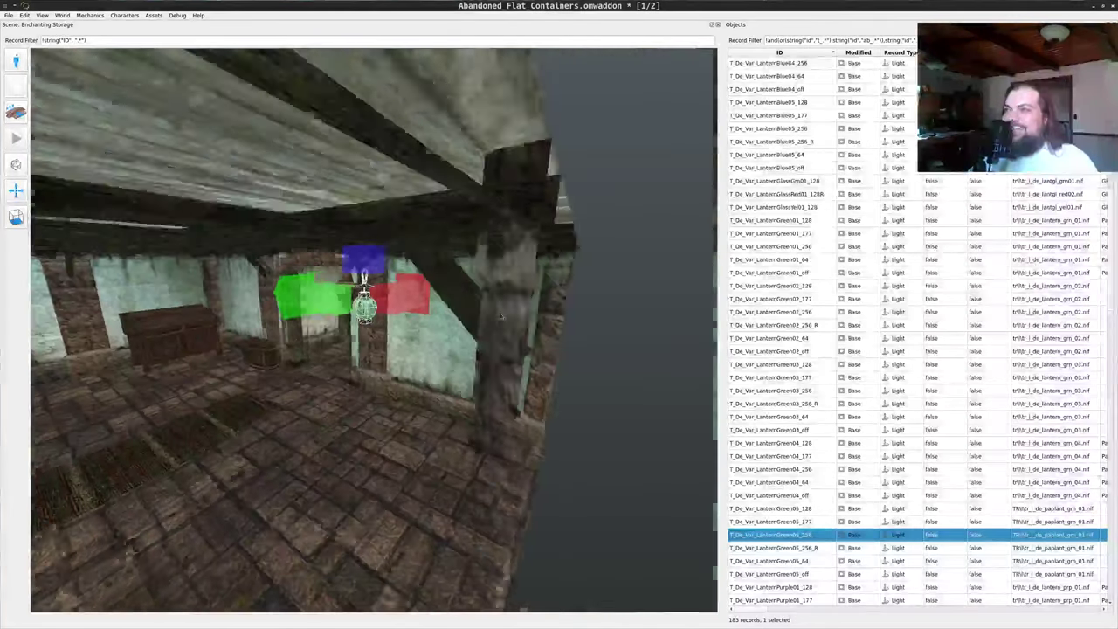
pyautogui.press('d')
pyautogui.middleClick(508, 240)
pyautogui.moveTo(288, 231); pyautogui.dragTo(476, 189)
pyautogui.press('w')
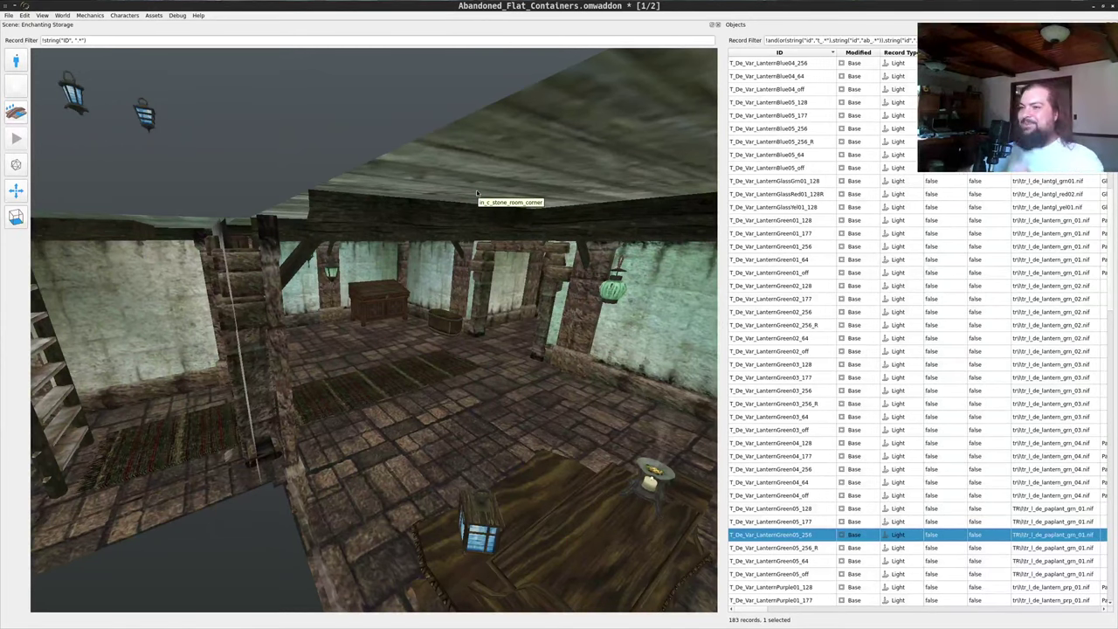
pyautogui.scroll(5, 504, 201)
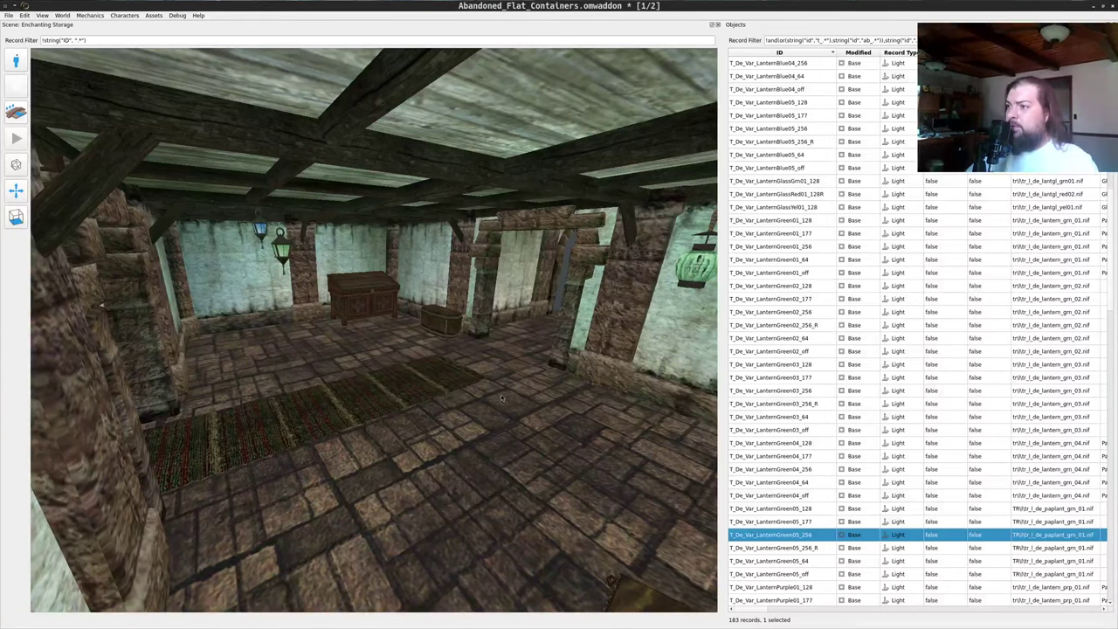
pyautogui.moveTo(492, 396); pyautogui.dragTo(397, 250)
pyautogui.press('w')
pyautogui.scroll(-5, 438, 413)
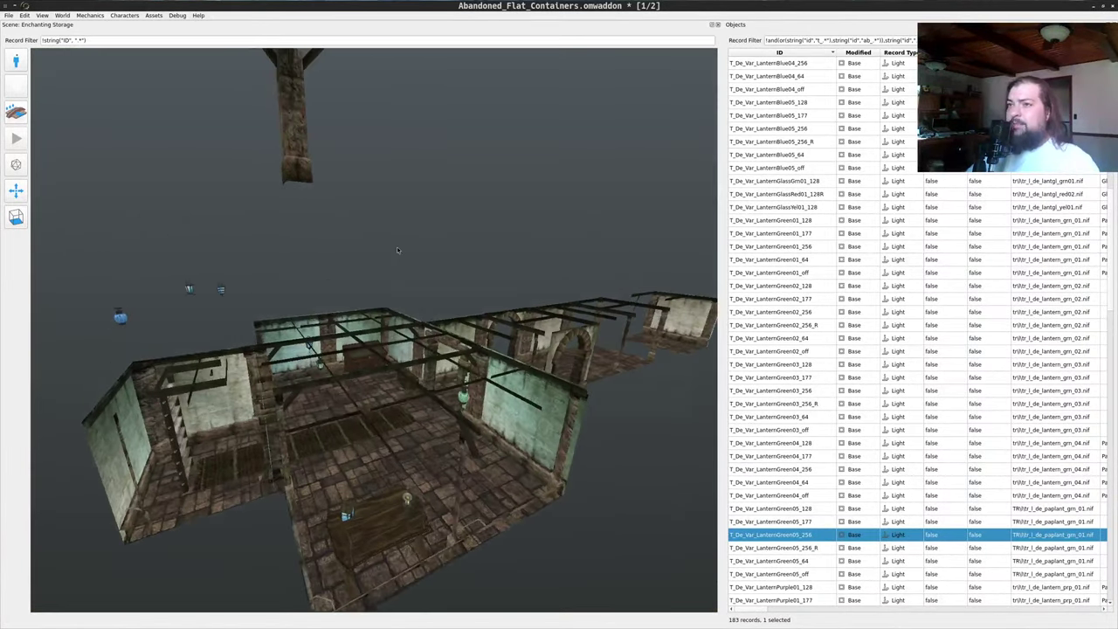
pyautogui.scroll(1, 397, 250)
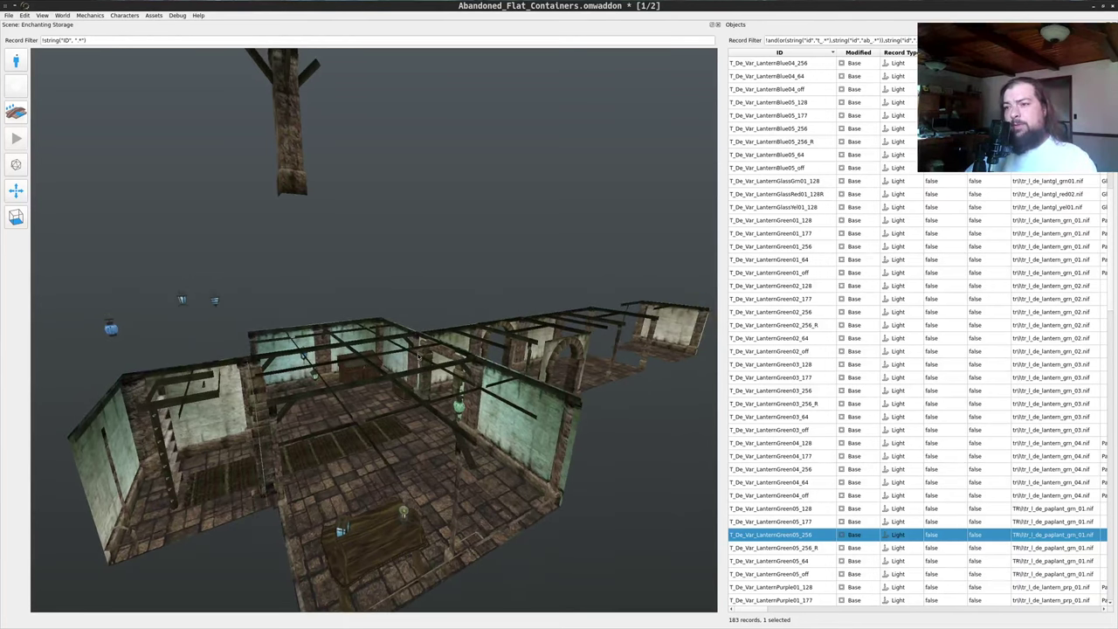
pyautogui.moveTo(398, 365); pyautogui.dragTo(417, 310)
pyautogui.scroll(3, 399, 369)
pyautogui.moveTo(399, 370); pyautogui.dragTo(349, 419)
pyautogui.press('d')
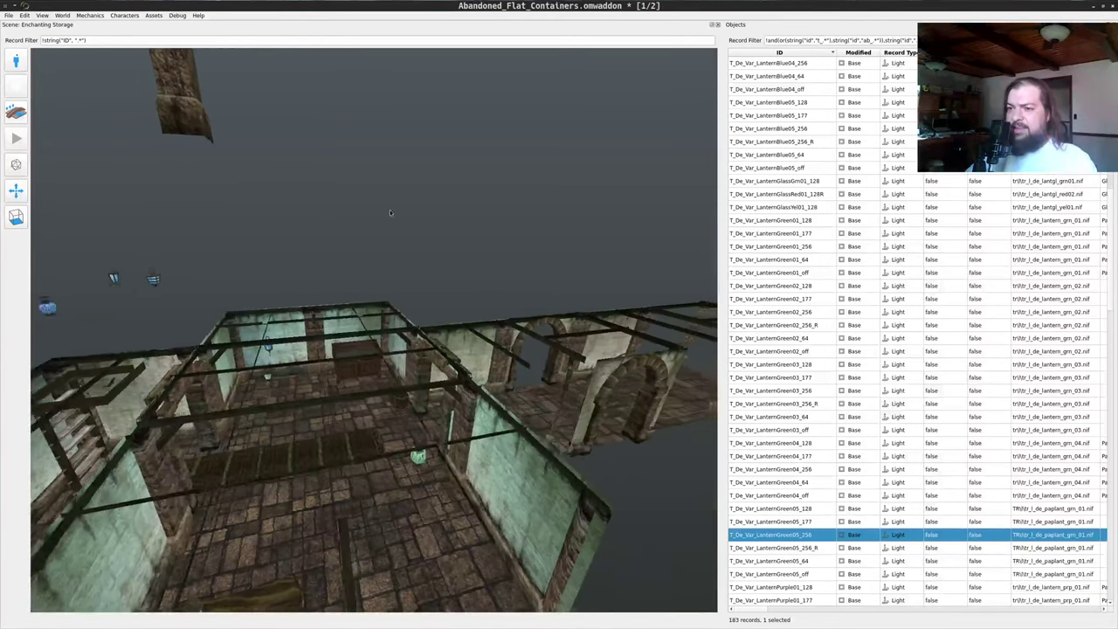
pyautogui.moveTo(389, 210); pyautogui.dragTo(355, 228)
pyautogui.moveTo(440, 199); pyautogui.dragTo(428, 384)
pyautogui.press('a')
pyautogui.press('w')
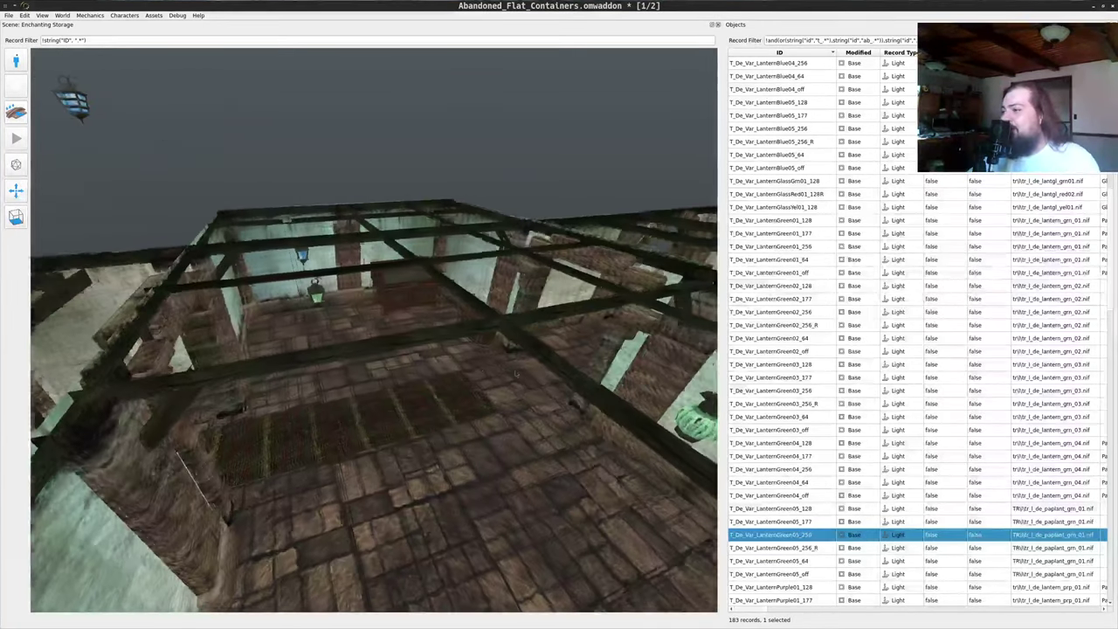
# - Place T_De_Var_LanternPurple03_256 at the ceiling between the desk and the doorway, above the small wooden chest
pyautogui.click(768, 408)
pyautogui.scroll(-7, 766, 418)
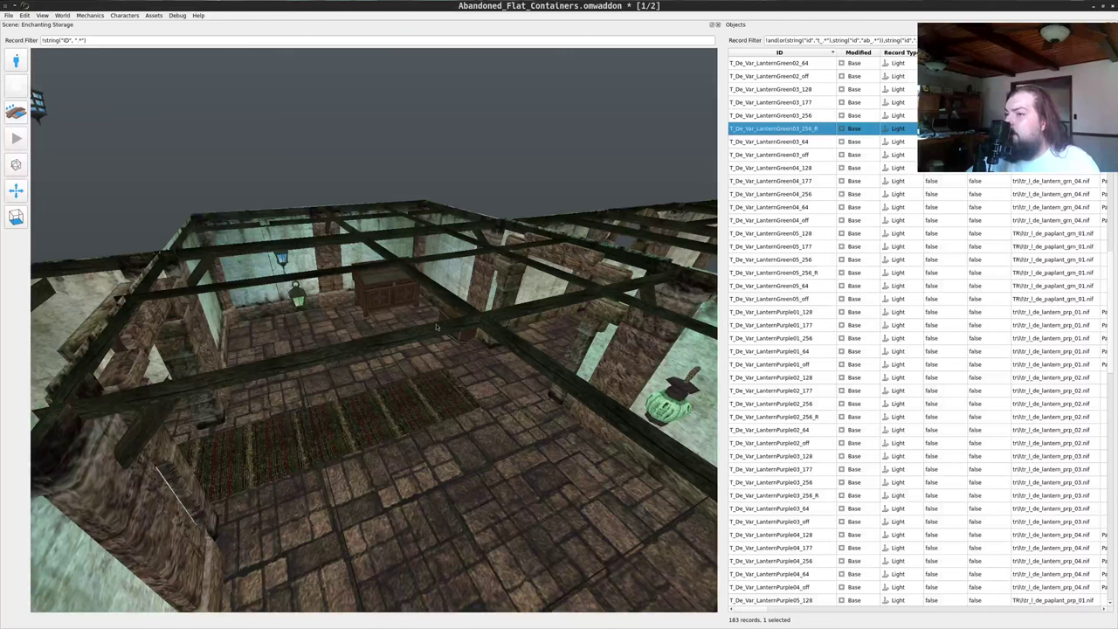
pyautogui.press('w')
pyautogui.moveTo(437, 327); pyautogui.dragTo(479, 92)
pyautogui.press('w')
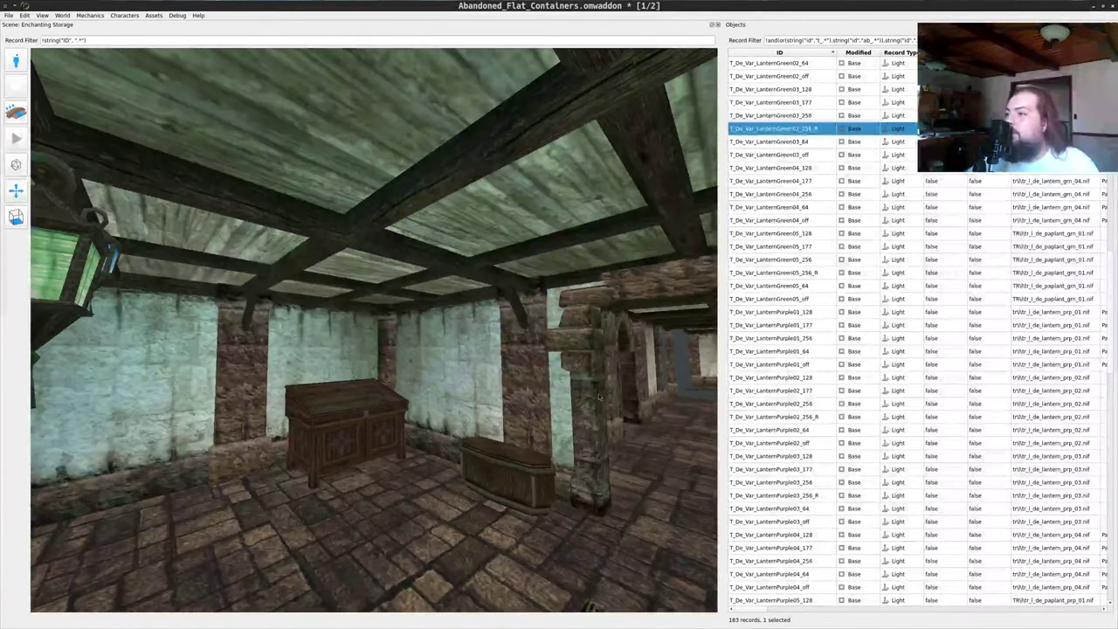
pyautogui.click(789, 482)
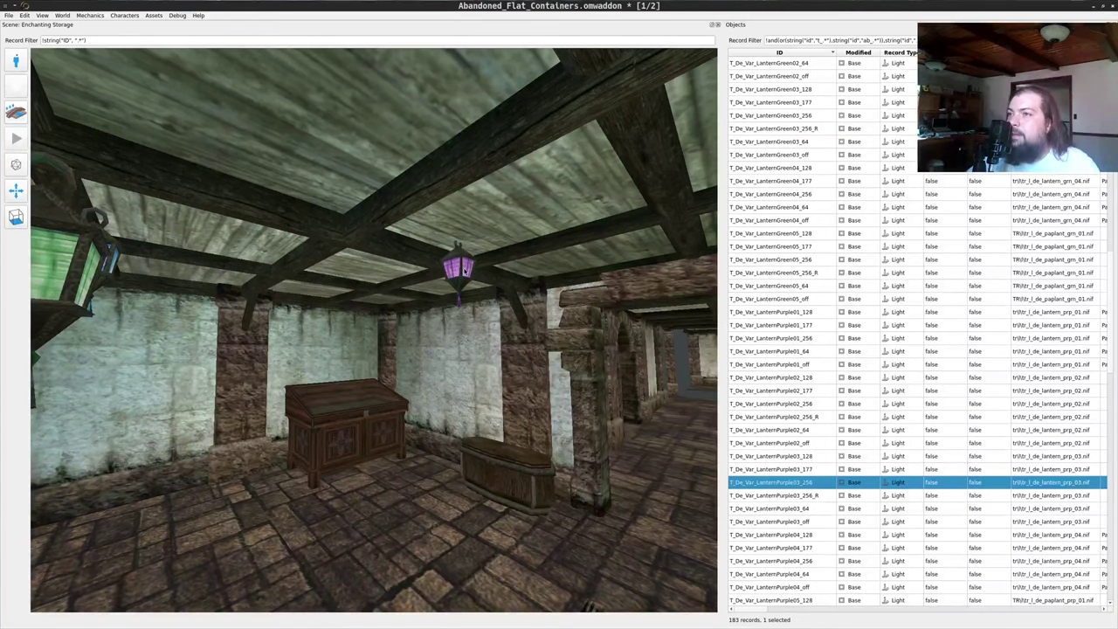
# - Adjust the T_De_Var_LanternPurple03_256 lantern's position against the ceiling beam, checking its hook from above the room
pyautogui.click(464, 272)
pyautogui.moveTo(521, 399); pyautogui.dragTo(527, 370)
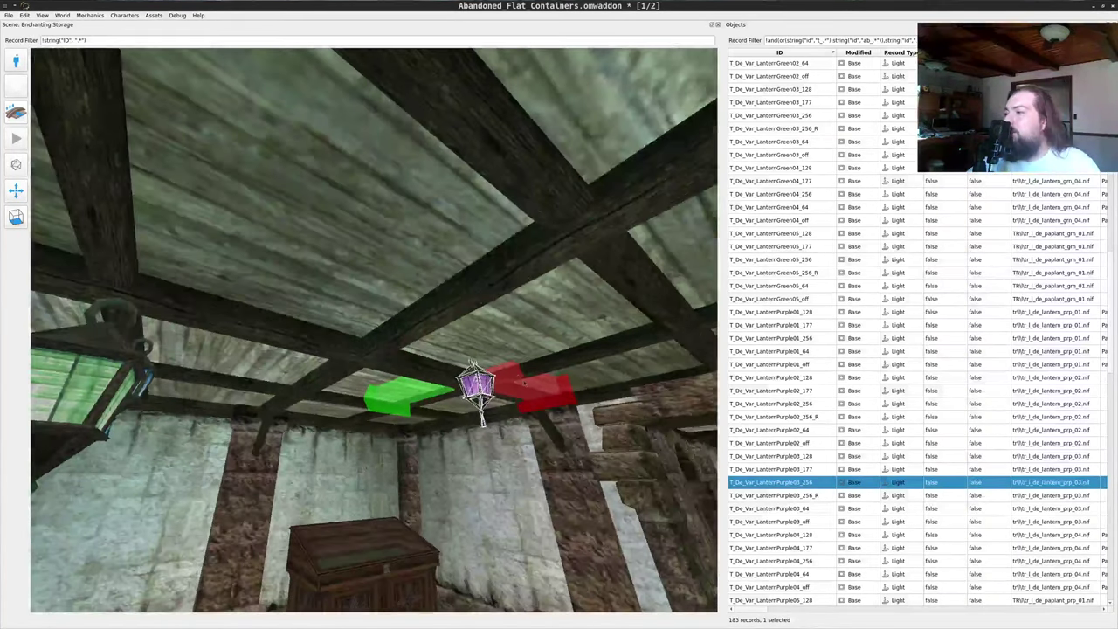
pyautogui.scroll(5, 527, 370)
pyautogui.scroll(-1, 536, 392)
pyautogui.scroll(-5, 536, 392)
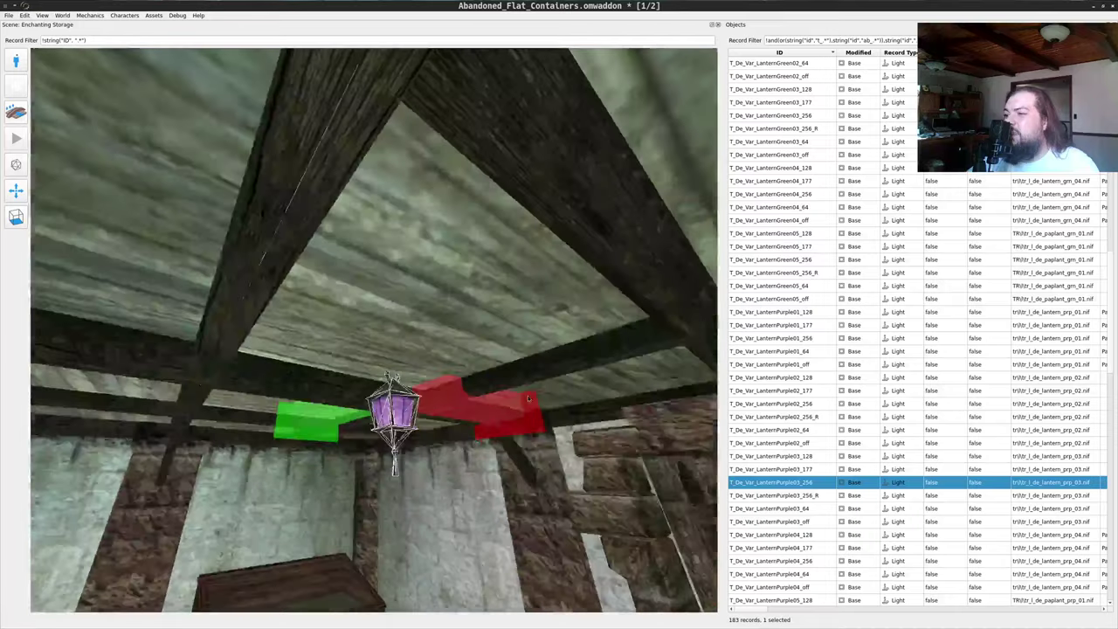
pyautogui.scroll(5, 472, 245)
pyautogui.middleClick(455, 259)
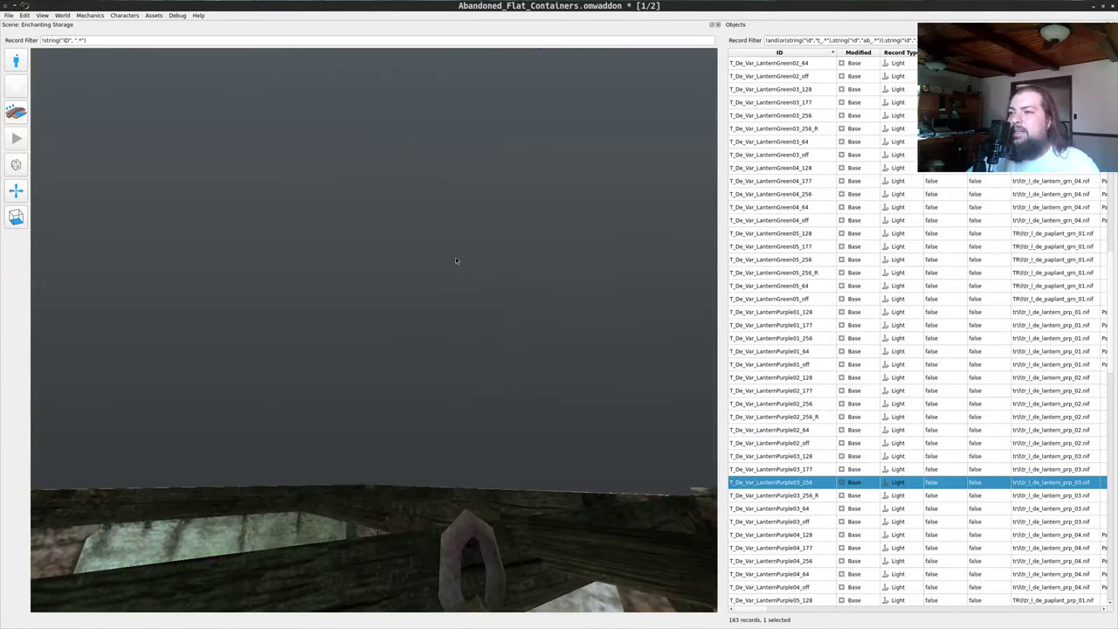
pyautogui.moveTo(483, 377); pyautogui.dragTo(458, 538)
pyautogui.middleClick(462, 430)
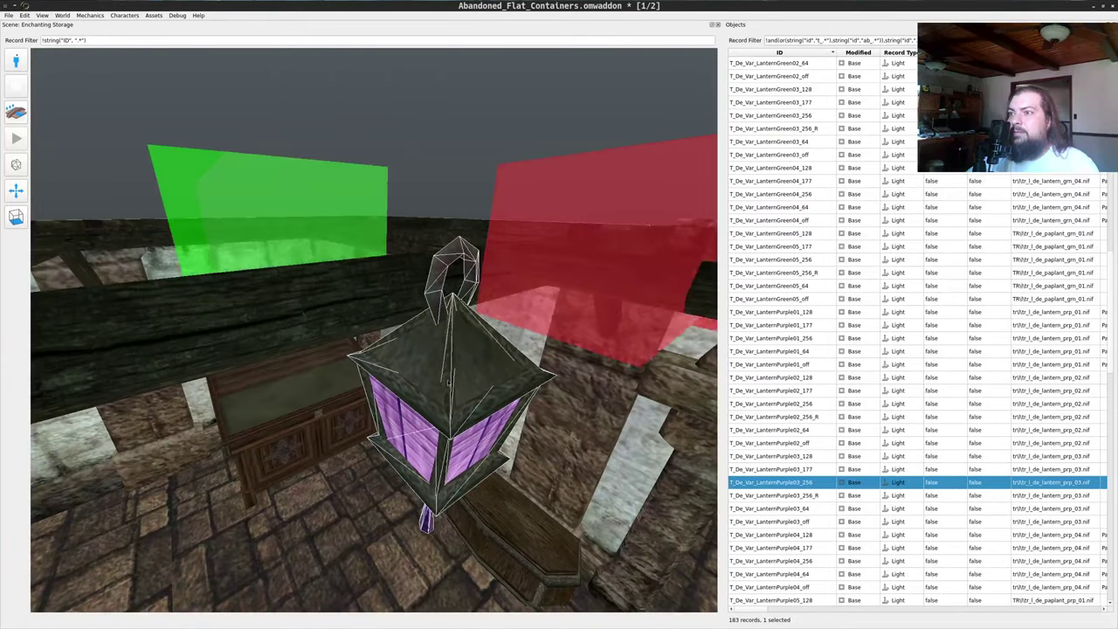
pyautogui.scroll(-5, 461, 426)
pyautogui.moveTo(404, 202); pyautogui.dragTo(388, 306, button='right')
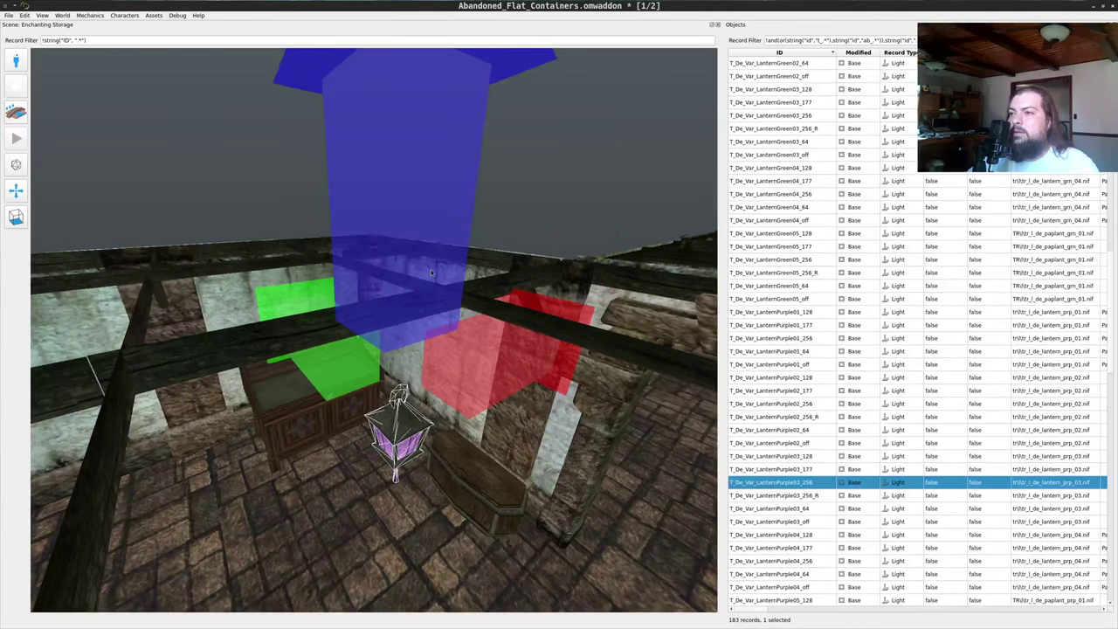
pyautogui.middleClick(529, 205)
pyautogui.moveTo(530, 204); pyautogui.dragTo(478, 359)
# - Place T_De_Var_LanternPurple05_256 on a ceiling beam in the middle of the large room
pyautogui.scroll(5, 472, 367)
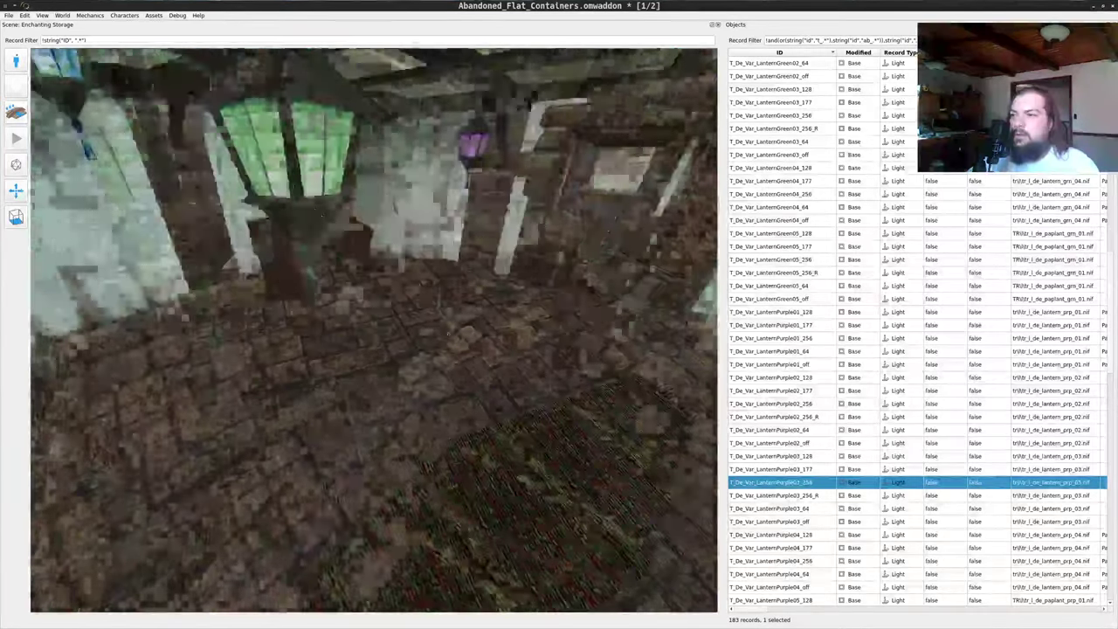
pyautogui.moveTo(358, 406); pyautogui.dragTo(463, 336)
pyautogui.scroll(-5, 489, 367)
pyautogui.moveTo(507, 394); pyautogui.dragTo(613, 472)
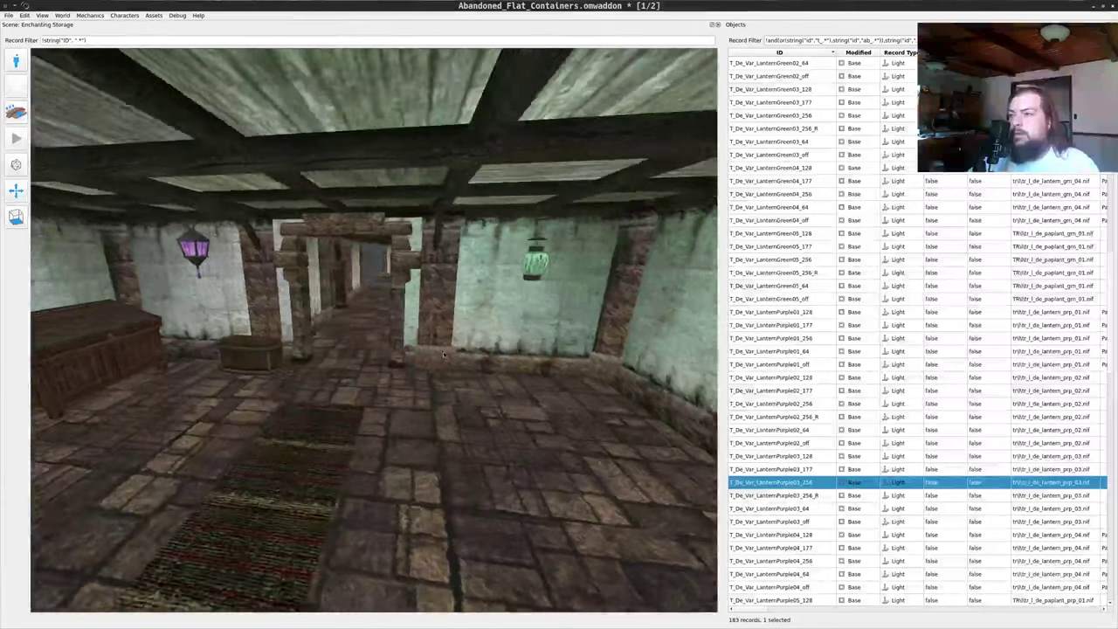
pyautogui.scroll(-2, 796, 564)
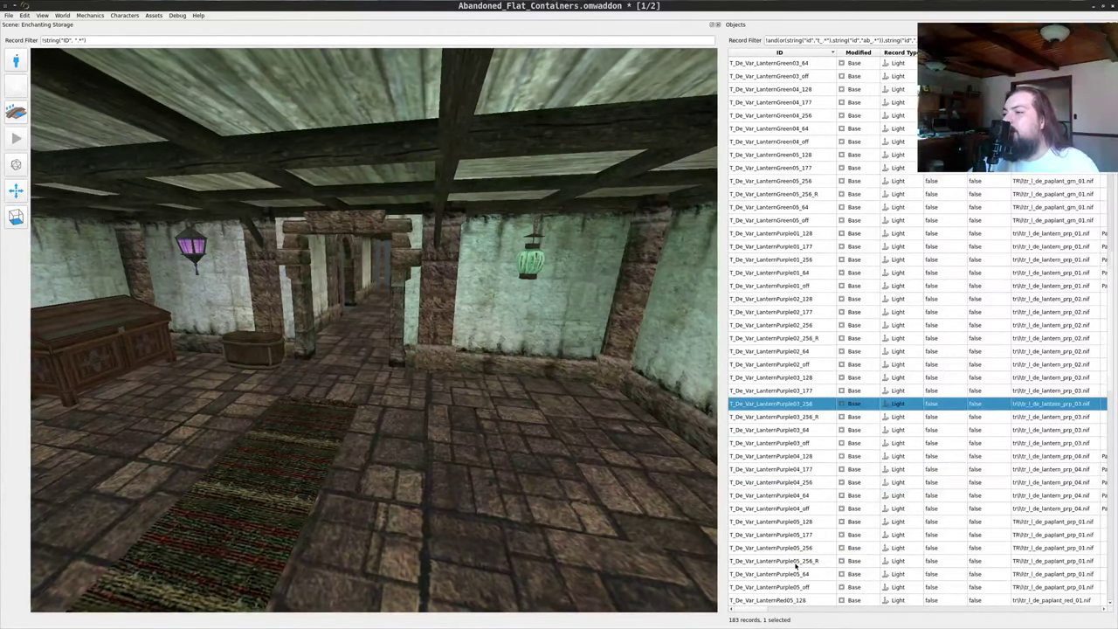
pyautogui.click(795, 549)
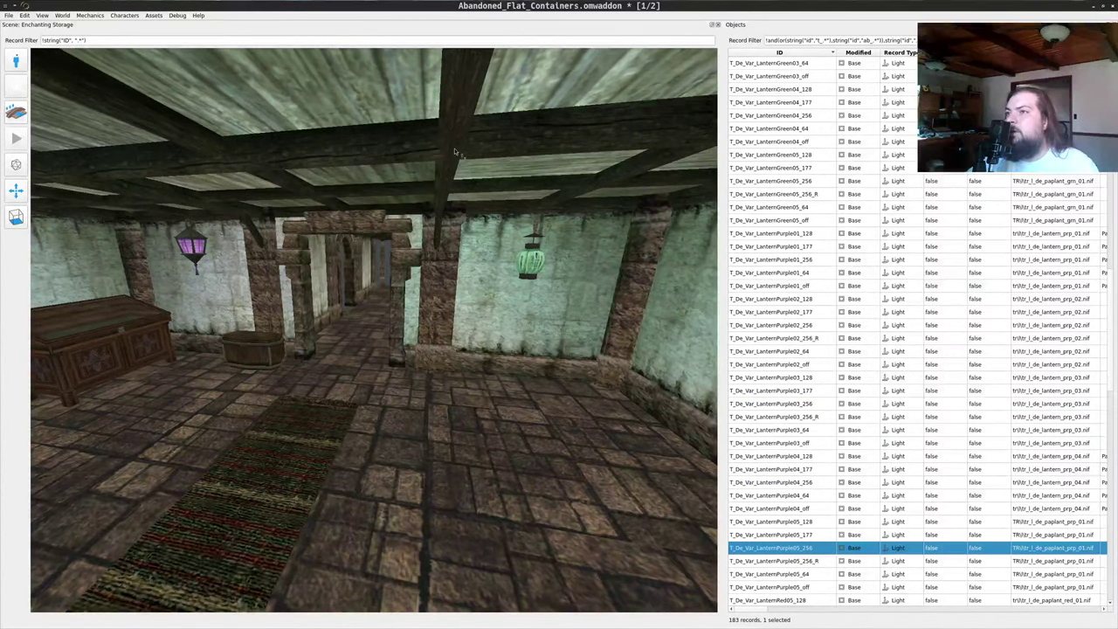
pyautogui.moveTo(454, 152); pyautogui.dragTo(393, 157)
# - Adjust the T_De_Var_LanternPurple05_256 lantern's position beneath the ceiling beam and check it from across the room
pyautogui.middleClick(457, 173)
pyautogui.press('s')
pyautogui.moveTo(393, 156); pyautogui.dragTo(393, 213, button='right')
pyautogui.press('w')
pyautogui.moveTo(393, 212); pyautogui.dragTo(839, 409)
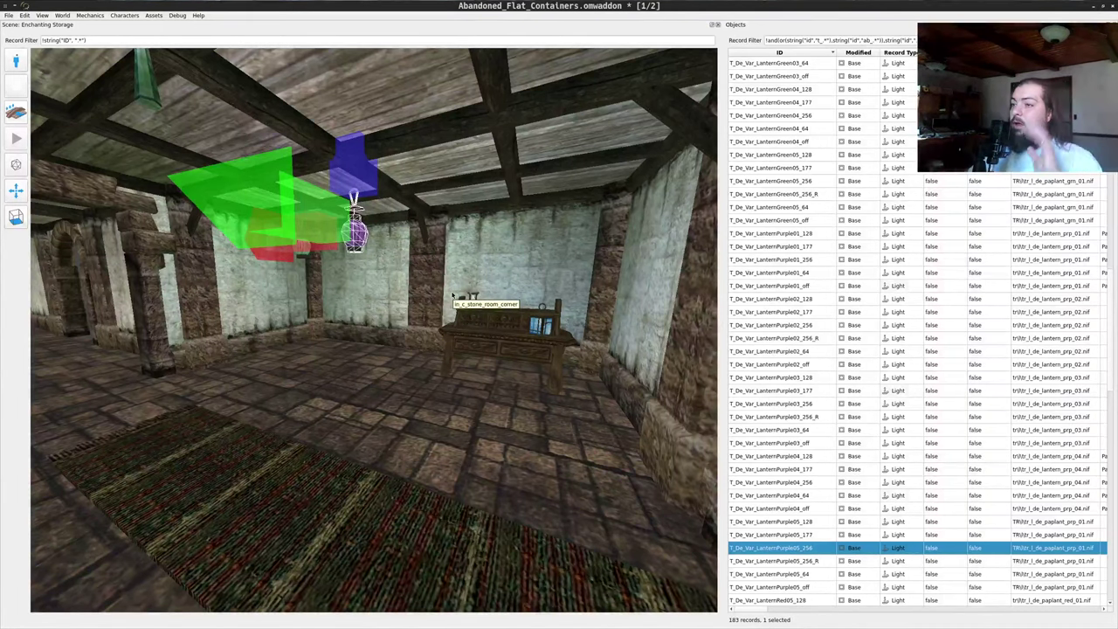
pyautogui.moveTo(421, 214); pyautogui.dragTo(566, 355)
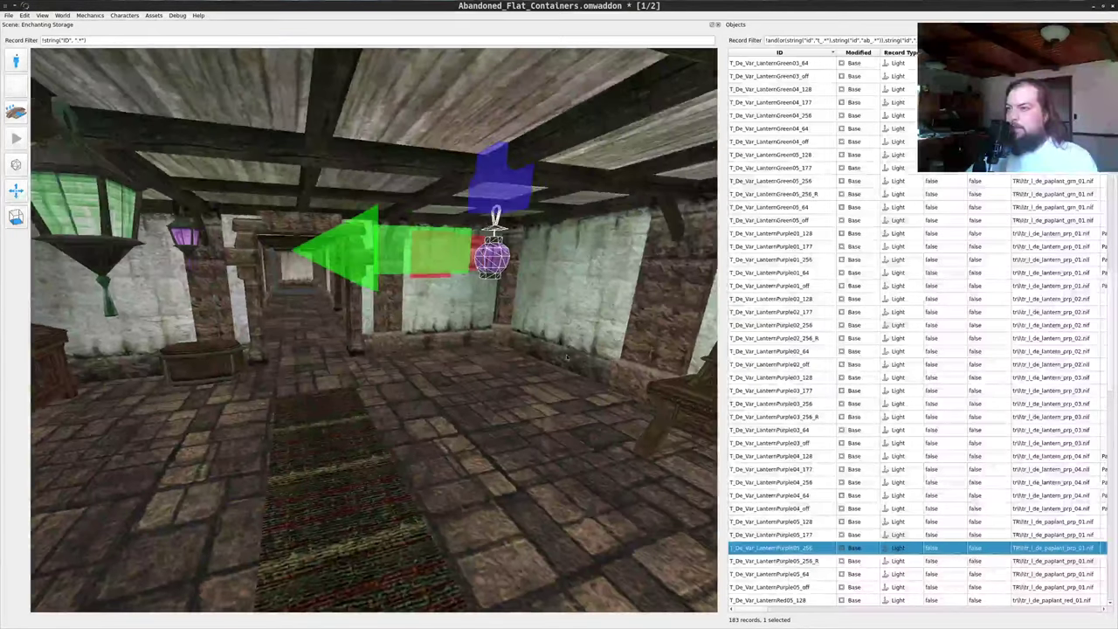
# - Place T_De_Var_LanternRed05_256 on the ceiling beam beside the purple paper lantern in the large room
pyautogui.click(798, 456)
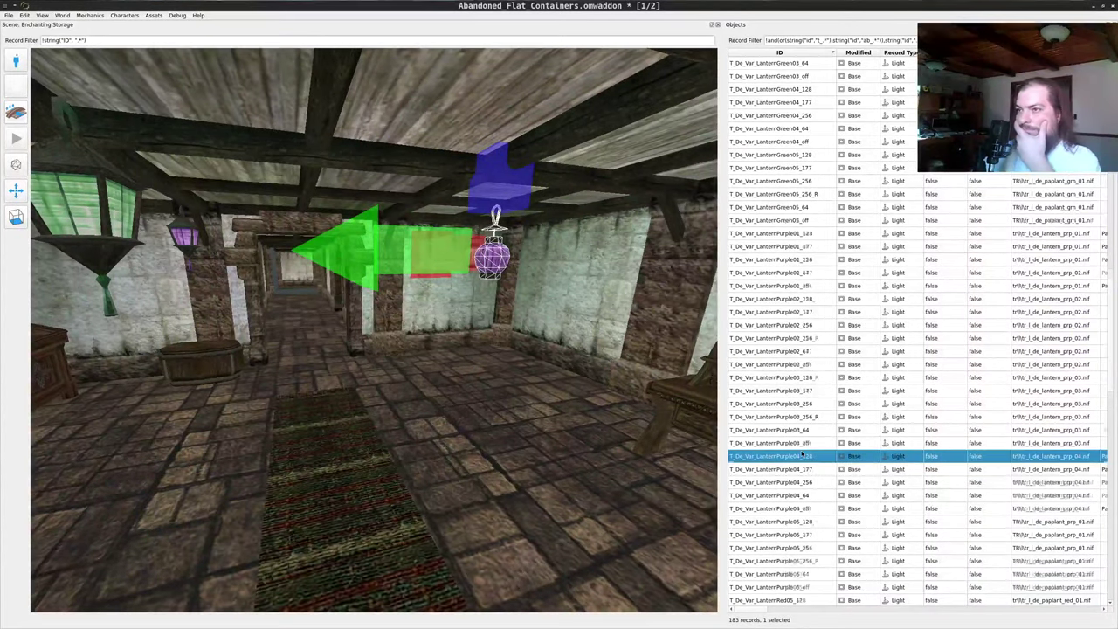
pyautogui.scroll(-3, 799, 455)
pyautogui.scroll(-3, 799, 455)
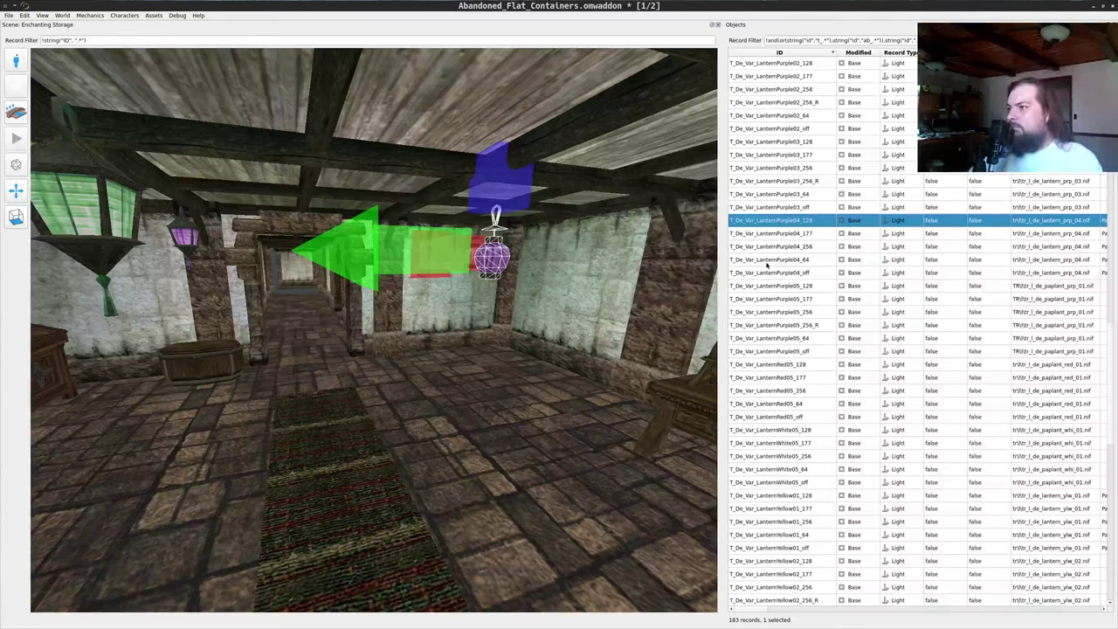
pyautogui.scroll(-2, 786, 369)
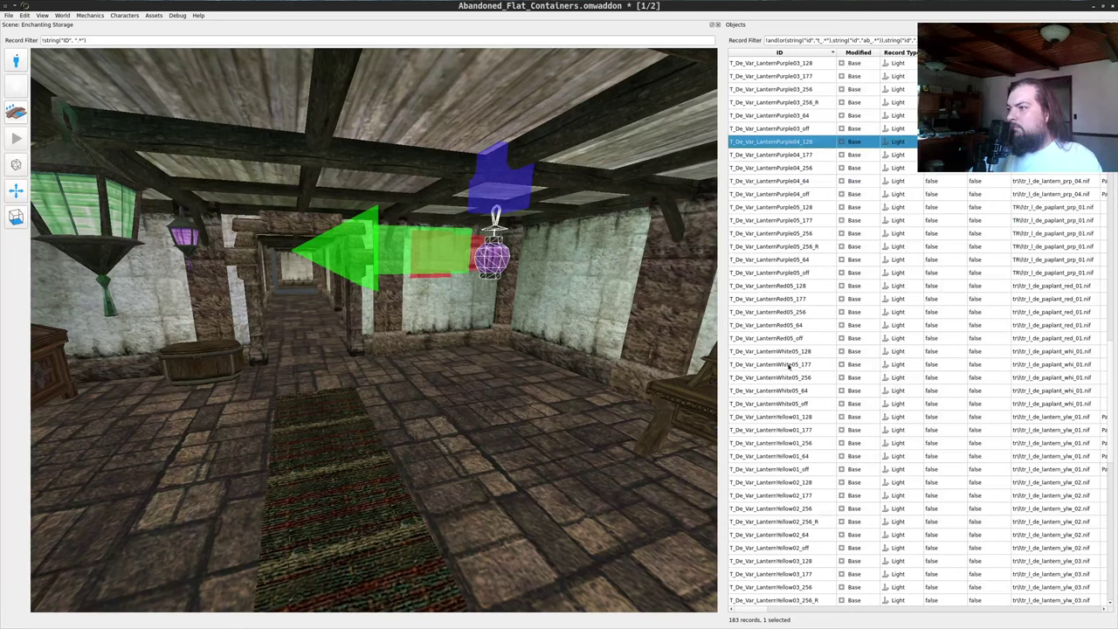
pyautogui.click(792, 312)
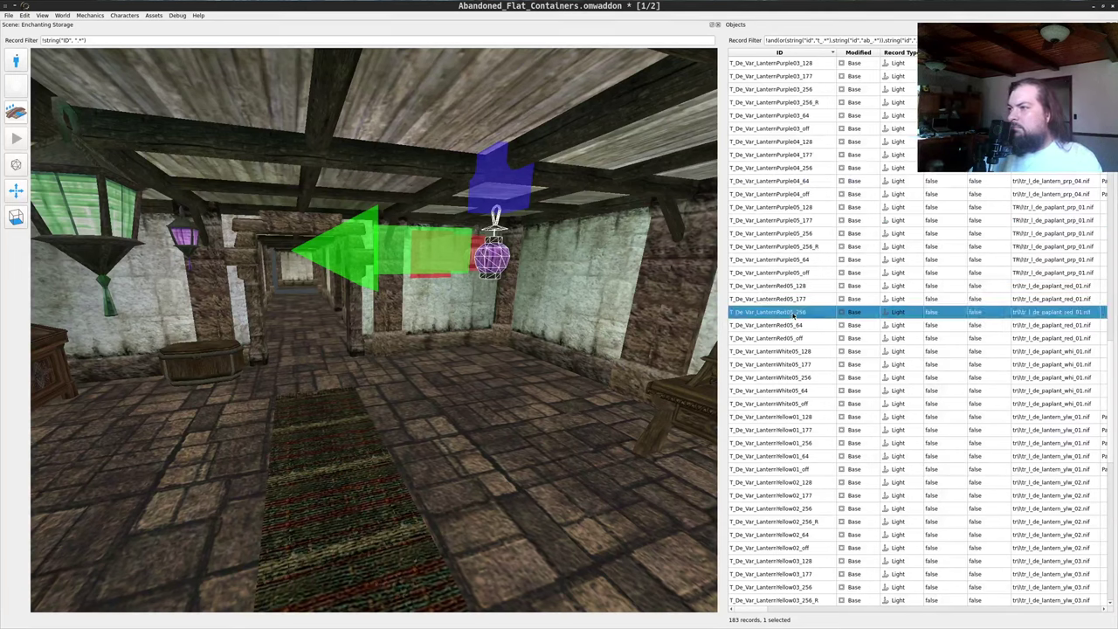
pyautogui.middleClick(551, 214)
pyautogui.press('s')
pyautogui.moveTo(550, 214); pyautogui.dragTo(436, 100)
# - Lower the T_De_Var_LanternRed05_256 lantern beneath the beam, shift it along the room, and check it from floor level
pyautogui.press('s')
pyautogui.moveTo(615, 141); pyautogui.dragTo(534, 234, button='right')
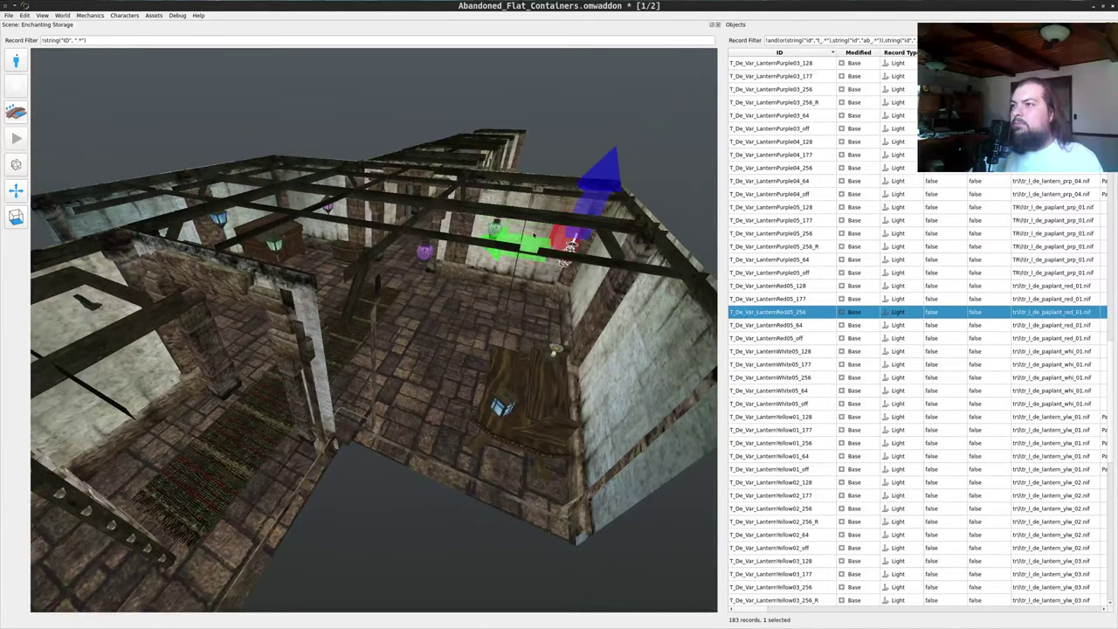
pyautogui.moveTo(516, 252); pyautogui.dragTo(482, 271)
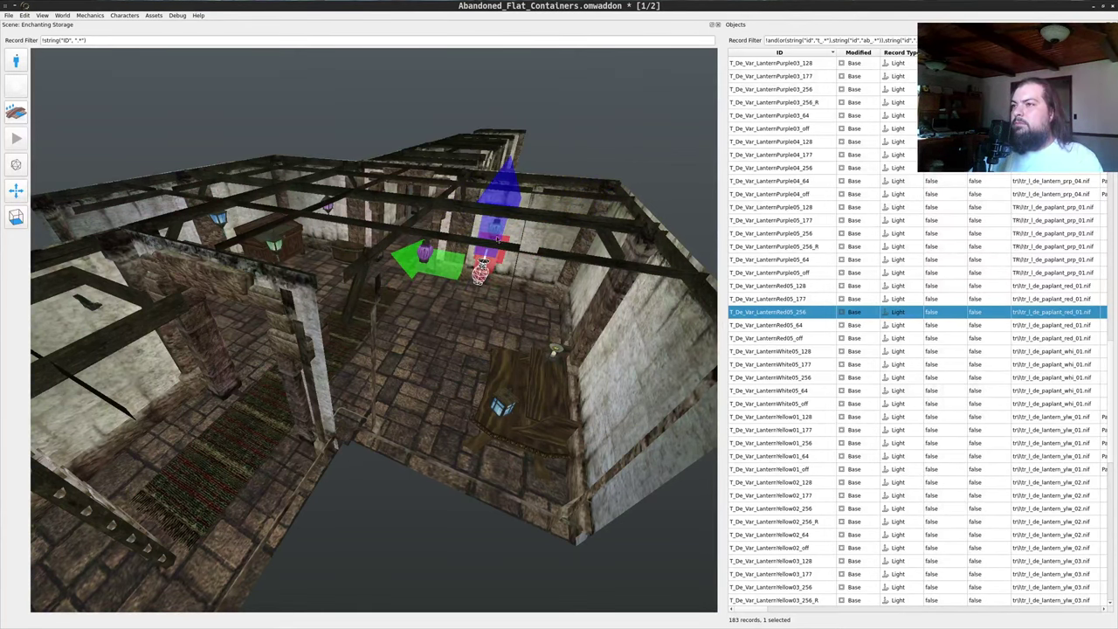
pyautogui.middleClick(593, 136)
pyautogui.press('w')
pyautogui.moveTo(454, 349); pyautogui.dragTo(590, 189)
pyautogui.press('s')
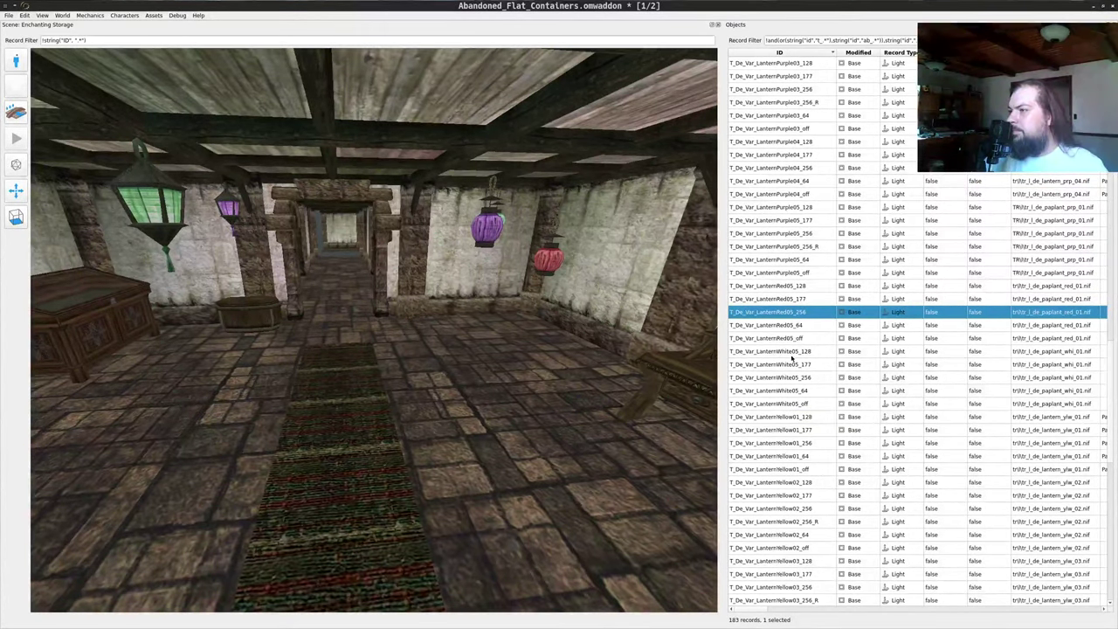
# - Place T_De_Var_LanternWhite05_256 on a ceiling beam in the large room, in front of the doorway
pyautogui.click(805, 378)
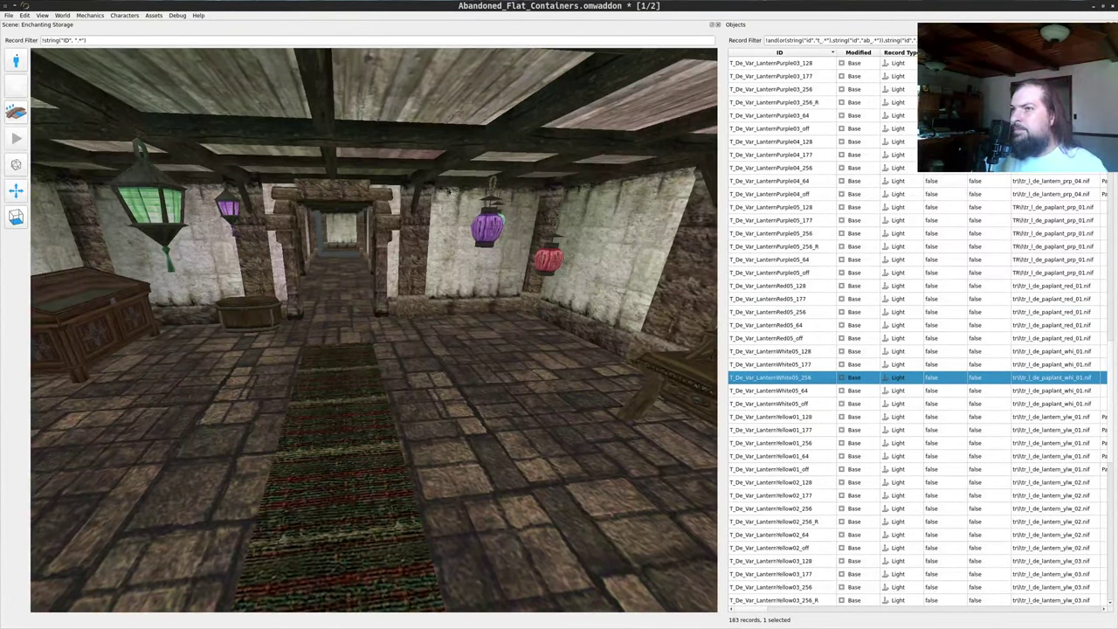
pyautogui.moveTo(337, 162); pyautogui.dragTo(428, 601)
pyautogui.middleClick(332, 170)
pyautogui.scroll(1, 423, 491)
pyautogui.scroll(-1, 424, 490)
pyautogui.scroll(1, 430, 483)
pyautogui.moveTo(484, 505); pyautogui.dragTo(500, 288)
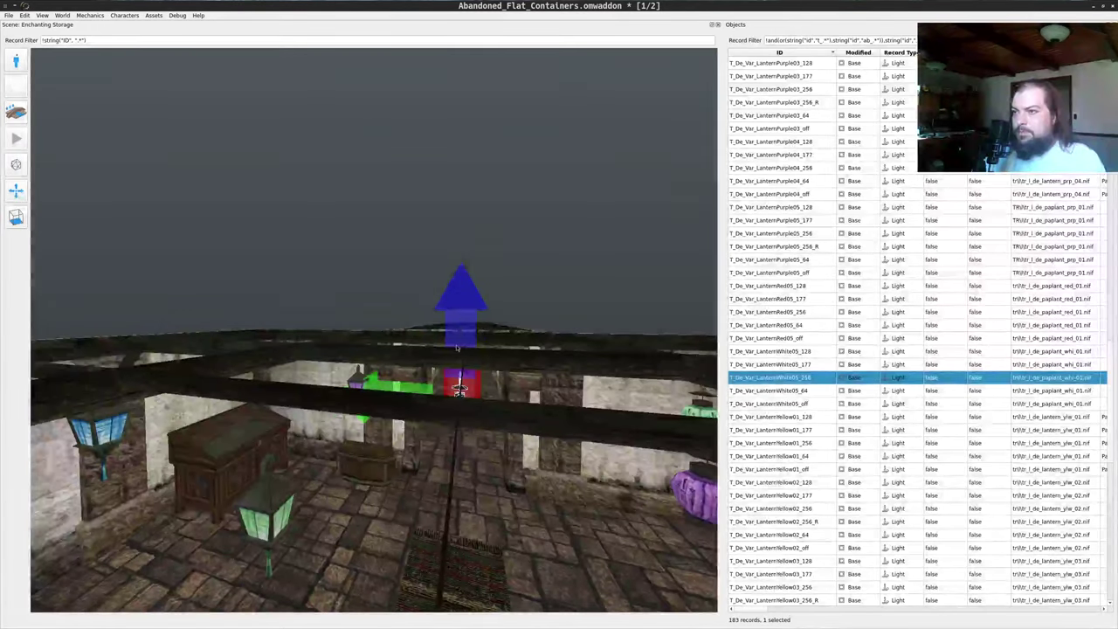
# - Adjust the T_De_Var_LanternWhite05_256 lantern's height and position beside the doorway and check its hook against the ceiling beam
pyautogui.moveTo(461, 296); pyautogui.dragTo(460, 339, button='right')
pyautogui.moveTo(404, 575); pyautogui.dragTo(412, 571)
pyautogui.scroll(8, 388, 465)
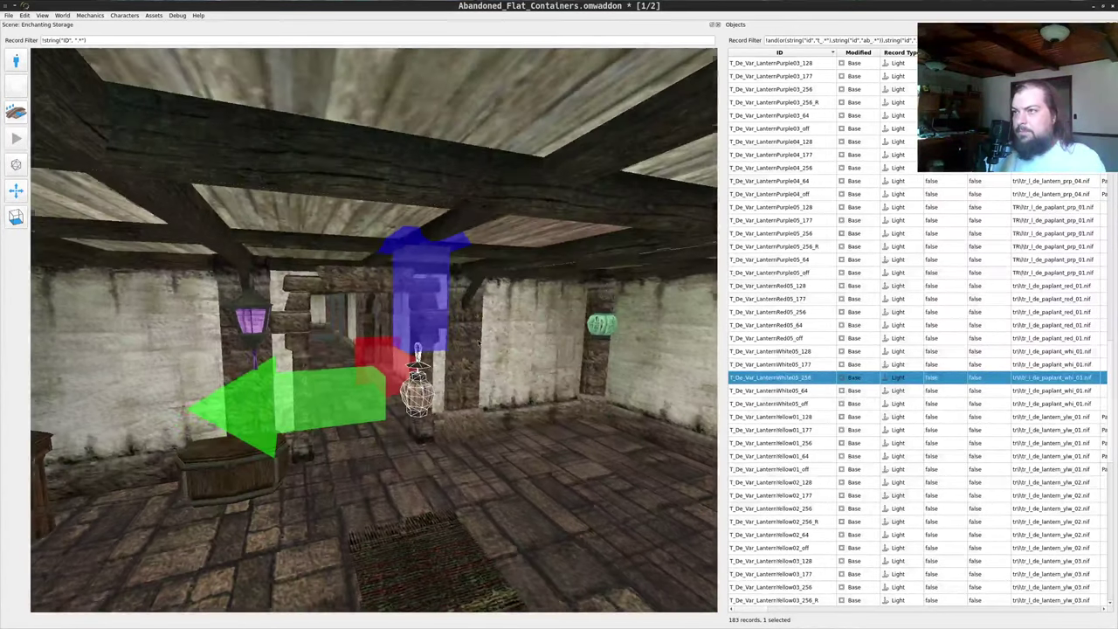
pyautogui.moveTo(479, 344); pyautogui.dragTo(635, 313, button='middle')
pyautogui.moveTo(545, 300); pyautogui.dragTo(547, 229, button='right')
pyautogui.moveTo(559, 349); pyautogui.dragTo(448, 361)
pyautogui.scroll(-1, 449, 362)
pyautogui.scroll(-8, 448, 361)
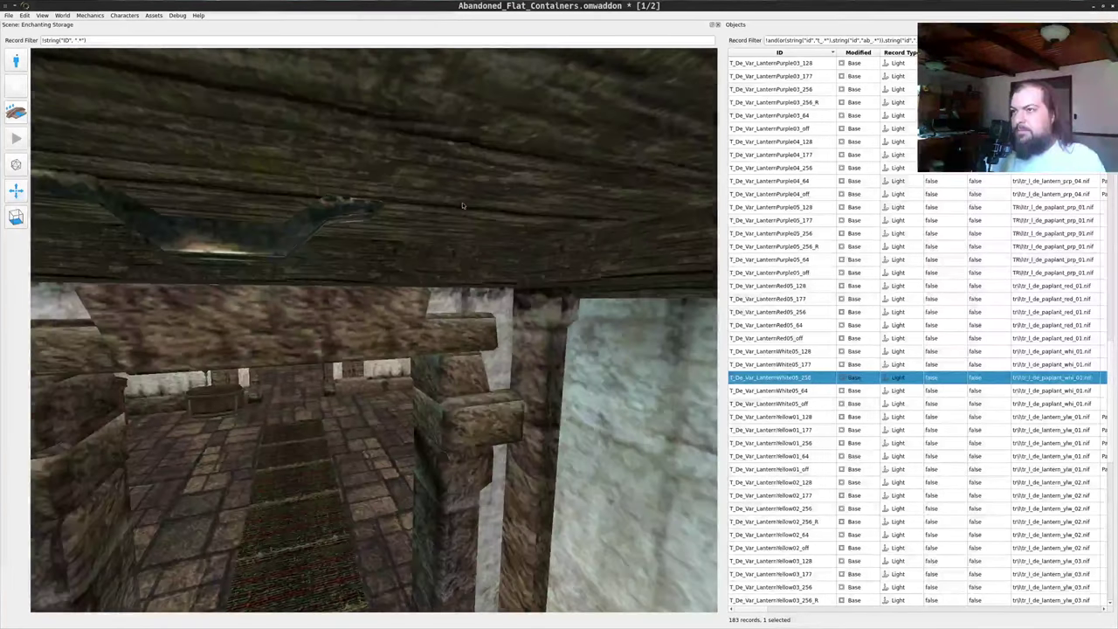
pyautogui.moveTo(462, 205); pyautogui.dragTo(427, 230)
pyautogui.scroll(-4, 480, 227)
pyautogui.middleClick(497, 232)
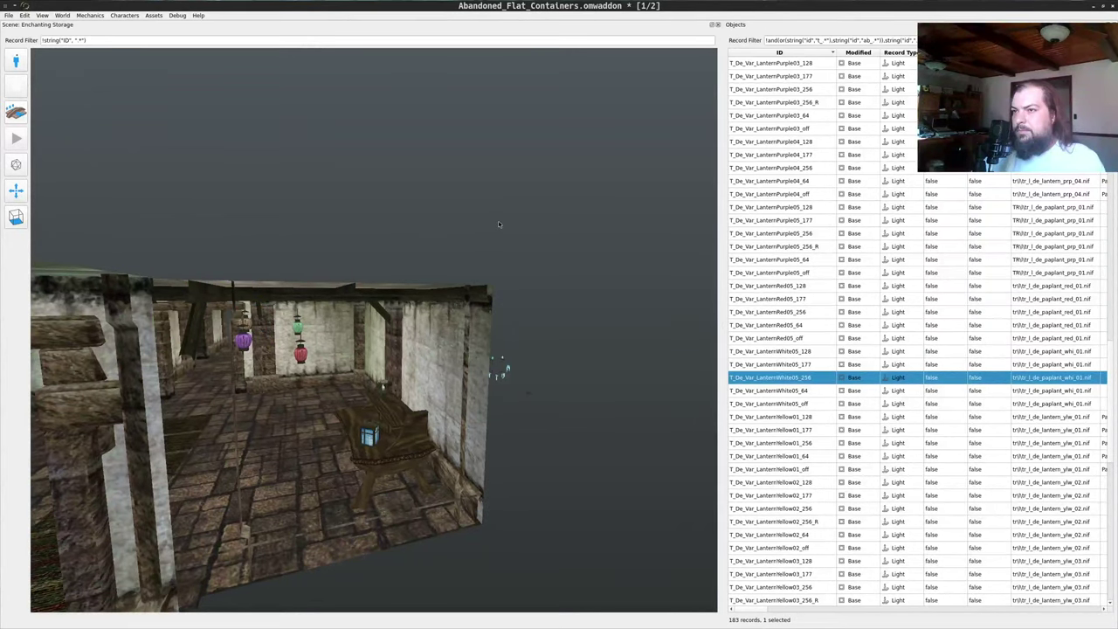
pyautogui.scroll(10, 499, 224)
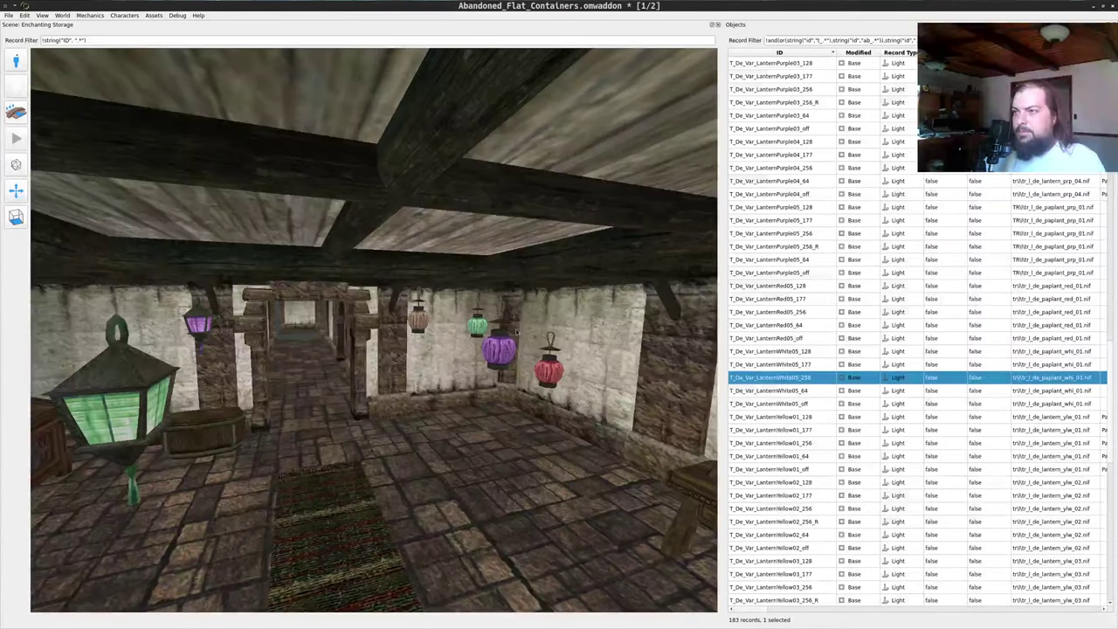
# - Raise the red paper lantern closer to the ceiling beam
pyautogui.press('w')
pyautogui.press('d')
pyautogui.middleClick(549, 374)
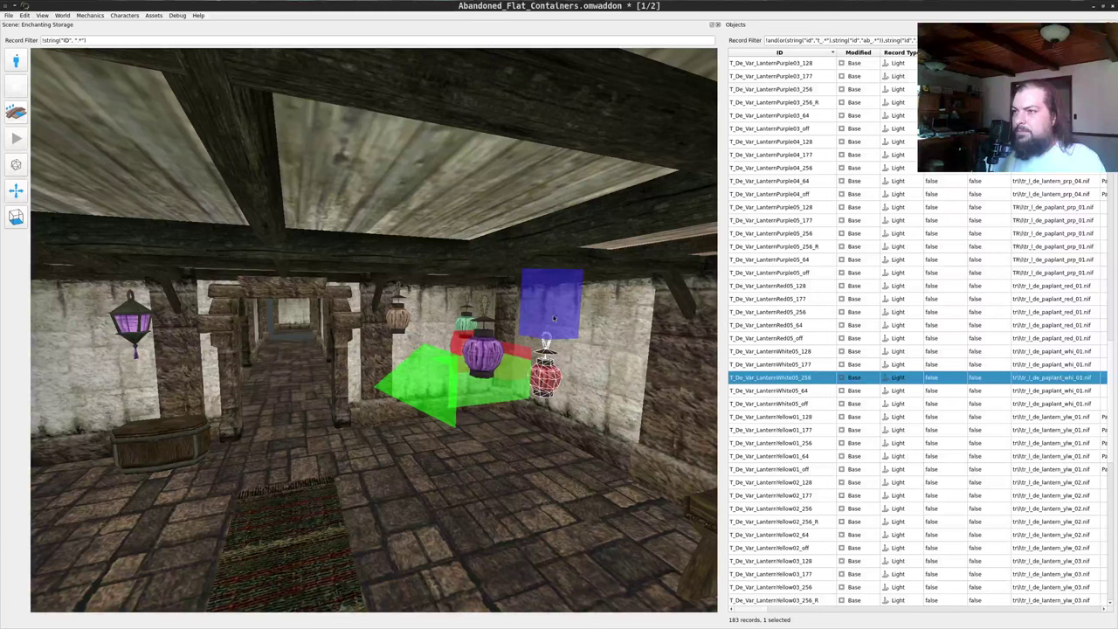
pyautogui.moveTo(549, 316); pyautogui.dragTo(548, 274, button='right')
# - Adjust the hanging heights of the purple and green paper lanterns beneath the ceiling beams
pyautogui.click(483, 349)
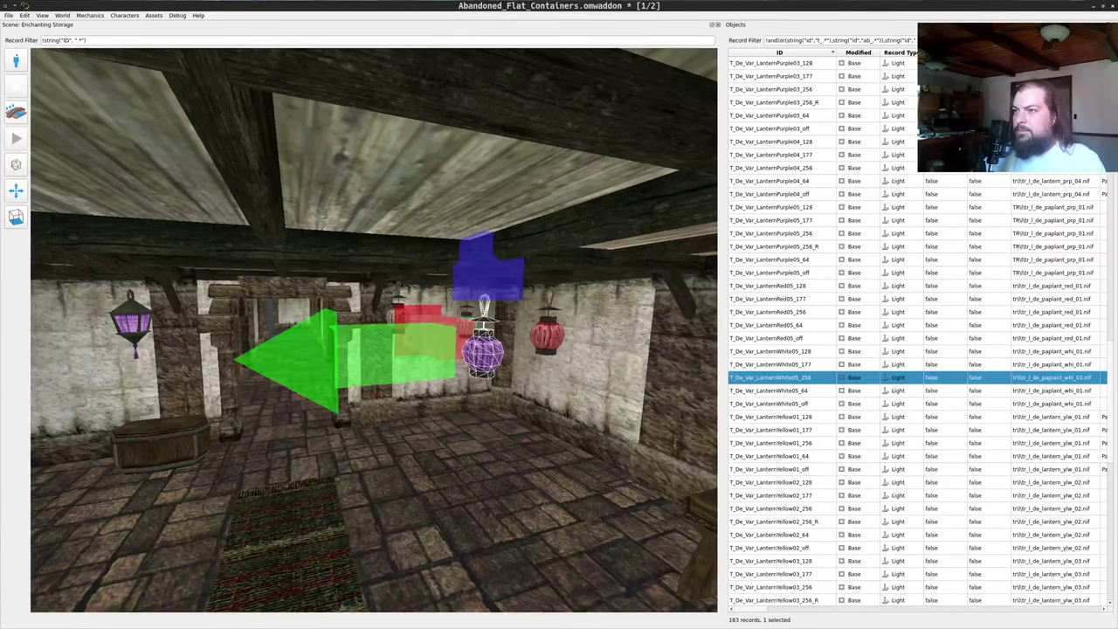
pyautogui.scroll(5, 494, 297)
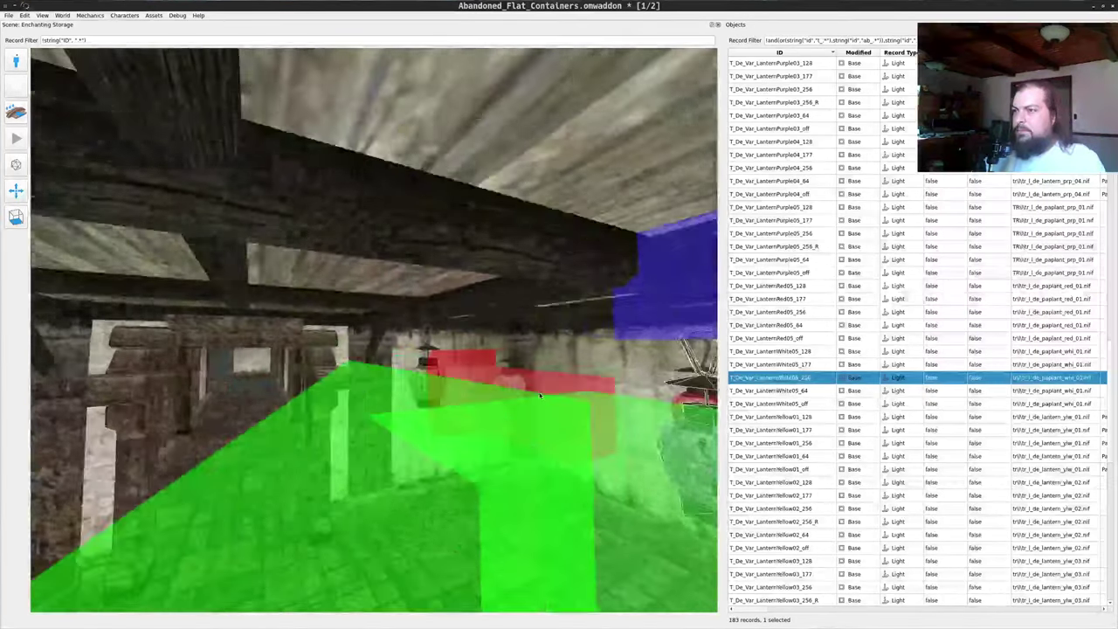
pyautogui.press('w')
pyautogui.press('d')
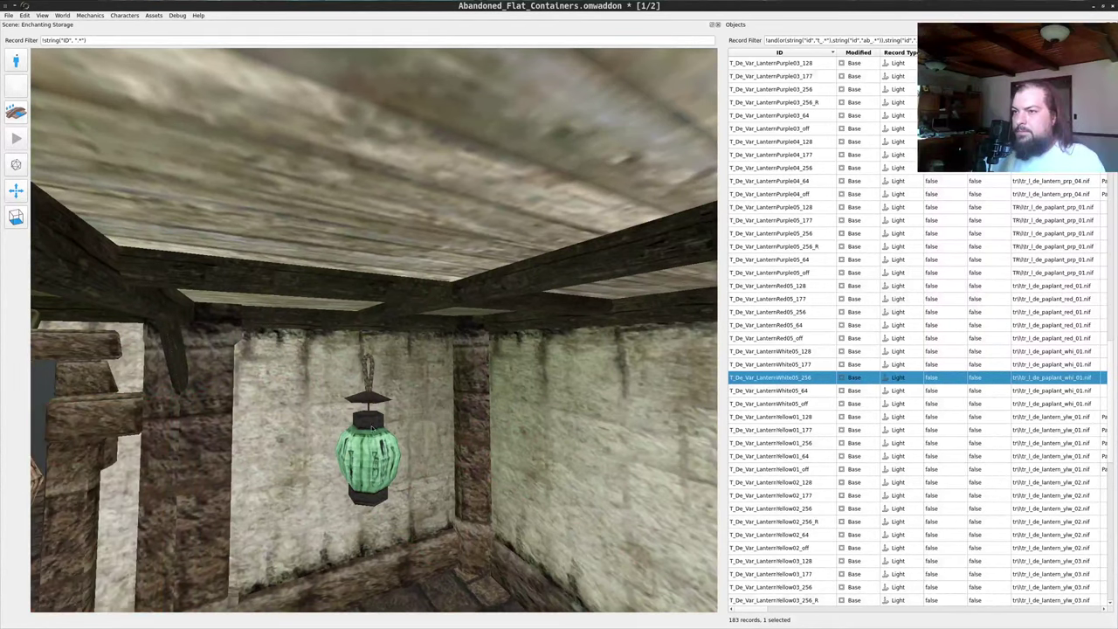
pyautogui.scroll(-10, 376, 450)
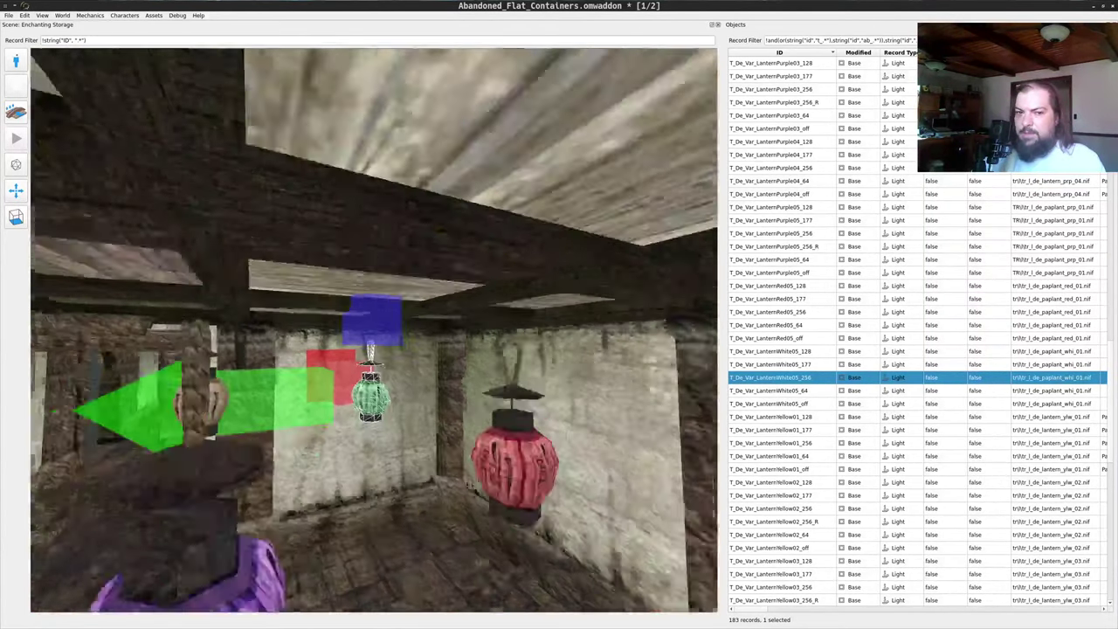
pyautogui.press('s')
pyautogui.press('a')
pyautogui.press('a')
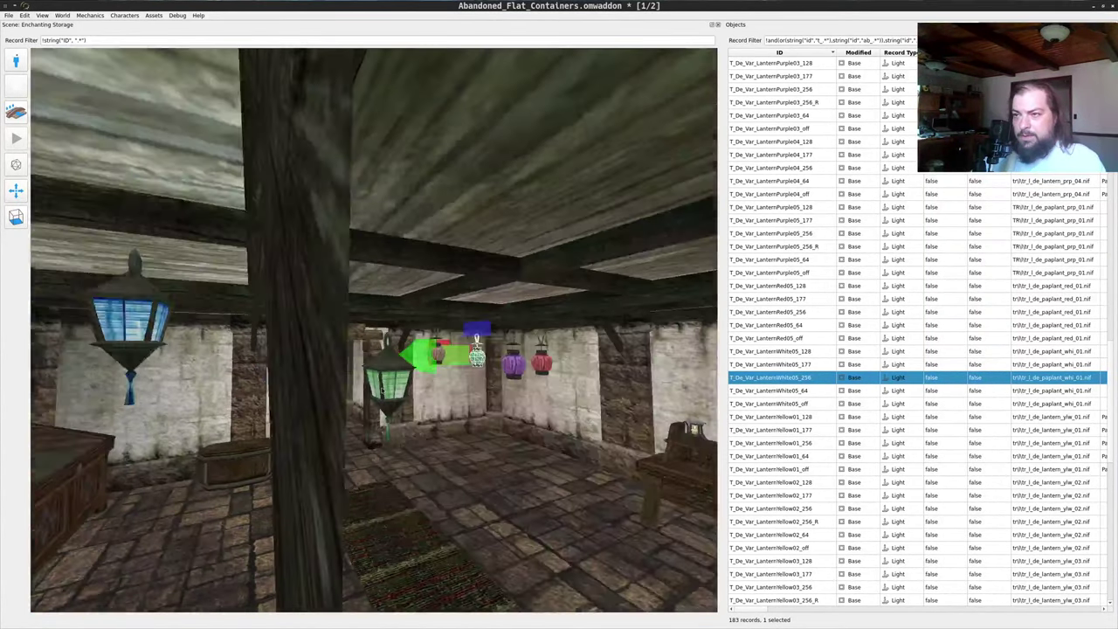
# - Raise the green glass lantern in the large room up to the ceiling beam
pyautogui.press('w')
pyautogui.scroll(4, 363, 399)
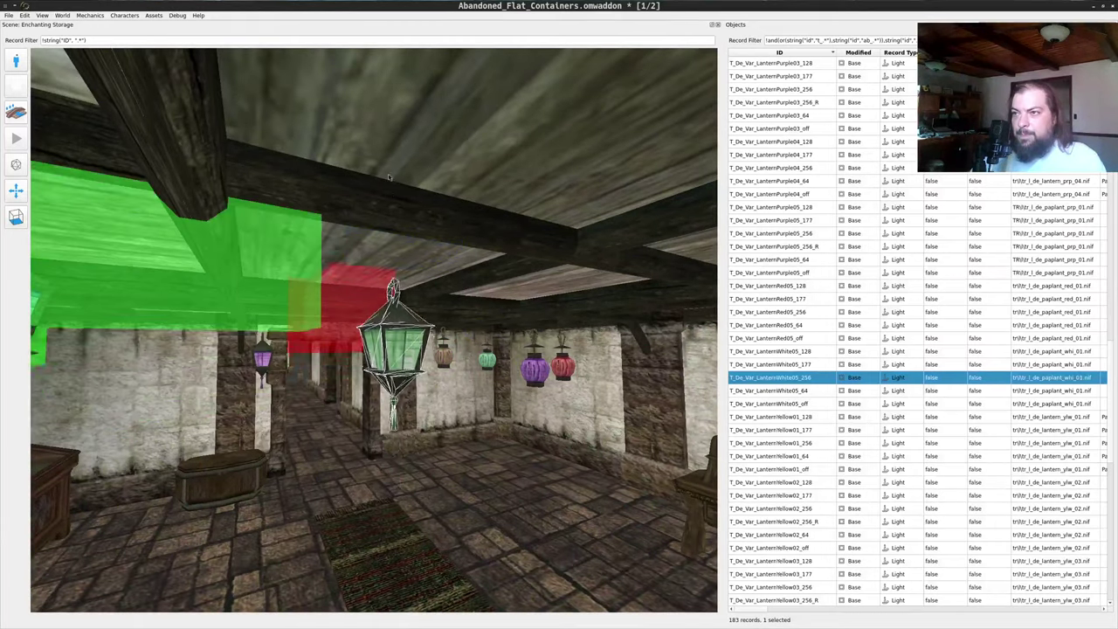
pyautogui.scroll(2, 363, 398)
pyautogui.press('a')
# - Raise the purple glass lantern above the small wooden chest up to the ceiling beam
pyautogui.press('w')
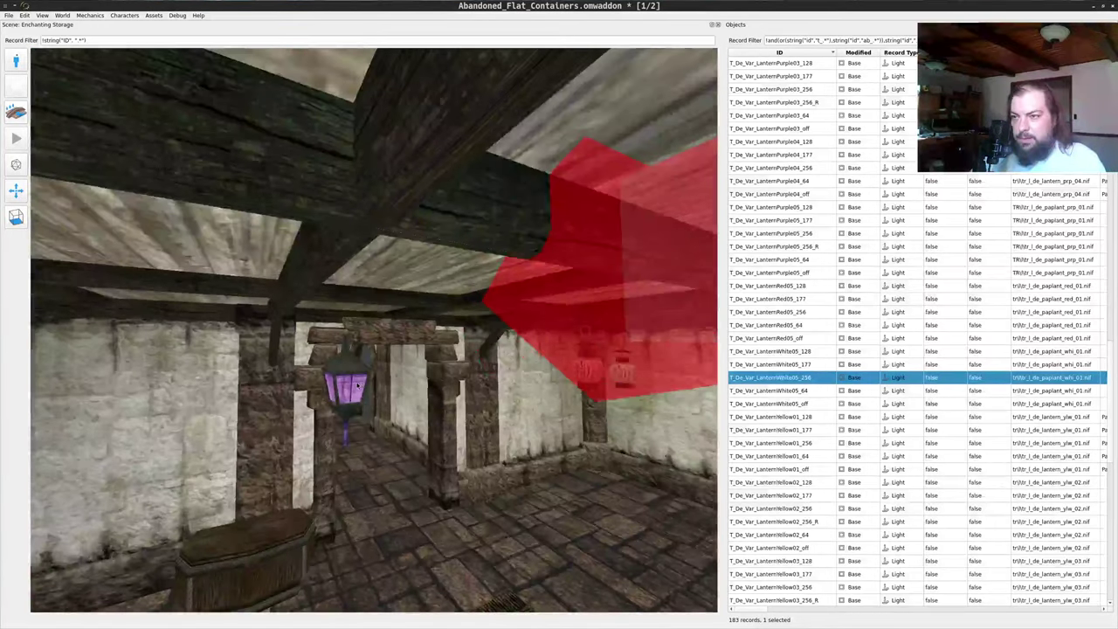
pyautogui.middleClick(347, 346)
pyautogui.click(348, 388)
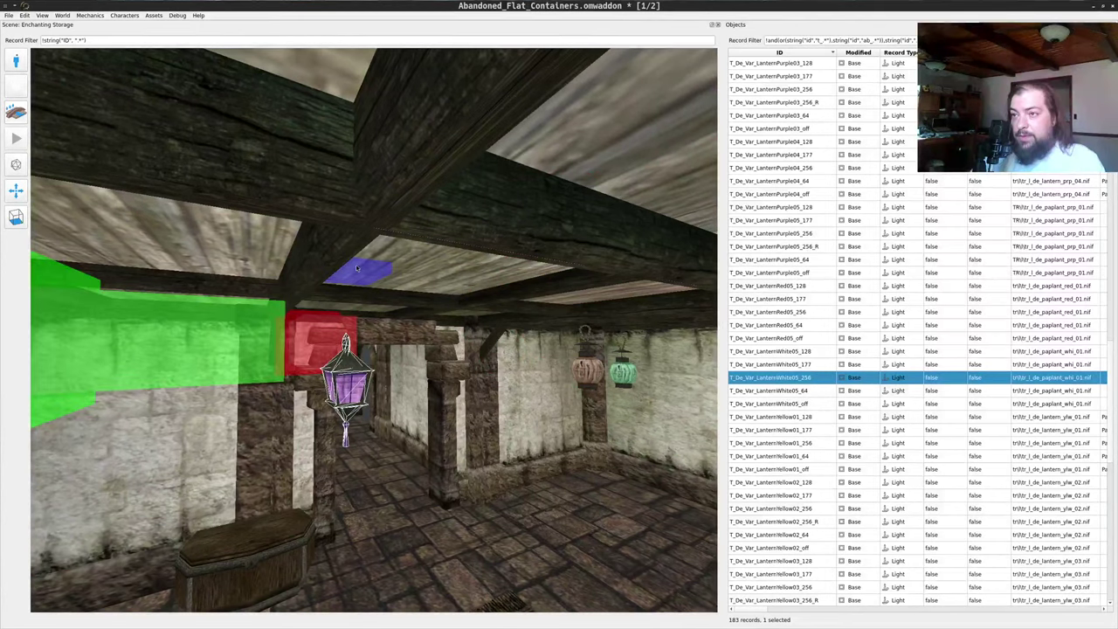
pyautogui.moveTo(357, 269); pyautogui.dragTo(355, 231, button='right')
pyautogui.press('s')
pyautogui.press('d')
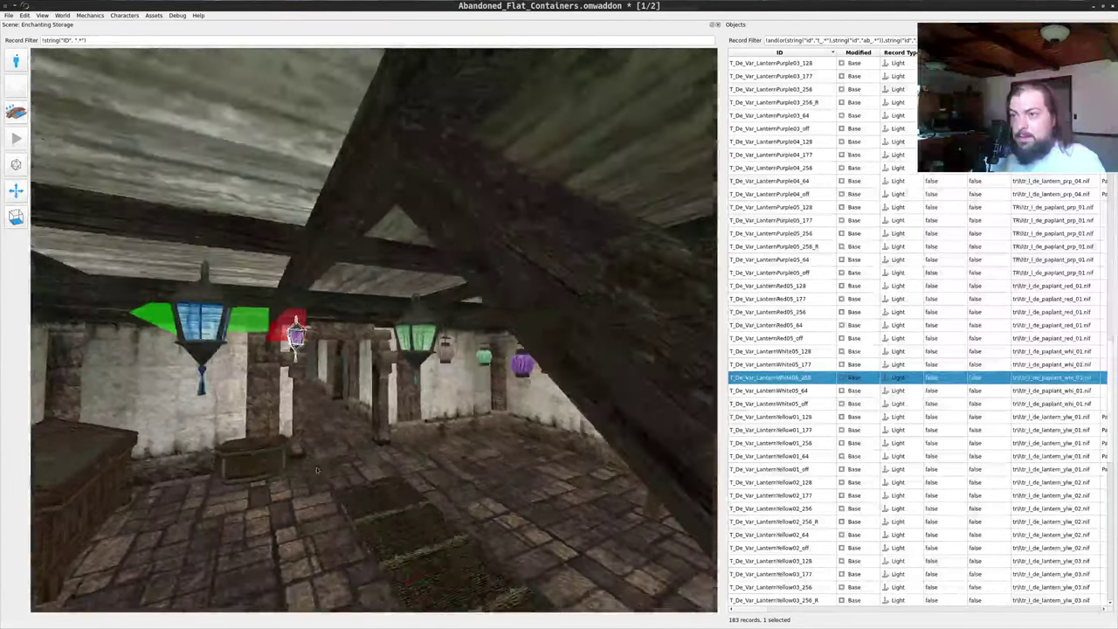
# - Examine the overall lantern arrangement from outside the interior and from within the large room
pyautogui.press('s')
pyautogui.press('d')
pyautogui.moveTo(317, 470); pyautogui.dragTo(440, 491)
pyautogui.press('s')
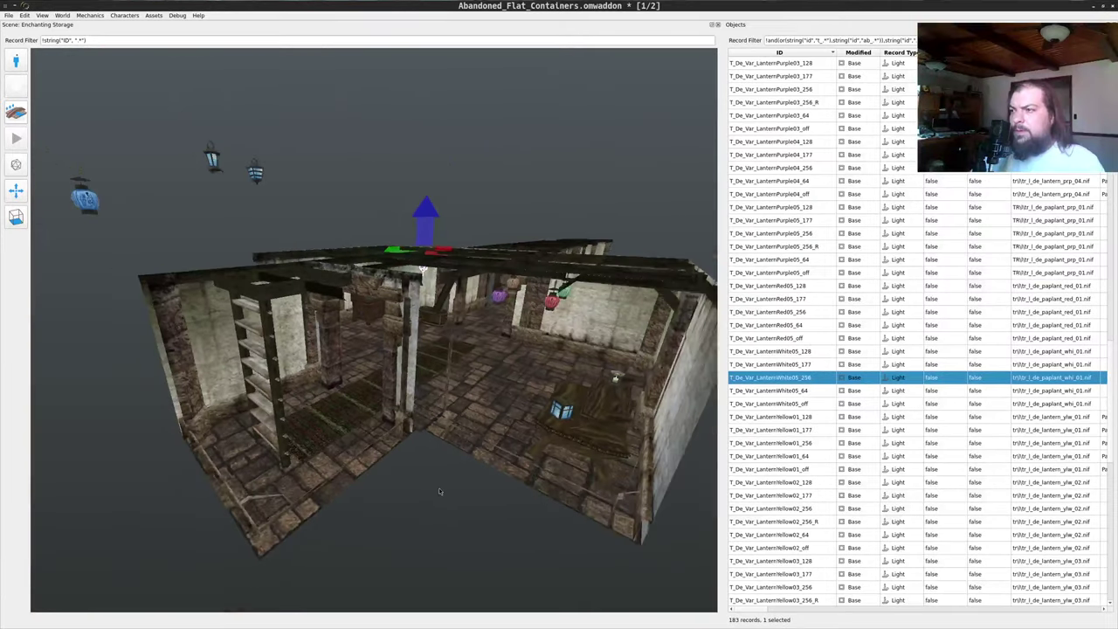
pyautogui.click(441, 494)
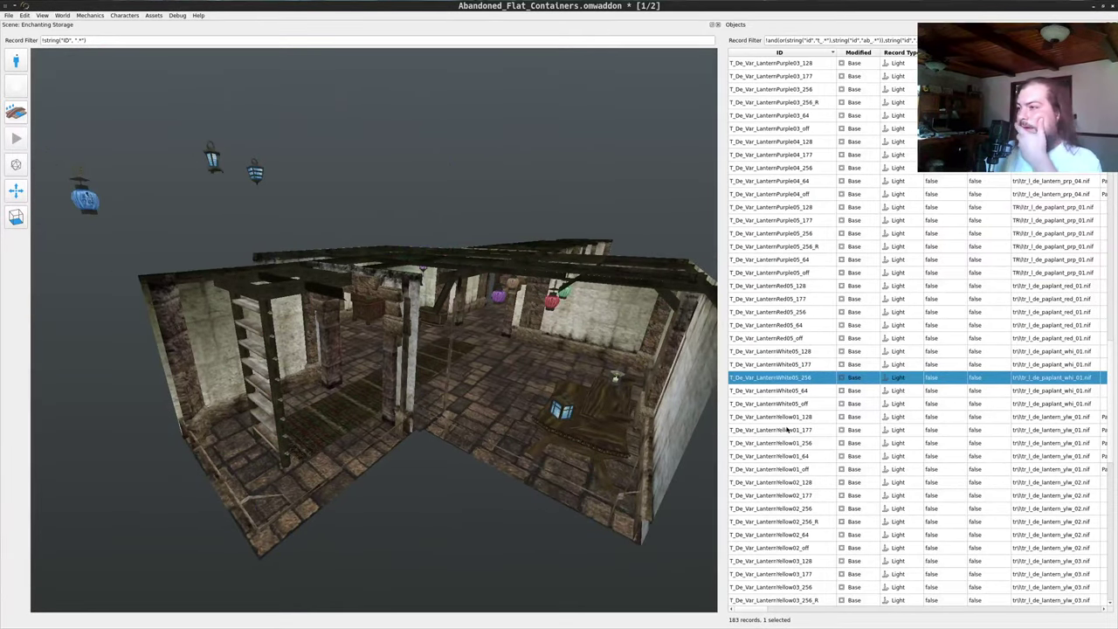
pyautogui.press('w')
pyautogui.moveTo(571, 397); pyautogui.dragTo(748, 419)
pyautogui.press('w')
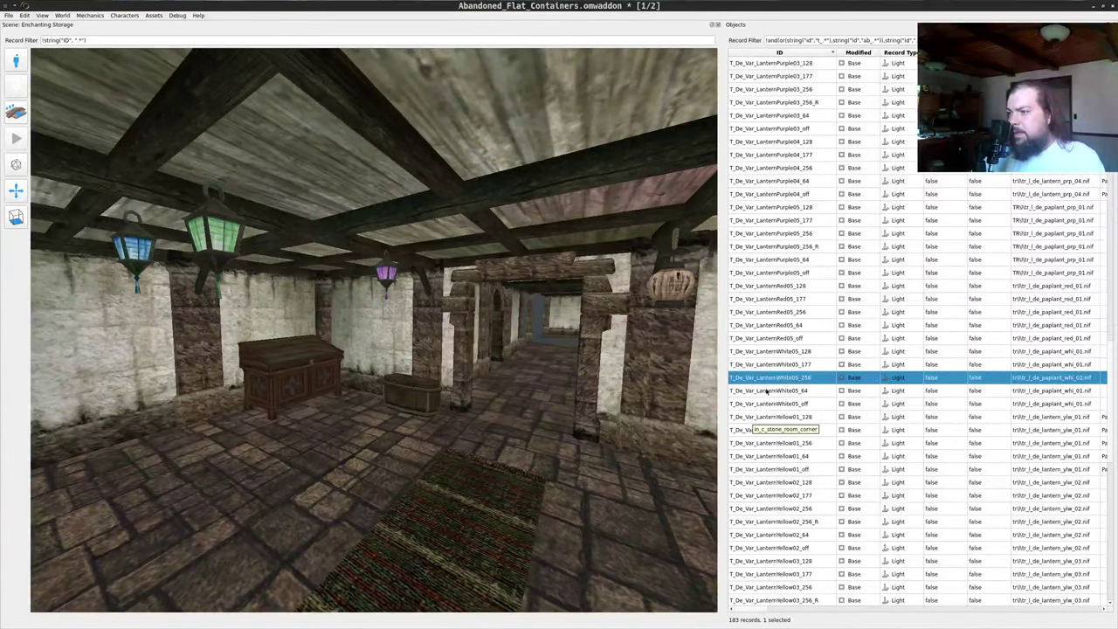
# - Place T_De_Var_LanternYellow03_256 on the ceiling beam near the room corner above the wooden desk
pyautogui.scroll(-3, 797, 417)
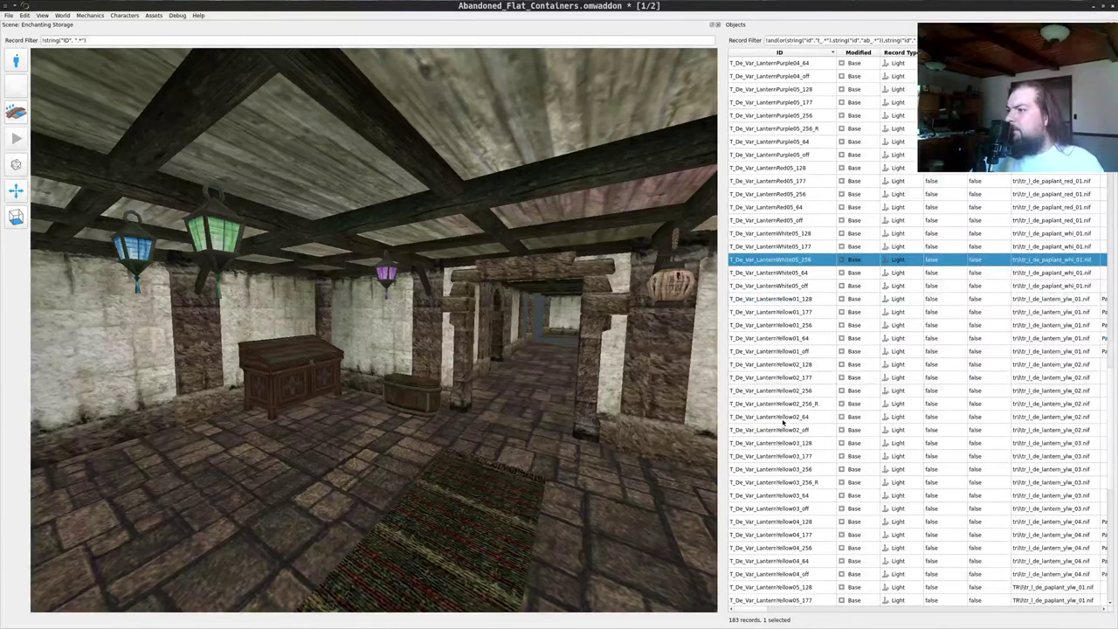
pyautogui.click(785, 468)
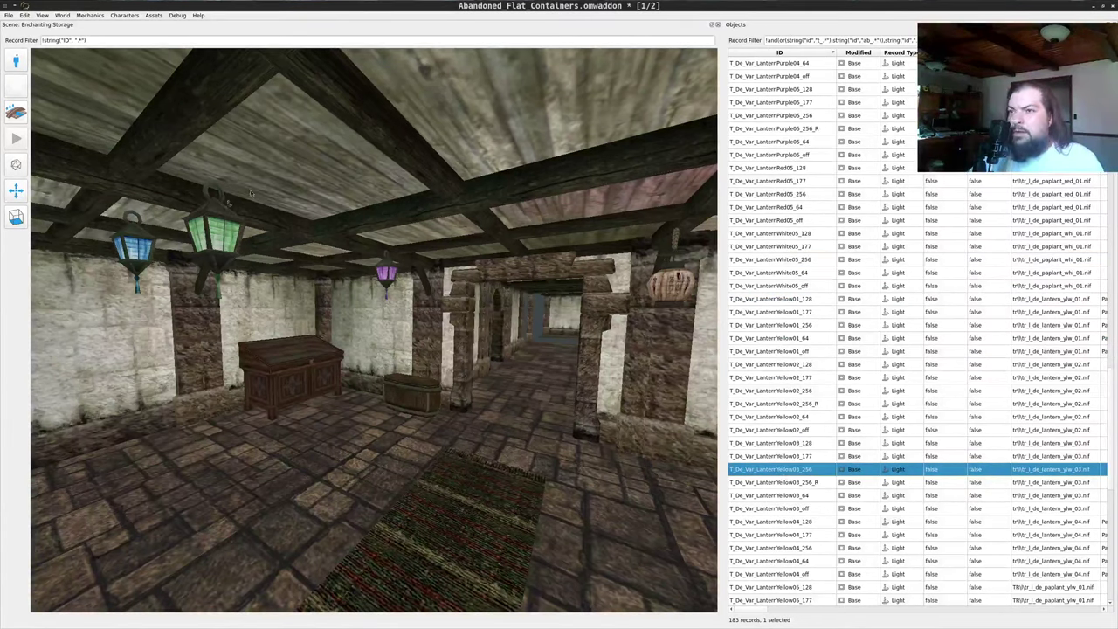
pyautogui.moveTo(318, 238); pyautogui.dragTo(330, 262)
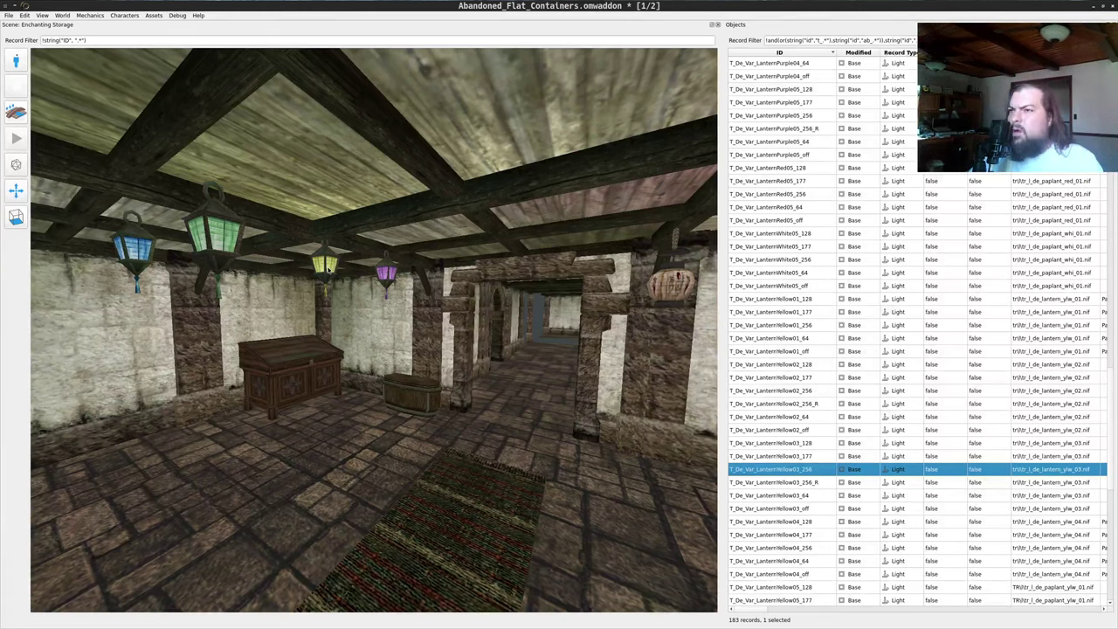
pyautogui.click(325, 262)
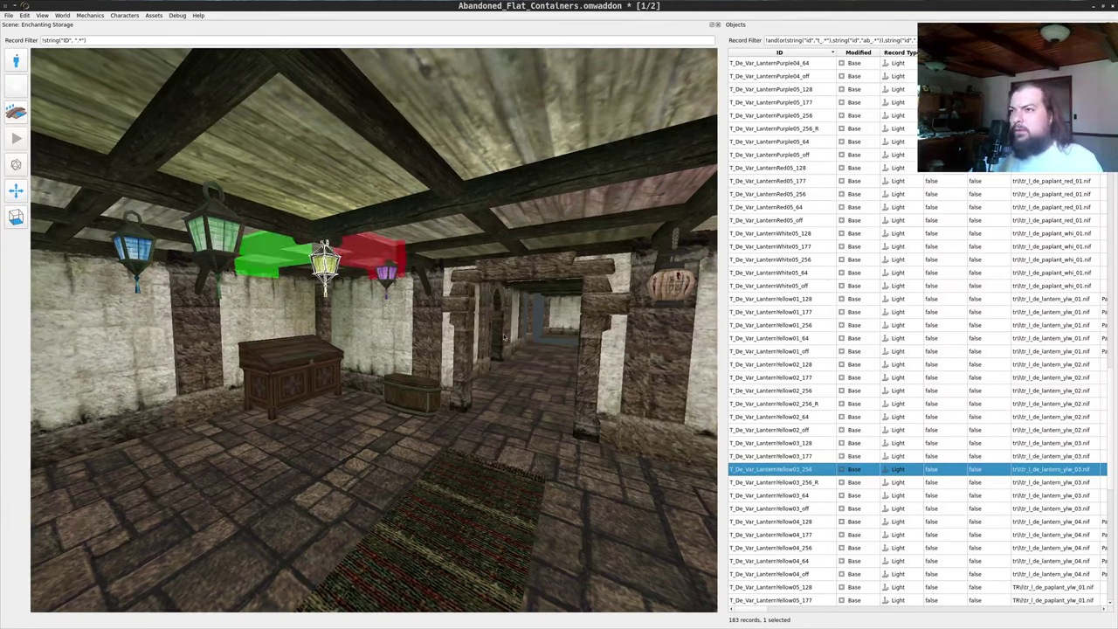
pyautogui.click(538, 326)
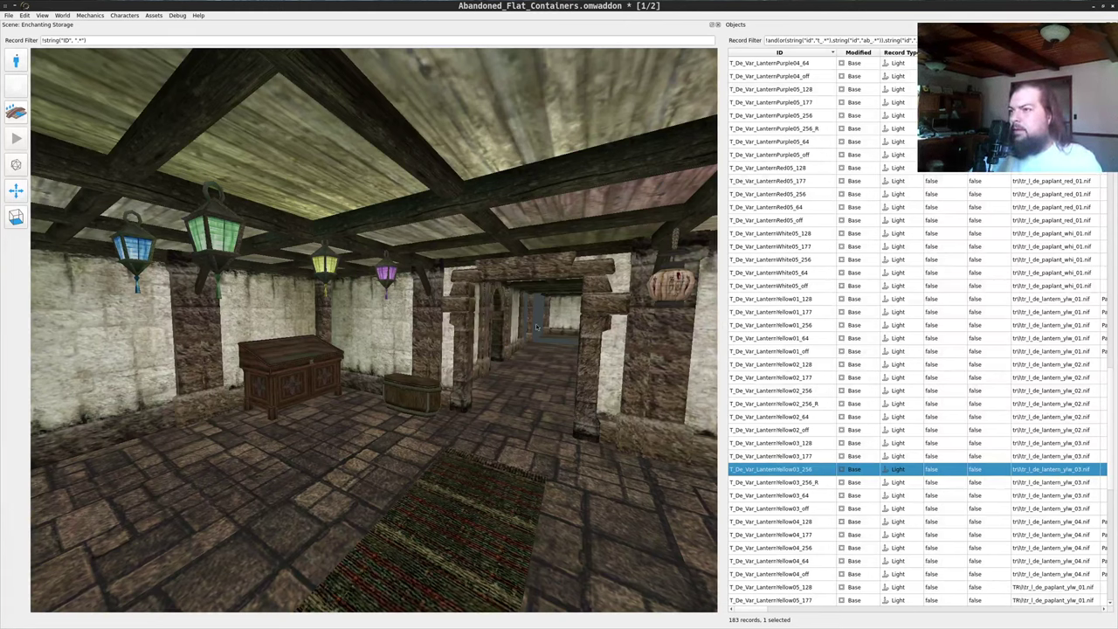
# - Place T_De_Var_LanternYellow05_256 on the ceiling beam in front of the doorway and lower it beneath the beam
pyautogui.scroll(-2, 795, 472)
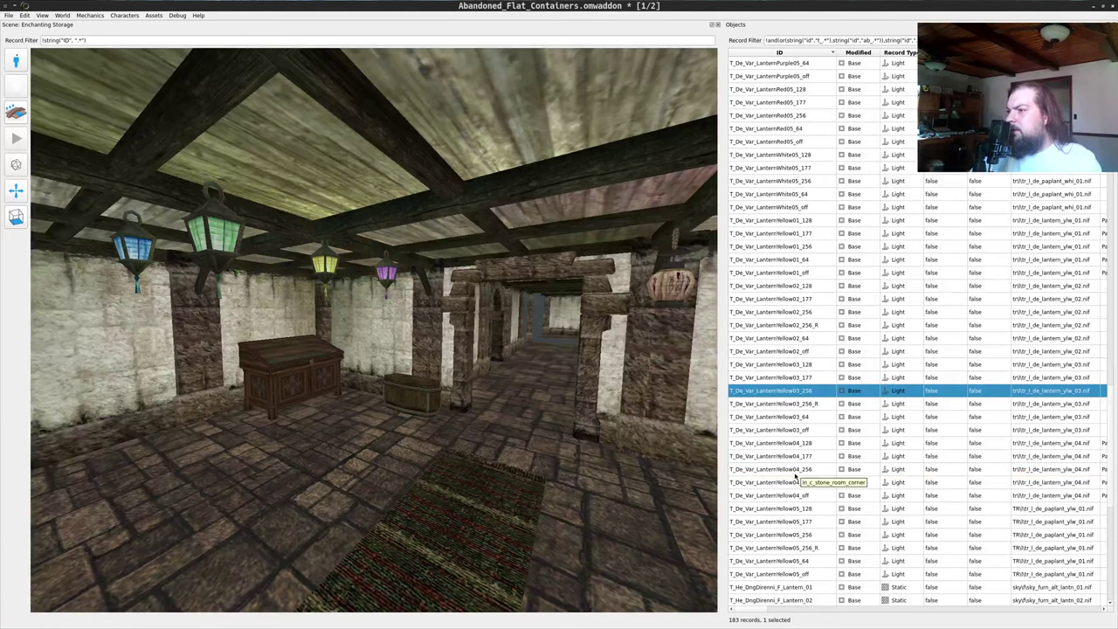
pyautogui.click(795, 534)
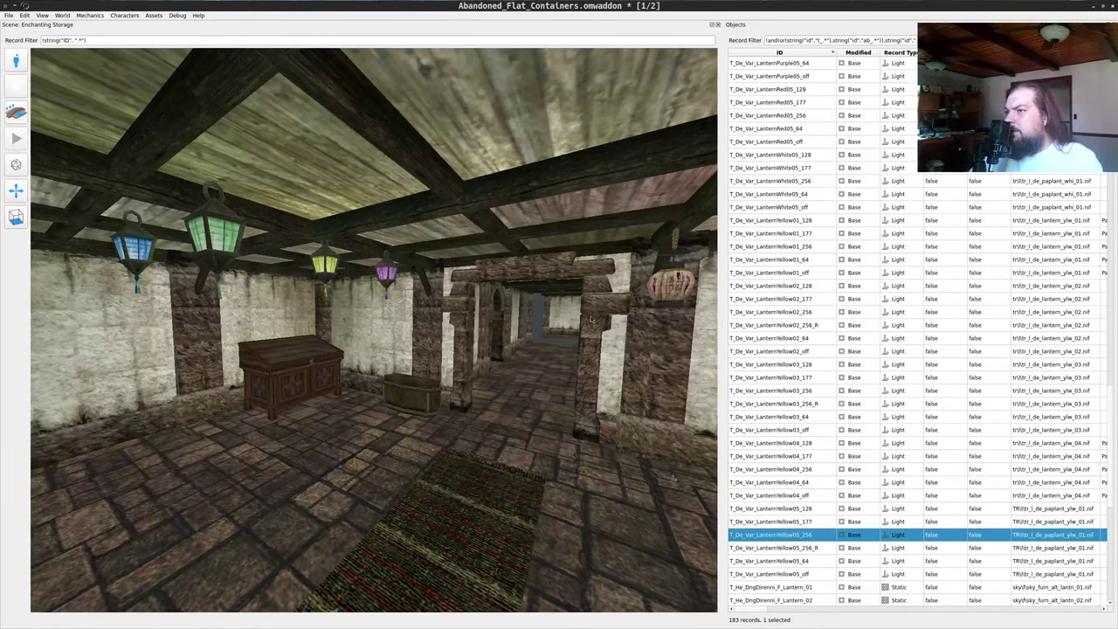
pyautogui.moveTo(517, 243); pyautogui.dragTo(481, 128)
pyautogui.middleClick(517, 244)
pyautogui.press('s')
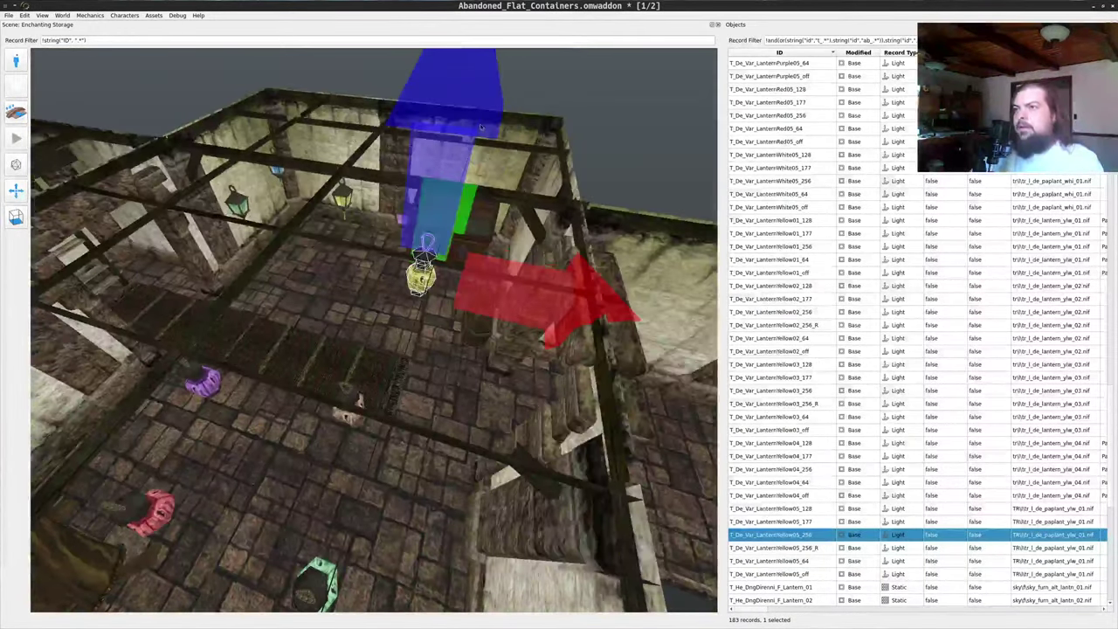
pyautogui.moveTo(446, 161); pyautogui.dragTo(443, 212, button='right')
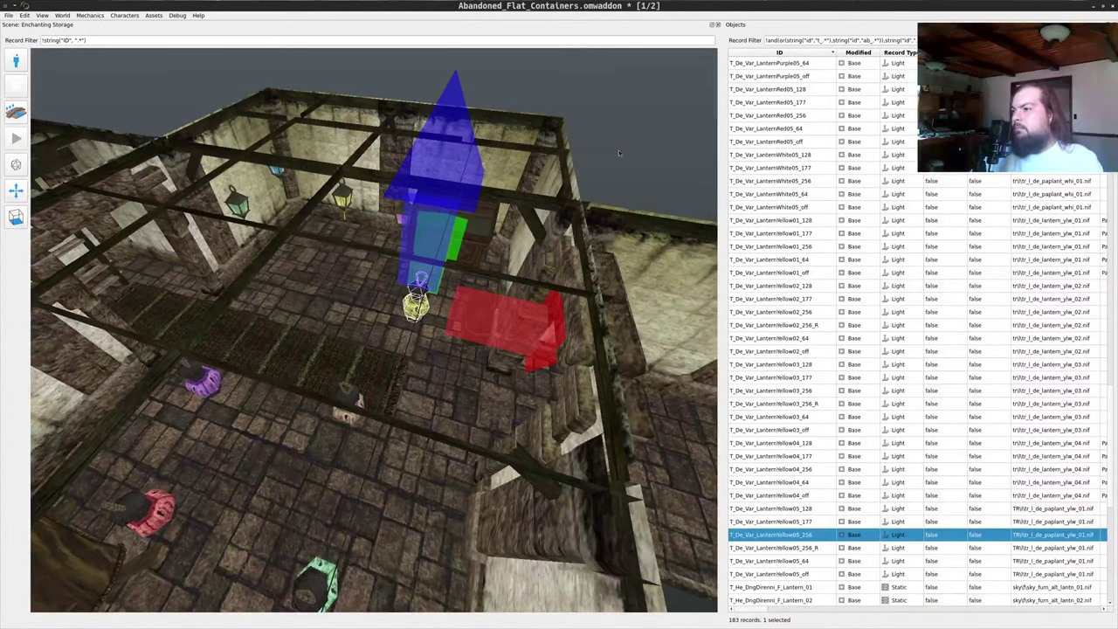
# - Save the addon file with the current lantern arrangement
pyautogui.scroll(-10, 769, 446)
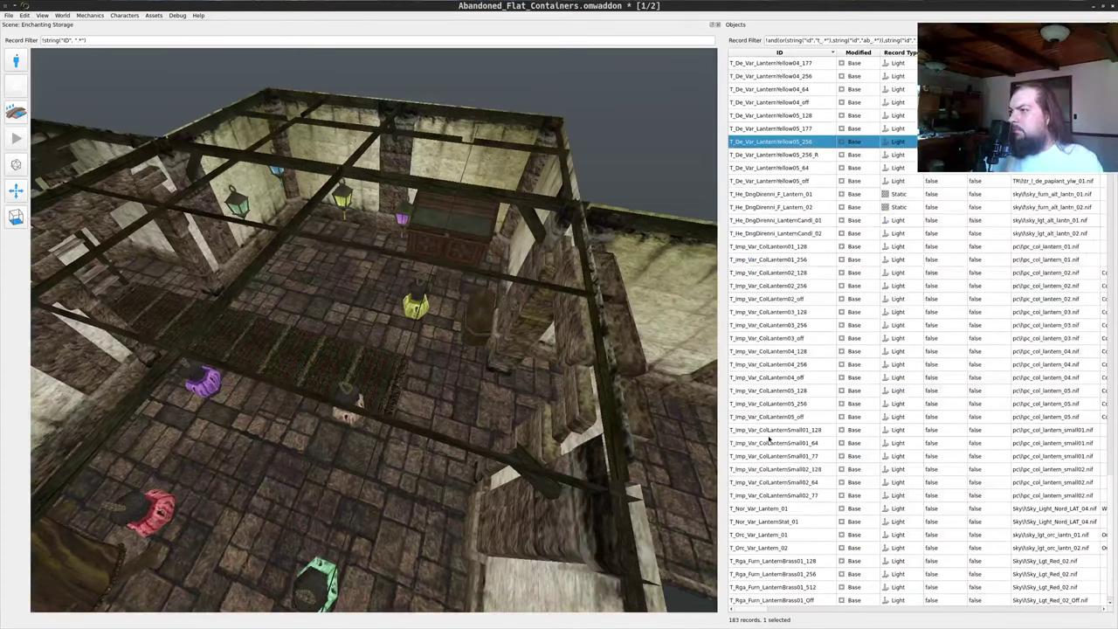
pyautogui.moveTo(471, 285); pyautogui.dragTo(437, 233)
pyautogui.press('w')
pyautogui.hotkey('ctrl', 's')
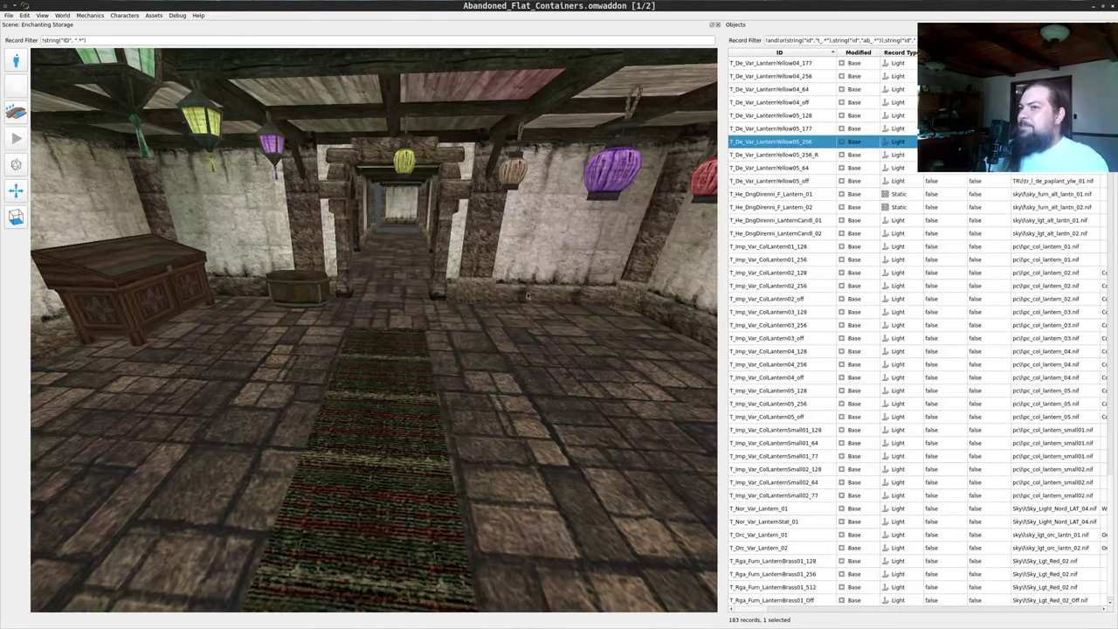
pyautogui.moveTo(528, 296); pyautogui.dragTo(385, 324)
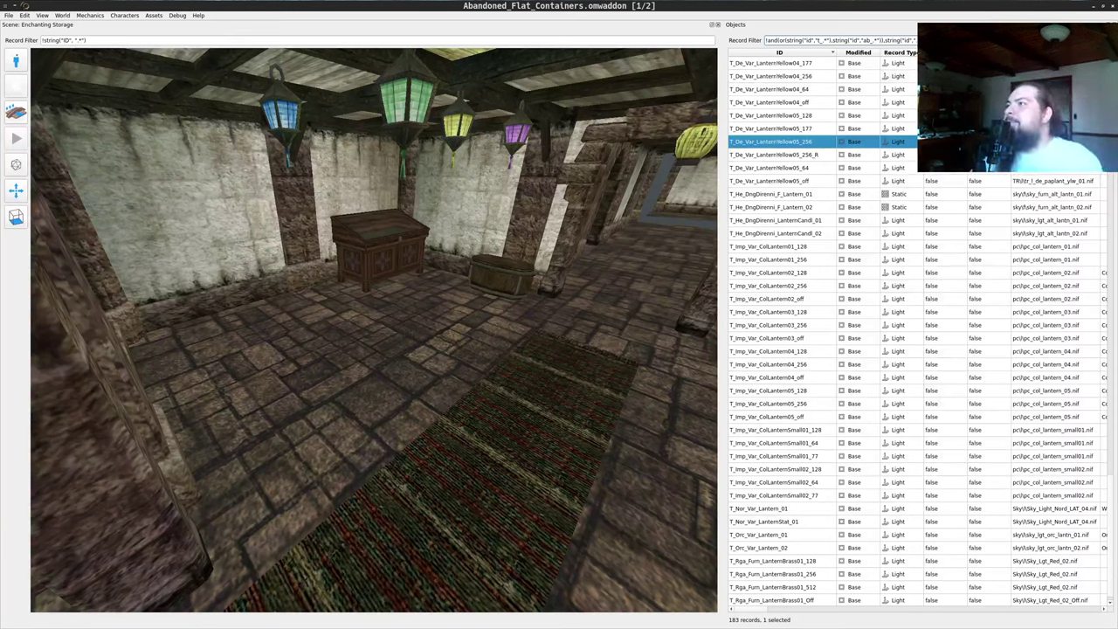
# - Filter the object records for "table" and try T_Nor_FurnP_Table_05 on the room floor, undoing the placement
pyautogui.write('table')
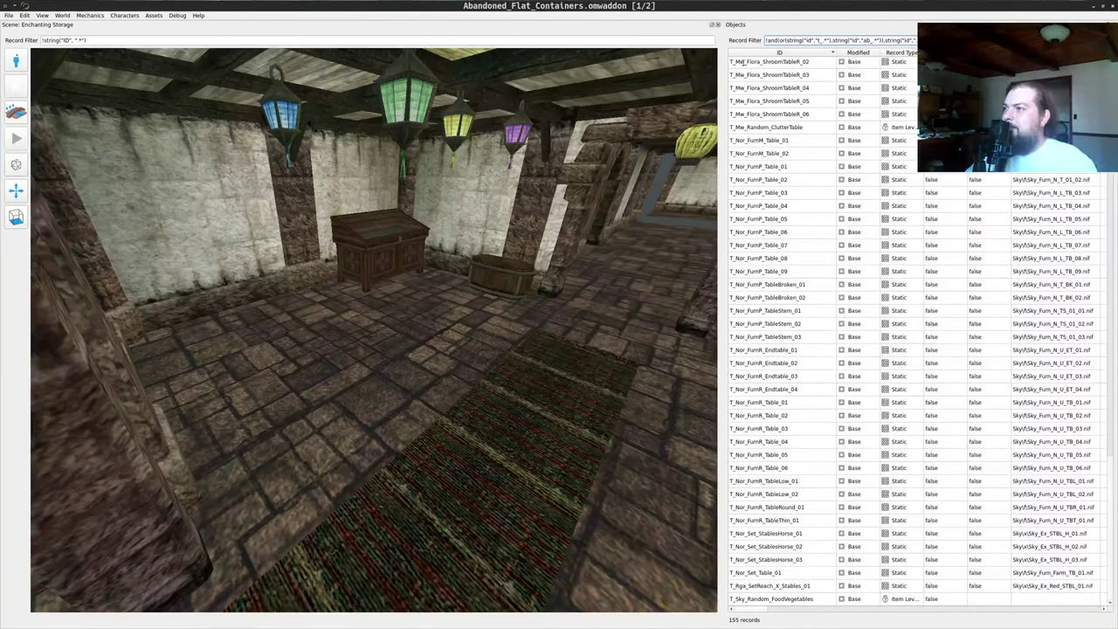
pyautogui.moveTo(767, 219); pyautogui.dragTo(378, 359)
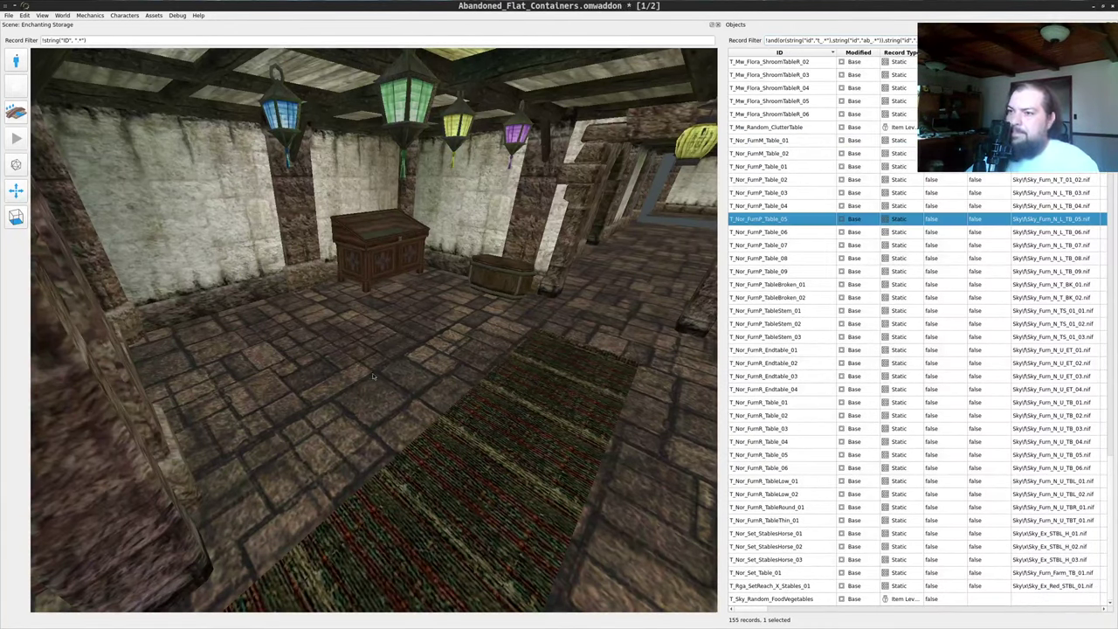
pyautogui.hotkey('ctrl', 'z')
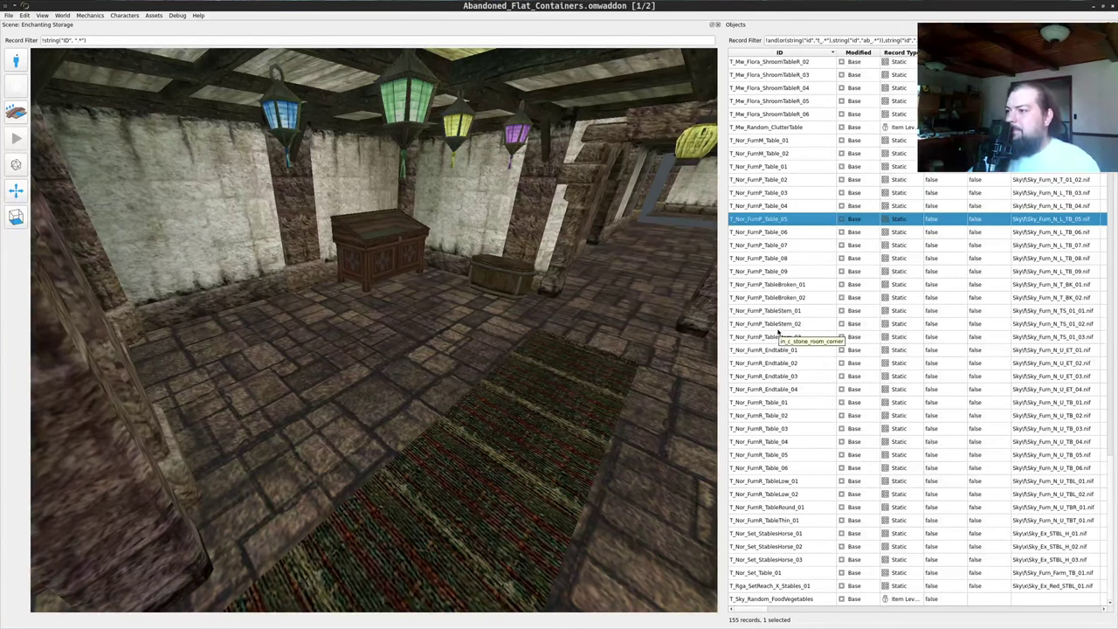
# - Place T_De_FurnM_Table_06 on the floor beside the rug and inspect it near the wooden desk
pyautogui.click(778, 326)
pyautogui.scroll(15, 774, 337)
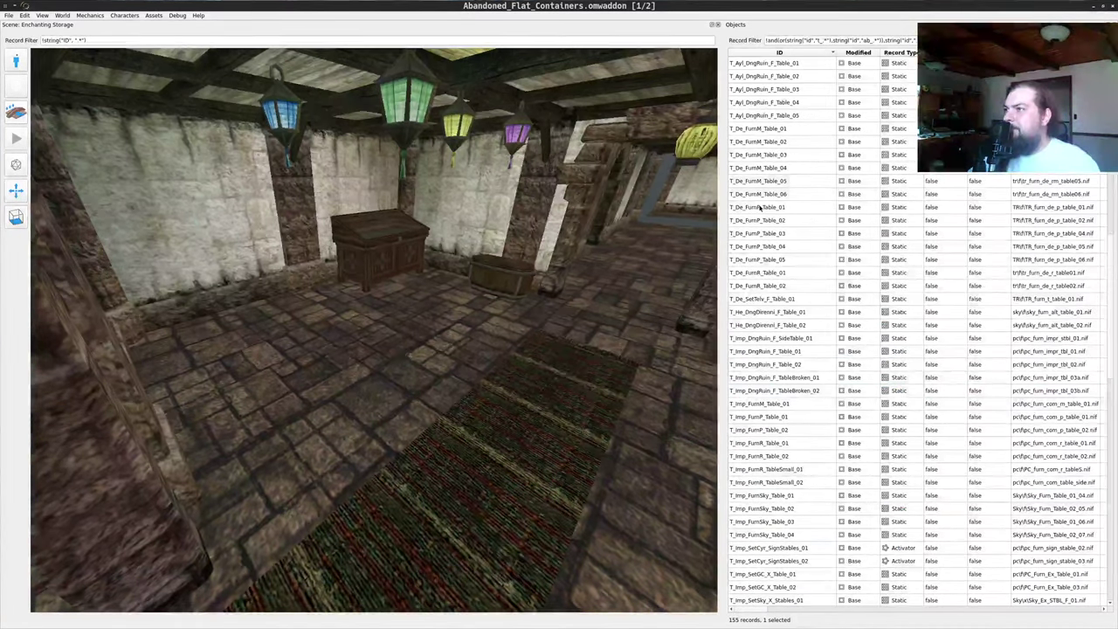
pyautogui.moveTo(768, 195); pyautogui.dragTo(428, 373)
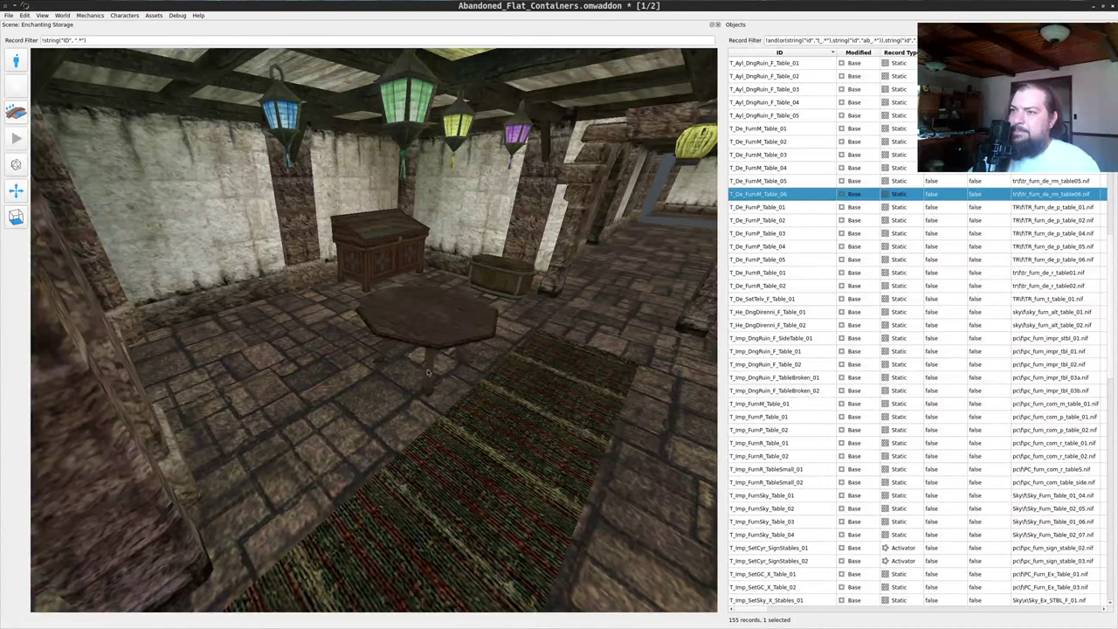
pyautogui.middleClick(442, 319)
pyautogui.press('d')
pyautogui.press('w')
pyautogui.moveTo(442, 318); pyautogui.dragTo(377, 266)
pyautogui.press('s')
pyautogui.middleClick(249, 197)
pyautogui.press('w')
pyautogui.press('w')
pyautogui.press('s')
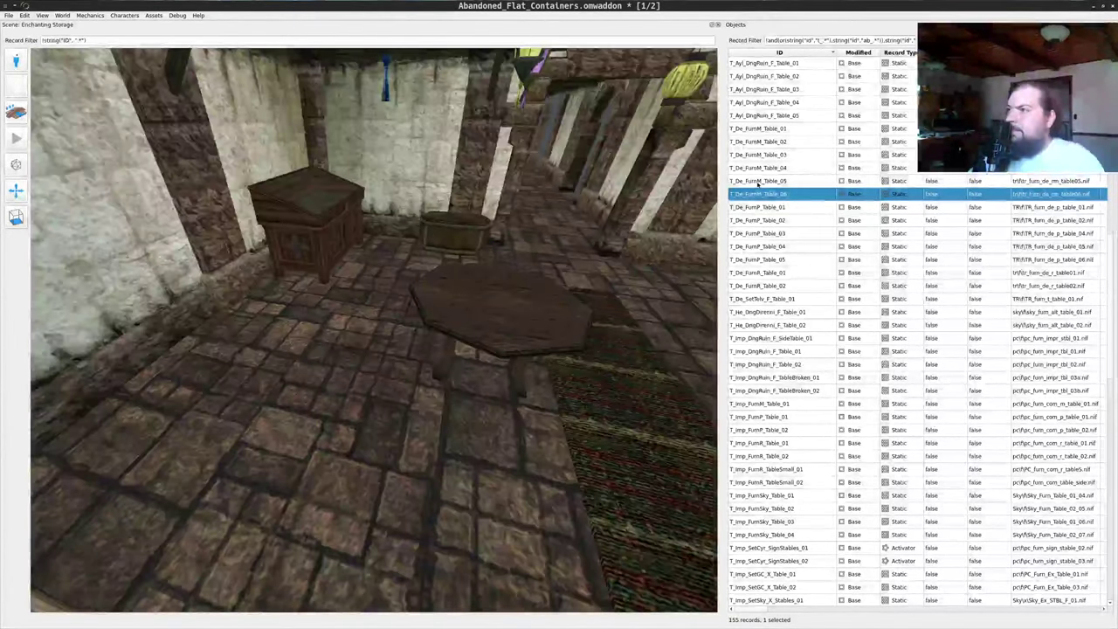
# - Place T_De_FurnM_Table_05 near the wall and T_De_FurnM_Table_04 on the rug for comparison with the octagonal table
pyautogui.moveTo(757, 181); pyautogui.dragTo(527, 264)
pyautogui.moveTo(250, 385); pyautogui.dragTo(230, 352)
pyautogui.press('d')
pyautogui.scroll(-5, 232, 352)
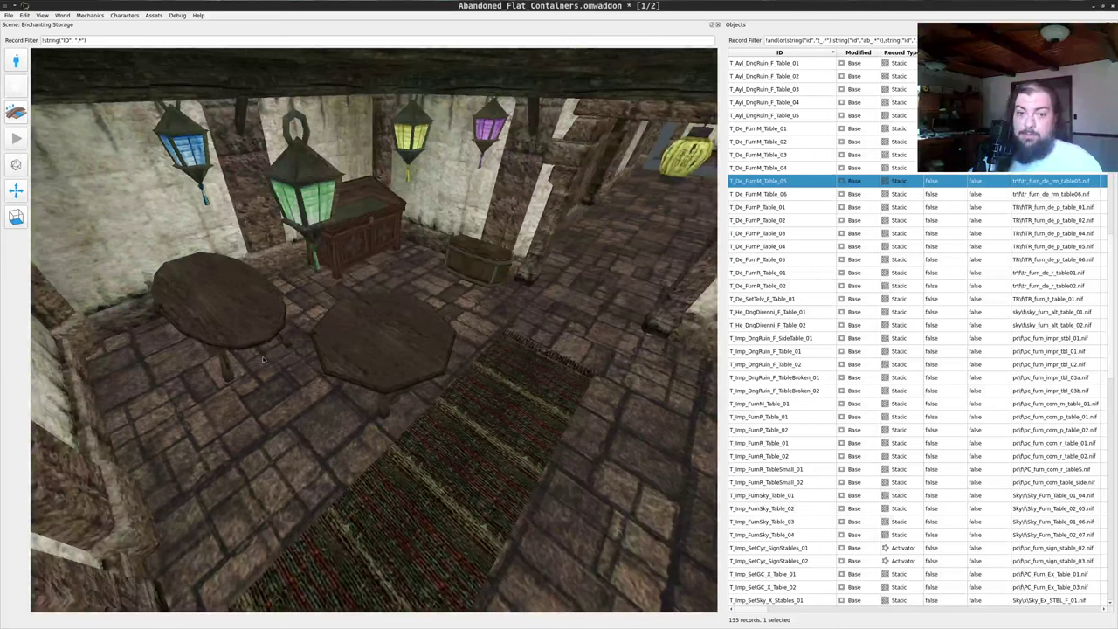
pyautogui.click(222, 306)
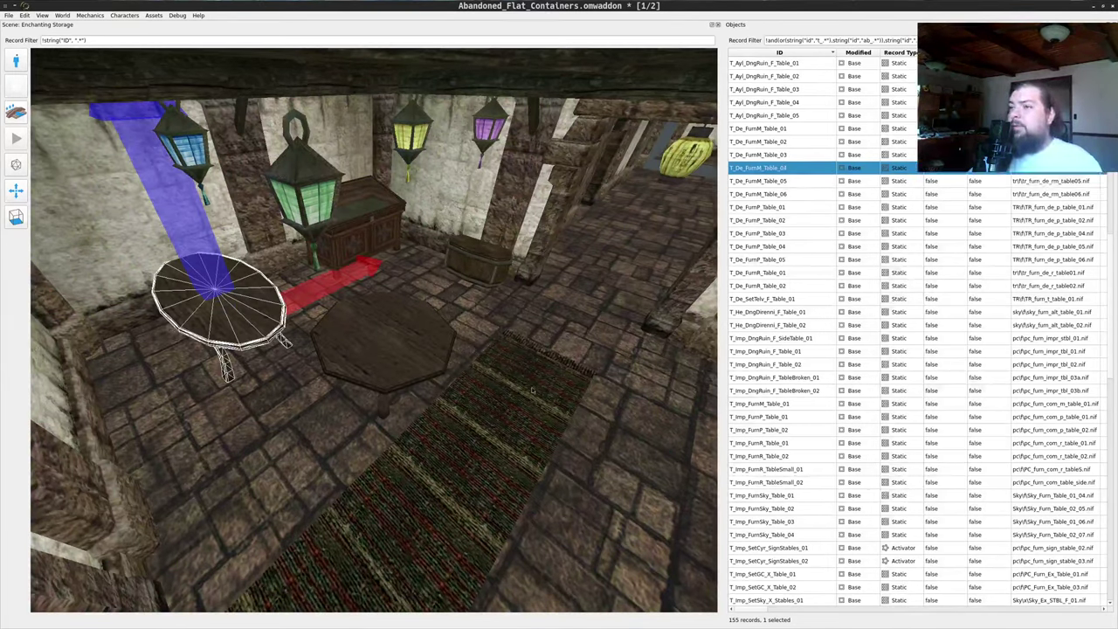
pyautogui.moveTo(760, 168); pyautogui.dragTo(470, 451)
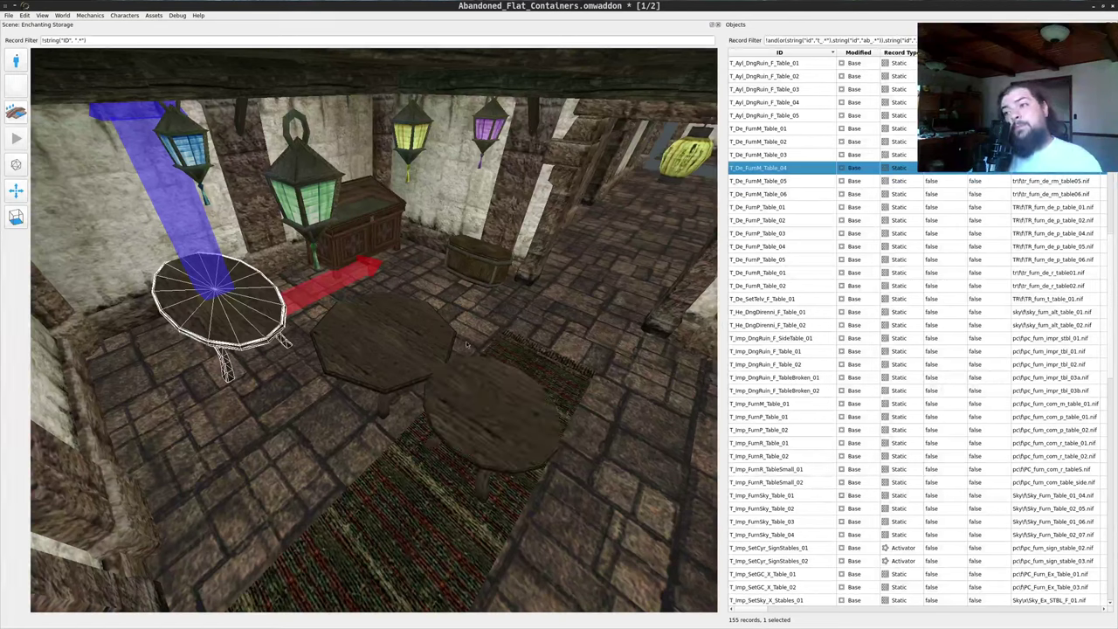
# - Delete the octagonal table beside the rug and the round table near the wall
pyautogui.click(394, 345)
pyautogui.press('Delete')
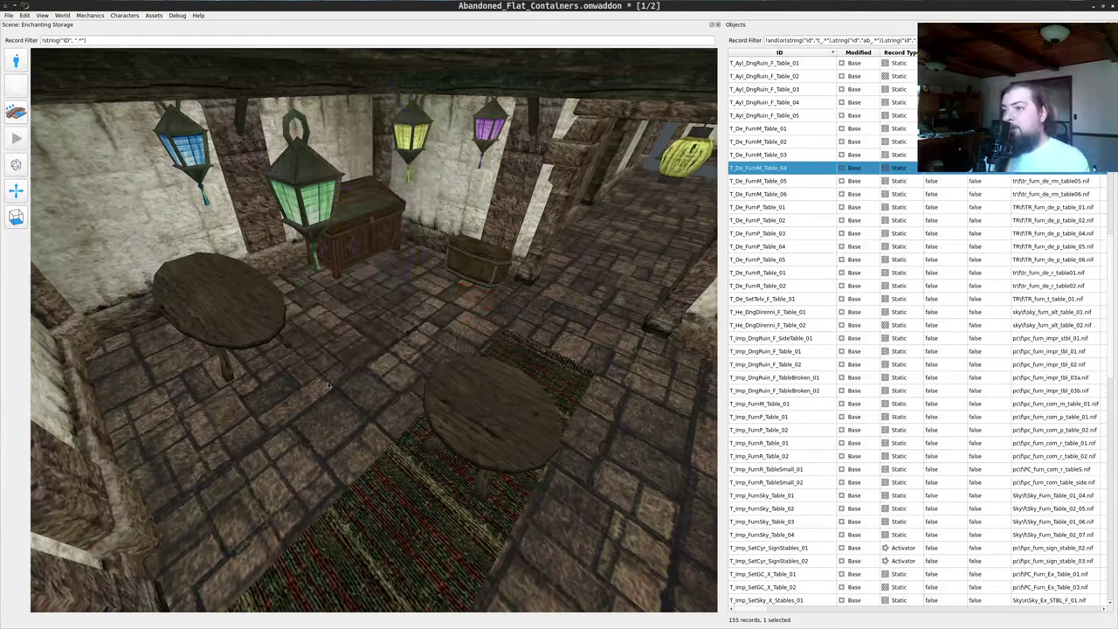
pyautogui.click(227, 294)
pyautogui.press('Delete')
# - Move T_De_FurnM_Table_04 off the rug to the open floor near the wall
pyautogui.click(480, 415)
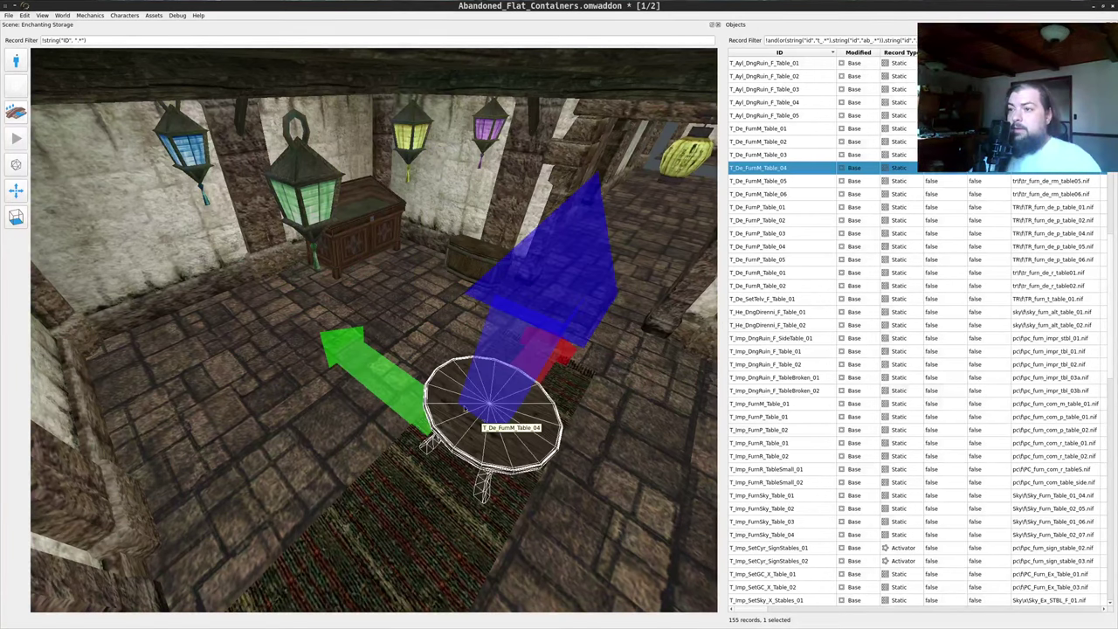
pyautogui.moveTo(396, 400); pyautogui.dragTo(285, 362)
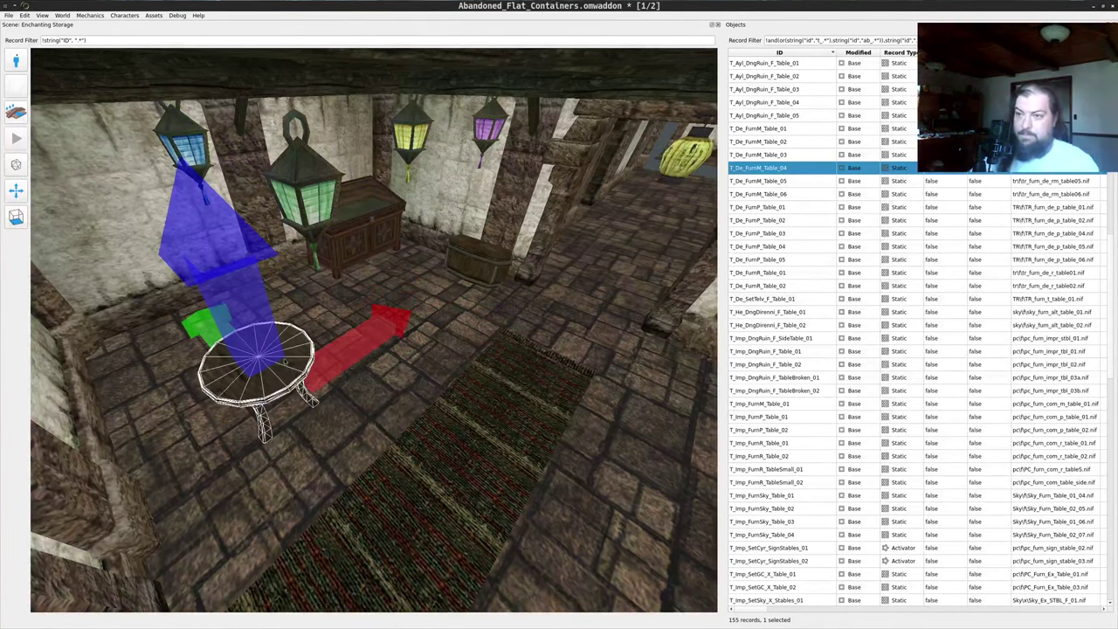
pyautogui.press('space')
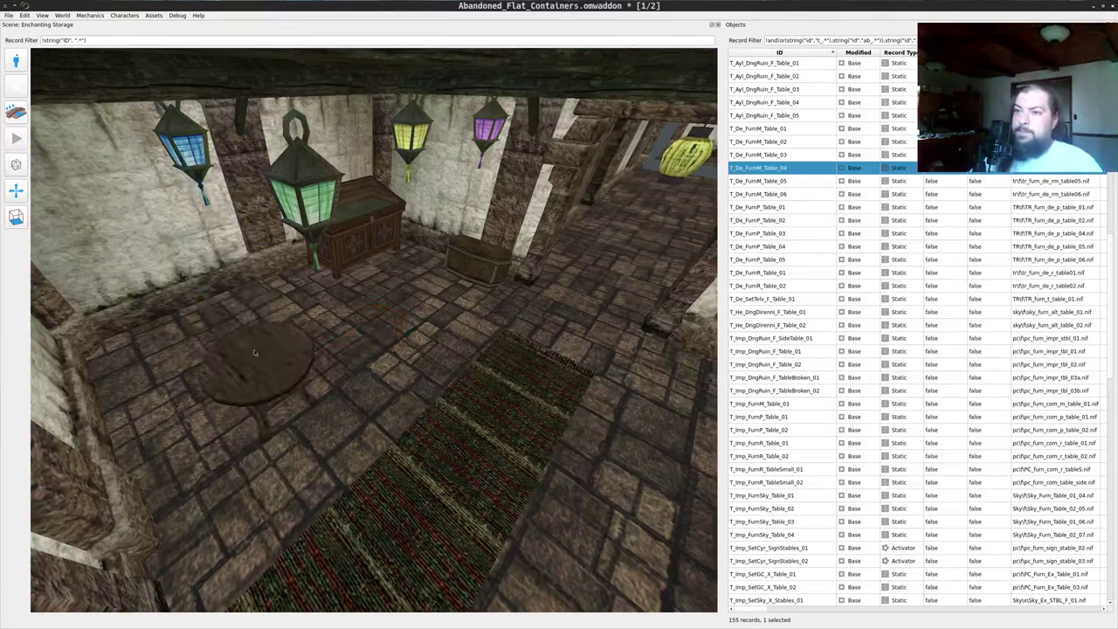
# - Place T_De_FurnM_Table_03 at the far end of the rug and raise it so its legs clear the floor
pyautogui.click(780, 155)
pyautogui.moveTo(501, 403); pyautogui.dragTo(500, 405)
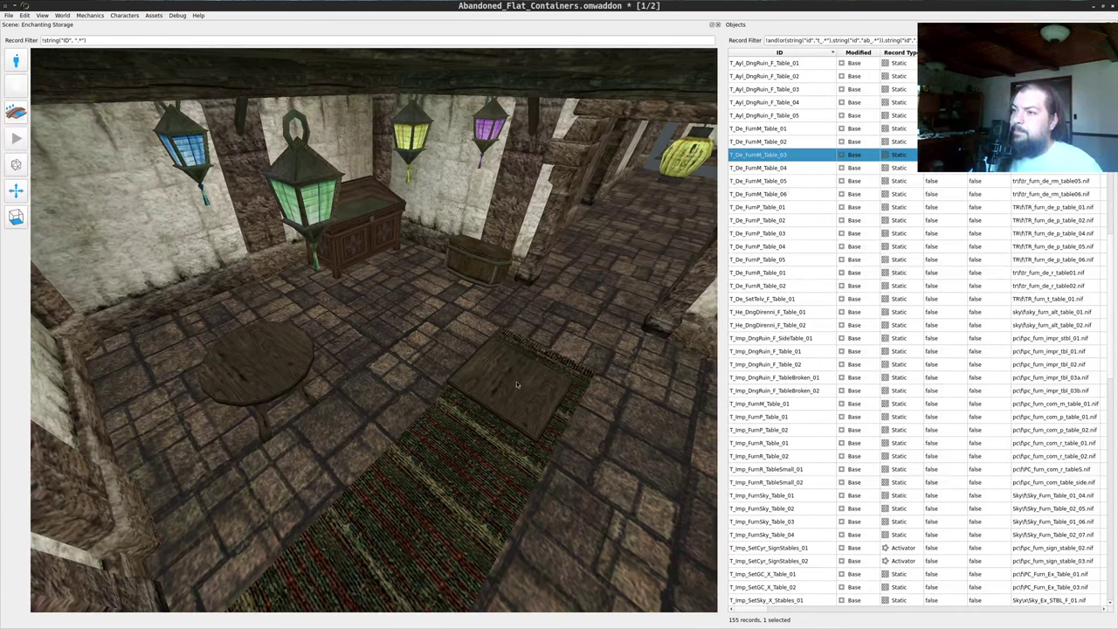
pyautogui.middleClick(517, 385)
pyautogui.moveTo(524, 360); pyautogui.dragTo(581, 274, button='right')
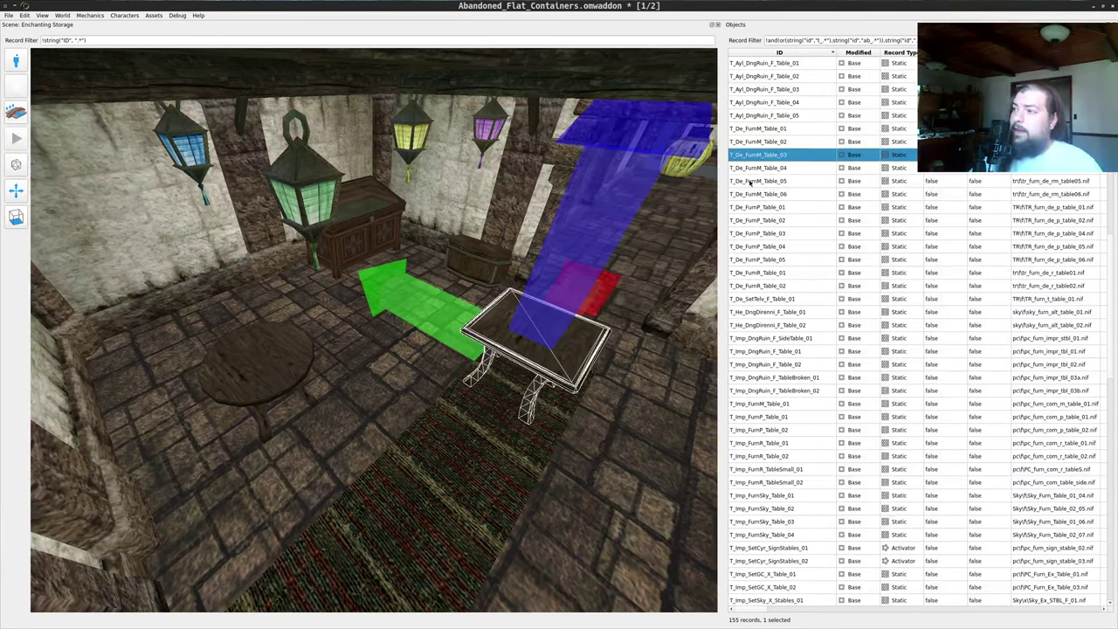
# - Place T_De_FurnM_Table_02 at the rug's edge between the two other tables and raise it out of the floor
pyautogui.moveTo(758, 142); pyautogui.dragTo(396, 425)
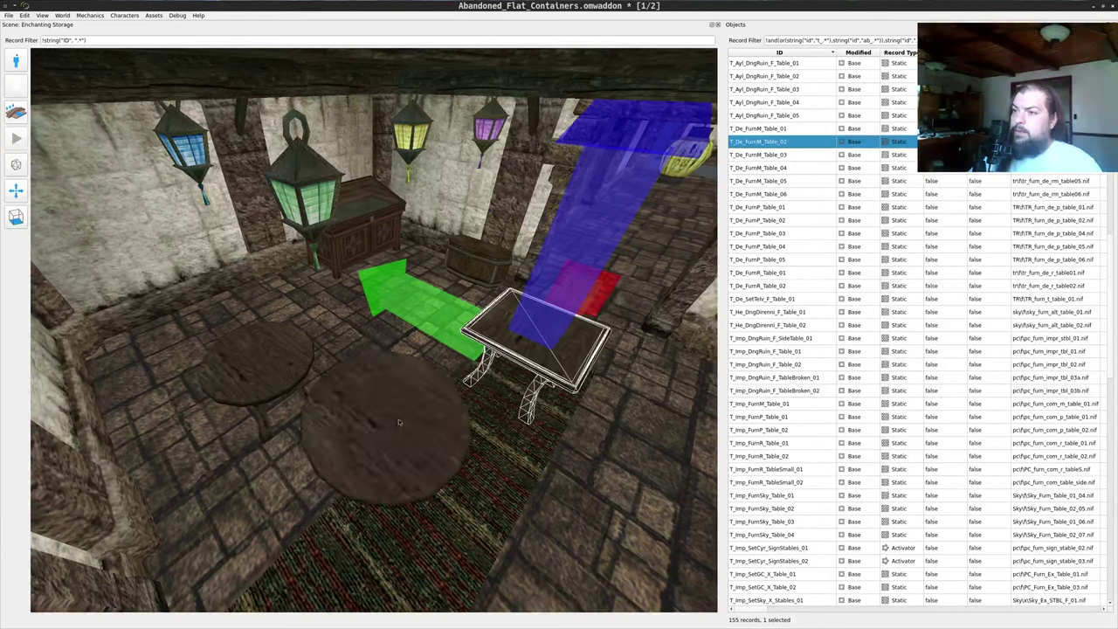
pyautogui.middleClick(400, 422)
pyautogui.moveTo(391, 377); pyautogui.dragTo(428, 265, button='right')
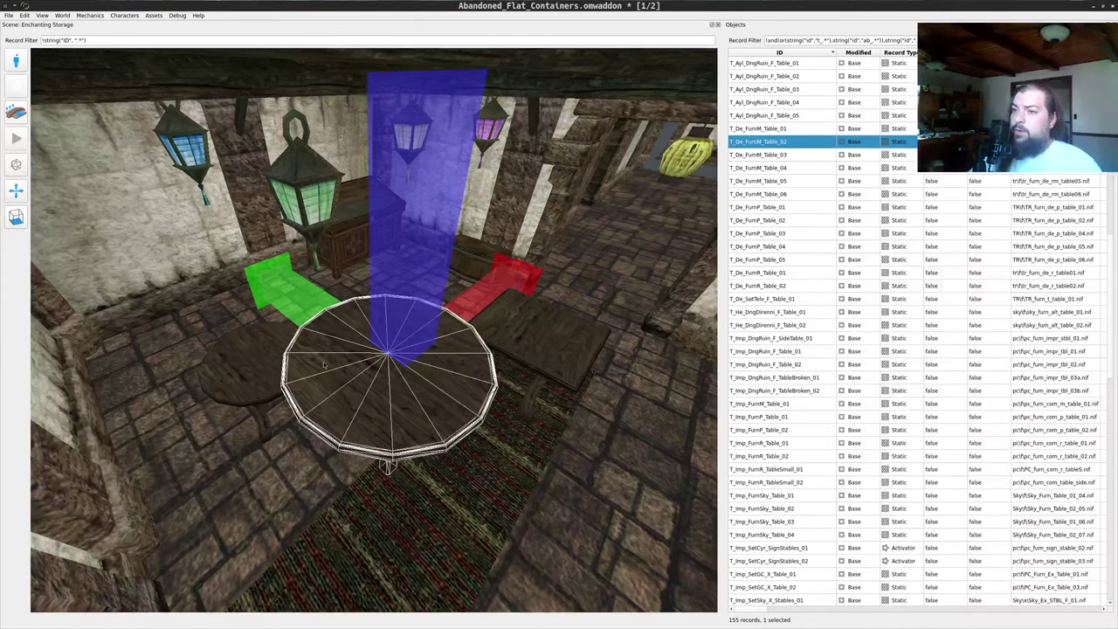
pyautogui.moveTo(324, 366); pyautogui.dragTo(492, 329)
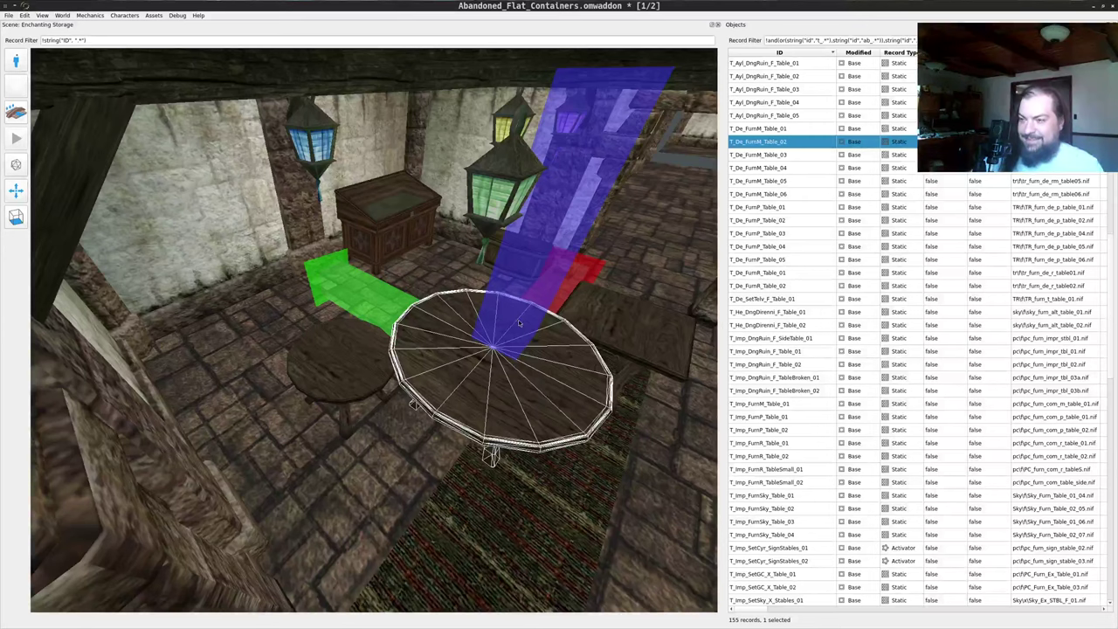
pyautogui.moveTo(516, 320); pyautogui.dragTo(500, 351, button='middle')
pyautogui.press('space')
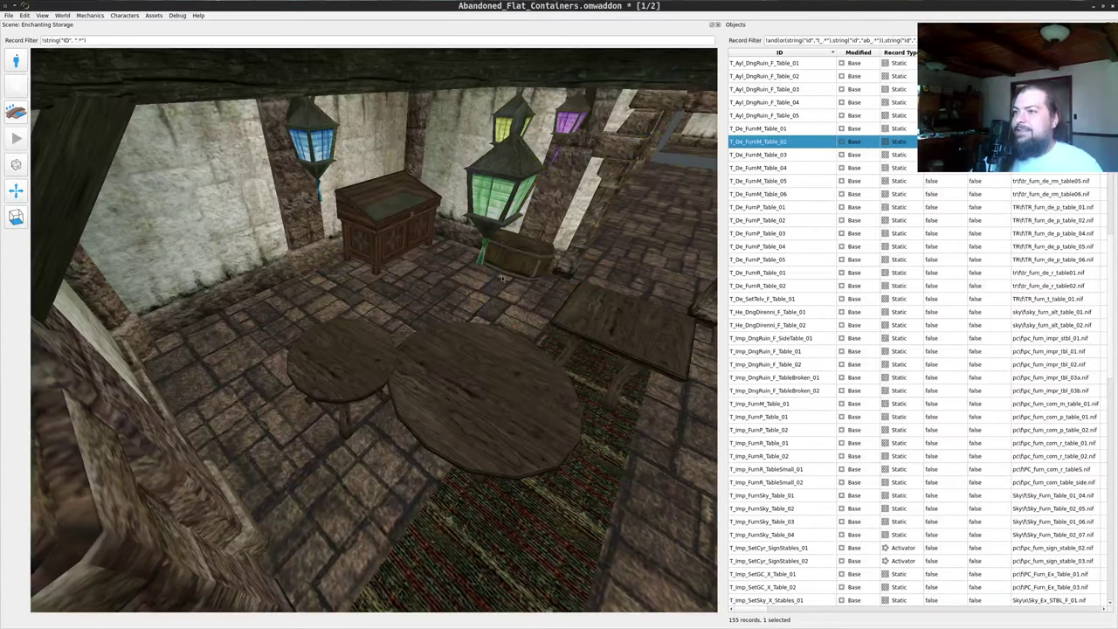
pyautogui.moveTo(454, 384); pyautogui.dragTo(495, 297)
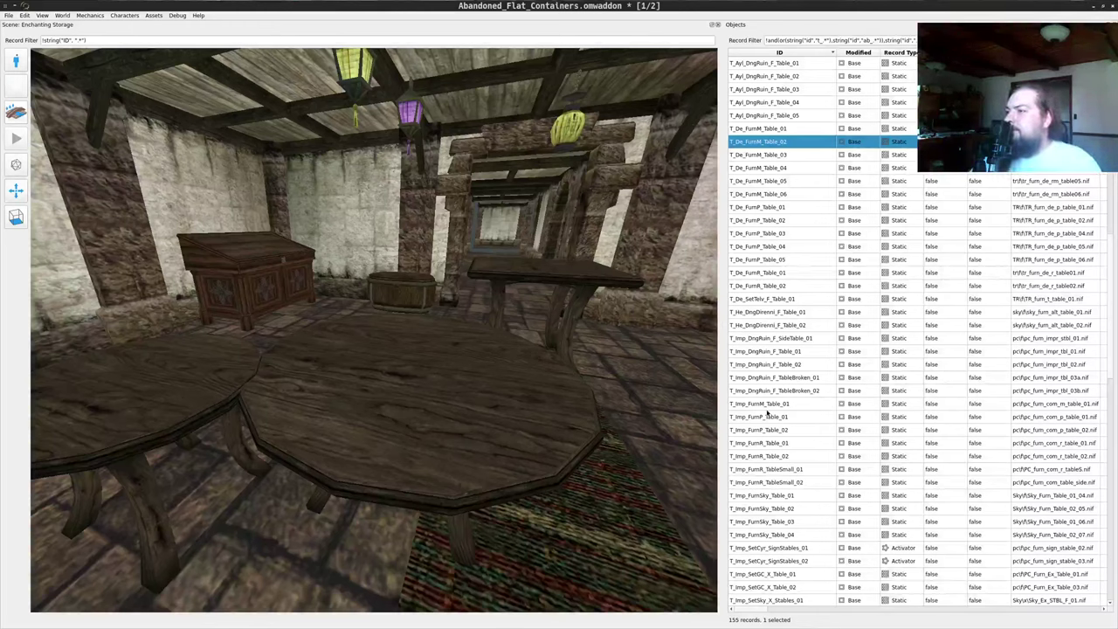
# - Try T_Imp_FurnP_Table_01 beside the large round table and undo the placement
pyautogui.moveTo(760, 417); pyautogui.dragTo(667, 476)
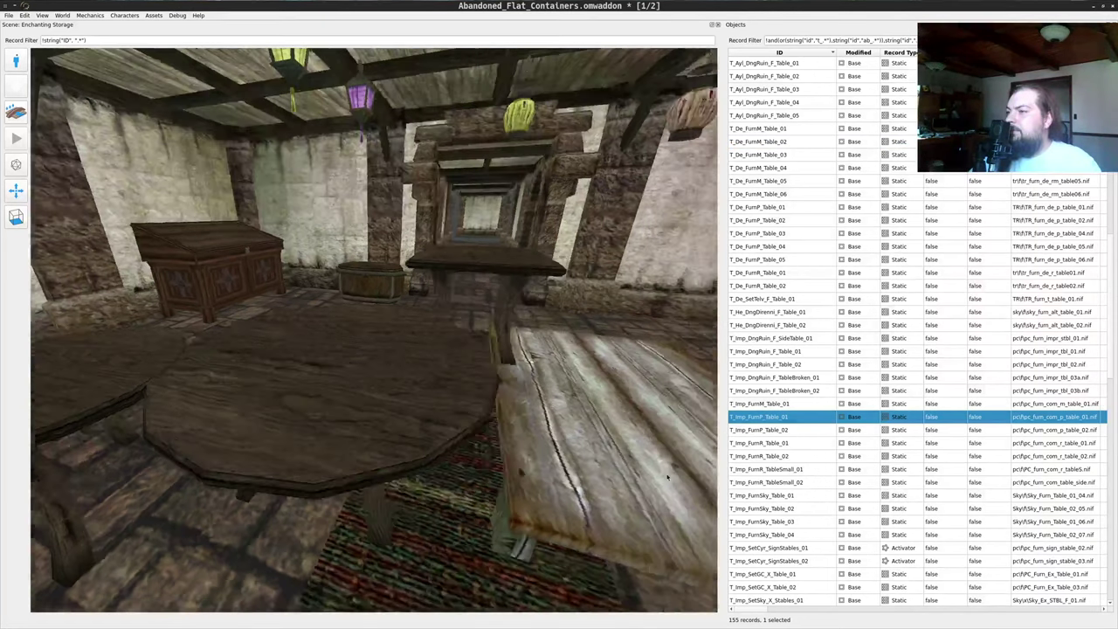
pyautogui.press('d')
pyautogui.hotkey('ctrl', 'z')
pyautogui.click(758, 483)
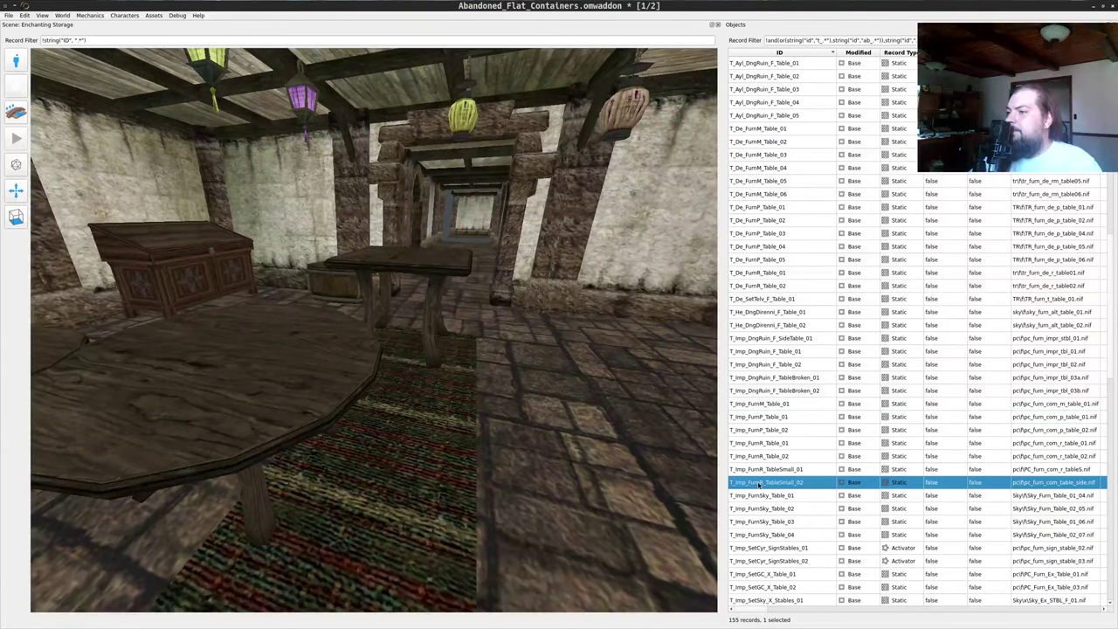
# - Place AB_Furn_DeMidTable03 on the bare floor across the rug and raise it so its legs stand above the floor
pyautogui.scroll(12, 759, 483)
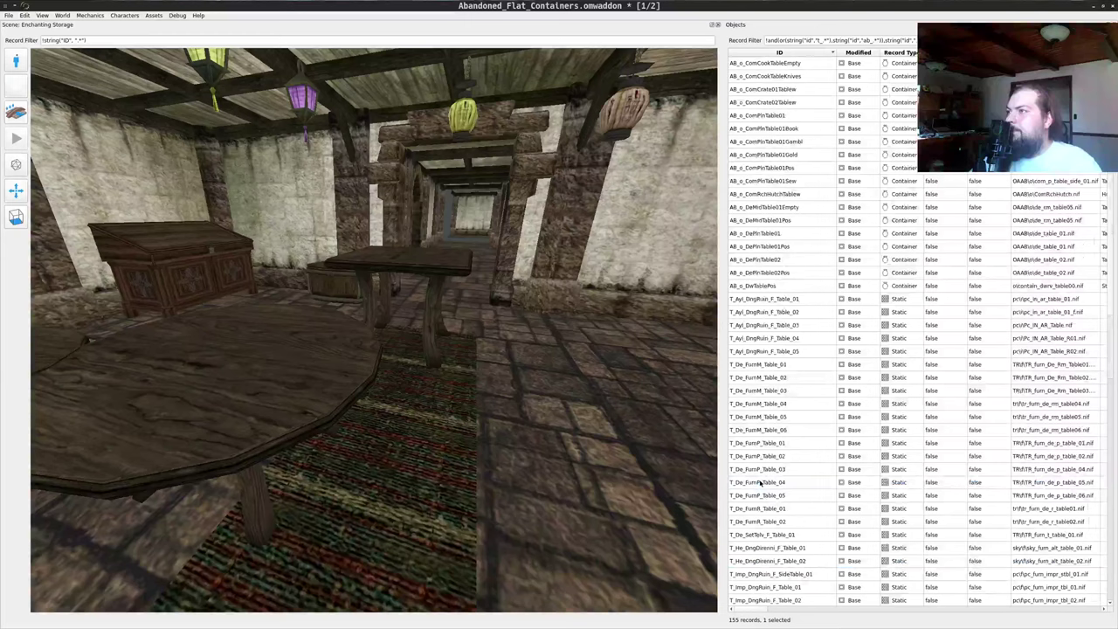
pyautogui.scroll(6, 799, 339)
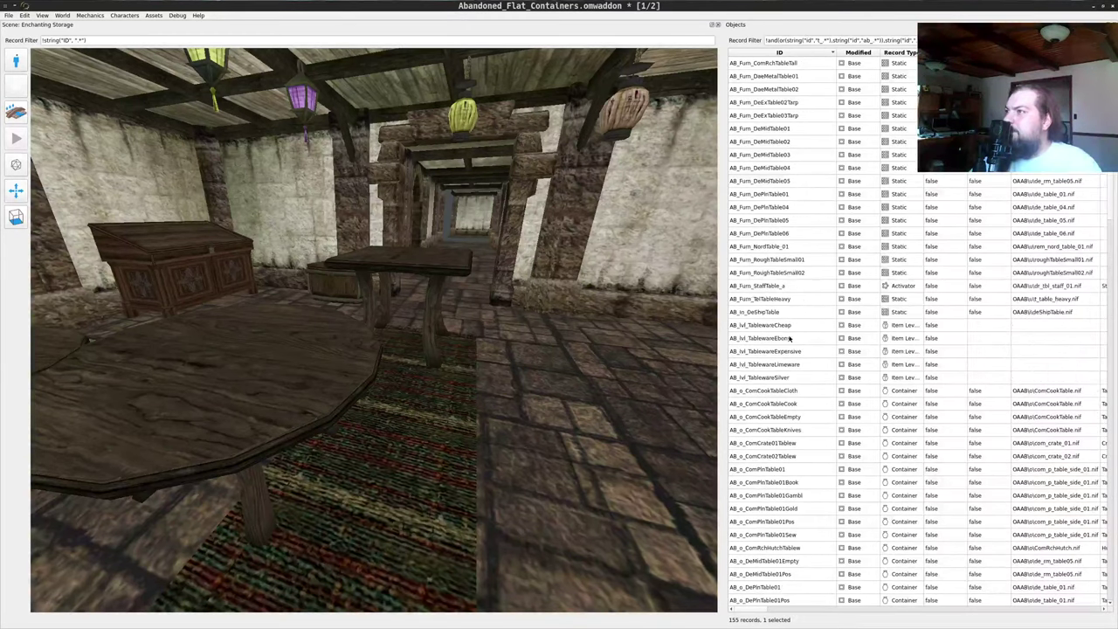
pyautogui.moveTo(758, 234); pyautogui.dragTo(643, 352)
pyautogui.middleClick(647, 350)
pyautogui.press('d')
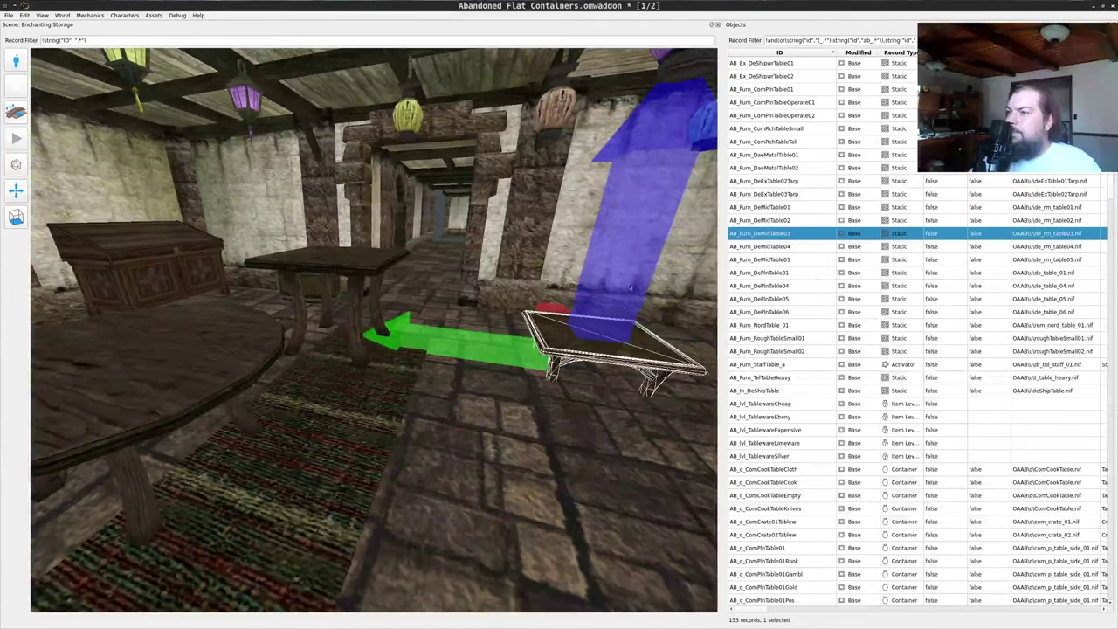
pyautogui.moveTo(630, 278); pyautogui.dragTo(619, 223, button='right')
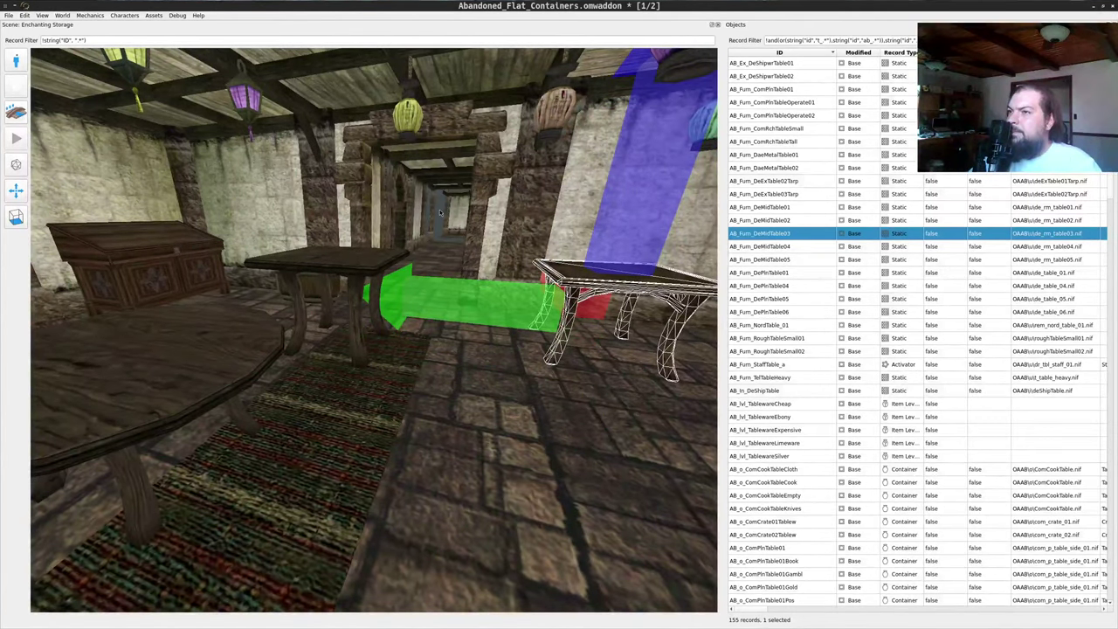
pyautogui.press('space')
# - Delete the small round table and both rectangular tables, keeping only the large round one
pyautogui.press('s')
pyautogui.moveTo(444, 210); pyautogui.dragTo(559, 214)
pyautogui.press('a')
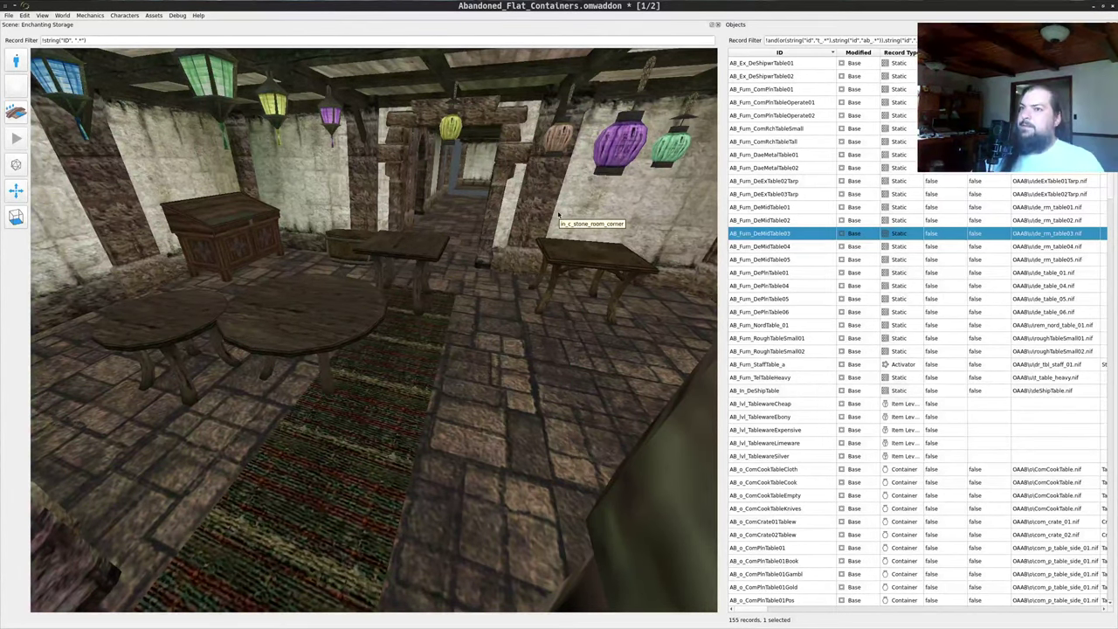
pyautogui.moveTo(559, 216); pyautogui.dragTo(306, 343)
pyautogui.press('a')
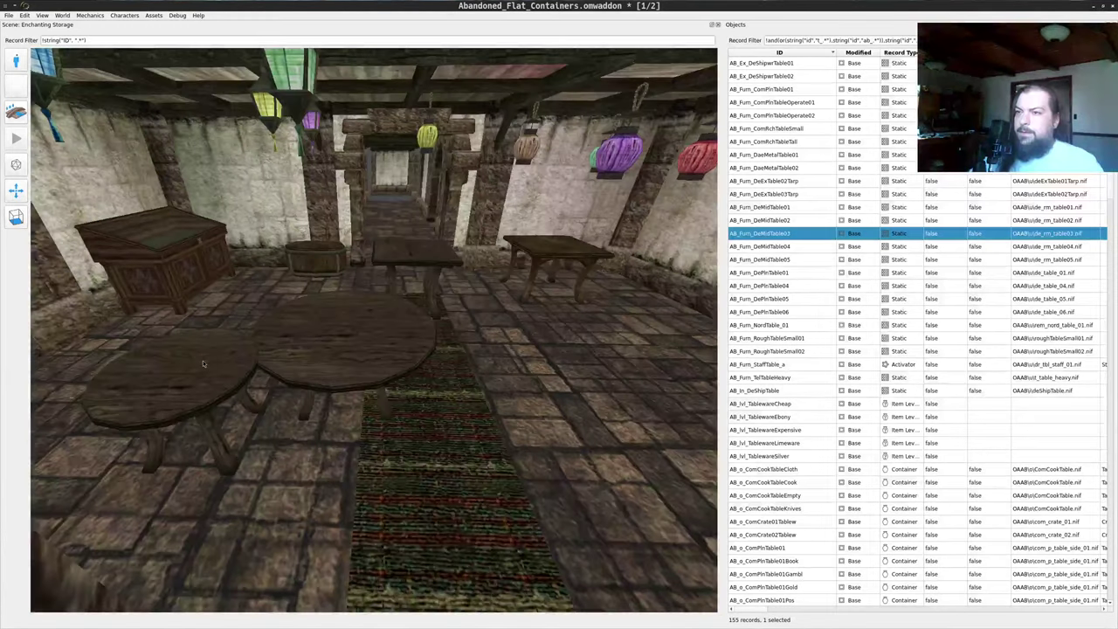
pyautogui.middleClick(202, 360)
pyautogui.keyDown('ctrl'); pyautogui.middleClick(437, 254); pyautogui.keyUp('ctrl')
pyautogui.keyDown('ctrl'); pyautogui.middleClick(572, 259); pyautogui.keyUp('ctrl')
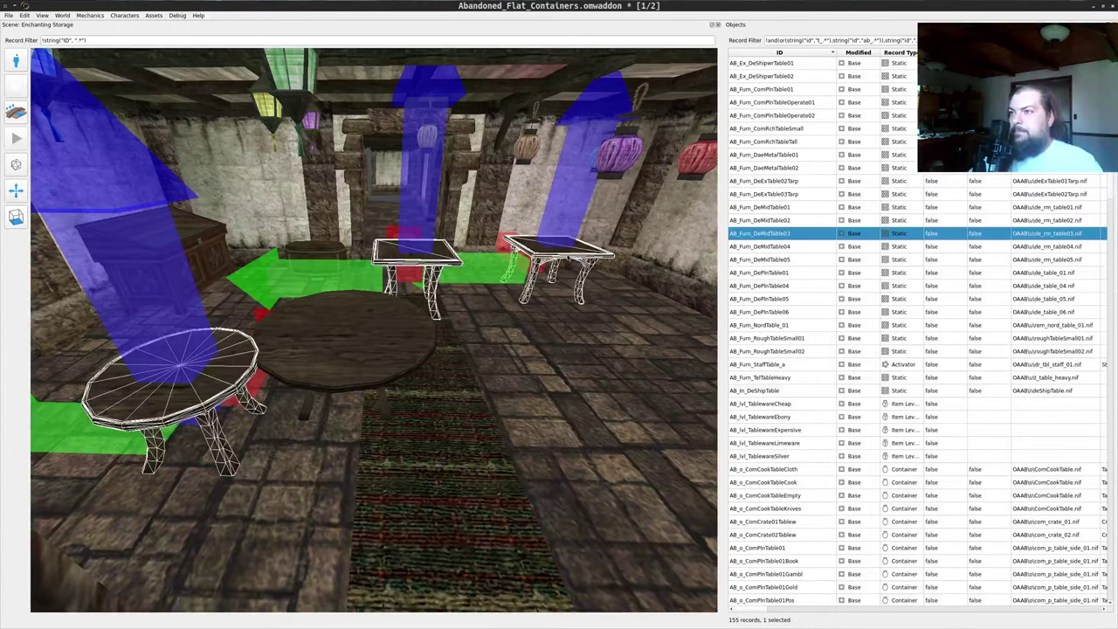
pyautogui.press('Delete')
# - Move the large round table T_De_FurnM_Table_02 off the rug to the floor beside the wooden desk
pyautogui.moveTo(472, 349); pyautogui.dragTo(392, 354)
pyautogui.press('d')
pyautogui.middleClick(417, 340)
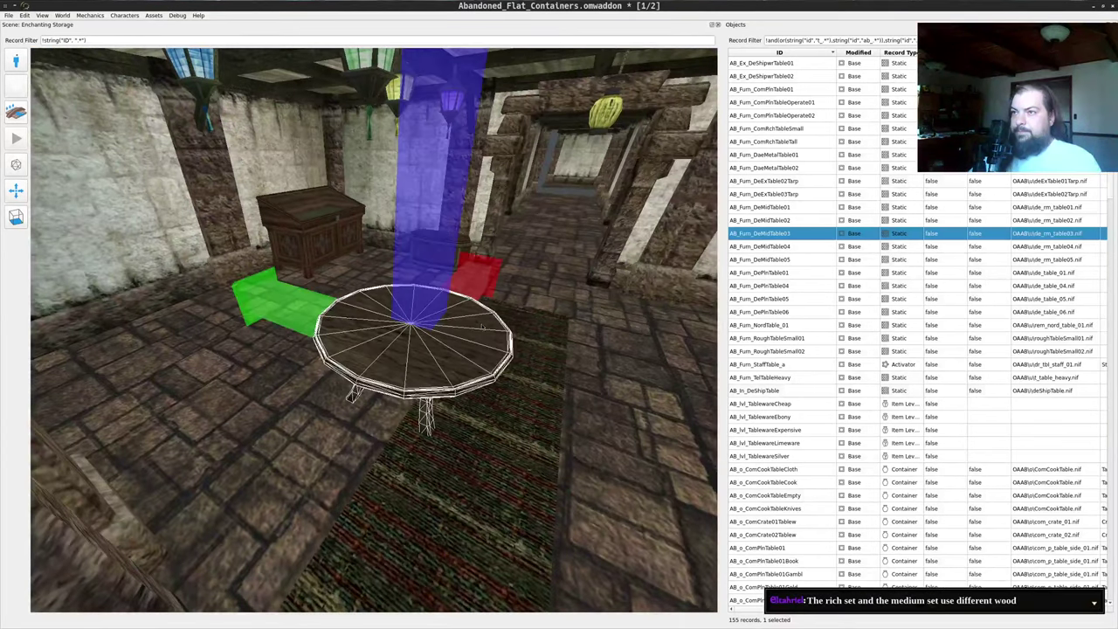
pyautogui.moveTo(463, 340); pyautogui.dragTo(426, 332)
pyautogui.moveTo(461, 276); pyautogui.dragTo(467, 245, button='right')
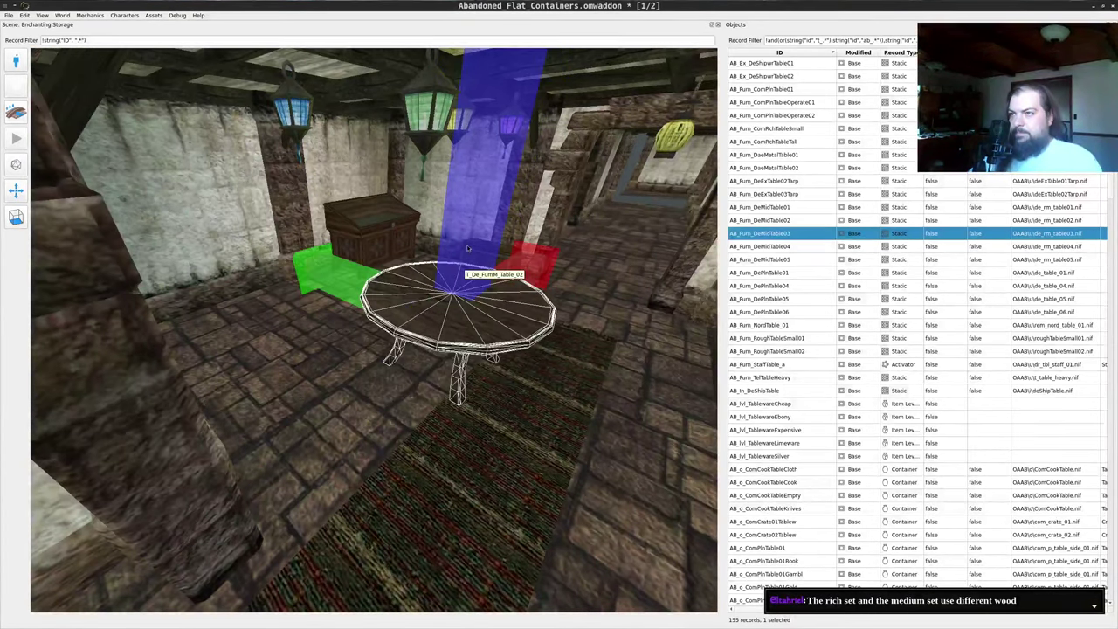
pyautogui.hotkey('ctrl', 'z')
pyautogui.moveTo(513, 295); pyautogui.dragTo(450, 333, button='right')
pyautogui.moveTo(286, 302); pyautogui.dragTo(259, 287, button='right')
pyautogui.moveTo(259, 289); pyautogui.dragTo(194, 259)
pyautogui.moveTo(500, 251); pyautogui.dragTo(414, 254)
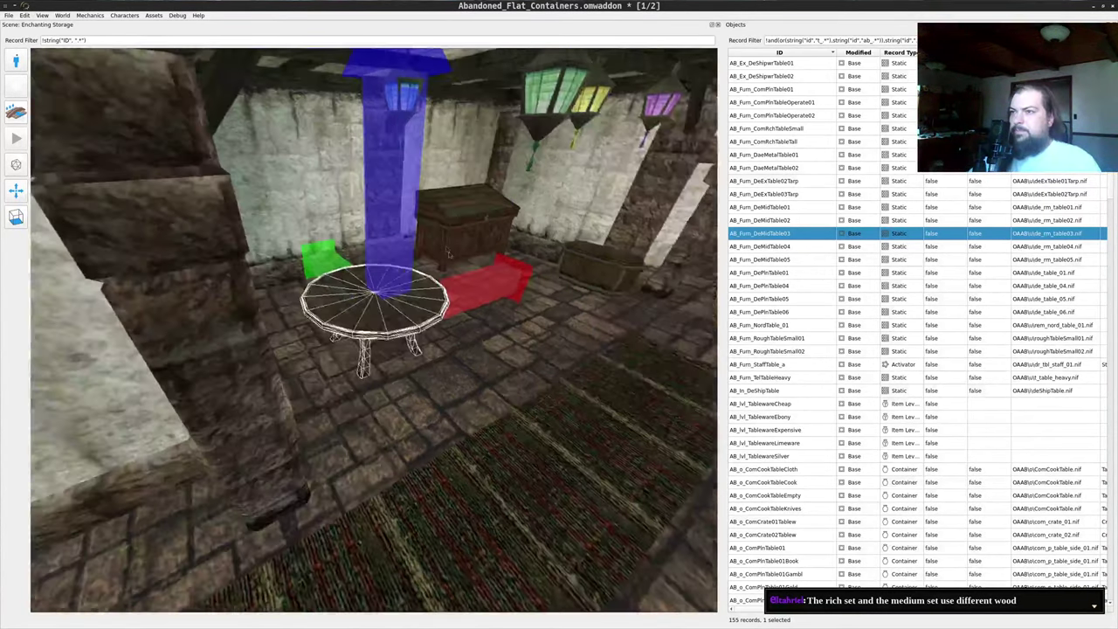
# - Filter the object records by "lantern" and browse the T_De_Var_Lantern variants for one that suits the round table
pyautogui.press('d')
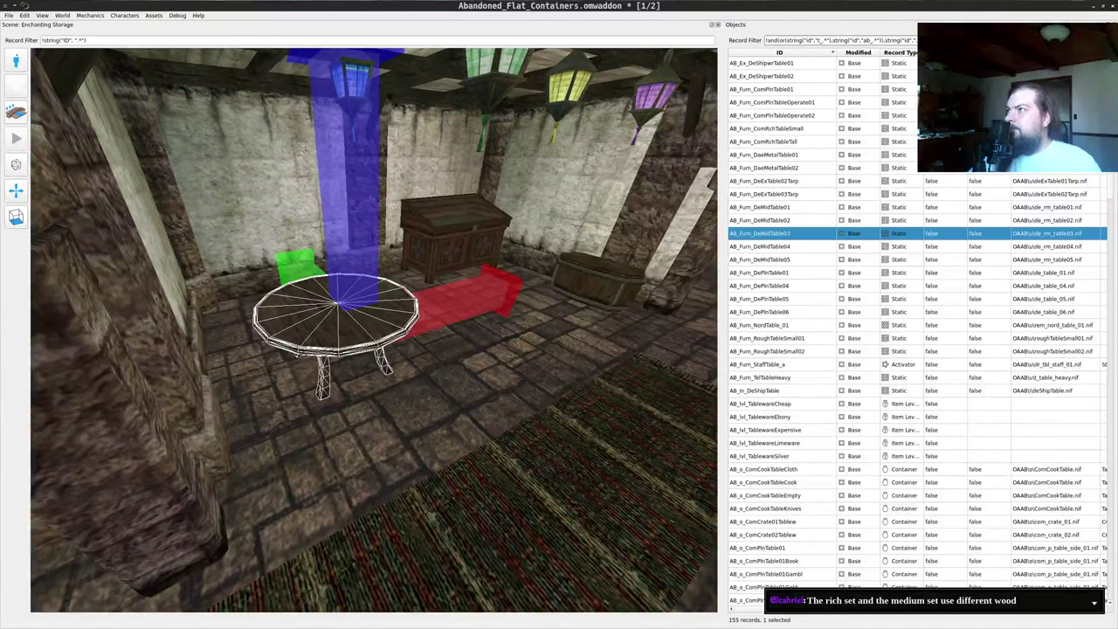
pyautogui.write('lantern')
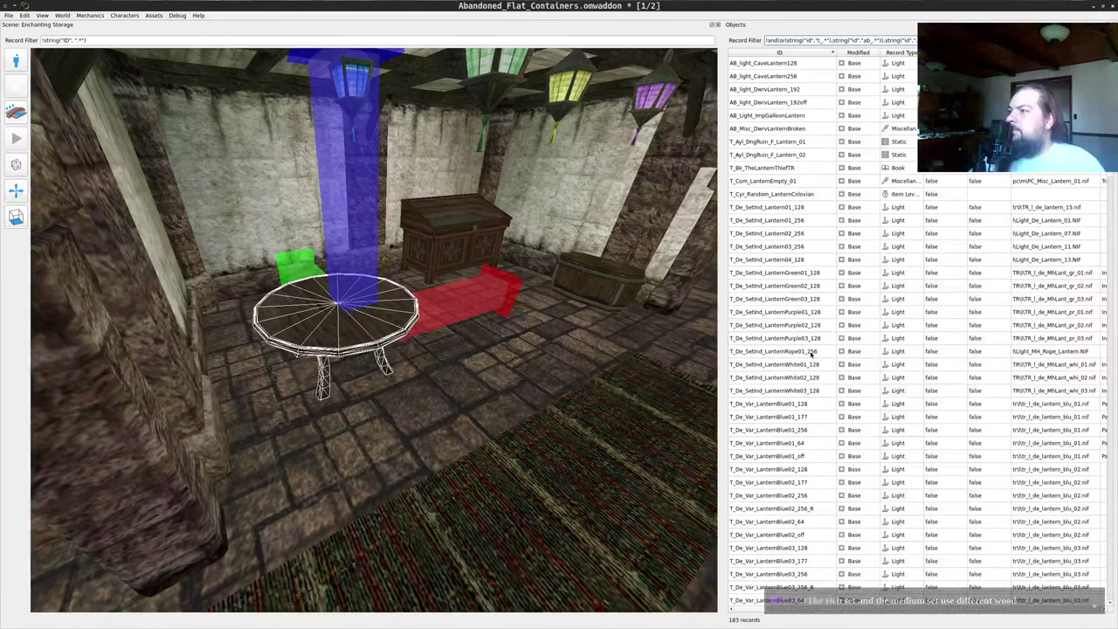
pyautogui.click(783, 314)
pyautogui.moveTo(514, 315); pyautogui.dragTo(435, 360)
pyautogui.moveTo(248, 517); pyautogui.dragTo(236, 389)
pyautogui.scroll(2, 481, 348)
pyautogui.scroll(-3, 482, 348)
pyautogui.press('d')
pyautogui.press('w')
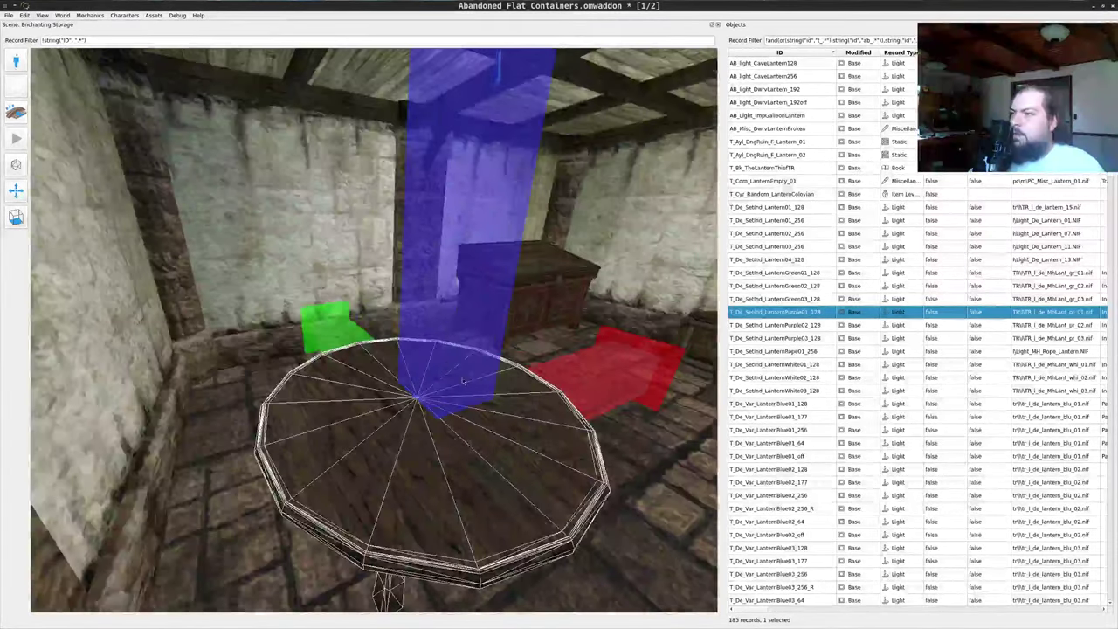
pyautogui.click(767, 444)
pyautogui.scroll(-16, 764, 459)
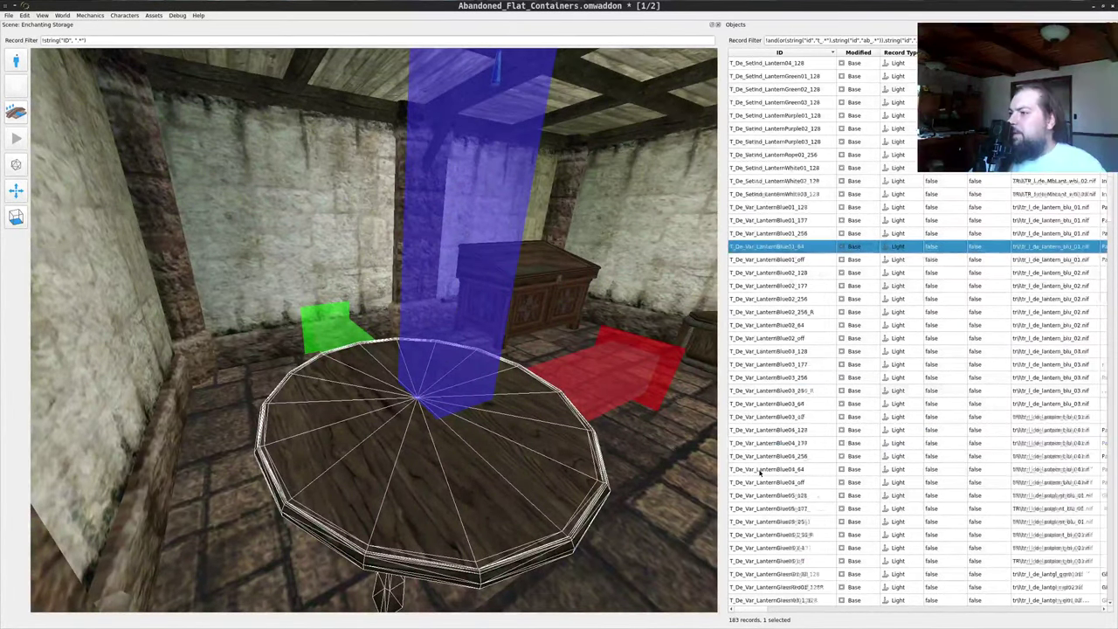
# - Check the lantern model on the desk across the room, and place T_De_Var_LanternGreen04_256 on the round table, raised onto its top
pyautogui.moveTo(577, 436); pyautogui.dragTo(862, 466)
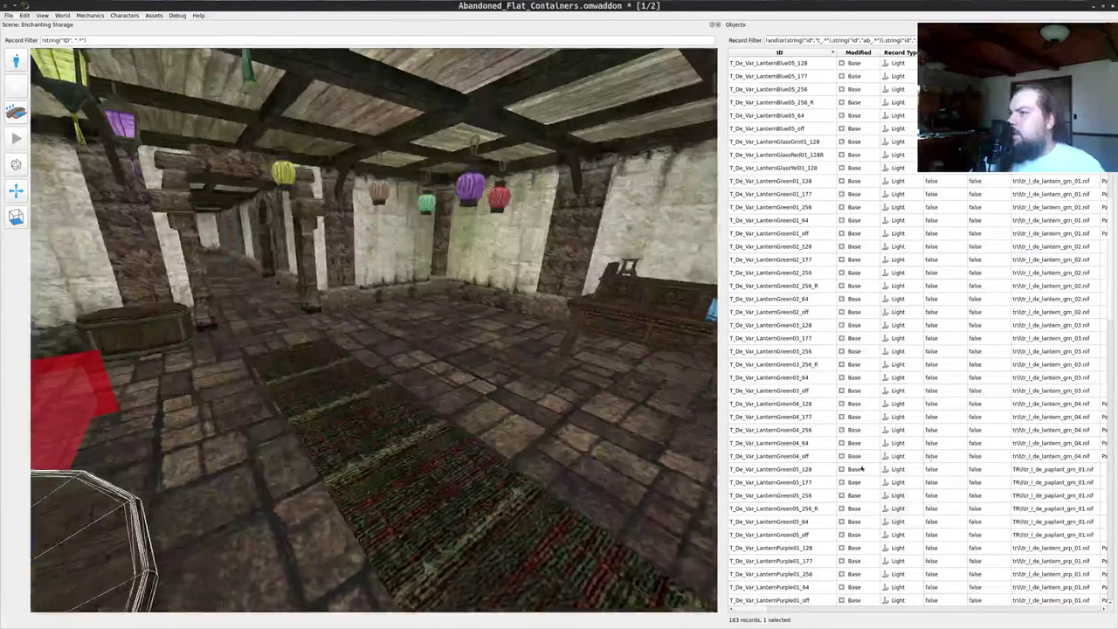
pyautogui.moveTo(638, 354); pyautogui.dragTo(707, 347)
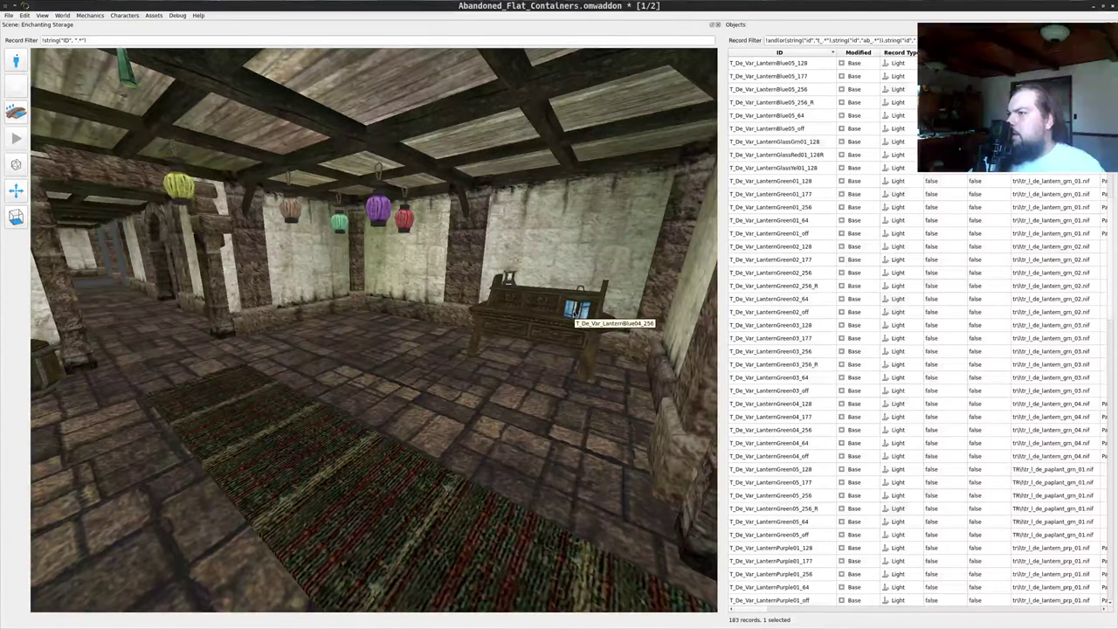
pyautogui.moveTo(574, 313); pyautogui.dragTo(203, 396)
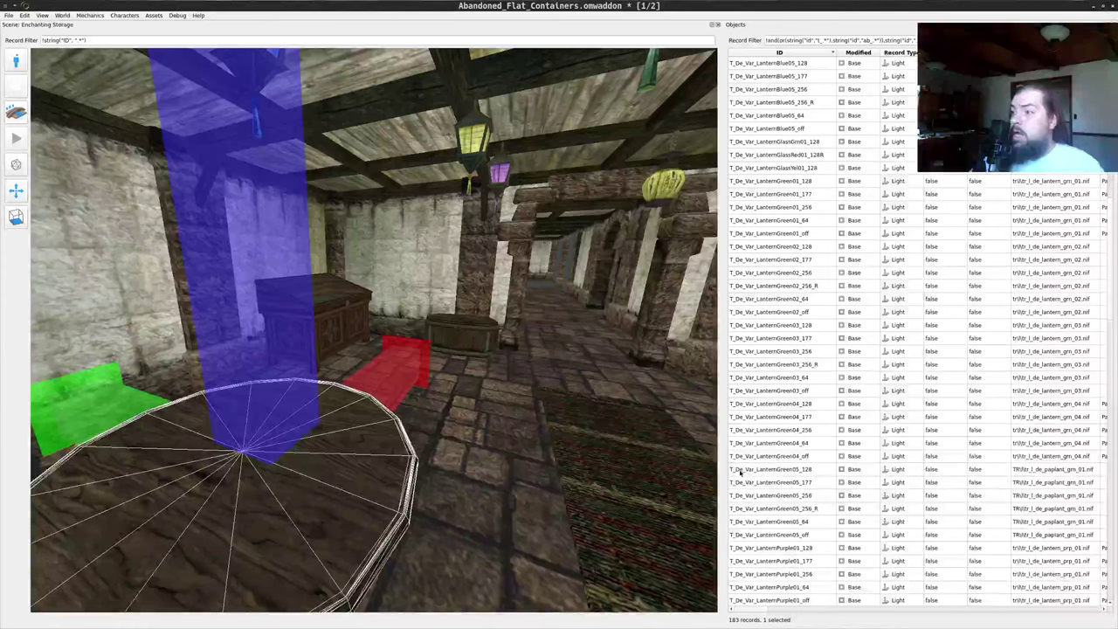
pyautogui.click(808, 430)
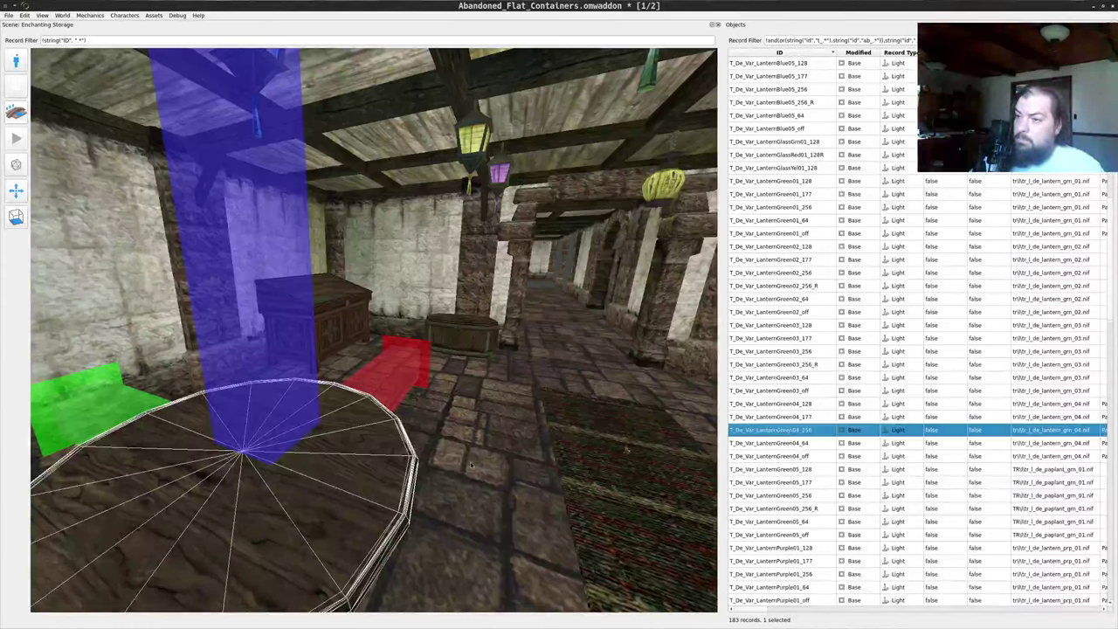
pyautogui.moveTo(331, 480); pyautogui.dragTo(330, 480)
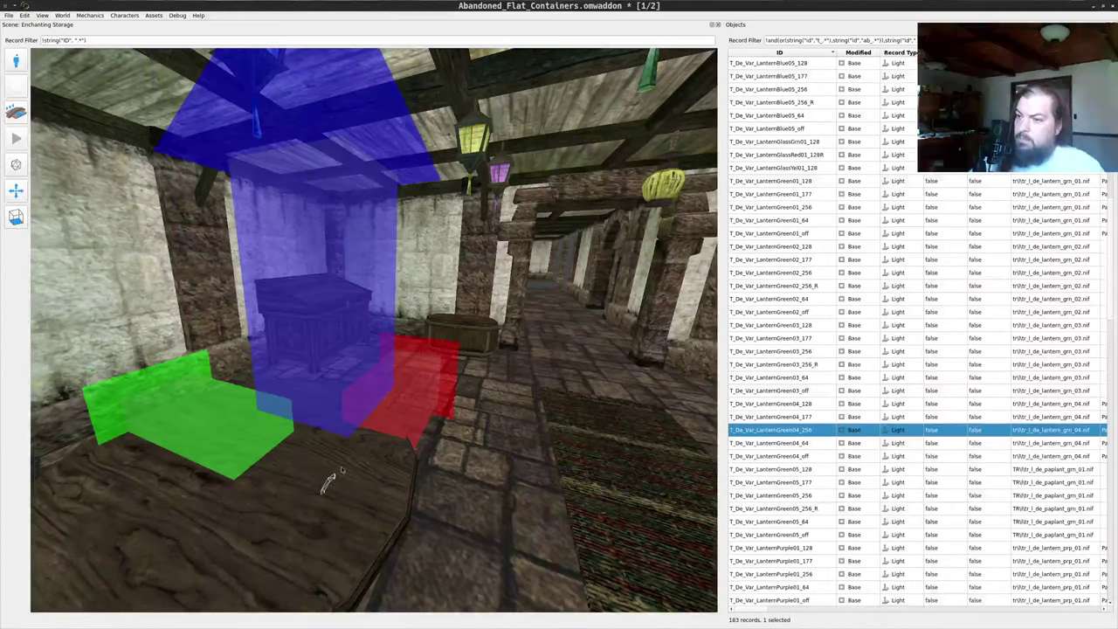
pyautogui.moveTo(330, 293); pyautogui.dragTo(467, 375)
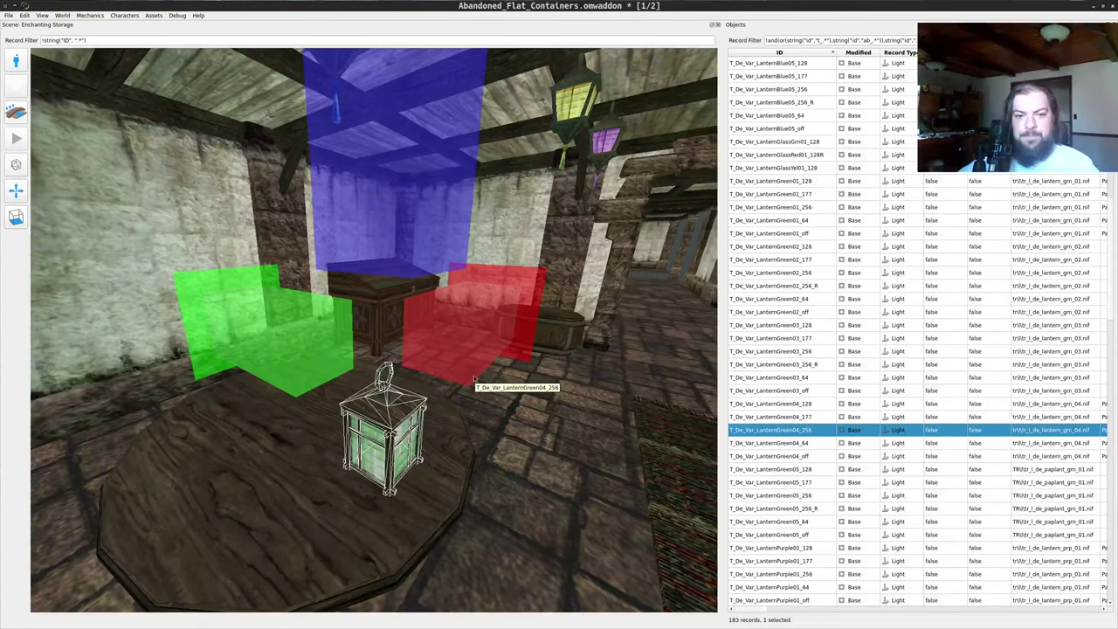
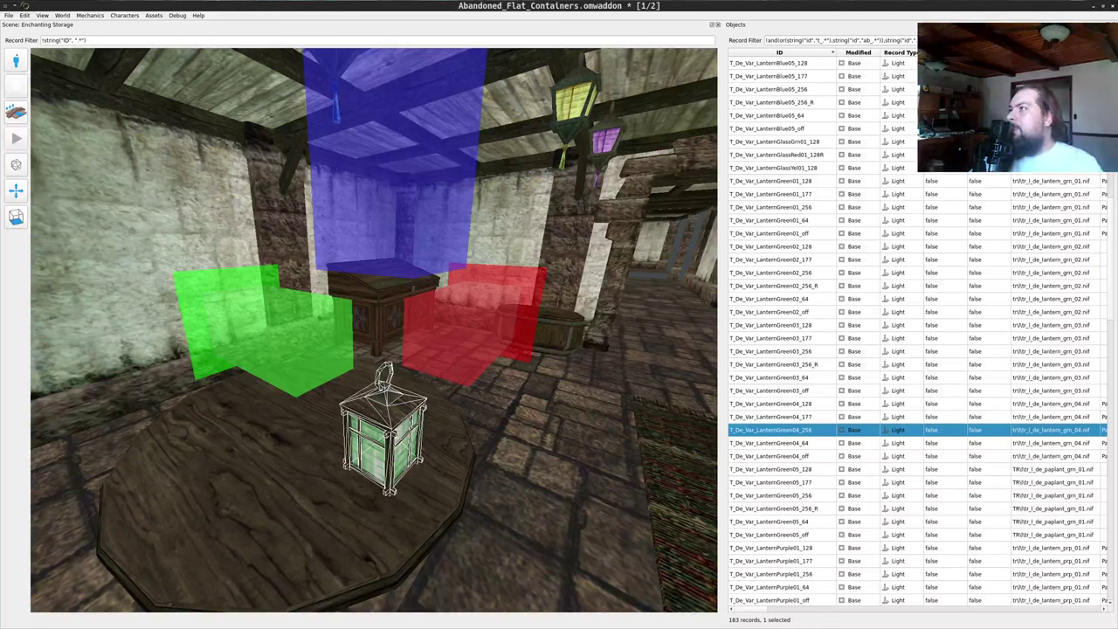
# - Filter the object records by "table"
pyautogui.click(939, 40)
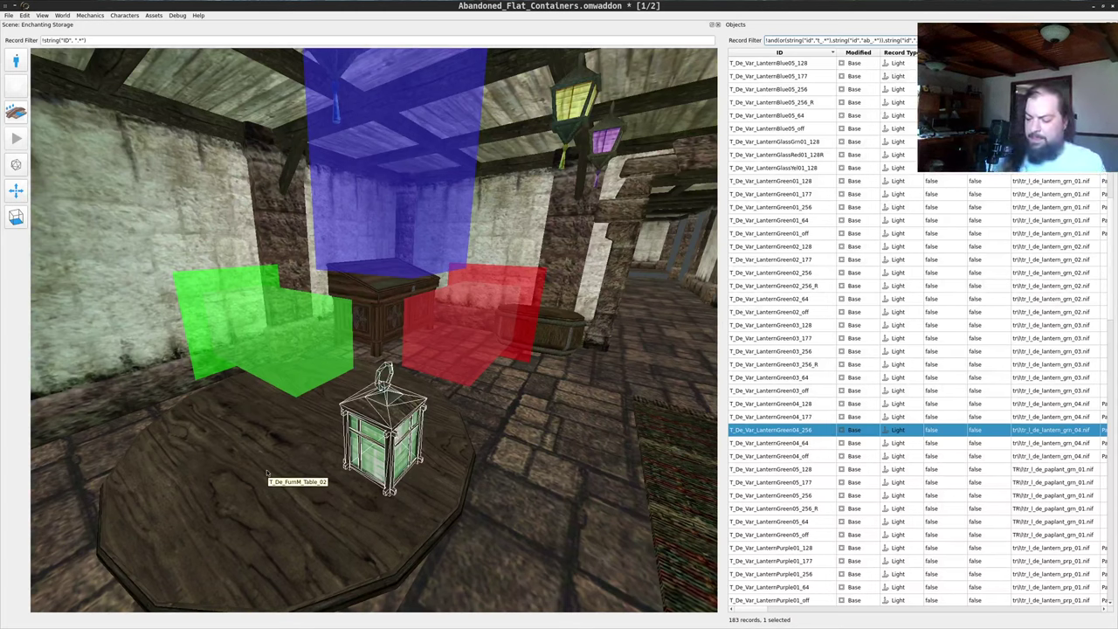
pyautogui.write('table')
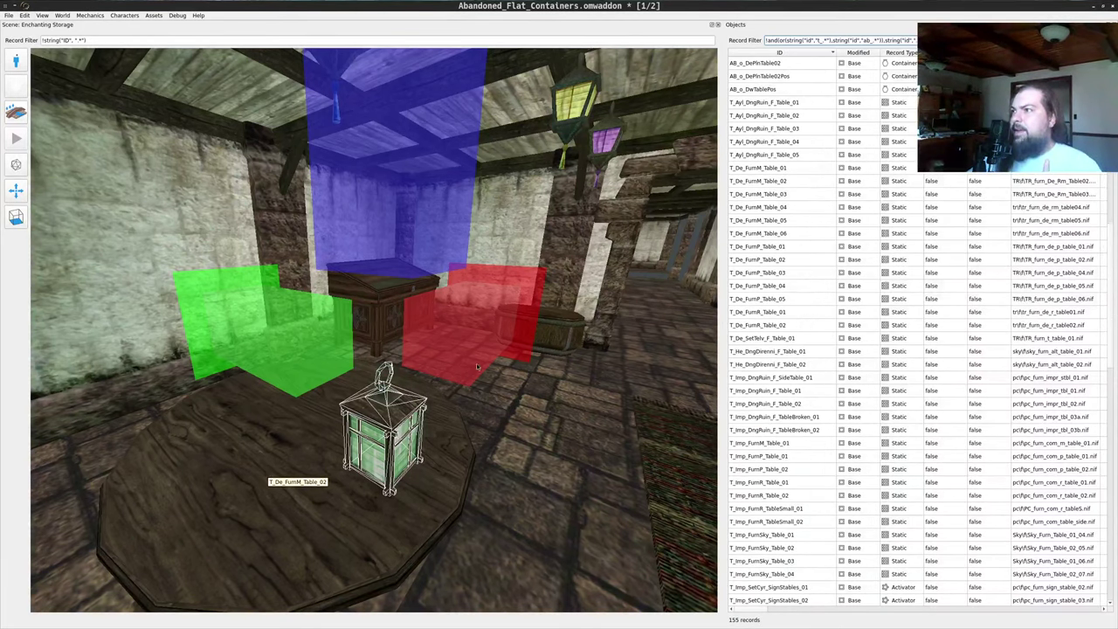
pyautogui.click(769, 221)
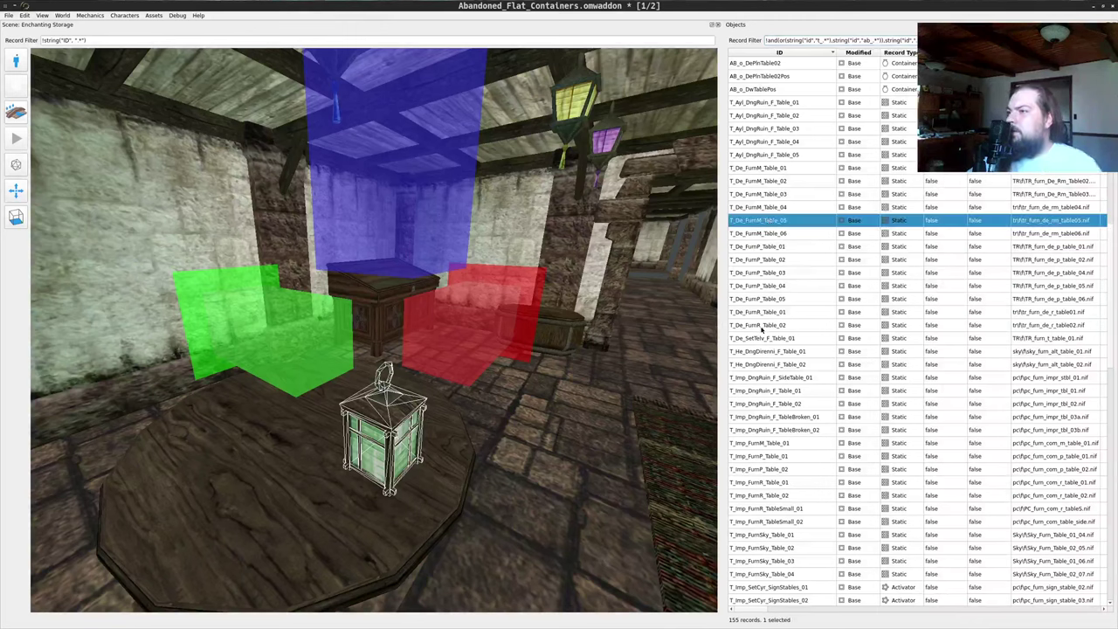
# - Try T_De_FurnR_Table_02 and T_De_FurnR_Table_01 on the floor near the rug, undoing each placement
pyautogui.moveTo(759, 325); pyautogui.dragTo(661, 351)
pyautogui.press('s')
pyautogui.press('d')
pyautogui.hotkey('ctrl', 'z')
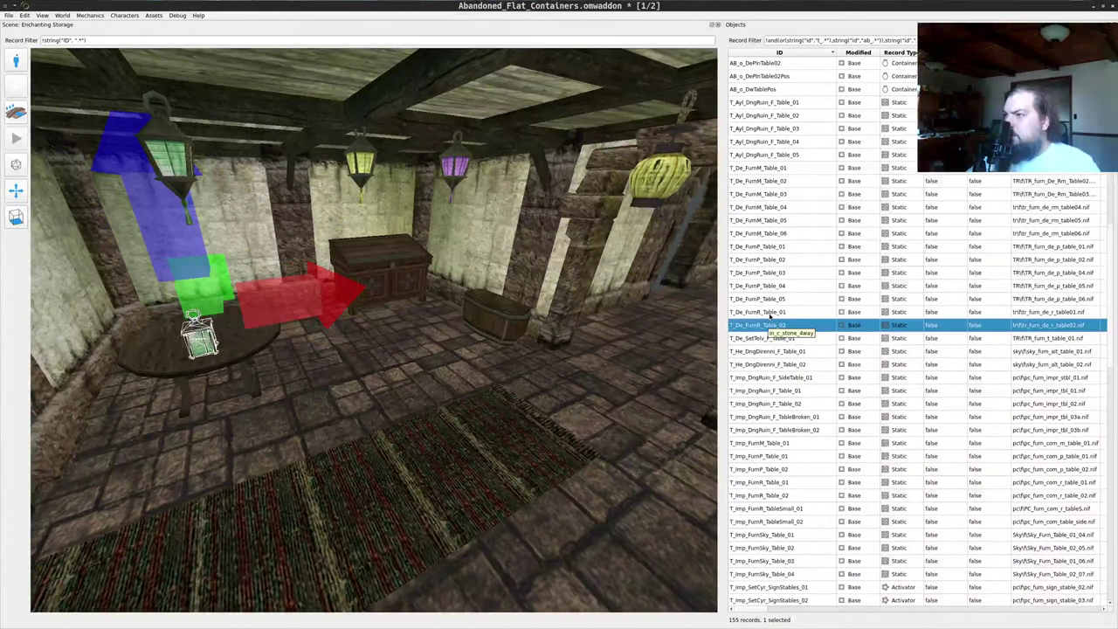
pyautogui.moveTo(769, 313); pyautogui.dragTo(453, 432)
pyautogui.middleClick(452, 431)
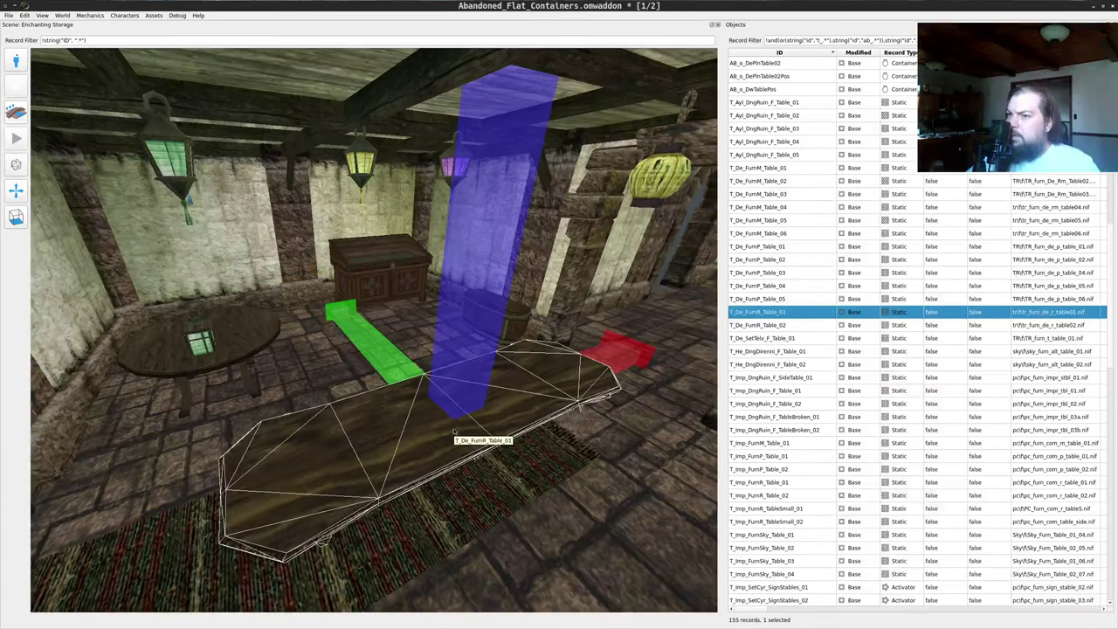
pyautogui.hotkey('ctrl', 'z')
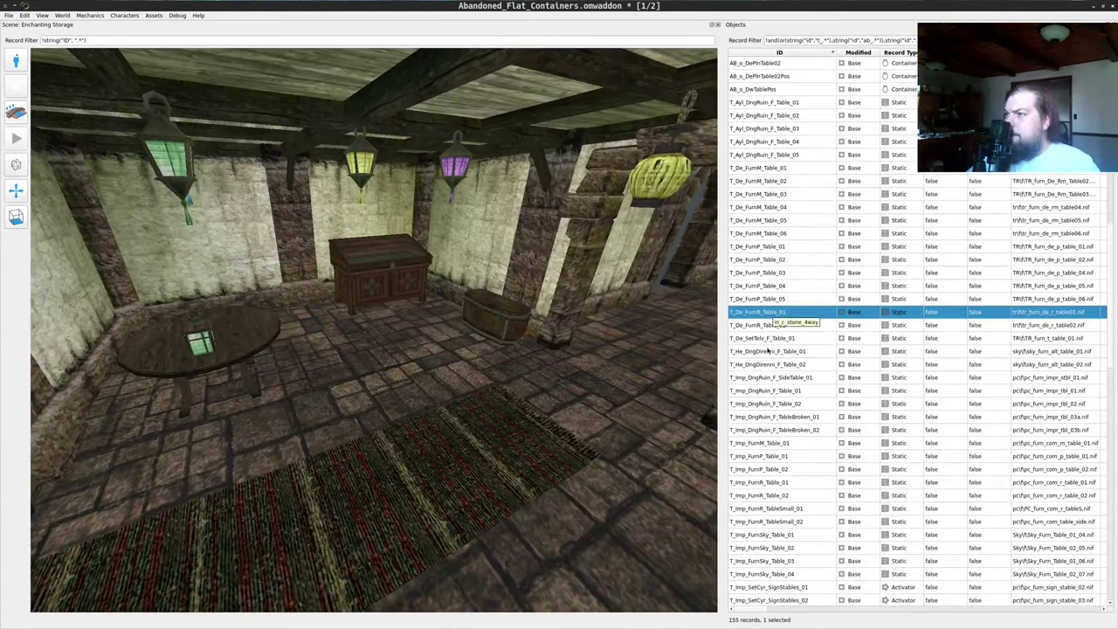
# - Try T_Imp_FurnR_Table_02 at the far end of the rug and undo the placement
pyautogui.click(763, 364)
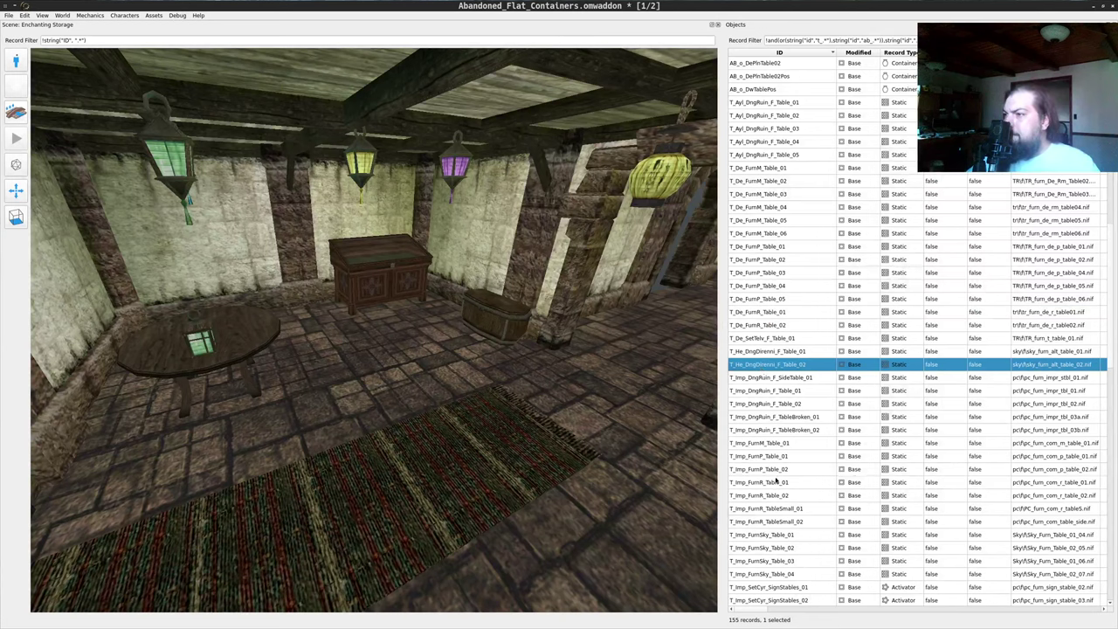
pyautogui.moveTo(762, 495); pyautogui.dragTo(581, 435)
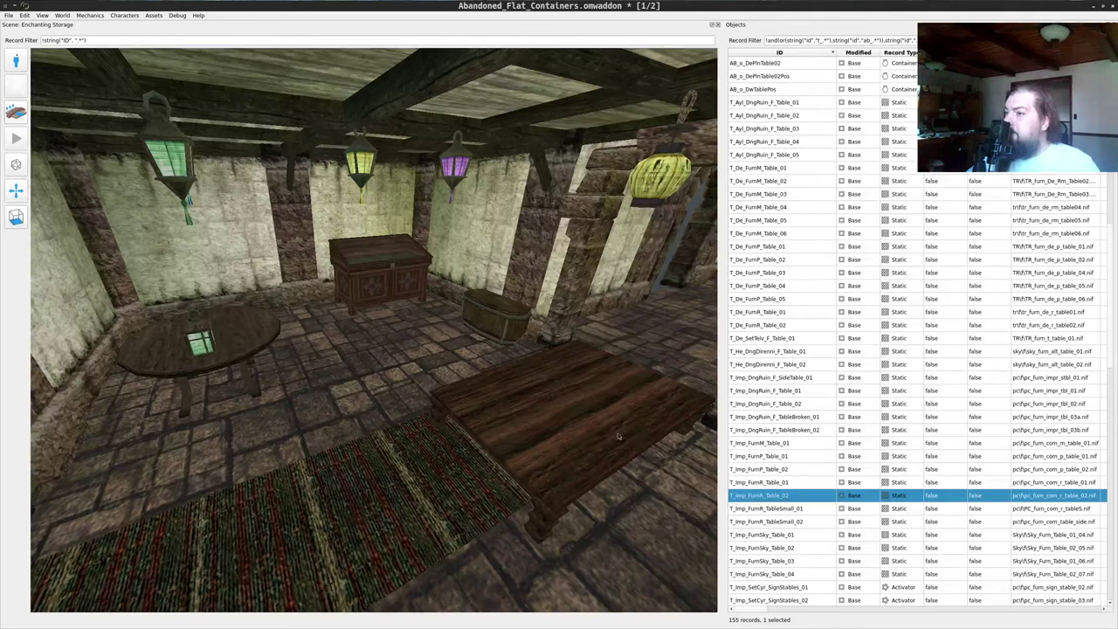
pyautogui.hotkey('ctrl', 'z')
# - Place T_Imp_FurnR_Table_01 at the far end of the rug and adjust its height so its base stands on the floor
pyautogui.moveTo(771, 482); pyautogui.dragTo(630, 468)
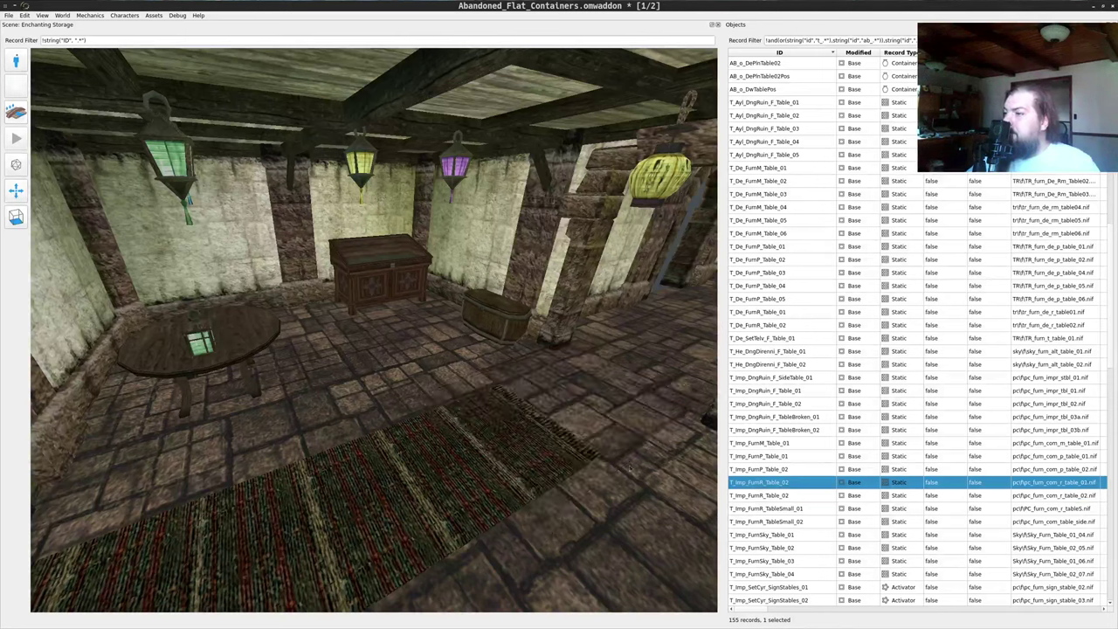
pyautogui.moveTo(535, 433); pyautogui.dragTo(550, 423)
pyautogui.middleClick(550, 422)
pyautogui.moveTo(561, 348); pyautogui.dragTo(574, 275, button='right')
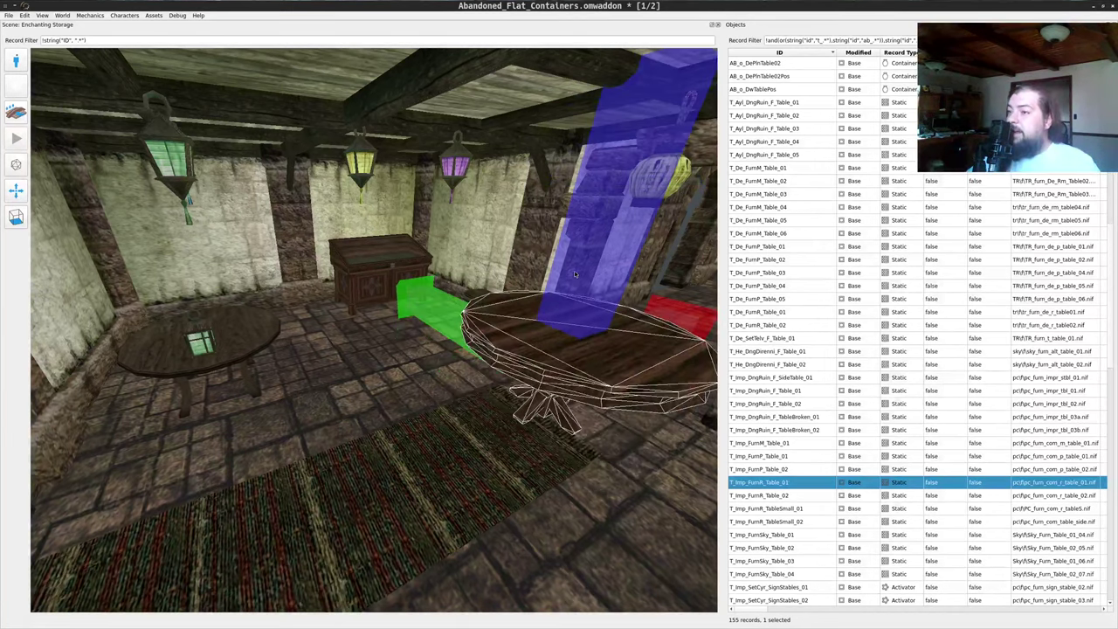
pyautogui.moveTo(573, 270); pyautogui.dragTo(649, 370)
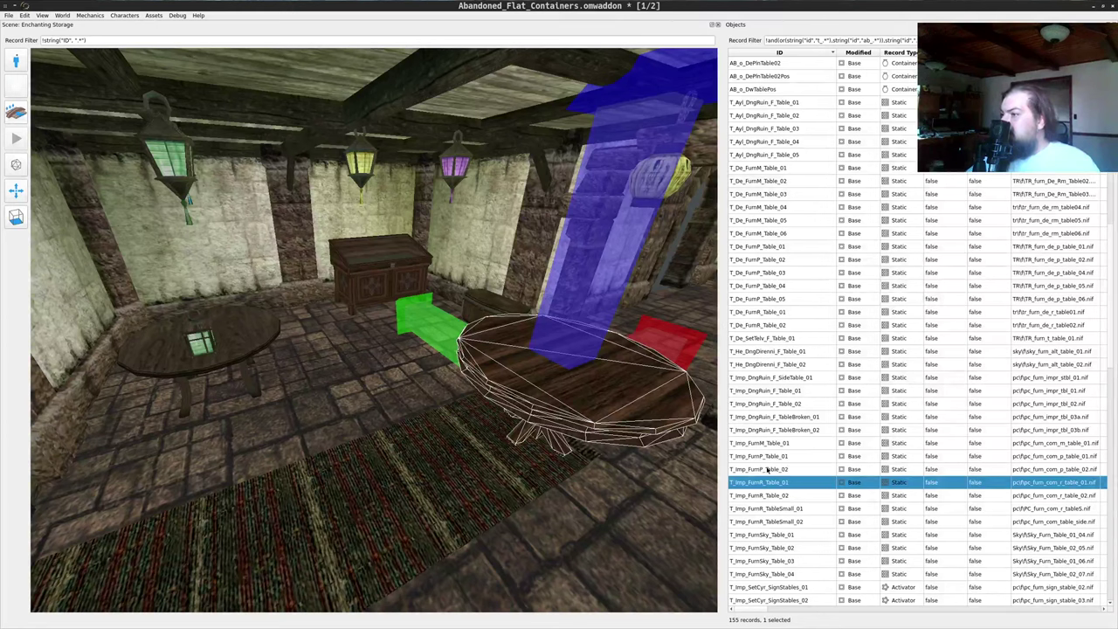
# - Try T_Imp_FurnP_Table_02, T_Imp_FurnSky_Table_01 and T_Imp_FurnSky_Table_02 between the two round tables, undoing each placement
pyautogui.moveTo(744, 470); pyautogui.dragTo(308, 471)
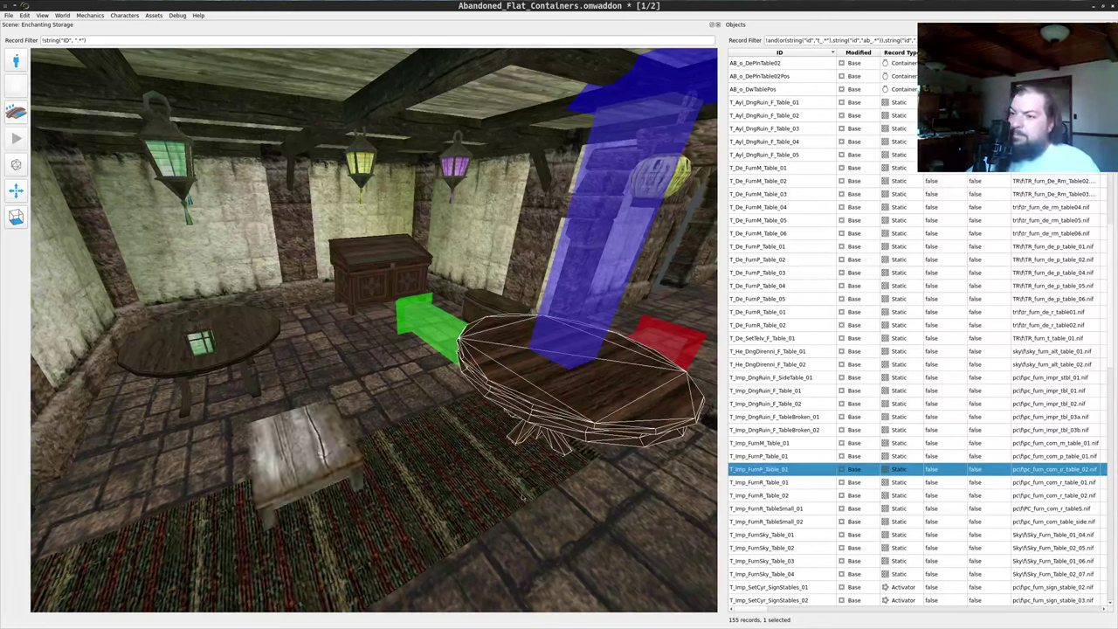
pyautogui.hotkey('ctrl', 'z')
pyautogui.click(769, 535)
pyautogui.scroll(-4, 774, 535)
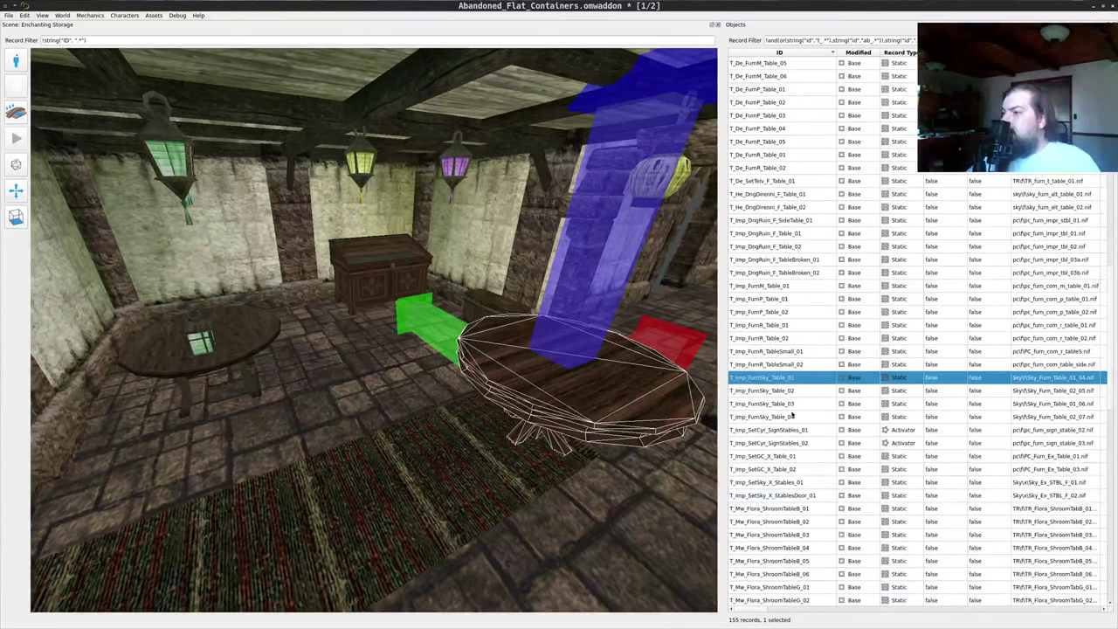
pyautogui.moveTo(484, 422); pyautogui.dragTo(331, 448)
pyautogui.hotkey('ctrl', 'z')
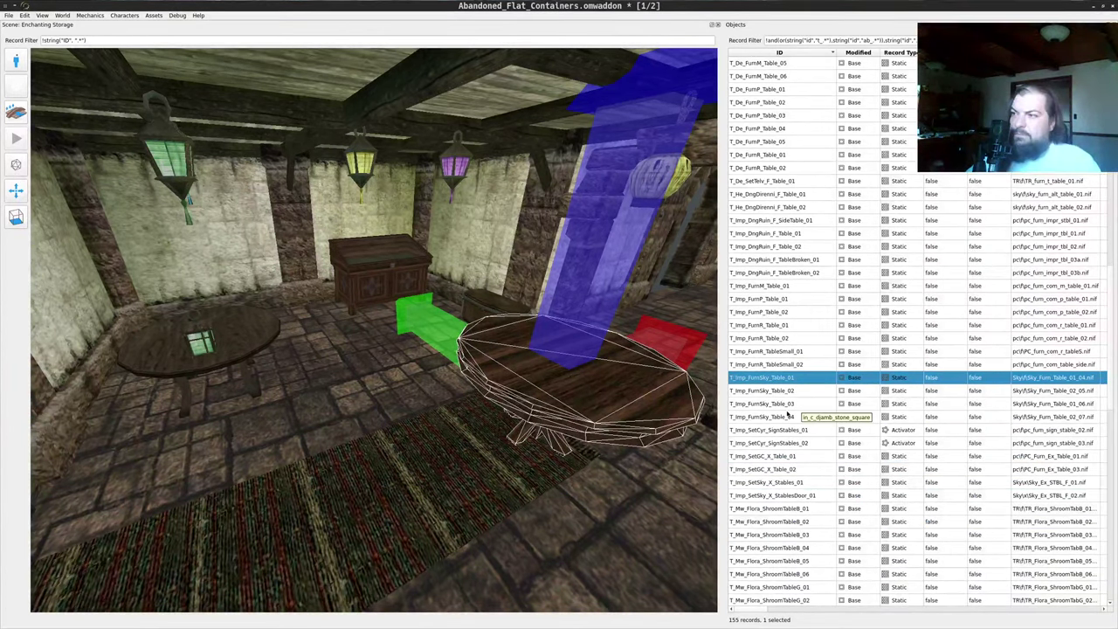
pyautogui.moveTo(776, 388); pyautogui.dragTo(307, 450)
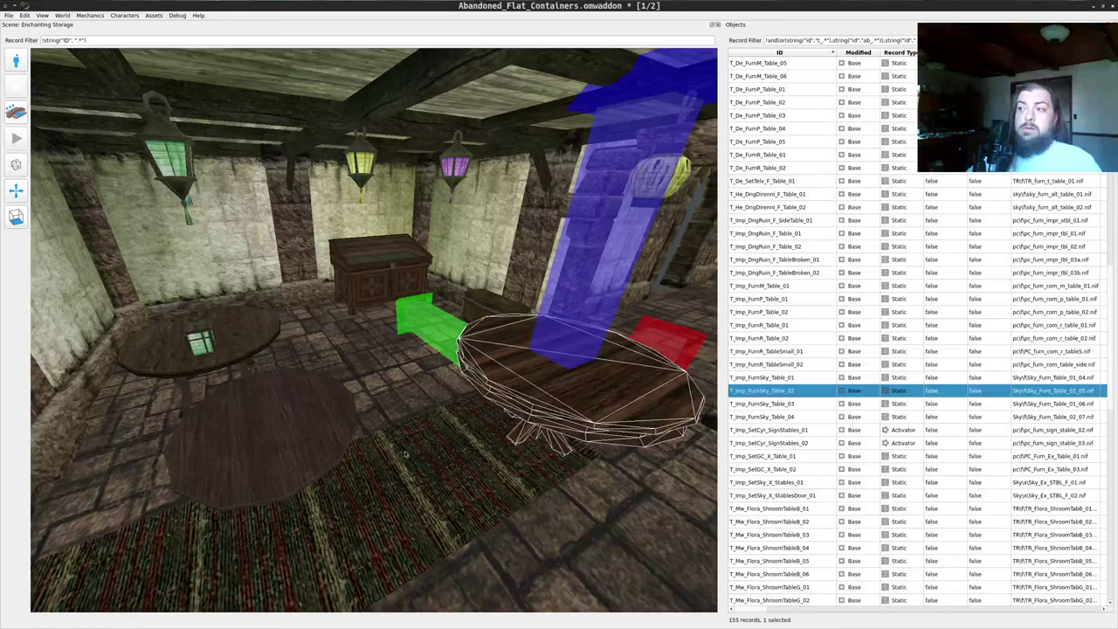
pyautogui.hotkey('ctrl', 'z')
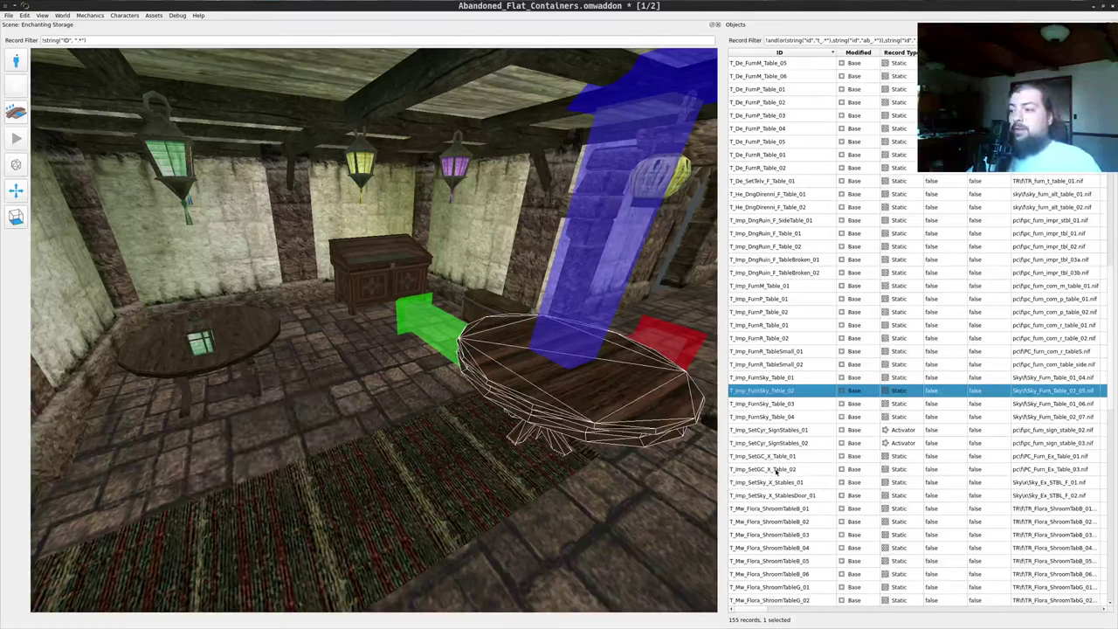
pyautogui.click(775, 470)
pyautogui.scroll(-7, 776, 475)
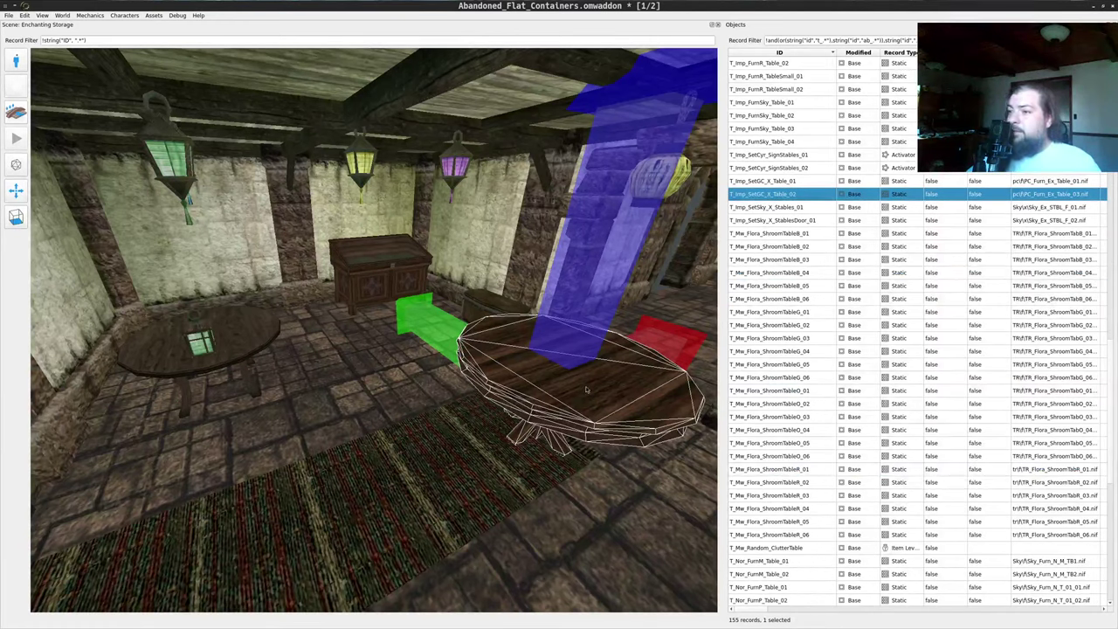
# - Move the green lantern from the table beside the wall onto the top of T_Imp_FurnR_Table_01
pyautogui.click(200, 347)
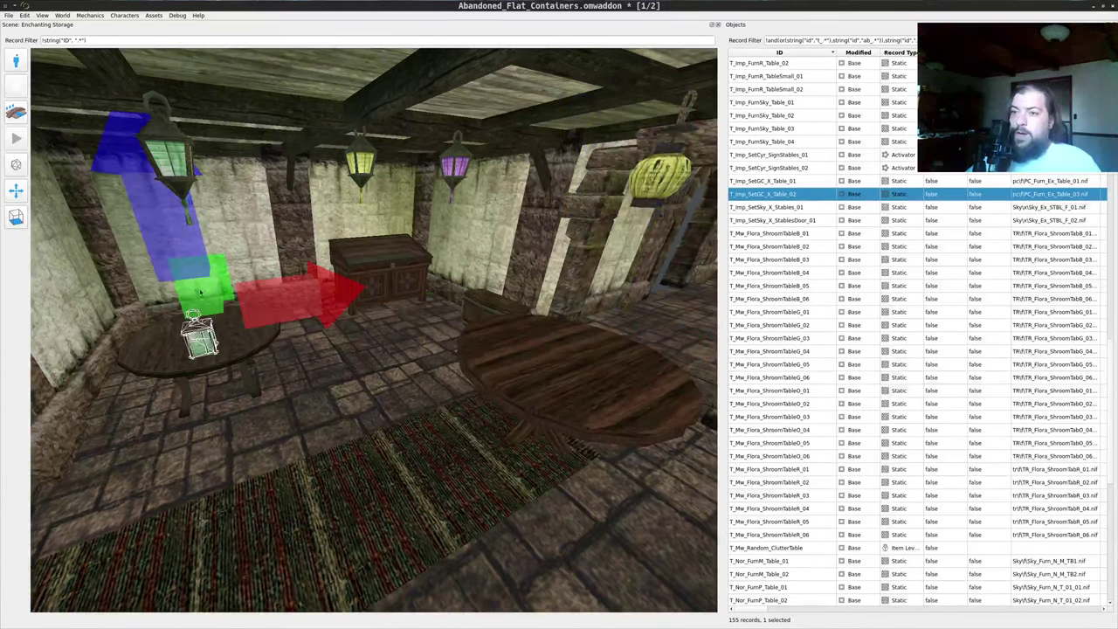
pyautogui.moveTo(196, 522); pyautogui.dragTo(201, 533)
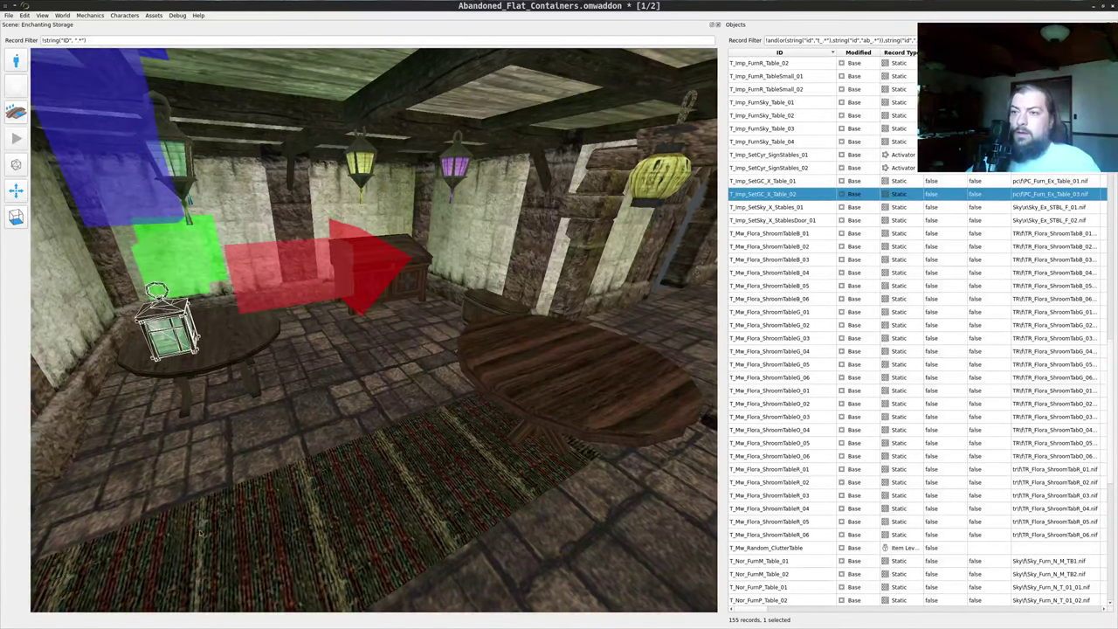
pyautogui.moveTo(251, 287); pyautogui.dragTo(572, 245)
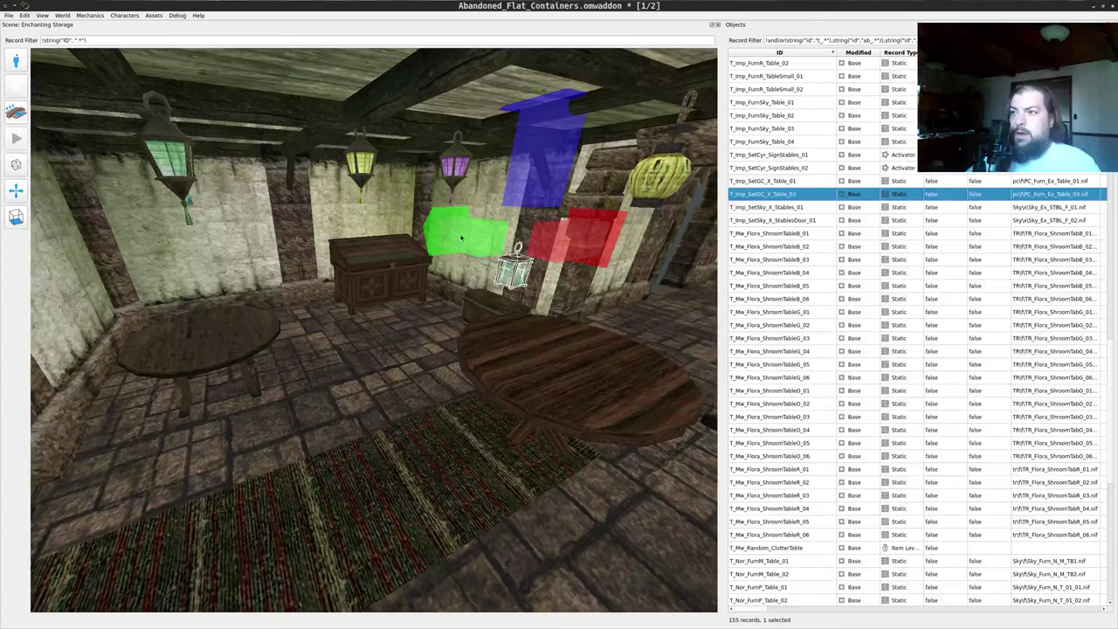
pyautogui.moveTo(461, 237); pyautogui.dragTo(447, 330)
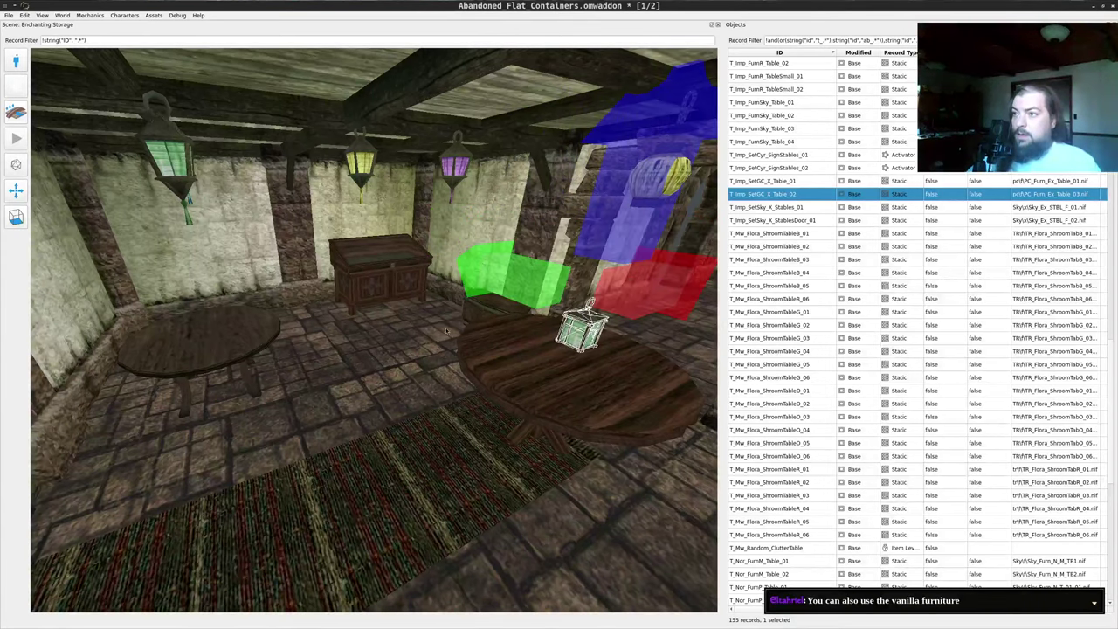
# - Undo the last lantern moves and delete the round table T_De_FurnM_Table_02 beside the wall
pyautogui.click(221, 339)
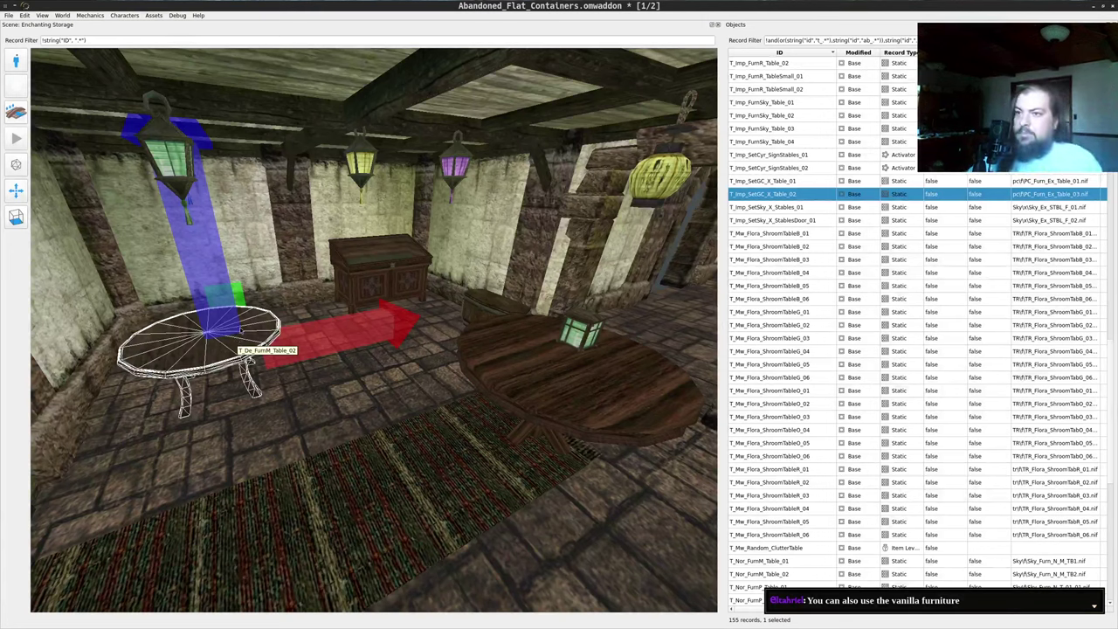
pyautogui.hotkey('ctrl', 'z')
pyautogui.hotkey('ctrl', 'z')
pyautogui.hotkey('ctrl', 'z')
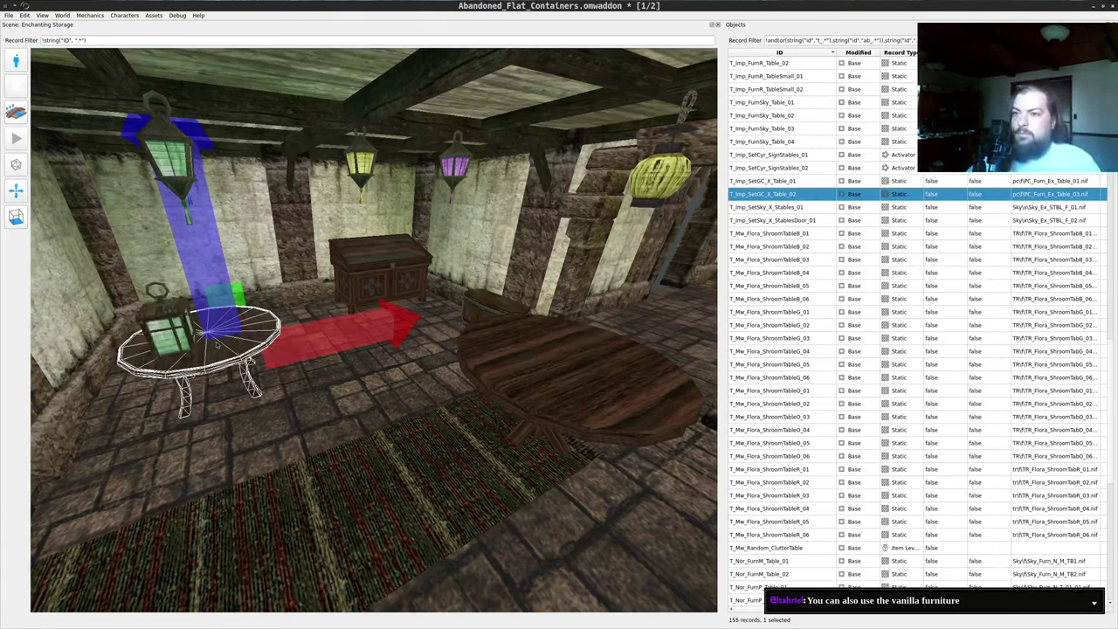
pyautogui.press('Delete')
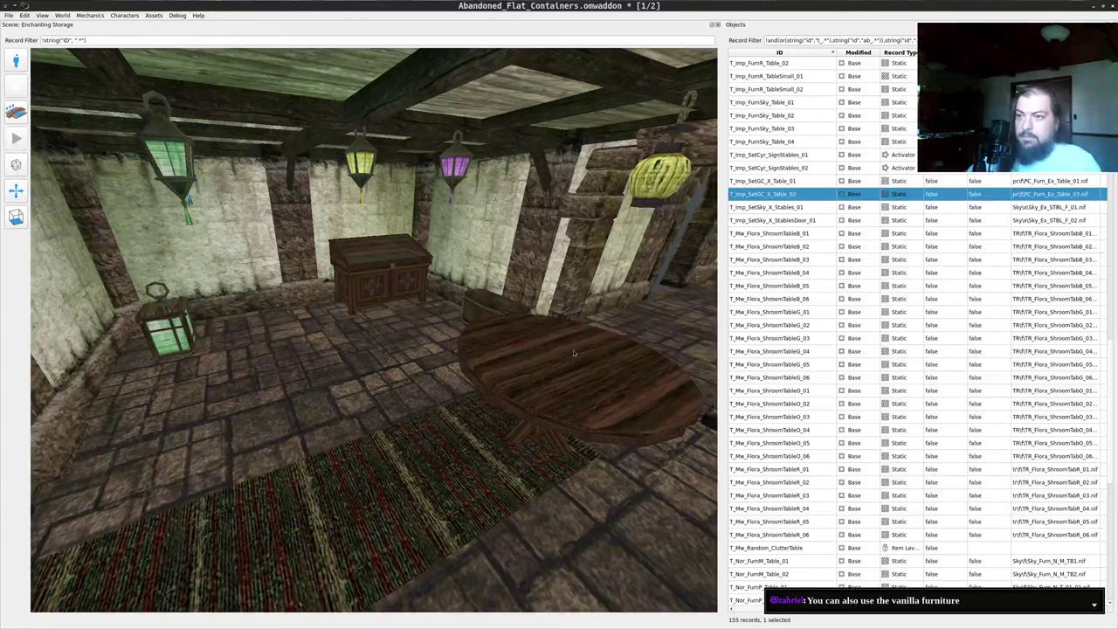
# - Move the round table T_Imp_FurnR_Table_01 off the rug onto the stone floor in the corner beside the wall
pyautogui.middleClick(559, 363)
pyautogui.moveTo(559, 363); pyautogui.dragTo(339, 448, button='right')
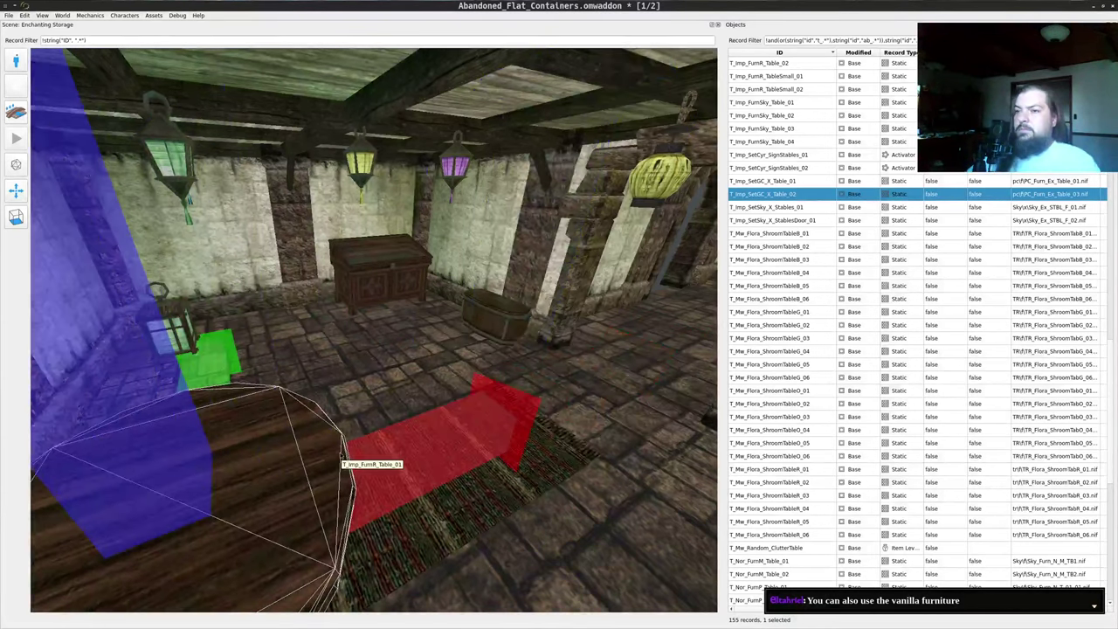
pyautogui.moveTo(204, 378); pyautogui.dragTo(200, 336, button='right')
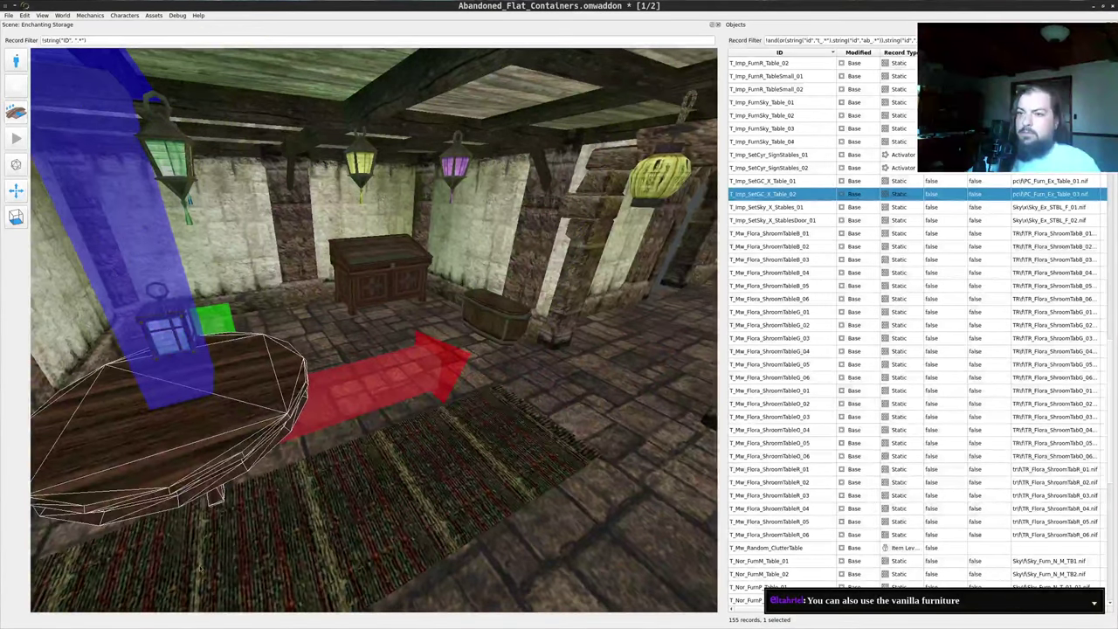
pyautogui.moveTo(202, 568); pyautogui.dragTo(252, 350)
pyautogui.moveTo(393, 325); pyautogui.dragTo(326, 331)
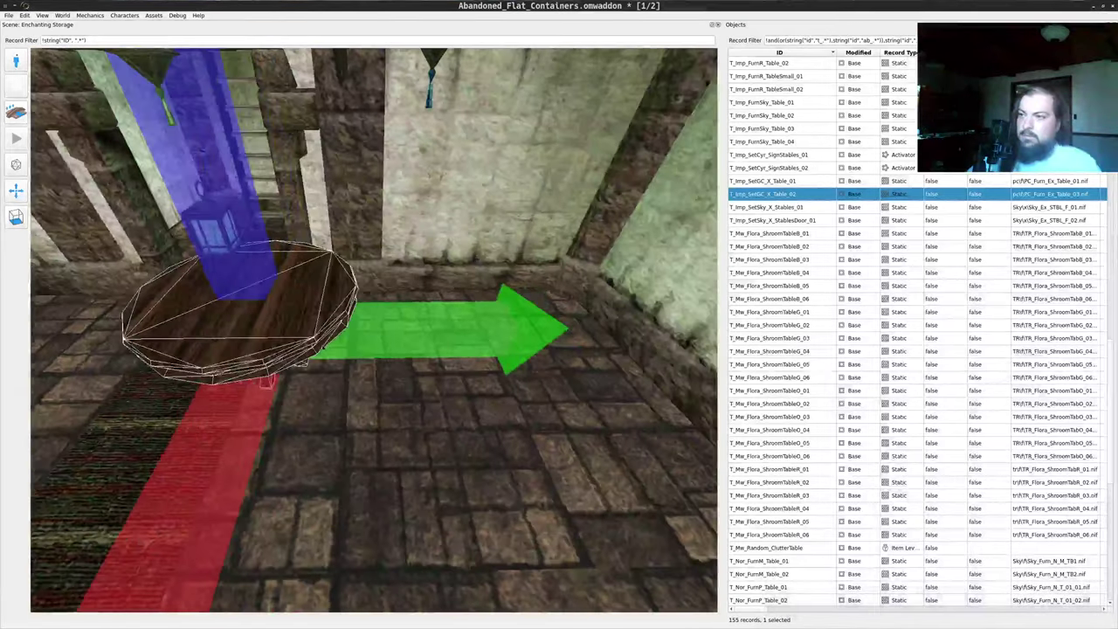
pyautogui.moveTo(326, 331); pyautogui.dragTo(548, 336, button='right')
pyautogui.moveTo(456, 408); pyautogui.dragTo(512, 534, button='right')
# - Move the green lantern onto the relocated round table and adjust its height so it rests on the tabletop
pyautogui.middleClick(207, 242)
pyautogui.moveTo(273, 194); pyautogui.dragTo(522, 203, button='right')
pyautogui.moveTo(514, 257); pyautogui.dragTo(538, 390, button='right')
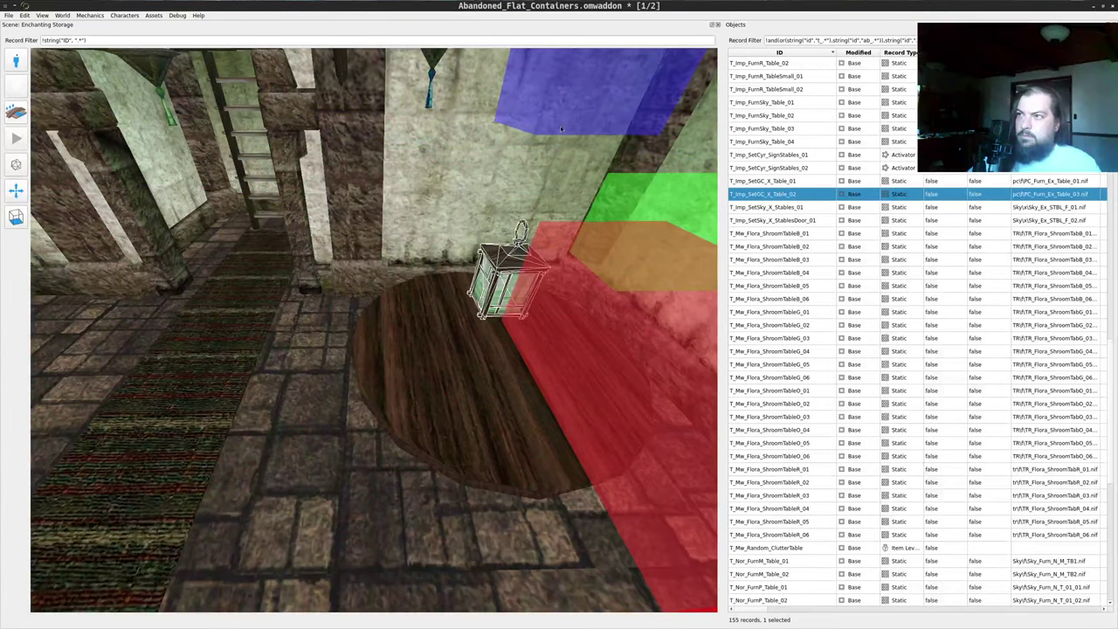
pyautogui.moveTo(578, 90); pyautogui.dragTo(581, 53, button='right')
pyautogui.moveTo(572, 83); pyautogui.dragTo(531, 162, button='middle')
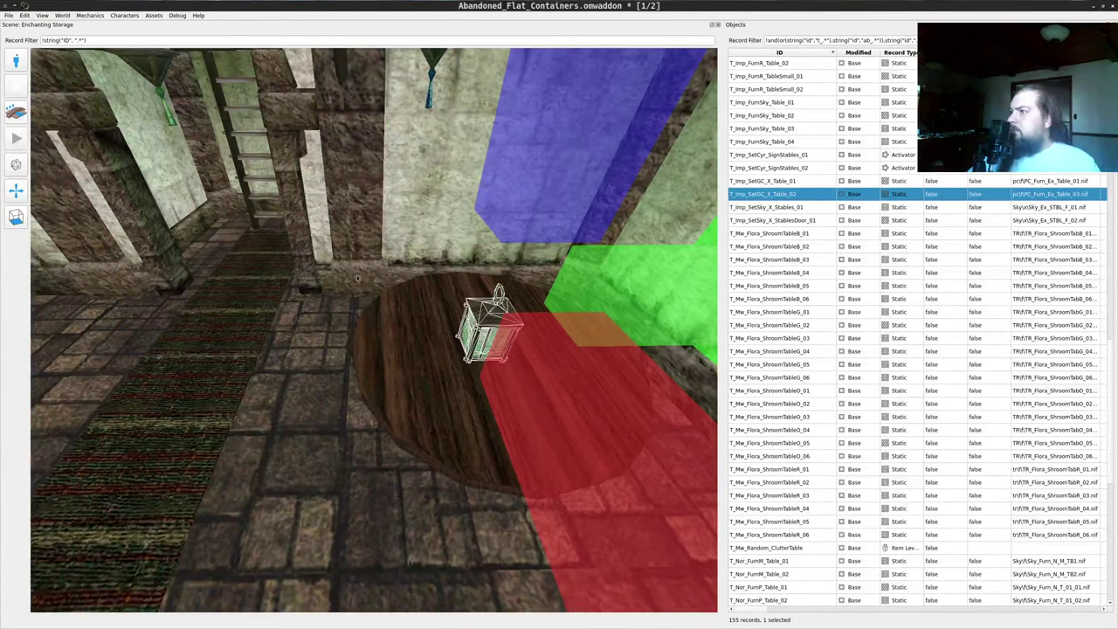
# - Save the Abandoned_Flat_Containers addon with the new table and lantern placement
pyautogui.press('s')
pyautogui.moveTo(357, 277); pyautogui.dragTo(484, 139)
pyautogui.press('d')
pyautogui.press('s')
pyautogui.hotkey('ctrl', 's')
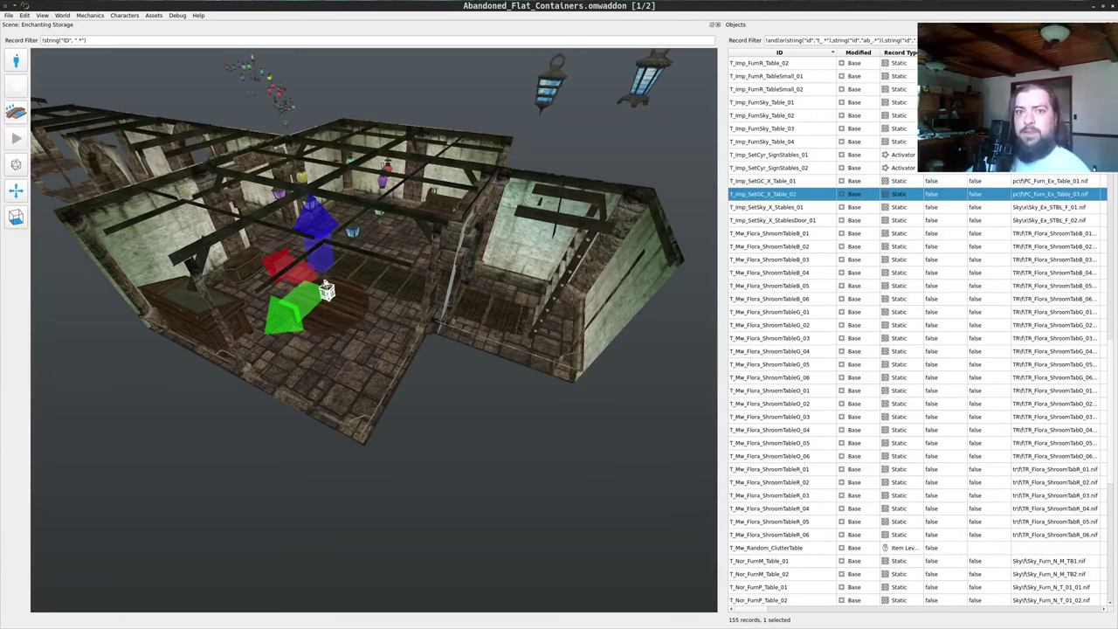
# - Deselect the lantern and examine the furnished room from above and from inside, including its lanterns, desk and tables
pyautogui.hotkey('alt', 'Tab')
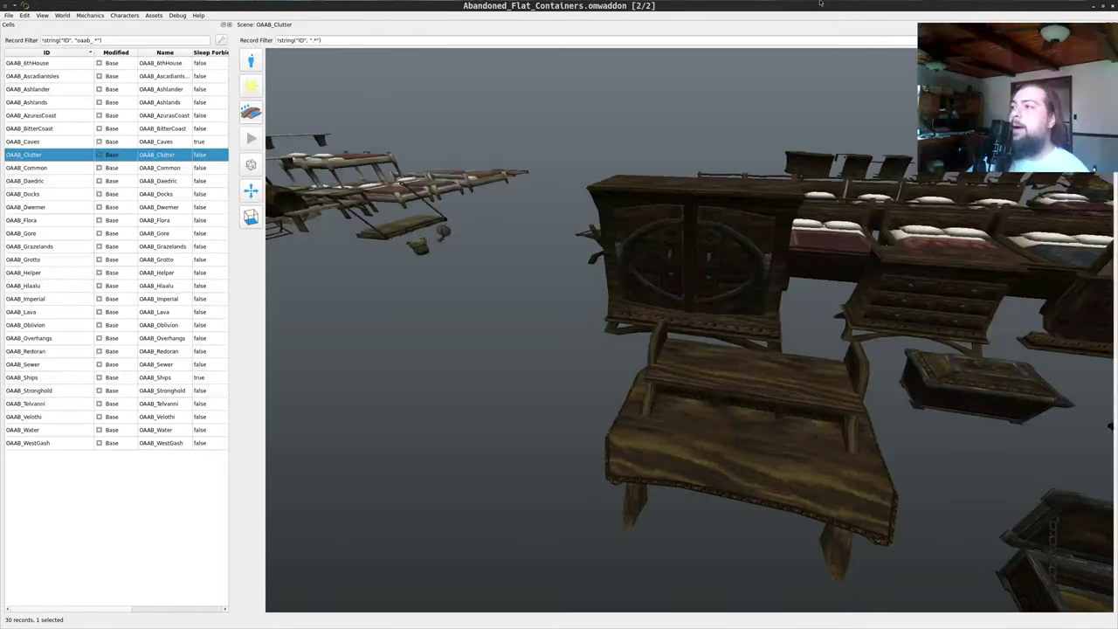
pyautogui.hotkey('alt', 'Tab')
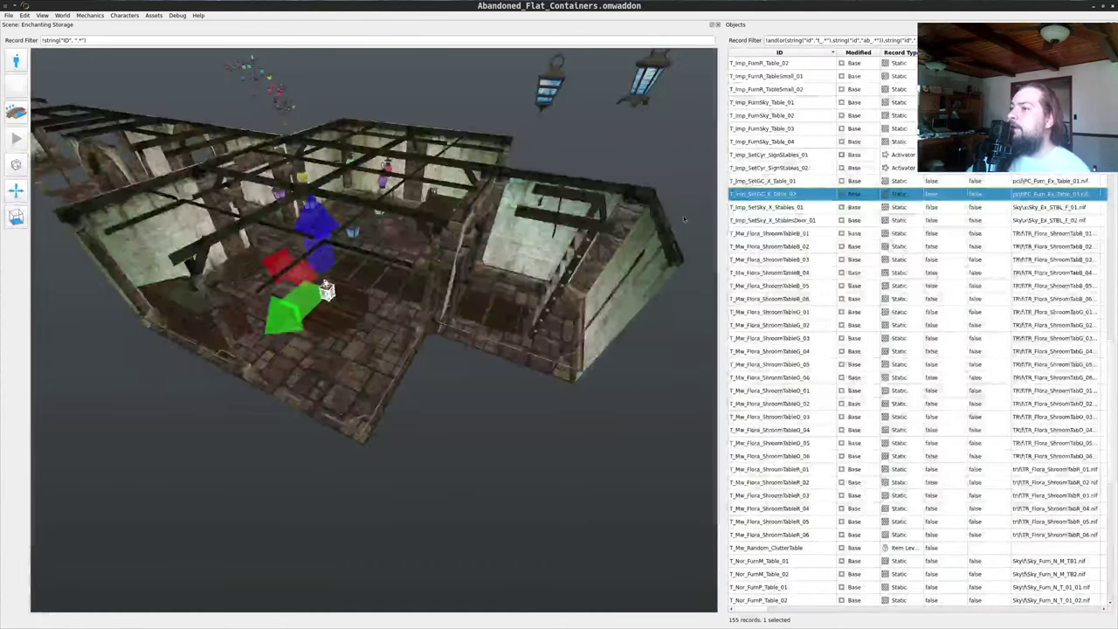
pyautogui.middleClick(458, 423)
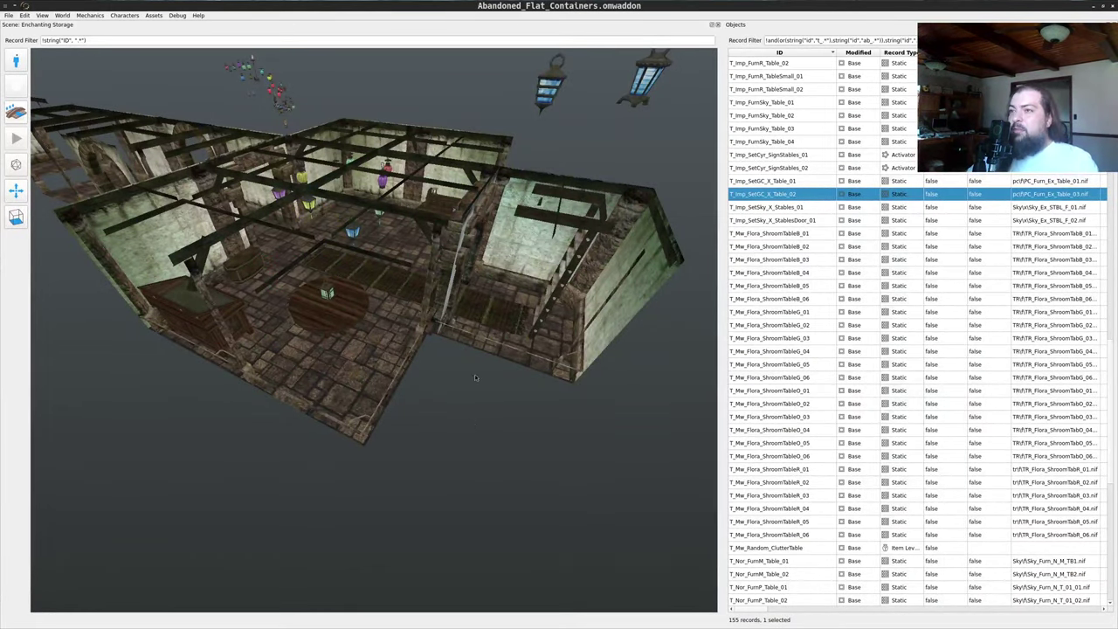
pyautogui.moveTo(475, 374); pyautogui.dragTo(477, 386)
pyautogui.moveTo(569, 232); pyautogui.dragTo(478, 213)
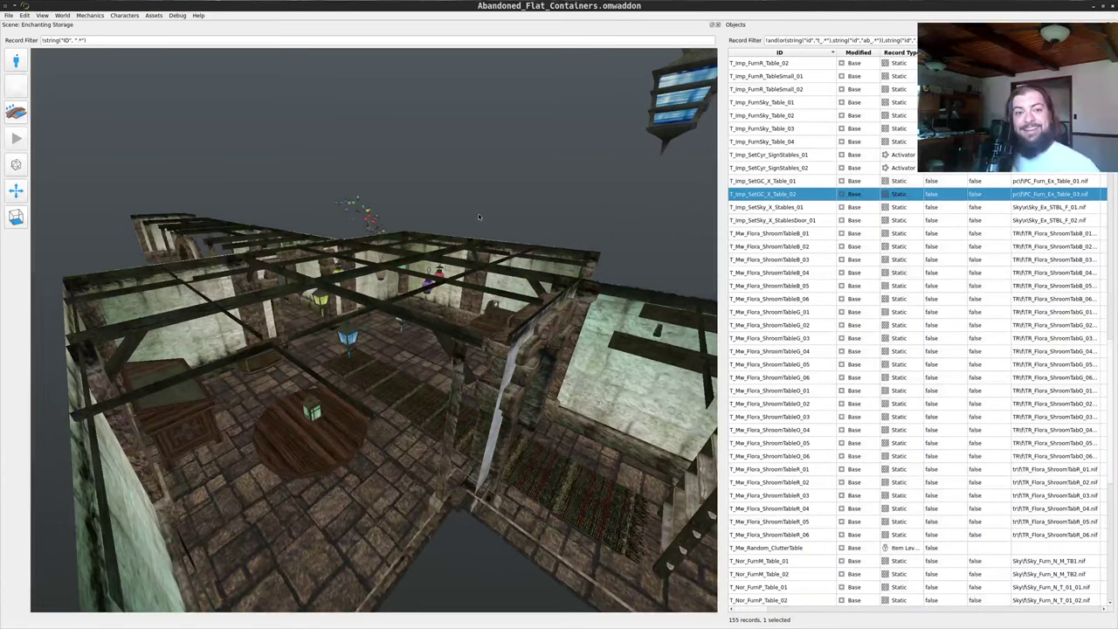
pyautogui.press('w')
pyautogui.moveTo(479, 217); pyautogui.dragTo(180, 382)
pyautogui.press('w')
pyautogui.press('w')
pyautogui.press('s')
pyautogui.press('w')
pyautogui.press('s')
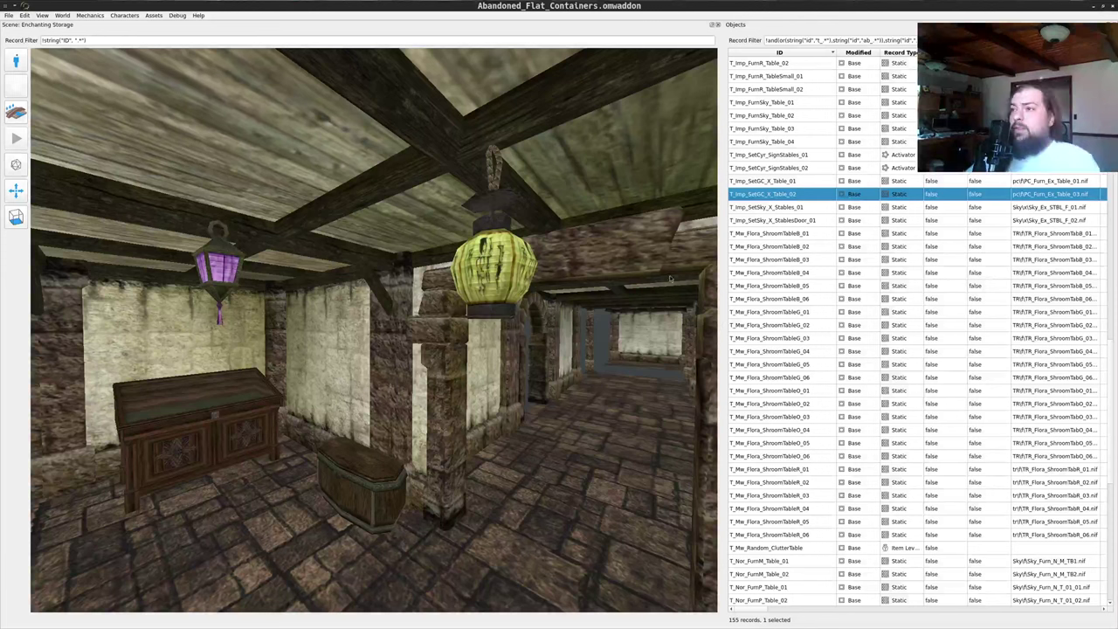
# - Examine the whole interior layout from outside, focusing on the stone corridor and its arched side openings
pyautogui.moveTo(594, 175); pyautogui.dragTo(403, 319)
pyautogui.scroll(-3, 398, 307)
pyautogui.press('s')
pyautogui.press('d')
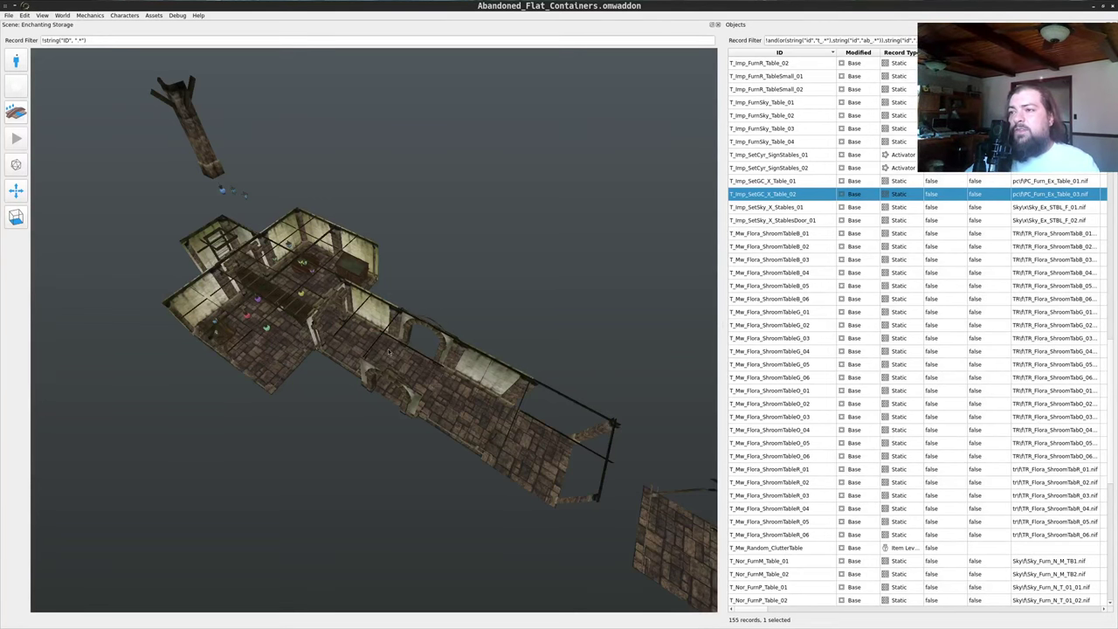
pyautogui.moveTo(423, 358); pyautogui.dragTo(458, 371)
pyautogui.press('w')
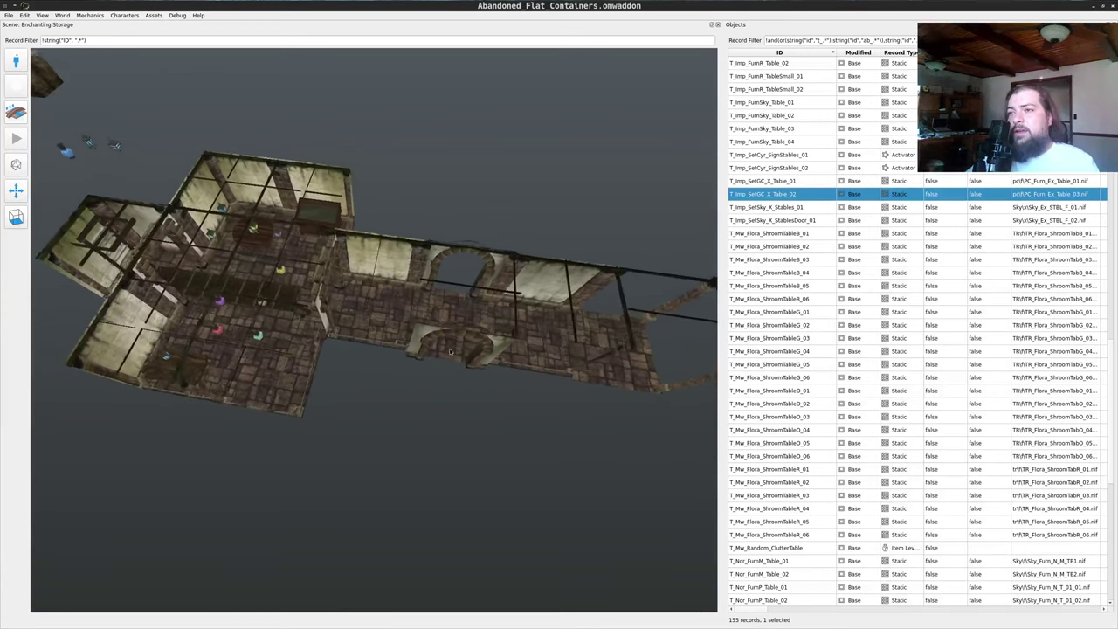
pyautogui.press('d')
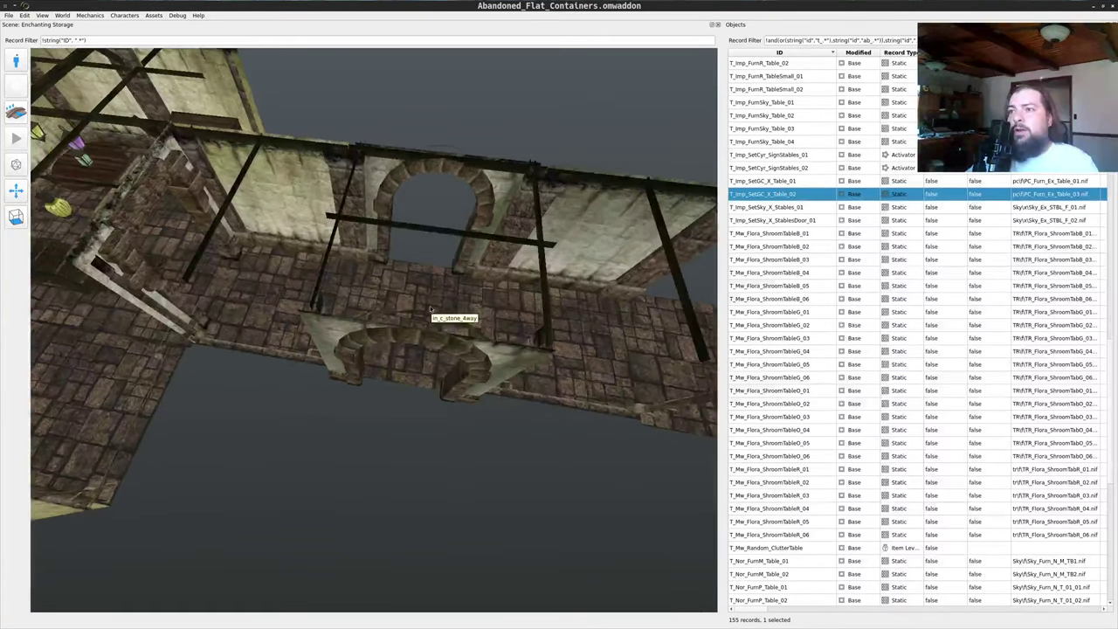
pyautogui.moveTo(504, 318); pyautogui.dragTo(645, 247)
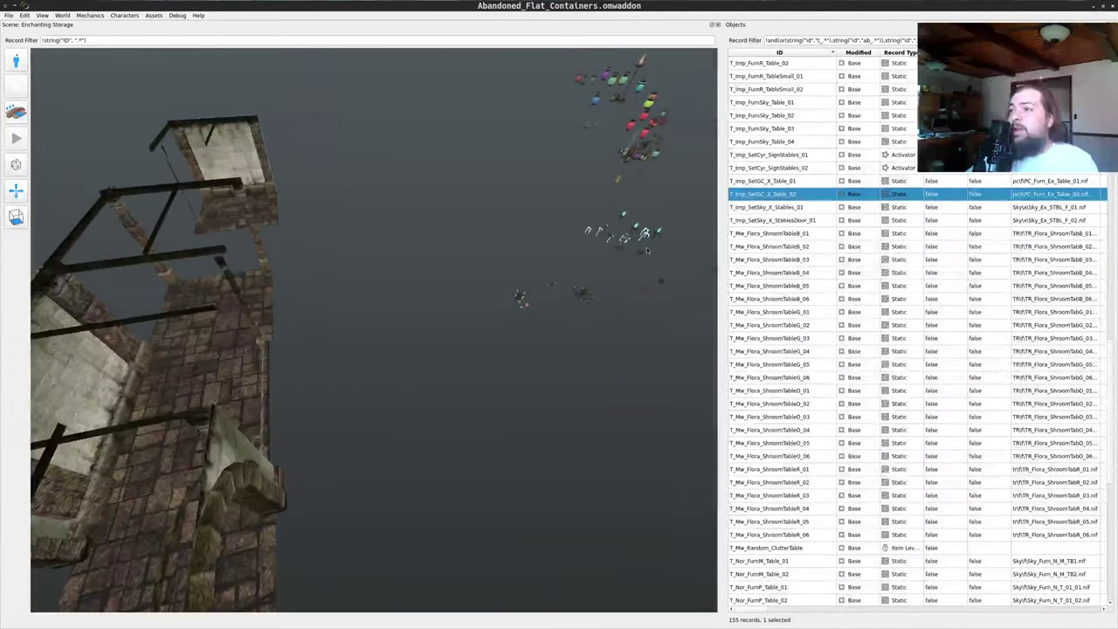
pyautogui.moveTo(549, 256); pyautogui.dragTo(328, 328)
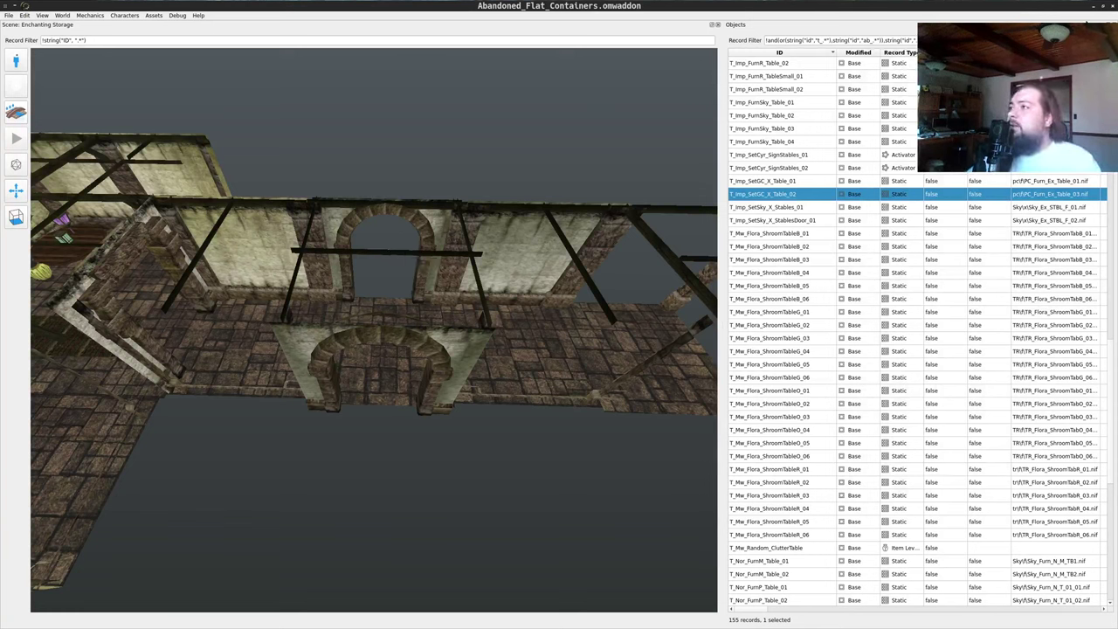
# - Switch to the terminal and clear the OpenMW-CS log output
pyautogui.hotkey('alt', 'Tab')
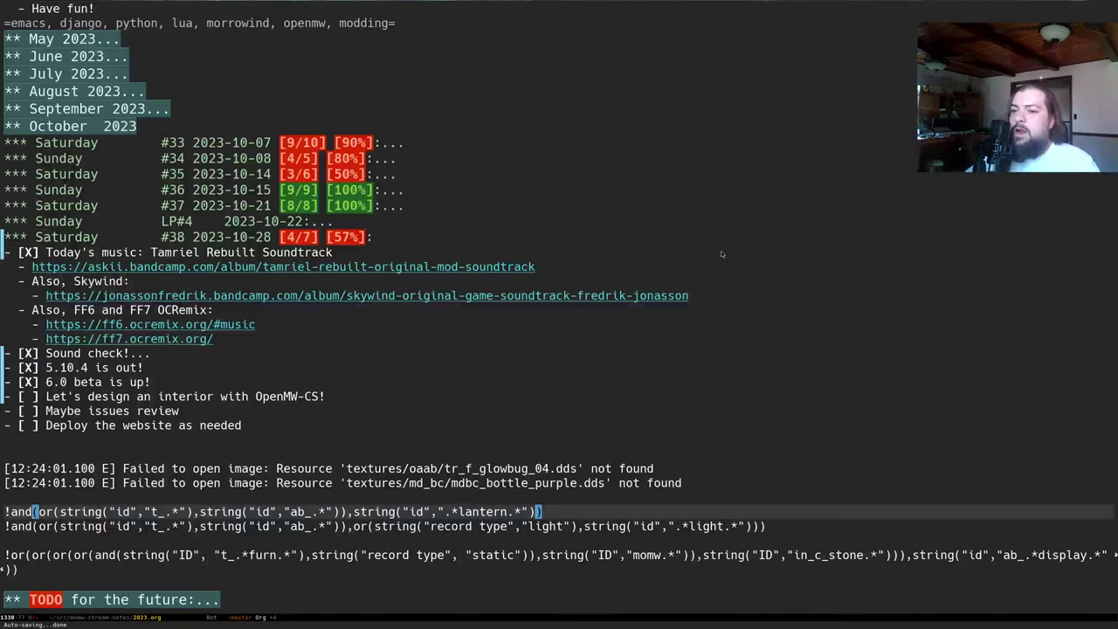
pyautogui.hotkey('alt', 'Tab')
pyautogui.click(488, 471)
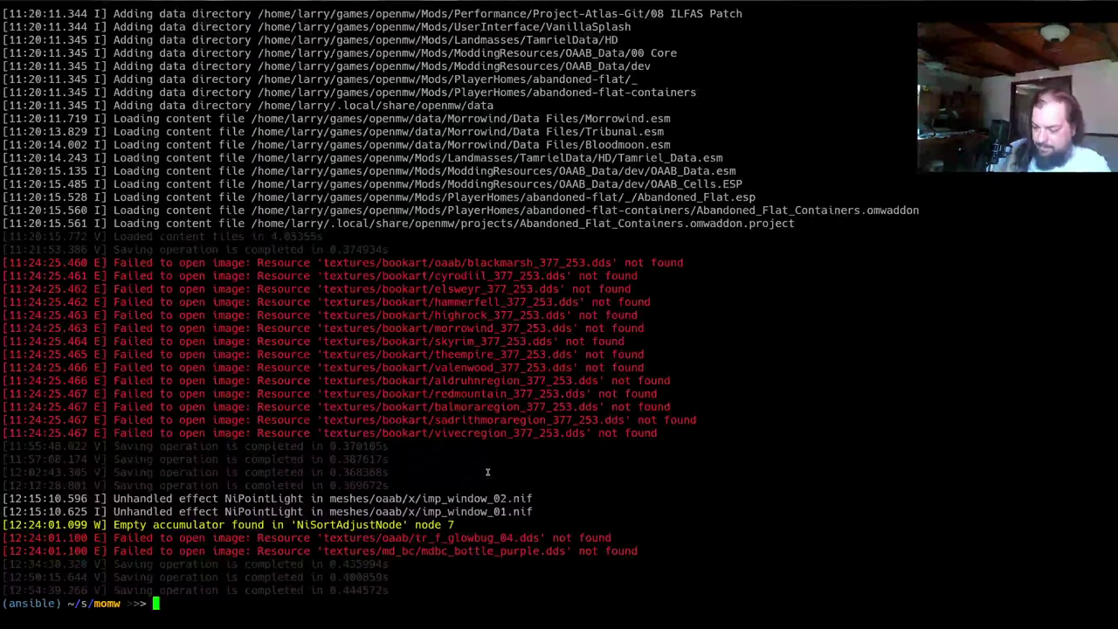
pyautogui.hotkey('ctrl', 'l')
pyautogui.write('cd ~')
pyautogui.press('BackSpace')
pyautogui.press('BackSpace')
pyautogui.press('BackSpace')
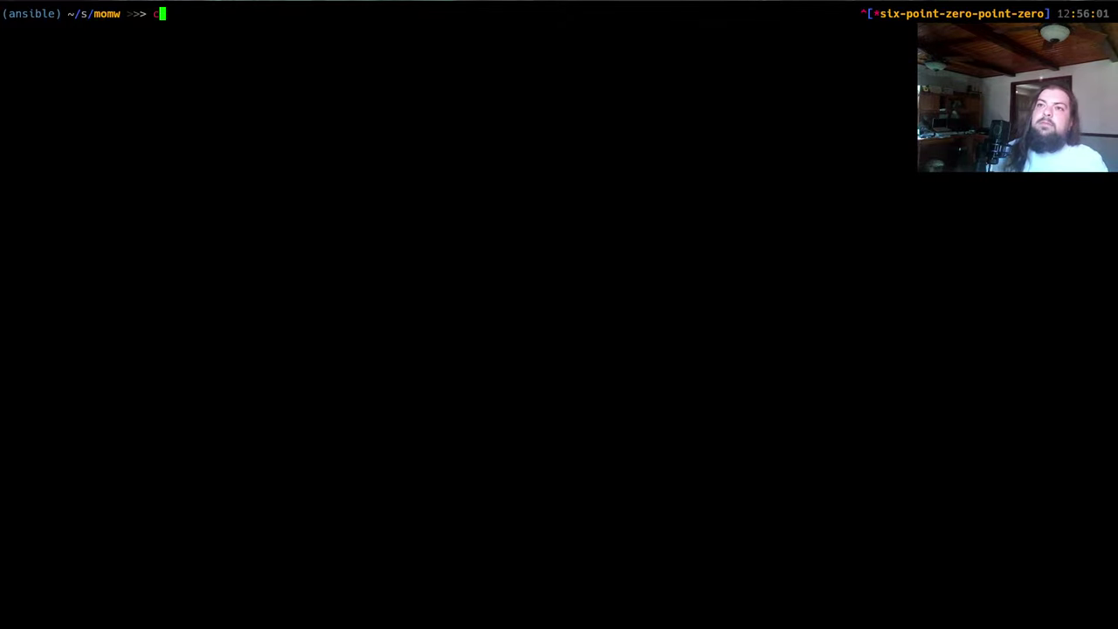
# - Split off a new terminal pane and show it at full size
pyautogui.hotkey('ctrl', 'b')
pyautogui.press('"')
pyautogui.hotkey('ctrl', 'b')
pyautogui.press('Up')
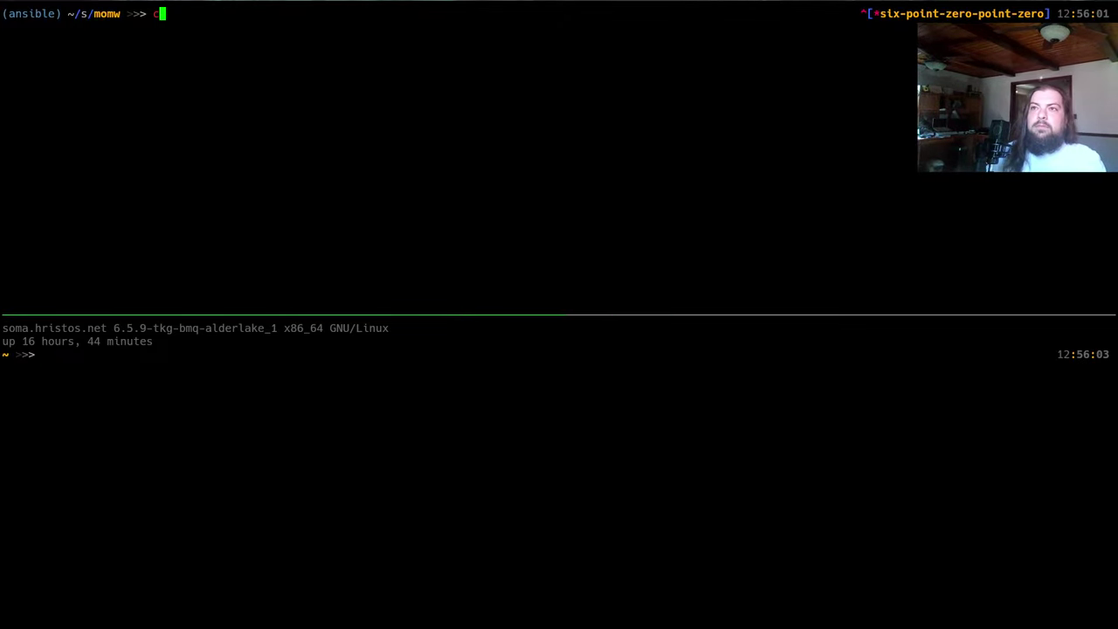
pyautogui.press('super+shift+q')
# - Change the working directory to games/openmw/Mods/PlayerHomes/abandoned-flat-containers/
pyautogui.write('CD GAM')
pyautogui.hotkey('ctrl', 'c')
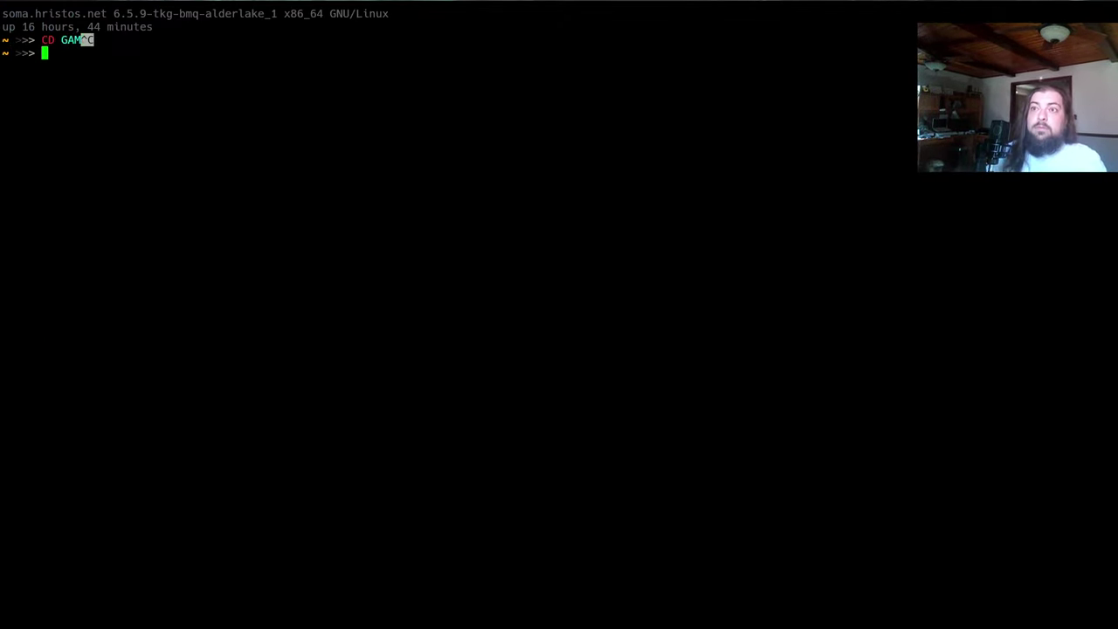
pyautogui.press('Tab')
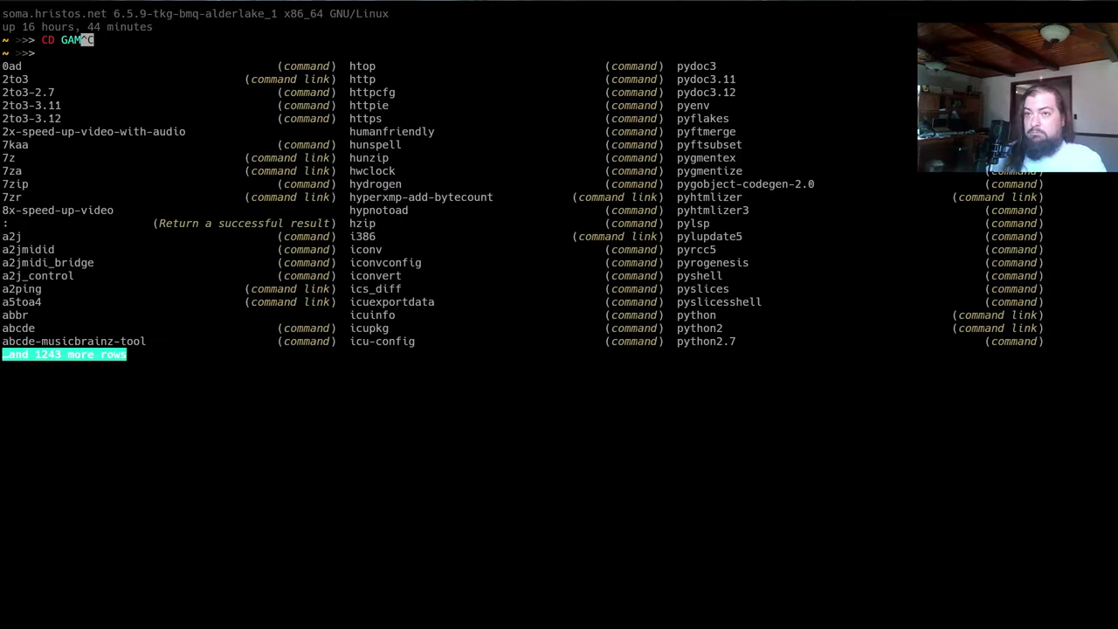
pyautogui.write('cd games/op')
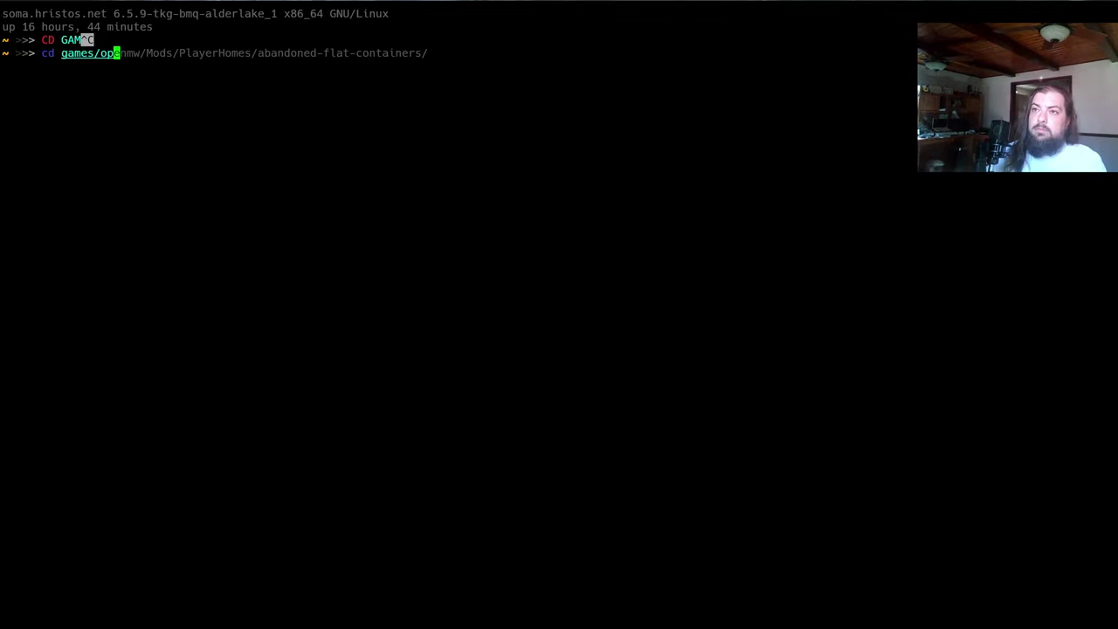
pyautogui.write('enmw/Mods/PlayerHomes/')
pyautogui.press('Right')
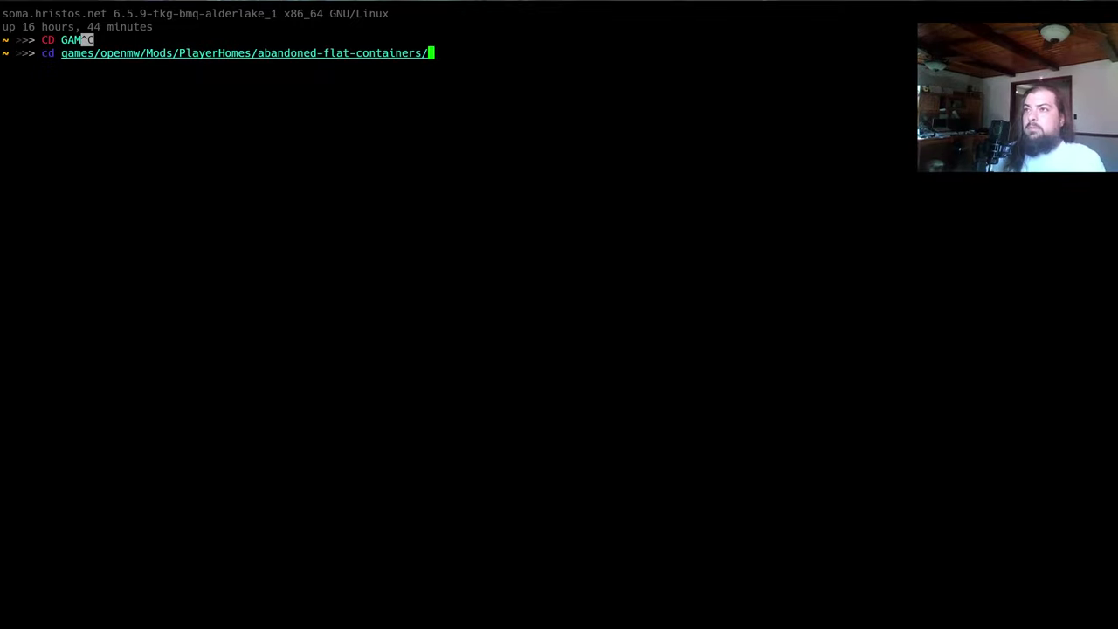
pyautogui.press('Return')
# - Run mv -iv ~/.local/share/openmw/data/Abandoned_Flat_Containers.omwaddon . and agree to overwrite the existing file
pyautogui.write('mv')
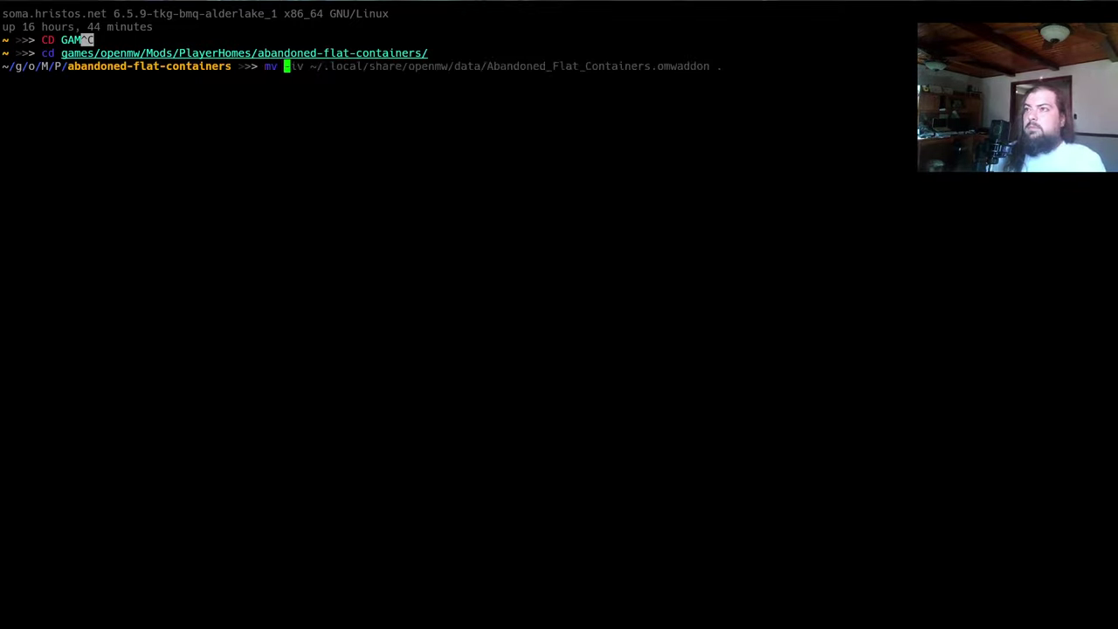
pyautogui.press('Right')
pyautogui.press('Return')
pyautogui.write('y')
pyautogui.press('Return')
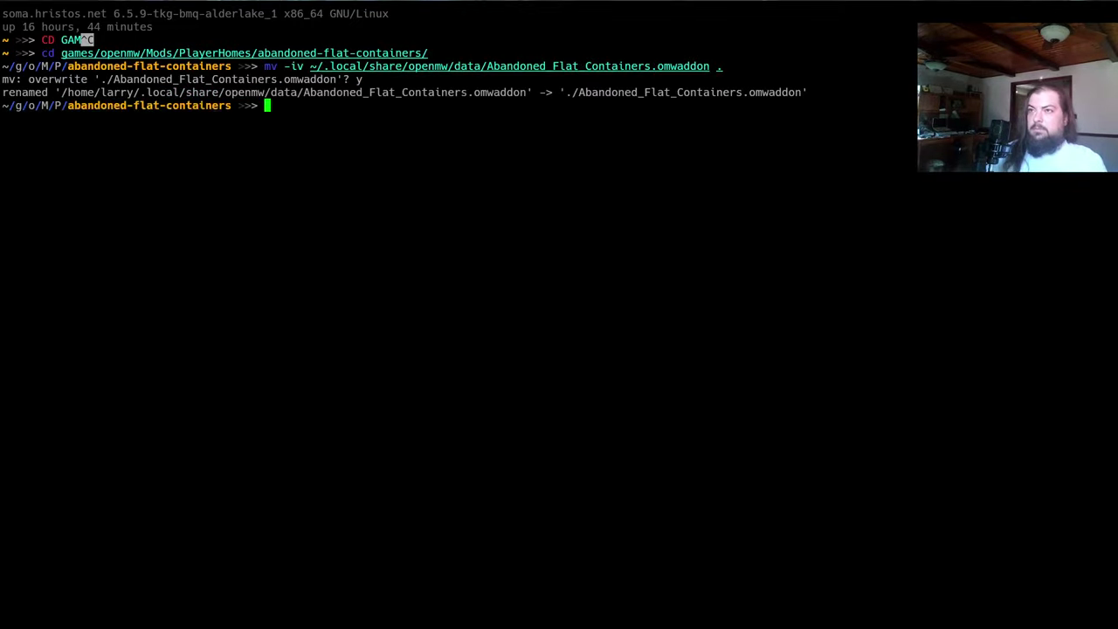
# - Run delta_plugin convert Abandoned_Flat_Containers.omwaddon to export the addon as YAML
pyautogui.write('del')
pyautogui.press('Right')
pyautogui.press('Return')
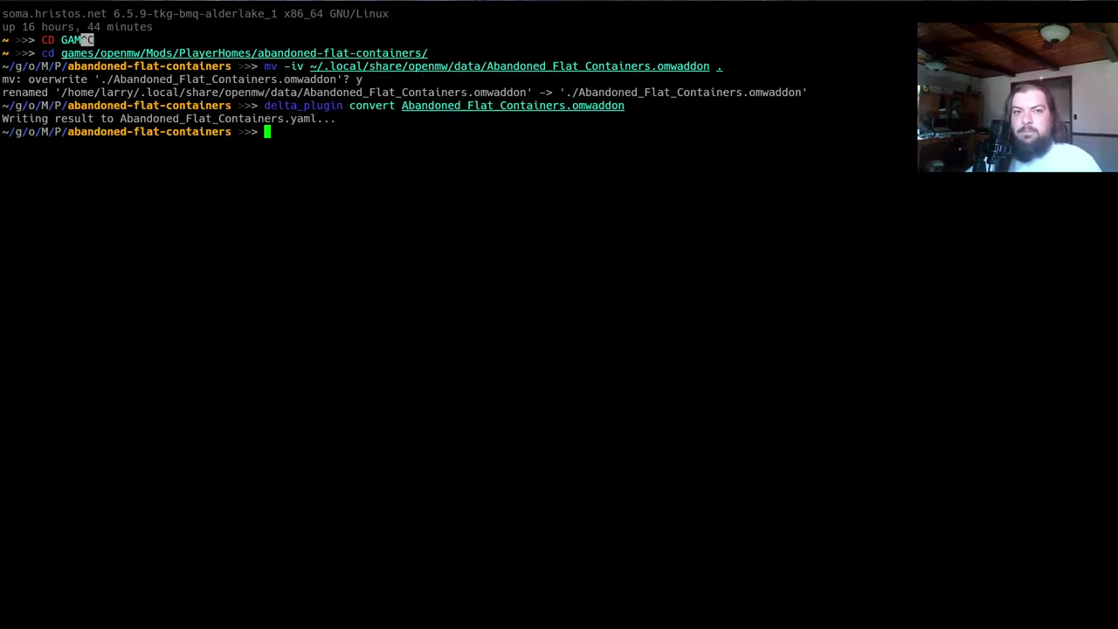
# - Switch to Emacs and open the Abandoned_Flat_Containers.yaml buffer
pyautogui.hotkey('alt', 'Tab')
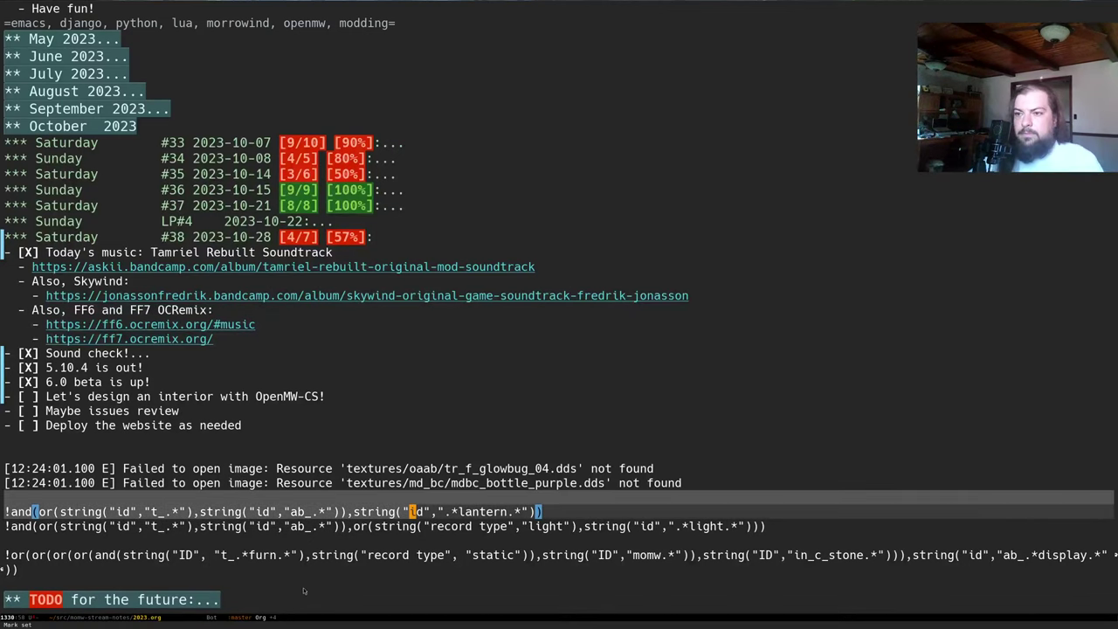
pyautogui.hotkey('ctrl', 'x')
pyautogui.write('byaml')
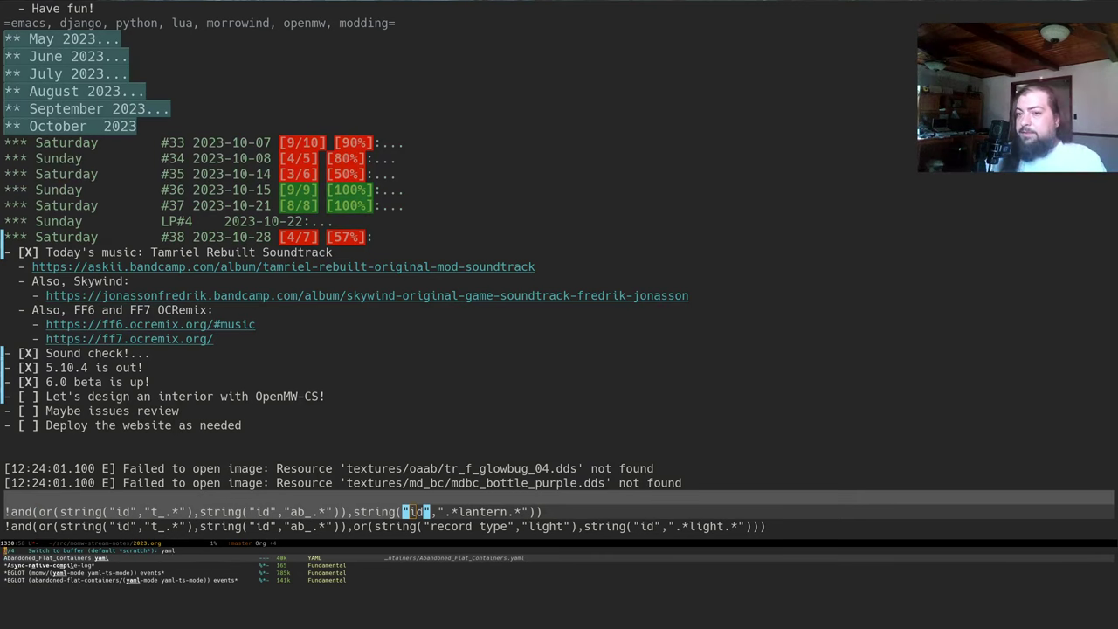
pyautogui.press('Return')
# - Expand the unstaged diff of Abandoned_Flat_Containers.yaml in Magit and review the changed cell references
pyautogui.press('n')
pyautogui.press('n')
pyautogui.press('n')
pyautogui.press('n')
pyautogui.press('n')
pyautogui.press('n')
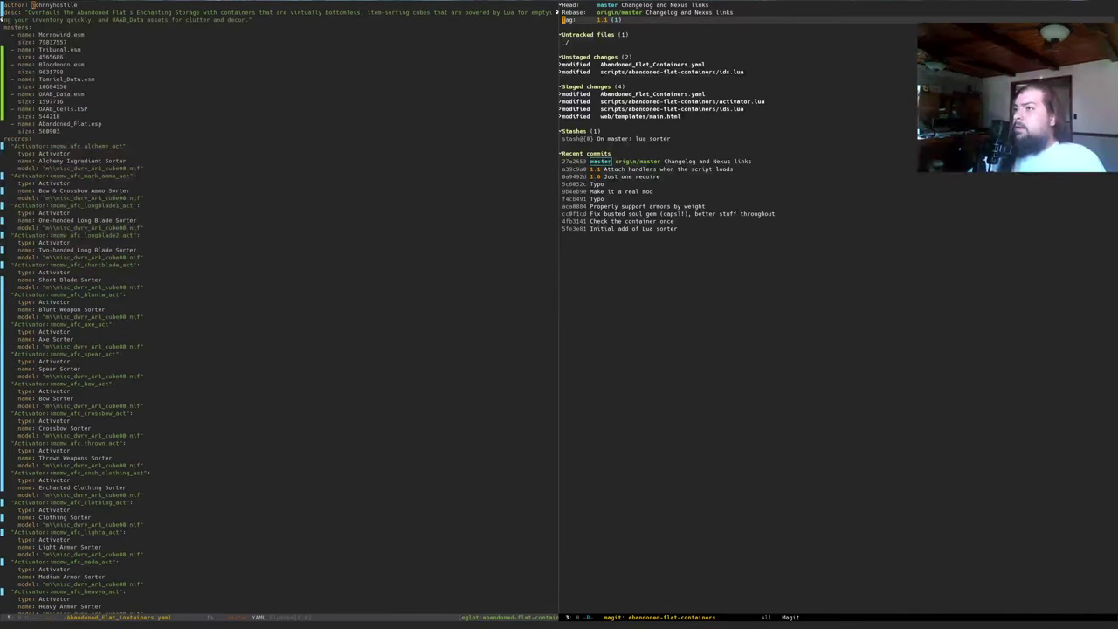
pyautogui.press('Tab')
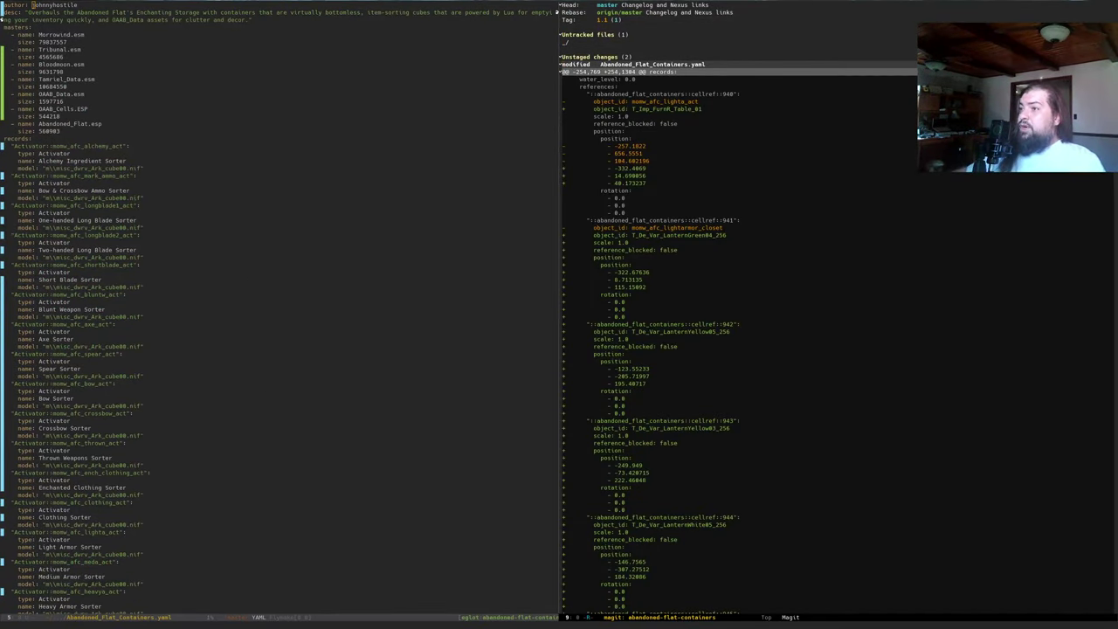
pyautogui.scroll(-20, 742, 449)
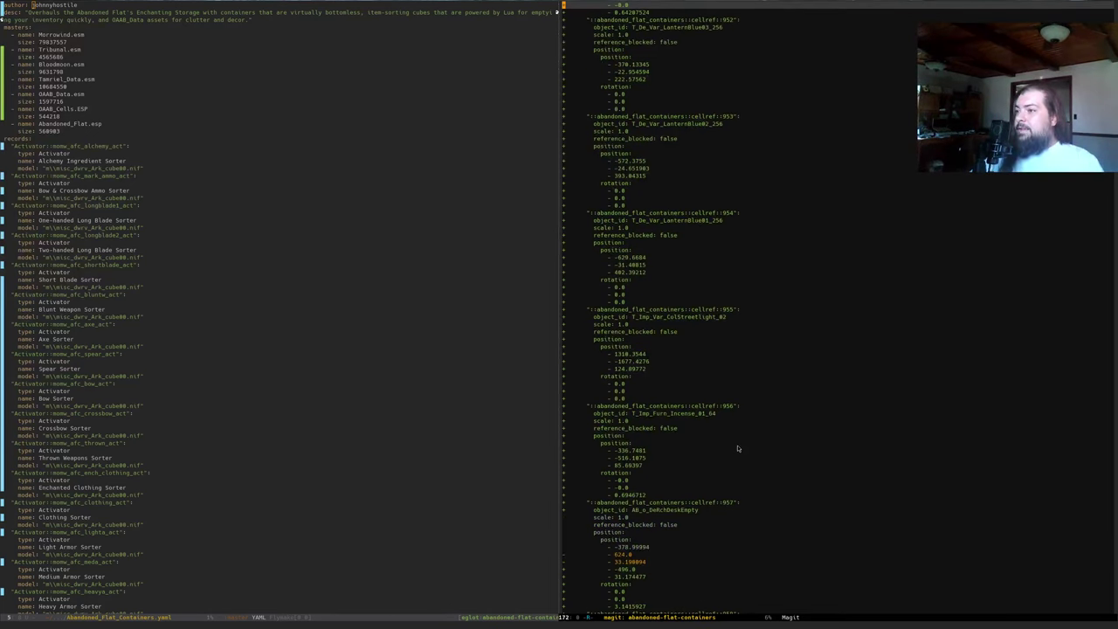
pyautogui.scroll(-9, 737, 449)
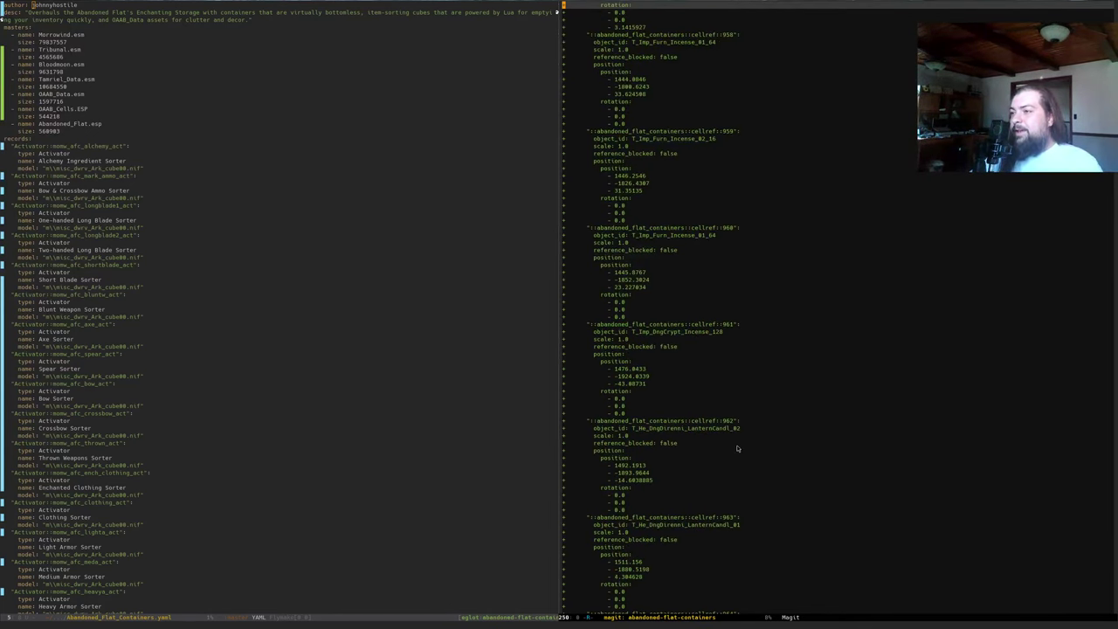
pyautogui.scroll(20, 737, 449)
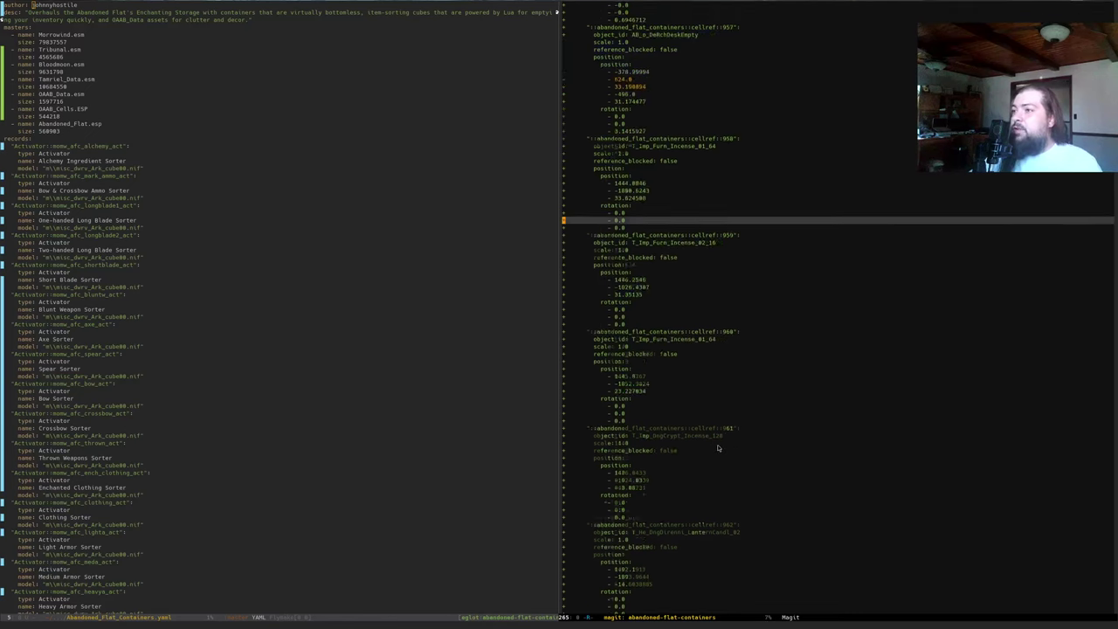
pyautogui.scroll(5, 713, 423)
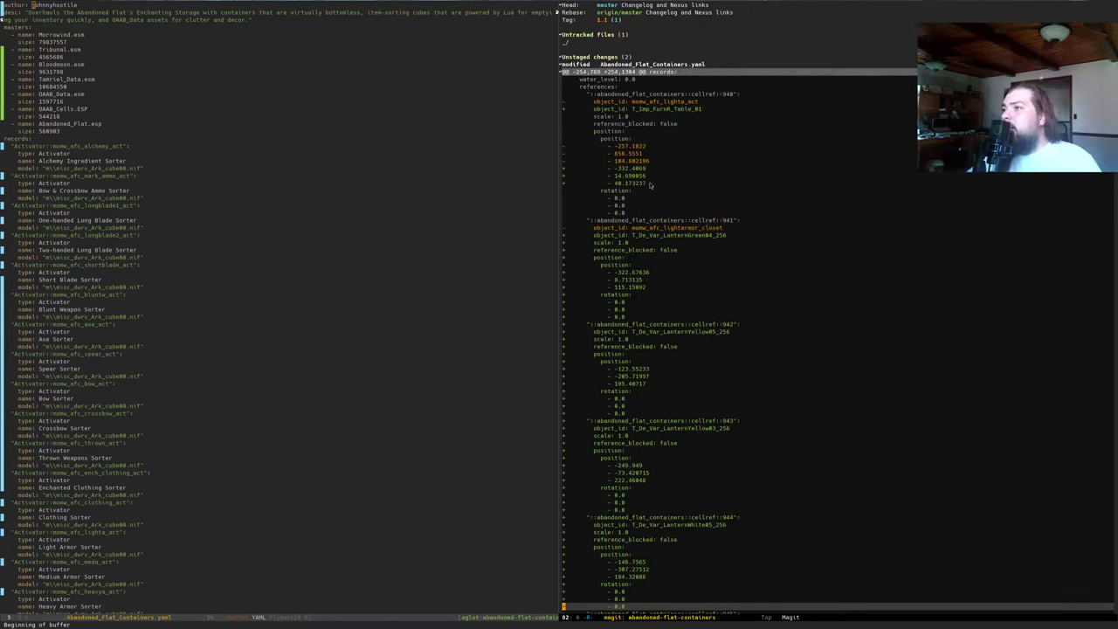
# - Collapse the Abandoned_Flat_Containers.yaml diff and stage the unstaged changes to Abandoned_Flat_Containers.yaml and scripts/abandoned-flat-containers/ids.lua
pyautogui.click(711, 67)
pyautogui.hotkey('ctrl', 'a')
pyautogui.press('Tab')
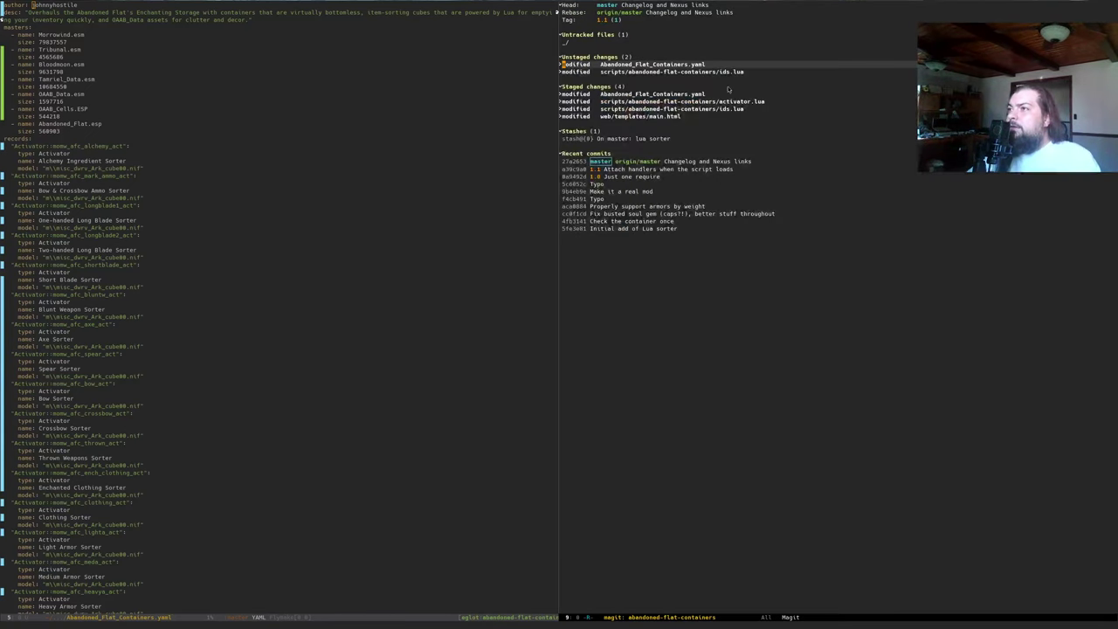
pyautogui.press('s')
pyautogui.press('Tab')
pyautogui.press('Tab')
pyautogui.press('s')
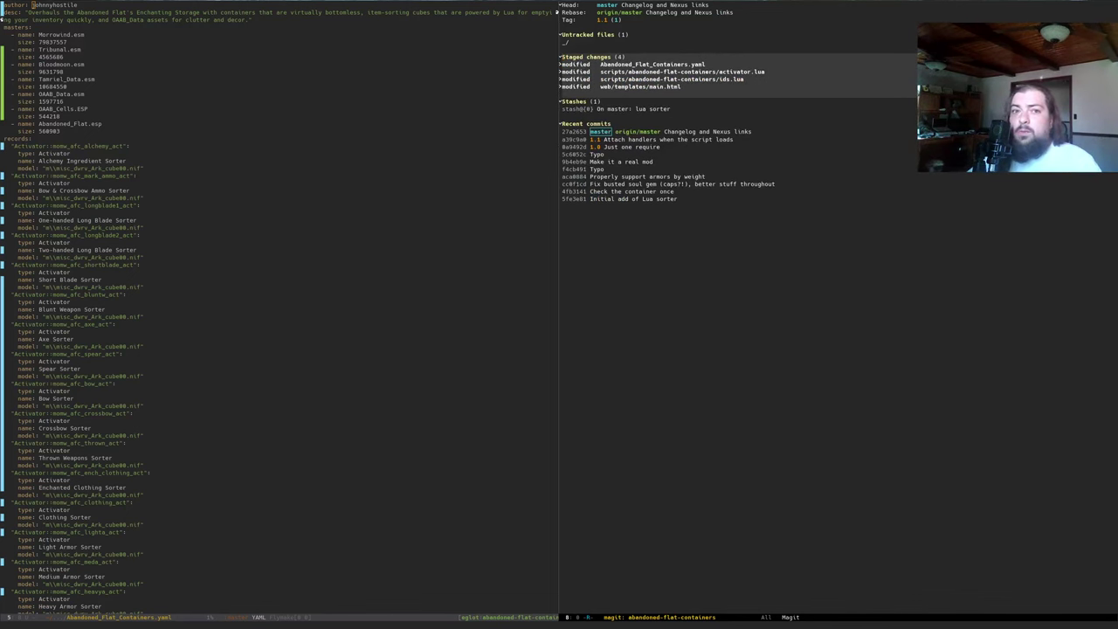
# - Switch to the terminal and rerun the run.sh test command with the minimal-performance config and cell "Enchanting Storage" from the command history
pyautogui.hotkey('alt', 'Tab')
pyautogui.hotkey('ctrl', 'r')
pyautogui.write('run.')
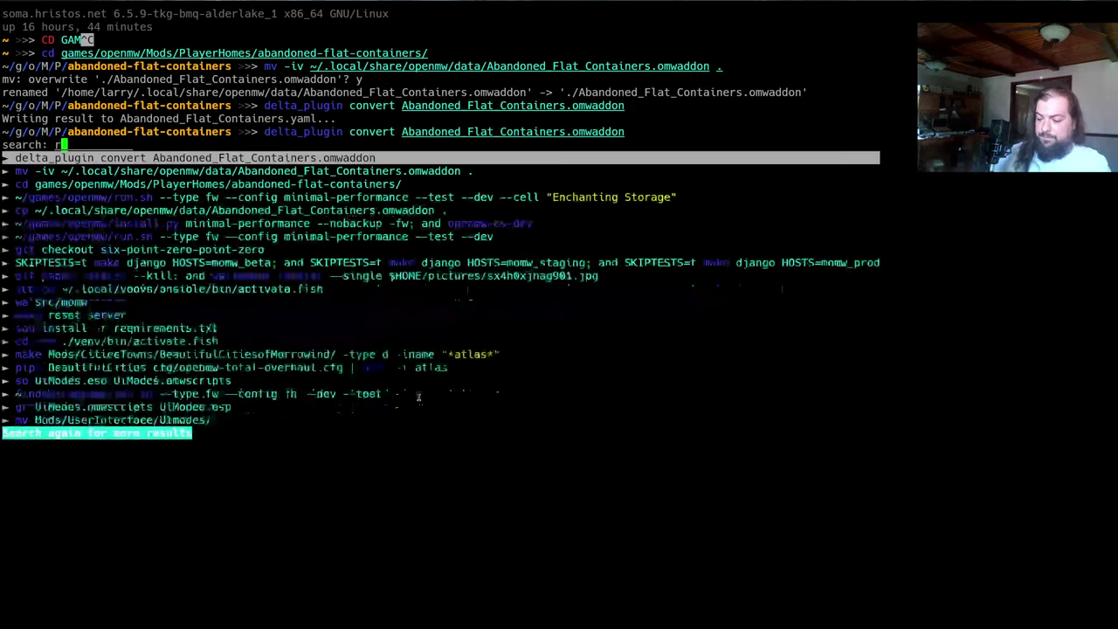
pyautogui.press('Return')
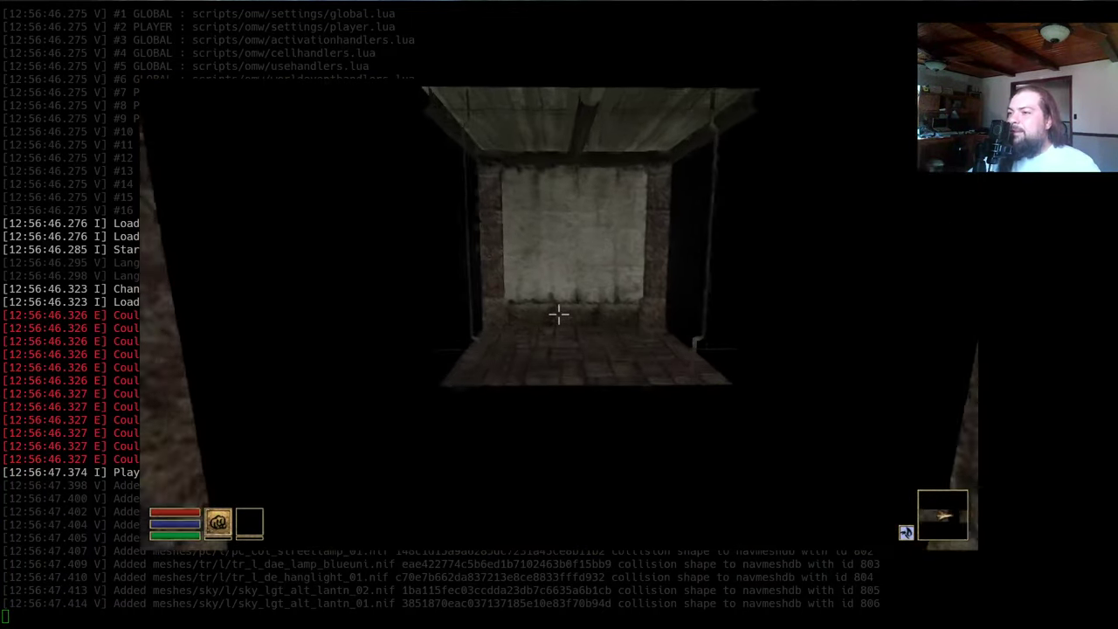
# - Turn off player collision with the tcl console command
pyautogui.press('w')
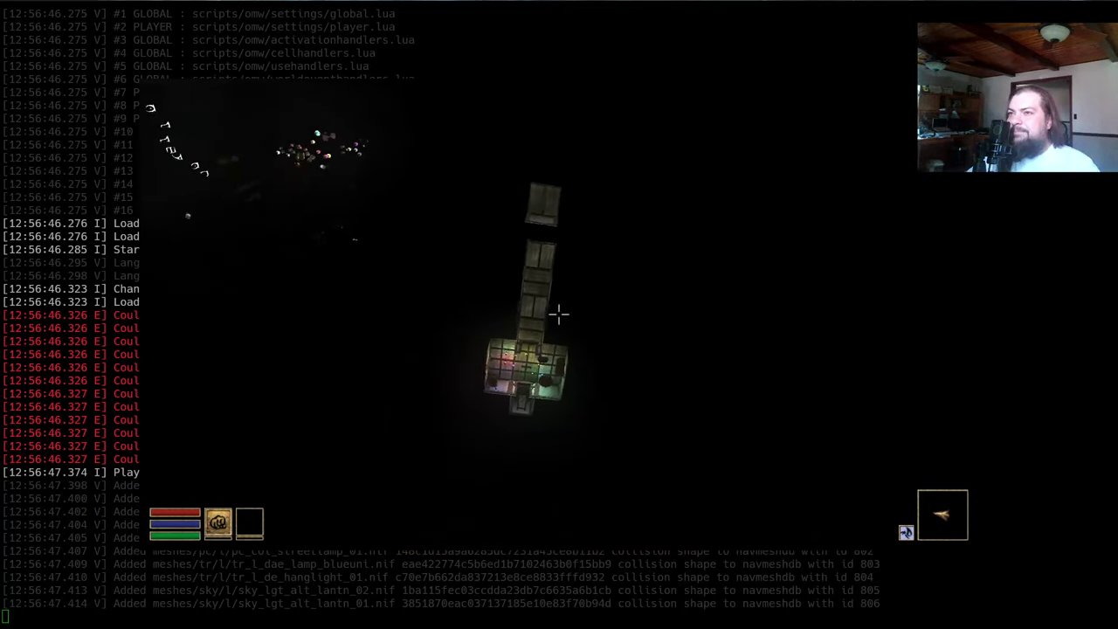
pyautogui.press('`')
pyautogui.write('tcl')
pyautogui.press('Return')
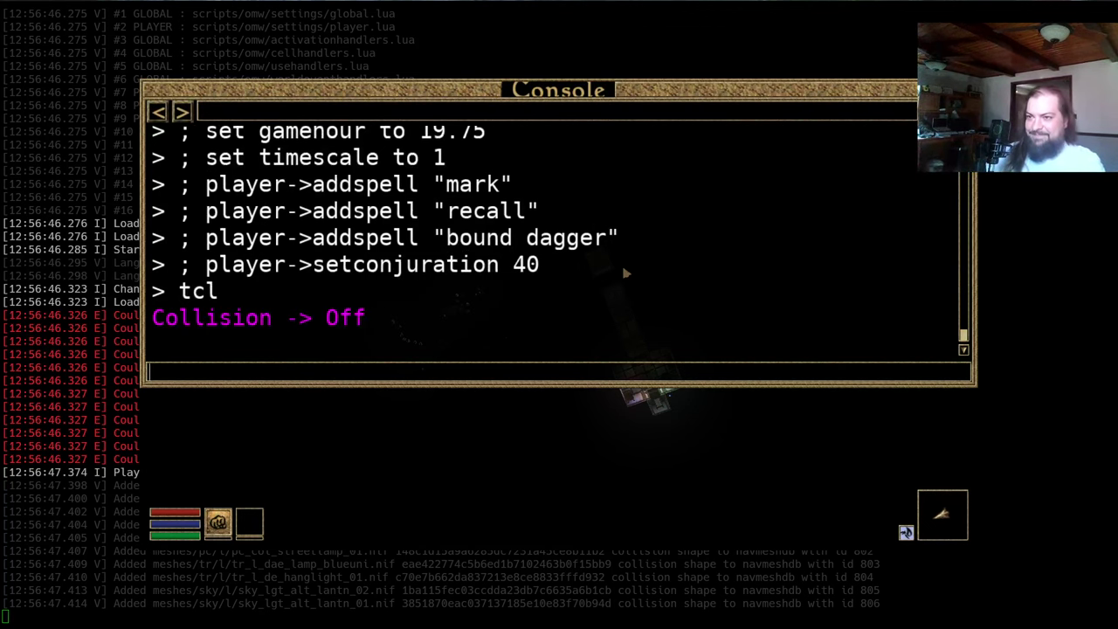
pyautogui.press('`')
pyautogui.press('`')
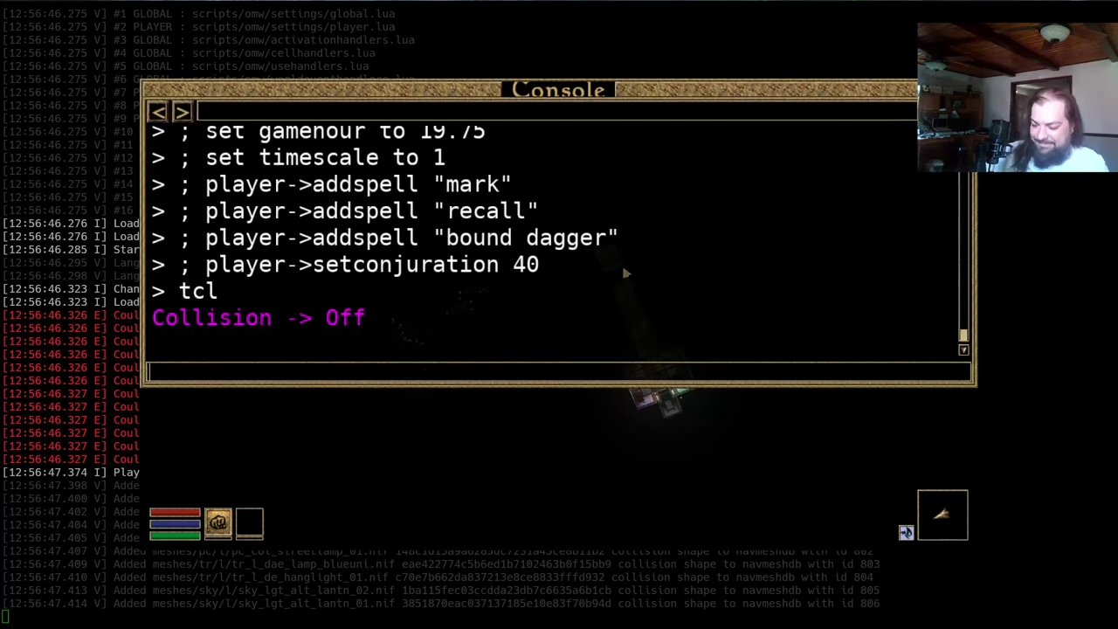
# - Set the player's speed to 2000 with the console command player->setspeed 2000
pyautogui.write('player->setspee')
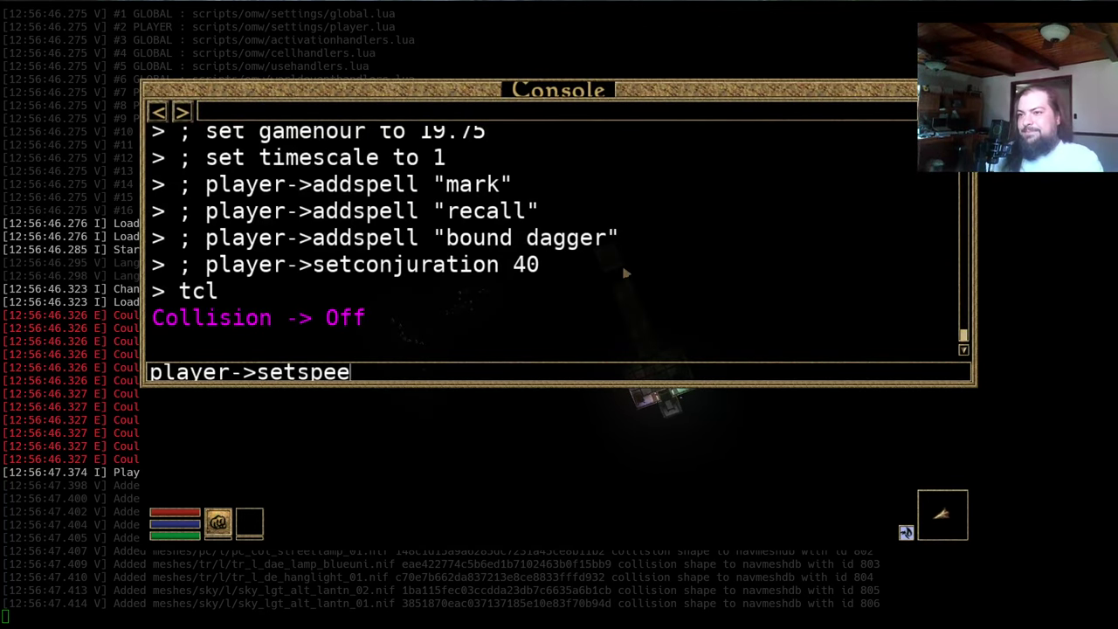
pyautogui.write('d 1\\2')
pyautogui.press('BackSpace')
pyautogui.press('BackSpace')
pyautogui.press('BackSpace')
pyautogui.write('2')
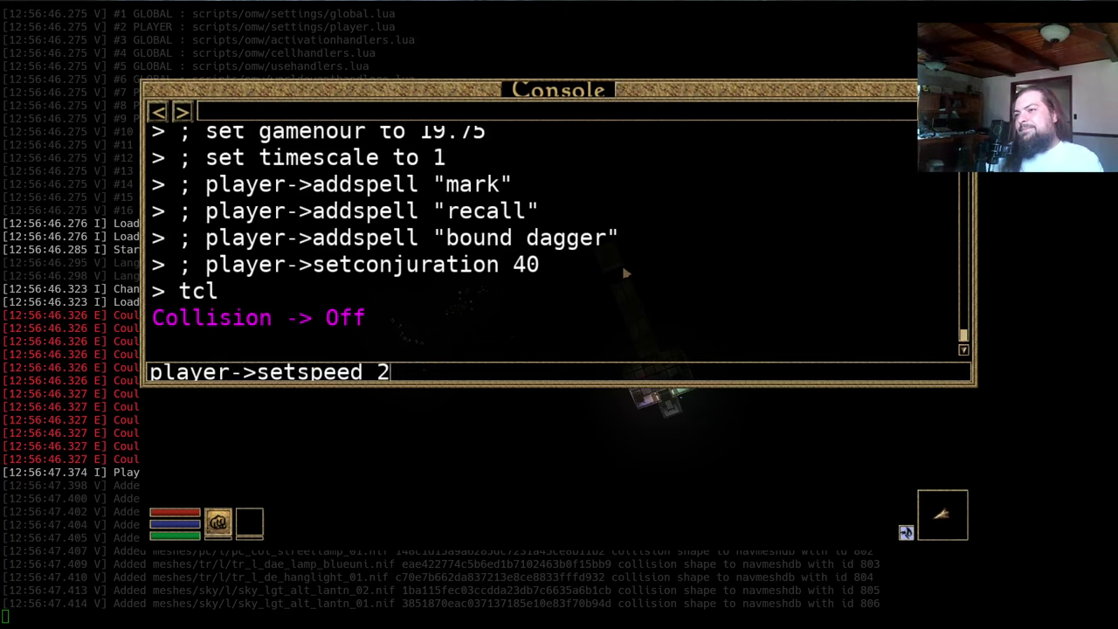
pyautogui.write('000')
pyautogui.press('Return')
pyautogui.press('`')
# - Fly to the coloured lanterns floating outside the room and examine the whole collection
pyautogui.press('w')
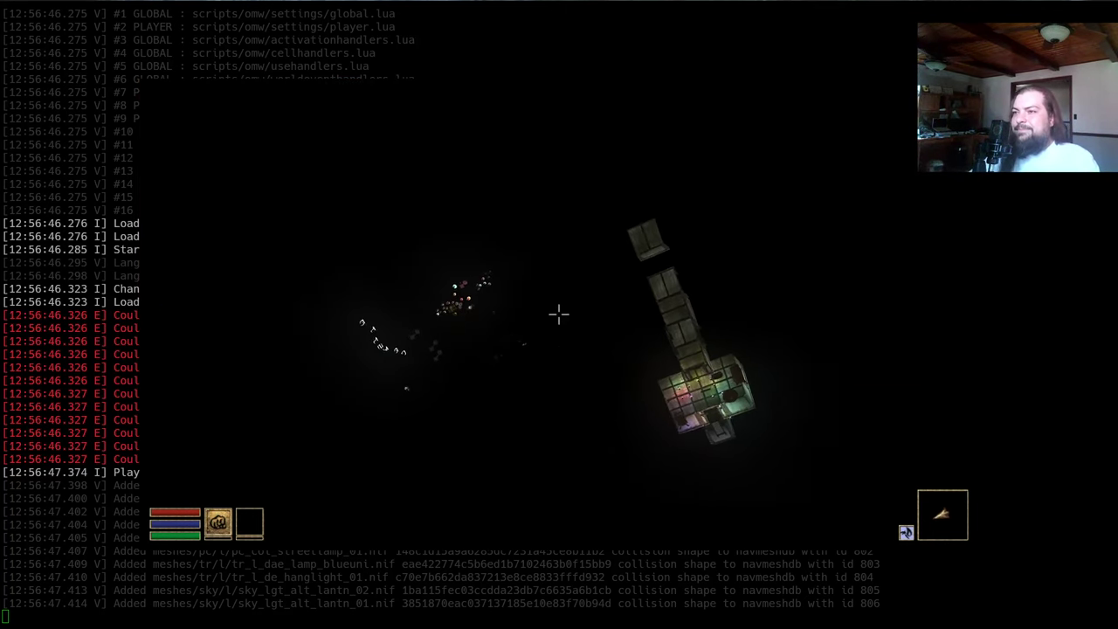
pyautogui.press('w')
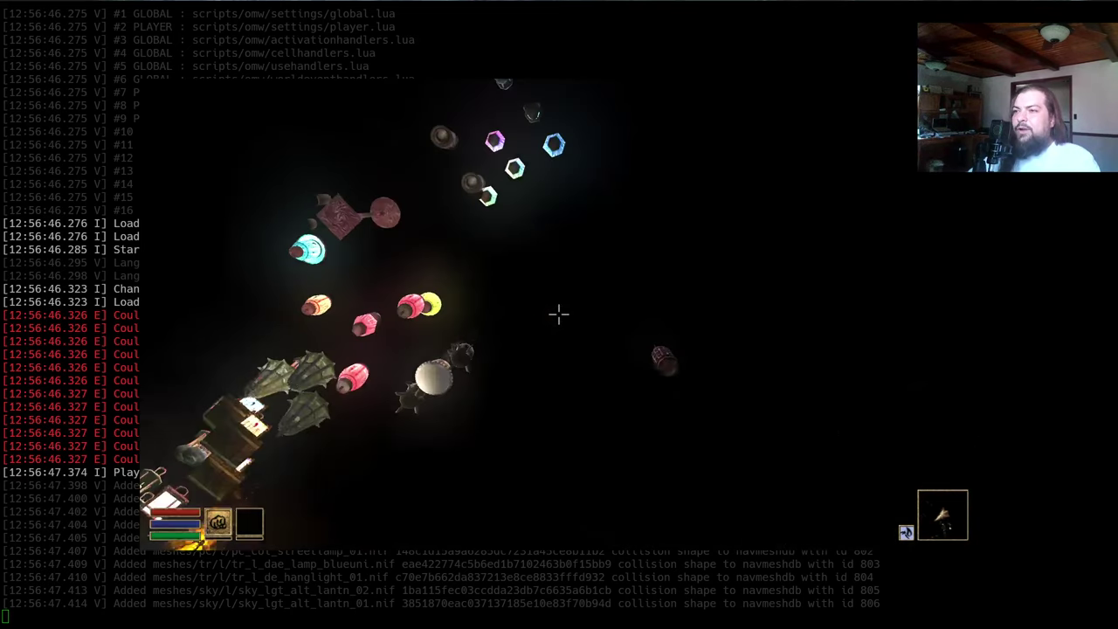
pyautogui.press('w')
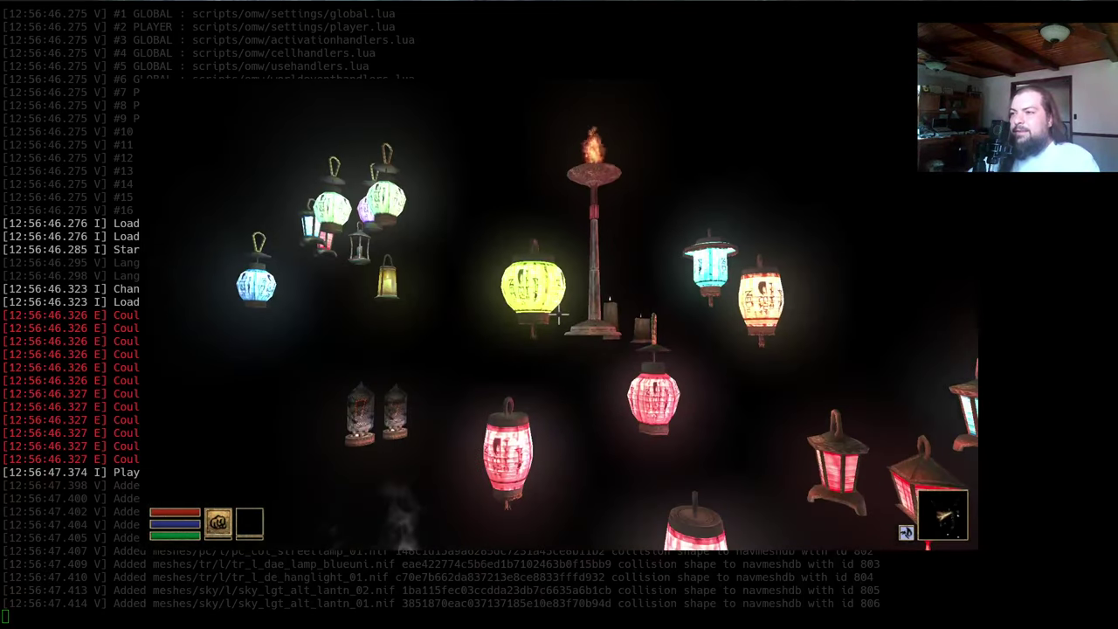
pyautogui.press('s')
pyautogui.press('w')
pyautogui.press('s')
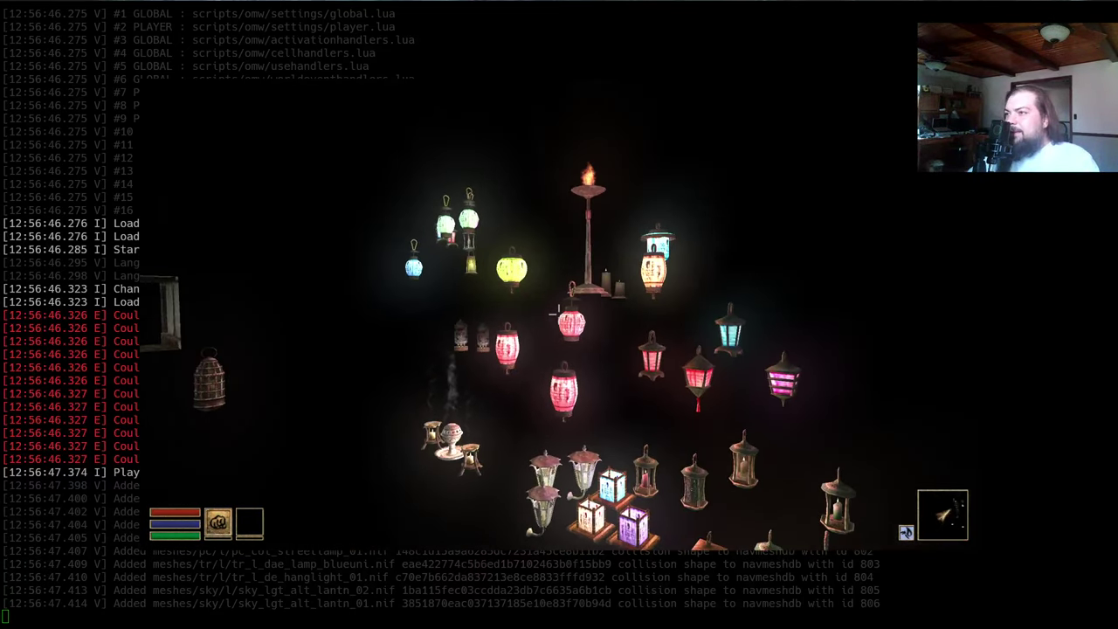
pyautogui.press('w')
pyautogui.press('a')
pyautogui.press('s')
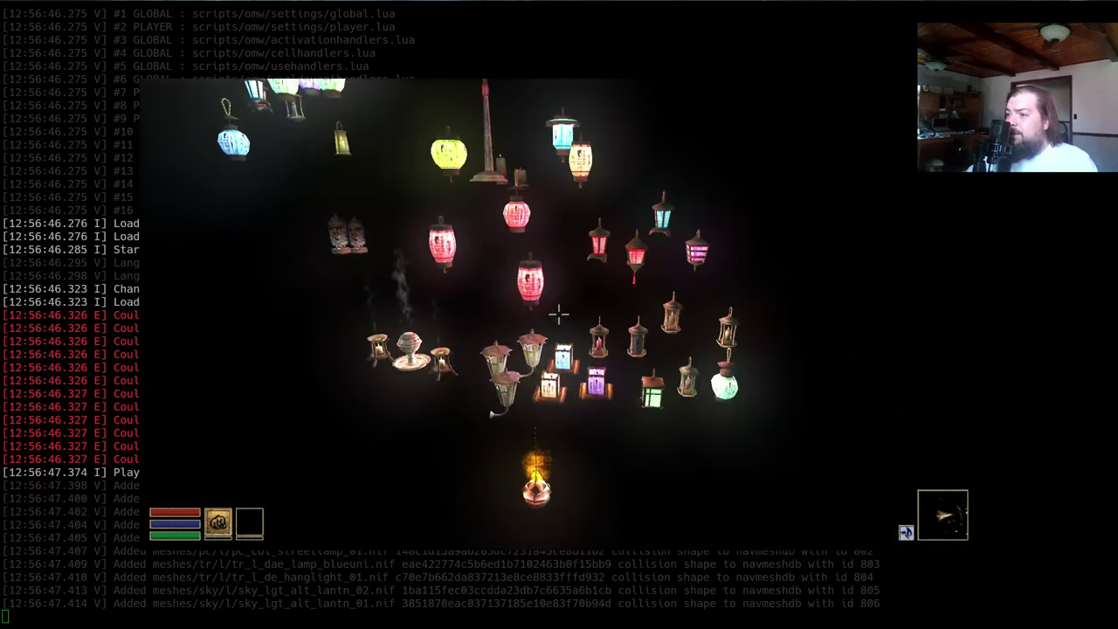
pyautogui.press('w')
pyautogui.press('s')
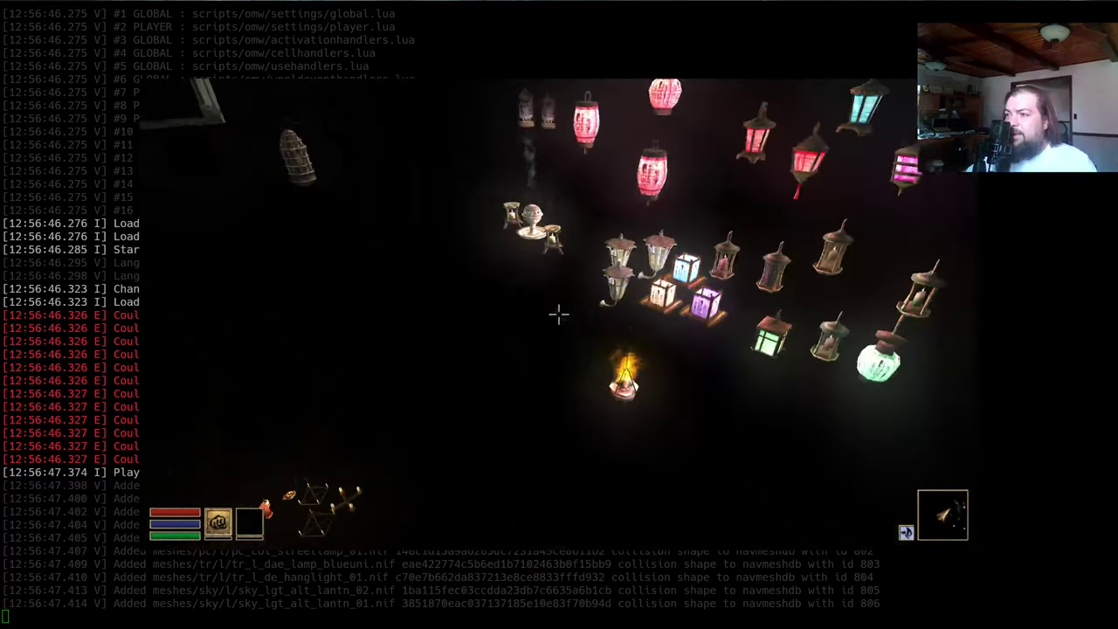
# - Examine the floating incense burners, candle holders and surrounding lanterns from close up
pyautogui.press('w')
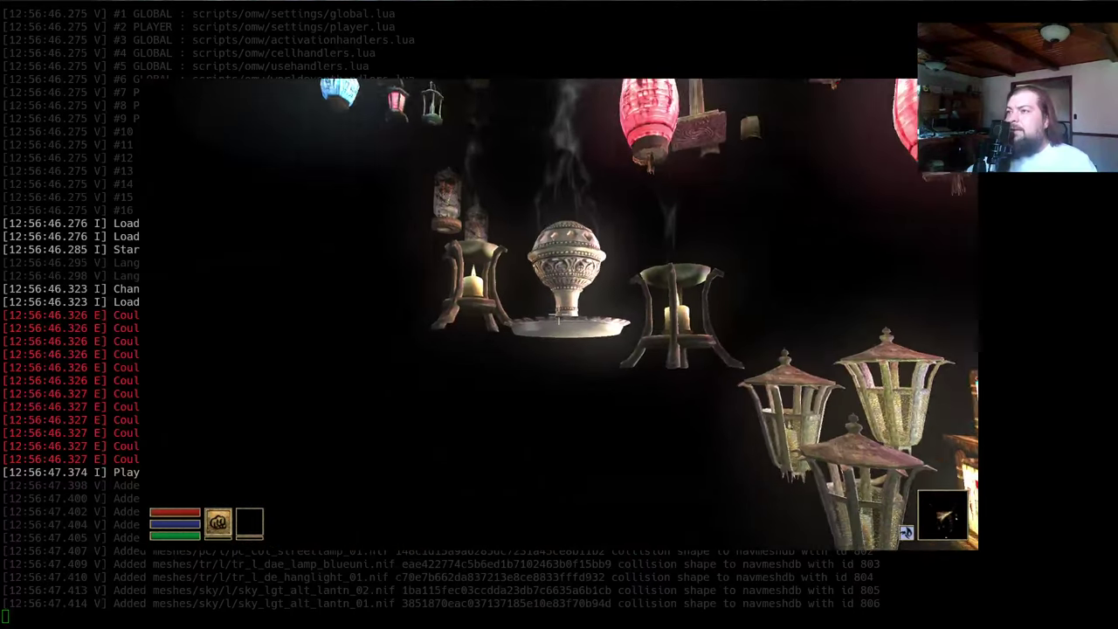
pyautogui.press('d')
pyautogui.press('w')
pyautogui.press('s')
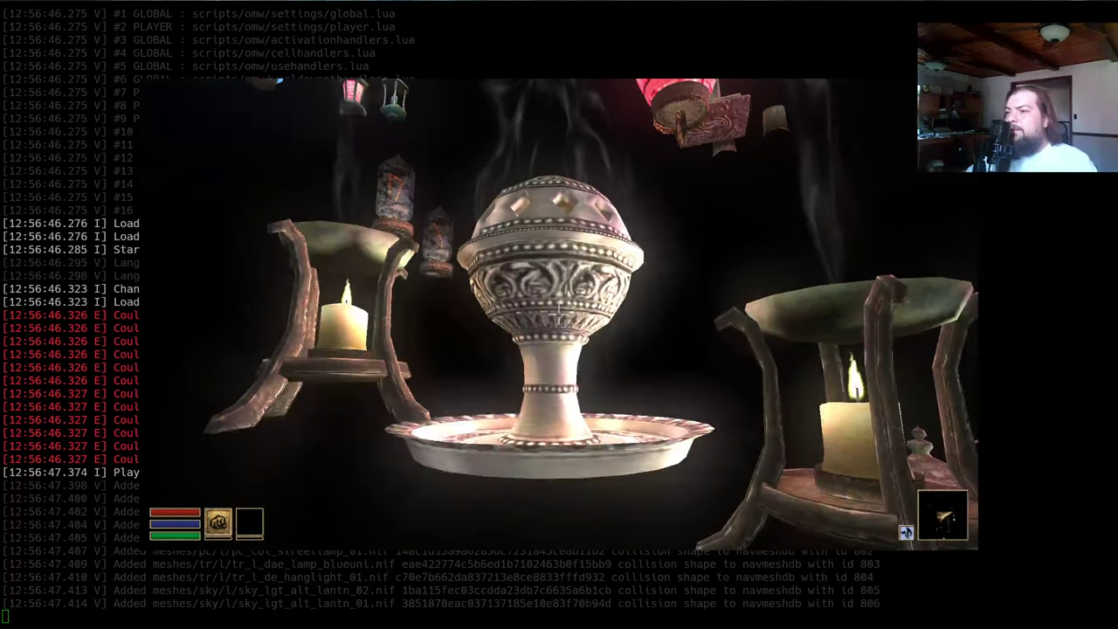
pyautogui.press('d')
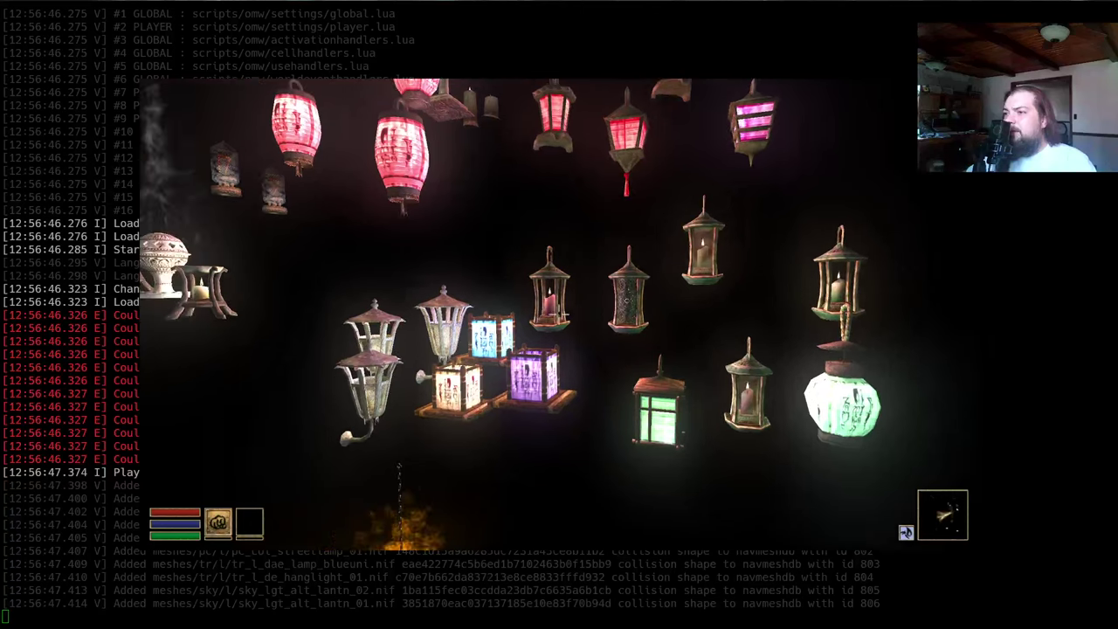
pyautogui.press('s')
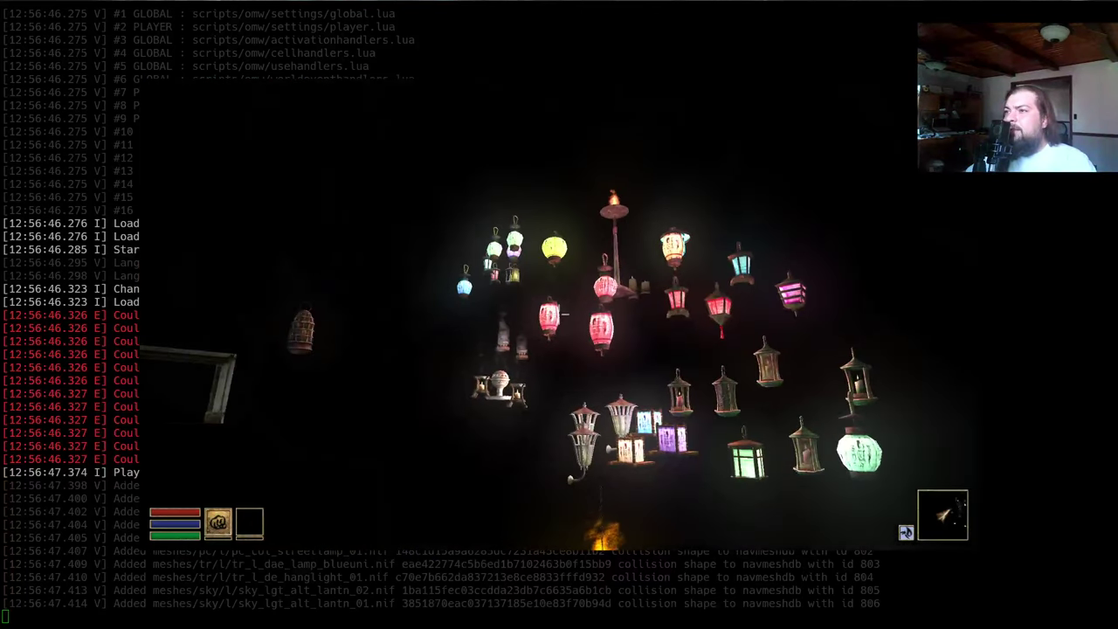
pyautogui.press('w')
pyautogui.press('w')
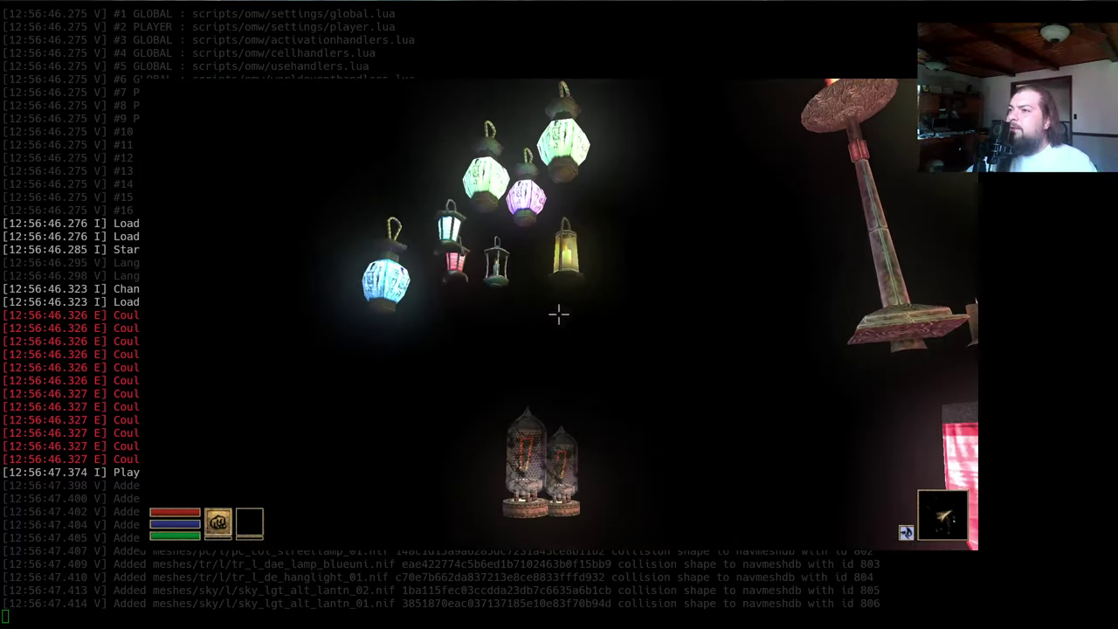
pyautogui.press('a')
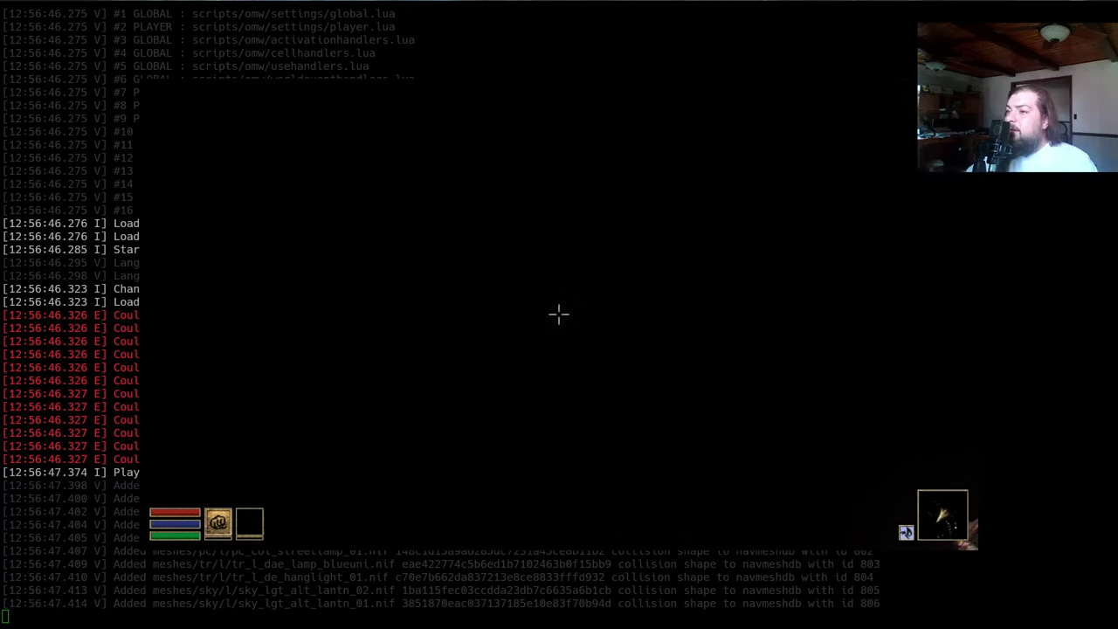
# - Fly back to the Enchanting Storage interior and examine its lanterns, tables and adjoining corridor from above and inside
pyautogui.press('w')
pyautogui.press('w')
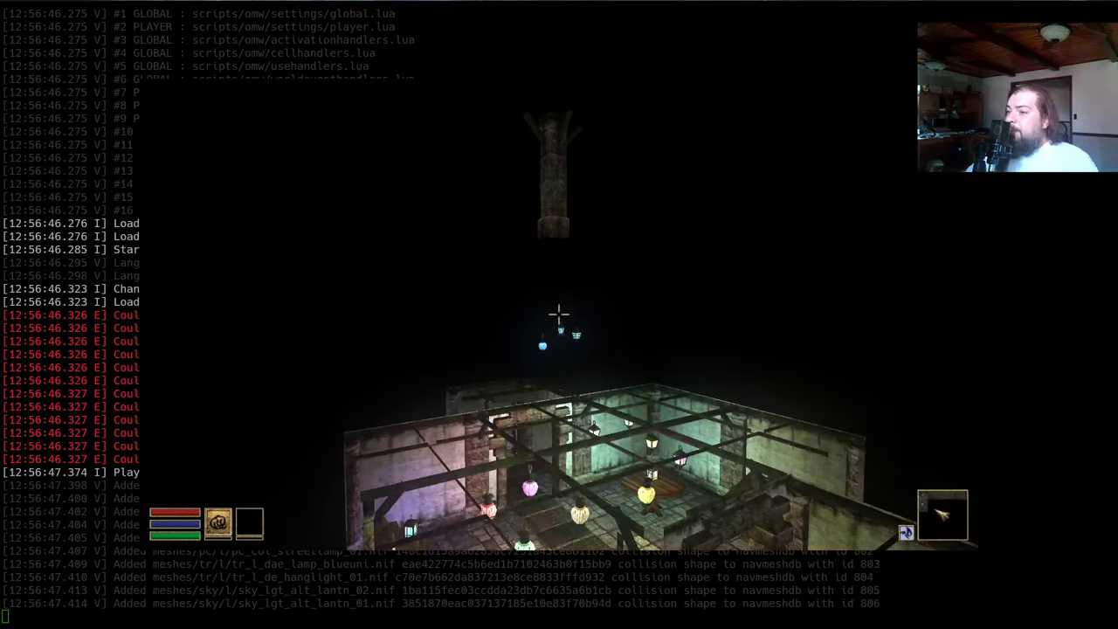
pyautogui.press('s')
pyautogui.press('a')
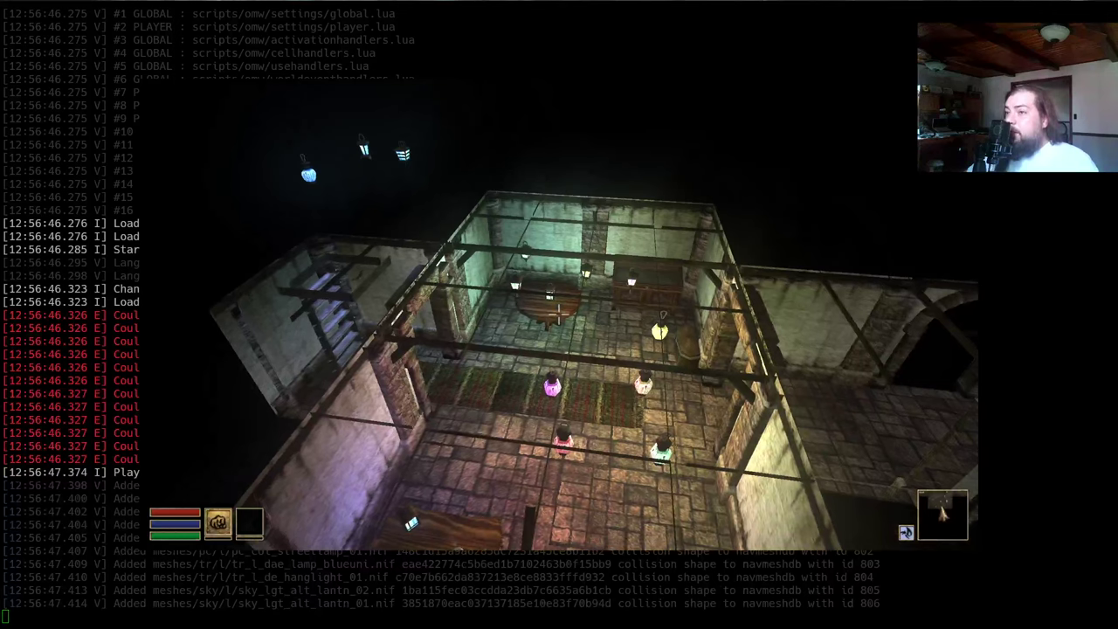
pyautogui.press('a')
pyautogui.press('w')
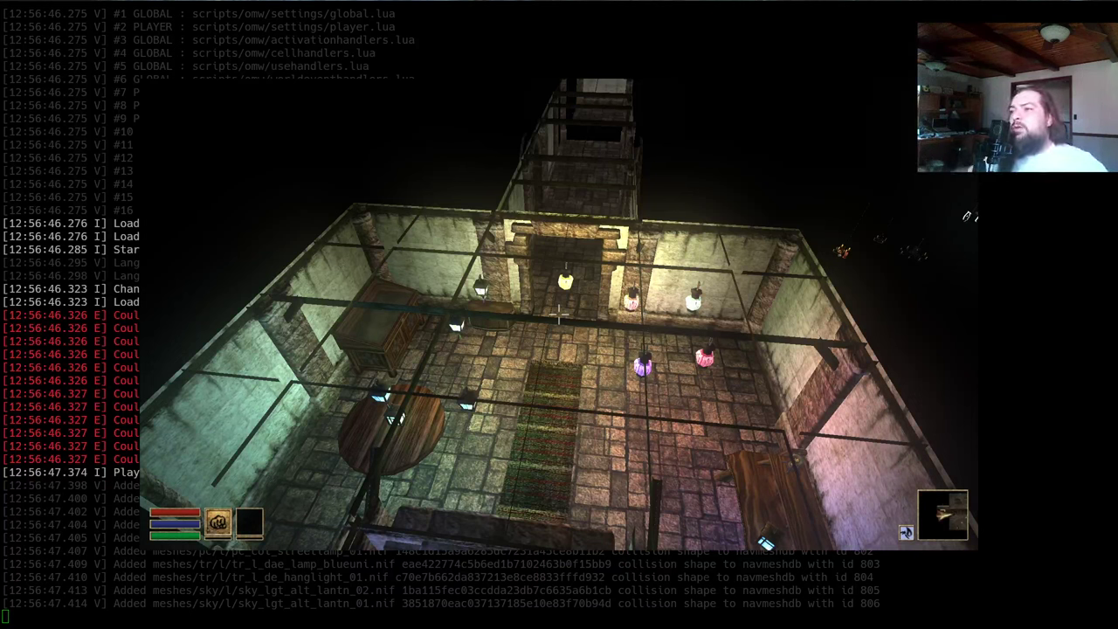
pyautogui.press('w')
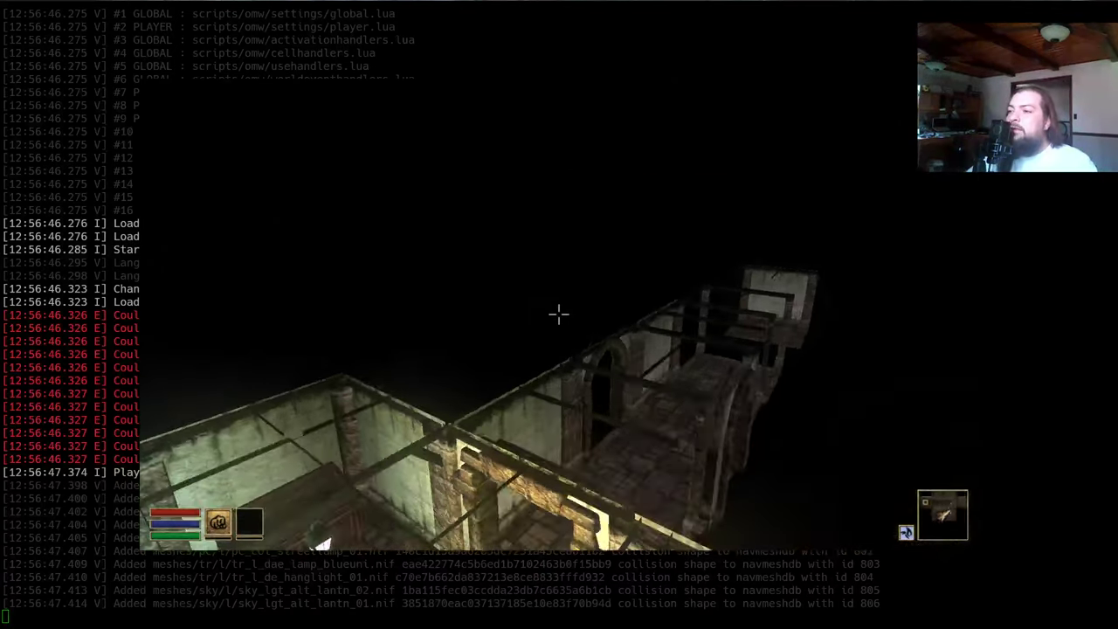
pyautogui.press('s')
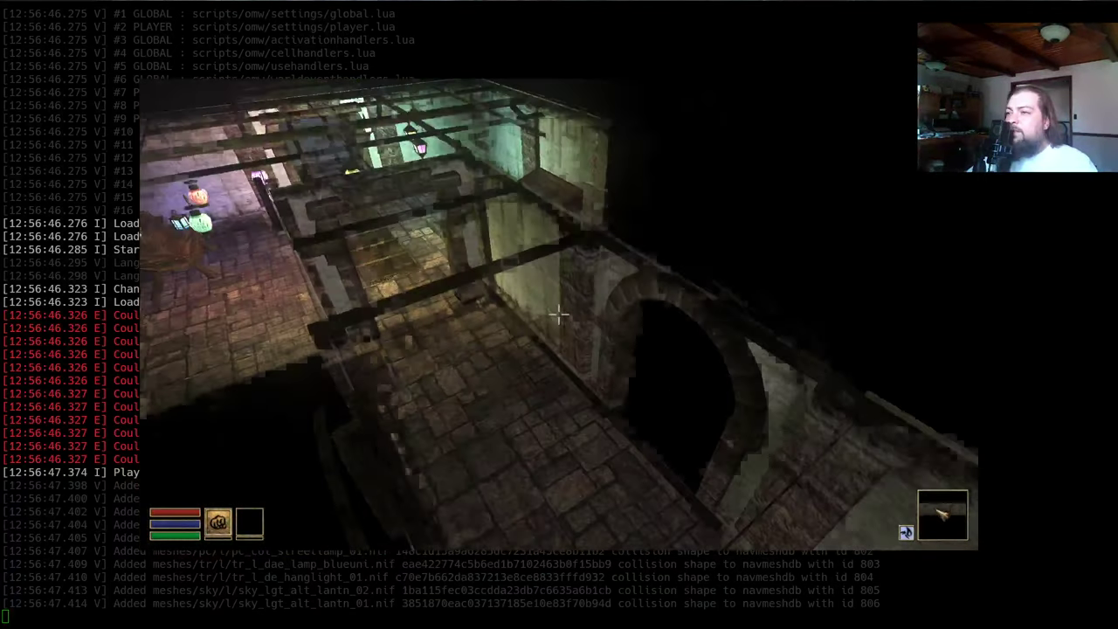
pyautogui.press('d')
pyautogui.press('a')
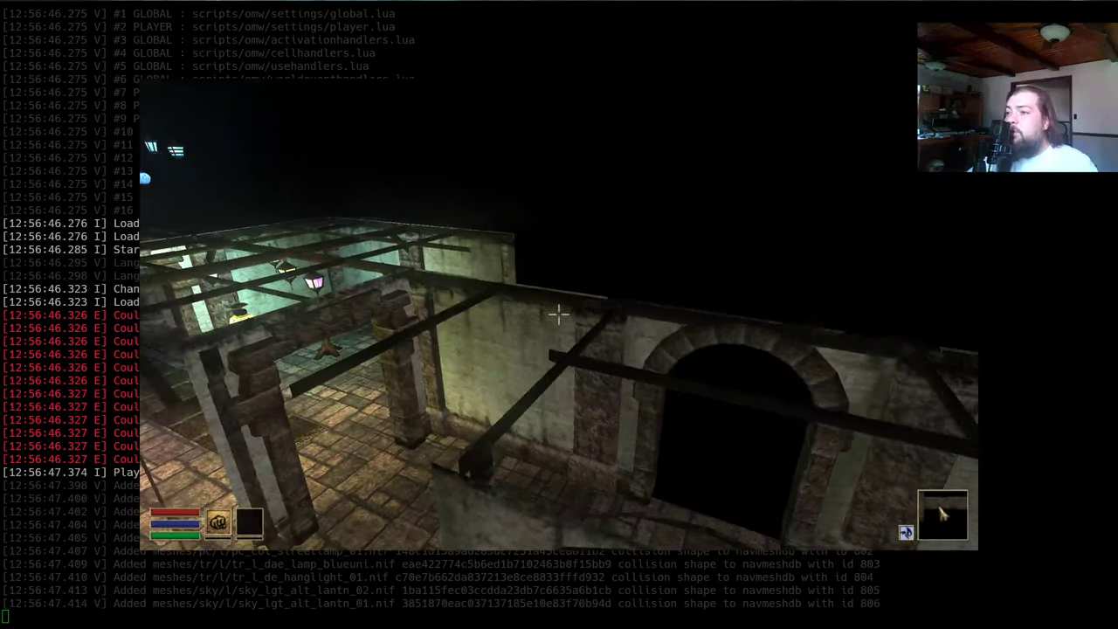
pyautogui.press('a')
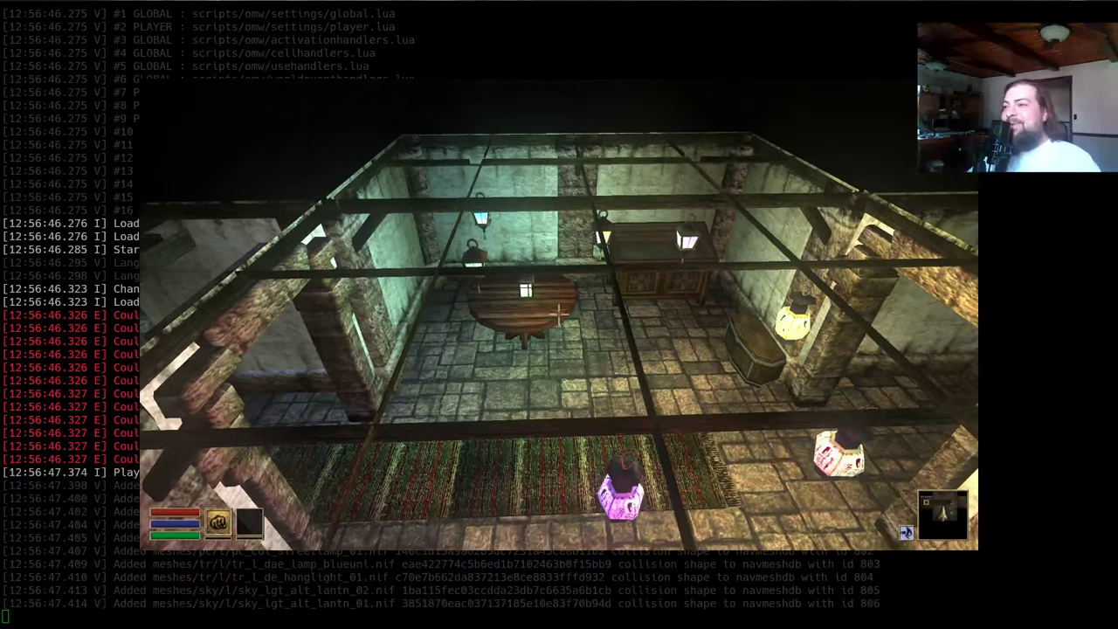
pyautogui.press('w')
pyautogui.press('a')
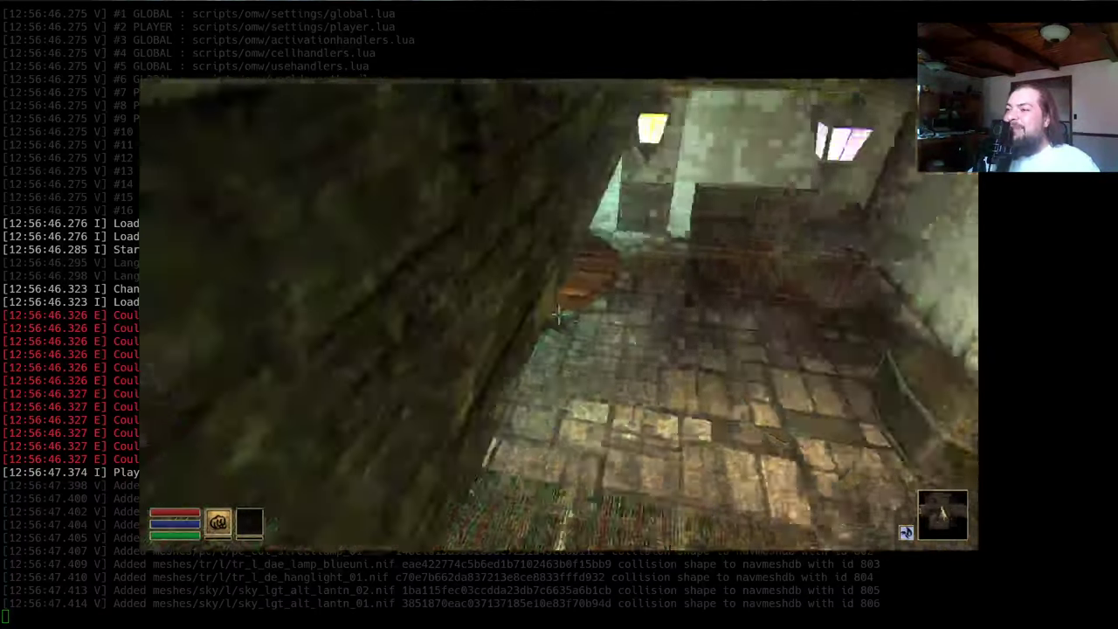
# - Quit the test game, switch back to Emacs and close the Magit status buffer
pyautogui.hotkey('alt', 'F4')
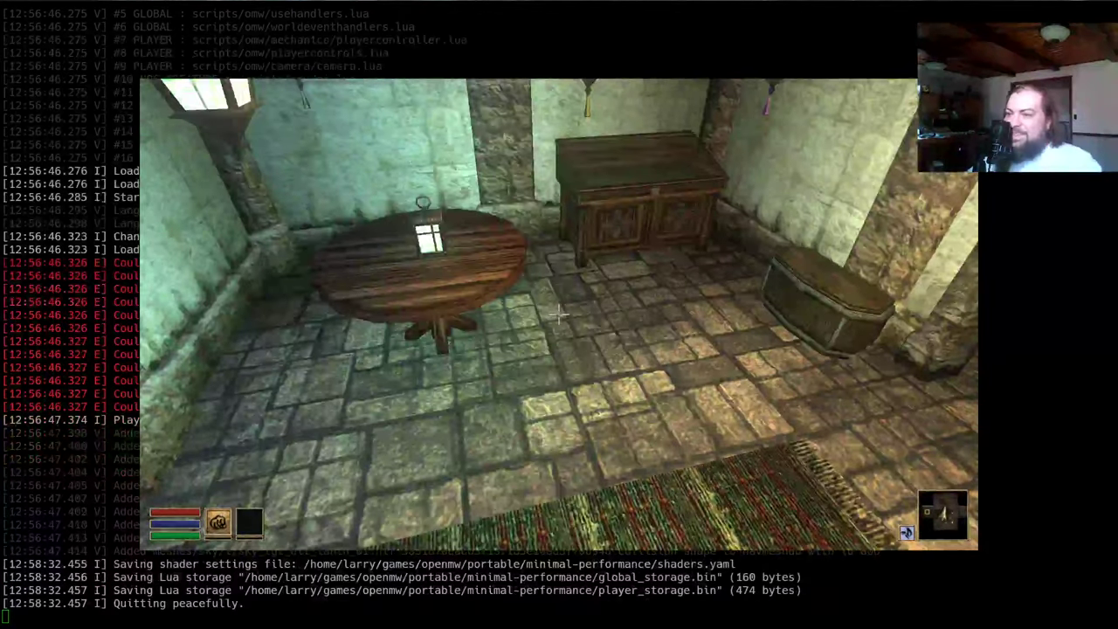
pyautogui.hotkey('alt', 'Tab')
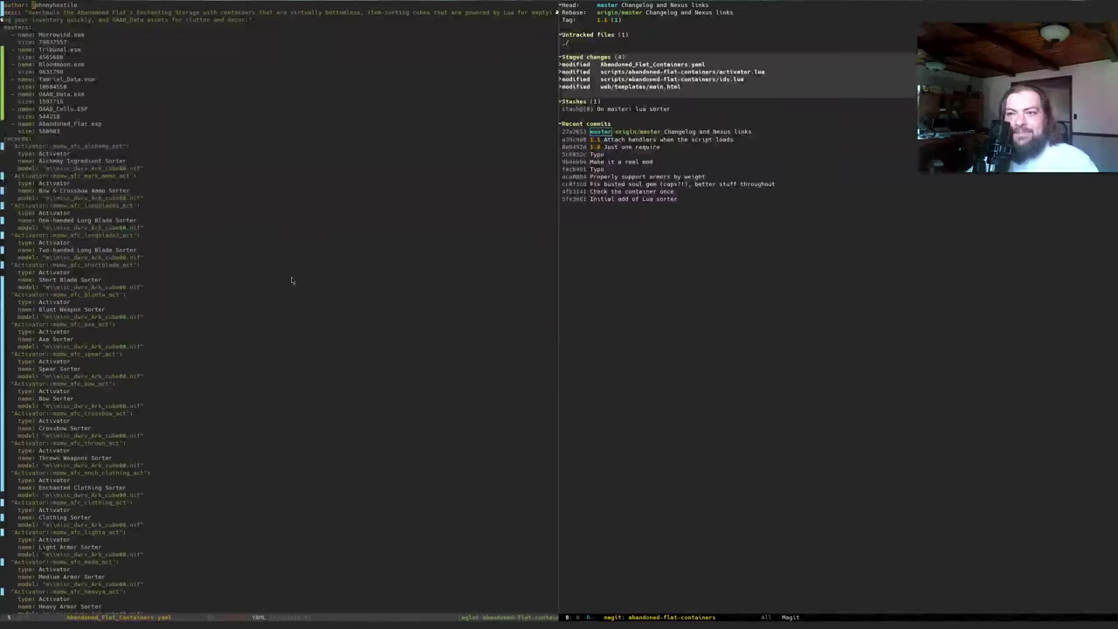
pyautogui.click(763, 401)
pyautogui.press('q')
# - Open the 2023.org stream notes buffer
pyautogui.hotkey('ctrl', 'x')
pyautogui.write('b20')
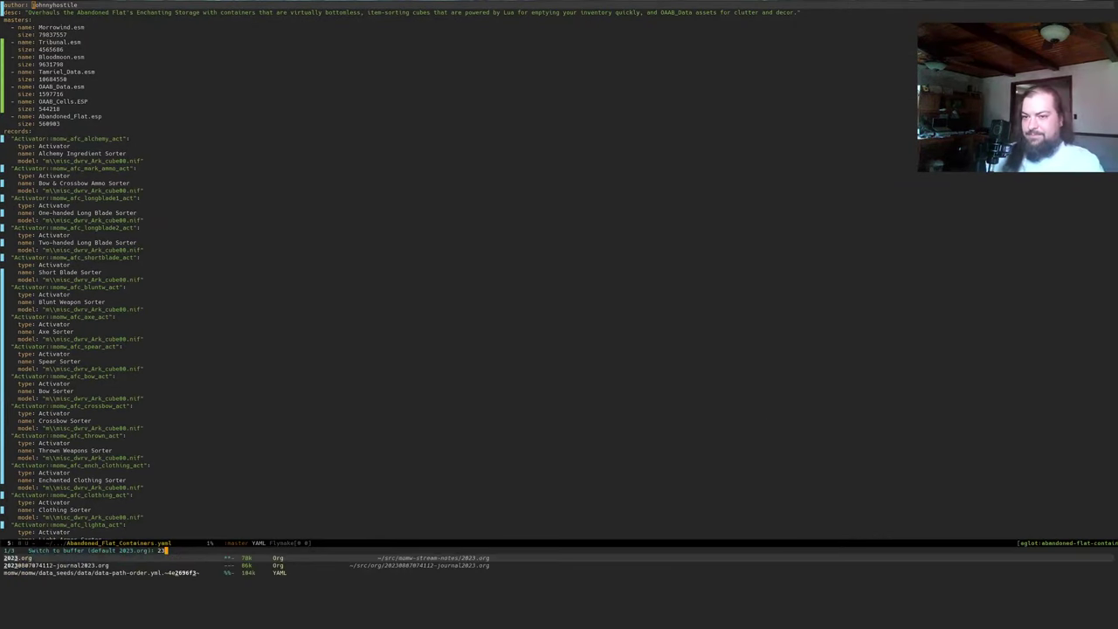
pyautogui.press('Return')
pyautogui.hotkey('ctrl', 'b')
pyautogui.hotkey('ctrl', 'g')
pyautogui.hotkey('ctrl', 'a')
# - Mark the checklist item "Let's design an interior with OpenMW-CS!" under Saturday #38 as done
pyautogui.press('Up')
pyautogui.press('Up')
pyautogui.press('Up')
pyautogui.press('Up')
pyautogui.press('Up')
pyautogui.press('Up')
pyautogui.press('Up')
pyautogui.press('Up')
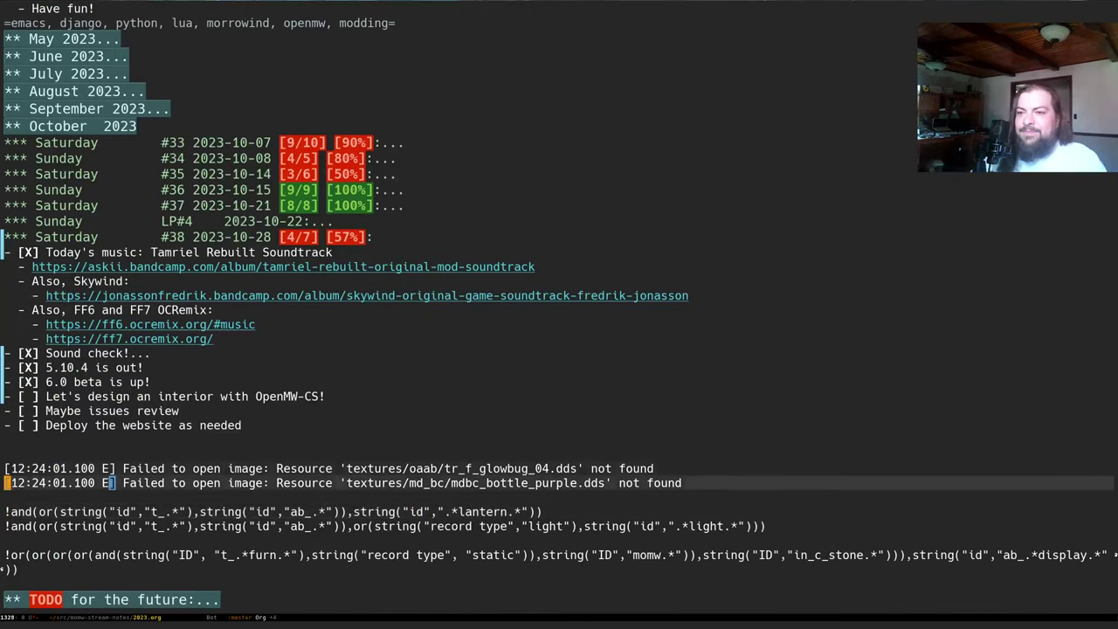
pyautogui.hotkey('ctrl', 'c')
pyautogui.hotkey('ctrl', 'c')
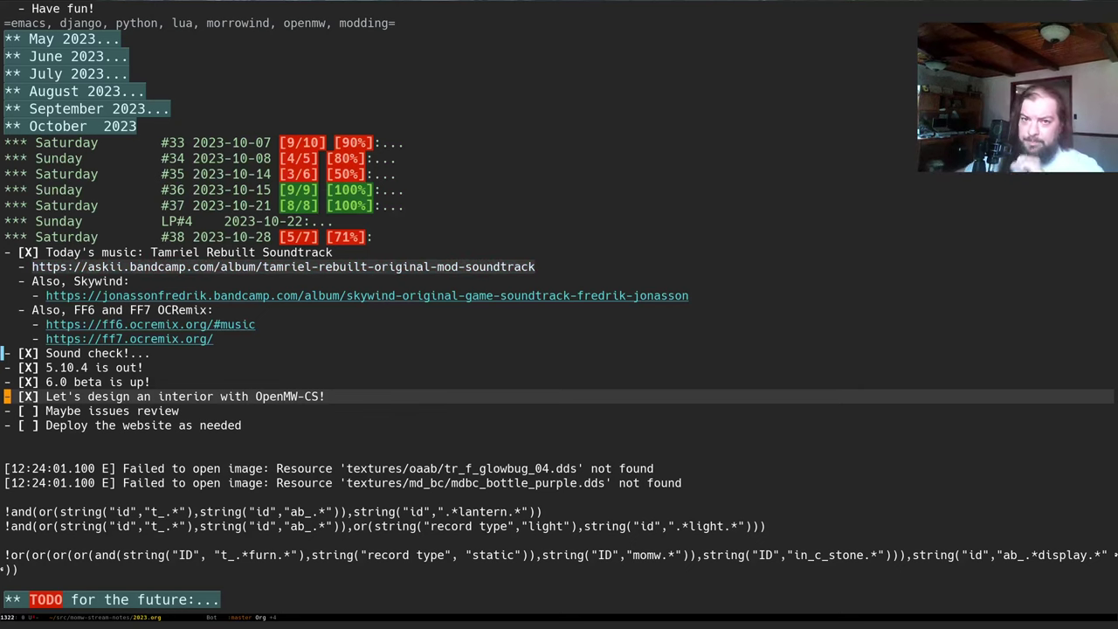
# - Switch to Firefox, view the 6.0.0 draft merge request and check release 5.10.4 in the Total Overhaul changelog on modding-openmw.com
pyautogui.hotkey('alt', 'Tab')
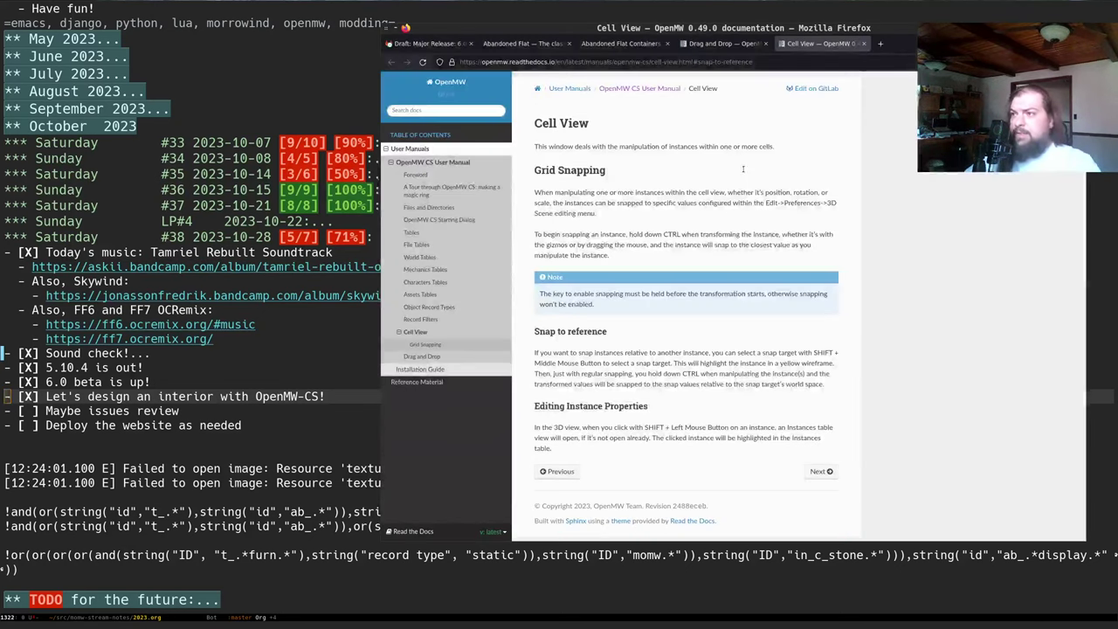
pyautogui.click(436, 46)
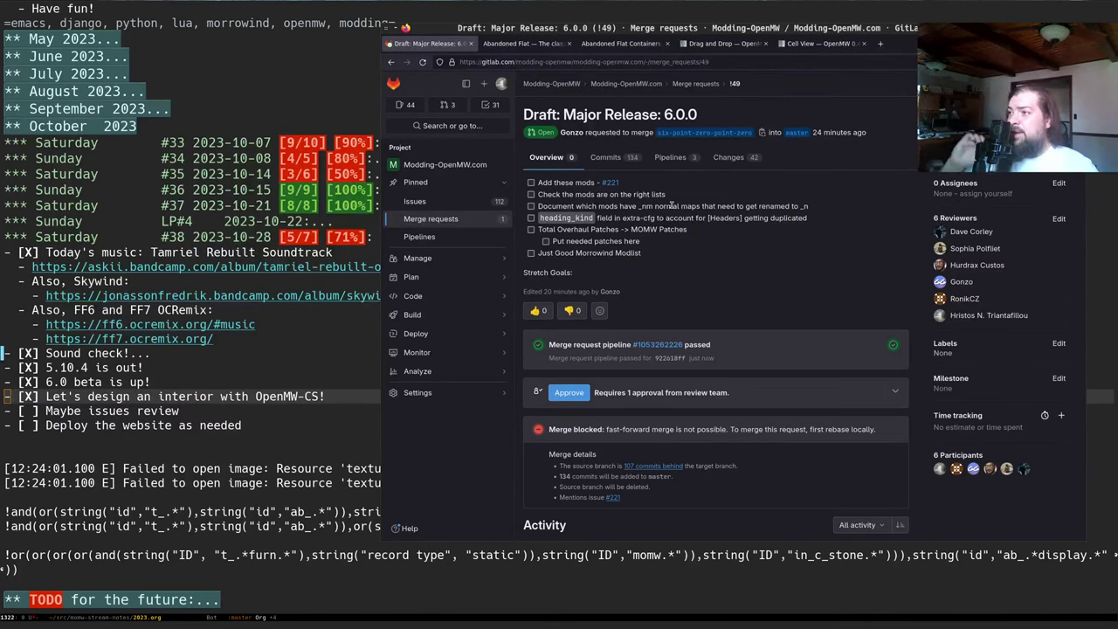
pyautogui.hotkey('ctrl', 't')
pyautogui.write('modding-openmw.com/')
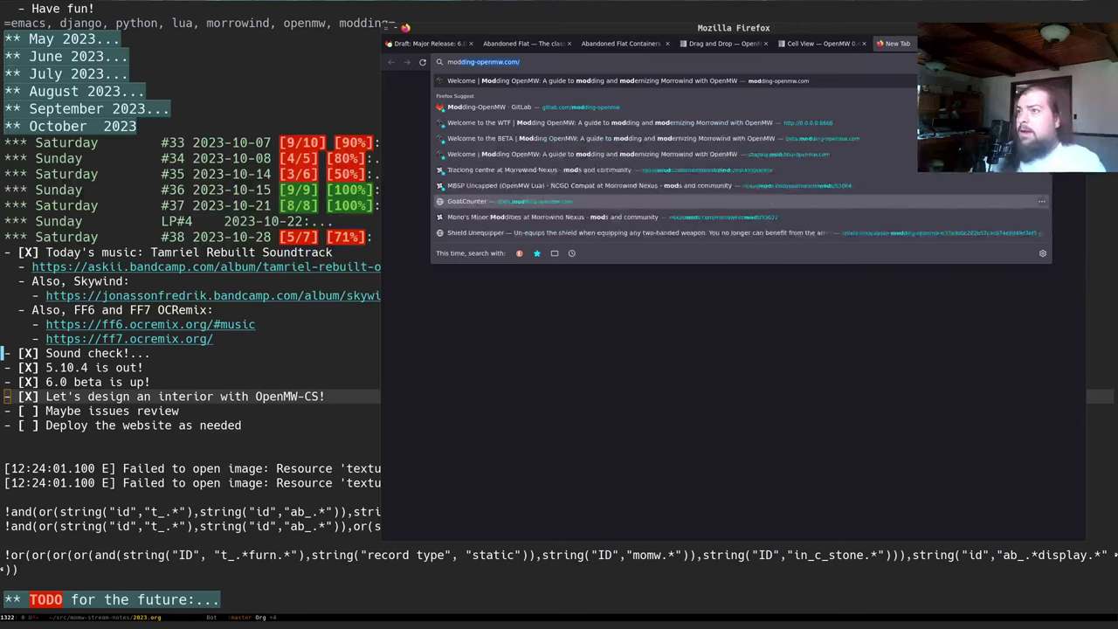
pyautogui.press('Return')
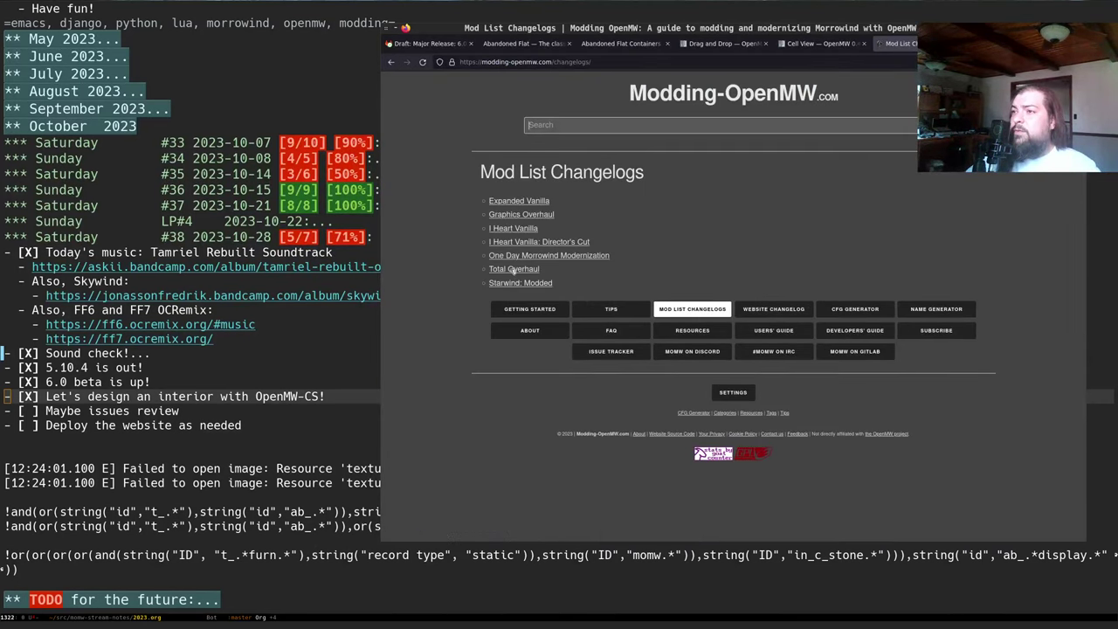
pyautogui.scroll(-8, 467, 304)
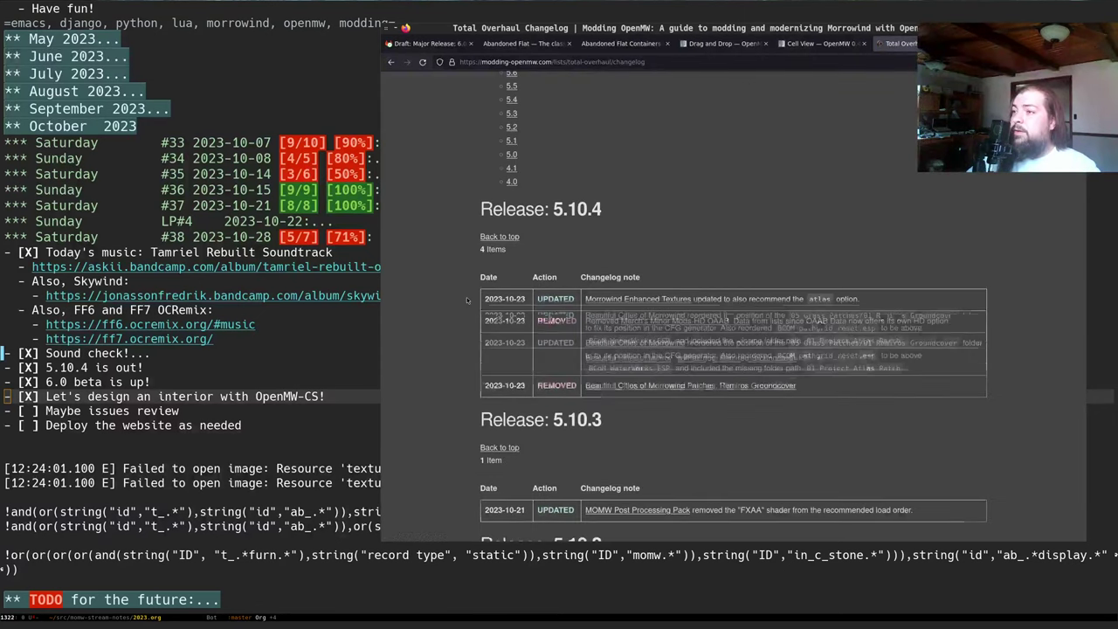
# - Return to the 6.0.0 merge request, then open the Total Overhaul changelog on beta.modding-openmw.com in a new tab
pyautogui.click(434, 43)
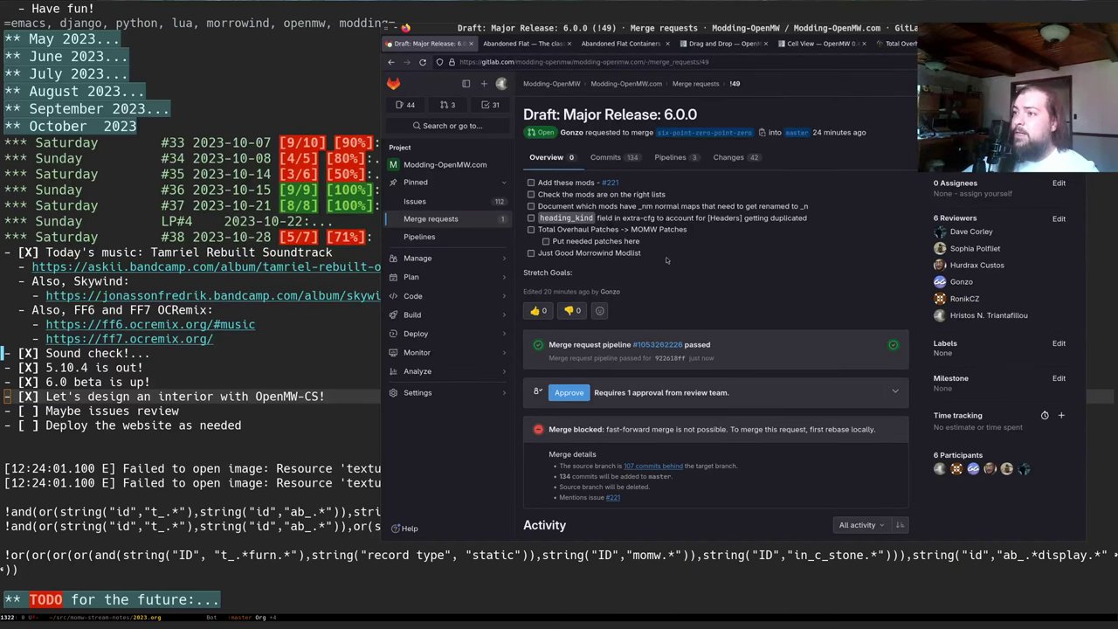
pyautogui.hotkey('ctrl', 't')
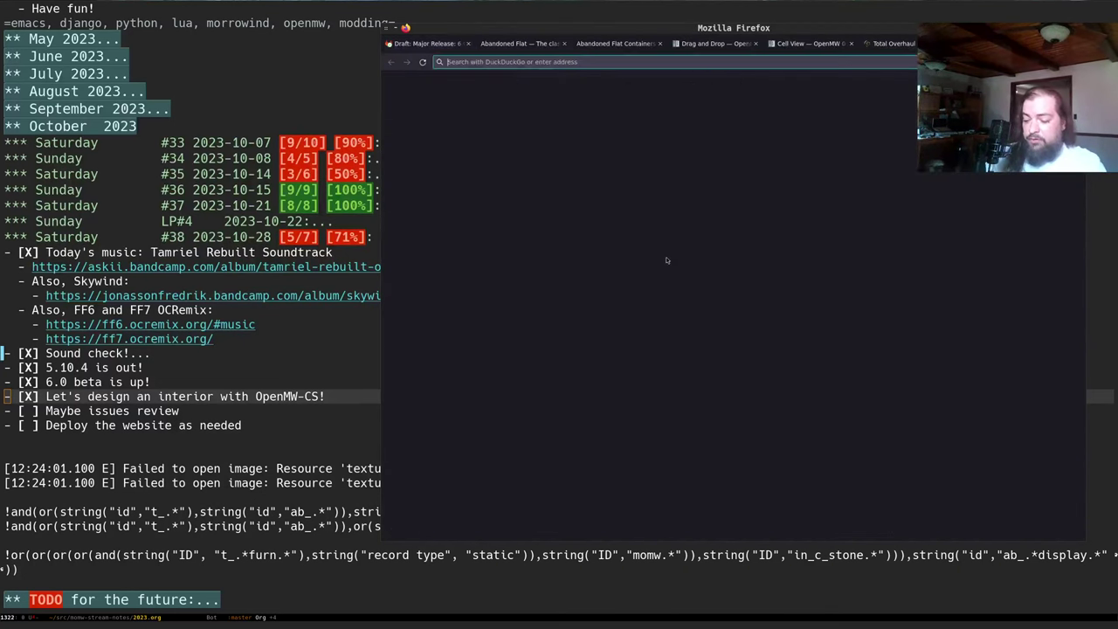
pyautogui.write('beta.modding-openmw.com')
pyautogui.press('Return')
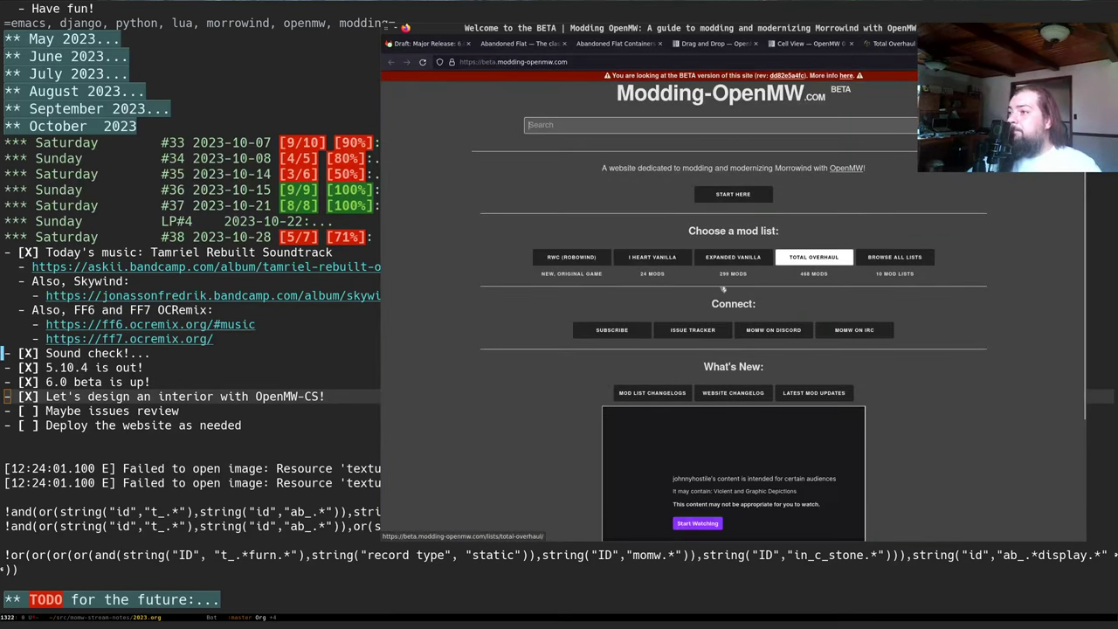
pyautogui.click(795, 402)
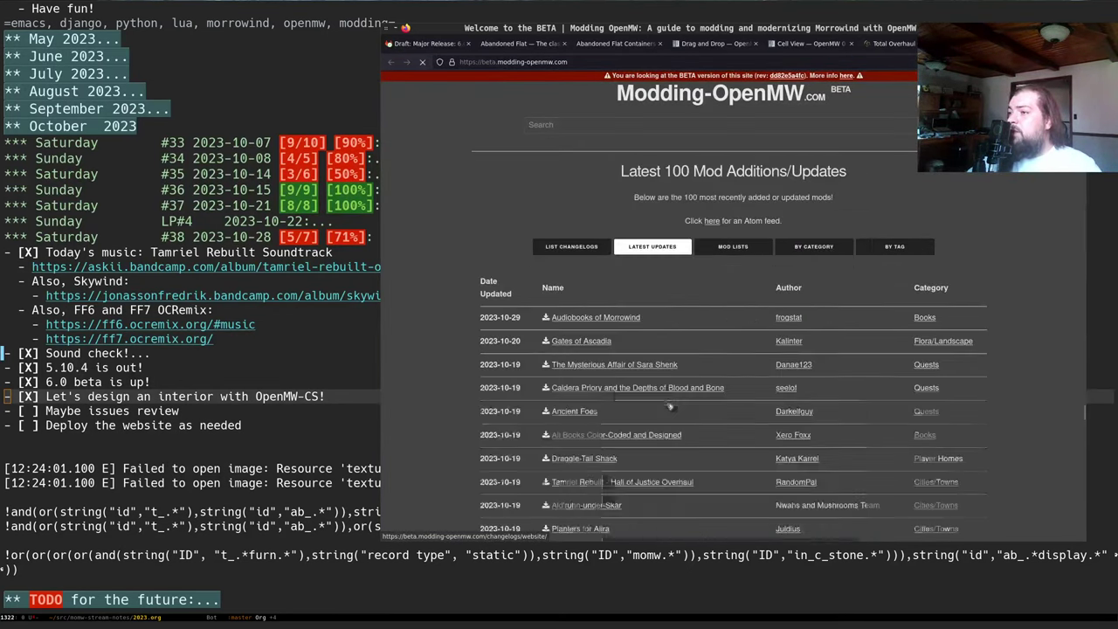
pyautogui.click(571, 247)
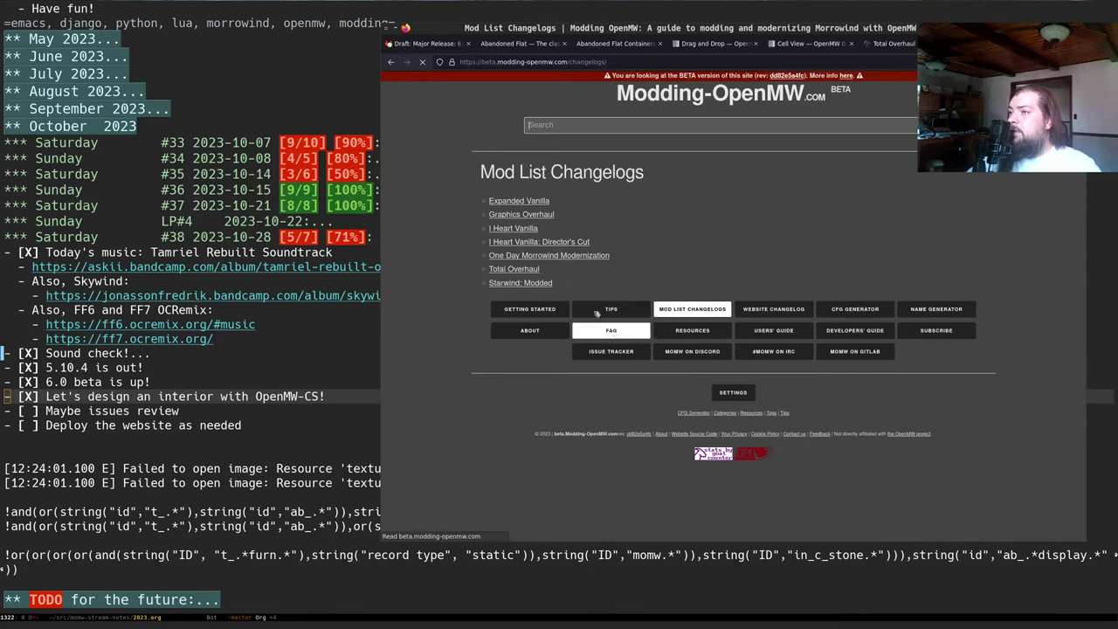
pyautogui.click(527, 273)
# - Examine the added and removed mods listed under Release 6.0.0 in the beta site's Total Overhaul changelog
pyautogui.scroll(-5, 478, 301)
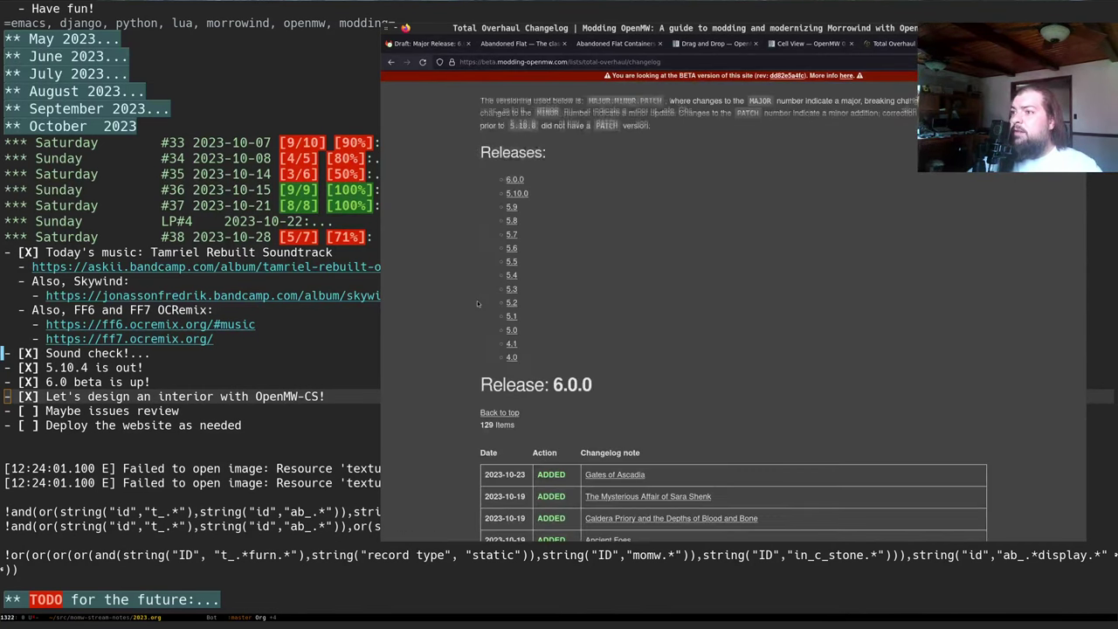
pyautogui.scroll(-6, 476, 305)
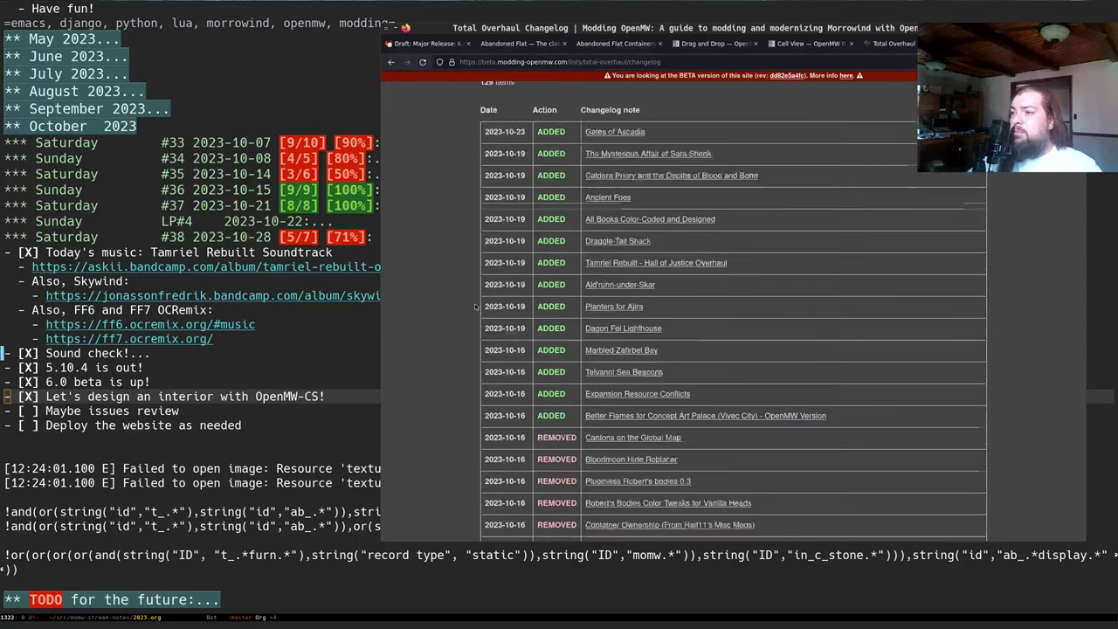
pyautogui.scroll(-8, 473, 306)
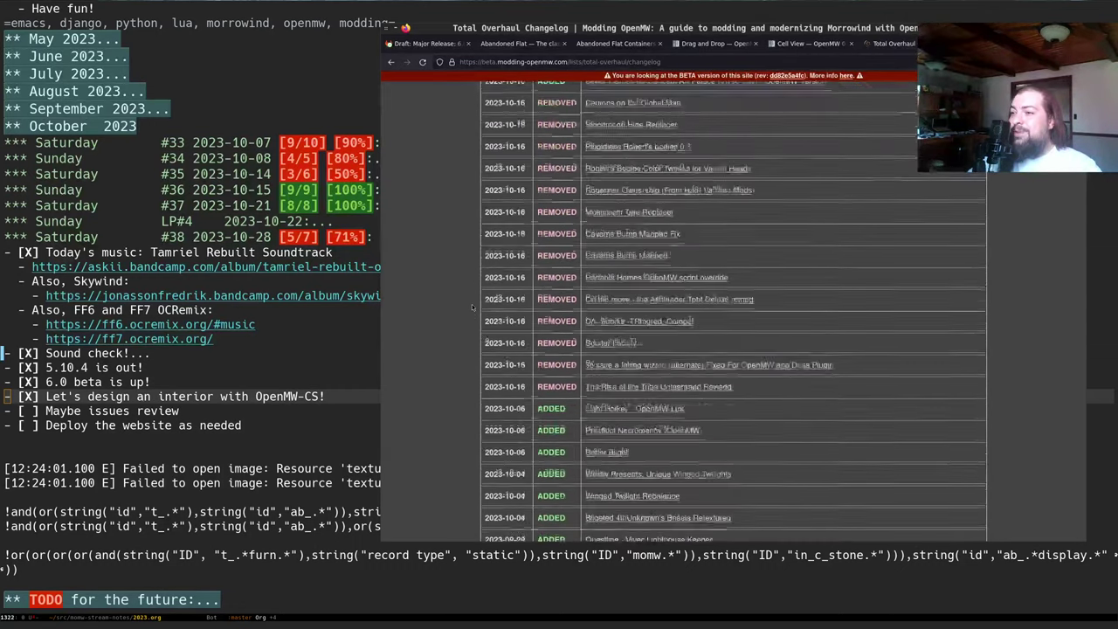
pyautogui.scroll(-7, 472, 304)
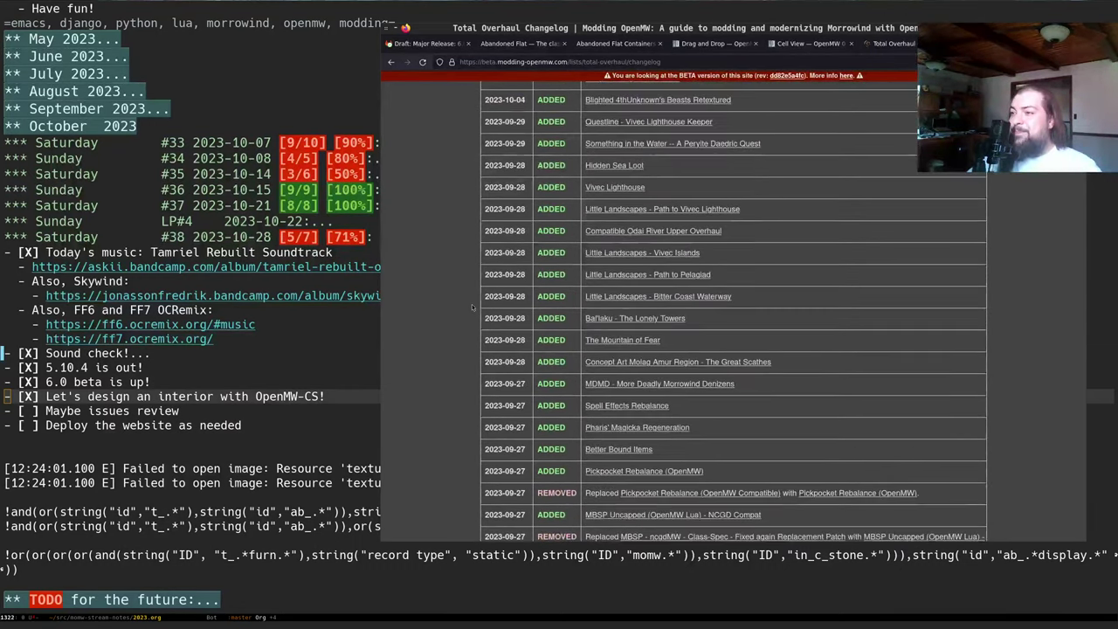
pyautogui.scroll(20, 472, 304)
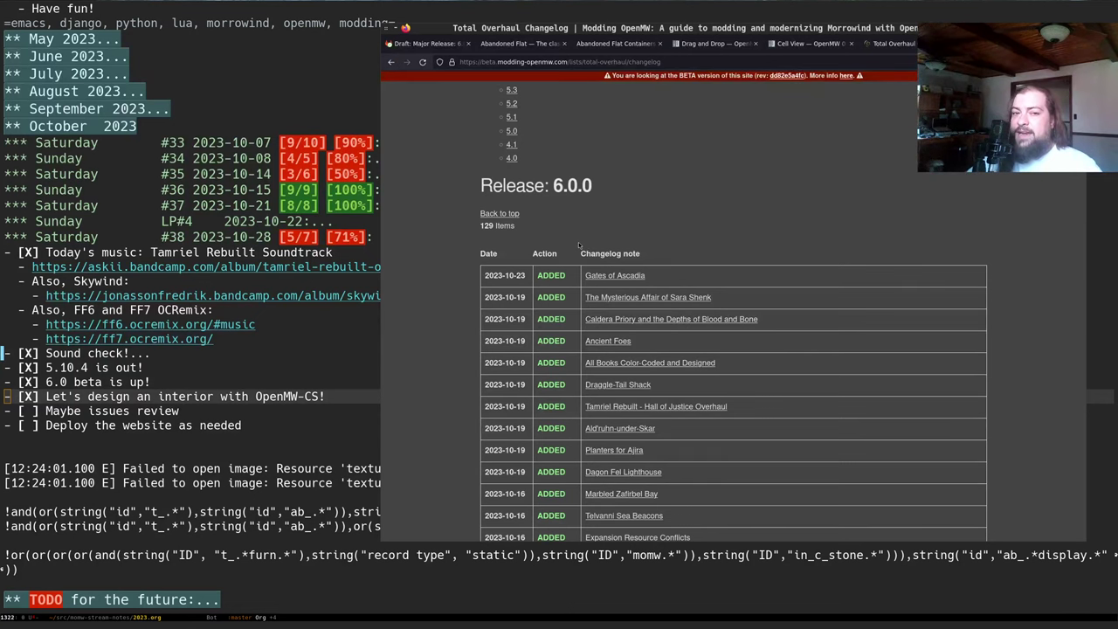
pyautogui.scroll(-5, 552, 269)
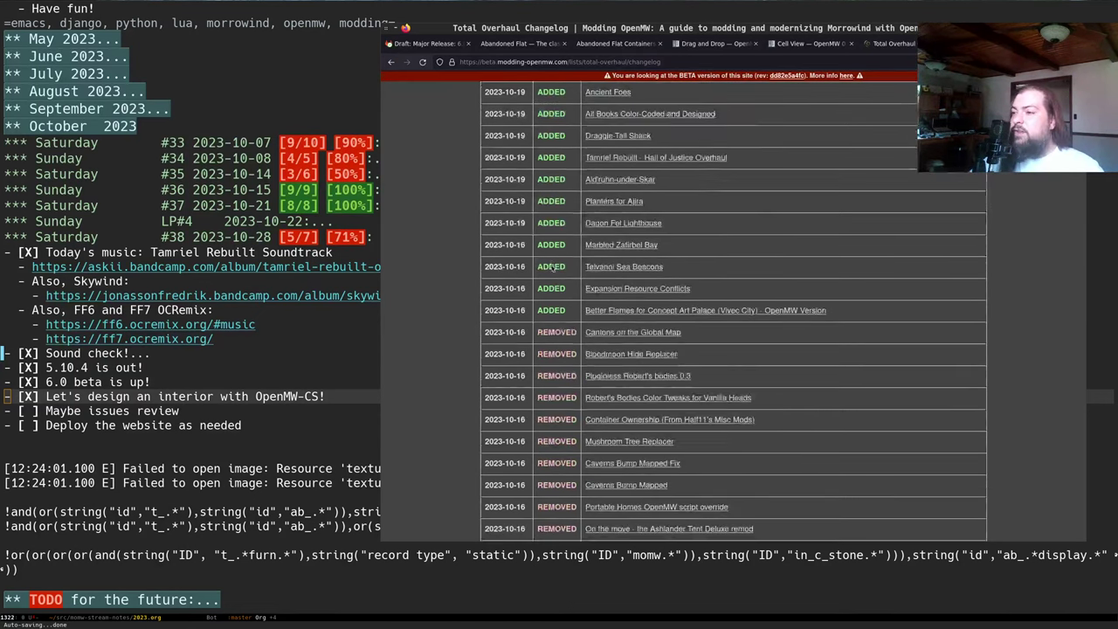
pyautogui.scroll(-10, 552, 267)
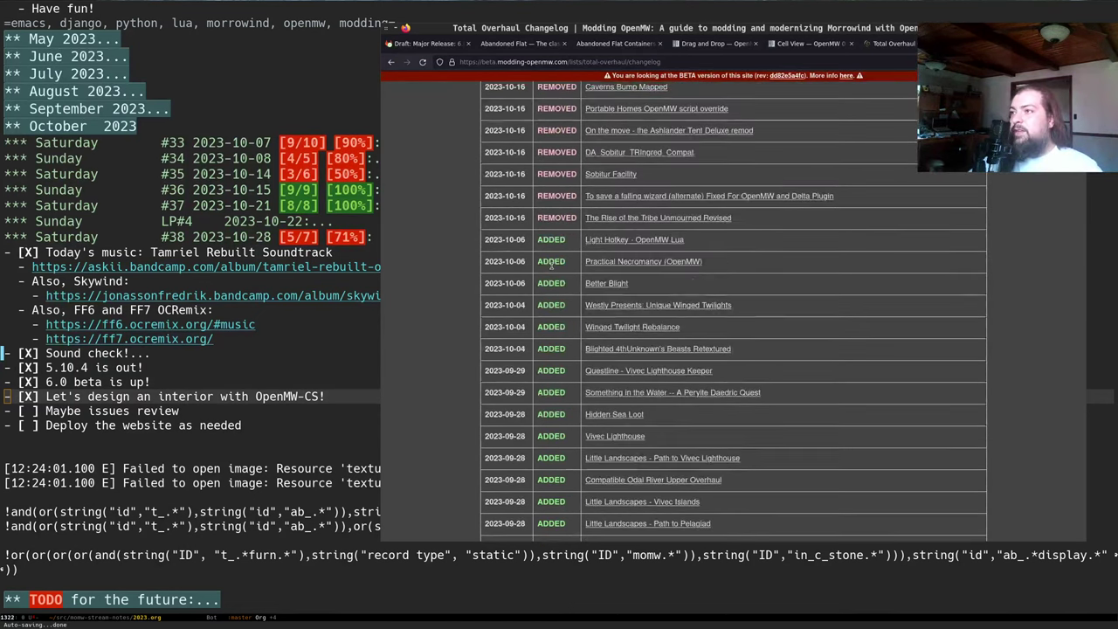
pyautogui.scroll(-3, 552, 265)
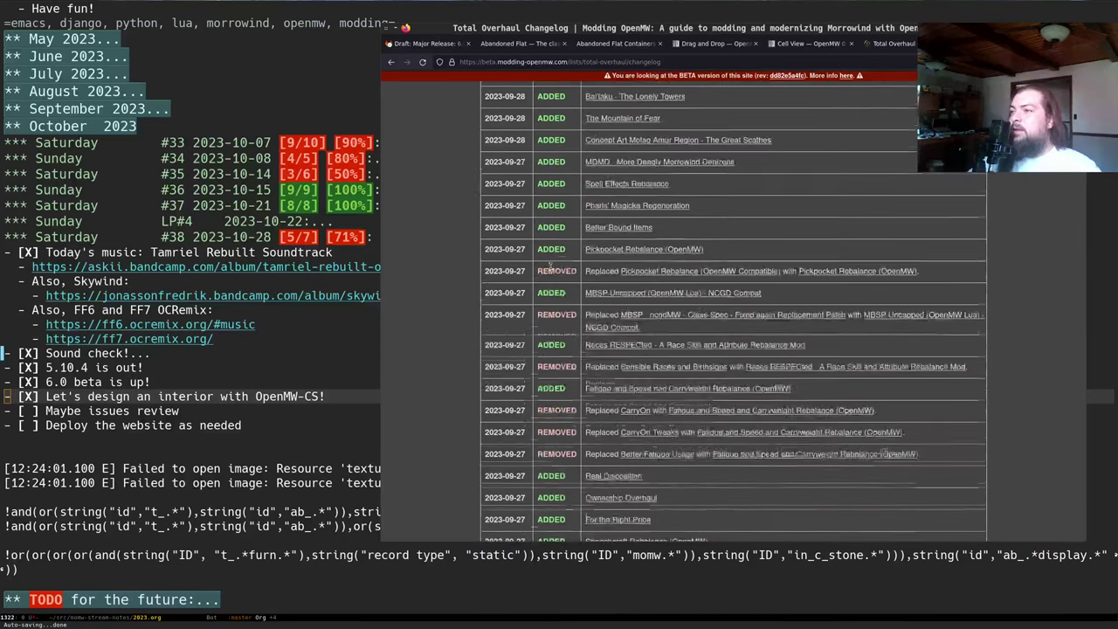
pyautogui.scroll(-3, 552, 264)
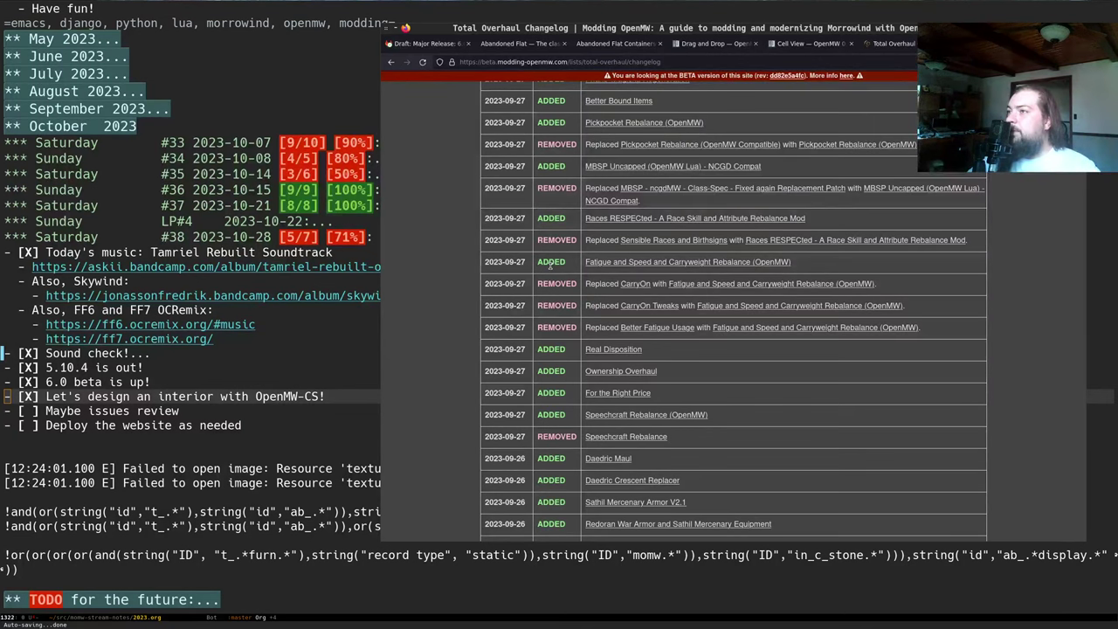
pyautogui.scroll(-9, 552, 265)
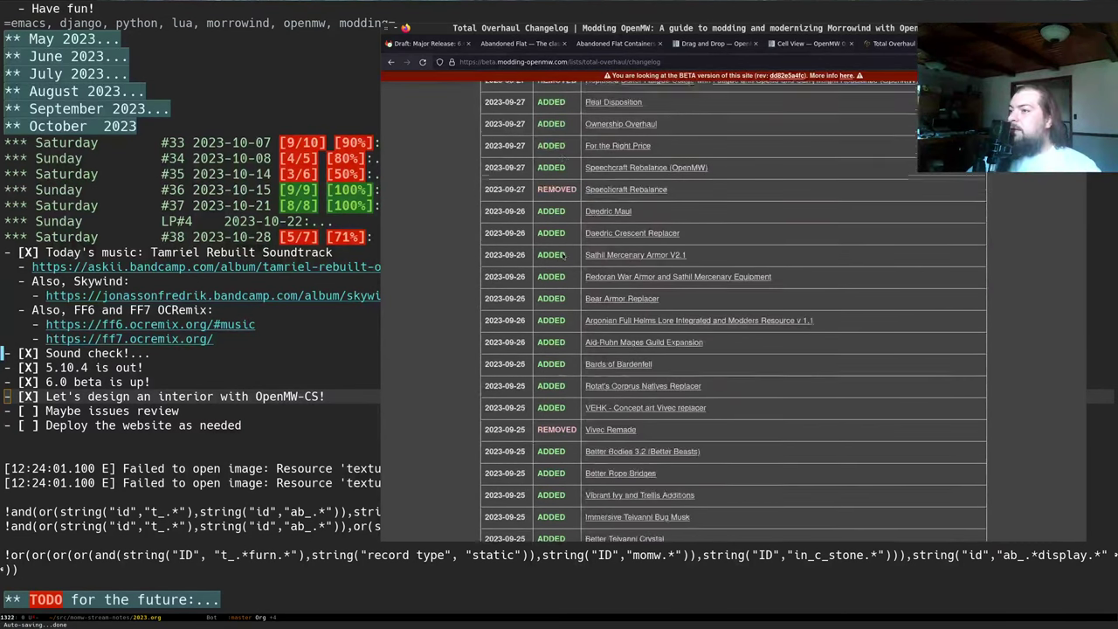
# - Switch back to Emacs and mark the checklist item "Maybe issues review" under Saturday #38 as done
pyautogui.click(224, 416)
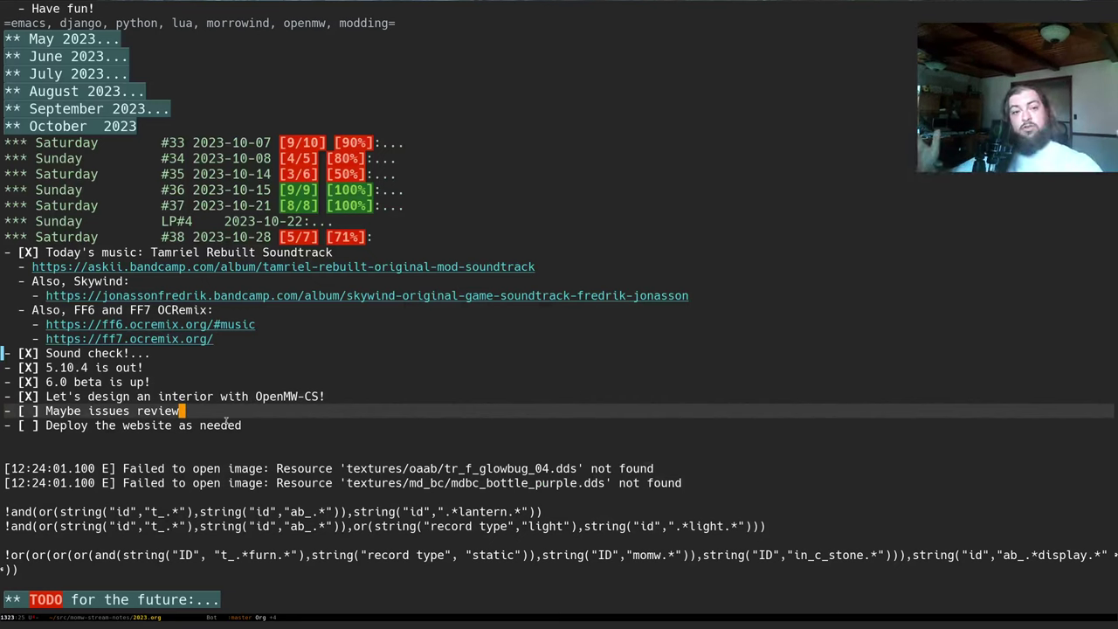
pyautogui.hotkey('ctrl', 'a')
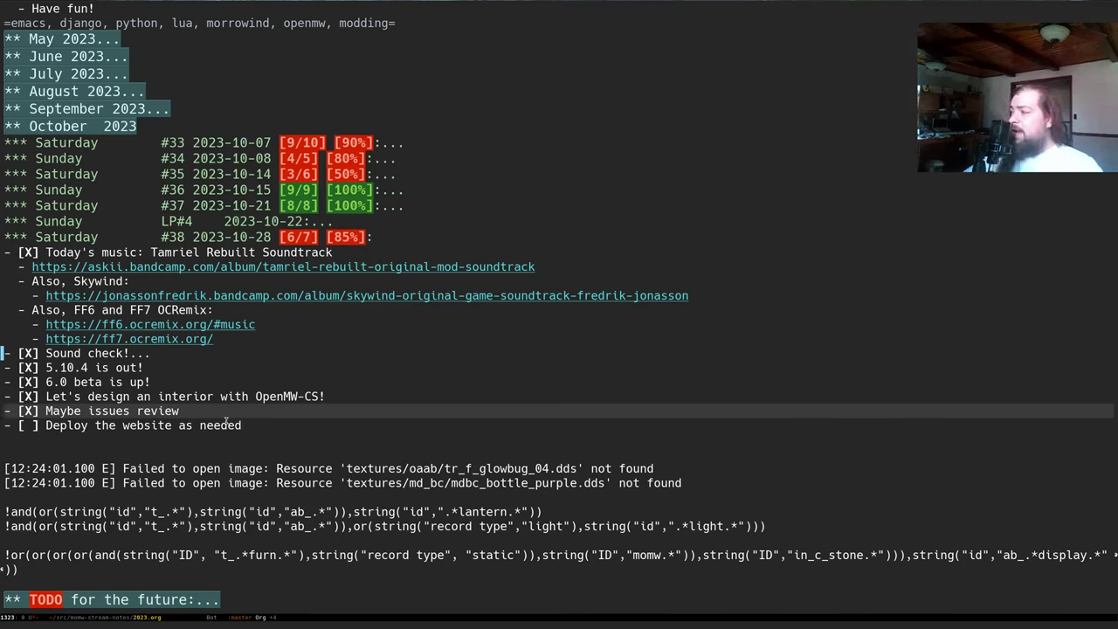
pyautogui.click(354, 398)
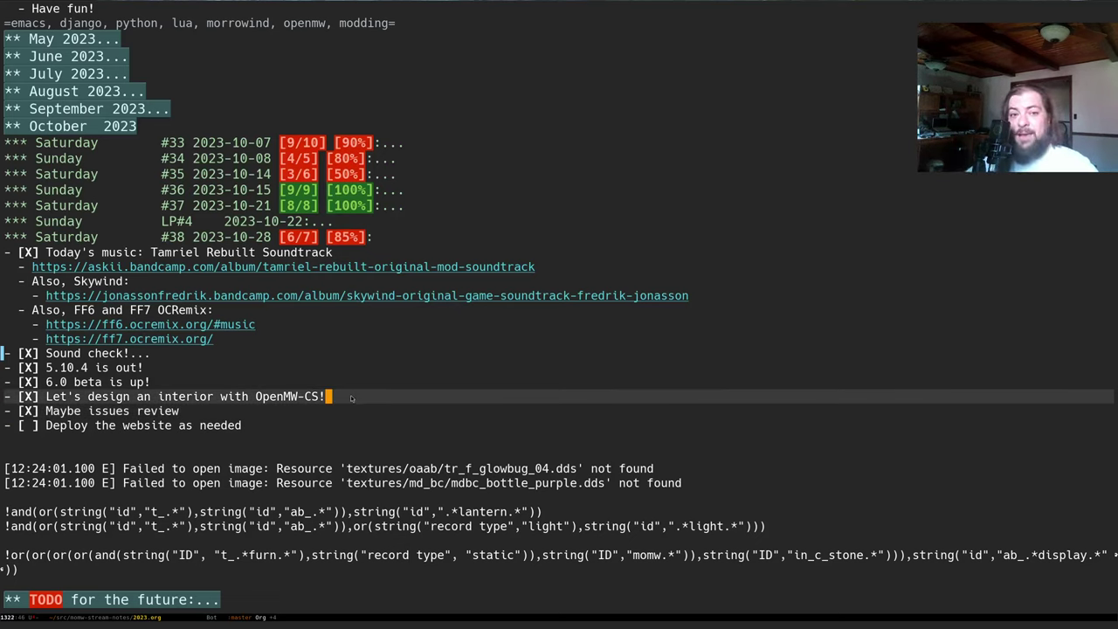